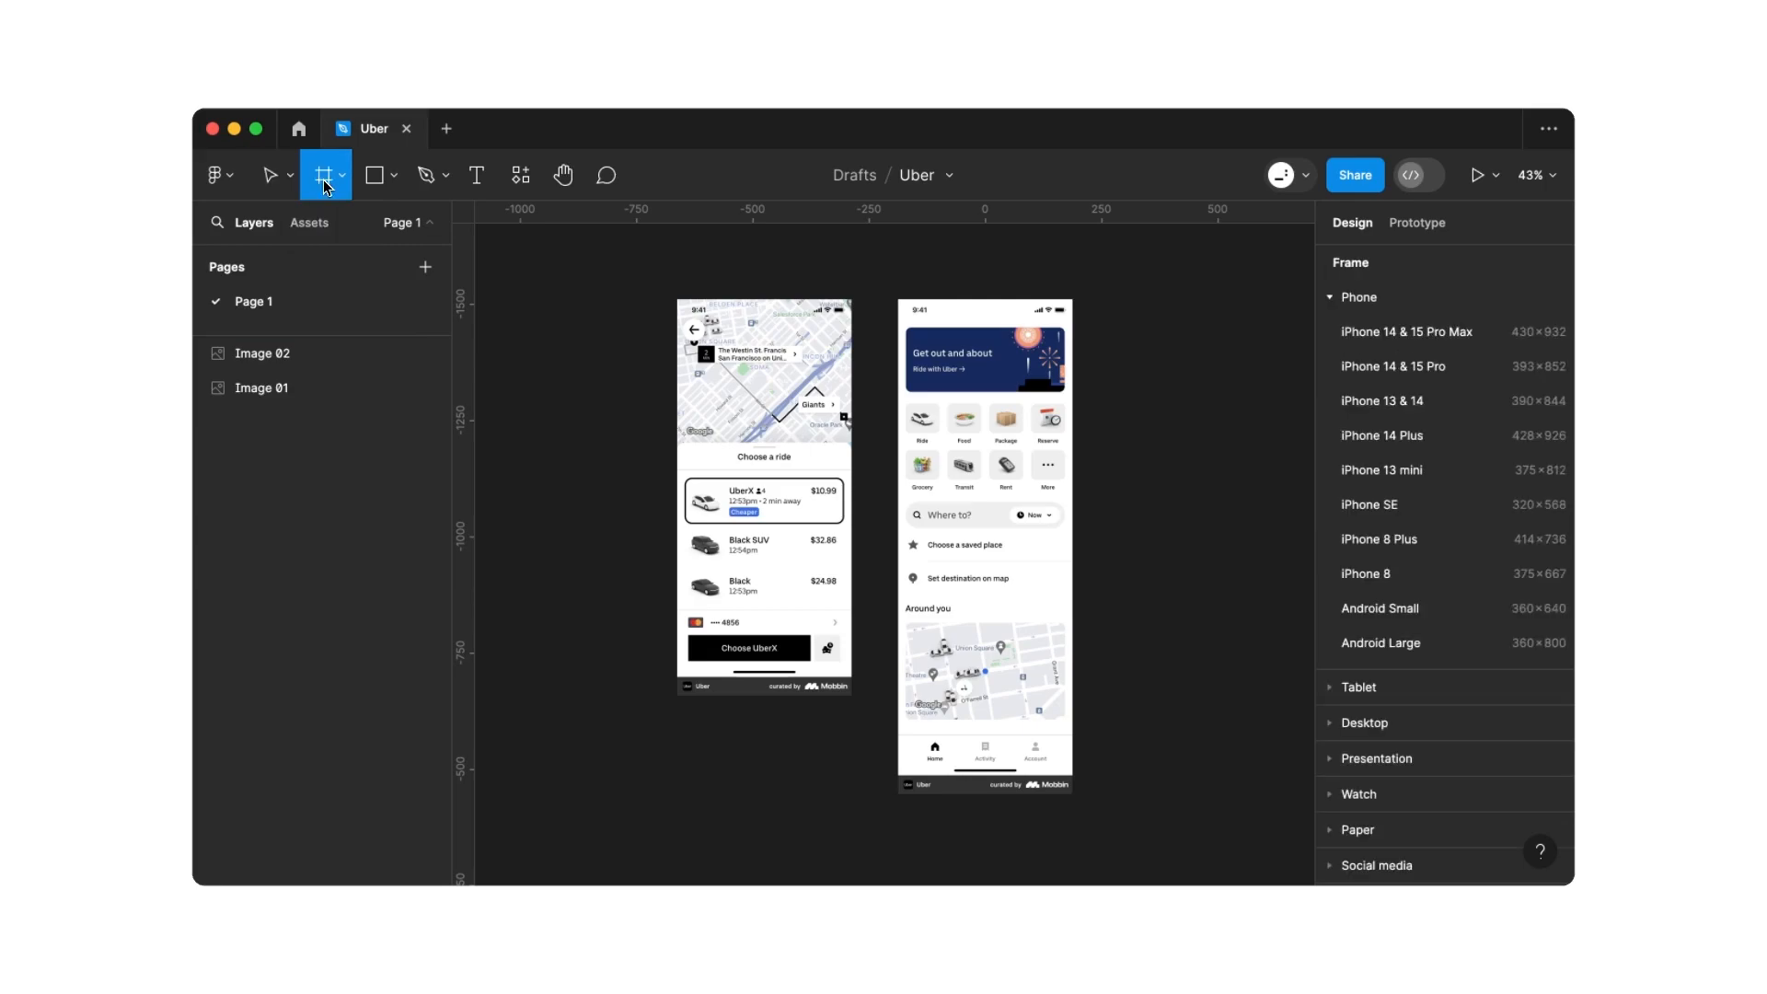
# Add an iPhone 13 mini frame and place it beside the home screen reference image, aligned with its upper edge
pyautogui.click(1354, 485)
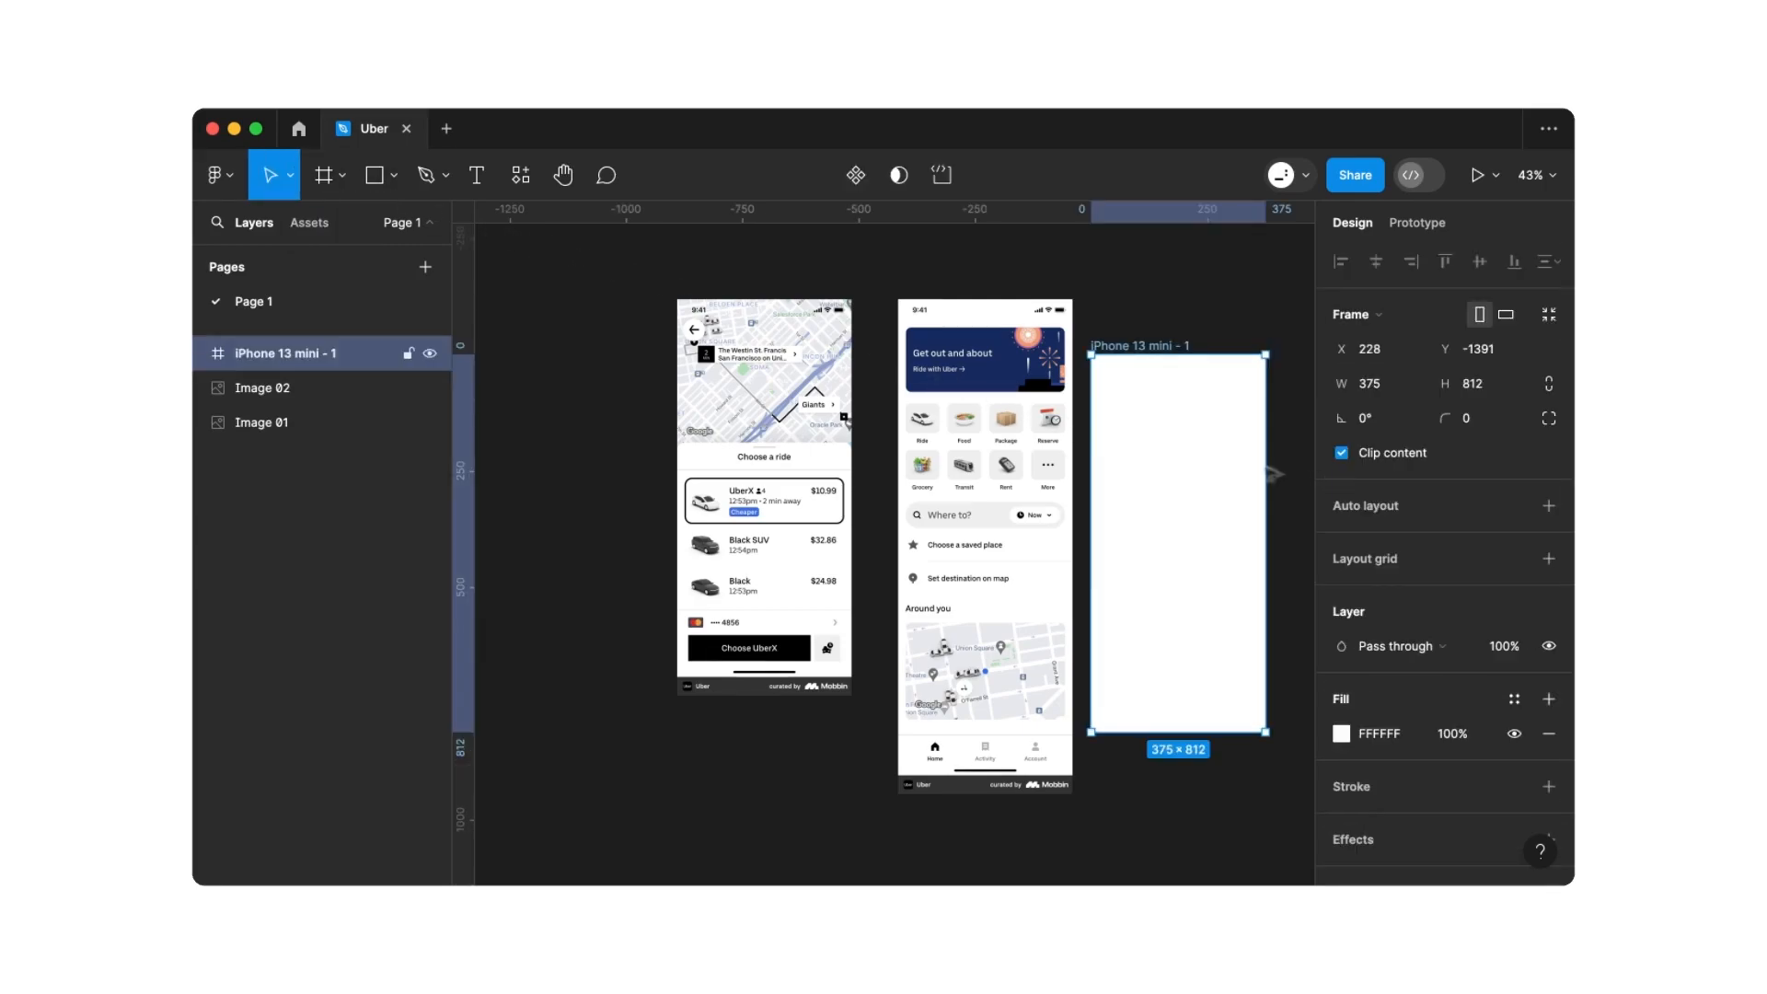
pyautogui.moveTo(1175, 454); pyautogui.dragTo(1208, 416)
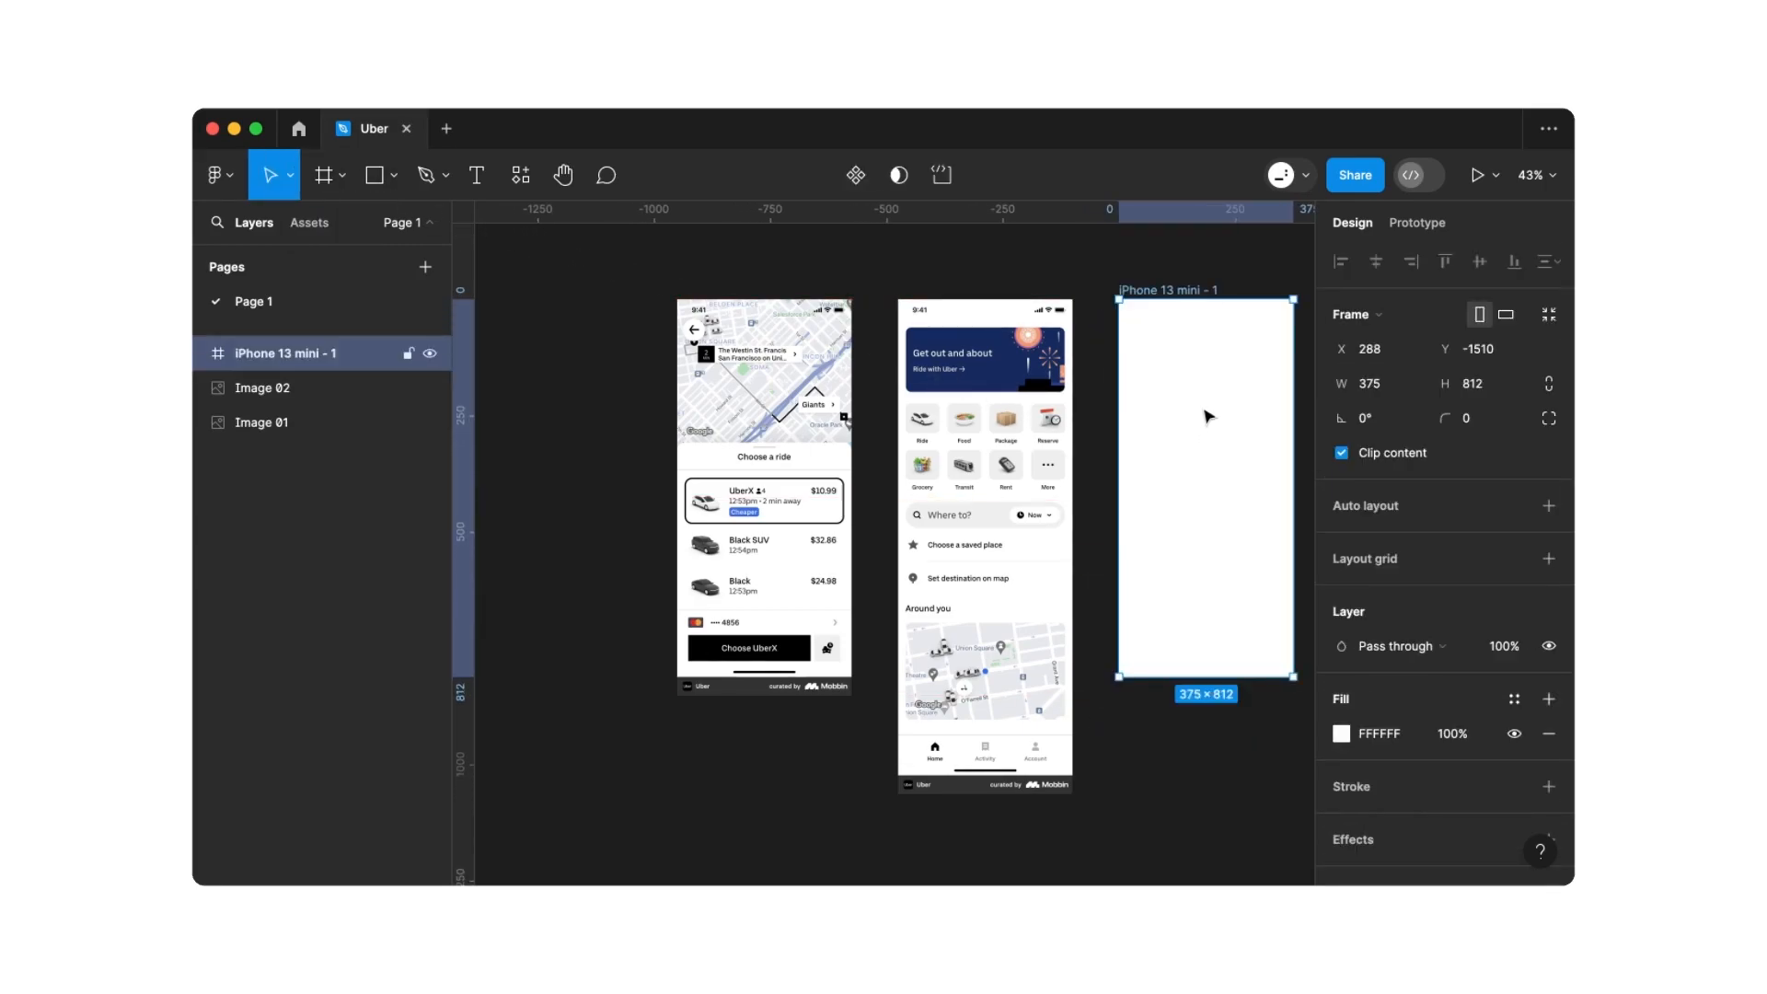
pyautogui.scroll(5, 1208, 416)
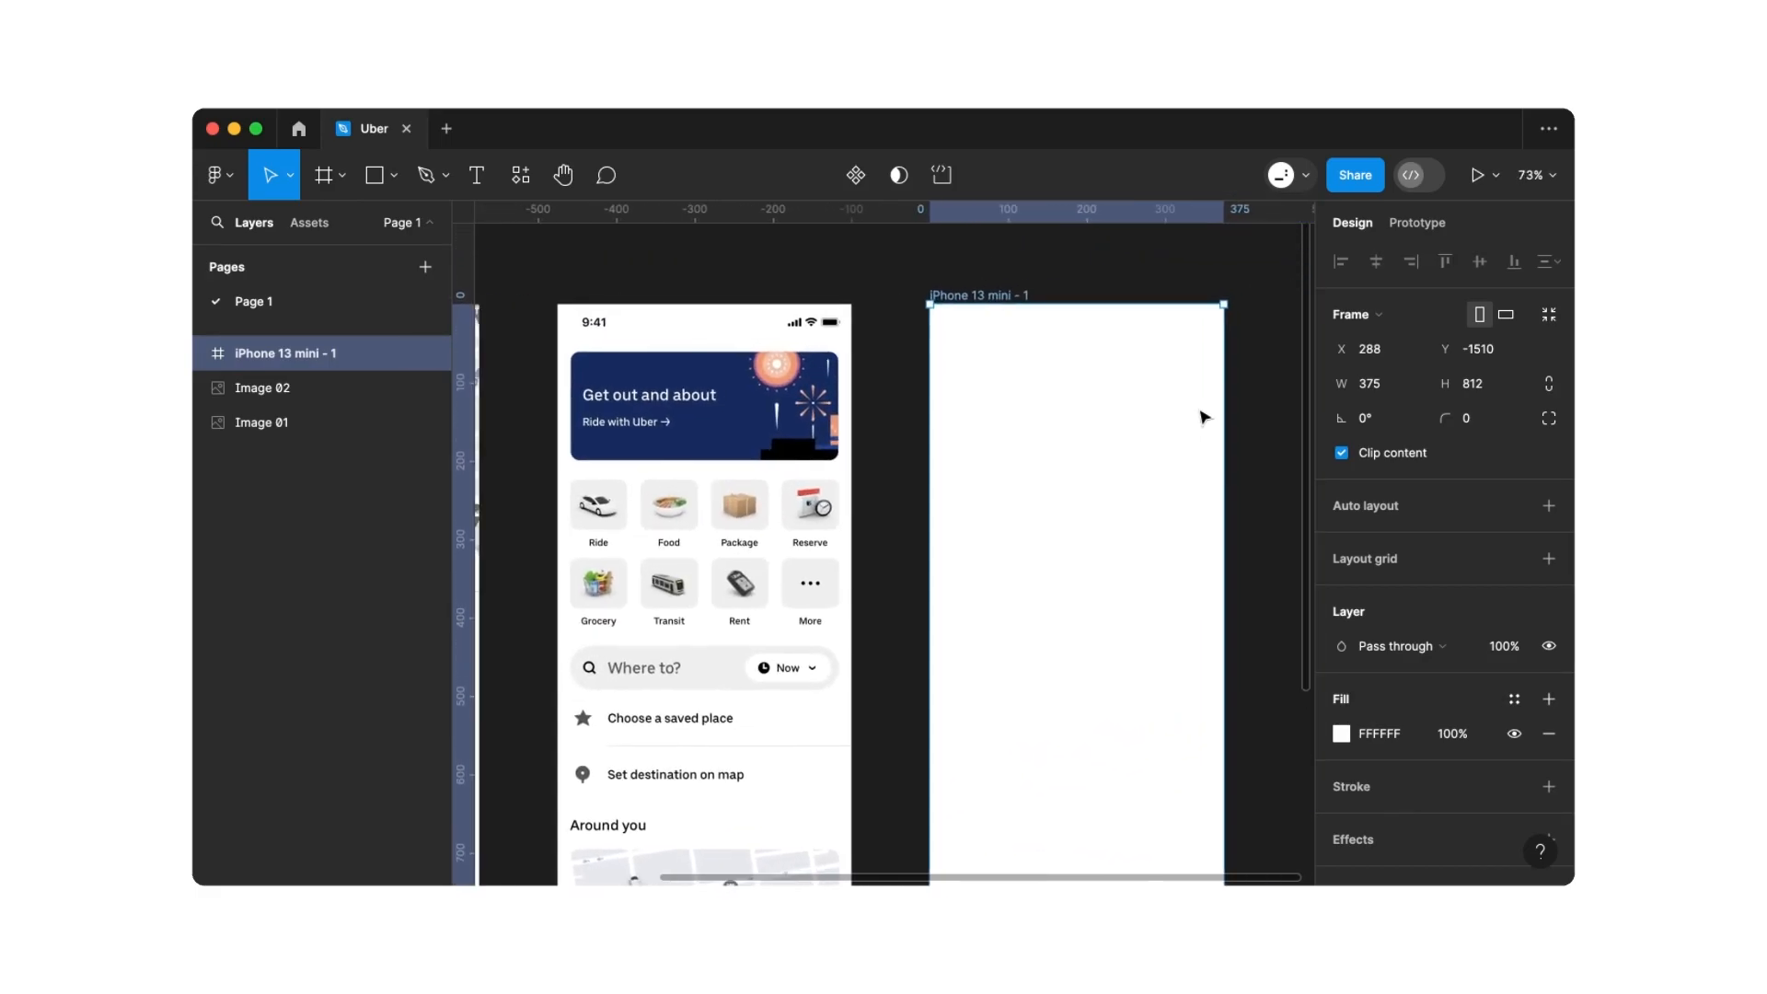
# Add the text "Get out and about" near the upper left of the iPhone 13 mini frame
pyautogui.click(475, 175)
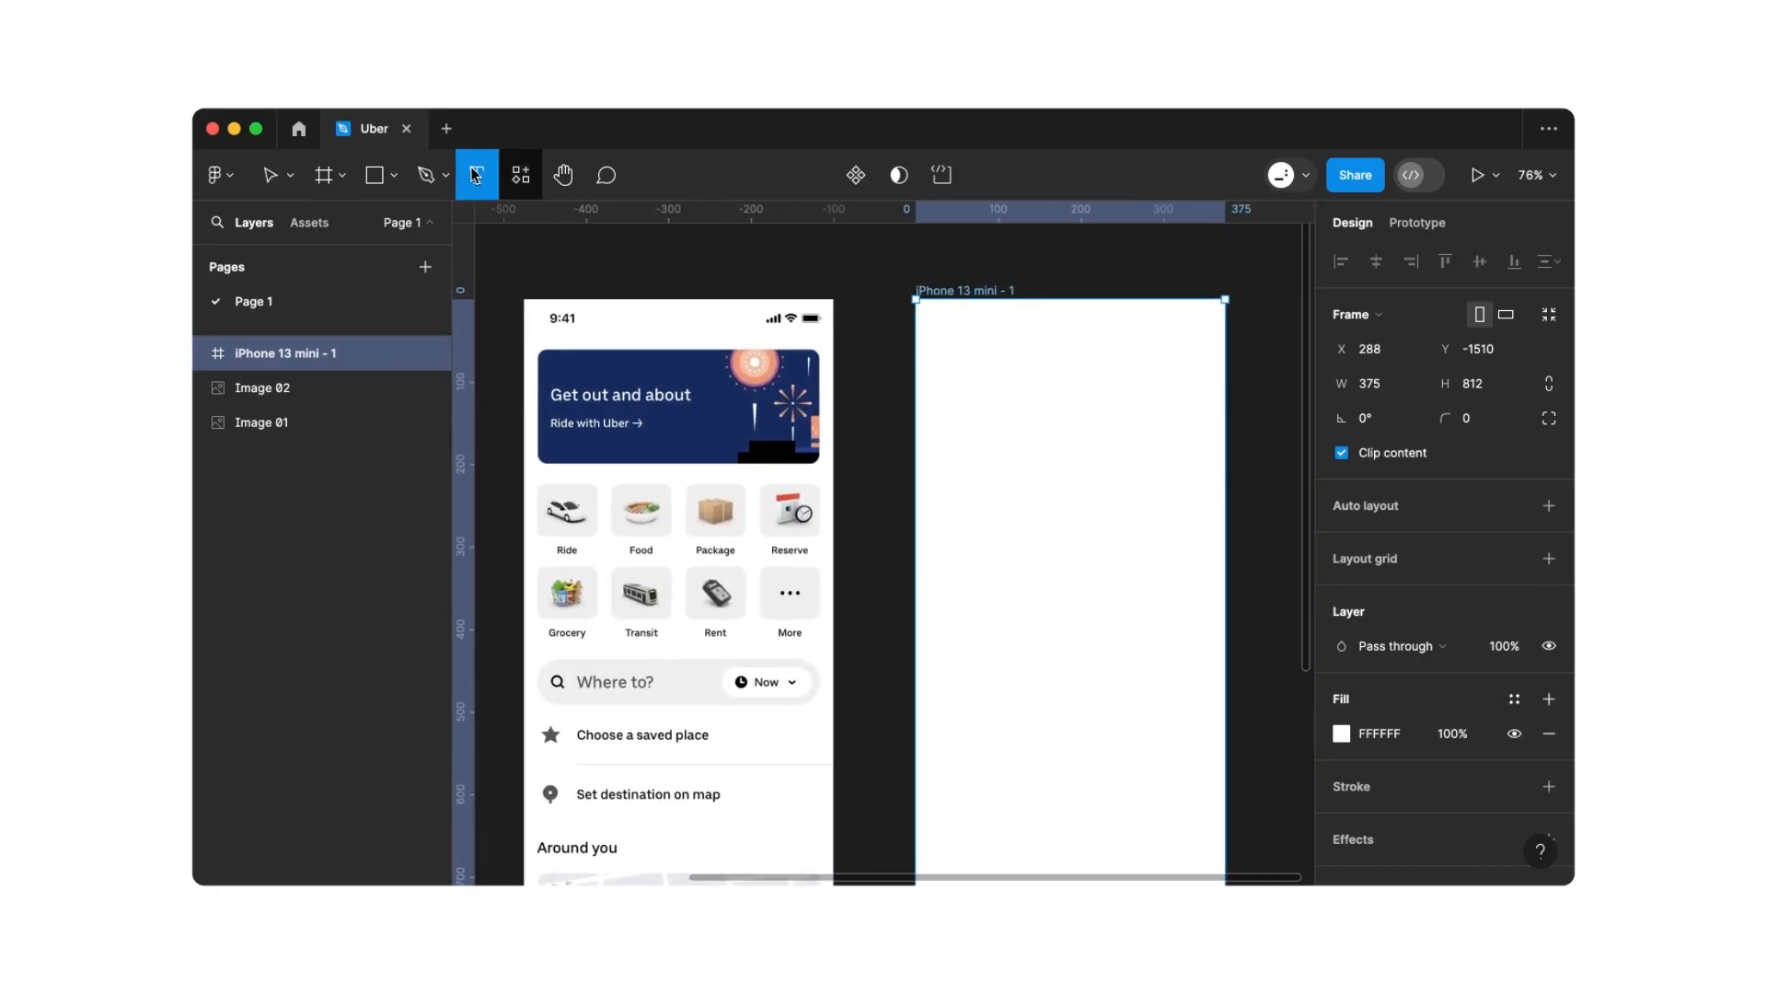
pyautogui.click(957, 375)
pyautogui.write('Get')
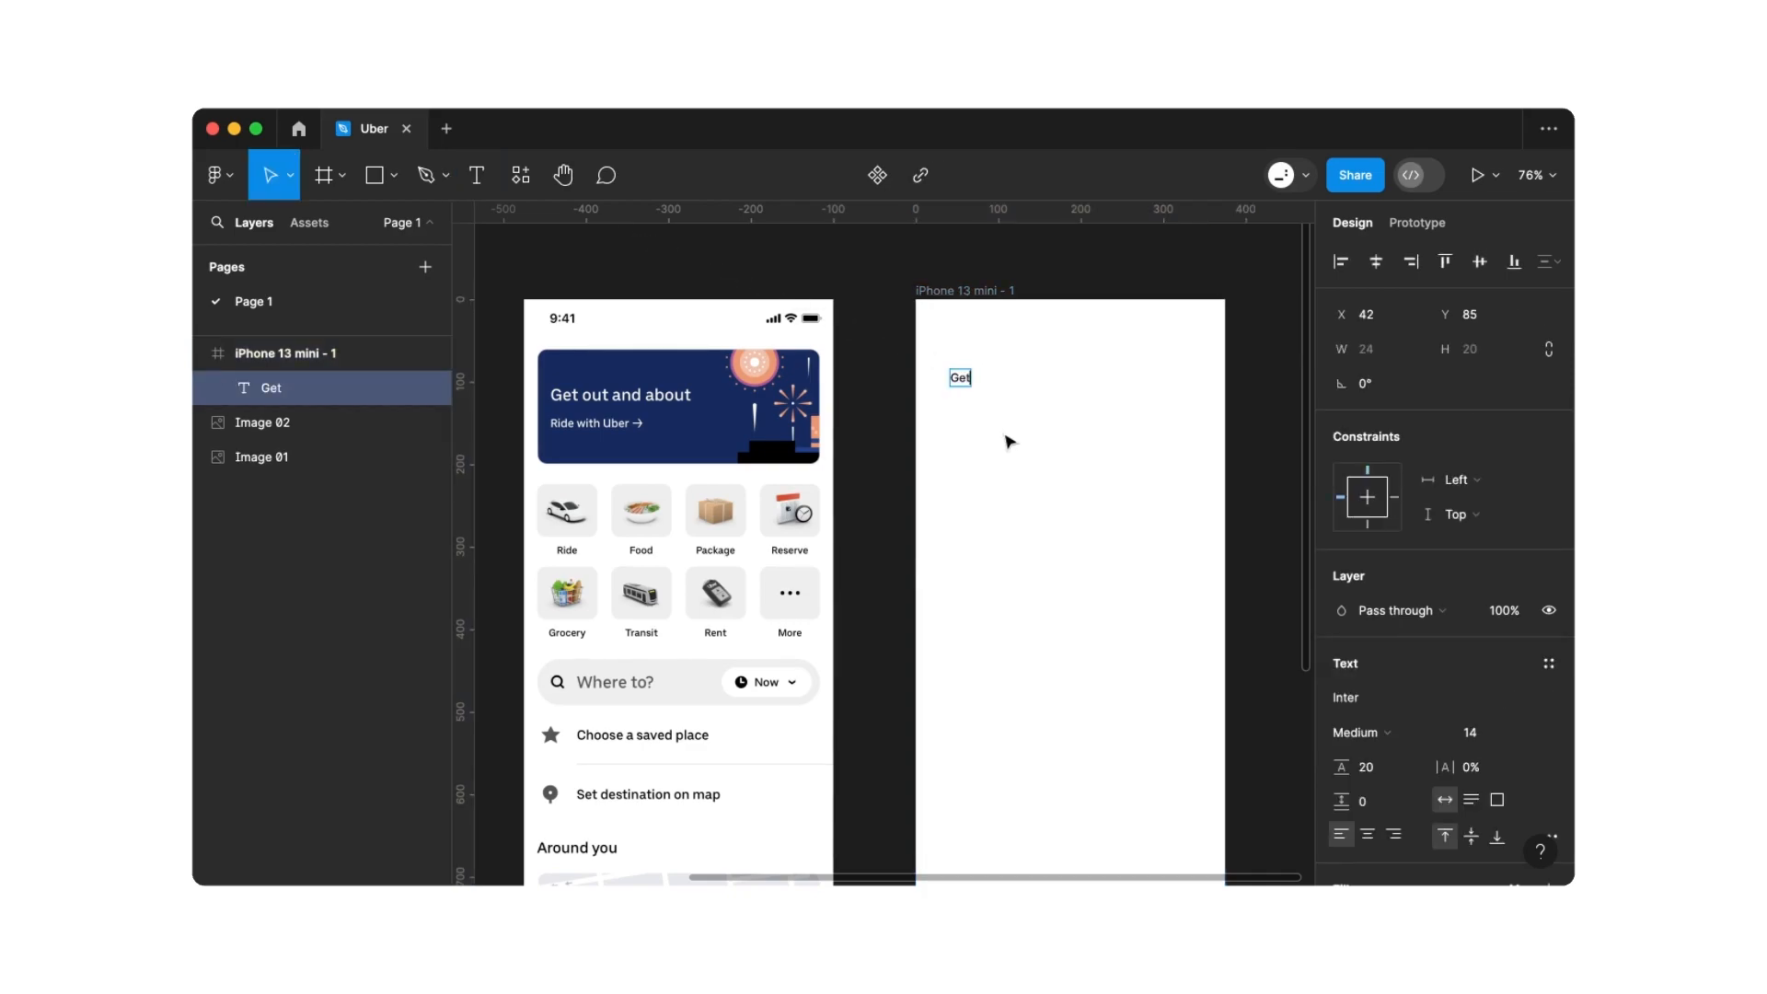
pyautogui.write(' out and about')
pyautogui.press('Escape')
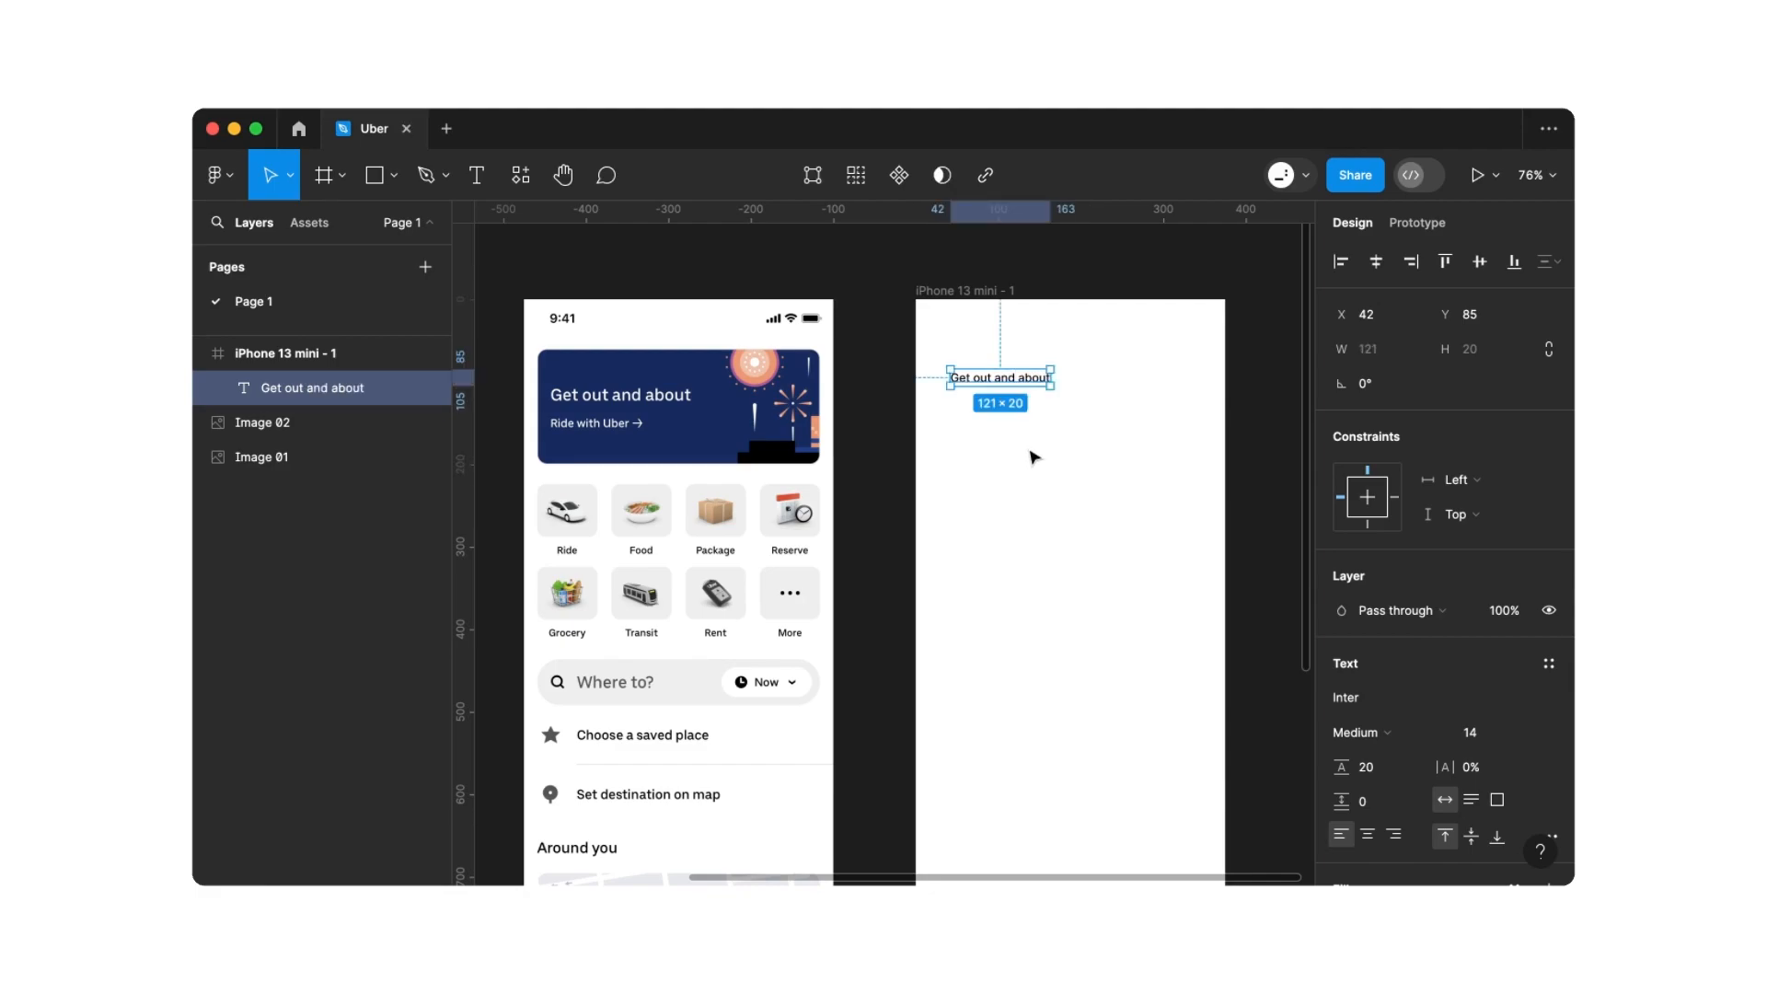
# Set the "Get out and about" text to font size 20 and line height 28
pyautogui.scroll(-3, 1497, 729)
pyautogui.click(1499, 605)
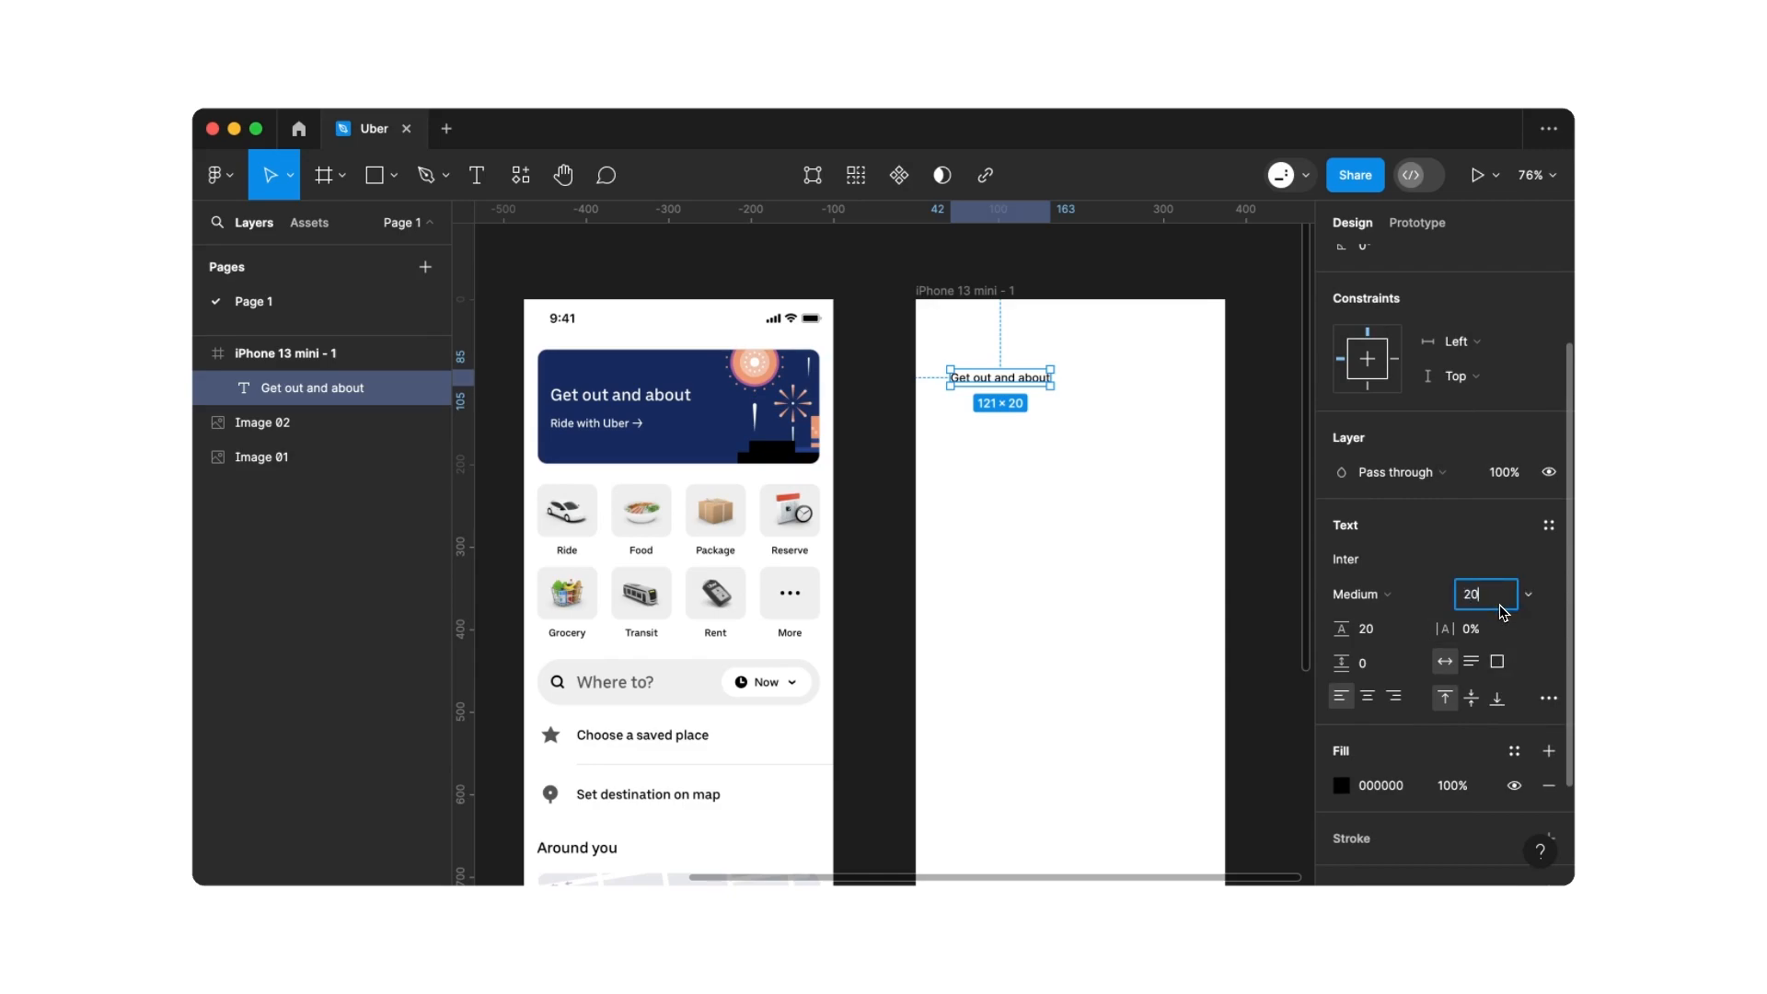
pyautogui.press('Return')
pyautogui.click(1371, 629)
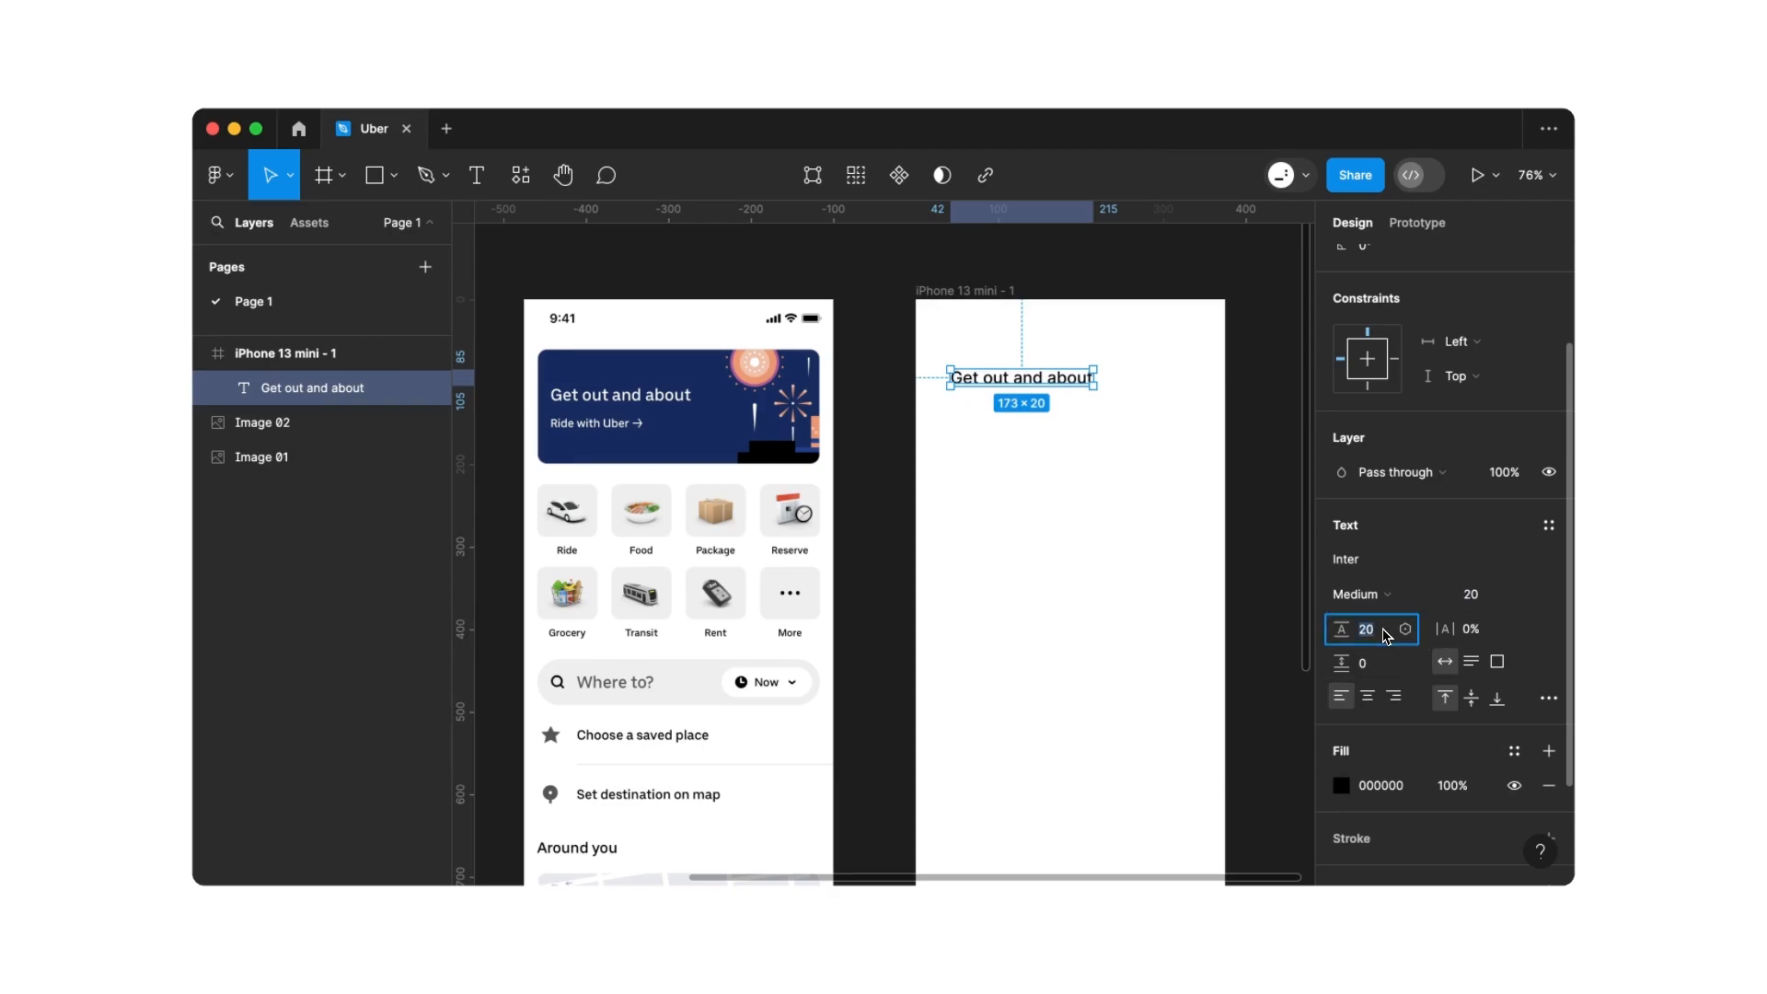
pyautogui.press('Return')
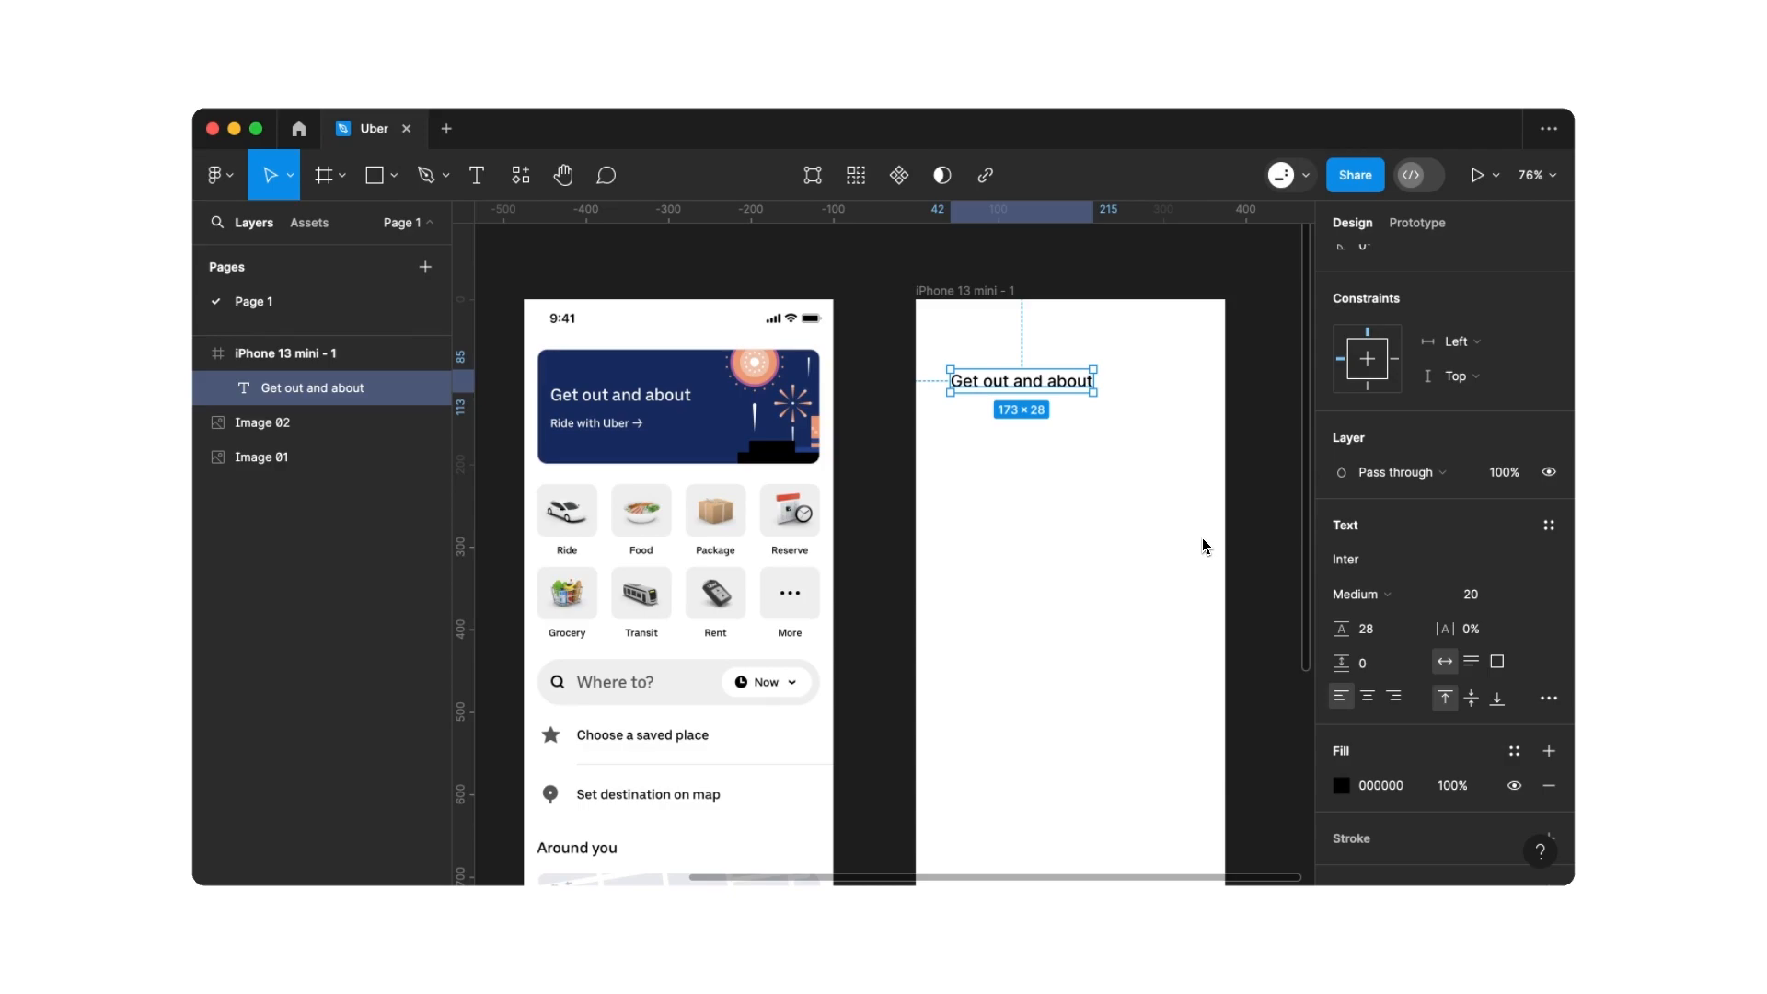
# Add a second text reading "Ride with Uber" below the "Get out and about" heading
pyautogui.click(475, 179)
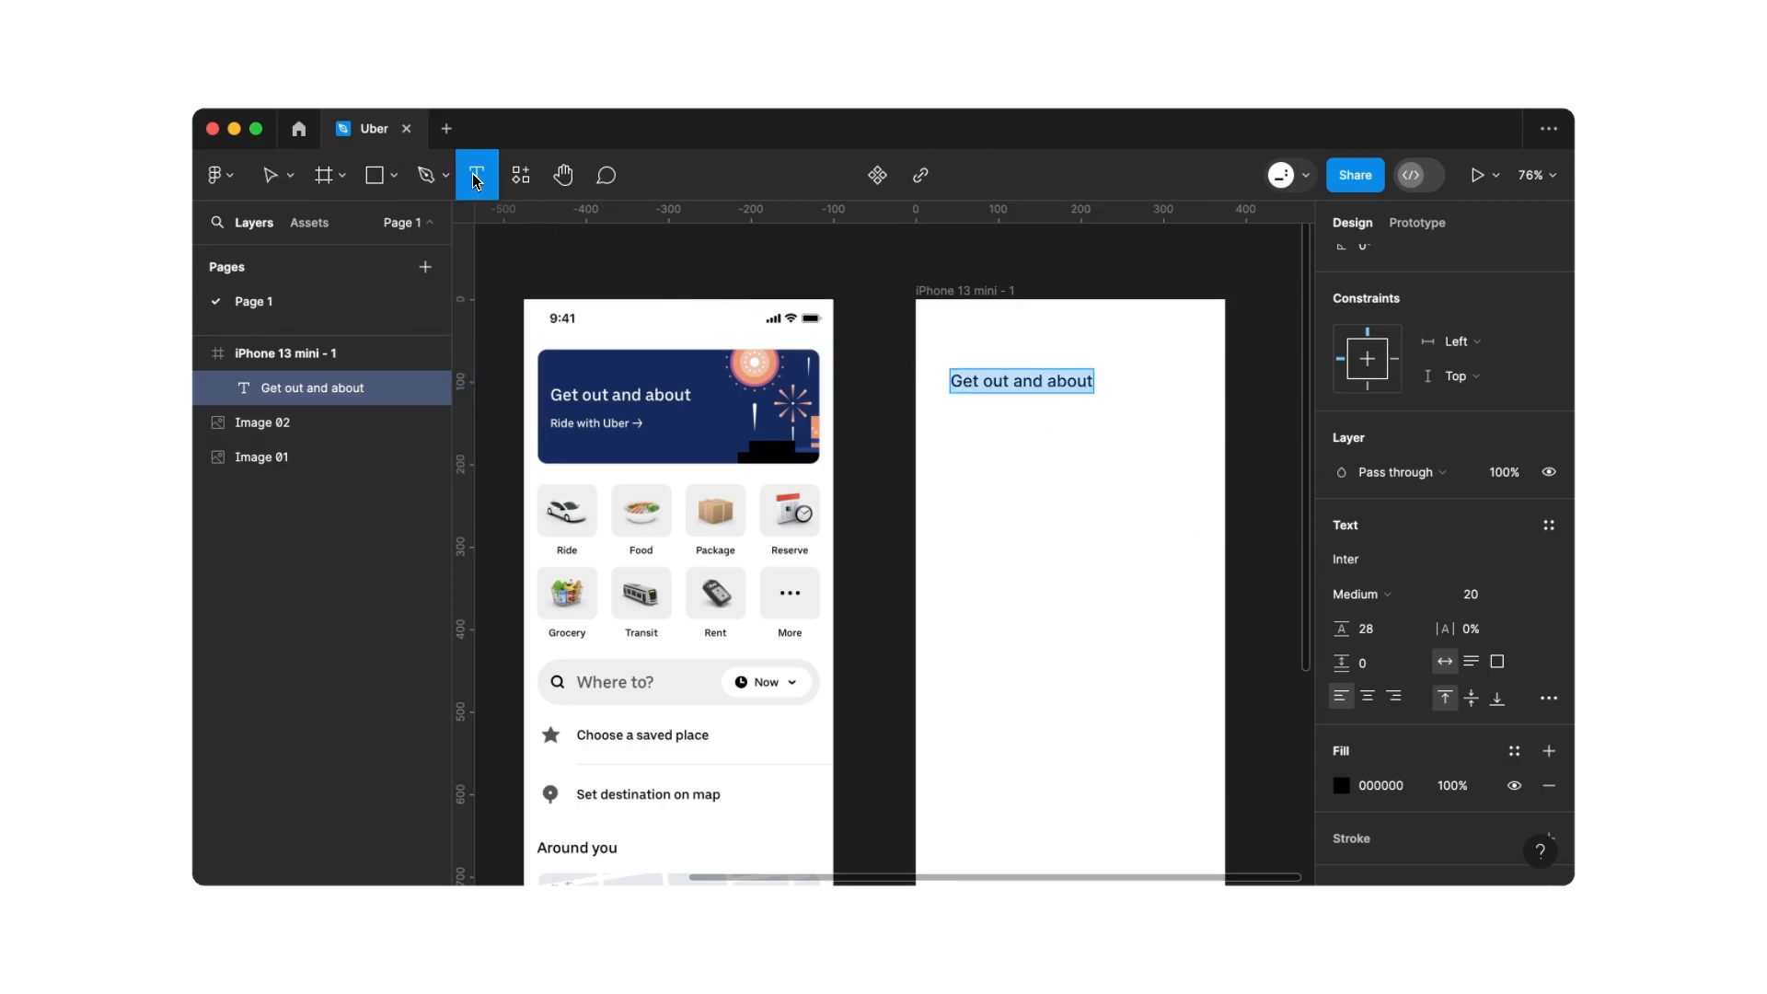
pyautogui.click(962, 435)
pyautogui.write('Ride with Uber')
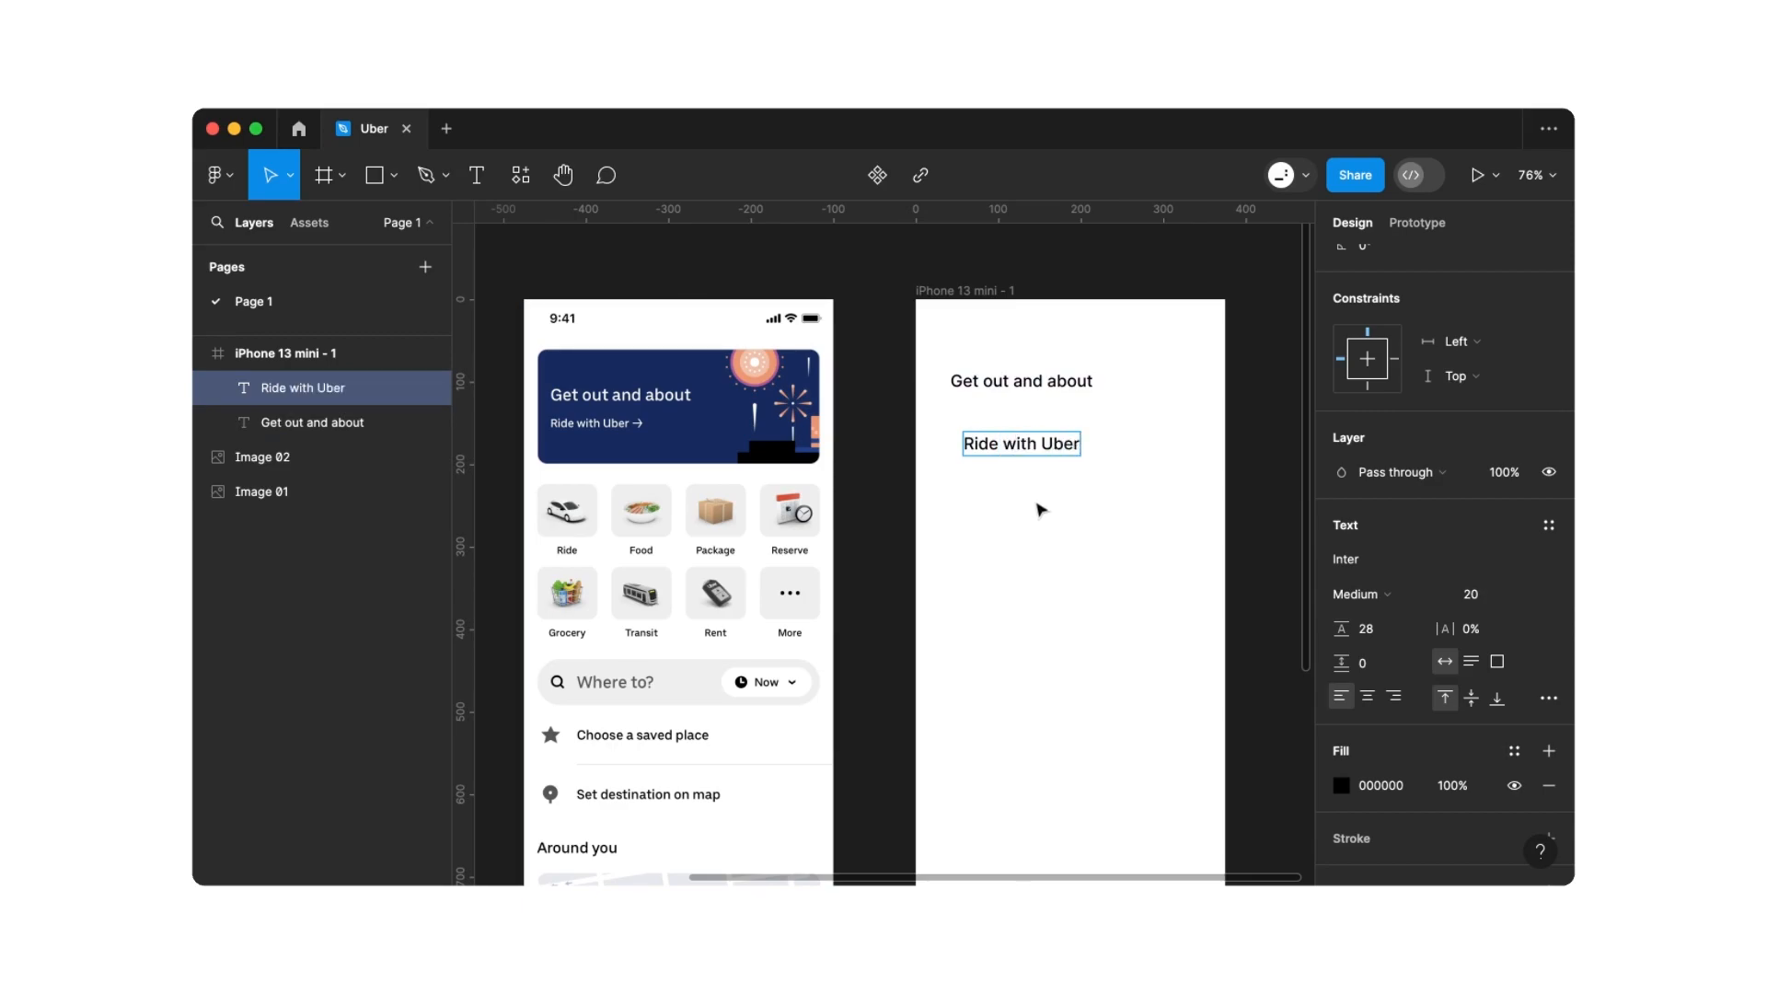
pyautogui.press('Escape')
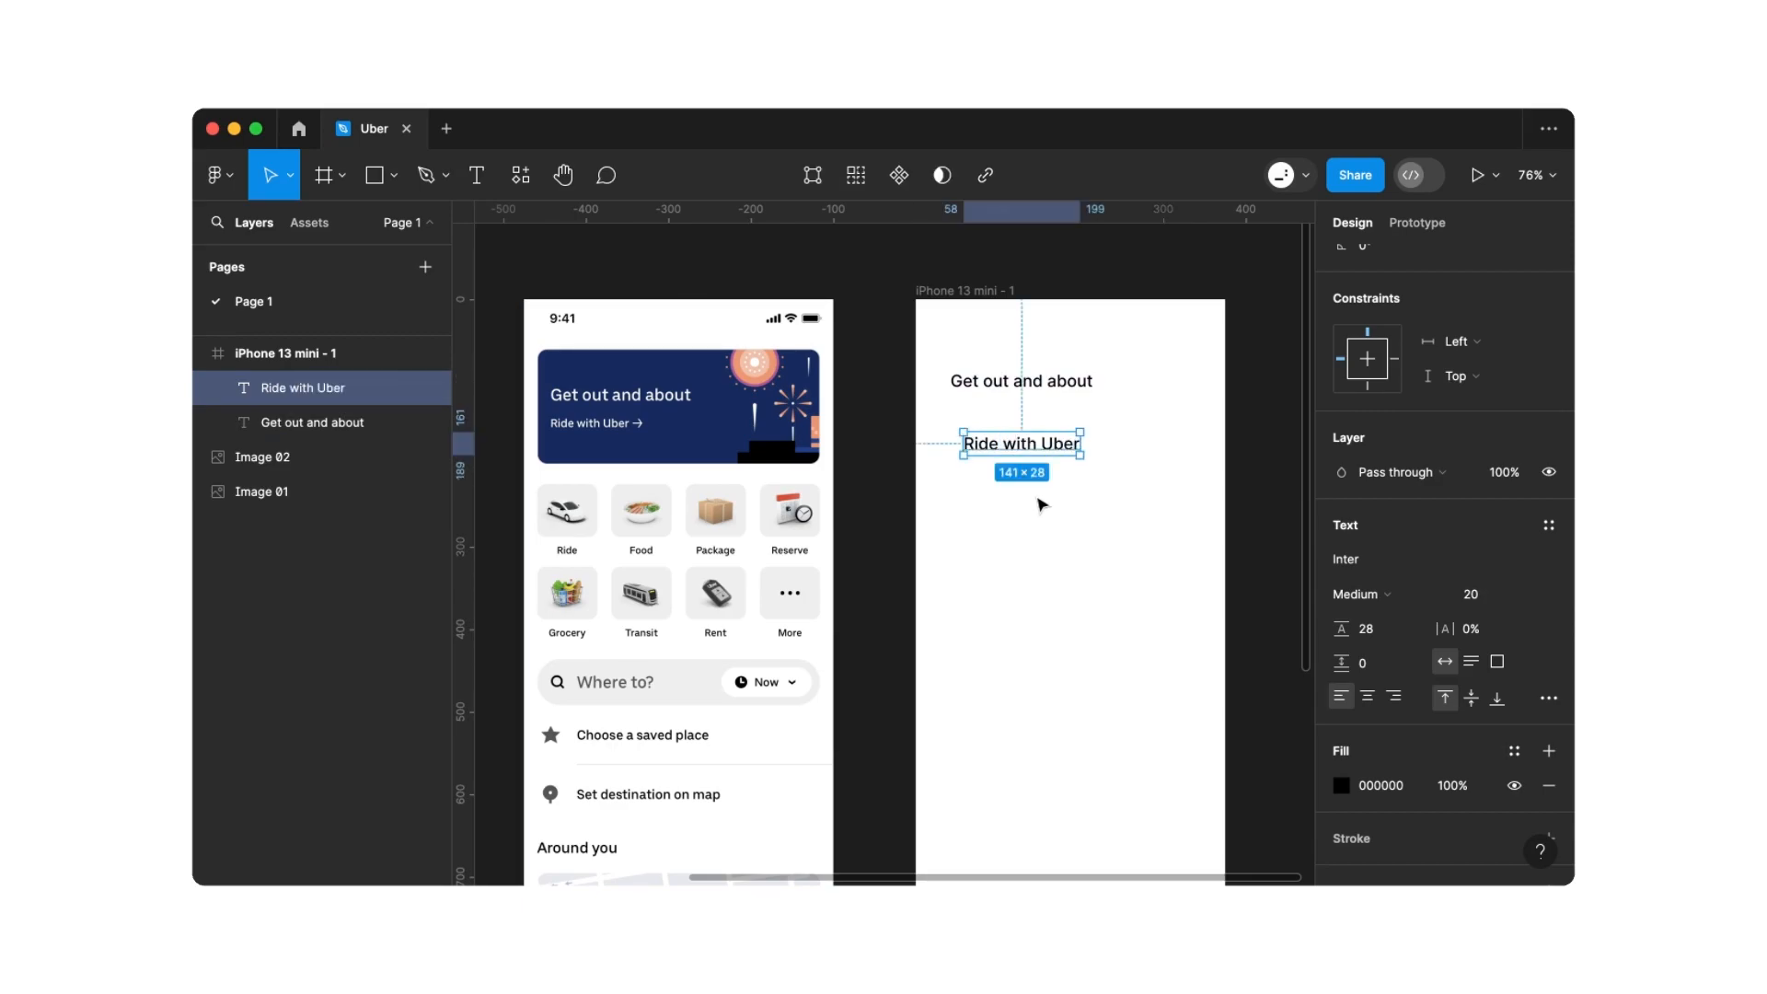
# Set "Ride with Uber" to font size 14 with a smaller line height and left-align it beneath the heading
pyautogui.click(1481, 602)
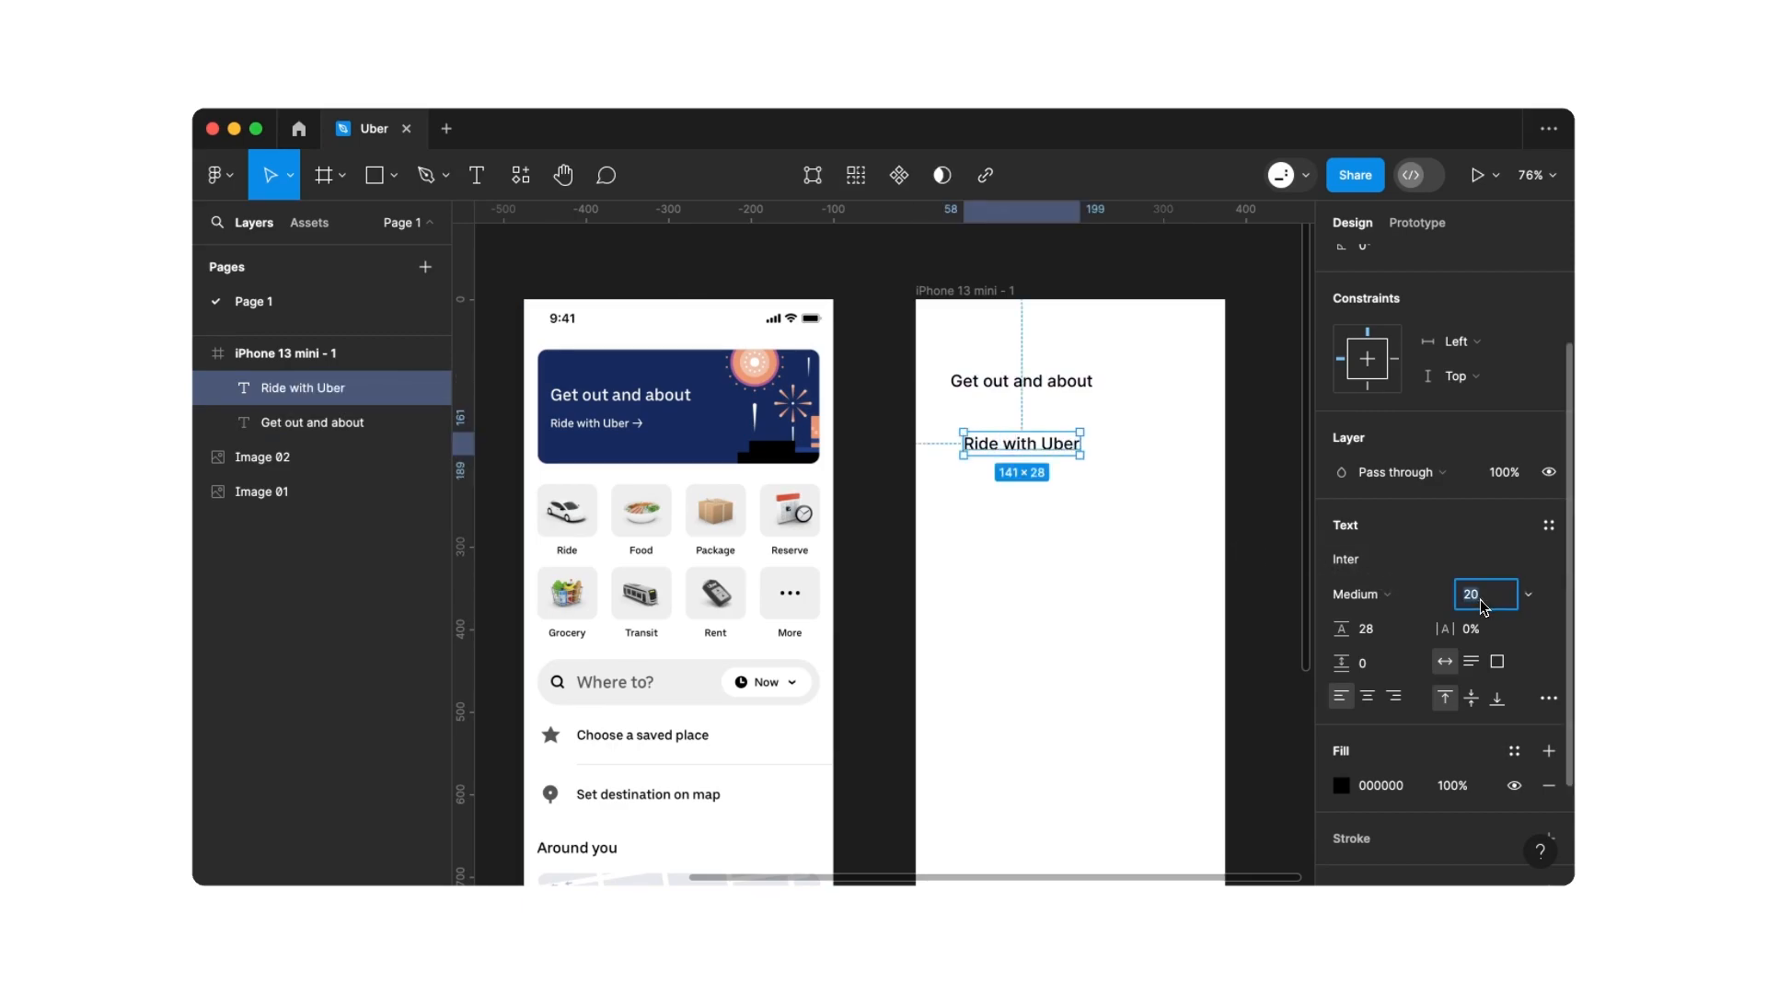
pyautogui.press('BackSpace')
pyautogui.write('14')
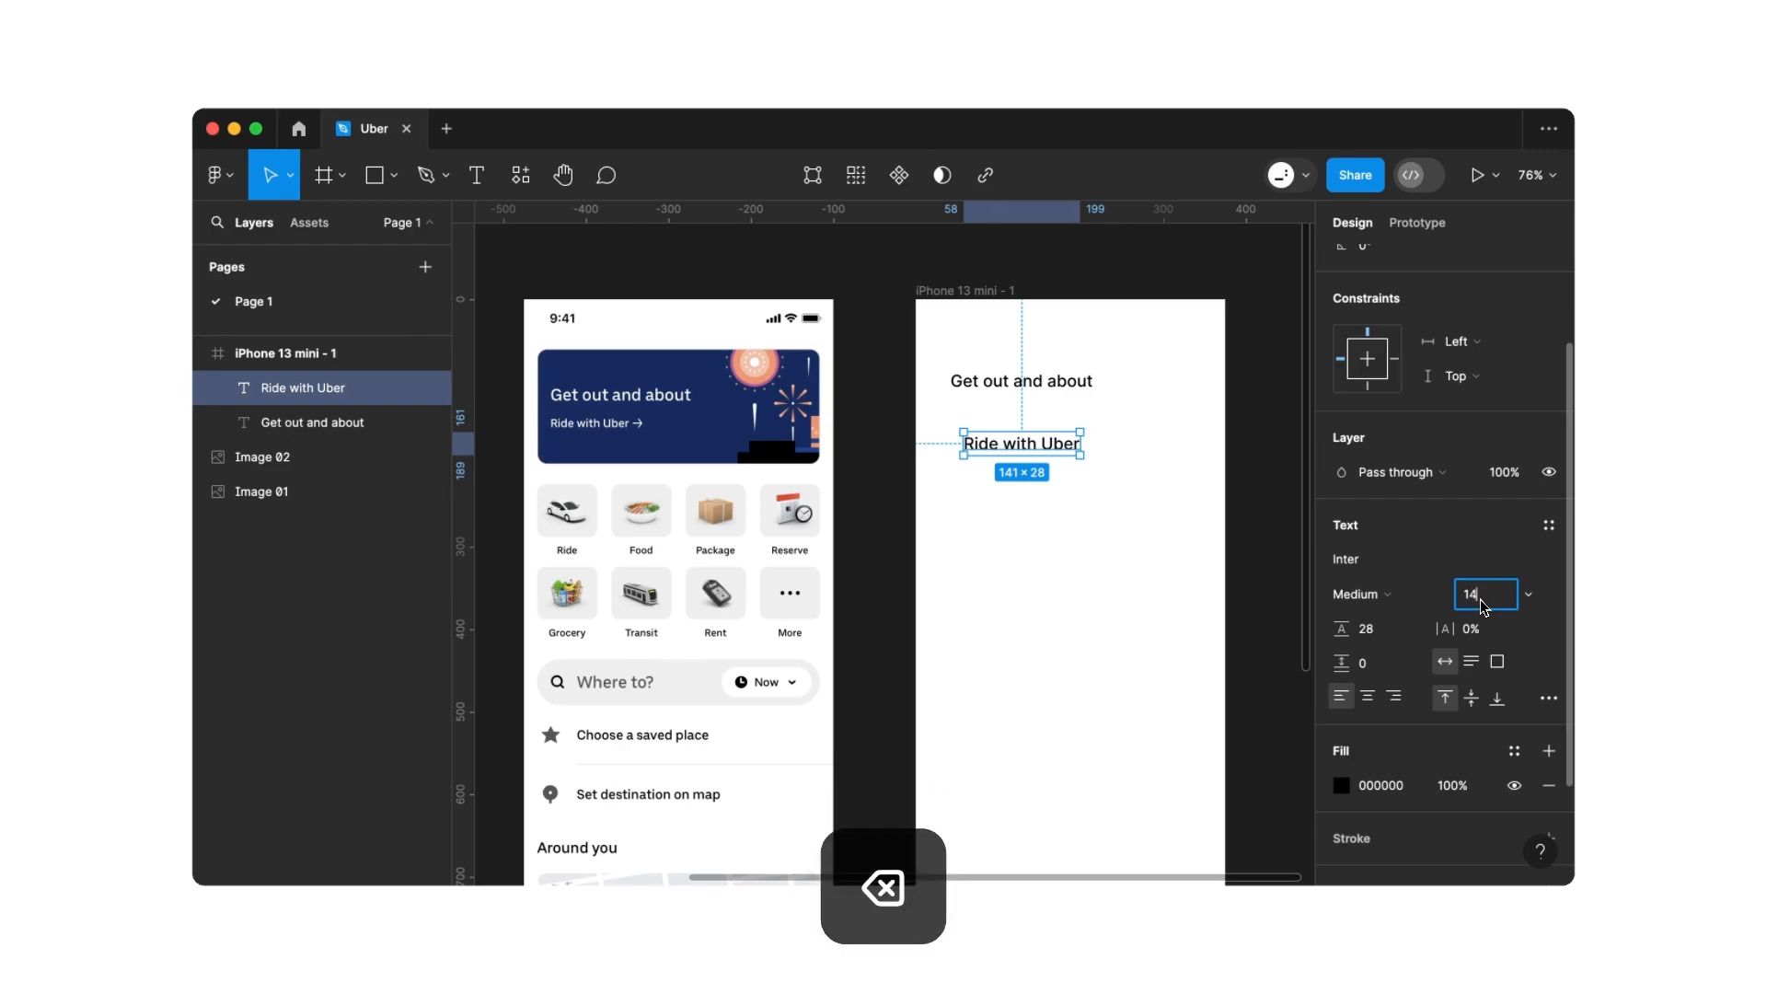
pyautogui.press('Return')
pyautogui.click(1389, 628)
pyautogui.press('Return')
pyautogui.moveTo(1006, 446); pyautogui.dragTo(993, 420)
pyautogui.click(995, 455)
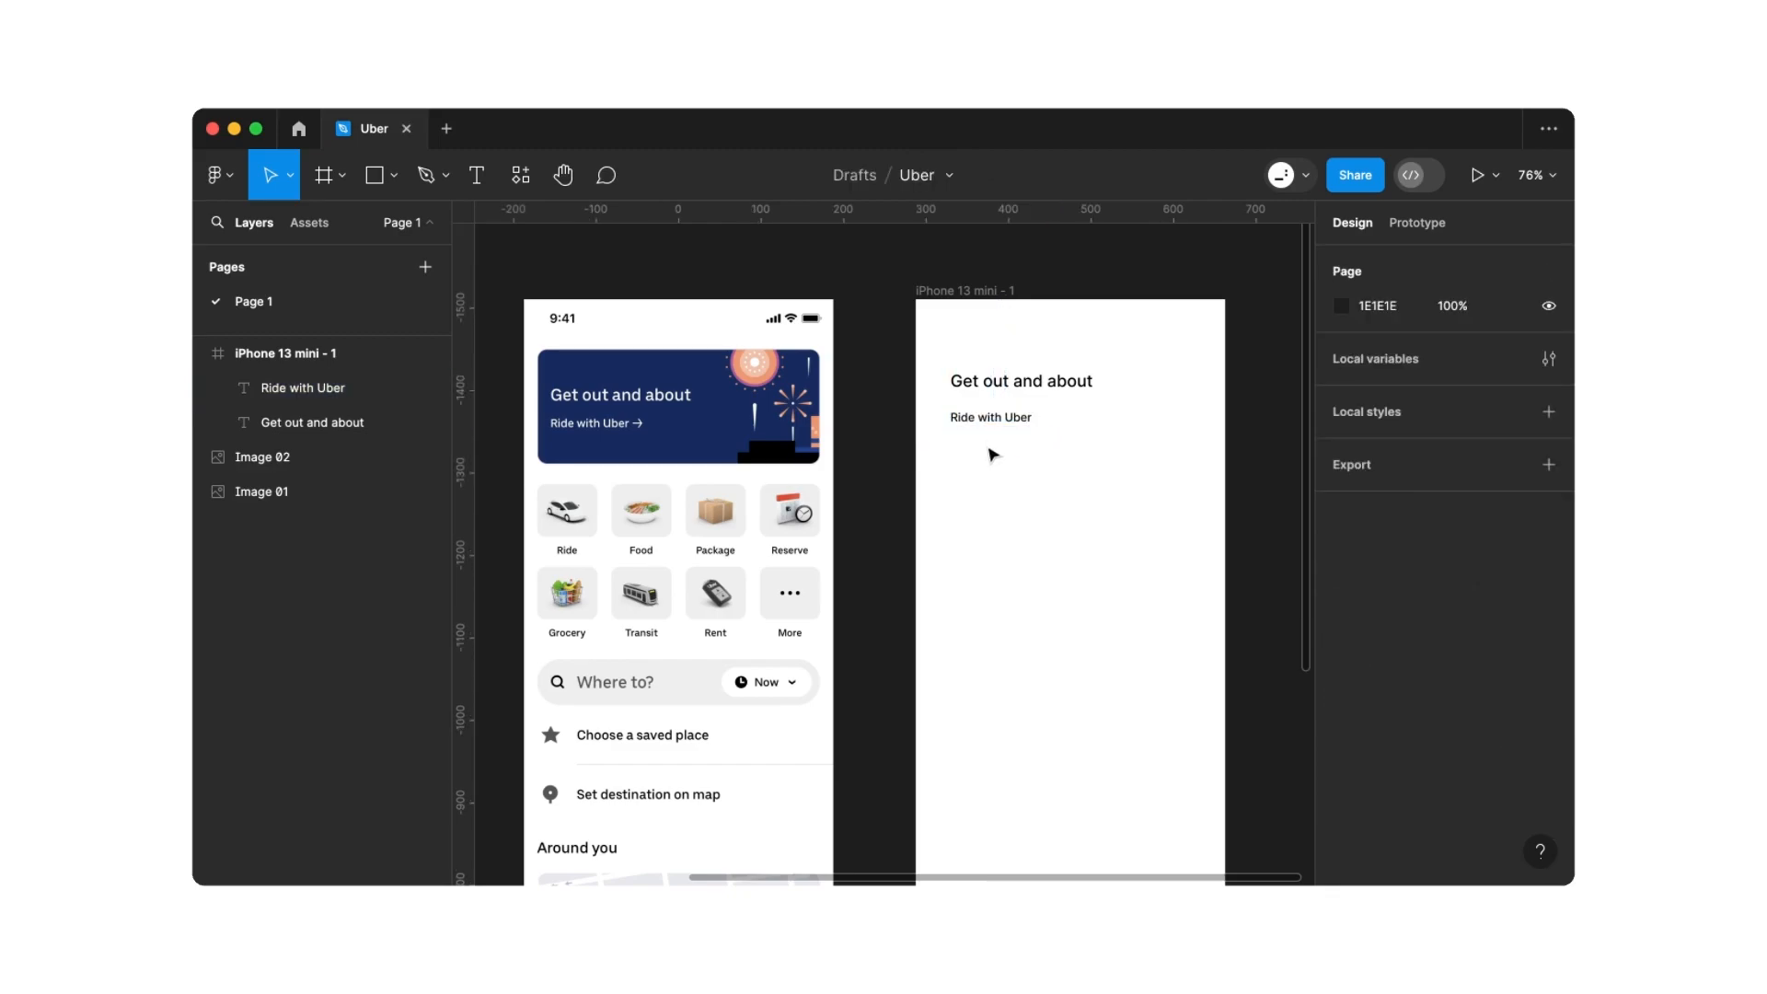
# Draw a square beside the two texts, resize it to 120 × 120 with constrained proportions, and position it near the frame's right edge
pyautogui.click(374, 177)
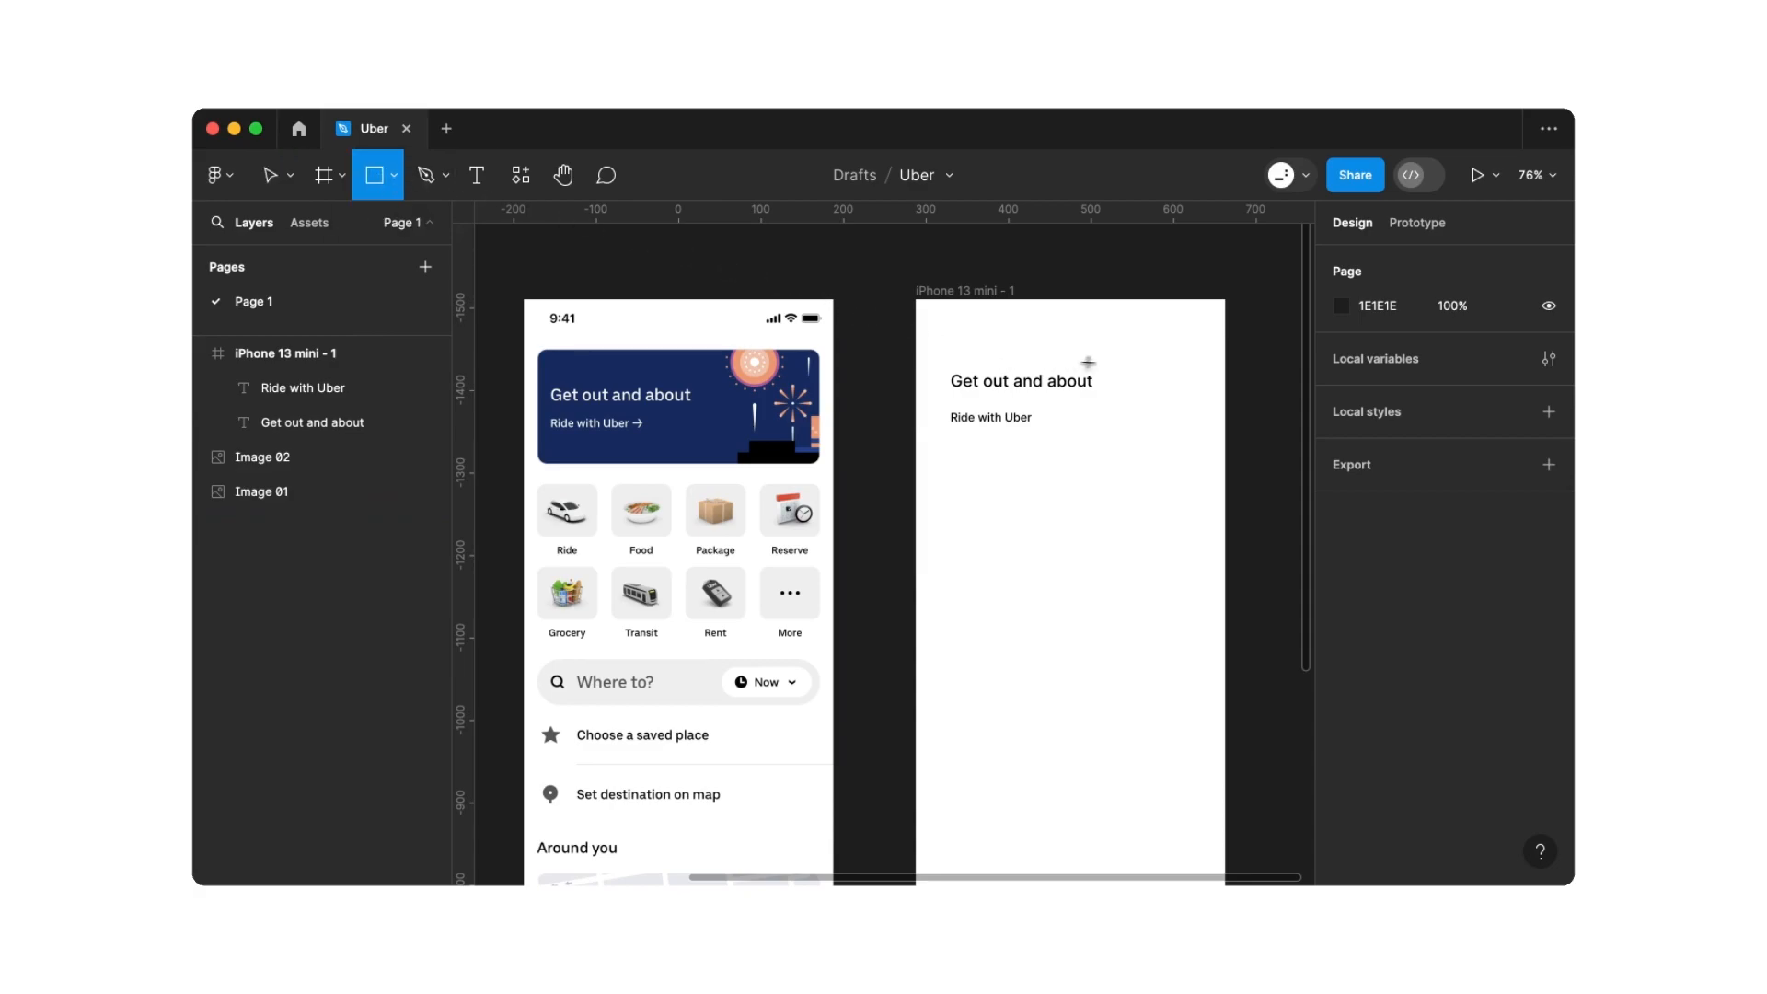
pyautogui.moveTo(1119, 365); pyautogui.dragTo(1191, 444)
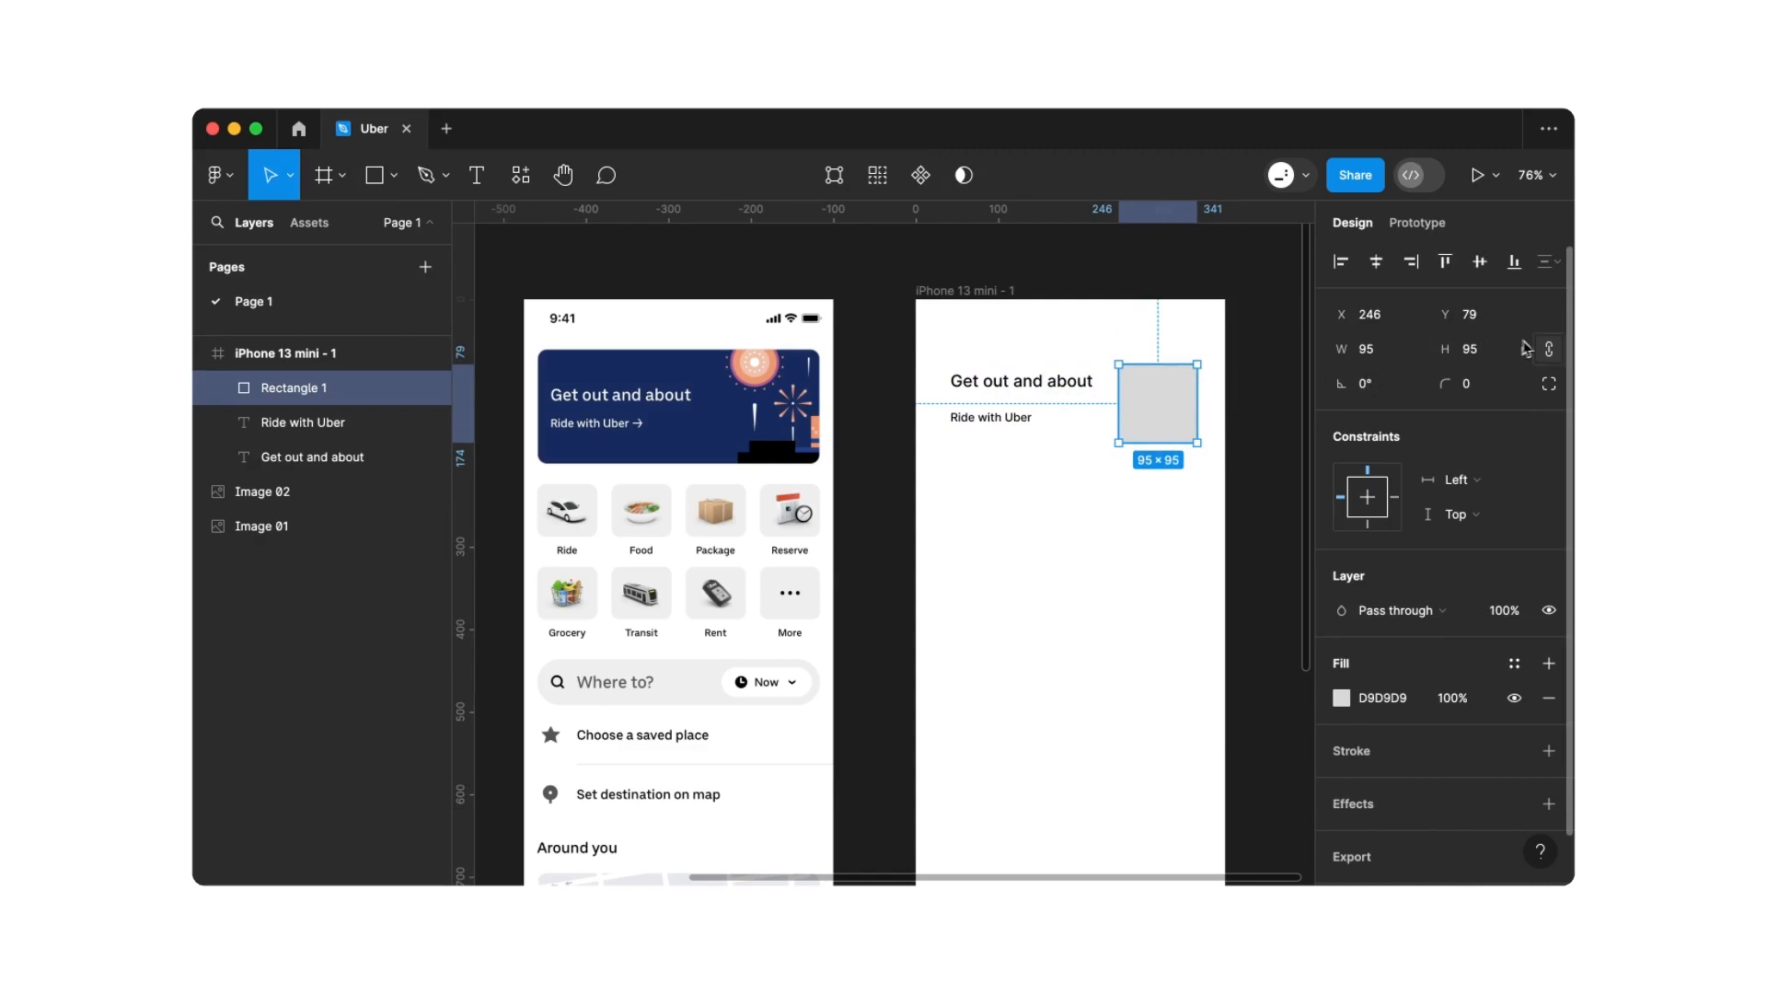
pyautogui.click(1552, 354)
pyautogui.click(1491, 358)
pyautogui.write('120')
pyautogui.press('Return')
pyautogui.moveTo(1171, 418); pyautogui.dragTo(1166, 406)
pyautogui.click(1044, 362)
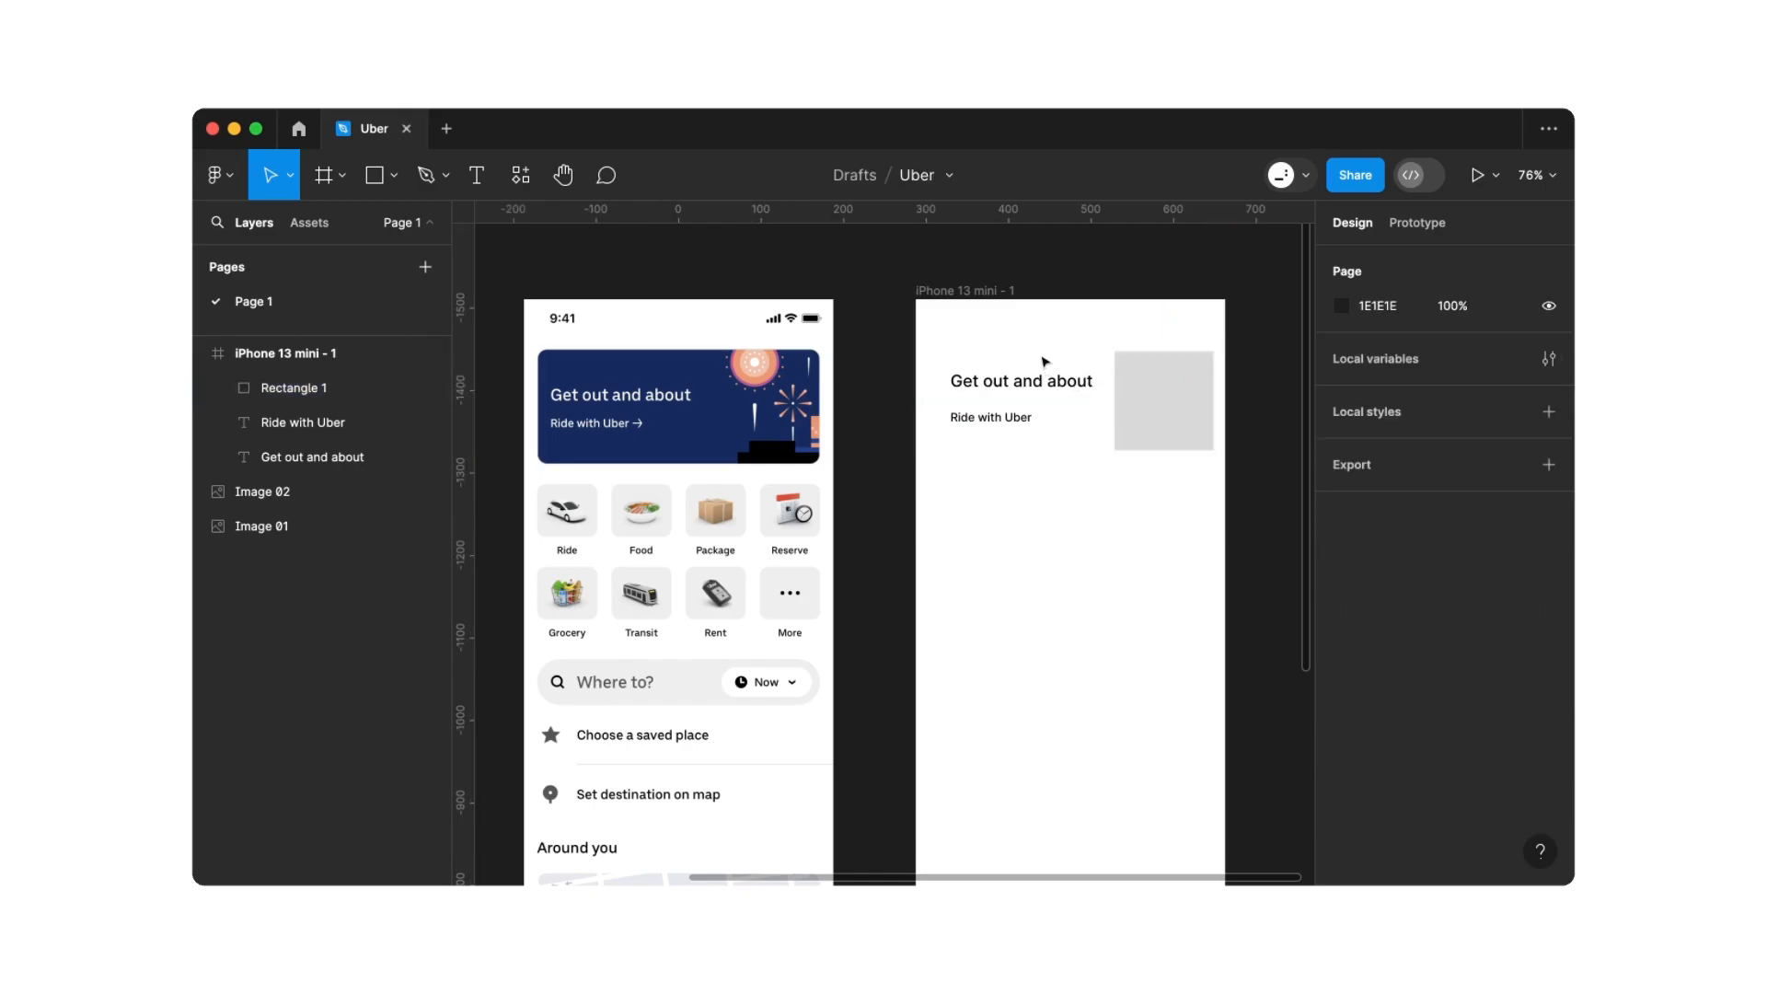
# Group both texts in a vertical auto layout with spacing 8 and centre the group vertically against the square
pyautogui.moveTo(1046, 358); pyautogui.dragTo(961, 477)
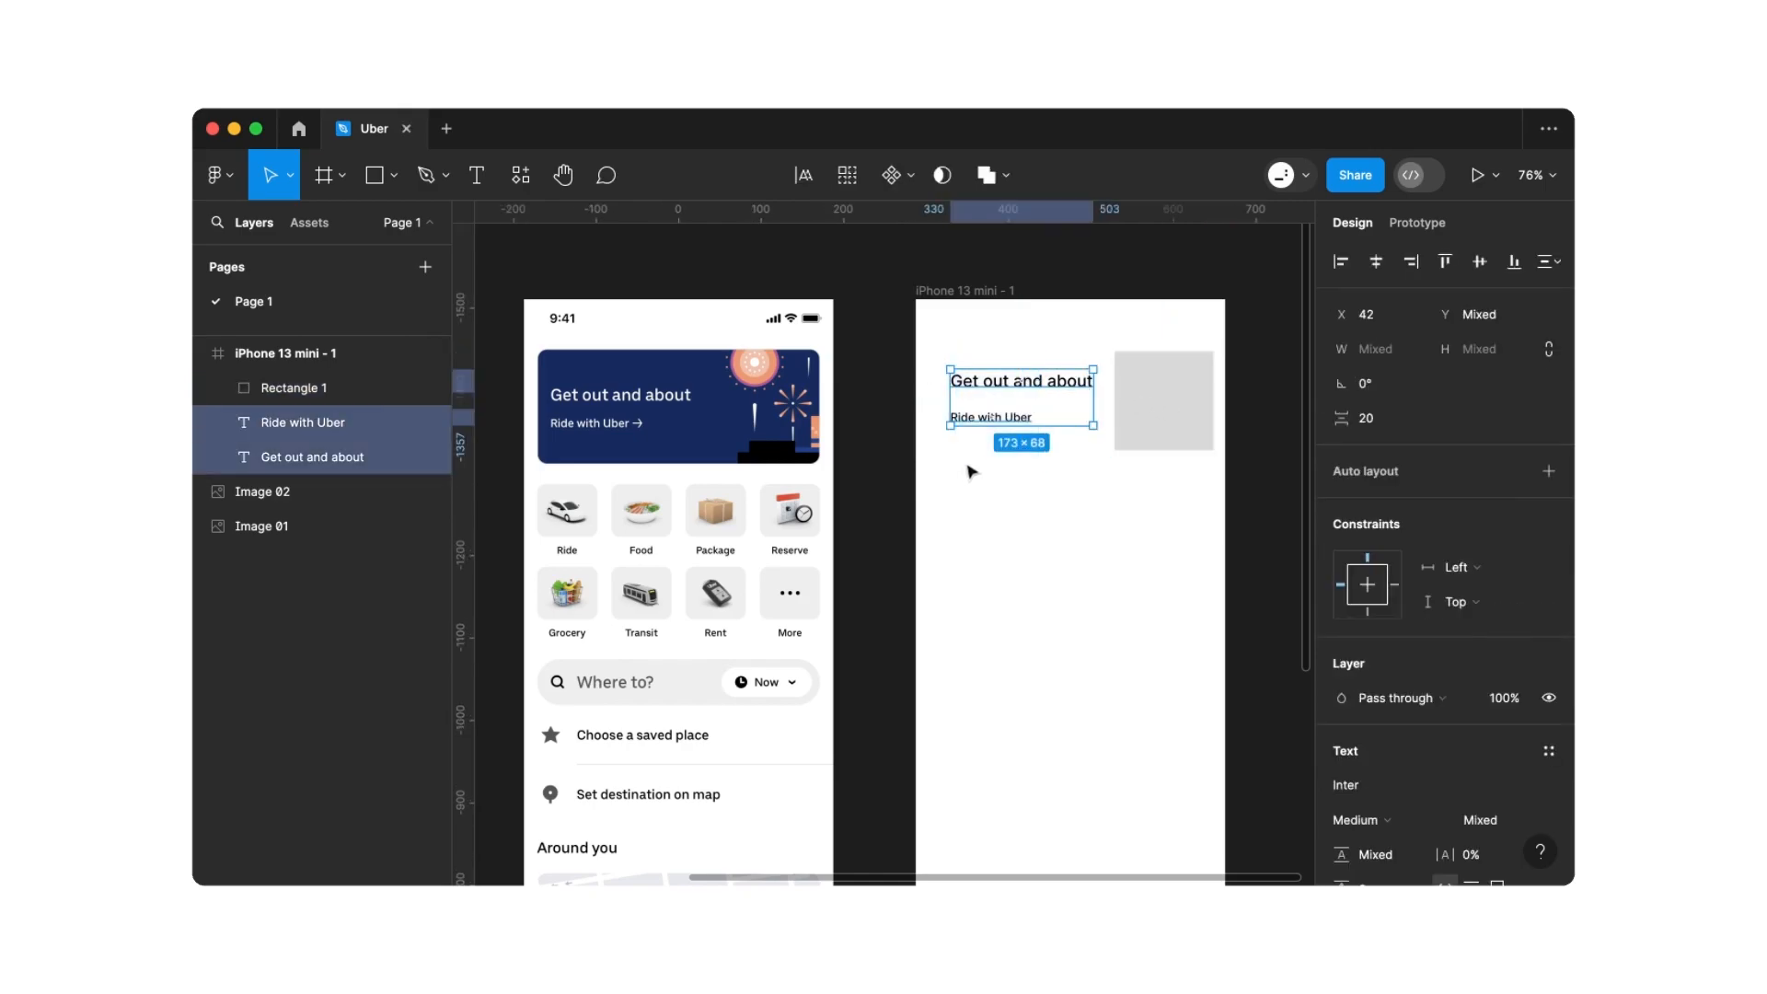
pyautogui.hotkey('shift', 'a')
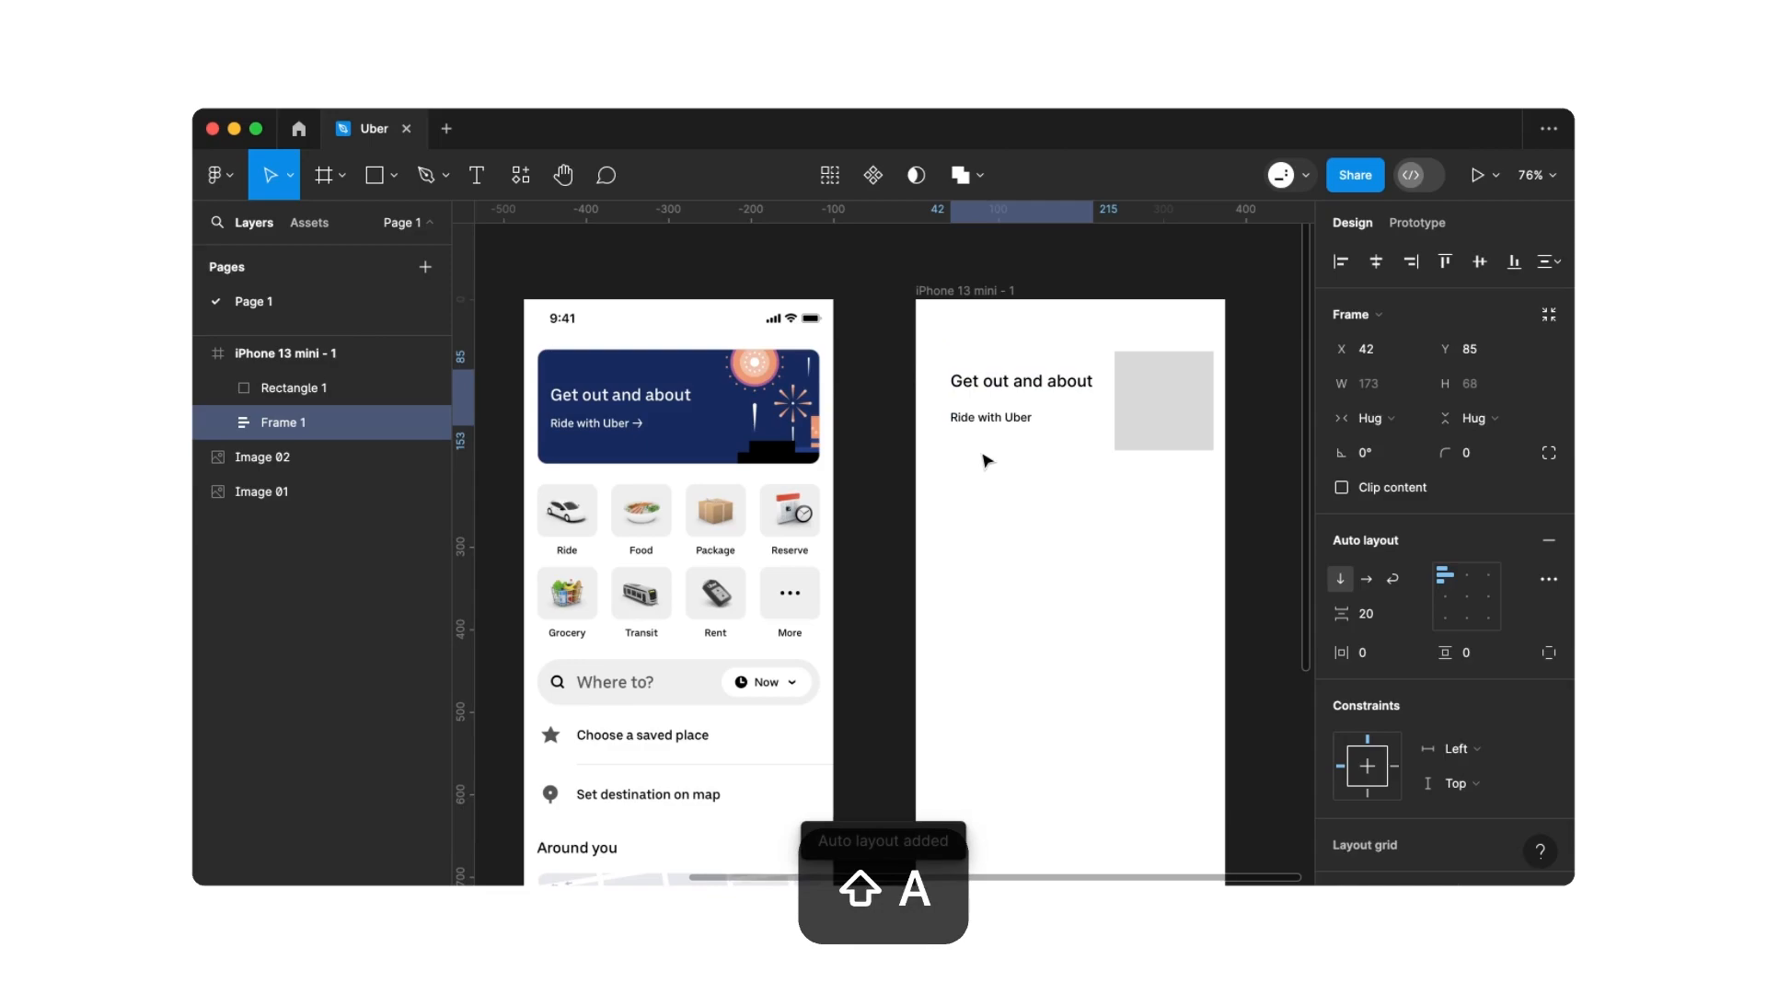
pyautogui.click(1381, 620)
pyautogui.write('8')
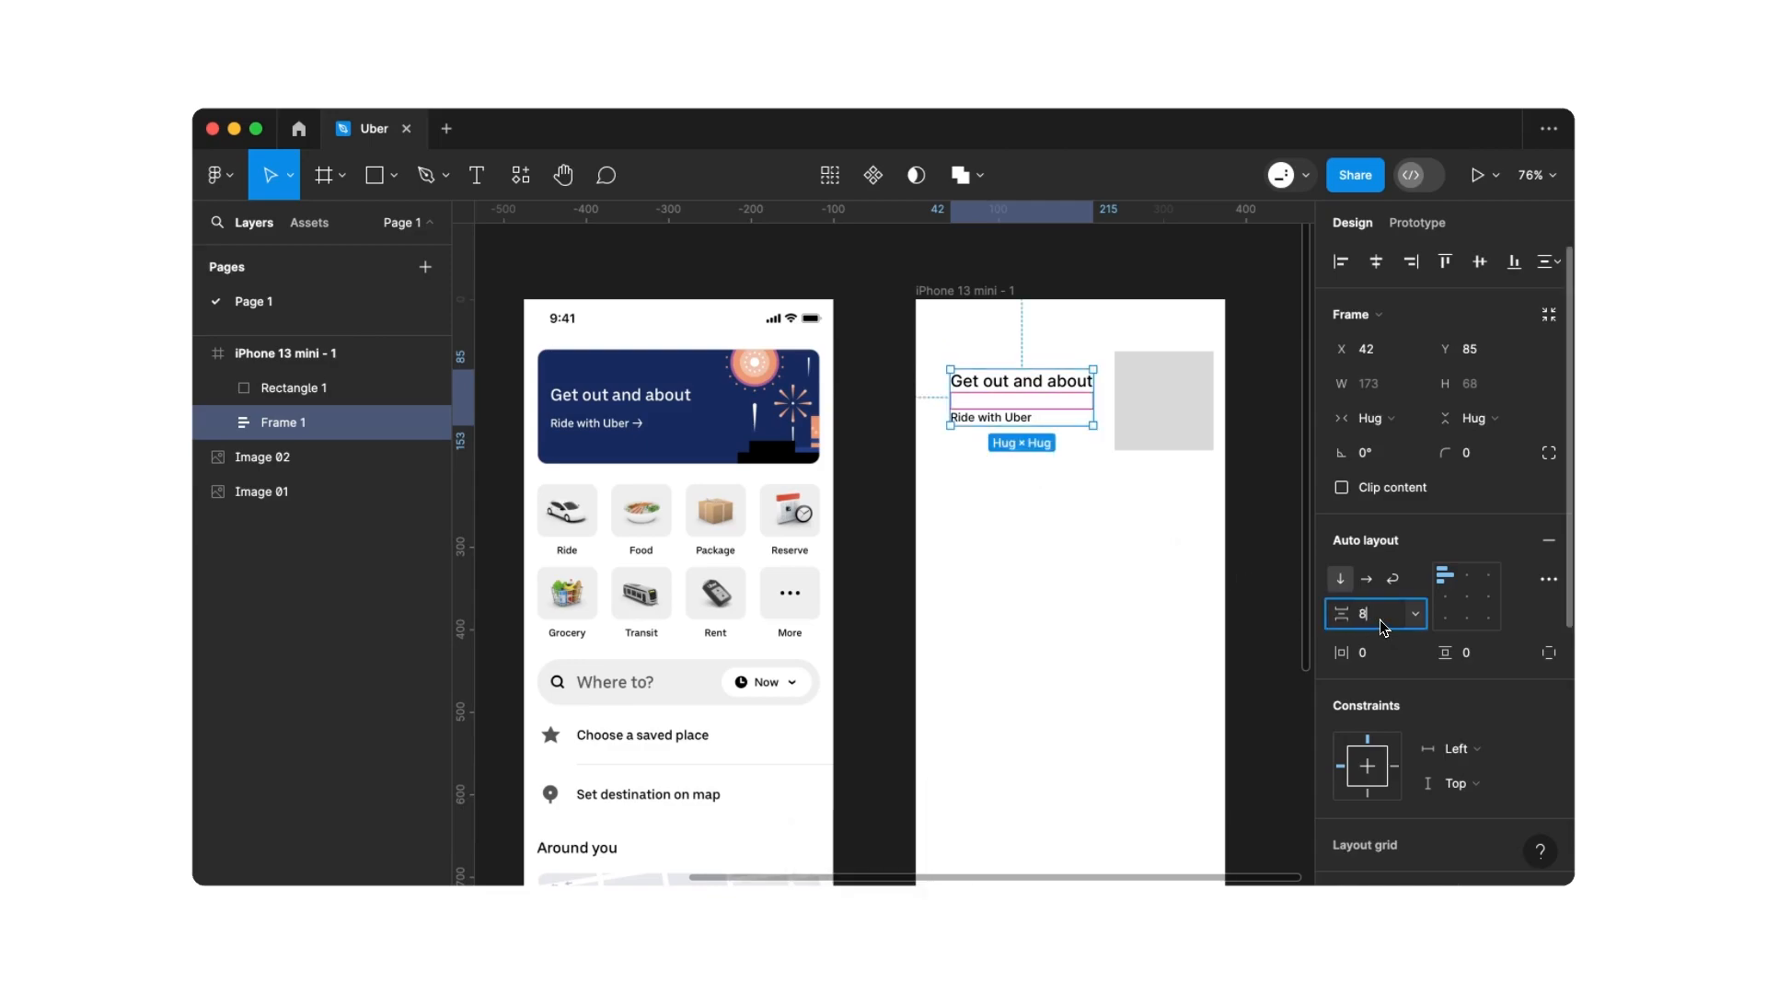
pyautogui.press('Return')
pyautogui.moveTo(1055, 394); pyautogui.dragTo(1055, 403)
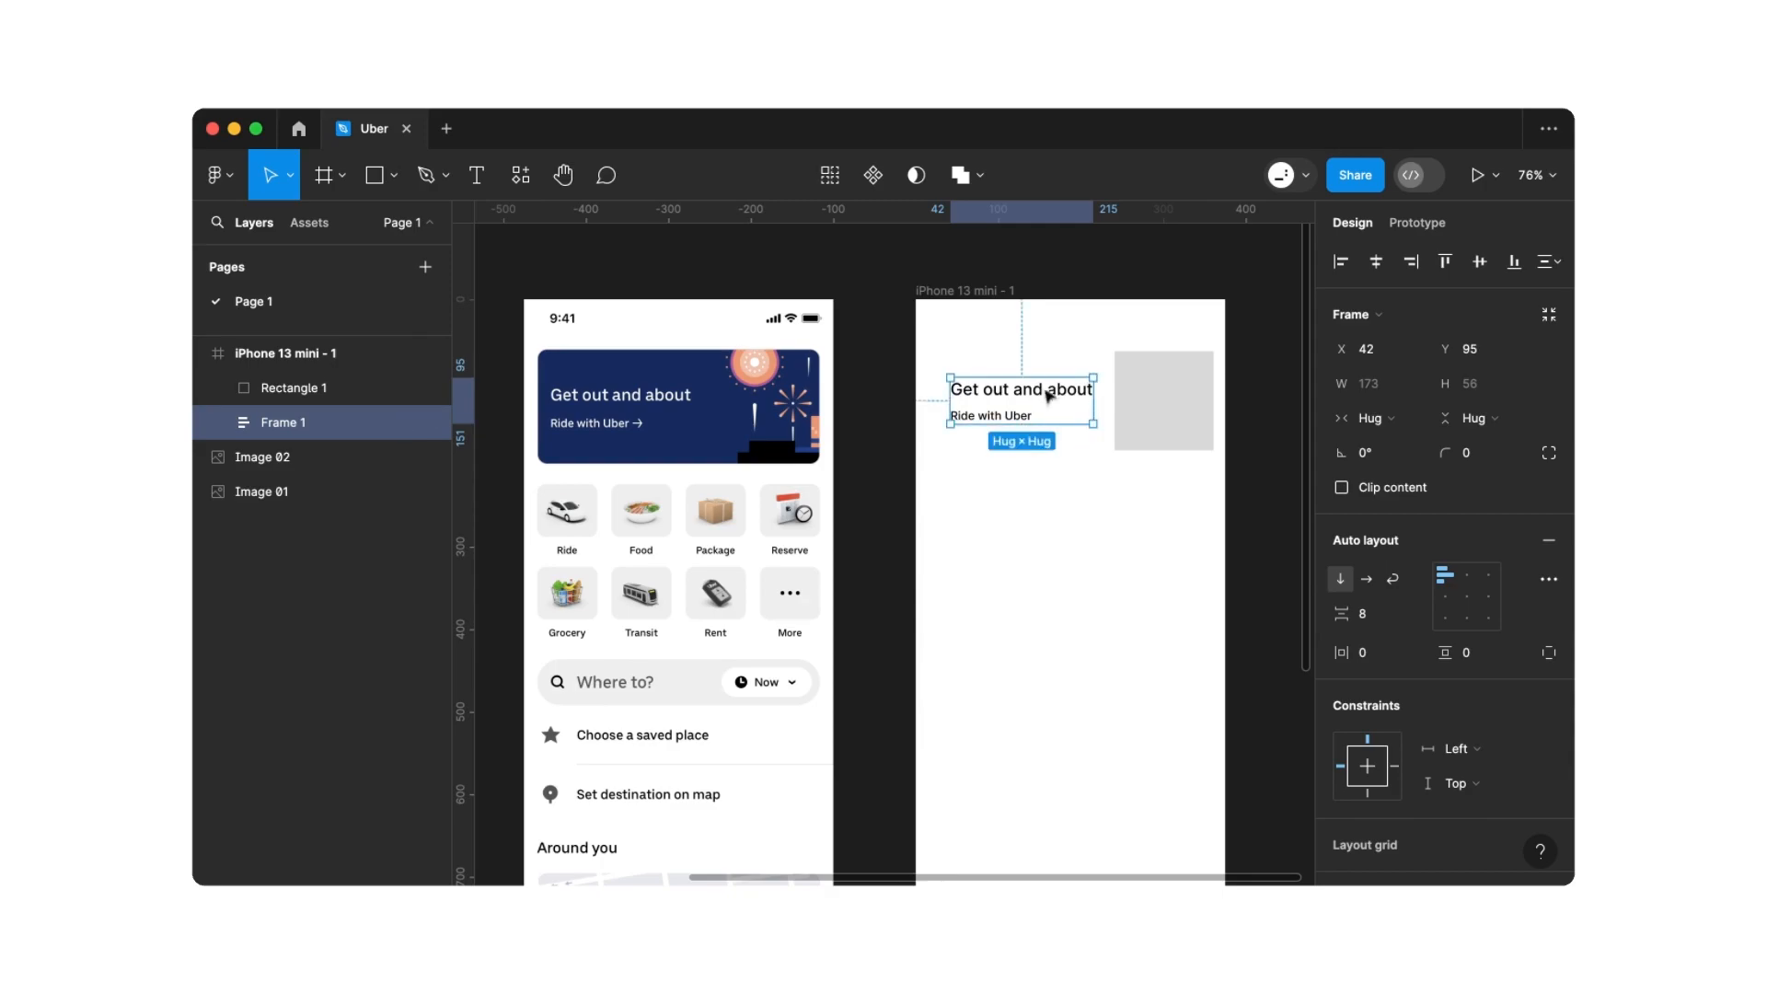
# Combine the text group and the square in an auto layout frame with corner radius 16 and clipped content
pyautogui.moveTo(1019, 346); pyautogui.dragTo(1170, 480)
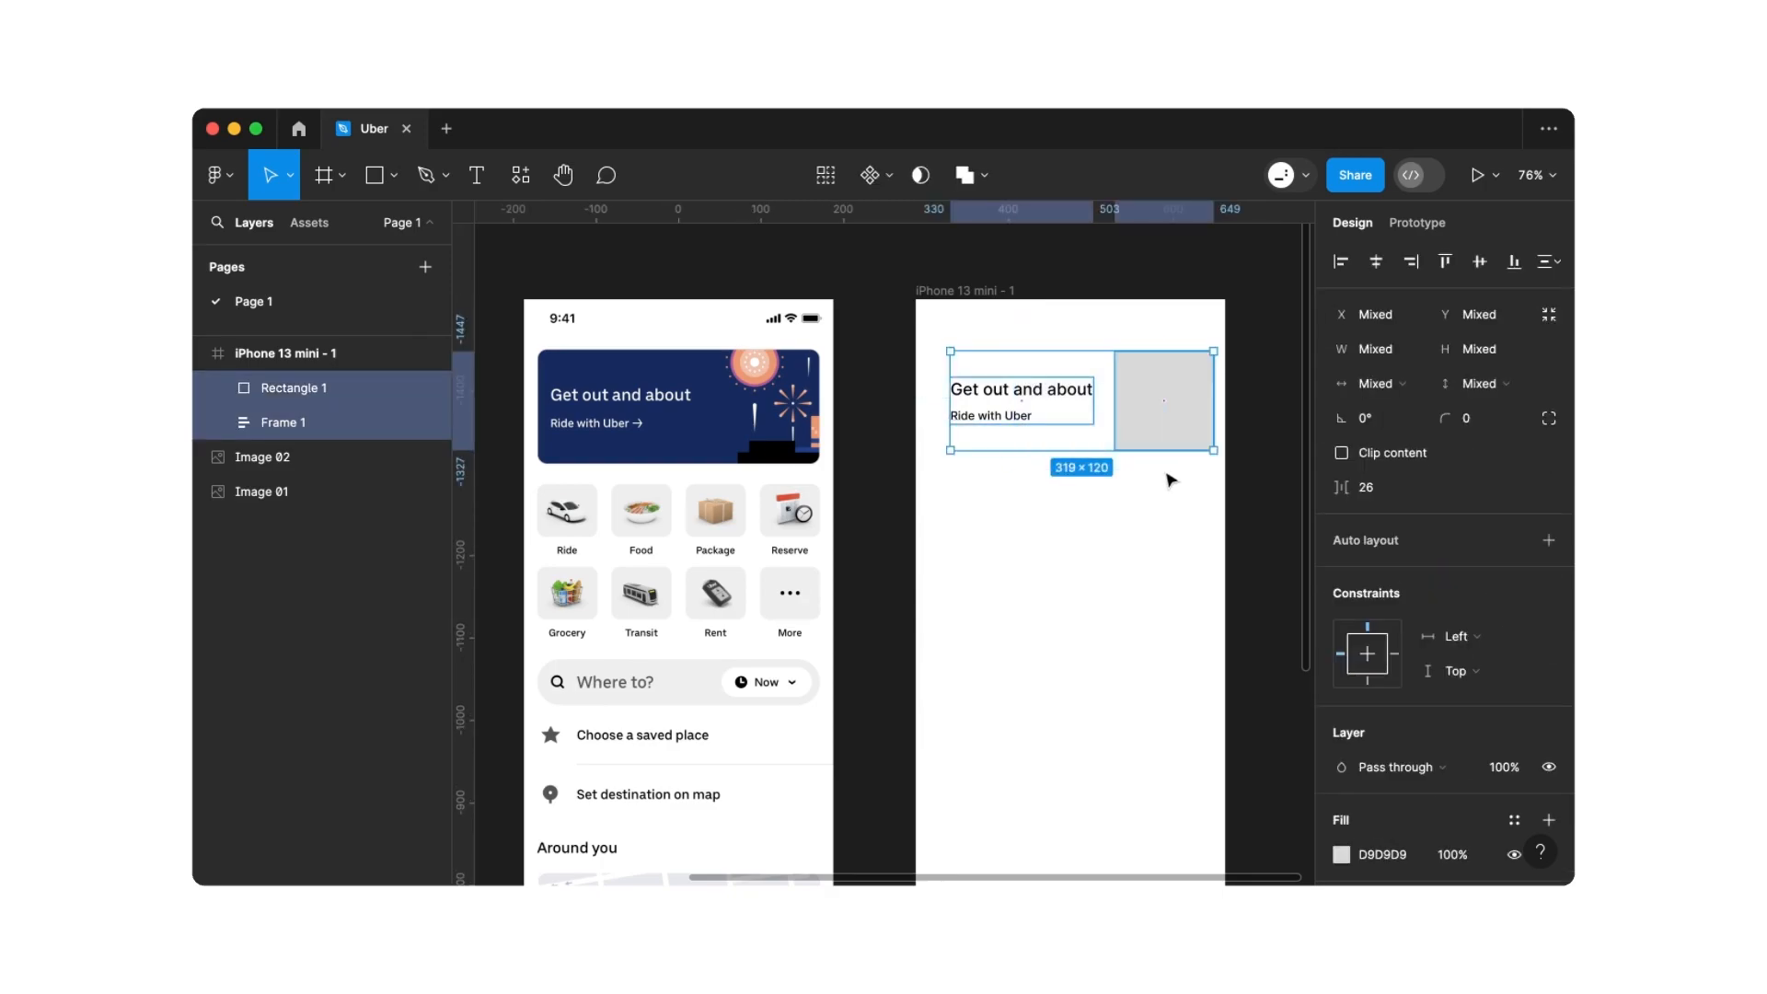
pyautogui.hotkey('shift', 'a')
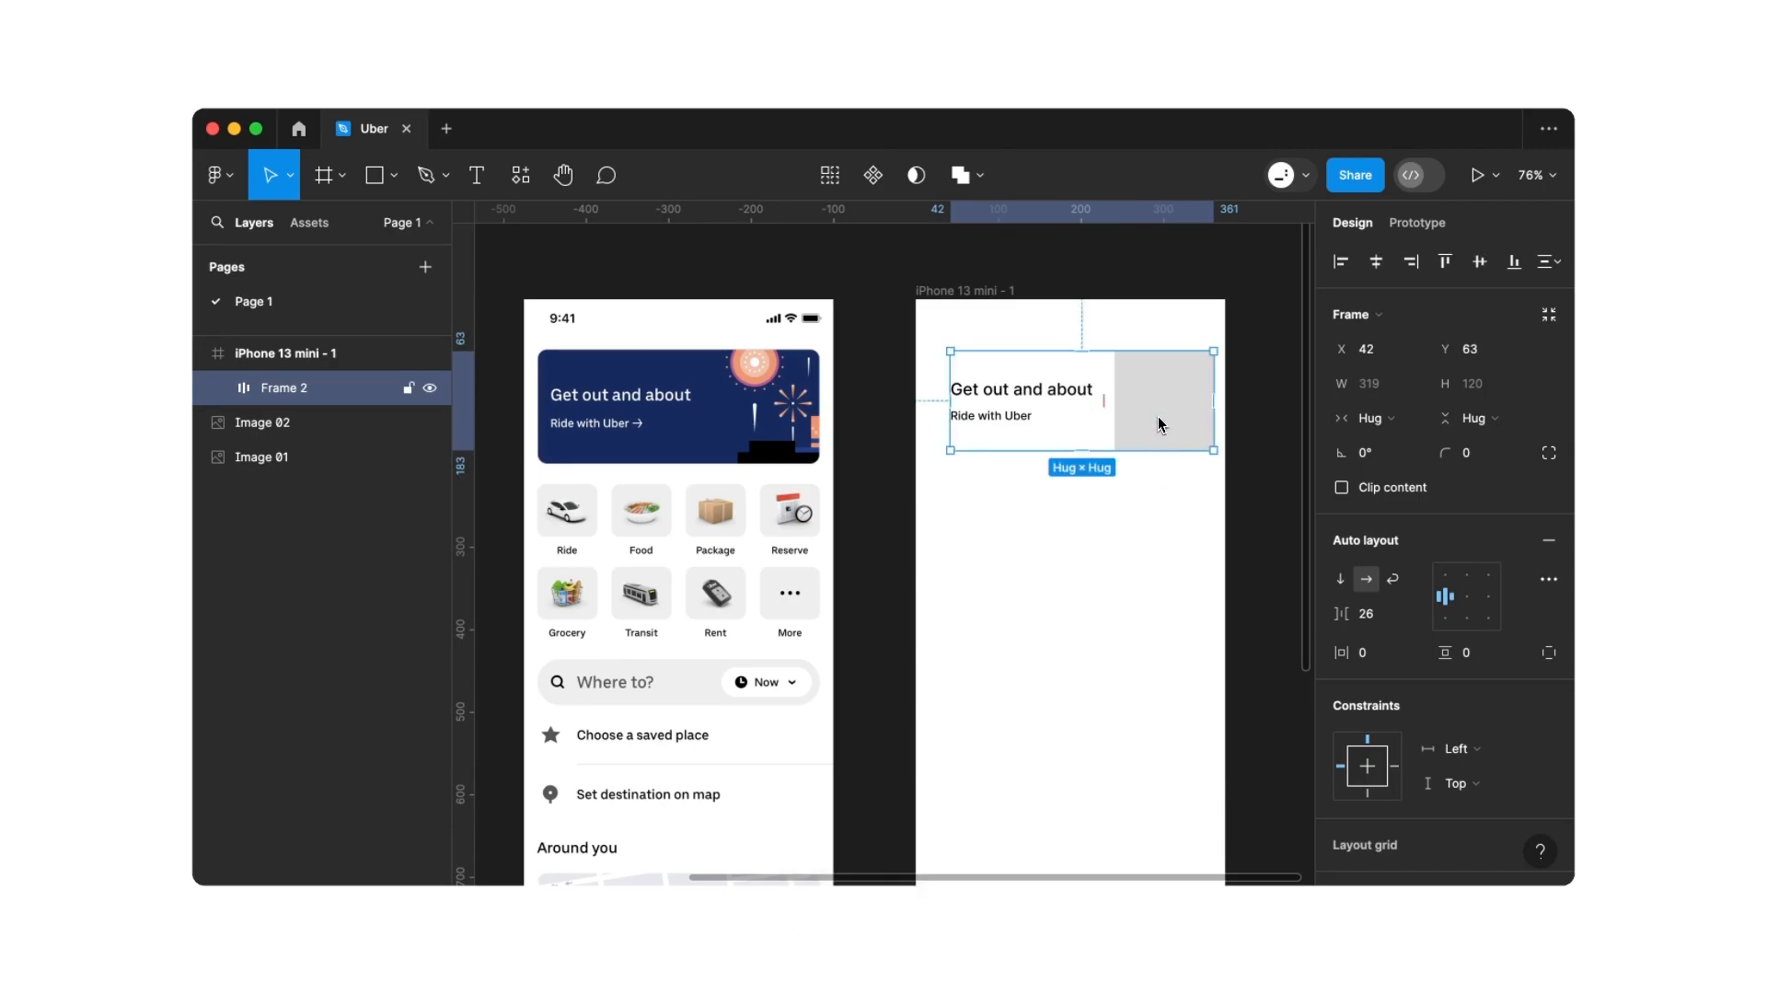
pyautogui.click(1465, 453)
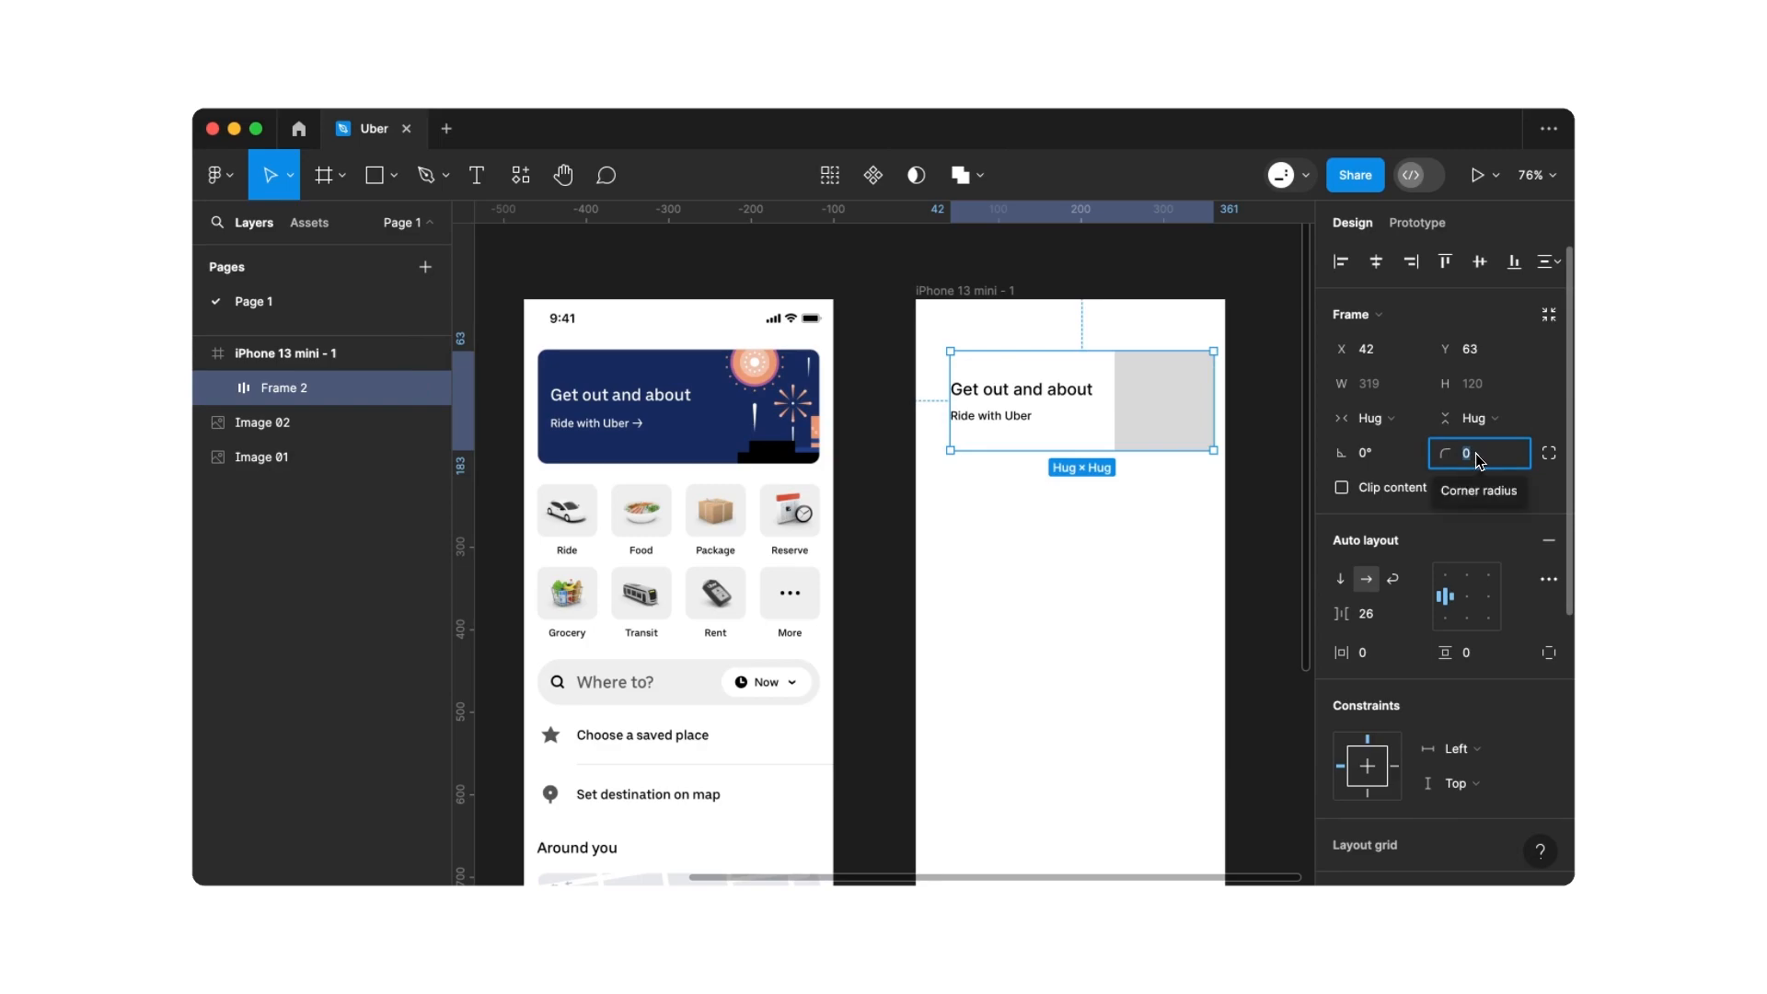
pyautogui.write('16')
pyautogui.press('Return')
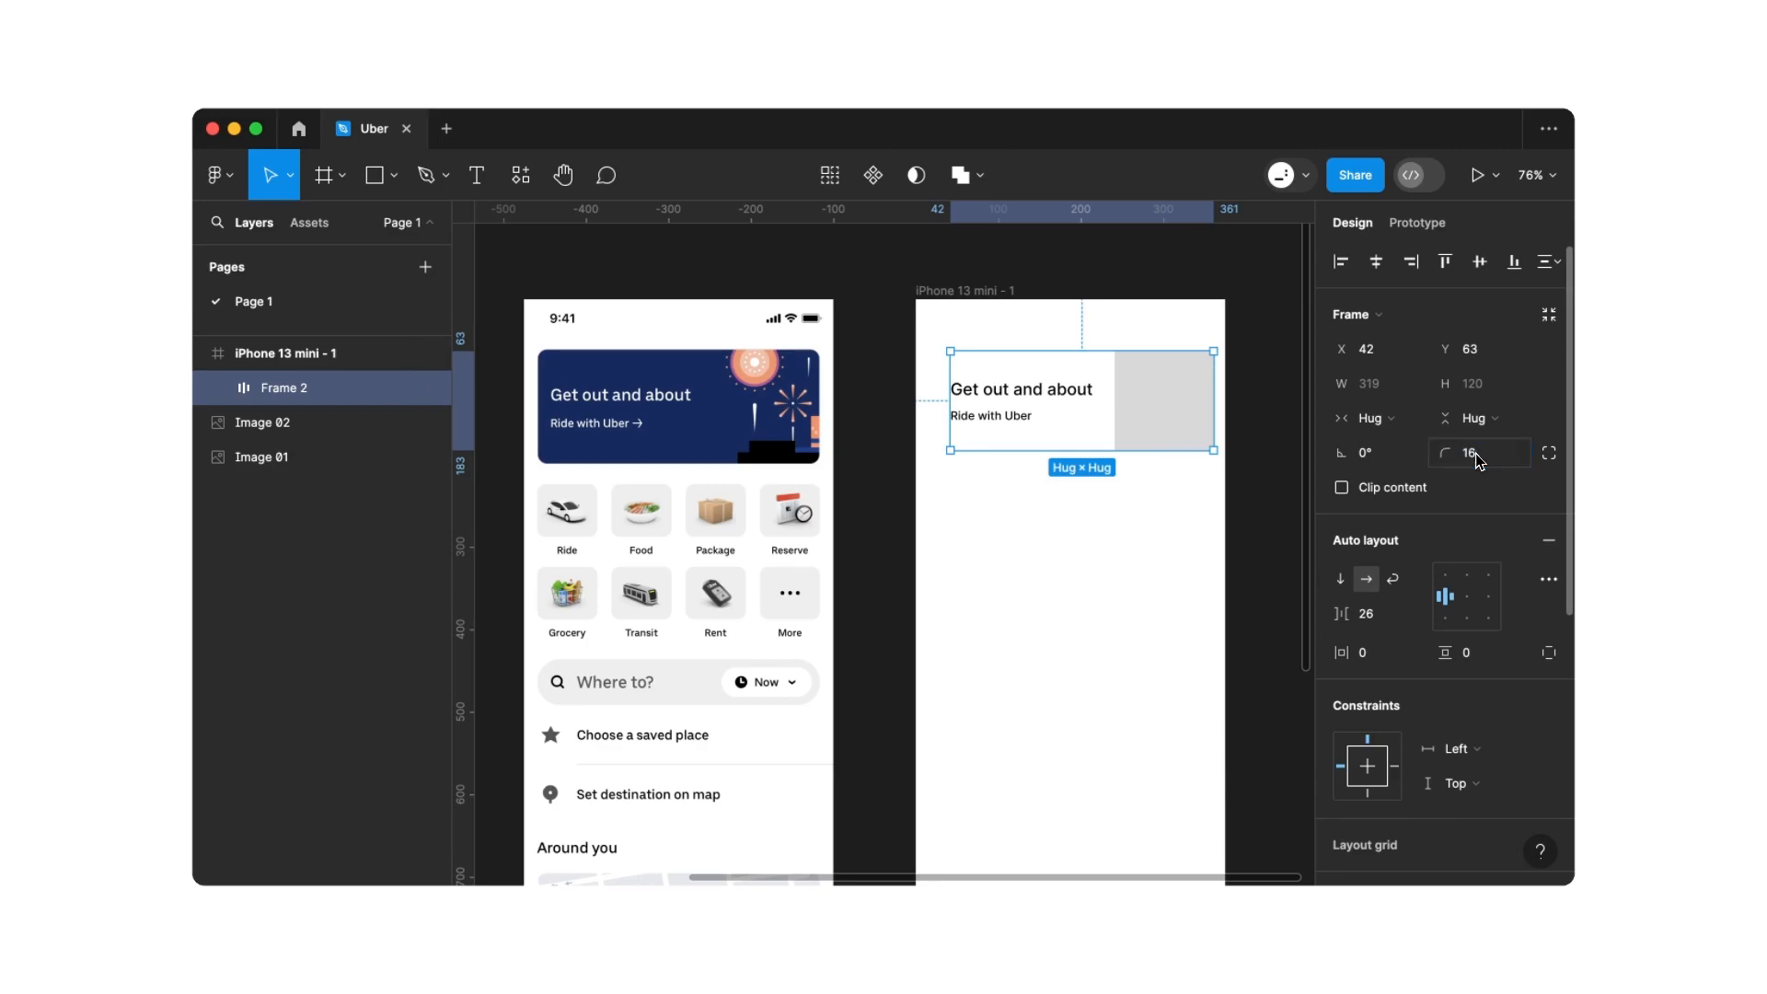
pyautogui.click(1343, 488)
pyautogui.click(1139, 491)
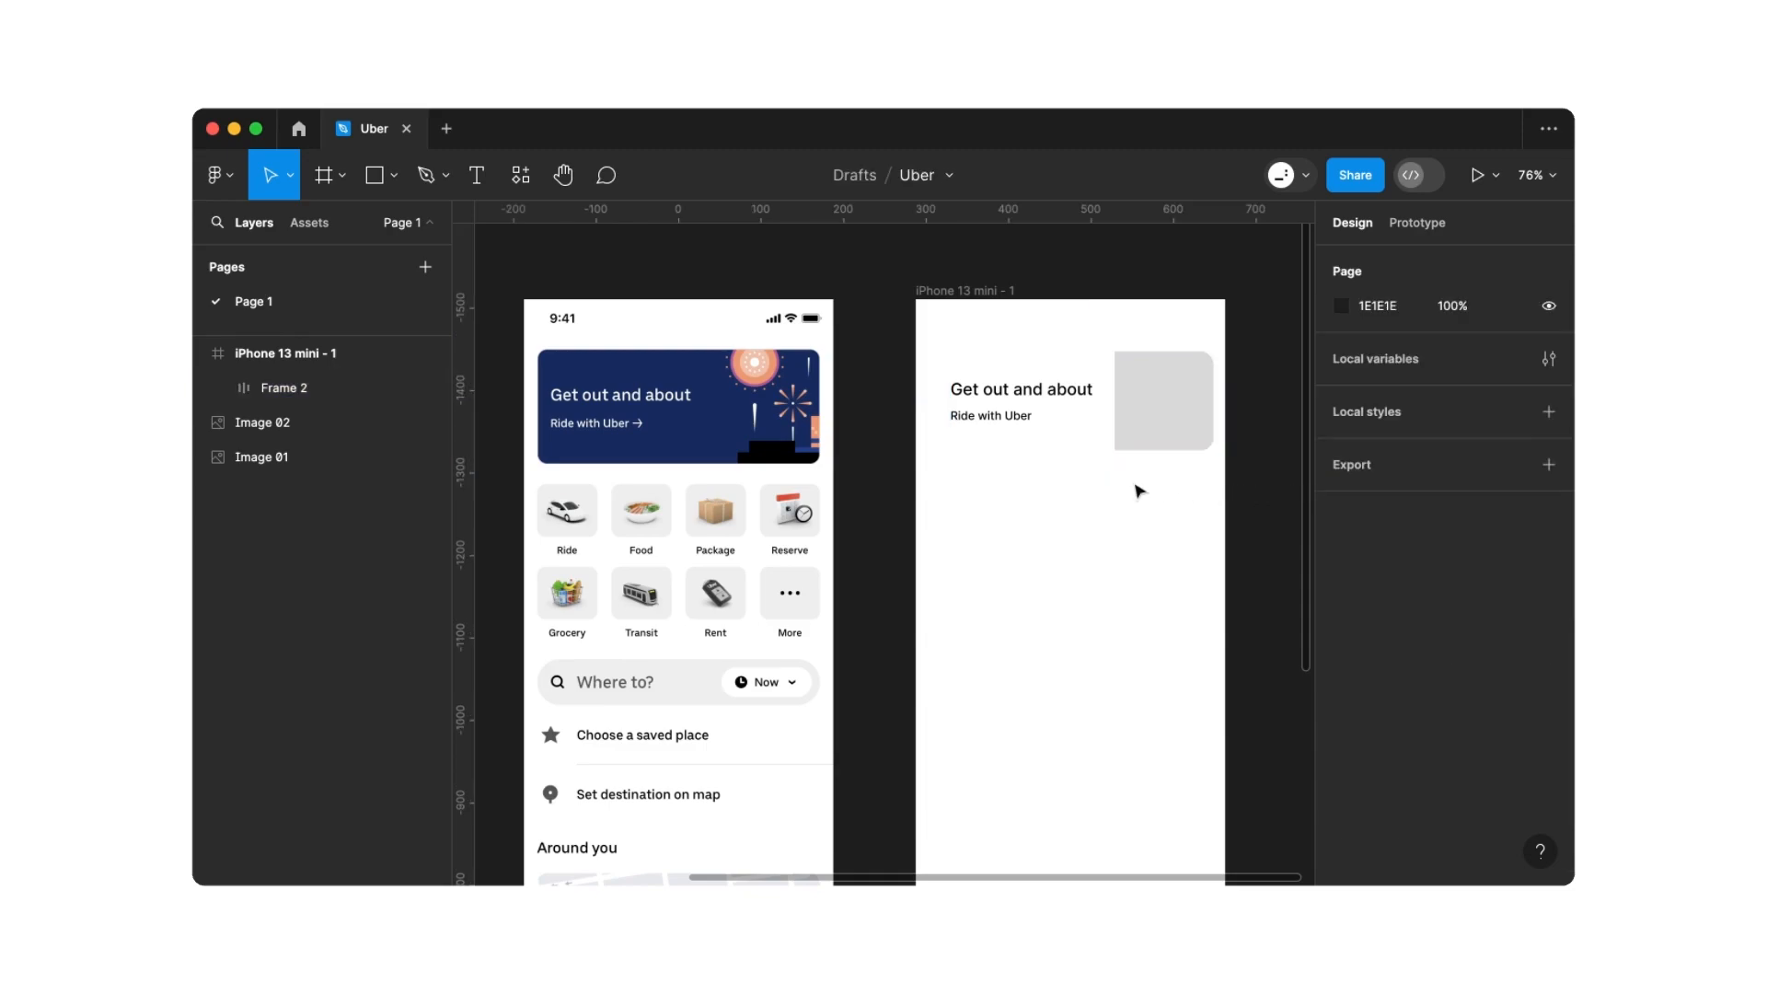
# Set the corner radius of the banner frame to 8
pyautogui.click(1140, 426)
pyautogui.click(1484, 465)
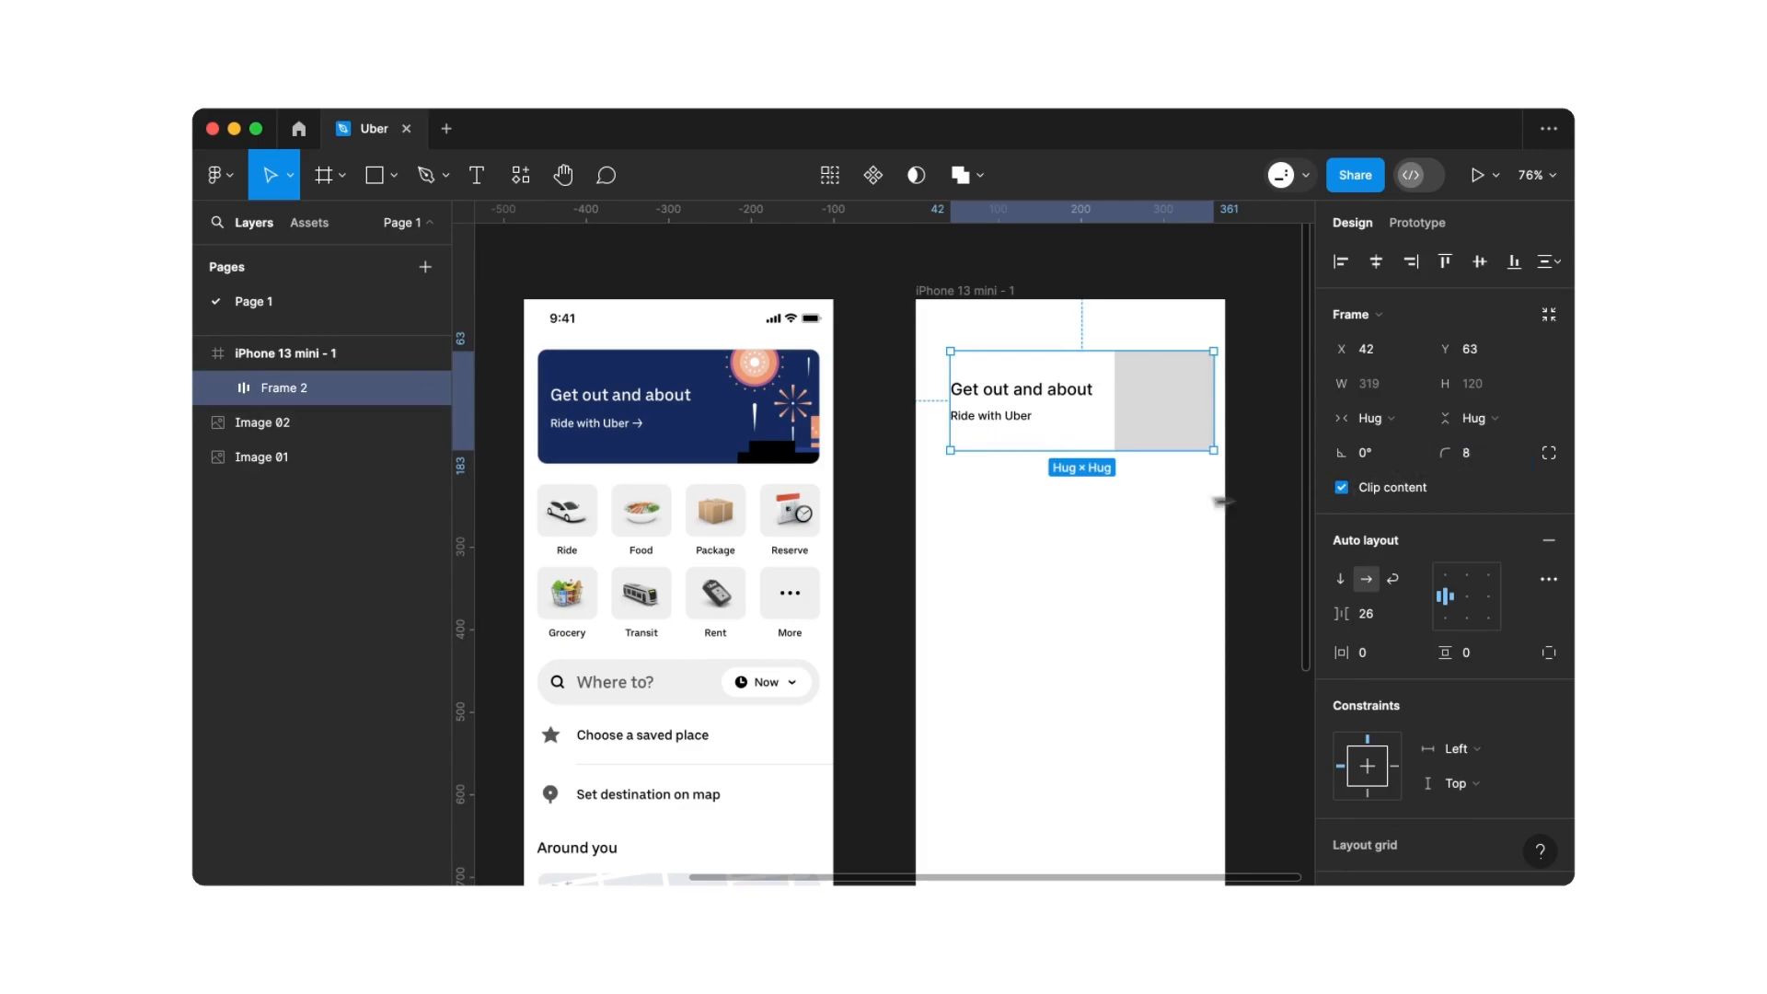
pyautogui.click(1139, 506)
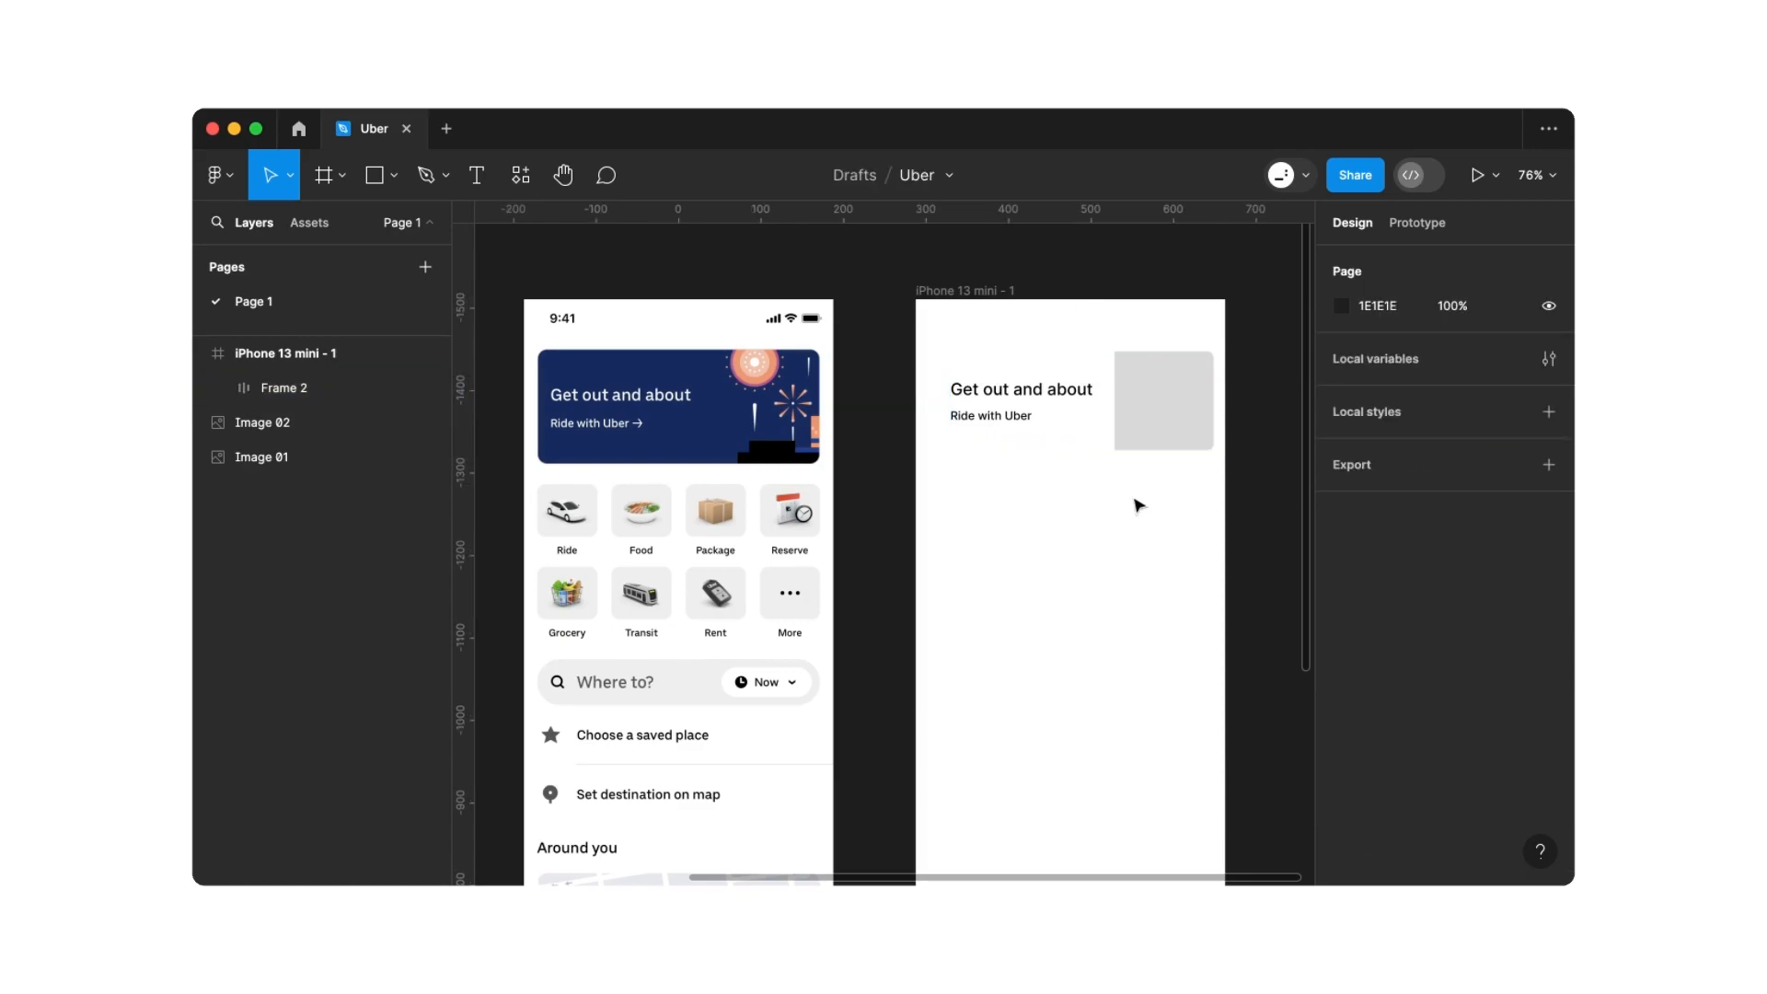
# Fill the banner frame with the dark blue 172B5E sampled from the reference image's banner
pyautogui.click(1018, 374)
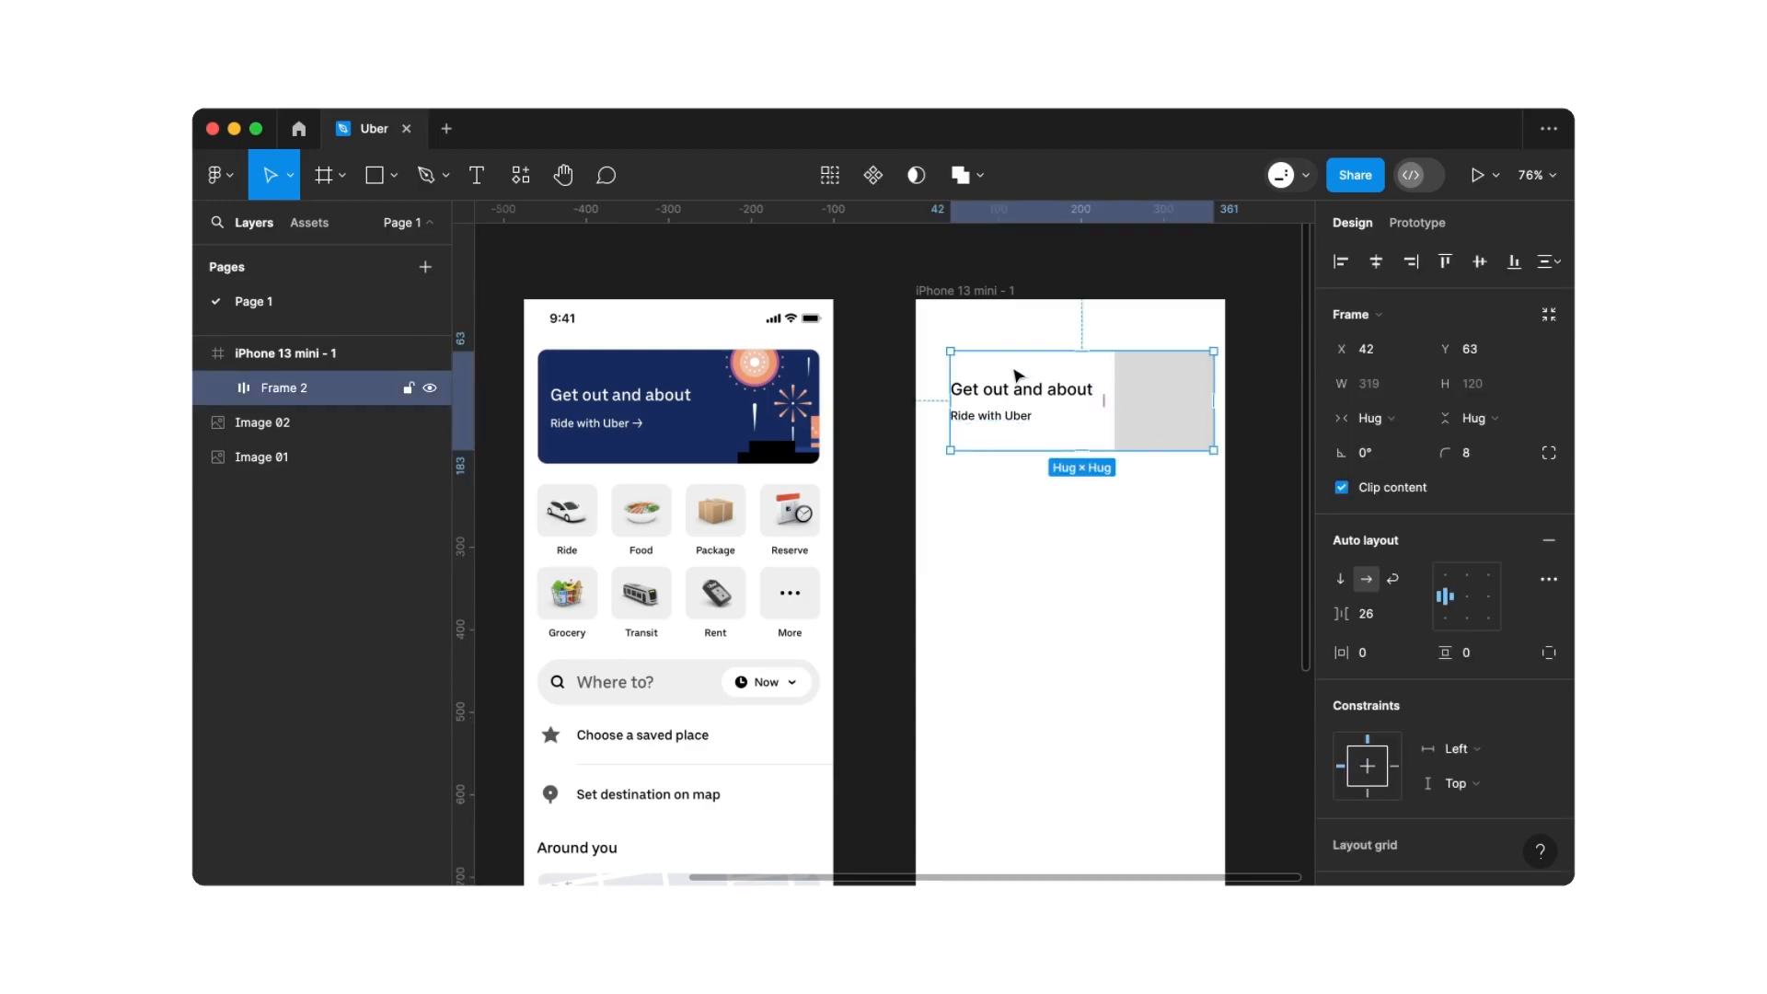
pyautogui.scroll(-5, 1353, 596)
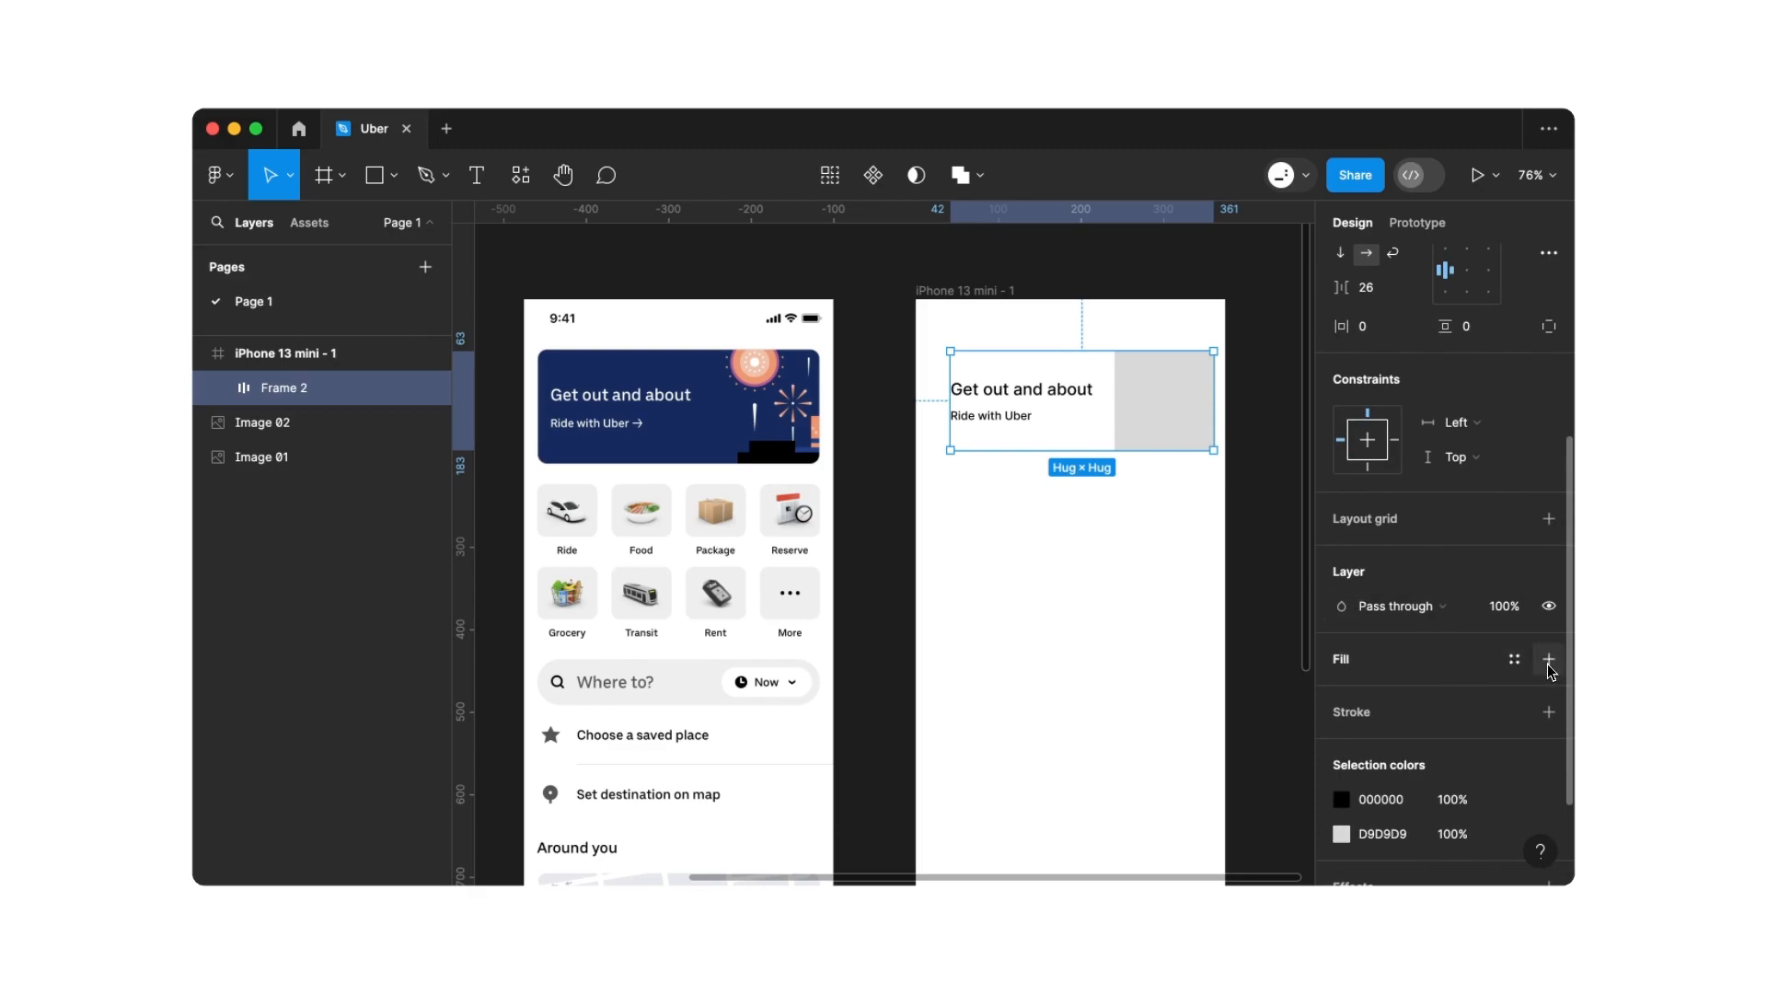
pyautogui.click(1548, 660)
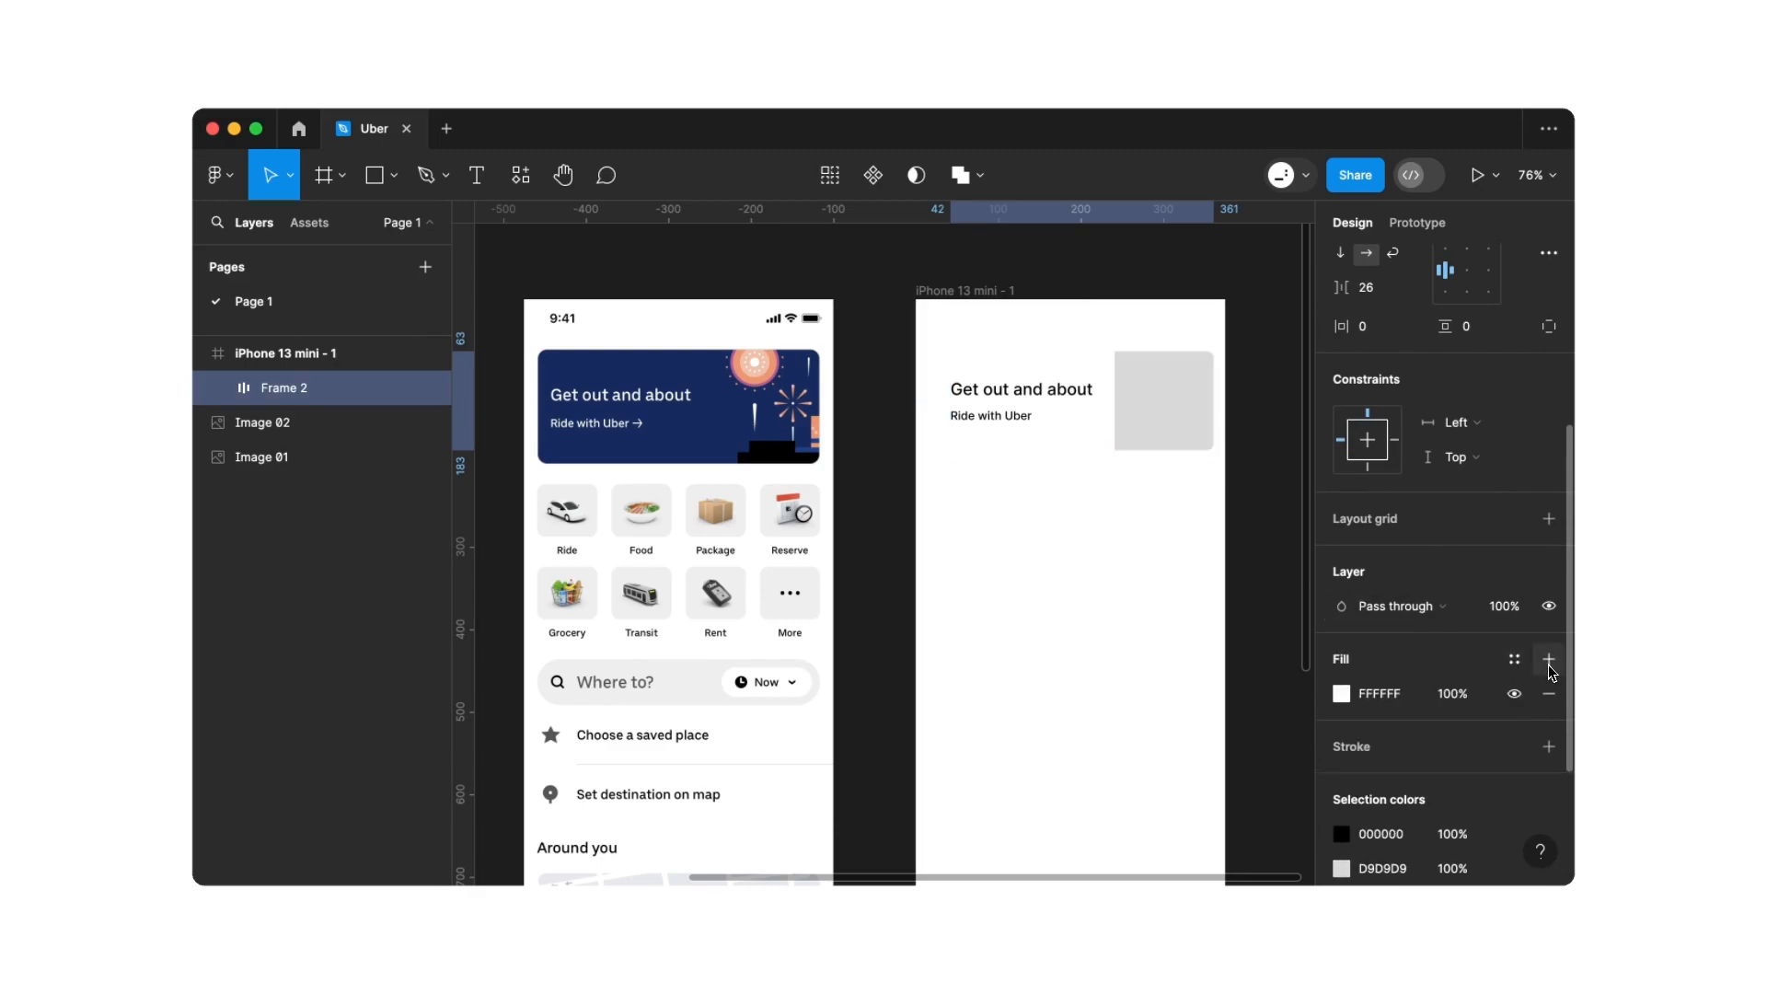
pyautogui.click(1345, 693)
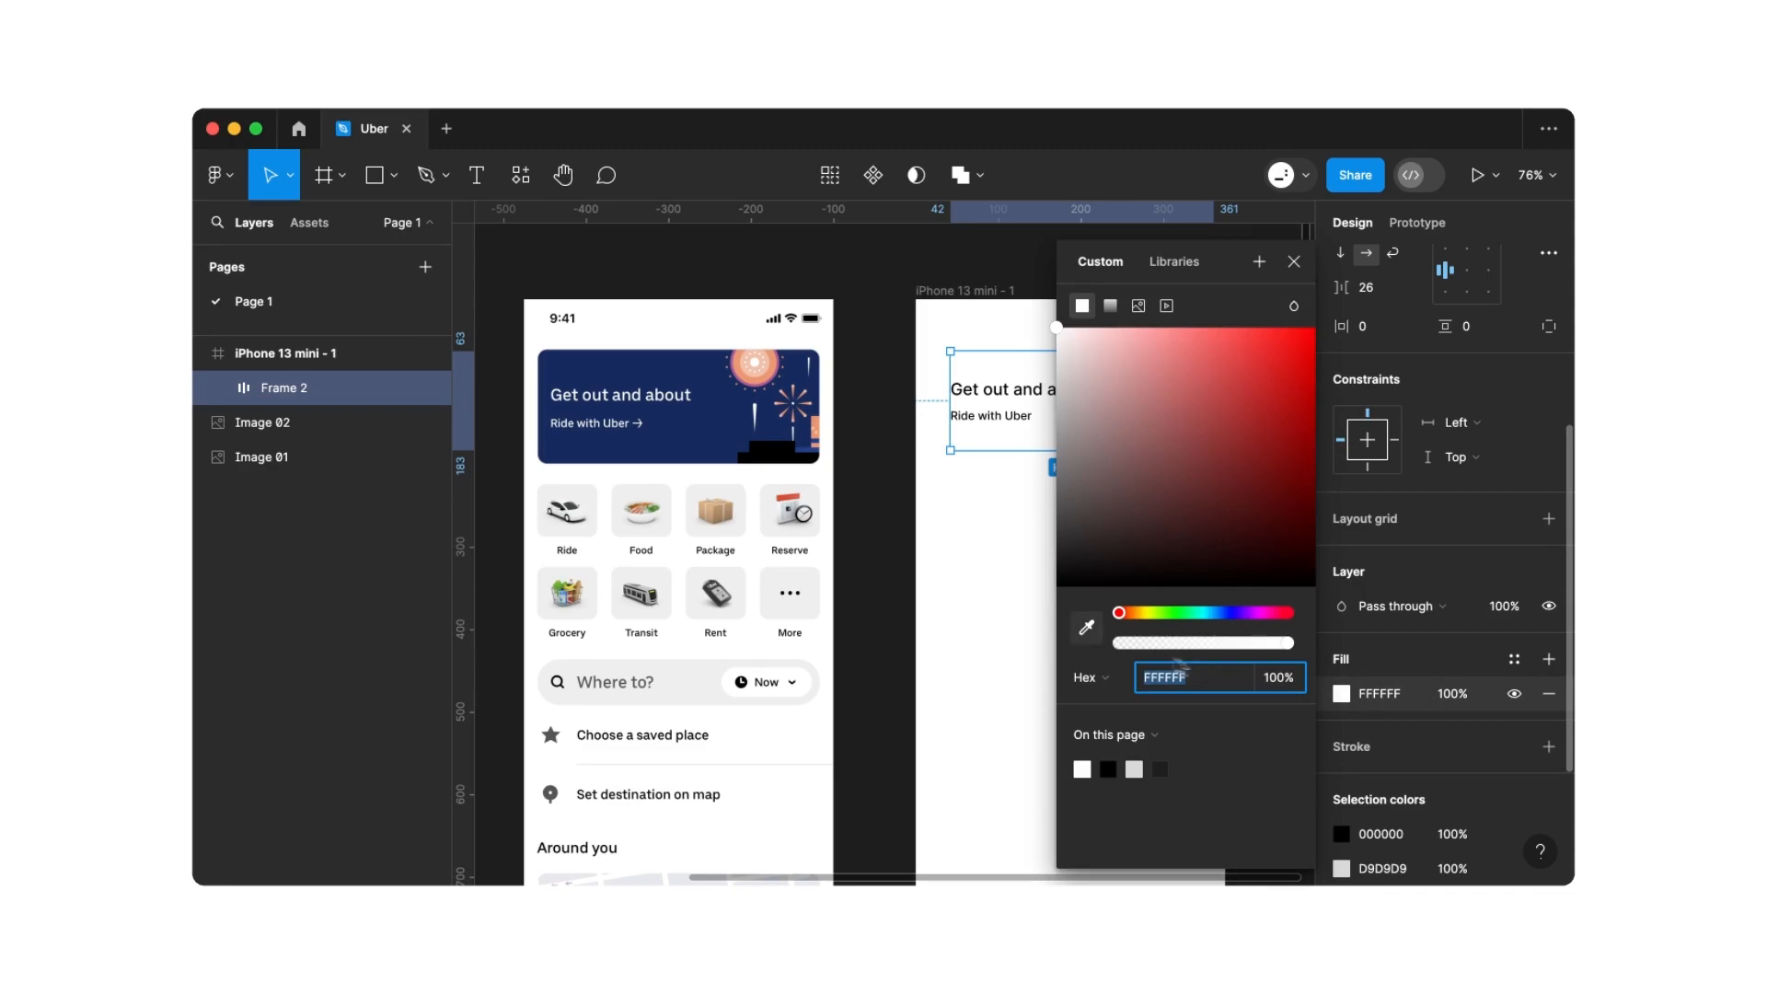
pyautogui.click(1089, 633)
pyautogui.click(699, 424)
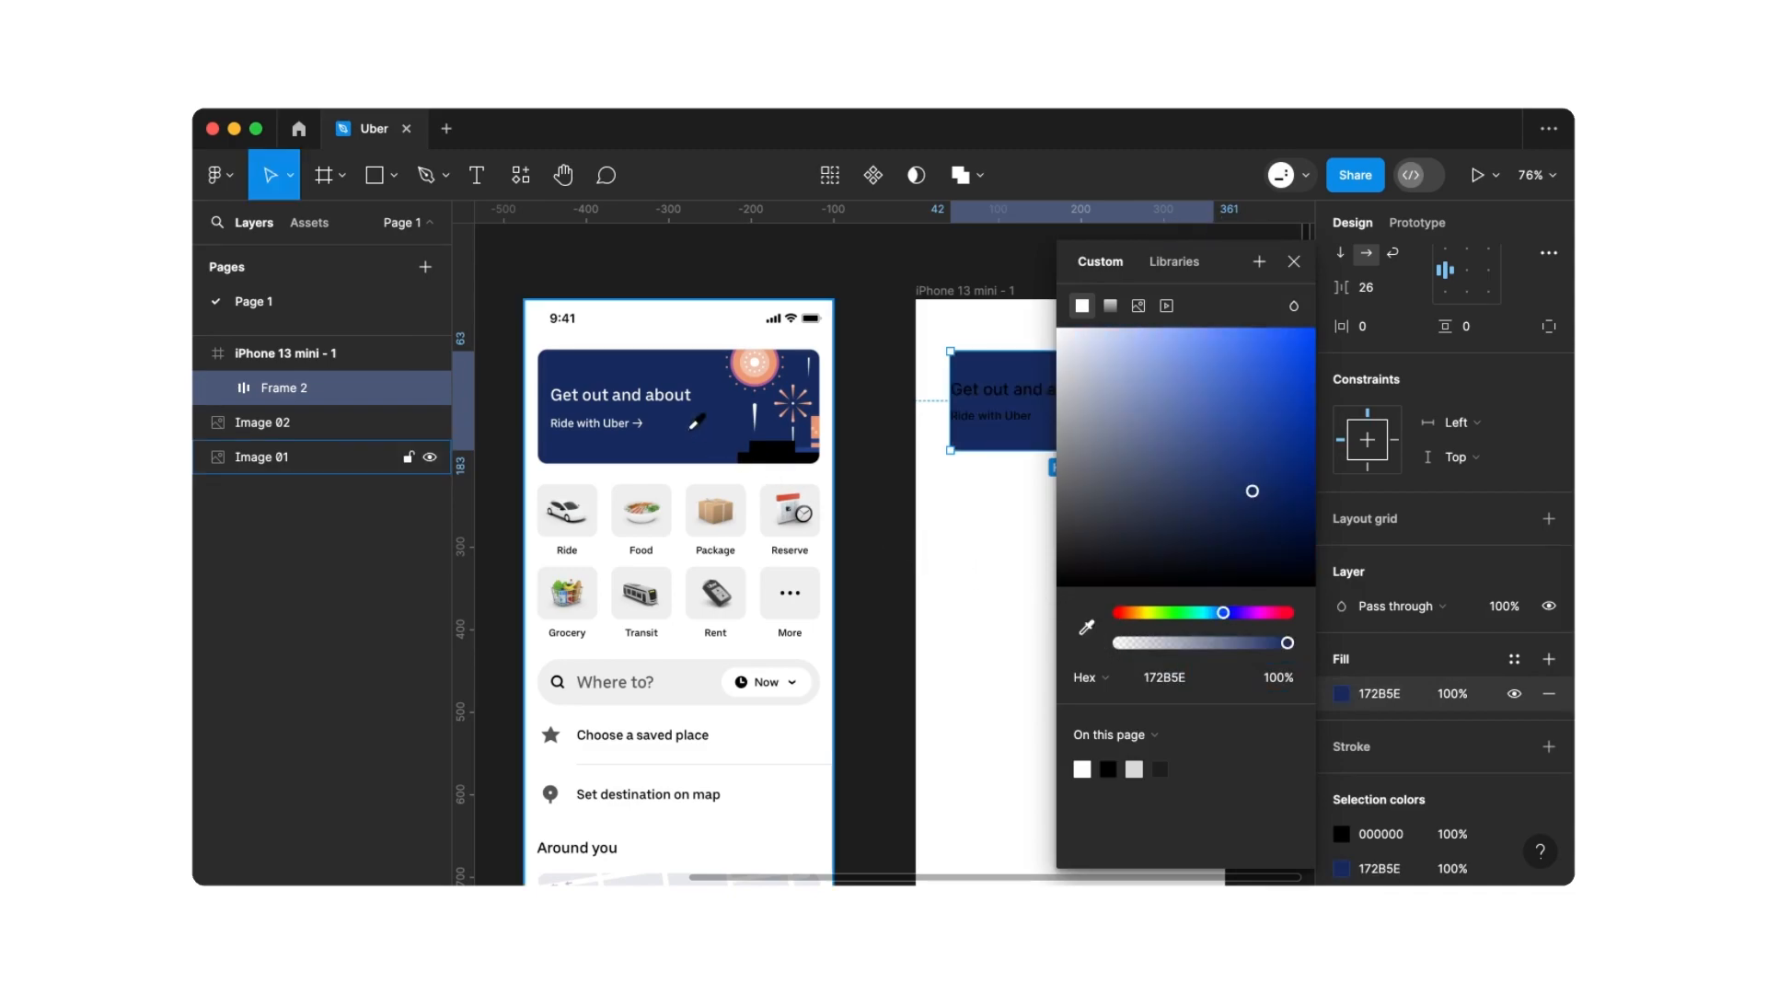
pyautogui.click(890, 421)
# Change the colour of both texts in the banner's text group to white FFFFFF
pyautogui.click(978, 398)
pyautogui.click(1002, 402)
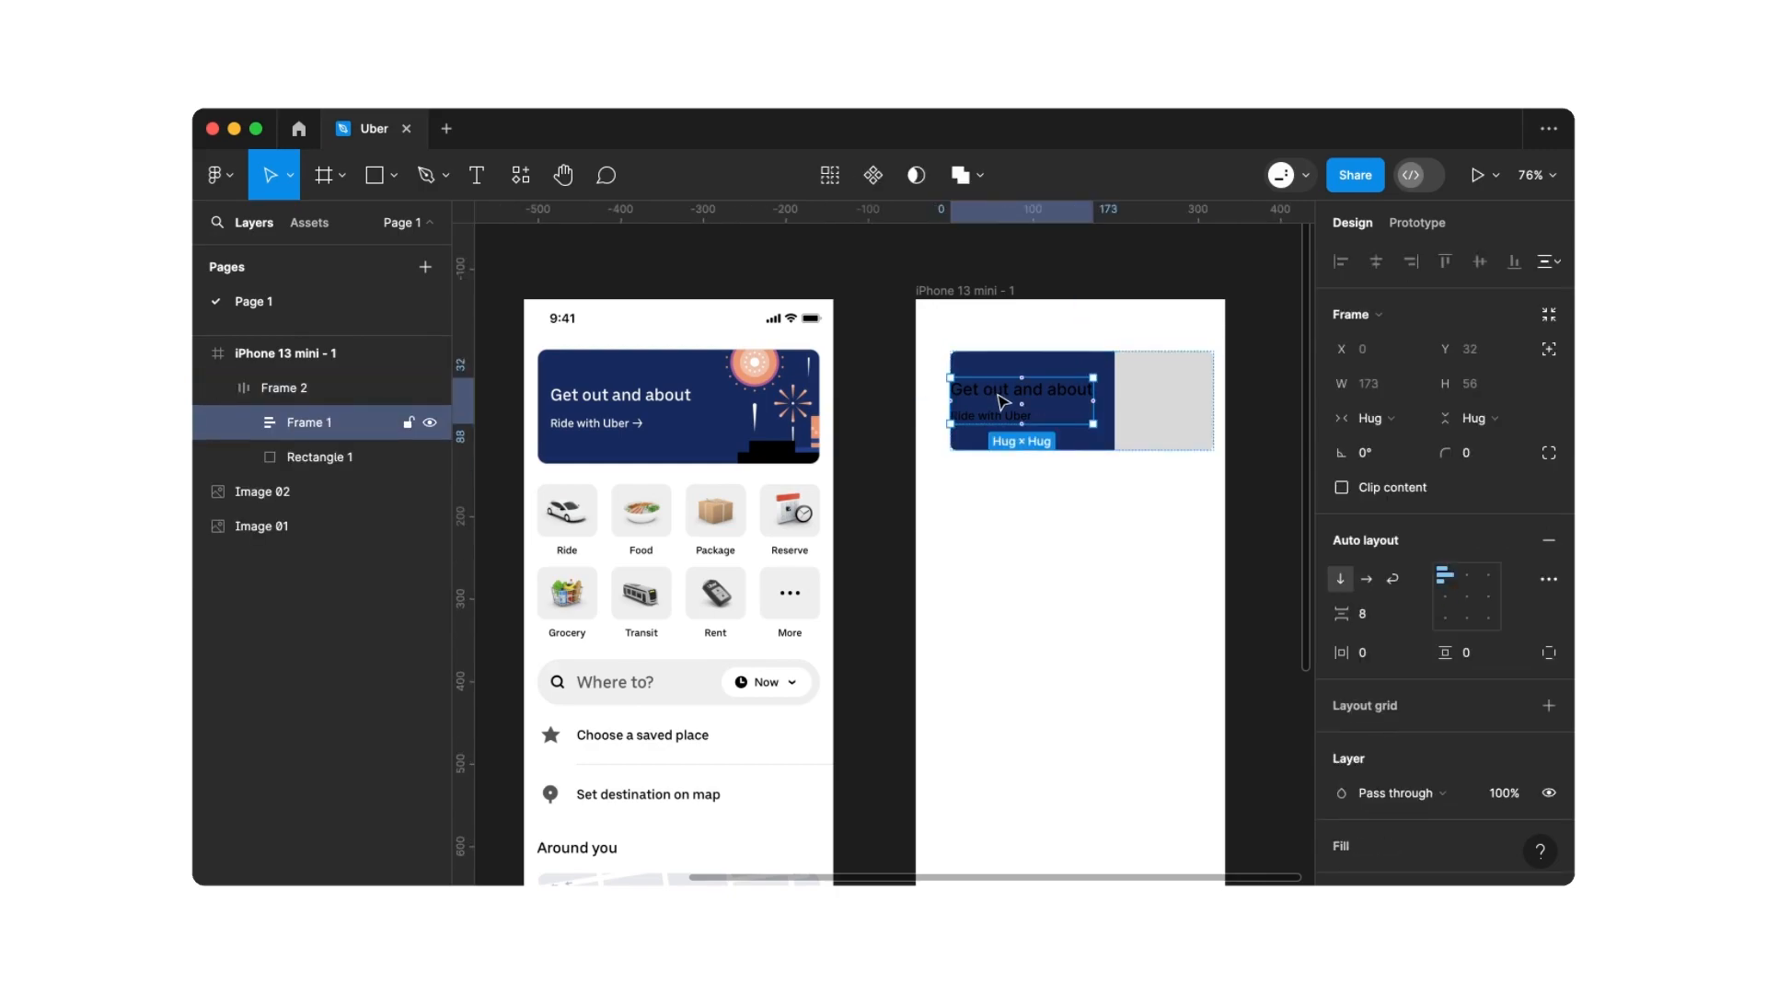
pyautogui.scroll(-5, 1385, 624)
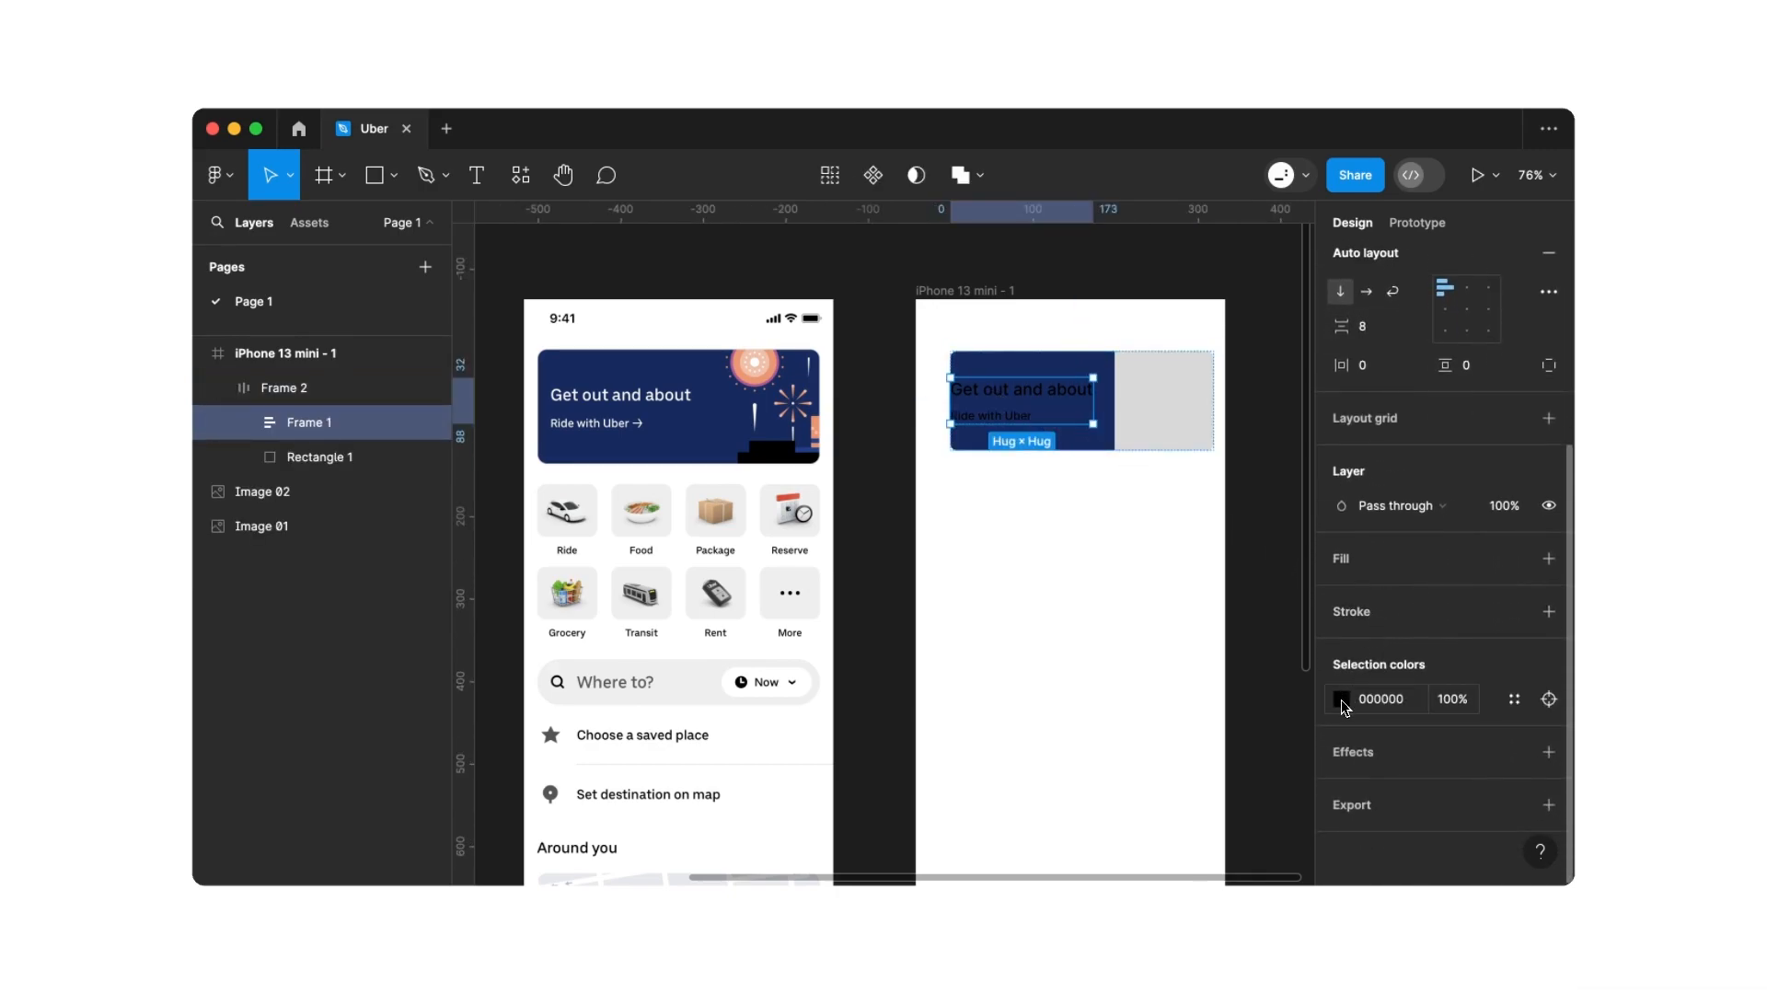
pyautogui.click(1342, 706)
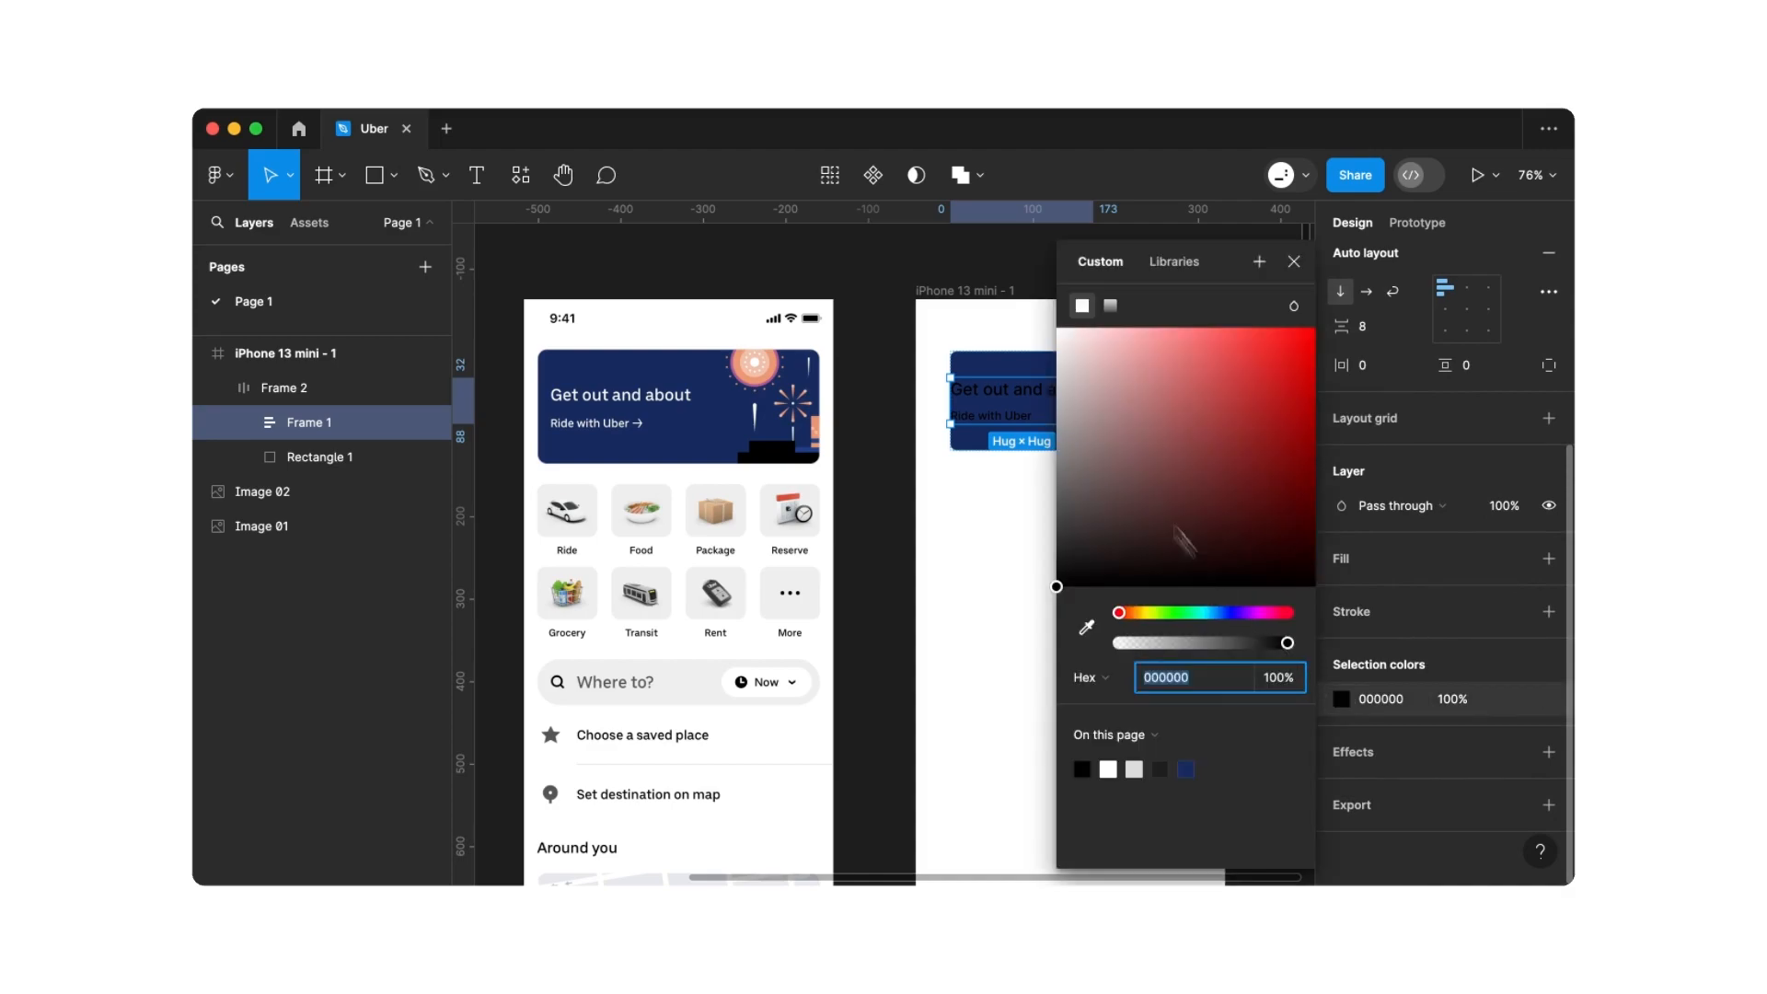
pyautogui.moveTo(1083, 391); pyautogui.dragTo(1058, 329)
pyautogui.click(1294, 263)
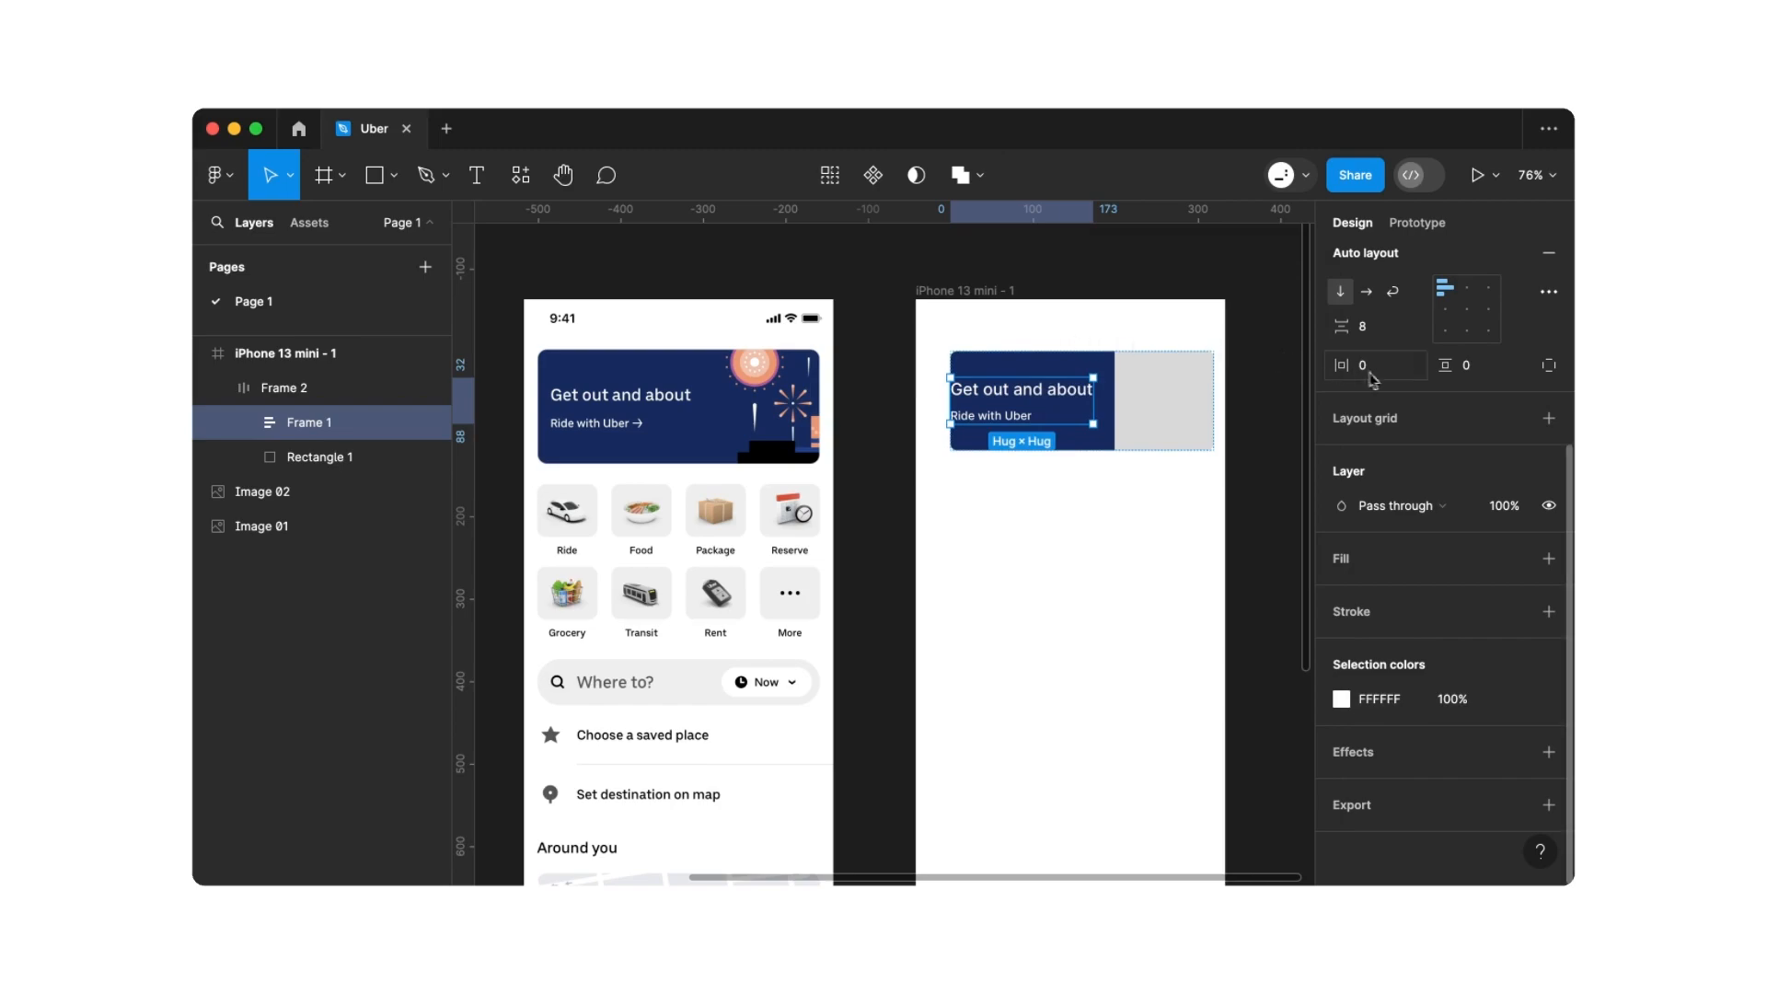
# Set the banner text group's horizontal and vertical padding to 16
pyautogui.write('16')
pyautogui.click(1473, 368)
pyautogui.write('16')
pyautogui.press('Return')
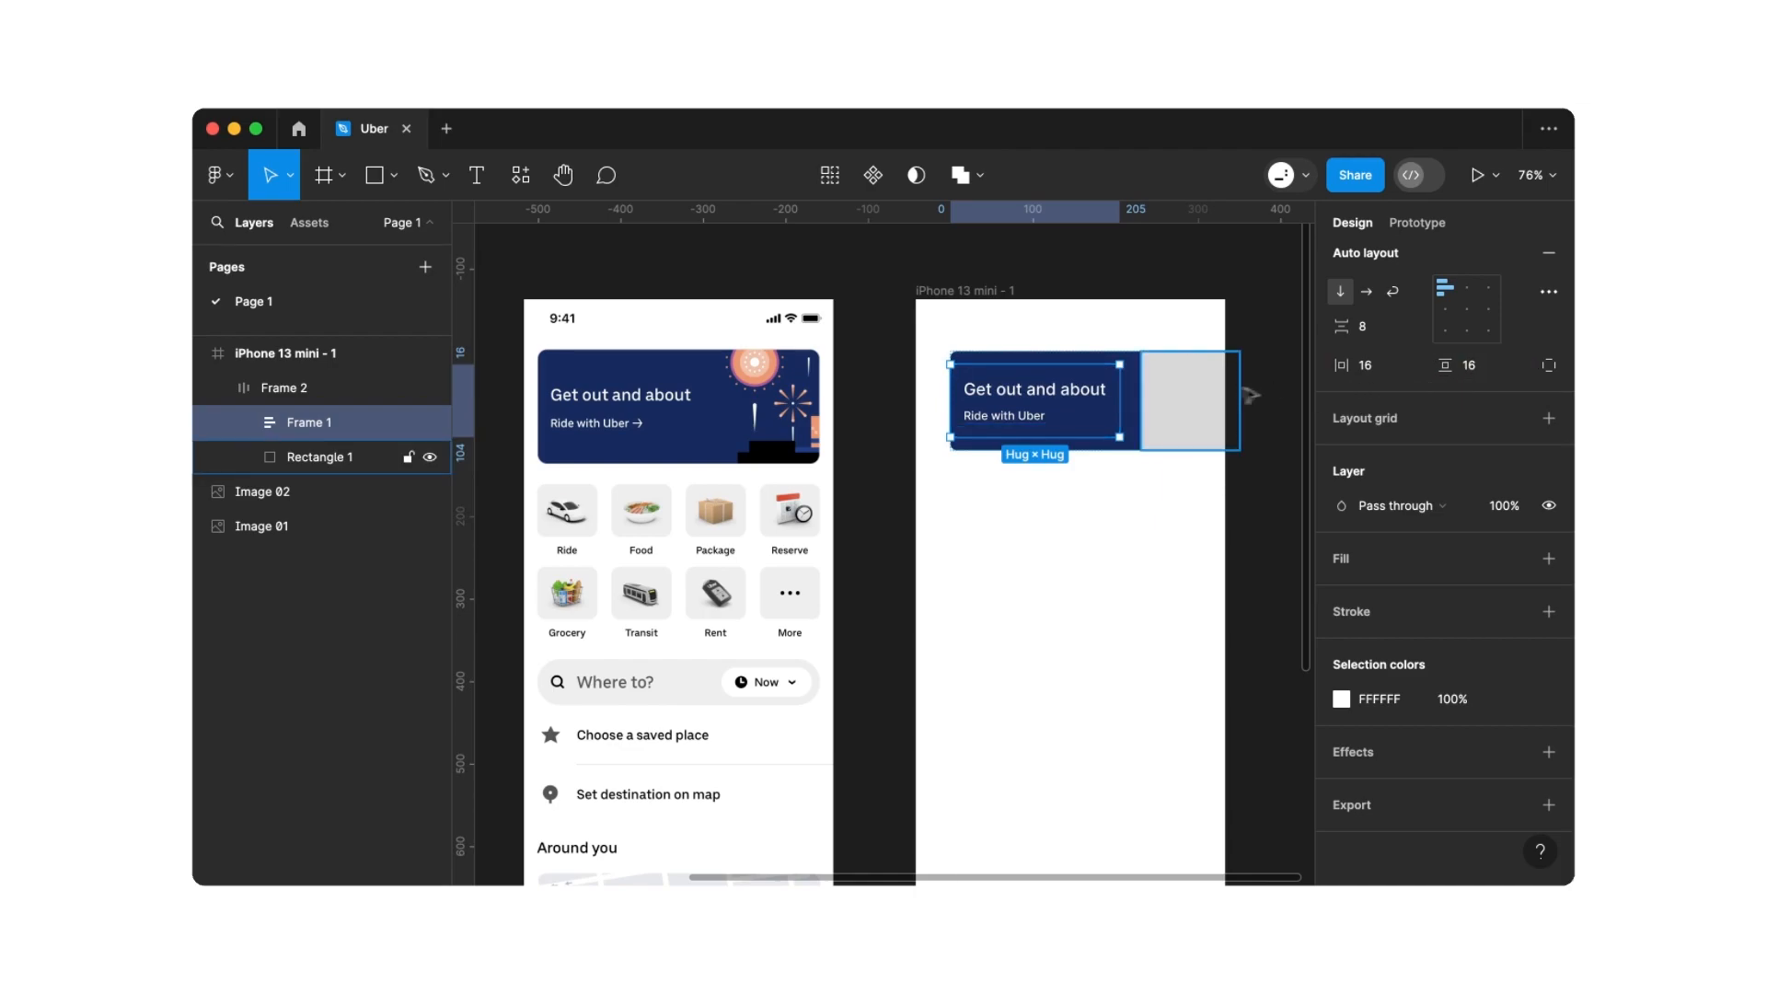
# Set the banner frame's auto layout spacing between the text group and the square to 0
pyautogui.click(1137, 391)
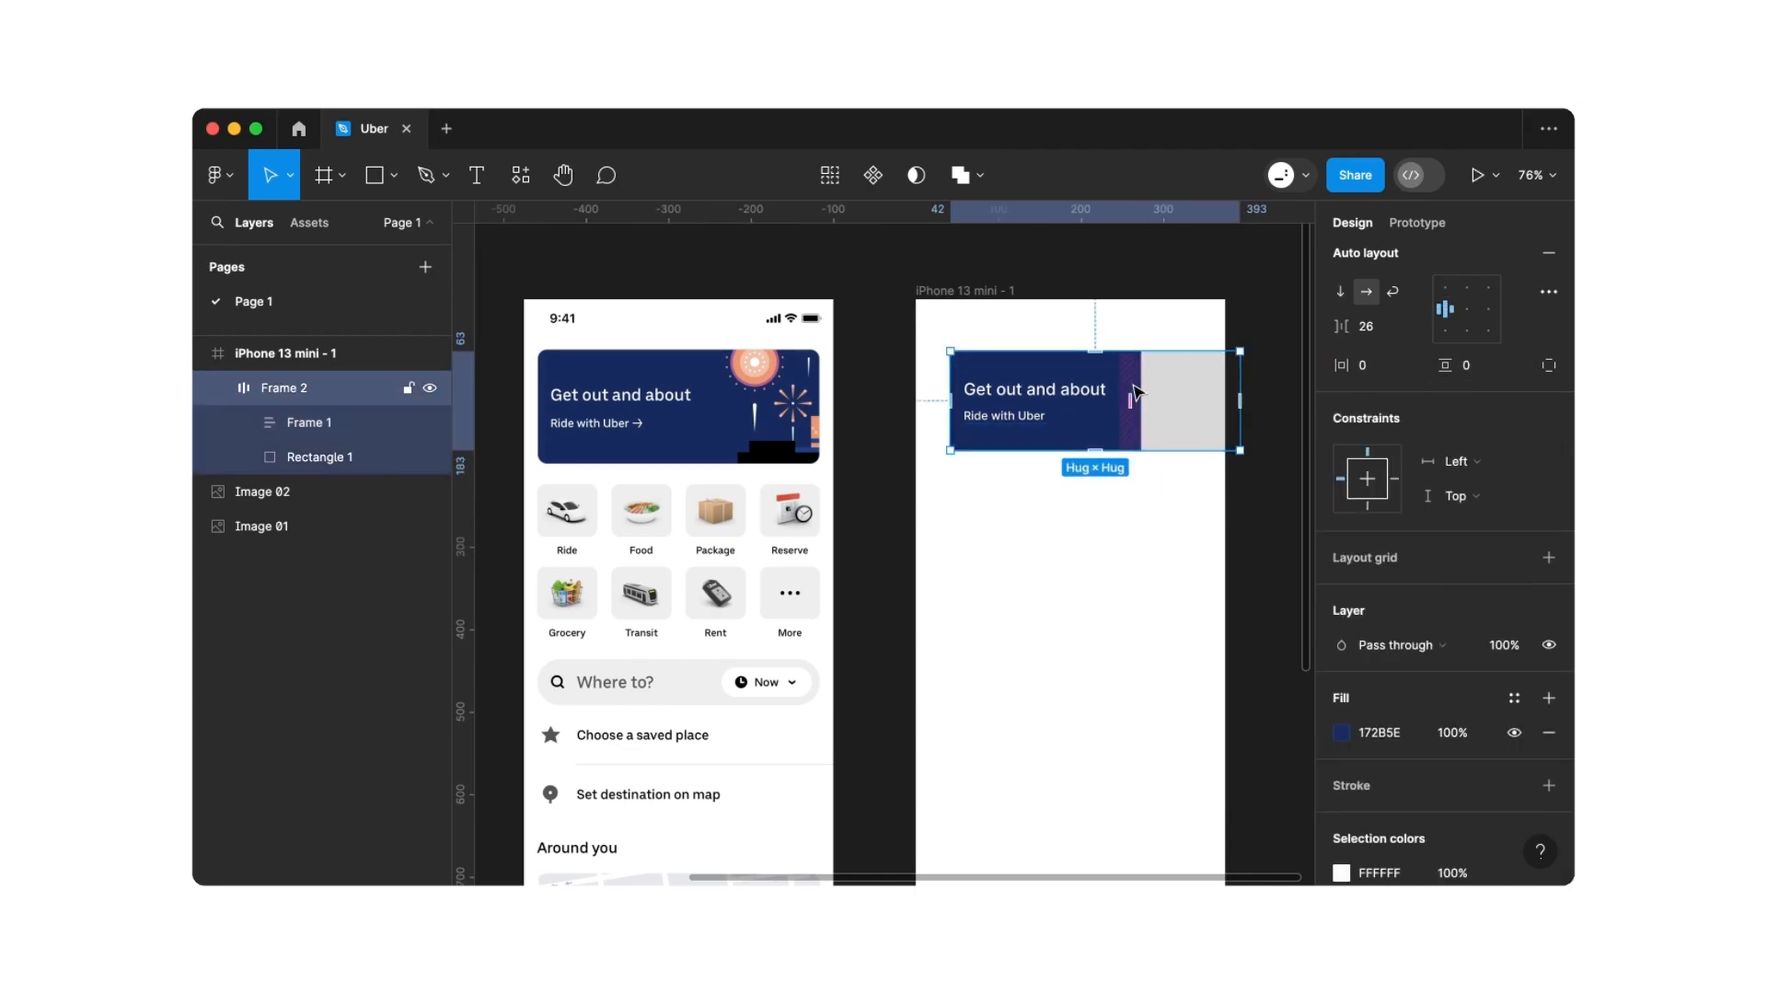
pyautogui.click(1367, 331)
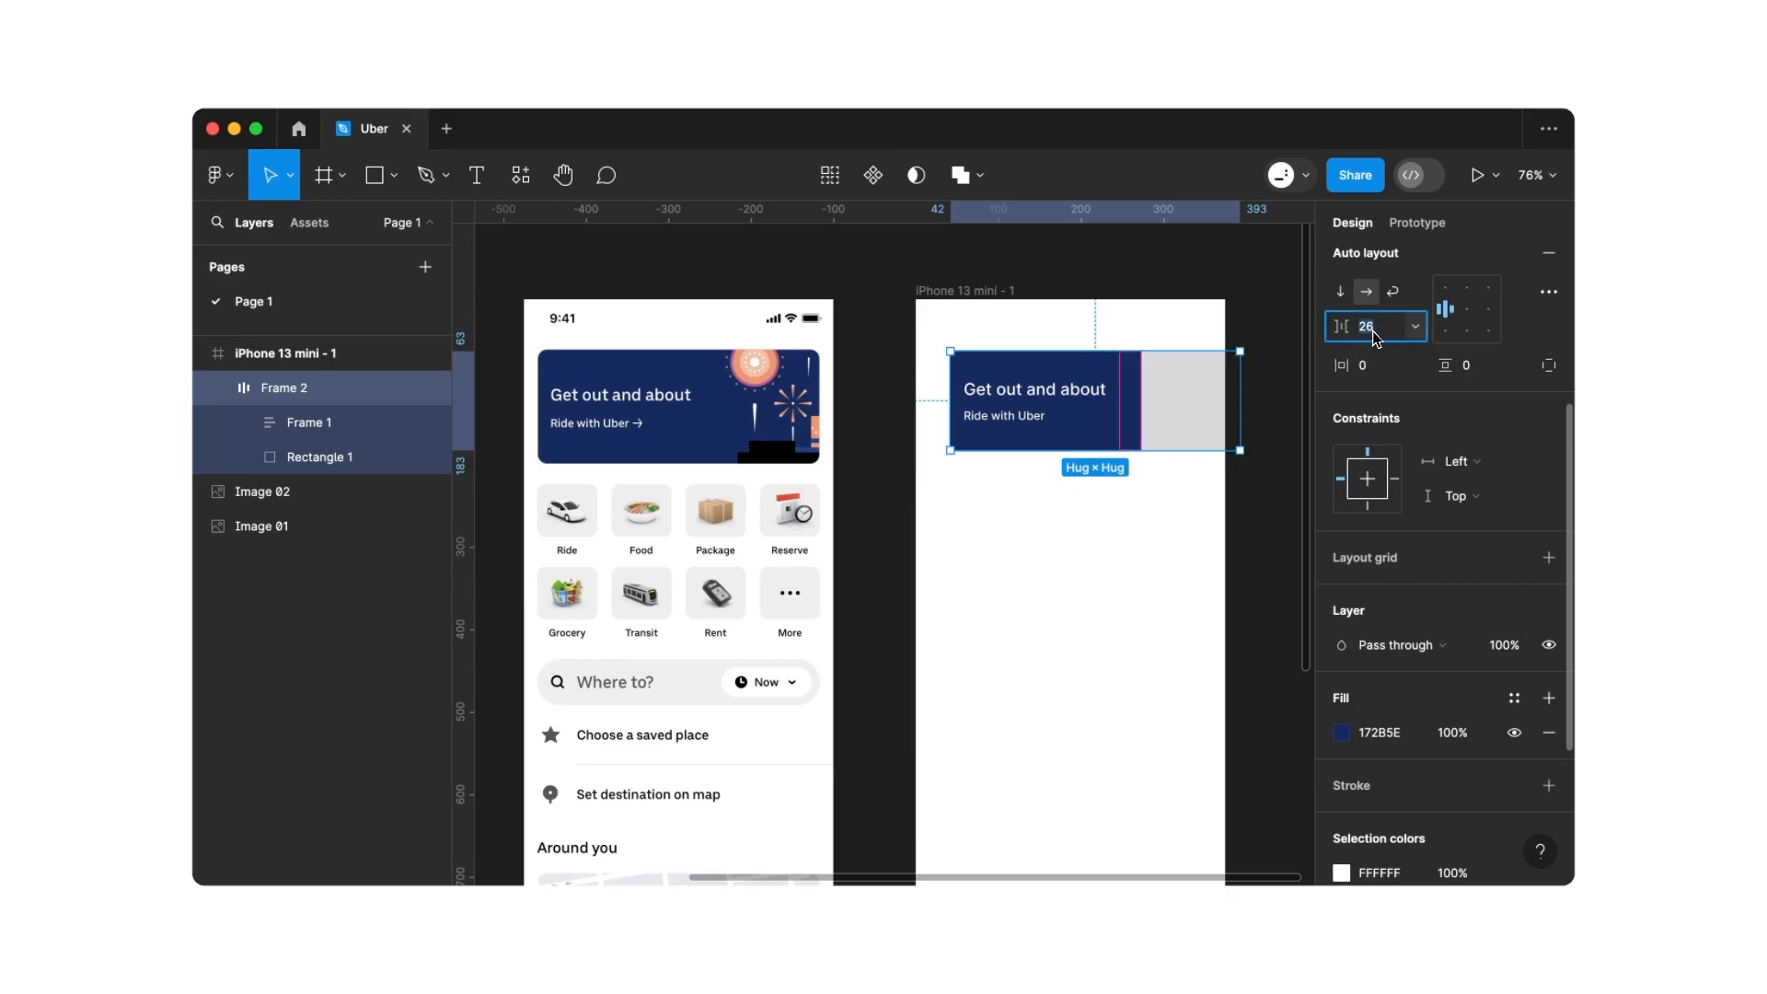
pyautogui.write('0')
pyautogui.press('Return')
# Resize the banner frame to a fixed width of 343 and centre it horizontally in the iPhone frame
pyautogui.moveTo(1149, 397); pyautogui.dragTo(1220, 366)
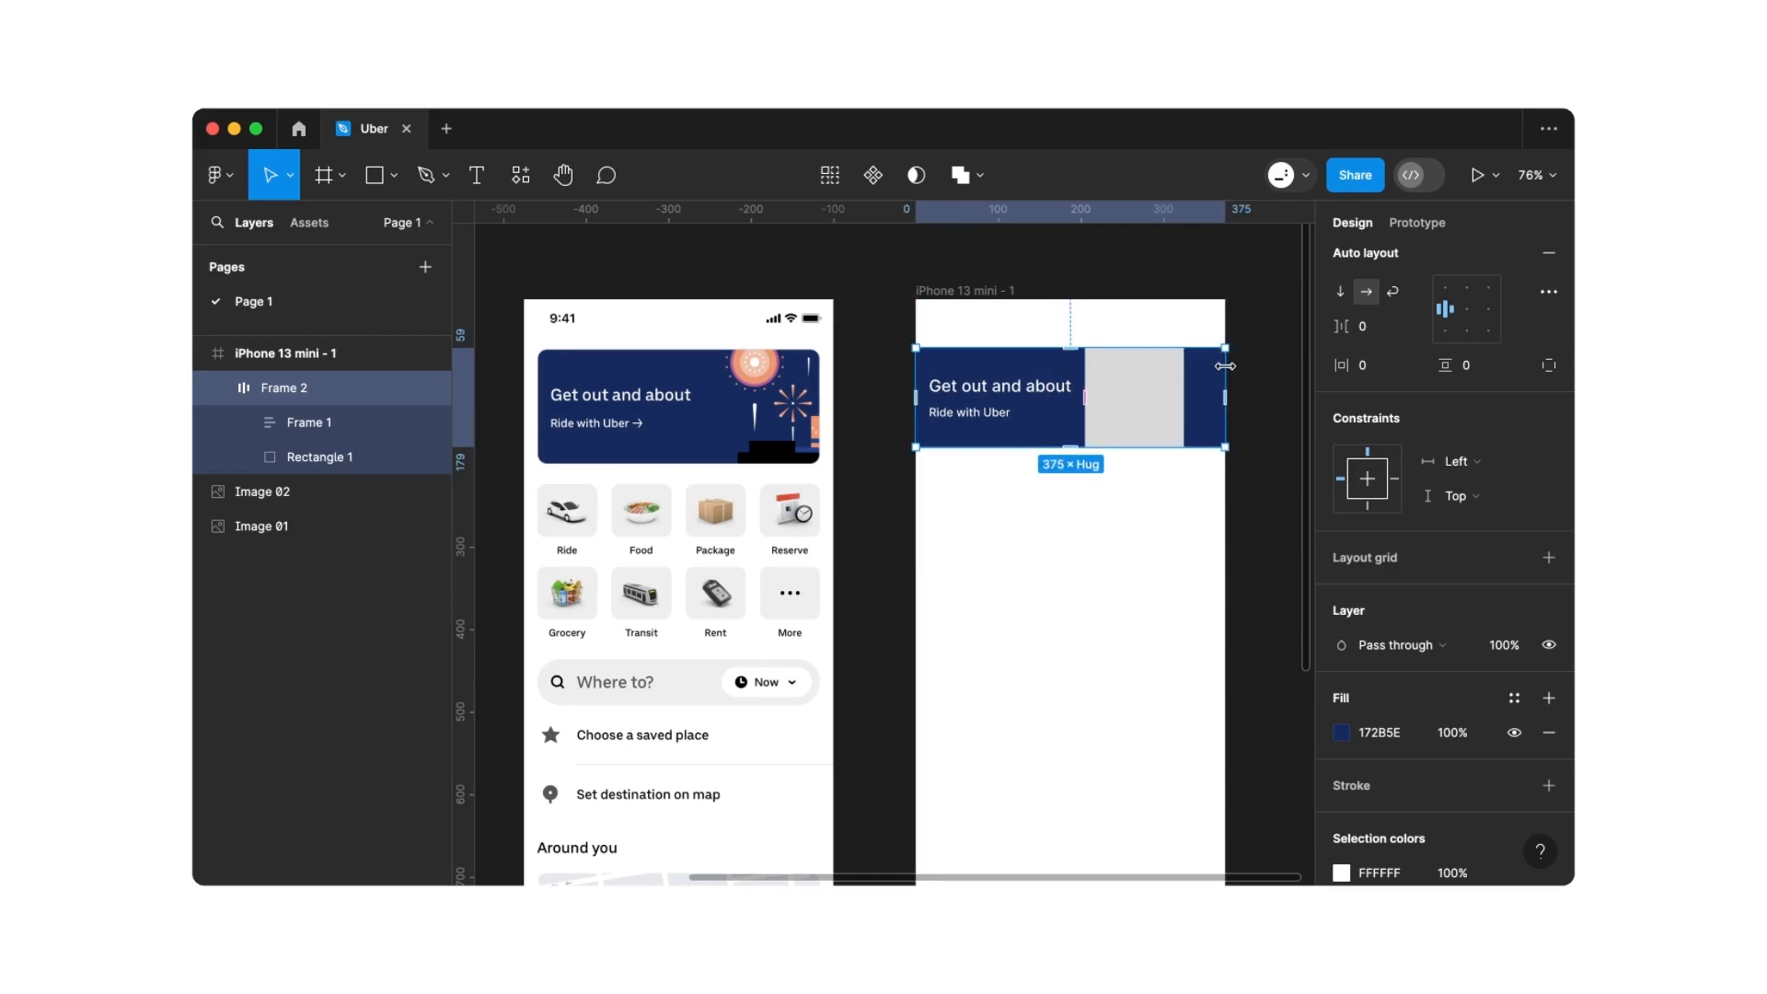
pyautogui.scroll(5, 1391, 370)
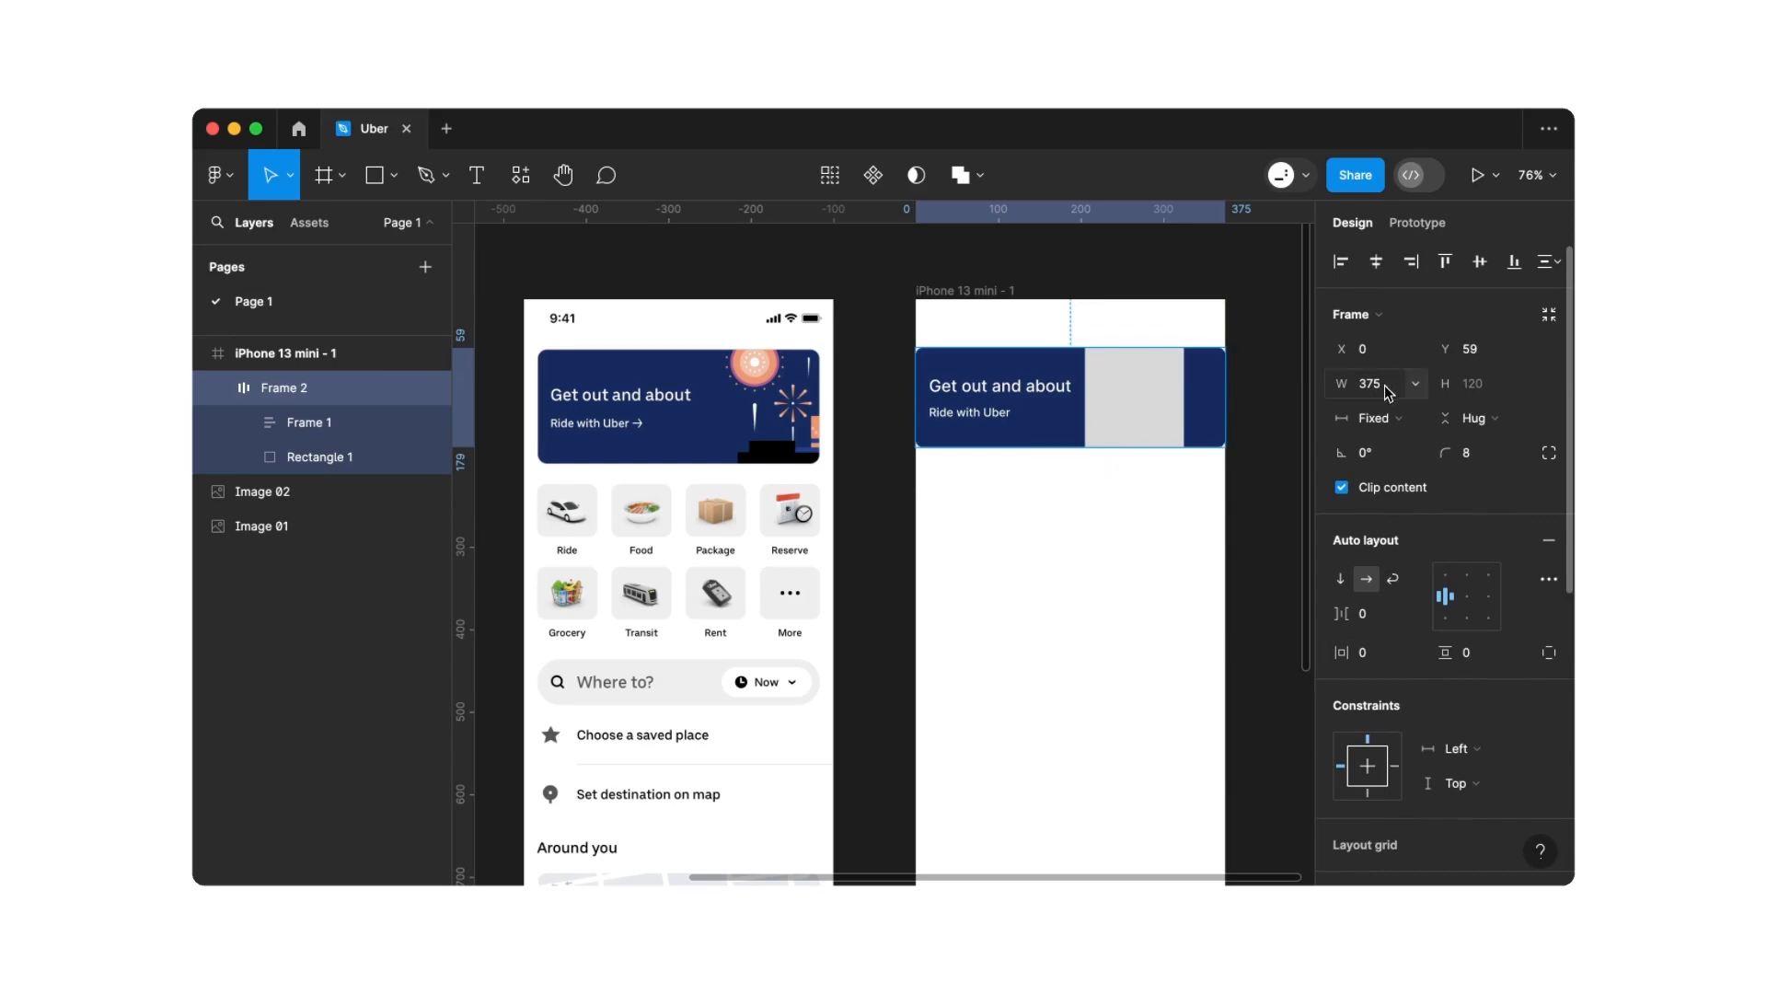
pyautogui.click(1392, 385)
pyautogui.click(1397, 387)
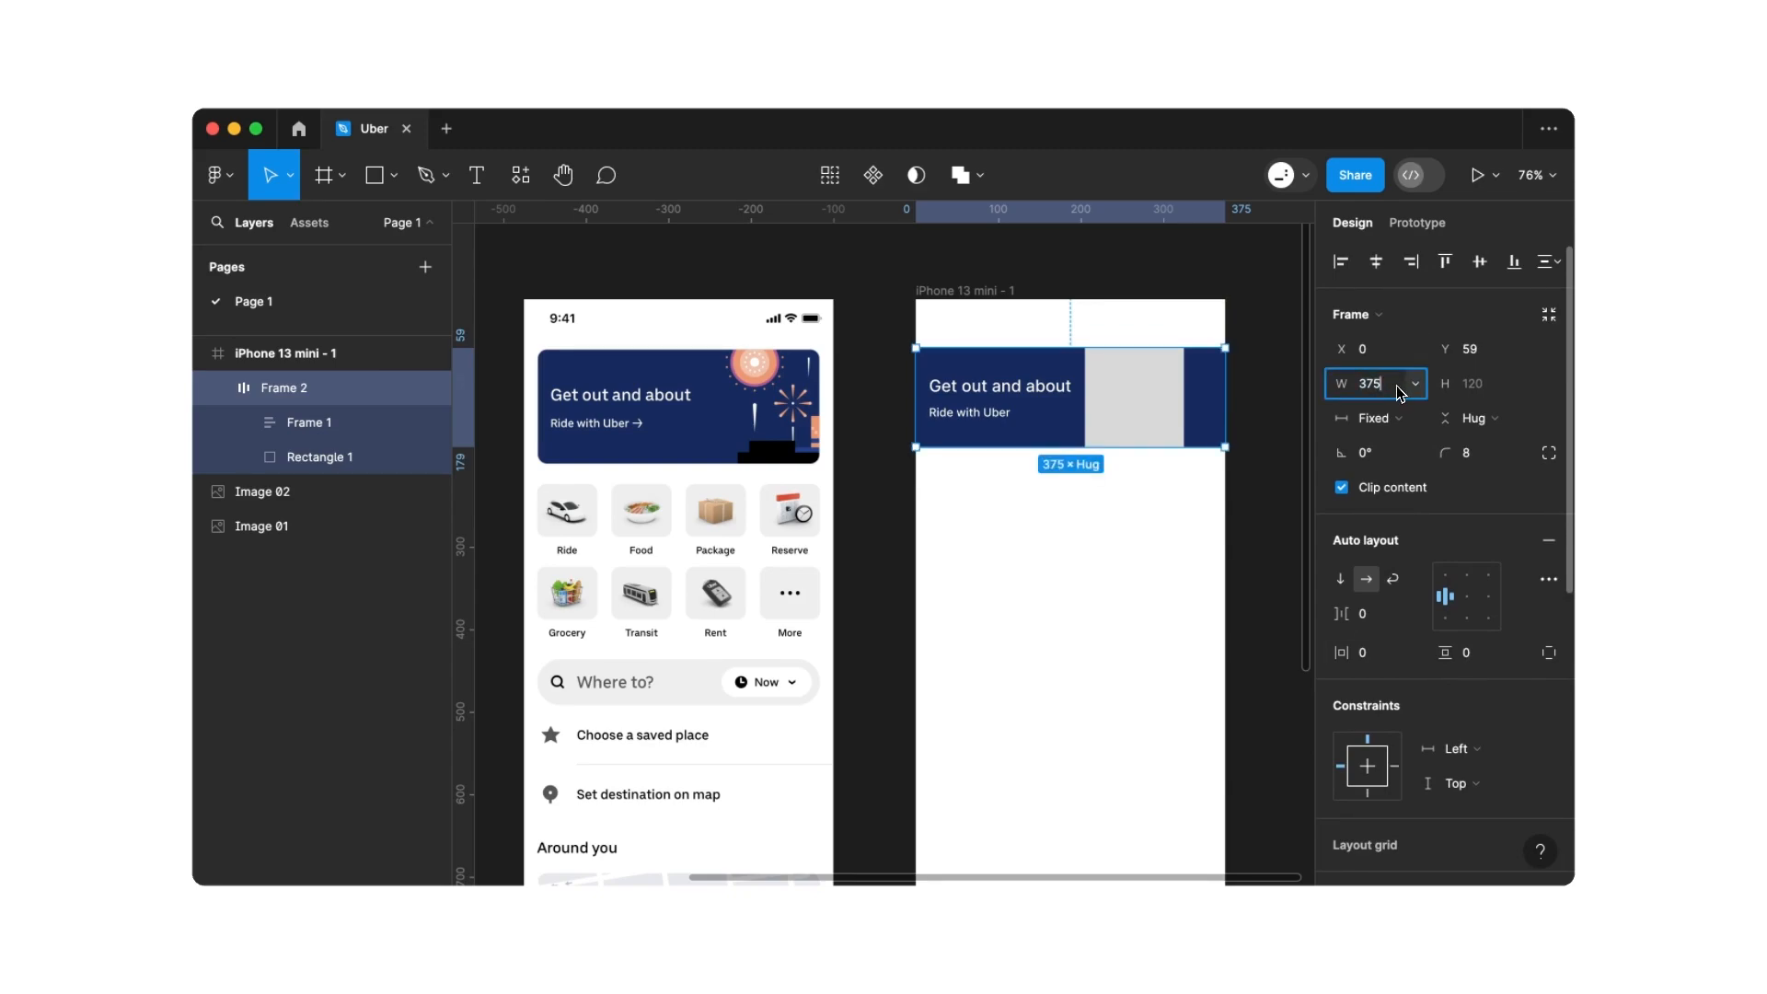
pyautogui.press('Return')
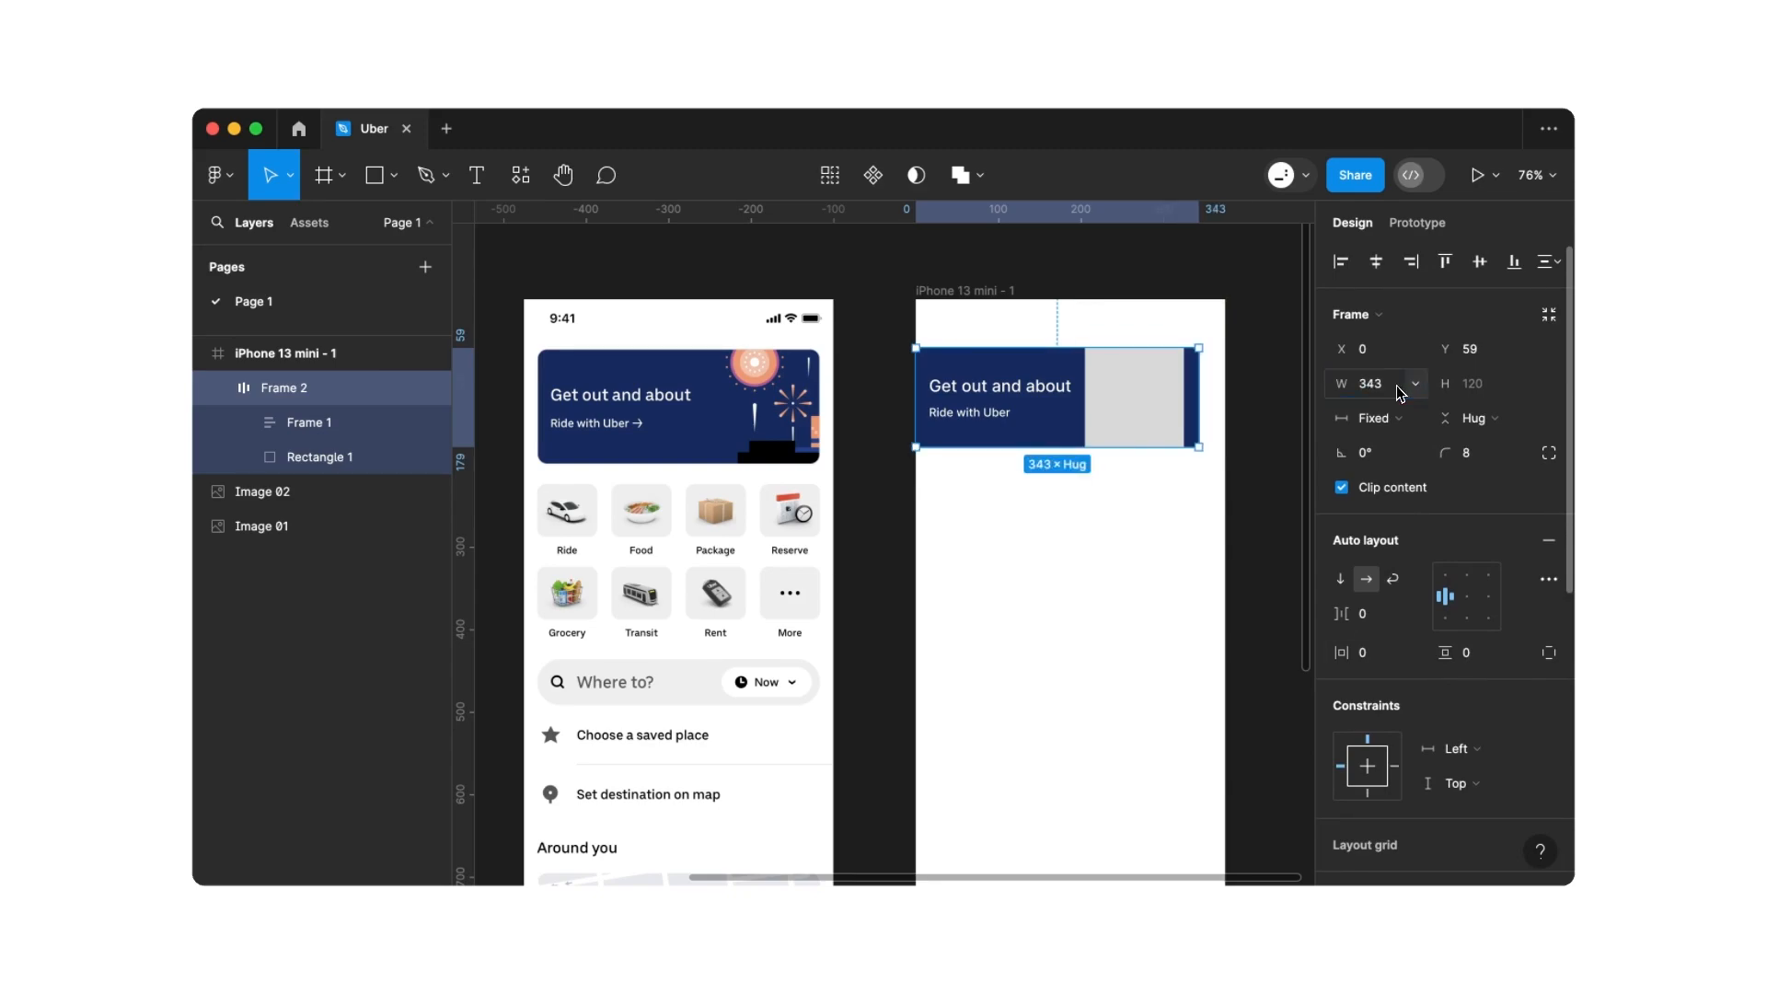
pyautogui.click(1377, 266)
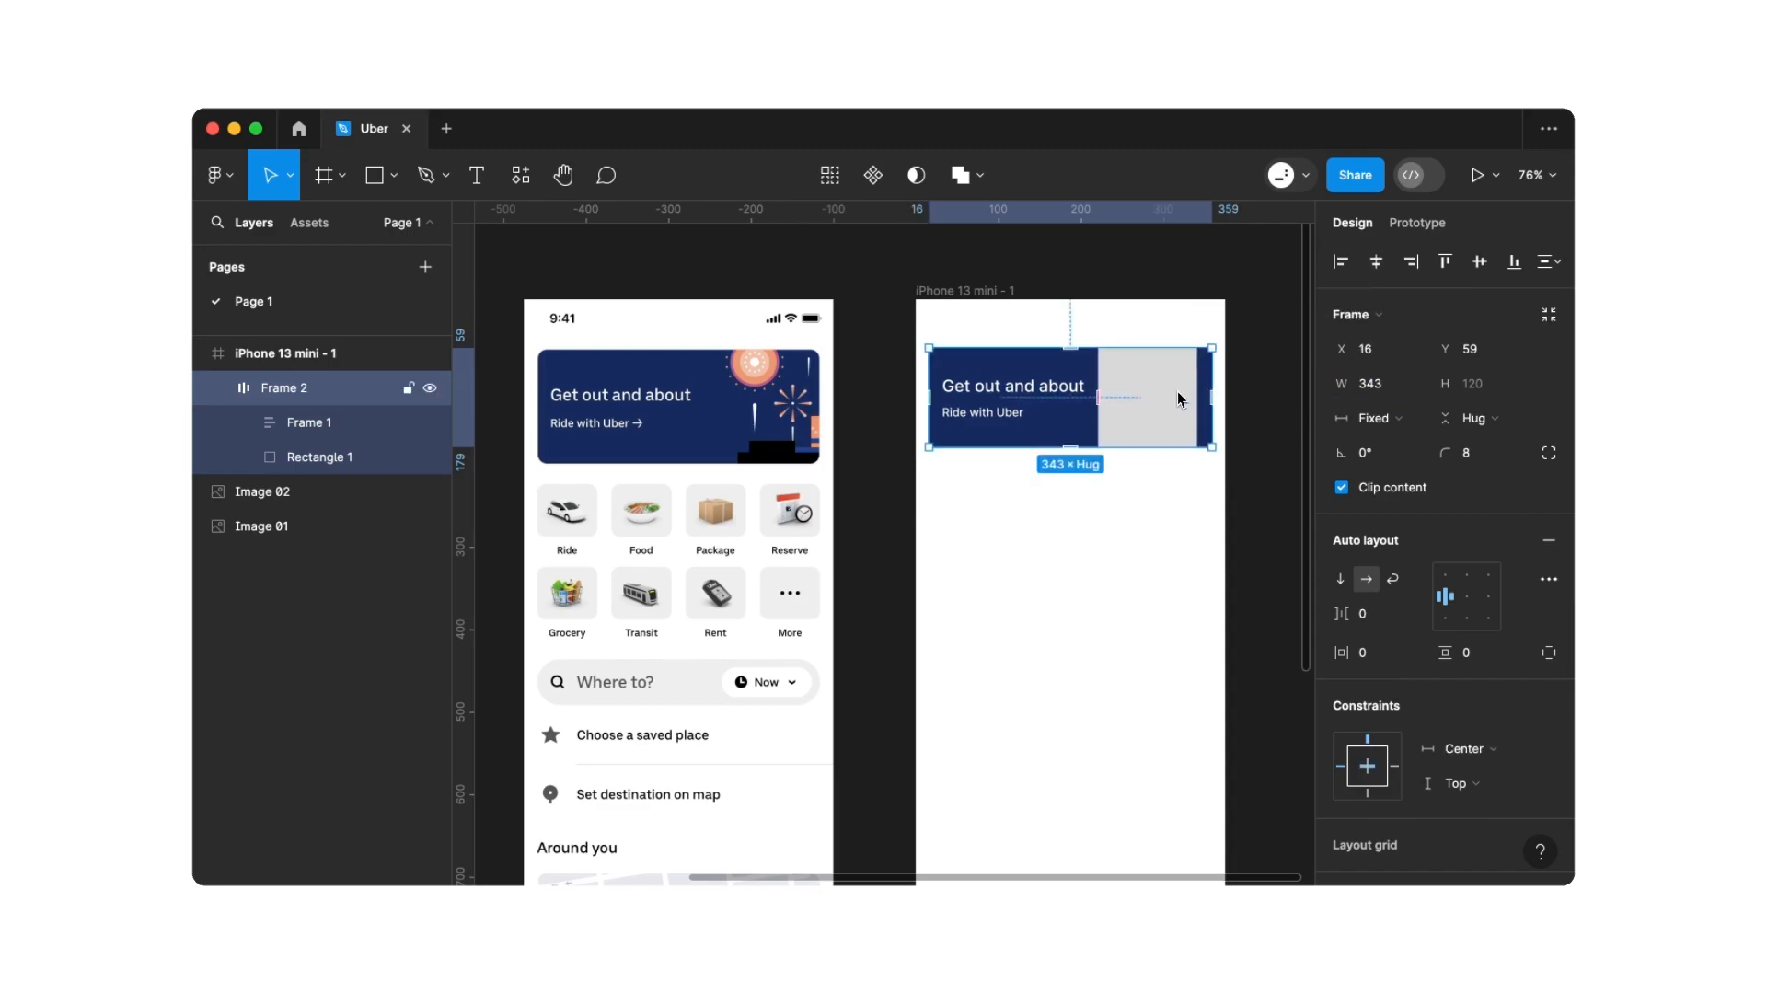
# Make the banner's text group fill the available width of its container
pyautogui.doubleClick(1060, 402)
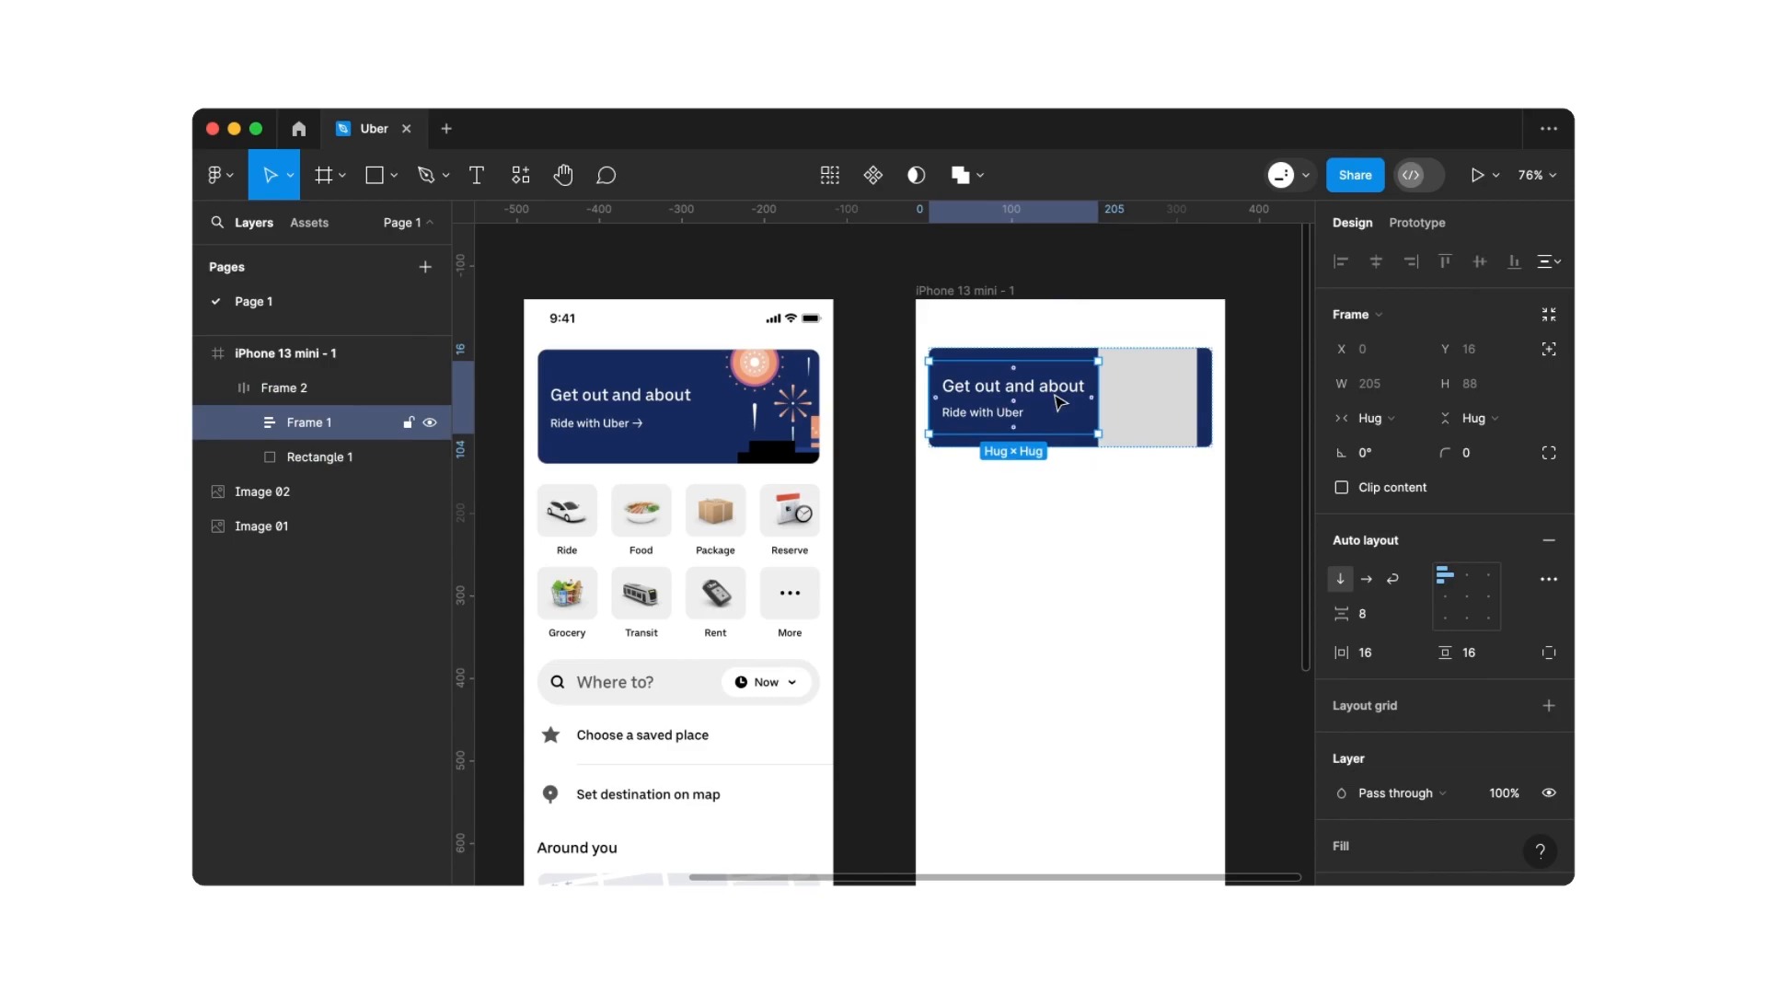
pyautogui.click(1359, 421)
pyautogui.click(1363, 446)
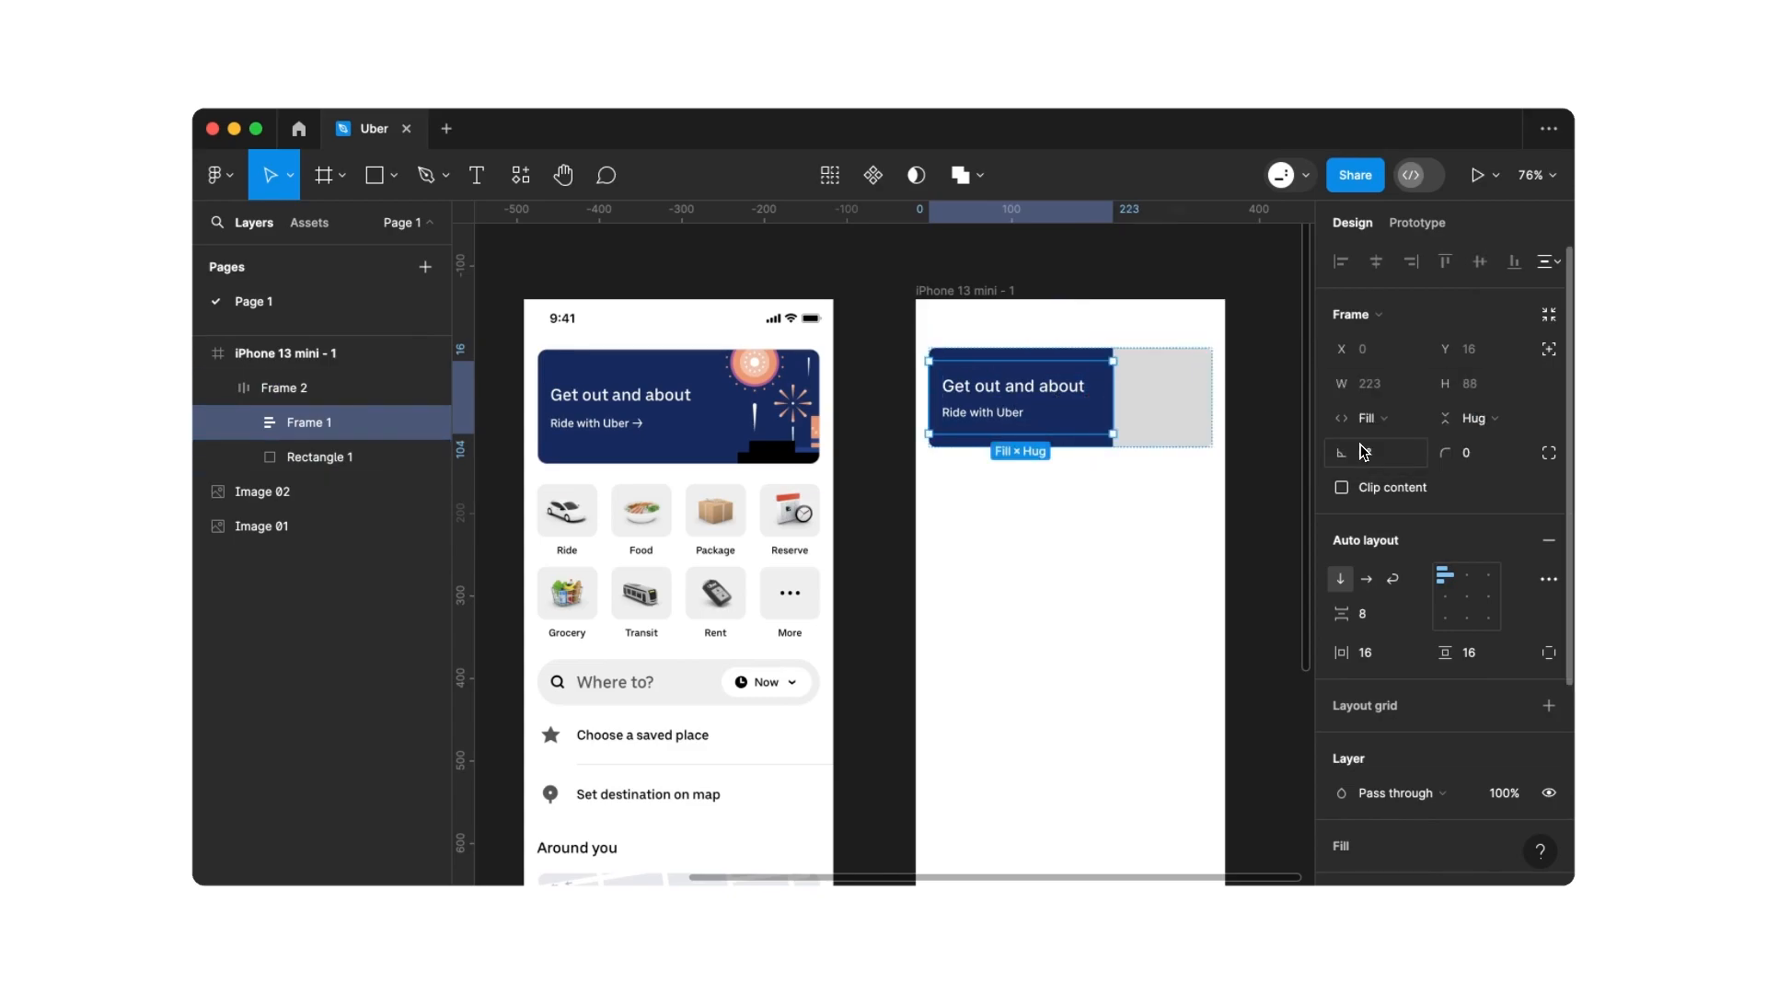
pyautogui.click(1104, 500)
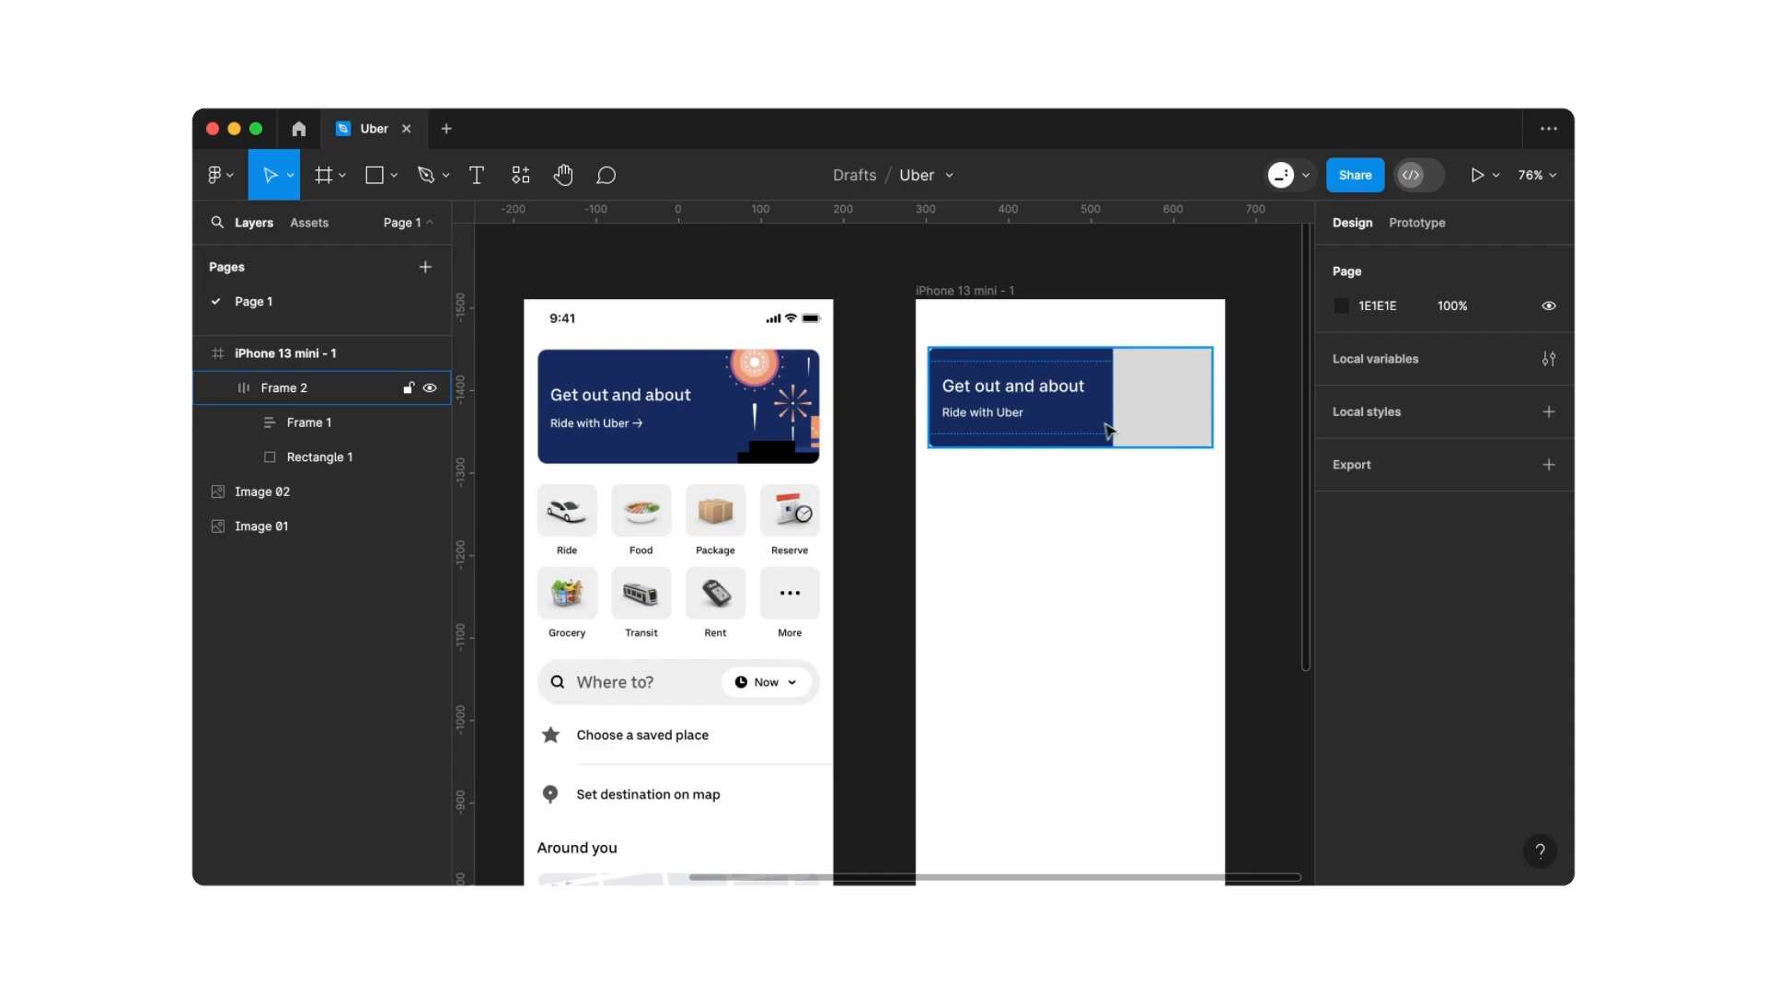
# Resize the grey square in the banner to 140 × 140
pyautogui.doubleClick(1149, 432)
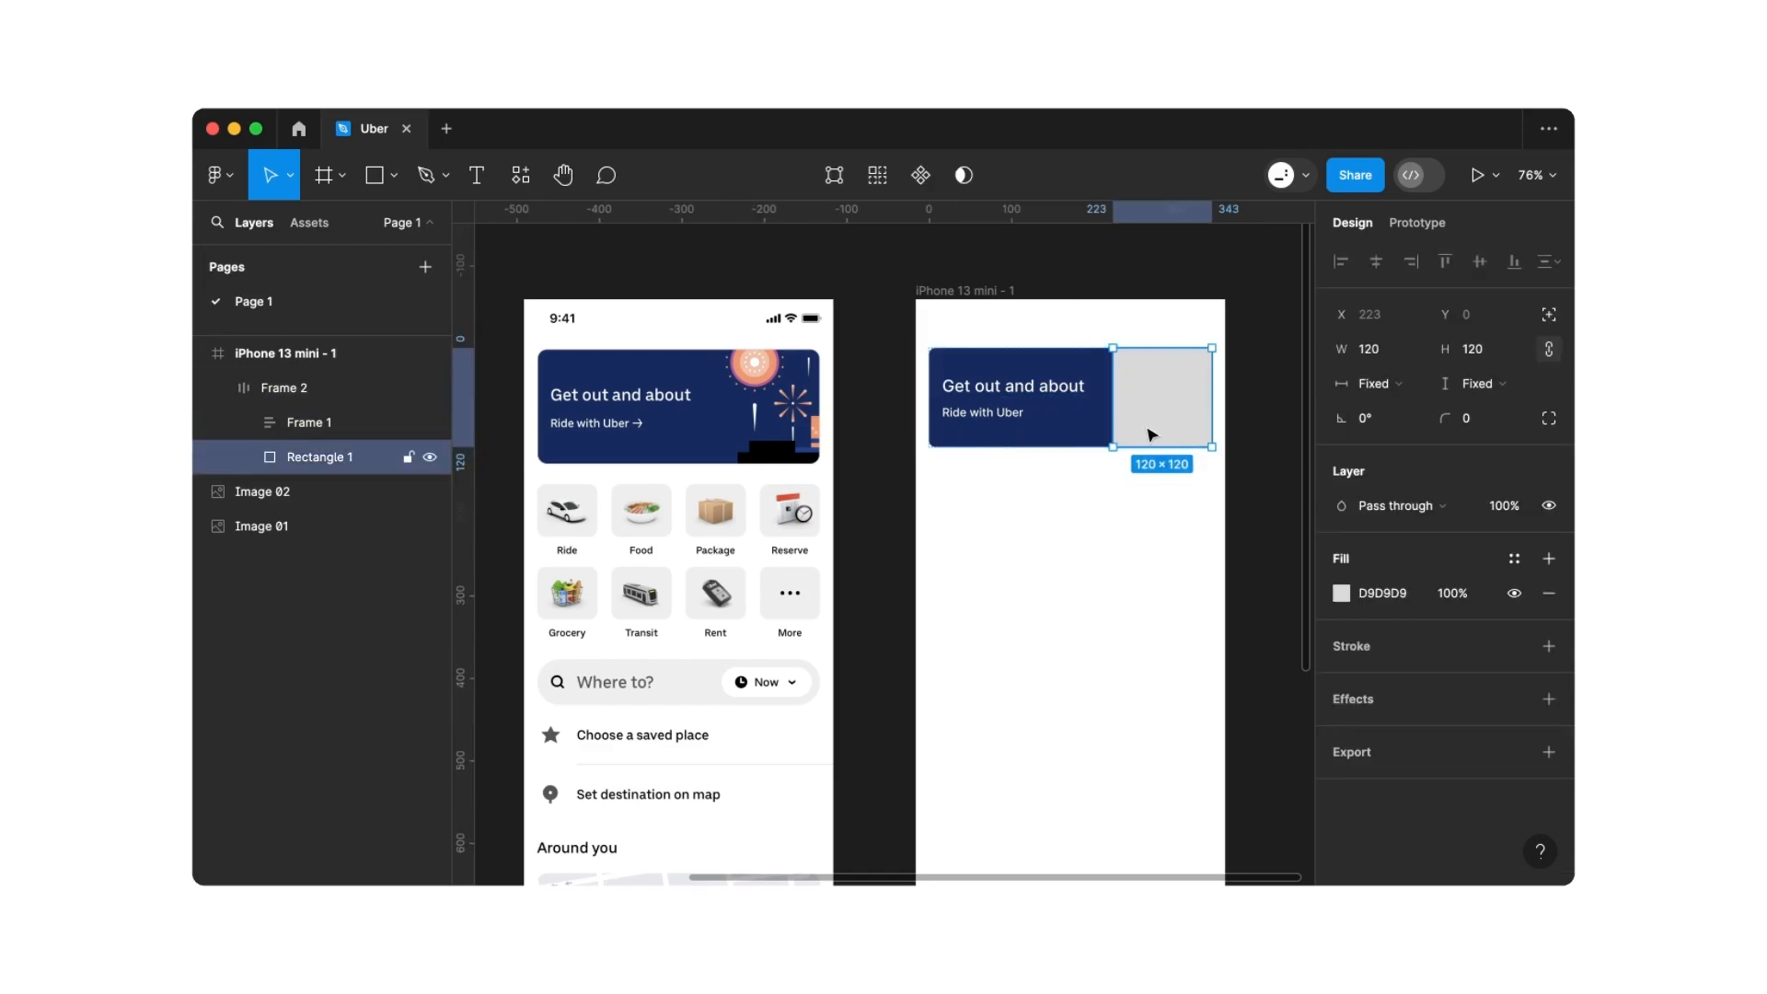
pyautogui.click(1385, 358)
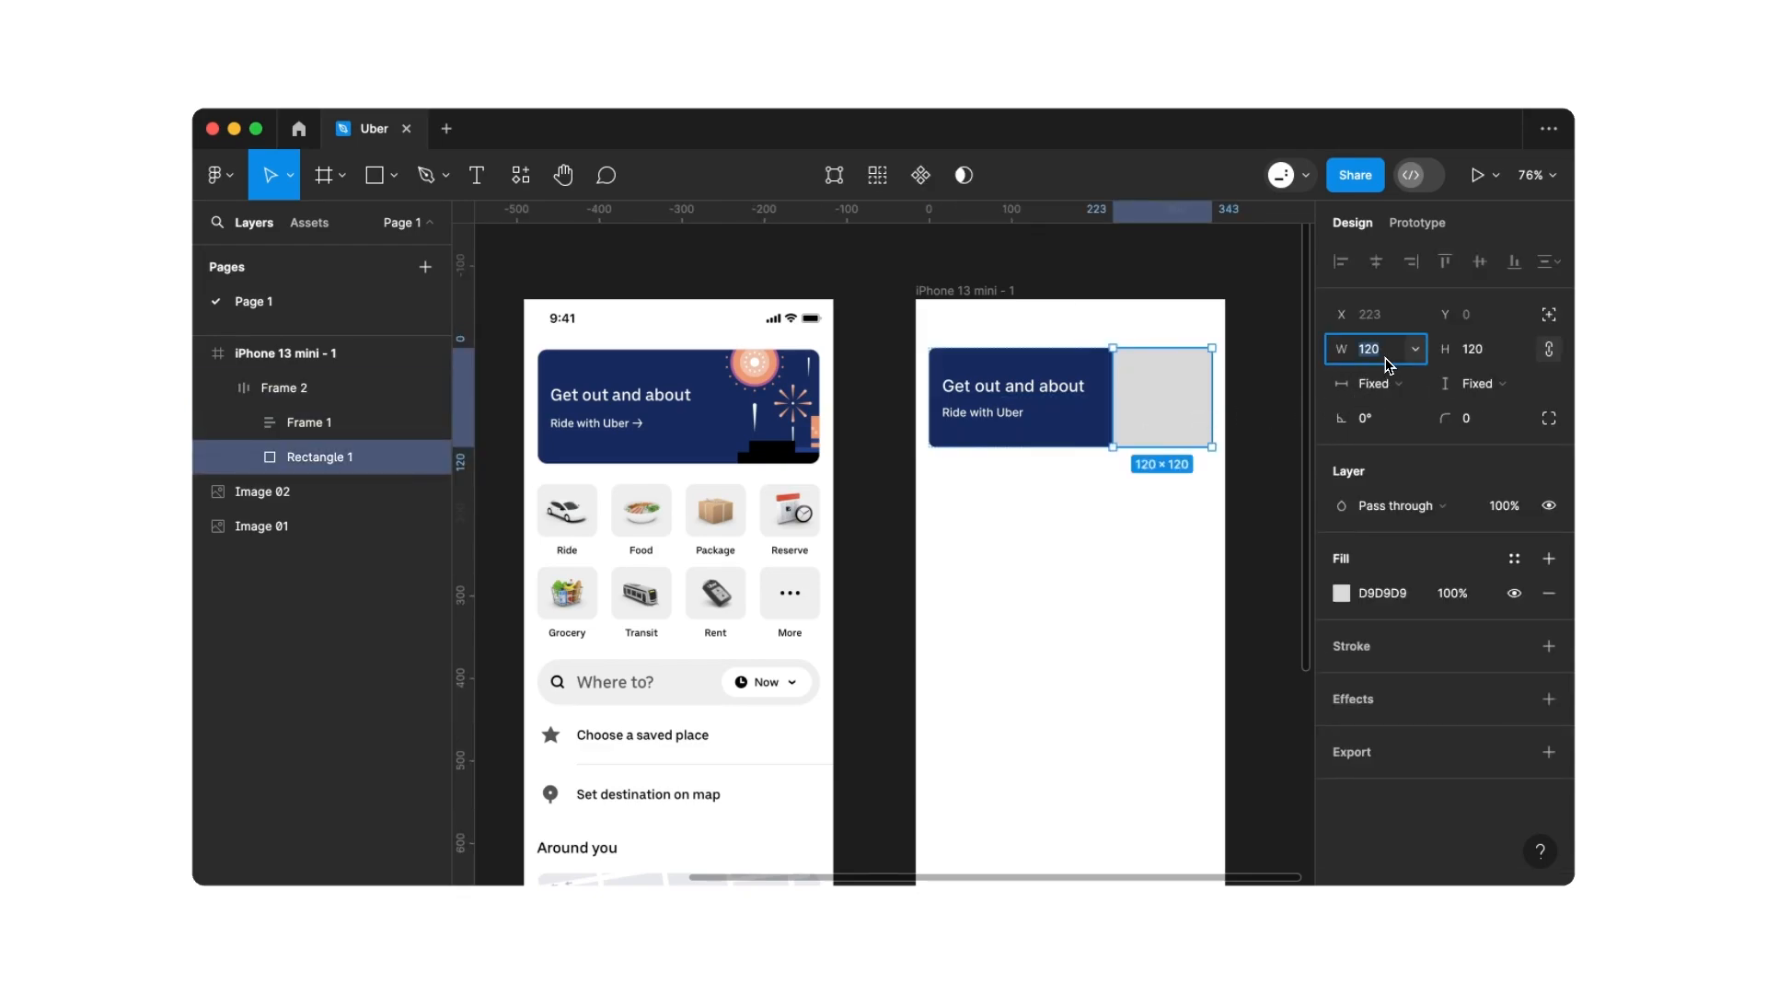
pyautogui.press('Return')
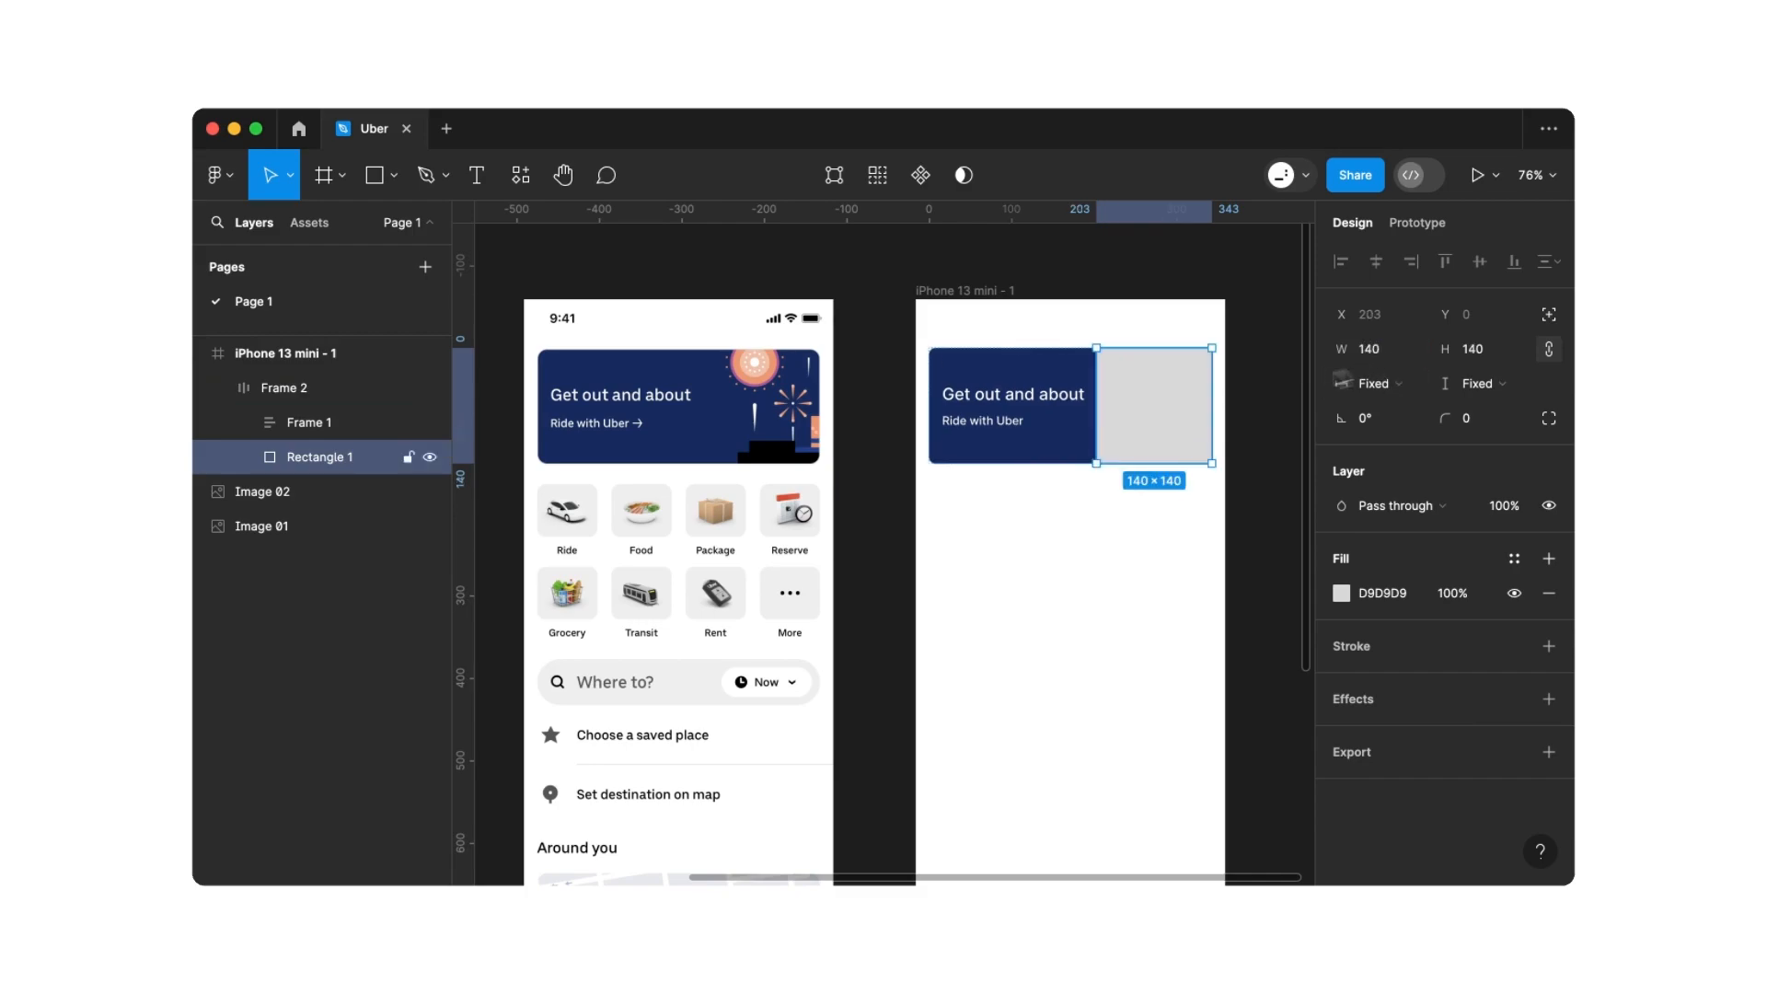
pyautogui.click(1080, 526)
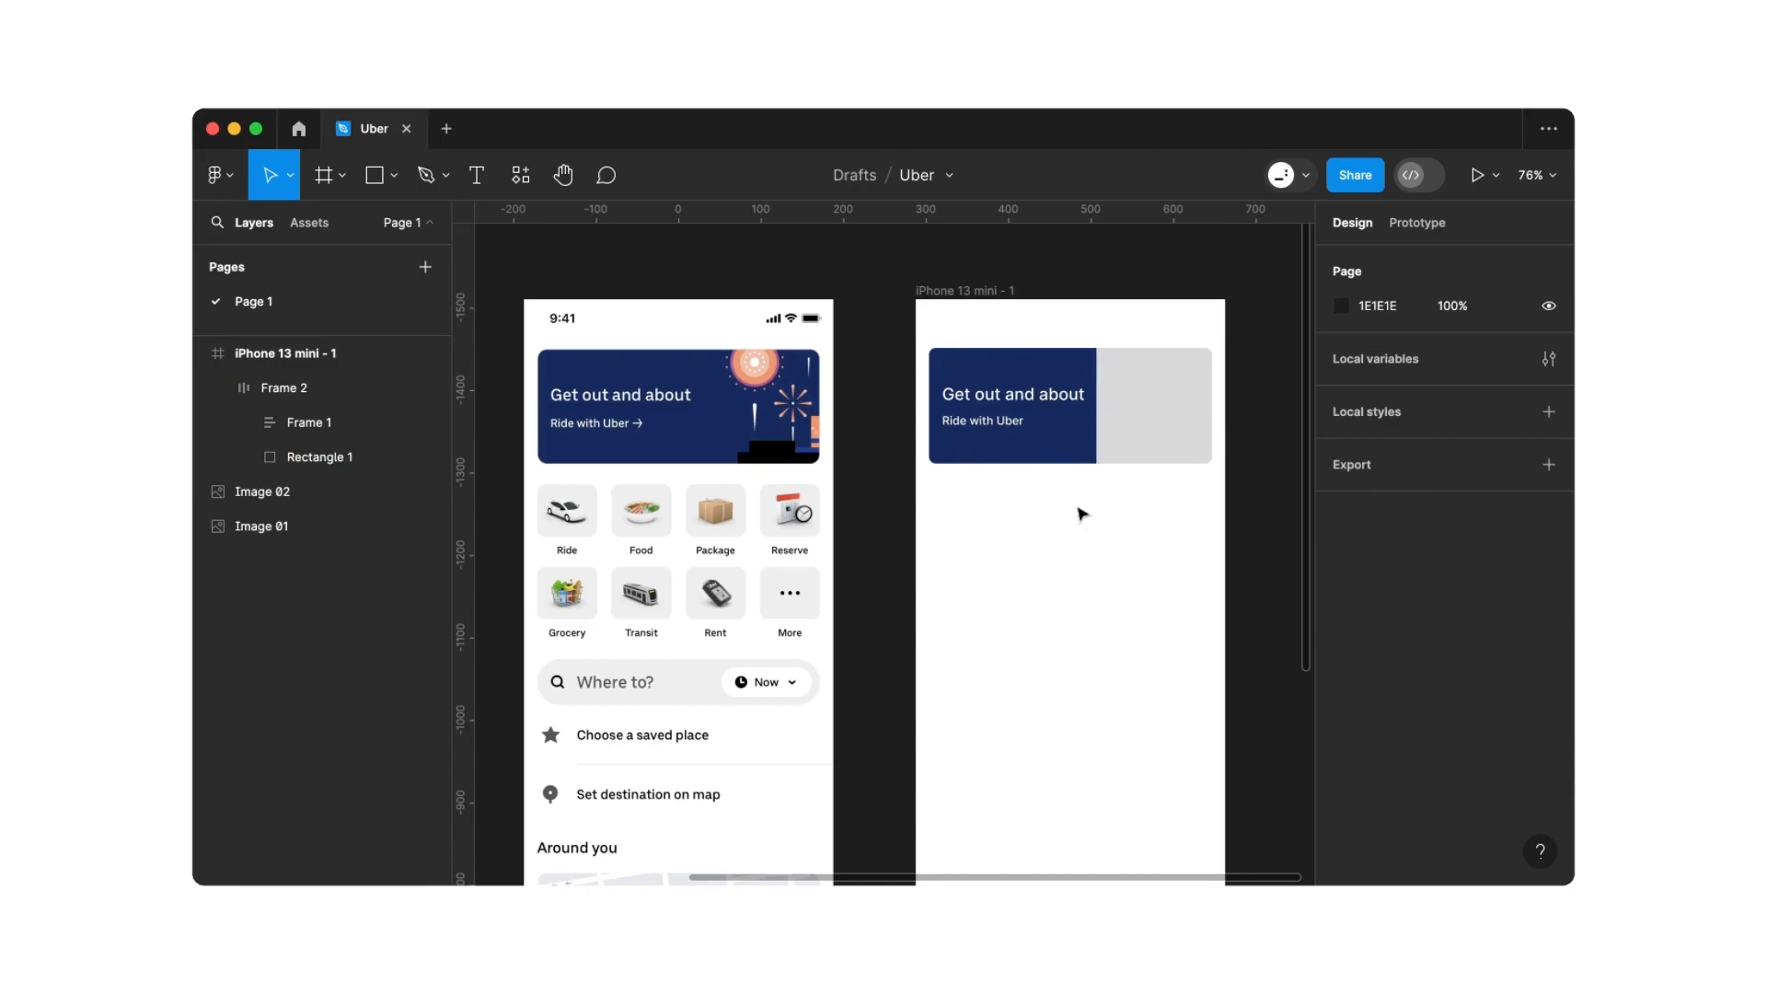
# Add the text "Ride" in the empty area below the banner
pyautogui.scroll(-3, 1081, 497)
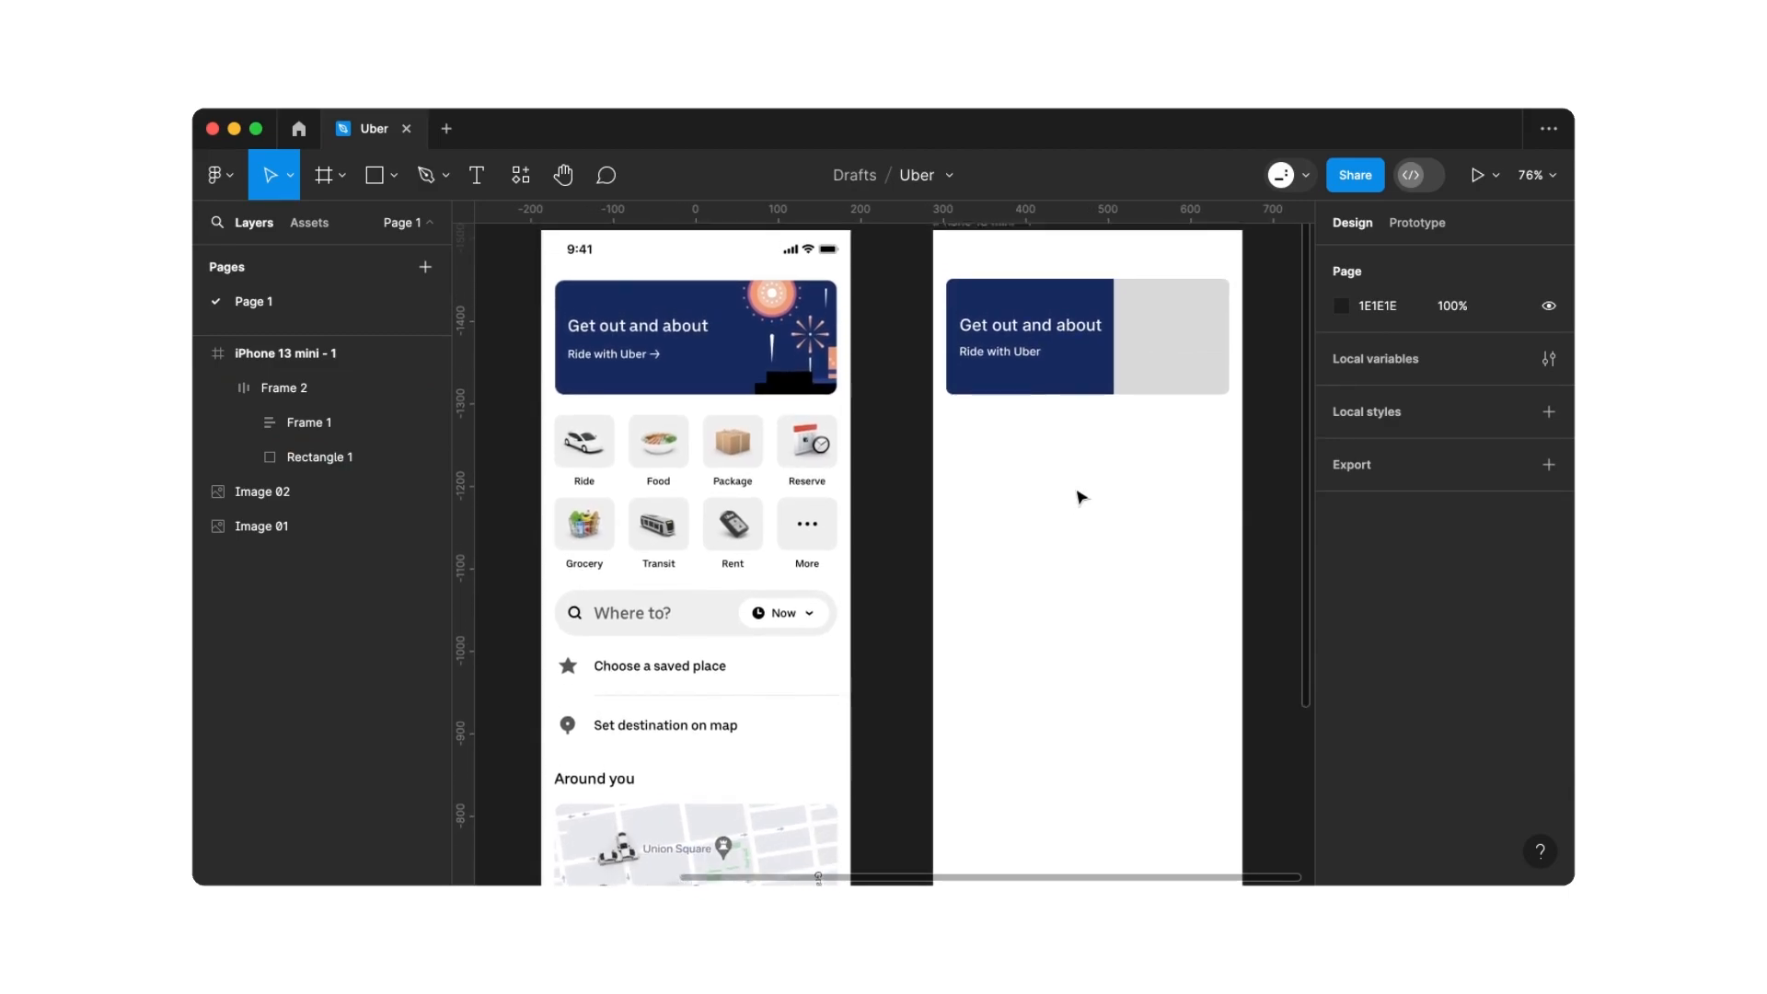
pyautogui.click(476, 181)
pyautogui.click(975, 497)
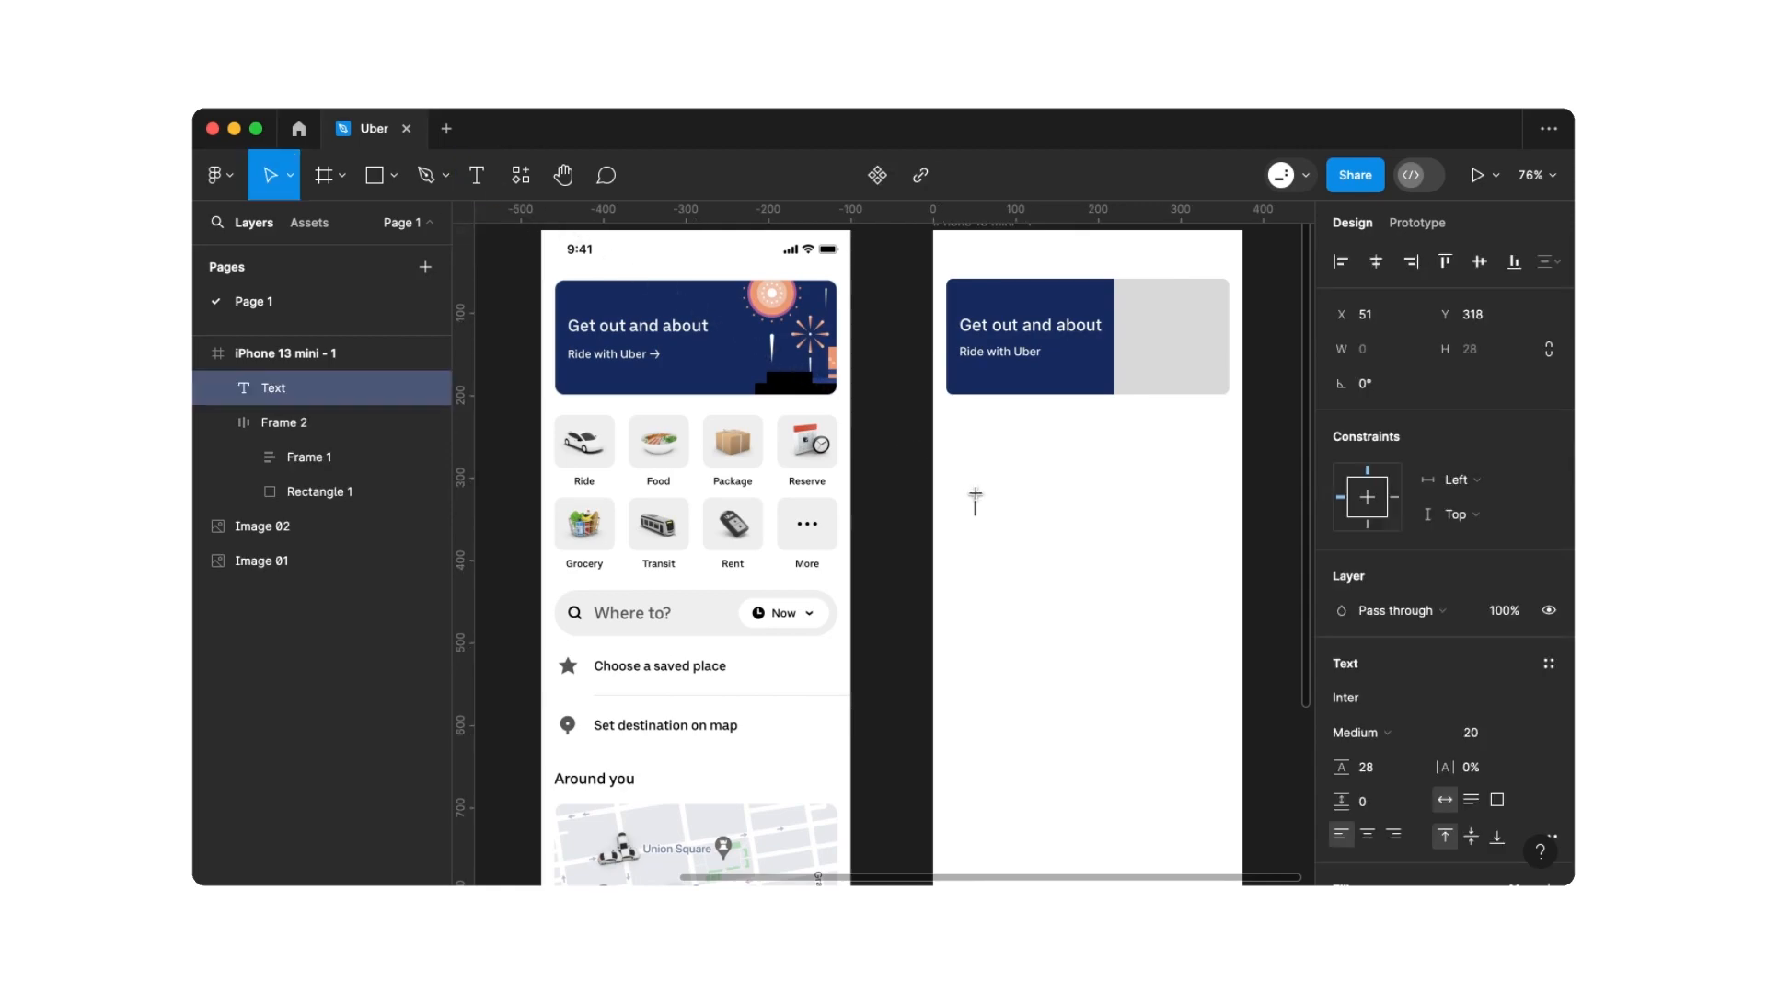
pyautogui.write('Ride')
pyautogui.press('Escape')
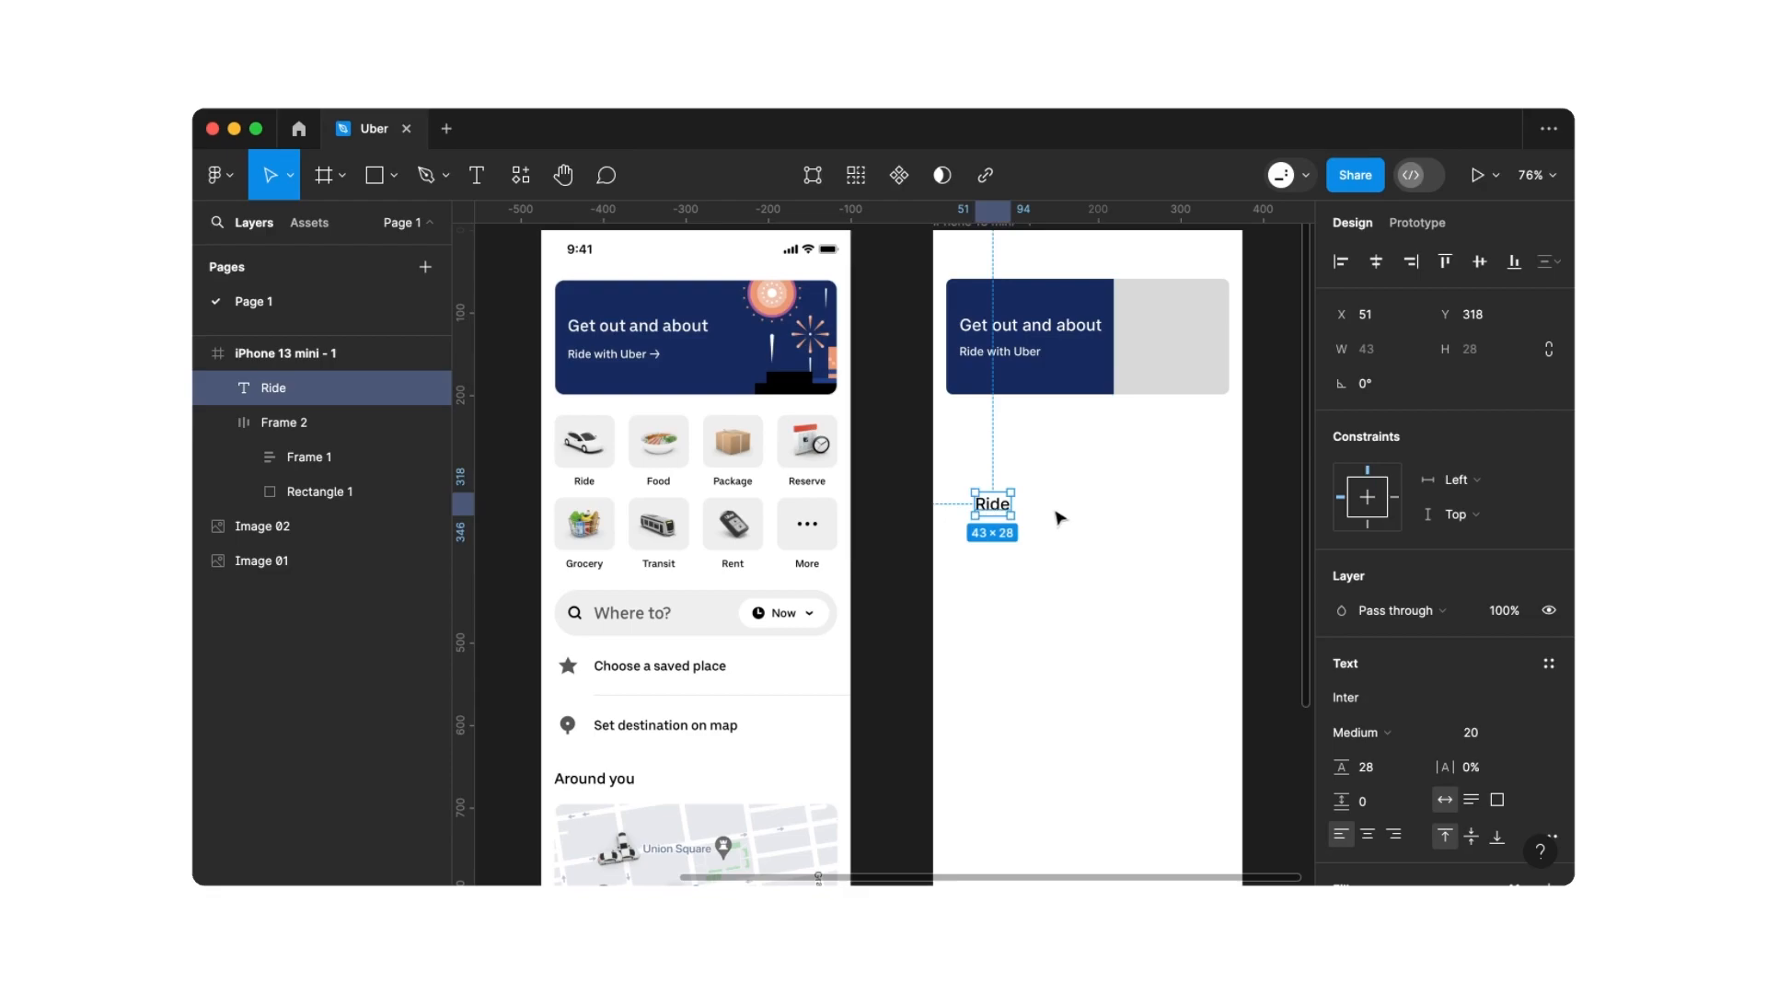
# Set the "Ride" text to font size 14 and line height 20
pyautogui.scroll(-3, 1471, 617)
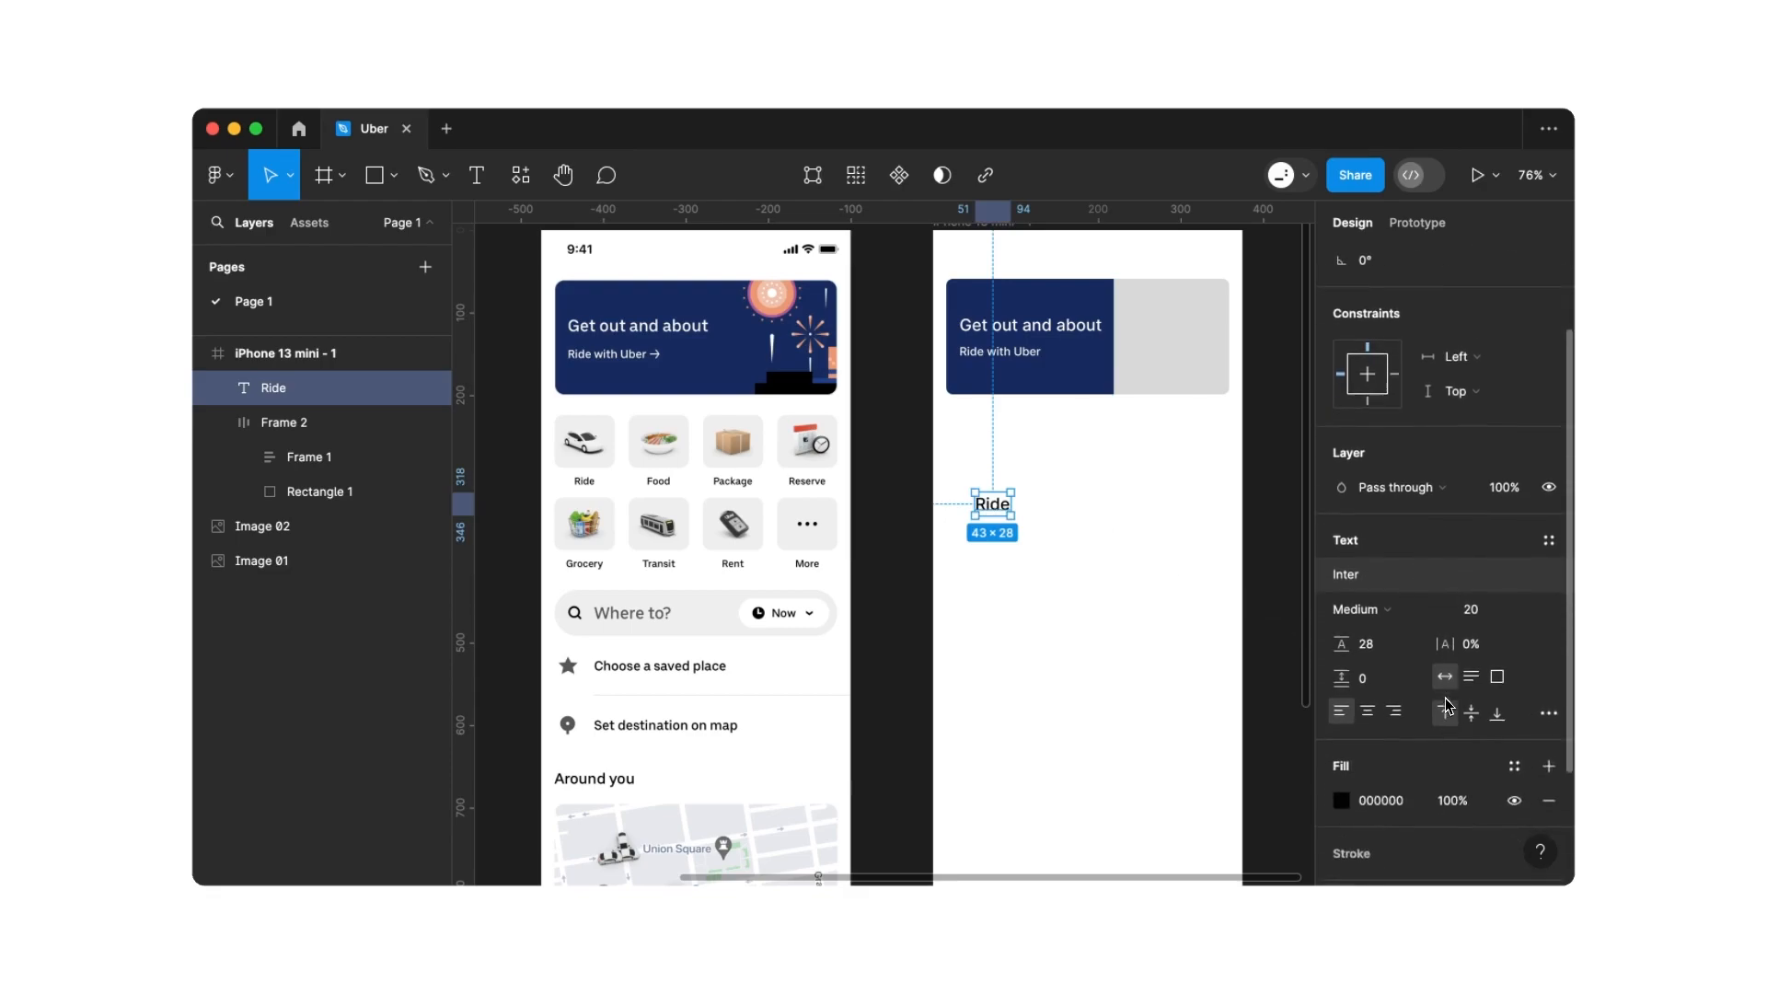
pyautogui.click(1482, 525)
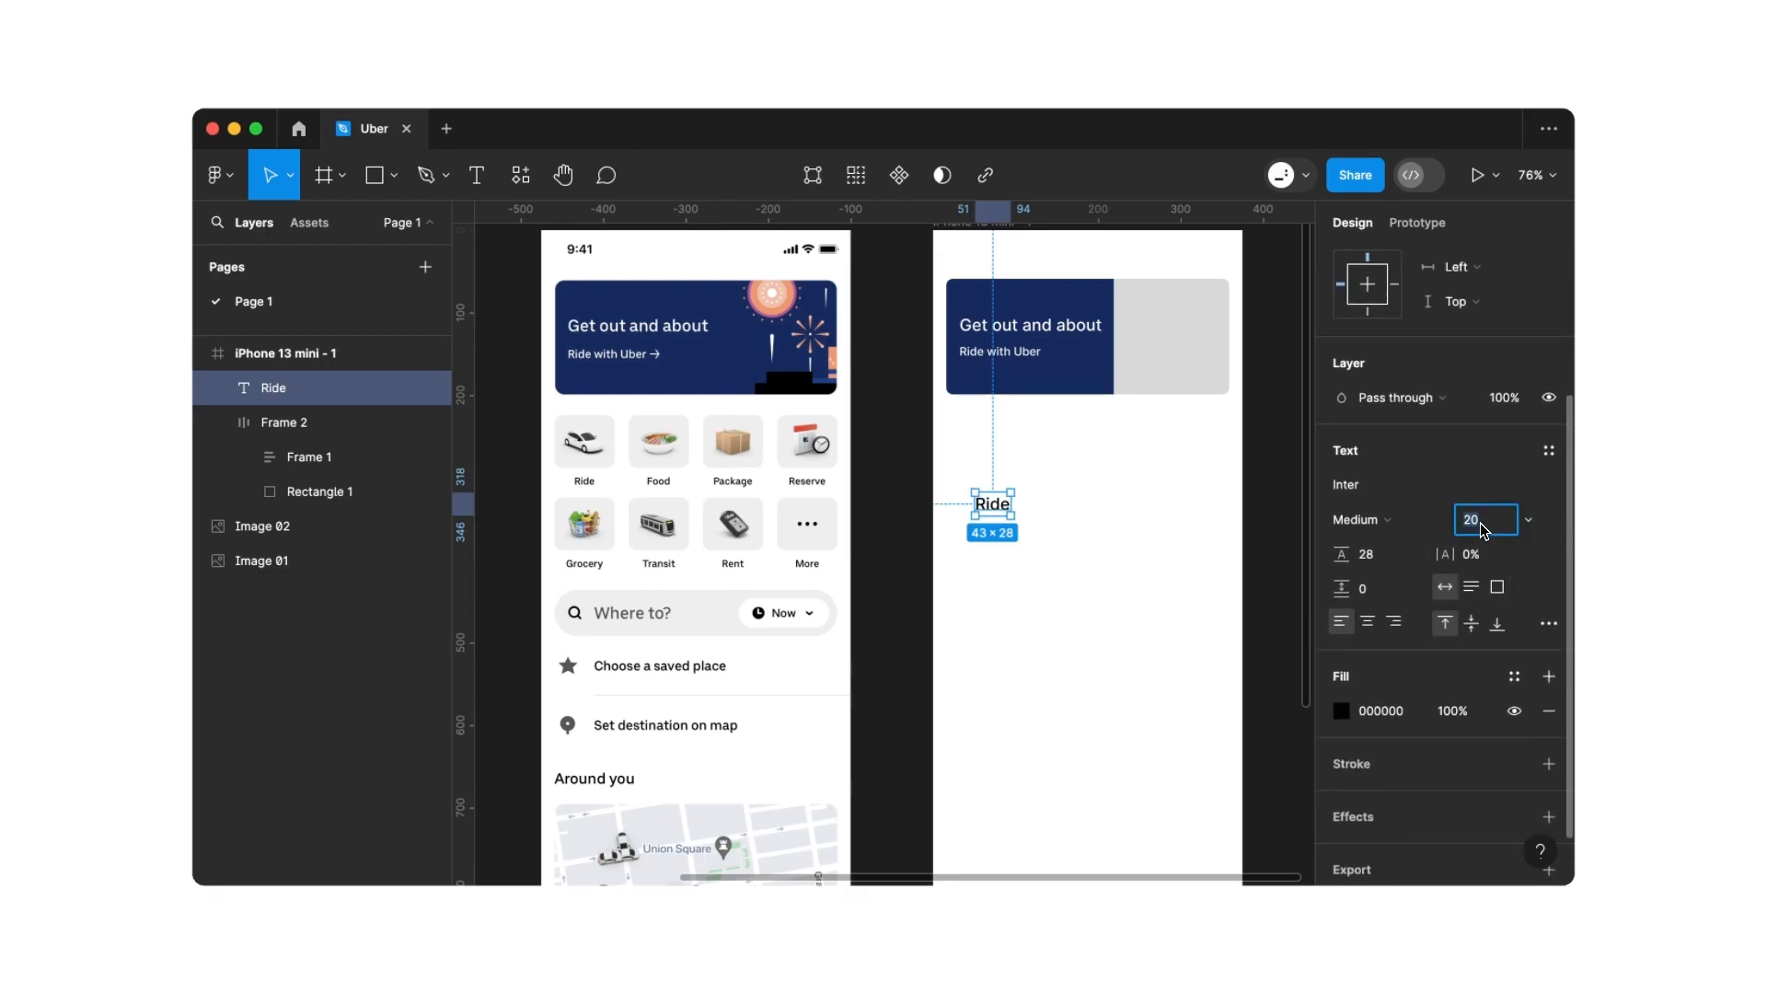
pyautogui.press('Return')
pyautogui.click(1369, 556)
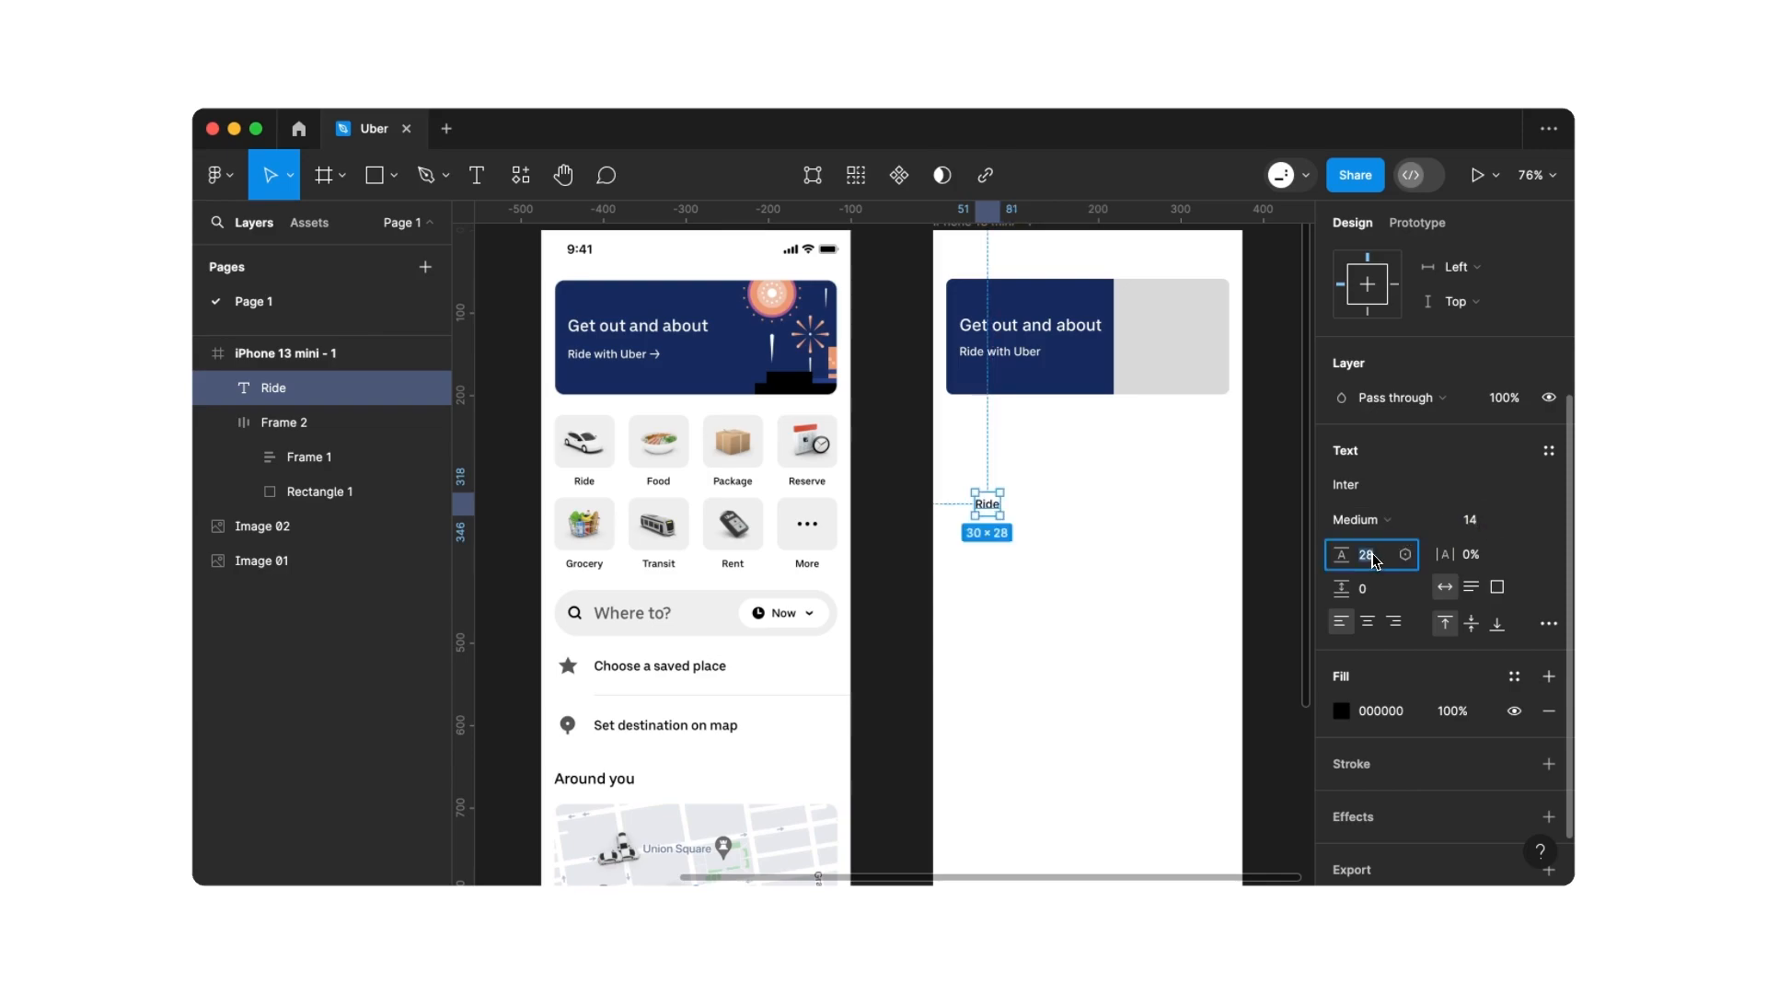
pyautogui.press('Return')
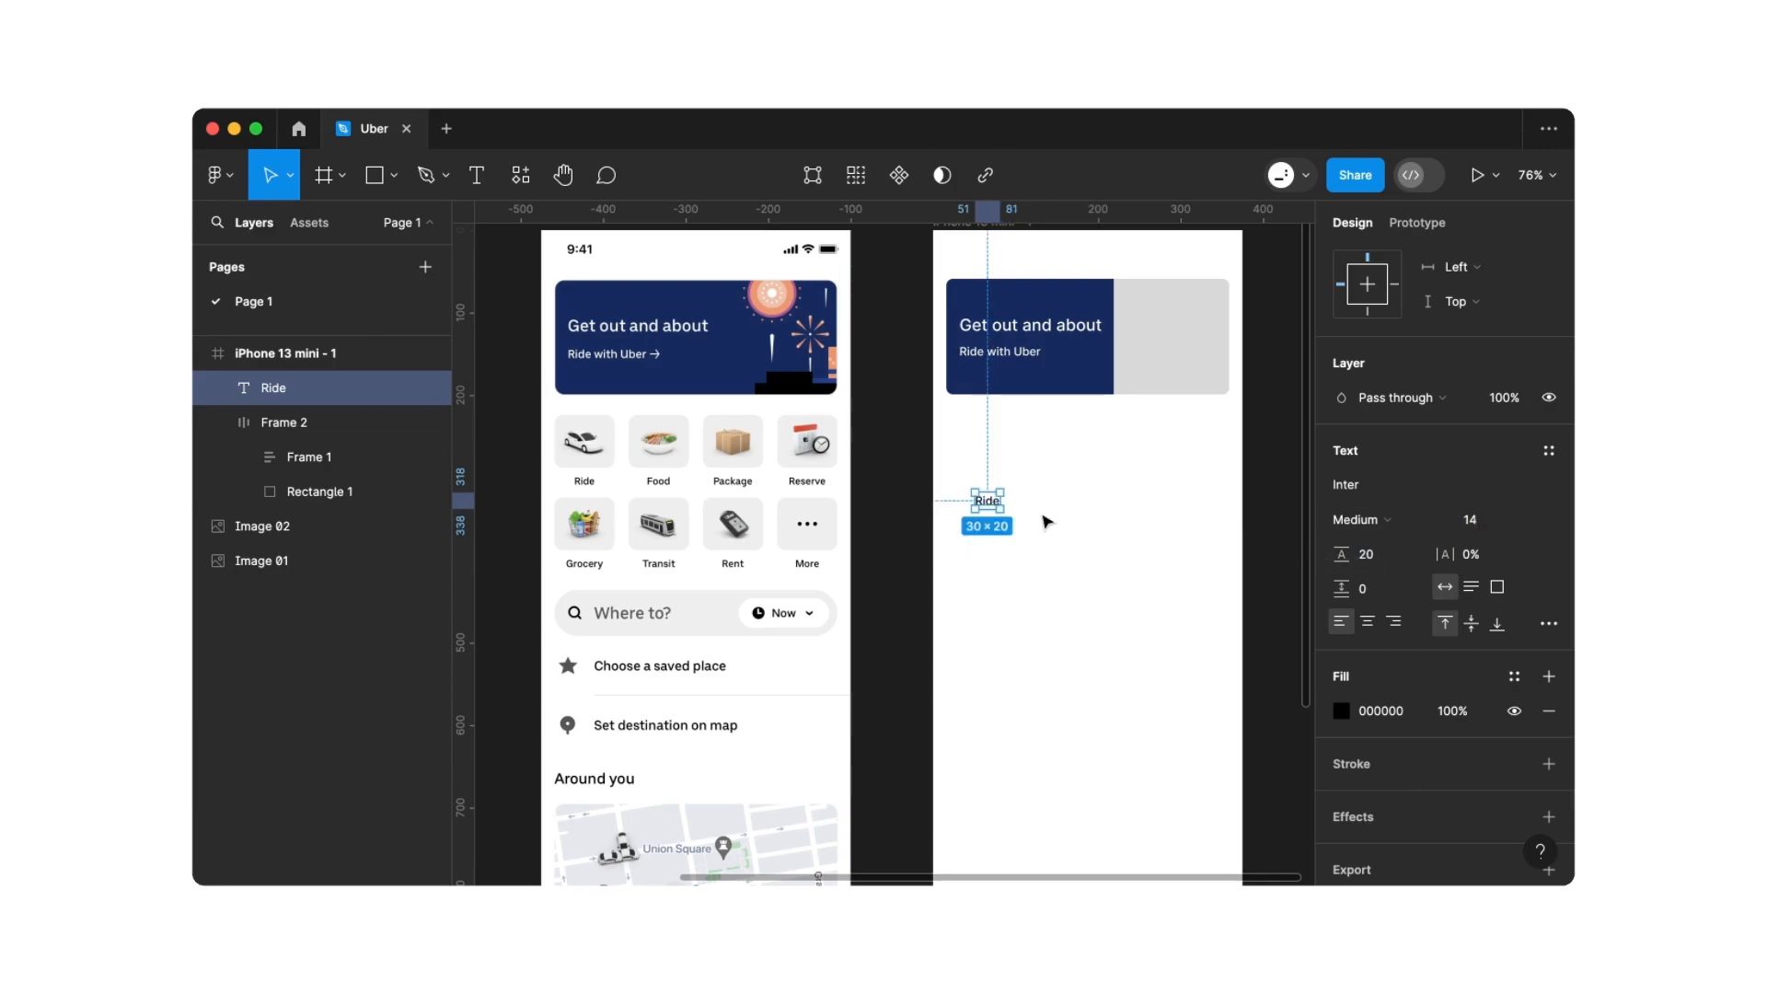
pyautogui.click(1047, 522)
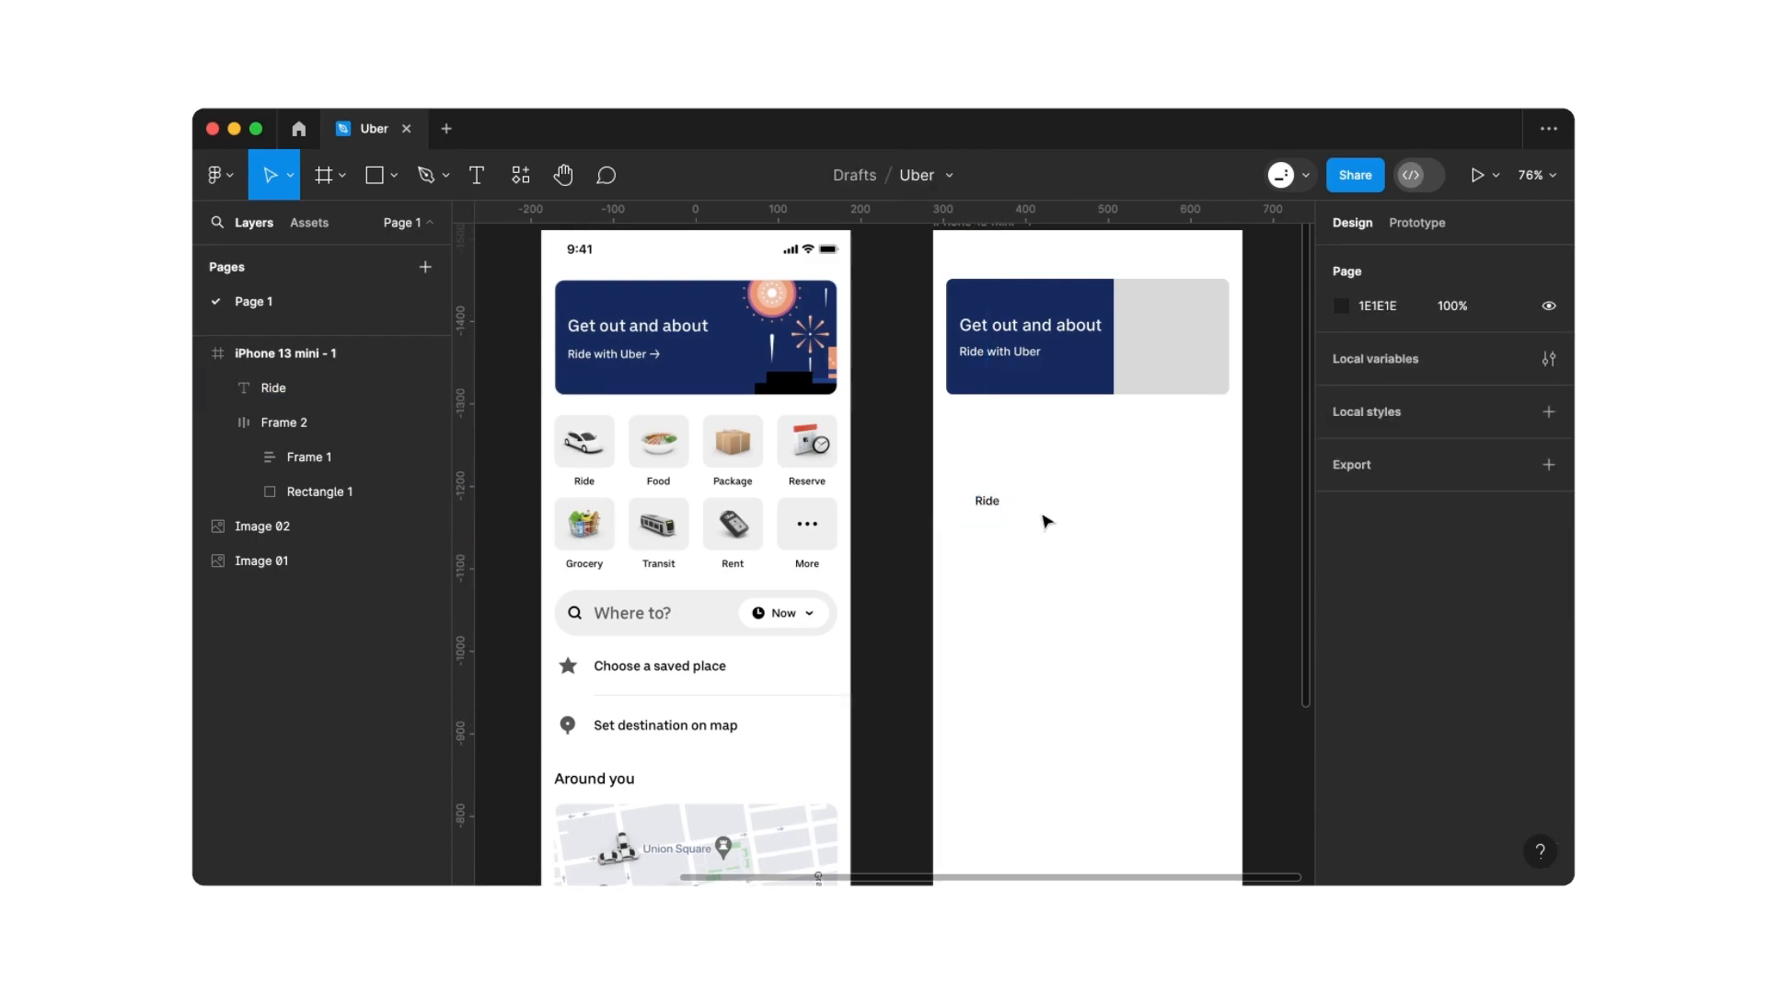
# Draw a 72 × 72 frame just below the banner, above the "Ride" text
pyautogui.click(325, 184)
pyautogui.moveTo(954, 425); pyautogui.dragTo(1011, 473)
pyautogui.moveTo(1017, 475); pyautogui.dragTo(1012, 471)
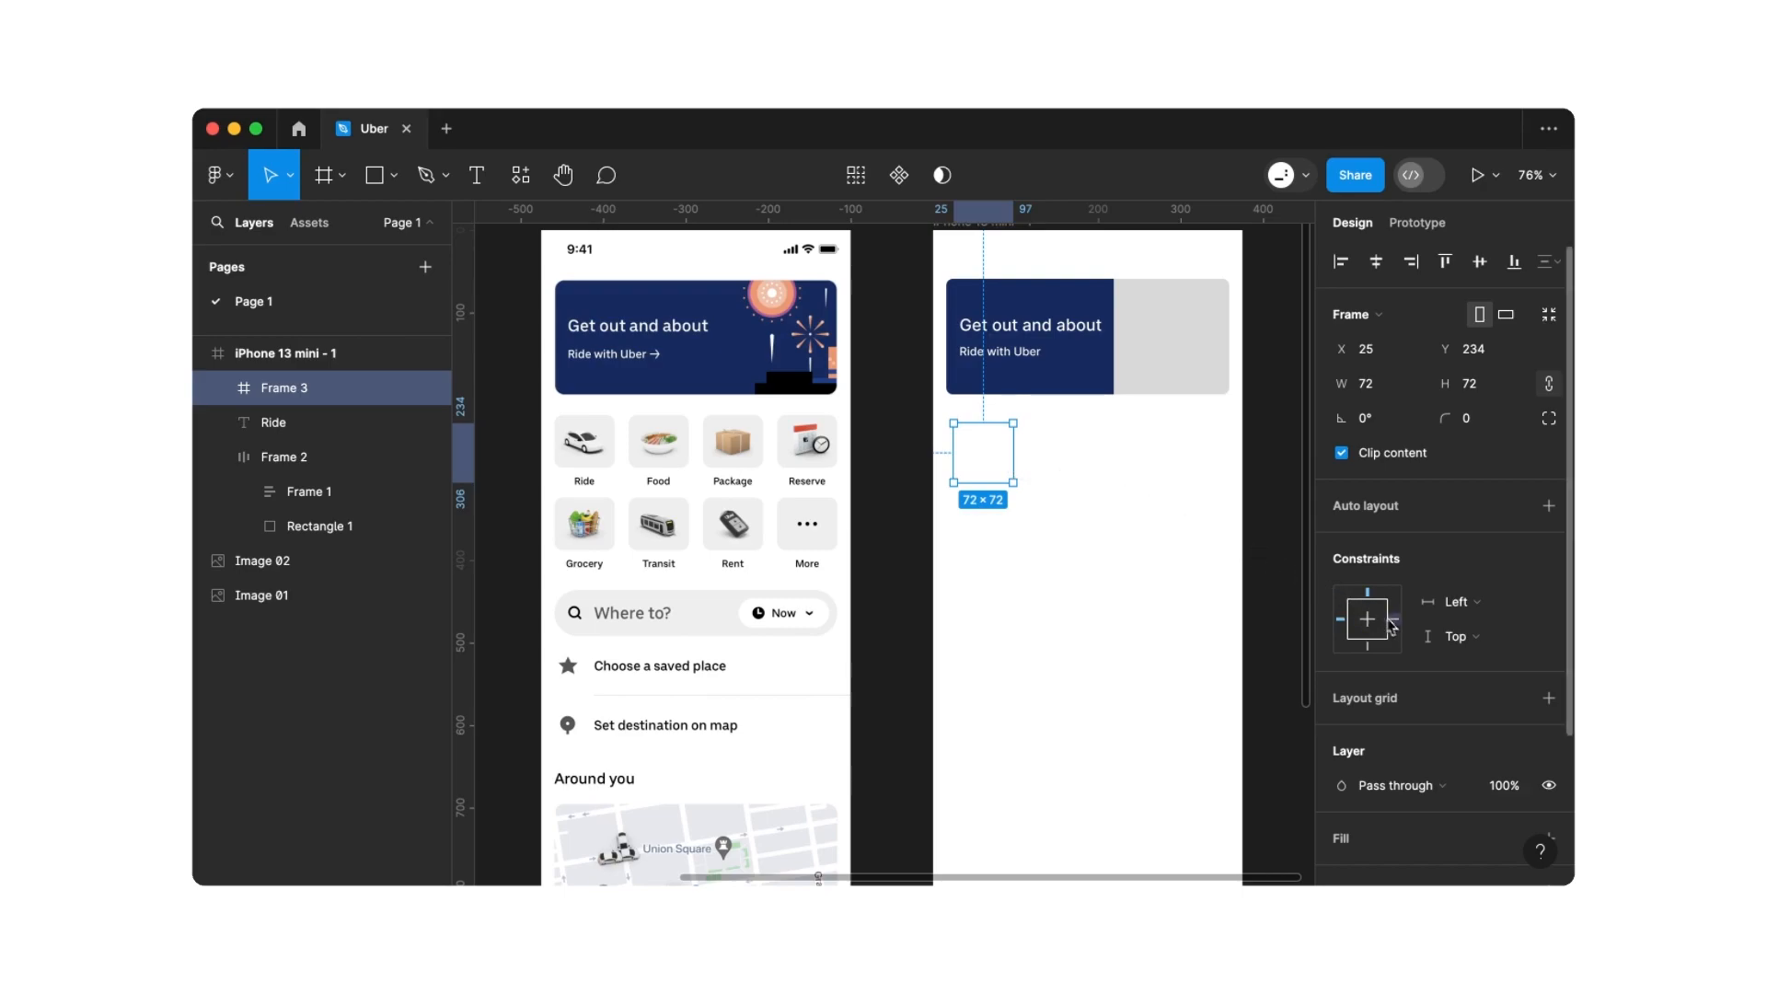
# Fill the small square frame with the light grey EFEFEF sampled from the reference image's icon tile
pyautogui.scroll(-3, 1394, 623)
pyautogui.click(1546, 646)
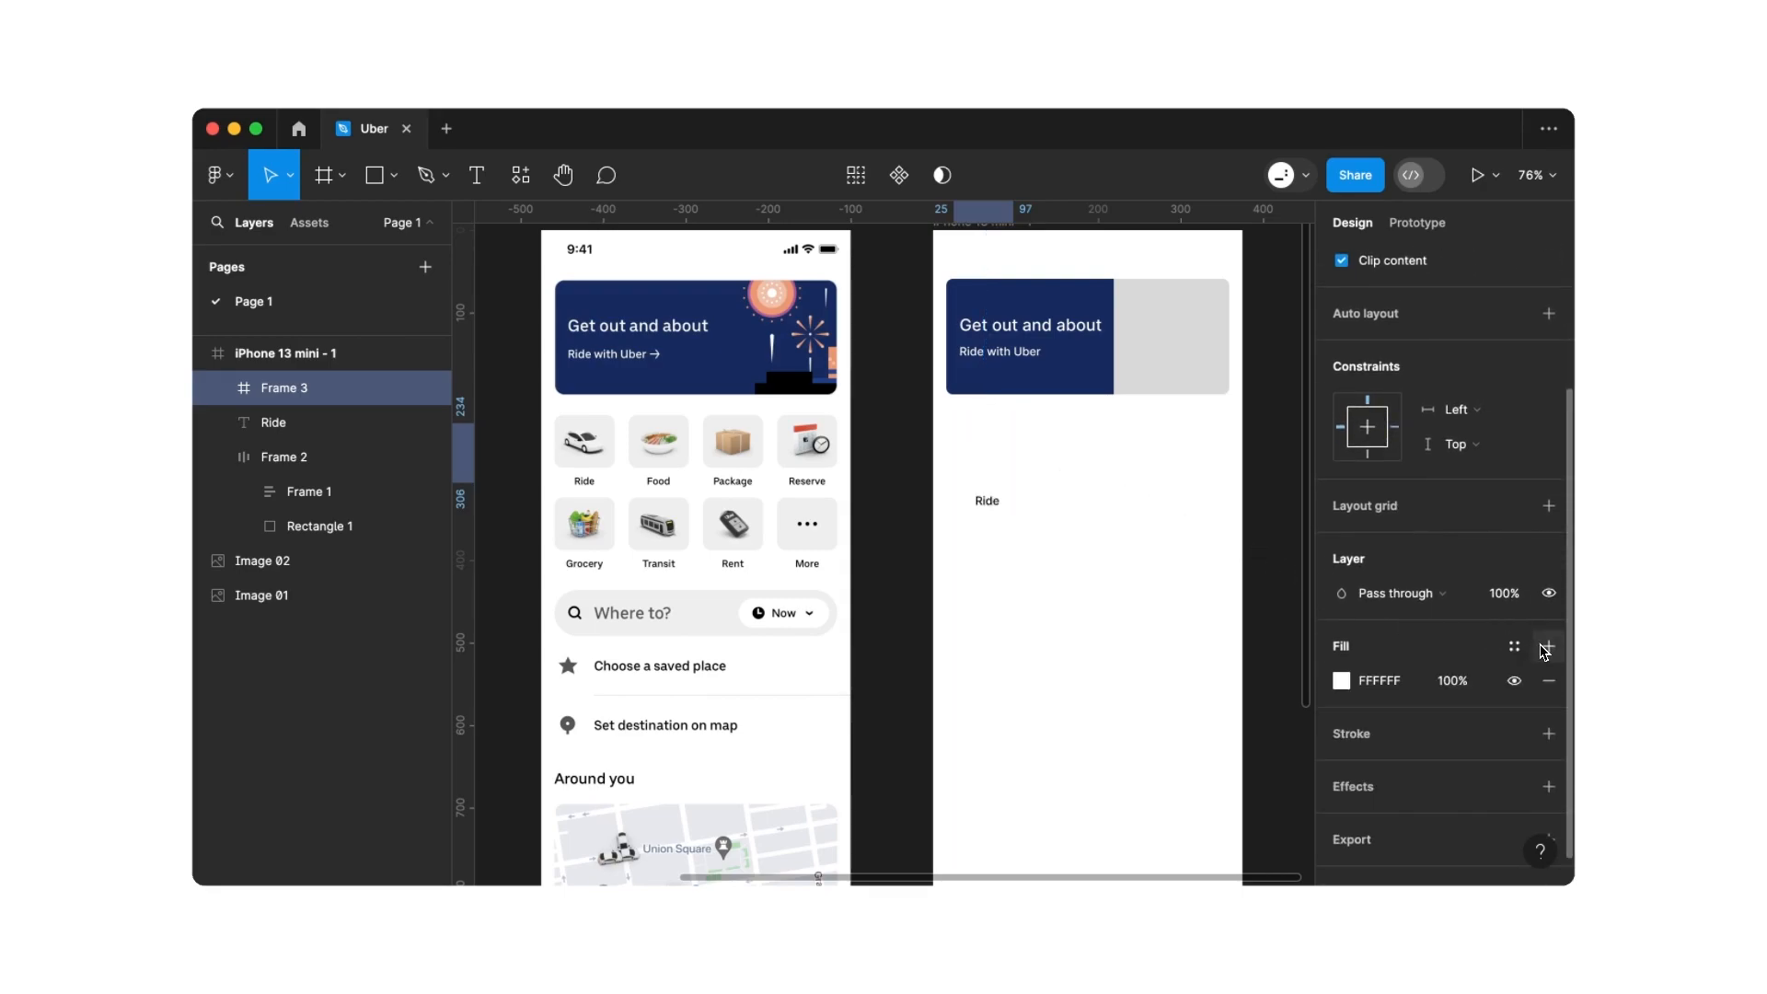
pyautogui.click(1343, 681)
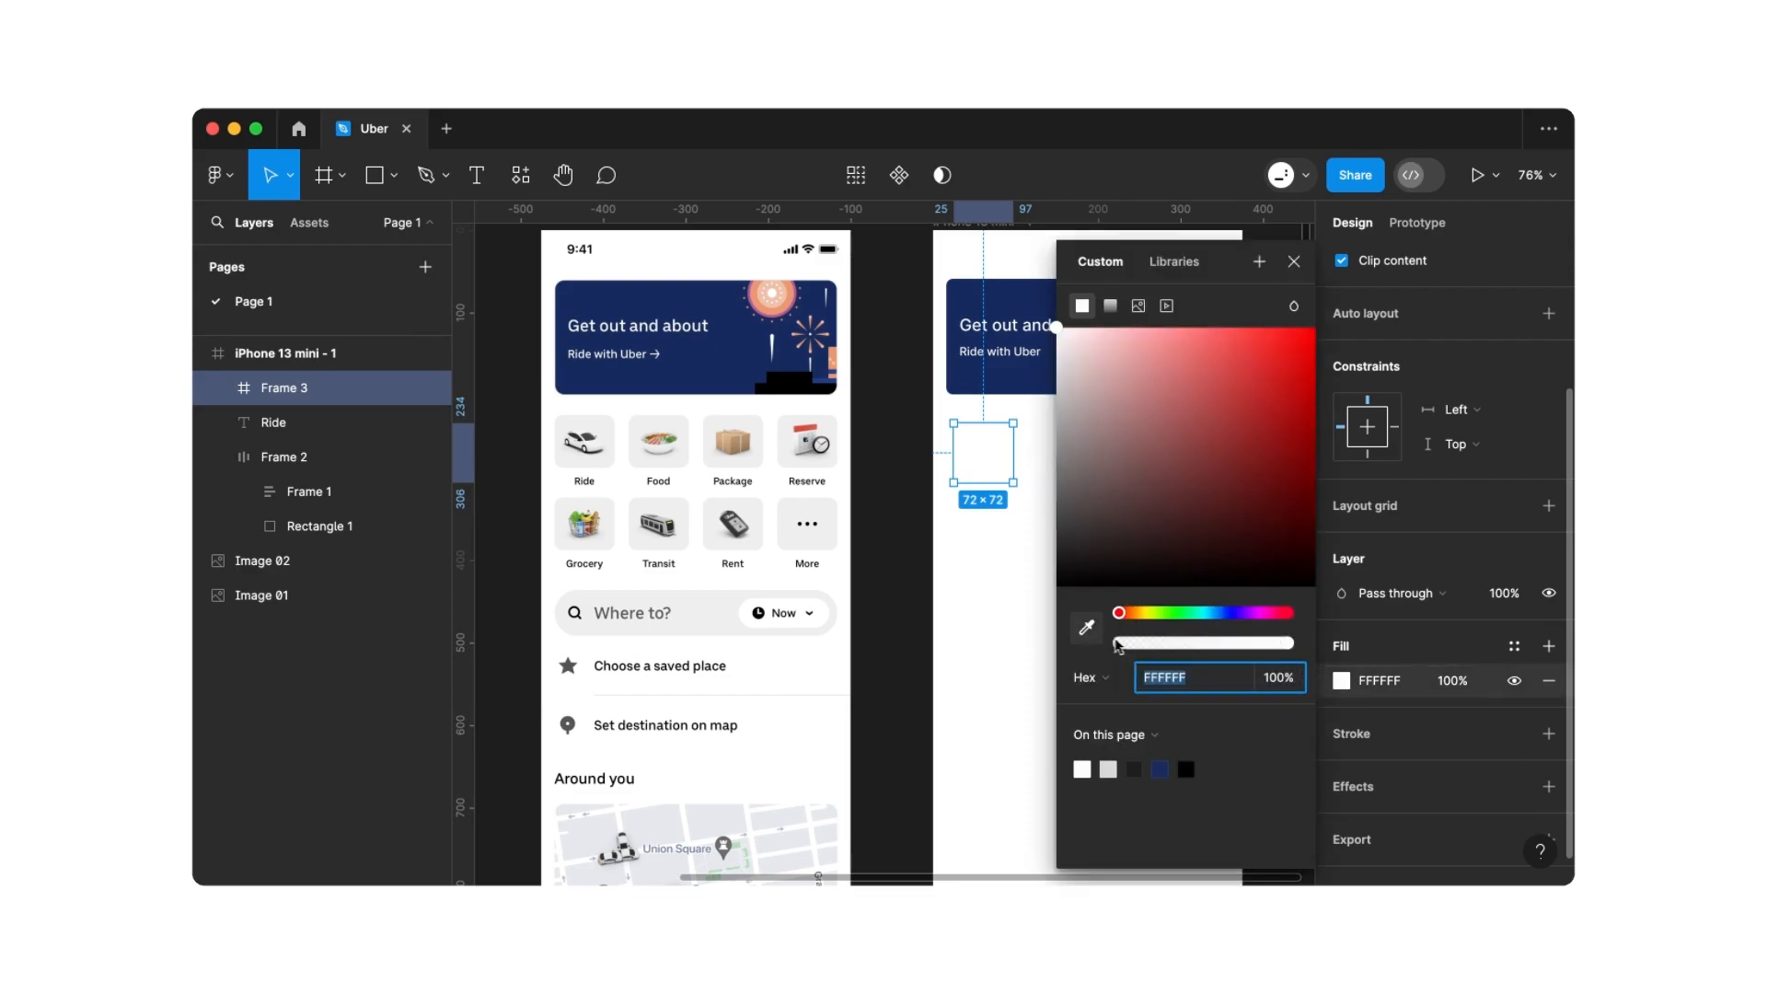
pyautogui.click(1089, 631)
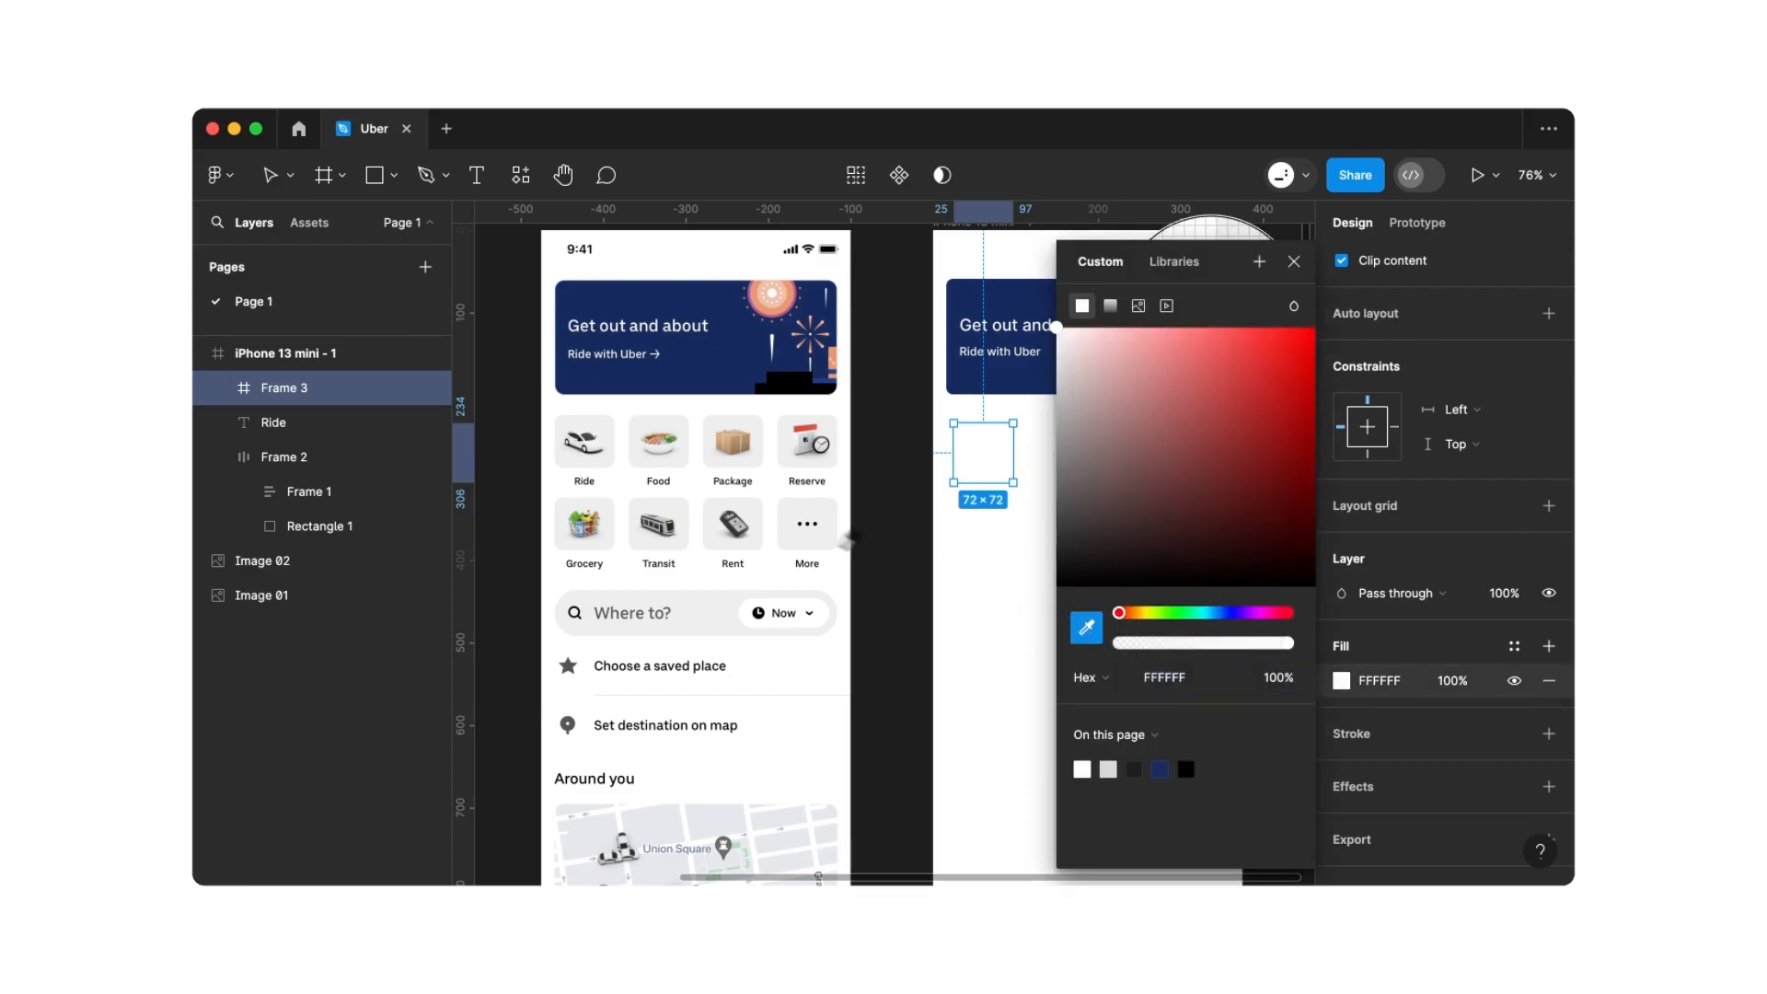
pyautogui.click(791, 508)
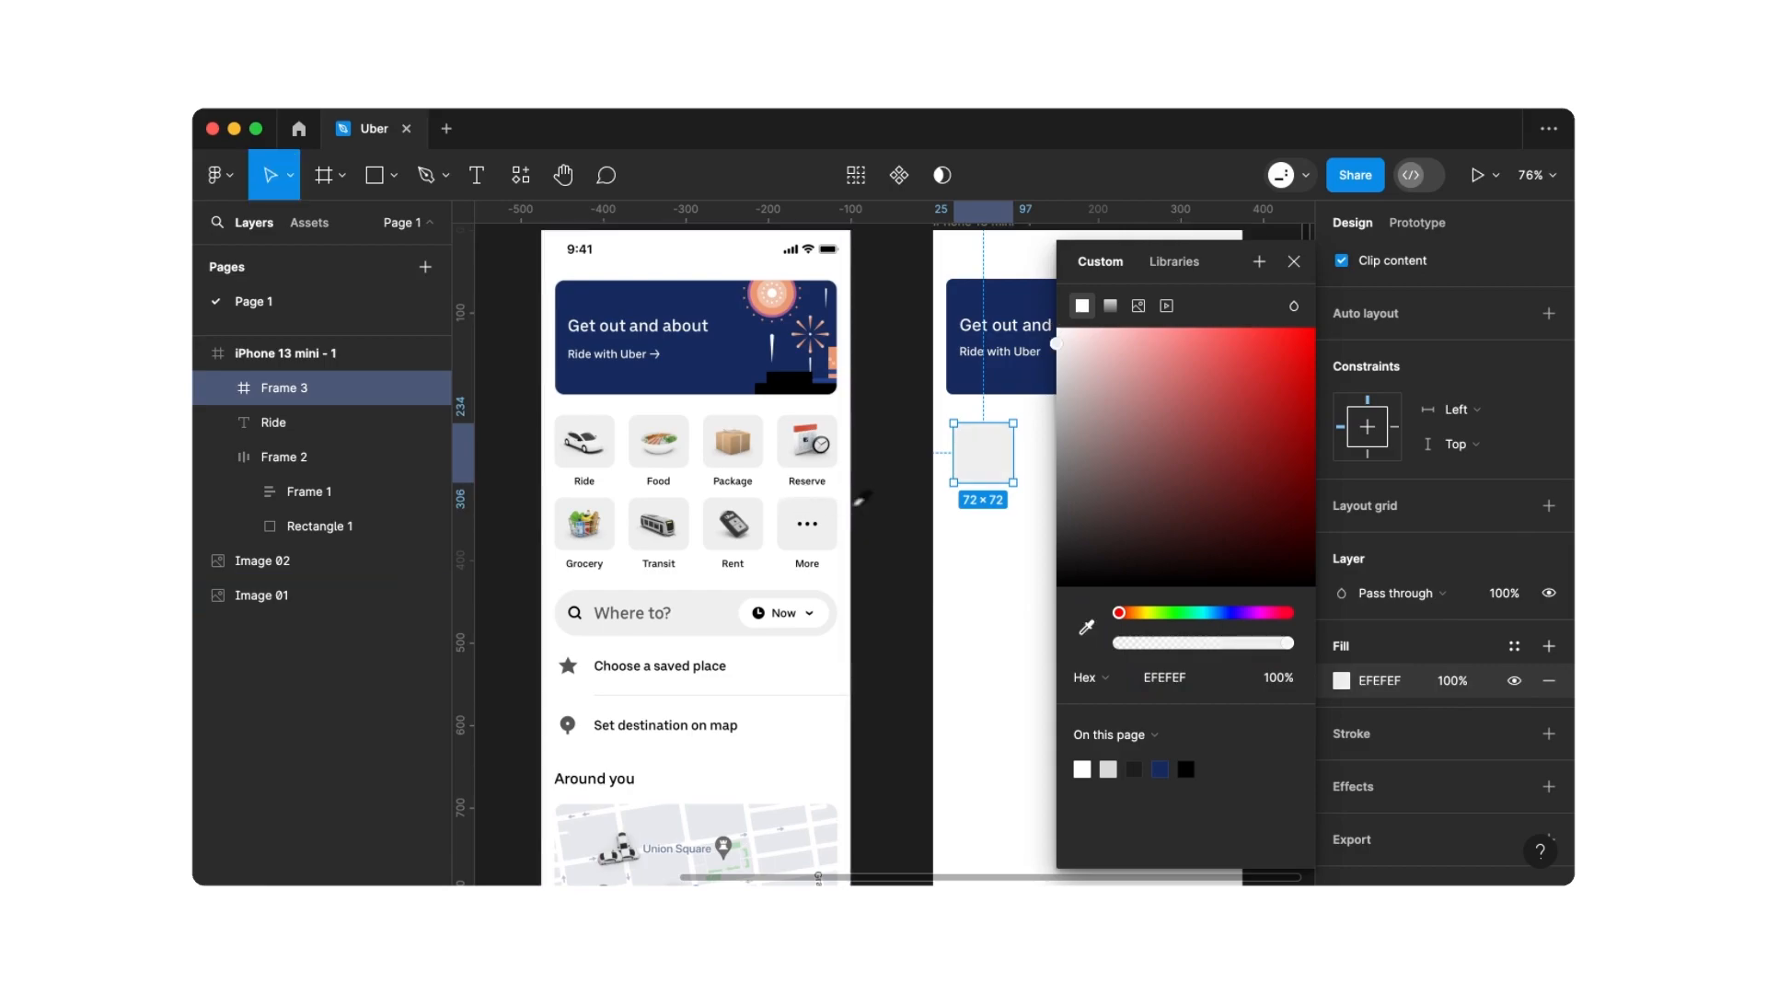
pyautogui.click(1292, 263)
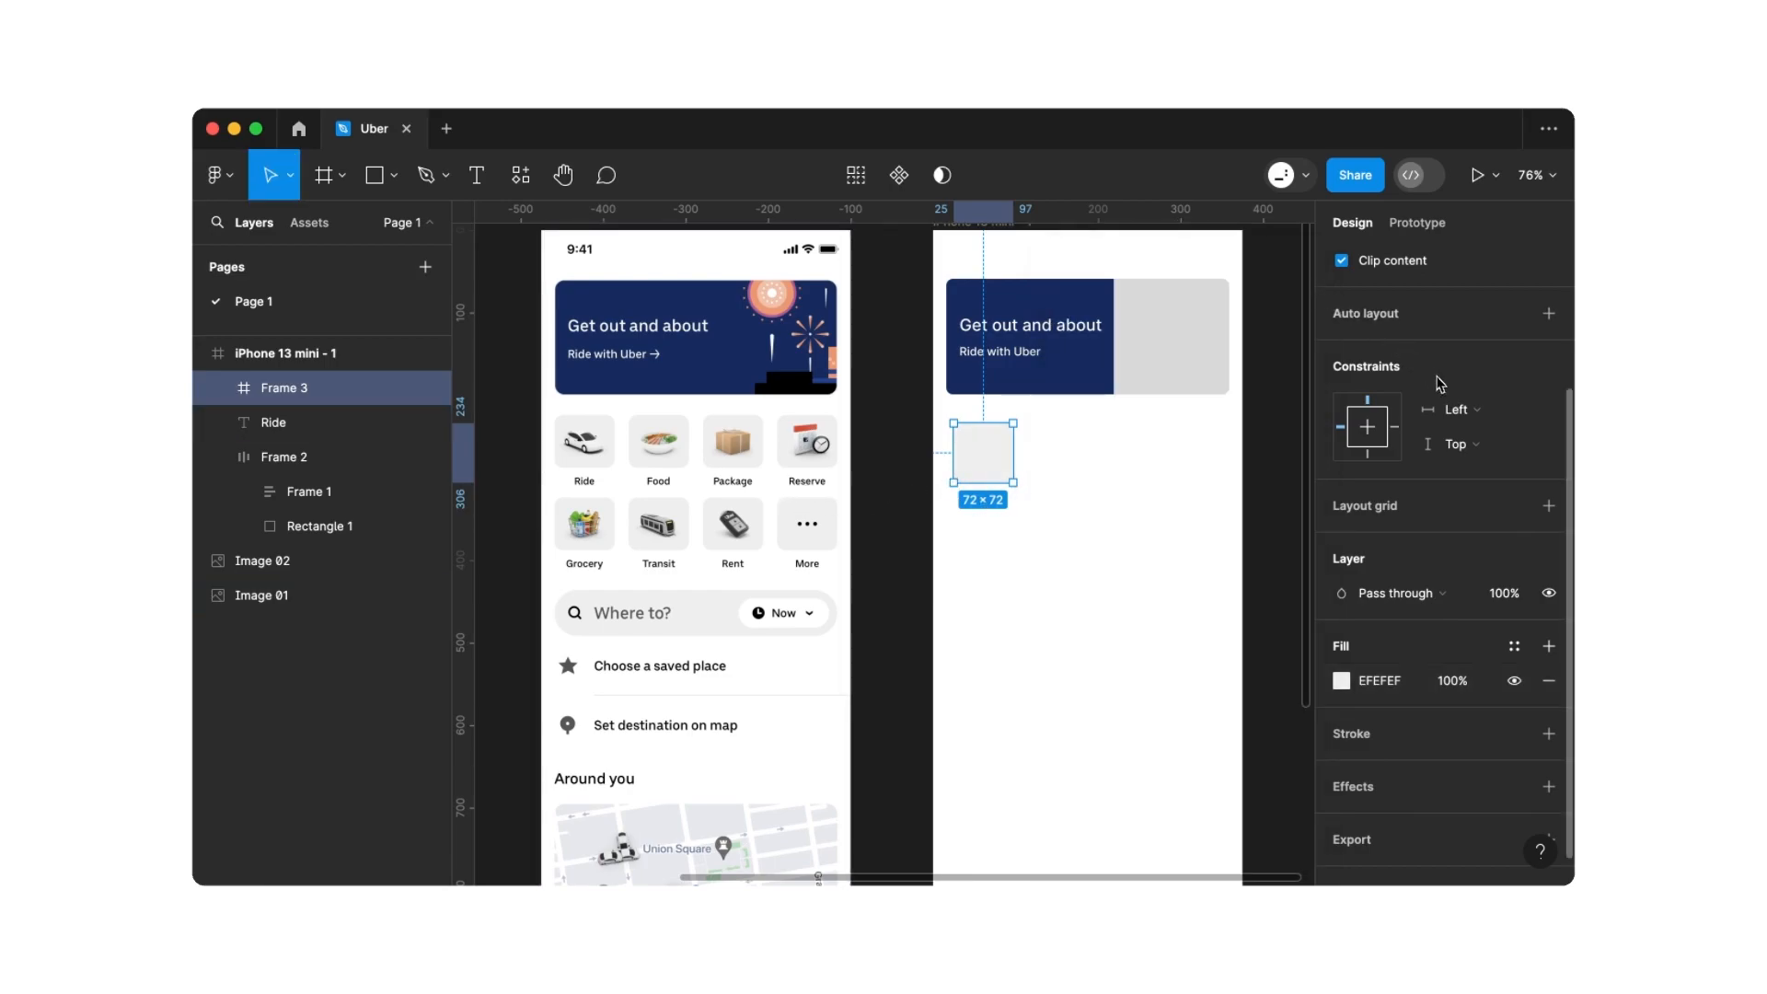
# Set the small square frame's corner radius to 8
pyautogui.scroll(4, 1473, 405)
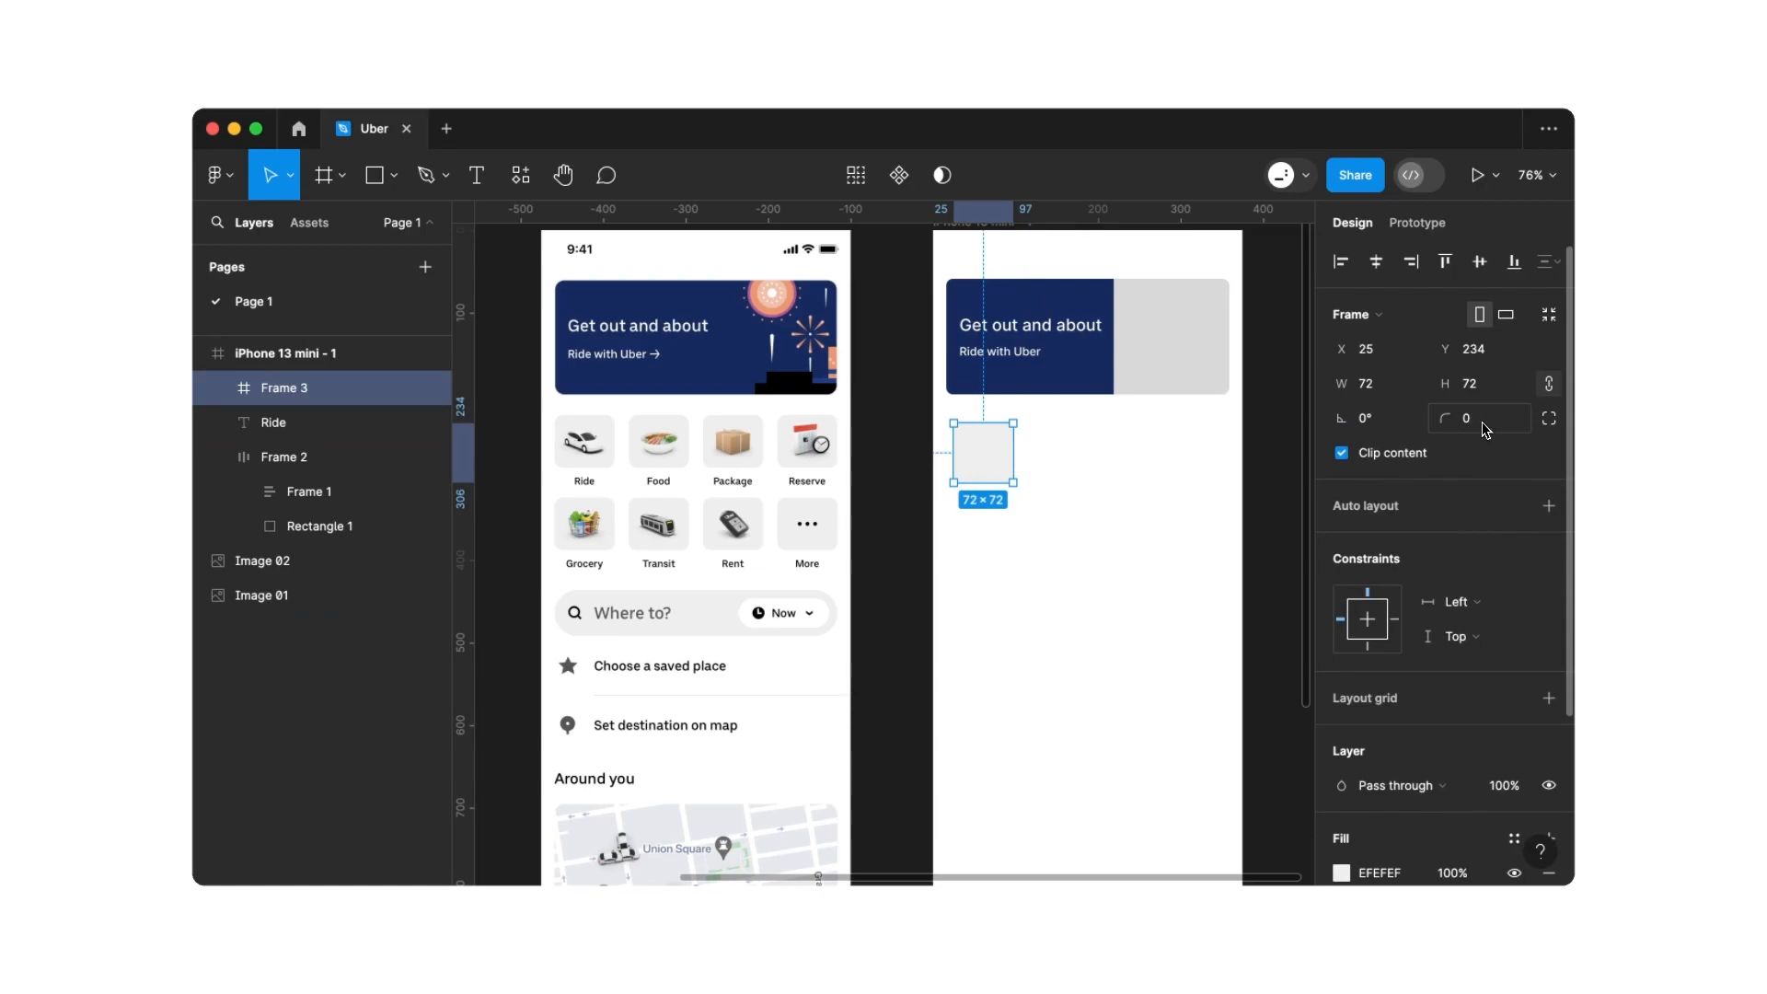
pyautogui.click(1483, 423)
pyautogui.press('Return')
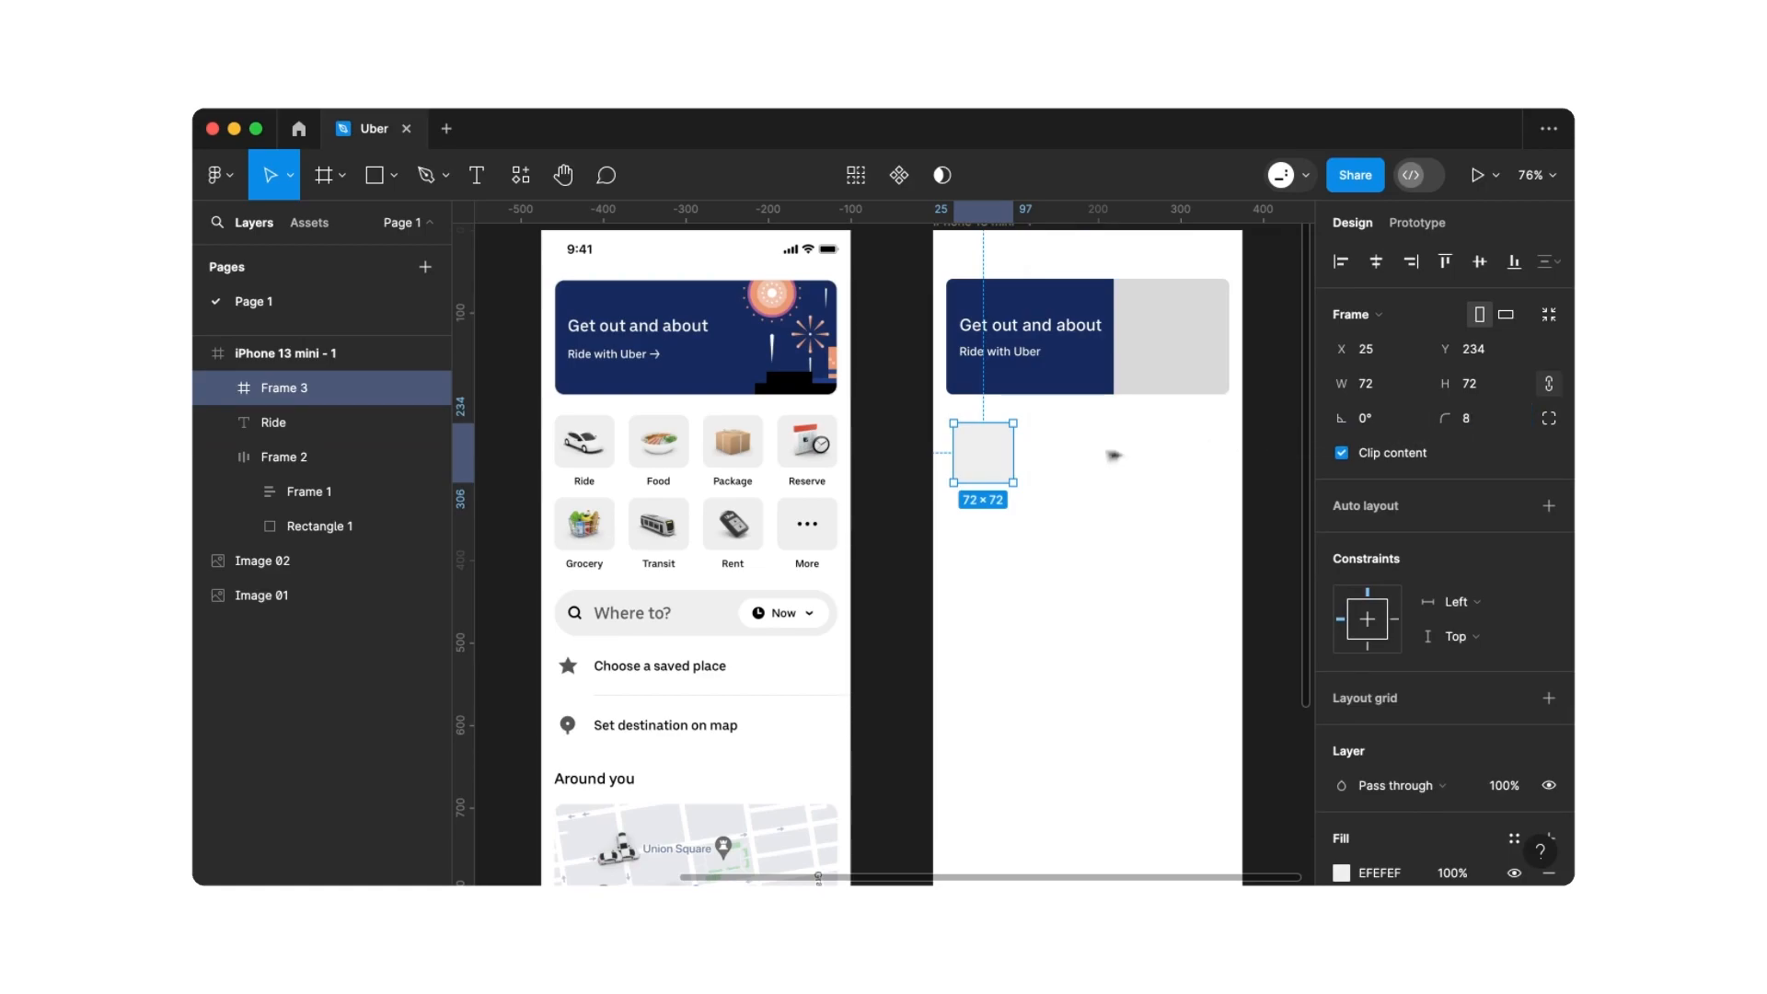
# Draw a 40 × 40 circle inside the small grey square frame and centre it horizontally and vertically
pyautogui.click(1063, 465)
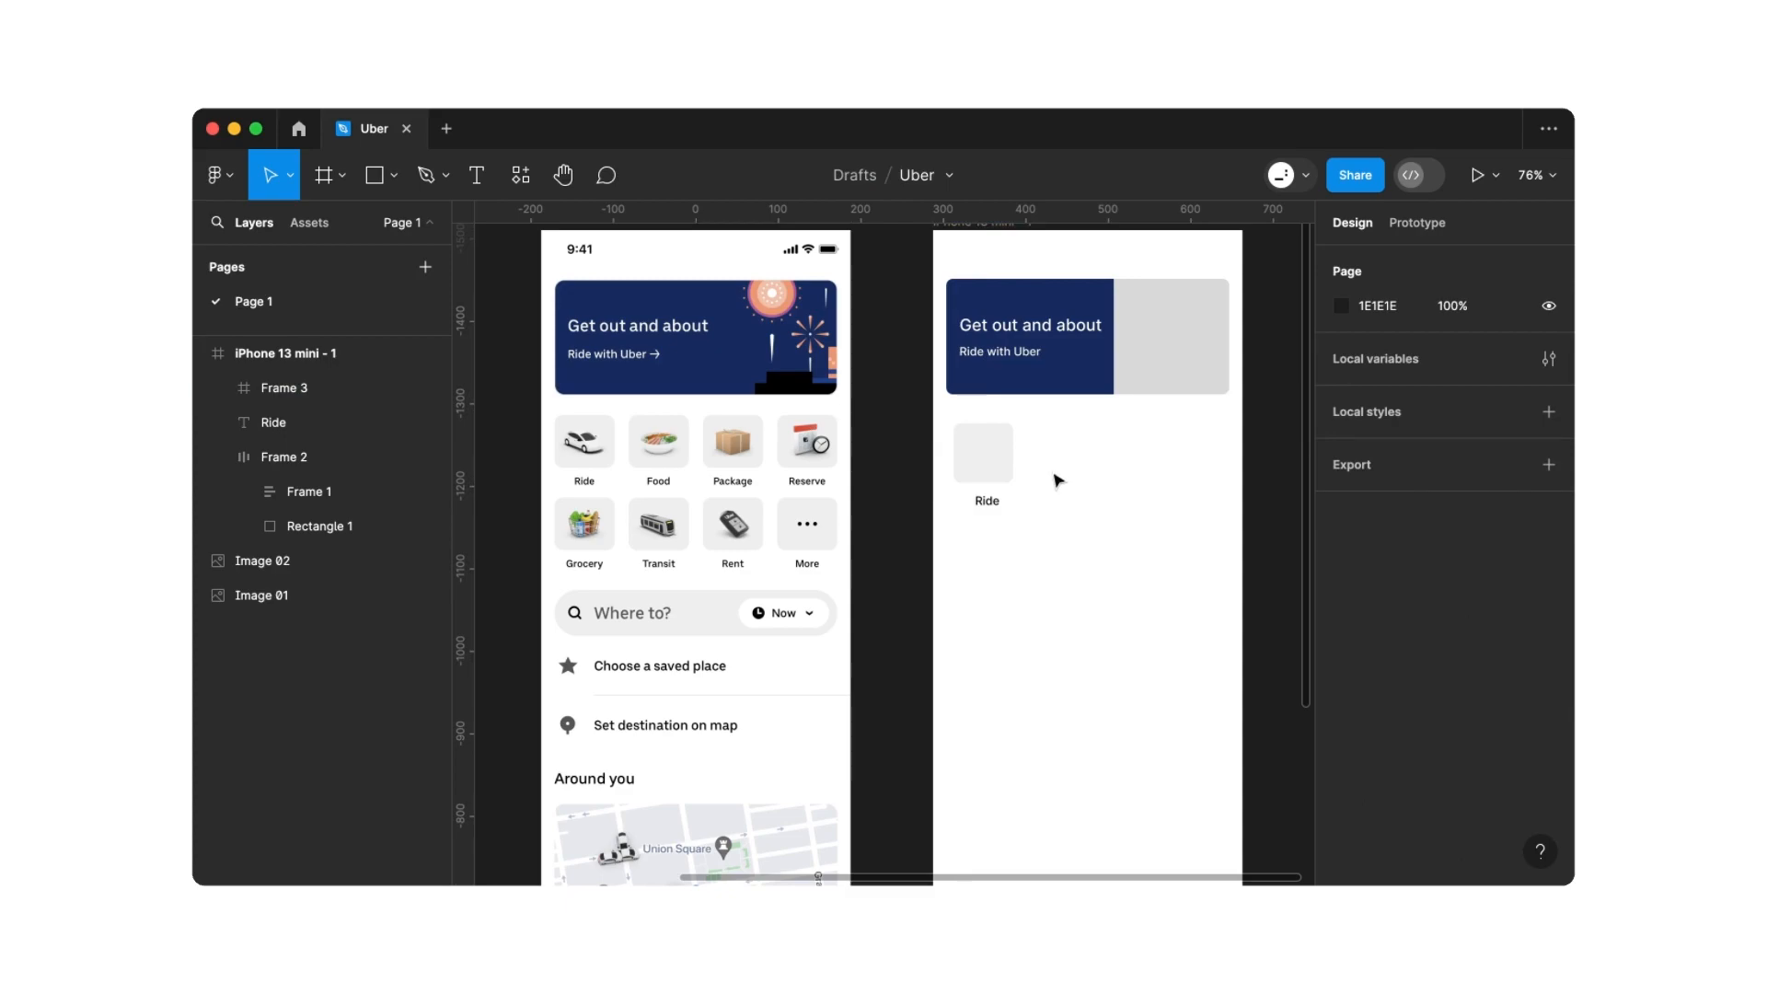
pyautogui.click(393, 175)
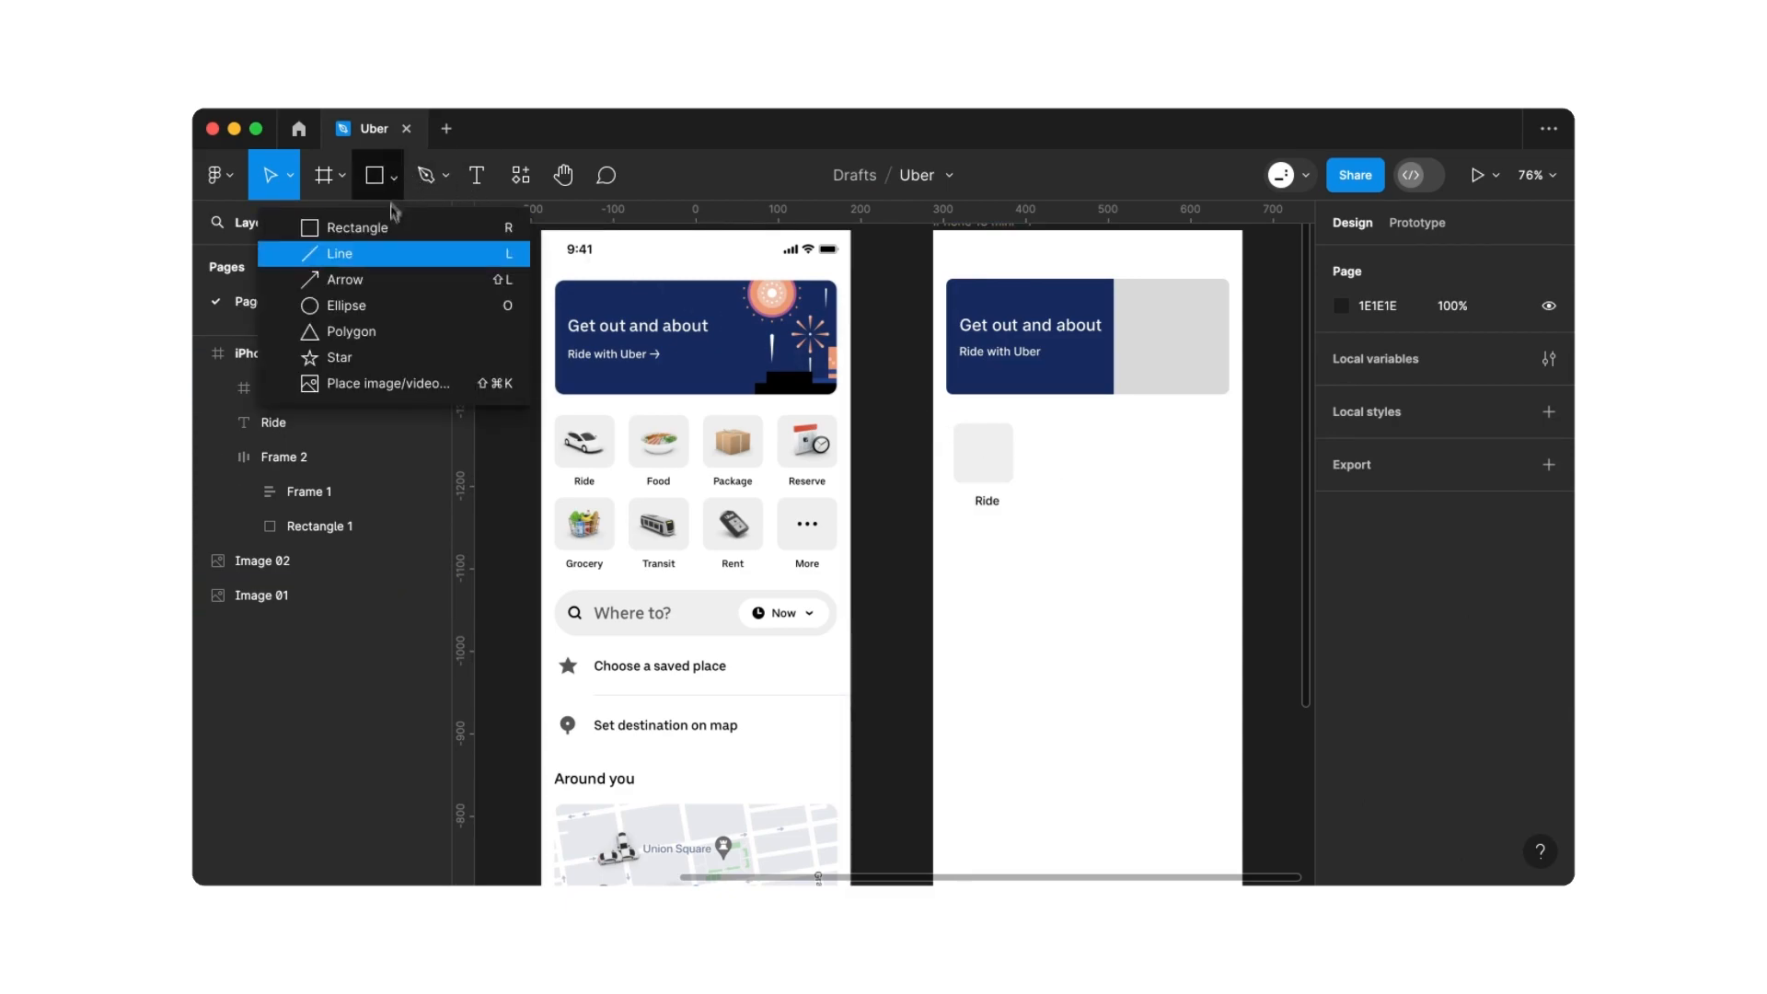
pyautogui.click(385, 314)
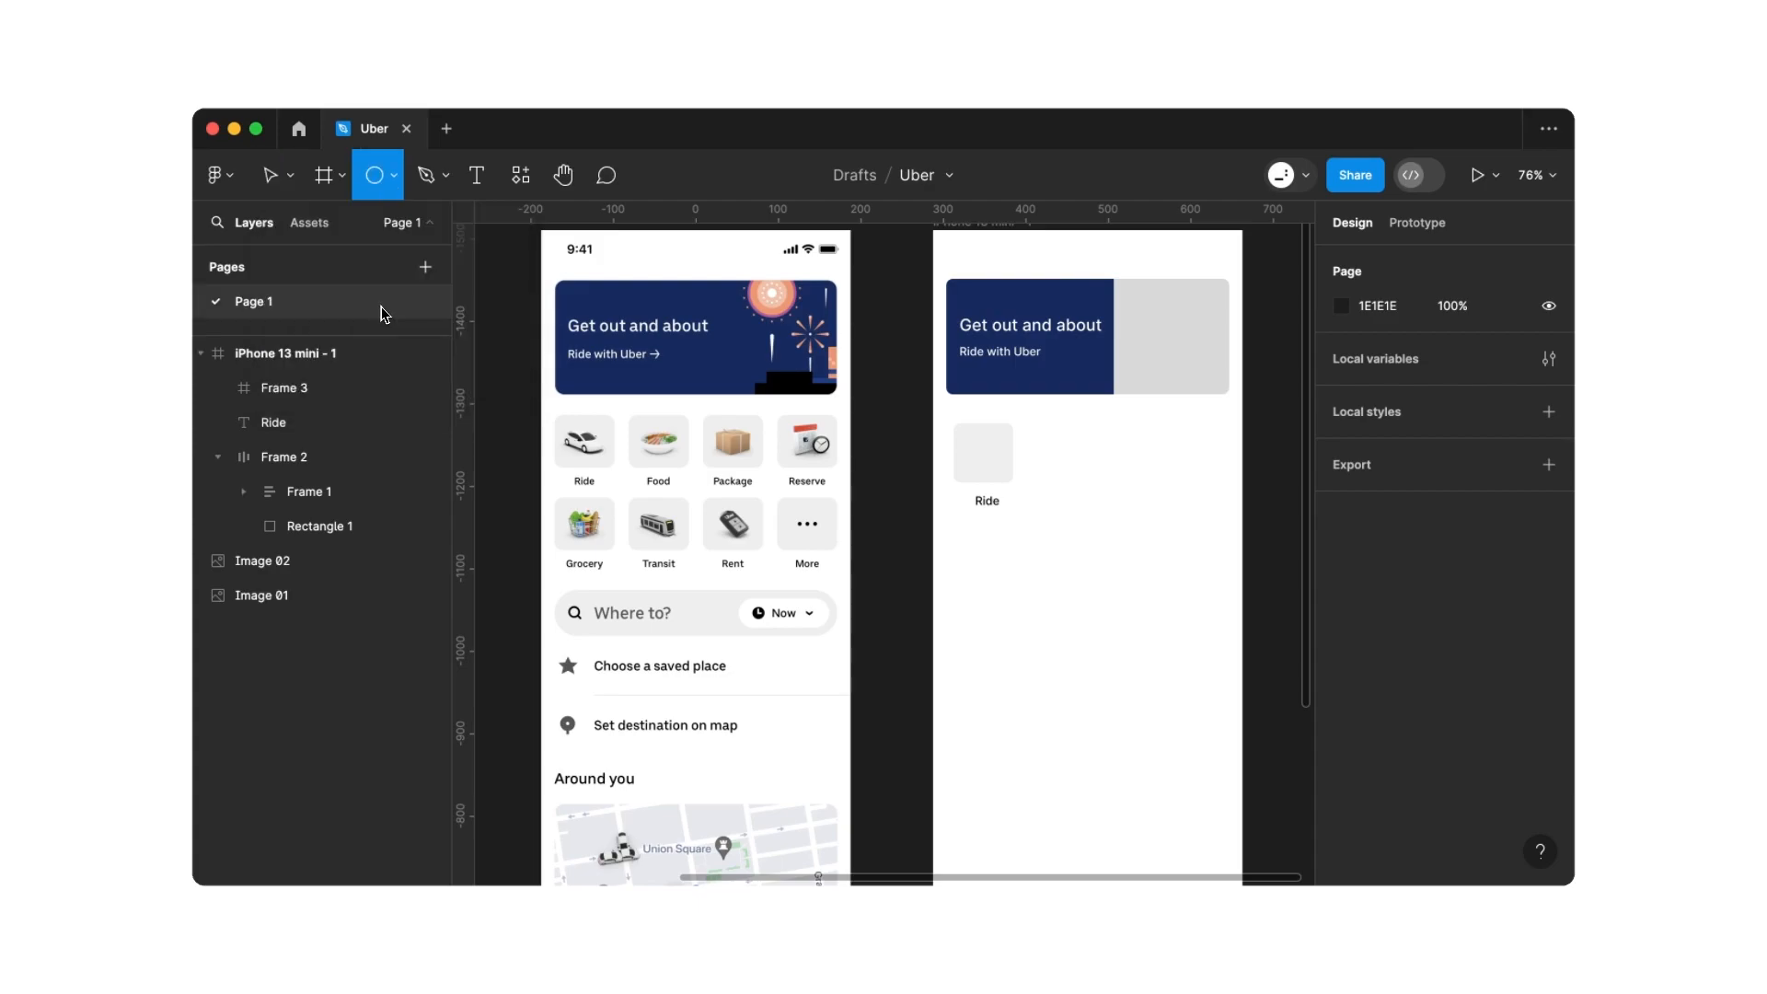
pyautogui.moveTo(968, 438); pyautogui.dragTo(1001, 471)
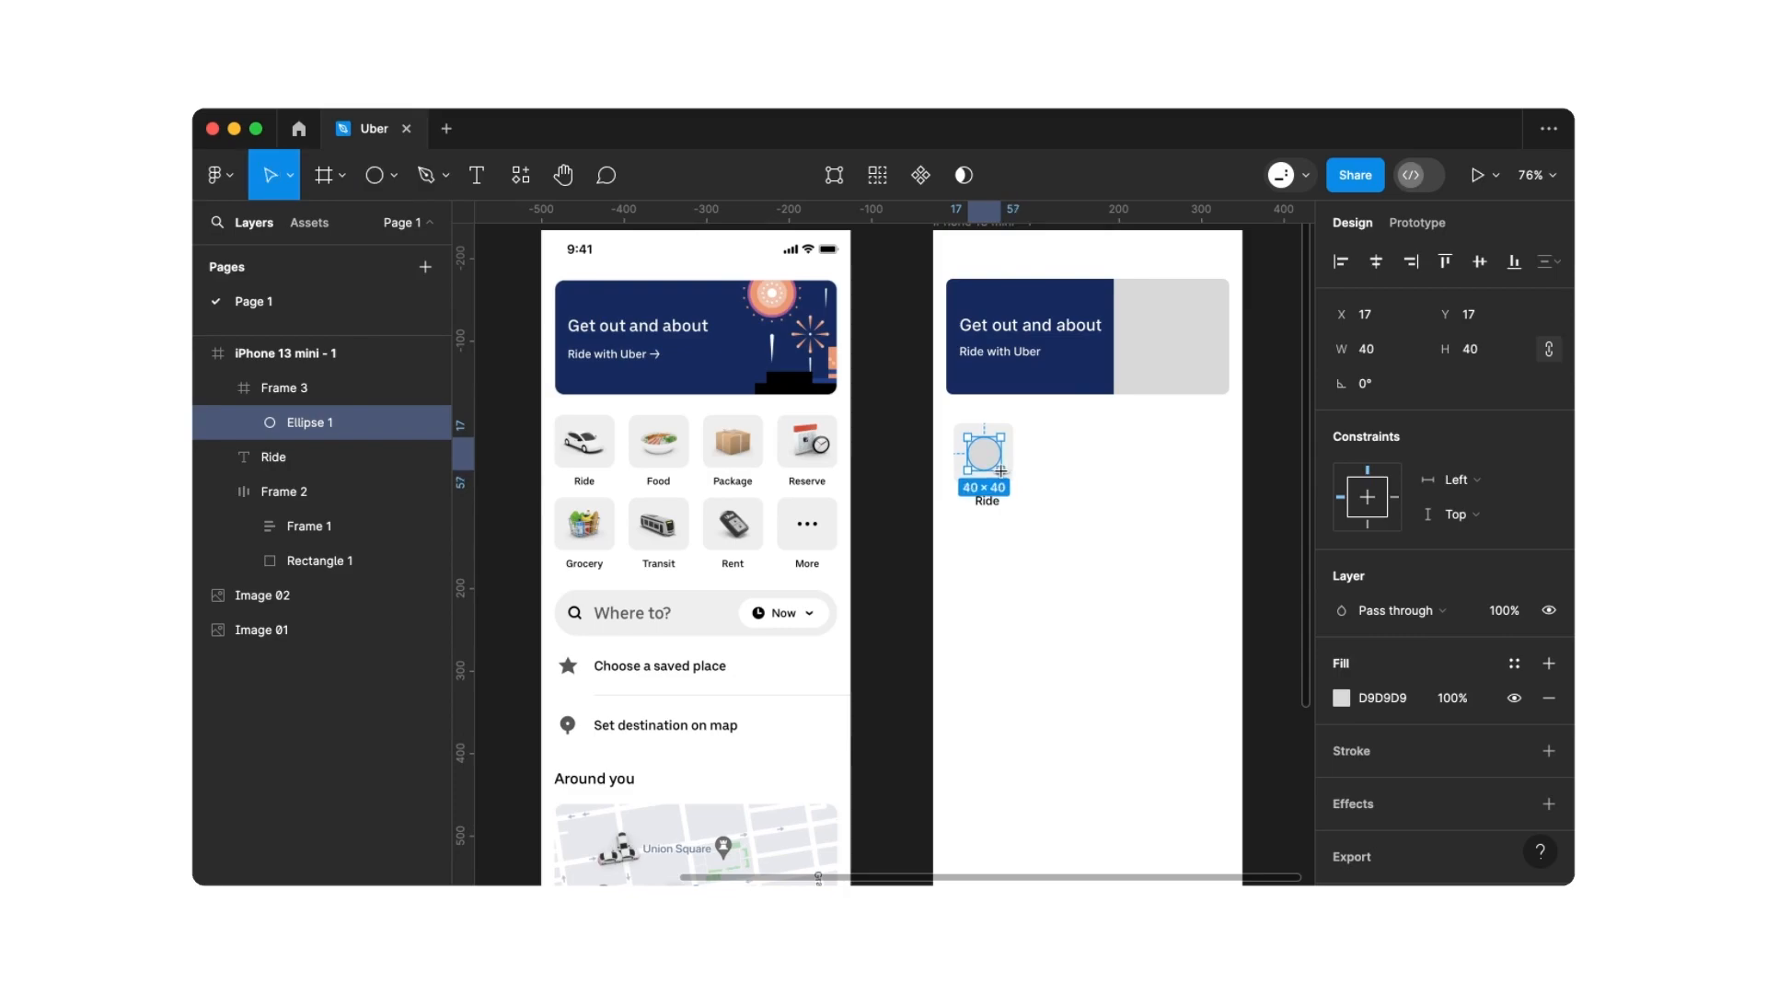
pyautogui.click(1375, 267)
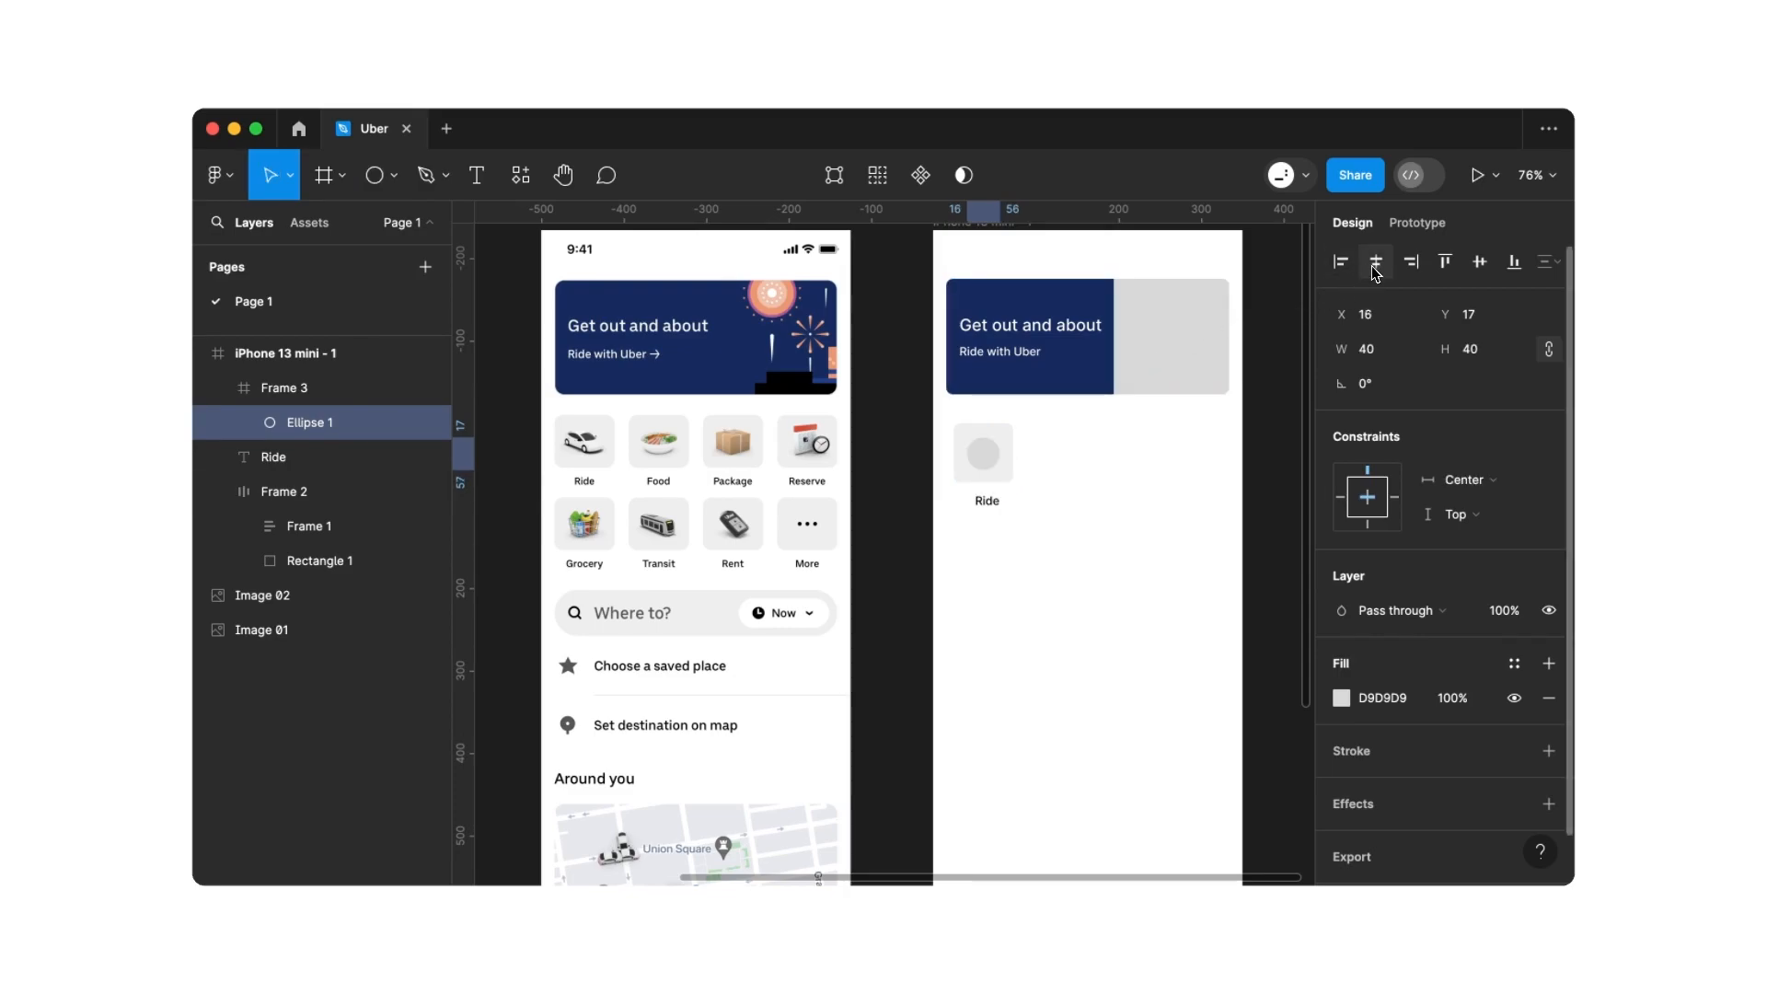
pyautogui.click(1479, 262)
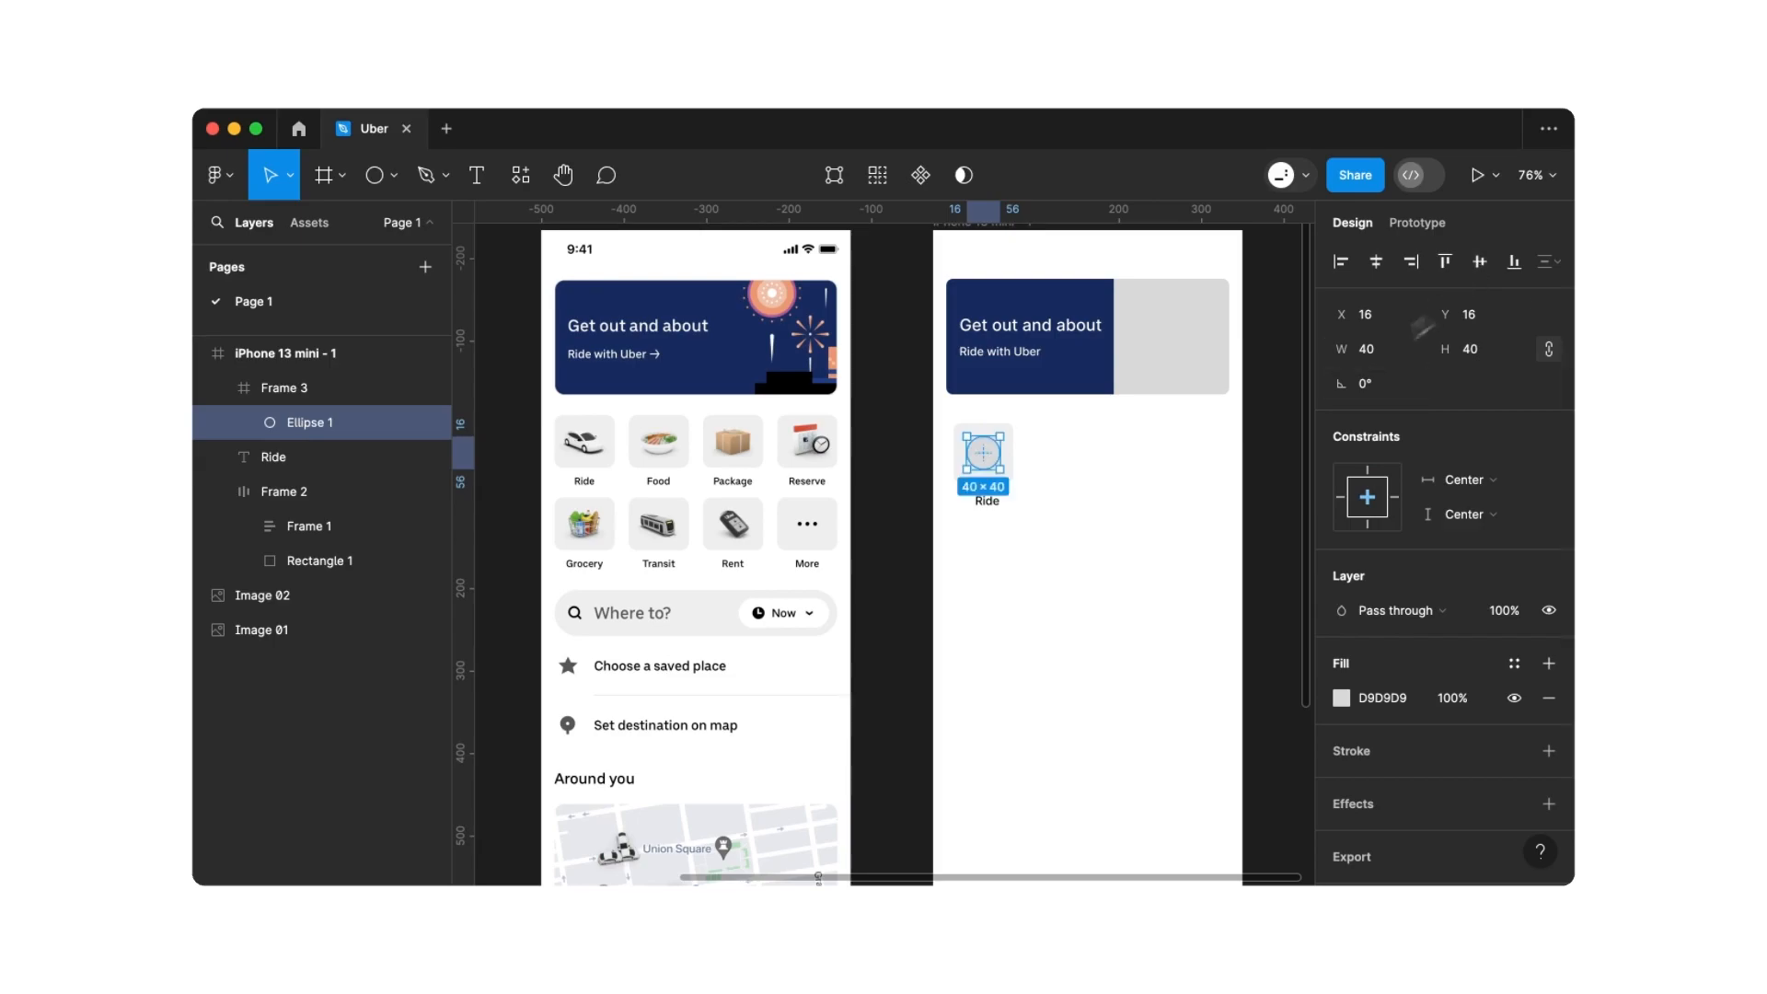
pyautogui.click(1061, 488)
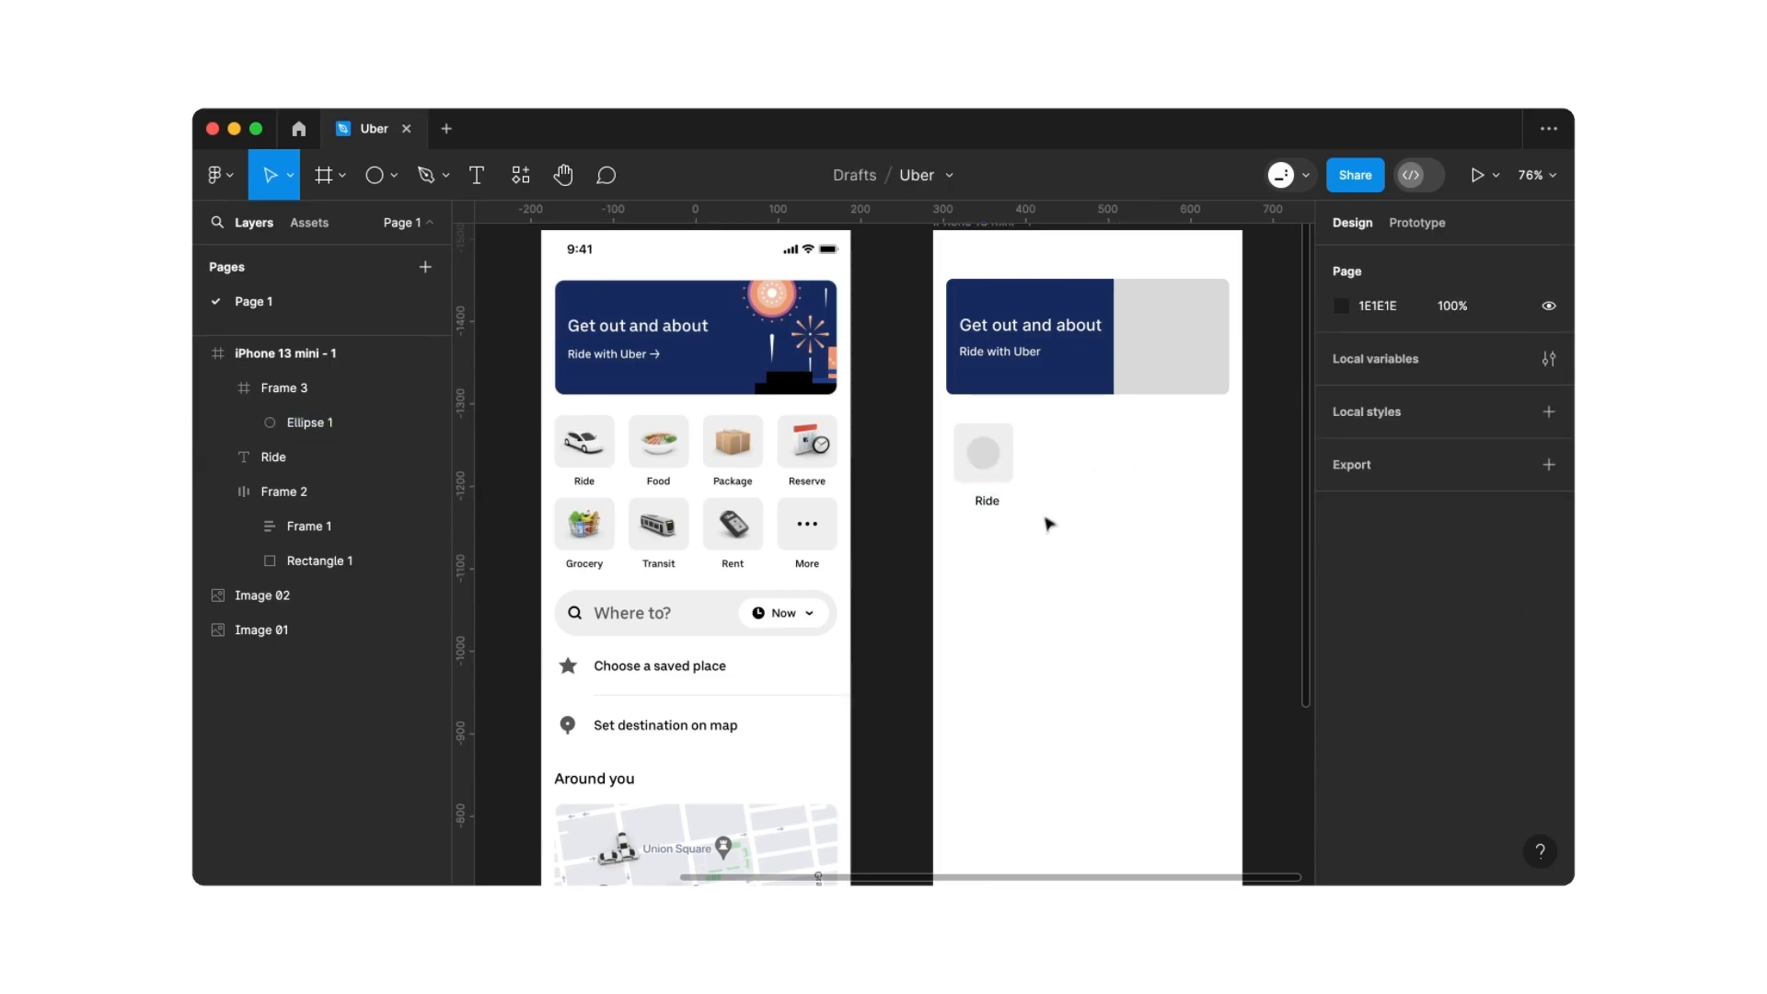
# Combine the grey square and the "Ride" text in a vertical auto layout with a gap of 8
pyautogui.moveTo(1043, 536); pyautogui.dragTo(945, 443)
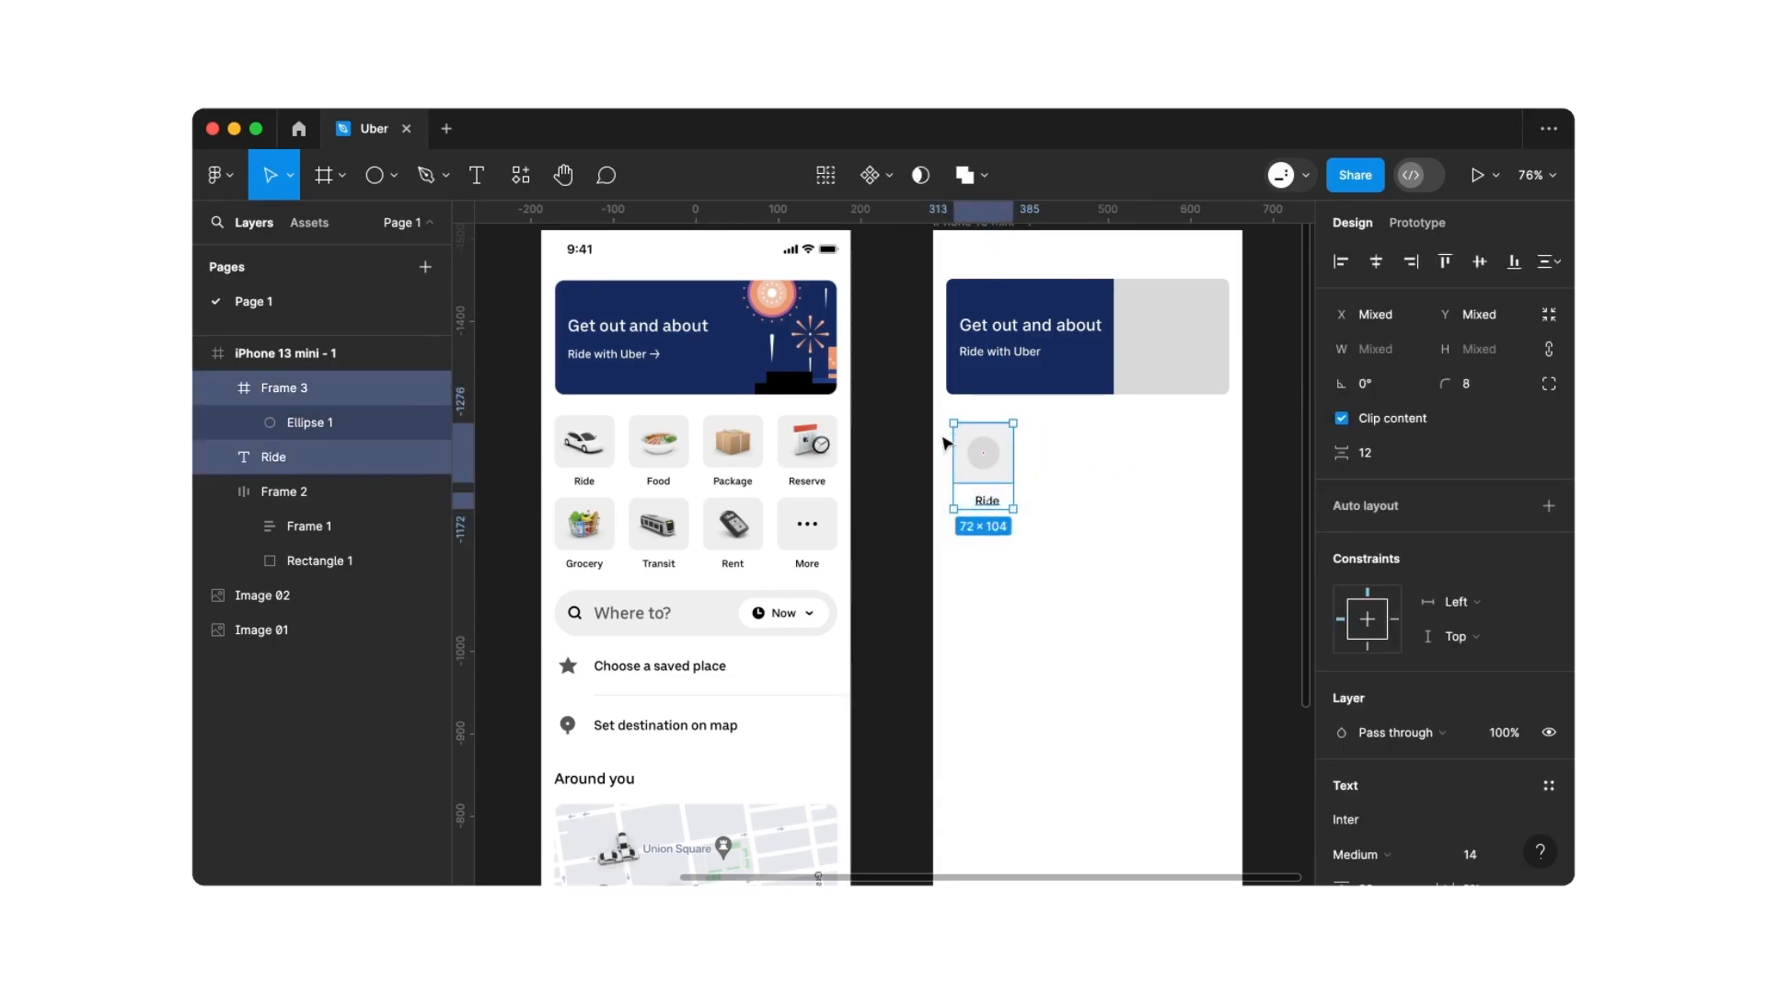
pyautogui.hotkey('shift', 'a')
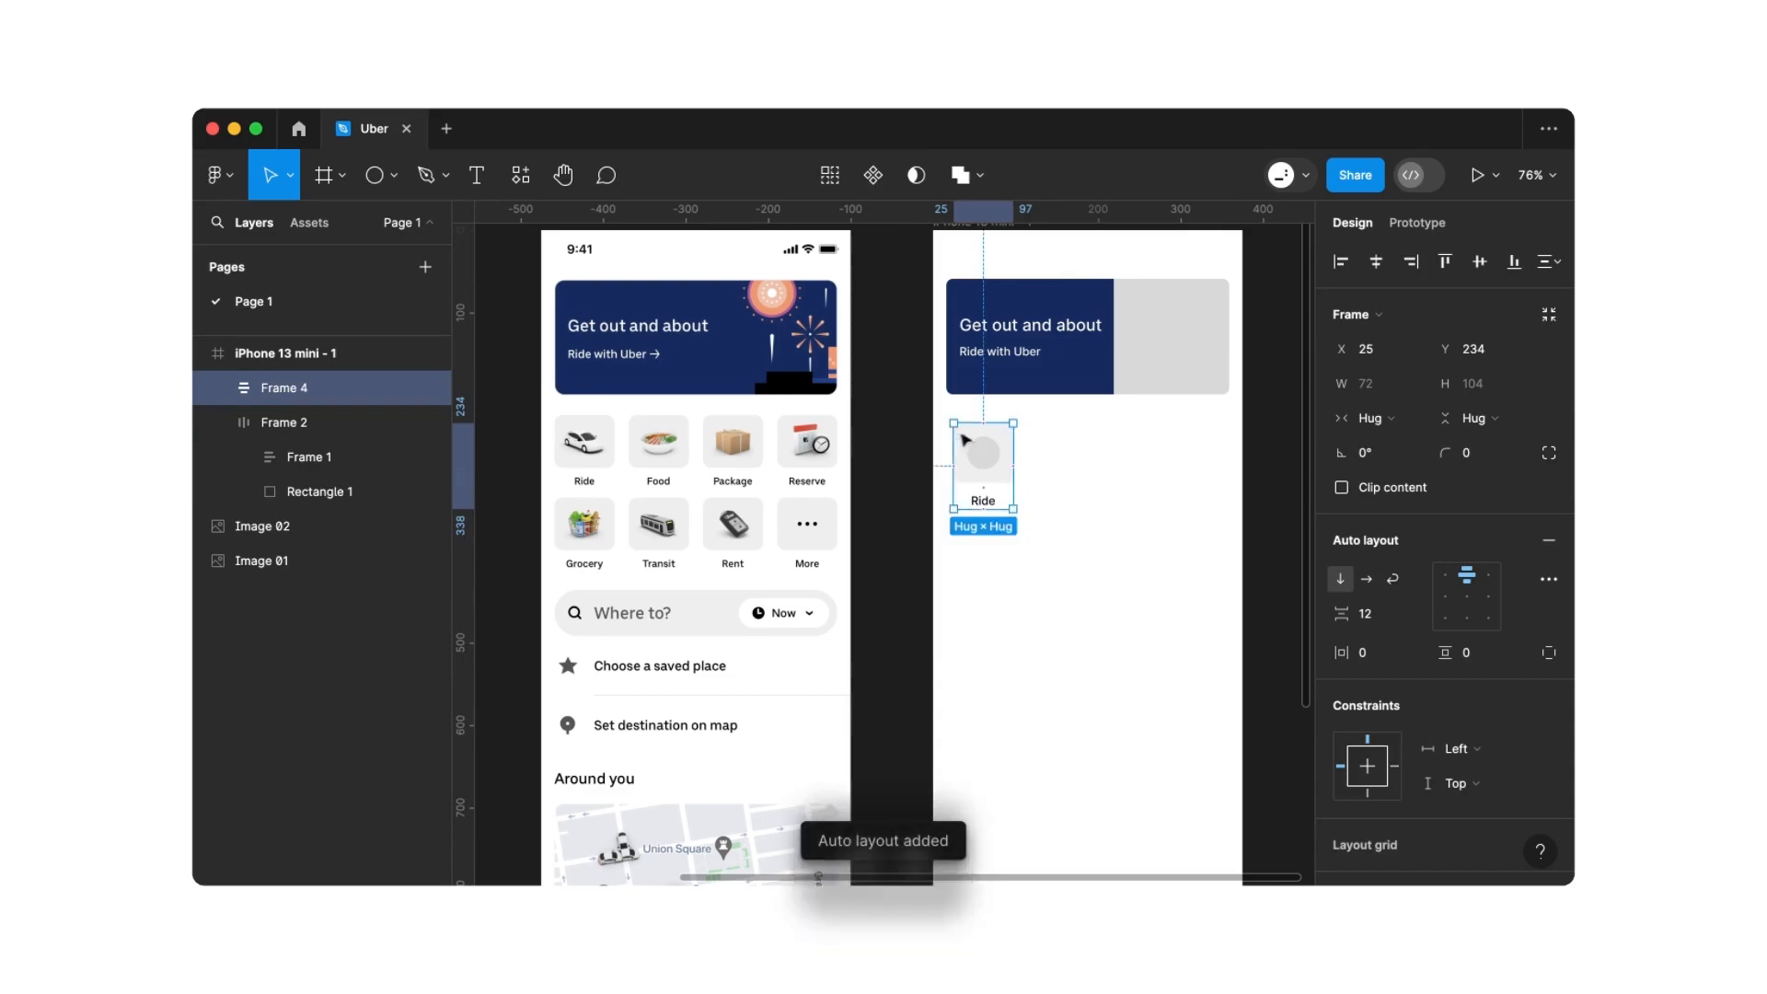
pyautogui.click(1369, 617)
pyautogui.press('Return')
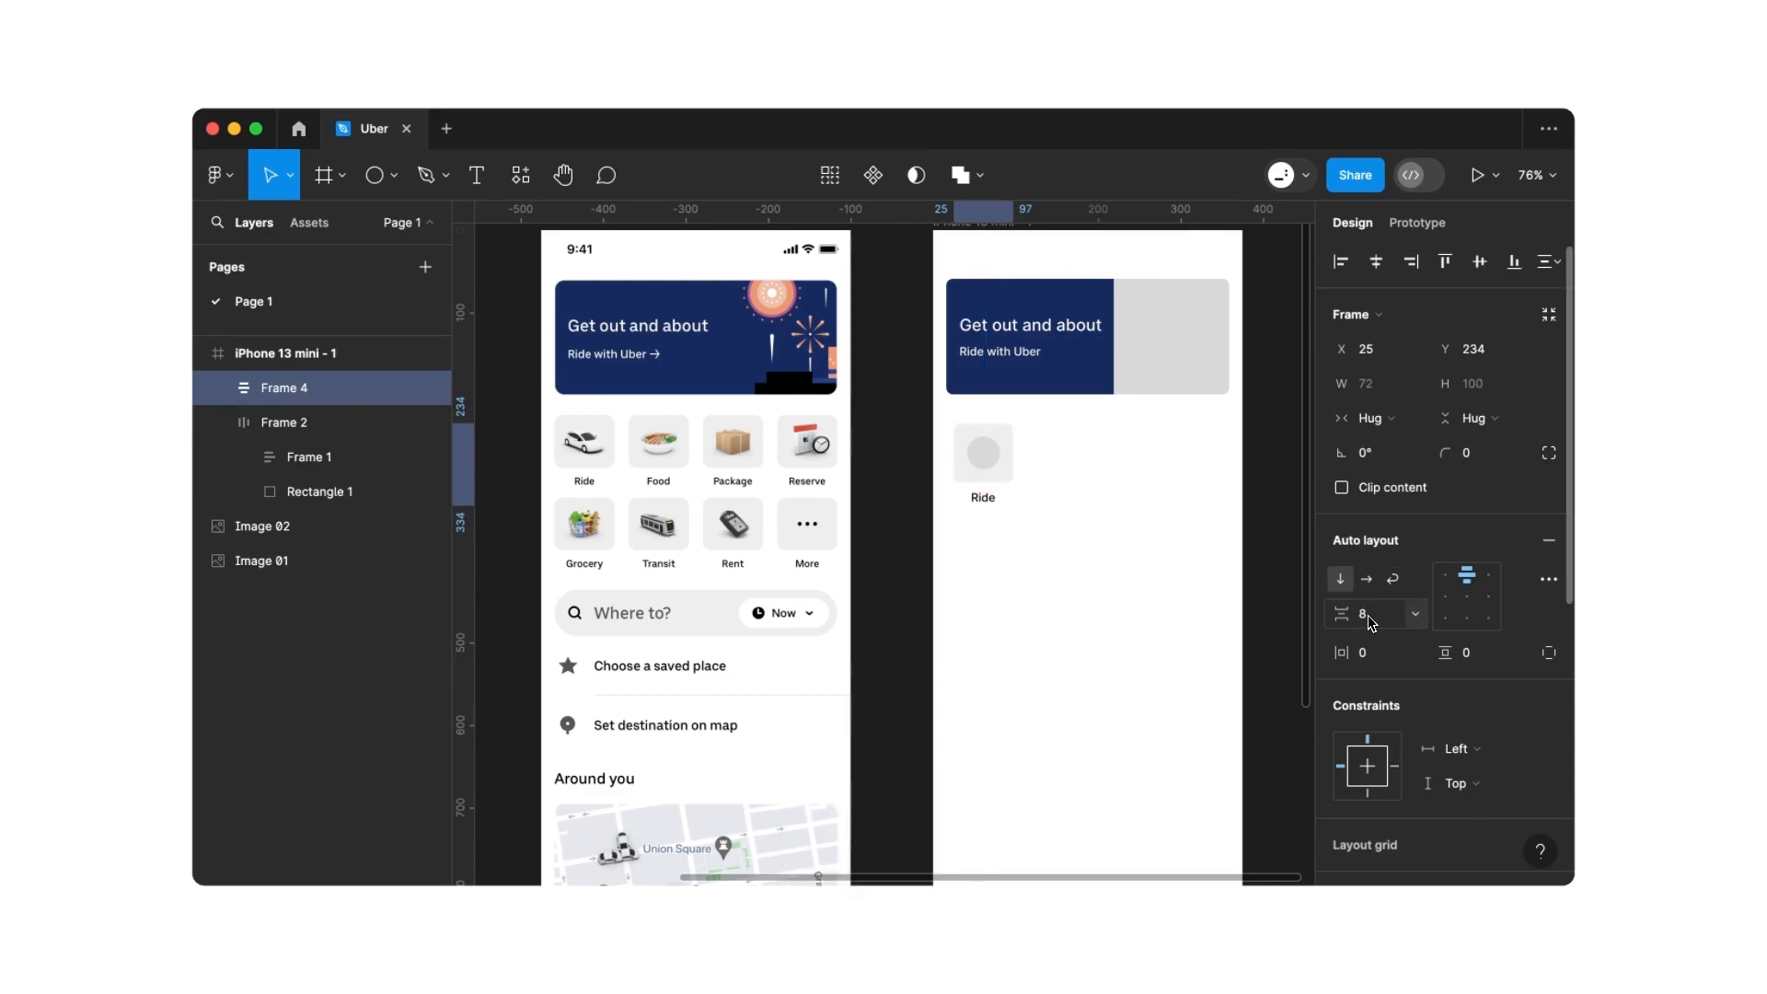
pyautogui.press('Escape')
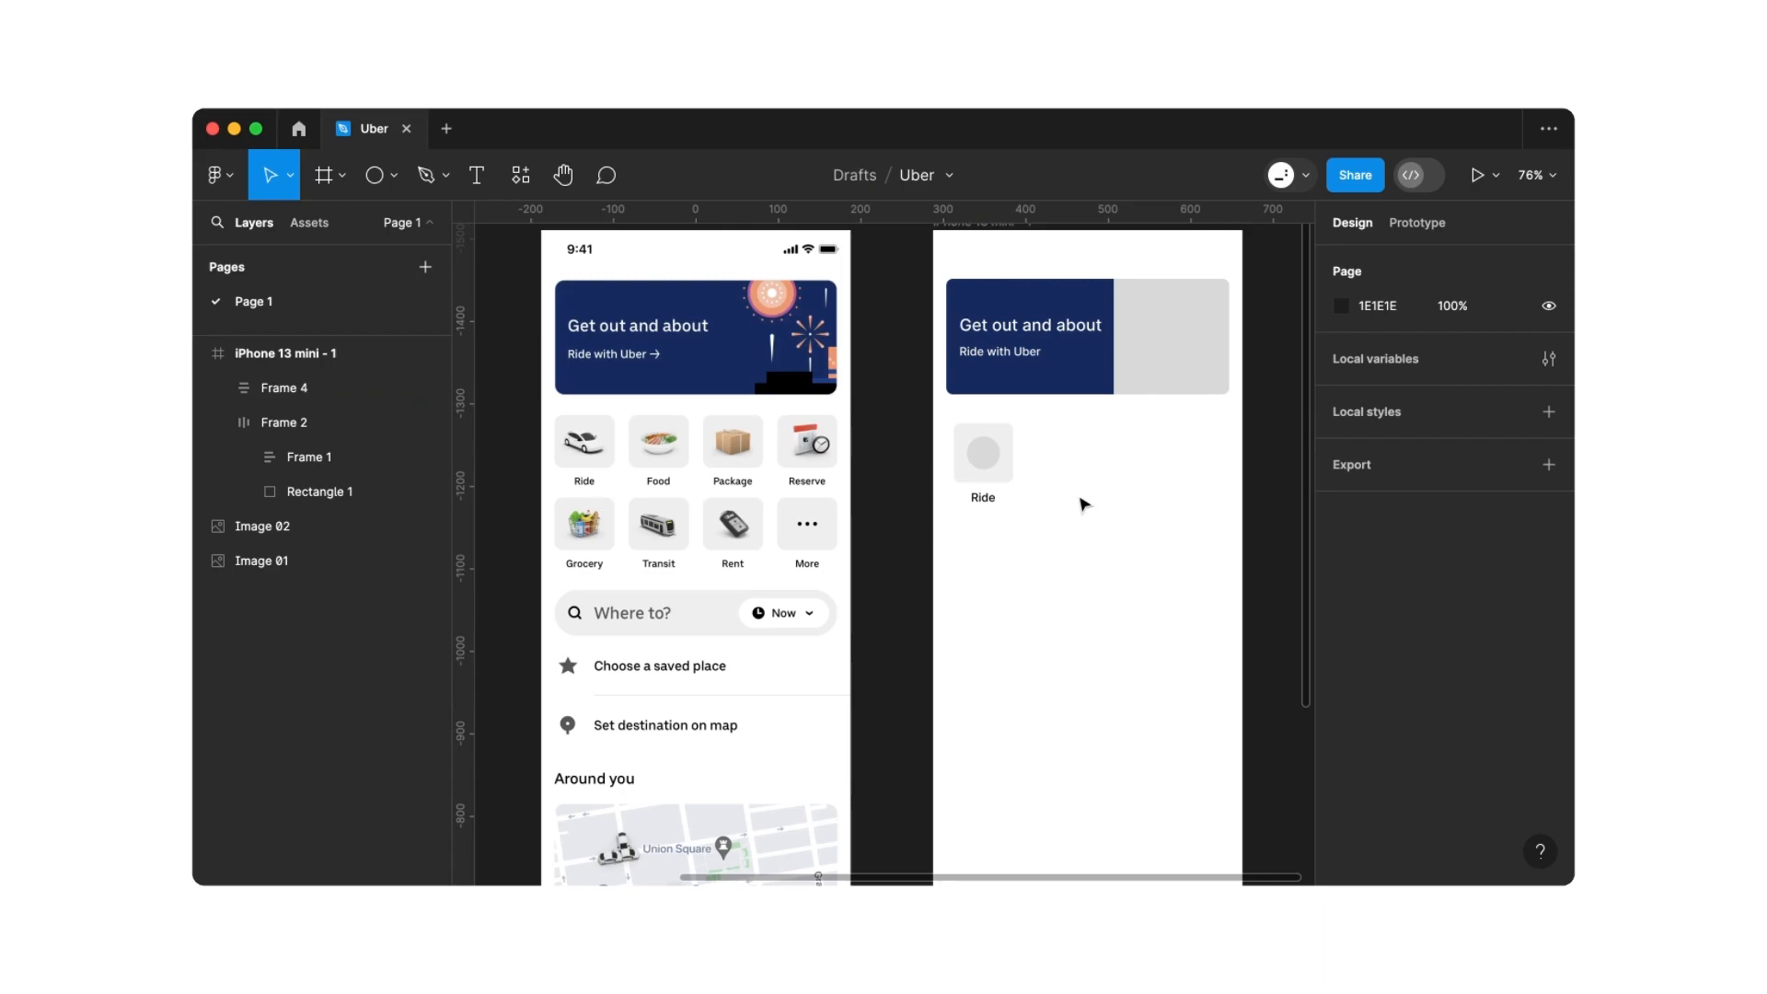
# Duplicate the Ride tile beside the original at X 116 and change the copy's label to "Food"
pyautogui.click(1006, 468)
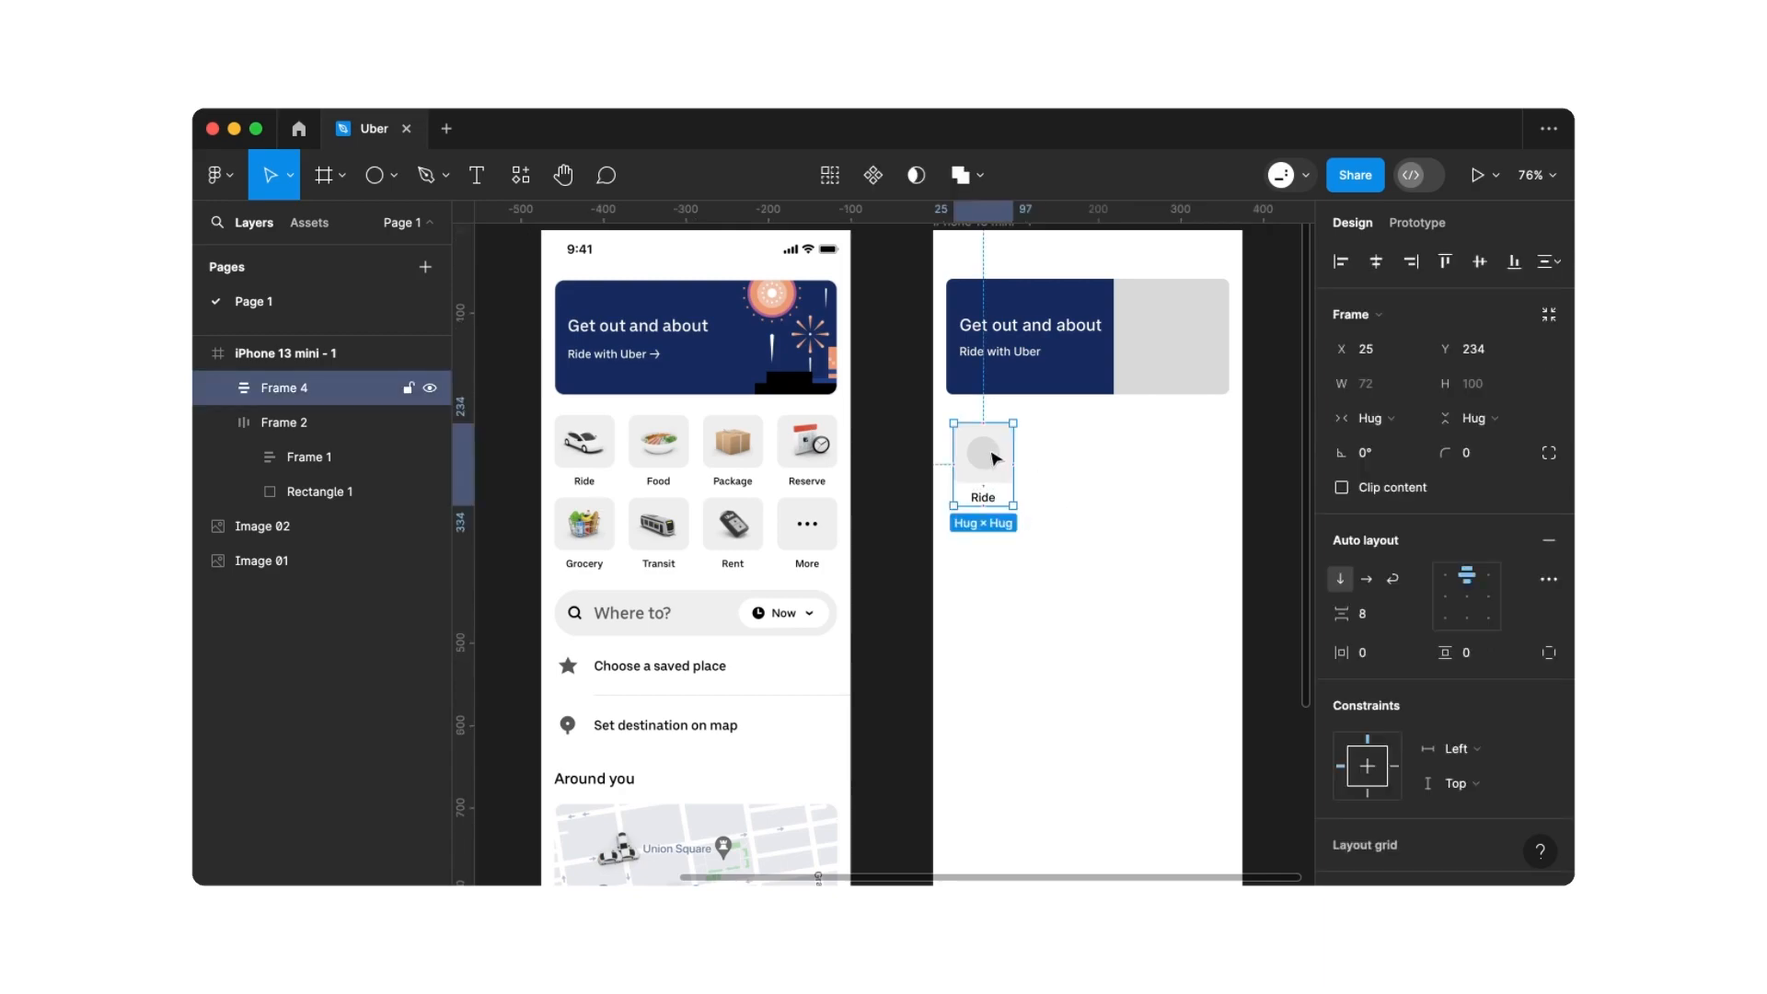
pyautogui.press('super+v')
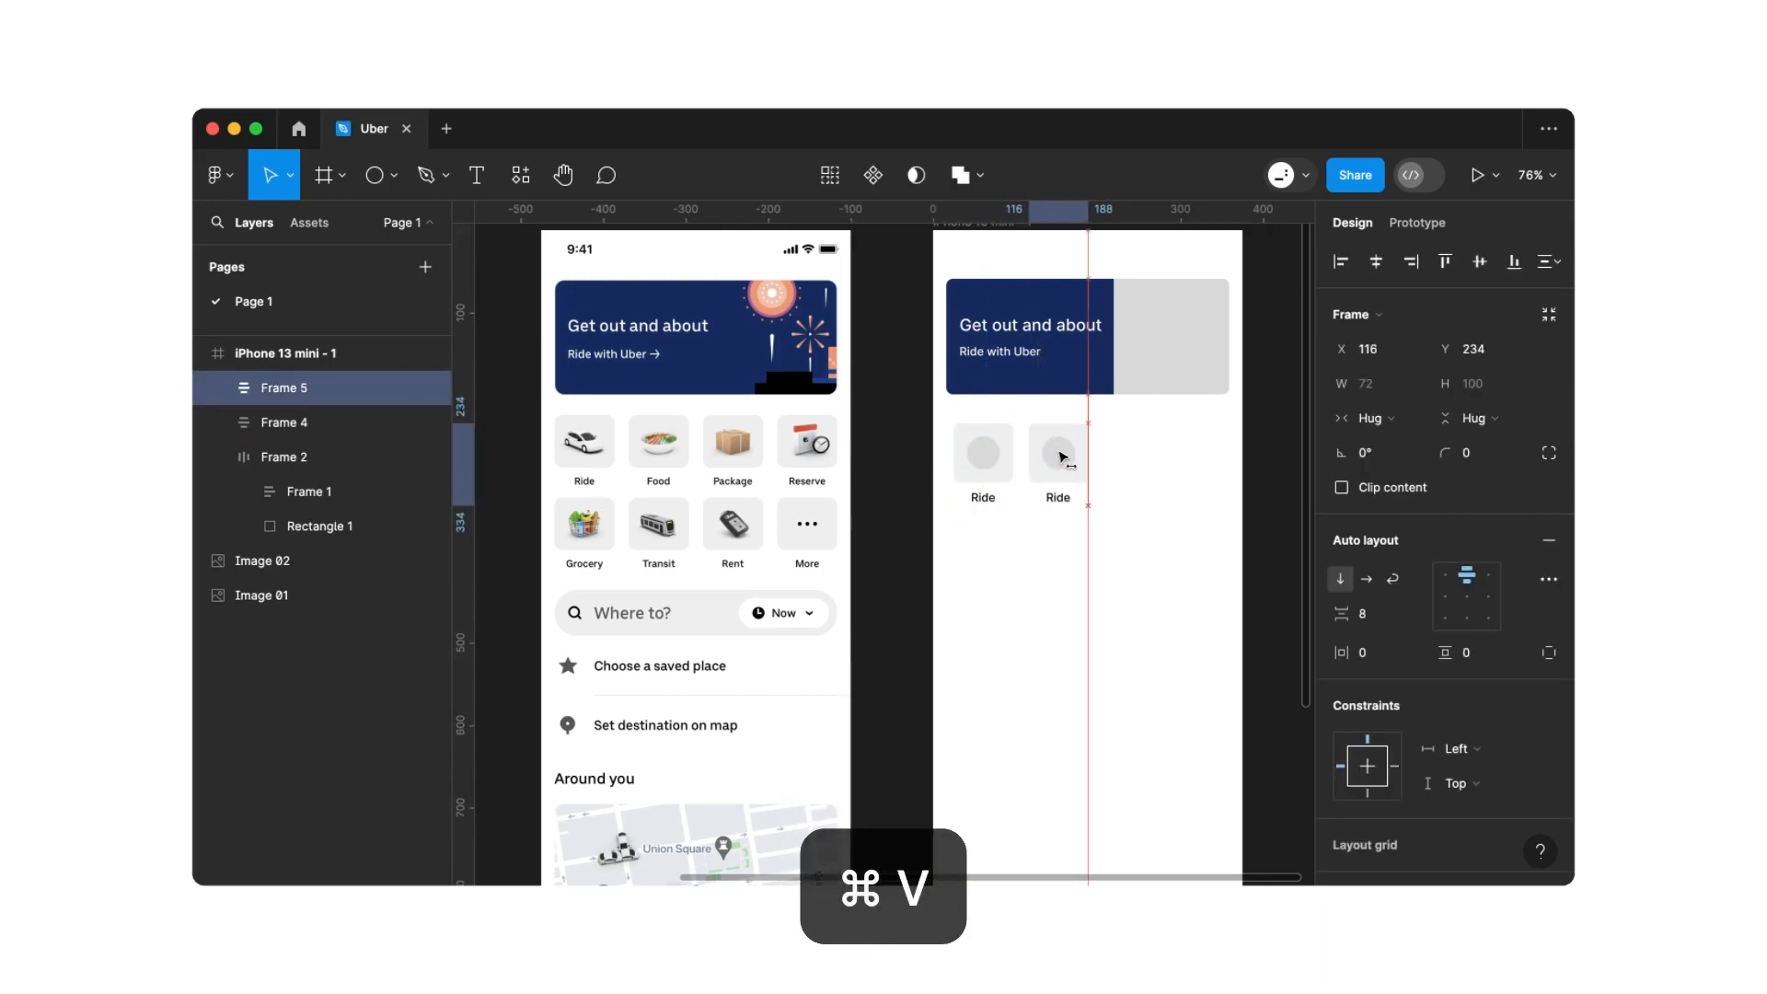
pyautogui.doubleClick(1058, 496)
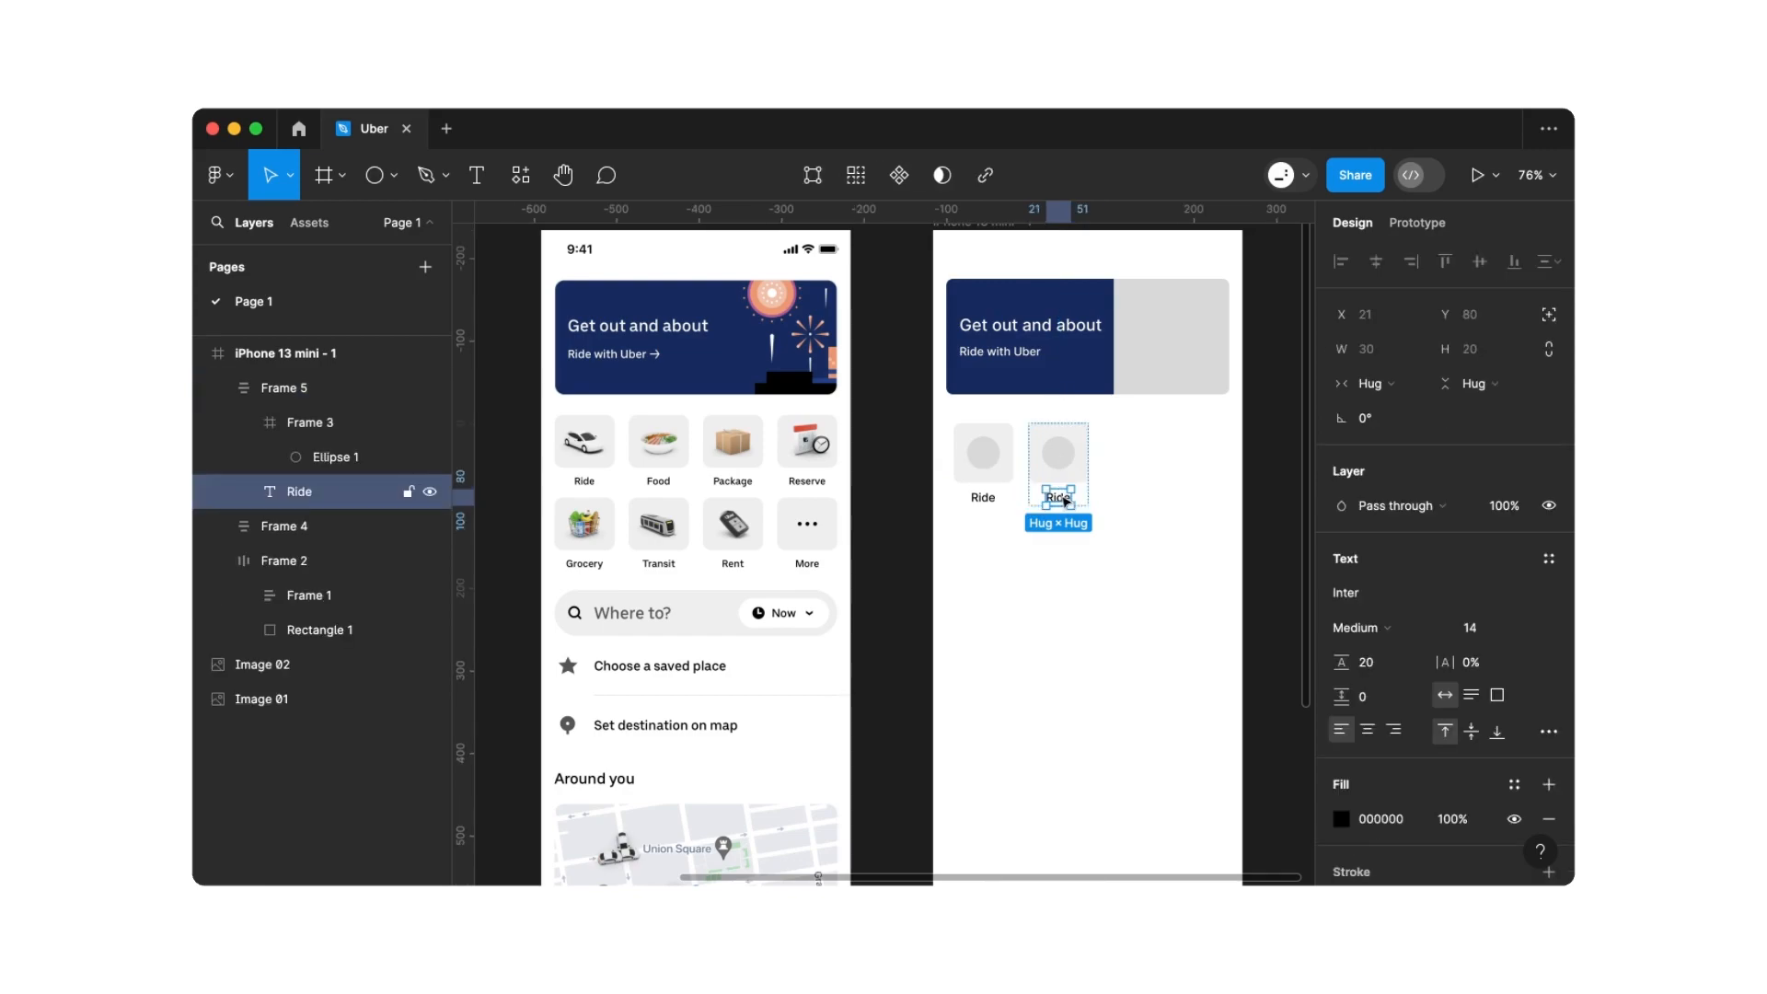
pyautogui.doubleClick(1058, 497)
pyautogui.write('Food')
pyautogui.press('Escape')
pyautogui.press('Escape')
# Duplicate the Food tile to its right at X 205 and change the copy's label to "Package"
pyautogui.click(1058, 455)
pyautogui.press('super+c')
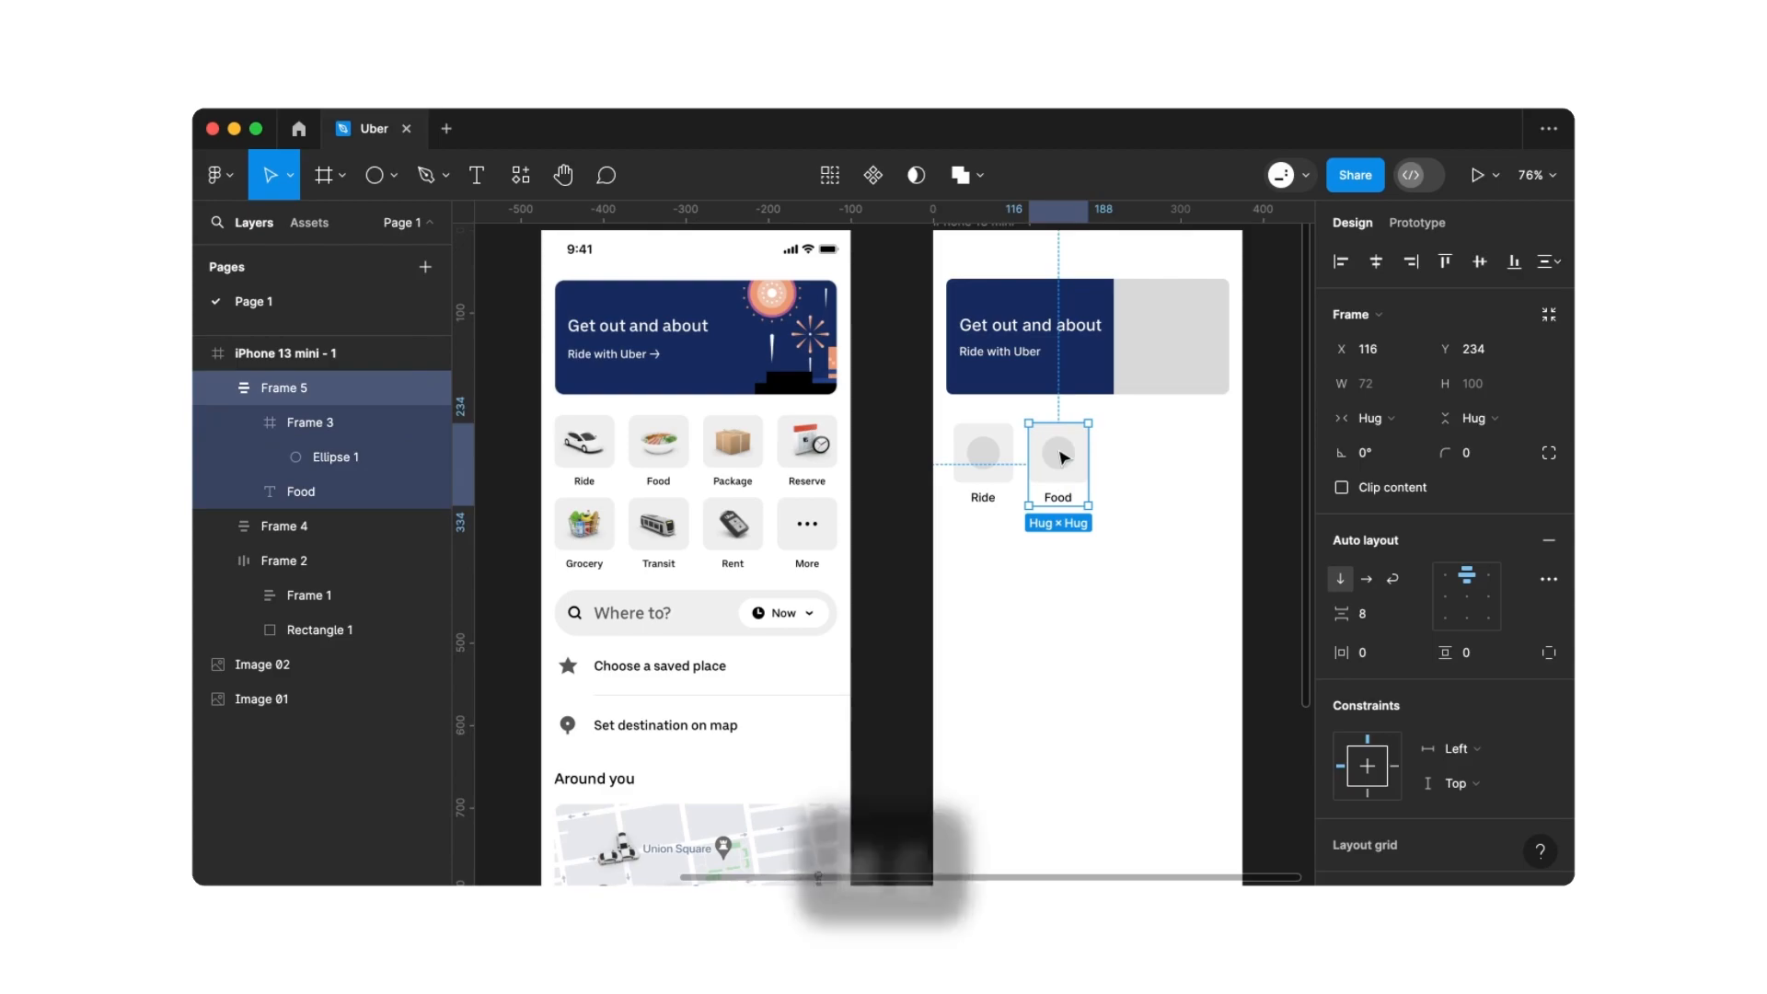
pyautogui.press('super+v')
pyautogui.moveTo(1119, 456); pyautogui.dragTo(1133, 457)
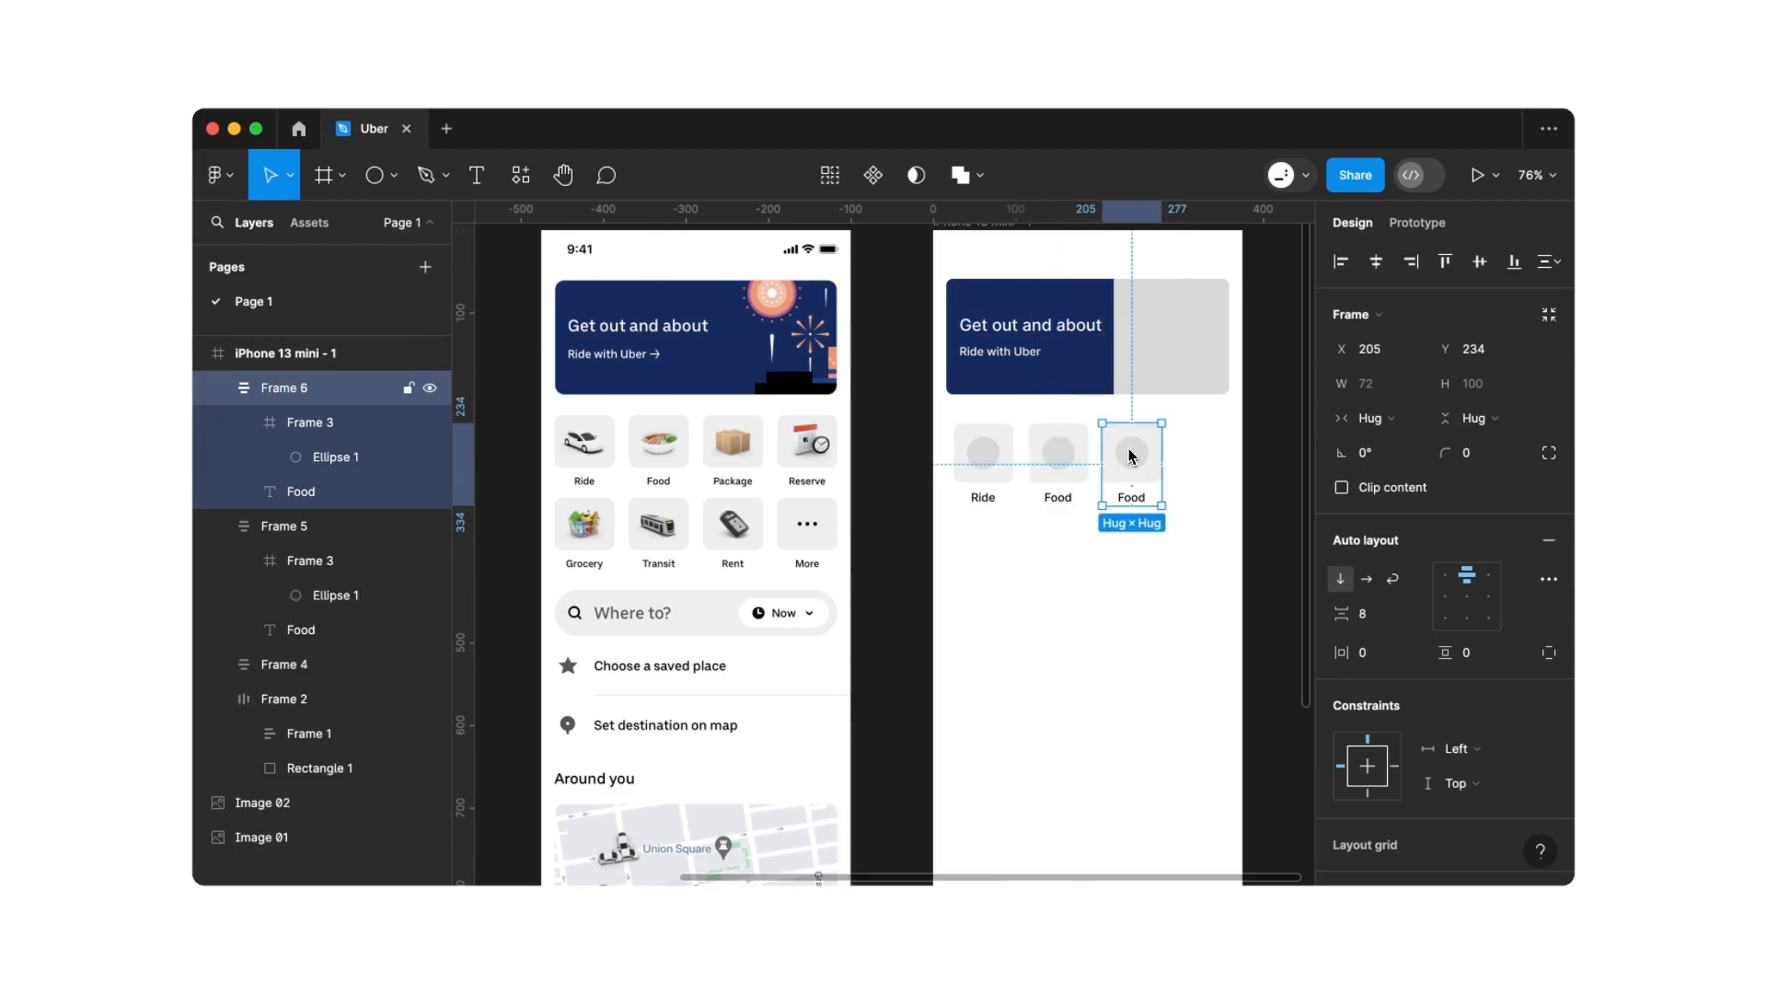
pyautogui.doubleClick(1139, 500)
pyautogui.write('Package')
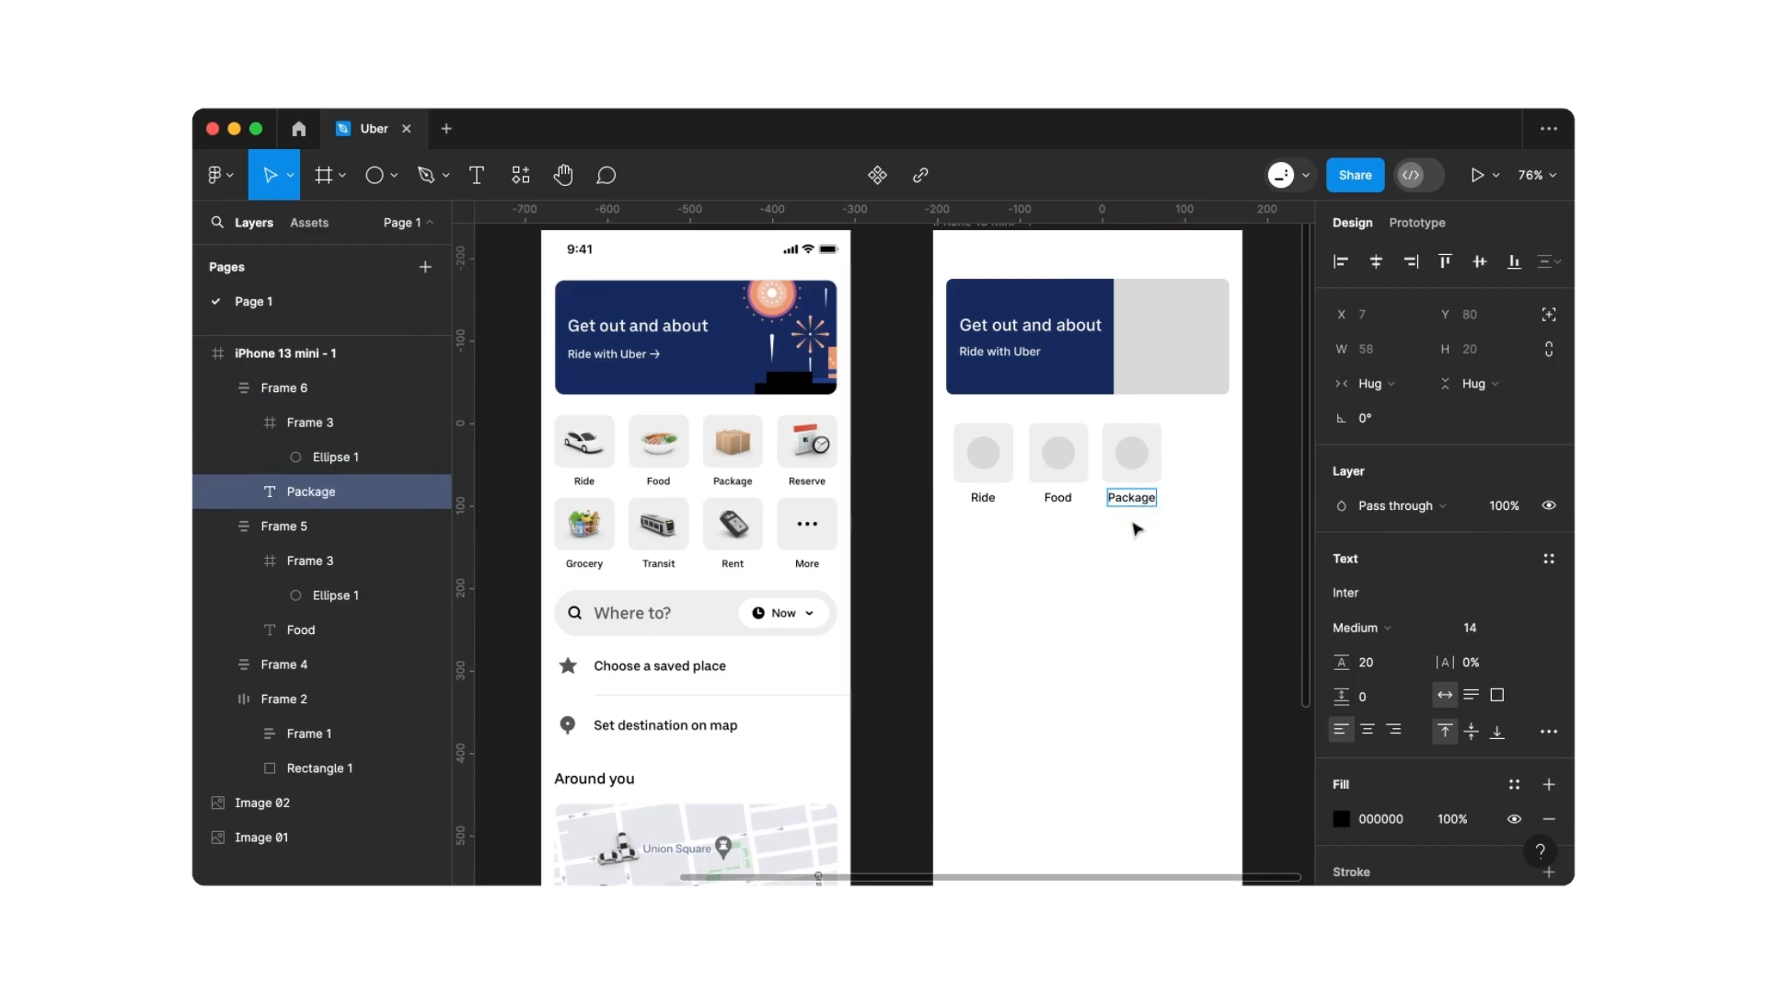
pyautogui.click(1135, 538)
# Duplicate the Package tile to X 287, flush with the banner's right edge, and relabel the copy "Reserve"
pyautogui.click(1139, 464)
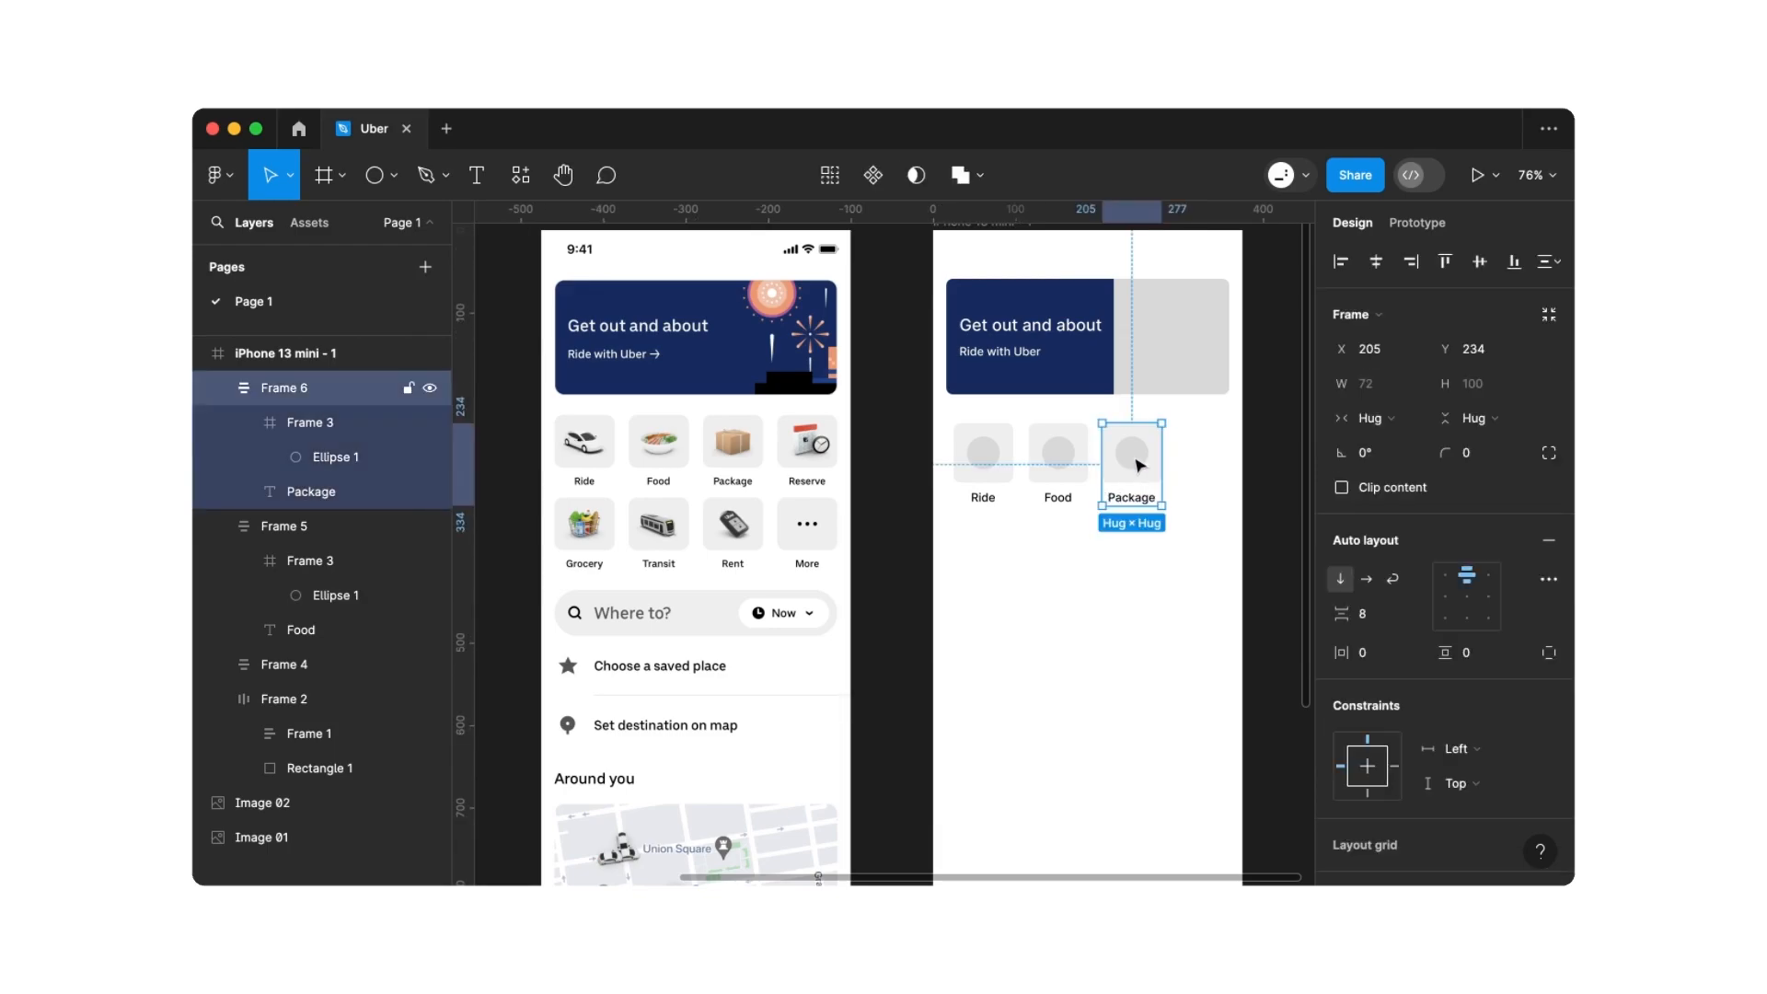
pyautogui.press('super+c')
pyautogui.press('super+v')
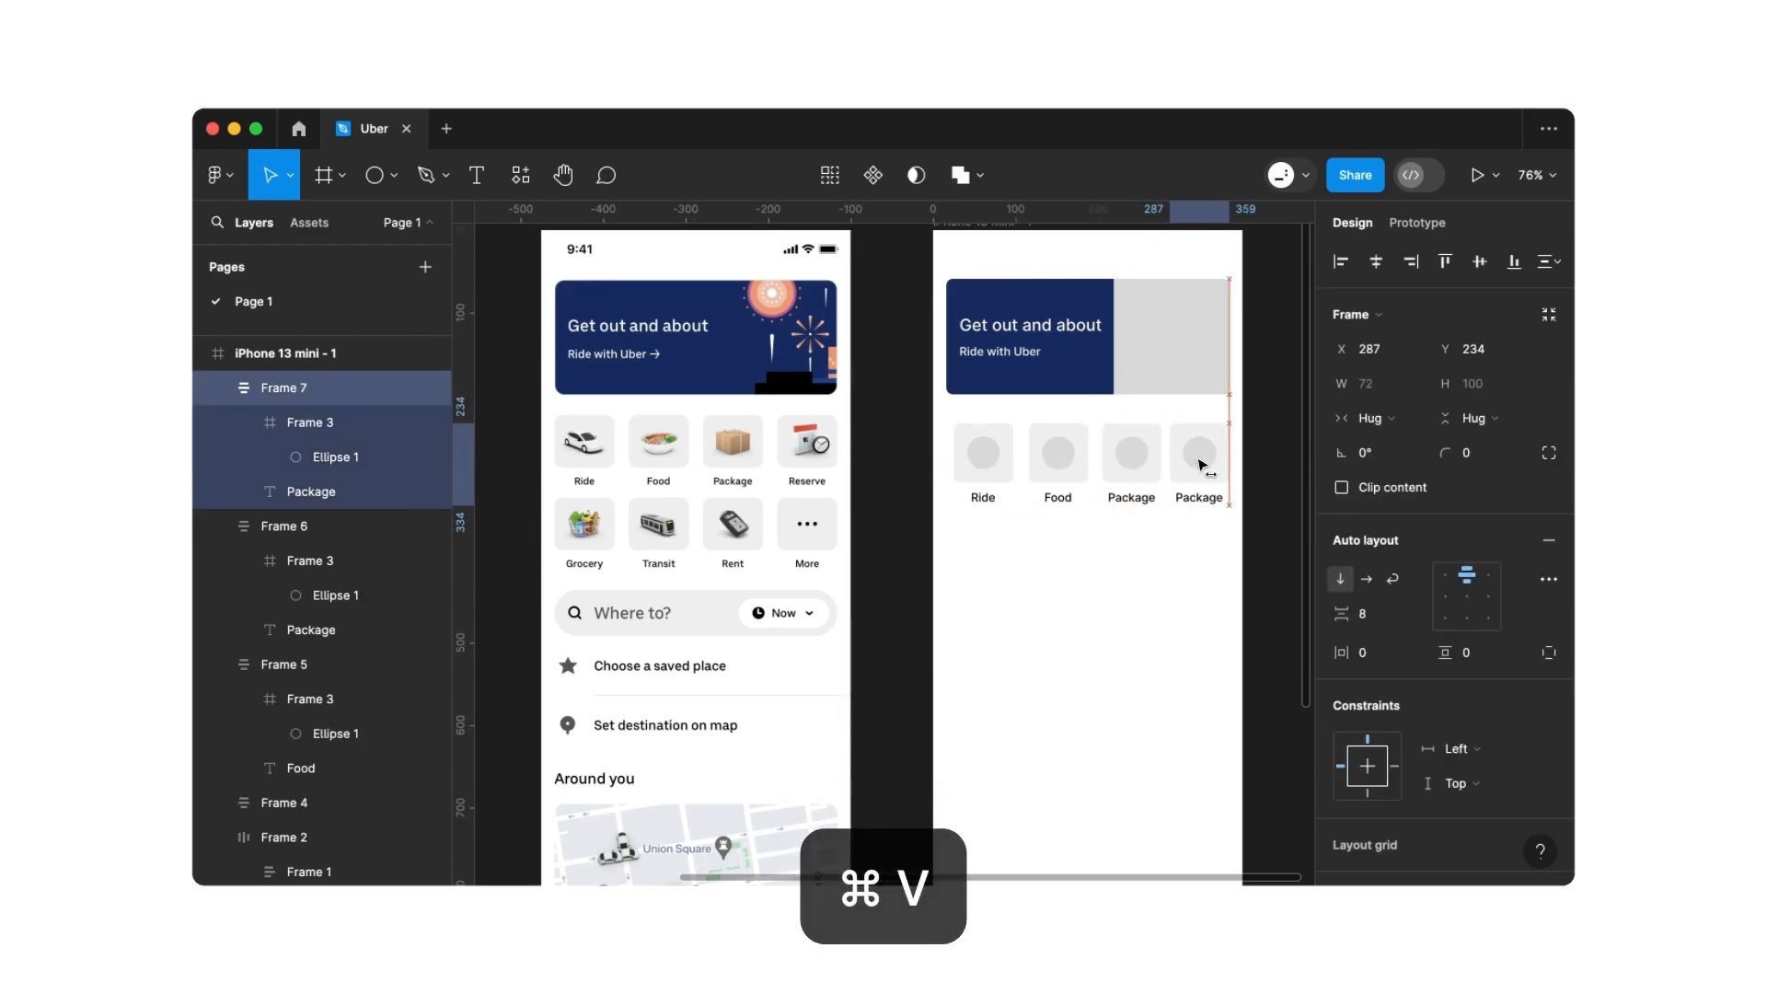
pyautogui.doubleClick(1201, 498)
pyautogui.write('Reserve')
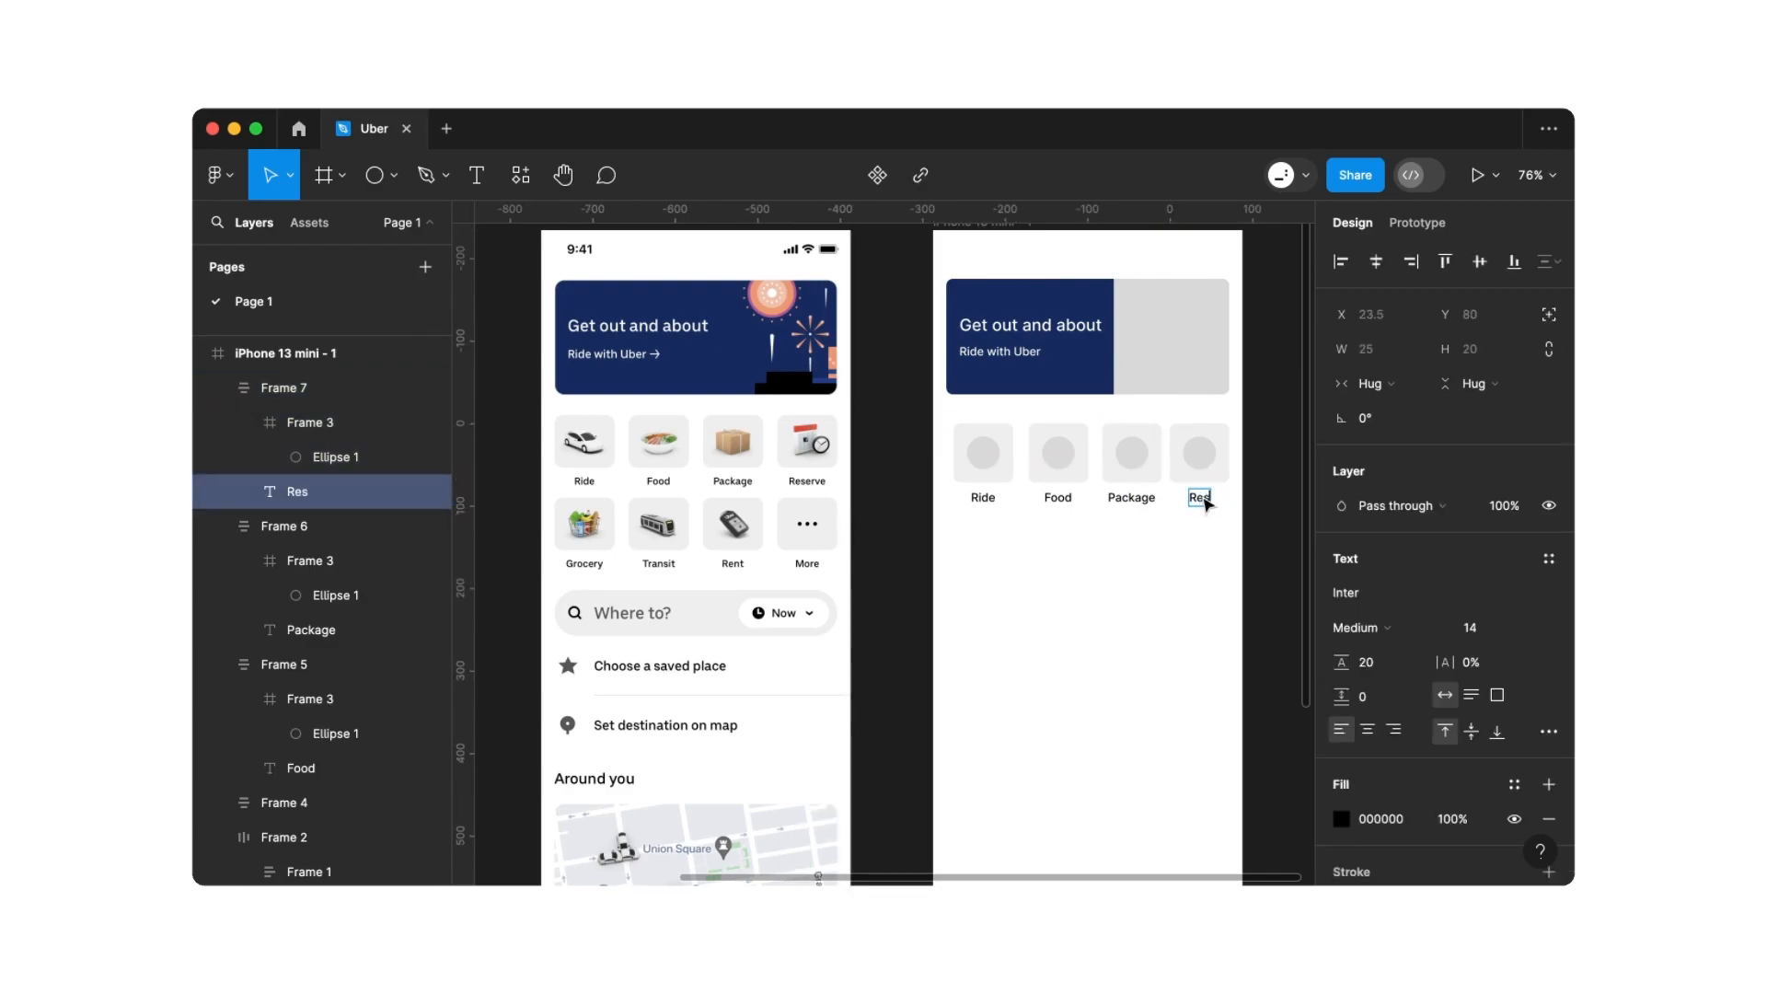
pyautogui.click(1194, 538)
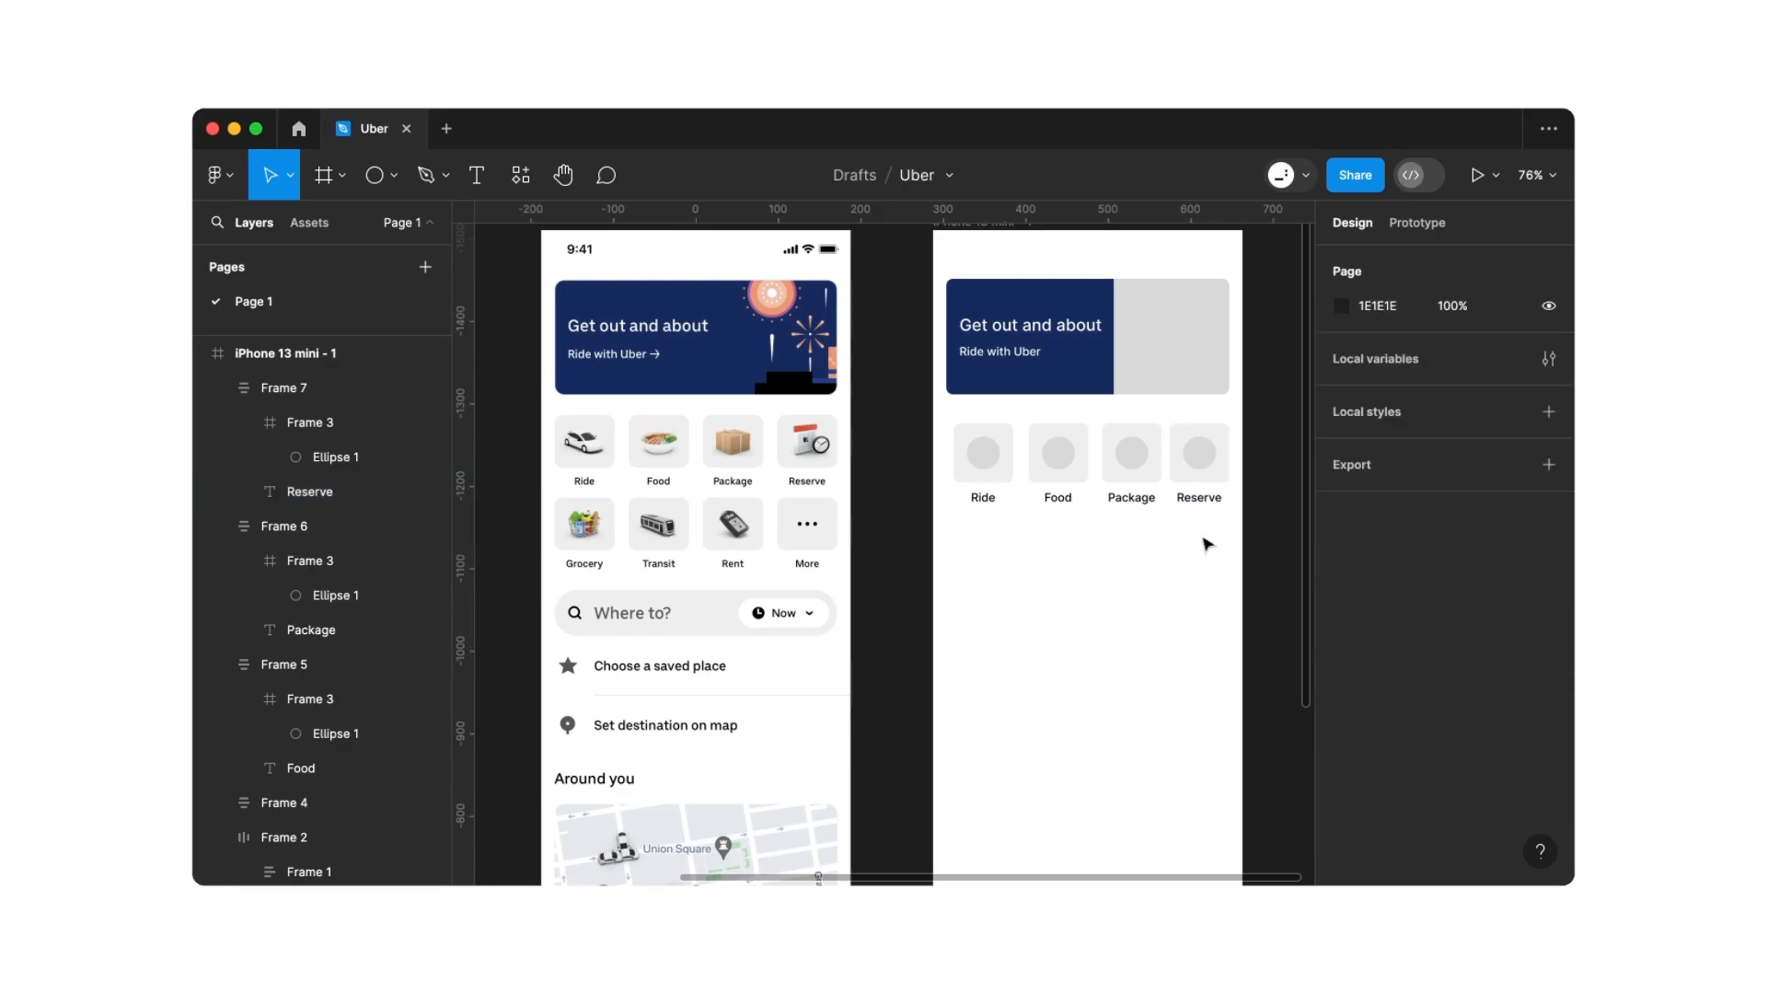
# Wrap the four service tiles in a horizontal auto layout with a gap of 16 and centre the row horizontally in the phone frame
pyautogui.moveTo(1214, 545); pyautogui.dragTo(974, 451)
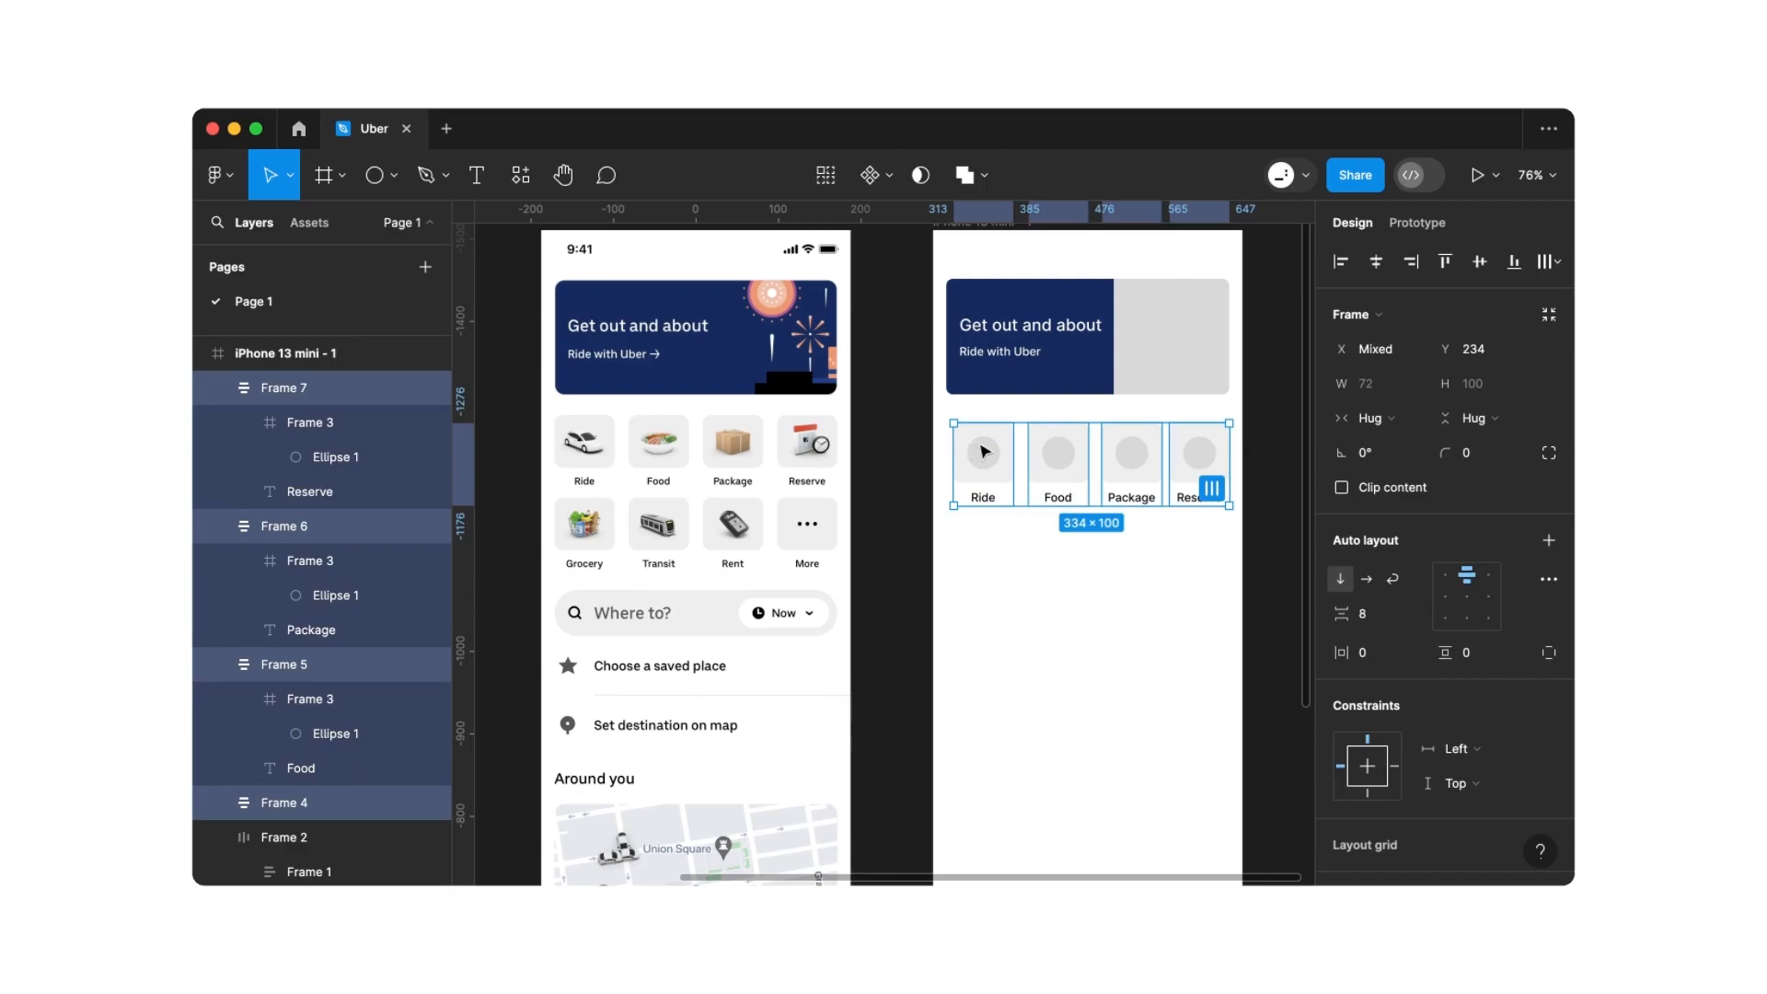
pyautogui.hotkey('shift', 'a')
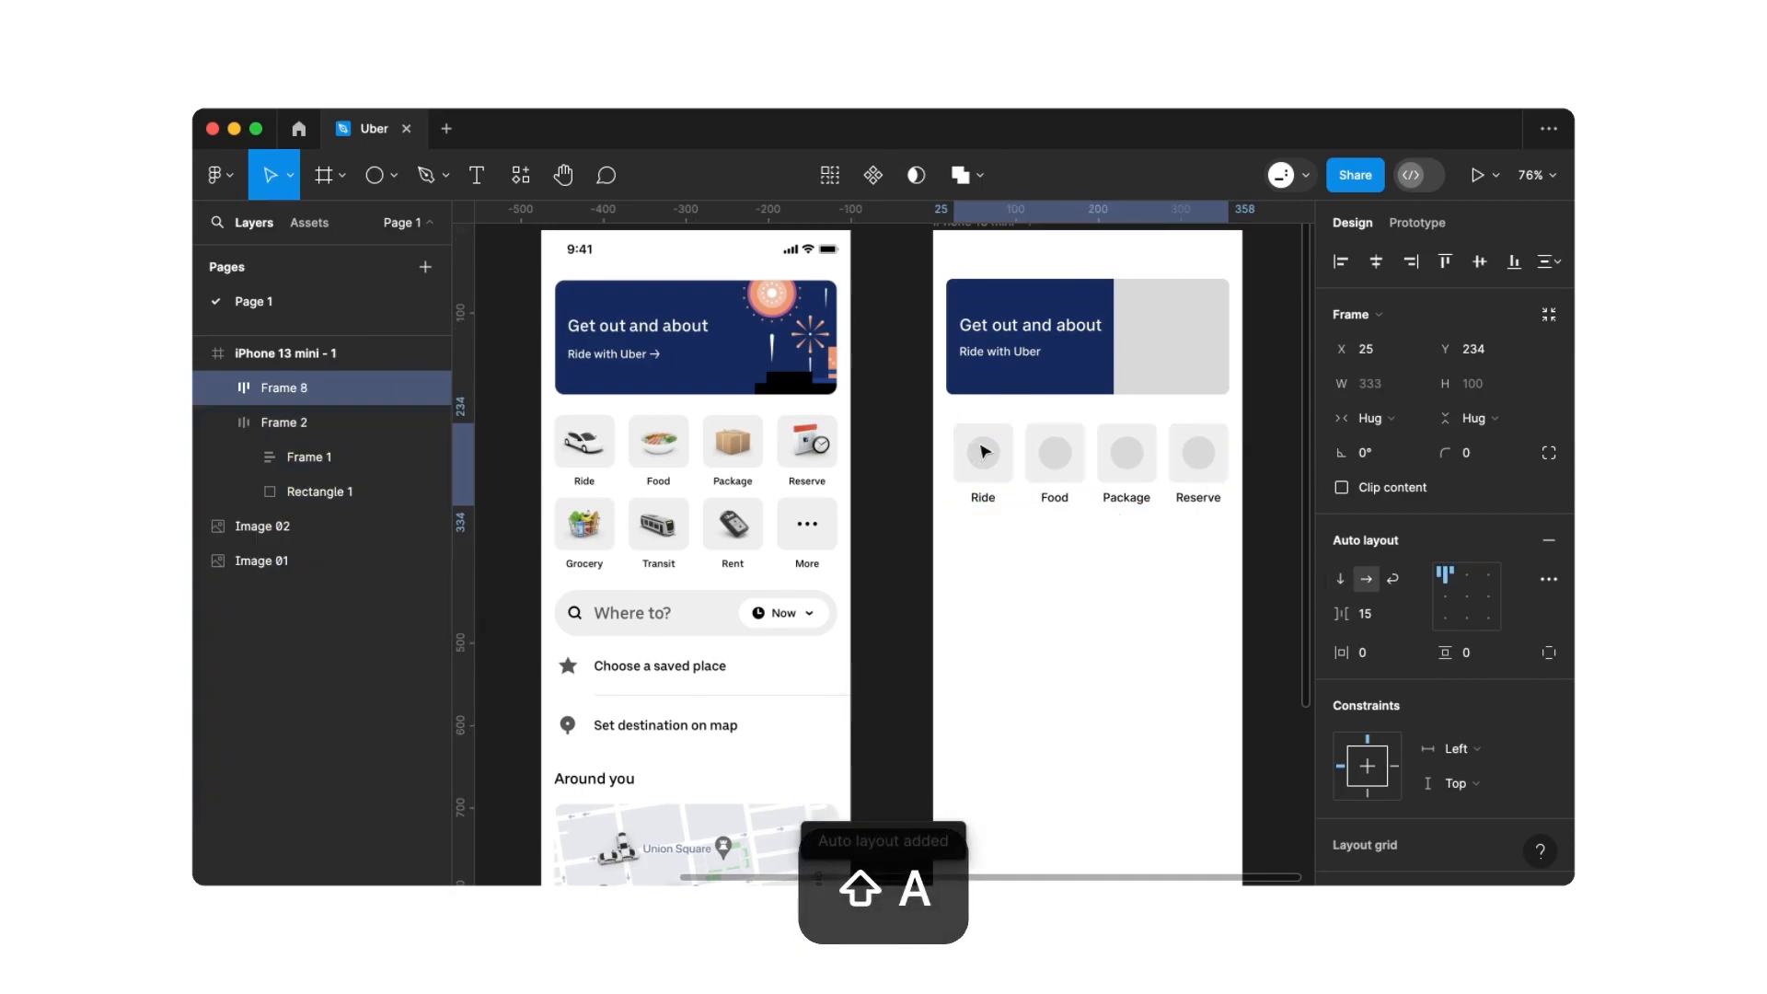
pyautogui.click(1383, 619)
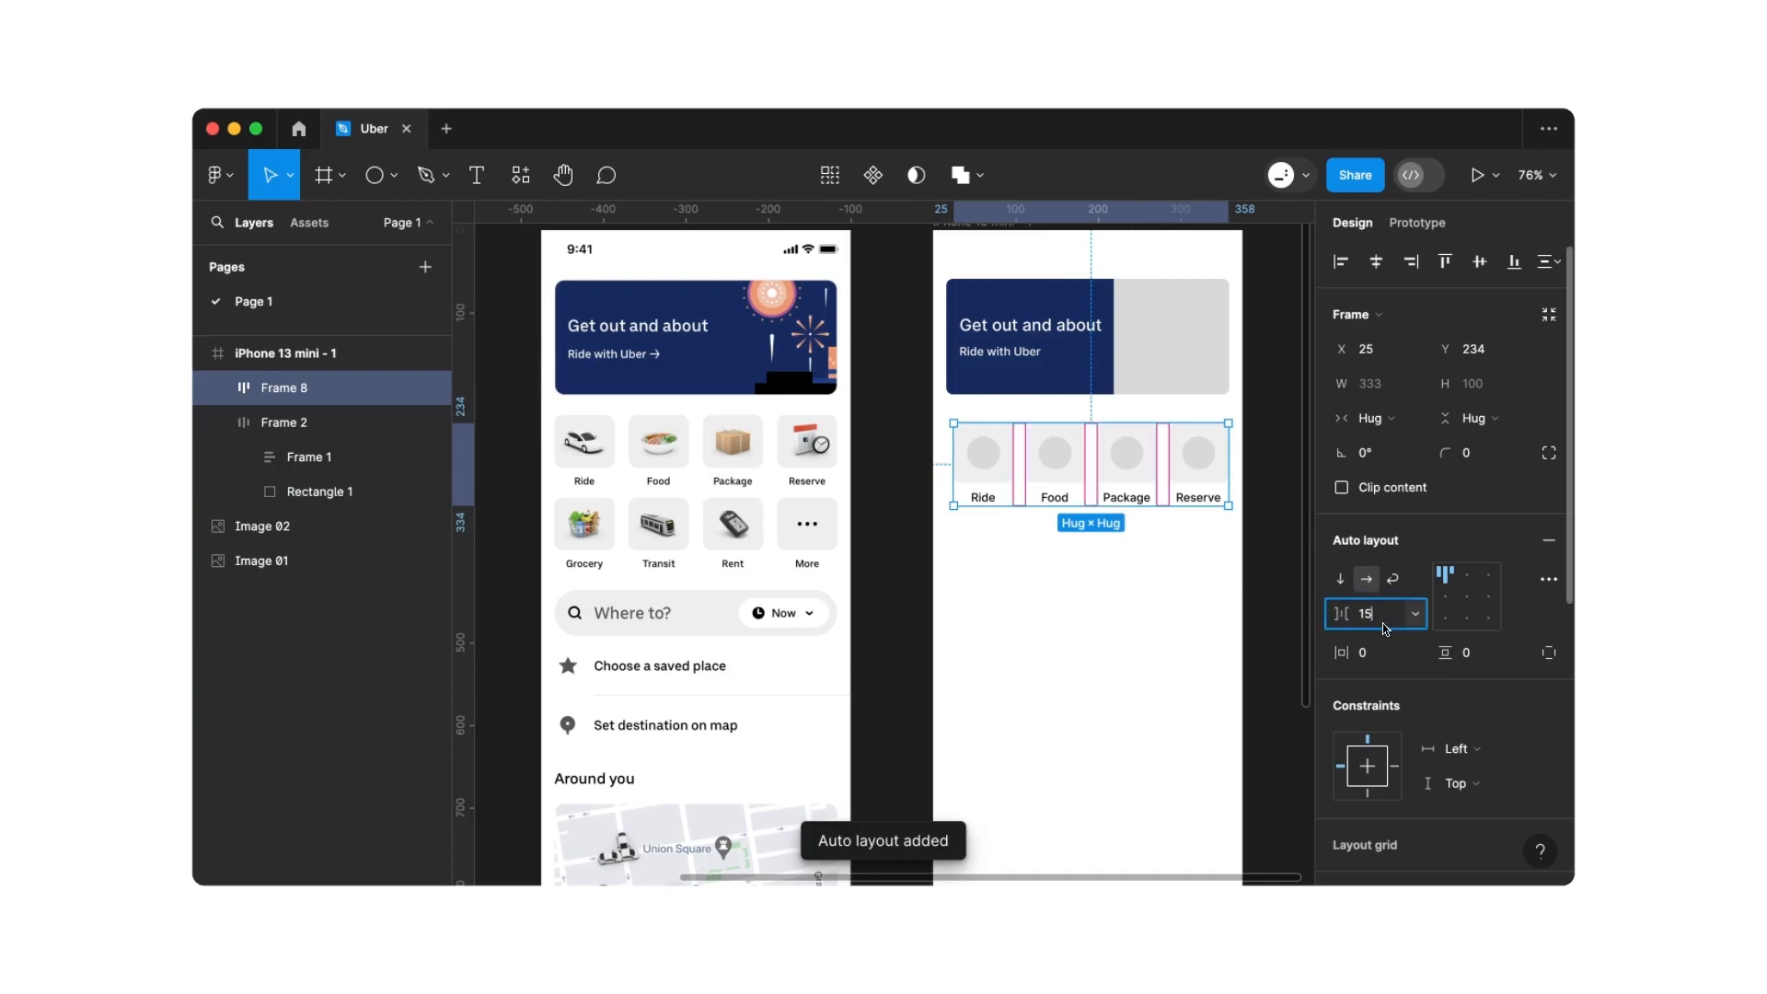
pyautogui.write('16')
pyautogui.press('Return')
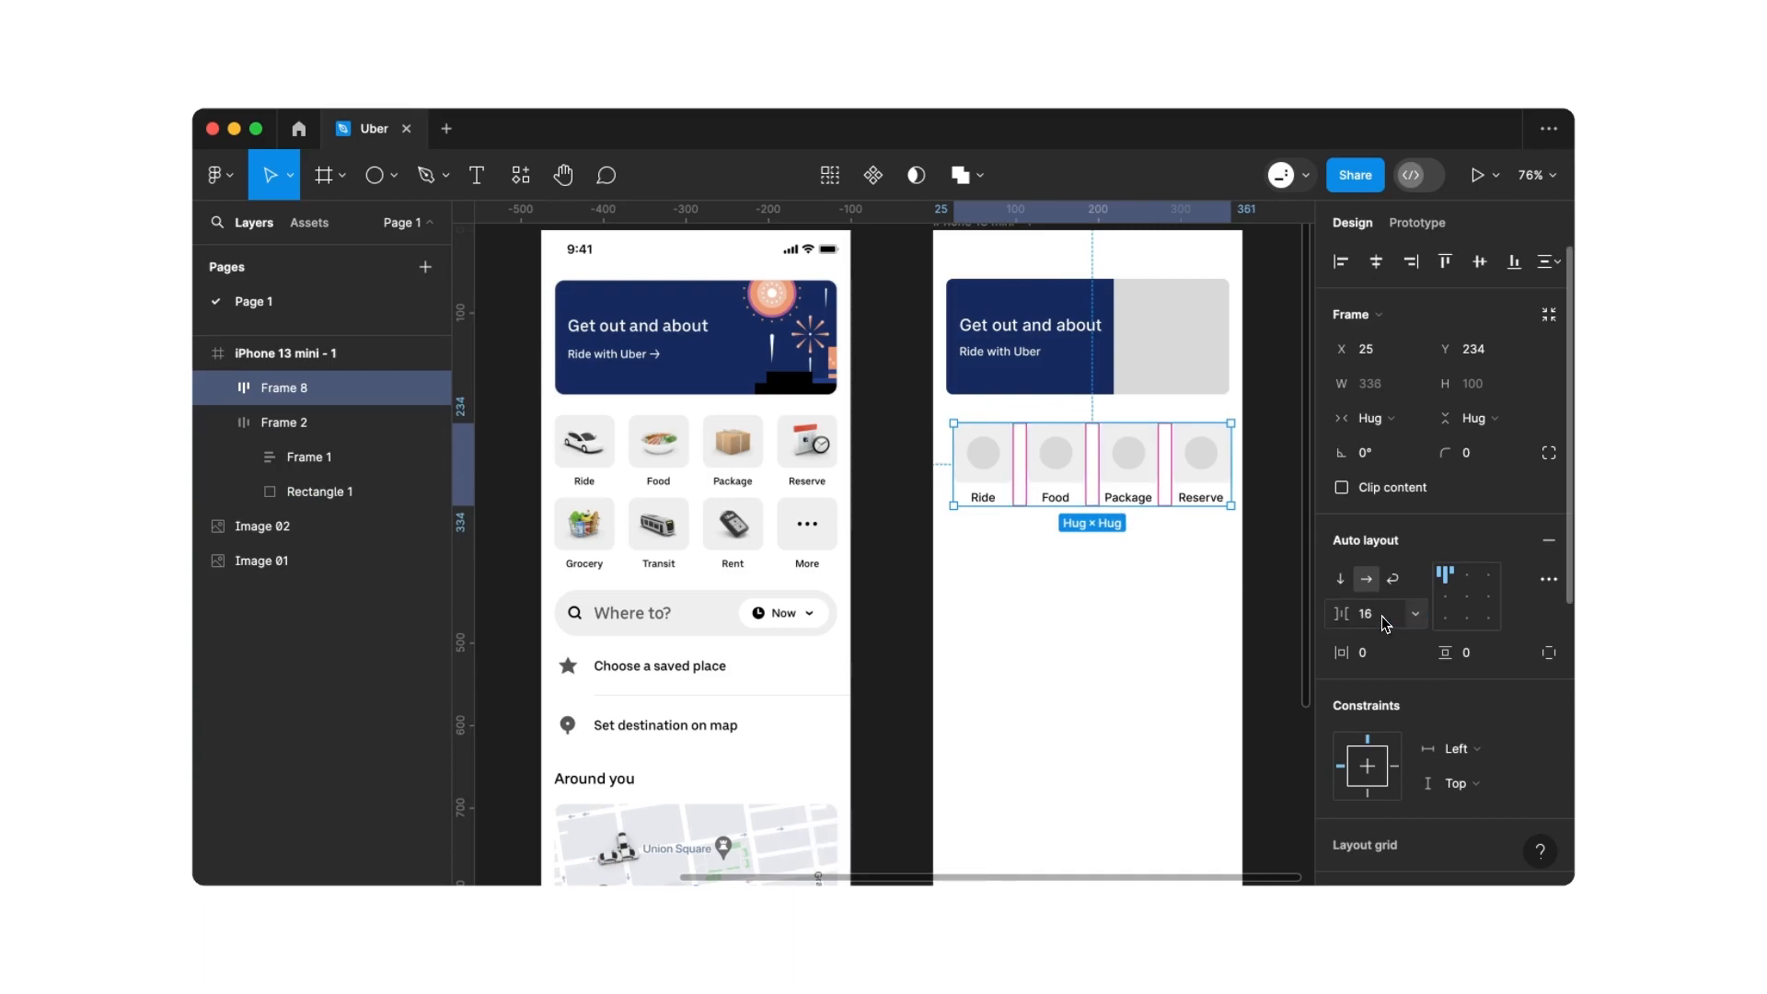
pyautogui.click(1375, 263)
# Duplicate the row of service tiles and place the copy directly below the original at Y 369
pyautogui.press('super+c')
pyautogui.press('super+v')
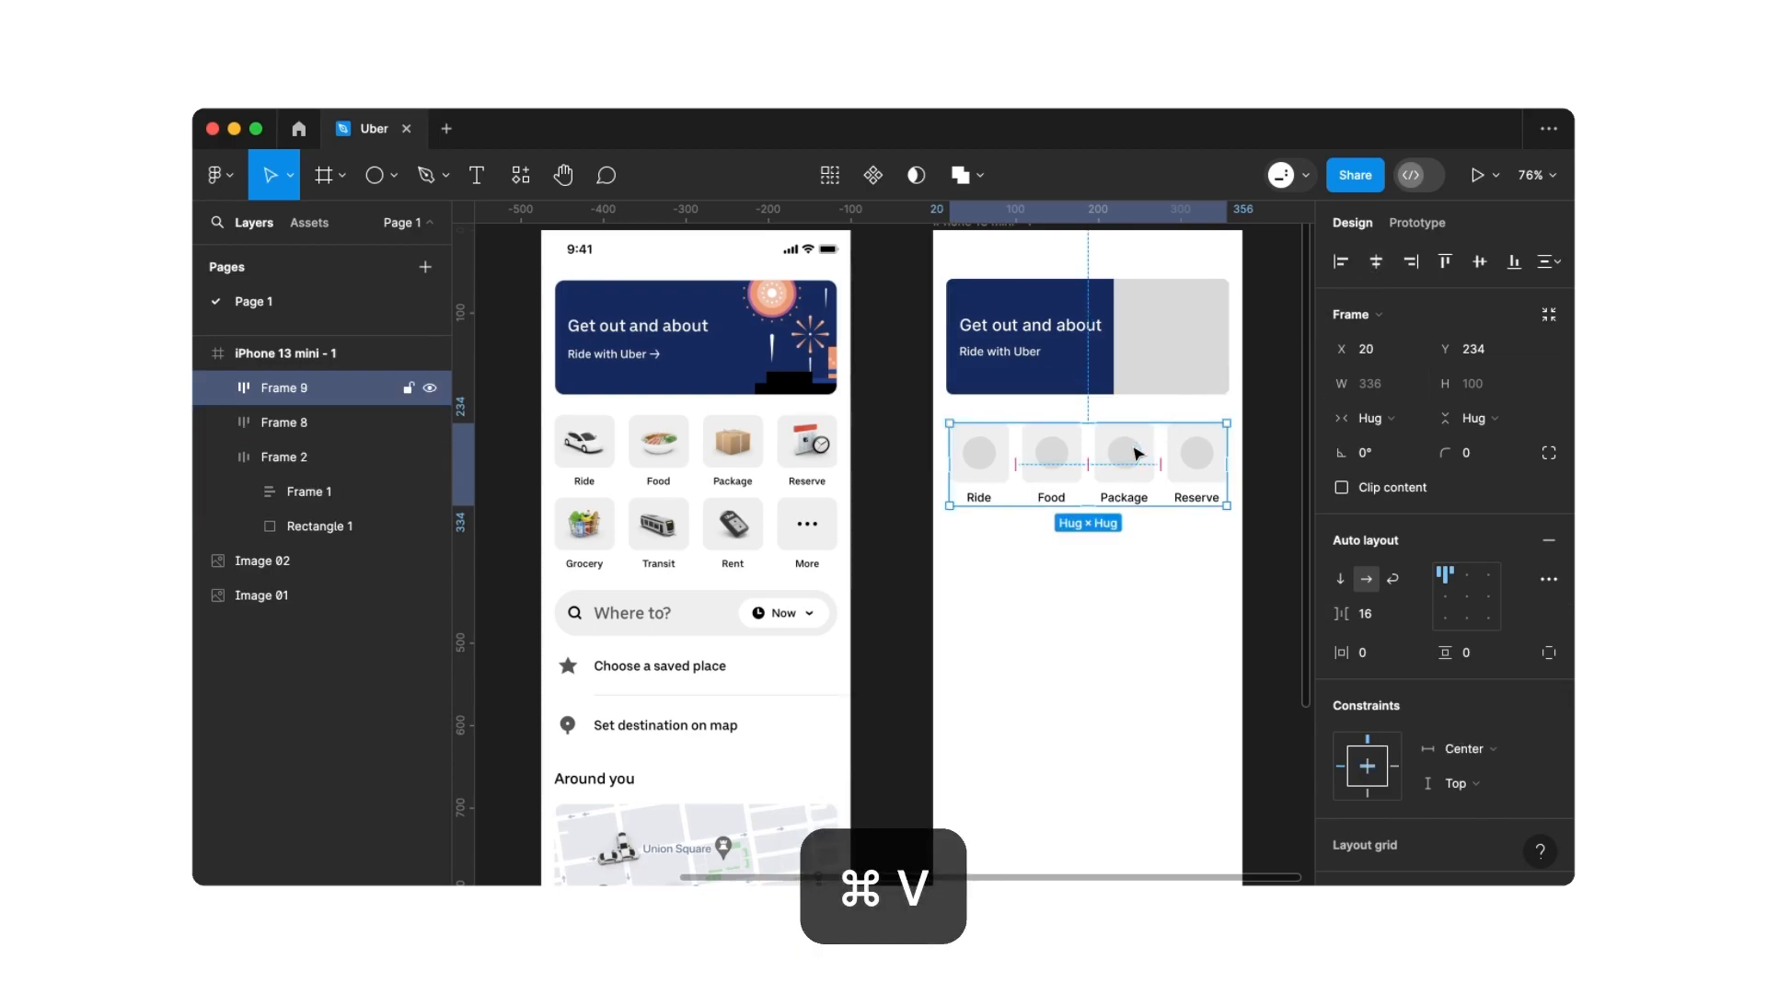
pyautogui.moveTo(1139, 453); pyautogui.dragTo(1124, 563)
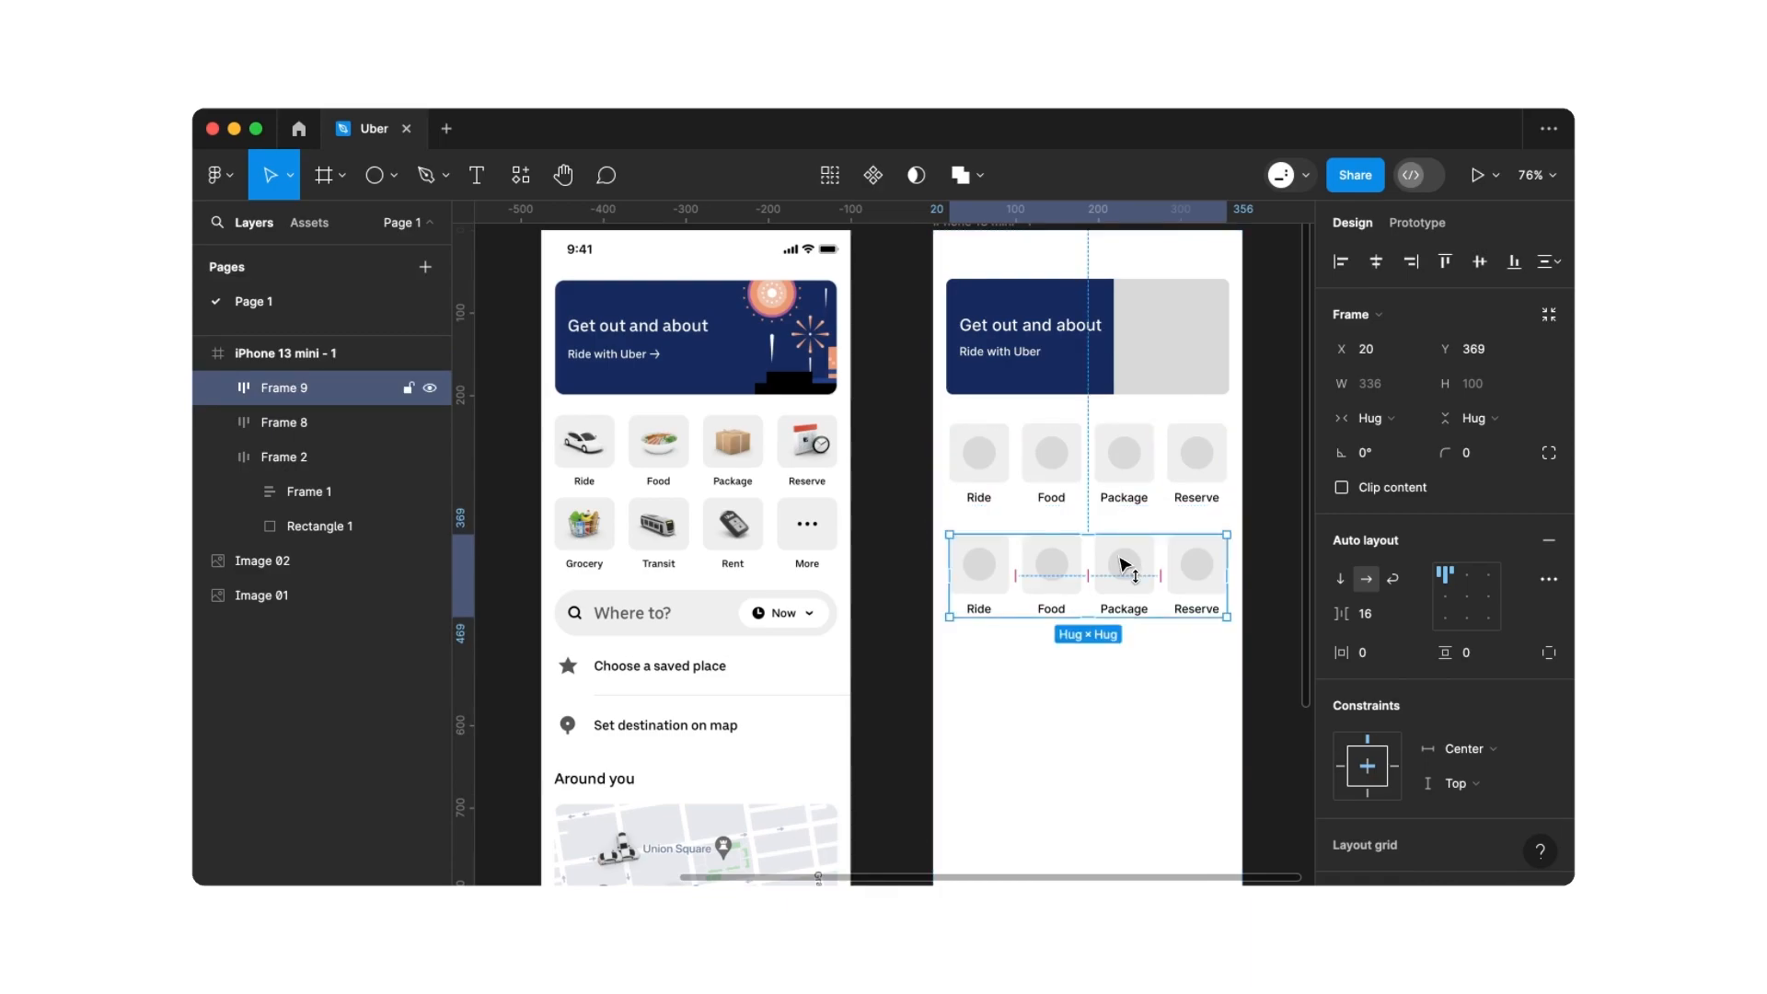
# Change the first two labels in the lower tile row to "Grocery" and "Transit"
pyautogui.doubleClick(977, 609)
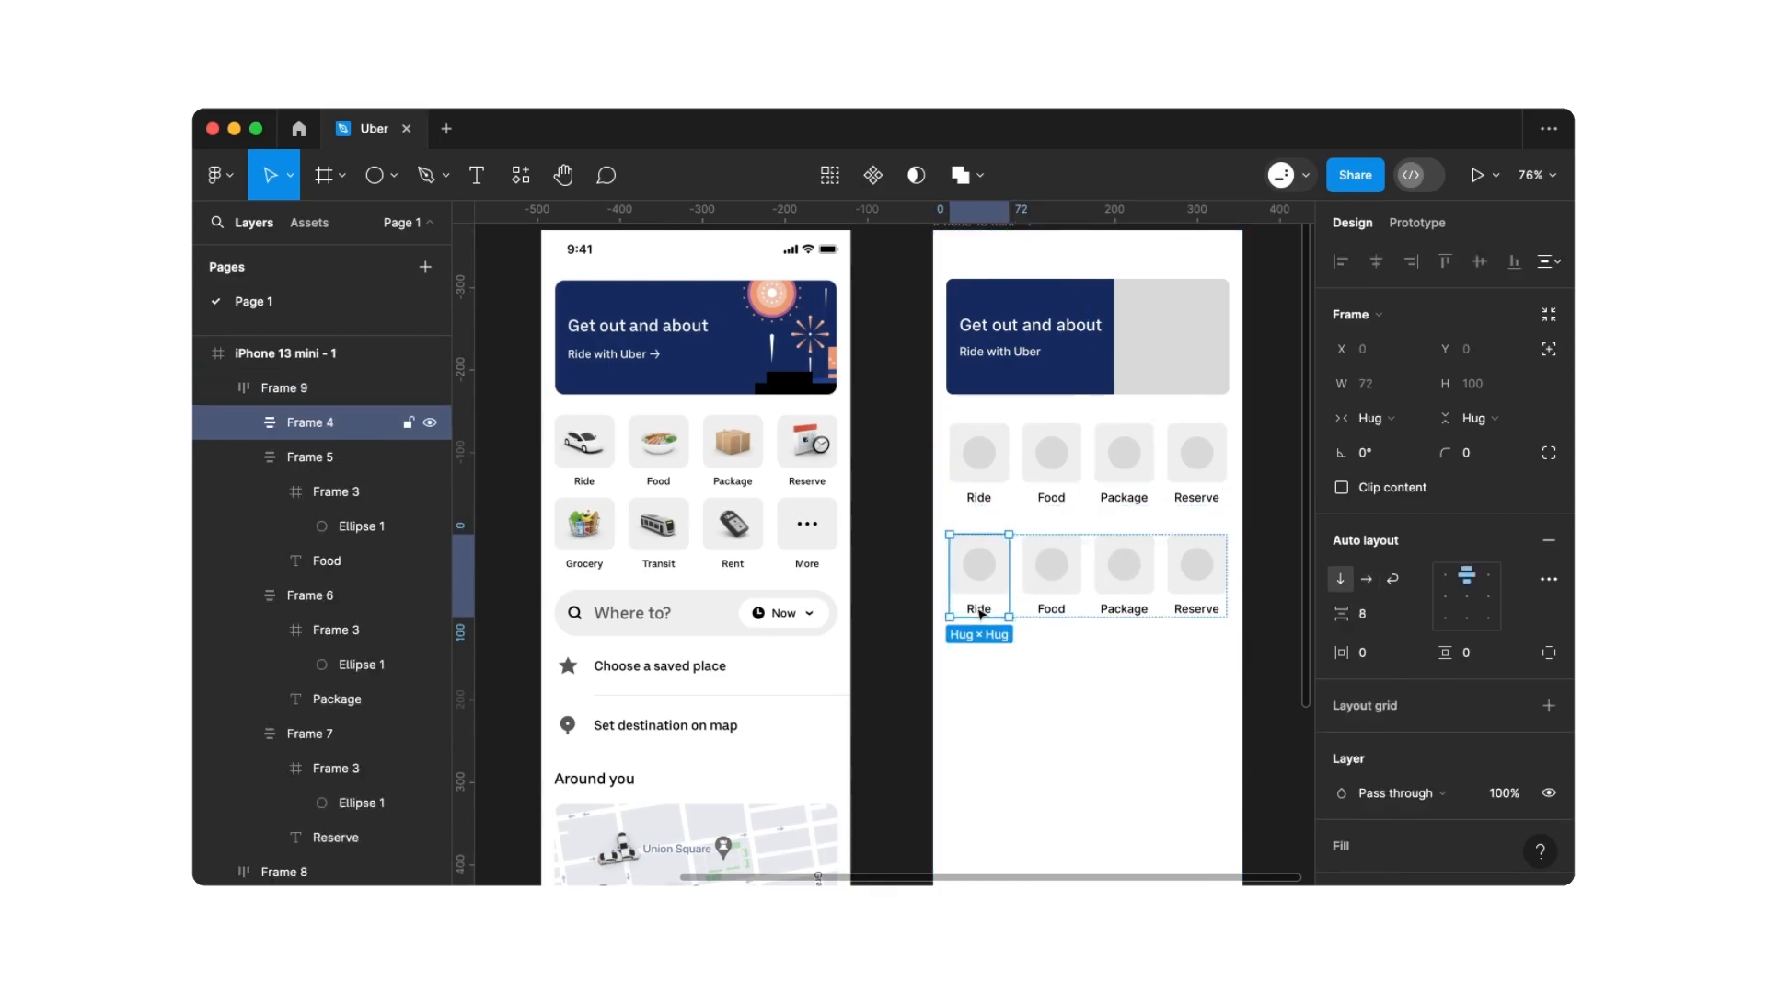
pyautogui.doubleClick(976, 608)
pyautogui.press('super+a')
pyautogui.write('G')
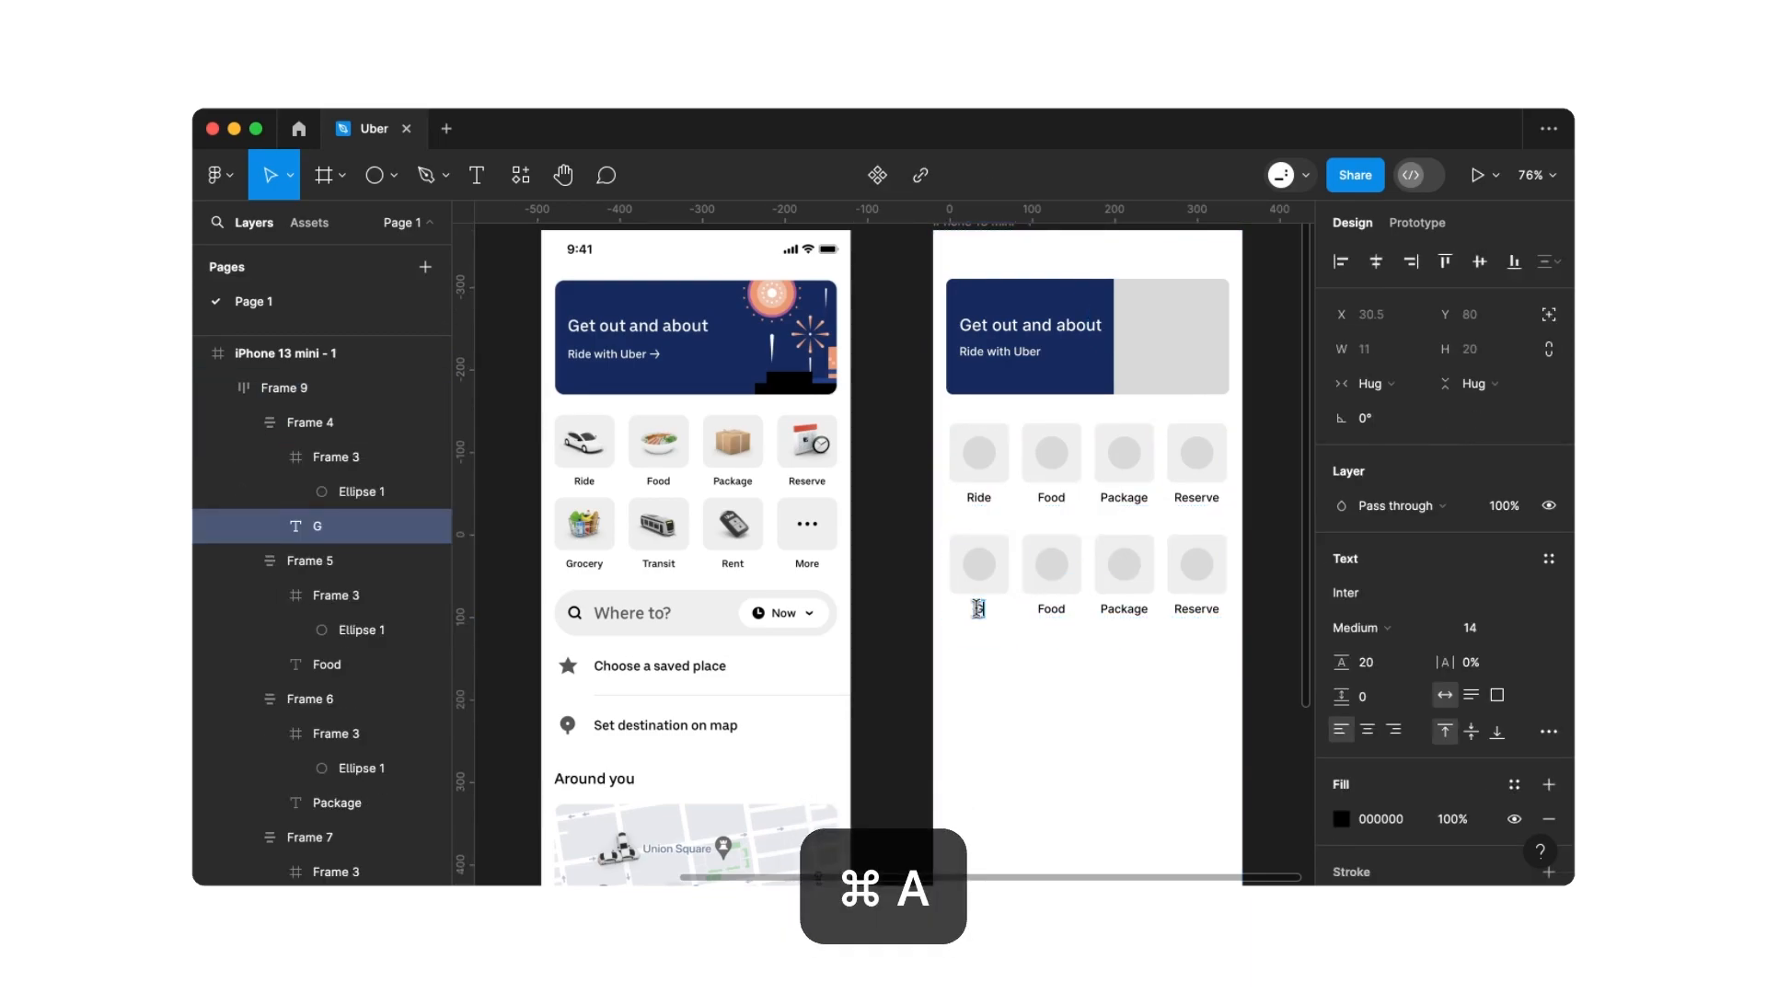
pyautogui.write('rocery')
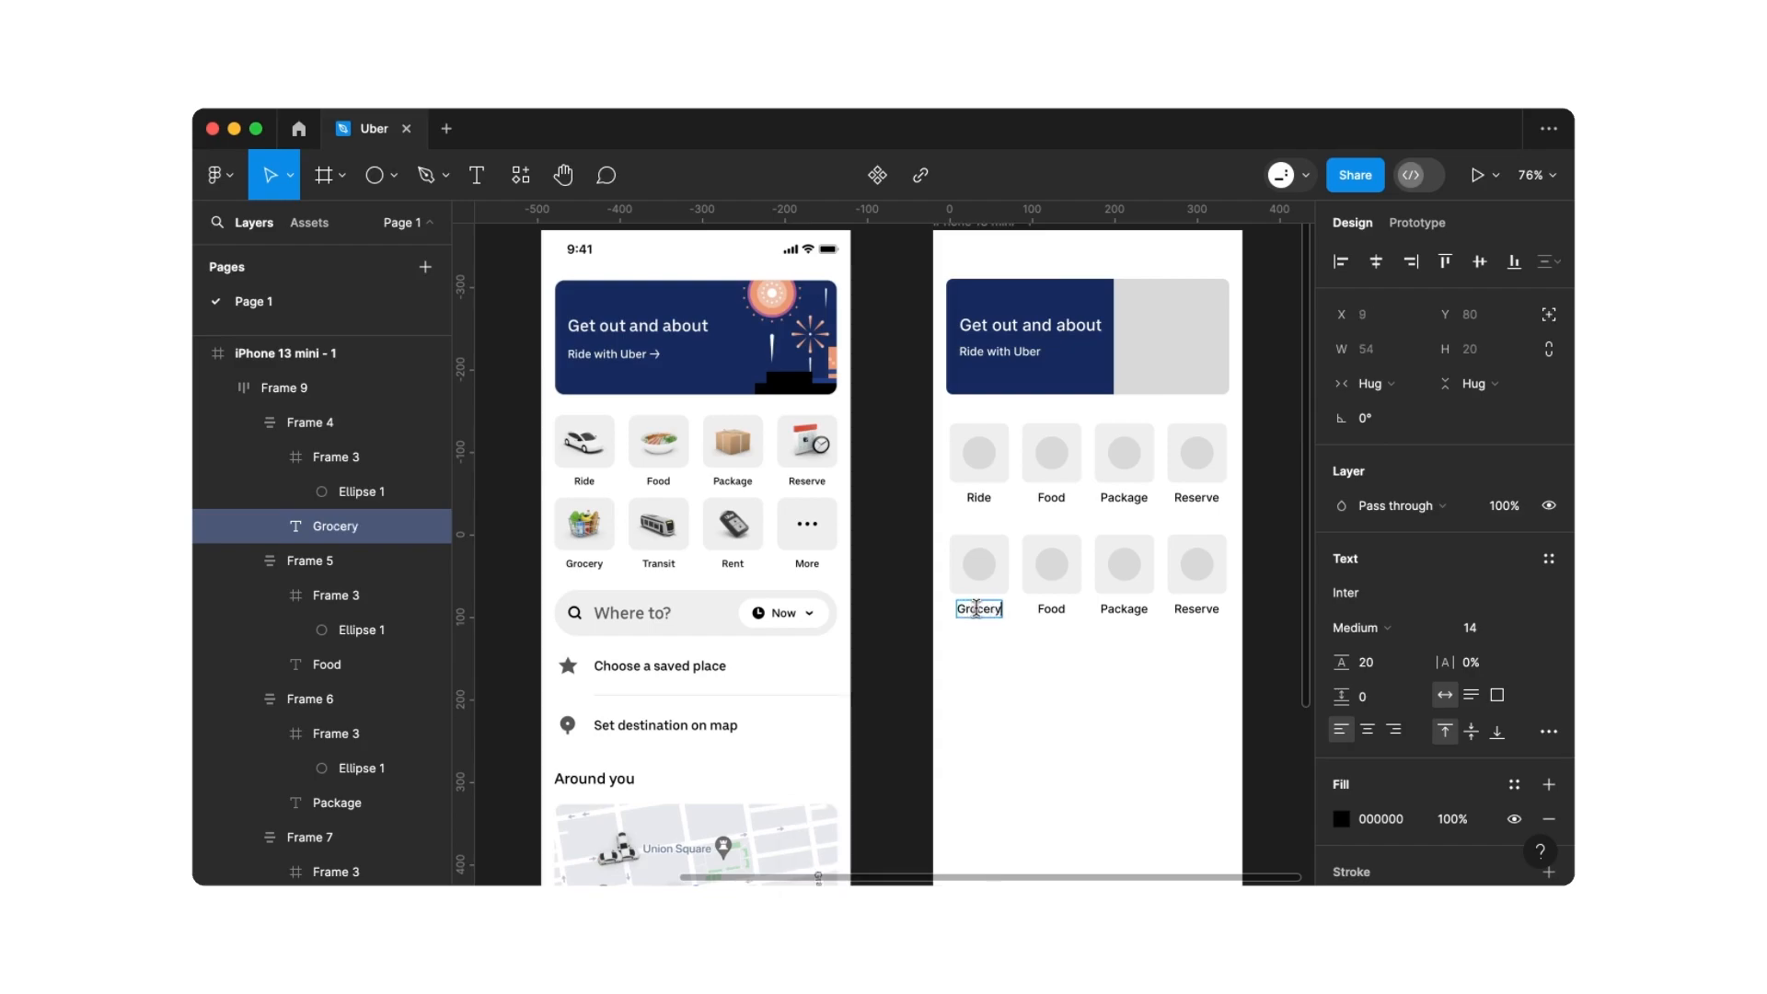
pyautogui.doubleClick(1052, 608)
pyautogui.press('super+a')
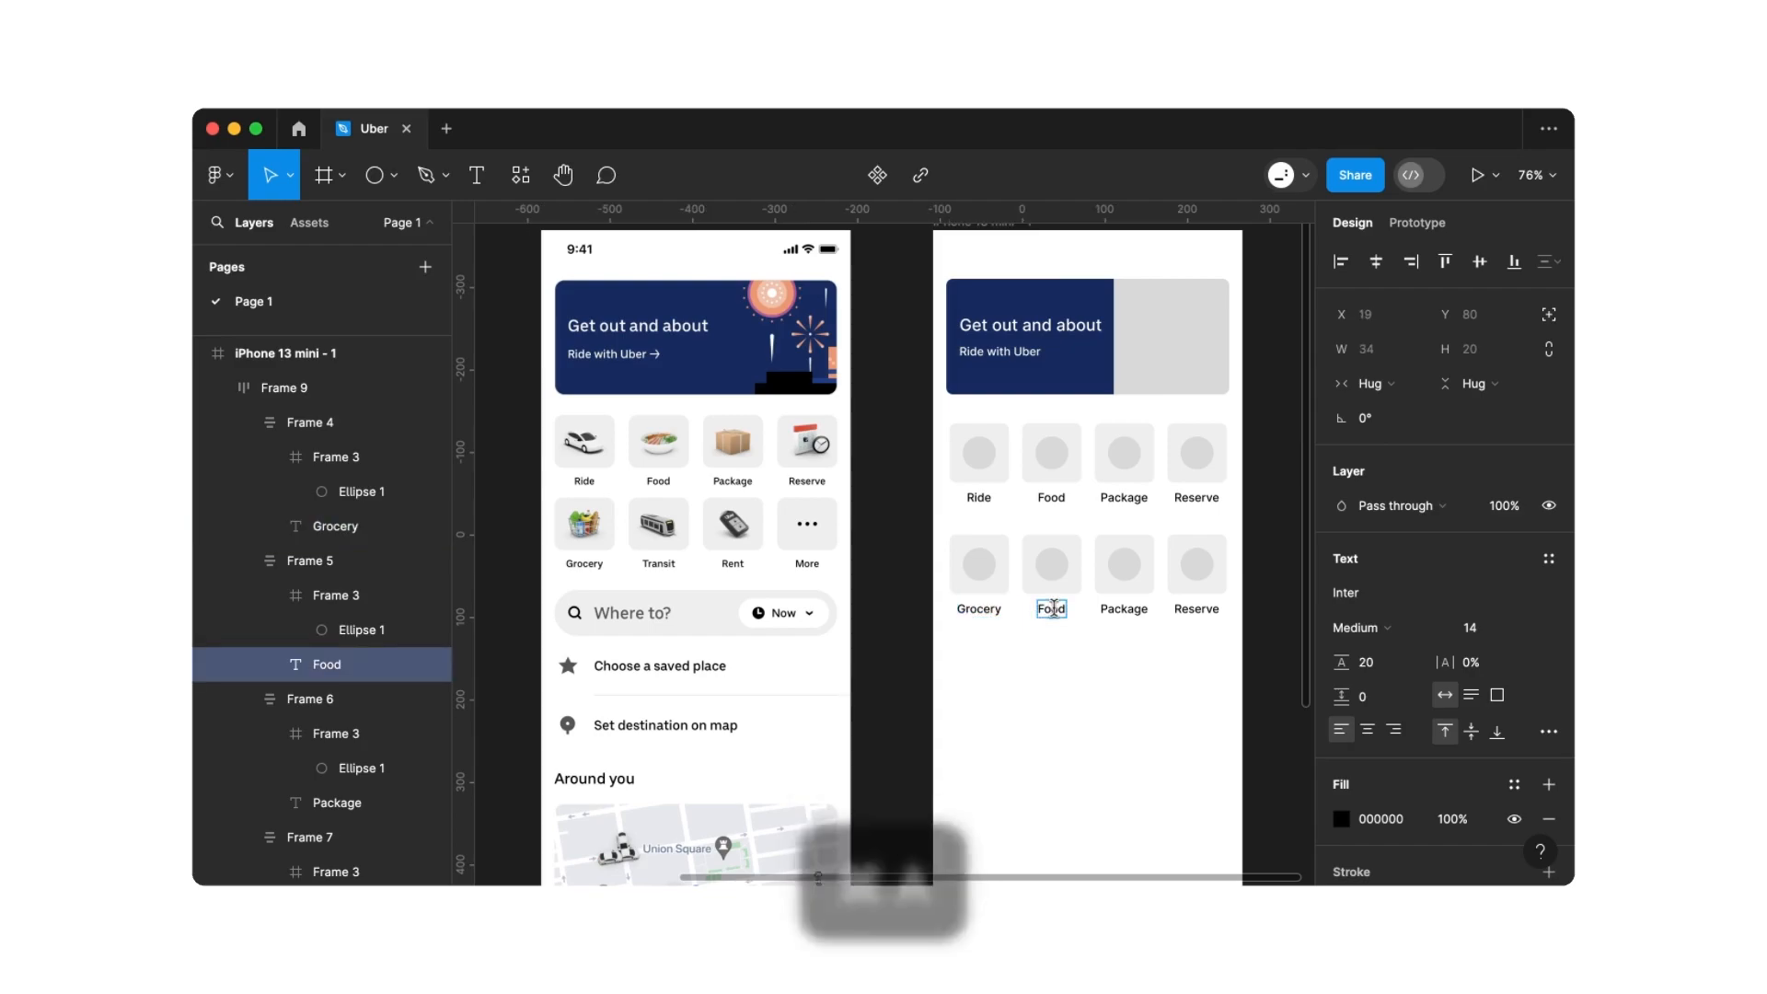
pyautogui.write('Trans')
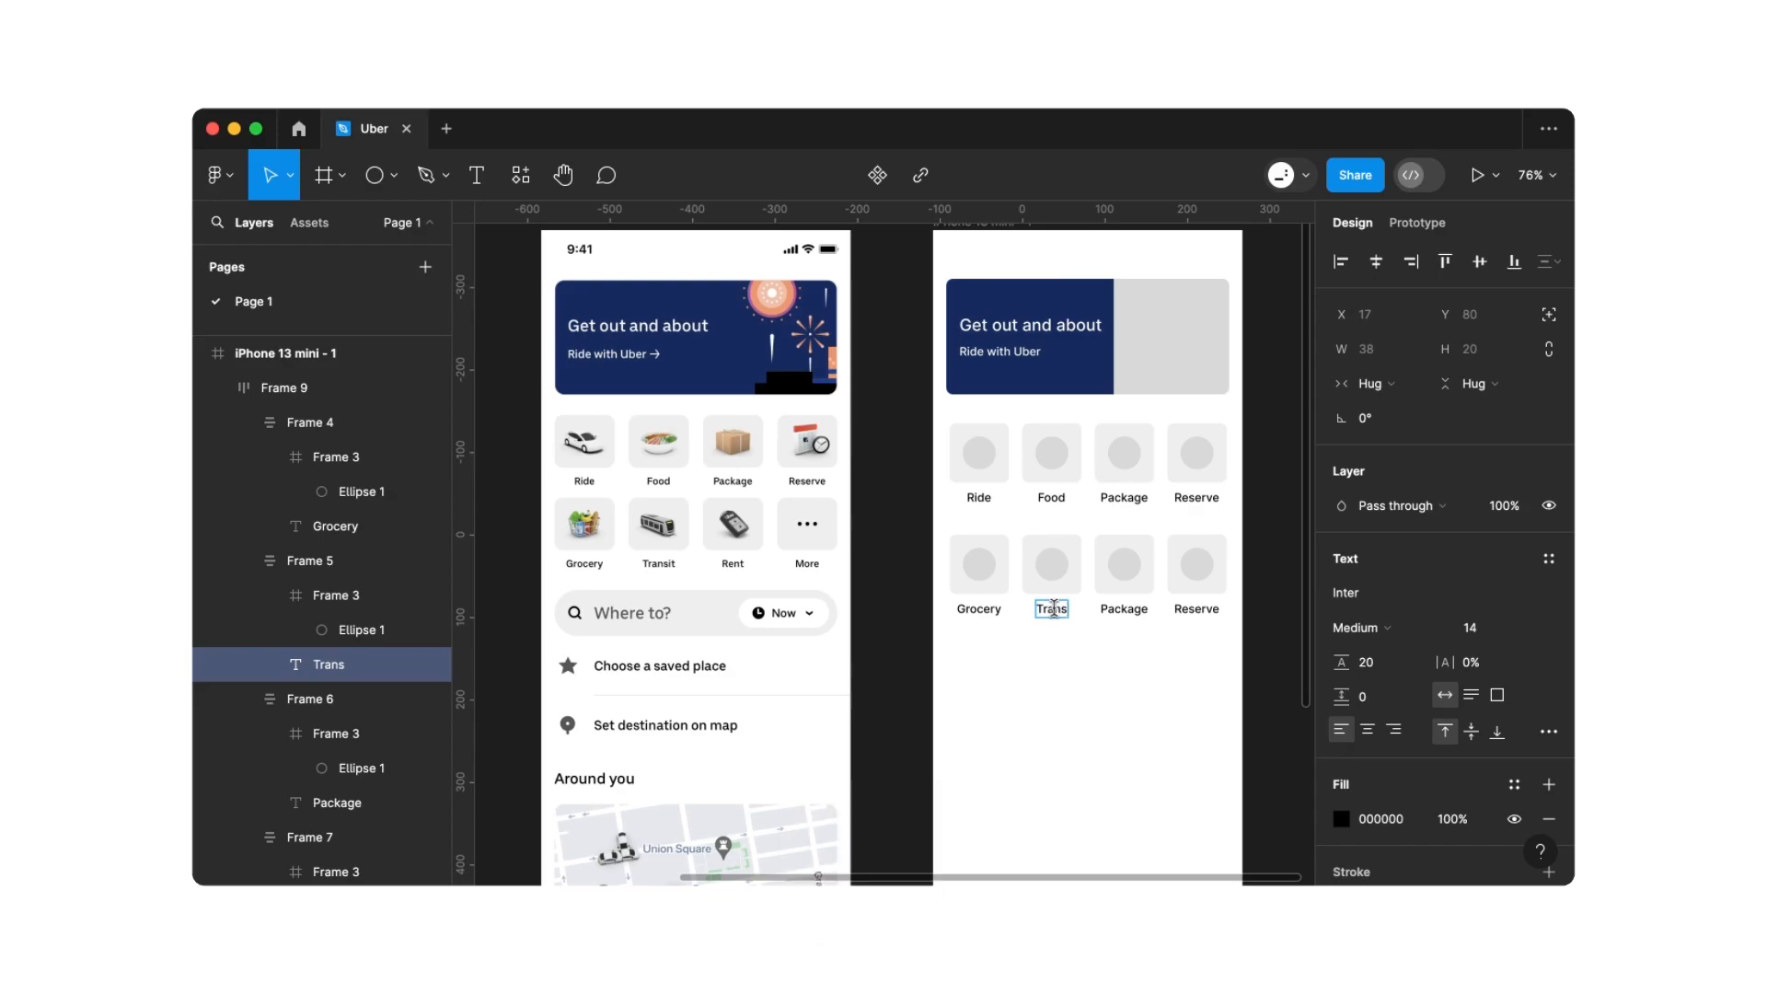
pyautogui.write('it')
# Change the last two labels in the lower tile row to "Rent" and "More"
pyautogui.doubleClick(1124, 609)
pyautogui.press('super+a')
pyautogui.write('Rent')
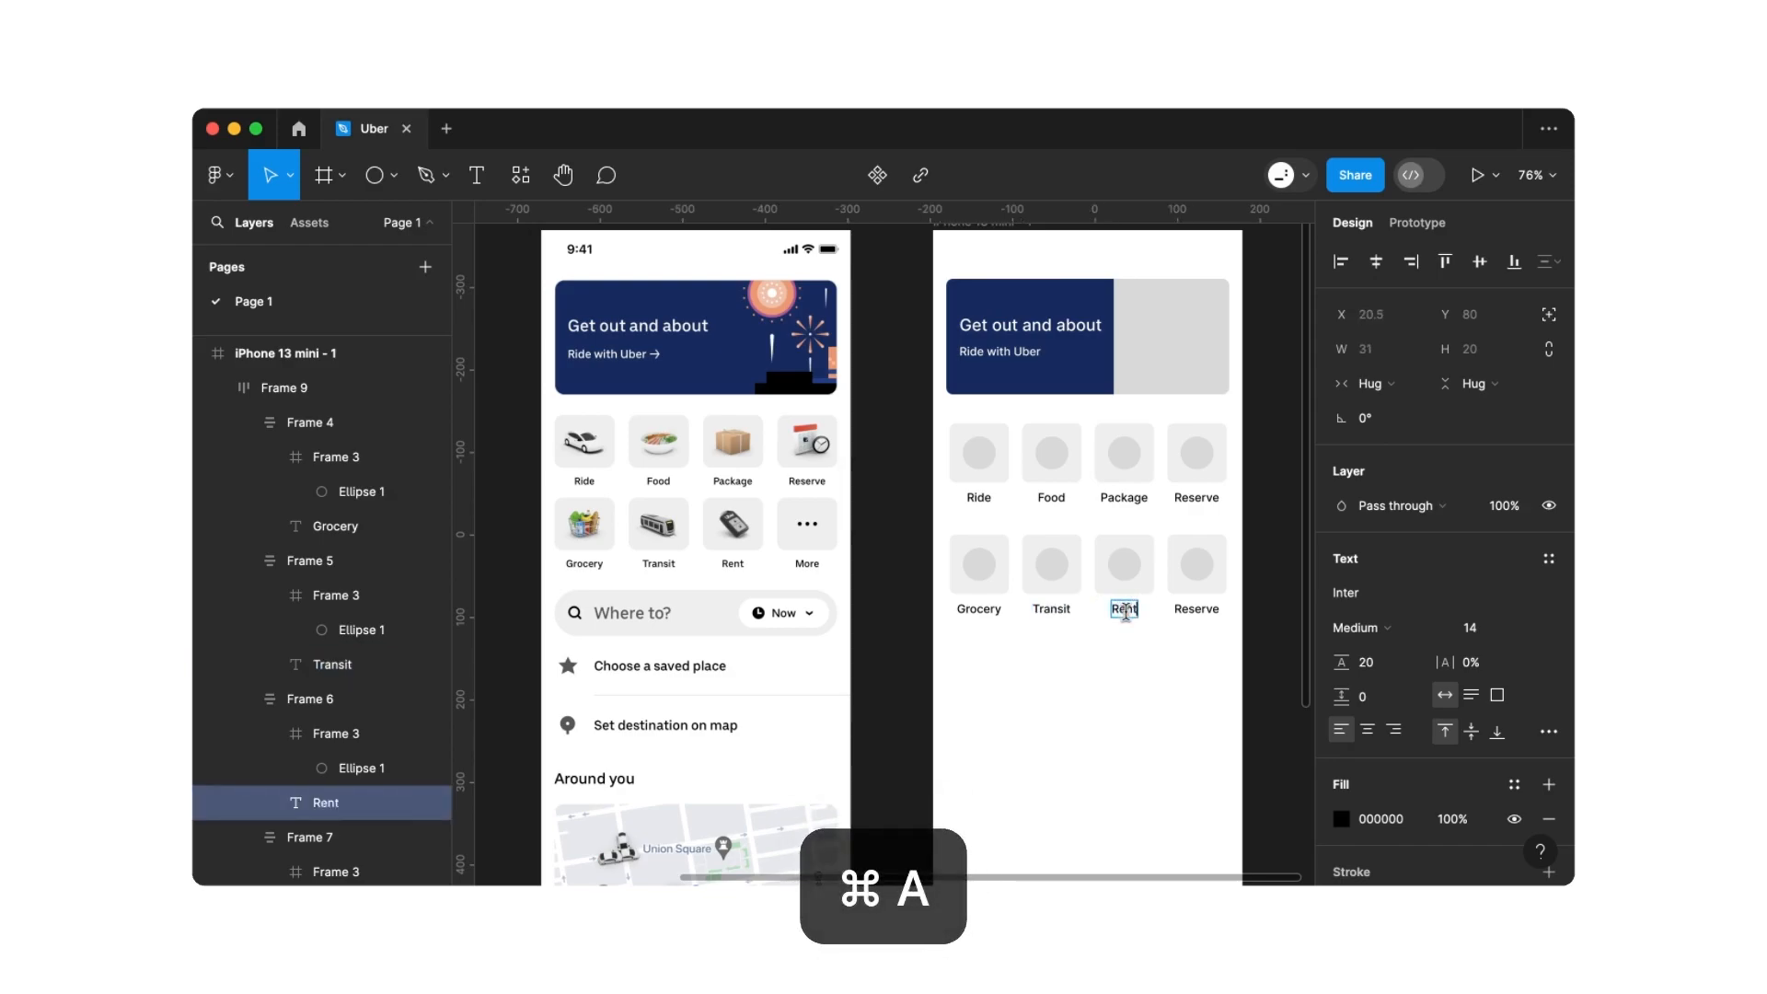
pyautogui.doubleClick(1196, 608)
pyautogui.press('super+a')
pyautogui.write('More')
pyautogui.click(1177, 651)
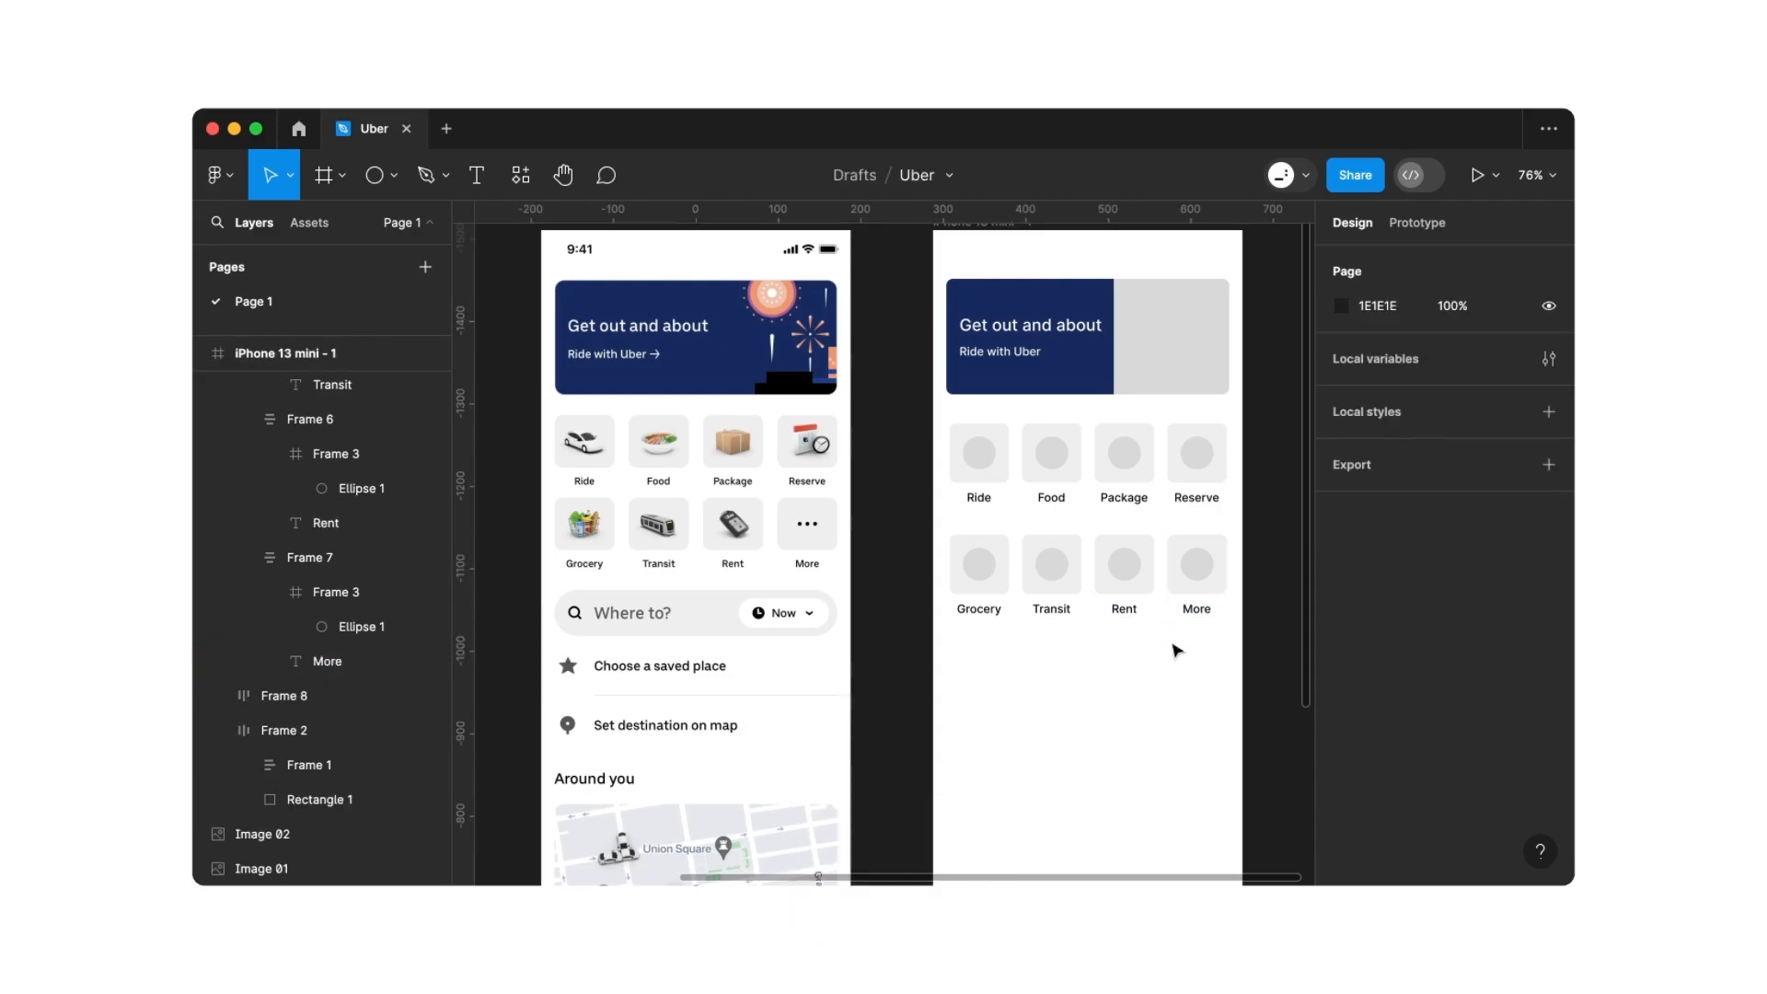
# Wrap the two rows of service tiles in a vertical auto layout with a gap of 8
pyautogui.click(1175, 576)
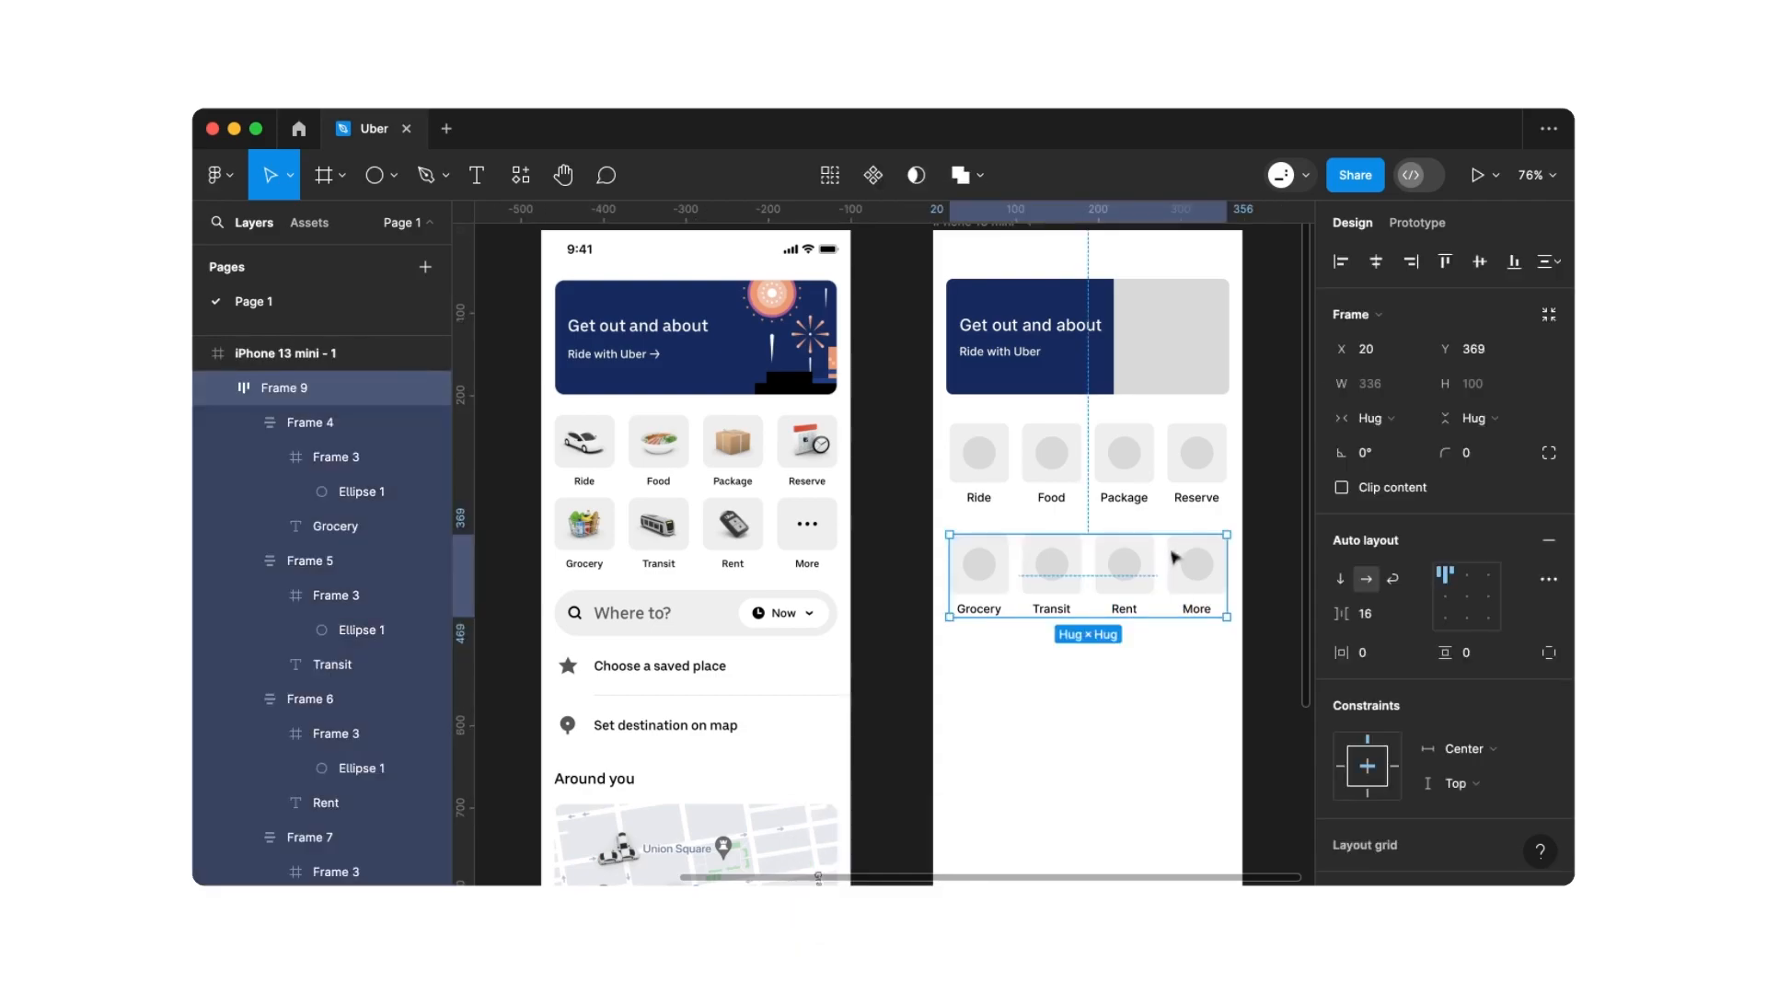
pyautogui.keyDown('shift'); pyautogui.click(1179, 475); pyautogui.keyUp('shift')
pyautogui.hotkey('shift', 'a')
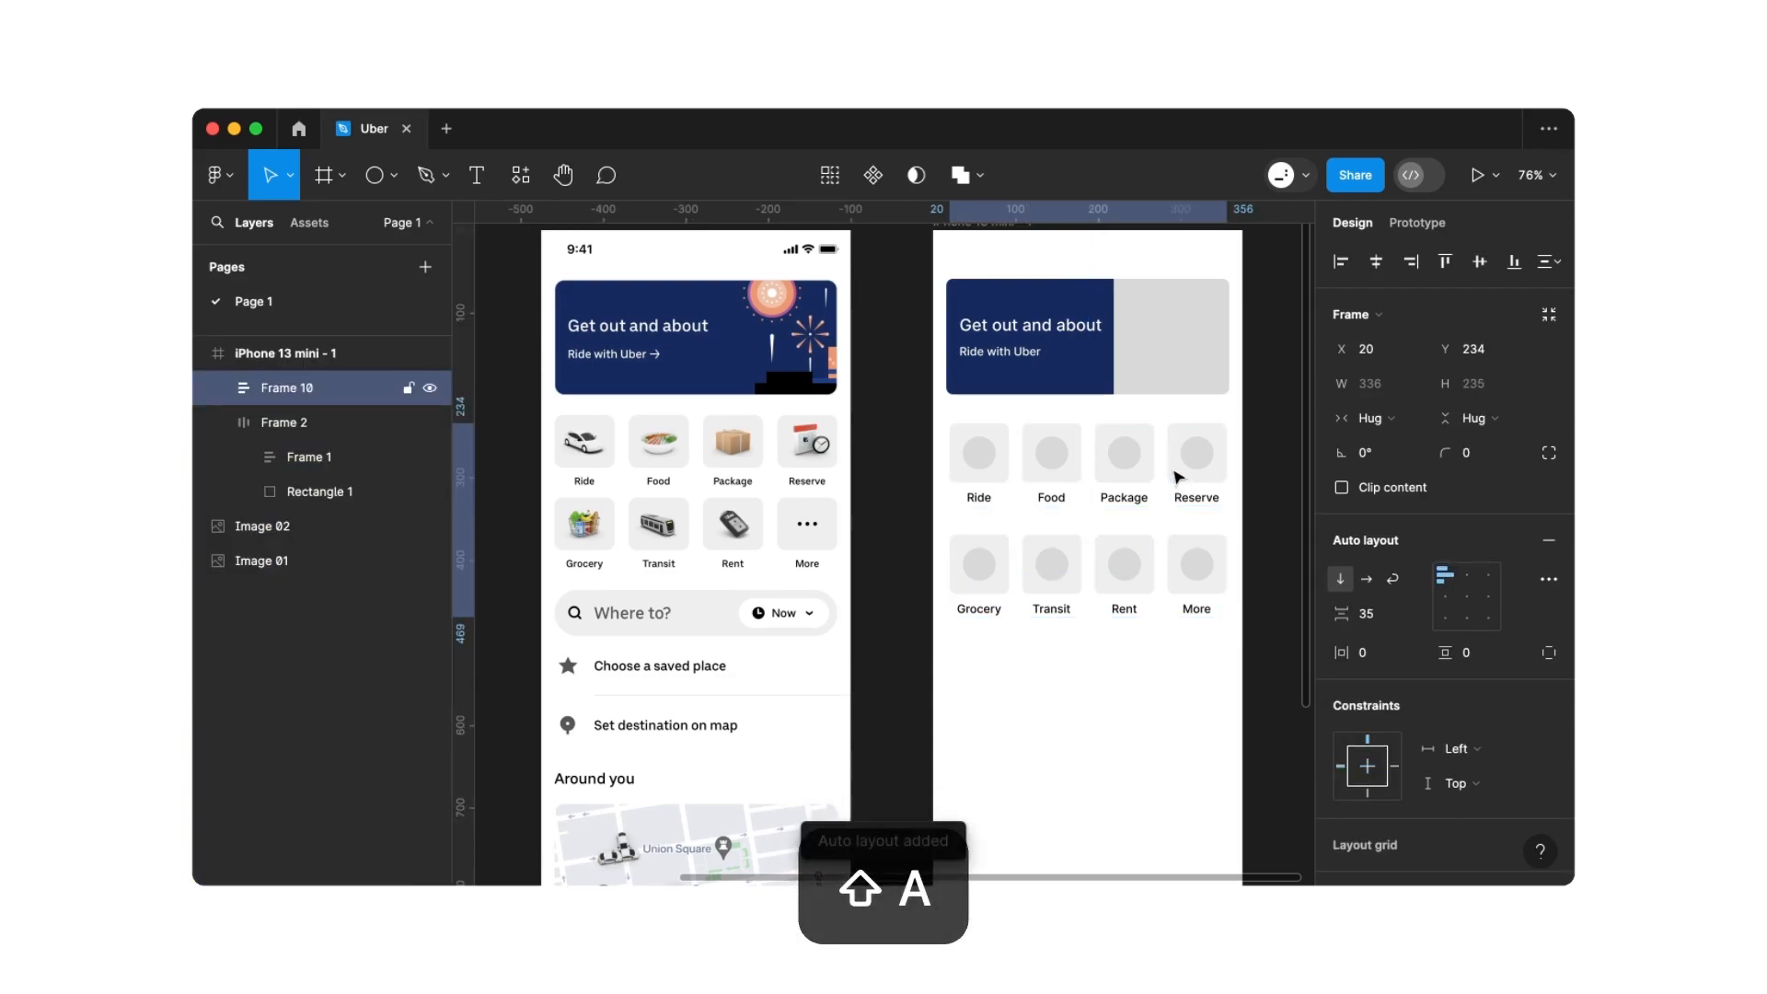
pyautogui.click(1375, 612)
pyautogui.press('Return')
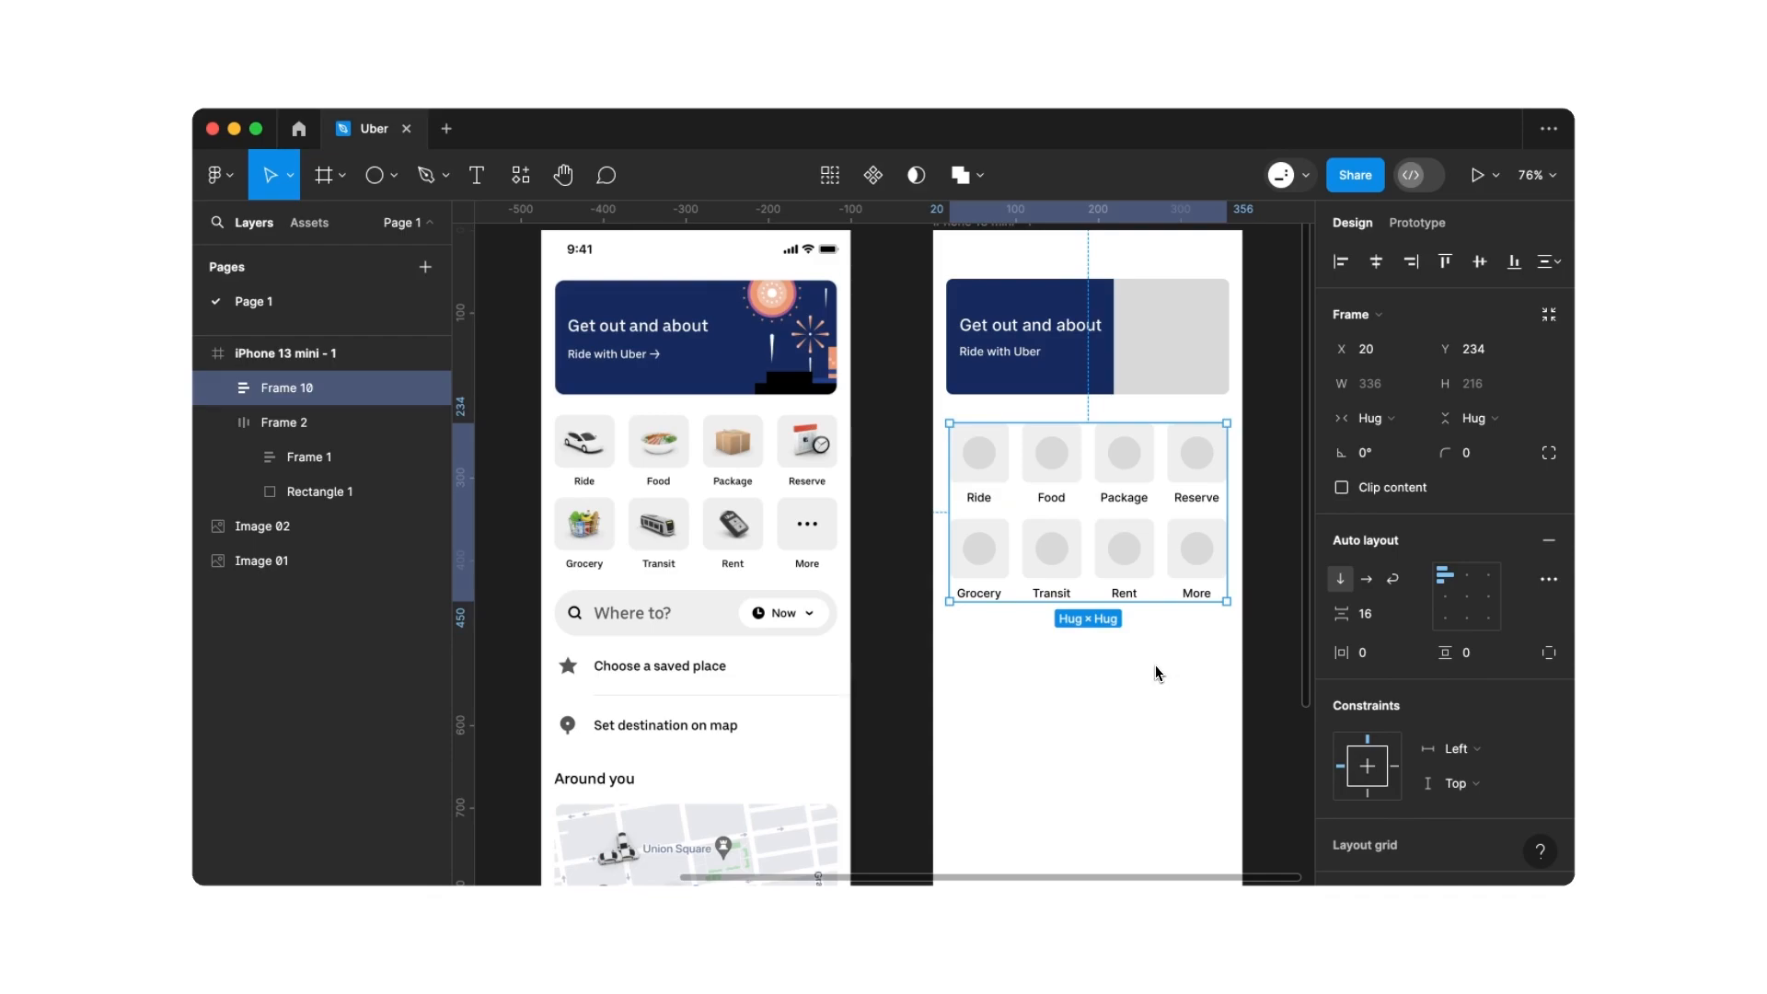
pyautogui.click(1371, 613)
pyautogui.write('8')
pyautogui.press('Return')
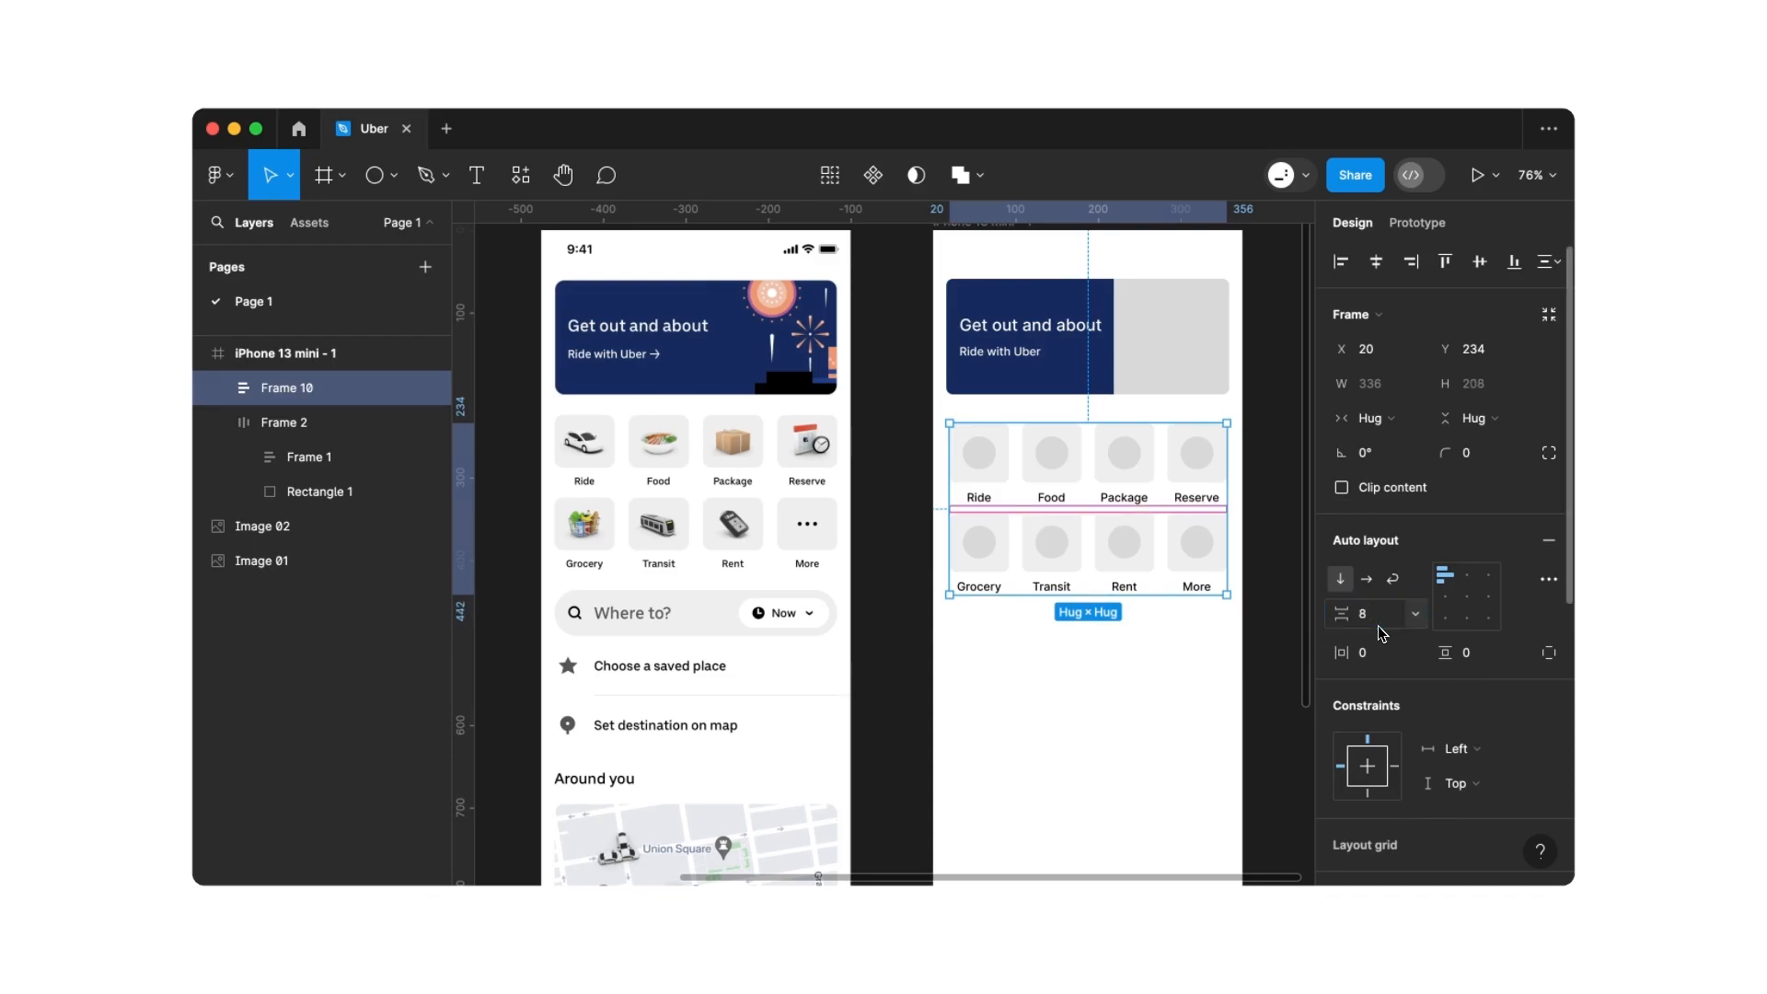
pyautogui.click(1105, 647)
# Add the text "Where to?" in the phone frame below the service tiles
pyautogui.scroll(-2, 1104, 648)
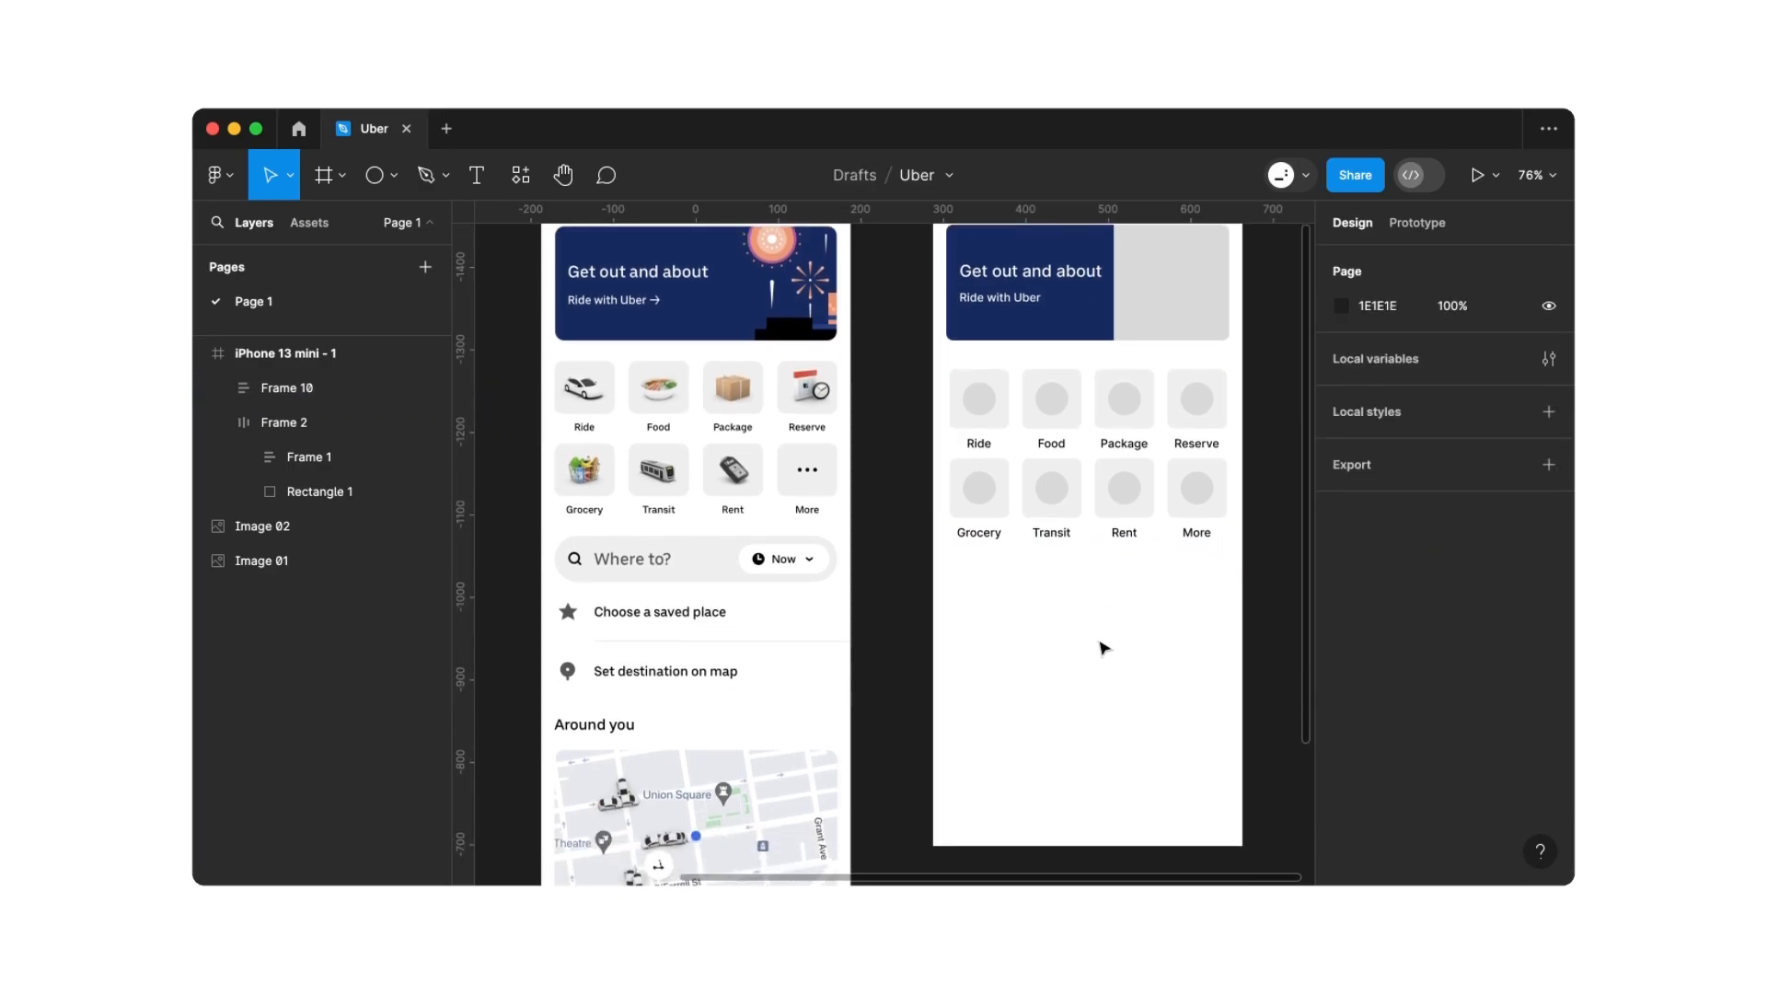
pyautogui.click(478, 177)
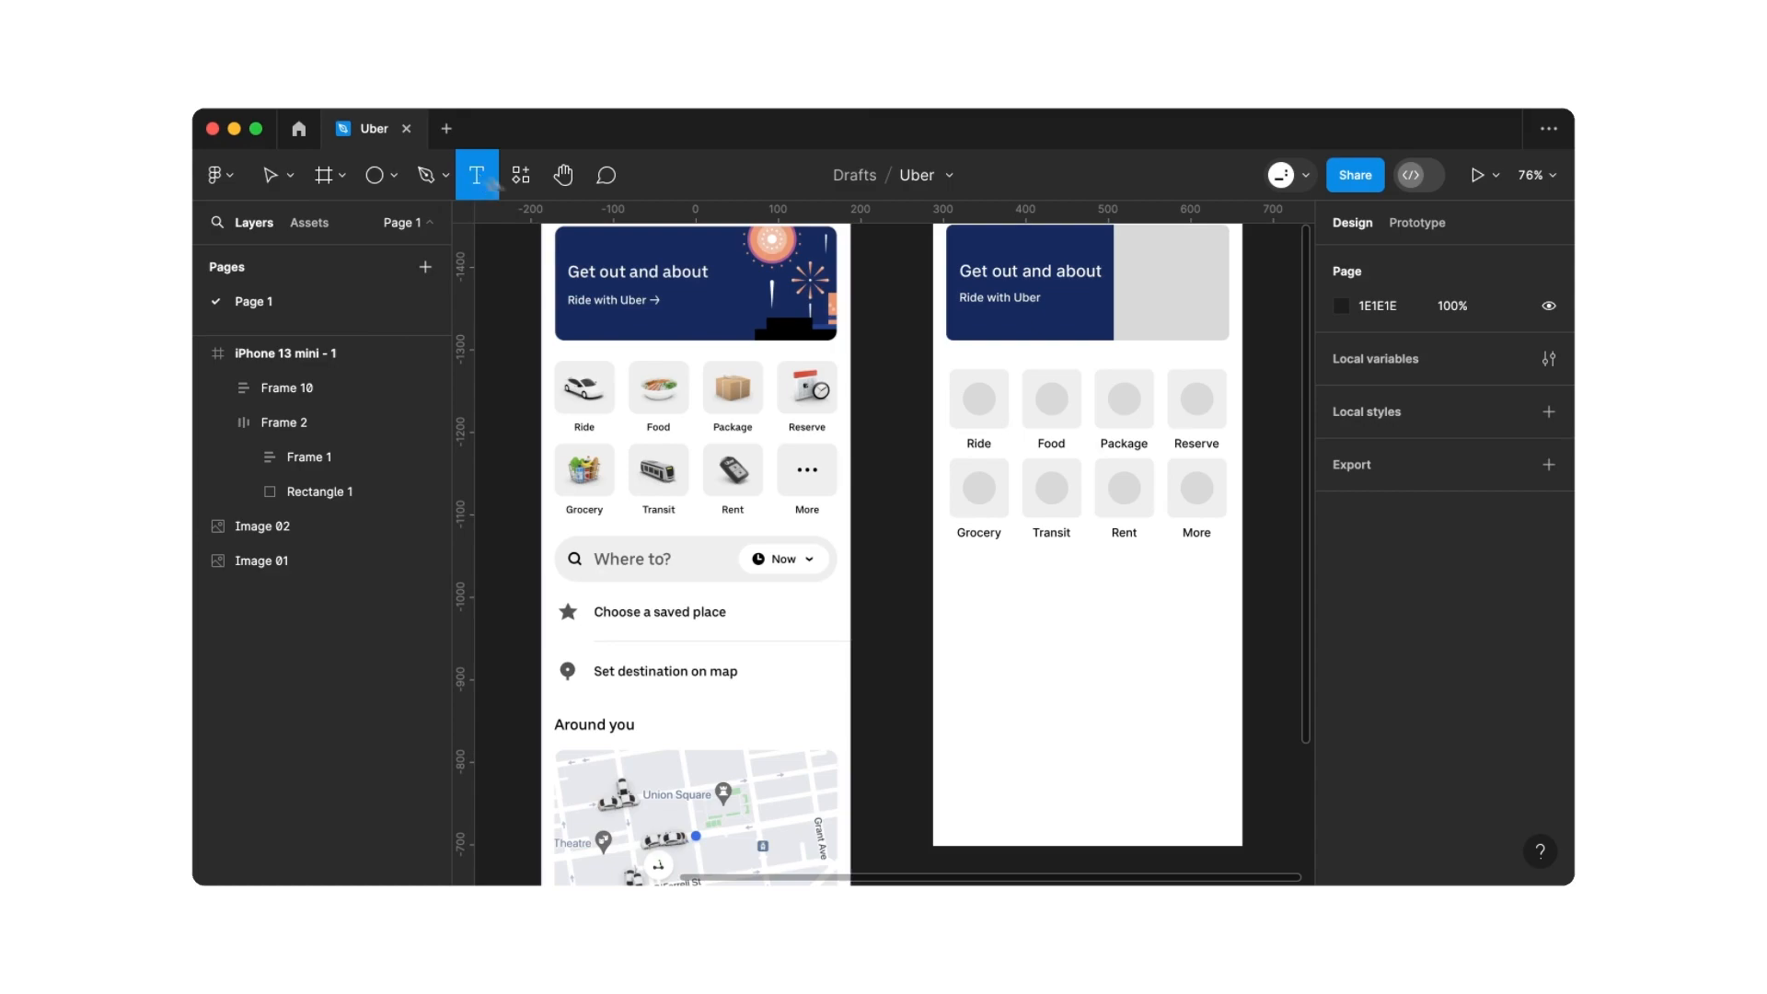
pyautogui.click(995, 592)
pyautogui.write('Wh')
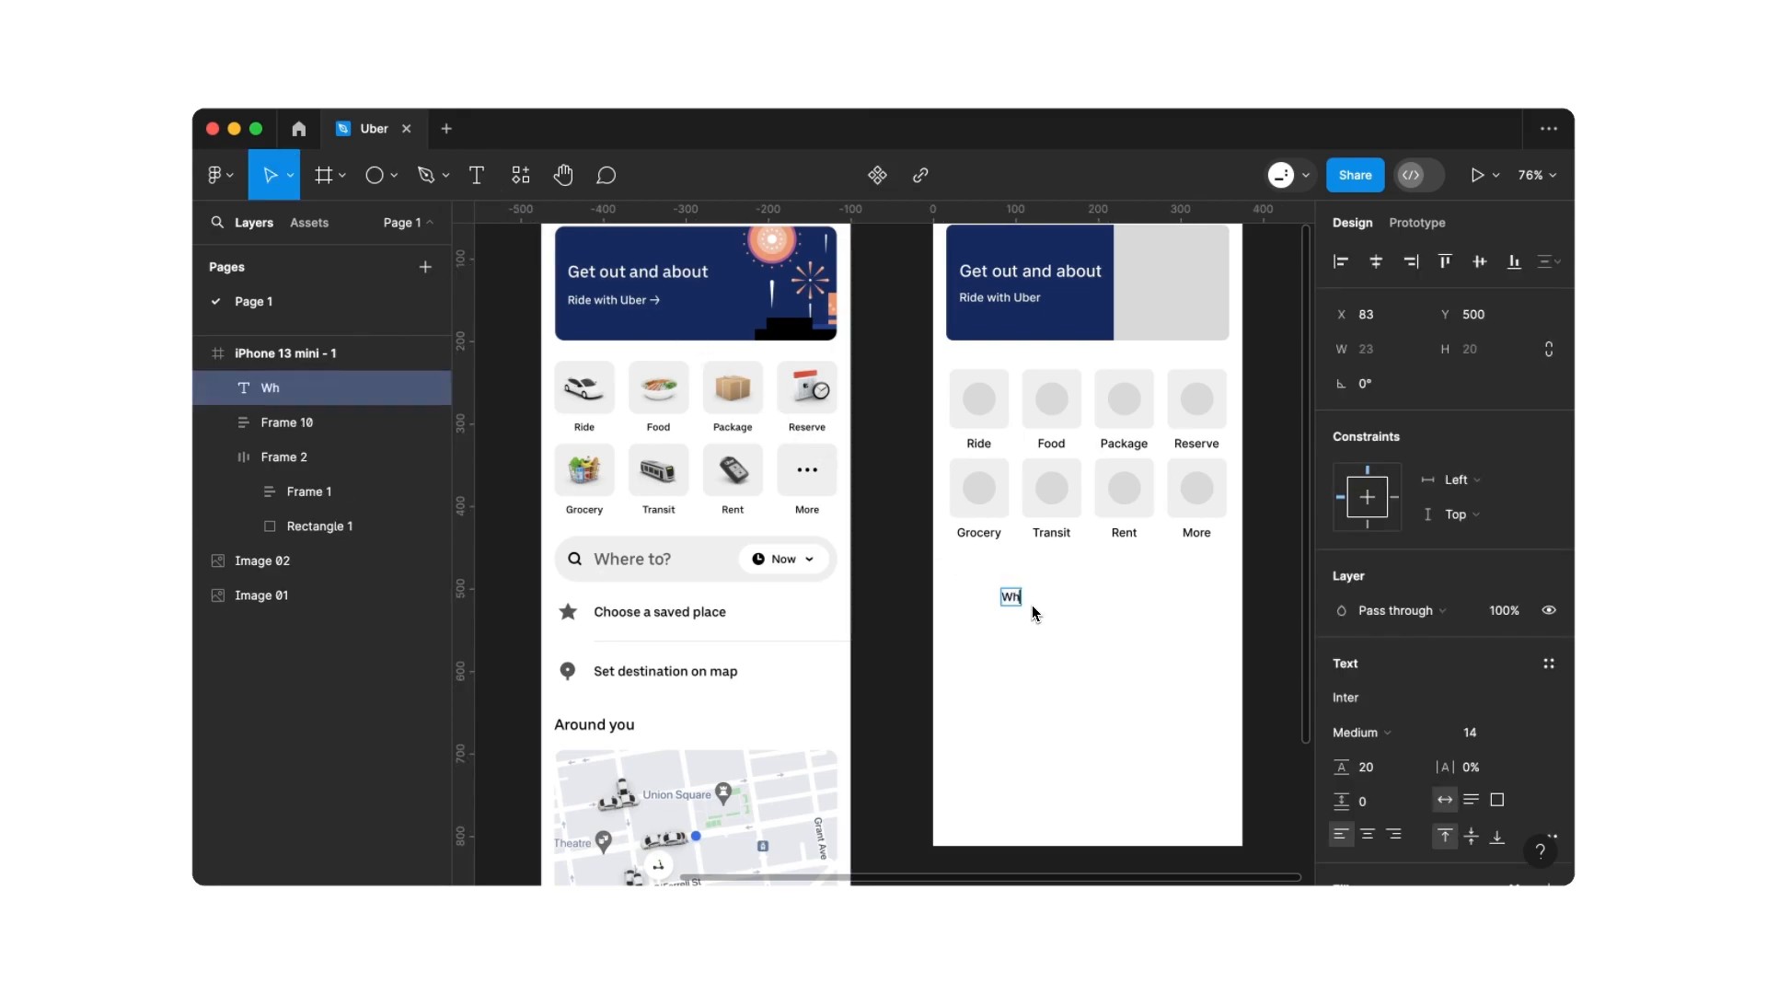
pyautogui.write('ere to?')
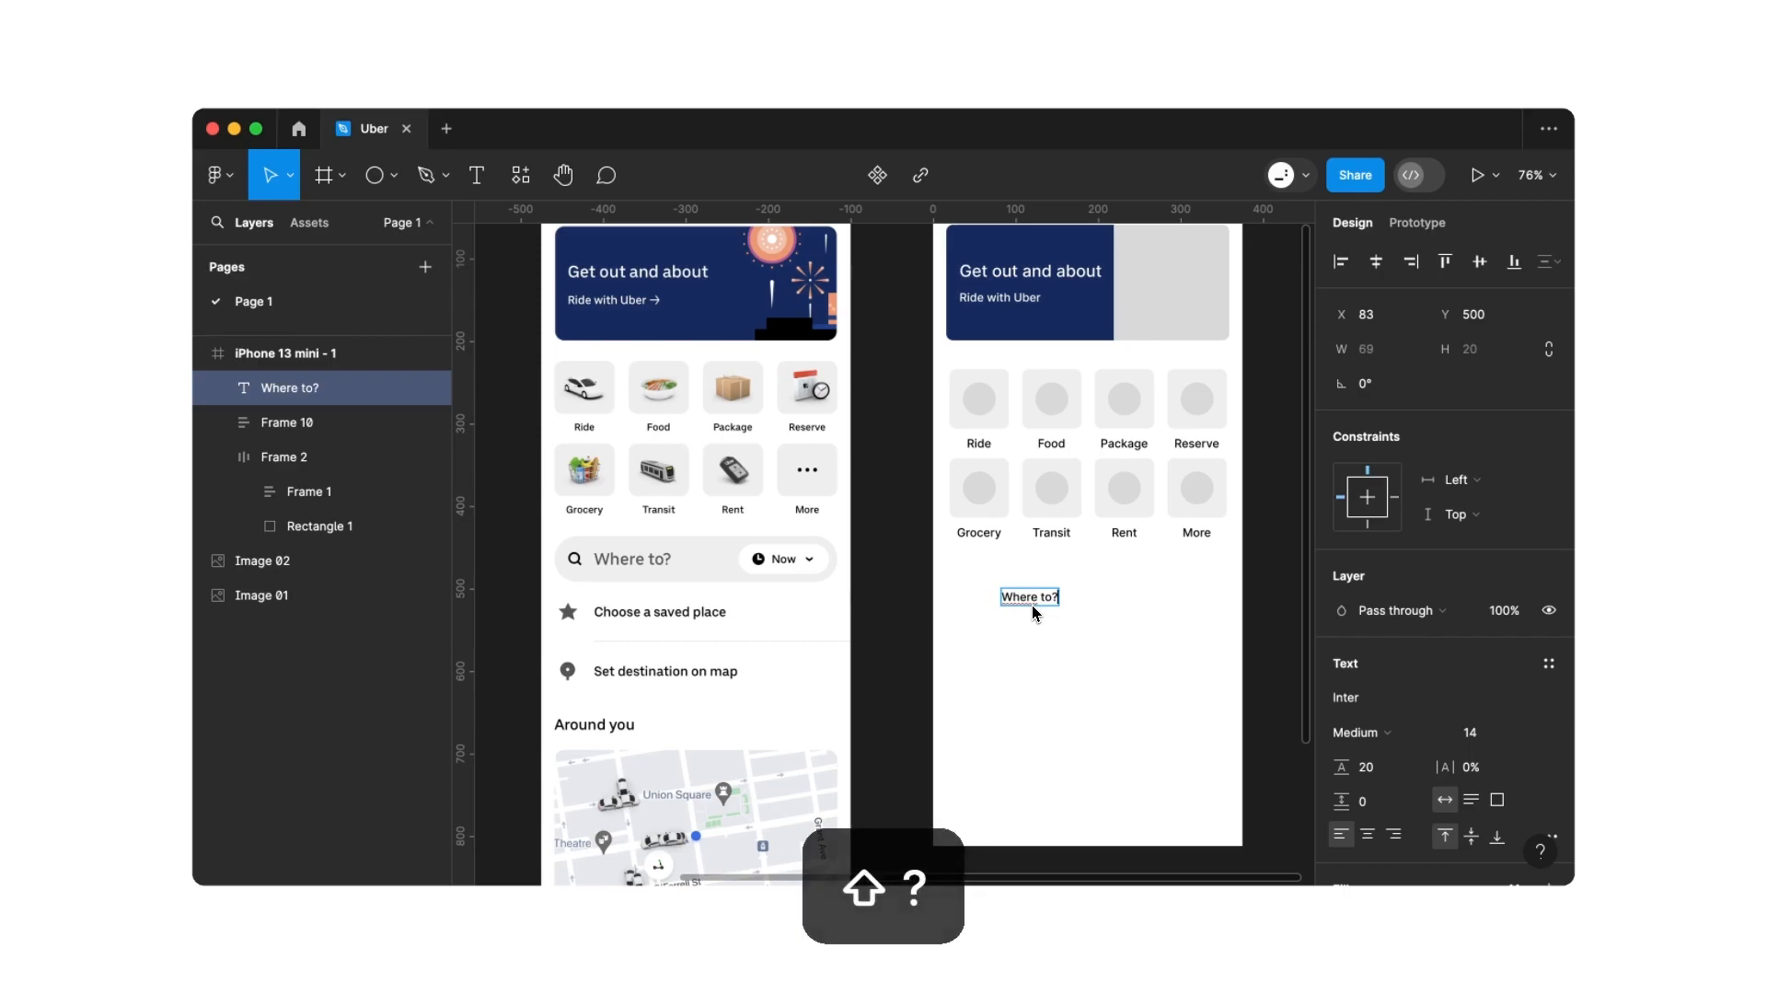
pyautogui.press('Escape')
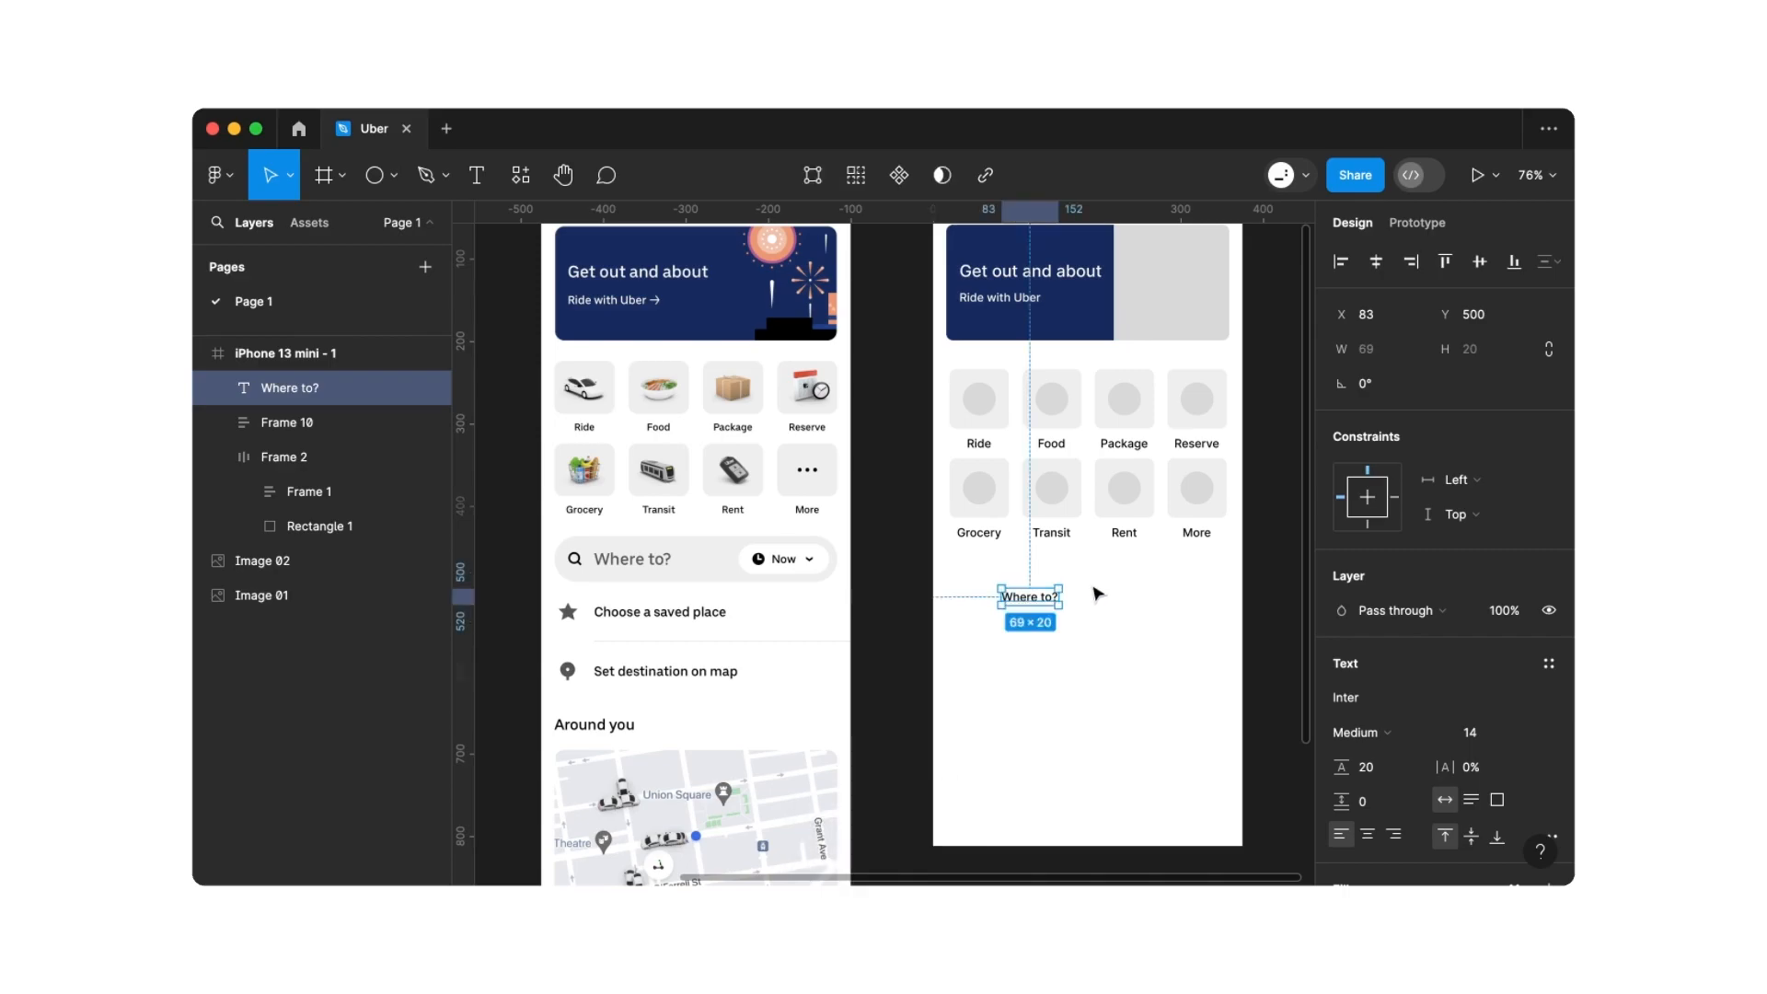
# Set the "Where to?" text to size 20 with line height 28 and shift it towards the frame's left edge
pyautogui.scroll(-2, 1473, 727)
pyautogui.click(1484, 673)
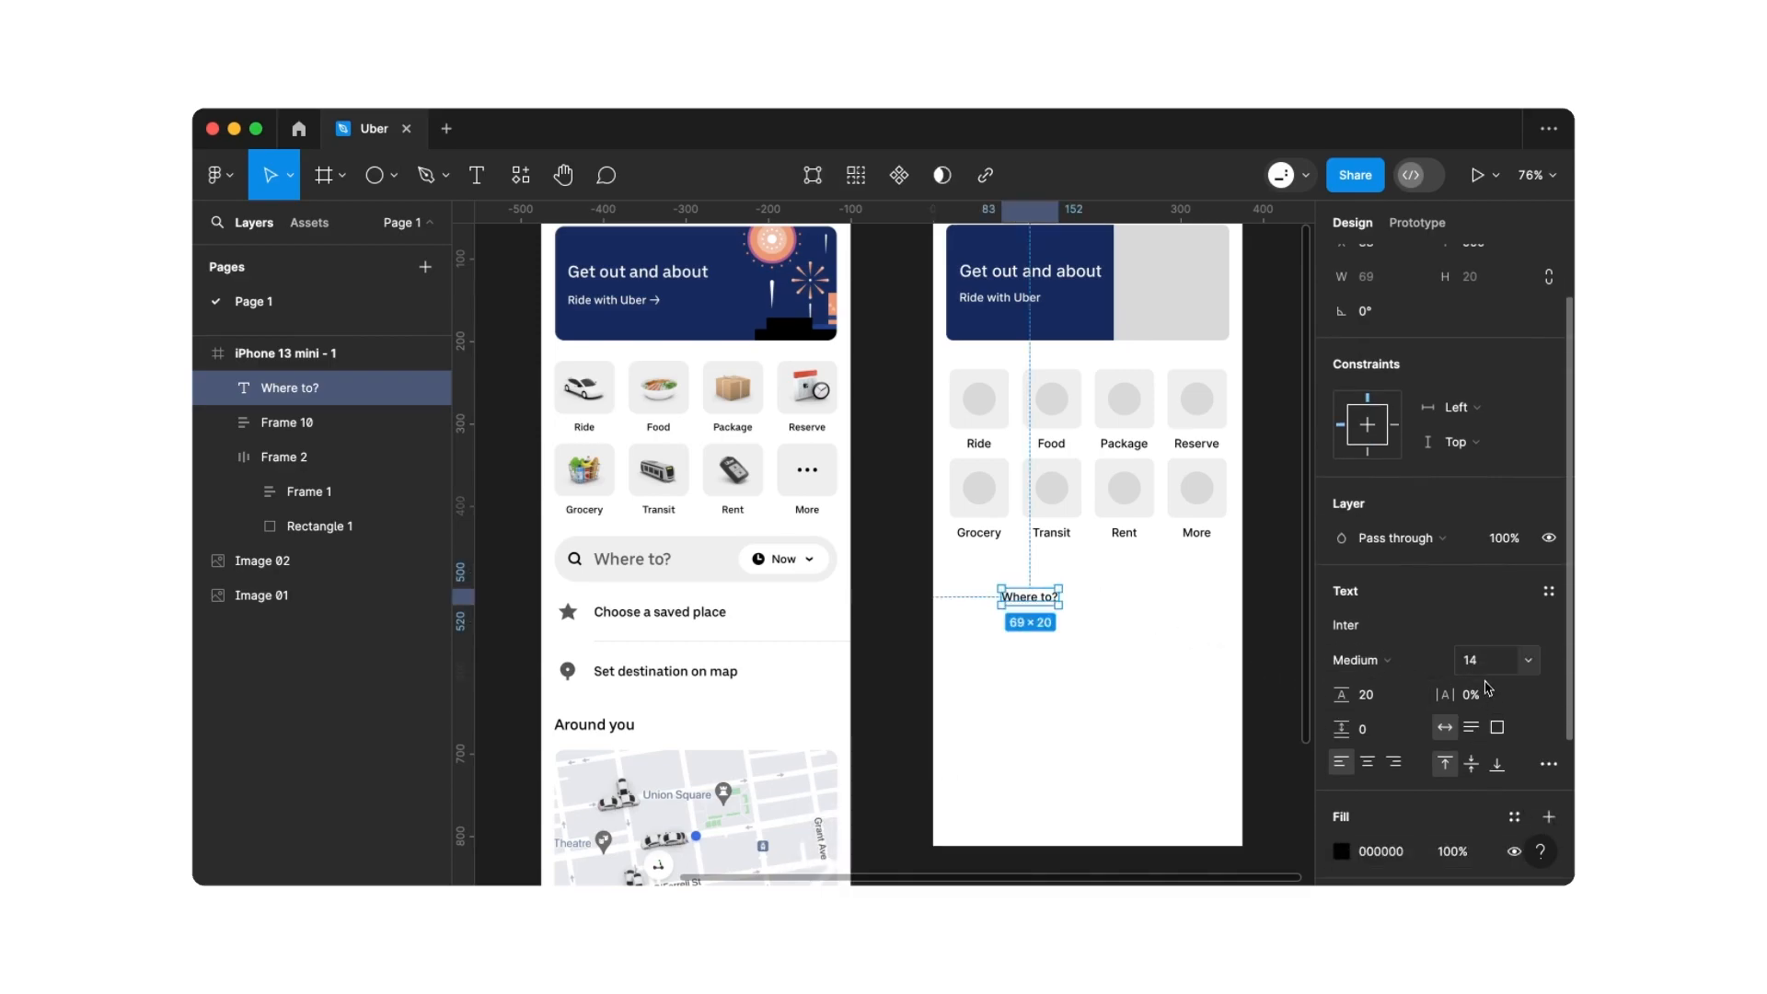
pyautogui.write('20')
pyautogui.press('Return')
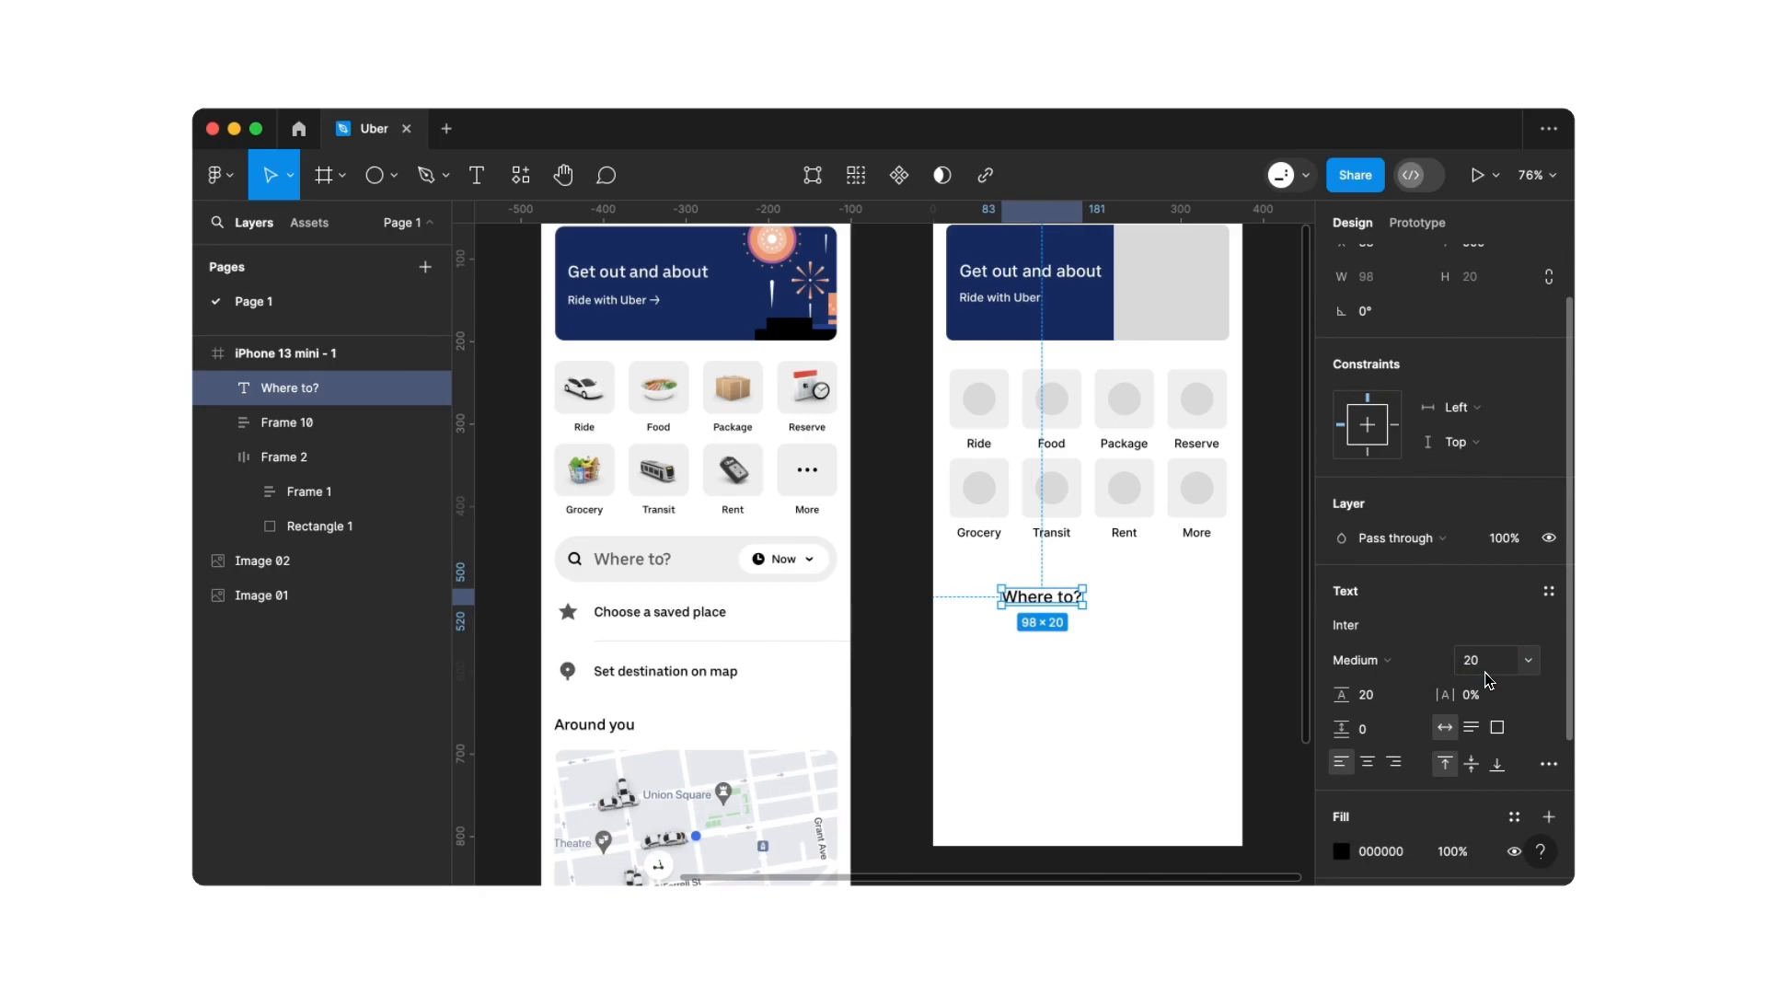
pyautogui.click(1389, 703)
pyautogui.write('28')
pyautogui.press('Return')
pyautogui.moveTo(1020, 601); pyautogui.dragTo(1018, 614)
pyautogui.click(1028, 642)
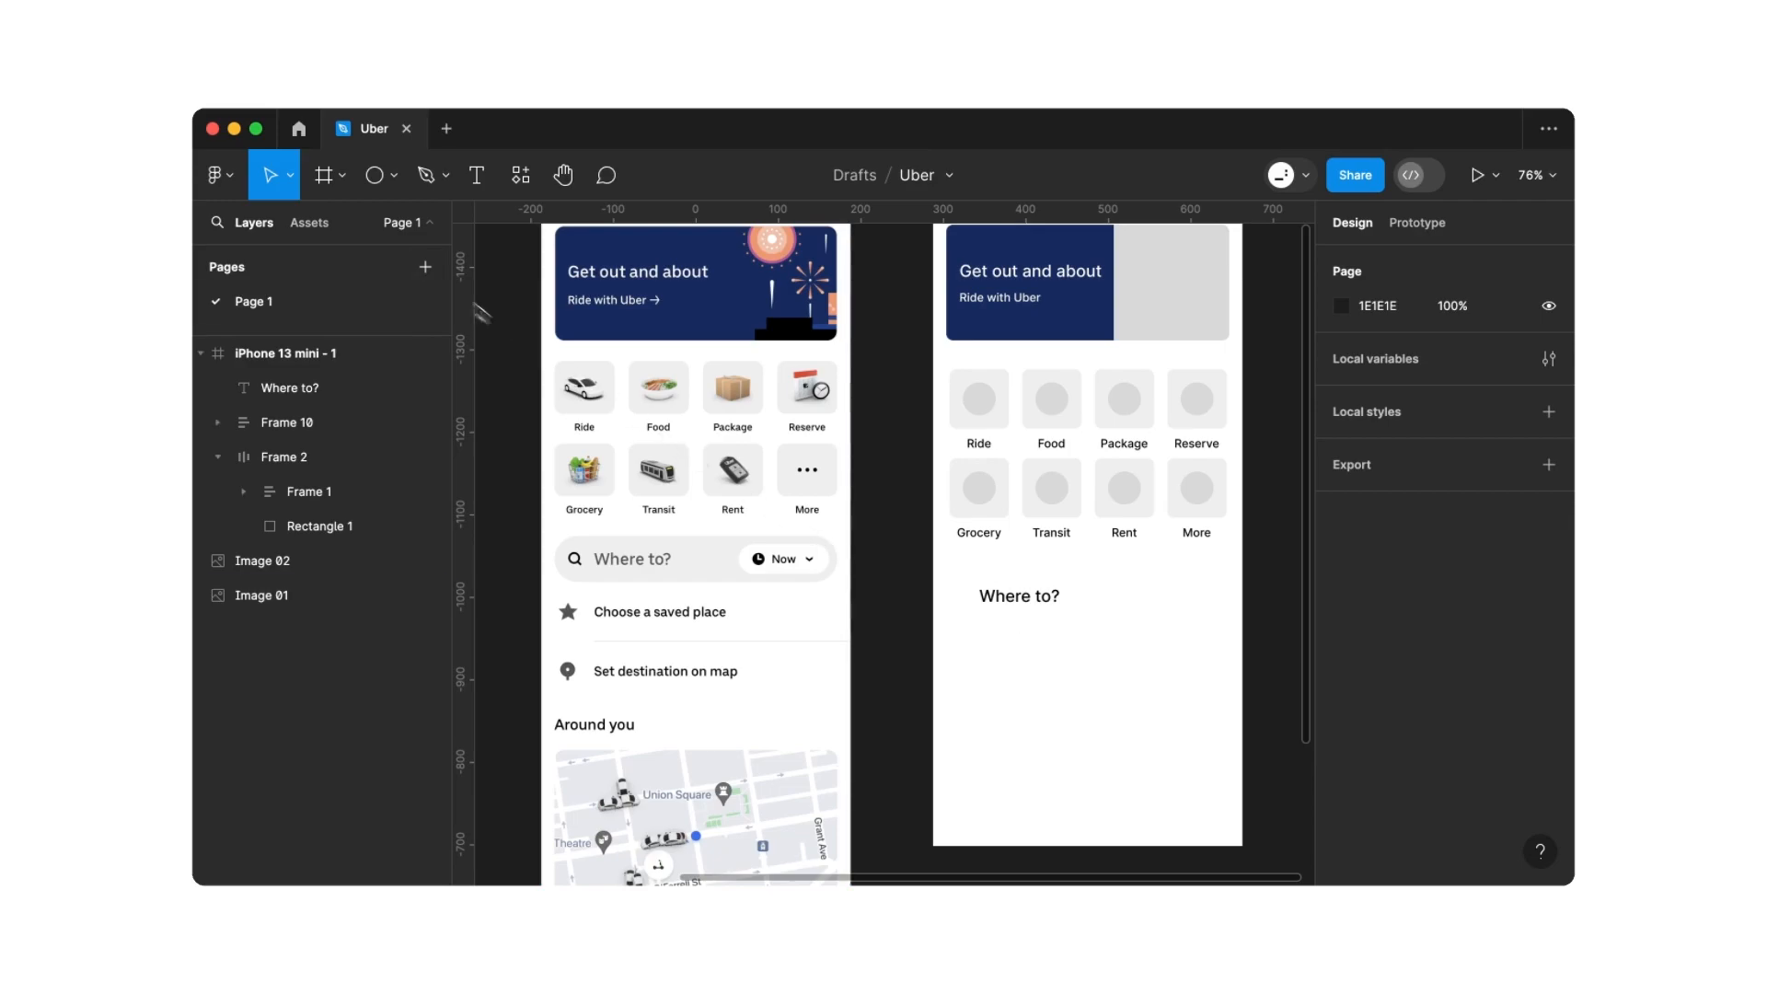
# Draw a square icon frame just left of "Where to?" and set its size to 24 × 24
pyautogui.click(323, 177)
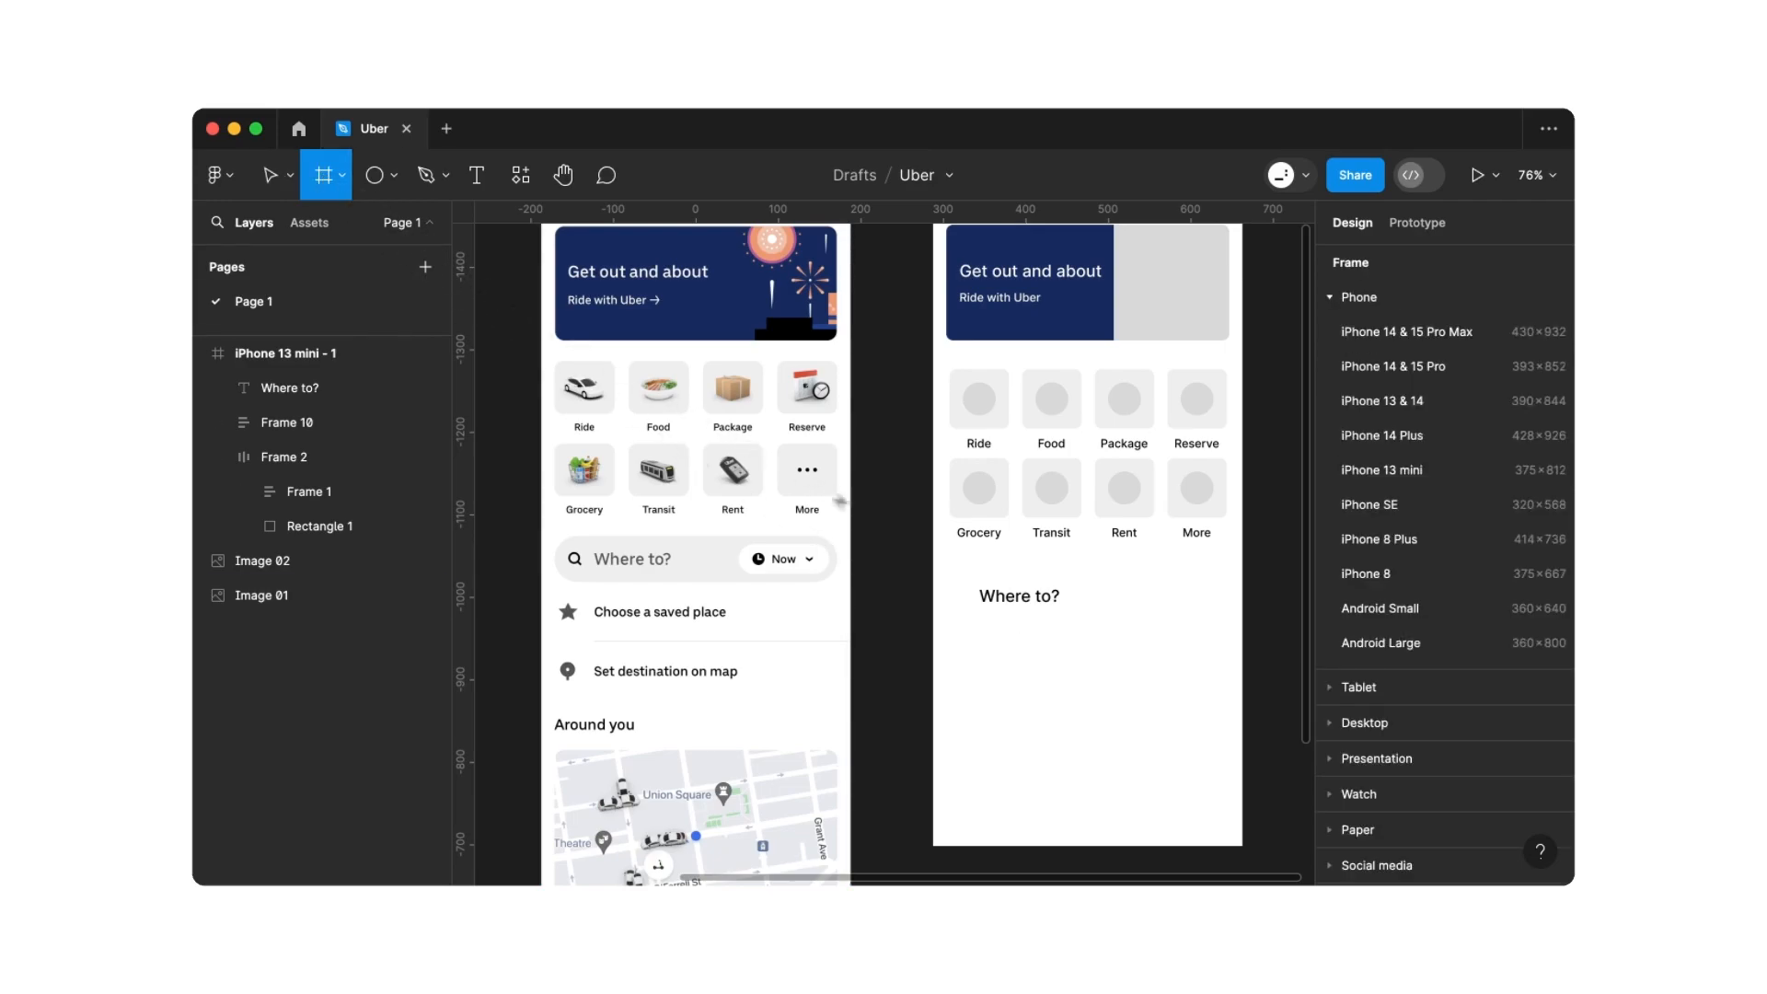
pyautogui.moveTo(949, 586); pyautogui.dragTo(967, 607)
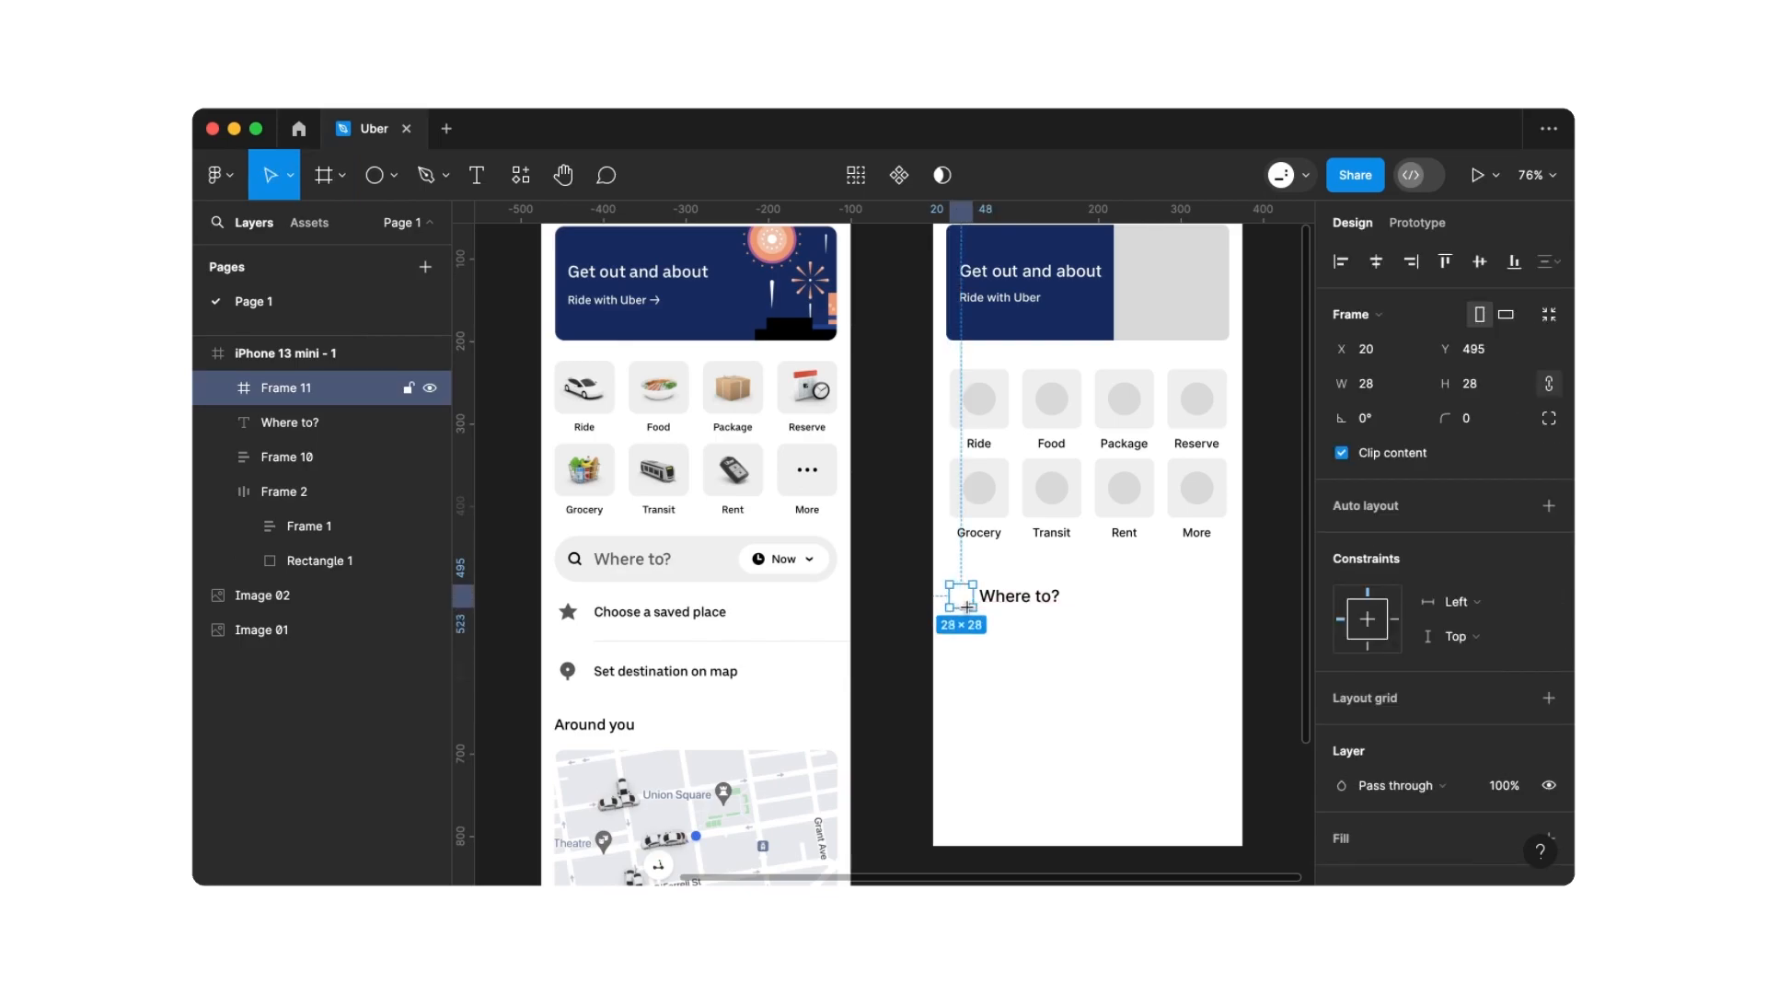
pyautogui.click(1381, 391)
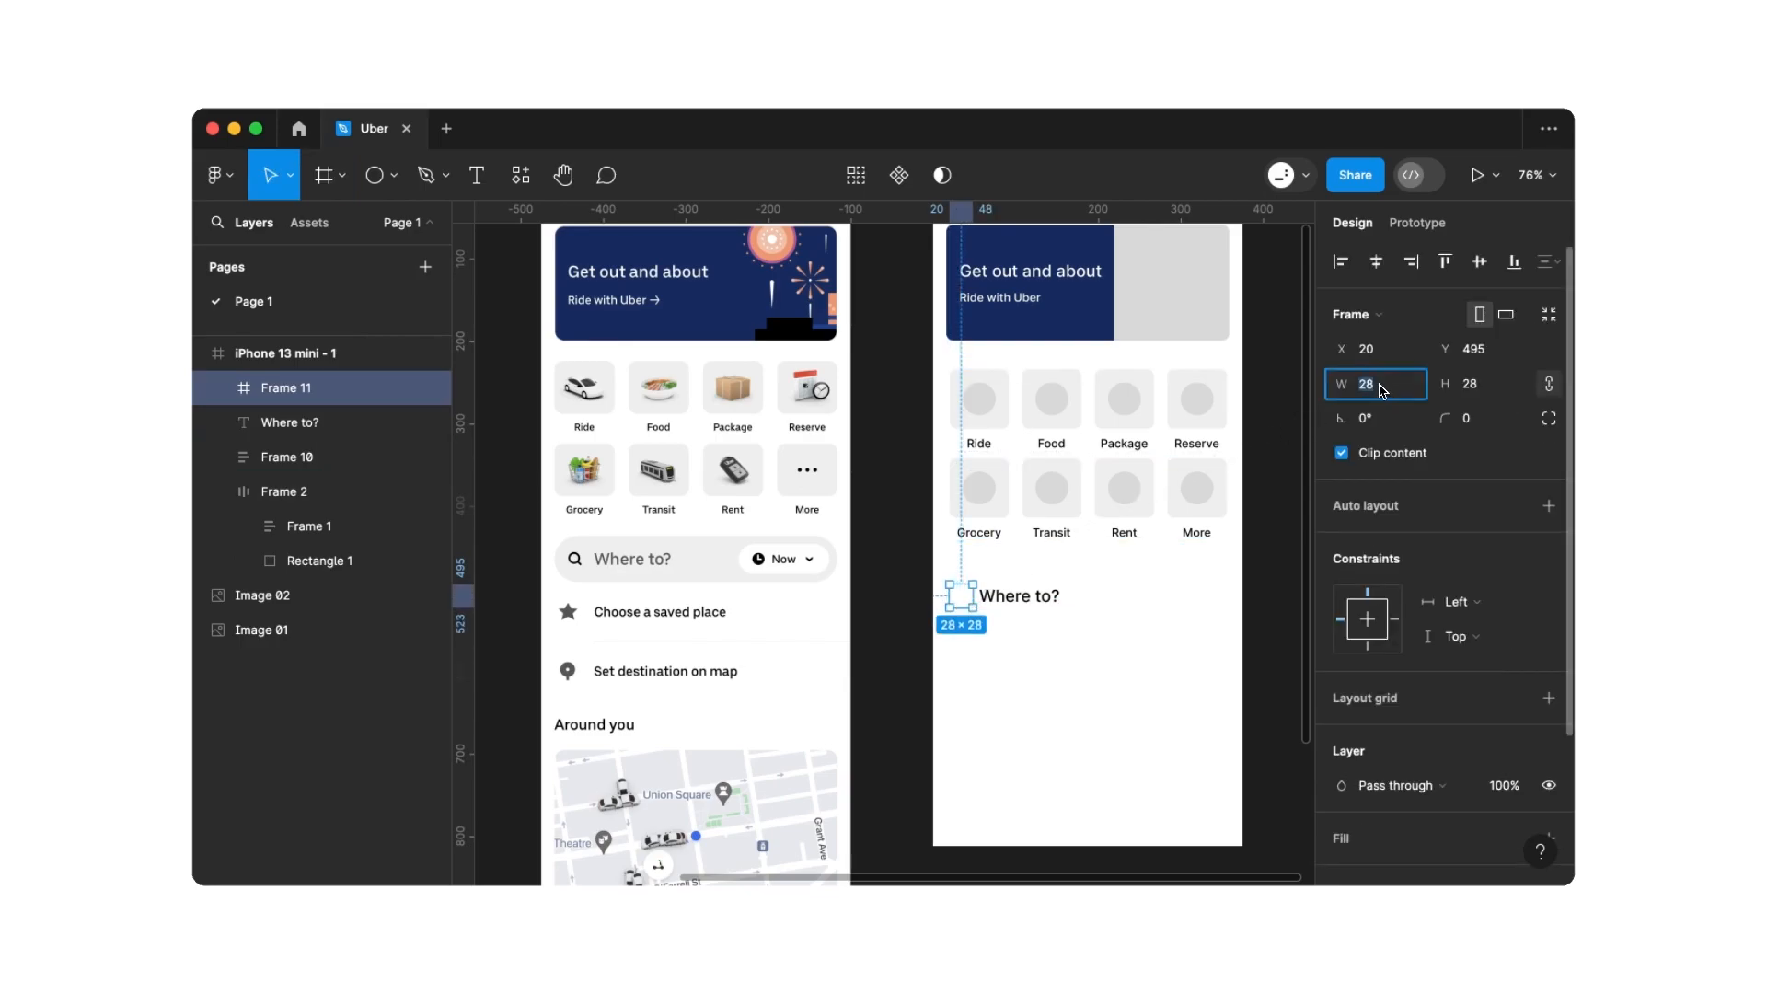
pyautogui.write('24')
pyautogui.press('Return')
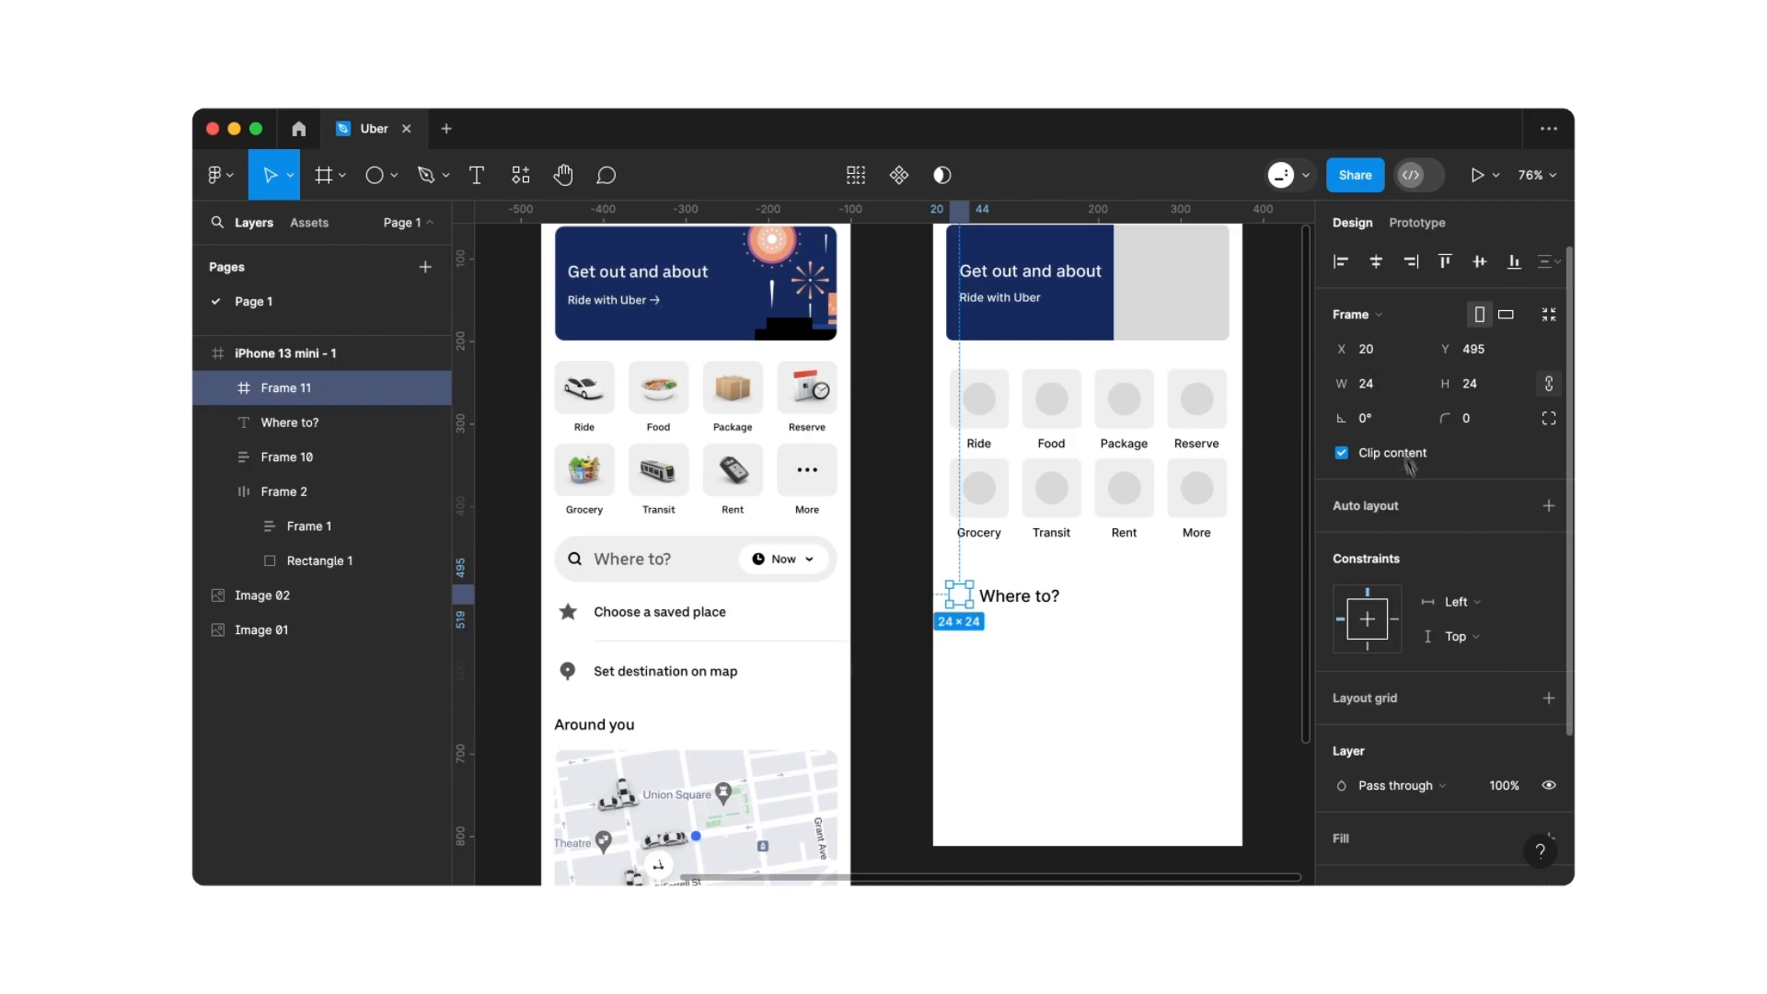
# Fill the small icon frame with the grey D9D9D9 sampled from the circle in the Grocery tile
pyautogui.scroll(-3, 1472, 598)
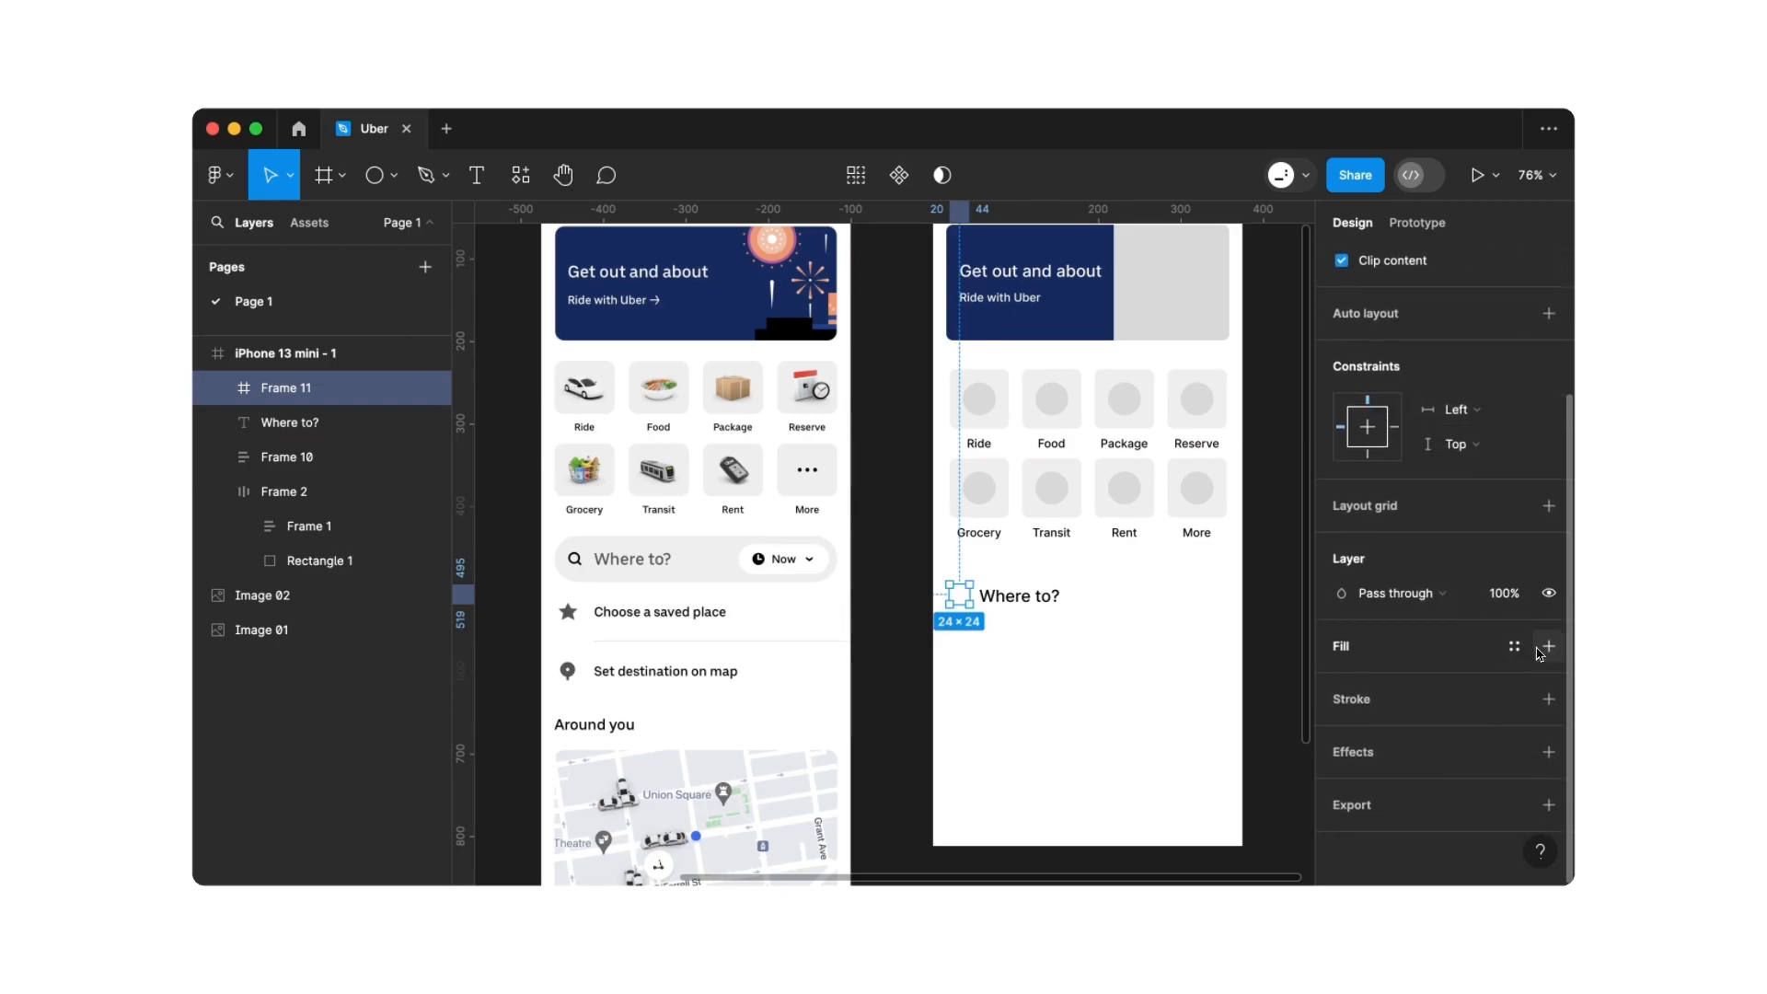
pyautogui.click(1548, 646)
pyautogui.click(1343, 688)
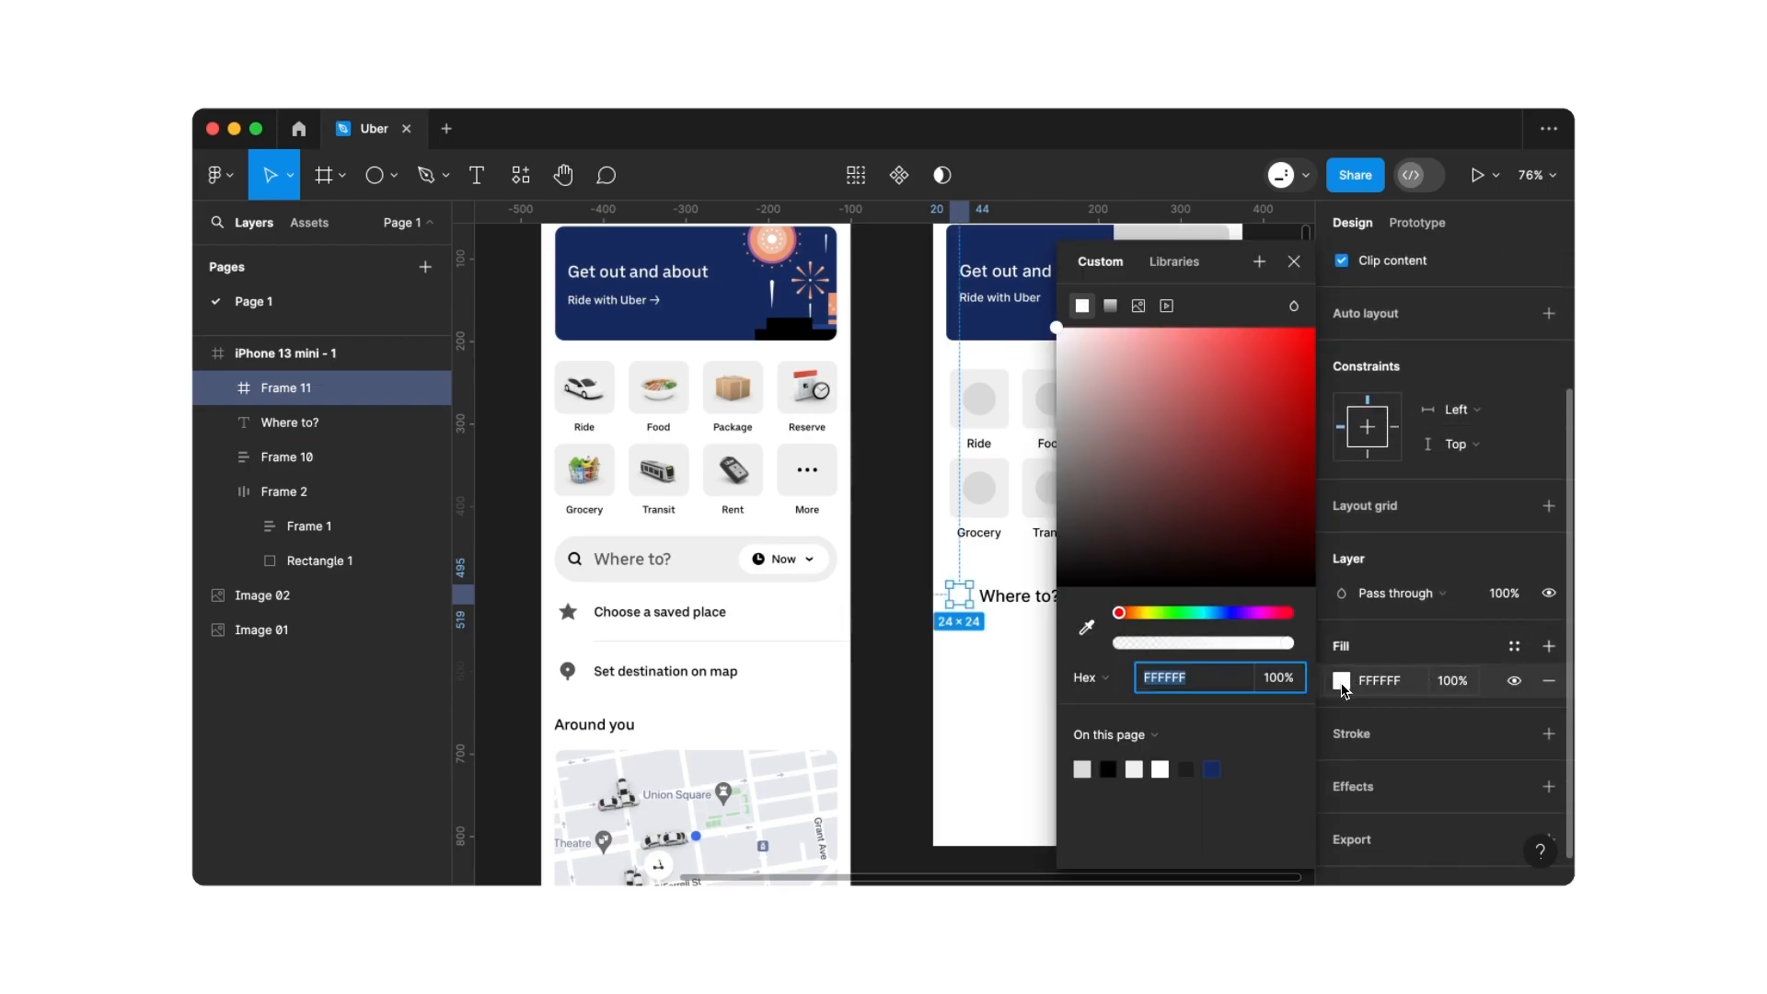
pyautogui.click(1090, 634)
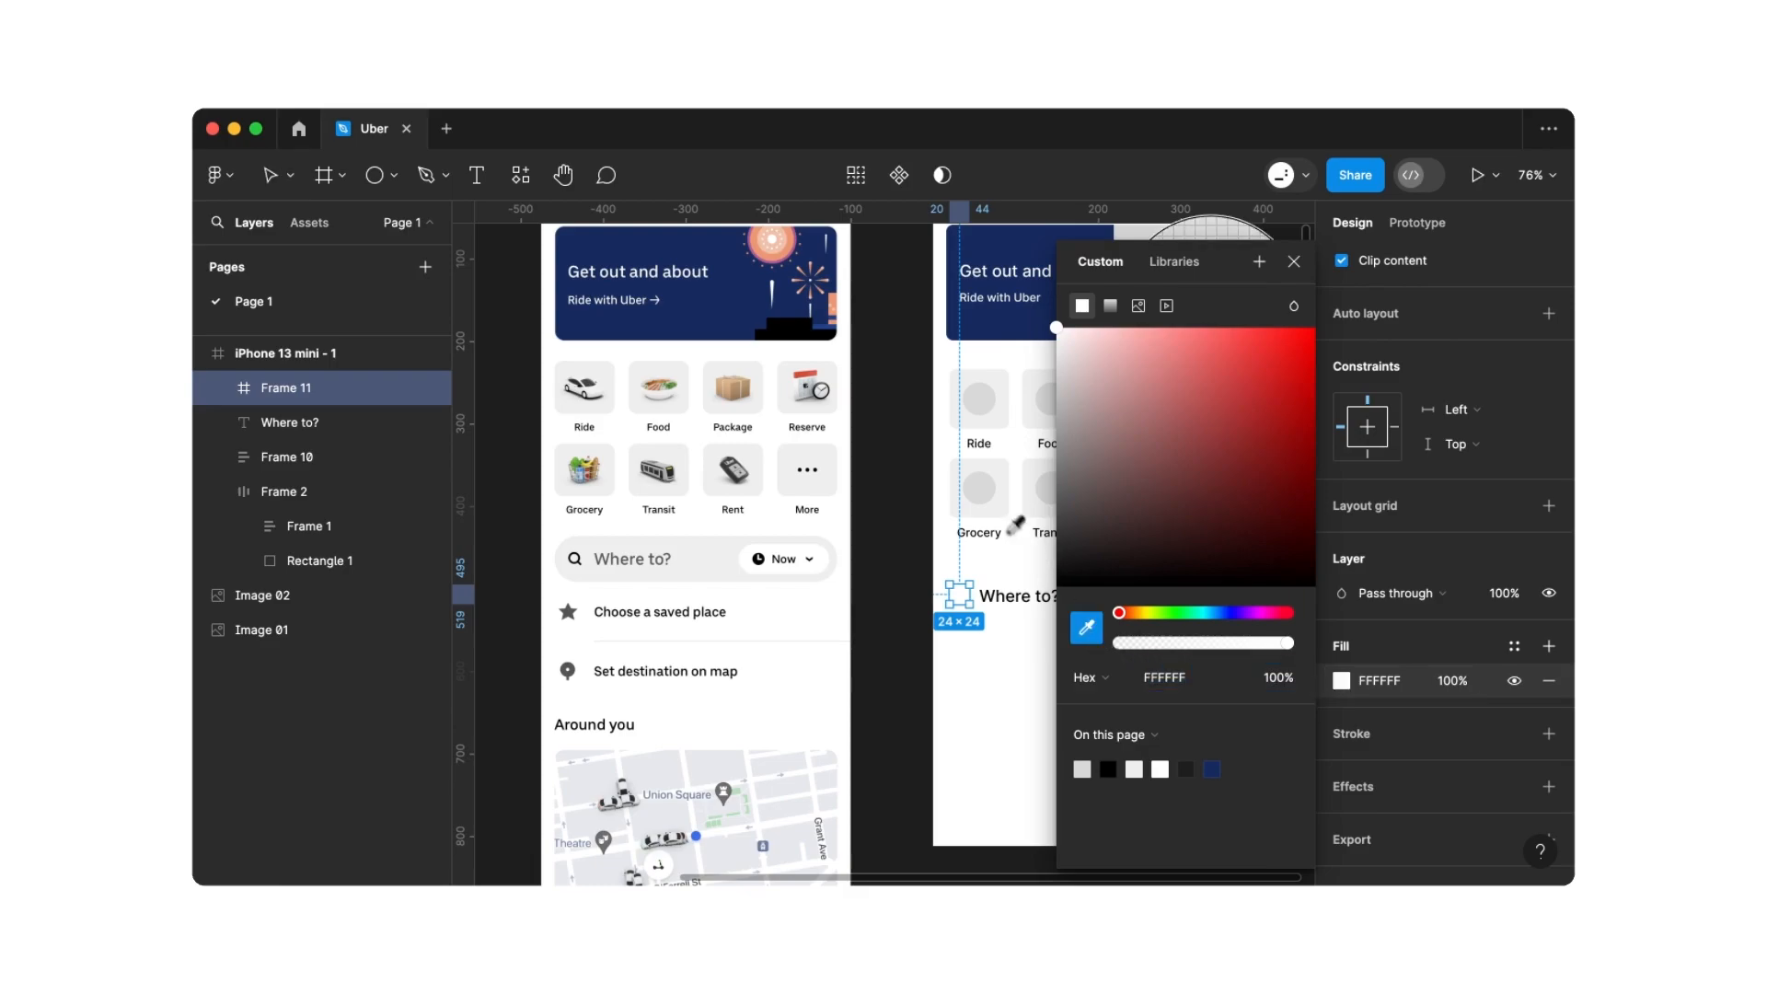
pyautogui.click(981, 484)
pyautogui.click(998, 641)
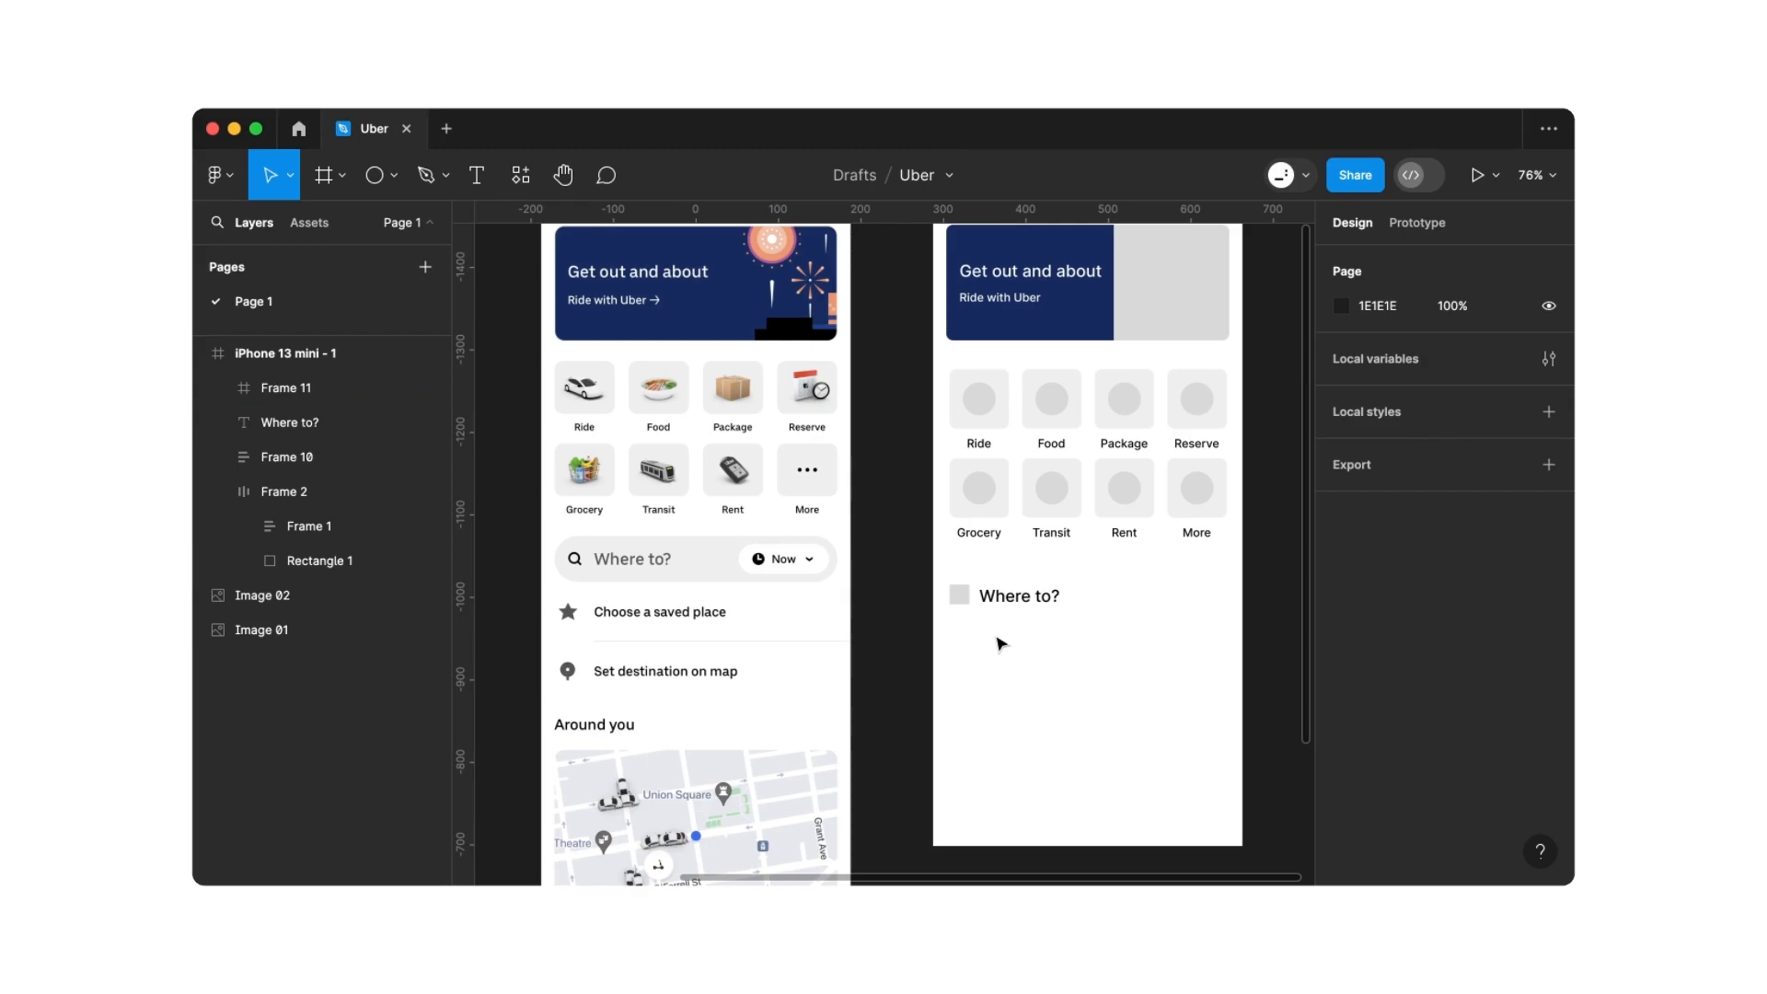
# Add the text "Now" to the right of "Where to?" in the phone frame
pyautogui.click(474, 180)
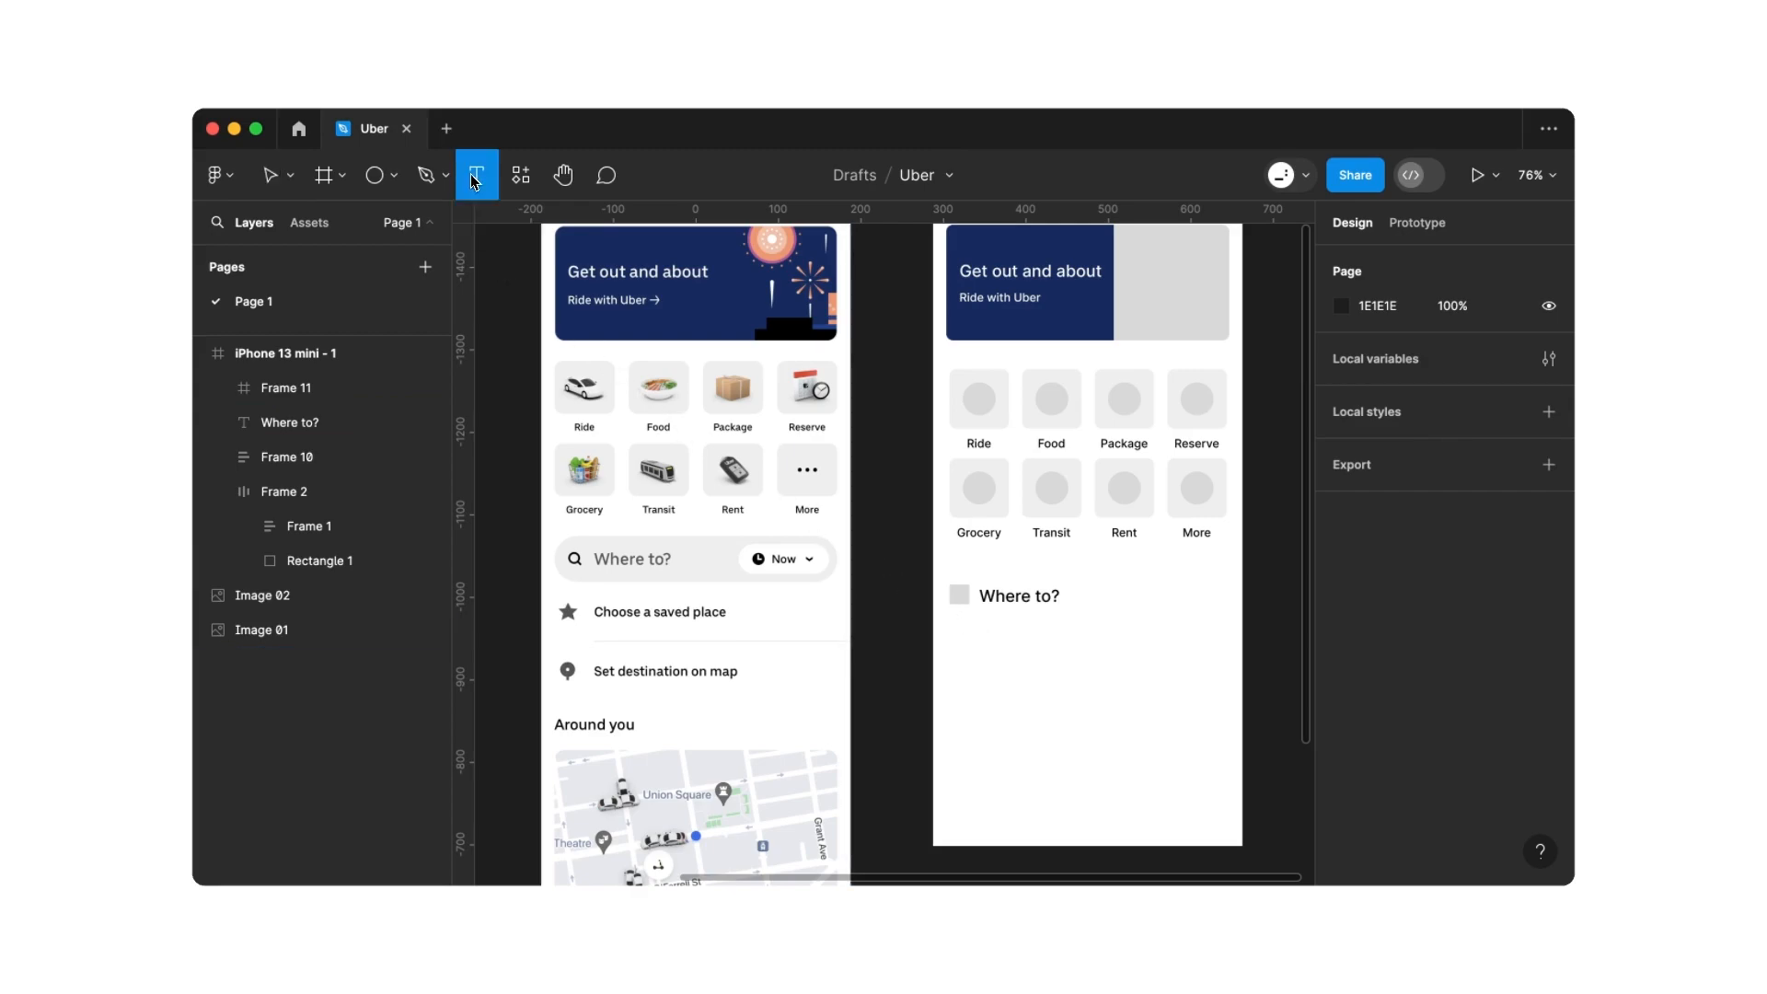
pyautogui.click(1154, 607)
pyautogui.write('Now')
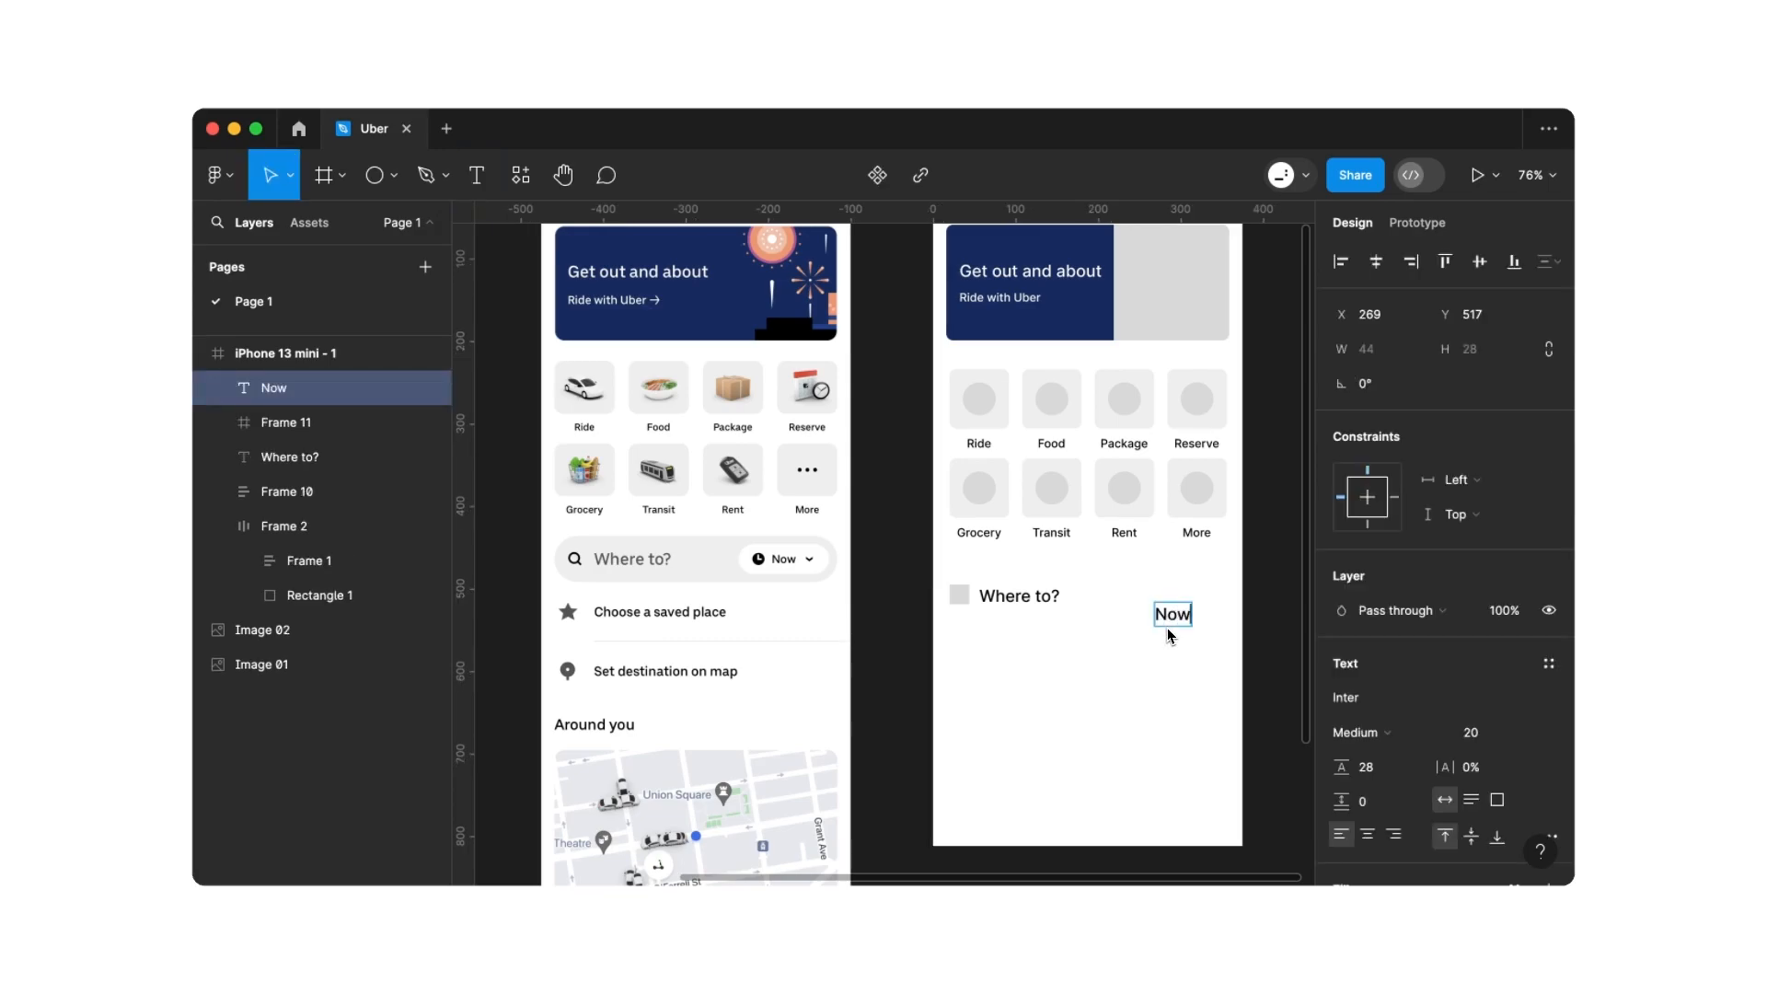
pyautogui.press('Escape')
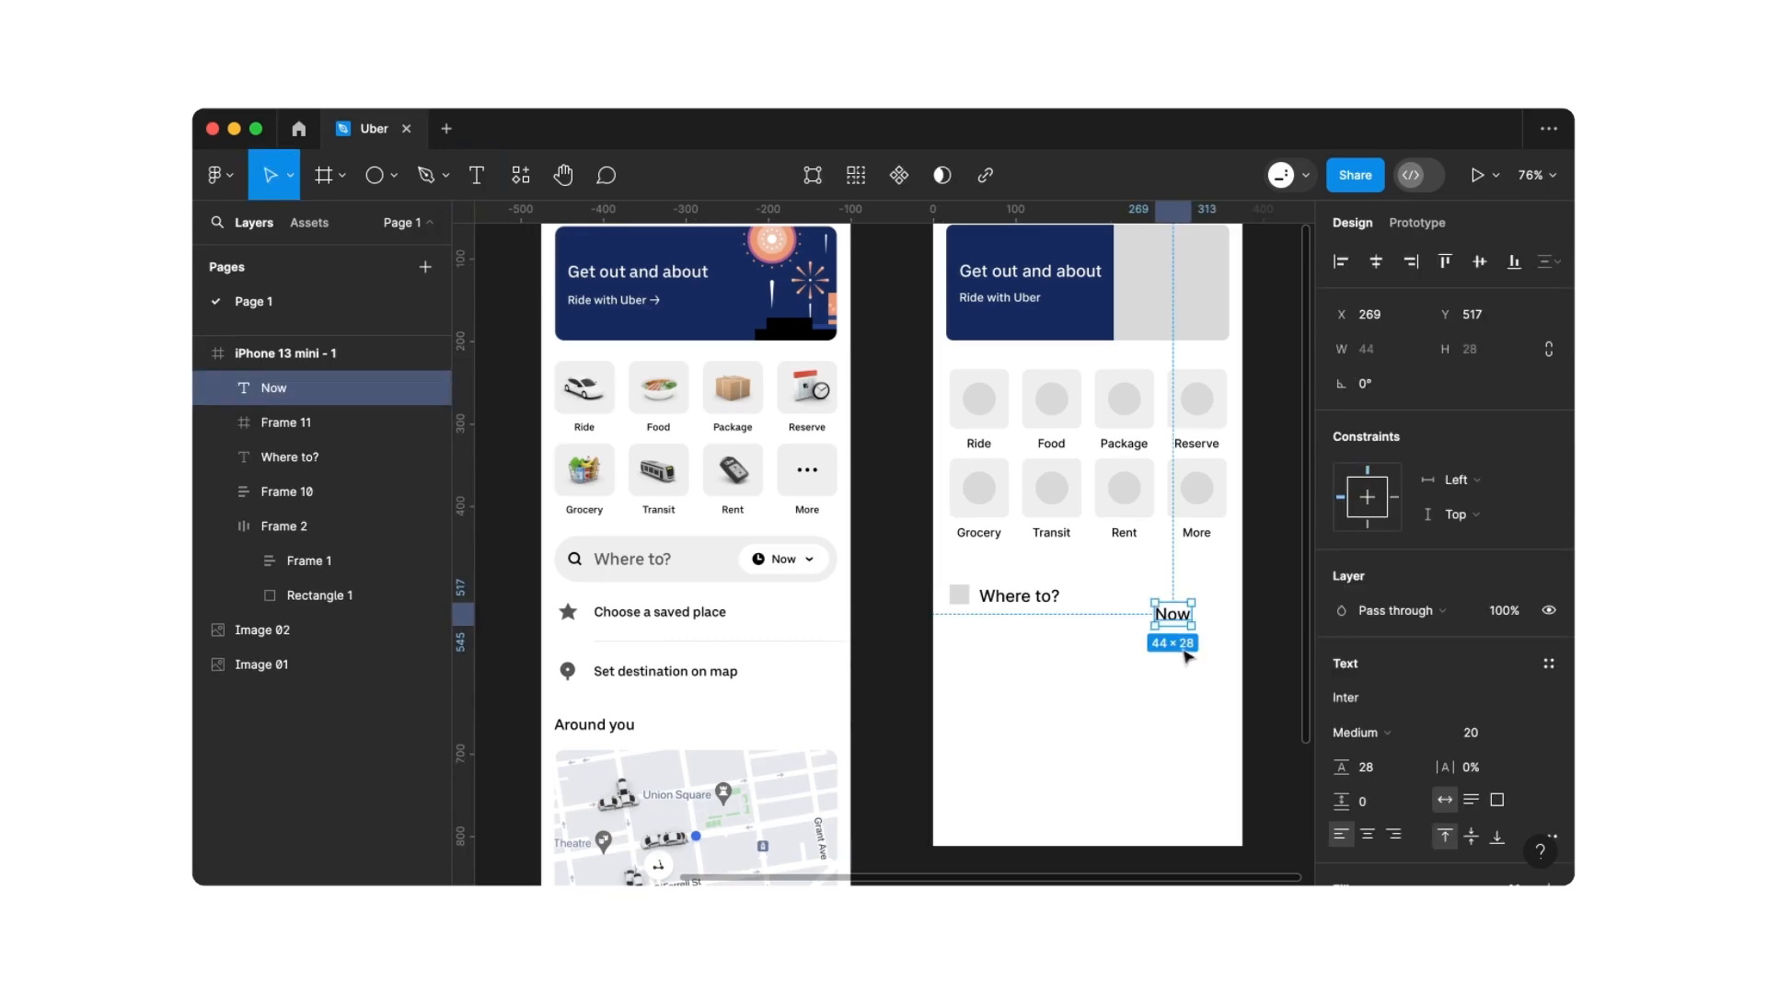
# Set the "Now" text to size 14 with line height 20 and move it level with "Where to?"
pyautogui.click(1473, 735)
pyautogui.write('14')
pyautogui.click(1394, 770)
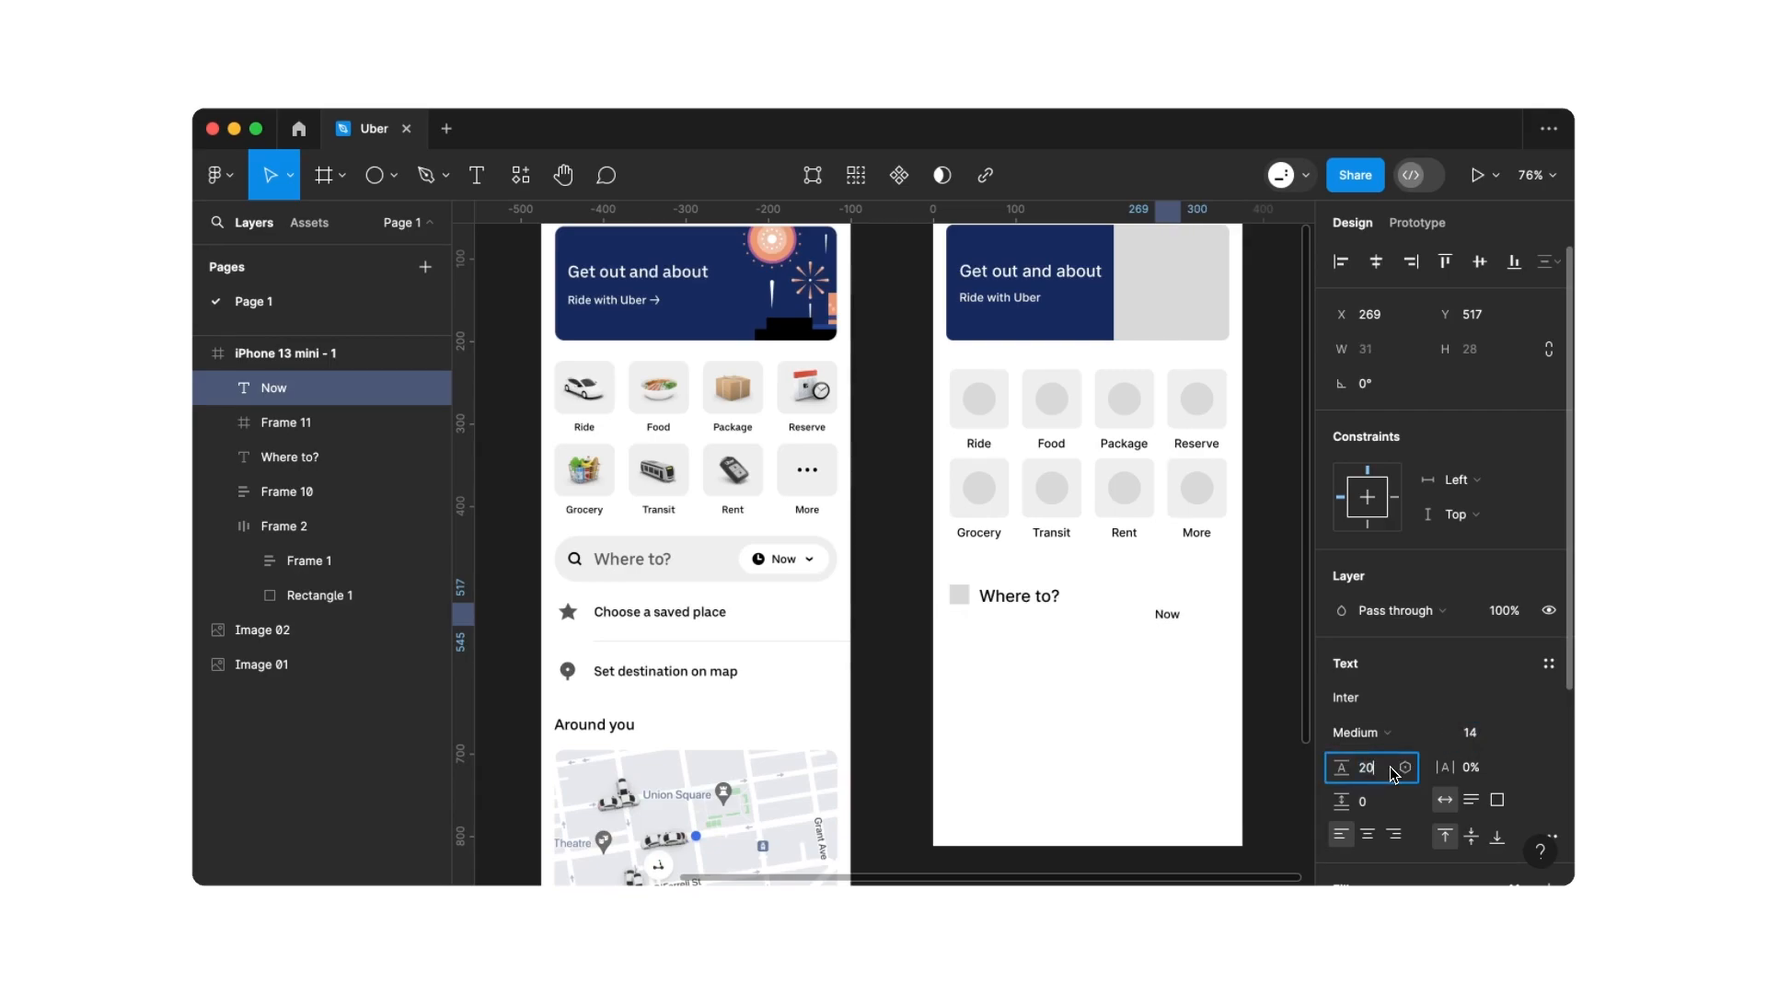
pyautogui.press('Return')
pyautogui.click(1213, 664)
pyautogui.moveTo(1175, 621); pyautogui.dragTo(1177, 606)
pyautogui.click(1146, 635)
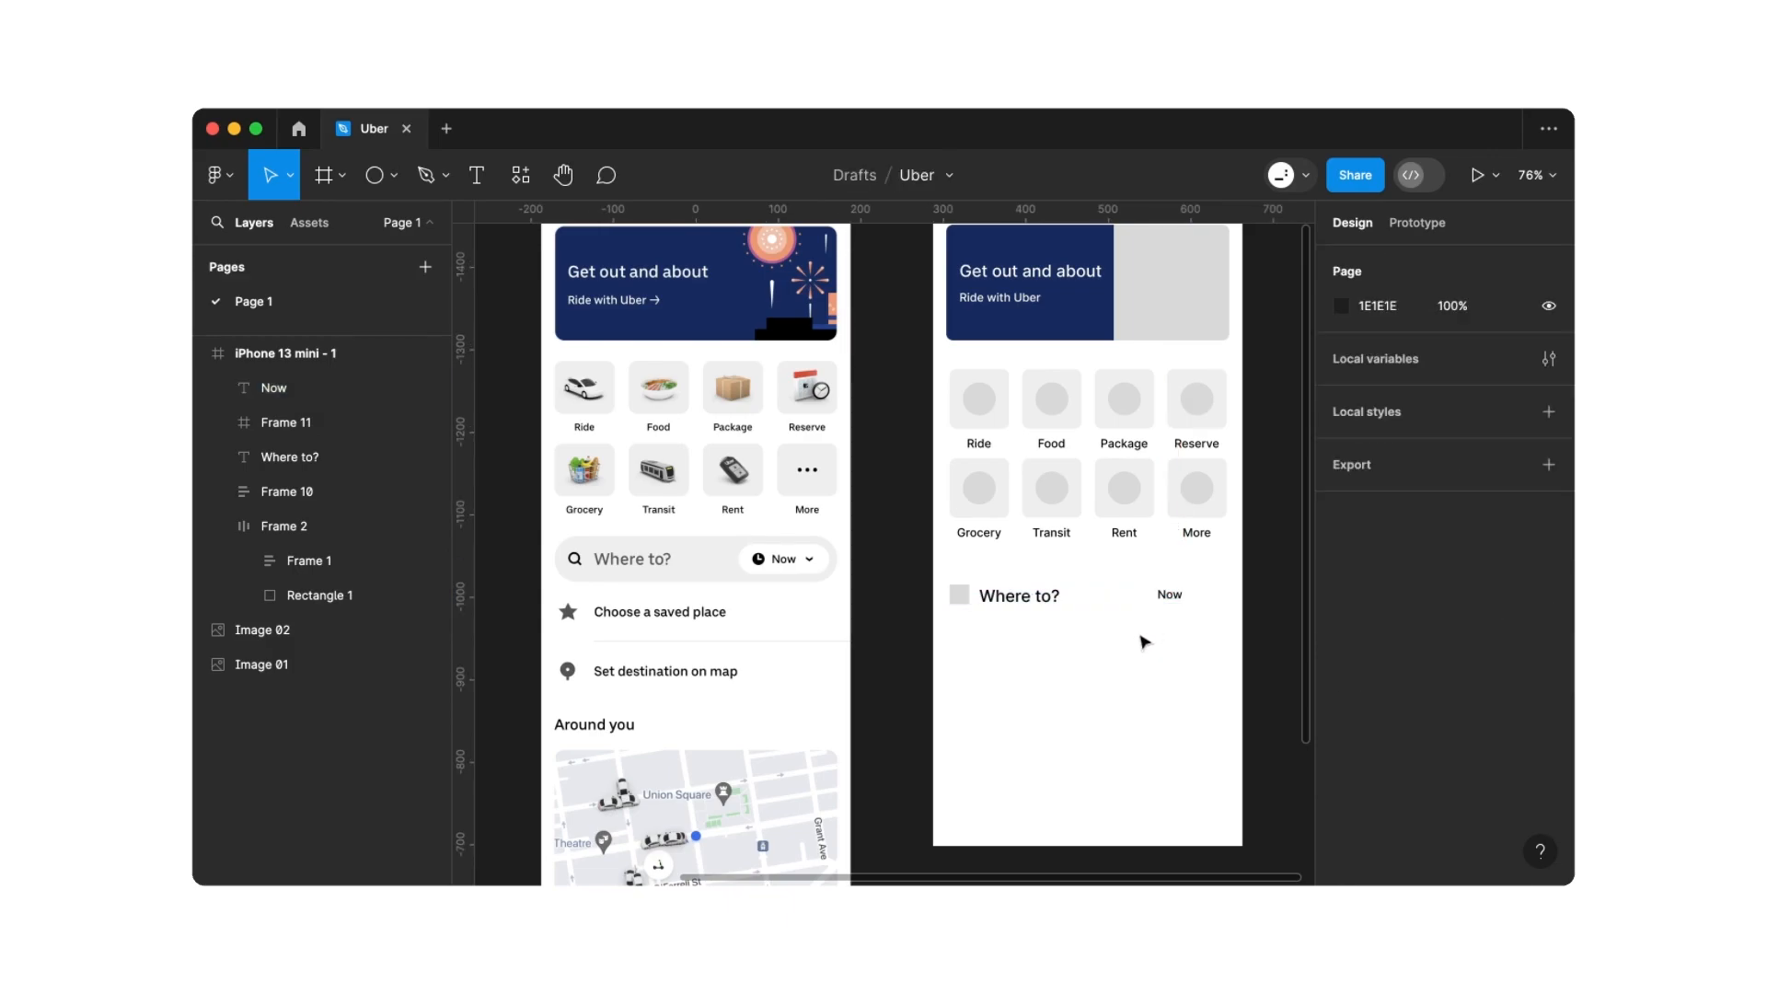
# Duplicate the grey icon square twice and place one copy on each side of "Now", 8 away from the text
pyautogui.click(969, 608)
pyautogui.press('super+c')
pyautogui.press('super+v')
pyautogui.moveTo(967, 605); pyautogui.dragTo(1207, 607)
pyautogui.press('super+c')
pyautogui.press('super+v')
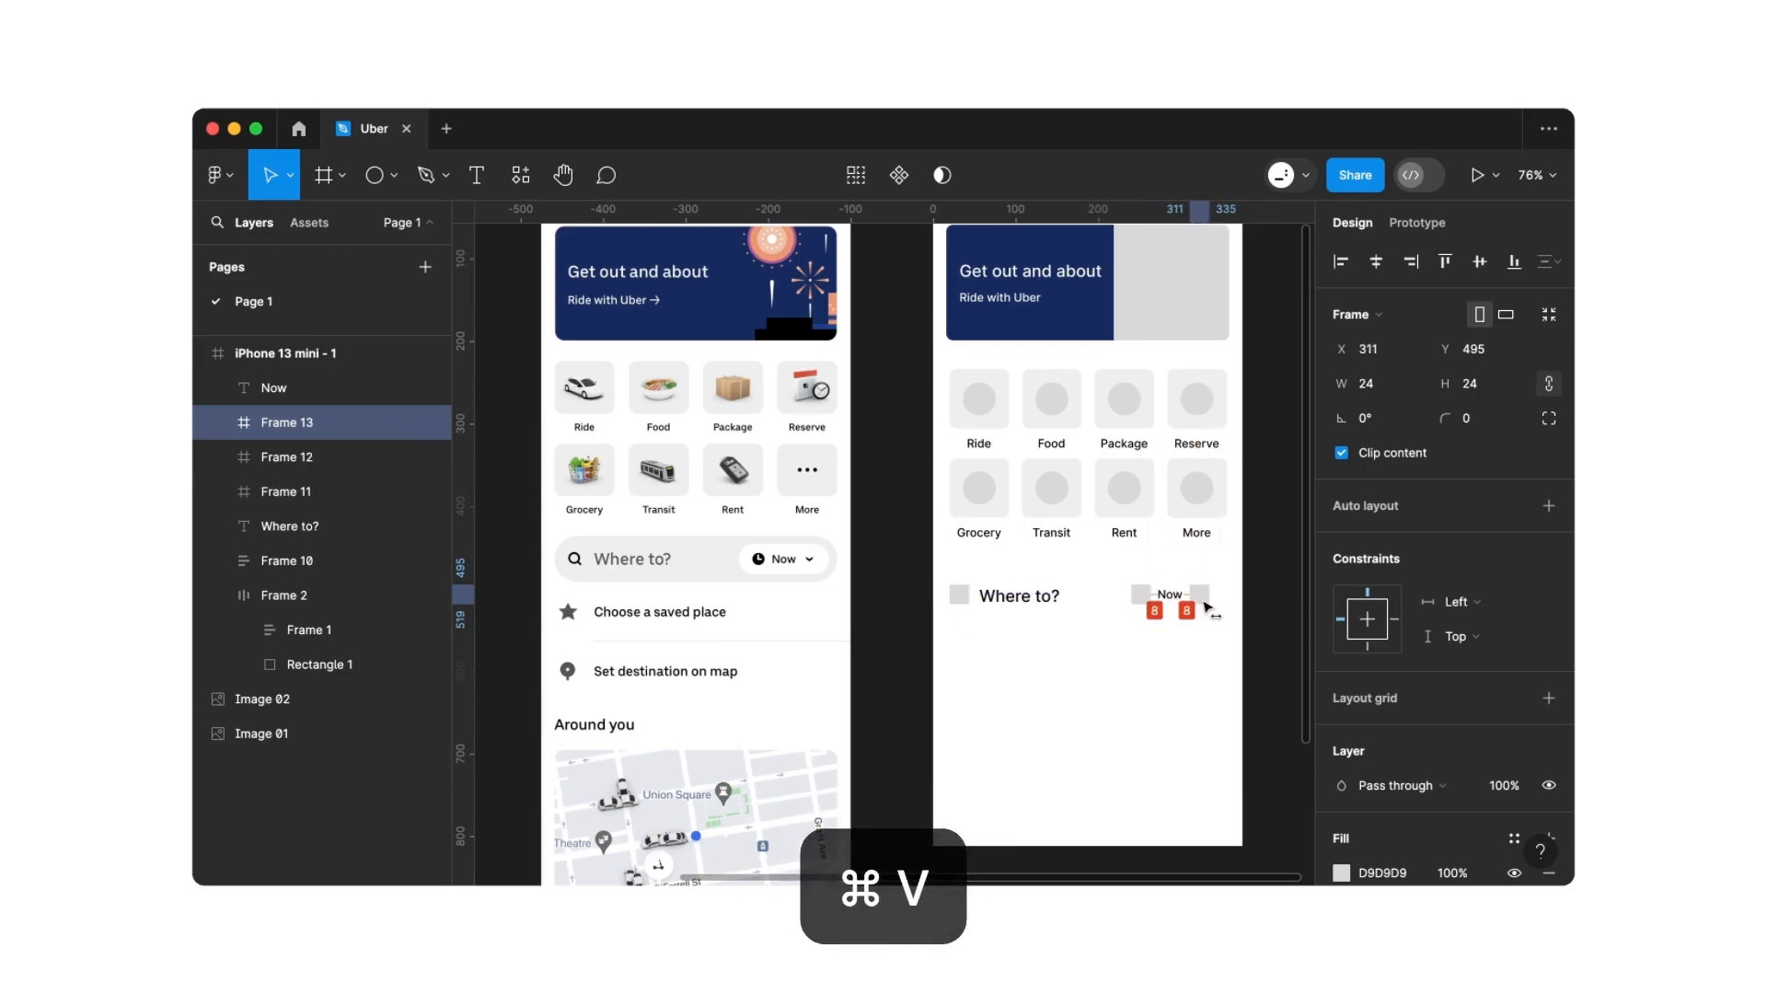
pyautogui.click(1205, 633)
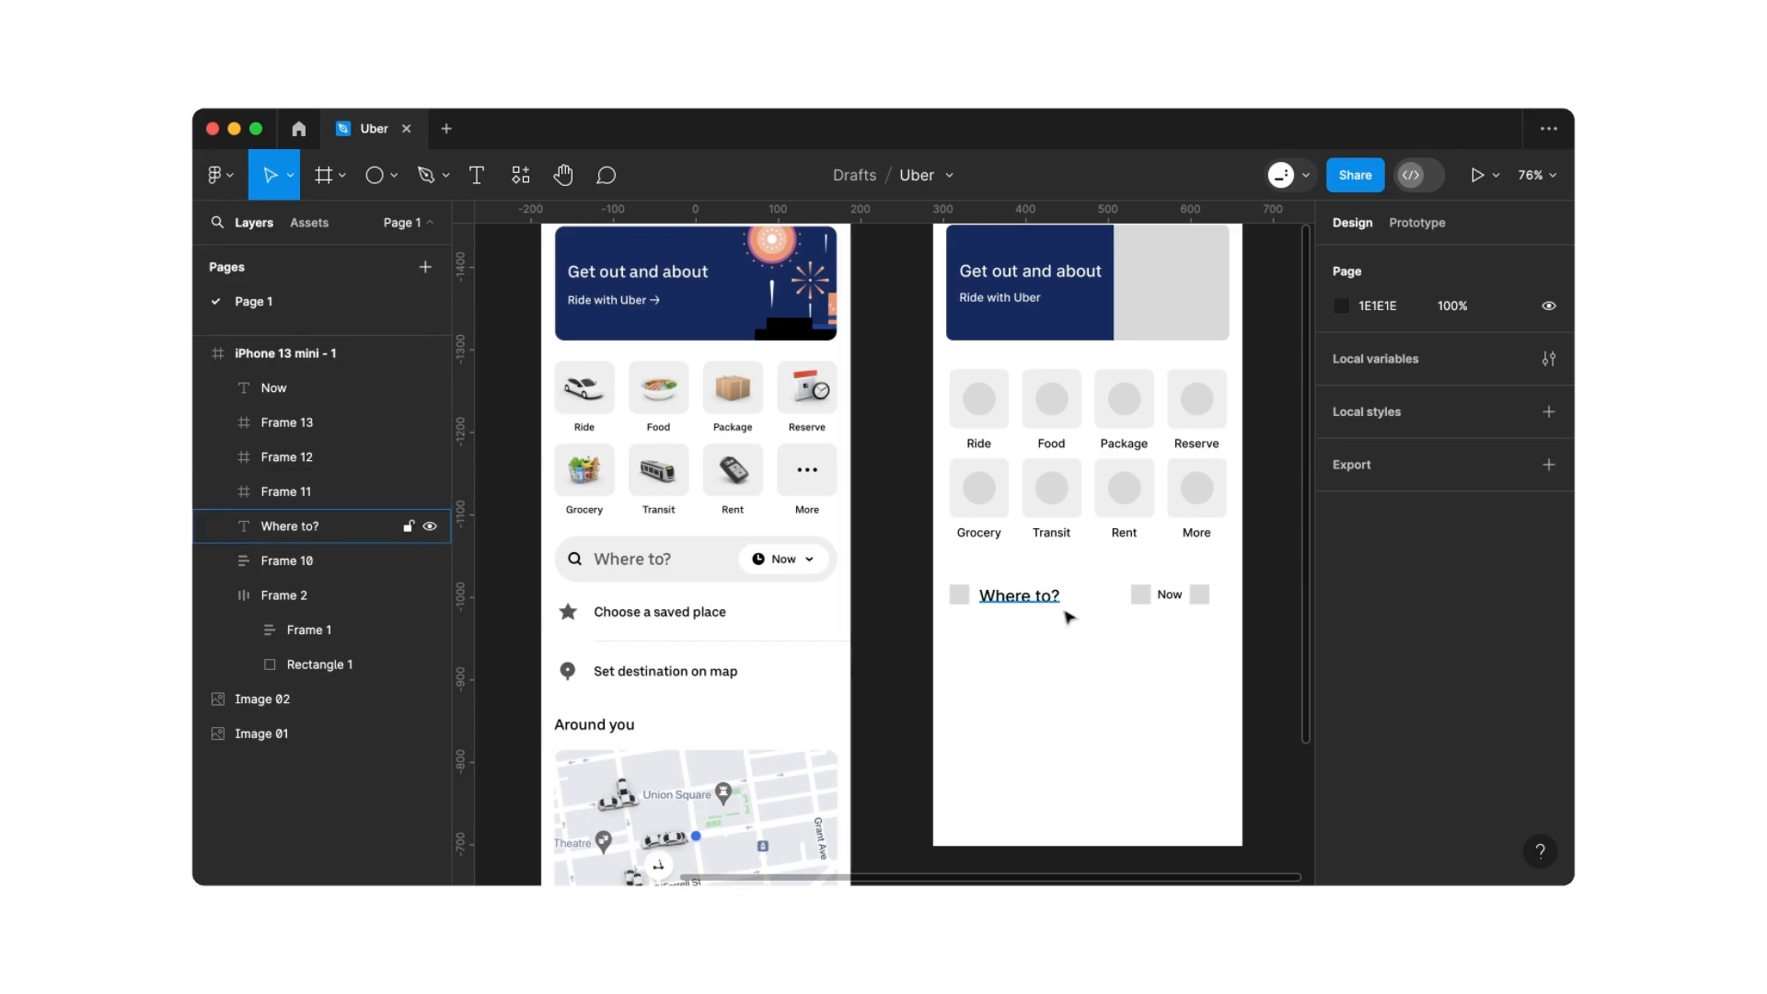
# Wrap the left icon square and "Where to?" in a horizontal auto layout with a gap of 8, aligned left and vertically centred
pyautogui.moveTo(1055, 631); pyautogui.dragTo(960, 577)
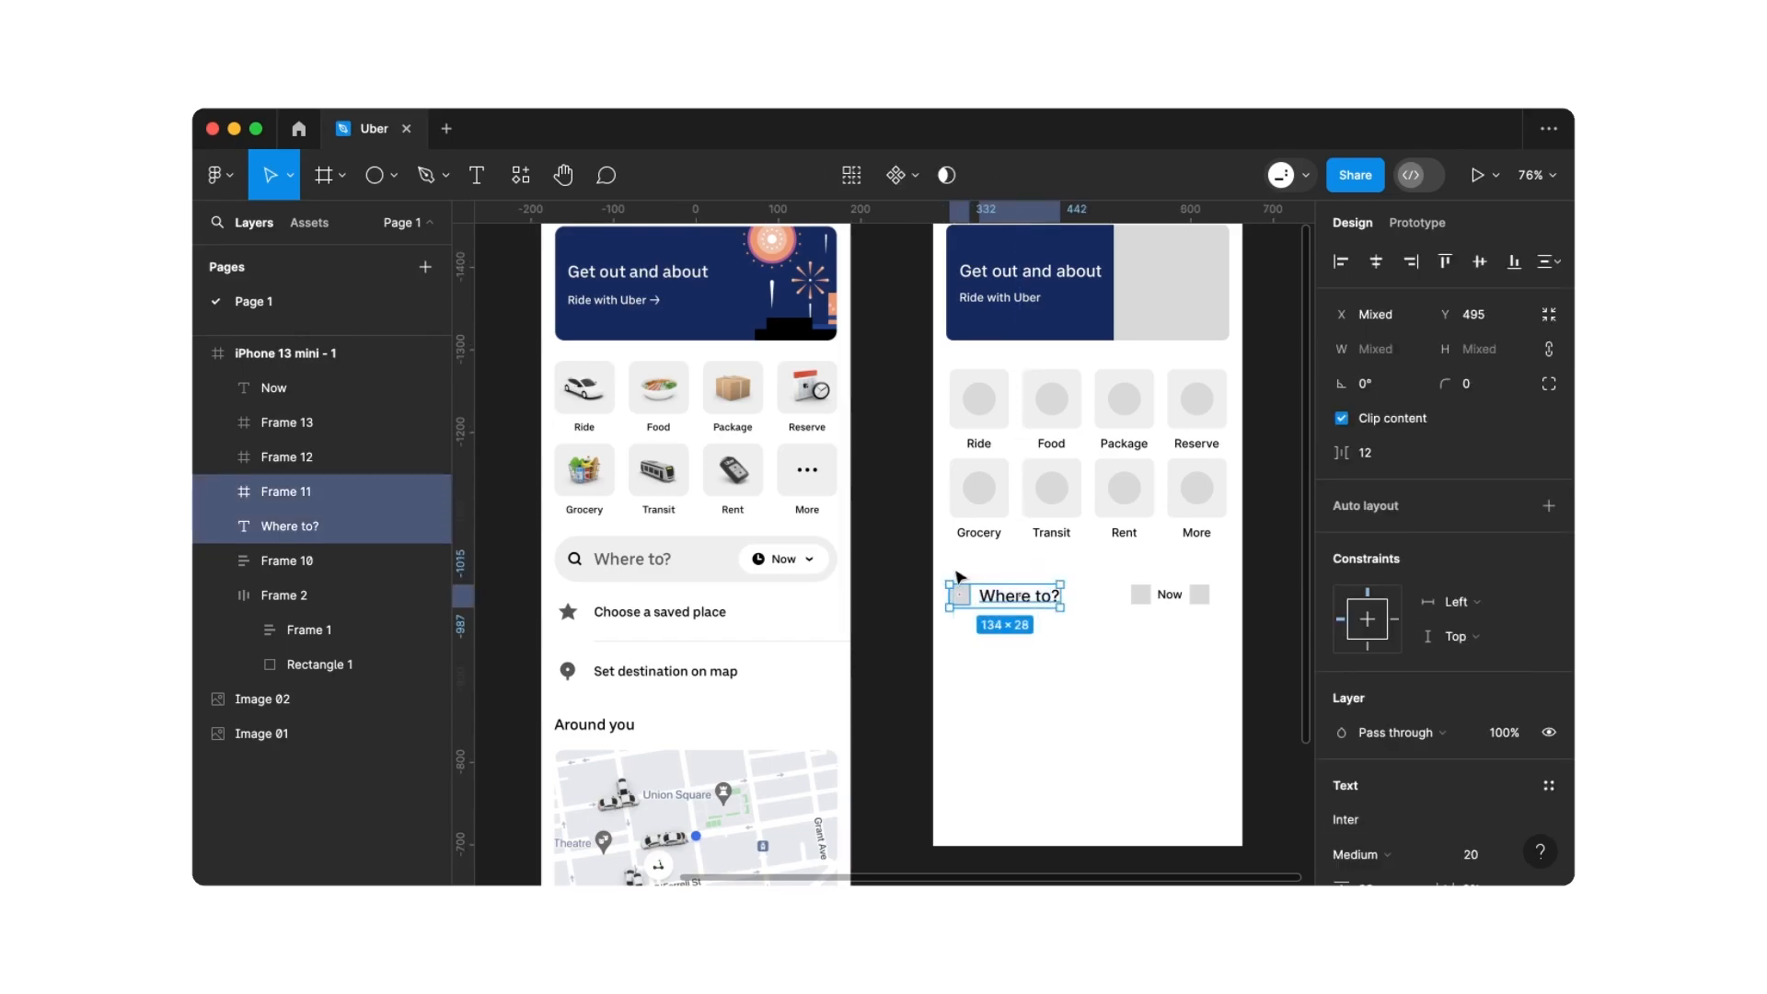
pyautogui.hotkey('shift', 'a')
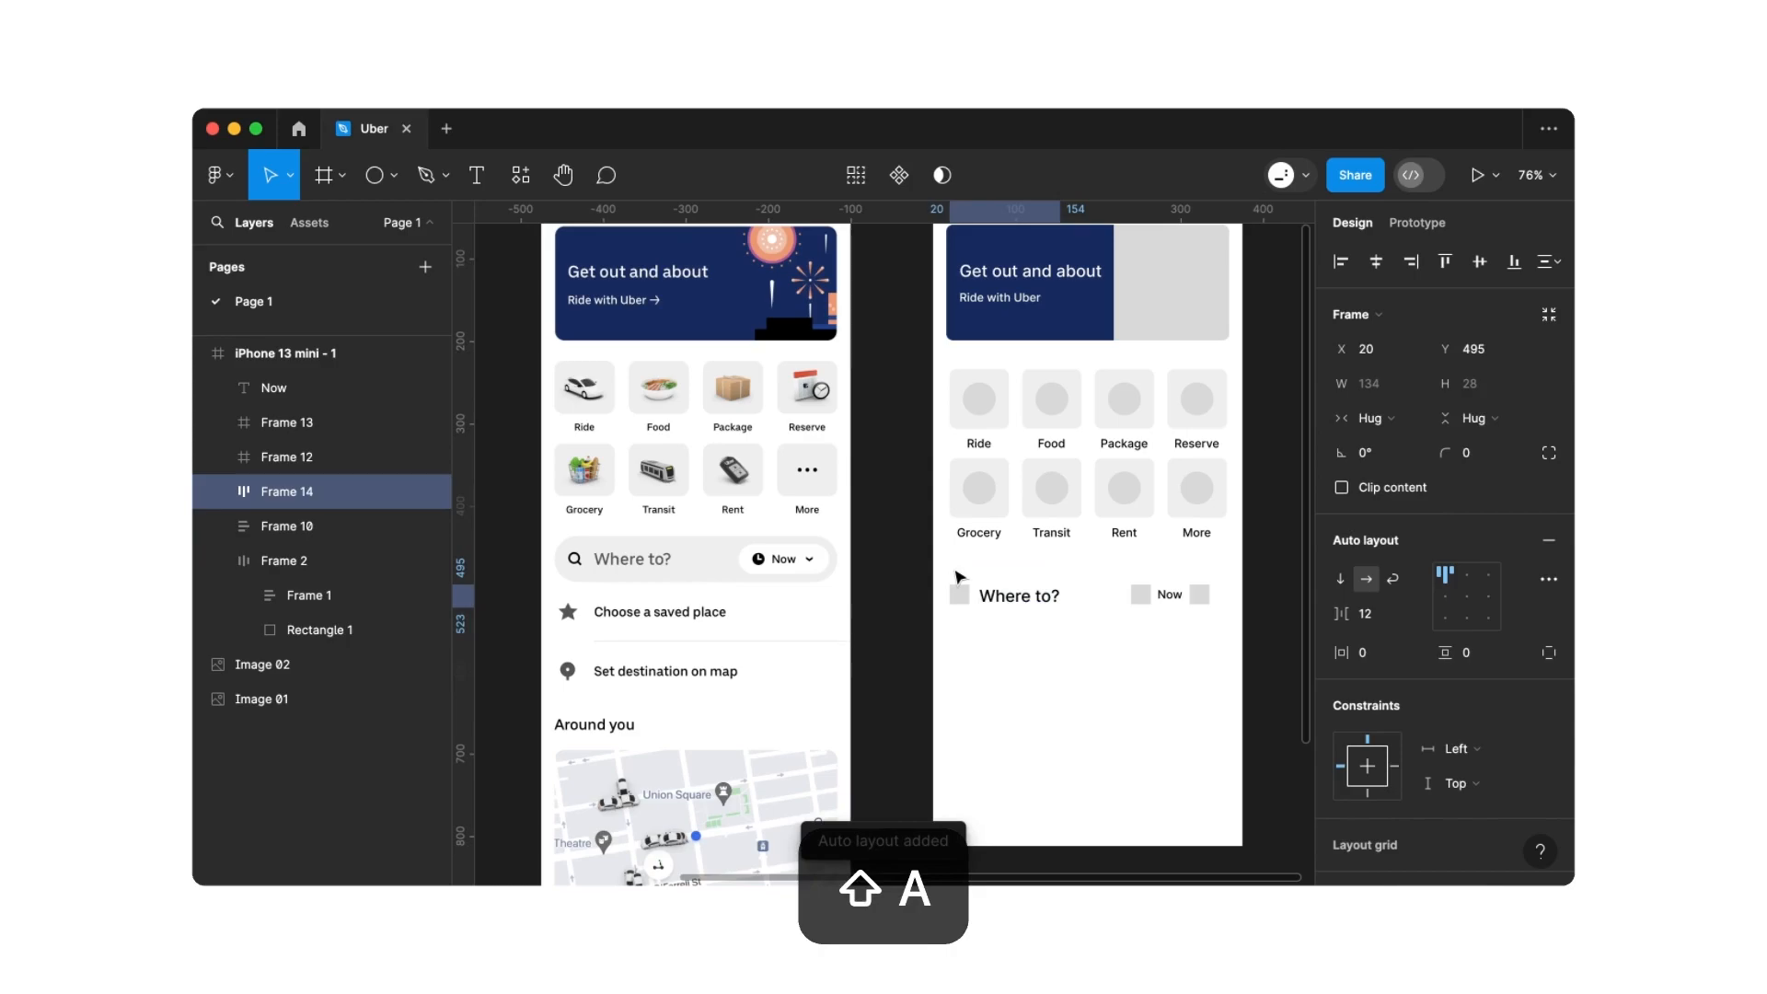
pyautogui.click(1377, 624)
pyautogui.write('8')
pyautogui.press('Return')
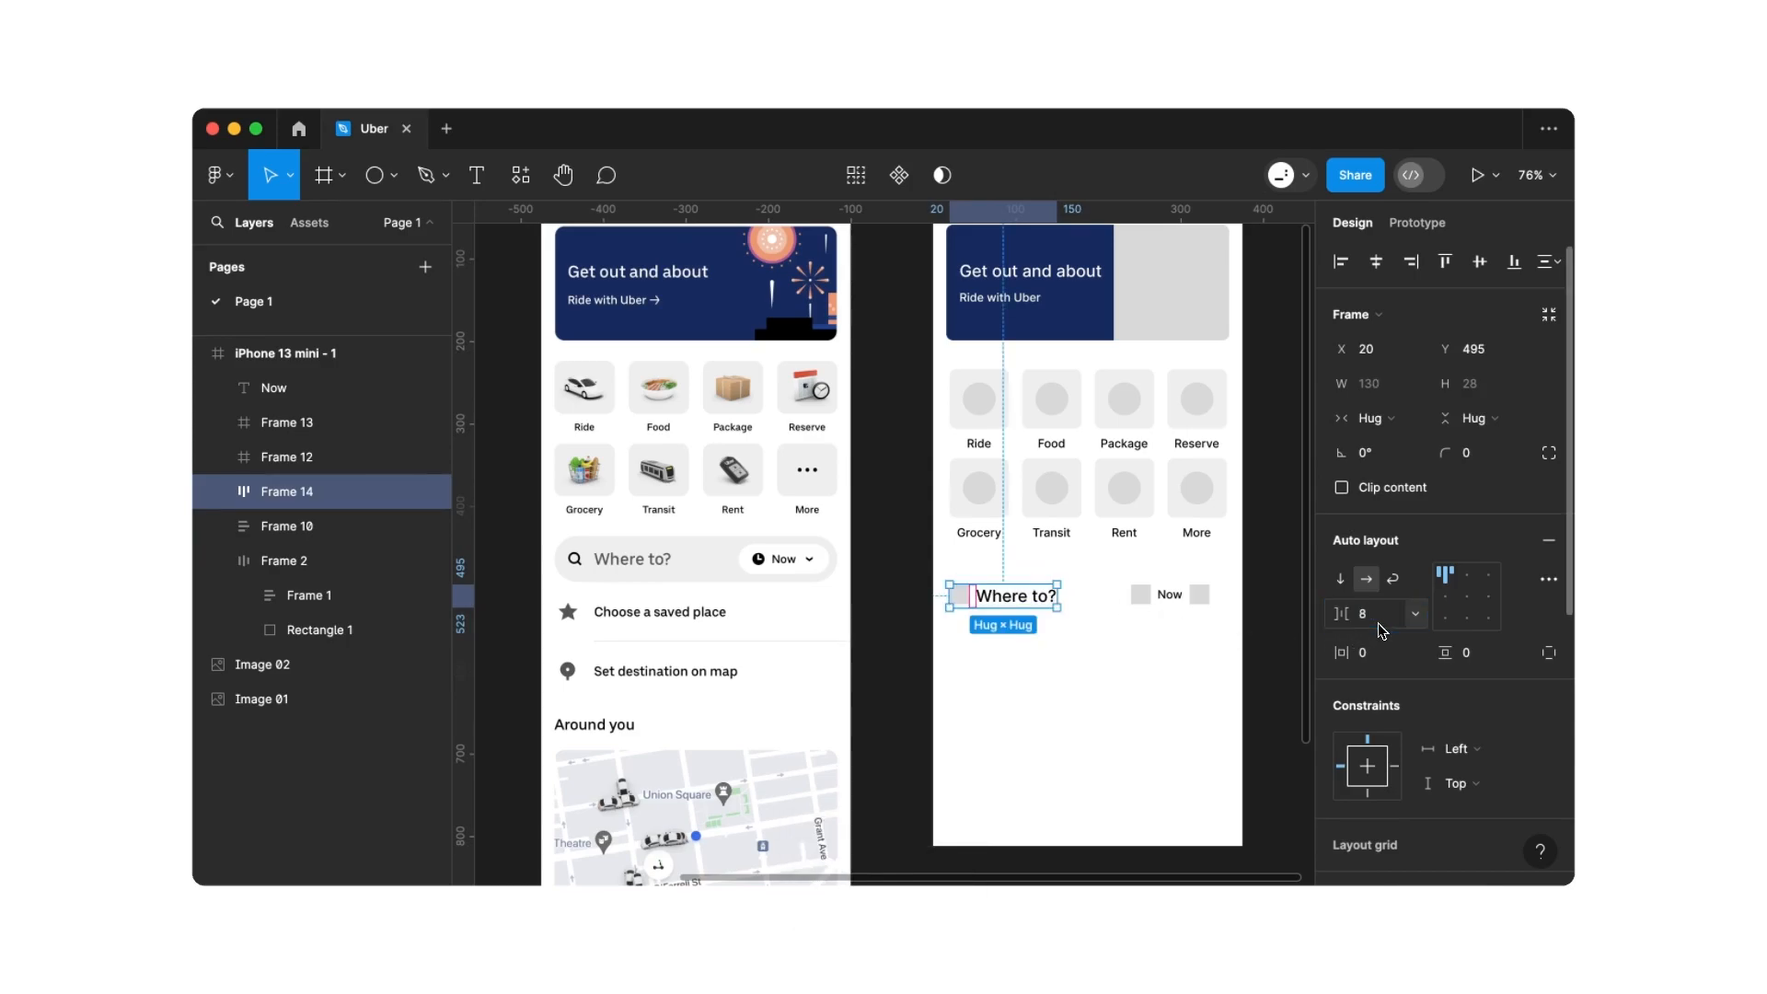
pyautogui.click(1444, 600)
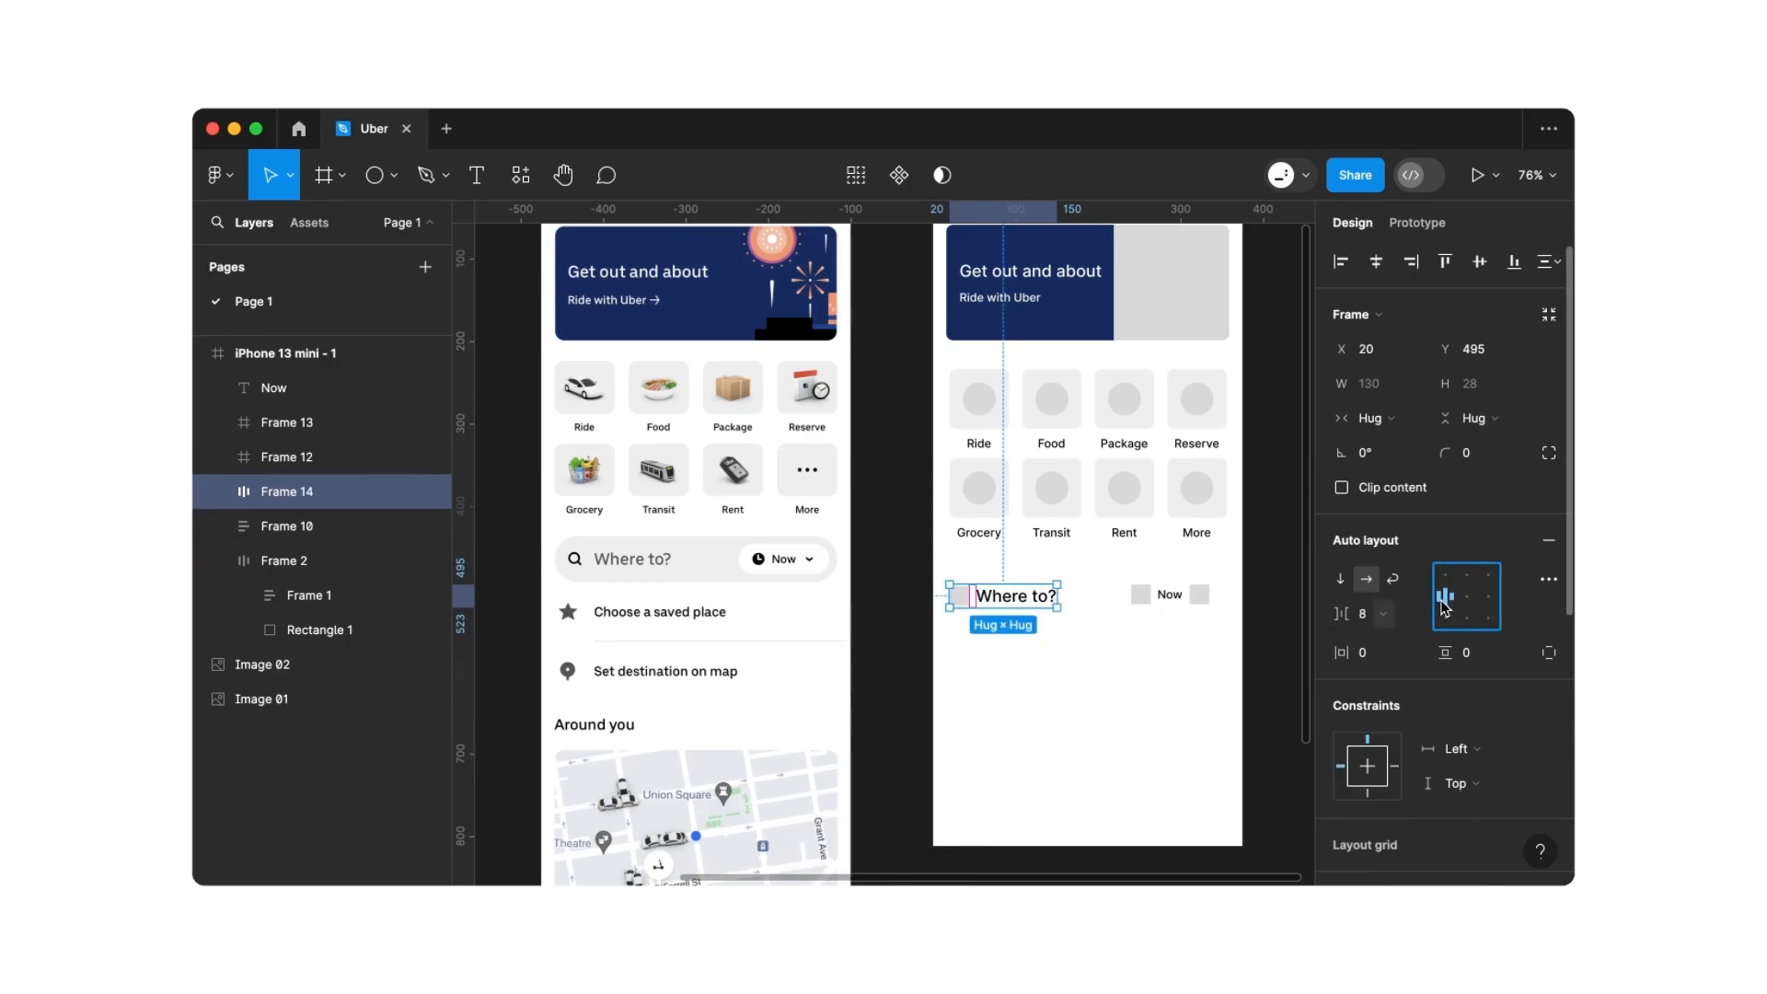
# Wrap "Now" and its two icon squares in a horizontal auto layout with horizontal padding 8 and vertical padding 4
pyautogui.moveTo(1234, 620); pyautogui.dragTo(1120, 580)
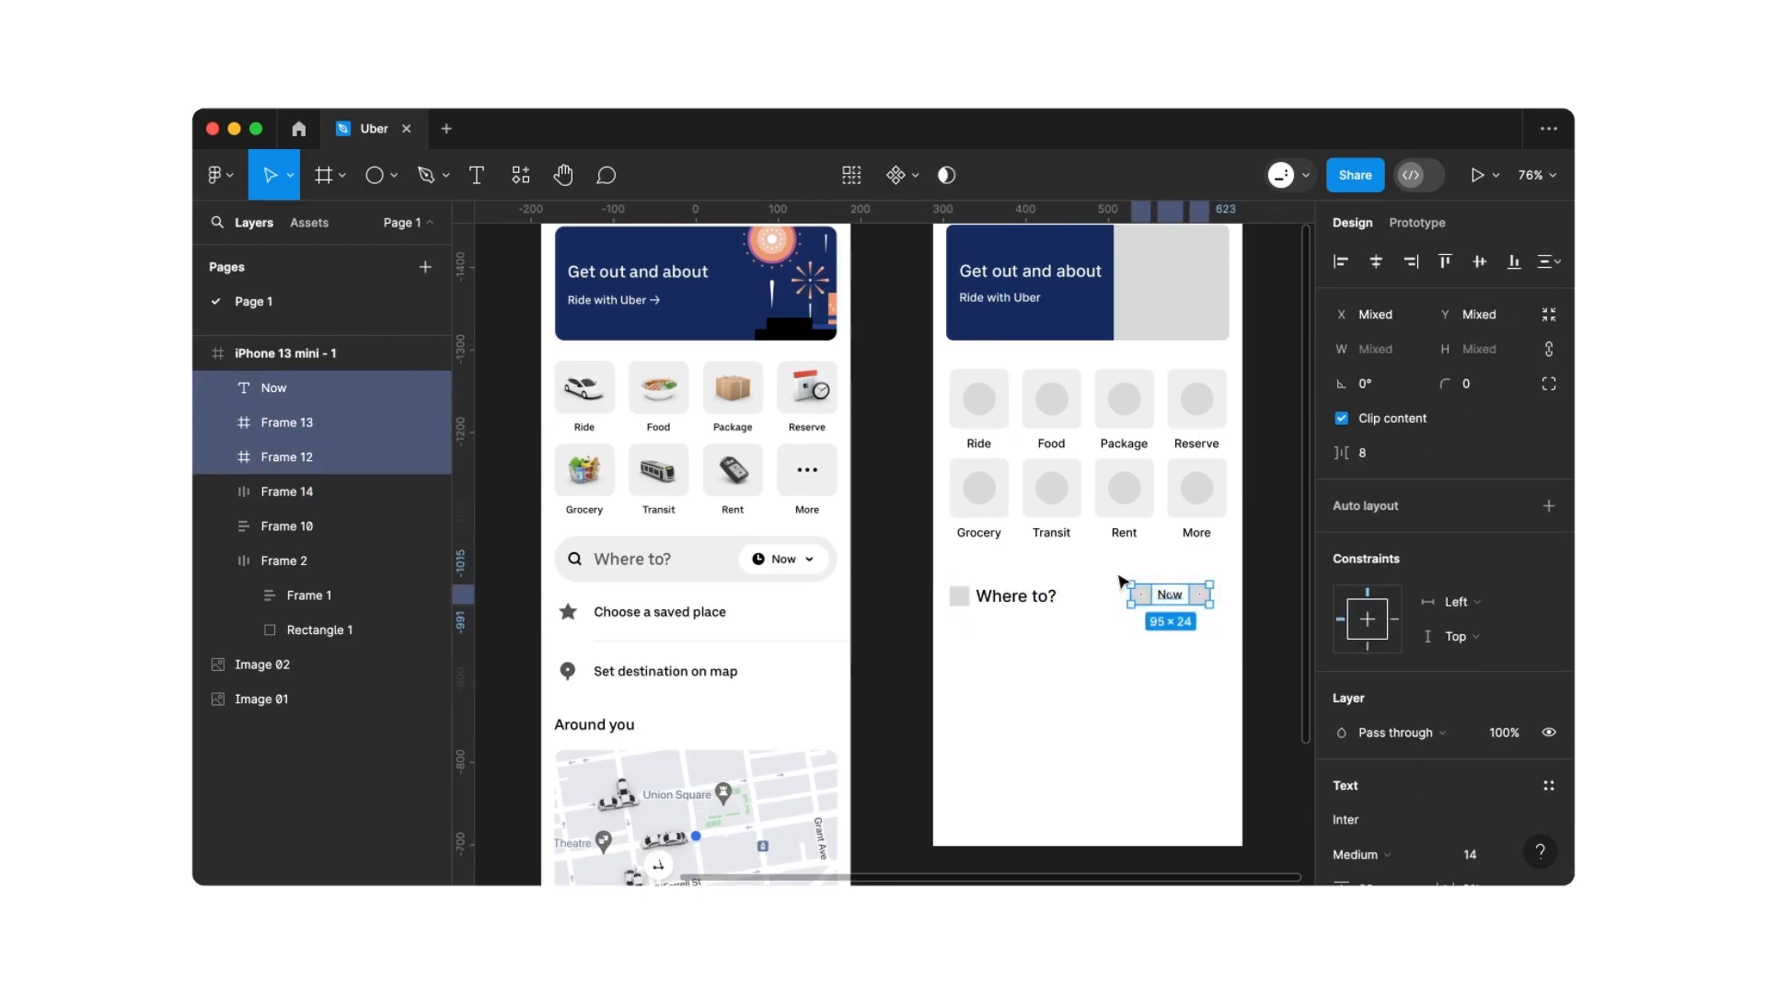
pyautogui.hotkey('shift', 'a')
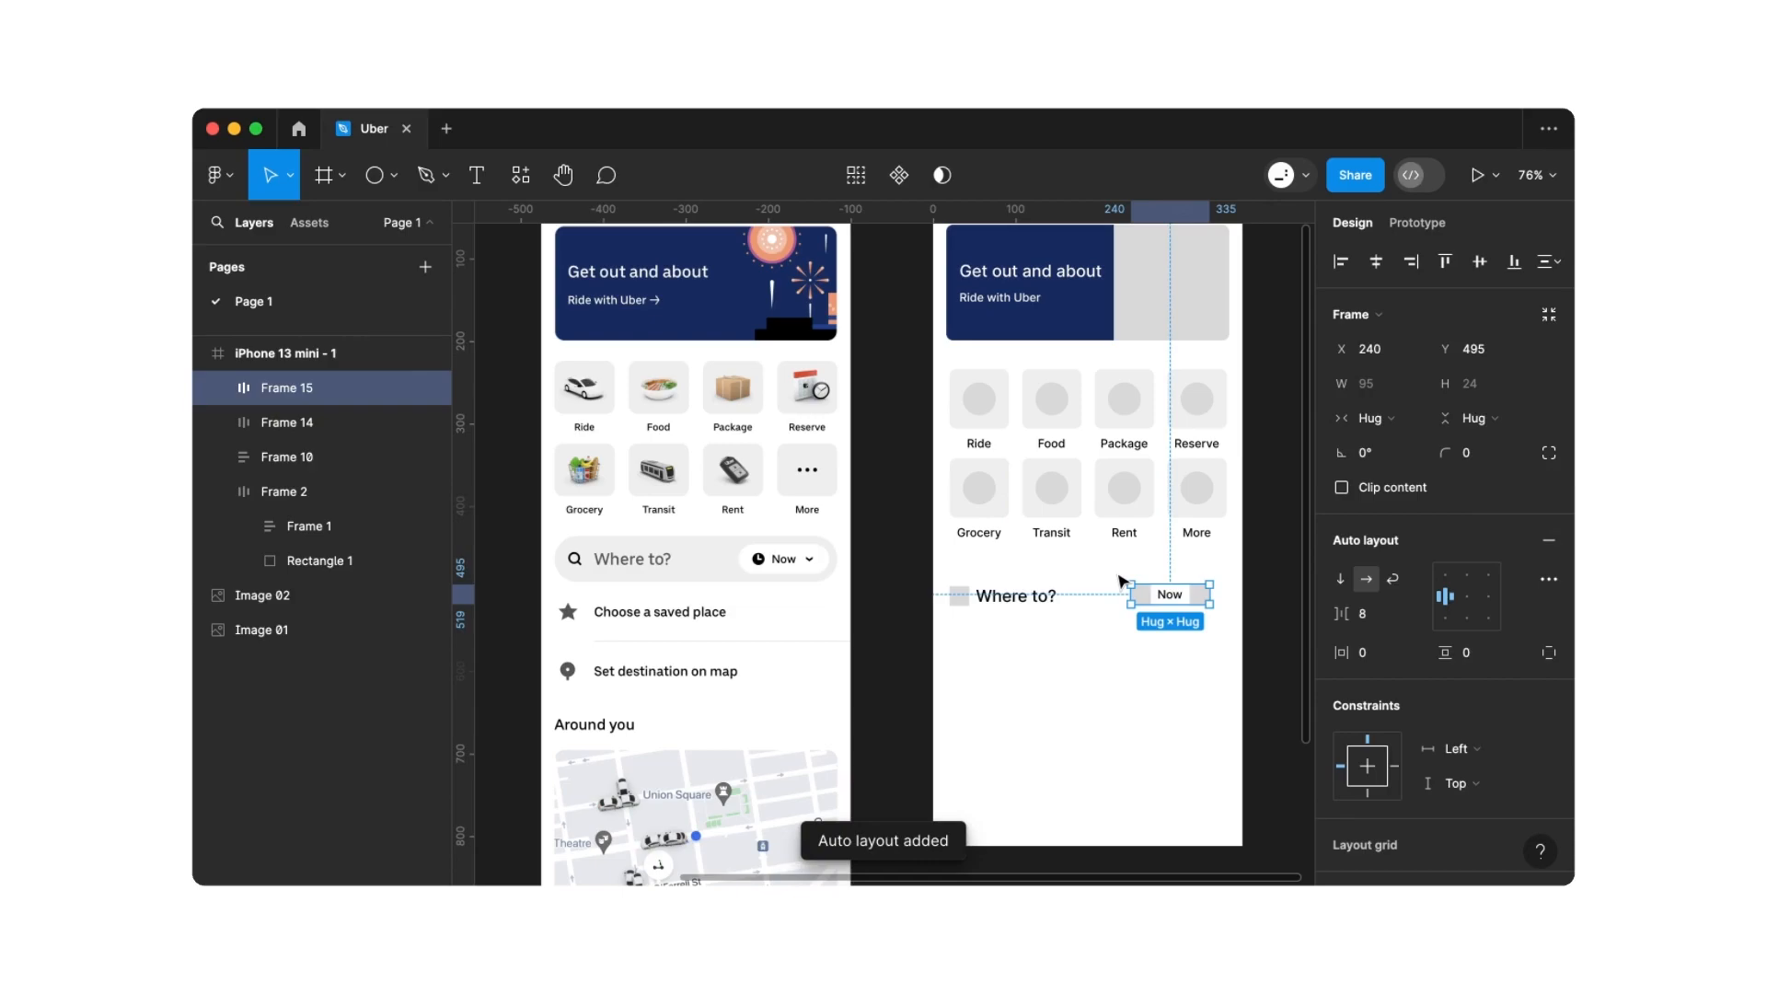
pyautogui.click(1376, 661)
pyautogui.doubleClick(1376, 662)
pyautogui.write('8')
pyautogui.press('Return')
pyautogui.click(1476, 663)
pyautogui.write('4')
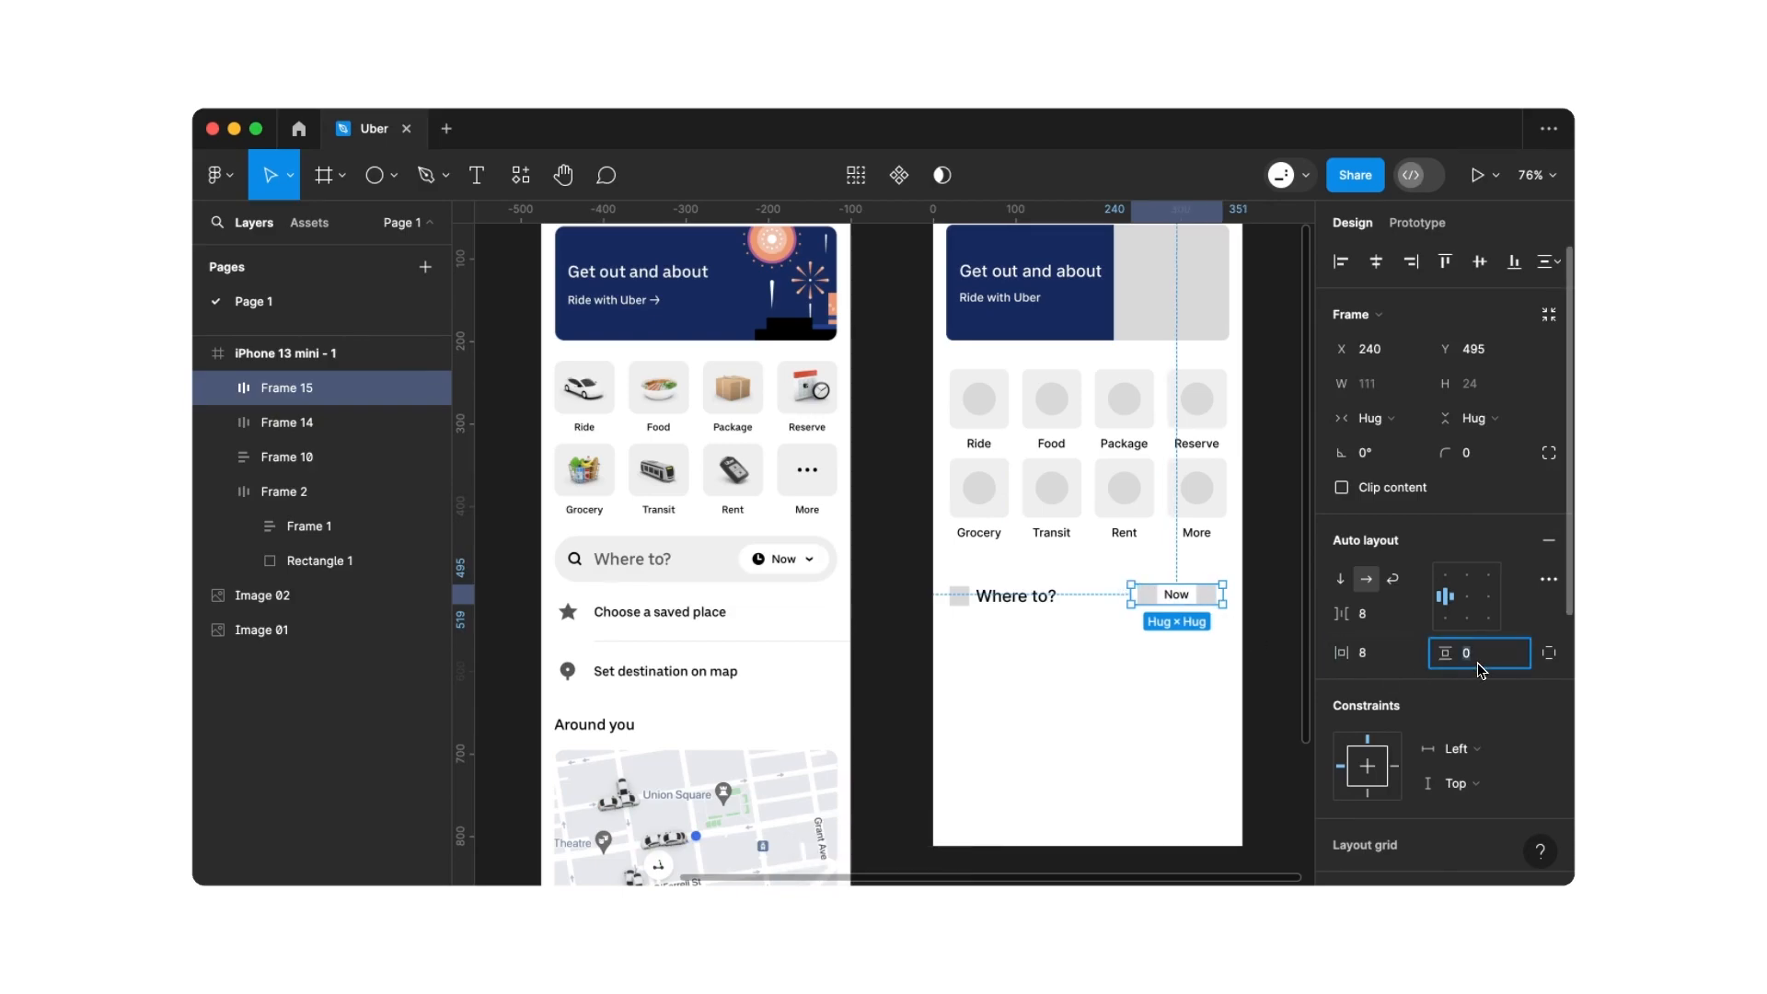
pyautogui.press('Return')
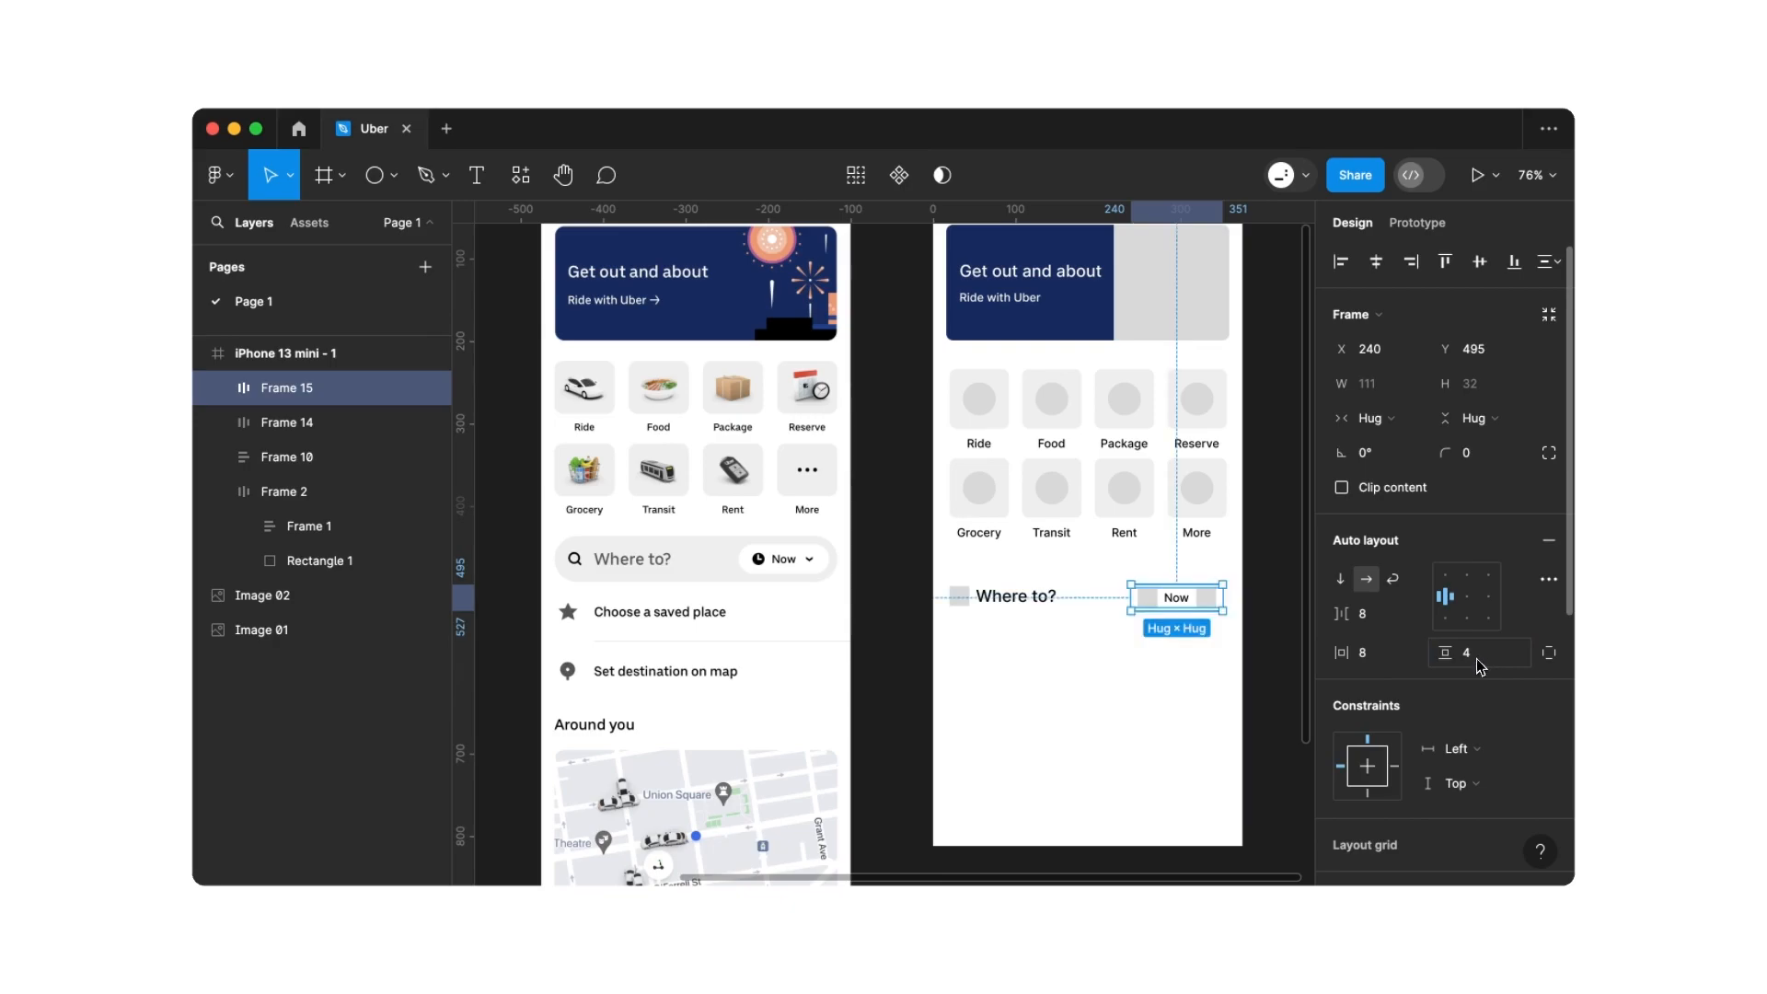
# Give the "Now" selector frame a corner radius of 9999 and a white FFFFFF fill
pyautogui.click(1498, 463)
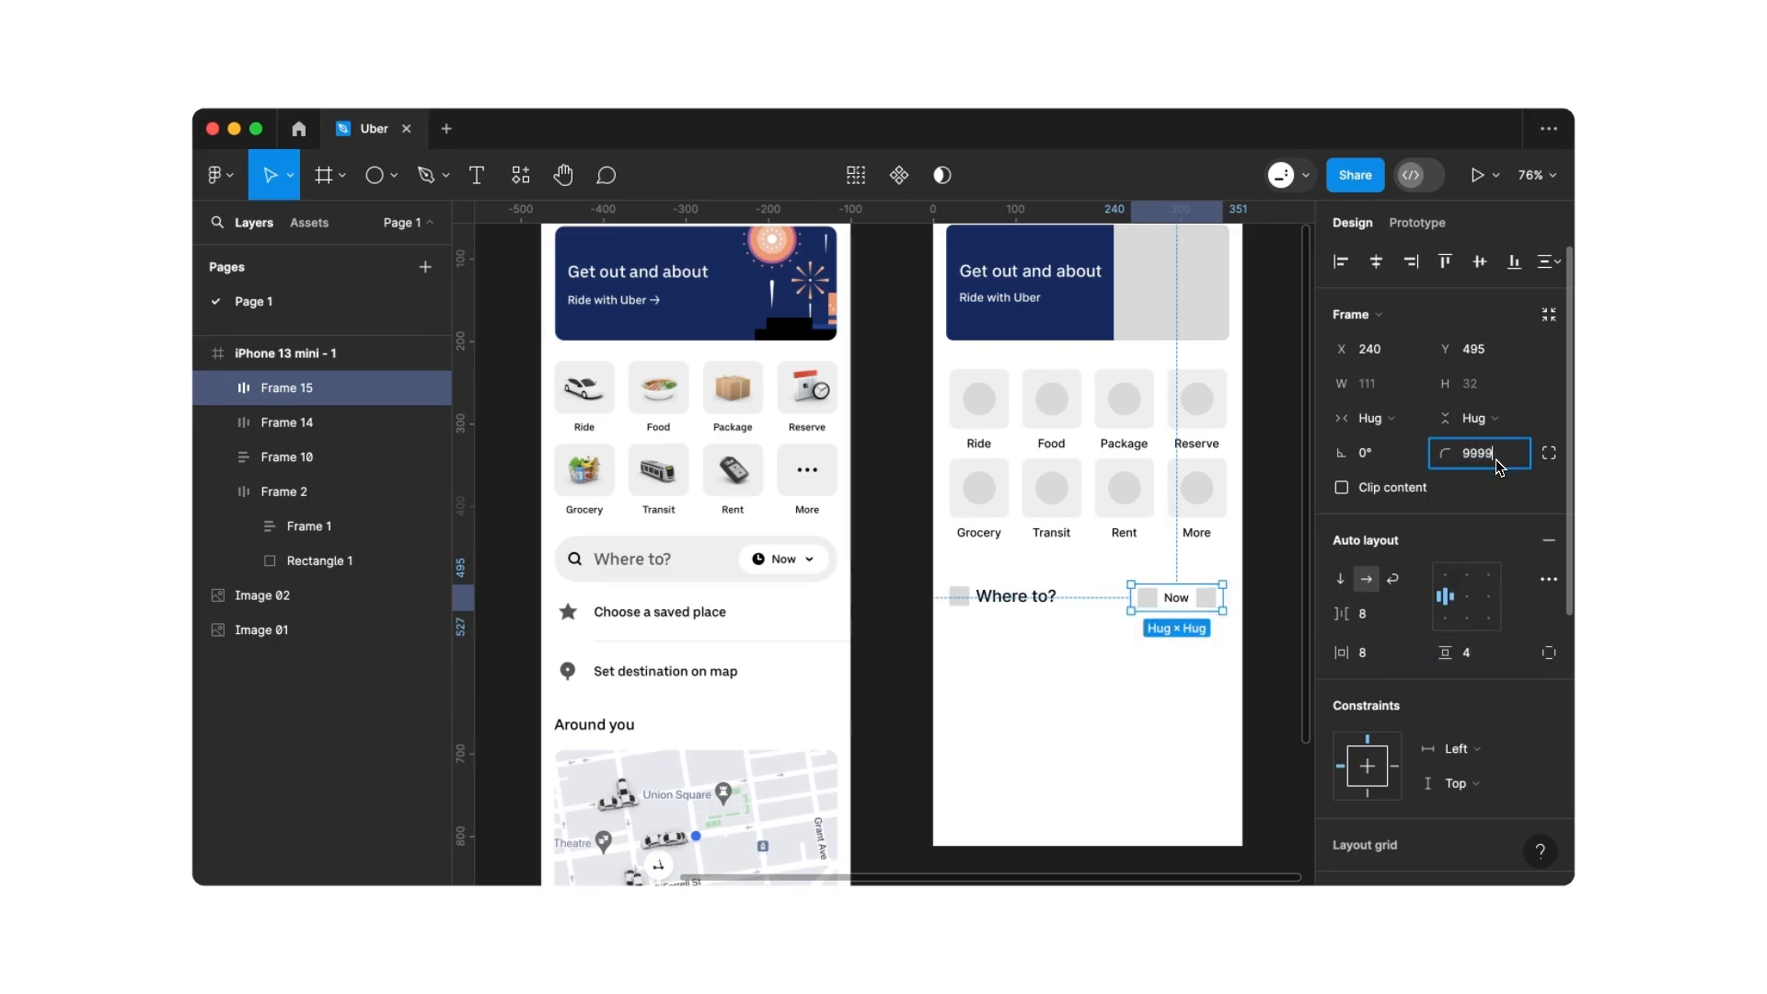
pyautogui.press('Return')
pyautogui.scroll(-5, 1481, 570)
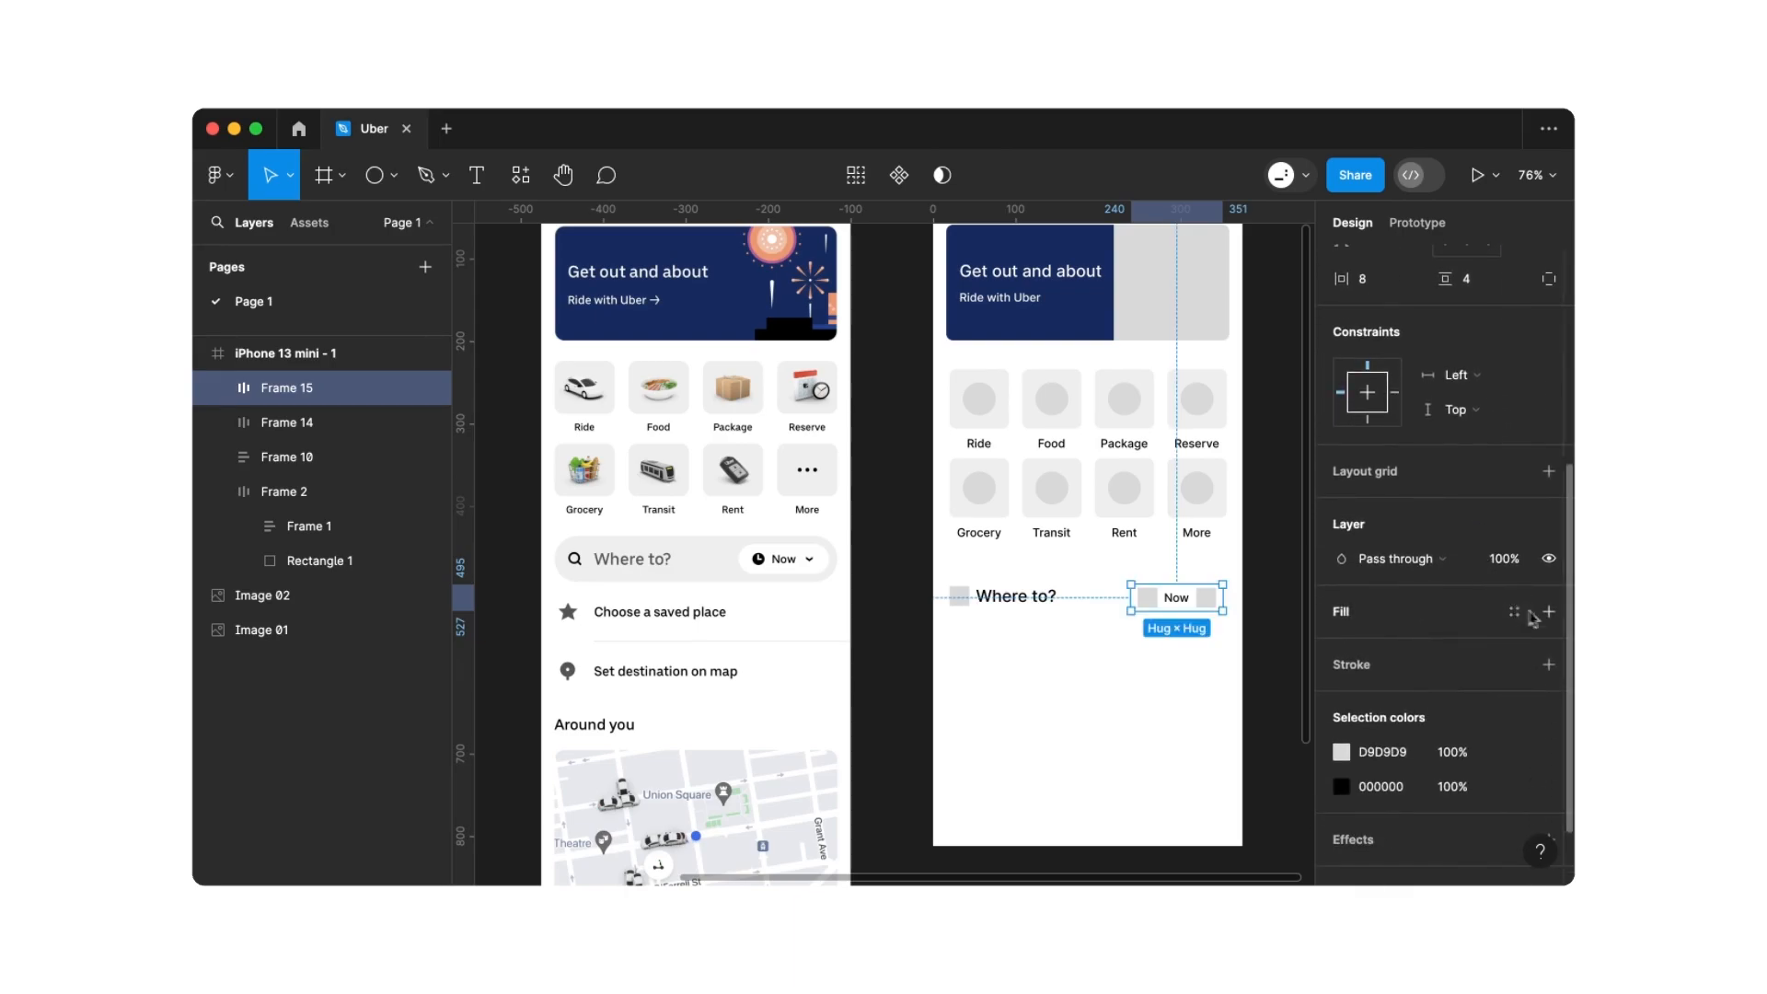
pyautogui.click(1549, 612)
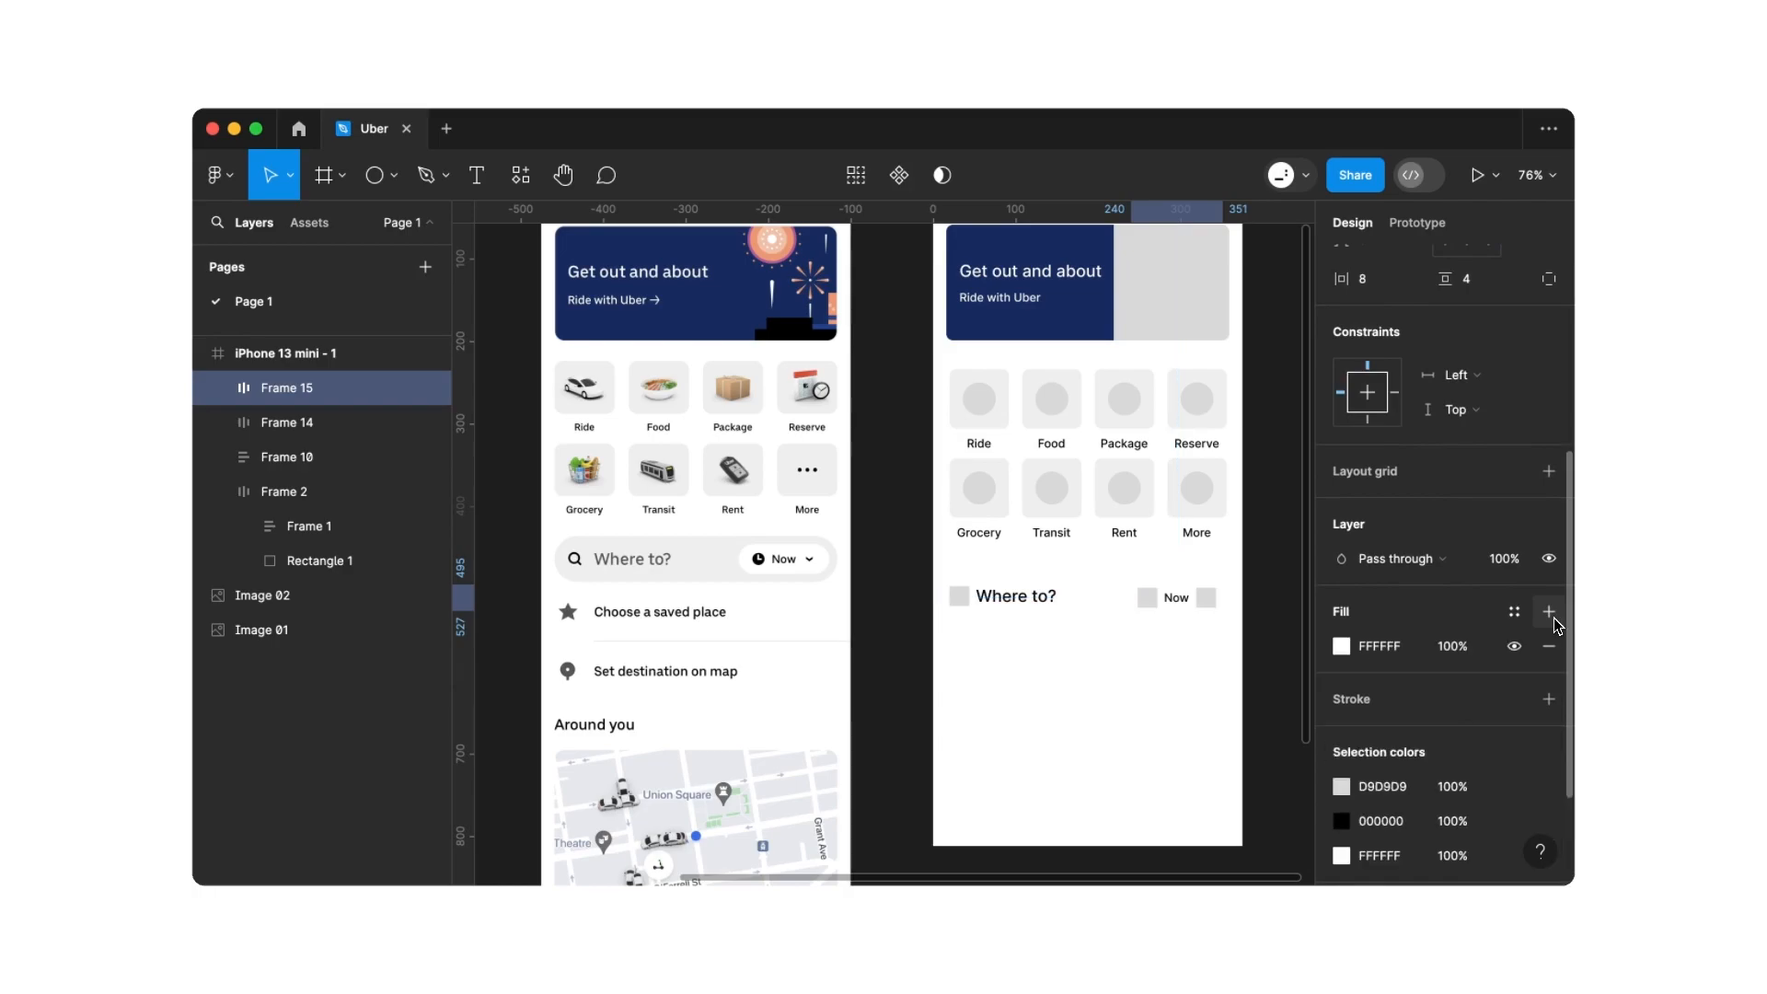
pyautogui.click(1193, 663)
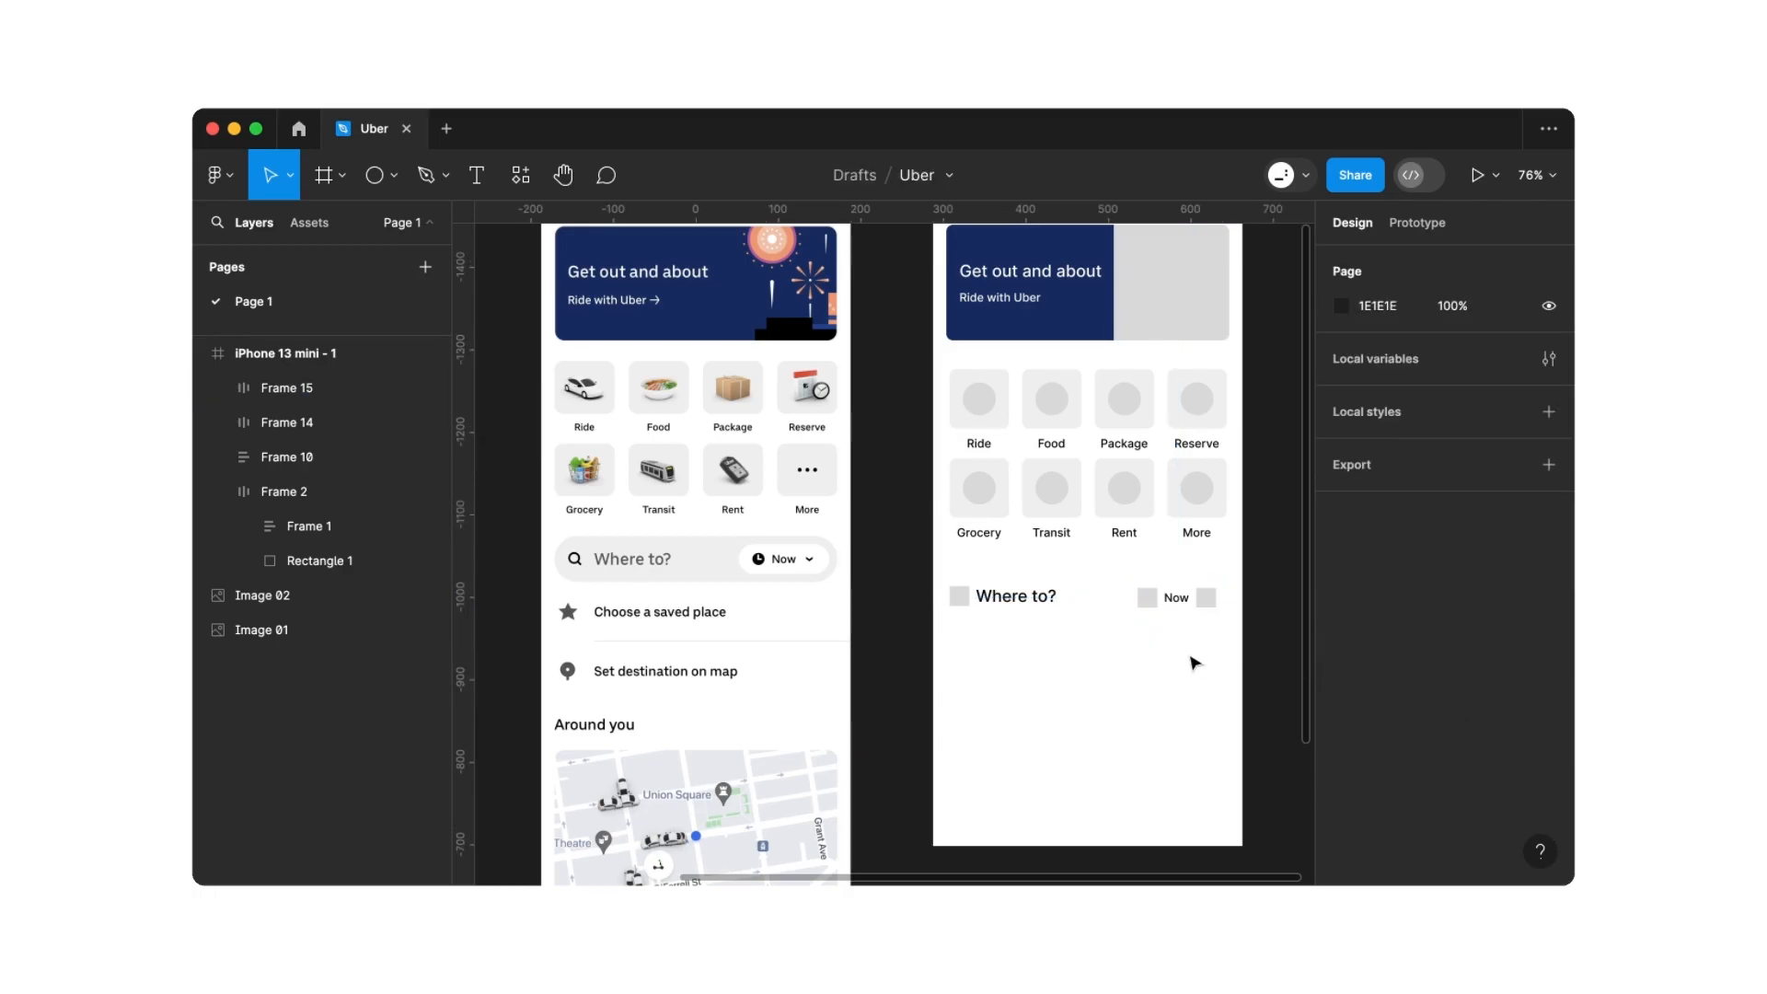
# Wrap the "Where to?" and "Now" groups in one horizontal auto layout with horizontal and vertical padding of 16
pyautogui.moveTo(934, 560); pyautogui.dragTo(1203, 644)
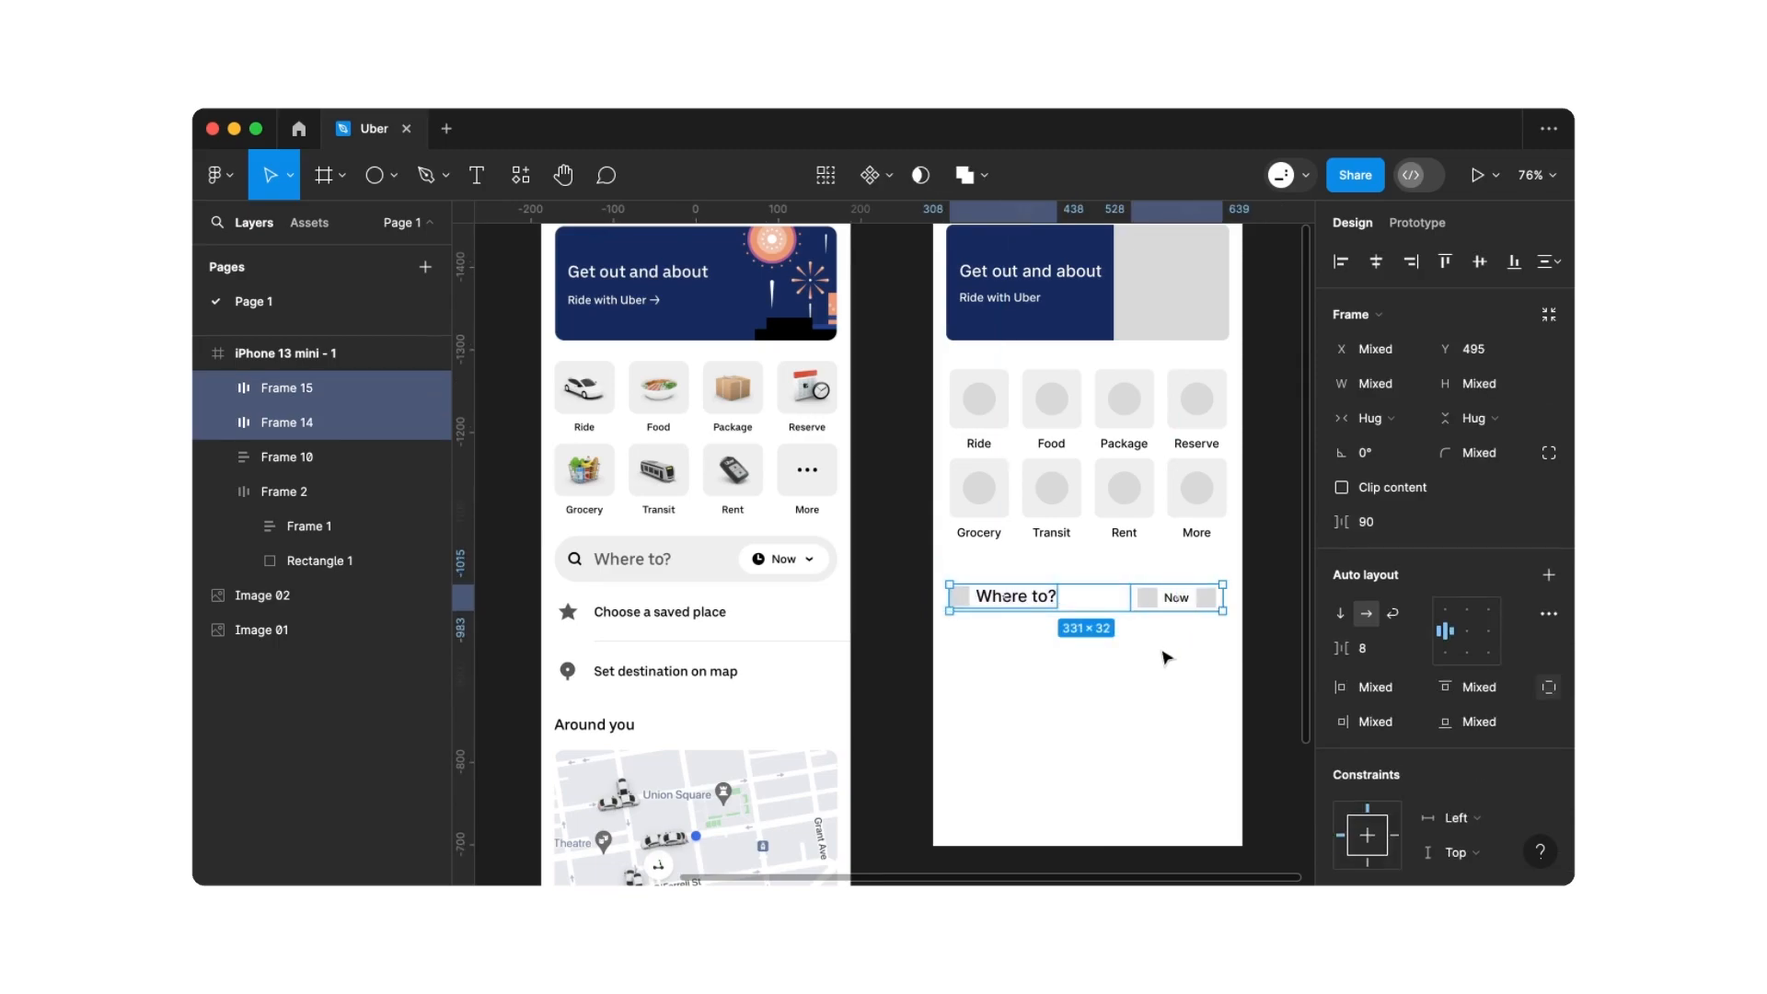
pyautogui.hotkey('shift', 'a')
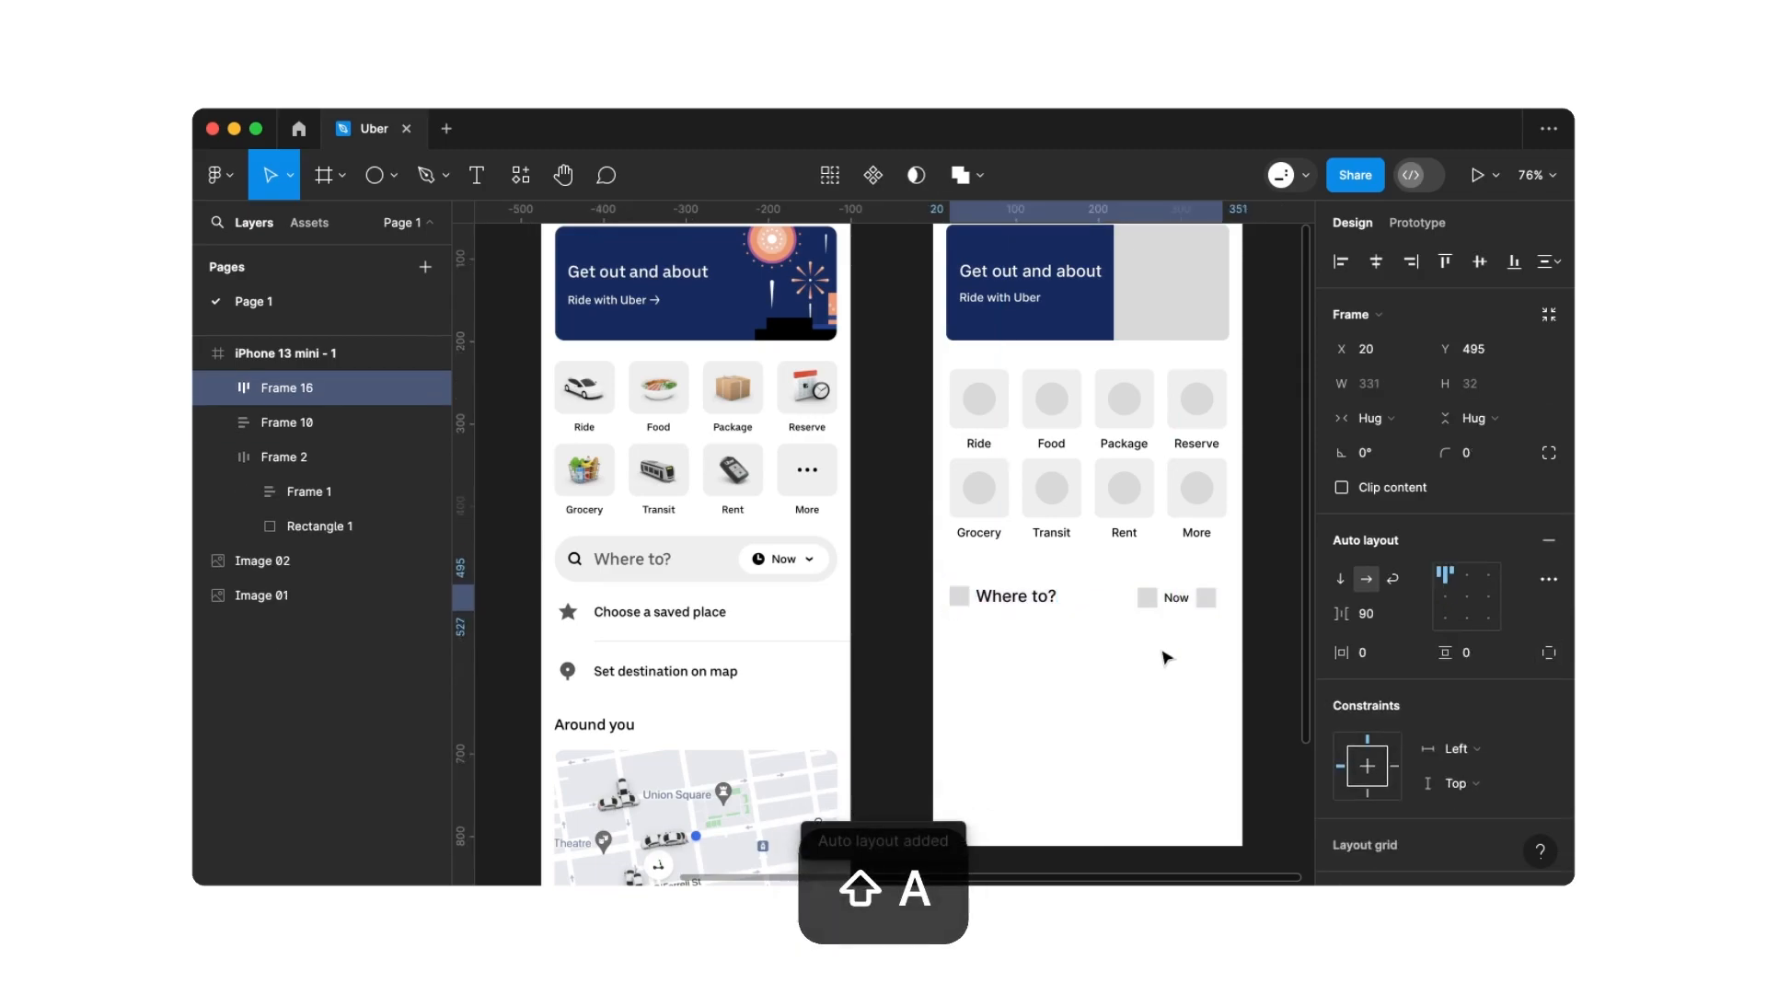
pyautogui.click(1371, 653)
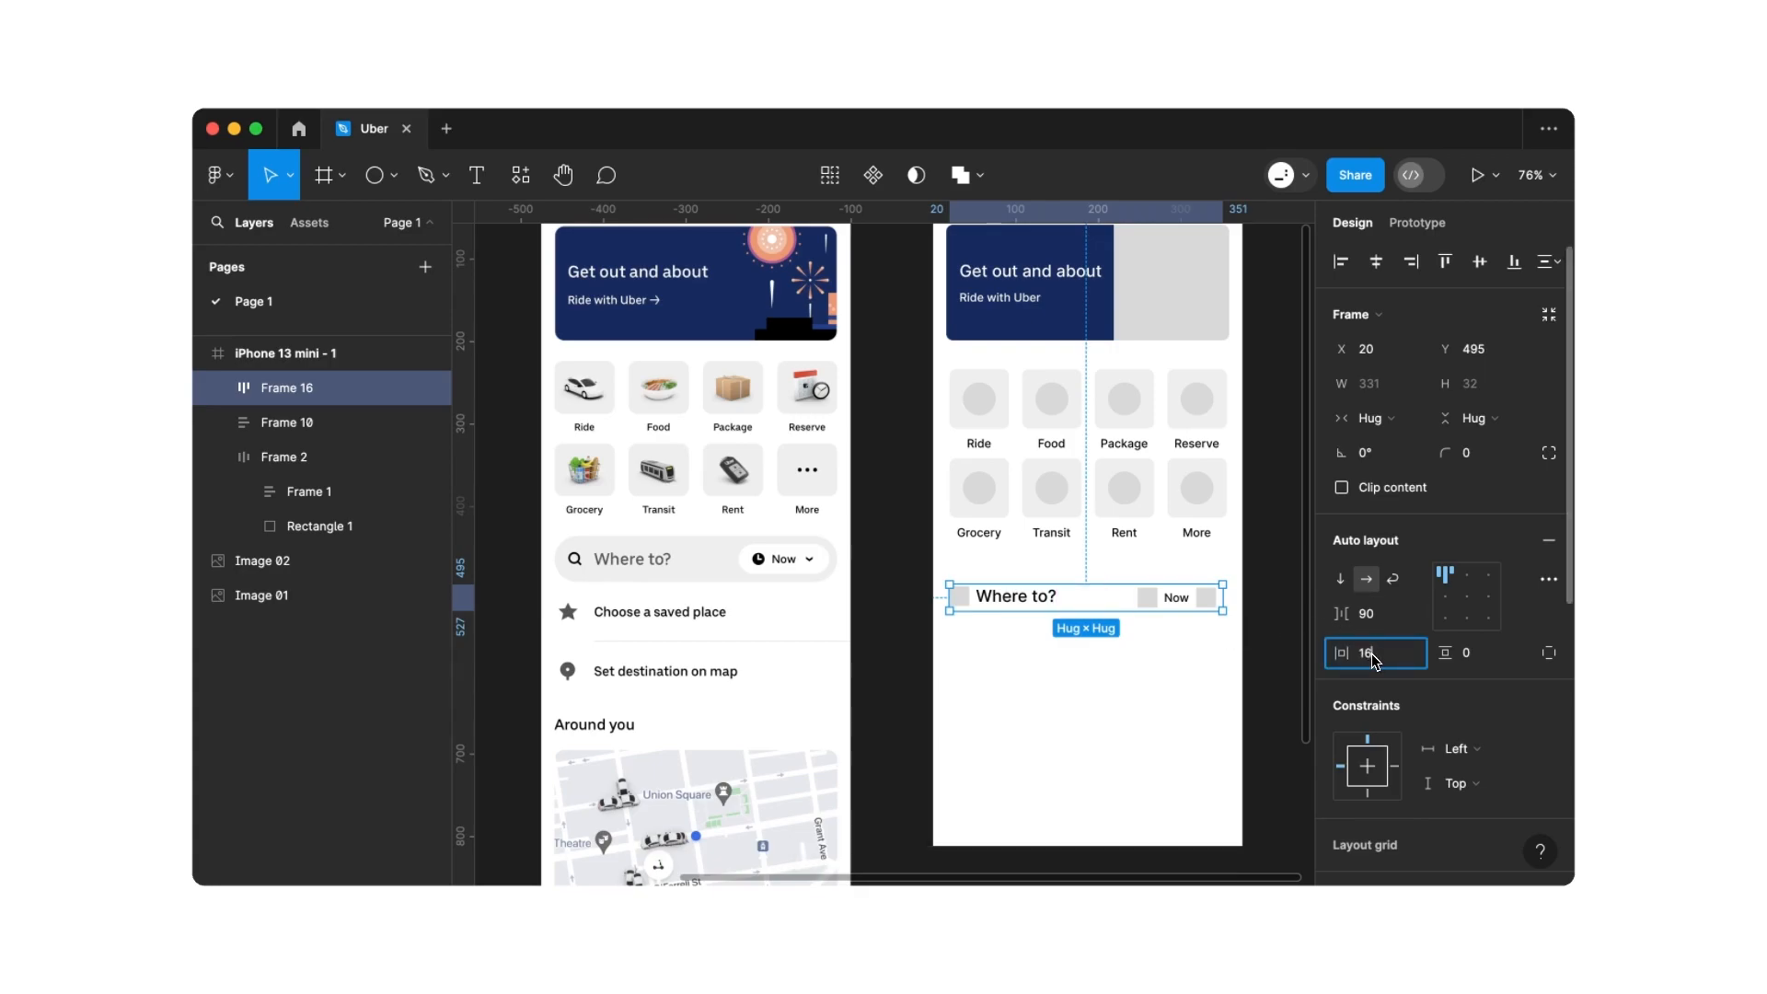
pyautogui.click(1483, 664)
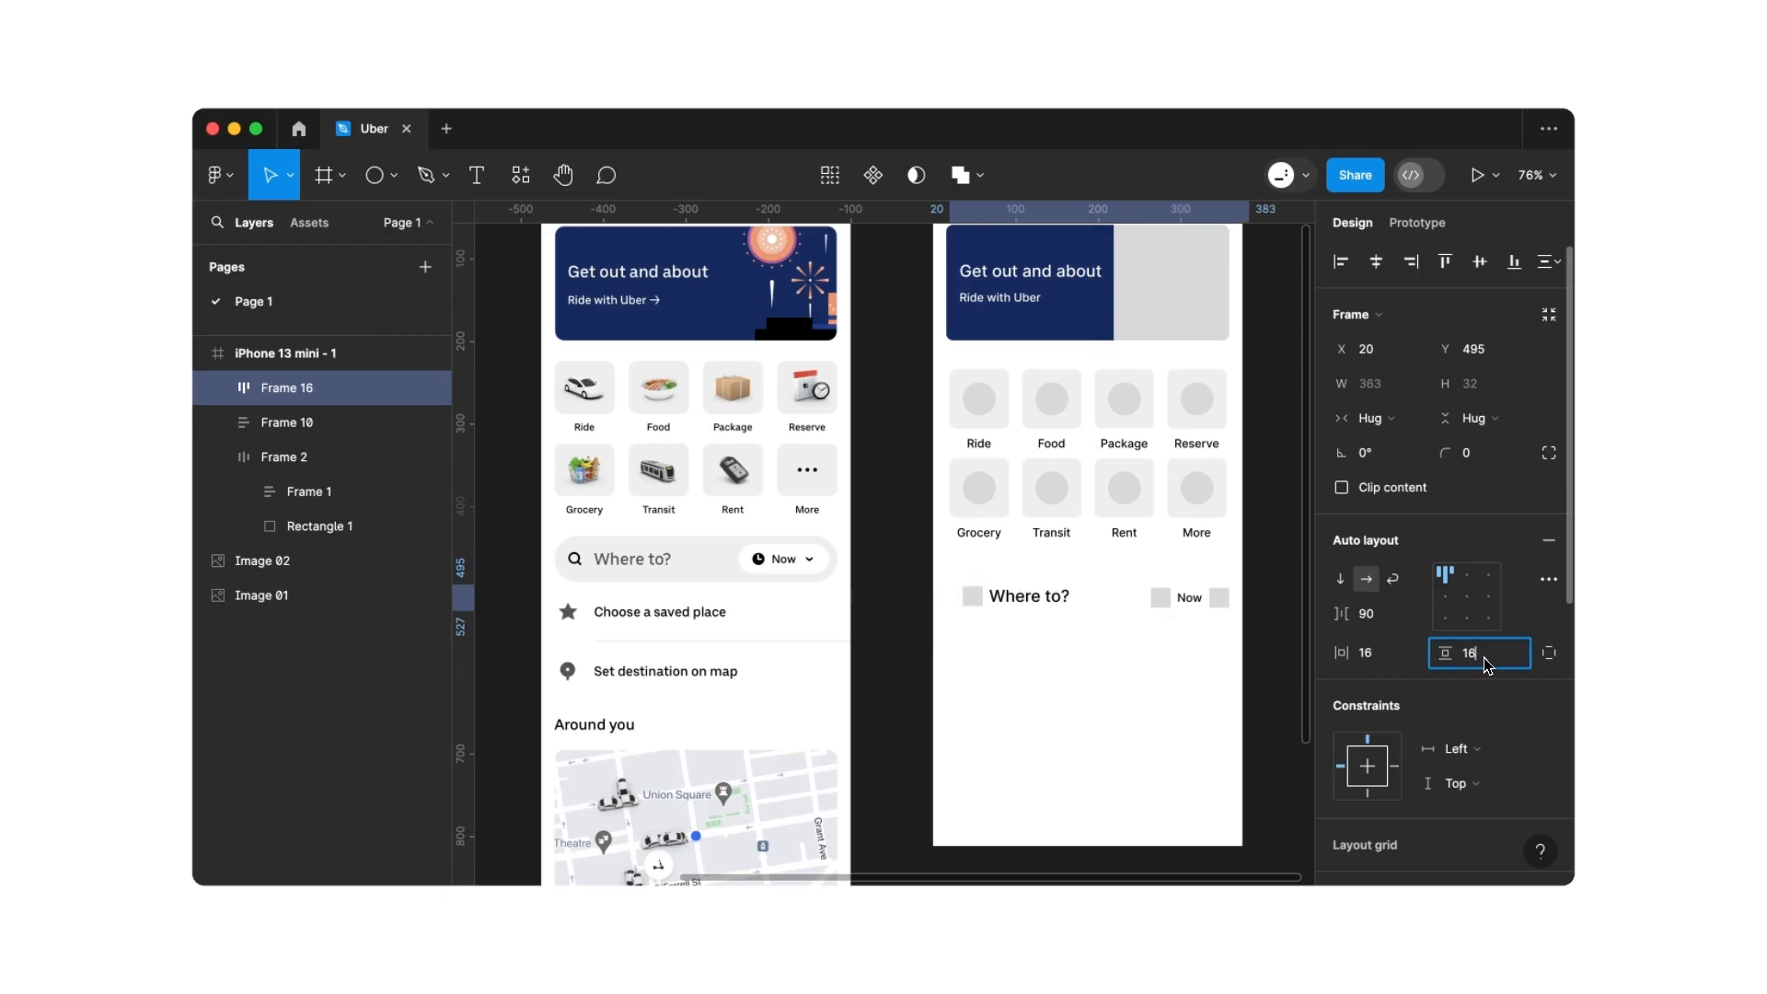
pyautogui.press('Return')
# Add a fill to the search bar frame and sample its colour EFEFEF from the reference screenshot's search bar
pyautogui.scroll(-5, 1484, 657)
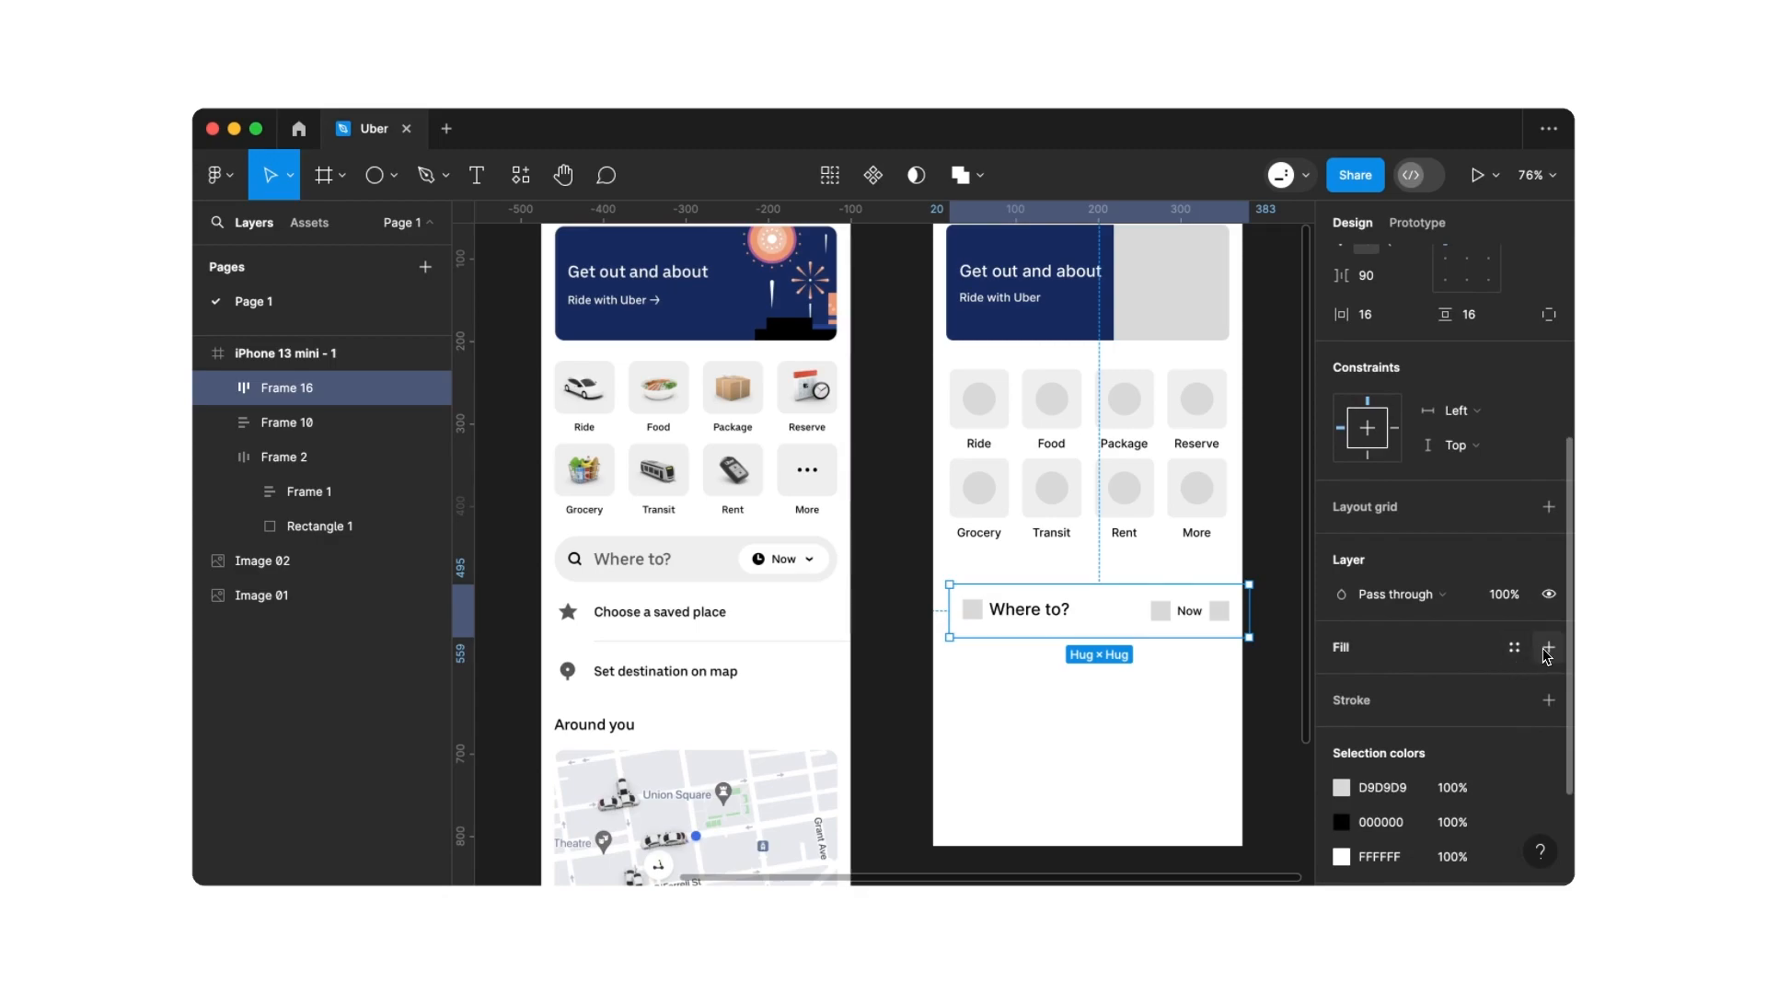
pyautogui.click(1549, 649)
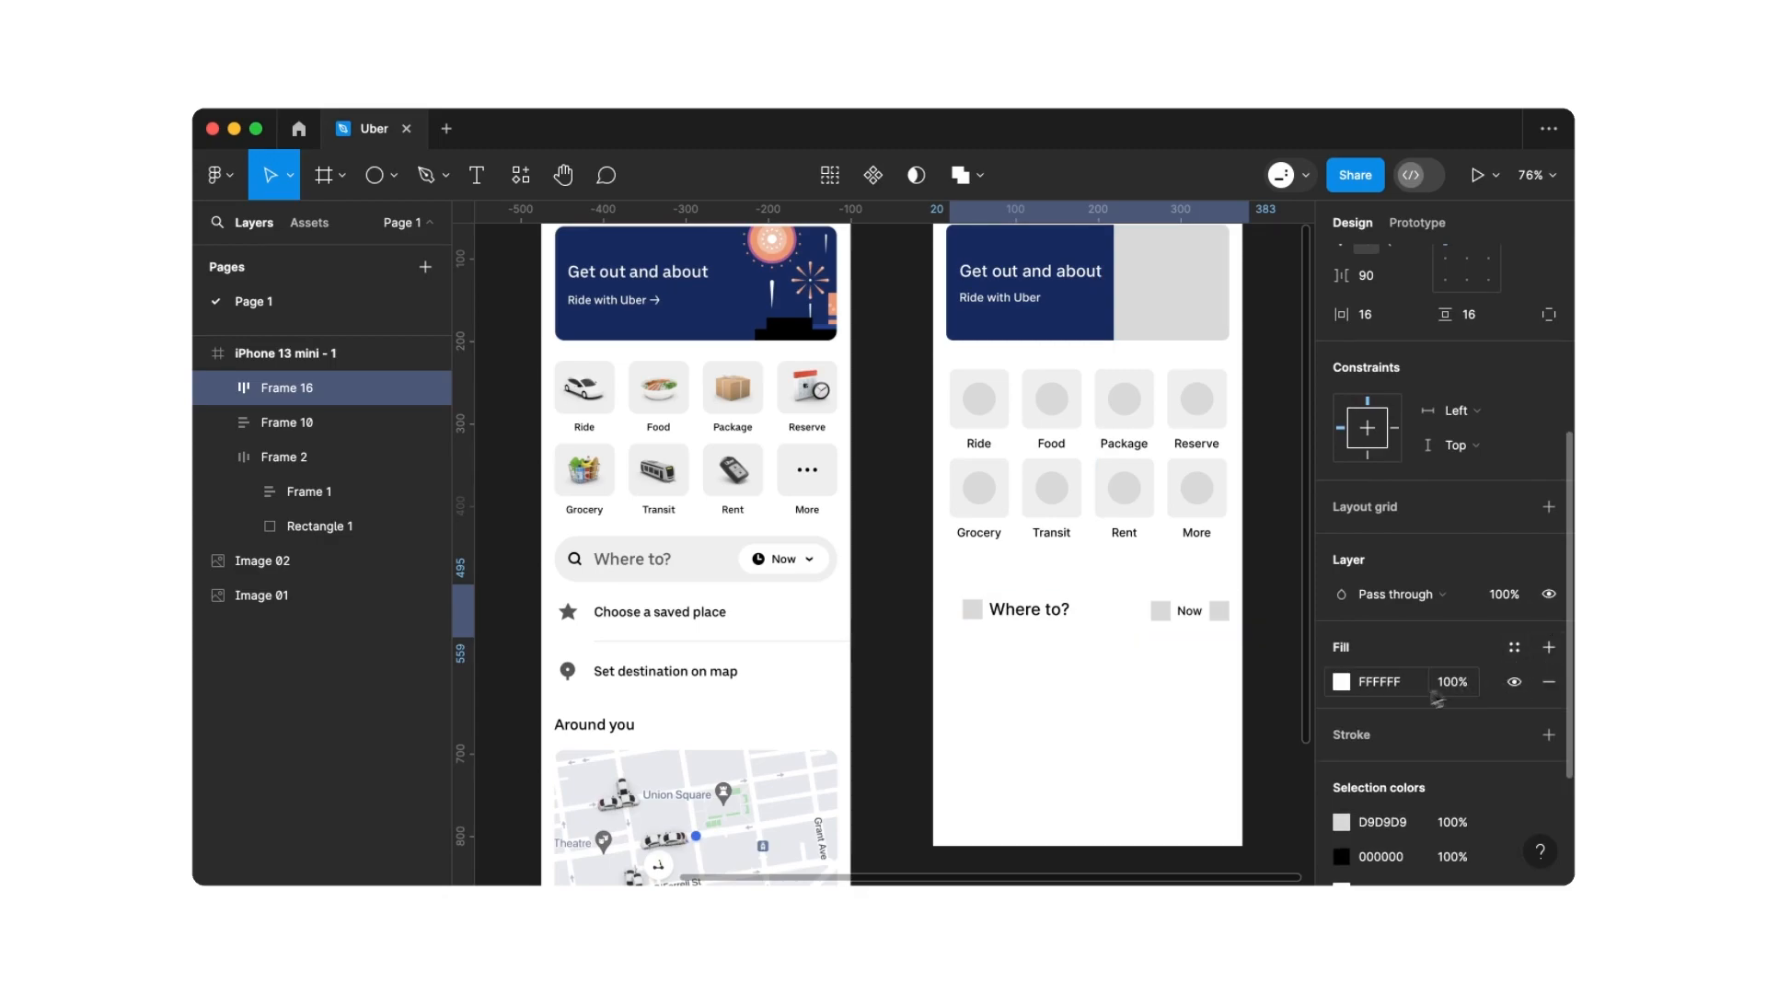
pyautogui.click(1344, 684)
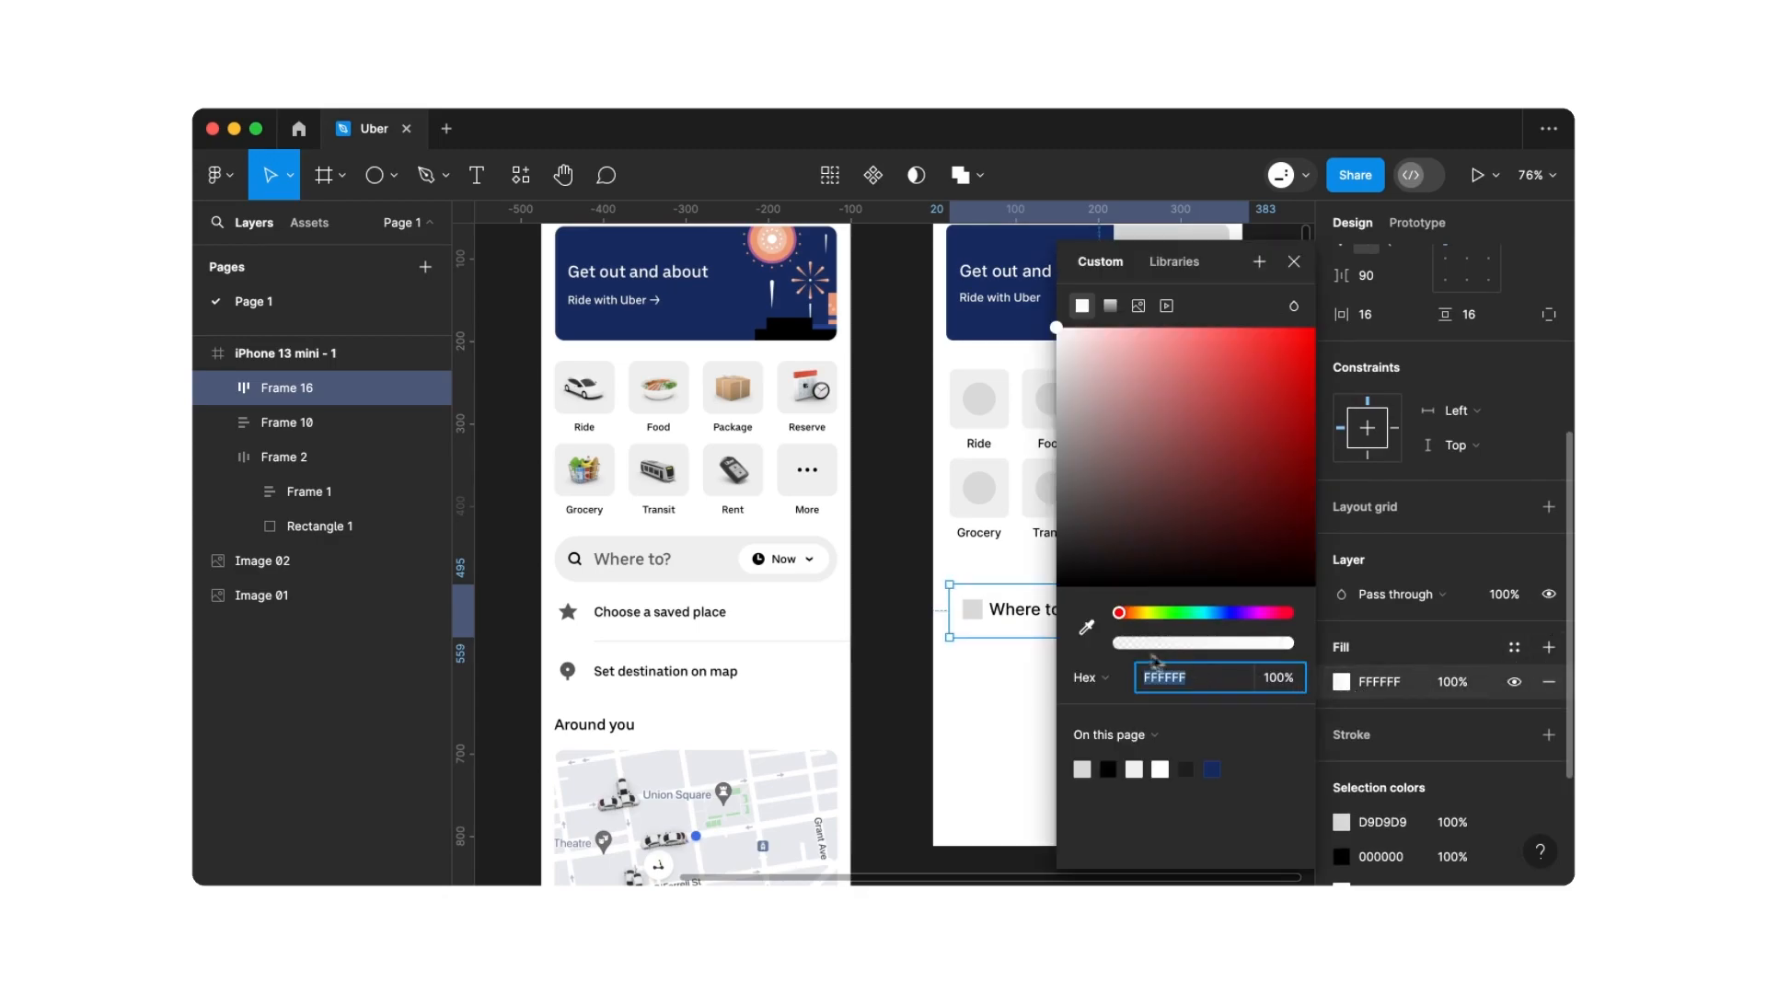
pyautogui.click(1093, 634)
pyautogui.click(707, 566)
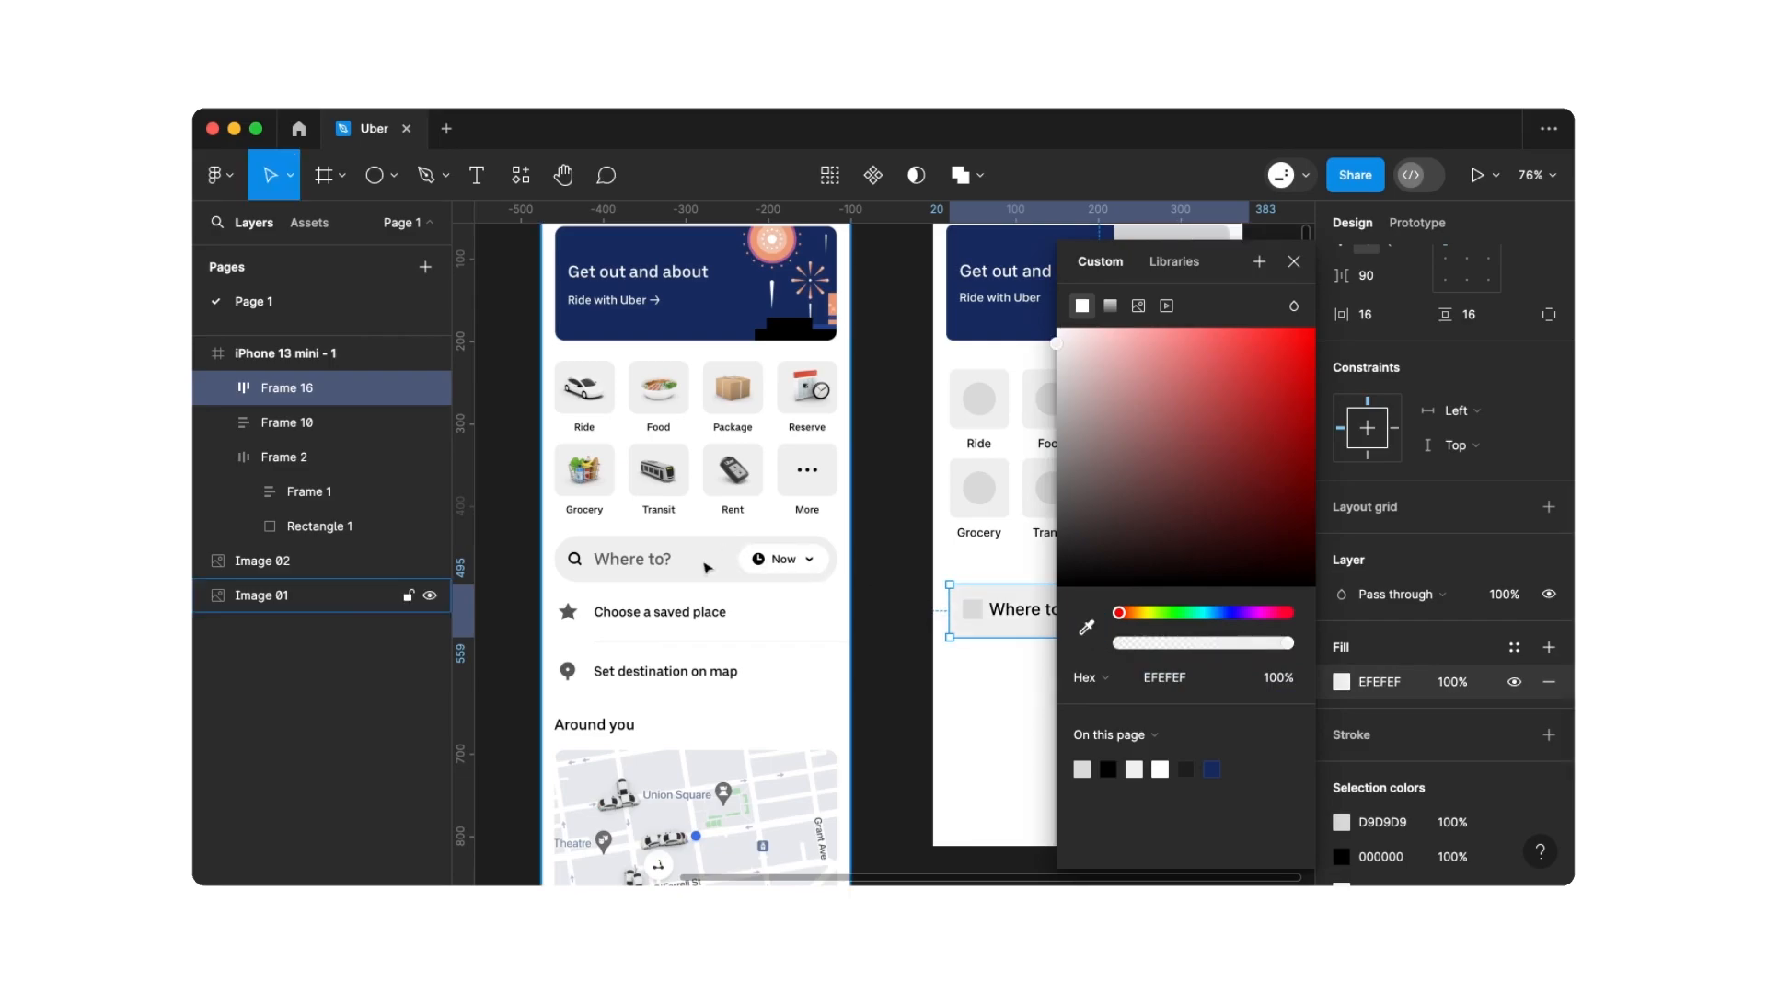
pyautogui.click(878, 589)
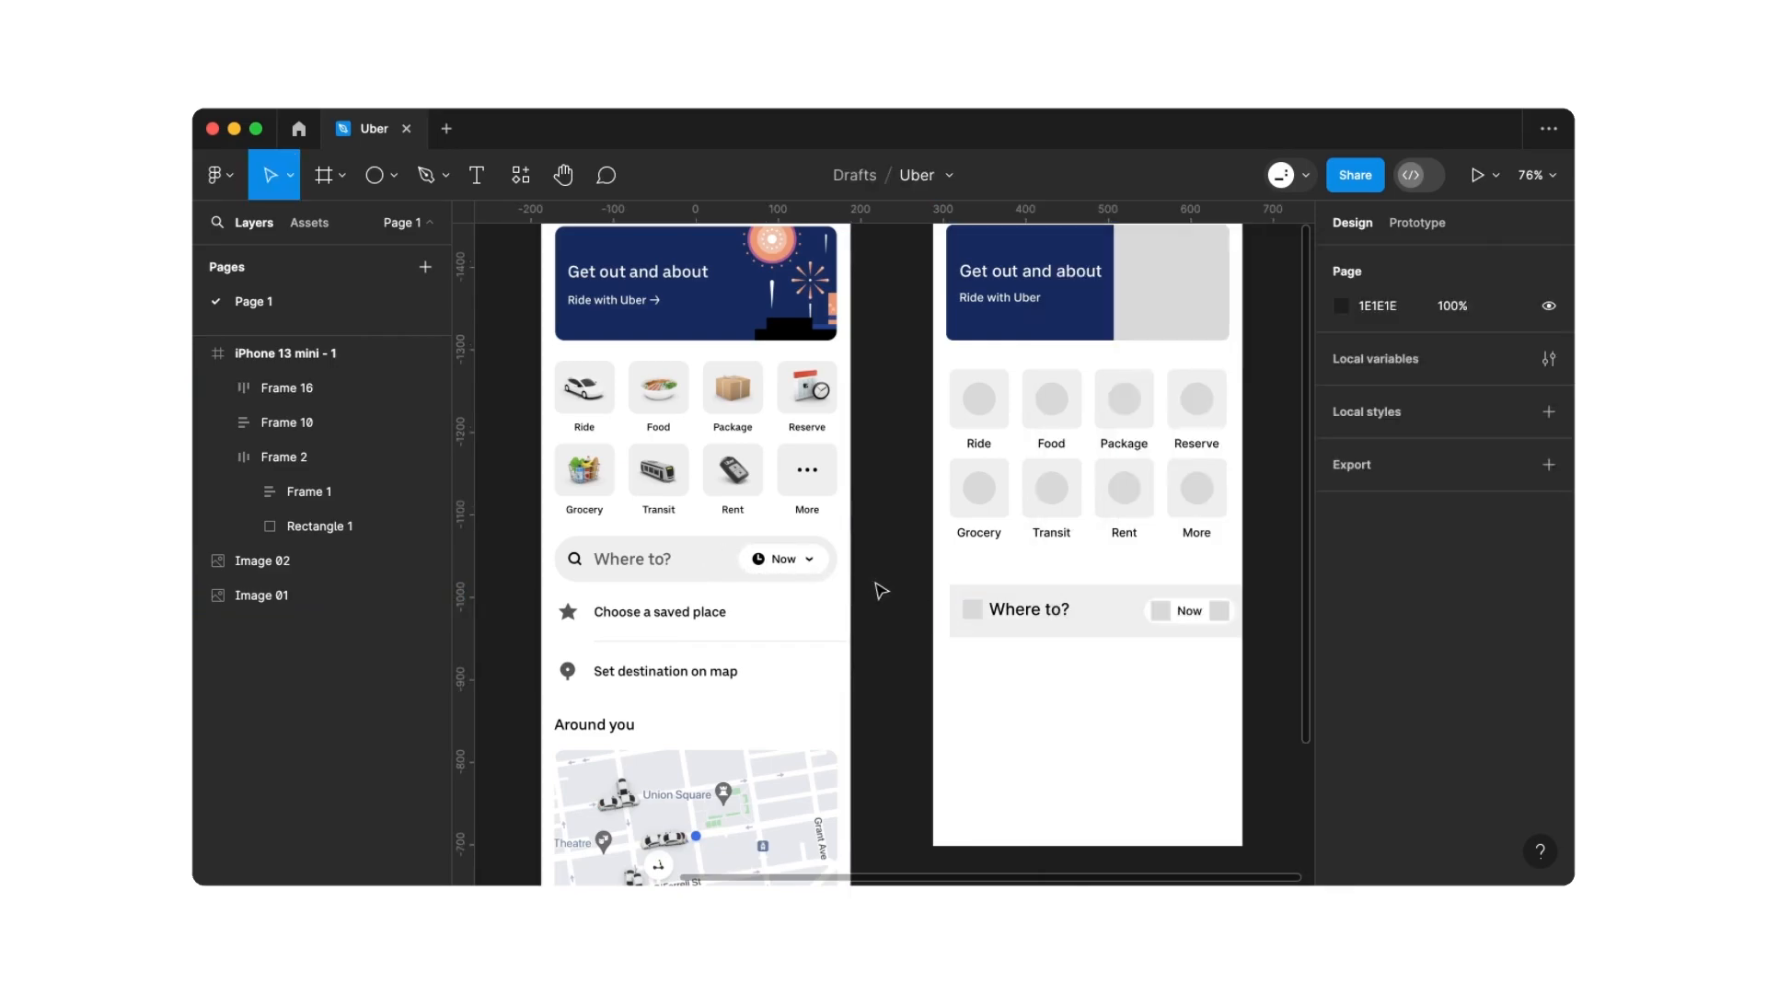
# Move the search bar up to Y 477 and set its corner radius to 9999
pyautogui.moveTo(1006, 609); pyautogui.dragTo(993, 595)
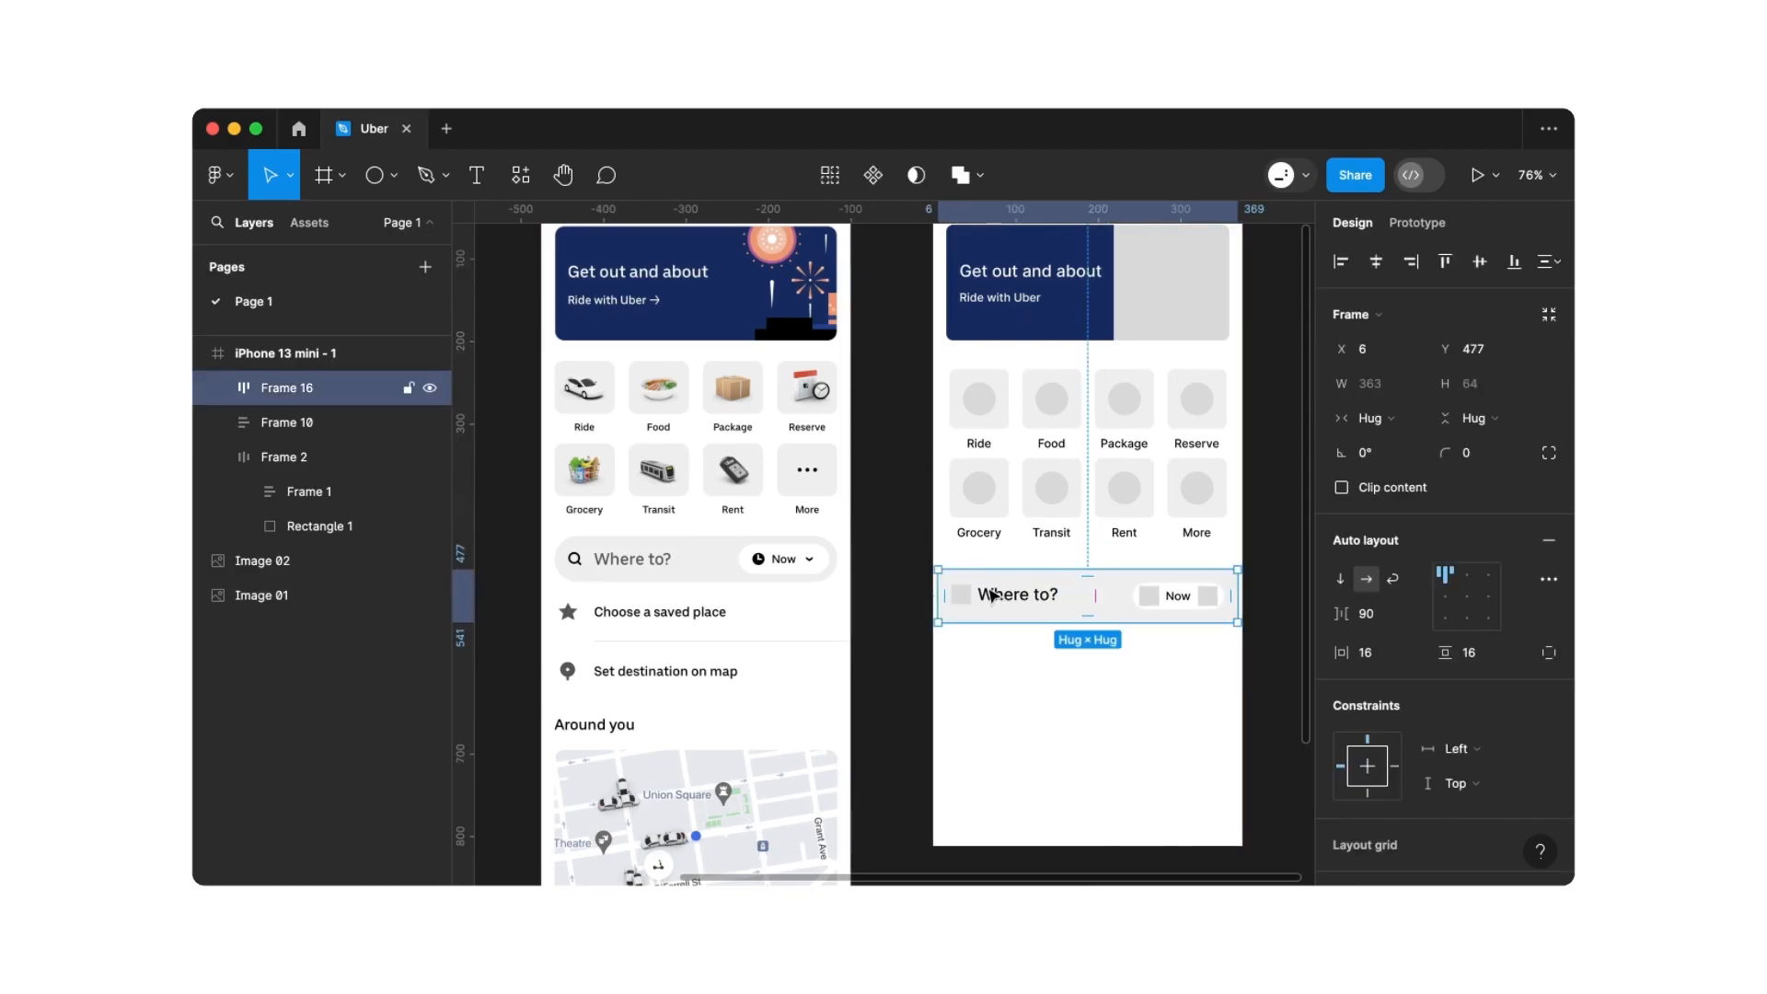
pyautogui.click(1467, 454)
pyautogui.press('Return')
# Recolour the "Where to?" text to grey 555555 sampled from the same text in the reference screenshot
pyautogui.doubleClick(1010, 604)
pyautogui.doubleClick(1010, 604)
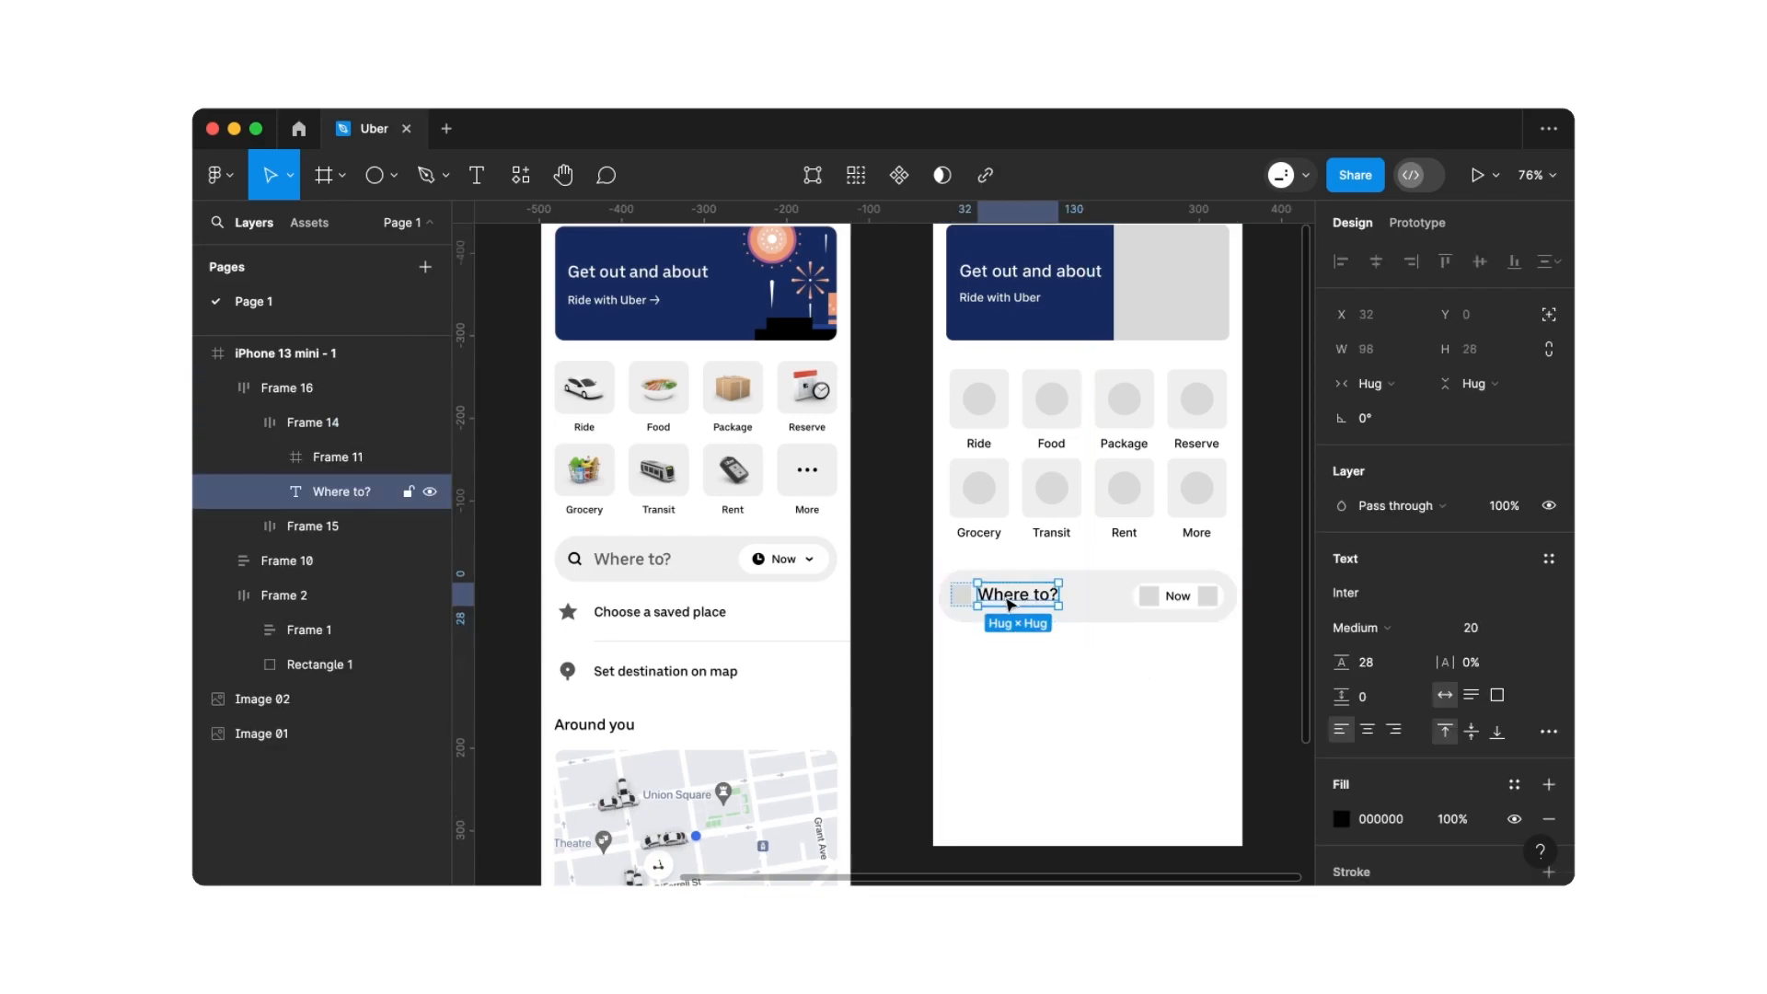
pyautogui.click(1341, 819)
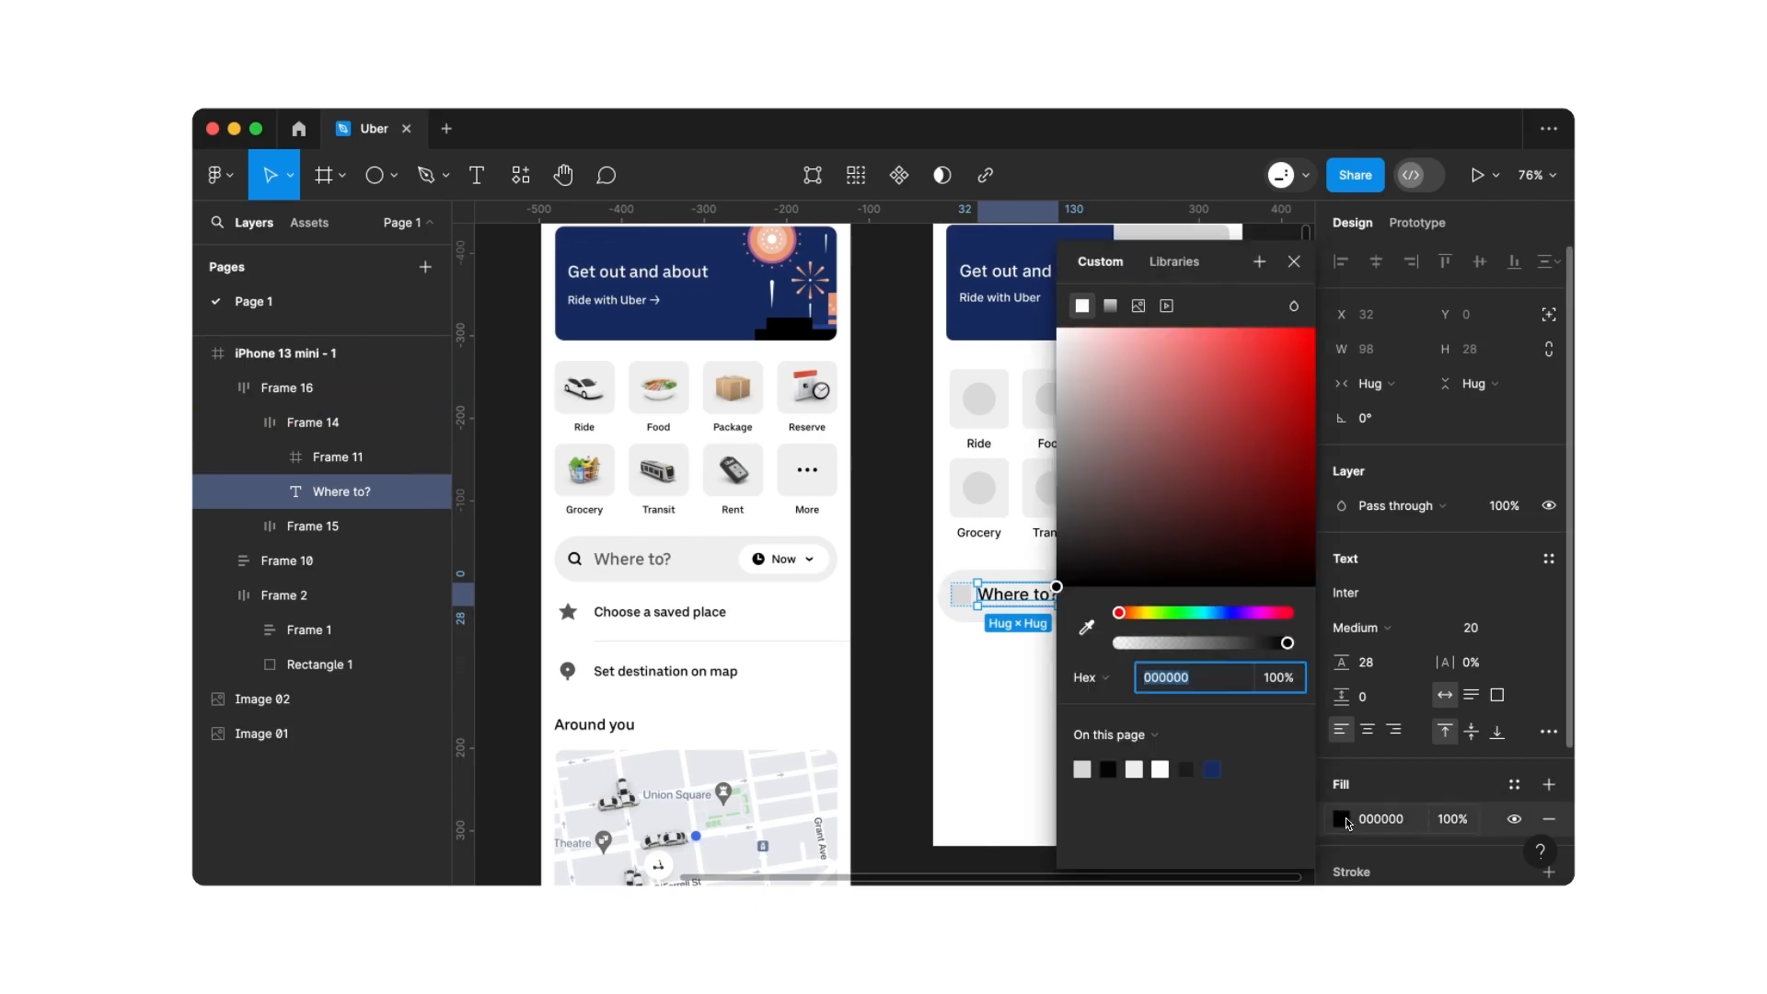
pyautogui.click(1087, 630)
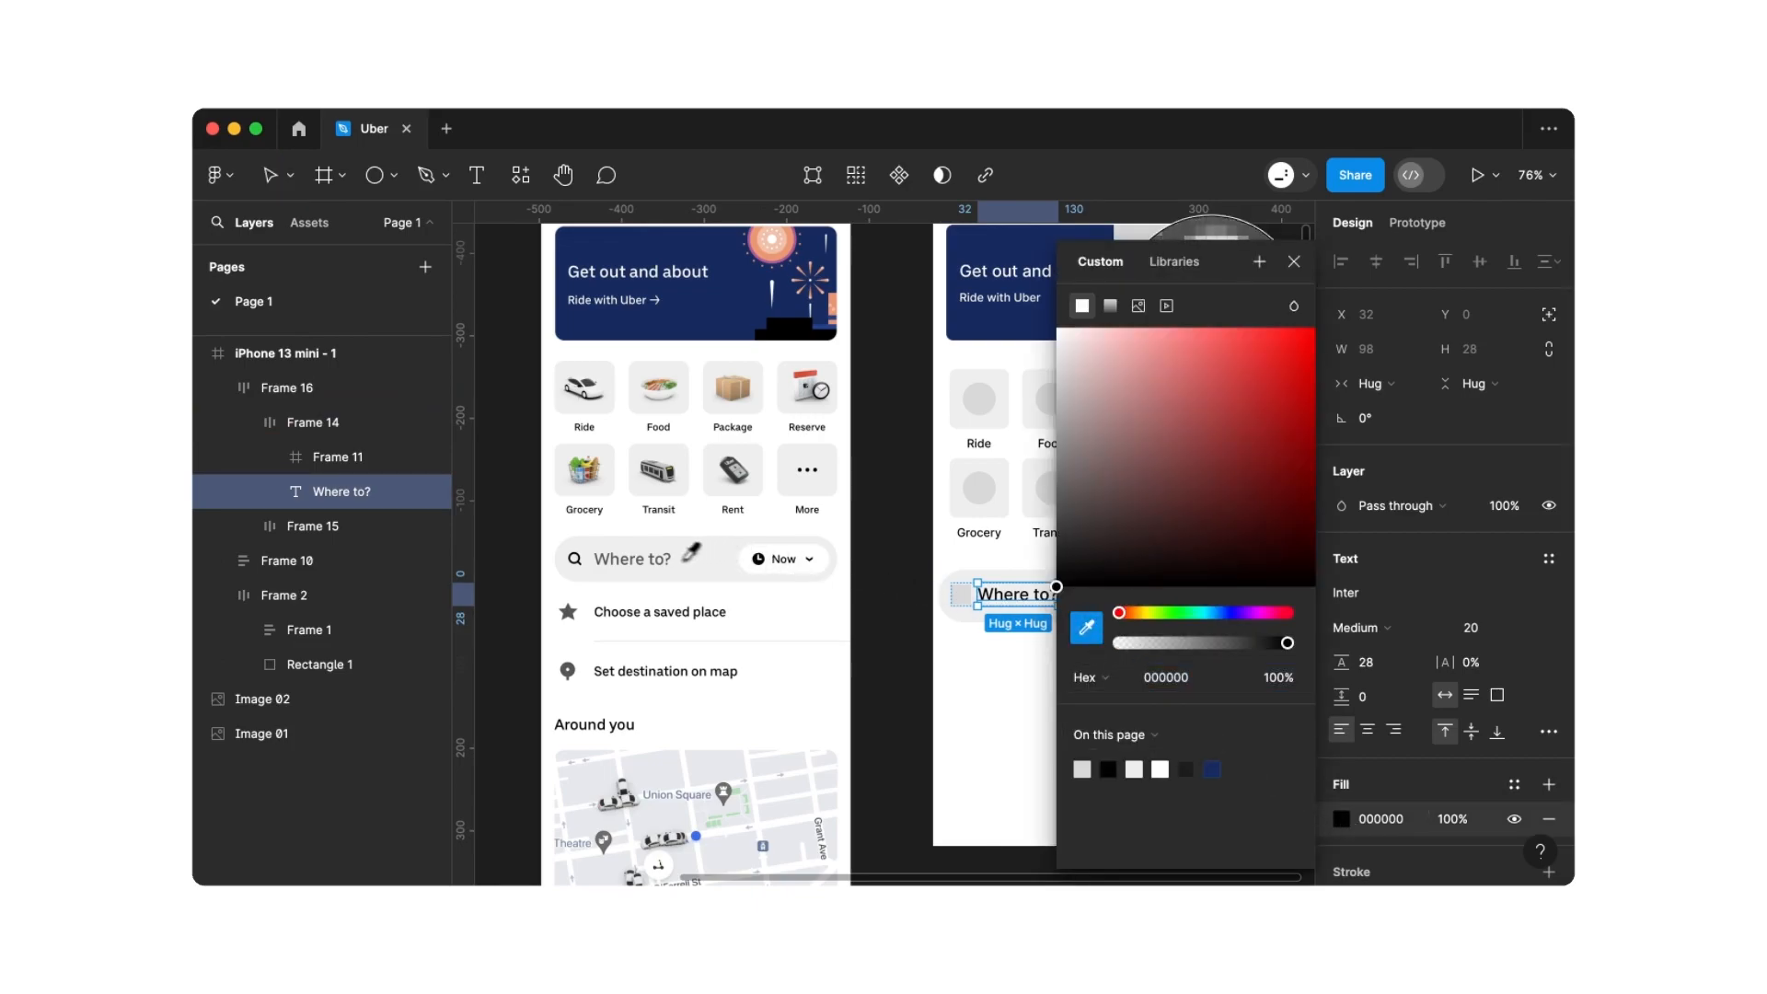
pyautogui.scroll(5, 664, 555)
pyautogui.scroll(2, 665, 555)
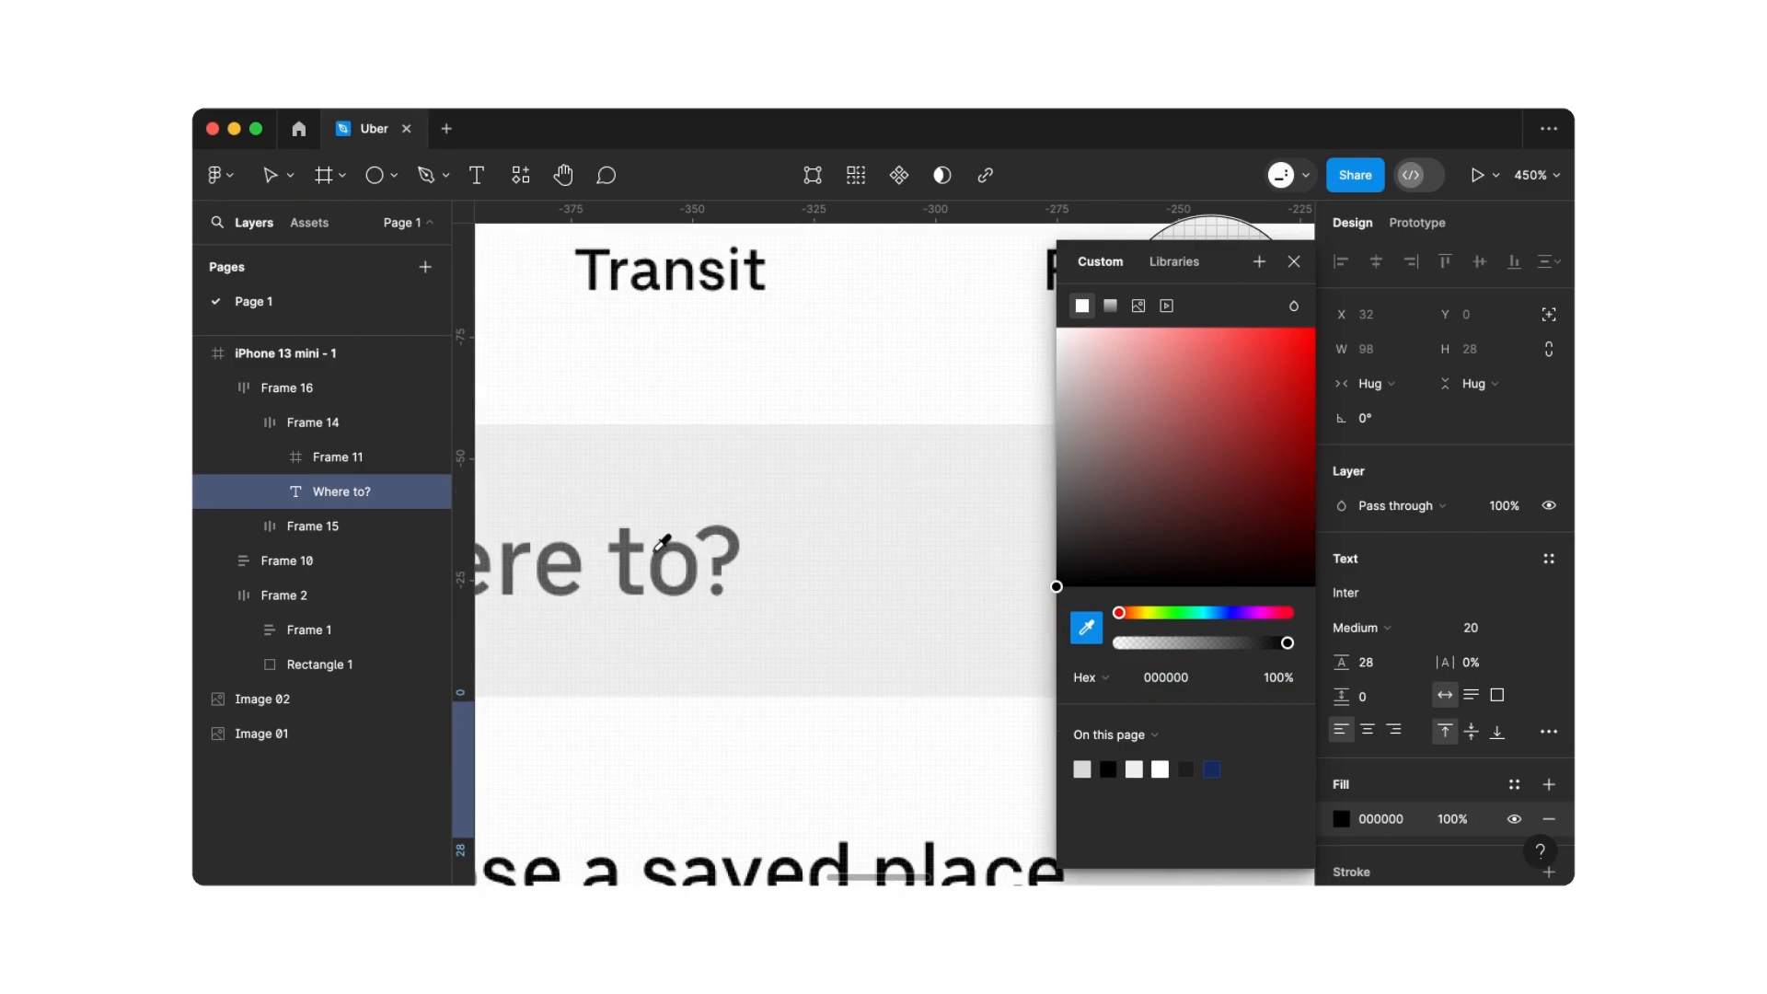
pyautogui.scroll(8, 667, 553)
pyautogui.click(677, 580)
pyautogui.scroll(-10, 669, 599)
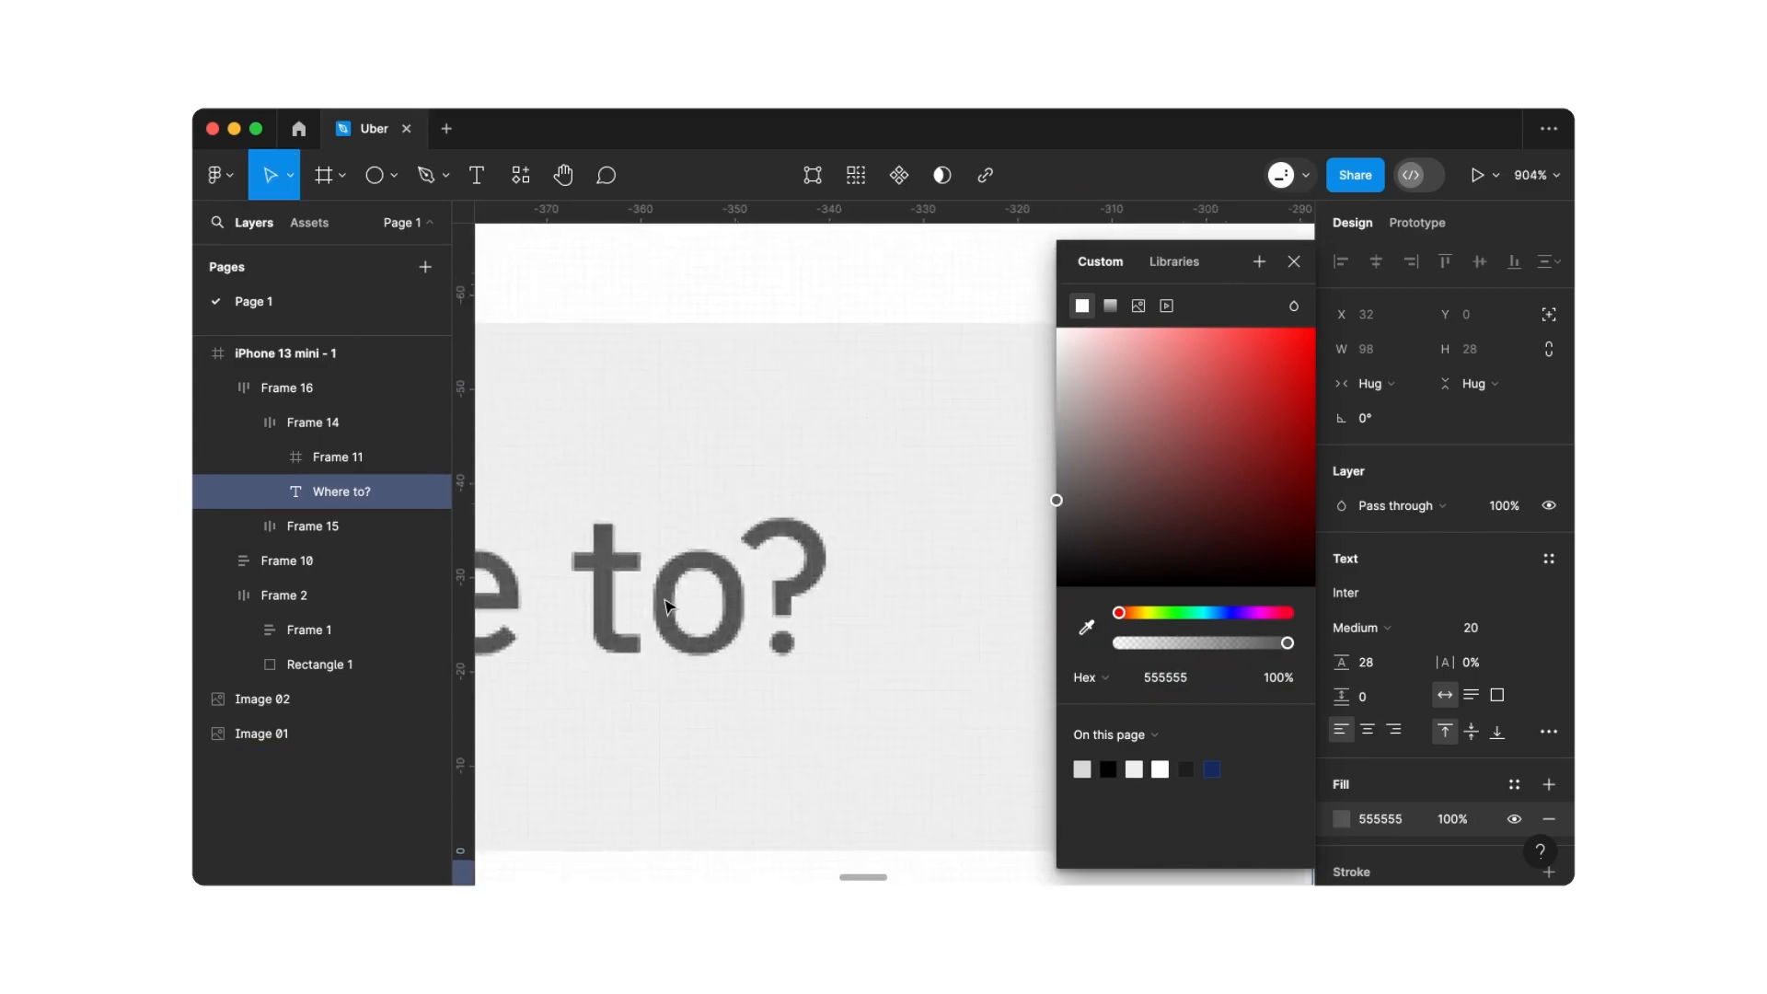
pyautogui.scroll(-3, 669, 603)
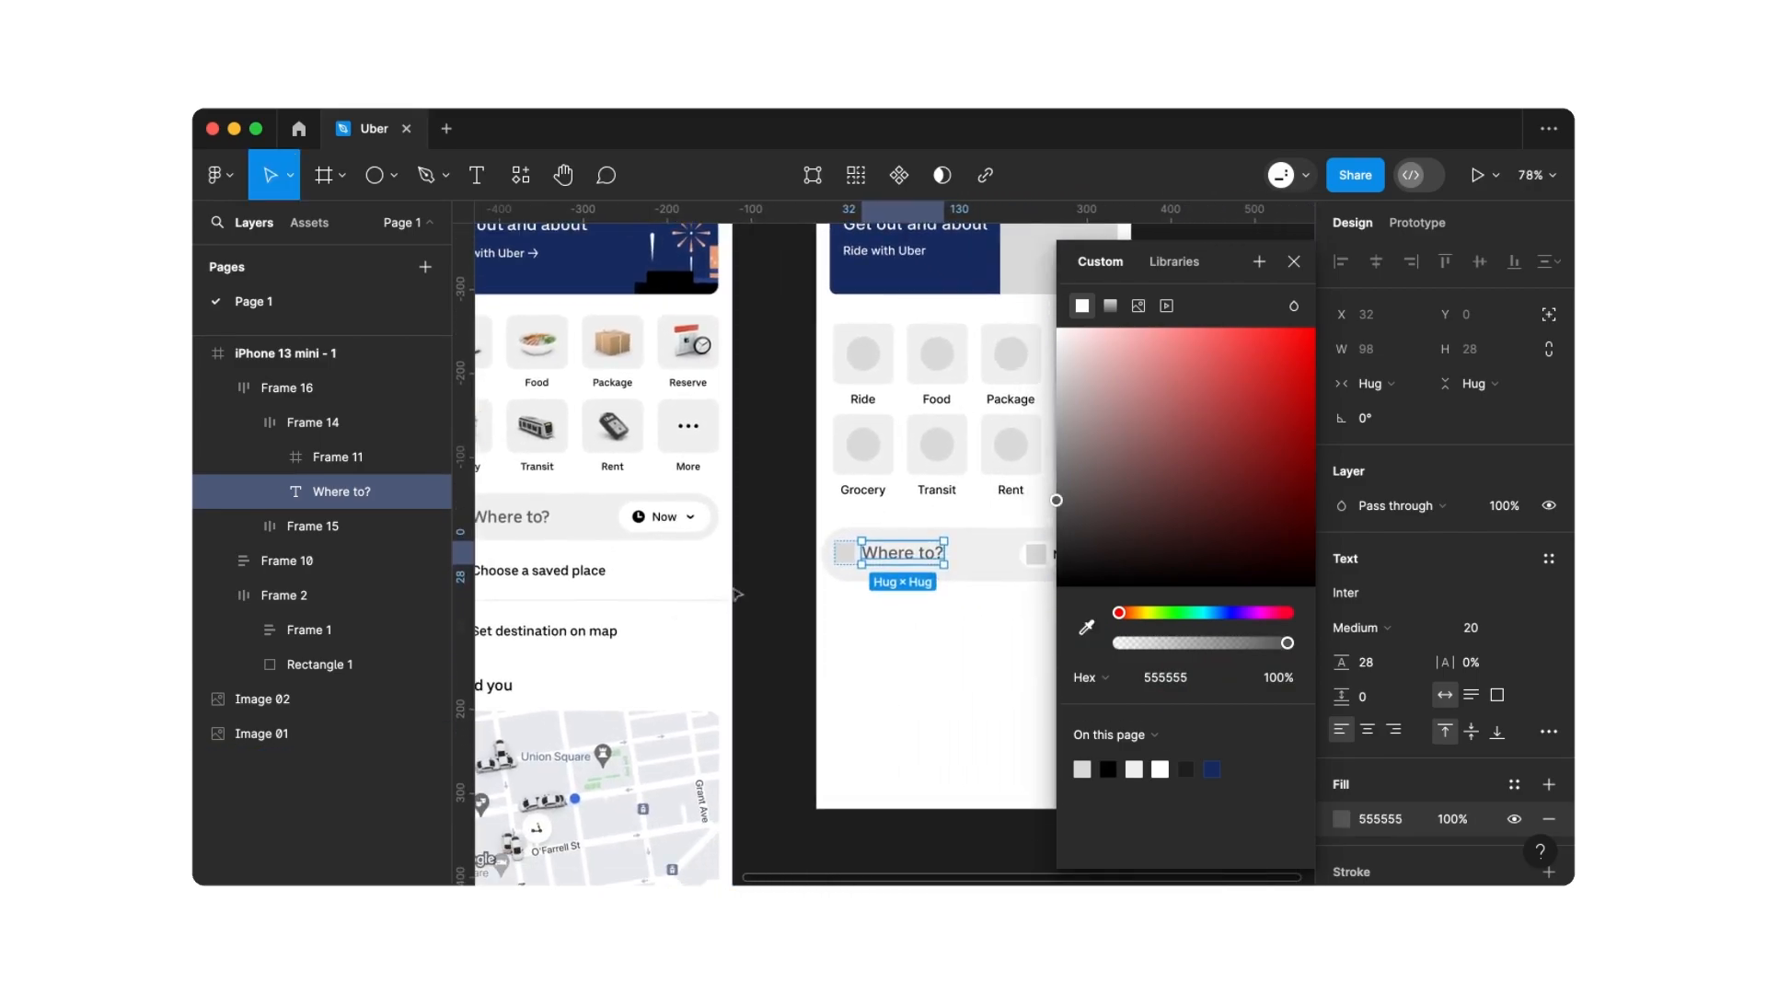
pyautogui.click(828, 603)
pyautogui.scroll(2, 828, 603)
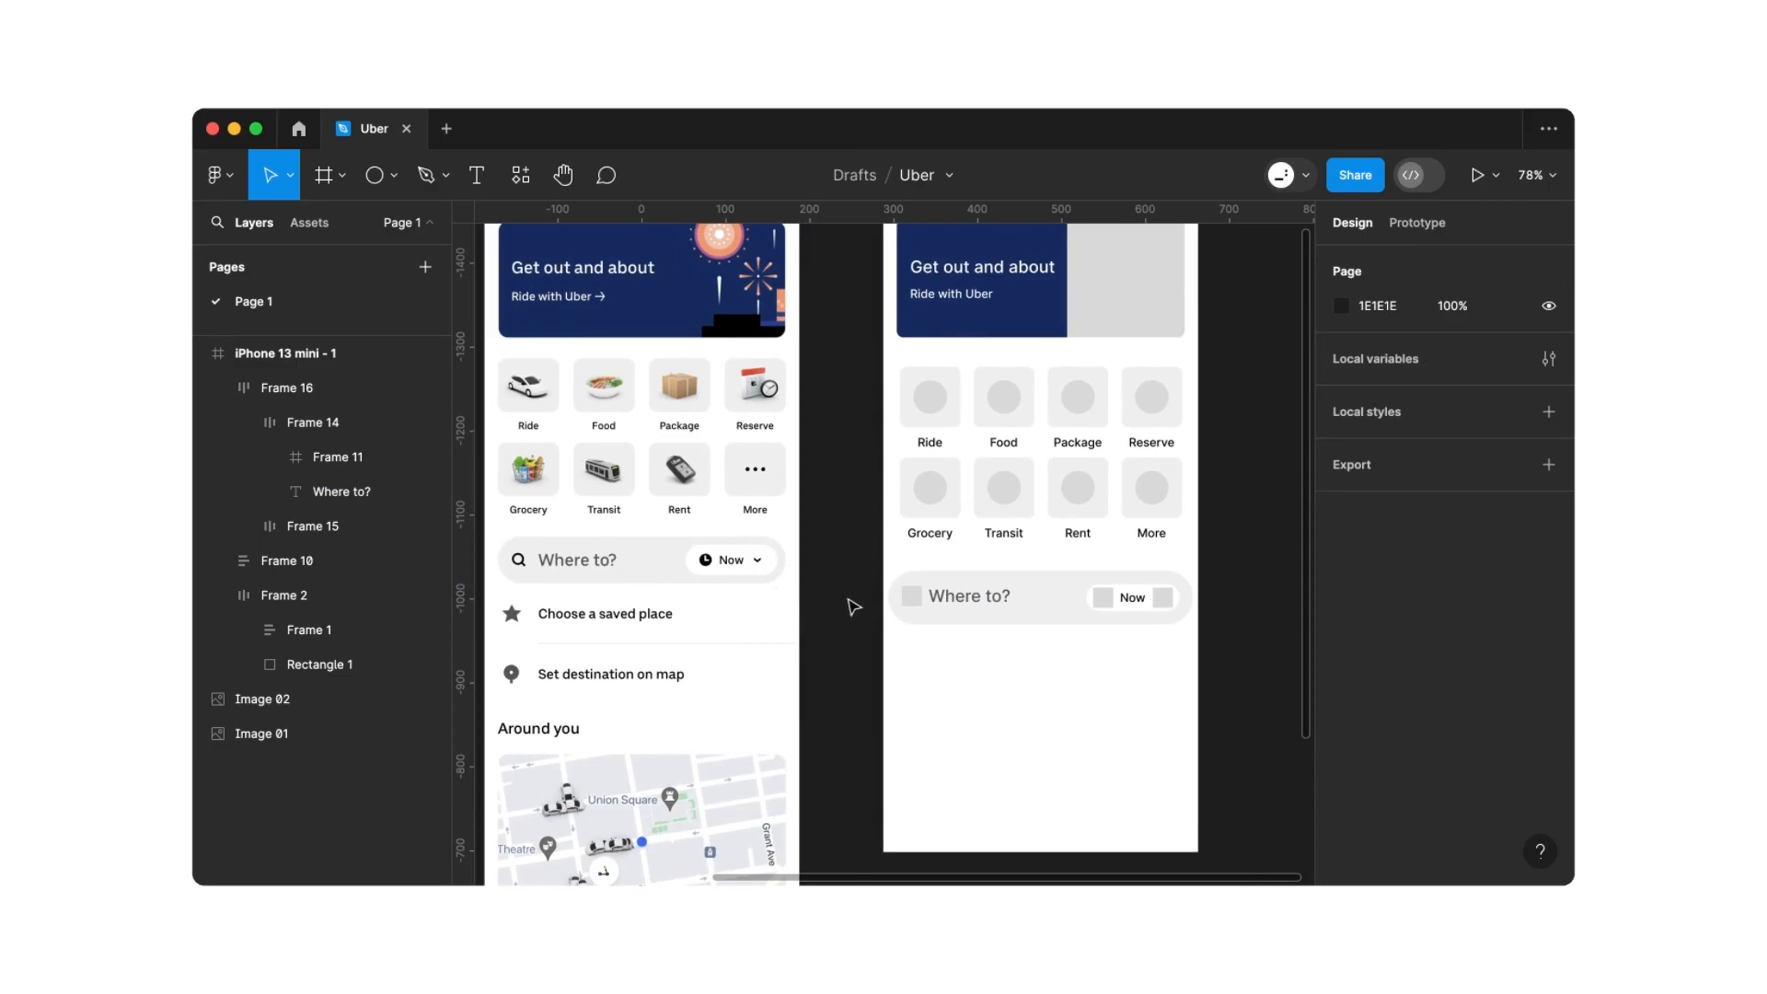
# Resize the search bar to the full frame width minus 32, giving 343, and centre it horizontally in the frame
pyautogui.click(938, 604)
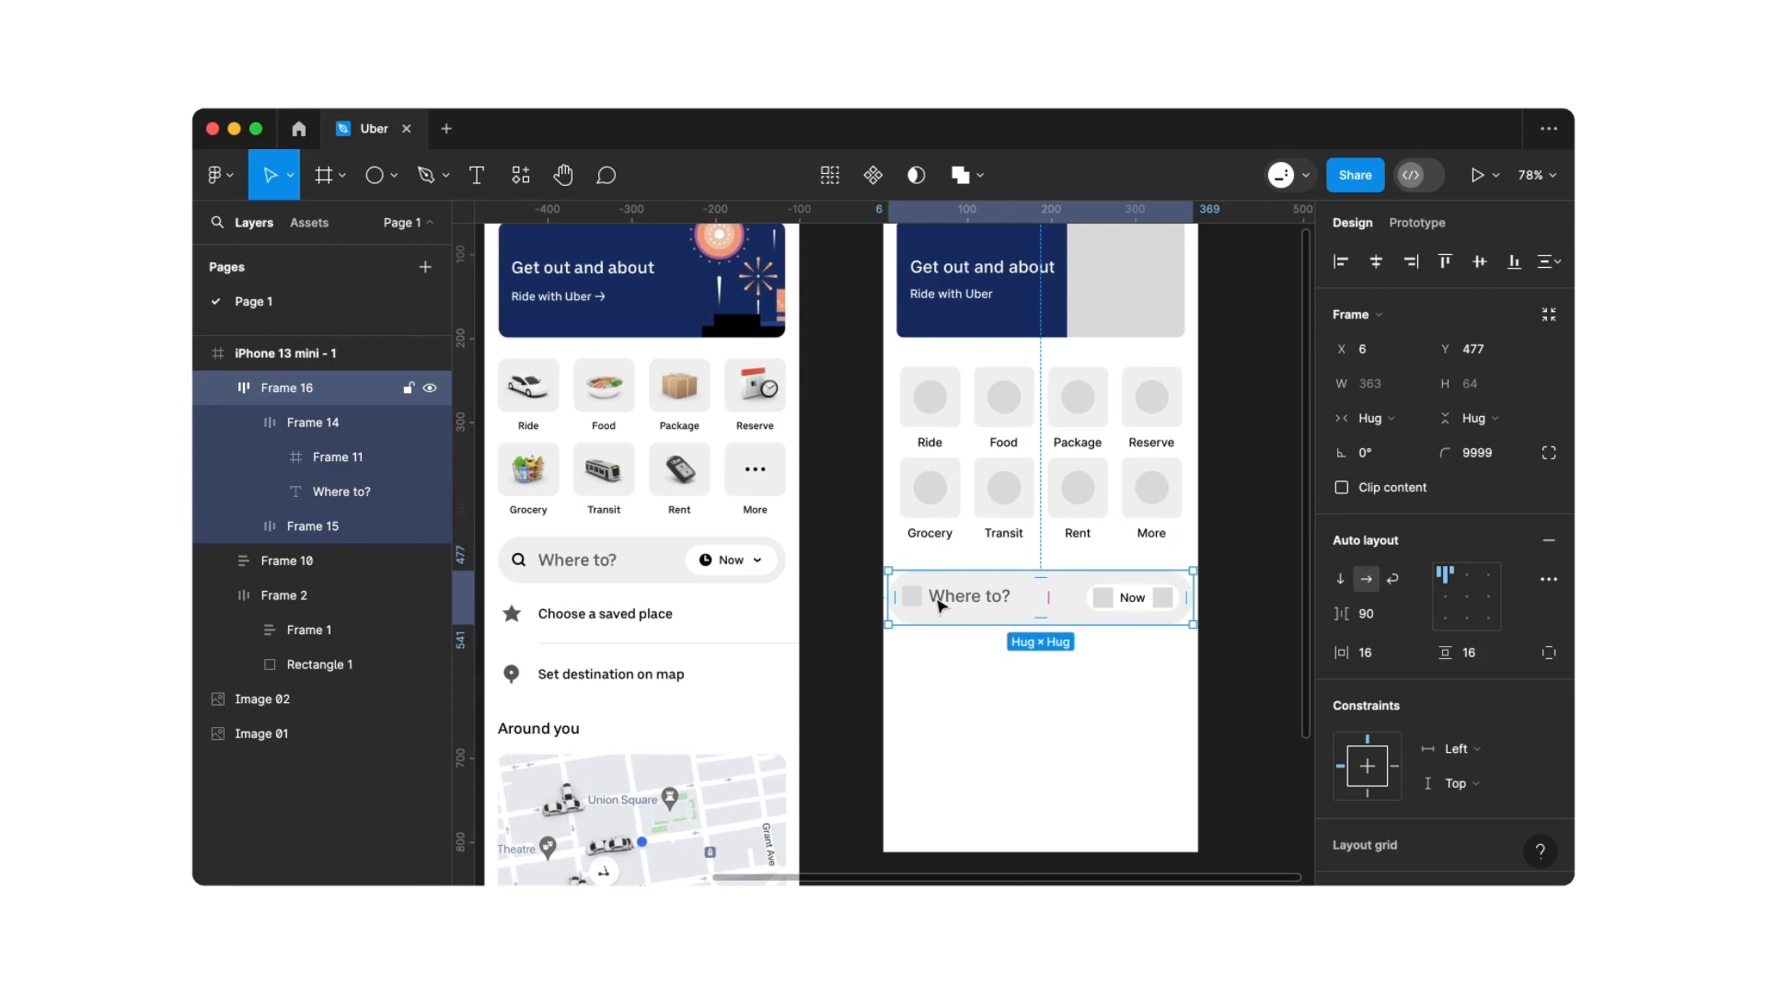
pyautogui.moveTo(936, 600); pyautogui.dragTo(931, 599)
pyautogui.moveTo(1186, 583); pyautogui.dragTo(1198, 582)
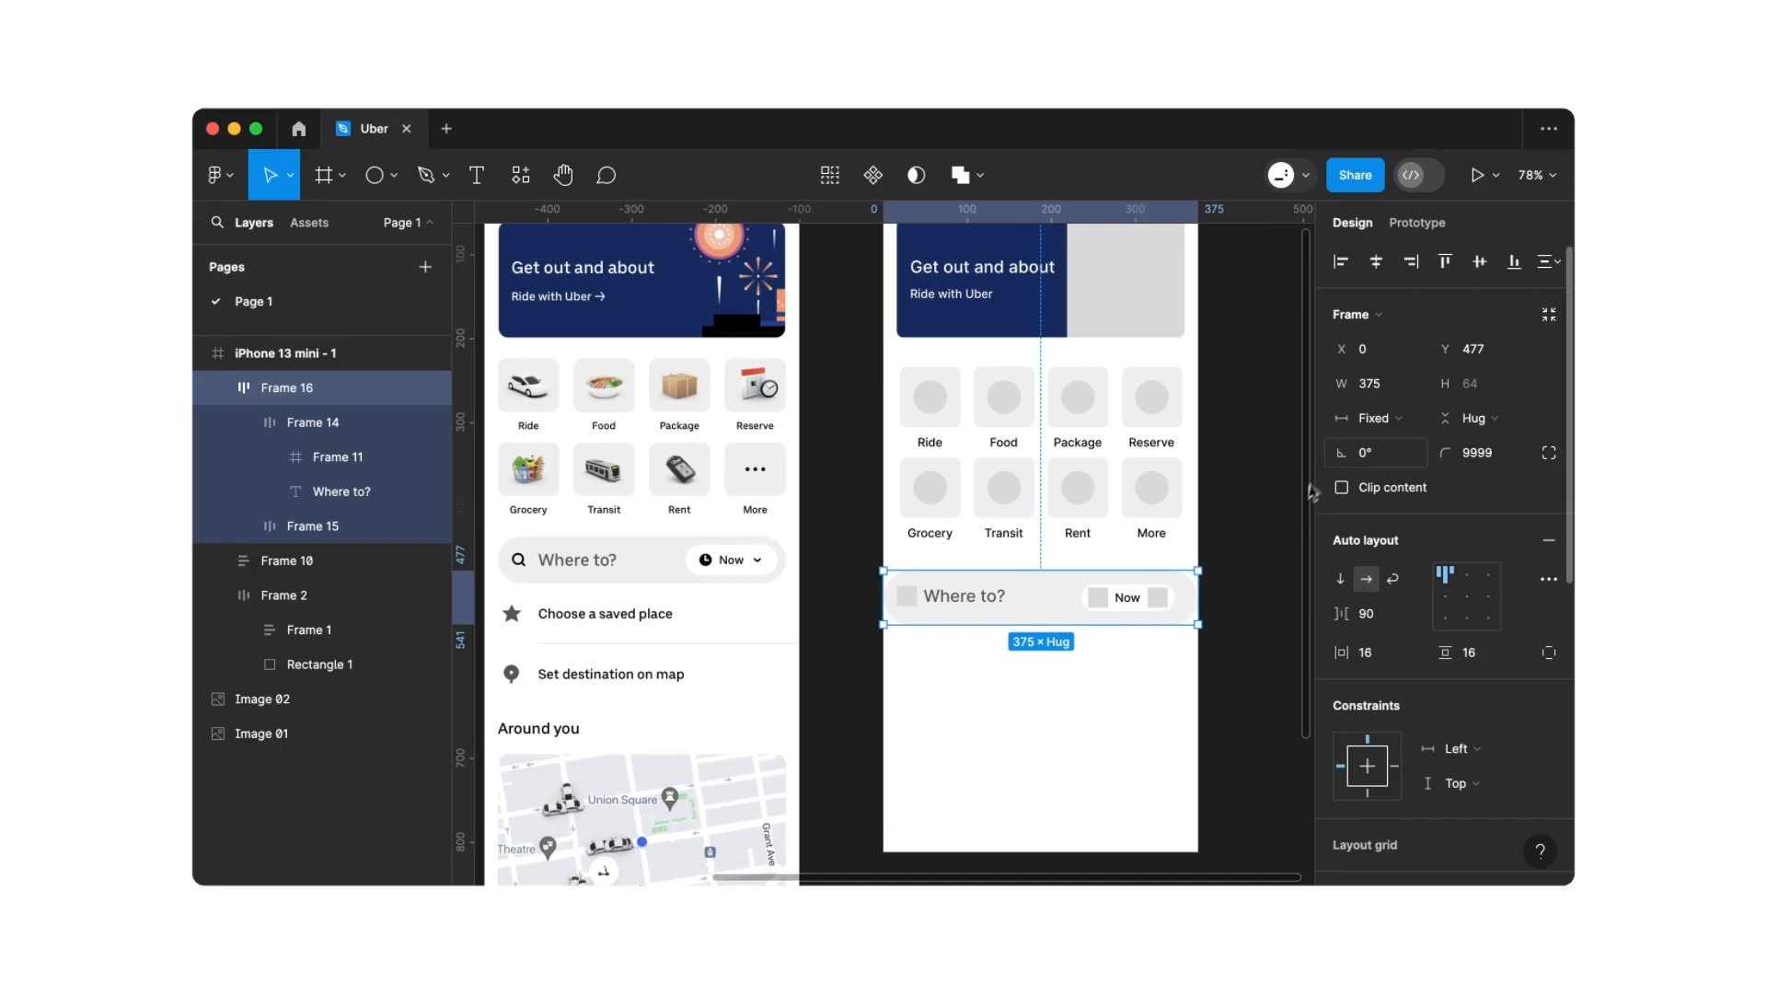
pyautogui.click(1380, 396)
pyautogui.click(1383, 393)
pyautogui.write('-32')
pyautogui.press('Return')
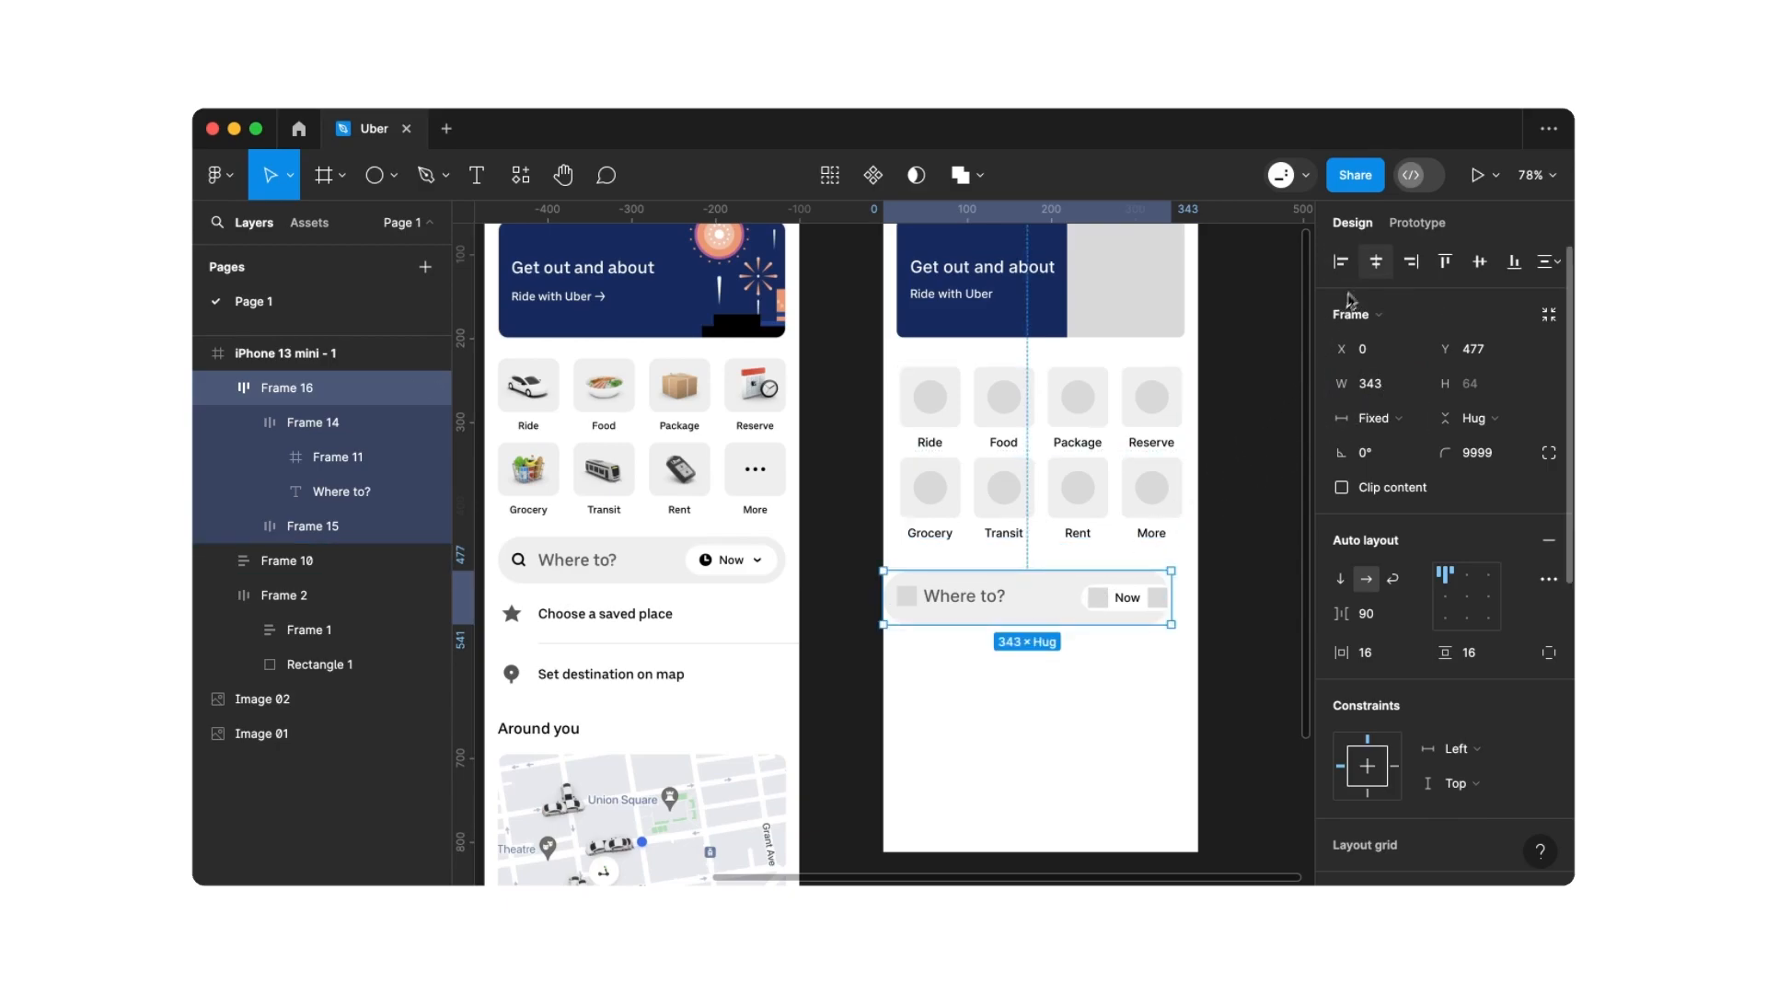
pyautogui.click(1377, 264)
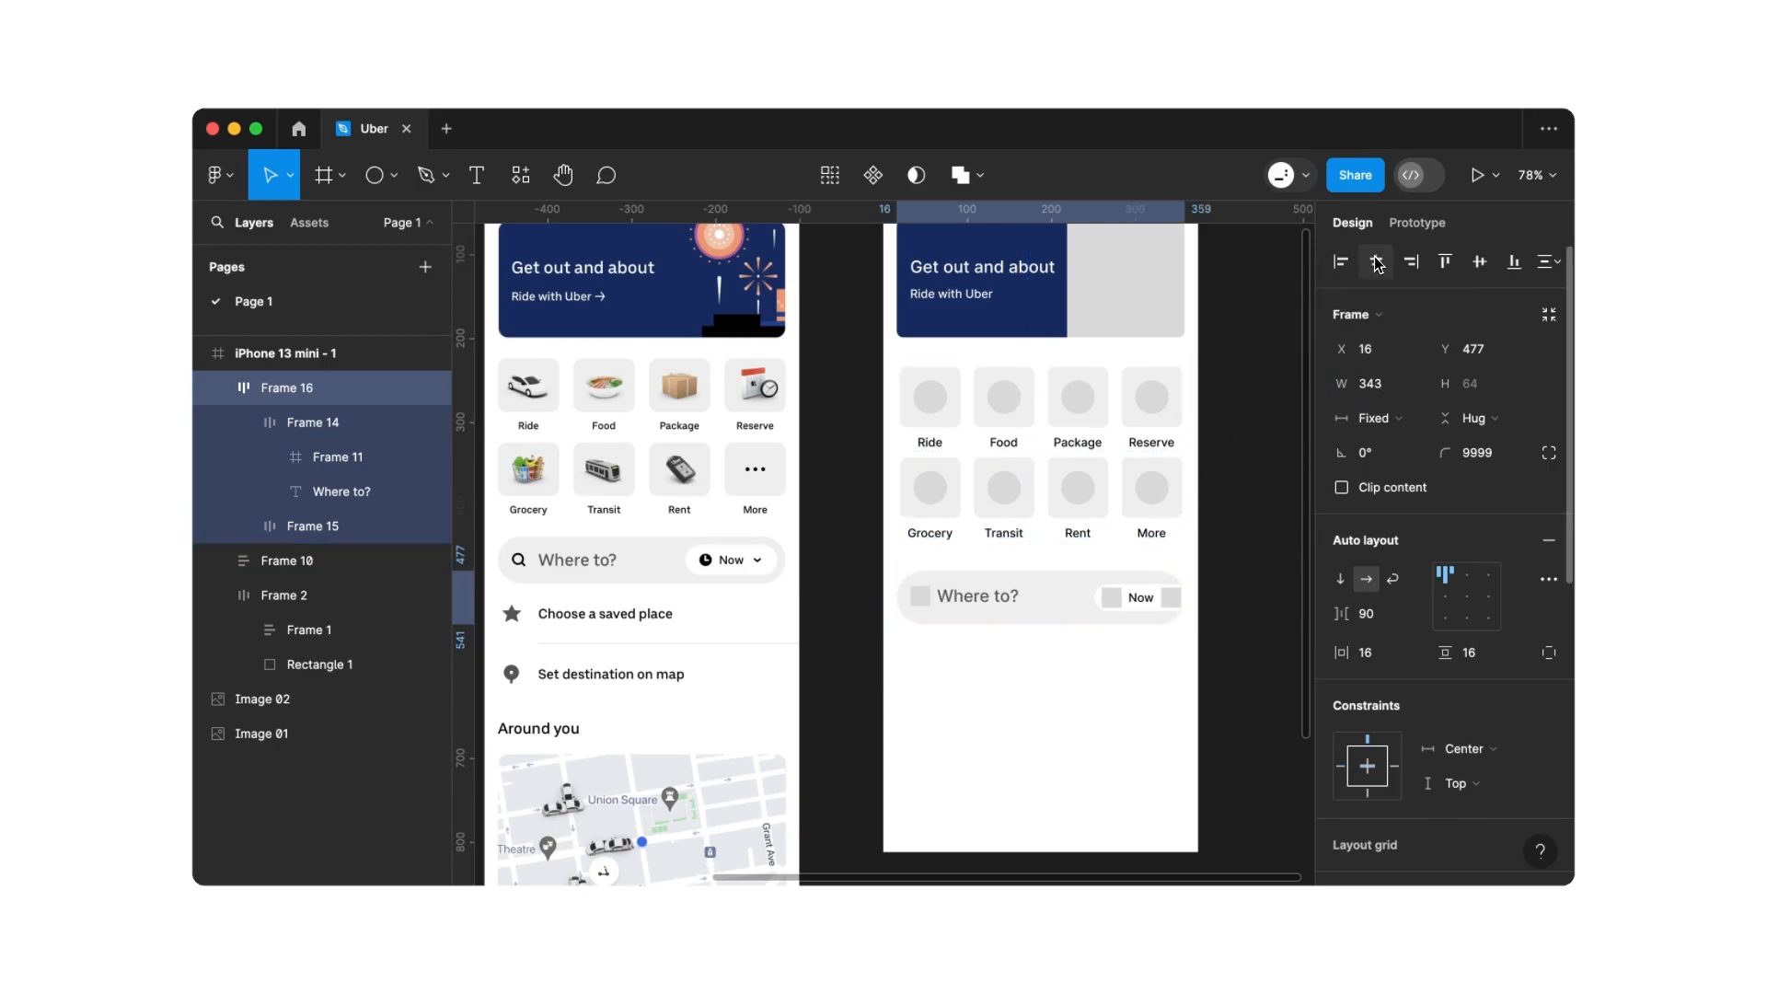
# Set the search bar's auto layout gap to Auto so its two groups spread to opposite ends
pyautogui.click(1414, 618)
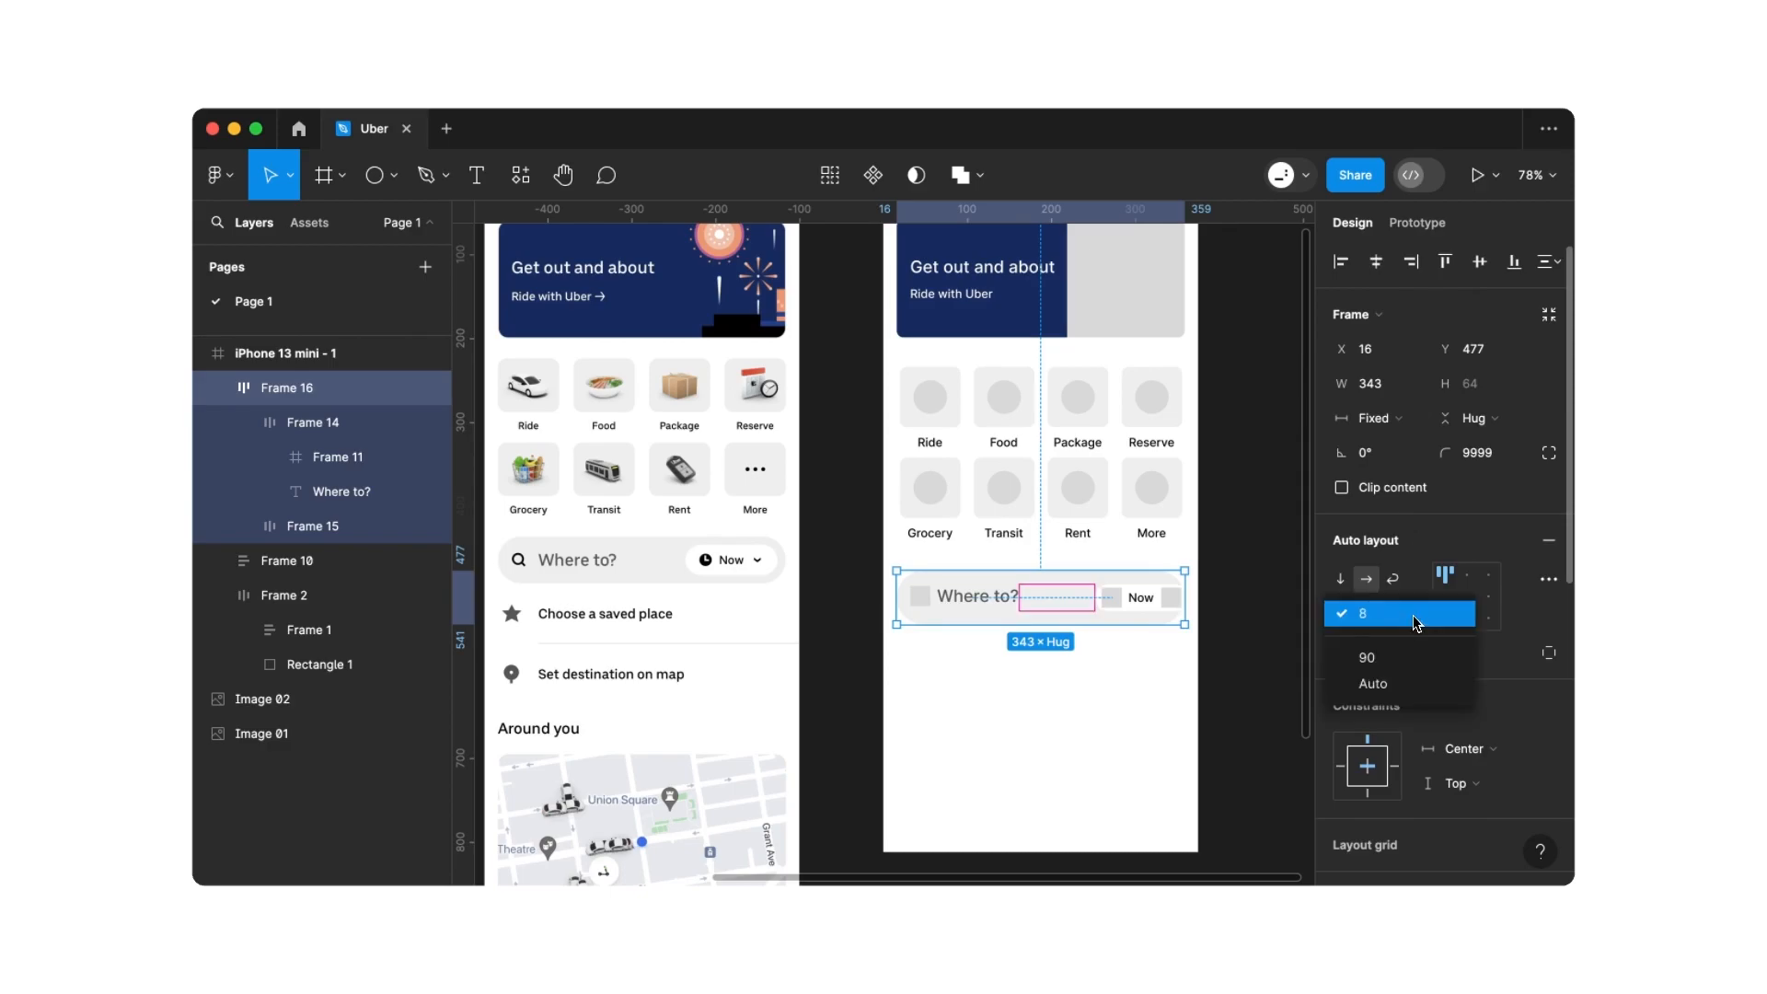
pyautogui.click(1416, 686)
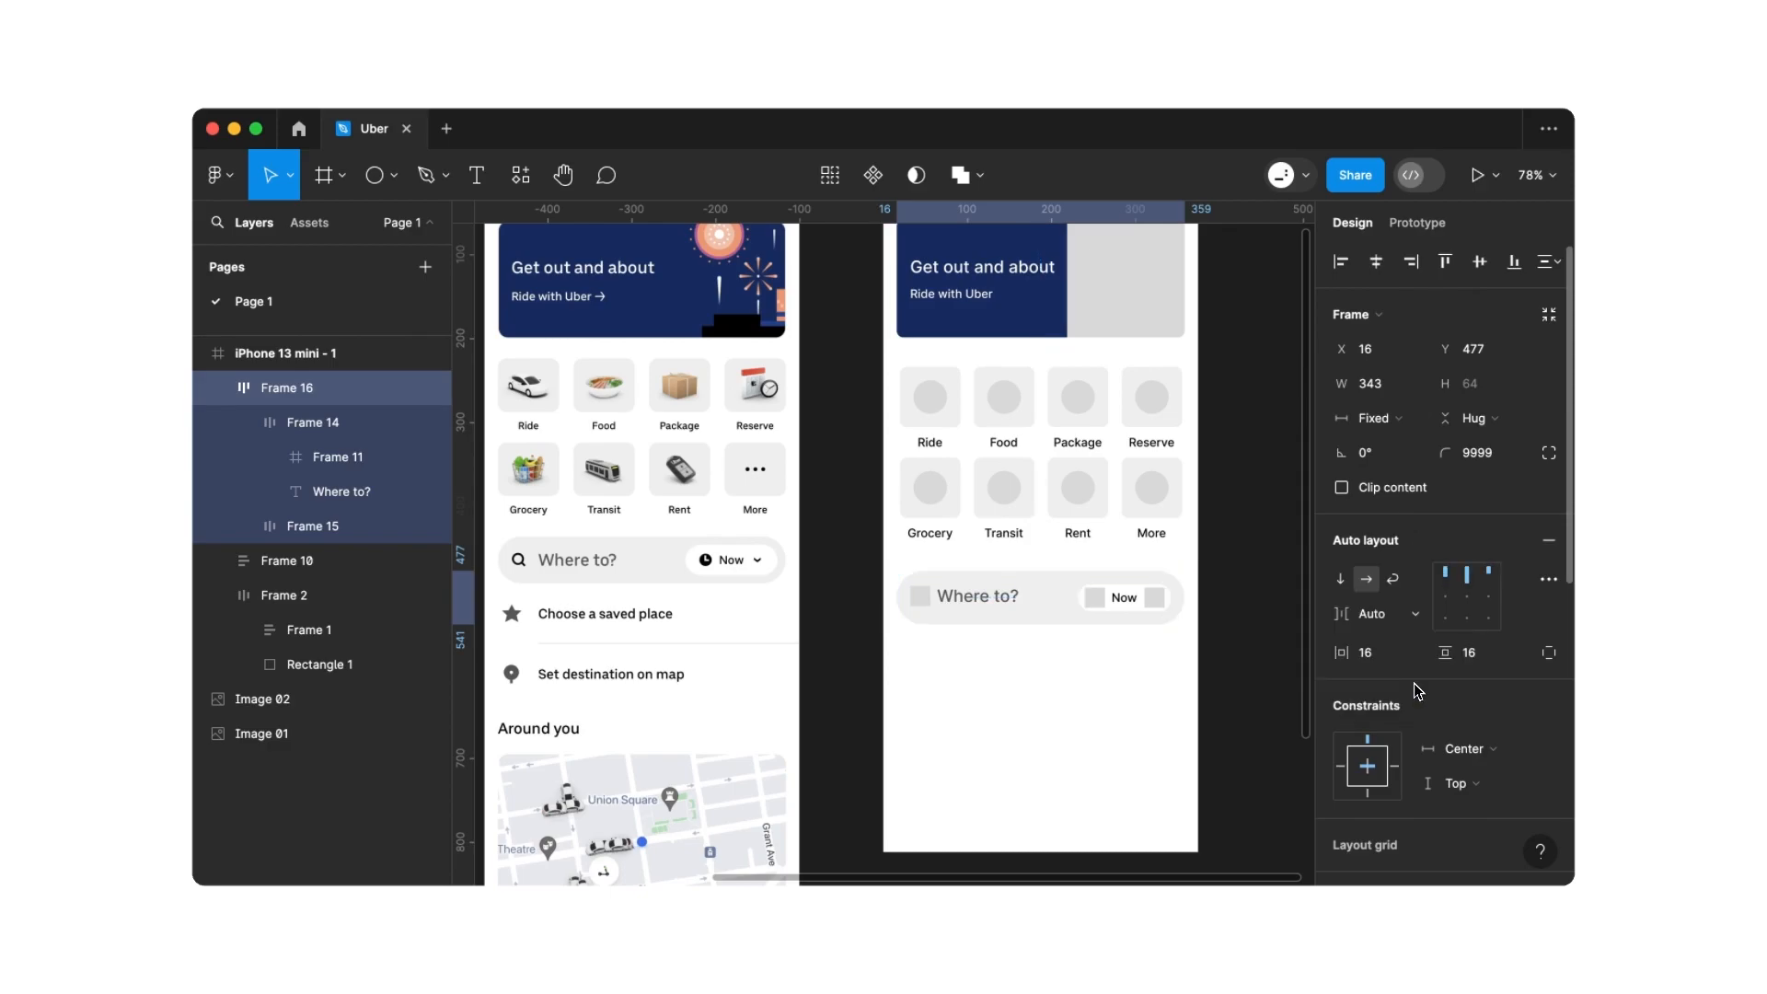
pyautogui.click(1194, 679)
pyautogui.hscroll(-1, 1194, 680)
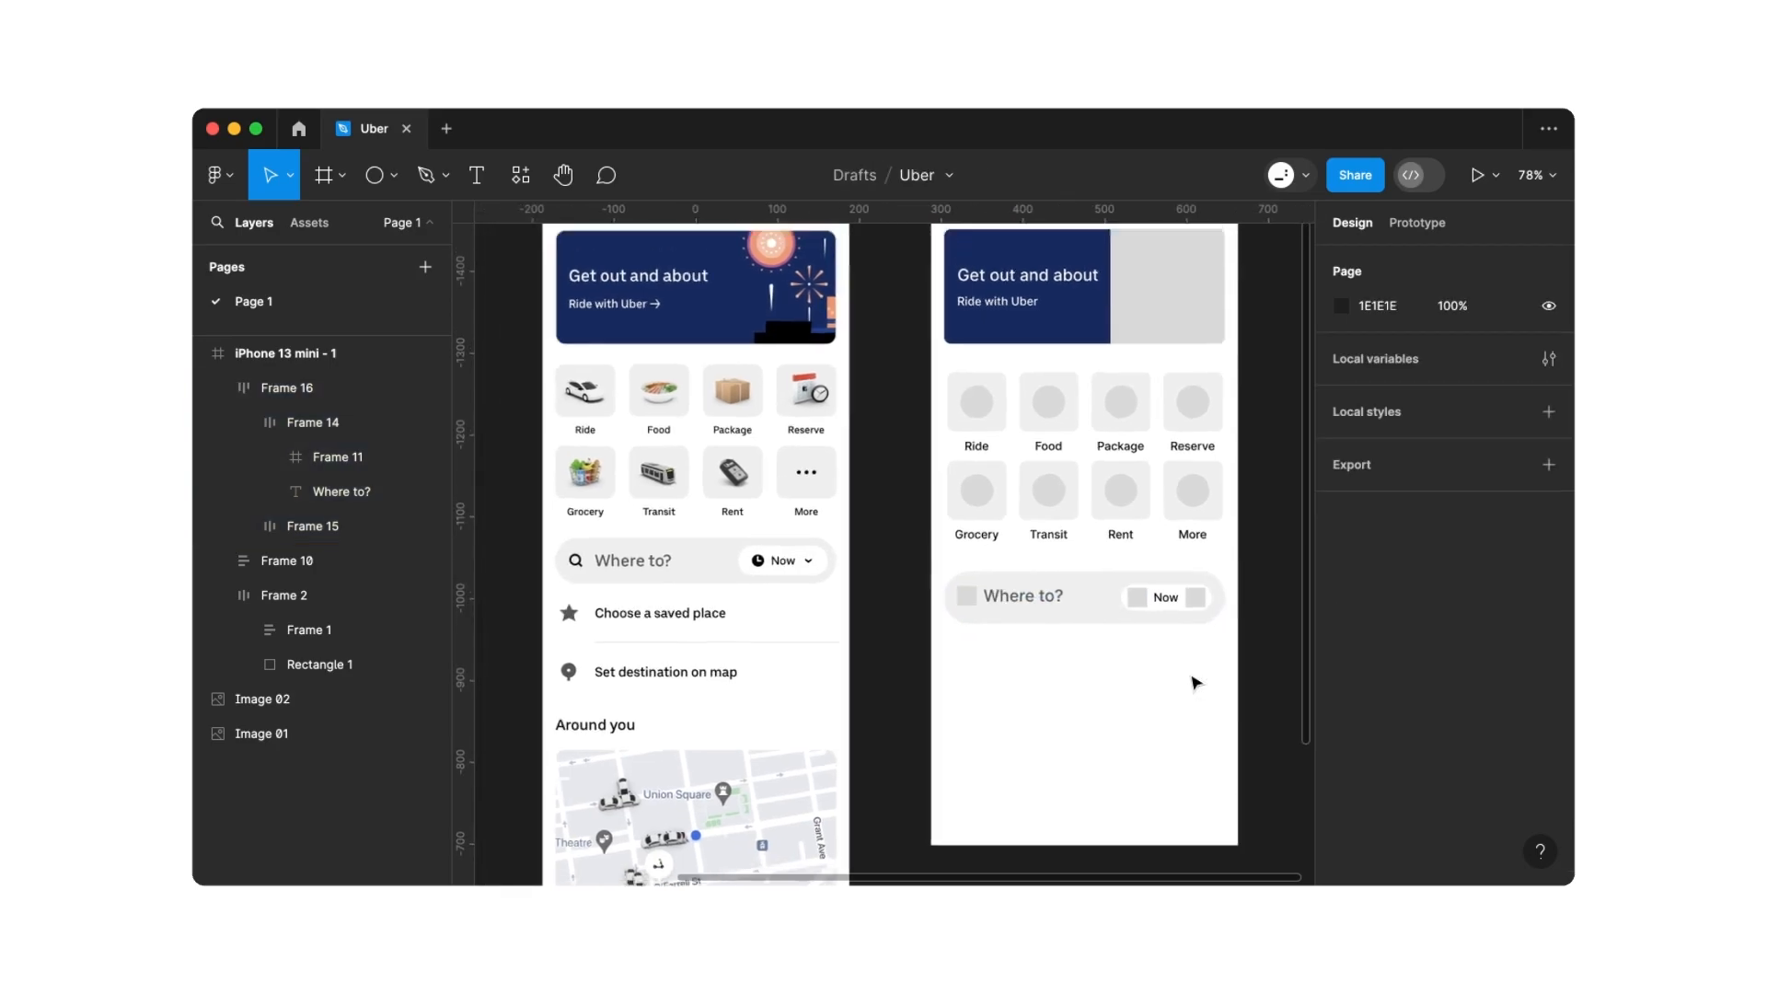
# Extend the iPhone 13 mini frame downward until its bottom edge lines up with the bottom of the reference screenshot
pyautogui.scroll(-3, 1192, 680)
pyautogui.click(1068, 320)
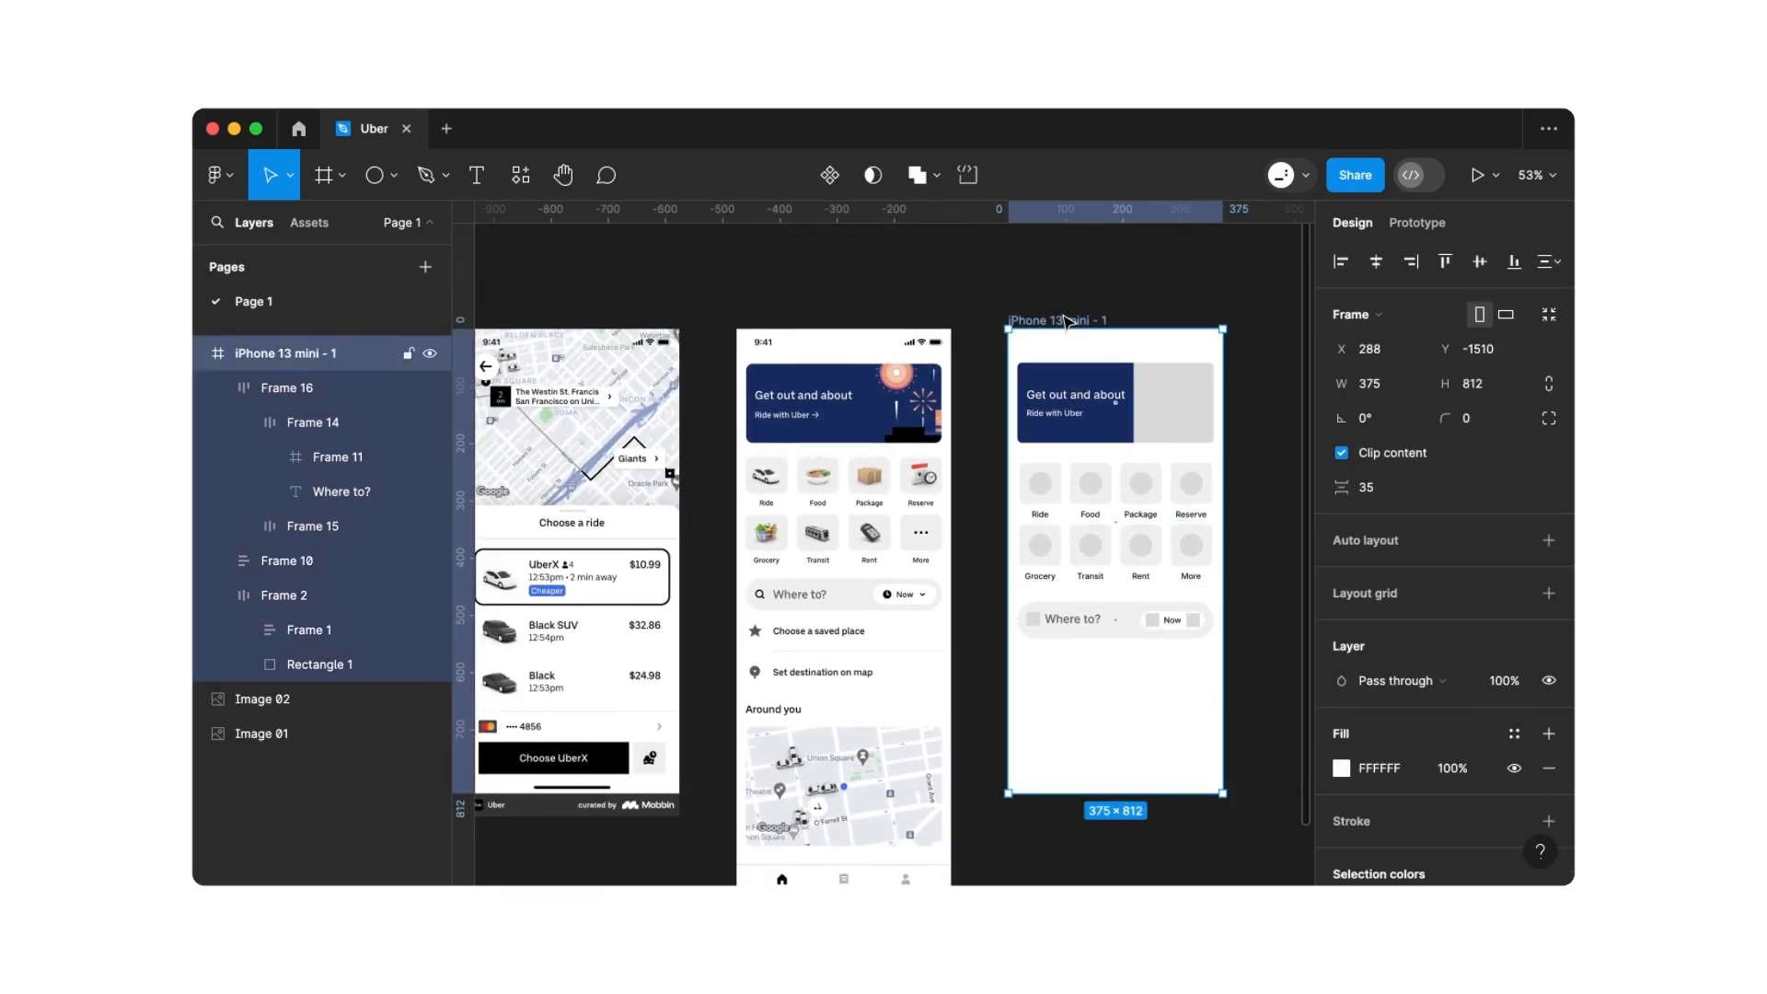
pyautogui.scroll(-3, 1064, 322)
pyautogui.moveTo(1090, 591); pyautogui.dragTo(1088, 736)
pyautogui.click(1126, 460)
pyautogui.scroll(5, 1129, 456)
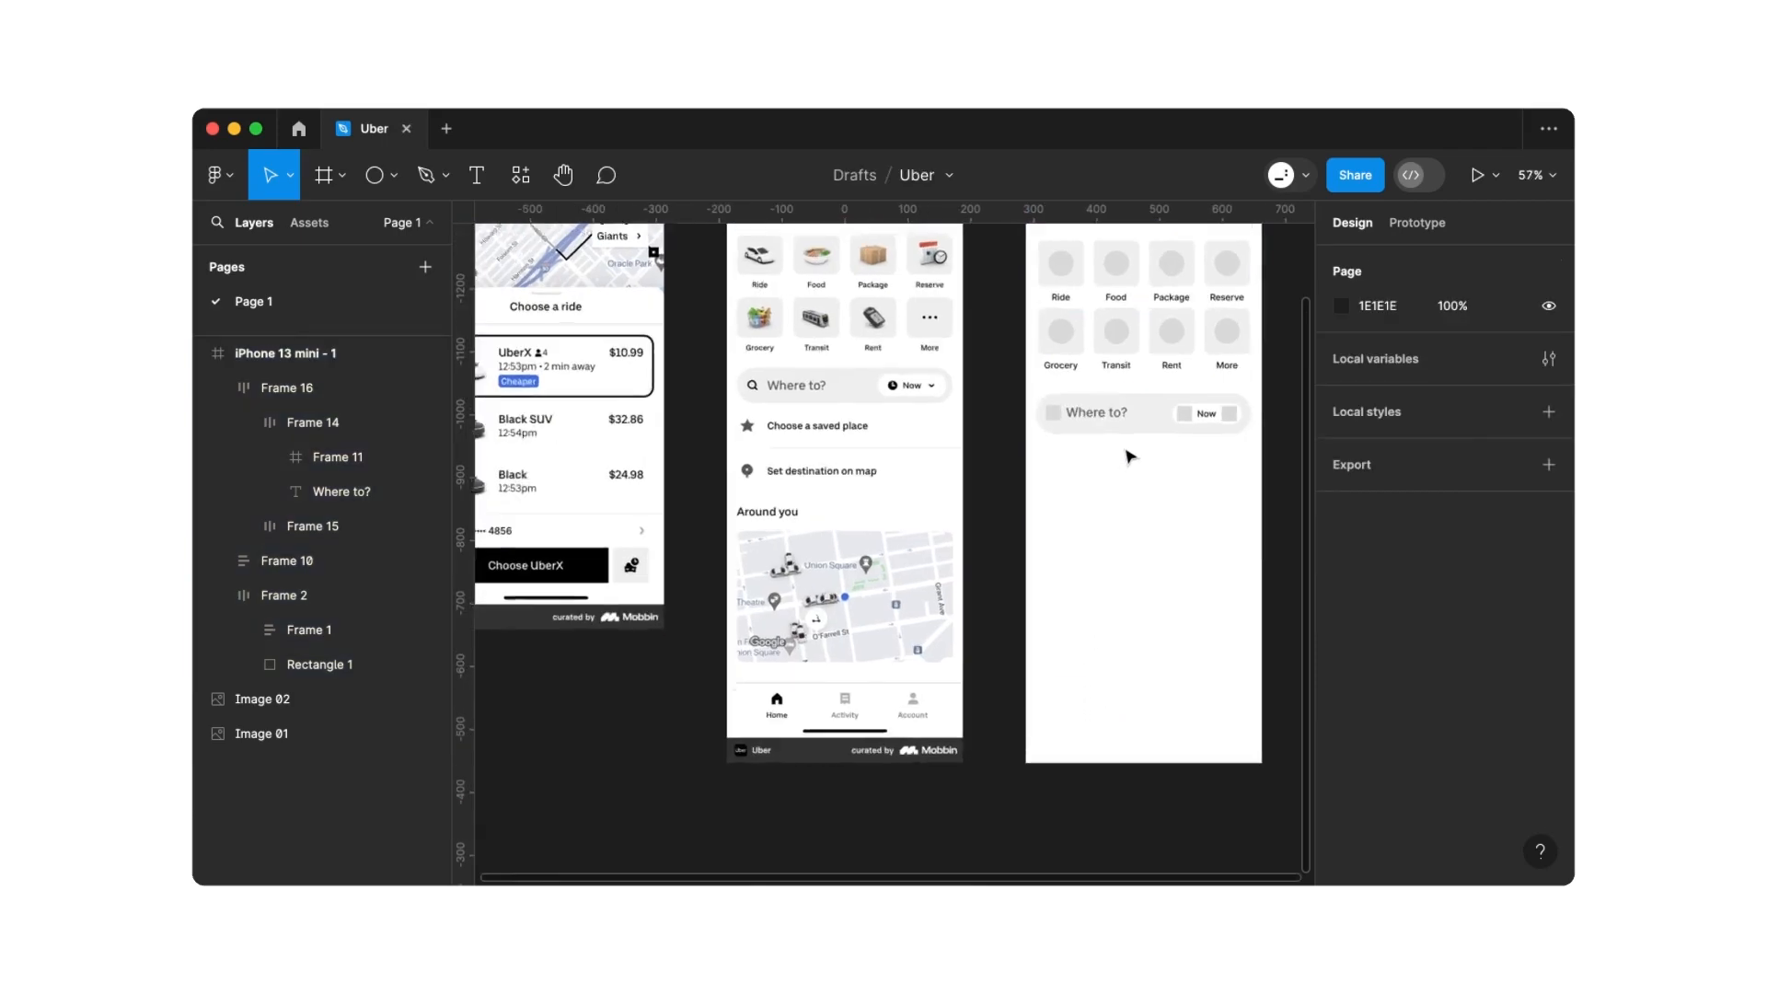
# Add the text "Choose a saved place" below the search bar at about X 64, Y 587
pyautogui.scroll(3, 1130, 457)
pyautogui.hscroll(2, 1130, 457)
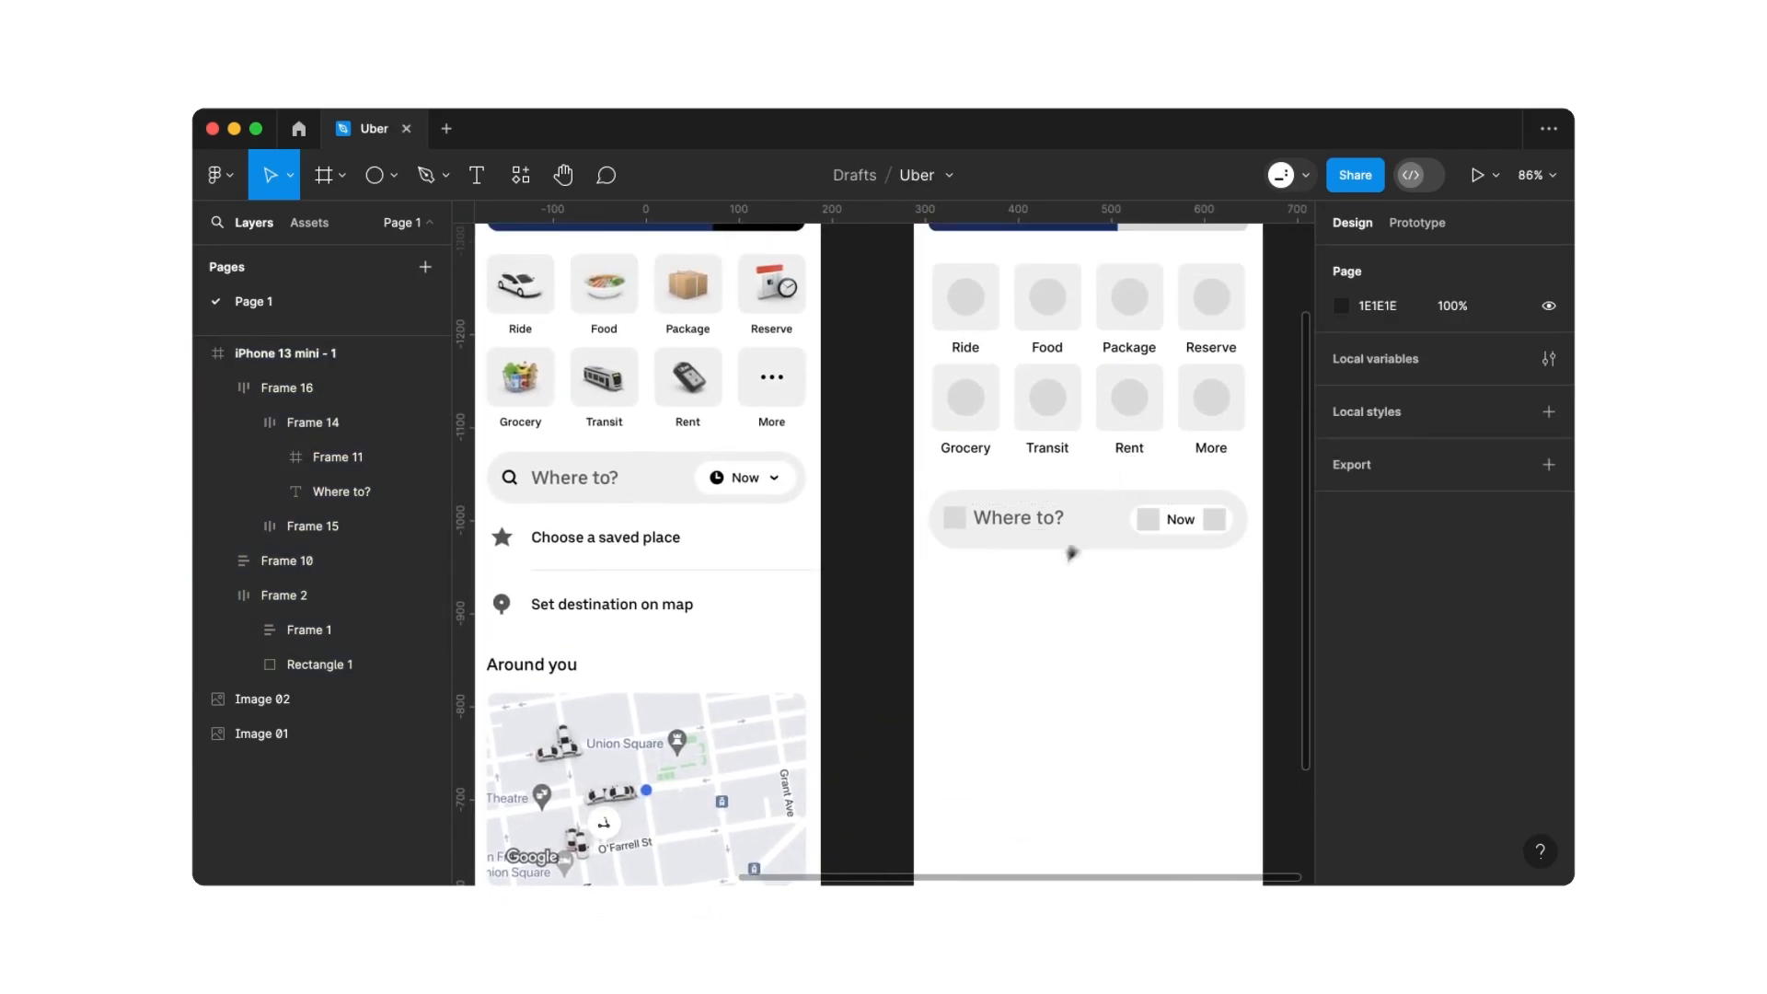
pyautogui.click(477, 175)
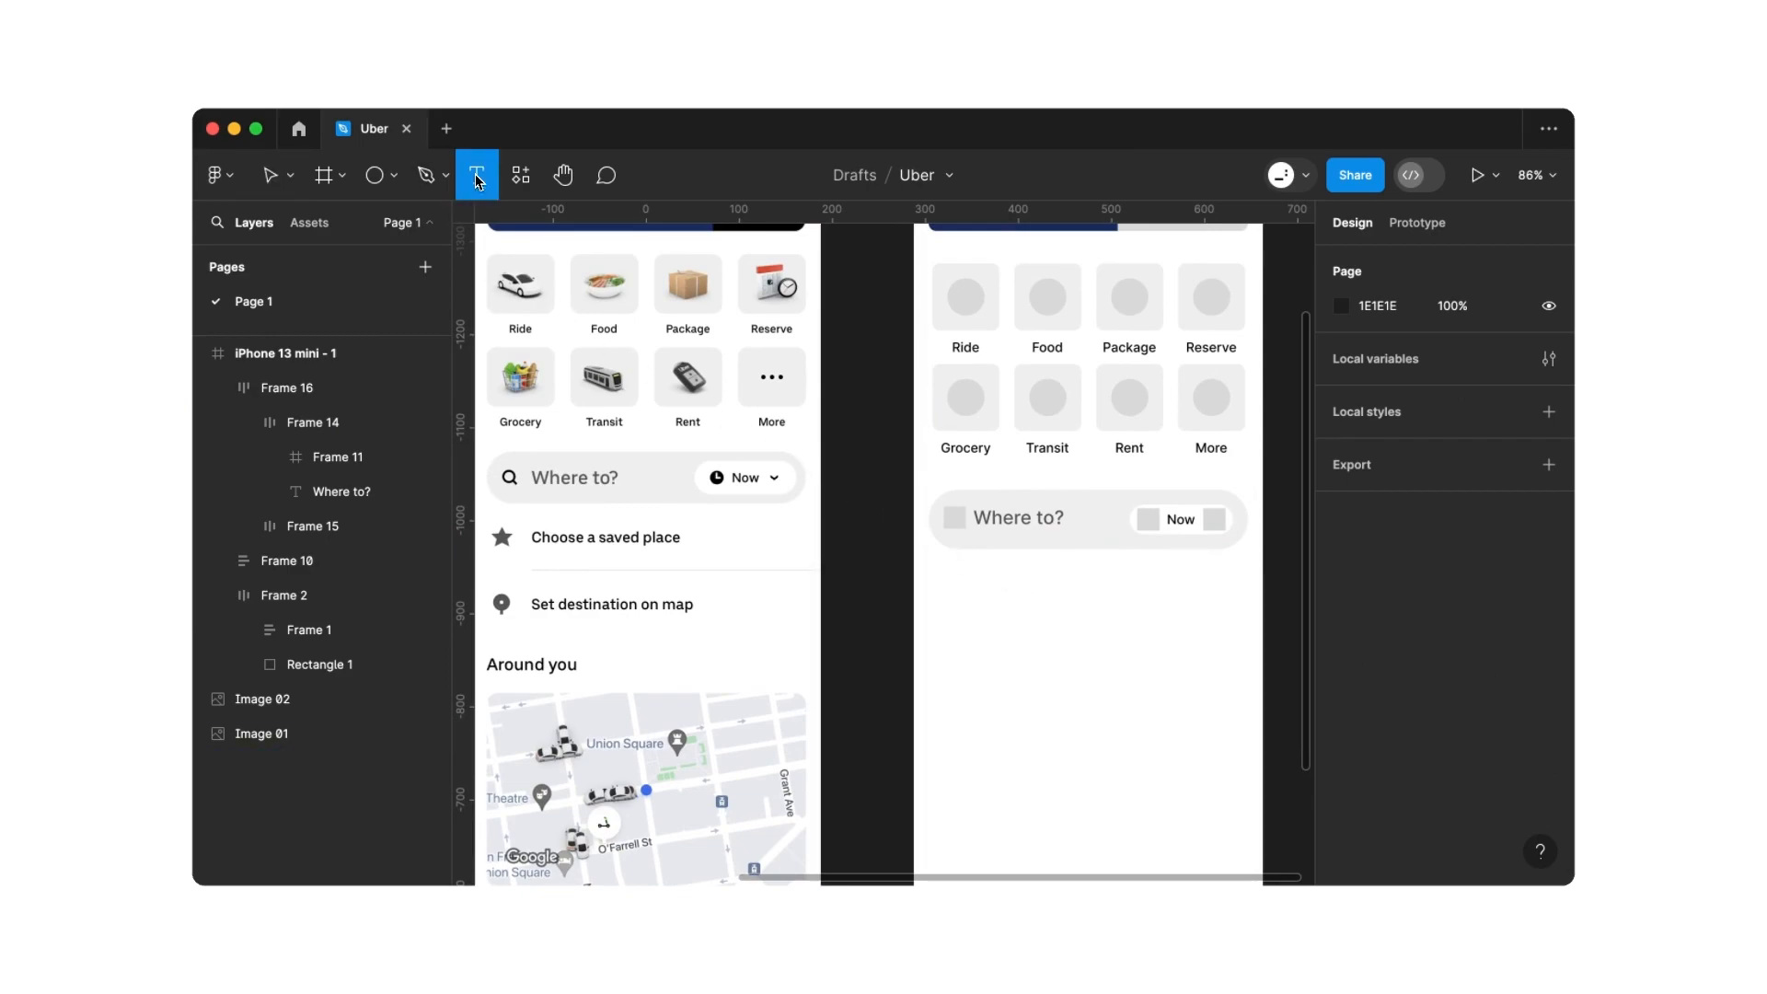
pyautogui.click(974, 592)
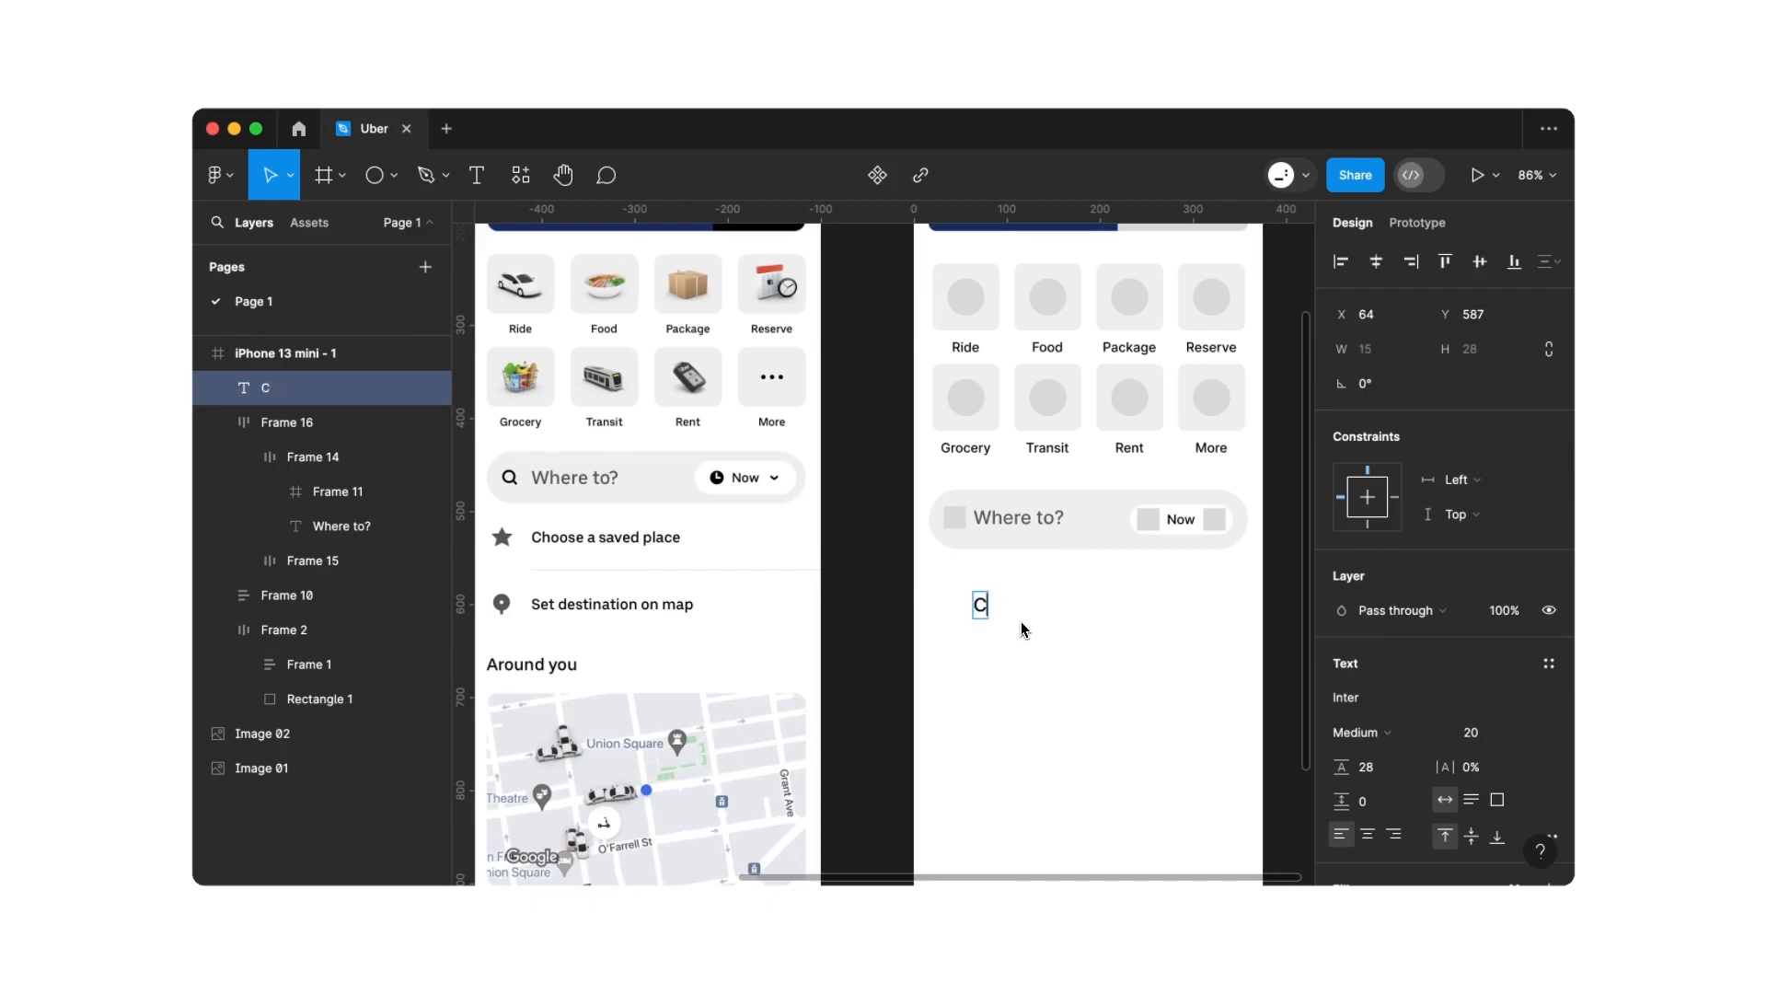
pyautogui.write('Choose a saved')
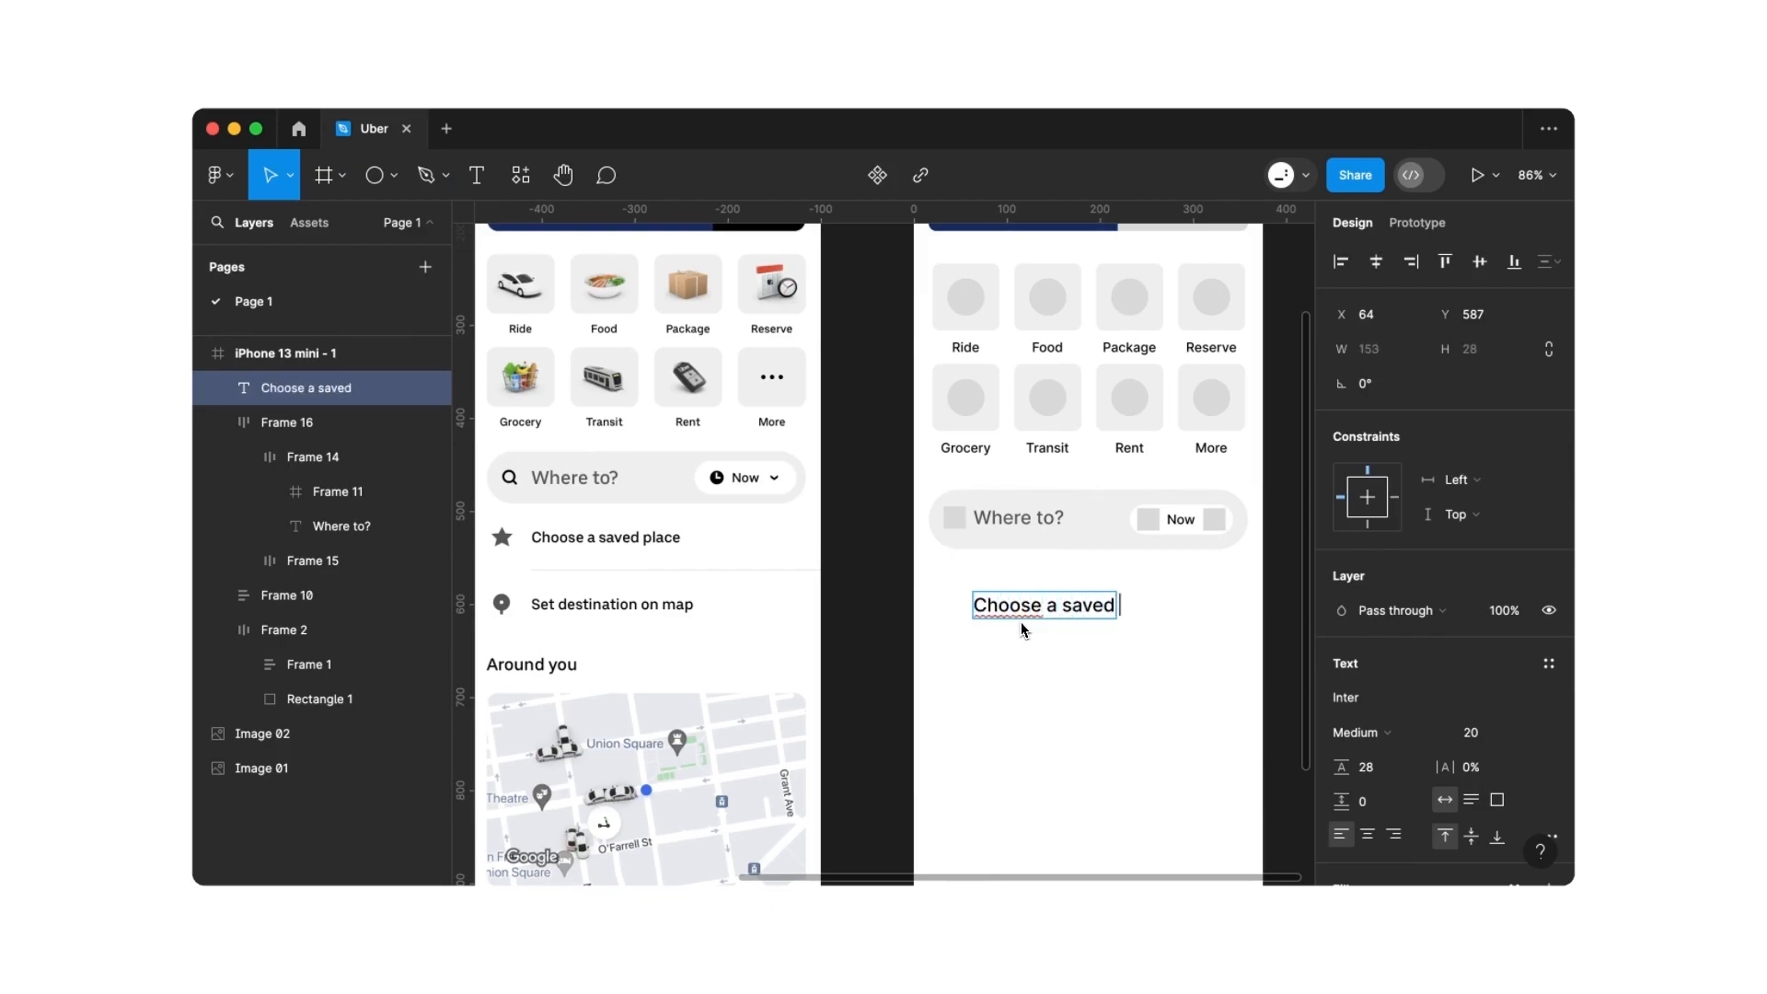
pyautogui.write(' place')
pyautogui.press('Escape')
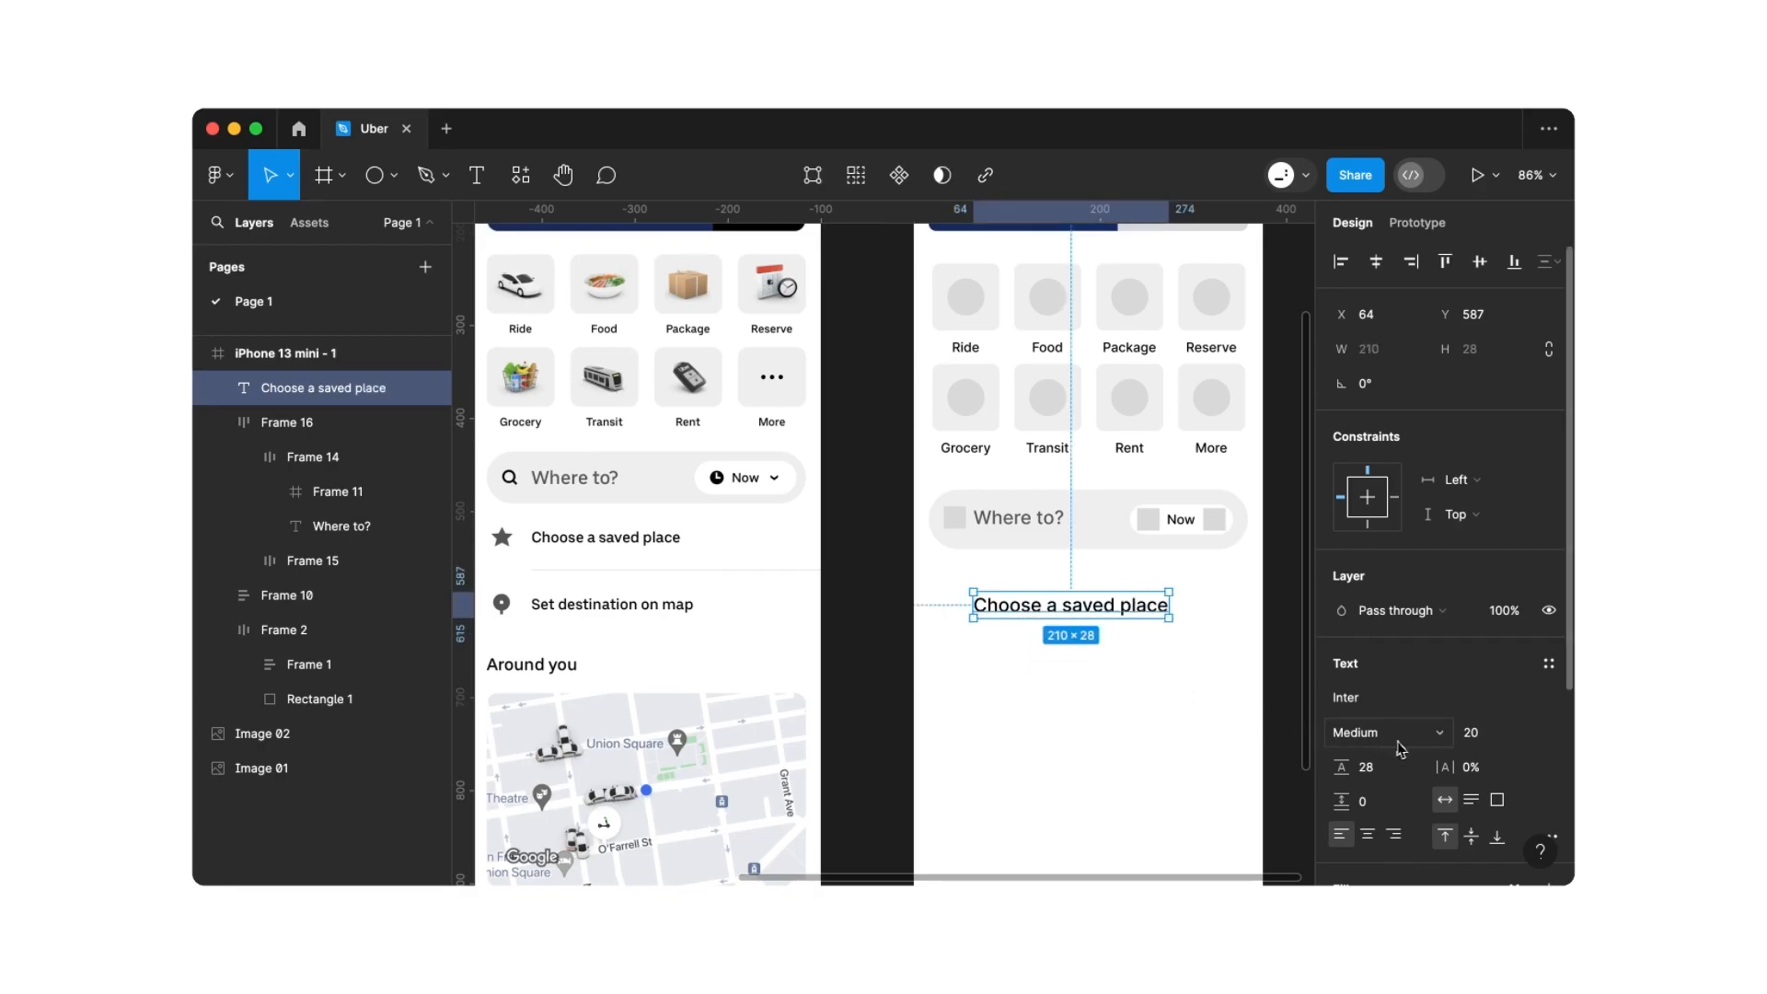
# Set the "Choose a saved place" text to font size 16 with line height 24
pyautogui.click(1483, 741)
pyautogui.write('16')
pyautogui.press('Return')
pyautogui.click(1379, 772)
pyautogui.write('24')
pyautogui.press('Return')
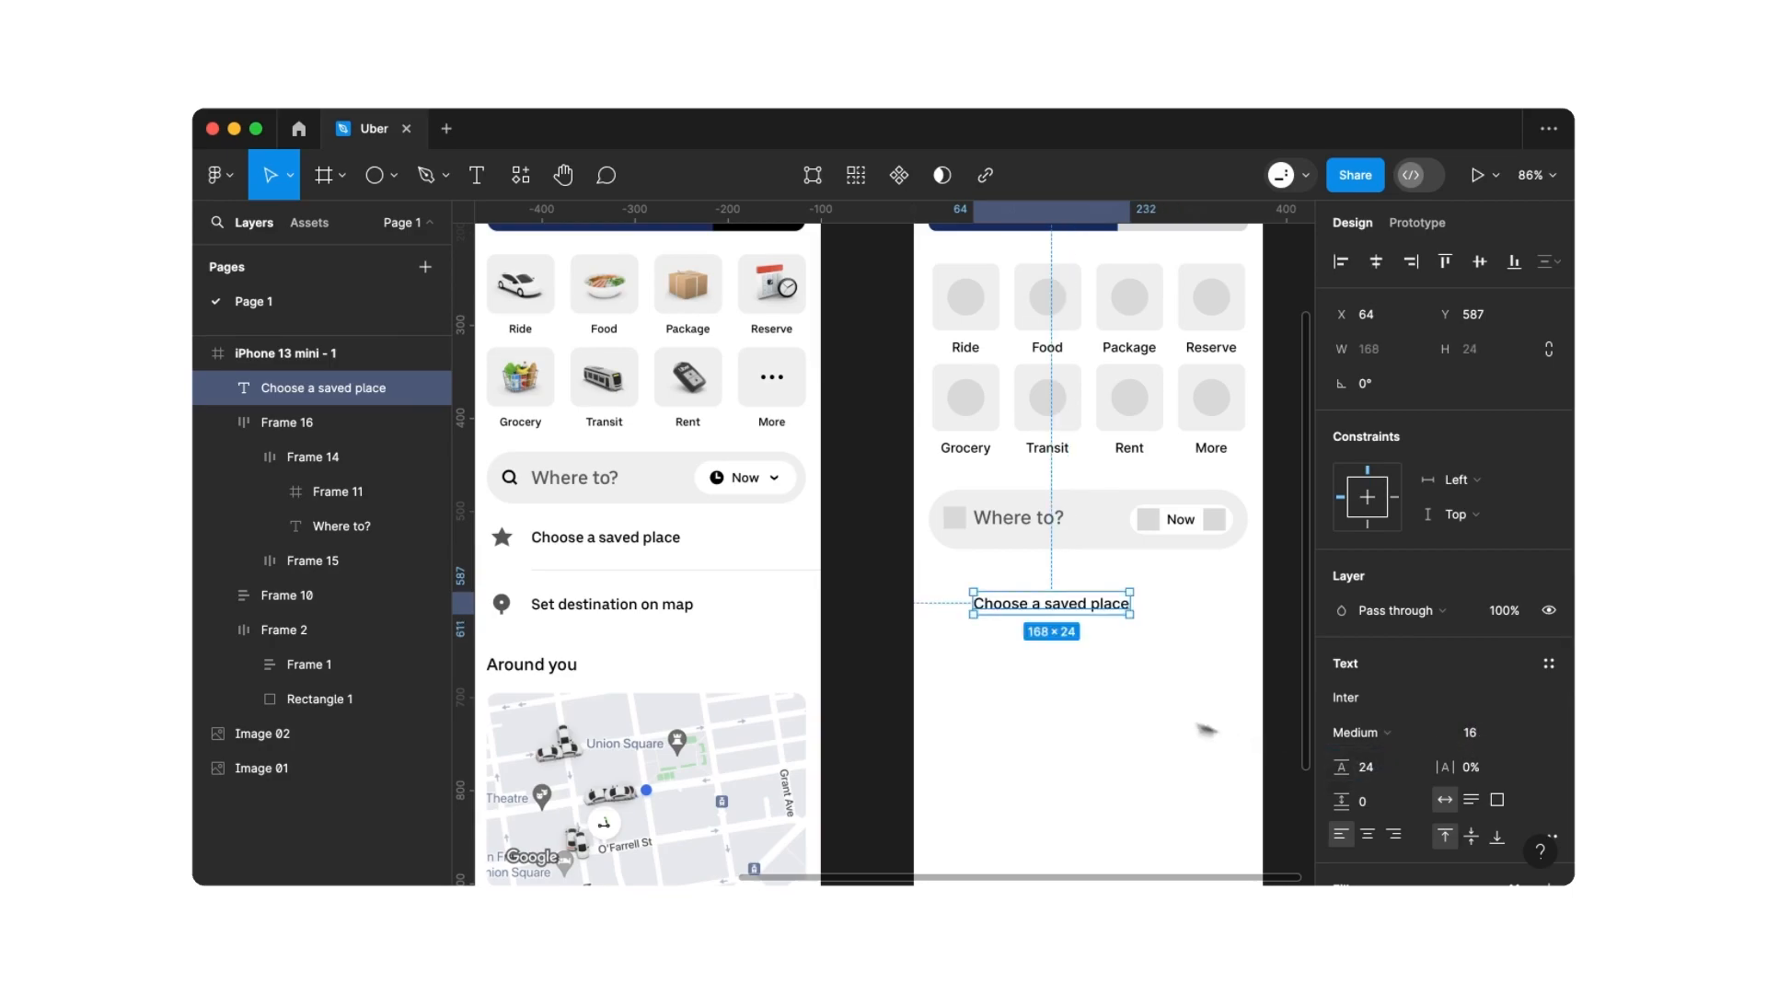
pyautogui.click(1062, 679)
pyautogui.hscroll(-1, 1062, 679)
pyautogui.hscroll(1, 1066, 684)
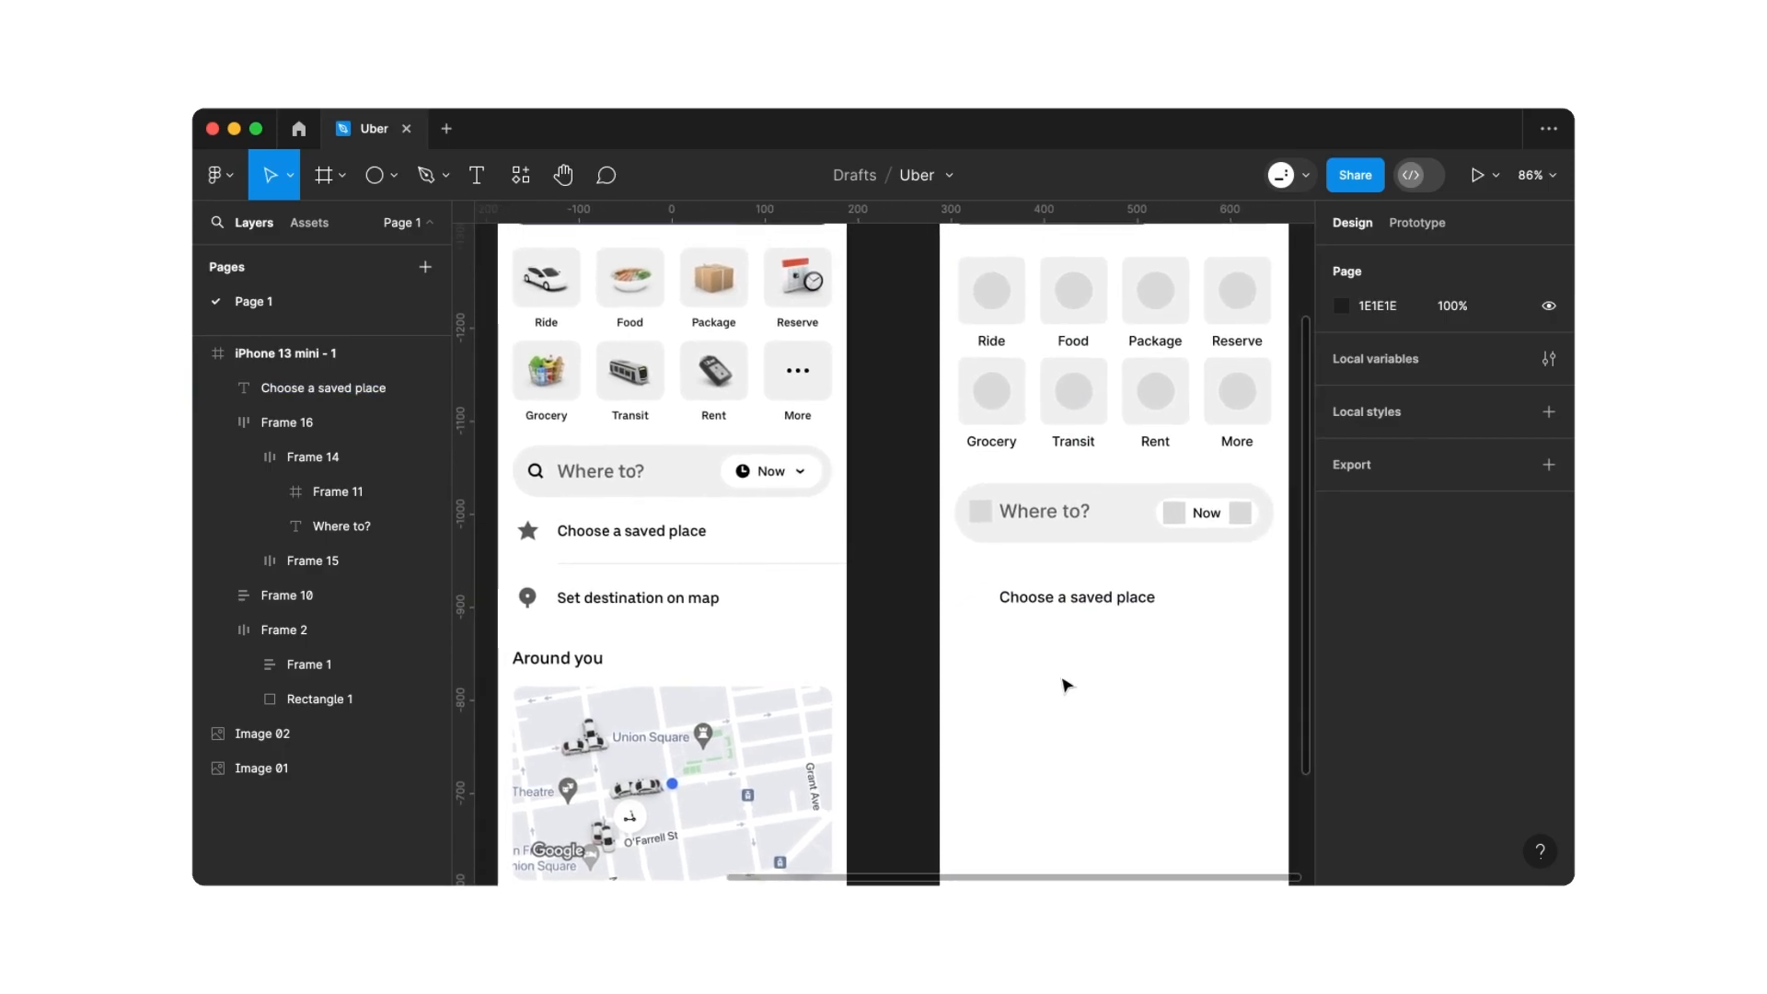
# Copy the search bar's 24 × 24 icon placeholder and place the copy just before the "Choose a saved place" text at about X 20, Y 586
pyautogui.click(997, 525)
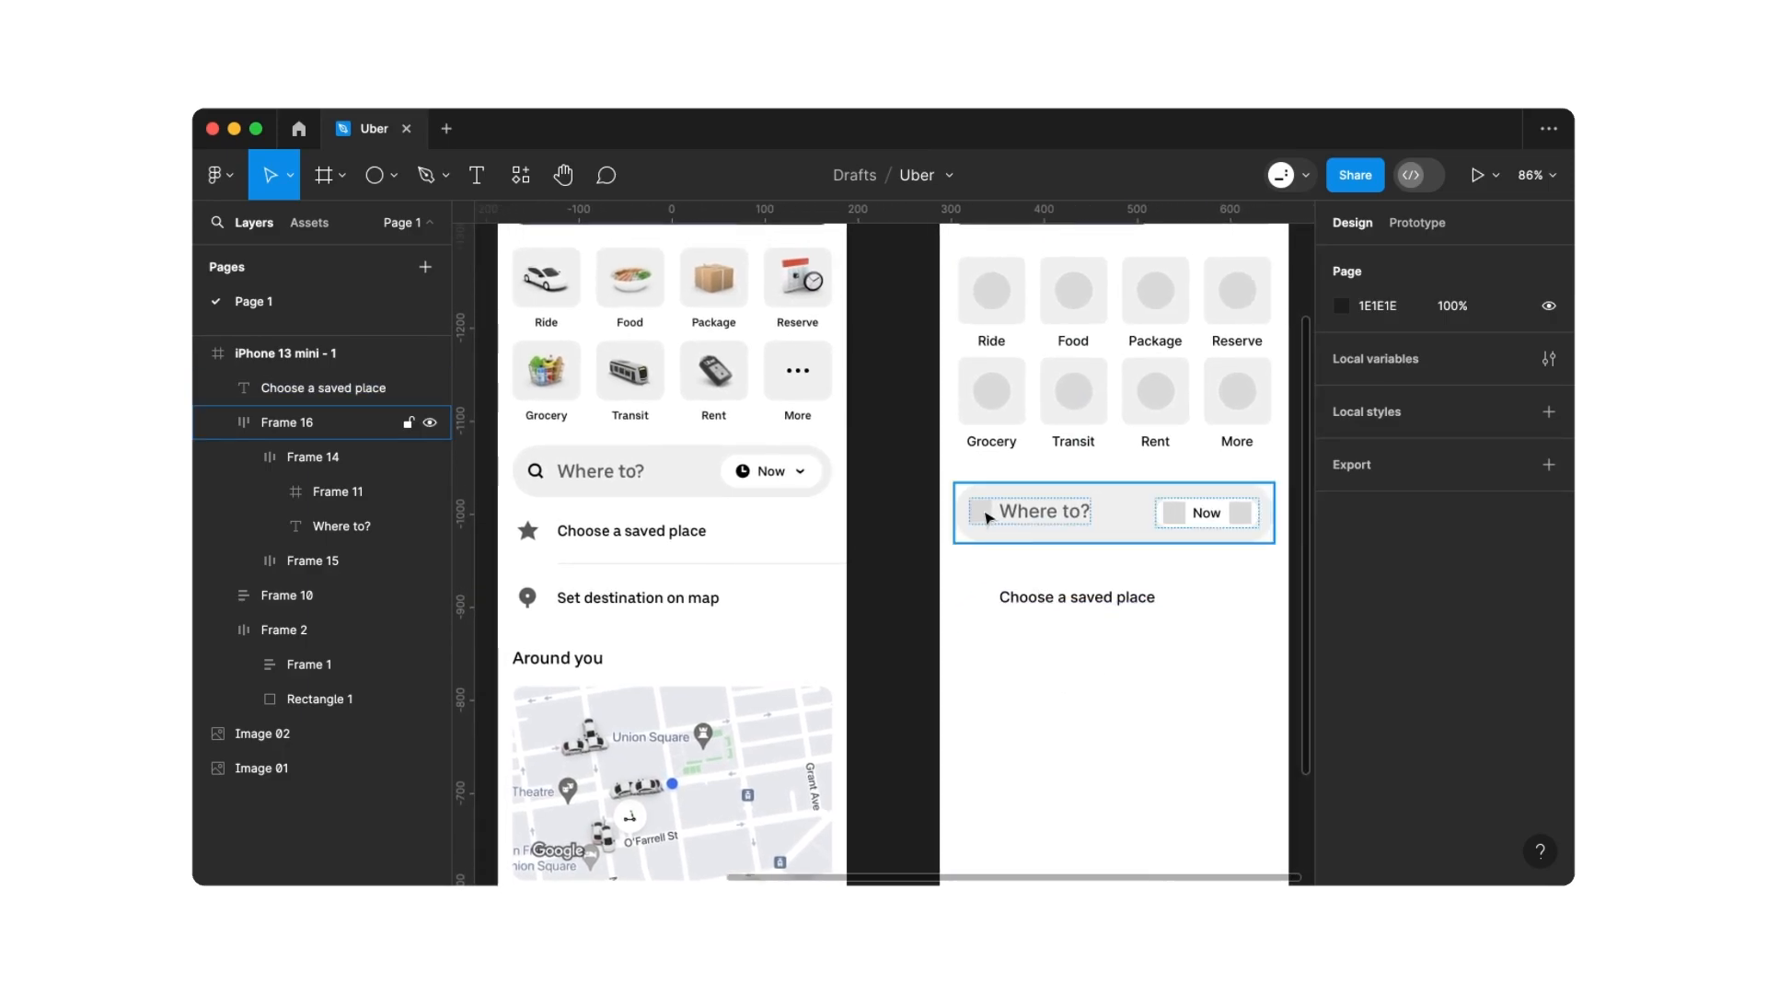
pyautogui.doubleClick(987, 518)
pyautogui.doubleClick(987, 518)
pyautogui.press('super+c')
pyautogui.press('super+v')
pyautogui.moveTo(1009, 516); pyautogui.dragTo(970, 597)
pyautogui.click(1003, 642)
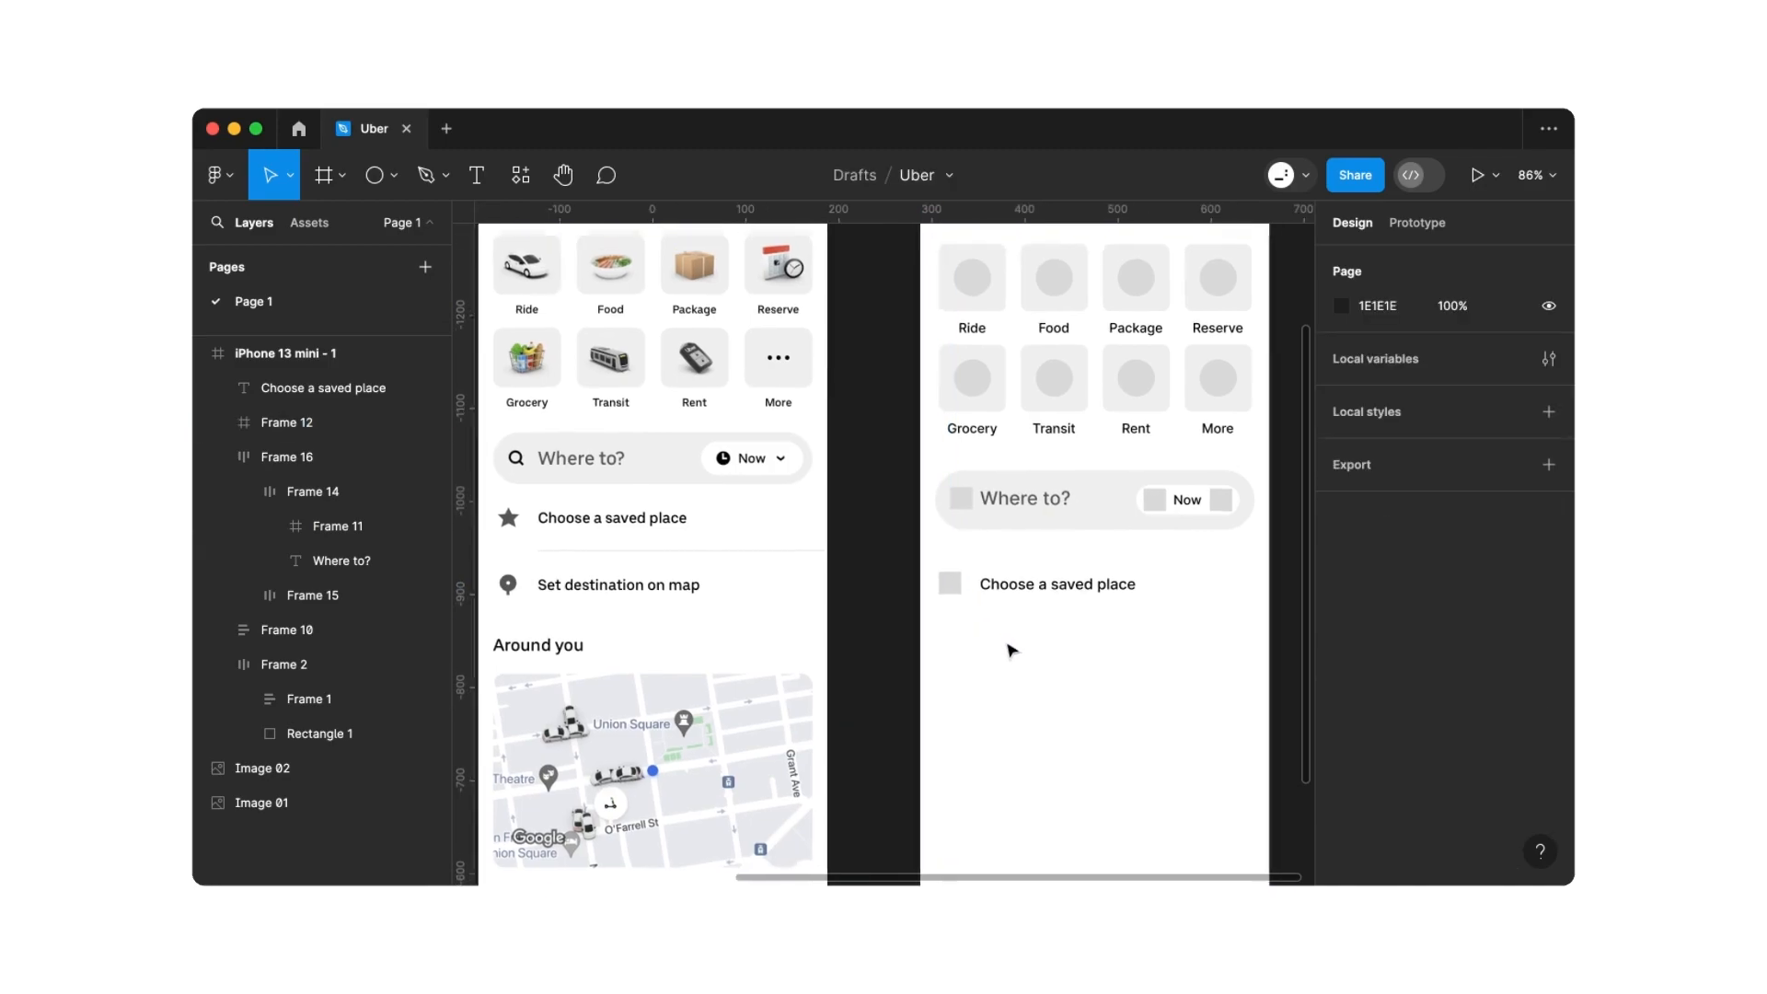
# Duplicate the "Choose a saved place" text and its icon placeholder directly below the originals, with the text at Y 657
pyautogui.hscroll(1, 1010, 651)
pyautogui.scroll(-1, 1009, 650)
pyautogui.moveTo(1009, 649)
pyautogui.mouseDown()
pyautogui.moveTo(914, 558)
pyautogui.moveTo(988, 579)
pyautogui.moveTo(988, 645)
pyautogui.mouseUp()
pyautogui.press('super+c')
pyautogui.press('super+v')
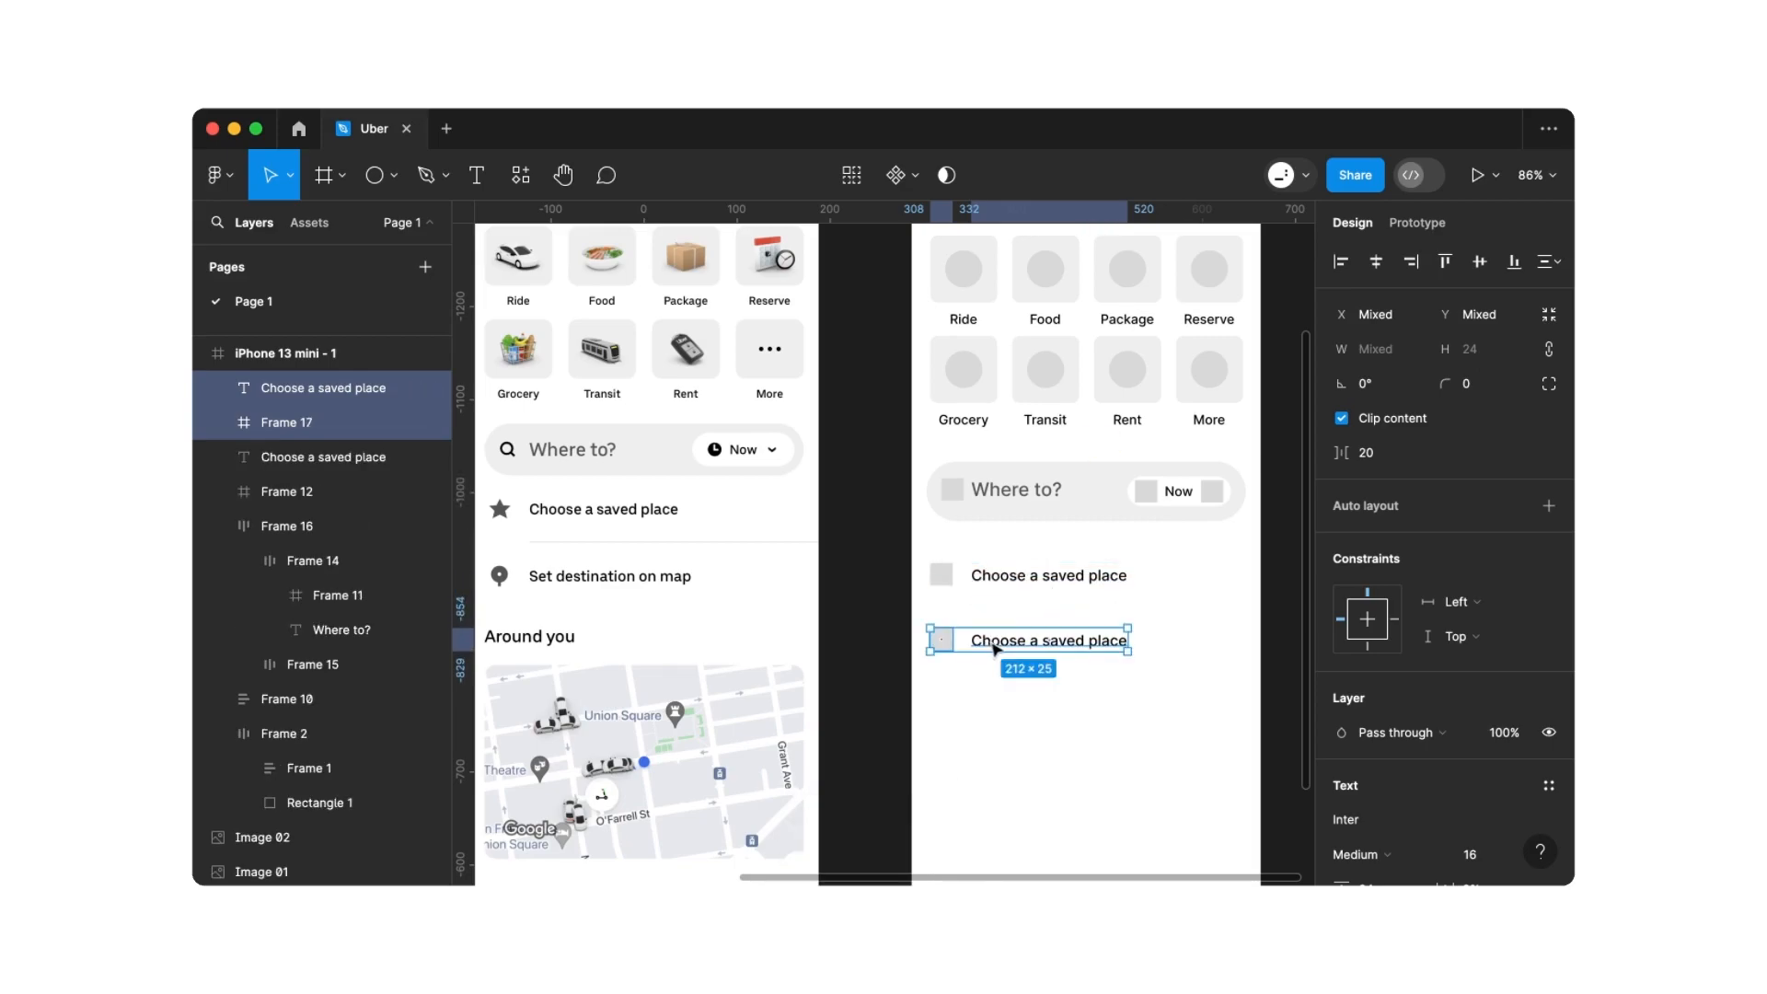
# Change the duplicated row's text to "Set destination on map"
pyautogui.click(1002, 648)
pyautogui.doubleClick(1002, 647)
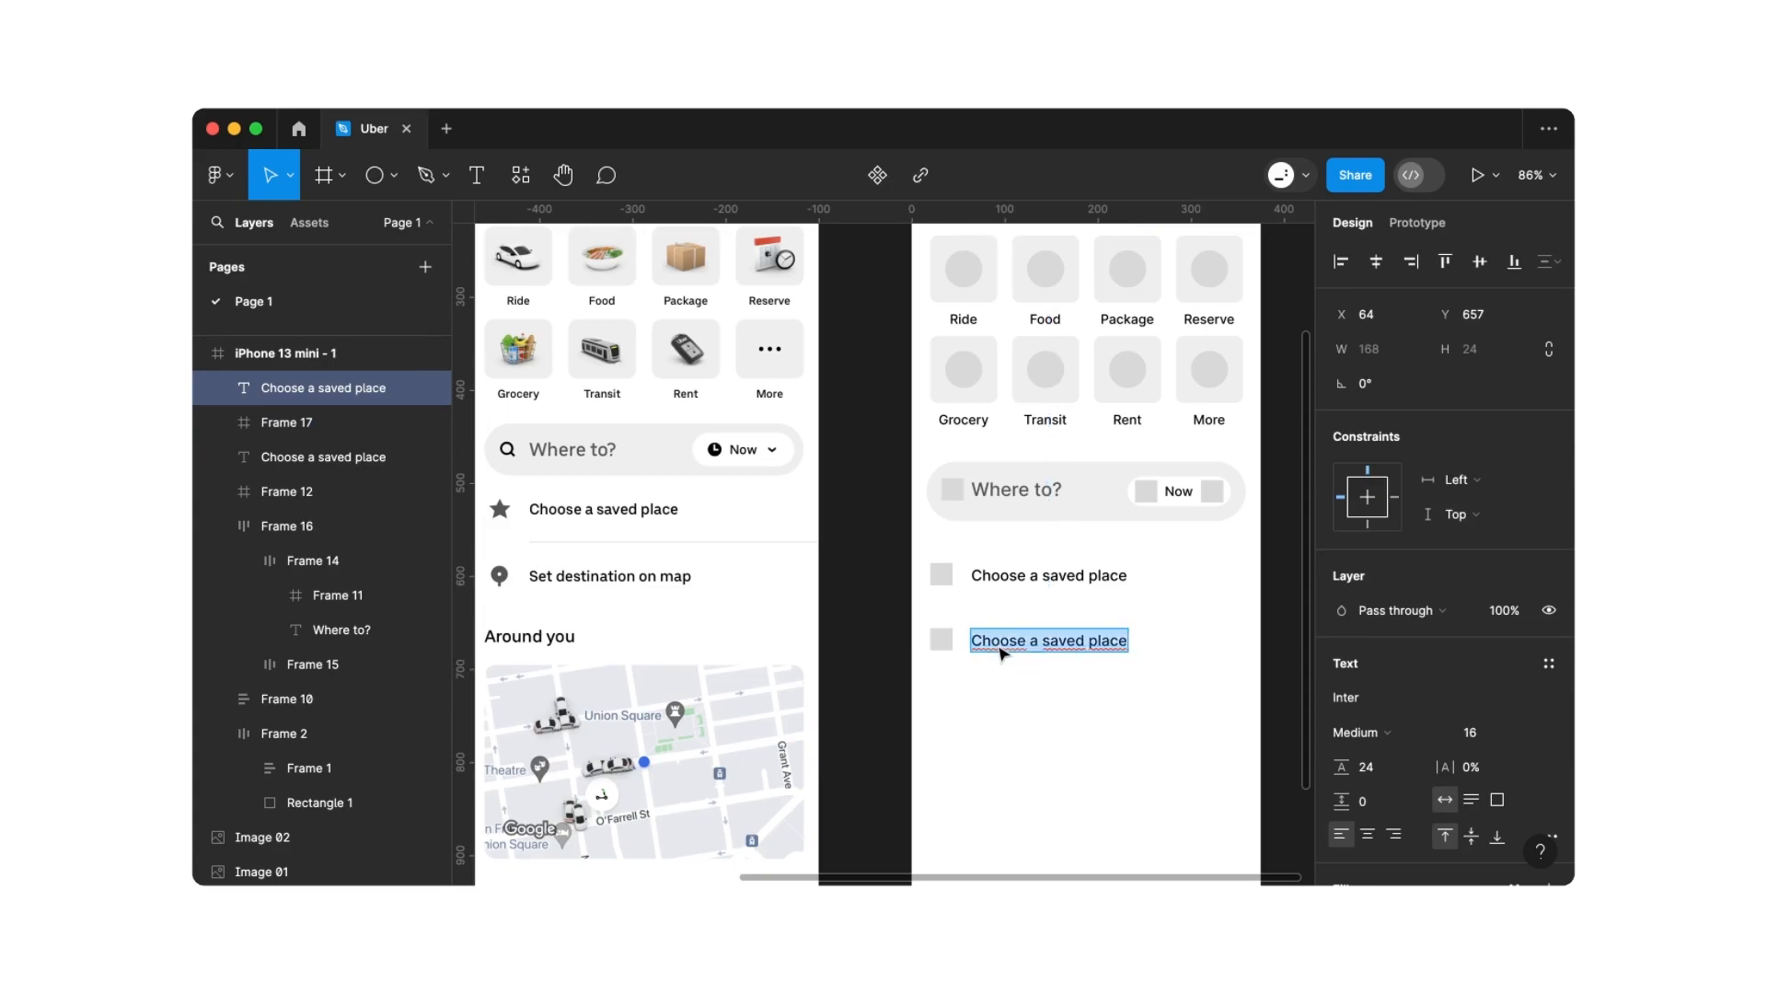
pyautogui.write('Set')
pyautogui.write(' destinatio')
pyautogui.press('BackSpace')
pyautogui.write('na')
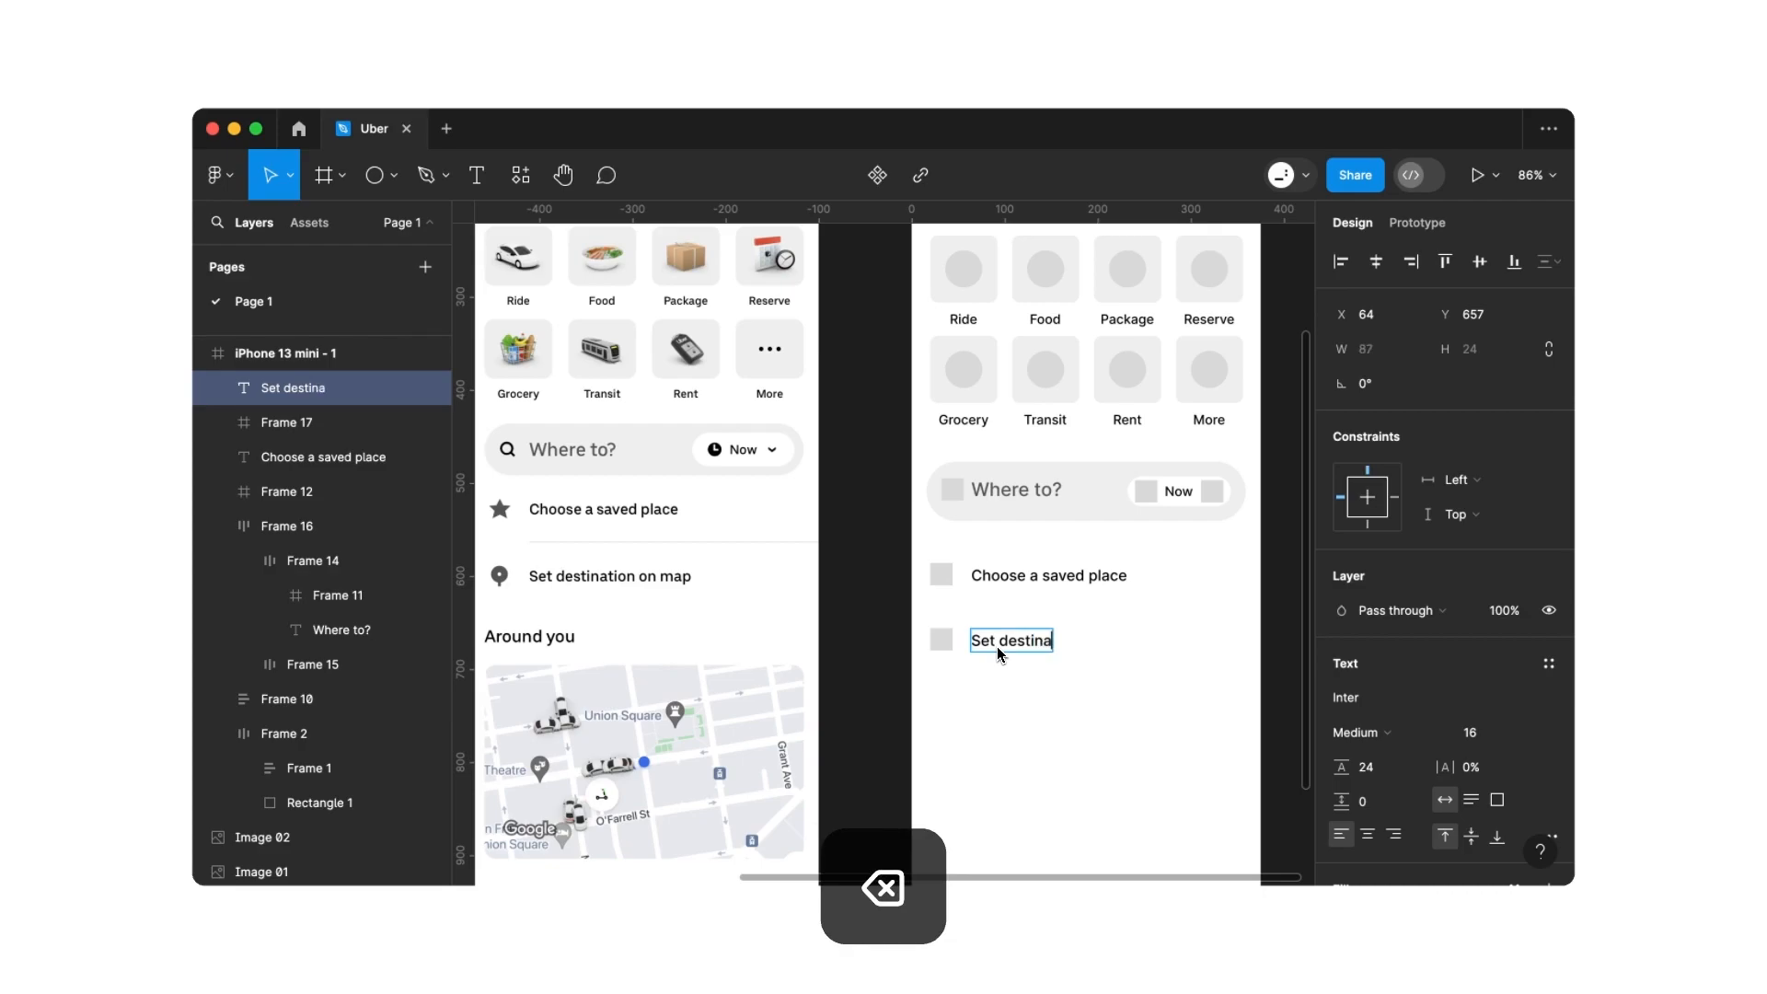
pyautogui.write('tion o')
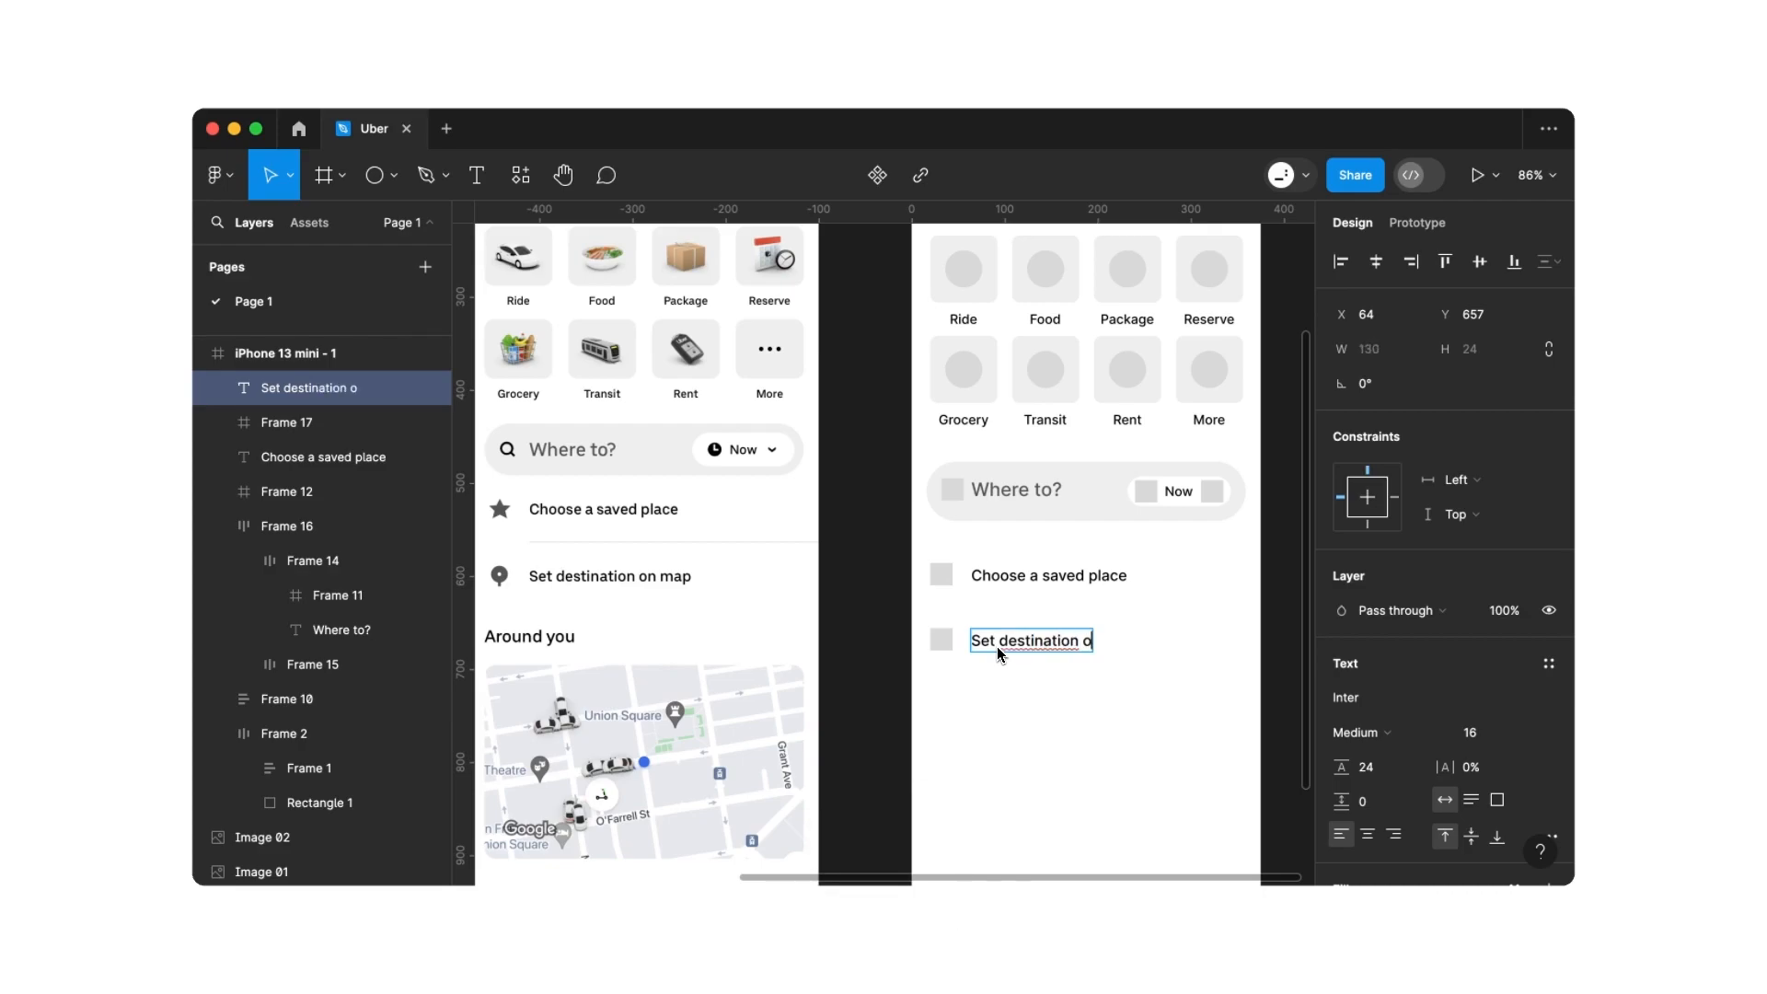
pyautogui.write('n map')
pyautogui.click(1006, 685)
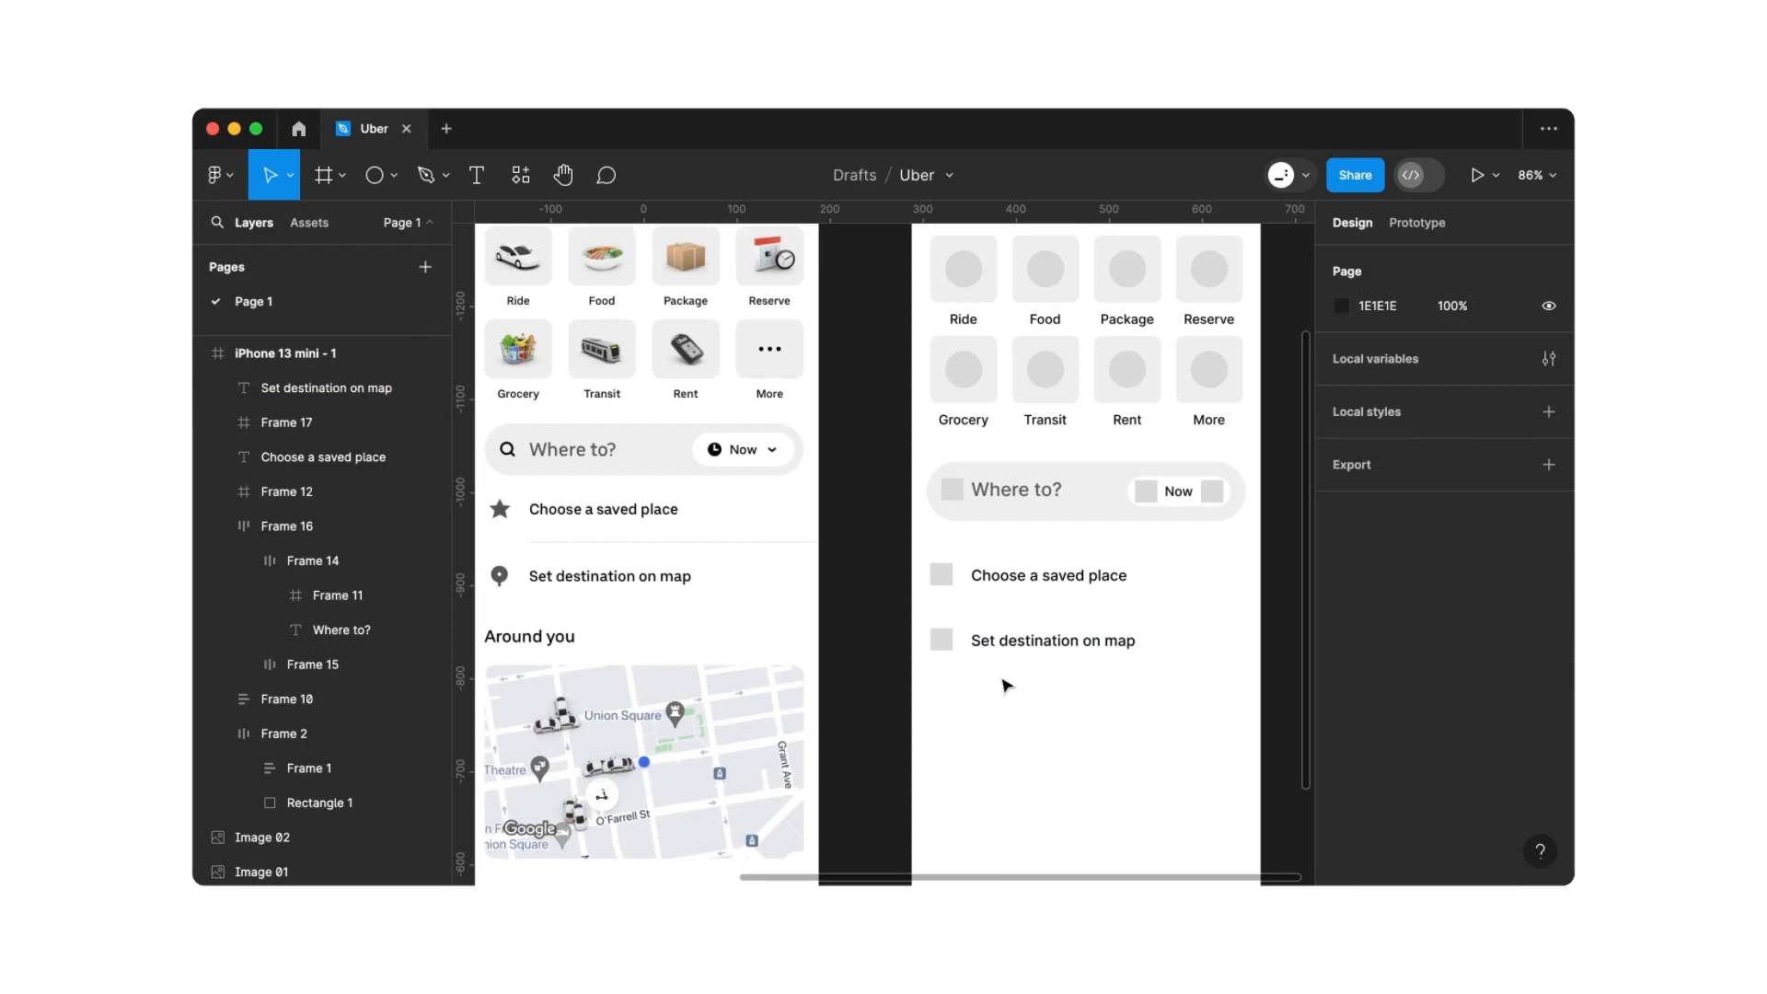
# Draw a horizontal divider line about 264 wide between the two rows with the Pen tool, at about X 70.5, Y 637
pyautogui.click(429, 181)
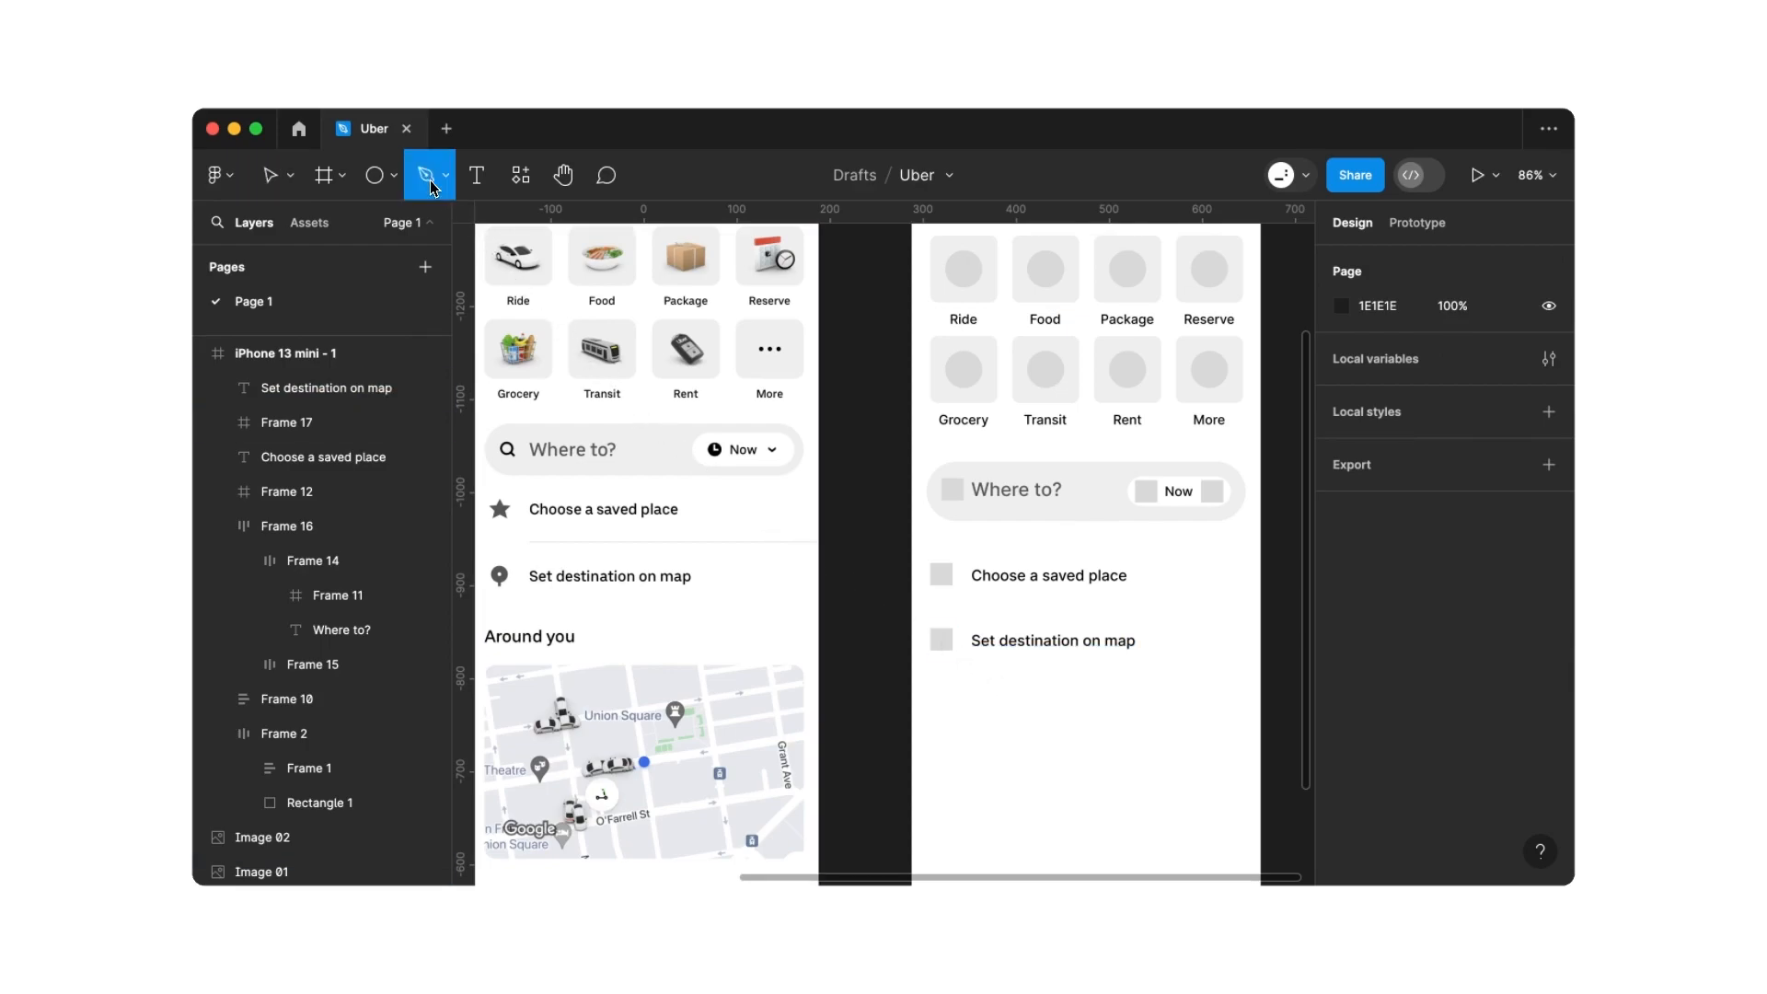
pyautogui.click(977, 611)
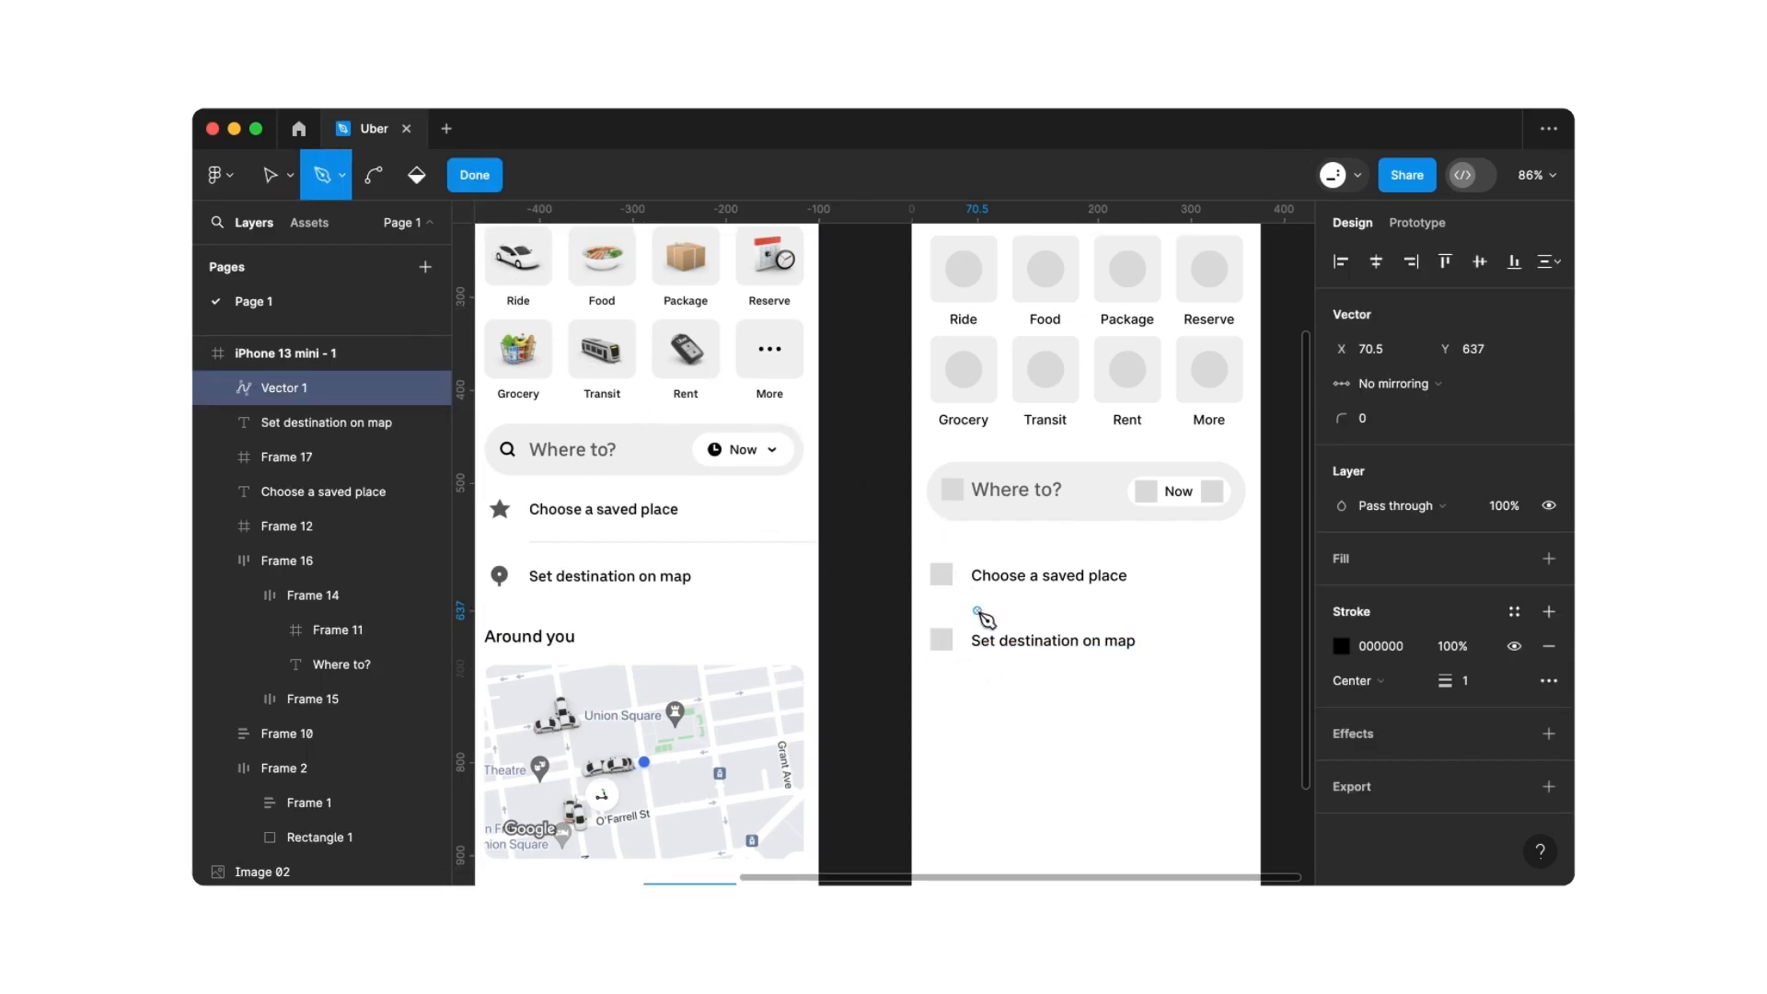
pyautogui.click(1223, 611)
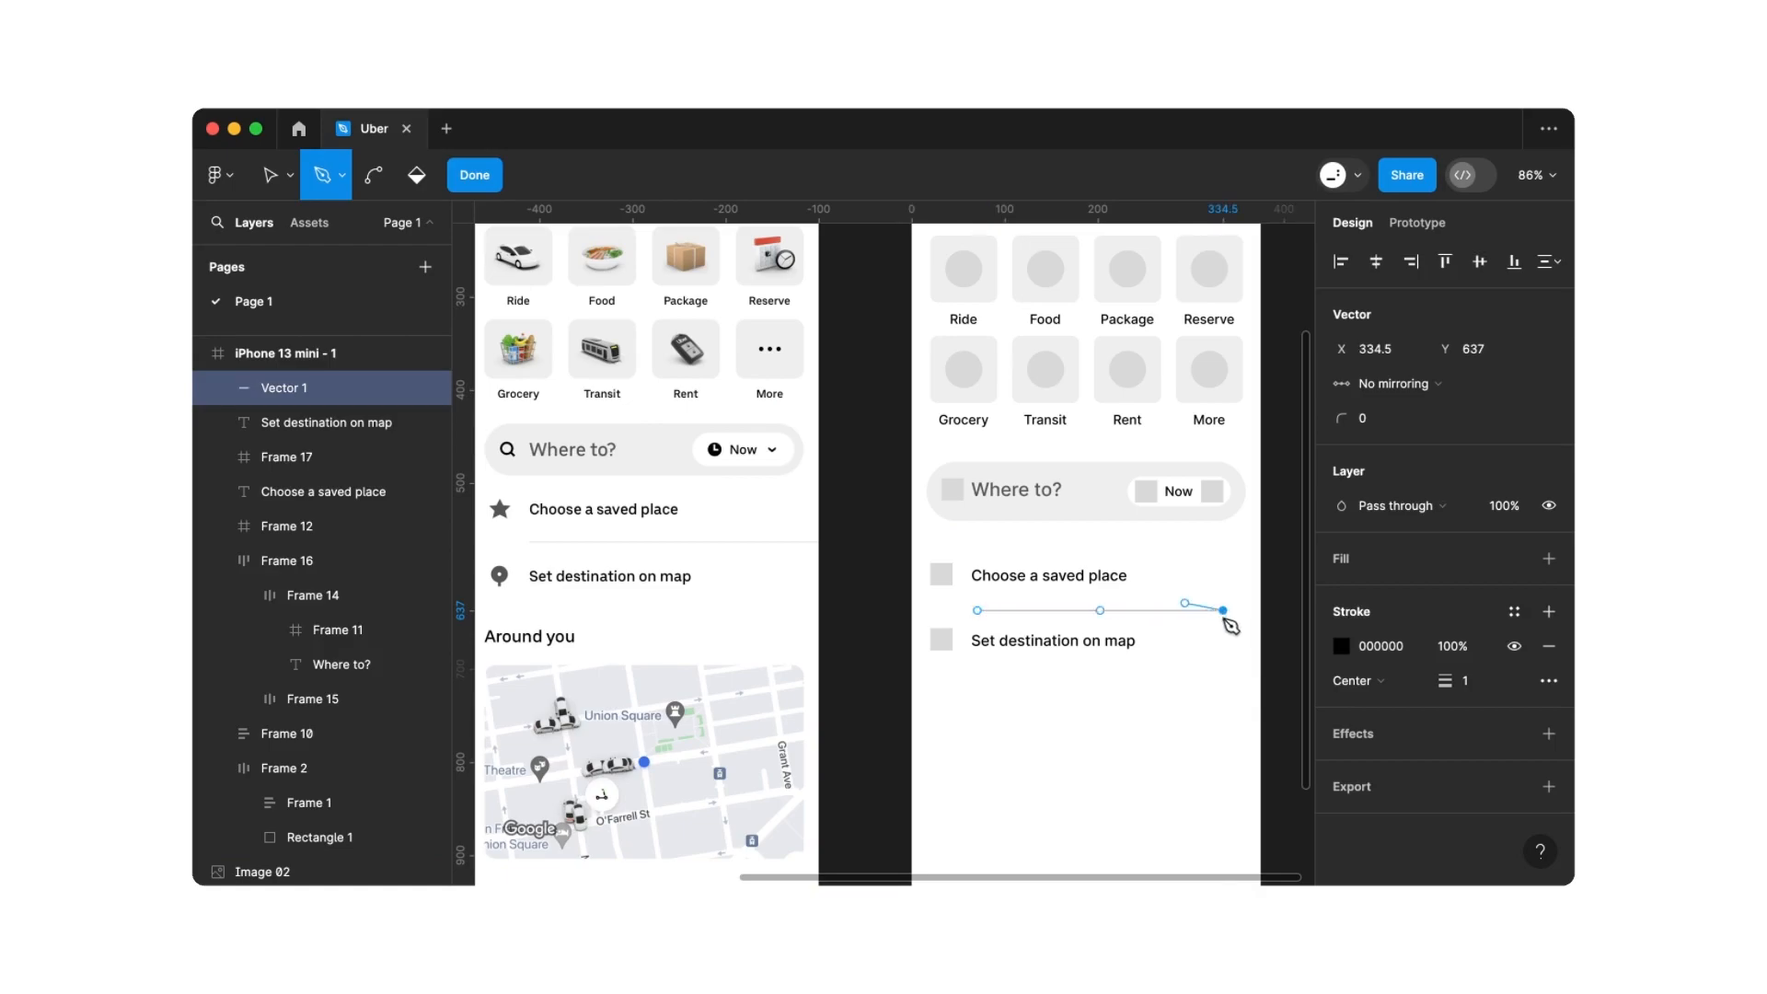
pyautogui.click(475, 175)
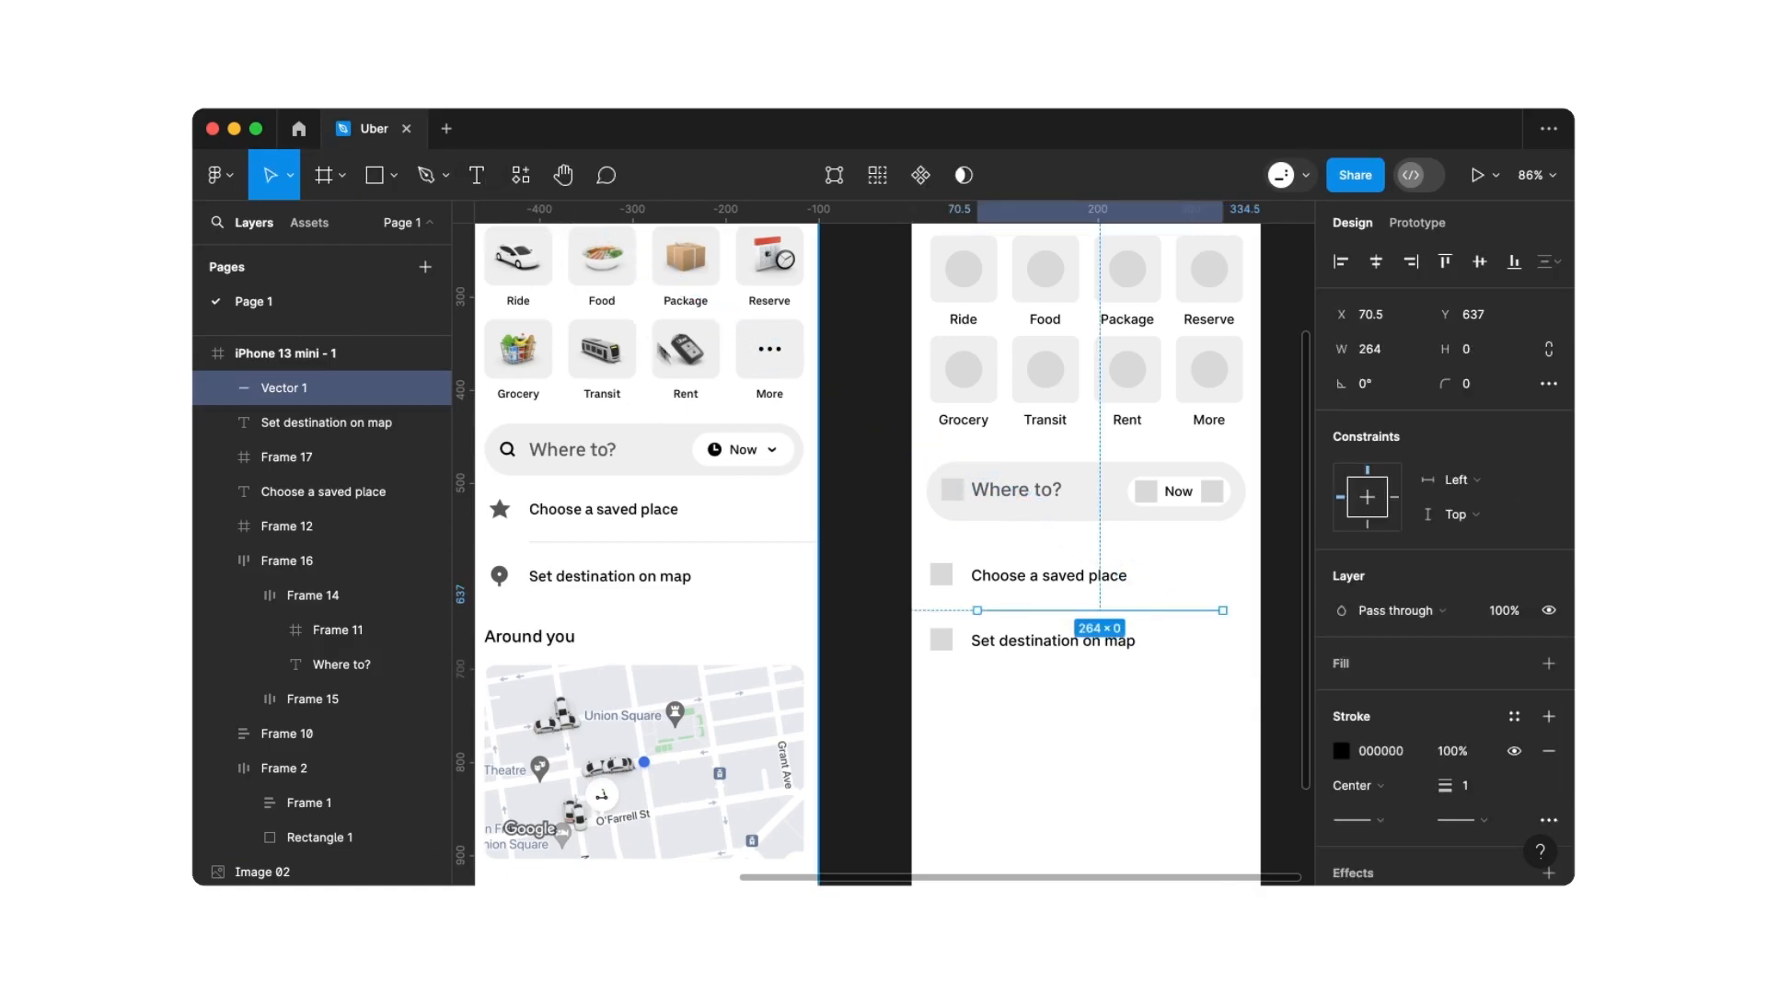
# Set the divider's stroke to E4E4E4 by sampling the divider line in the reference screenshot
pyautogui.click(1342, 751)
pyautogui.click(1086, 626)
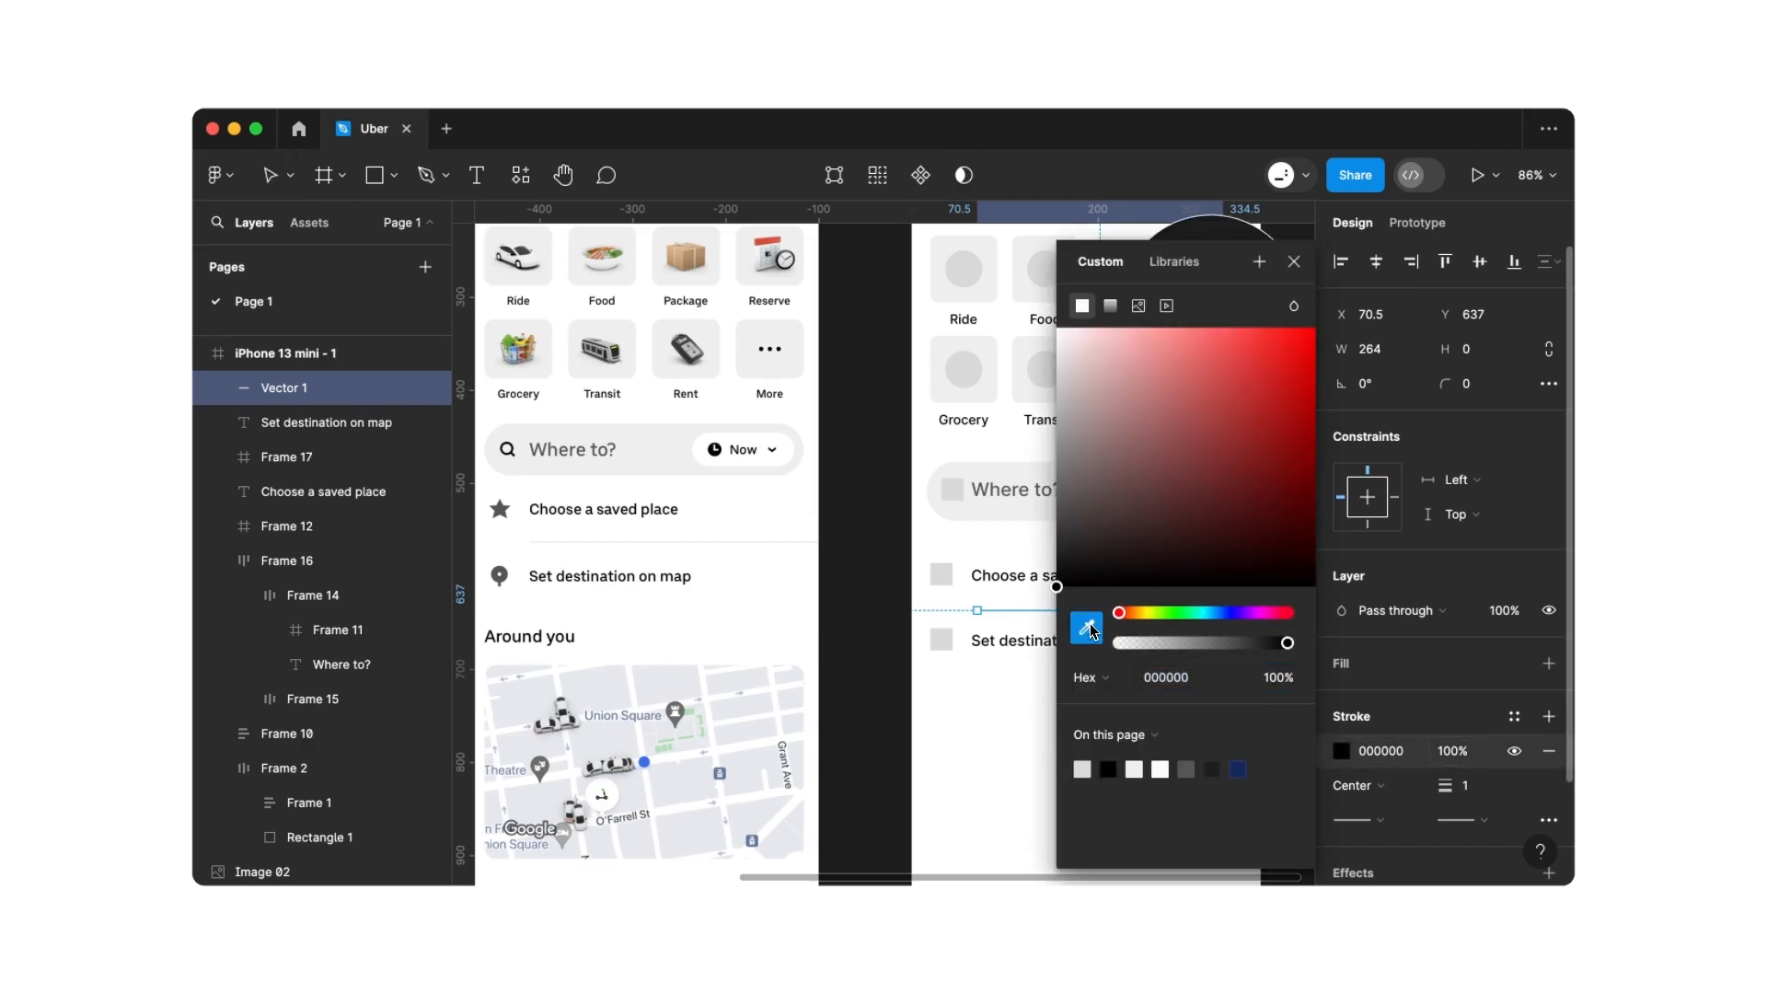
pyautogui.scroll(10, 786, 537)
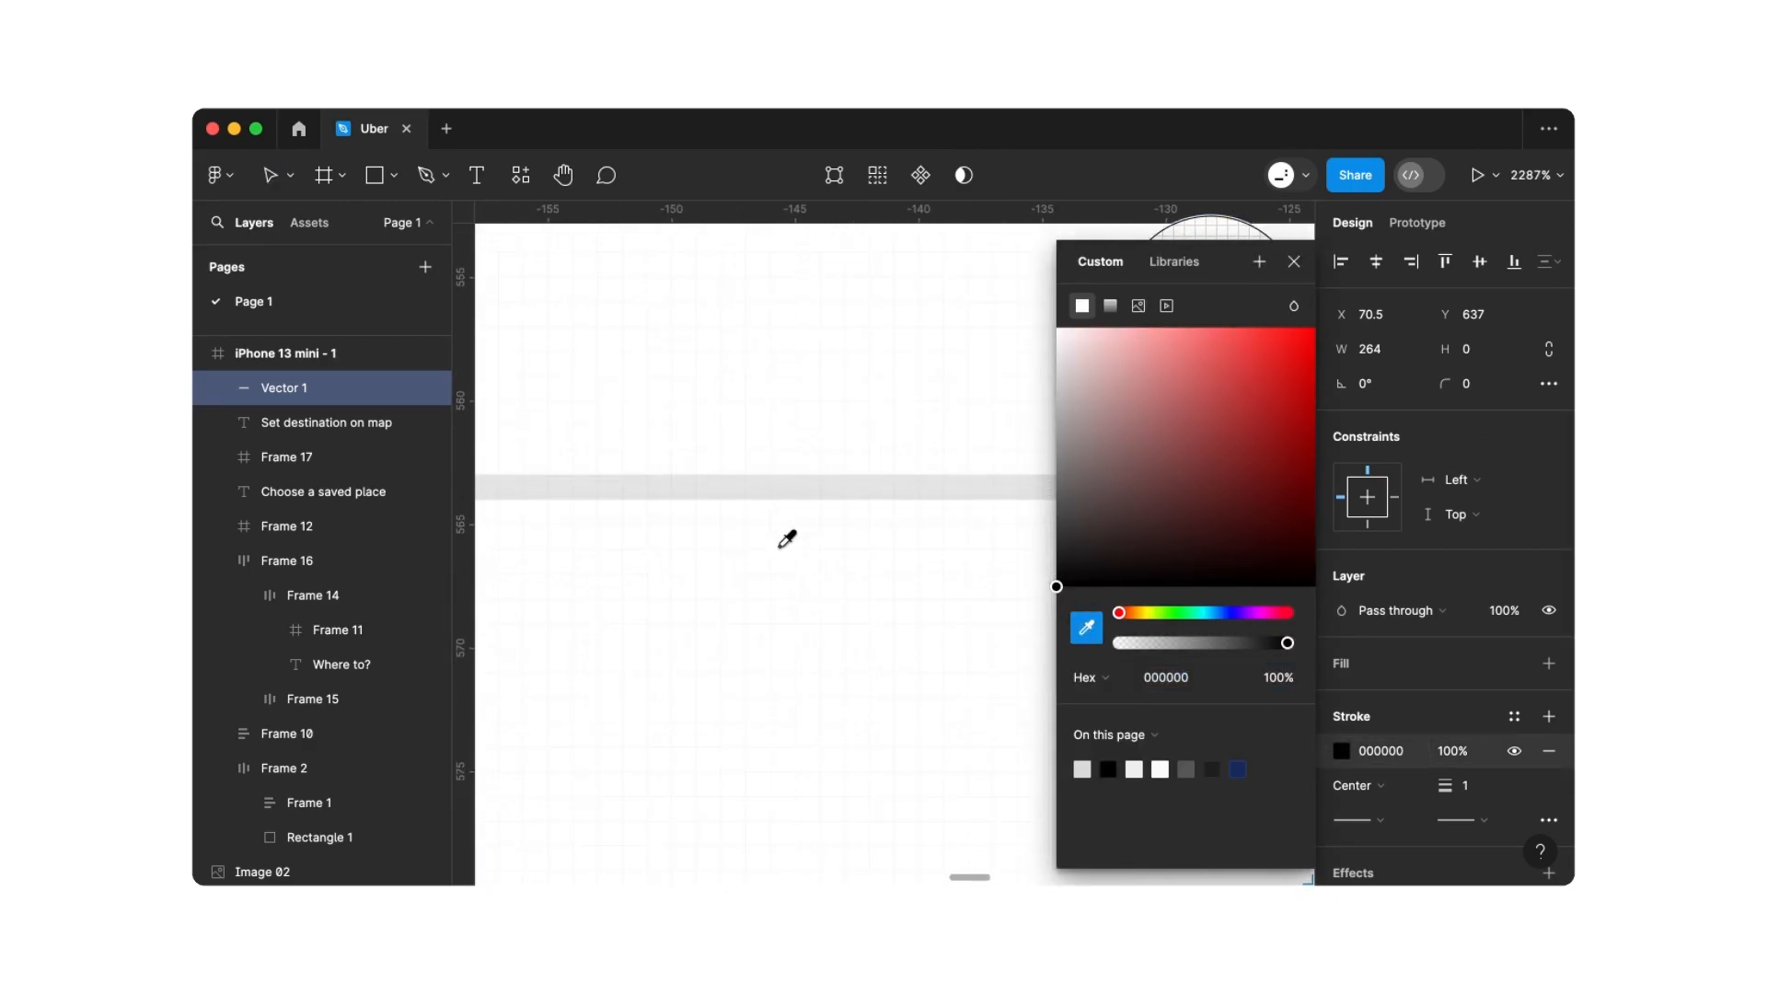
pyautogui.click(803, 488)
pyautogui.scroll(-10, 805, 487)
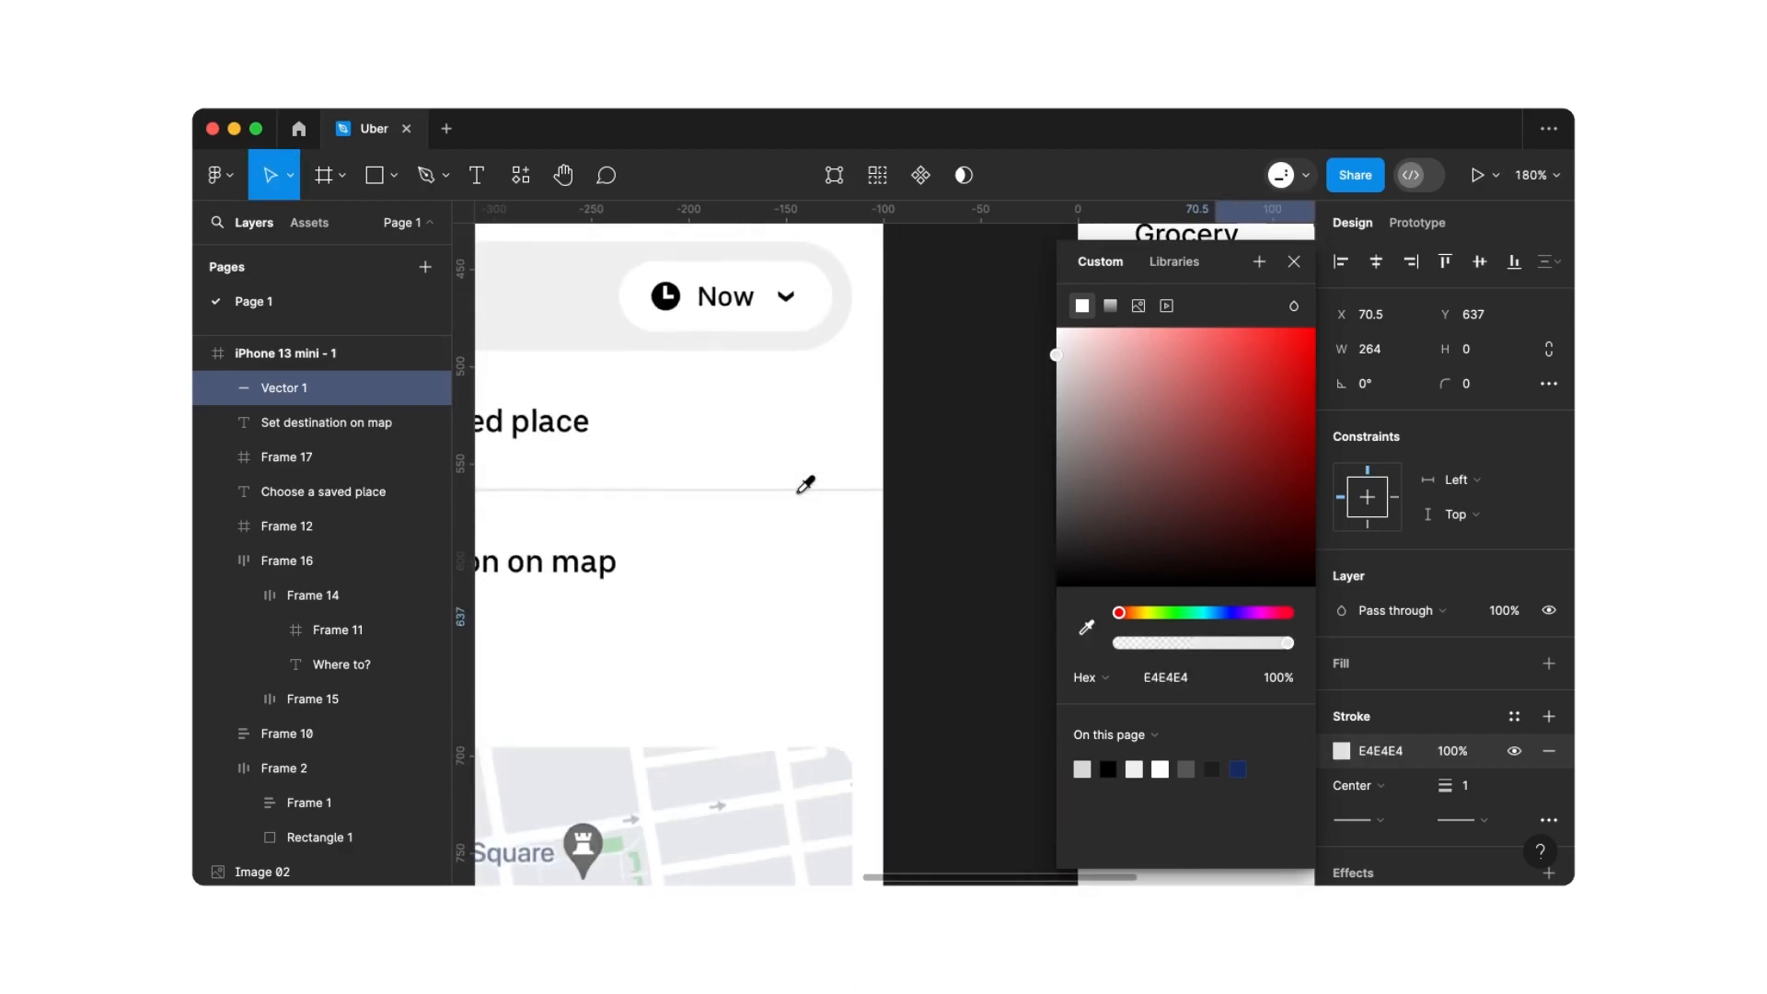
pyautogui.scroll(-4, 807, 488)
pyautogui.click(860, 534)
pyautogui.scroll(4, 980, 534)
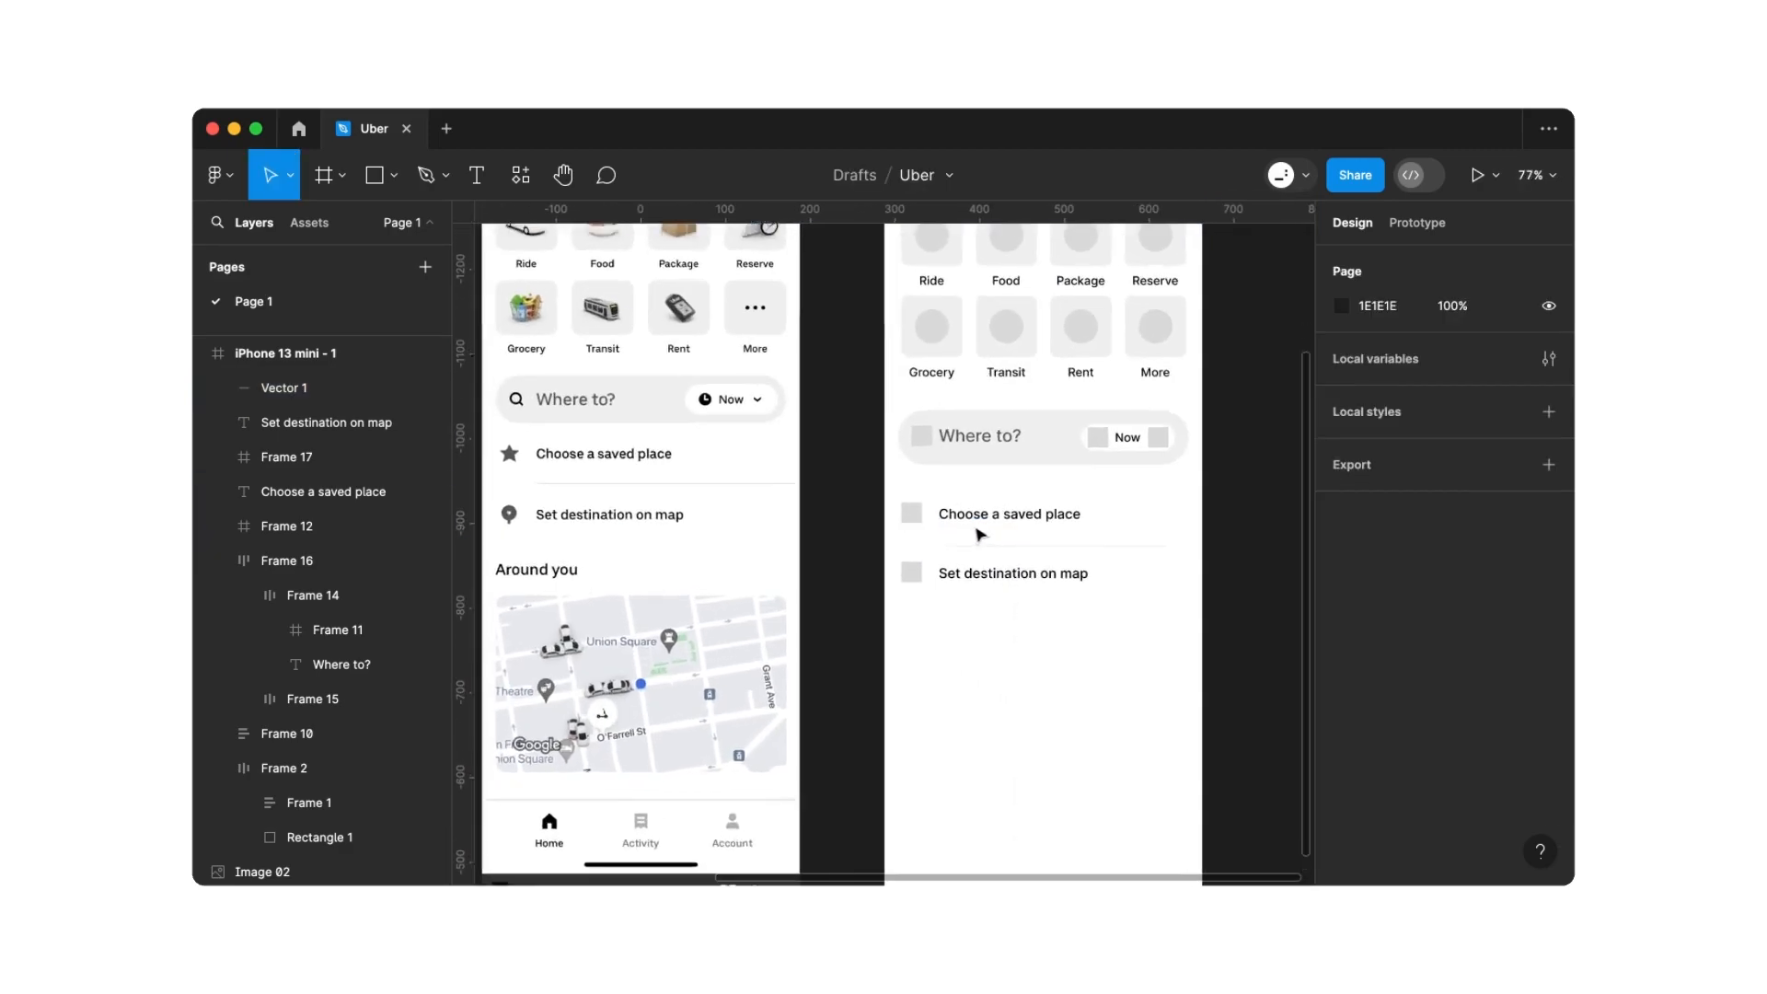
pyautogui.scroll(-2, 981, 534)
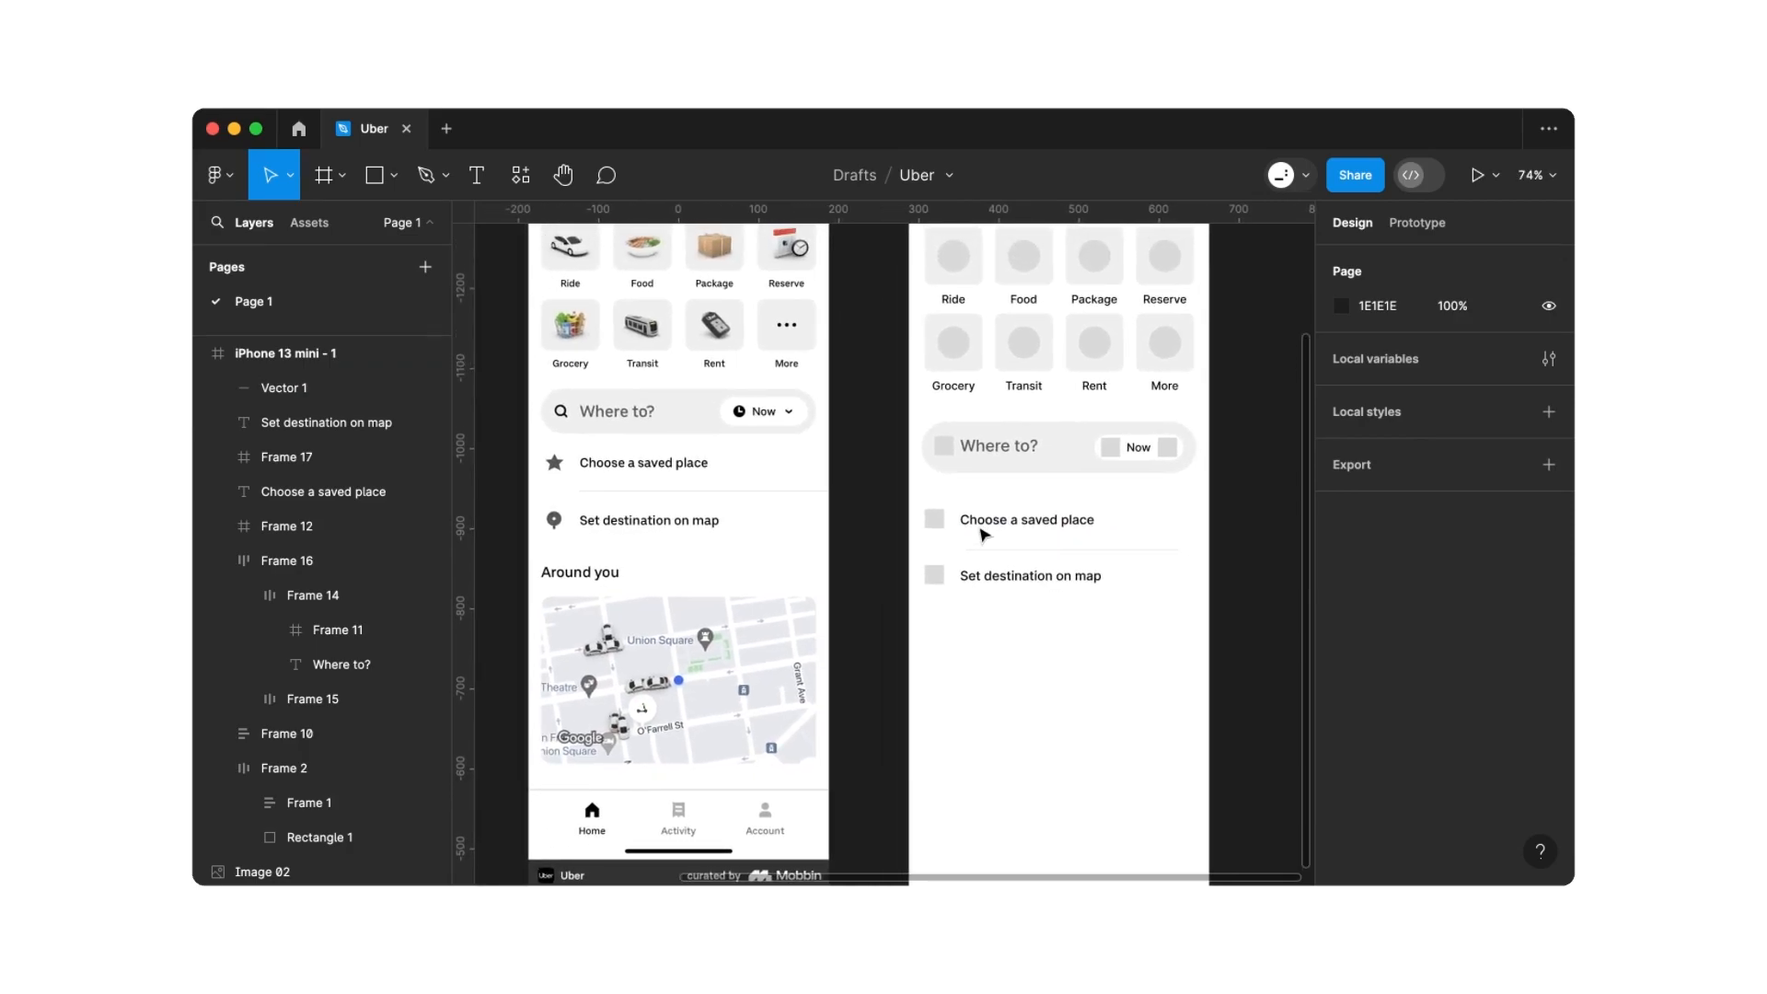
# Wrap the "Choose a saved place" text and its icon placeholder in a horizontal auto layout with gap 16, aligned left and vertically centred
pyautogui.click(934, 520)
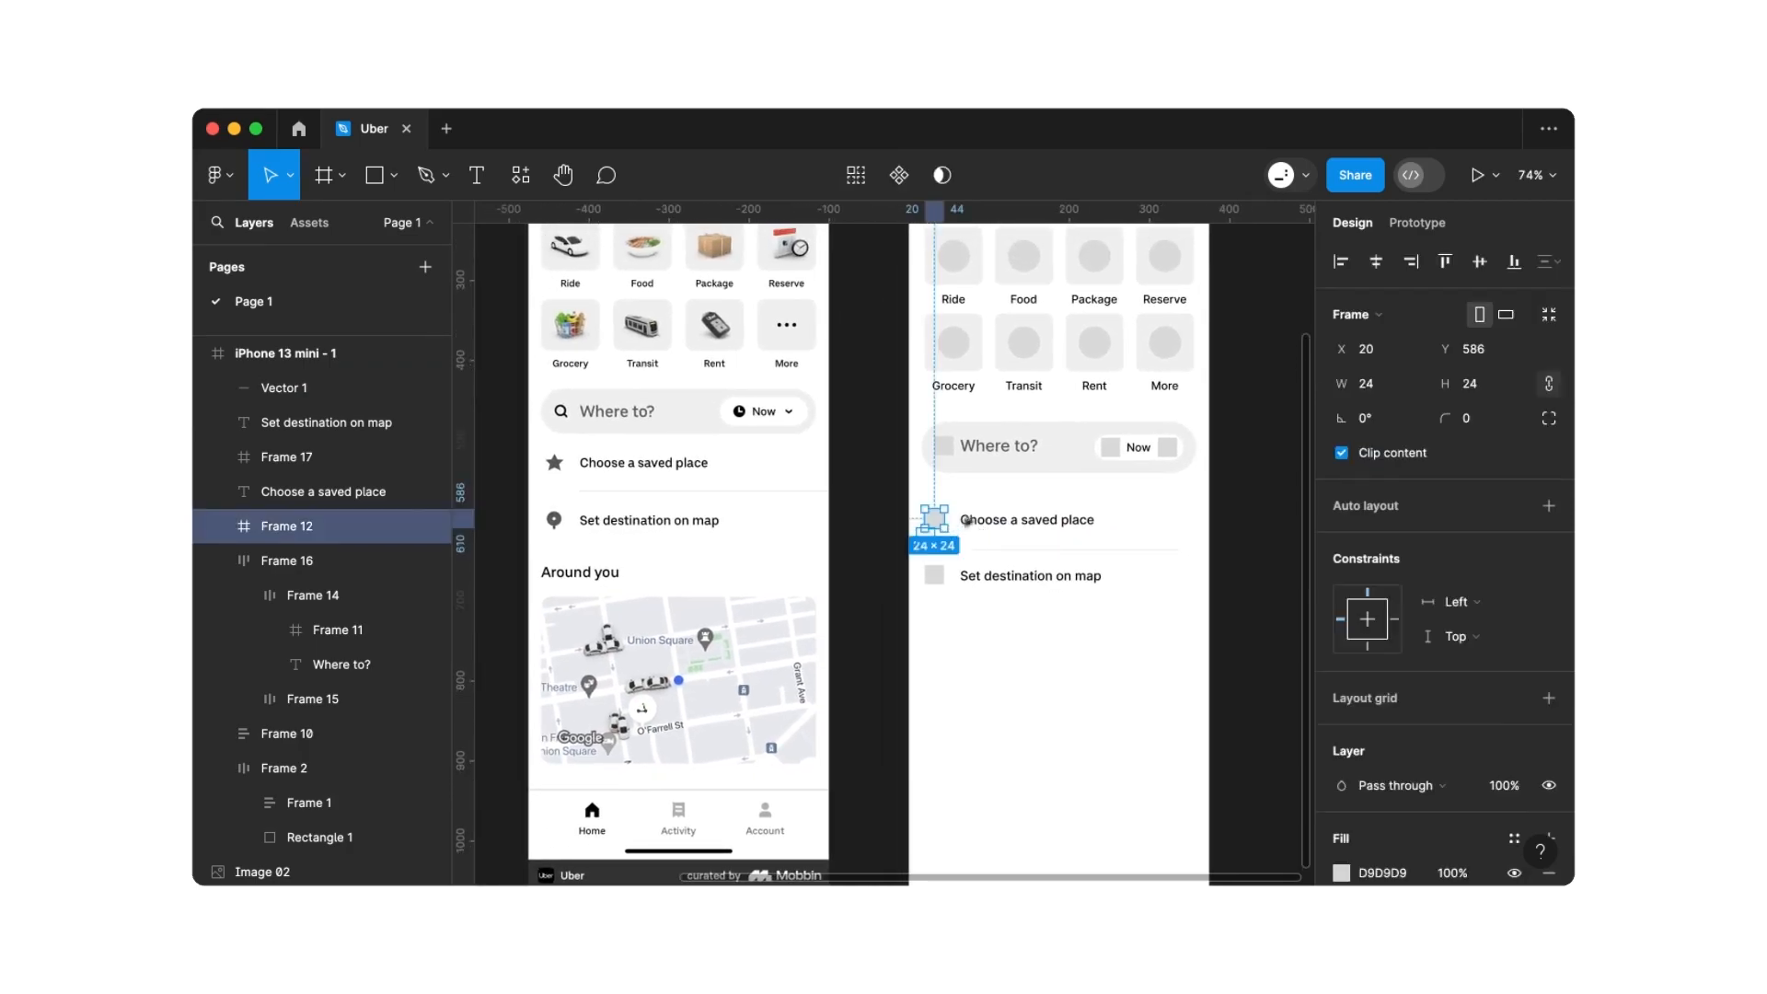
pyautogui.keyDown('shift'); pyautogui.click(985, 515); pyautogui.keyUp('shift')
pyautogui.hotkey('shift', 'a')
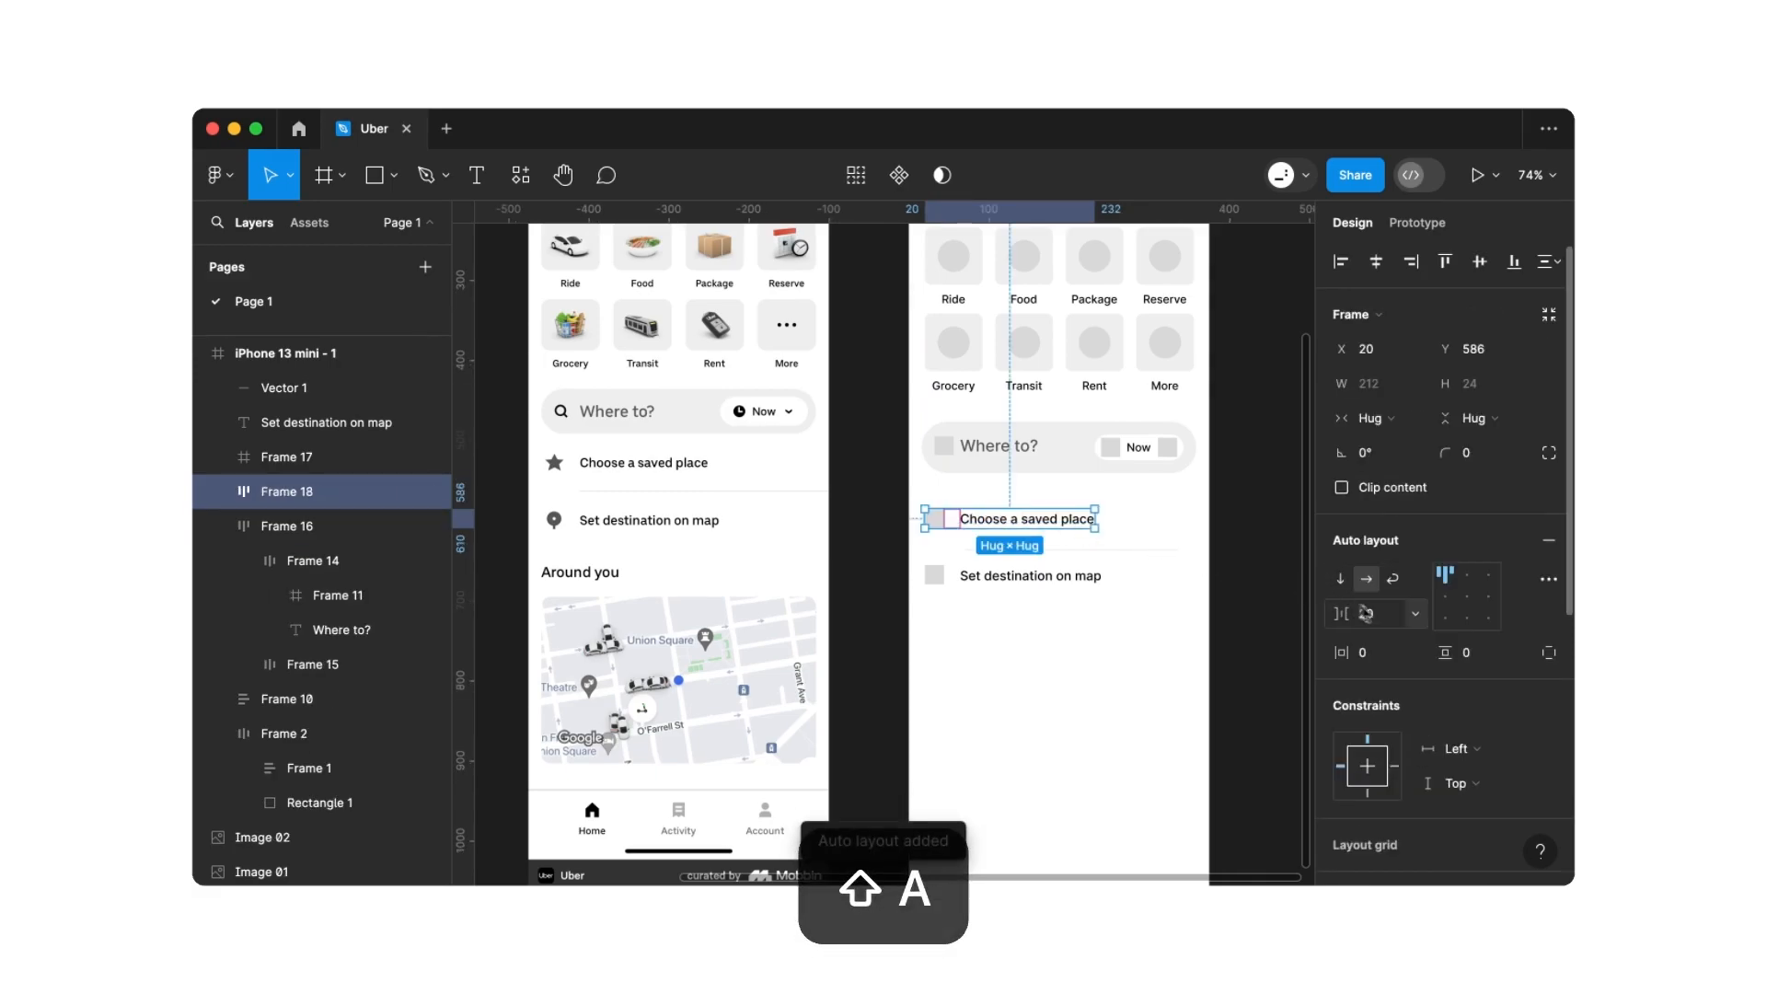
pyautogui.click(1380, 613)
pyautogui.write('16')
pyautogui.press('Return')
pyautogui.click(1448, 599)
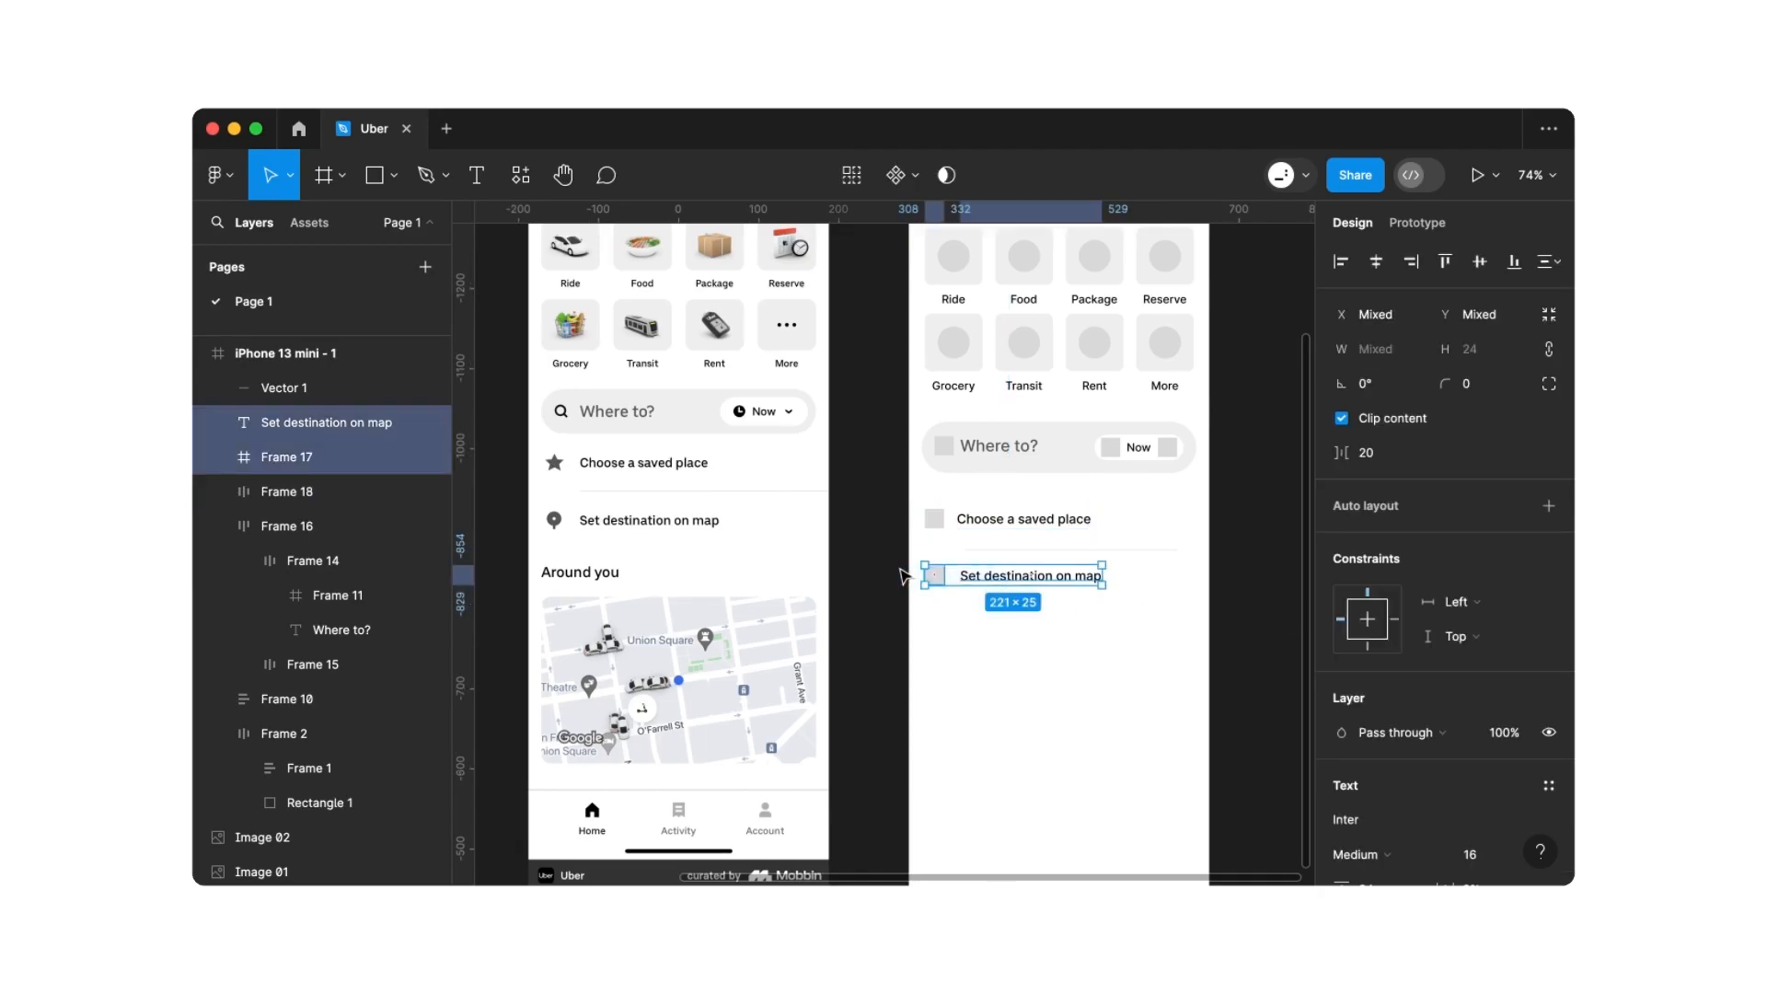
# Wrap the "Set destination on map" text and its icon placeholder in a horizontal auto layout with gap 16, aligned left and vertically centred
pyautogui.hotkey('shift', 'a')
pyautogui.click(1380, 618)
pyautogui.write('16')
pyautogui.press('Return')
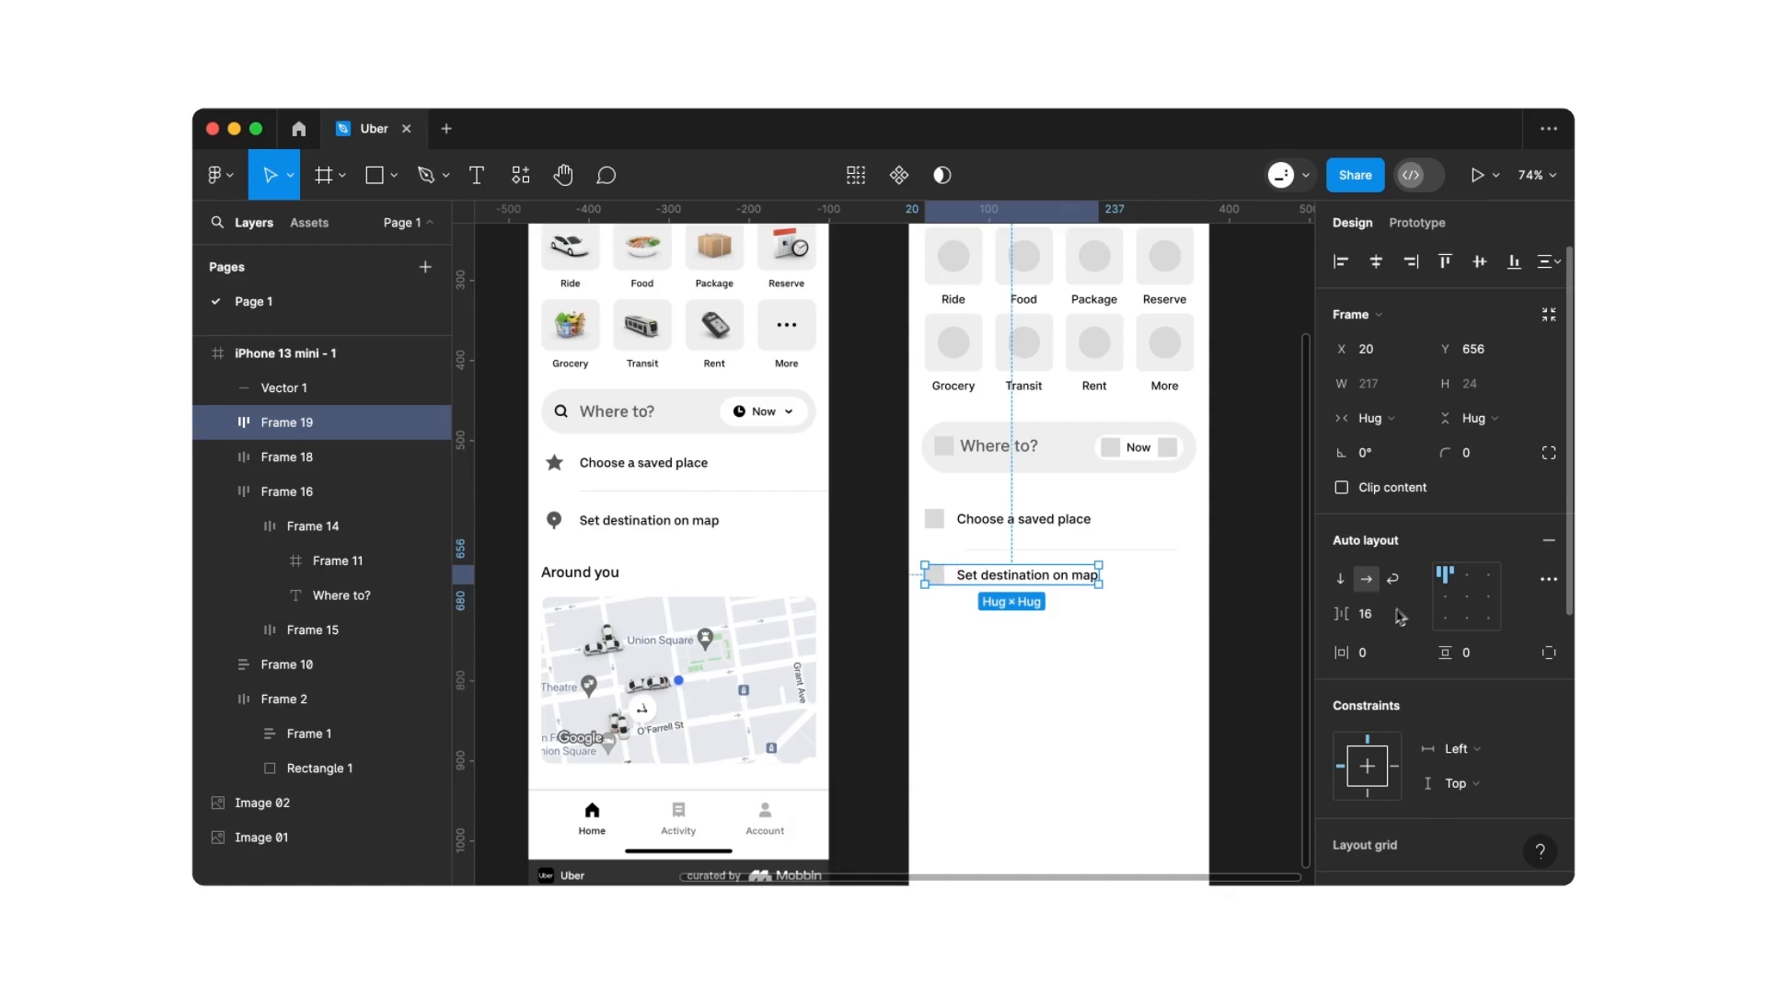
pyautogui.click(1448, 598)
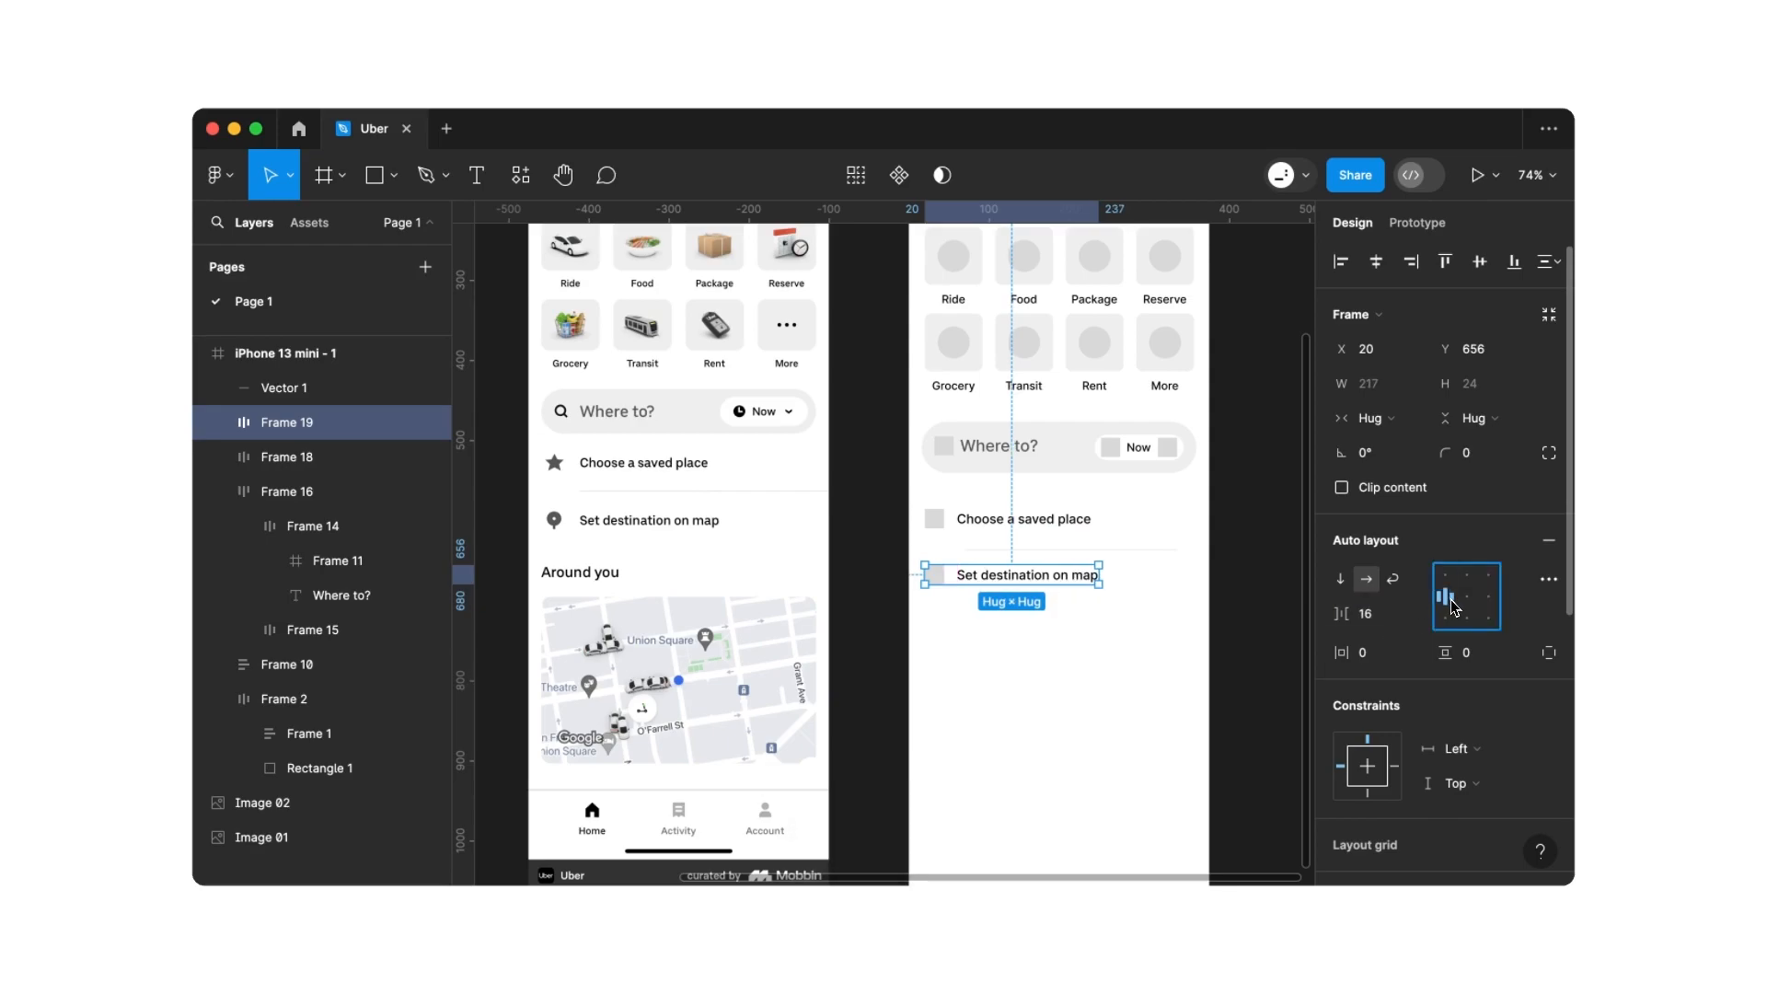
pyautogui.click(1137, 647)
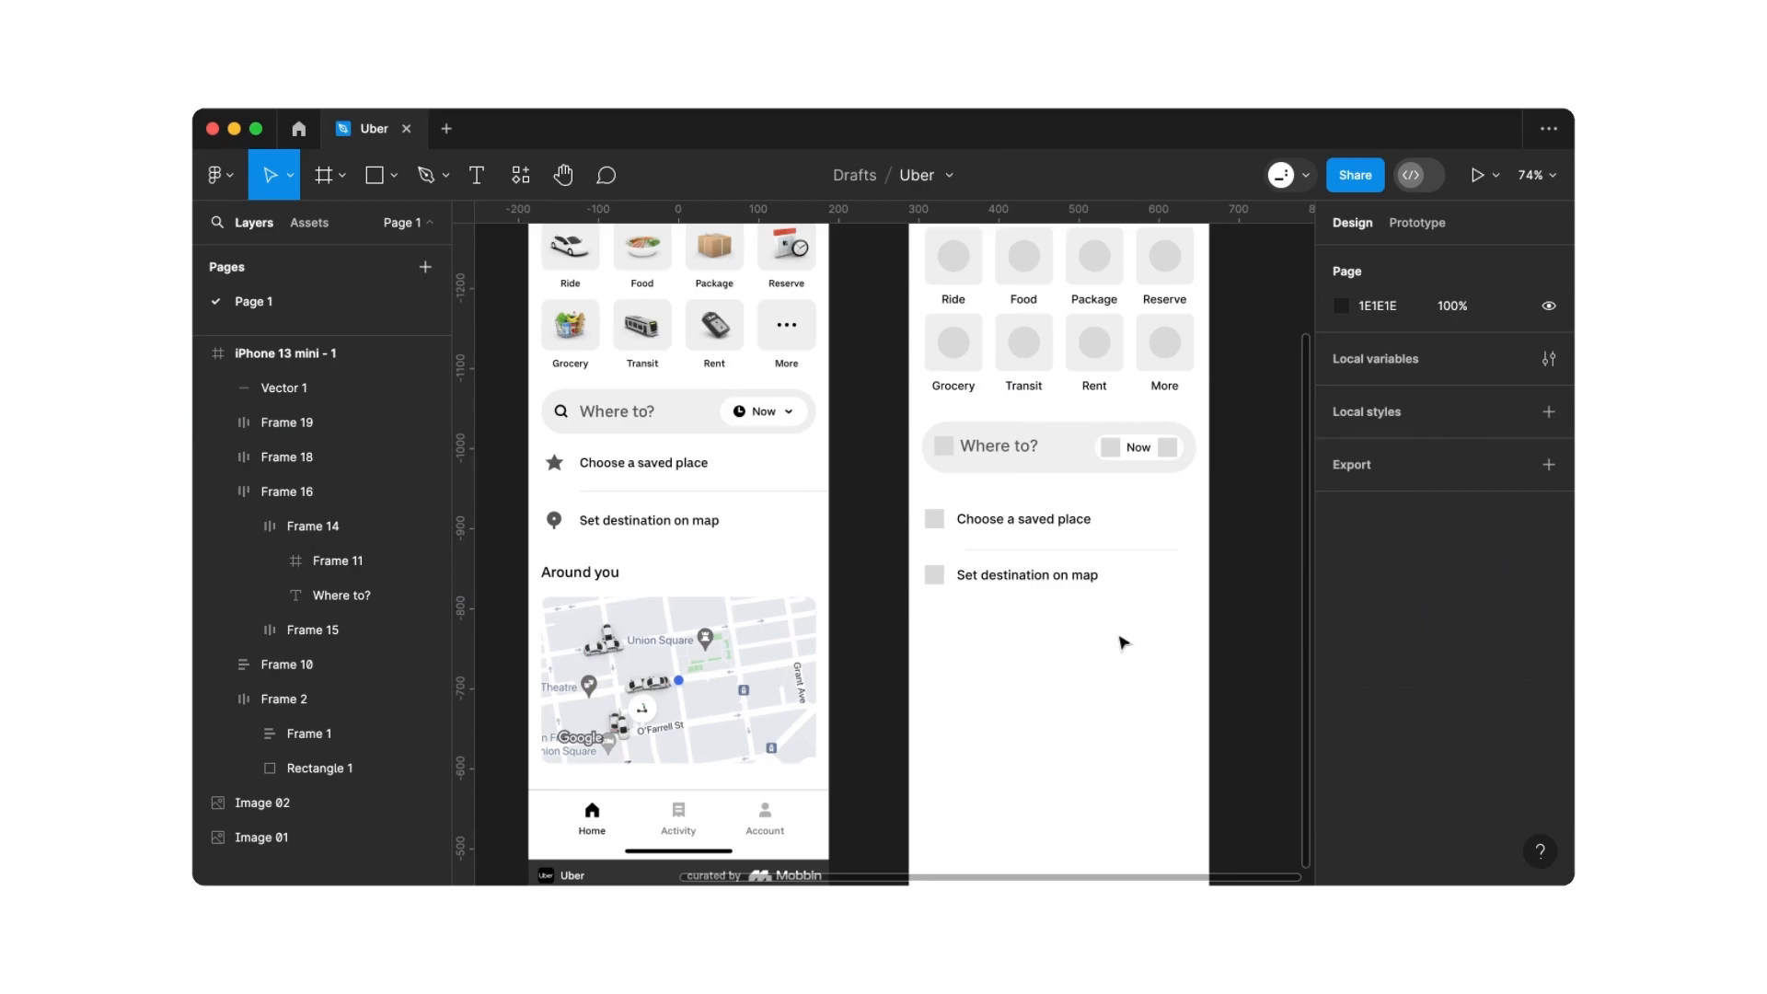
# Wrap both rows and the divider in a vertical auto layout, then widen it to 355 so it reaches the phone frame's right edge
pyautogui.moveTo(1116, 637); pyautogui.dragTo(914, 504)
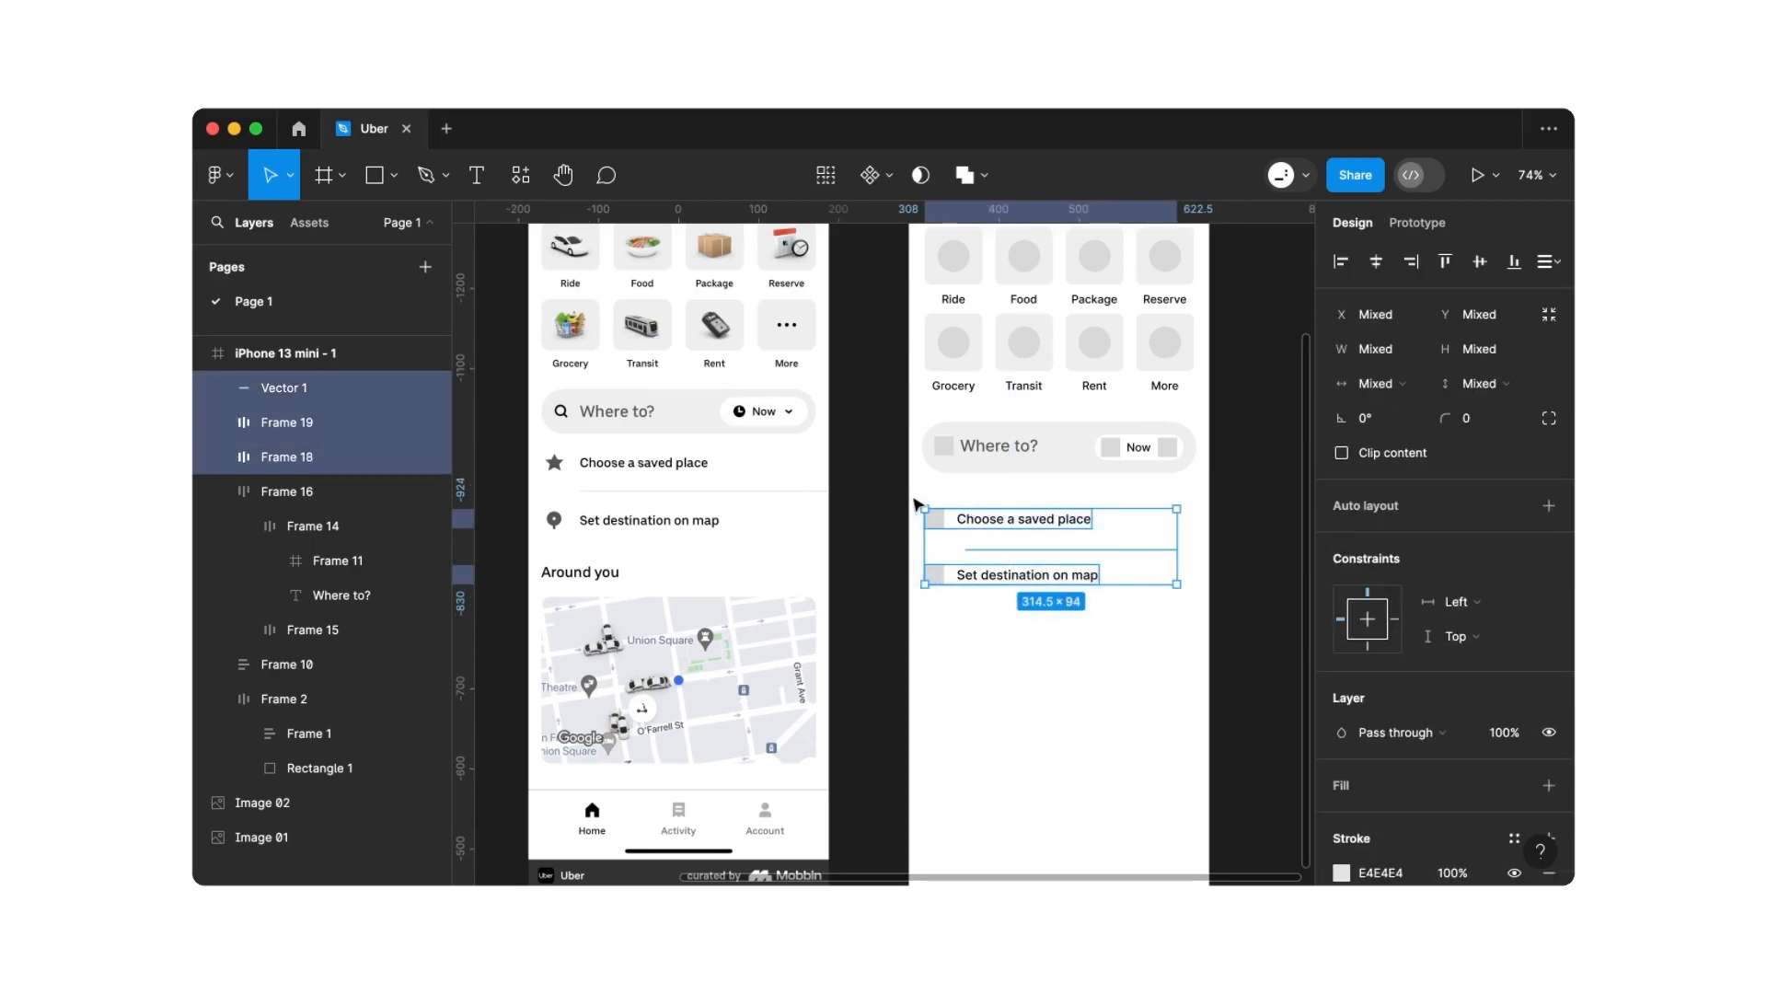
pyautogui.hotkey('shift', 'a')
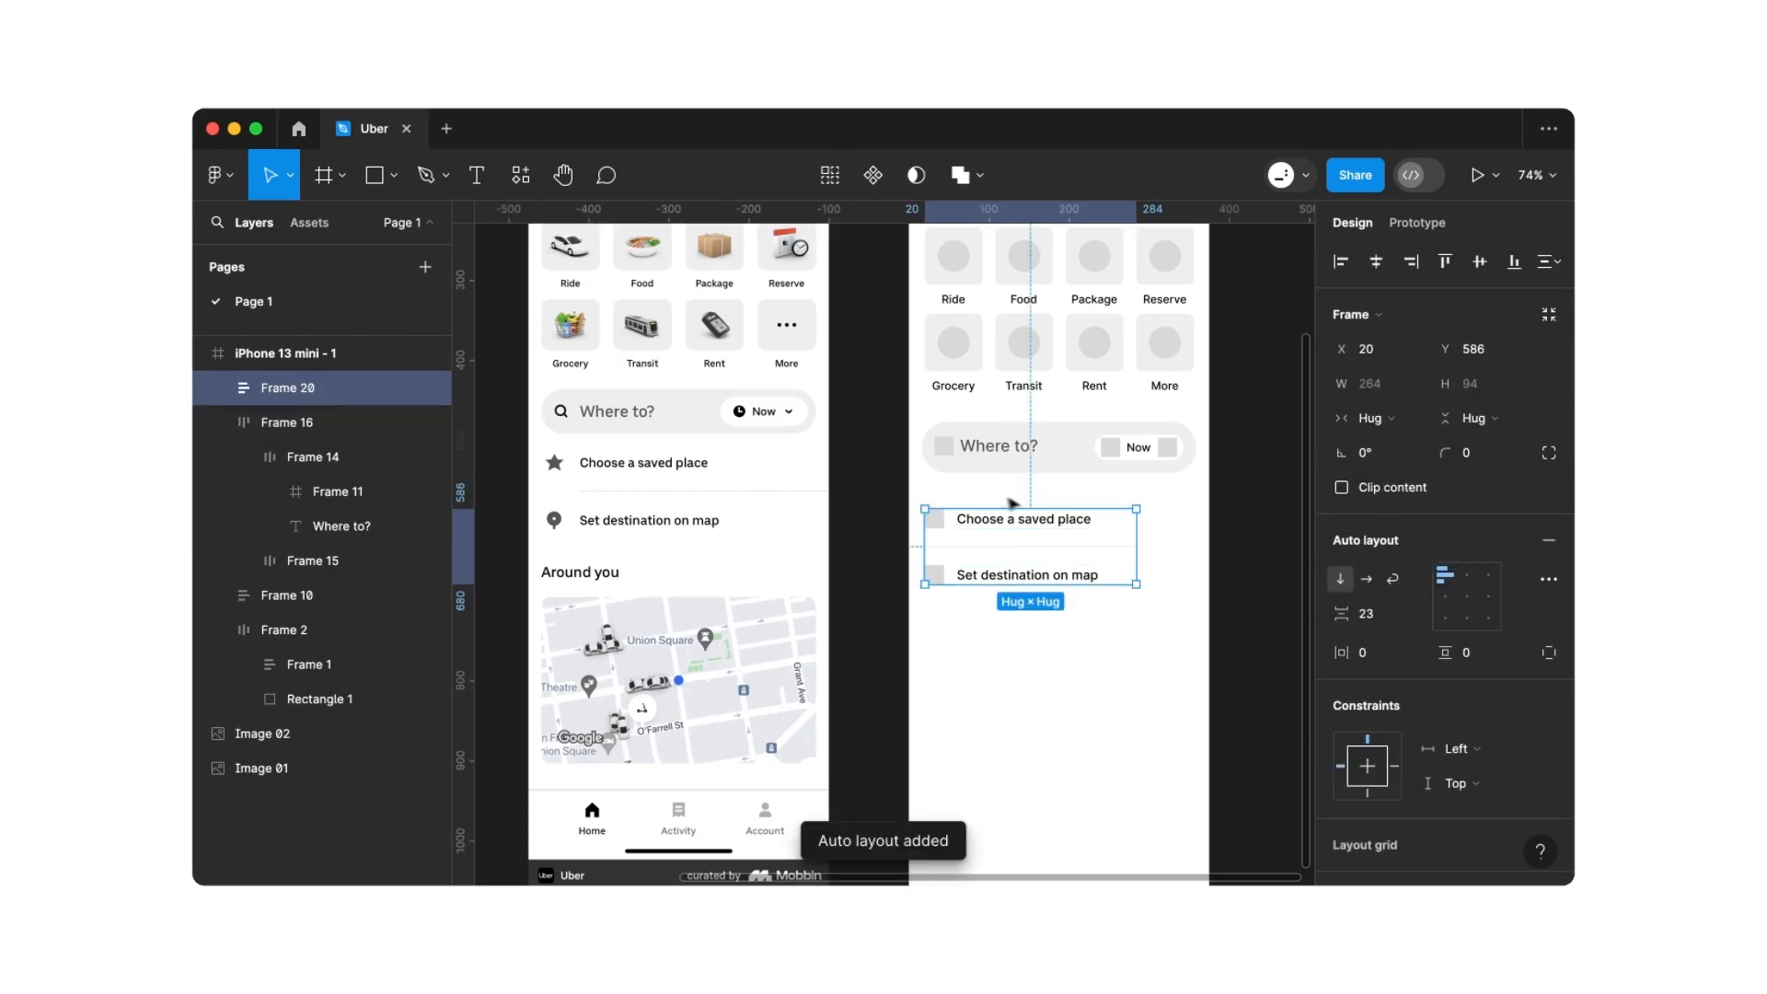
pyautogui.moveTo(1137, 521); pyautogui.dragTo(1209, 521)
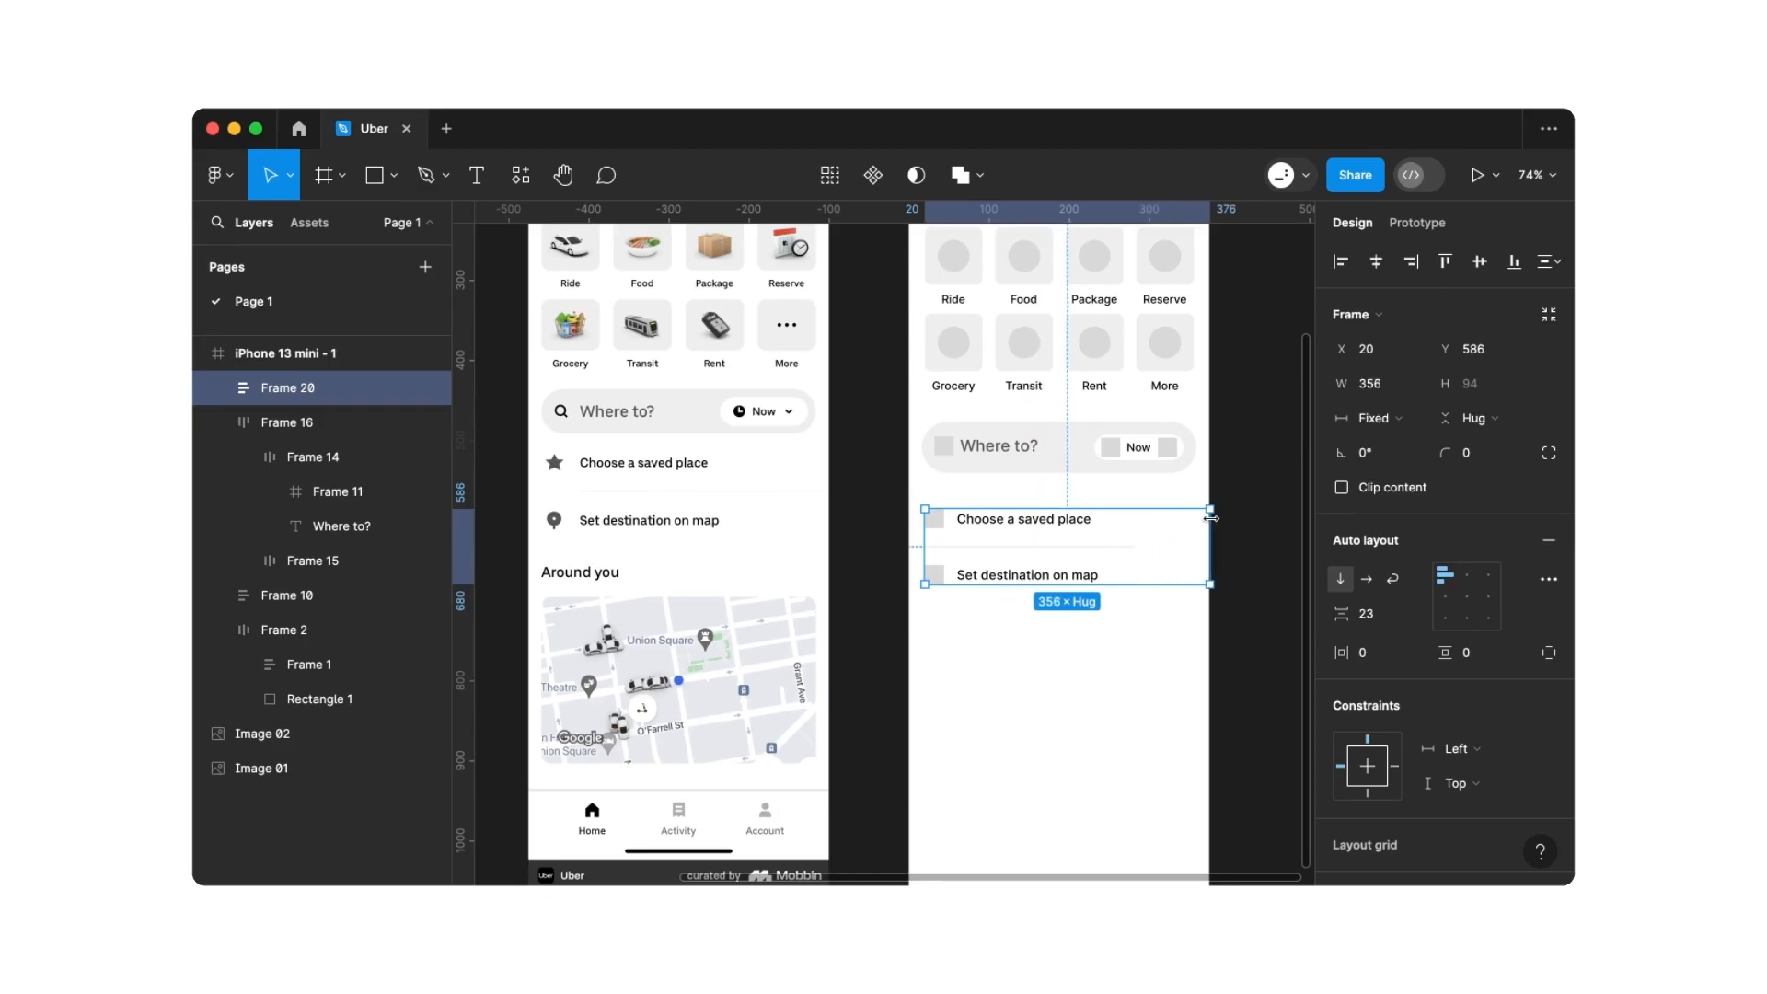
pyautogui.scroll(10, 1209, 521)
pyautogui.scroll(3, 1209, 519)
pyautogui.moveTo(1213, 519); pyautogui.dragTo(1215, 519)
pyautogui.scroll(-10, 1216, 520)
pyautogui.scroll(-3, 1223, 526)
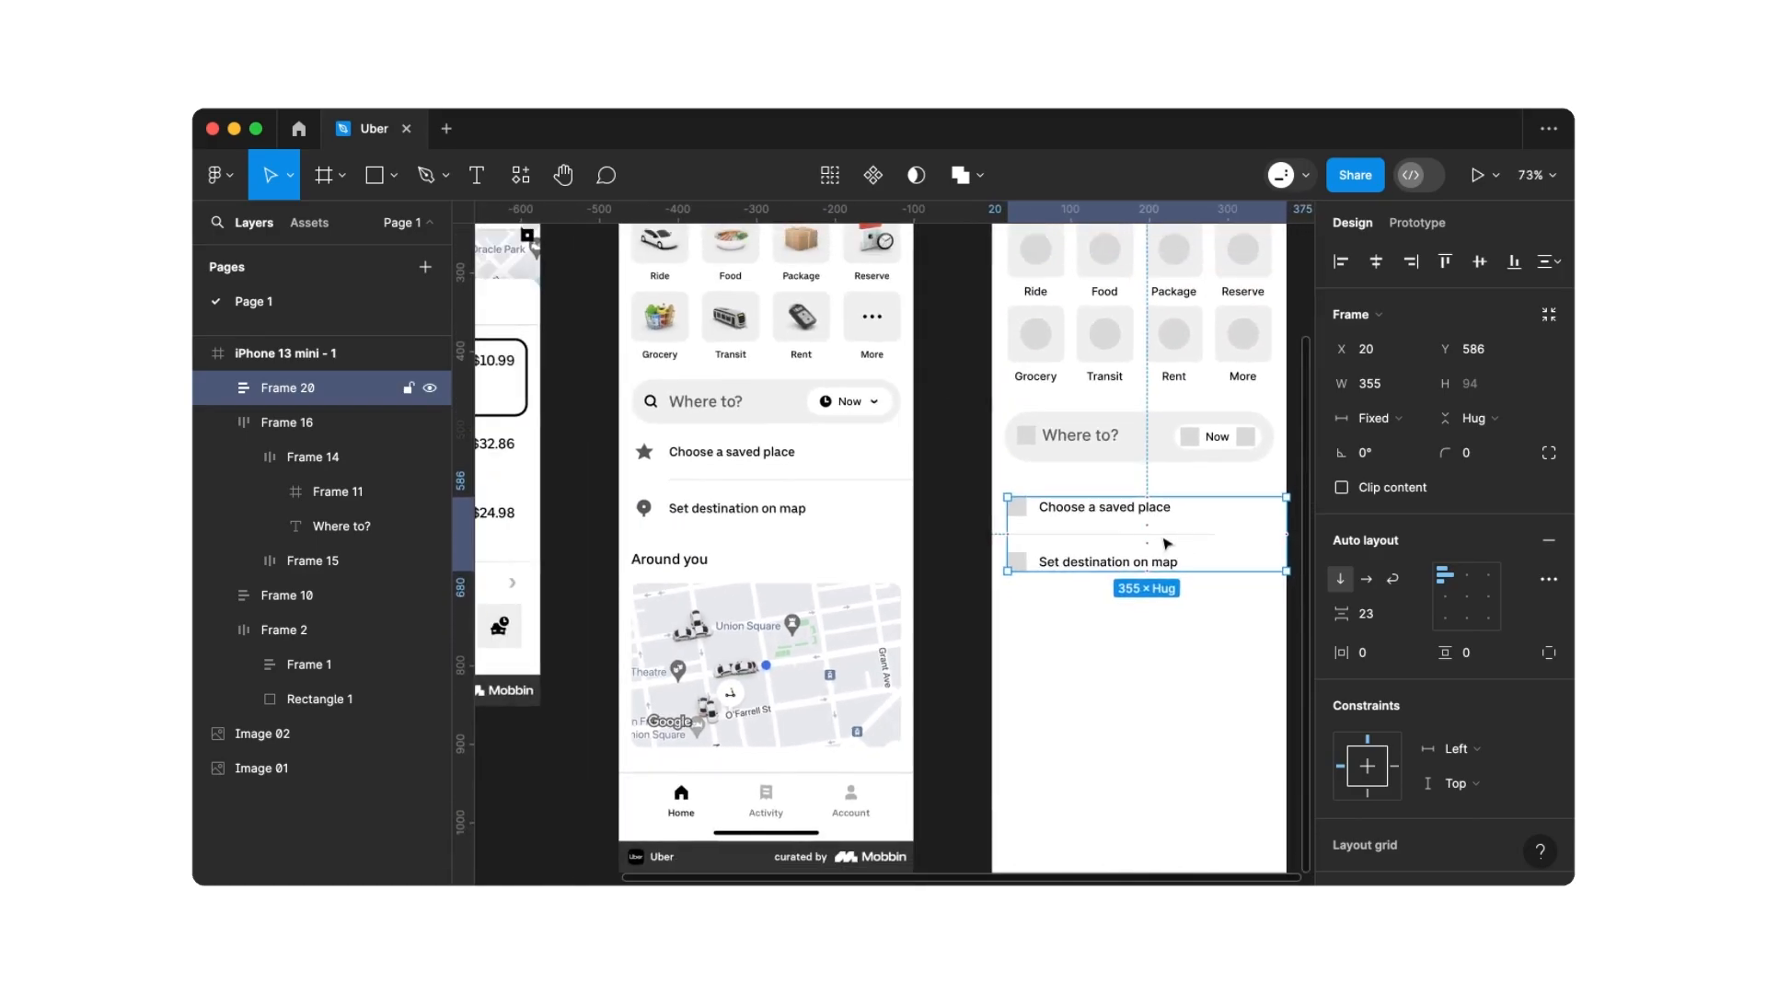
# Set the divider line's width to Fill container within the rows' auto layout
pyautogui.click(1165, 536)
pyautogui.click(1378, 402)
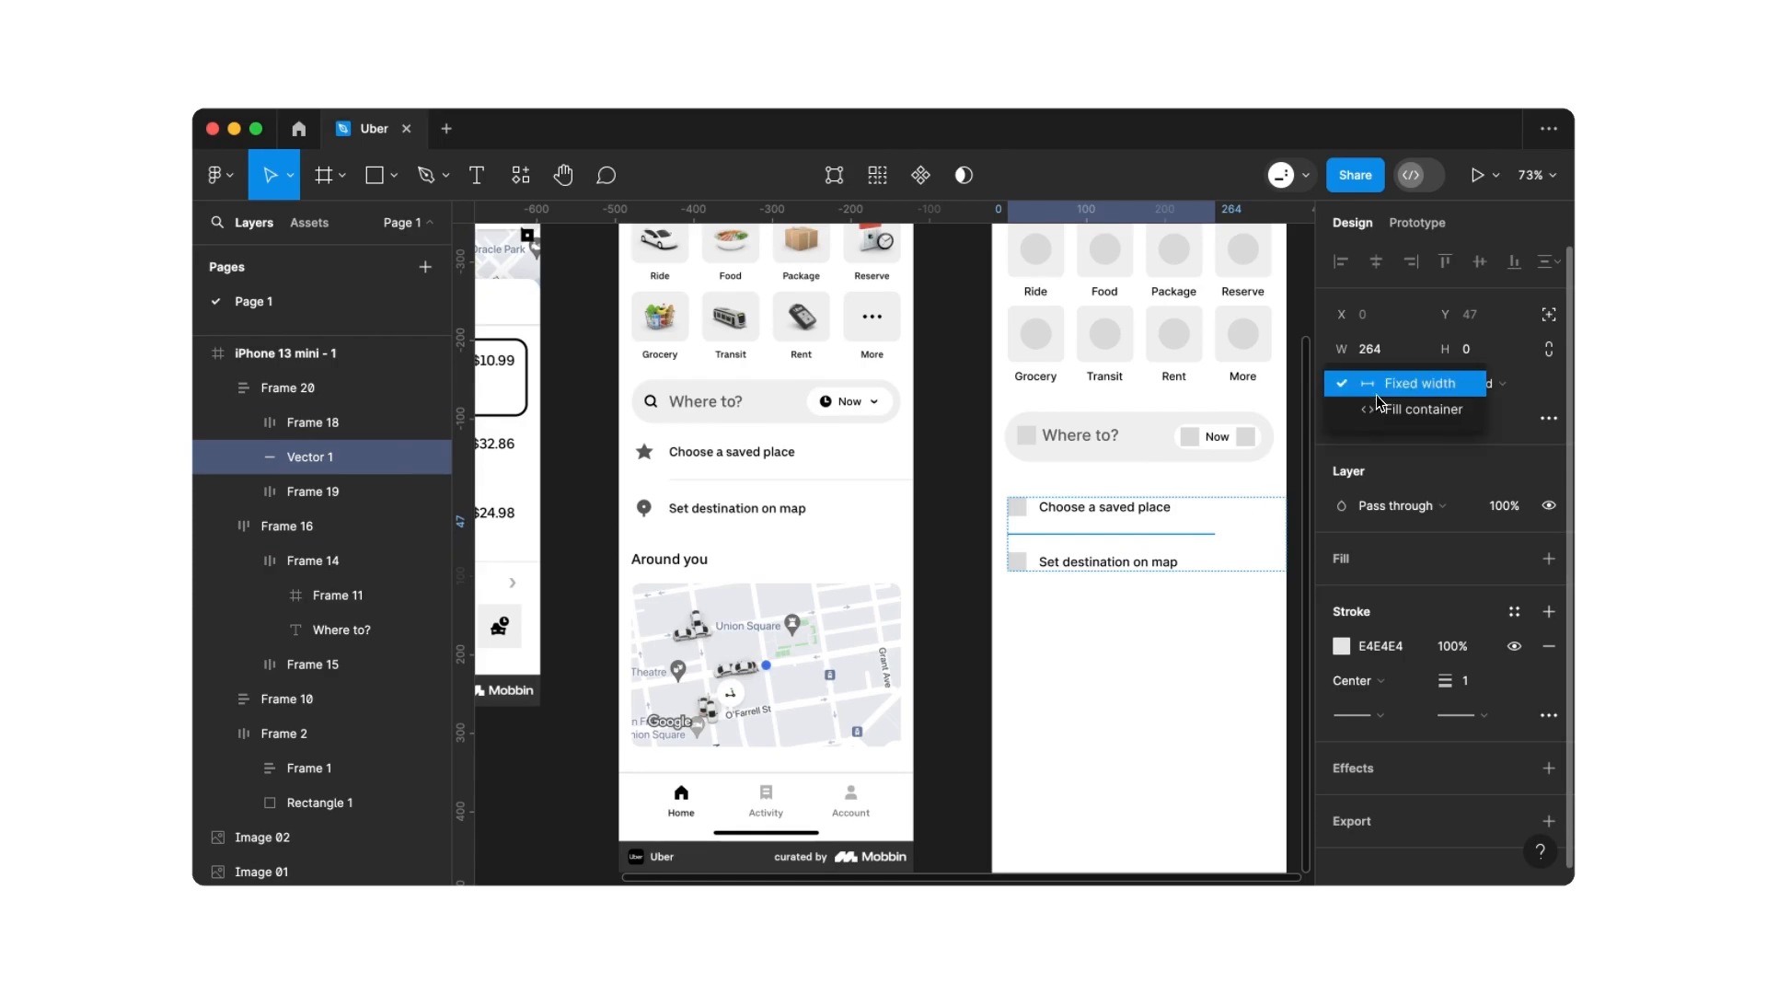
pyautogui.click(1380, 410)
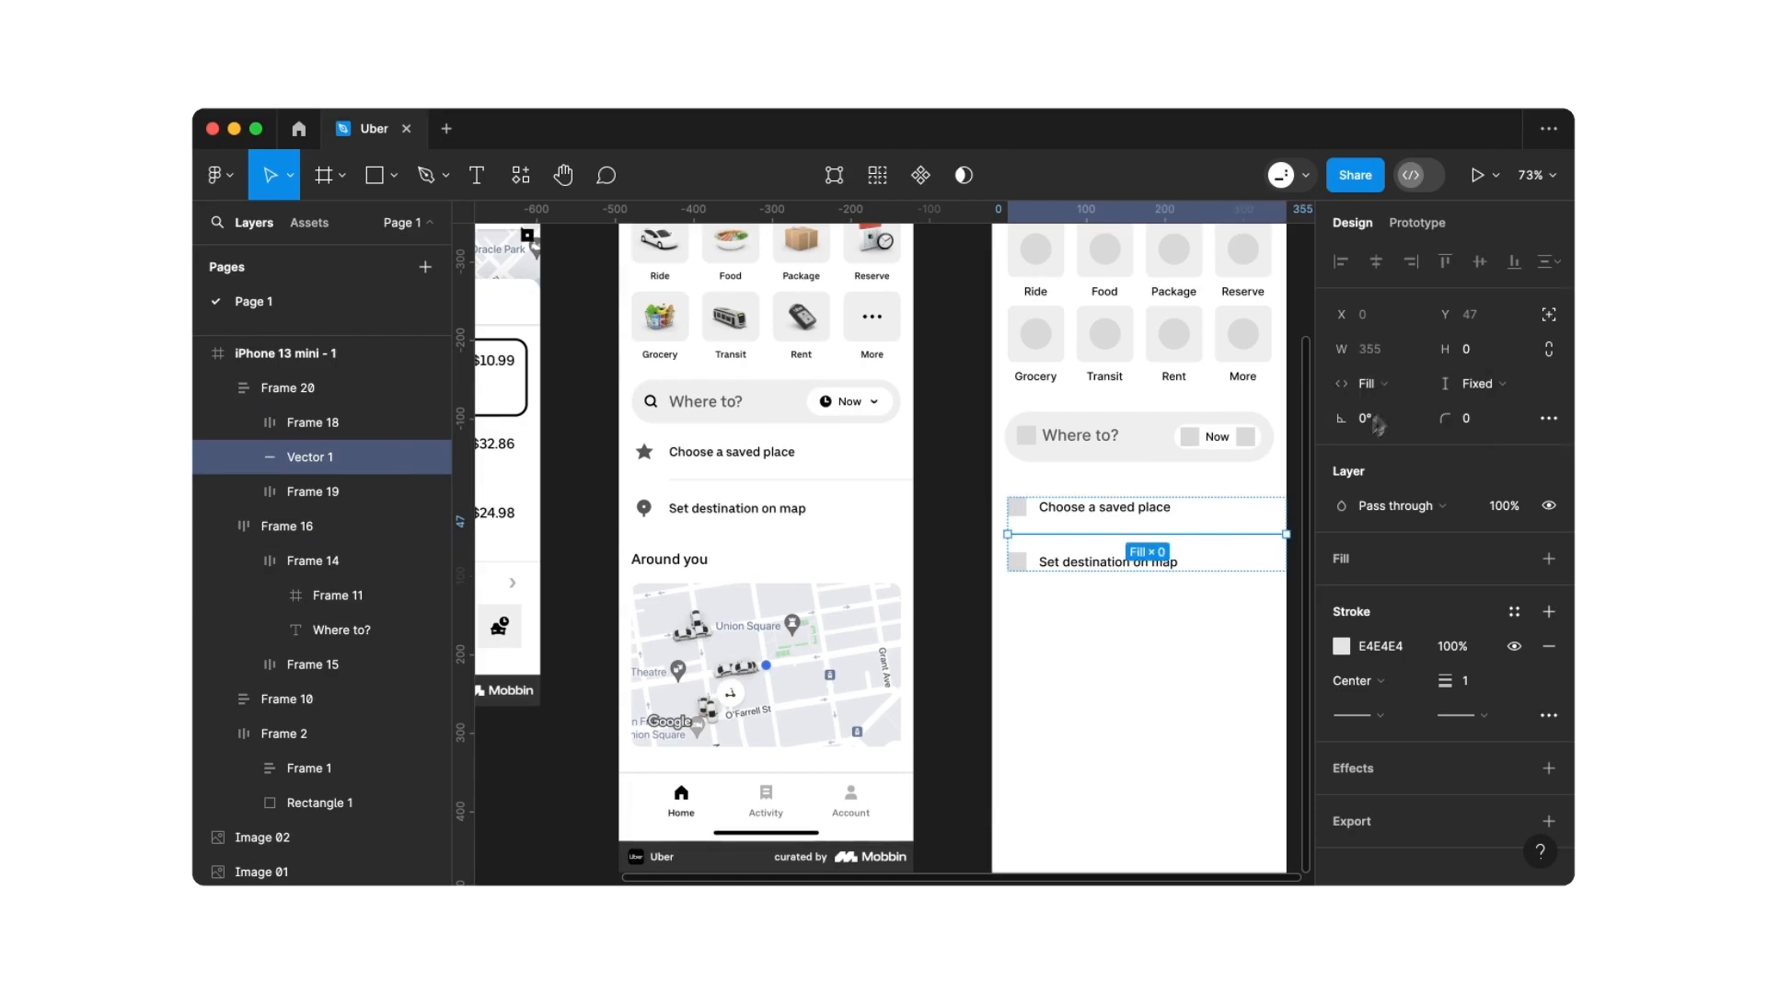
pyautogui.click(1172, 653)
pyautogui.hscroll(2, 1172, 653)
pyautogui.scroll(1, 1172, 653)
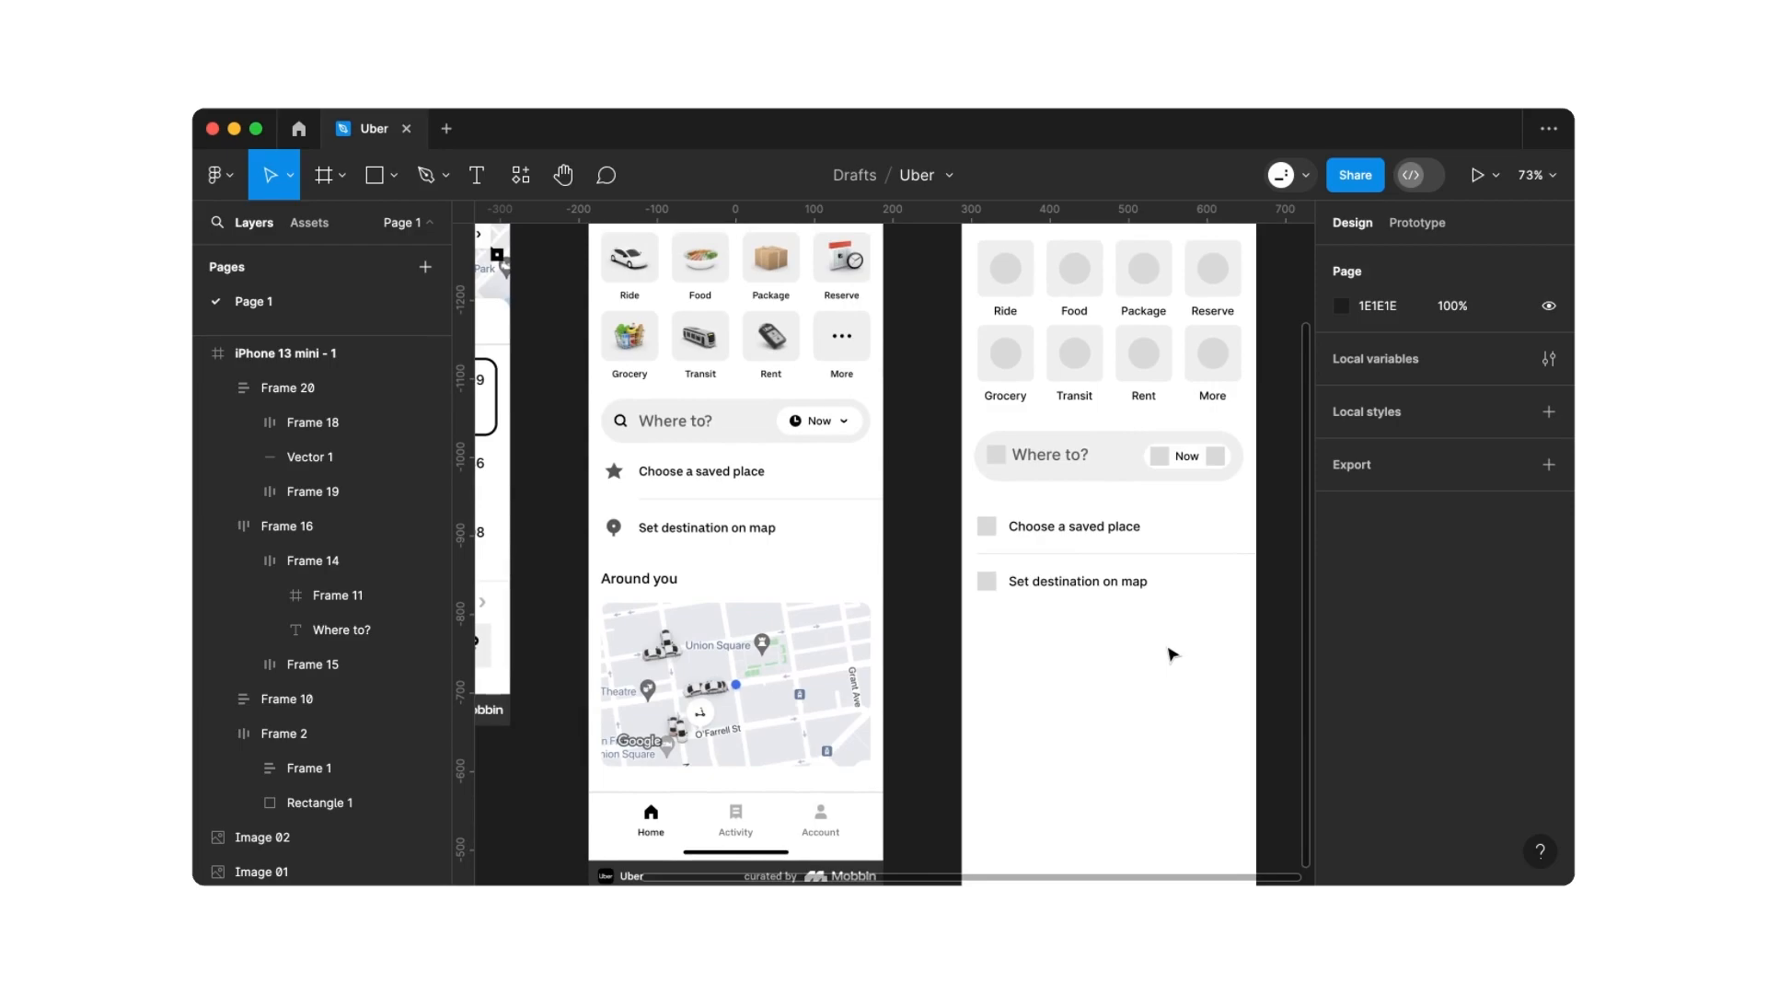
# Examine the "Choose a saved place" row's icon placeholder size and the gap between the icon and its text
pyautogui.click(1098, 563)
pyautogui.scroll(5, 1092, 561)
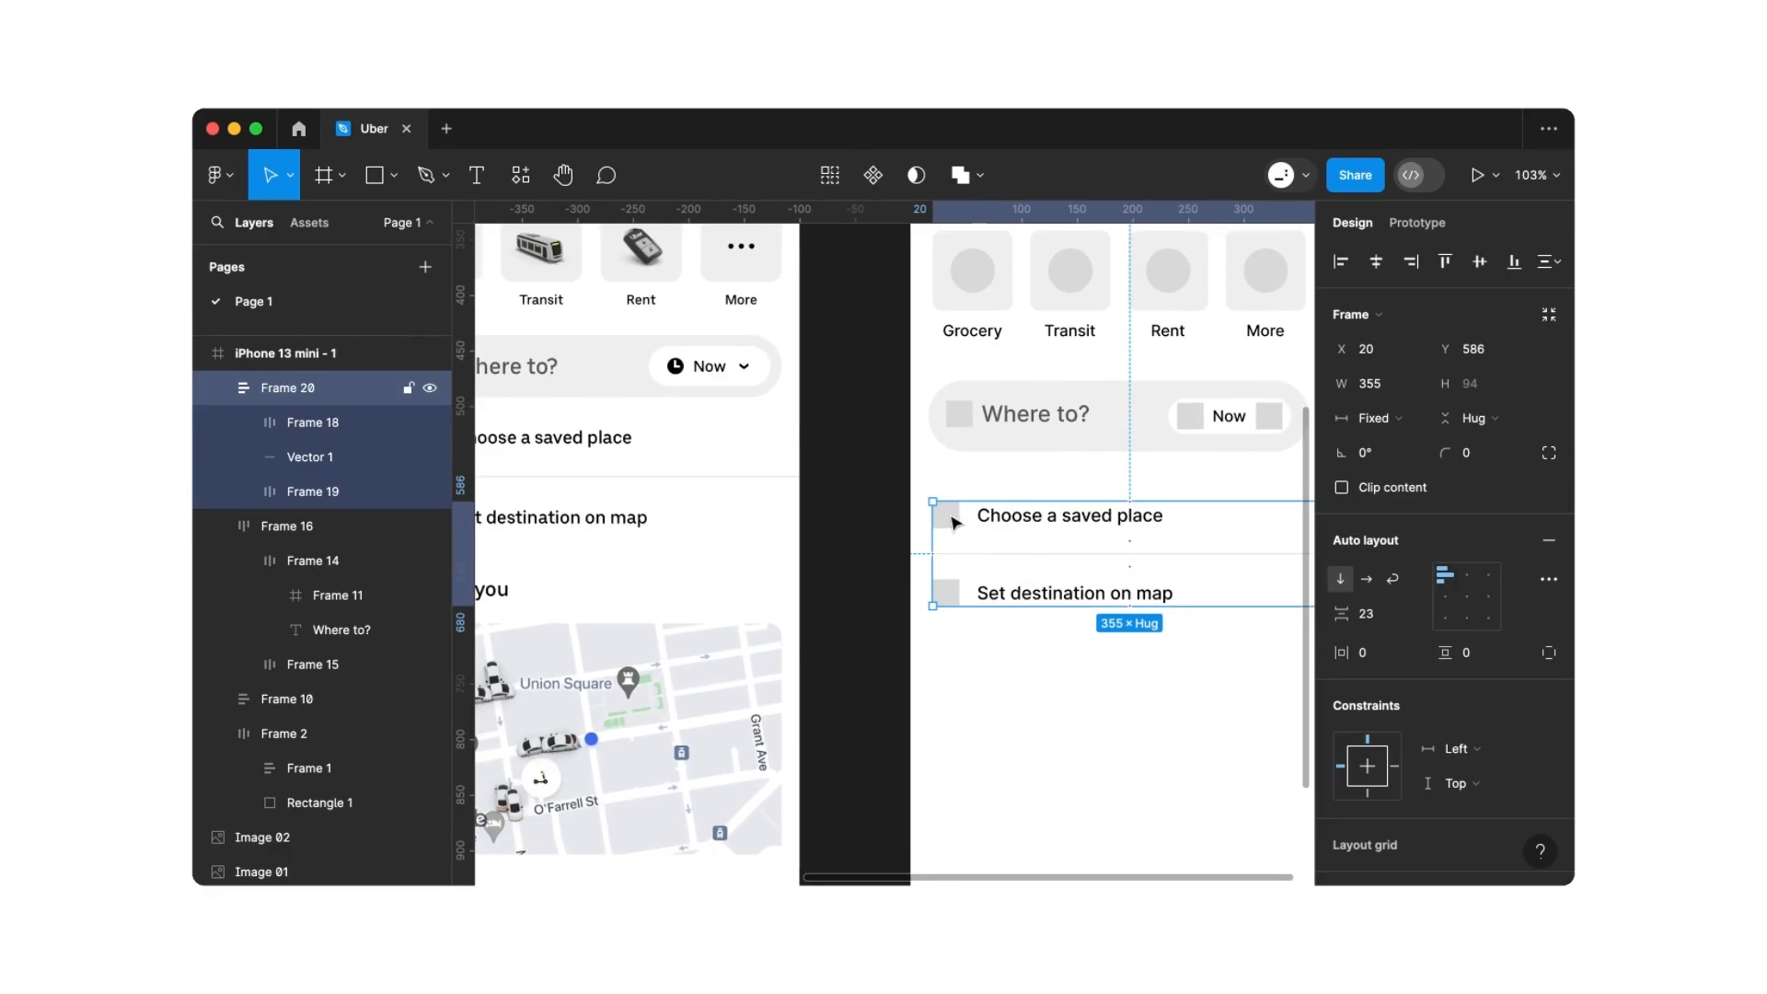
pyautogui.scroll(5, 956, 523)
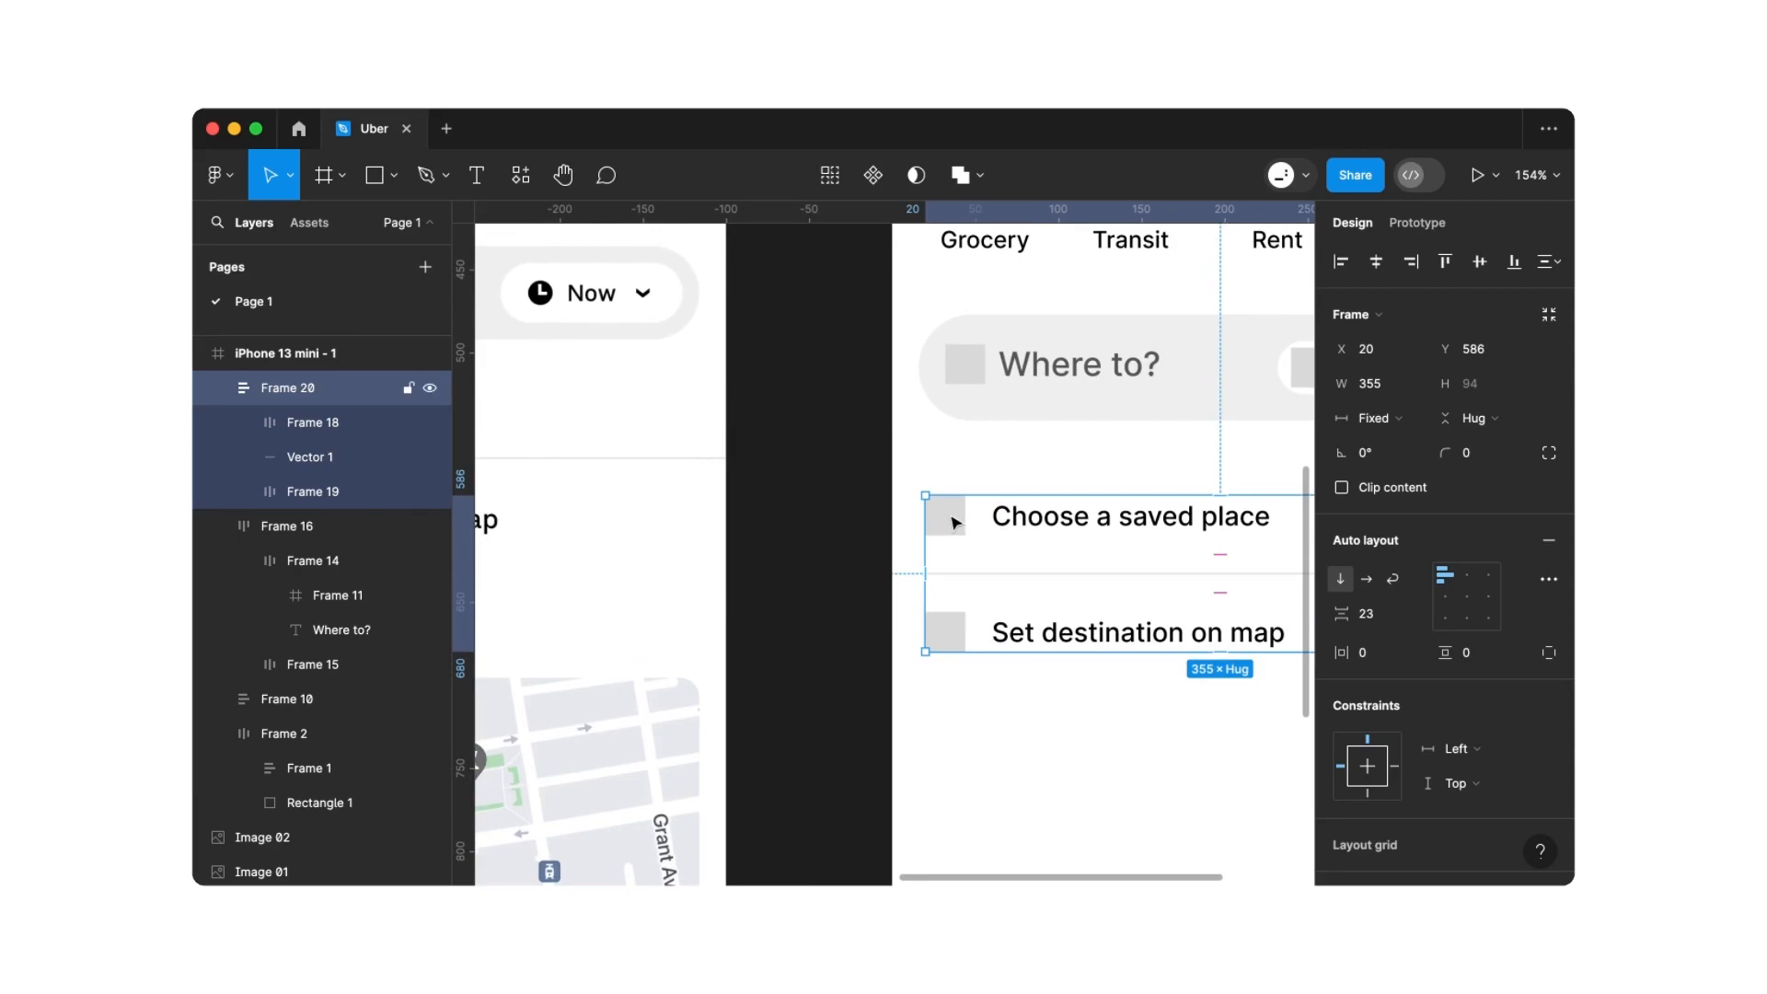
pyautogui.doubleClick(955, 523)
pyautogui.doubleClick(955, 523)
pyautogui.scroll(5, 955, 523)
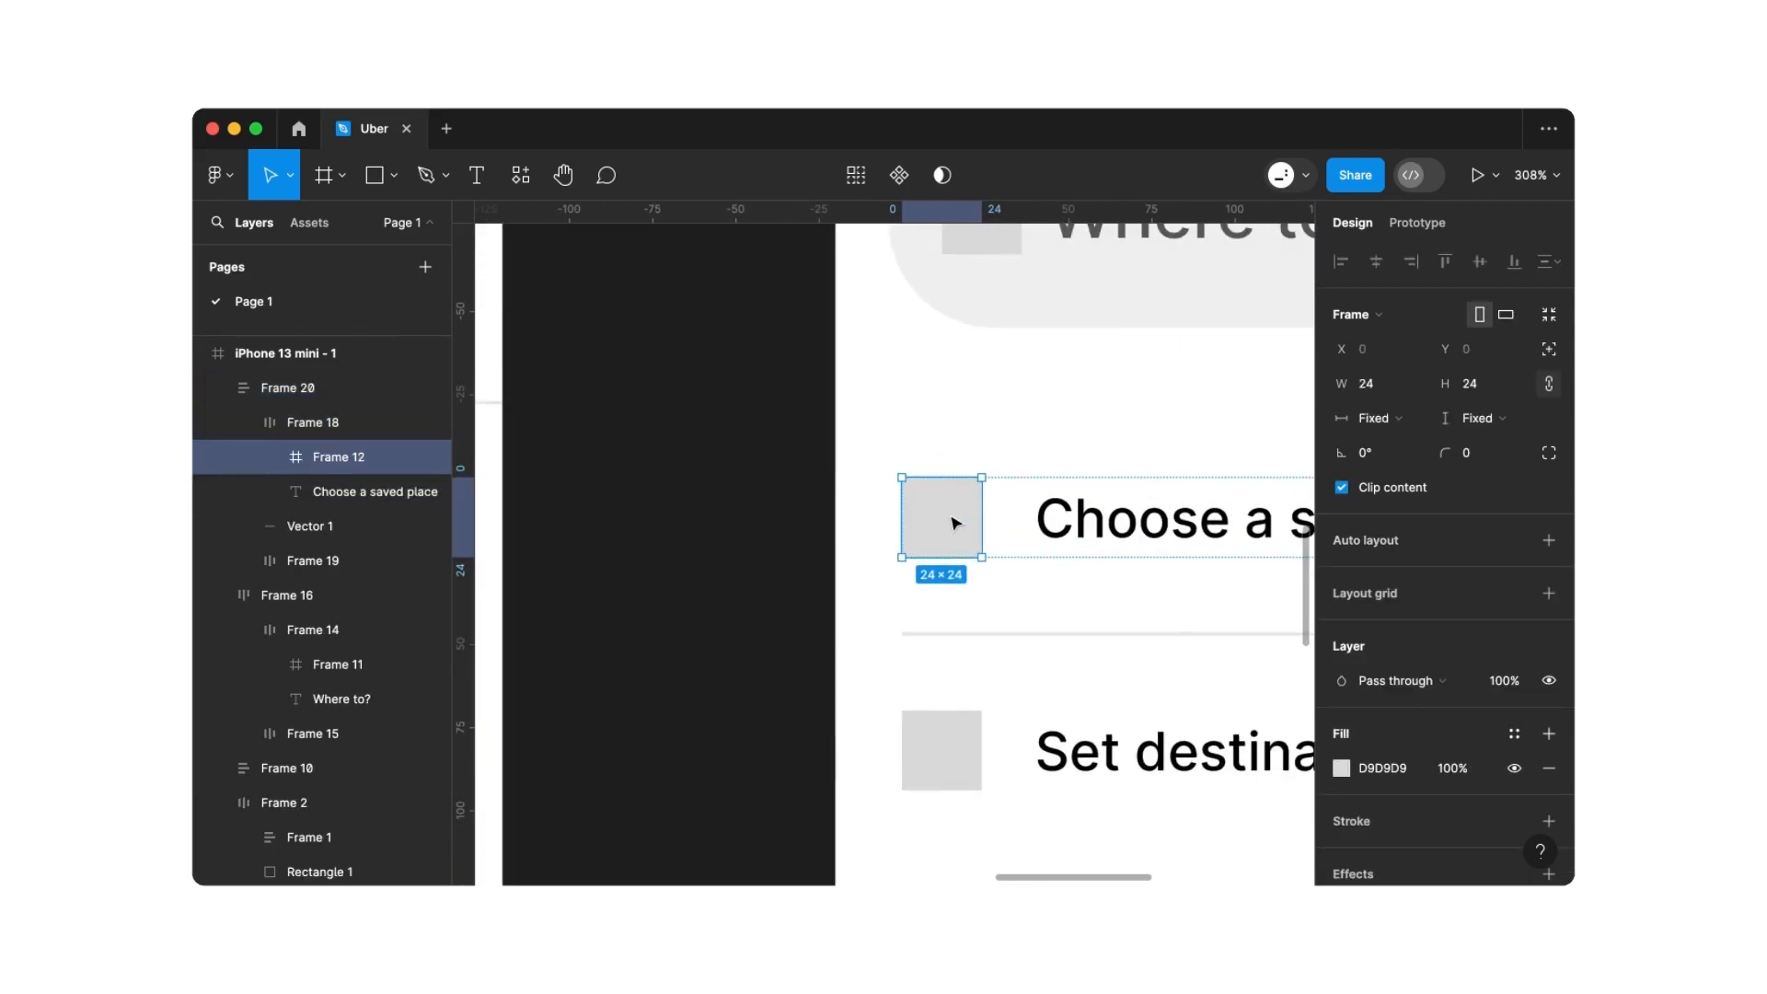
pyautogui.press('alt')
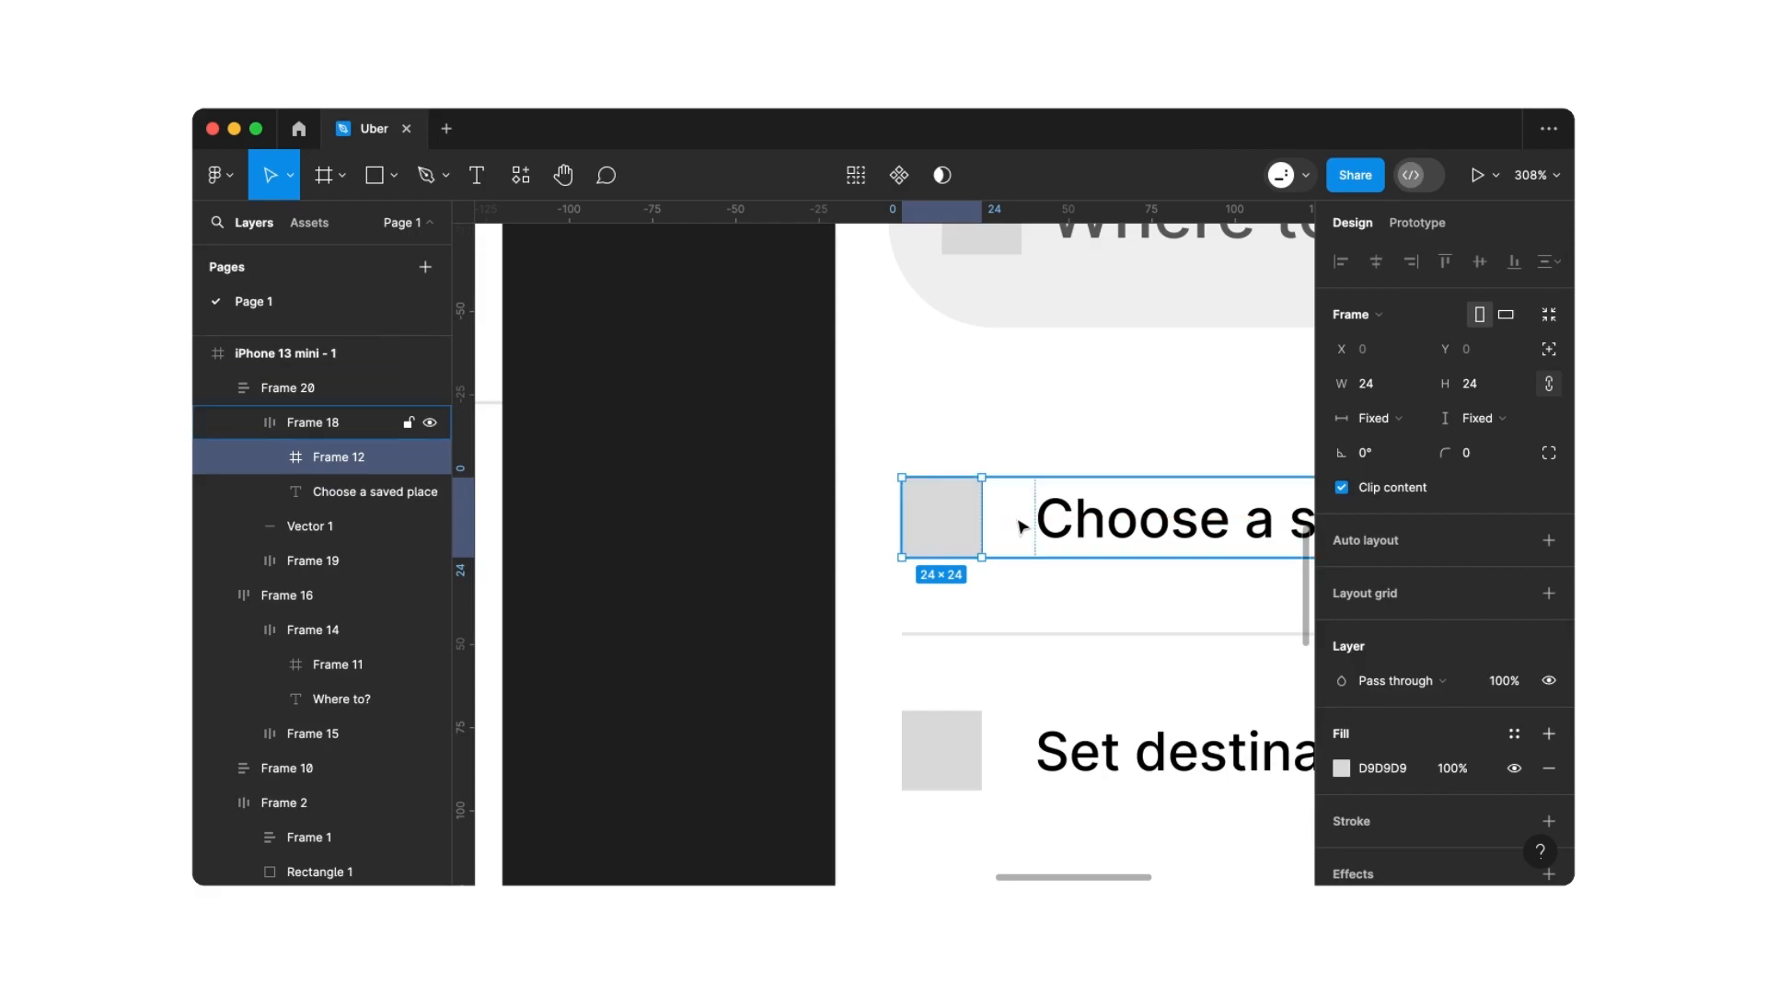
pyautogui.click(1022, 527)
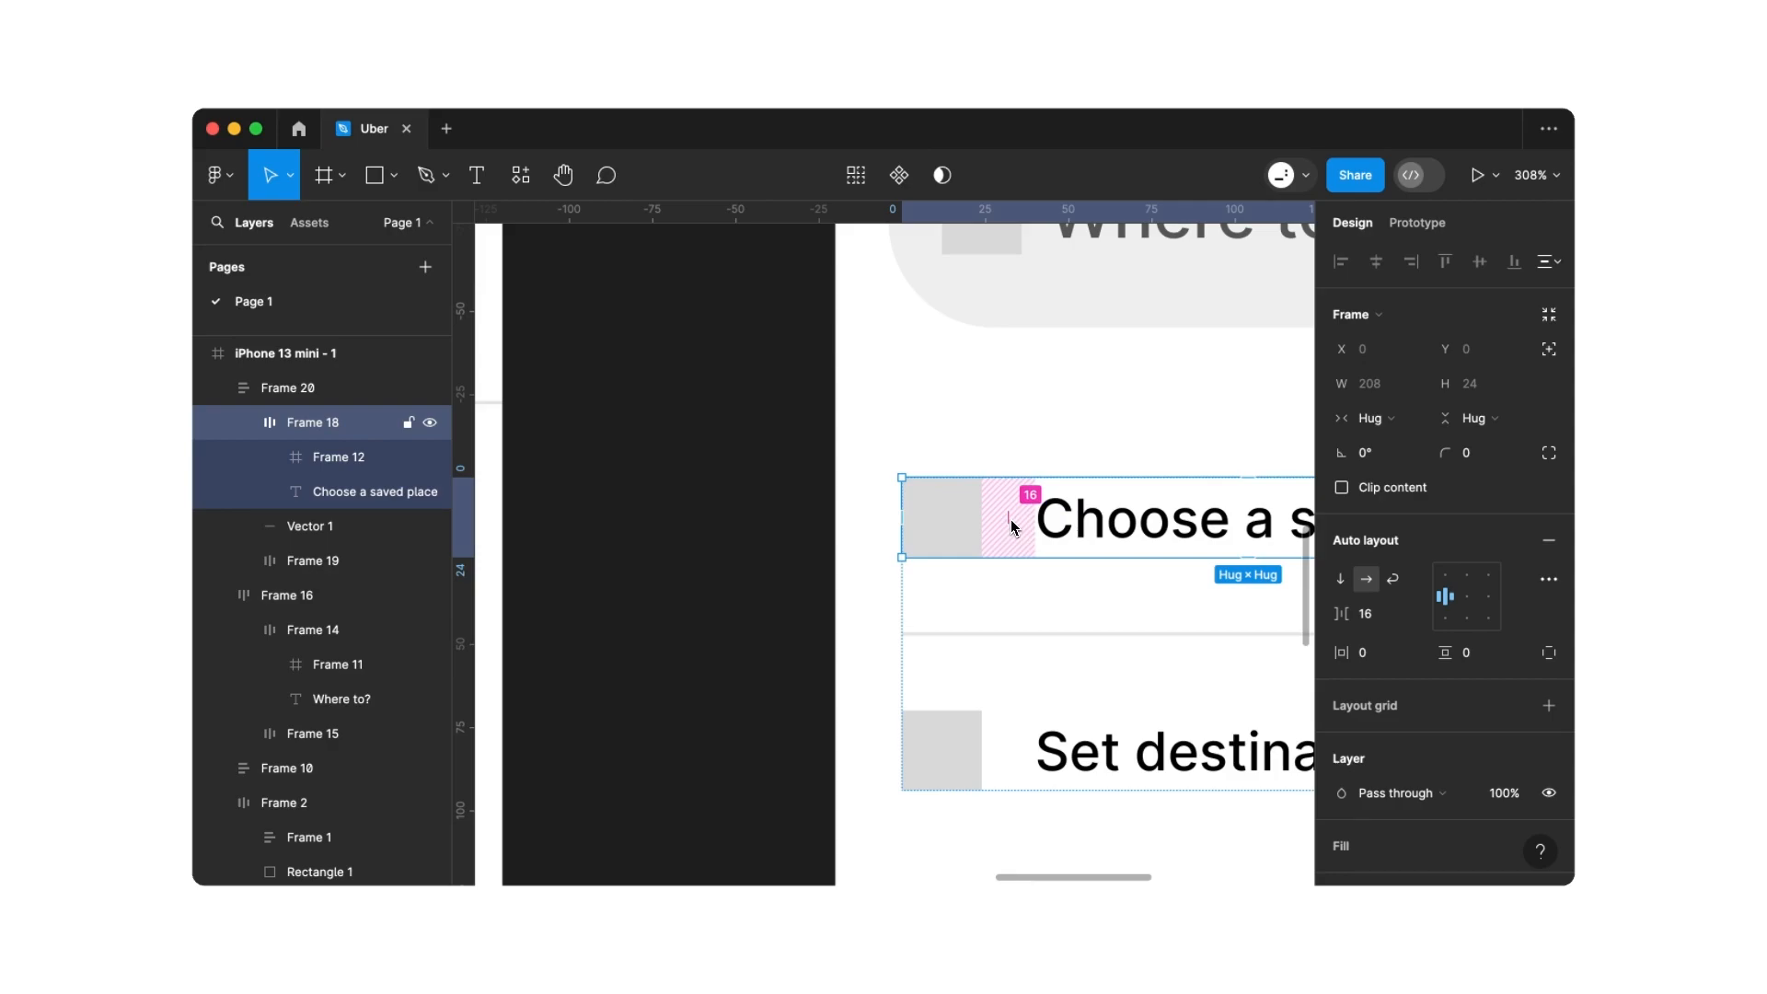
pyautogui.scroll(-10, 1011, 519)
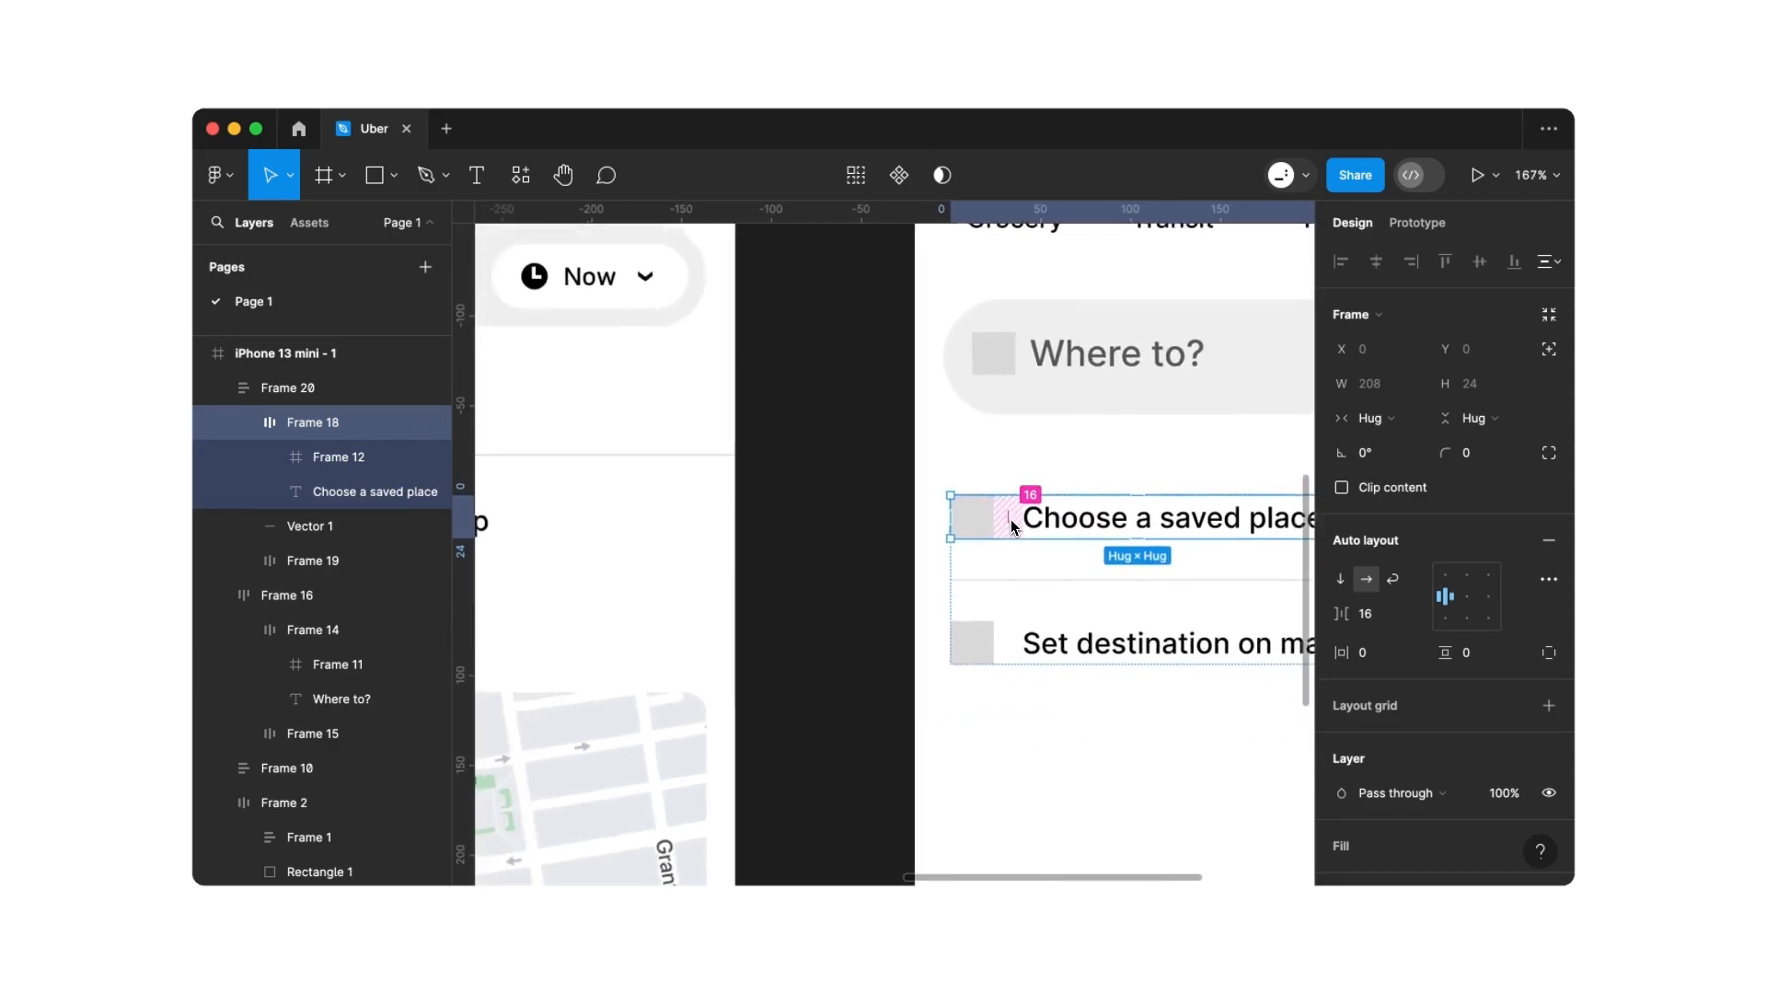
pyautogui.hscroll(3, 1011, 519)
# Switch the divider line between the two rows to Fixed width and reduce its width by 40 to 315
pyautogui.click(1000, 527)
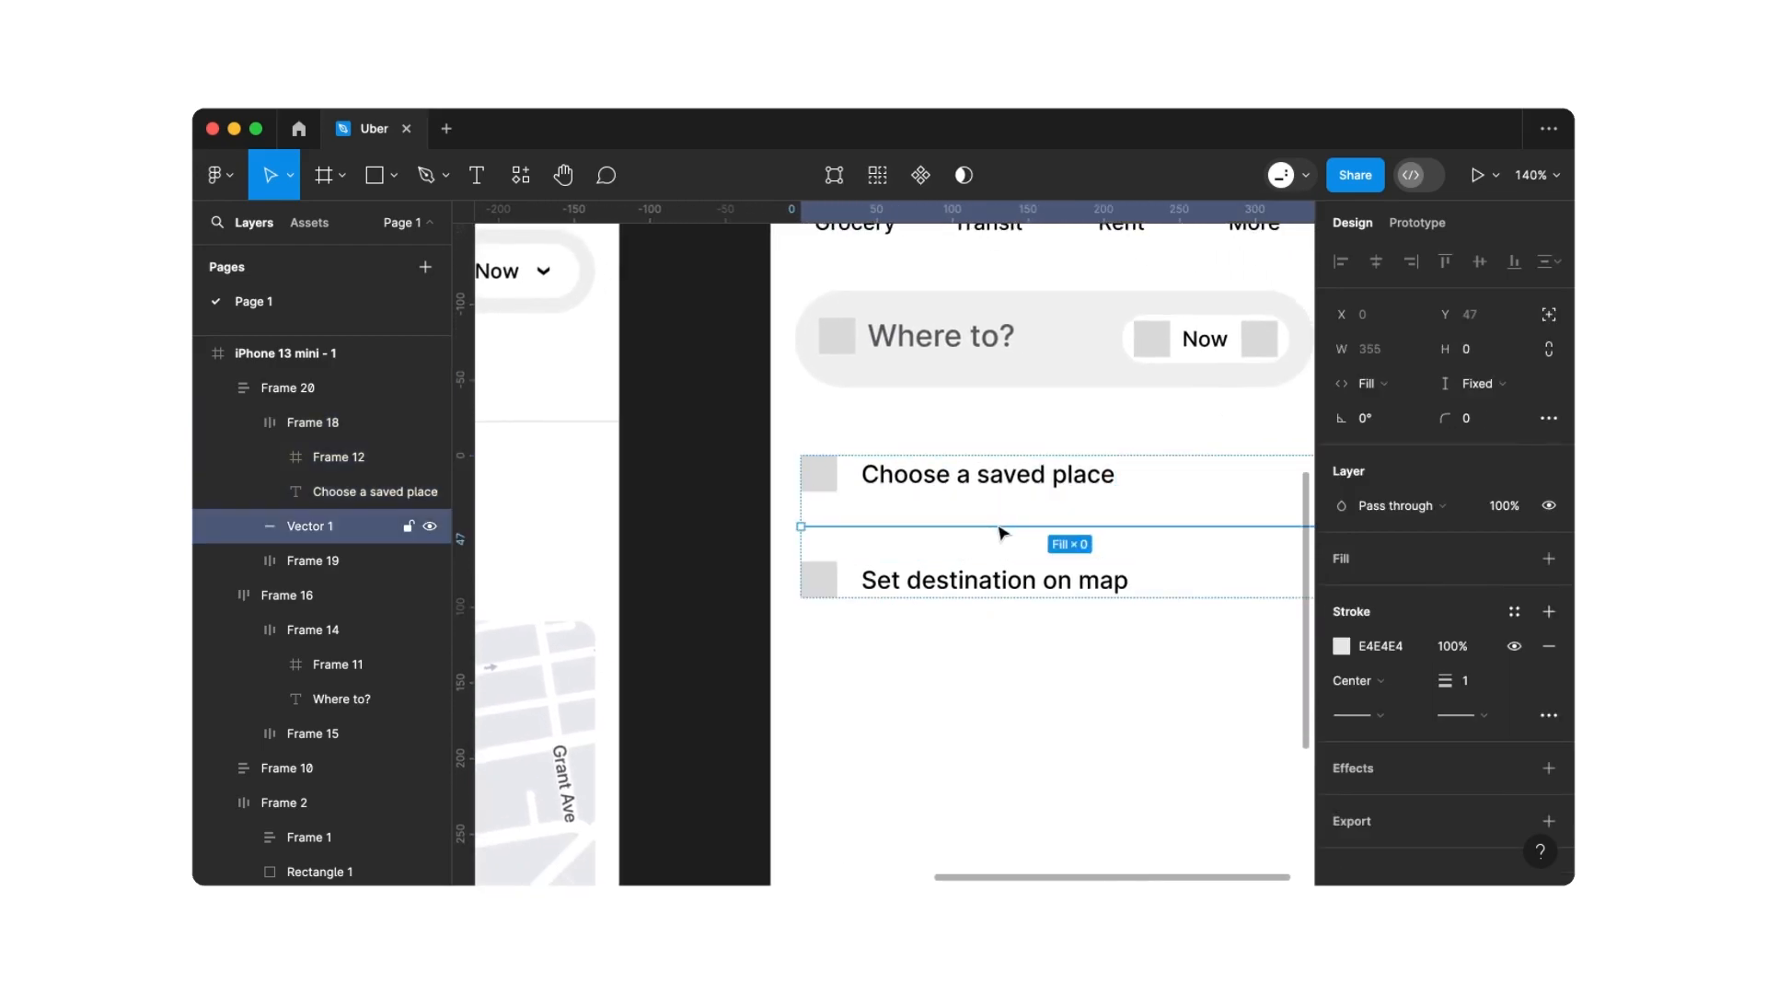
pyautogui.click(1367, 382)
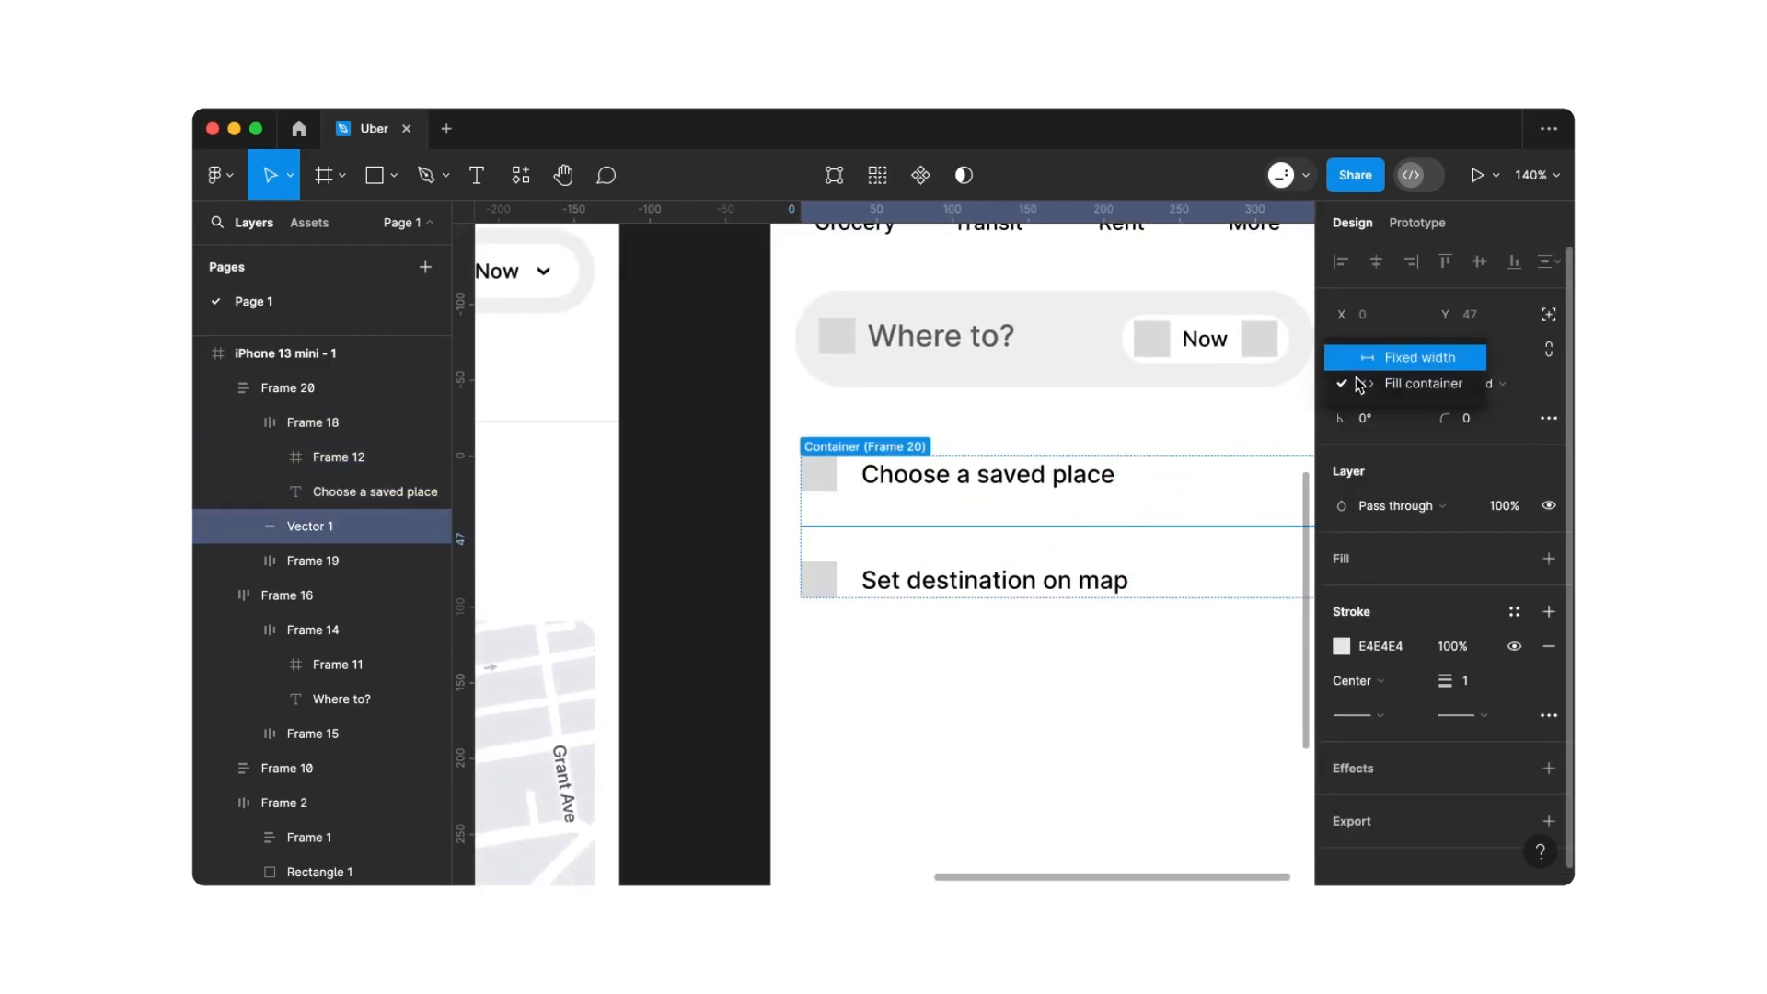
pyautogui.click(1367, 369)
pyautogui.click(1387, 359)
pyautogui.click(1393, 359)
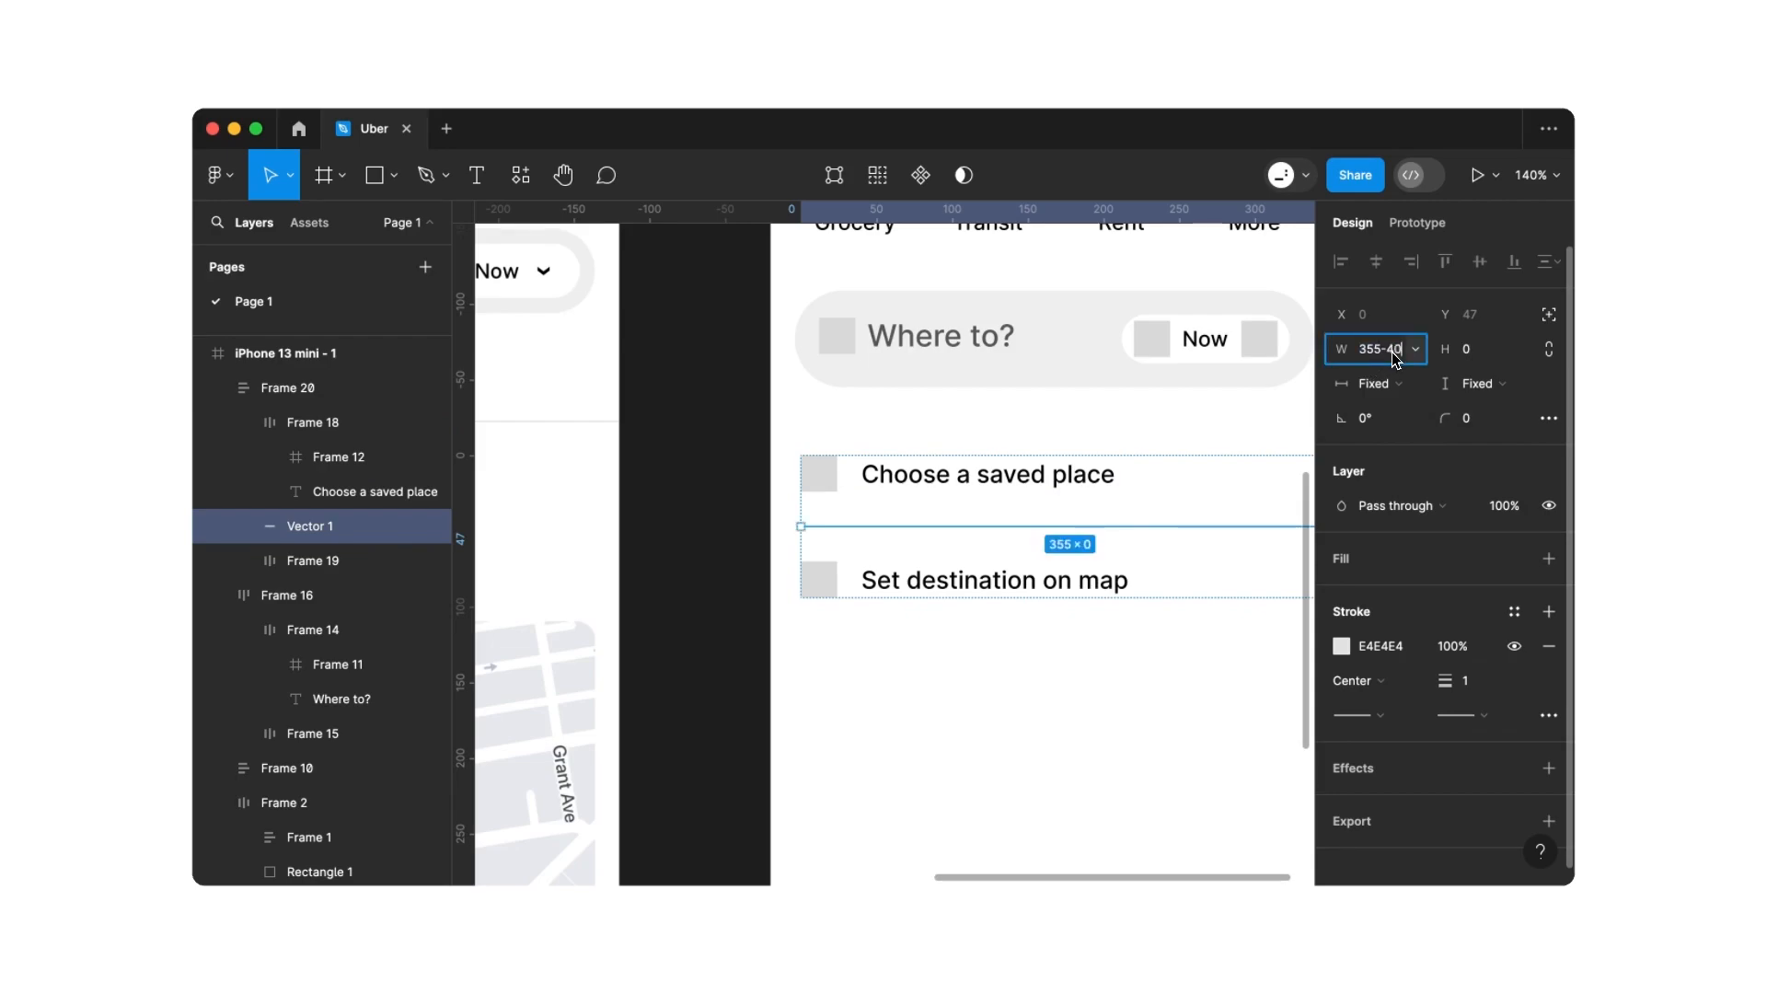
pyautogui.press('Return')
pyautogui.hscroll(2, 1234, 453)
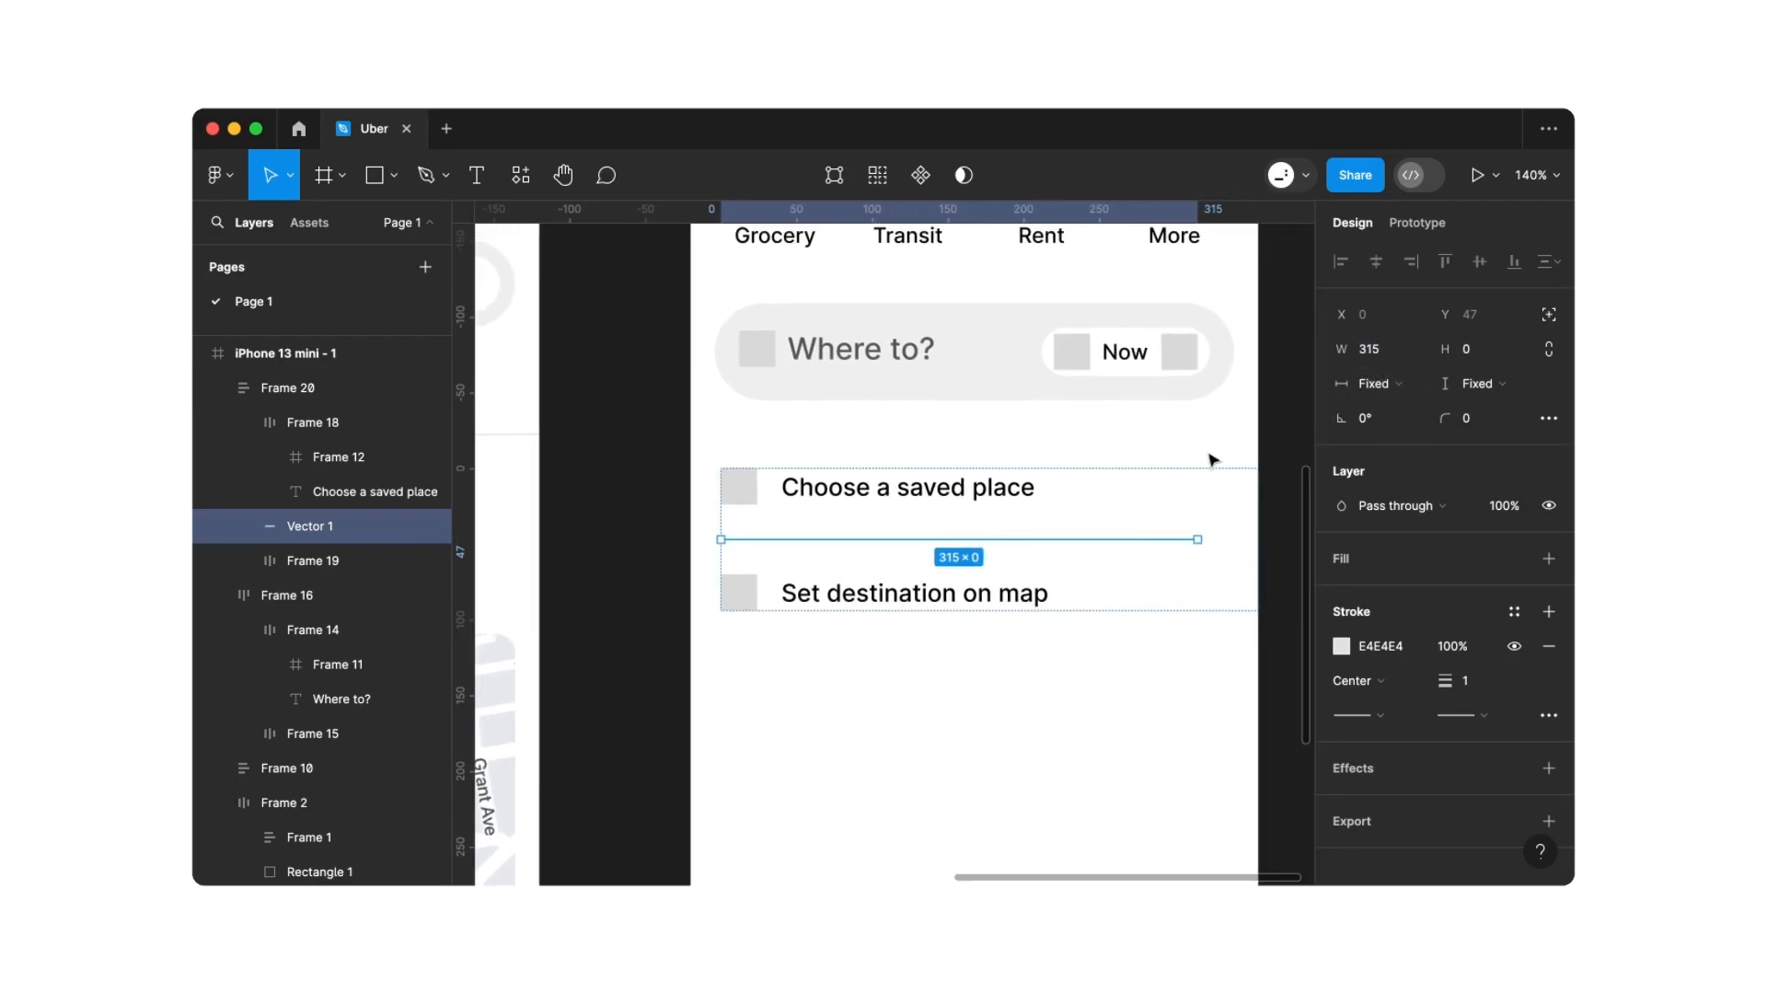
# Align the contents of the vertical auto layout holding both rows and the divider to the right
pyautogui.click(1184, 445)
pyautogui.click(1138, 492)
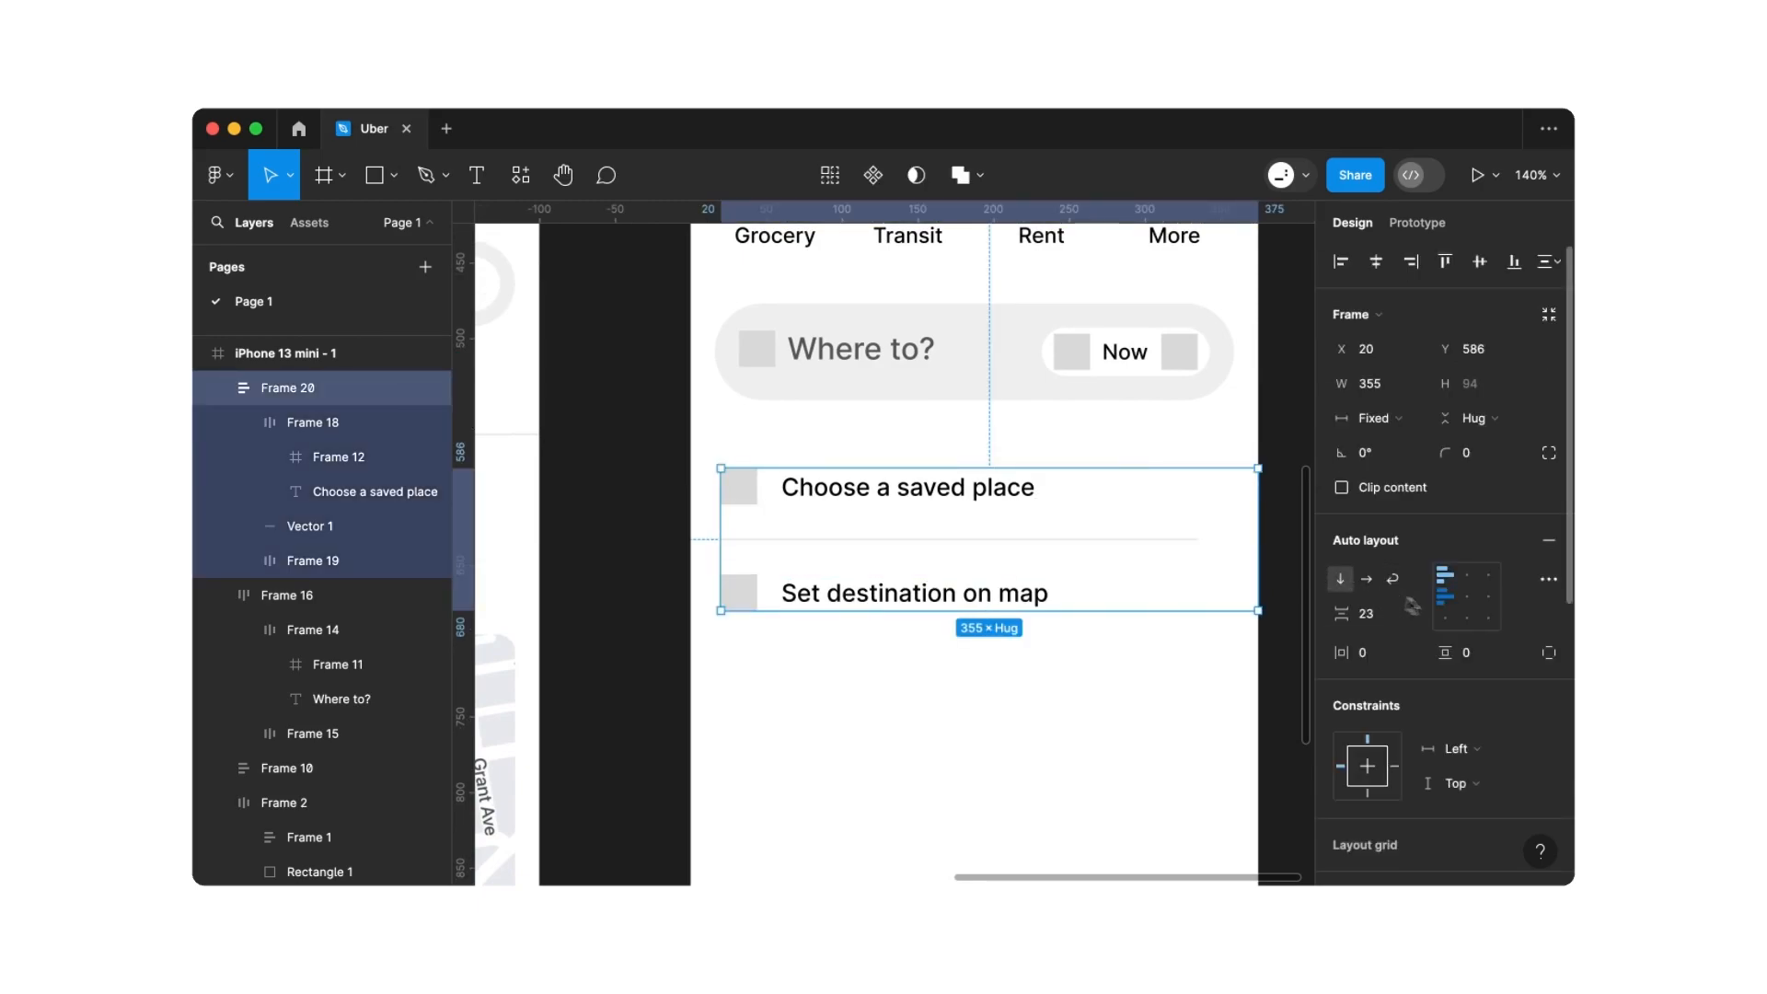
pyautogui.click(1491, 604)
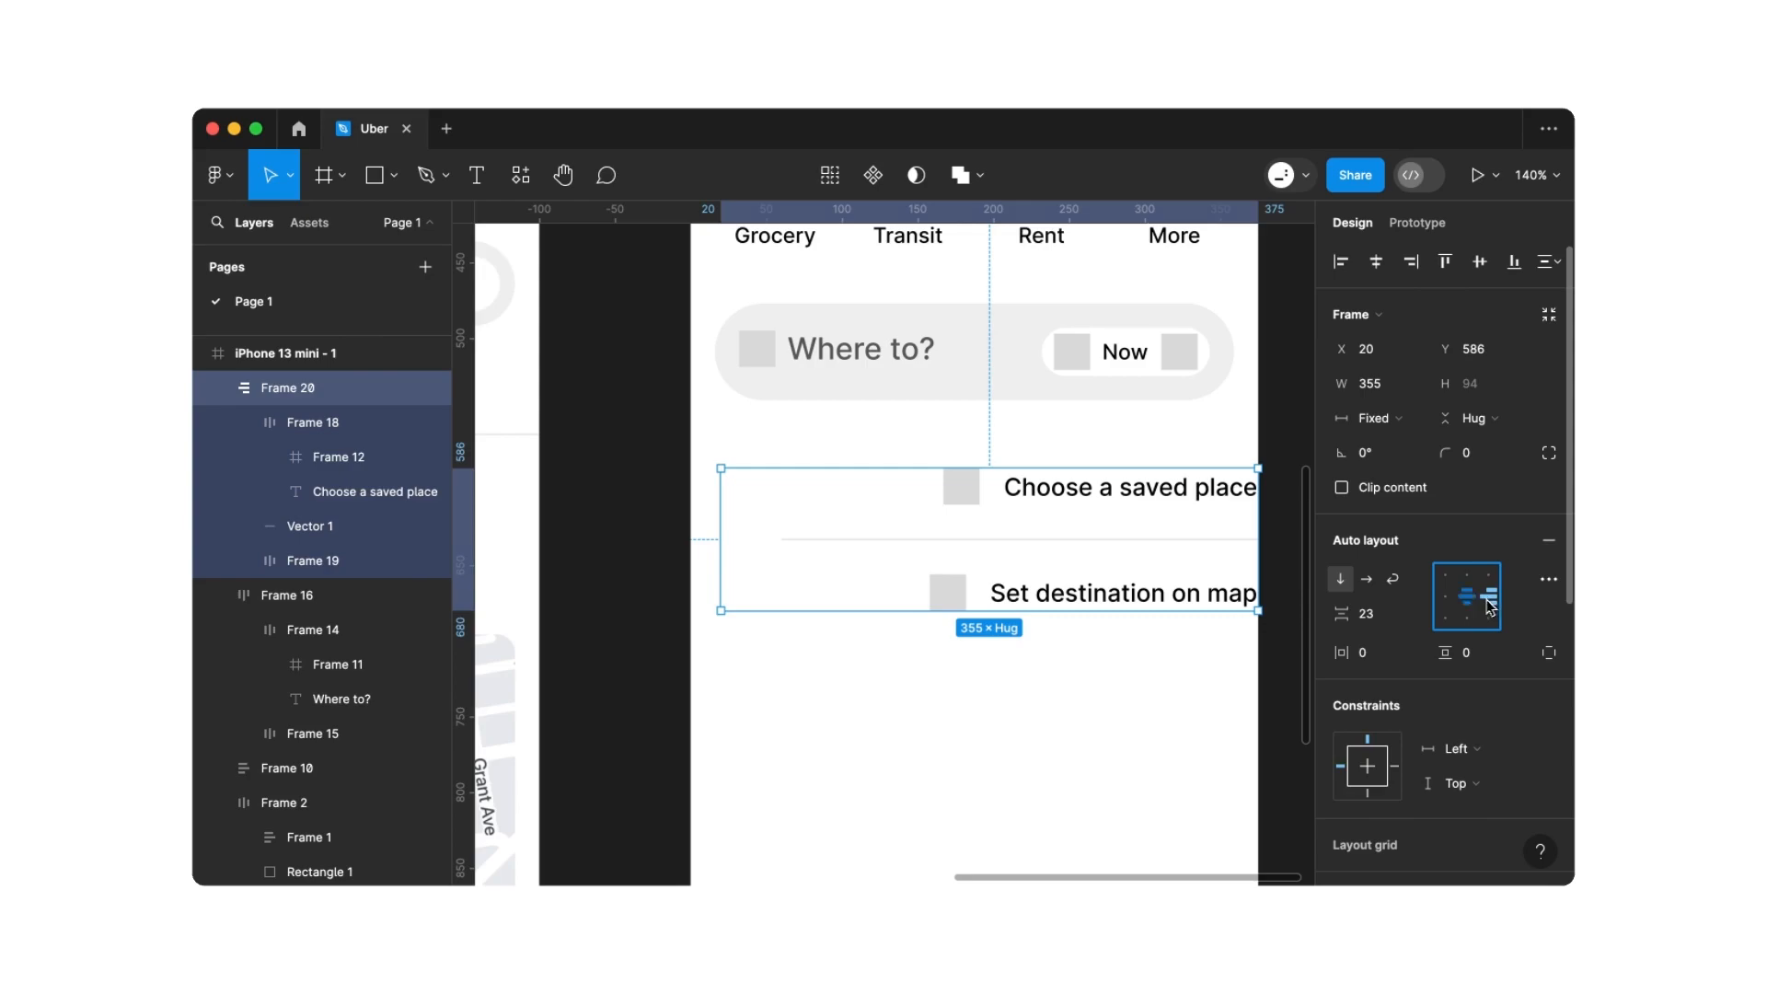
# Set the width of both the "Choose a saved place" and "Set destination on map" rows to Fill container
pyautogui.doubleClick(1124, 599)
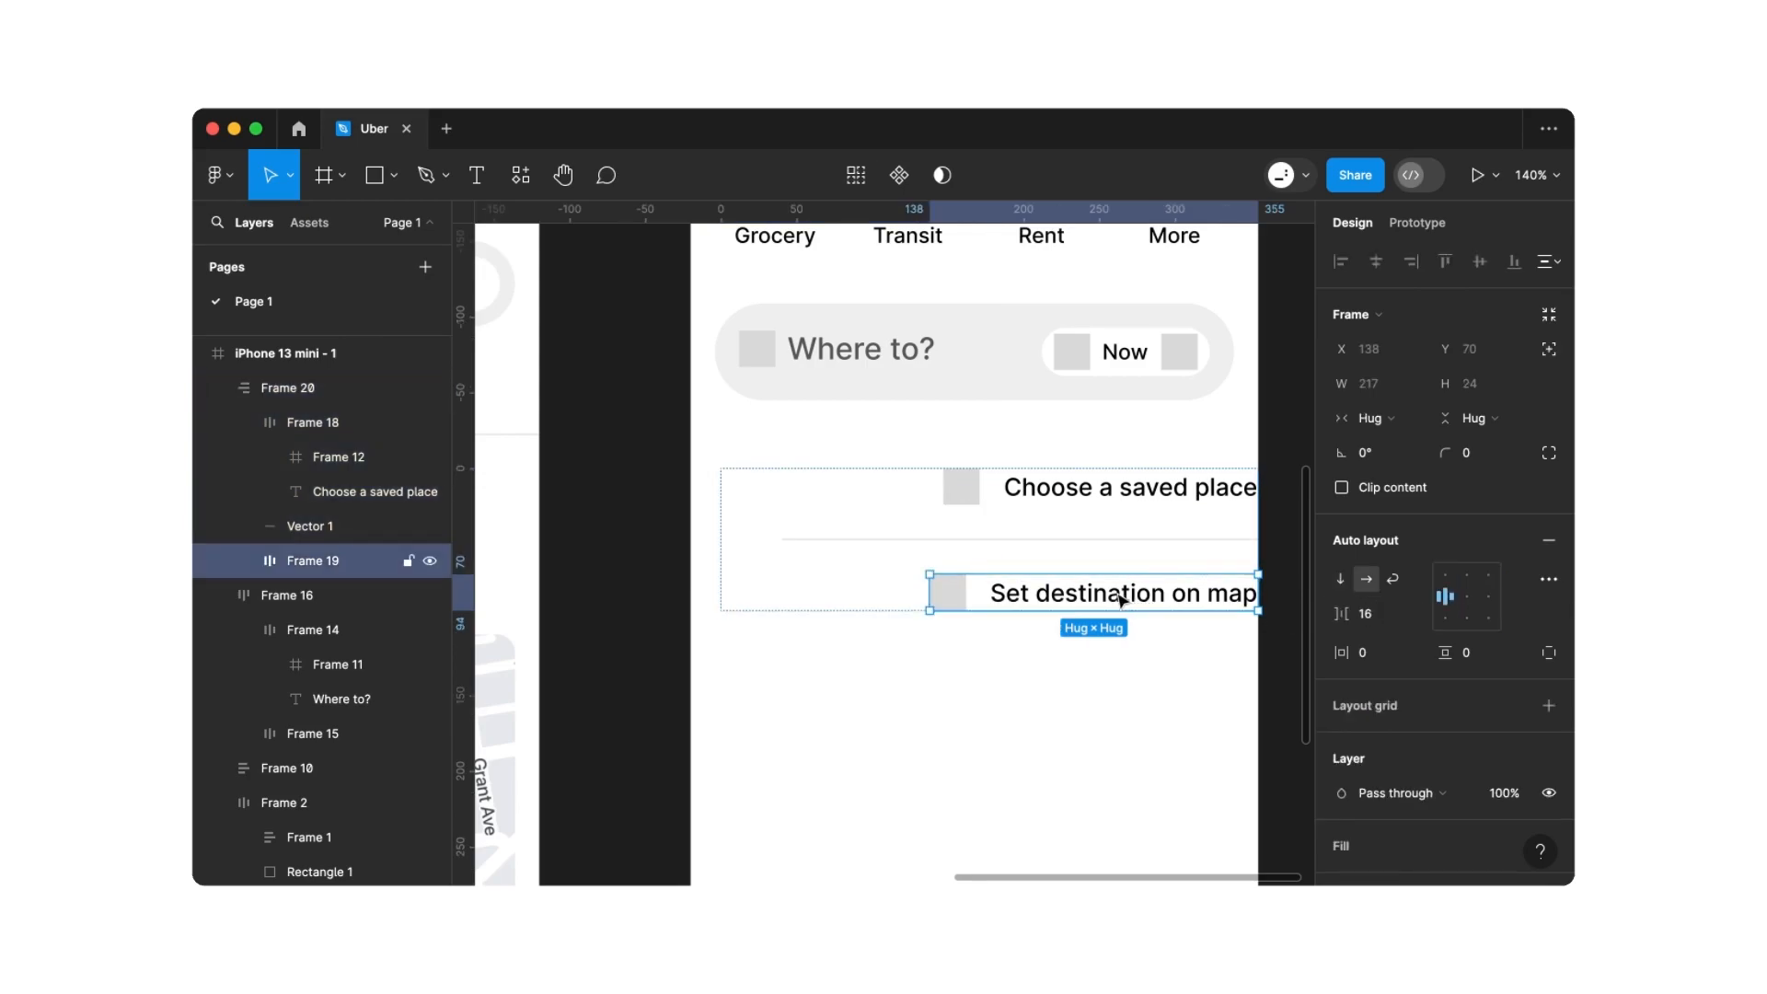
pyautogui.keyDown('shift'); pyautogui.click(1137, 491); pyautogui.keyUp('shift')
pyautogui.click(1362, 422)
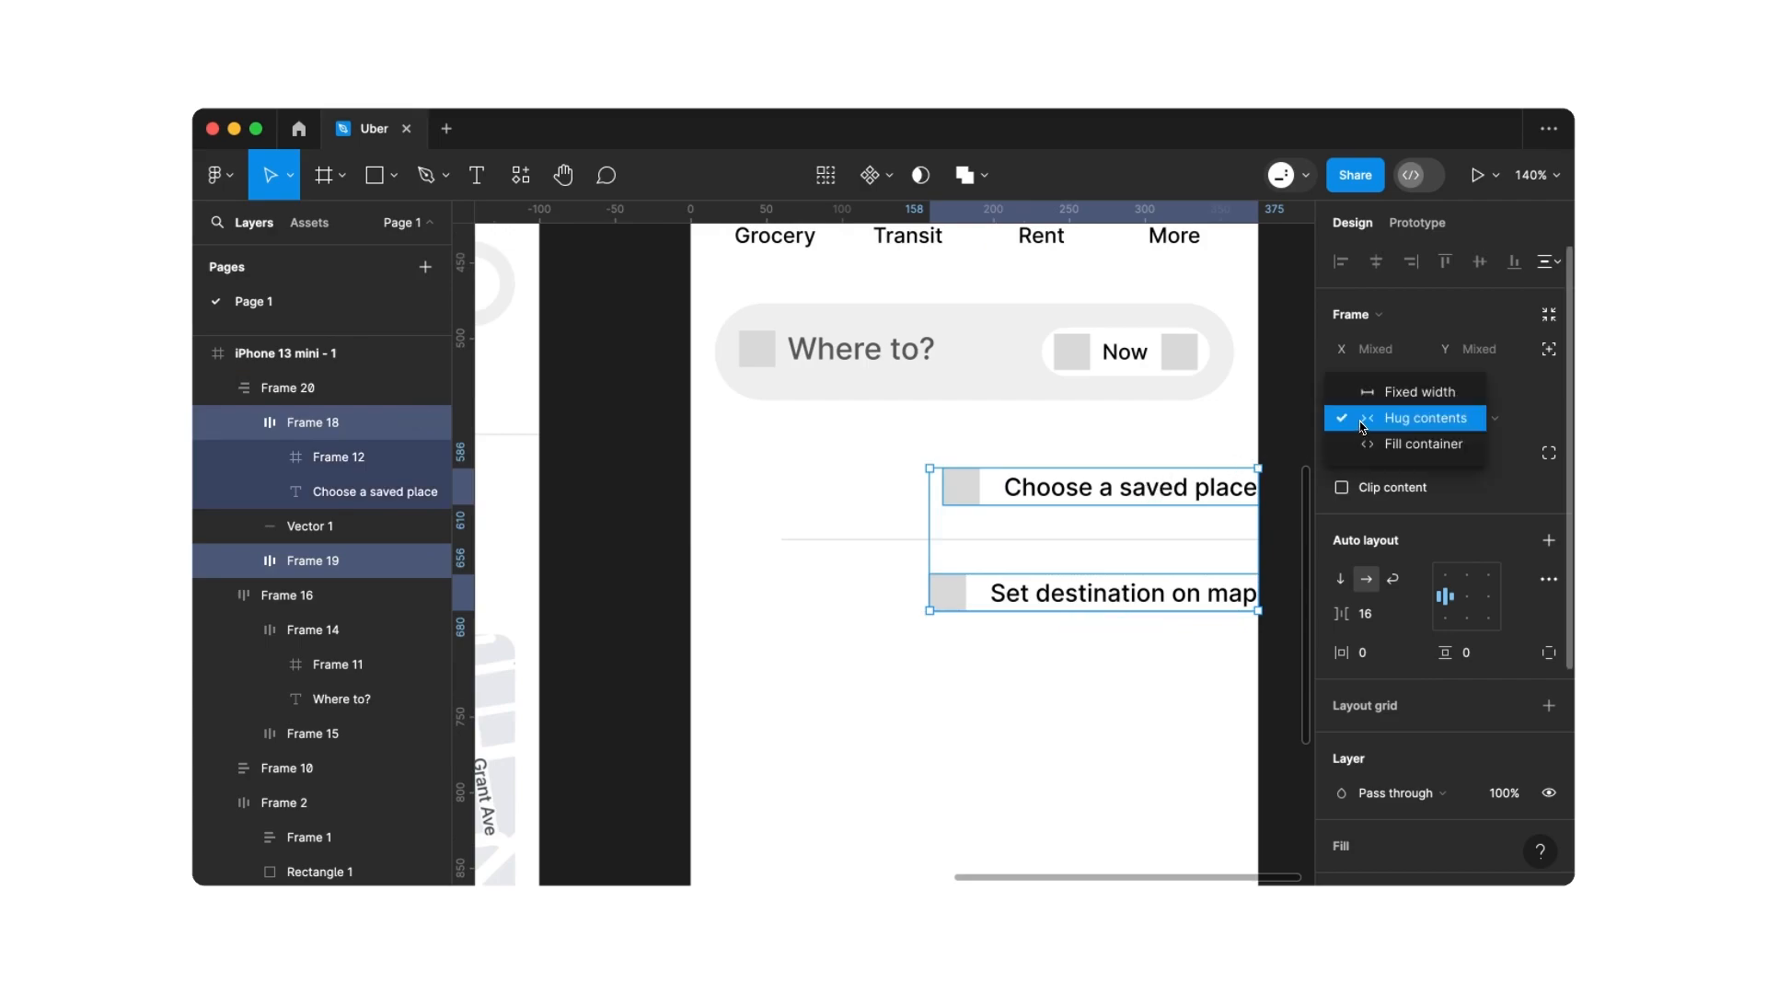
pyautogui.click(1364, 446)
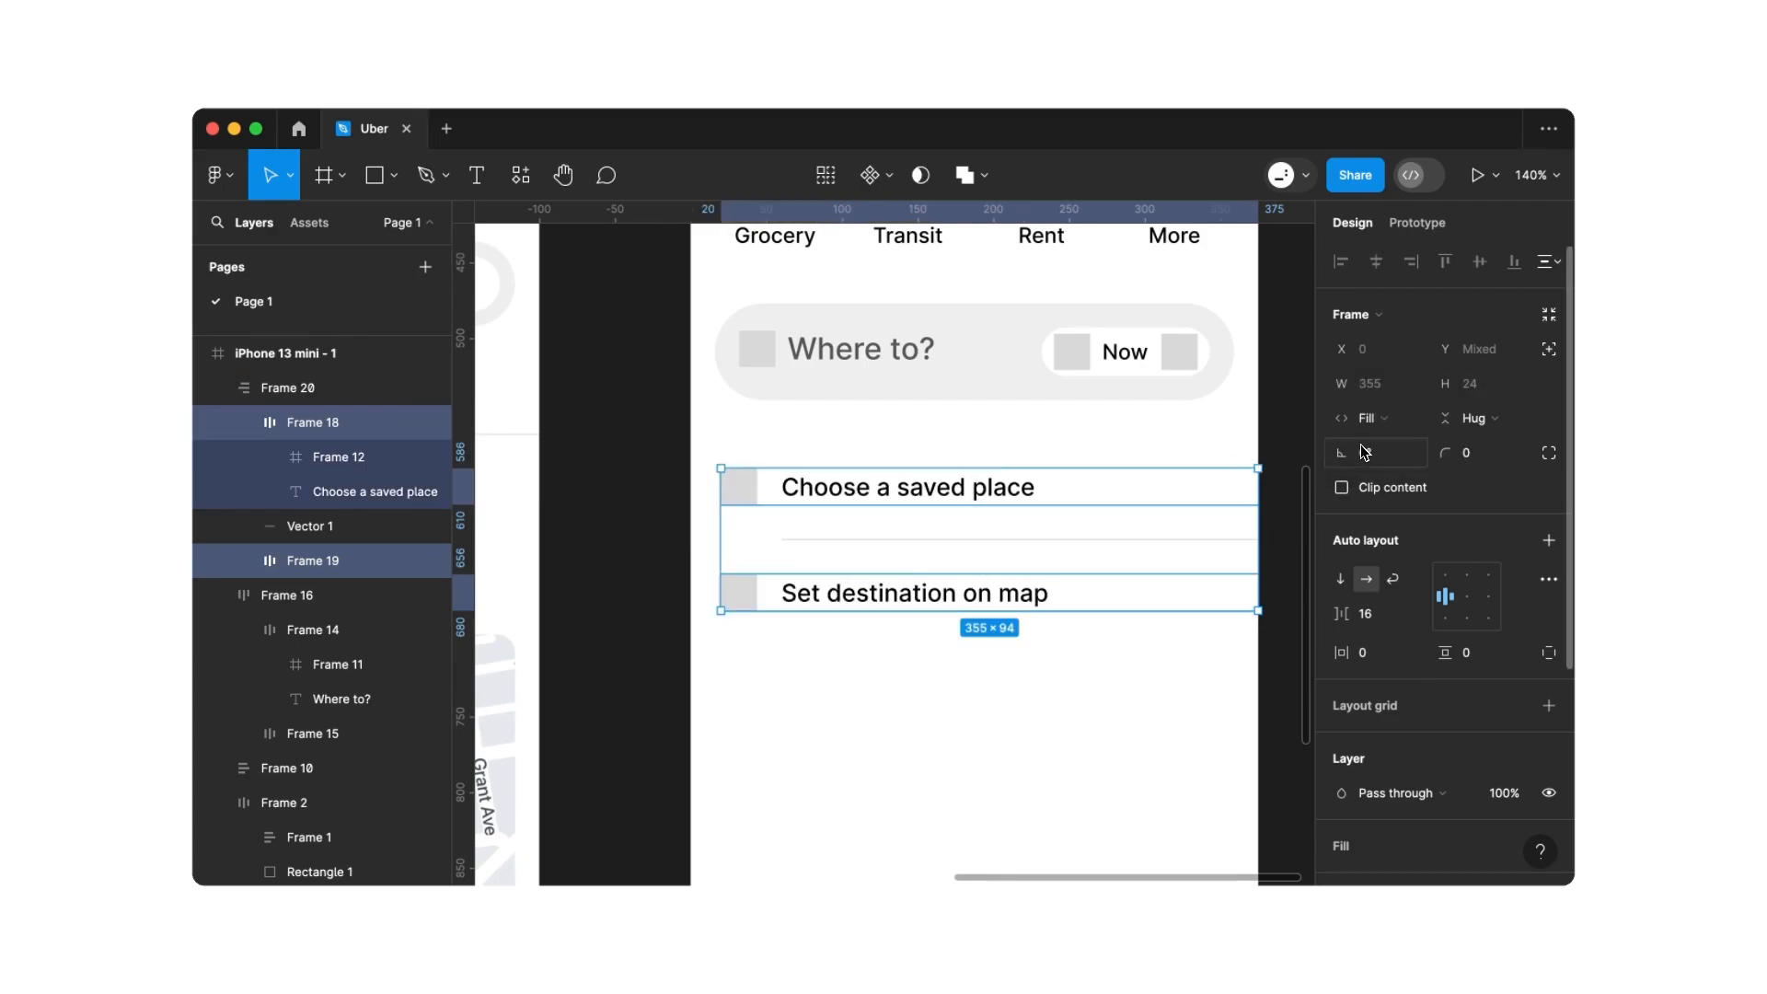
pyautogui.click(1016, 670)
# Add the text "Around you" below the "Set destination on map" row in the iPhone frame
pyautogui.hotkey('shift', '1')
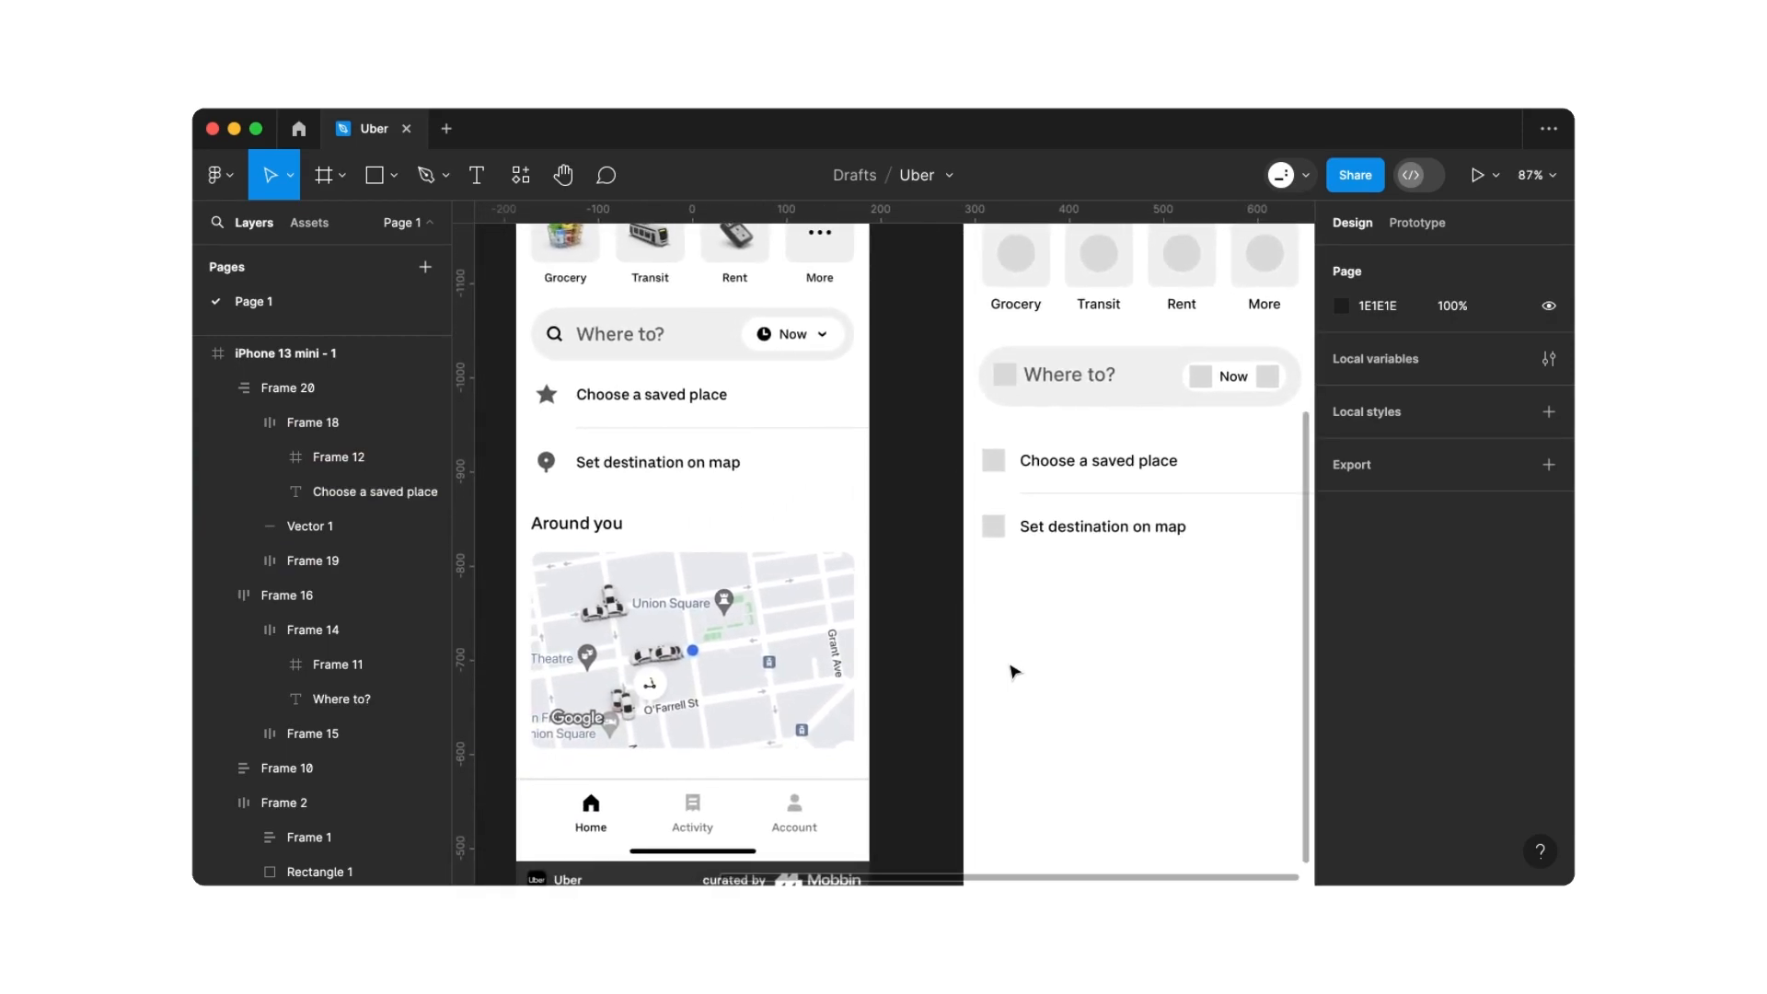
pyautogui.hscroll(1, 1014, 673)
pyautogui.scroll(1, 1014, 672)
pyautogui.scroll(-1, 1014, 673)
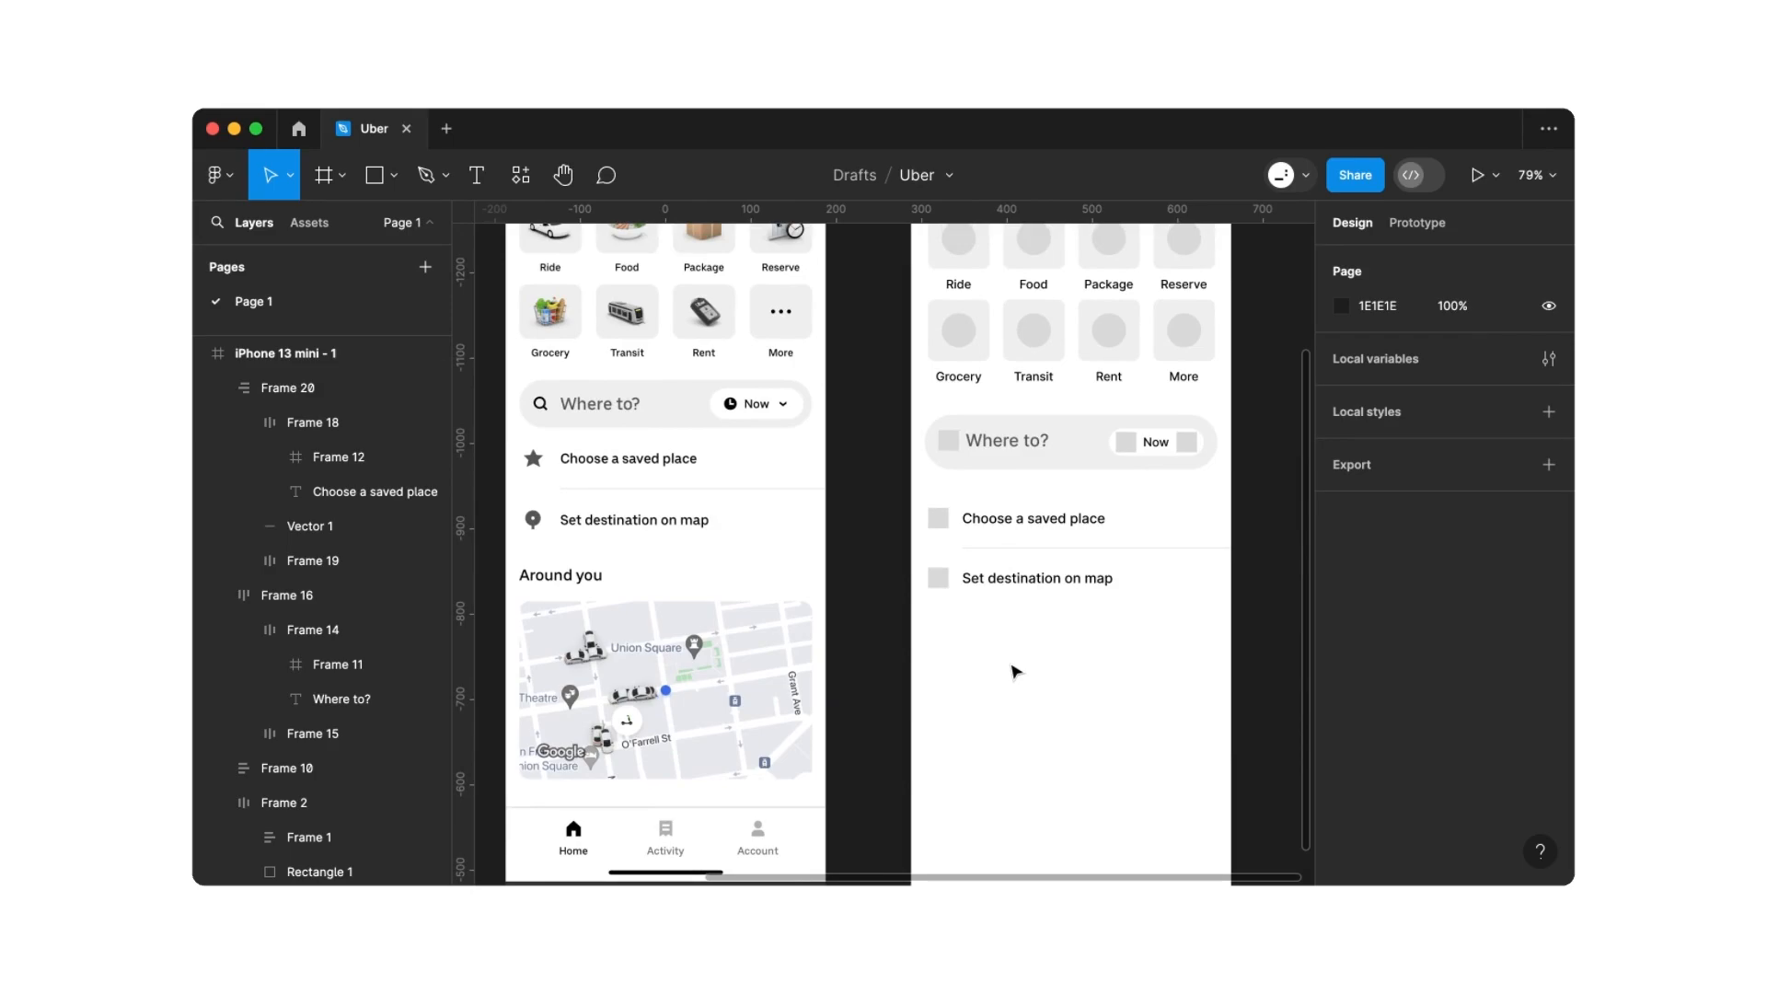
pyautogui.click(475, 182)
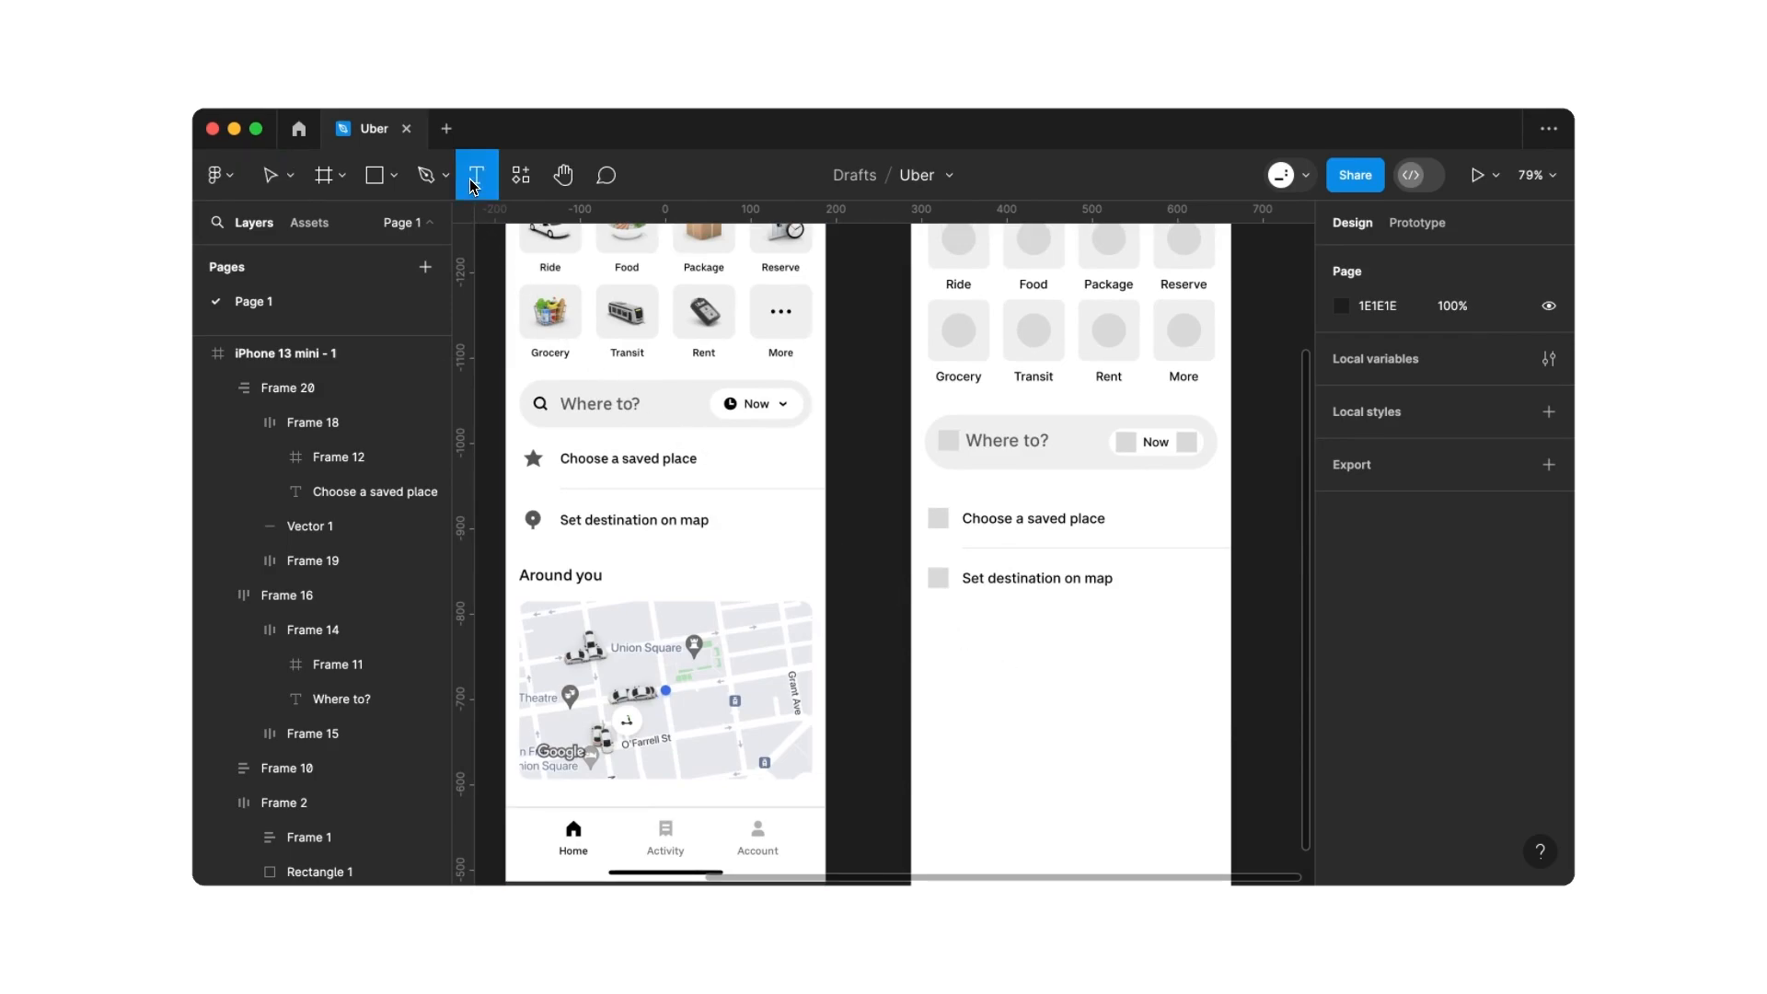
pyautogui.click(954, 641)
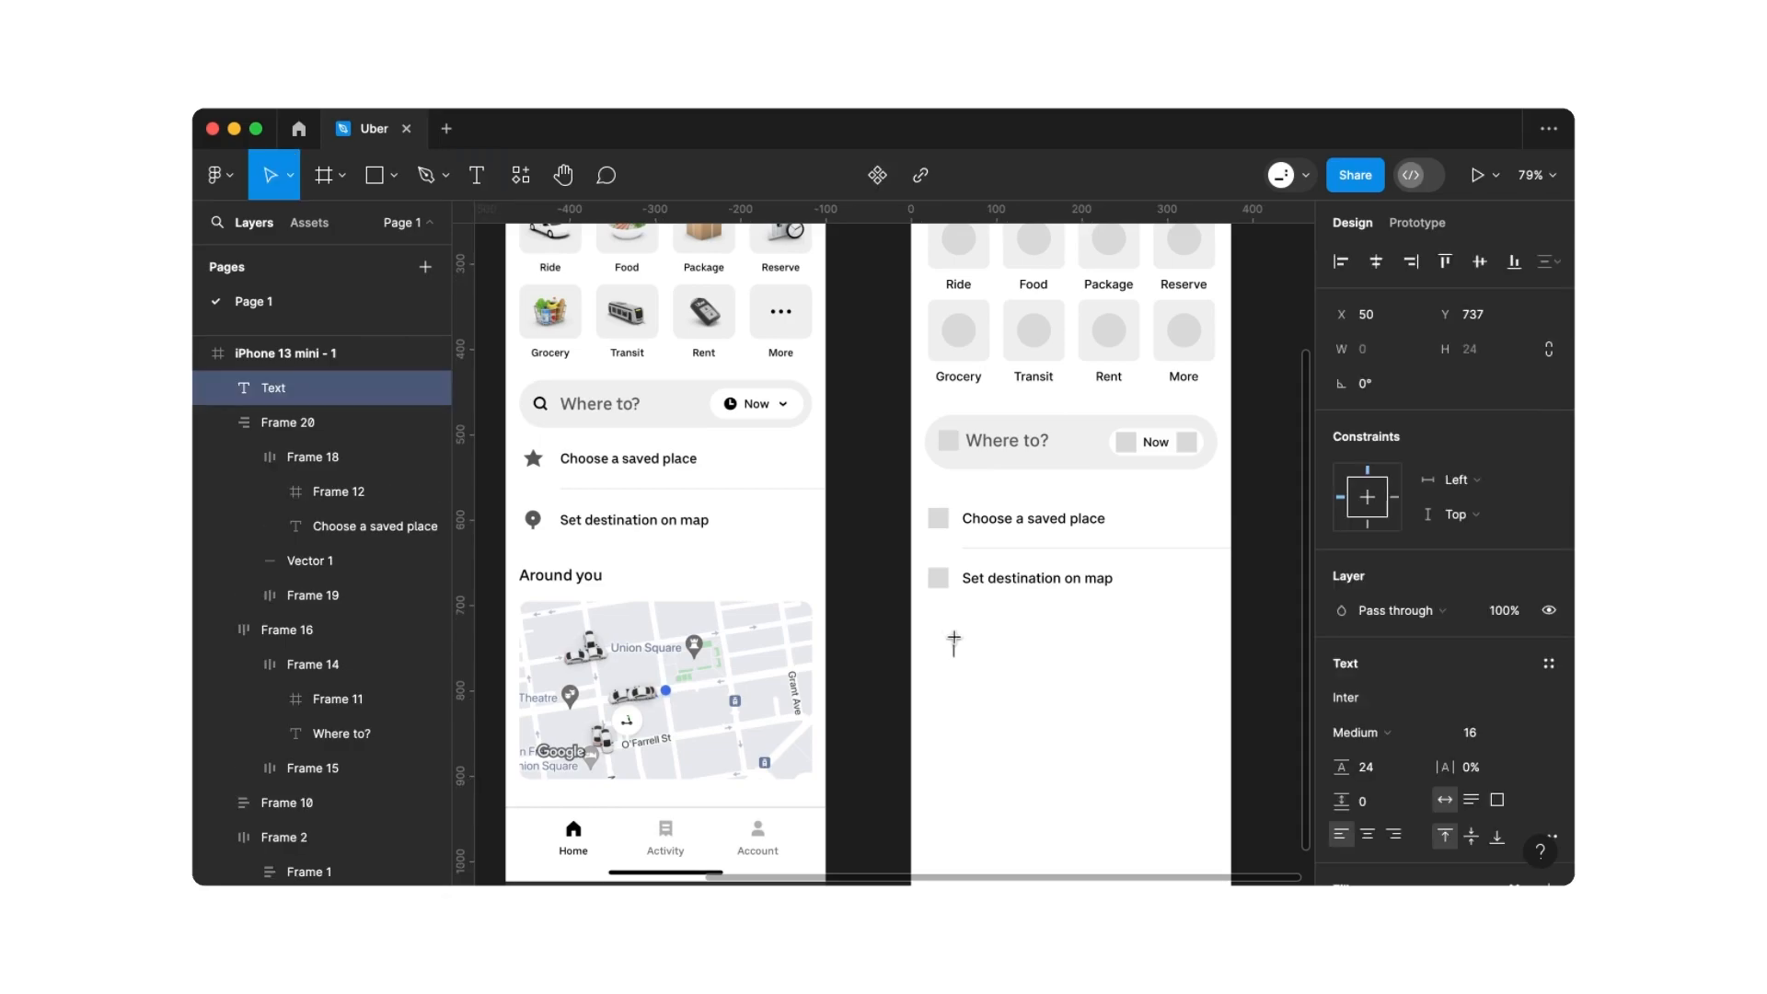
pyautogui.write('Around you')
pyautogui.press('Escape')
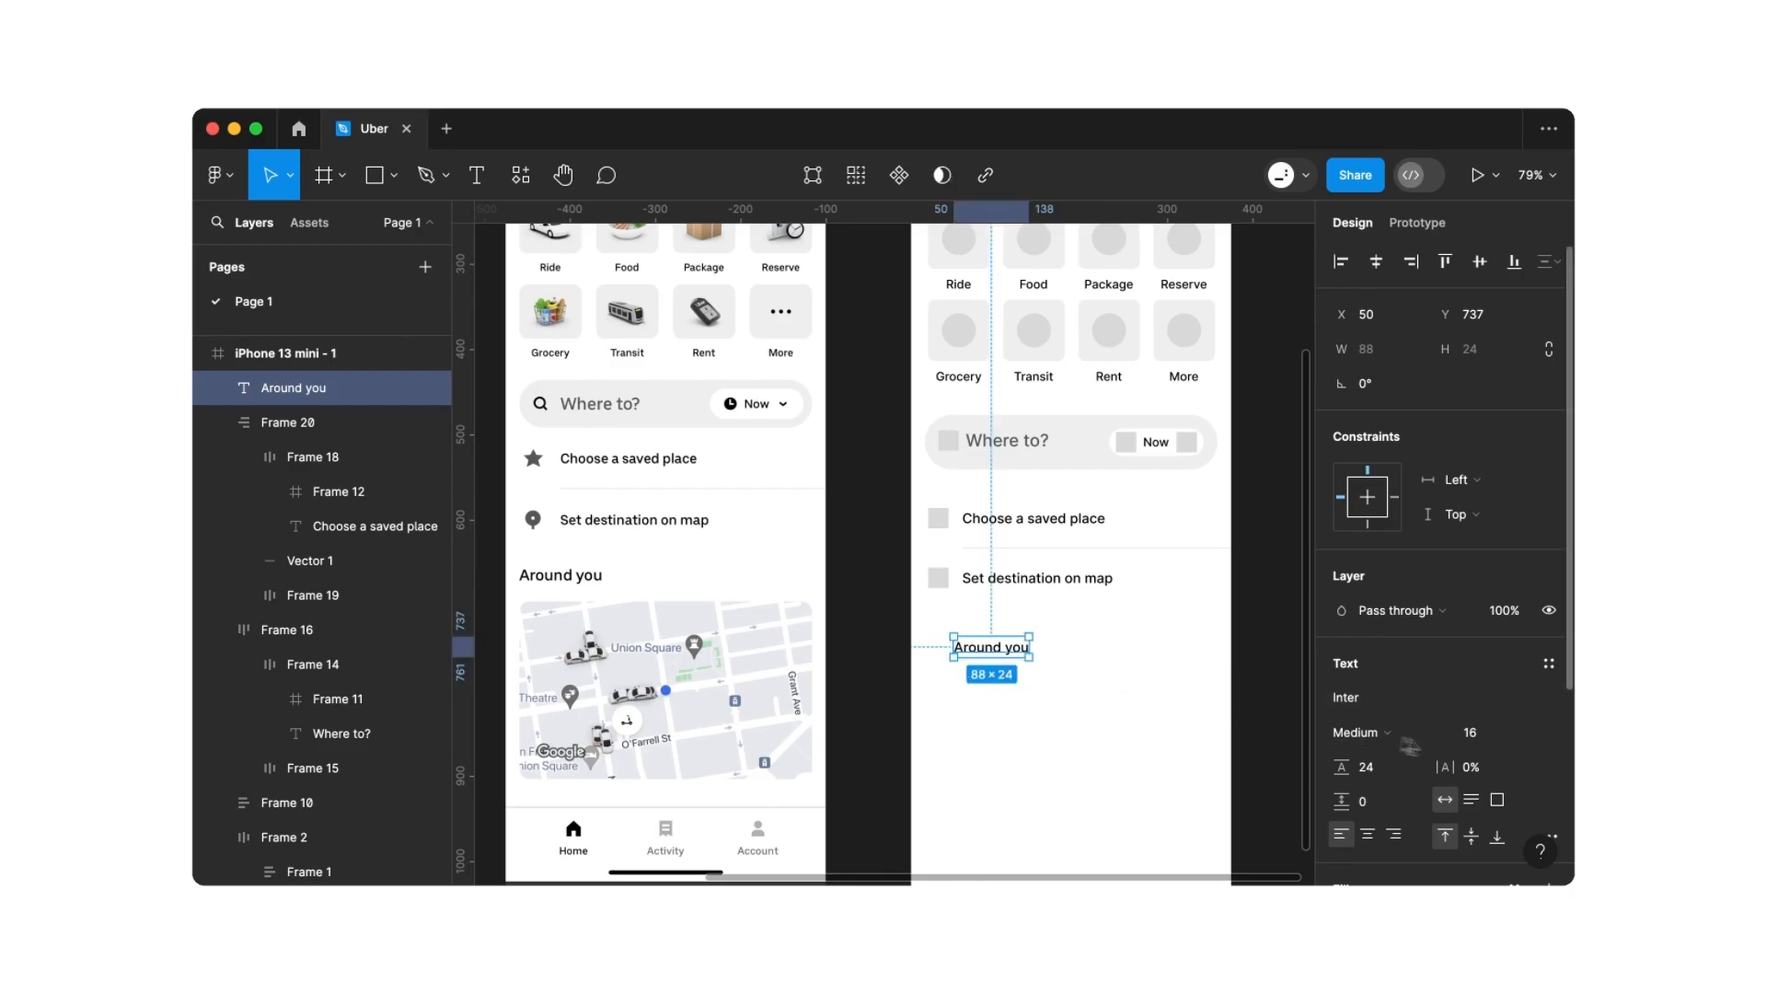
# Try a font size of 20 for the "Around you" heading
pyautogui.scroll(-1, 1484, 756)
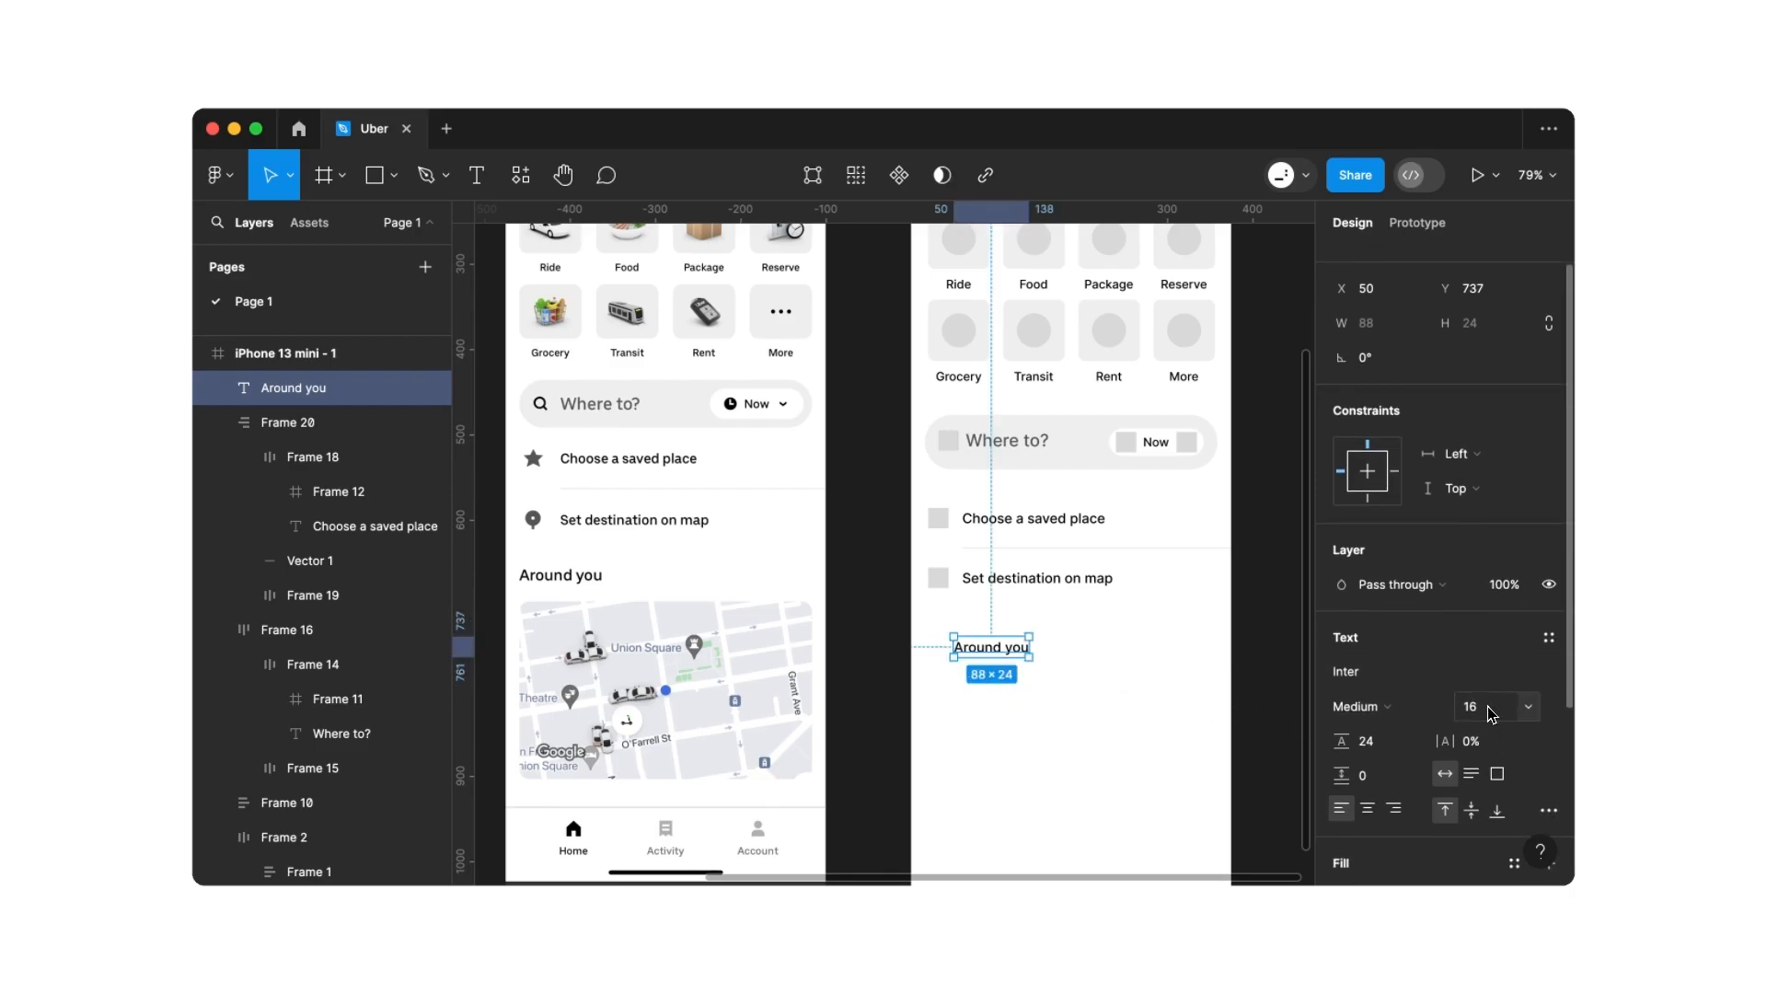
pyautogui.click(1490, 713)
pyautogui.write('20')
pyautogui.press('Return')
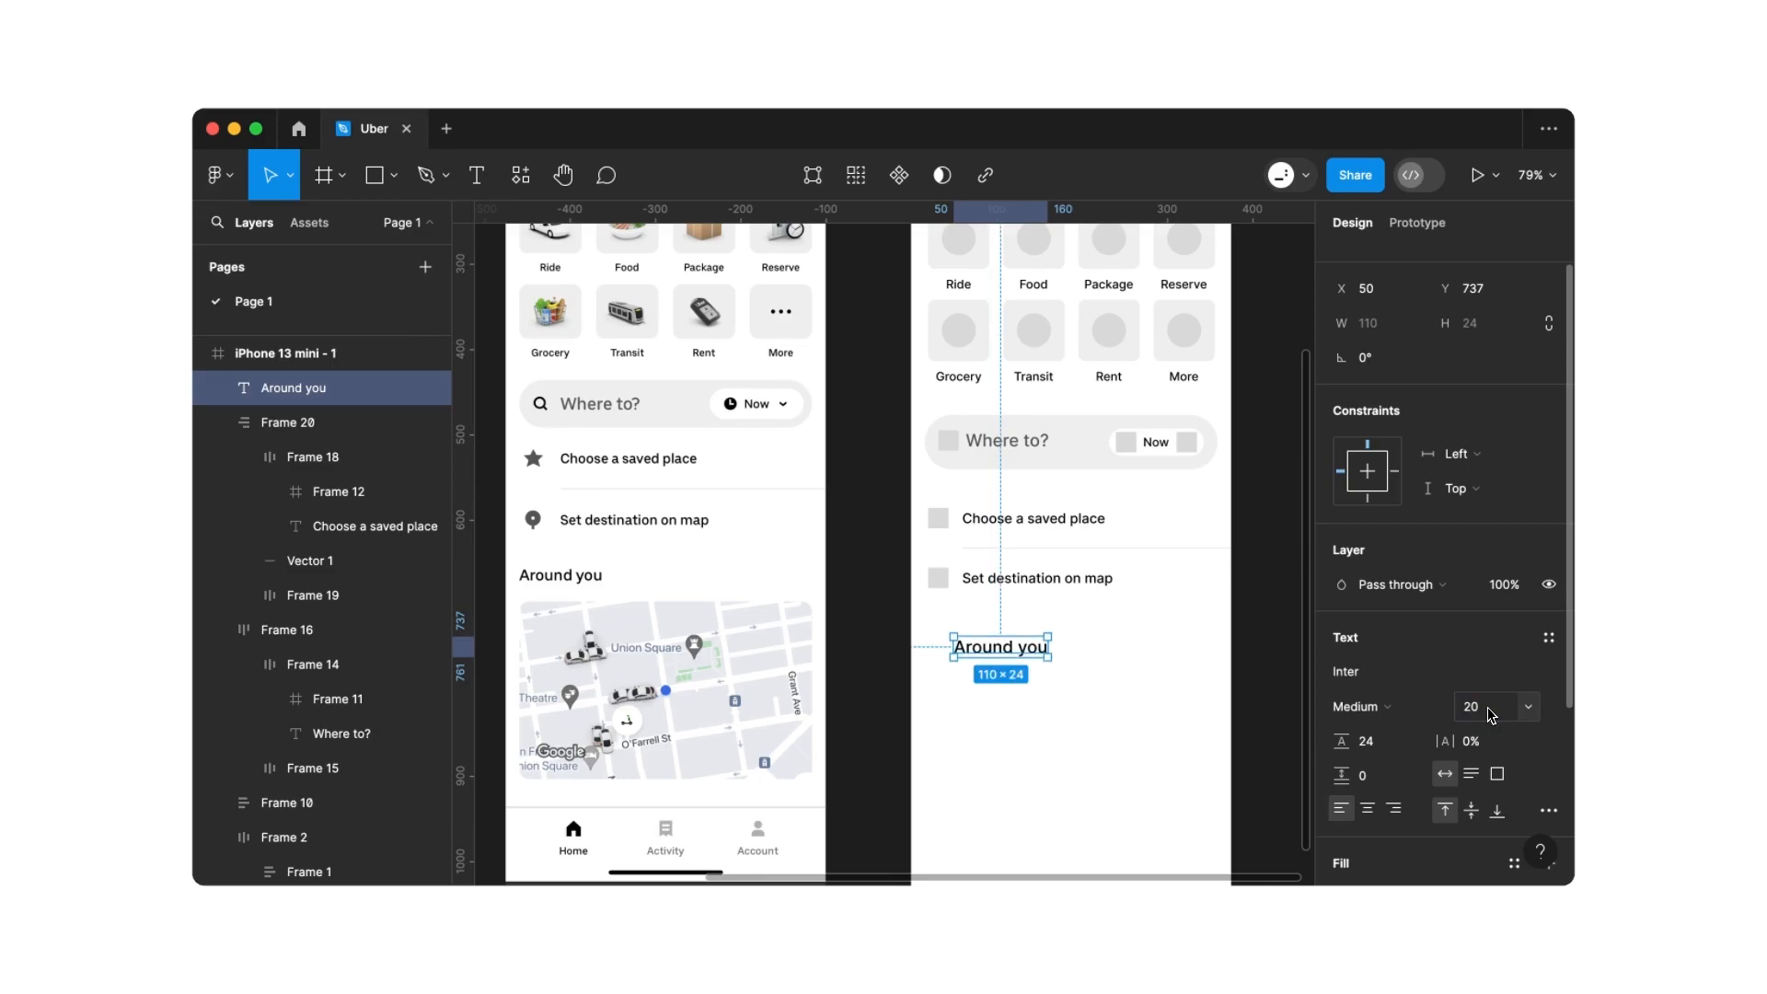
# Set the "Around you" heading's font size to 18 and its line height to 28
pyautogui.click(1491, 715)
pyautogui.write('18')
pyautogui.press('Return')
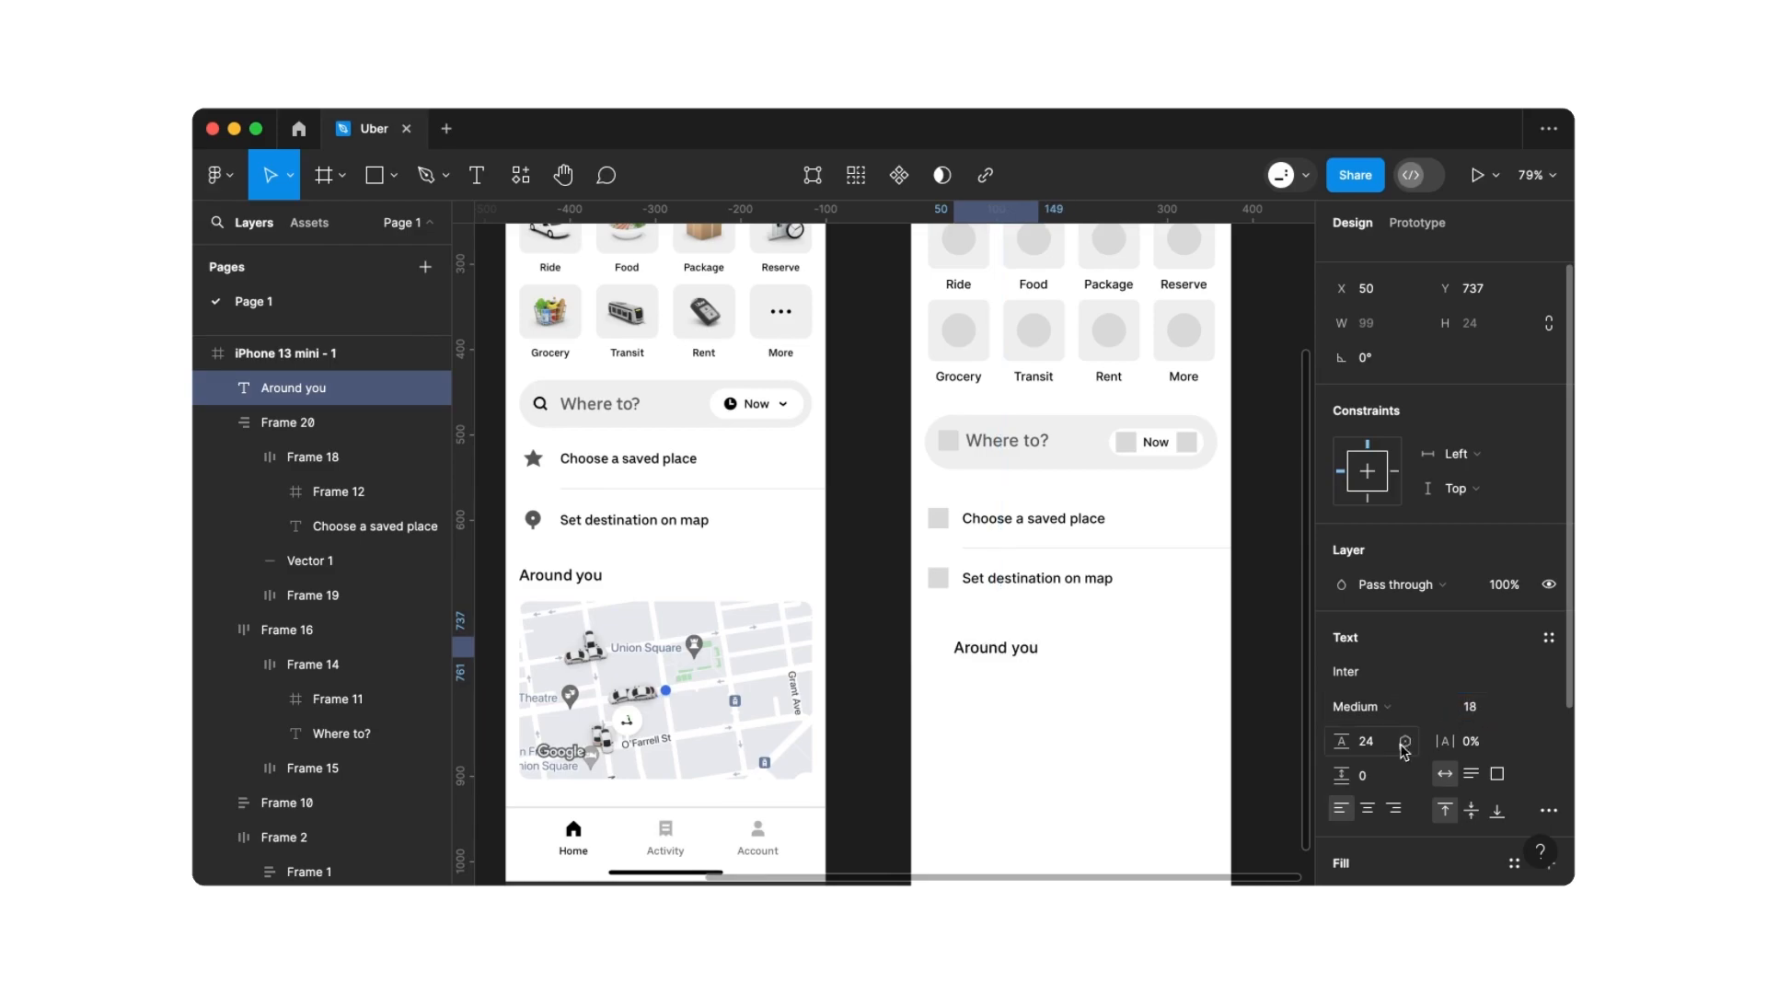
pyautogui.click(1381, 745)
pyautogui.write('28')
pyautogui.press('Return')
# Move the "Around you" heading to about X 16, Y 708, directly below the "Set destination on map" row
pyautogui.click(1017, 702)
pyautogui.moveTo(1008, 655); pyautogui.dragTo(983, 629)
pyautogui.click(979, 675)
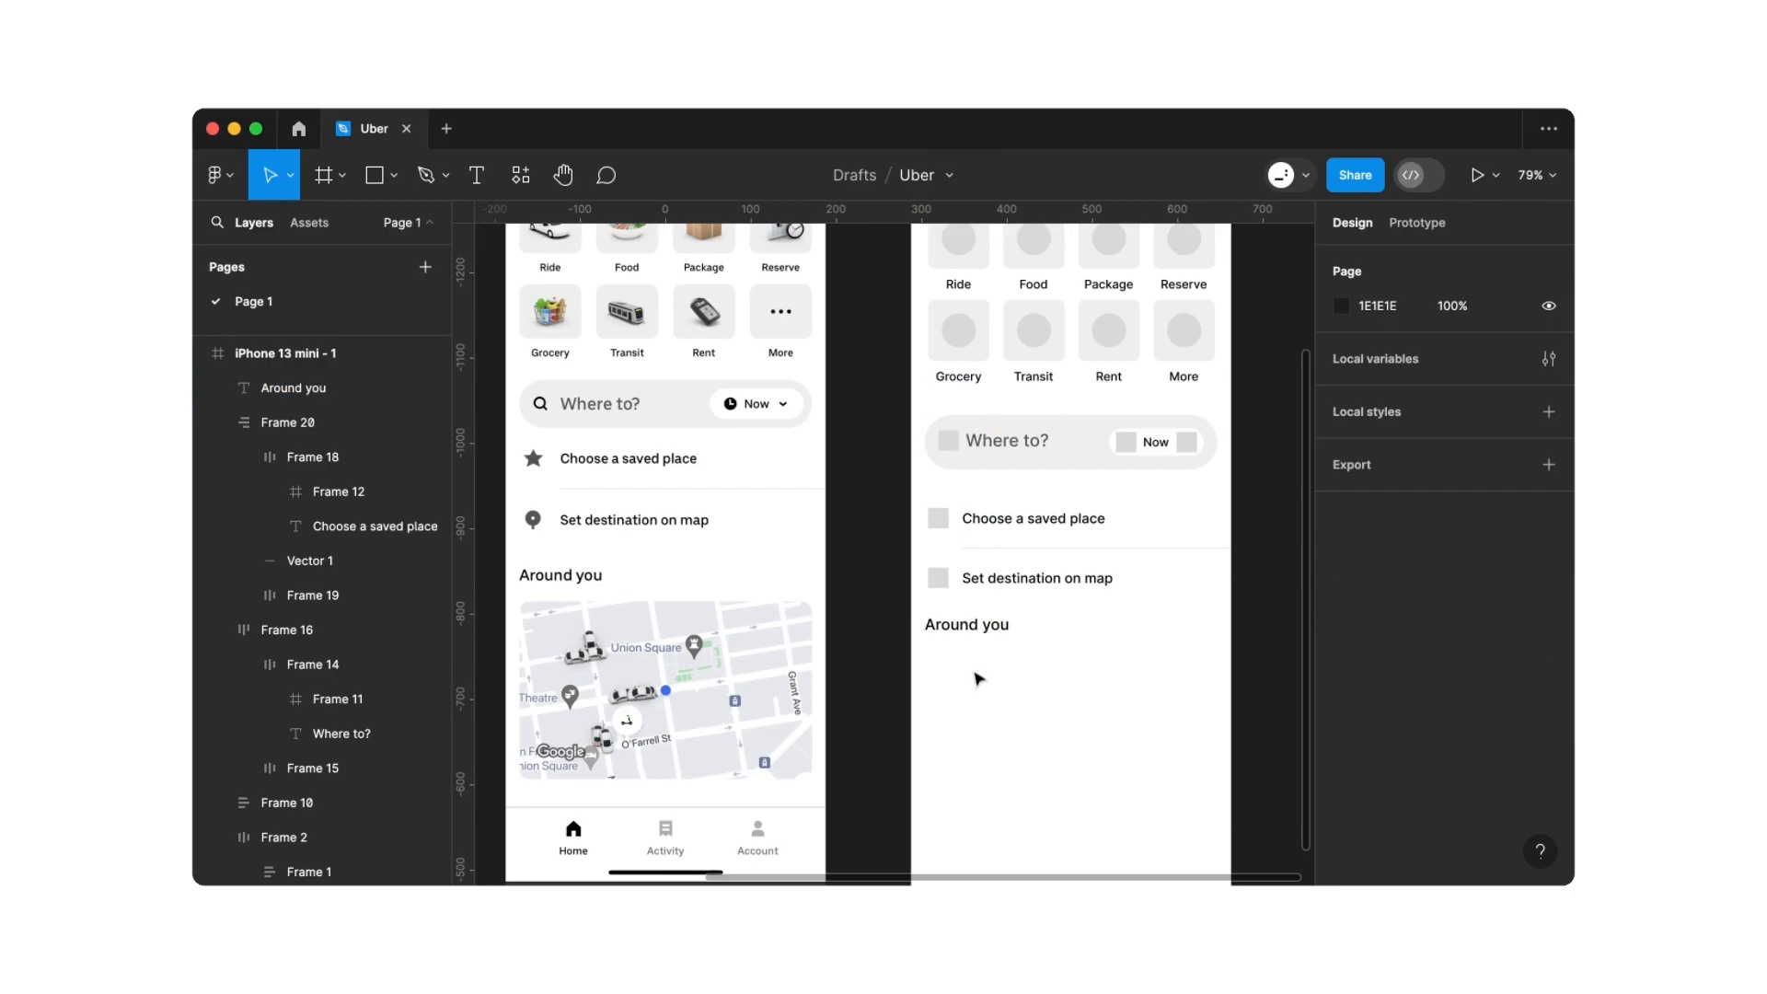
# Draw a map placeholder frame of about 336 × 180 below the "Around you" heading and set its corner radius to 8
pyautogui.scroll(-2, 978, 681)
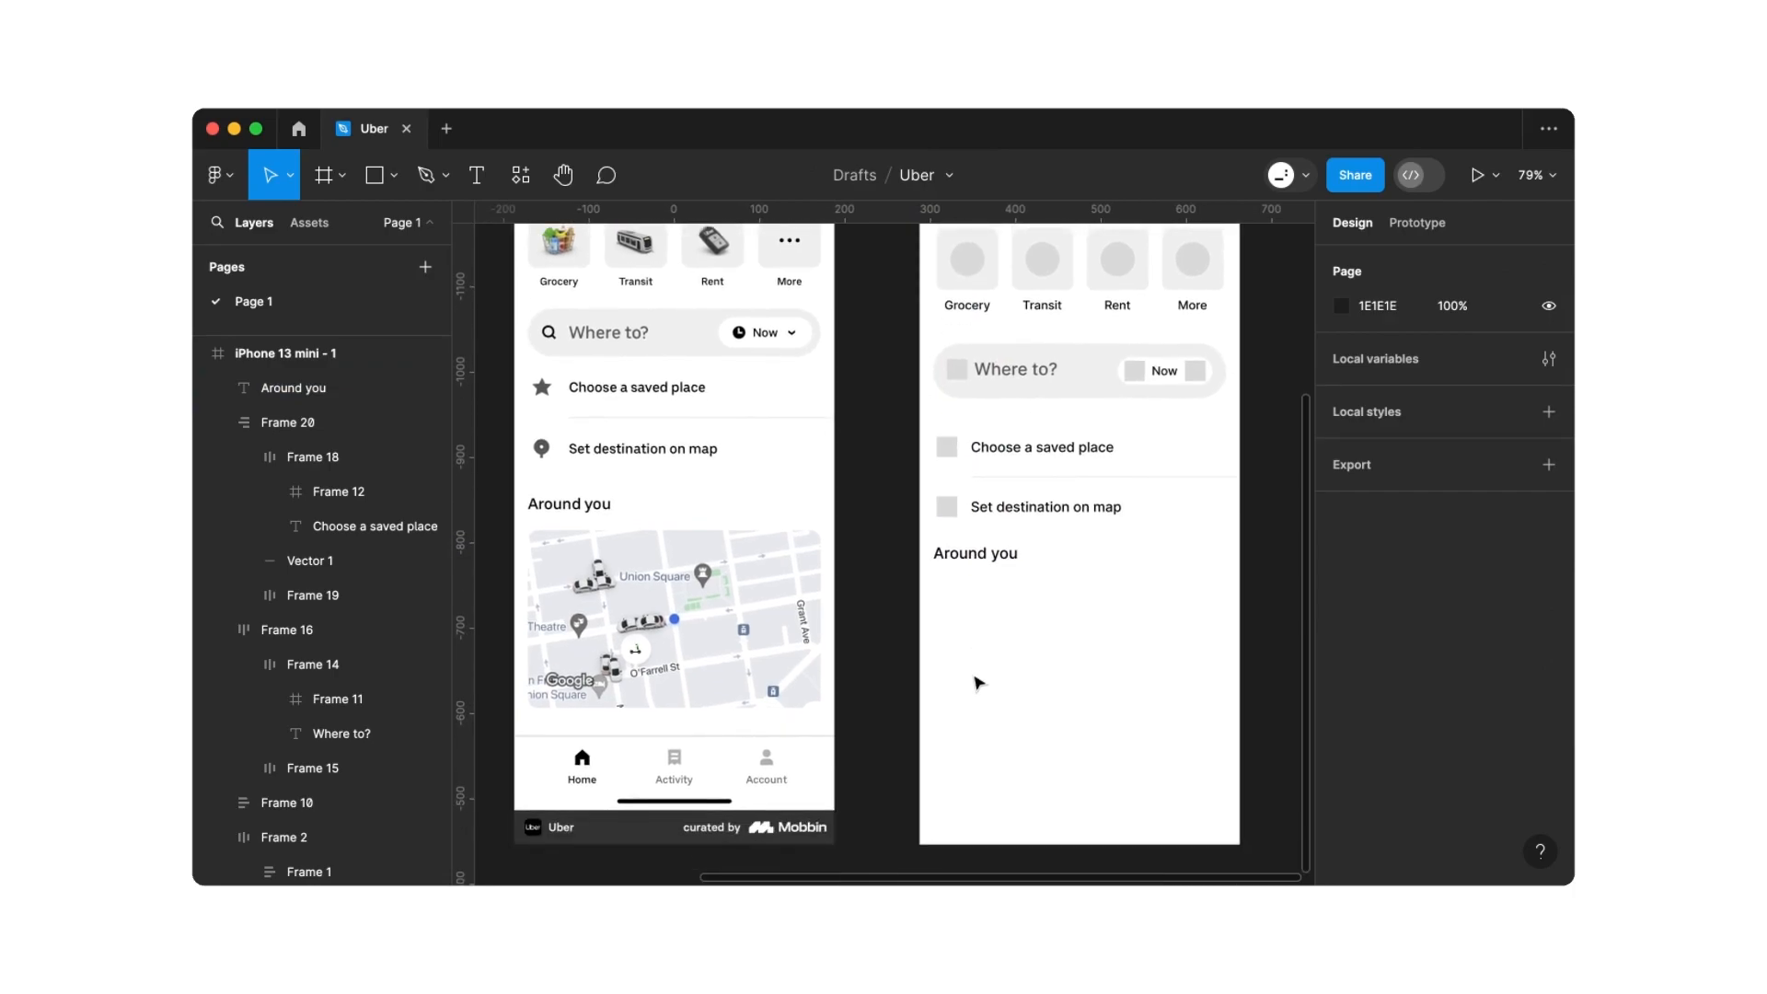
pyautogui.click(324, 181)
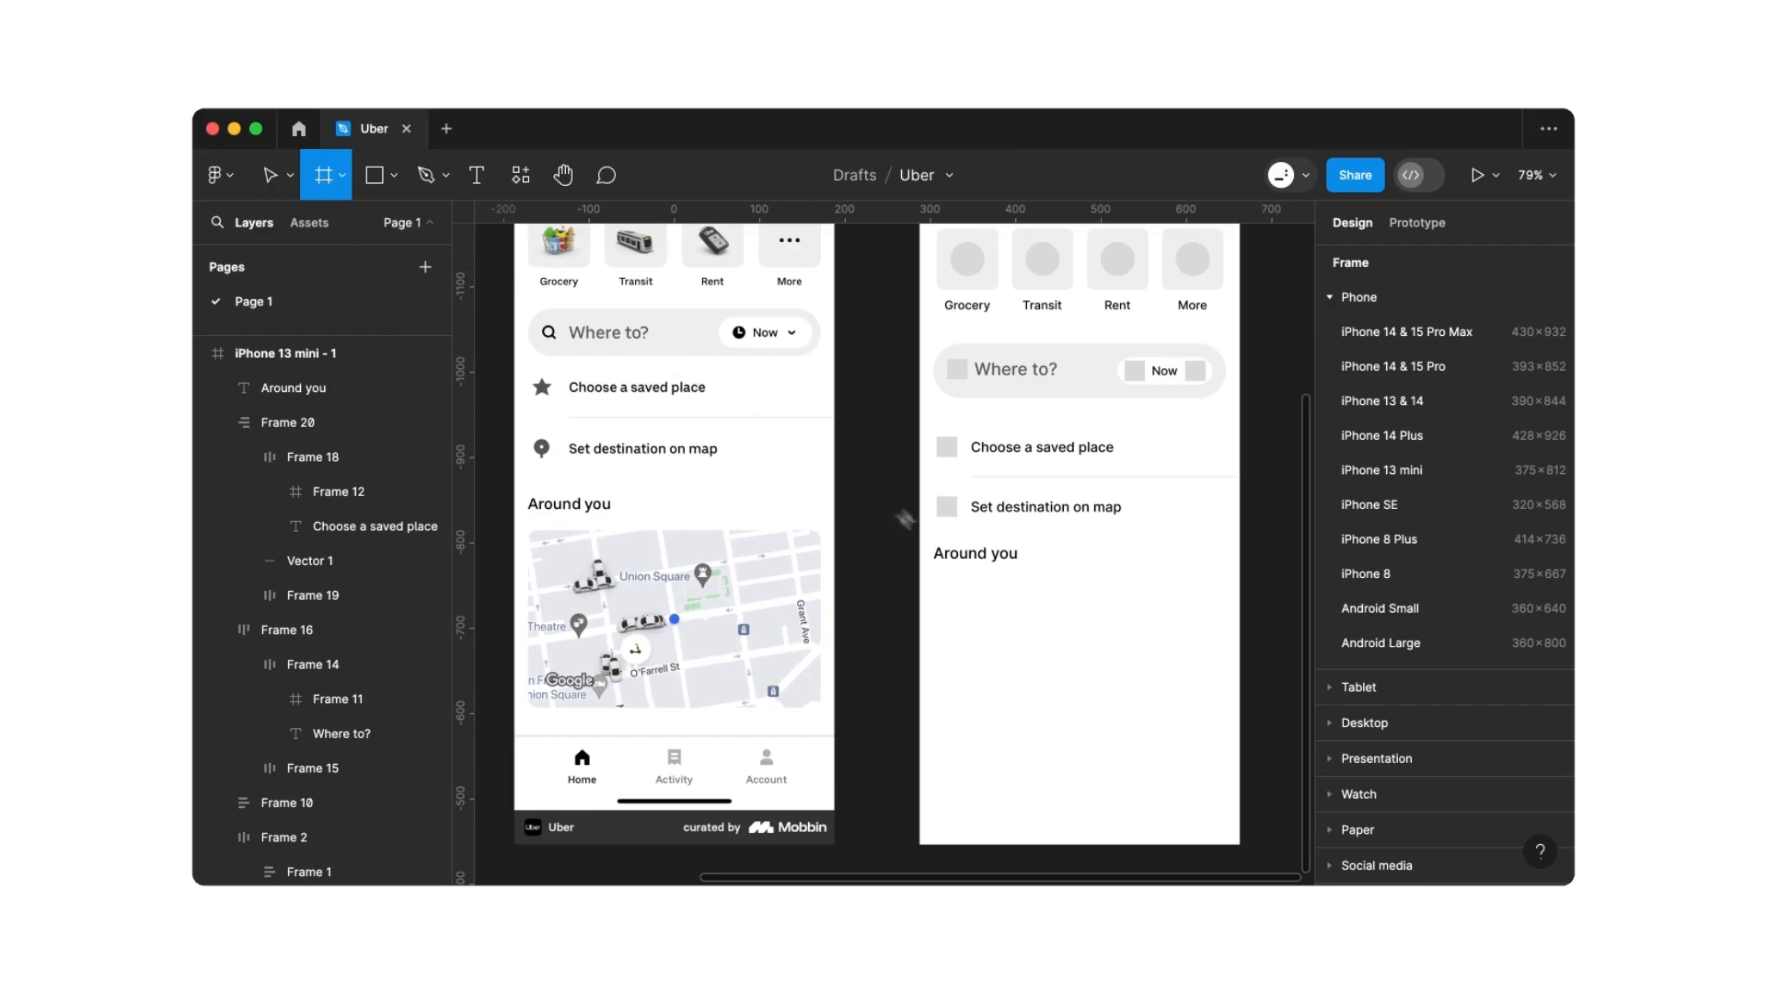
pyautogui.moveTo(939, 576); pyautogui.dragTo(1223, 729)
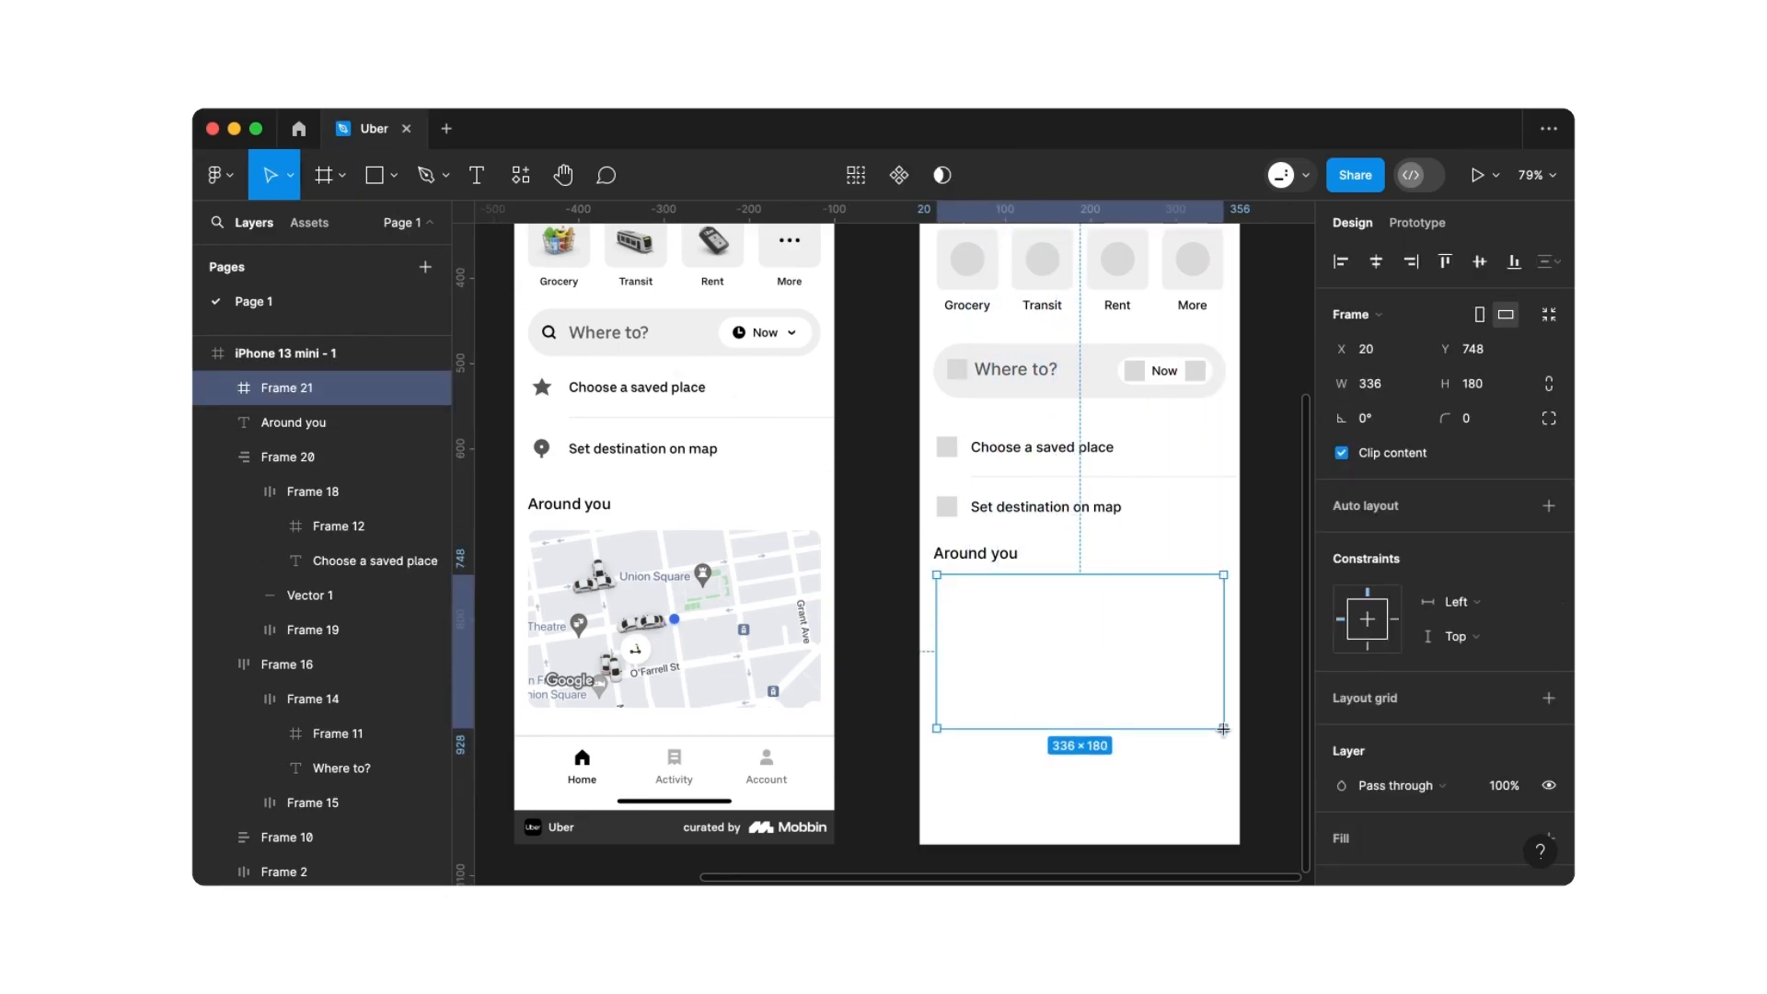
pyautogui.click(1483, 428)
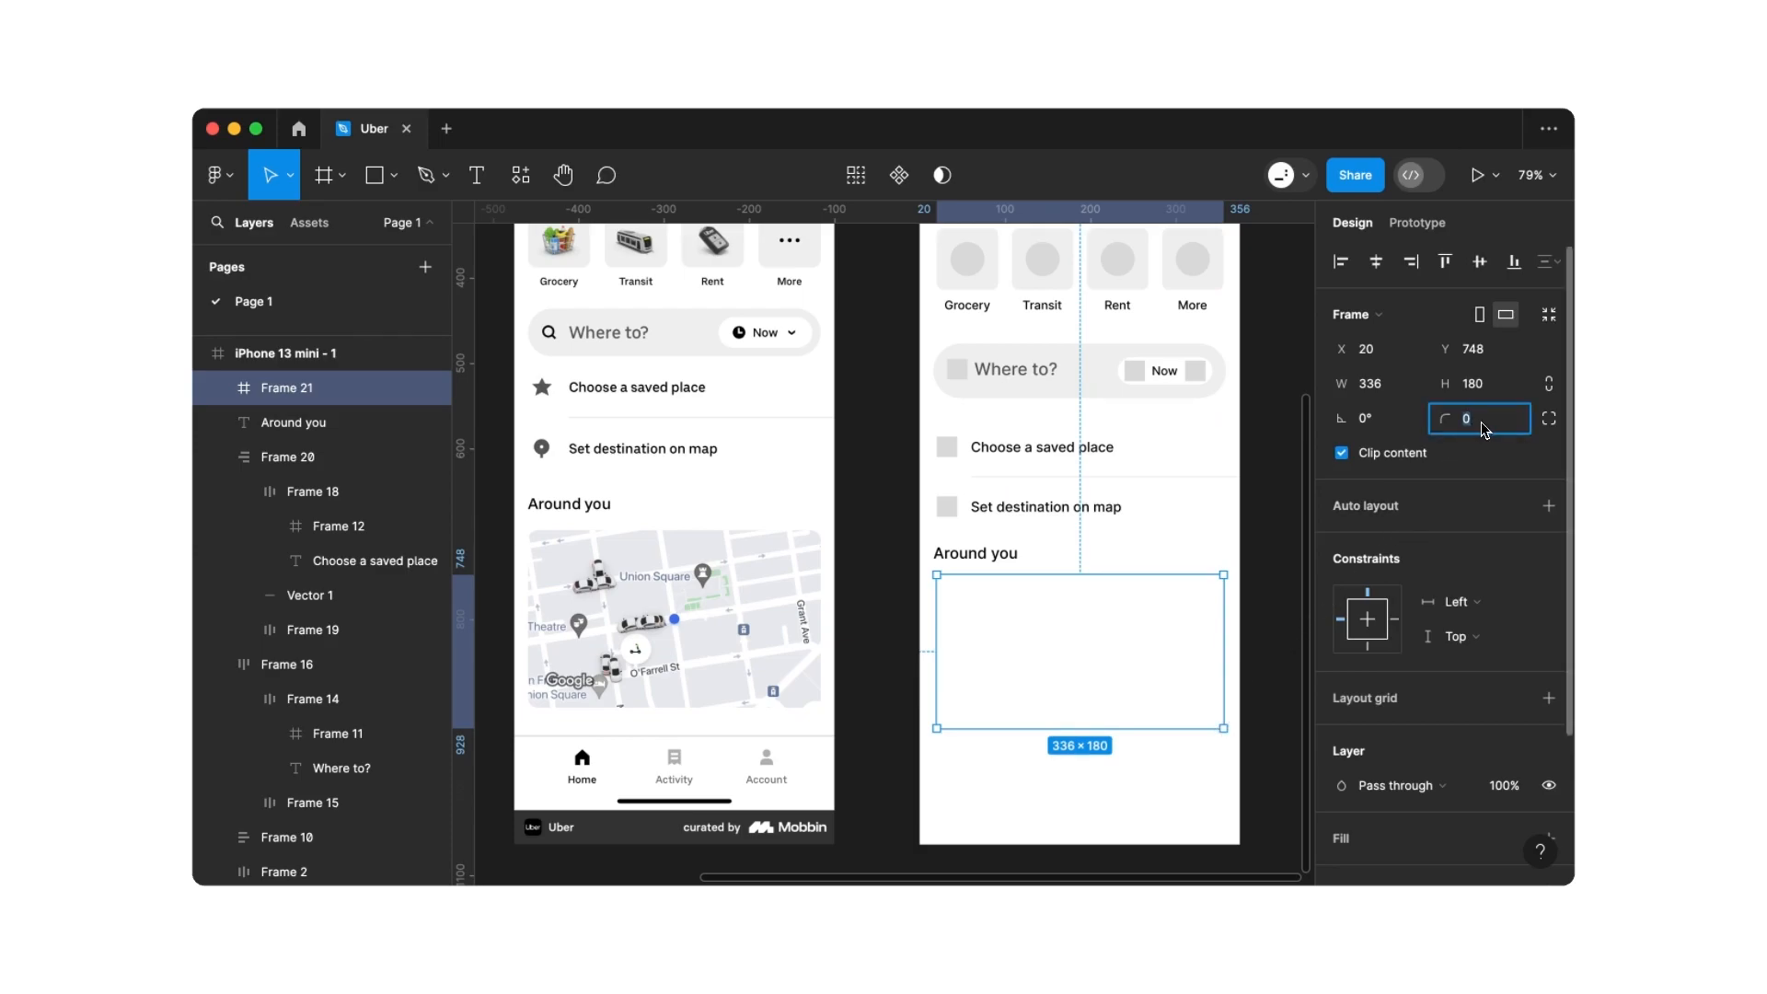
pyautogui.press('Return')
# Add a fill to the map placeholder frame and sample the light grey E8E9ED from the reference map
pyautogui.scroll(-2, 1484, 428)
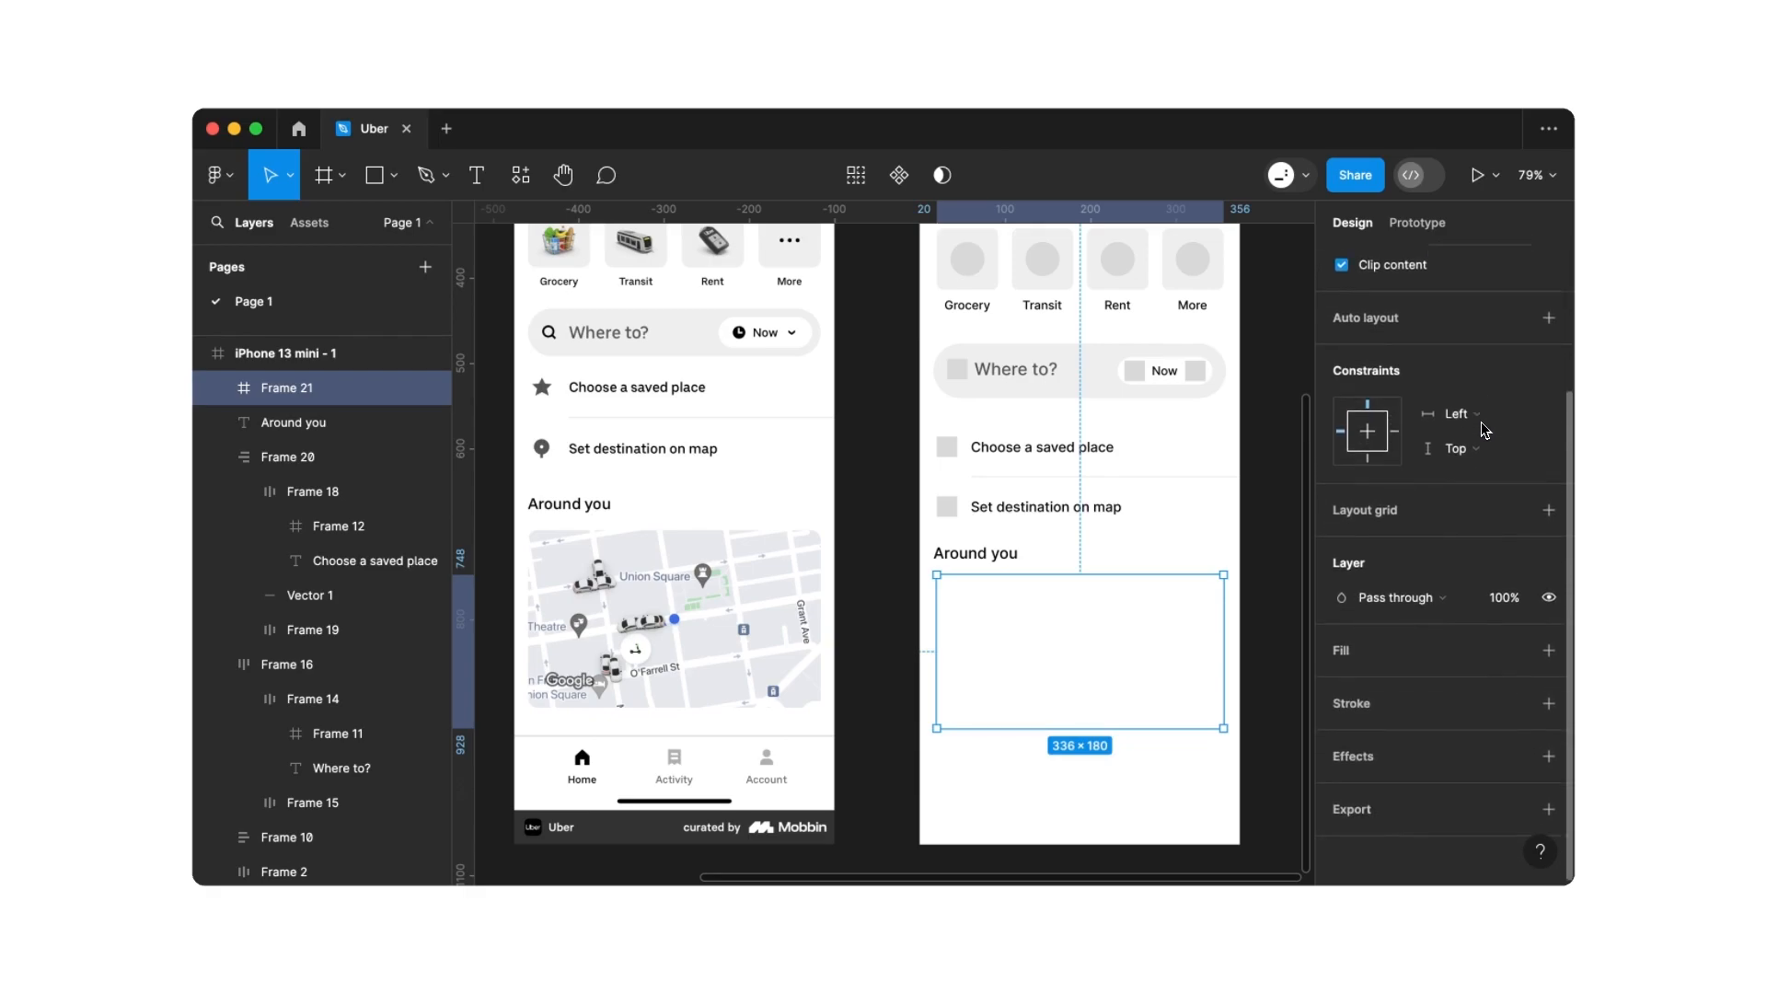
pyautogui.click(1548, 651)
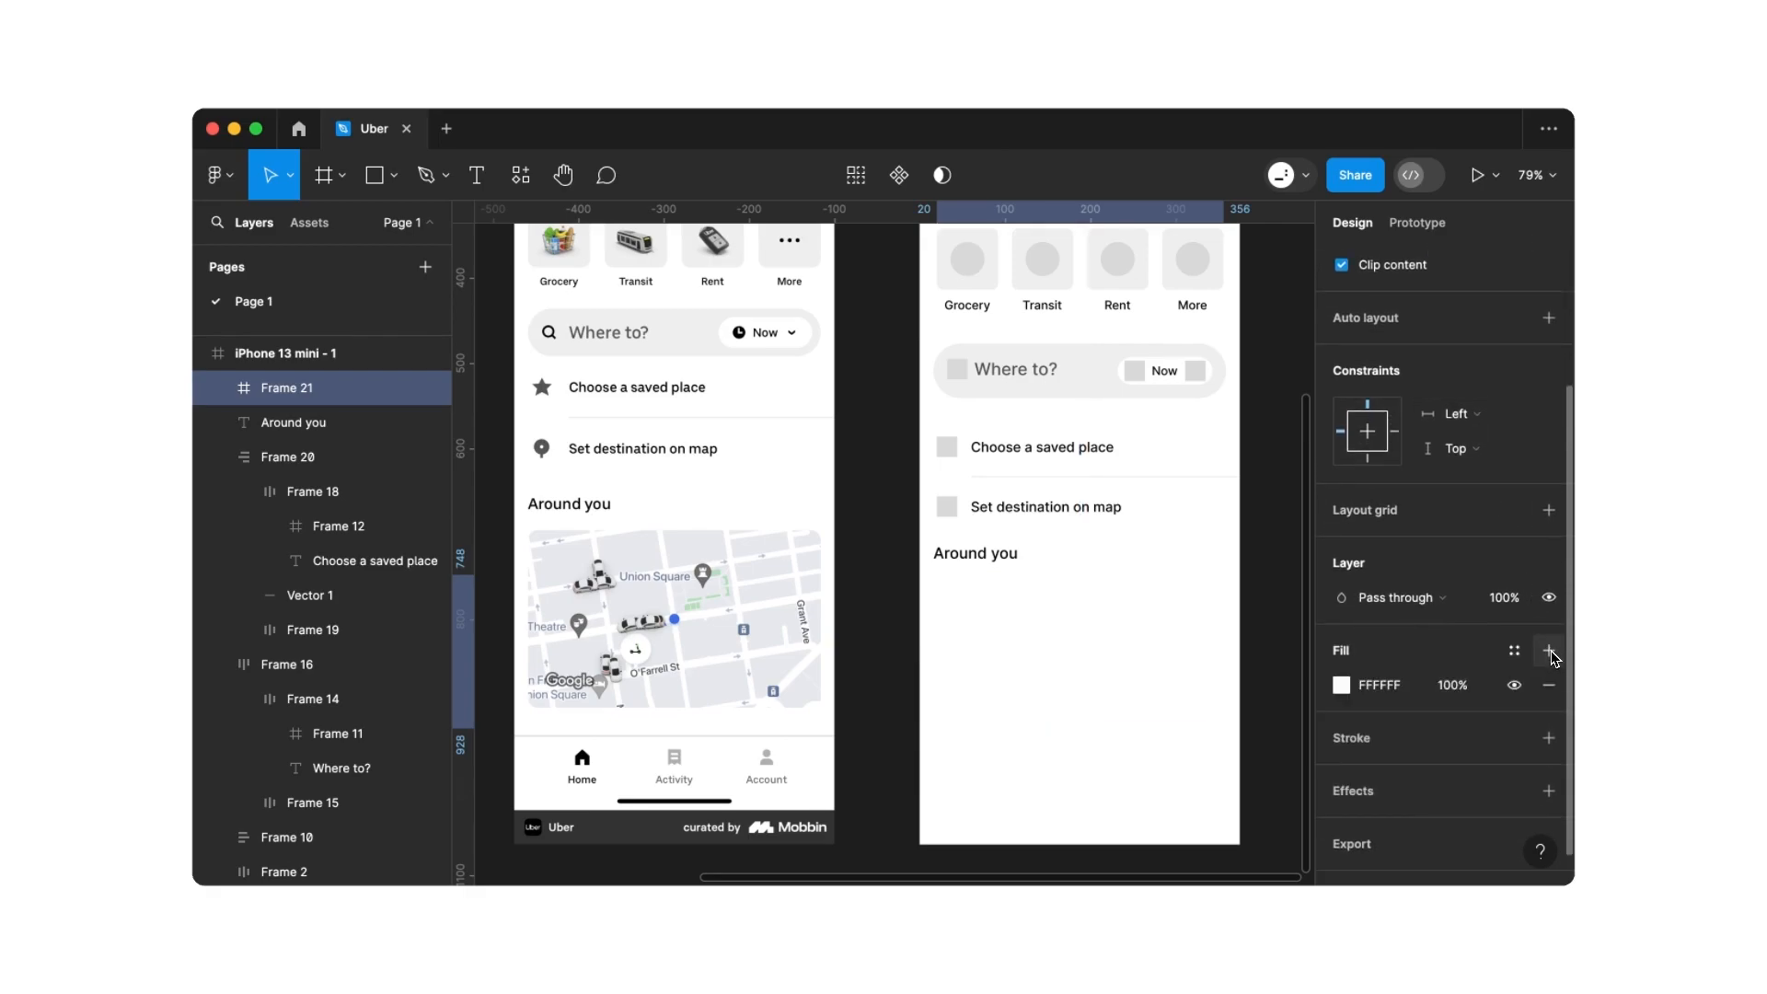
pyautogui.click(1342, 686)
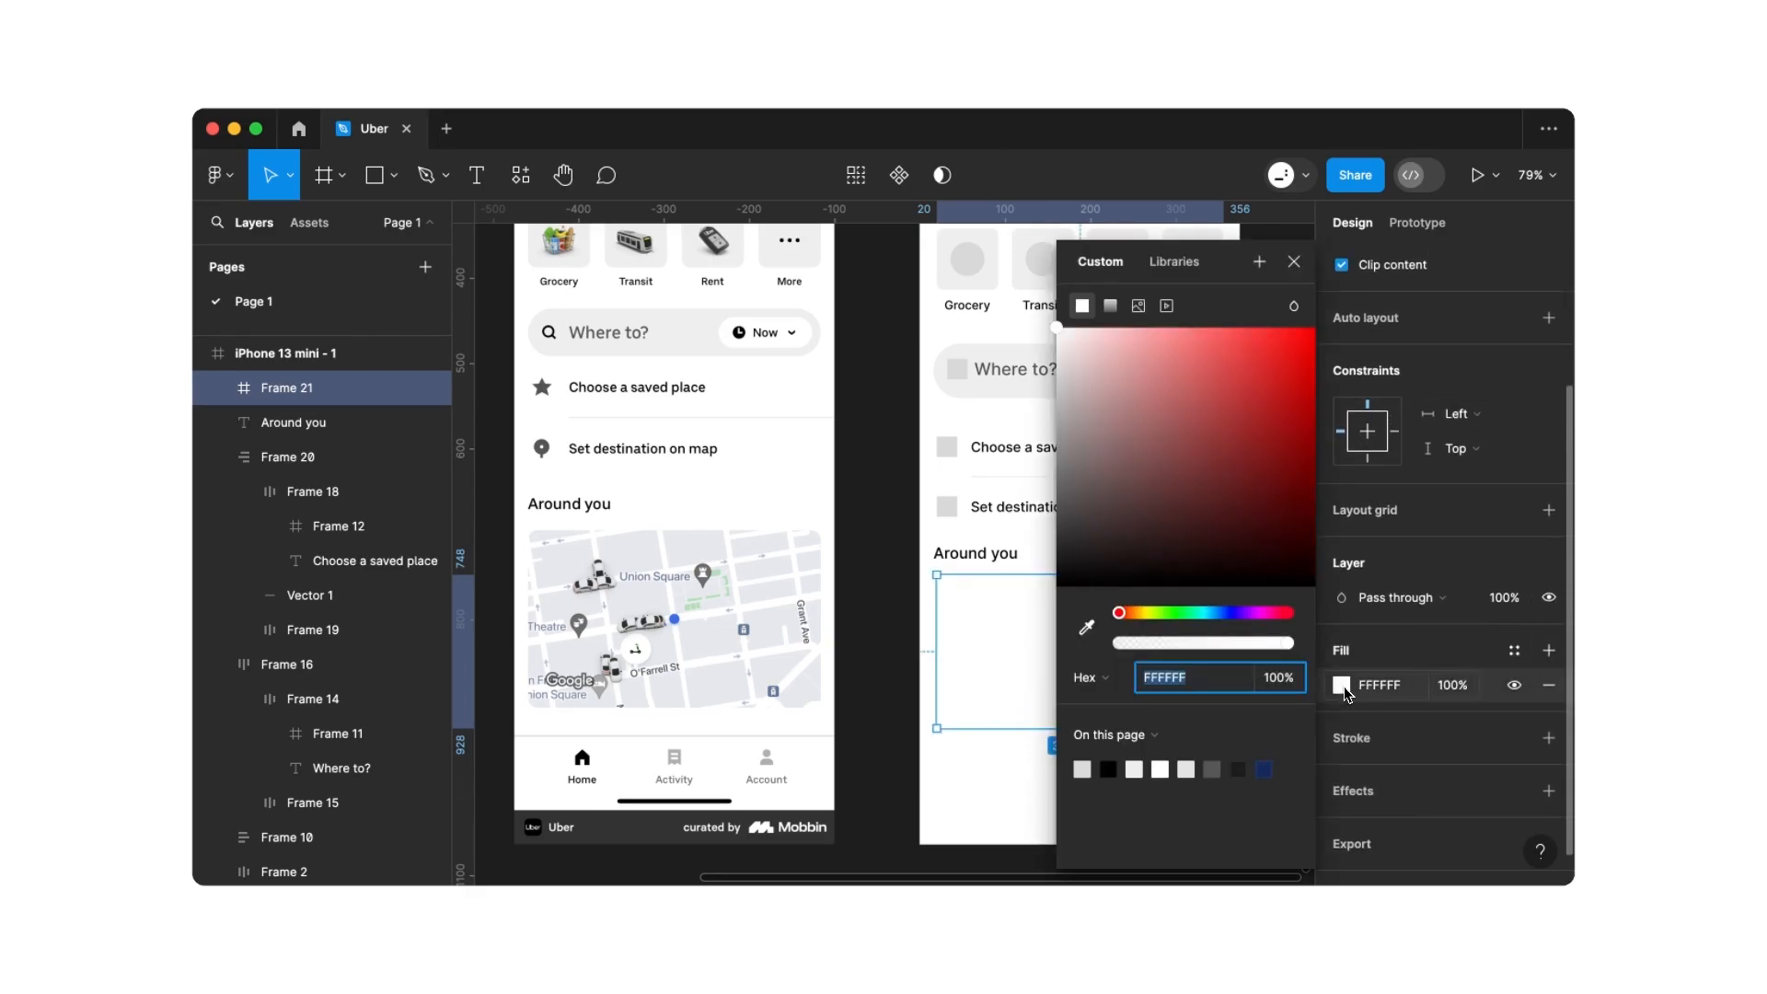
pyautogui.click(1085, 628)
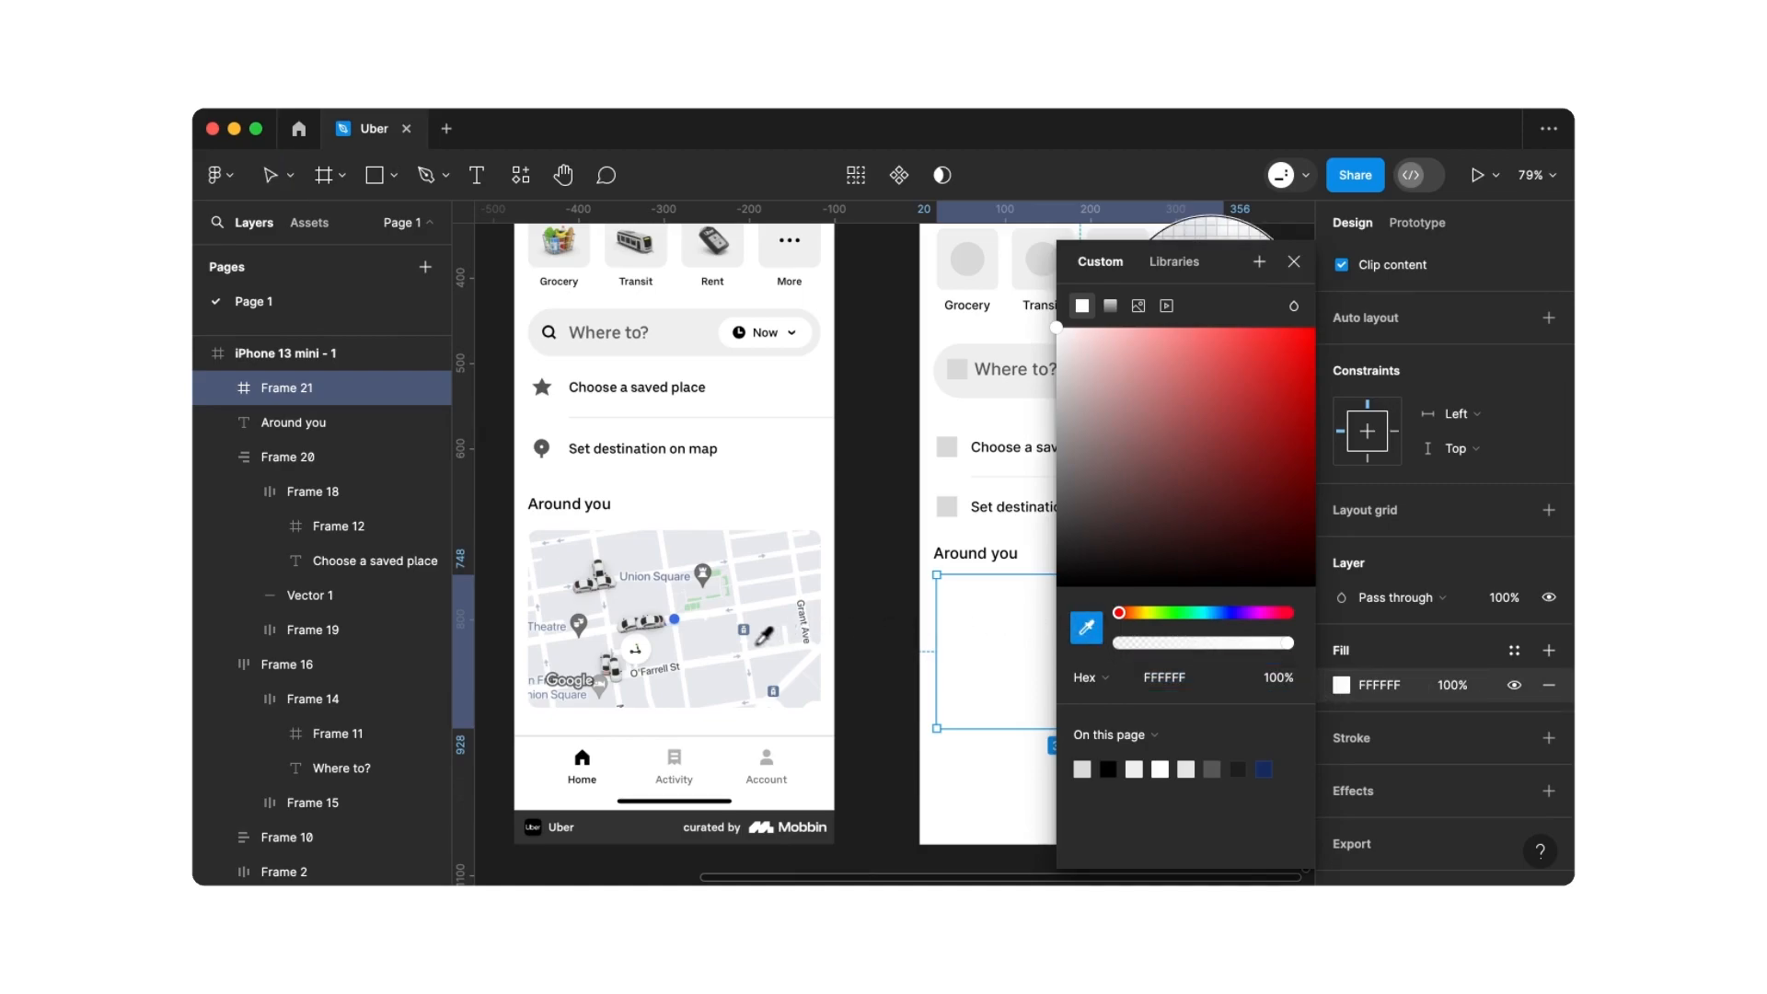
pyautogui.click(729, 640)
pyautogui.click(871, 632)
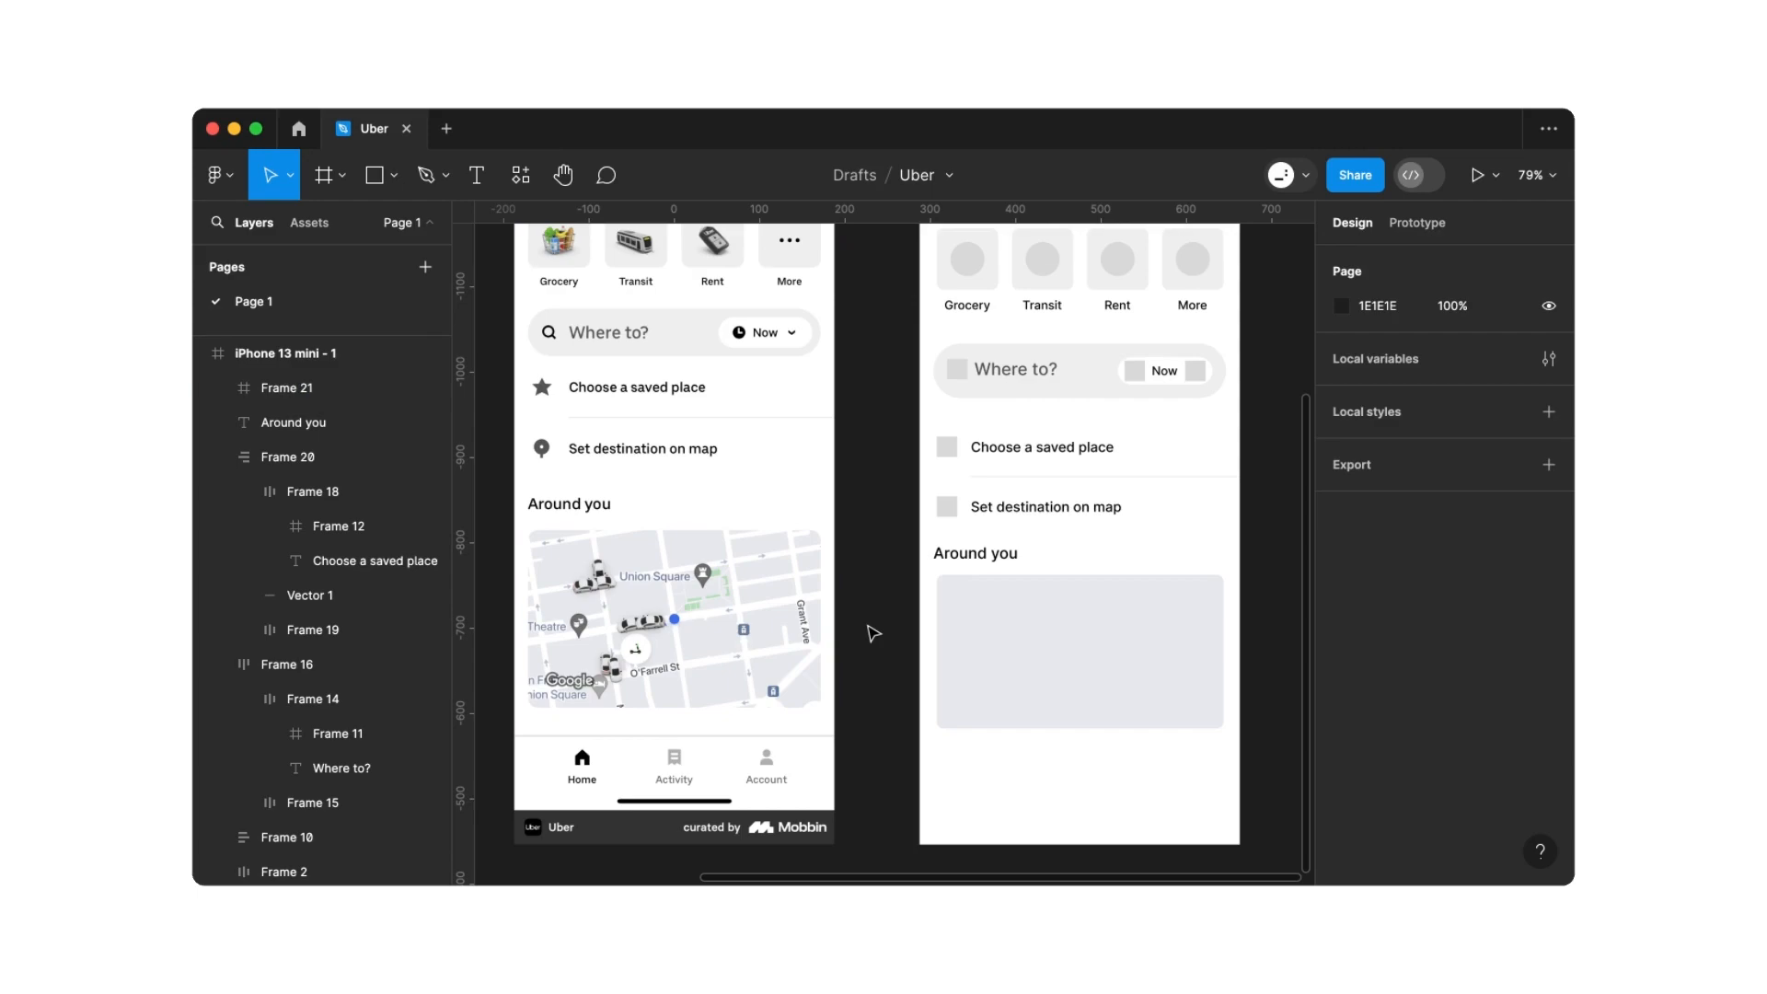
# Wrap the "Around you" heading and the map placeholder frame together in a vertical auto layout
pyautogui.click(981, 603)
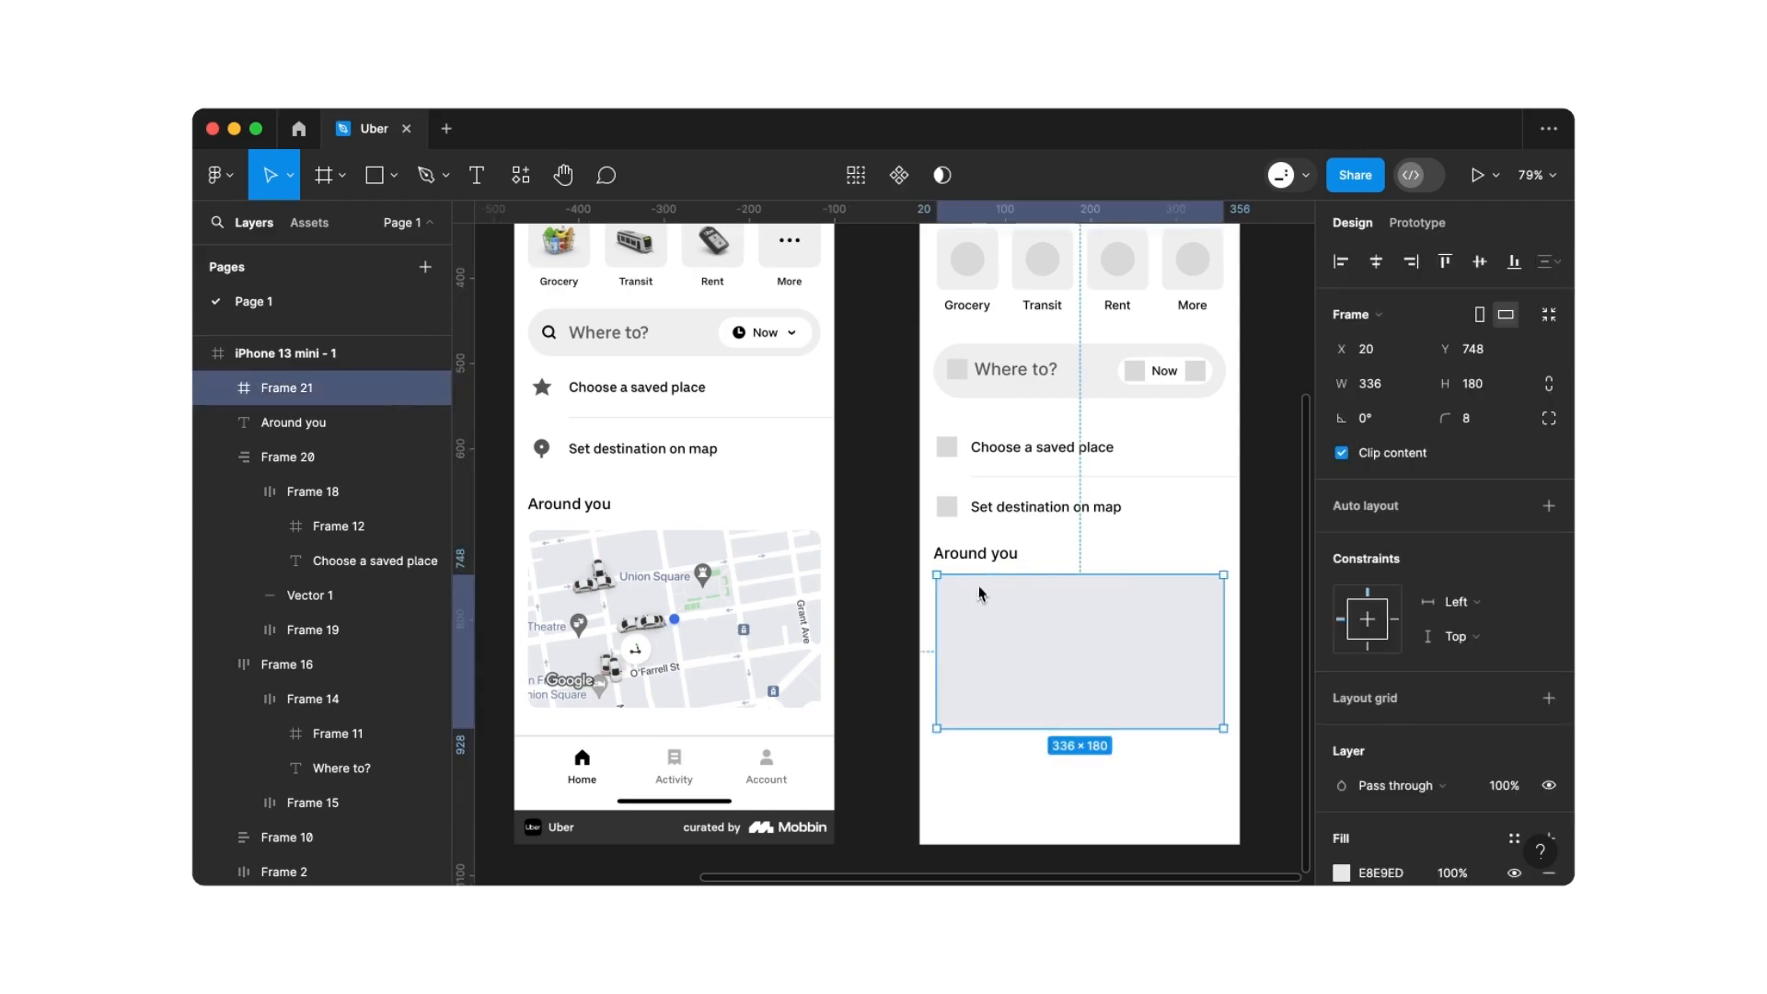
pyautogui.keyDown('shift'); pyautogui.click(983, 560); pyautogui.keyUp('shift')
pyautogui.hotkey('shift', 'a')
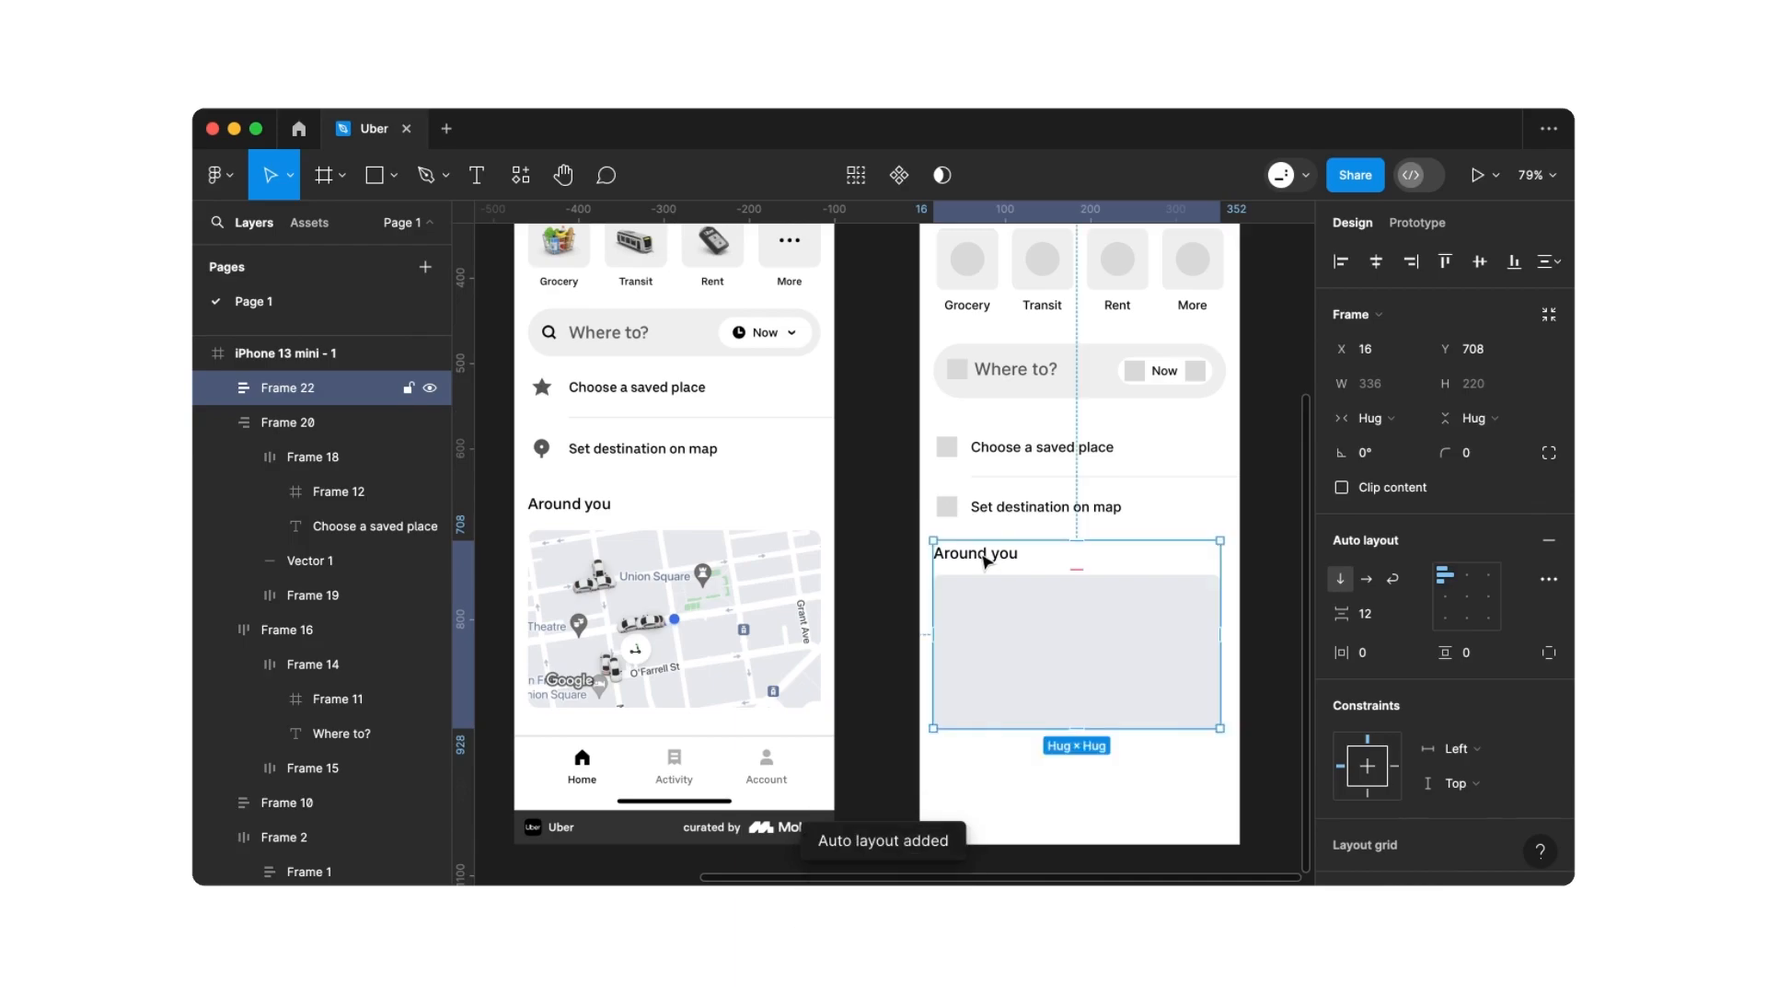
# Set the spacing between the "Around you" heading and the map placeholder to 16
pyautogui.click(1380, 614)
pyautogui.write('16')
pyautogui.press('Return')
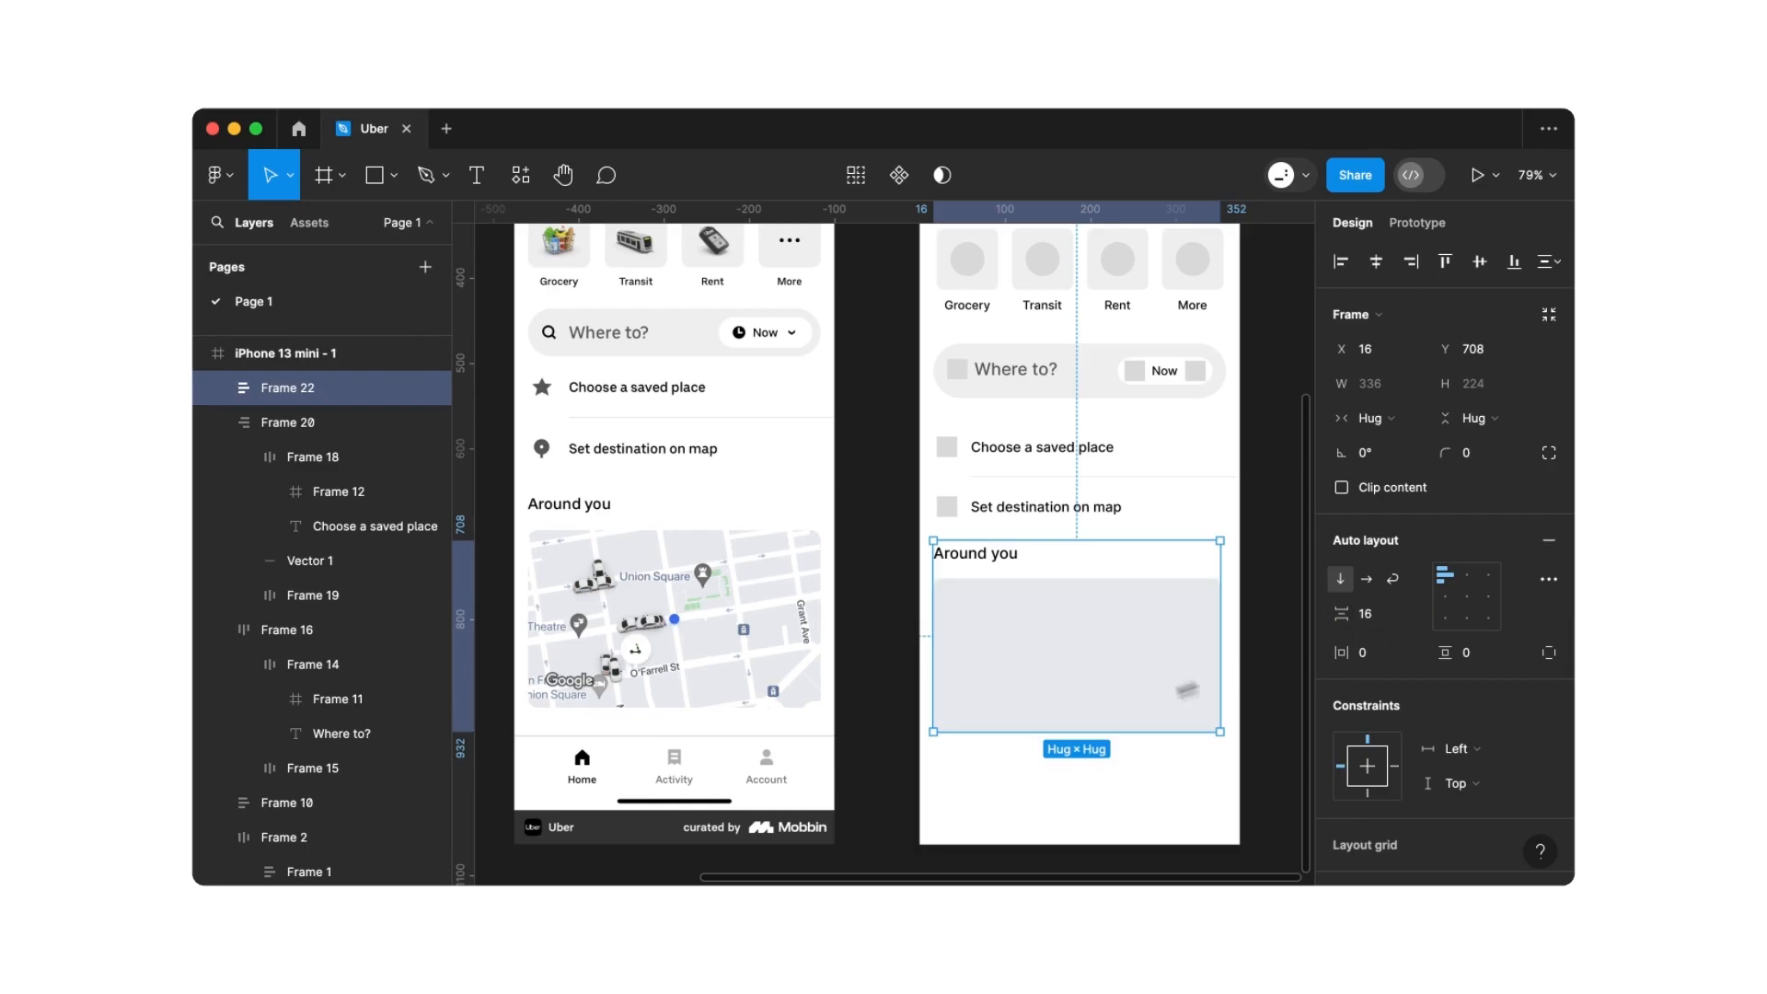
pyautogui.click(1019, 760)
# Duplicate the 24 × 24 icon placeholder from the "Set destination on map" row into the empty space below the map placeholder
pyautogui.scroll(-2, 1022, 764)
pyautogui.scroll(-2, 1022, 764)
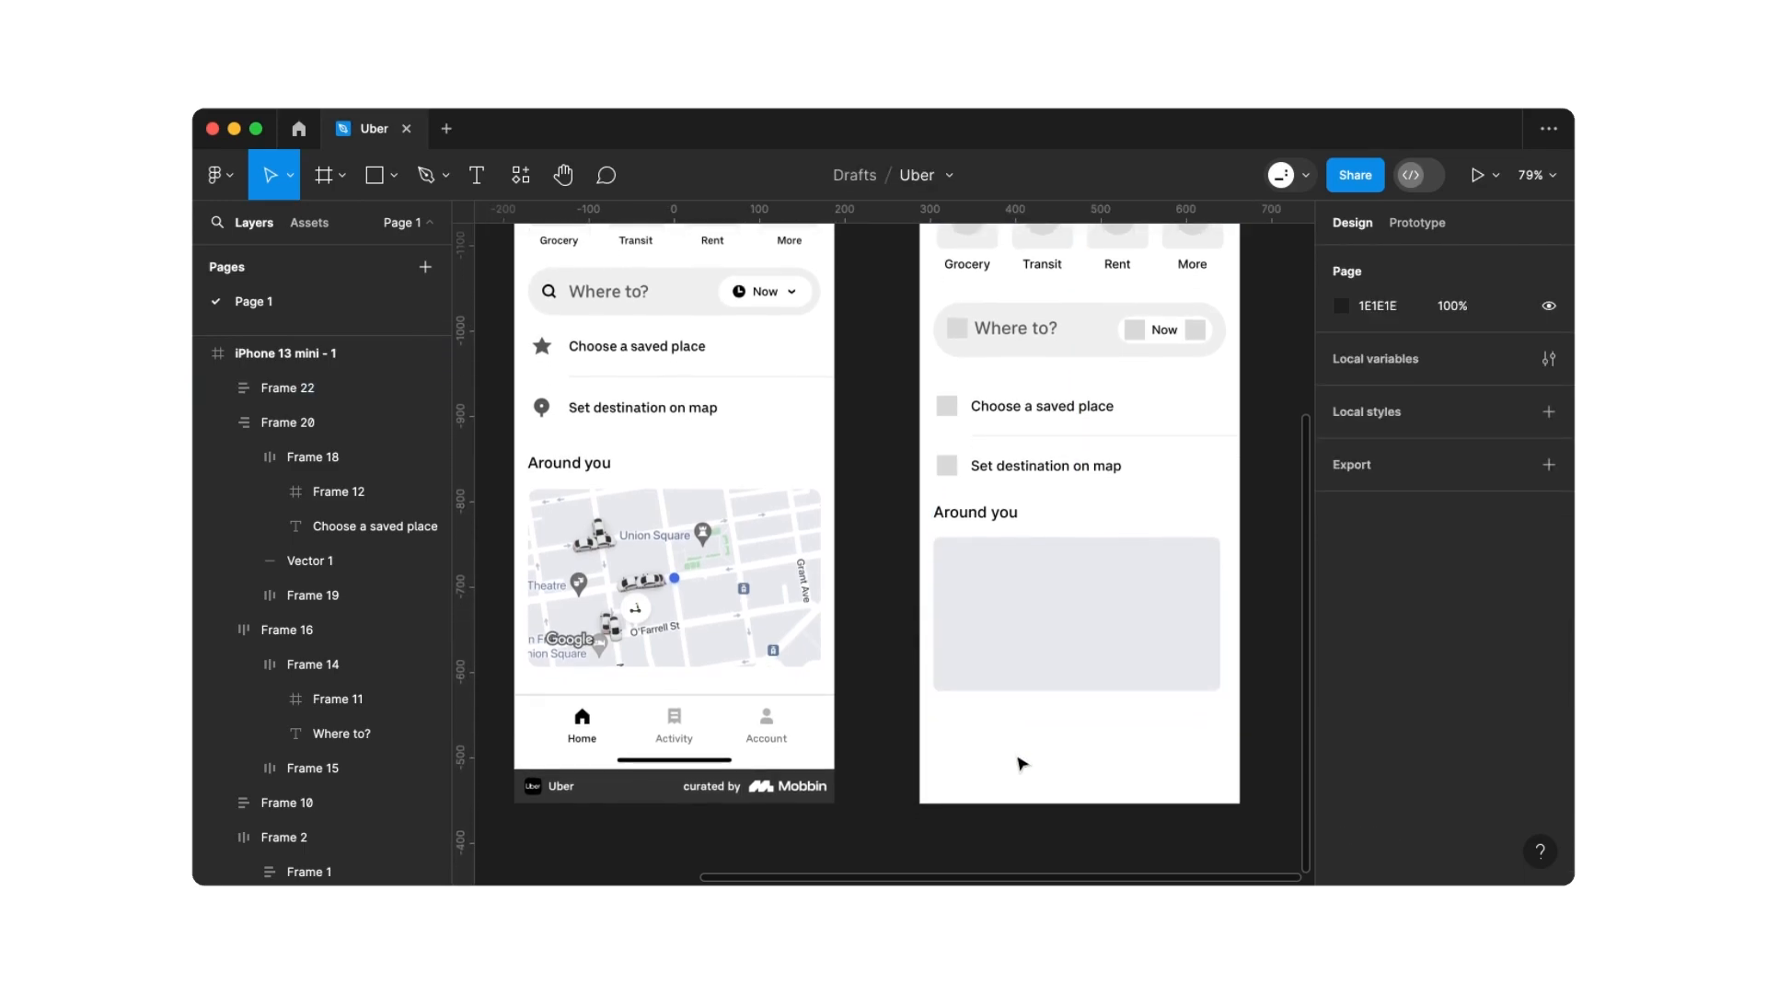
pyautogui.doubleClick(946, 475)
pyautogui.doubleClick(951, 474)
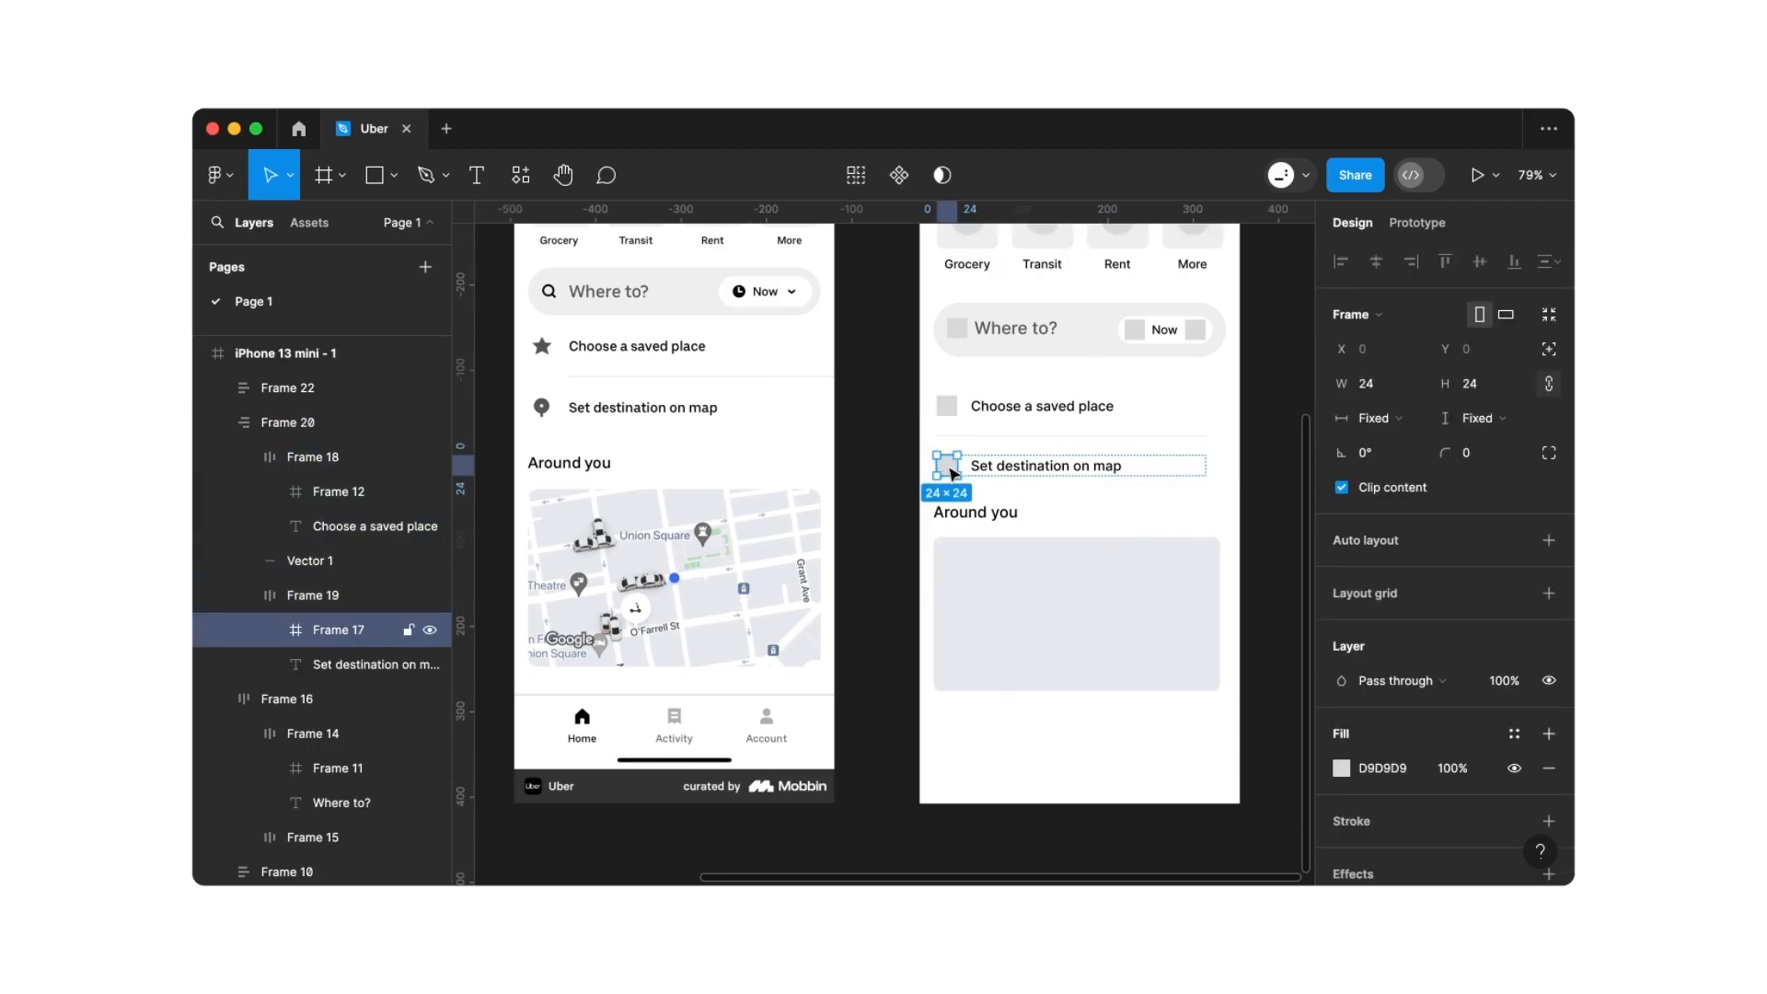
pyautogui.press('super+v')
pyautogui.moveTo(986, 472); pyautogui.dragTo(971, 737)
pyautogui.click(1007, 736)
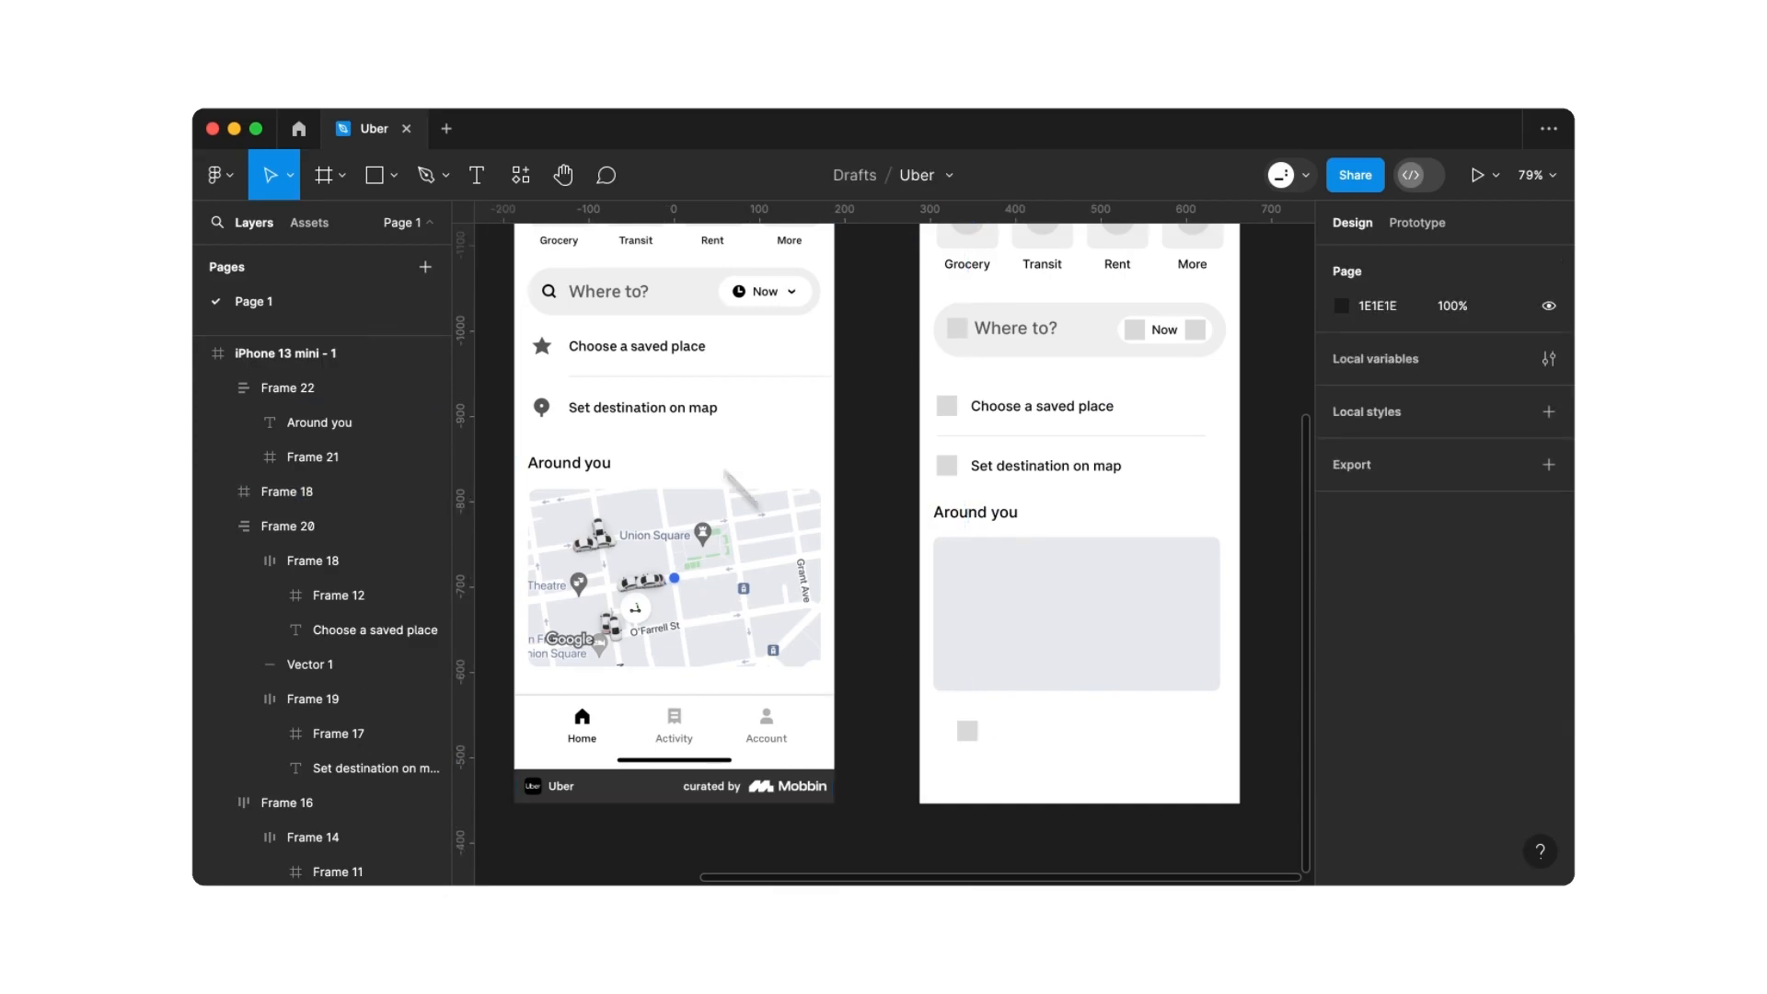
# Add a "Home" text label just below the duplicated icon placeholder
pyautogui.click(479, 188)
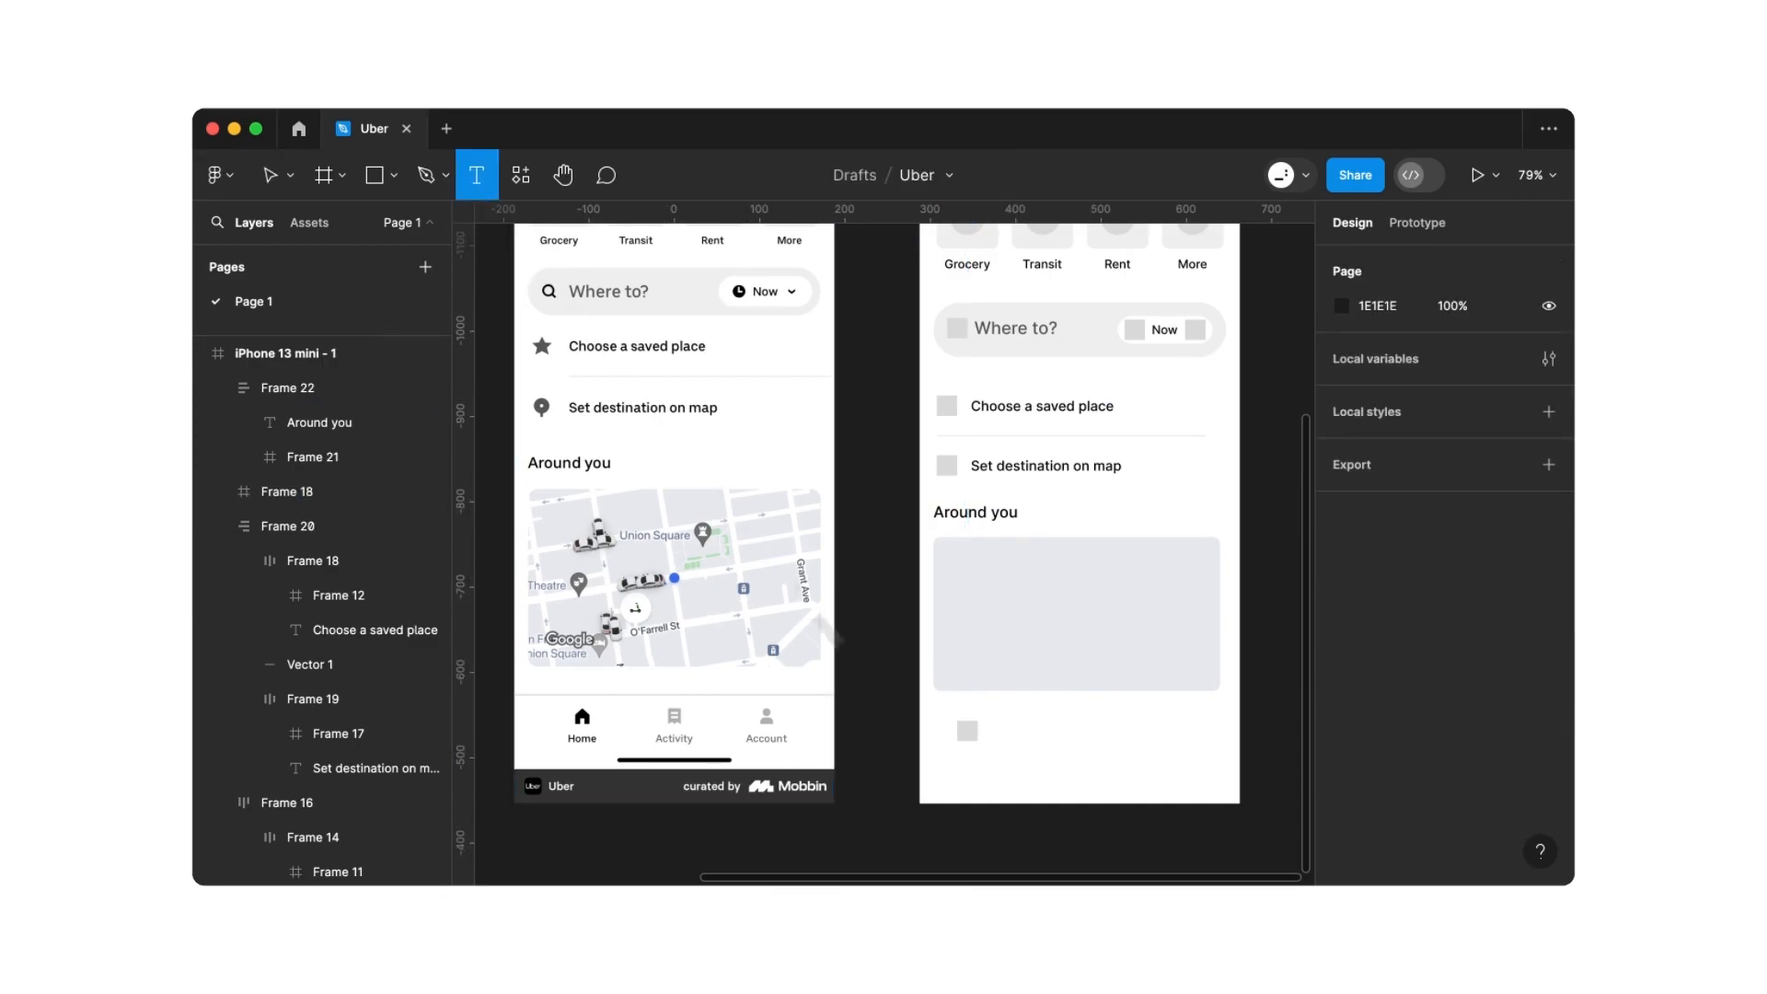
pyautogui.click(956, 777)
pyautogui.write('Home')
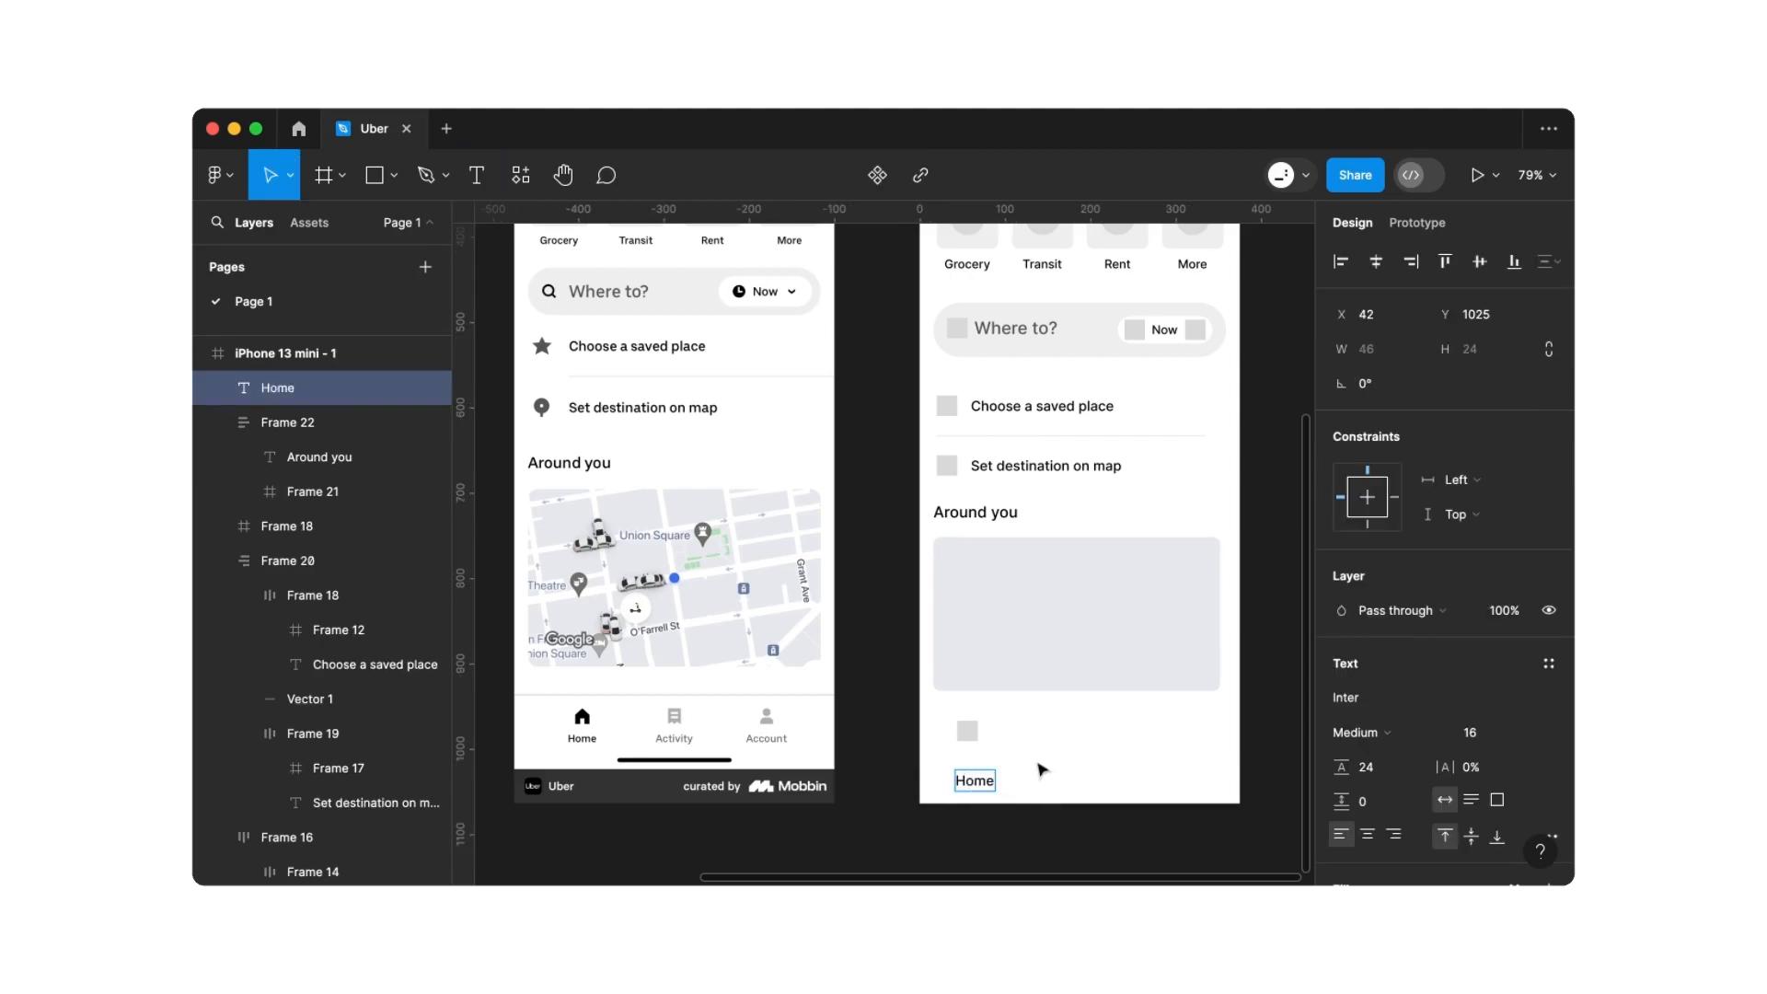
pyautogui.press('Escape')
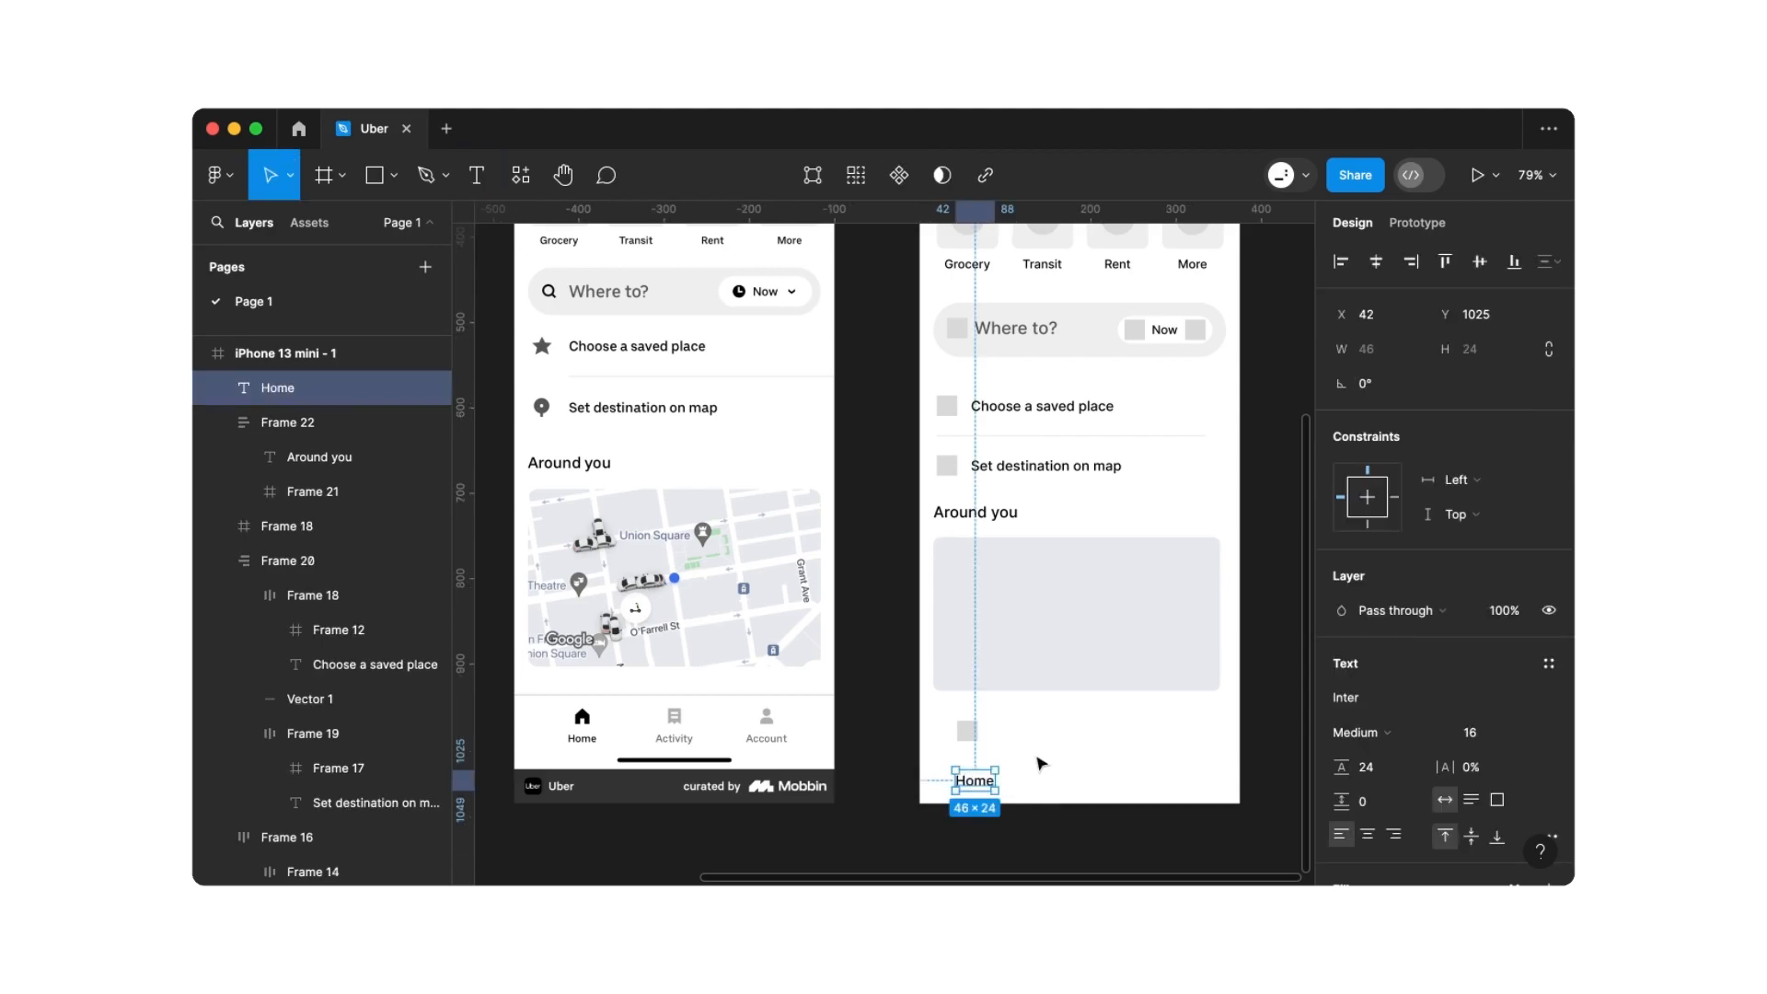
# Set the "Home" label's font size to 12 and its line height to 16
pyautogui.click(1472, 733)
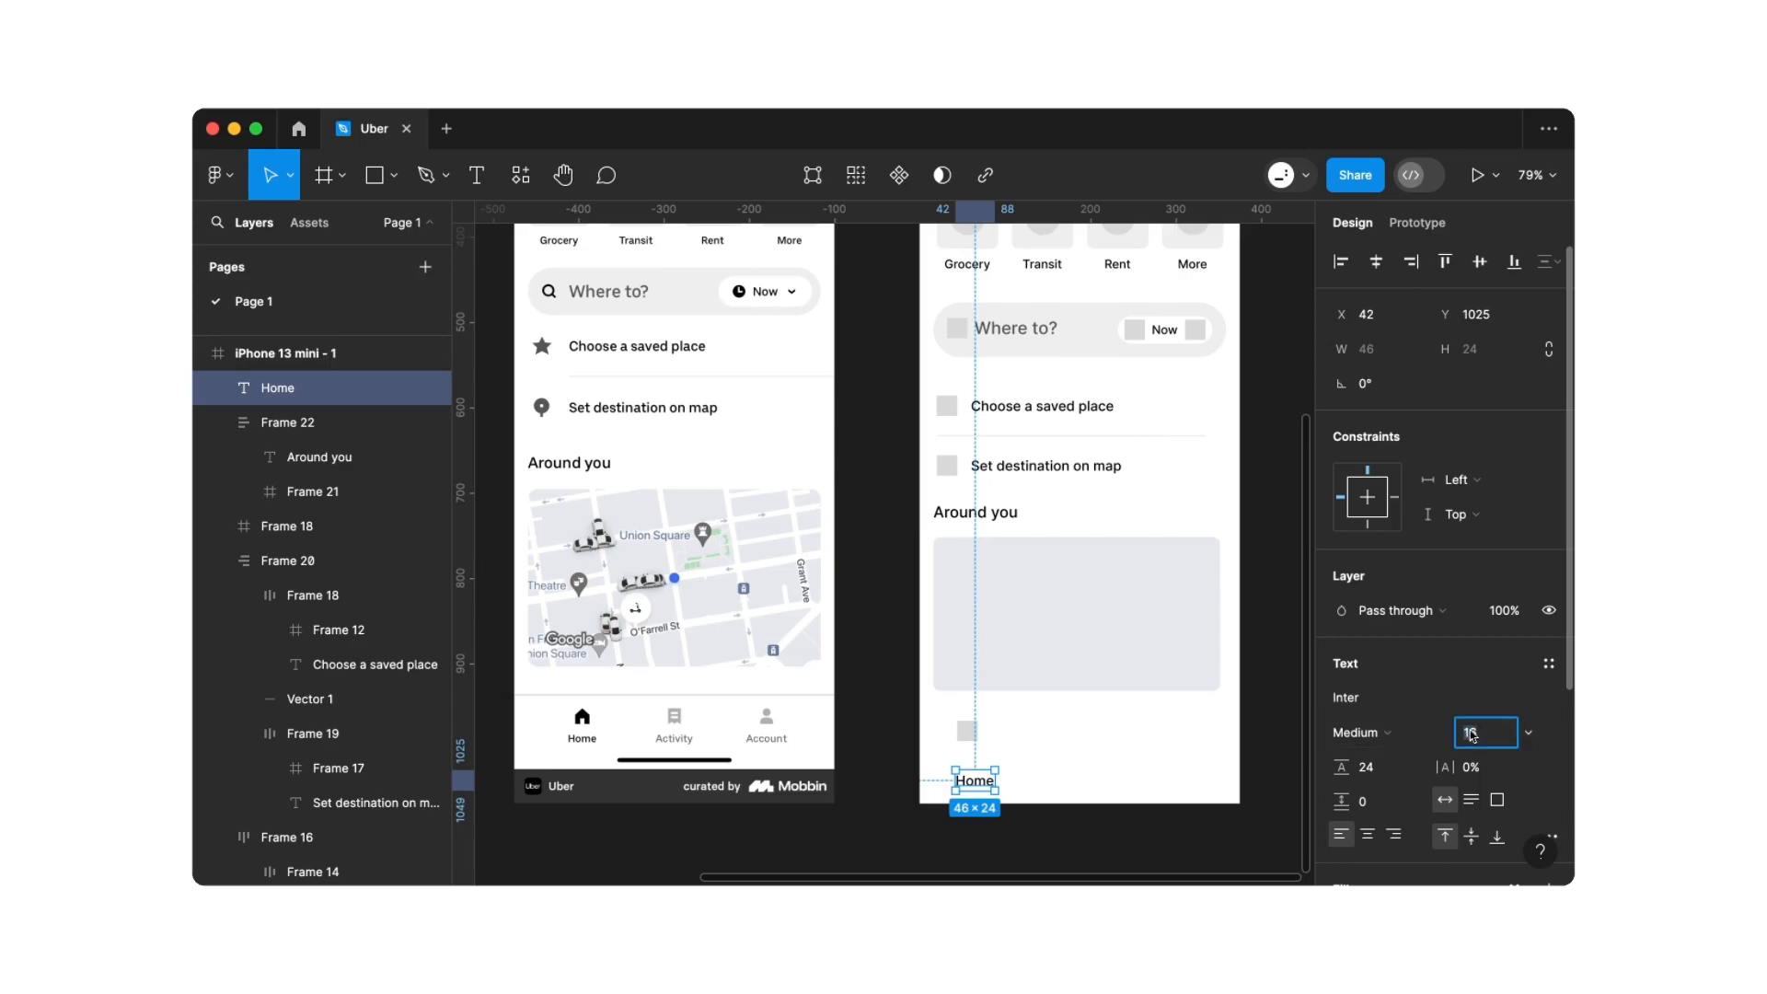
pyautogui.write('12')
pyautogui.press('Return')
pyautogui.click(1378, 770)
pyautogui.write('16')
pyautogui.press('Return')
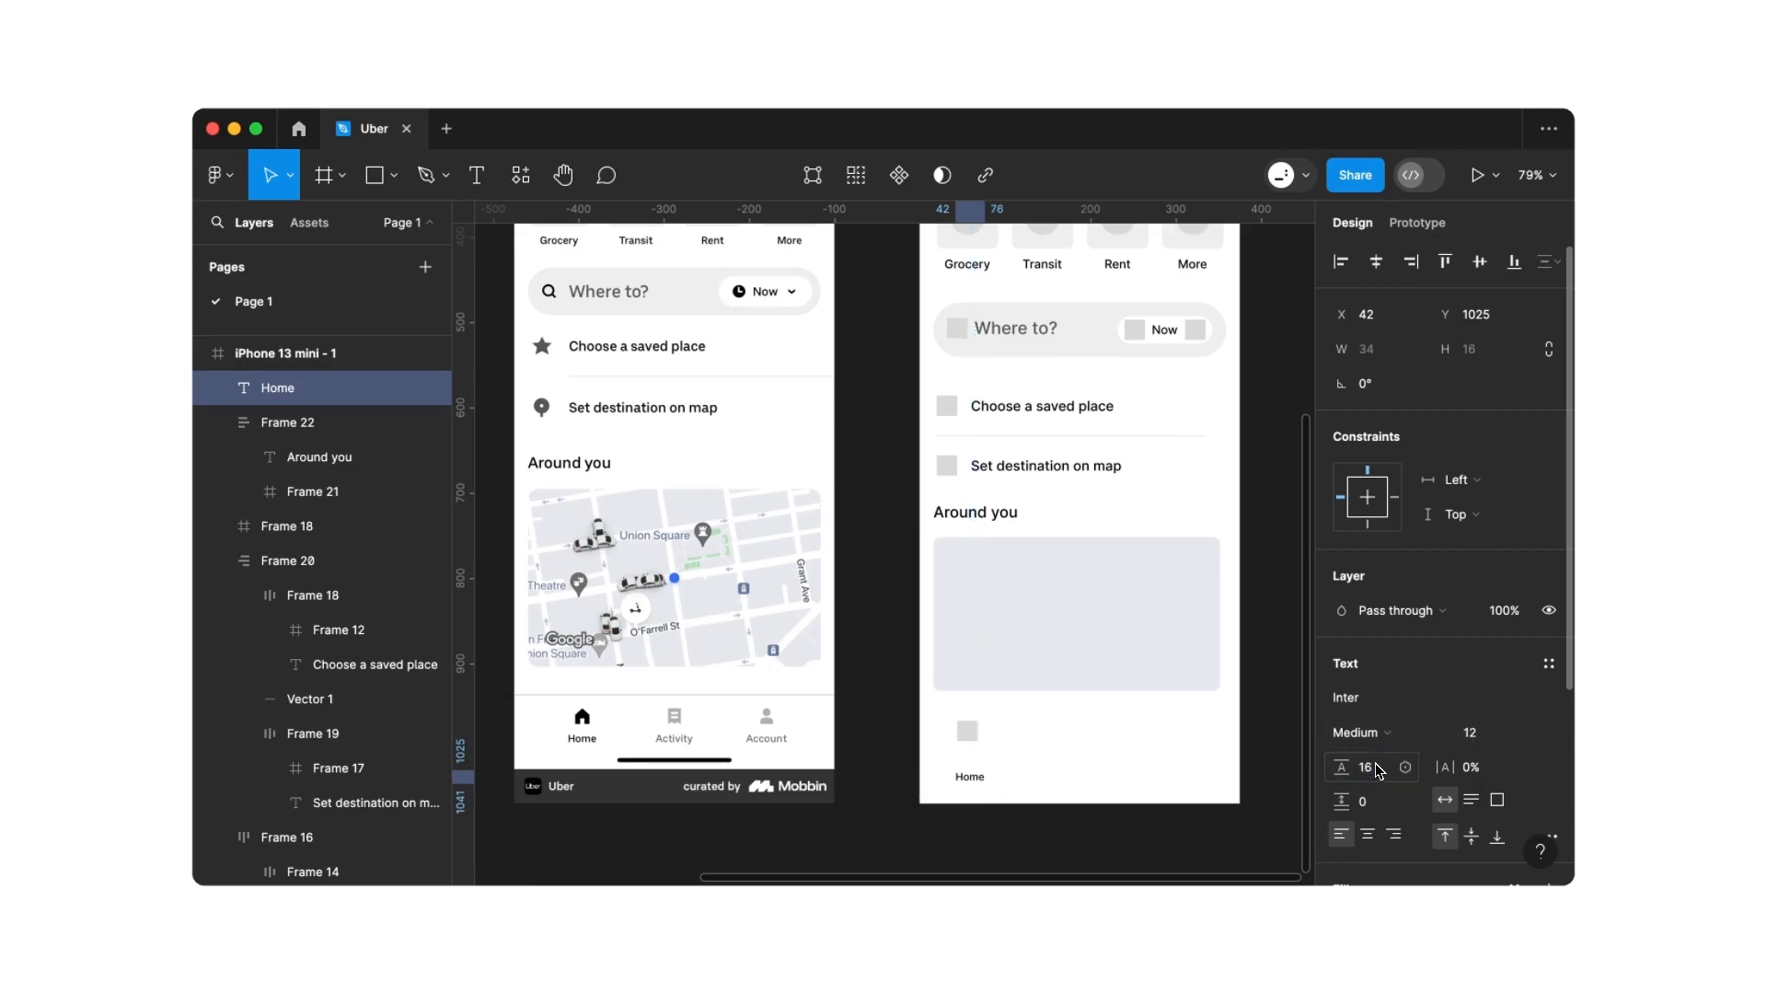
# Wrap the icon placeholder and "Home" label in a vertical auto layout with a spacing of 8
pyautogui.click(1035, 763)
pyautogui.moveTo(968, 777); pyautogui.dragTo(938, 710)
pyautogui.hotkey('shift', 'a')
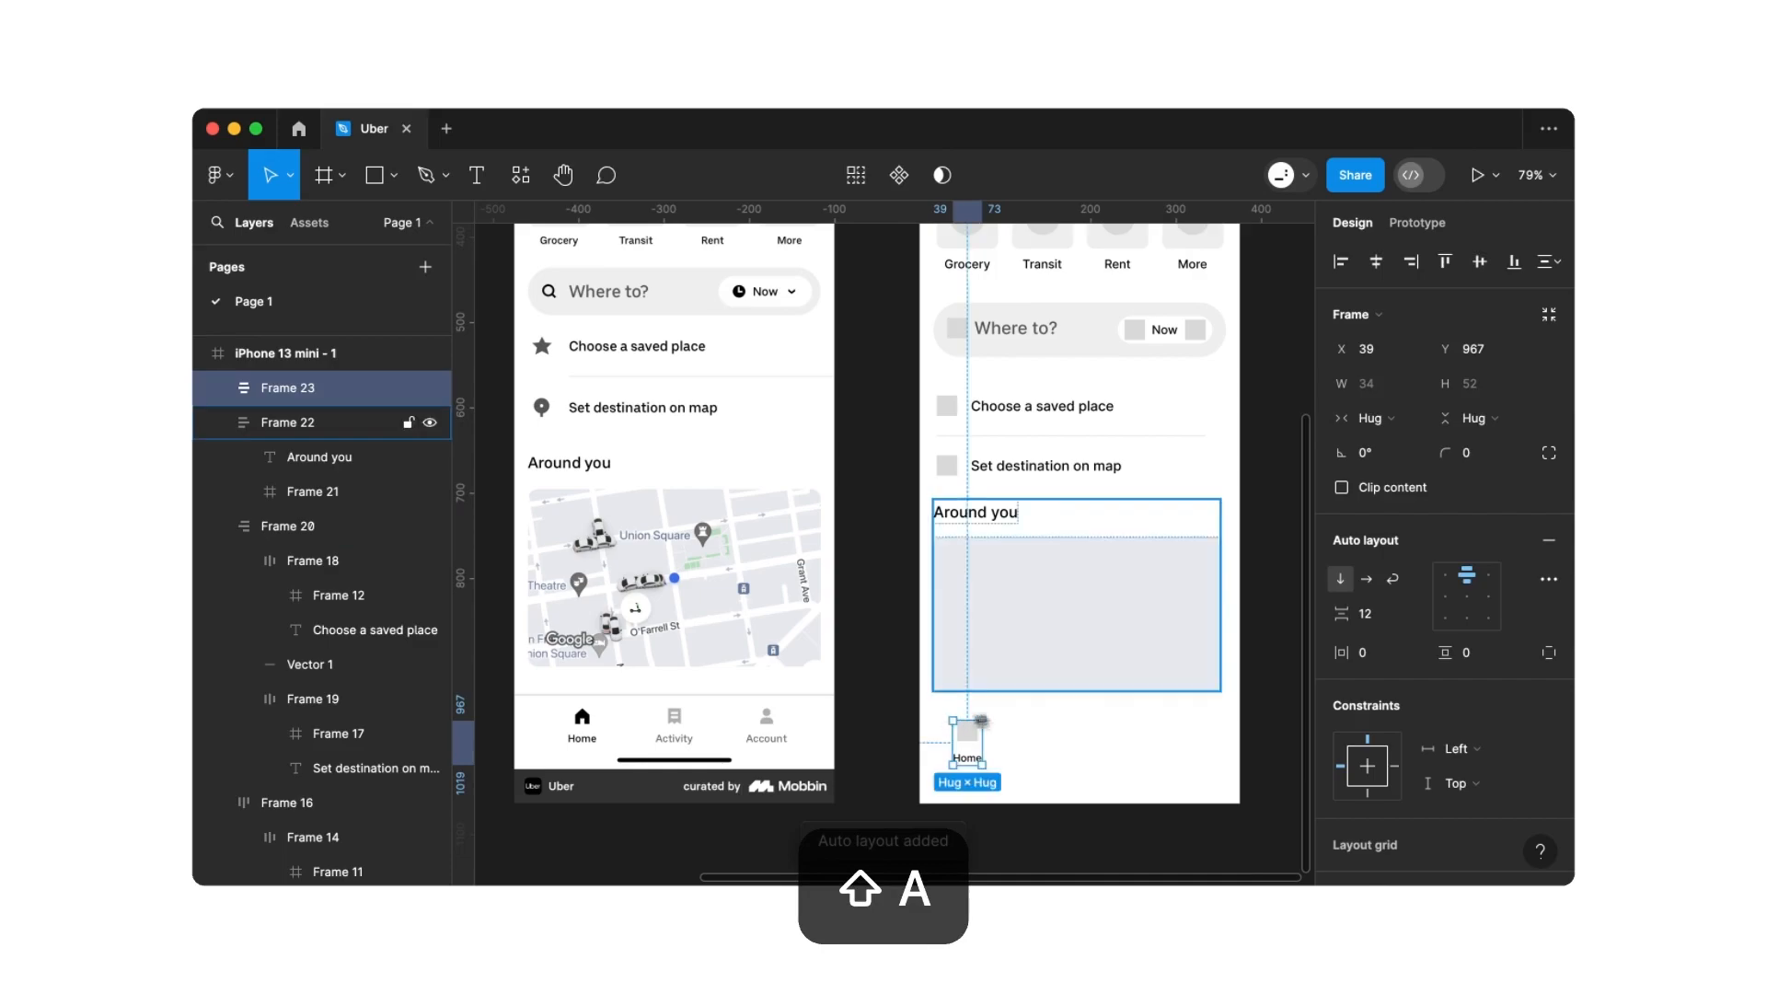
pyautogui.click(1378, 618)
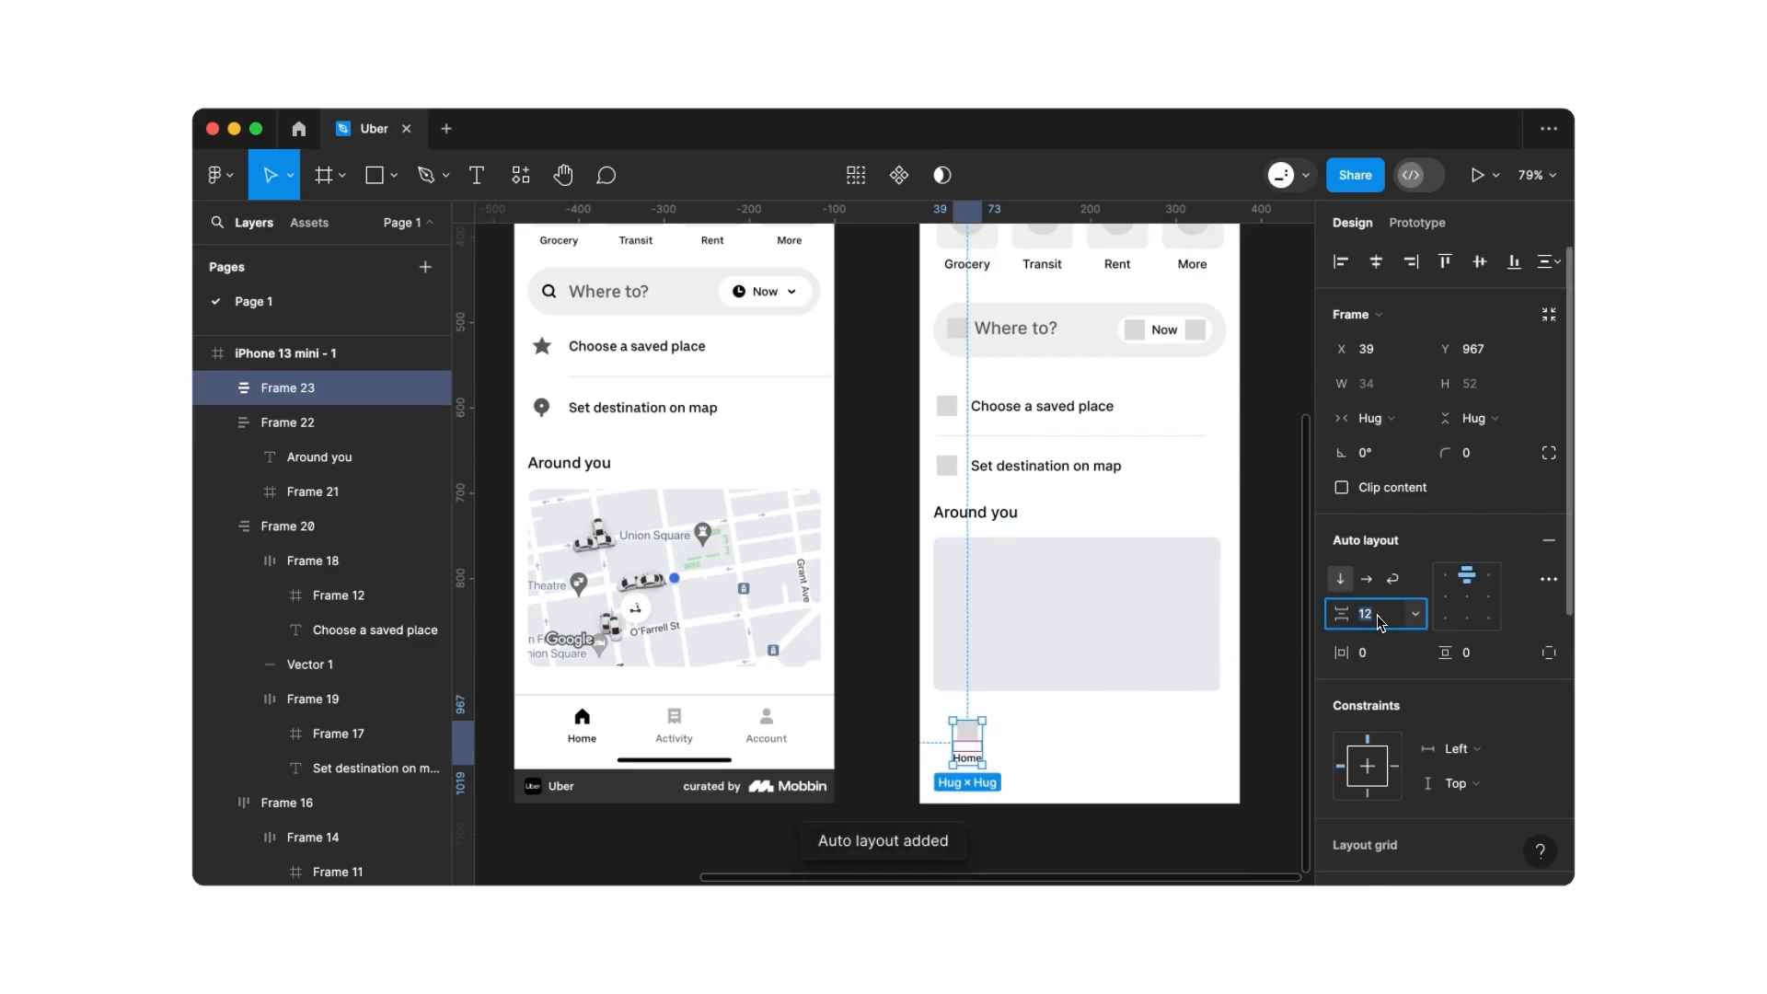
pyautogui.write('8')
pyautogui.press('Return')
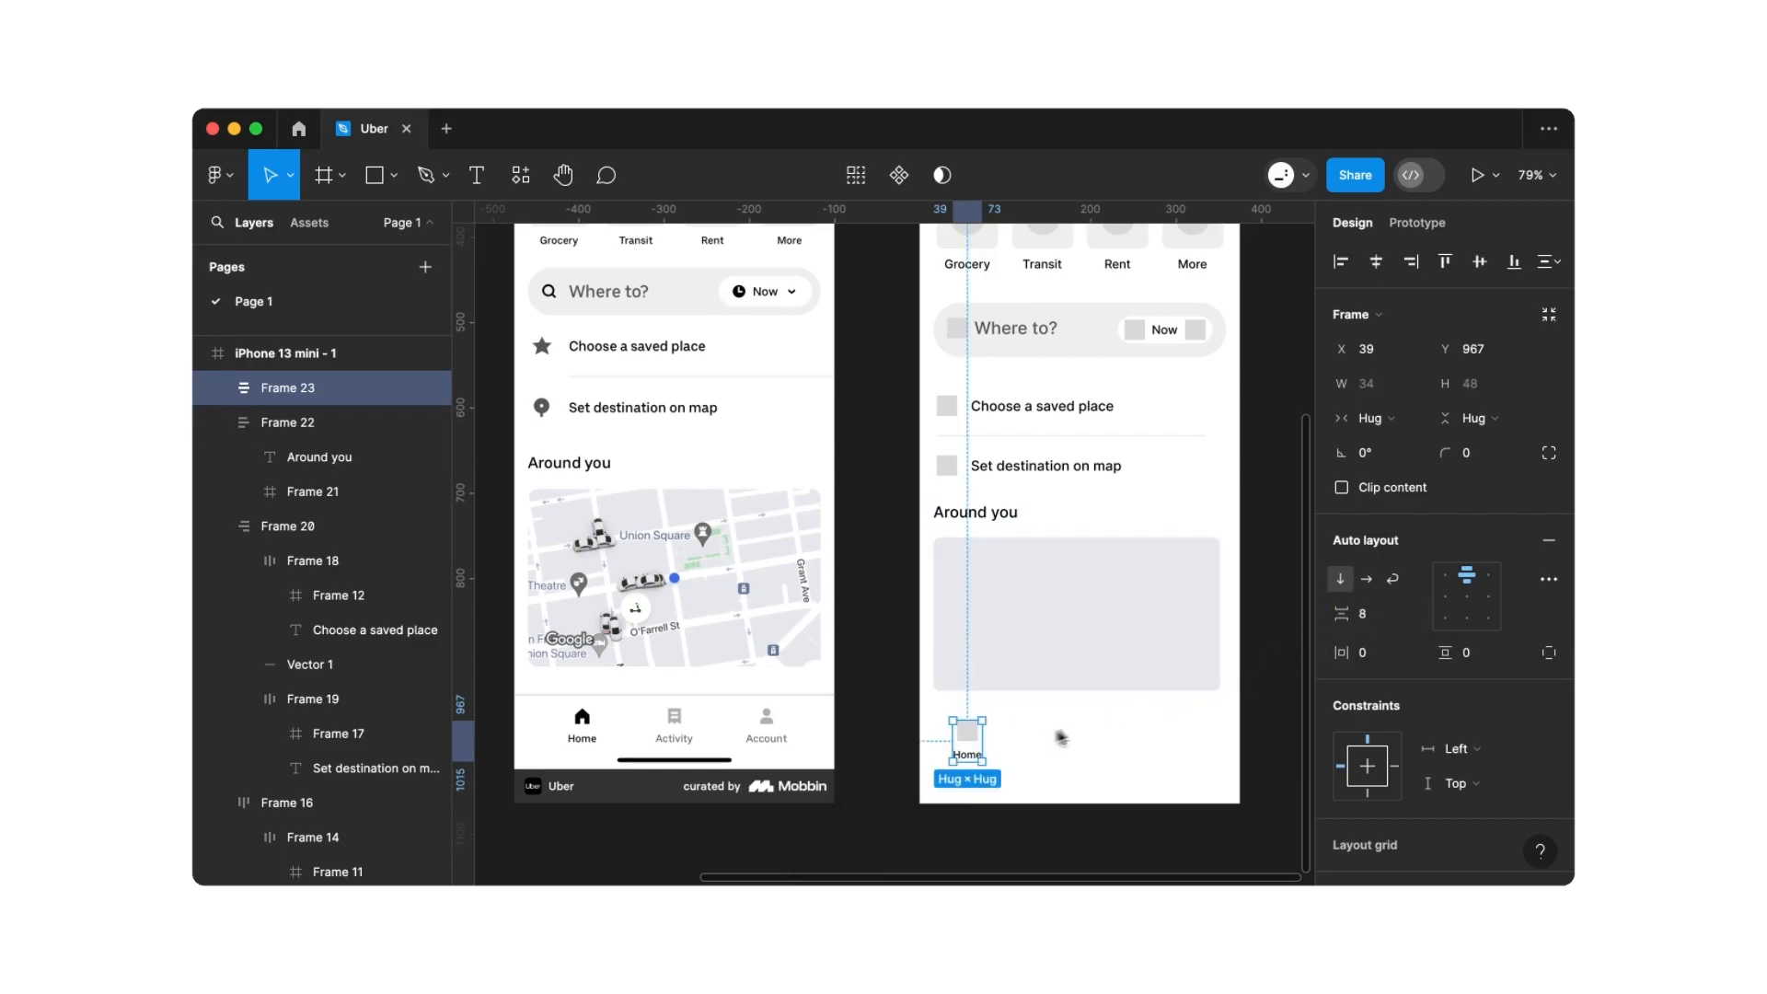
# Set the Home item's horizontal and vertical padding to 16 and move it to about X 29, Y 943
pyautogui.click(1362, 652)
pyautogui.write('16')
pyautogui.press('Return')
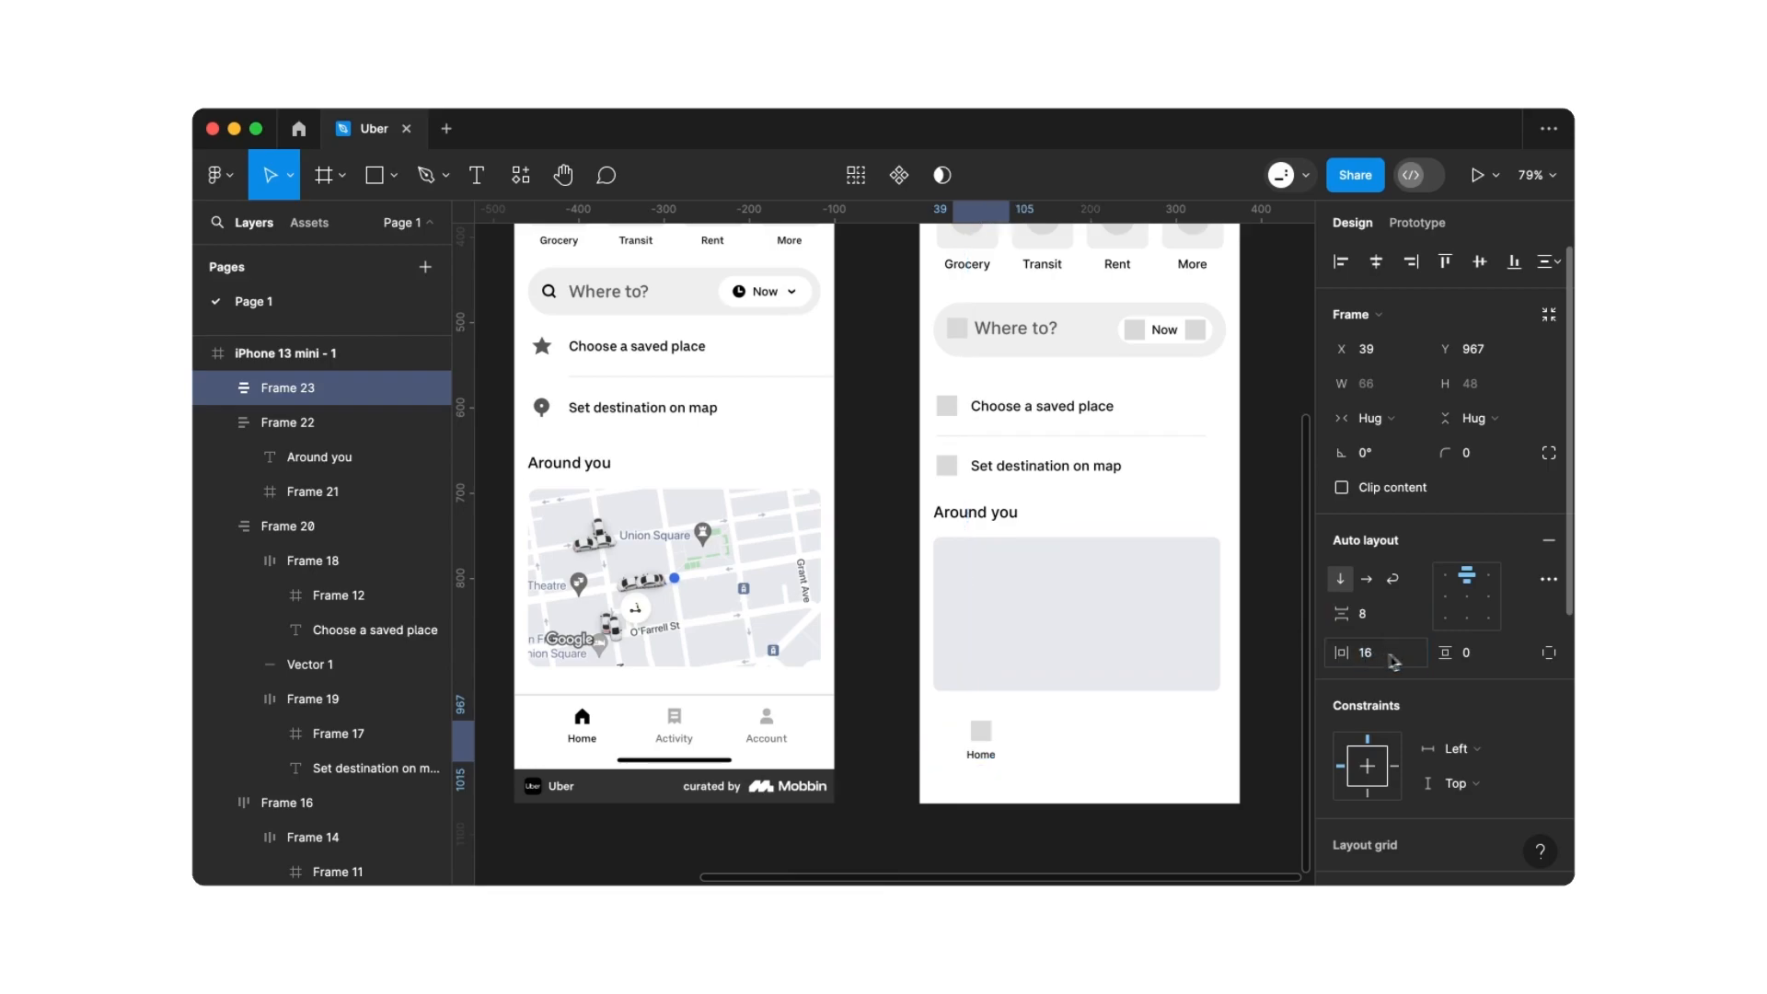
pyautogui.click(1461, 652)
pyautogui.write('16')
pyautogui.press('Return')
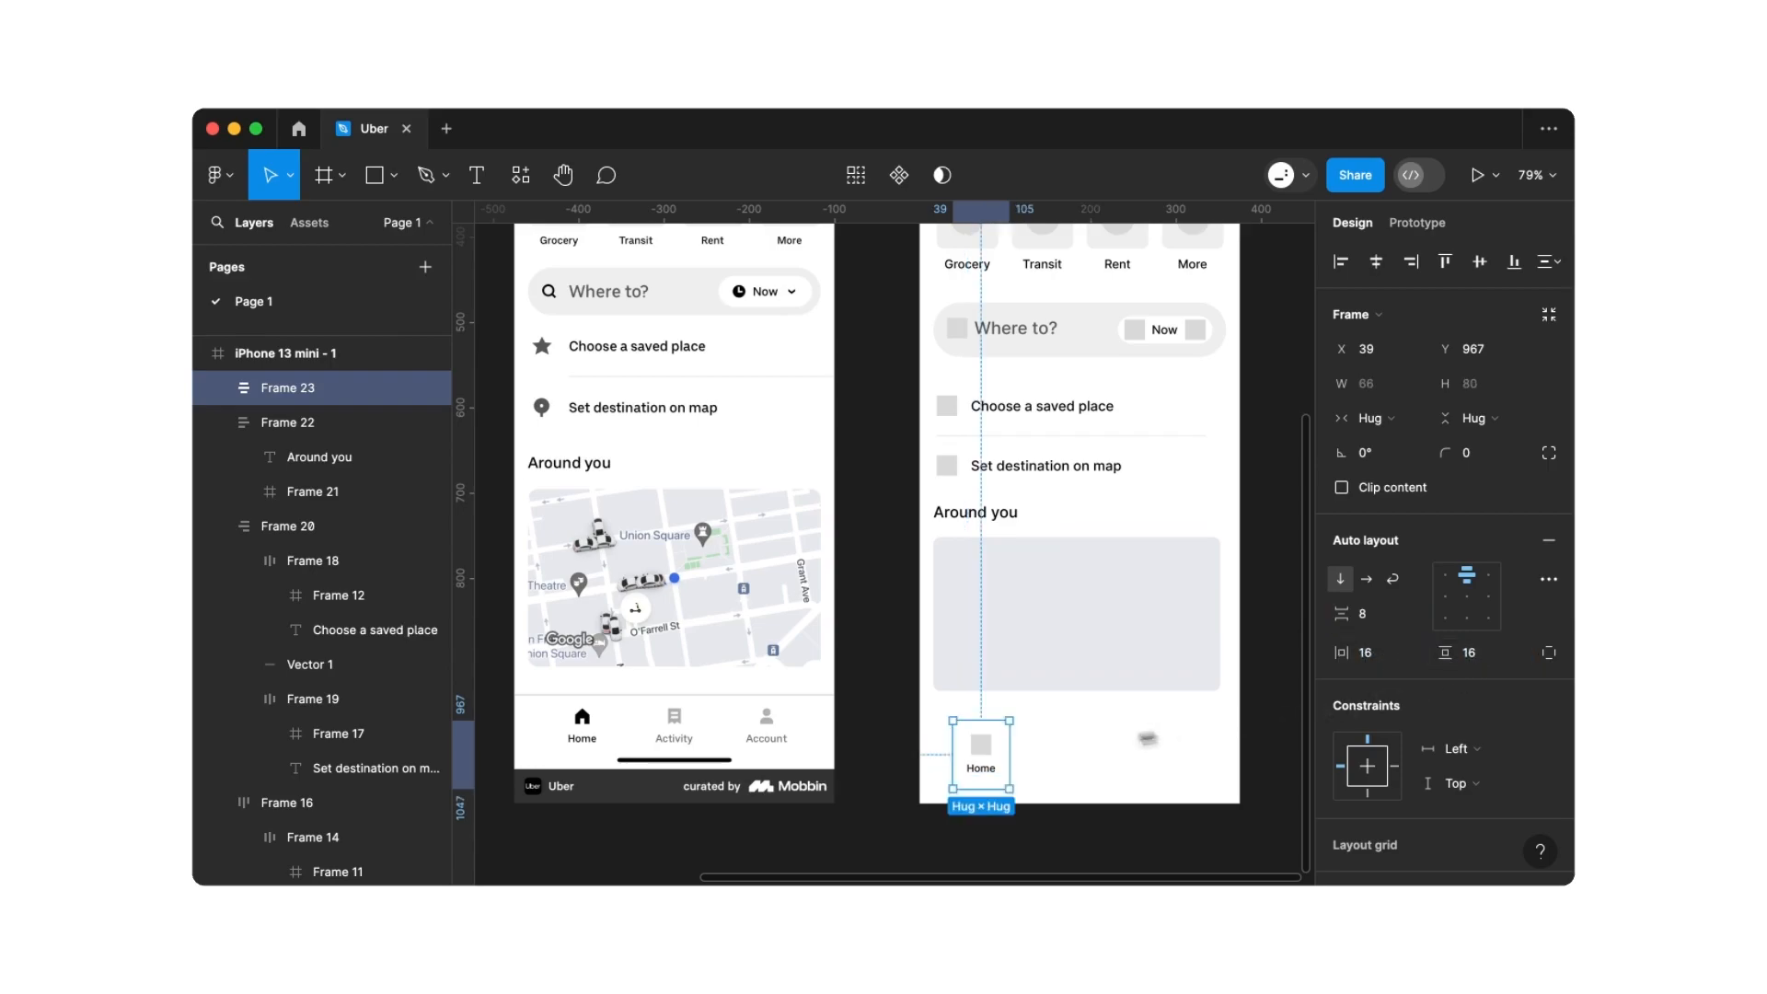
pyautogui.moveTo(996, 757); pyautogui.dragTo(987, 736)
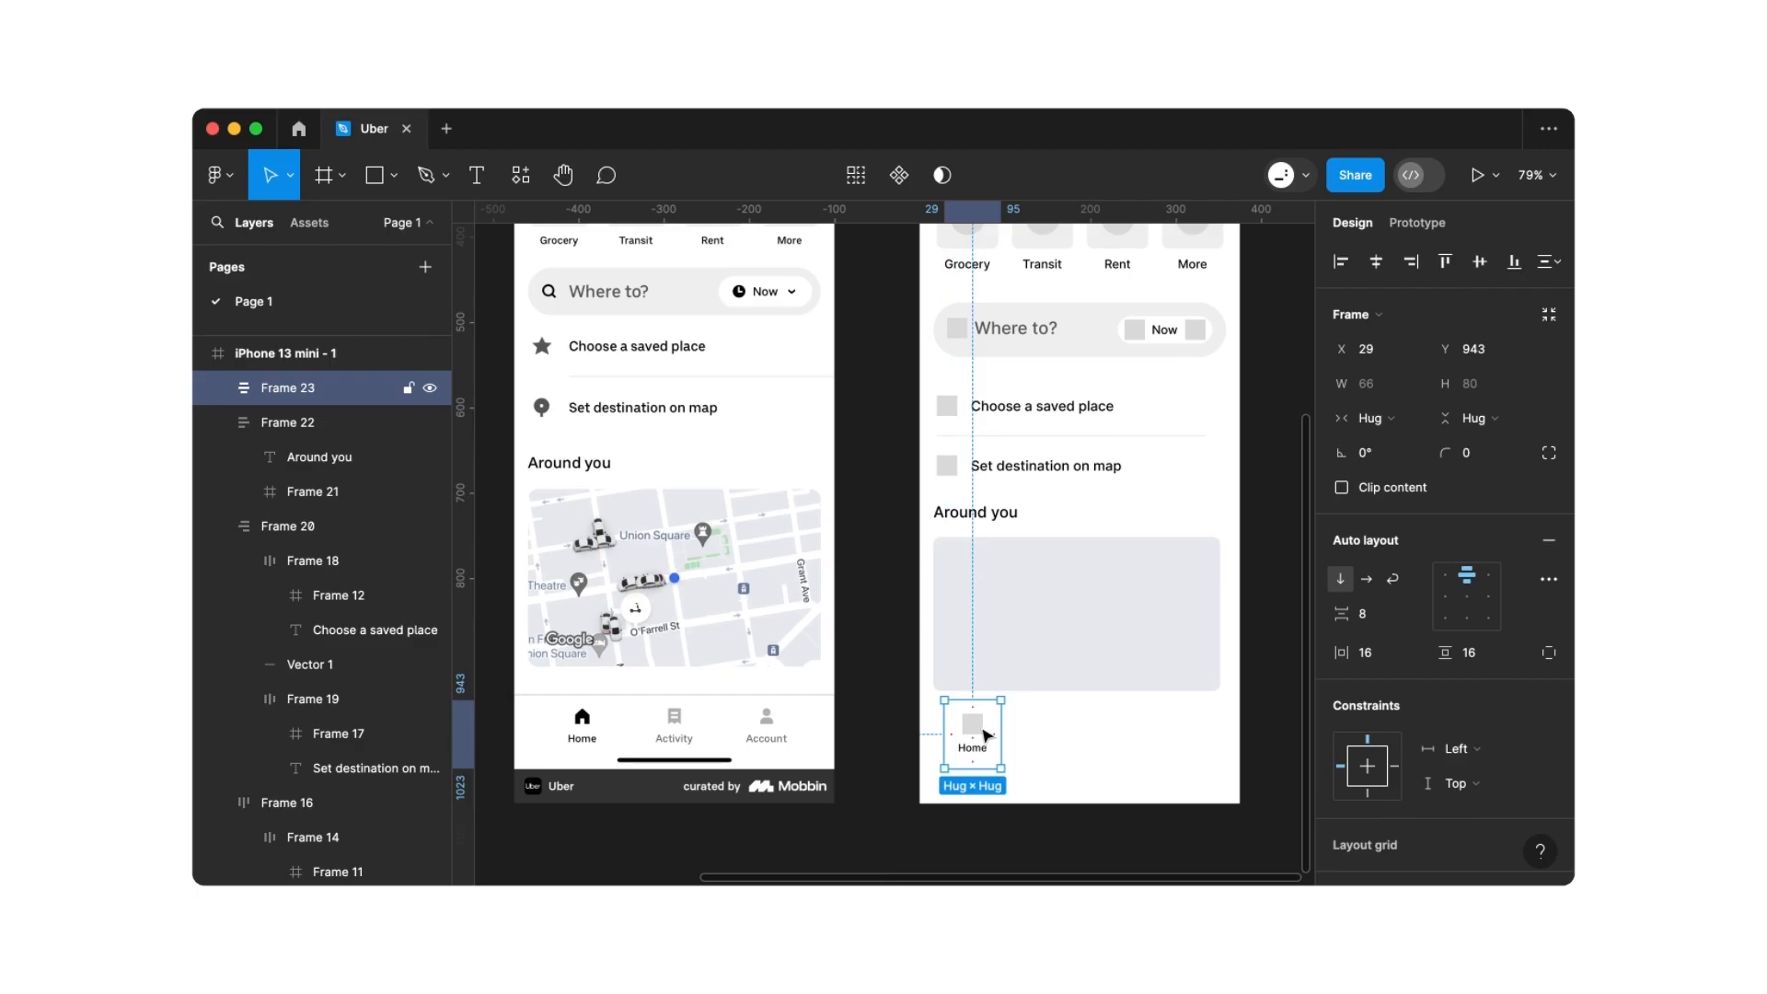
# Duplicate the Home item to its right and change the copy's label to "Activity"
pyautogui.press('super+c')
pyautogui.press('super+v')
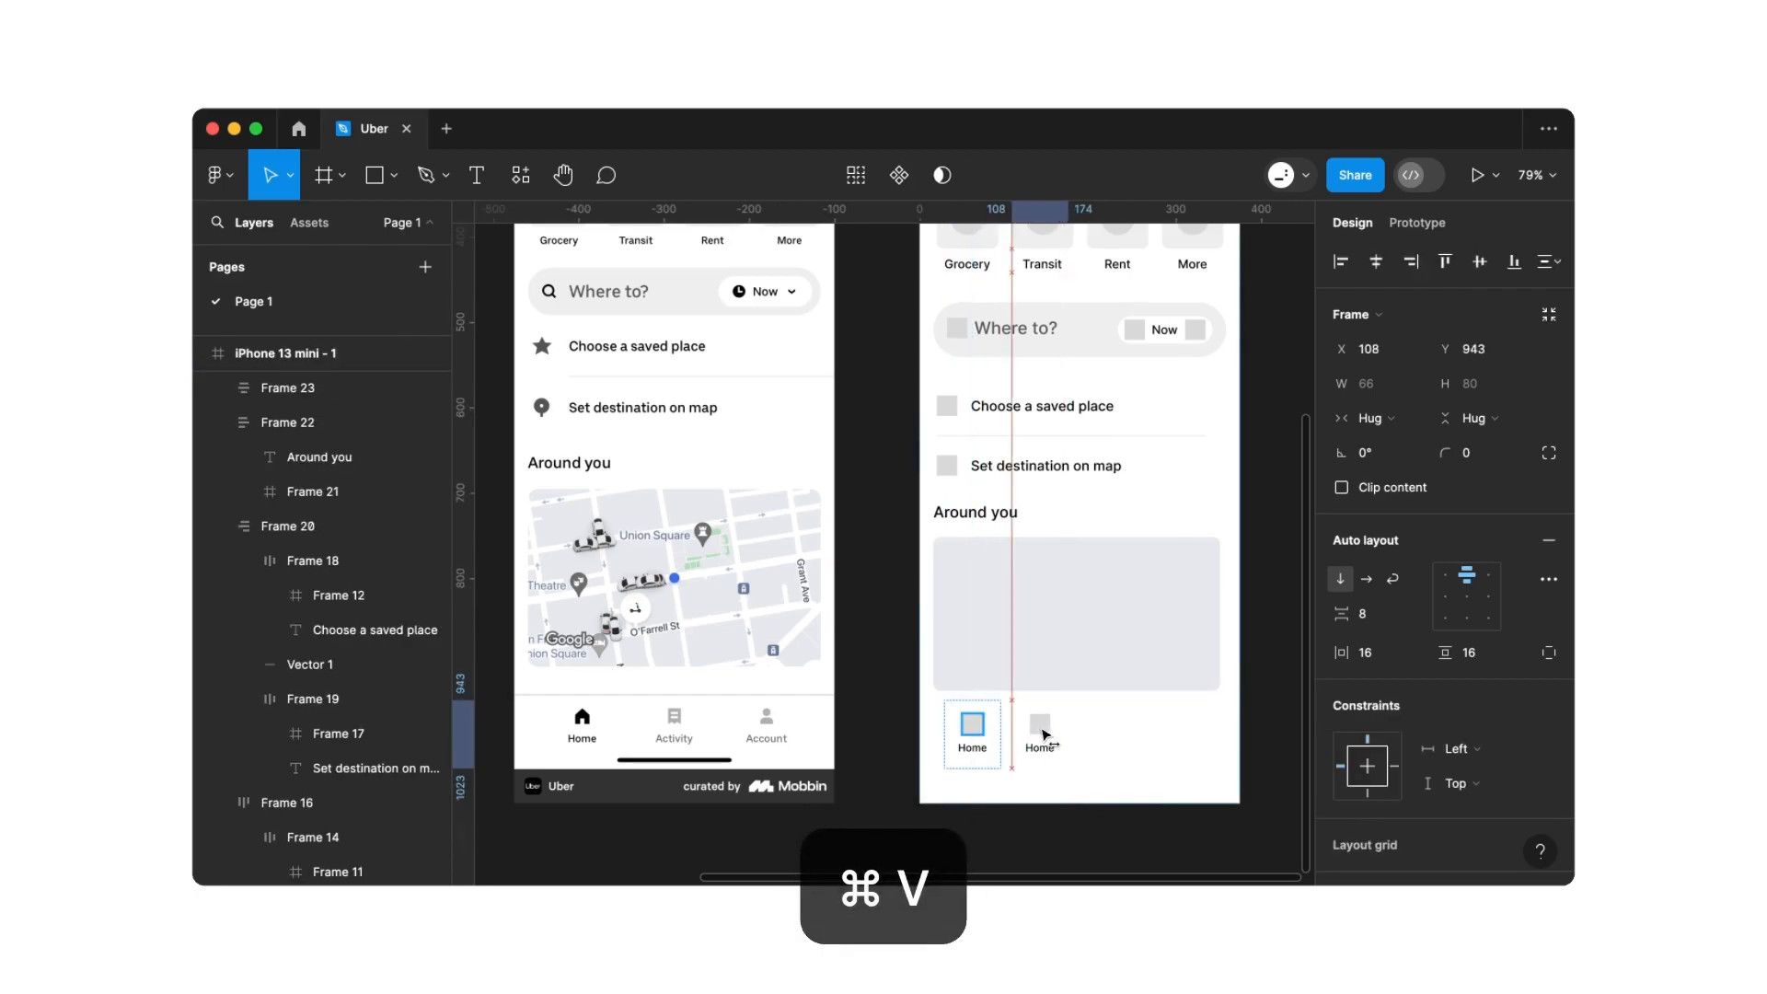
pyautogui.doubleClick(1050, 756)
pyautogui.doubleClick(1056, 755)
pyautogui.write('Activity')
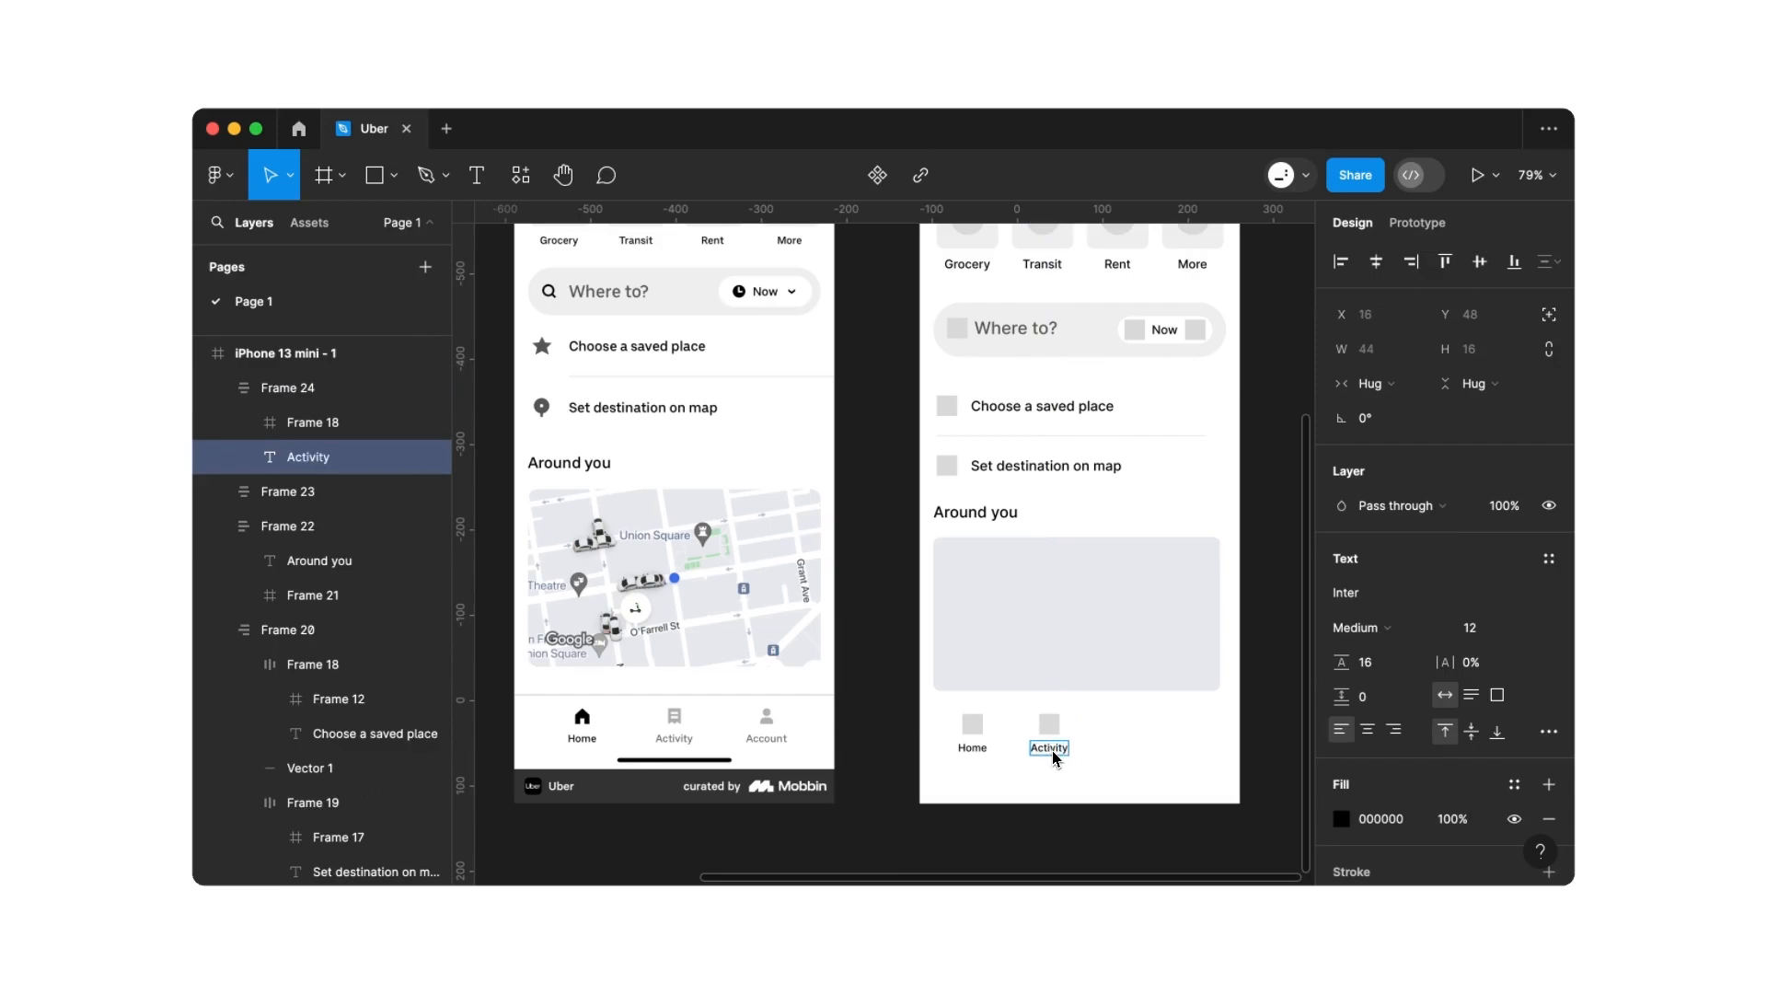
pyautogui.click(1107, 753)
# Duplicate the Activity item to its right and change the copy's label to "Account"
pyautogui.click(1054, 736)
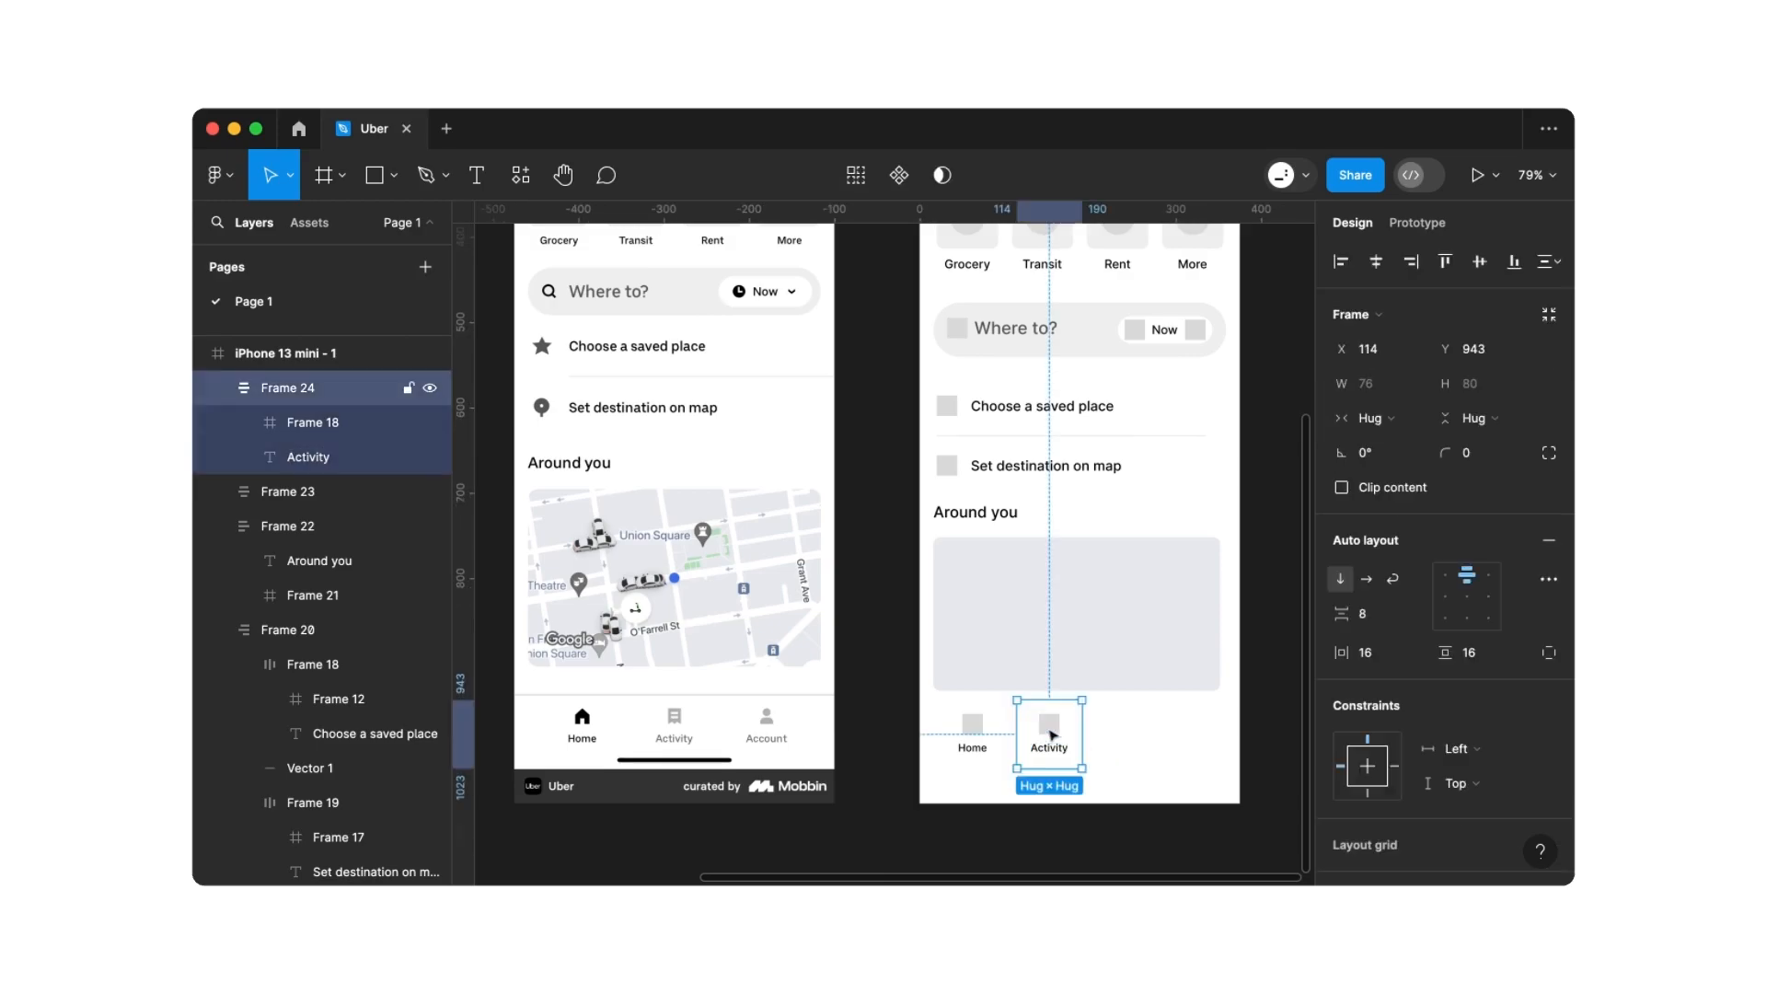
pyautogui.press('super+c')
pyautogui.press('super+v')
pyautogui.moveTo(1054, 733); pyautogui.dragTo(1137, 733)
pyautogui.doubleClick(1140, 749)
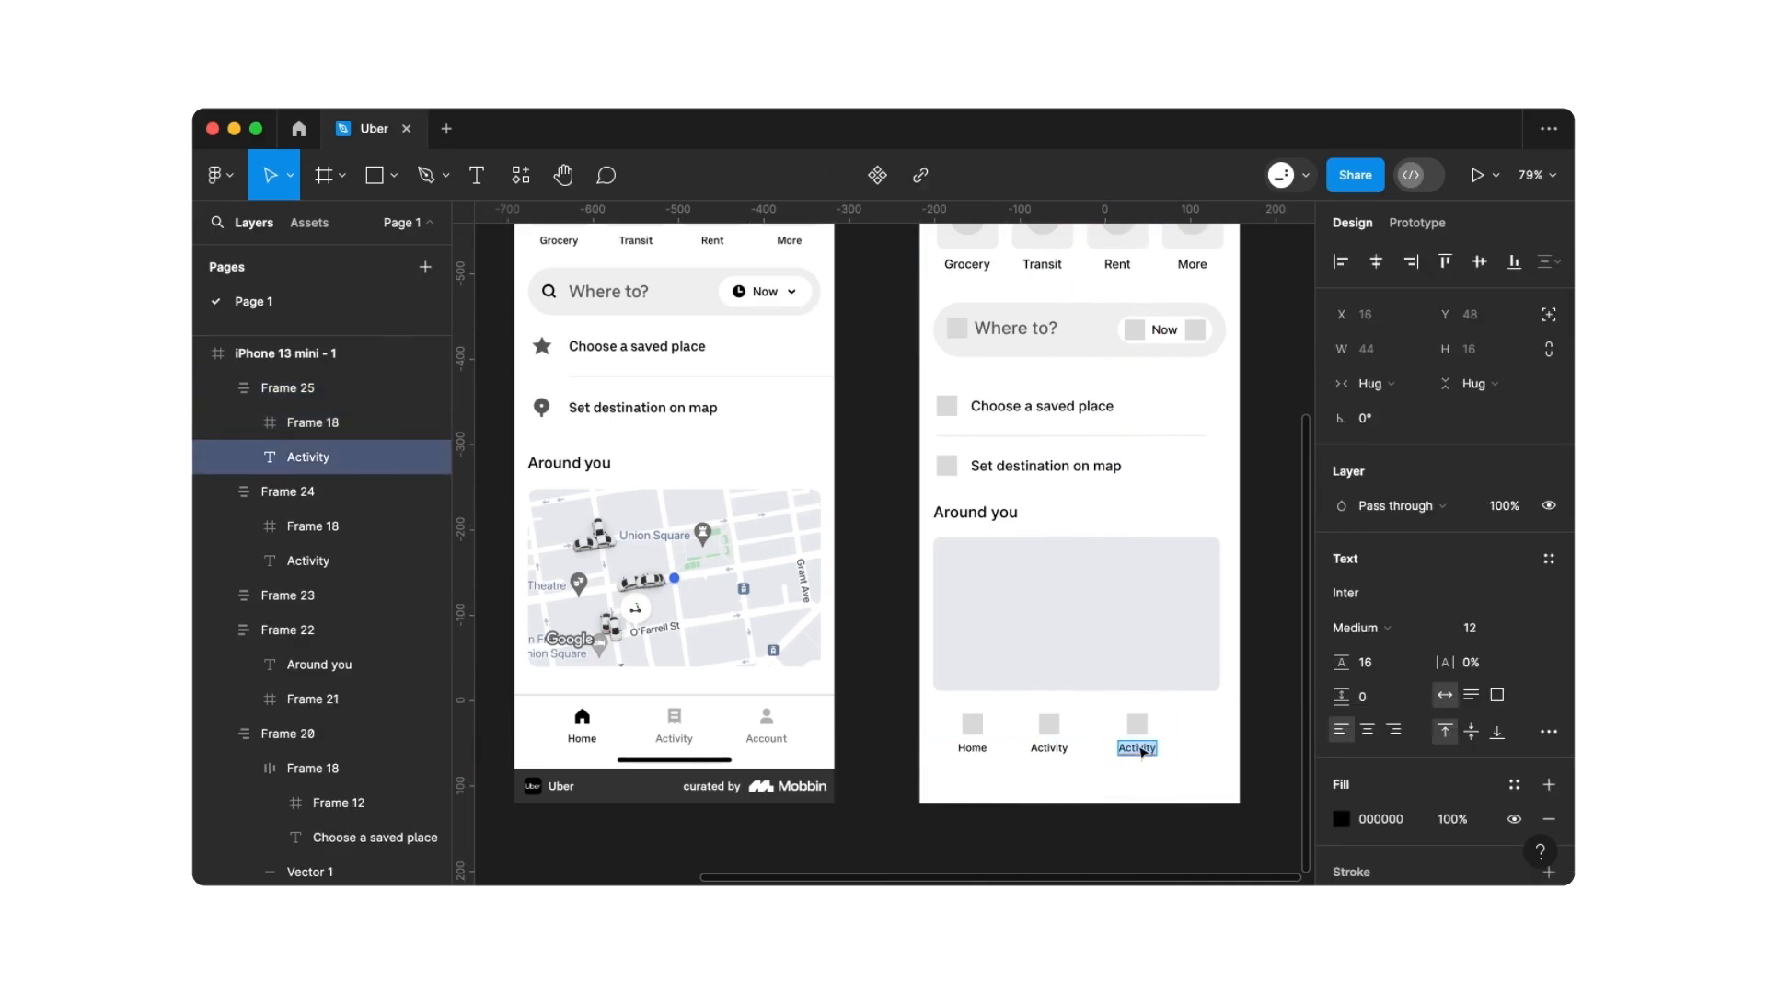
pyautogui.write('Account')
pyautogui.press('Escape')
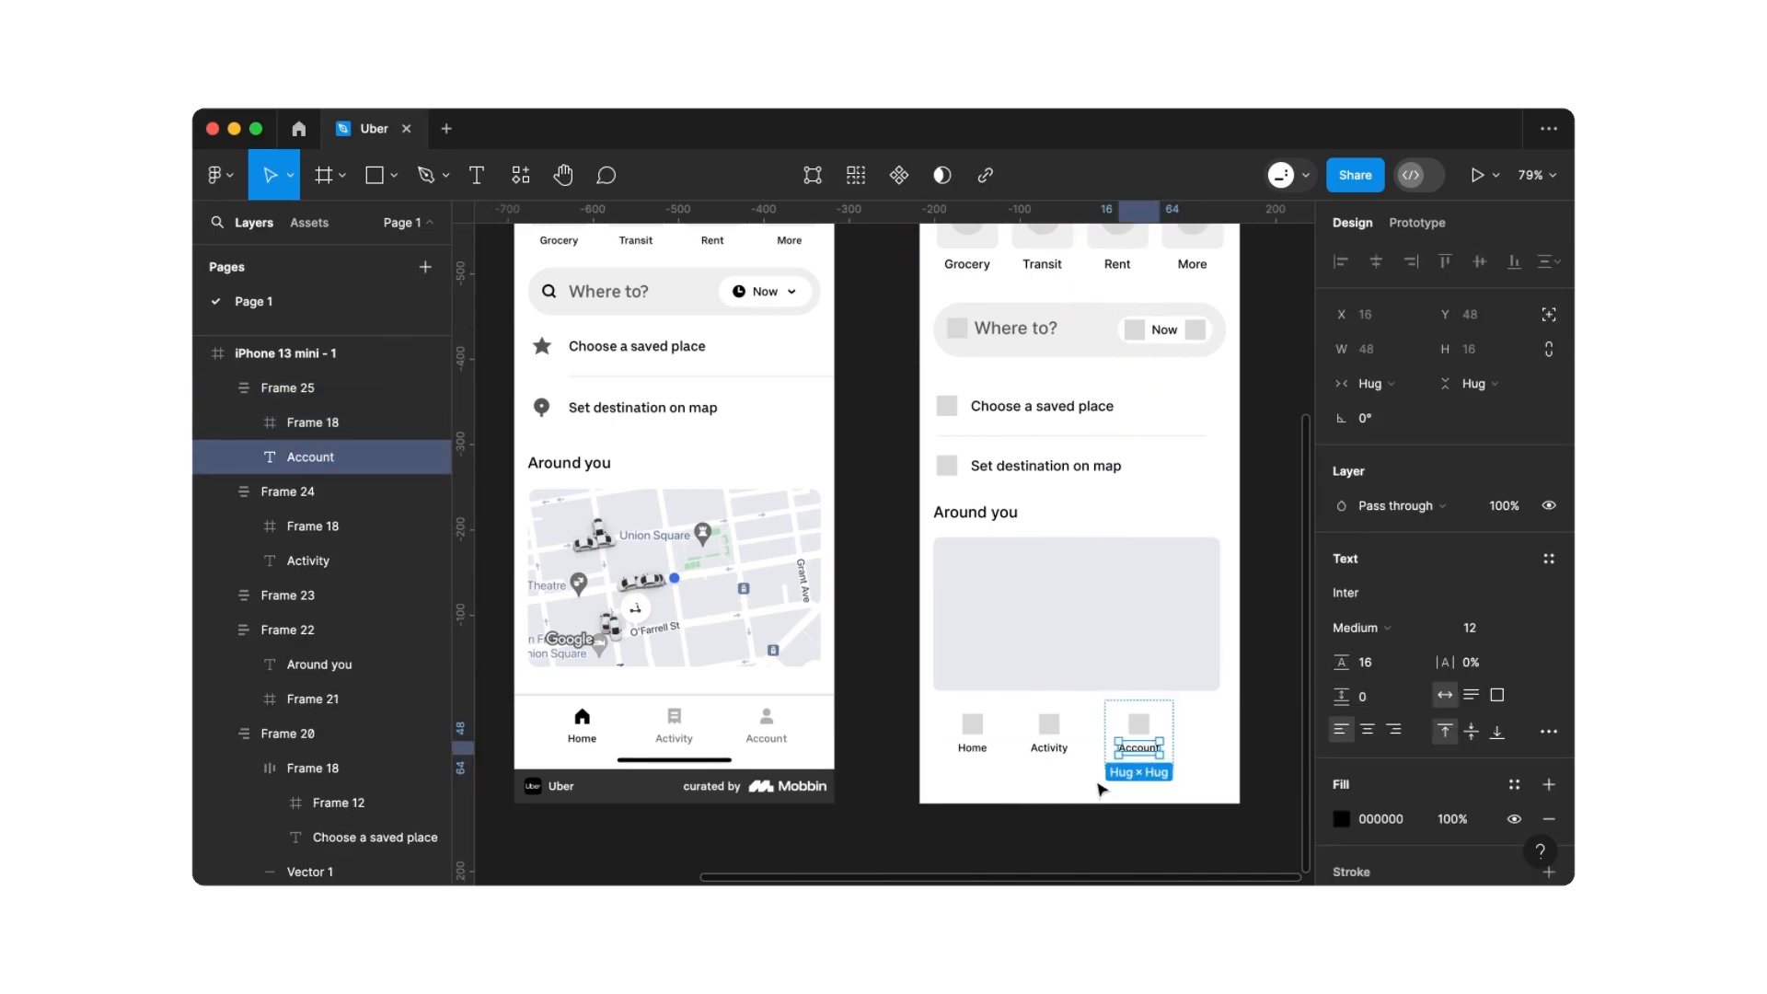
pyautogui.click(1101, 789)
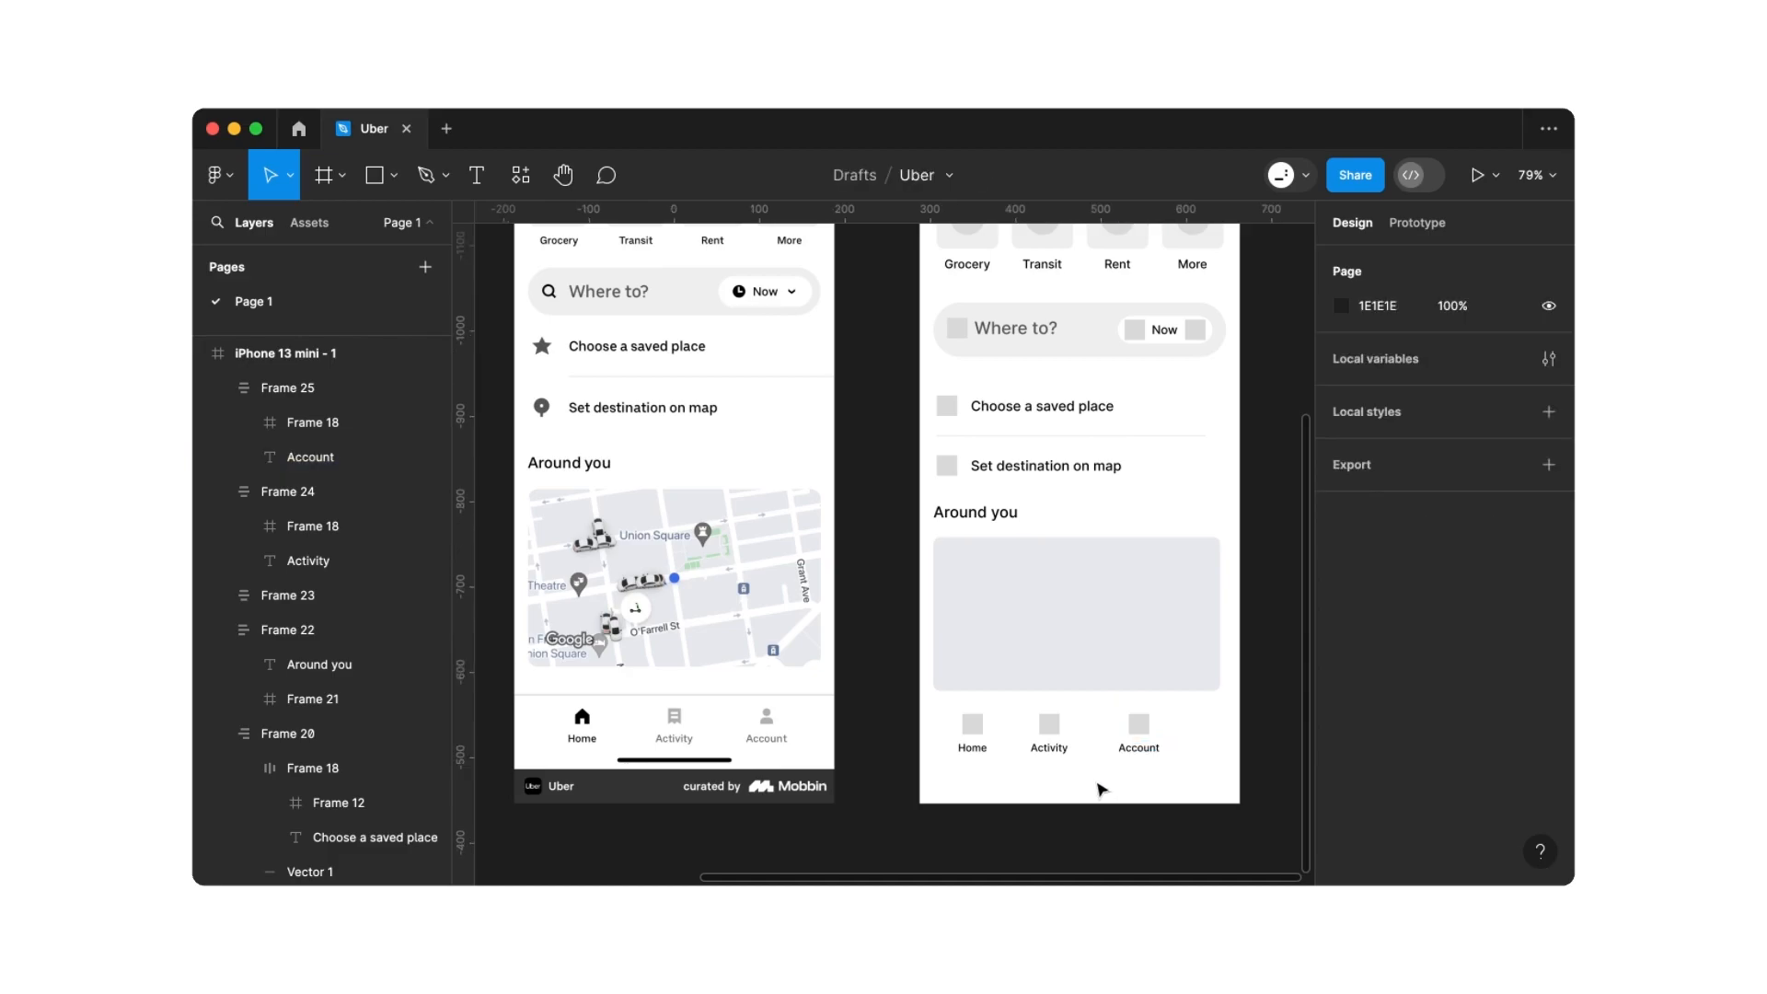
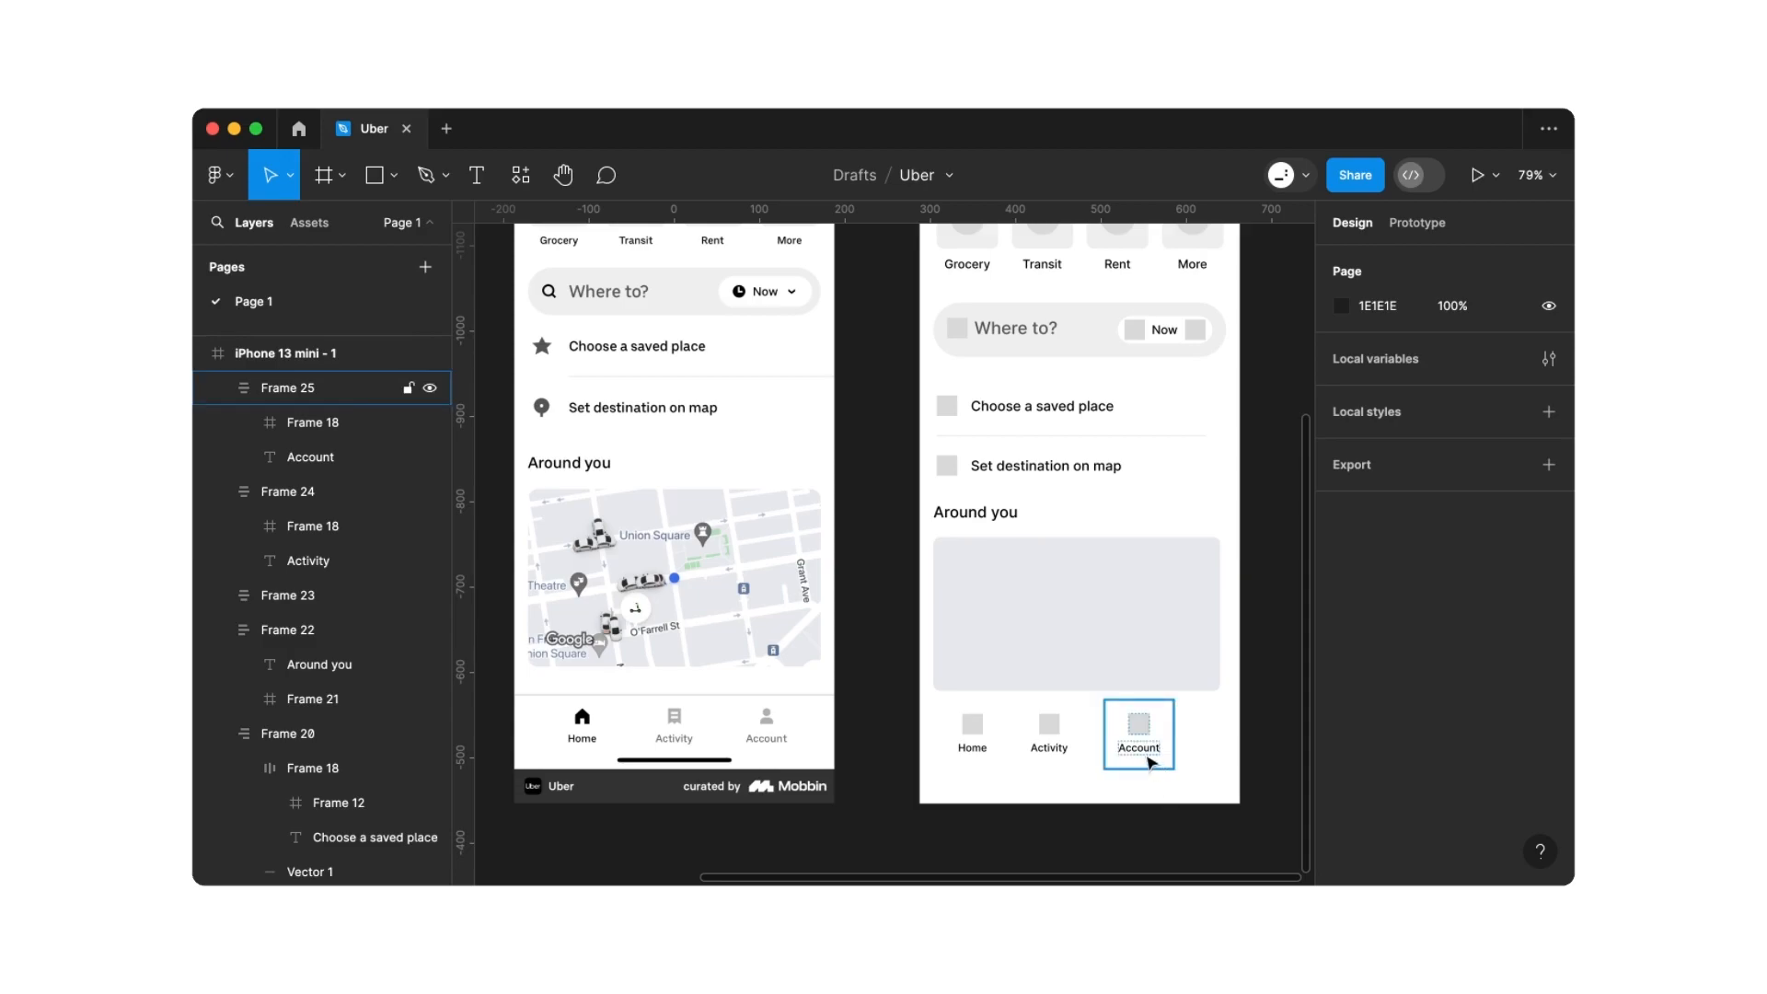
# Recolor the "Activity" and "Account" labels with the grey 696969 sampled from the reference's "Account" label
pyautogui.doubleClick(1143, 753)
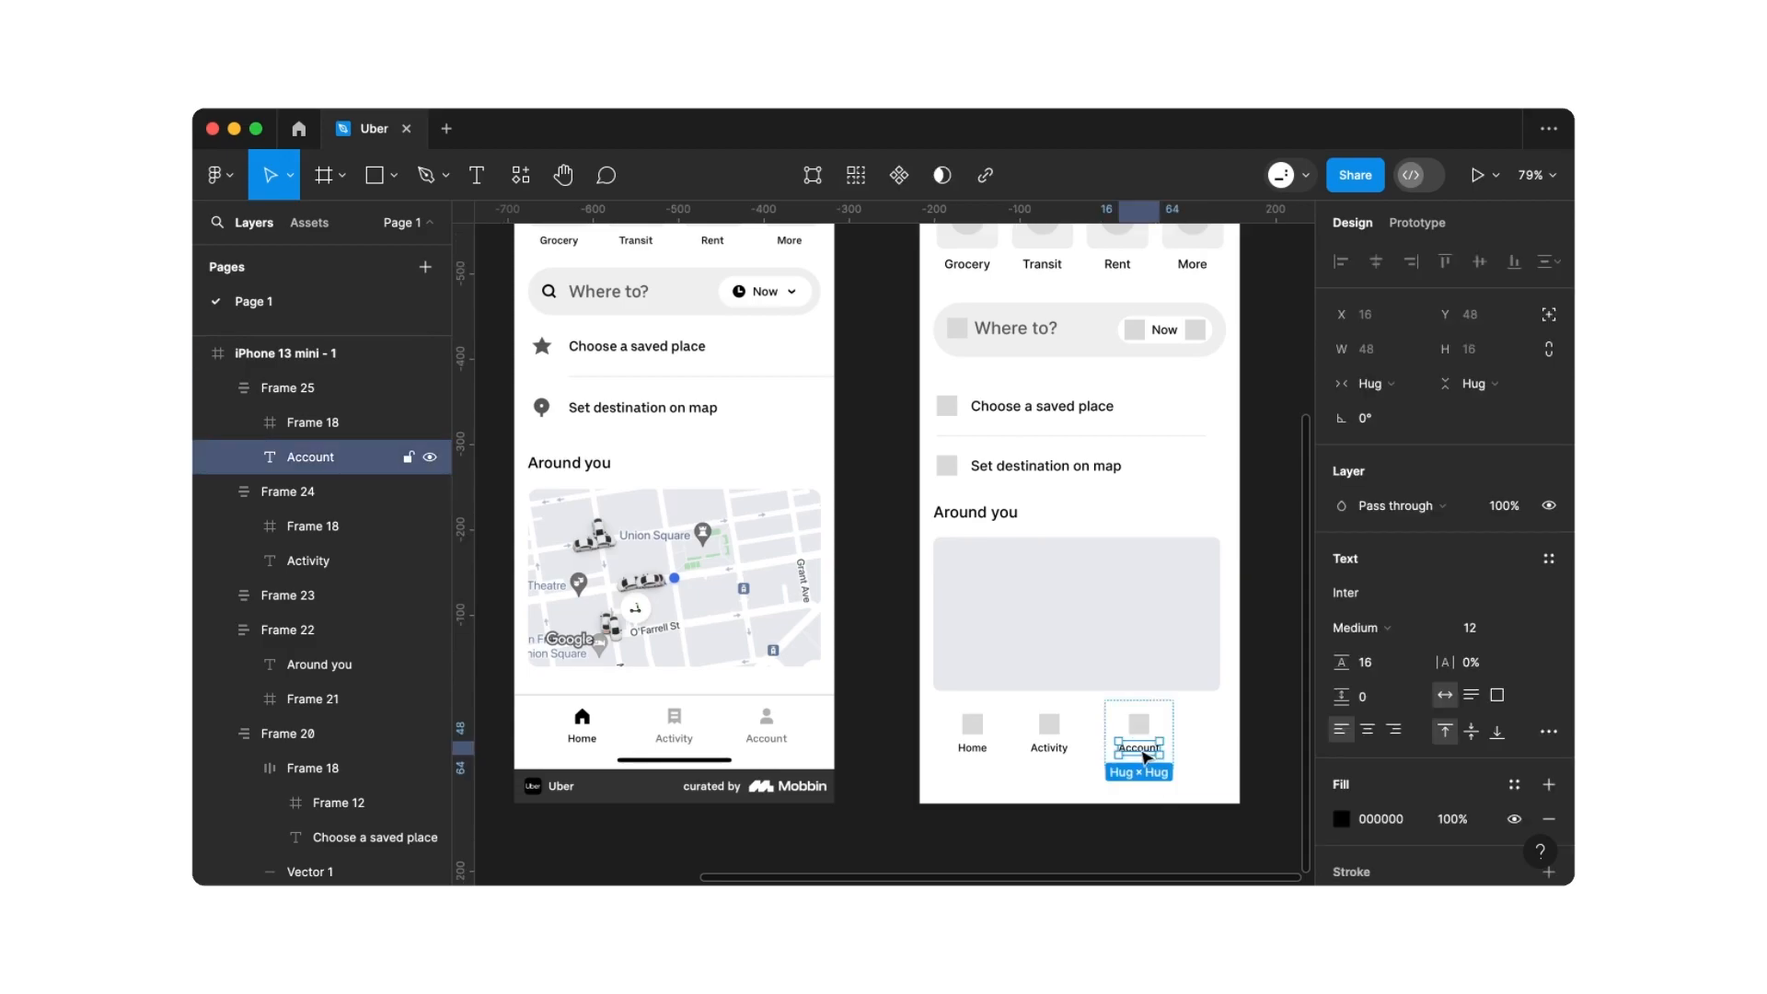
pyautogui.keyDown('shift'); pyautogui.click(1063, 753); pyautogui.keyUp('shift')
pyautogui.scroll(-3, 1353, 733)
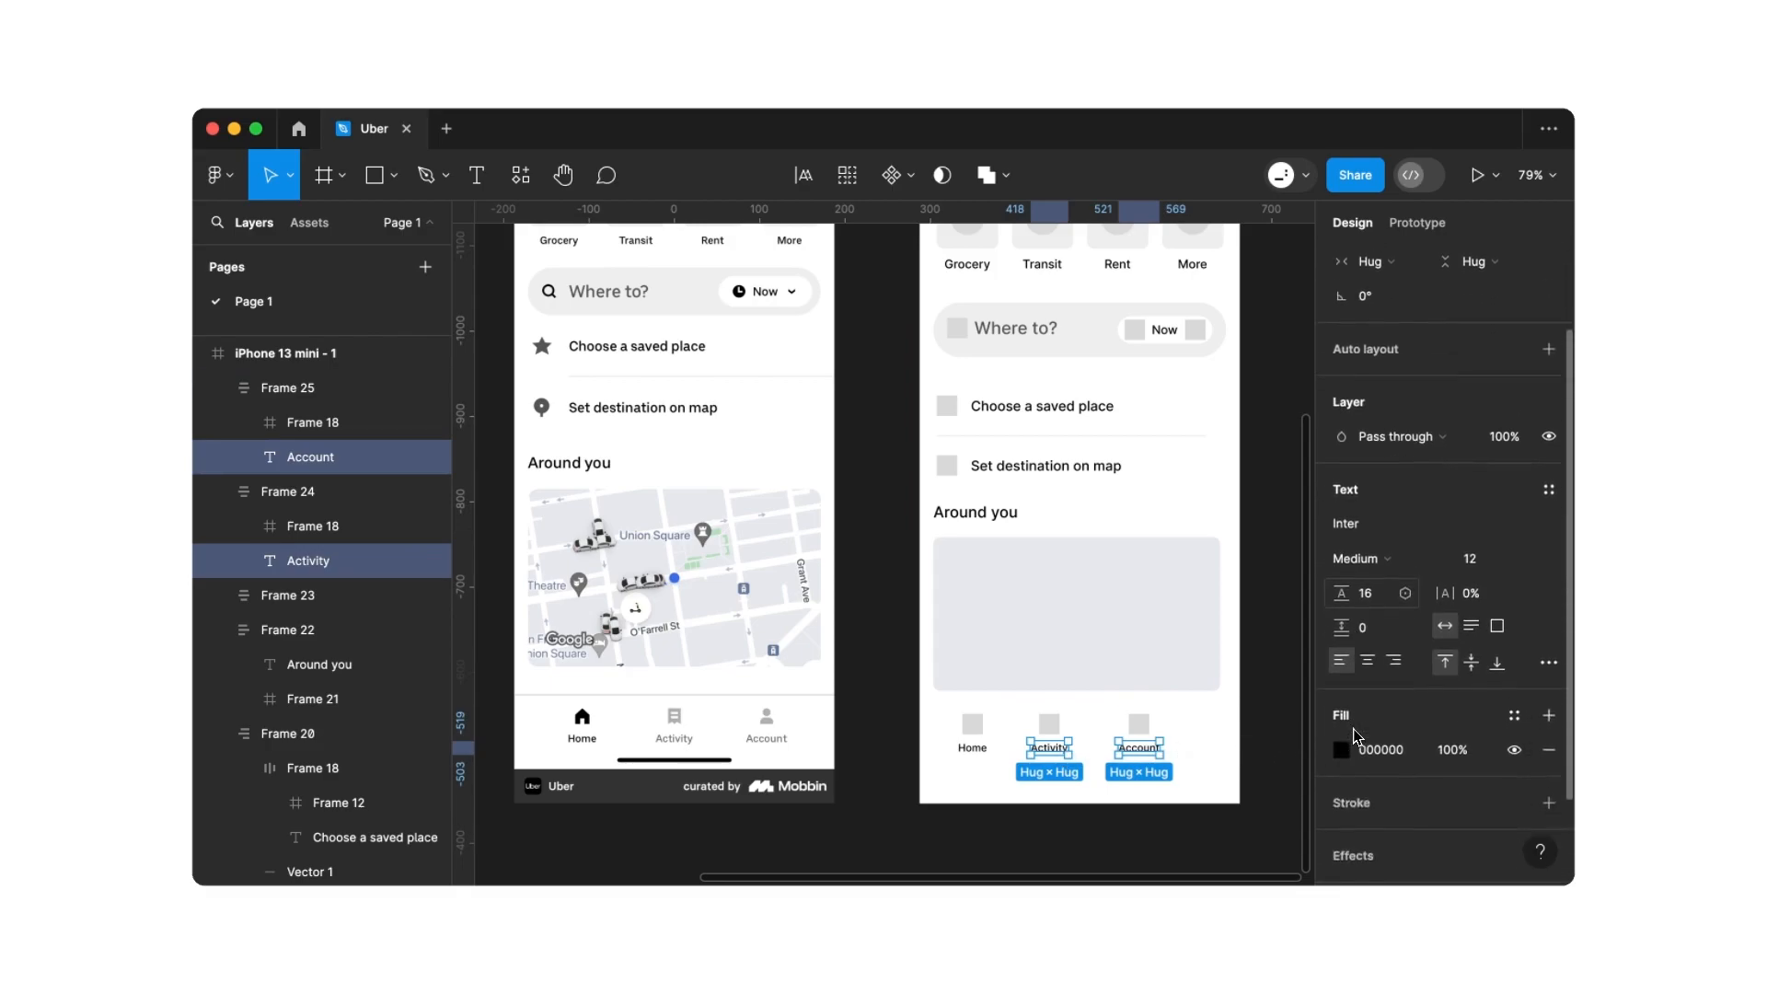
pyautogui.click(1343, 717)
pyautogui.click(1087, 628)
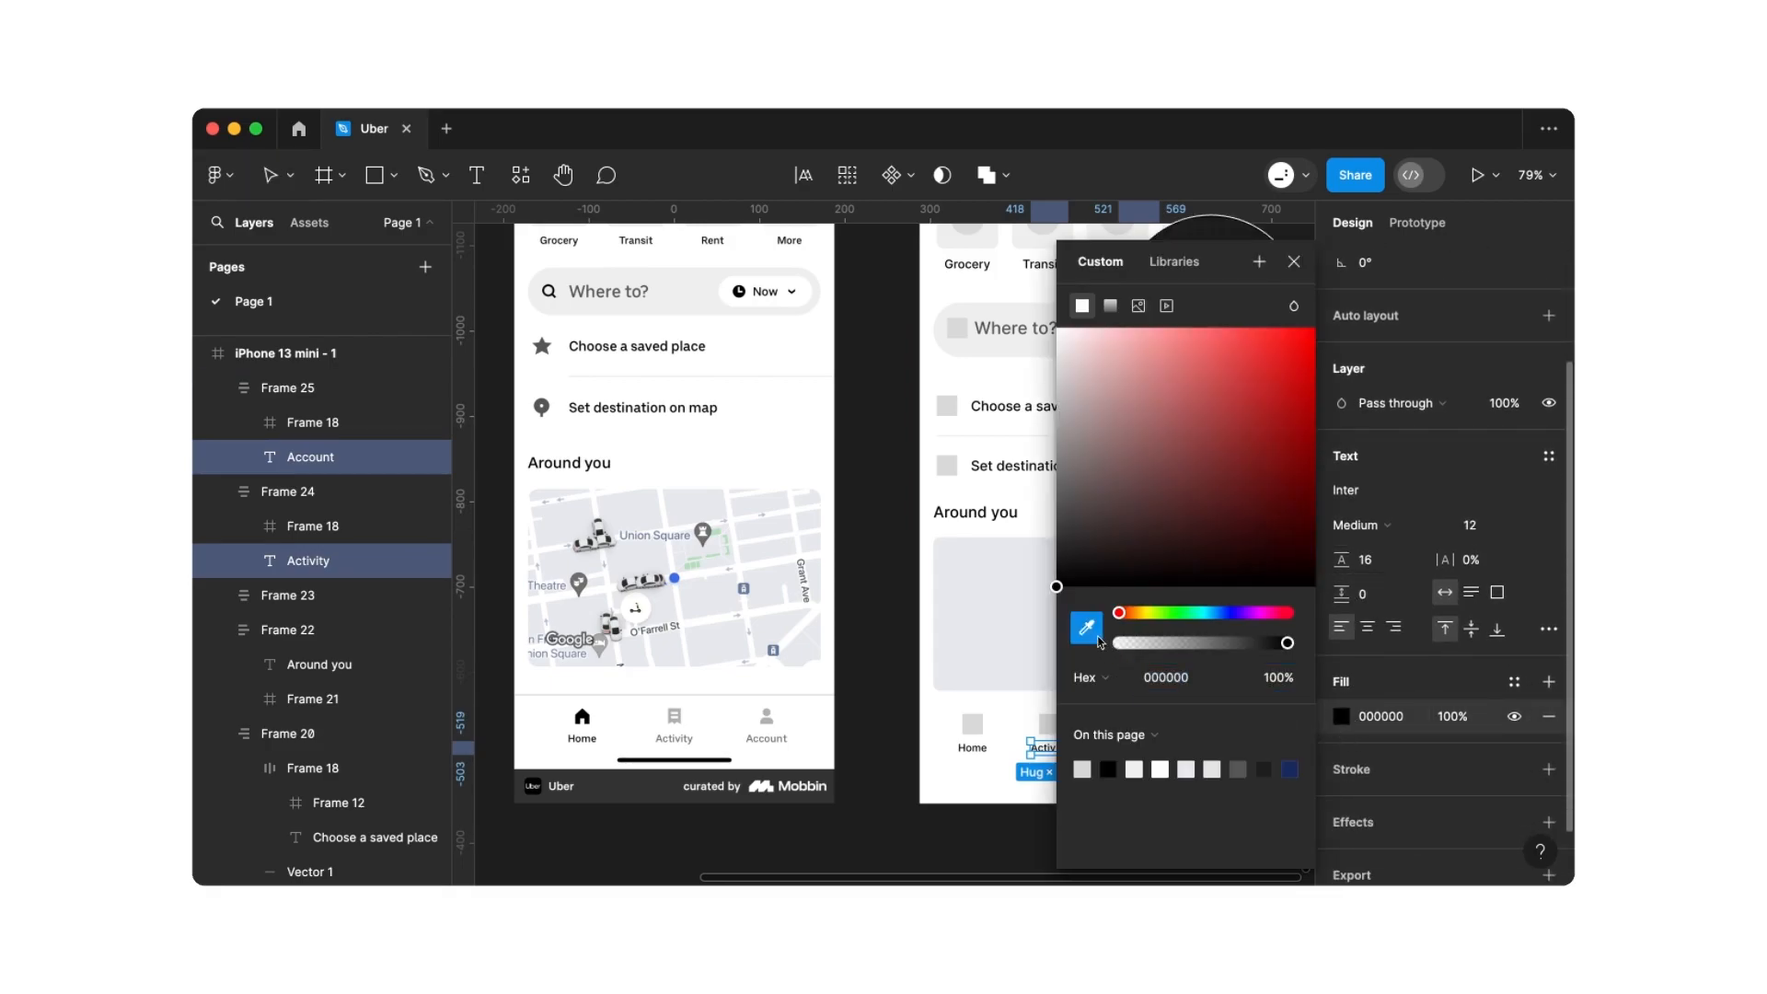
pyautogui.scroll(15, 774, 734)
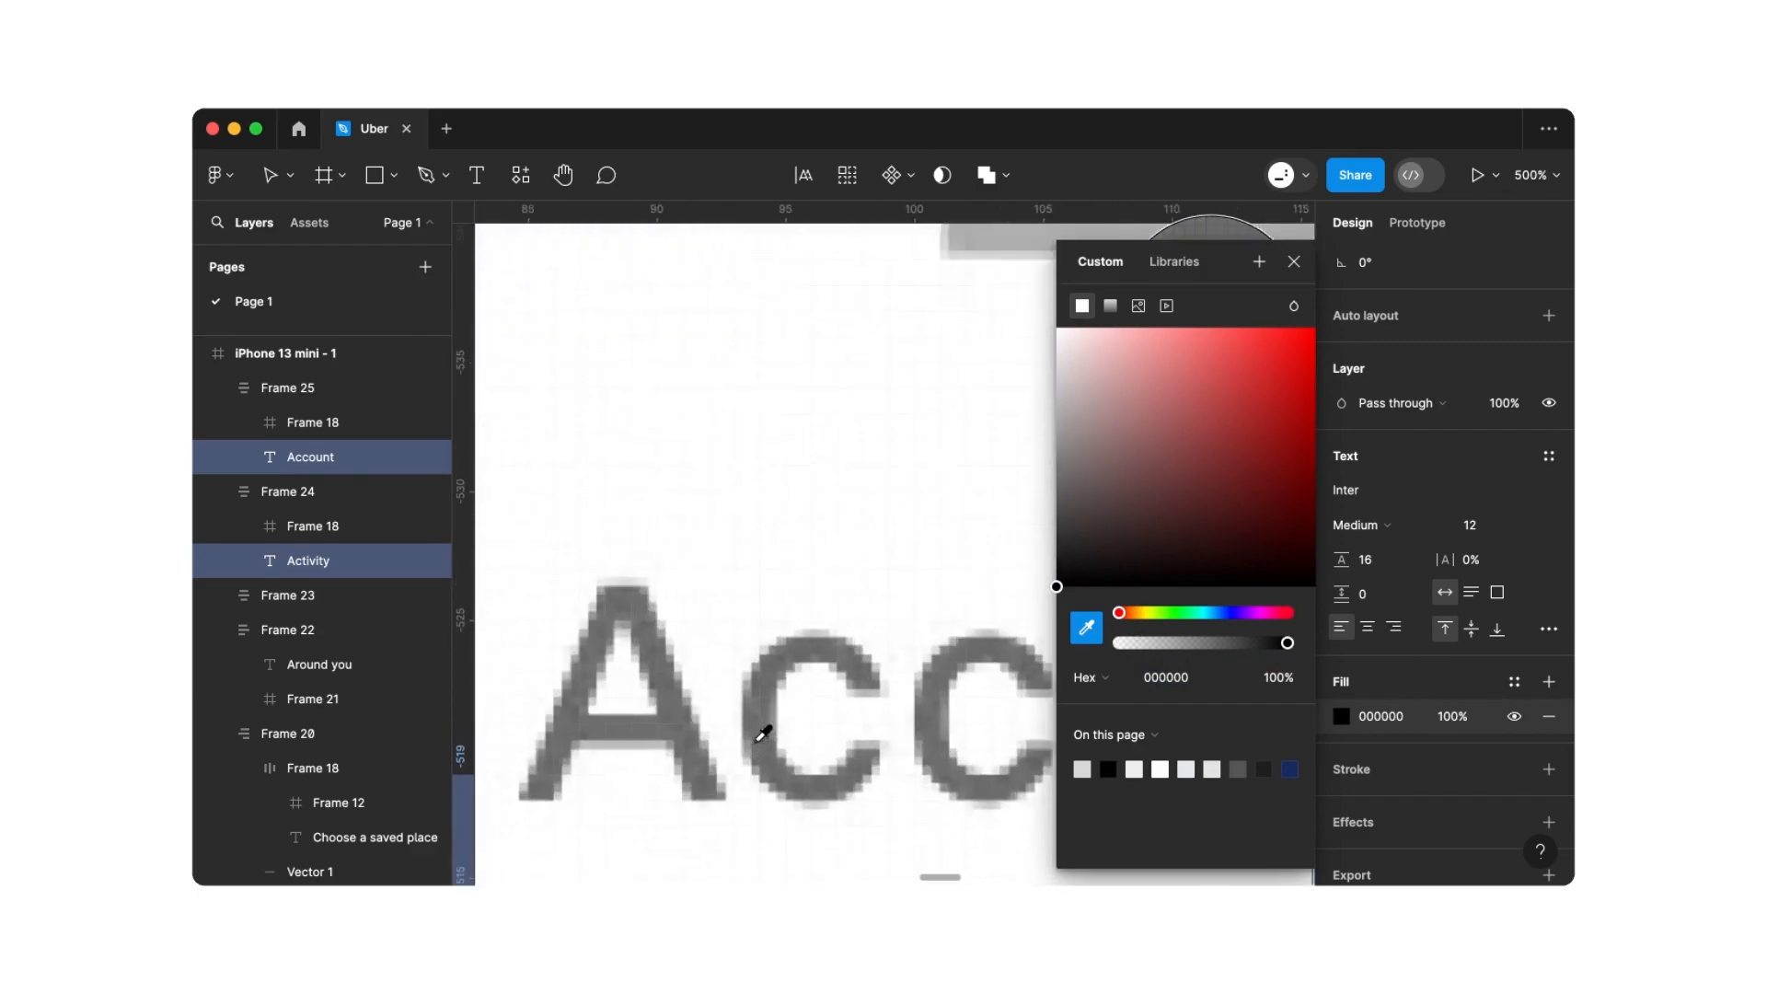
pyautogui.click(762, 714)
pyautogui.scroll(-15, 760, 723)
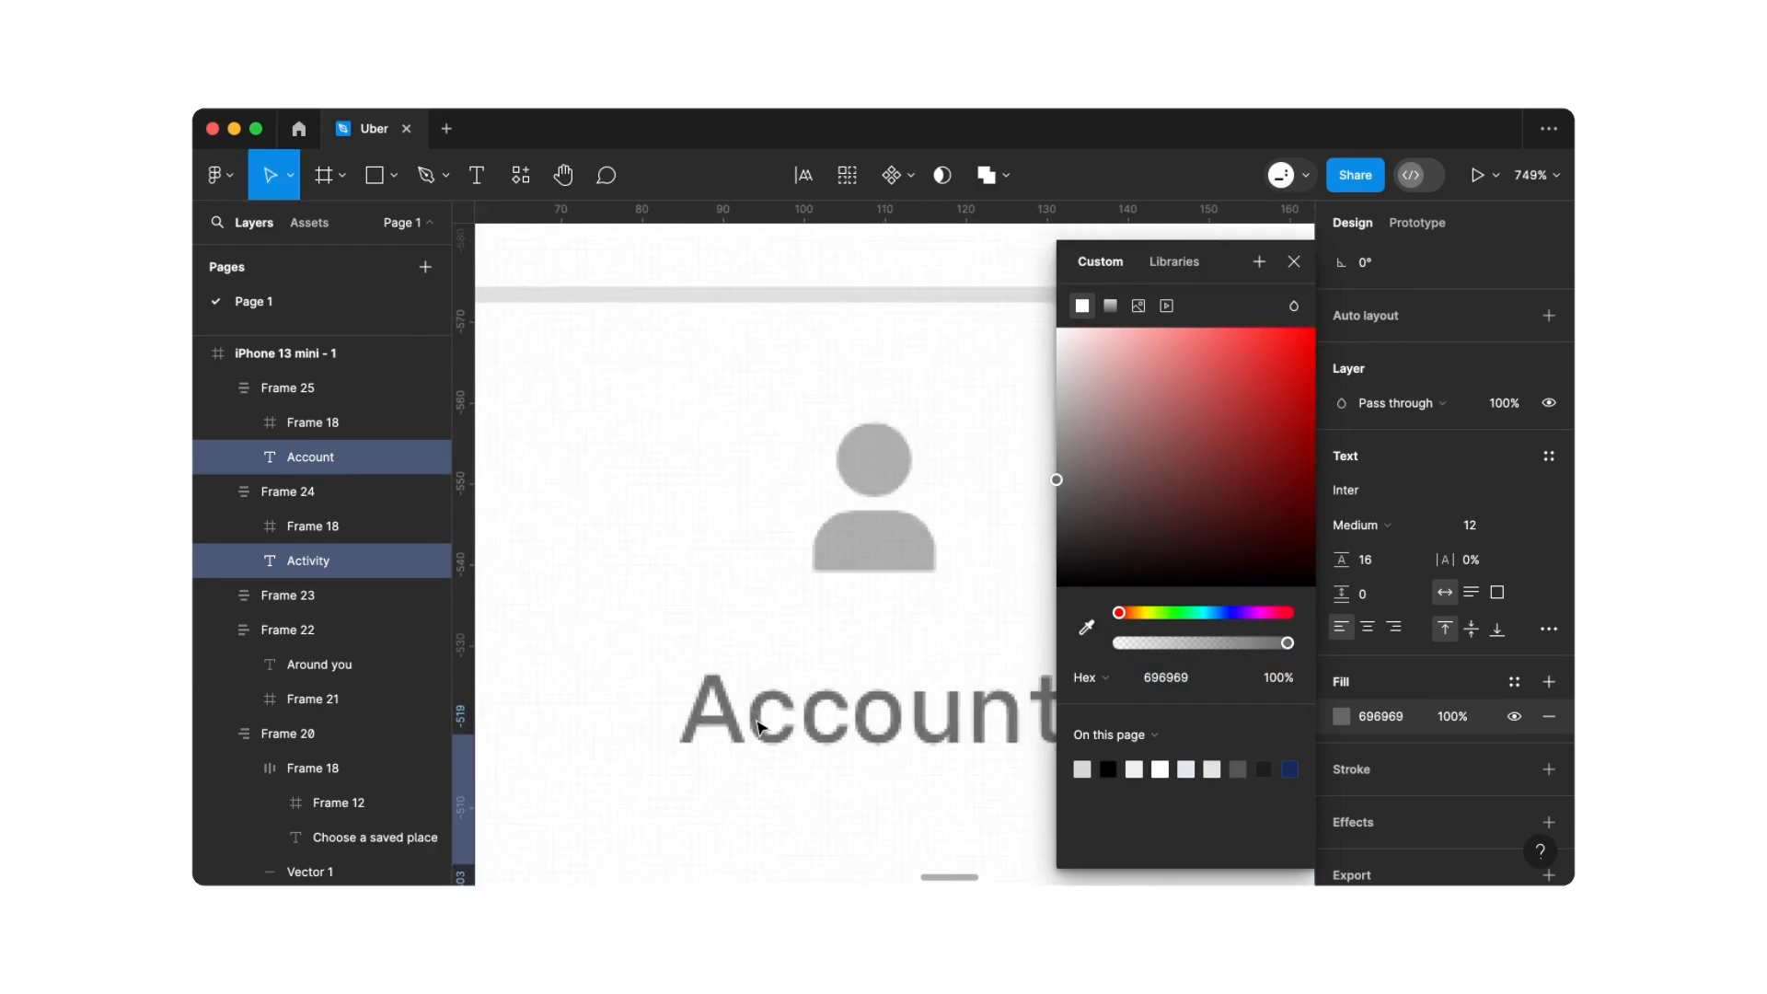
pyautogui.click(935, 702)
# Wrap the Home, Activity and Account items in a horizontal auto layout and stretch it to the screen's full 375 width
pyautogui.scroll(-3, 934, 702)
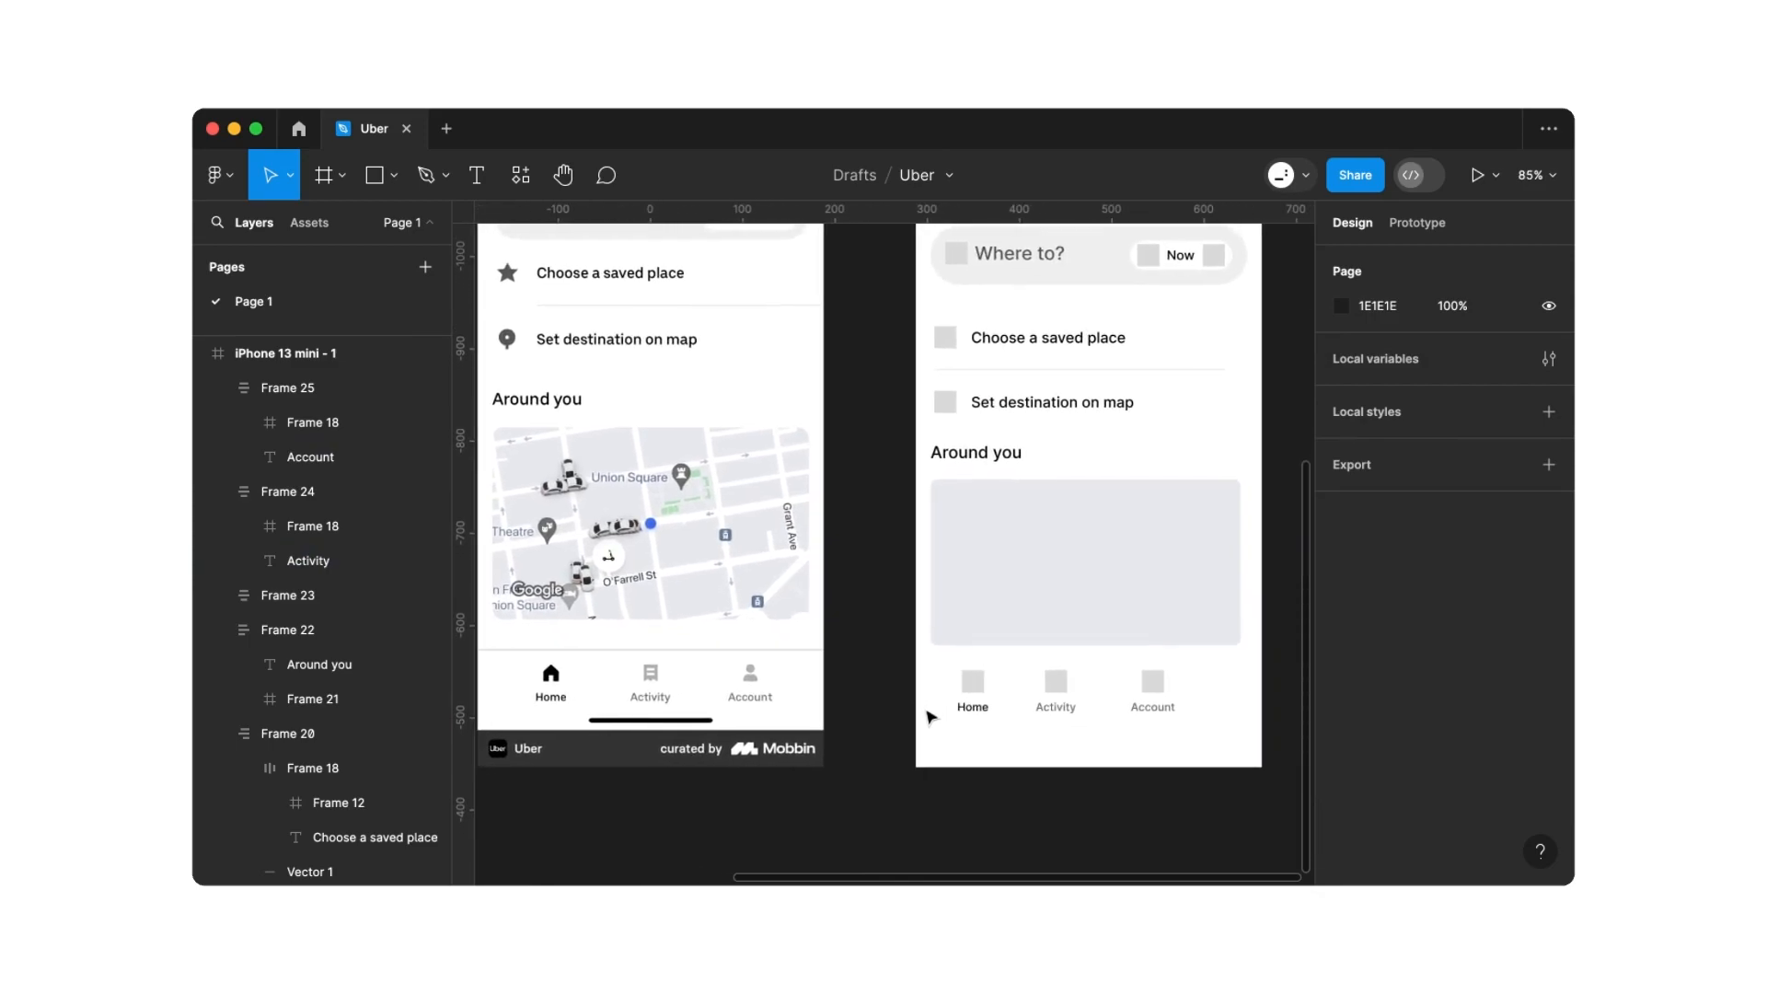
pyautogui.moveTo(928, 719); pyautogui.dragTo(1226, 668)
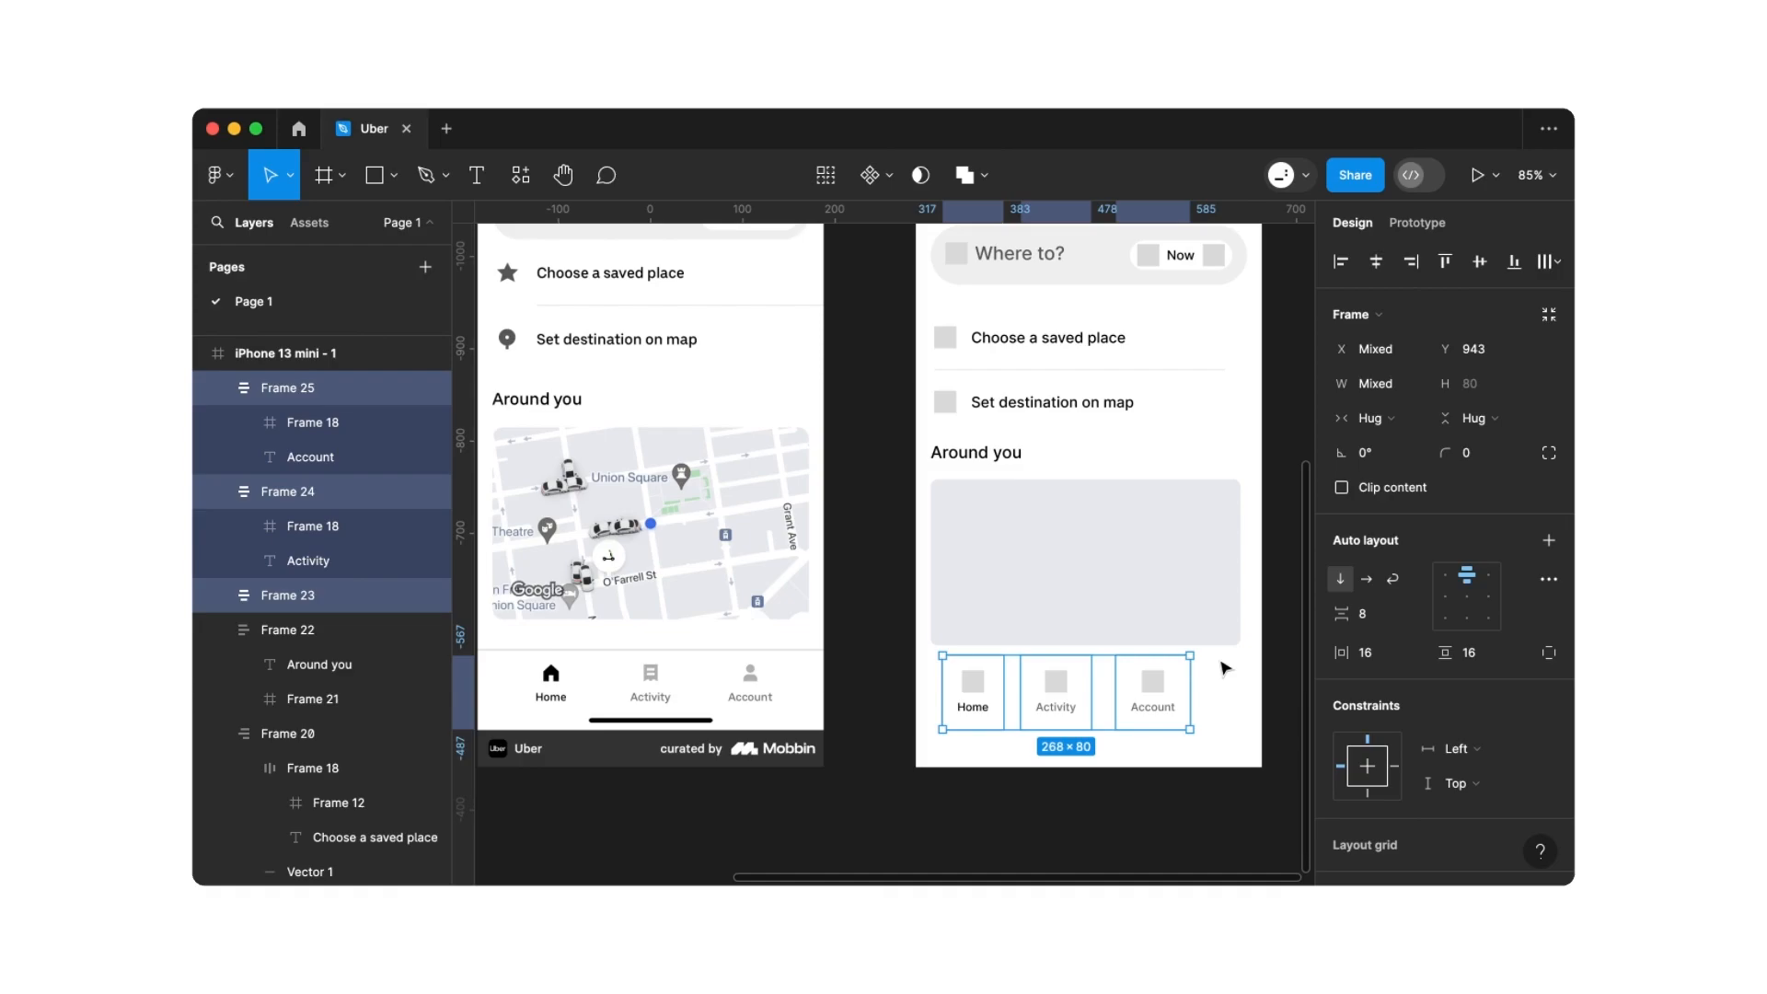
pyautogui.hotkey('shift', 'a')
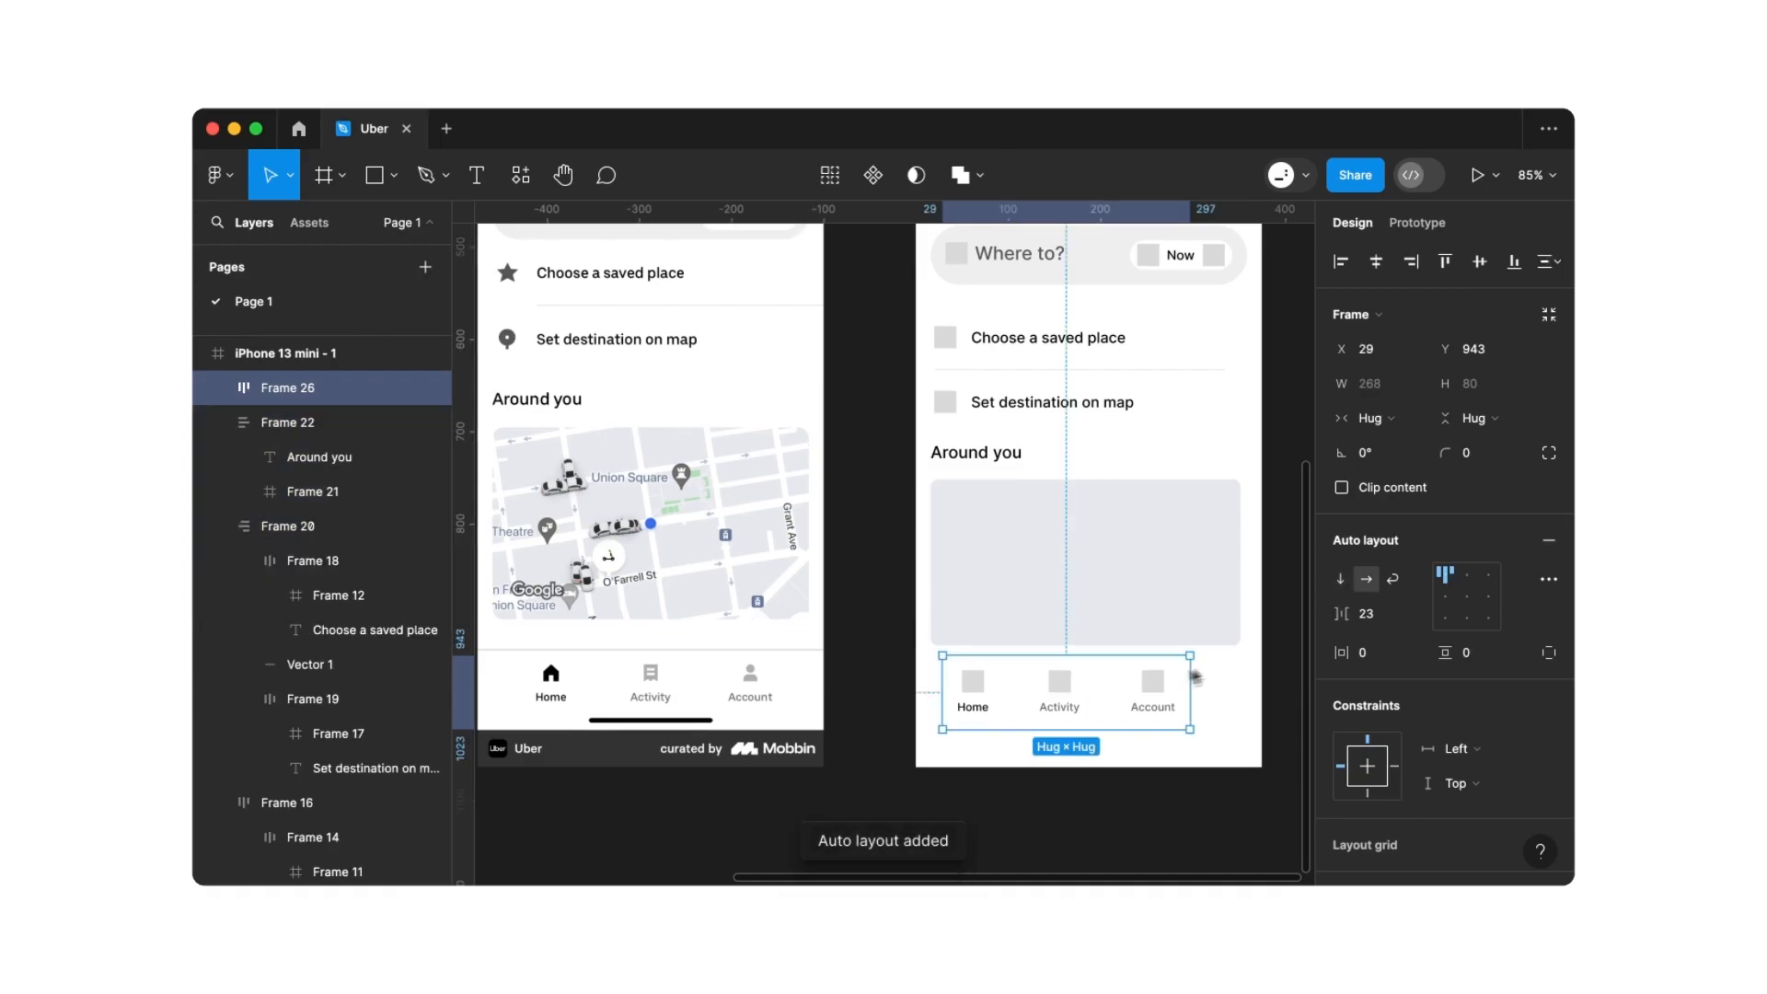
pyautogui.moveTo(940, 673); pyautogui.dragTo(919, 674)
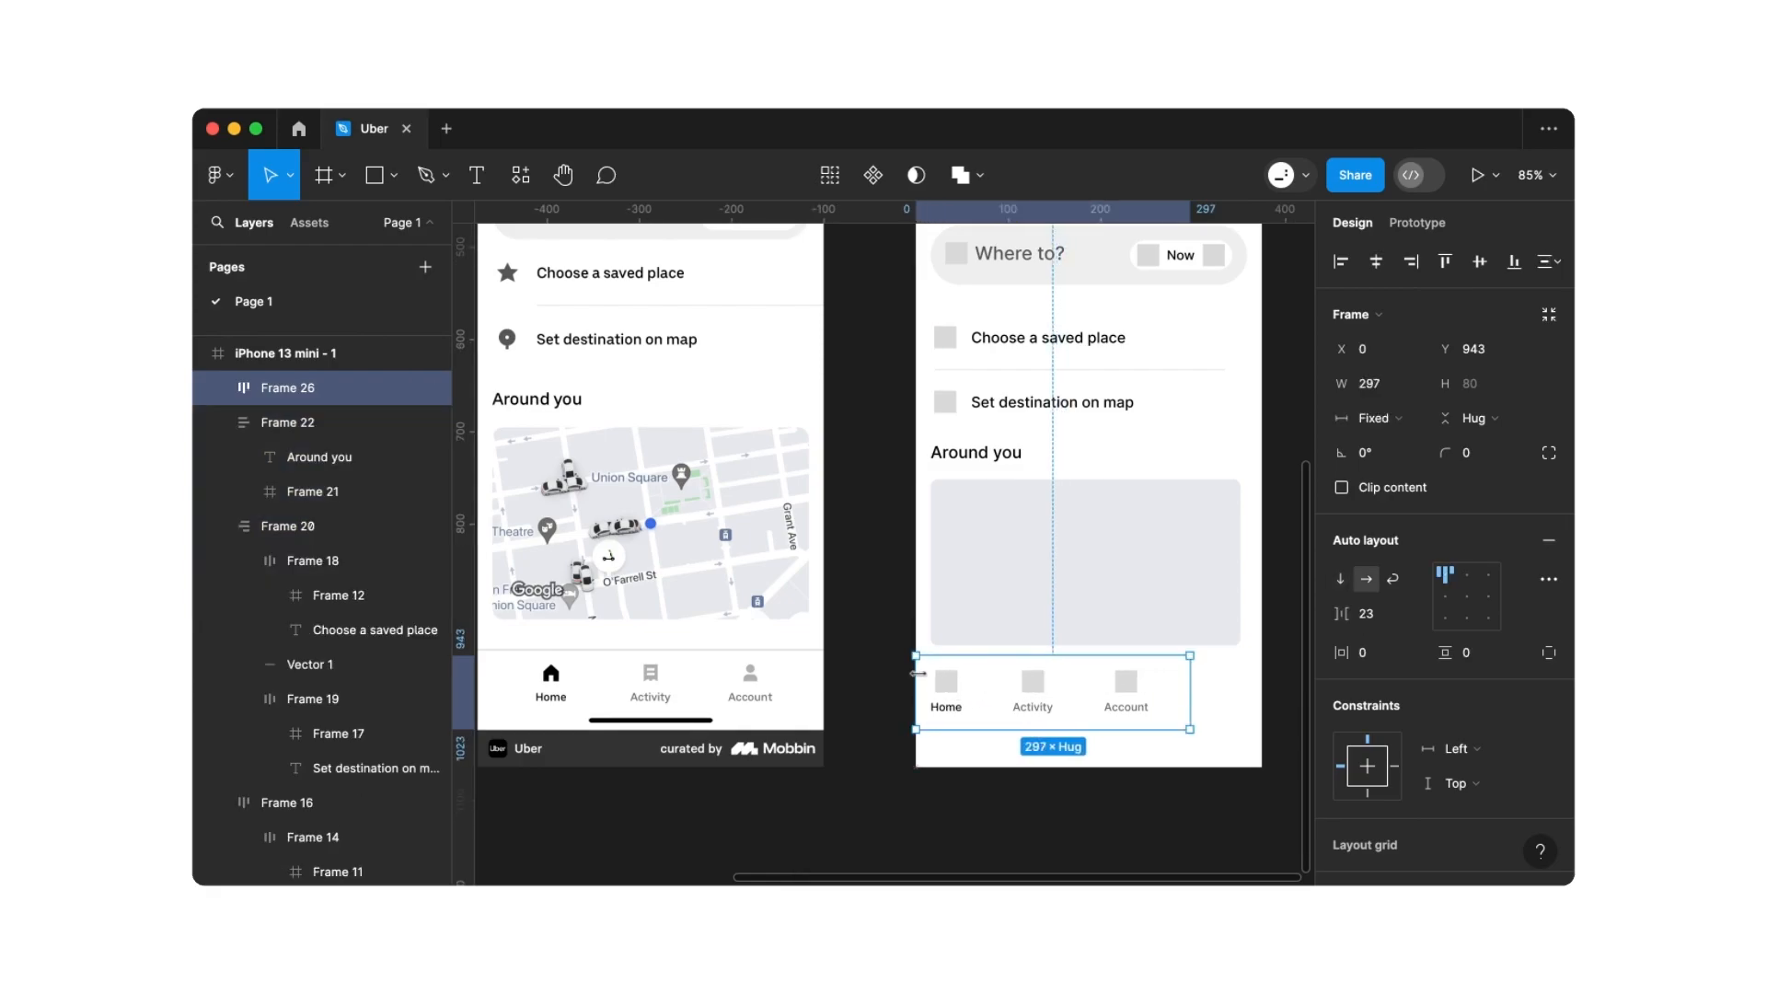
pyautogui.moveTo(1190, 681); pyautogui.dragTo(1259, 678)
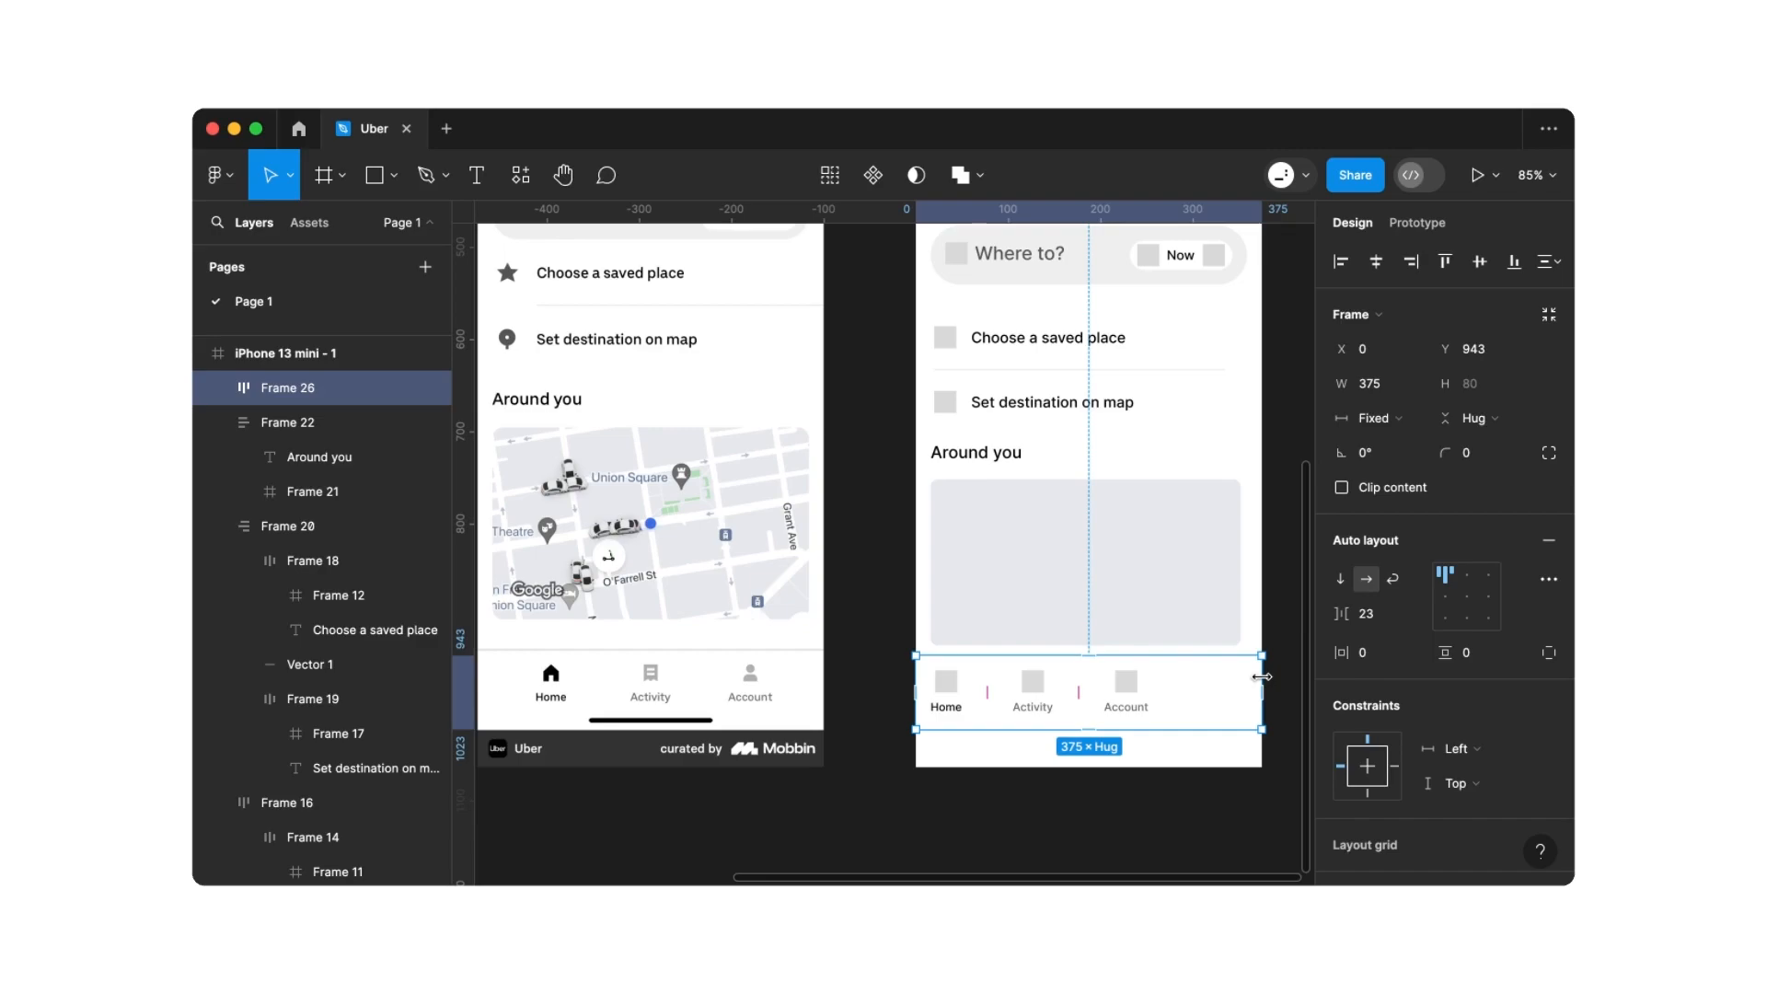
# Set the Home, Activity and Account items to fill the width of the navigation bar container
pyautogui.click(1133, 692)
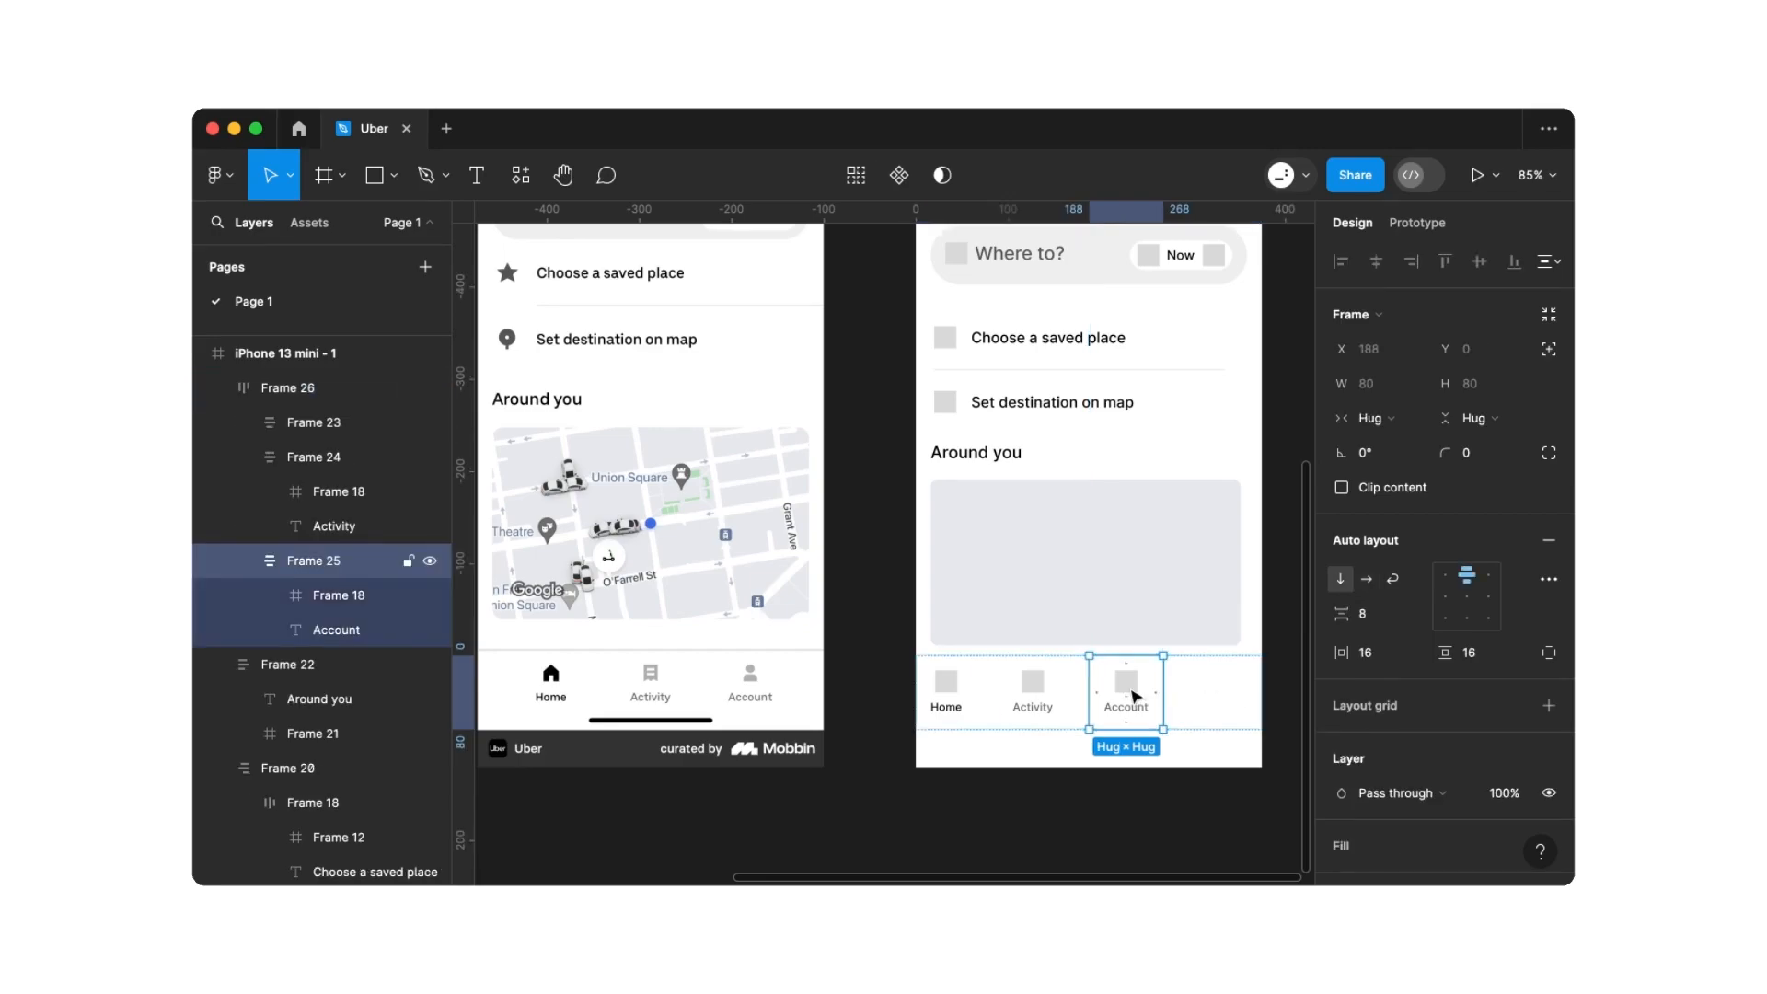
pyautogui.keyDown('shift'); pyautogui.click(1034, 685); pyautogui.keyUp('shift')
pyautogui.keyDown('shift'); pyautogui.click(973, 692); pyautogui.keyUp('shift')
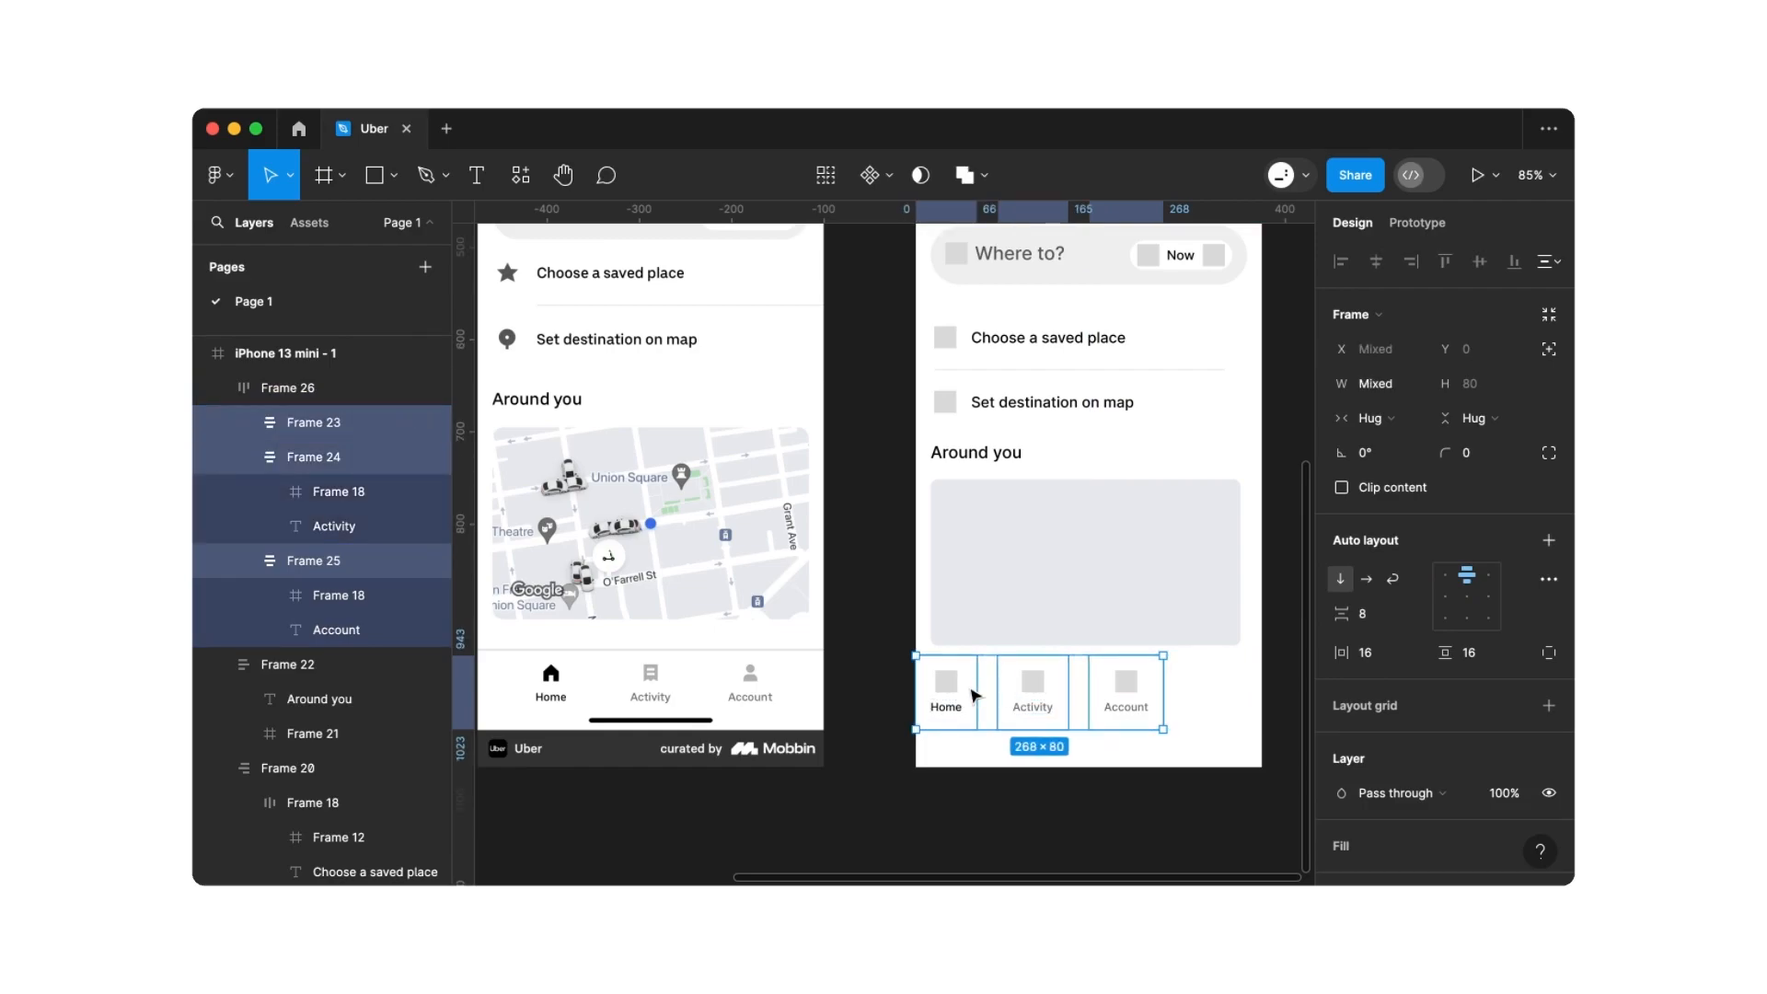
pyautogui.click(1362, 419)
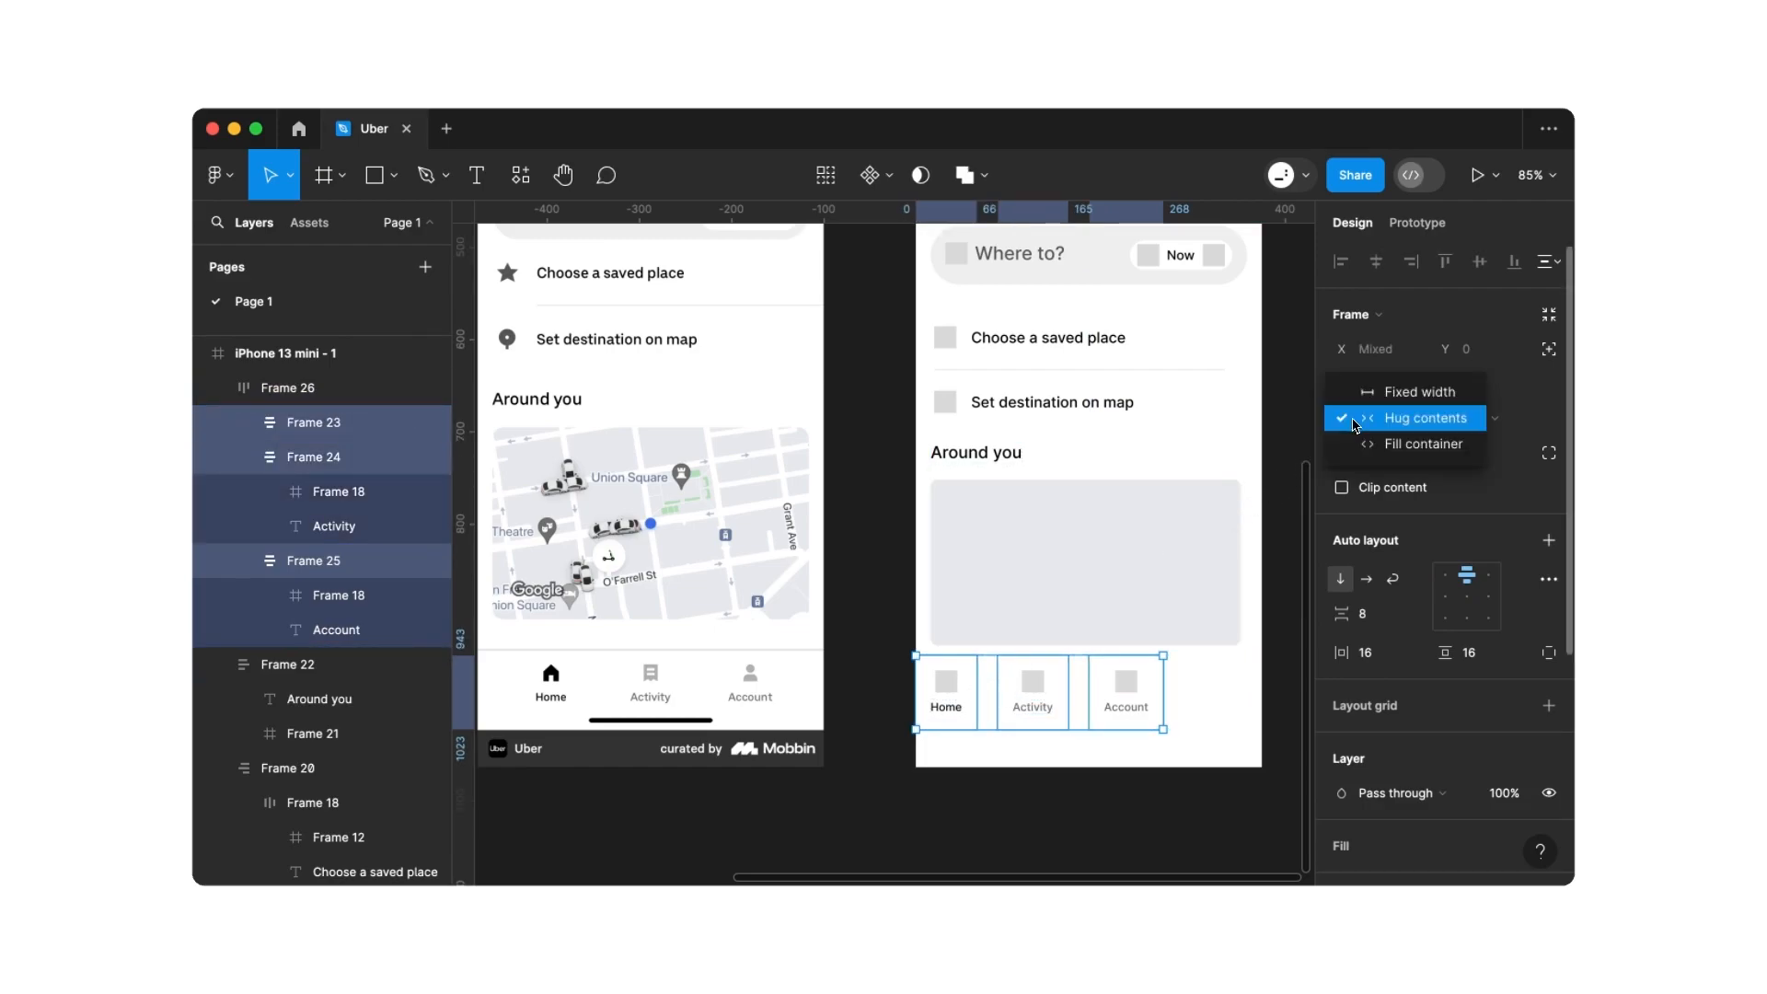
pyautogui.click(1385, 445)
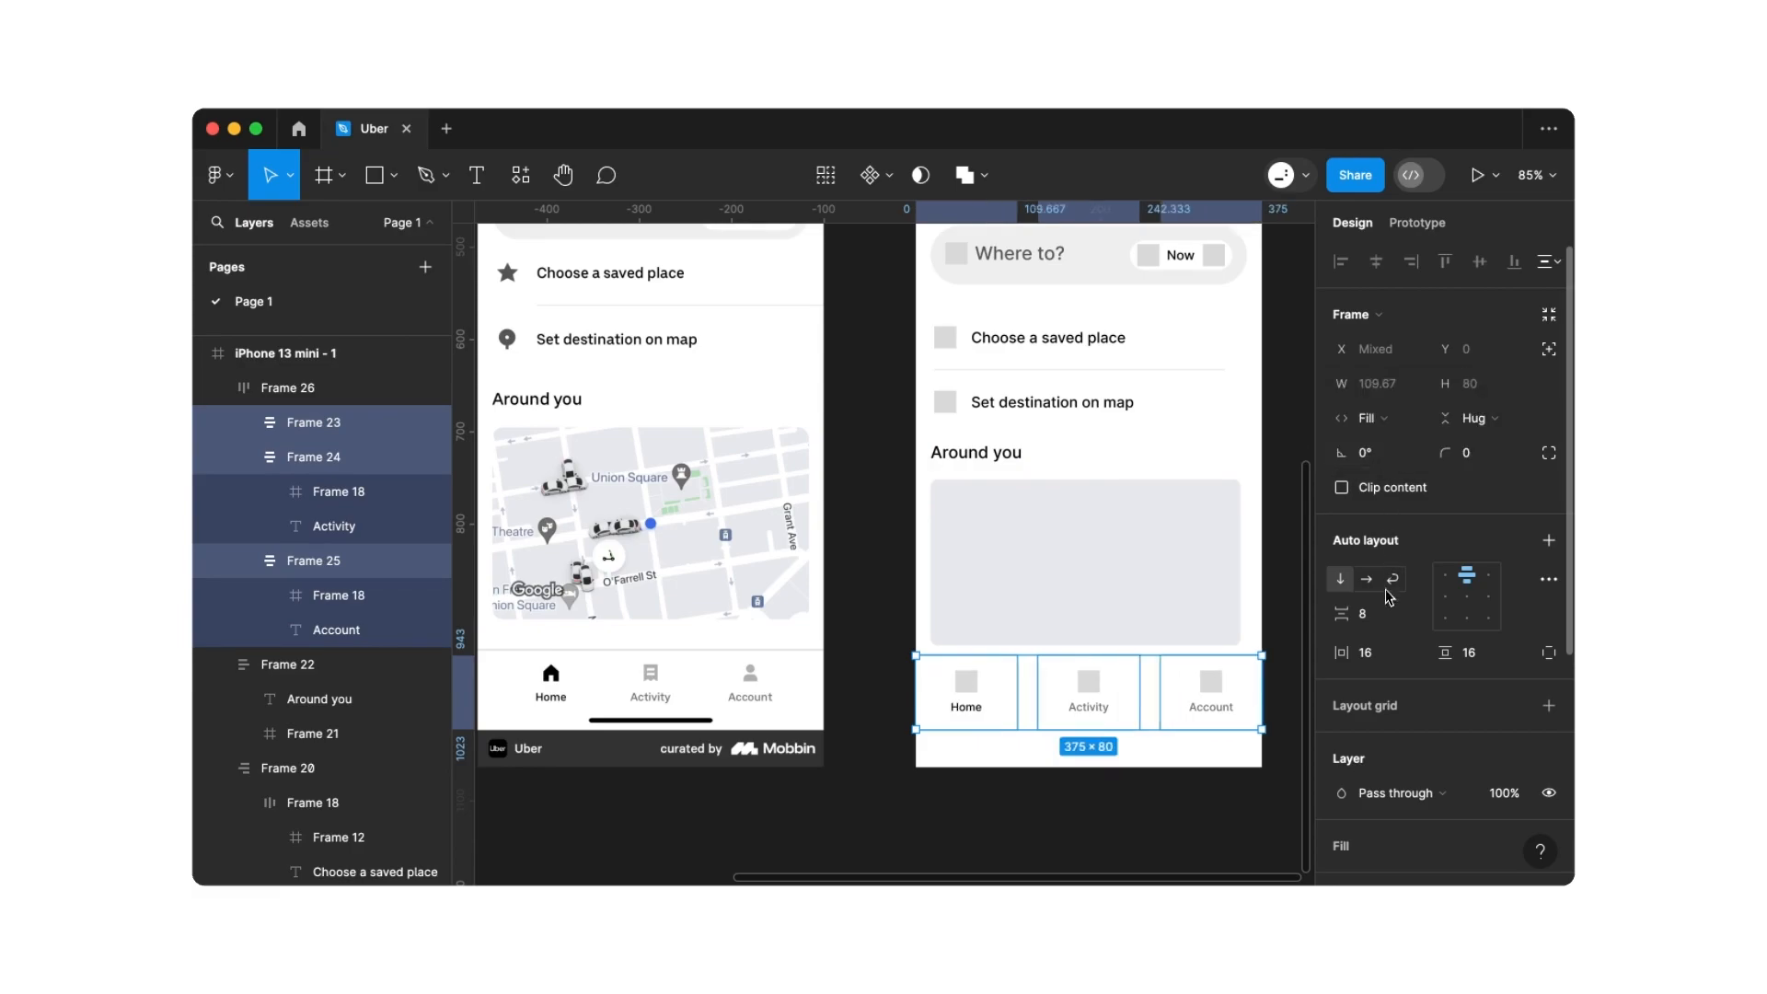
# Set the auto layout gap between the navigation bar's three items to 0
pyautogui.click(1150, 703)
pyautogui.click(1150, 701)
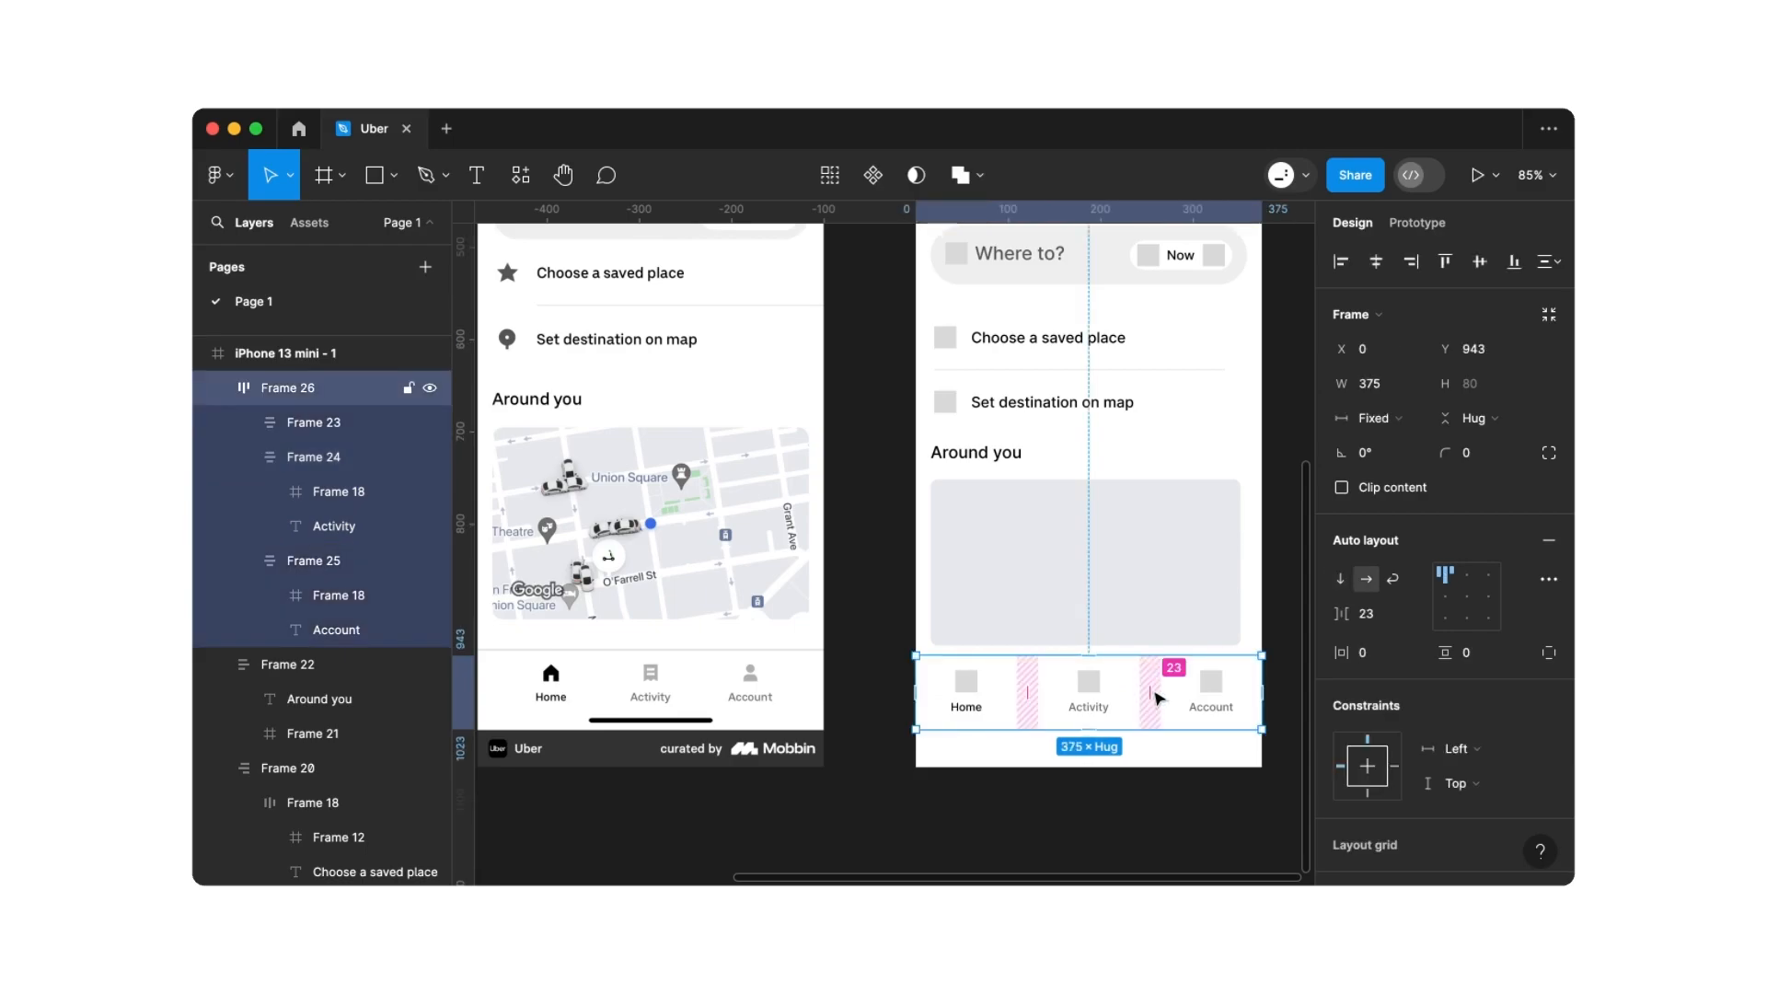
pyautogui.click(1382, 619)
pyautogui.write('0')
pyautogui.press('Return')
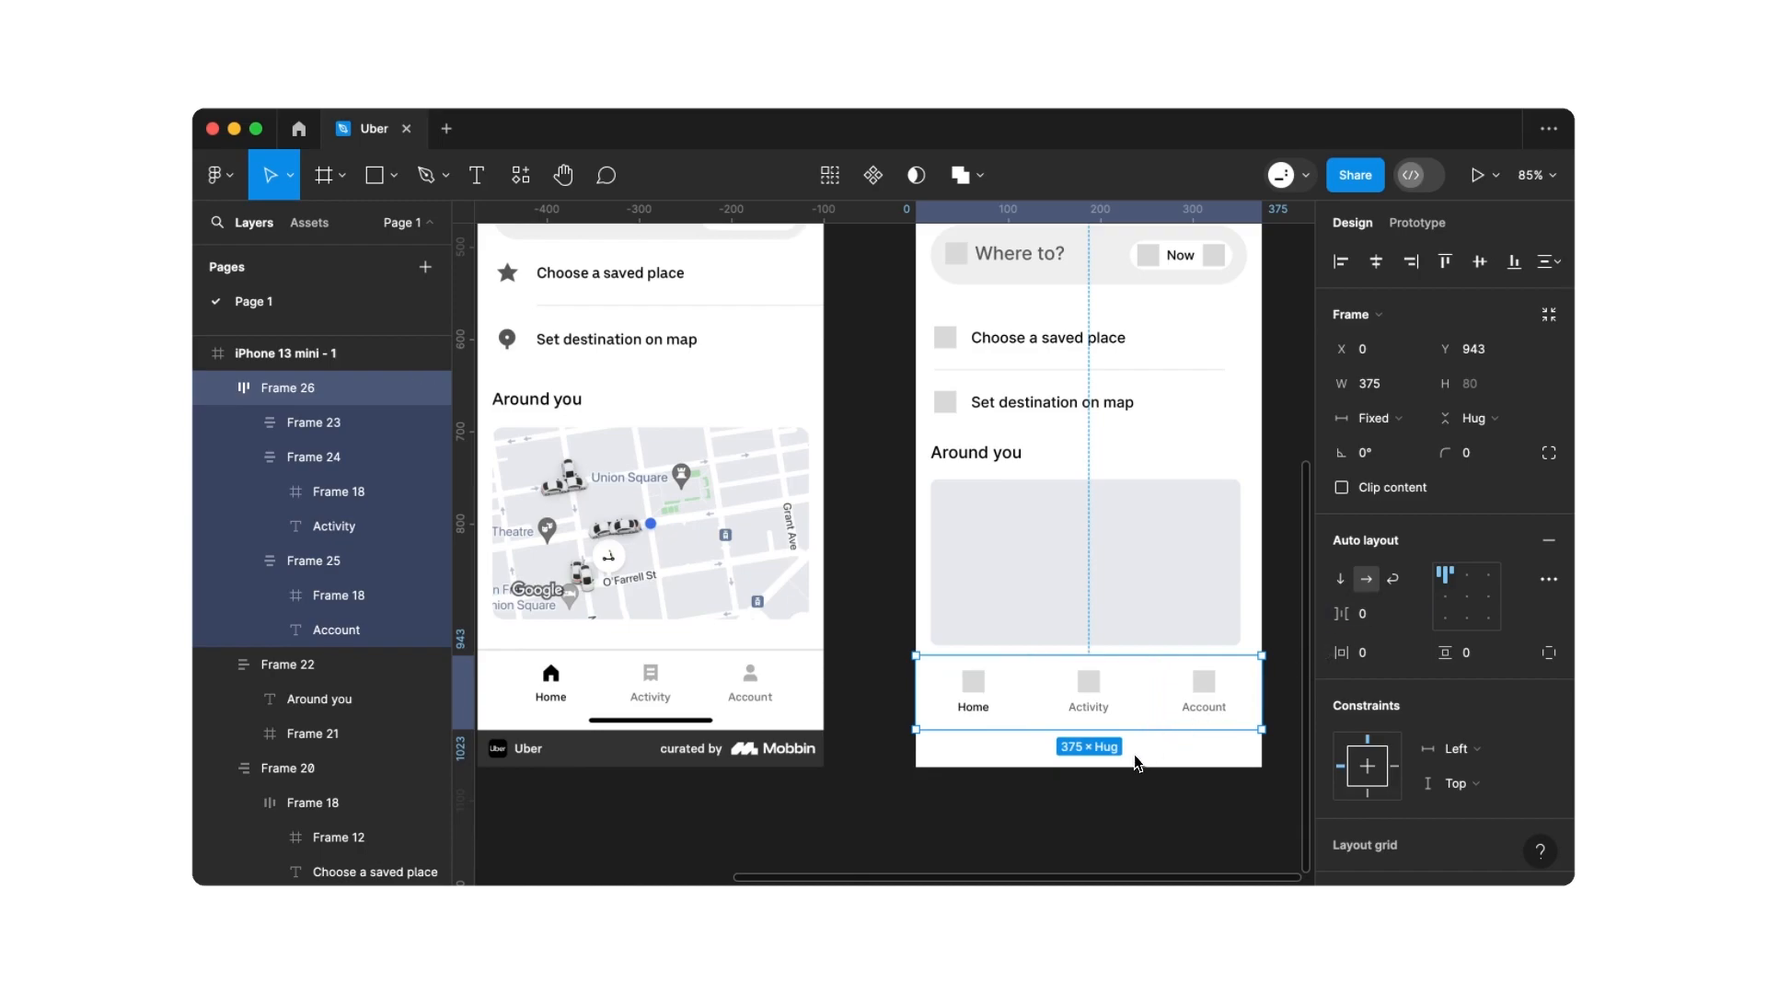
# Give the navigation bar a white FFFFFF fill and a stroke on its top side only, aligned outside
pyautogui.scroll(-5, 1472, 736)
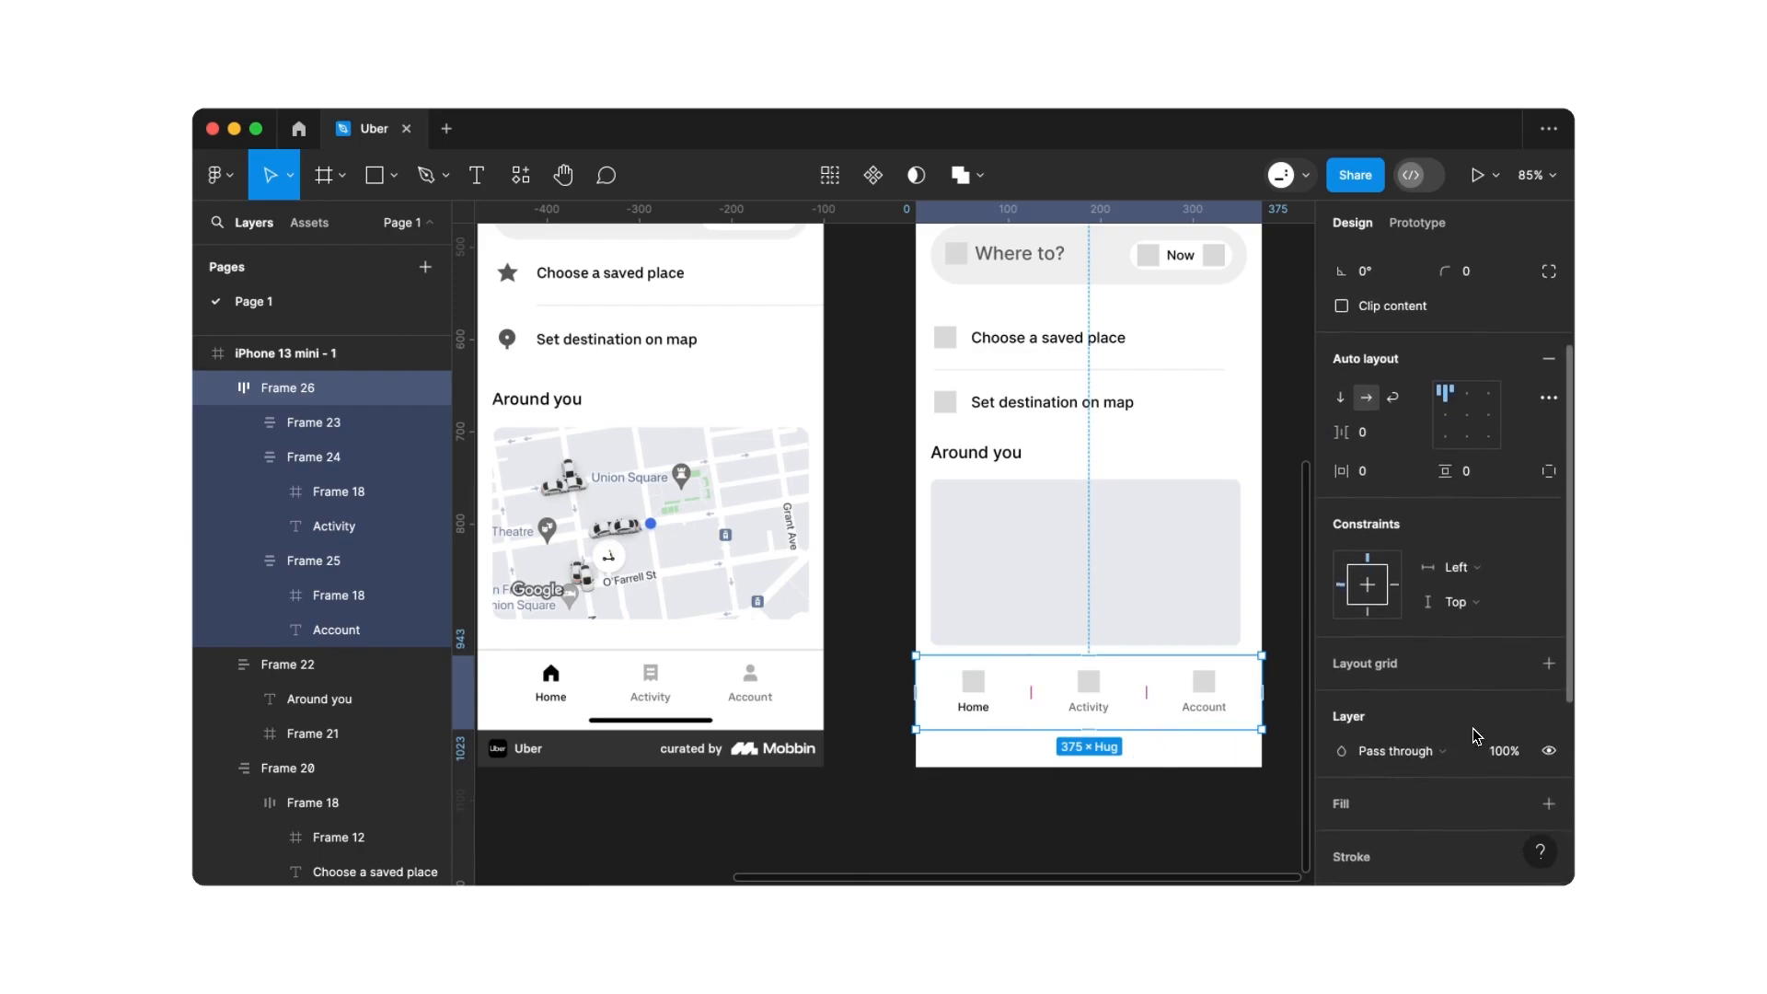
pyautogui.click(1549, 696)
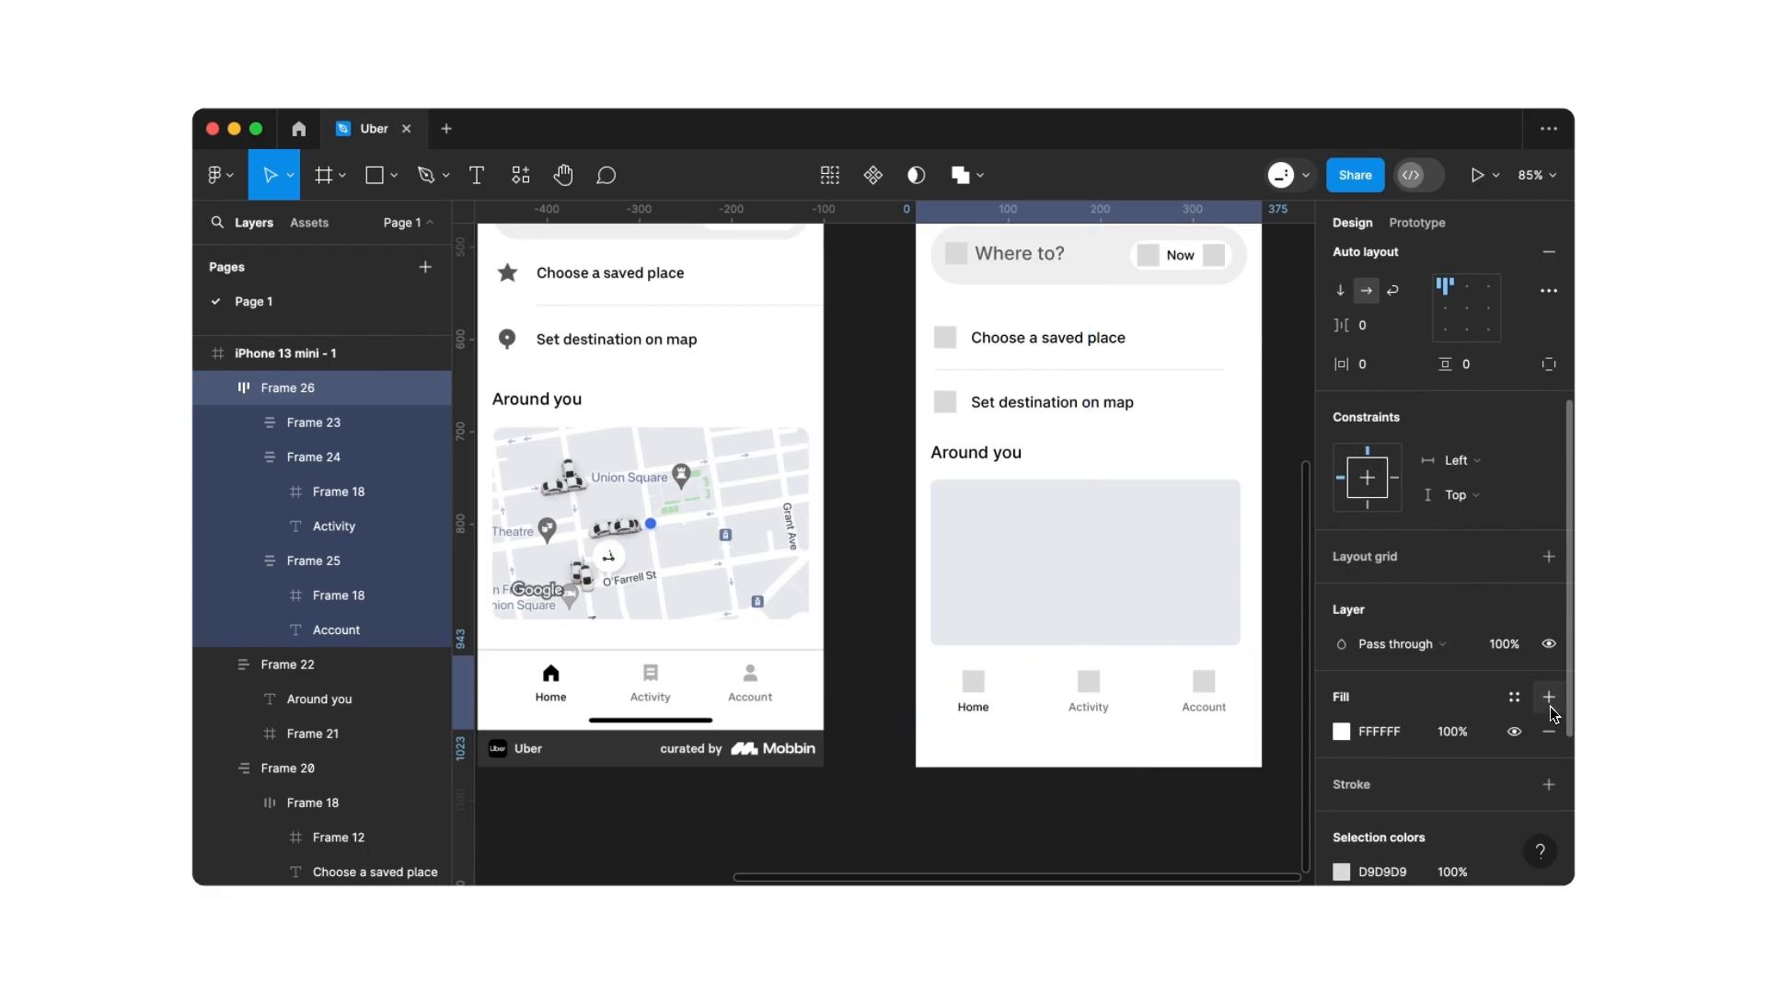
pyautogui.scroll(-2, 1553, 714)
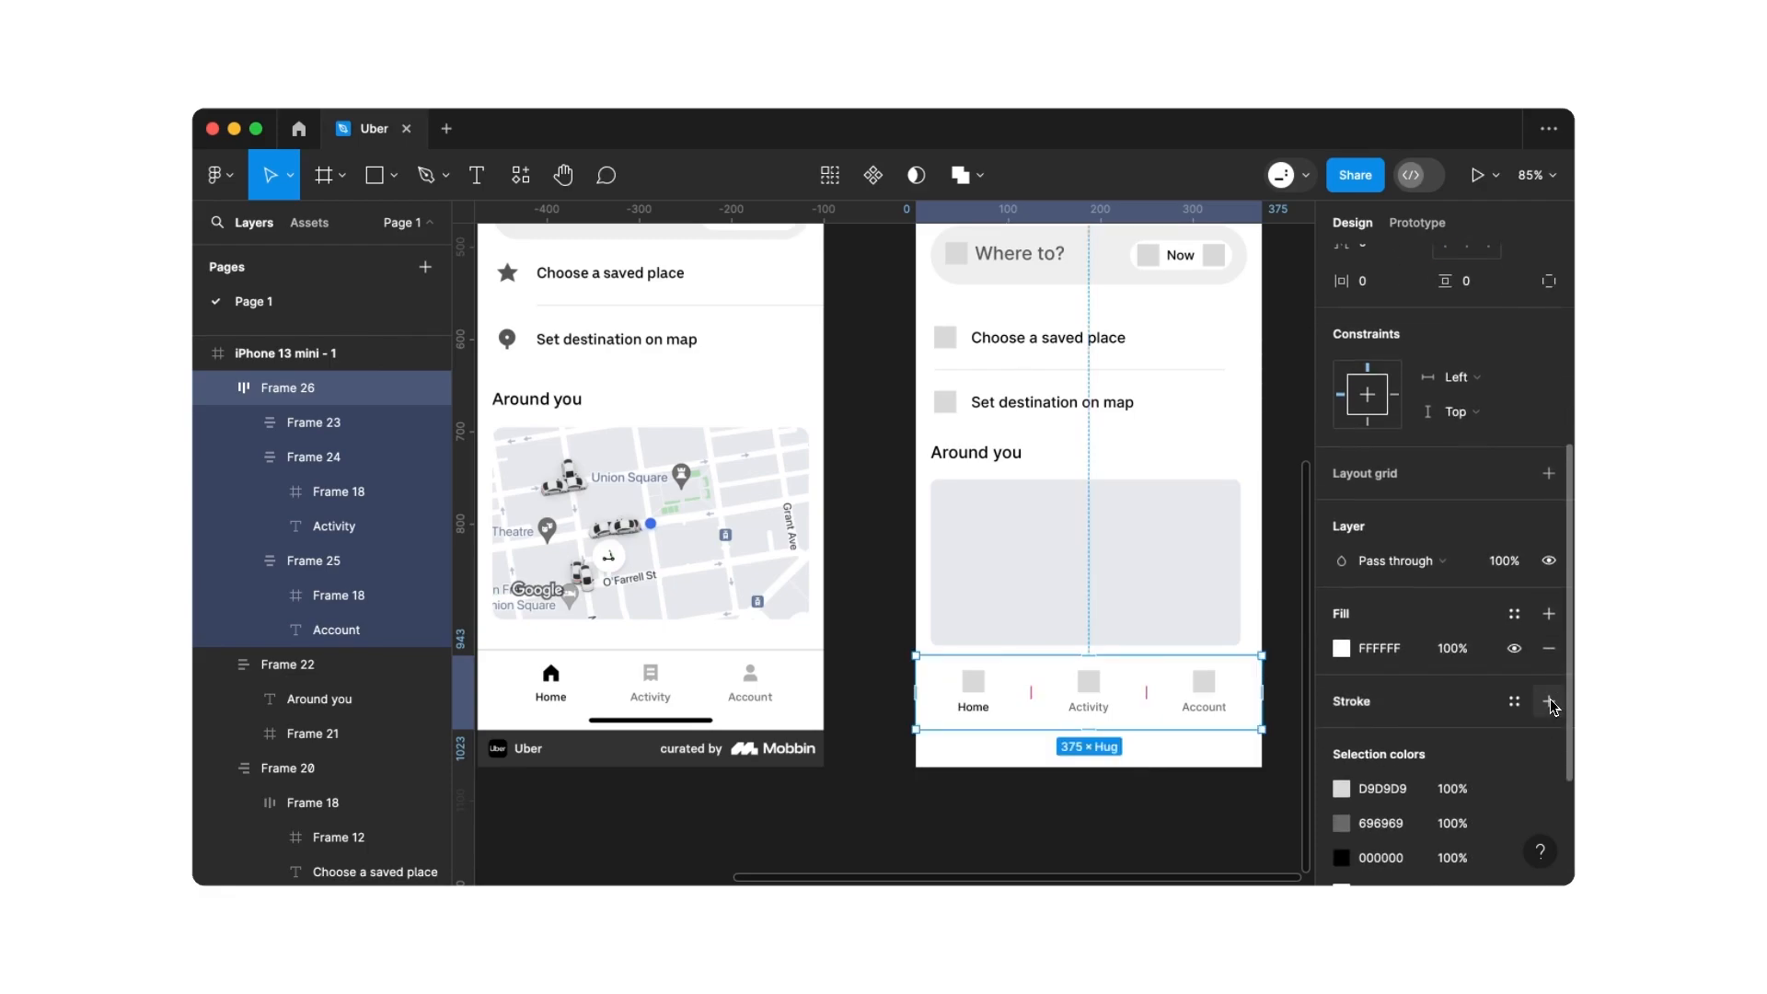
pyautogui.click(1550, 700)
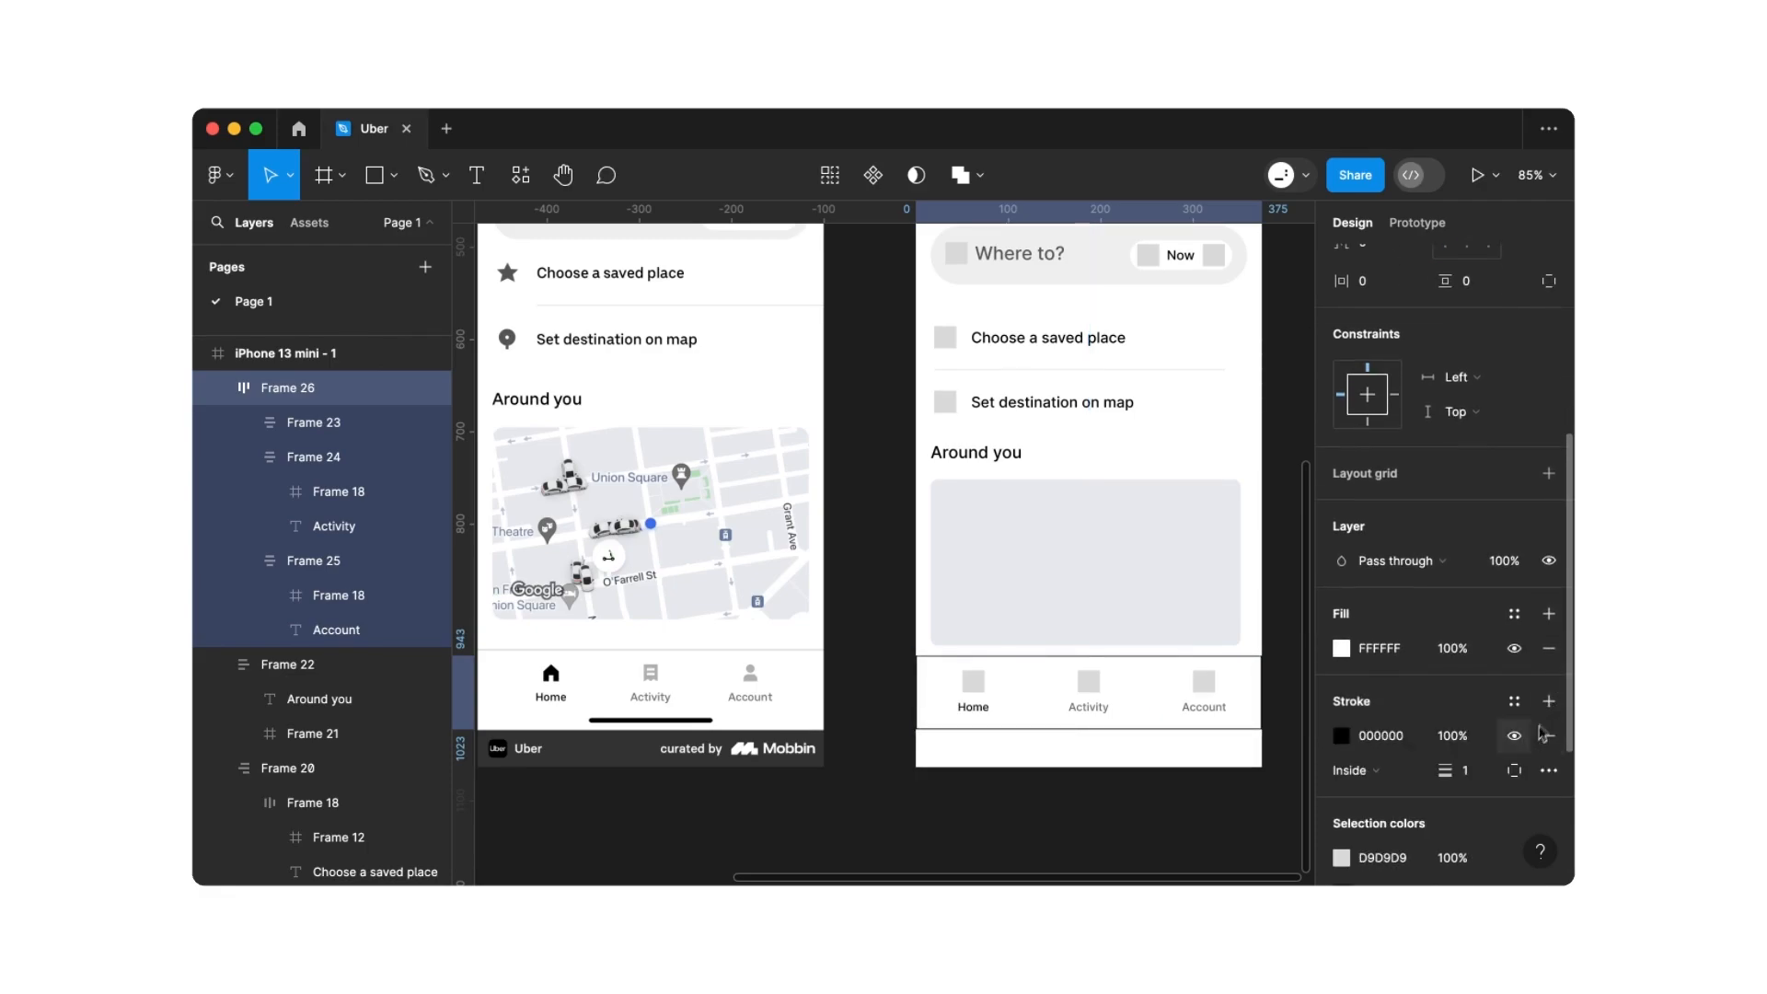
pyautogui.click(1516, 771)
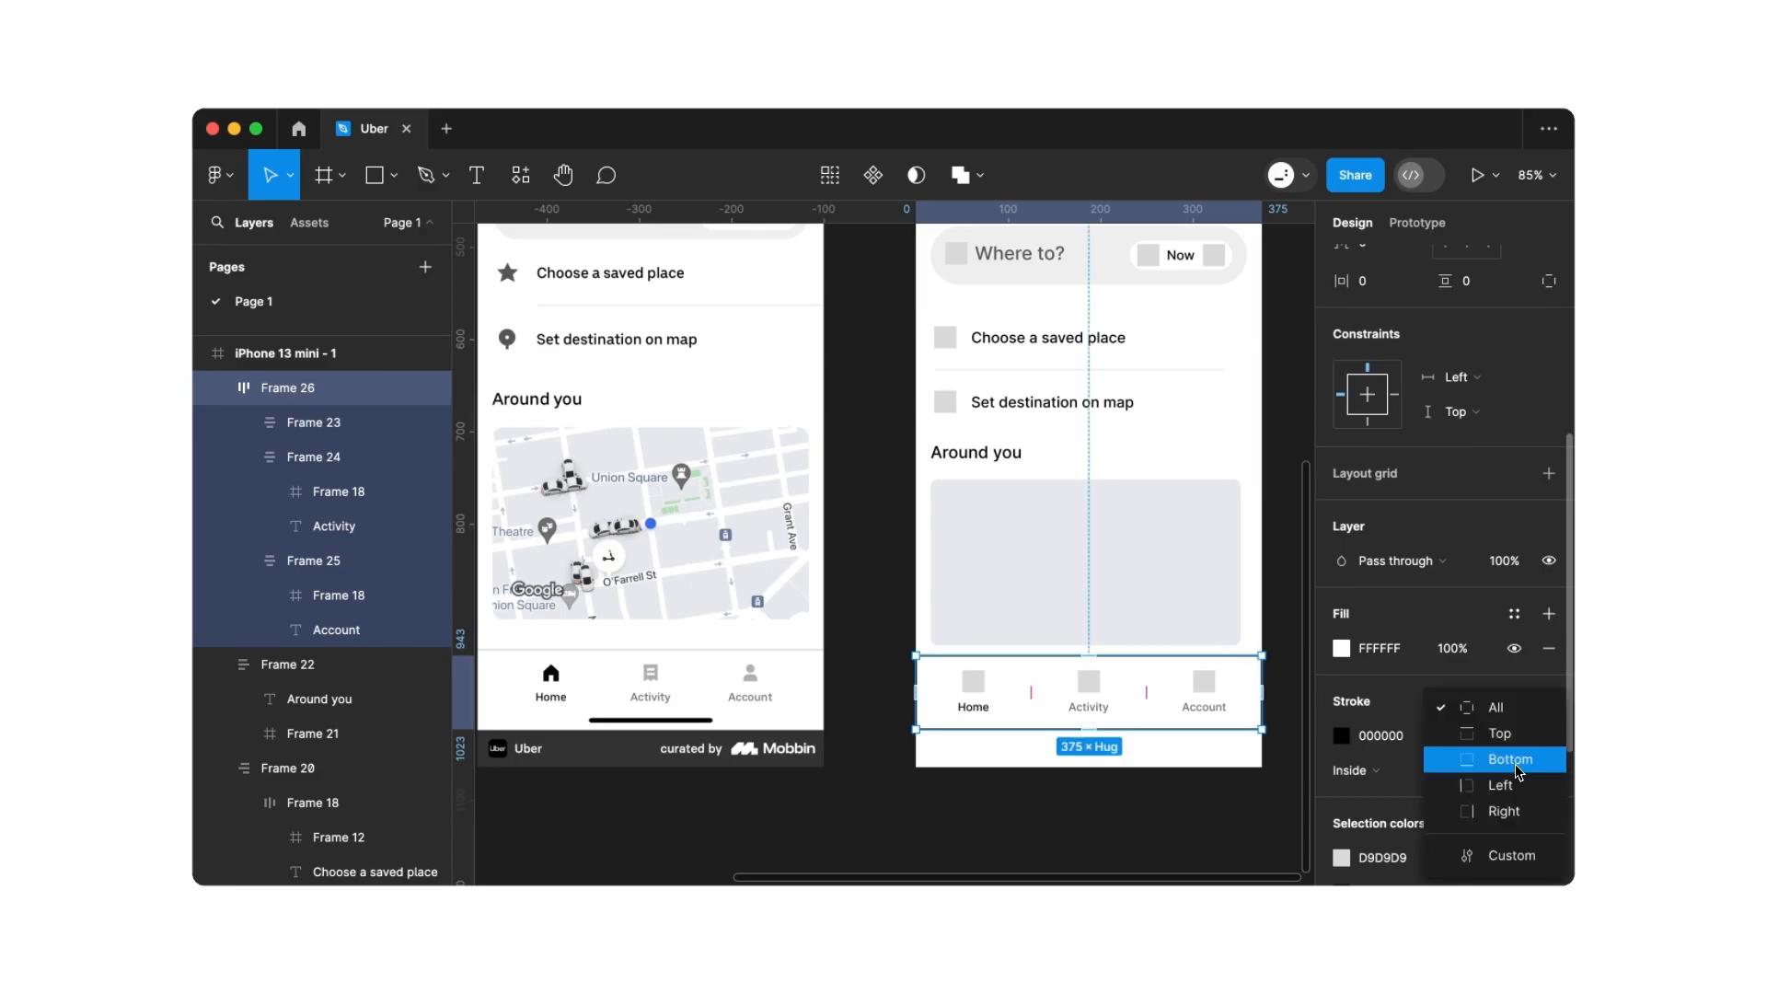
pyautogui.click(1511, 736)
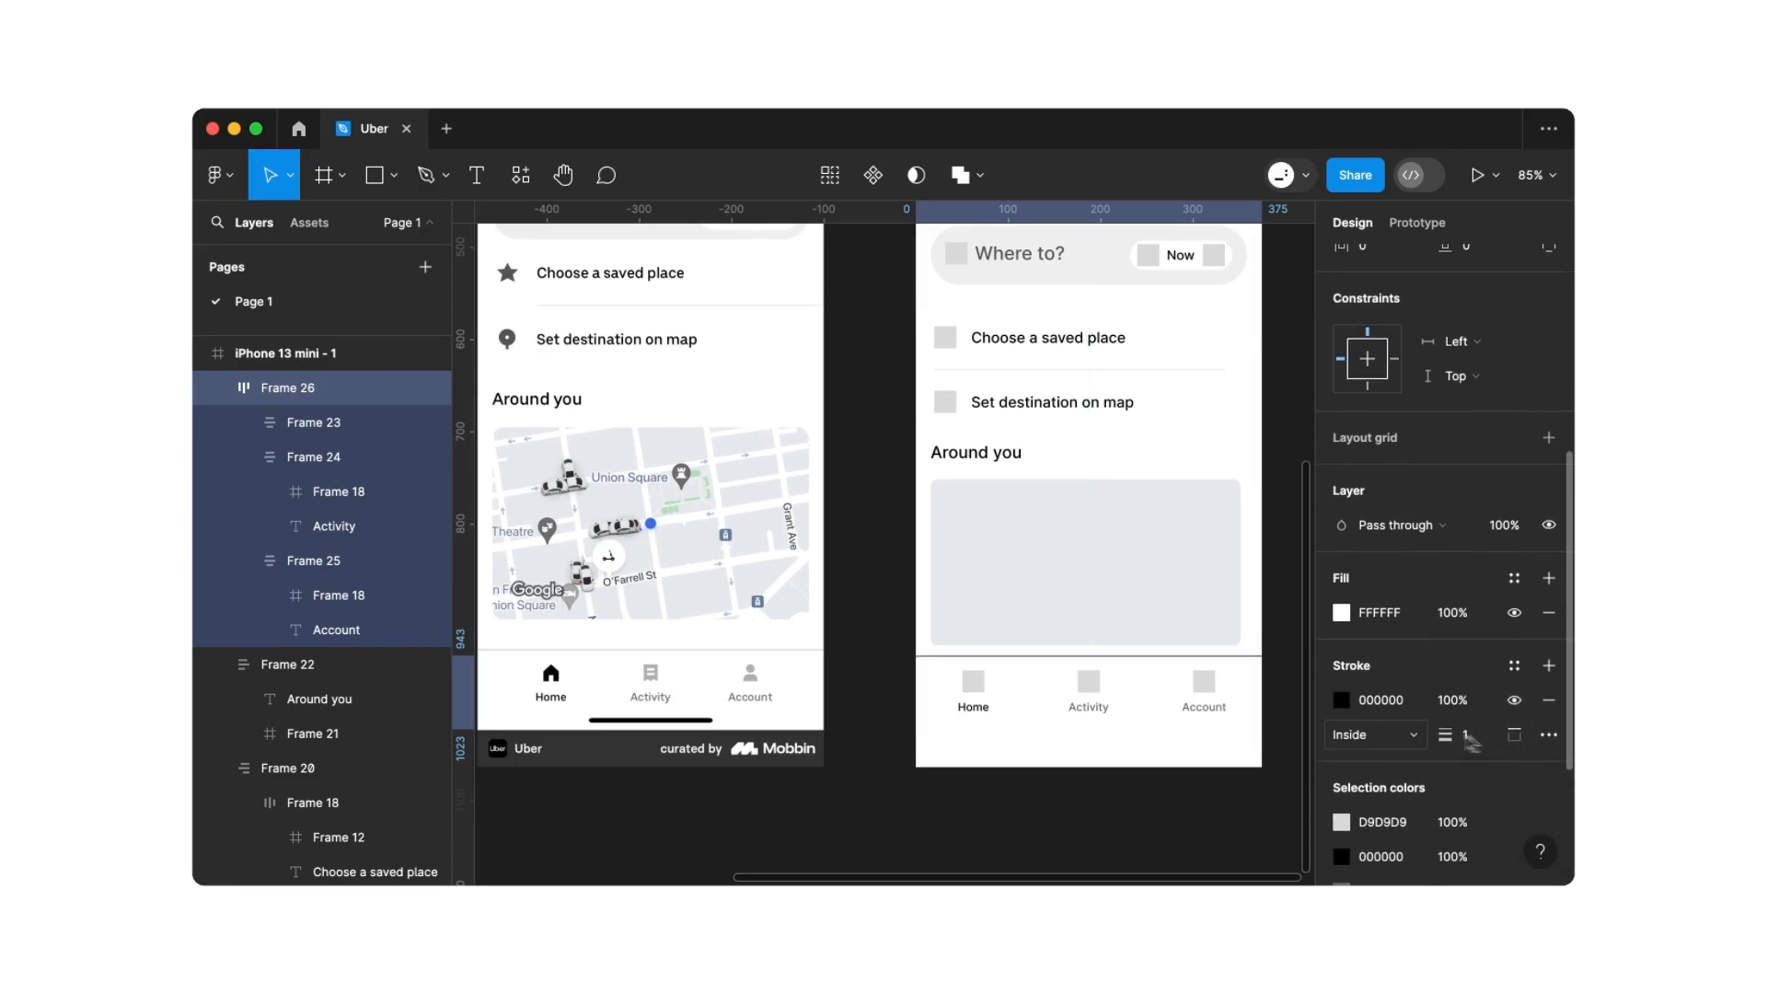
pyautogui.click(1385, 734)
pyautogui.click(1383, 760)
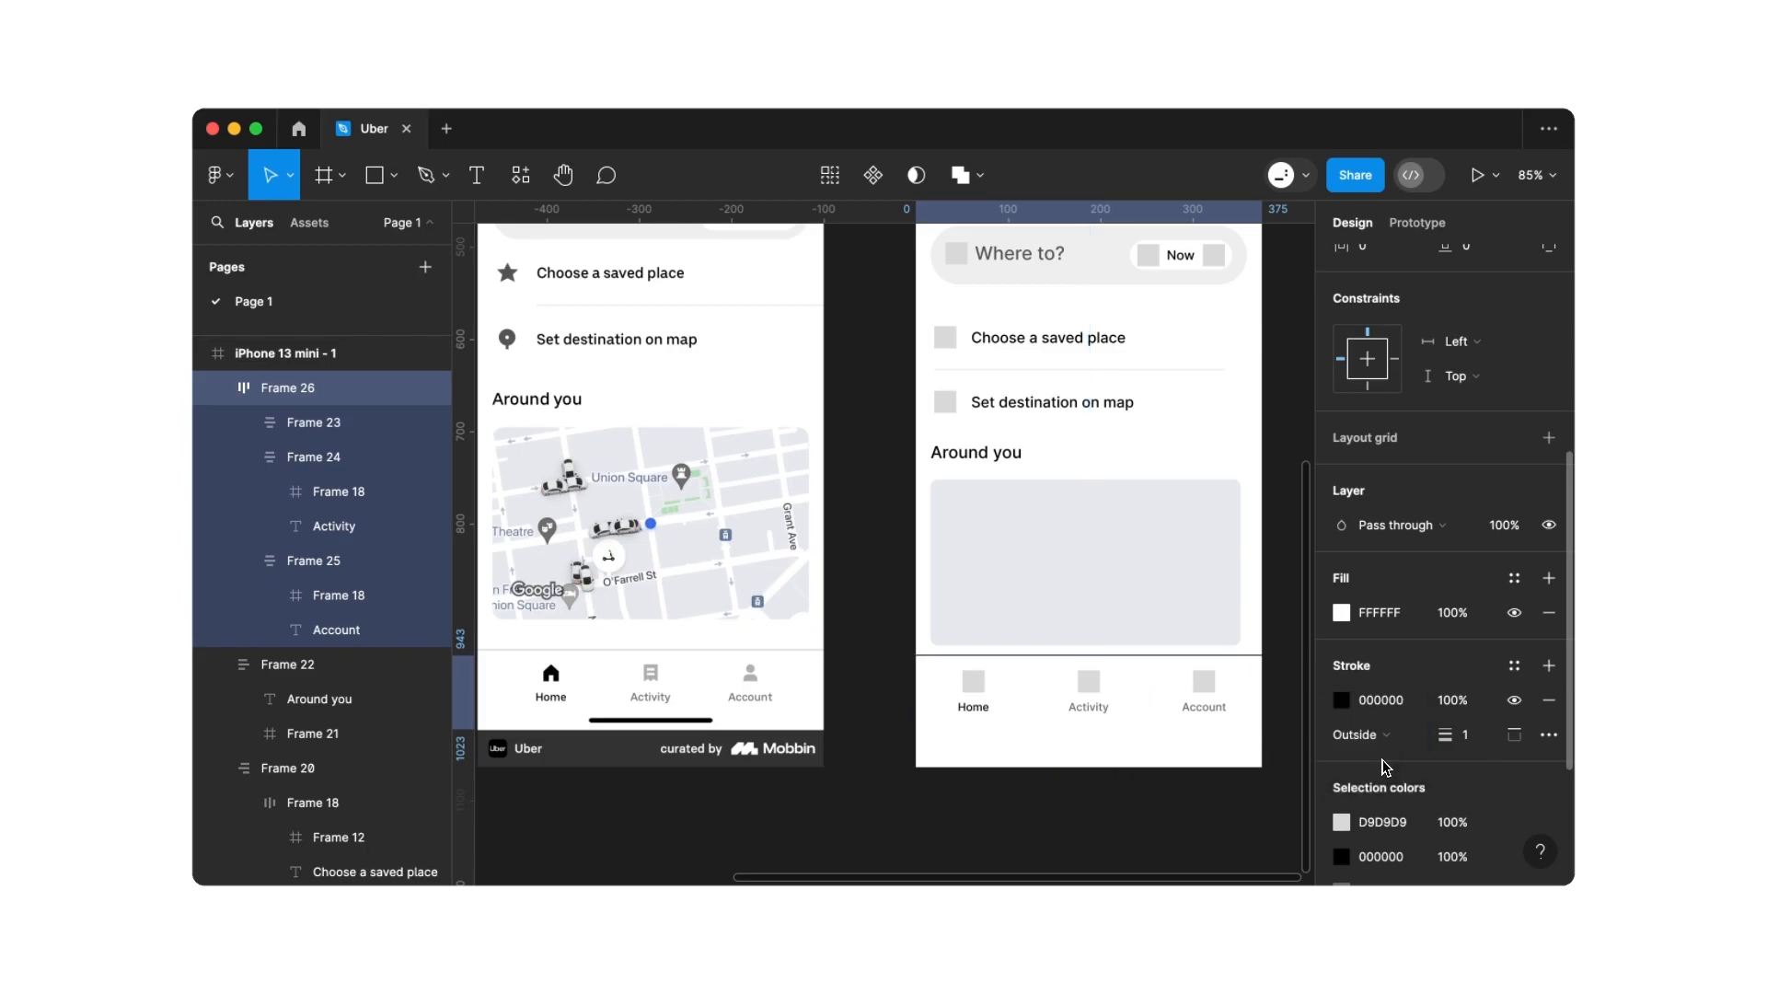
# Recolor the navigation bar's stroke with the grey E2E2E2 sampled from the reference's divider line and set its thickness to 2
pyautogui.click(1341, 700)
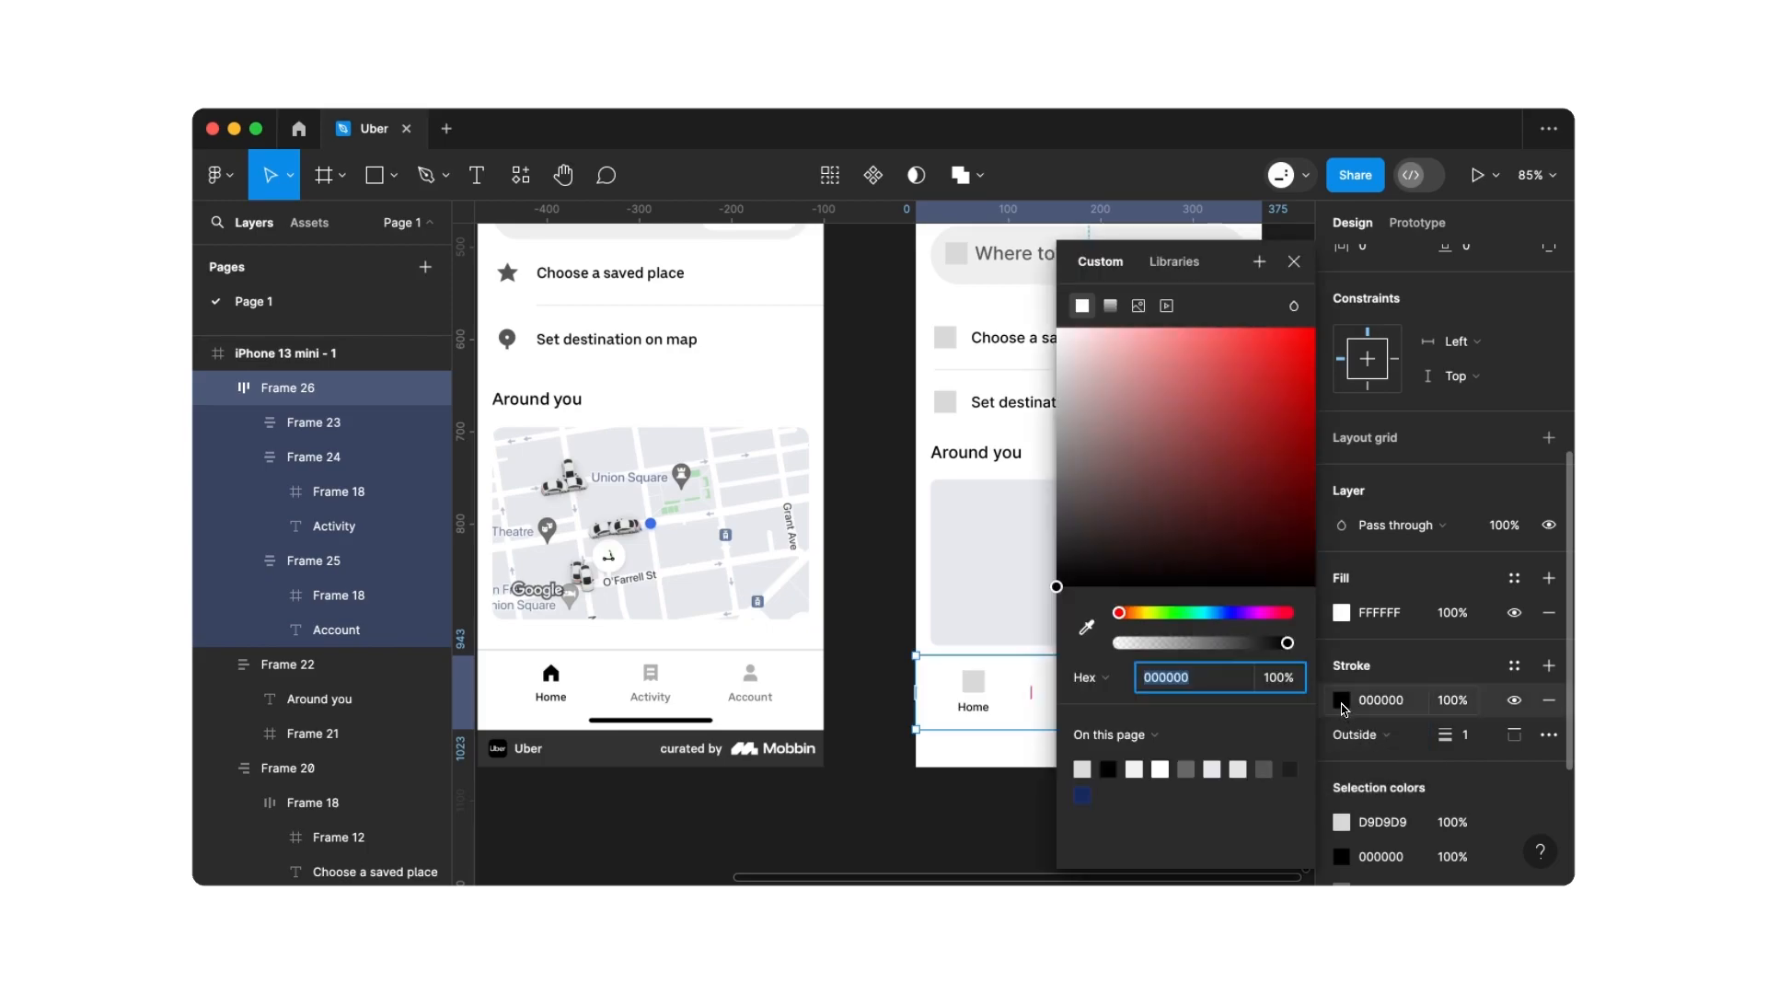
pyautogui.click(1086, 628)
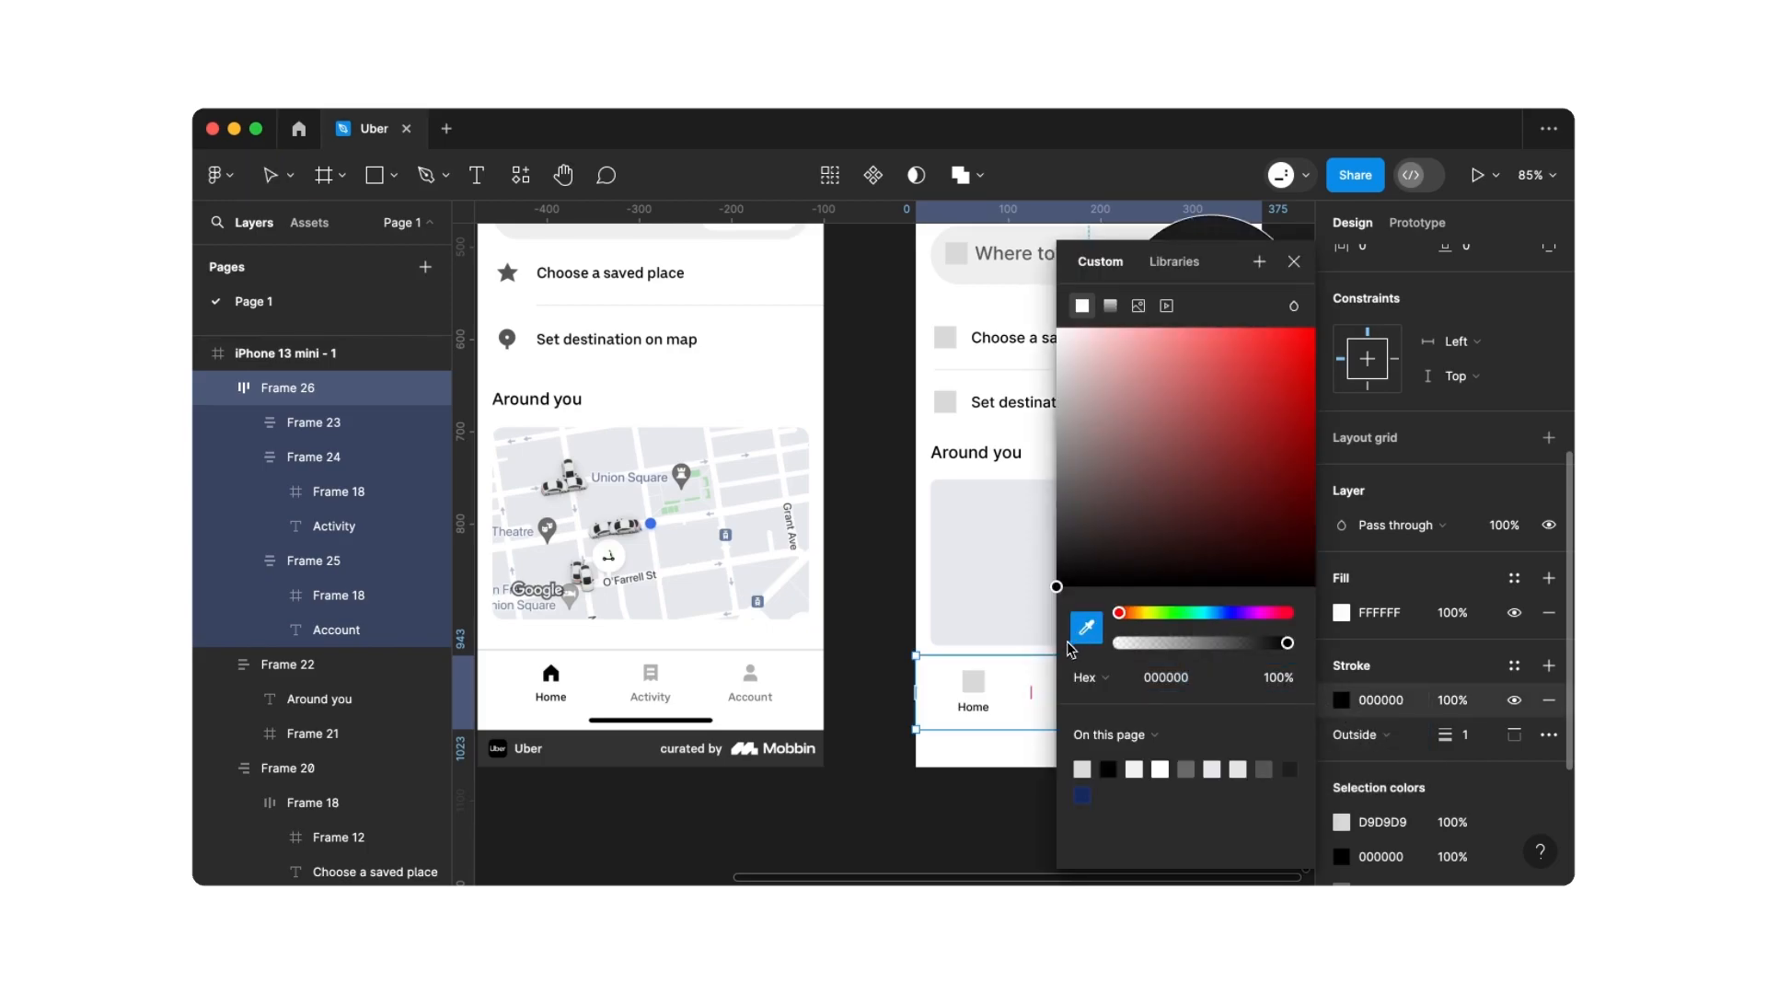
pyautogui.scroll(10, 810, 644)
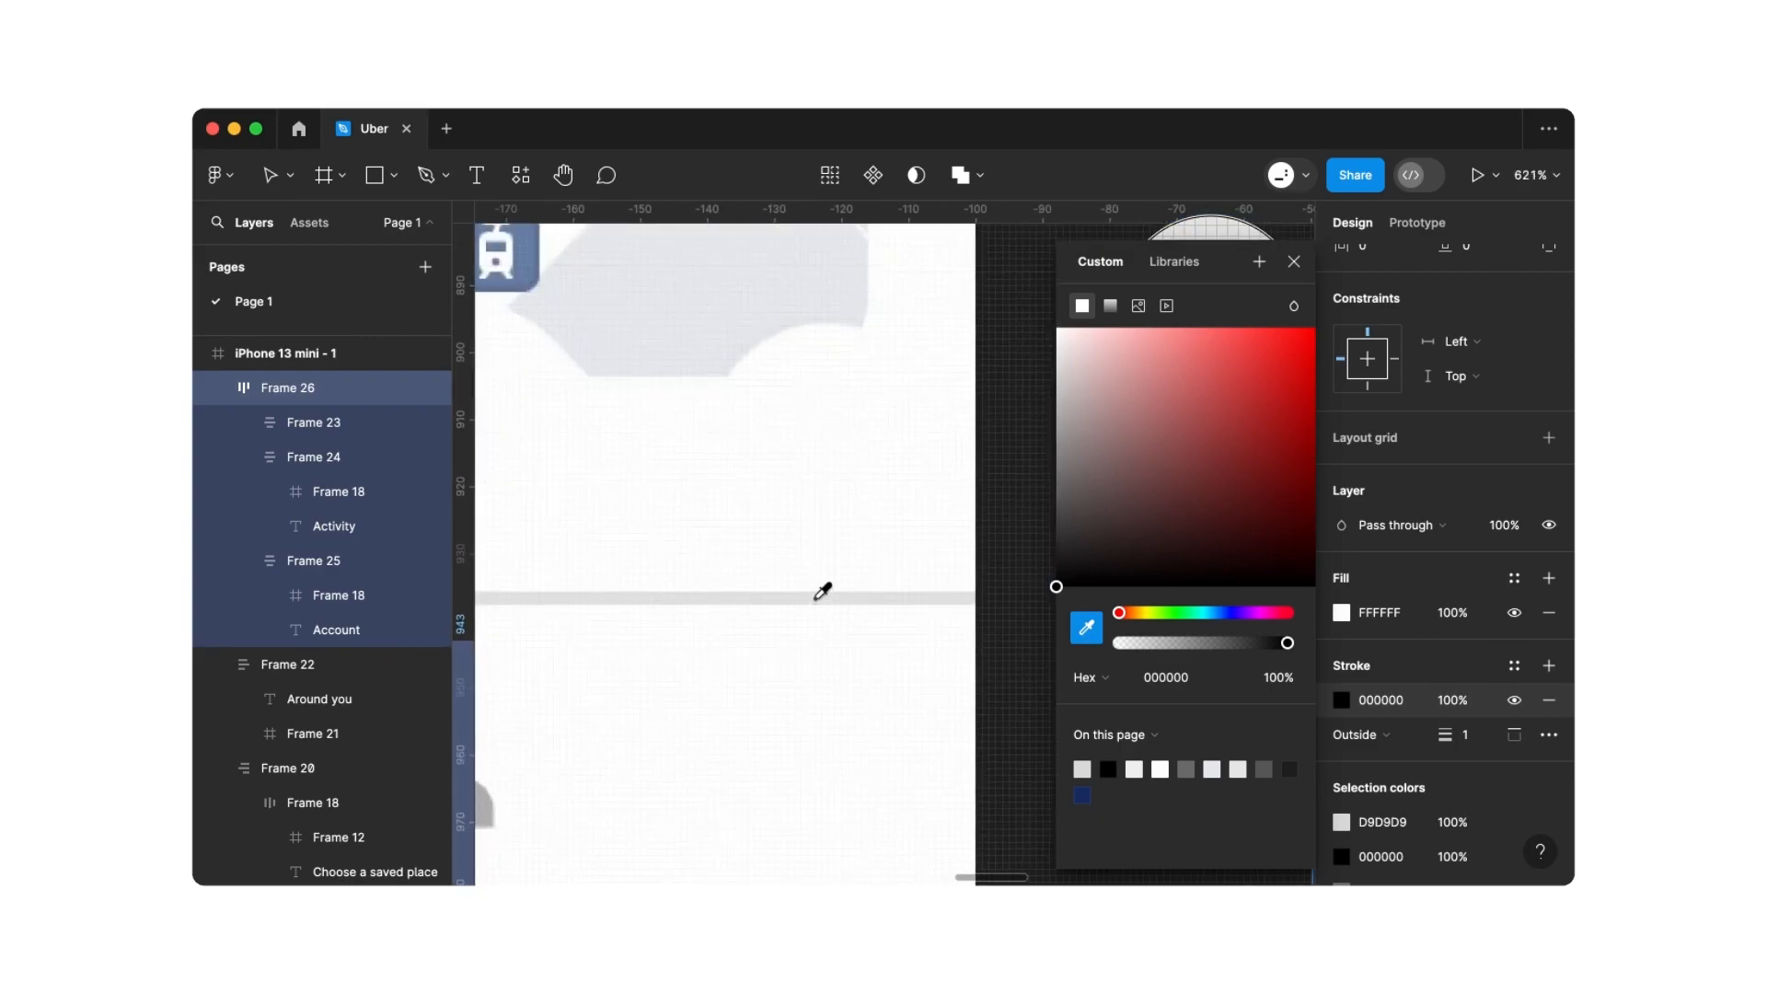
pyautogui.click(822, 592)
pyautogui.scroll(-10, 822, 592)
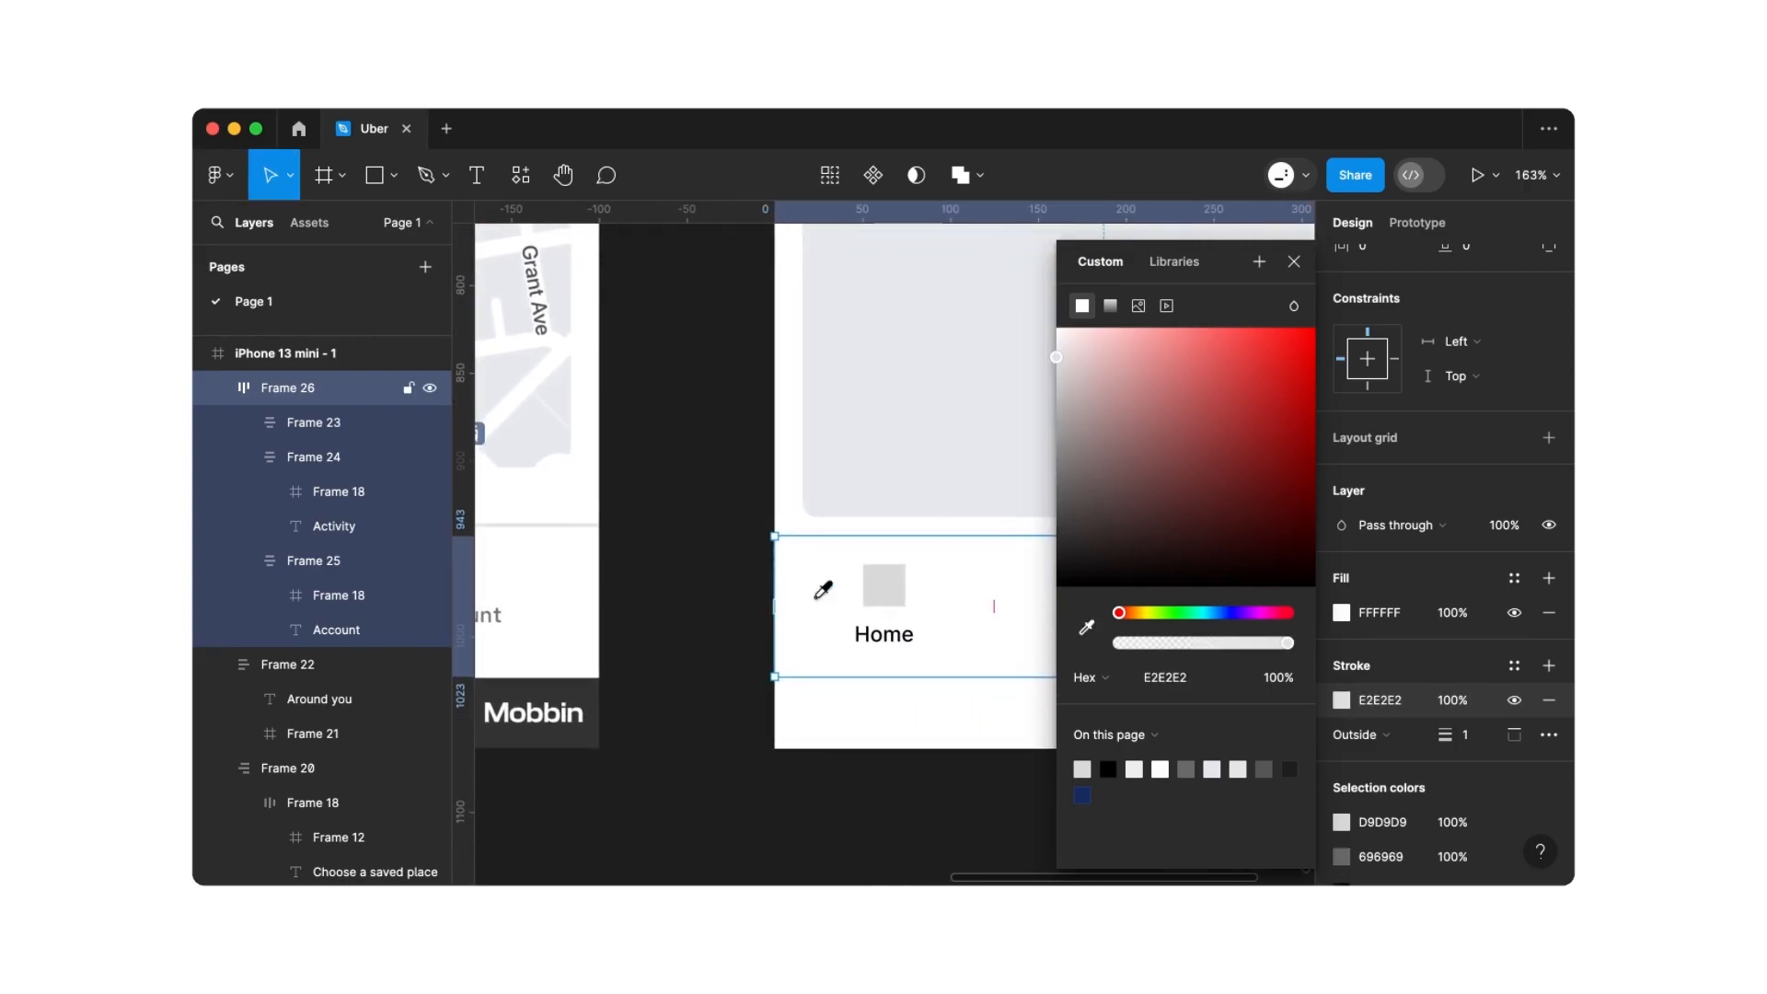
pyautogui.scroll(-3, 822, 591)
pyautogui.moveTo(1448, 741); pyautogui.dragTo(1466, 741)
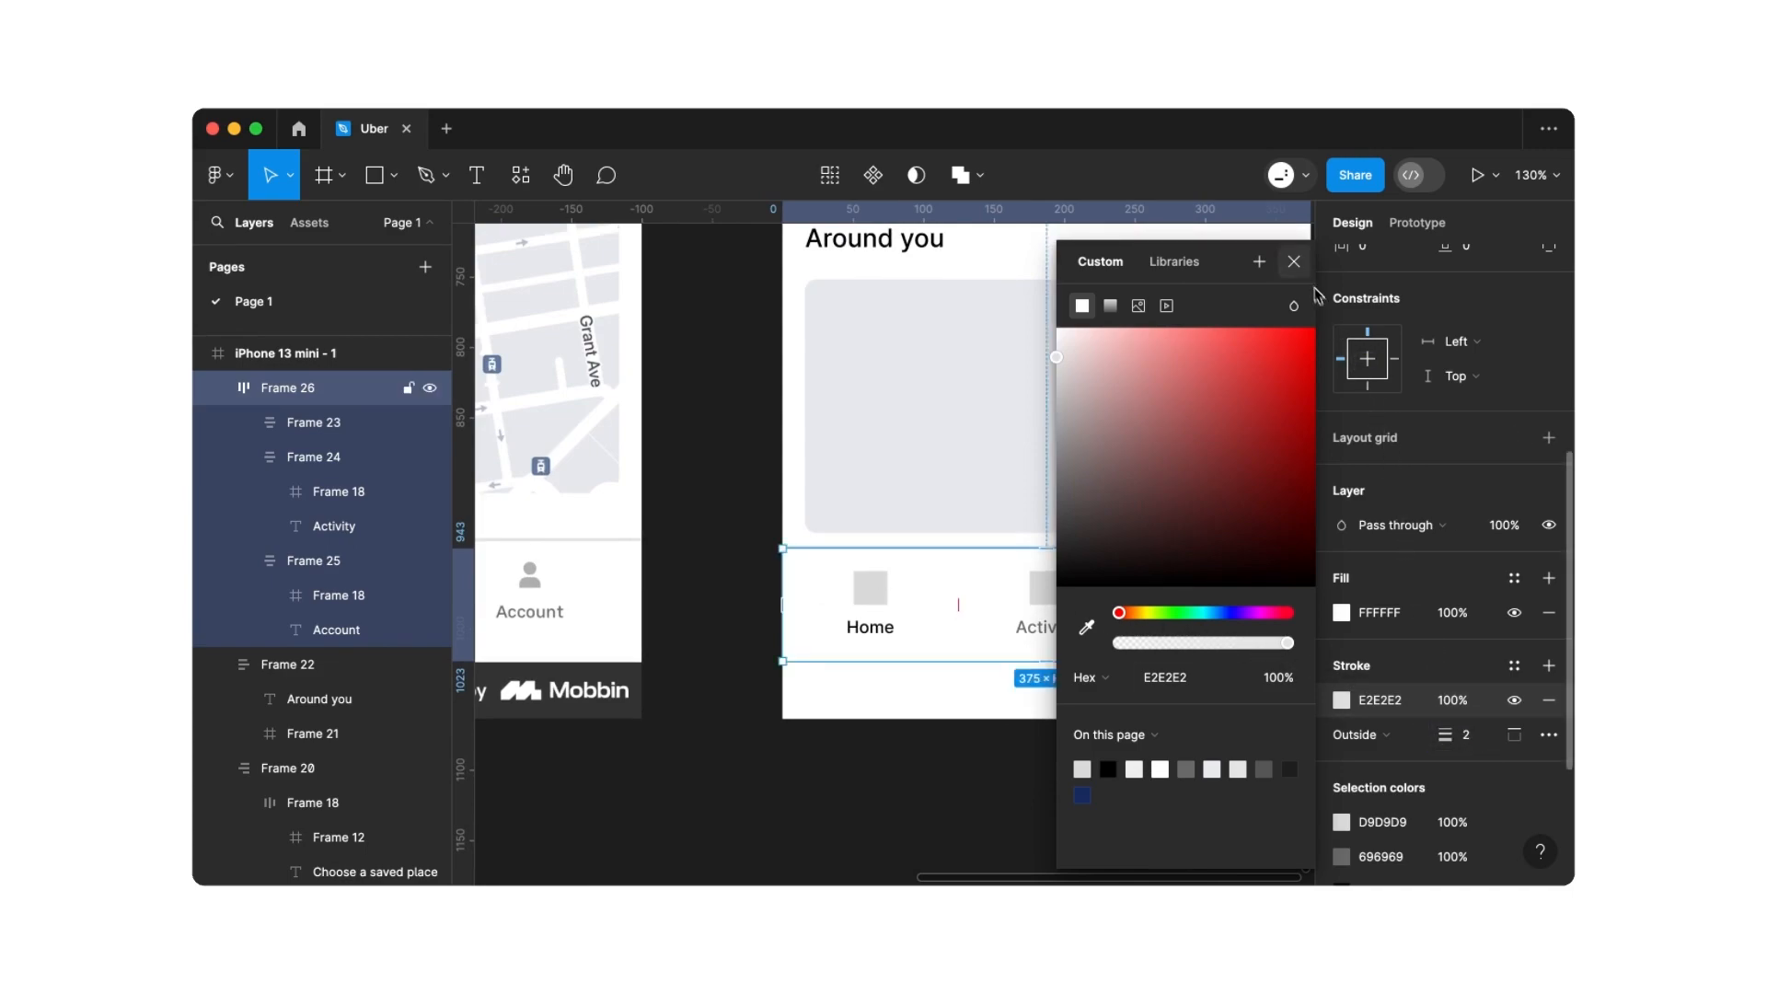
pyautogui.click(1296, 263)
pyautogui.click(749, 557)
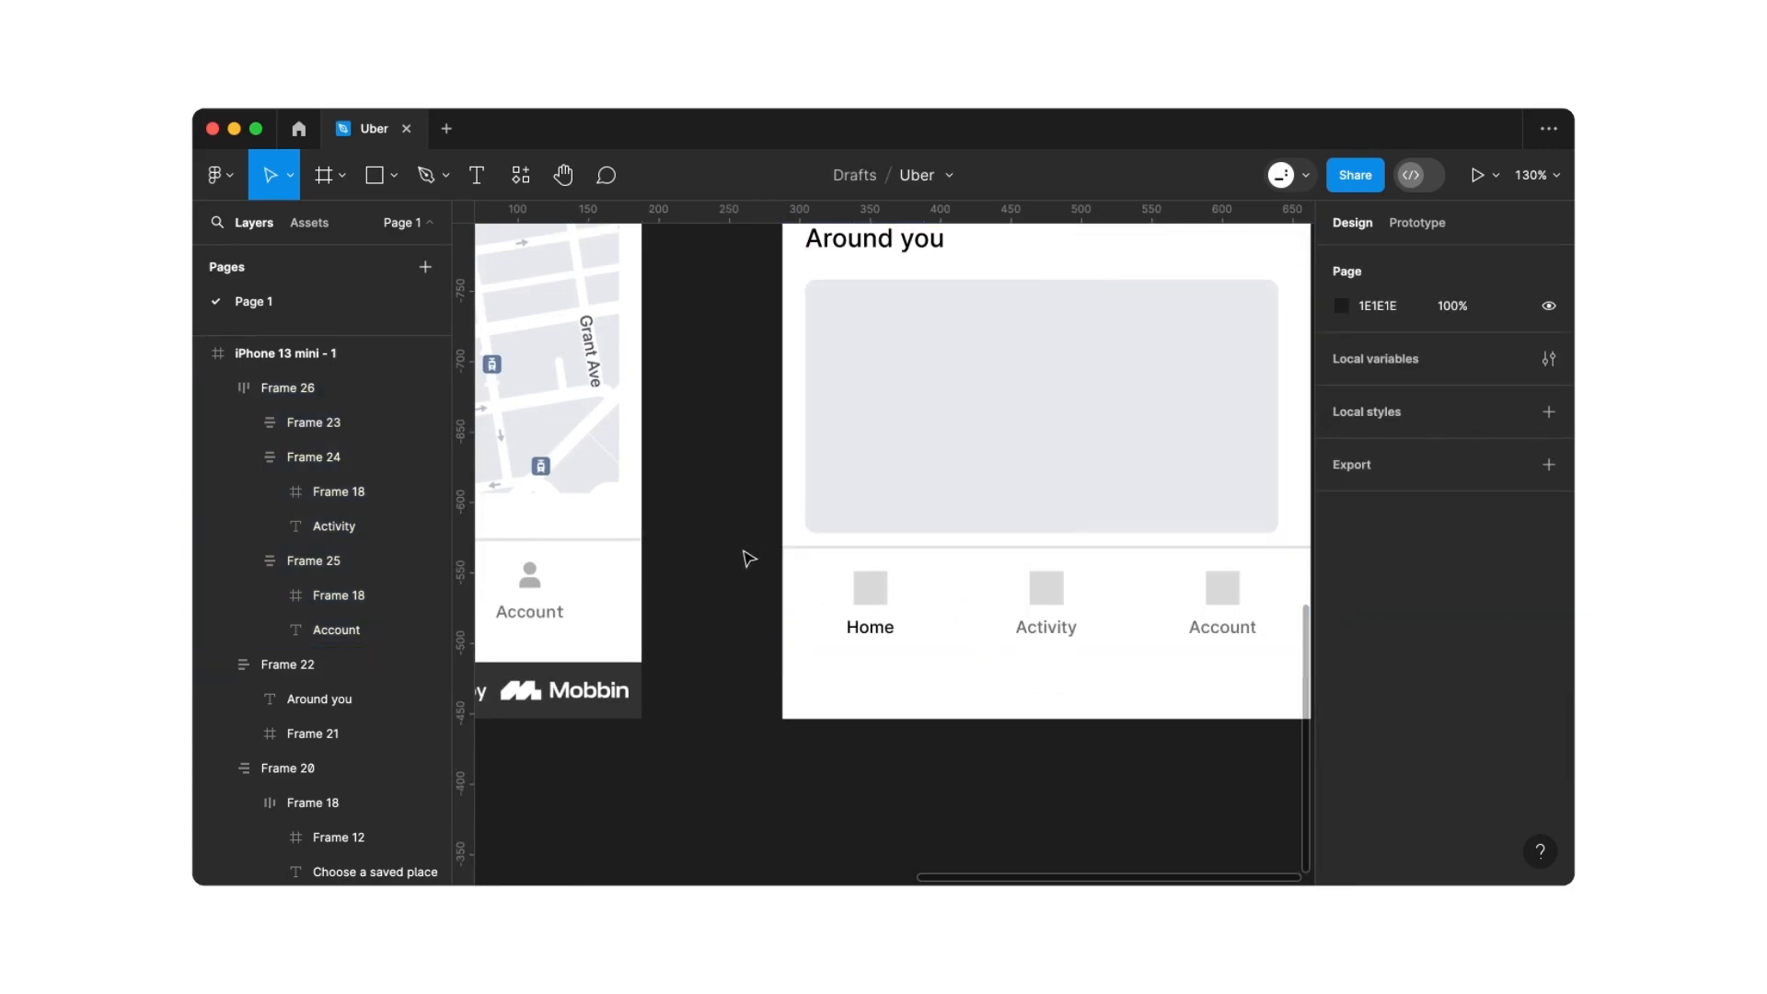
# Compare the rebuilt home screen with the reference screenshot, from the bottom navigation bar up to the promo banner
pyautogui.scroll(-3, 749, 559)
pyautogui.scroll(1, 749, 559)
pyautogui.hscroll(-1, 749, 559)
pyautogui.hscroll(-1, 749, 559)
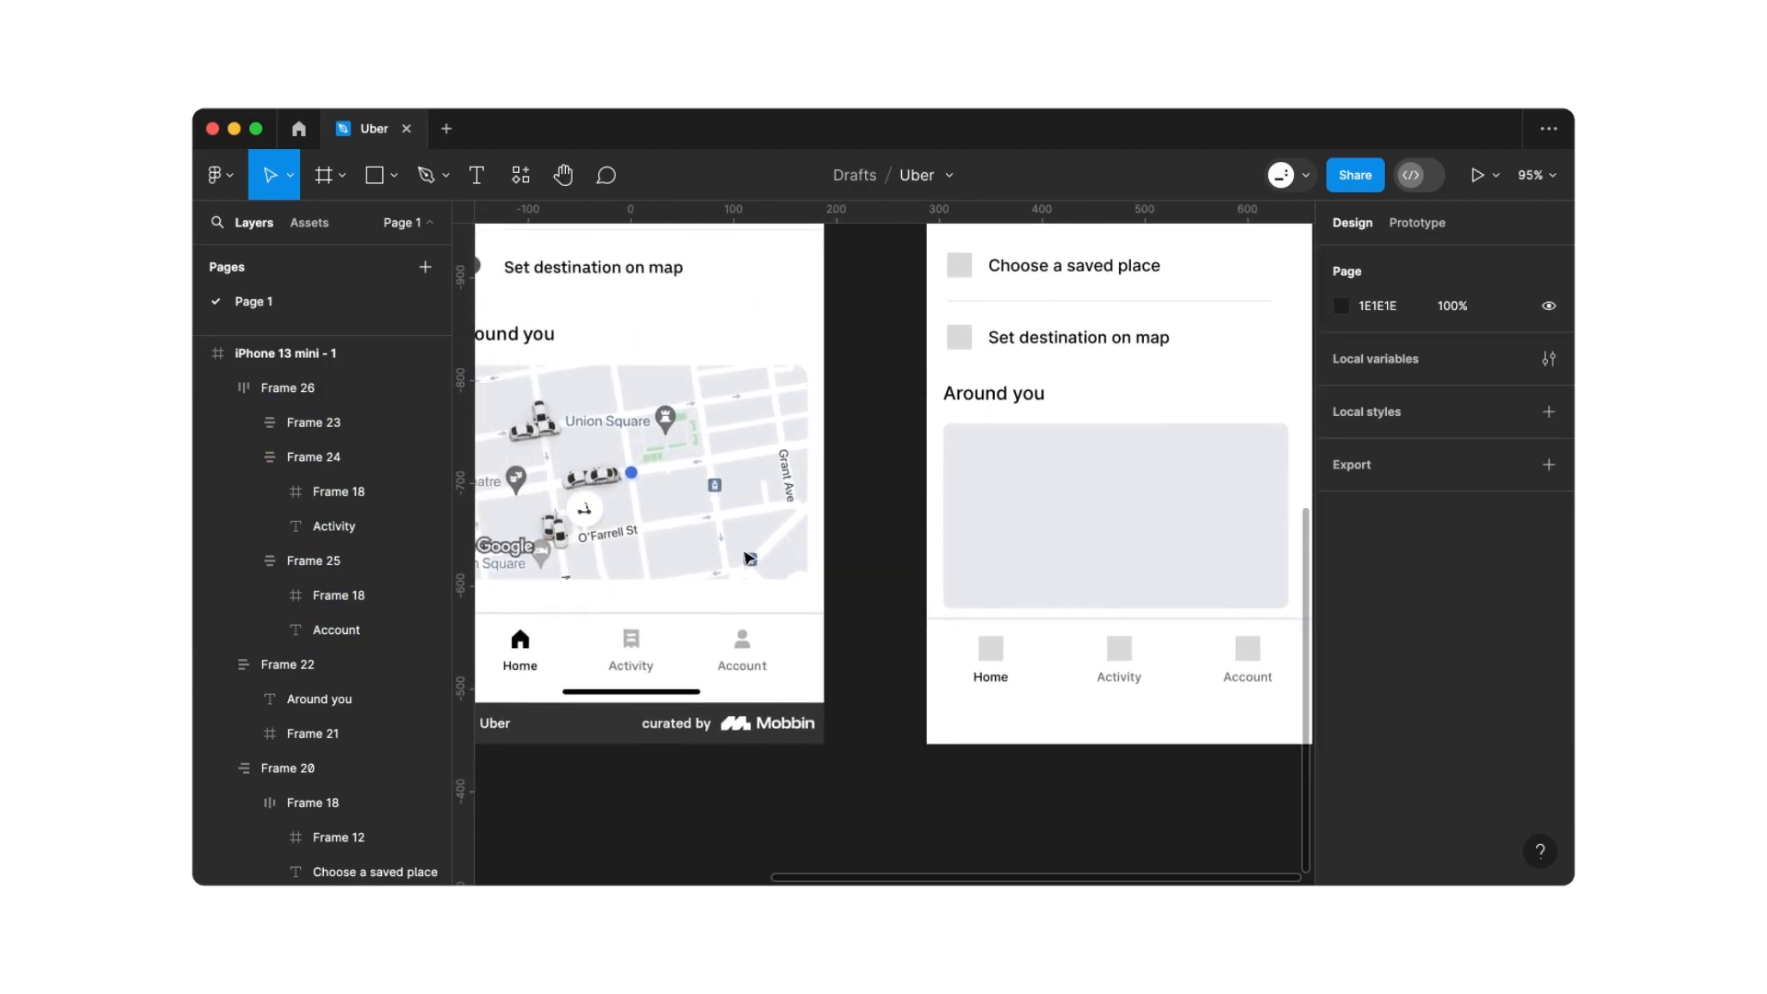
pyautogui.scroll(-2, 871, 580)
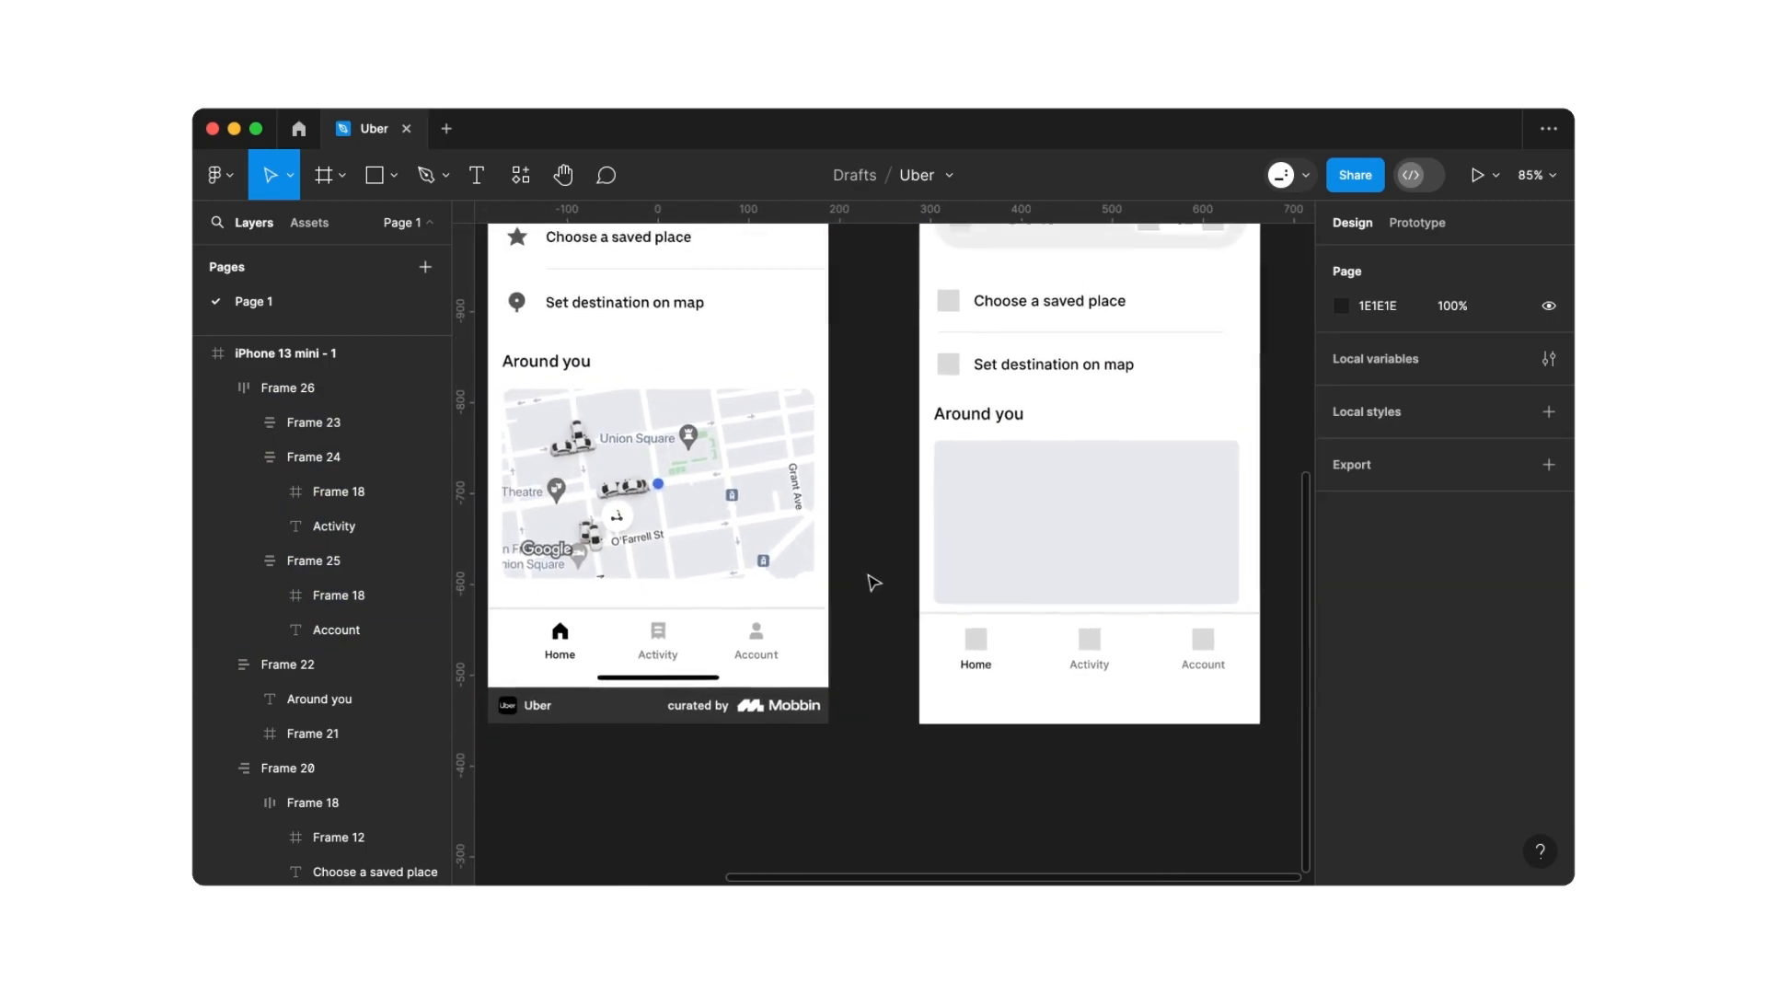
pyautogui.click(1009, 664)
pyautogui.scroll(1, 890, 615)
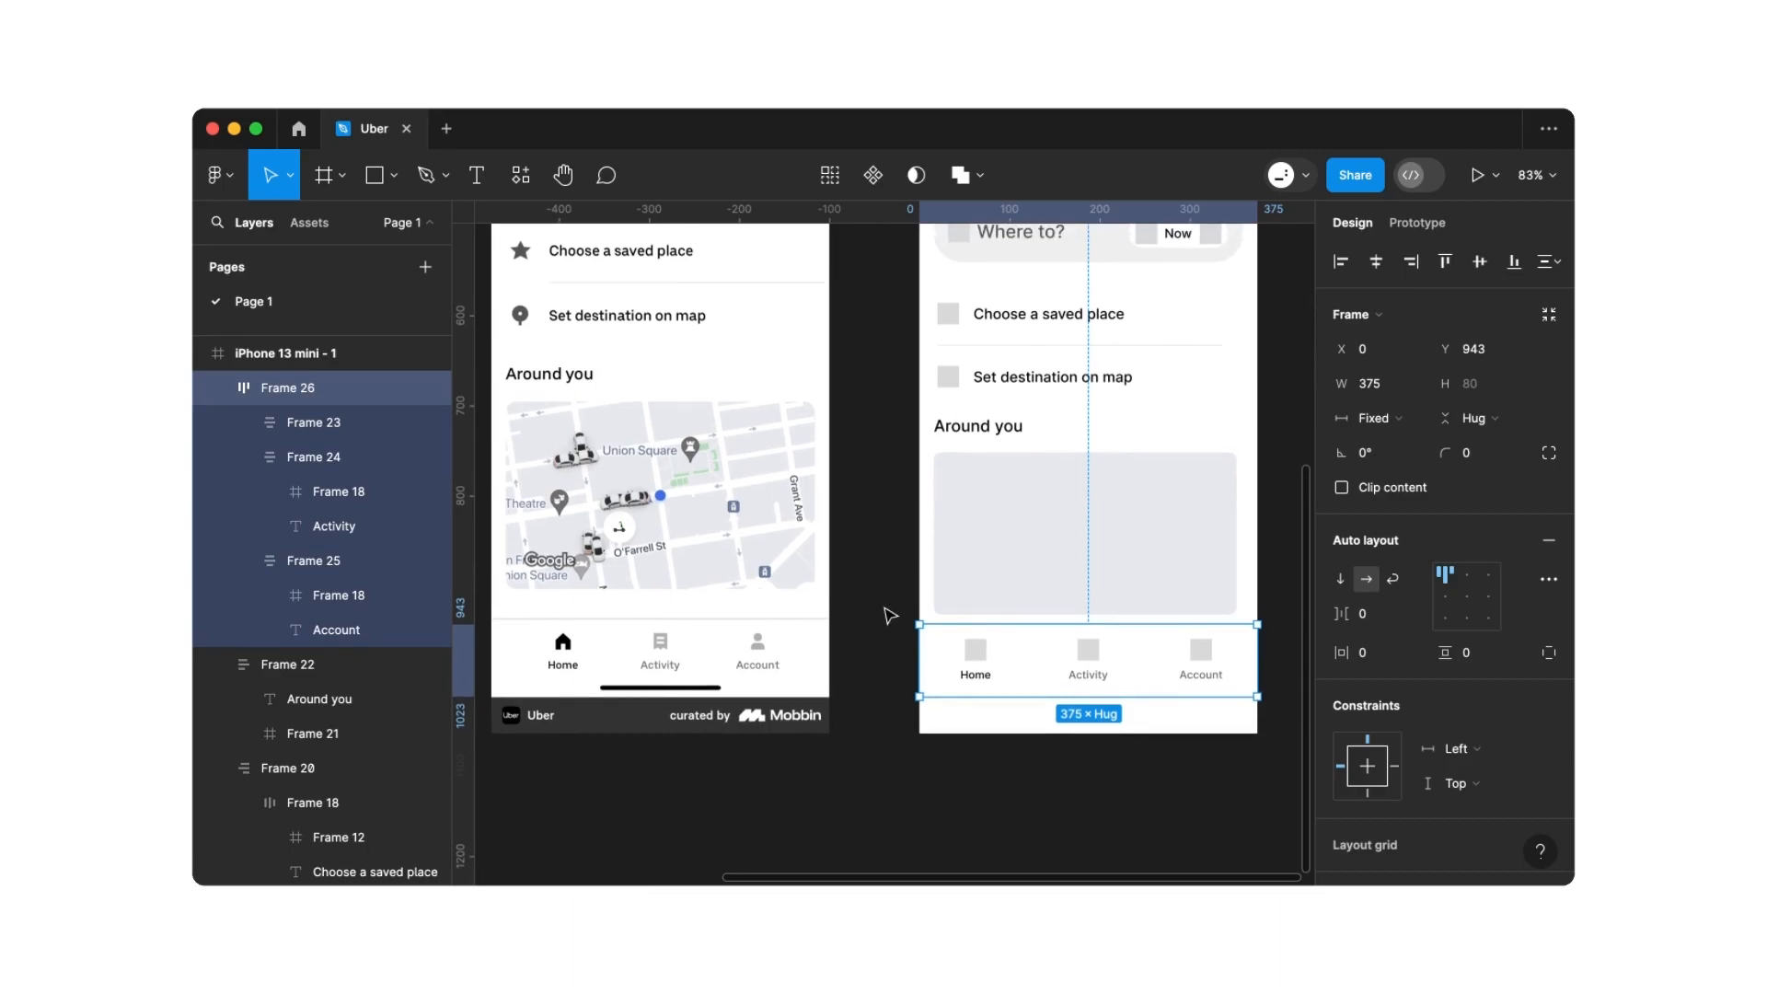
pyautogui.click(888, 613)
pyautogui.scroll(-3, 887, 615)
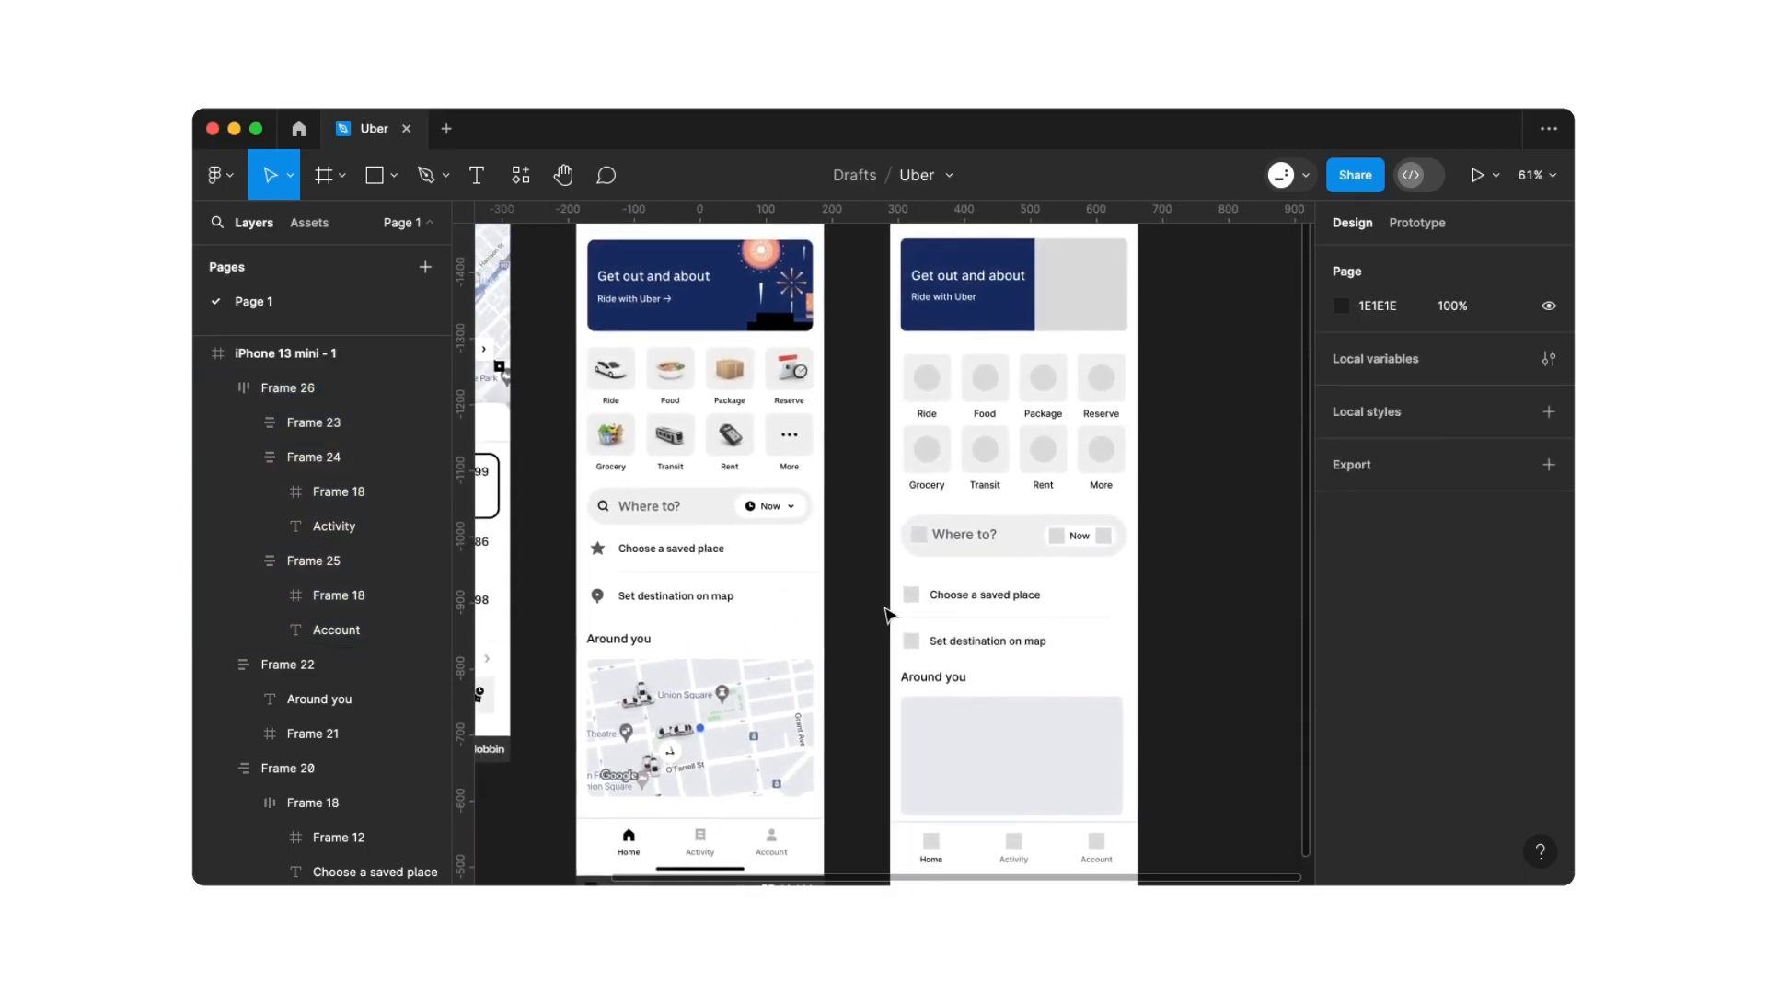
pyautogui.scroll(2, 888, 615)
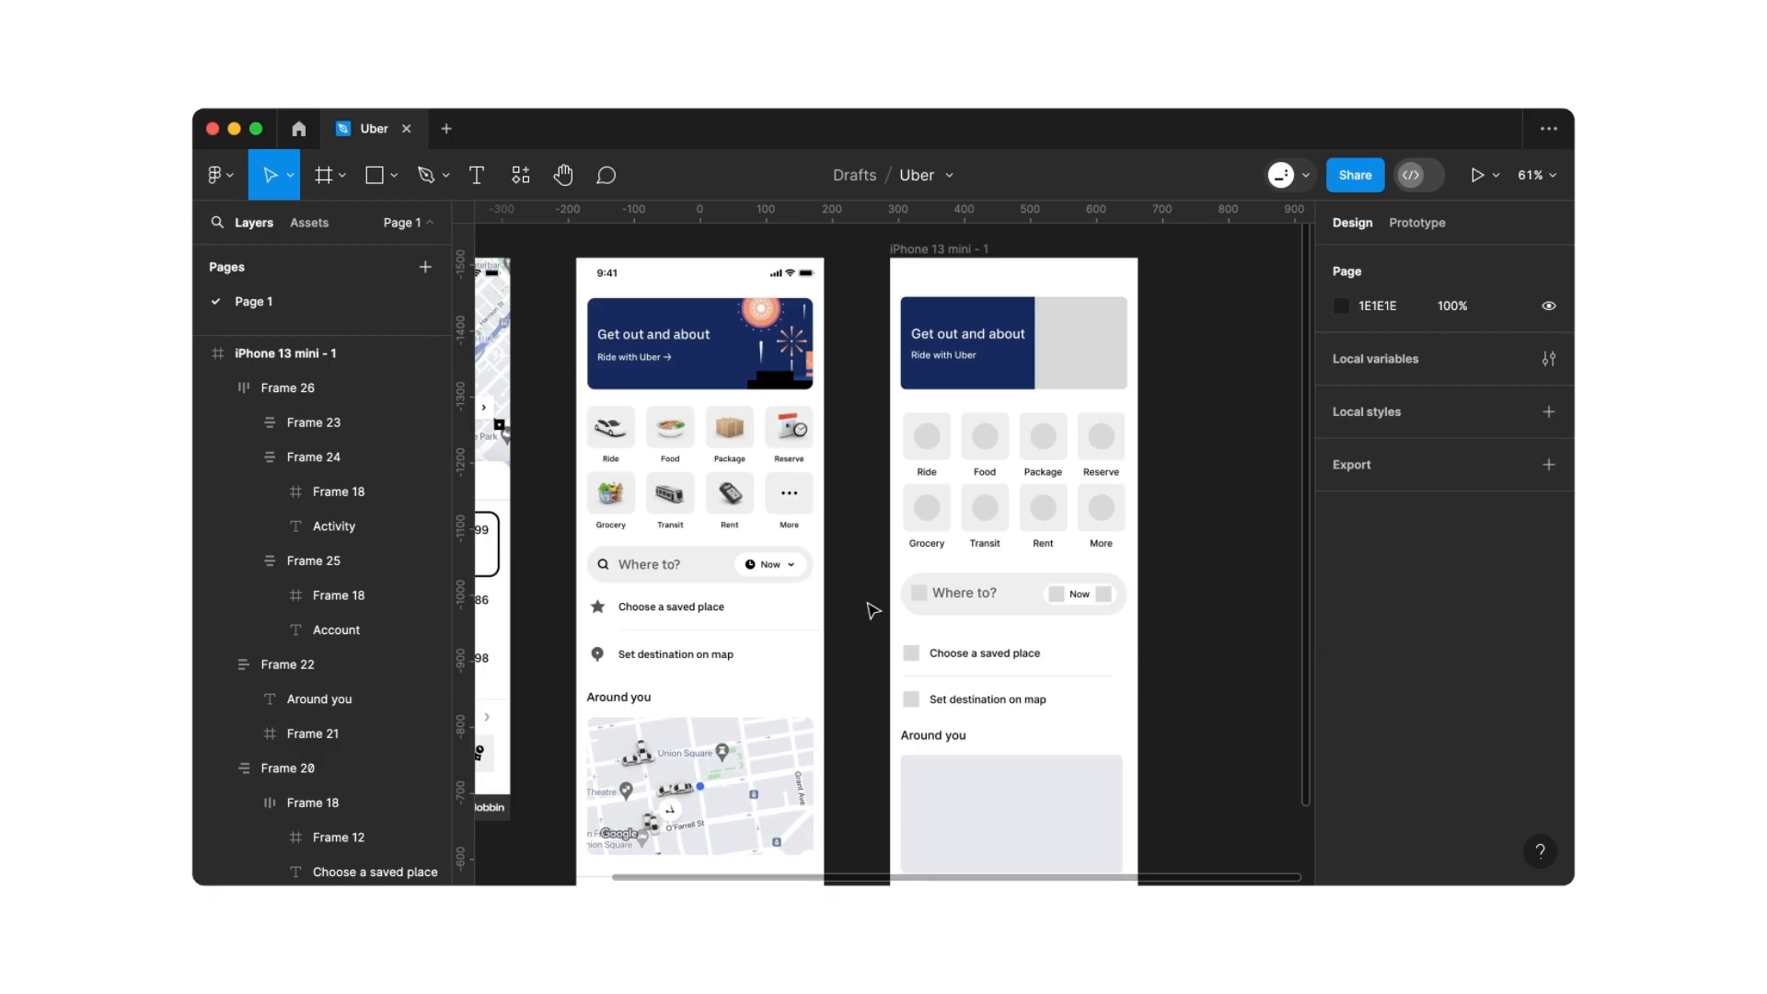
pyautogui.scroll(-3, 872, 610)
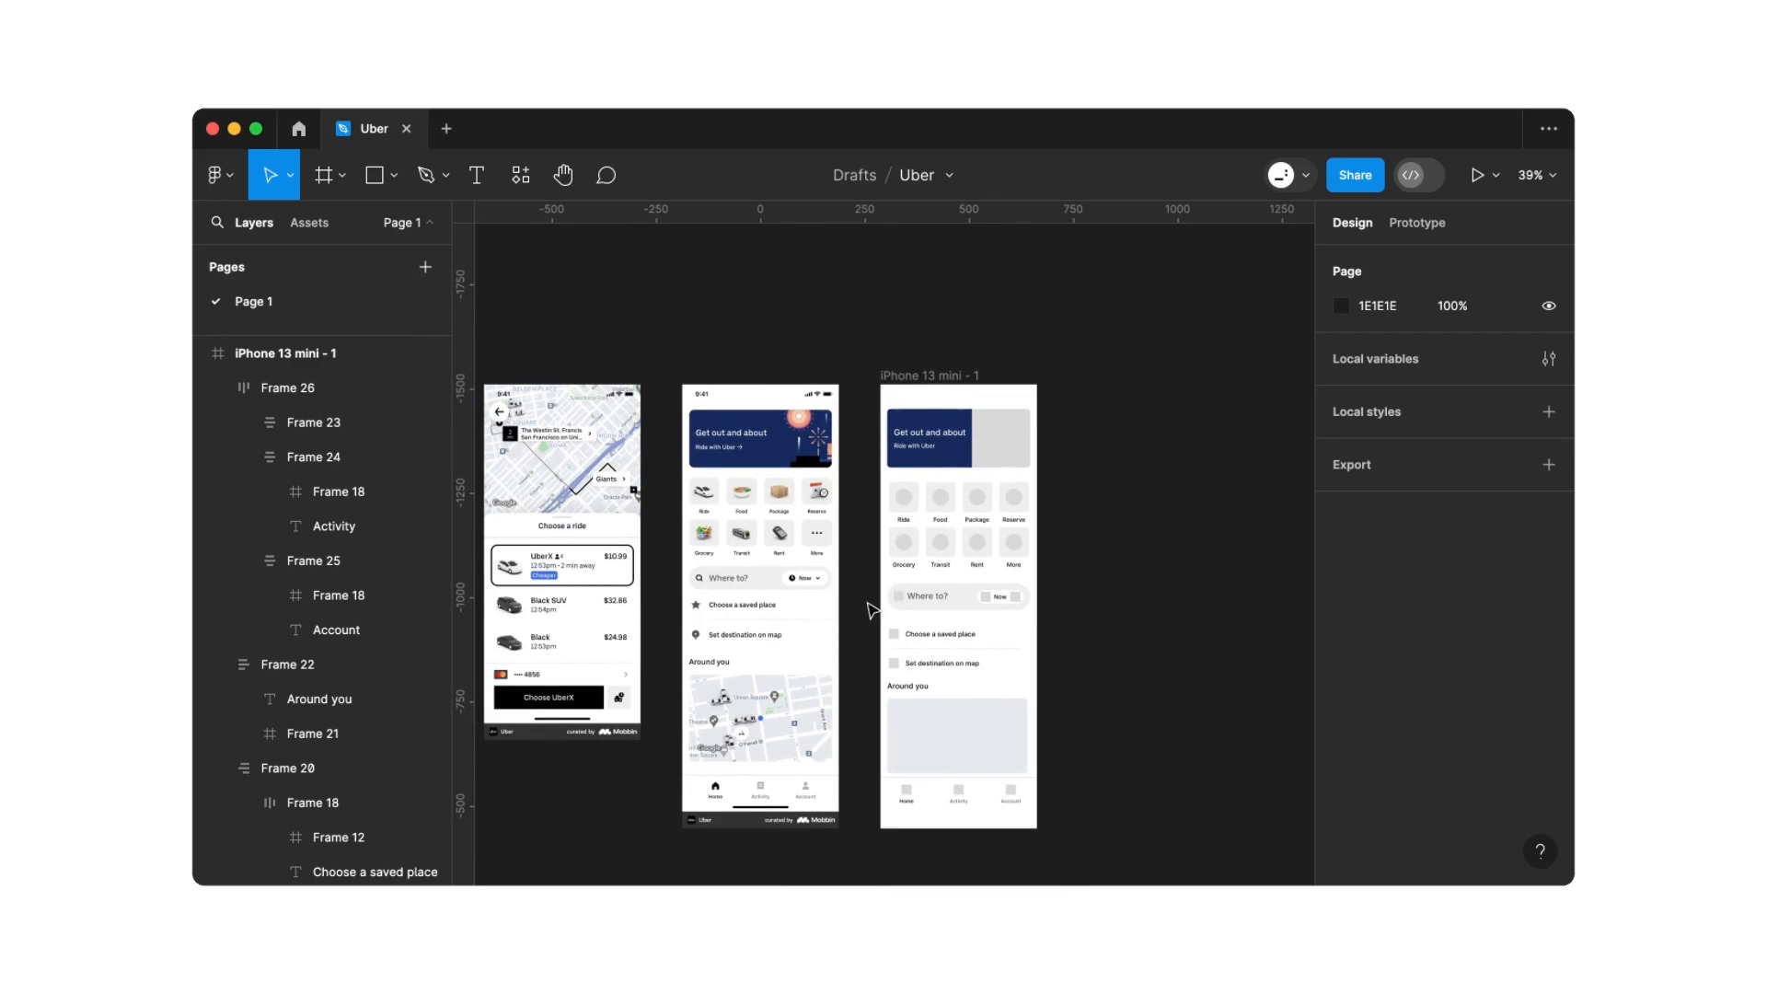
# Move the "Choose a ride" reference screenshot to the right of the iPhone 13 mini home screen frame
pyautogui.moveTo(566, 475); pyautogui.dragTo(1160, 468)
pyautogui.hscroll(4, 1160, 466)
pyautogui.scroll(-1, 1160, 466)
pyautogui.click(1162, 466)
pyautogui.scroll(2, 1165, 467)
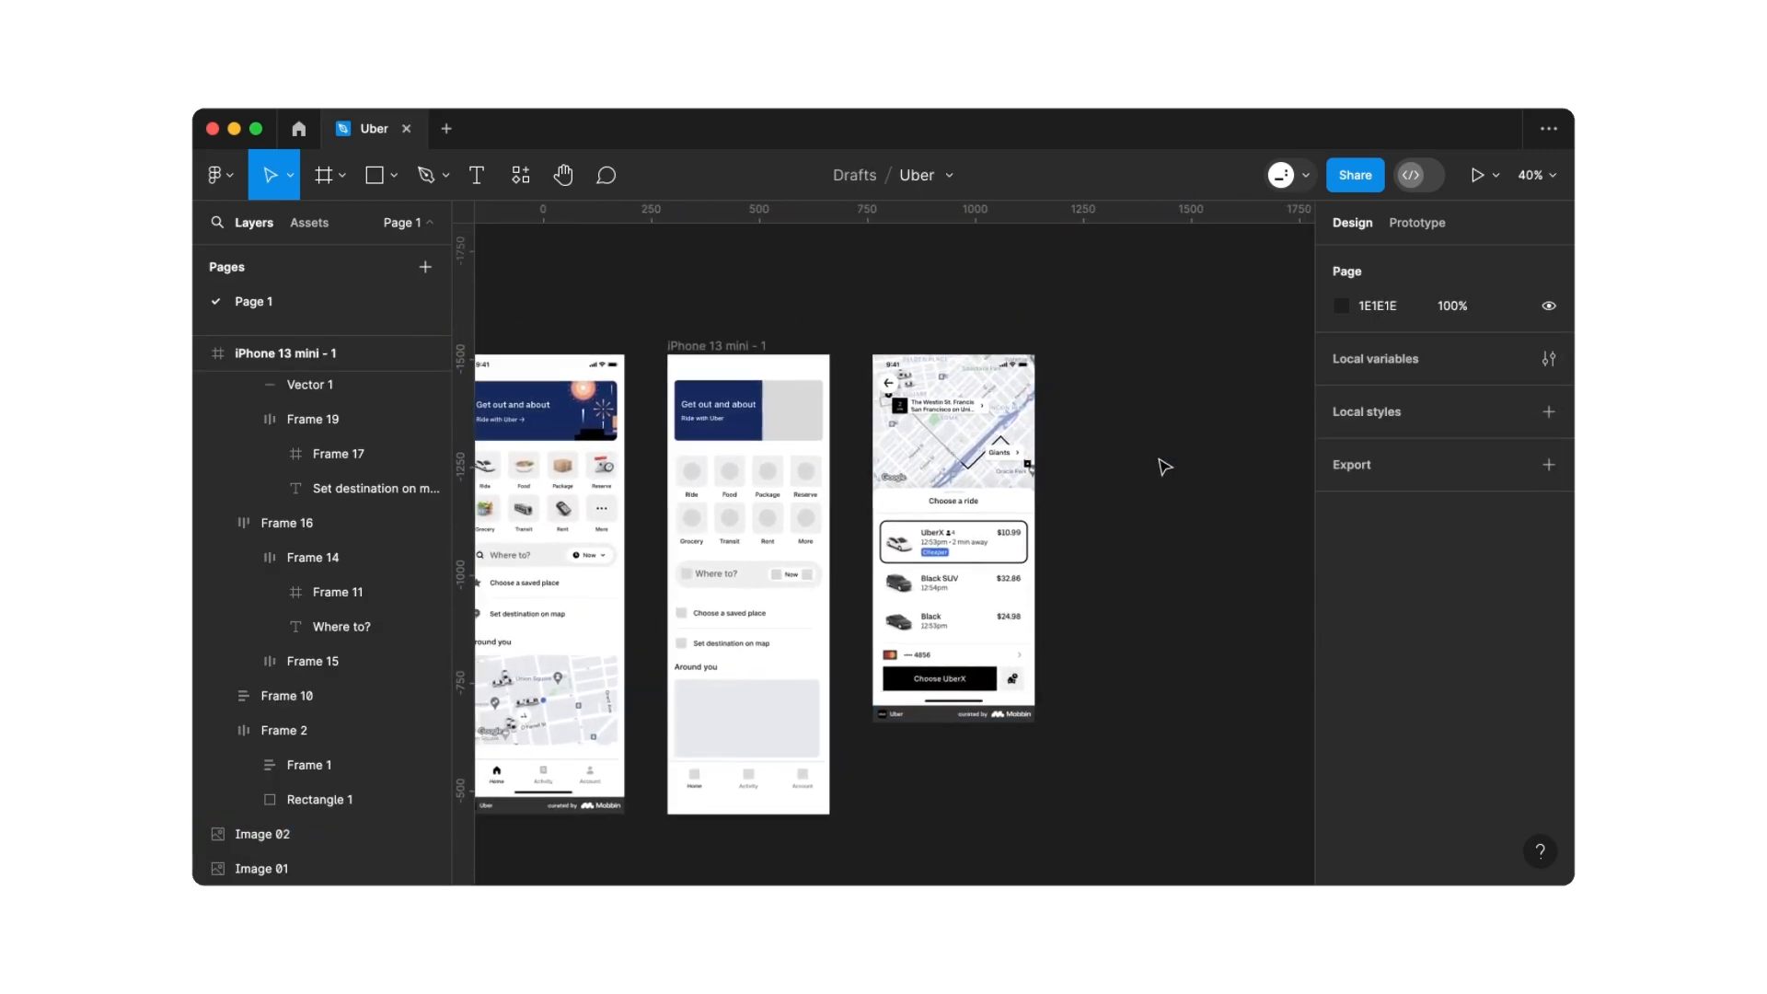
# Add a second iPhone 13 mini frame, 375 × 812, beside the "Choose a ride" reference
pyautogui.click(324, 181)
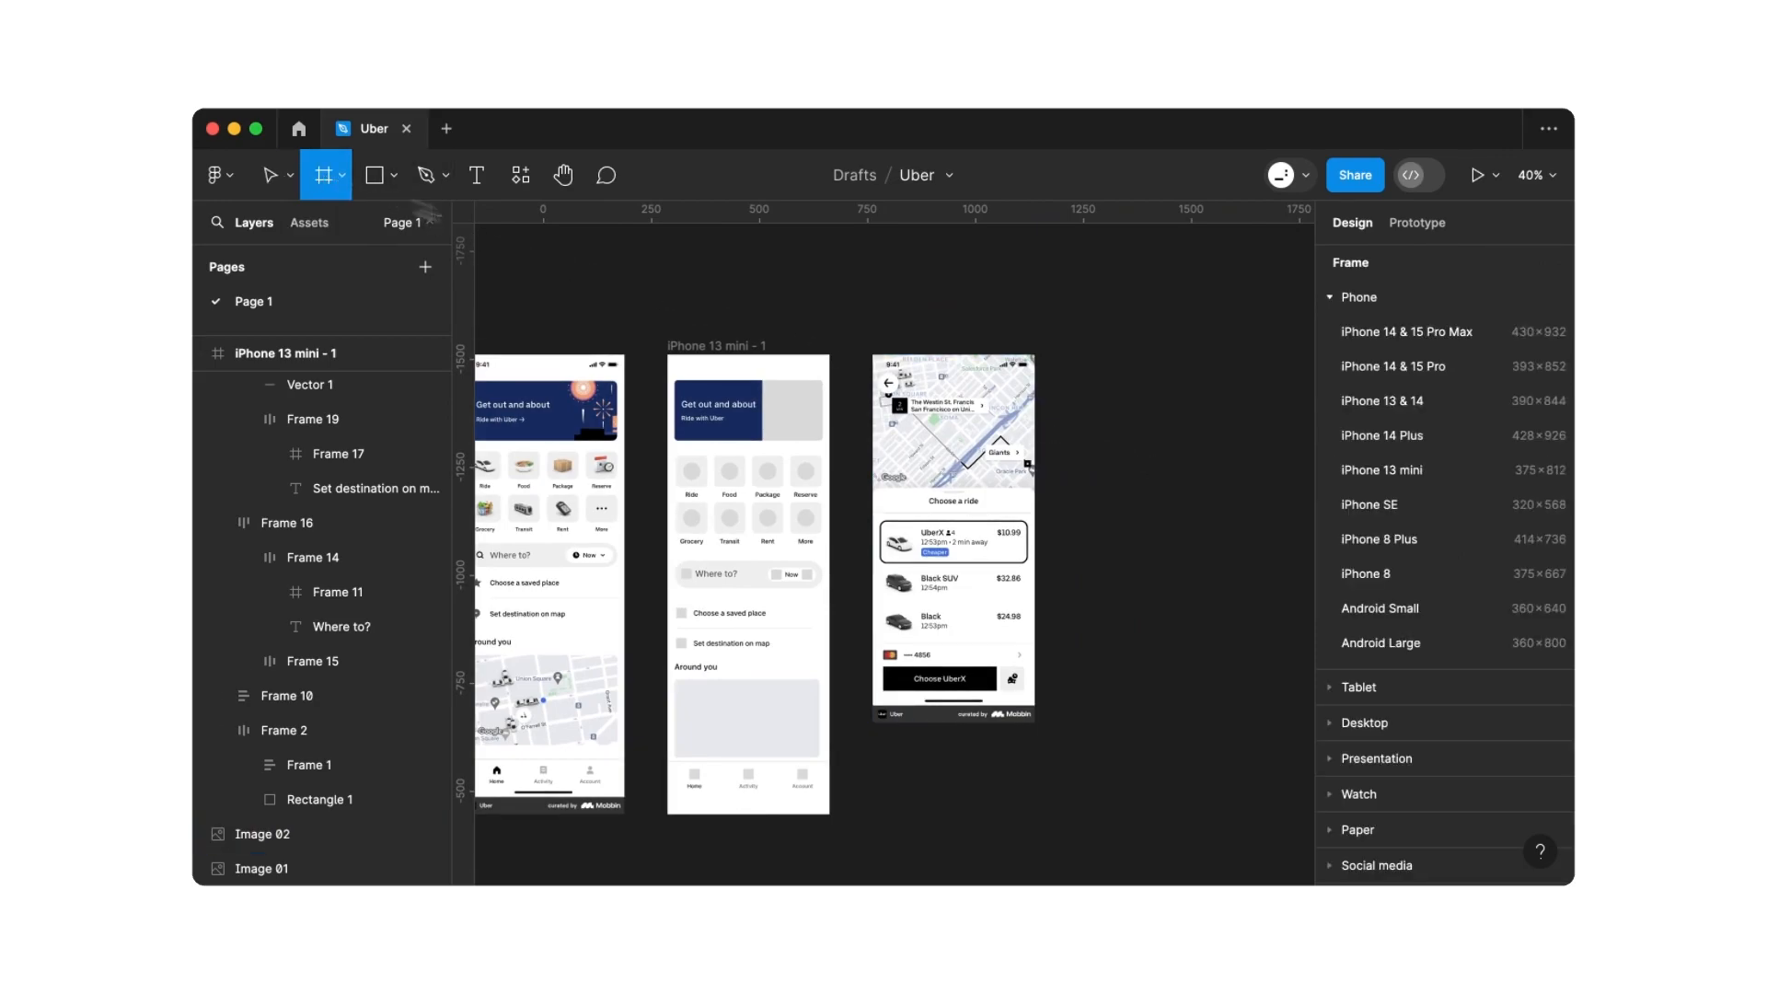
pyautogui.click(1340, 471)
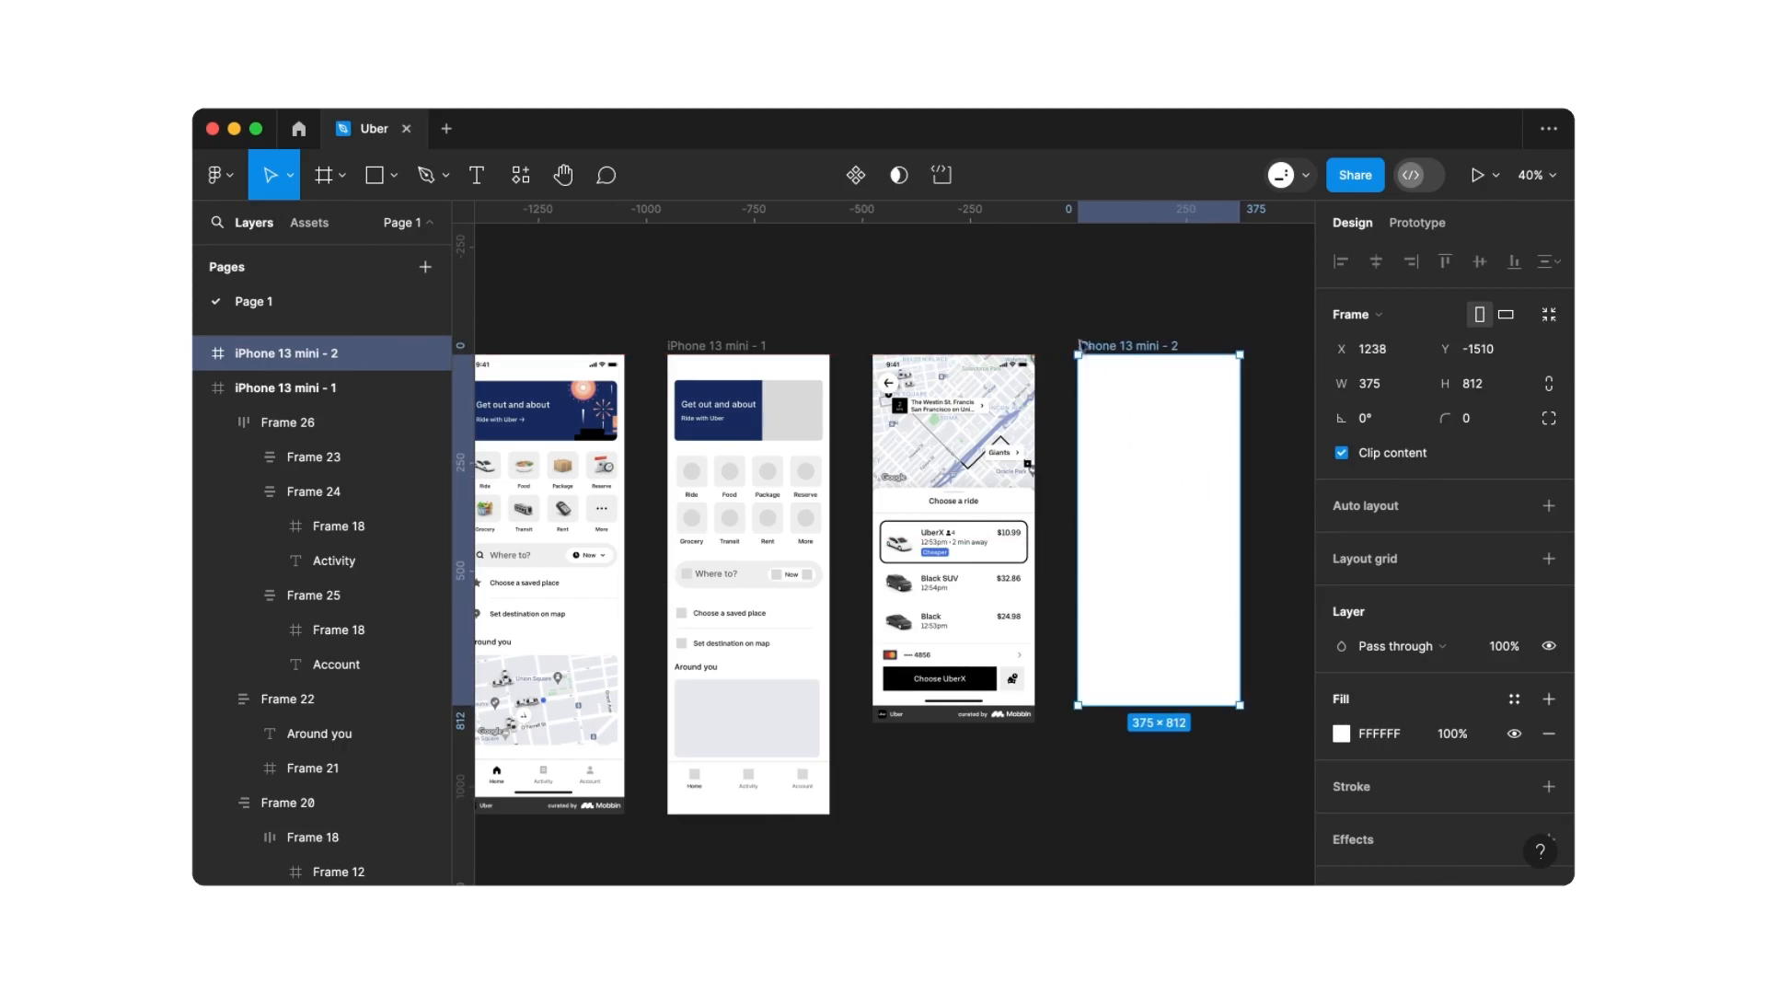
pyautogui.click(1075, 326)
# Draw a frame for the map area at the top of the new screen, flush with its edges and sized 375 × 320
pyautogui.scroll(5, 1075, 327)
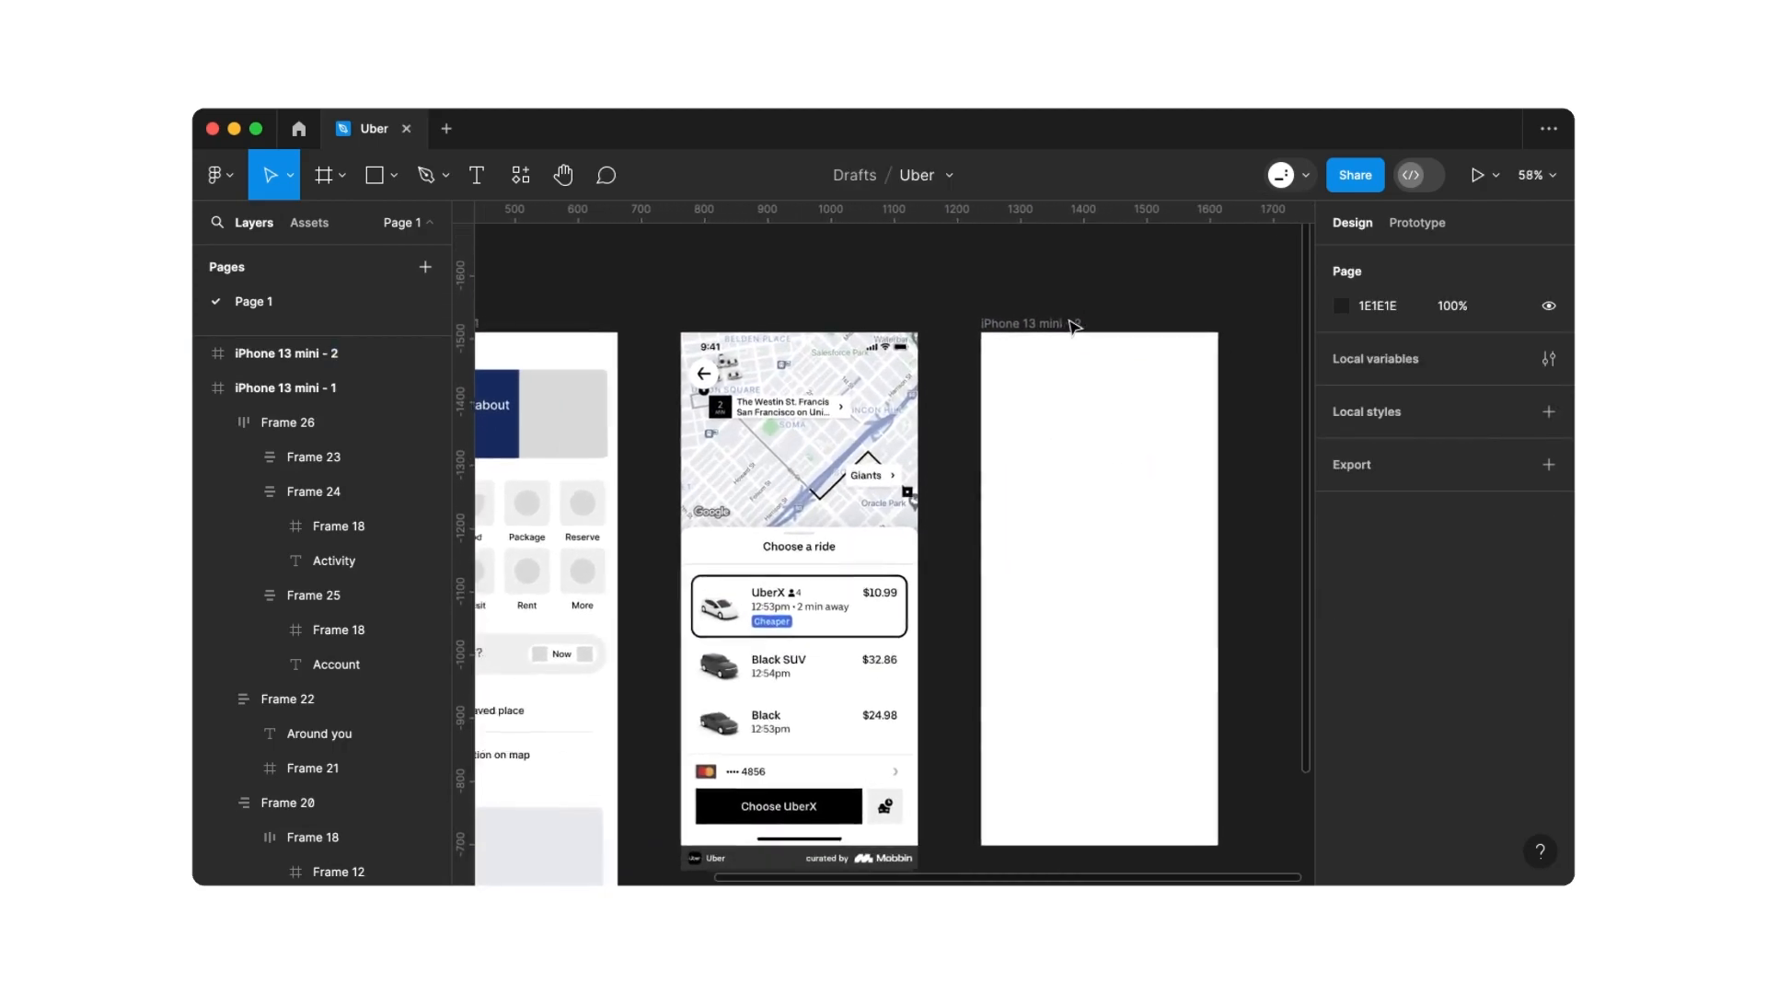
pyautogui.scroll(2, 1075, 327)
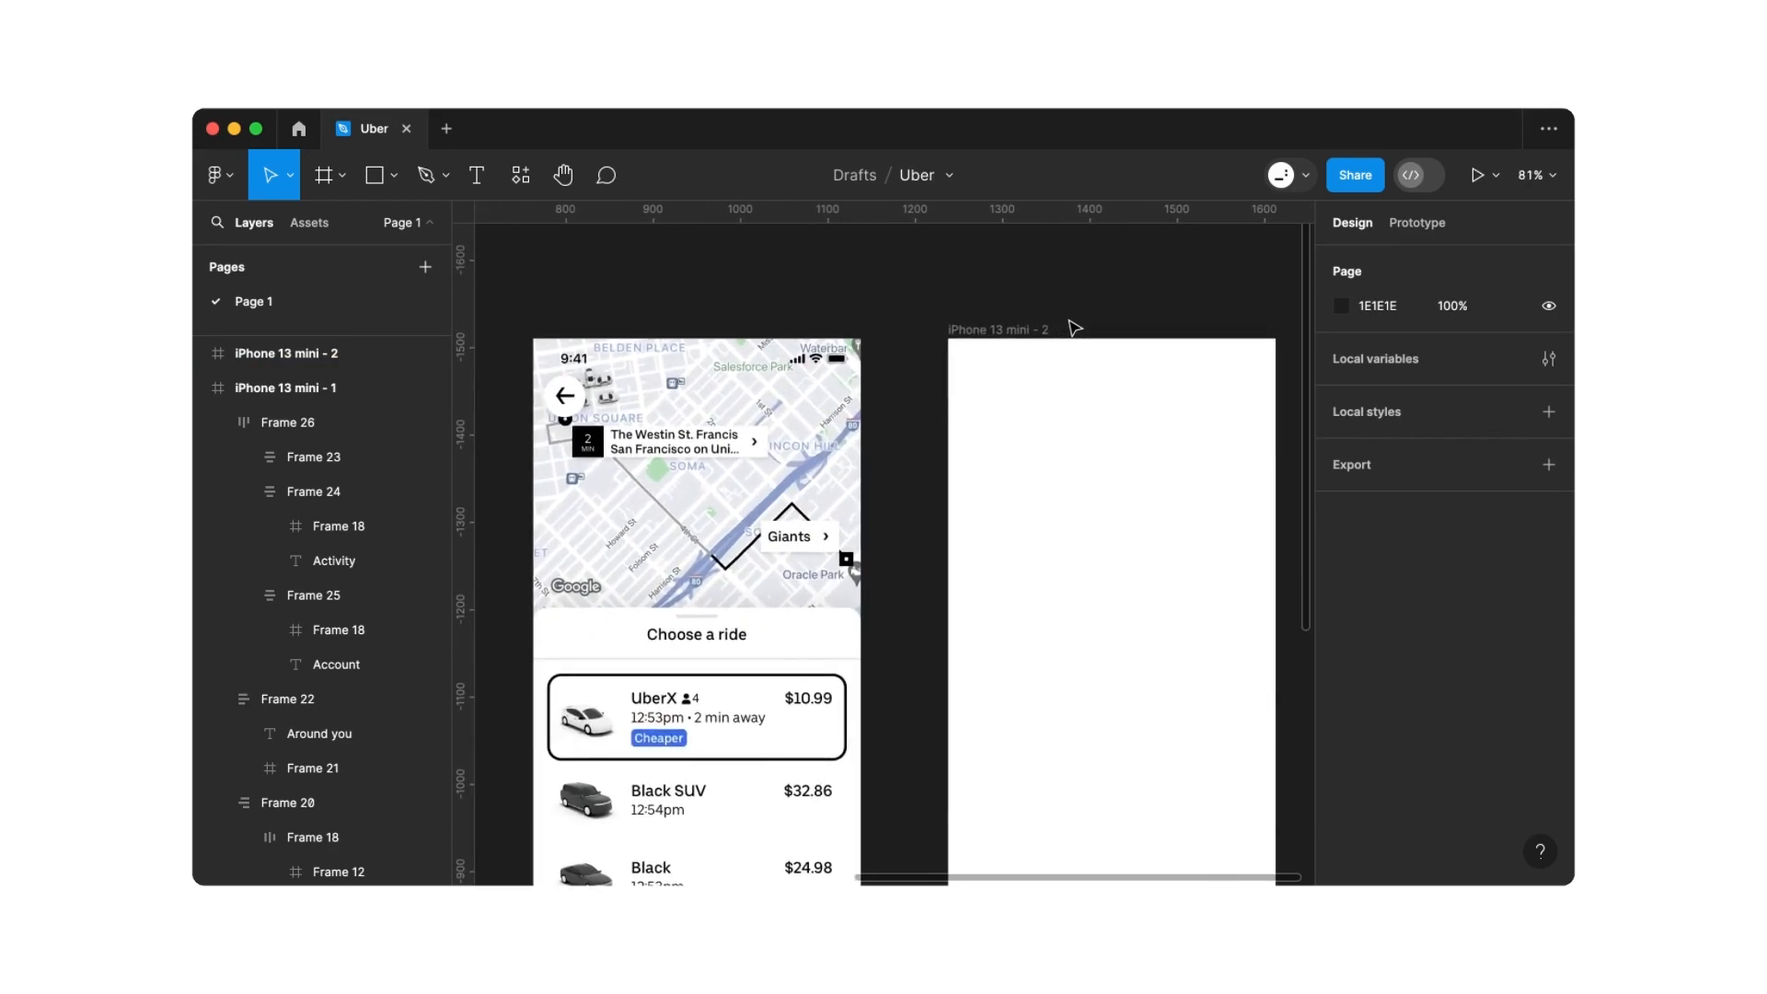
pyautogui.press('f')
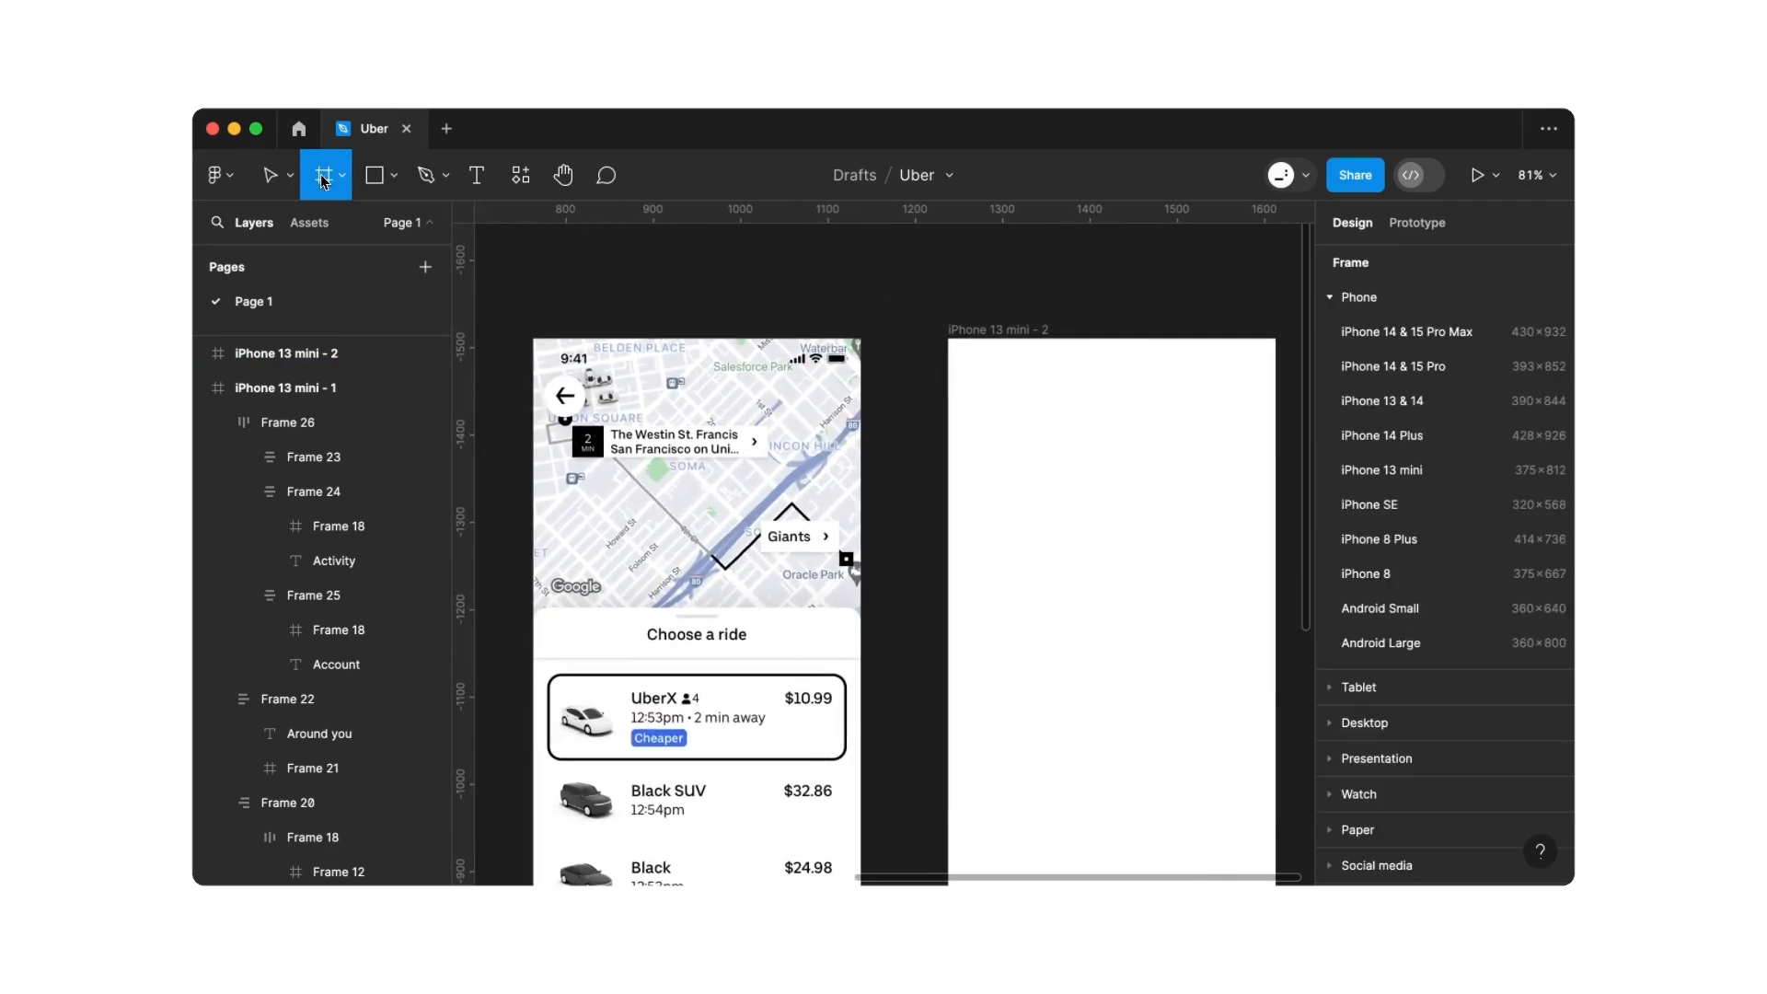
pyautogui.moveTo(958, 352); pyautogui.dragTo(1268, 630)
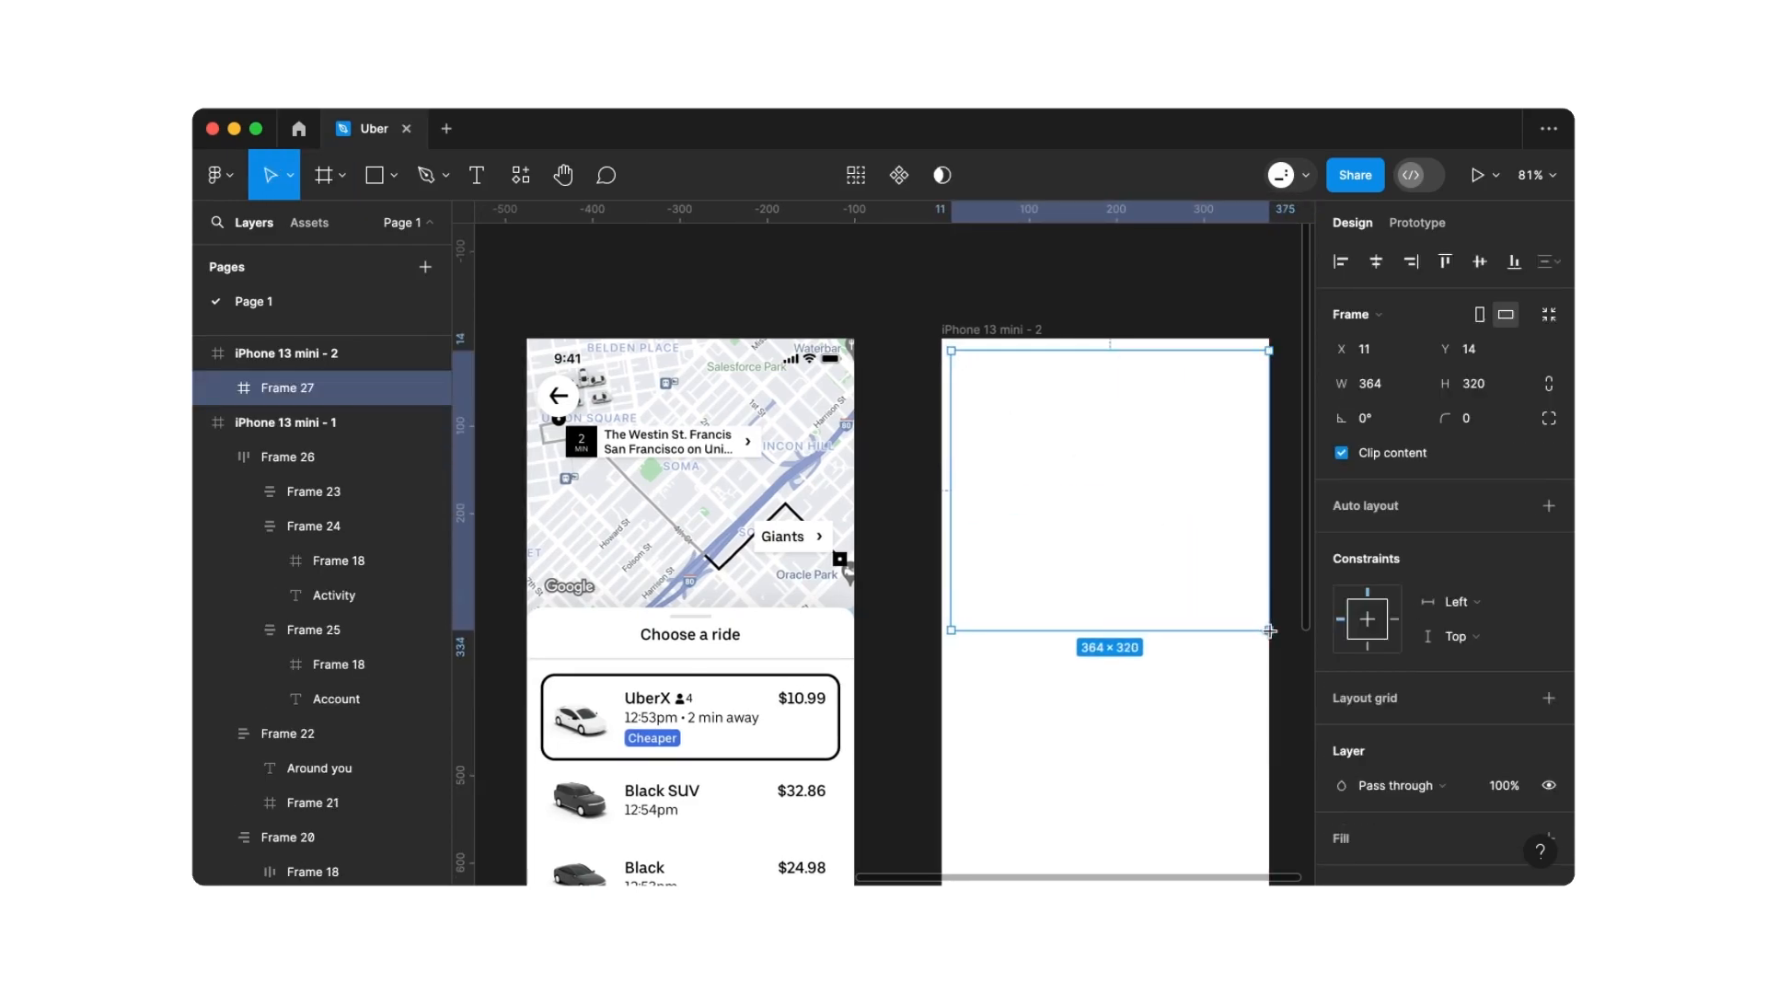
pyautogui.moveTo(952, 350); pyautogui.dragTo(941, 338)
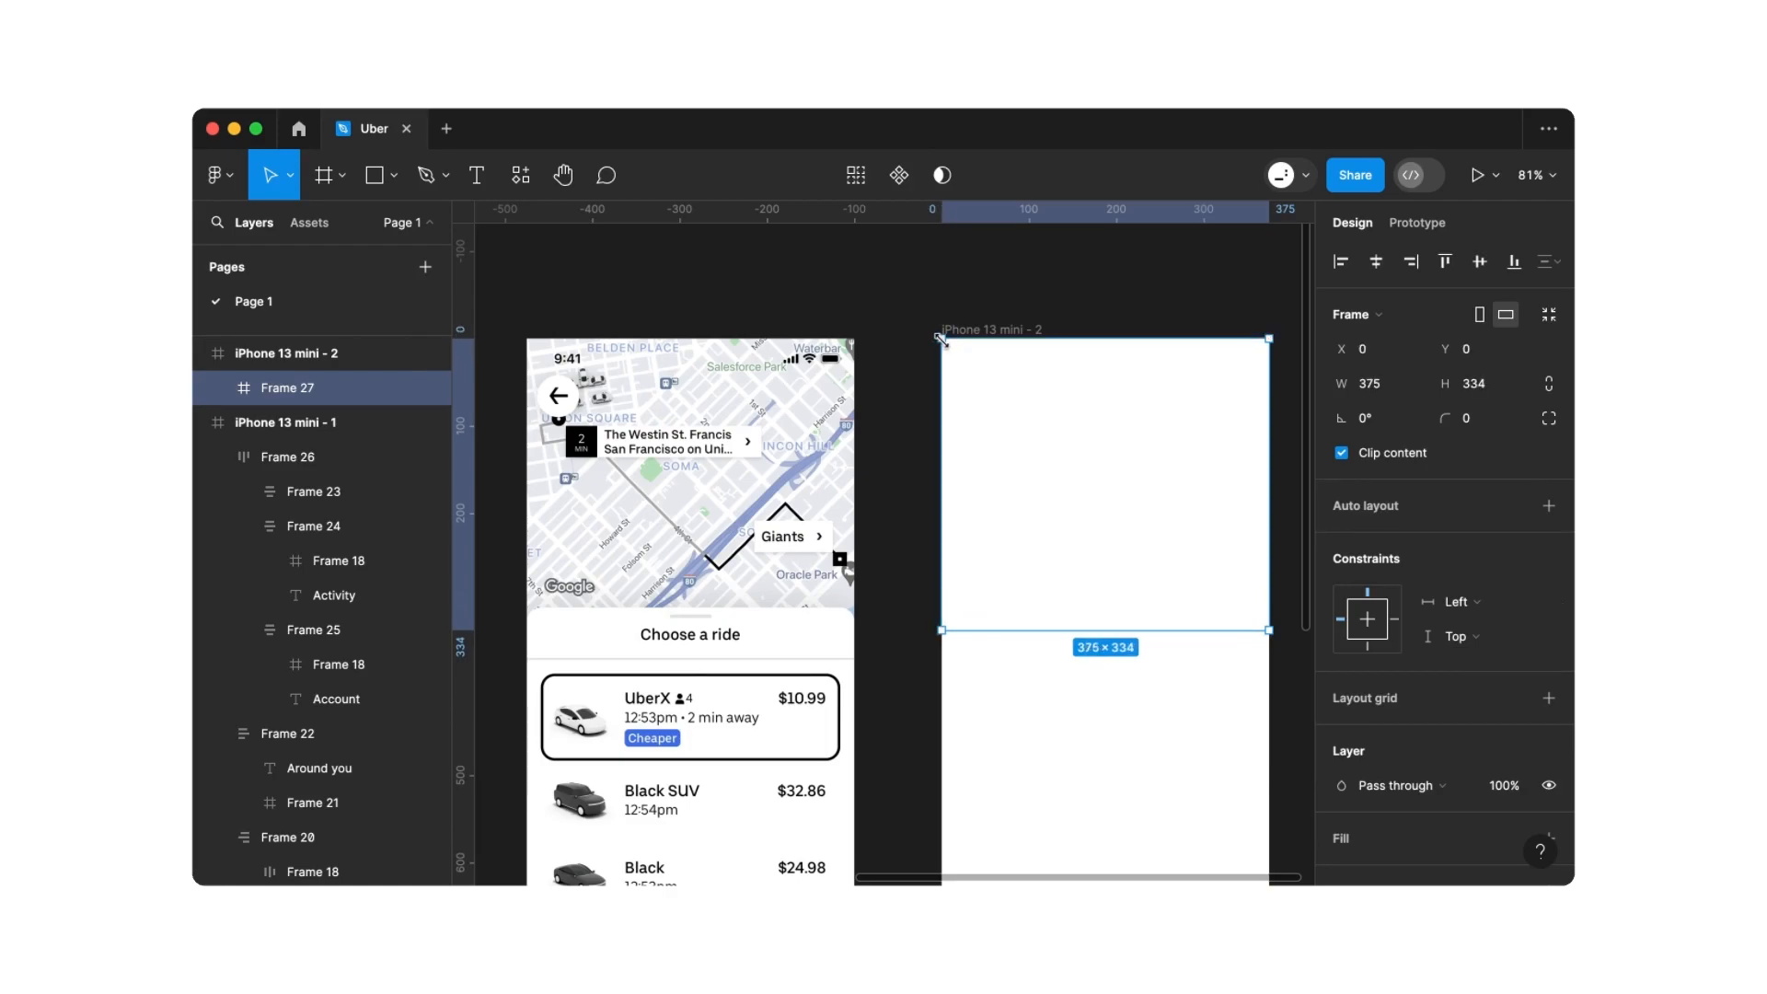
pyautogui.moveTo(987, 630); pyautogui.dragTo(994, 619)
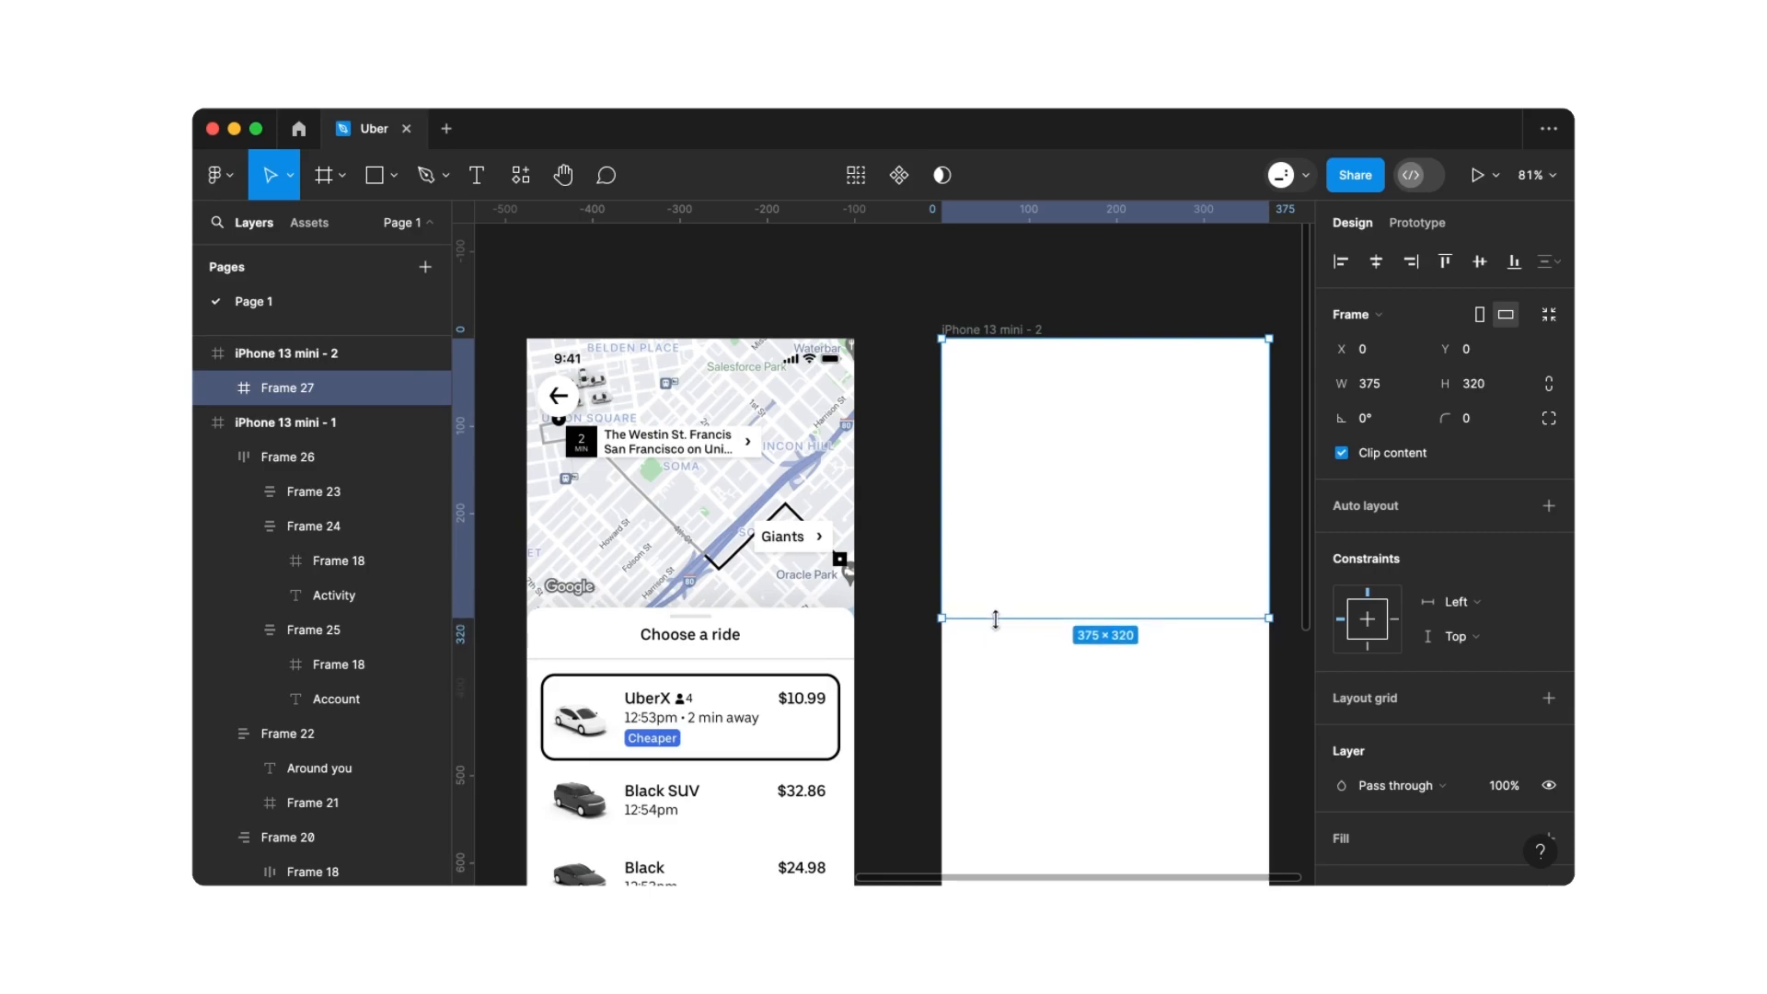
pyautogui.scroll(-3, 1500, 736)
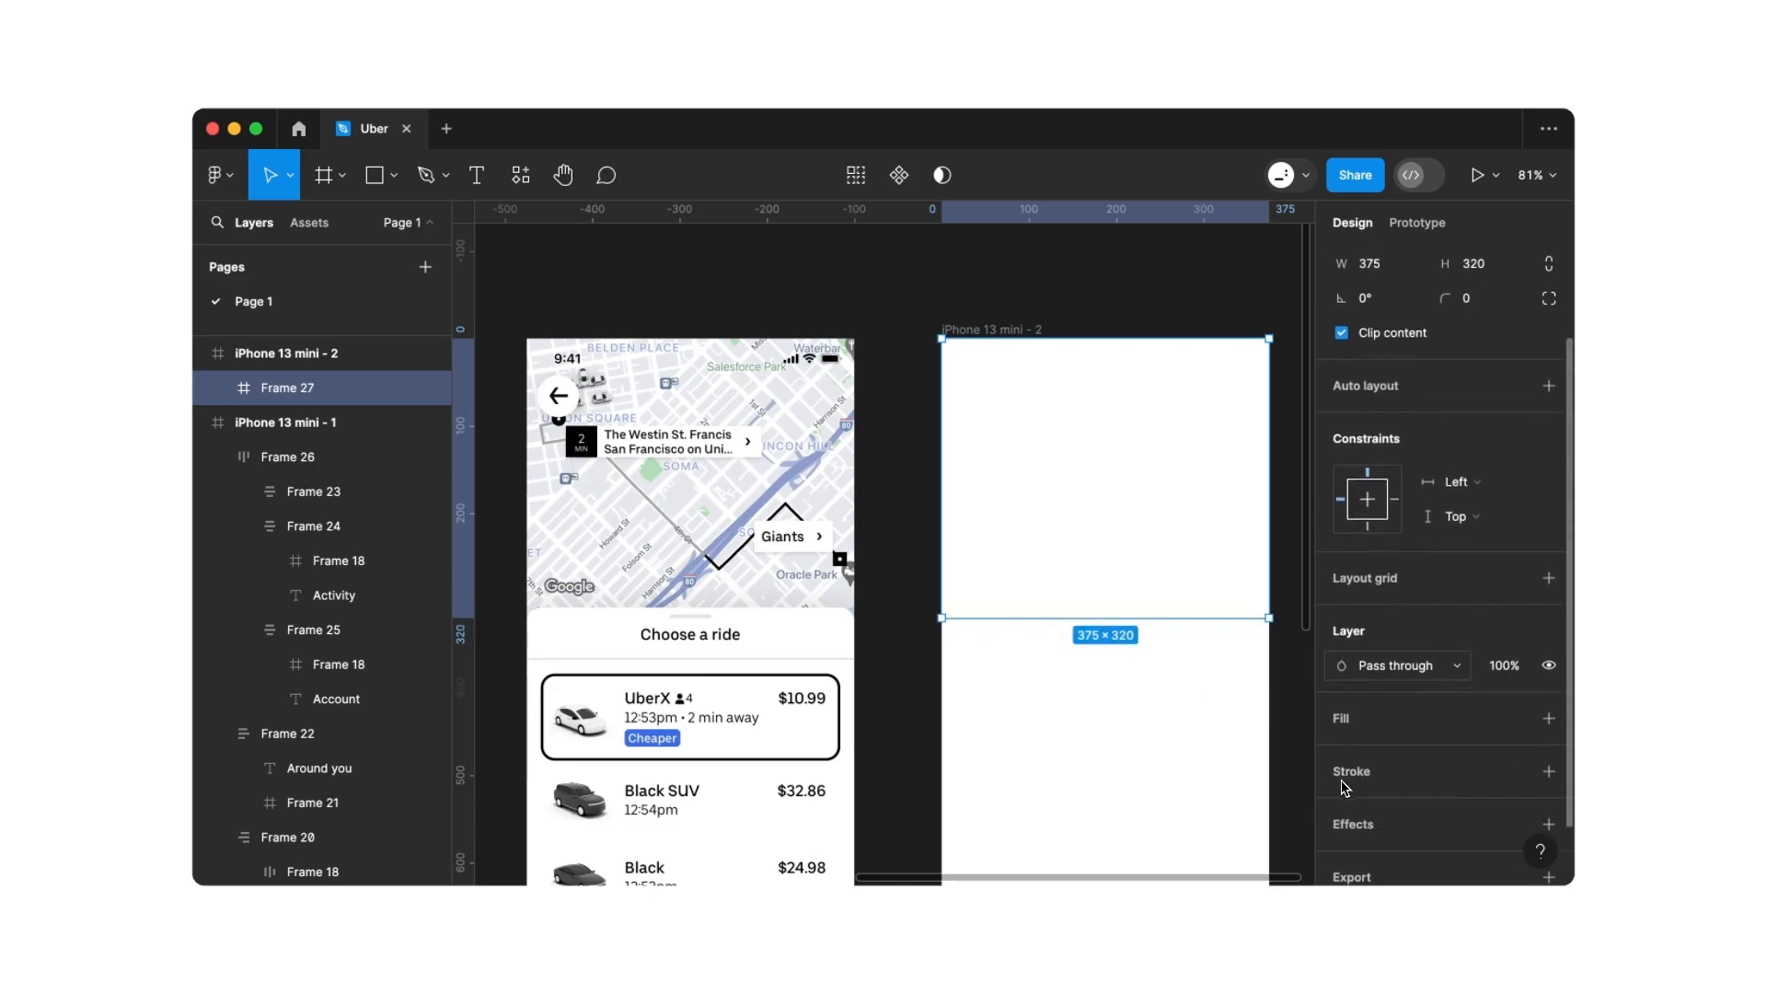
# Fill the map area frame with E7E9ED, sampled from the map in the reference screenshot
pyautogui.click(1549, 715)
pyautogui.click(1341, 749)
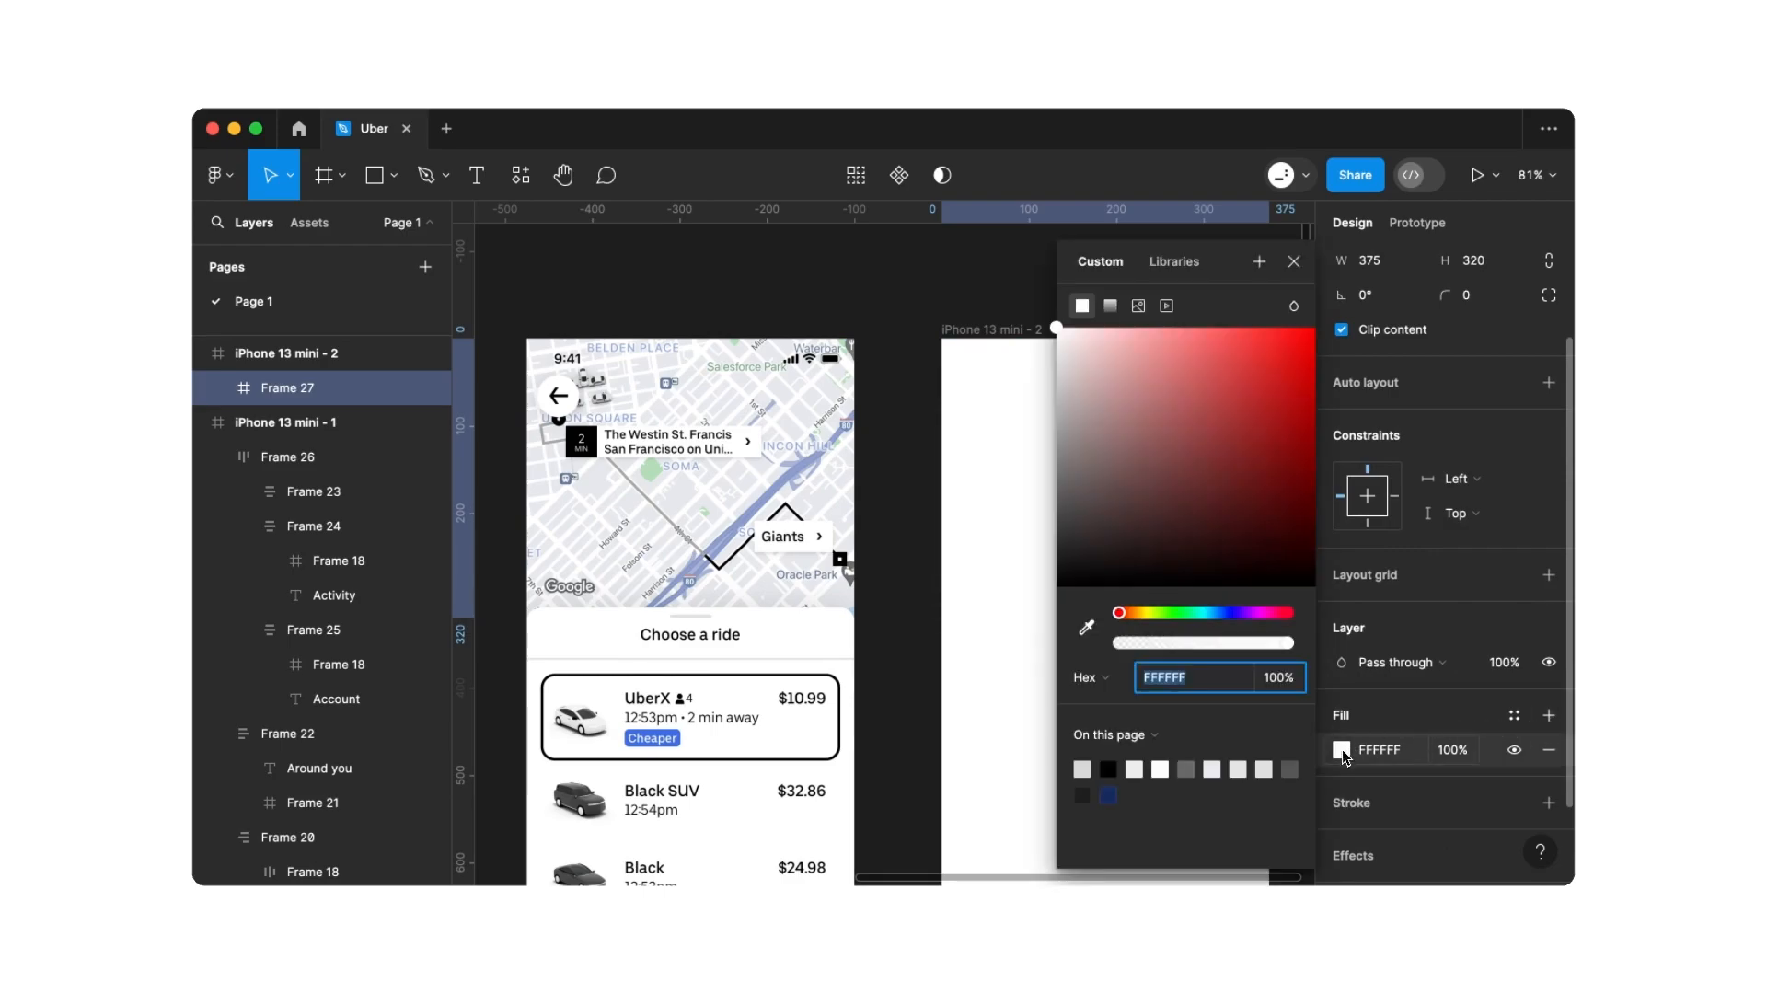
pyautogui.click(1087, 630)
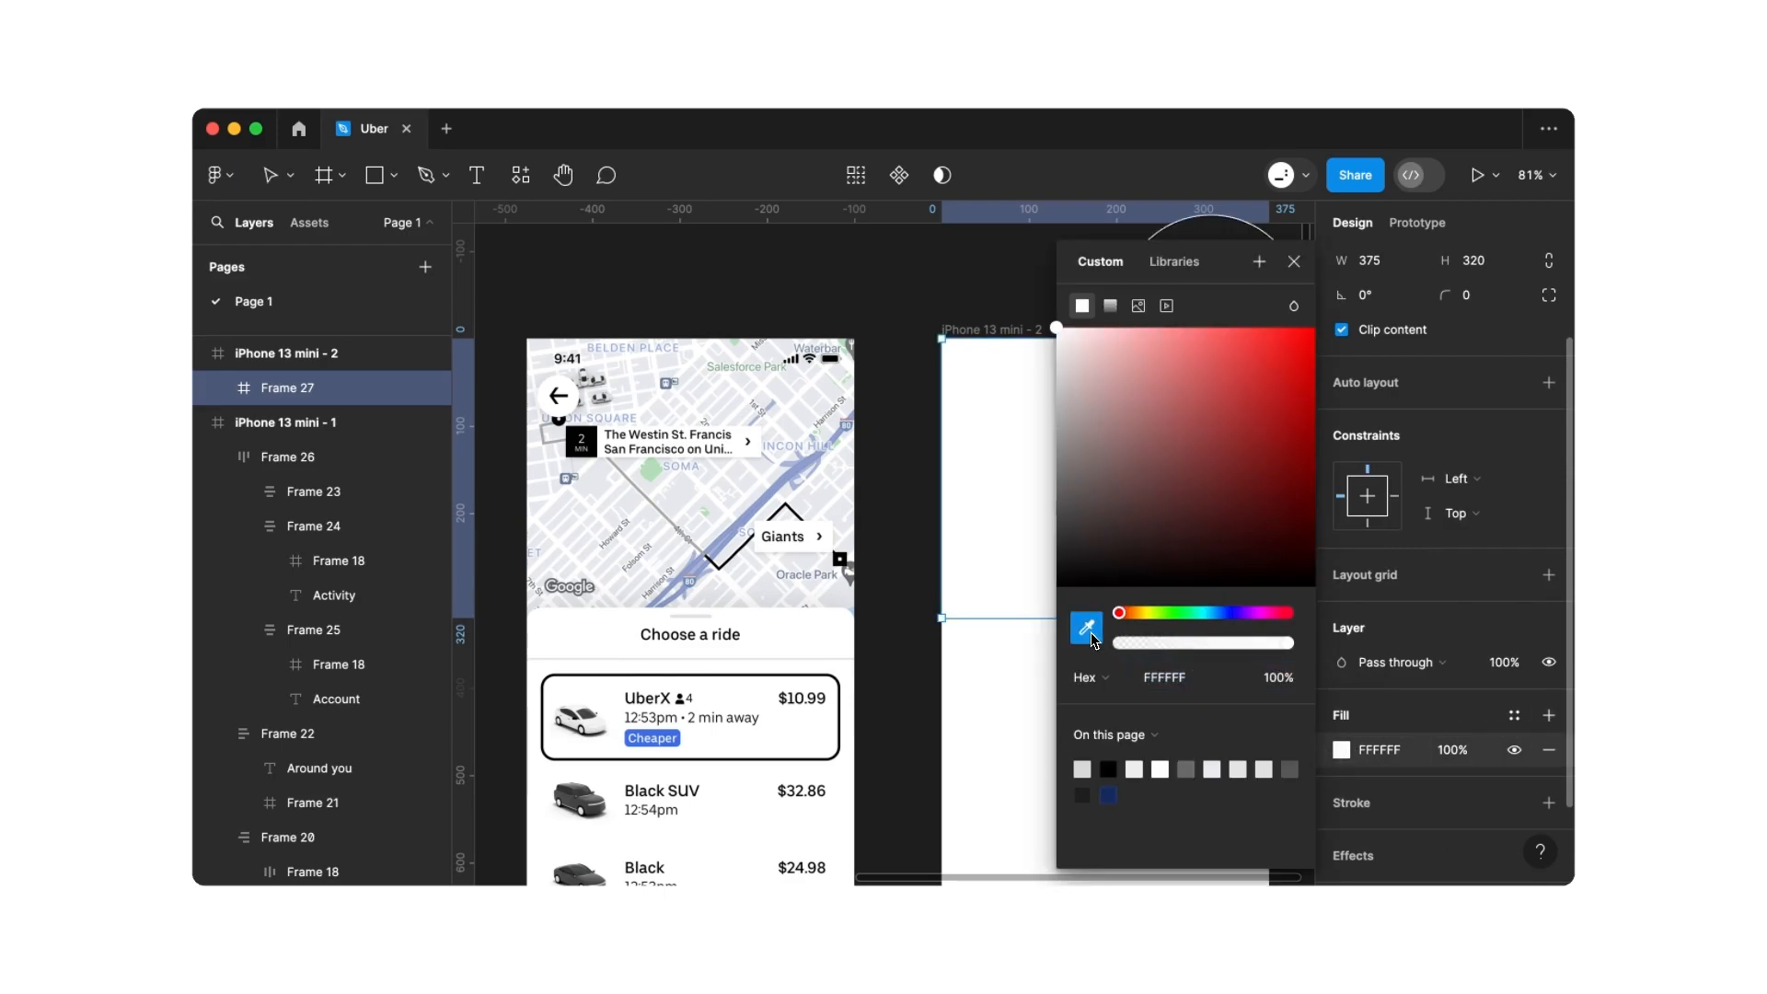
pyautogui.click(819, 511)
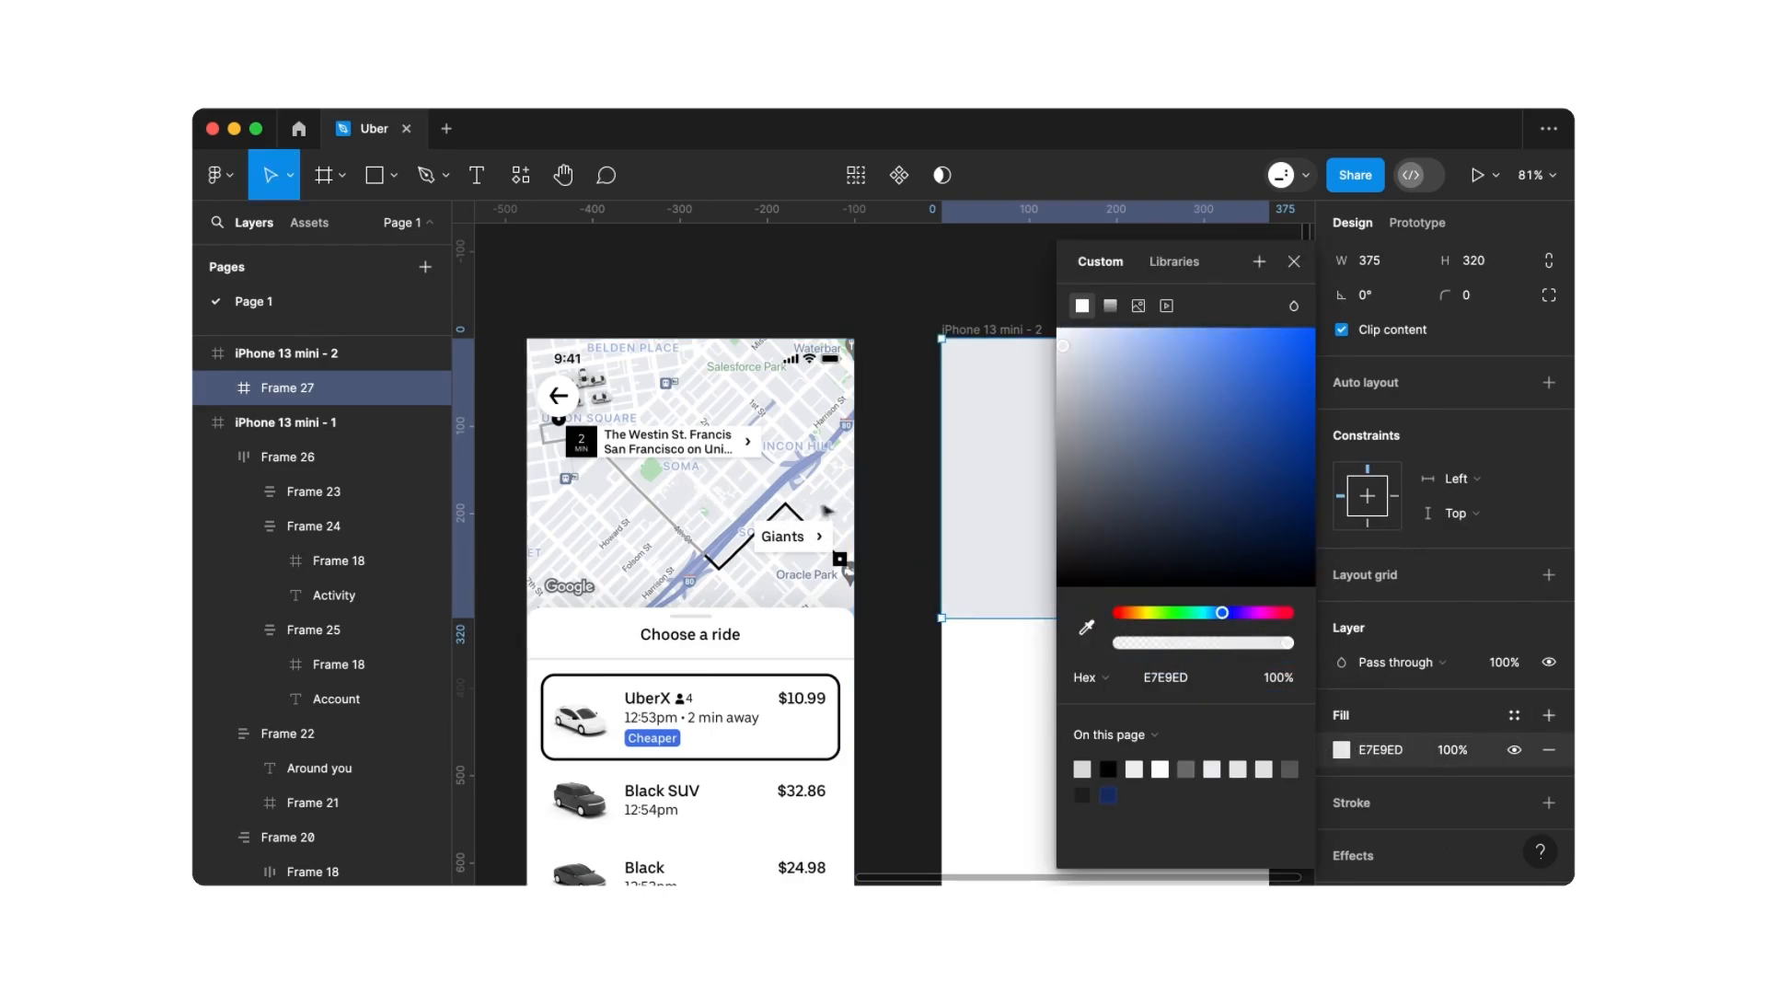
pyautogui.click(890, 507)
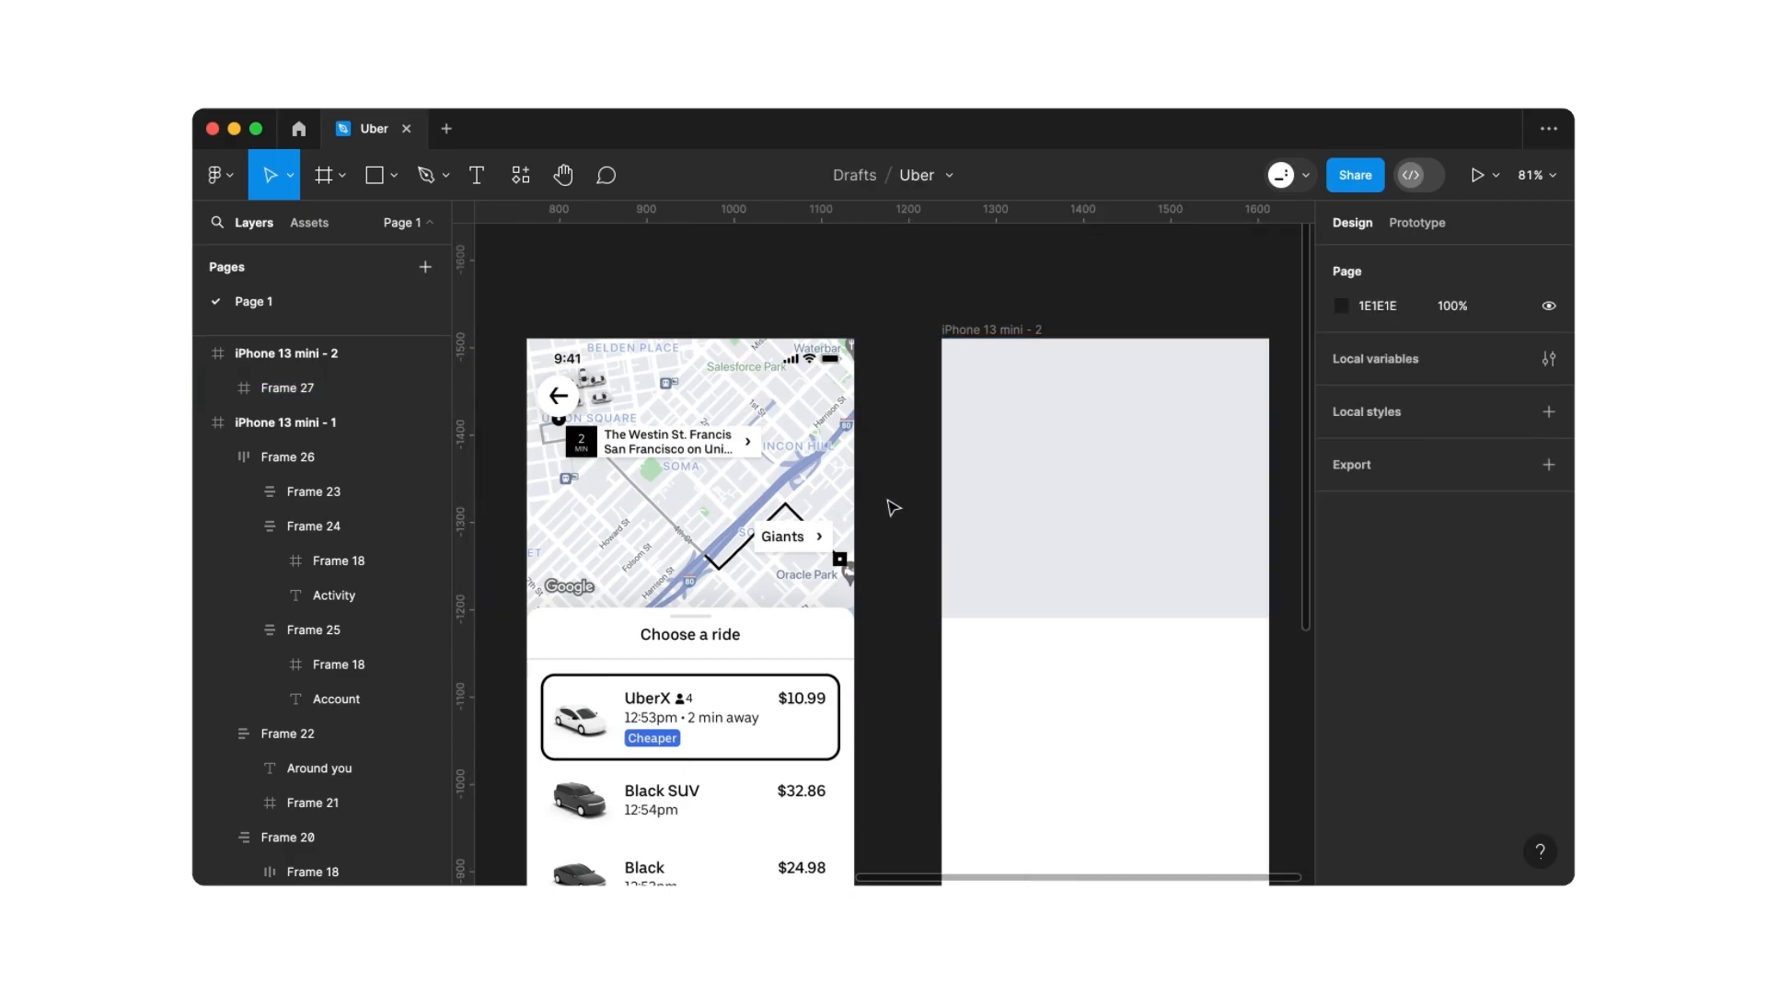
# Duplicate the 24 × 24 icon placeholder before "Now" in the home screen's "Where to?" bar
pyautogui.hscroll(-4, 889, 506)
pyautogui.scroll(-1, 890, 506)
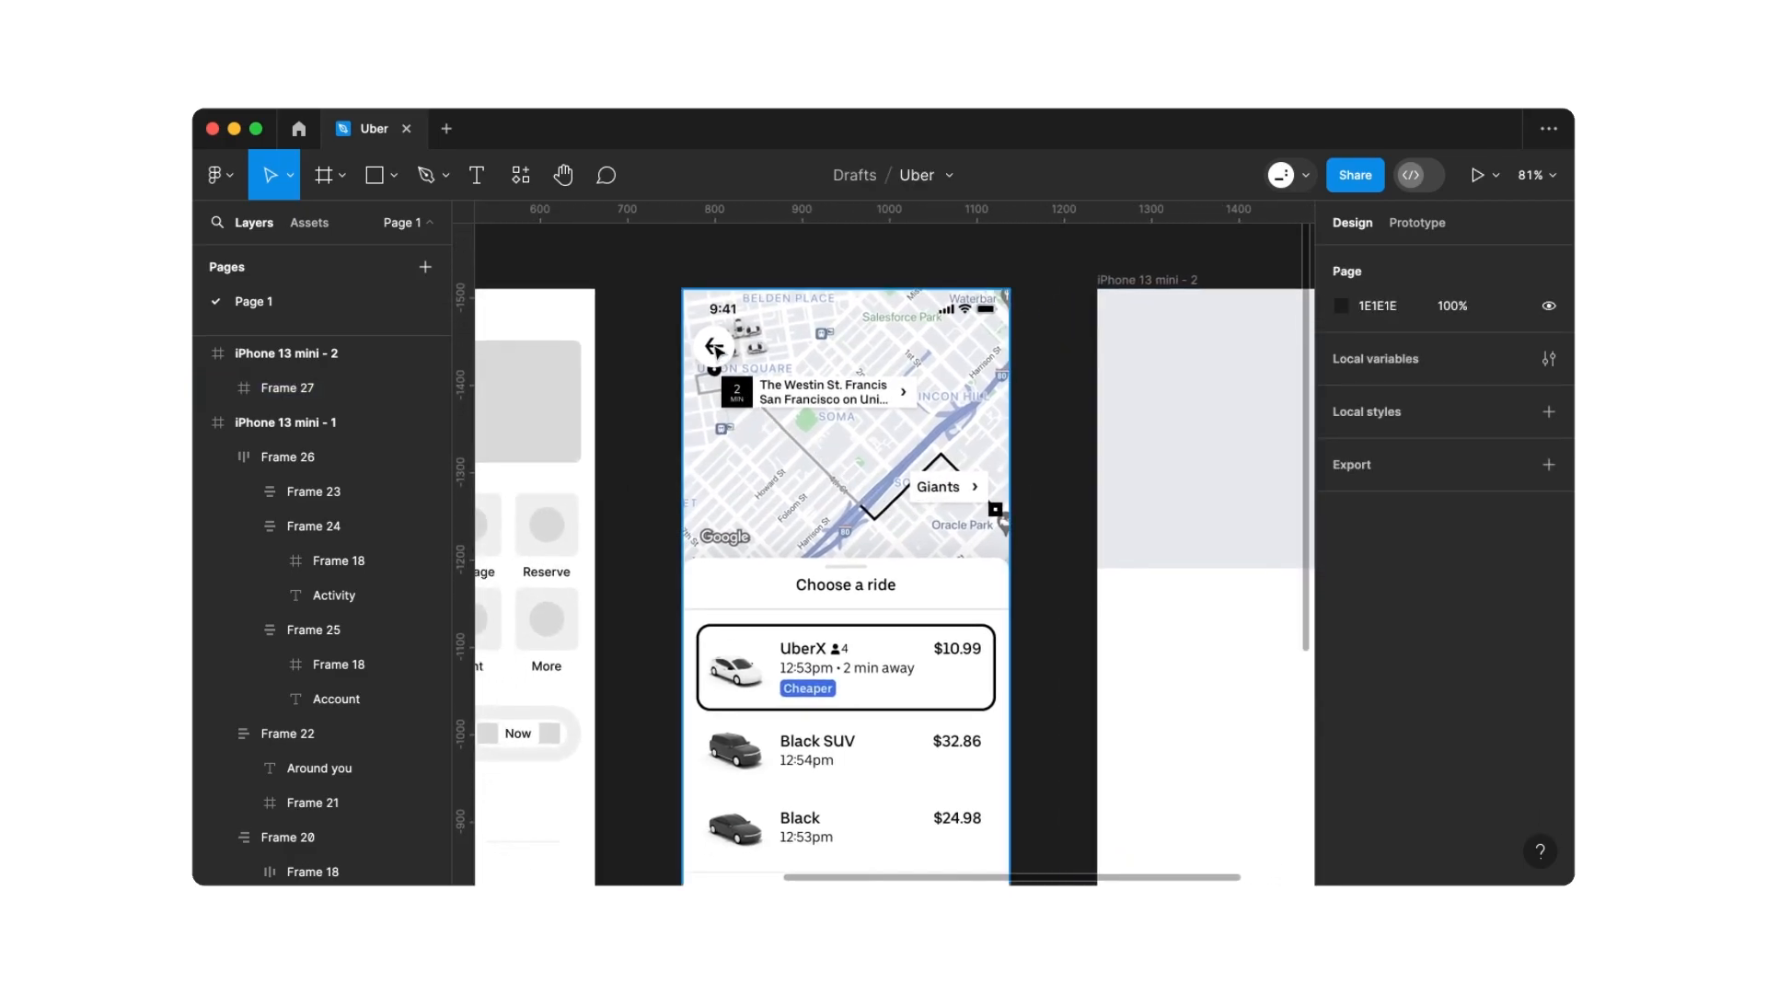
pyautogui.hscroll(-5, 722, 348)
pyautogui.scroll(-4, 722, 348)
pyautogui.click(679, 580)
pyautogui.click(678, 583)
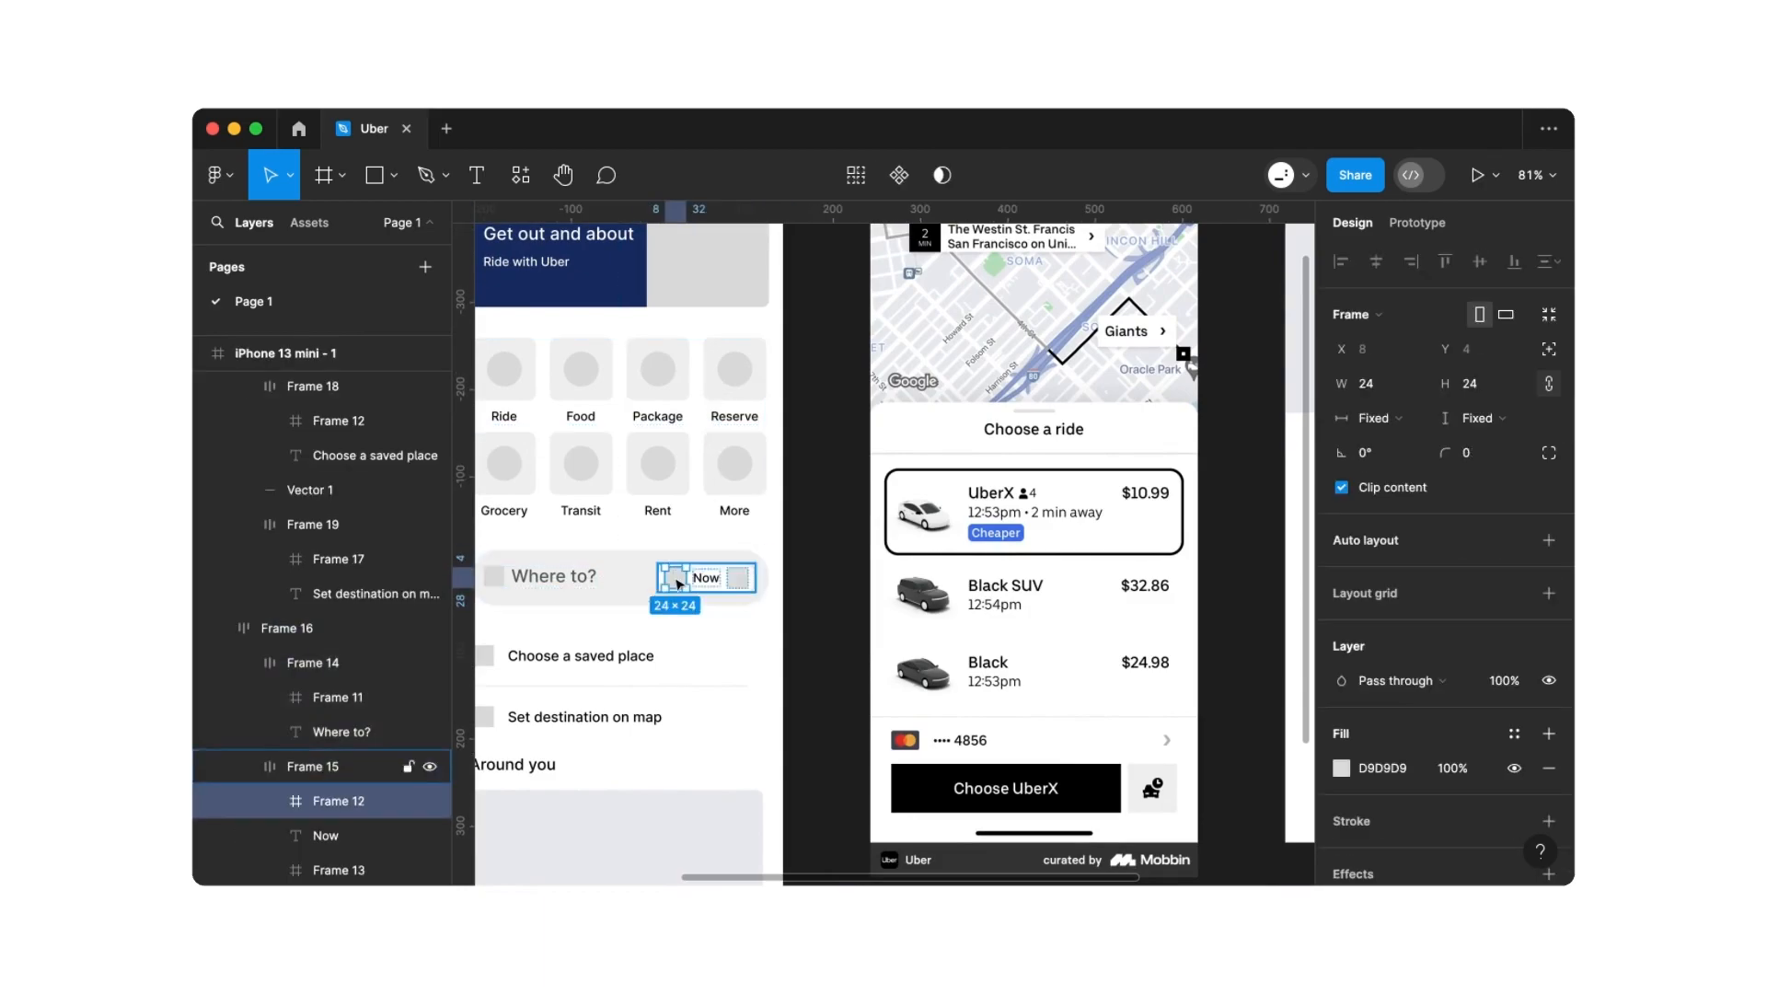
pyautogui.press('super+c')
pyautogui.press('super+v')
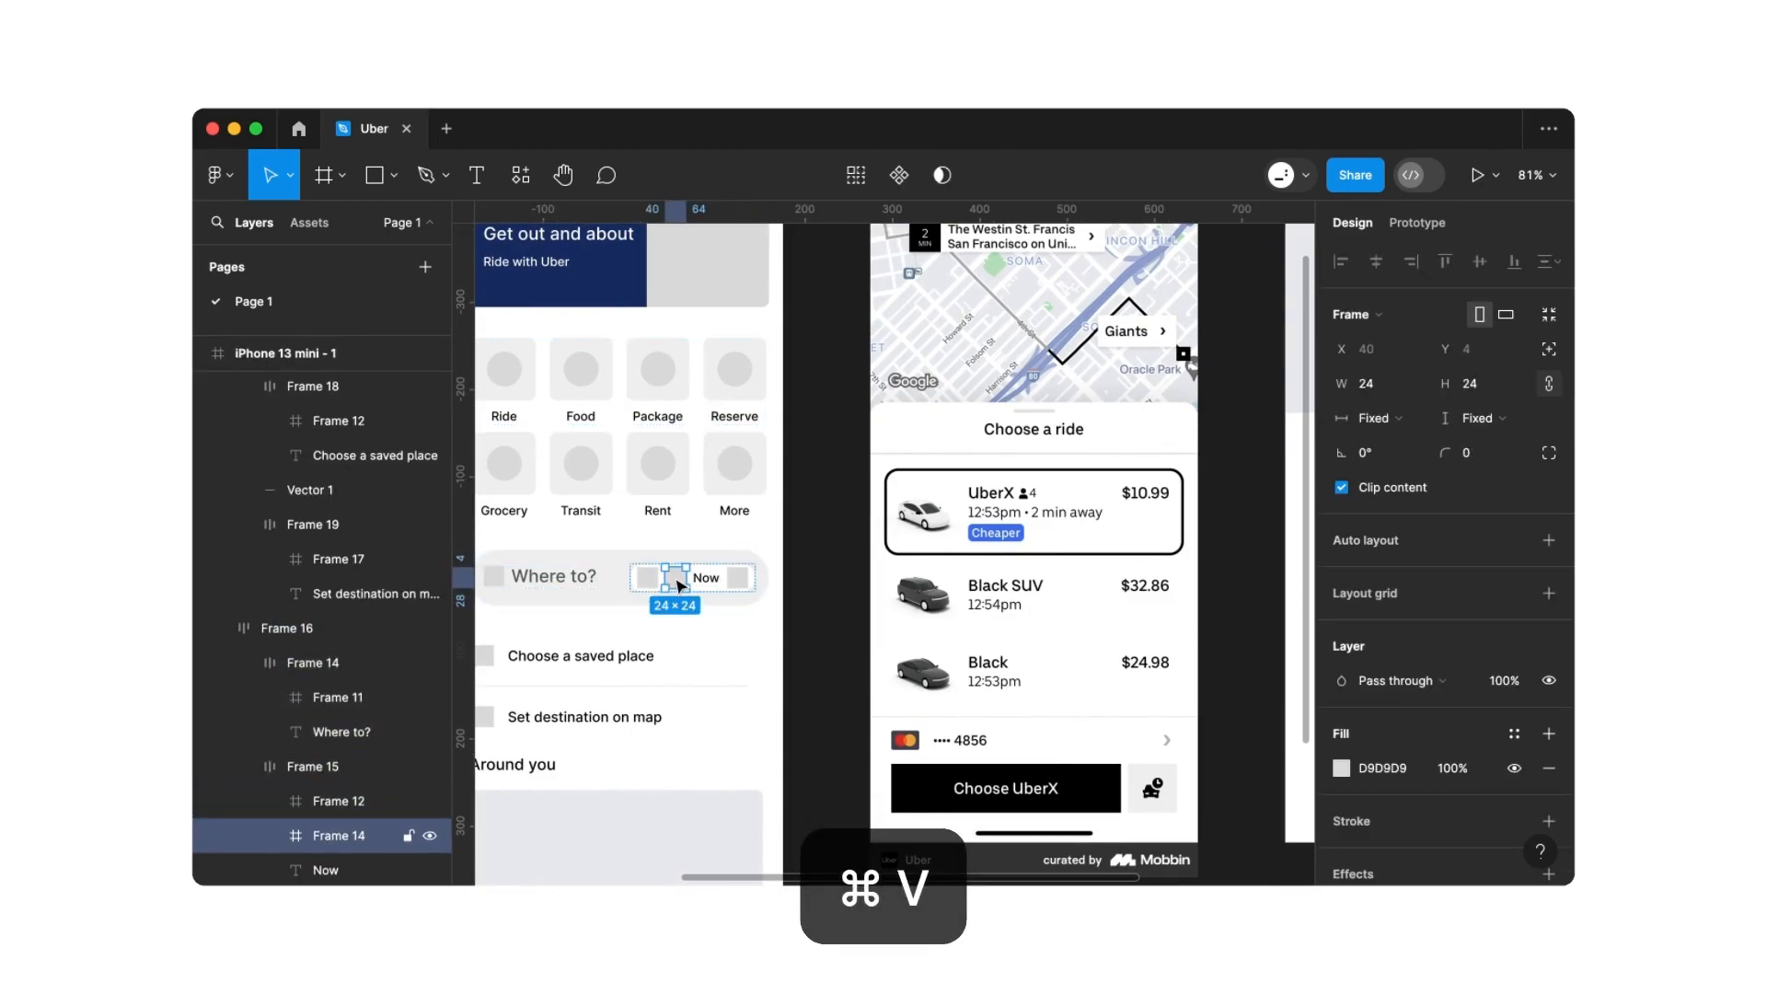
# Move the duplicated placeholder into the map area of the second iPhone 13 mini frame, at about X 51, Y 79
pyautogui.moveTo(678, 584); pyautogui.dragTo(1242, 380)
pyautogui.hscroll(2, 1242, 381)
pyautogui.scroll(1, 1243, 380)
pyautogui.hscroll(3, 1242, 380)
pyautogui.scroll(3, 1243, 380)
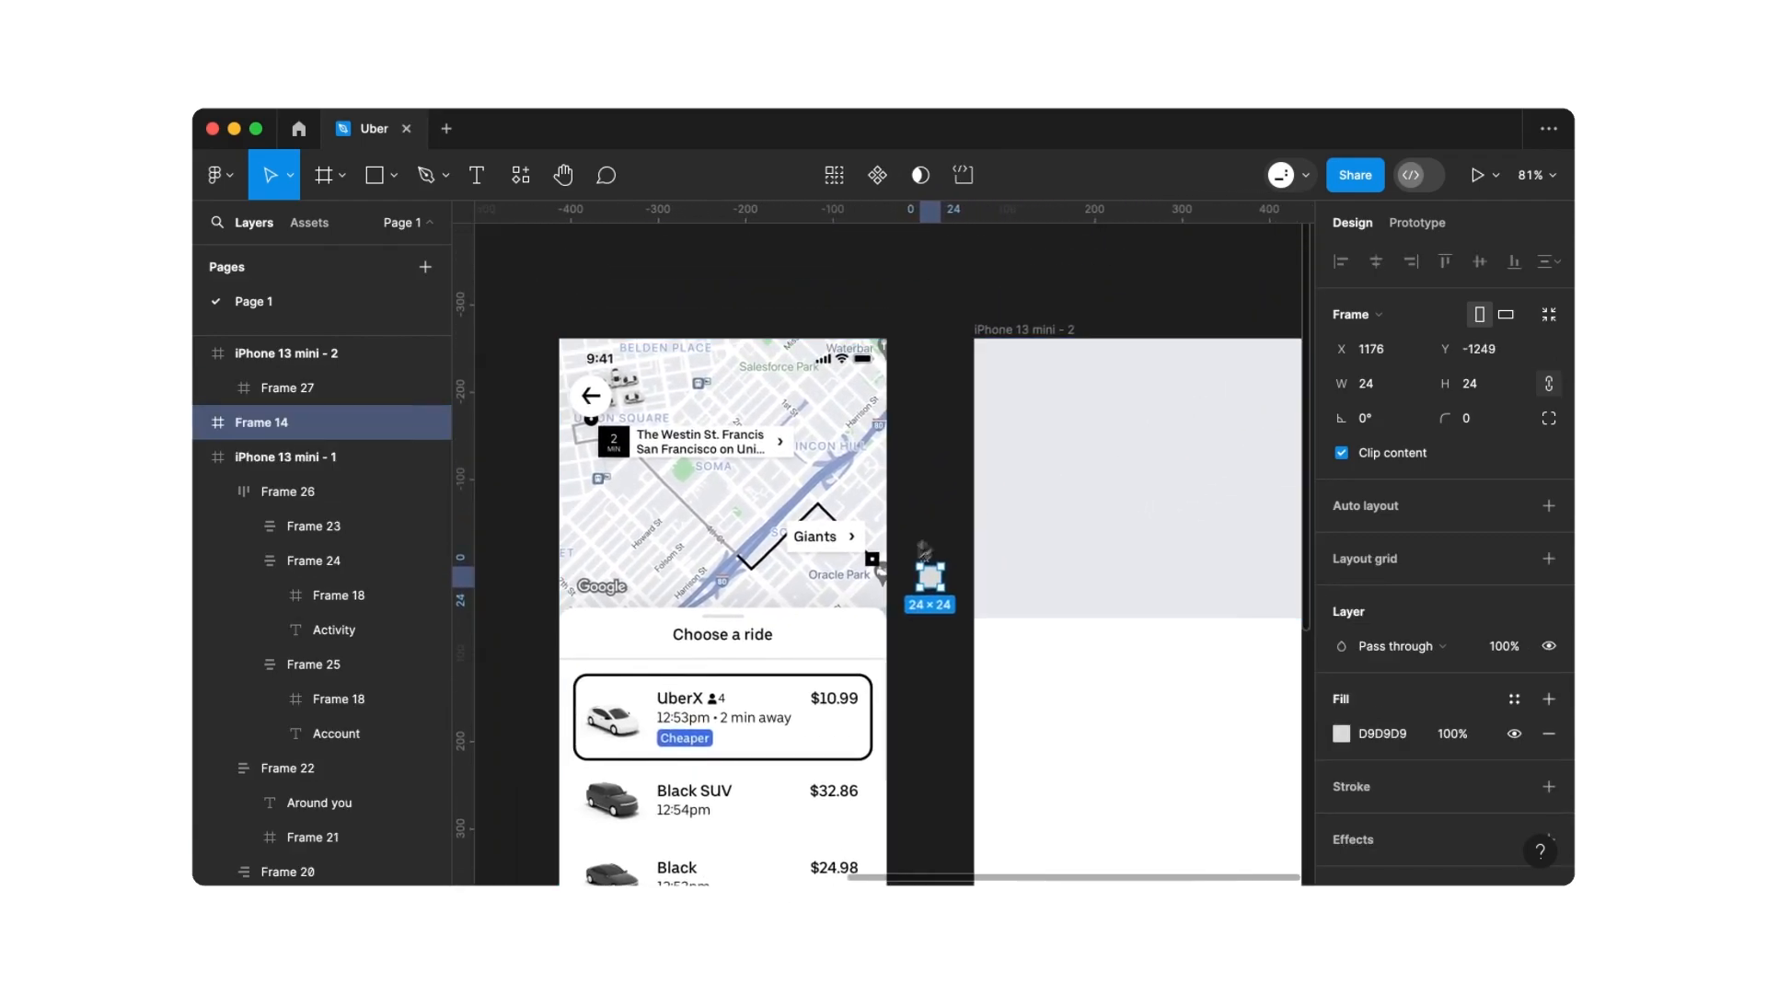
pyautogui.moveTo(929, 582); pyautogui.dragTo(1037, 429)
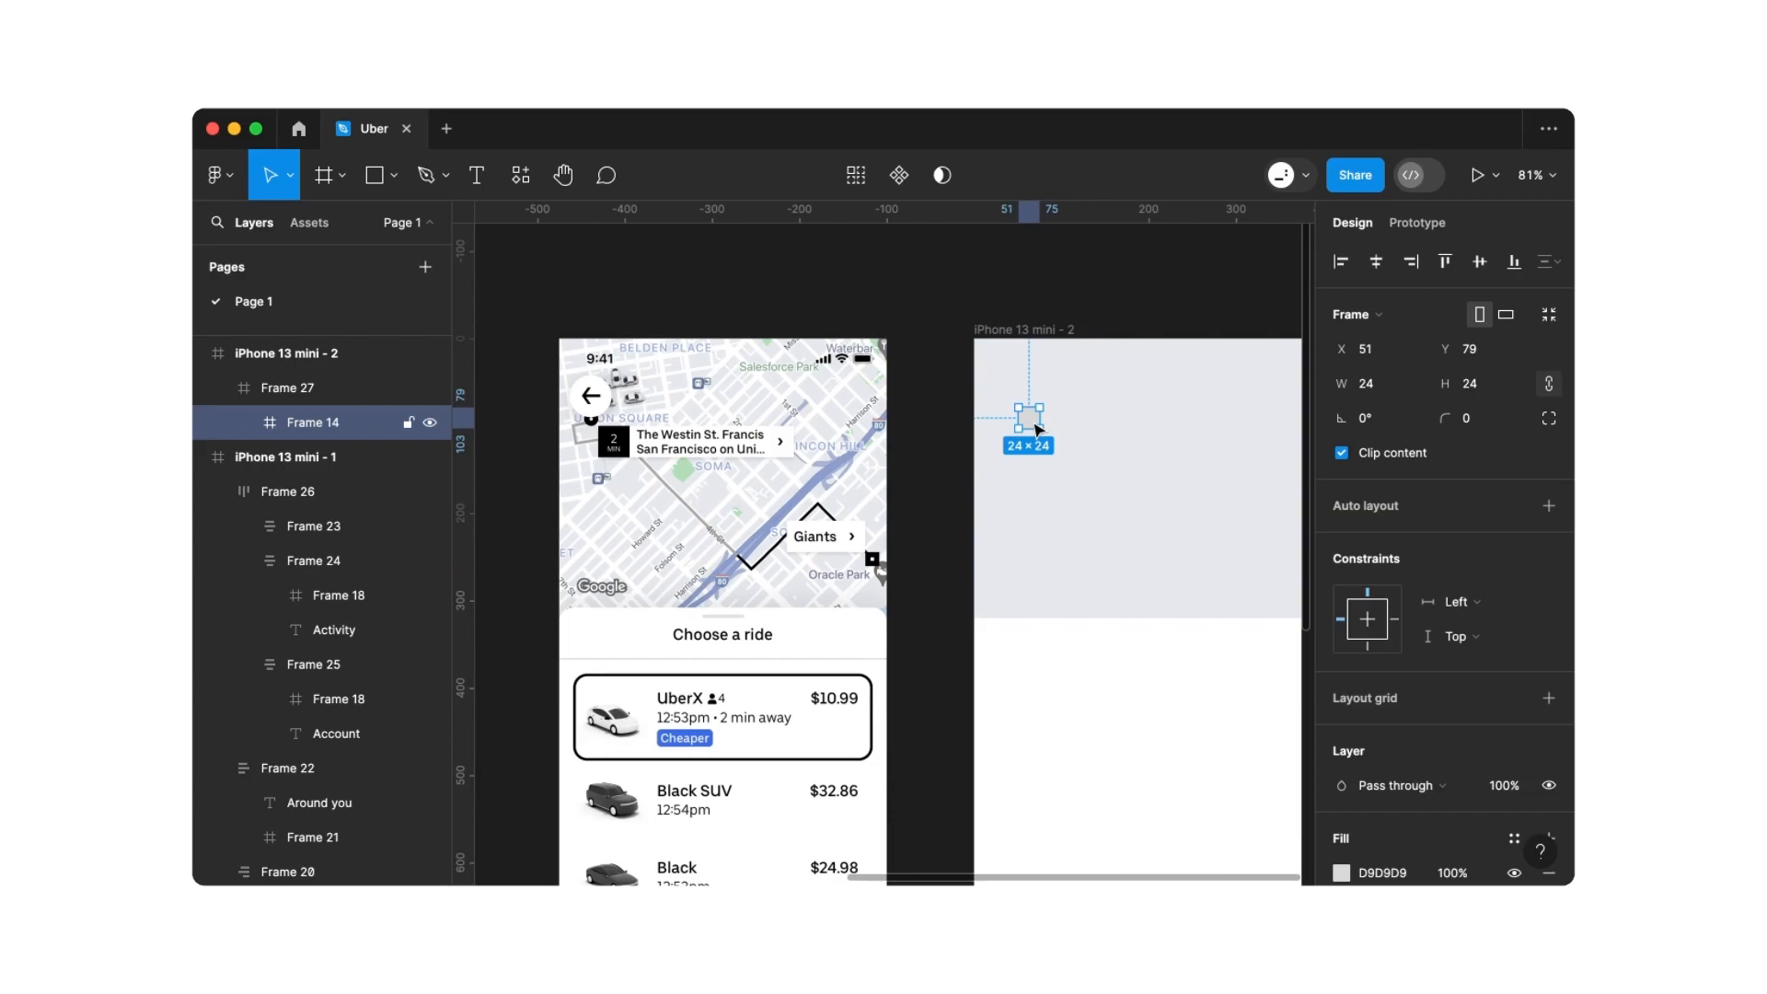
pyautogui.hotkey('shift', 'a')
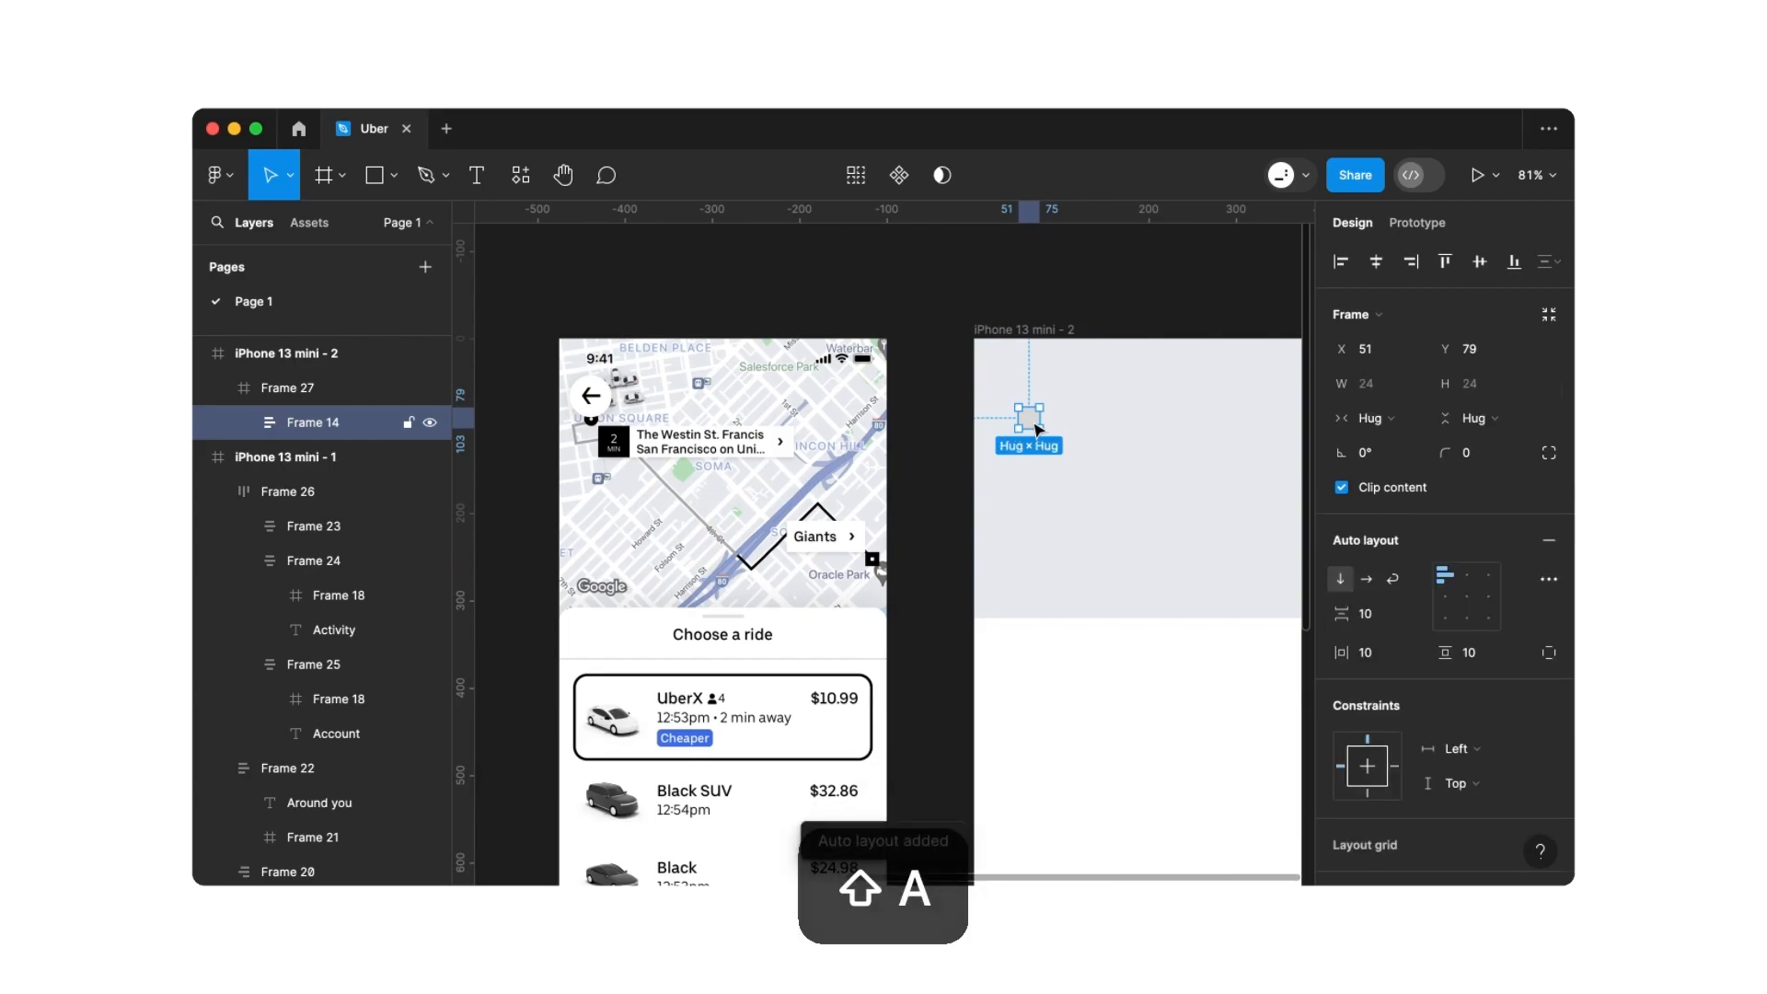
pyautogui.press('super+z')
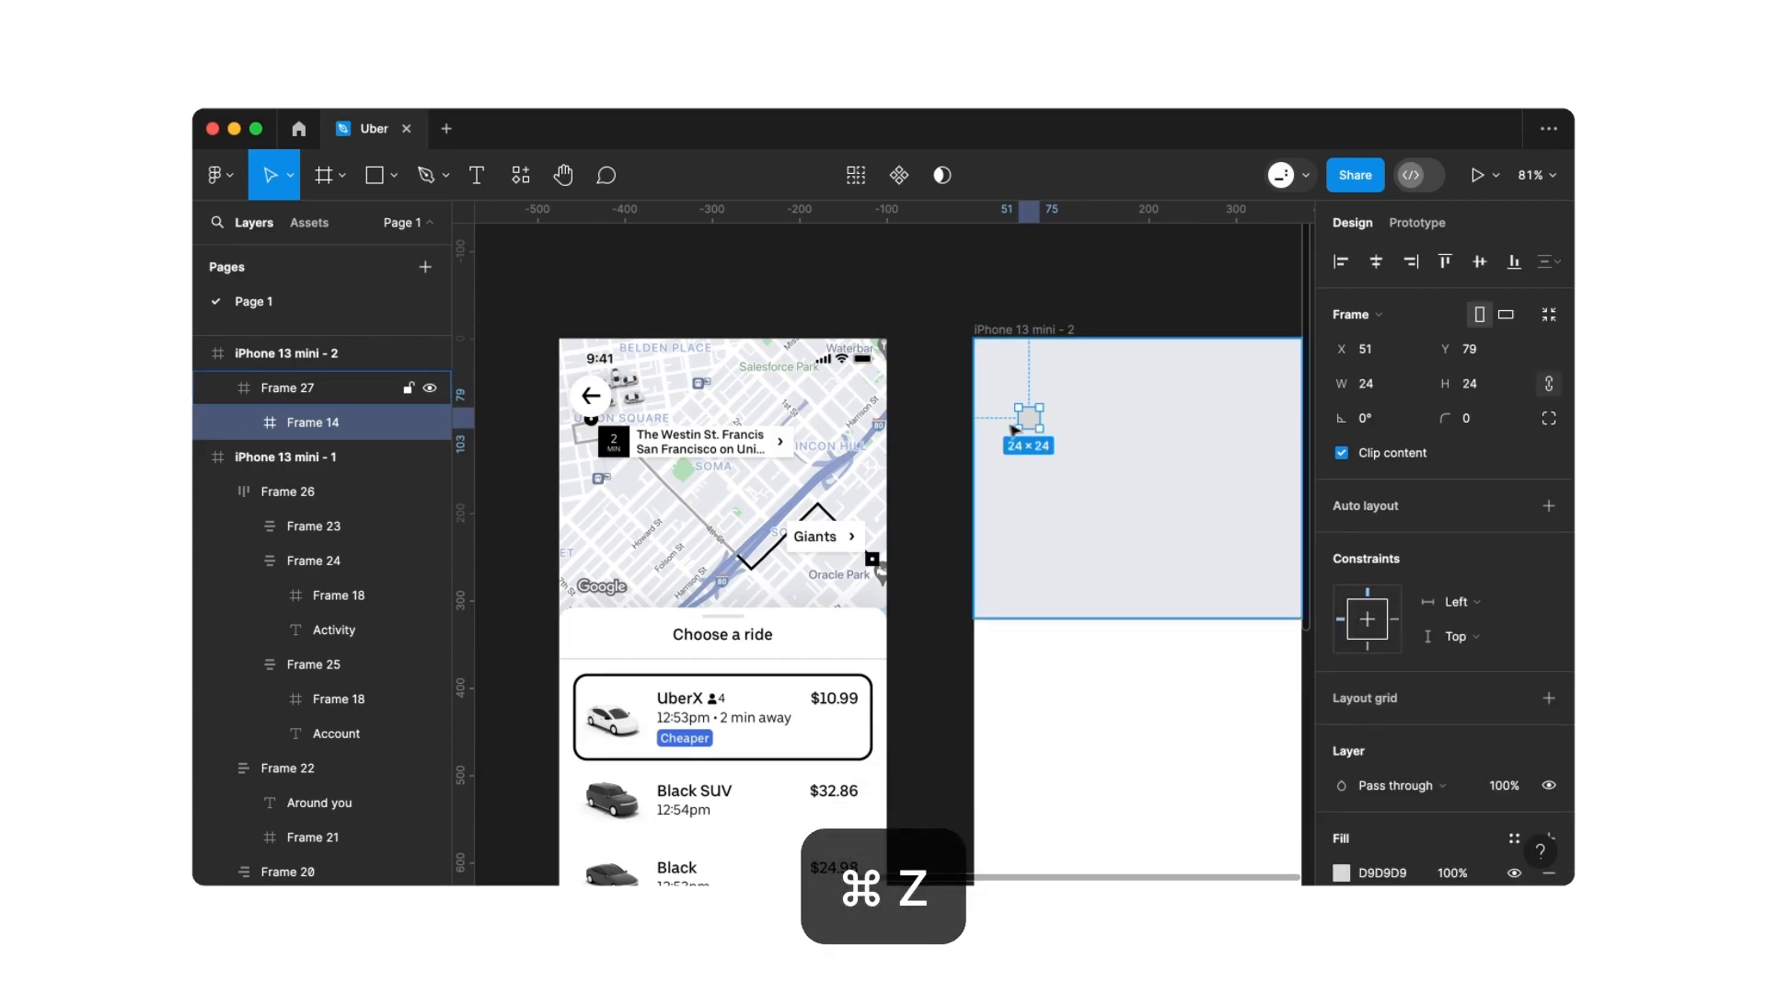
pyautogui.click(955, 433)
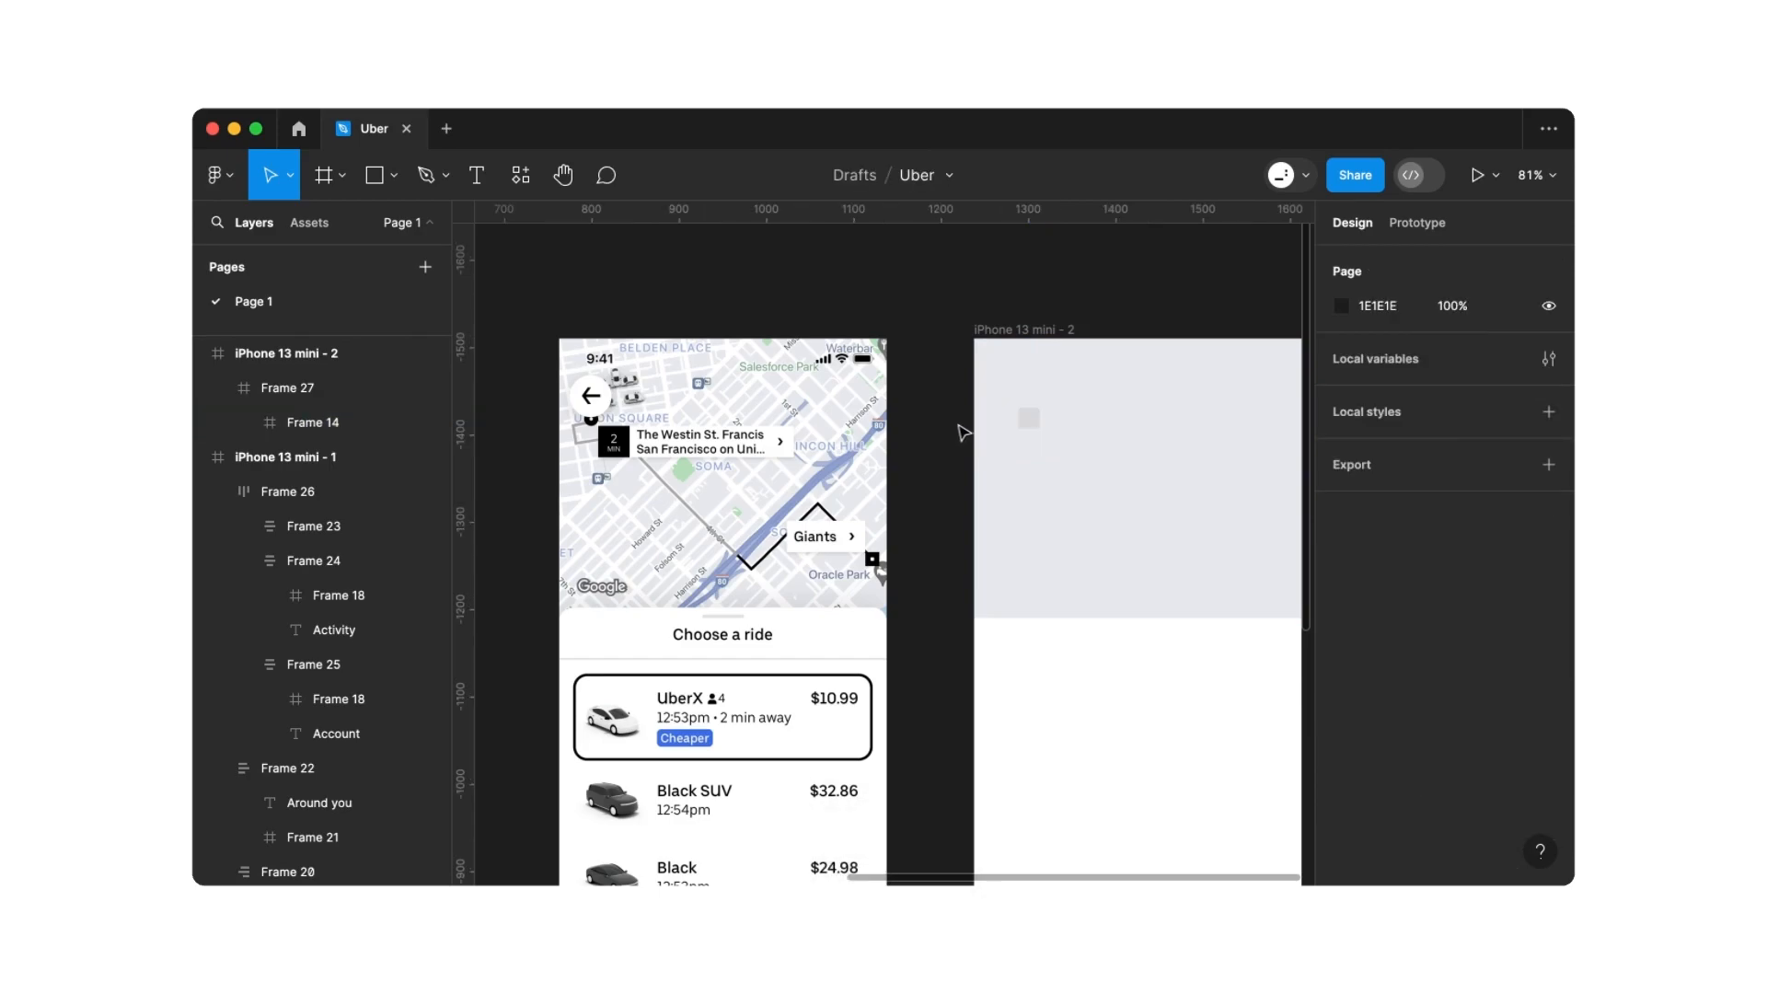
# Draw a 40 × 40 frame below the placeholder in the map area, filled FFFFFF with a corner radius of 9999
pyautogui.click(323, 182)
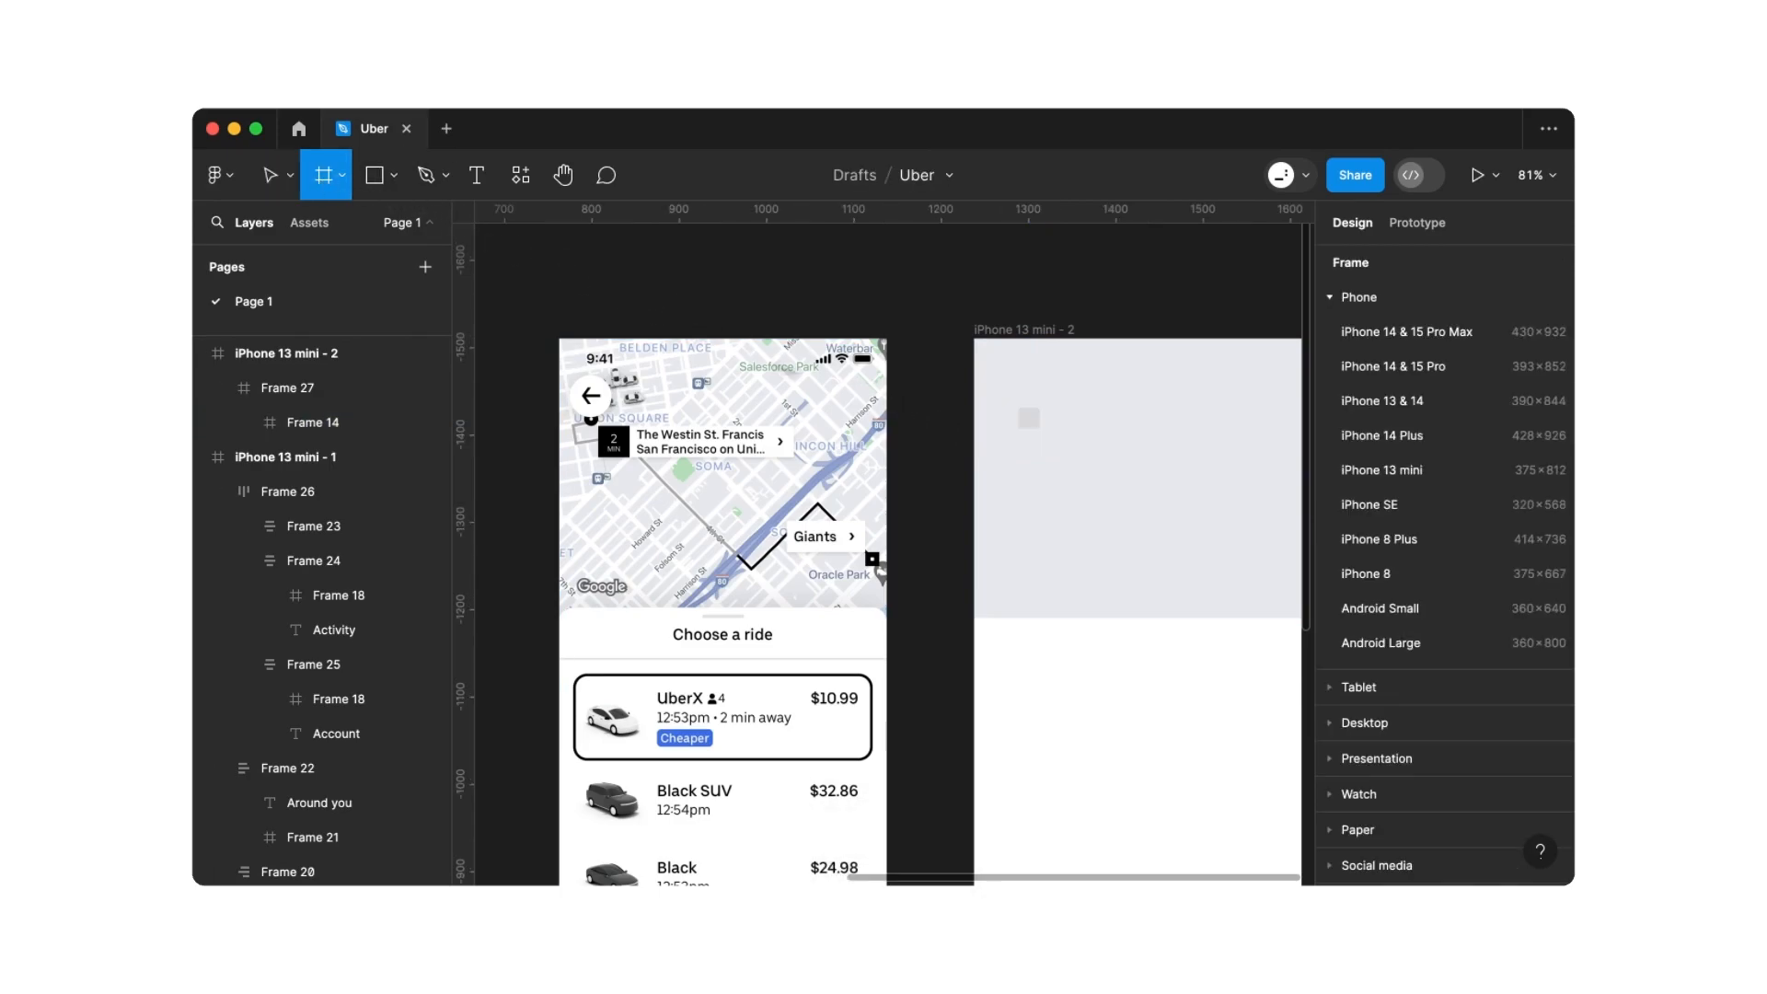
pyautogui.moveTo(1021, 447); pyautogui.dragTo(1057, 469)
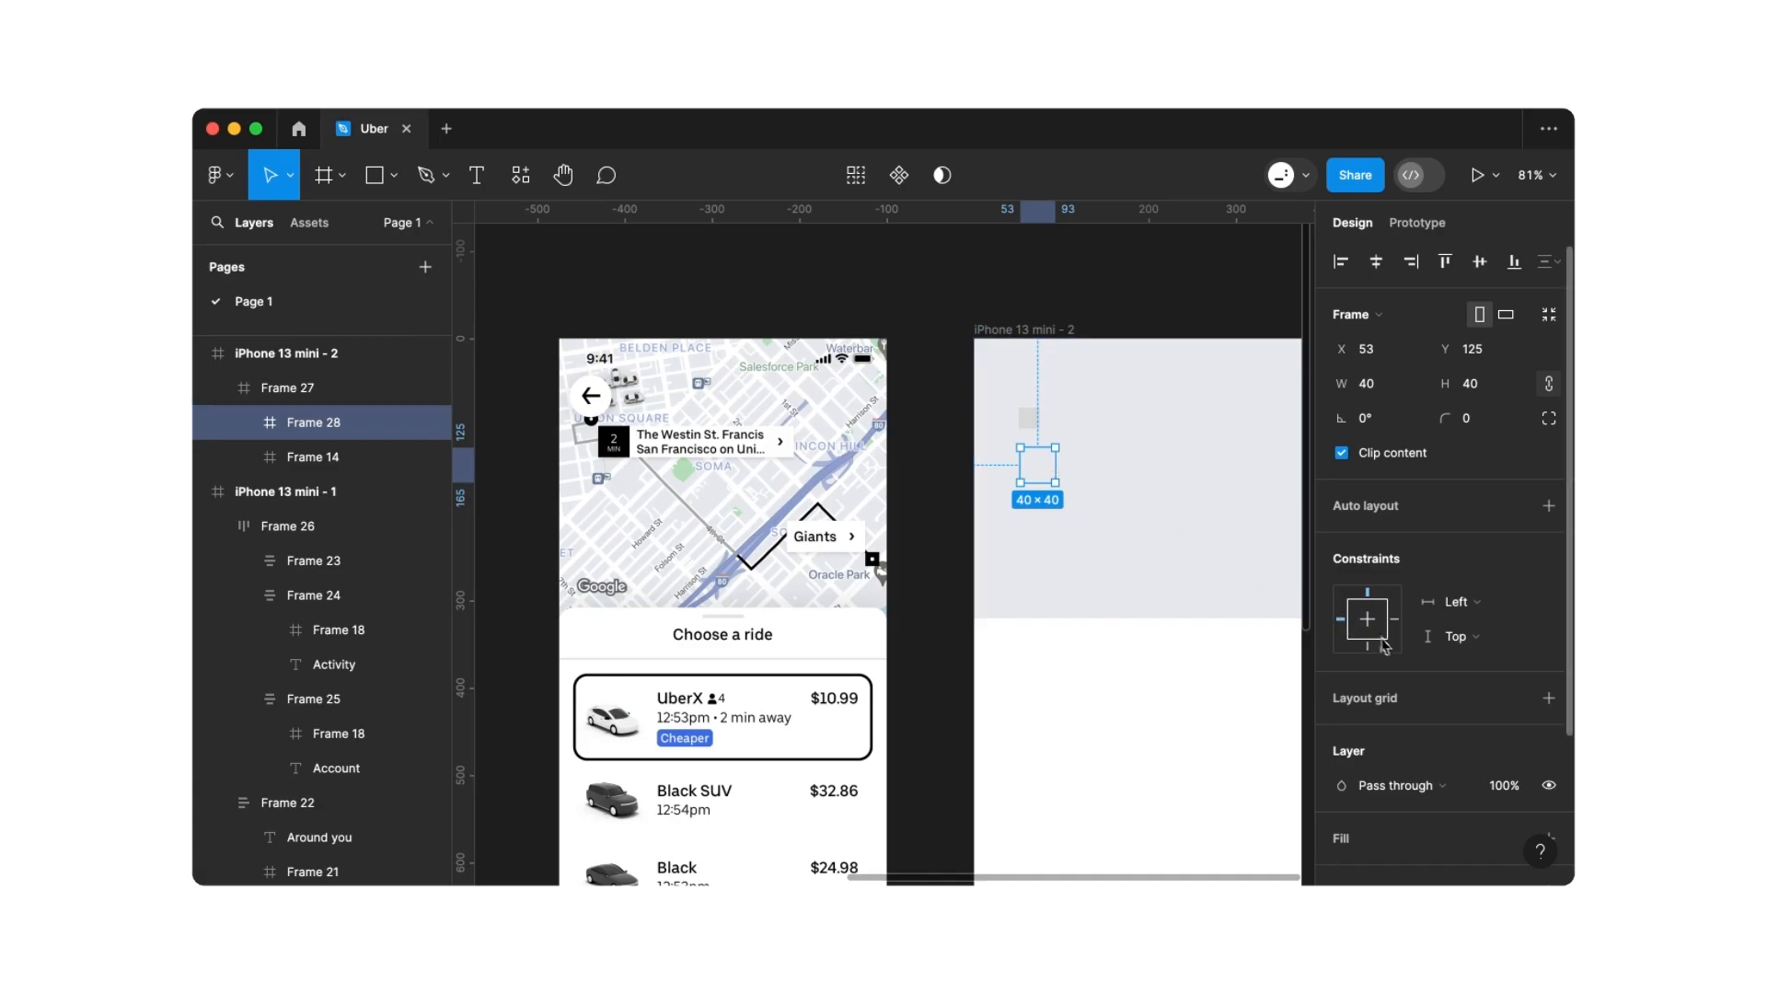
pyautogui.scroll(-4, 1426, 650)
pyautogui.click(1548, 646)
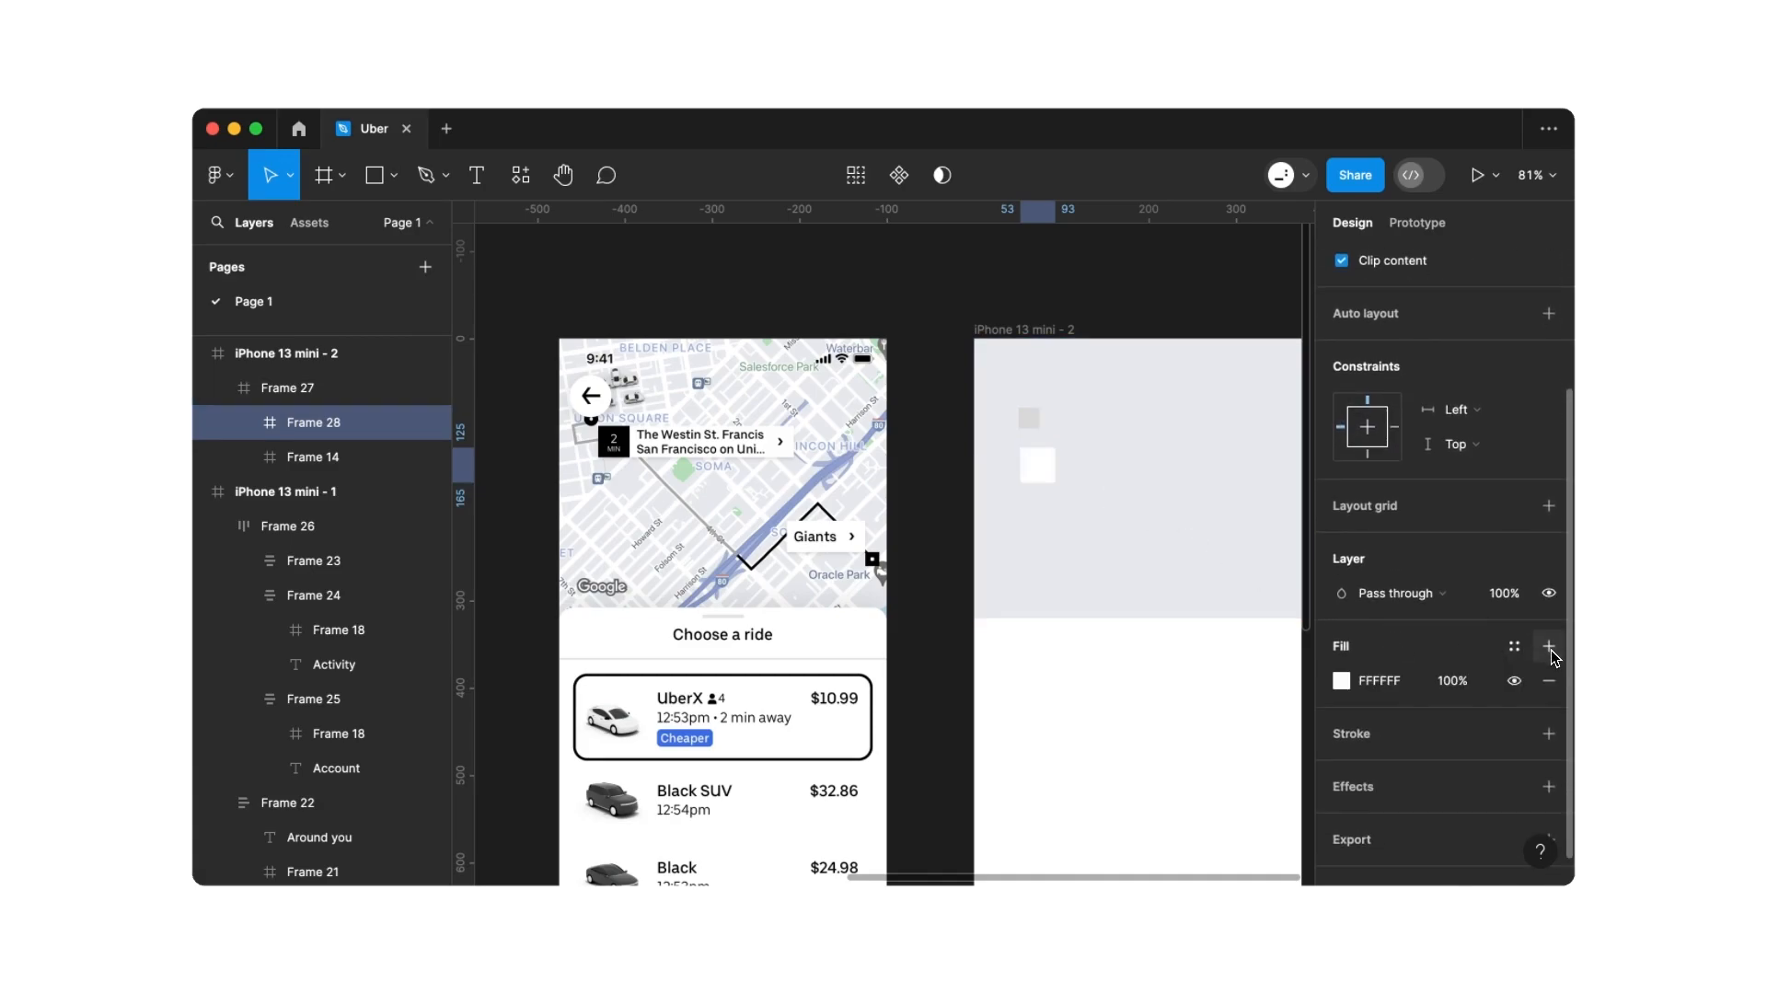
pyautogui.scroll(4, 1527, 598)
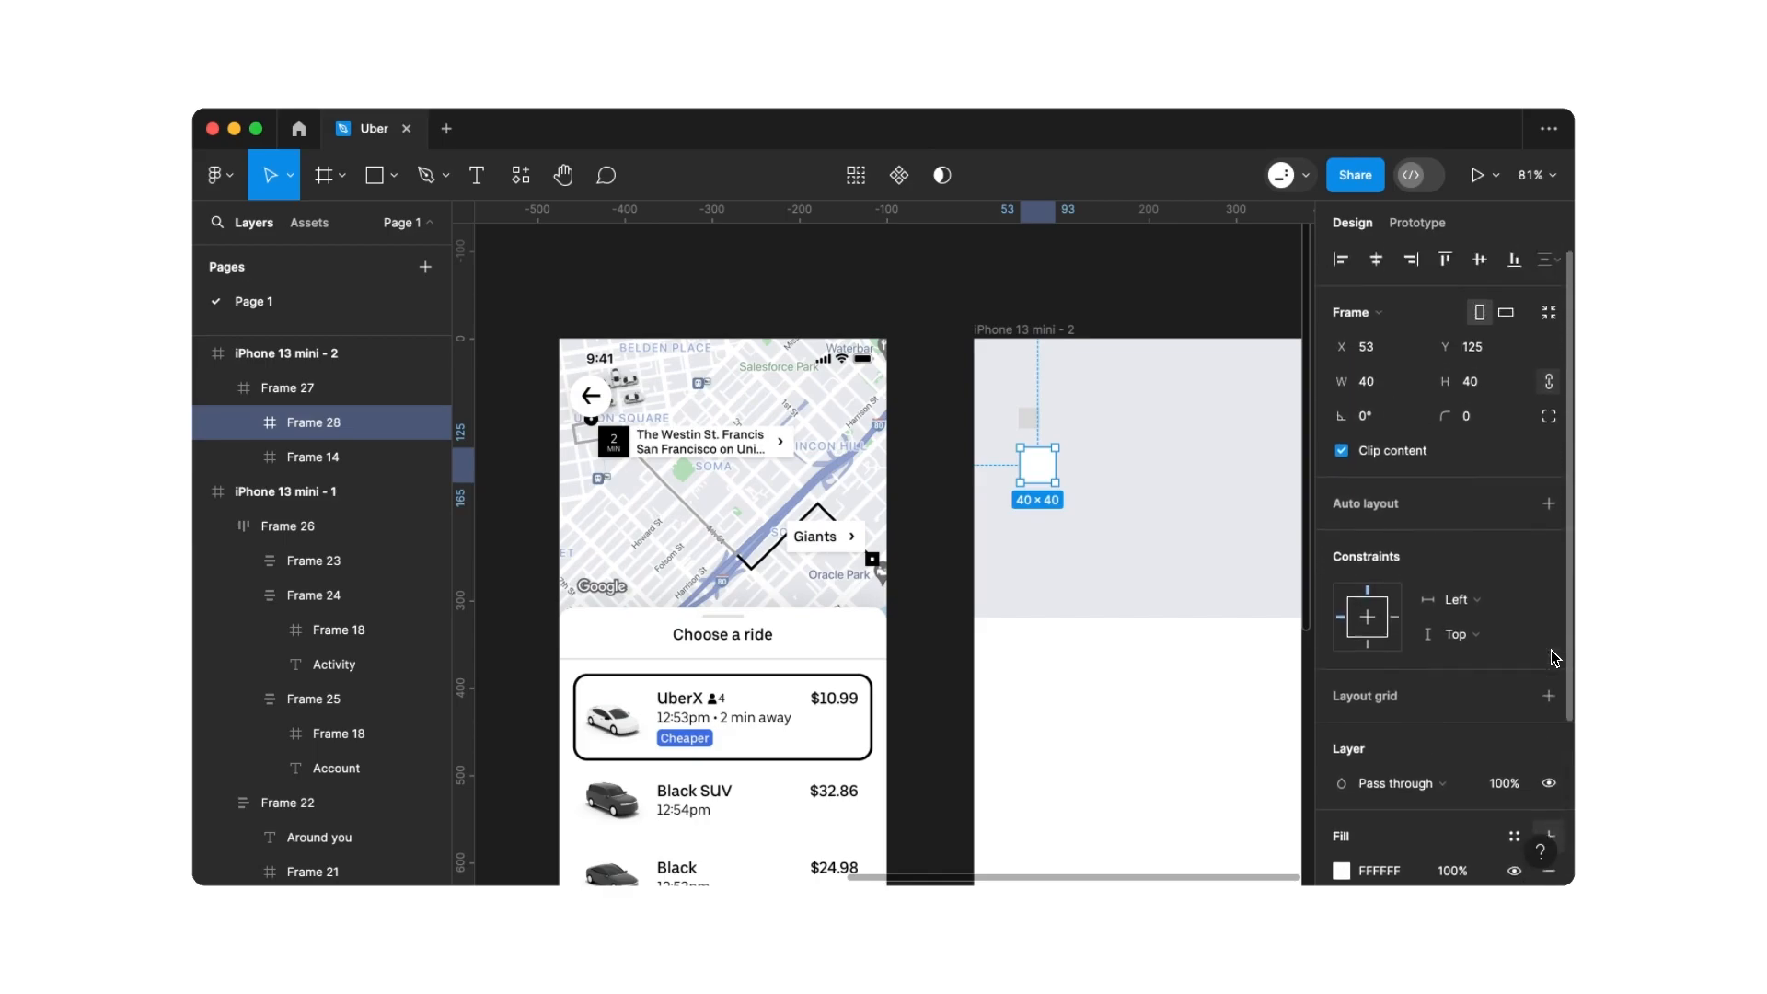
pyautogui.click(1488, 422)
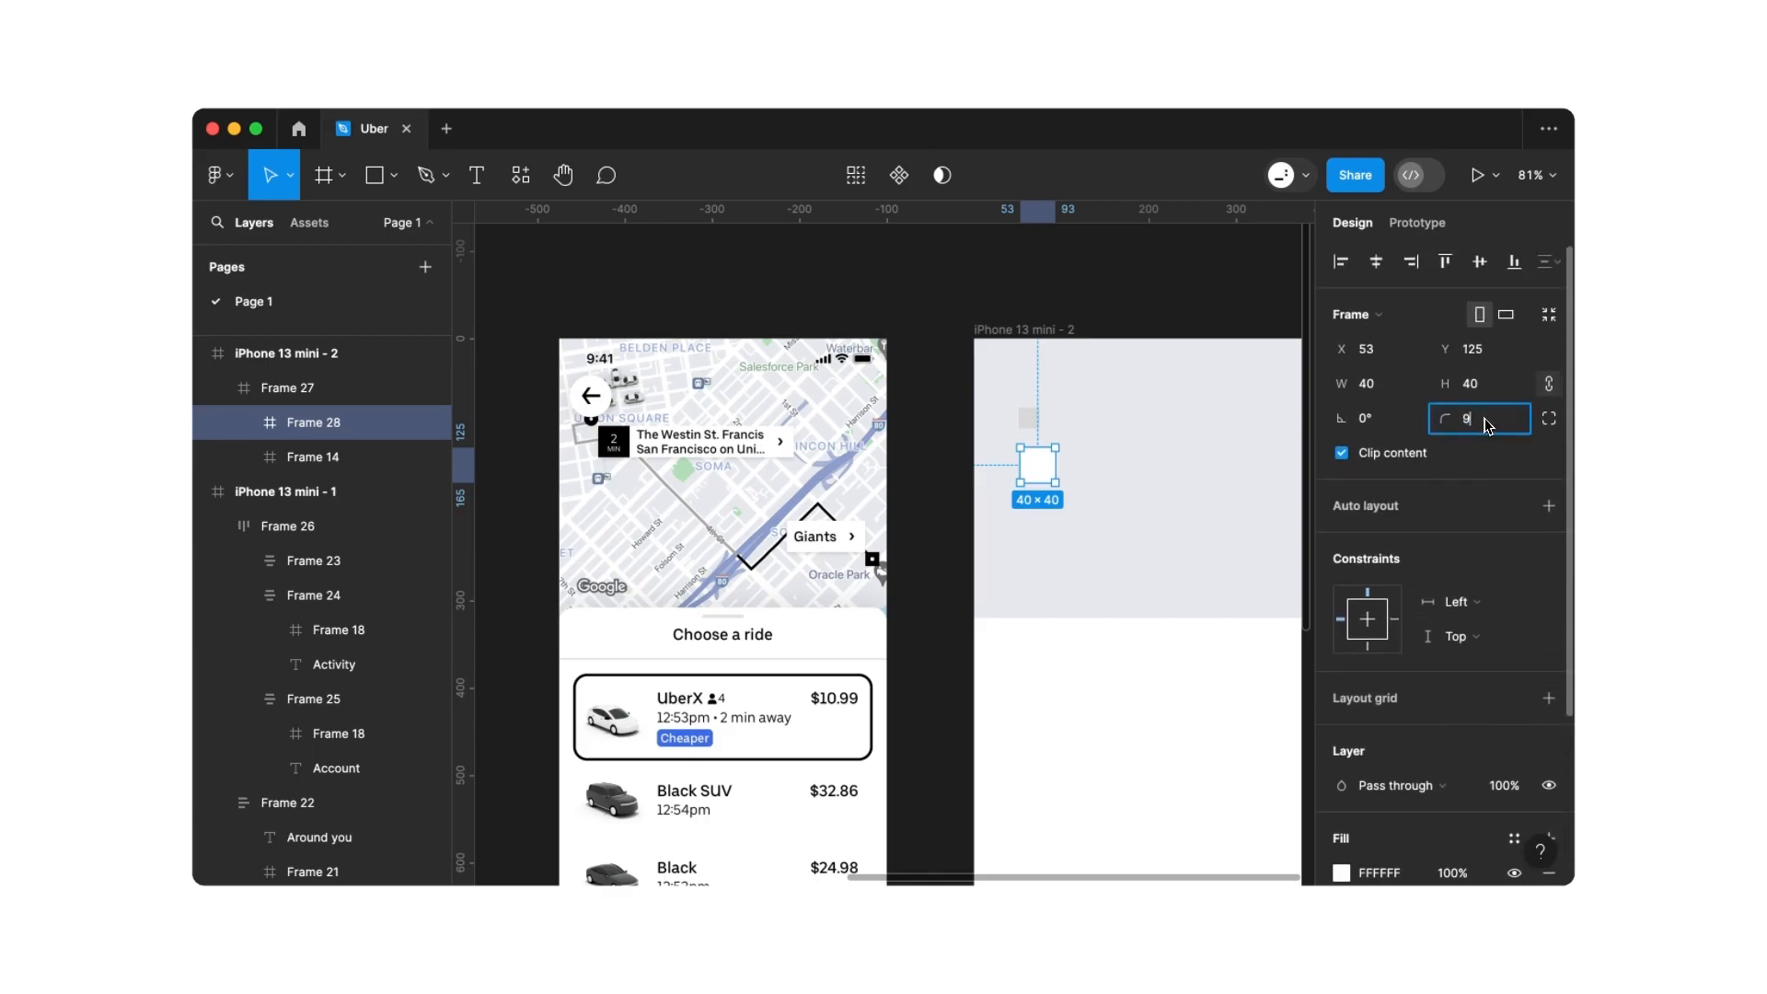
pyautogui.press('Return')
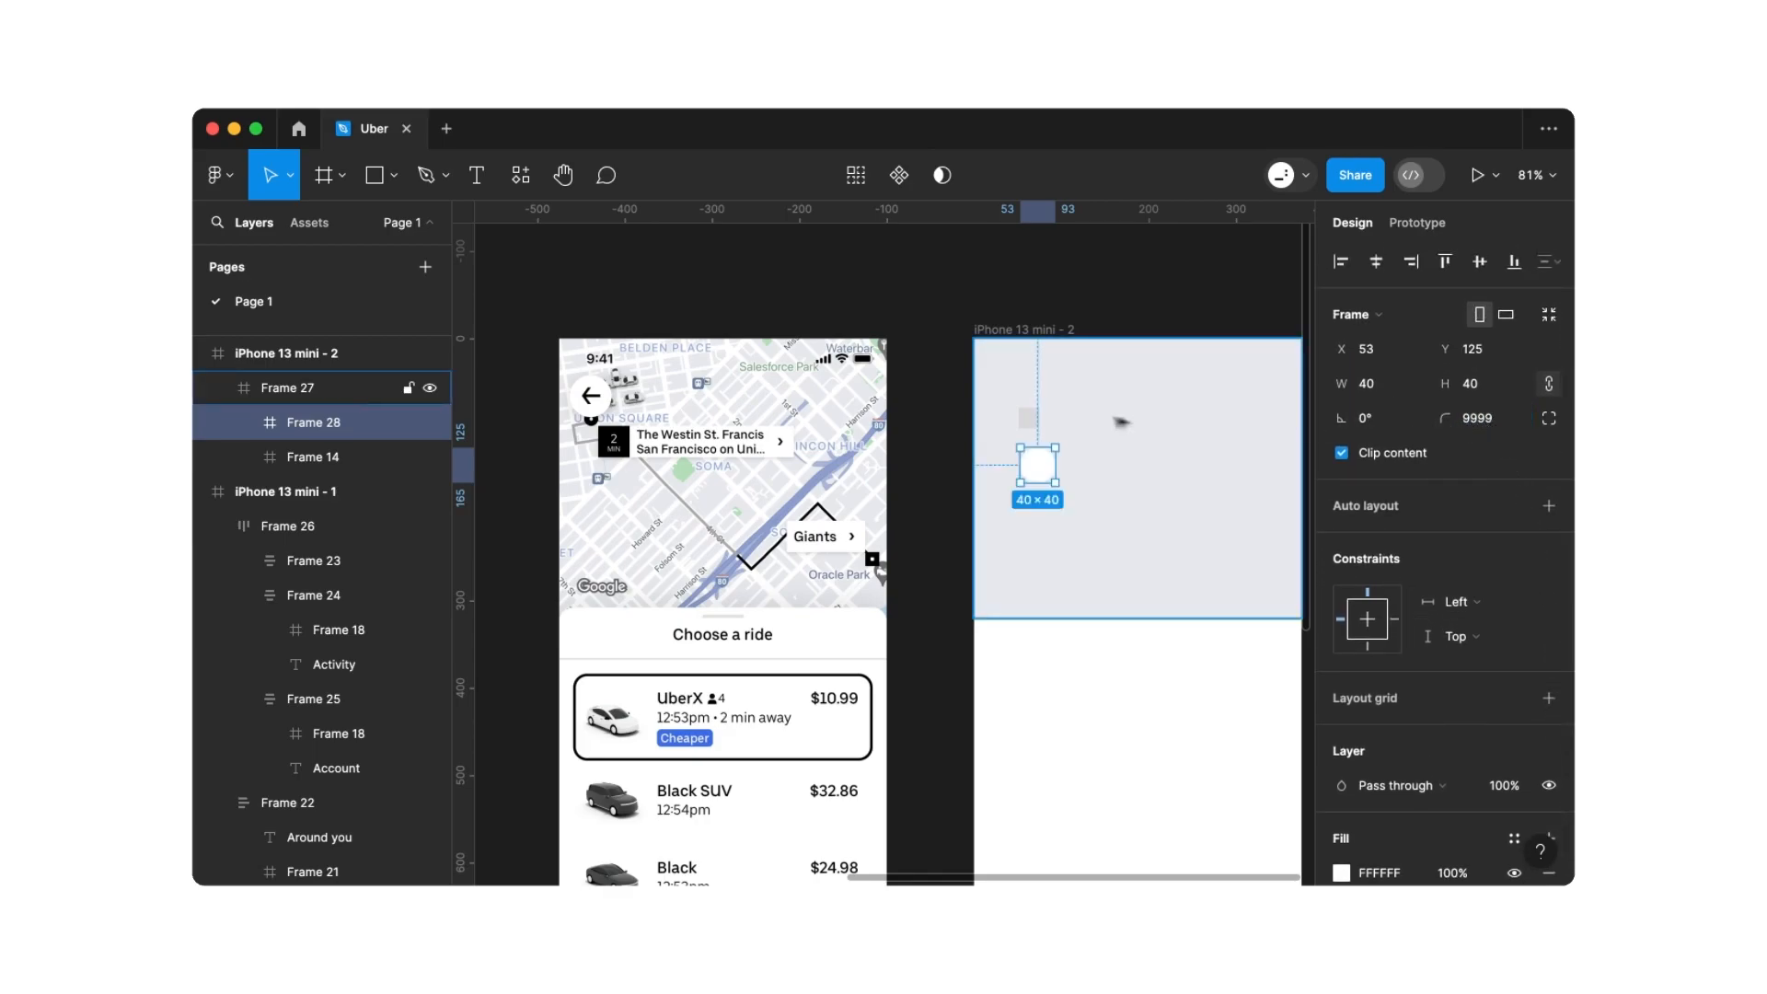
# Center the placeholder inside the white circle and move the circle to about X 23, Y 46 in the map area
pyautogui.click(1037, 422)
pyautogui.moveTo(1040, 427); pyautogui.dragTo(1047, 475)
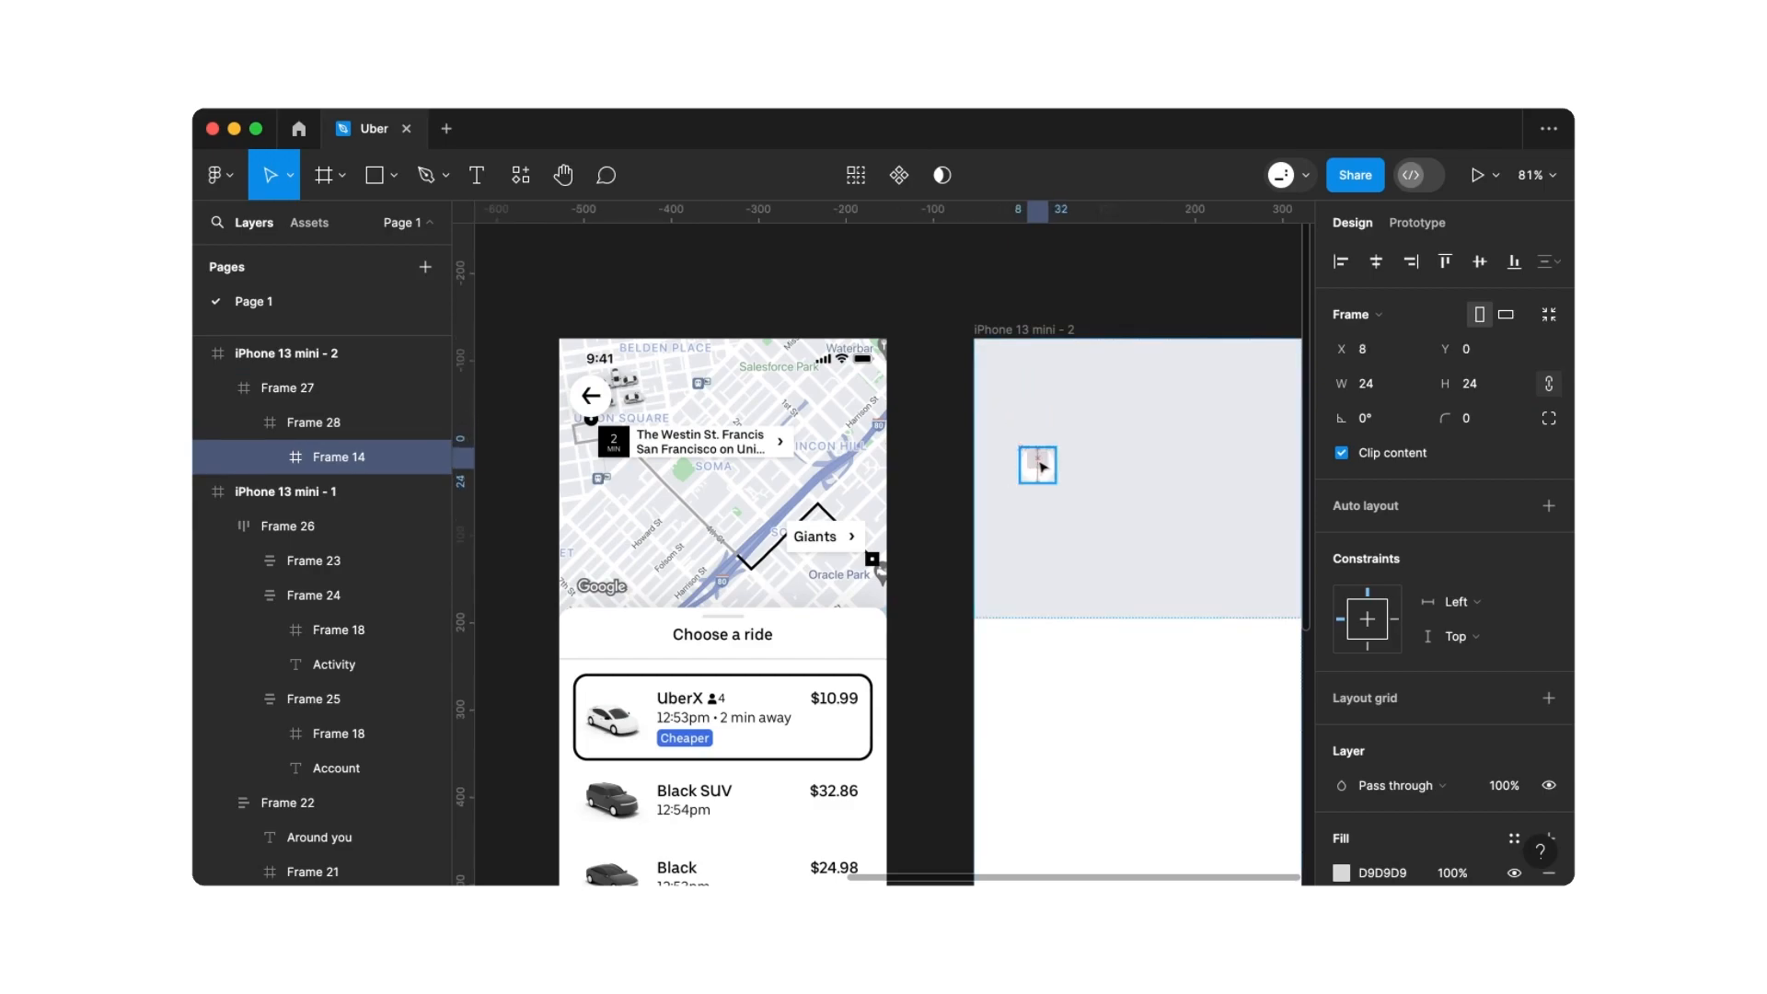
pyautogui.click(1065, 476)
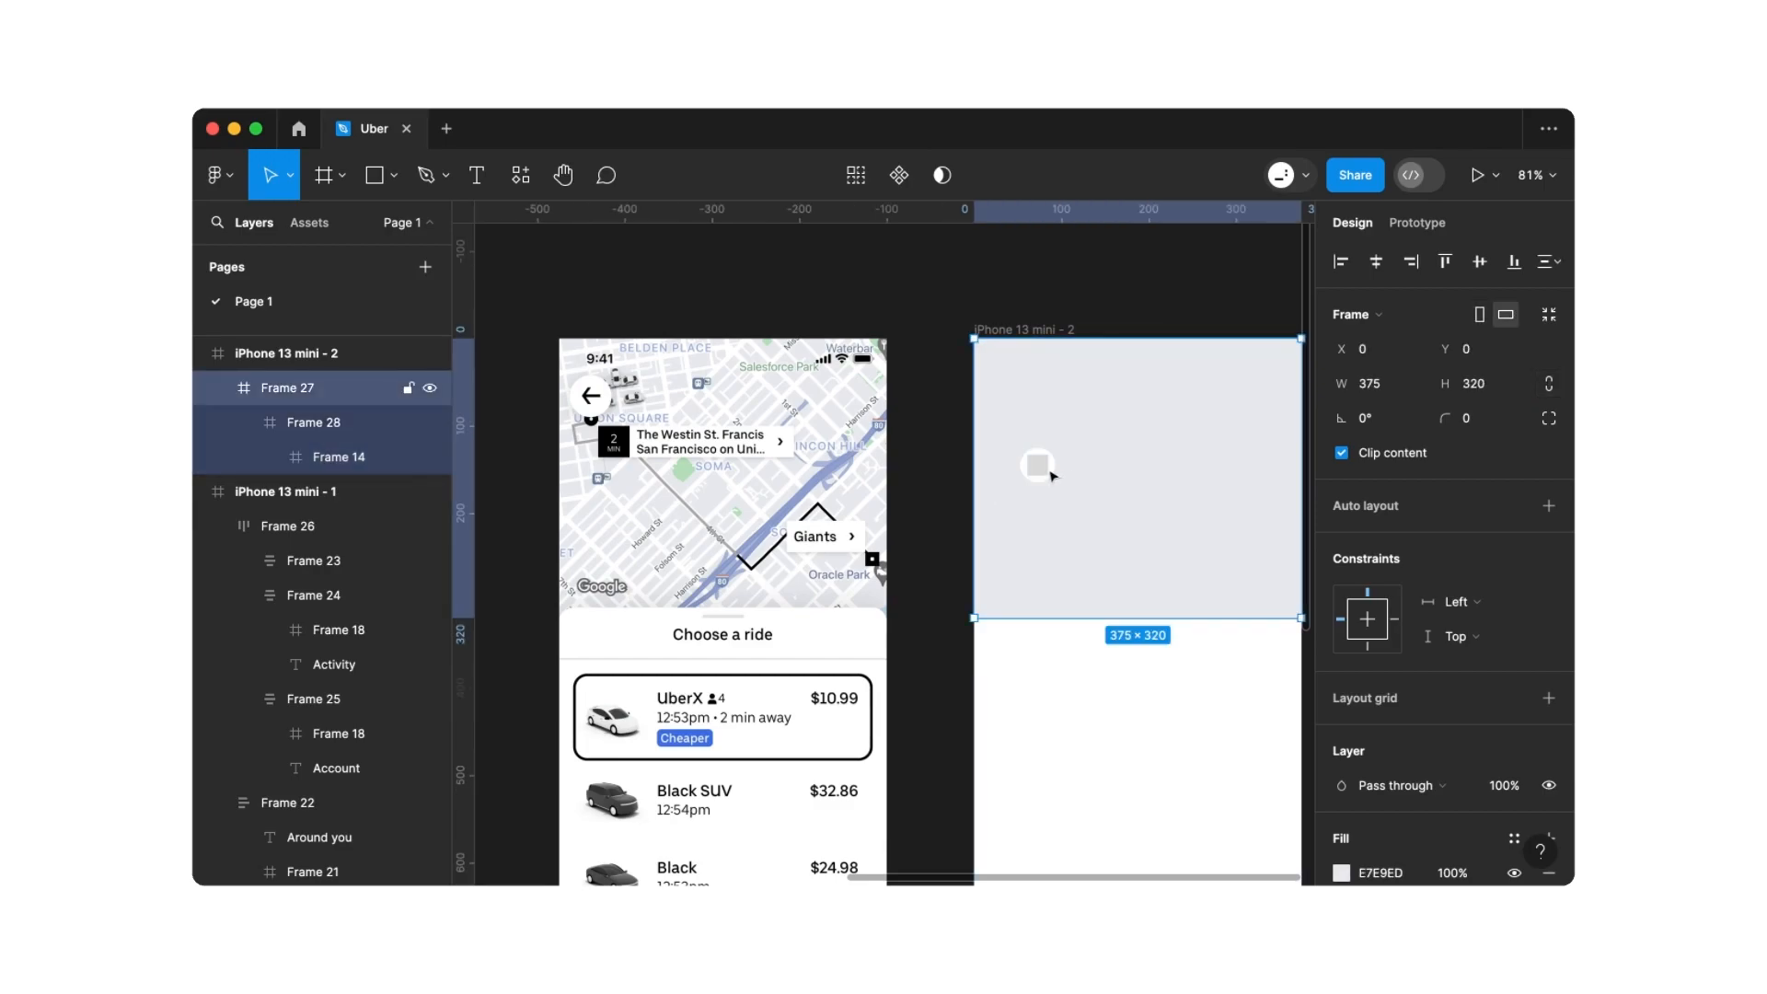
pyautogui.click(1051, 474)
pyautogui.moveTo(1049, 476); pyautogui.dragTo(1022, 407)
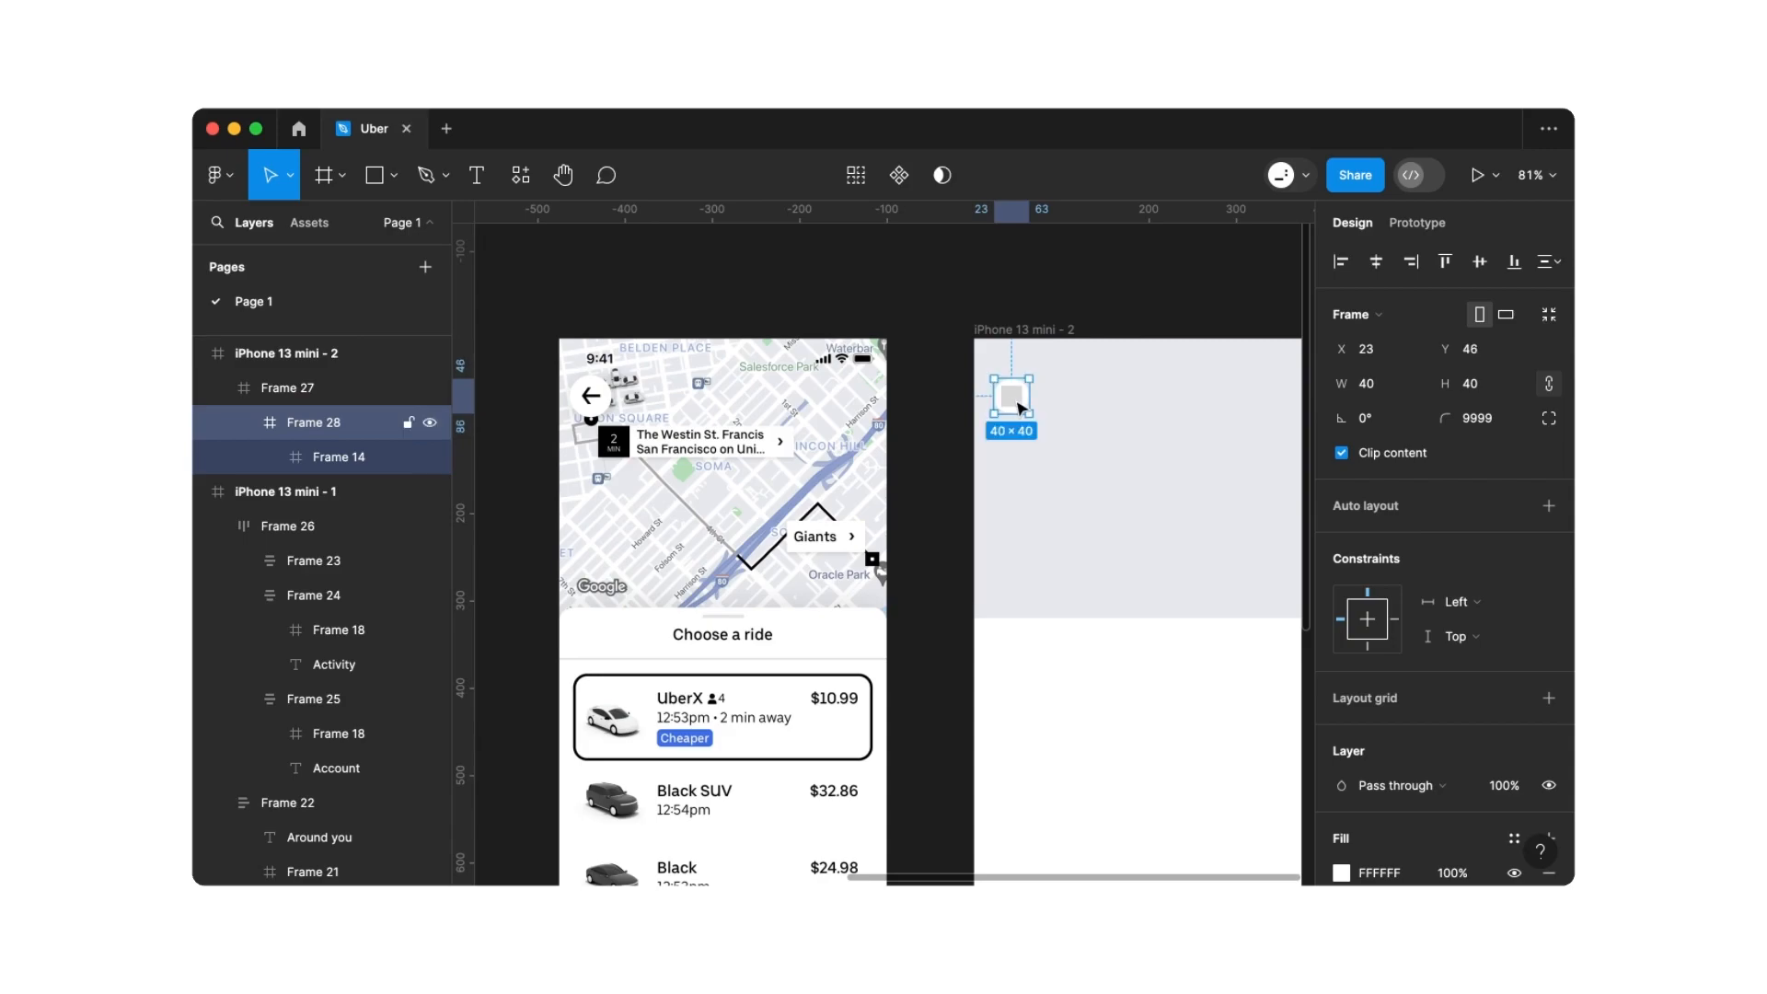
# Resize the white circle to 48 × 48 and recenter the placeholder inside it
pyautogui.click(1502, 389)
pyautogui.click(1496, 390)
pyautogui.press('BackSpace')
pyautogui.write('8')
pyautogui.press('Return')
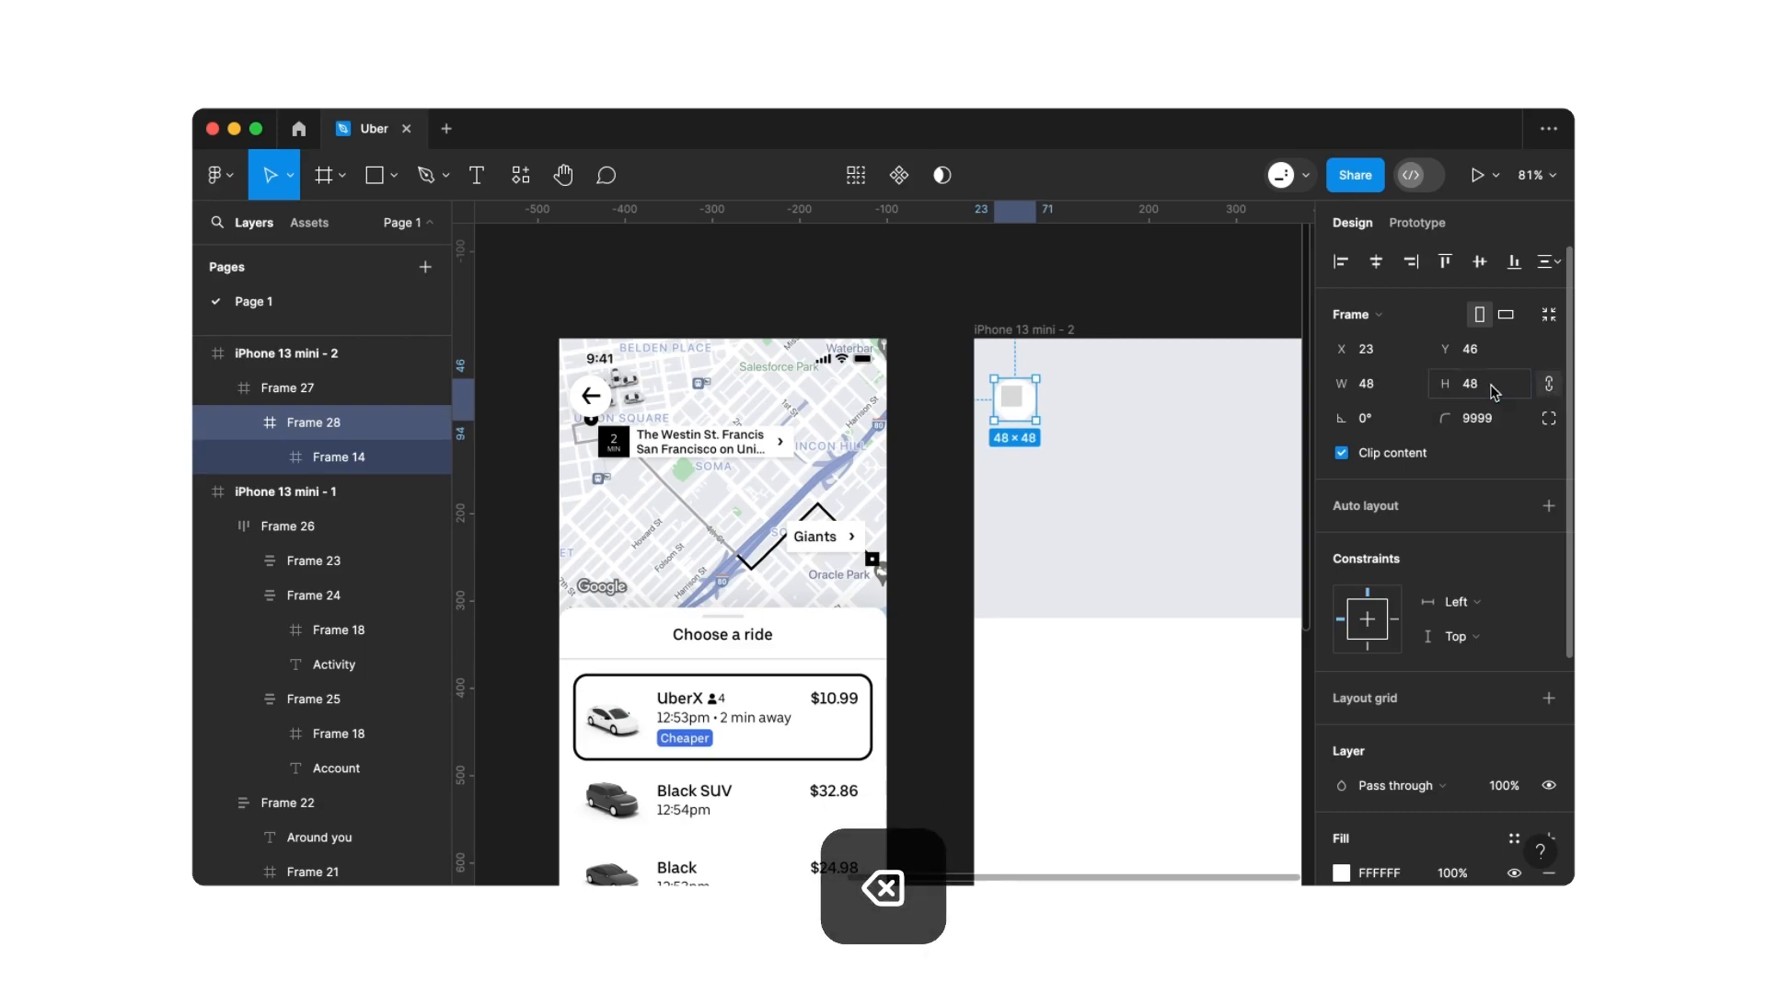
pyautogui.doubleClick(1014, 401)
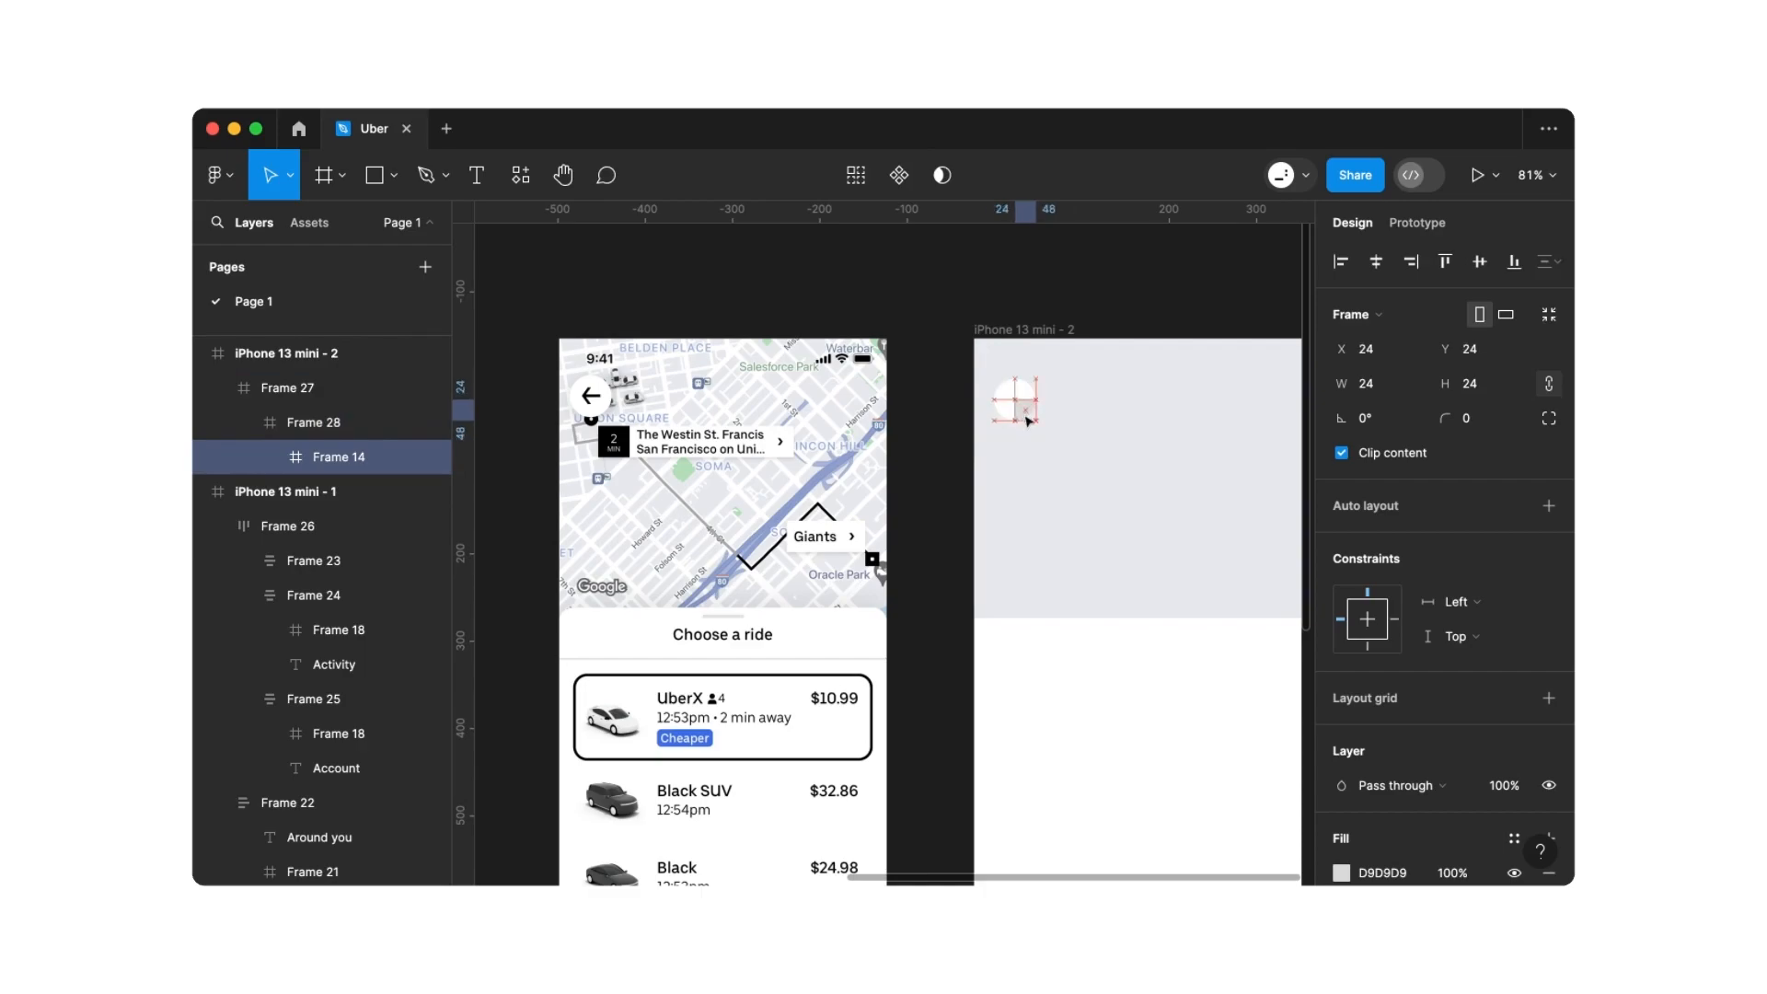
pyautogui.click(958, 430)
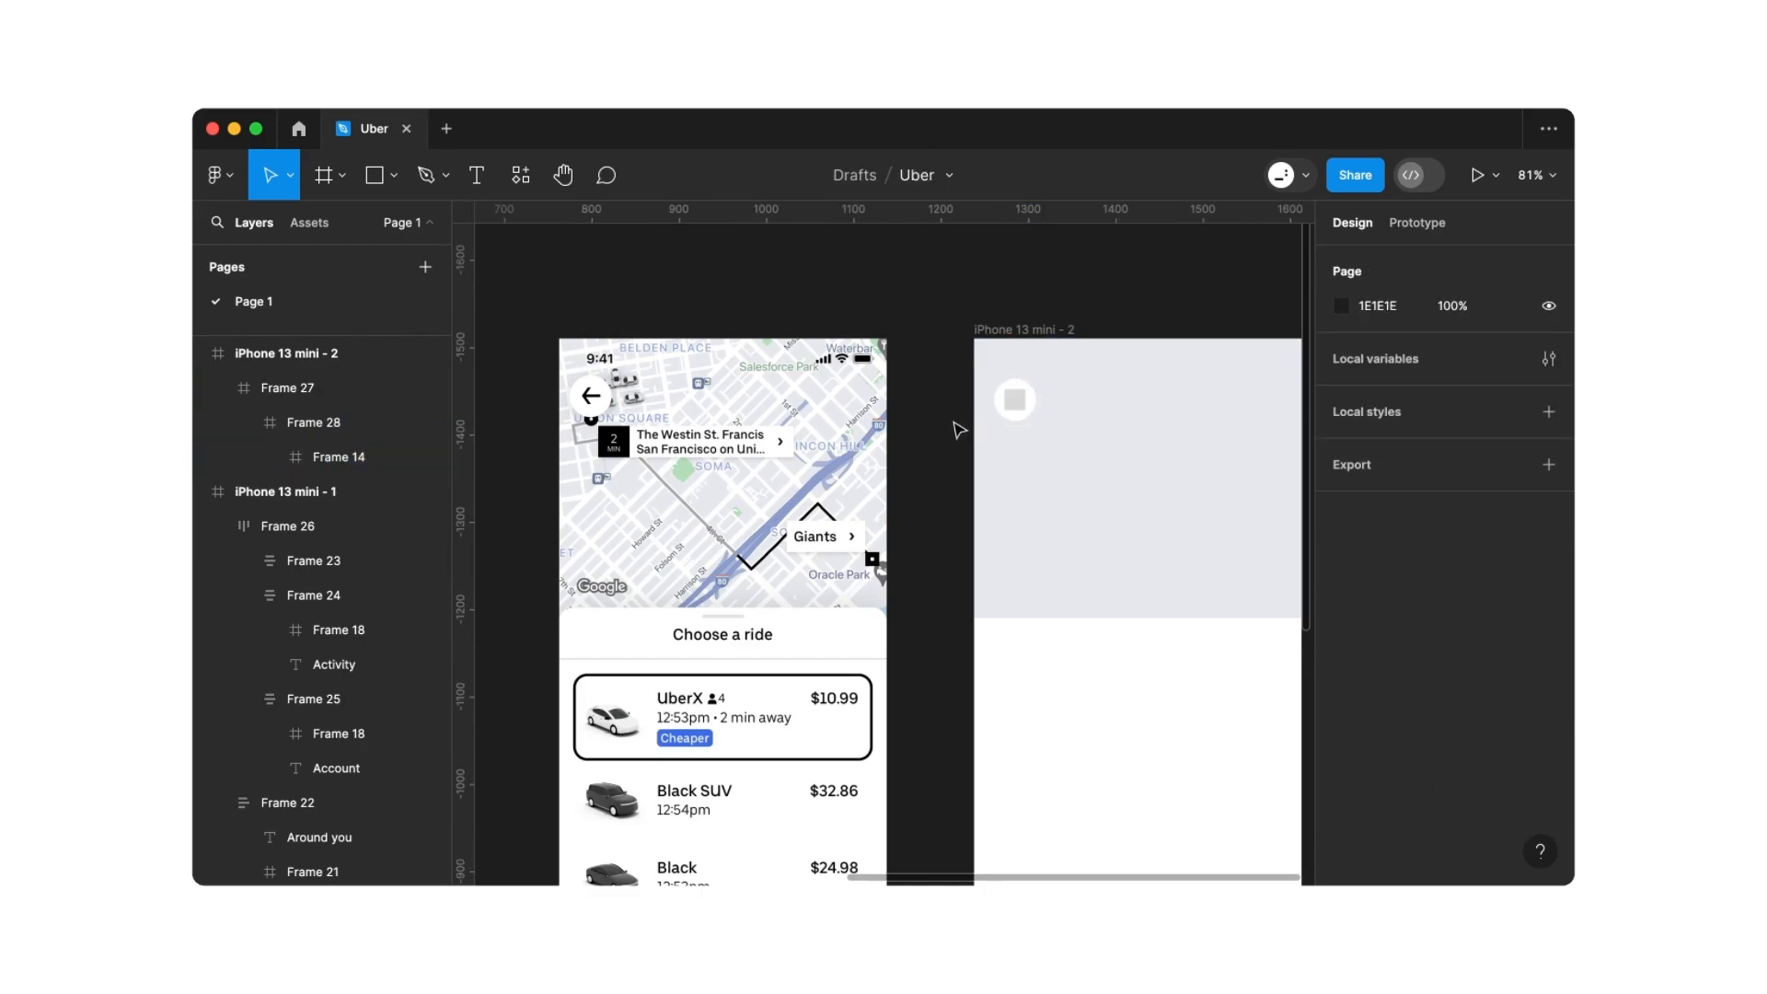
# Add the text "The Westin St. Trancis San Fransisco on Universitxy" to the map area below the white circle
pyautogui.click(477, 175)
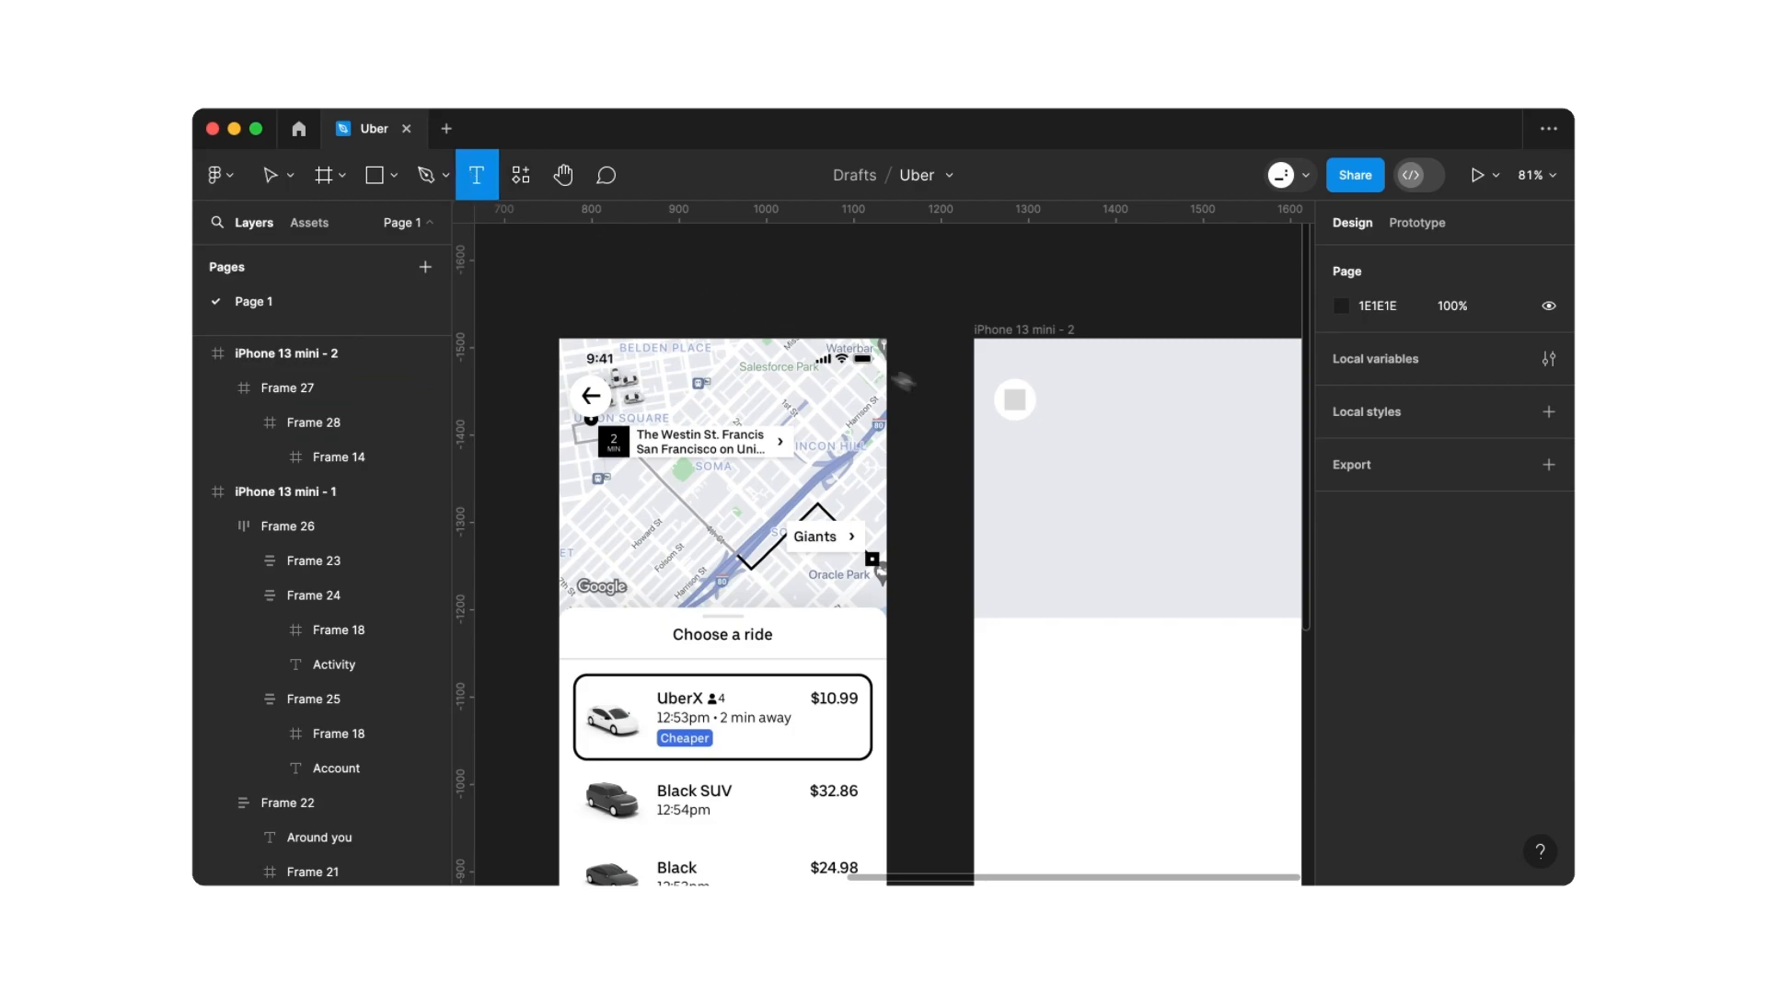
pyautogui.click(1035, 456)
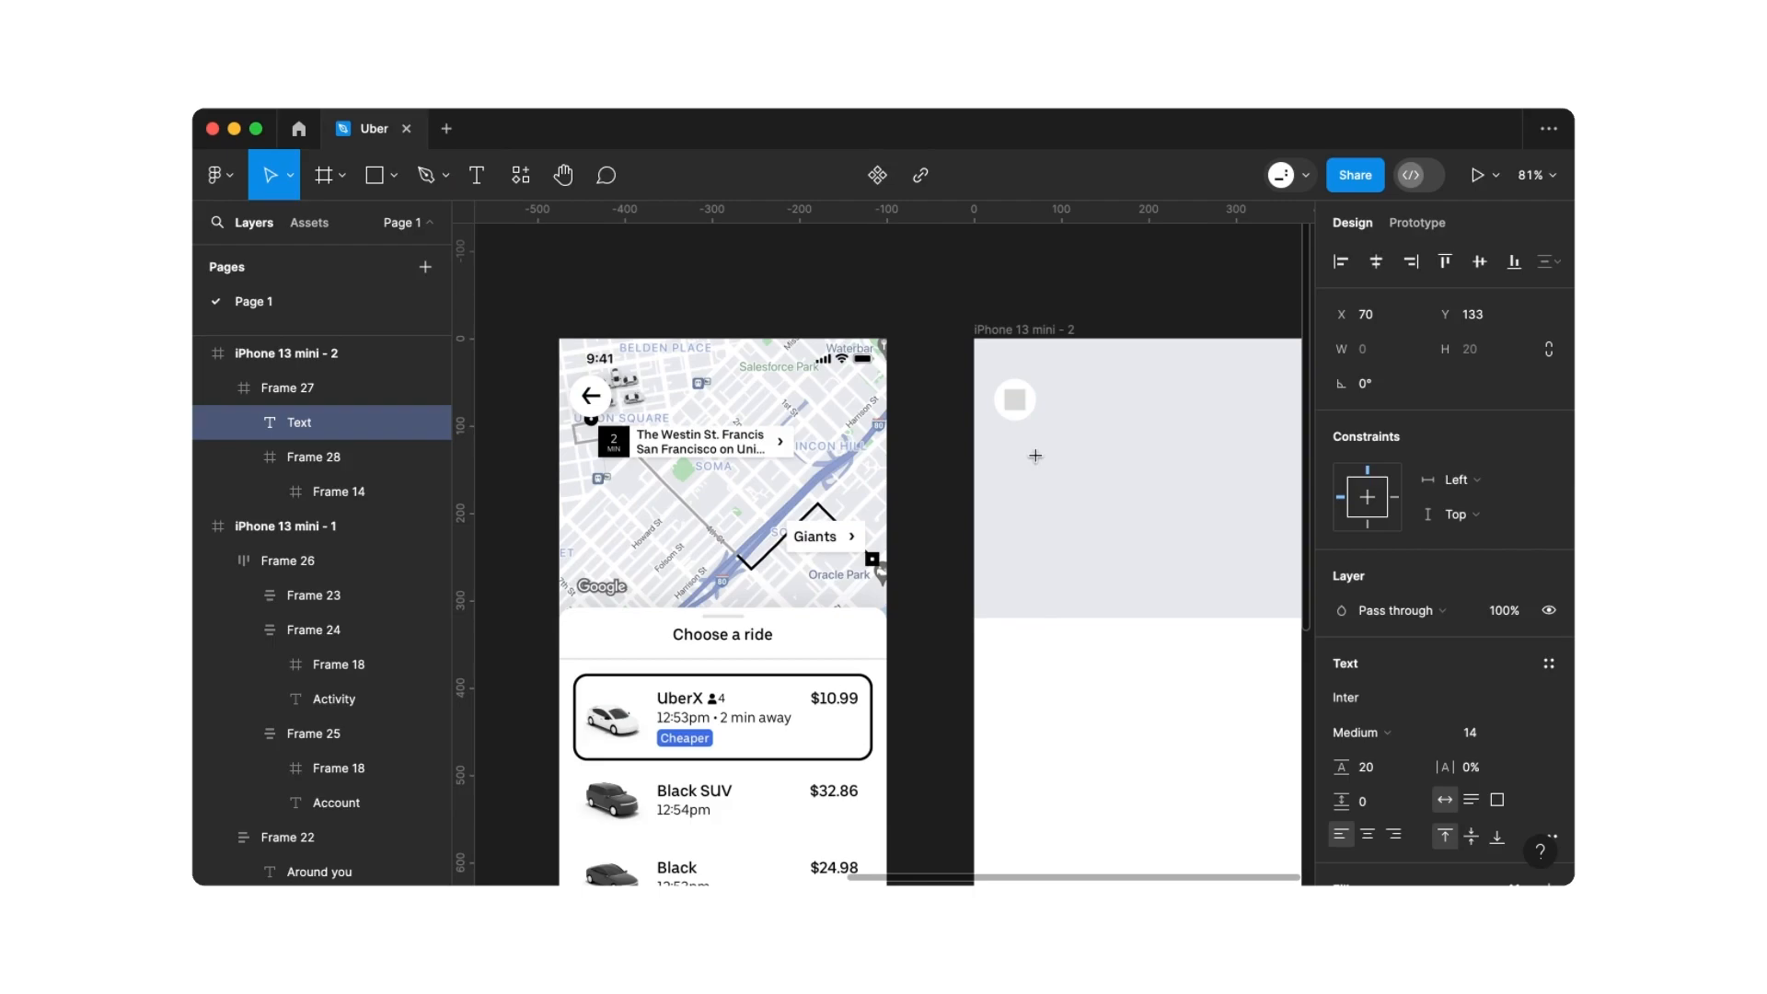
pyautogui.write('The Westin S')
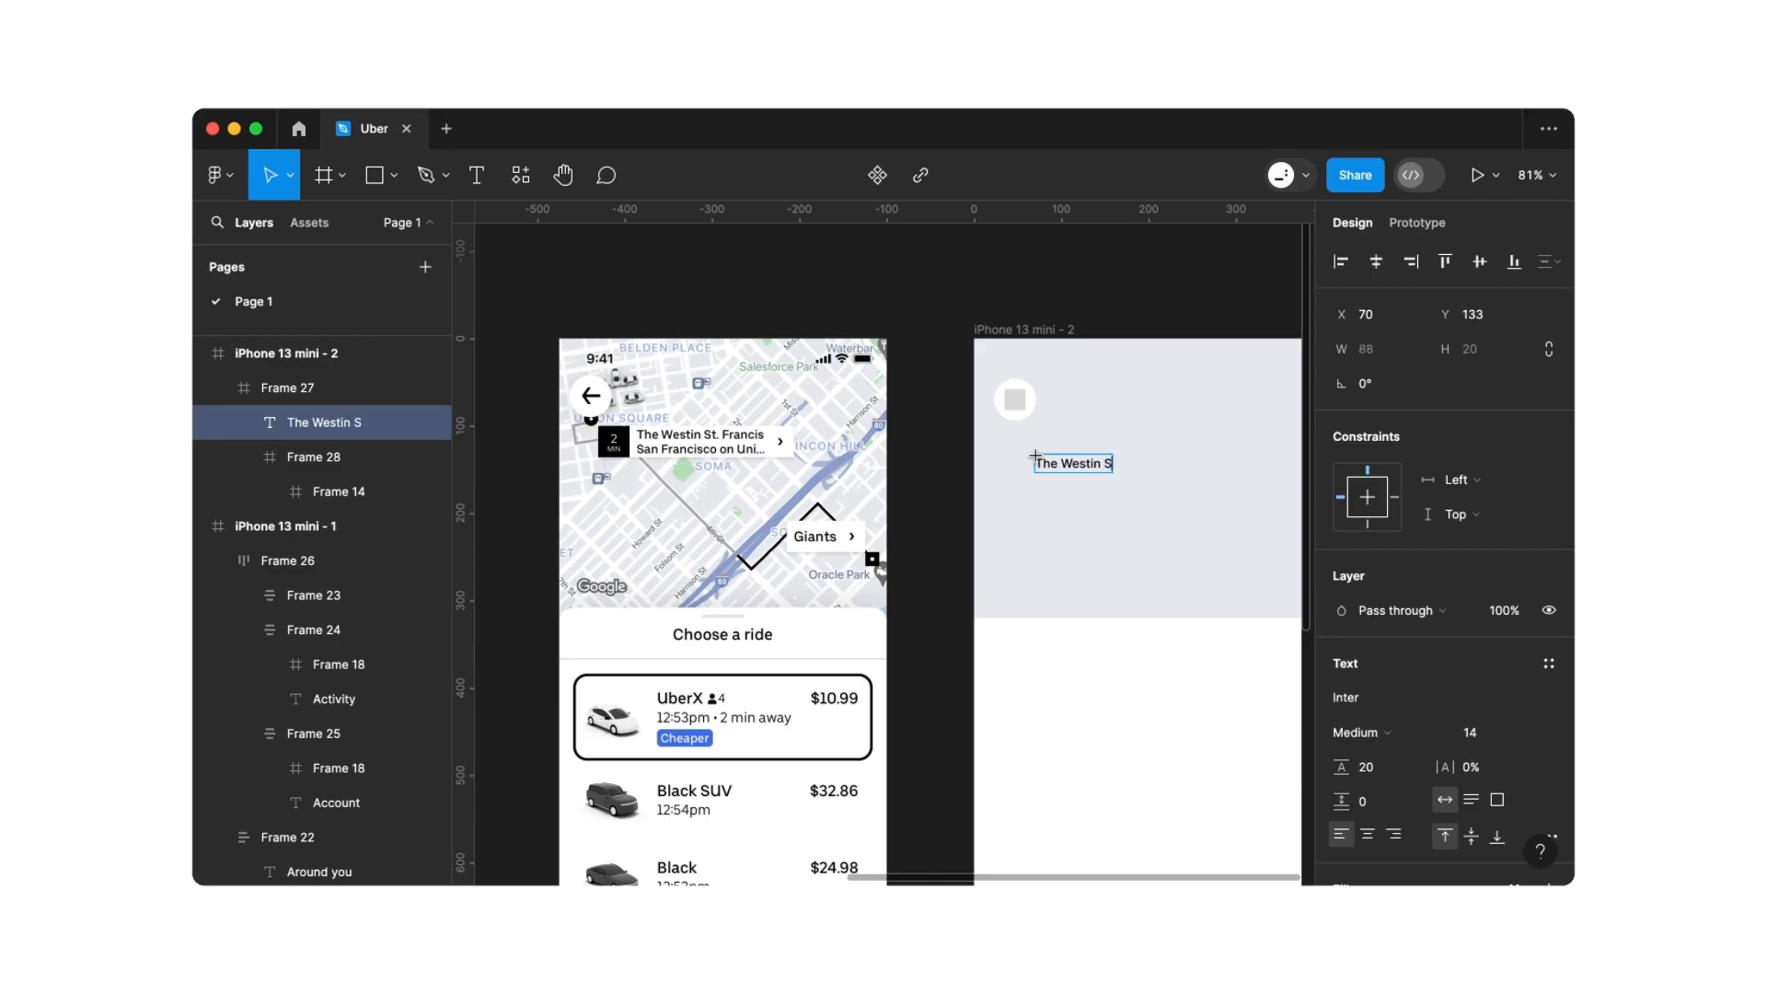
pyautogui.write('t. Trancis San')
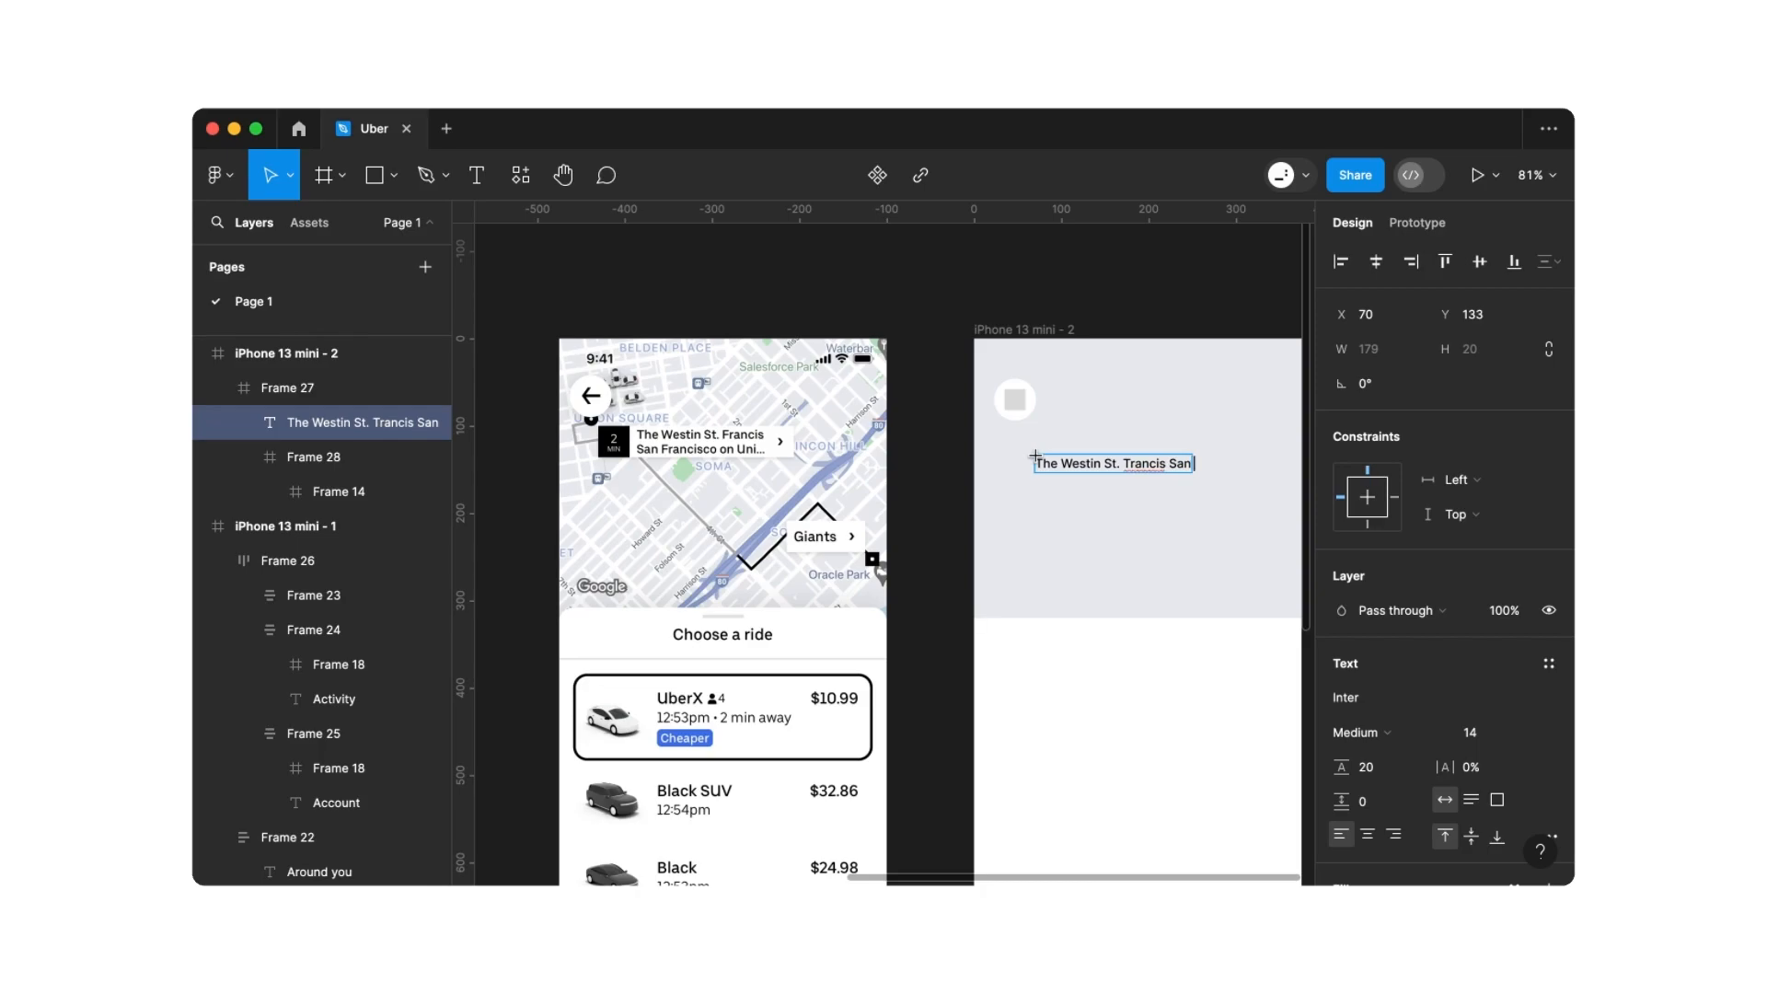
pyautogui.write(' Fransisco on Univer')
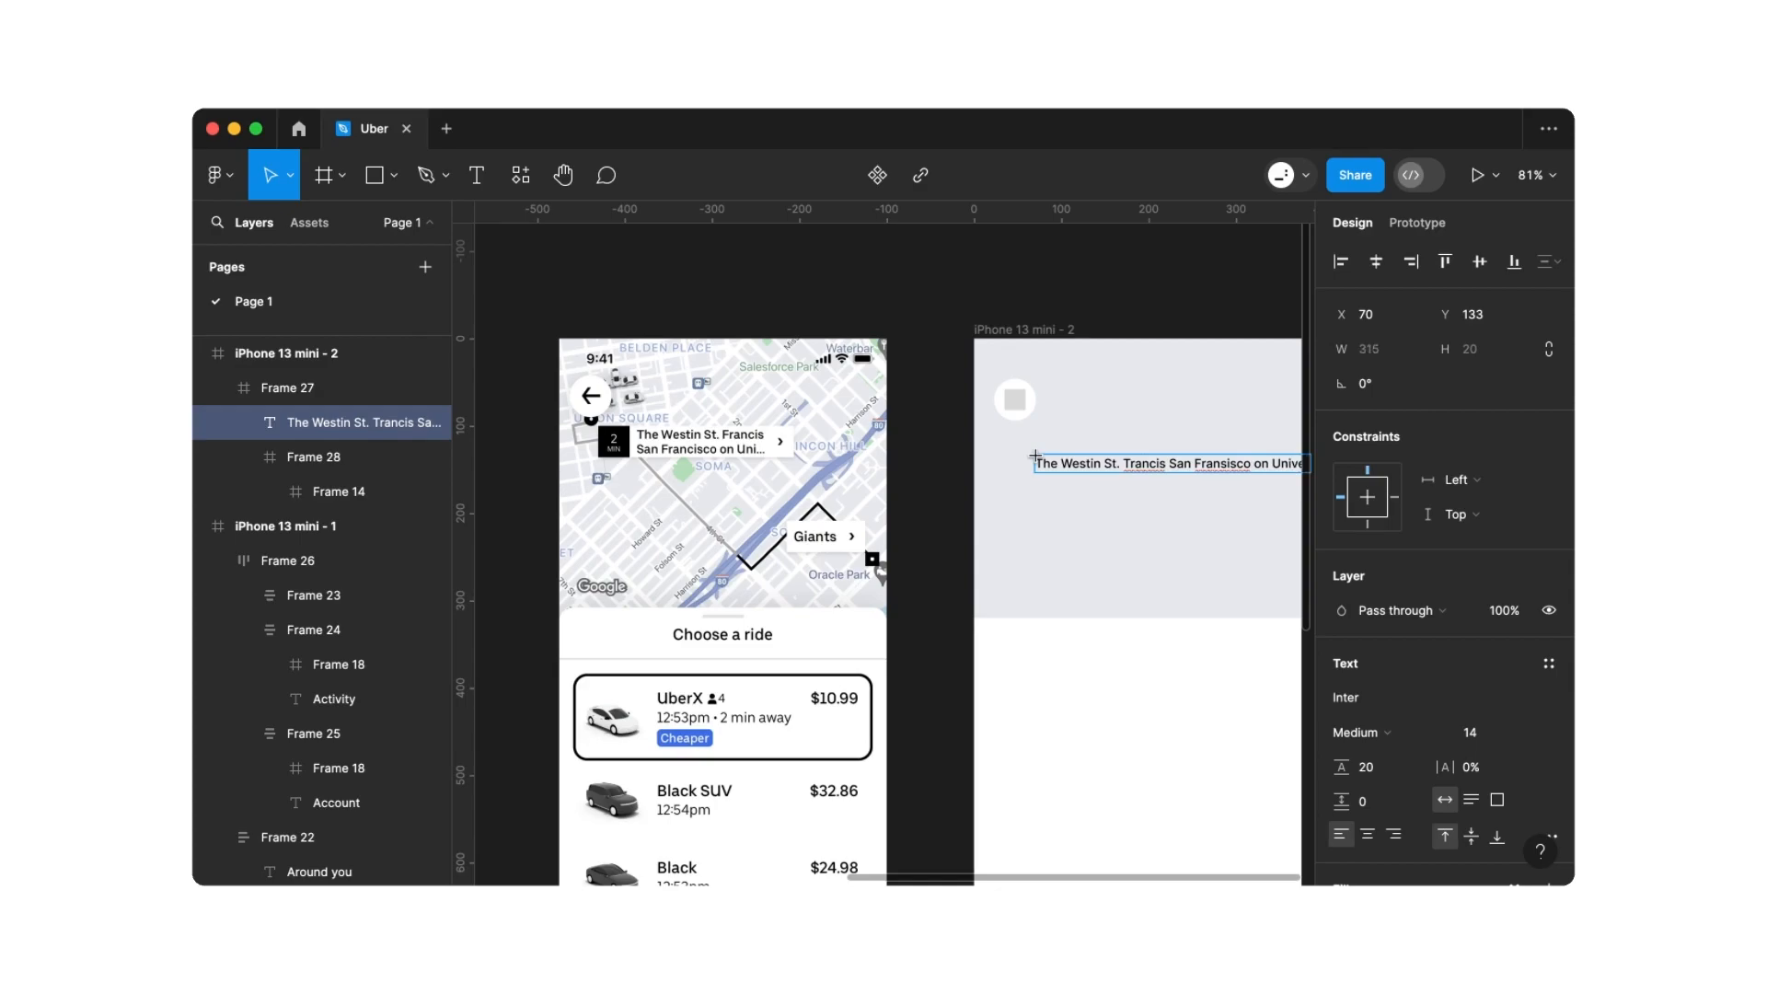
pyautogui.press('Escape')
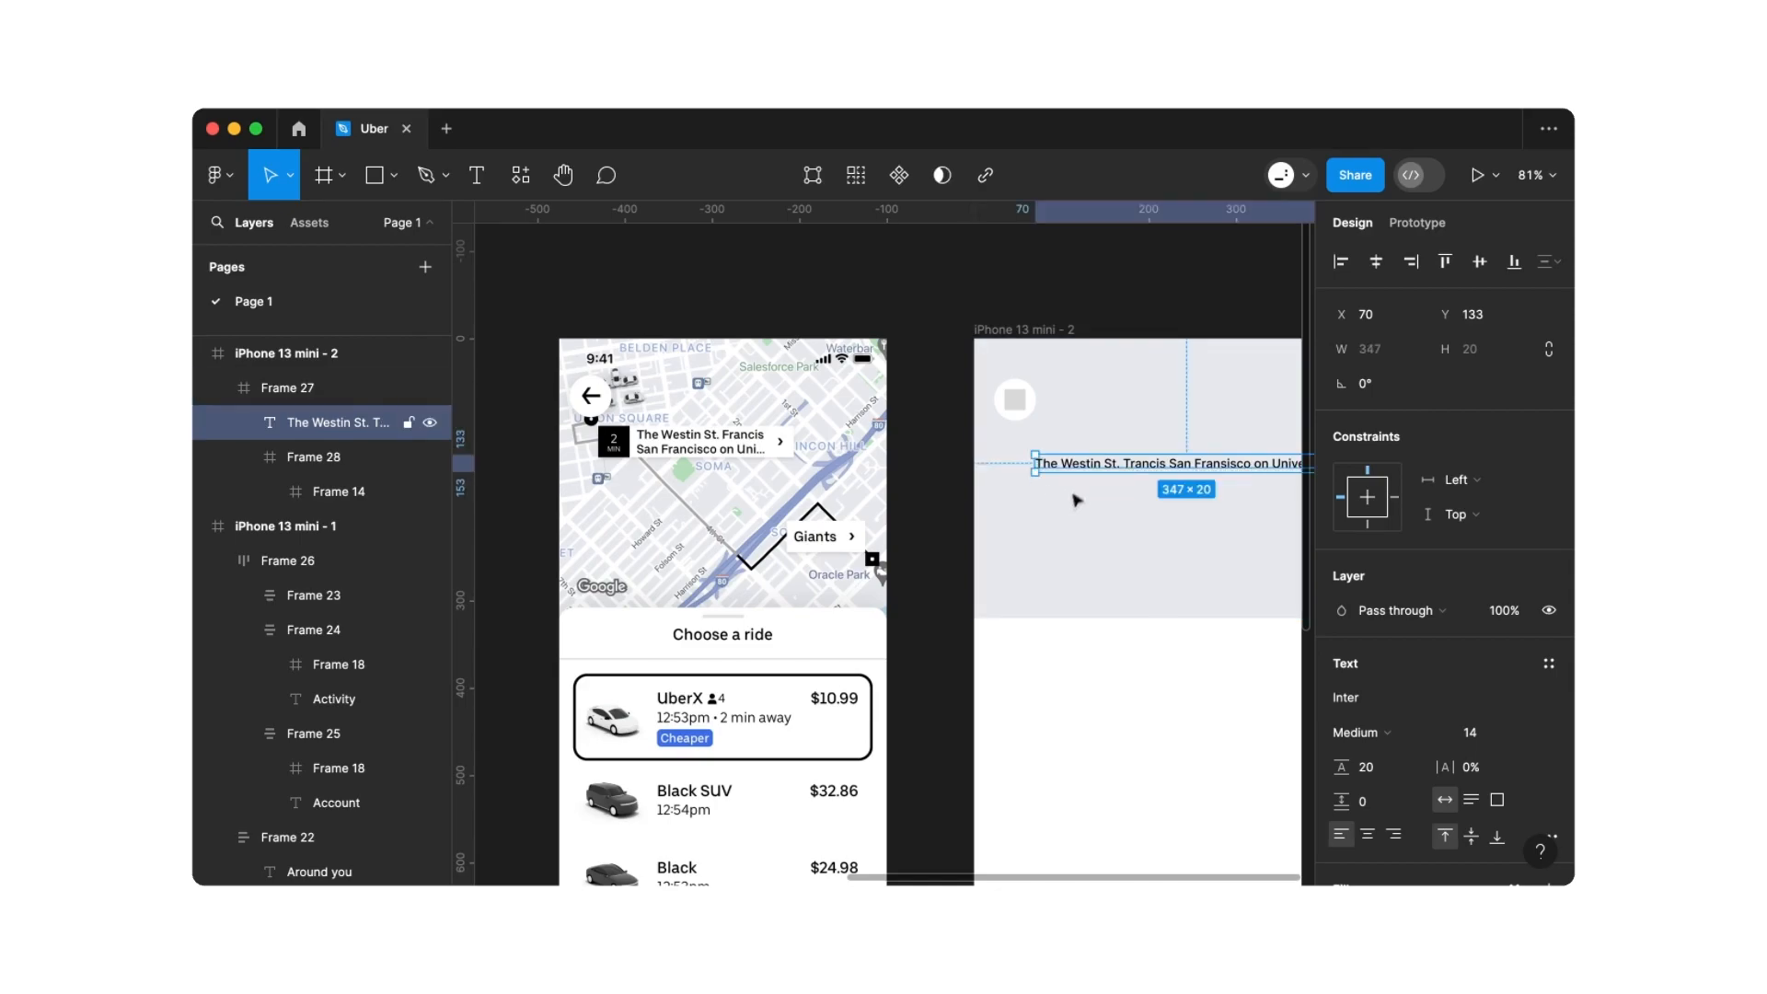
# Move the address text flush with the map area's left edge and correct its last word to "University"
pyautogui.moveTo(1088, 469); pyautogui.dragTo(1033, 466)
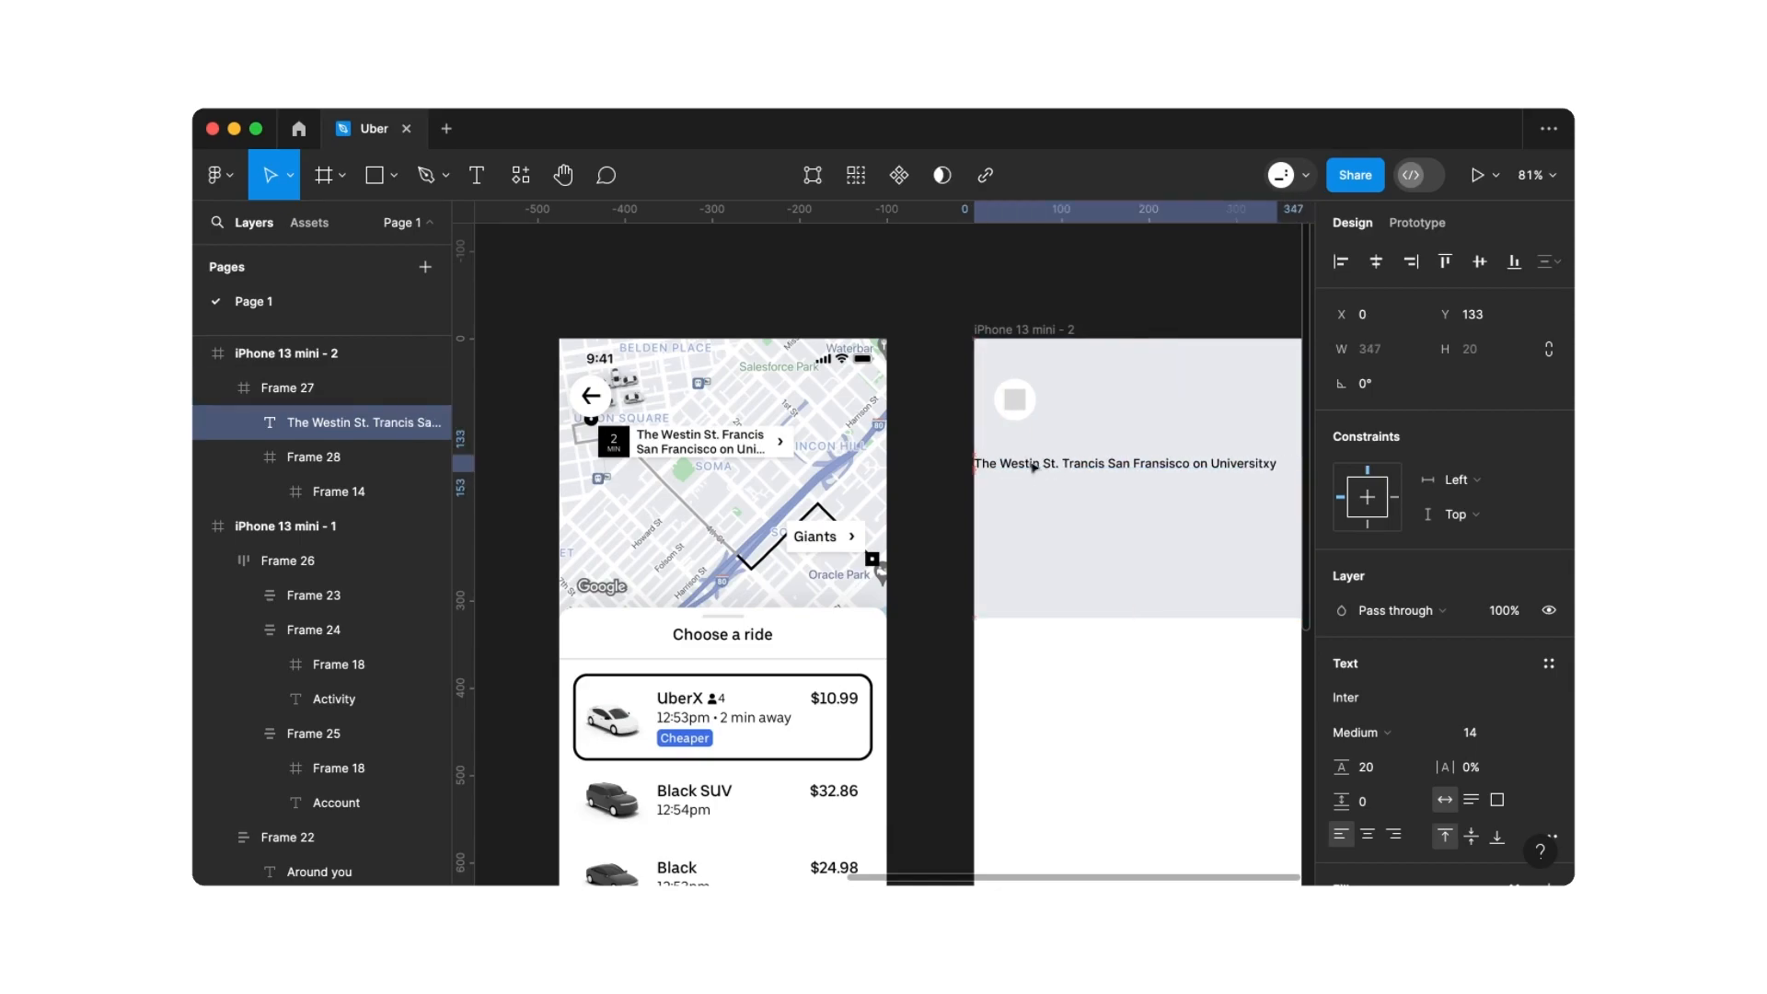
pyautogui.doubleClick(1271, 467)
pyautogui.click(1270, 467)
pyautogui.press('BackSpace')
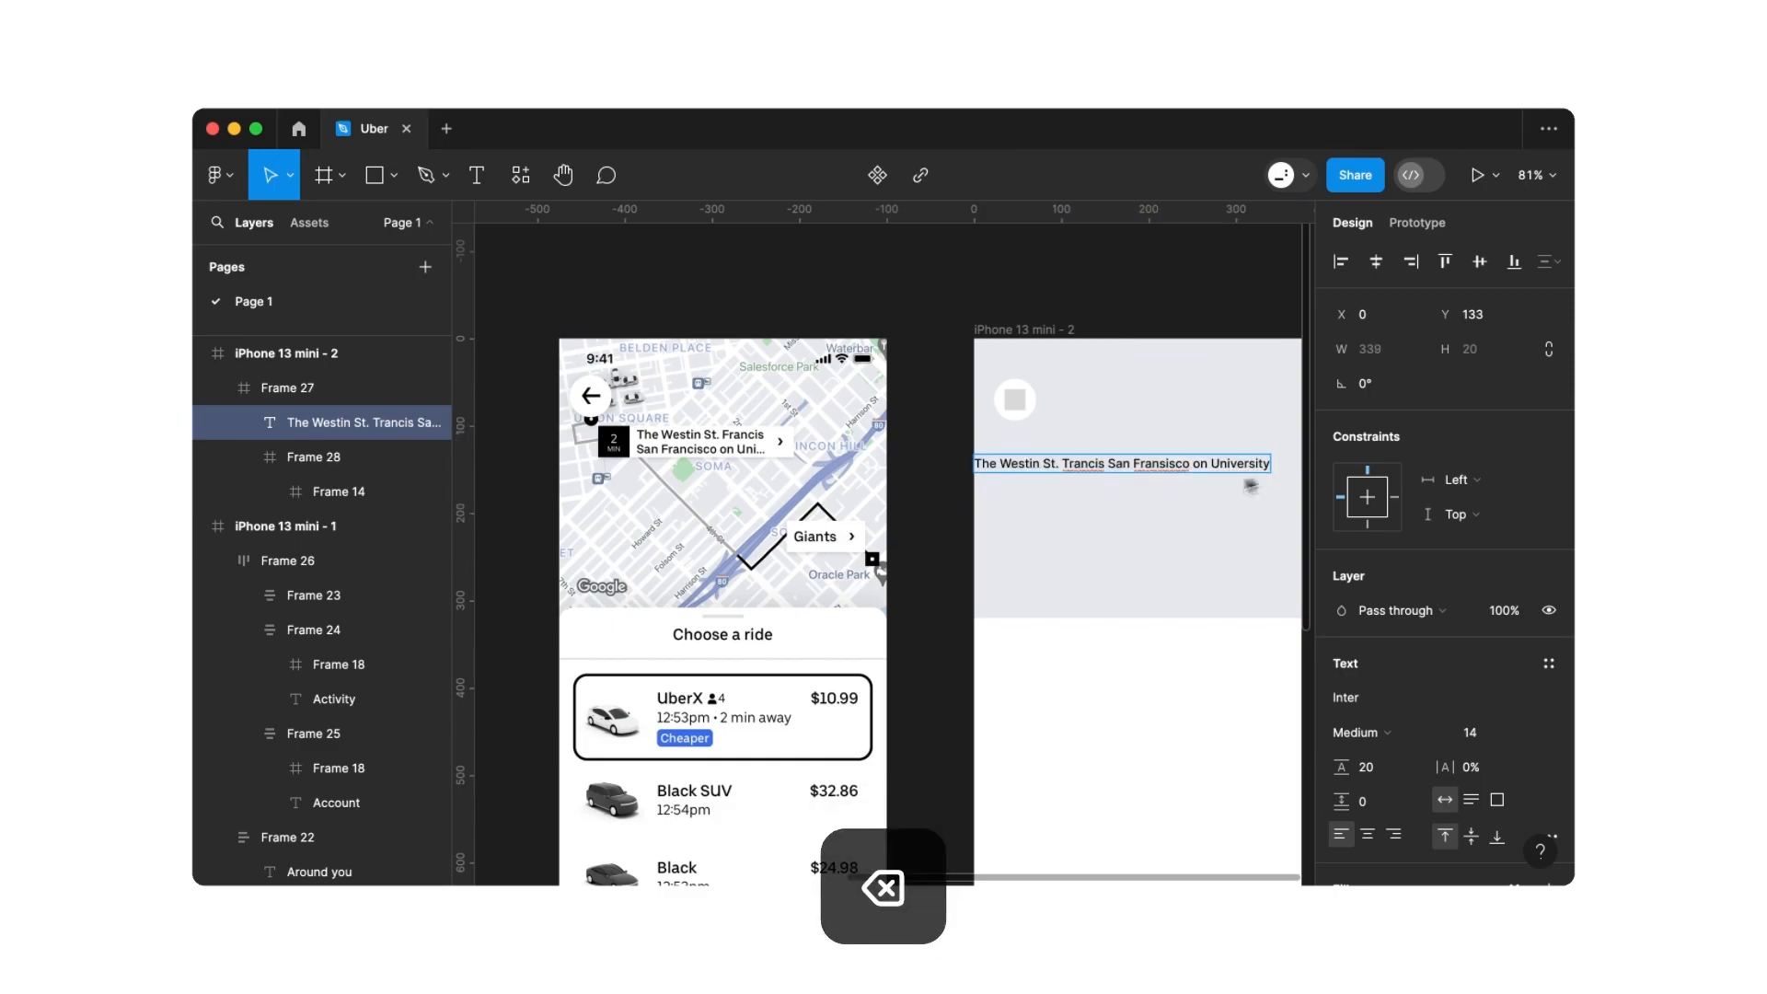
pyautogui.press('Escape')
pyautogui.click(1028, 516)
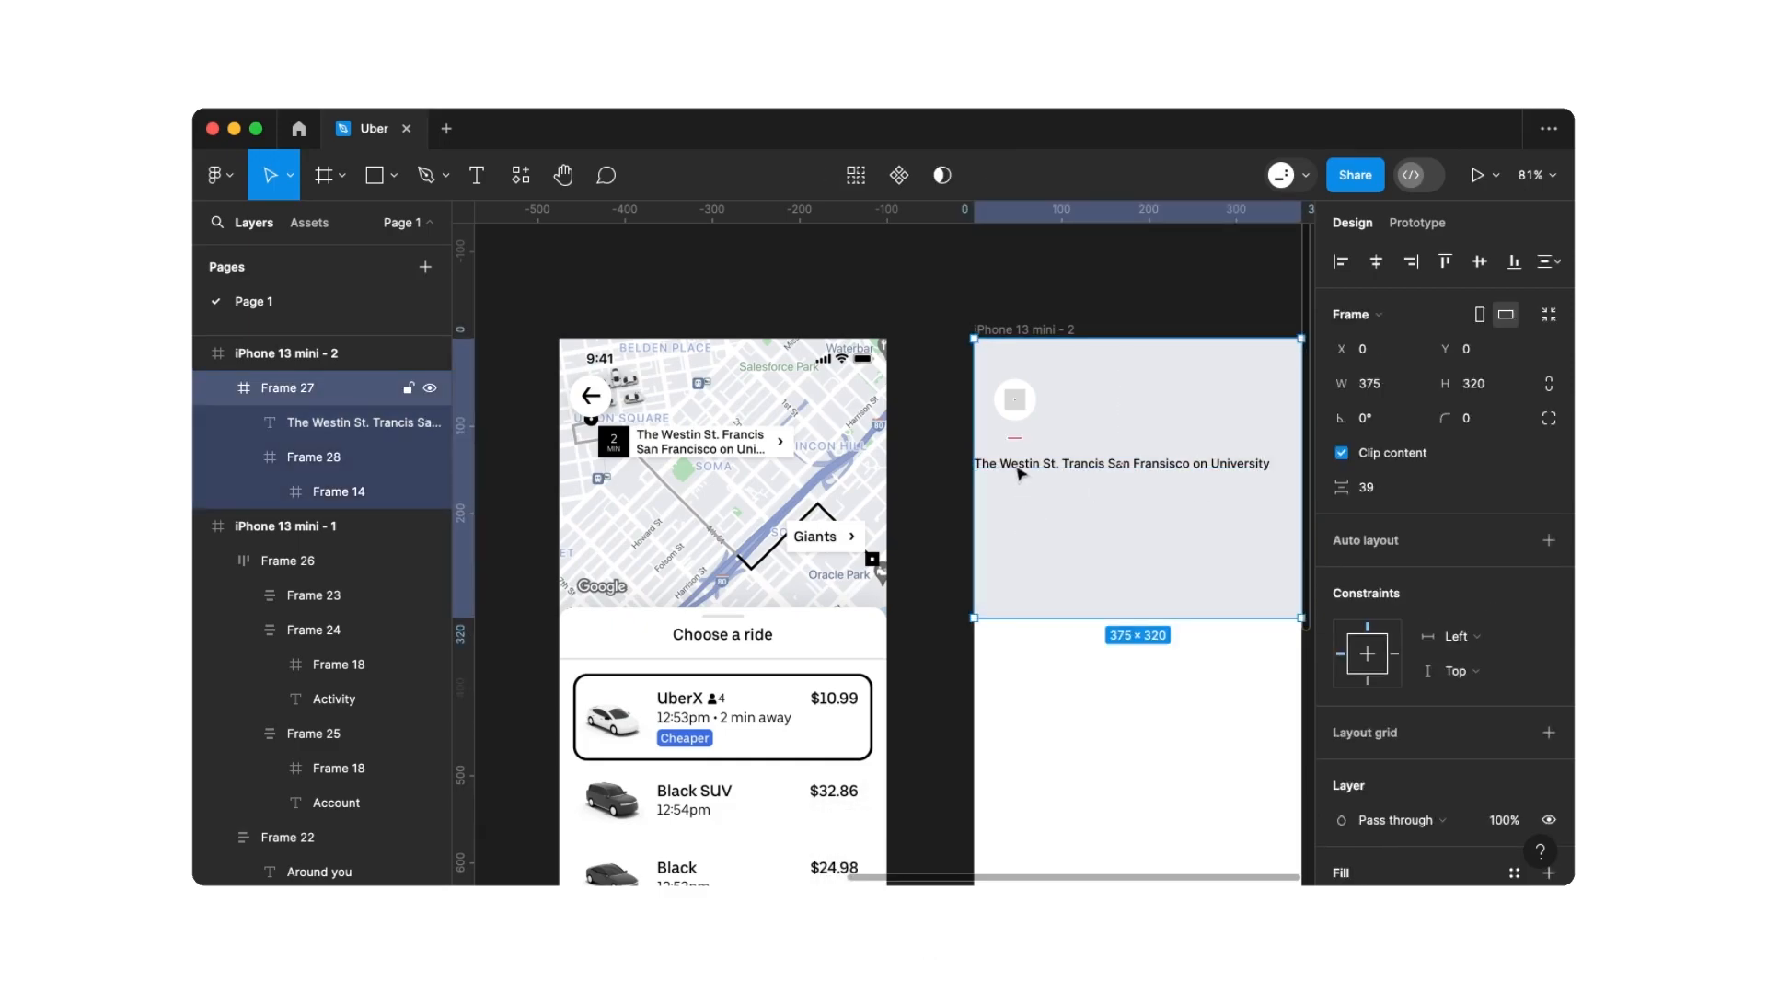
# Add the text "2" in the map area below the address text
pyautogui.click(480, 176)
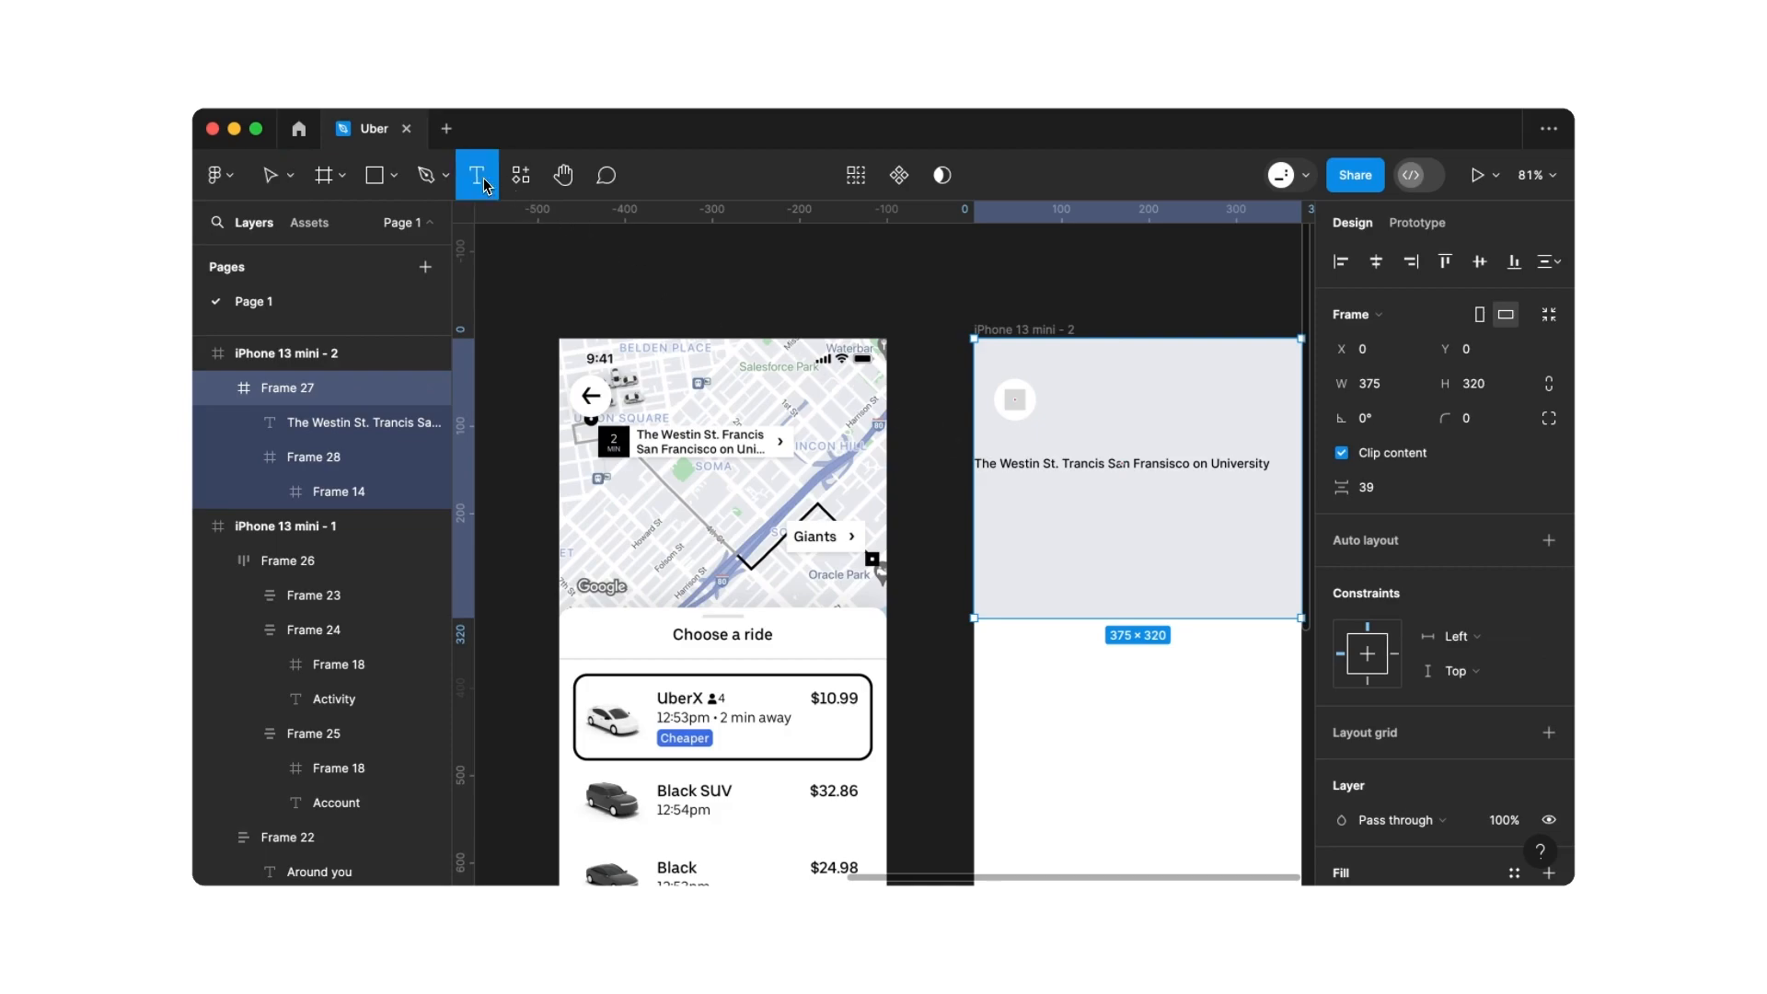
pyautogui.click(1035, 512)
pyautogui.write('2')
pyautogui.press('Escape')
pyautogui.press('Escape')
# Duplicate the "2" text directly below itself and change the copy to "MIN"
pyautogui.click(1034, 516)
pyautogui.press('super+c')
pyautogui.press('super+v')
pyautogui.moveTo(1037, 518); pyautogui.dragTo(1039, 542)
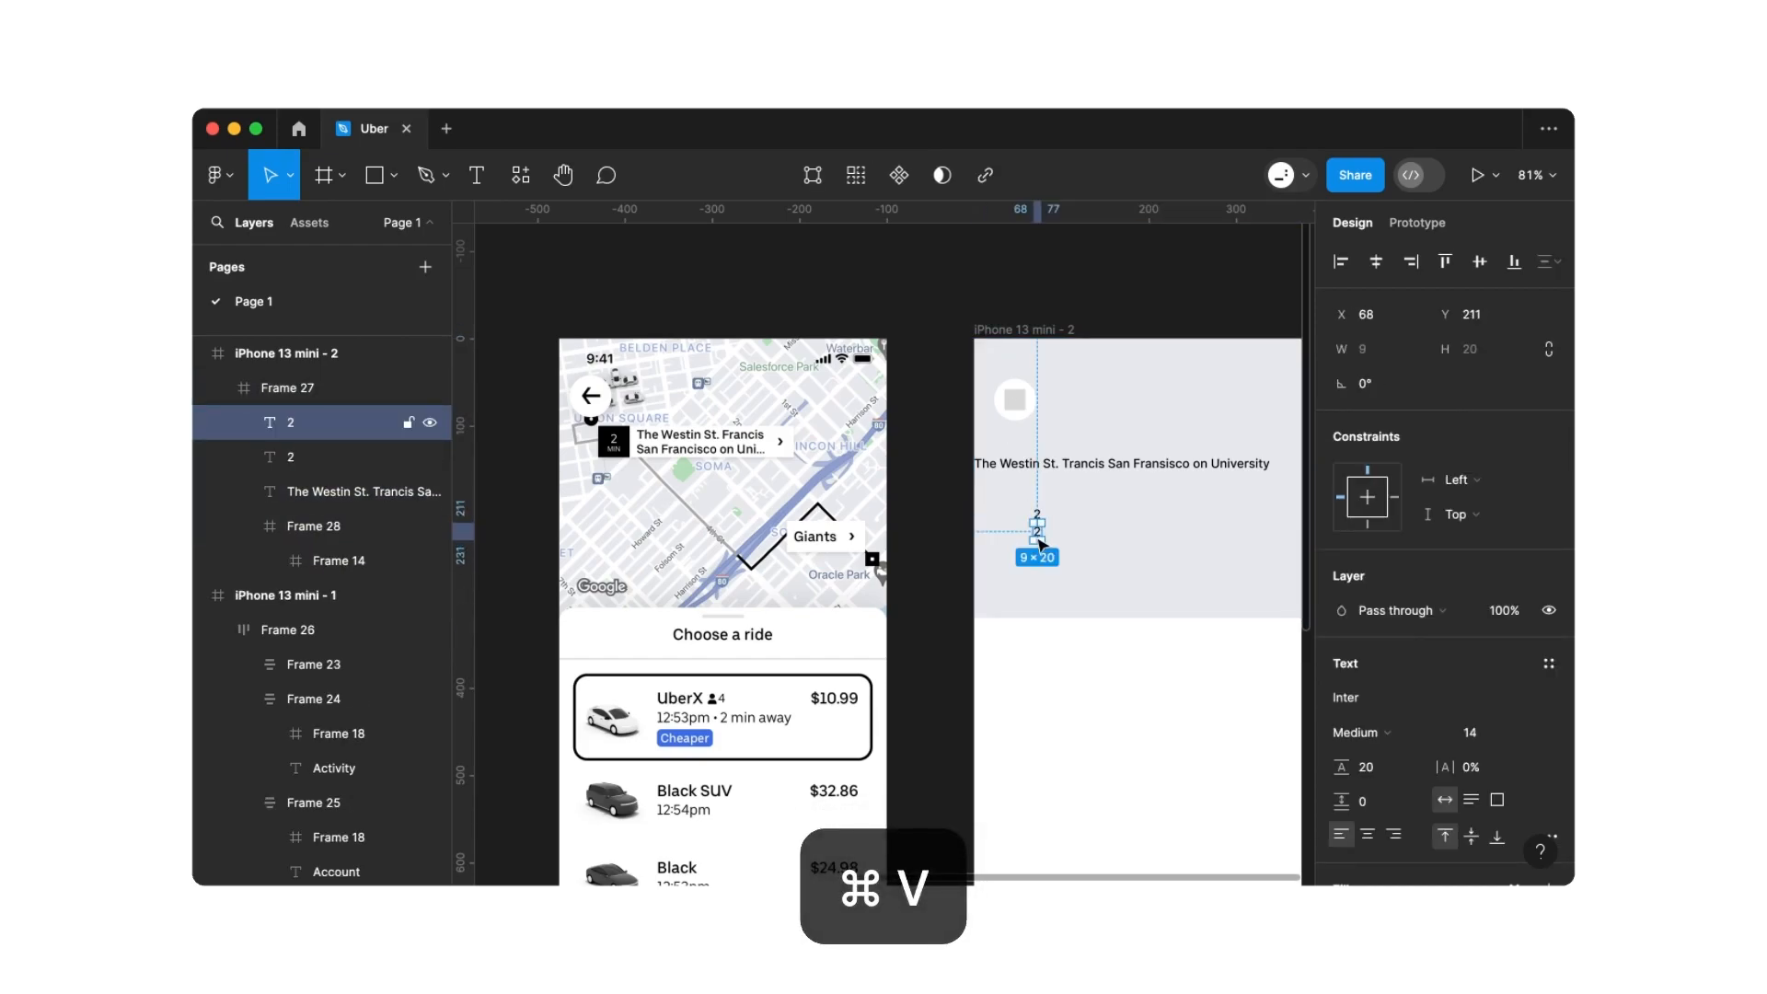
pyautogui.write('MIN')
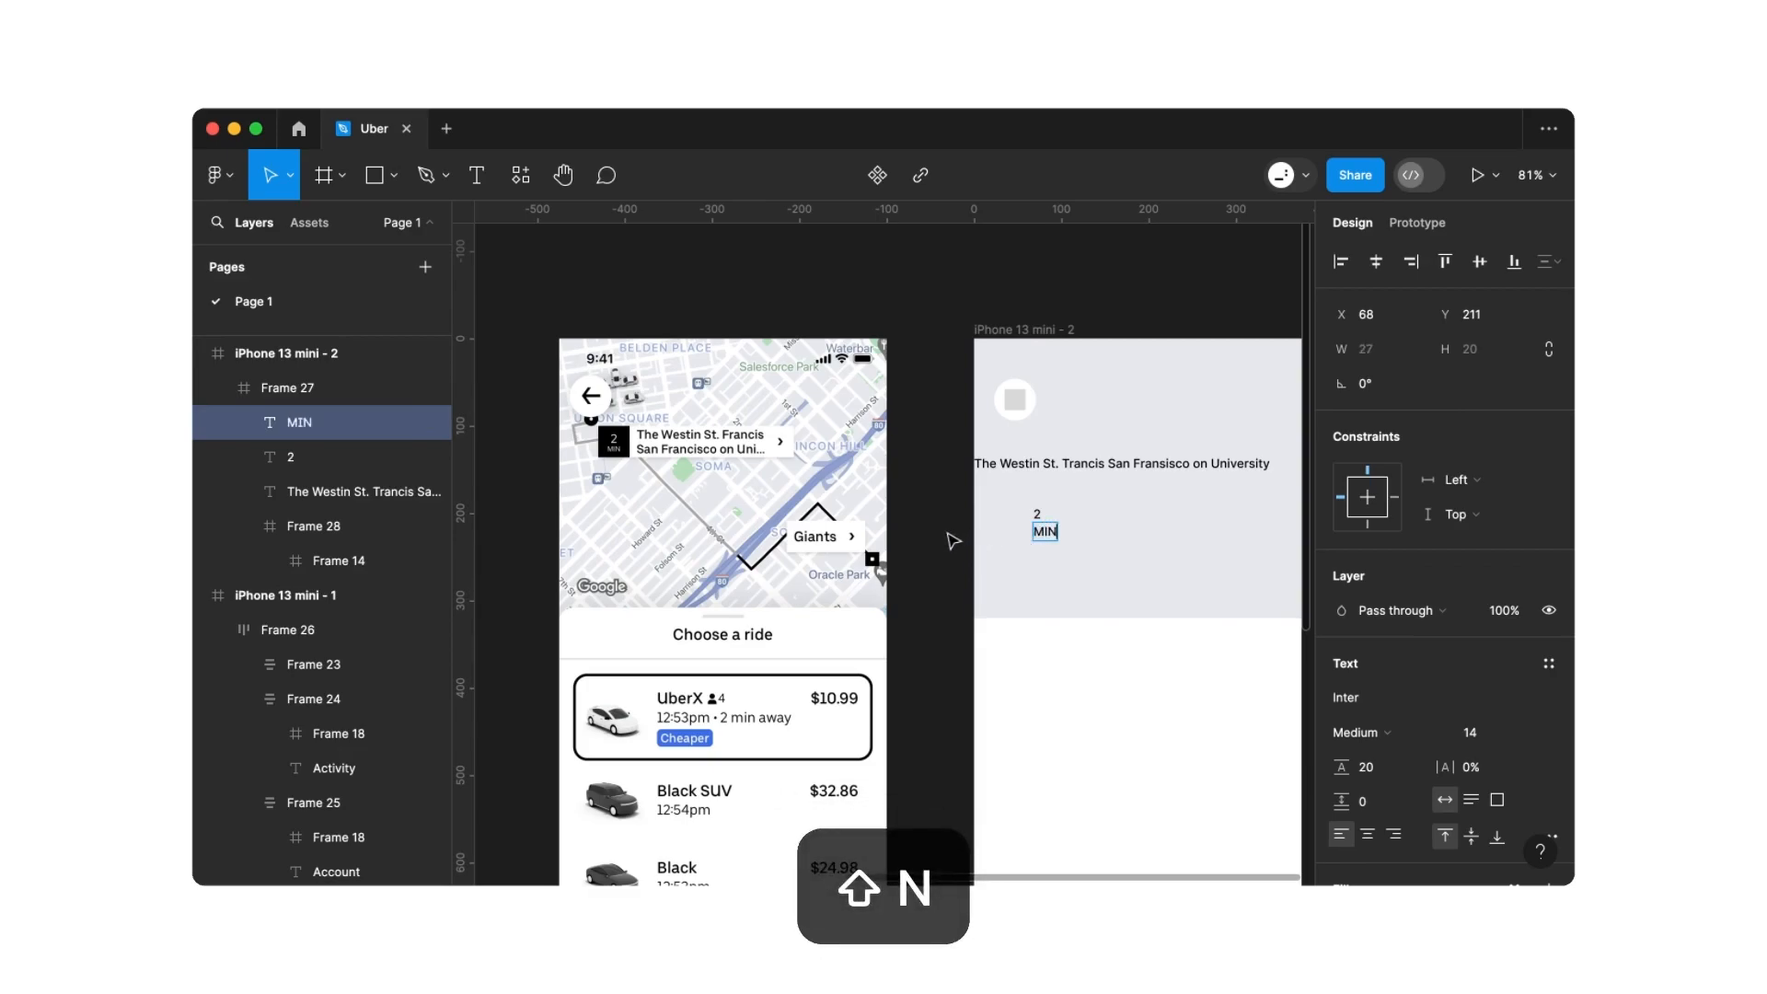
pyautogui.press('Escape')
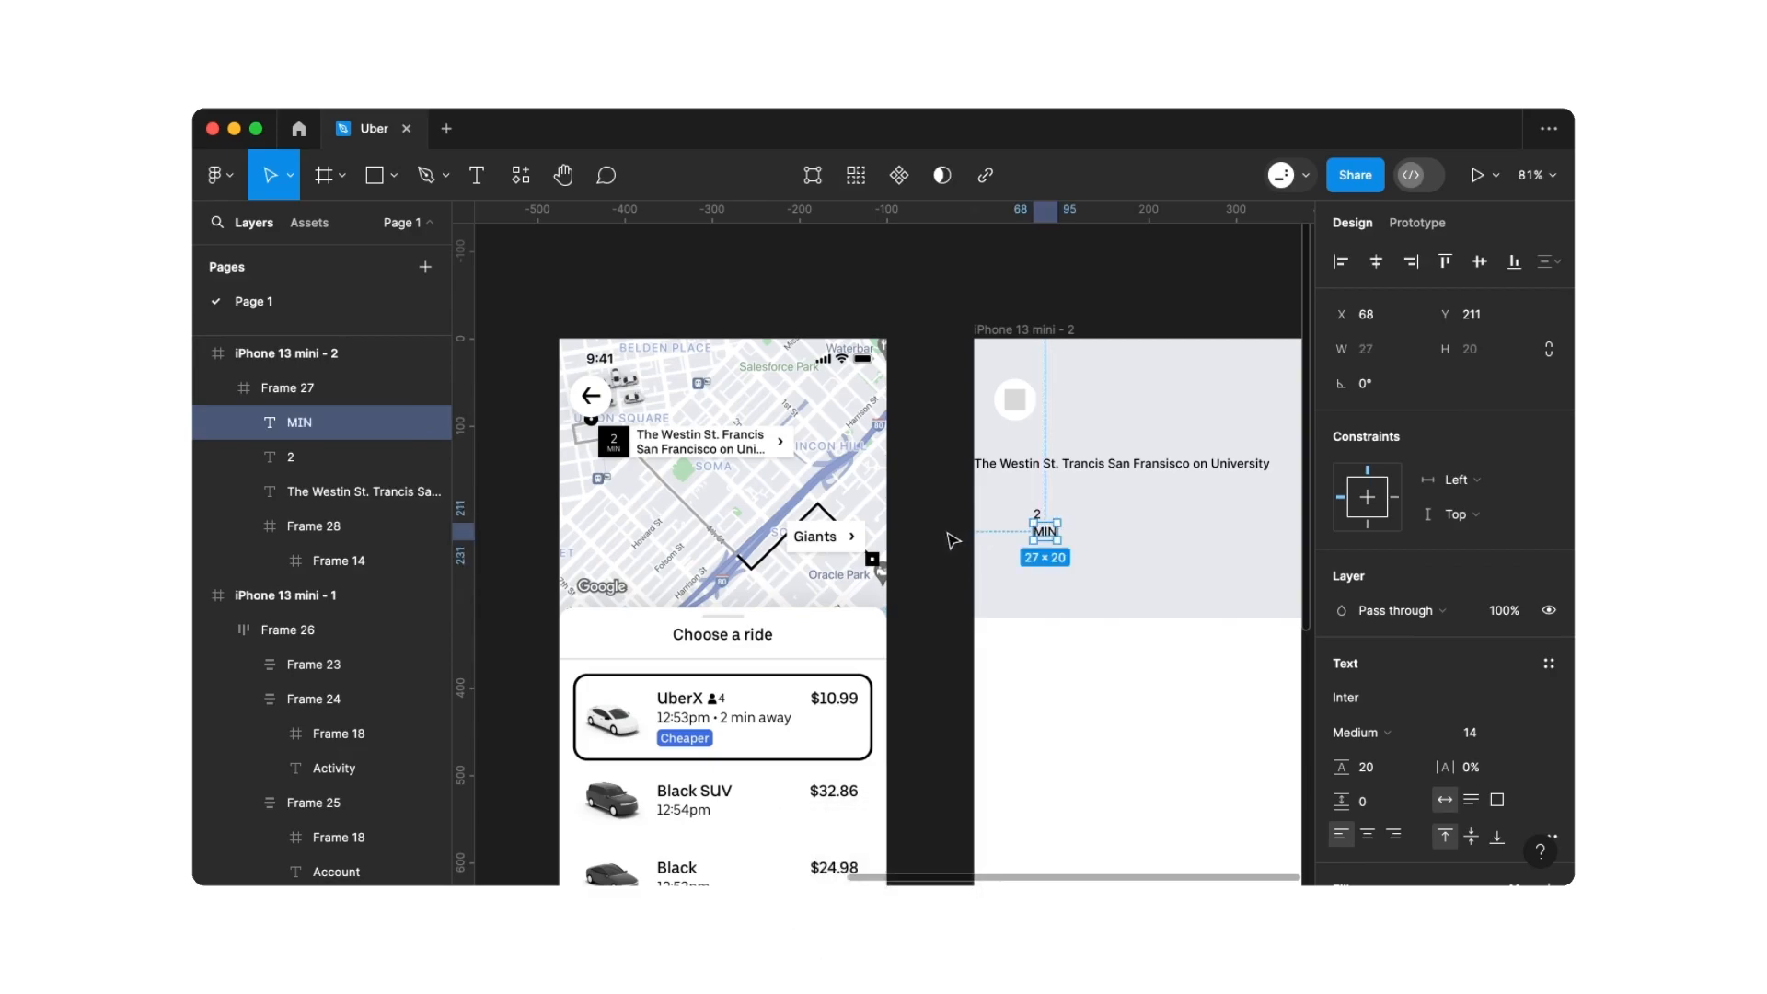
# Set the "MIN" text's font size to 12 and line height to 16
pyautogui.click(1482, 733)
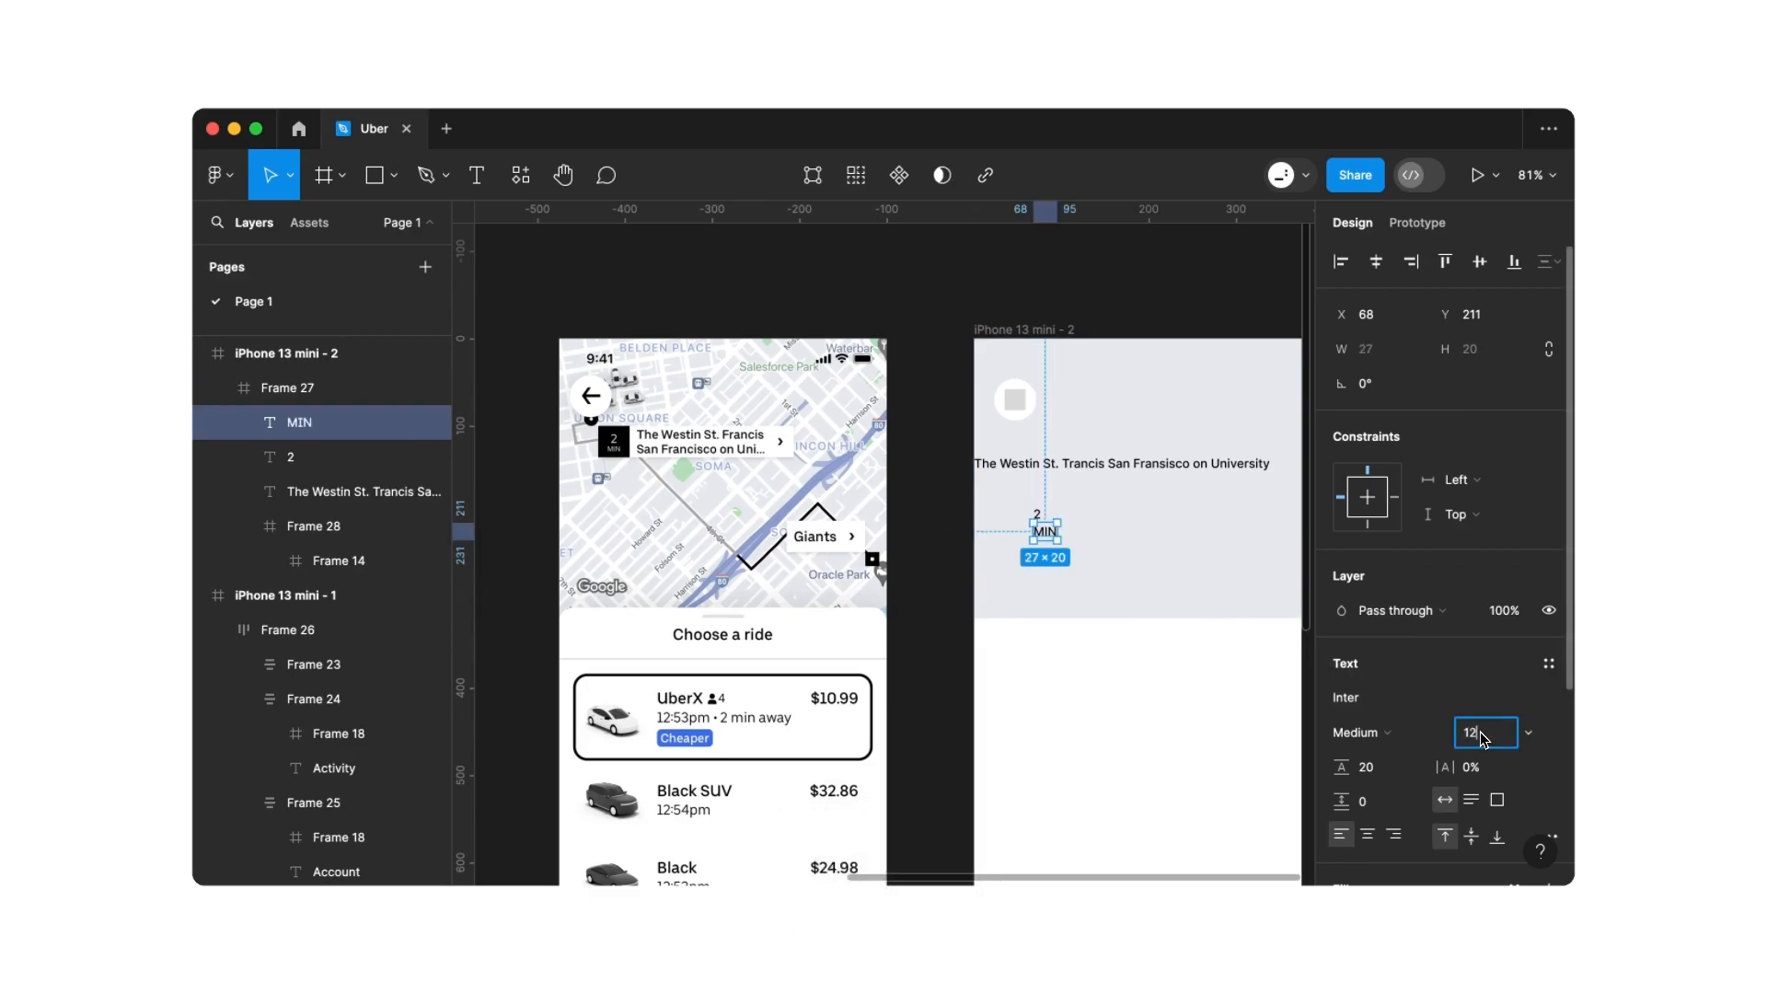
pyautogui.click(1387, 767)
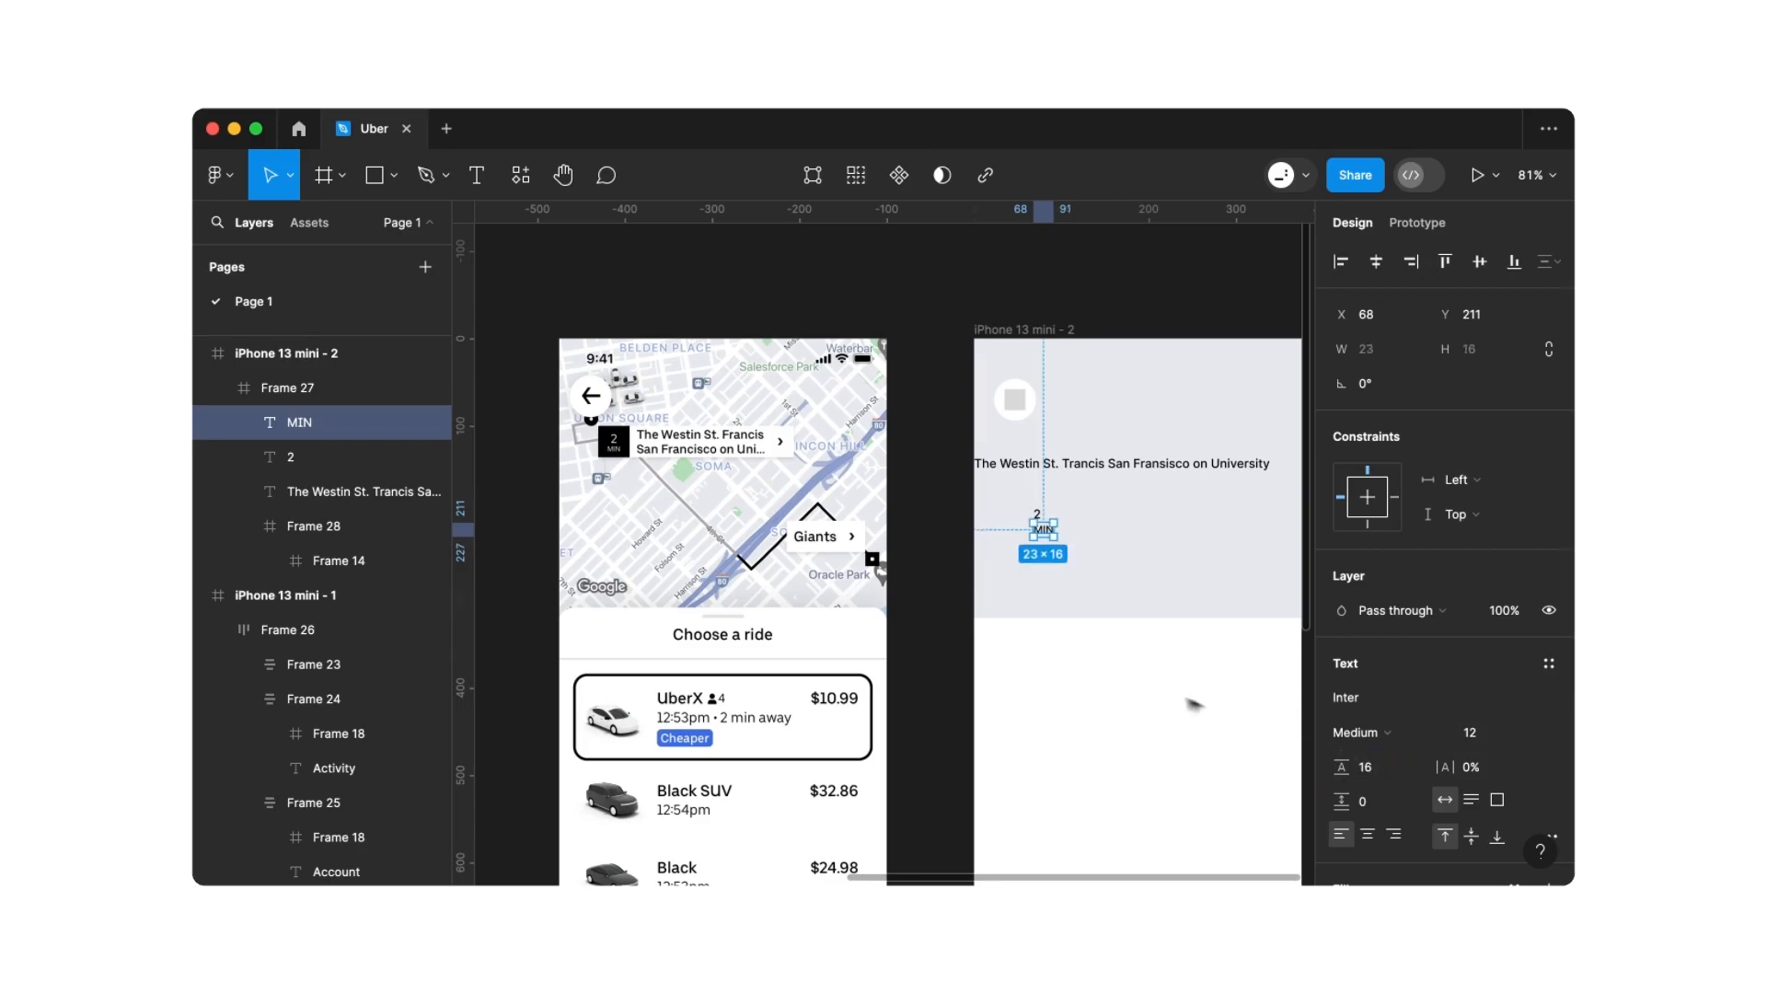
pyautogui.click(1113, 673)
pyautogui.scroll(3, 1054, 534)
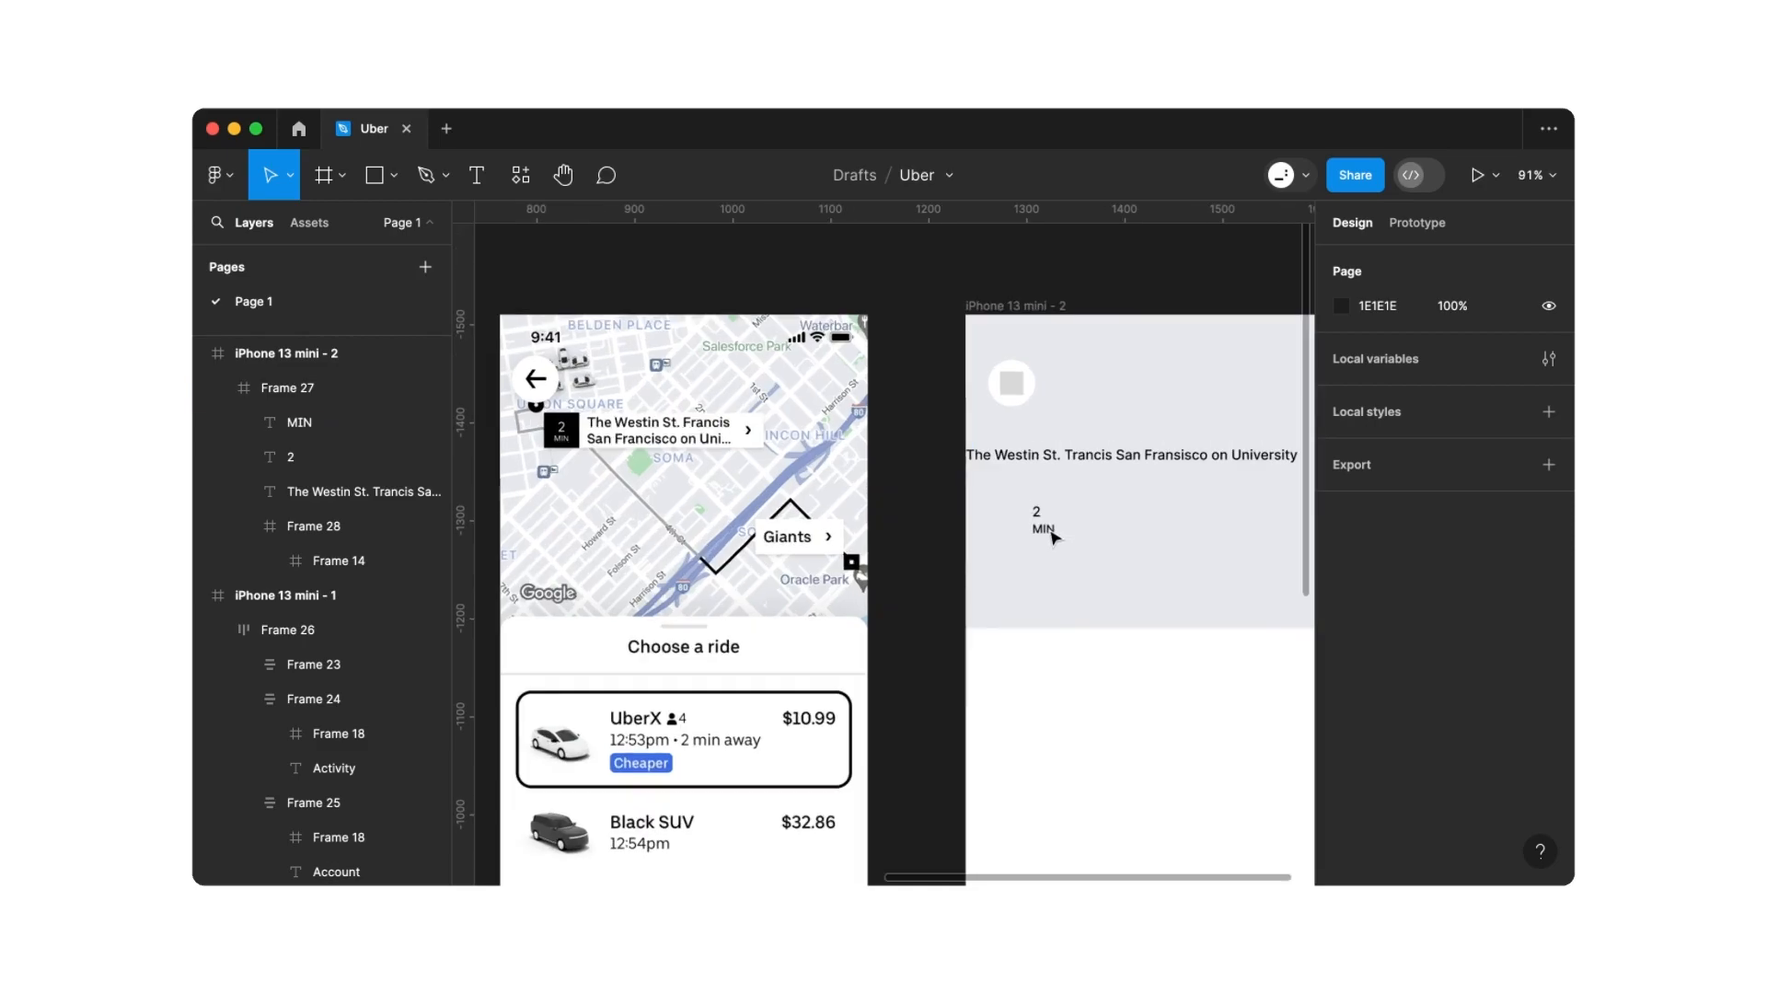
# Stack the "2" and "MIN" texts in a vertical auto layout and align its contents to the center
pyautogui.click(1052, 532)
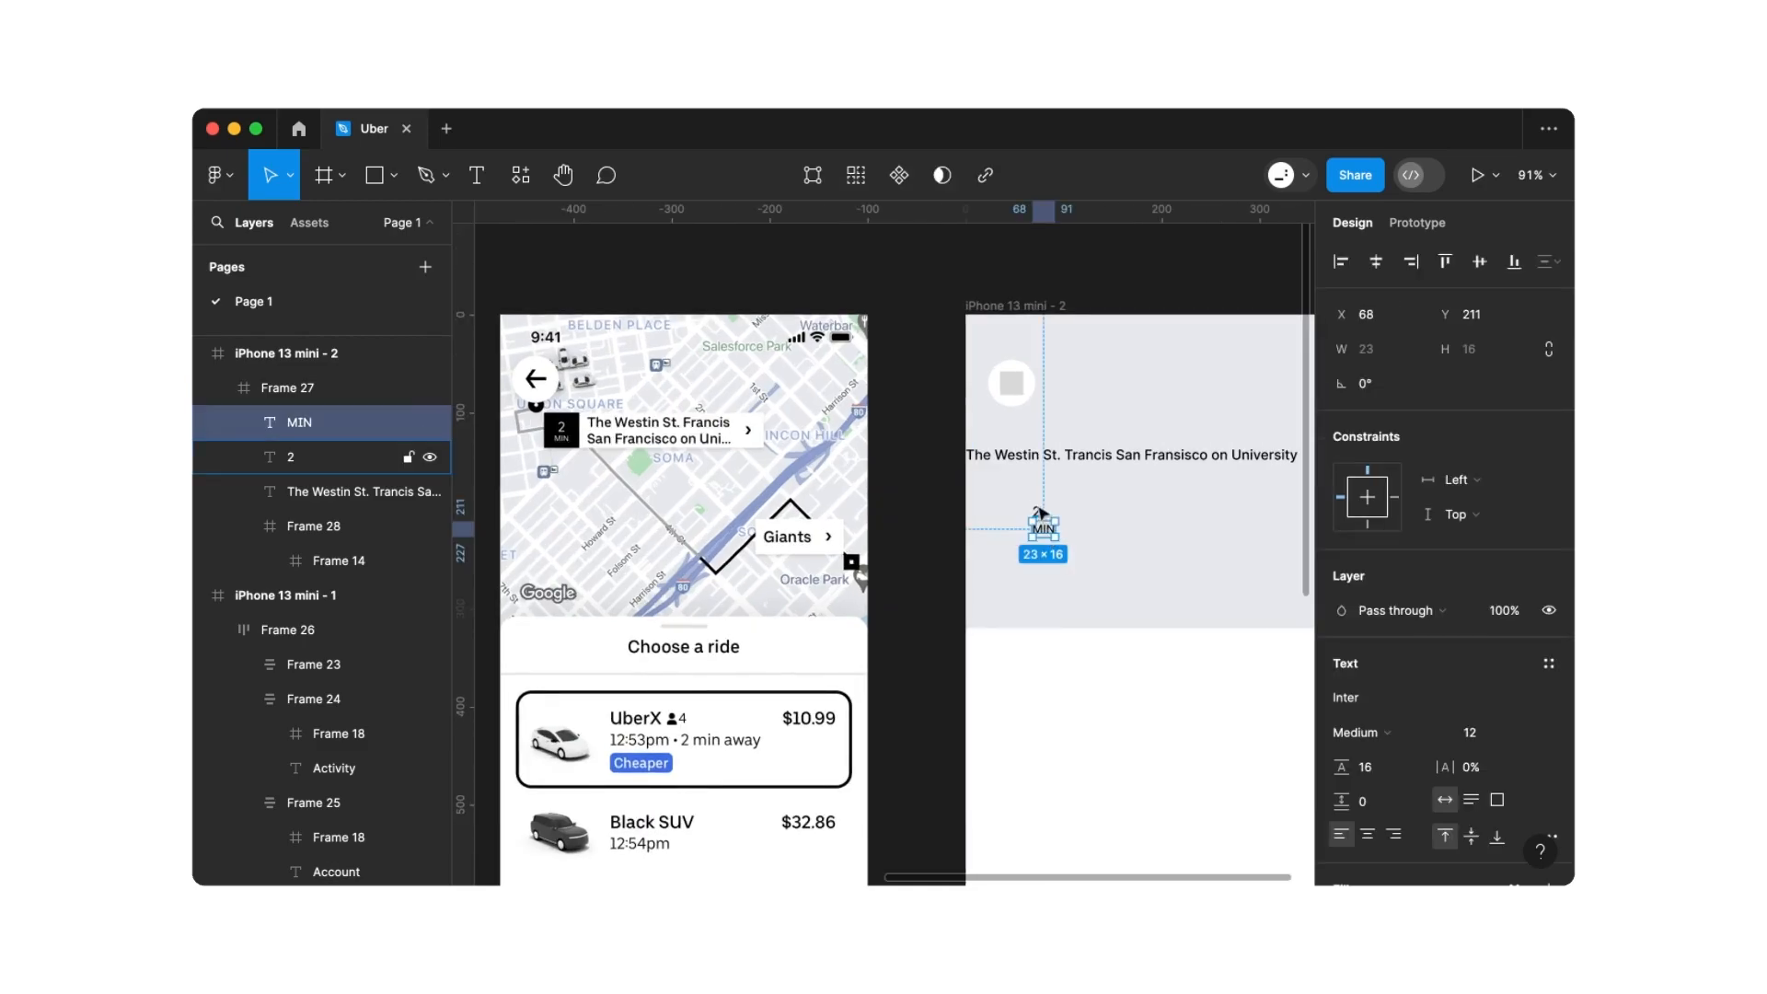
pyautogui.keyDown('shift'); pyautogui.click(1037, 512); pyautogui.keyUp('shift')
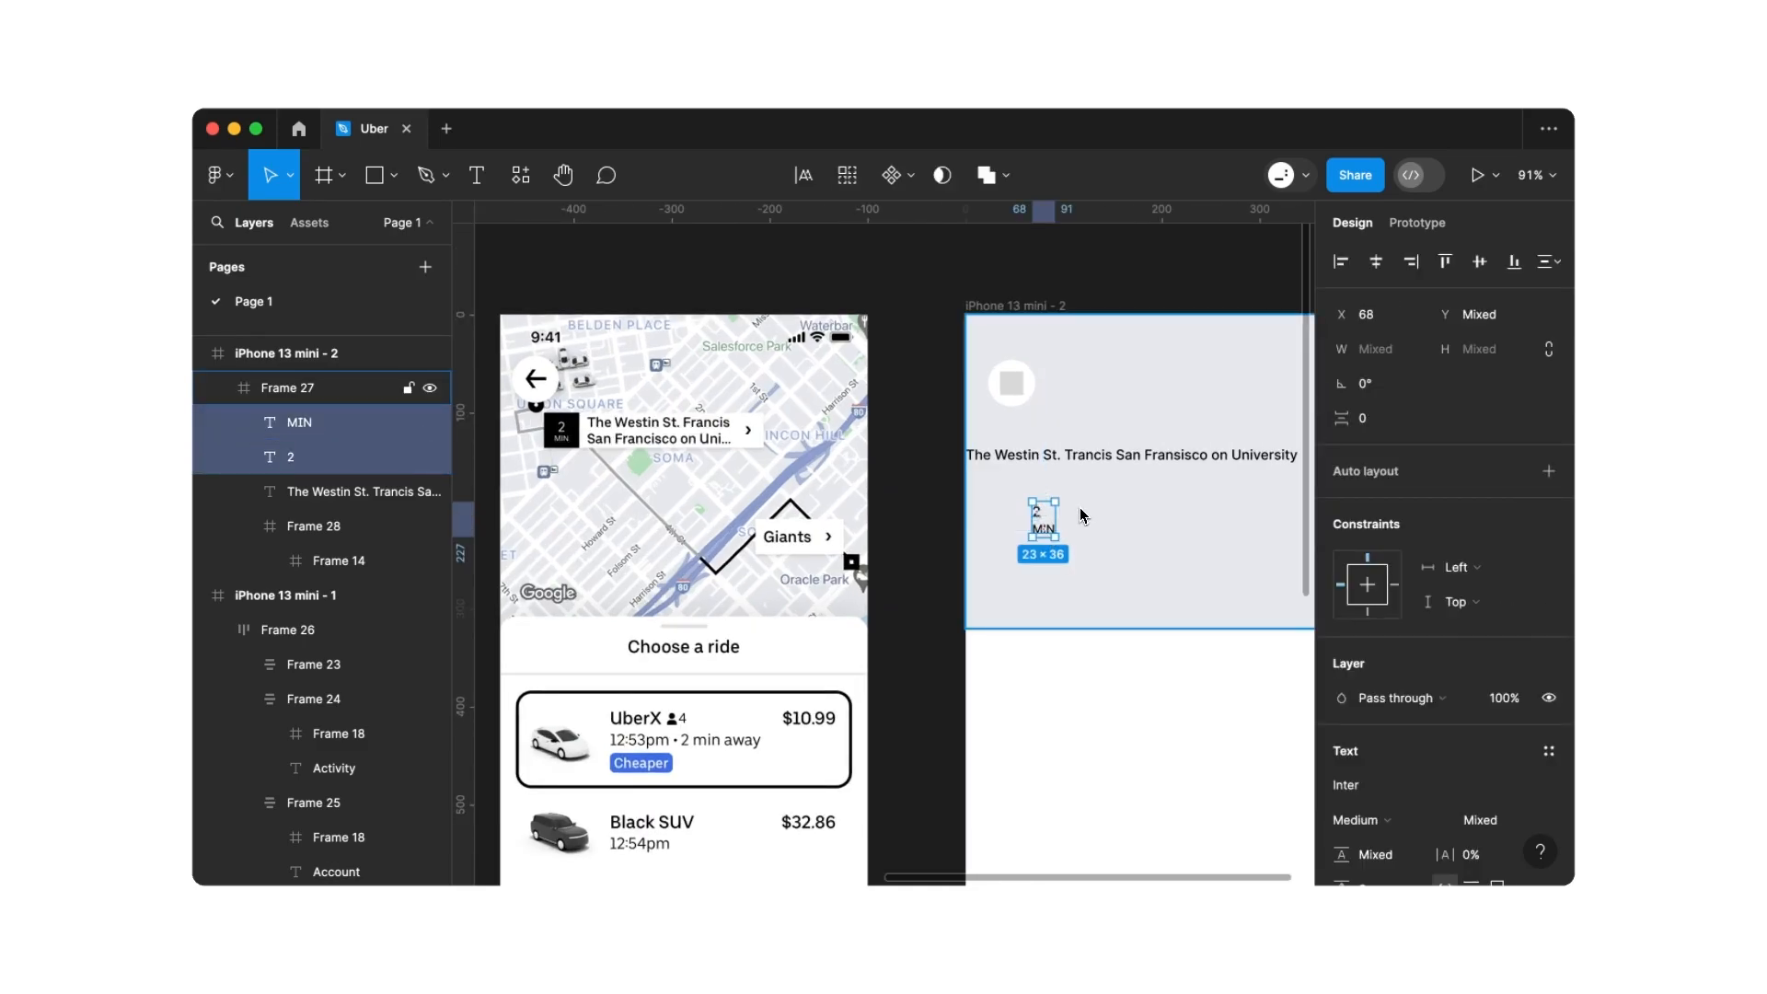
pyautogui.hotkey('shift', 'a')
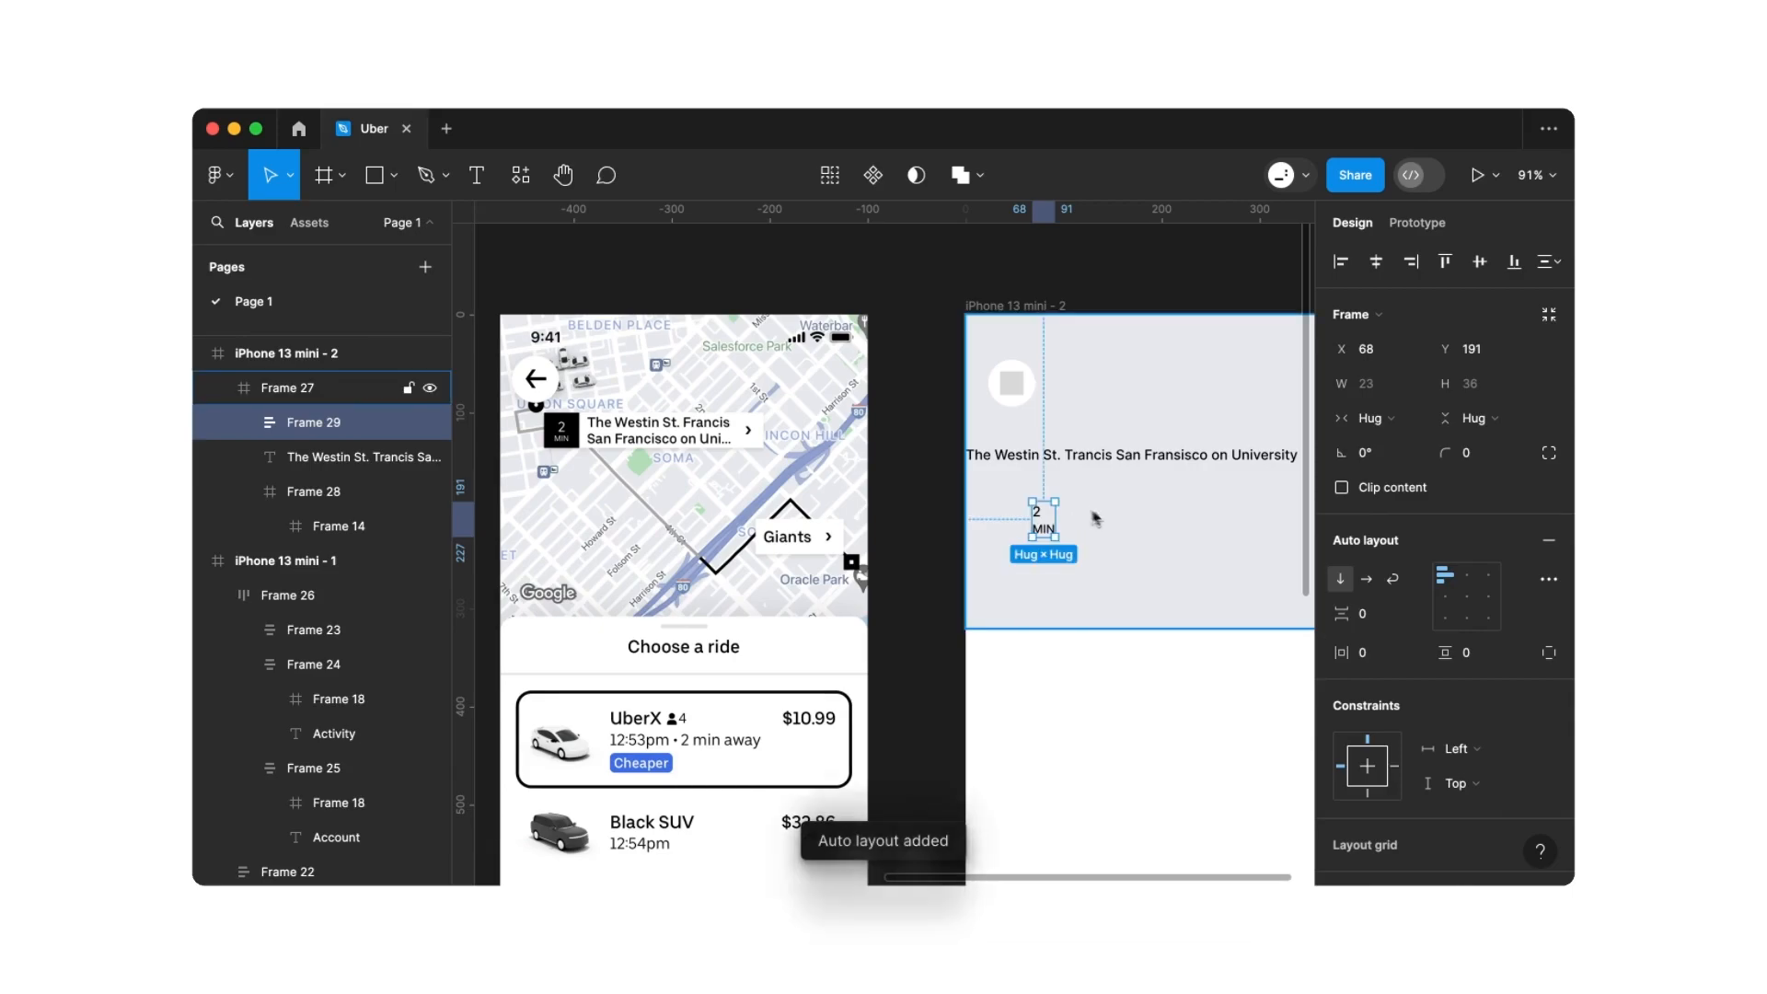
pyautogui.click(1466, 605)
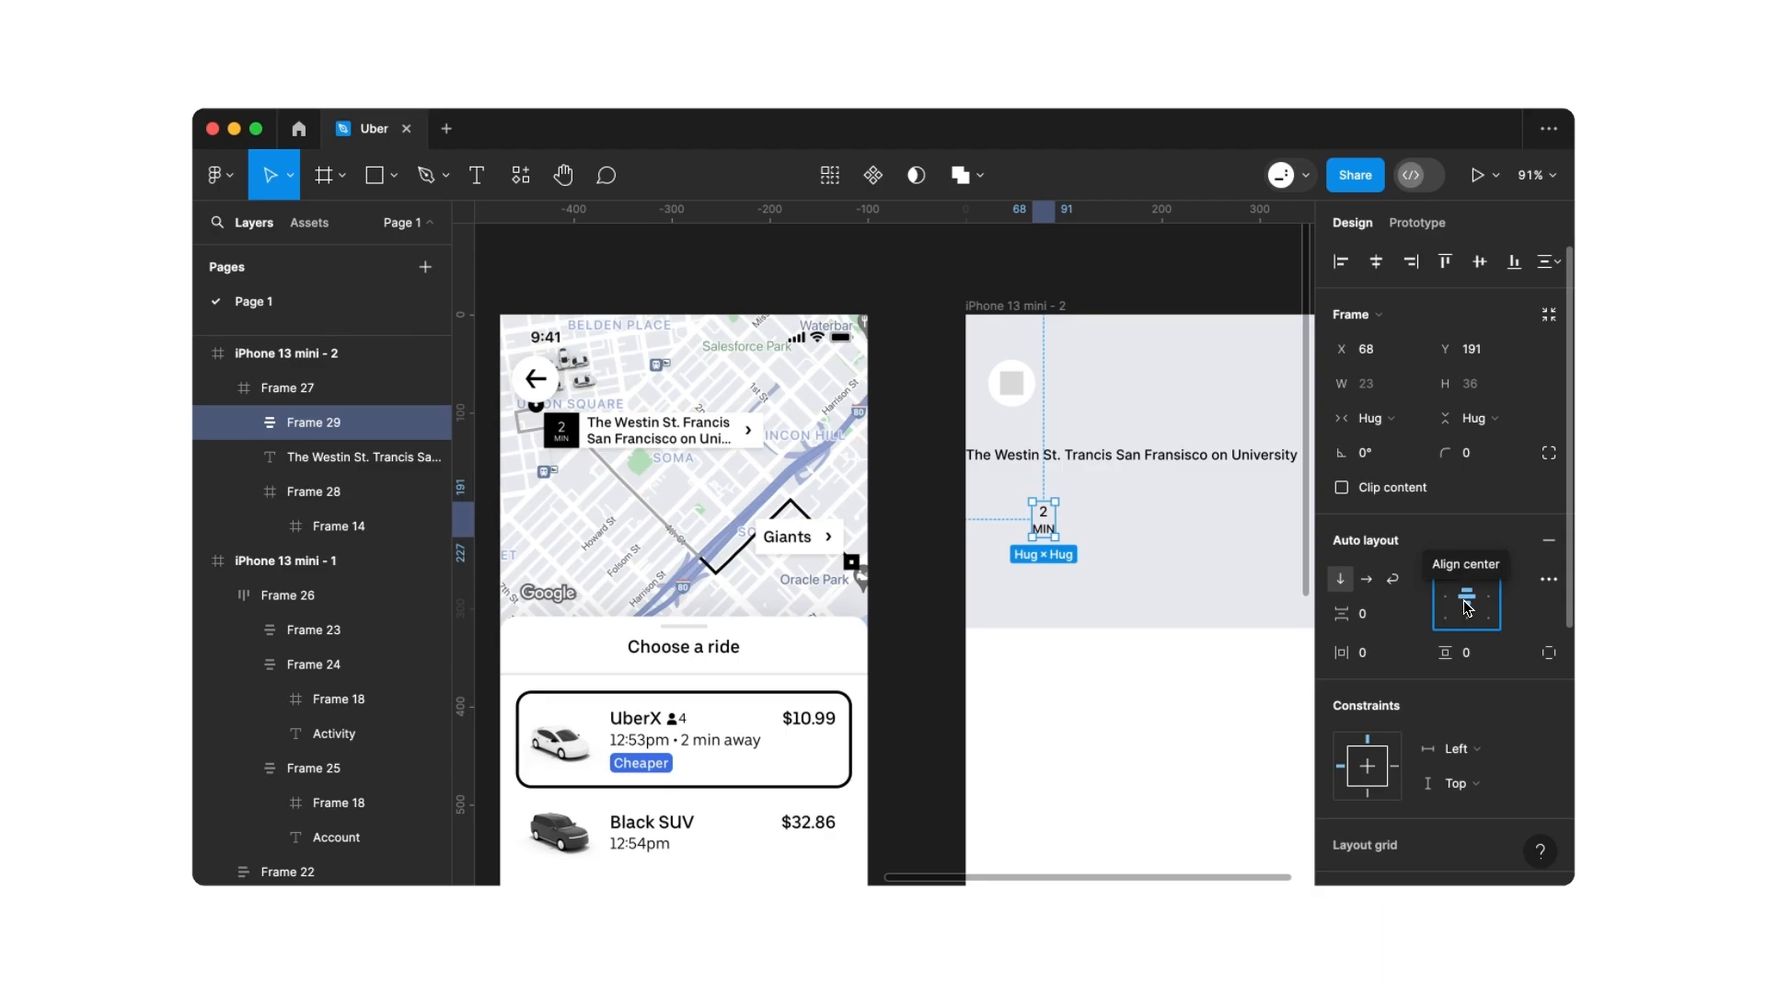
# Switch the "2 MIN" frame to fixed width and height, and size it 40 by 40
pyautogui.click(1375, 418)
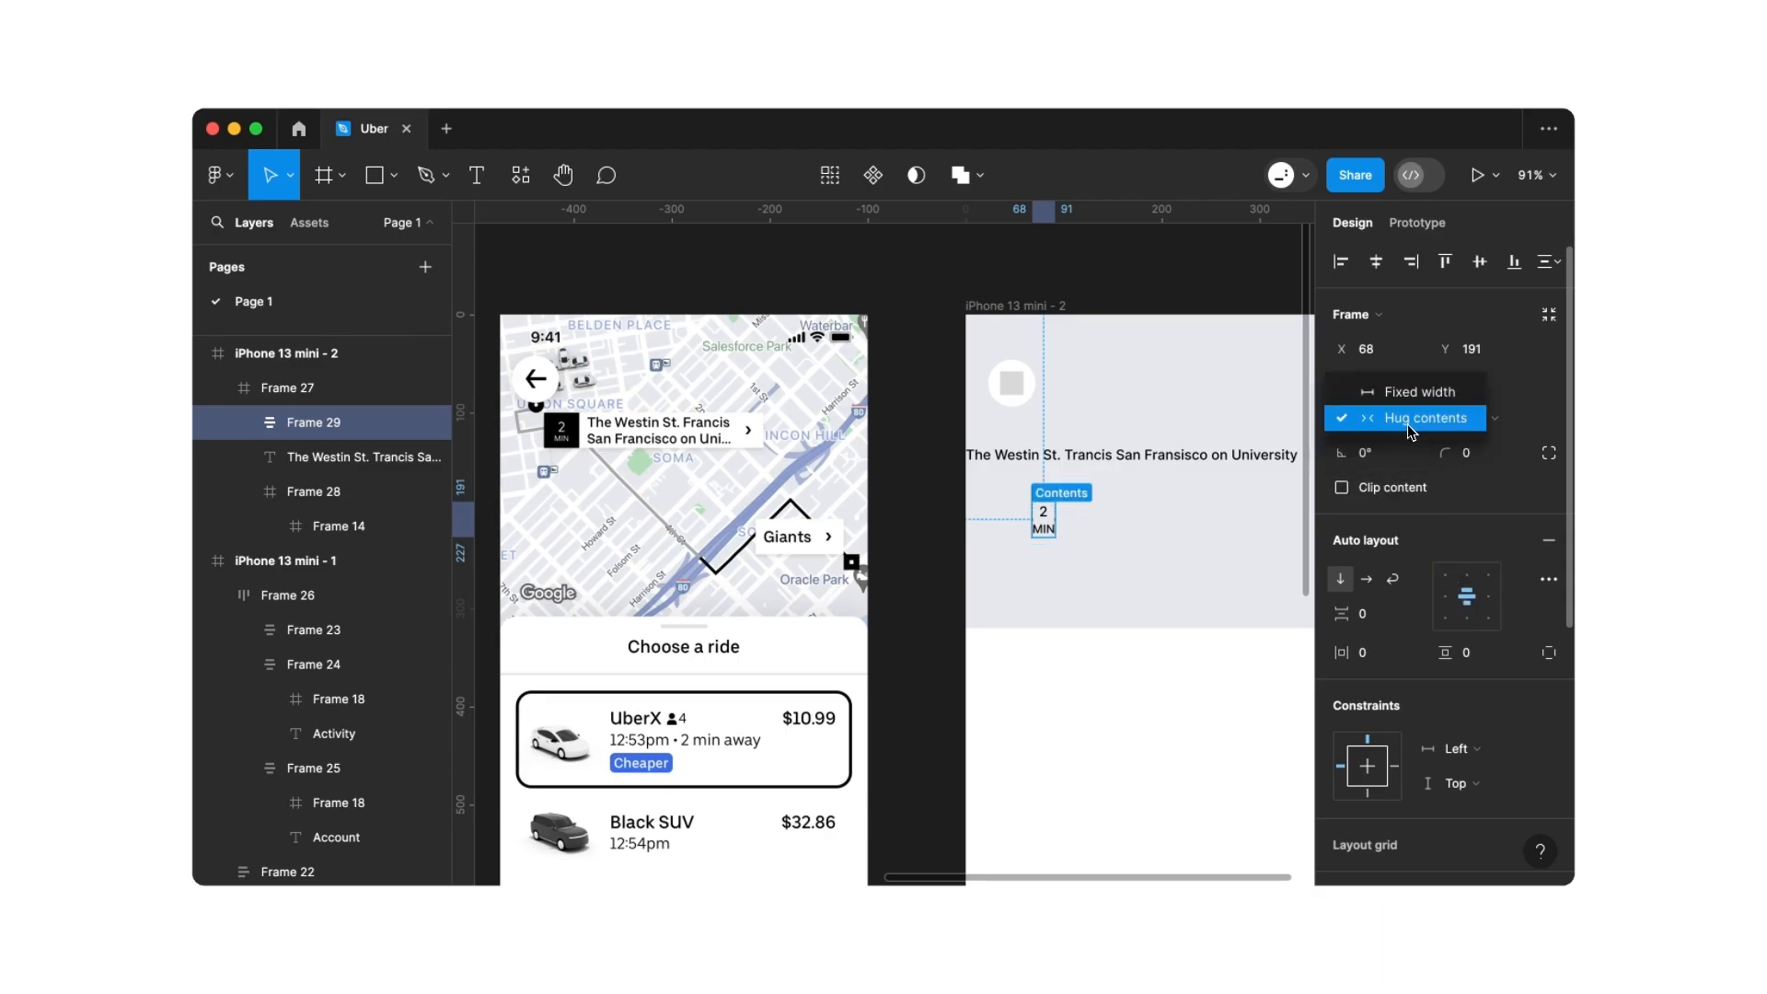
pyautogui.click(1417, 405)
pyautogui.click(1473, 418)
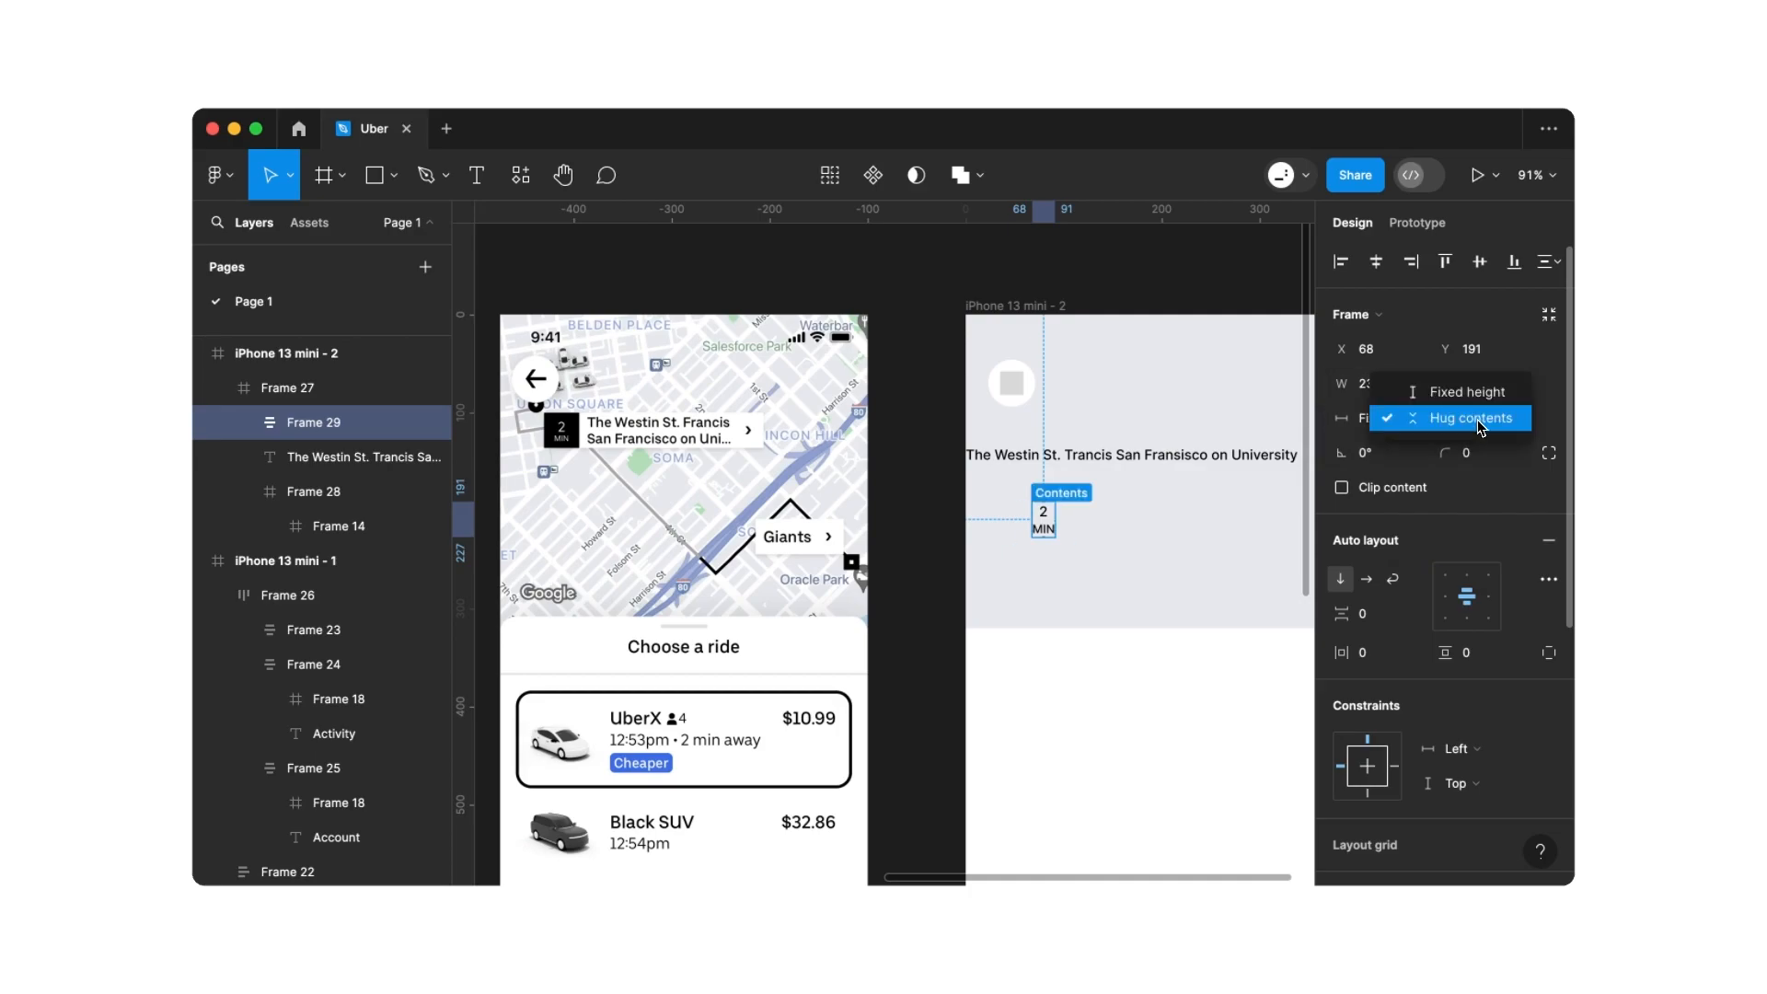
pyautogui.click(1477, 394)
pyautogui.click(1477, 398)
pyautogui.write('40')
pyautogui.press('Return')
pyautogui.click(1385, 384)
pyautogui.write('40')
pyautogui.press('Return')
# Change the "2 MIN" text color to FFFFFF
pyautogui.scroll(-5, 1440, 531)
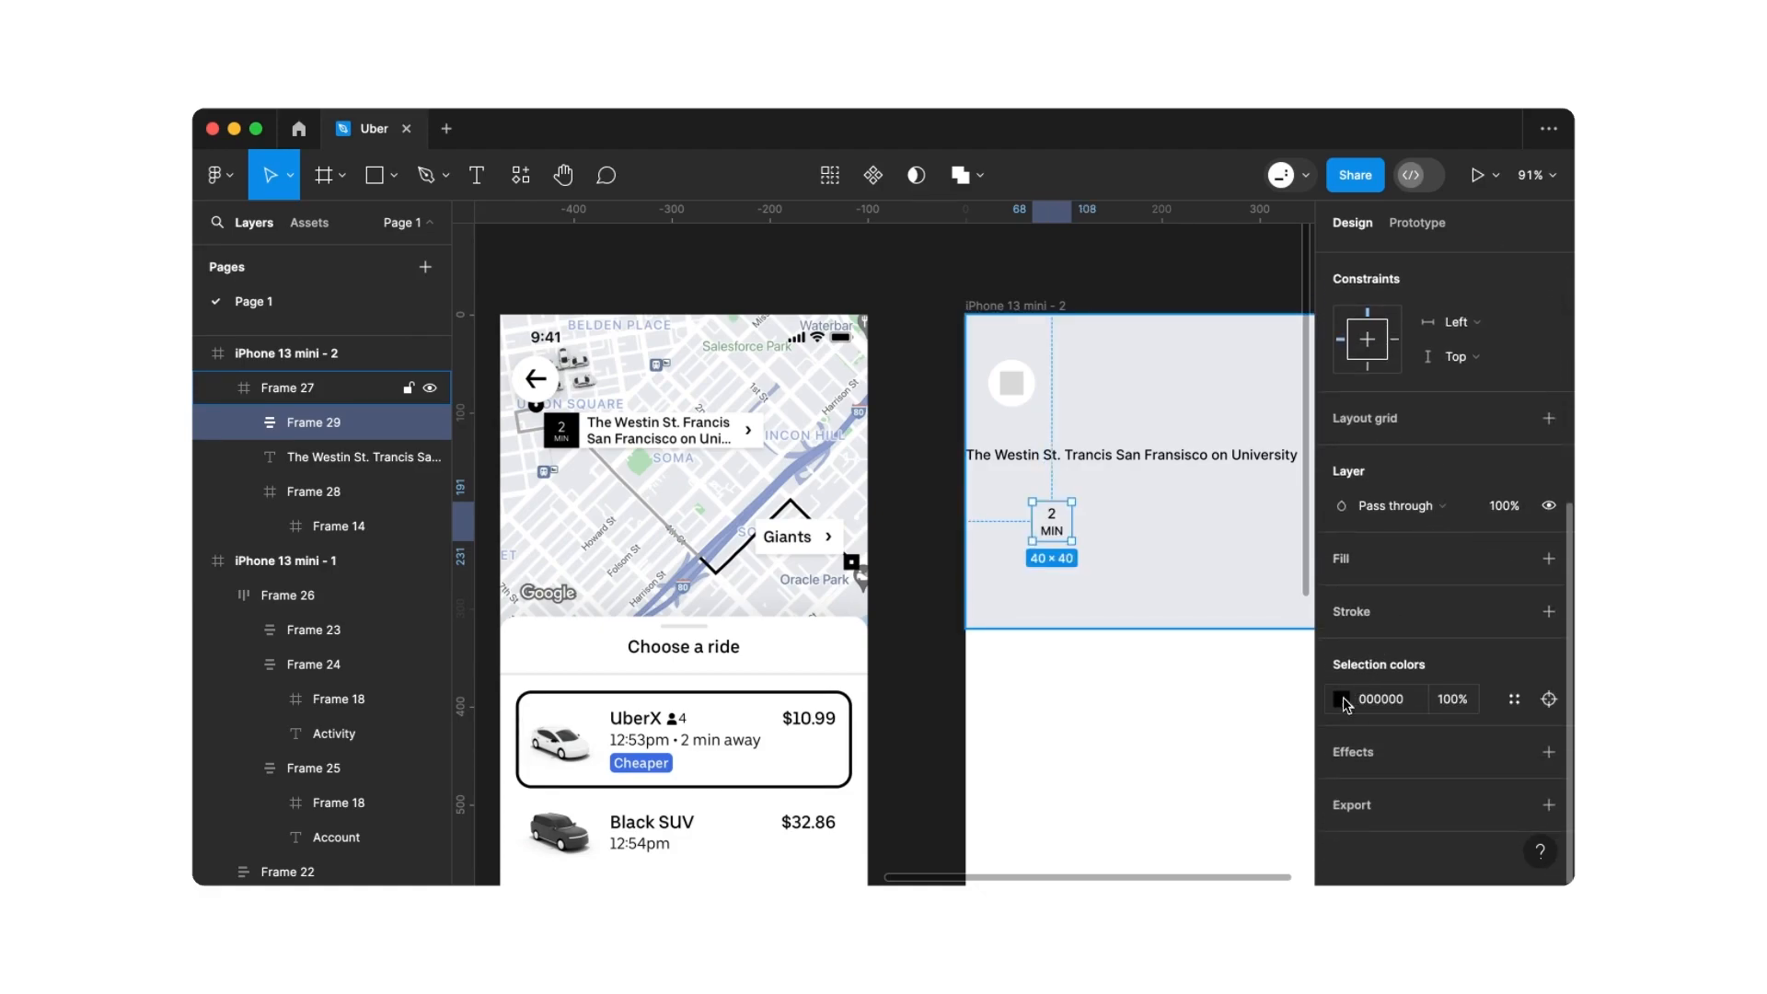
pyautogui.click(1341, 700)
pyautogui.hscroll(1, 957, 579)
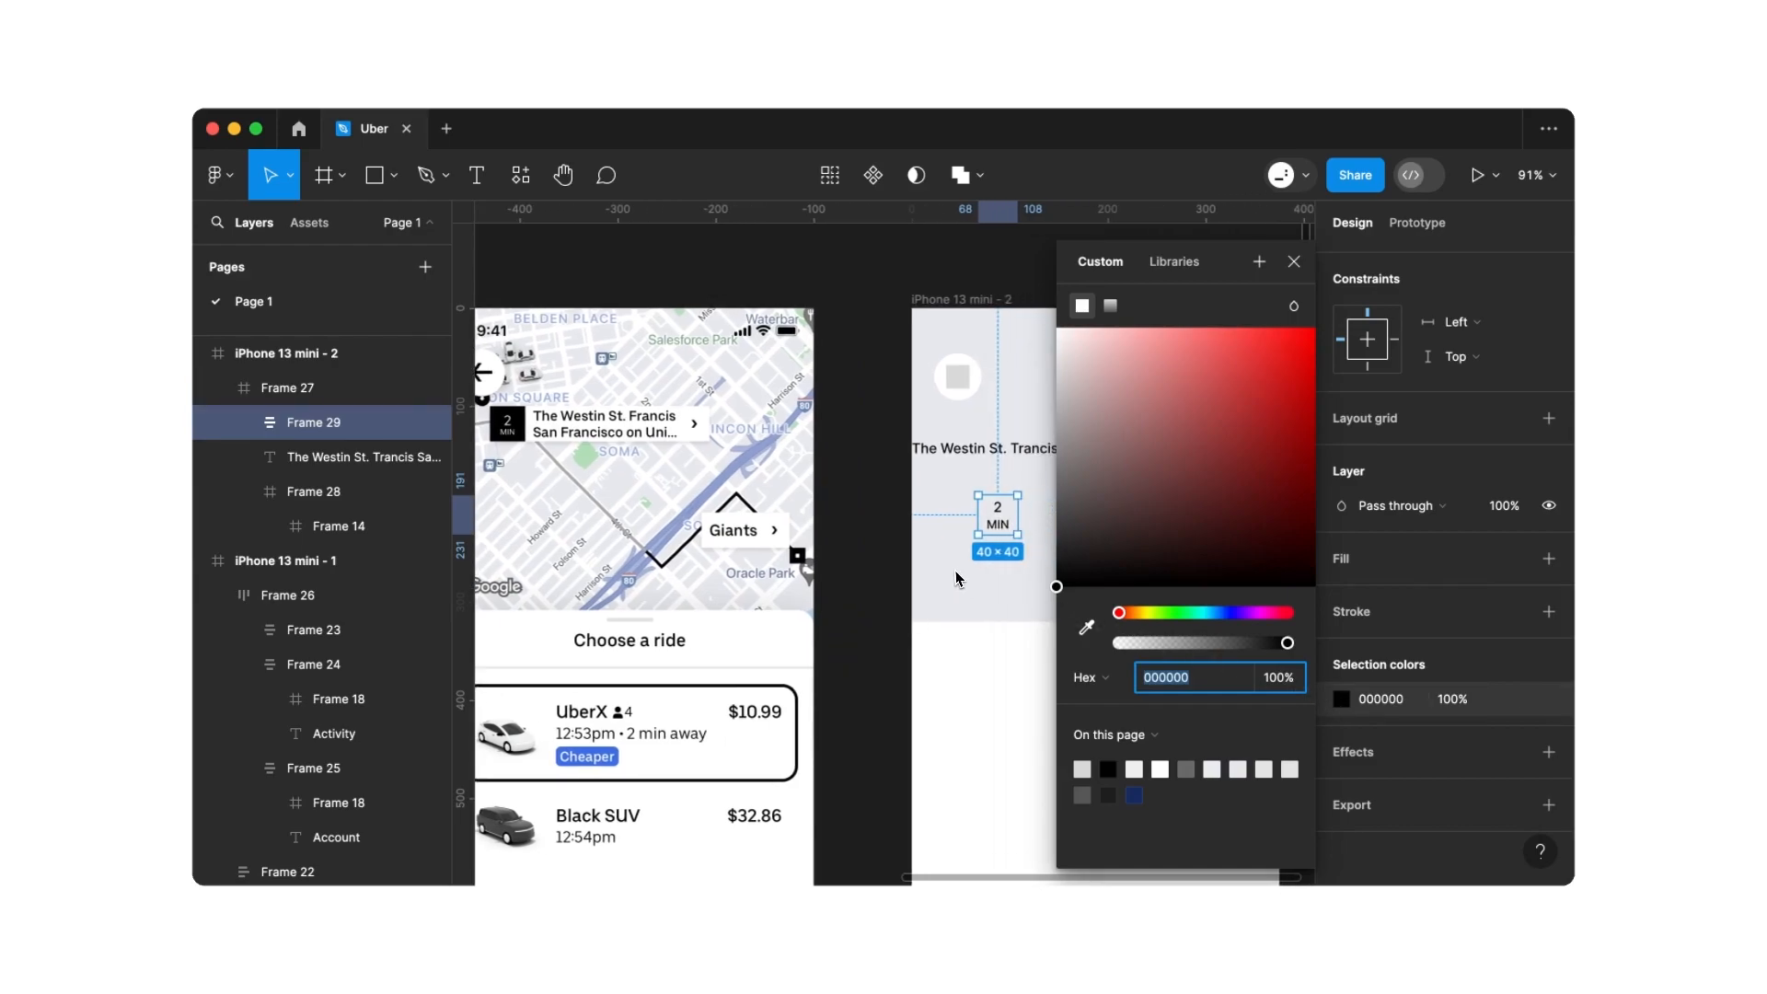
pyautogui.write('FFFFFF')
pyautogui.press('Return')
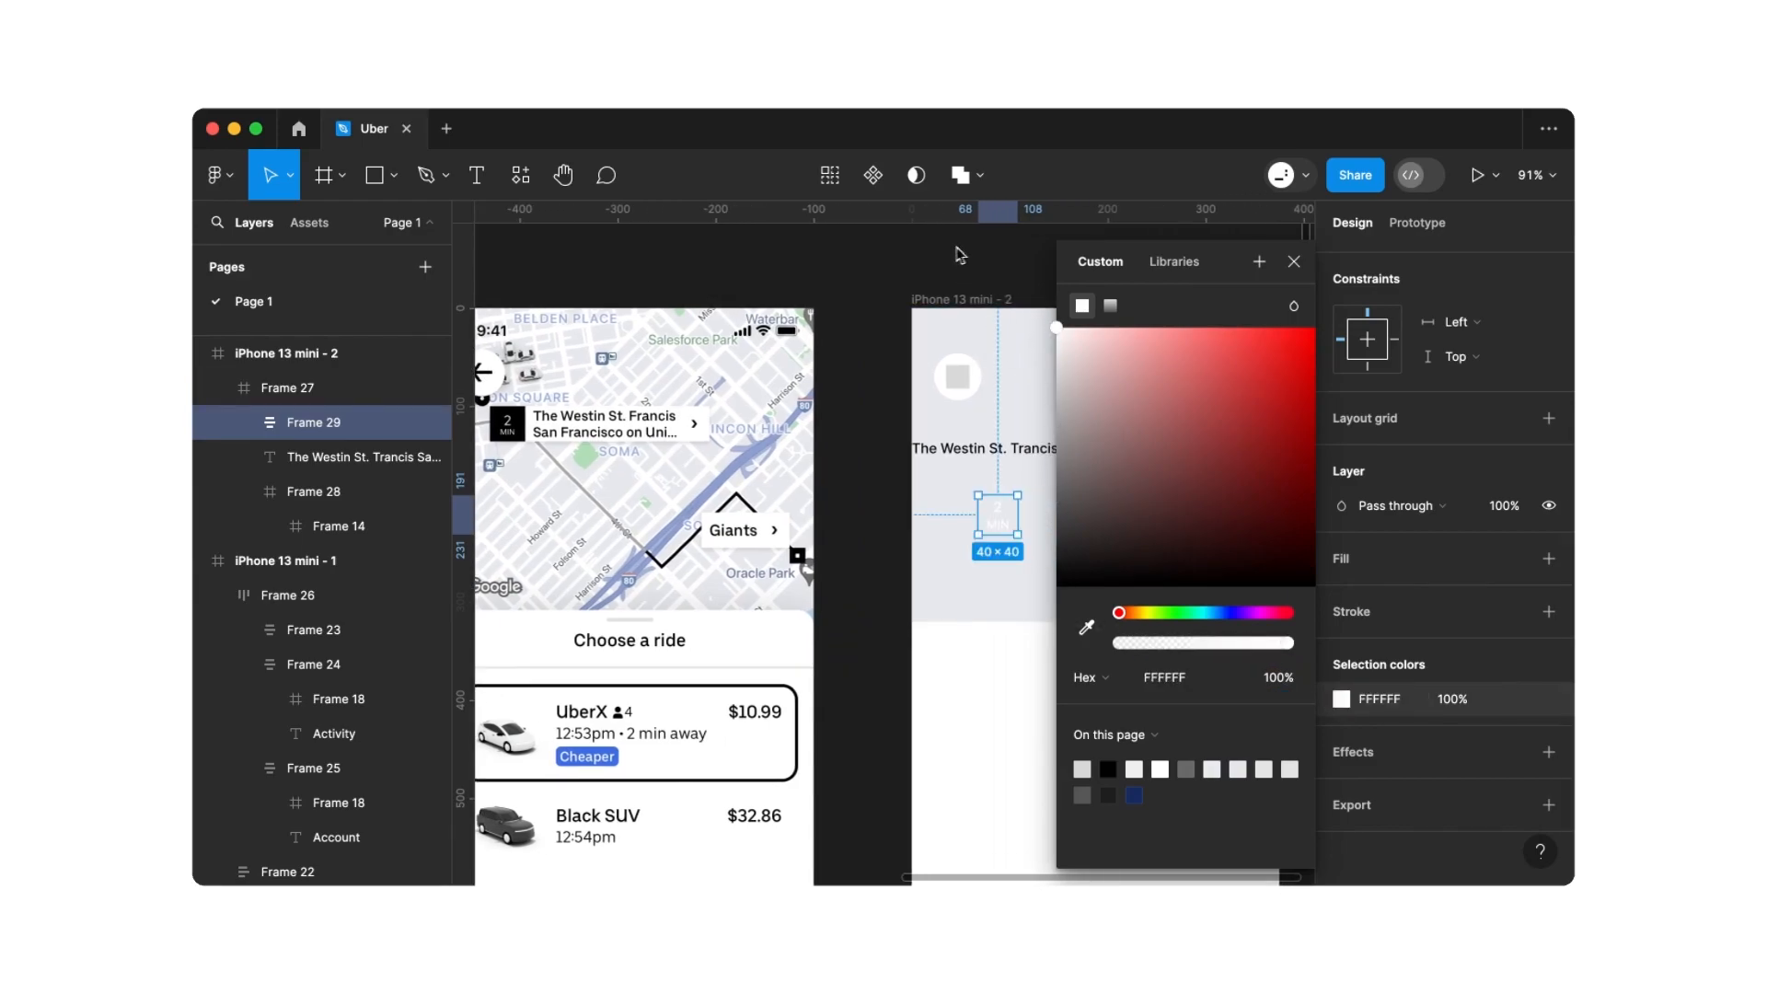
pyautogui.click(1293, 263)
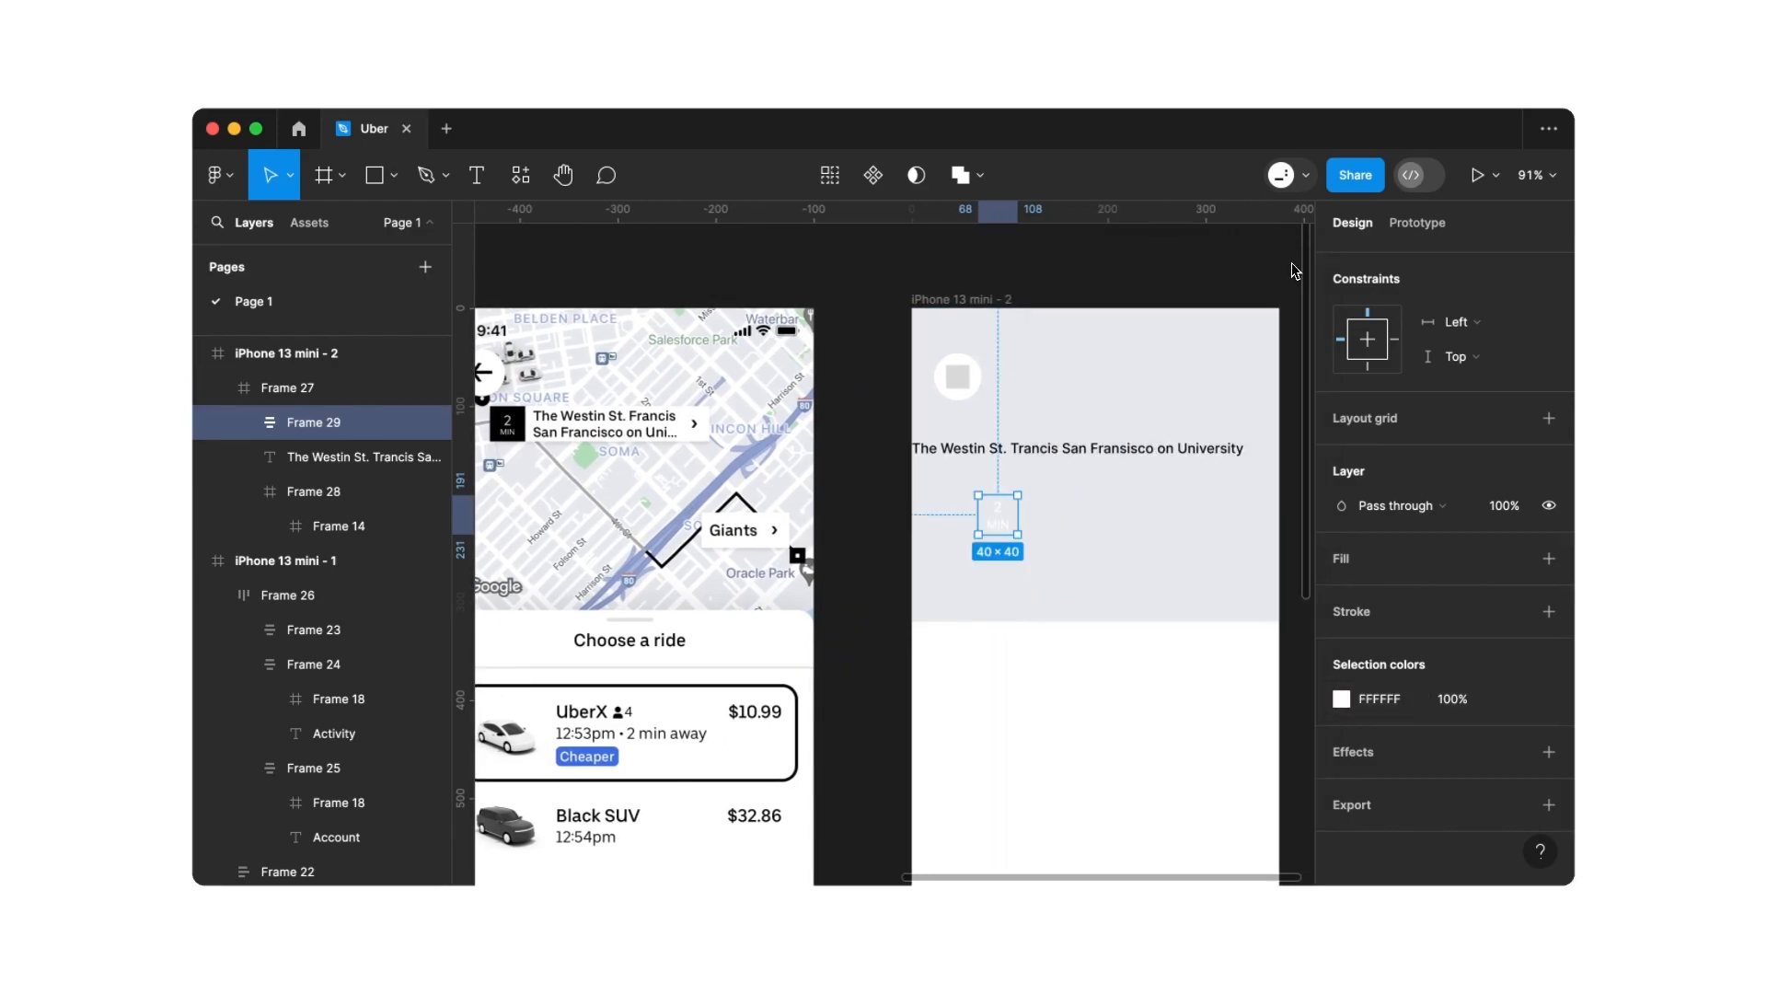
# Add a solid 000000 fill to the "2 MIN" frame
pyautogui.click(1548, 559)
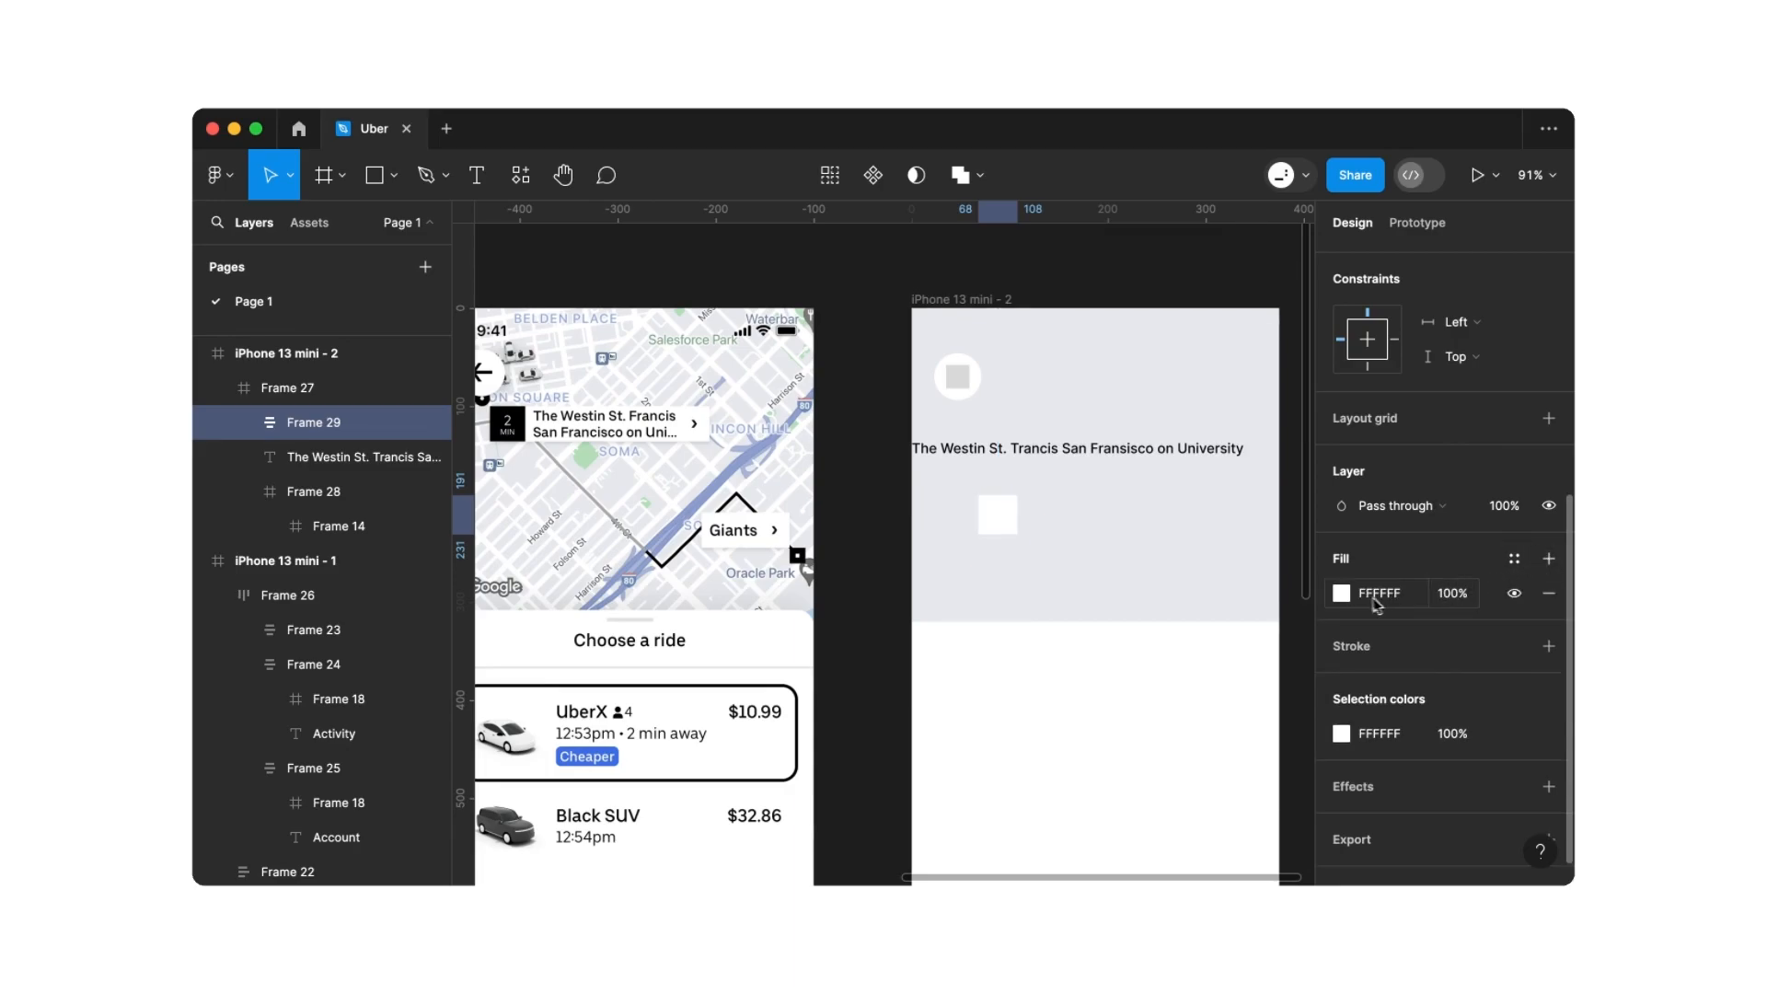
pyautogui.click(1343, 594)
pyautogui.moveTo(1283, 565); pyautogui.dragTo(1002, 637)
pyautogui.click(1294, 261)
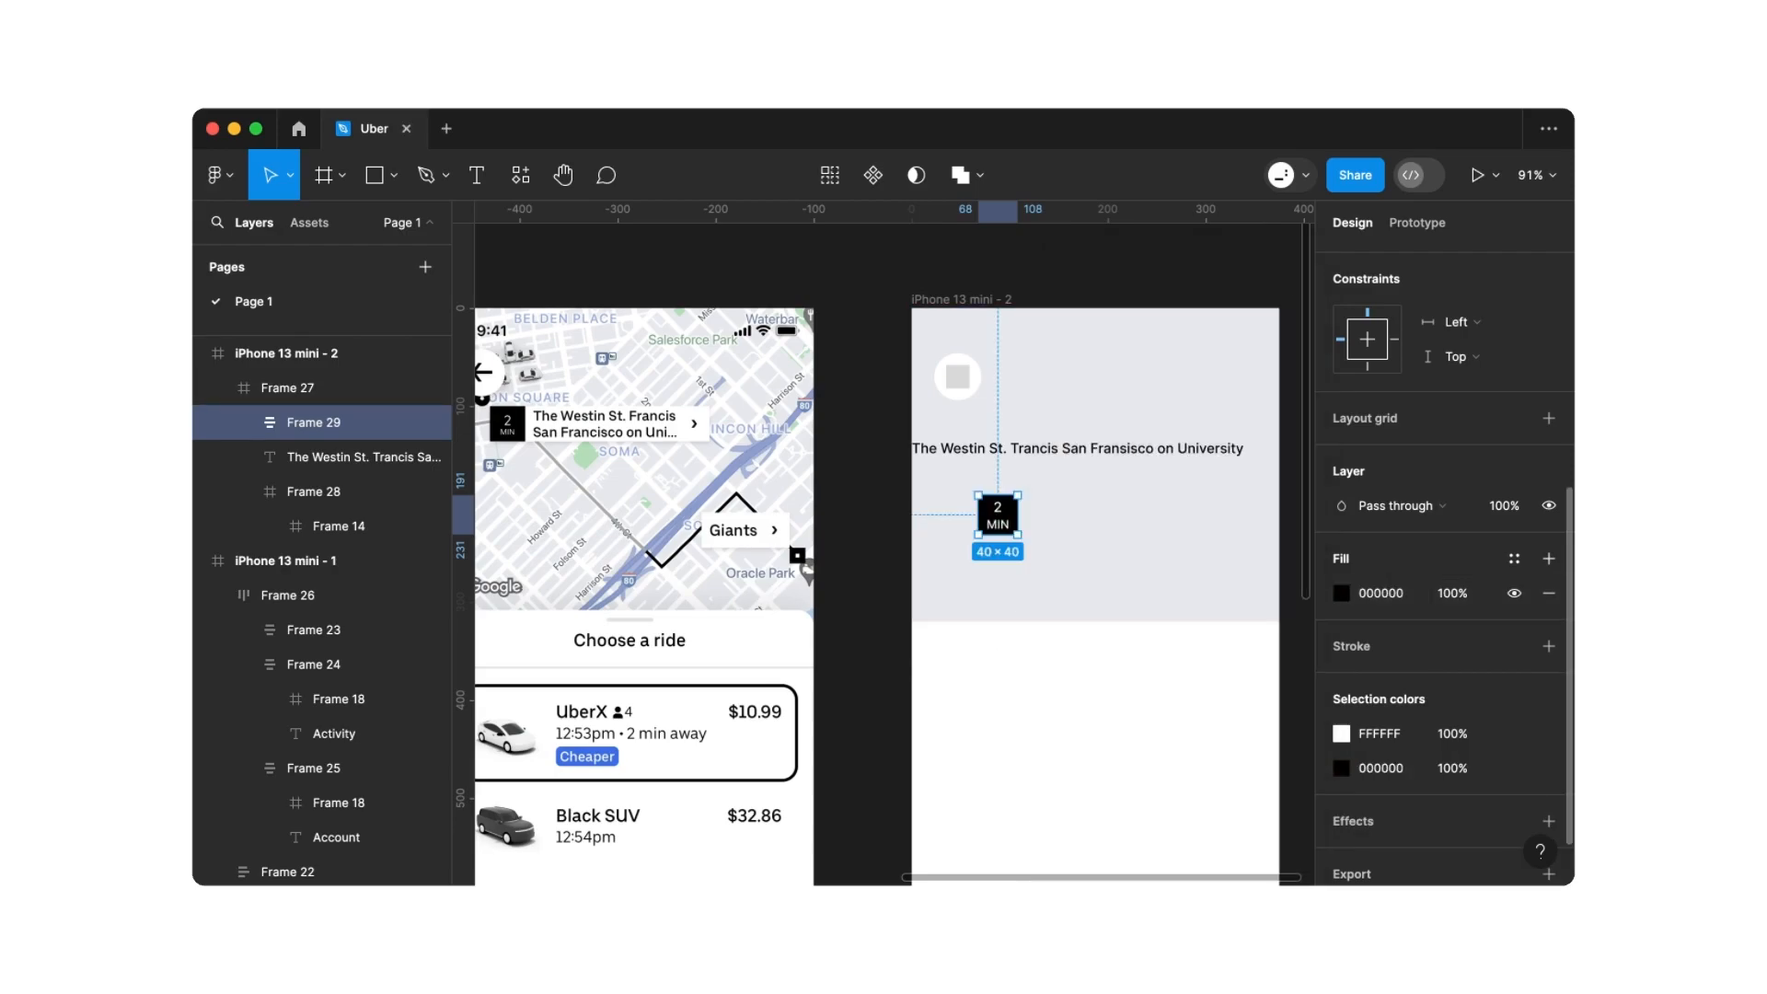
pyautogui.click(1018, 620)
# Duplicate the 24 by 24 gray placeholder and place the copy just below the address text's right end, at about X 306, Y 160
pyautogui.scroll(1, 1017, 639)
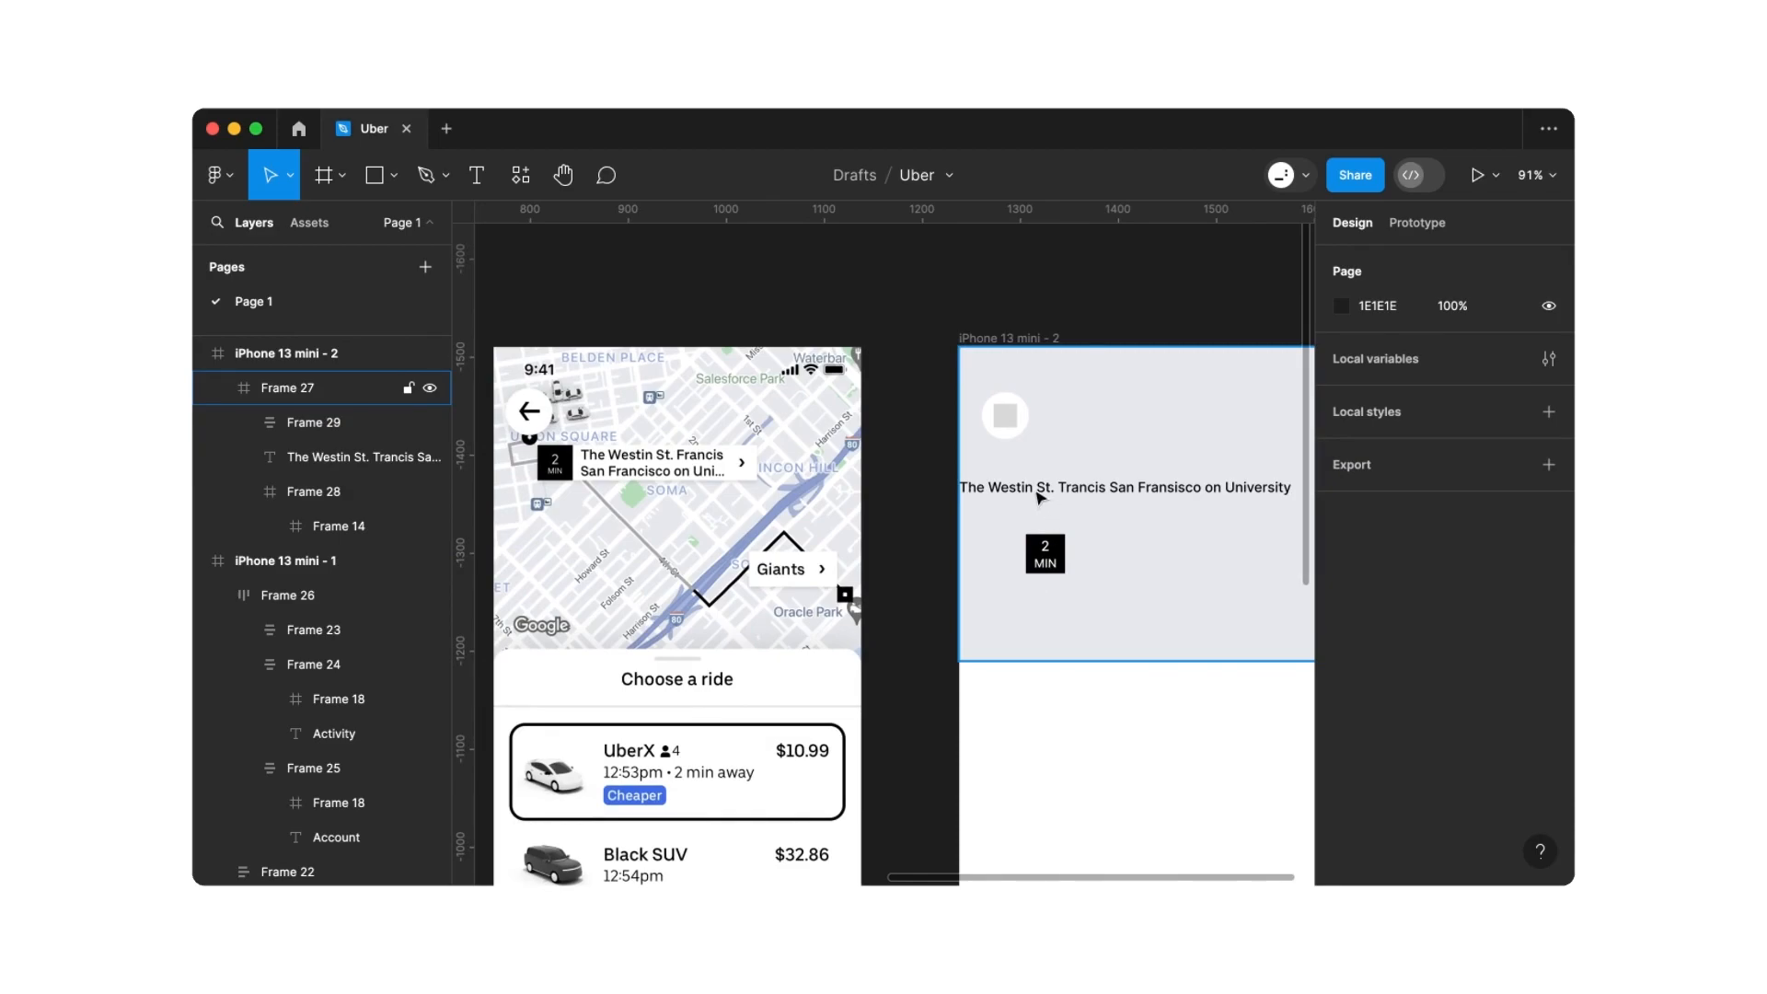
pyautogui.click(1006, 421)
pyautogui.press('cmd+v')
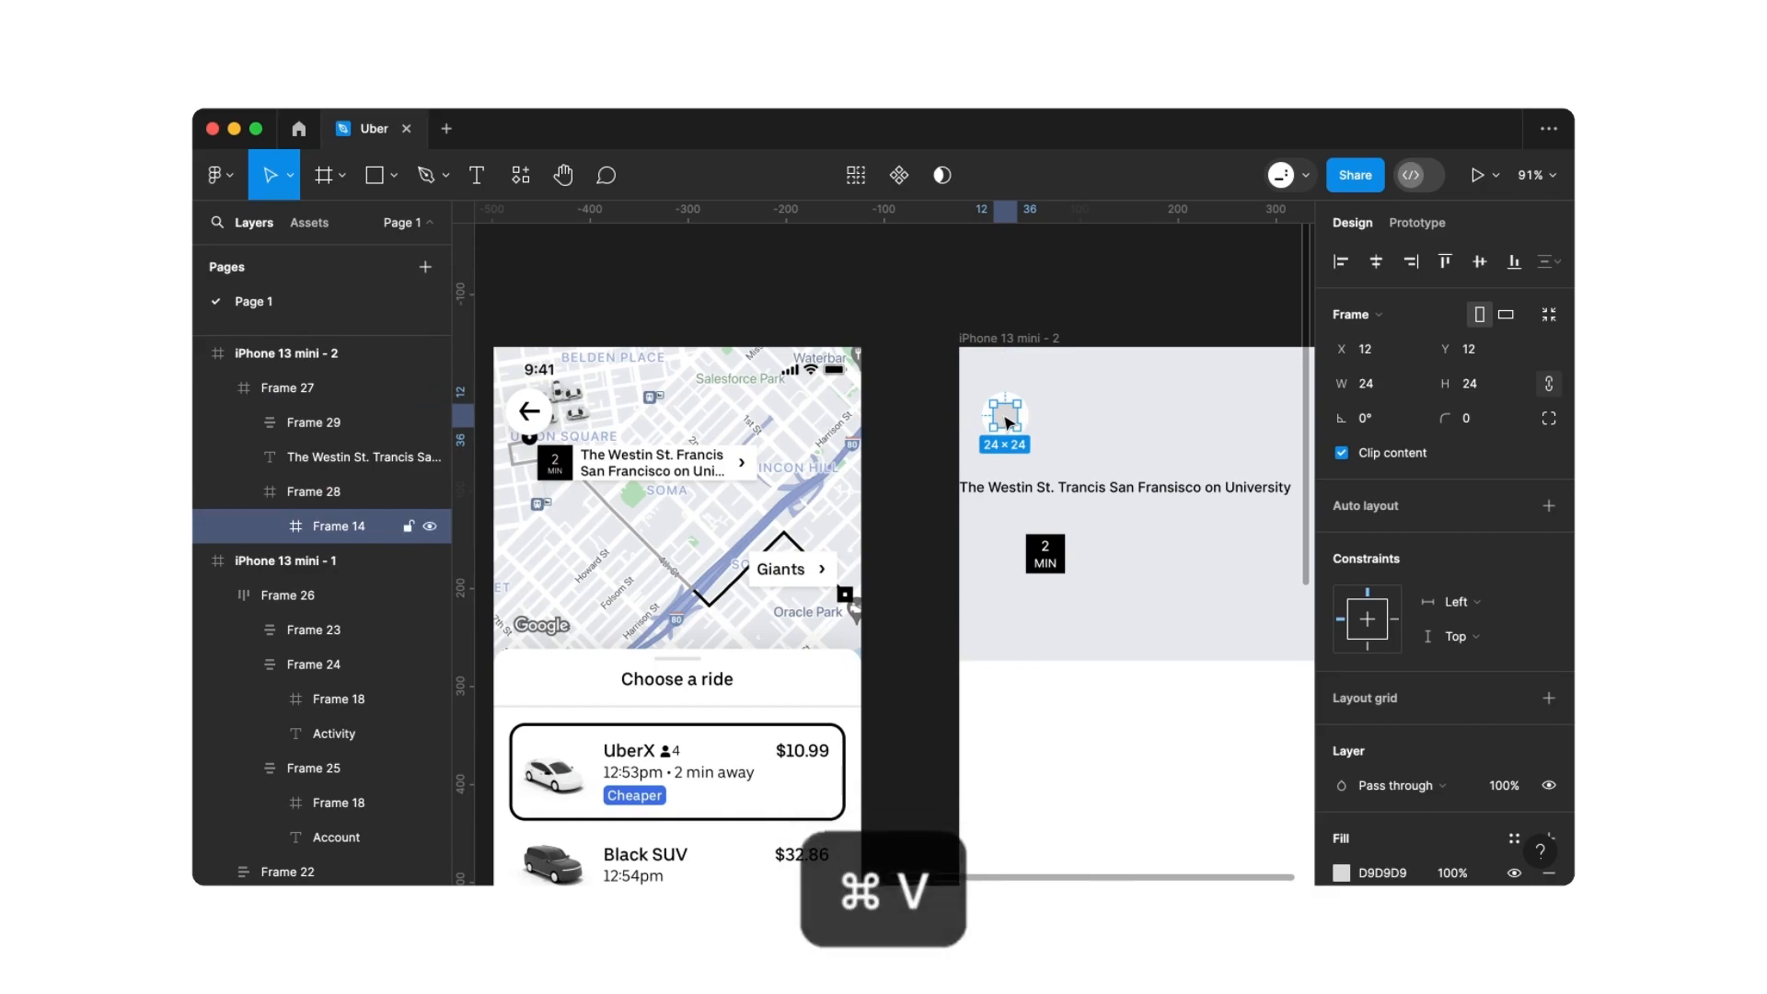
pyautogui.moveTo(1006, 421); pyautogui.dragTo(1272, 522)
pyautogui.hscroll(2, 1273, 523)
pyautogui.scroll(-1, 1272, 523)
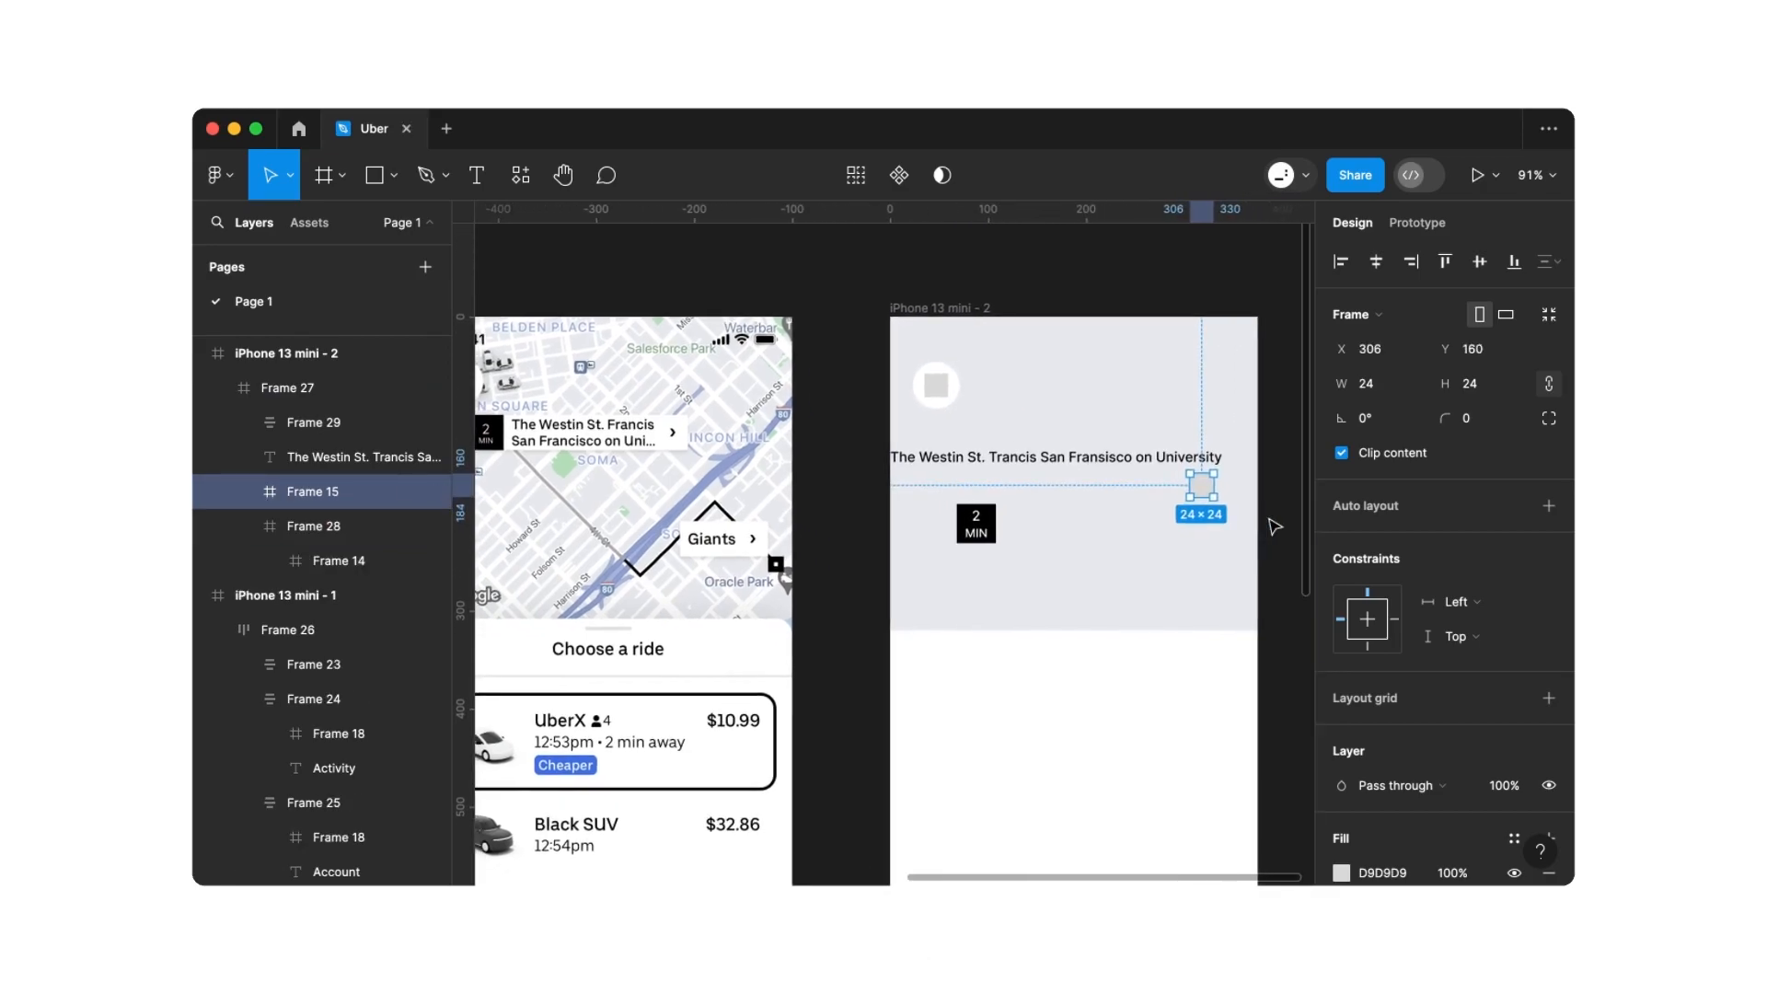
# Narrow the Westin address text to wrap onto two lines and place it between the "2 MIN" badge and the gray placeholder
pyautogui.click(1147, 458)
pyautogui.moveTo(1224, 455); pyautogui.dragTo(1100, 455)
pyautogui.moveTo(989, 464); pyautogui.dragTo(1102, 487)
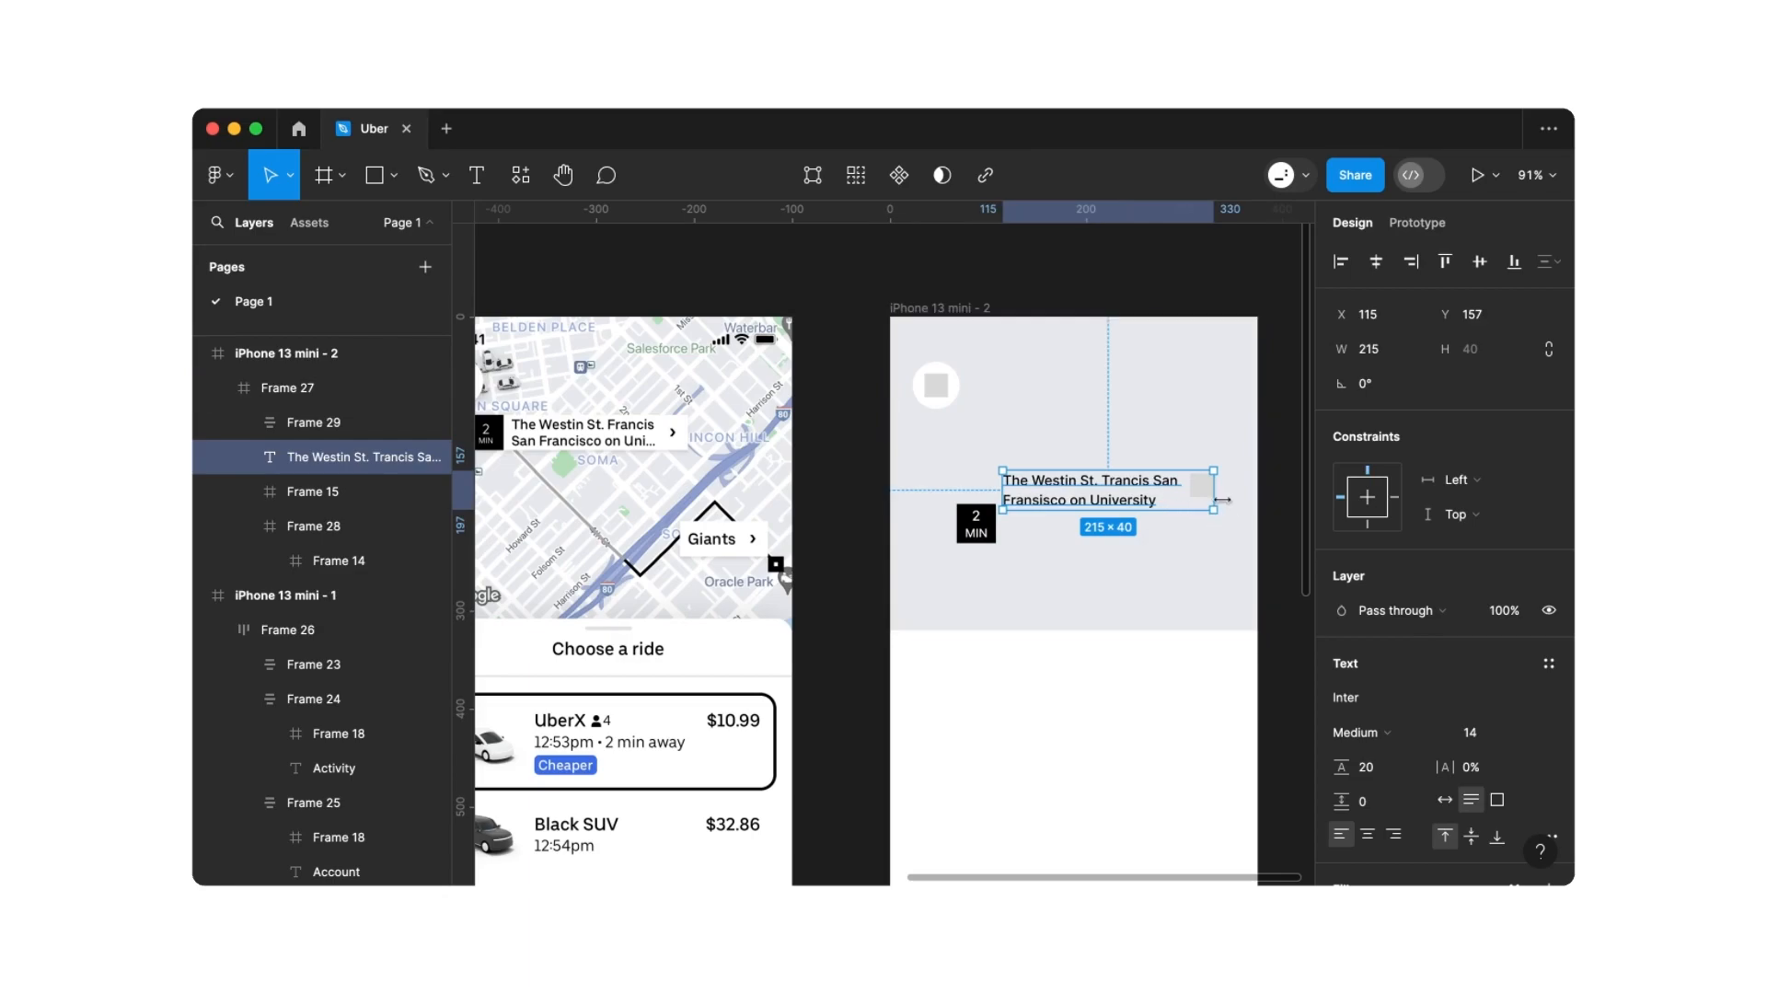
pyautogui.moveTo(1214, 496); pyautogui.dragTo(1191, 496)
# Wrap the address text and gray placeholder in a horizontal auto layout, and line the "2 MIN" badge up beside it
pyautogui.keyDown('shift'); pyautogui.click(1204, 488); pyautogui.keyUp('shift')
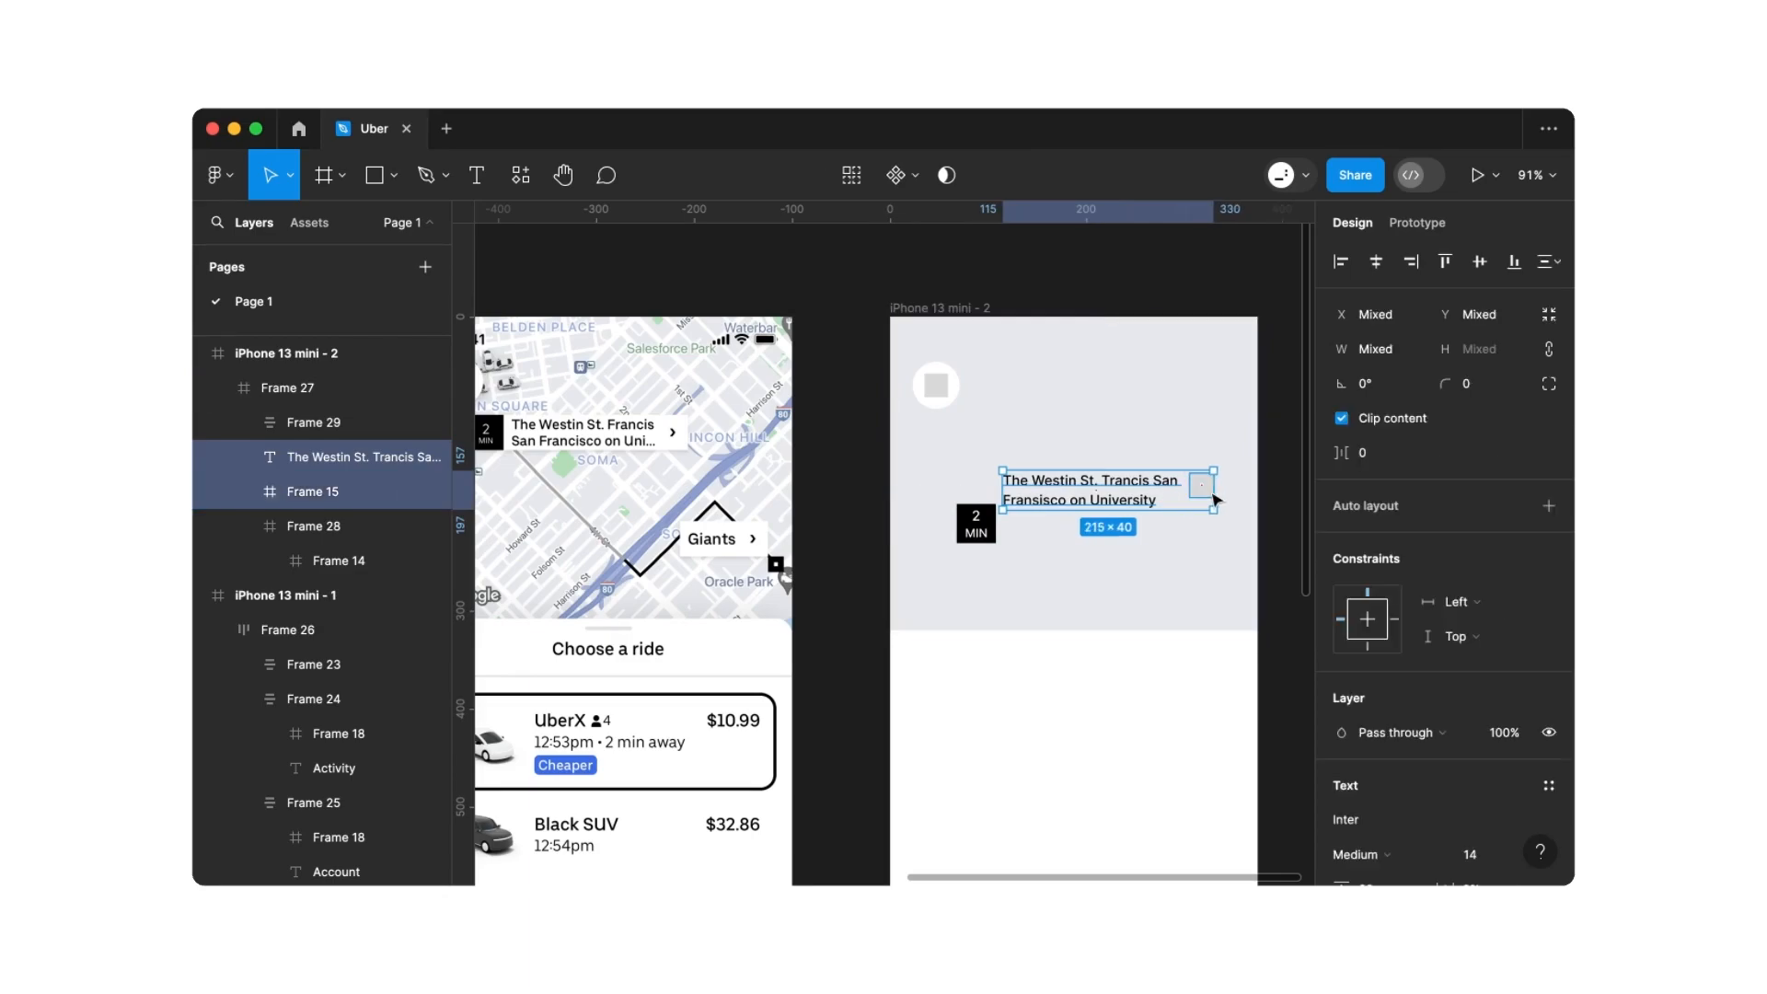
pyautogui.hotkey('shift', 'a')
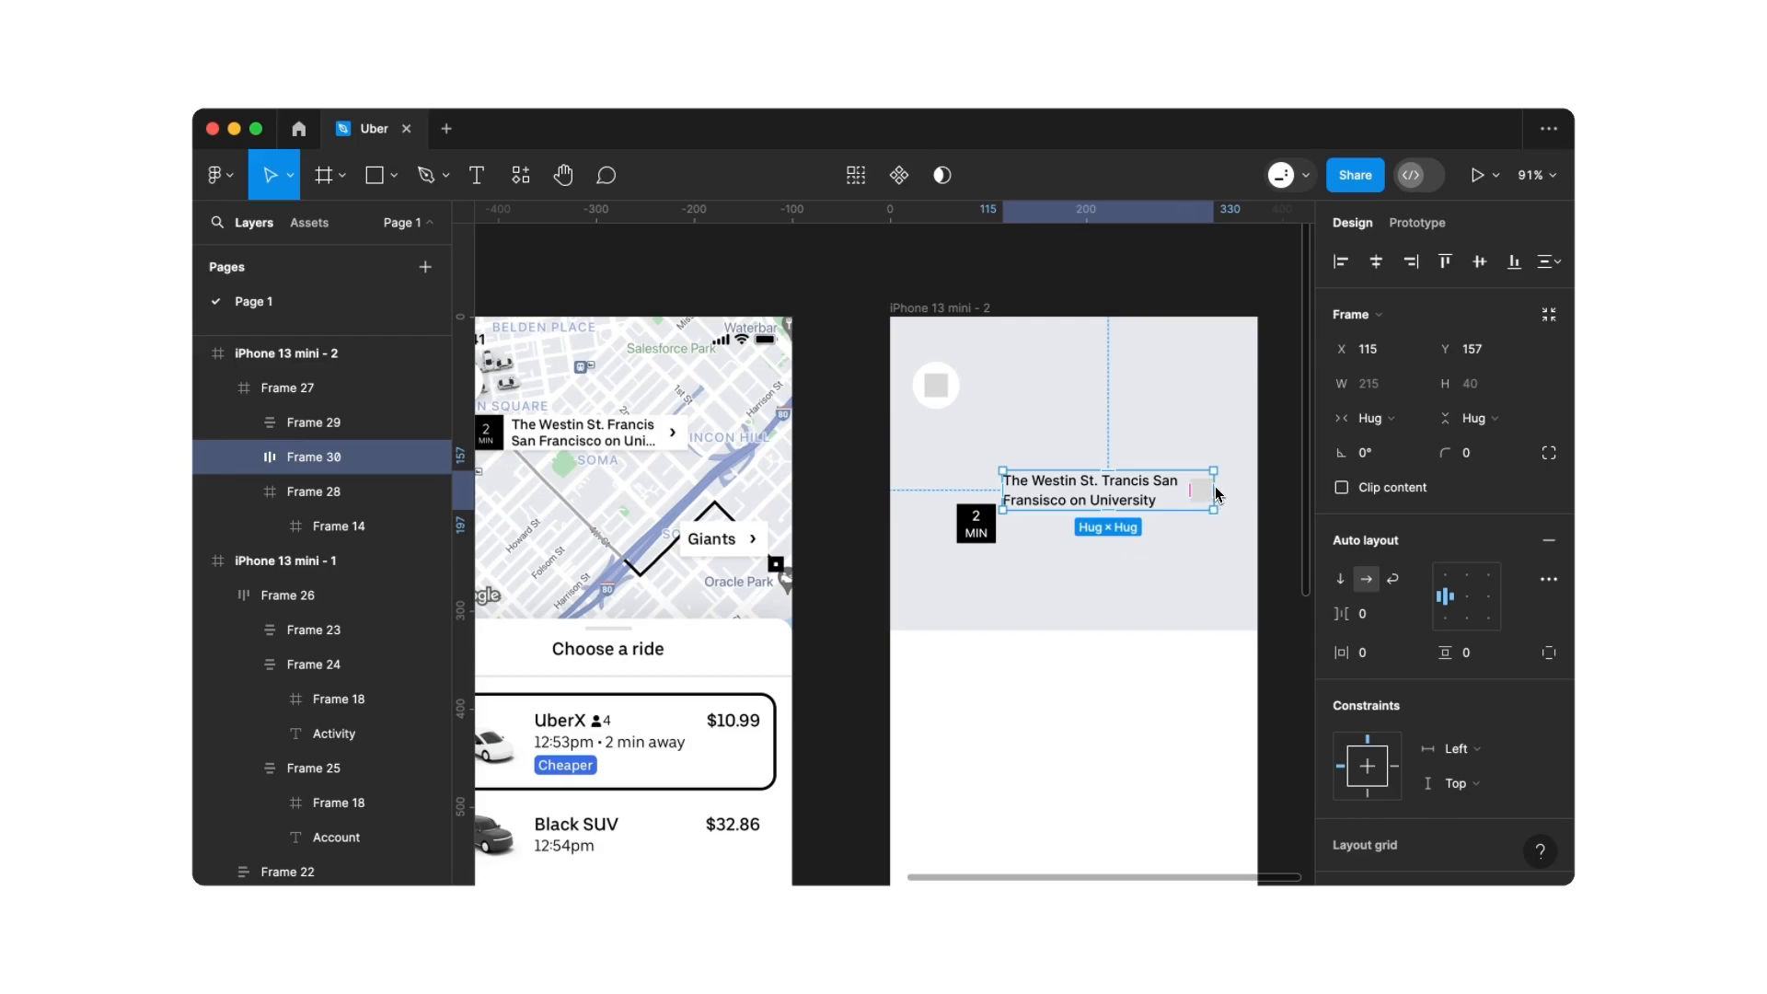
pyautogui.moveTo(980, 527); pyautogui.dragTo(972, 494)
# Add an FFFFFF fill to the auto layout frame holding the address and gray placeholder
pyautogui.click(1010, 497)
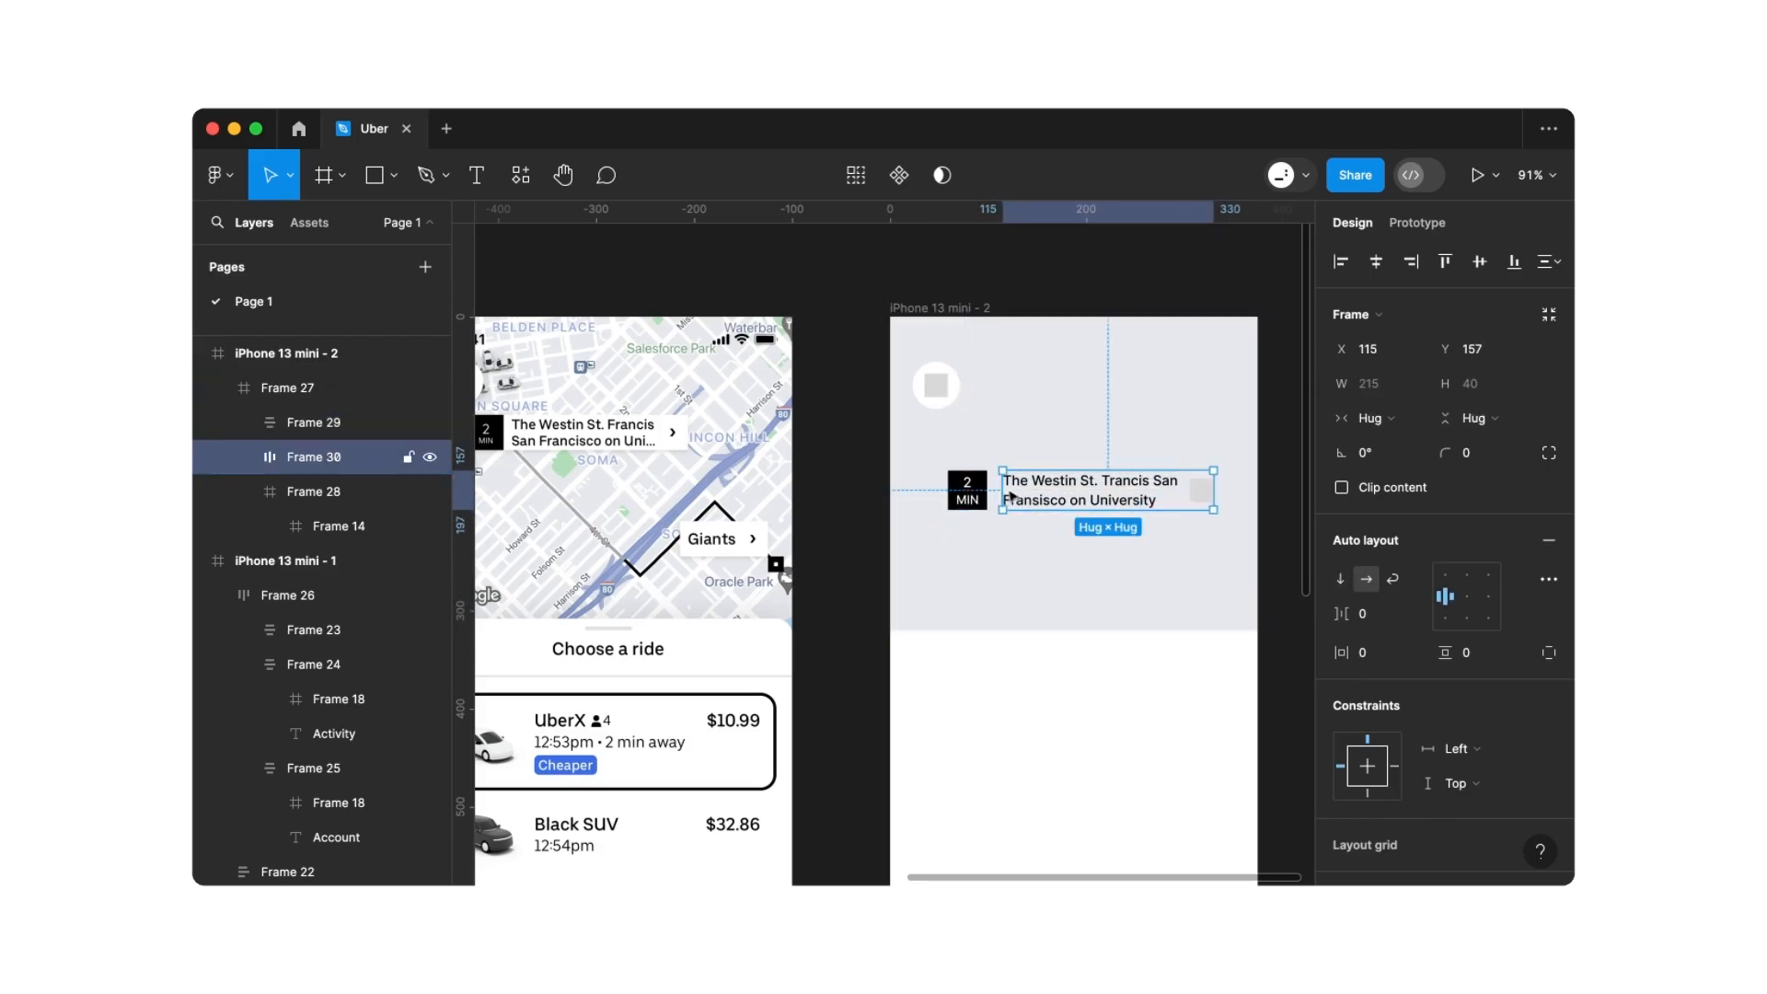
pyautogui.scroll(-3, 1509, 598)
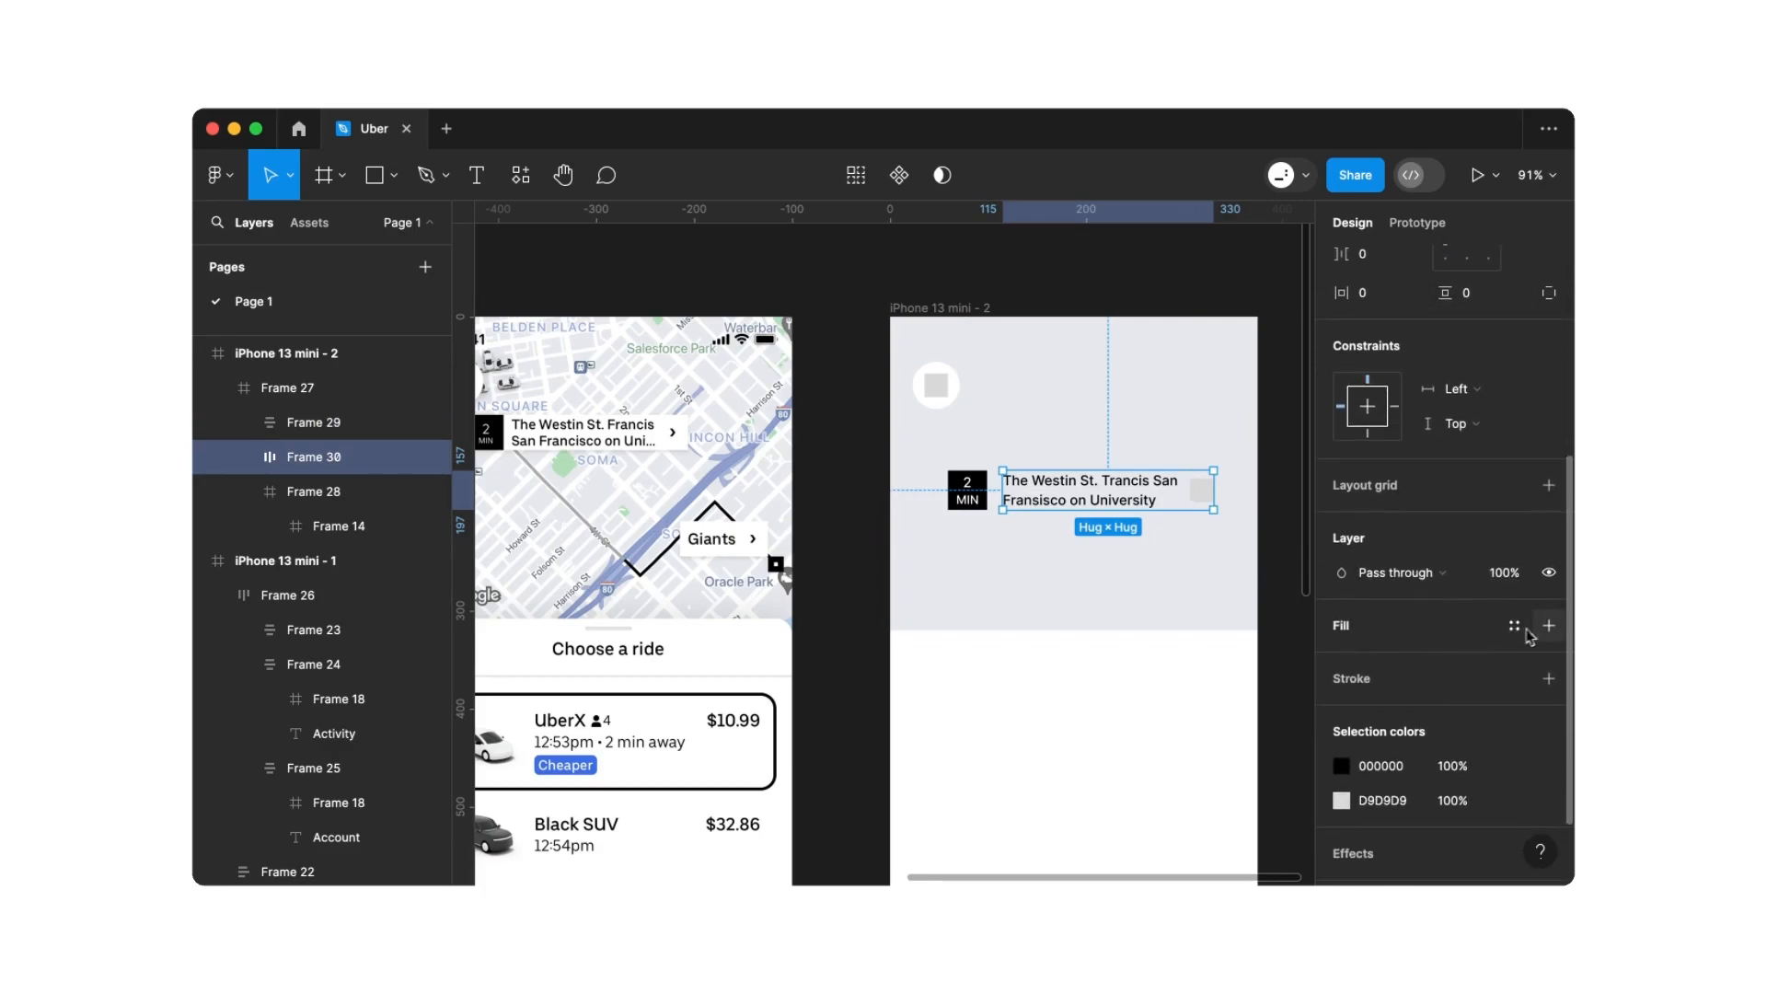
pyautogui.click(1548, 626)
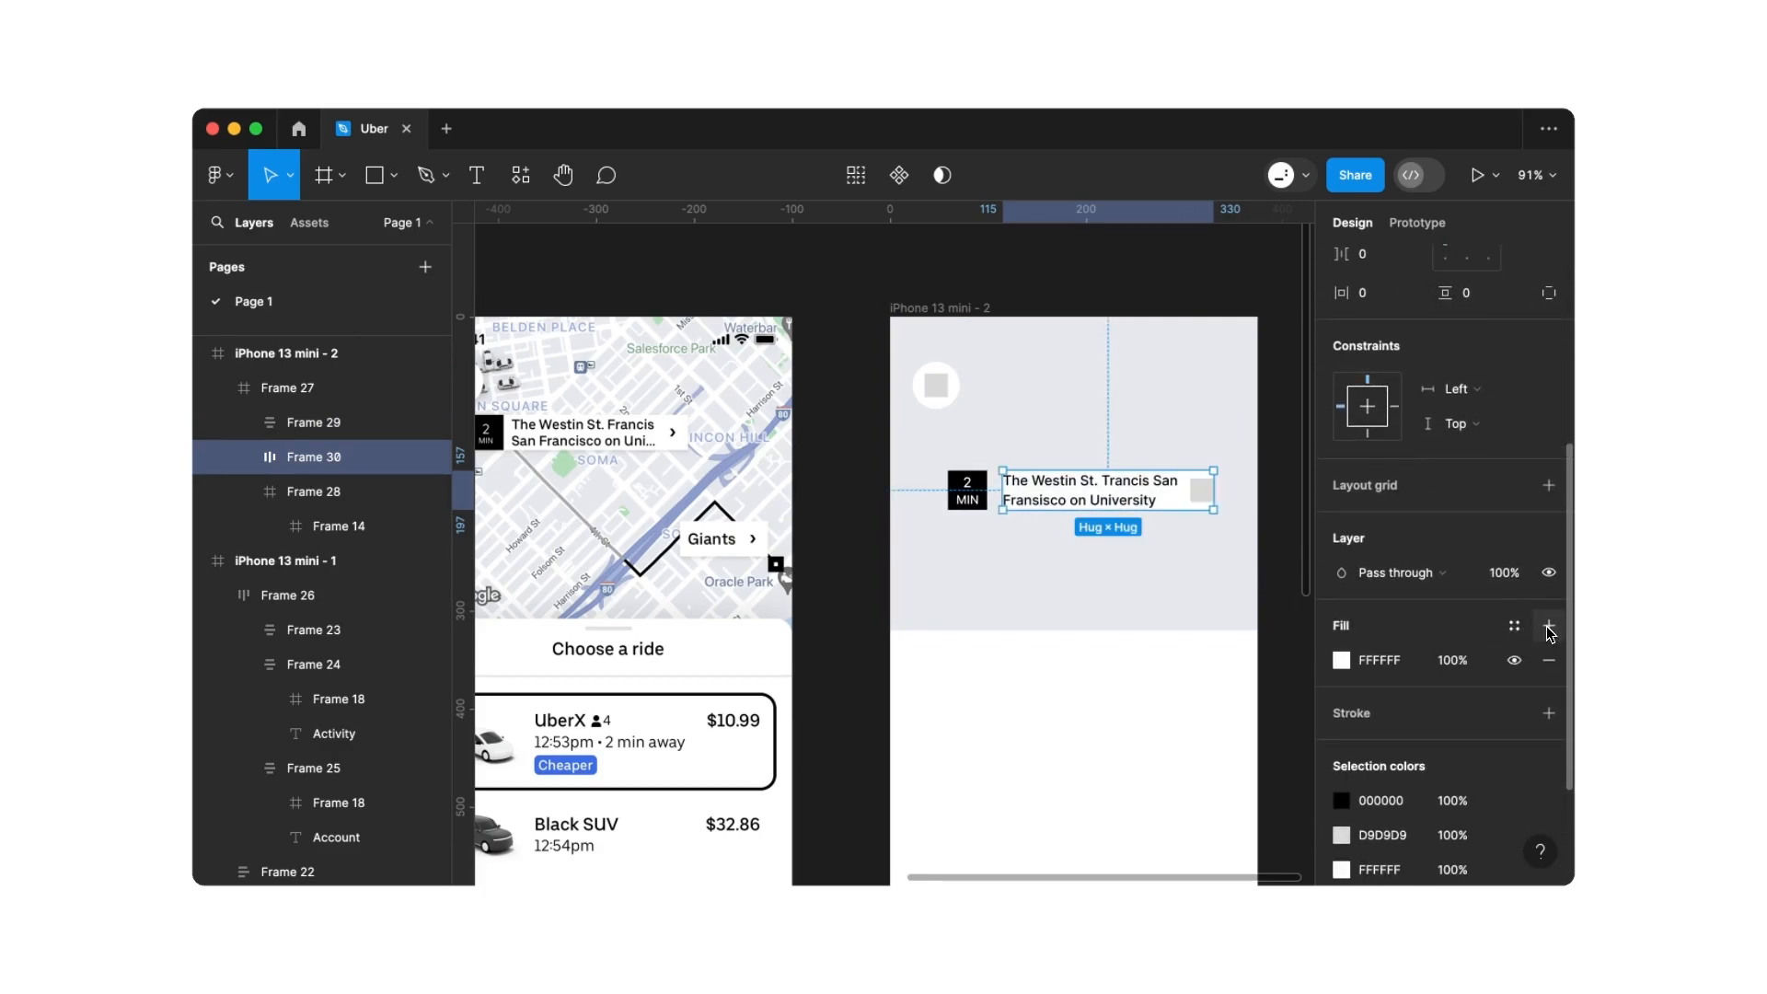
# Combine the "2 MIN" badge and the address frame in one horizontal auto layout with 0 spacing between them
pyautogui.keyDown('shift'); pyautogui.click(981, 502); pyautogui.keyUp('shift')
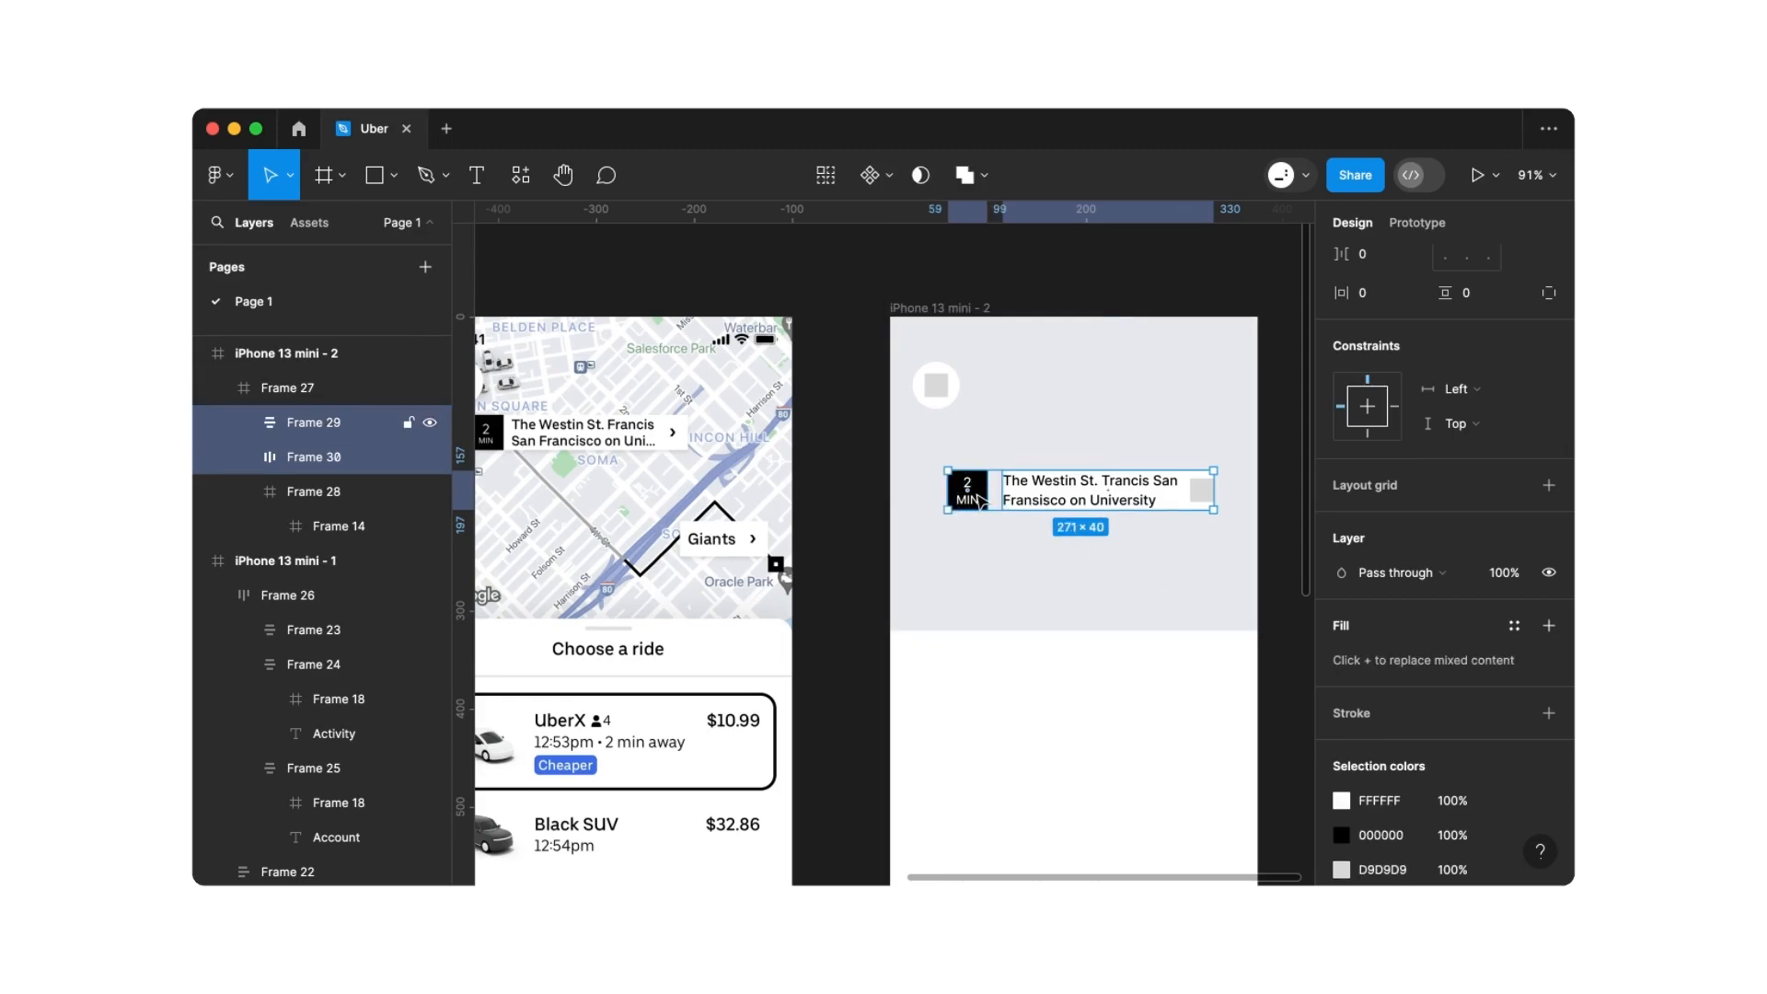
pyautogui.hotkey('shift', 'a')
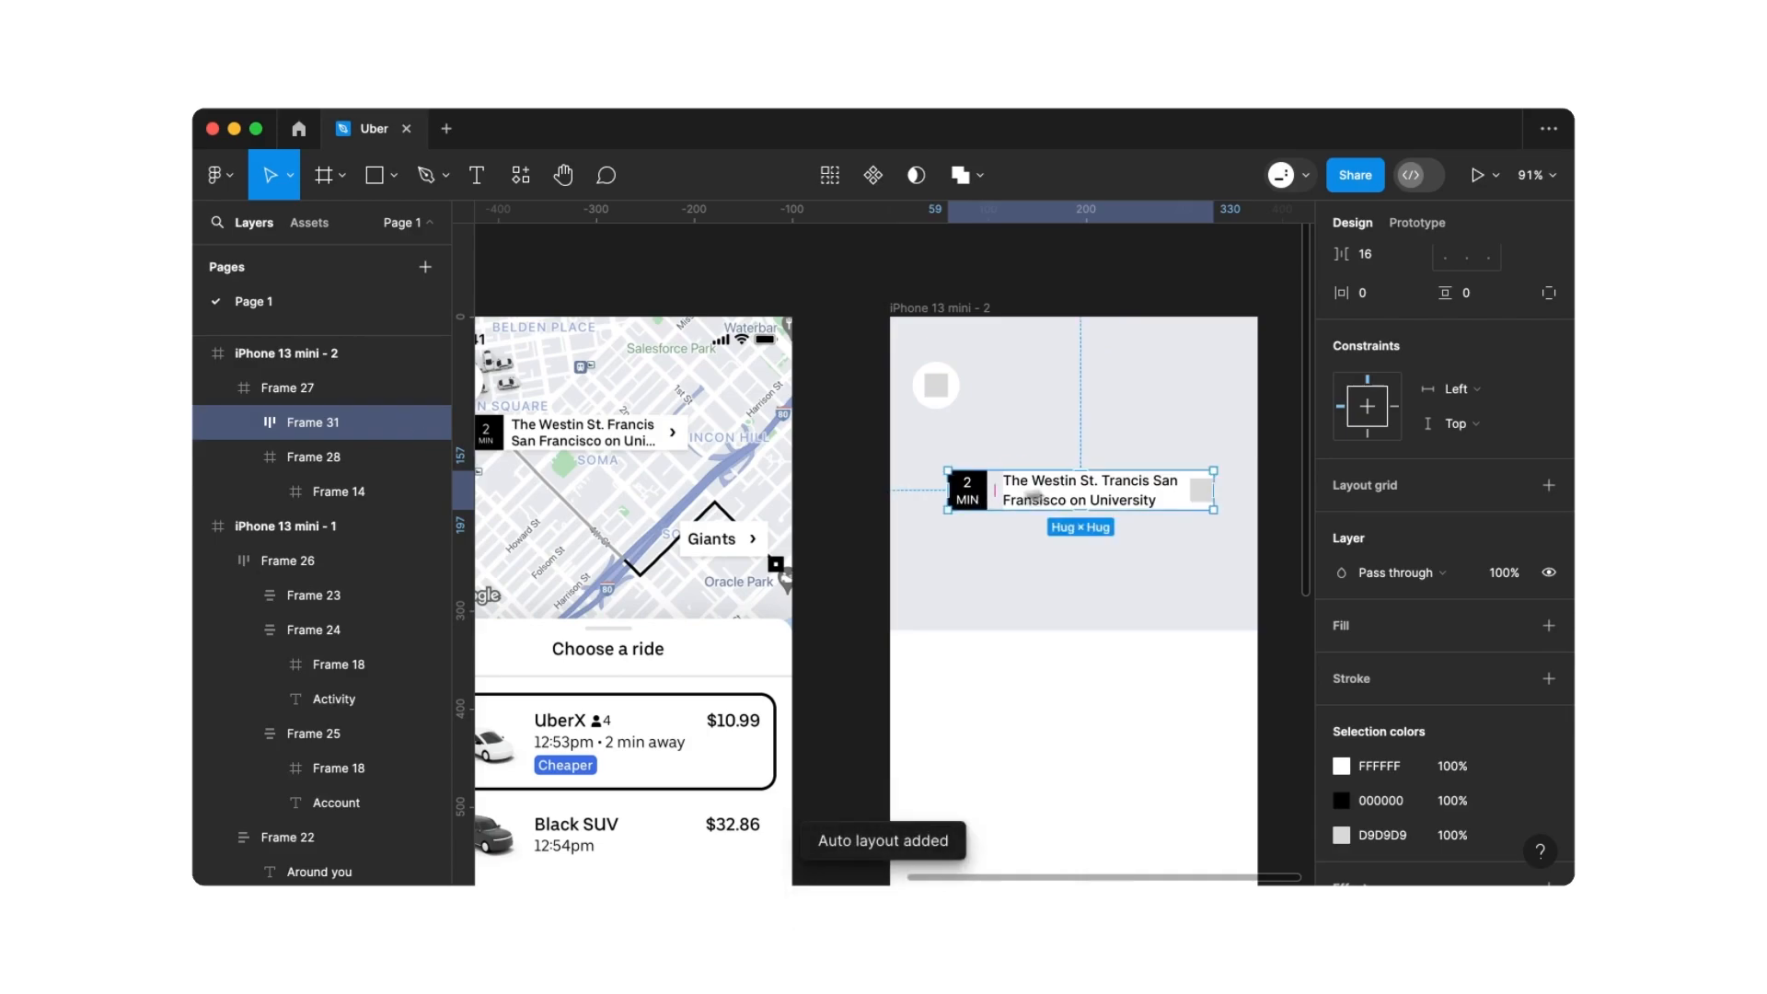
pyautogui.click(1379, 409)
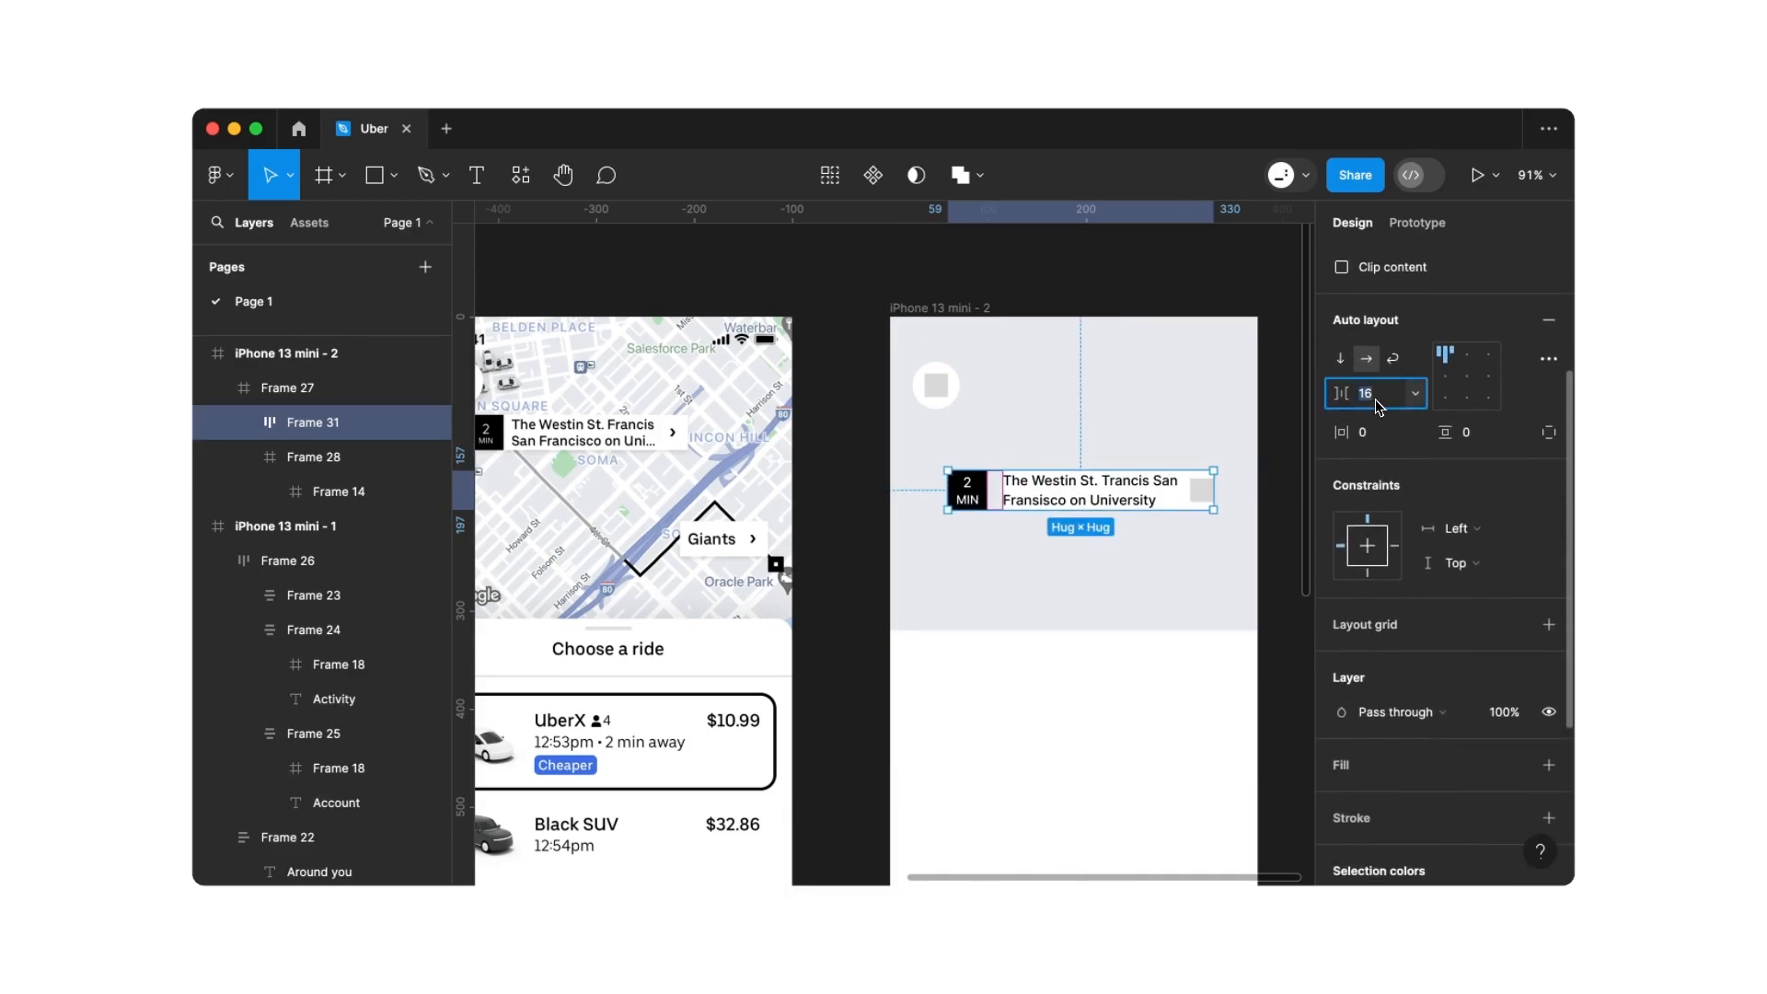
pyautogui.write('0')
pyautogui.press('Return')
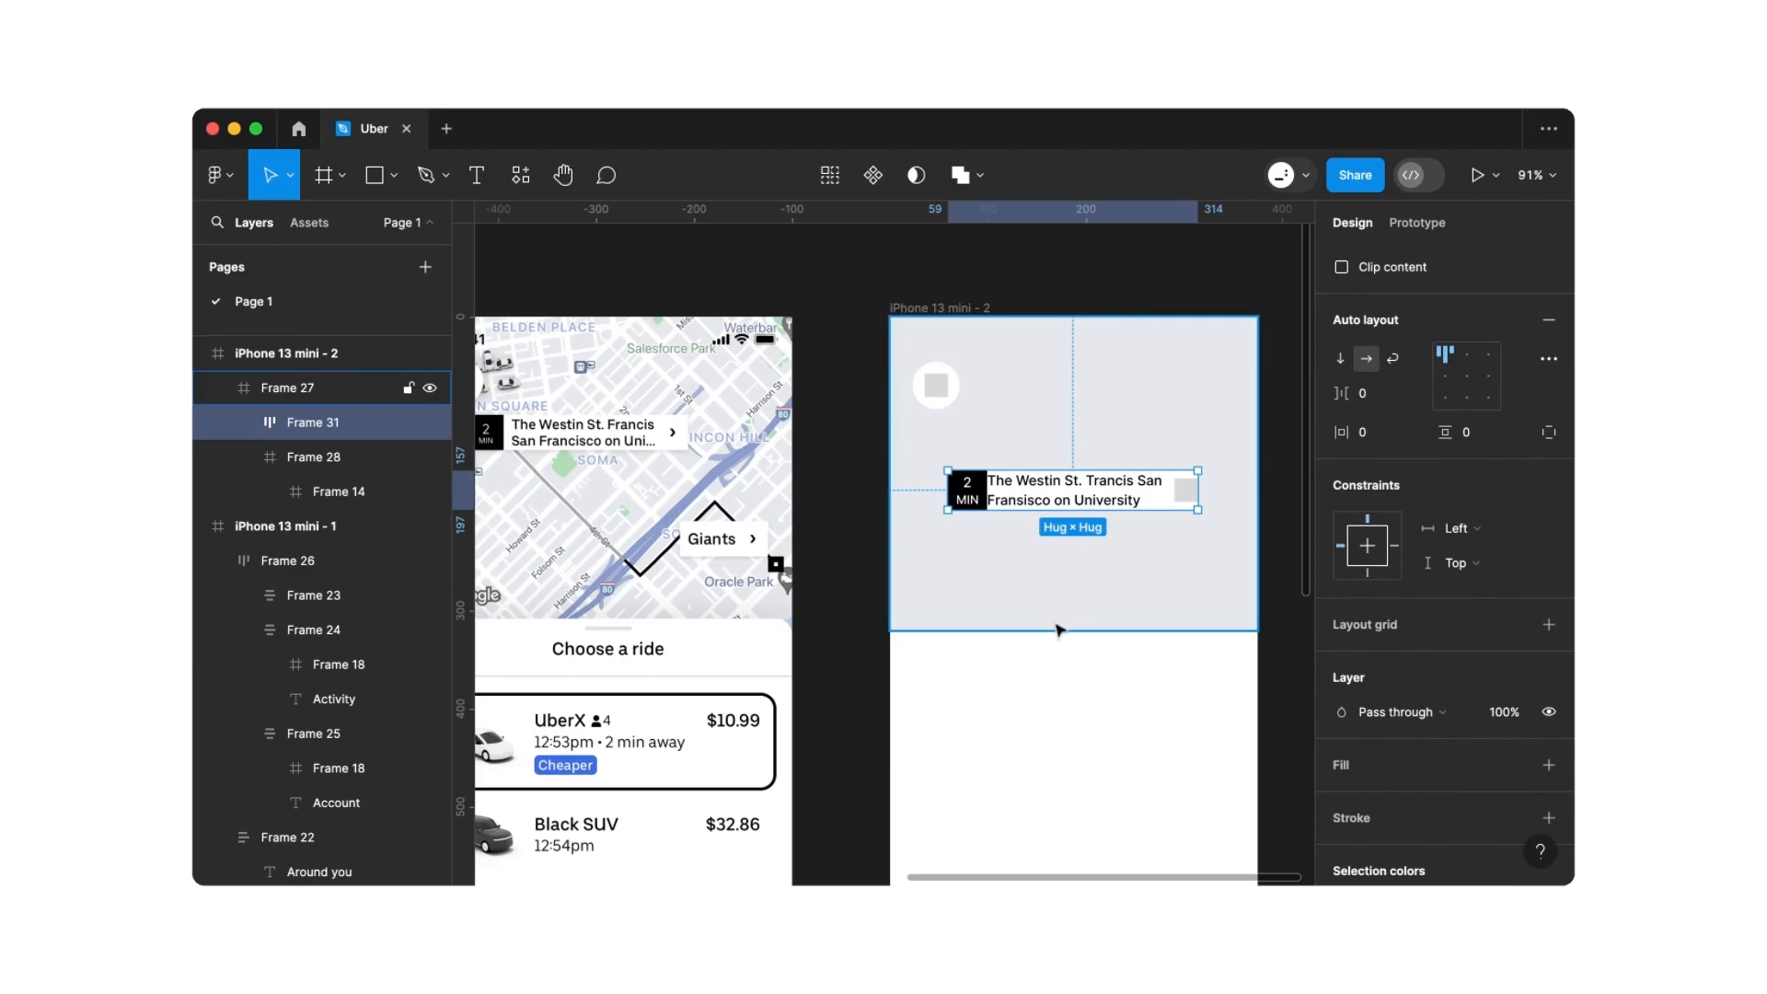
pyautogui.click(1056, 654)
# Set the horizontal padding of the nested white address frame to 8
pyautogui.hscroll(-2, 1056, 654)
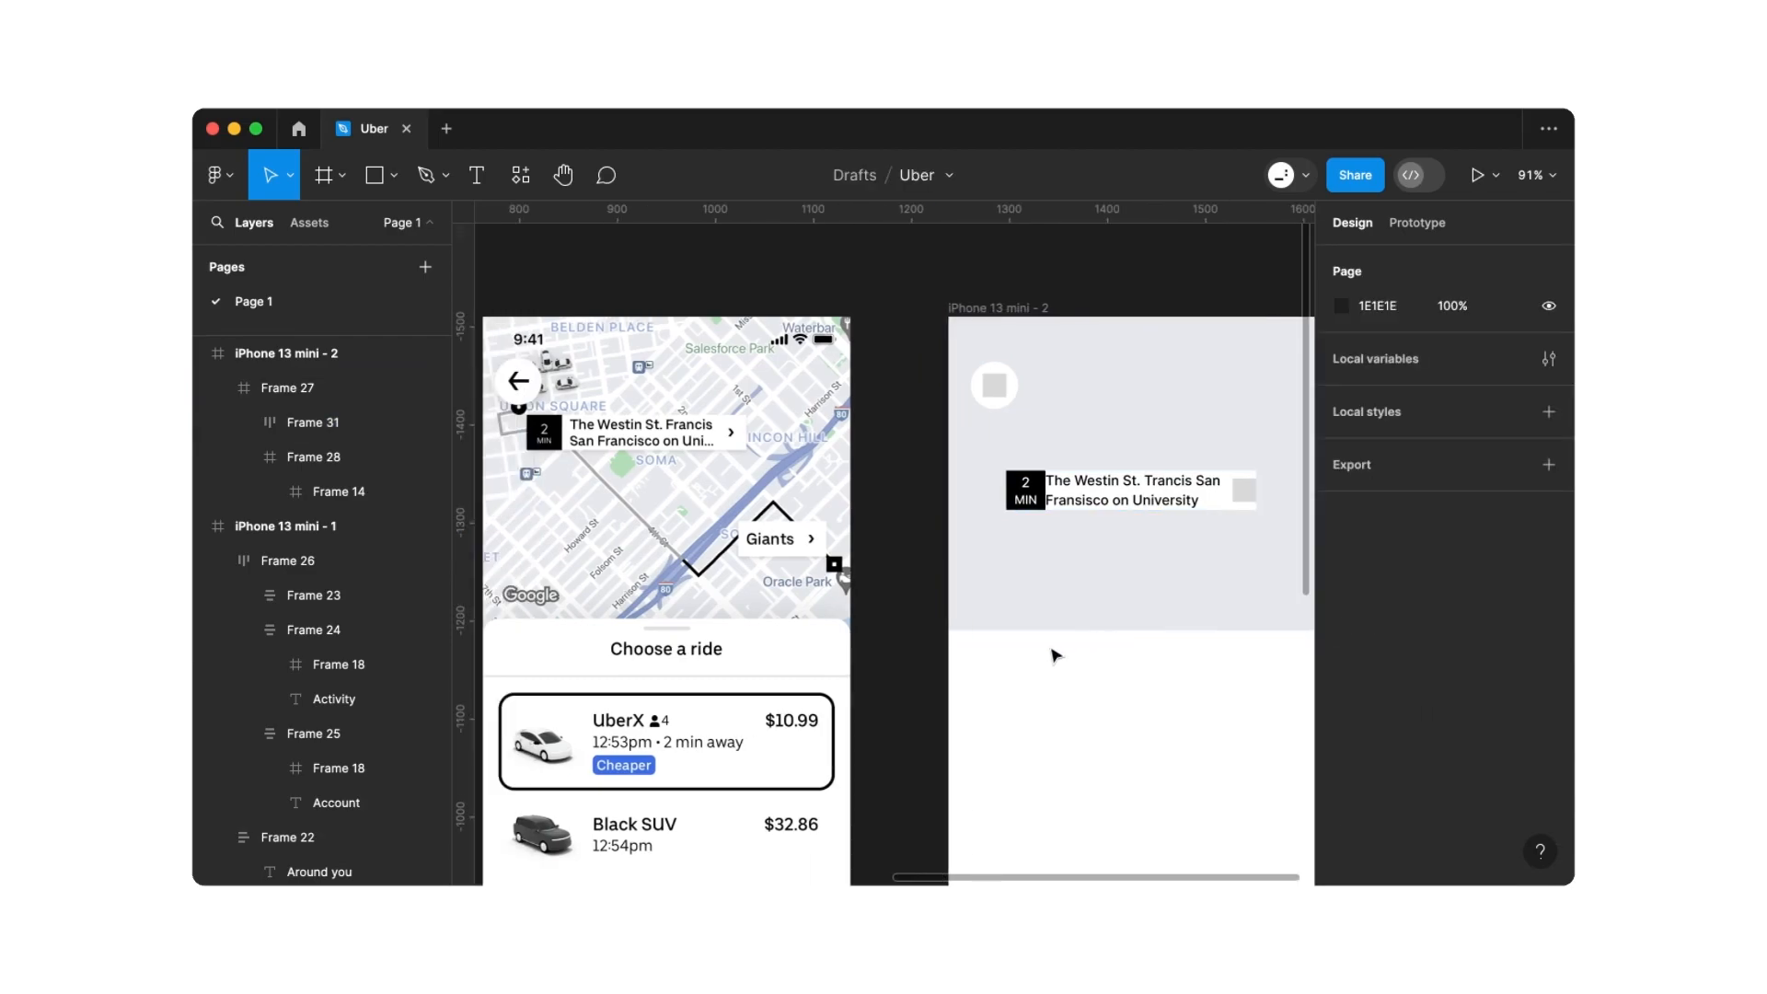
pyautogui.doubleClick(1120, 488)
pyautogui.doubleClick(1119, 489)
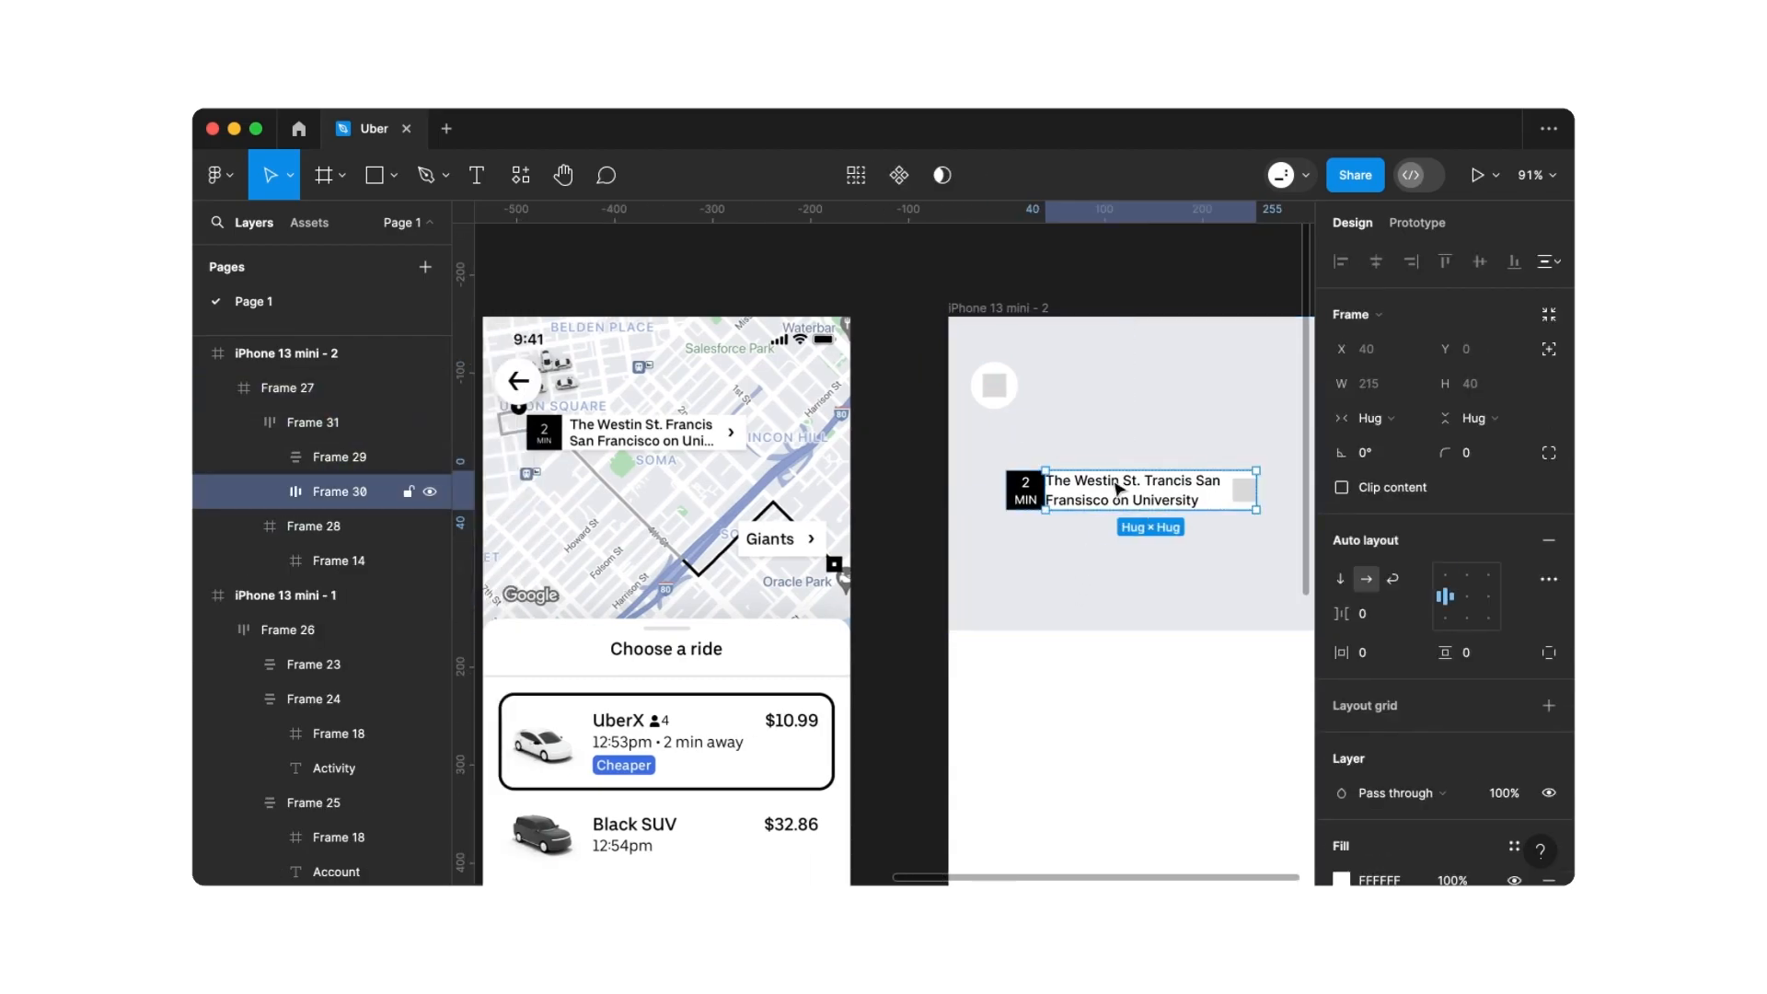
pyautogui.click(1383, 654)
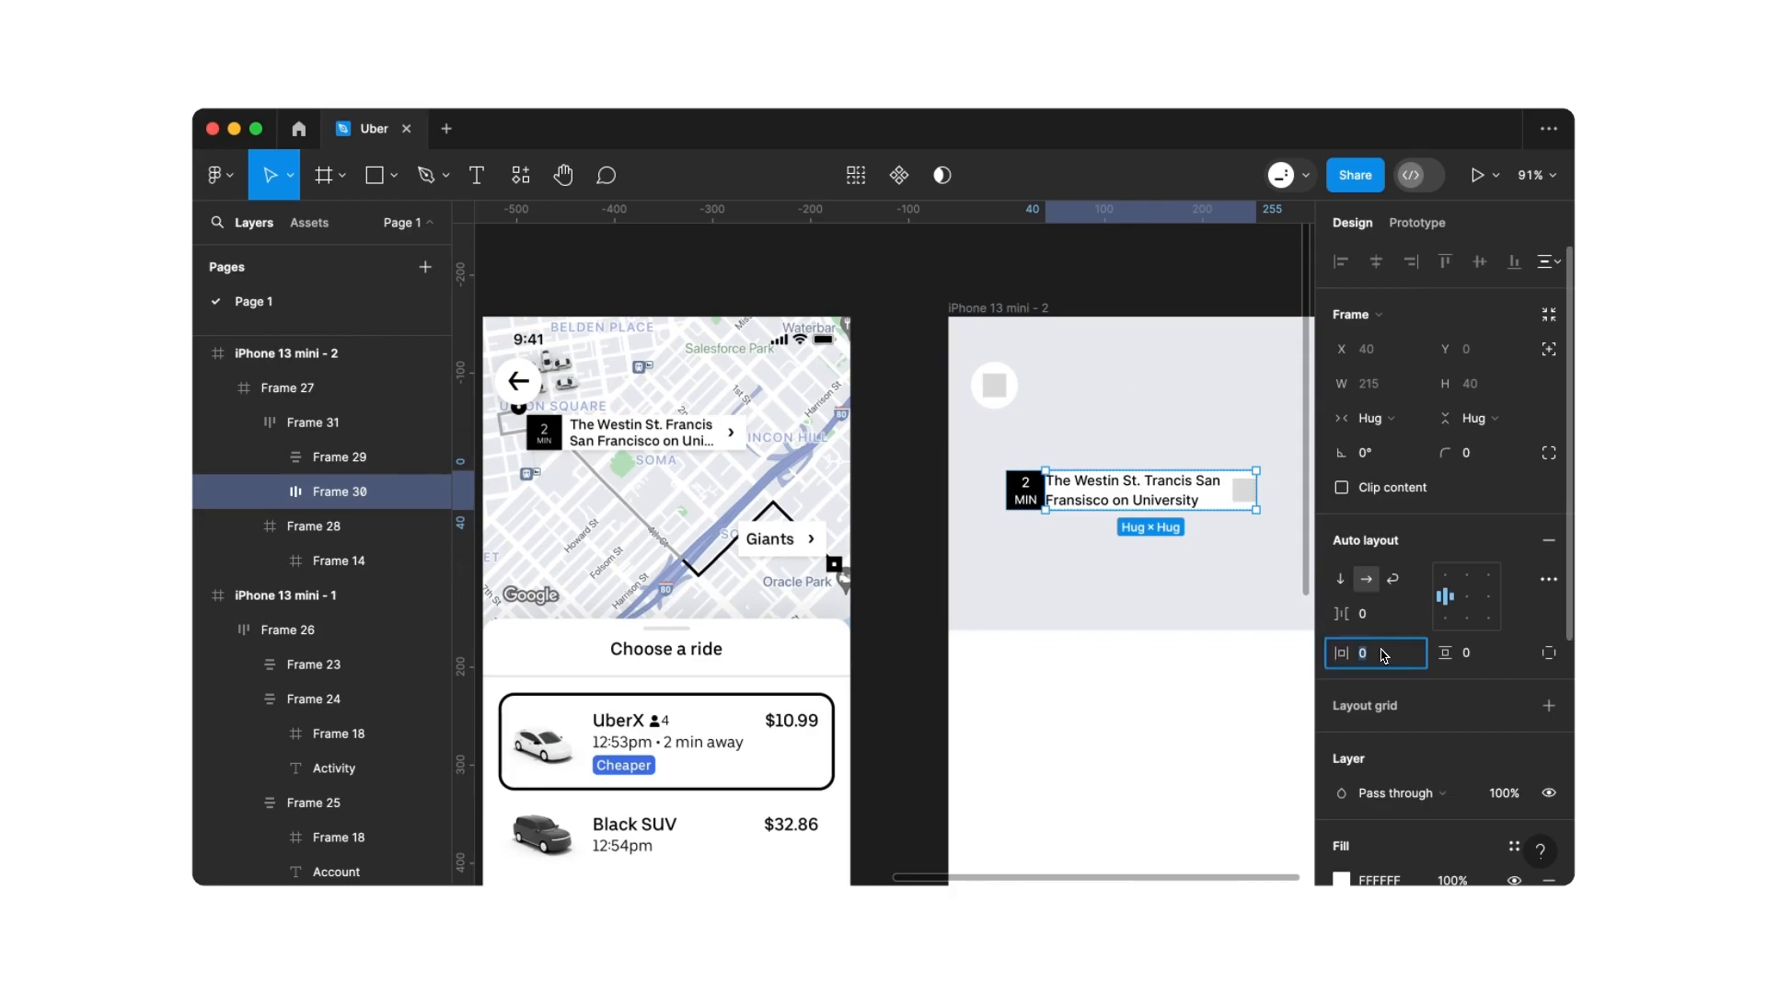
pyautogui.write('8')
pyautogui.press('Return')
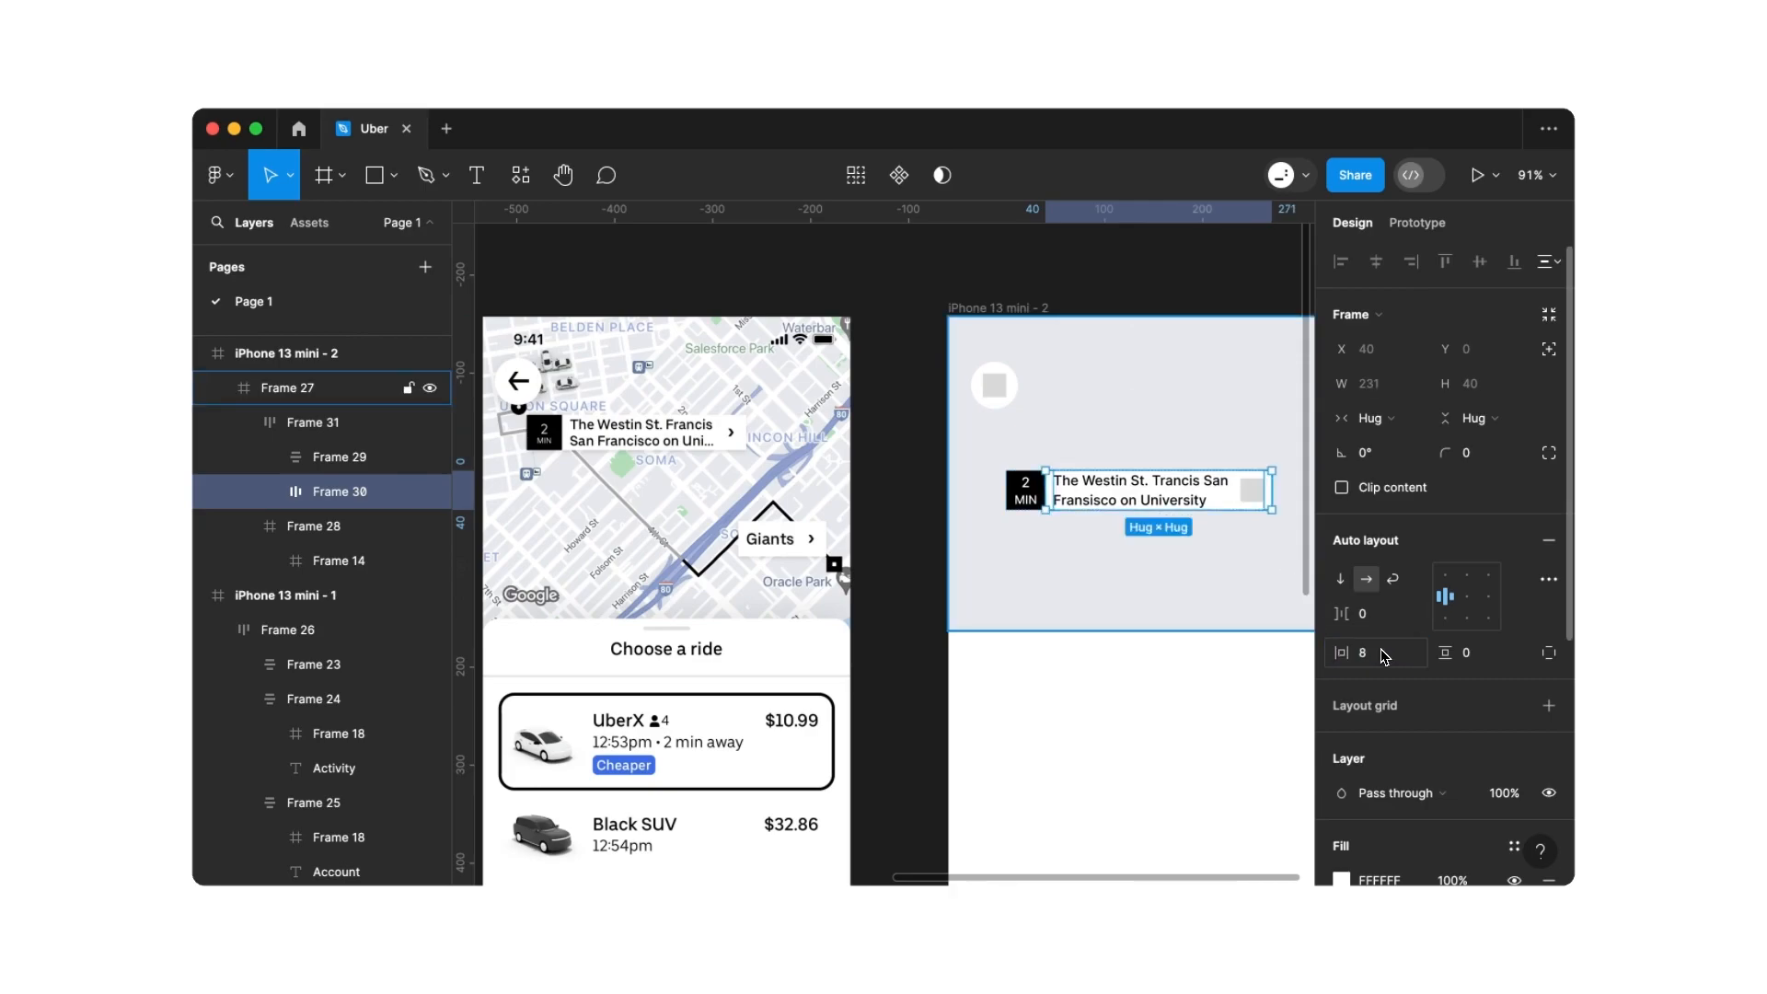
pyautogui.click(1181, 701)
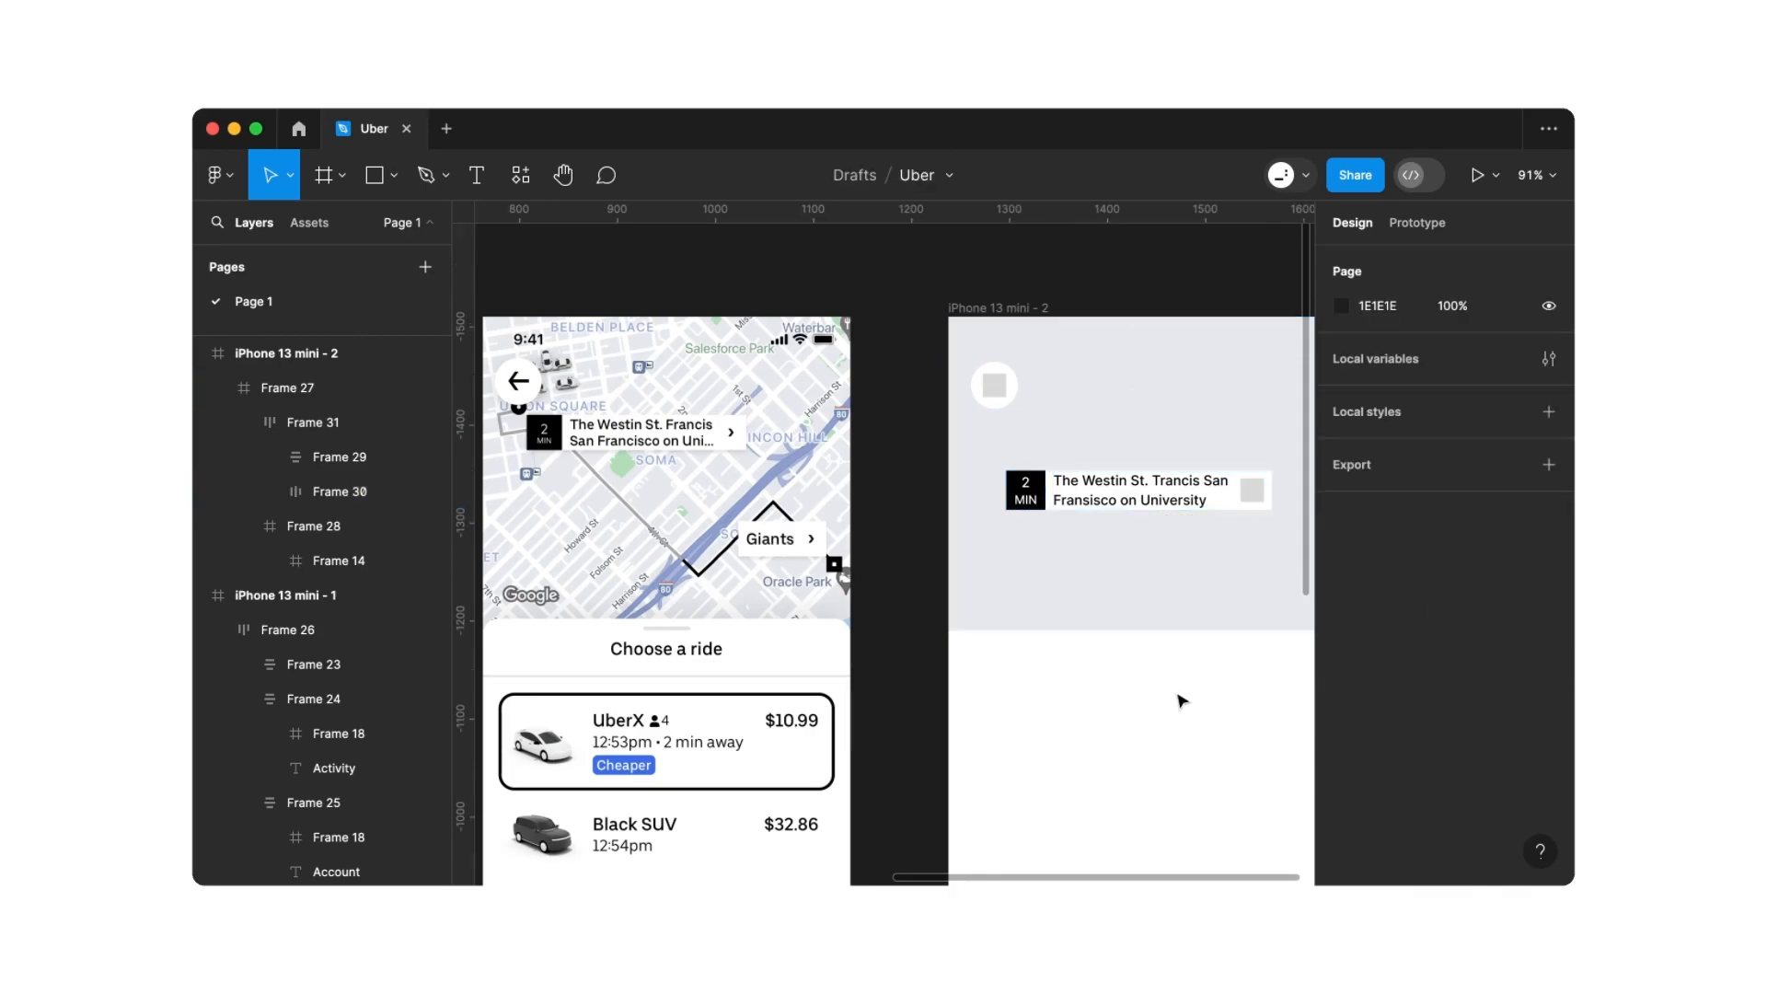
# Resize the combined badge and address frame to a fixed width of 240
pyautogui.click(1154, 490)
pyautogui.click(1154, 491)
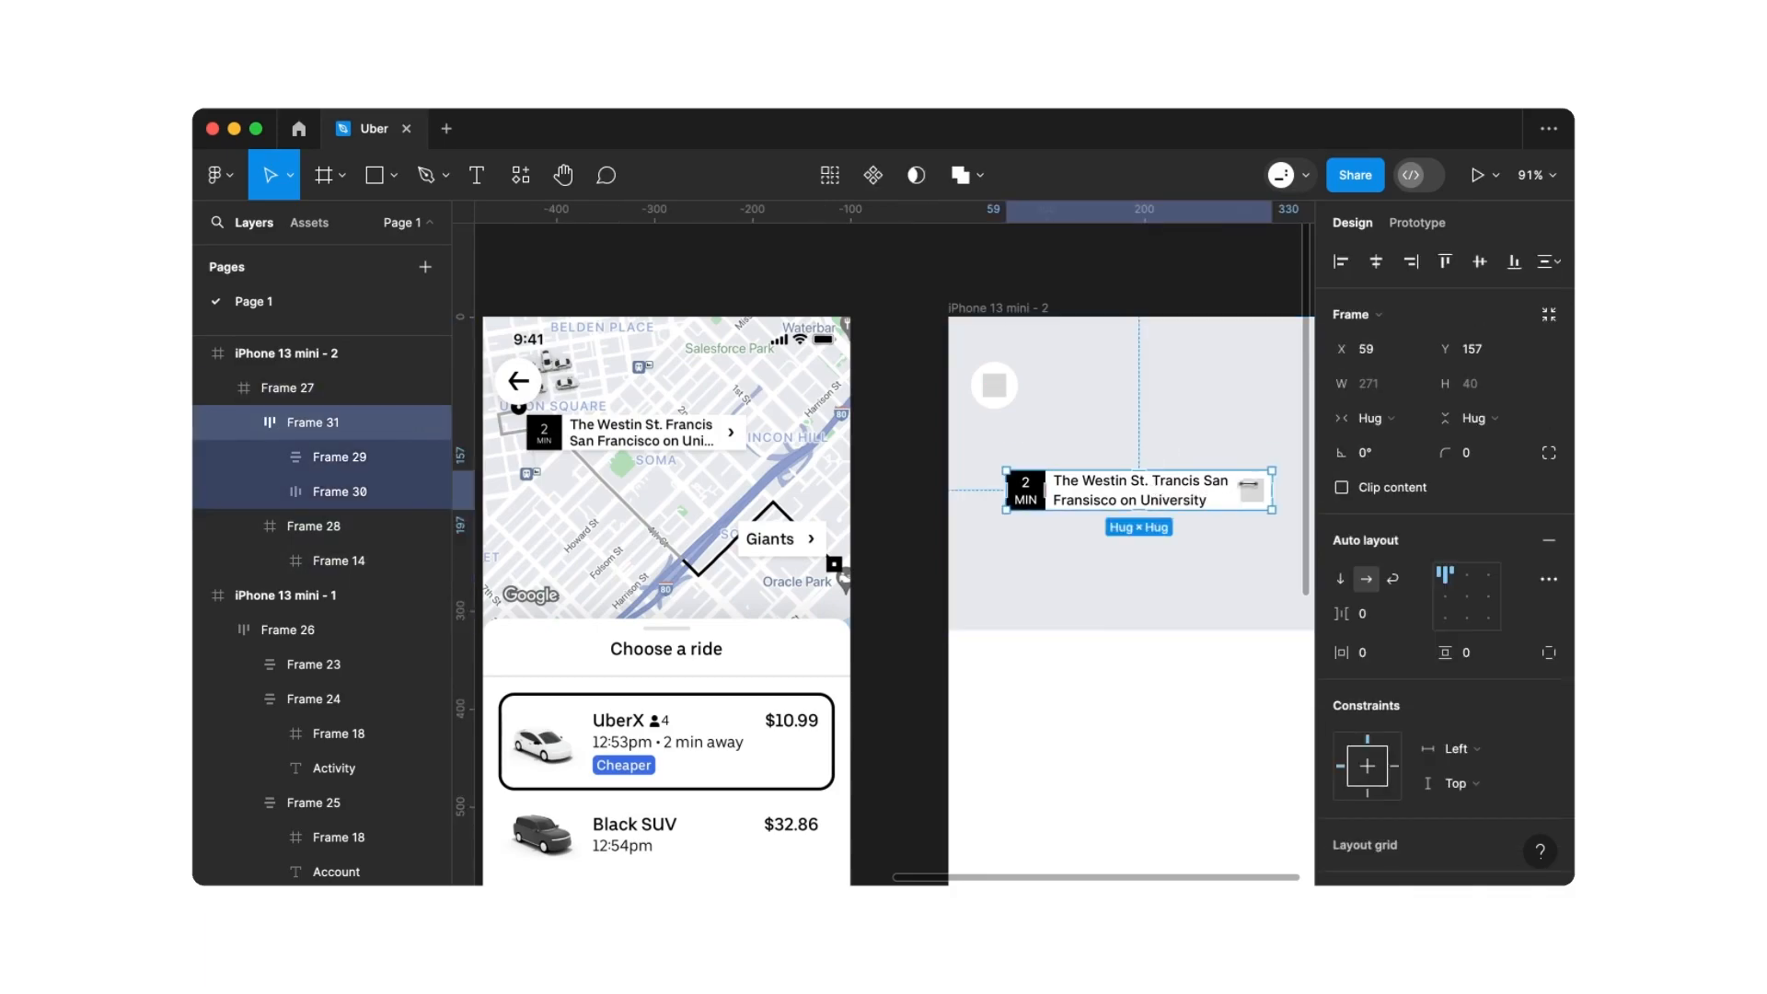
pyautogui.moveTo(1272, 490); pyautogui.dragTo(1241, 488)
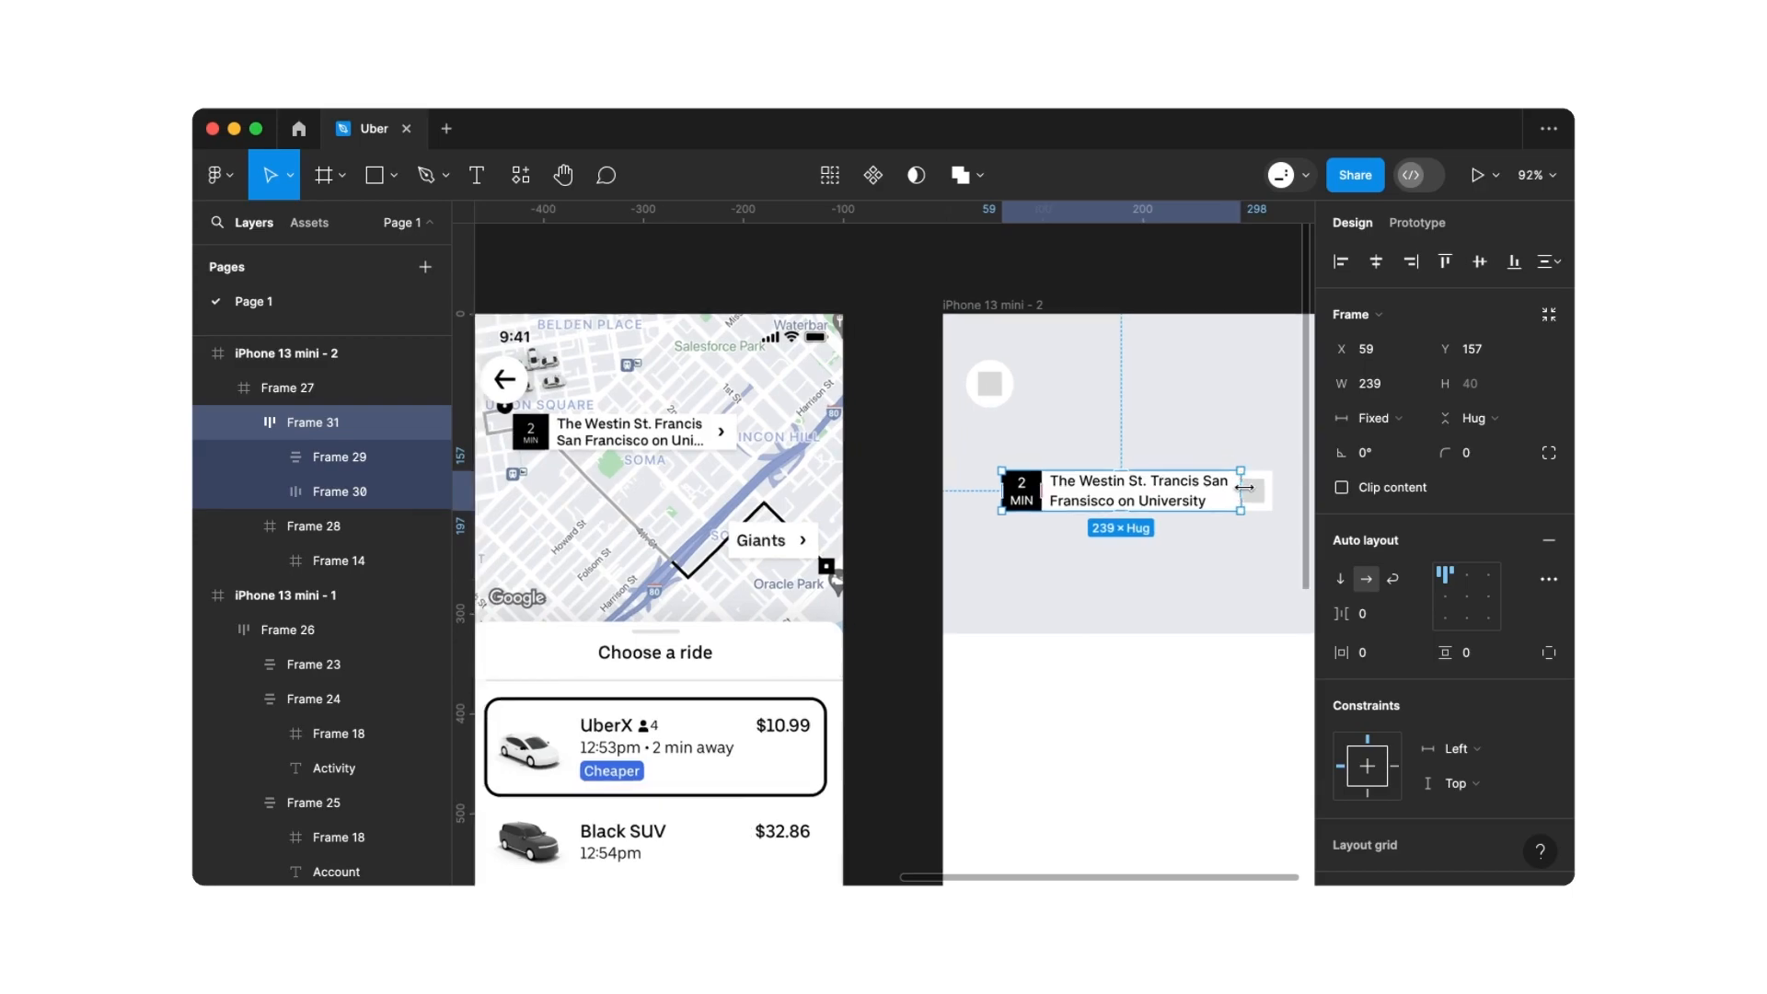
pyautogui.scroll(5, 1243, 487)
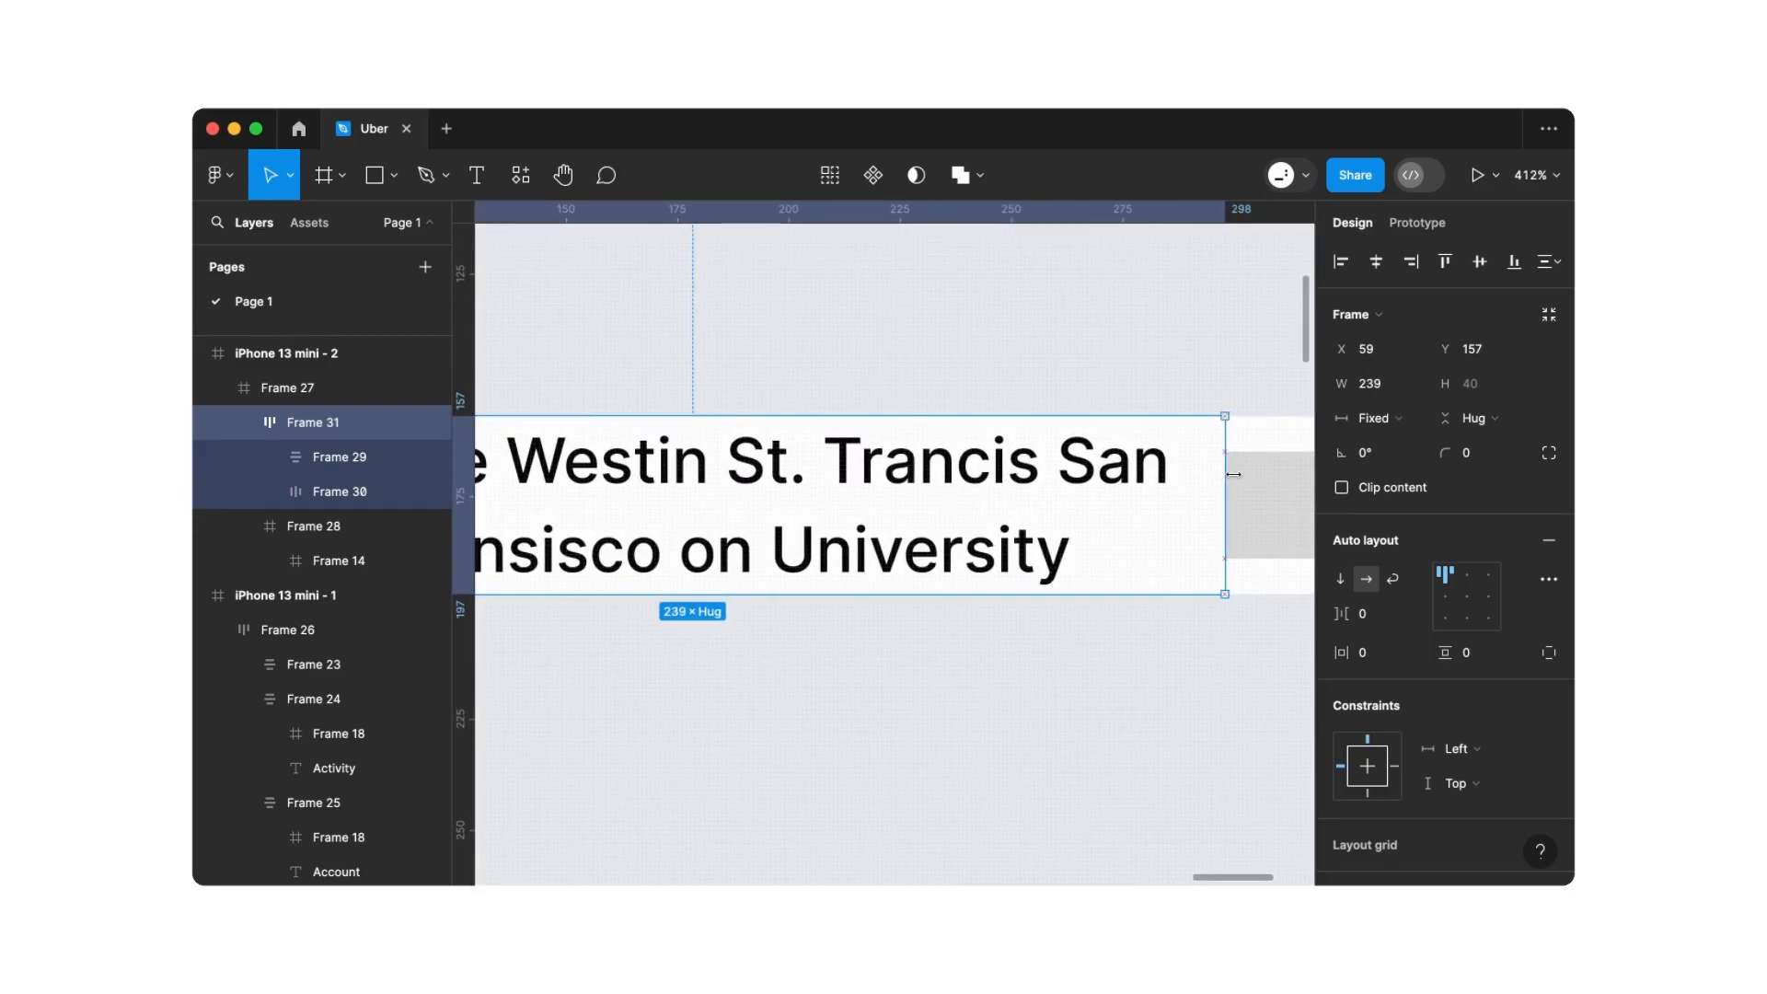
pyautogui.scroll(4, 1233, 475)
pyautogui.moveTo(1212, 463); pyautogui.dragTo(1226, 462)
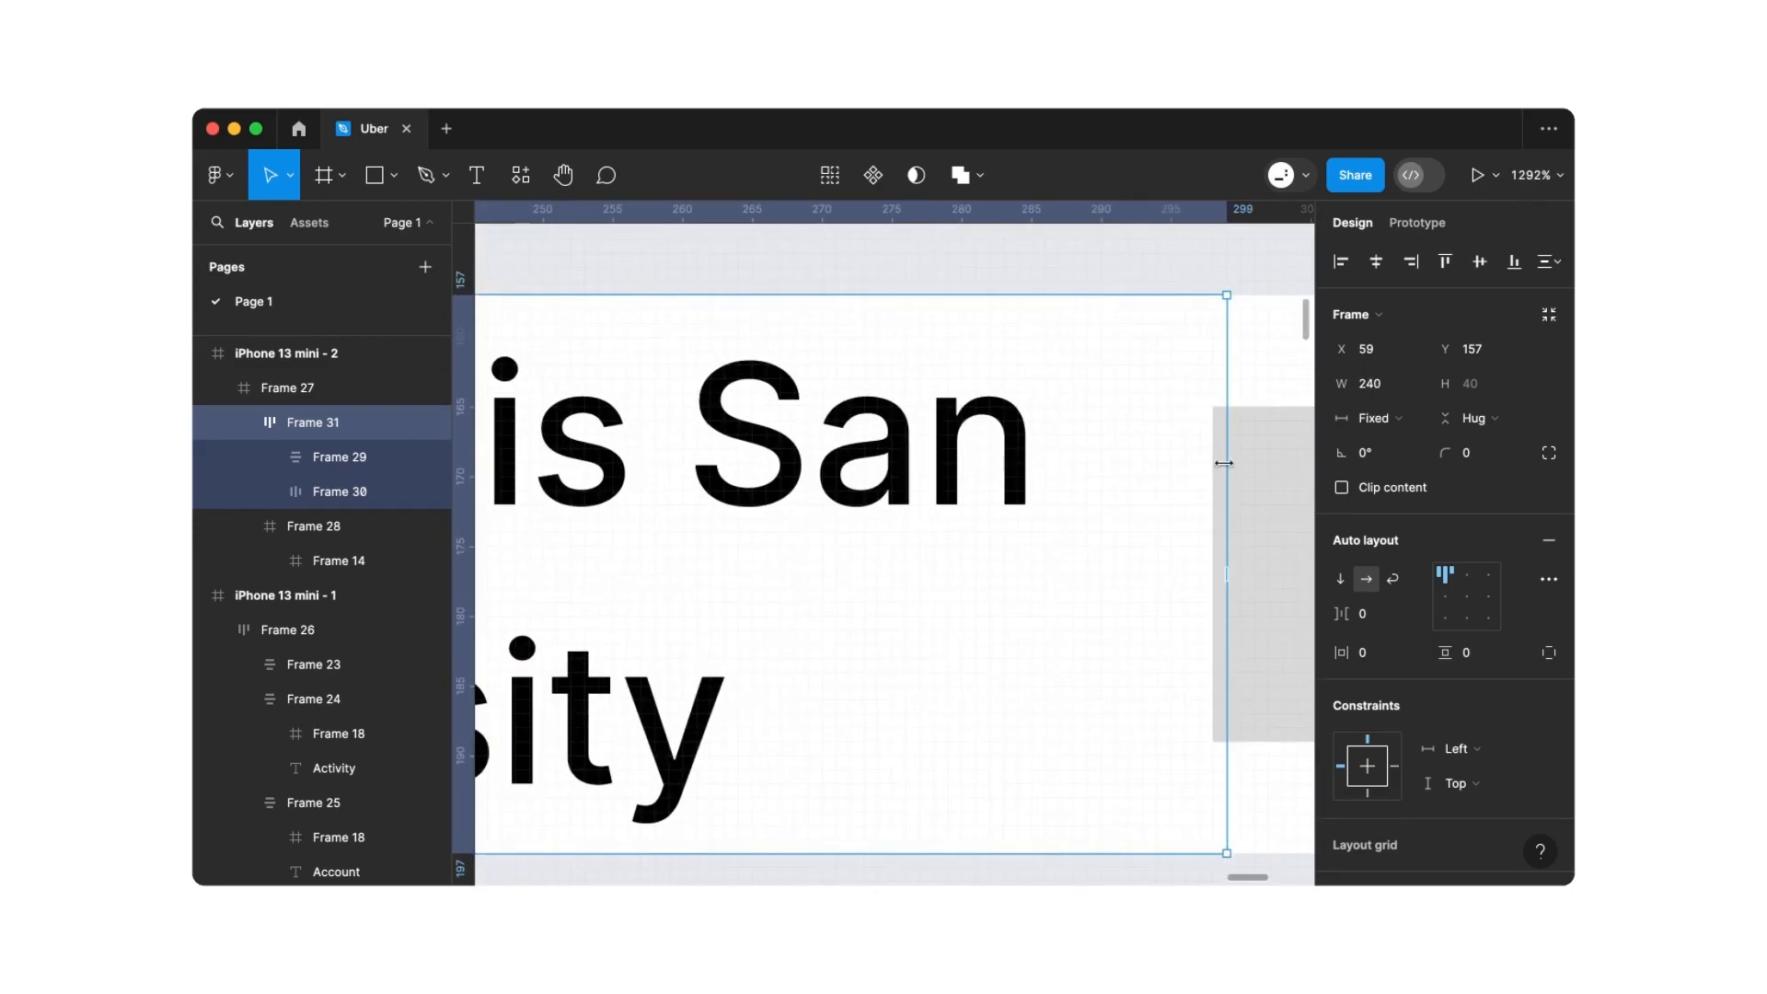
pyautogui.scroll(-5, 1225, 463)
pyautogui.scroll(-6, 1224, 462)
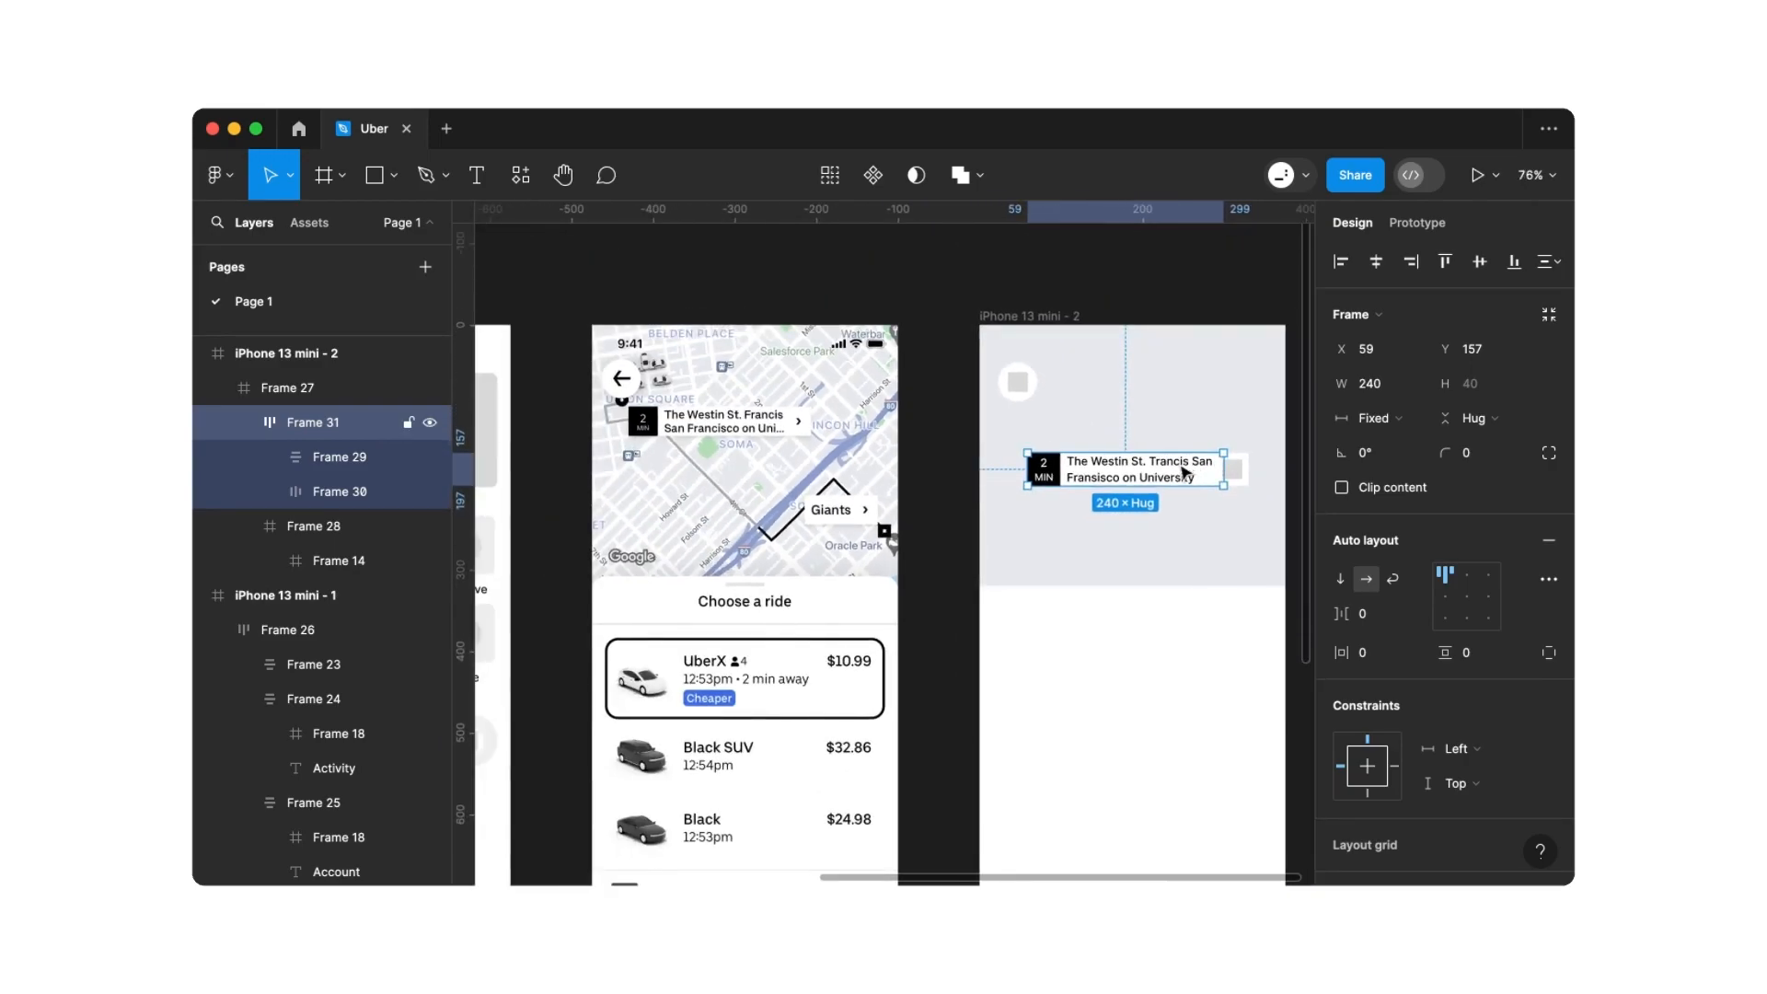
# Set the width of the nested white address frame and of the address text inside it to Fill container
pyautogui.click(1182, 471)
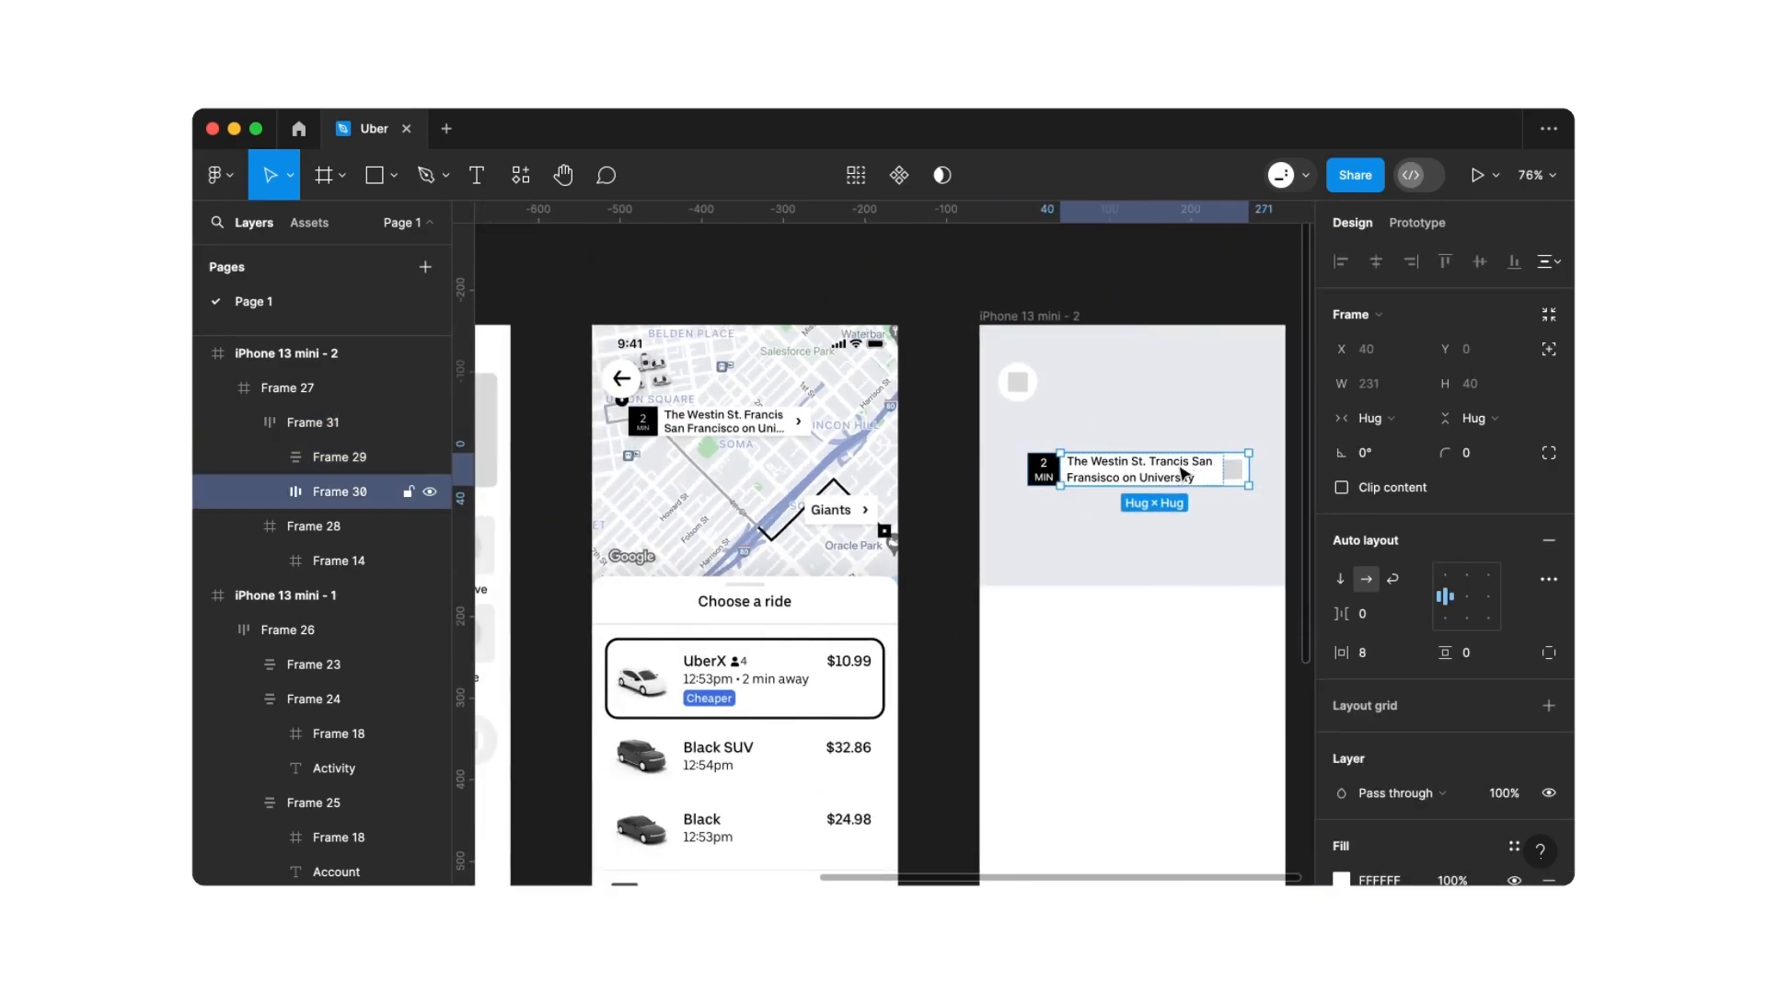
pyautogui.click(1369, 420)
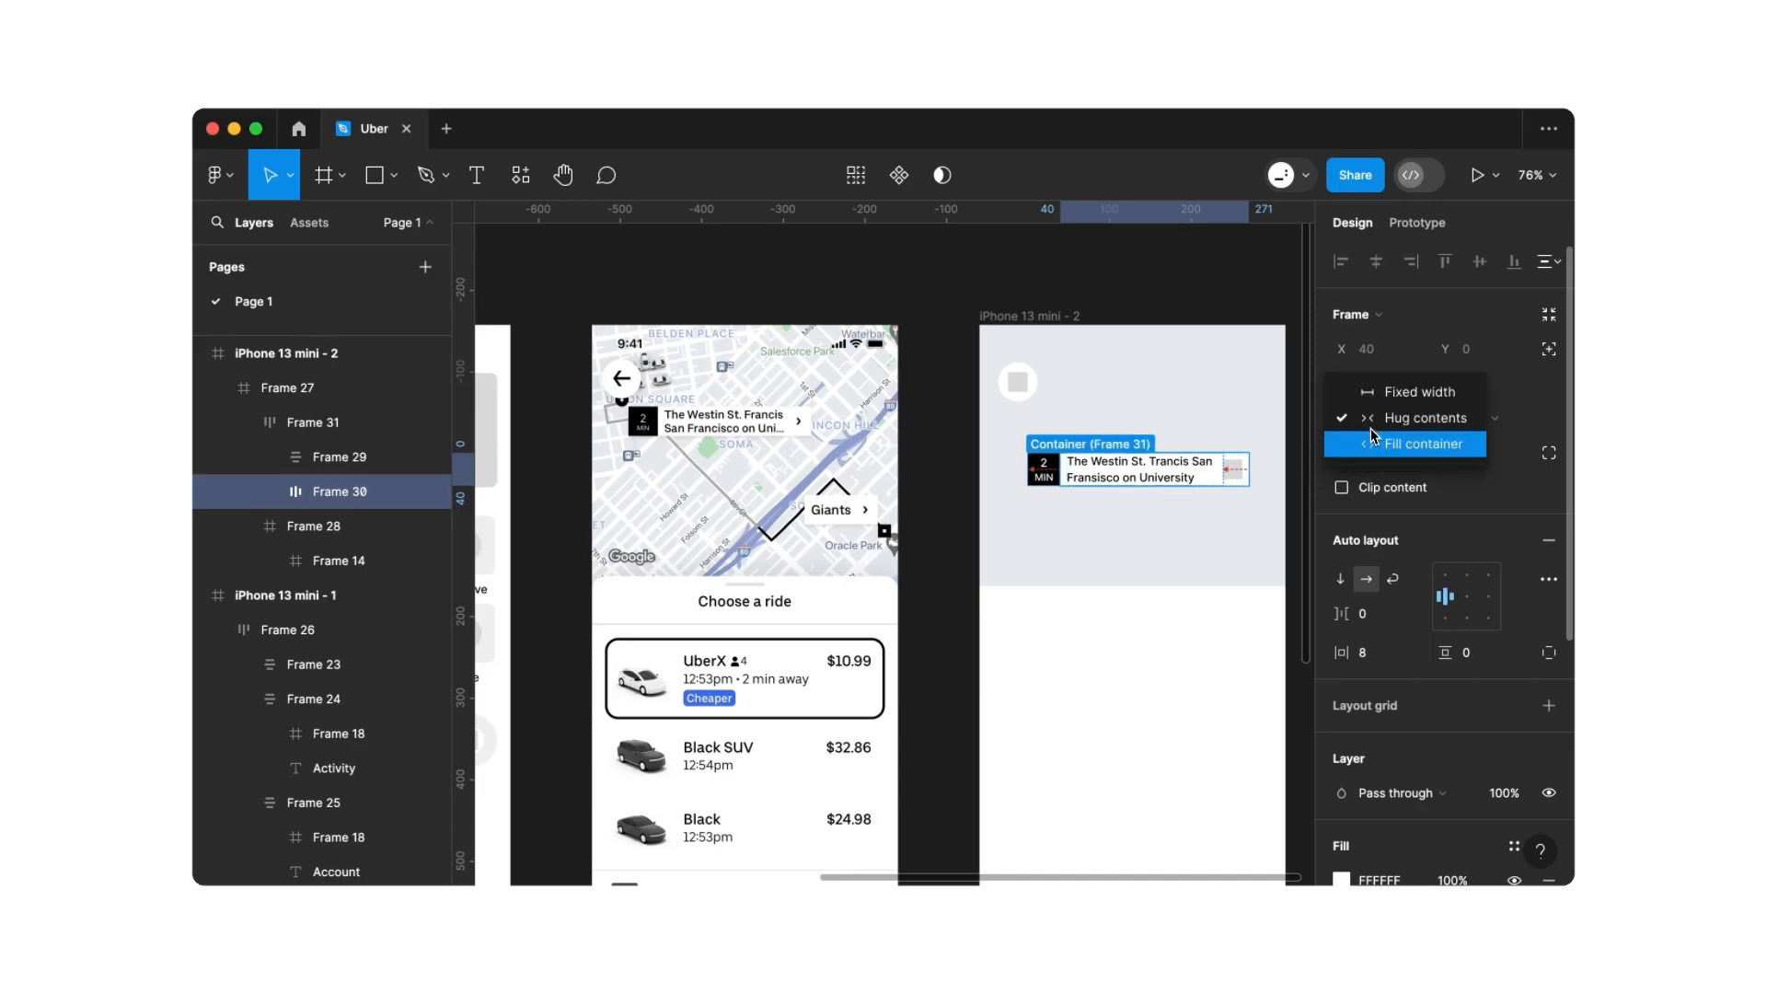
pyautogui.click(1371, 443)
pyautogui.scroll(2, 1272, 474)
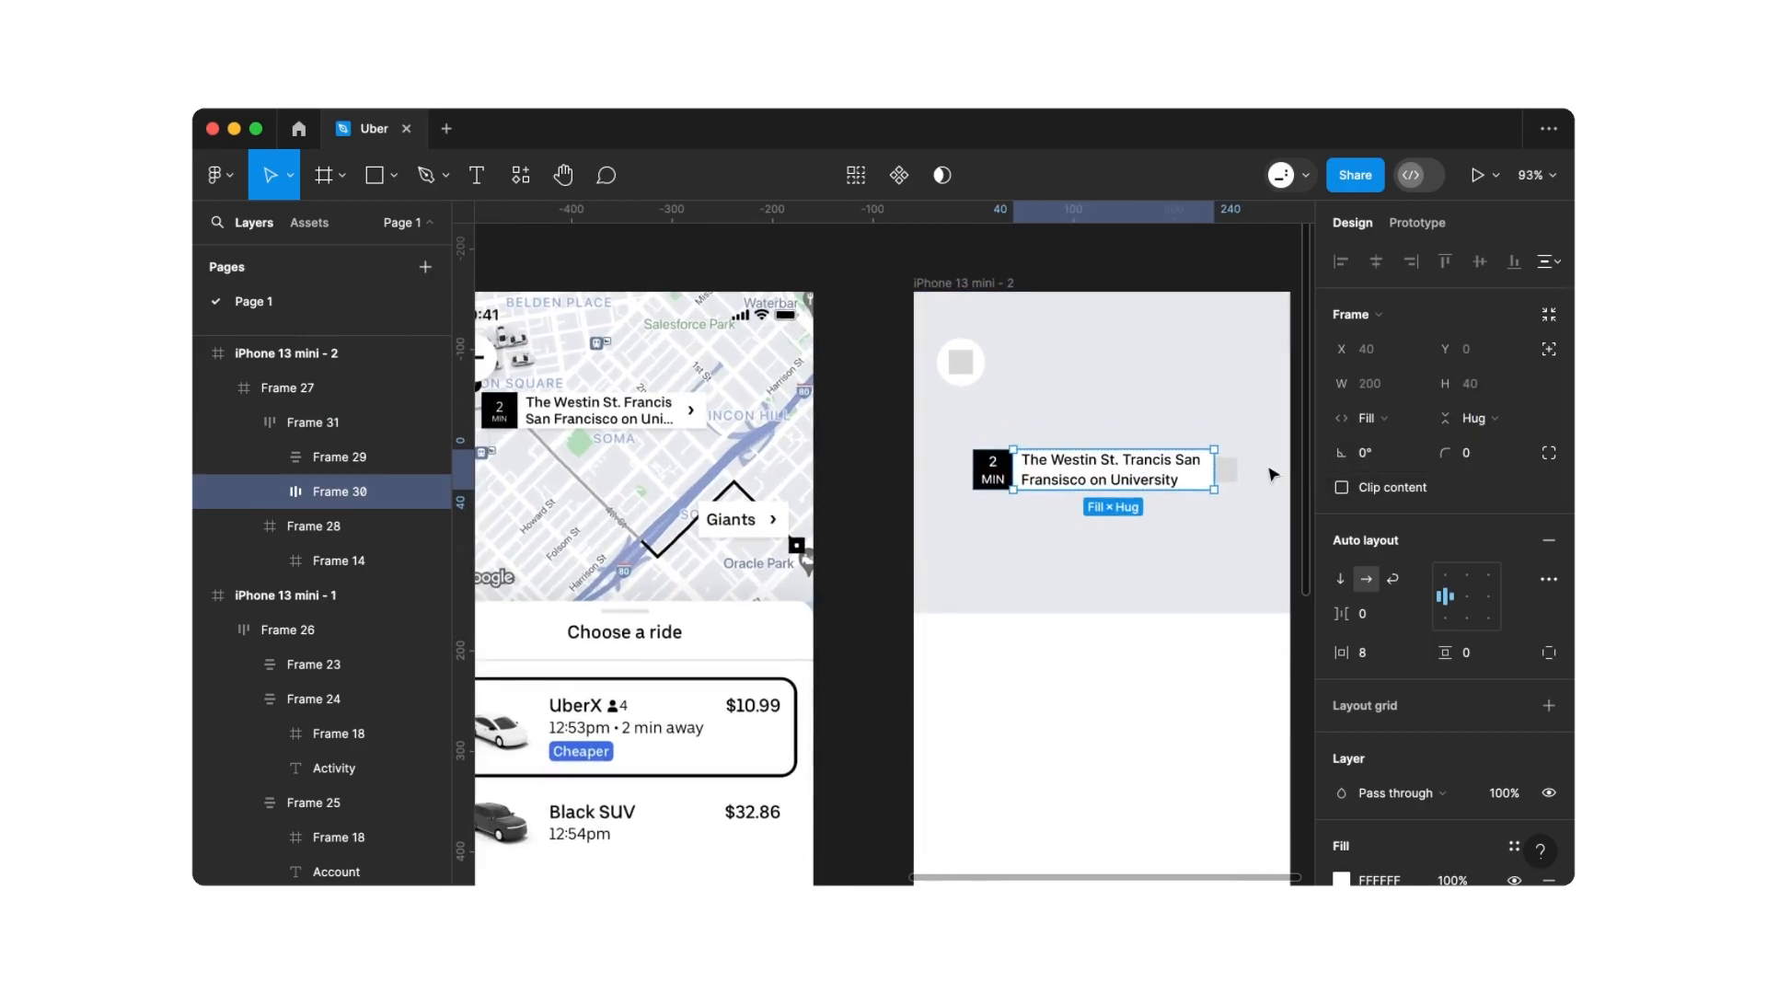
pyautogui.click(1158, 479)
pyautogui.click(1376, 383)
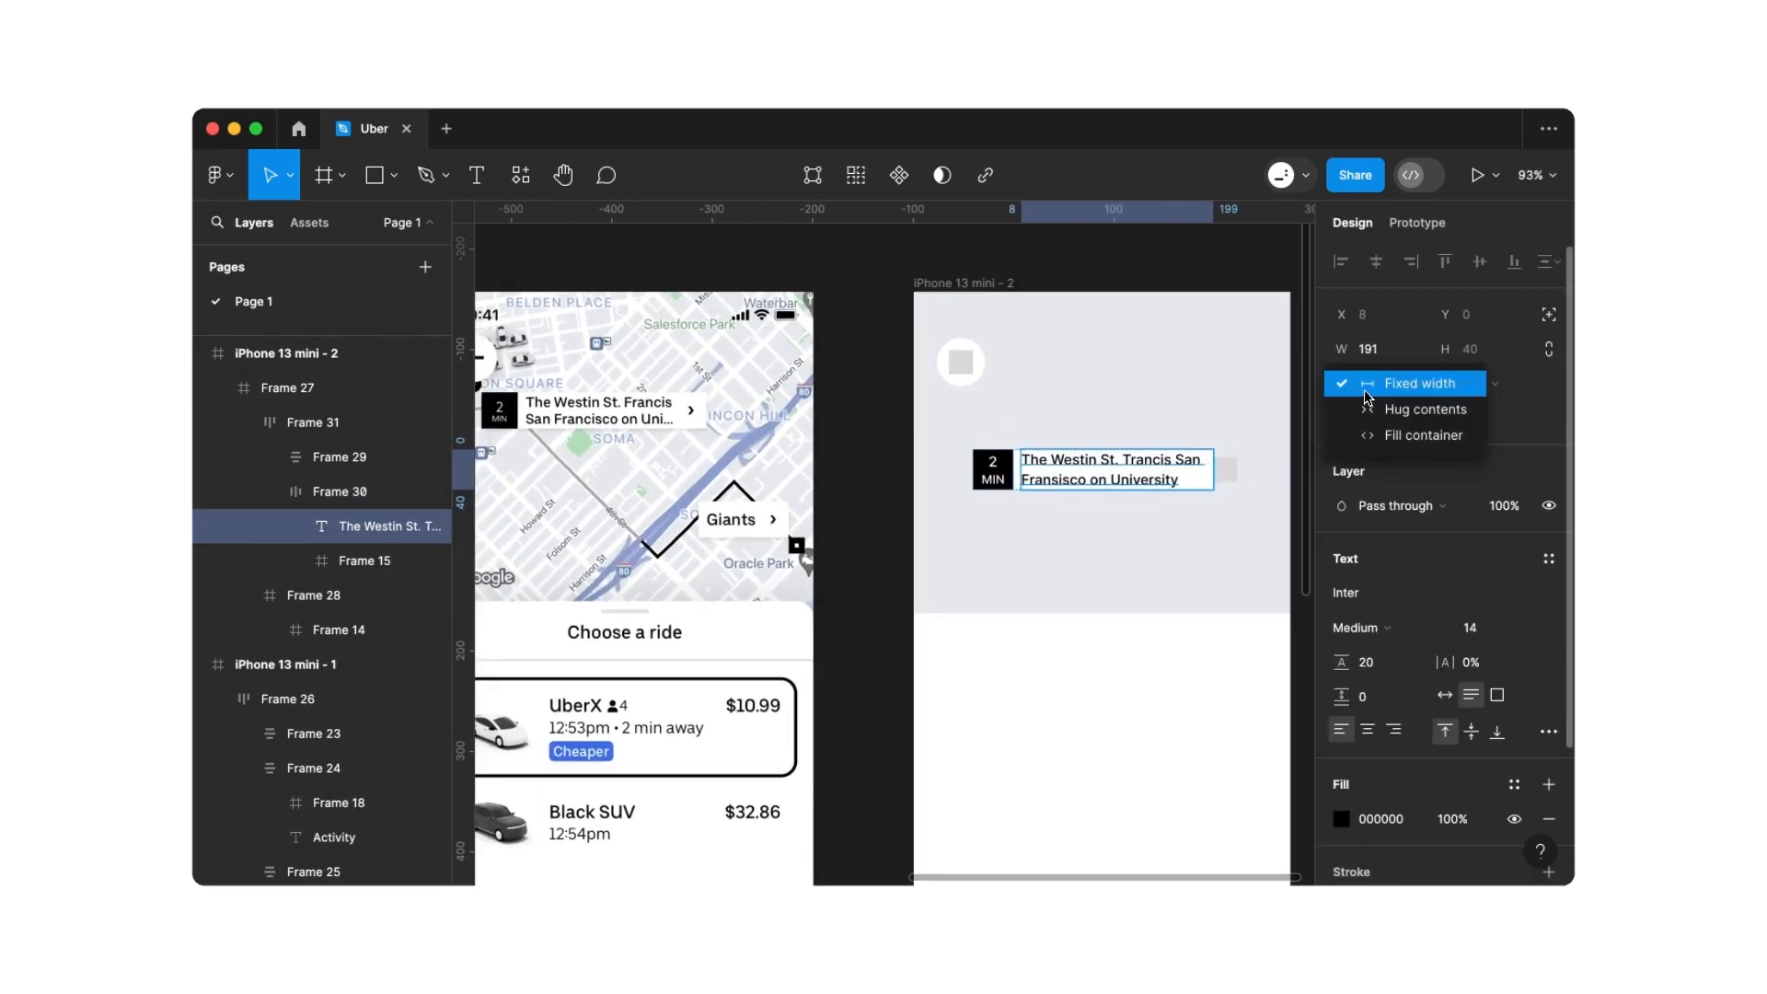
pyautogui.click(1401, 445)
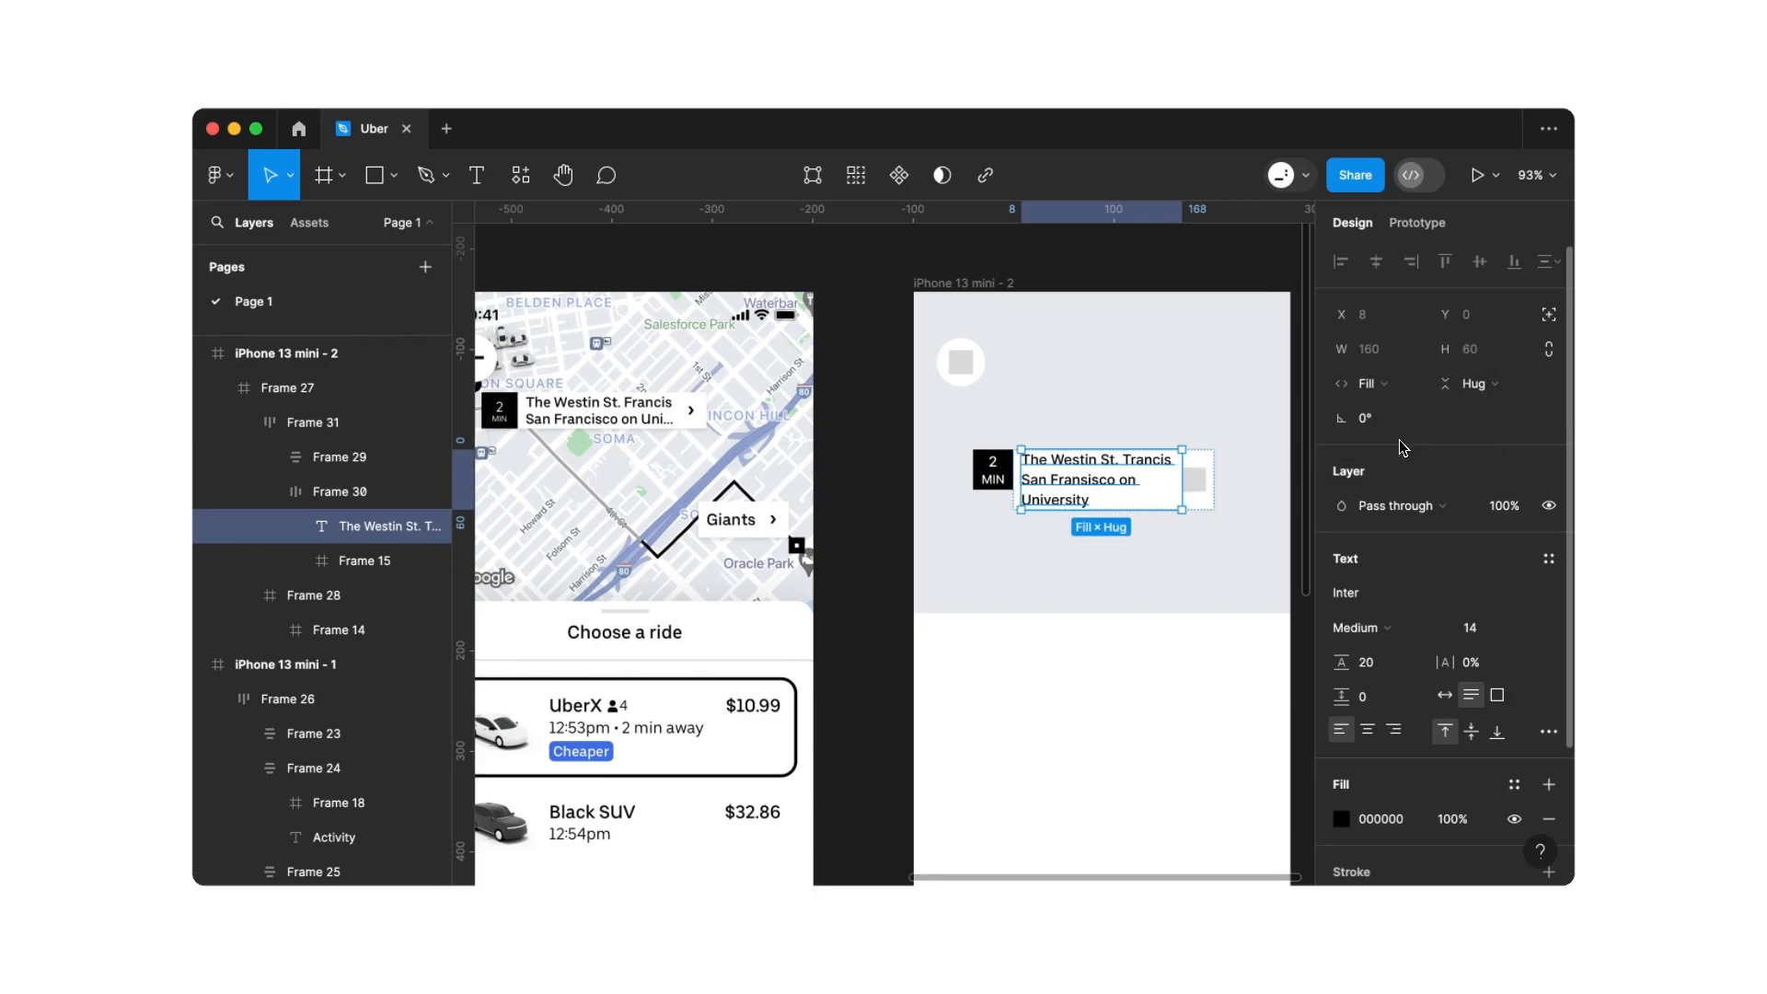
# Truncate the address text to a maximum of 2 lines
pyautogui.scroll(-3, 1402, 447)
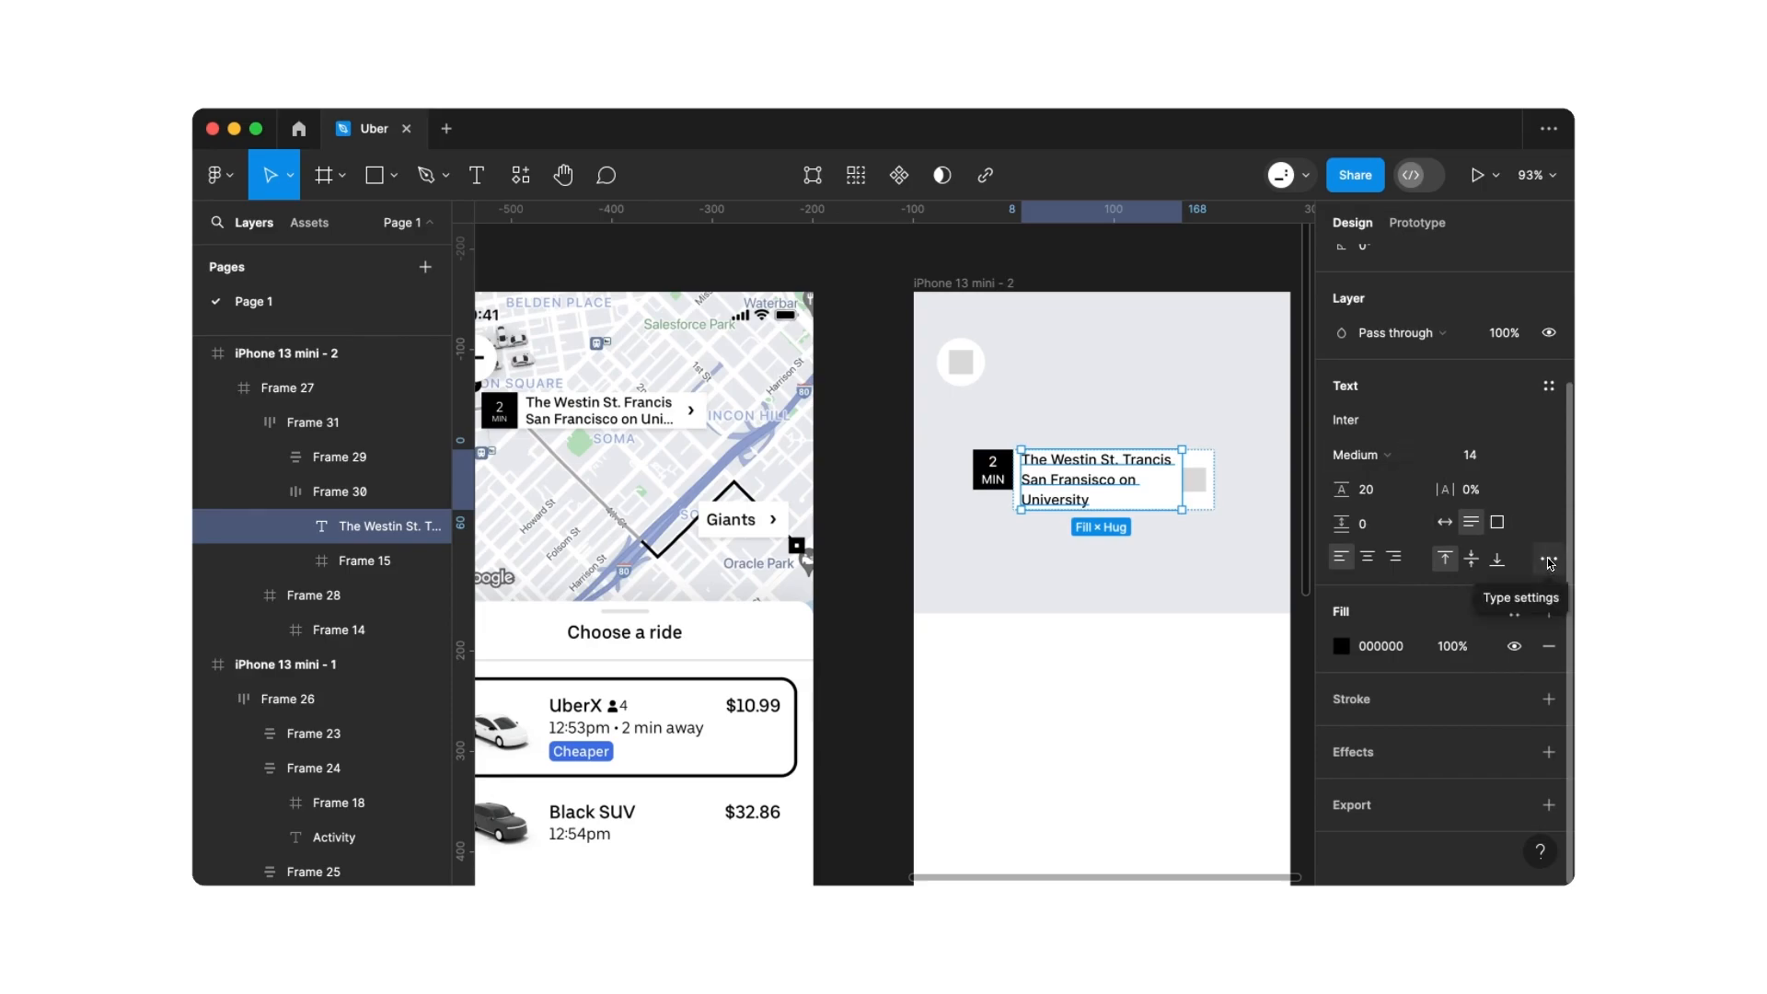
pyautogui.click(1548, 560)
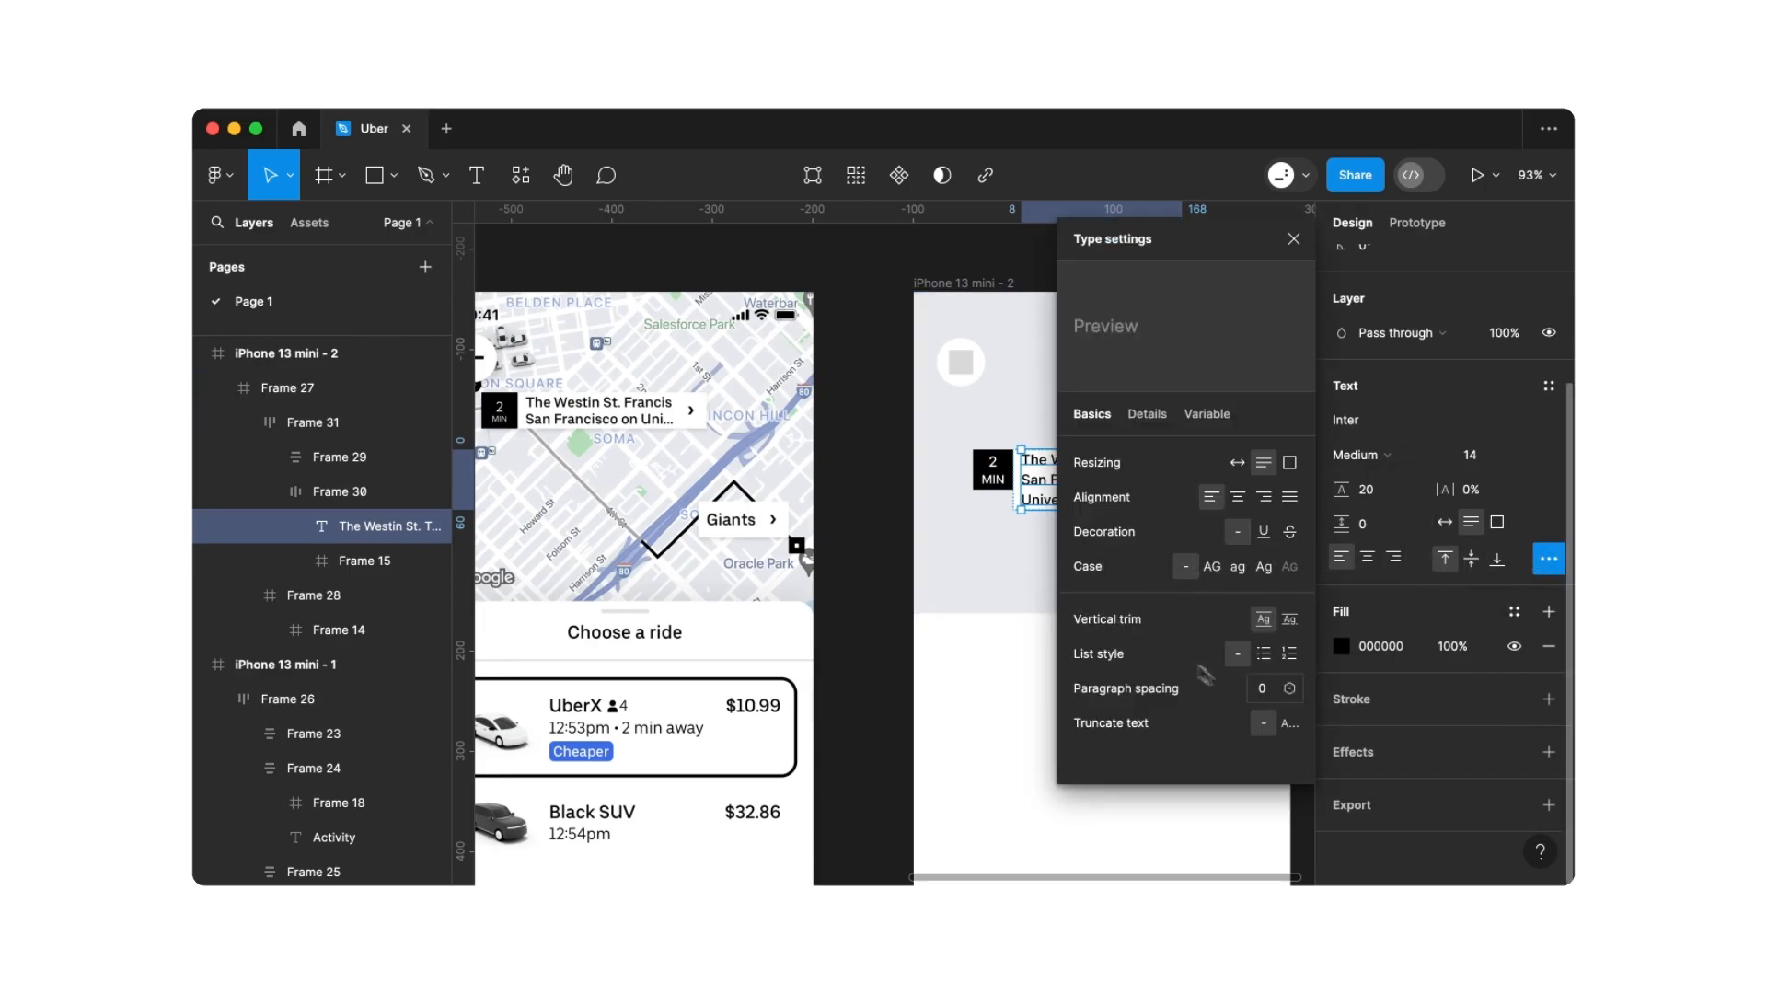
pyautogui.click(1289, 724)
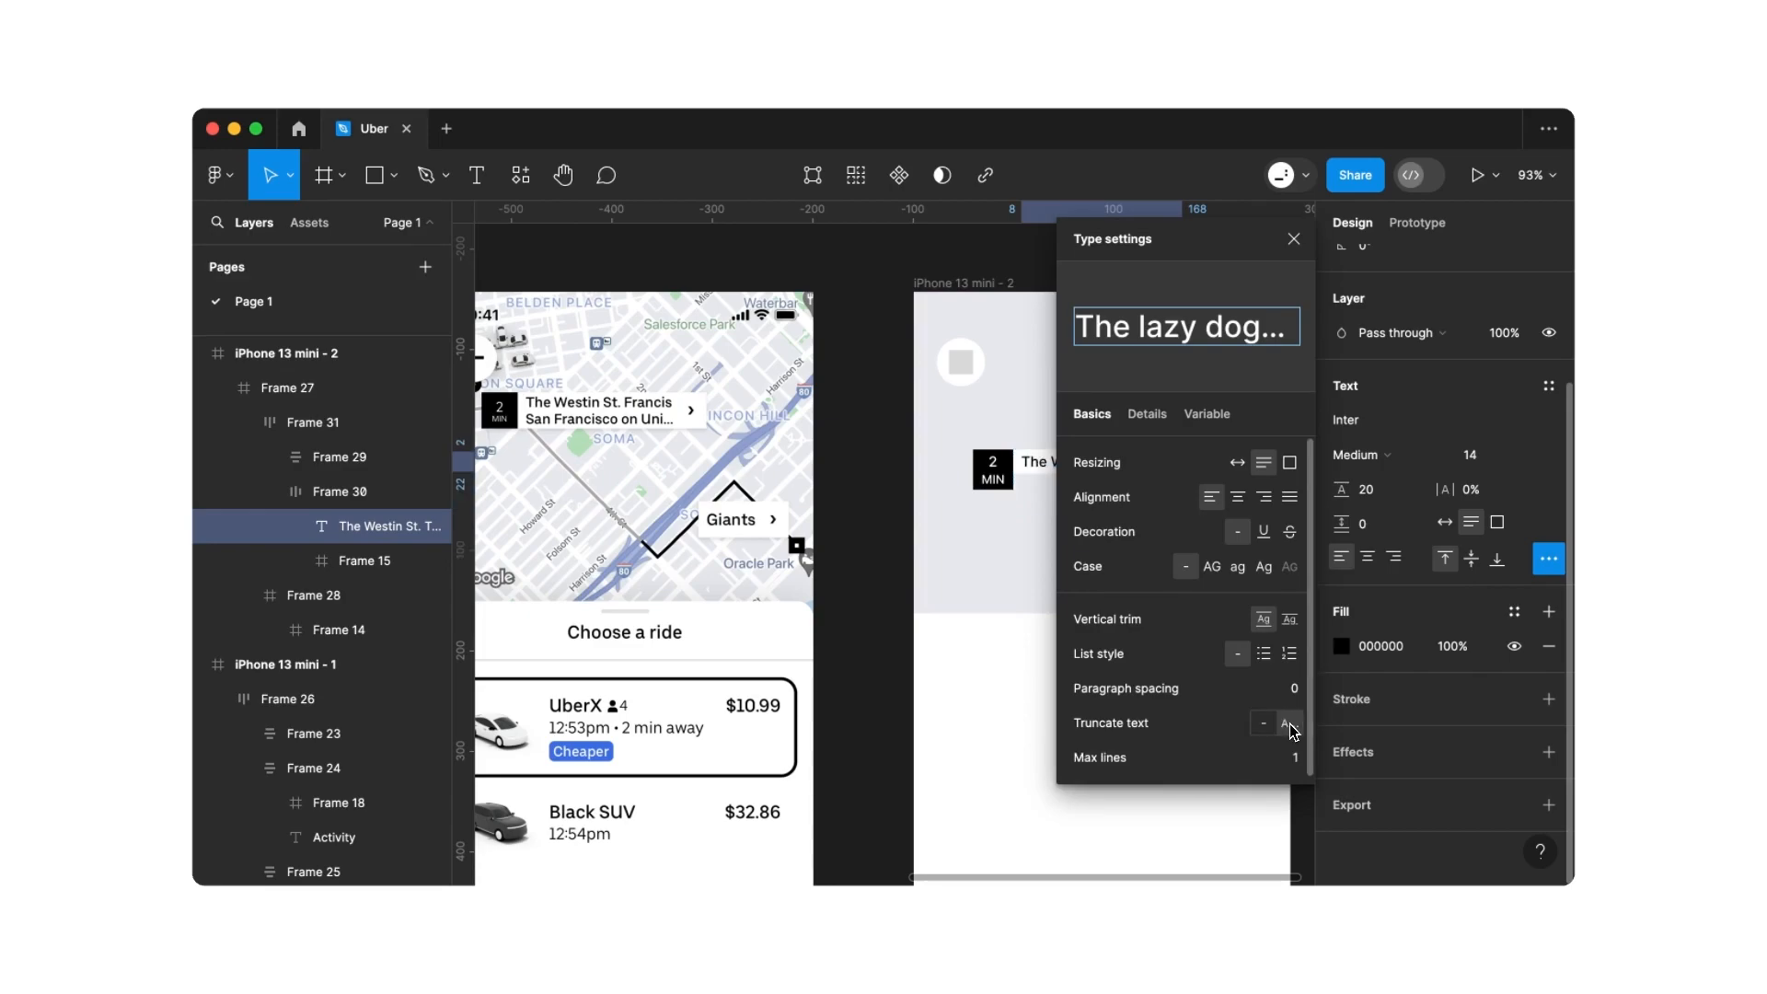
pyautogui.click(1286, 756)
pyautogui.hscroll(5, 979, 714)
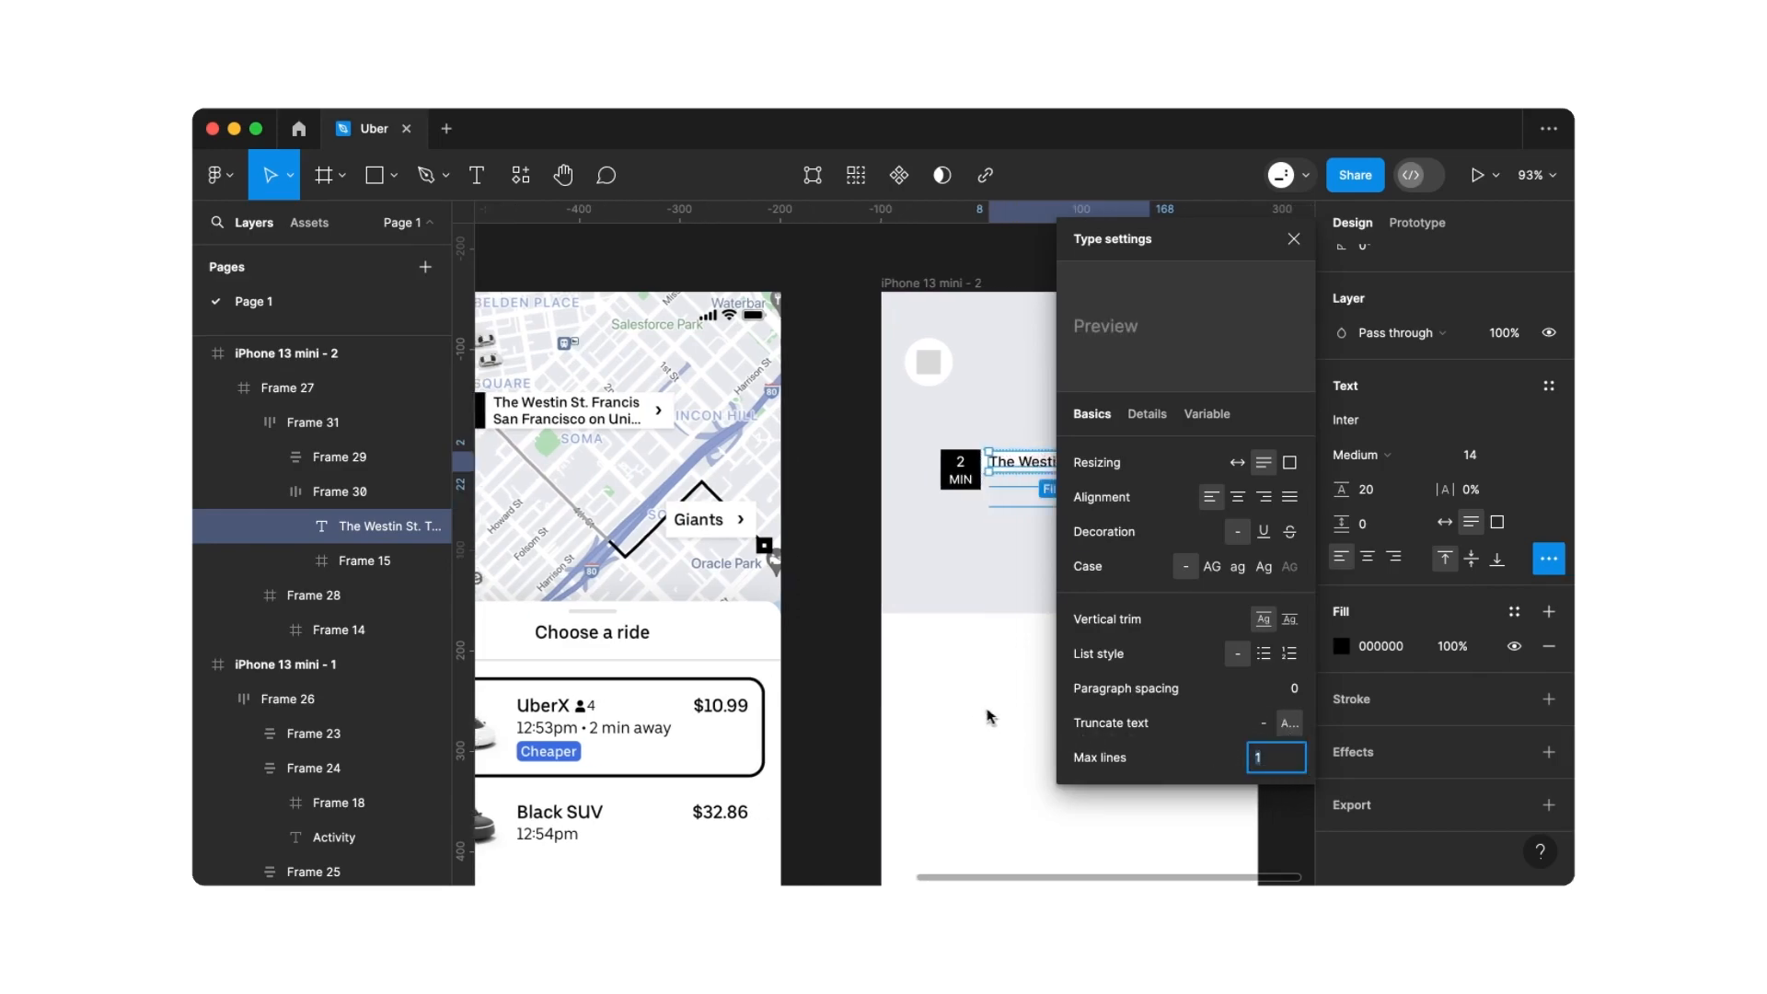
pyautogui.write('2')
pyautogui.press('Return')
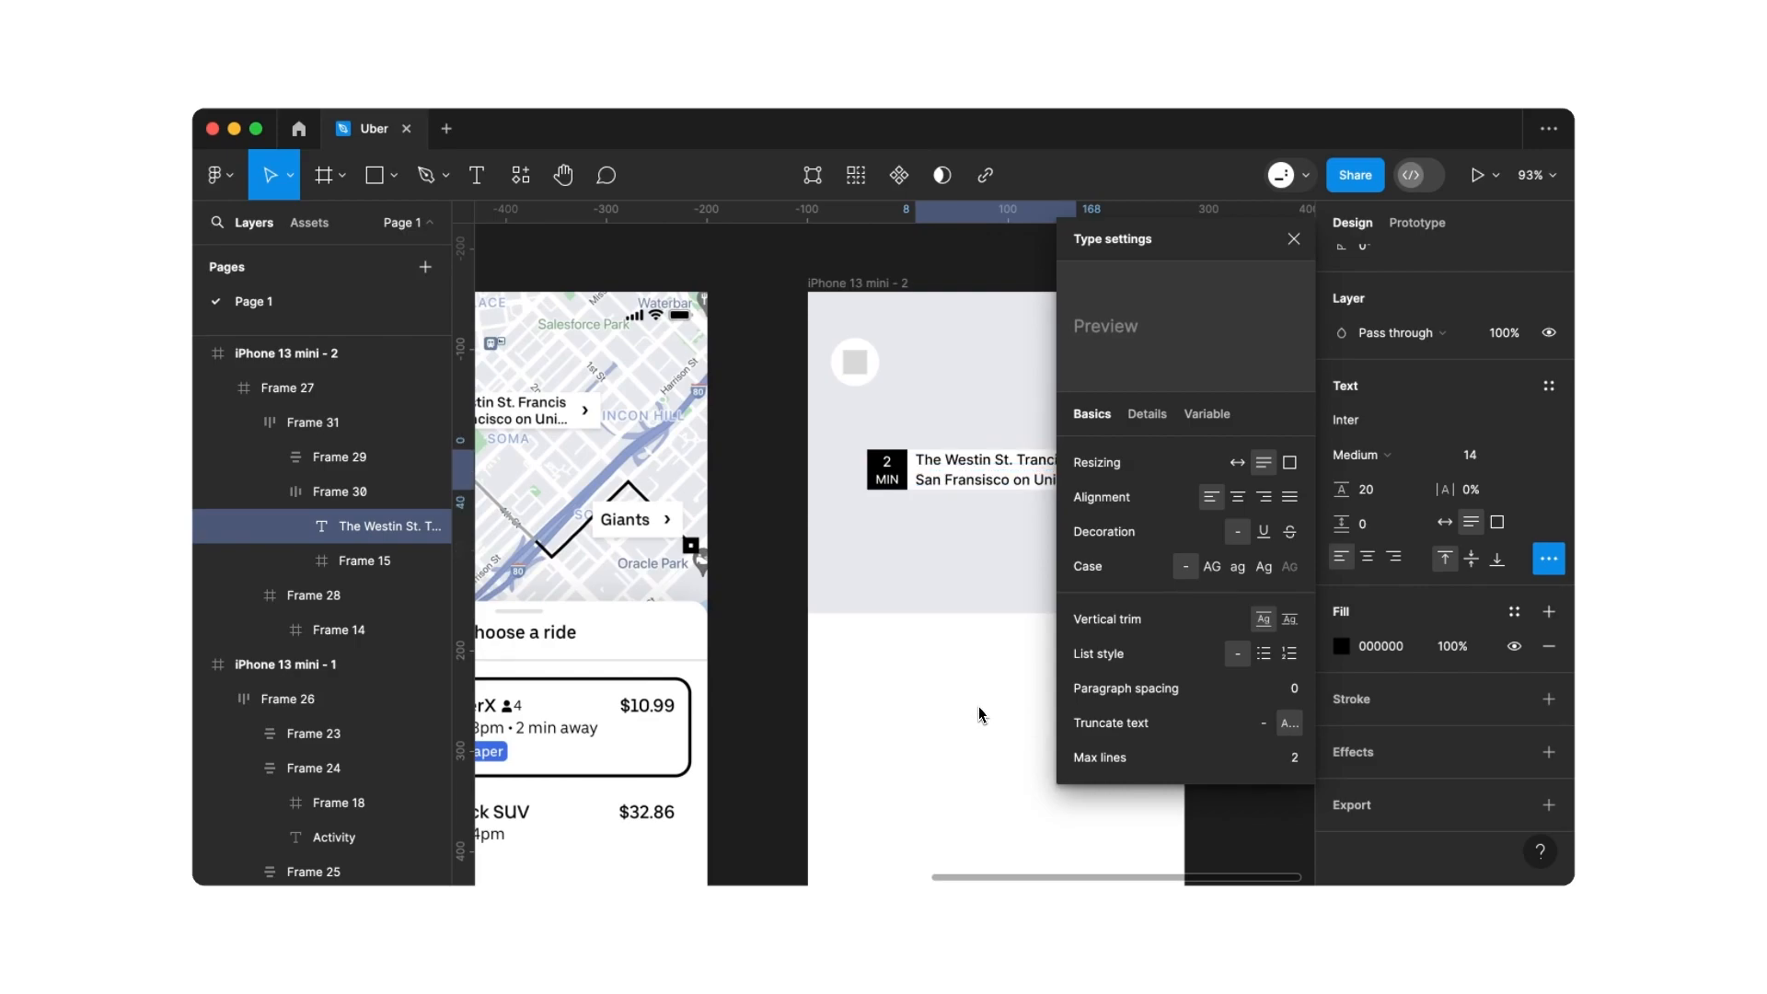
pyautogui.click(1293, 239)
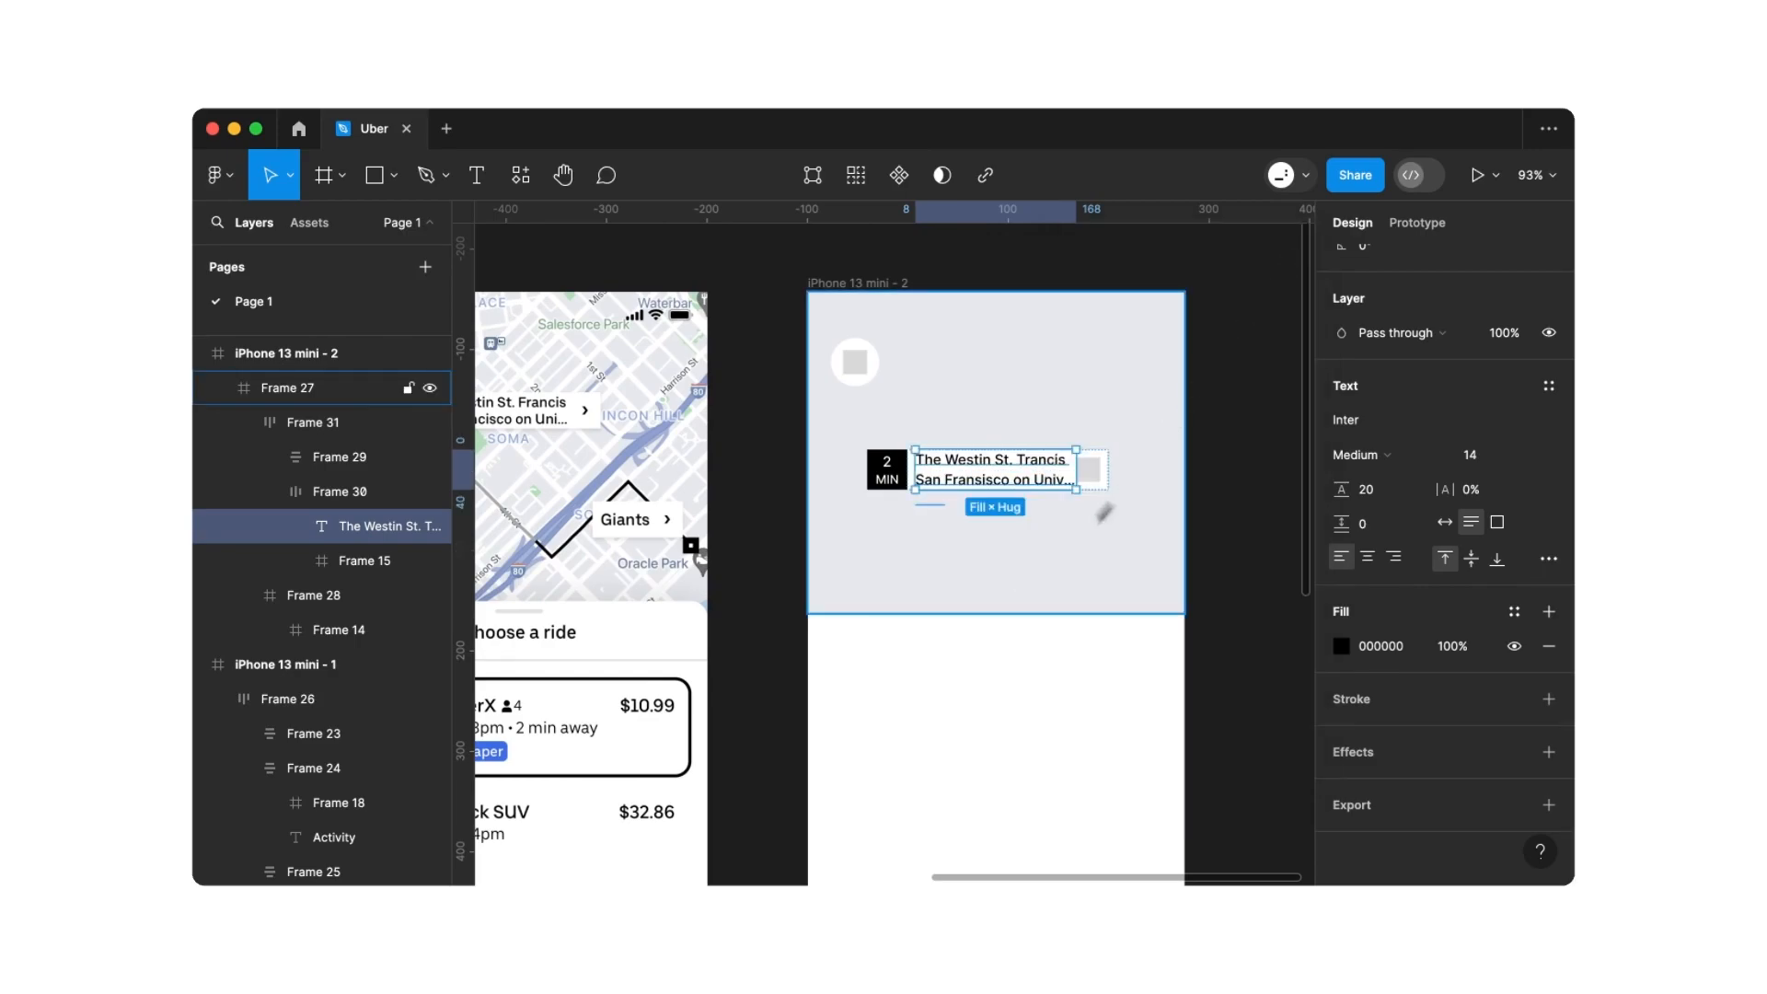
pyautogui.click(974, 659)
pyautogui.hscroll(-1, 977, 664)
pyautogui.hscroll(-3, 975, 665)
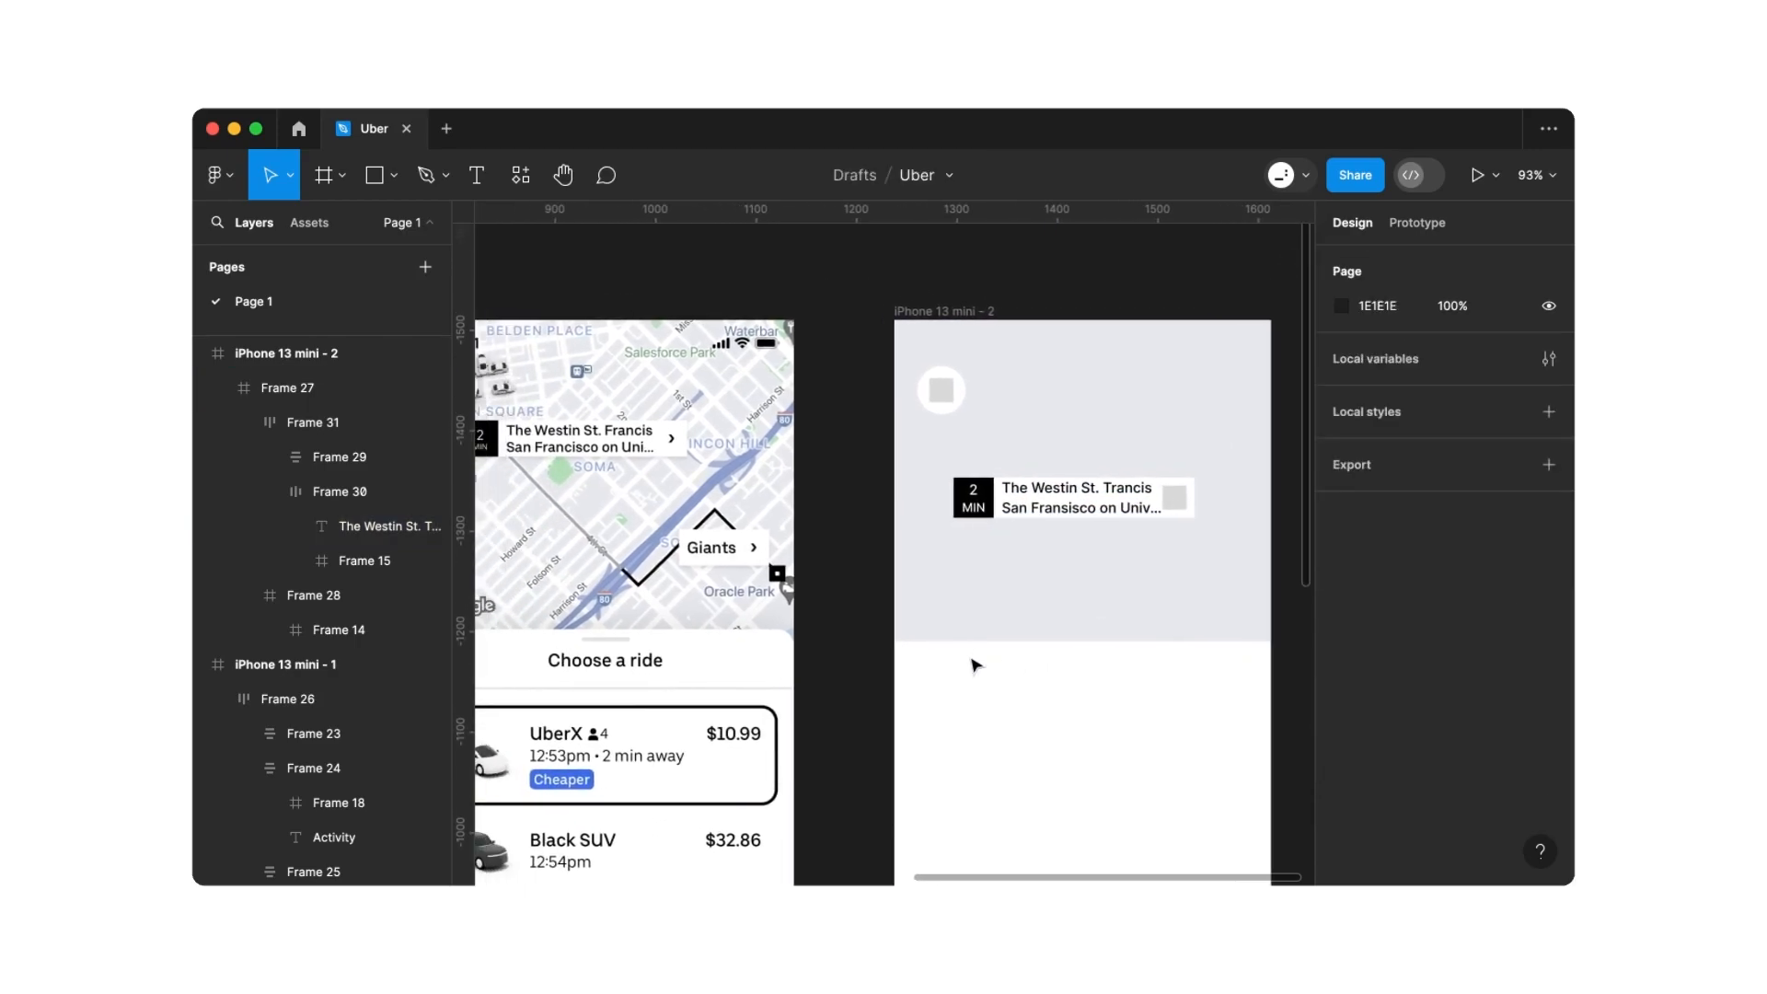
# Set the spacing between the address text and the gray placeholder in the white frame to 8
pyautogui.click(1063, 503)
pyautogui.doubleClick(1063, 504)
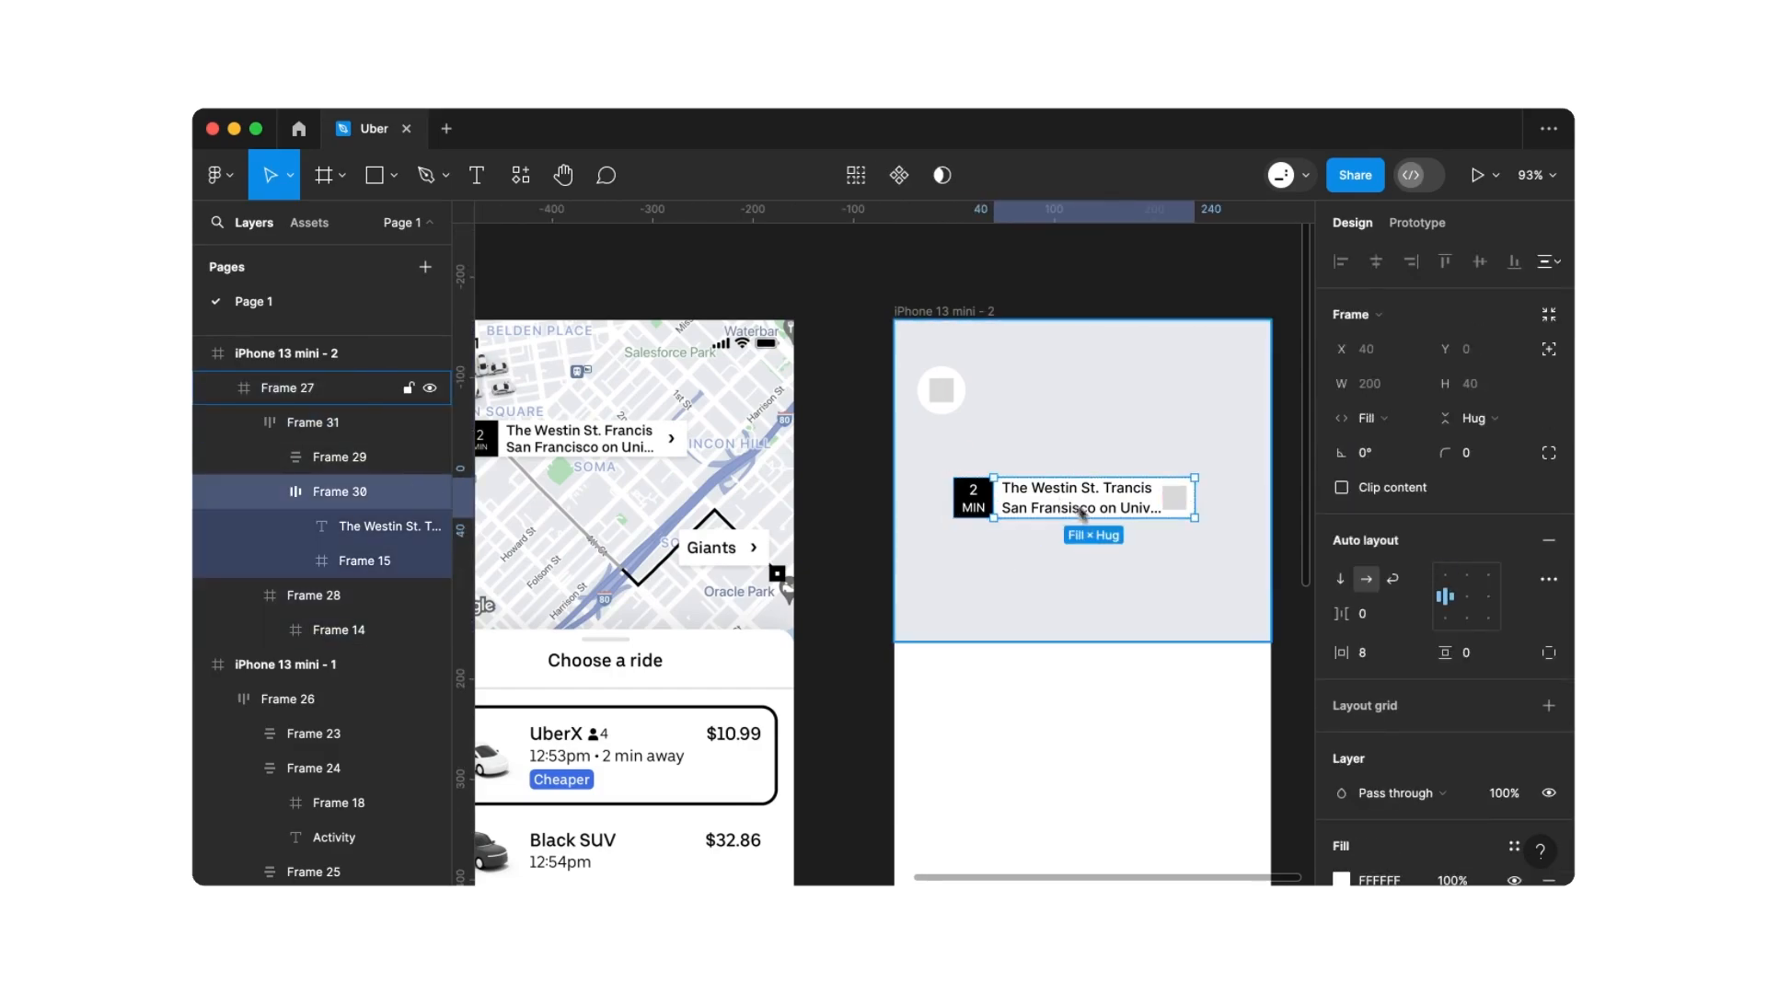
pyautogui.click(1383, 622)
pyautogui.write('8')
pyautogui.press('Return')
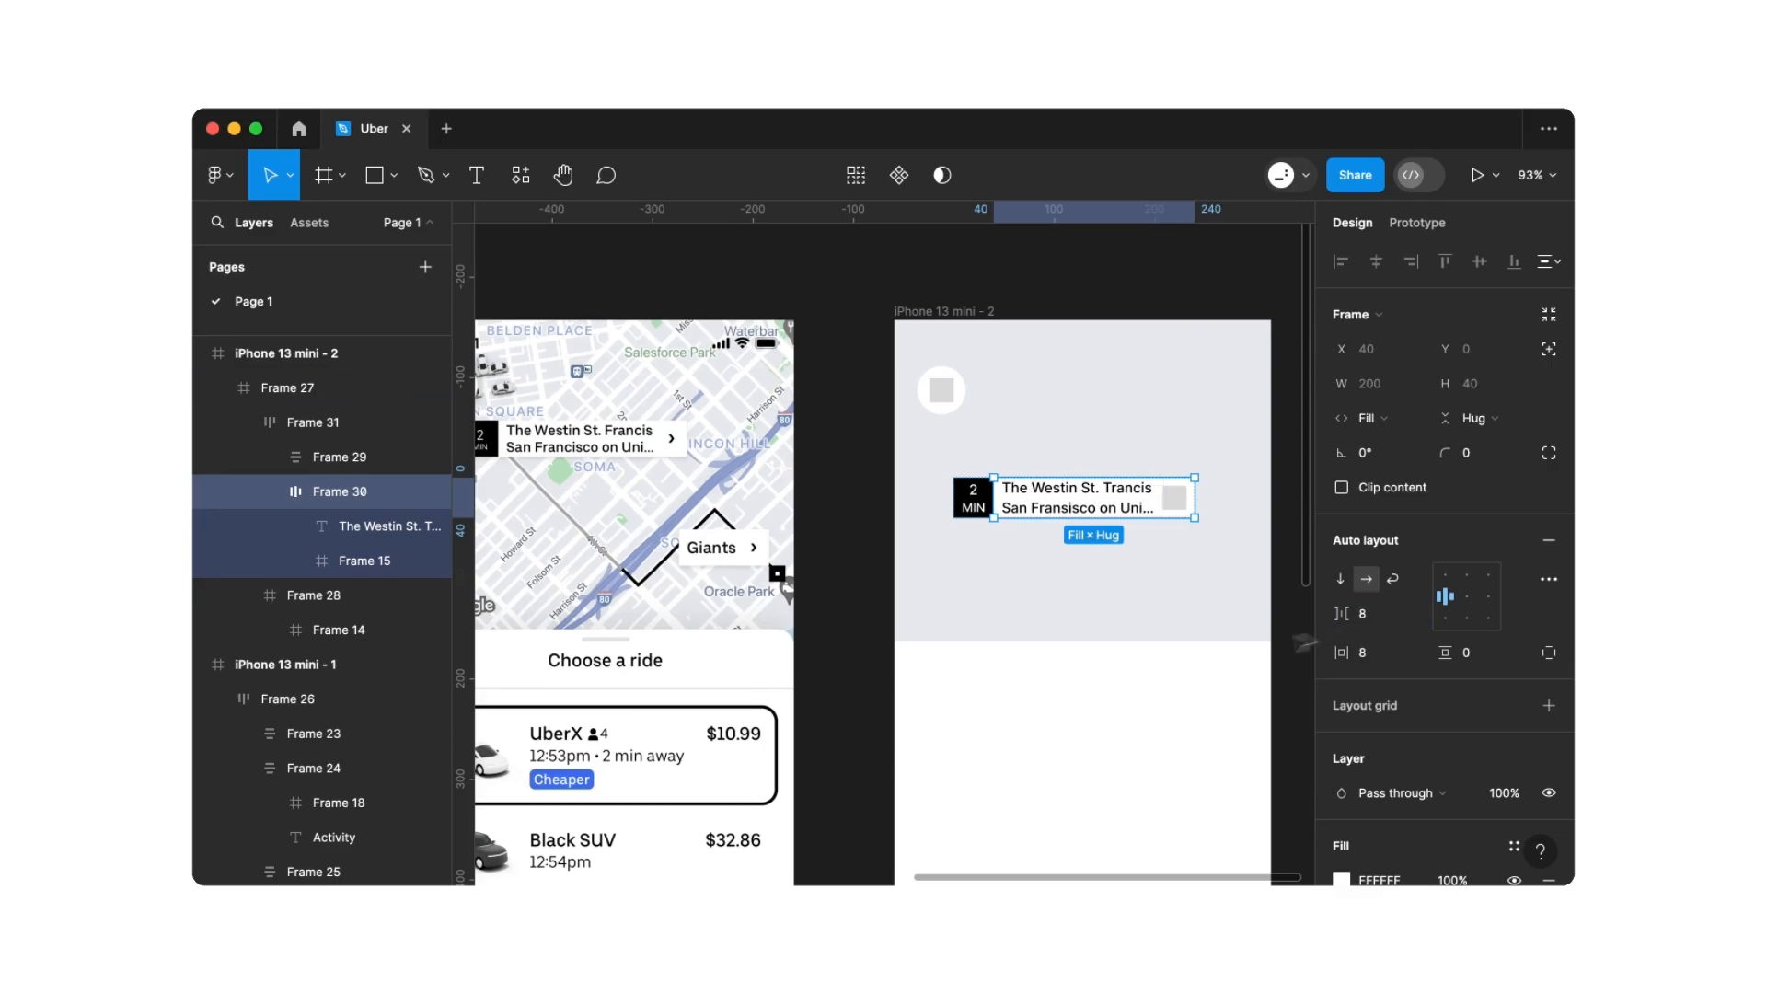
pyautogui.click(1111, 682)
pyautogui.scroll(-2, 1110, 682)
pyautogui.hscroll(-2, 1113, 679)
pyautogui.doubleClick(1094, 495)
pyautogui.doubleClick(1094, 495)
pyautogui.moveTo(1094, 495); pyautogui.dragTo(1068, 471)
pyautogui.press('super+z')
pyautogui.press('super+z')
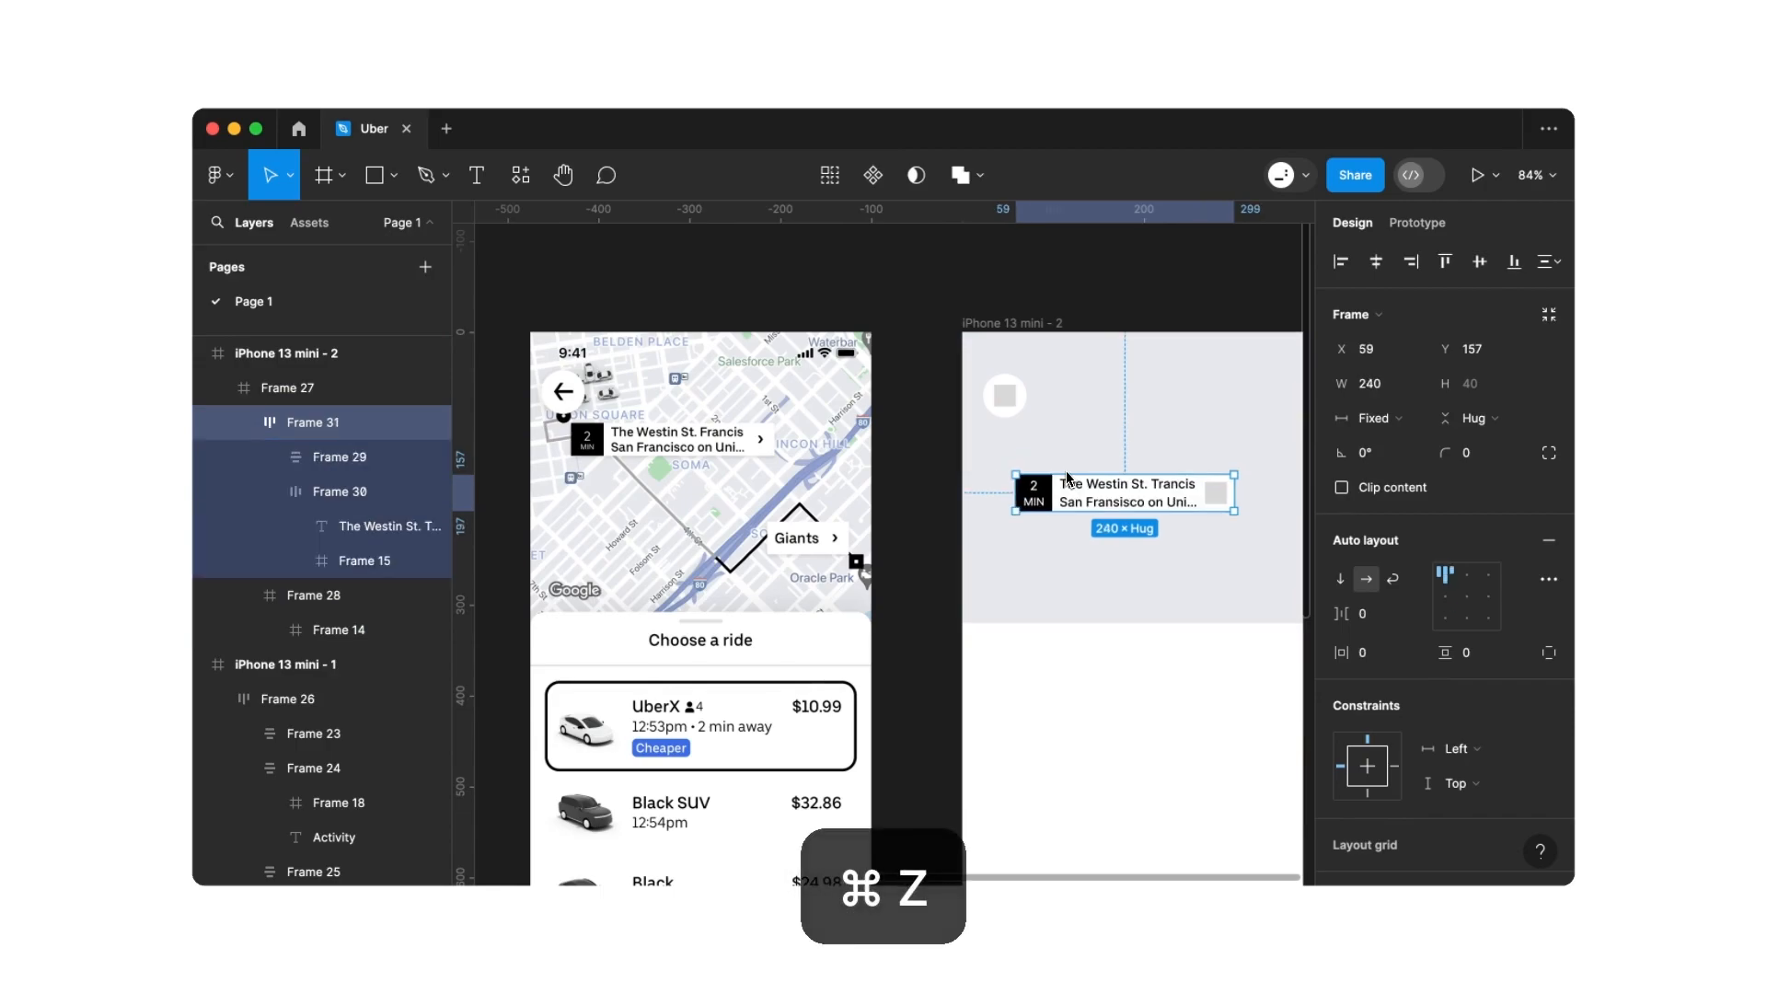
# Move the combined "2 MIN" badge and address label up the map to X 47, Y 126
pyautogui.doubleClick(1069, 499)
pyautogui.moveTo(1077, 502); pyautogui.dragTo(1075, 473)
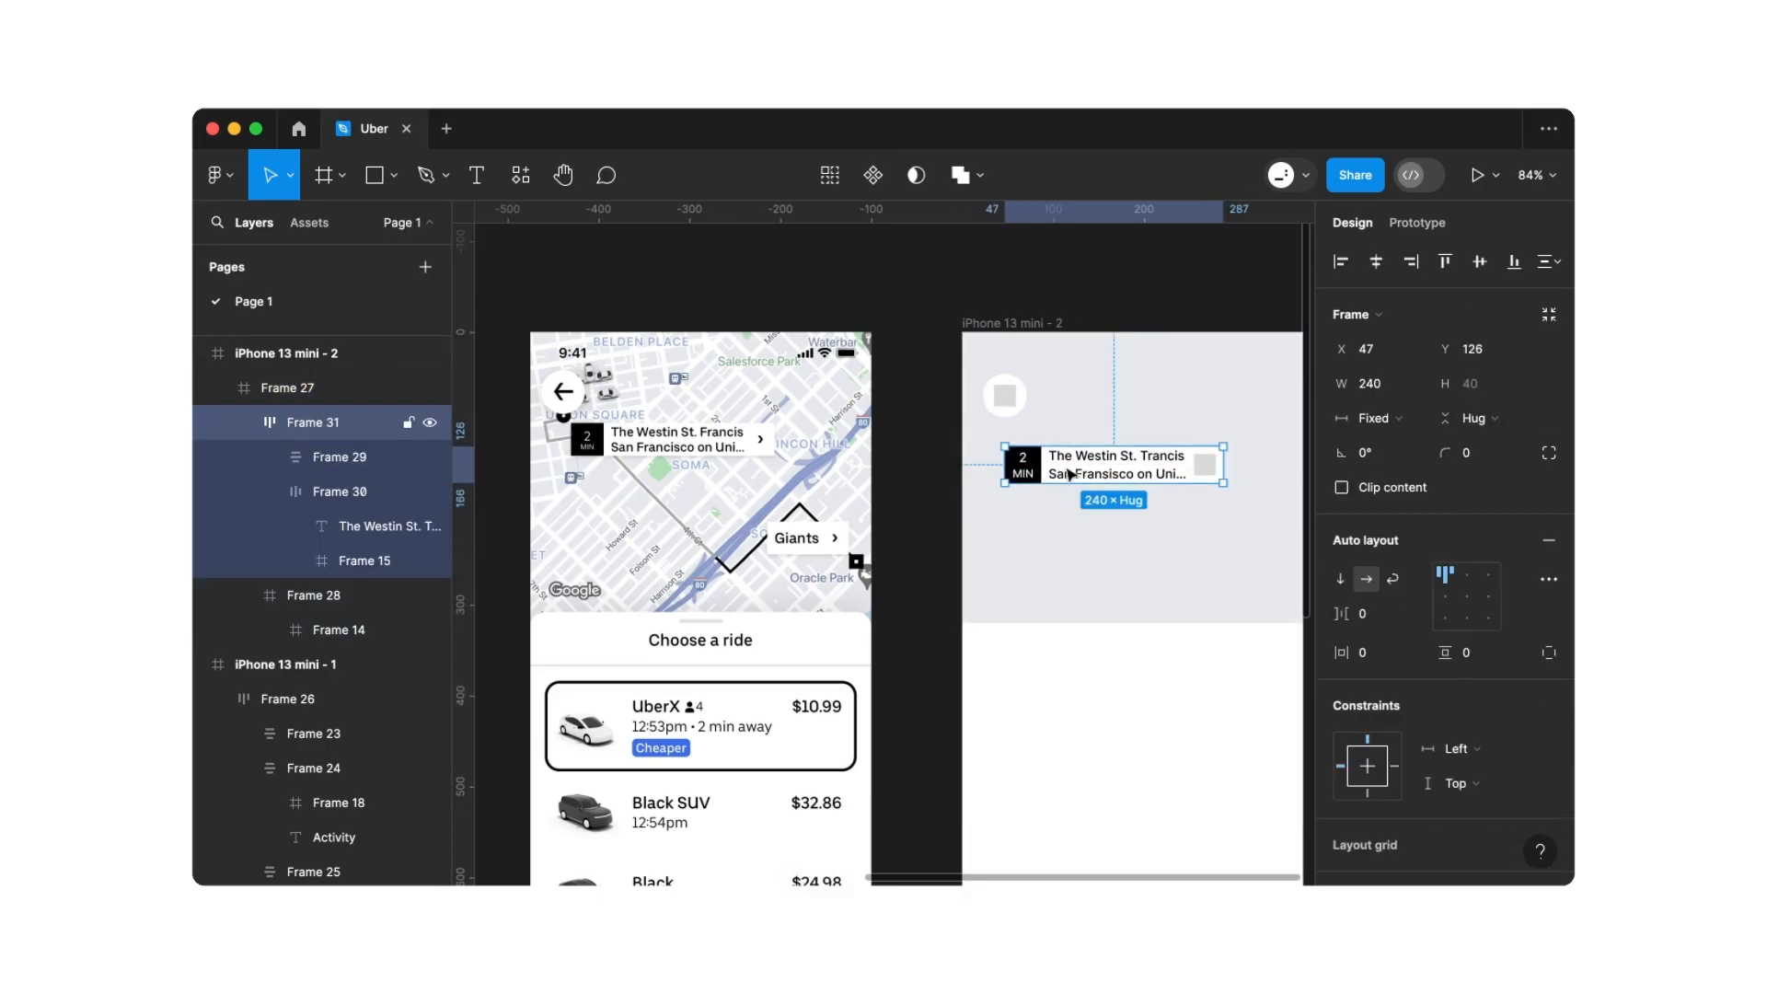
pyautogui.hscroll(2, 1059, 525)
pyautogui.scroll(-2, 1058, 525)
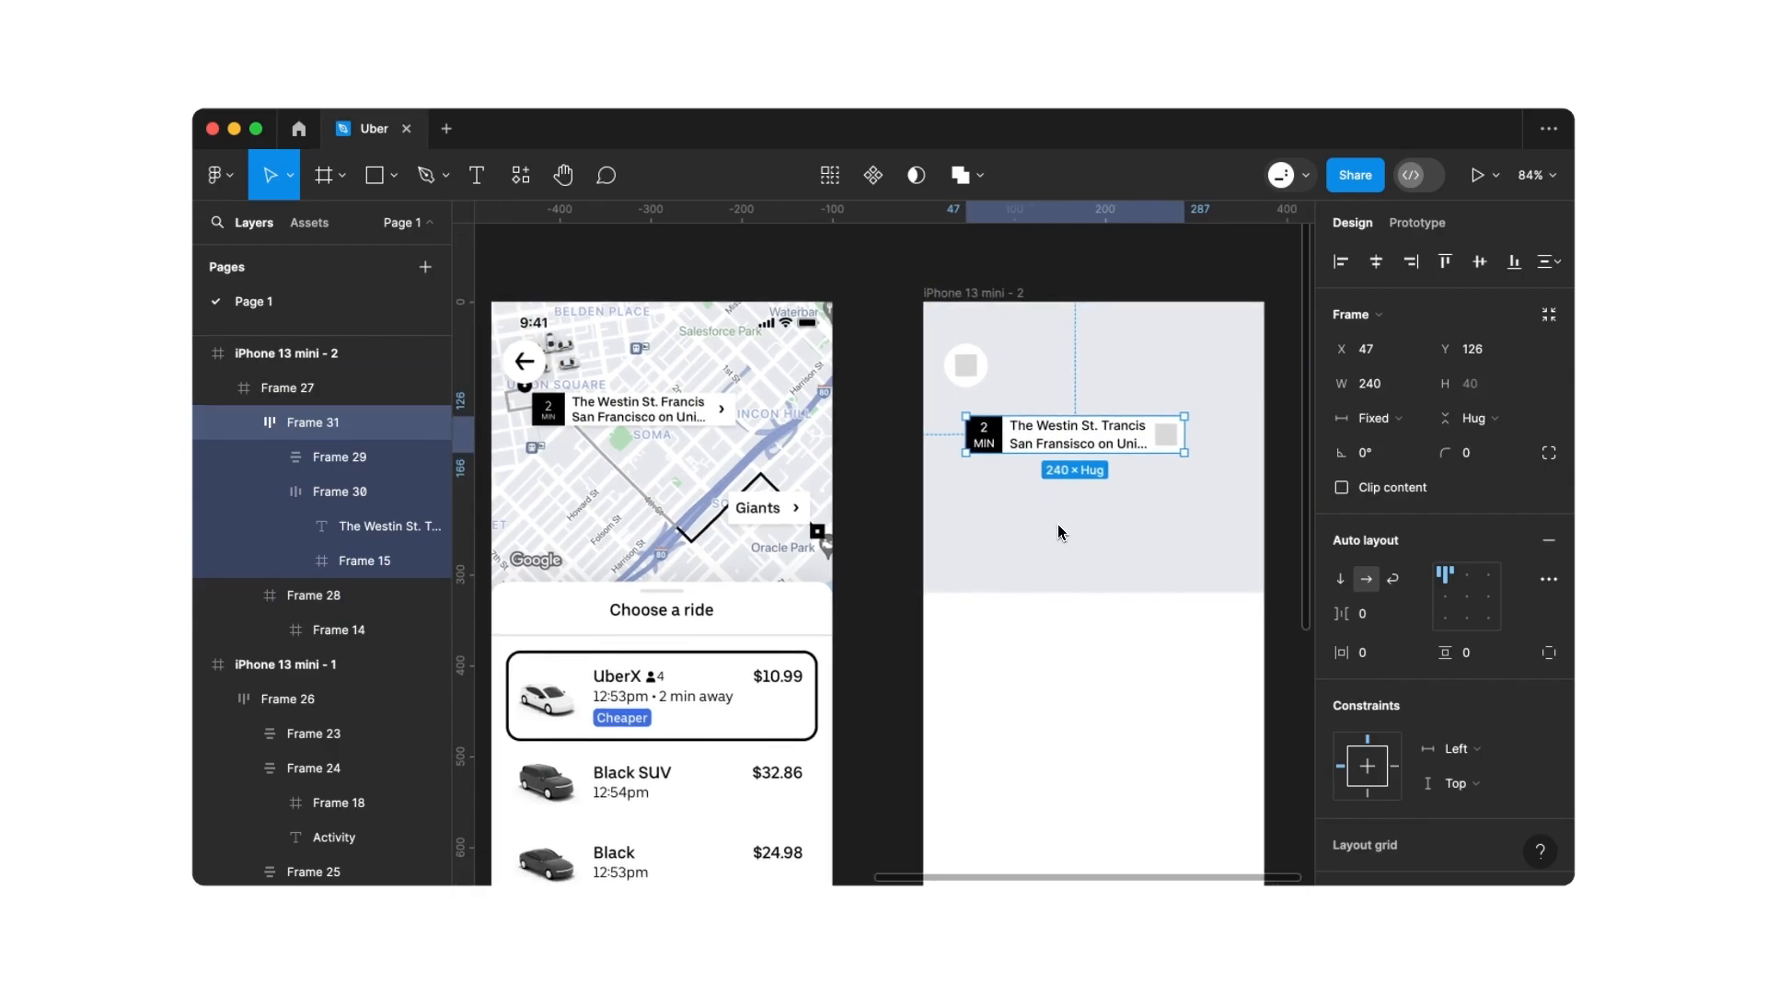
# Duplicate the white address frame, without the "2 MIN" badge, to X 205, Y 227 on the map at width 137
pyautogui.doubleClick(1091, 443)
pyautogui.press('super+c')
pyautogui.press('super+v')
pyautogui.moveTo(1129, 443); pyautogui.dragTo(1236, 527)
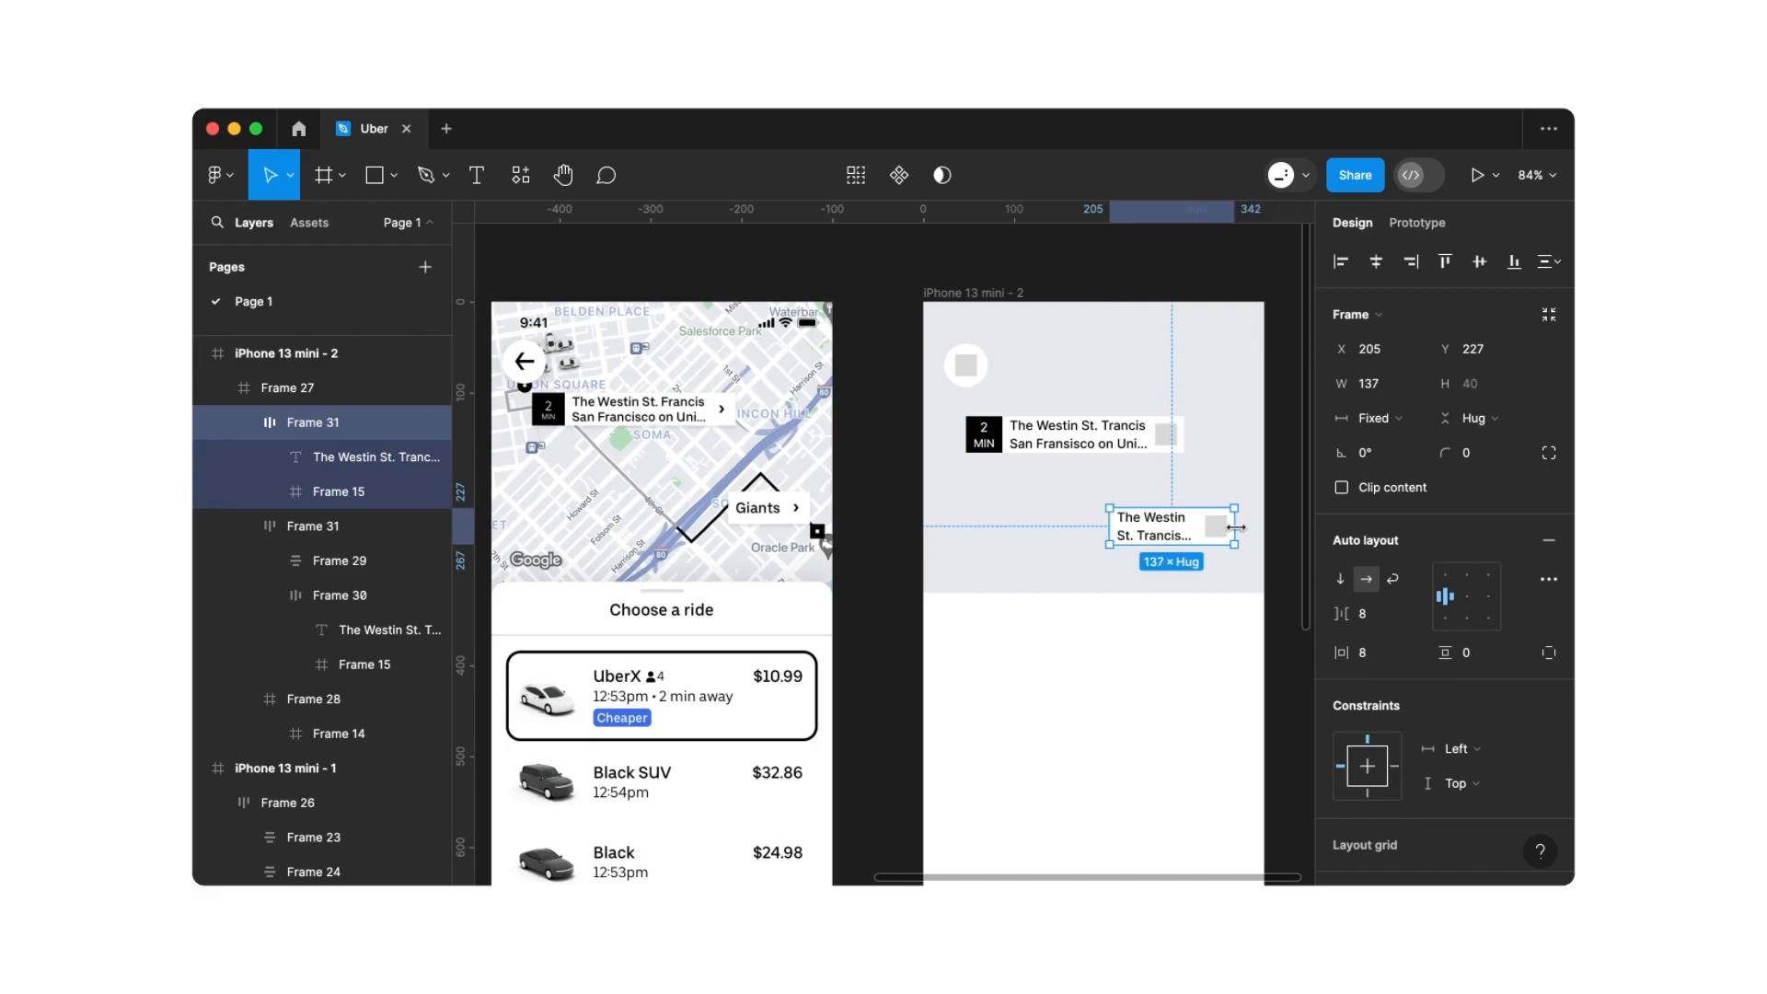
# Replace the text of the duplicated white label with "Giants"
pyautogui.doubleClick(1167, 534)
pyautogui.doubleClick(1167, 534)
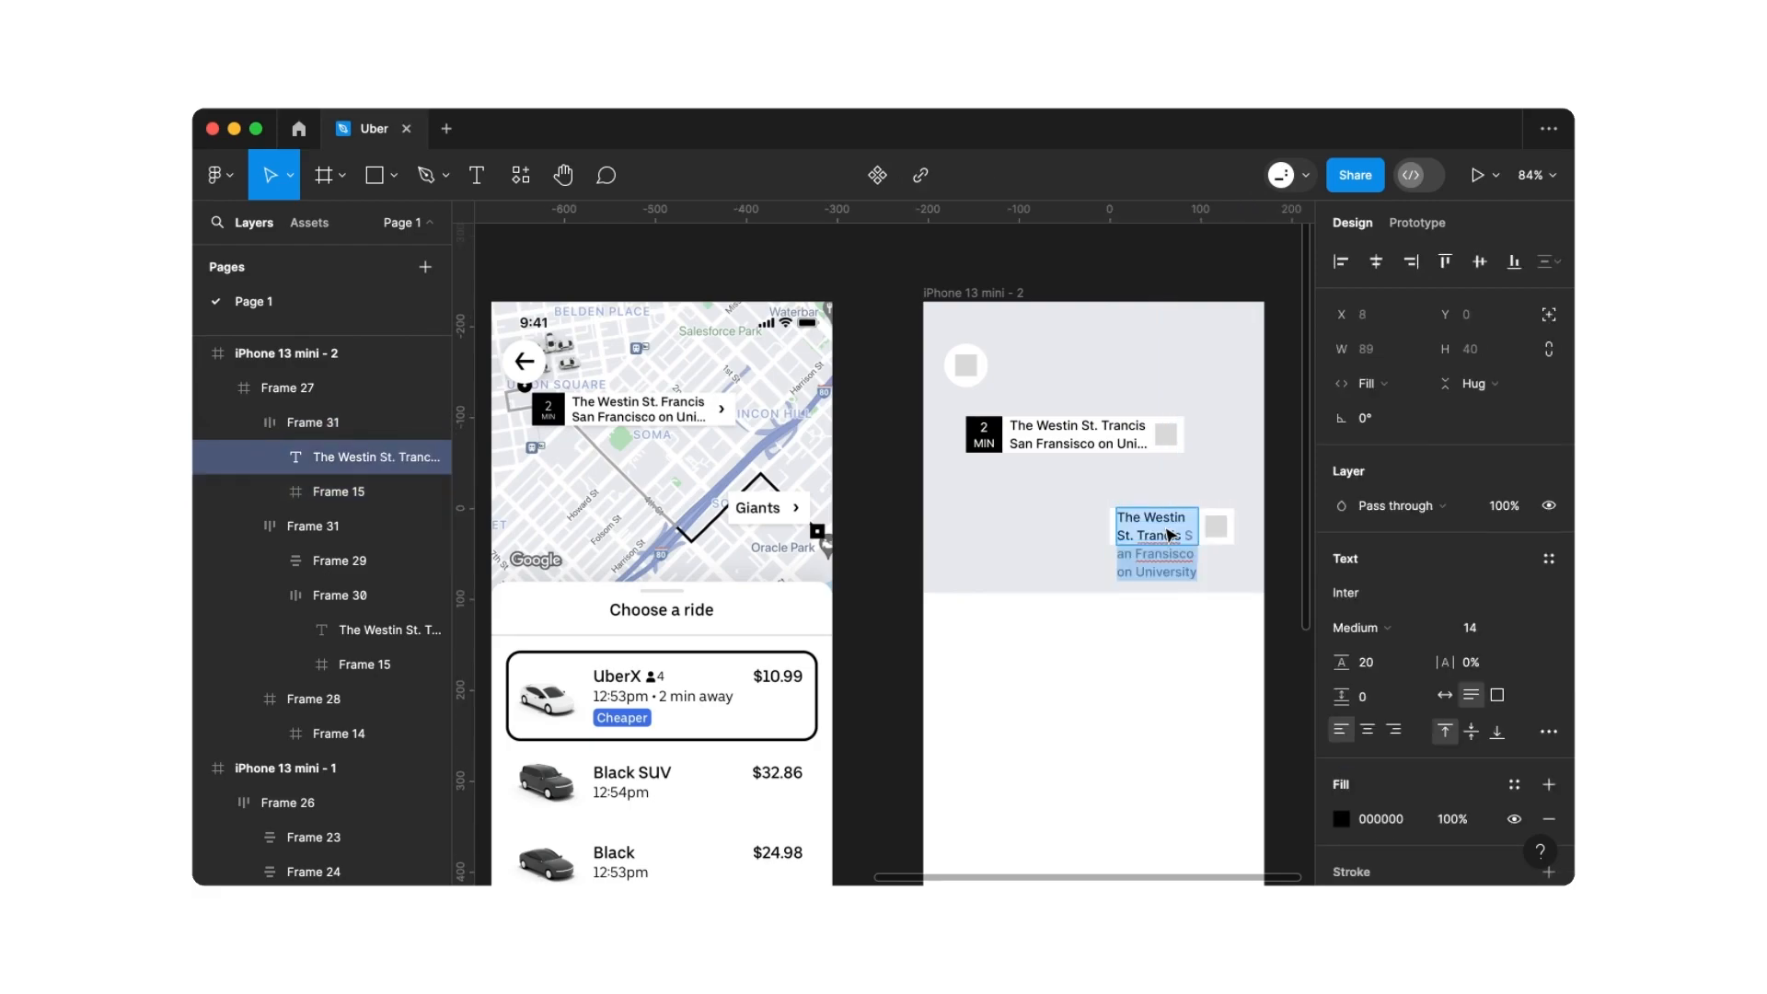
pyautogui.write('Giants')
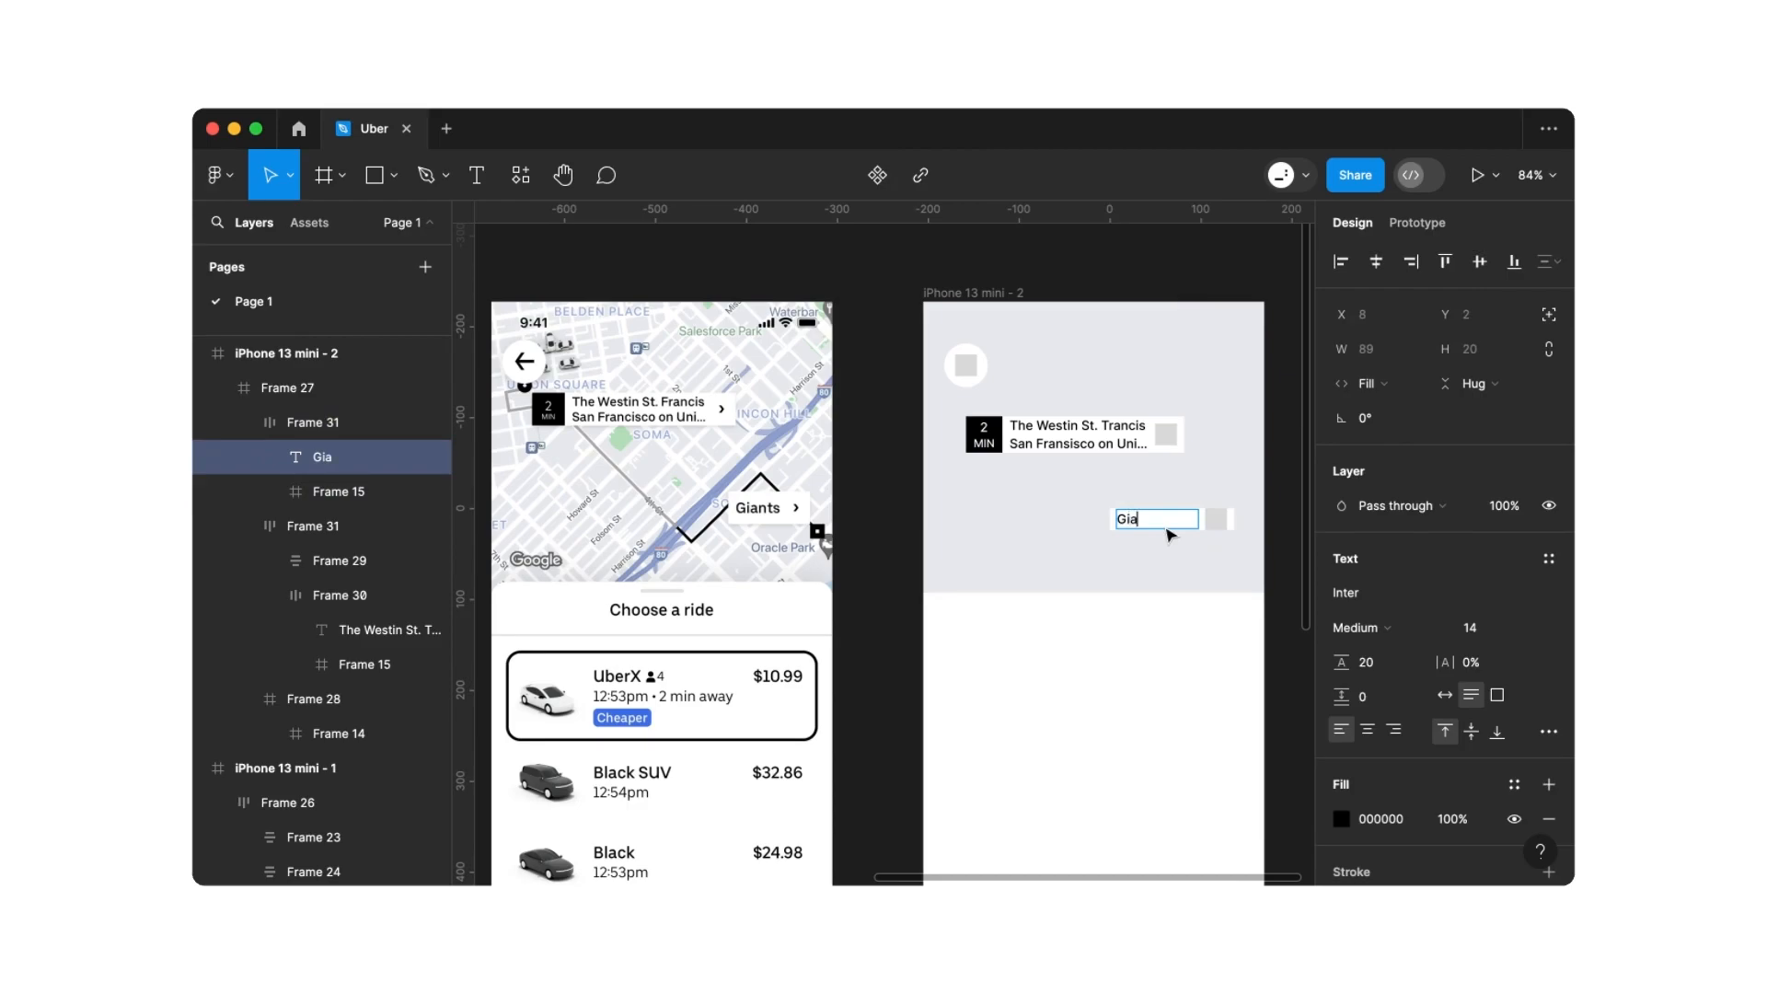
pyautogui.click(1159, 611)
pyautogui.click(1169, 521)
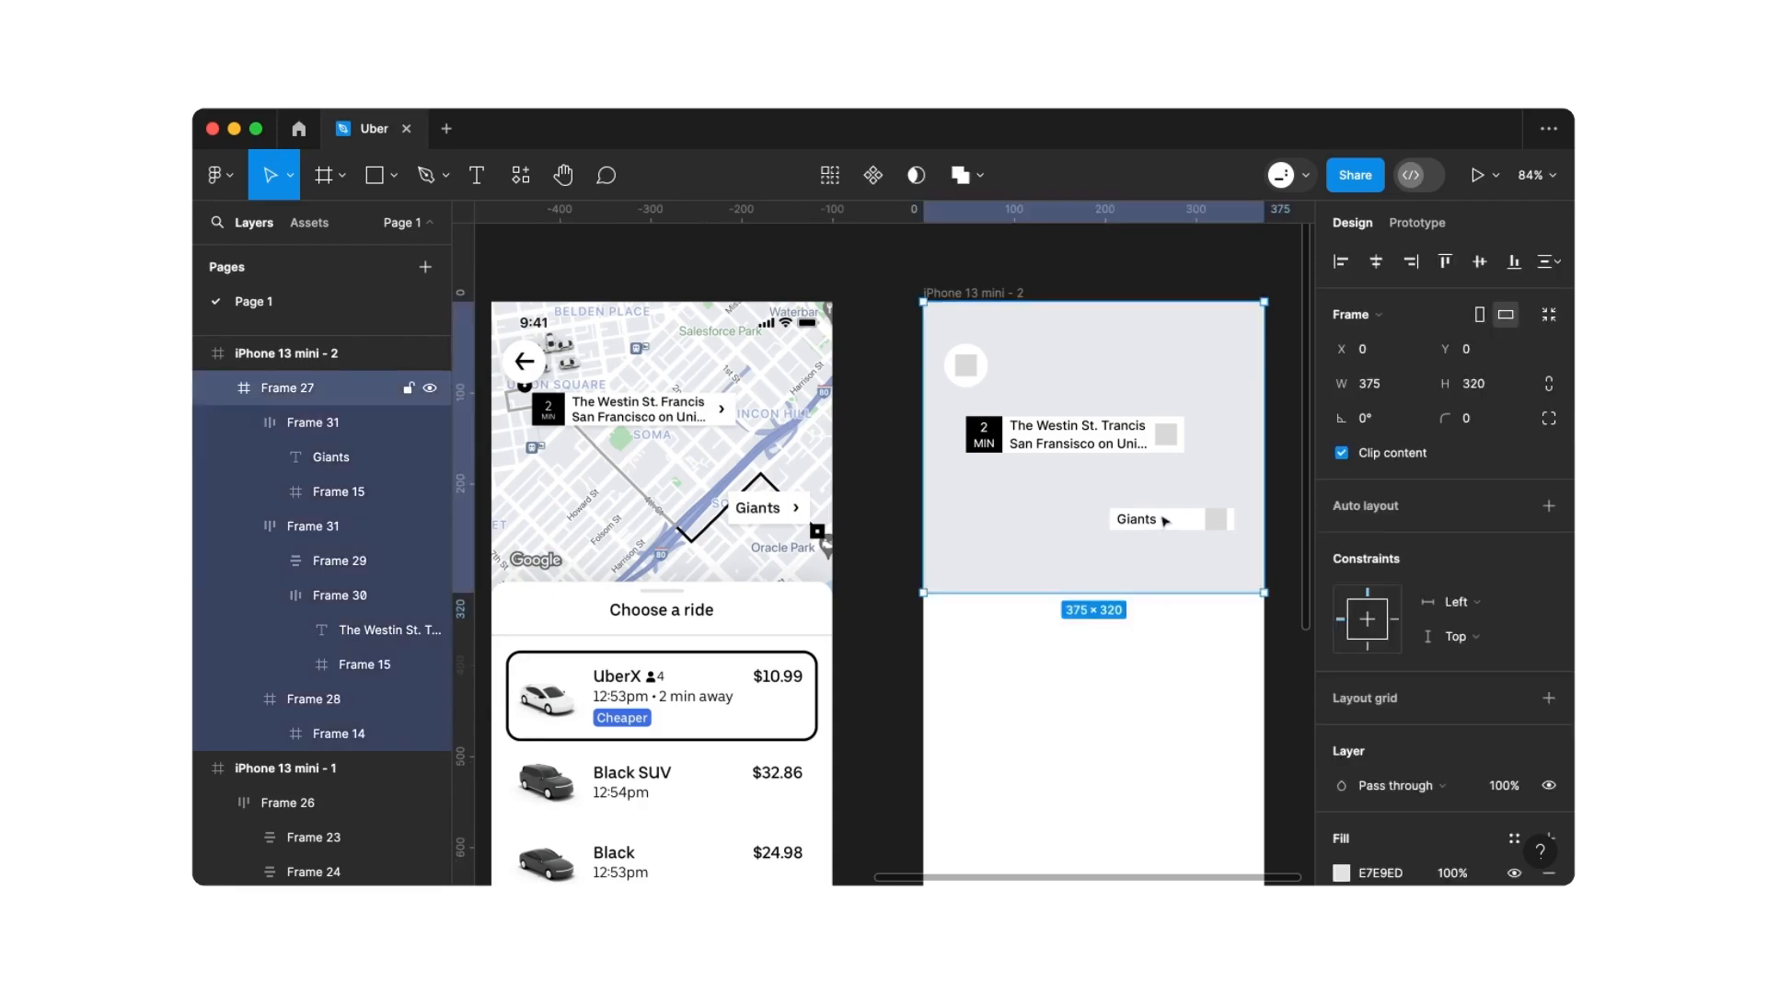
# Narrow the "Giants" label to a fixed width of 96
pyautogui.moveTo(1241, 521); pyautogui.dragTo(1202, 521)
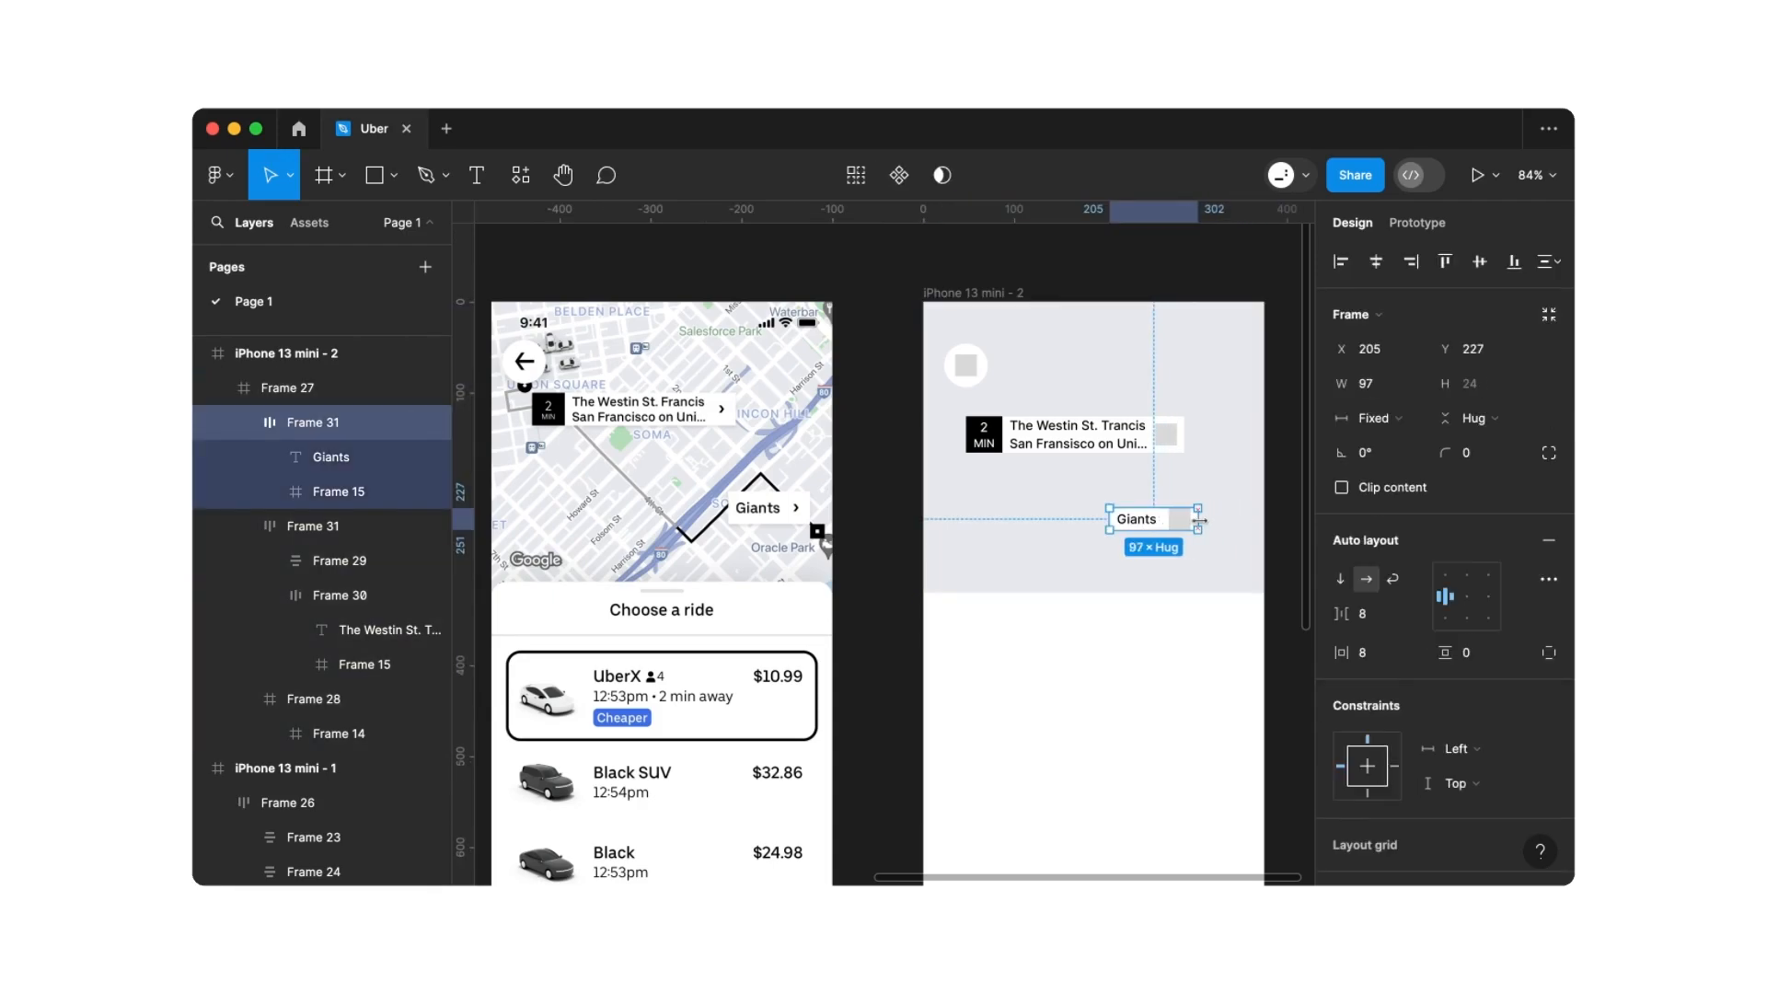
pyautogui.click(1378, 384)
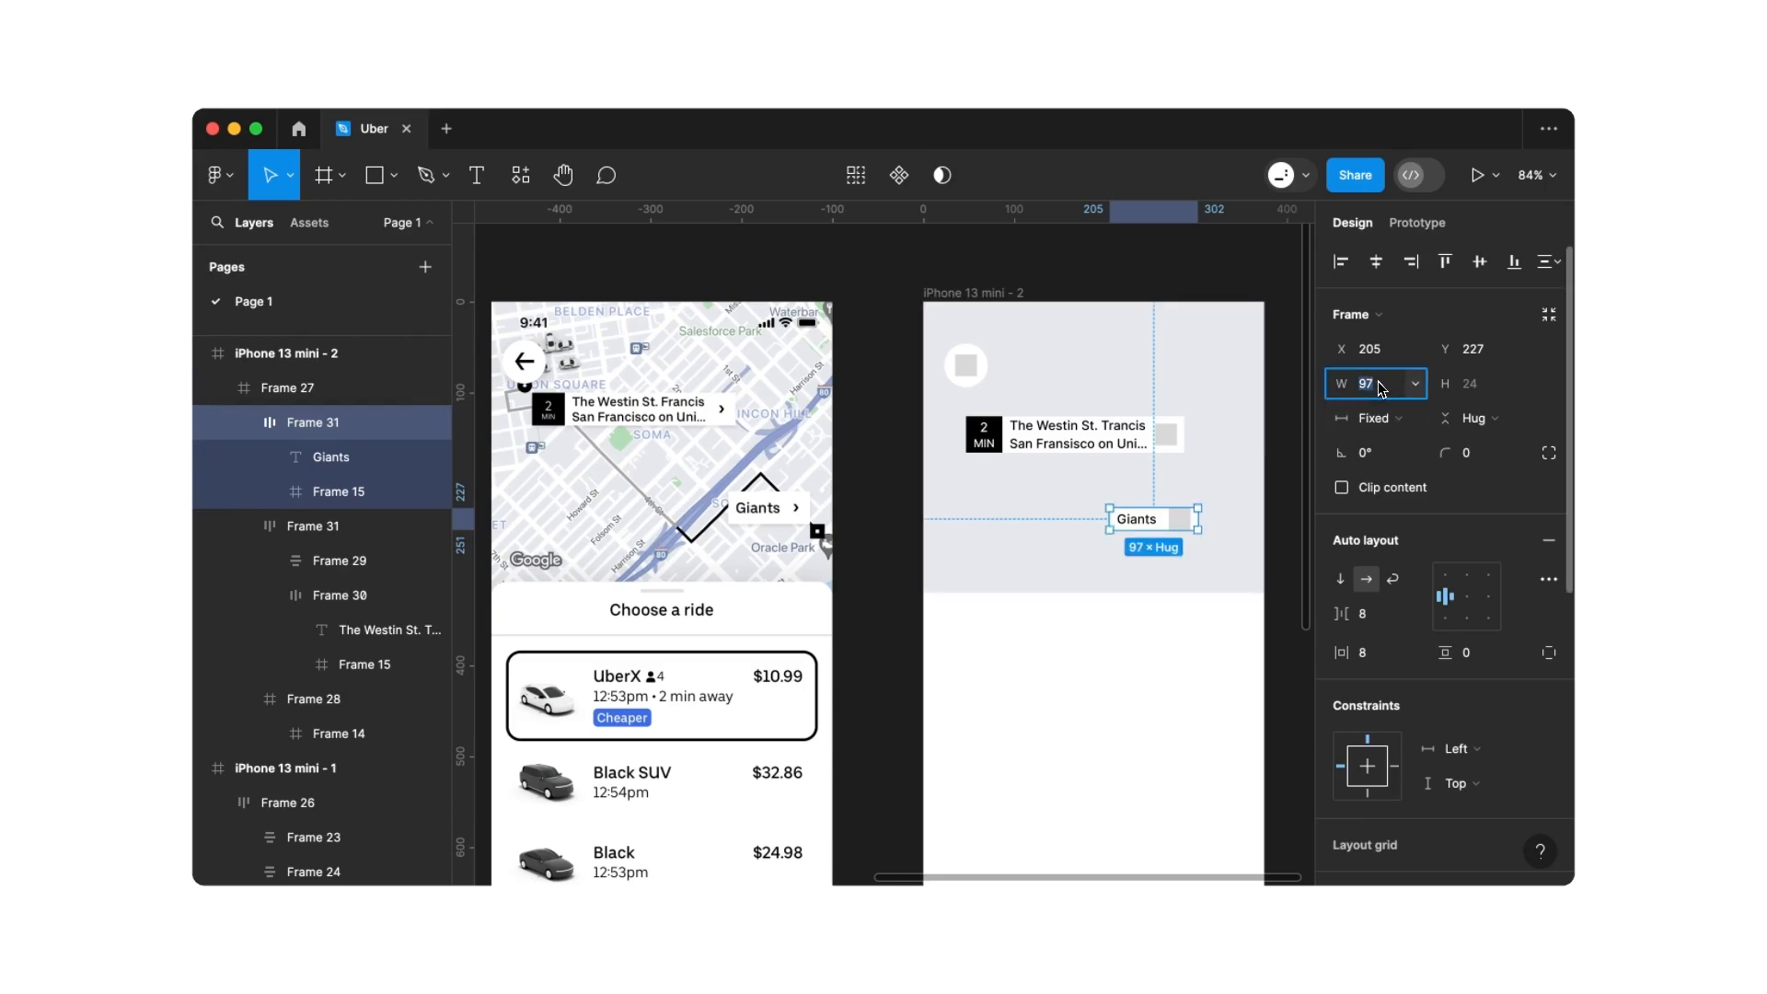
pyautogui.write('96')
pyautogui.press('Return')
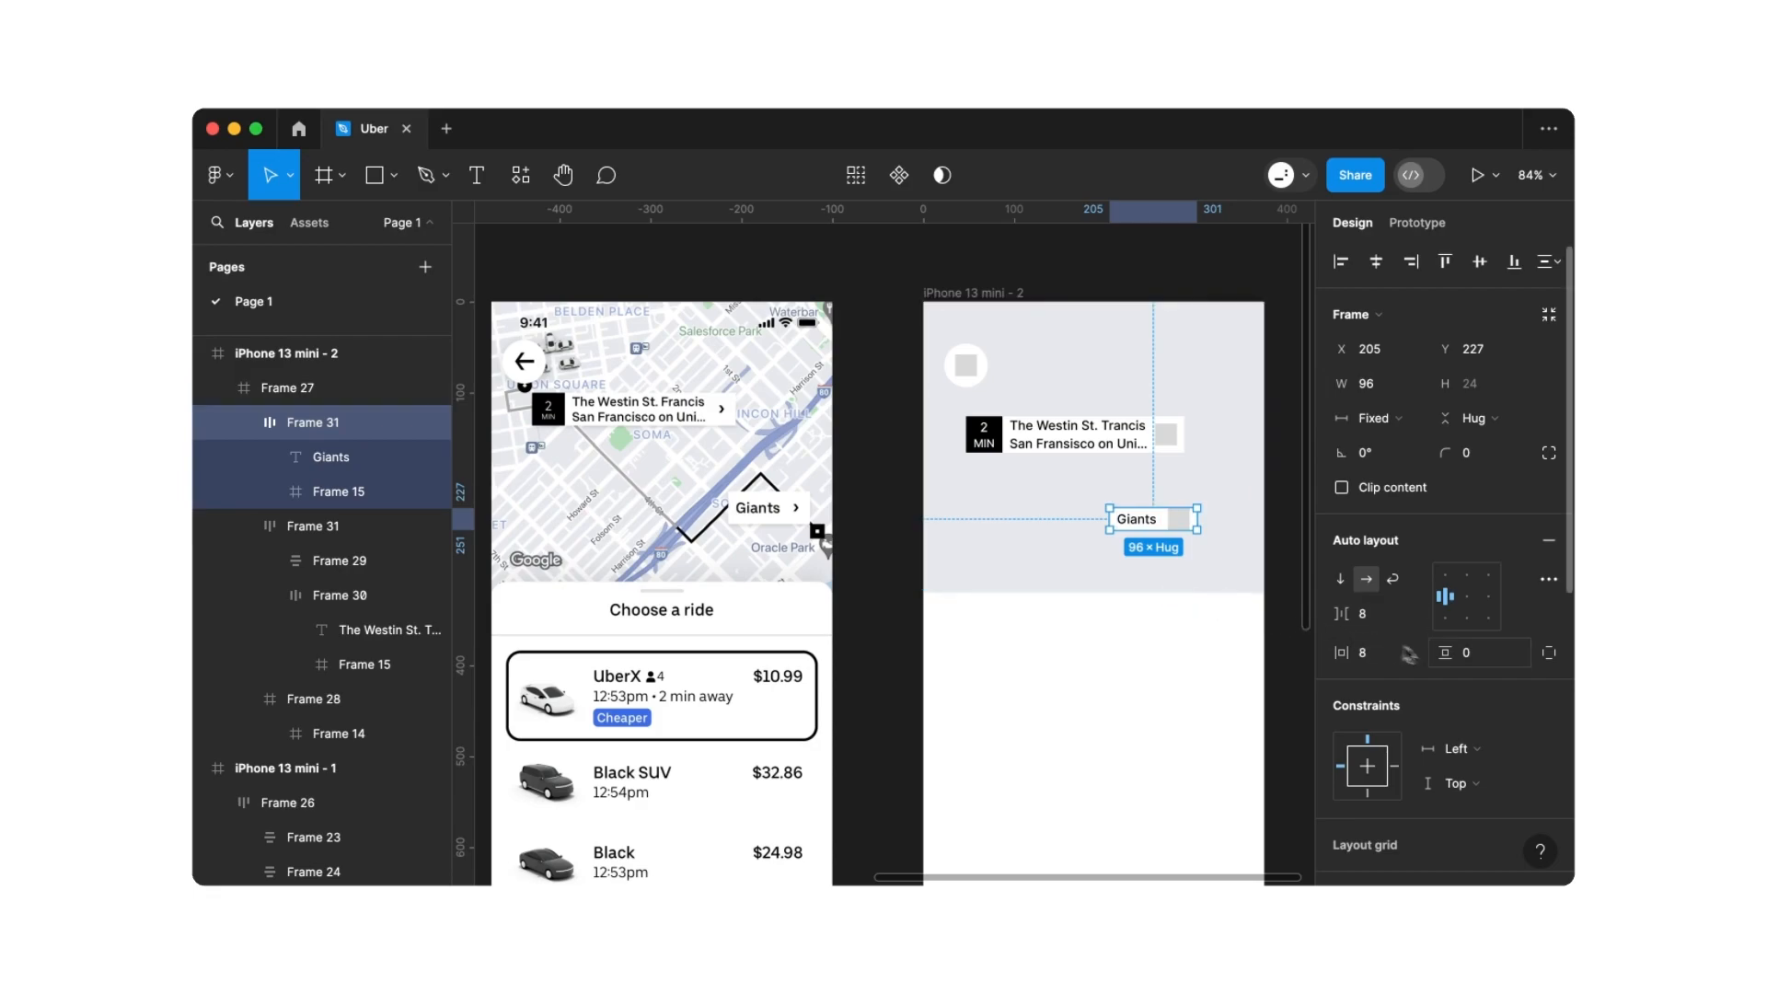
# Set the vertical padding of the "Giants" label to 8
pyautogui.click(1477, 659)
pyautogui.write('4')
pyautogui.press('Return')
pyautogui.click(1477, 659)
pyautogui.write('8')
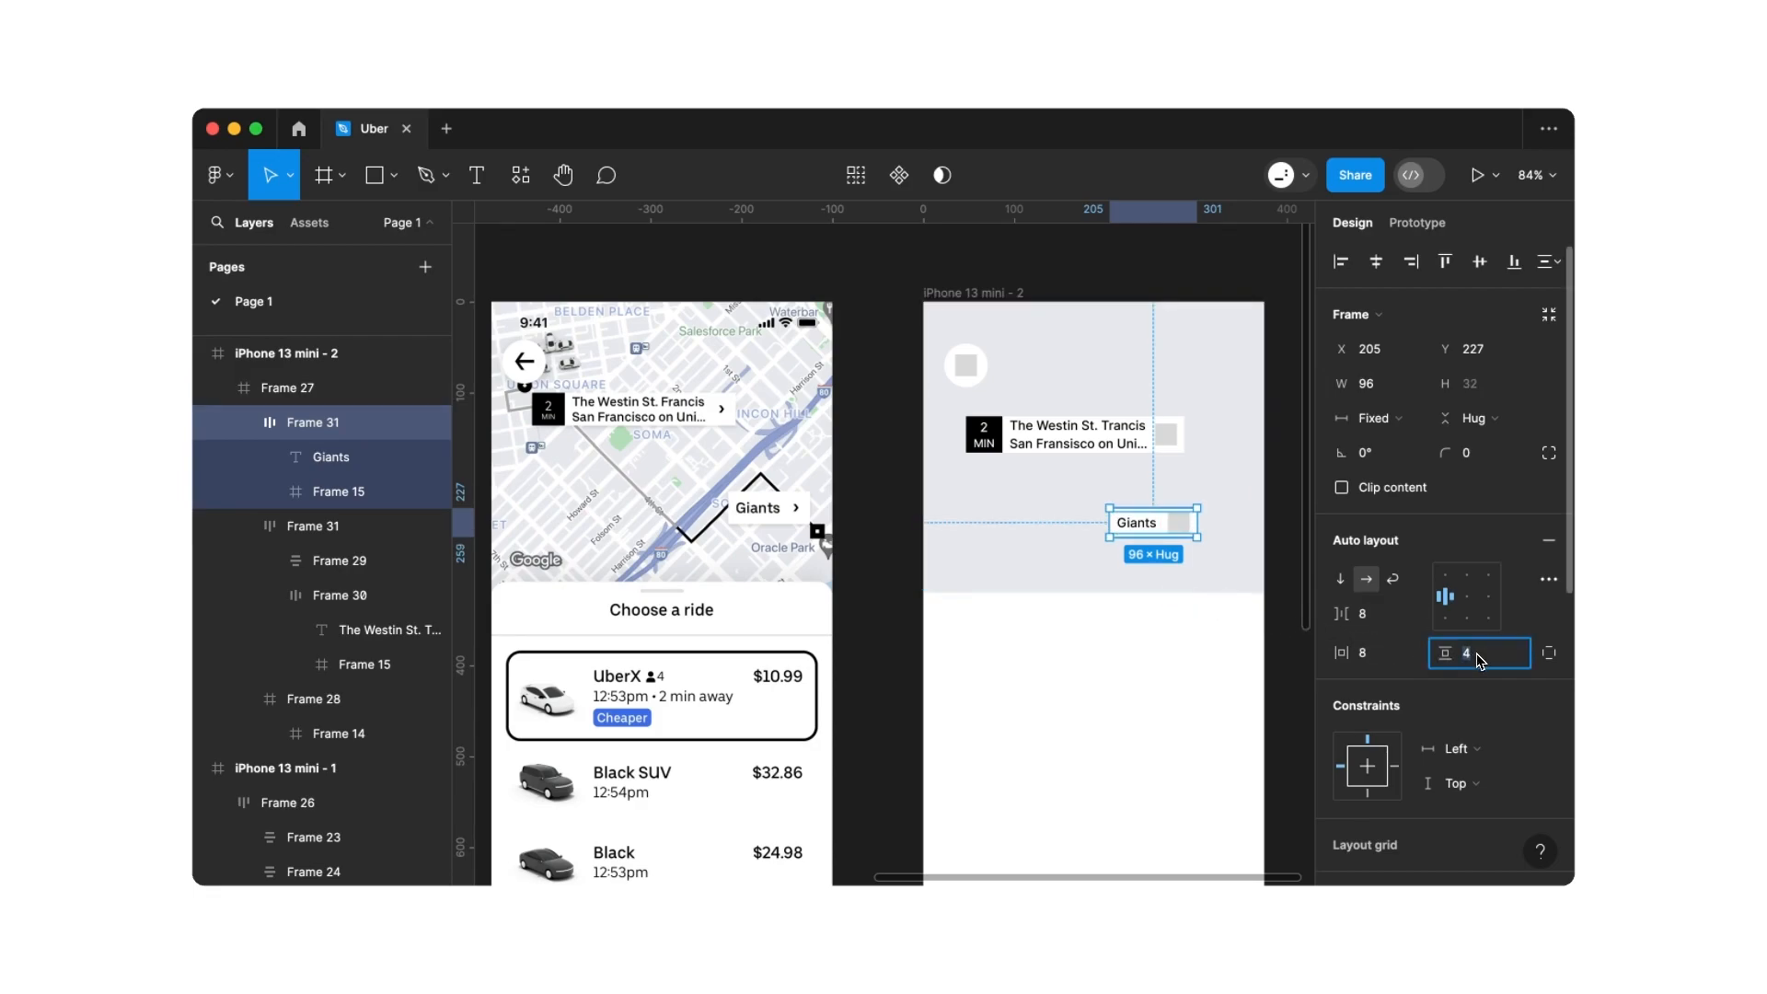
pyautogui.press('Return')
pyautogui.click(1171, 658)
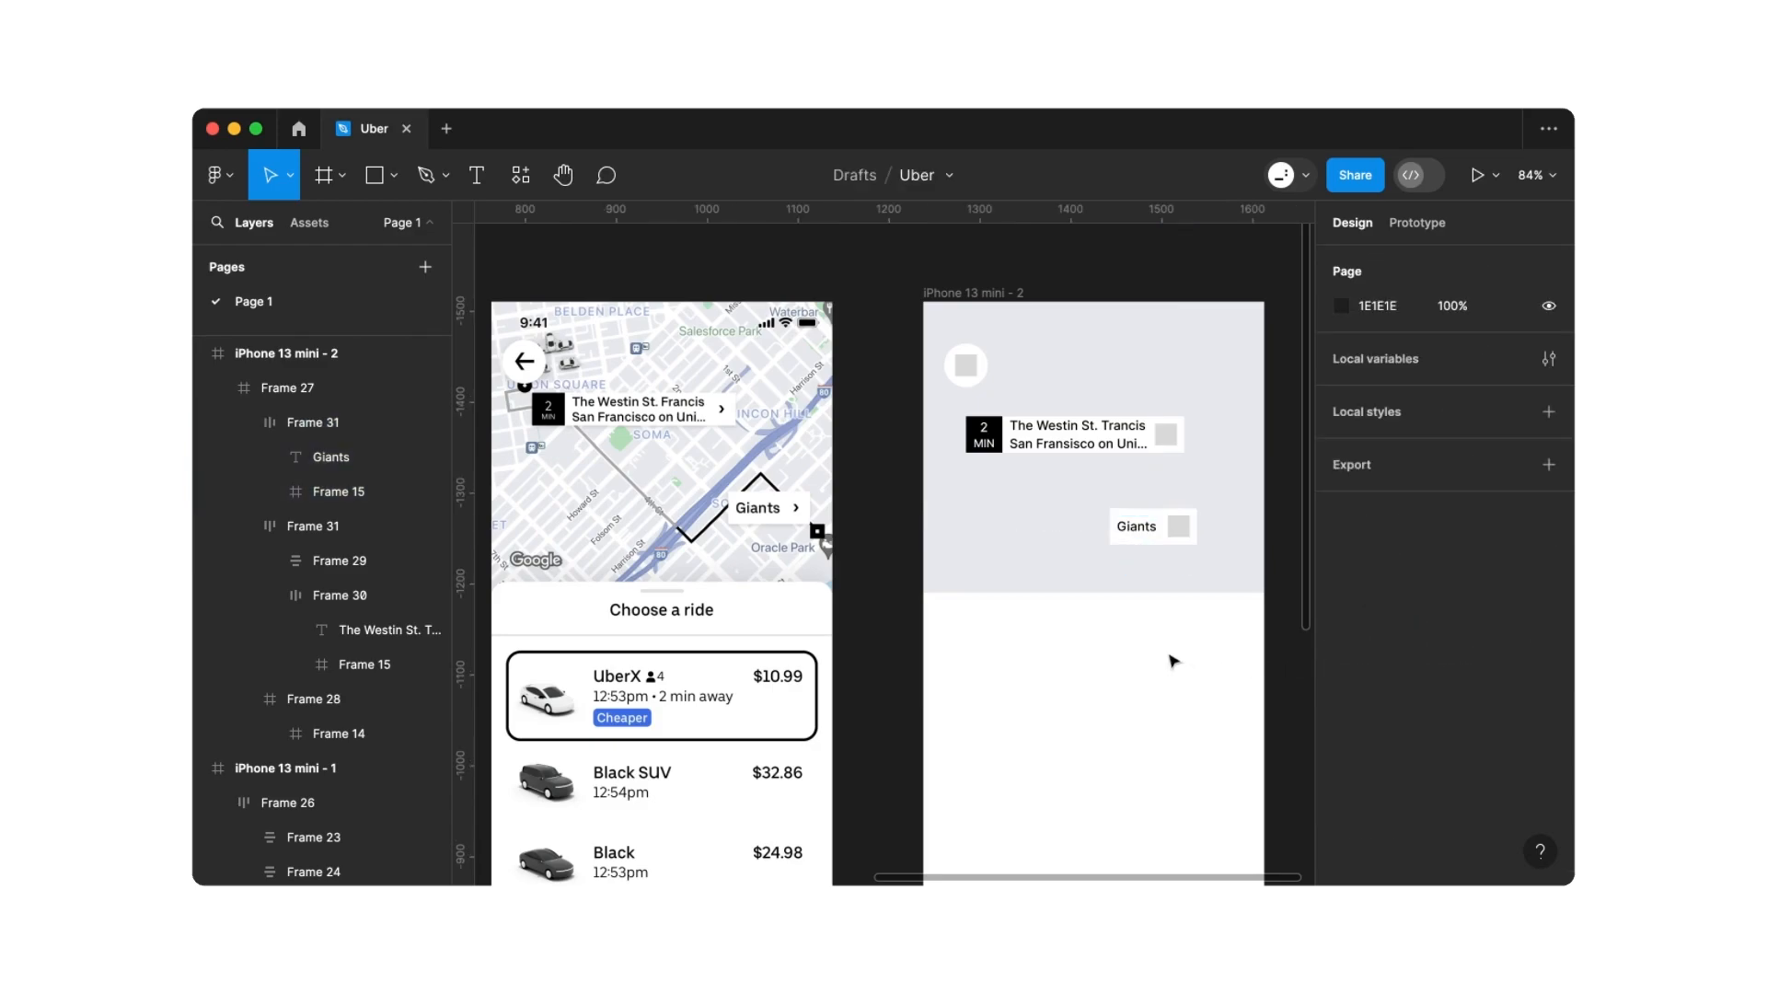
# Move the "Giants" label slightly up and closer to the map's right edge
pyautogui.click(1162, 539)
pyautogui.click(1162, 536)
pyautogui.moveTo(1162, 535); pyautogui.dragTo(1183, 522)
pyautogui.click(1133, 634)
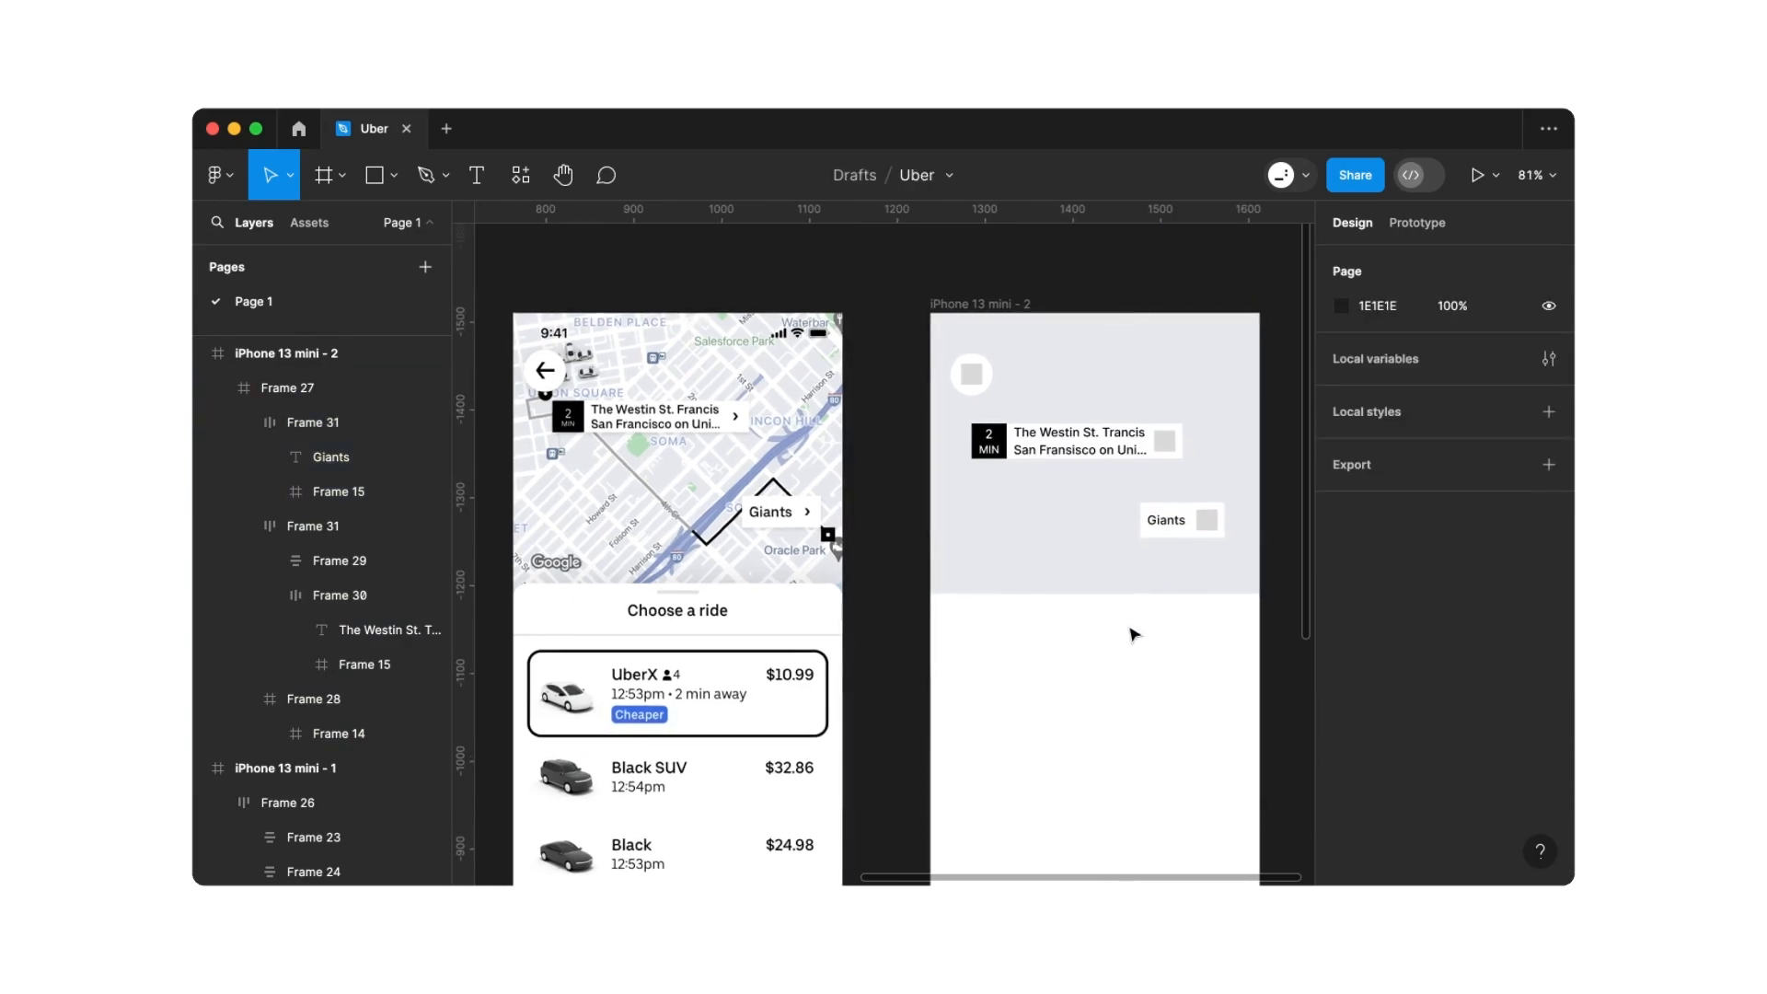
# Add a text layer reading "Choose a ride" in the white area just below the gray map
pyautogui.scroll(-3, 1133, 634)
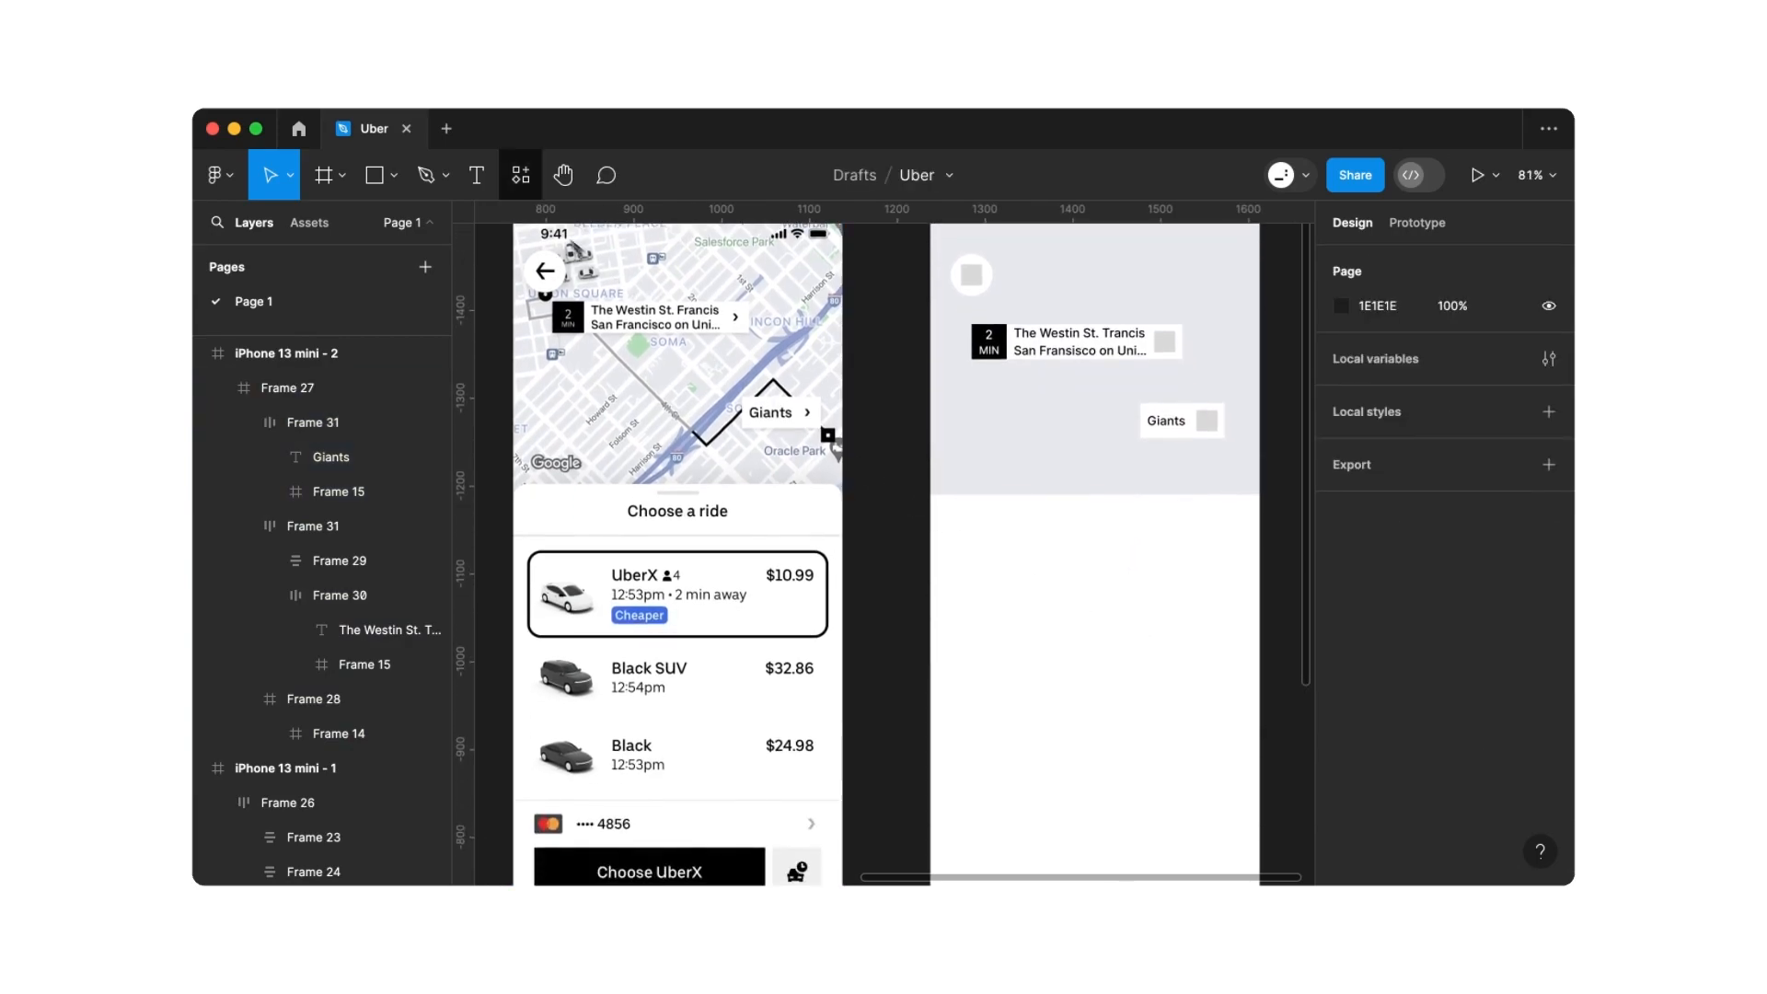
pyautogui.click(477, 176)
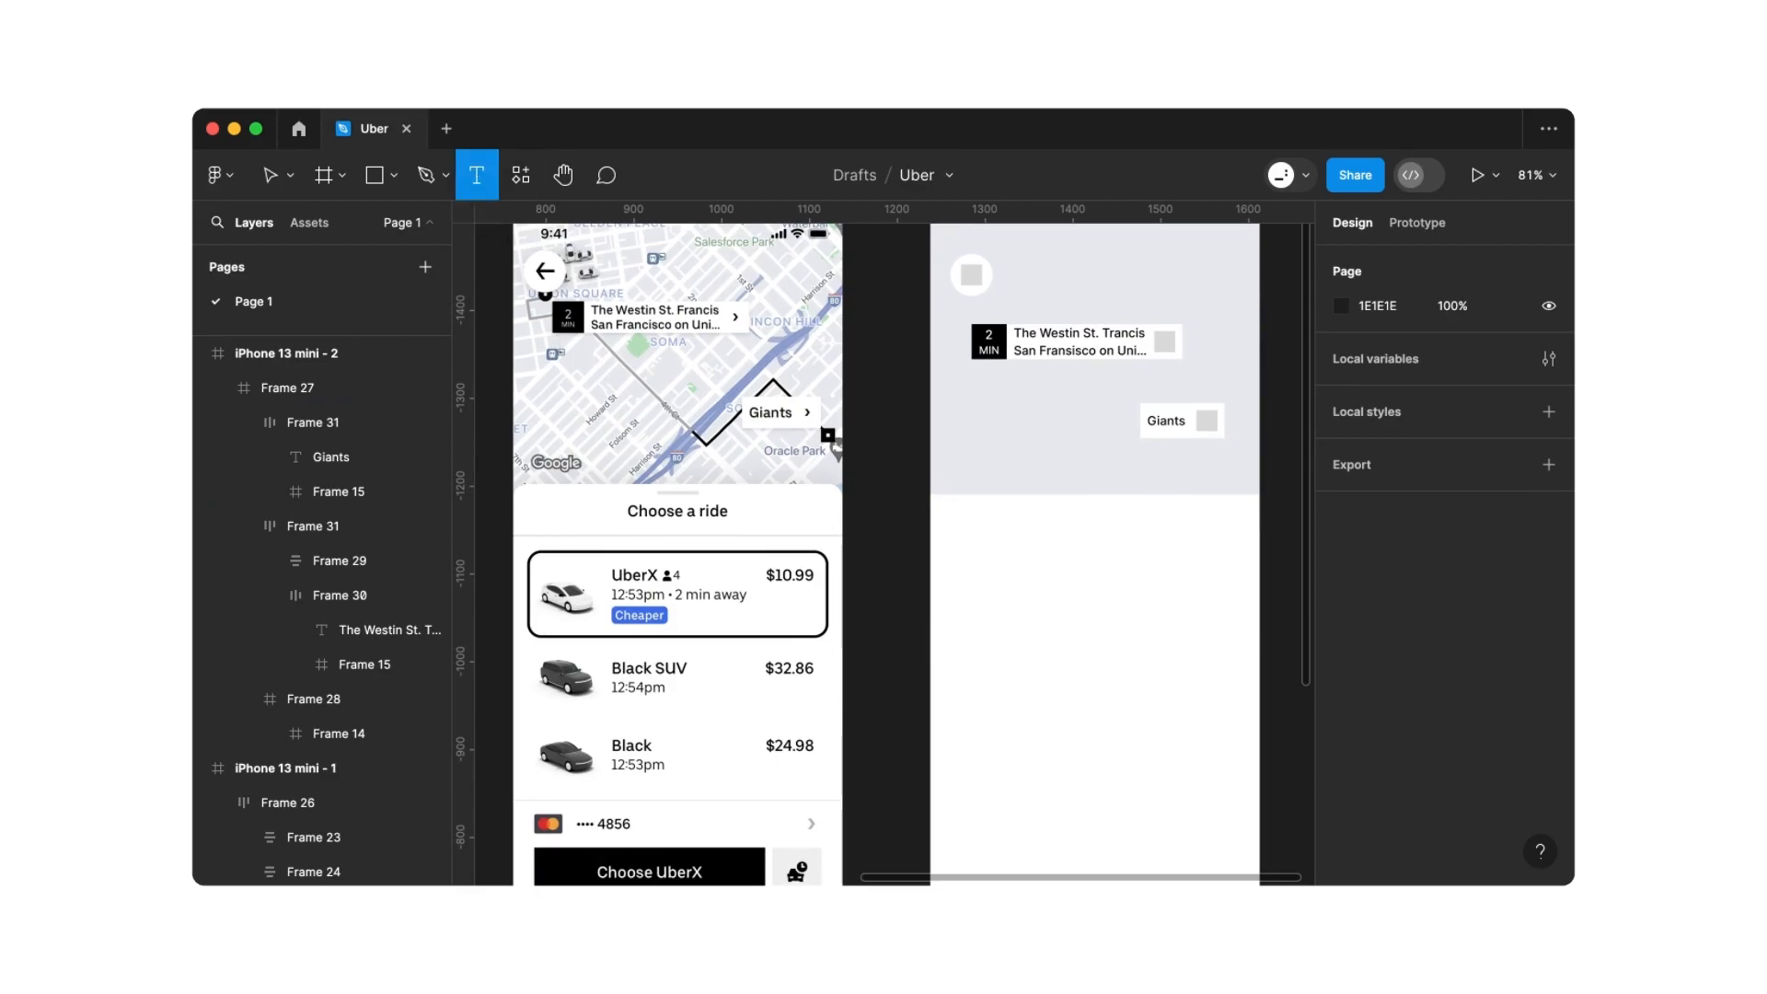
pyautogui.click(1048, 547)
pyautogui.write('Choose a ride')
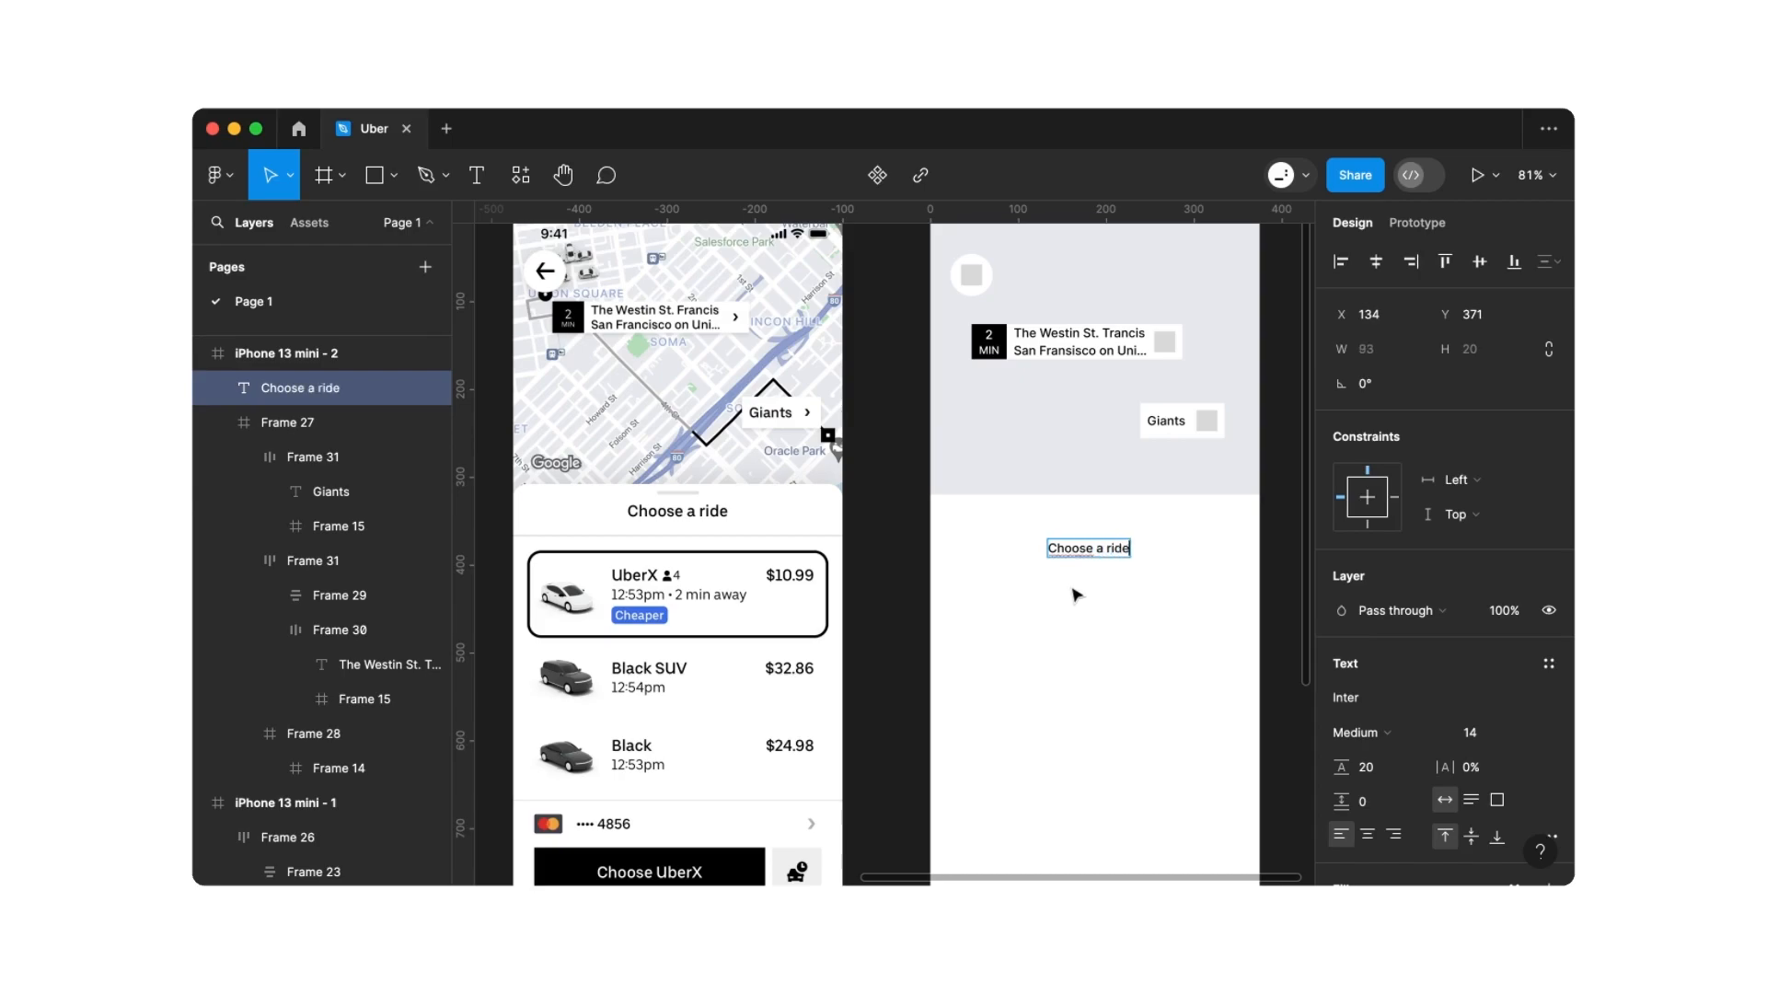
pyautogui.press('Escape')
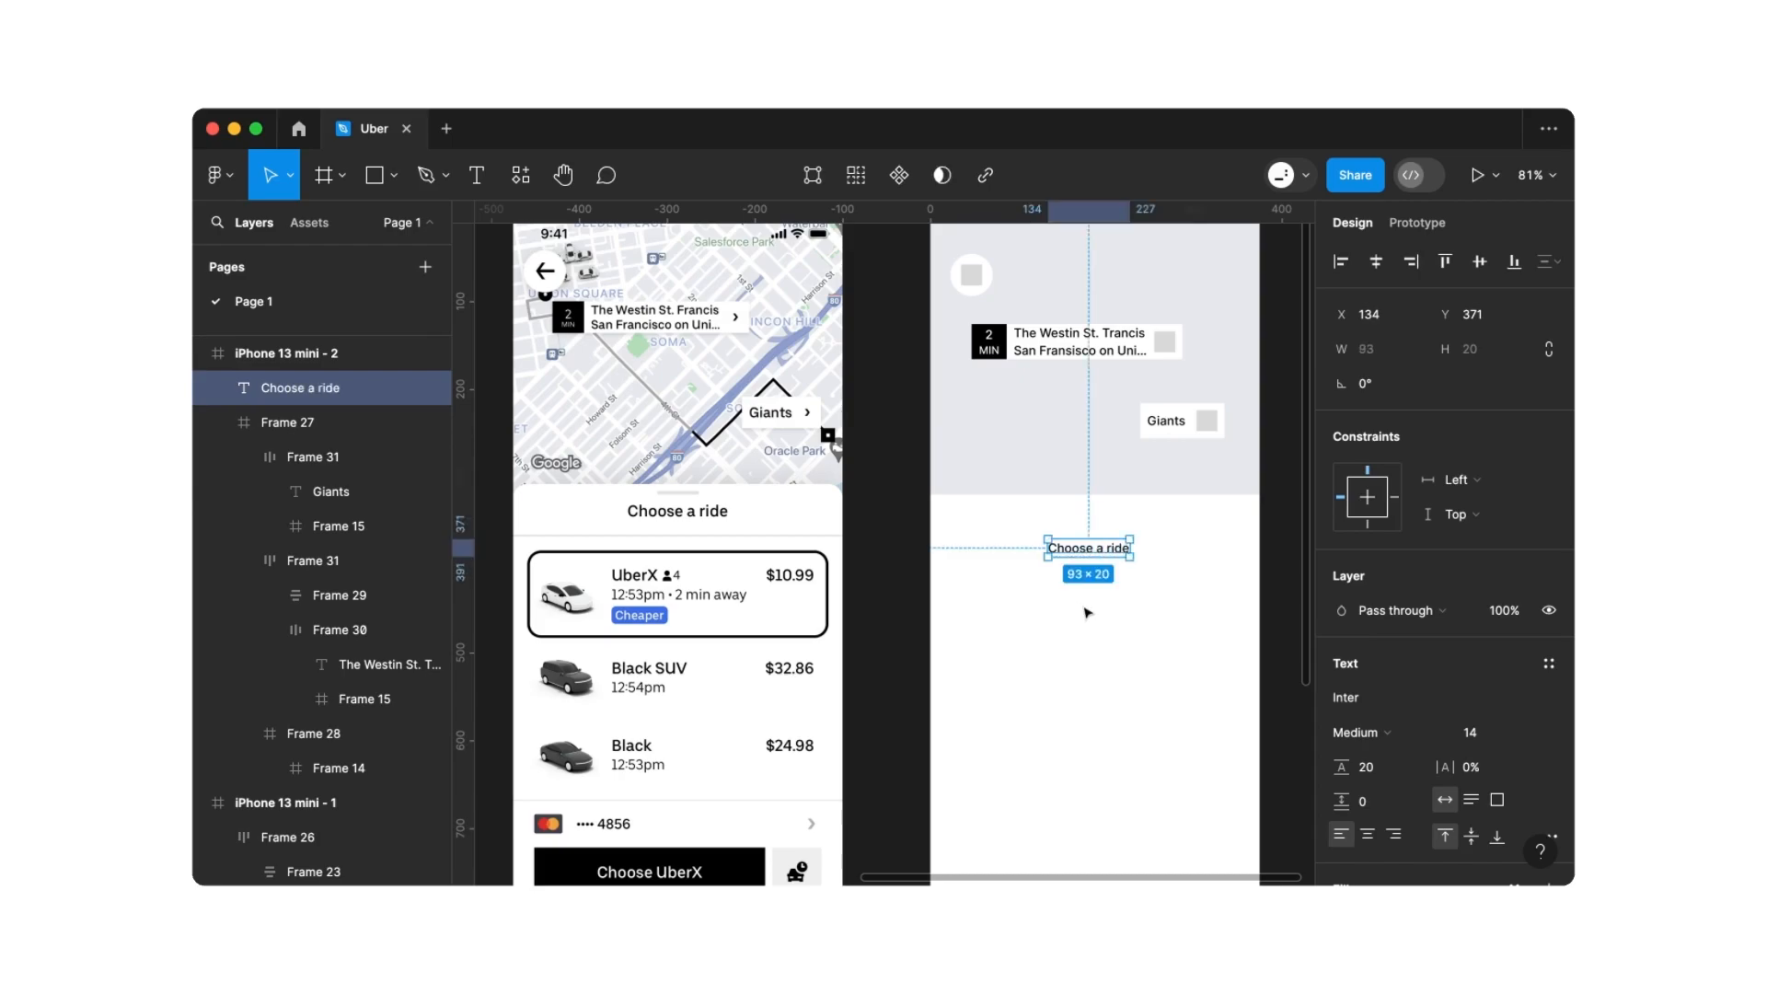
# Set the "Choose a ride" text to font size 16 with a line height of 24
pyautogui.click(1488, 742)
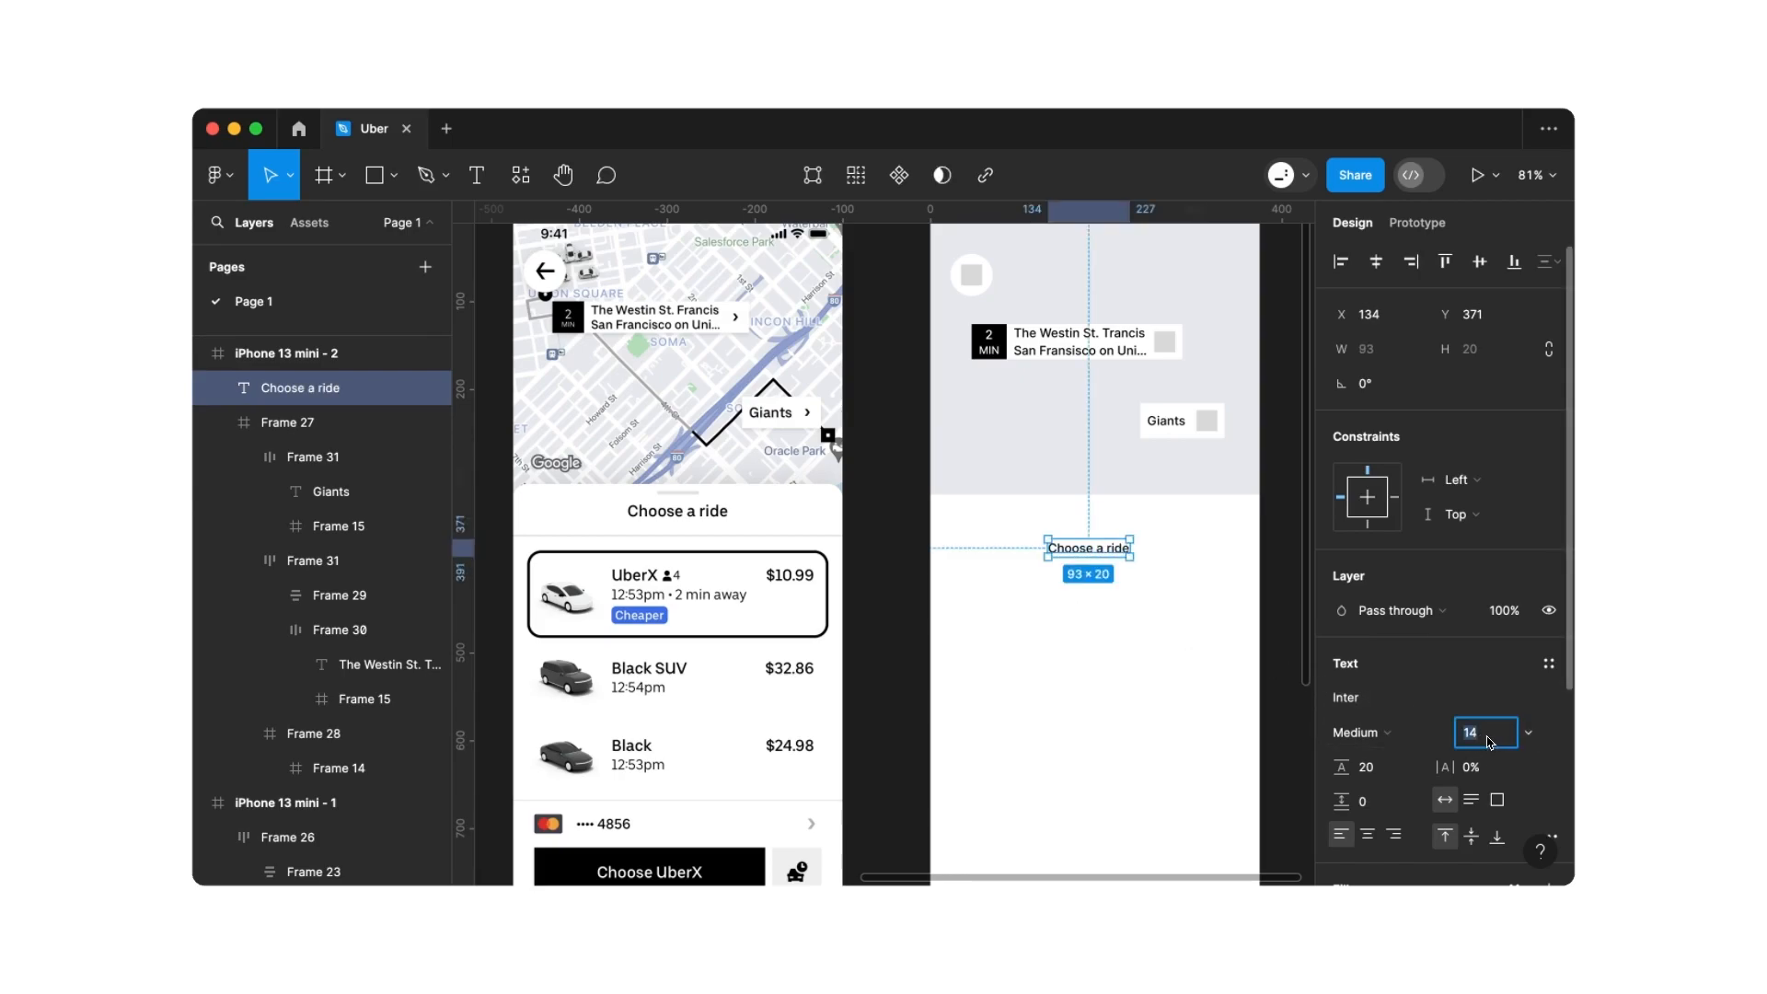
pyautogui.write('20')
pyautogui.press('Return')
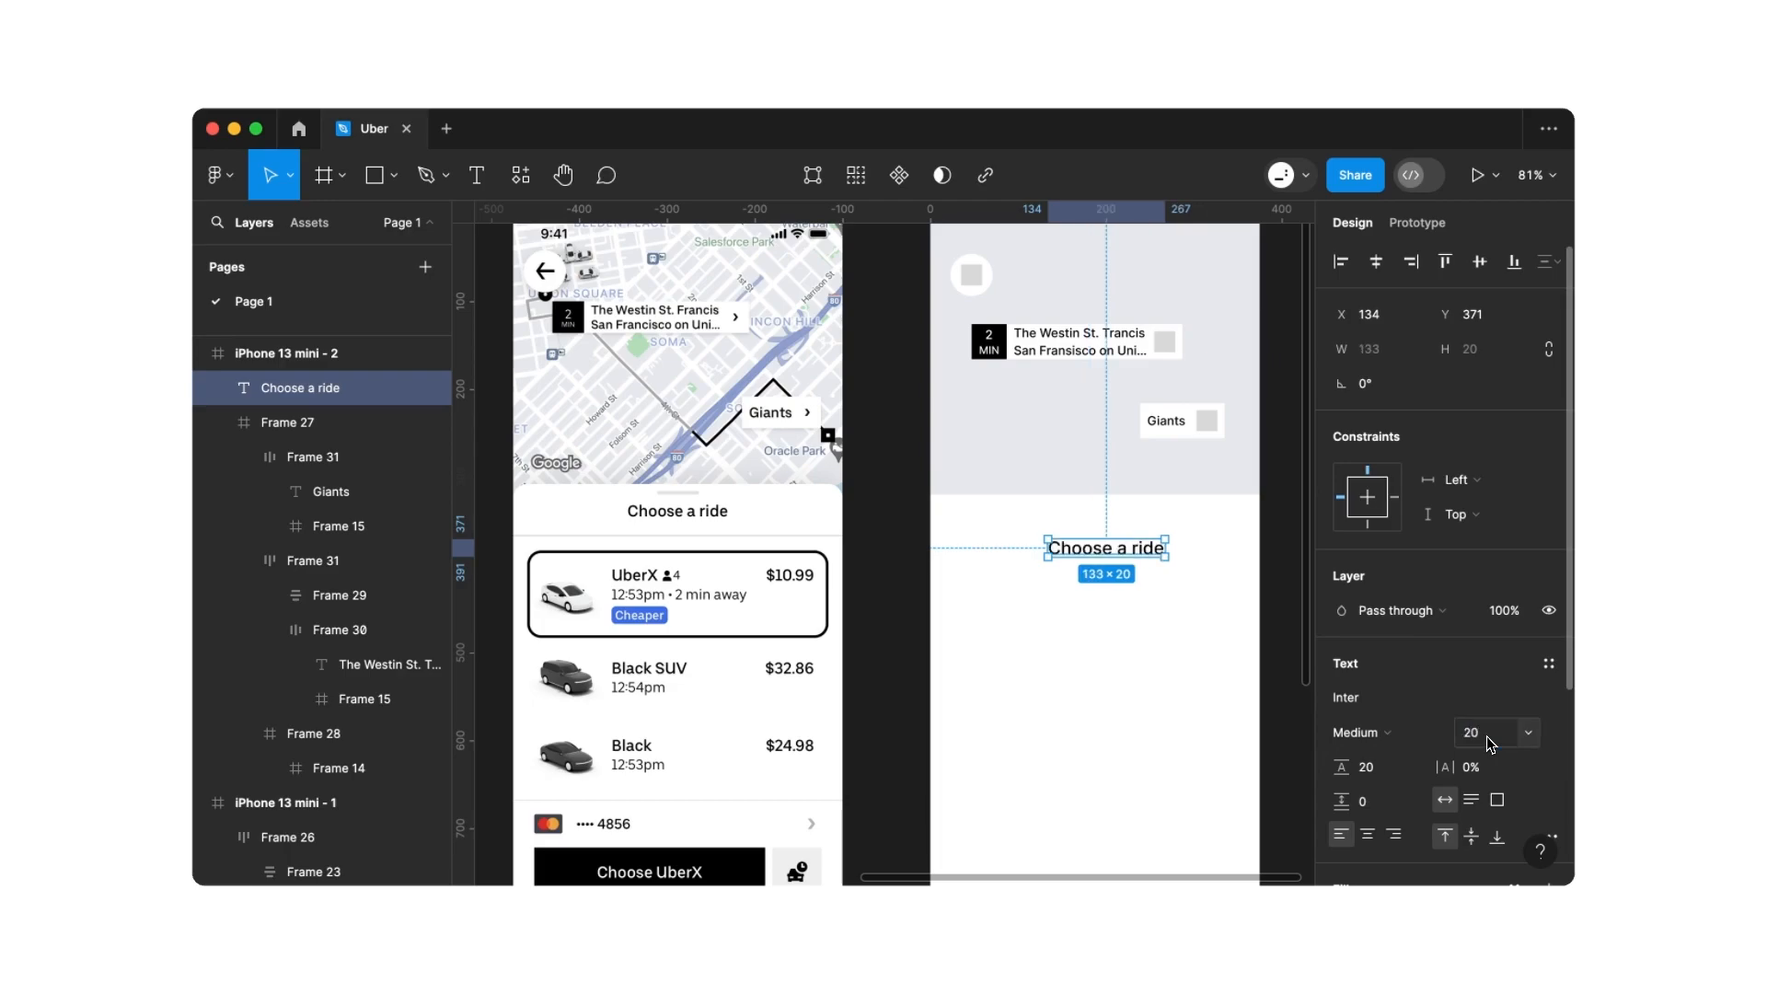
pyautogui.click(1488, 741)
pyautogui.write('16')
pyautogui.press('Return')
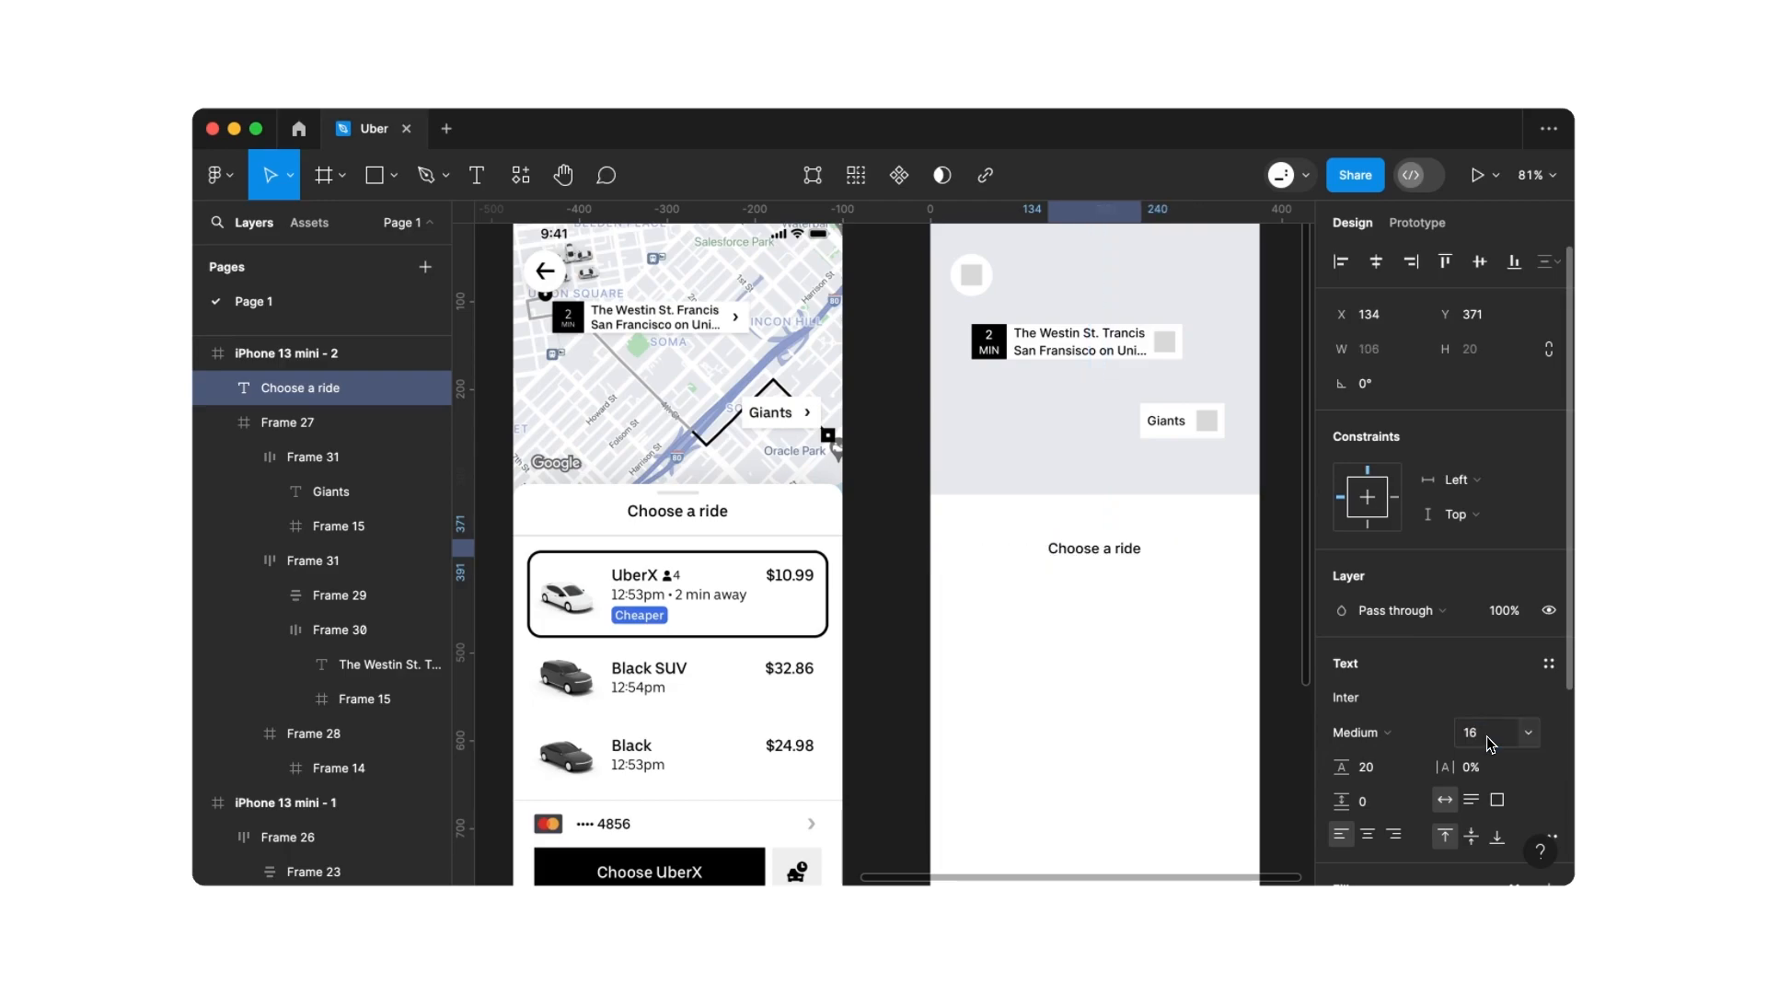
pyautogui.click(1378, 769)
pyautogui.write('24')
pyautogui.press('Return')
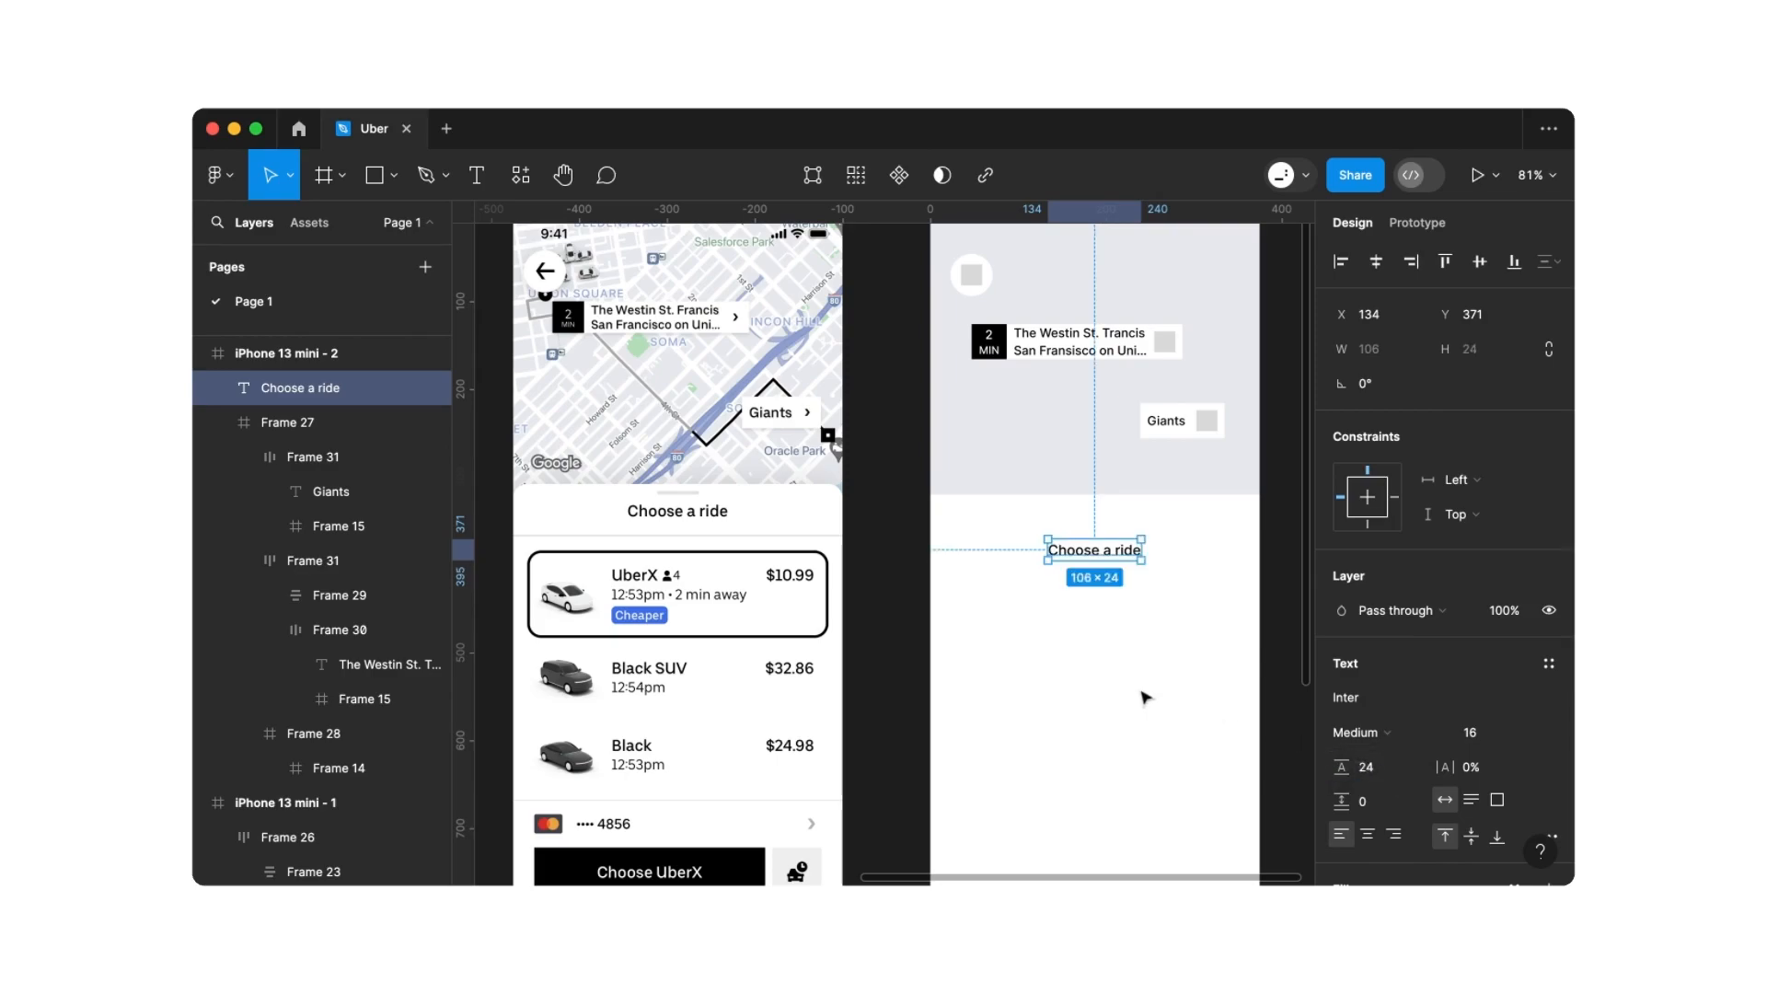
# Draw a thin rectangle about 65 × 10 in the white area between the gray map and the "Choose a ride" heading
pyautogui.click(1134, 664)
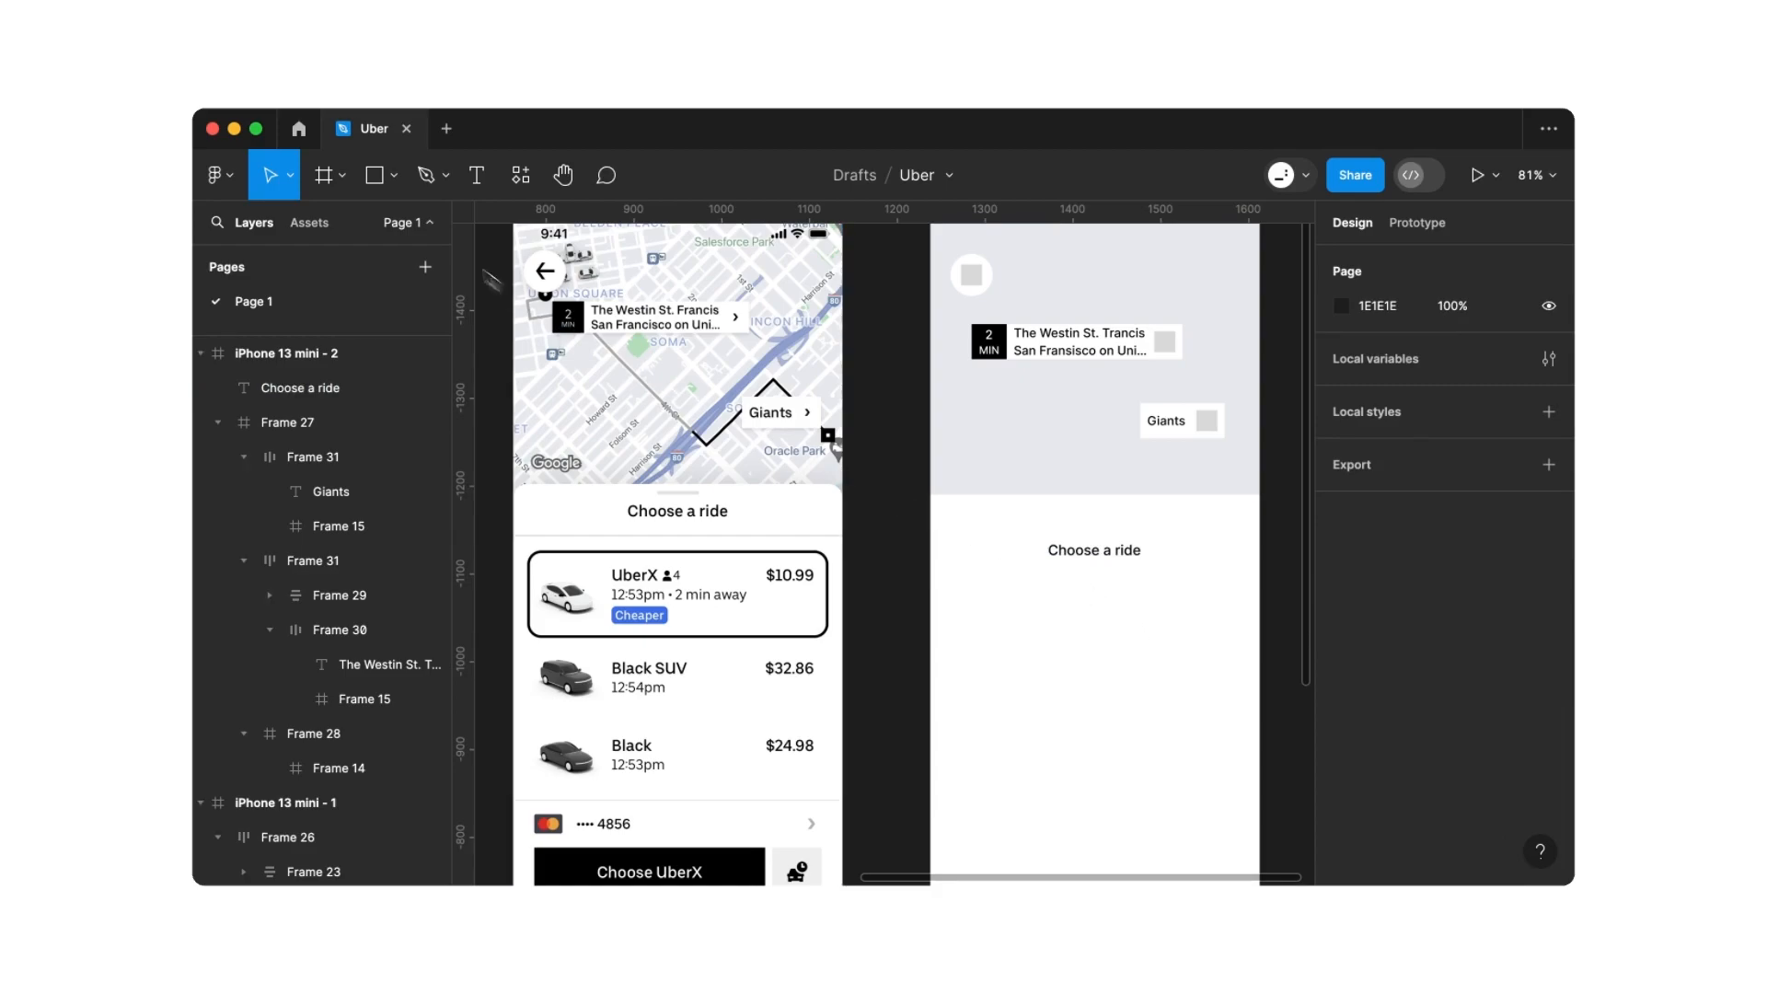
pyautogui.click(375, 176)
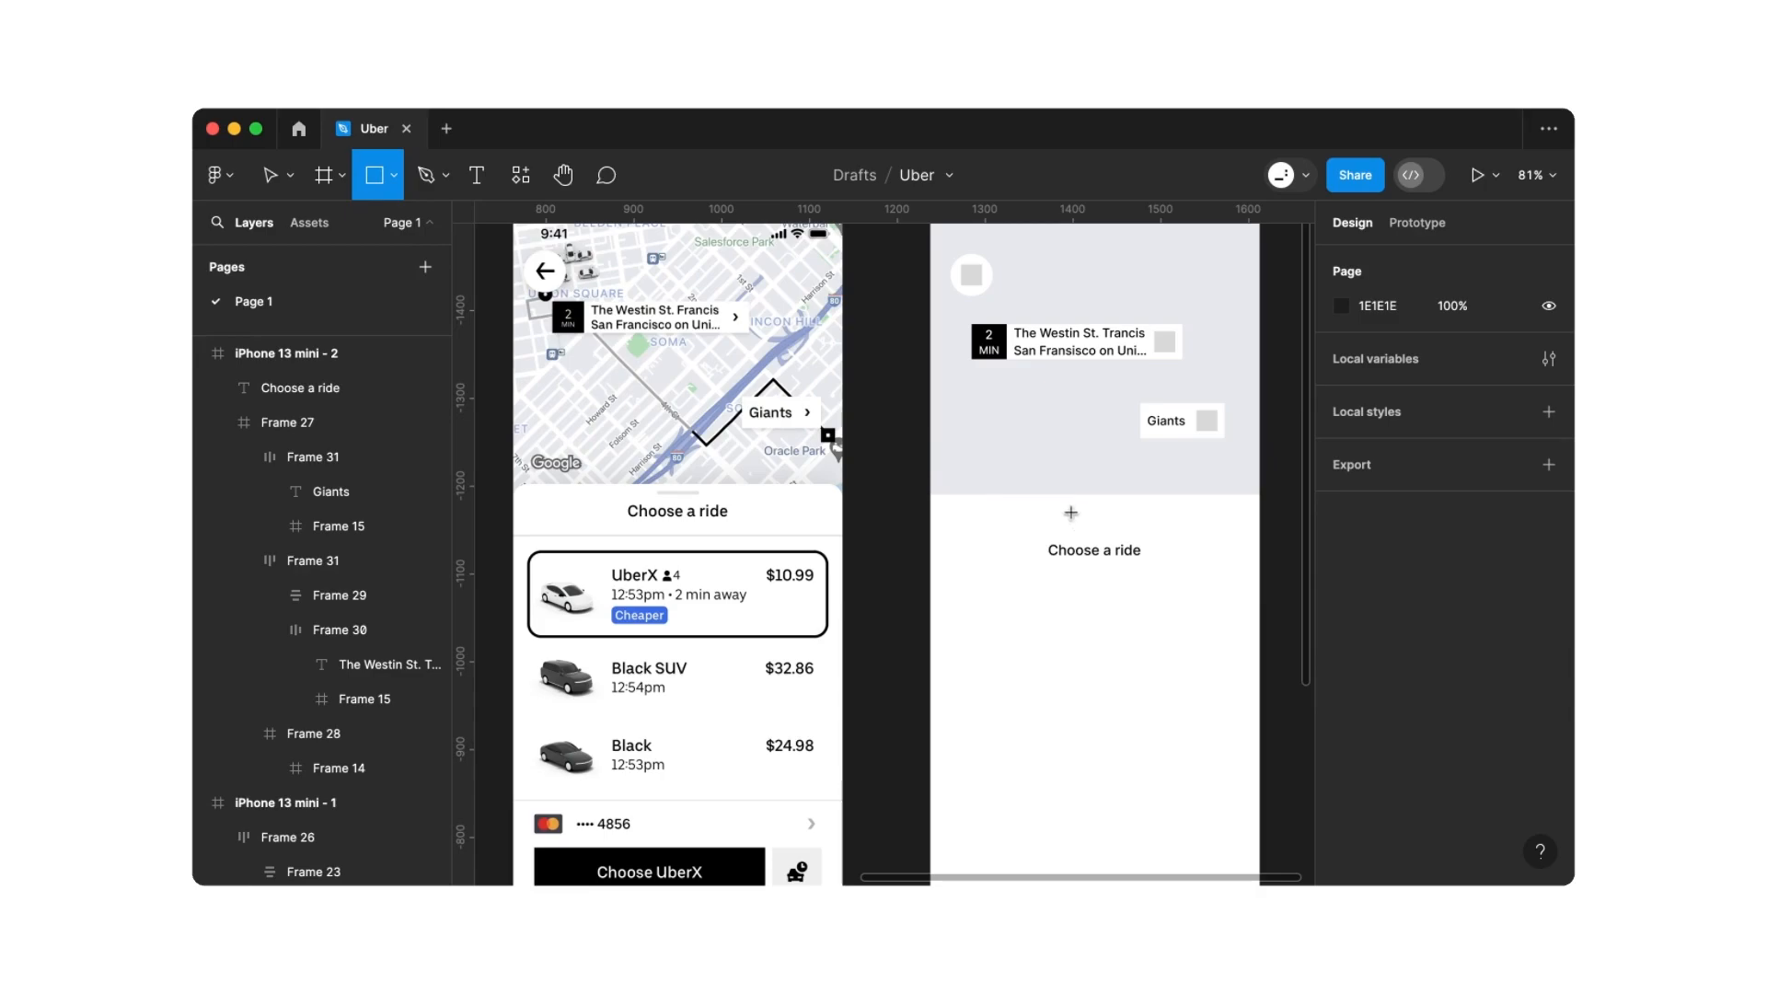
pyautogui.moveTo(1064, 512); pyautogui.dragTo(1125, 522)
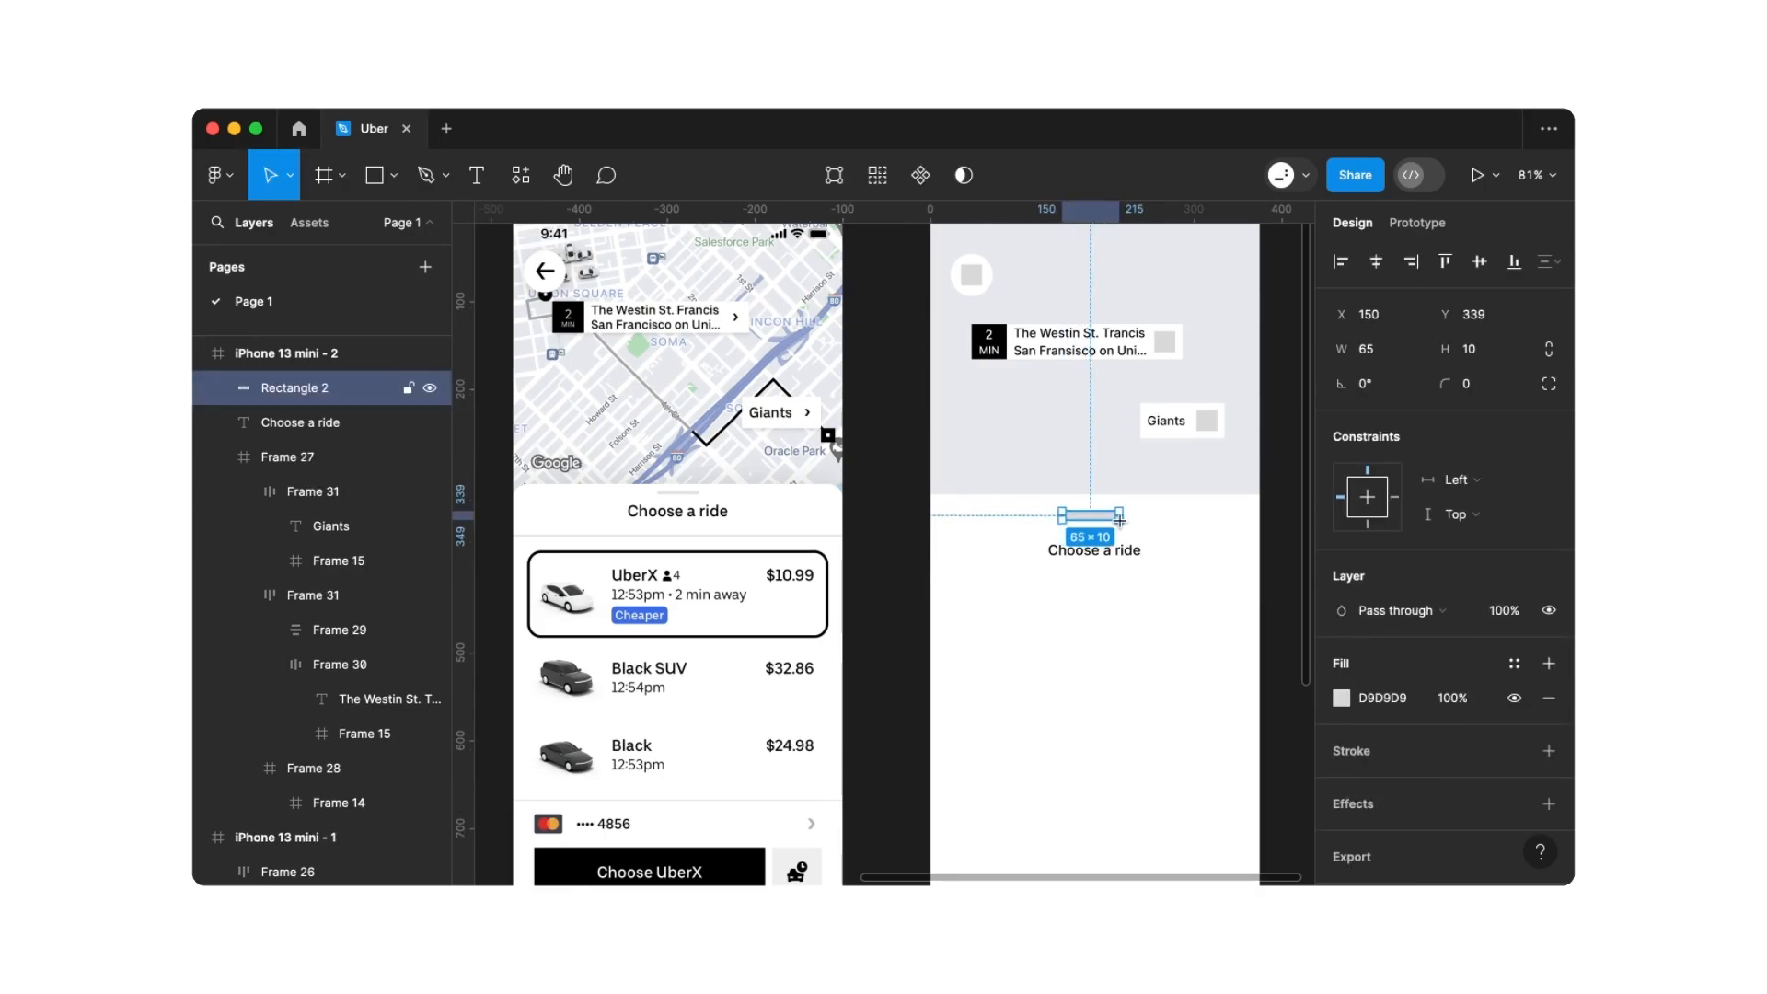
# Resize the thin rectangle to 56 × 4 and round its corners with a radius of 9999
pyautogui.click(1387, 363)
pyautogui.write('56')
pyautogui.press('Return')
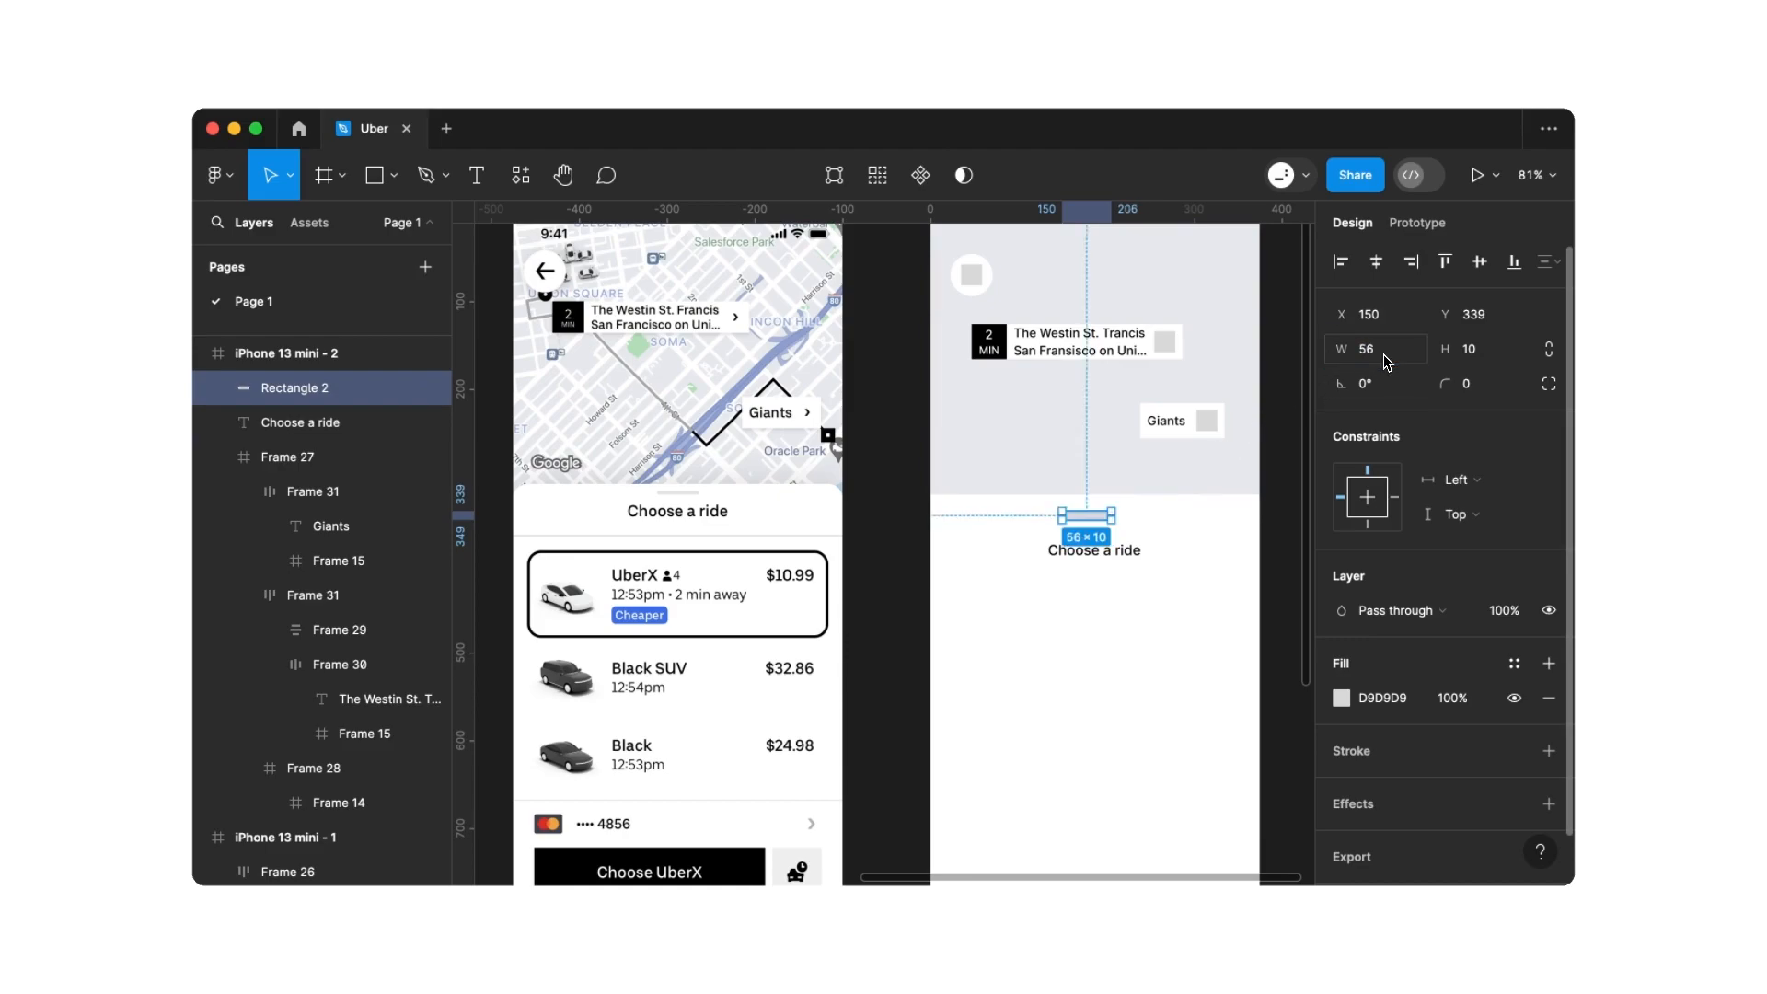
pyautogui.click(1493, 359)
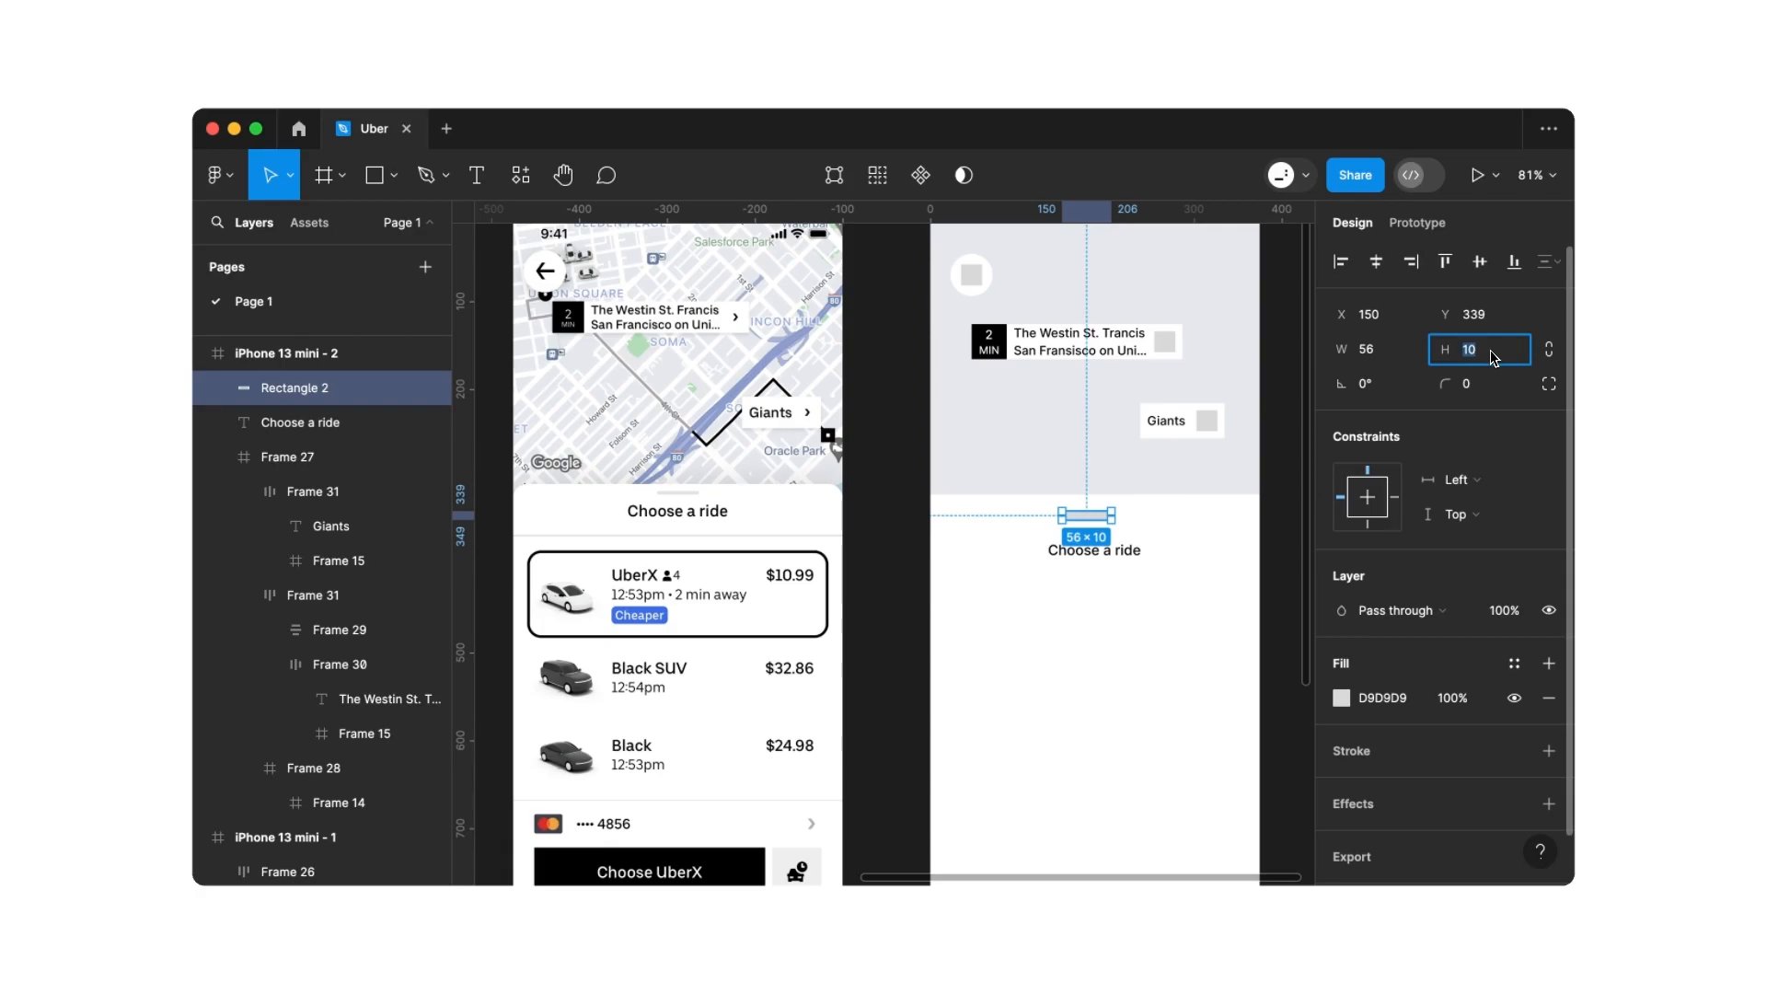
pyautogui.write('4')
pyautogui.press('Return')
pyautogui.click(1491, 391)
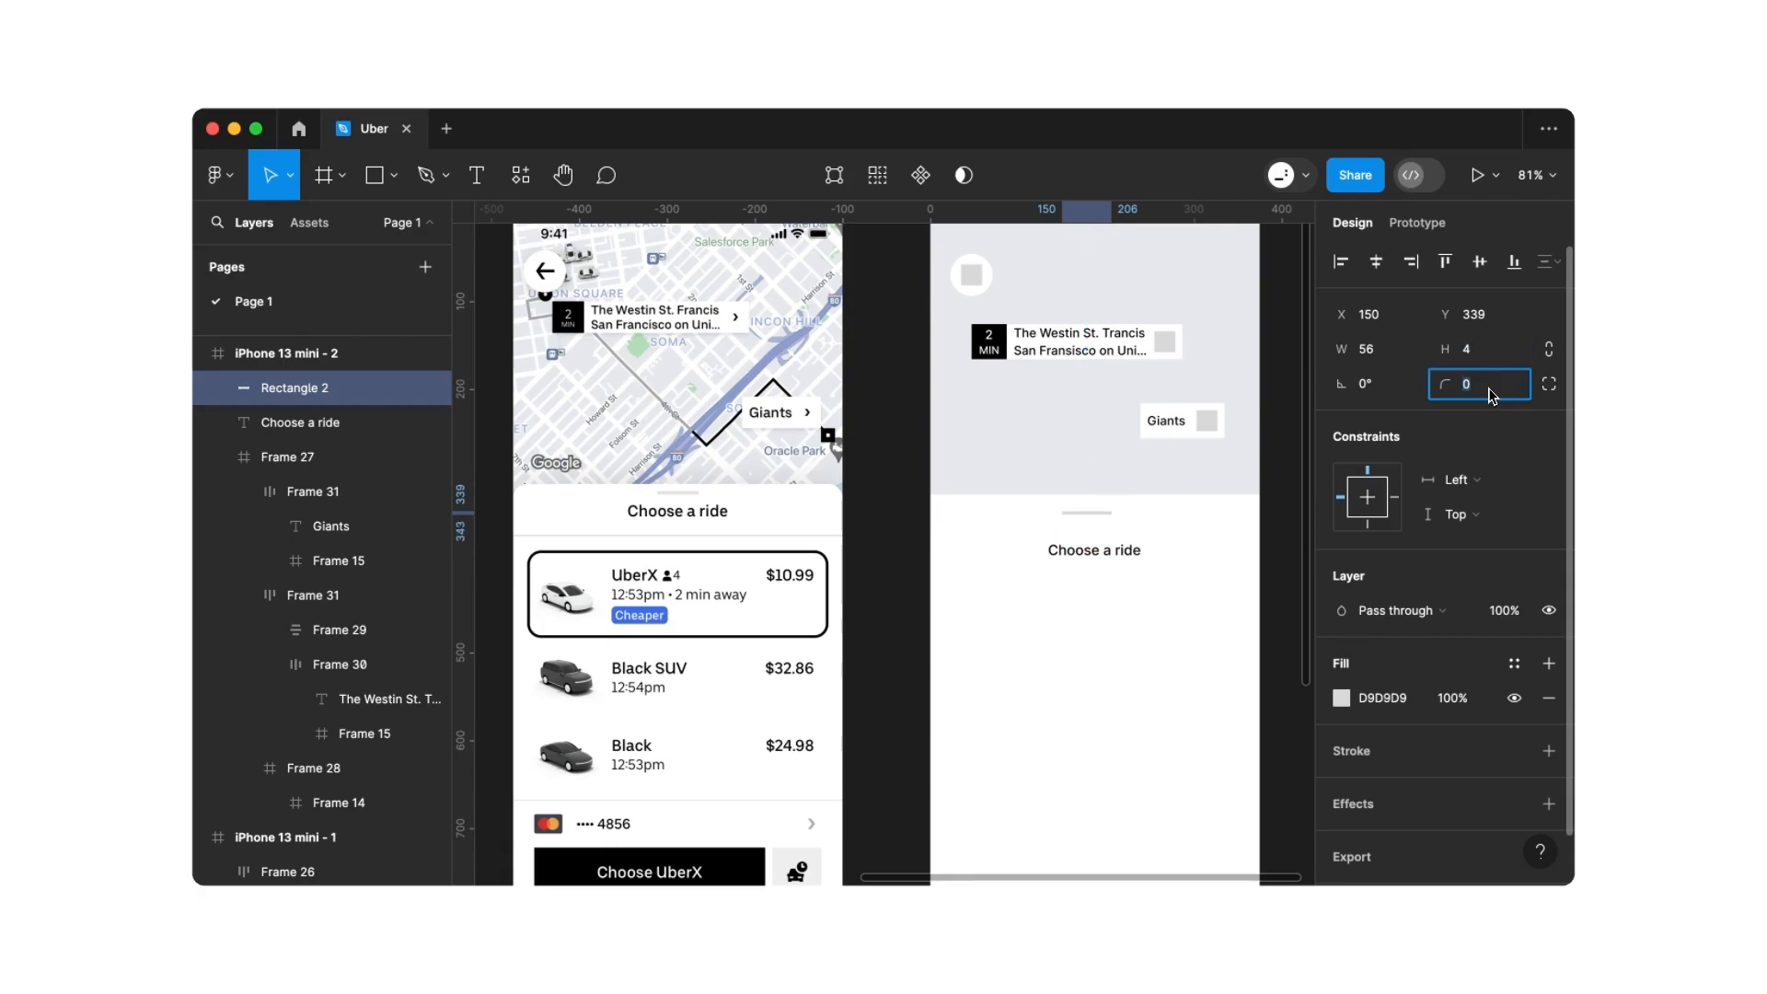
pyautogui.write('9999')
pyautogui.press('Return')
# Fill the handle bar with E2E2E2, sampled from the handle above "Choose a ride" in the reference screenshot
pyautogui.click(1341, 697)
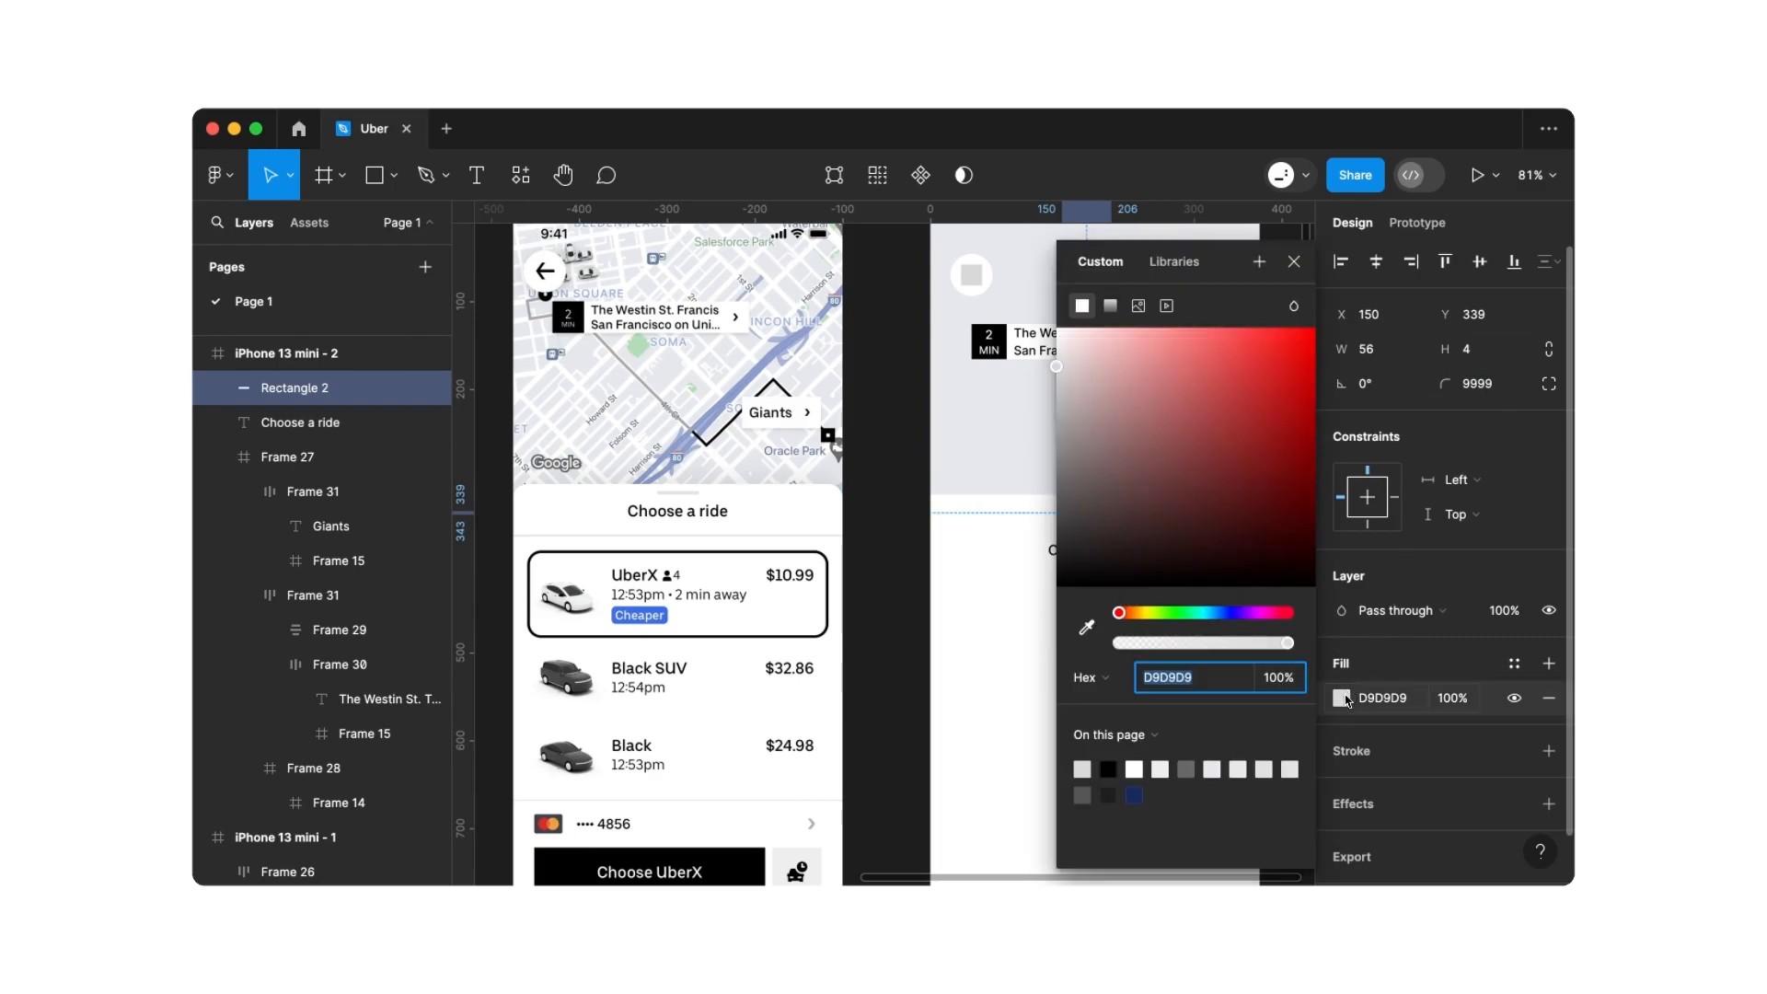
pyautogui.click(1091, 633)
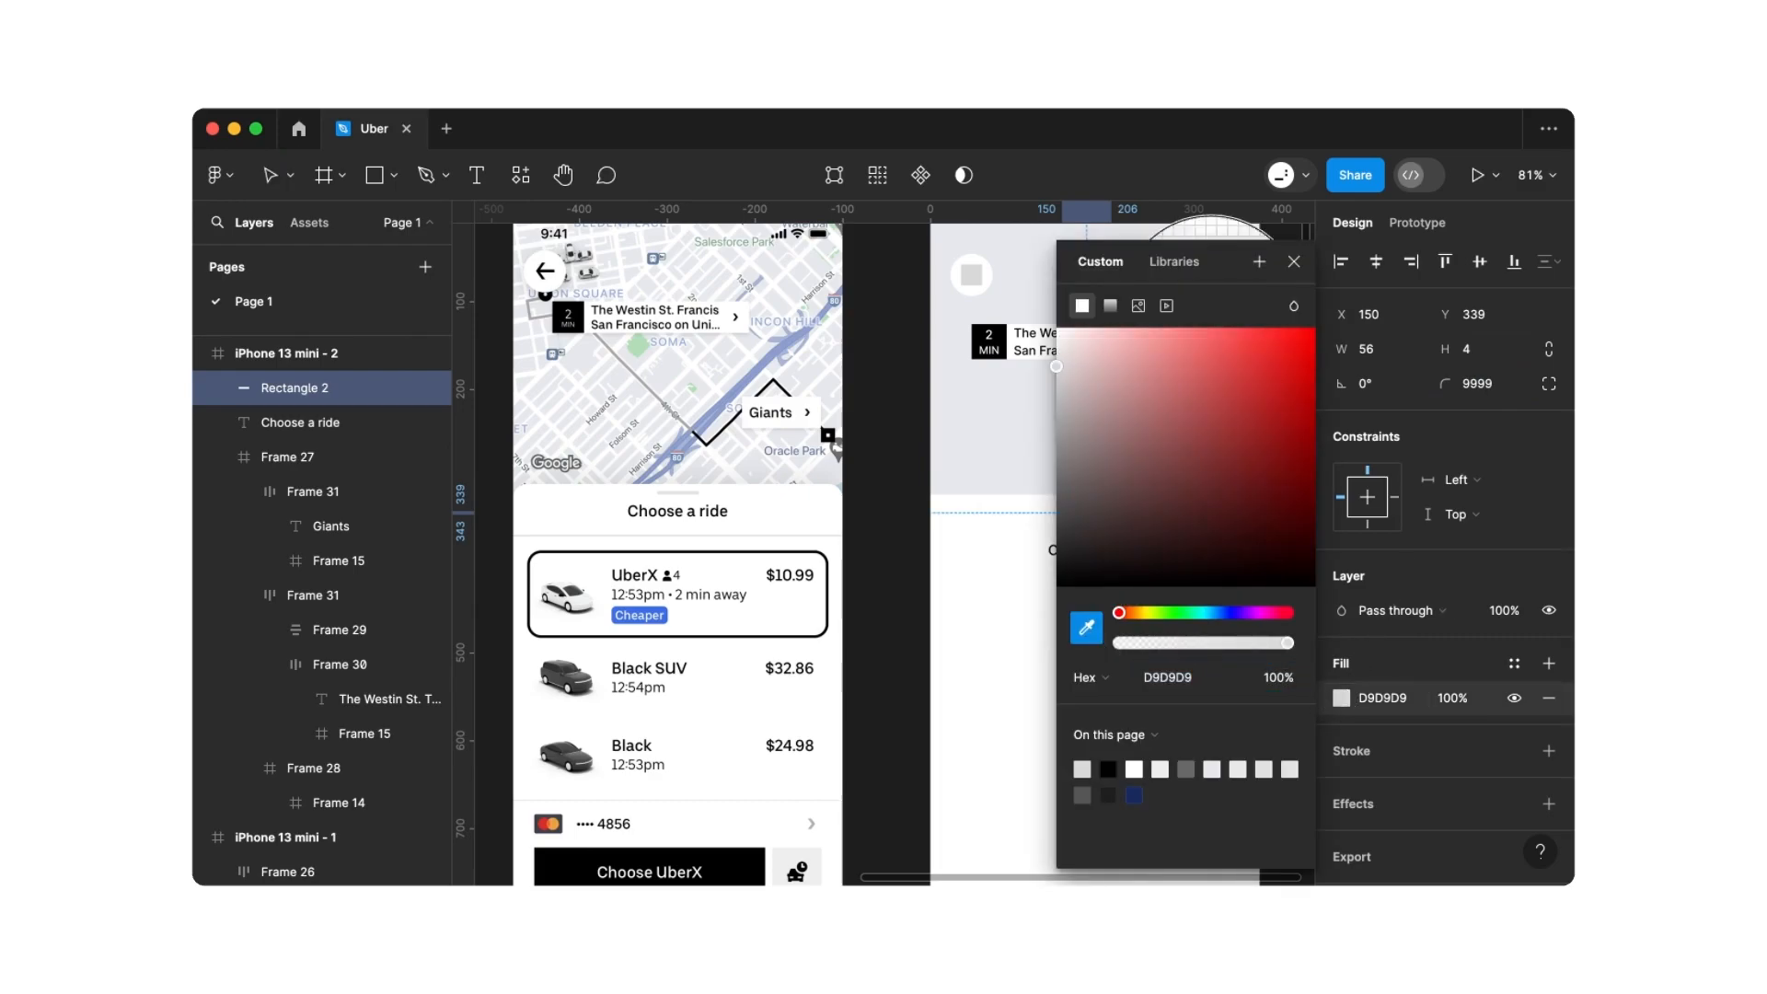
pyautogui.scroll(6, 686, 490)
pyautogui.press('Escape')
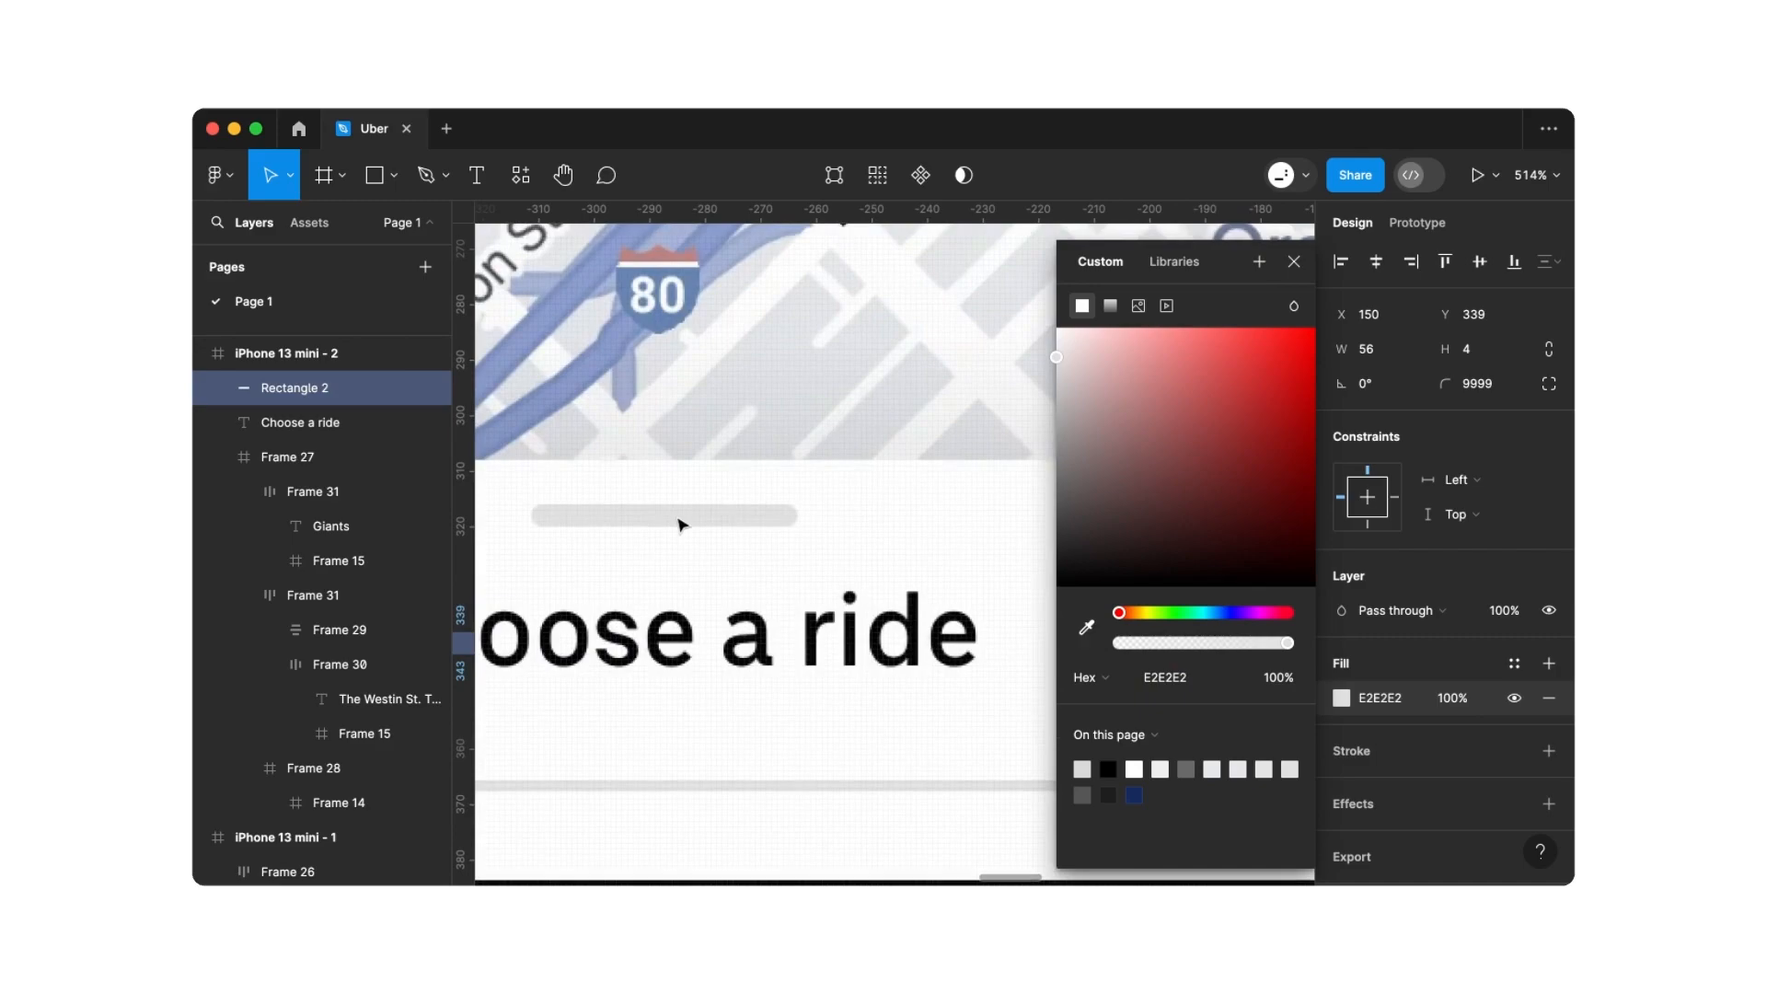
pyautogui.scroll(-10, 679, 521)
pyautogui.click(831, 550)
pyautogui.scroll(2, 832, 550)
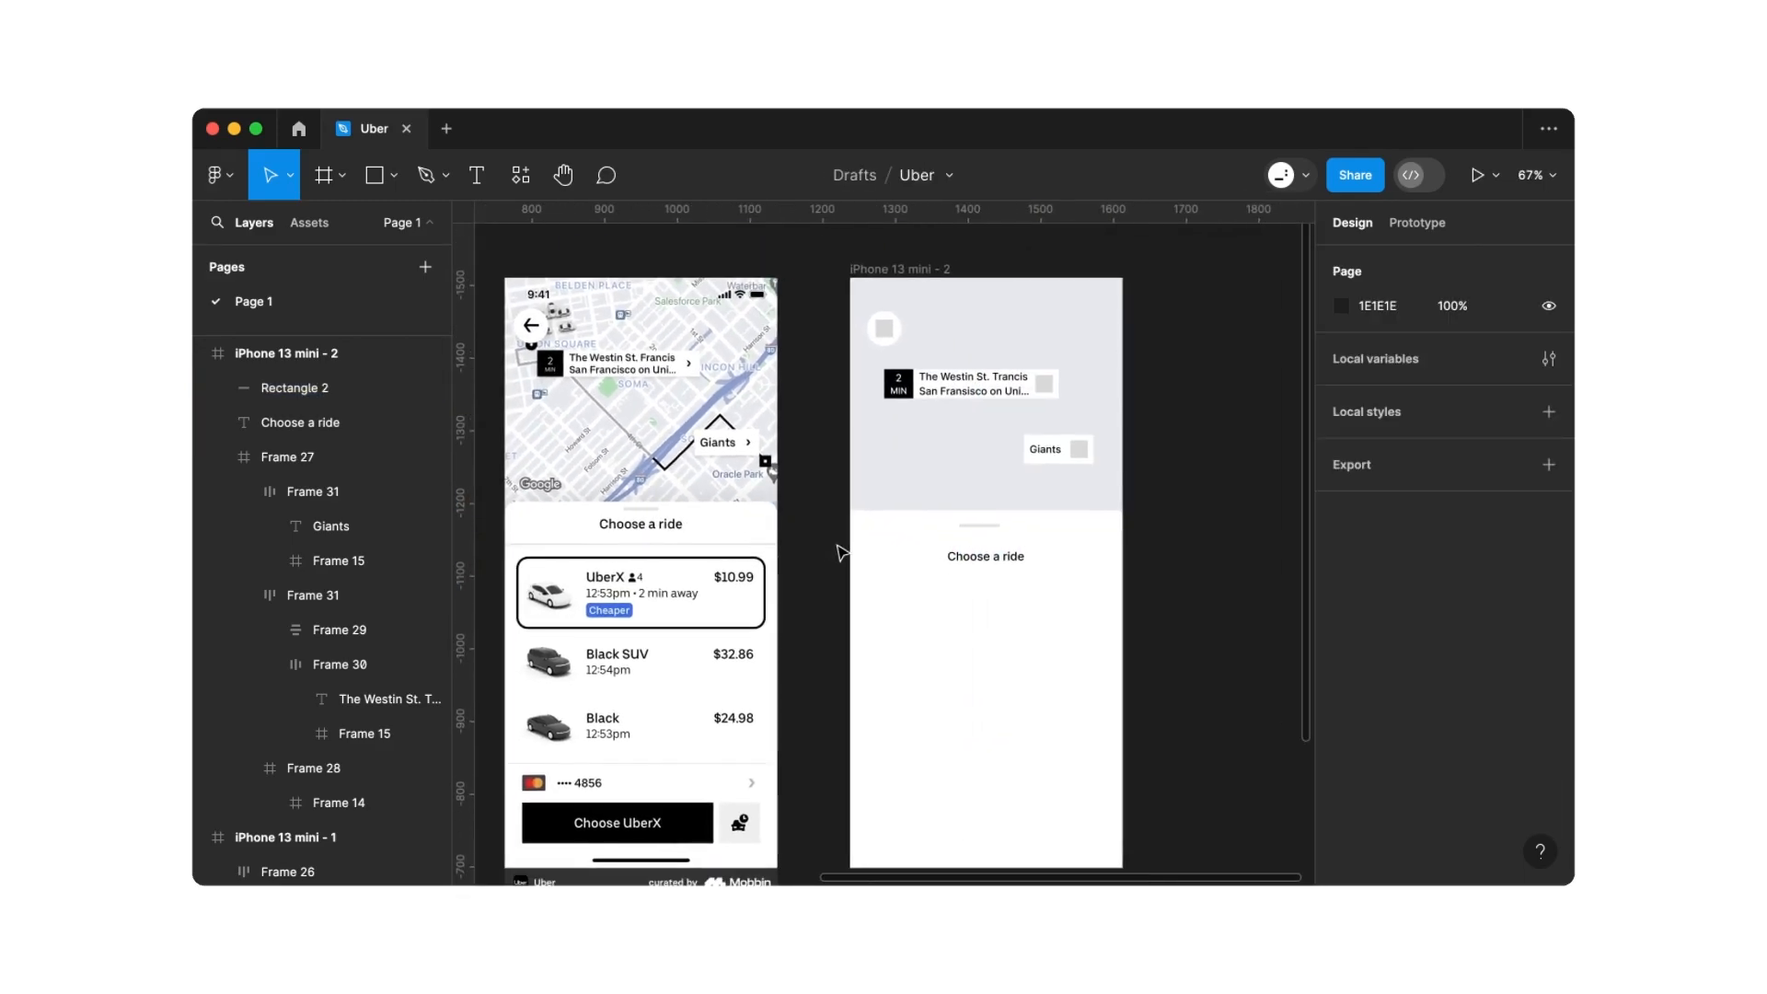
# Move the "Choose a ride" text to X 125, Y 362 so it is centered beneath the handle bar
pyautogui.click(986, 560)
pyautogui.moveTo(986, 559); pyautogui.dragTo(981, 554)
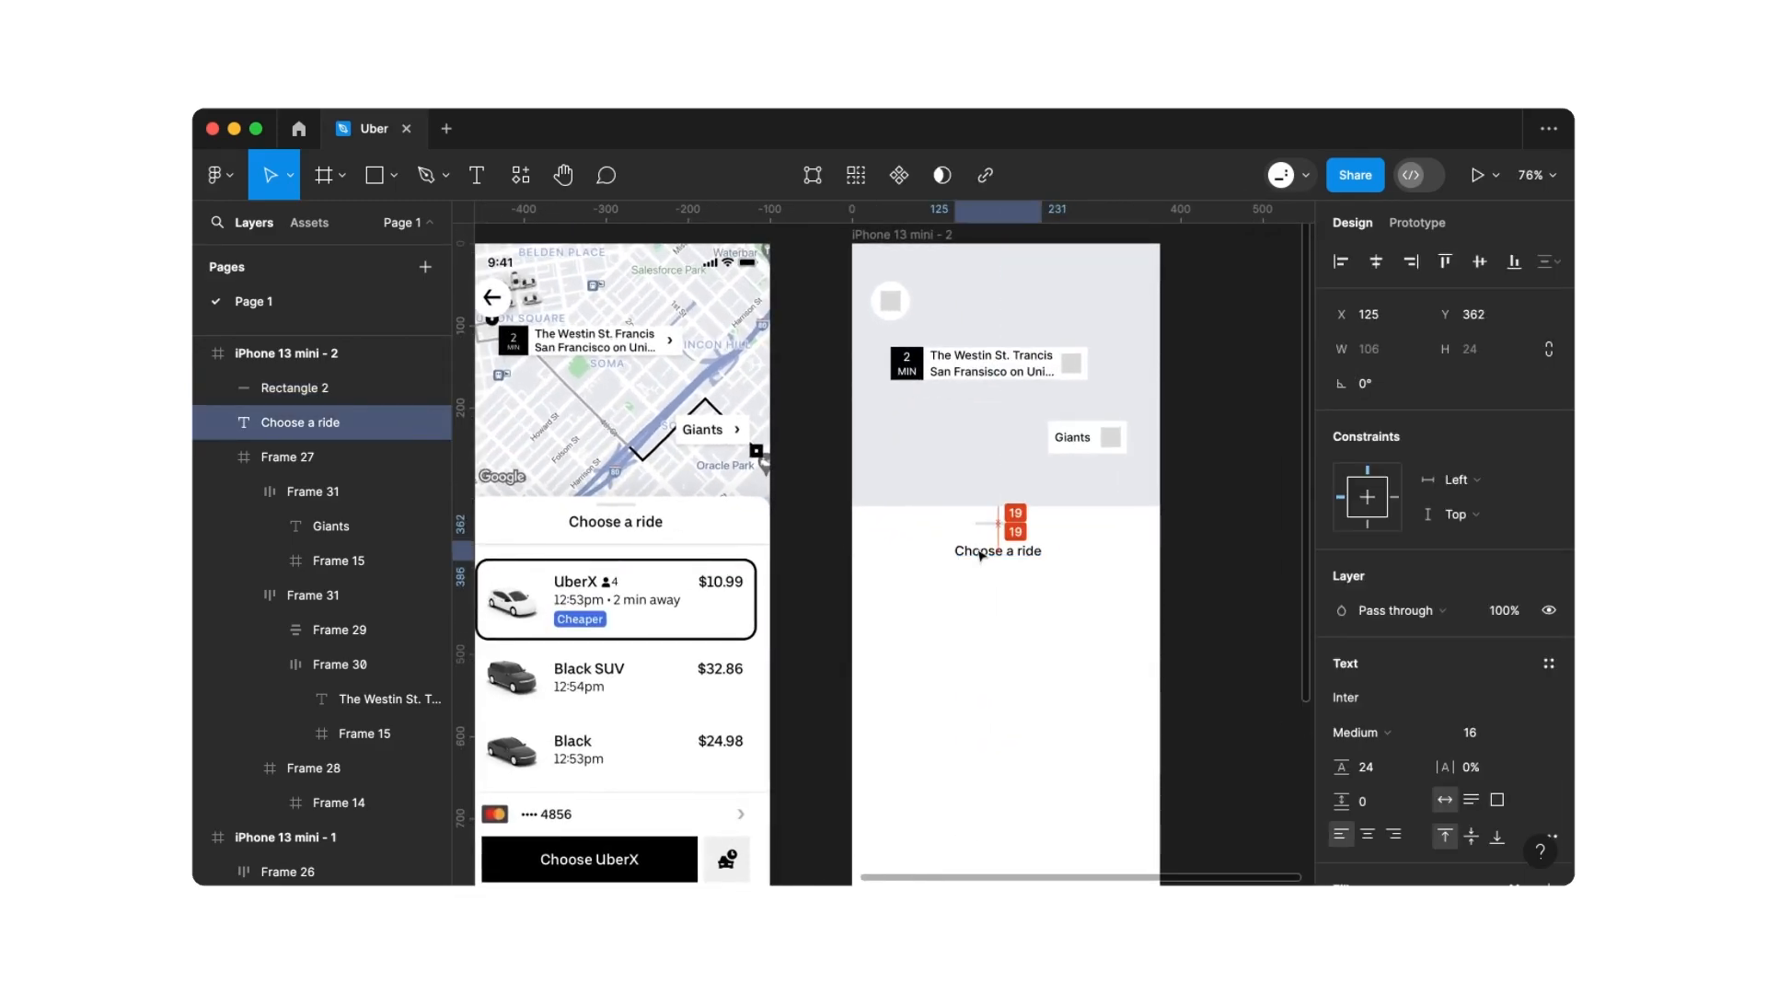
pyautogui.click(946, 553)
pyautogui.hscroll(-3, 945, 555)
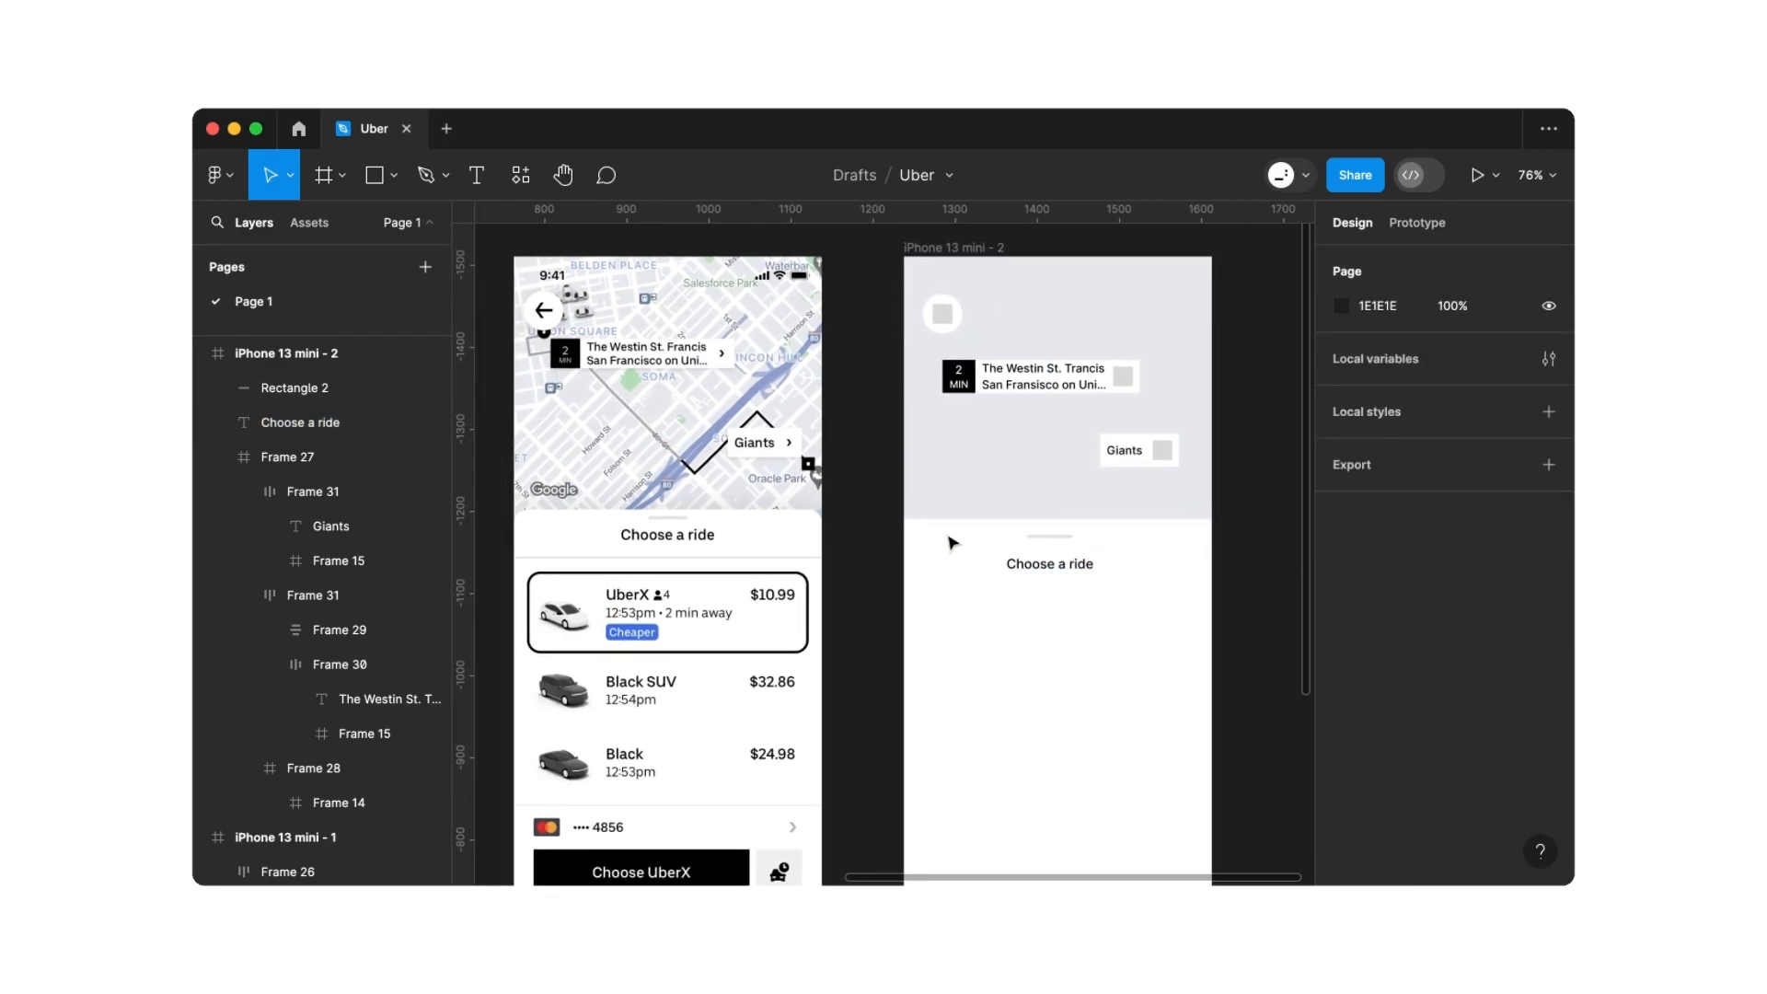
# Combine the handle bar and "Choose a ride" text in a vertical auto layout with spacing 8 and vertical padding 8
pyautogui.moveTo(949, 536); pyautogui.dragTo(1107, 598)
pyautogui.hotkey('shift', 'a')
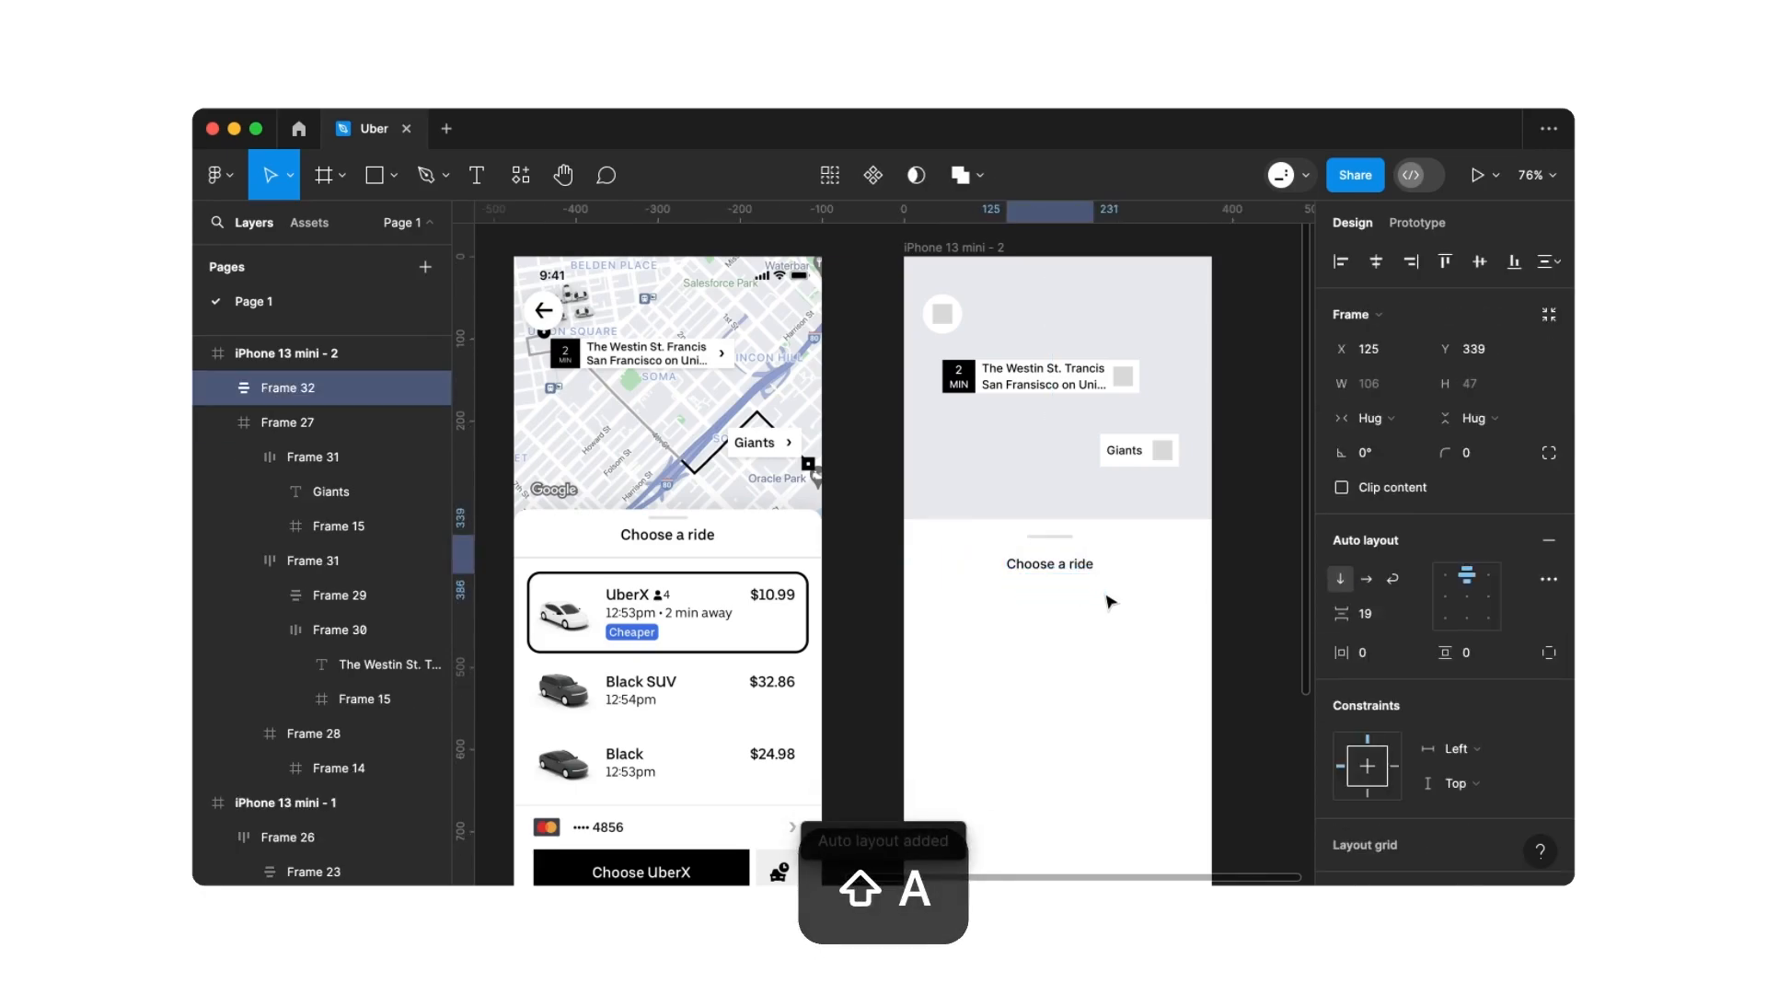
pyautogui.click(1378, 617)
pyautogui.write('8')
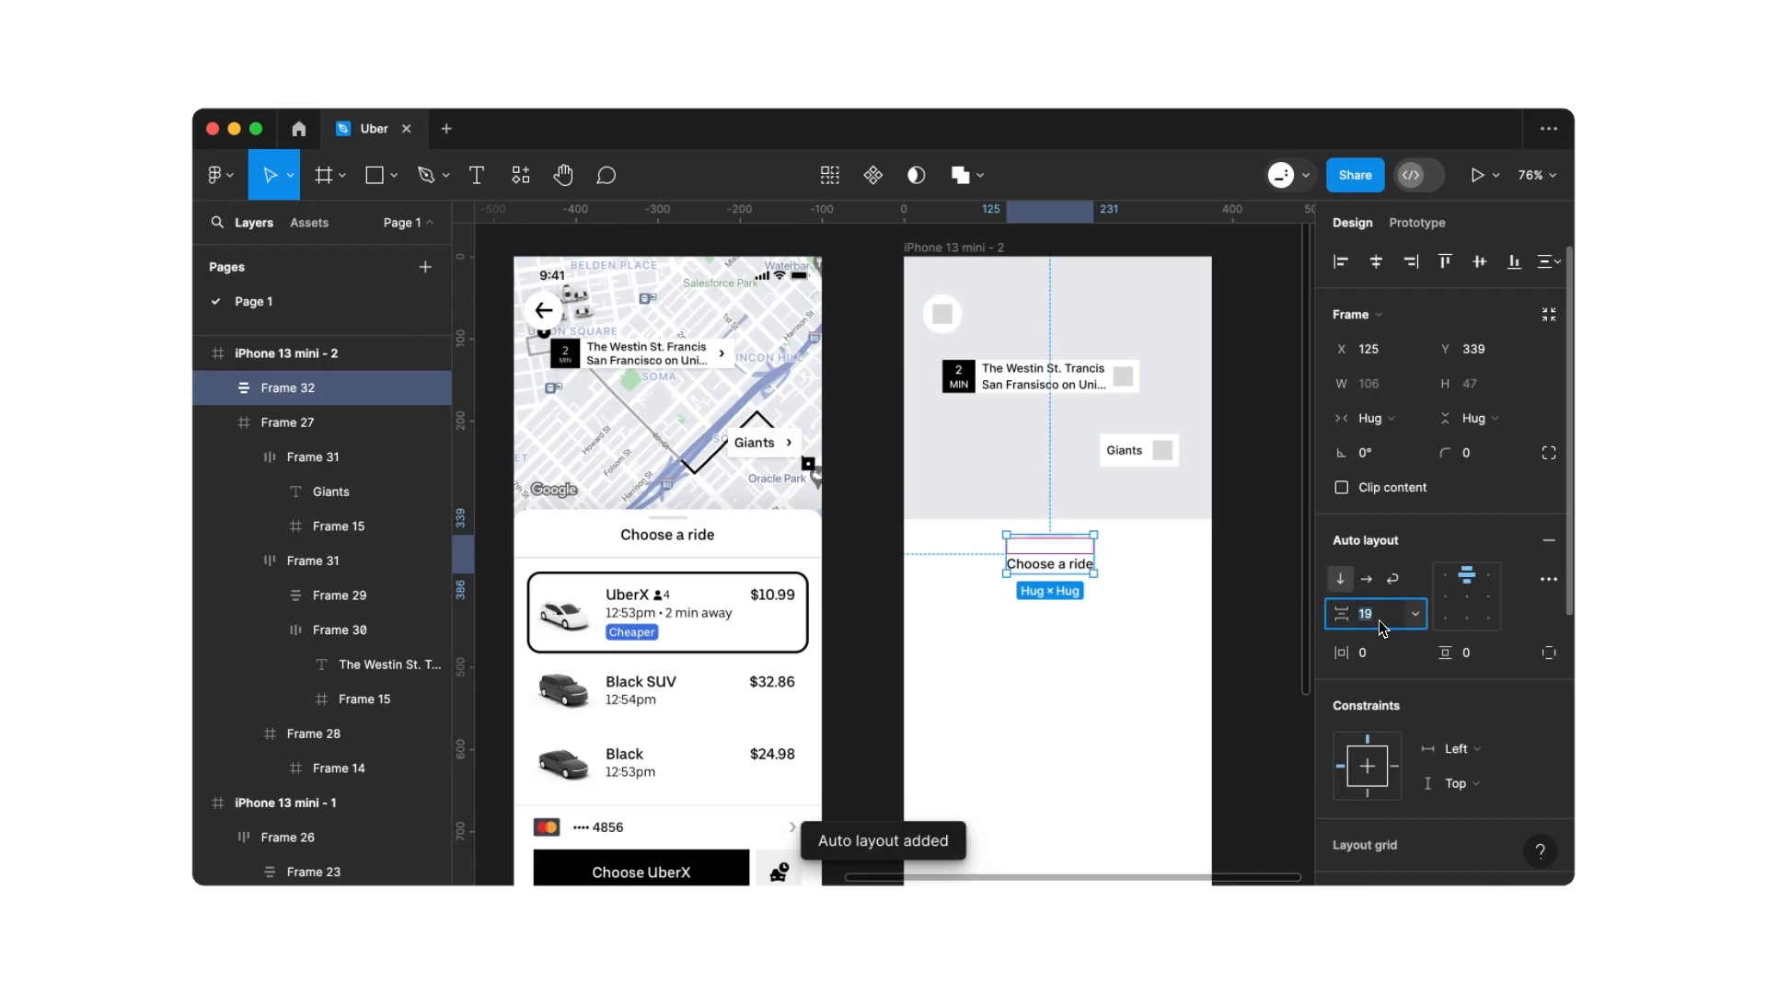
pyautogui.press('Return')
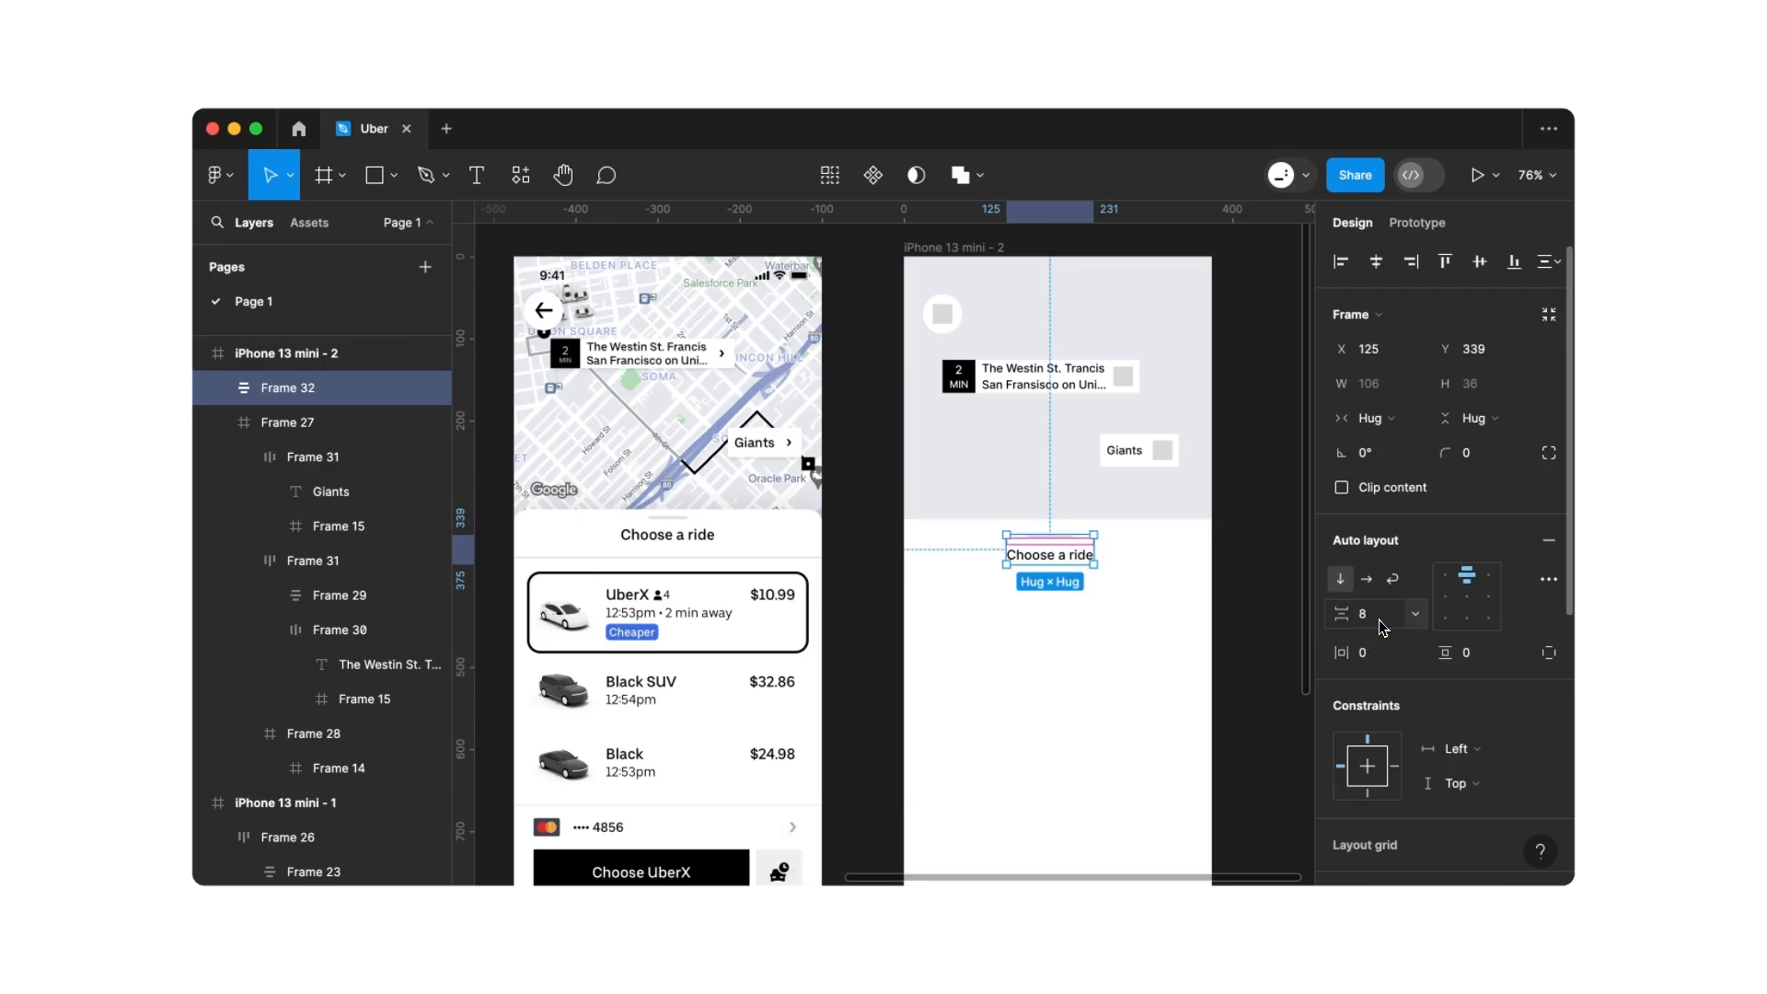
pyautogui.click(1477, 658)
pyautogui.write('8')
pyautogui.press('Return')
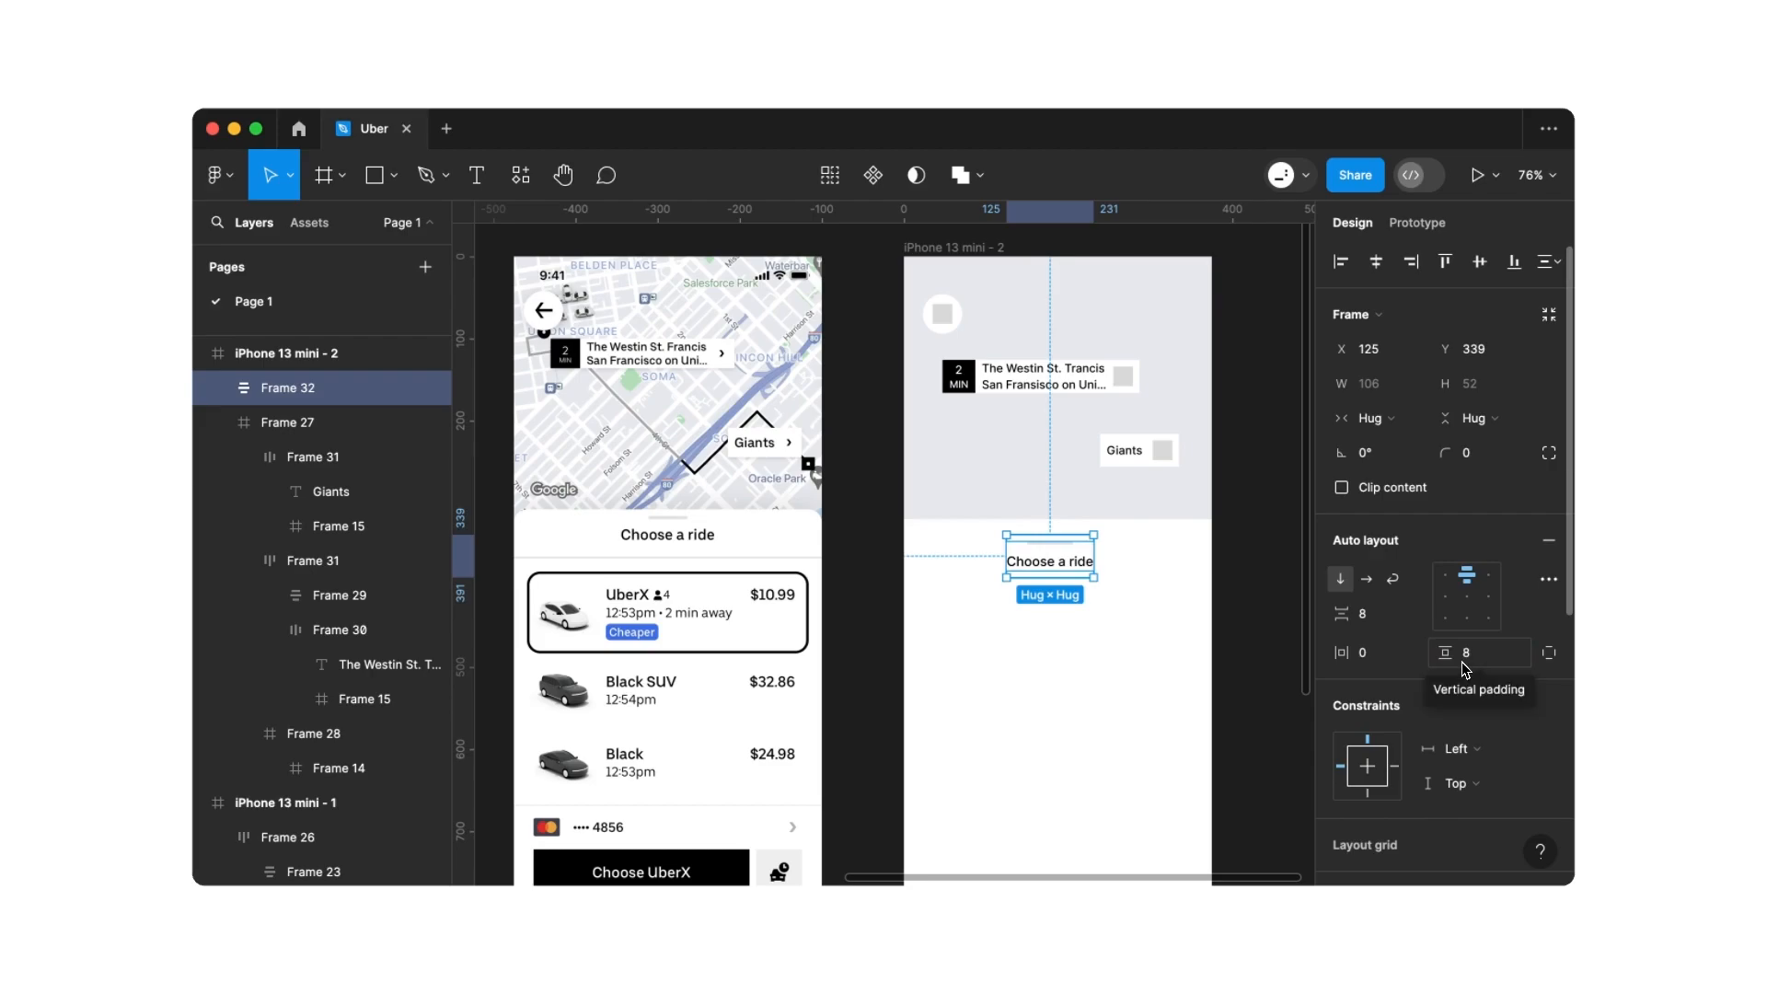
# Add a stroke to the "Choose a ride" header frame and limit it to the bottom side
pyautogui.scroll(-3, 1464, 669)
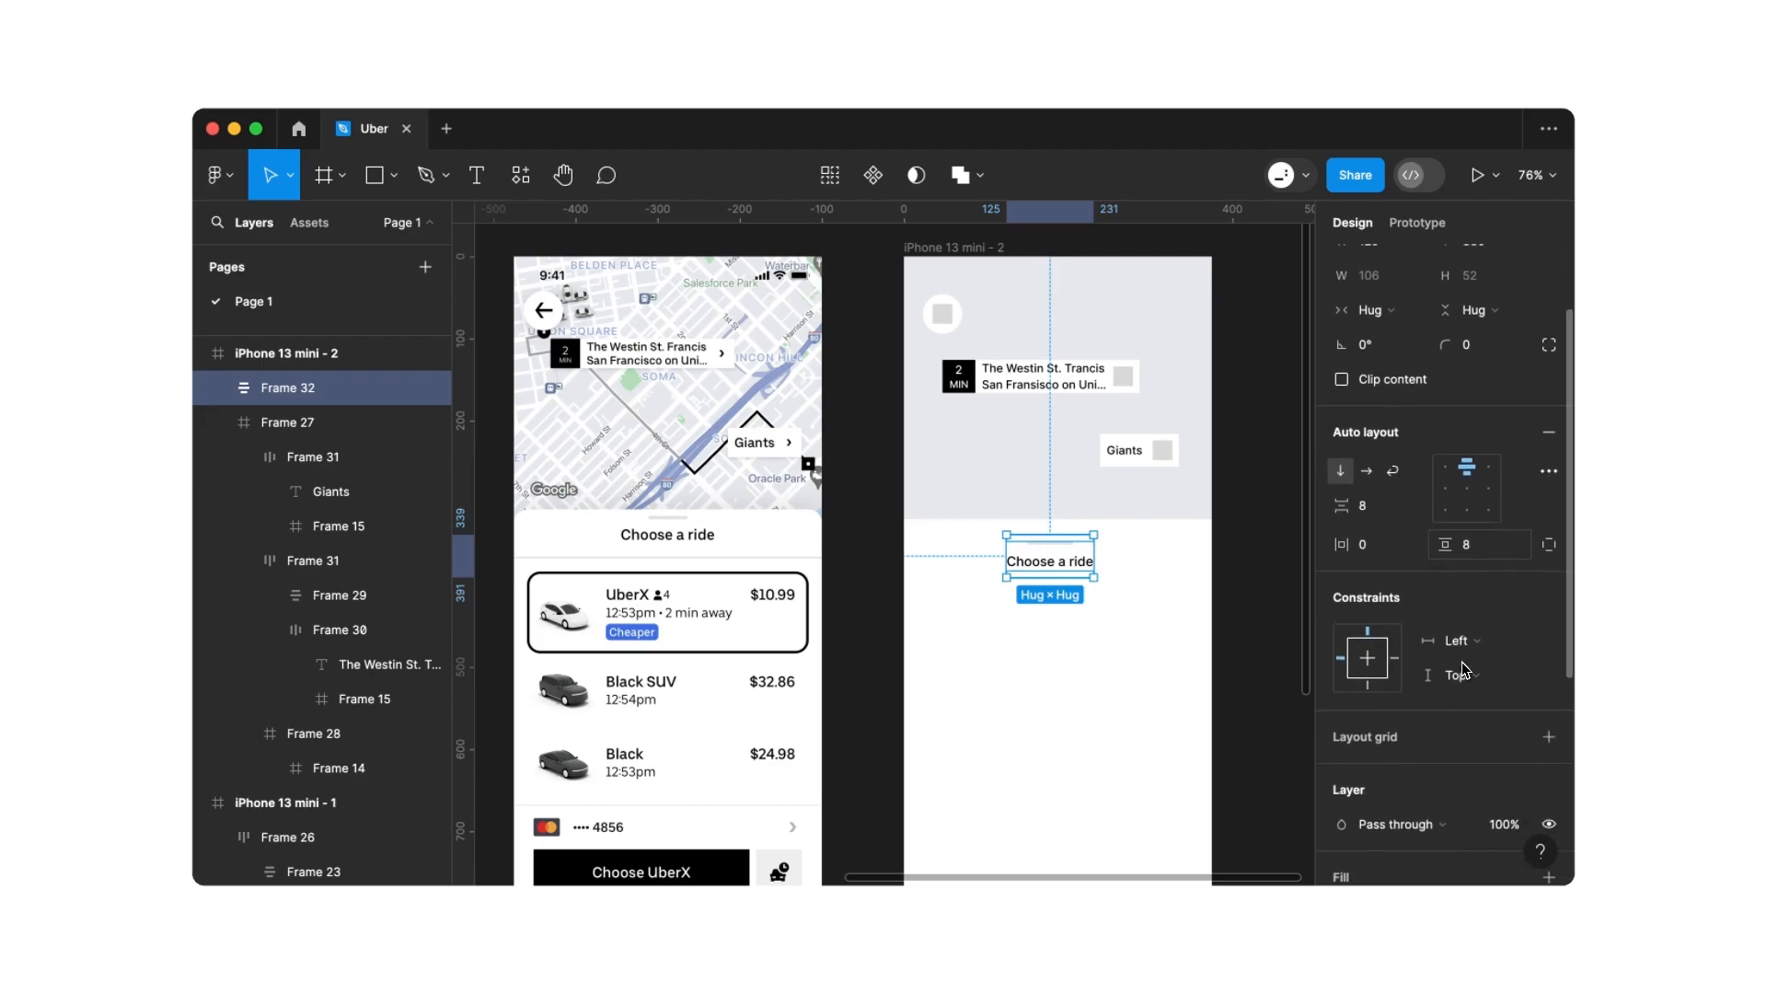
pyautogui.scroll(-6, 1462, 664)
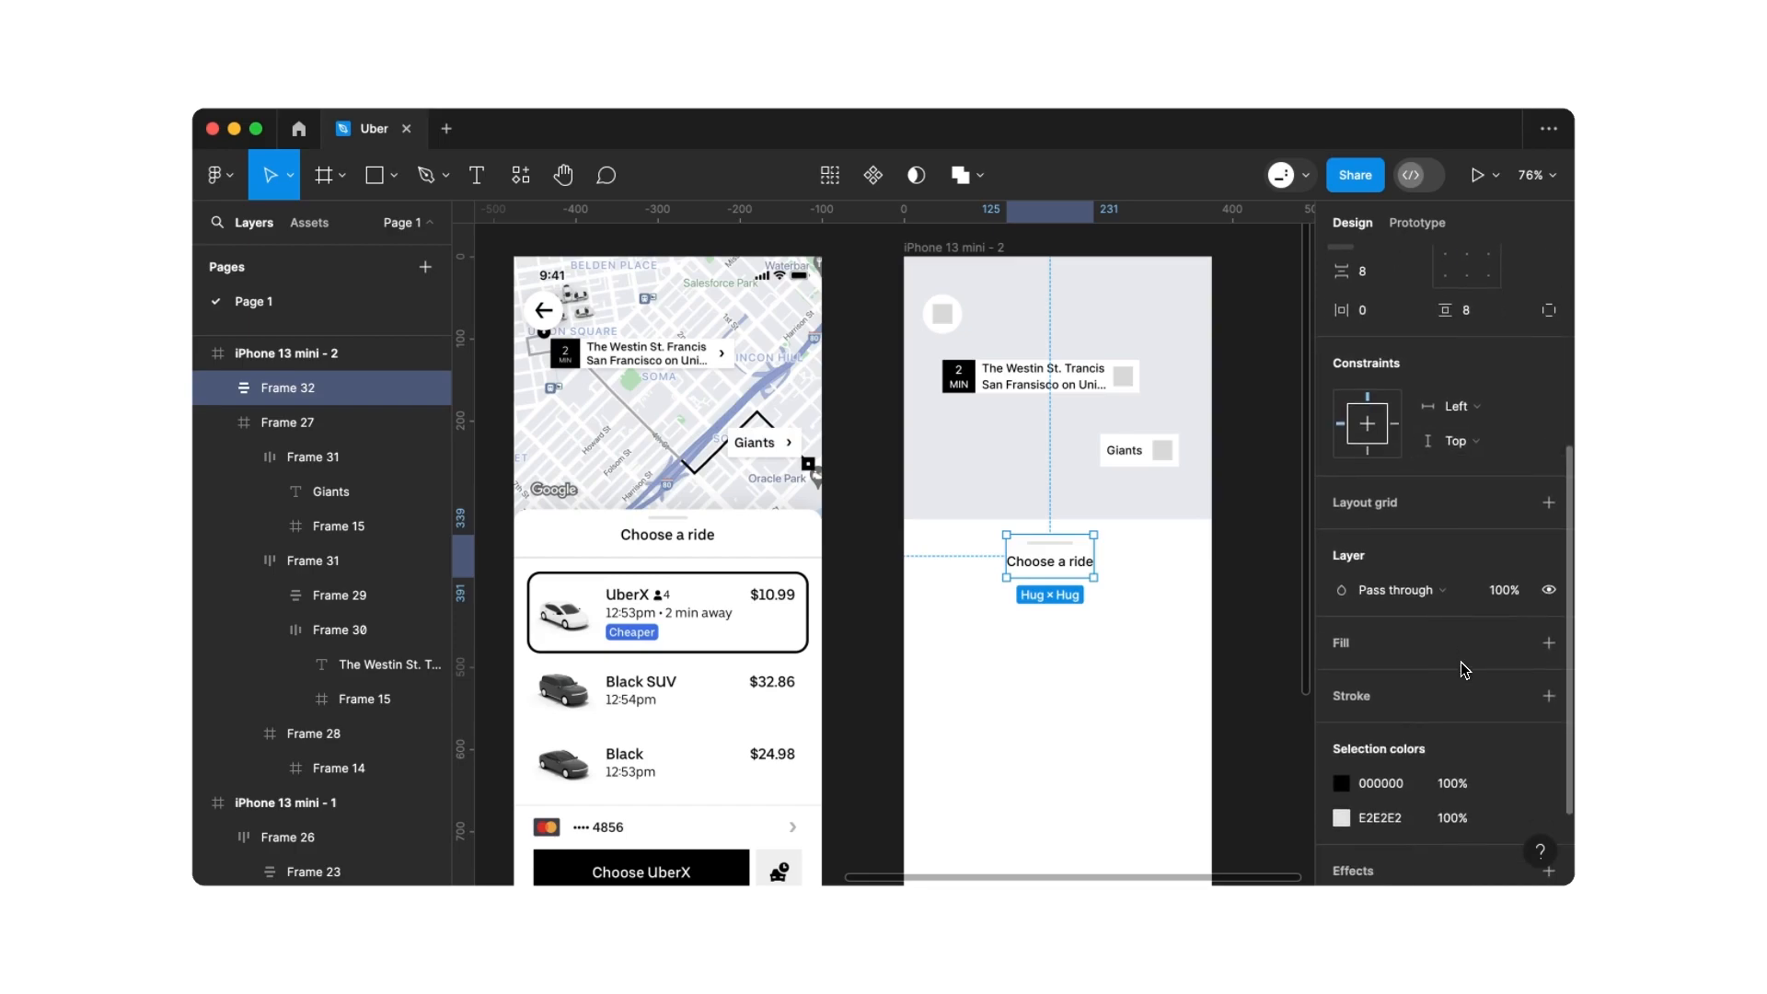
pyautogui.scroll(-1, 1460, 661)
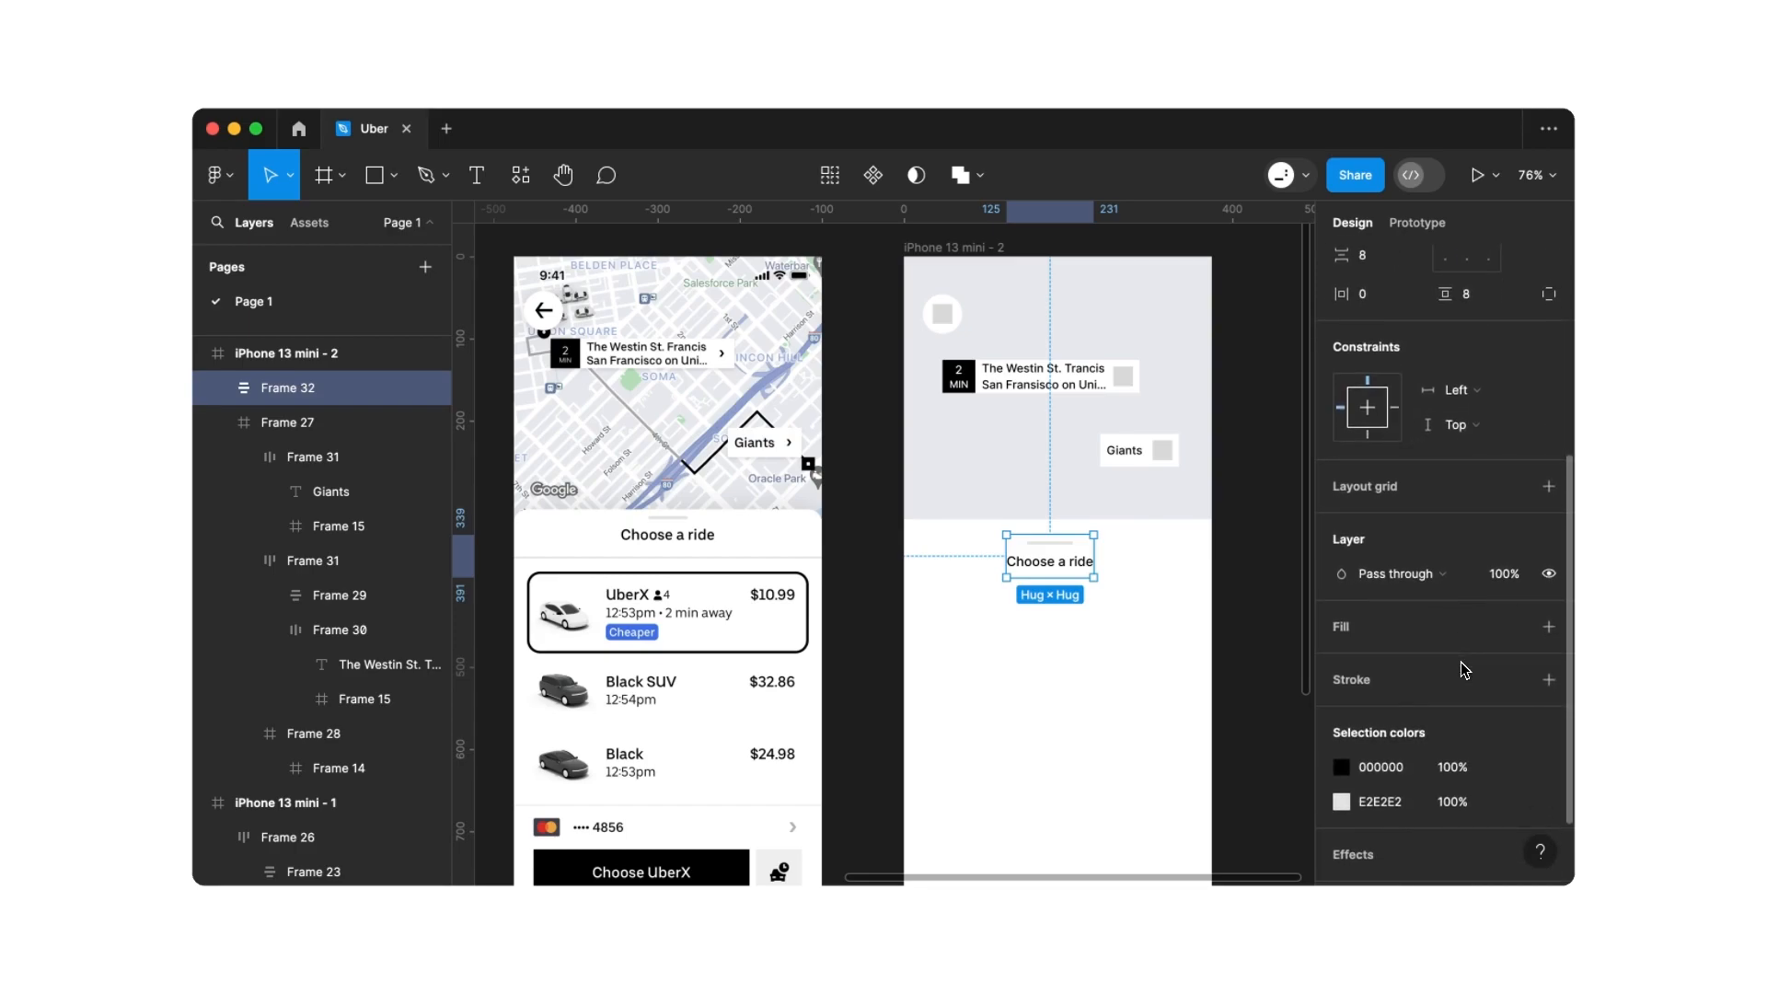
pyautogui.click(1550, 681)
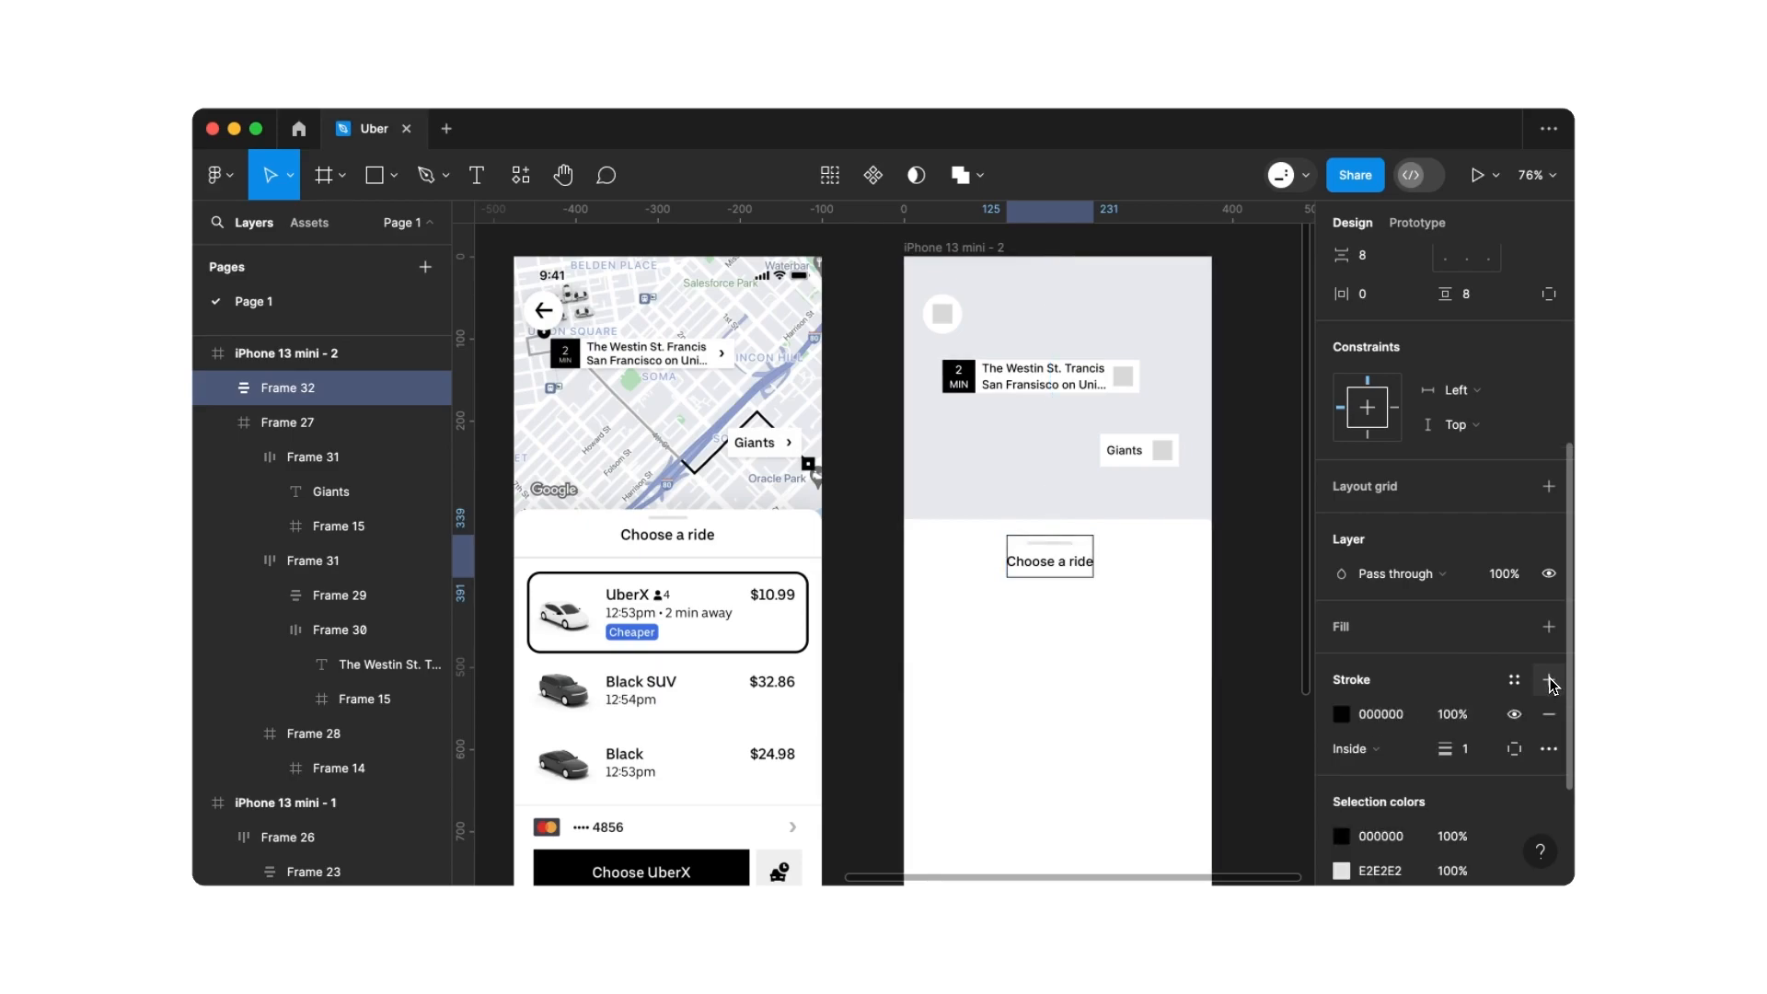
pyautogui.click(1515, 749)
pyautogui.click(1509, 778)
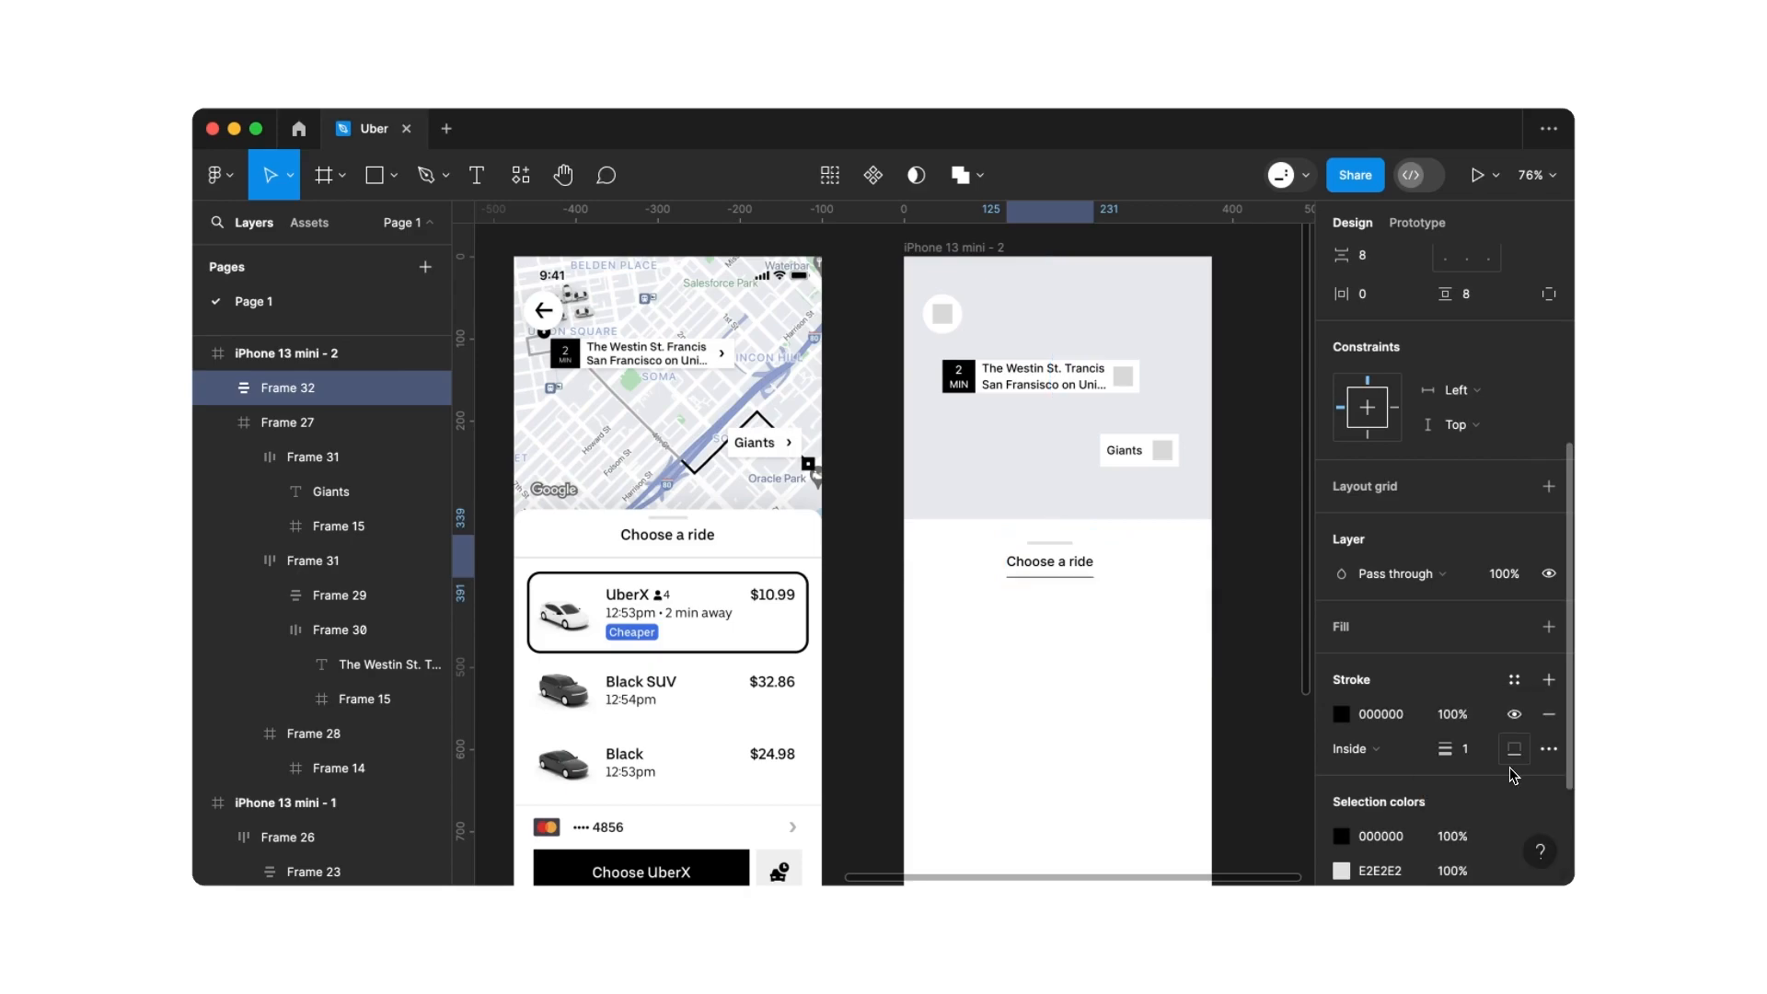
# Set the header frame's bottom stroke to Center alignment with a weight of 2
pyautogui.click(1381, 750)
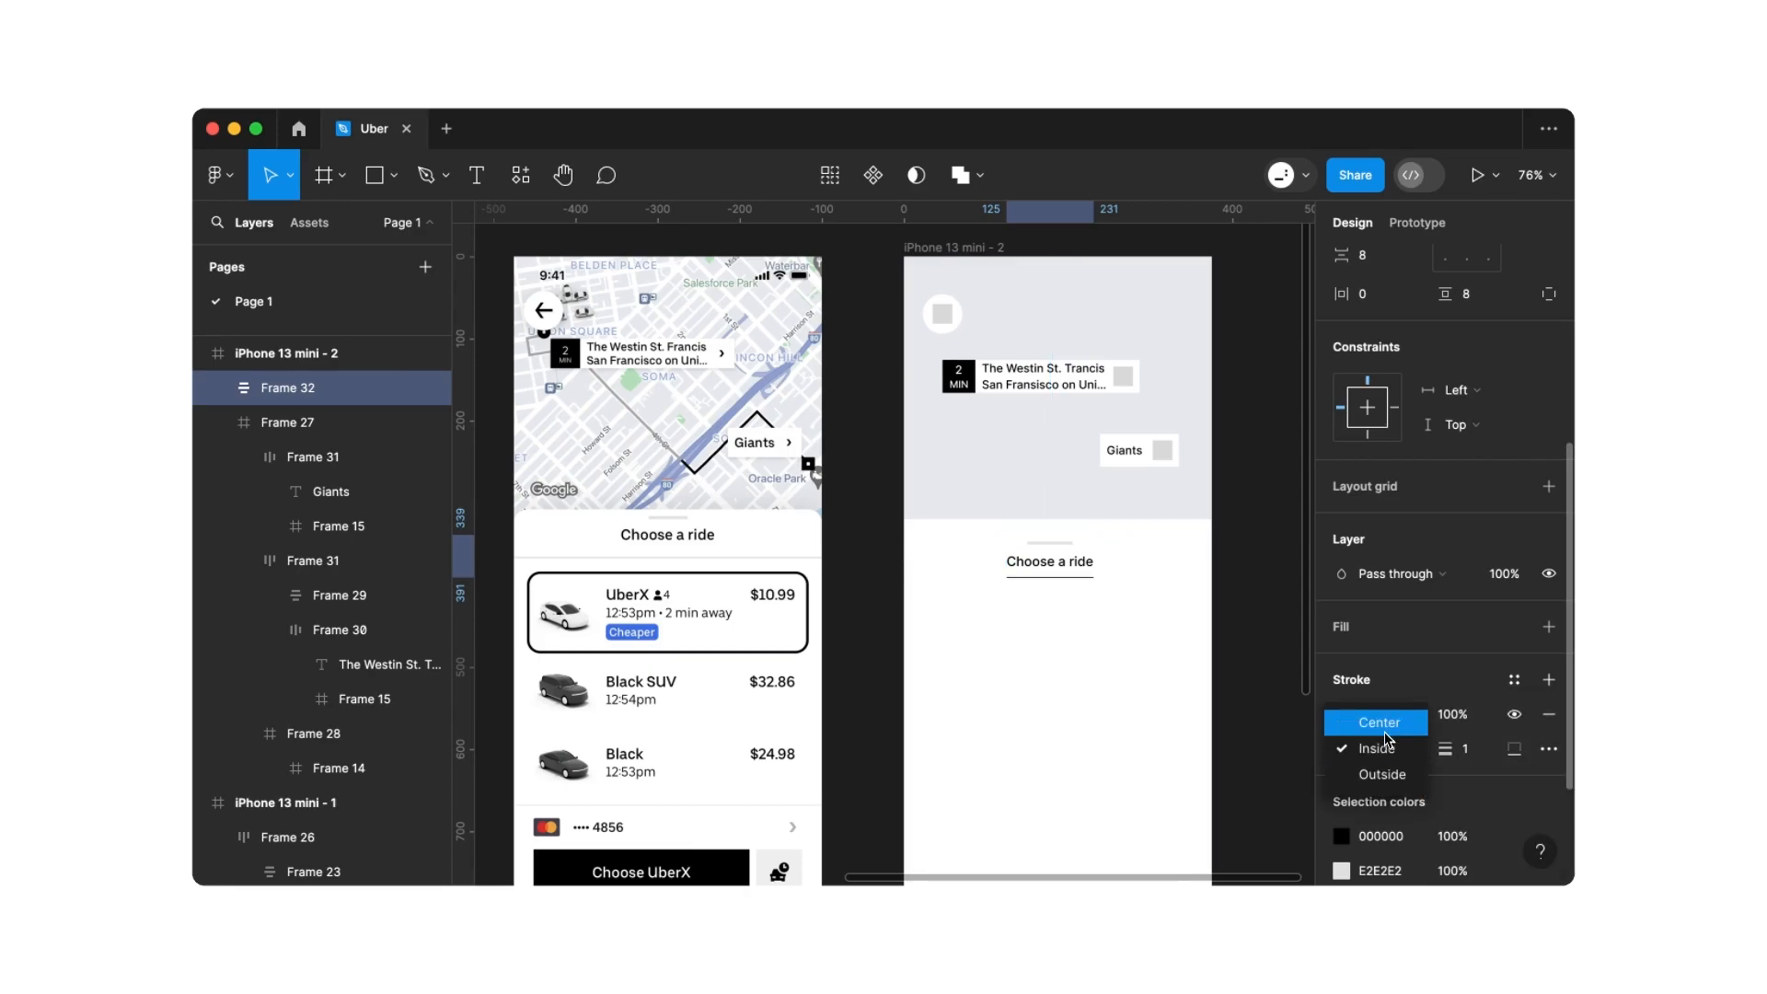
pyautogui.click(1384, 727)
pyautogui.click(1476, 755)
pyautogui.write('2')
pyautogui.press('Return')
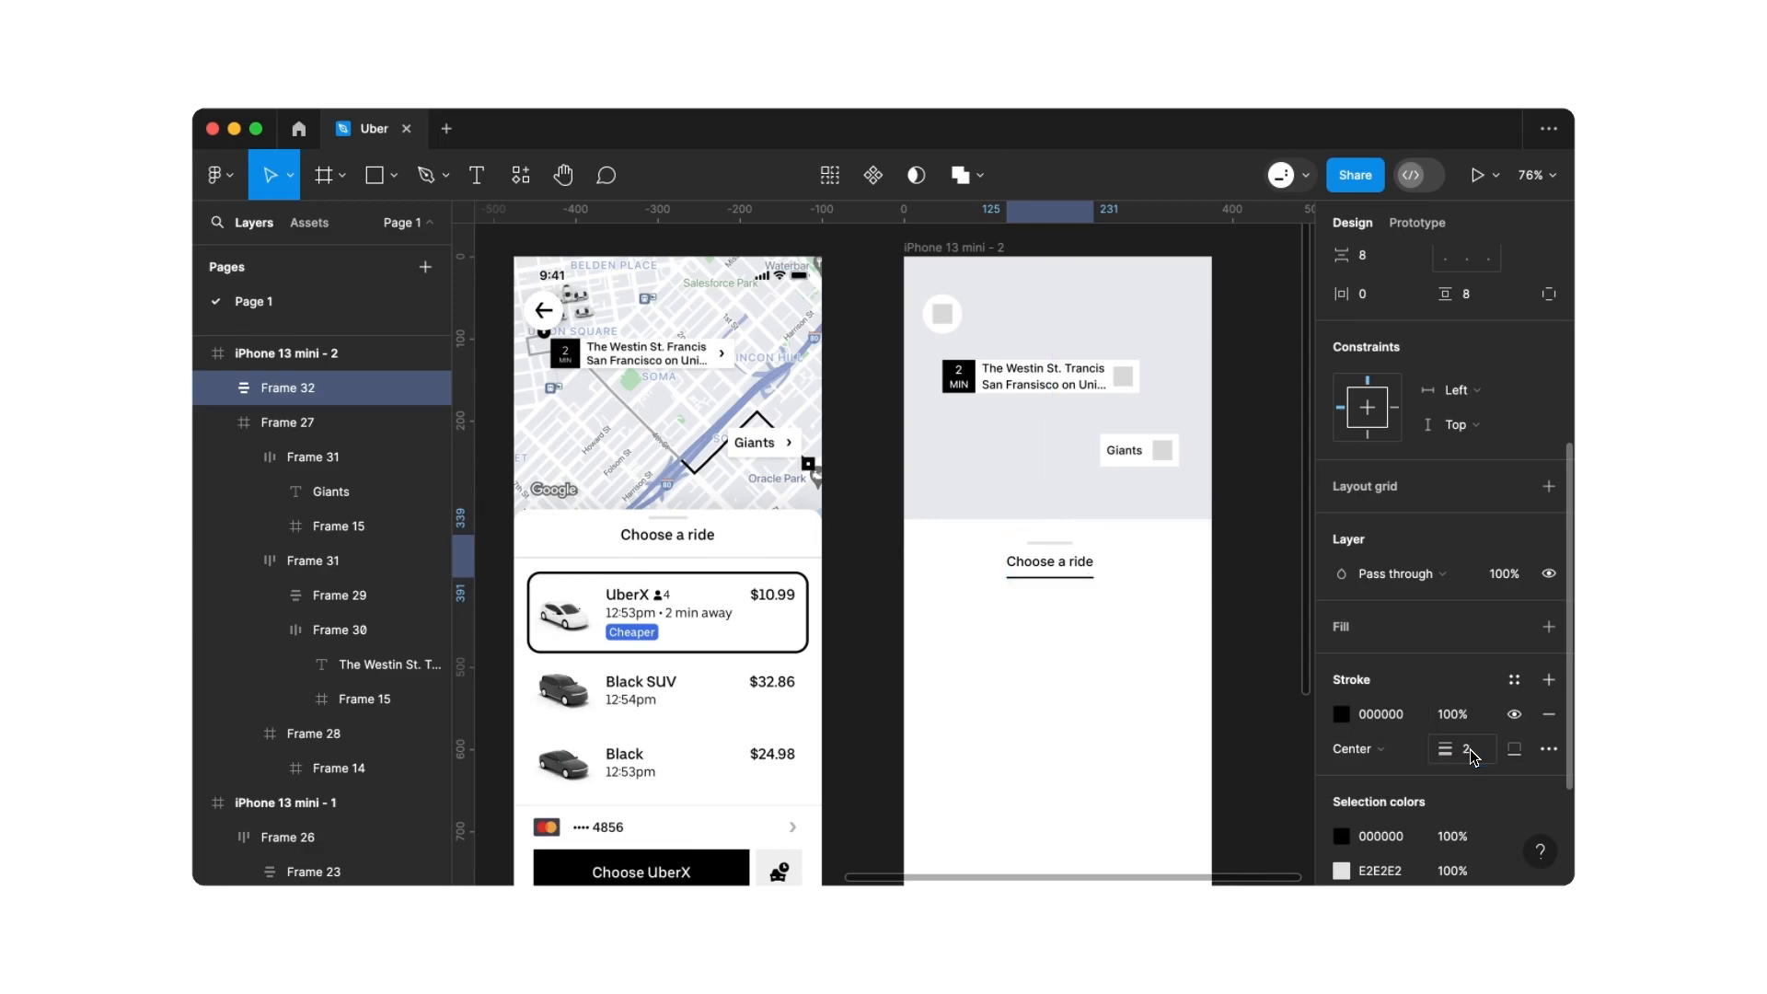
# Color the header's bottom stroke E3E3E3, sampled from the divider line below "Choose a ride" in the reference screenshot
pyautogui.click(1341, 715)
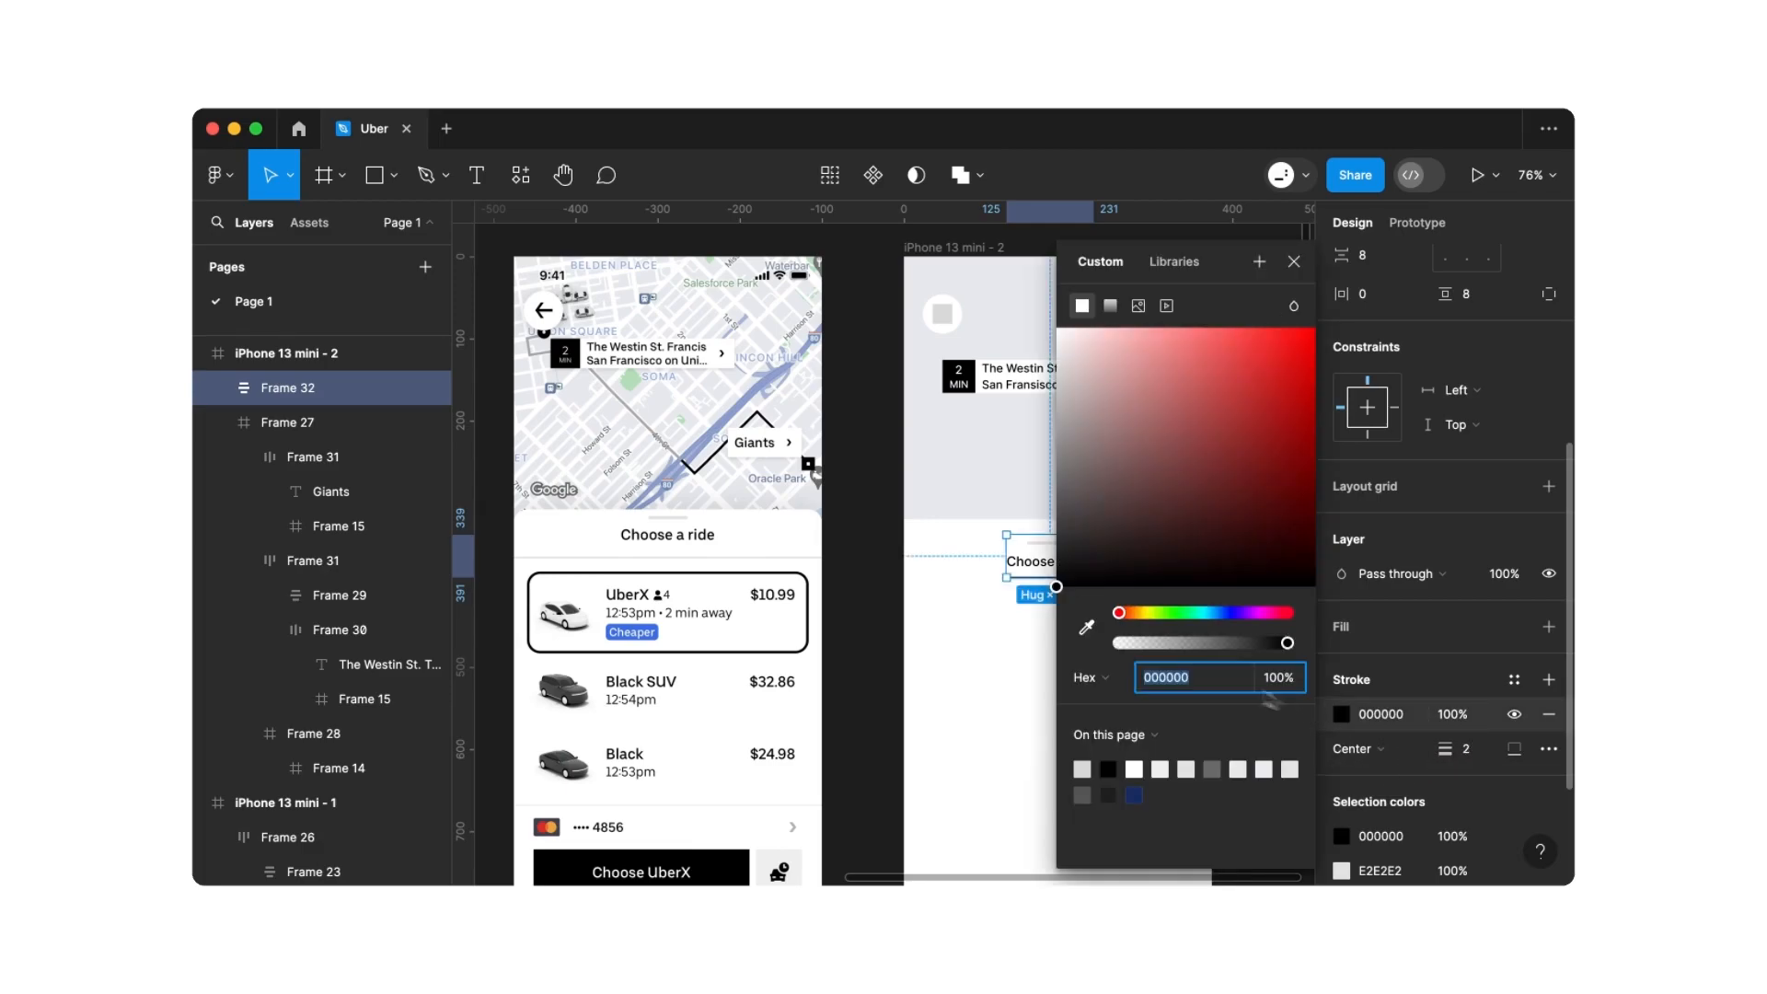
pyautogui.click(1086, 626)
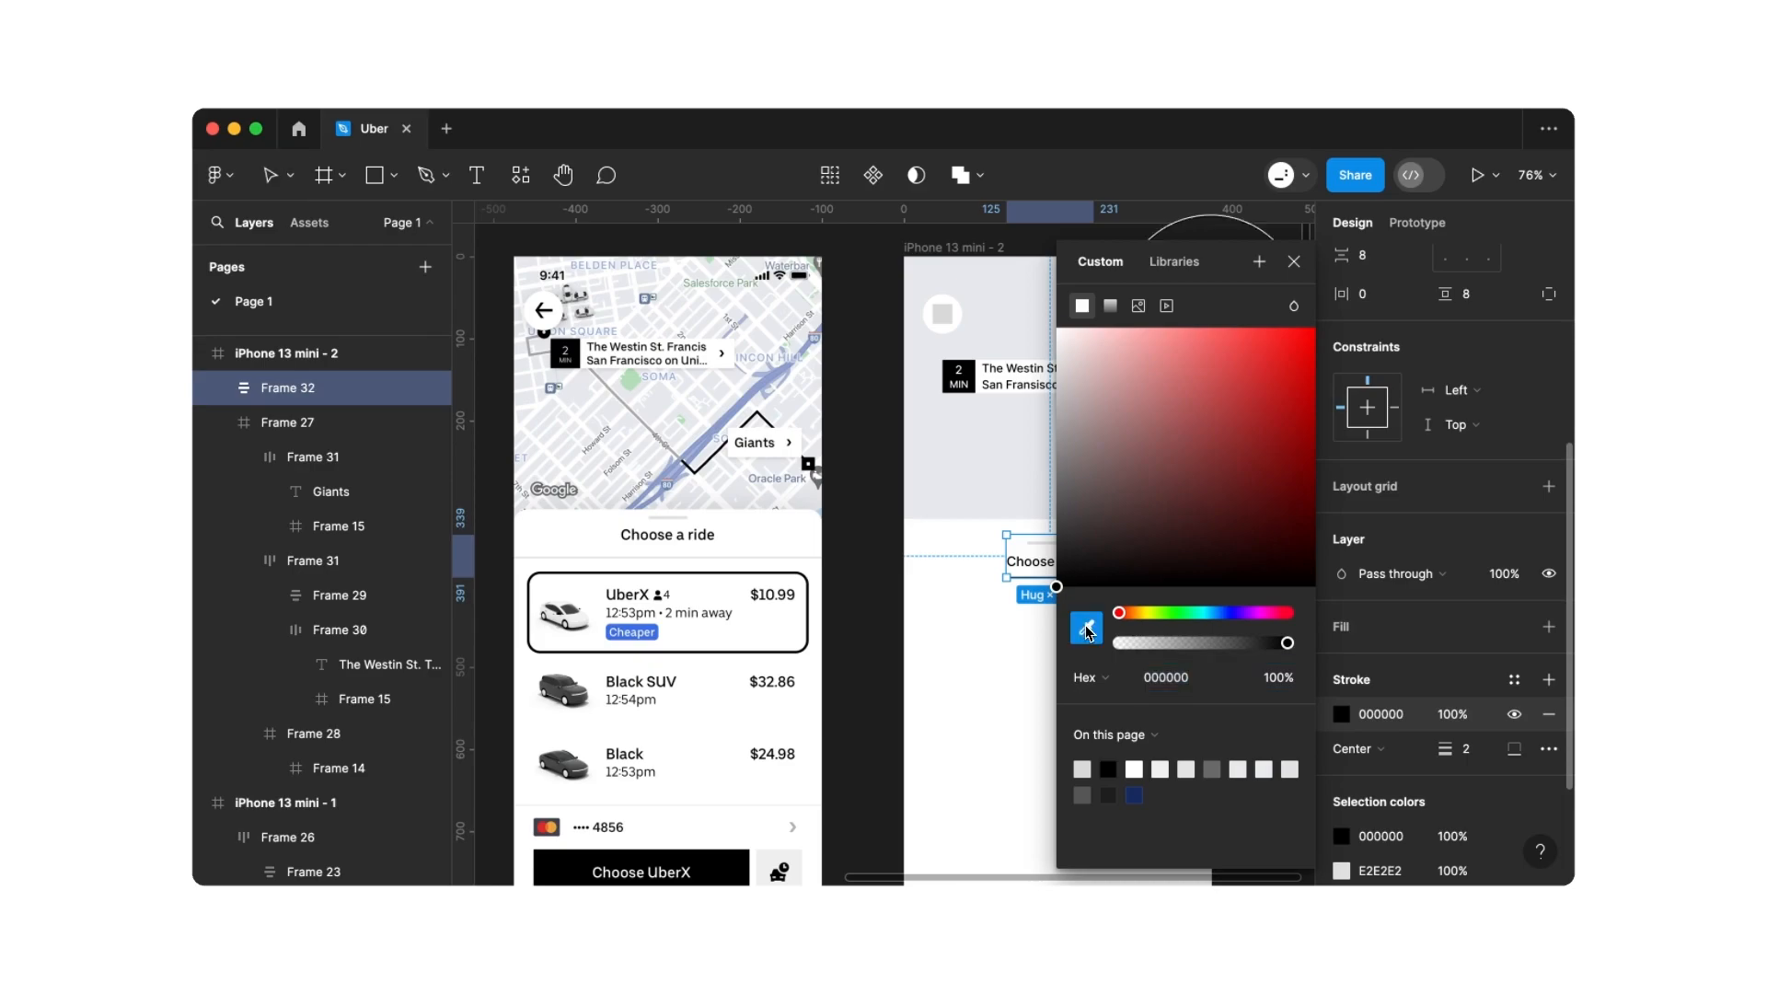
pyautogui.scroll(5, 775, 549)
pyautogui.click(773, 582)
pyautogui.scroll(-3, 773, 585)
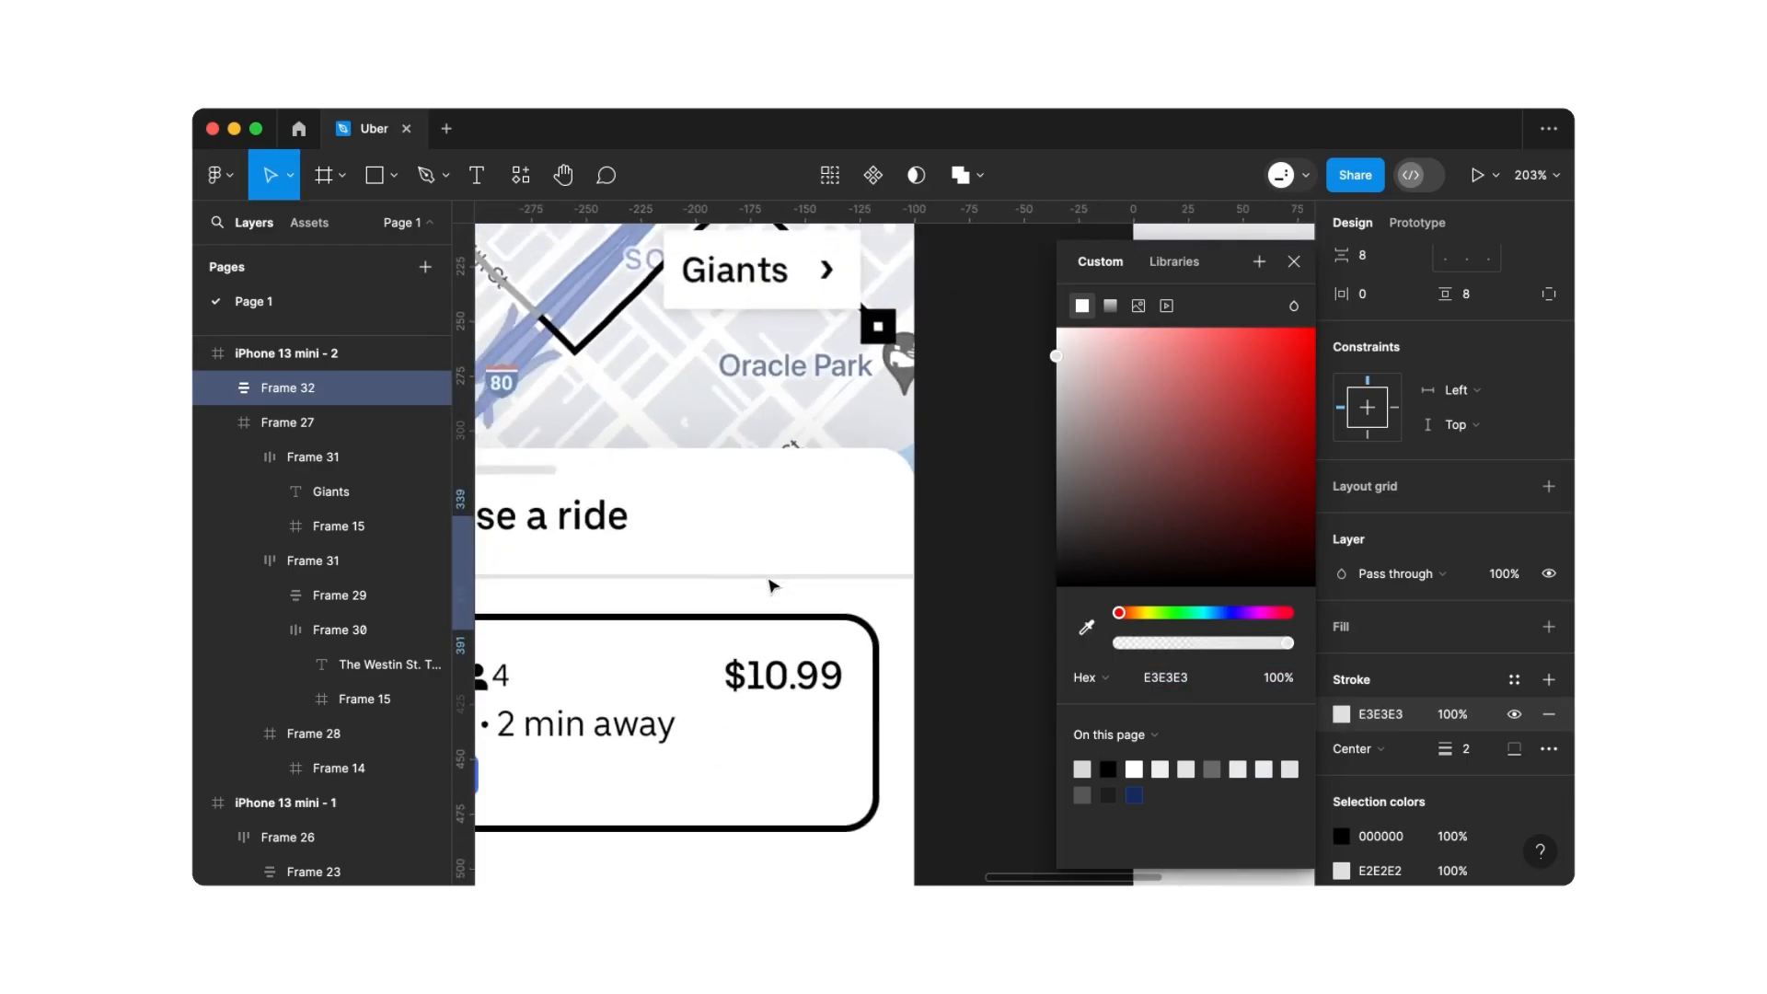
pyautogui.scroll(-4, 773, 585)
pyautogui.click(789, 584)
pyautogui.scroll(-4, 800, 589)
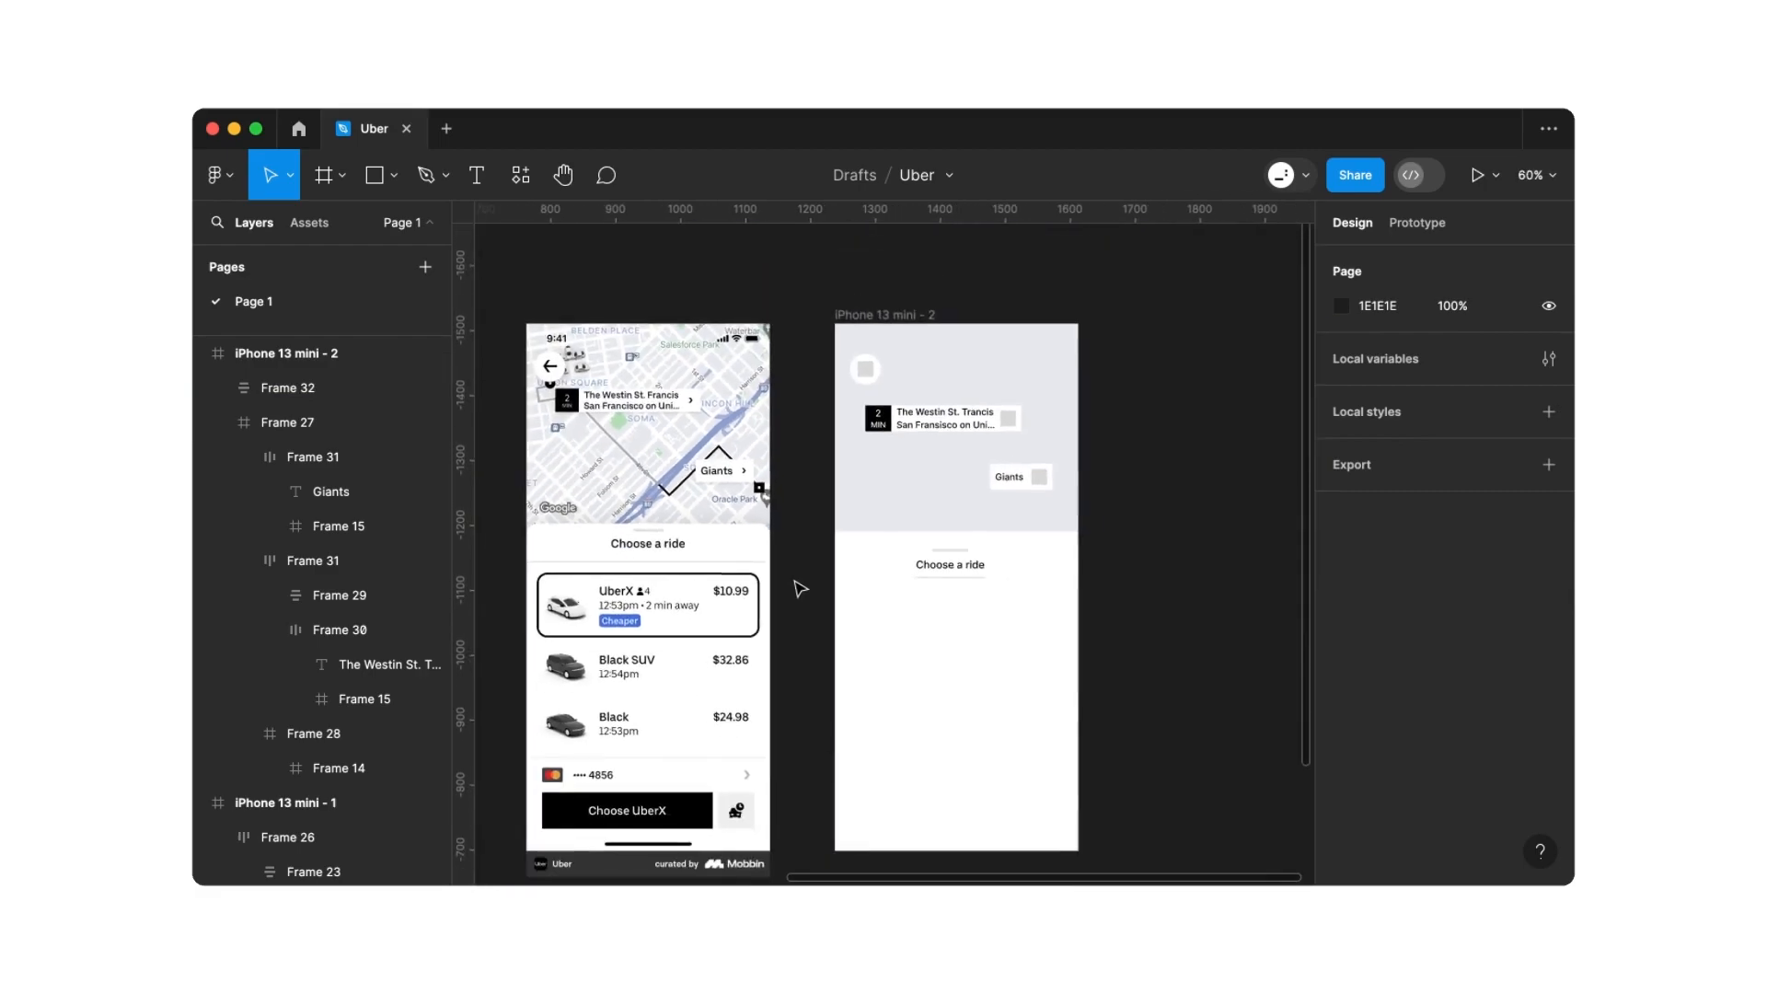
# Stretch the header frame to the screen's full 375 width and place it directly below the map at Y 320
pyautogui.scroll(2, 800, 589)
pyautogui.click(1034, 587)
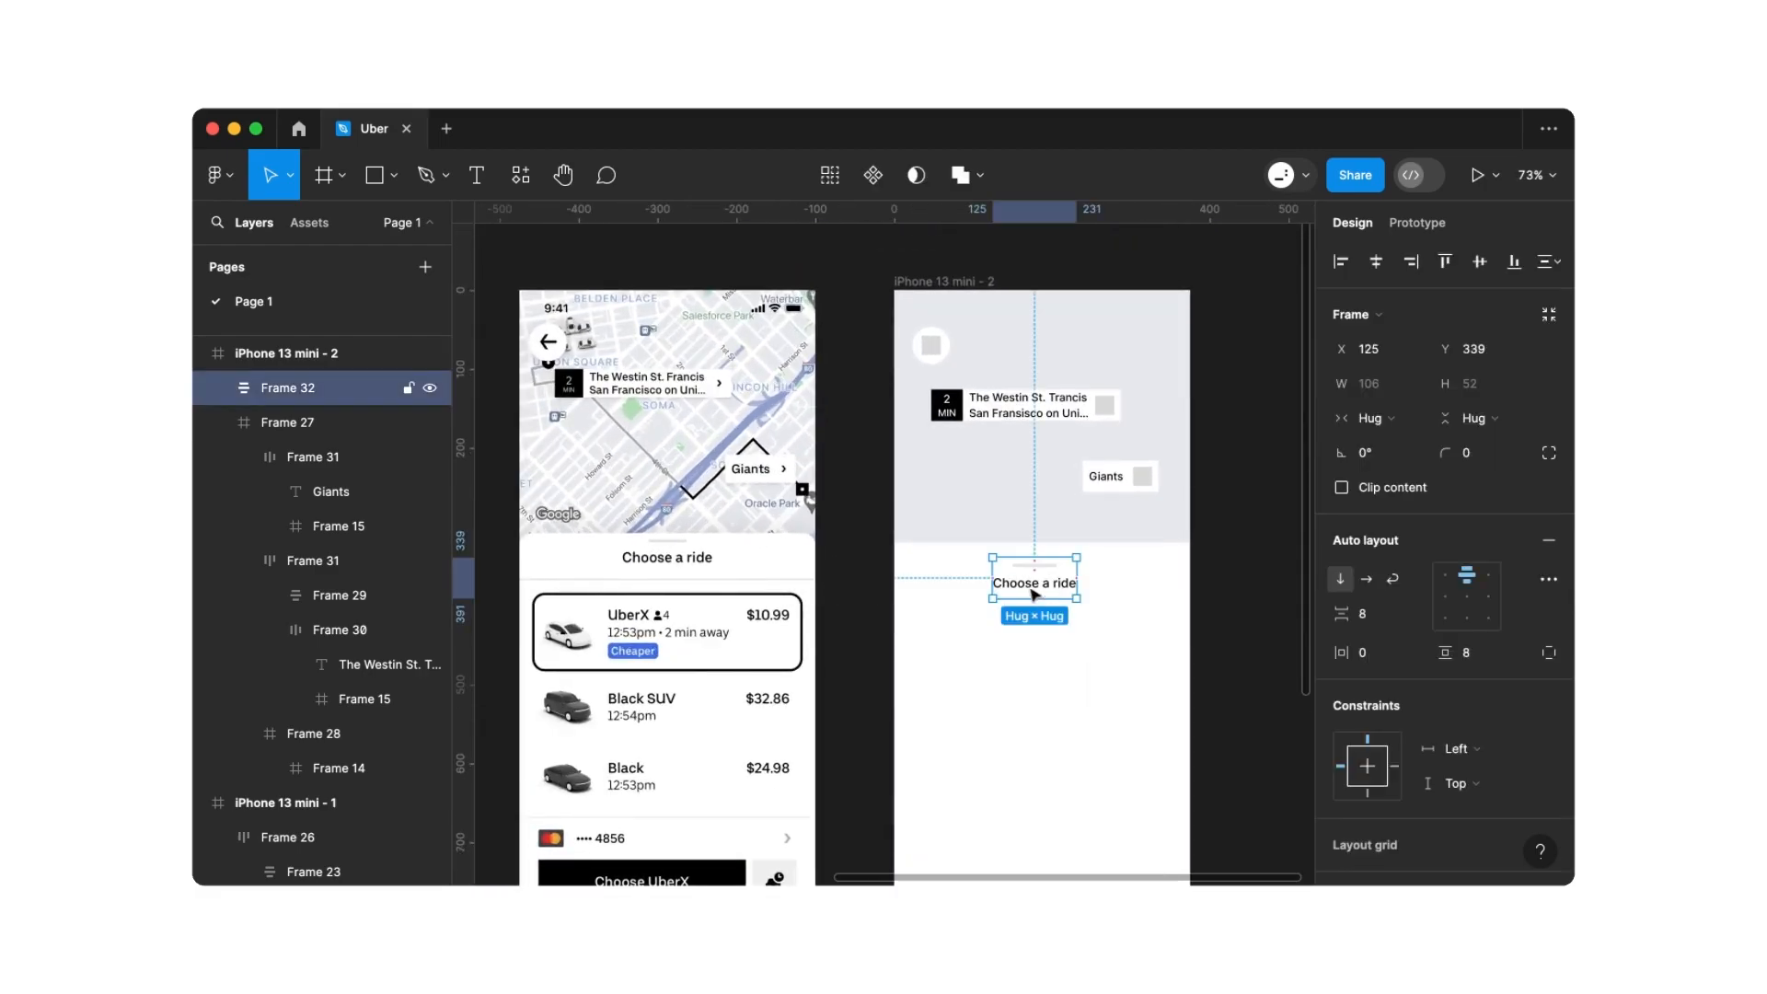
pyautogui.moveTo(992, 578); pyautogui.dragTo(899, 572)
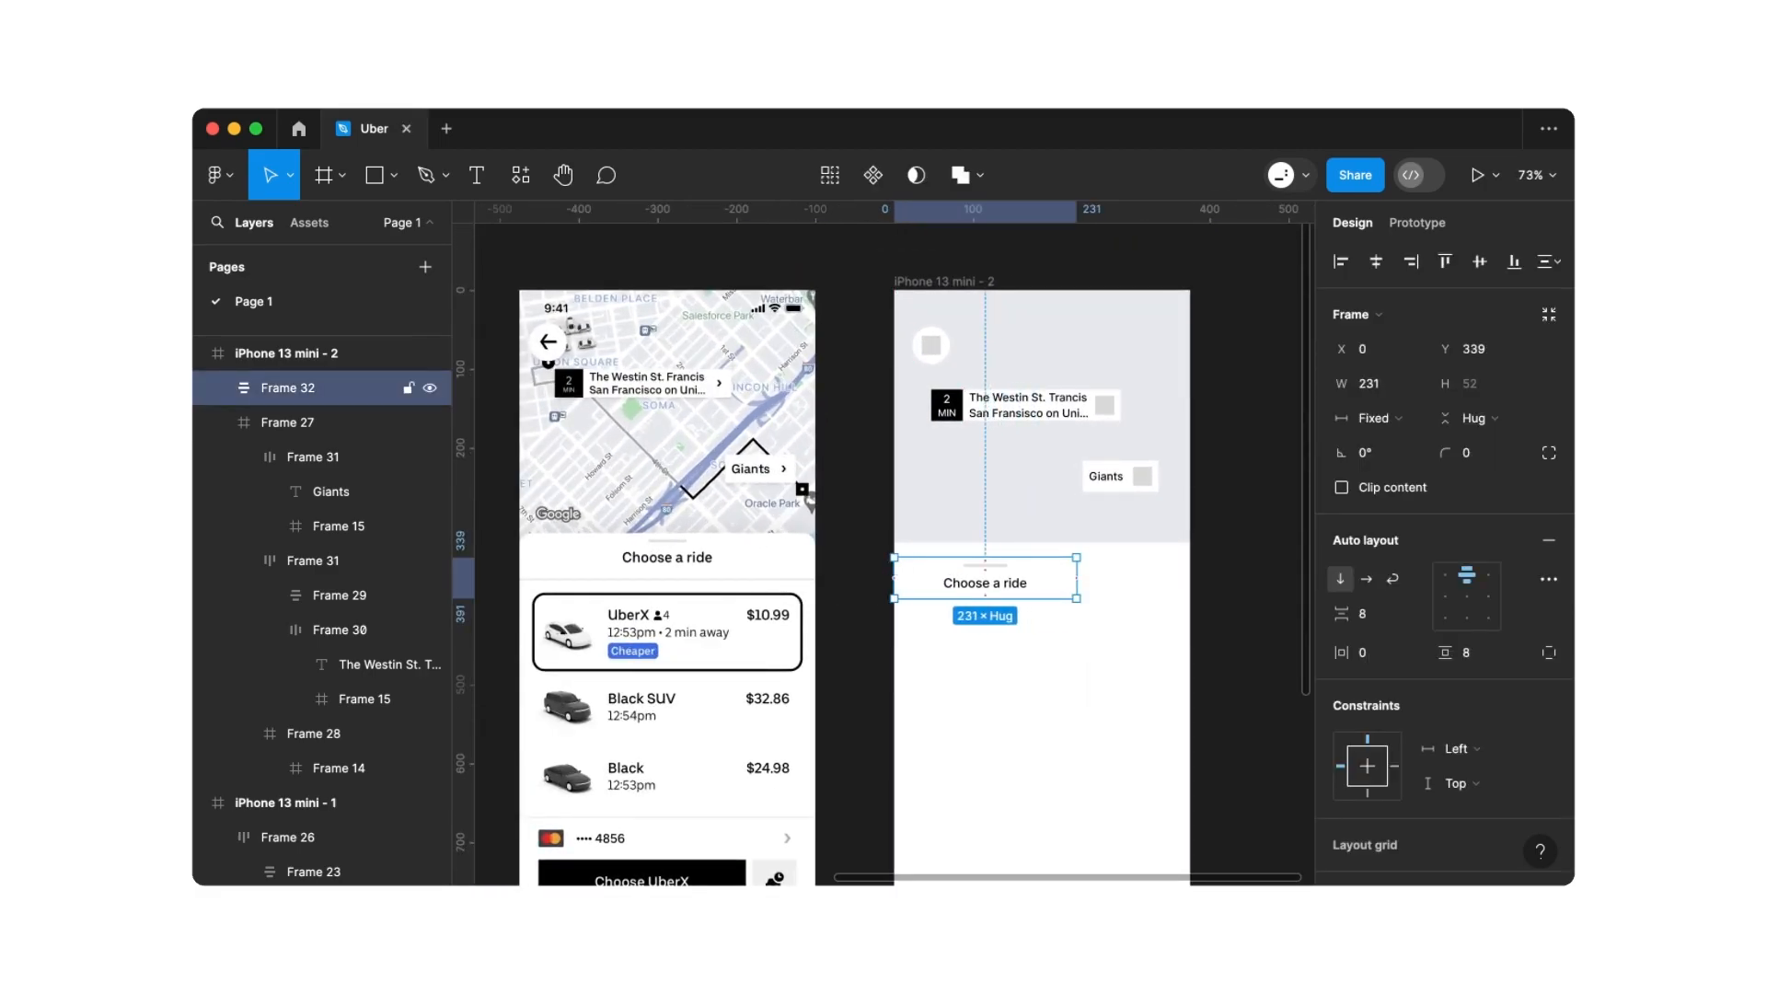
pyautogui.moveTo(1076, 571)
pyautogui.mouseDown()
pyautogui.moveTo(1188, 558)
pyautogui.moveTo(1102, 565)
pyautogui.mouseUp()
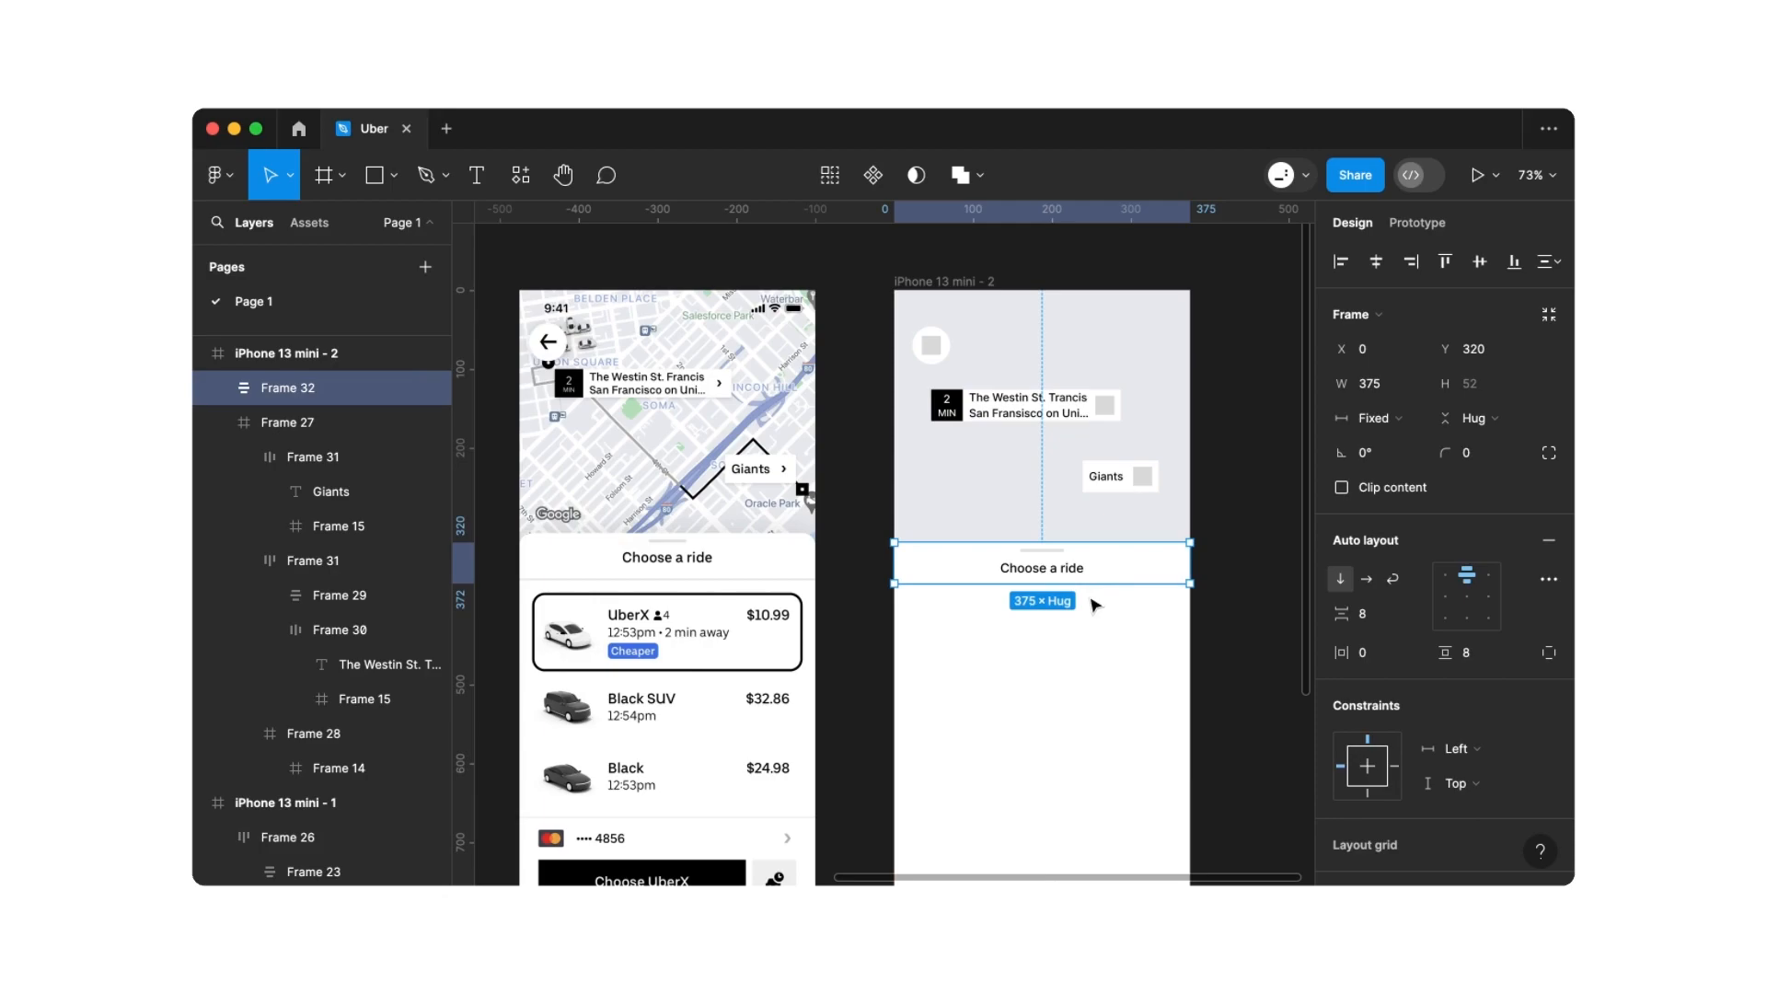
# Set only the bottom padding of the "Choose a ride" header frame to 16
pyautogui.click(1551, 655)
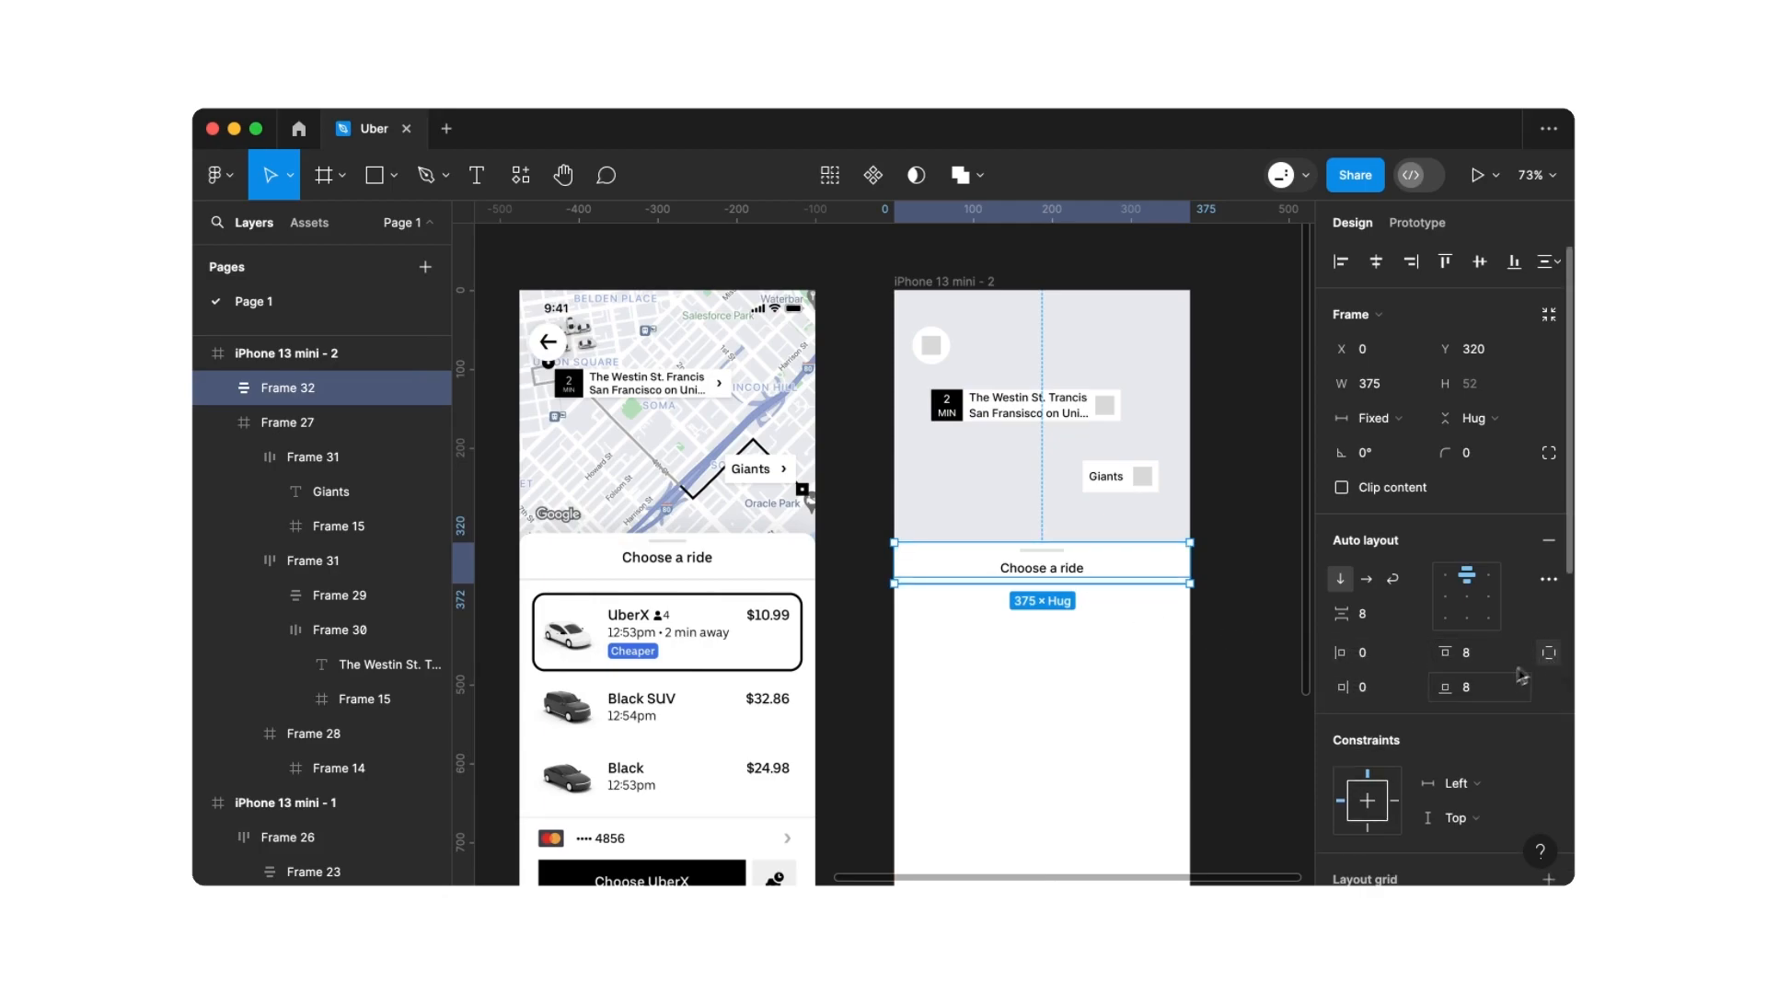
pyautogui.click(1488, 695)
pyautogui.write('16')
pyautogui.press('Return')
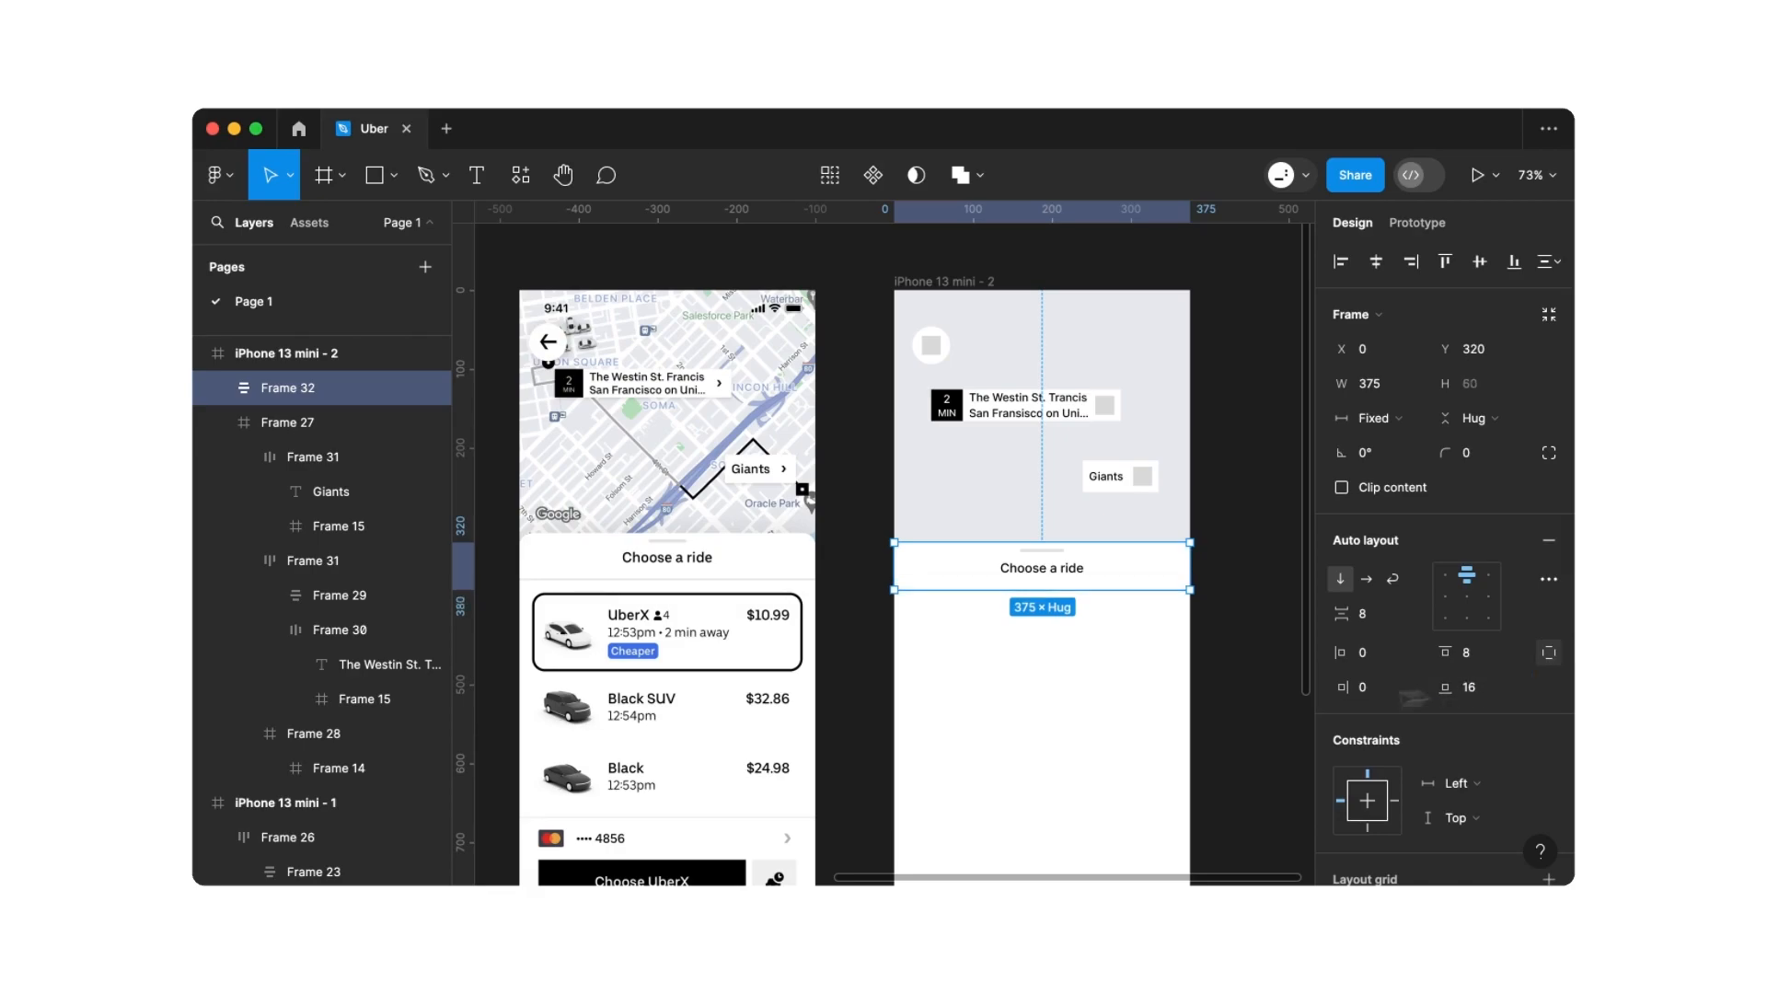
pyautogui.click(1168, 717)
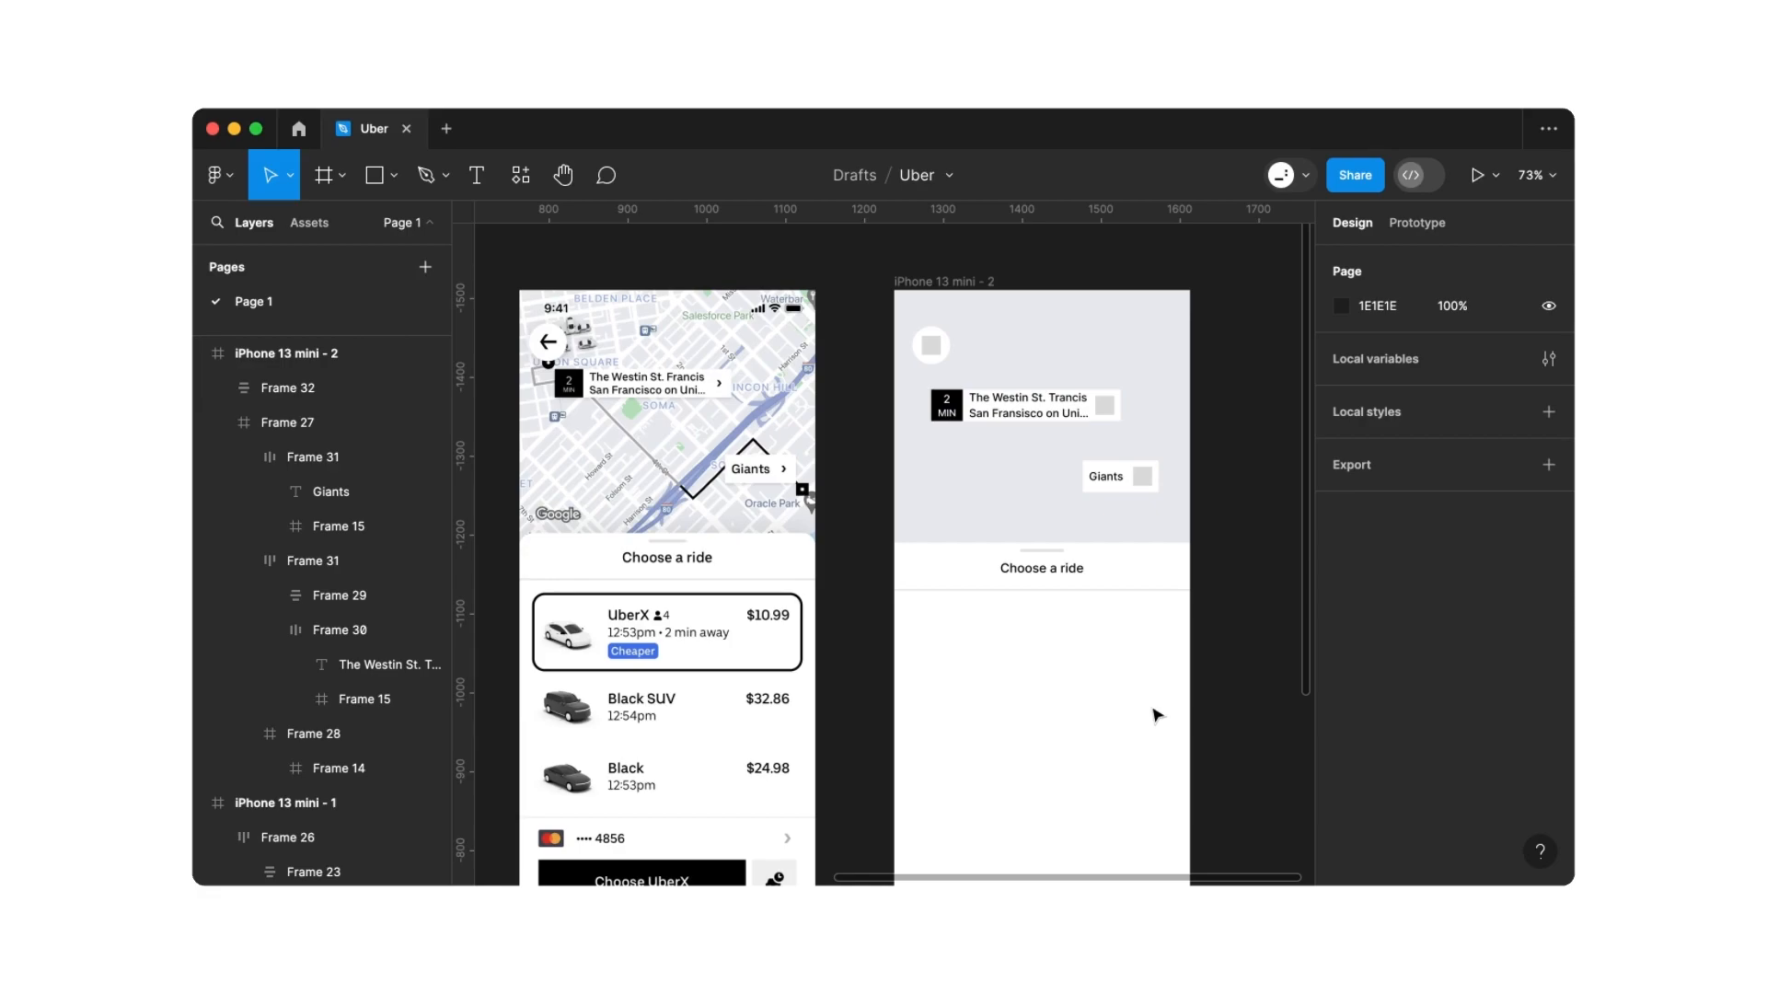
# Add the text "UberX" below the "Choose a ride" header of the recreated screen, at about X 62, Y 442
pyautogui.scroll(-2, 1157, 715)
pyautogui.hscroll(-2, 1158, 715)
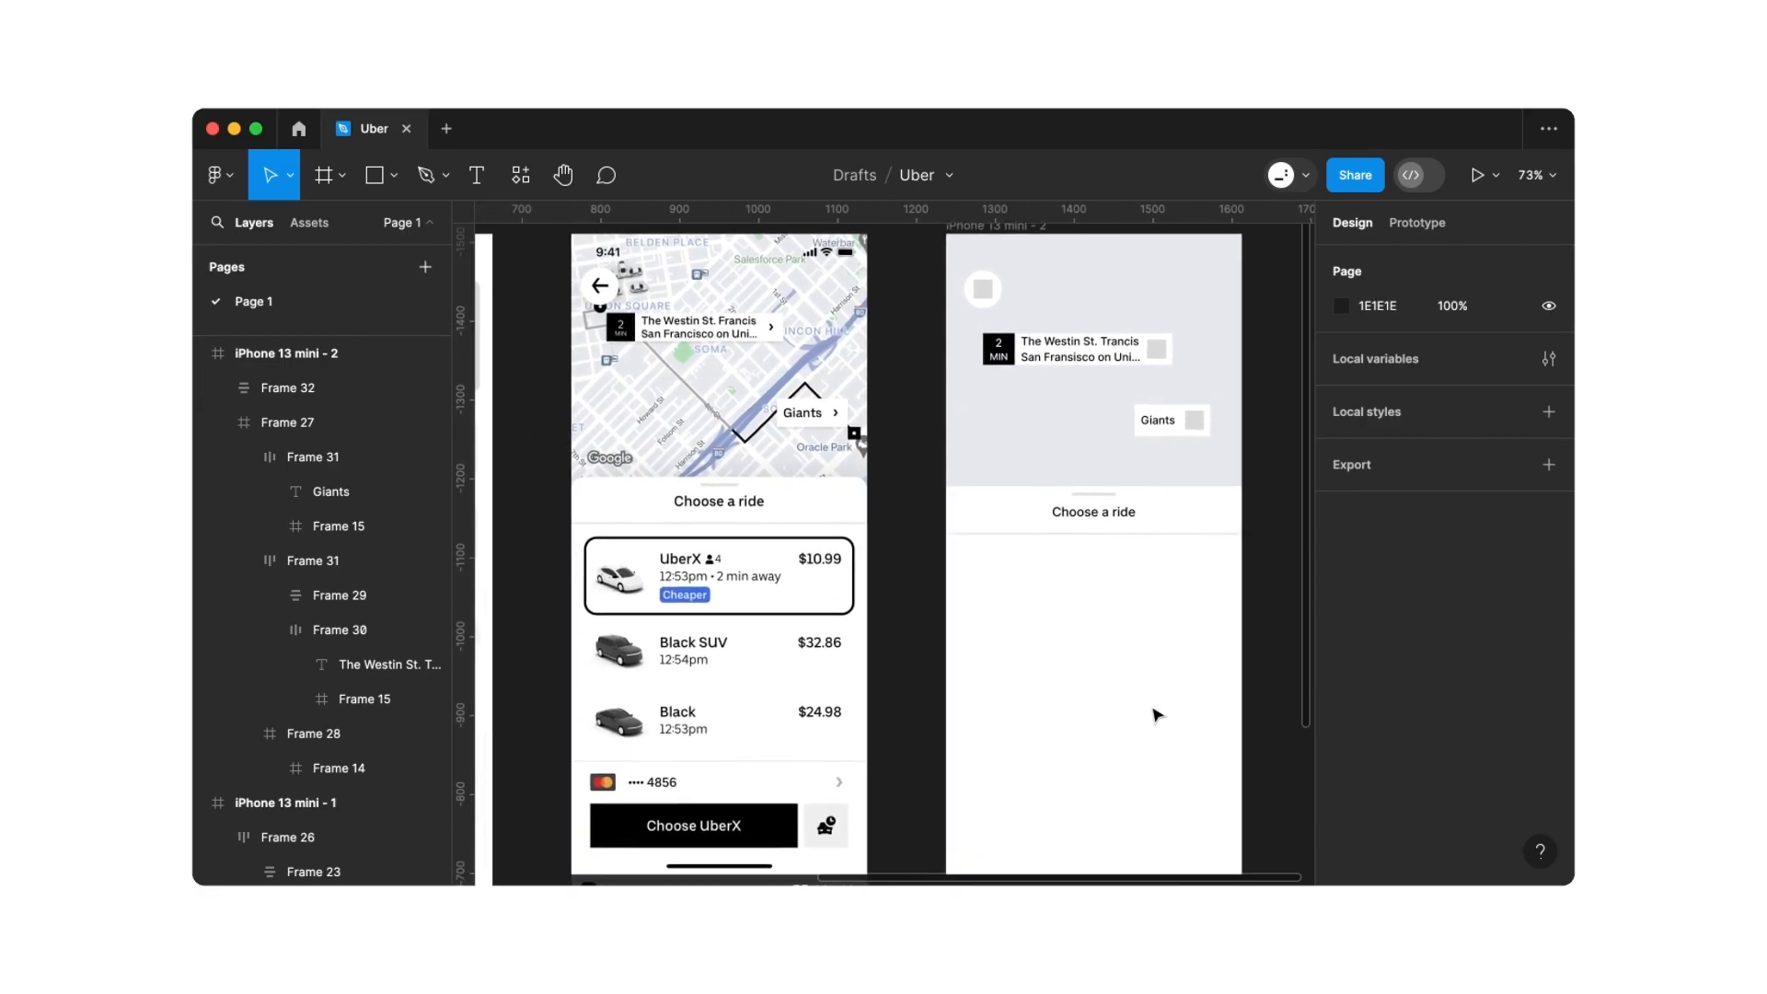
pyautogui.click(477, 188)
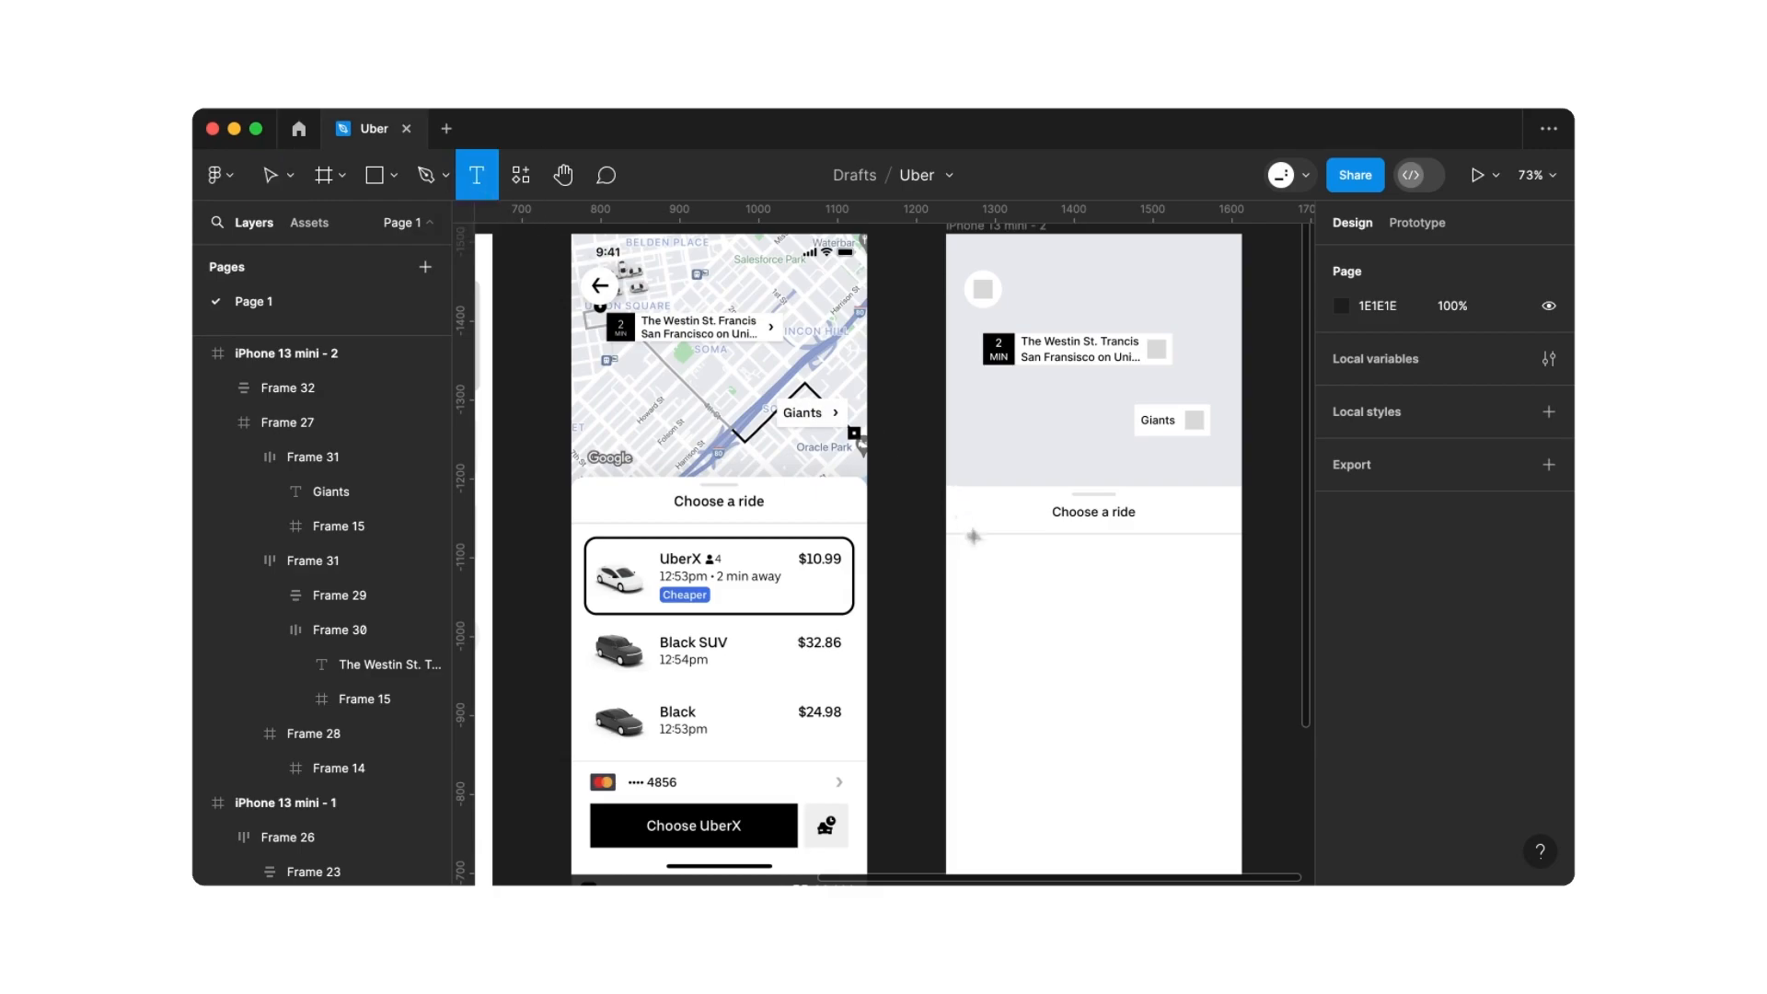
pyautogui.click(996, 583)
pyautogui.write('UberX')
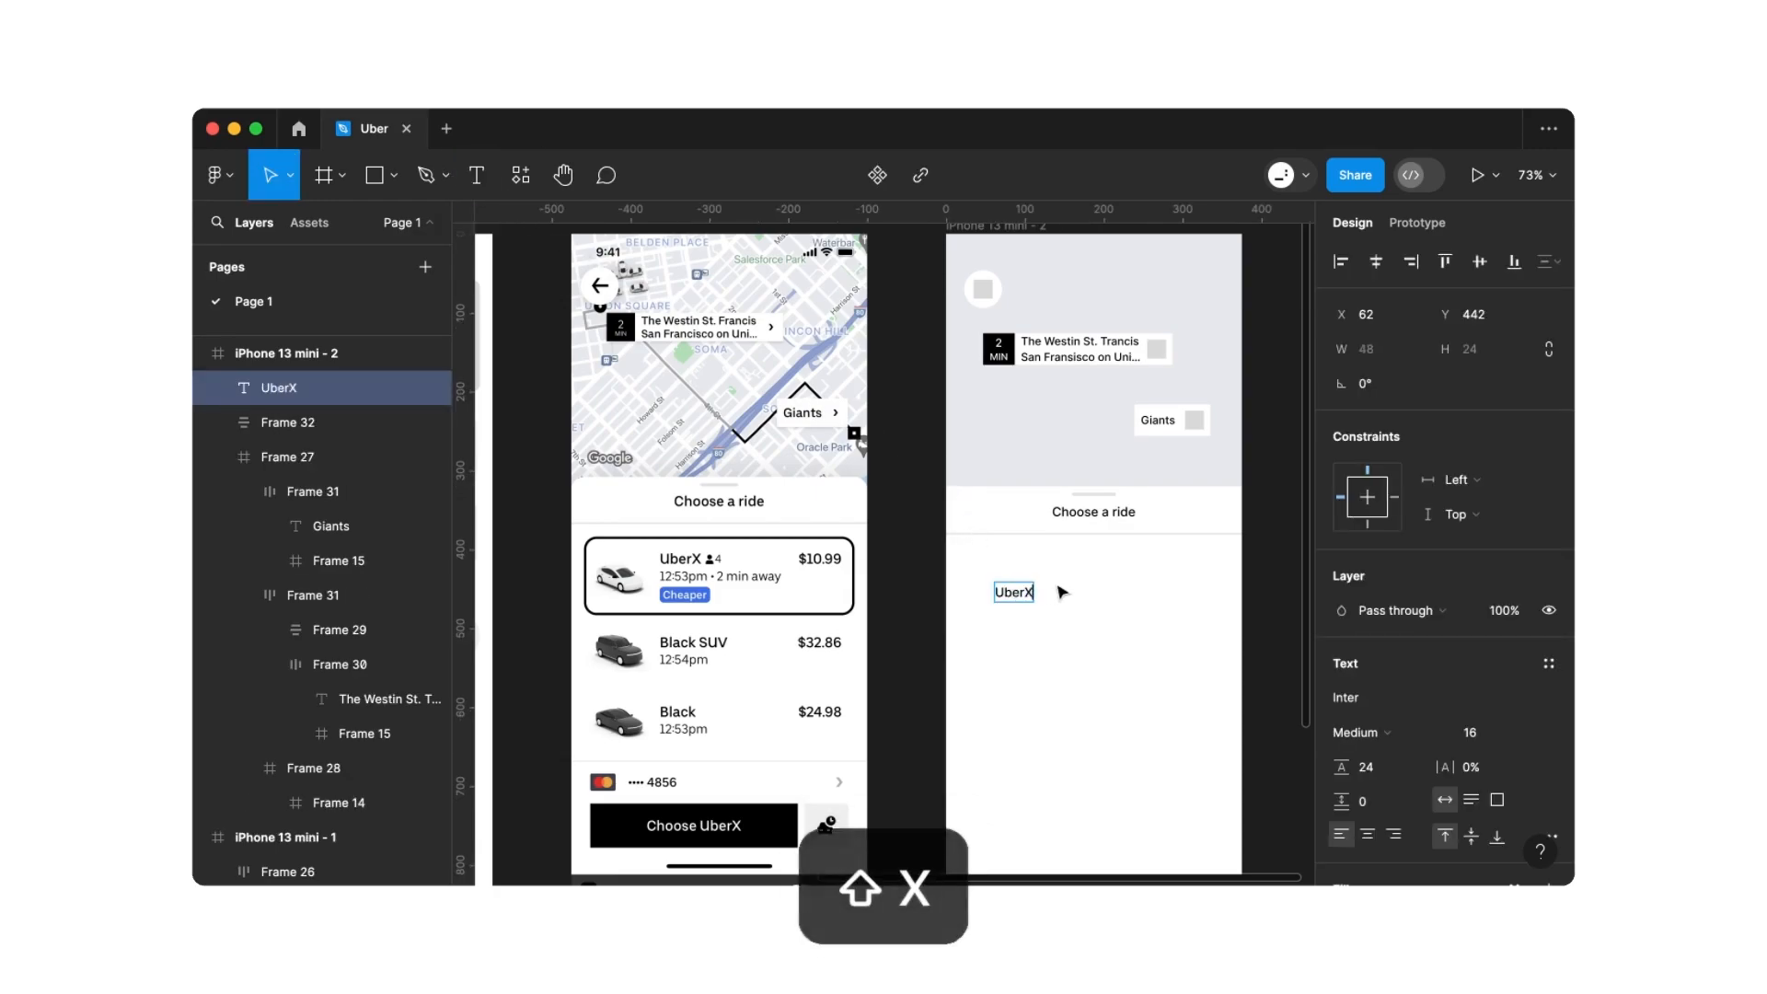
pyautogui.press('Escape')
pyautogui.press('Escape')
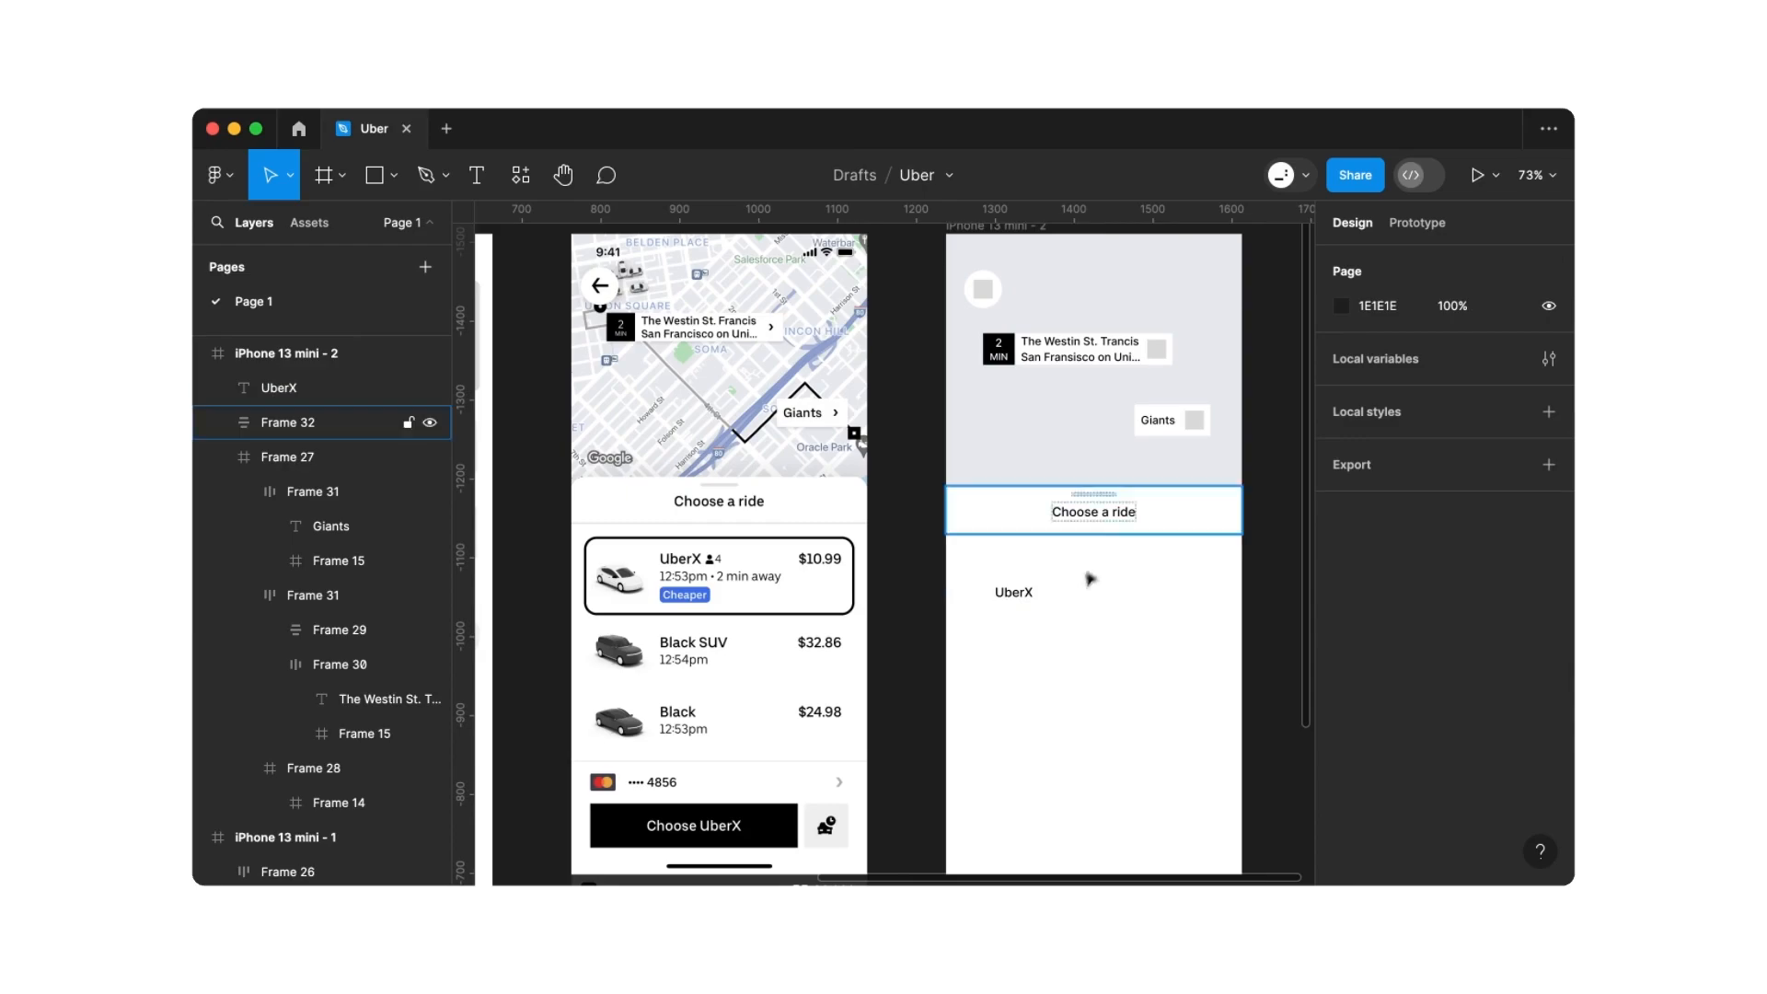
# Copy the 24×24 gray icon placeholder from the "Giants" label and place it just right of the "UberX" text at Y 442
pyautogui.click(1197, 425)
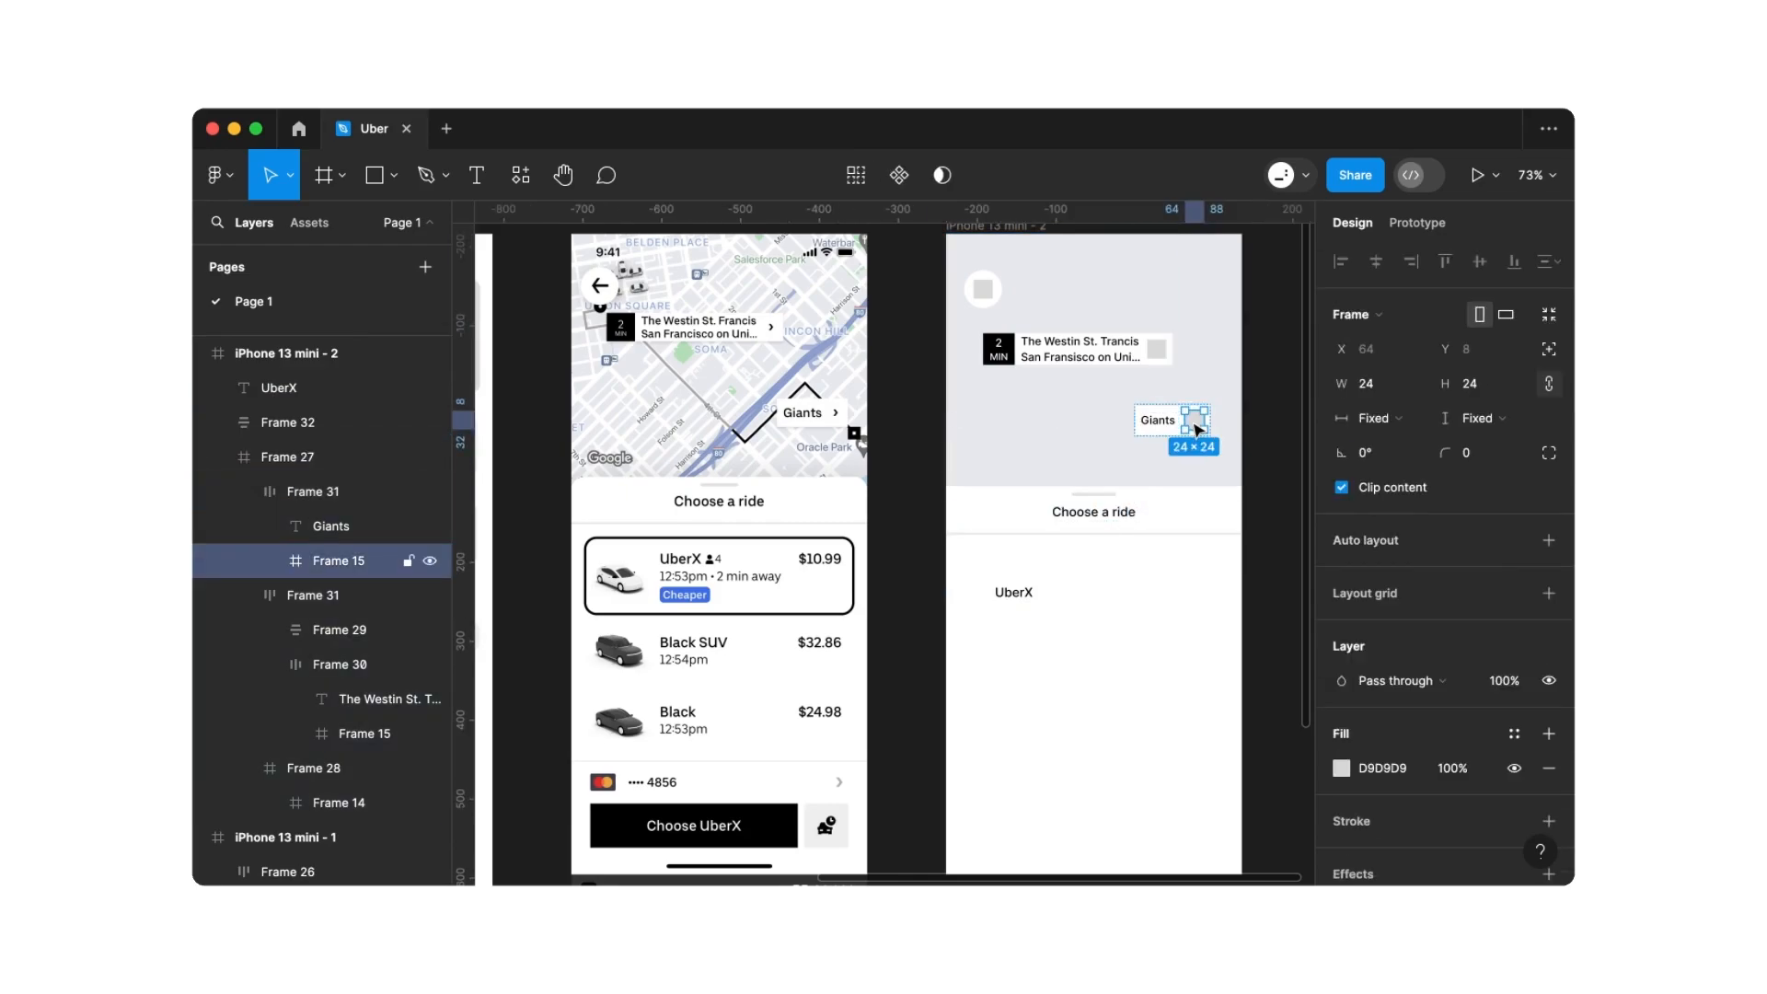
pyautogui.press('super+c')
pyautogui.press('super+v')
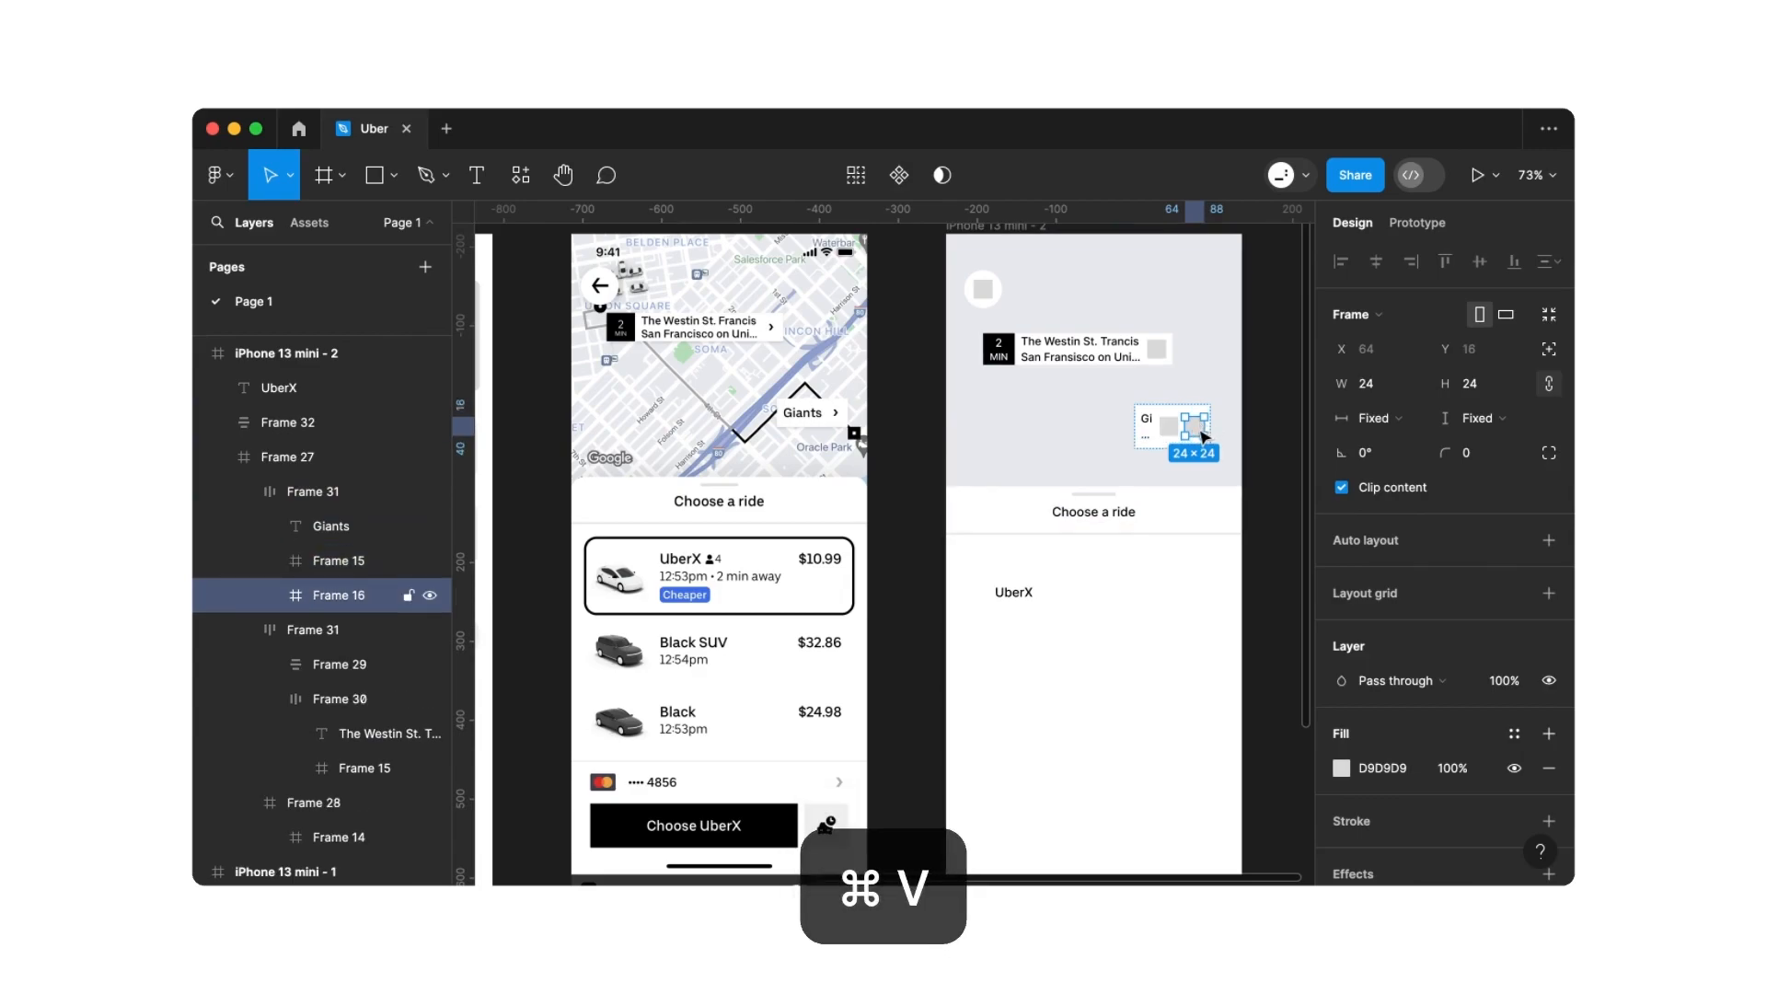
pyautogui.moveTo(1199, 436); pyautogui.dragTo(1063, 600)
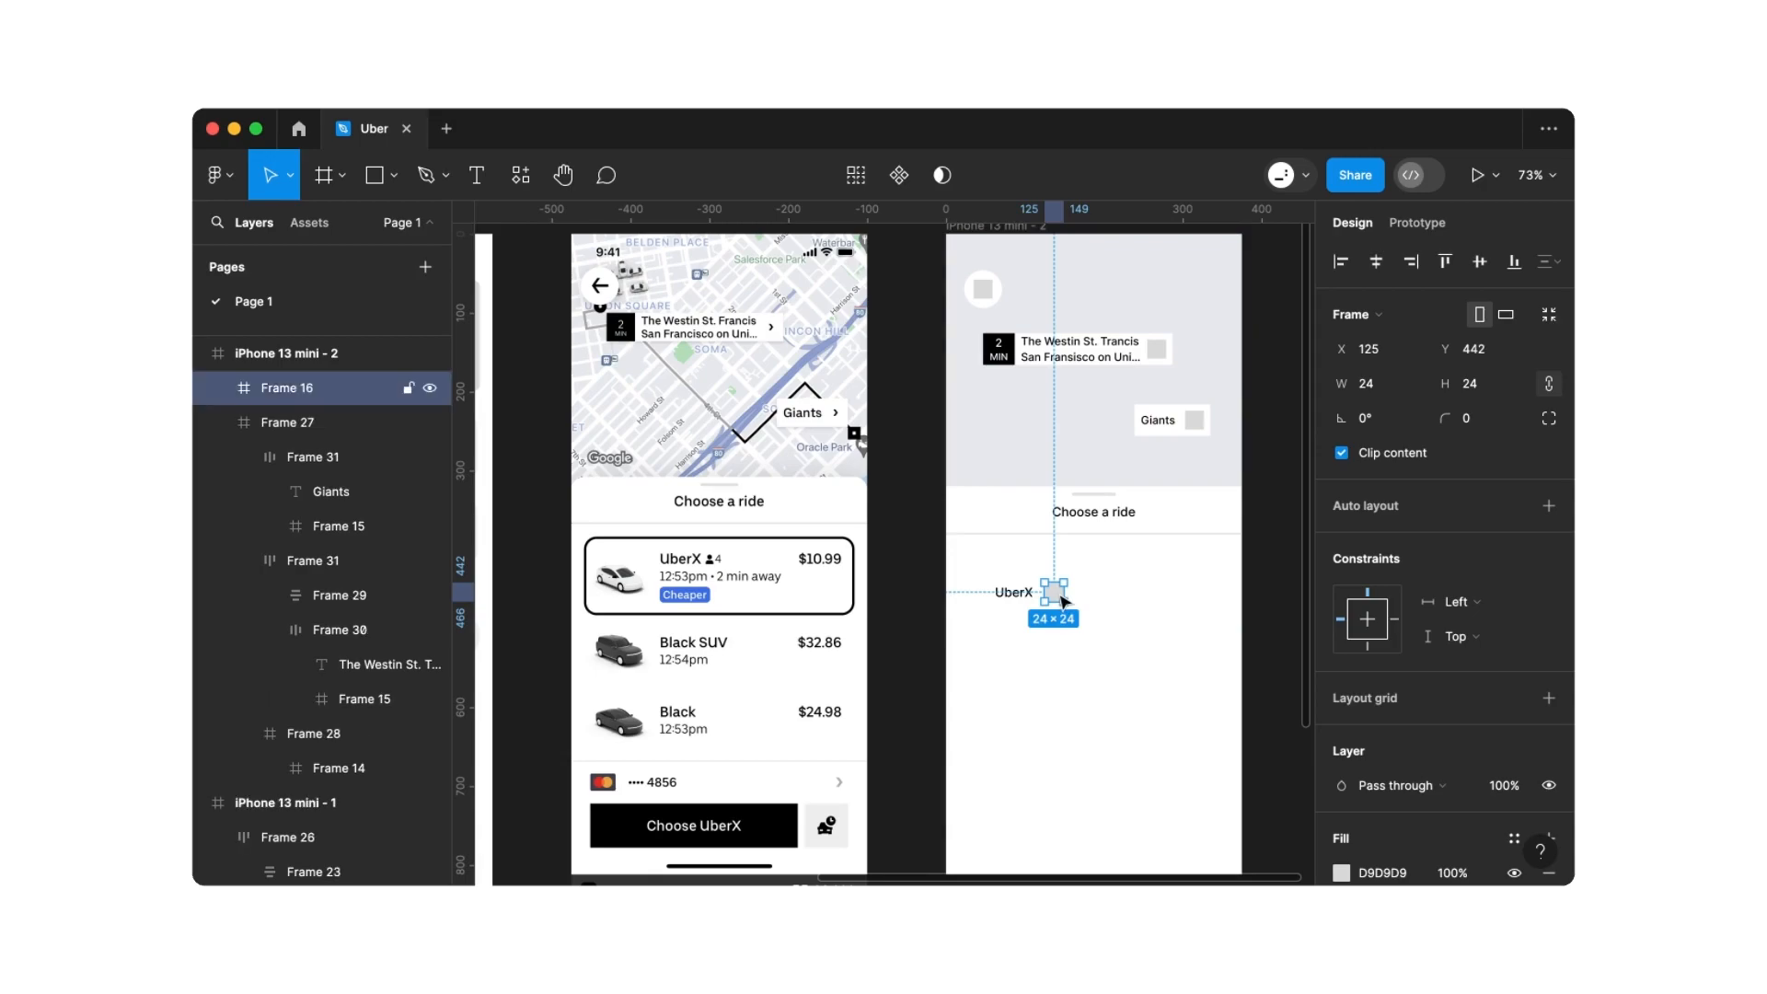
pyautogui.click(1086, 613)
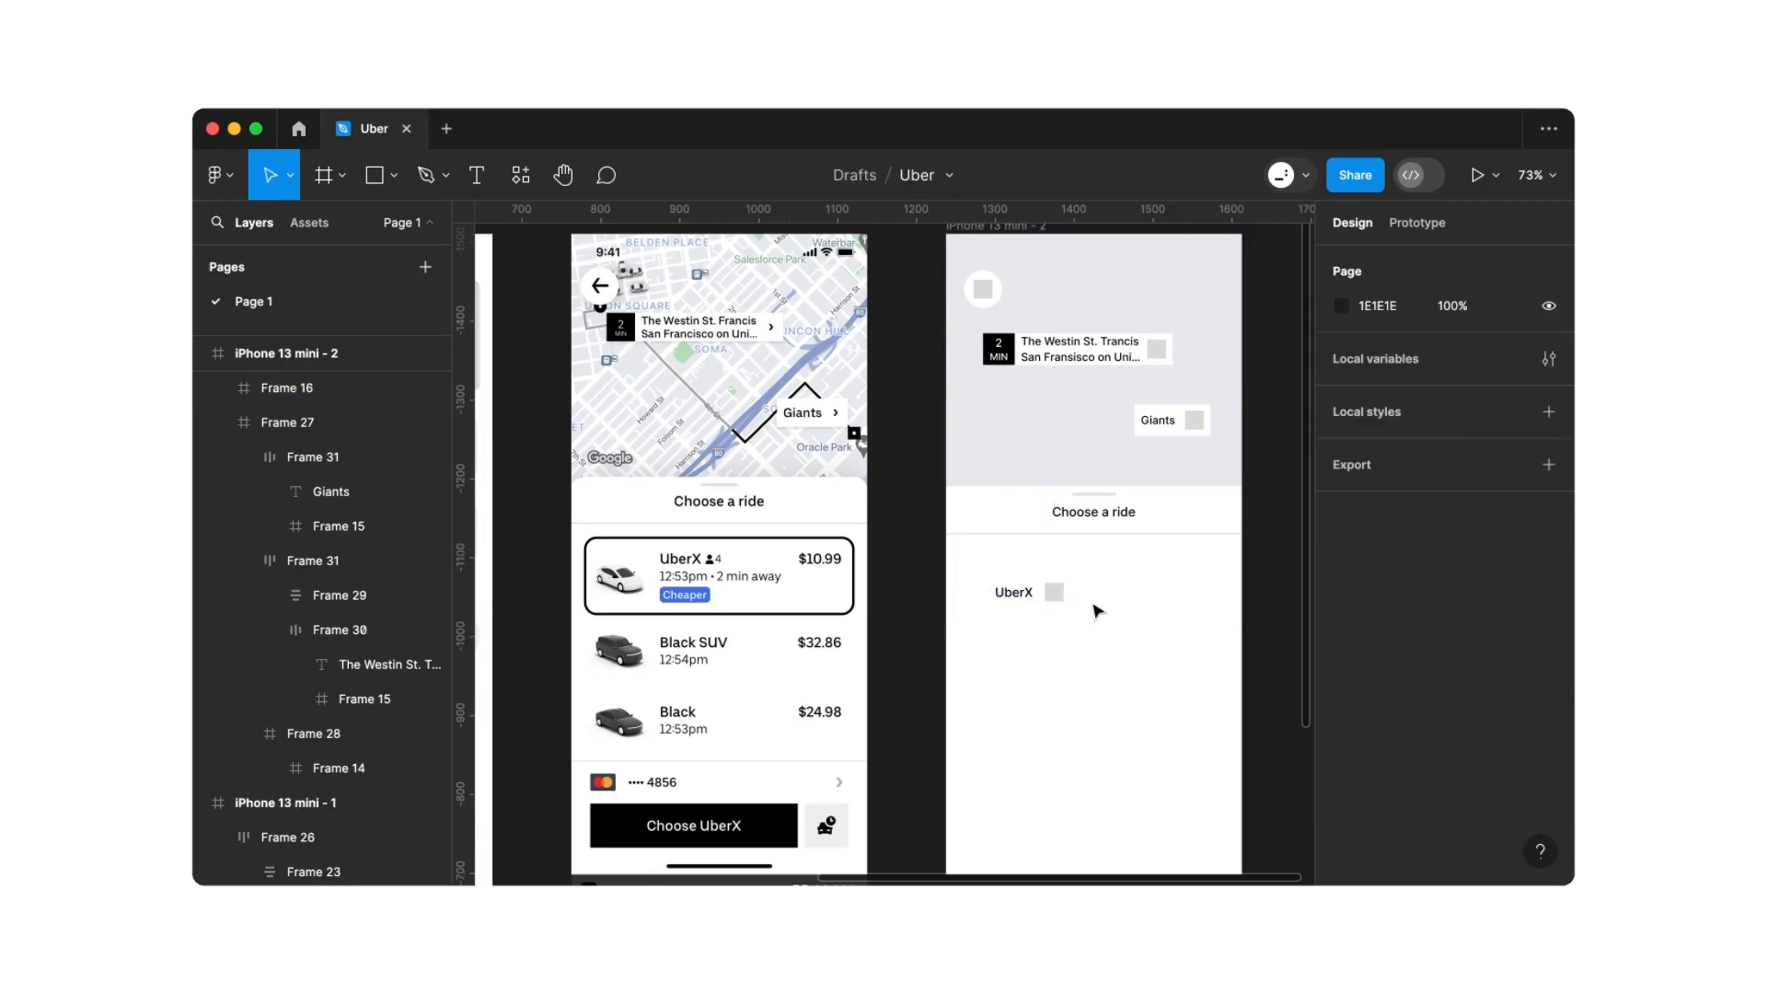
# Duplicate the "UberX" text to the right of the gray icon placeholder and change the copy to "4"
pyautogui.click(1010, 596)
pyautogui.press('super+c')
pyautogui.press('super+v')
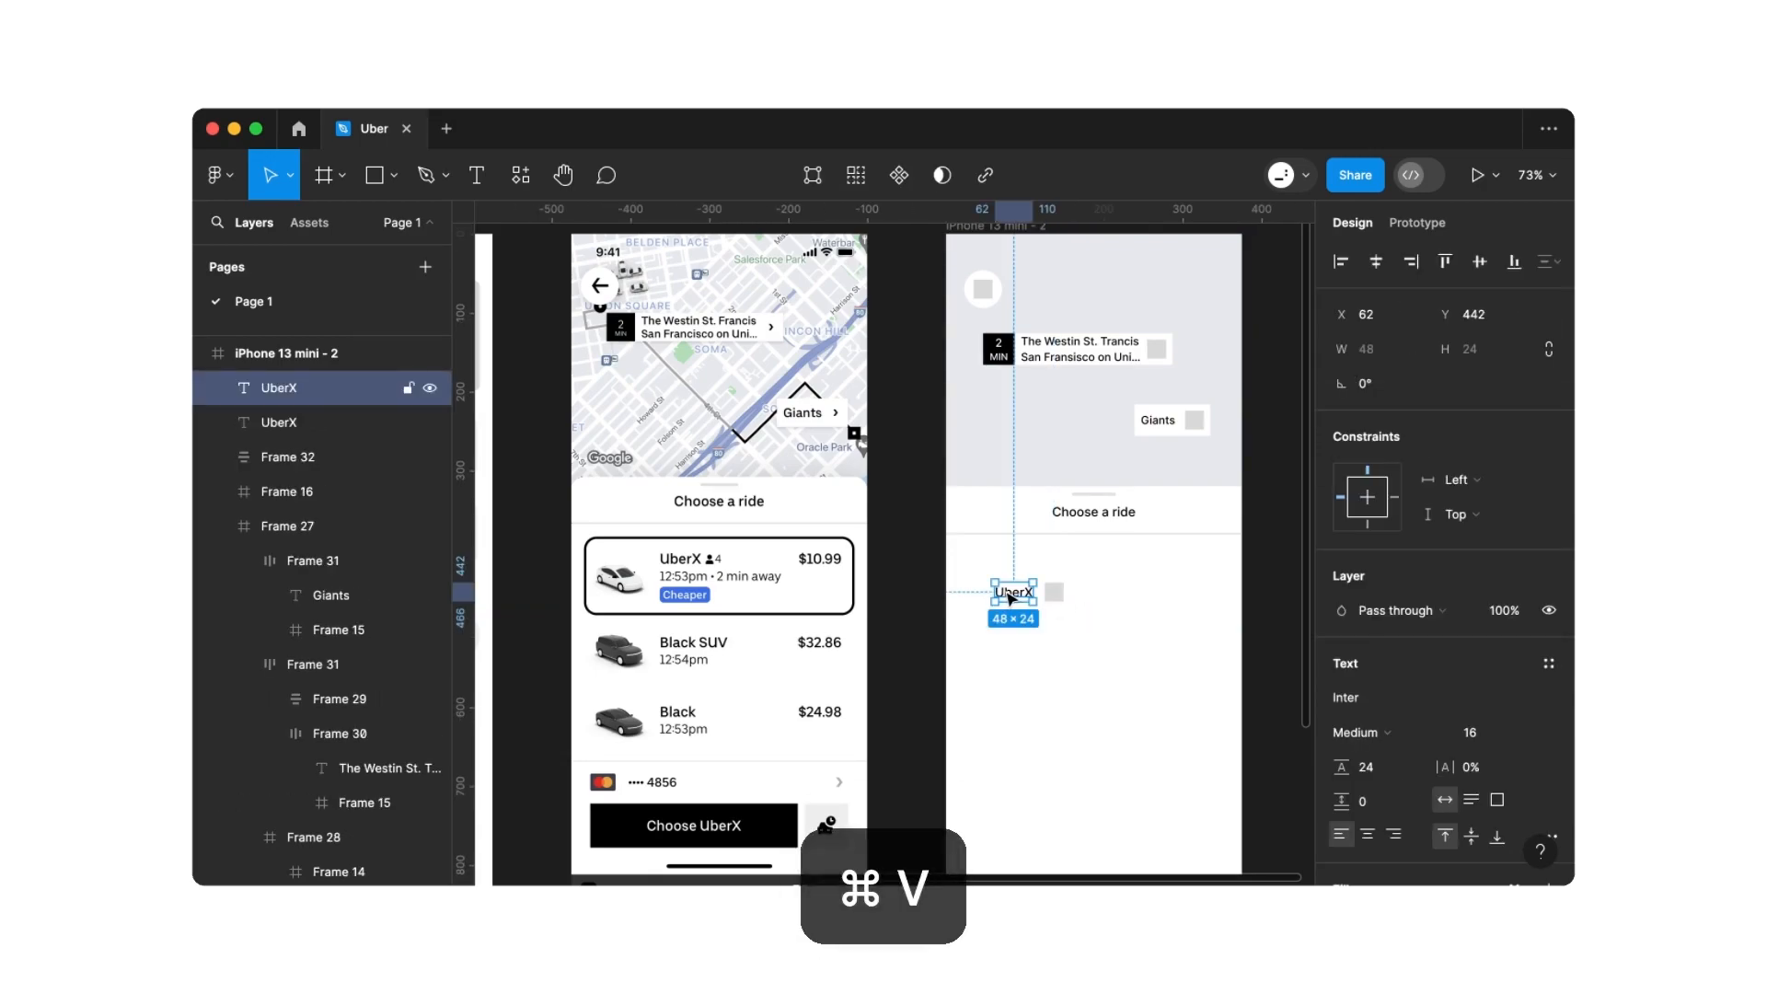
pyautogui.moveTo(1010, 598); pyautogui.dragTo(1092, 600)
pyautogui.doubleClick(1100, 598)
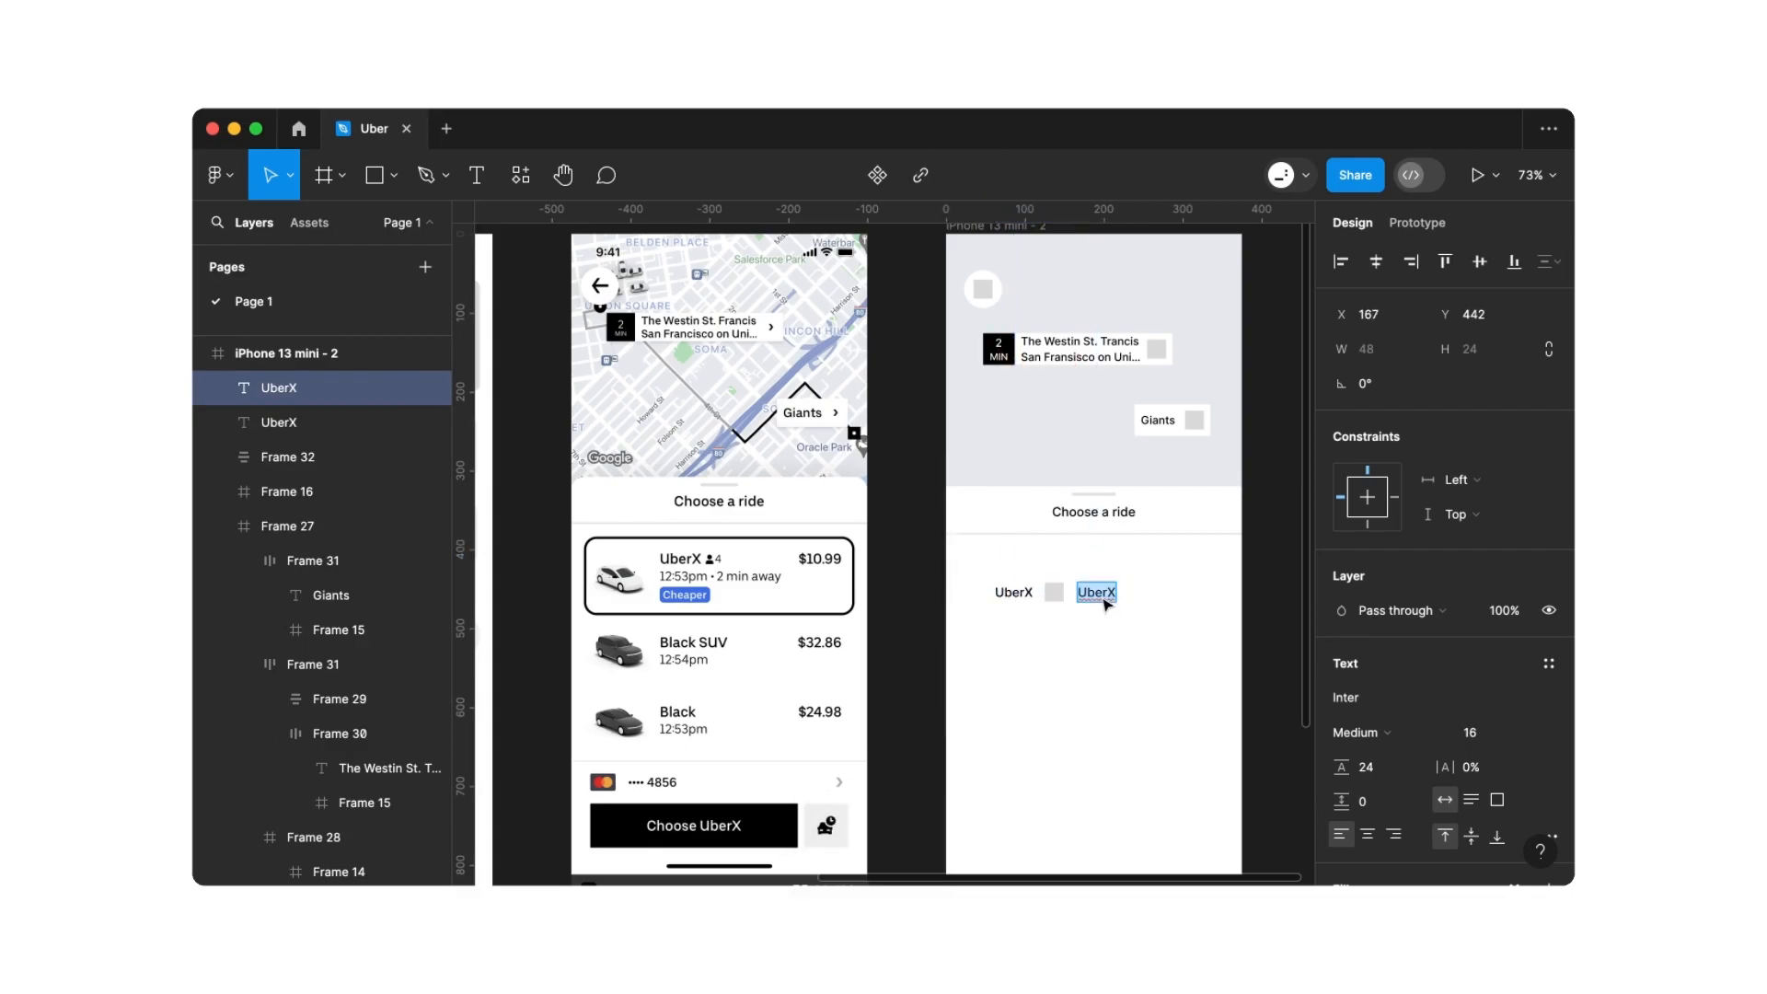
pyautogui.write('4')
pyautogui.press('Escape')
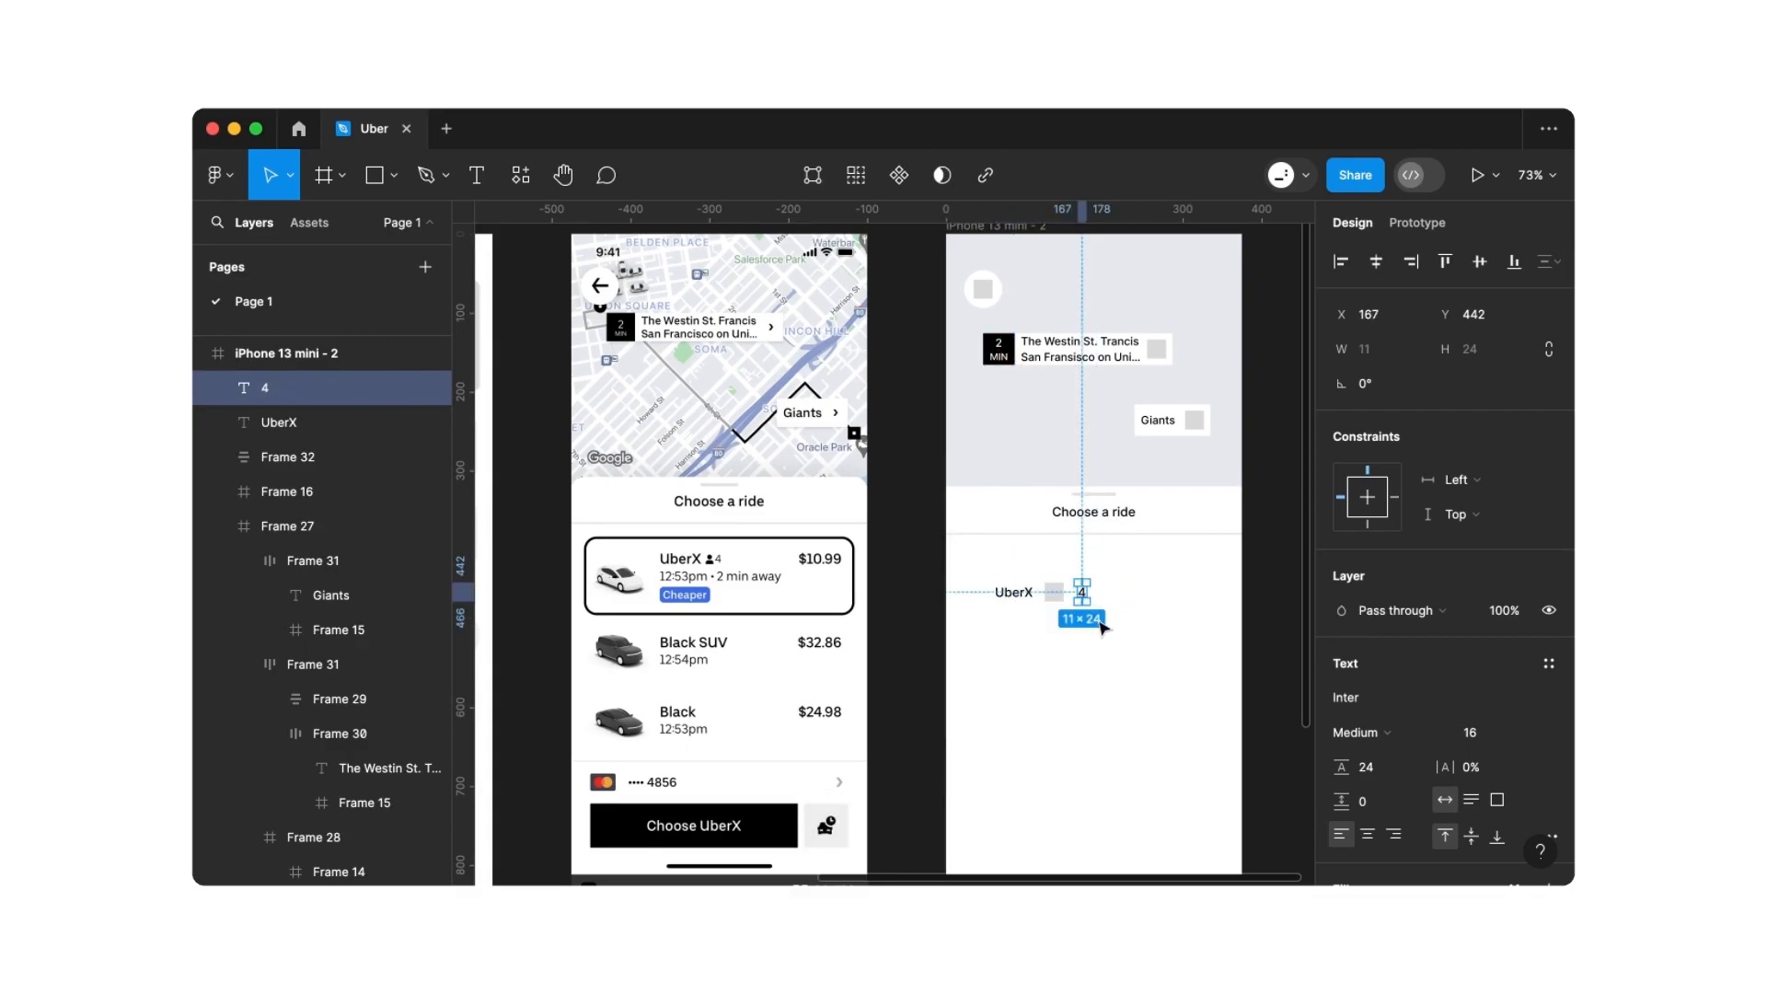
# Set the "4" text to font size 14, line height 20 and Regular weight
pyautogui.click(1477, 735)
pyautogui.write('14')
pyautogui.press('Return')
pyautogui.click(1390, 773)
pyautogui.write('20')
pyautogui.press('Return')
pyautogui.click(1388, 742)
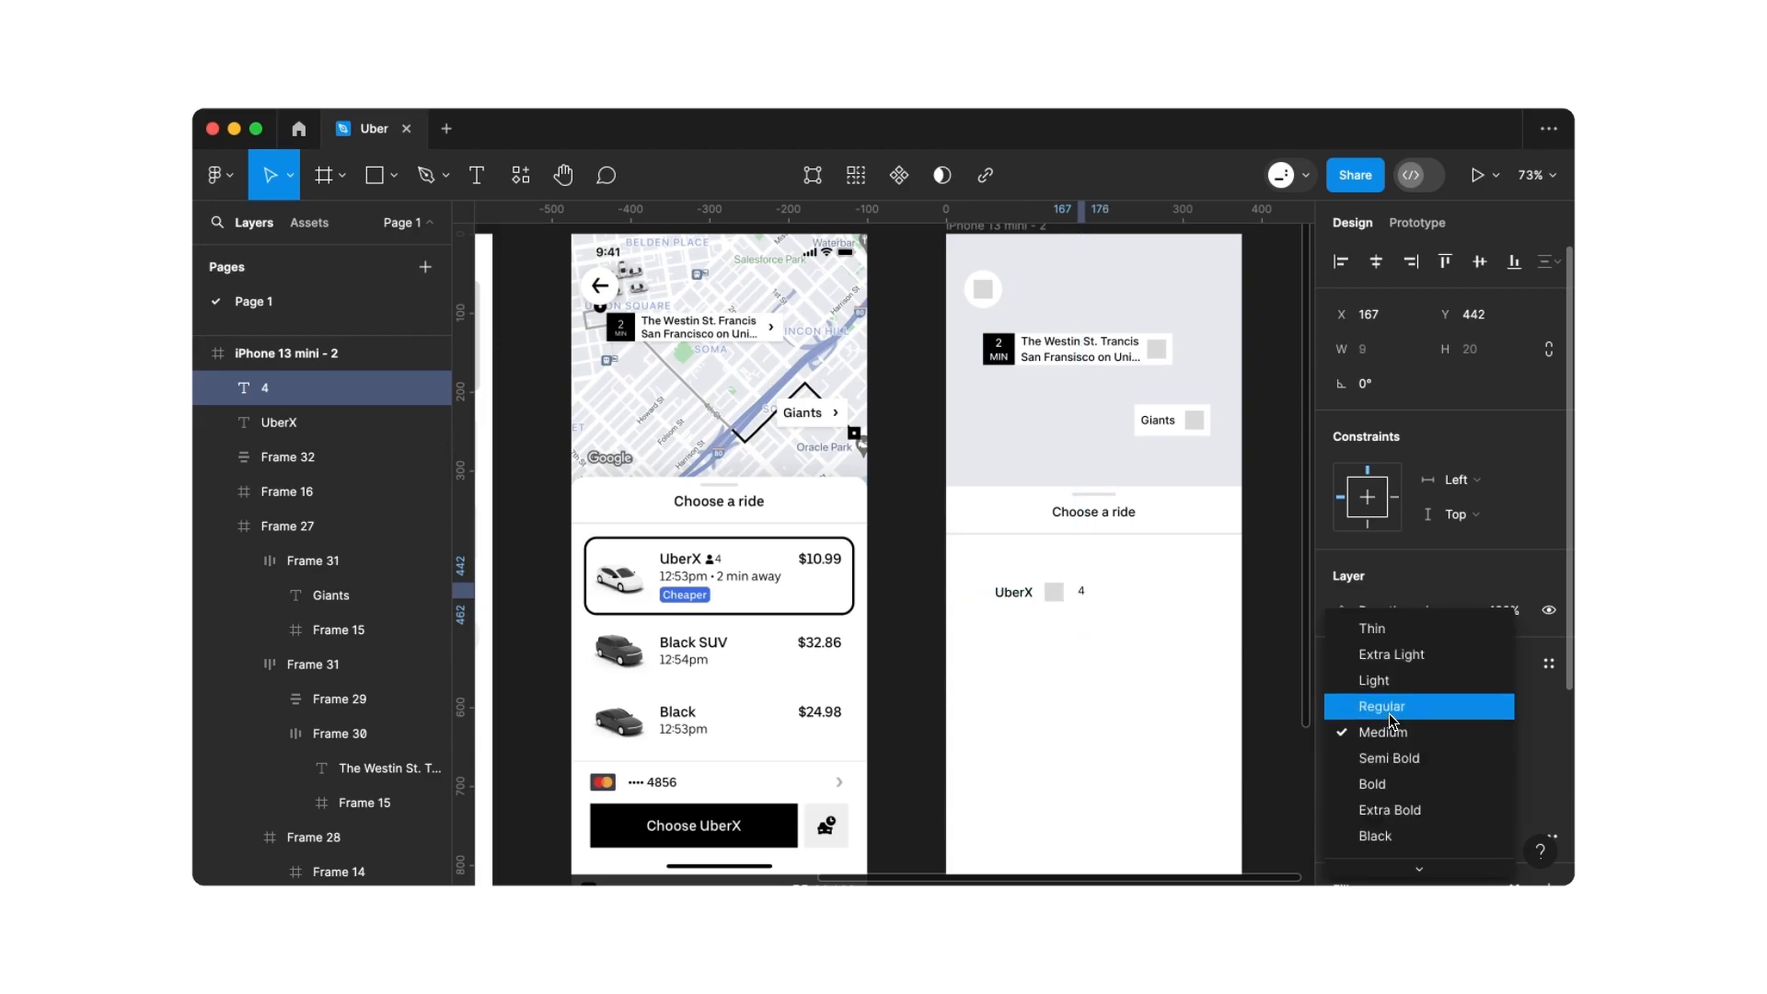
pyautogui.click(1392, 719)
pyautogui.click(1113, 643)
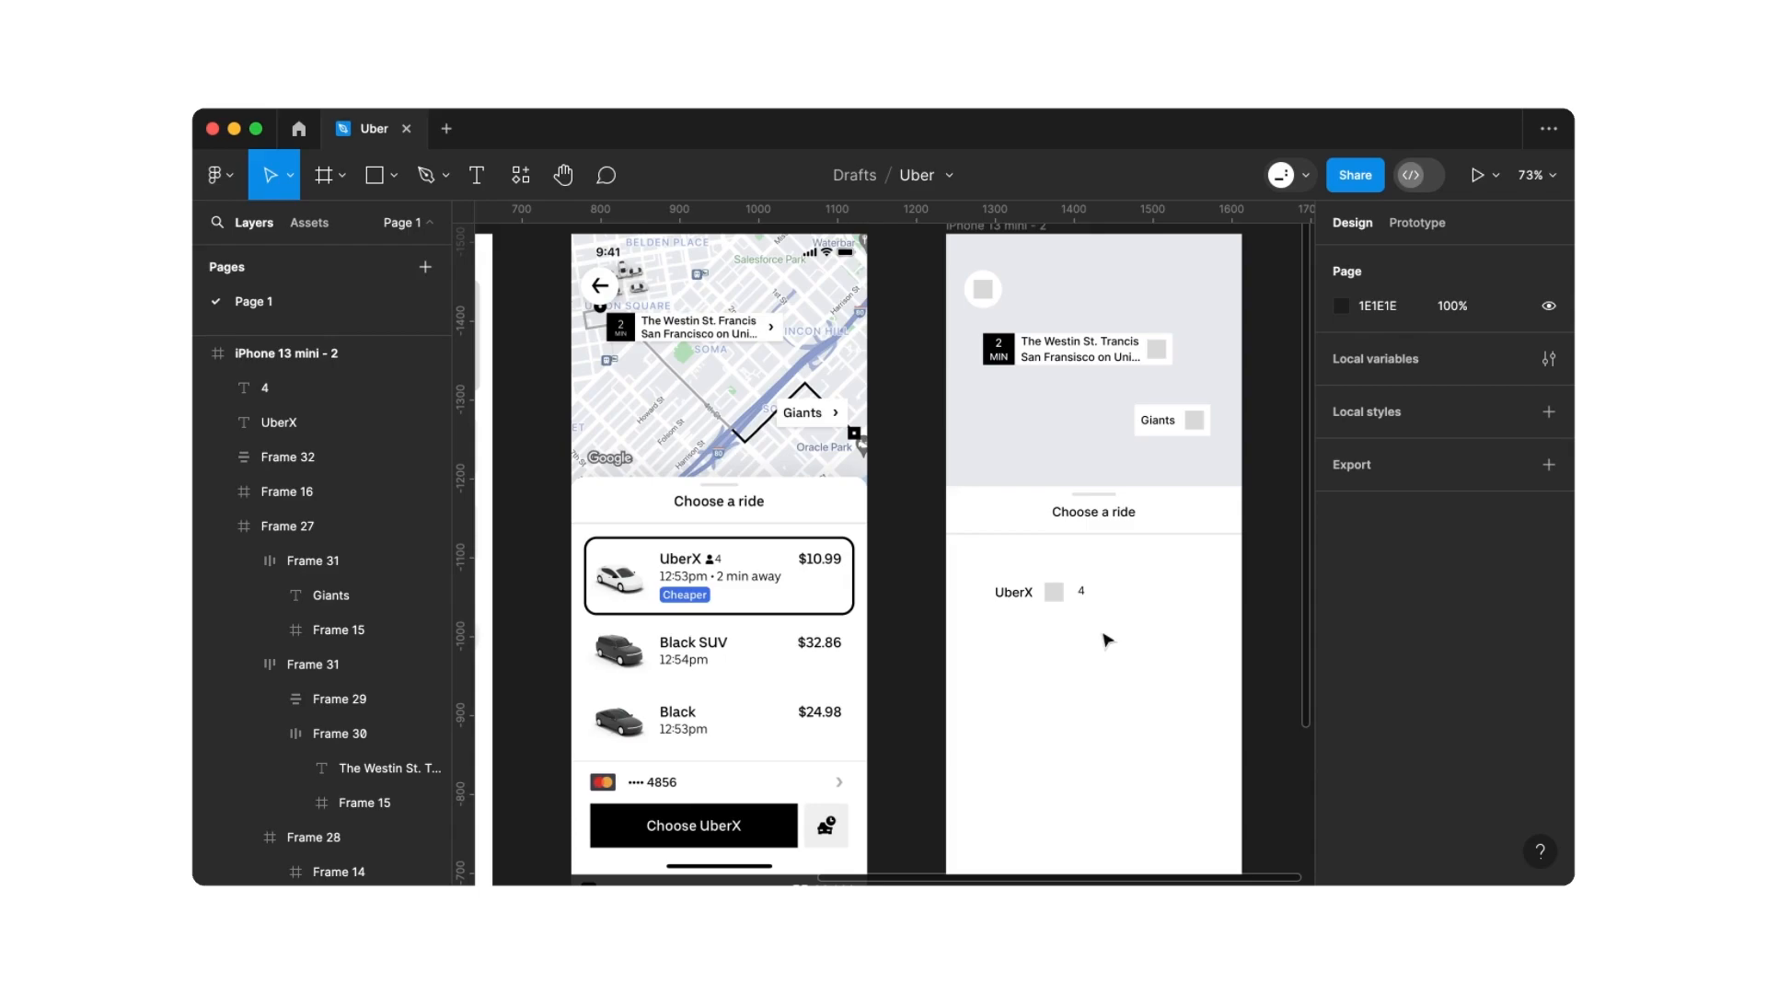
# Duplicate the "UberX" text directly below the original at Y 484 and change the copy to "12:53pm"
pyautogui.click(1024, 596)
pyautogui.press('super+c')
pyautogui.press('super+v')
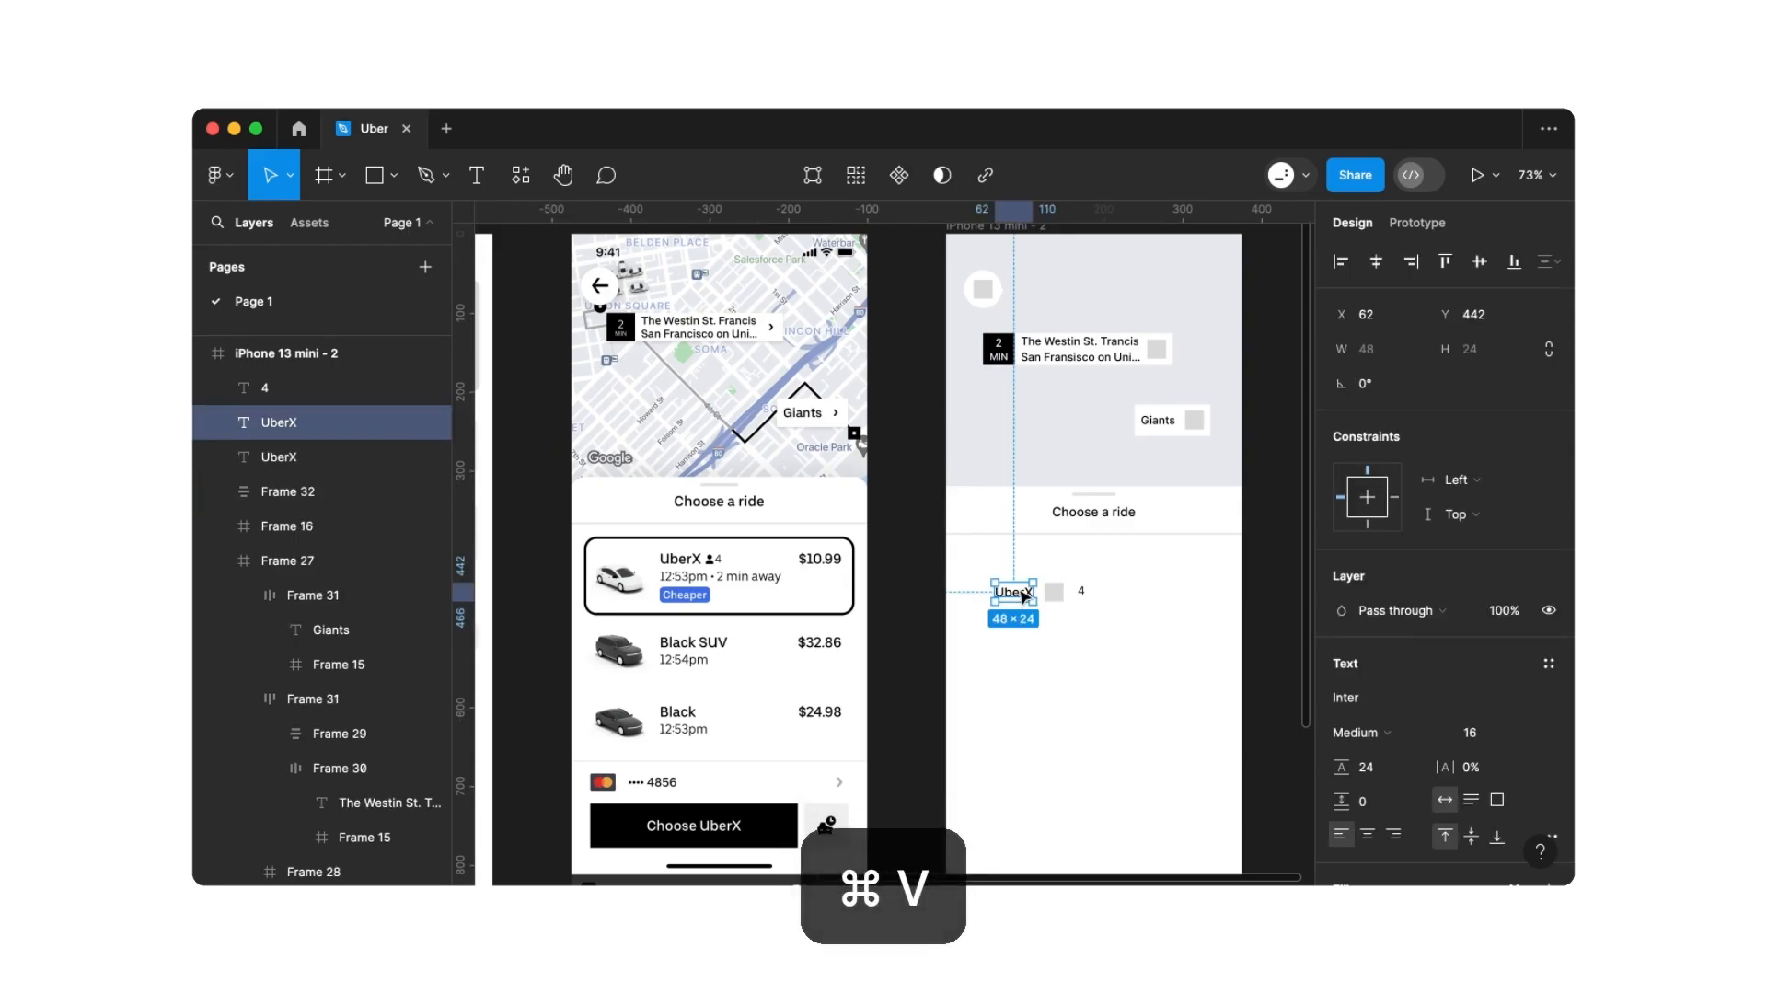
pyautogui.doubleClick(1024, 628)
pyautogui.write('12:')
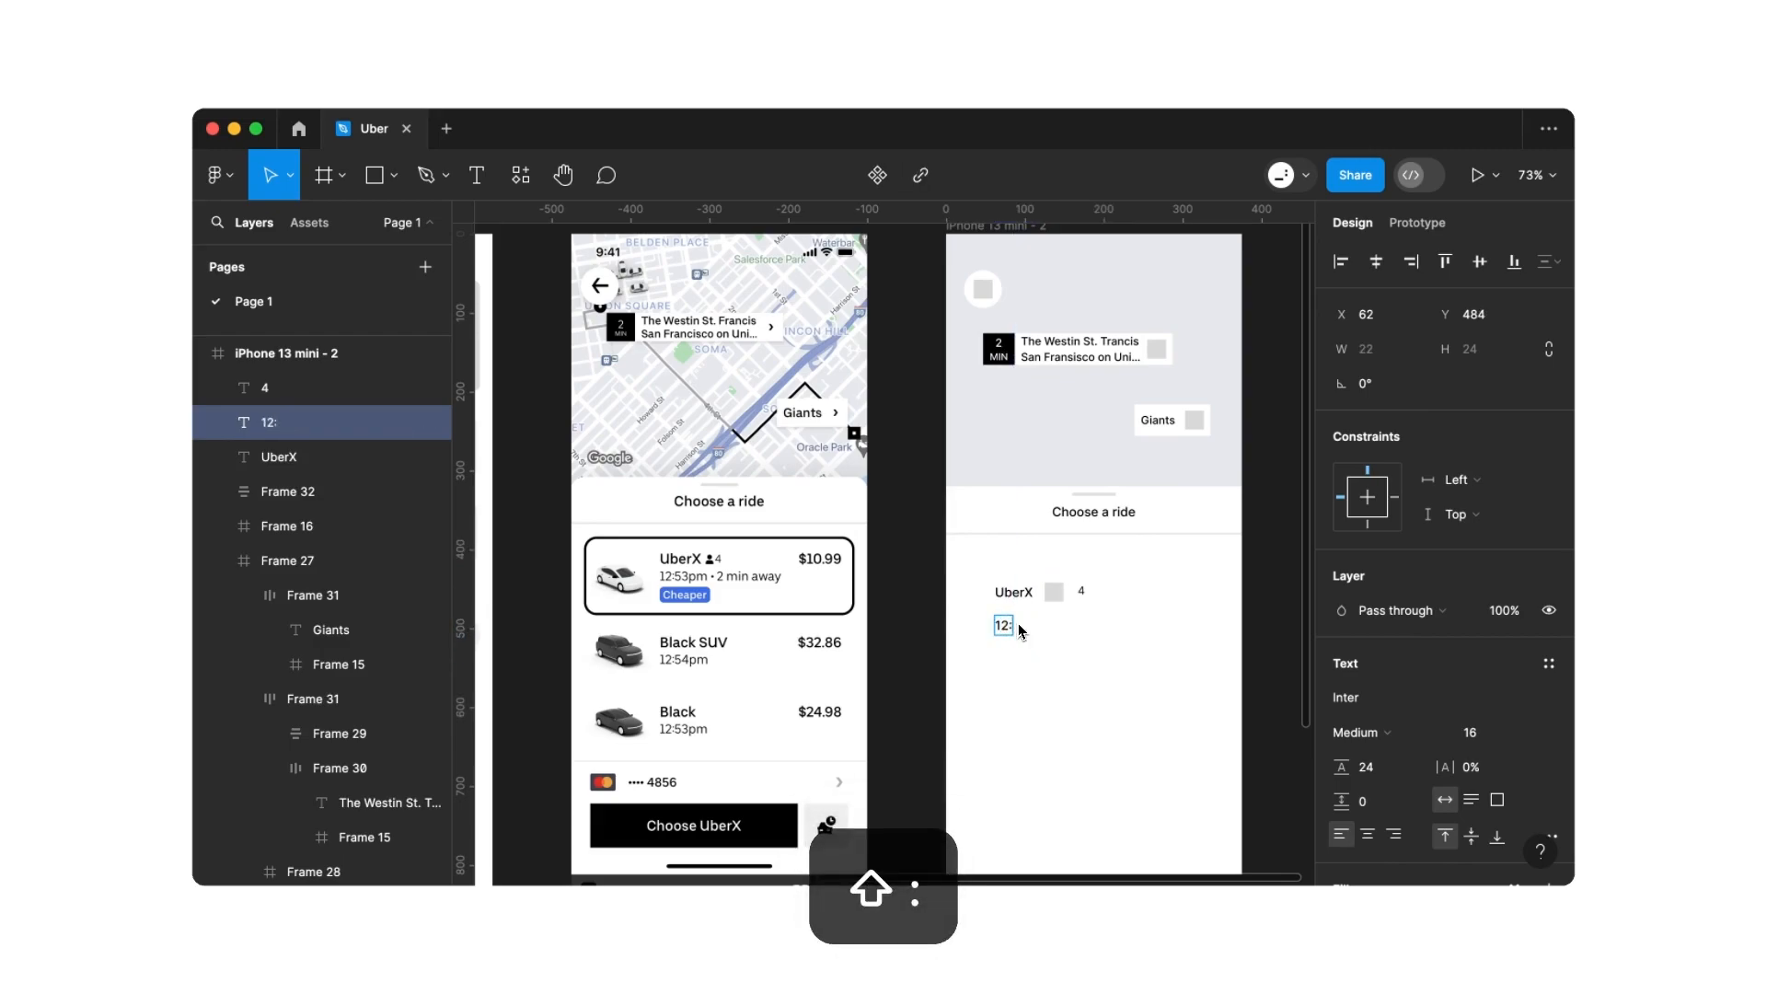
pyautogui.write('53')
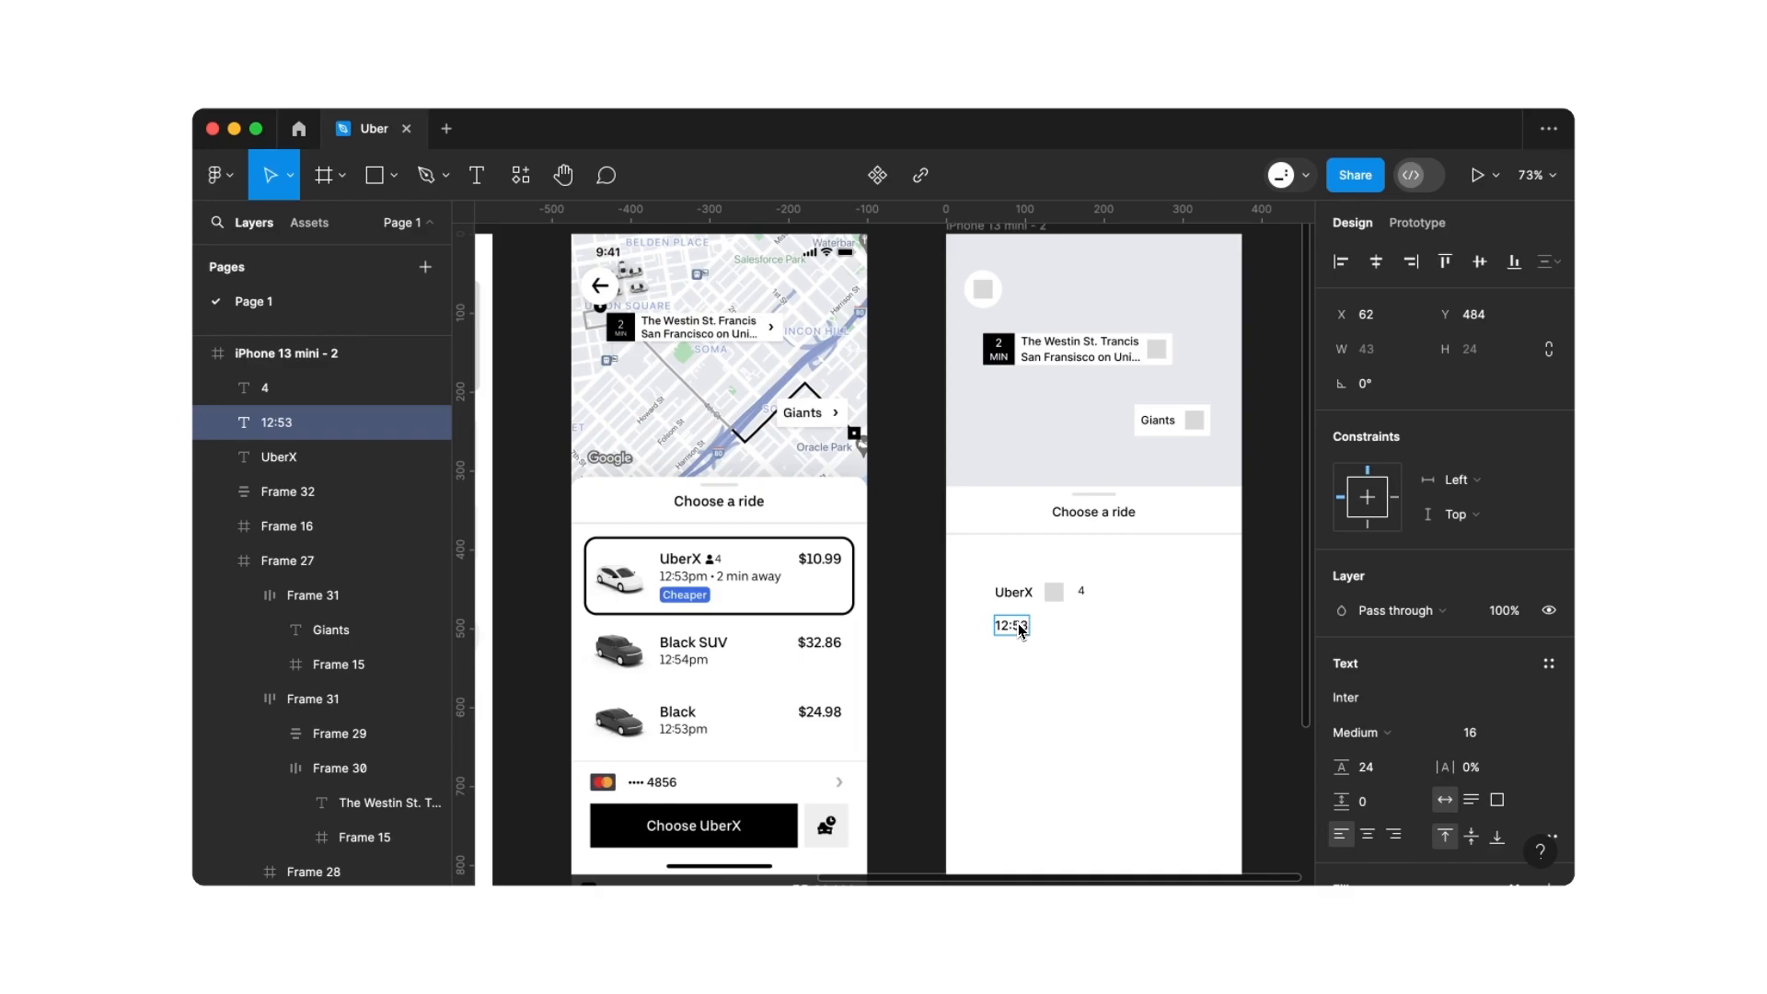
pyautogui.write('pm')
pyautogui.press('Escape')
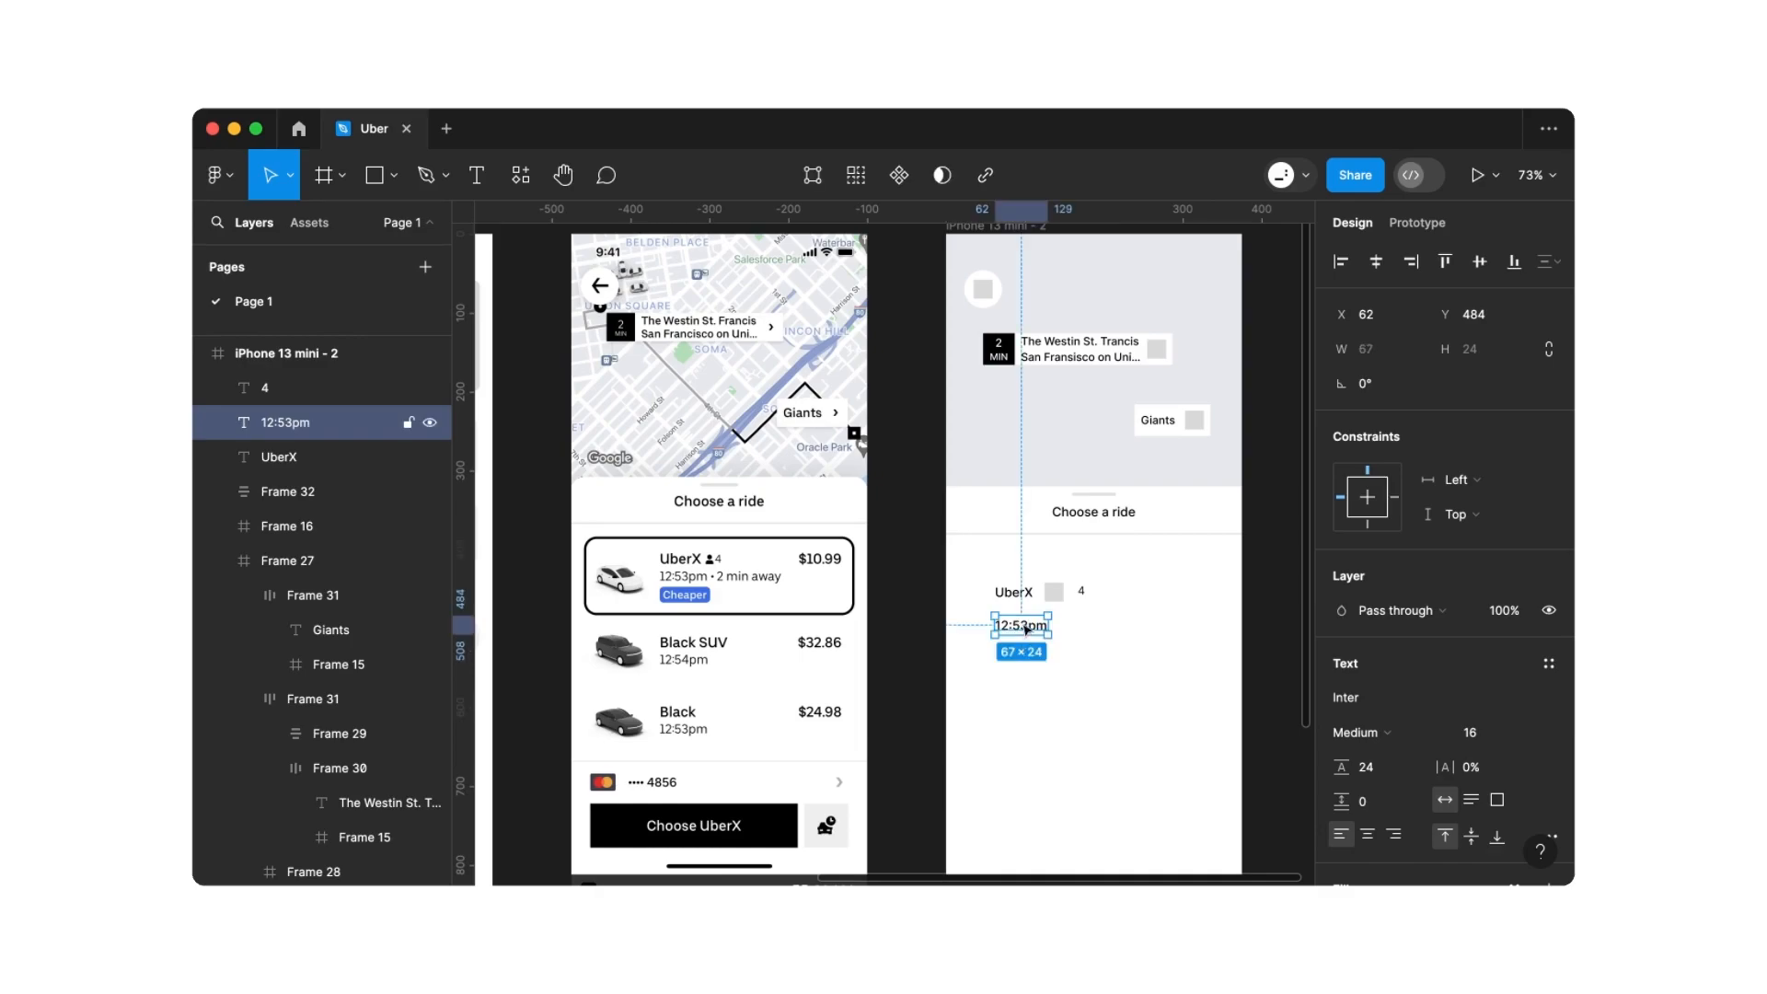
# Duplicate the "12:53pm" text to its right at about X 150 and change the copy to "2 min away"
pyautogui.press('super+c')
pyautogui.press('super+v')
pyautogui.moveTo(1028, 631); pyautogui.dragTo(1095, 629)
pyautogui.doubleClick(1095, 629)
pyautogui.write('2 min awa')
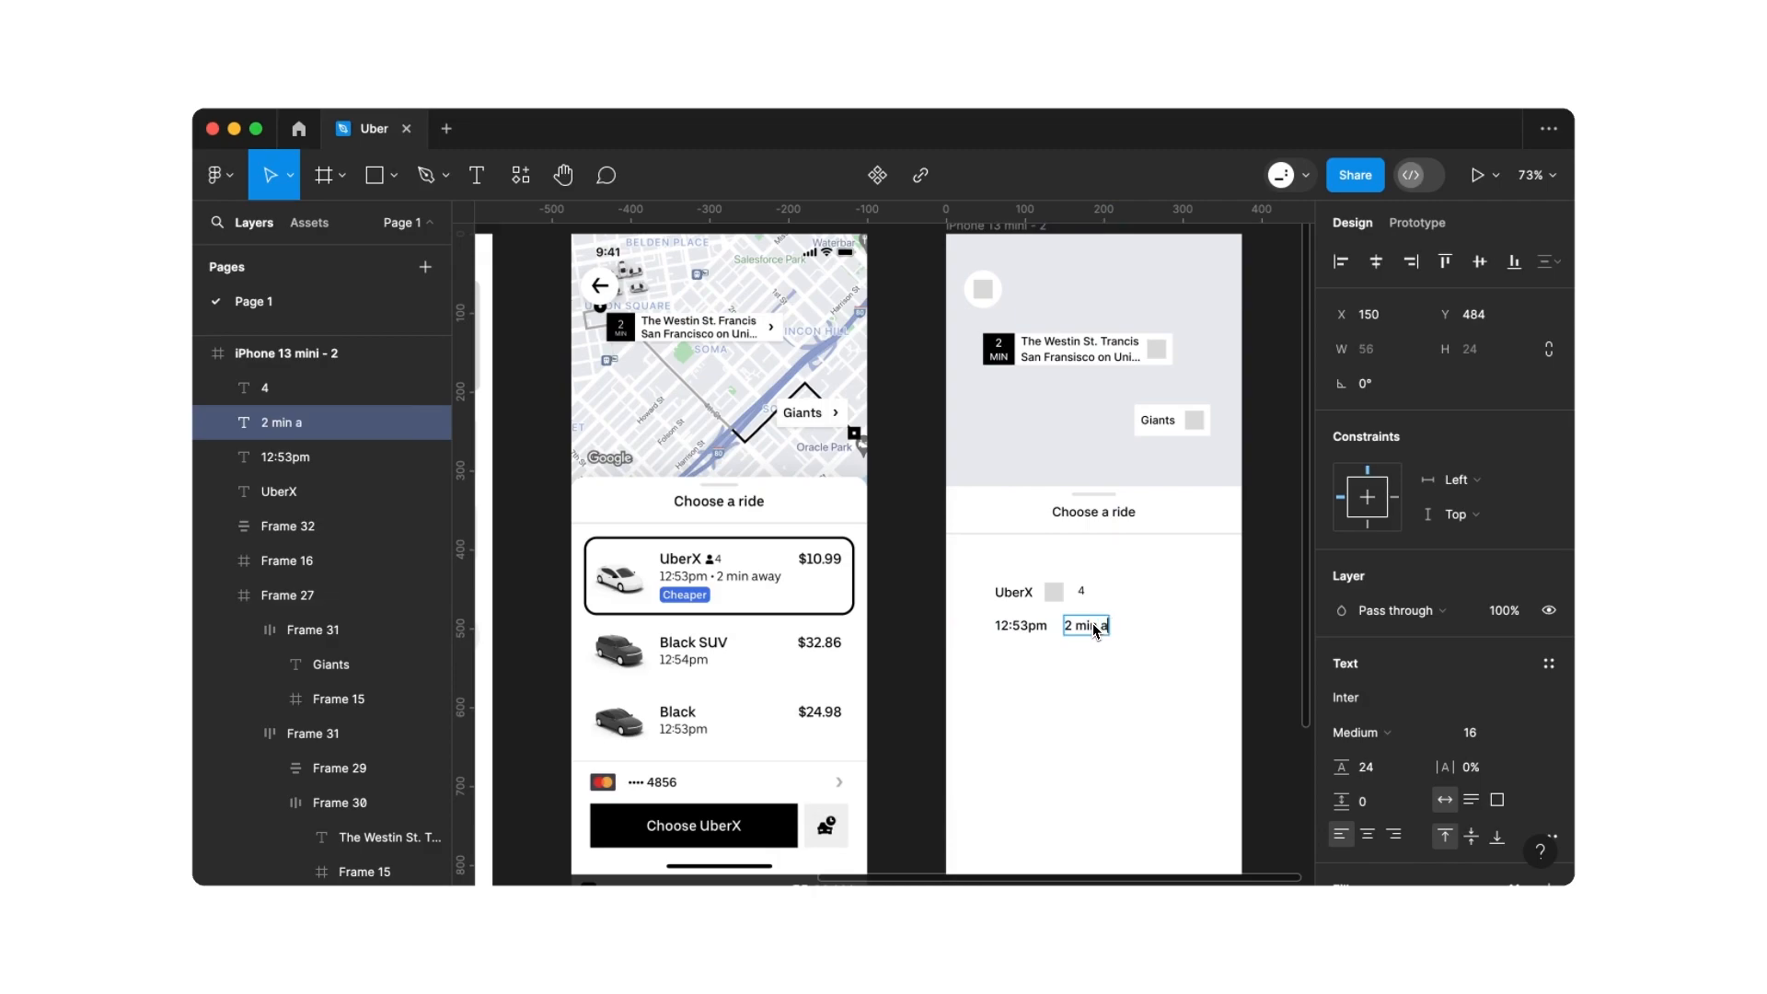
pyautogui.click(1091, 666)
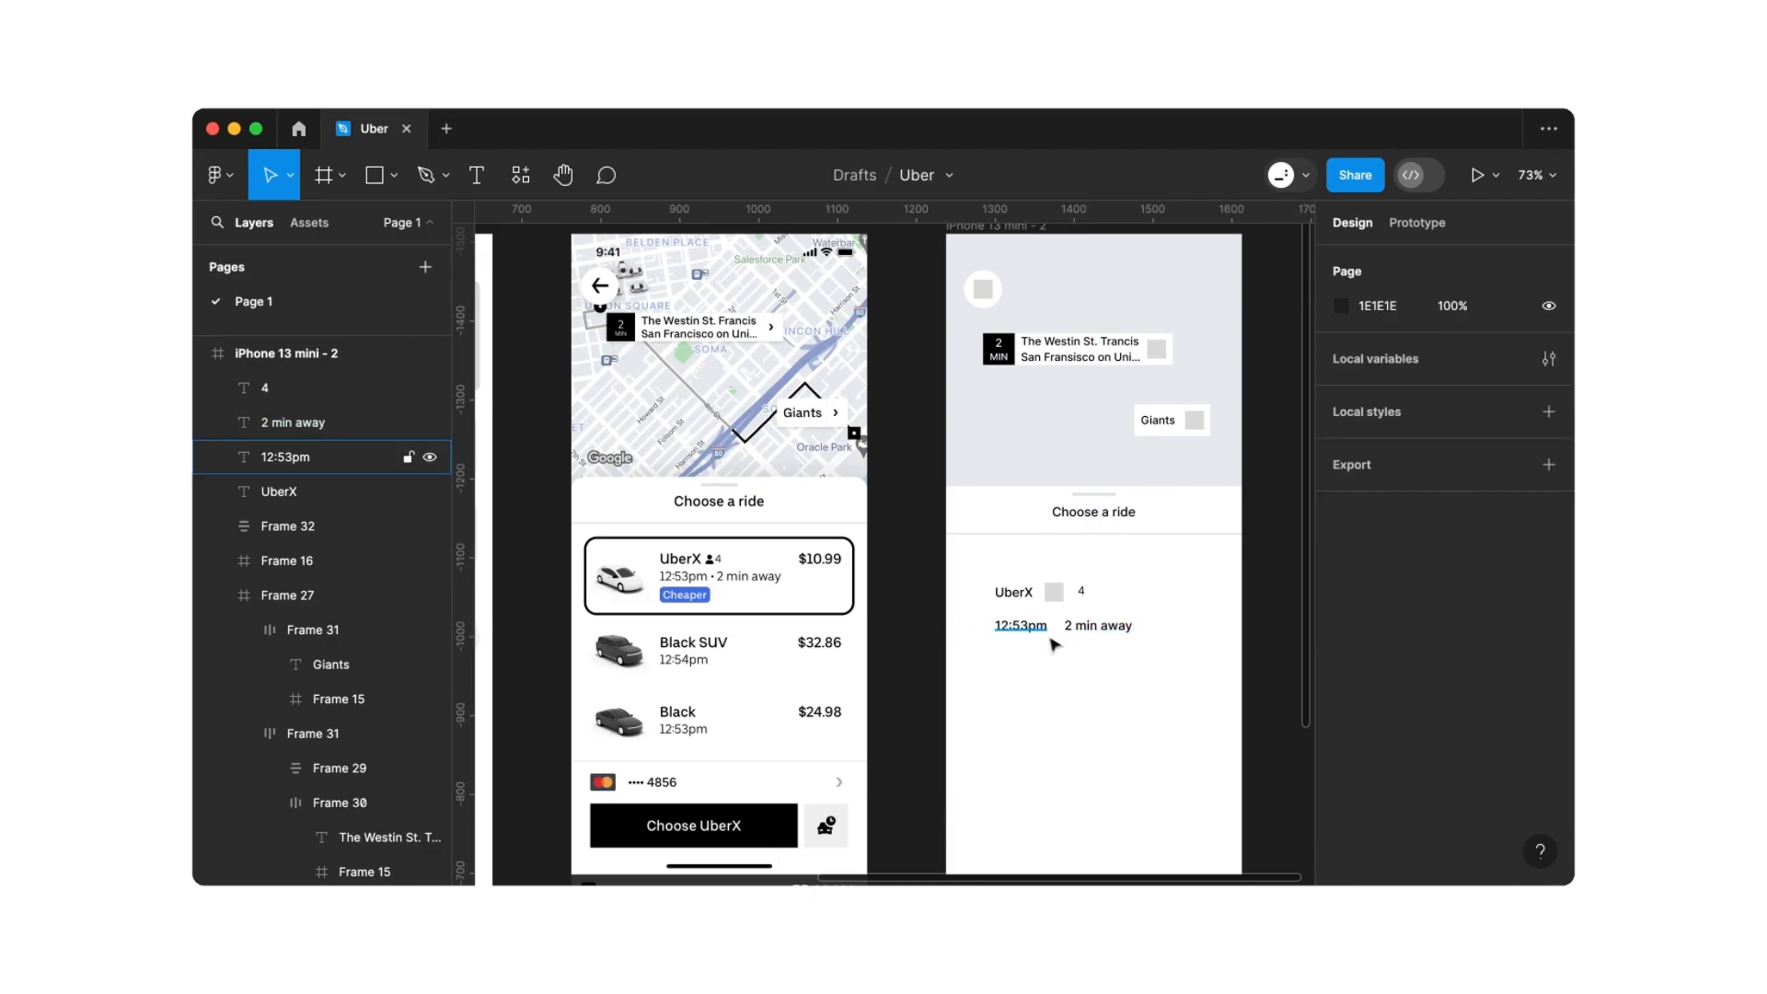
# Duplicate the "UberX" text to the far end of its row at about X 237 and change the copy to "$10.99"
pyautogui.click(1019, 598)
pyautogui.press('cmd+v')
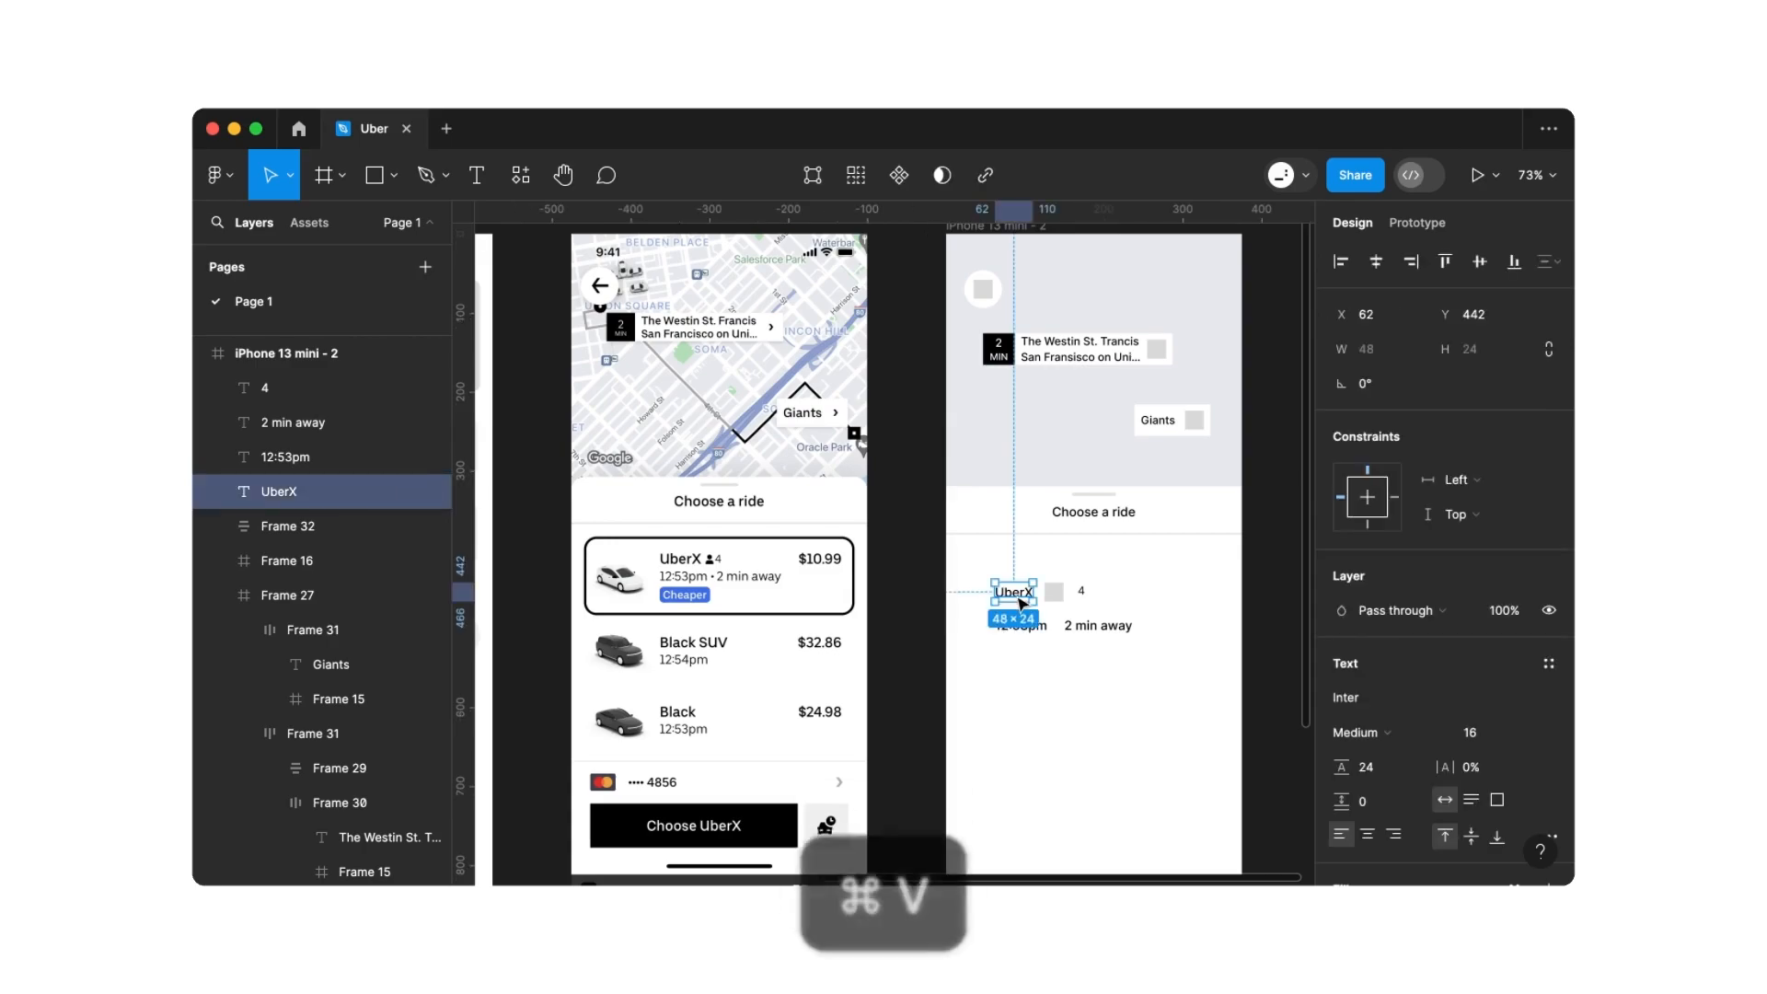
pyautogui.moveTo(1021, 603); pyautogui.dragTo(1159, 602)
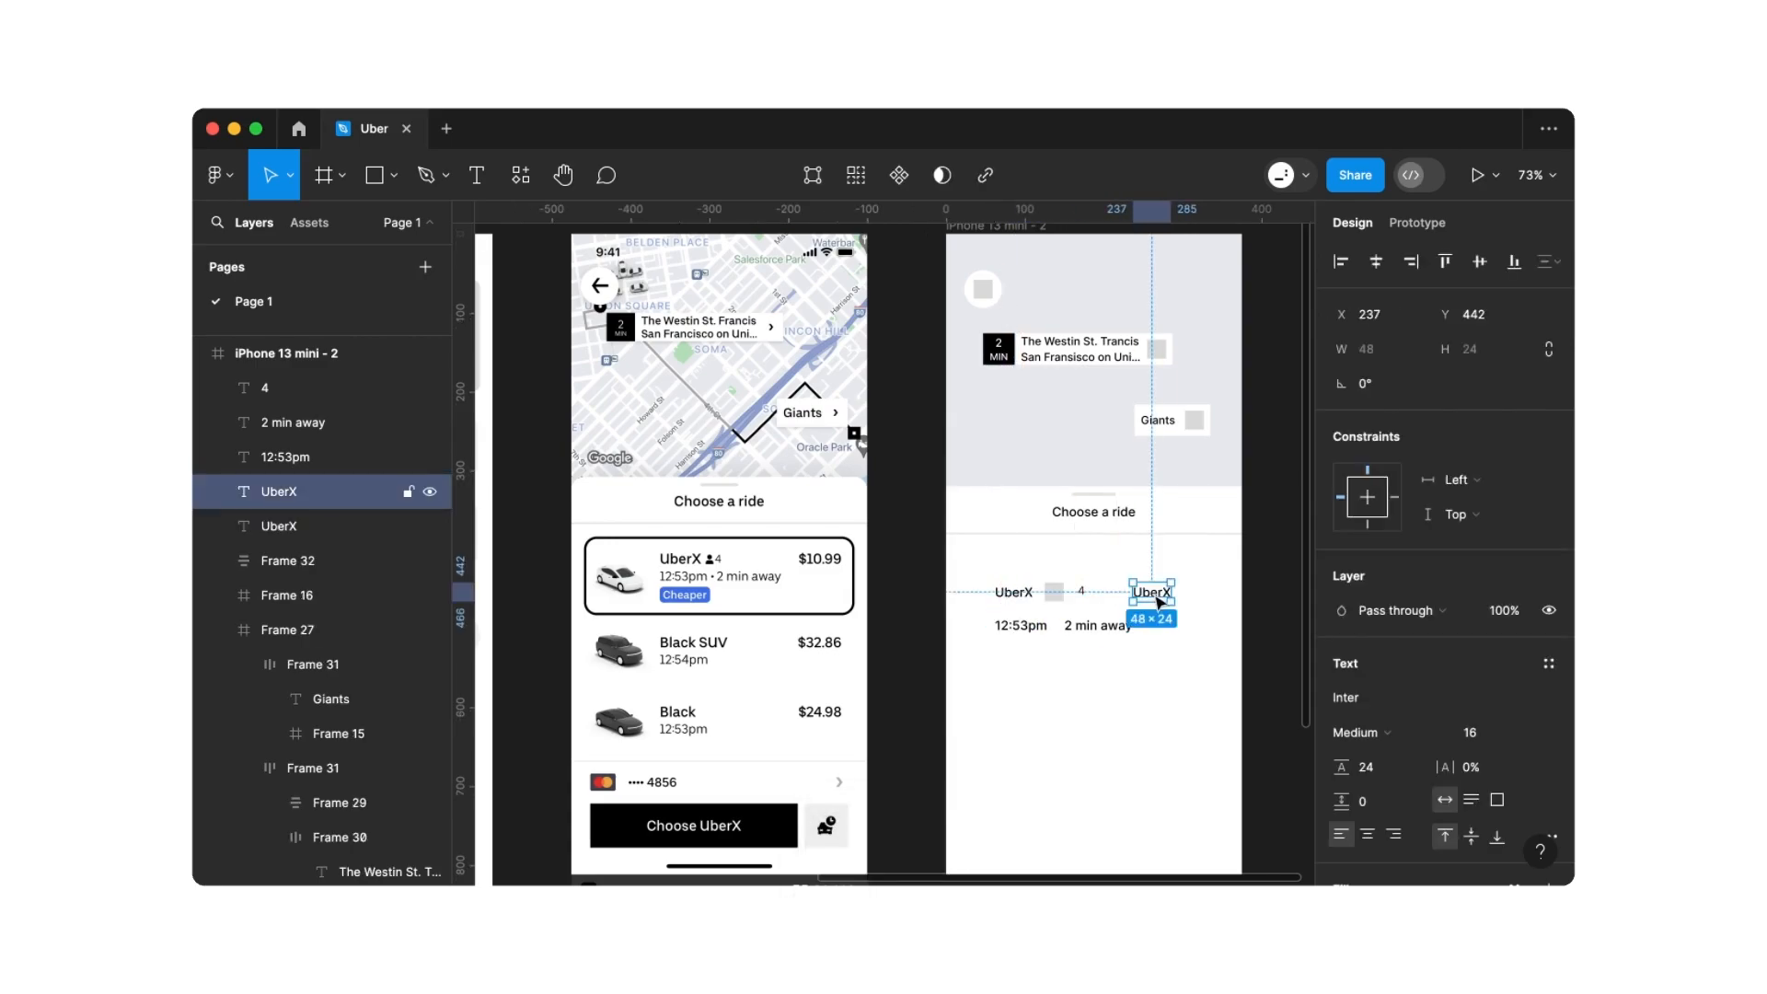
pyautogui.doubleClick(1152, 593)
pyautogui.write('$')
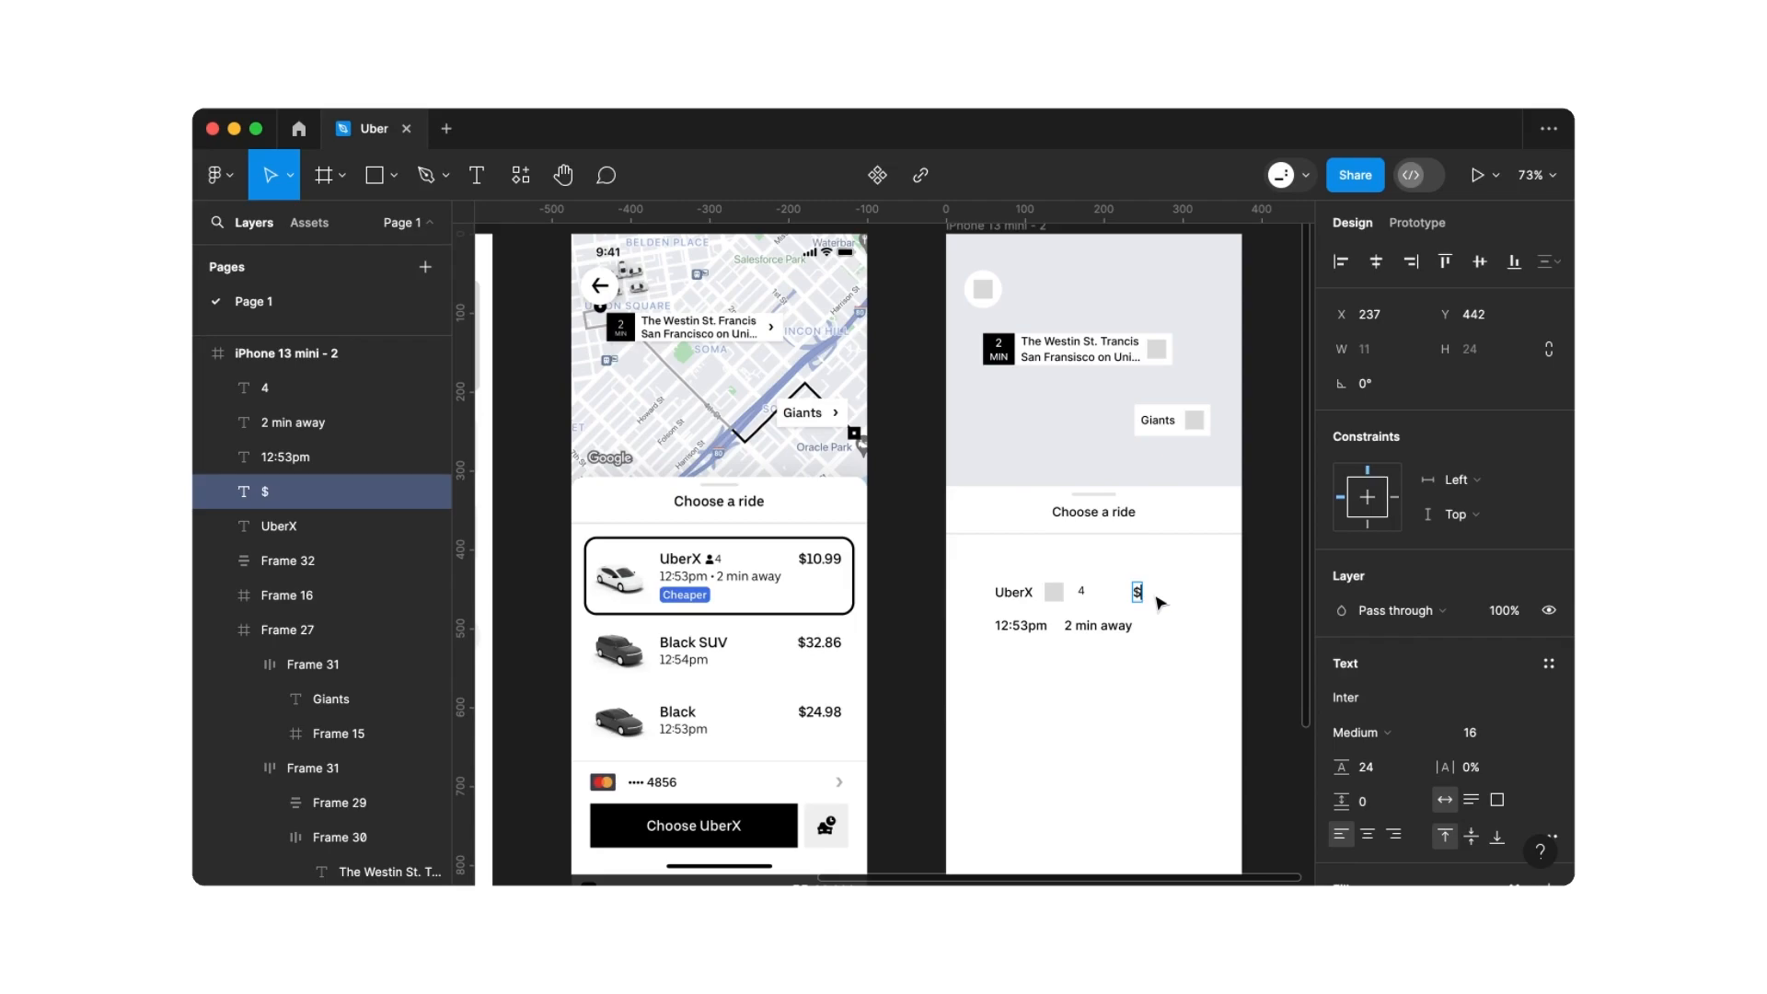
pyautogui.write('10.99')
pyautogui.press('Escape')
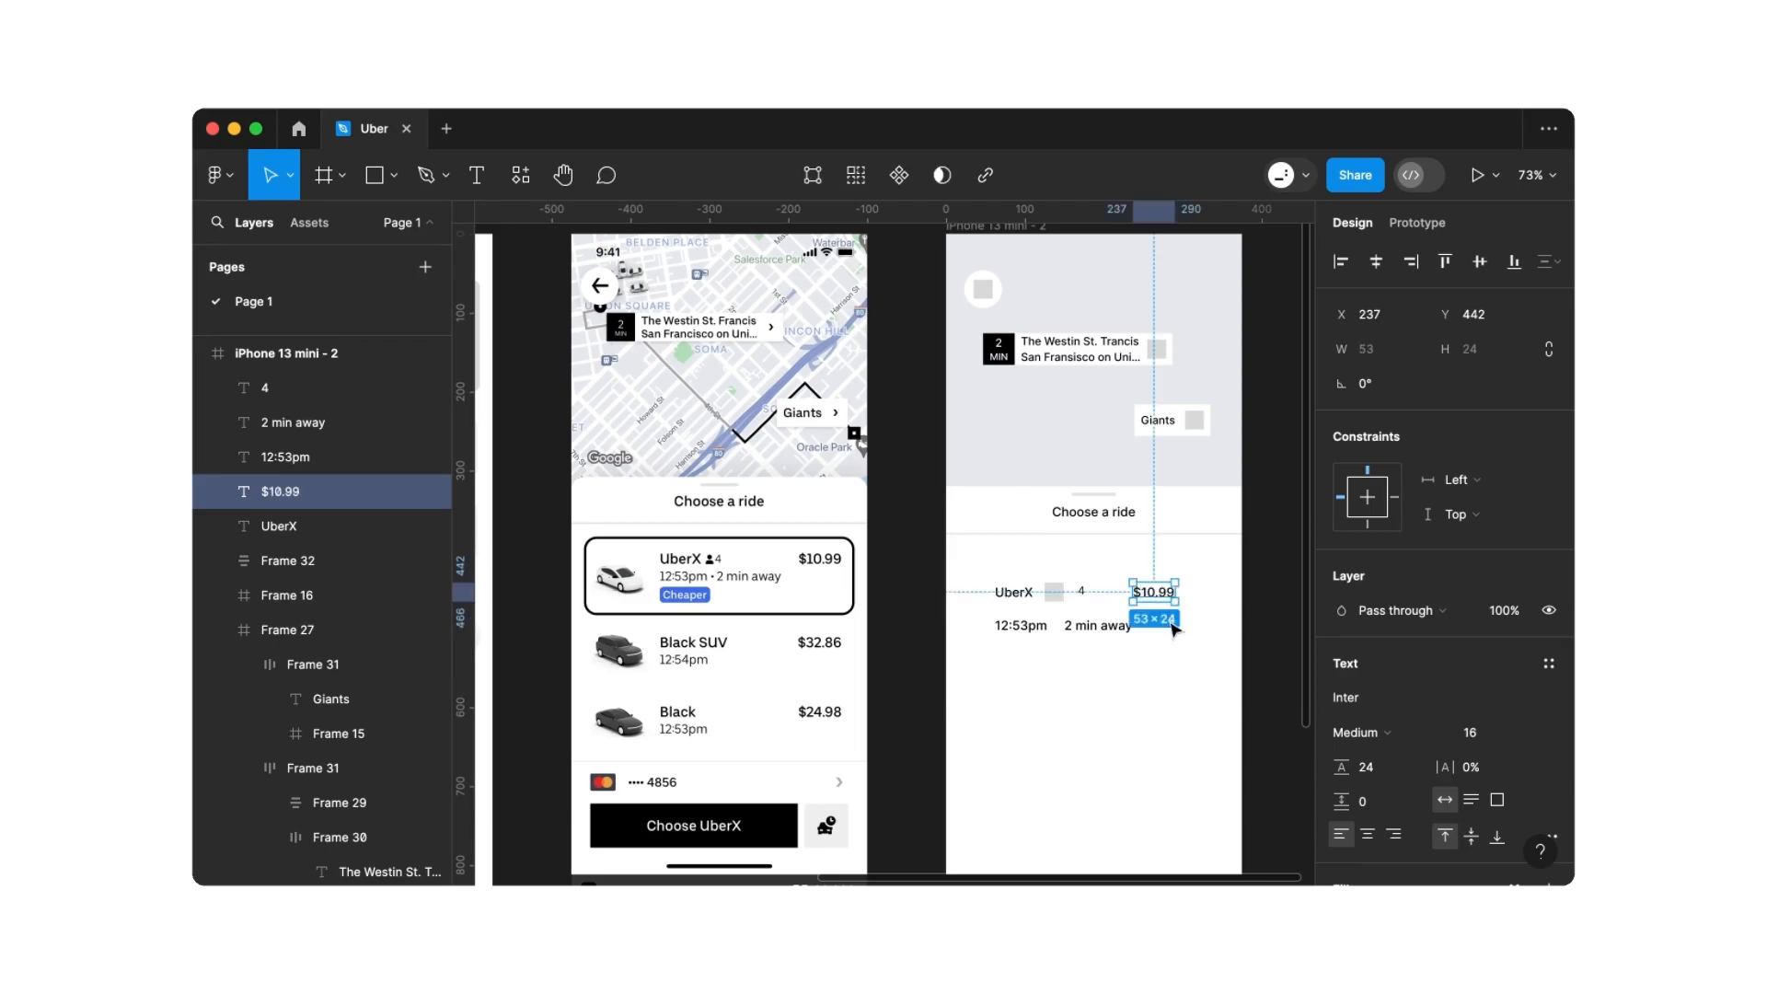
# Set the "$10.99" price text to font size 18 and line height 28
pyautogui.scroll(-2, 1381, 685)
pyautogui.click(1472, 676)
pyautogui.write('18')
pyautogui.click(1381, 705)
pyautogui.write('28')
pyautogui.press('Return')
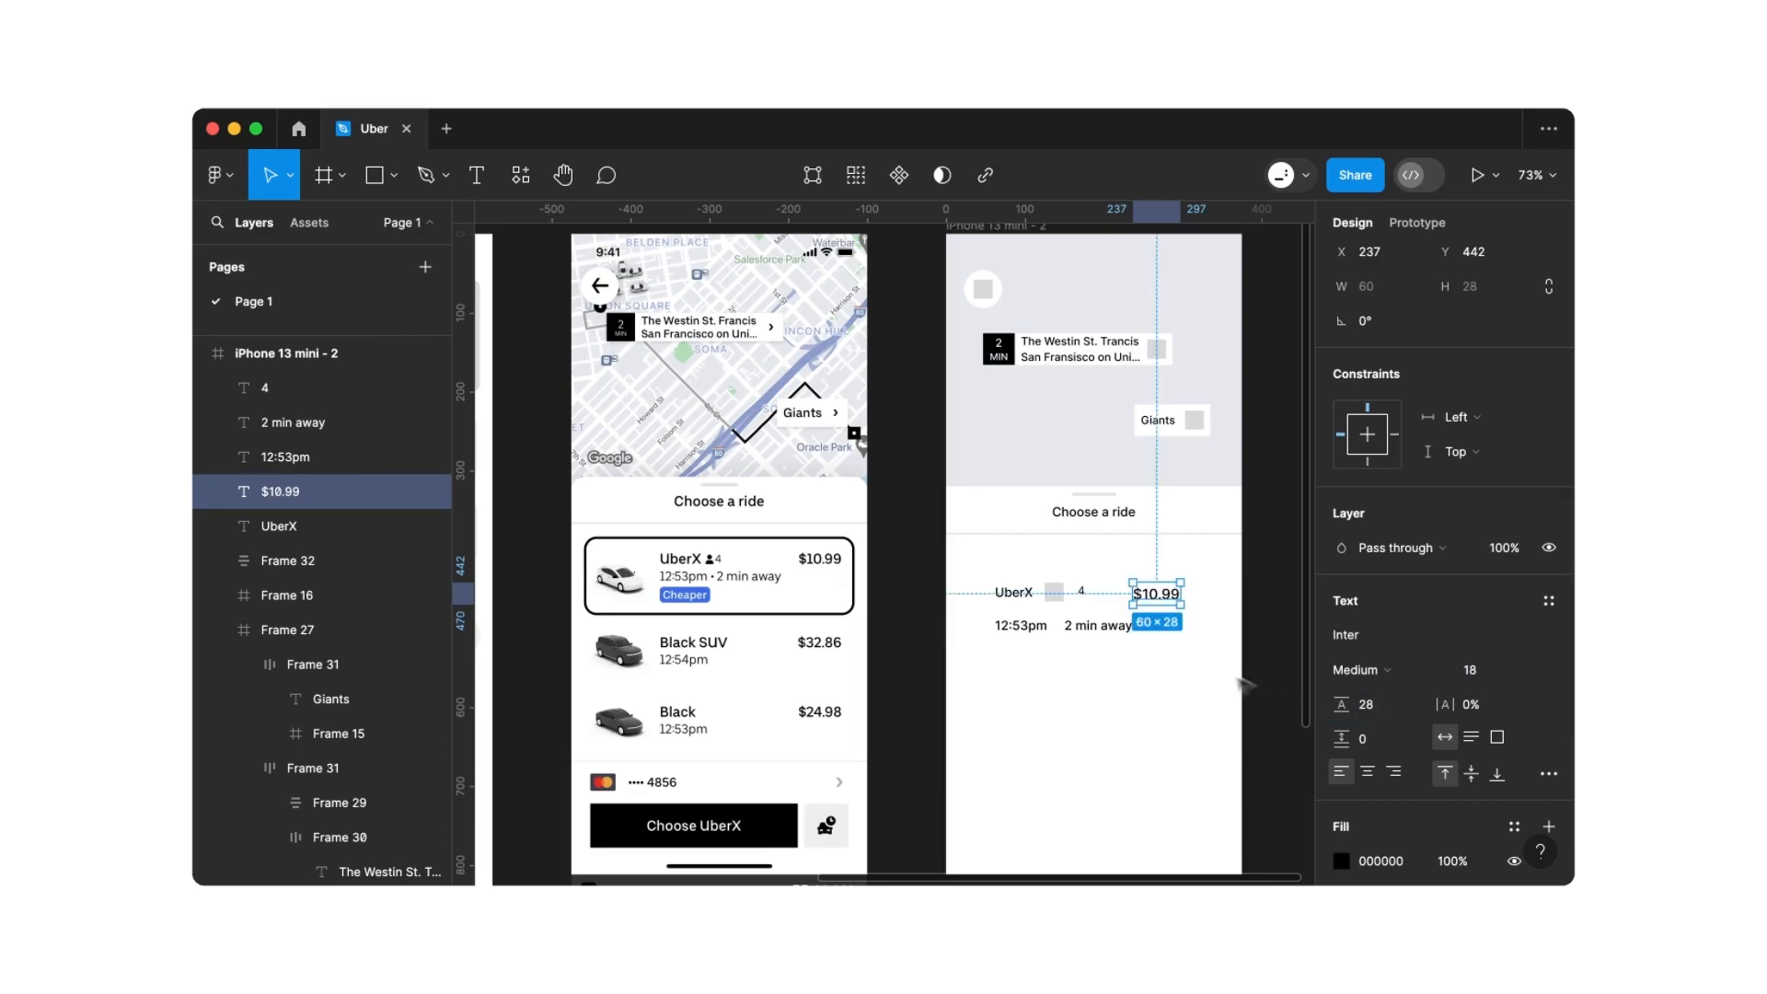
pyautogui.click(1095, 661)
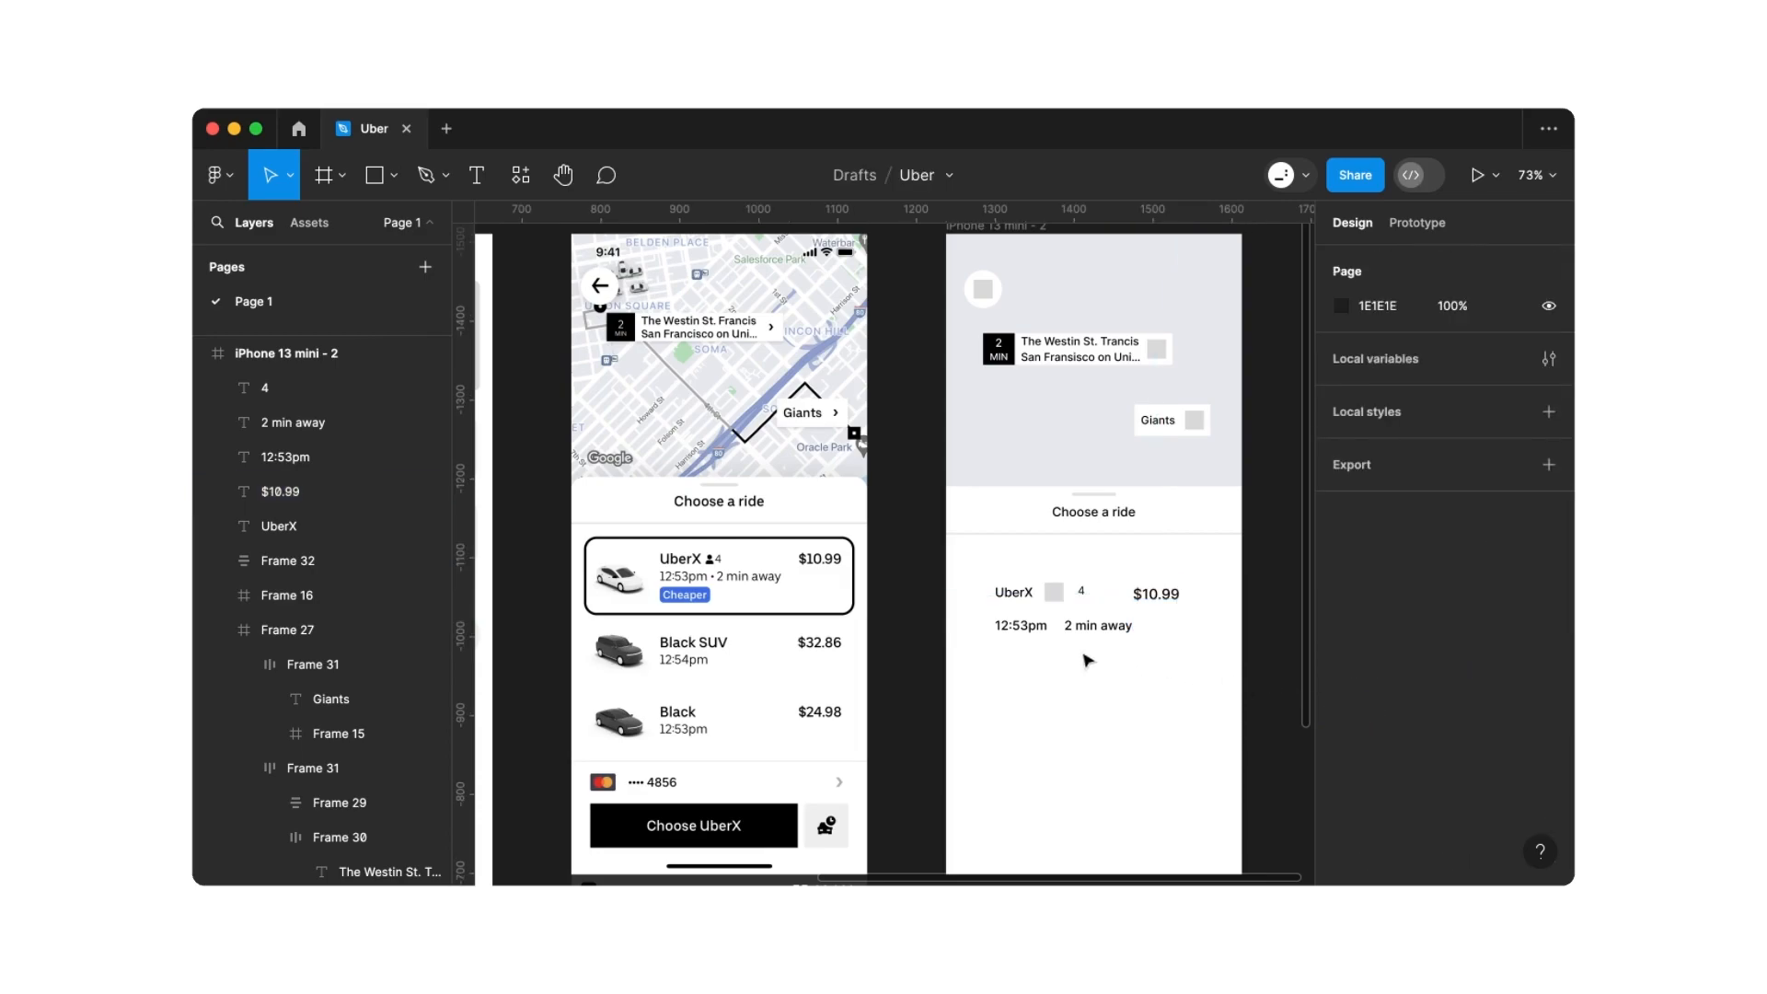
# Change the font weight of both the "12:53pm" and "2 min away" texts to Regular
pyautogui.click(1025, 628)
pyautogui.keyDown('shift'); pyautogui.click(1072, 630); pyautogui.keyUp('shift')
pyautogui.scroll(-2, 1368, 733)
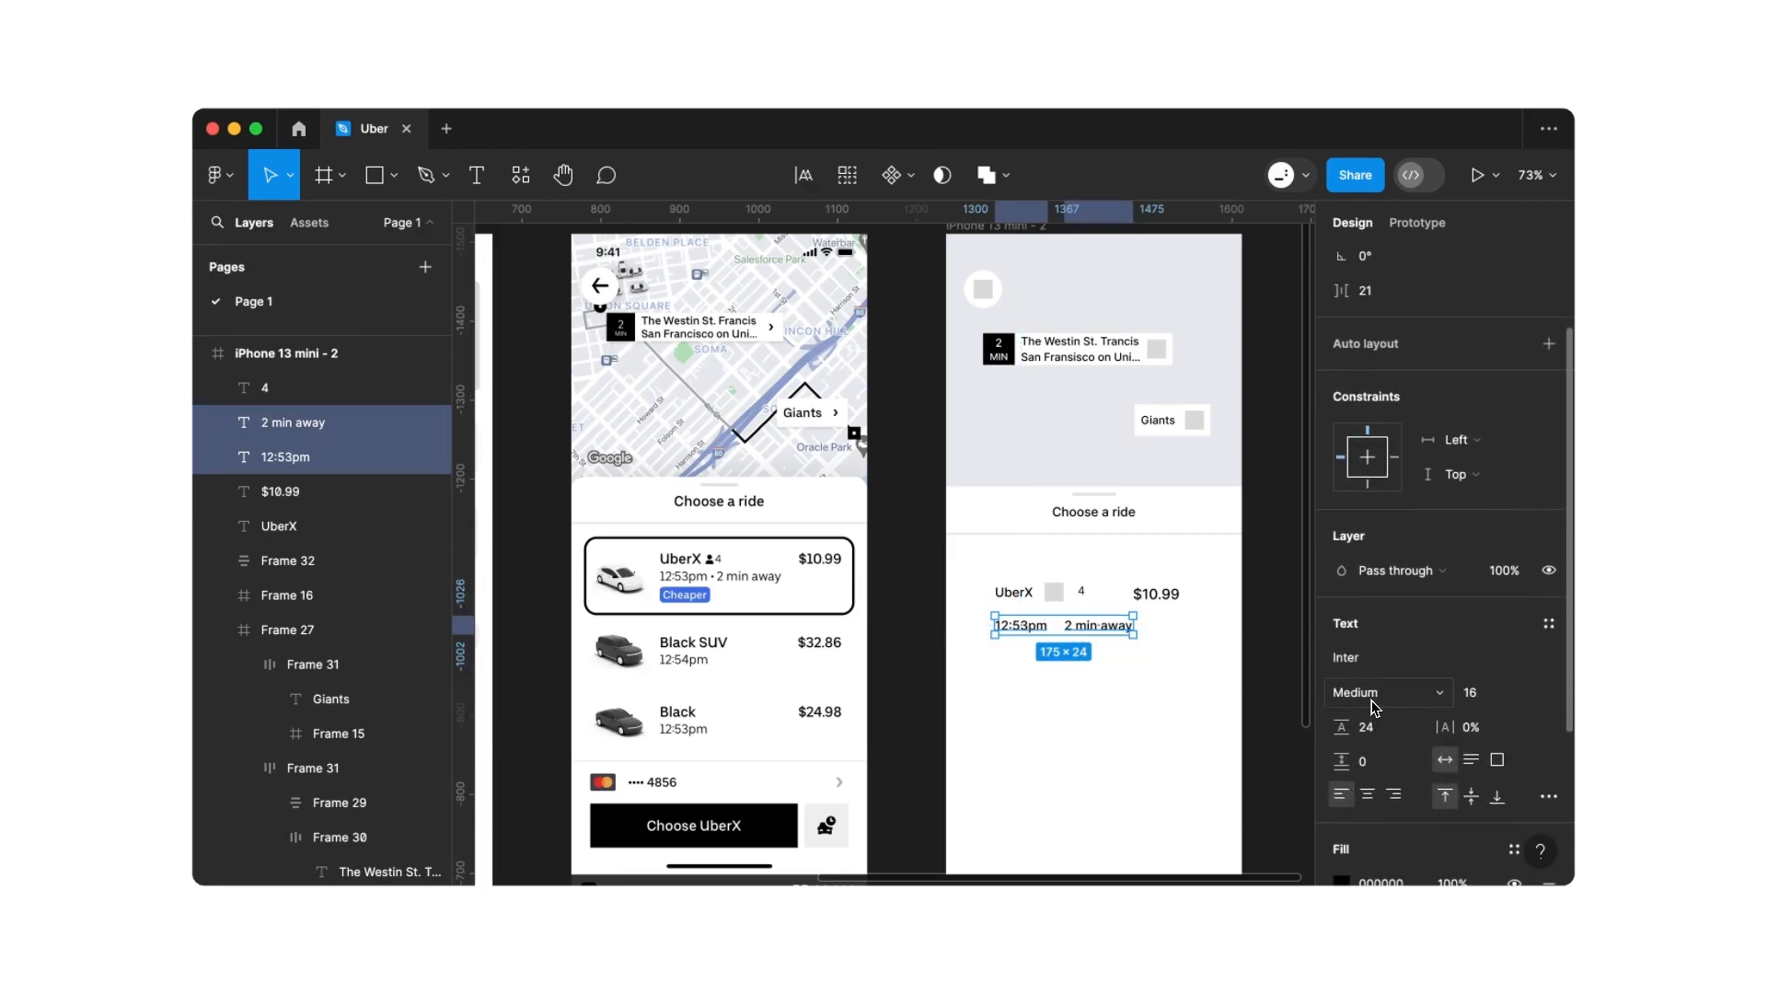
pyautogui.click(1375, 708)
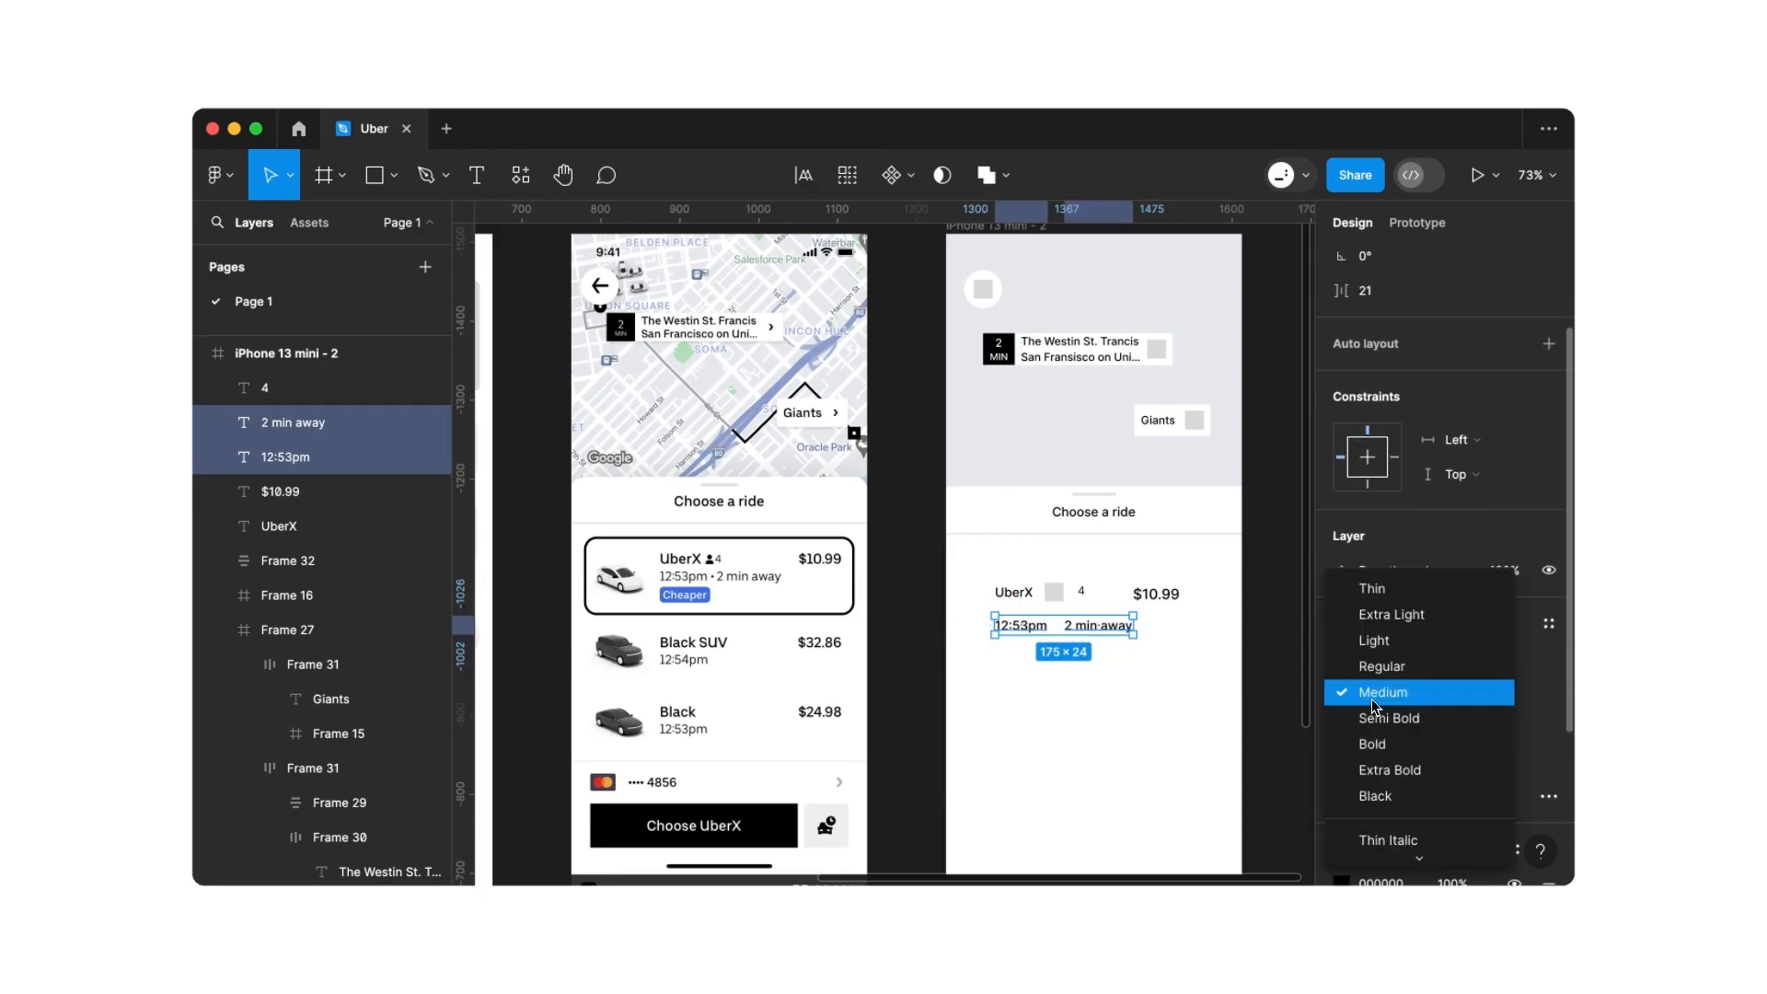
pyautogui.click(1378, 666)
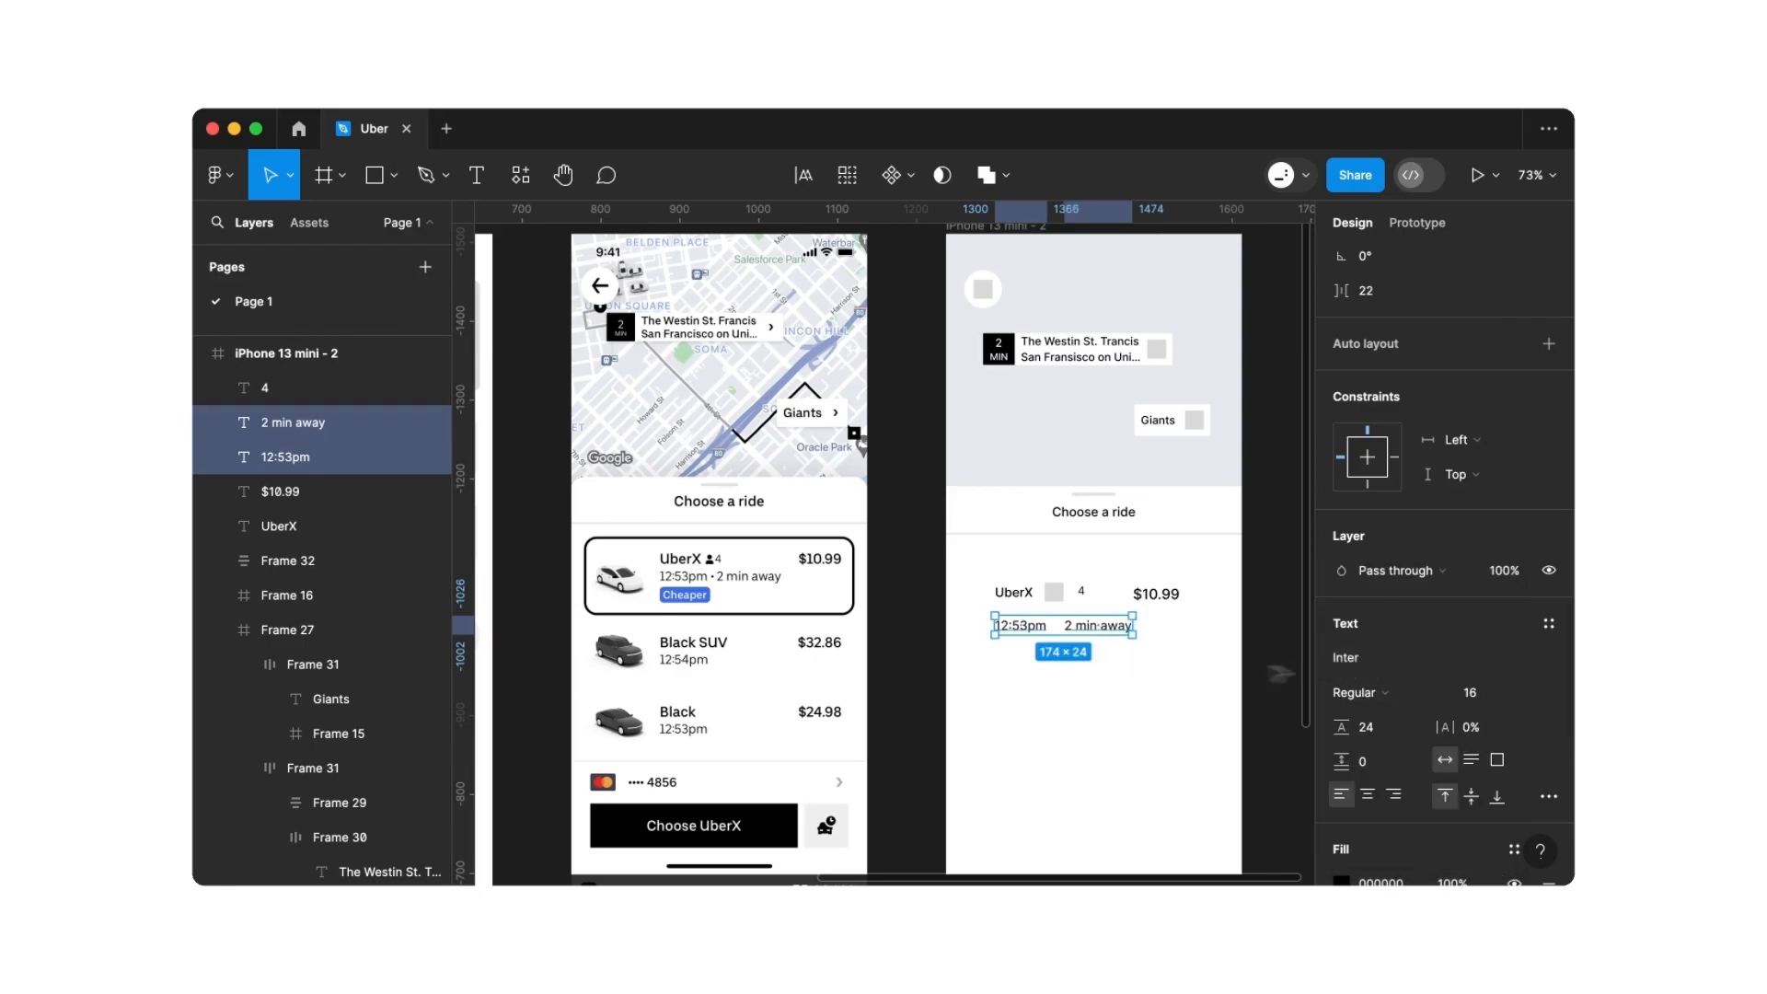
pyautogui.click(1076, 670)
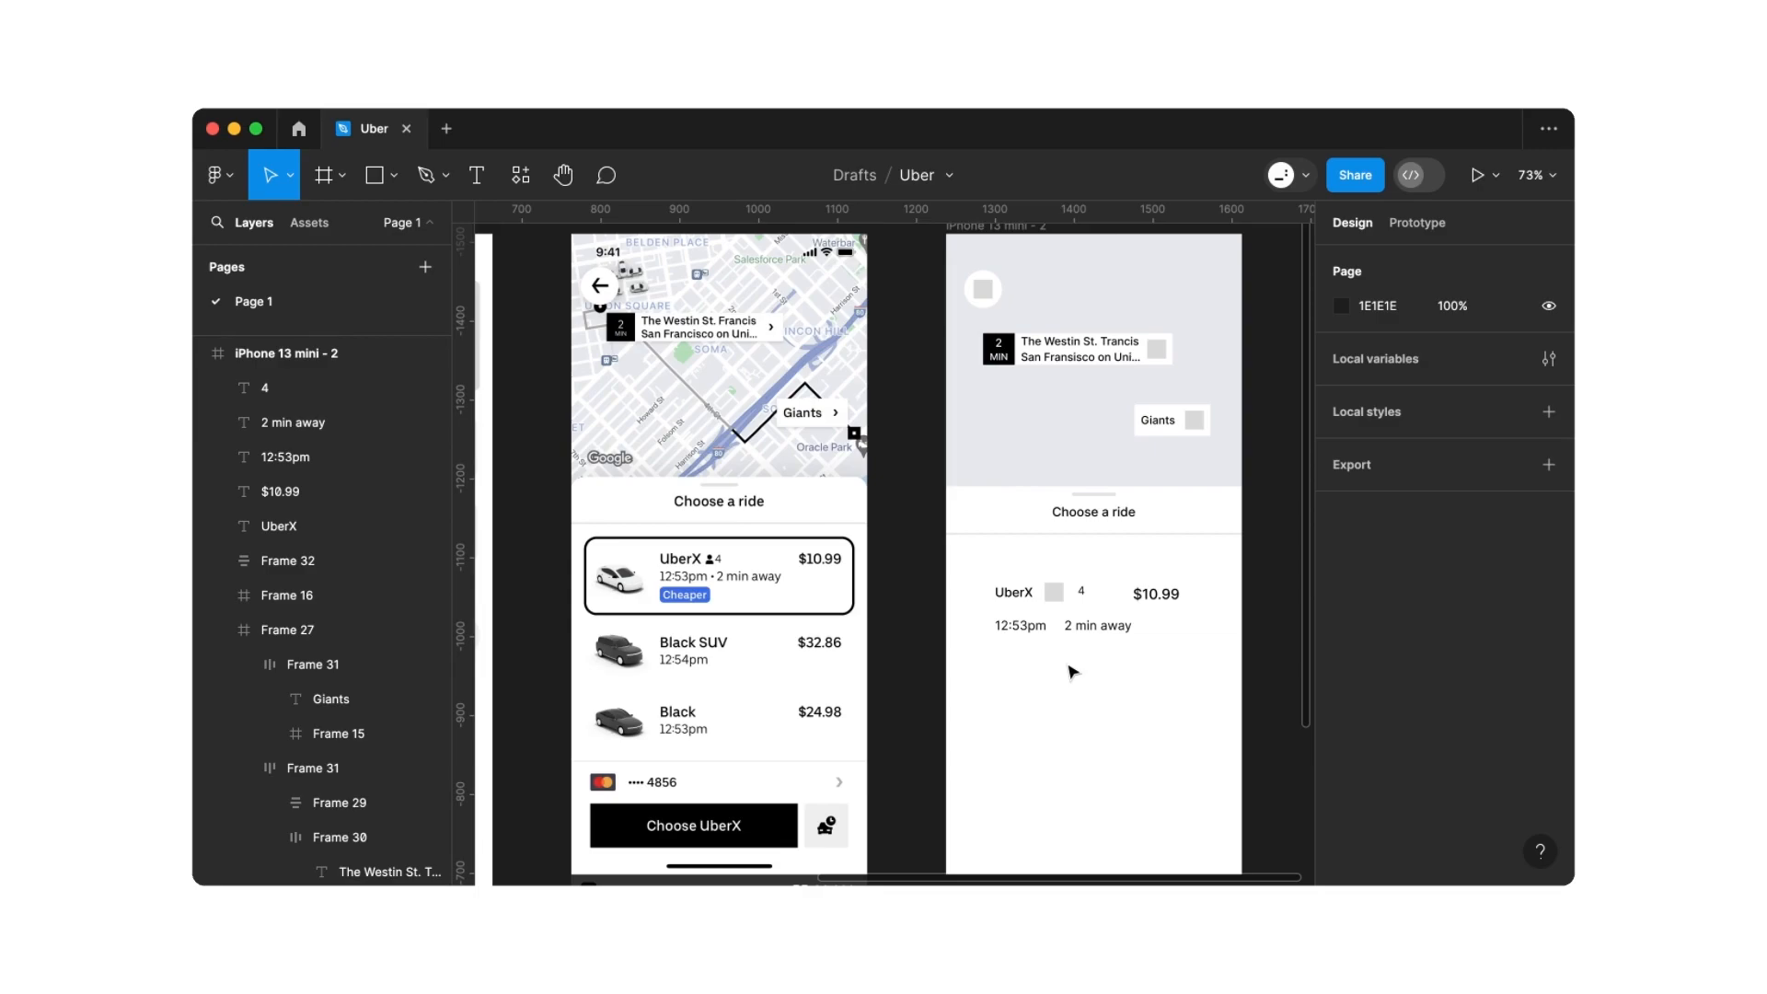
# Duplicate the "UberX" text below "12:53pm" at about Y 526 and change the copy to "Cheaper"
pyautogui.click(1017, 594)
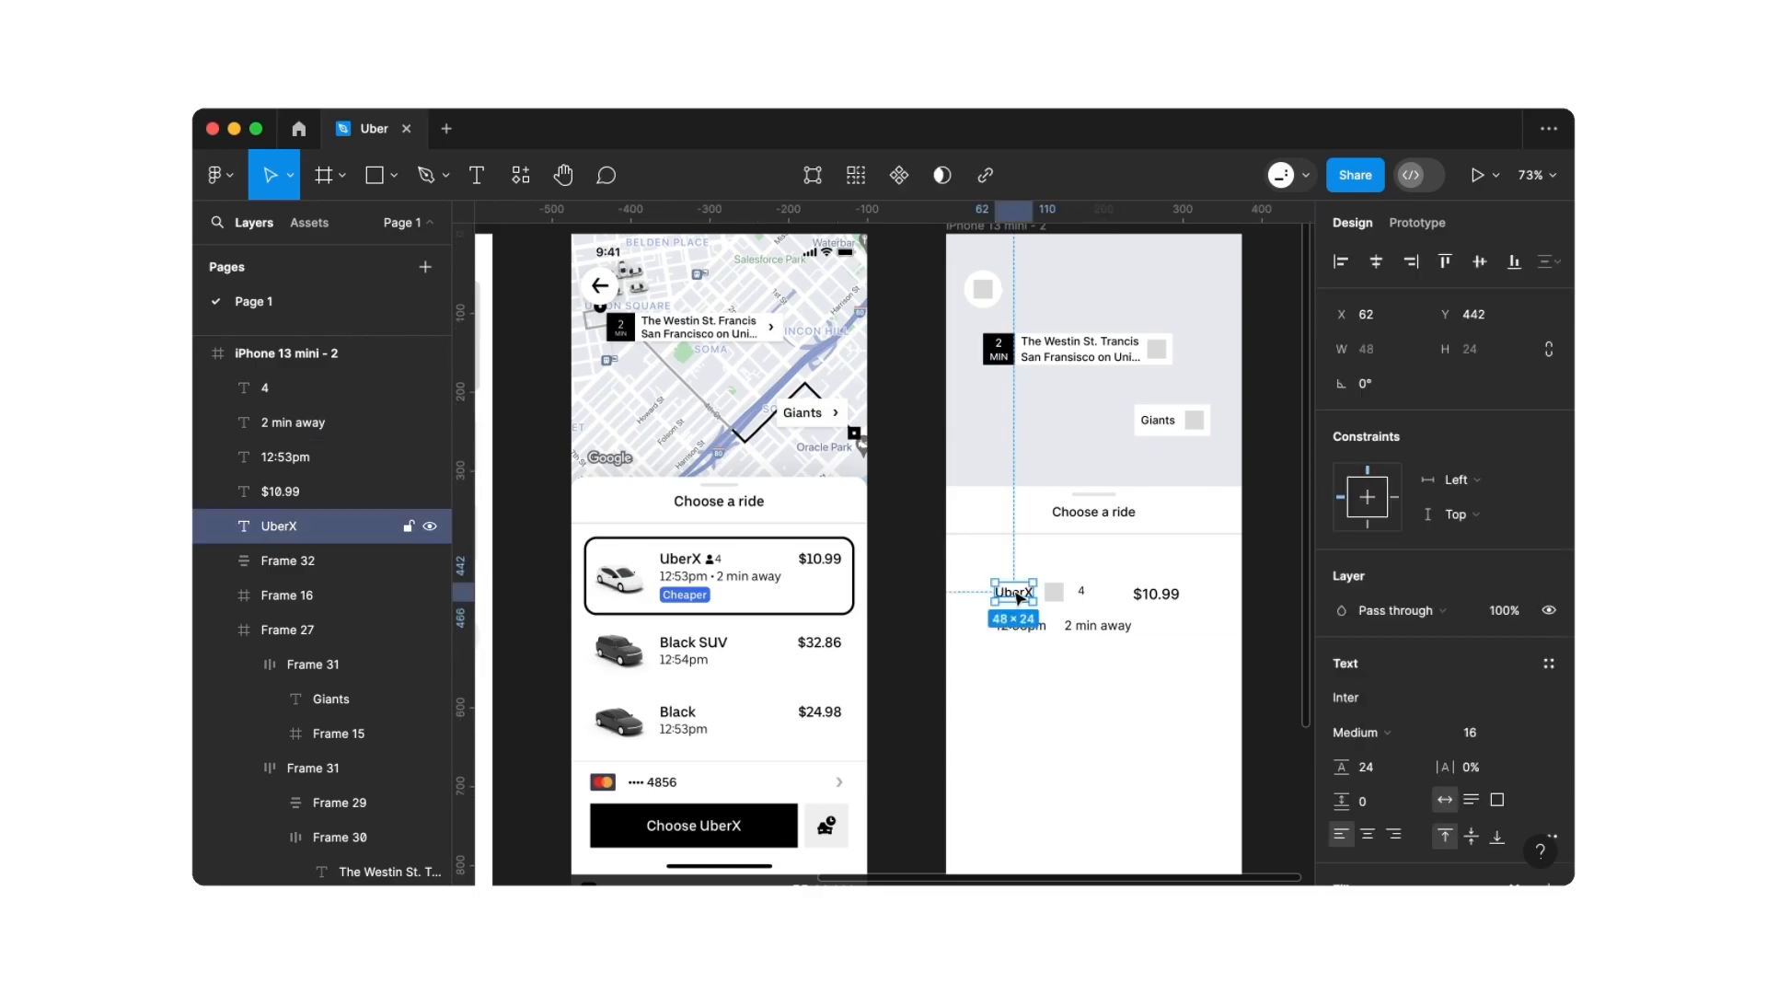
pyautogui.press('super+c')
pyautogui.press('super+v')
pyautogui.moveTo(1018, 596); pyautogui.dragTo(1018, 662)
pyautogui.doubleClick(1015, 658)
pyautogui.write('Chea')
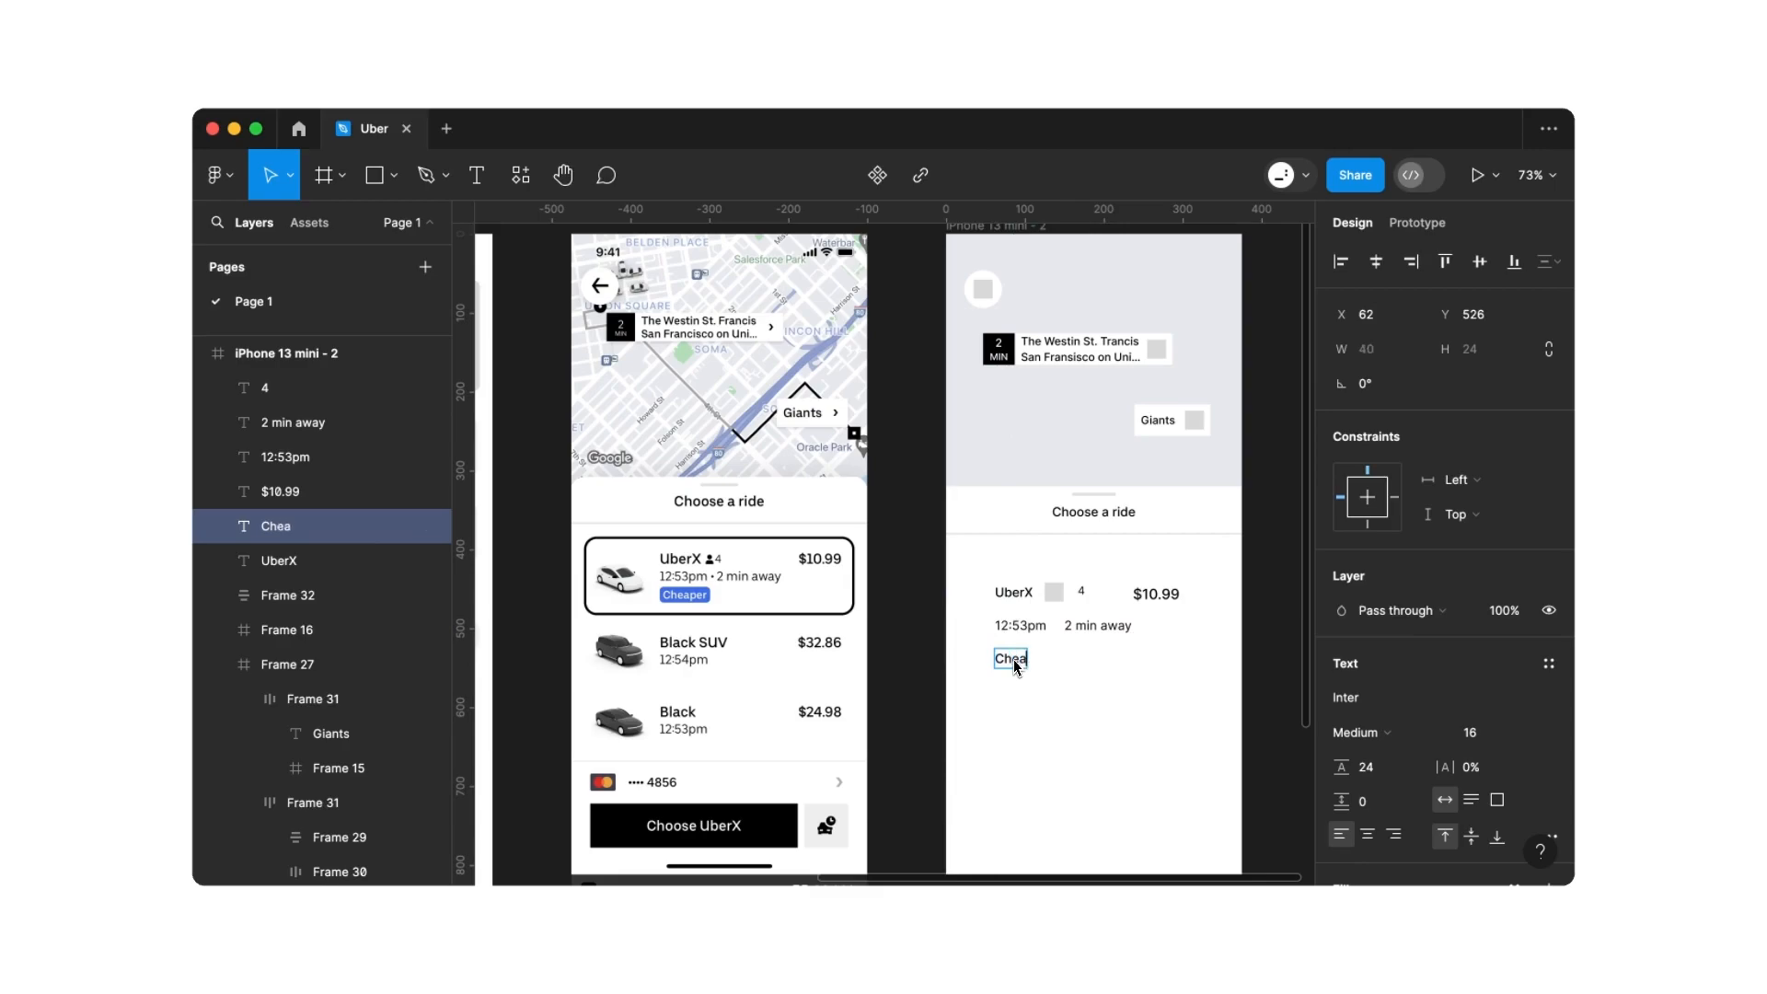
pyautogui.write('per')
pyautogui.press('Escape')
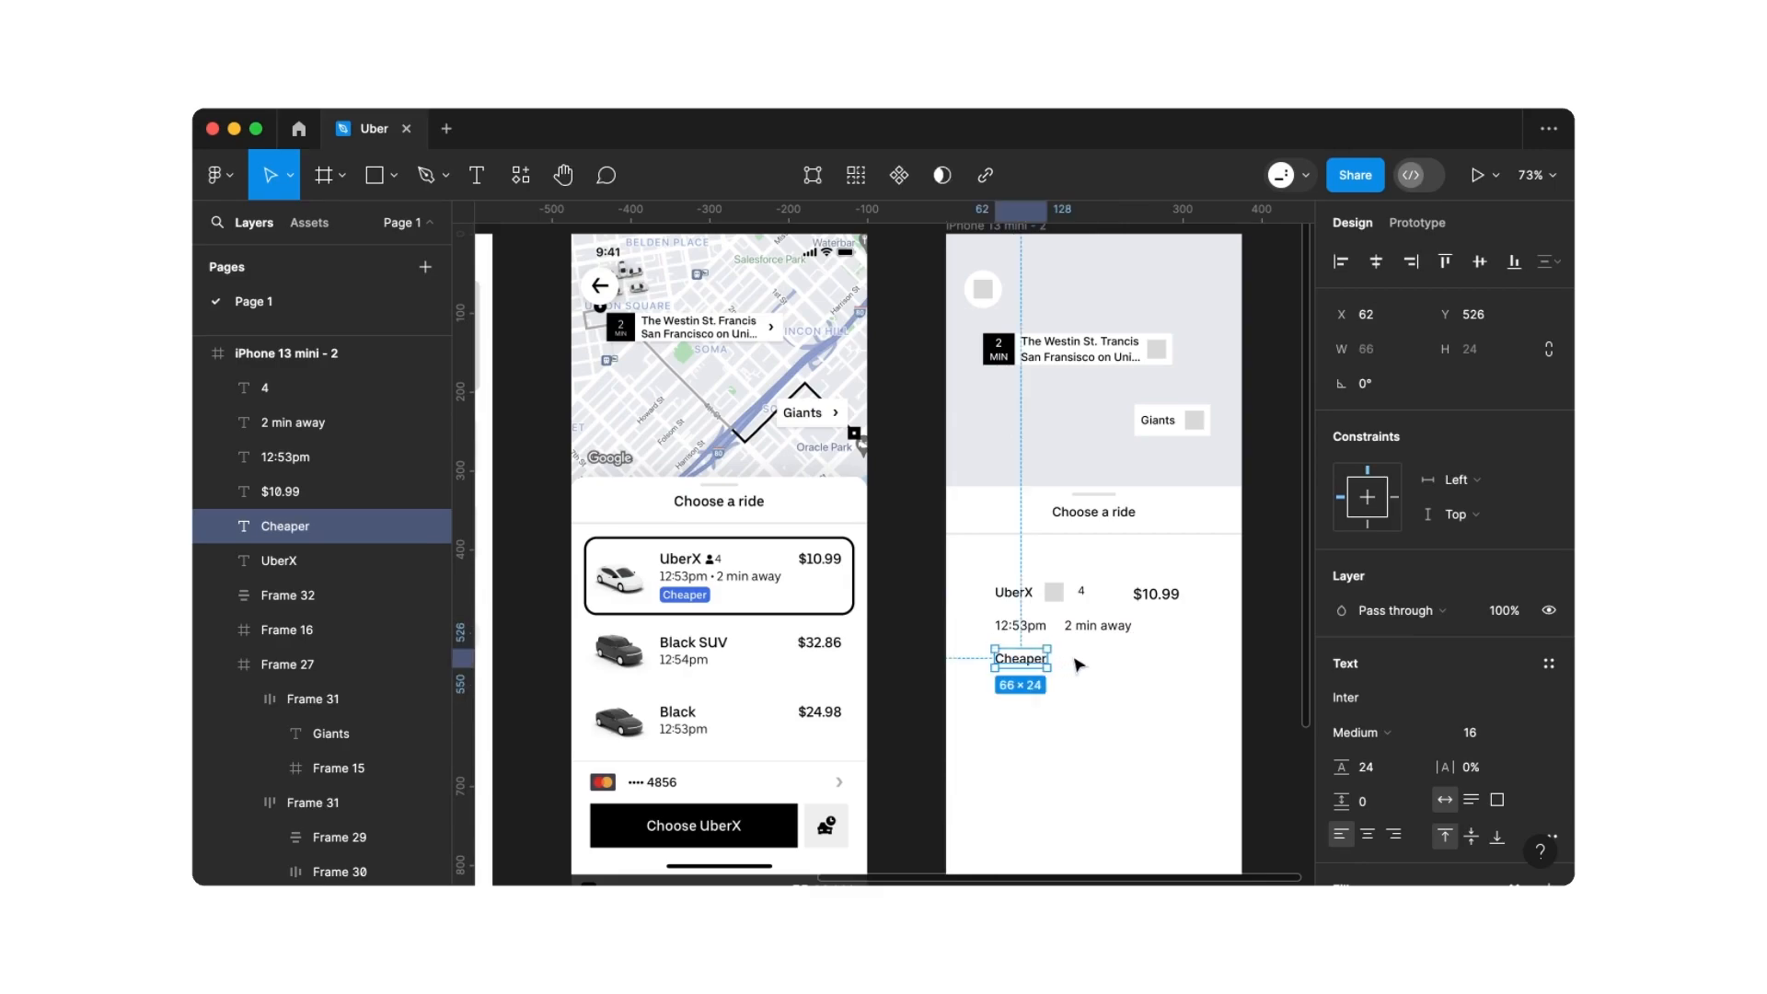
# Wrap the "Cheaper" text in an auto layout frame with item spacing 0, horizontal padding 4 and vertical padding 2
pyautogui.hotkey('shift', 'a')
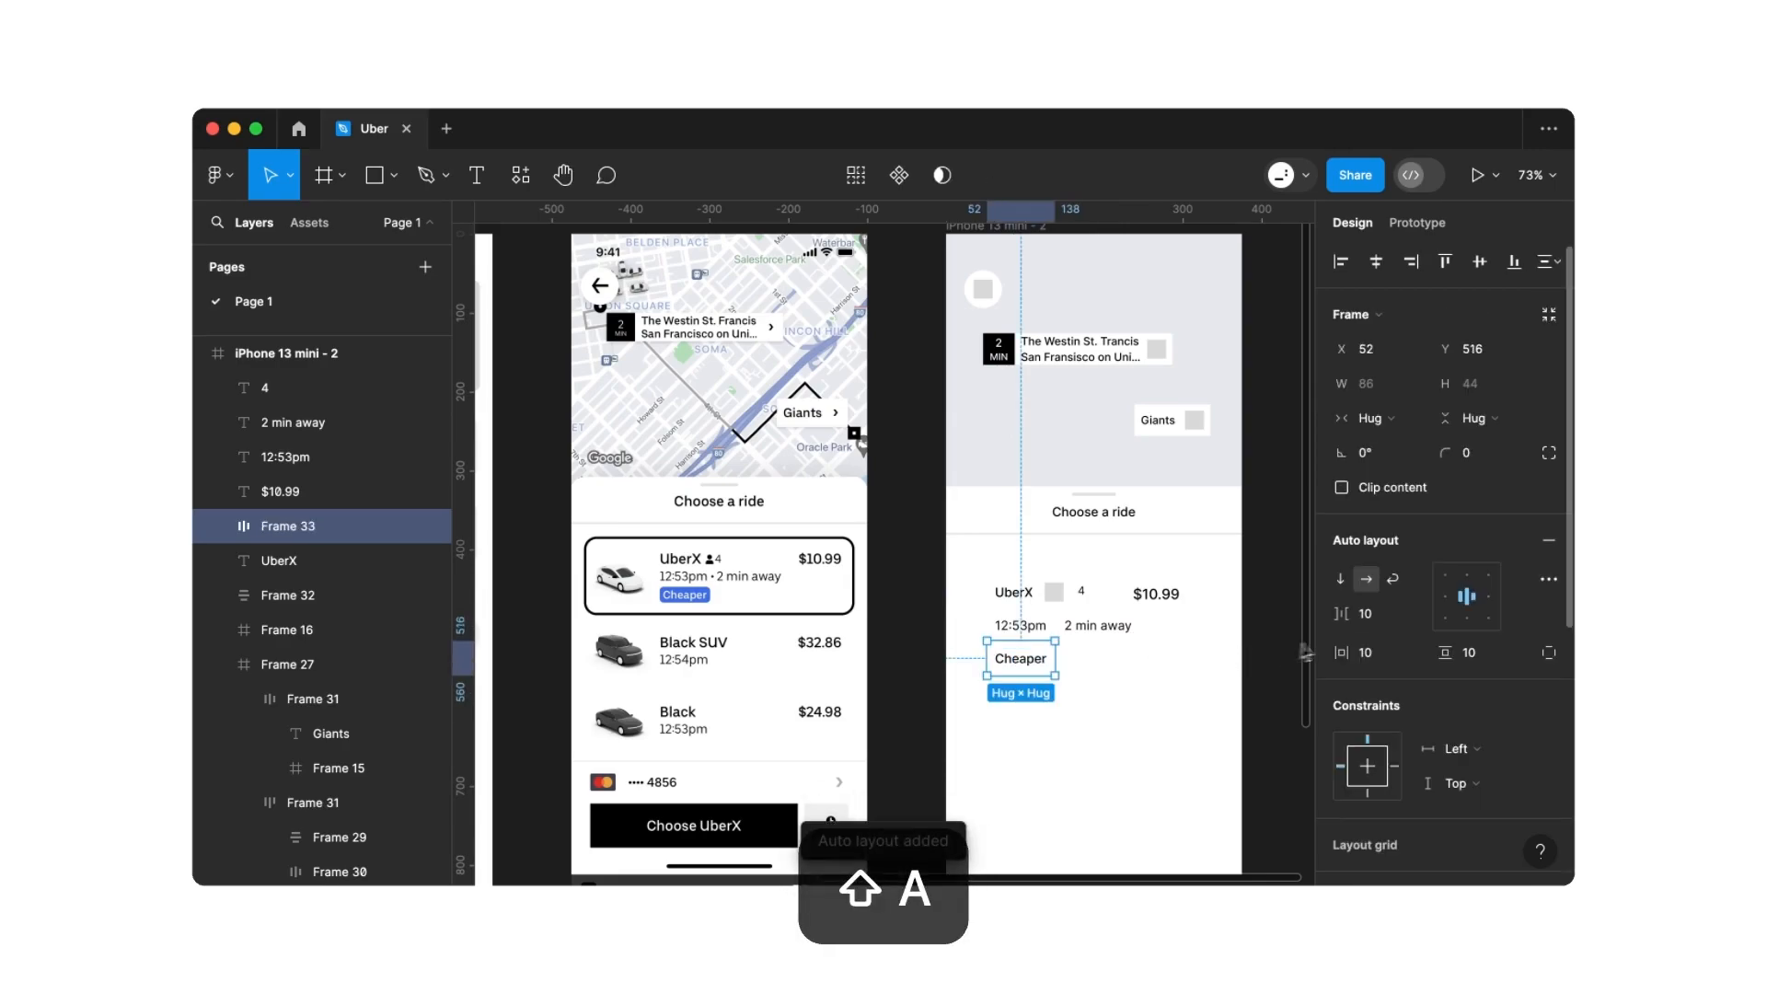
pyautogui.click(1384, 616)
pyautogui.write('0')
pyautogui.press('Return')
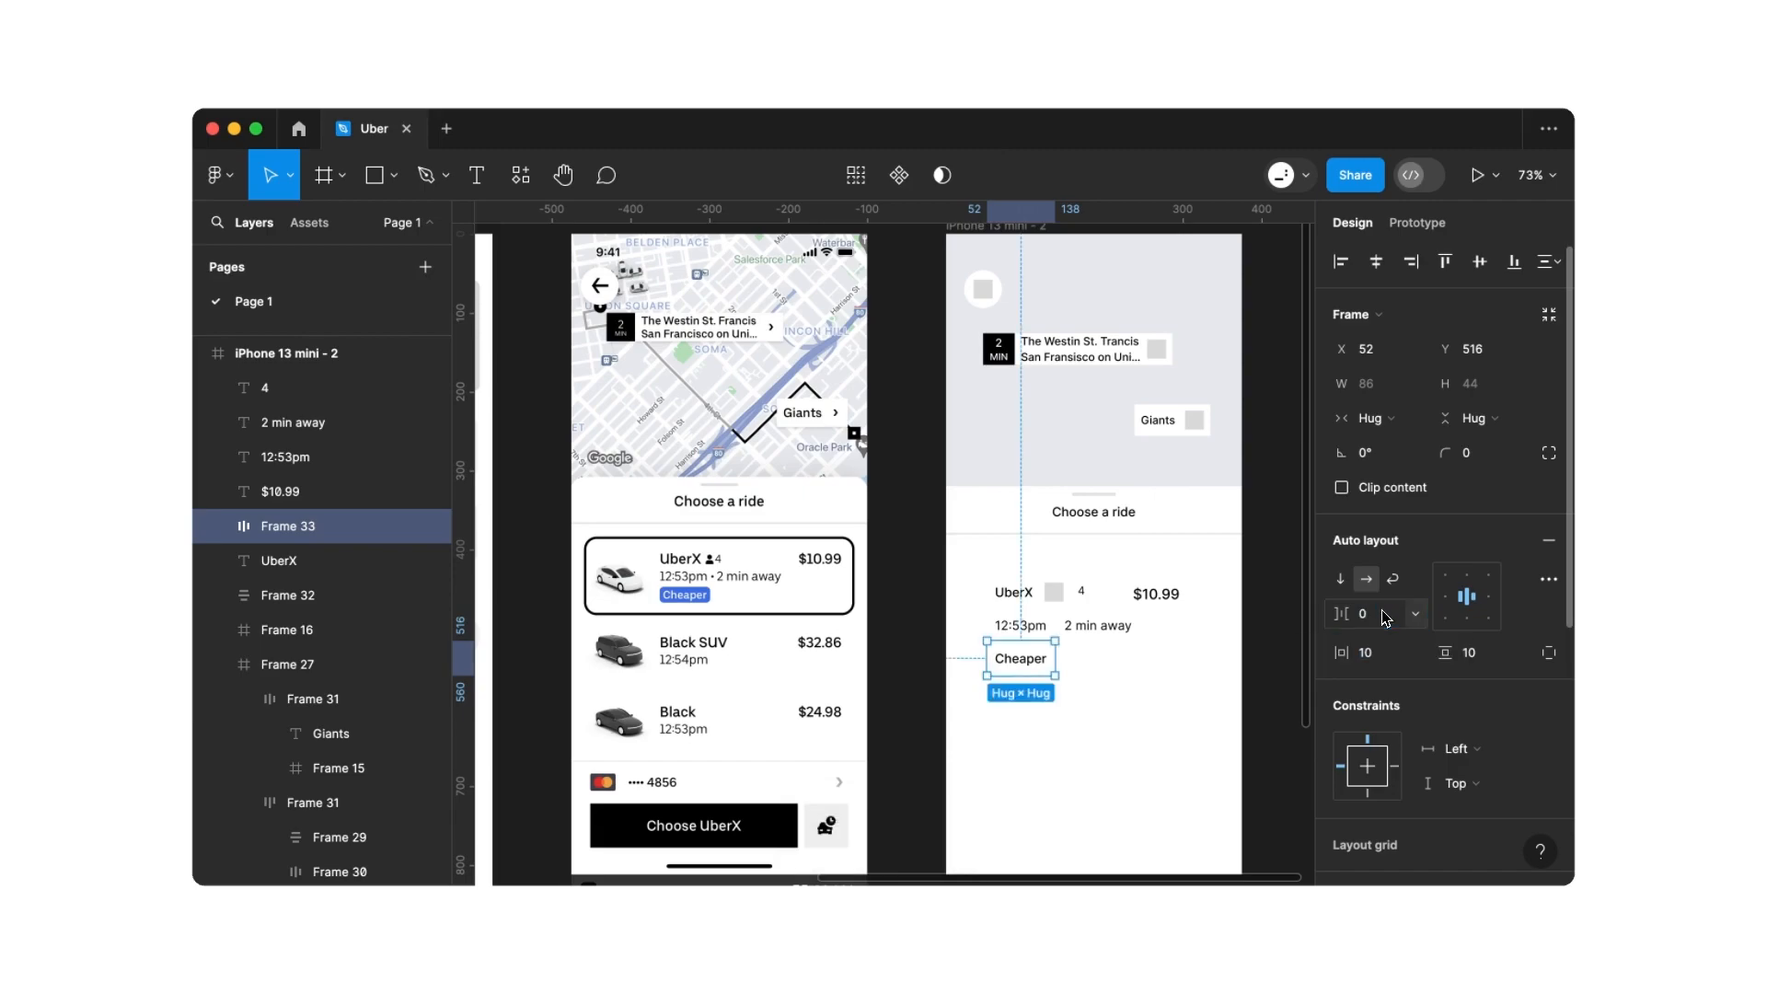
pyautogui.click(1480, 656)
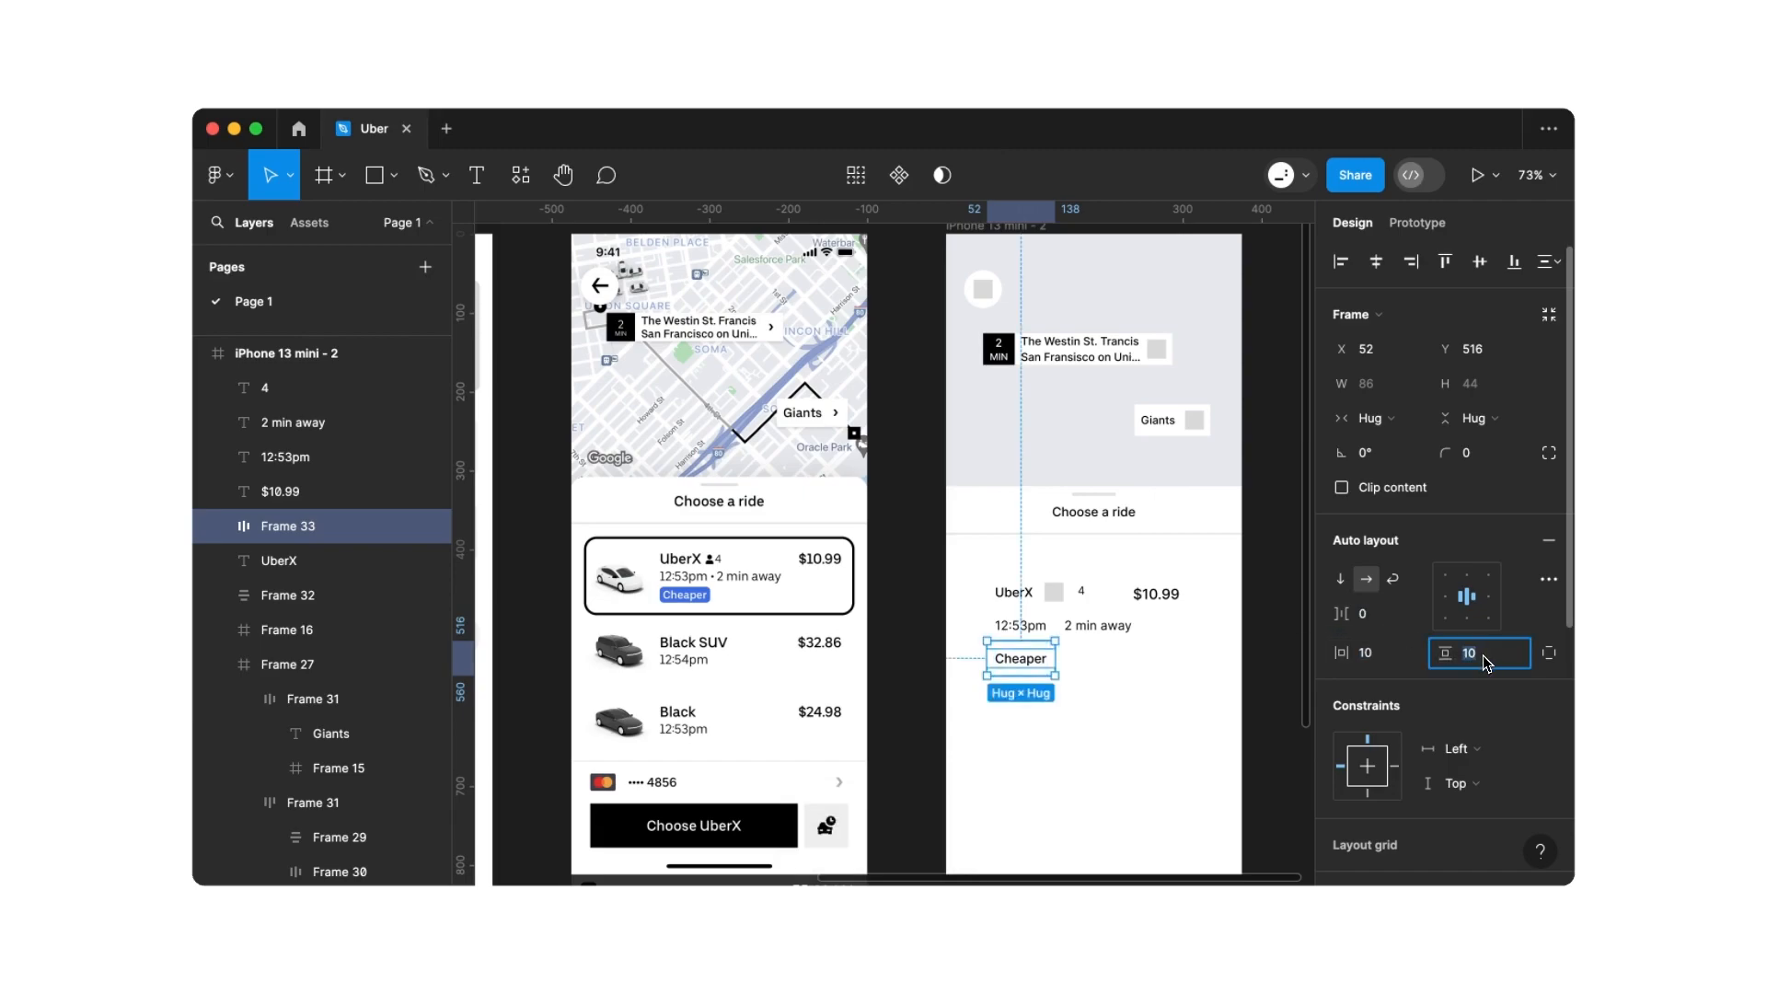
pyautogui.write('2')
pyautogui.click(1378, 655)
pyautogui.write('4')
pyautogui.press('Return')
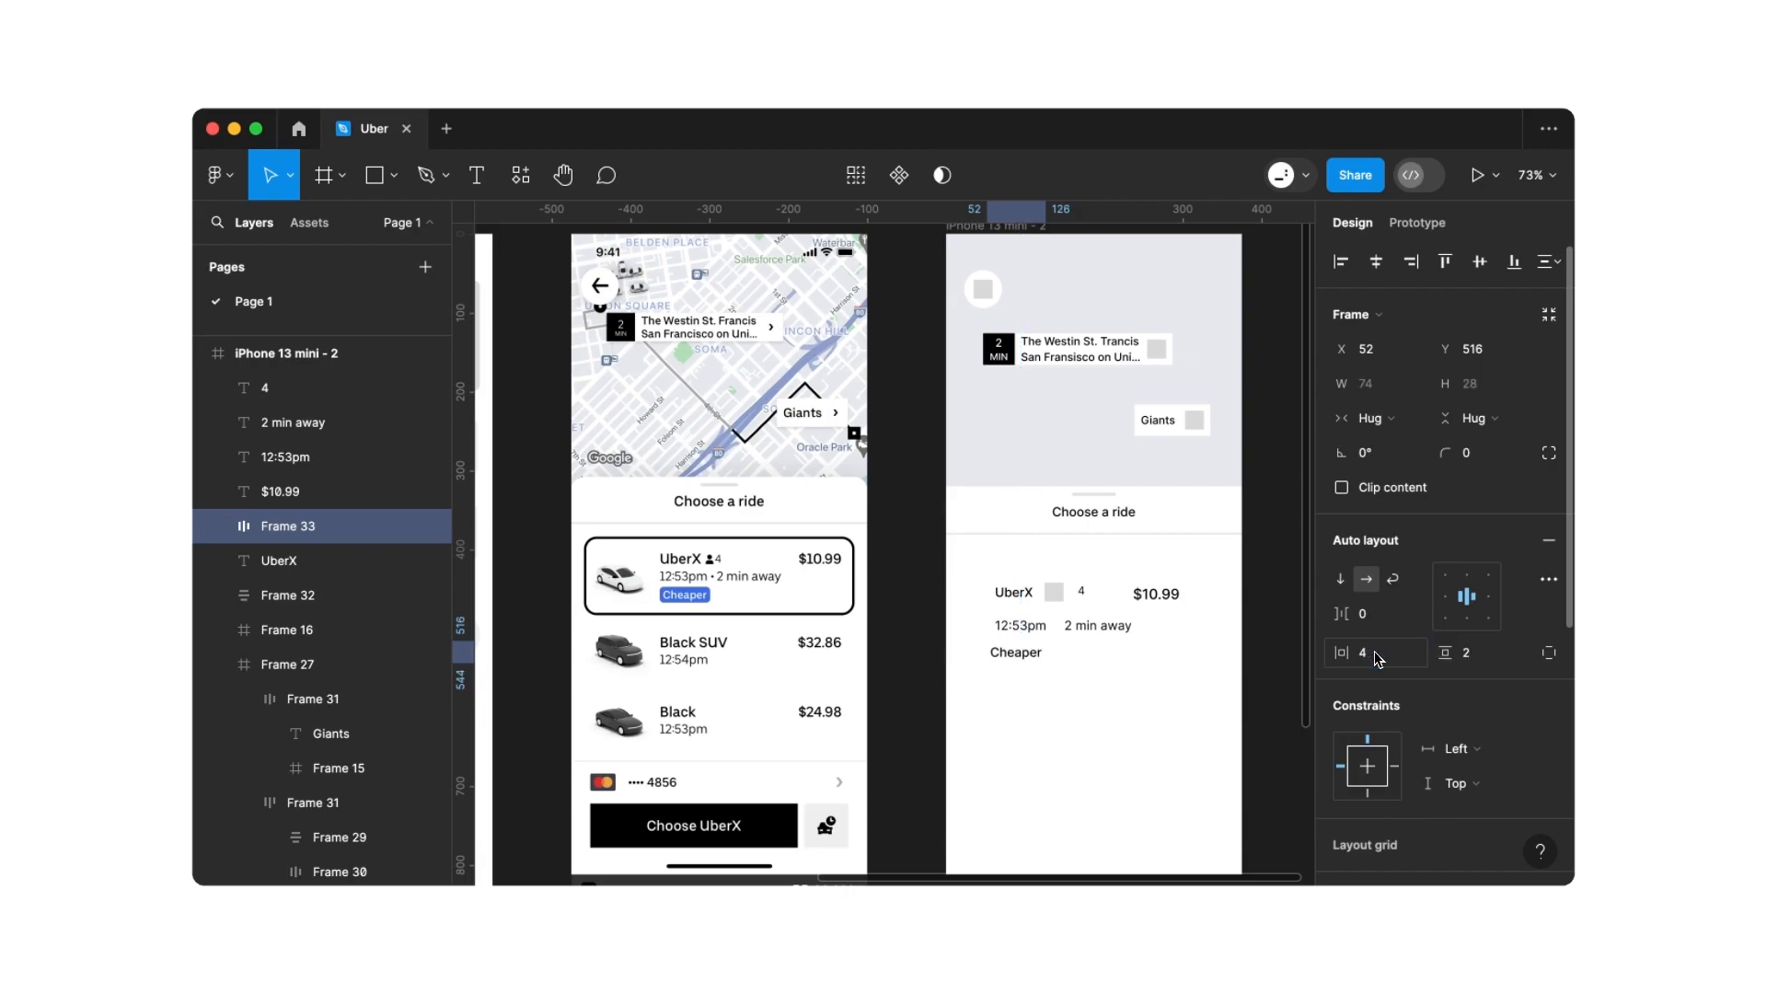
# Add a fill to the "Cheaper" frame and sample its blue 3B6BE8 from the badge in the reference screenshot
pyautogui.scroll(-5, 1509, 685)
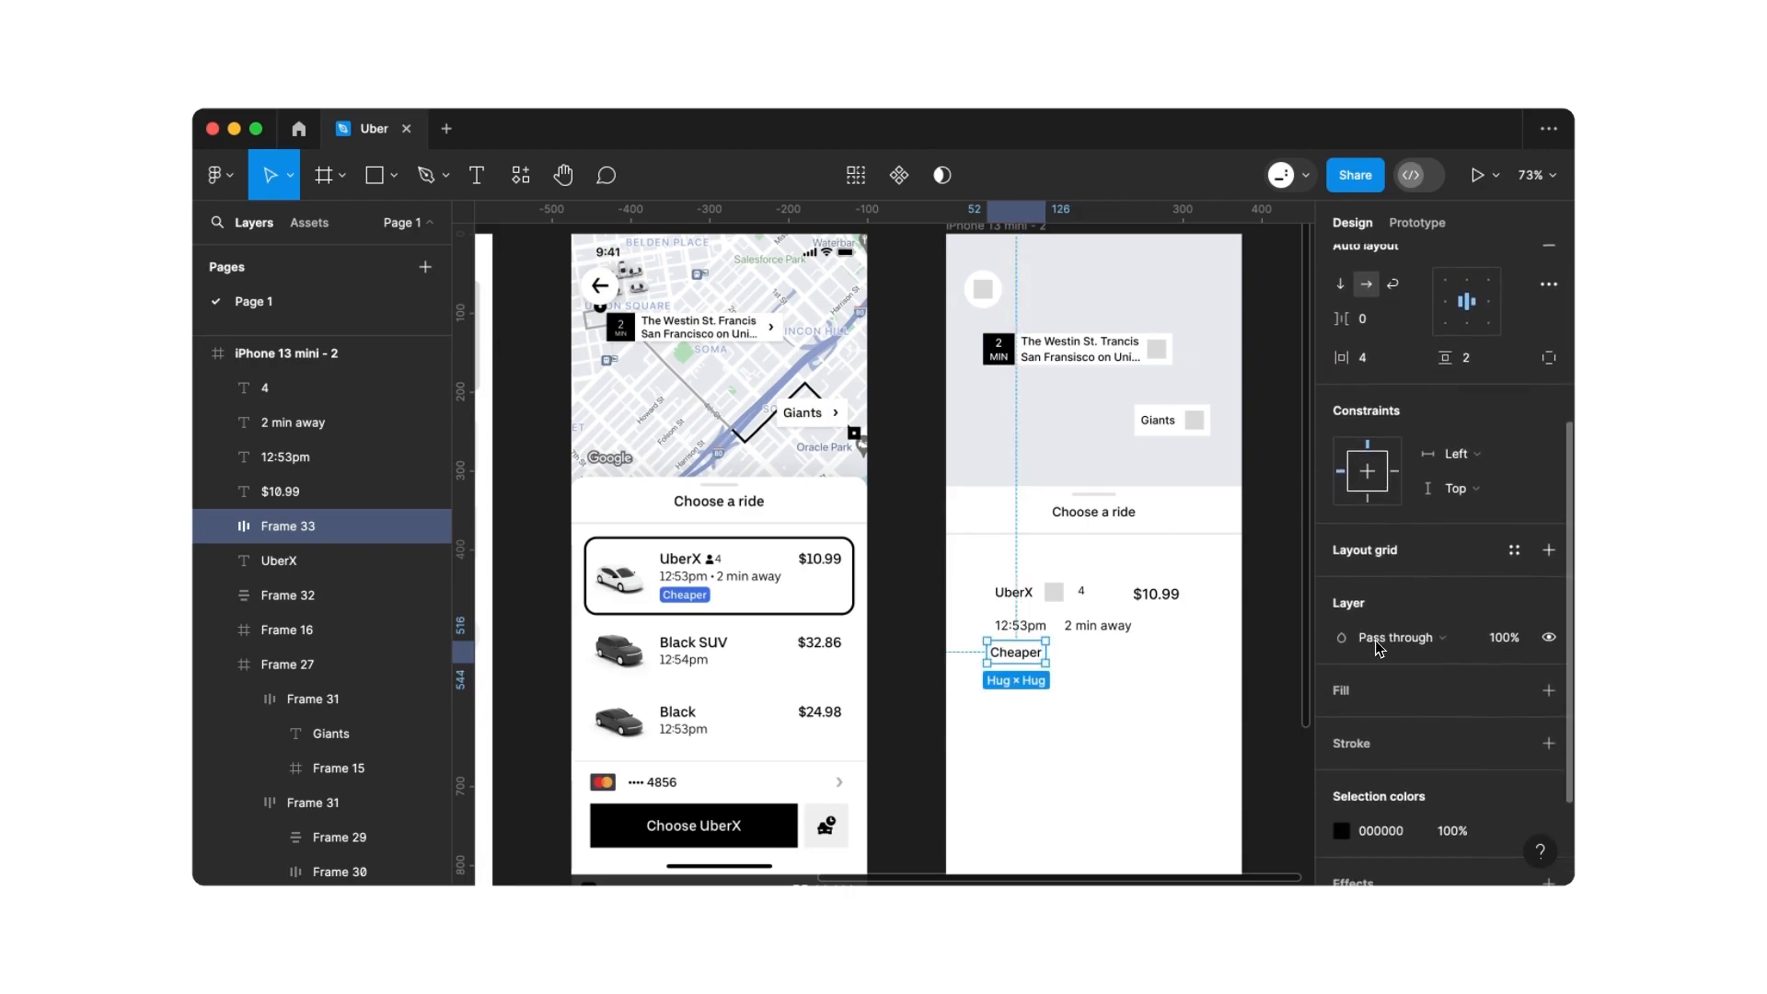
pyautogui.click(1549, 689)
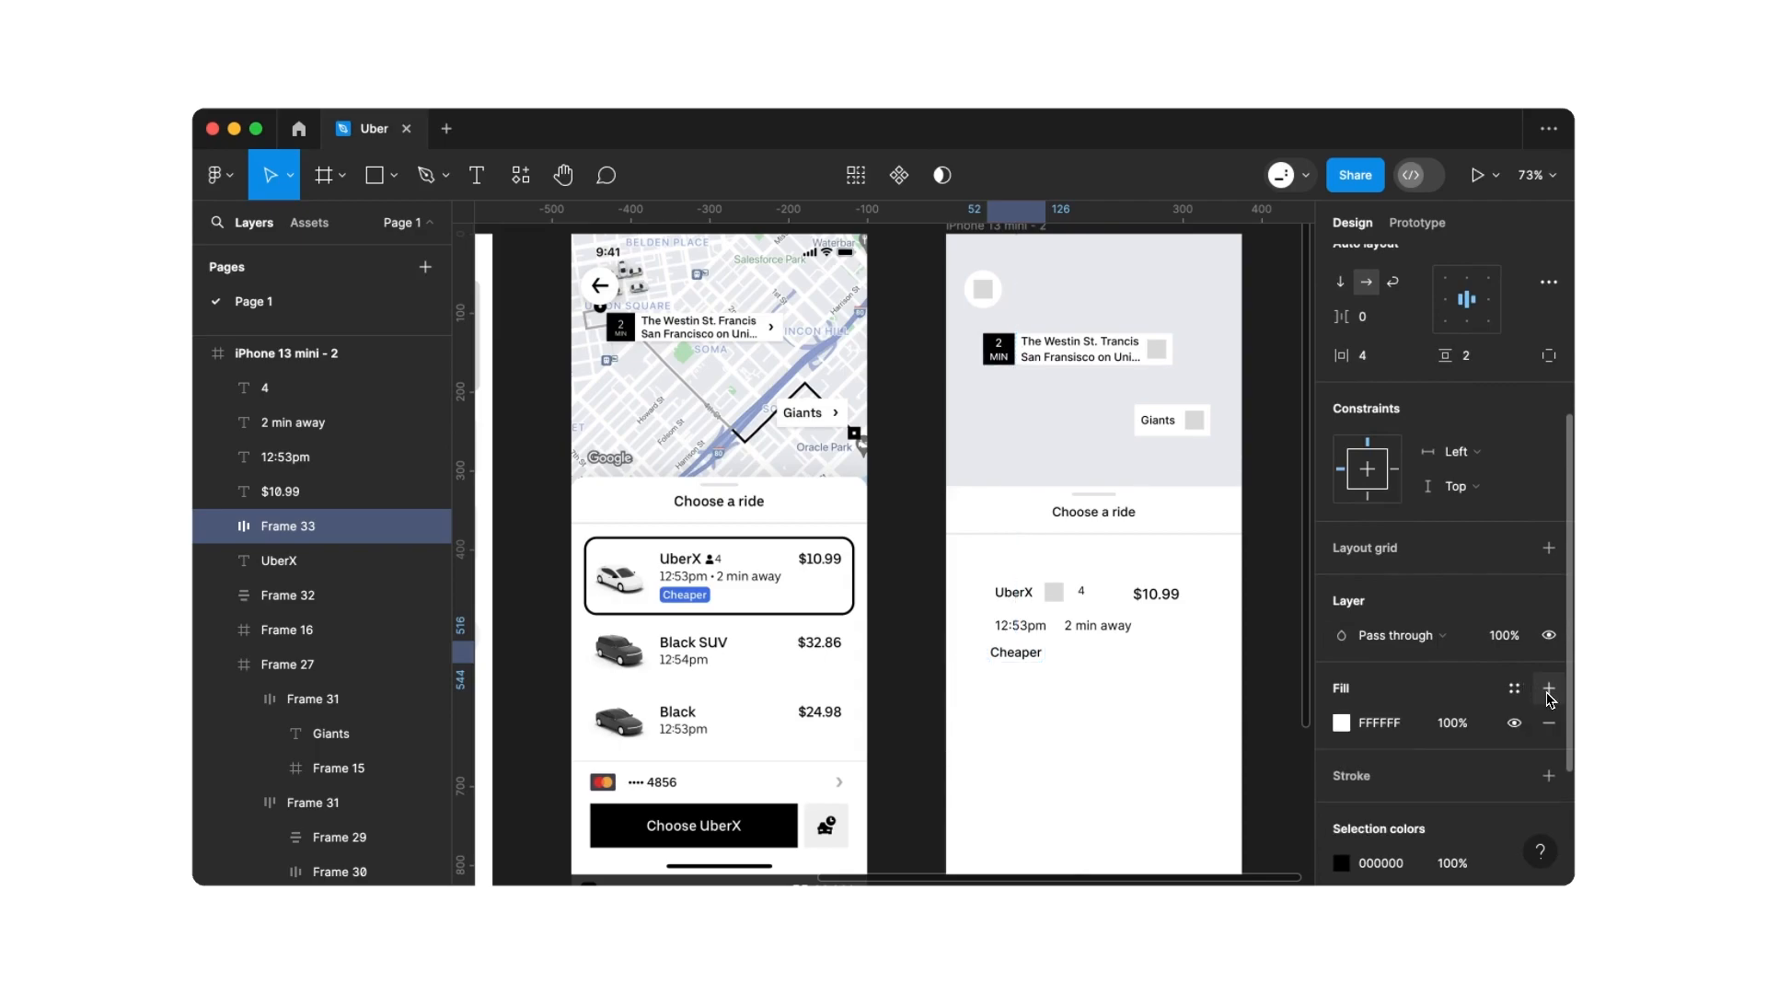
pyautogui.click(1341, 723)
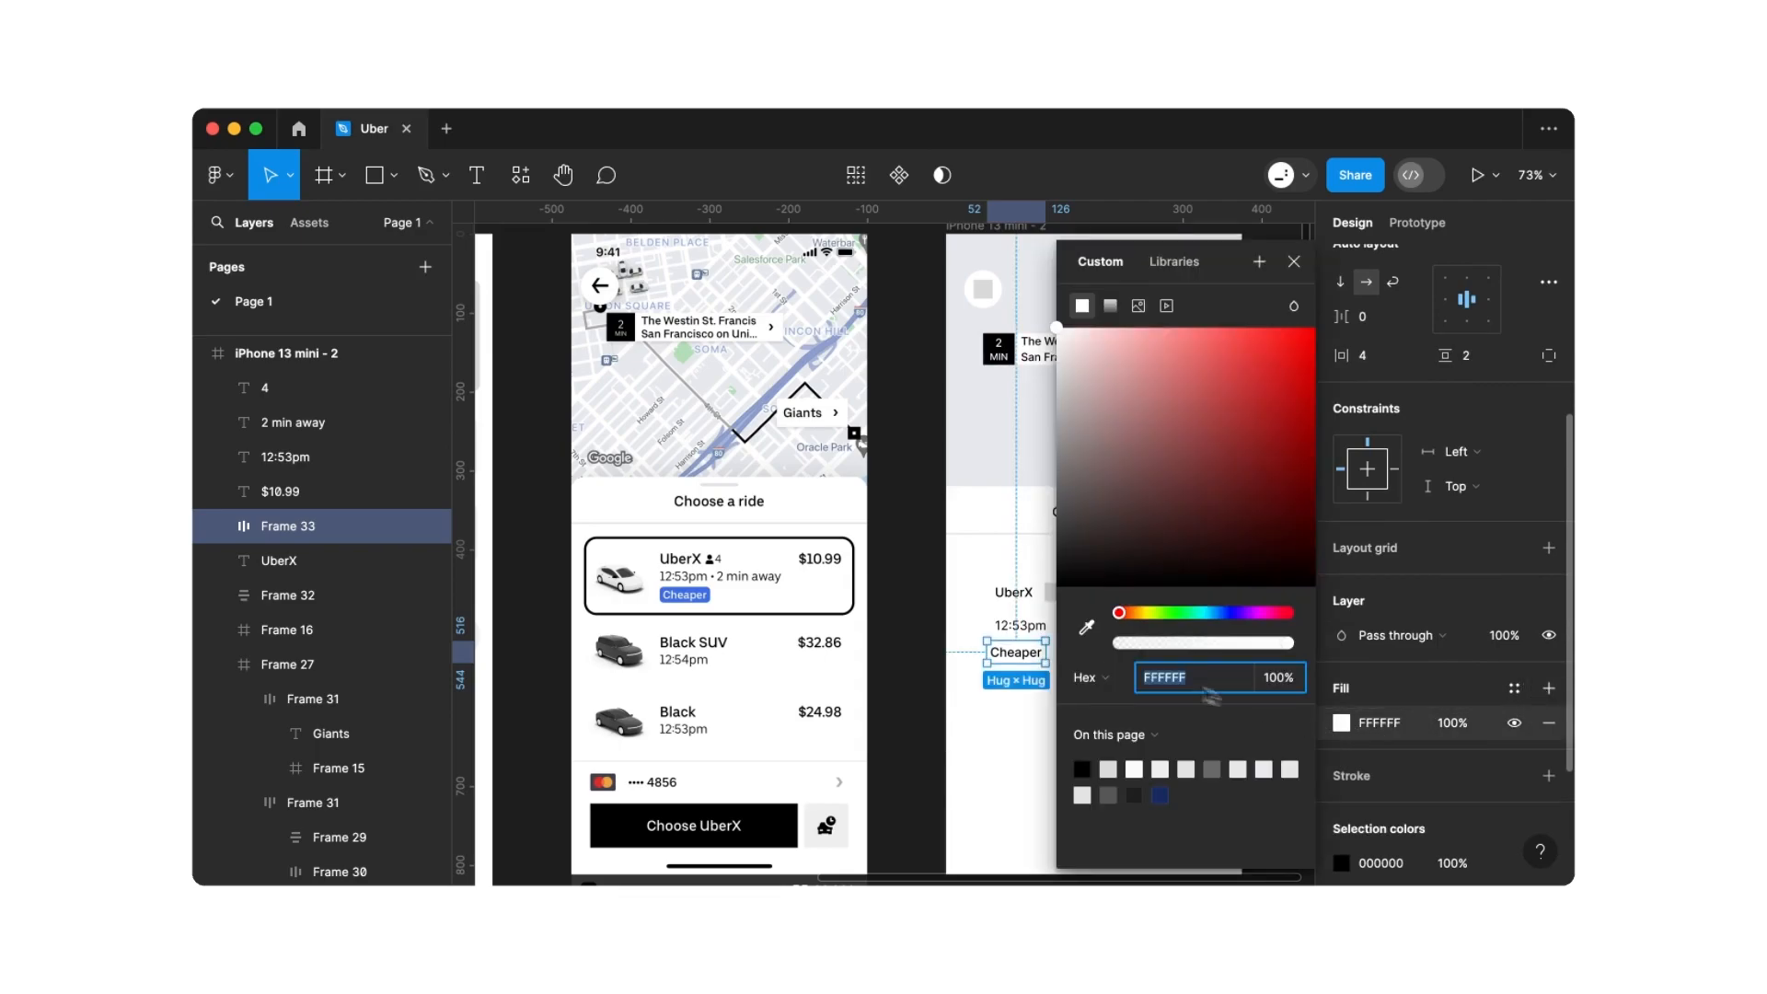
pyautogui.click(1085, 627)
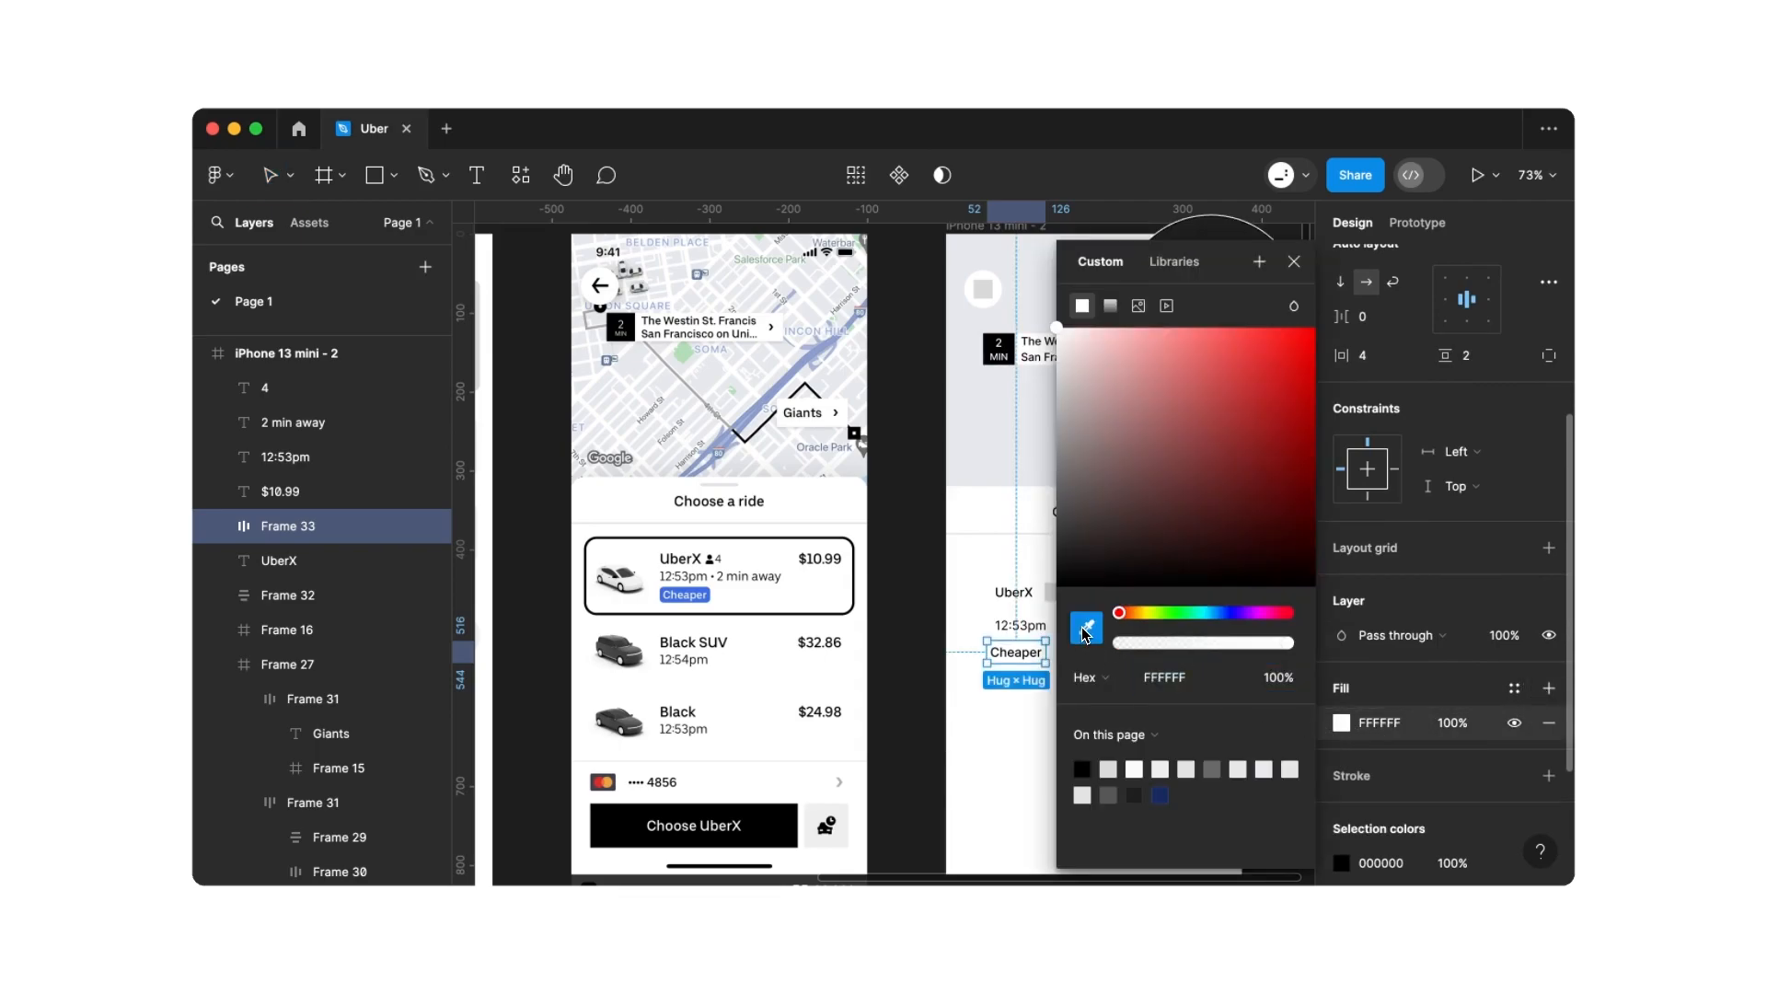
pyautogui.scroll(10, 713, 586)
pyautogui.click(721, 578)
pyautogui.scroll(-8, 723, 572)
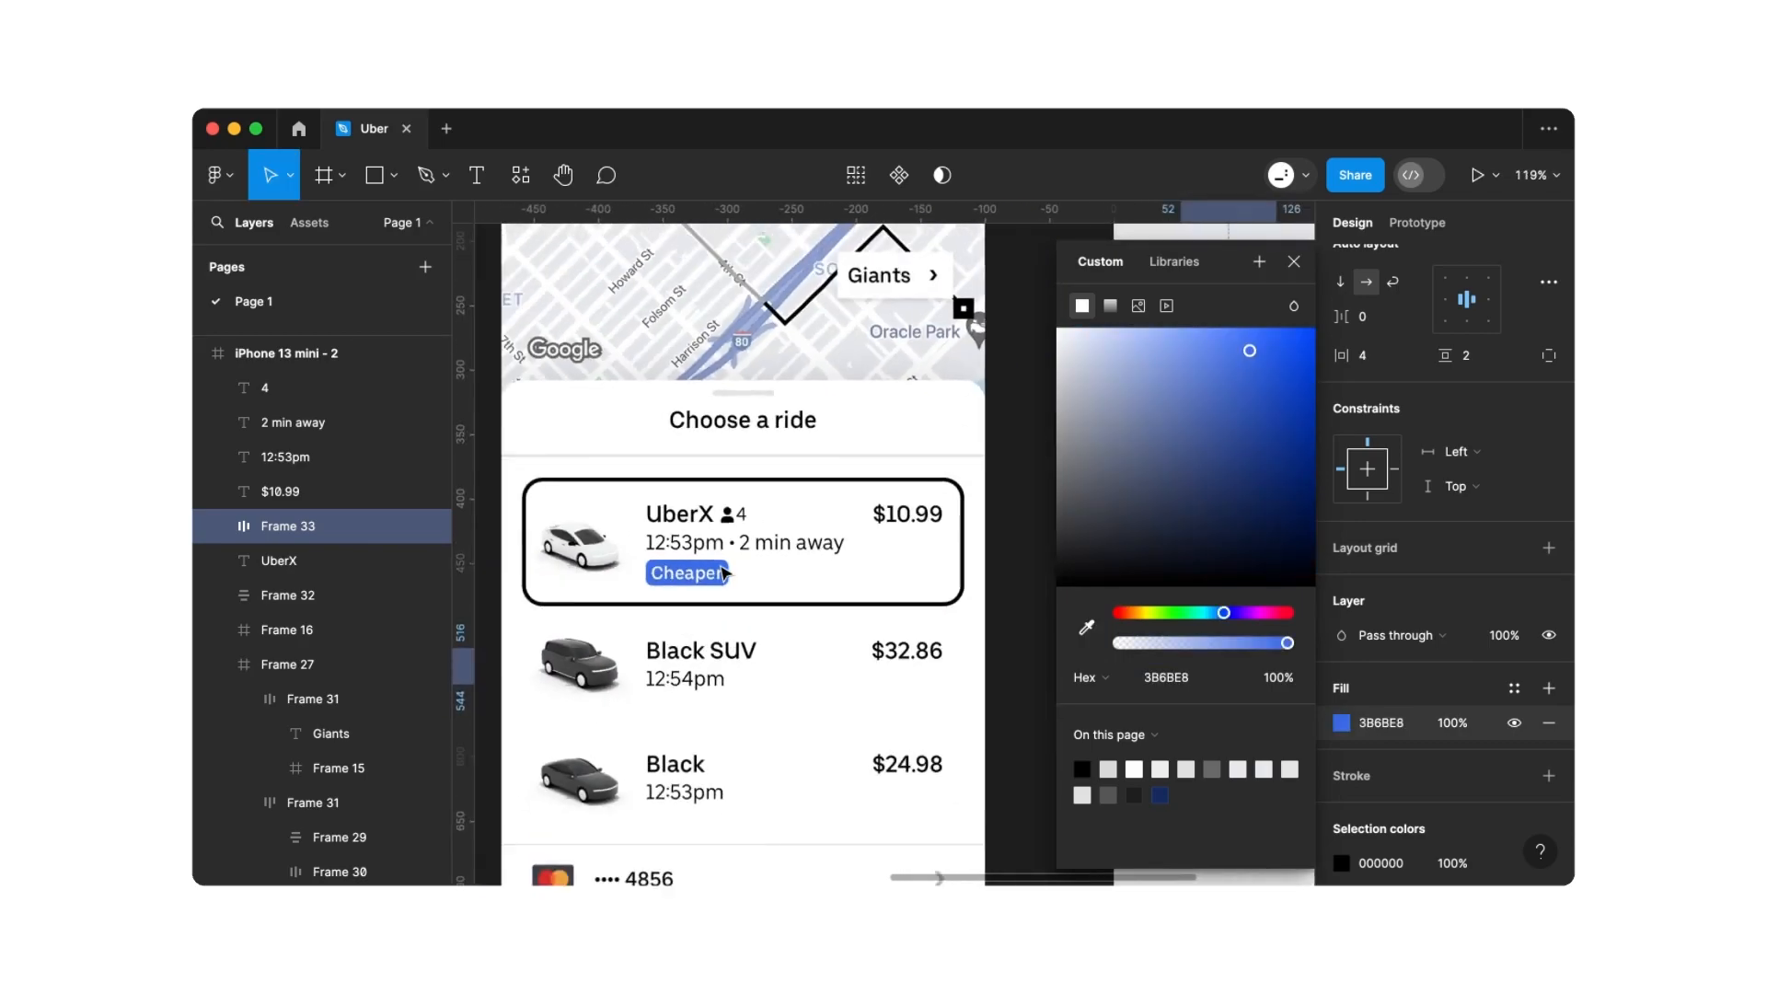
pyautogui.scroll(-6, 722, 572)
pyautogui.click(801, 599)
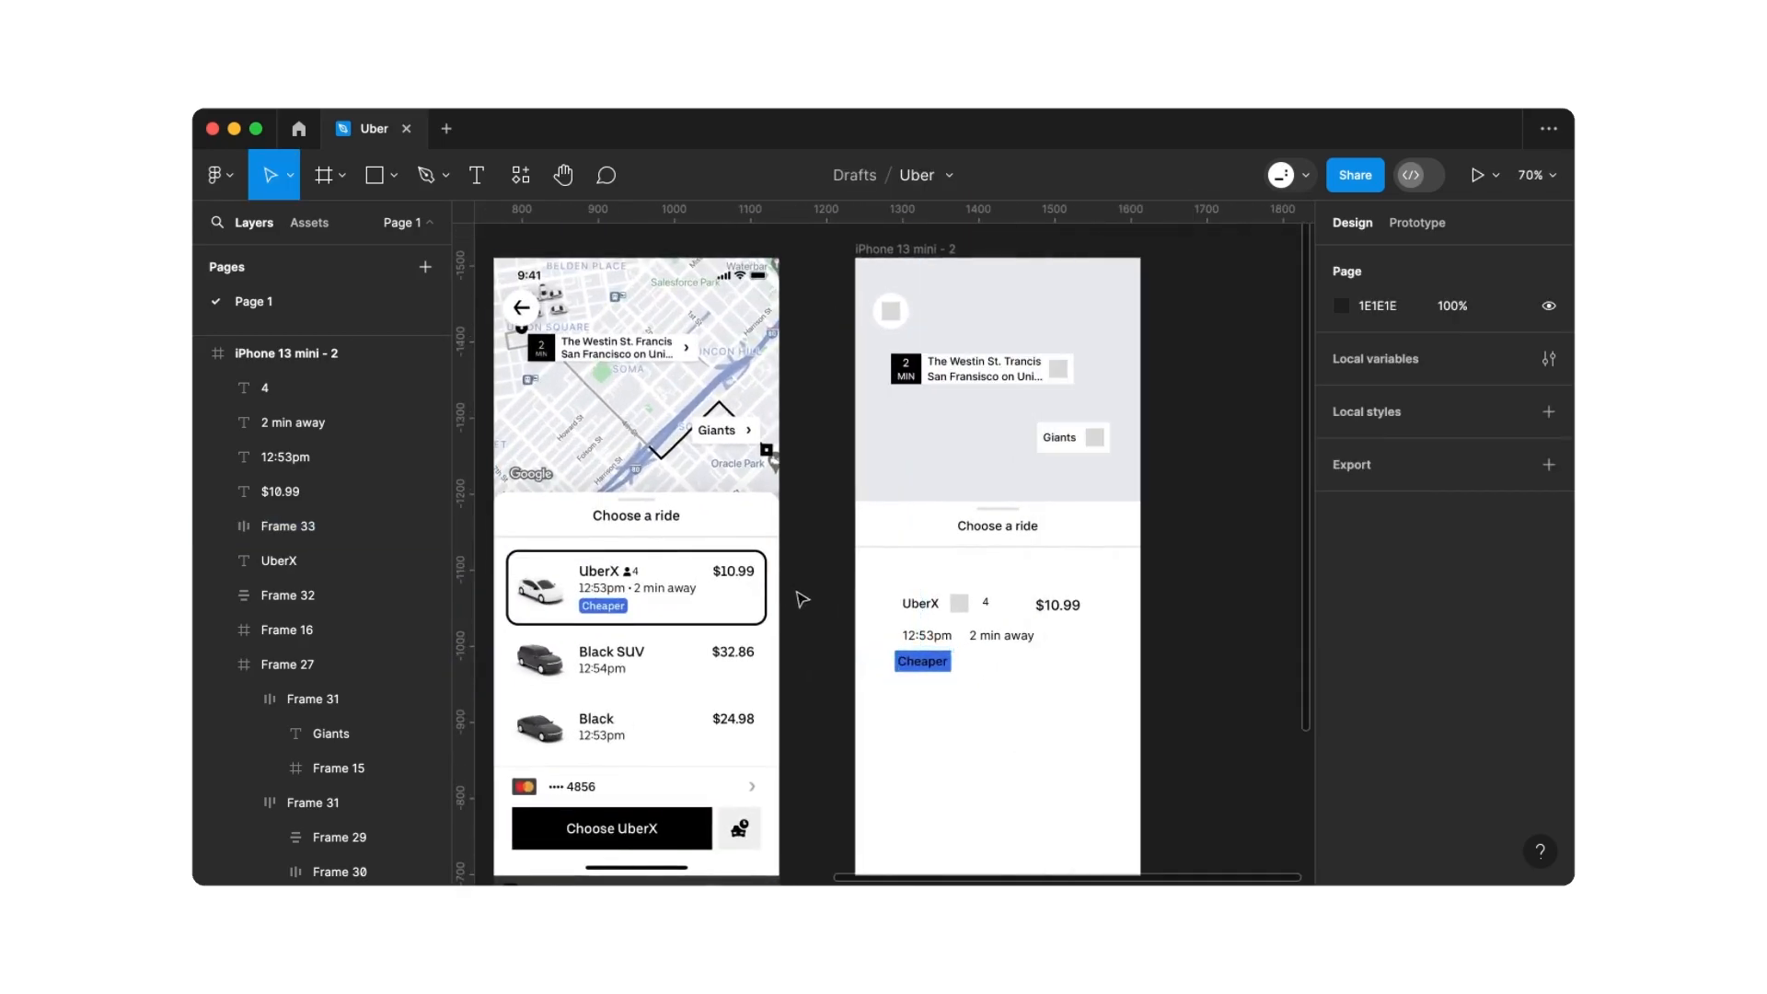
# Change the black text colour inside the "Cheaper" badge to white FFFFFF
pyautogui.click(919, 665)
pyautogui.scroll(-2, 1484, 656)
pyautogui.scroll(-5, 1484, 656)
pyautogui.click(1341, 665)
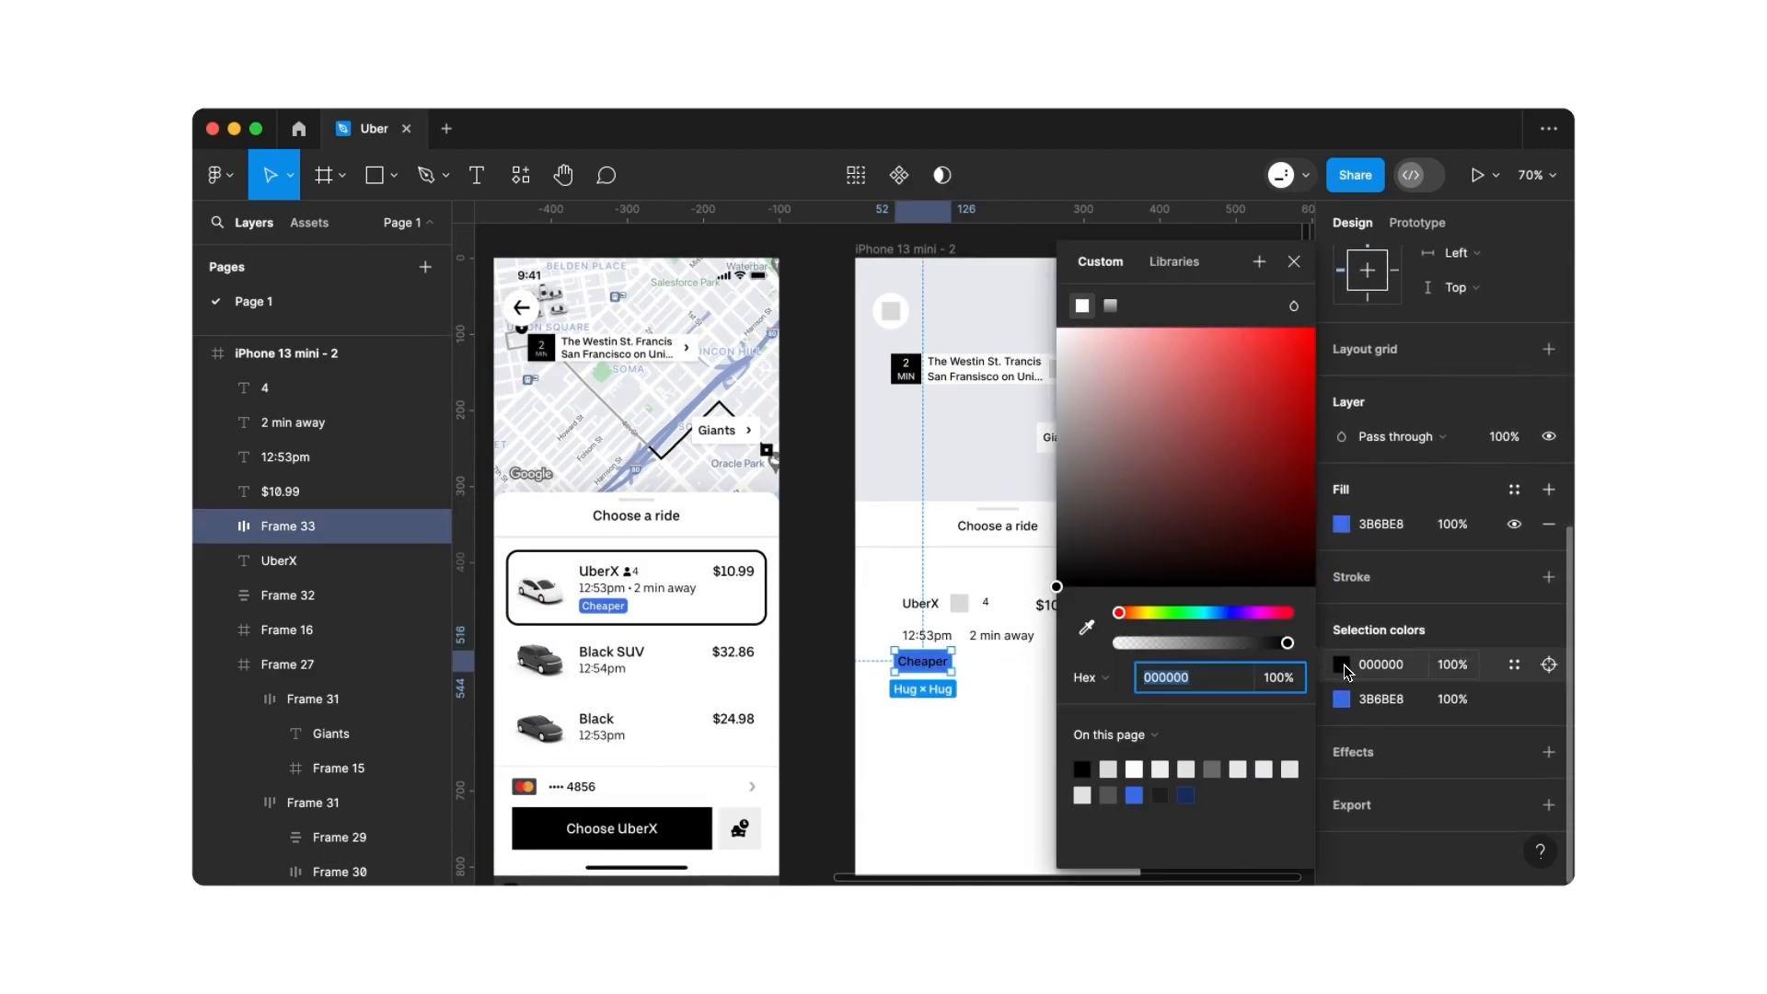
pyautogui.moveTo(1144, 532); pyautogui.dragTo(986, 259)
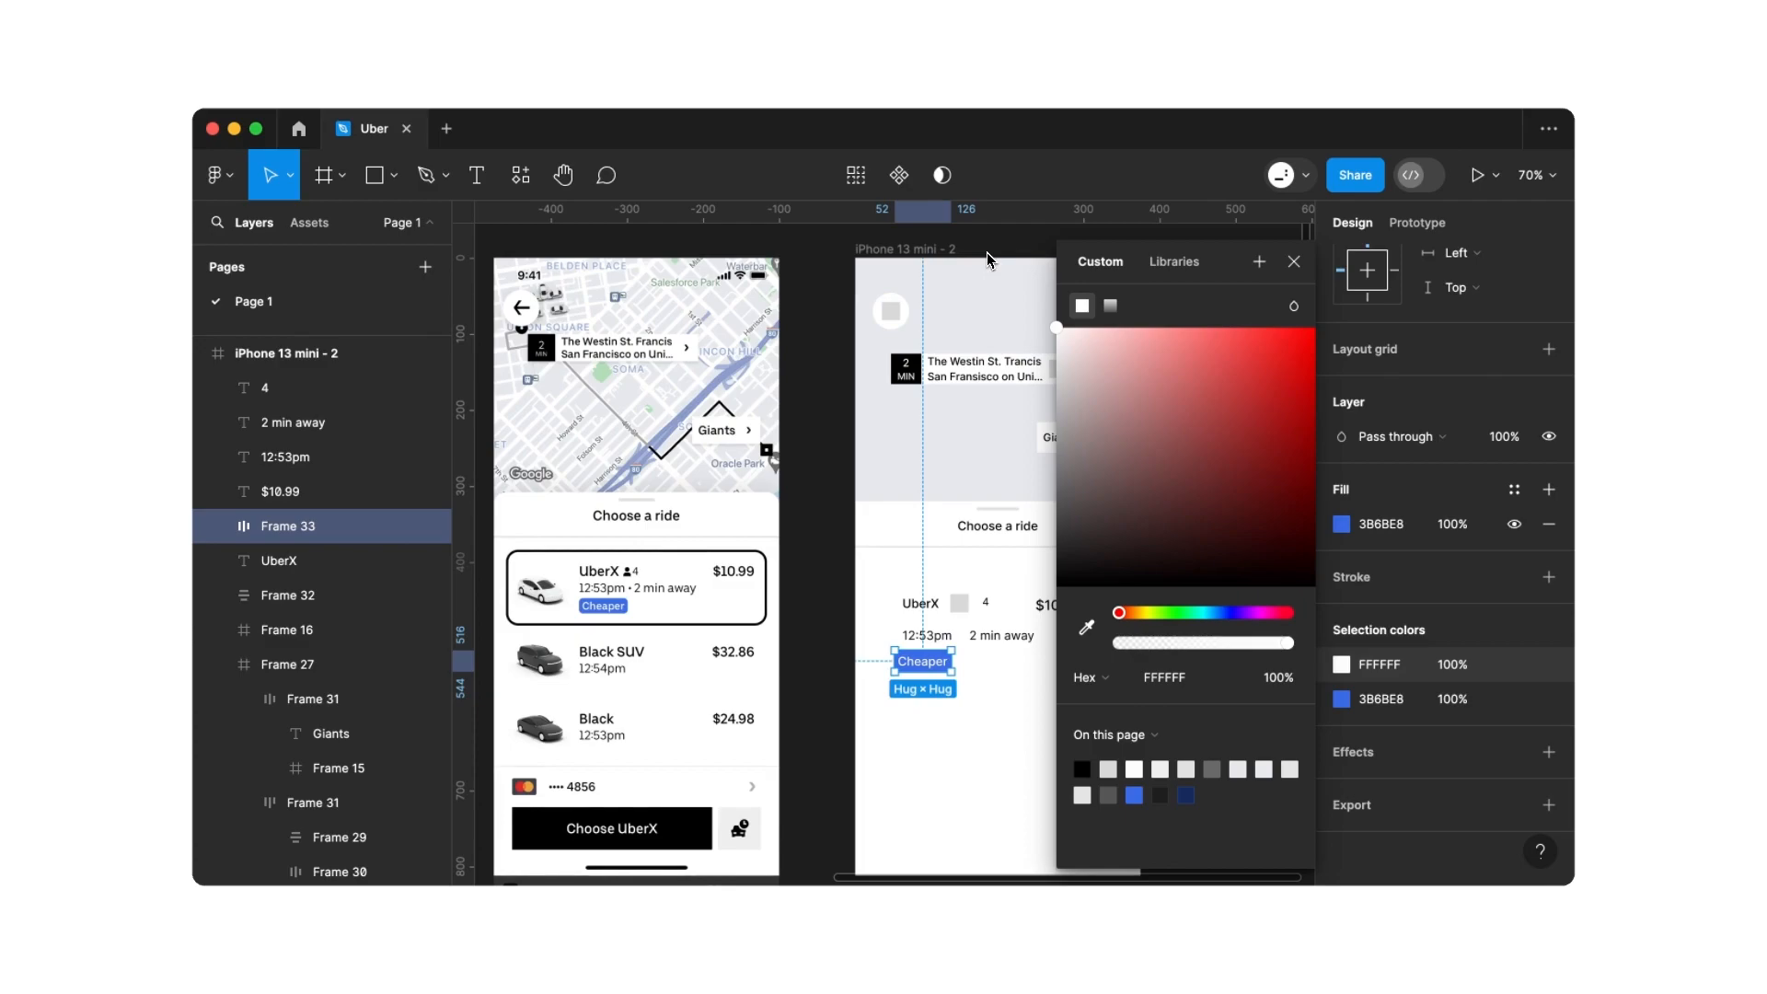
pyautogui.click(1293, 261)
# Set the corner radius of the "Cheaper" badge to 4
pyautogui.scroll(3, 1495, 534)
pyautogui.scroll(4, 1495, 534)
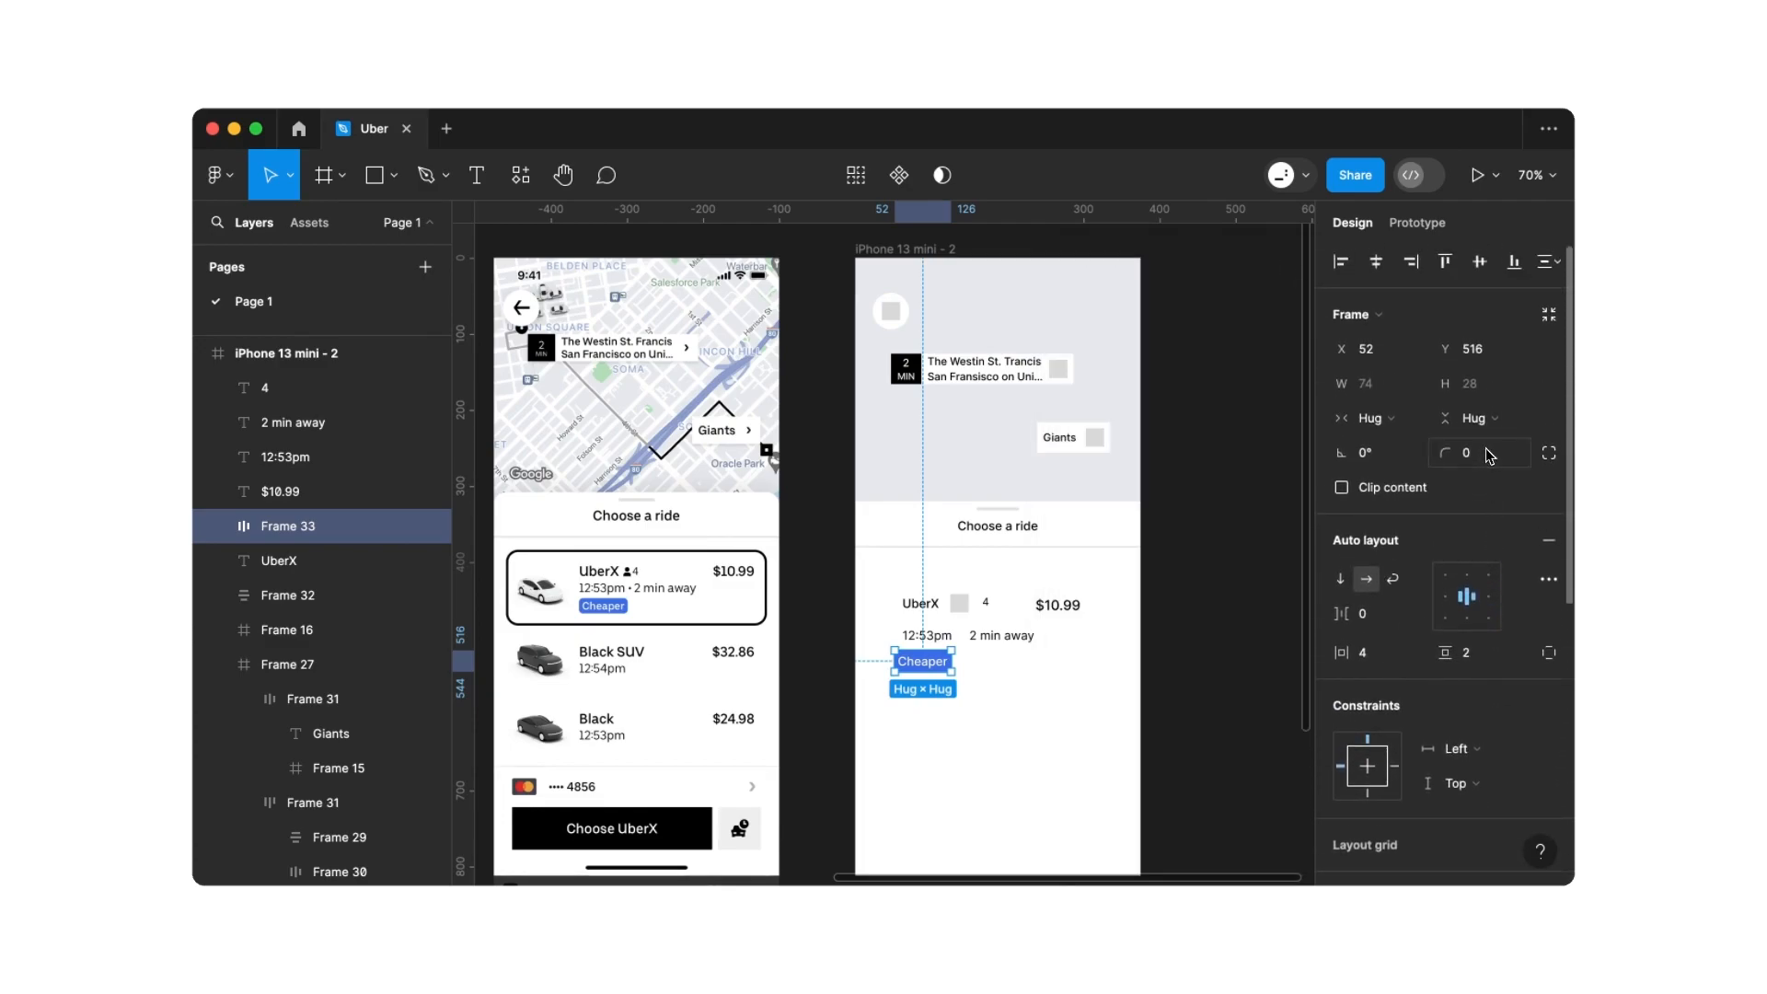
pyautogui.click(1487, 457)
pyautogui.write('4')
pyautogui.press('Return')
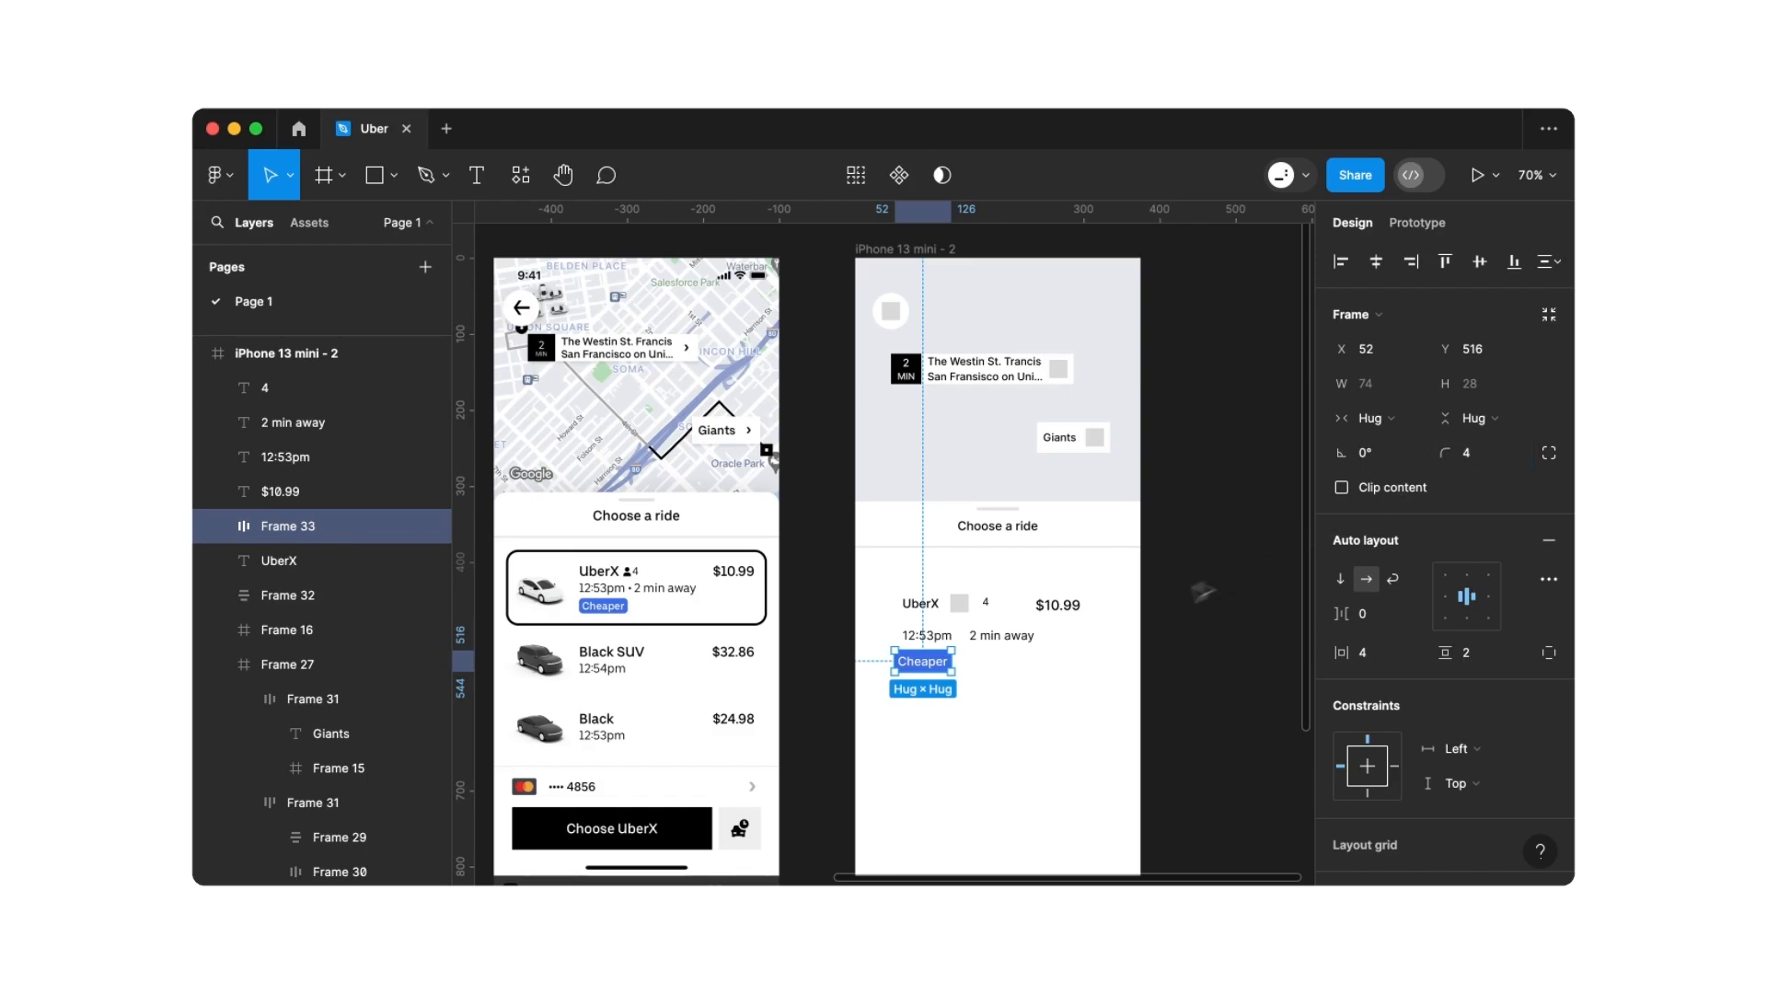
# Set the text inside the "Cheaper" badge to font size 14 and line height 20
pyautogui.click(1000, 672)
pyautogui.click(941, 665)
pyautogui.click(942, 666)
pyautogui.click(1481, 636)
pyautogui.write('14')
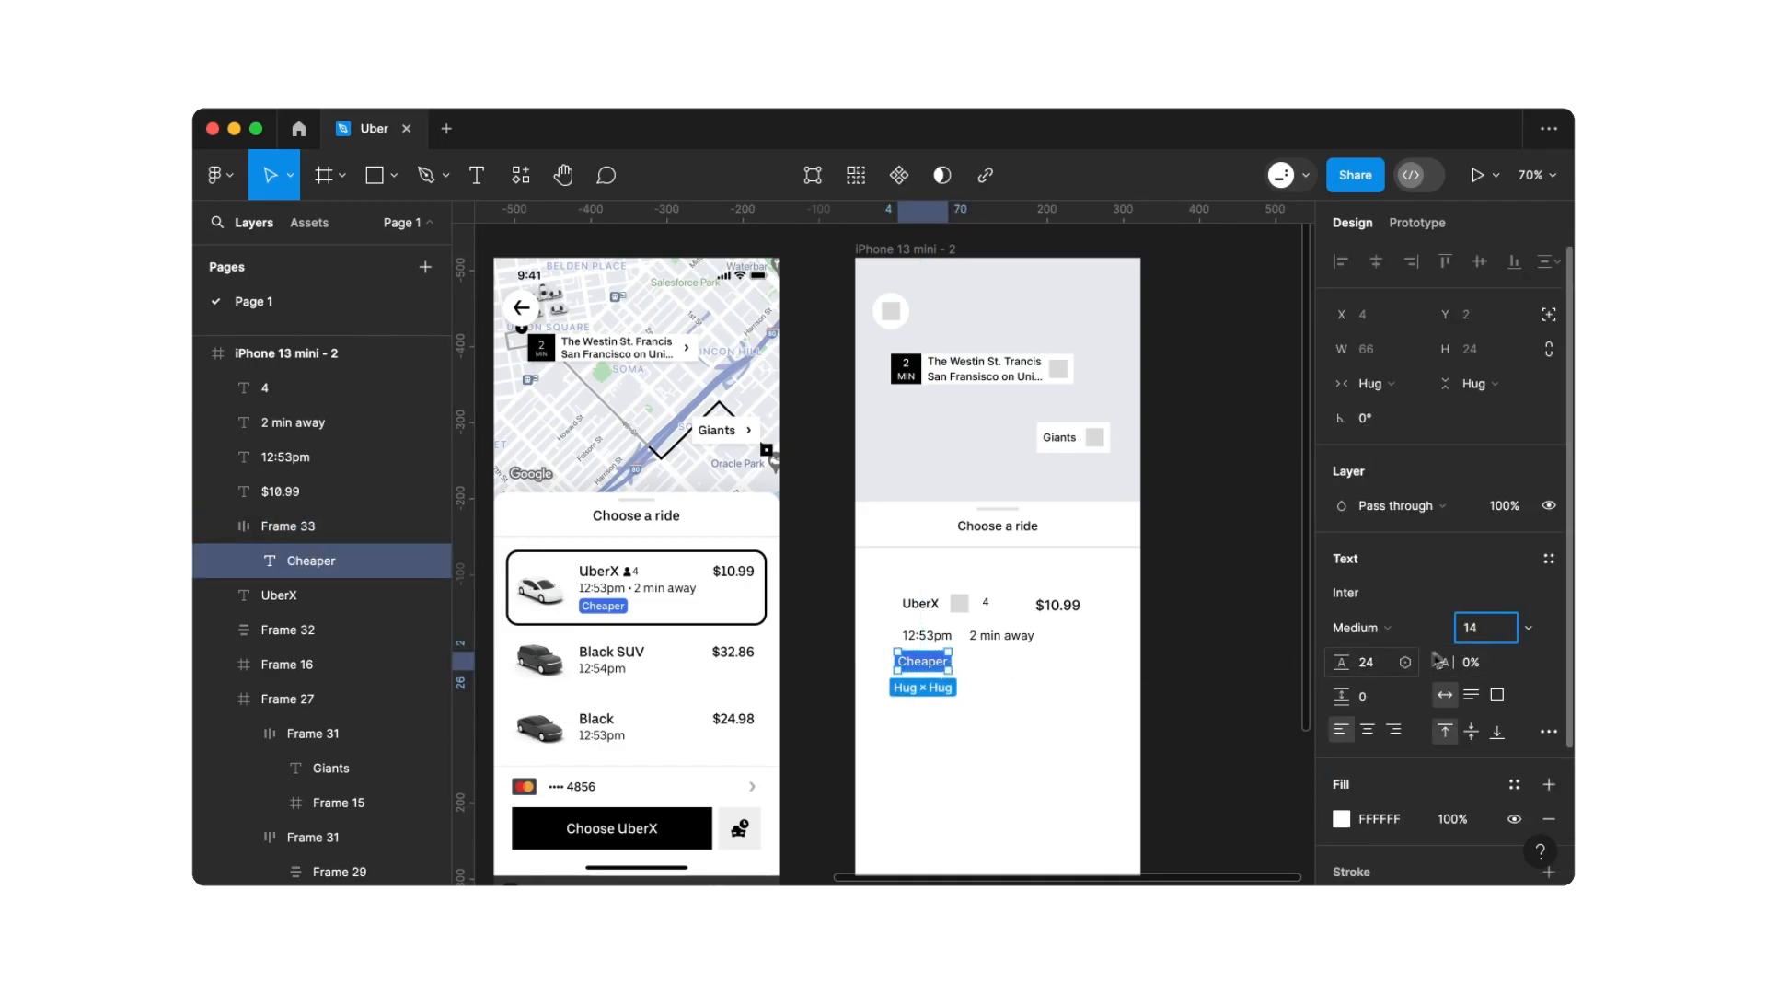
pyautogui.click(1388, 665)
pyautogui.write('20')
pyautogui.press('Return')
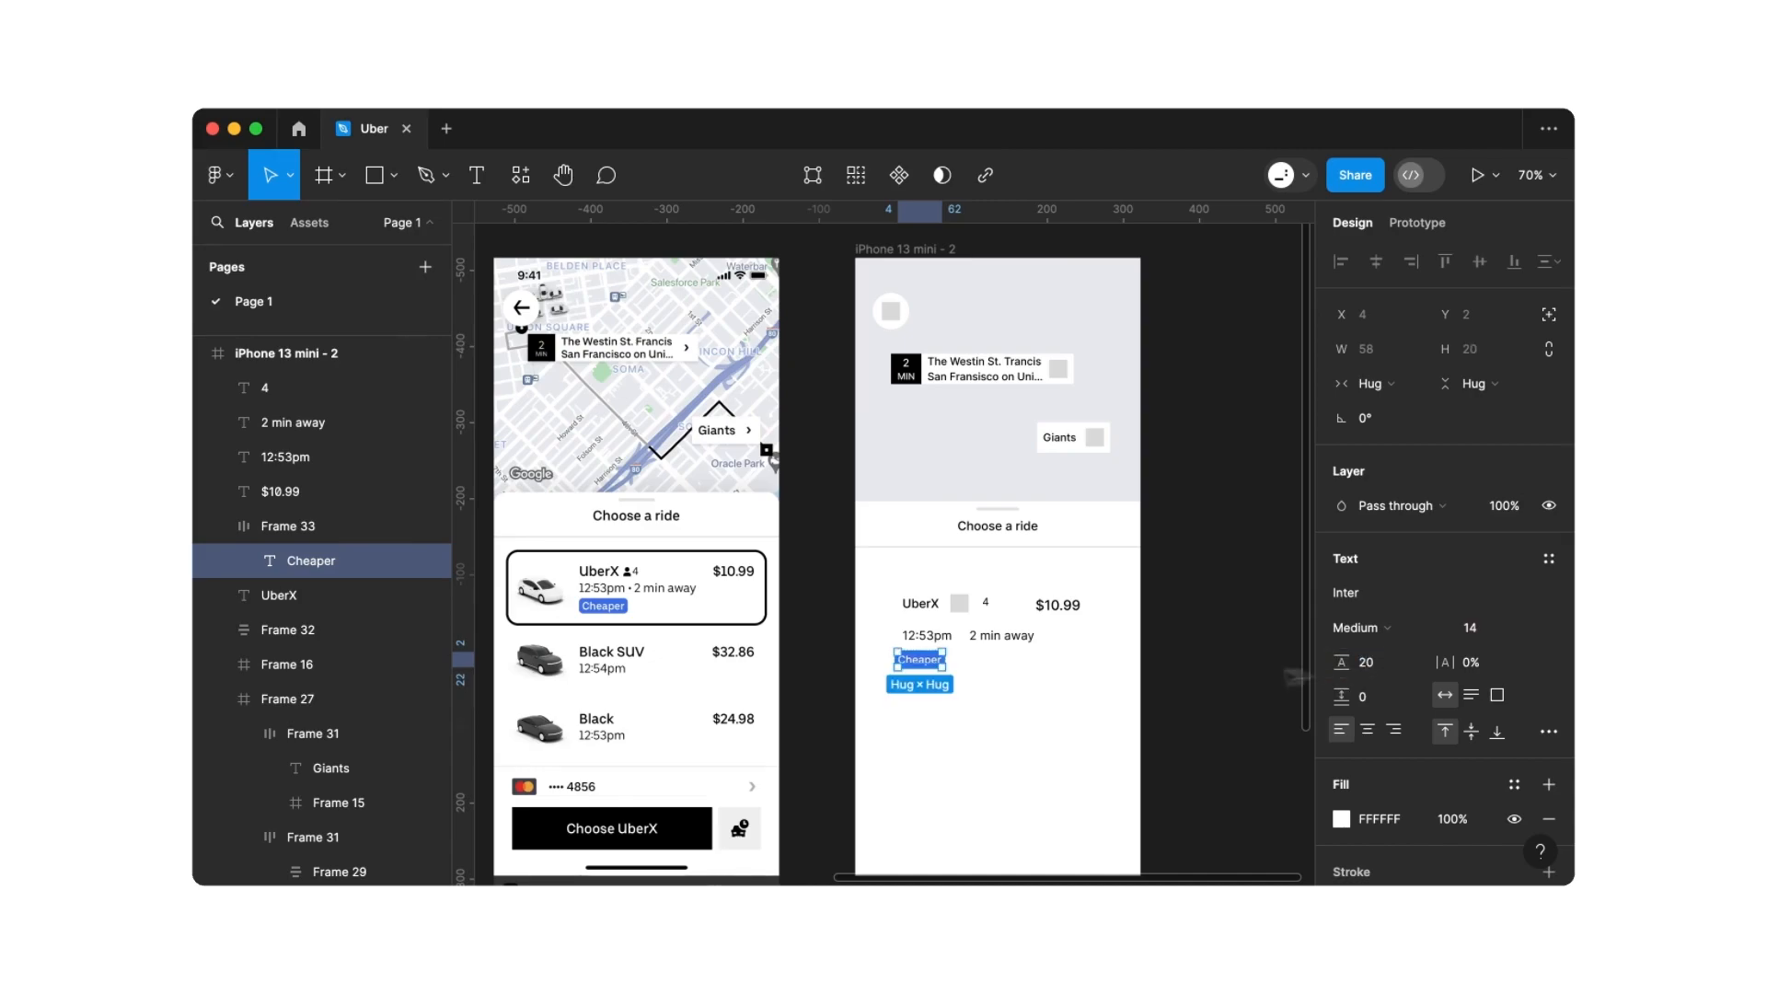
# Move the "Cheaper" badge to X 62, Y 517 so it lines up with the start of the texts above
pyautogui.click(1061, 693)
pyautogui.moveTo(938, 662); pyautogui.dragTo(949, 664)
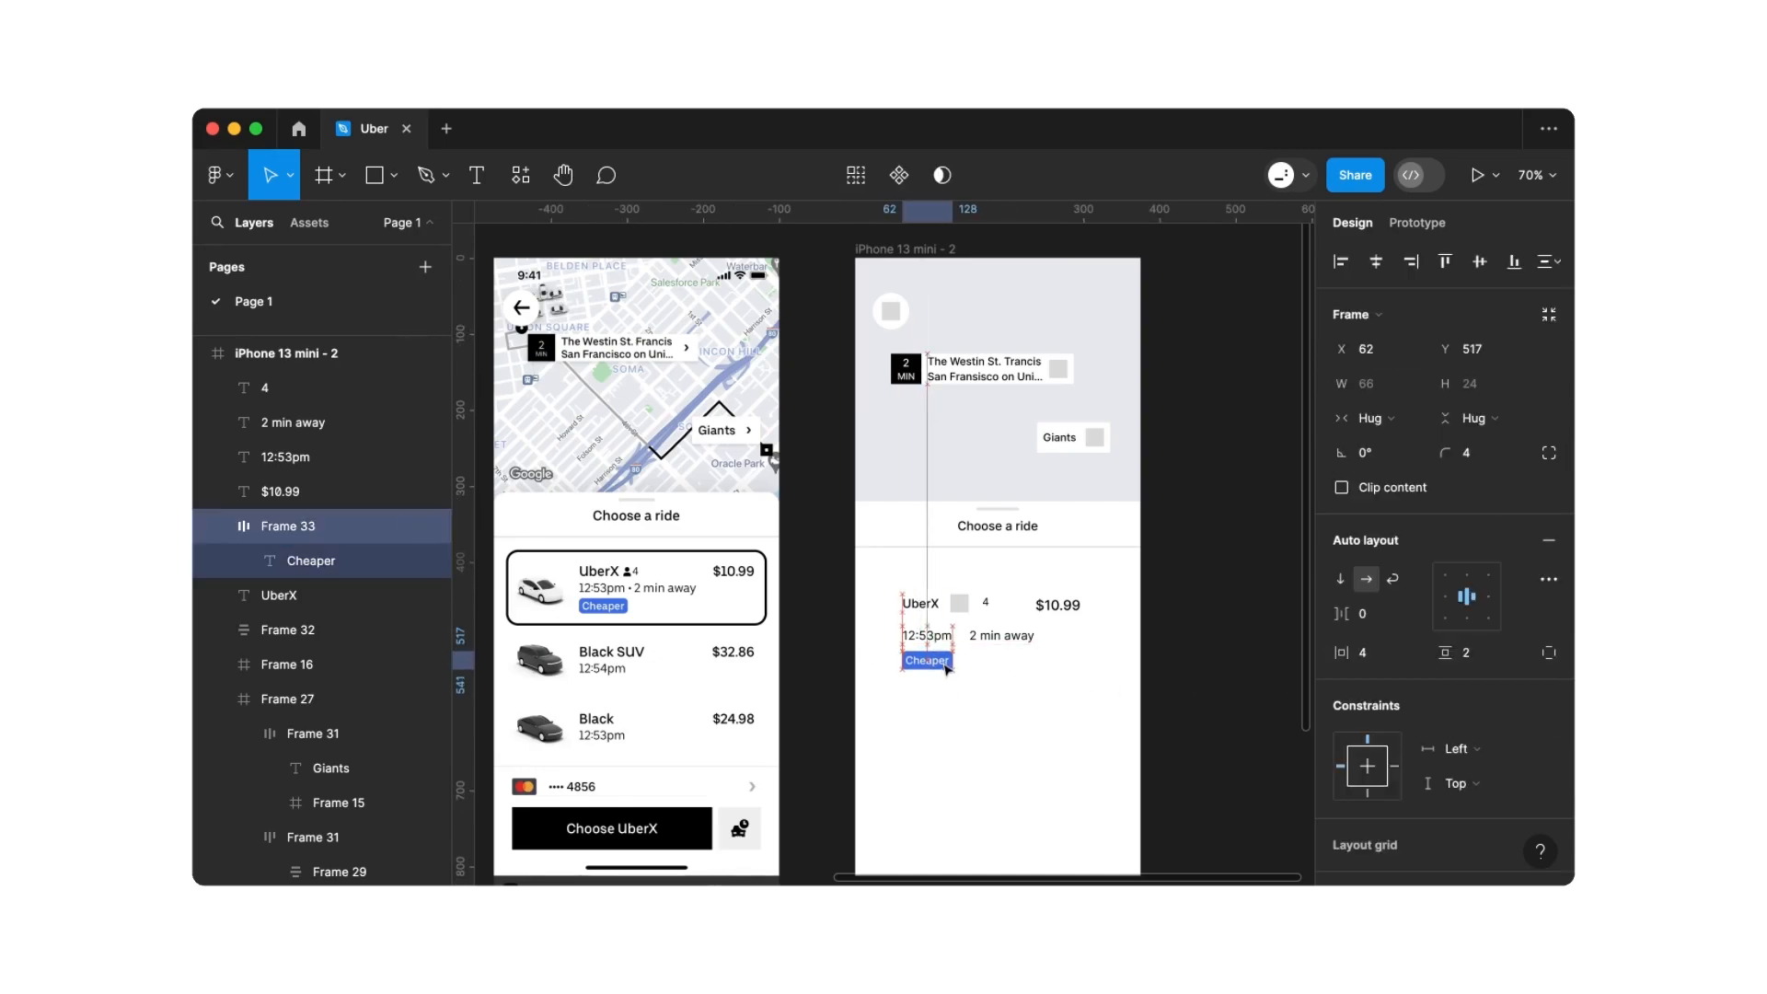
pyautogui.click(994, 669)
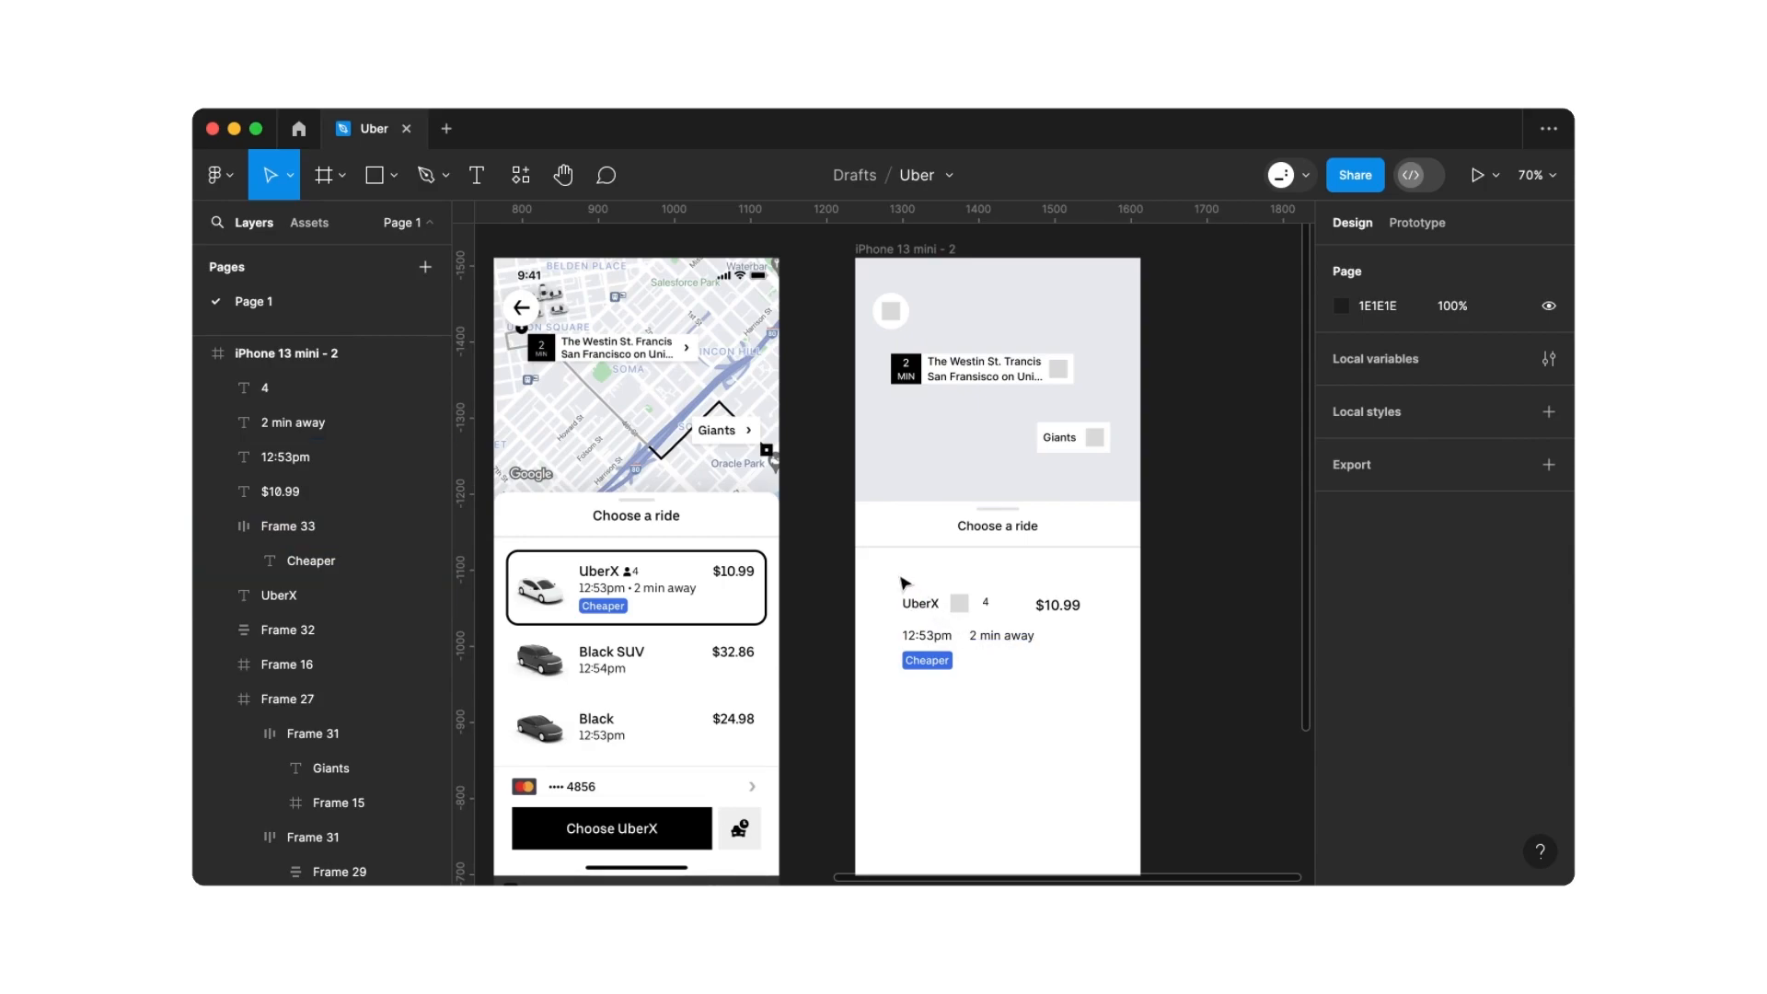
# Wrap "UberX", its icon placeholder and "4" in a horizontal auto layout, vertically centred, with item spacing 8
pyautogui.moveTo(904, 581); pyautogui.dragTo(1012, 626)
pyautogui.hotkey('shift', 'a')
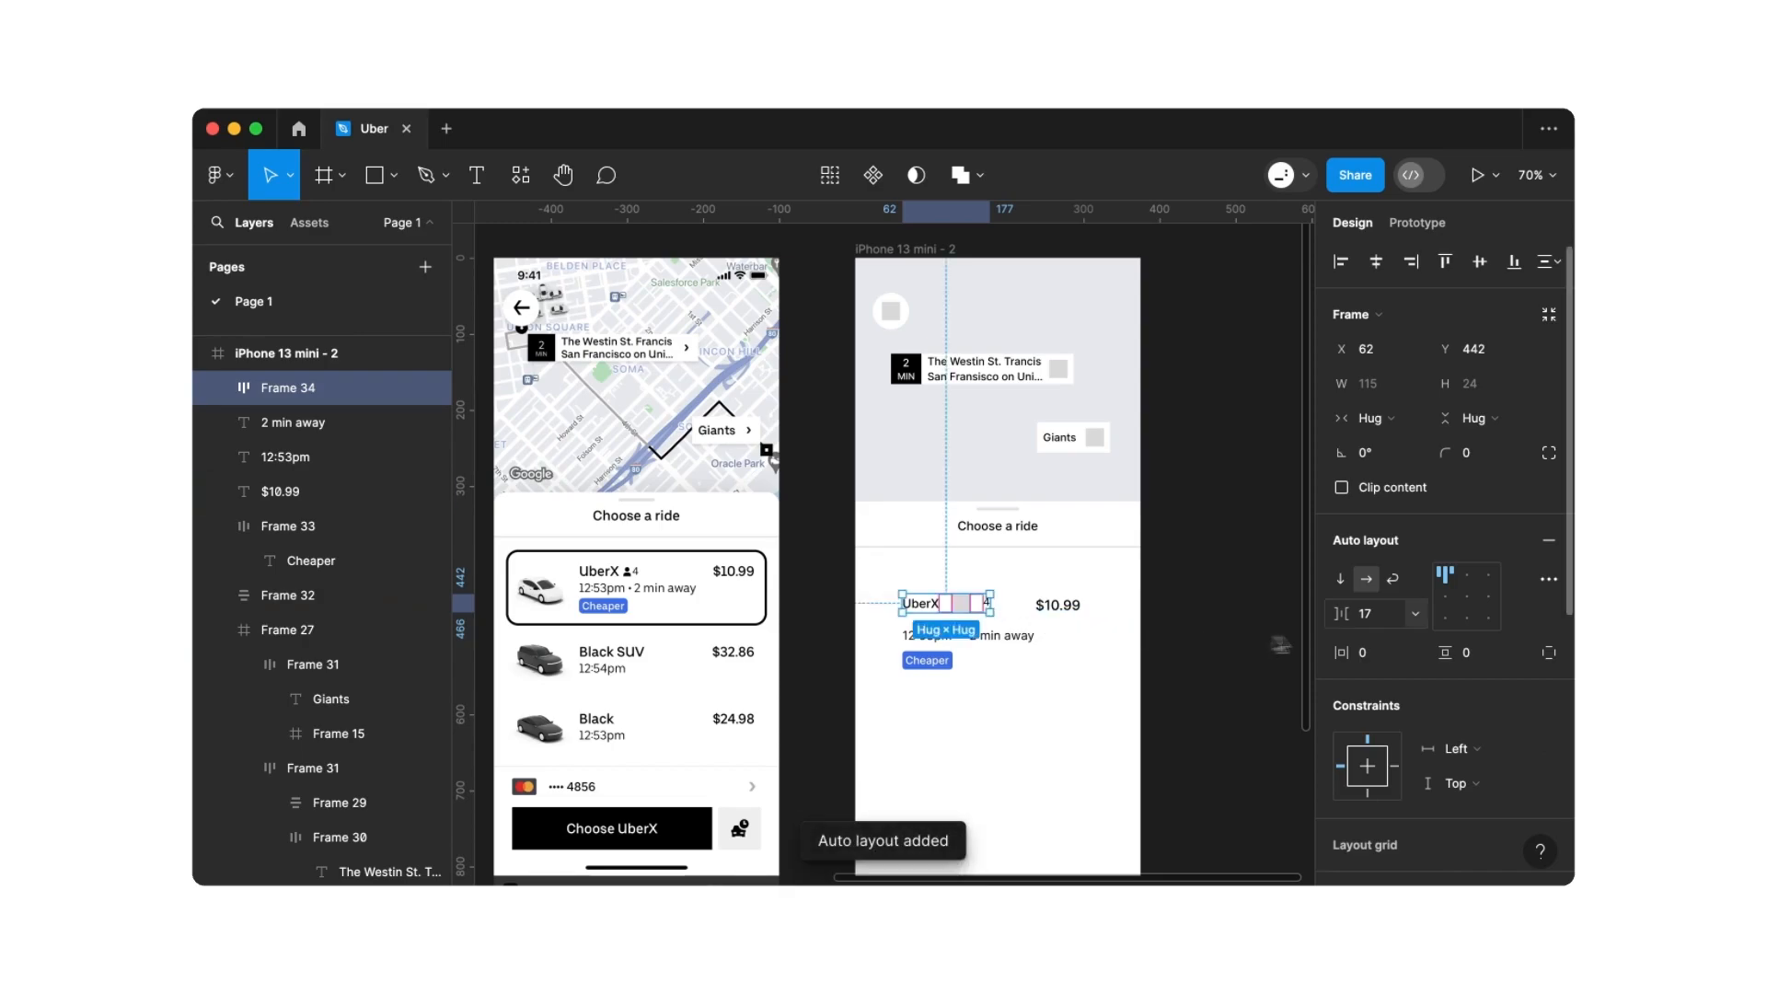
pyautogui.click(1445, 598)
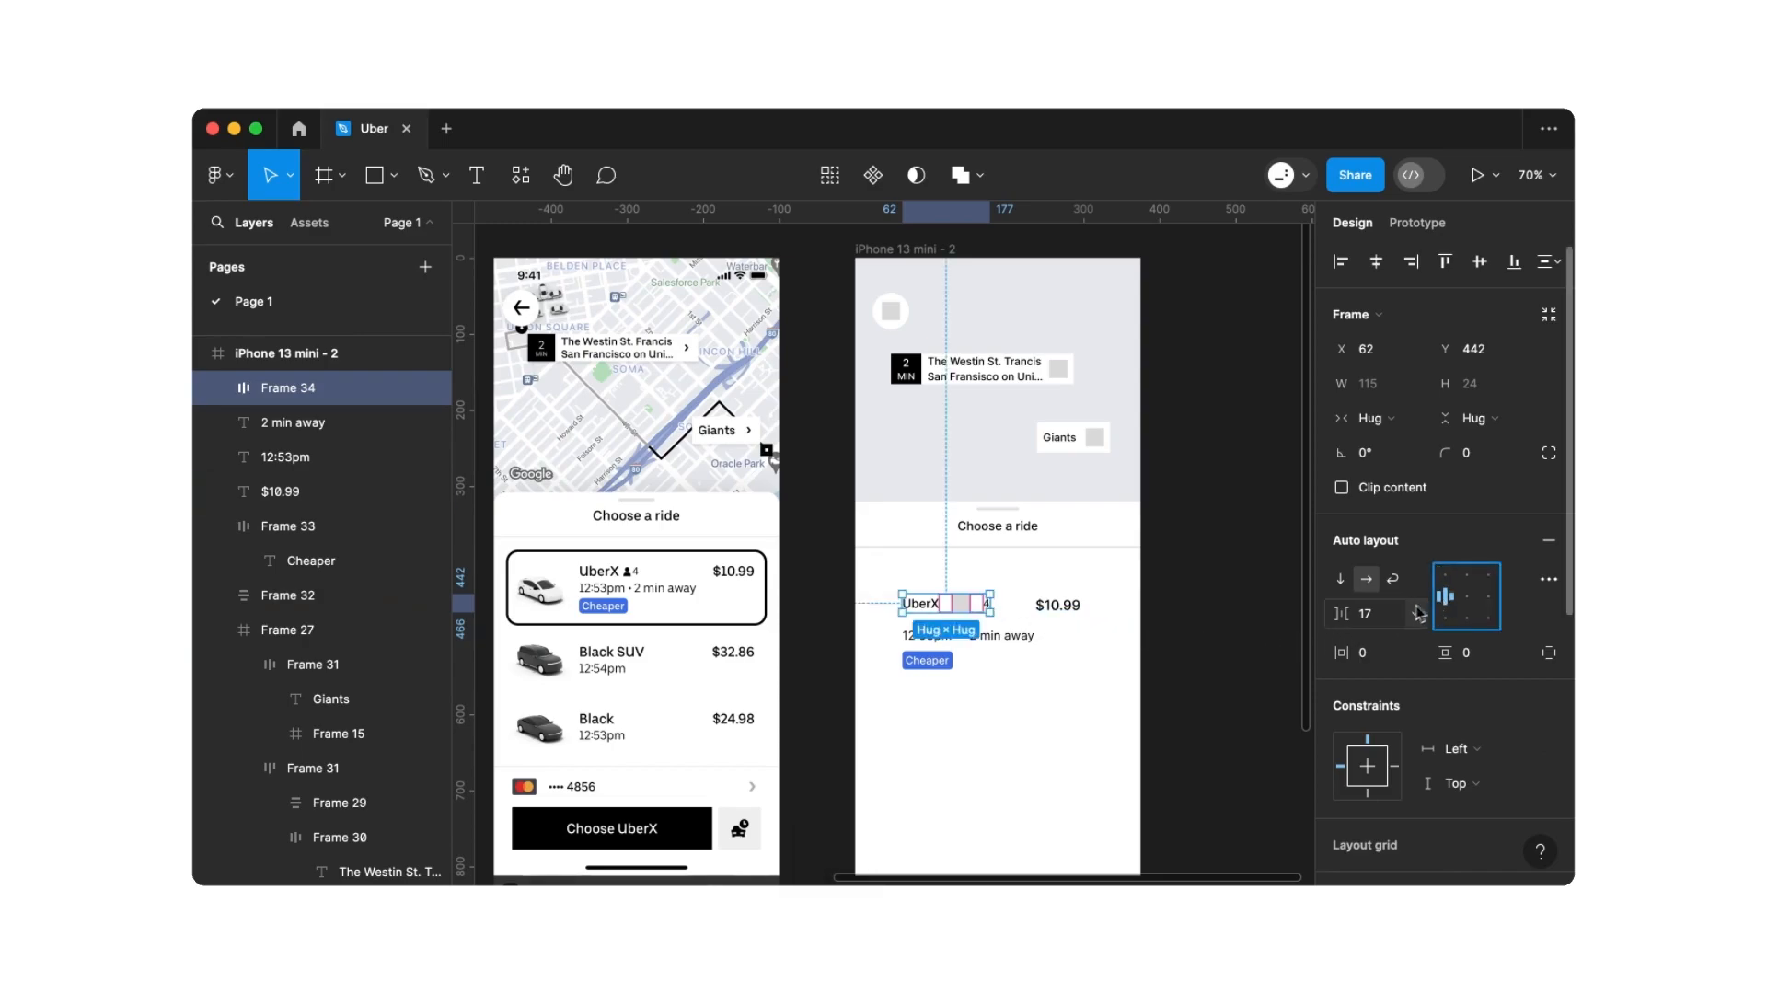
pyautogui.click(1386, 620)
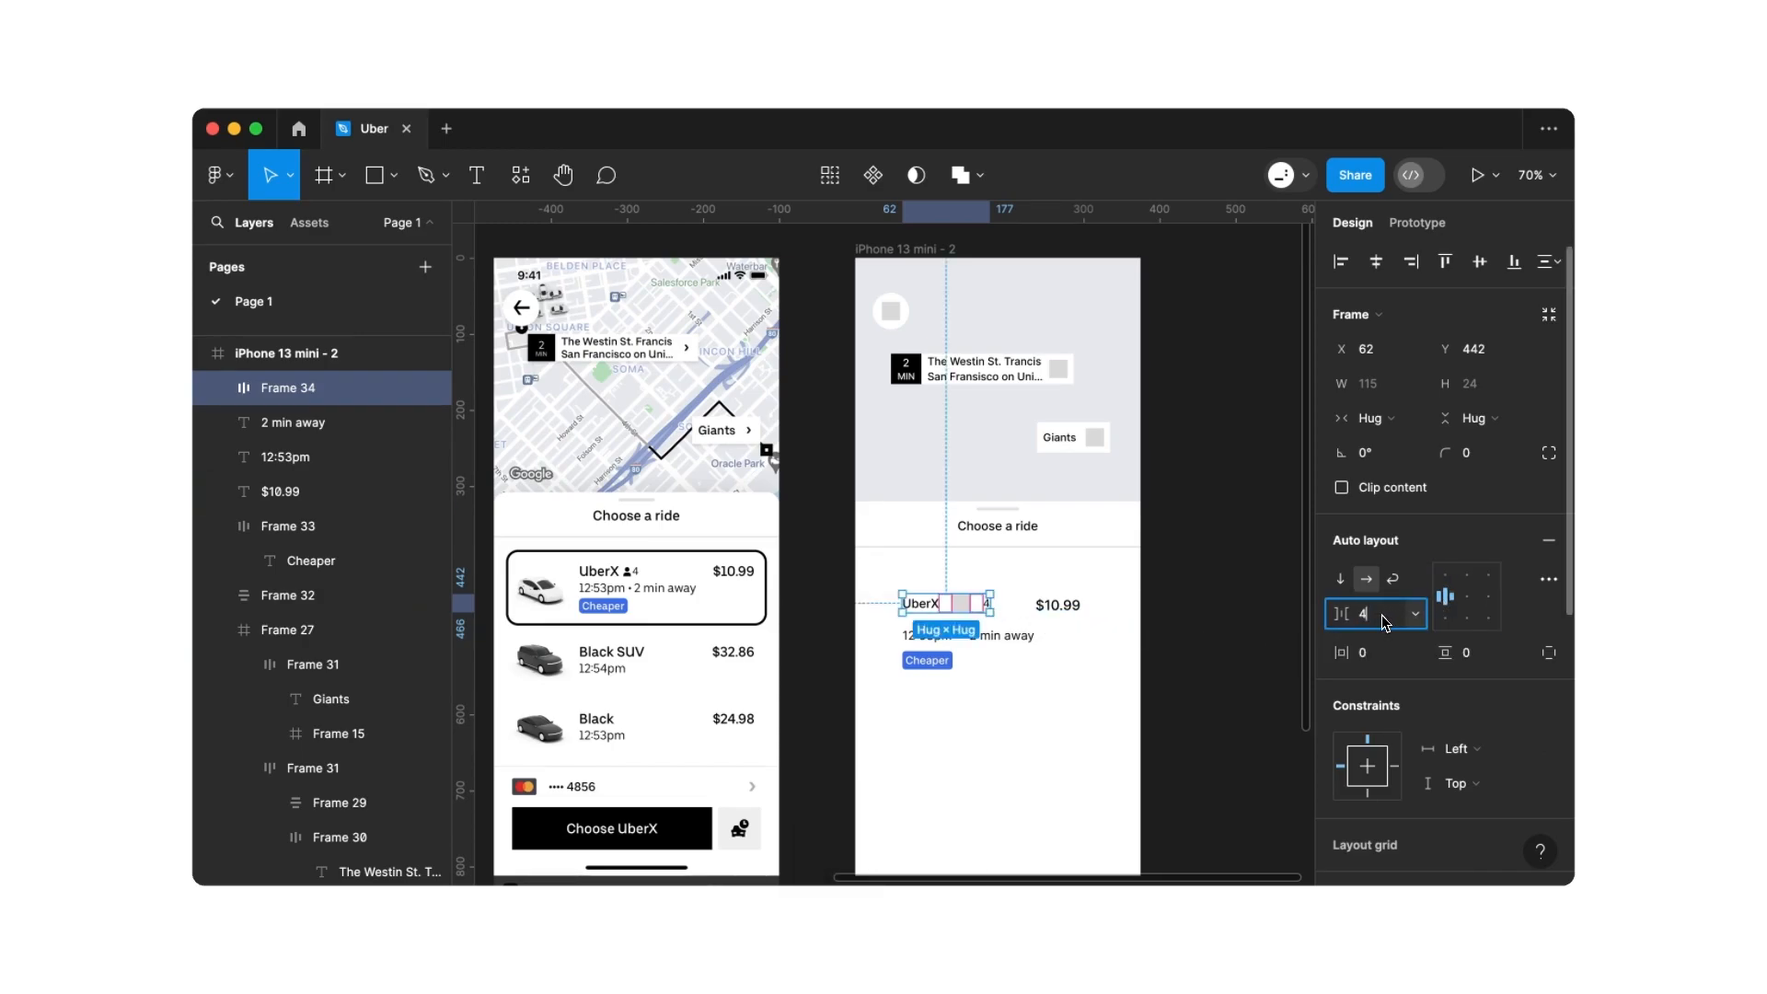
pyautogui.press('Return')
pyautogui.click(1385, 621)
pyautogui.write('8')
pyautogui.press('Return')
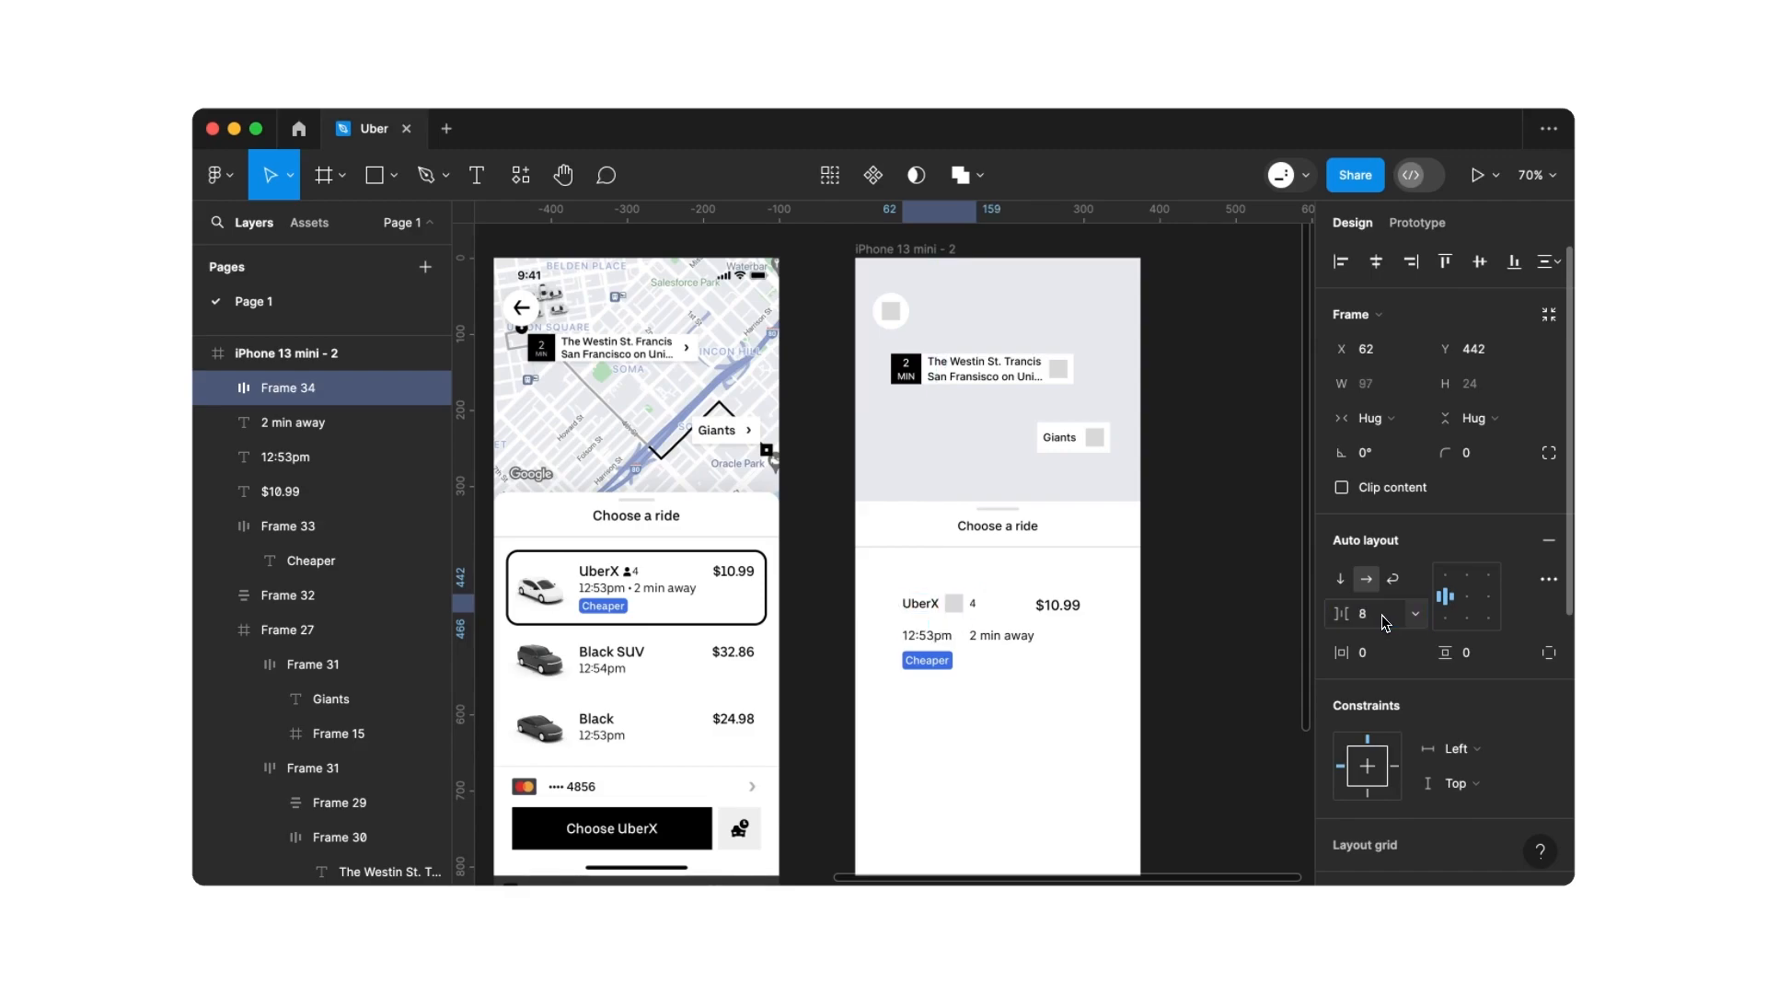
# Wrap the "12:53pm" and "2 min away" texts together in a horizontal auto layout
pyautogui.click(1015, 694)
pyautogui.moveTo(889, 621); pyautogui.dragTo(996, 647)
pyautogui.hotkey('shift', 'a')
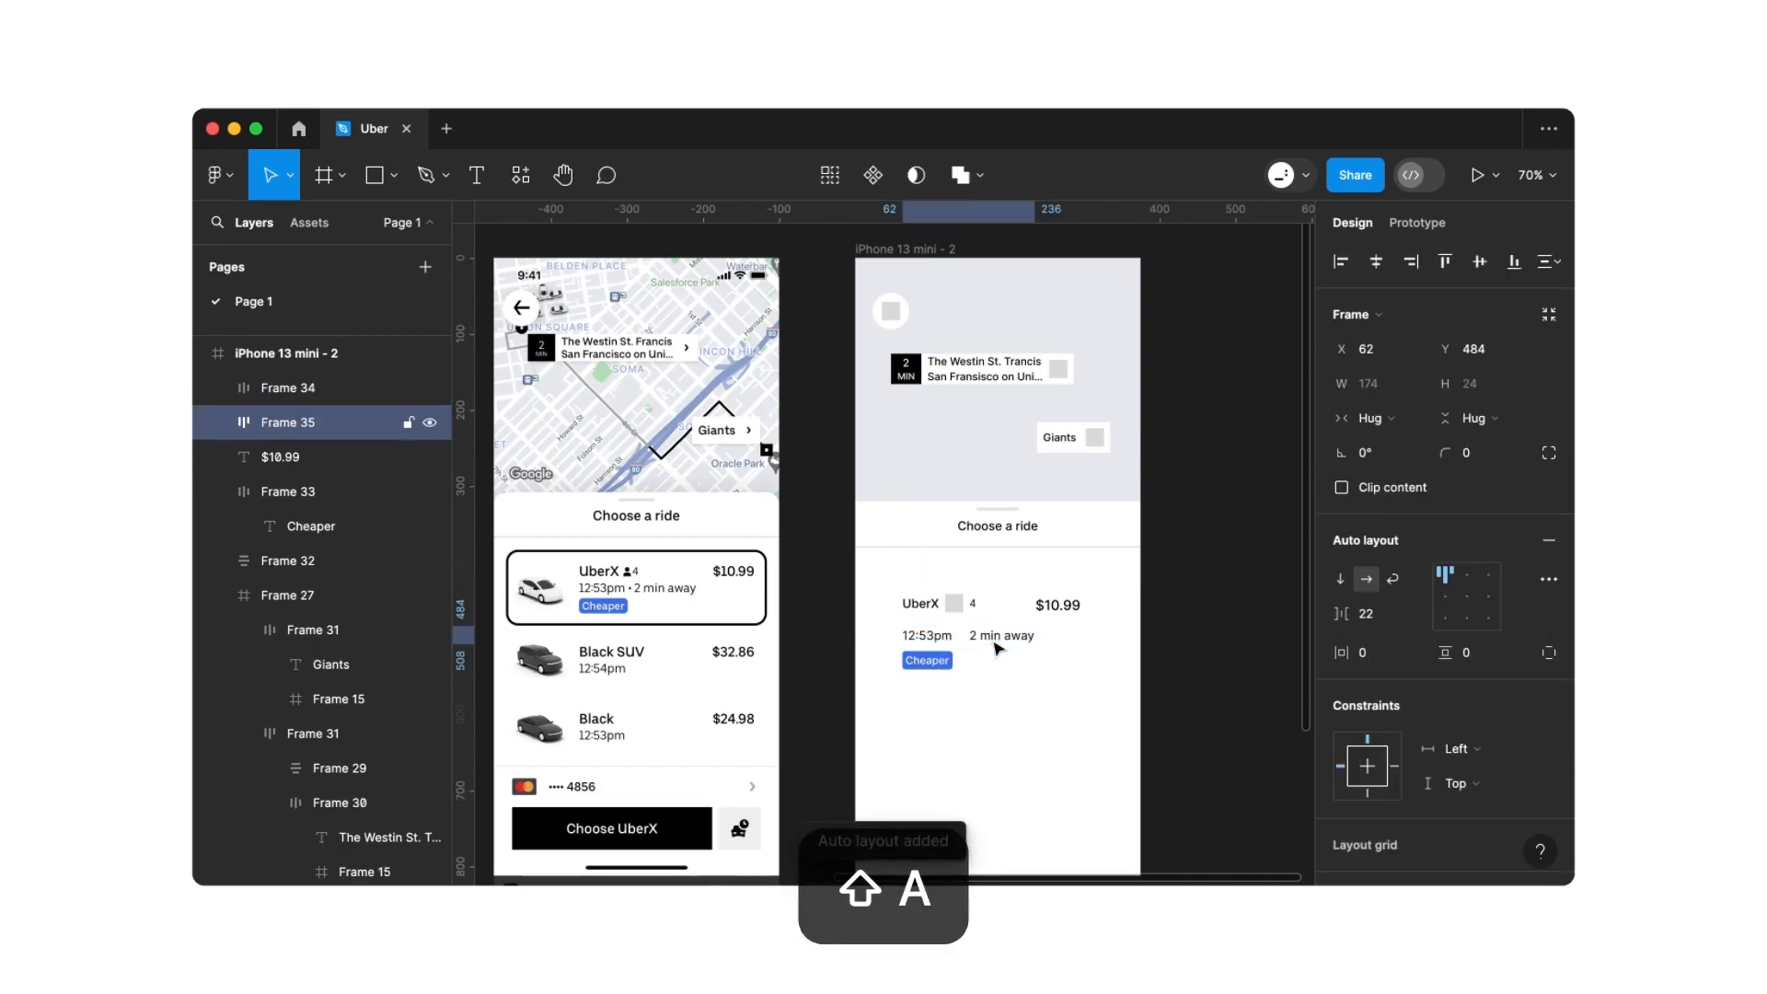
# Copy the 24 × 24 placeholder from the UberX row into the time row and place it between "12:53pm" and "2 min away"
pyautogui.doubleClick(958, 611)
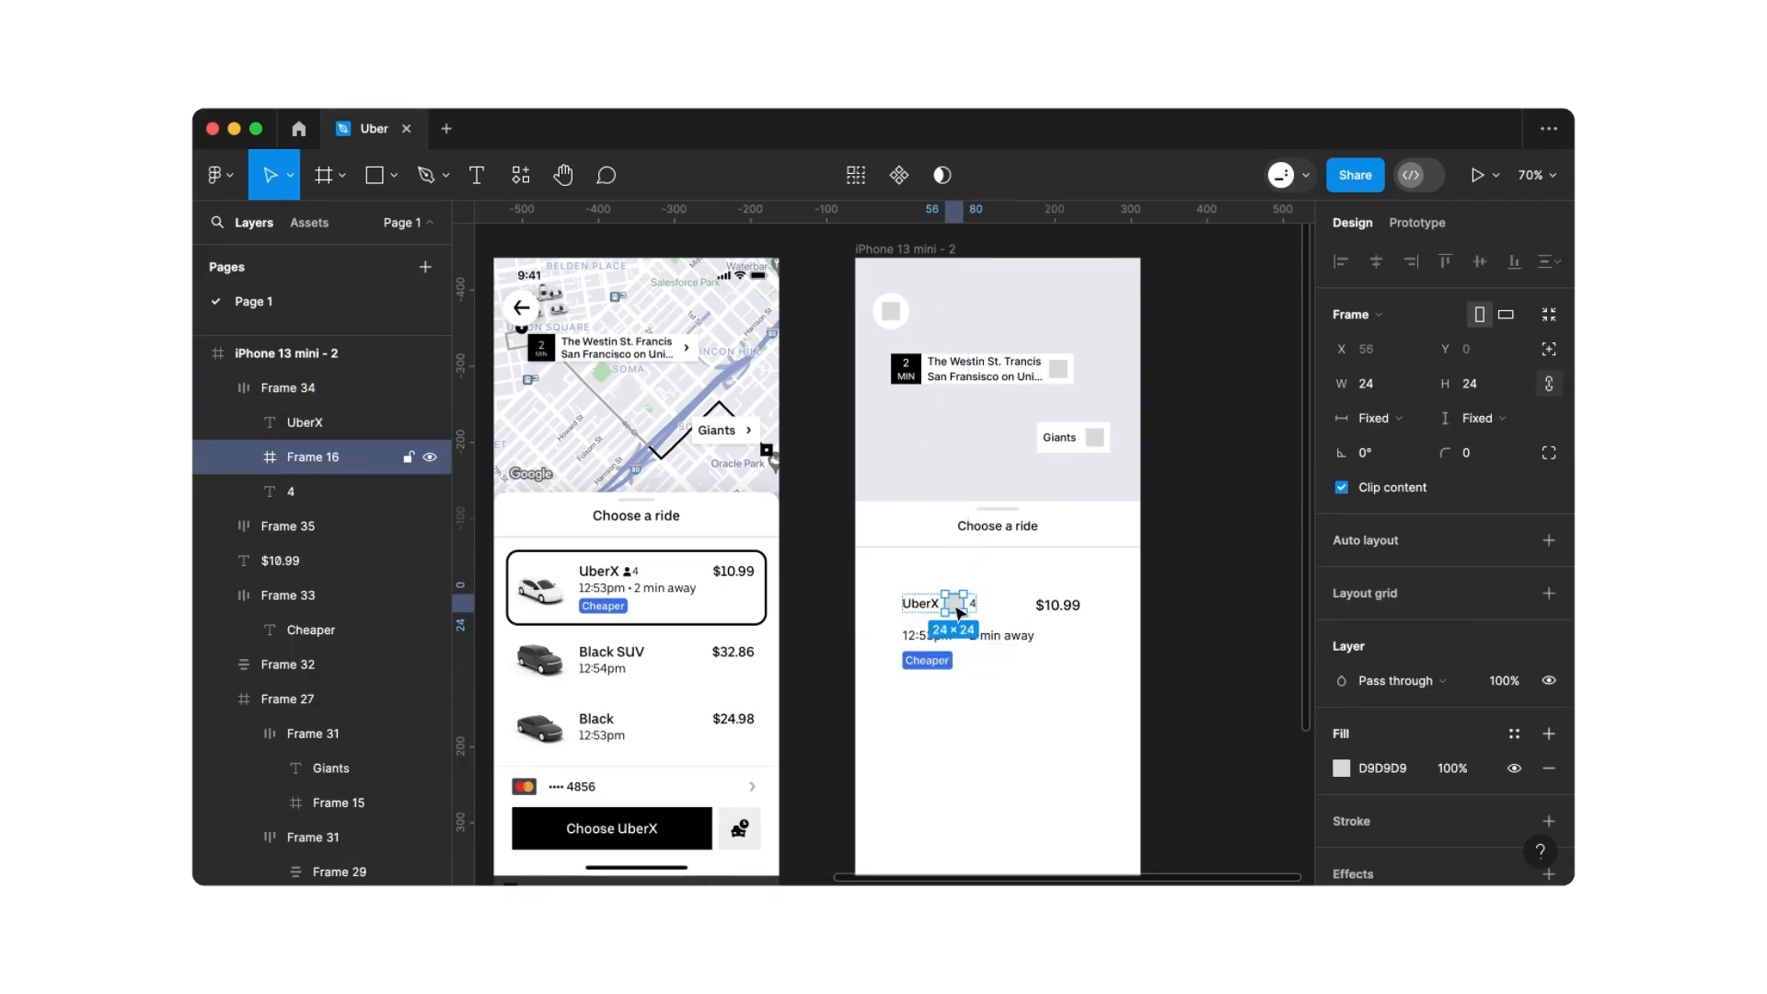
pyautogui.press('super+c')
pyautogui.click(974, 646)
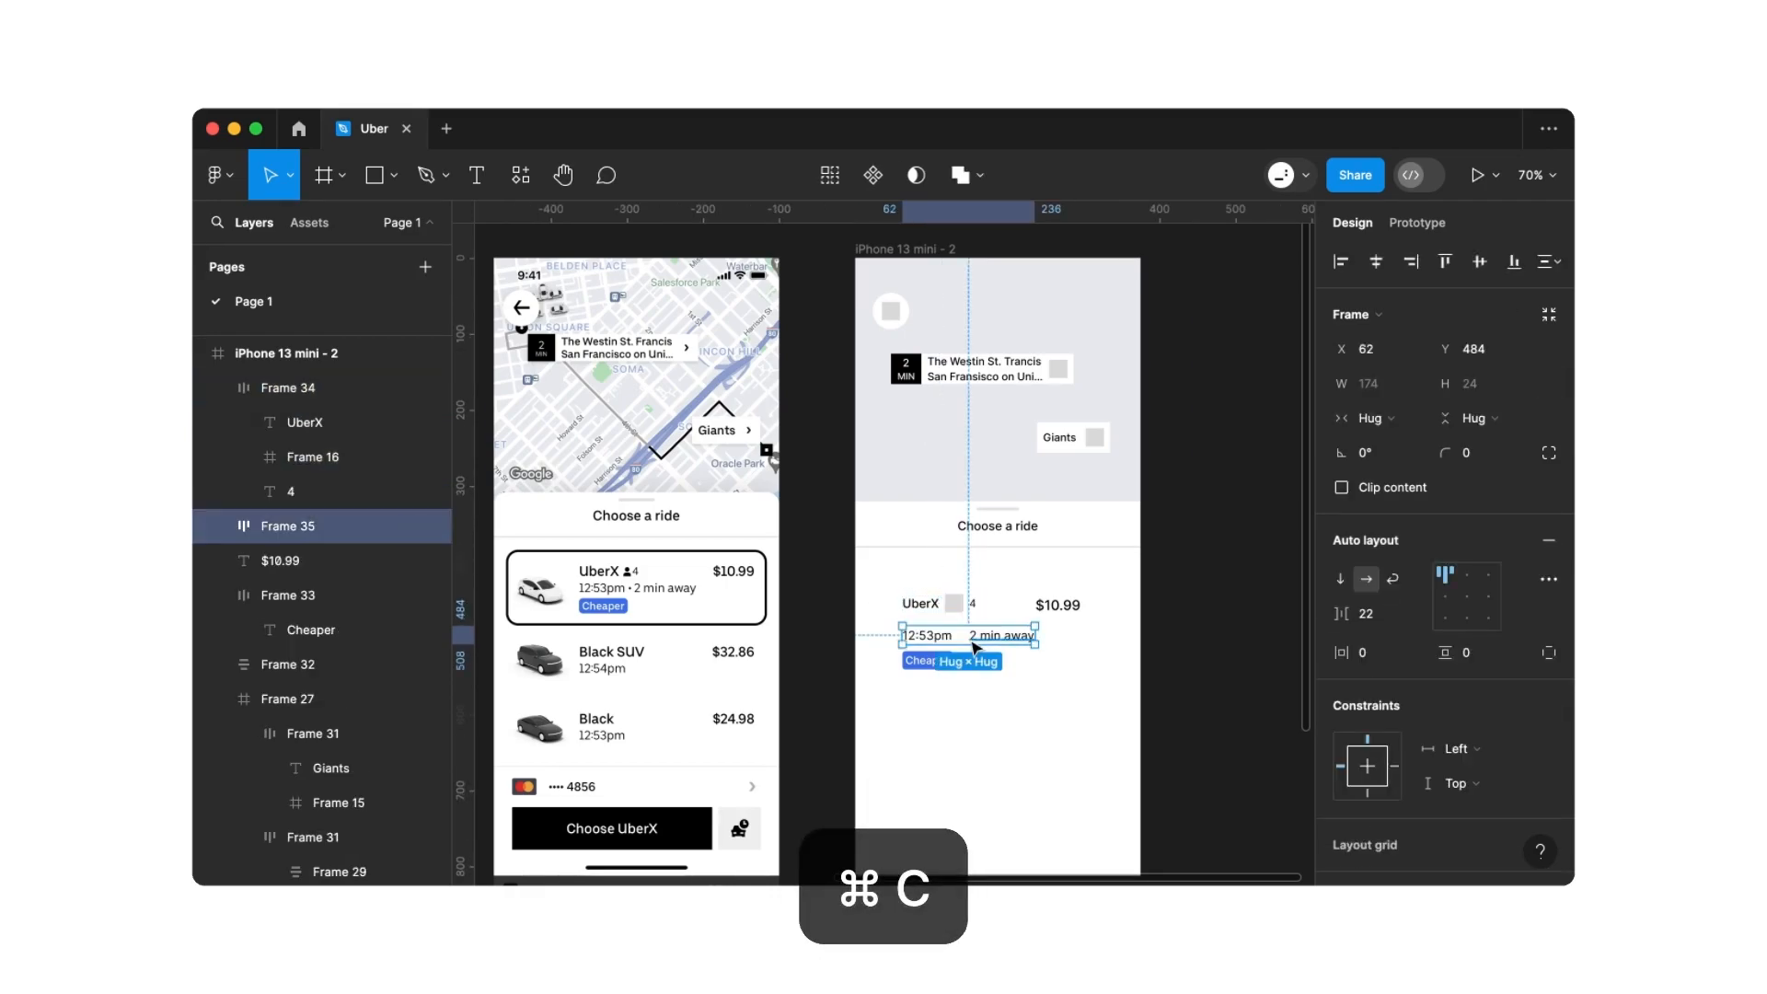
pyautogui.press('super+v')
pyautogui.press('Left')
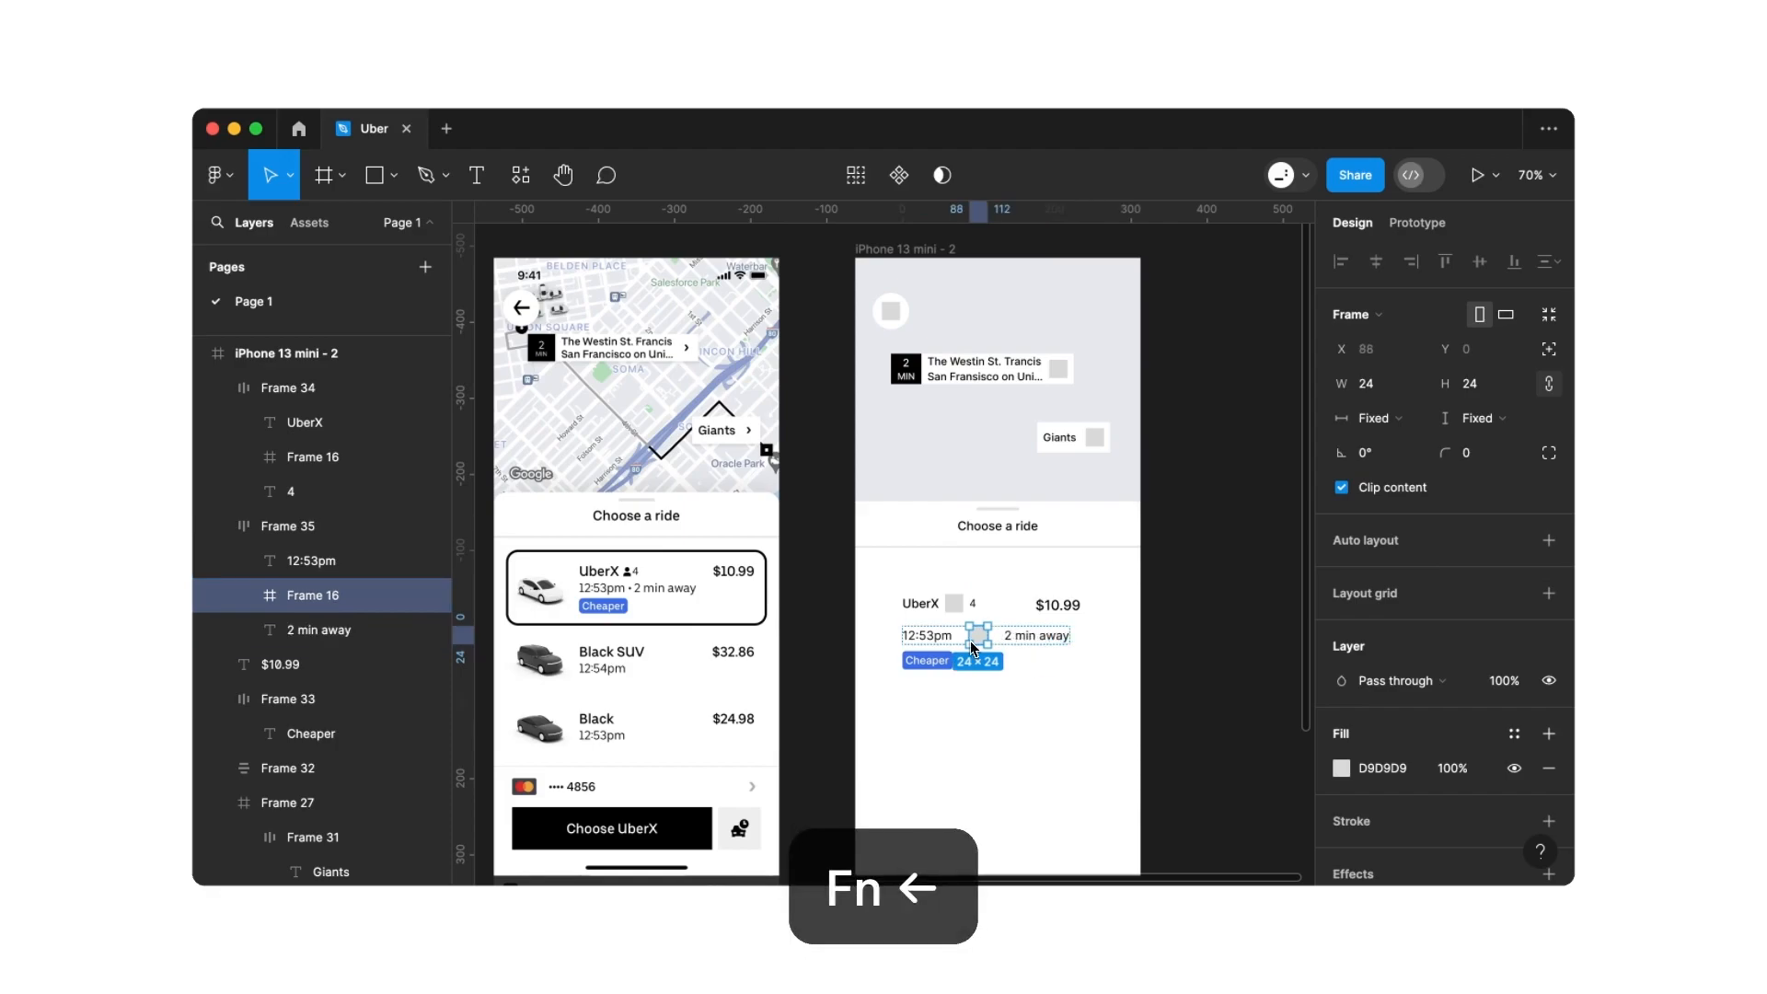
pyautogui.press('Escape')
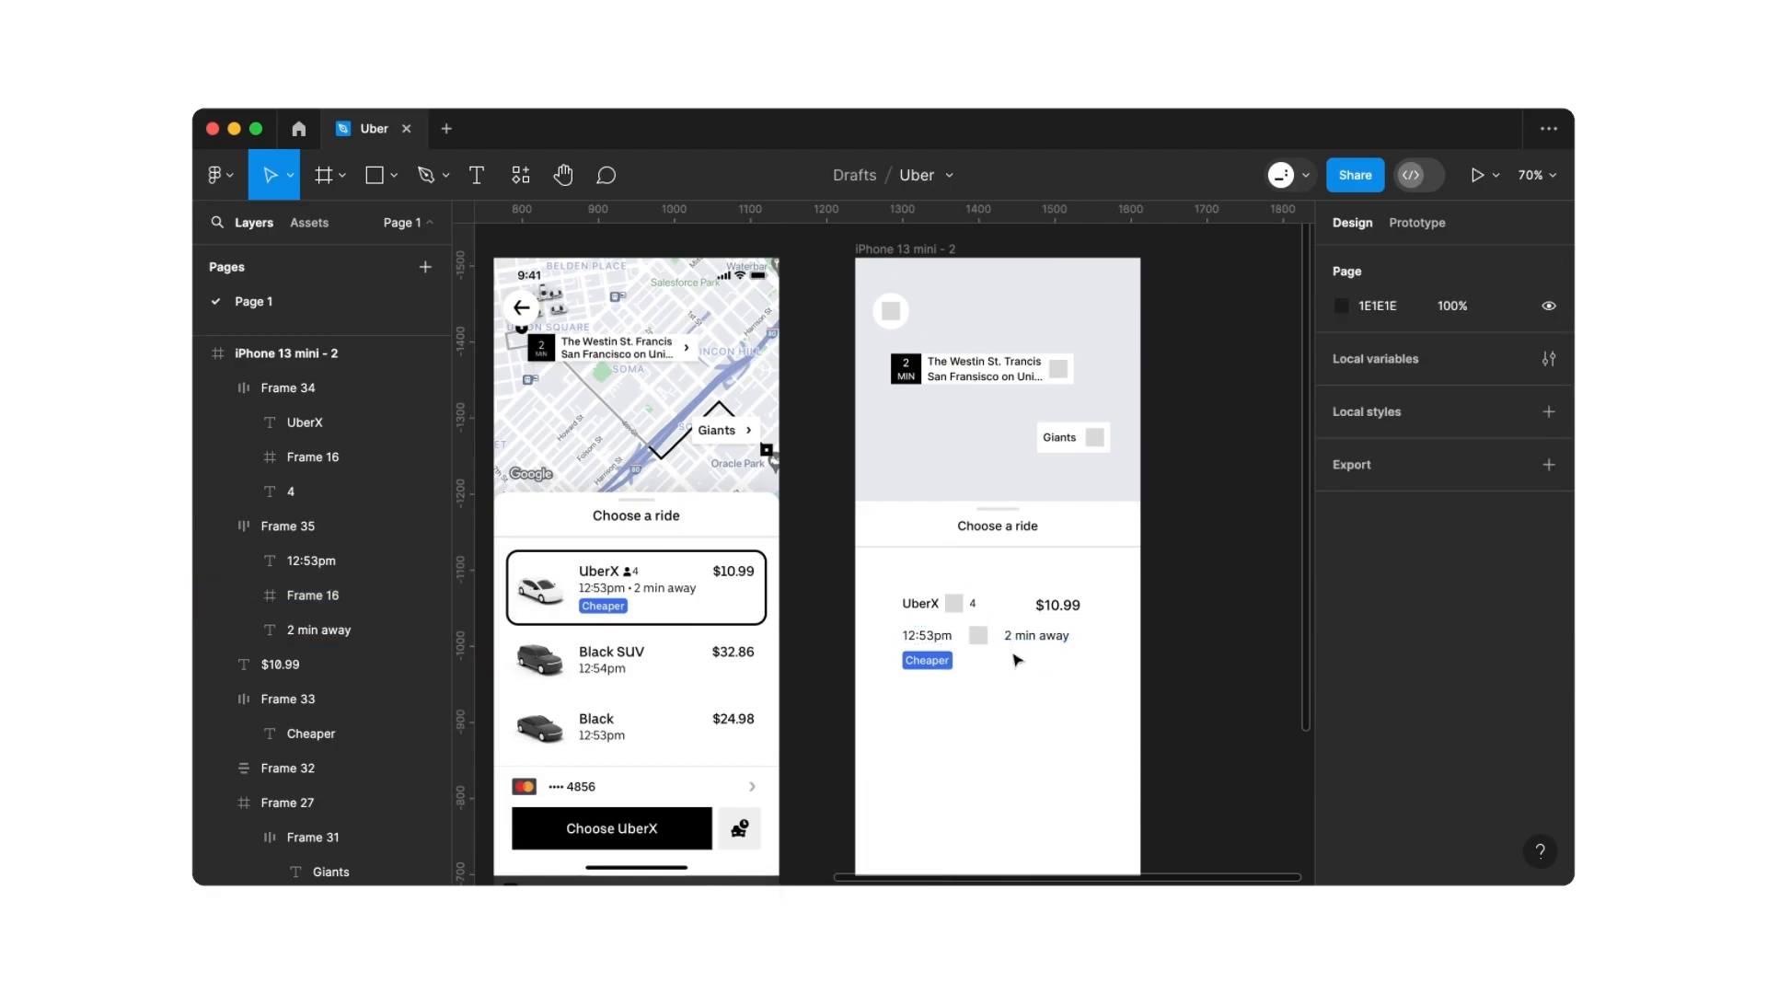
# Set the item spacing of the "12:53pm" and "2 min away" row to 0
pyautogui.click(1013, 646)
pyautogui.click(1378, 617)
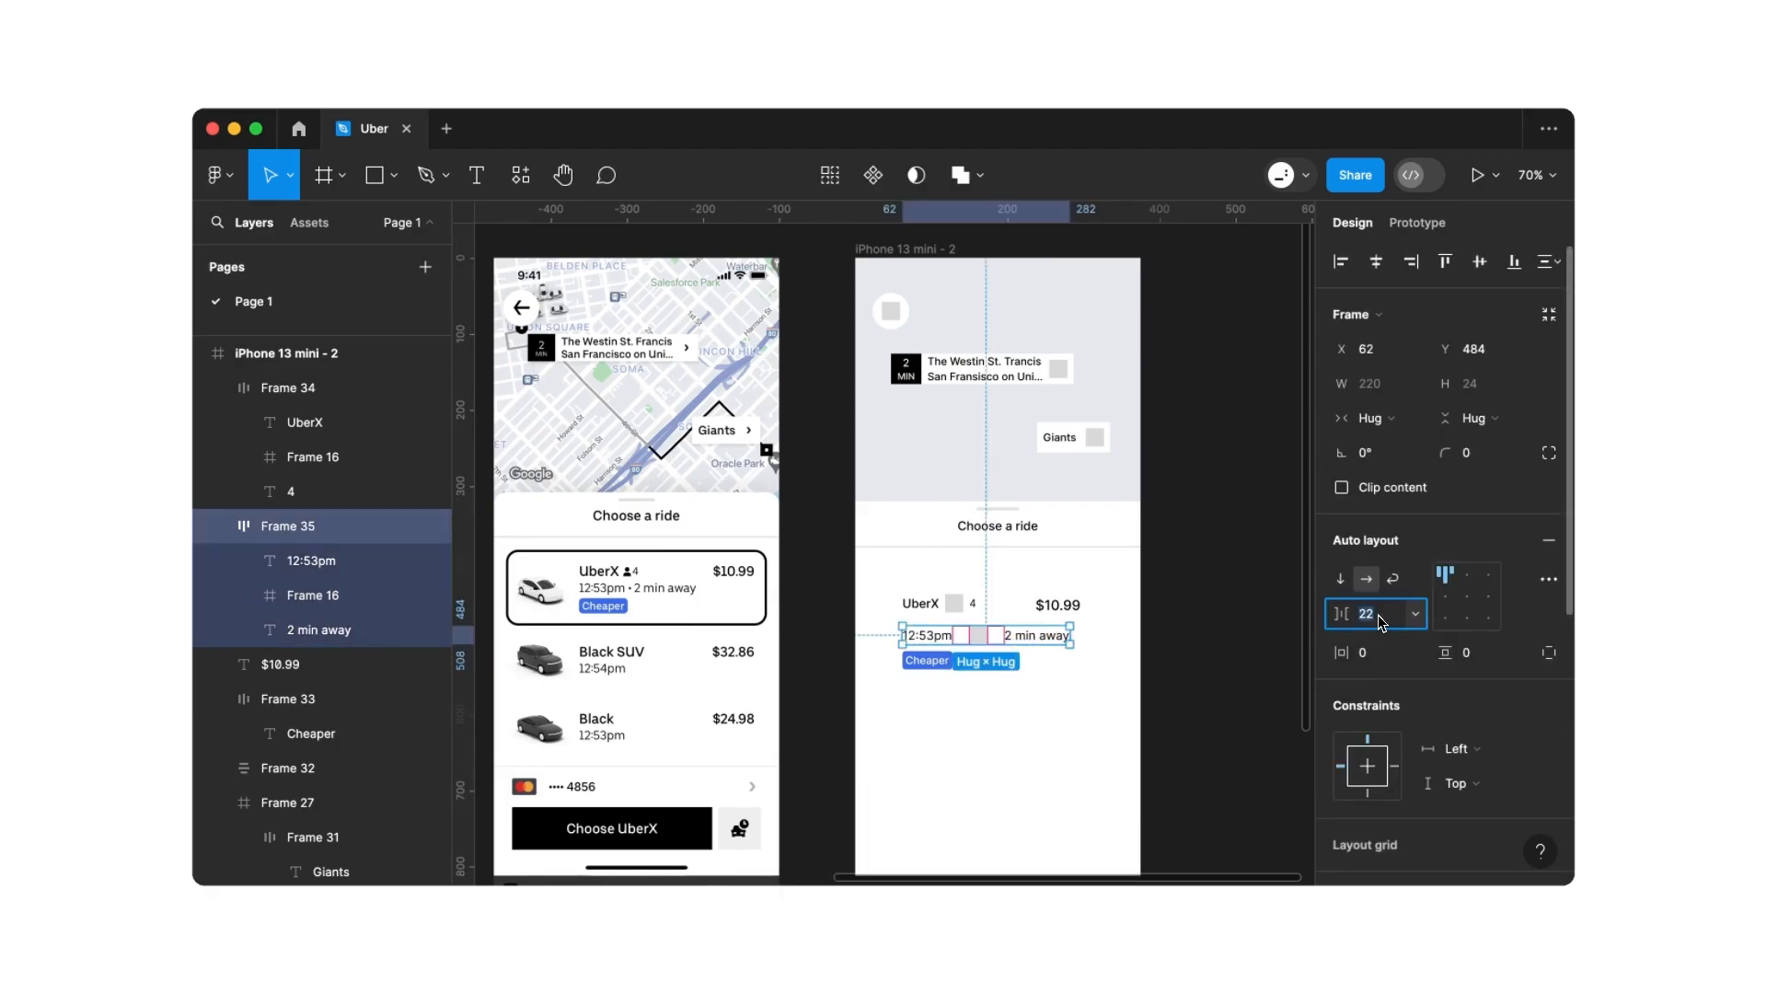
pyautogui.write('0')
pyautogui.press('Return')
pyautogui.click(1063, 682)
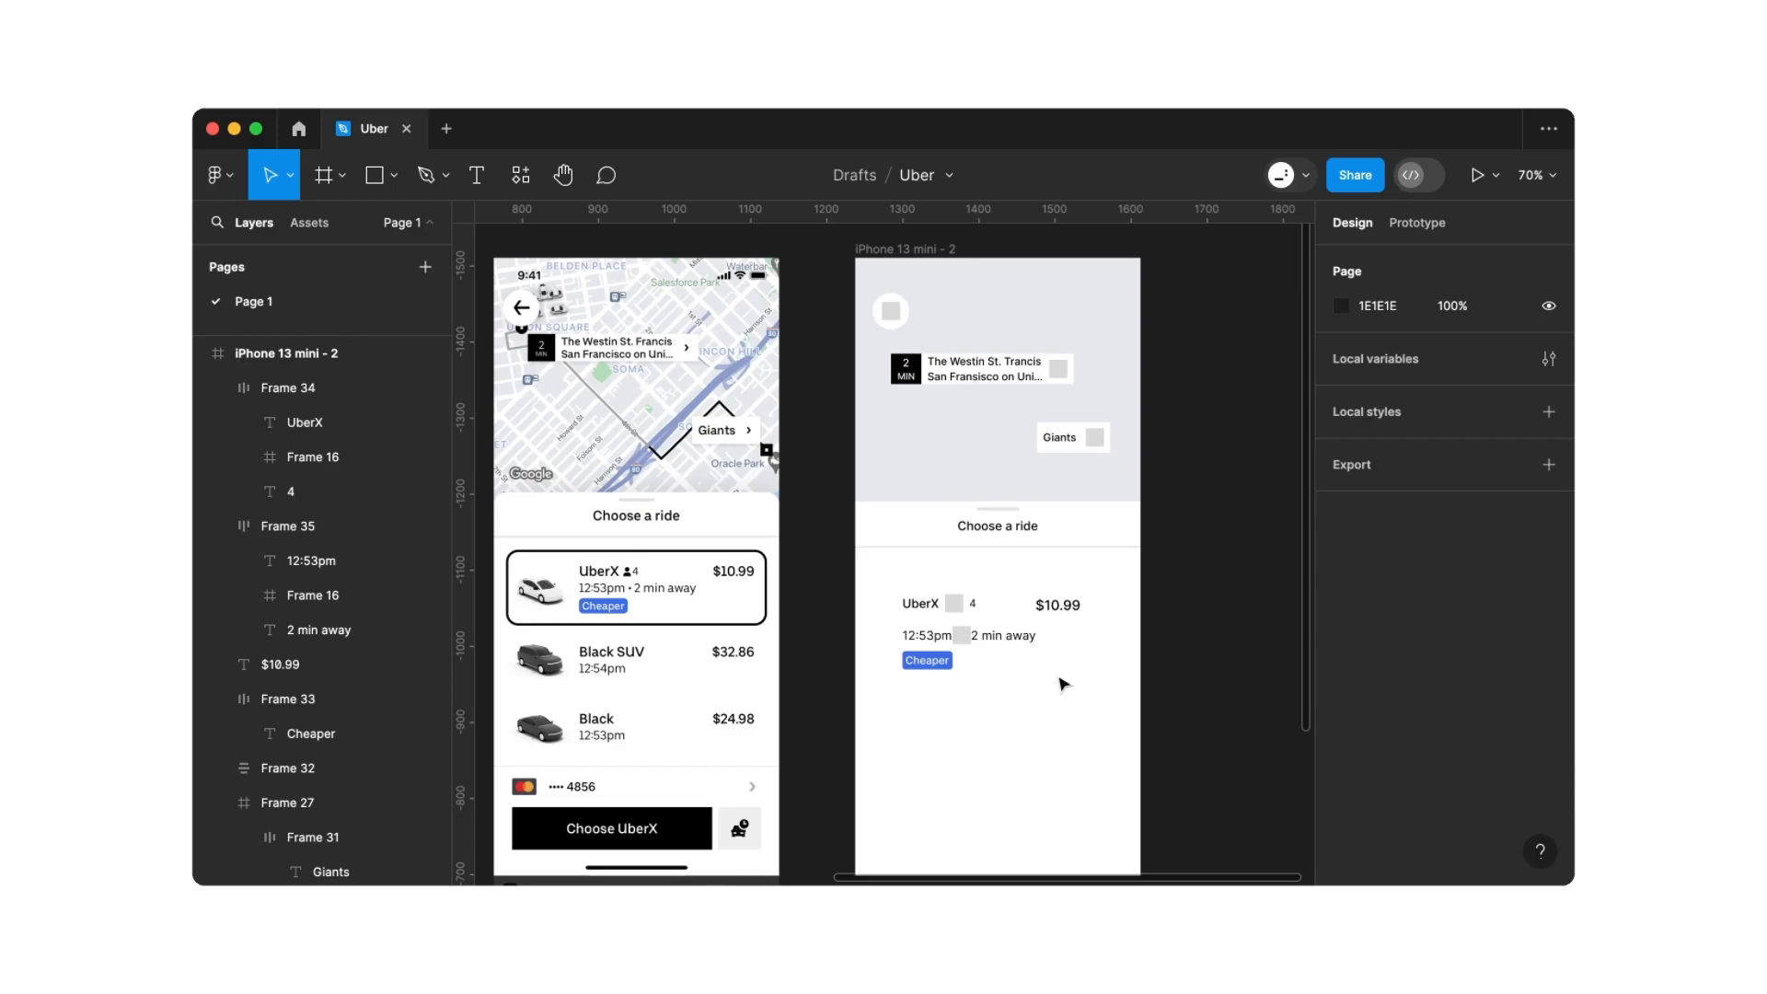
# Wrap the UberX row, the time row and the "Cheaper" badge in a vertical auto layout with spacing 0
pyautogui.moveTo(985, 682); pyautogui.dragTo(906, 593)
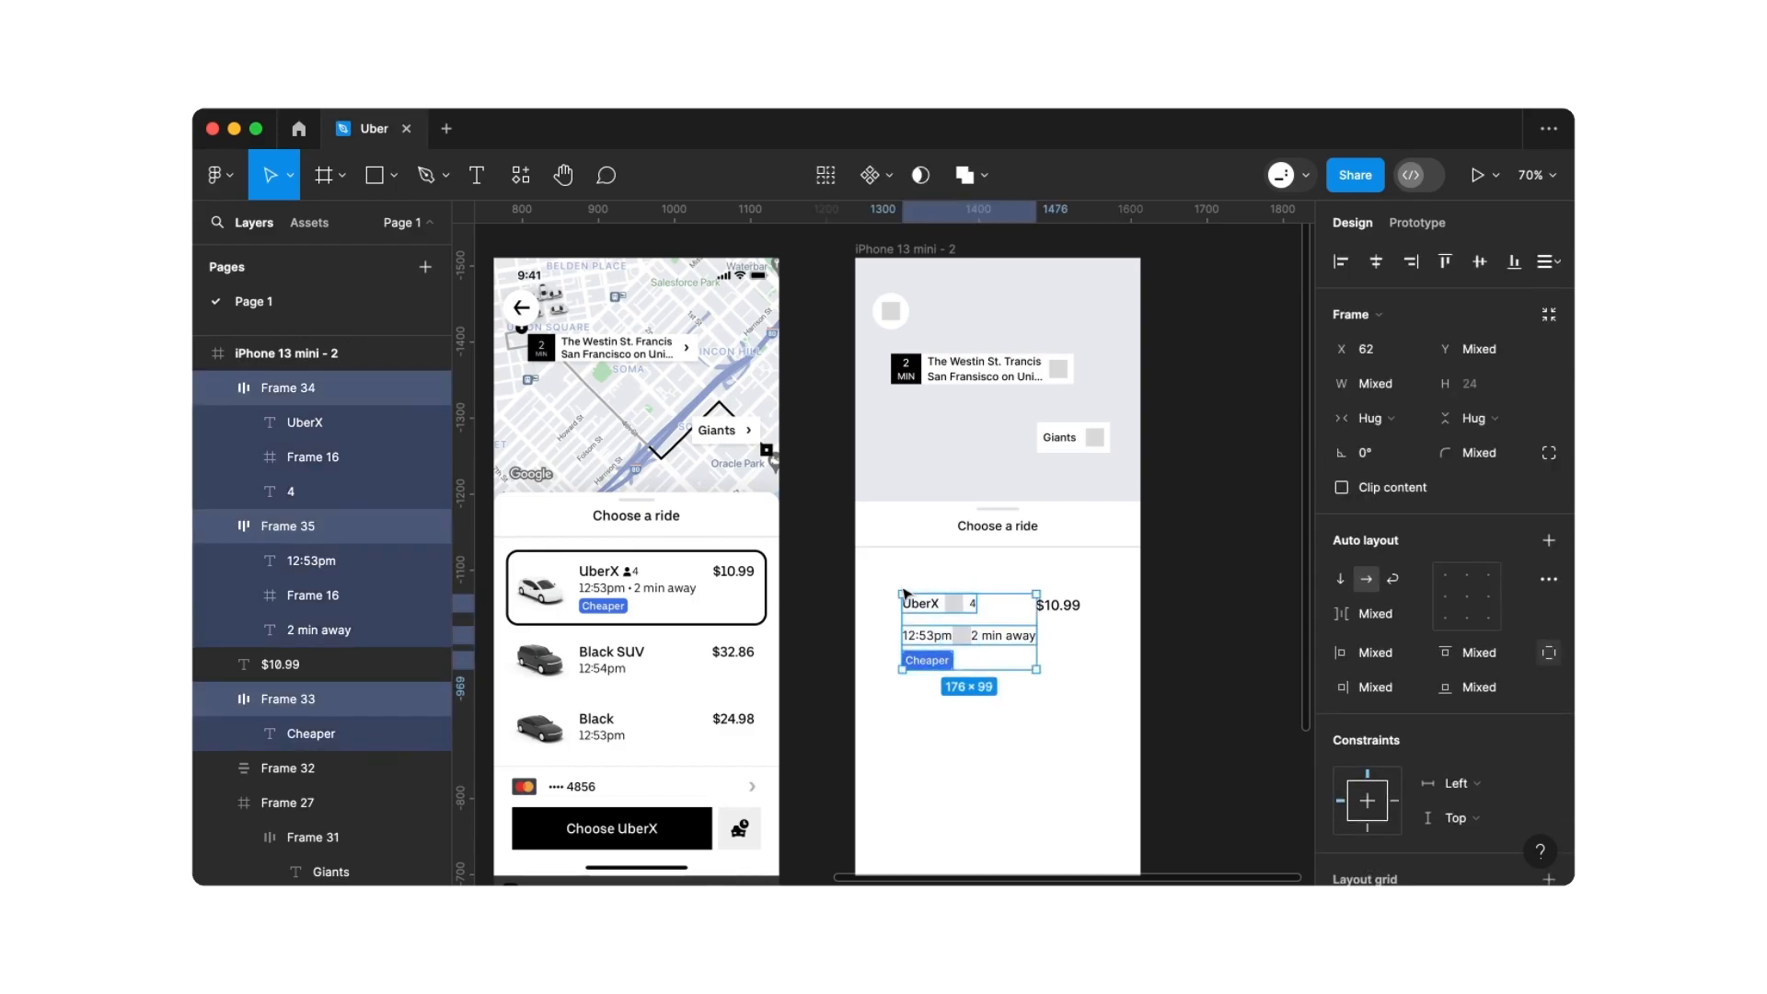
pyautogui.hotkey('shift', 'a')
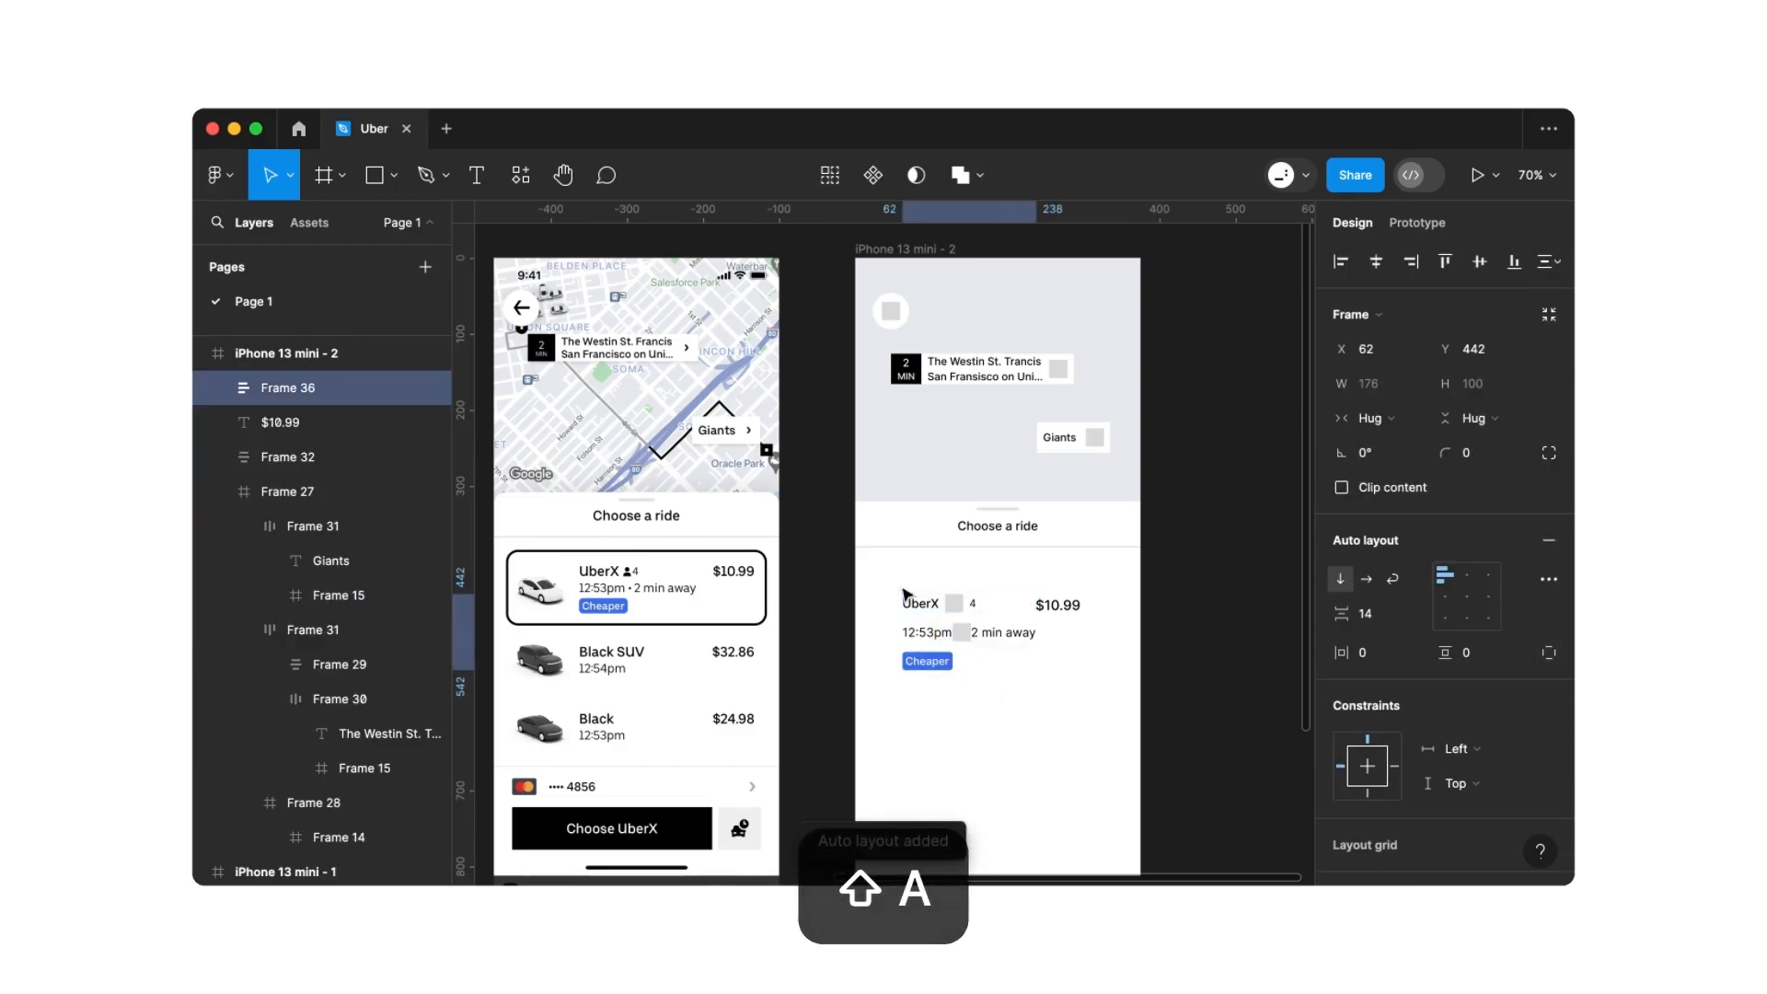
pyautogui.click(1378, 617)
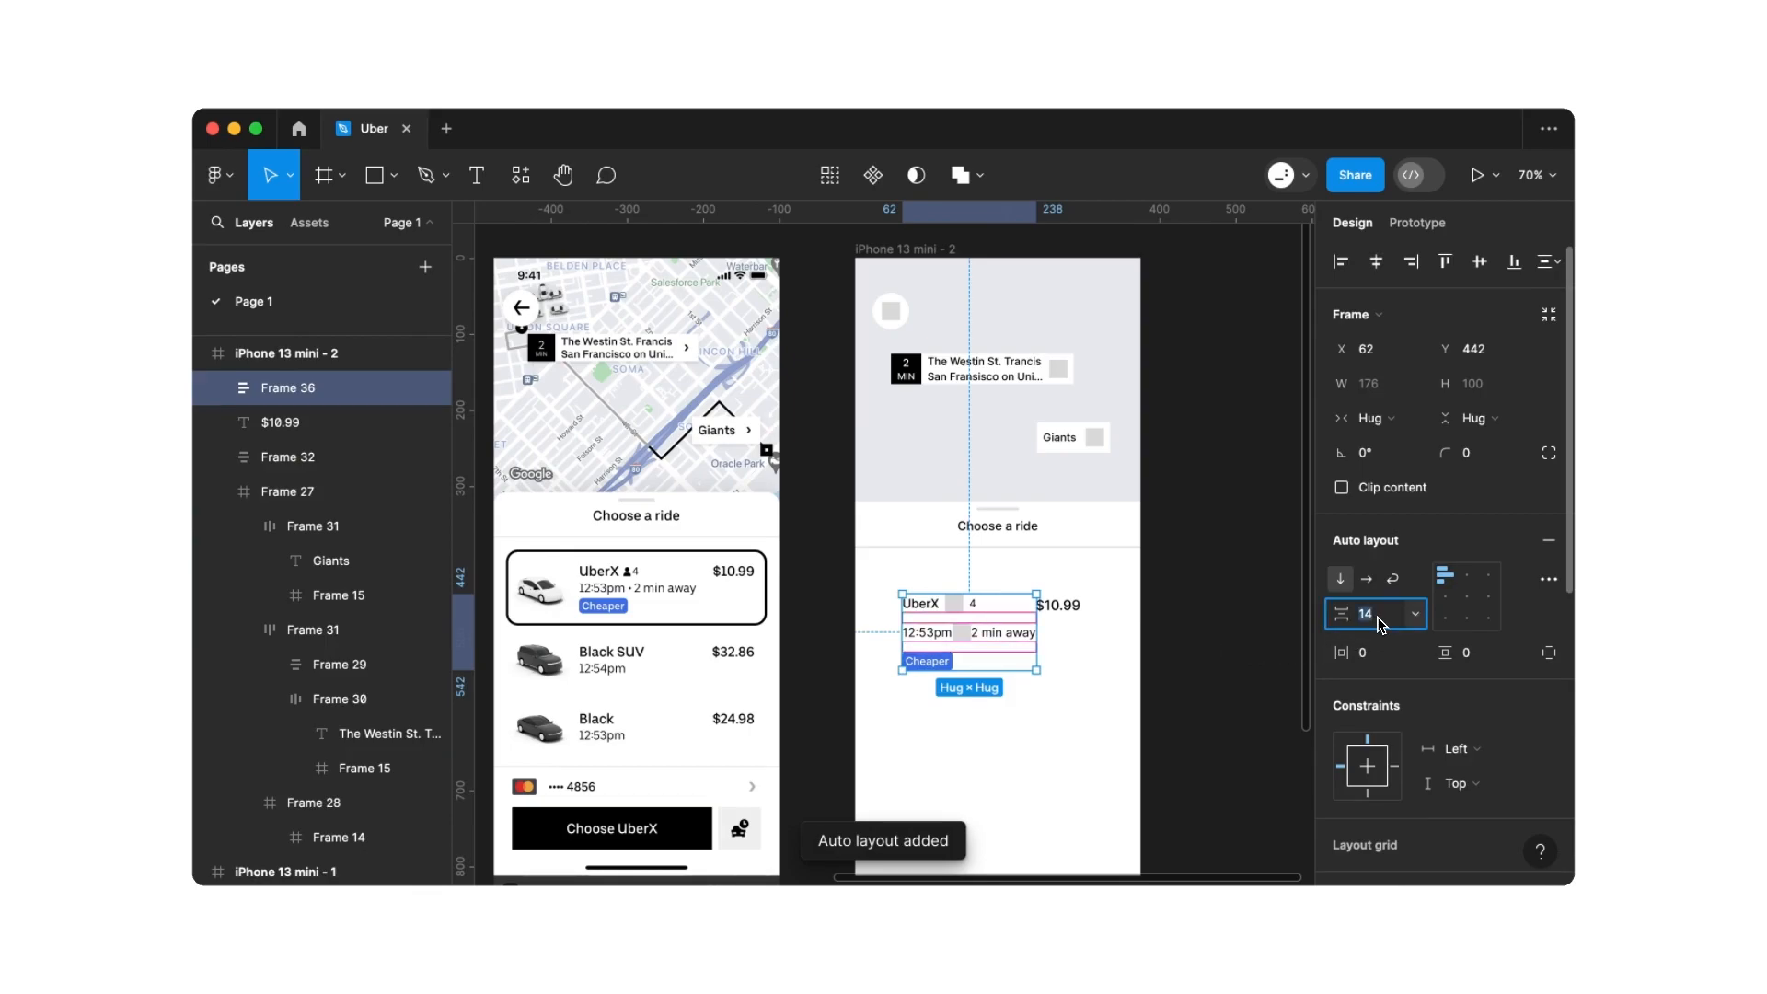
pyautogui.write('0')
pyautogui.press('Return')
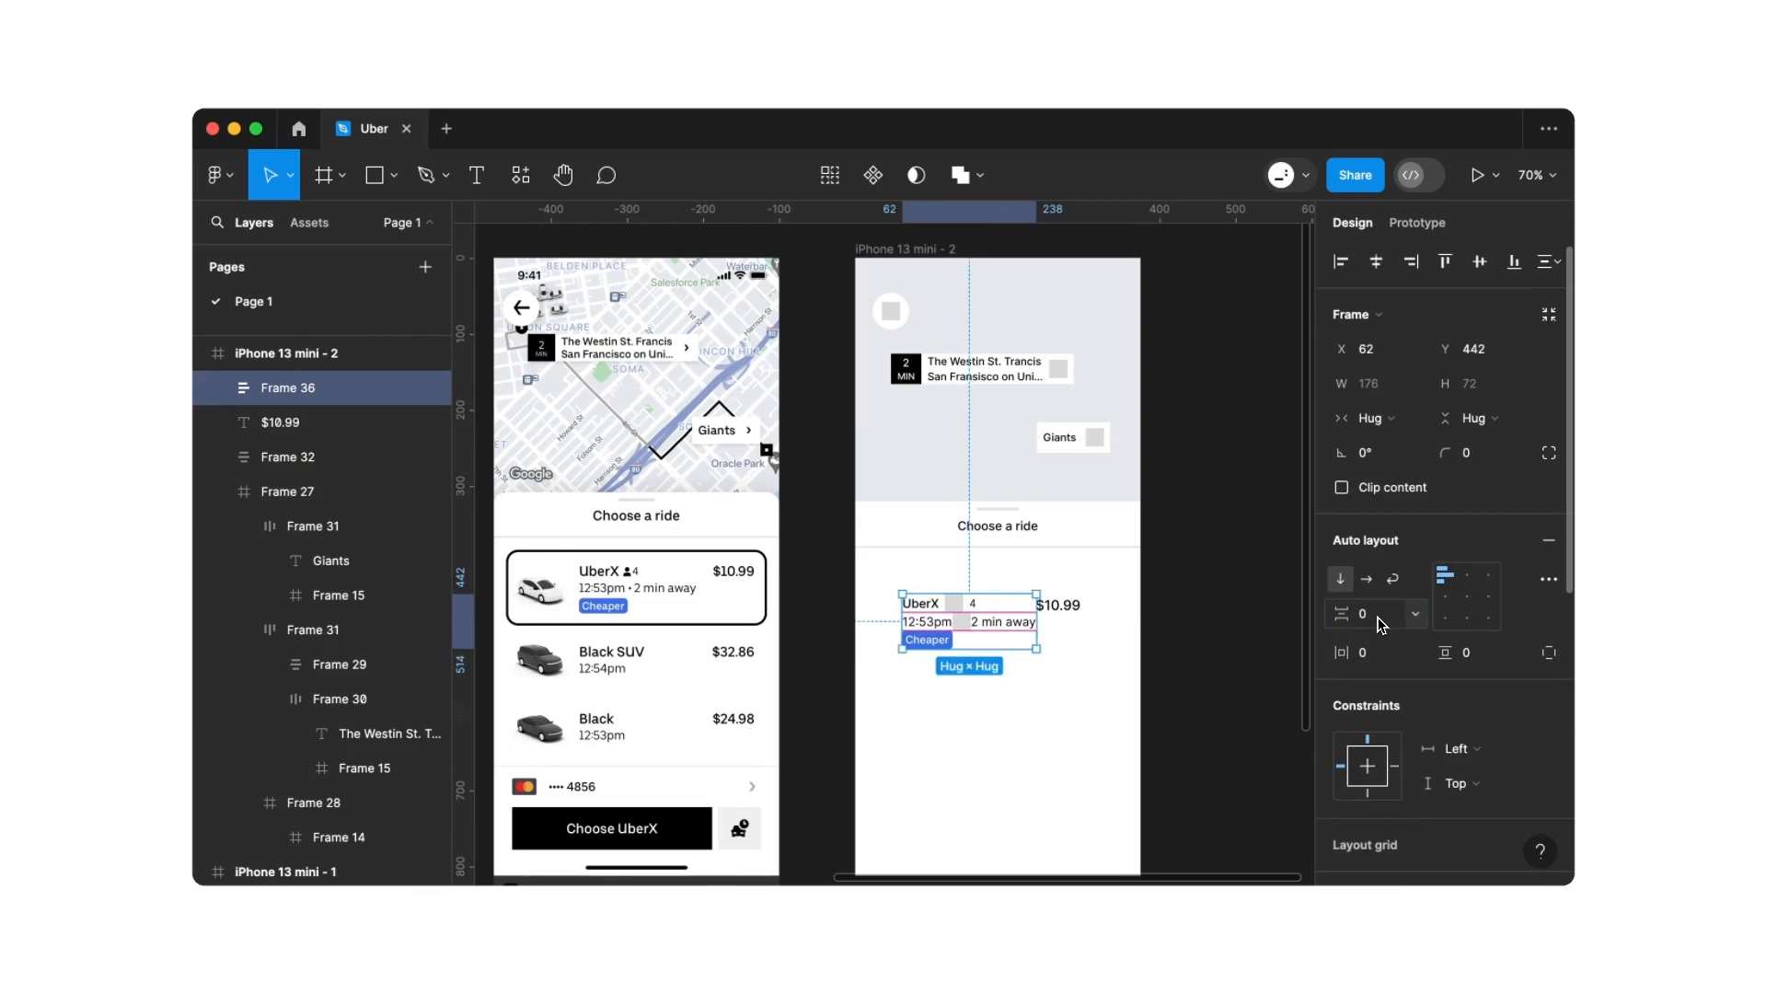
pyautogui.click(934, 694)
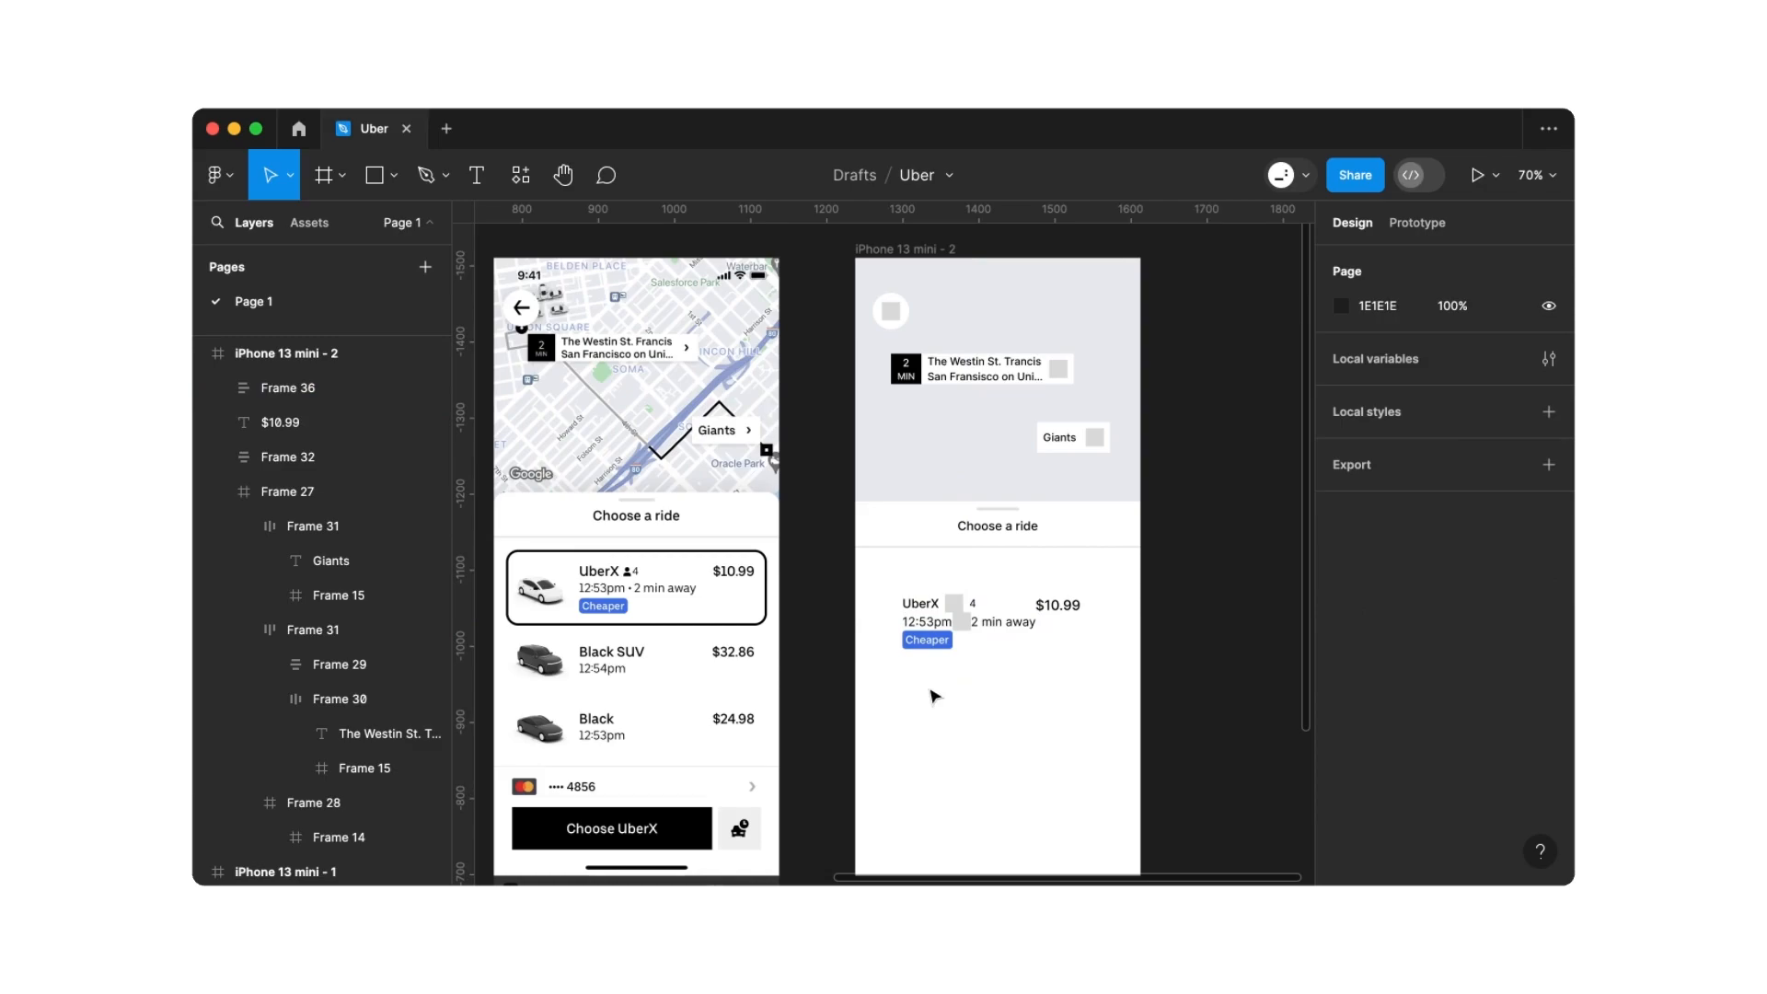
# Set the vertical spacing between the rows of the UberX text stack to 4
pyautogui.click(963, 633)
pyautogui.click(1379, 616)
pyautogui.write('4')
pyautogui.press('Return')
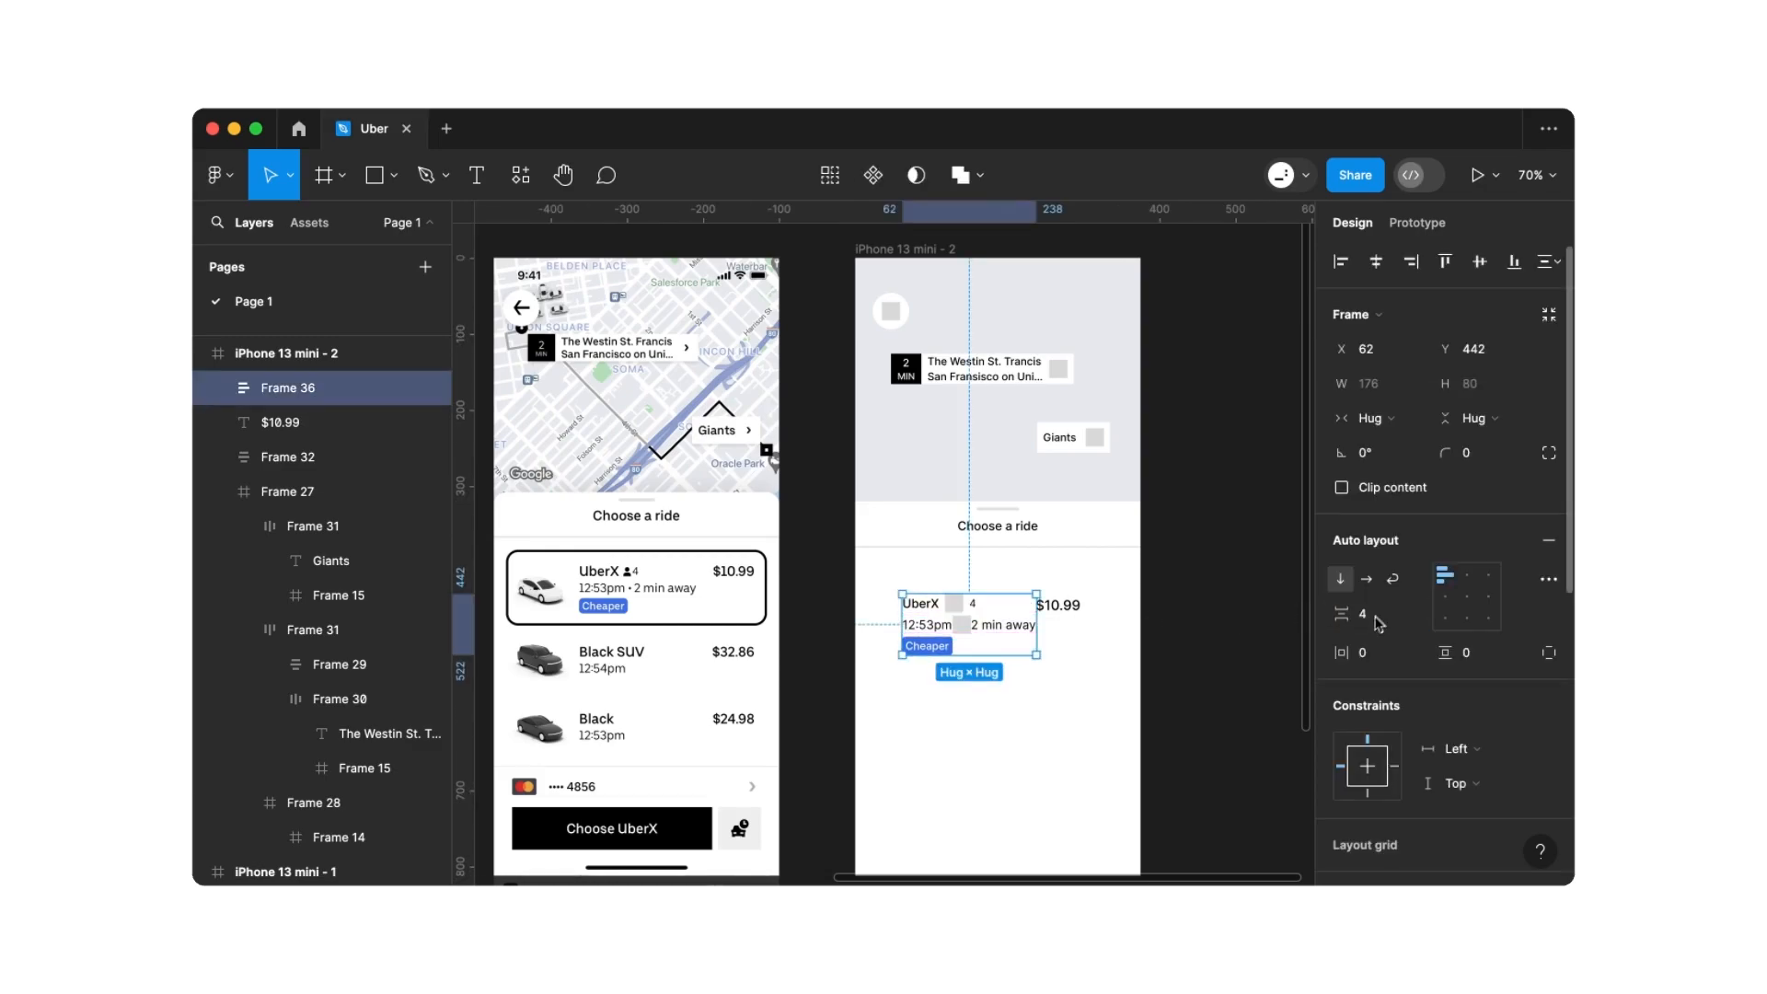
# Draw an 80 × 80 frame beside the UberX text stack as the car image placeholder
pyautogui.click(901, 694)
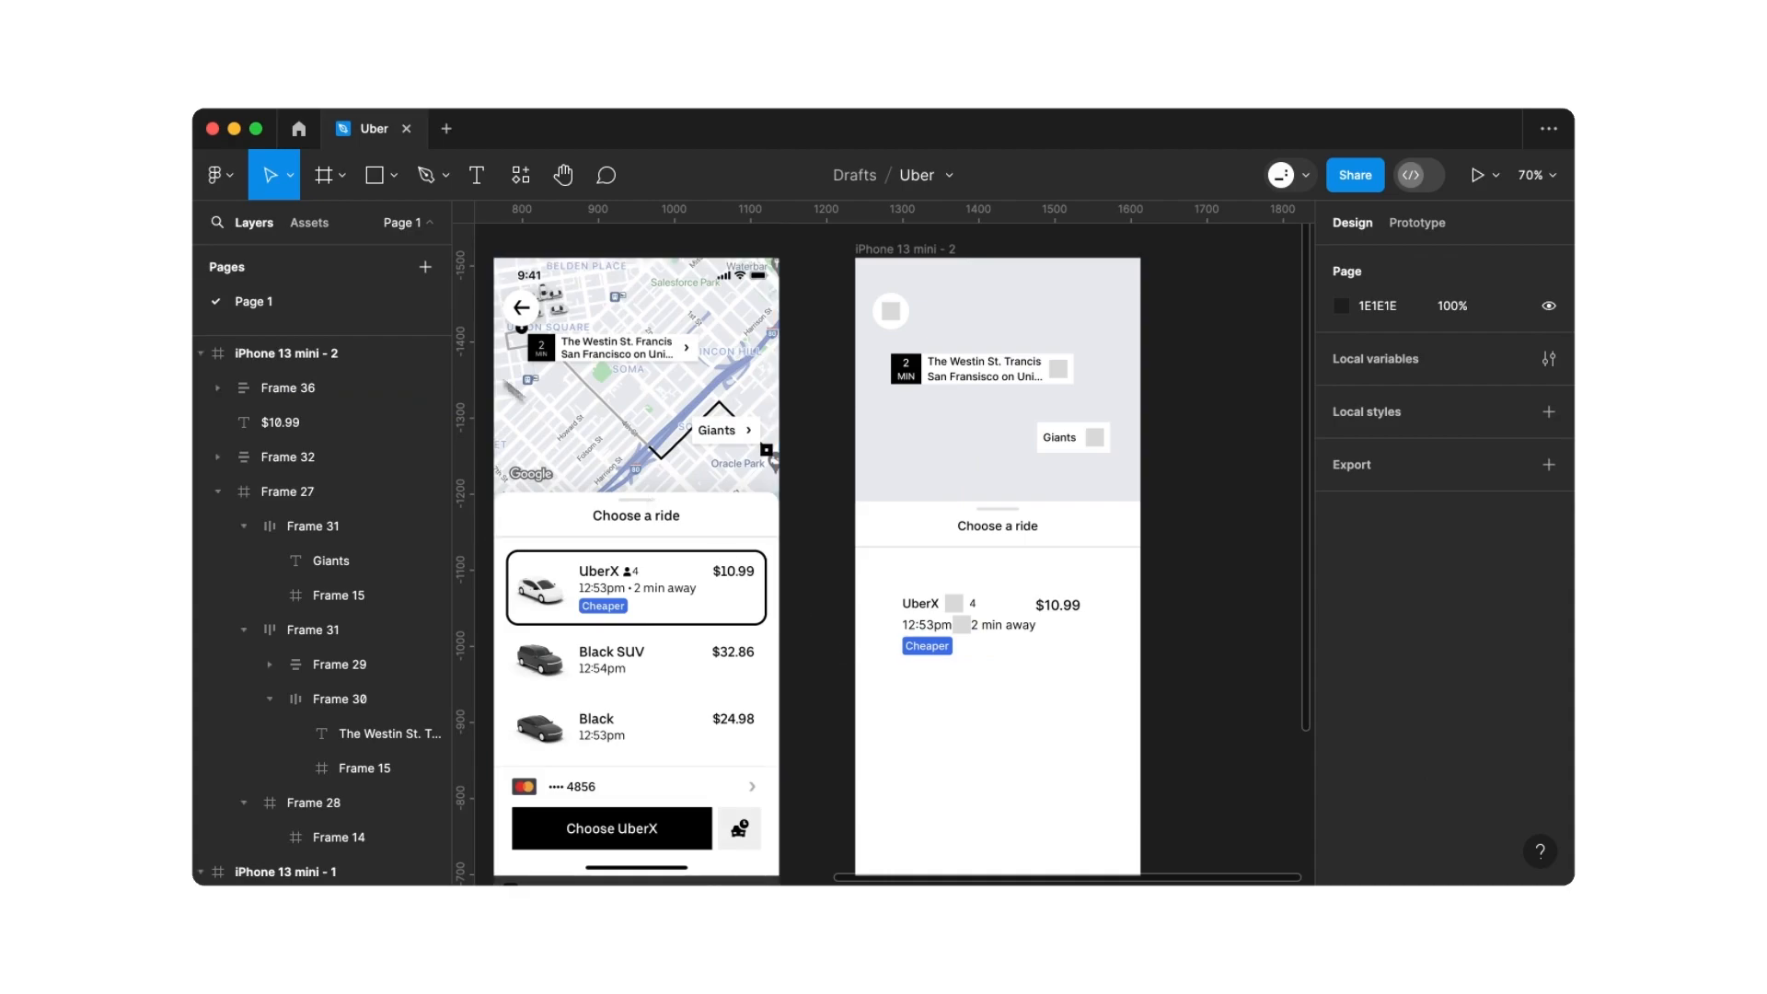
pyautogui.click(324, 179)
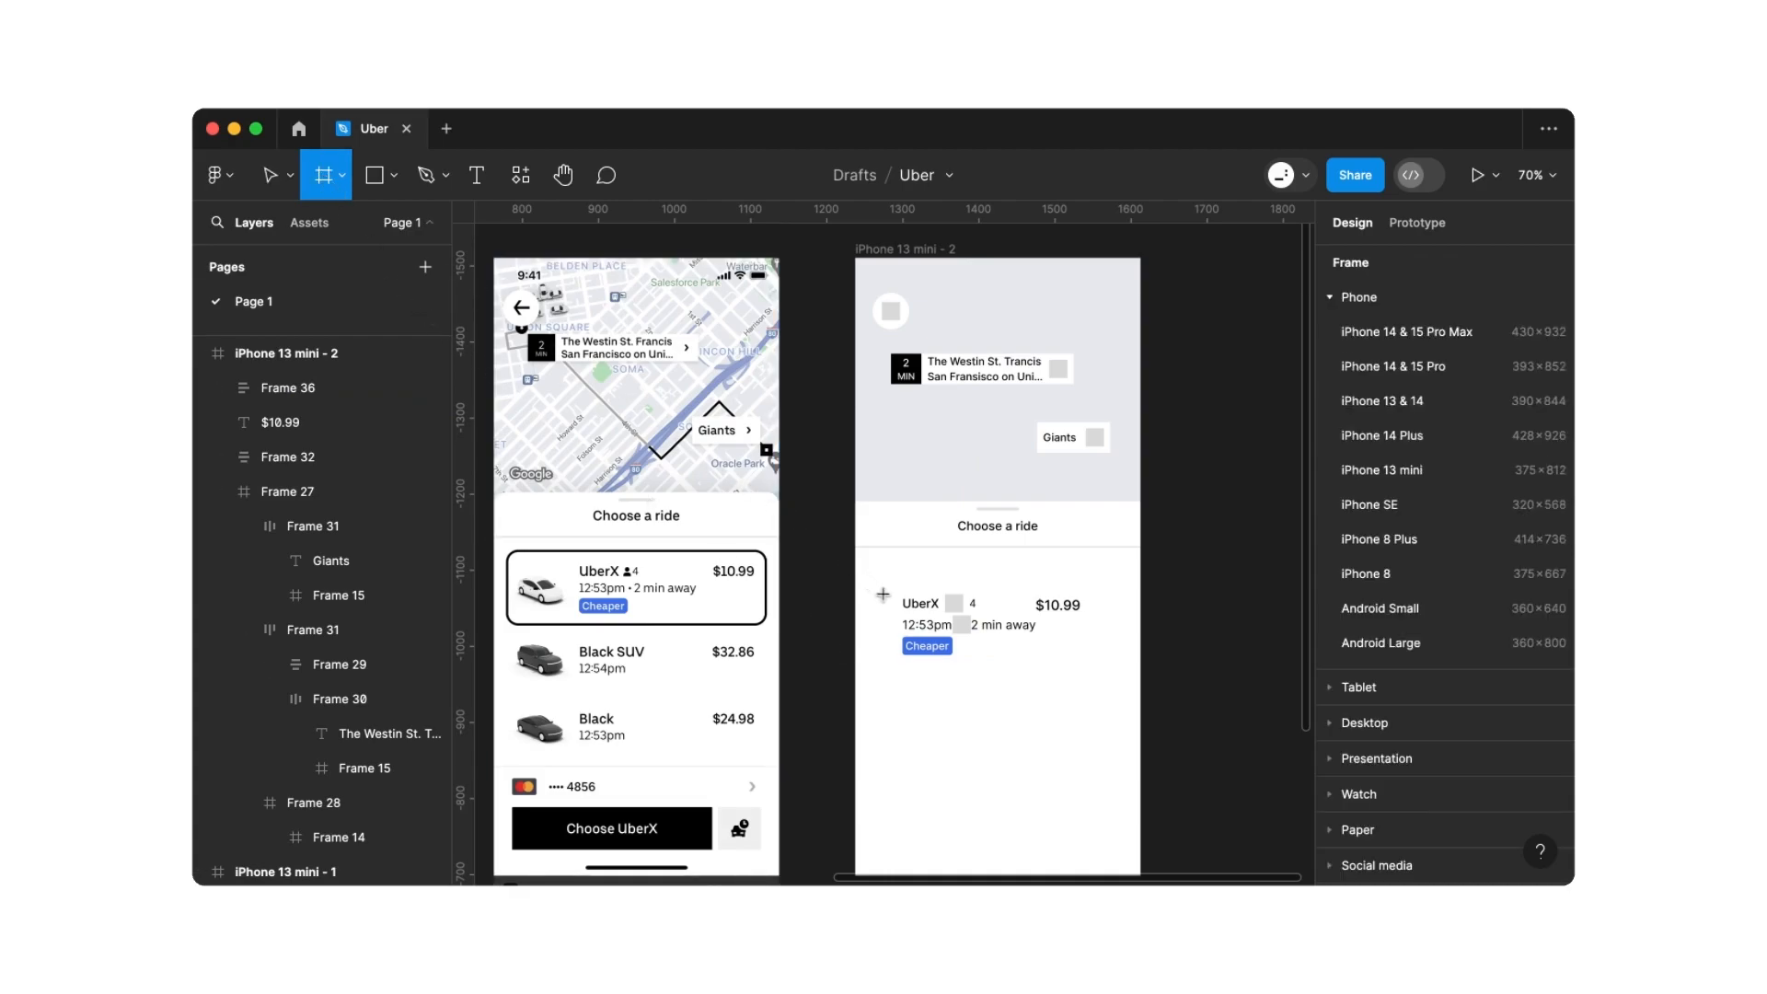
pyautogui.moveTo(888, 596); pyautogui.dragTo(865, 659)
pyautogui.click(1386, 394)
pyautogui.write('80')
pyautogui.press('Return')
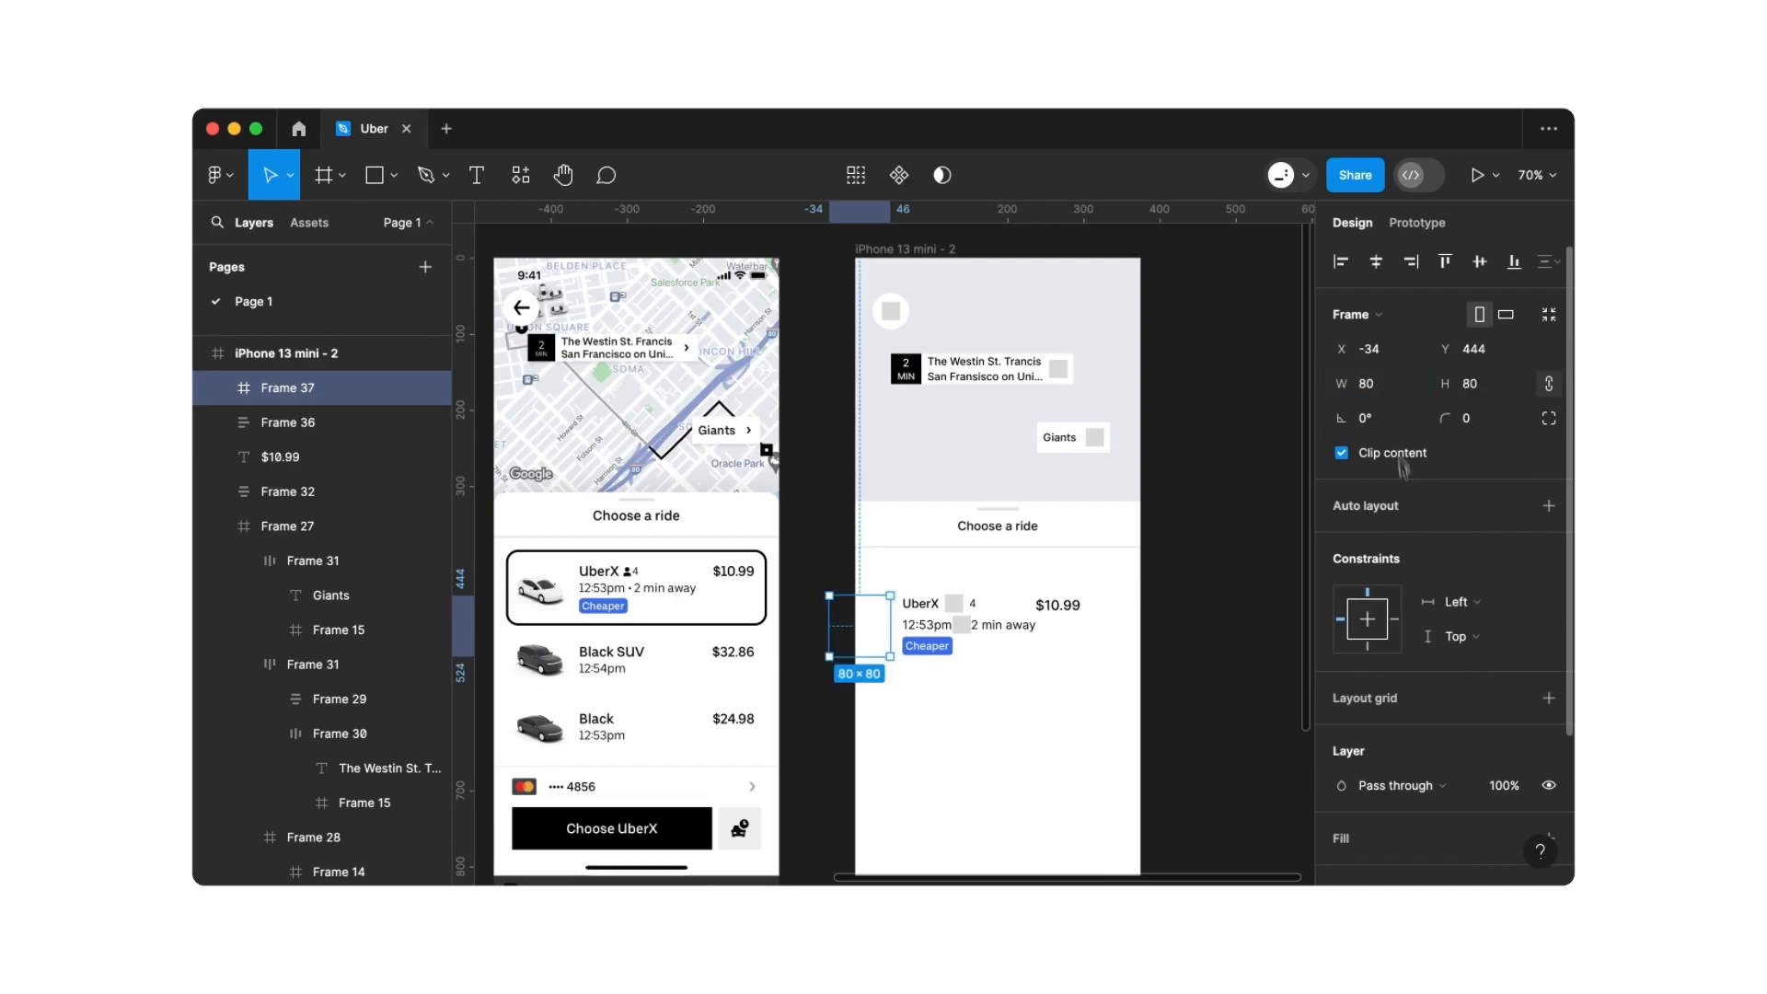
# Fill the 80 × 80 placeholder with the map area's gray, E7E9ED, by sampling it from the canvas
pyautogui.scroll(-3, 1435, 622)
pyautogui.click(1548, 698)
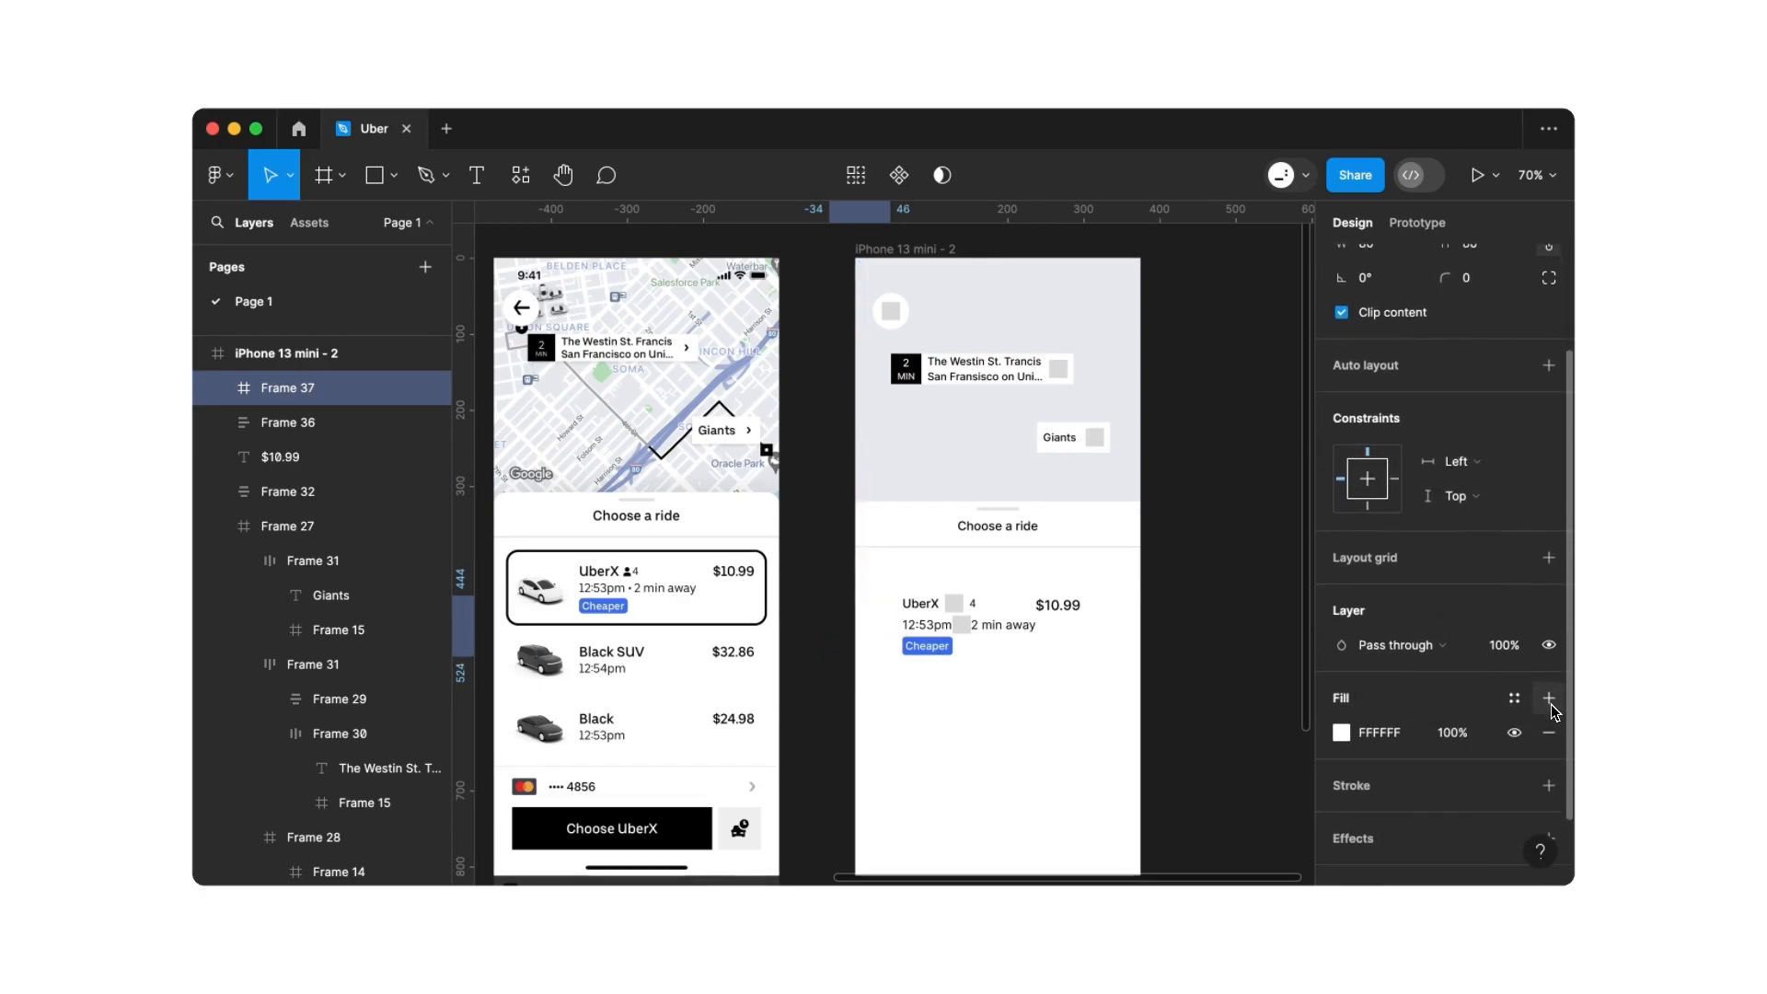
pyautogui.click(1344, 735)
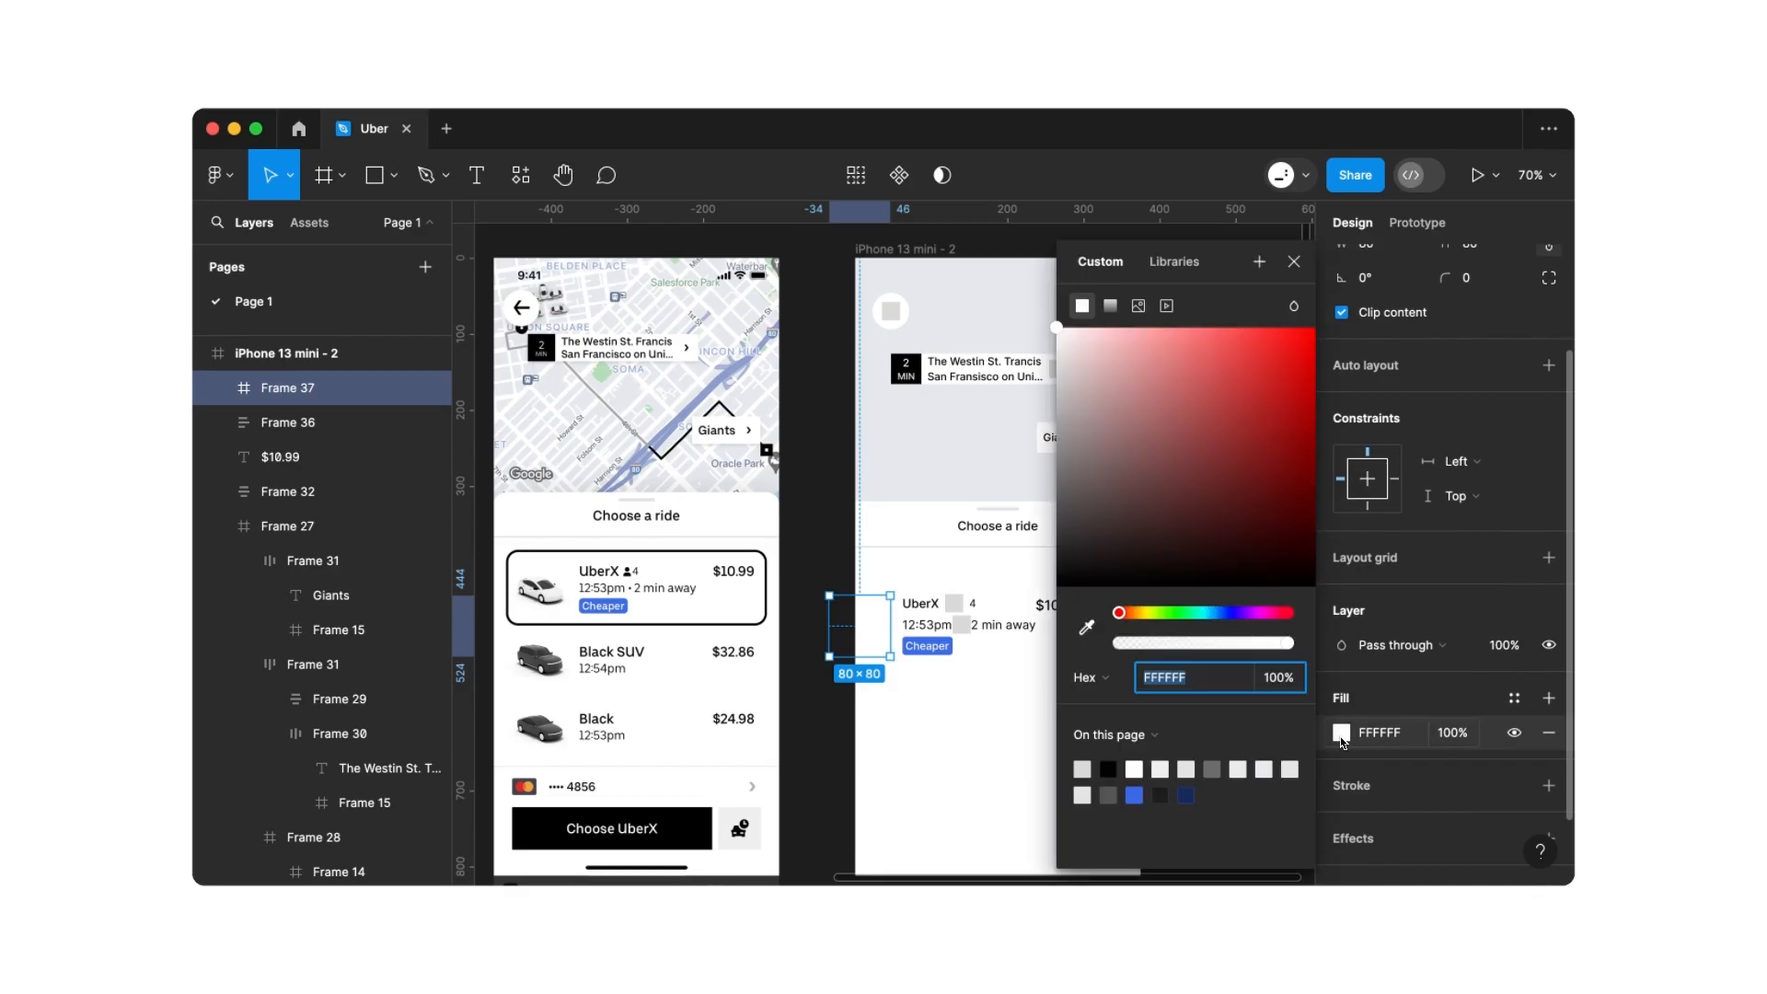
pyautogui.click(1087, 627)
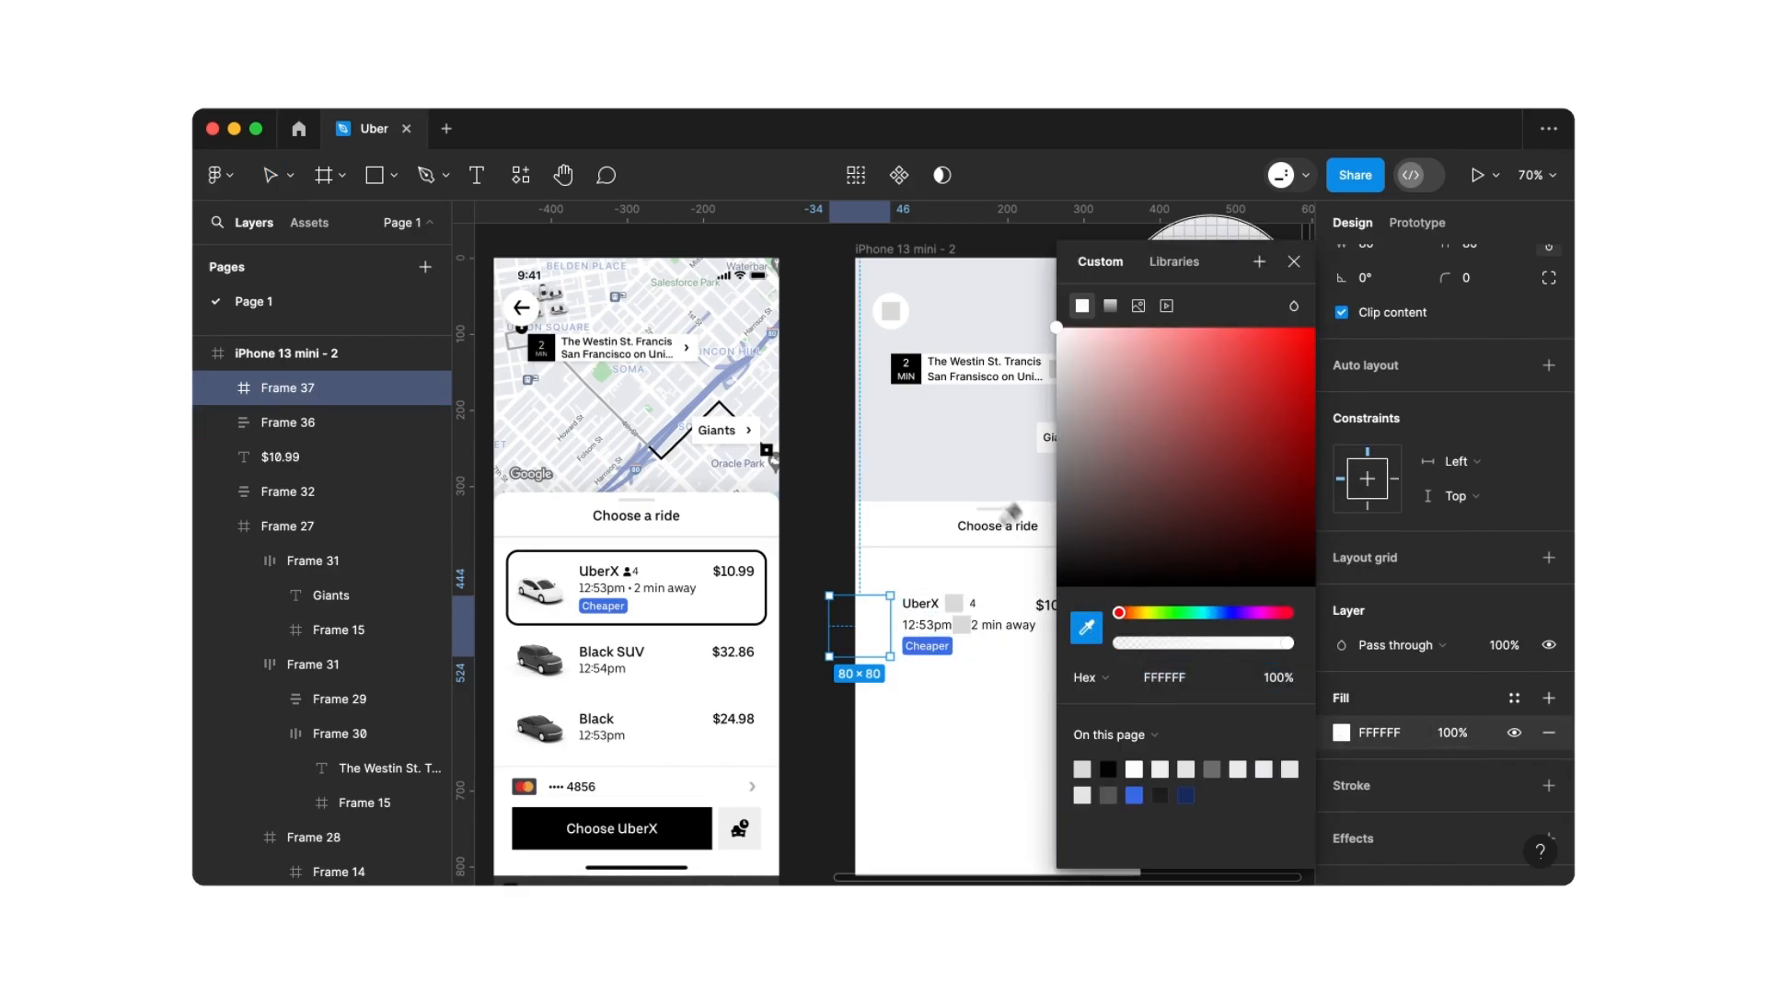
pyautogui.click(961, 460)
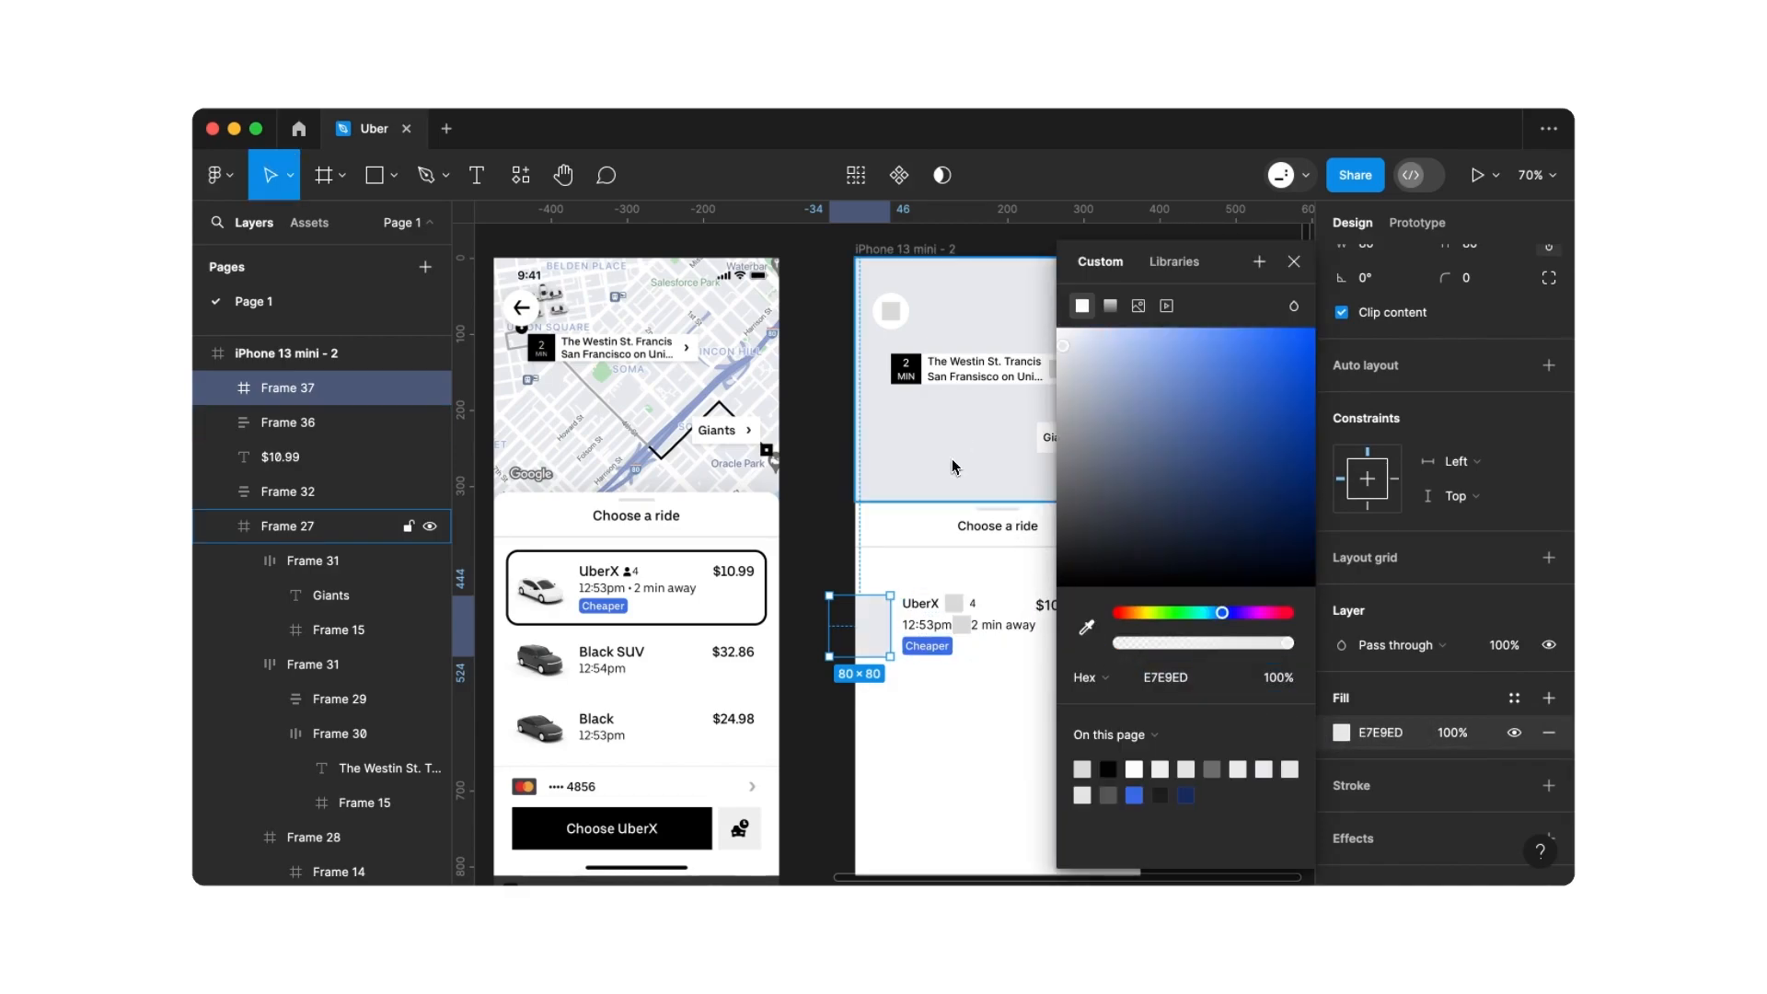
pyautogui.click(1293, 261)
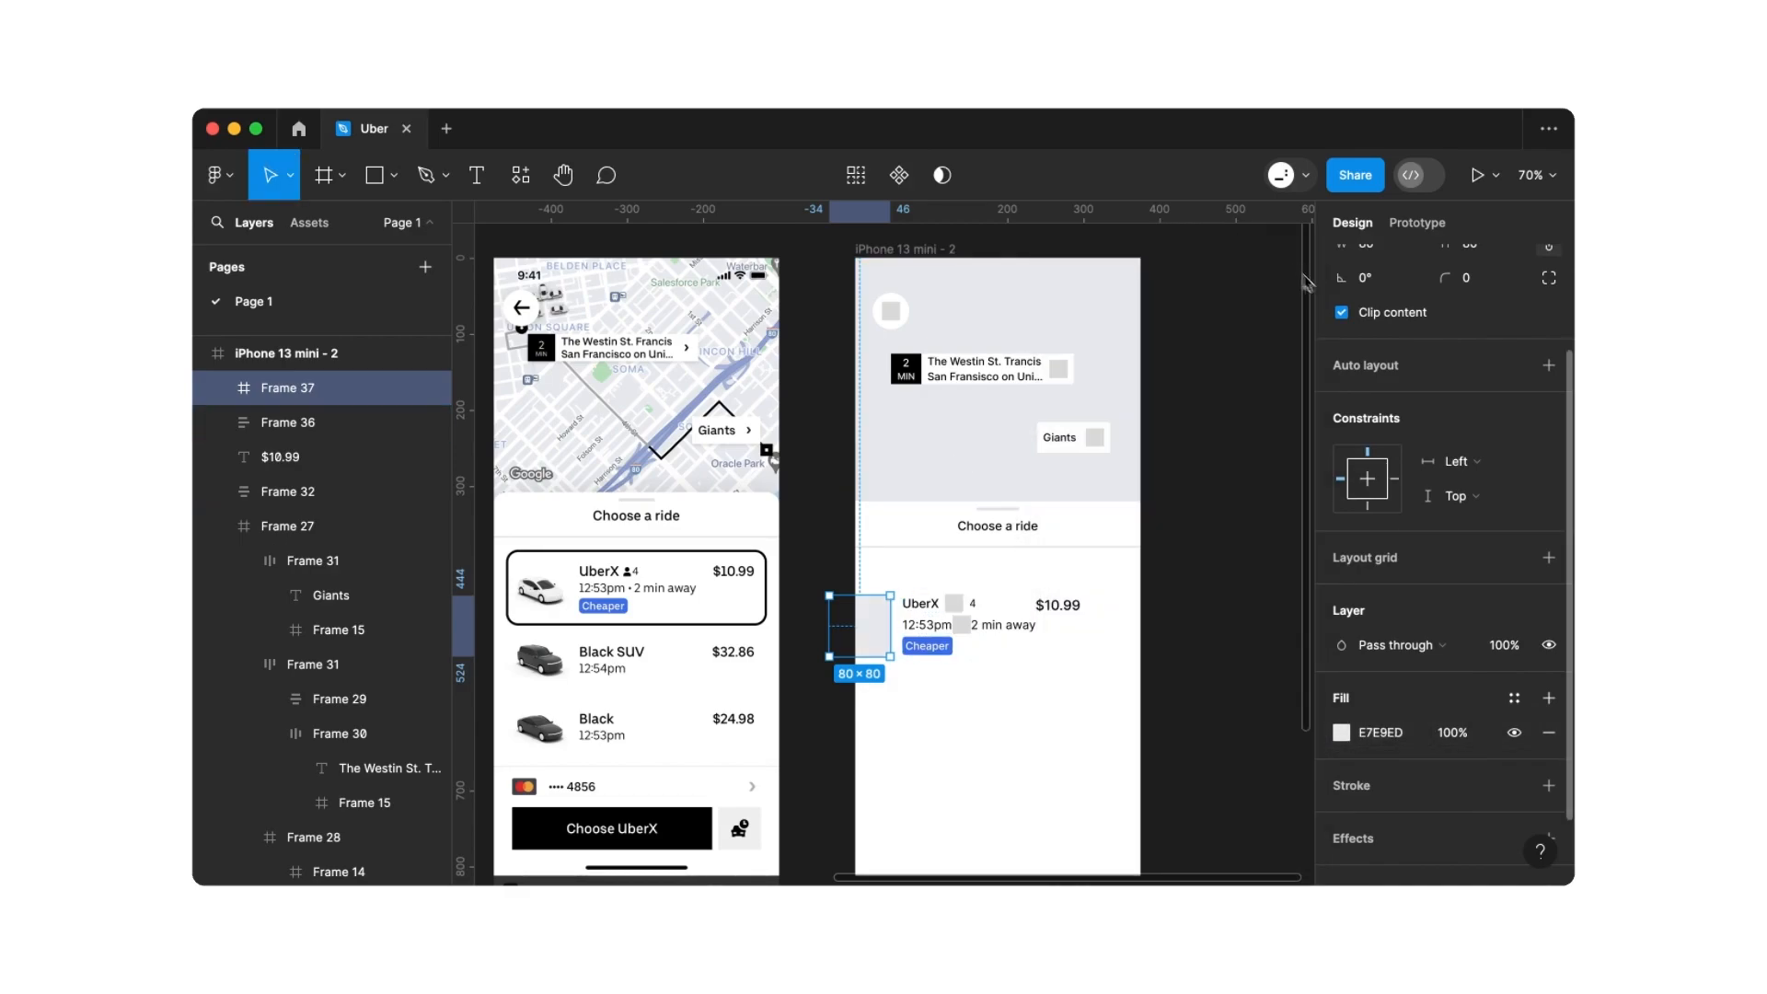
# Wrap the car placeholder, UberX text stack and $10.99 price in a horizontal auto layout and move it to X 21, Y 419
pyautogui.click(1107, 661)
pyautogui.moveTo(1077, 691); pyautogui.dragTo(882, 587)
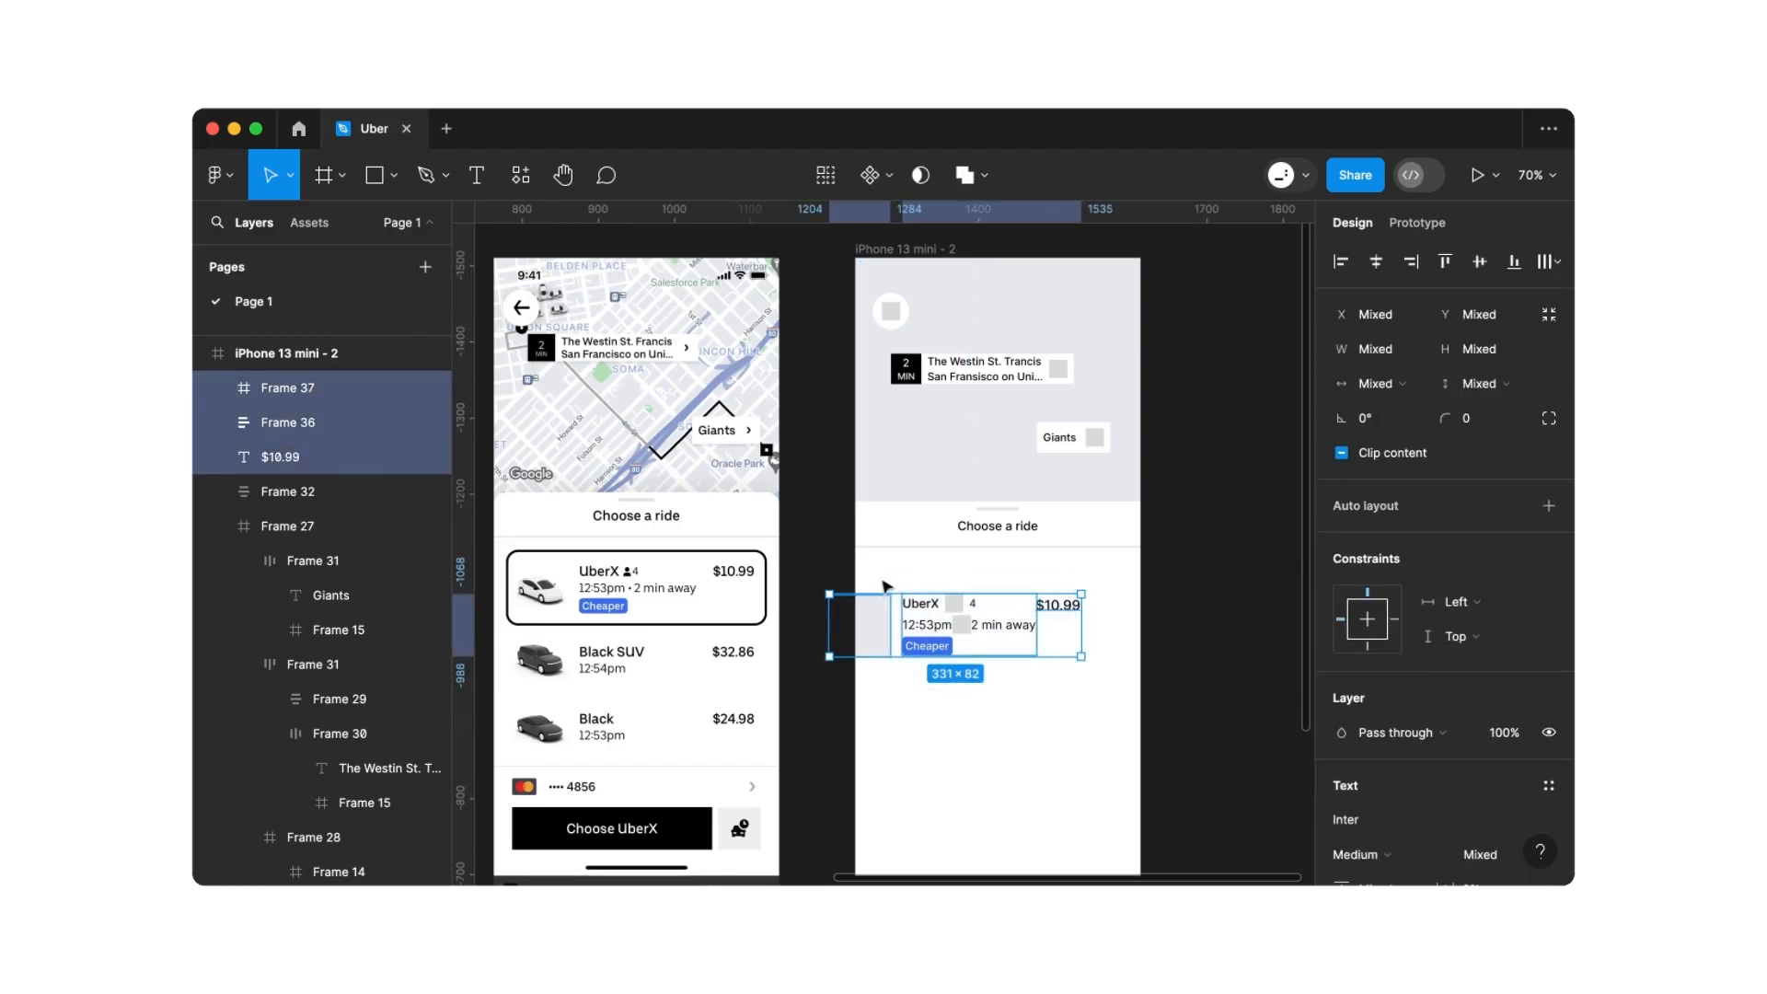
pyautogui.hotkey('shift', 'a')
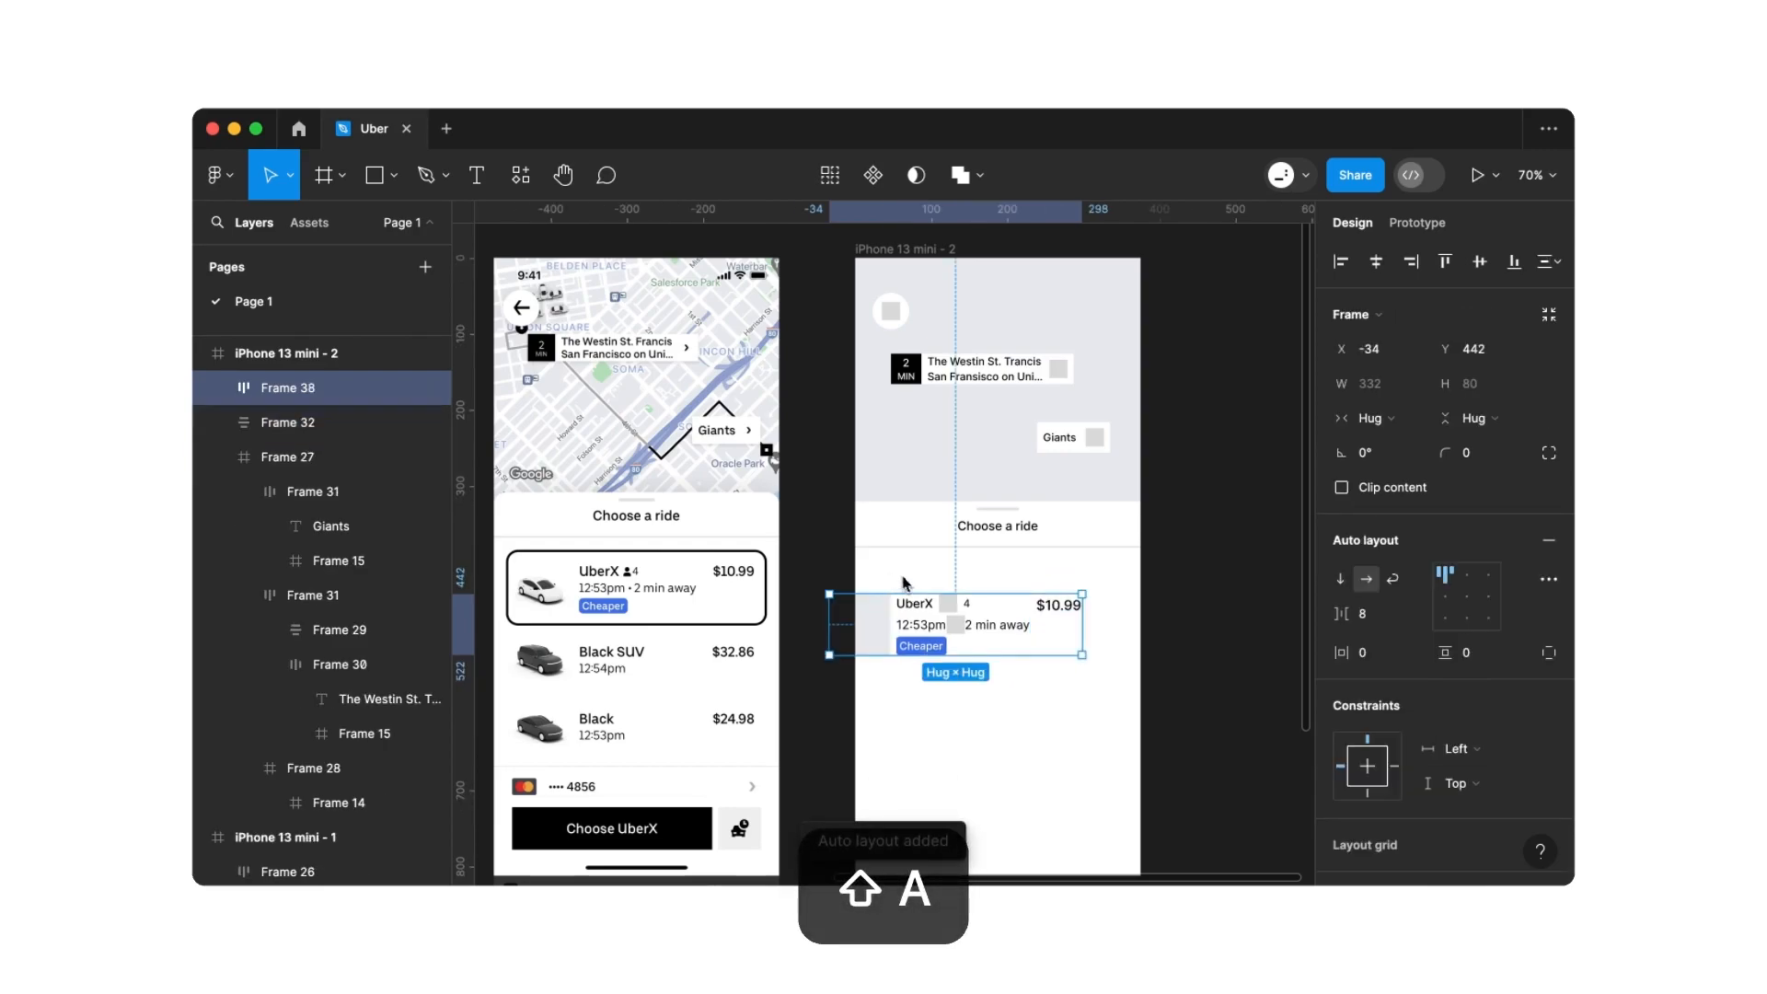
pyautogui.moveTo(916, 623); pyautogui.dragTo(957, 609)
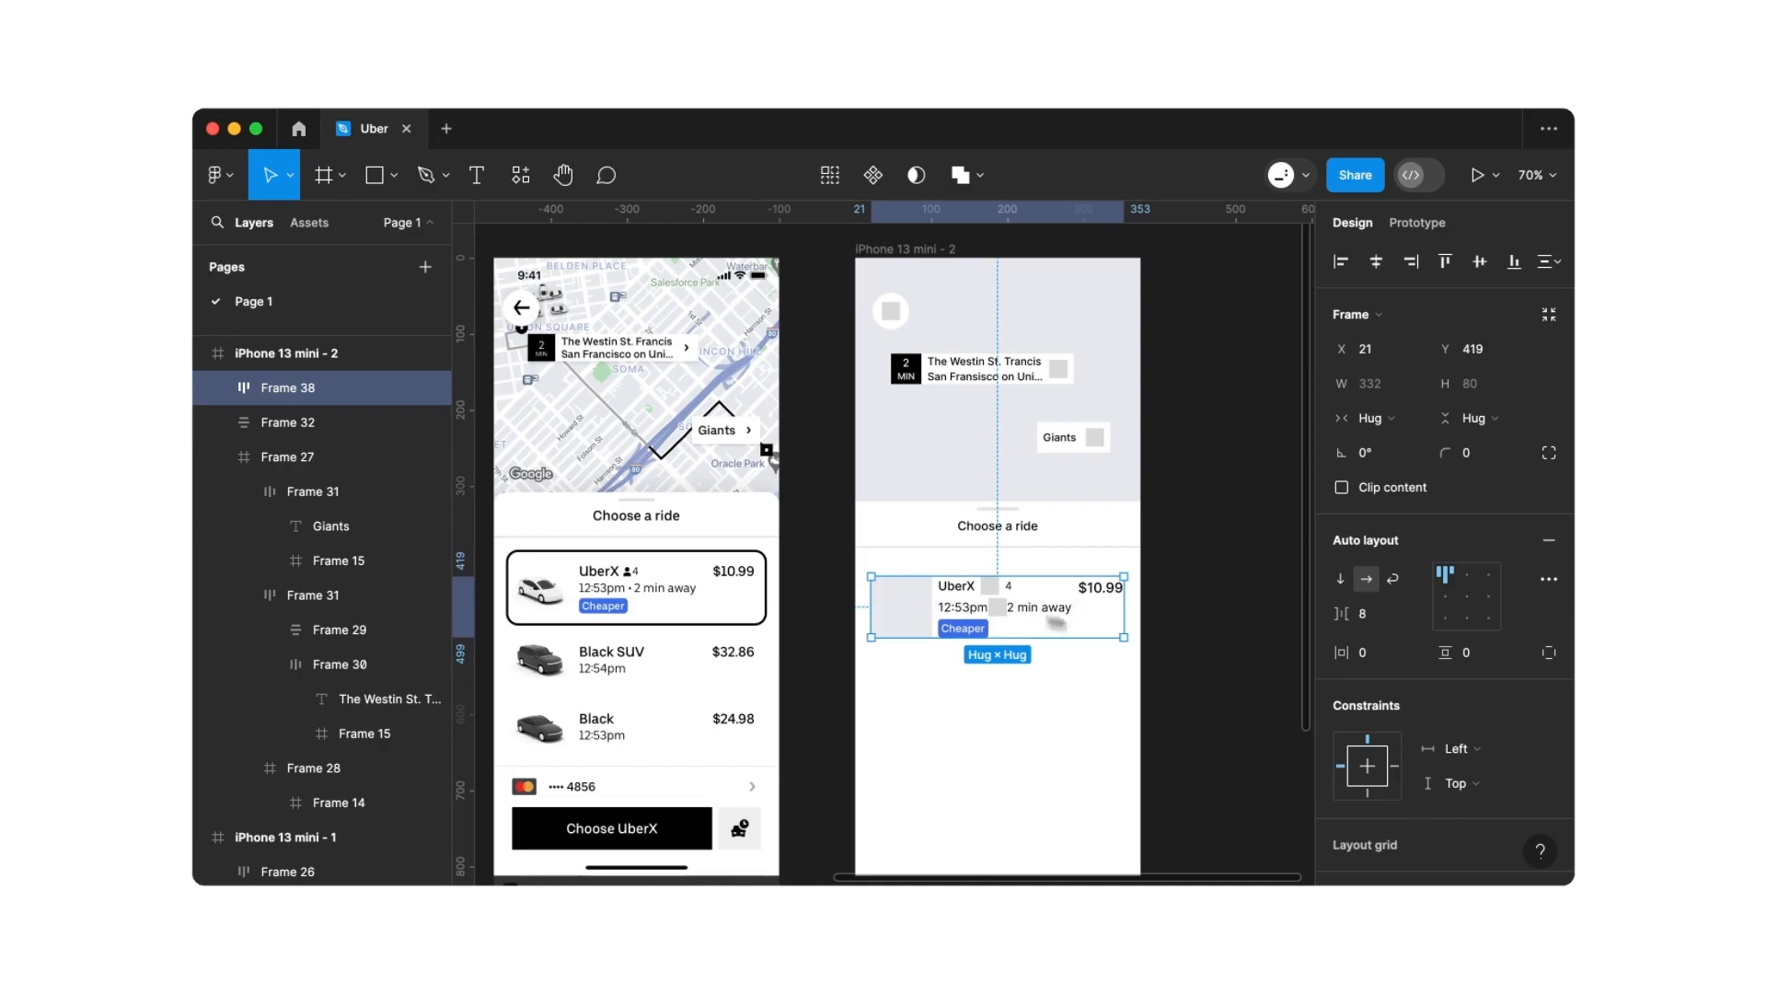
# Give the UberX card horizontal and vertical padding of 16 and a corner radius of 16
pyautogui.click(1372, 659)
pyautogui.write('16')
pyautogui.press('Return')
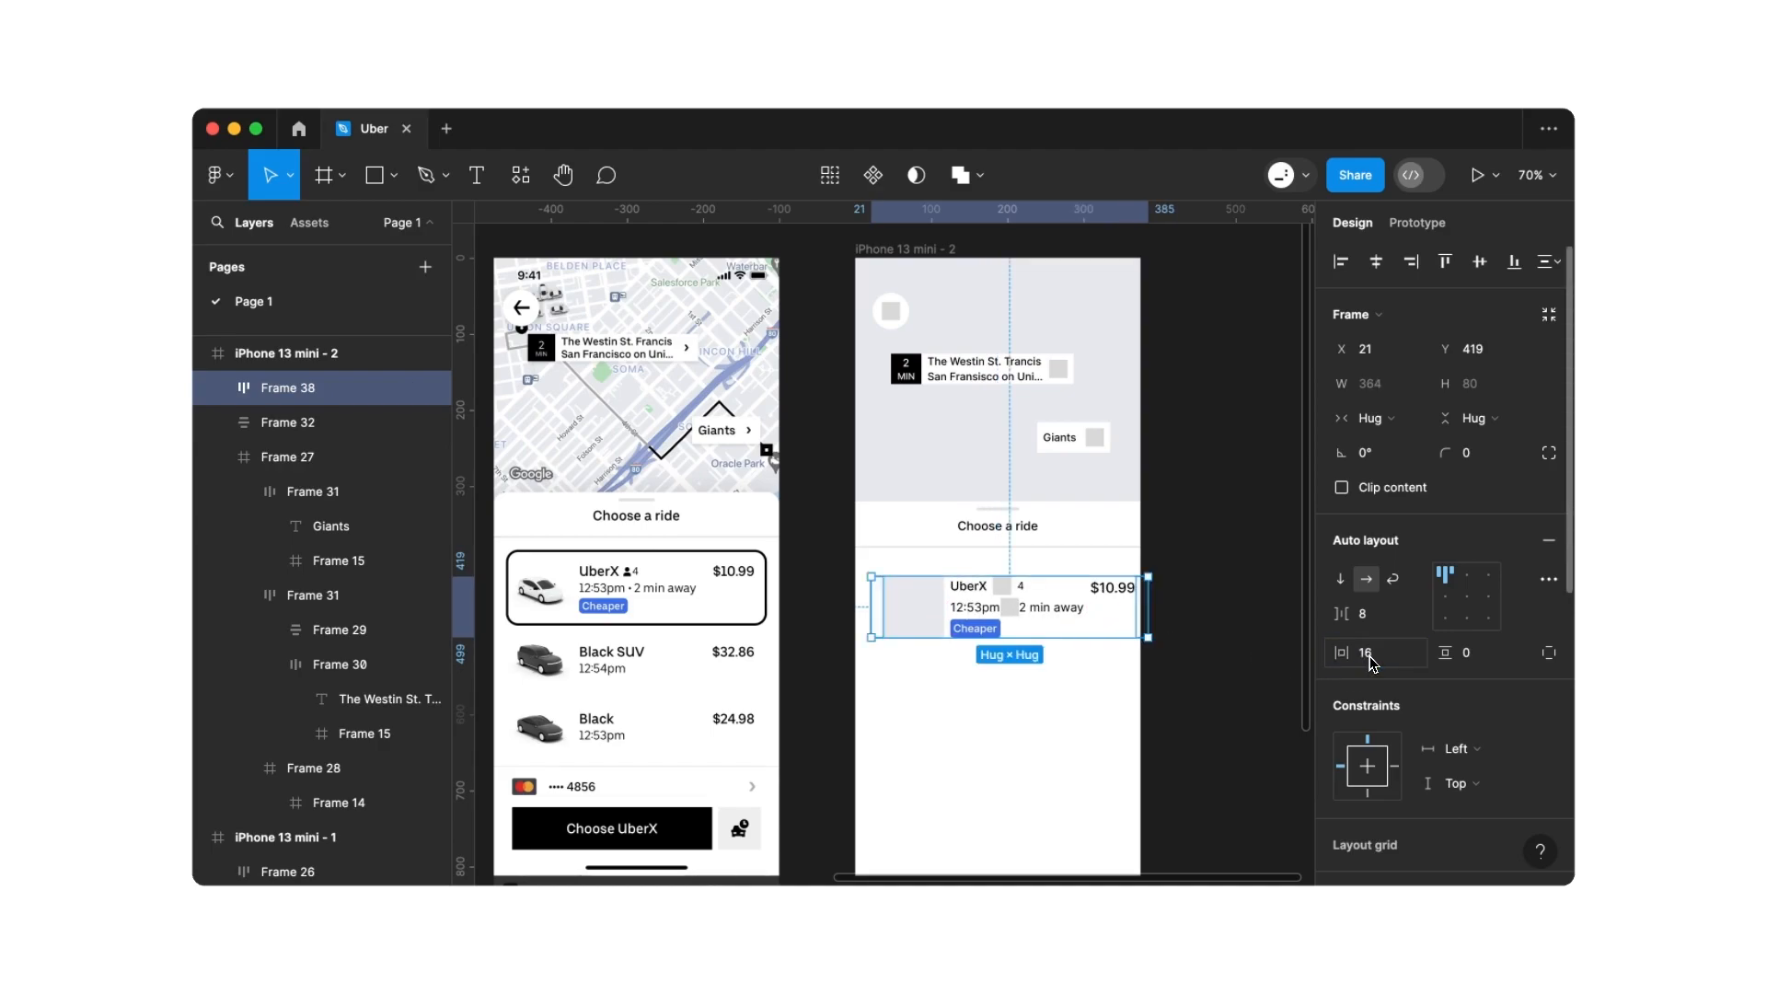
pyautogui.click(1472, 656)
pyautogui.write('16')
pyautogui.press('Return')
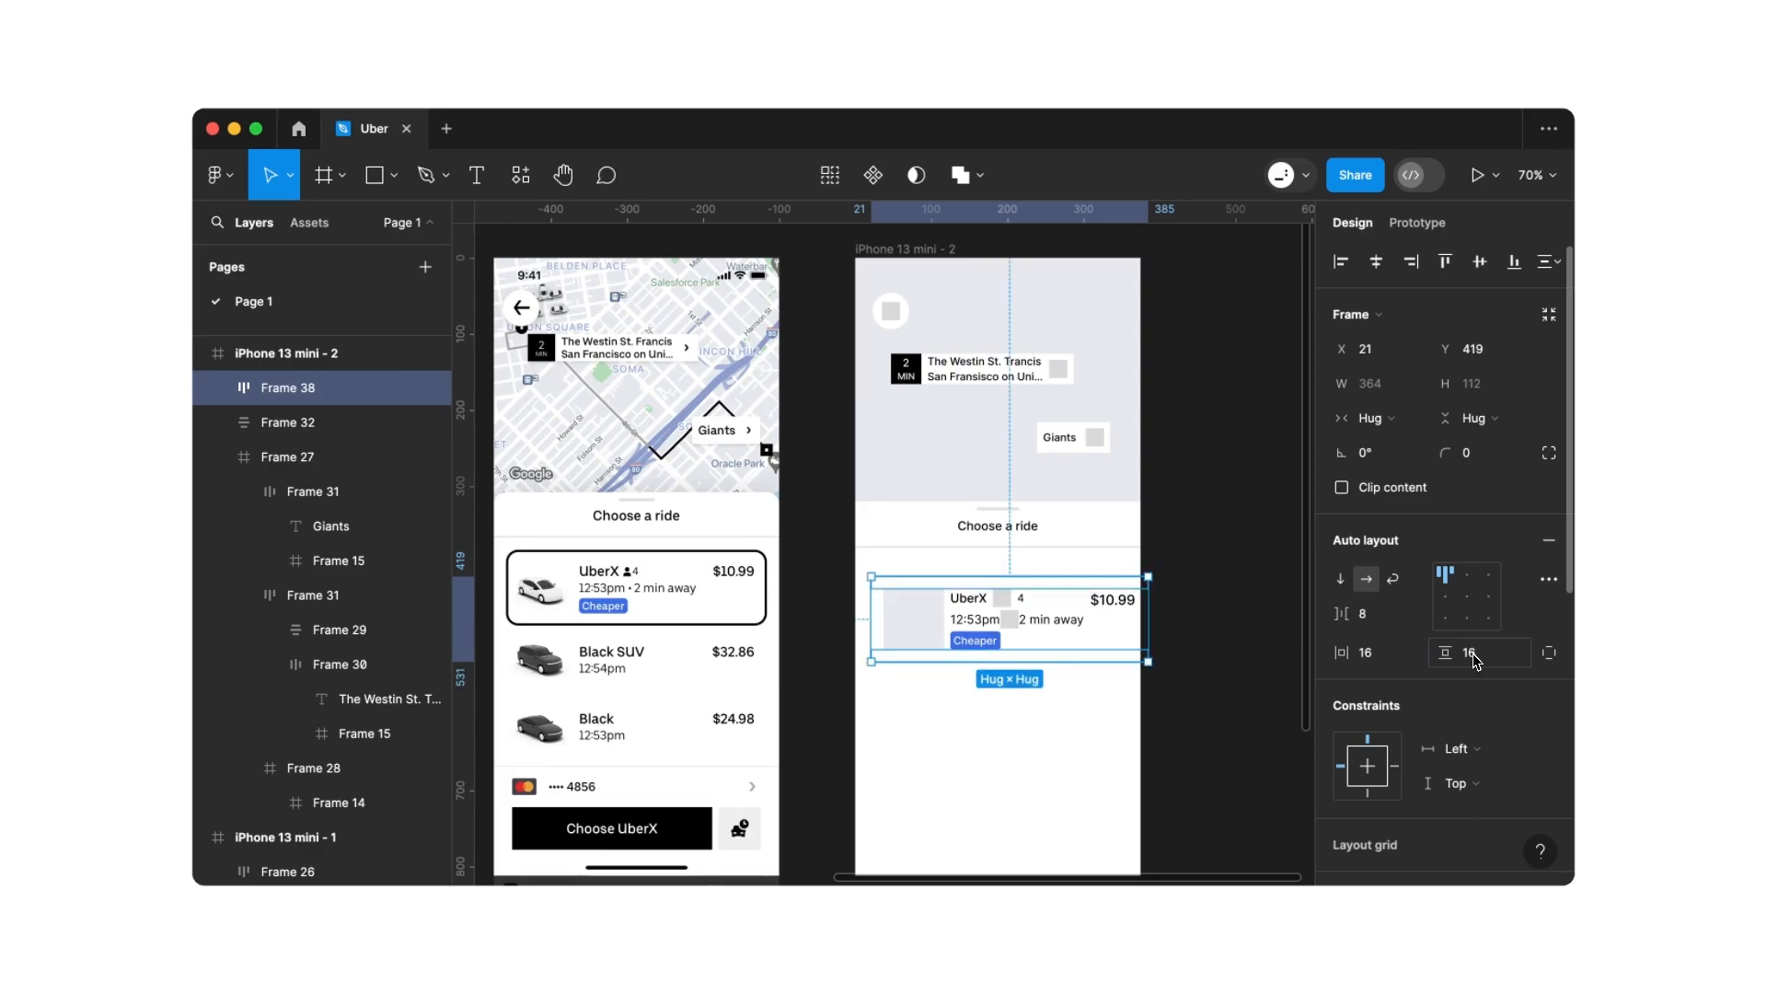
pyautogui.click(1481, 460)
pyautogui.write('16')
pyautogui.press('Return')
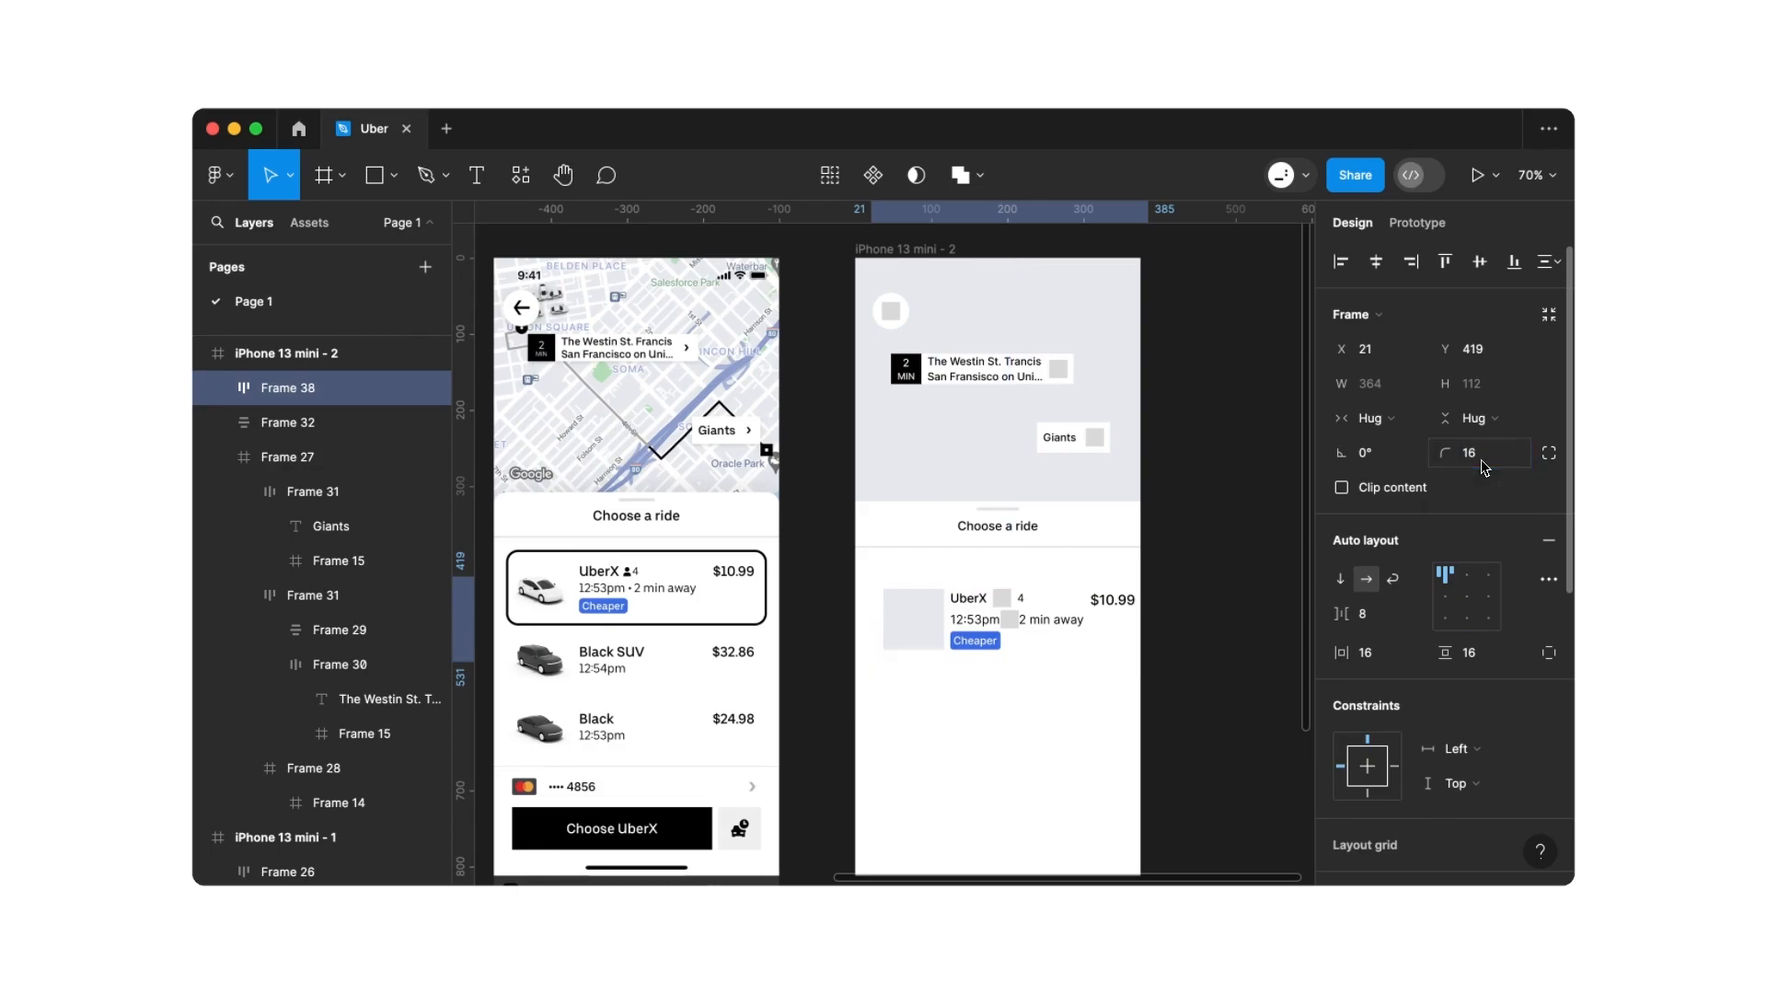
# Add a white FFFFFF fill and a black 000000 stroke of weight 2, aligned to center, to the UberX card
pyautogui.scroll(-10, 1482, 465)
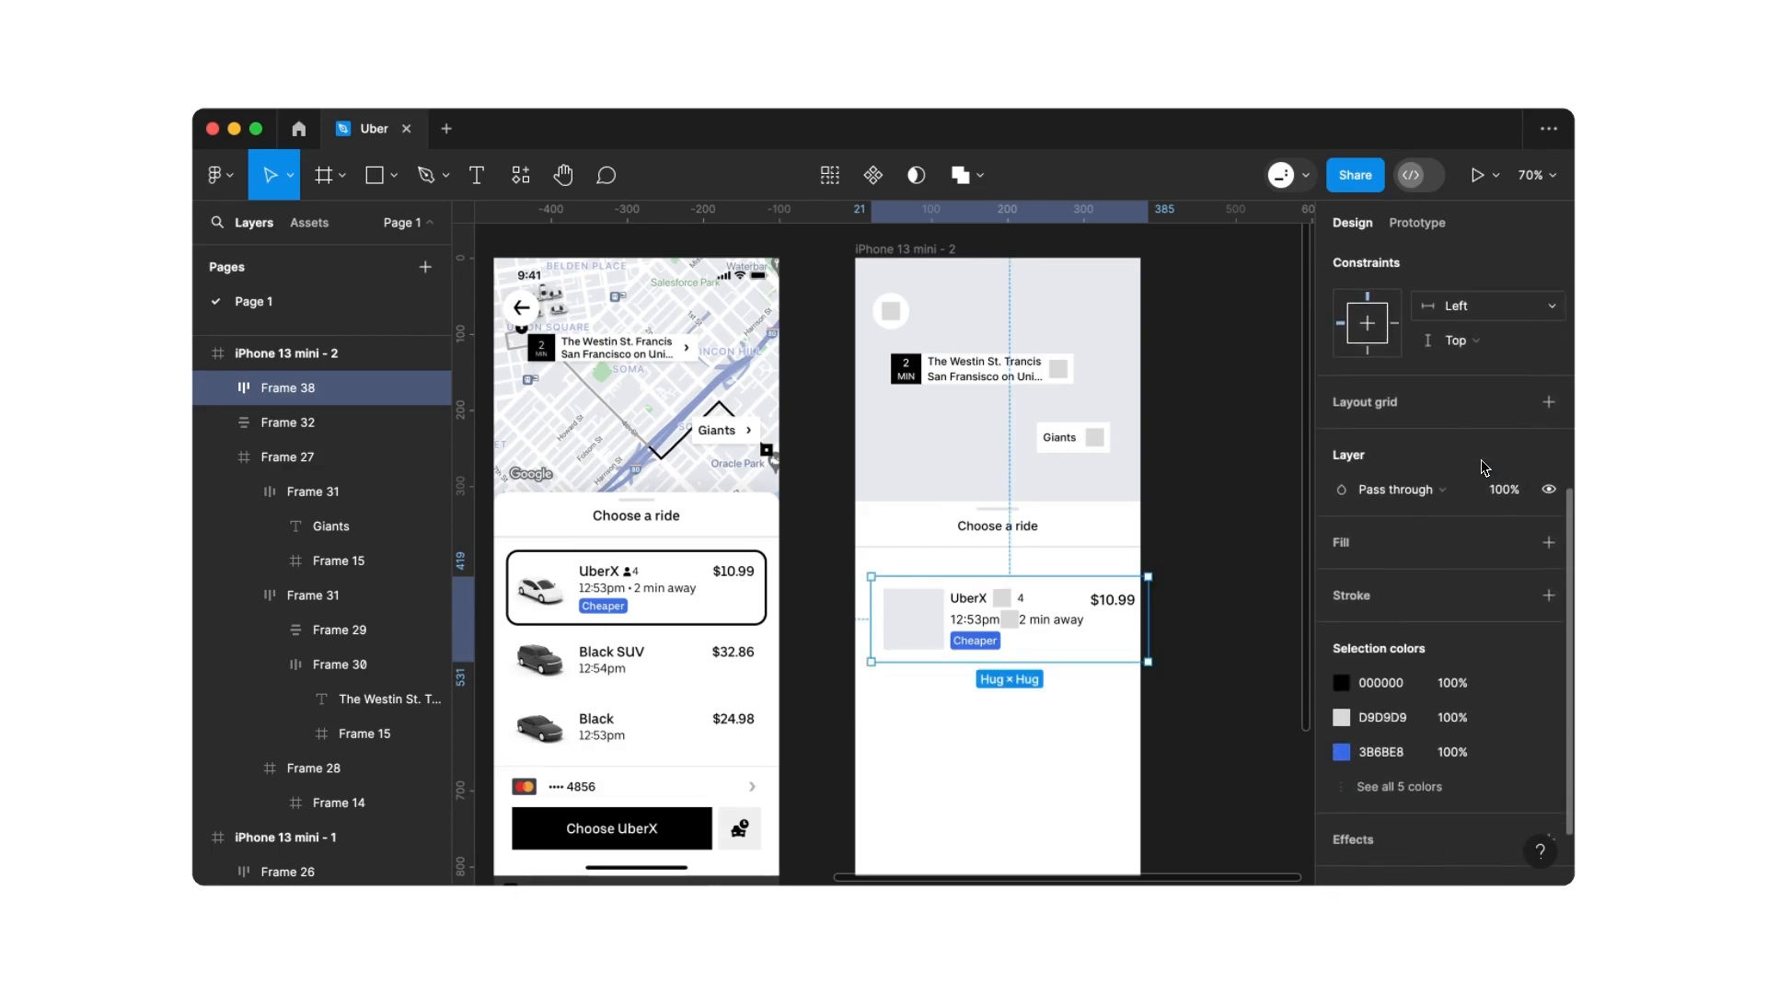
pyautogui.click(1549, 527)
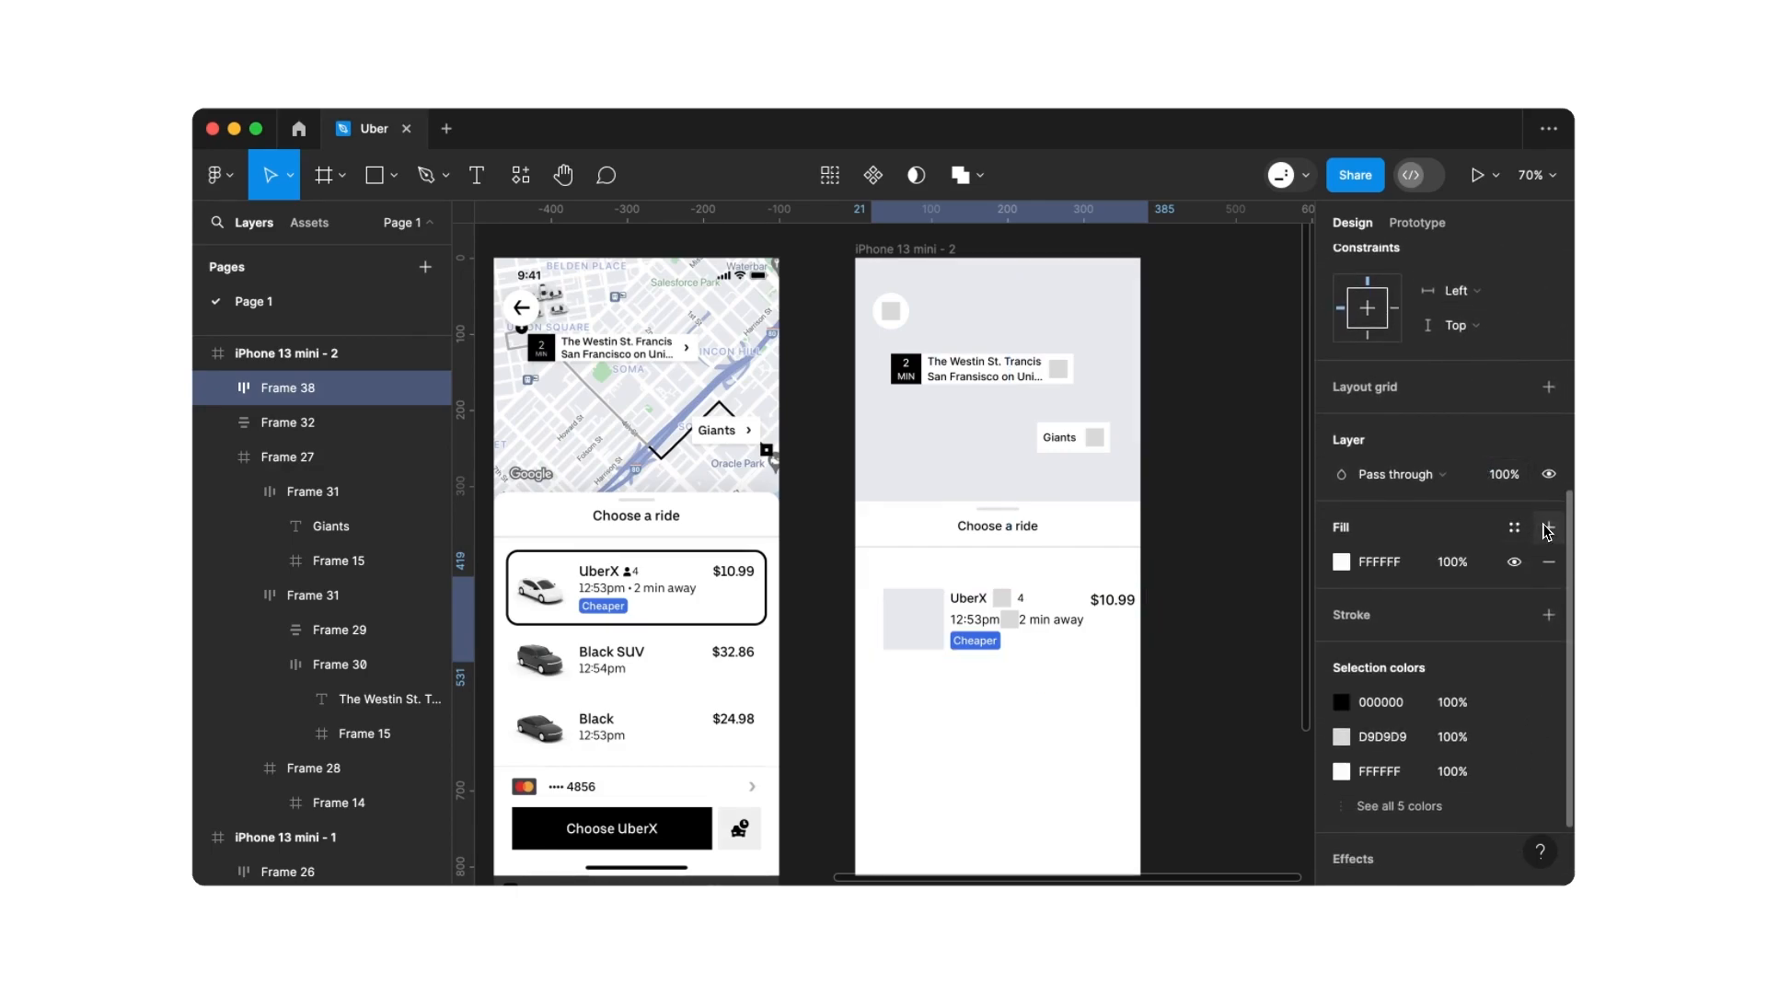
pyautogui.click(1549, 615)
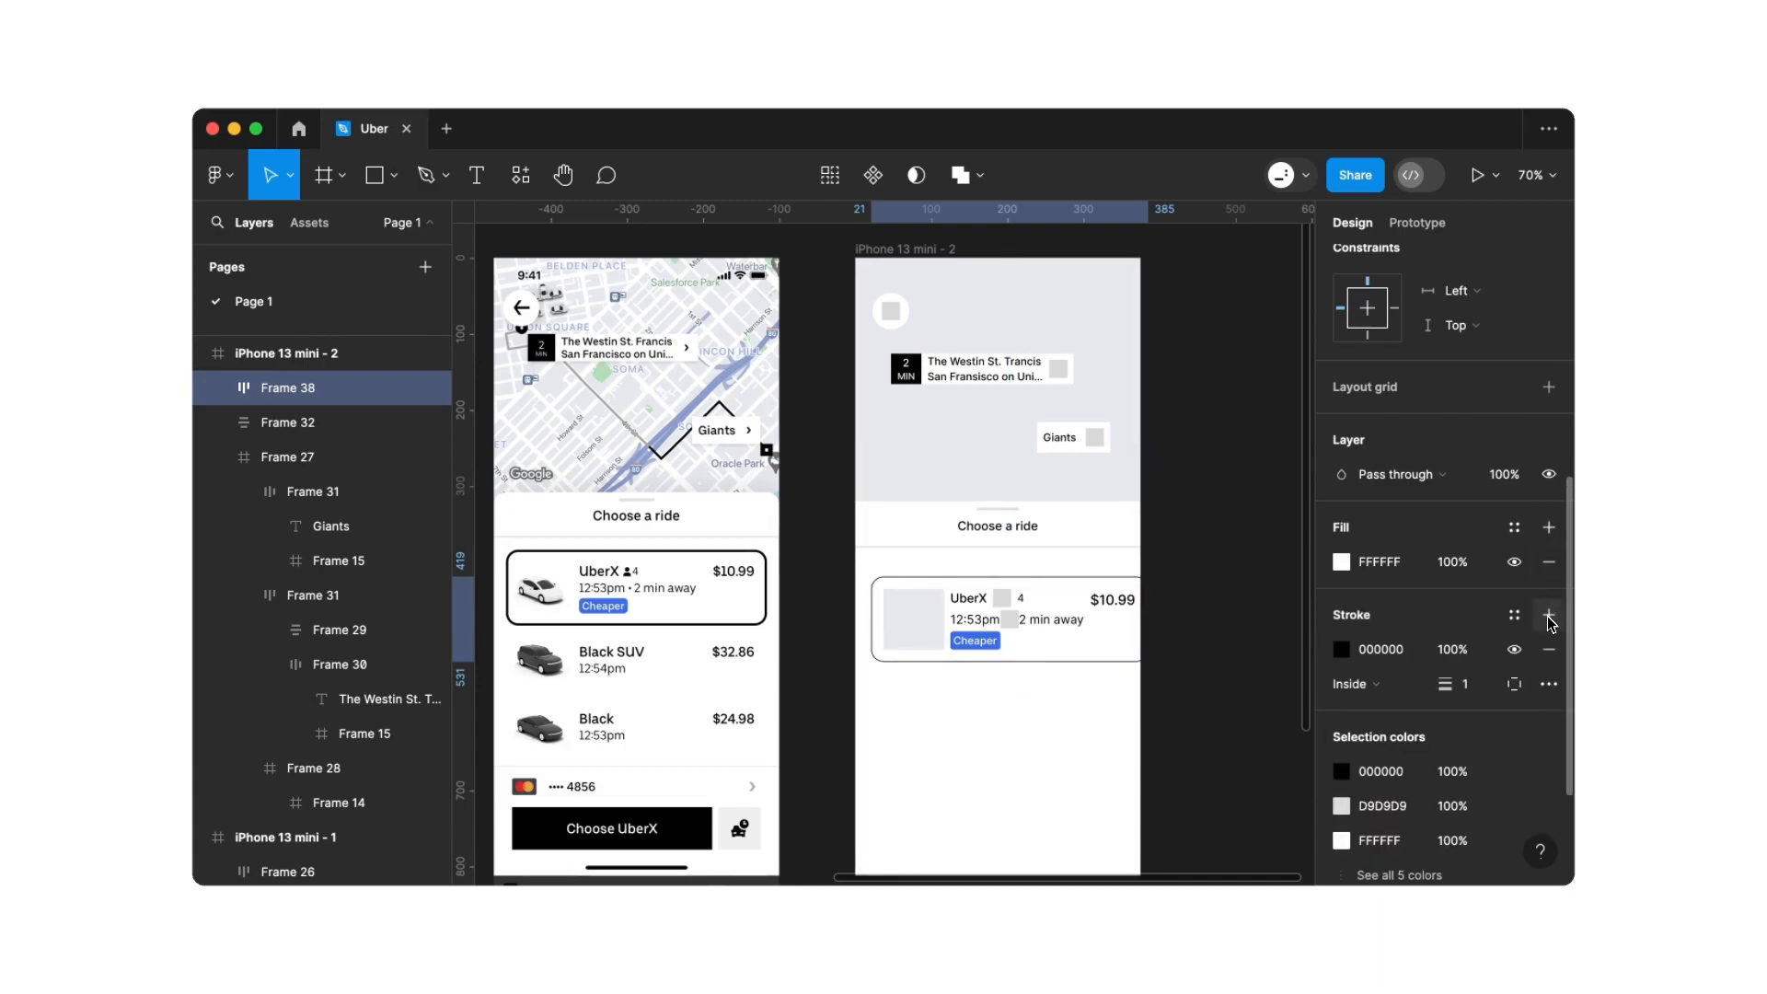
pyautogui.click(1481, 692)
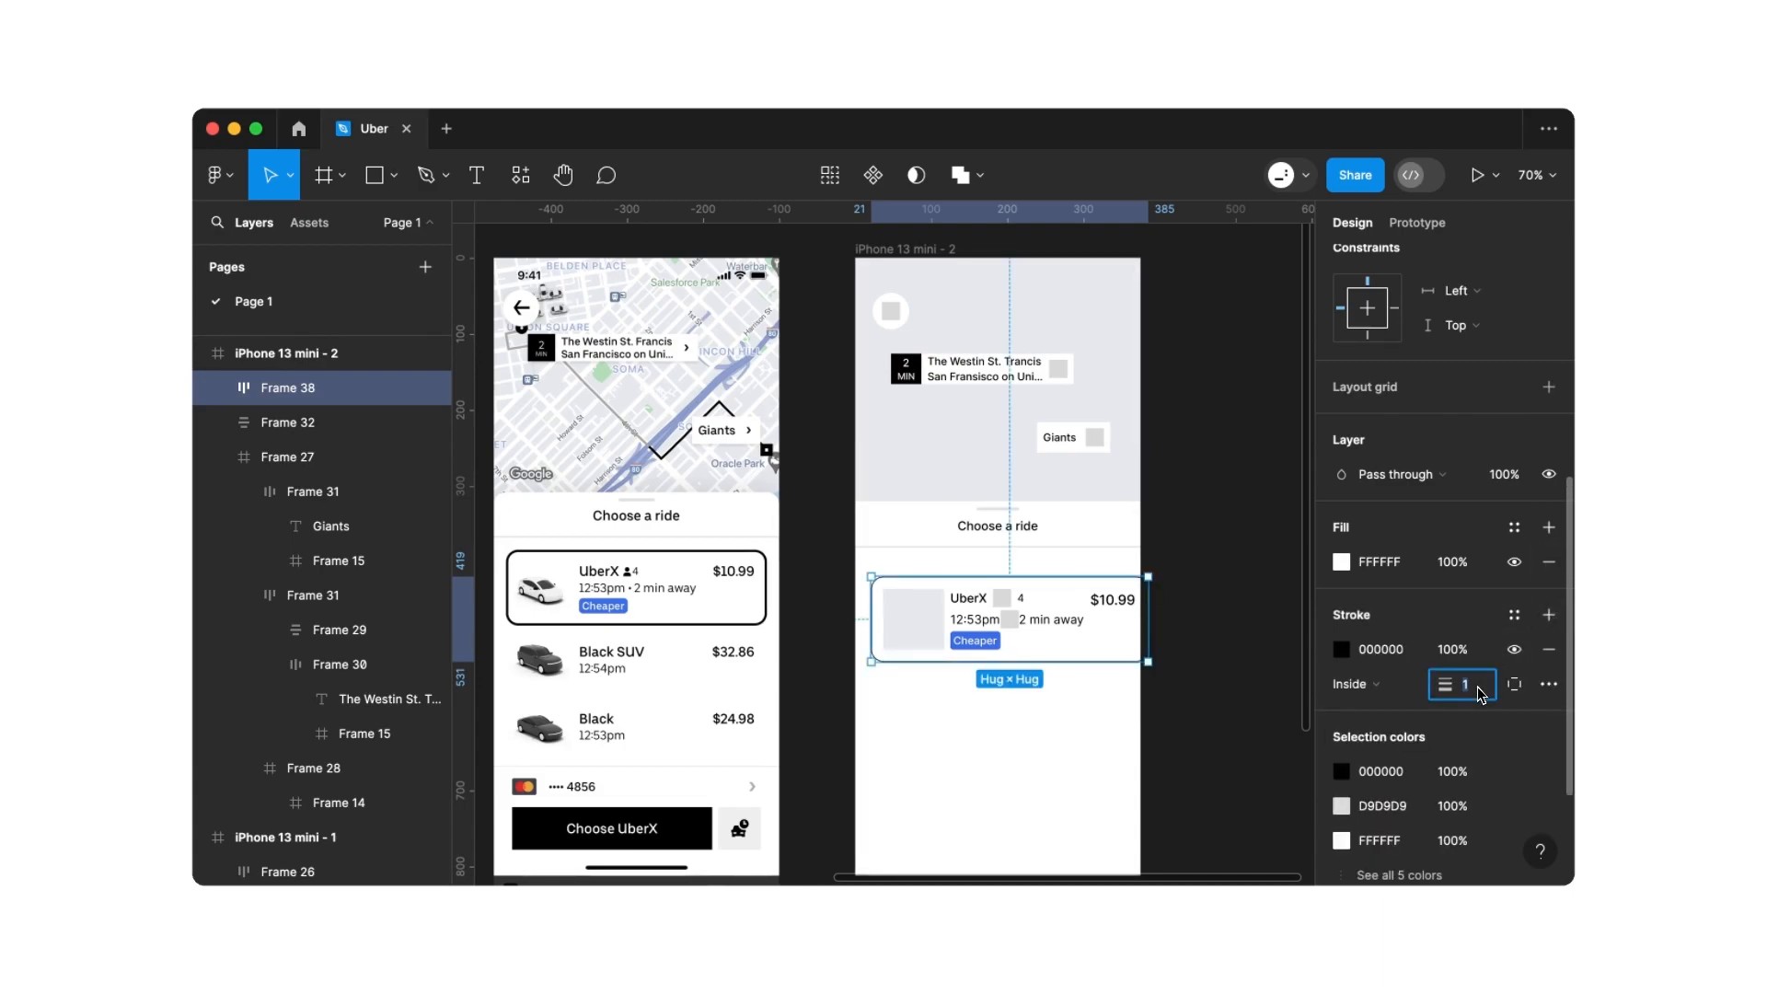
pyautogui.press('Return')
pyautogui.click(1388, 685)
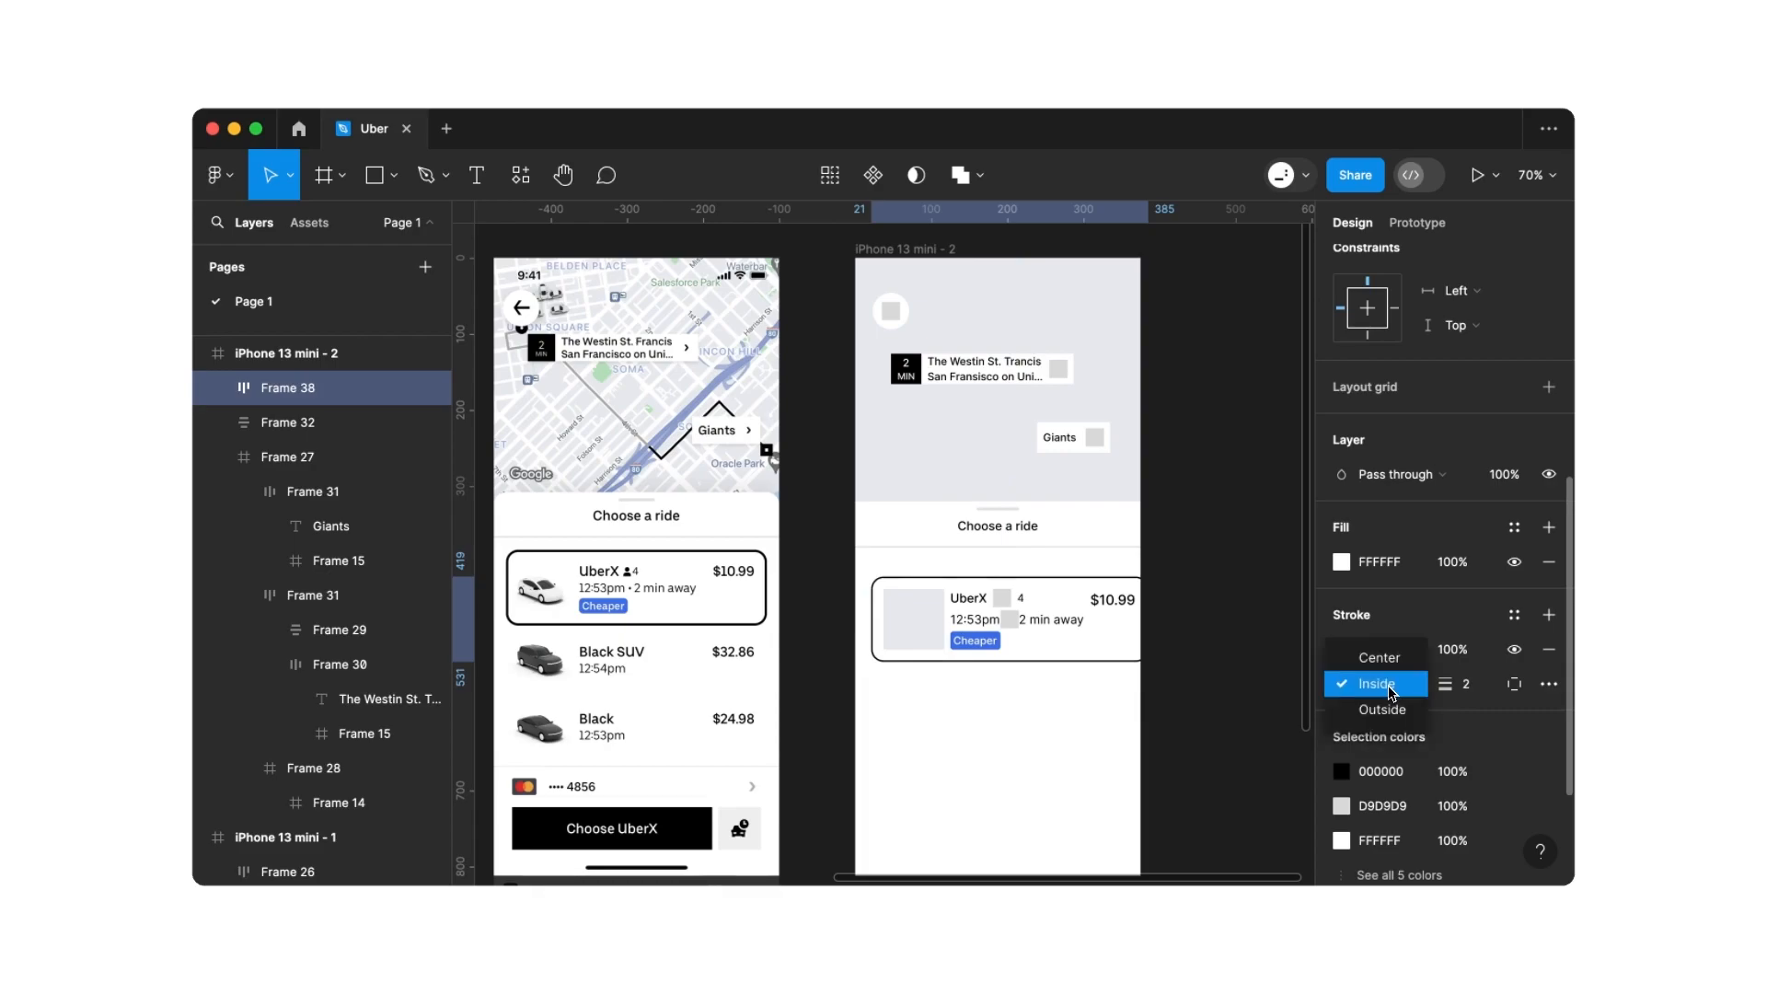
pyautogui.click(1378, 657)
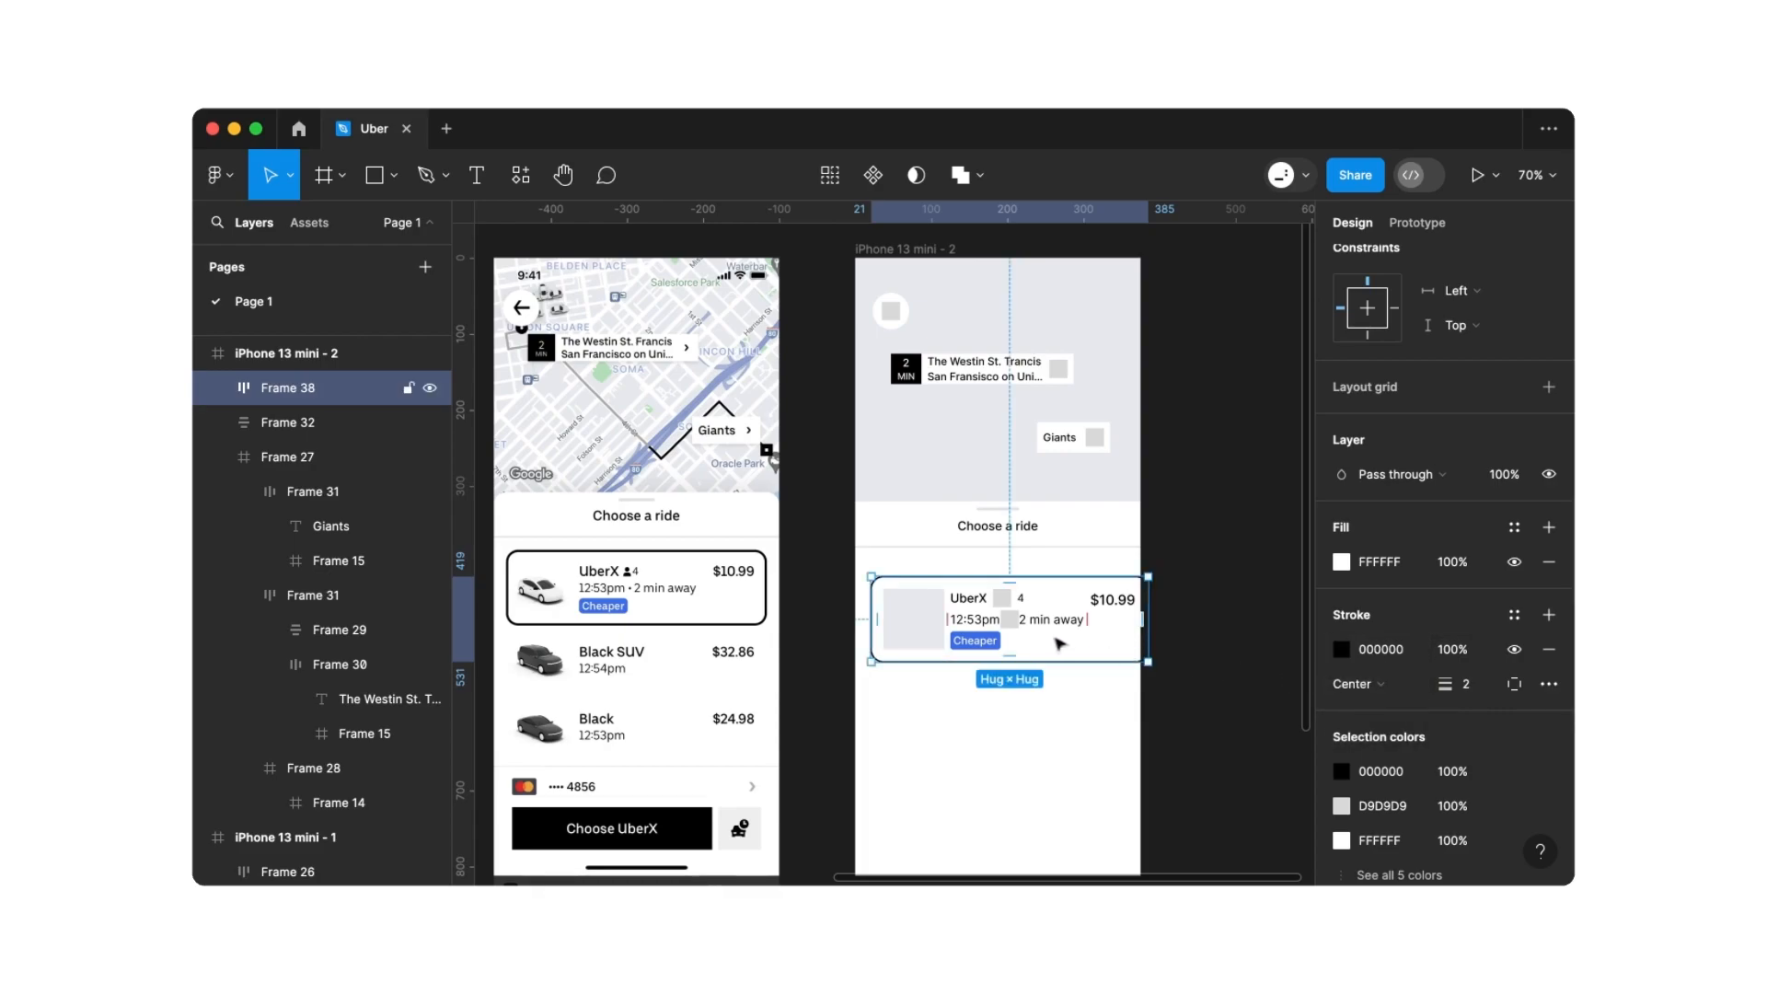
# Place the UberX card at X 0, Y 406 and set its width to 343, 32 less than the phone frame's width
pyautogui.moveTo(1041, 630); pyautogui.dragTo(1030, 624)
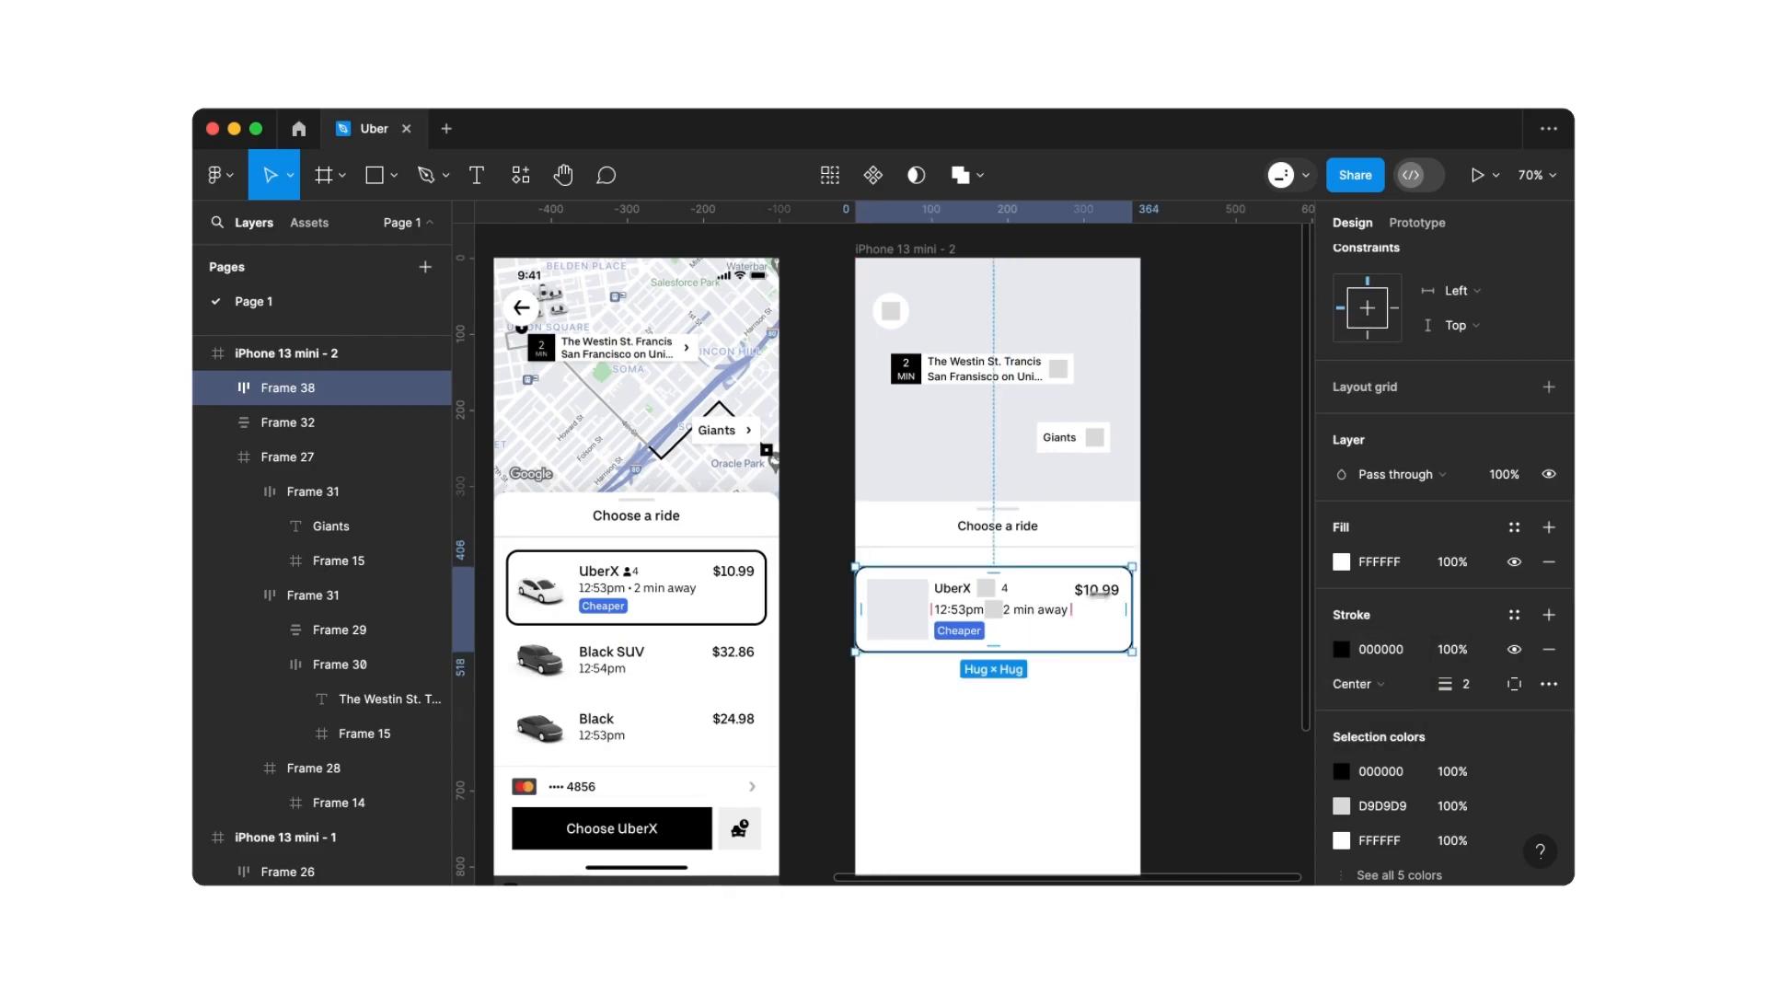
pyautogui.moveTo(1135, 581); pyautogui.dragTo(1140, 581)
pyautogui.scroll(5, 1353, 465)
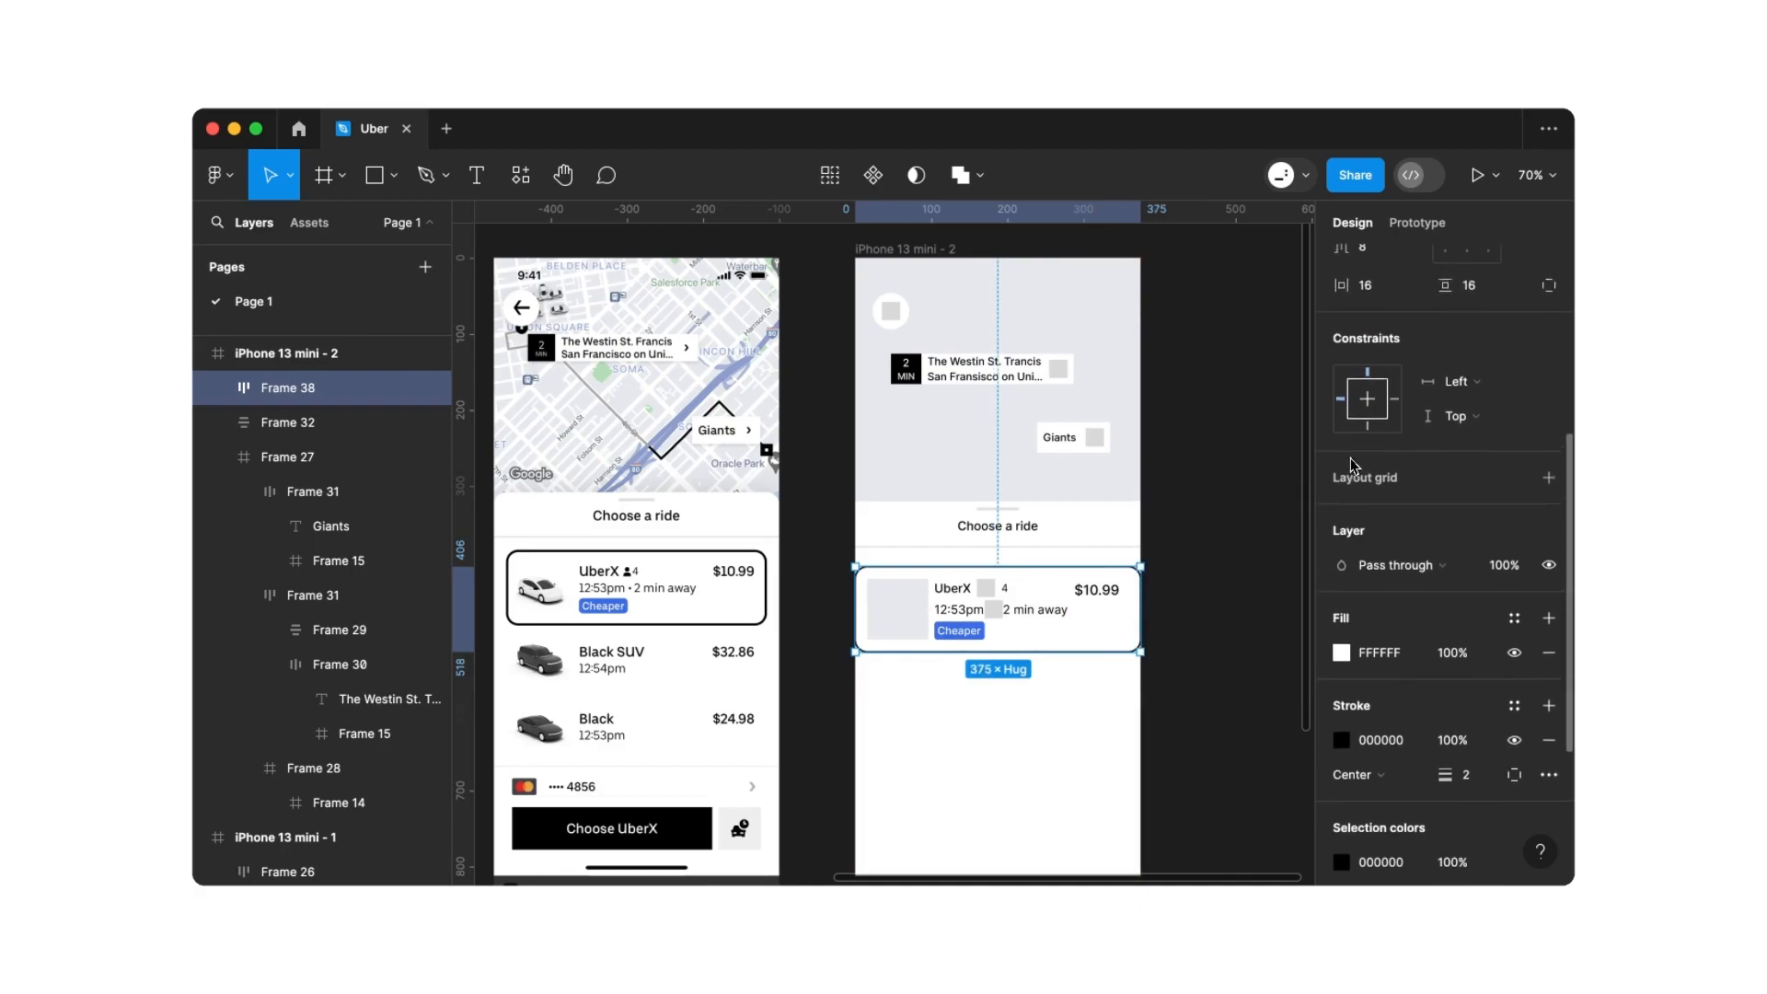
pyautogui.scroll(3, 1353, 465)
pyautogui.click(1385, 386)
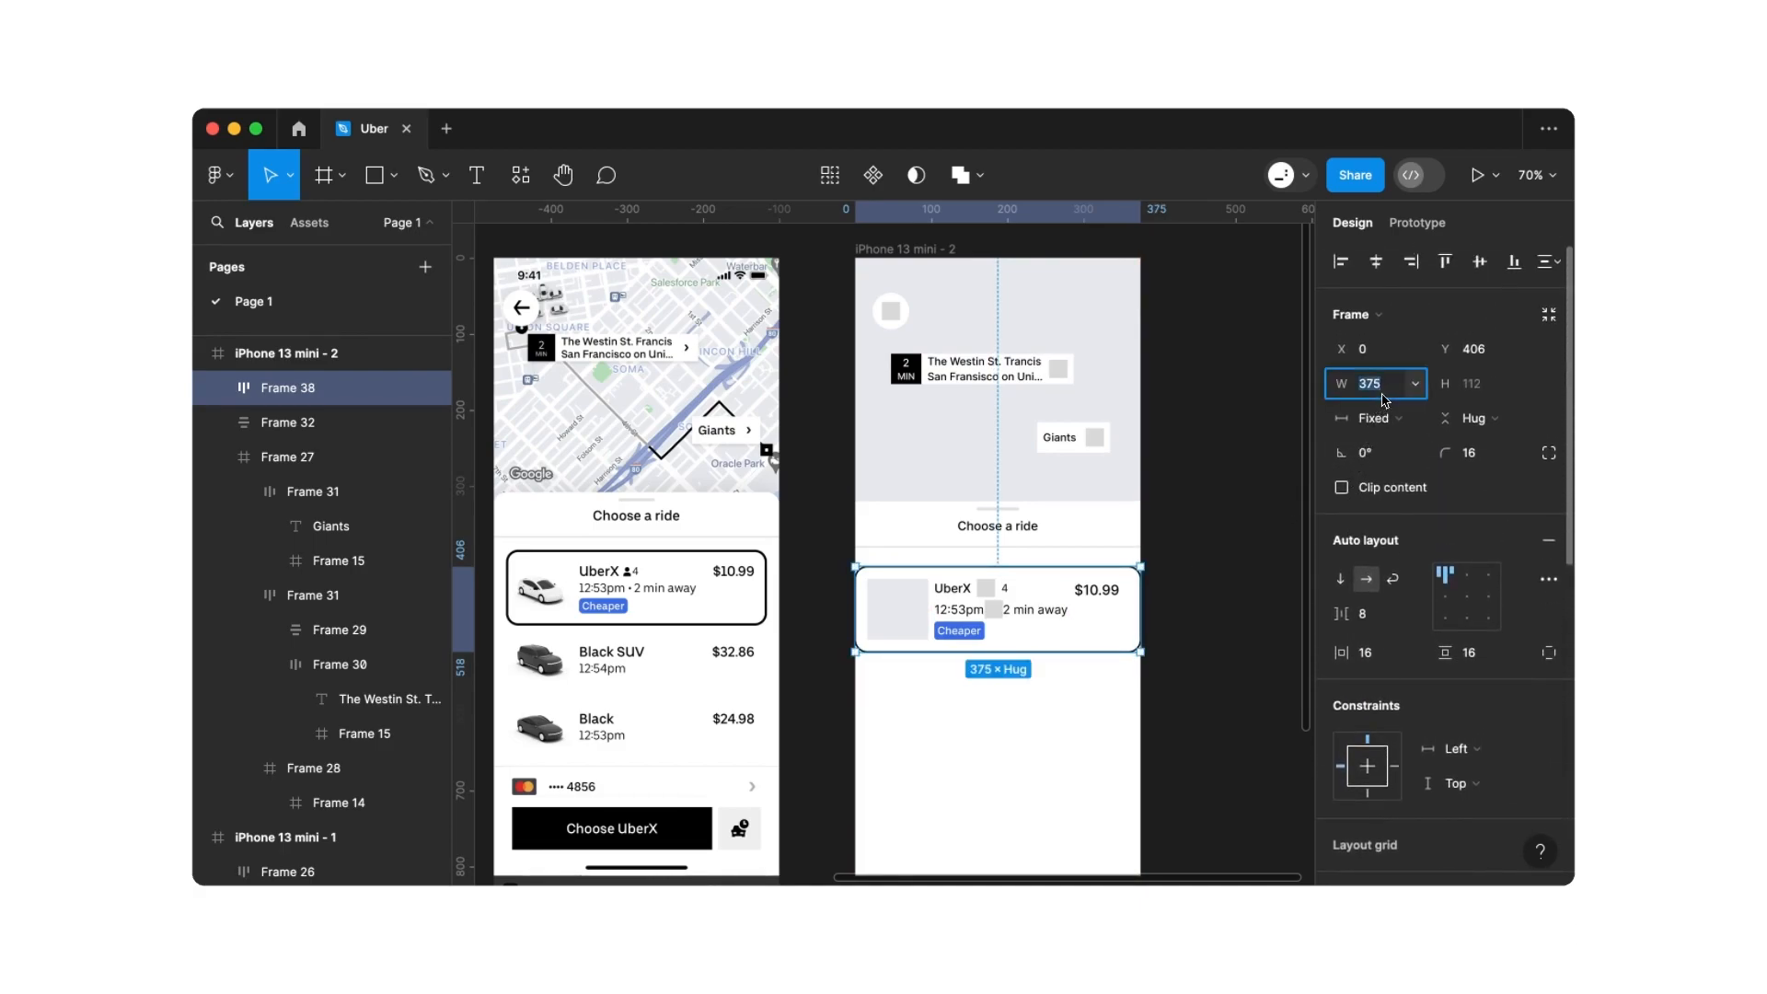
pyautogui.write('-32')
pyautogui.press('Return')
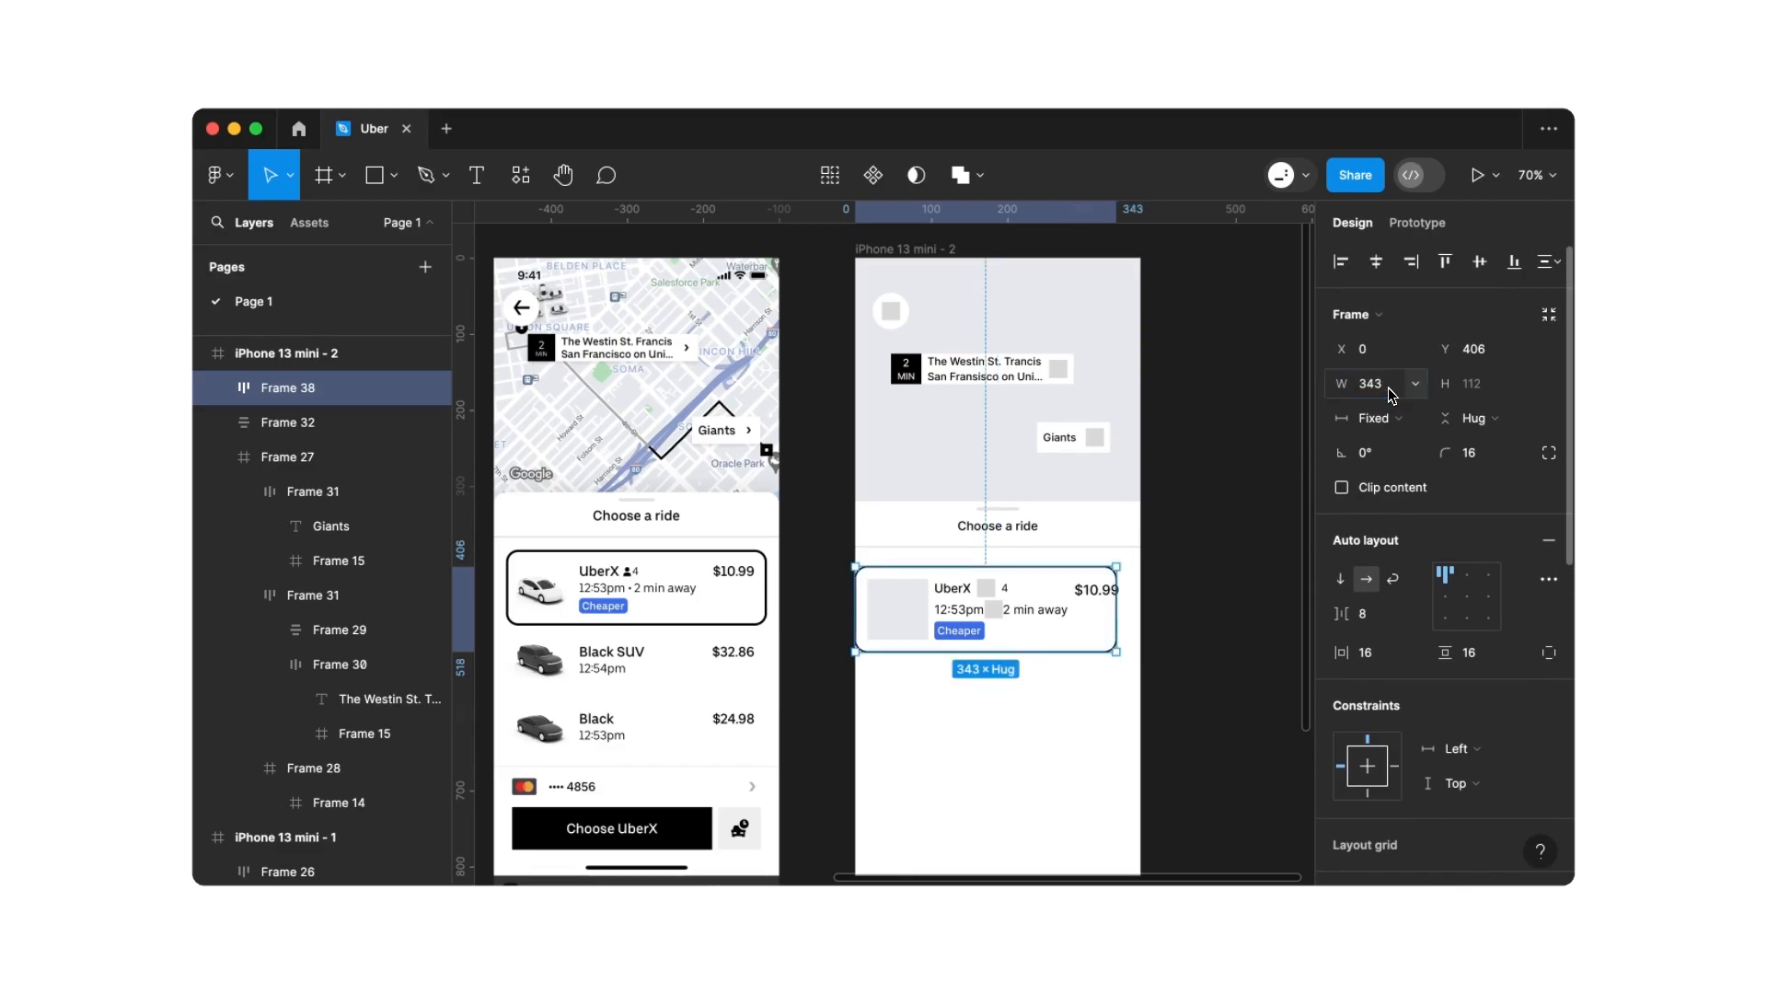
# Take the UberX row out of the text stack and place it directly before the $10.99 price in the card
pyautogui.doubleClick(1044, 618)
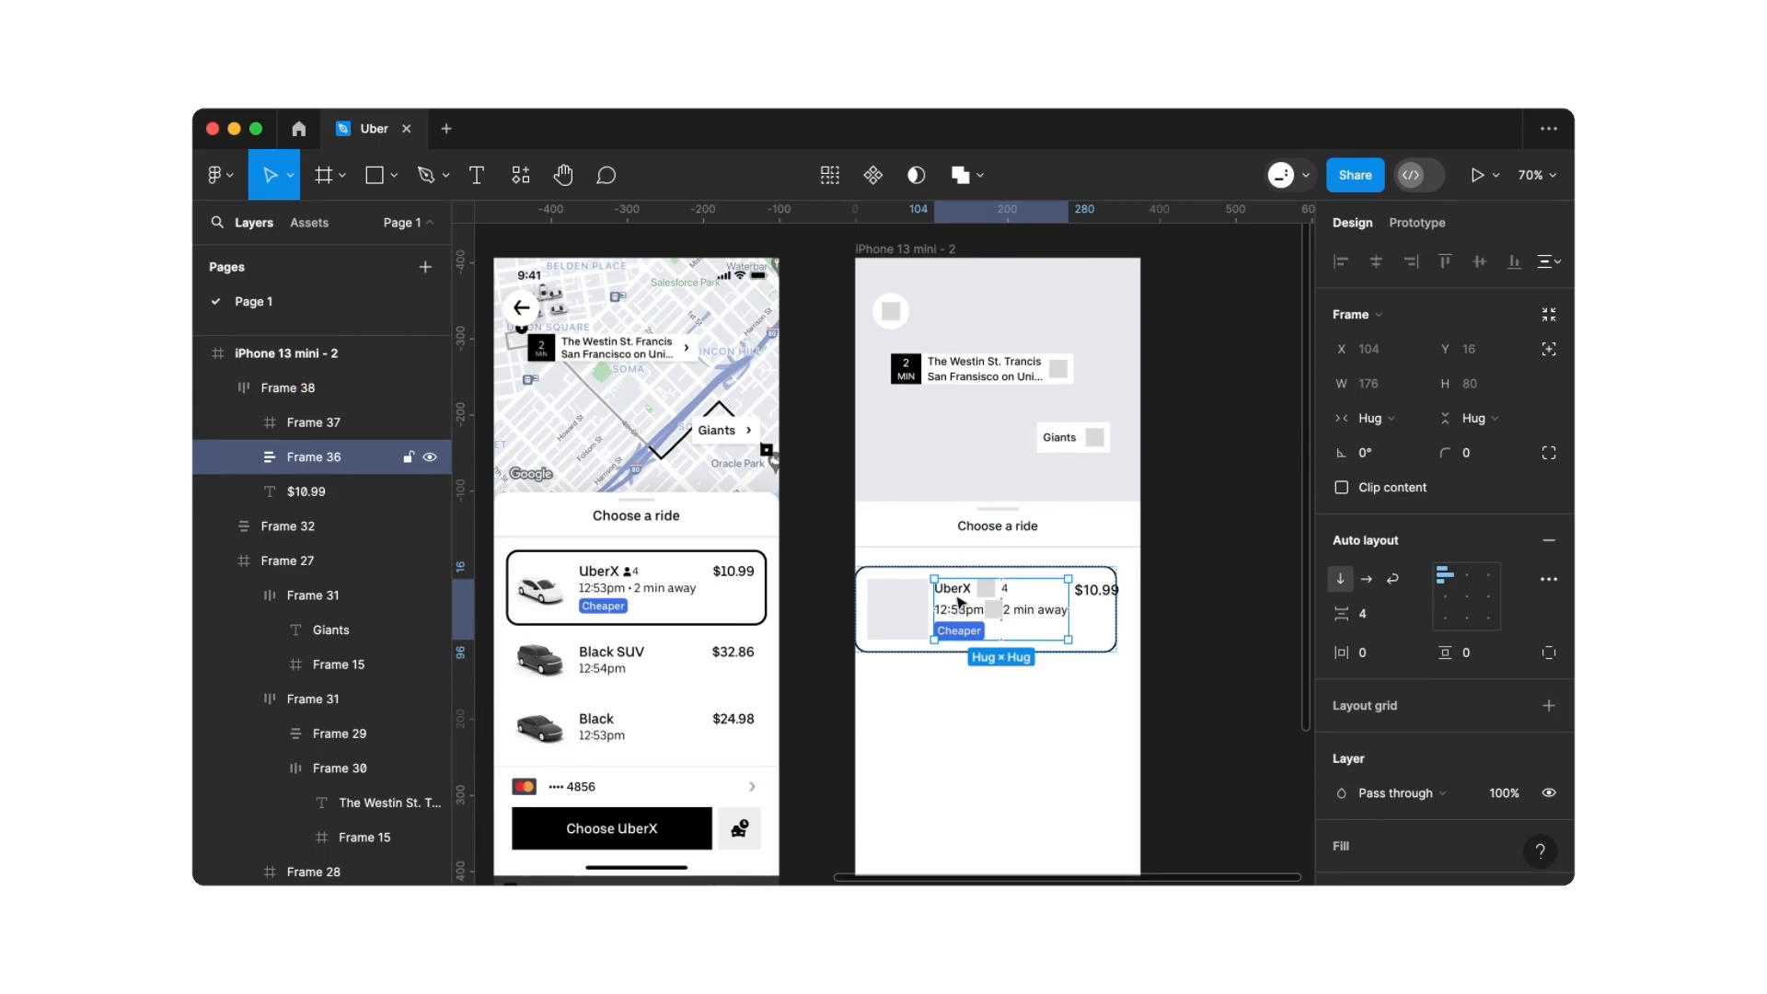
pyautogui.doubleClick(959, 603)
pyautogui.scroll(5, 959, 598)
pyautogui.moveTo(960, 585)
pyautogui.mouseDown()
pyautogui.moveTo(999, 563)
pyautogui.moveTo(1141, 573)
pyautogui.moveTo(1014, 587)
pyautogui.moveTo(1035, 567)
pyautogui.mouseUp()
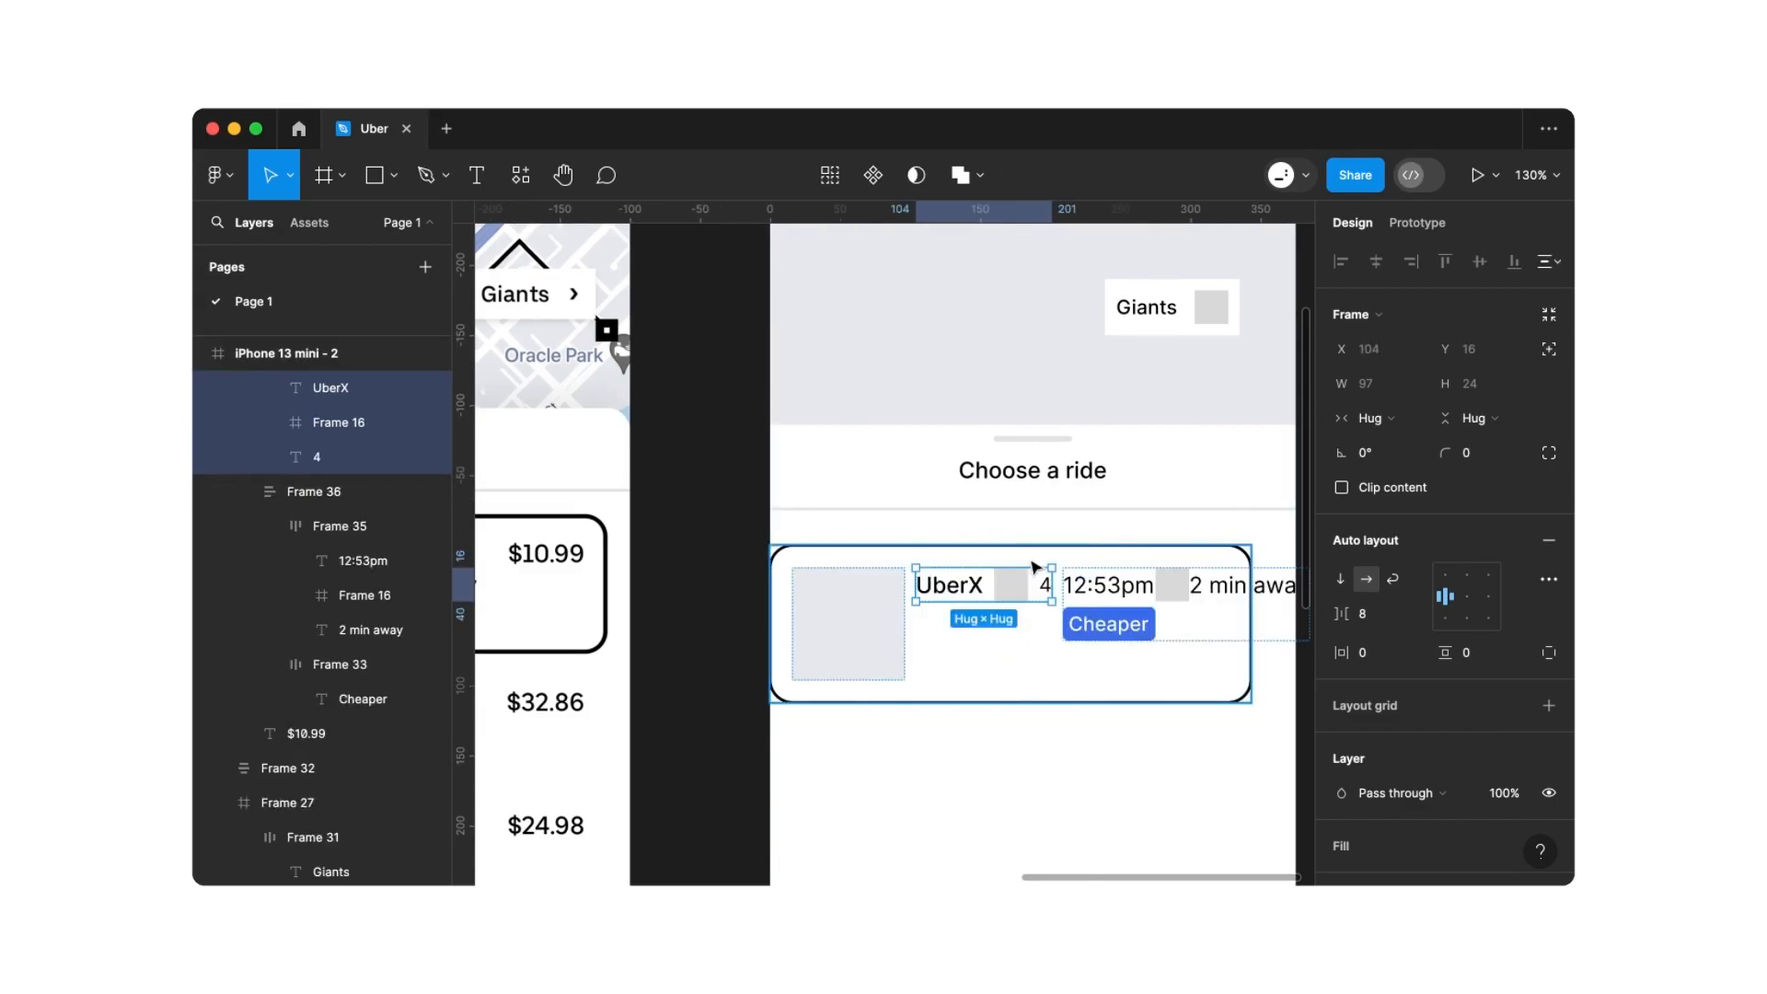
pyautogui.scroll(-3, 1058, 576)
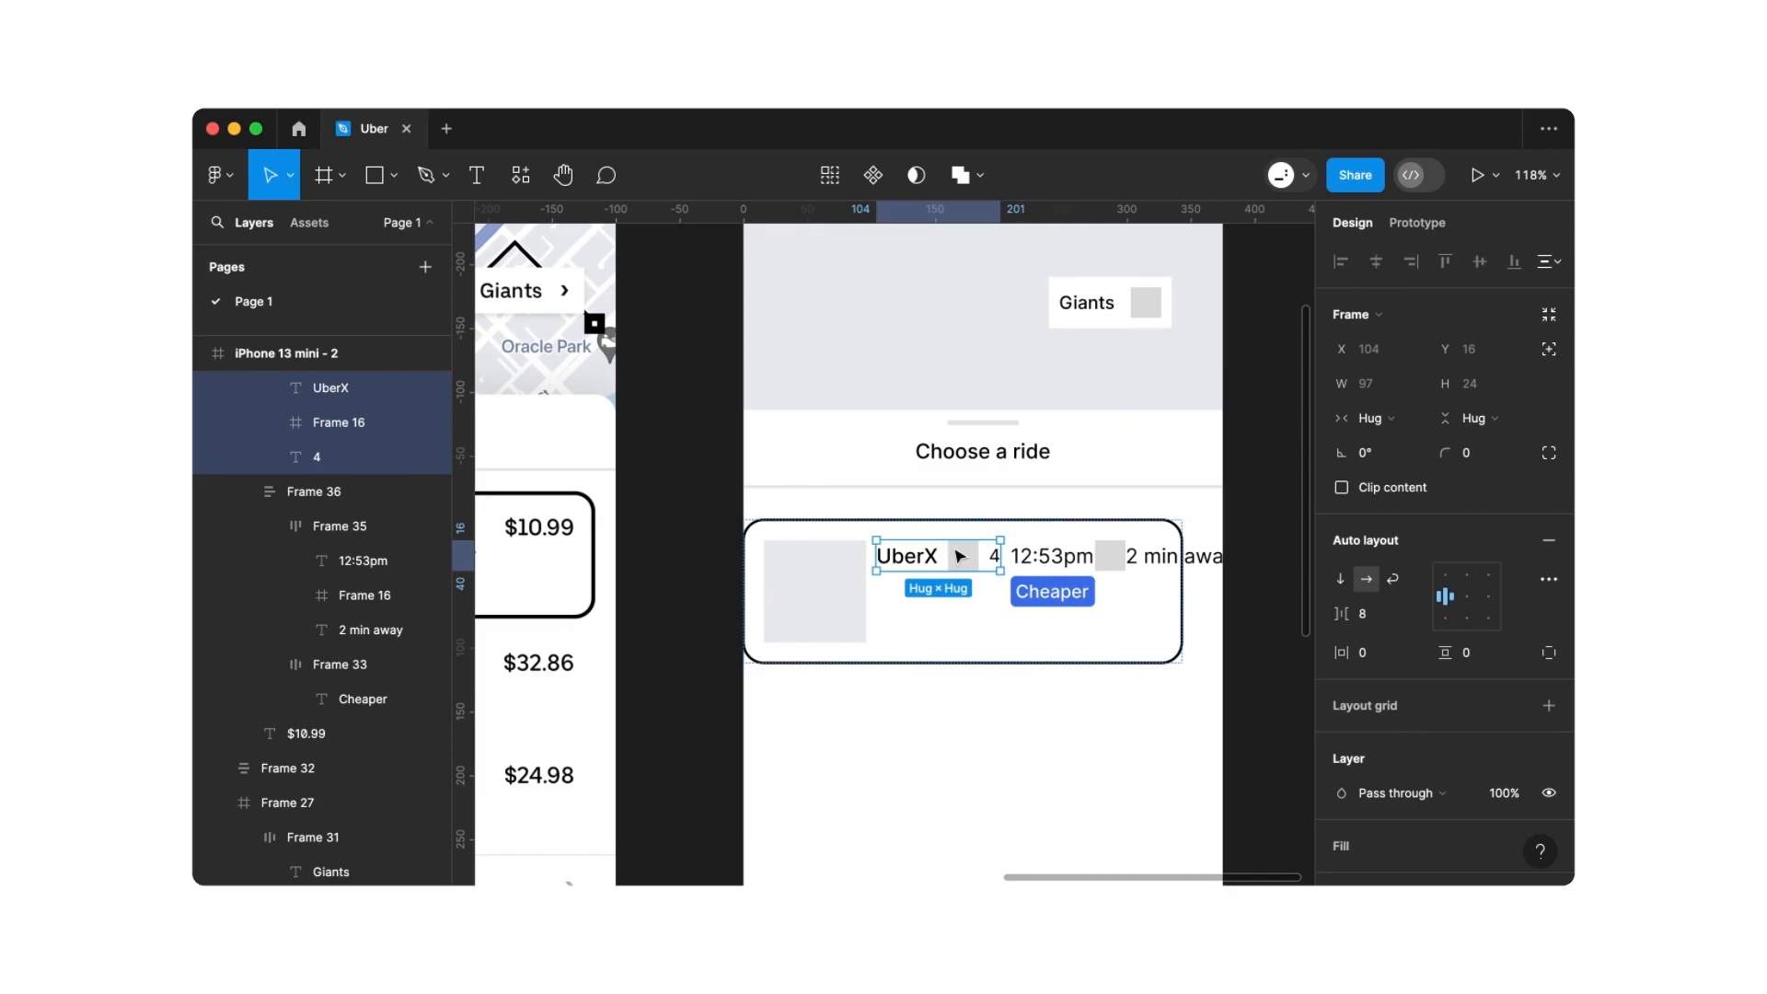
pyautogui.press('Right')
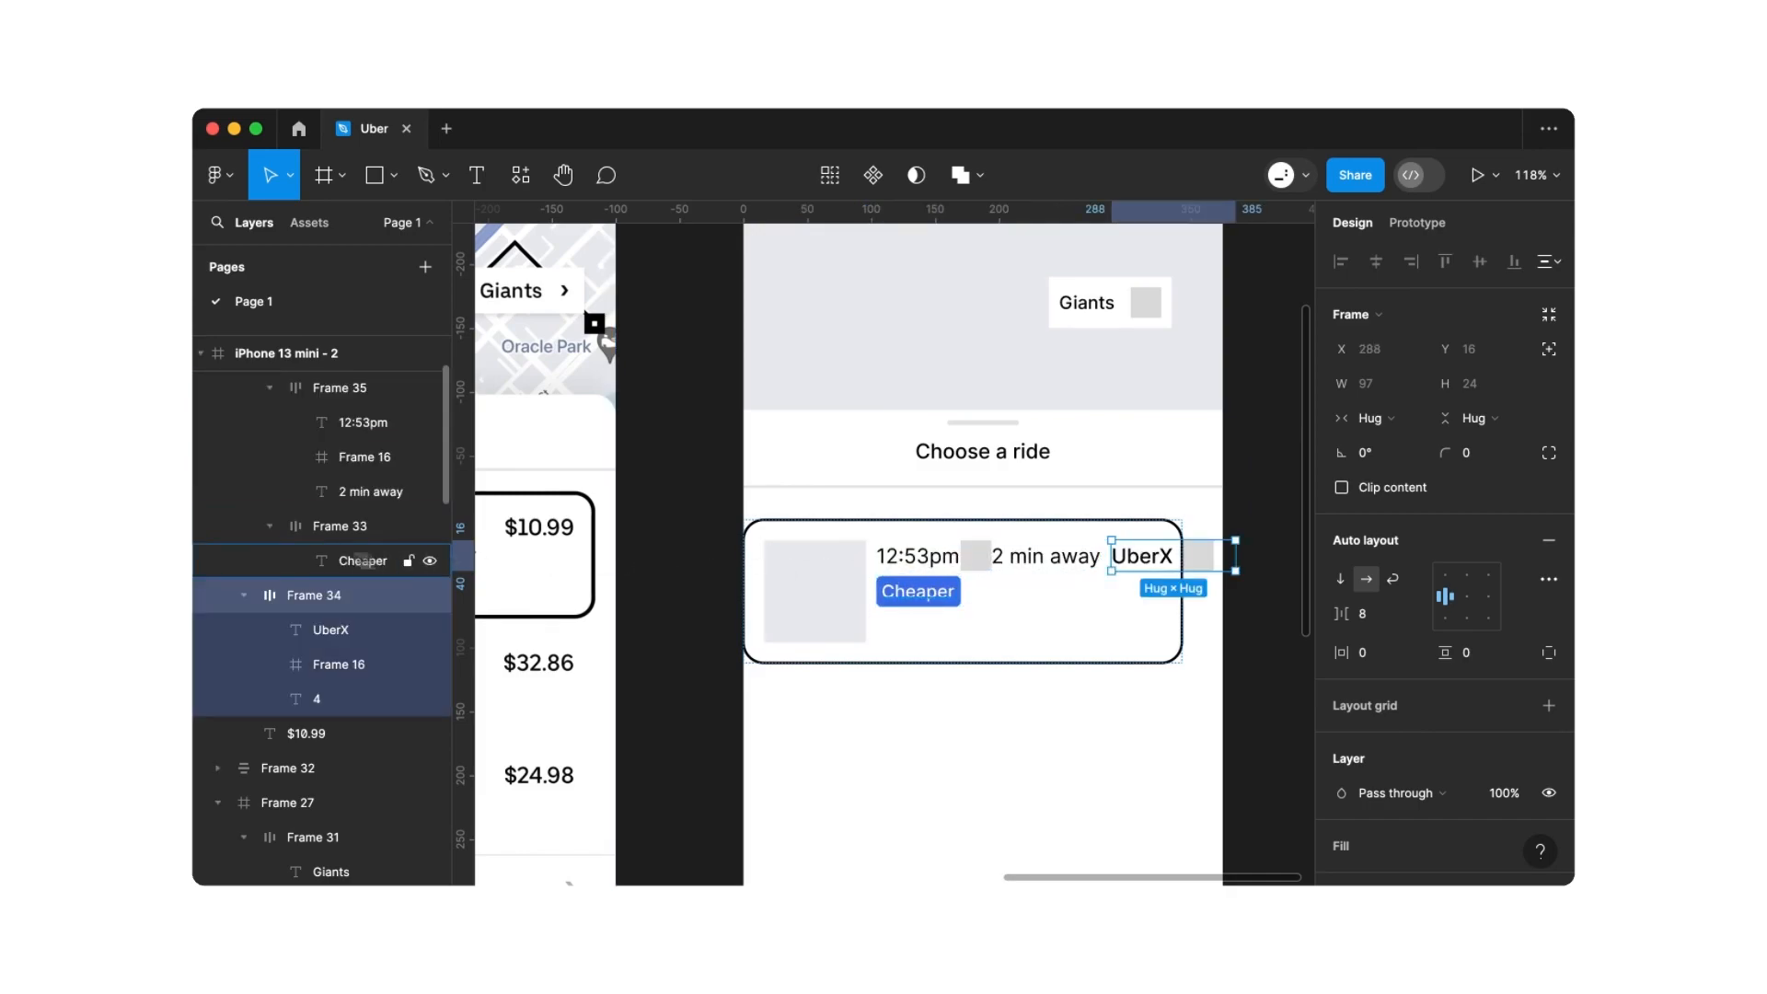
# Wrap the UberX row and the $10.99 price in a horizontal auto layout with left-center alignment
pyautogui.click(244, 595)
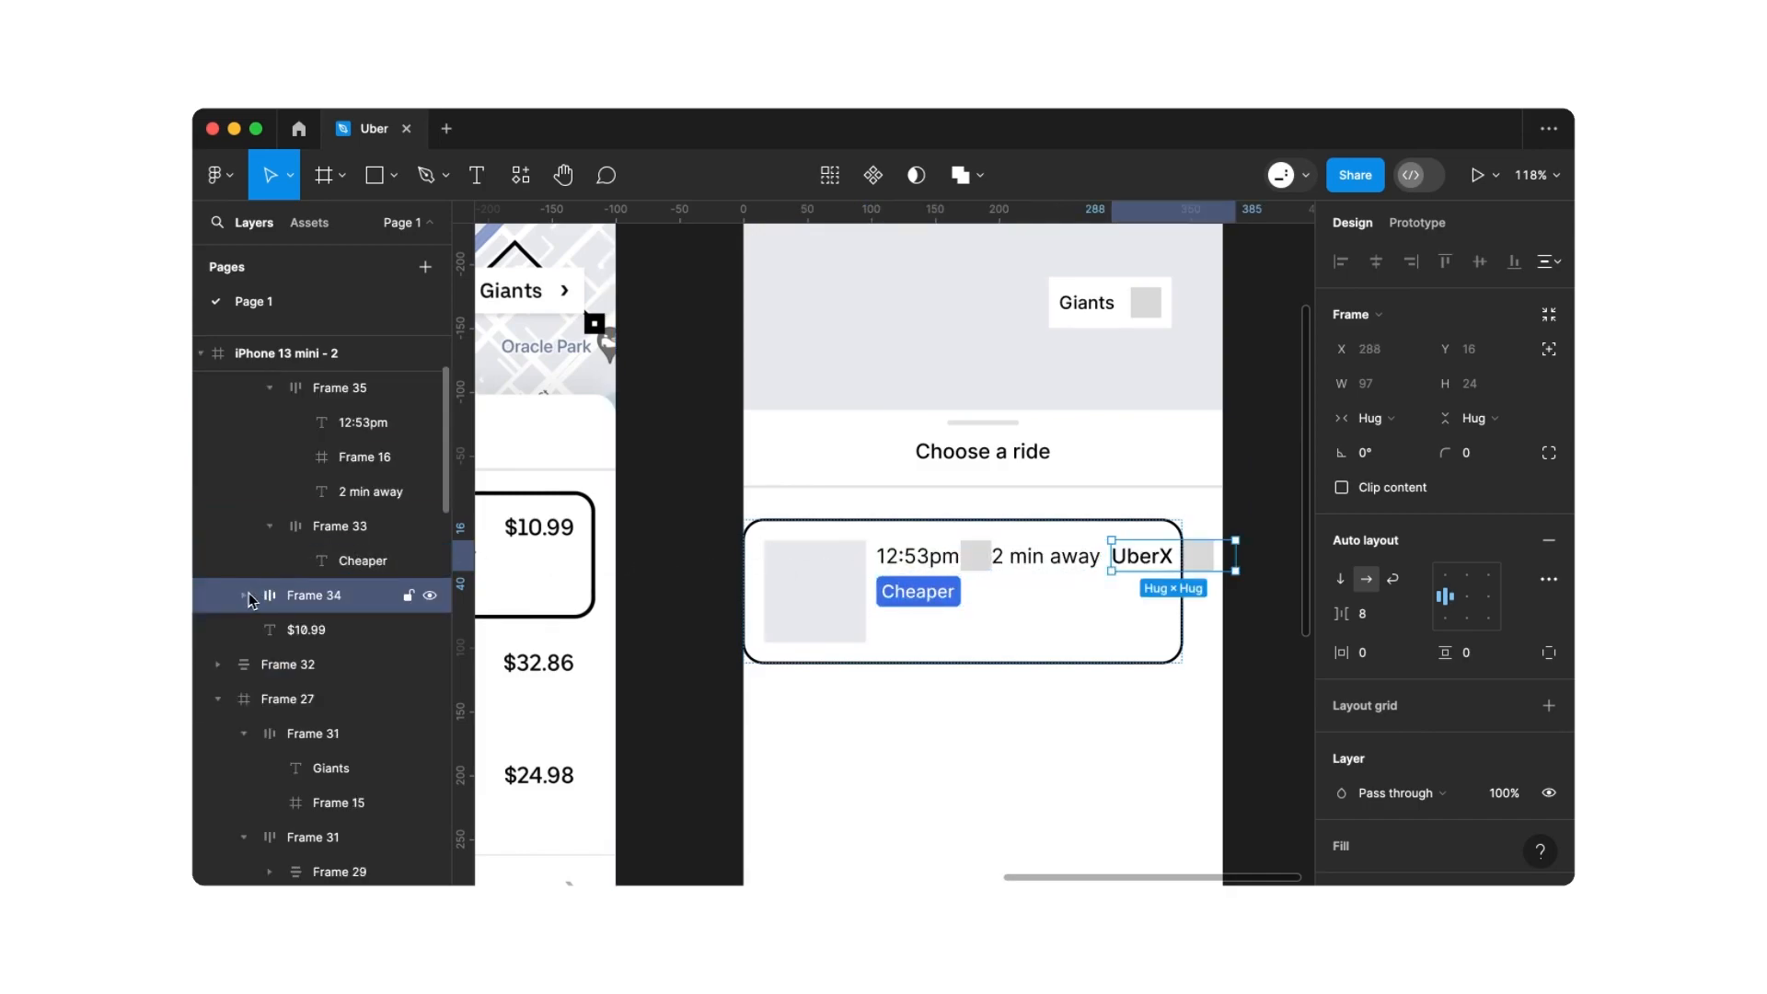
pyautogui.keyDown('shift'); pyautogui.click(318, 635); pyautogui.keyUp('shift')
pyautogui.hotkey('shift', 'a')
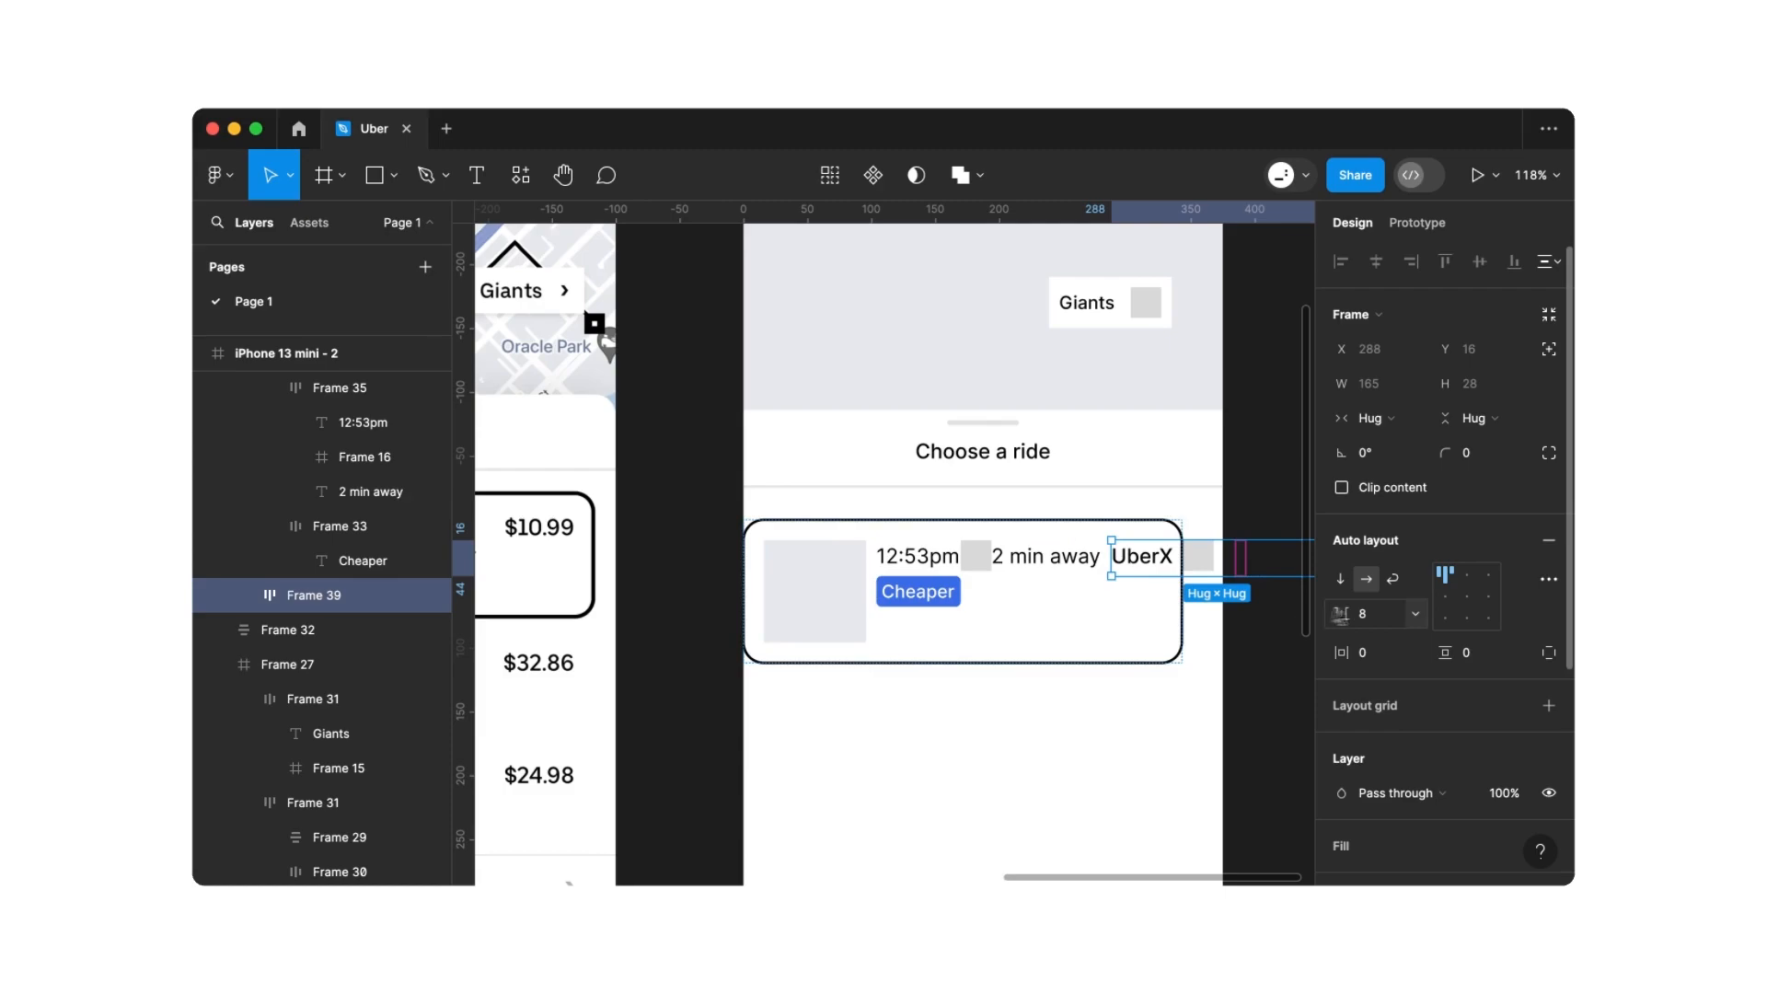
pyautogui.click(1447, 598)
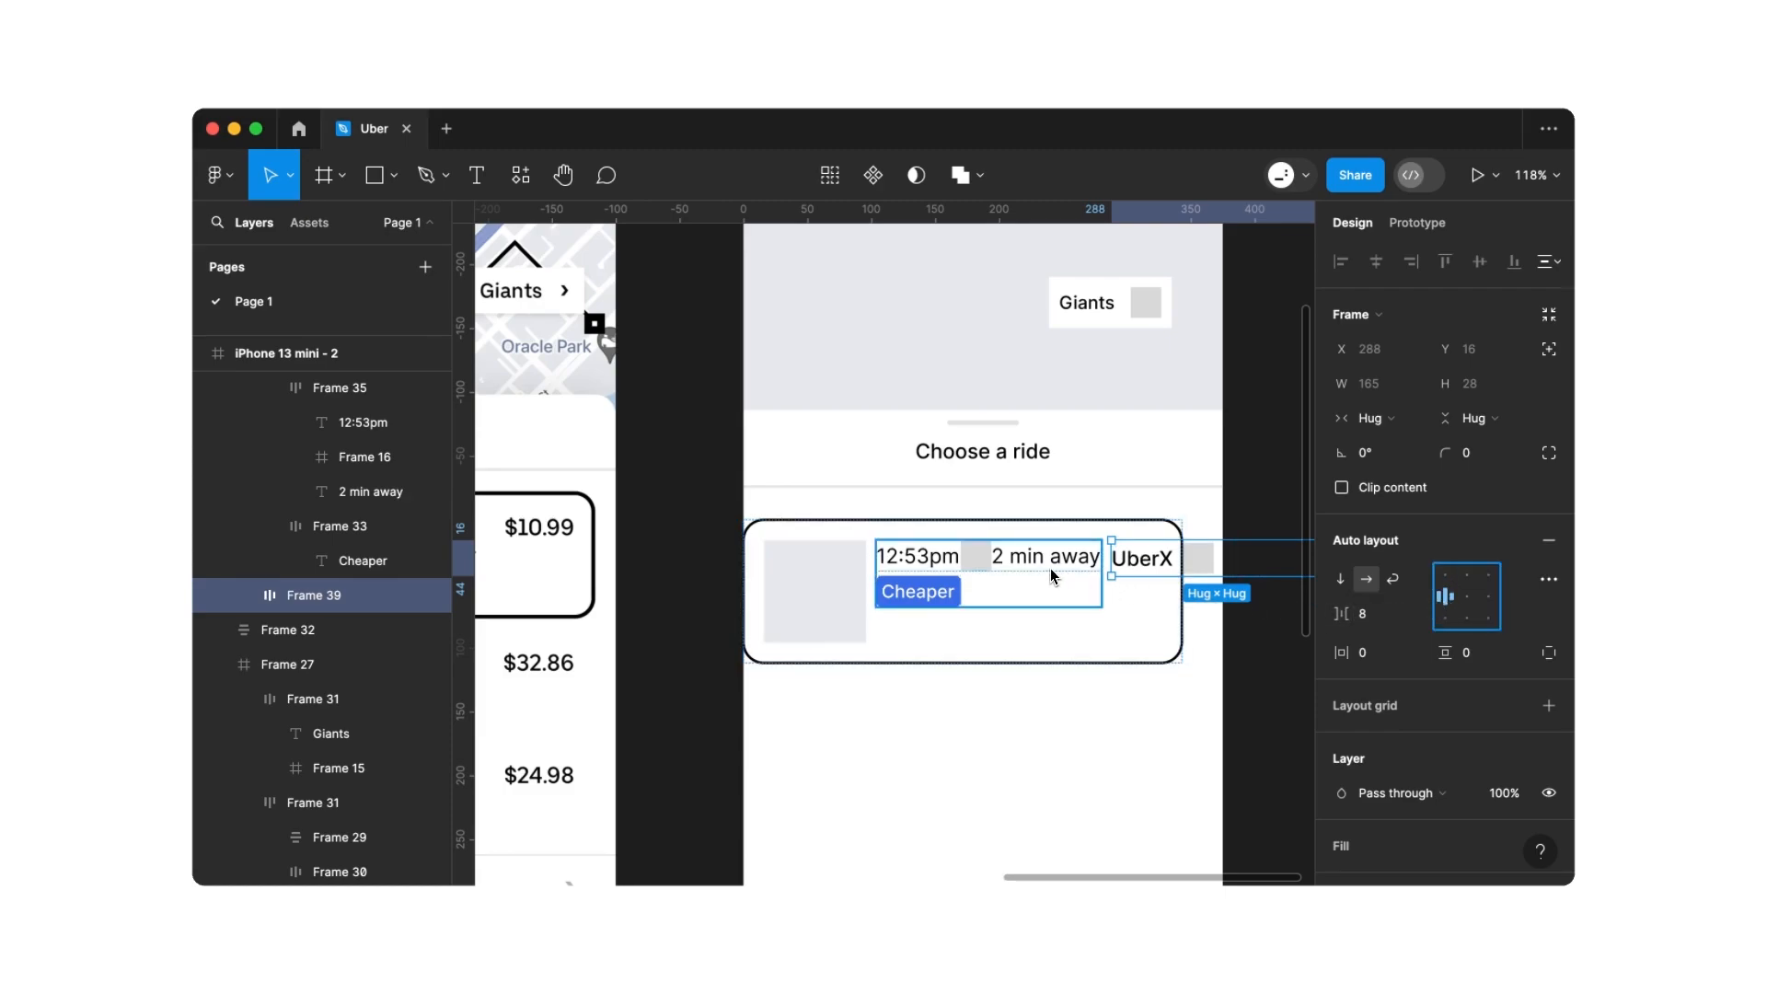
# Move the UberX and price row ahead of the time and "Cheaper" stack, and wrap both in an auto layout
pyautogui.press('Left')
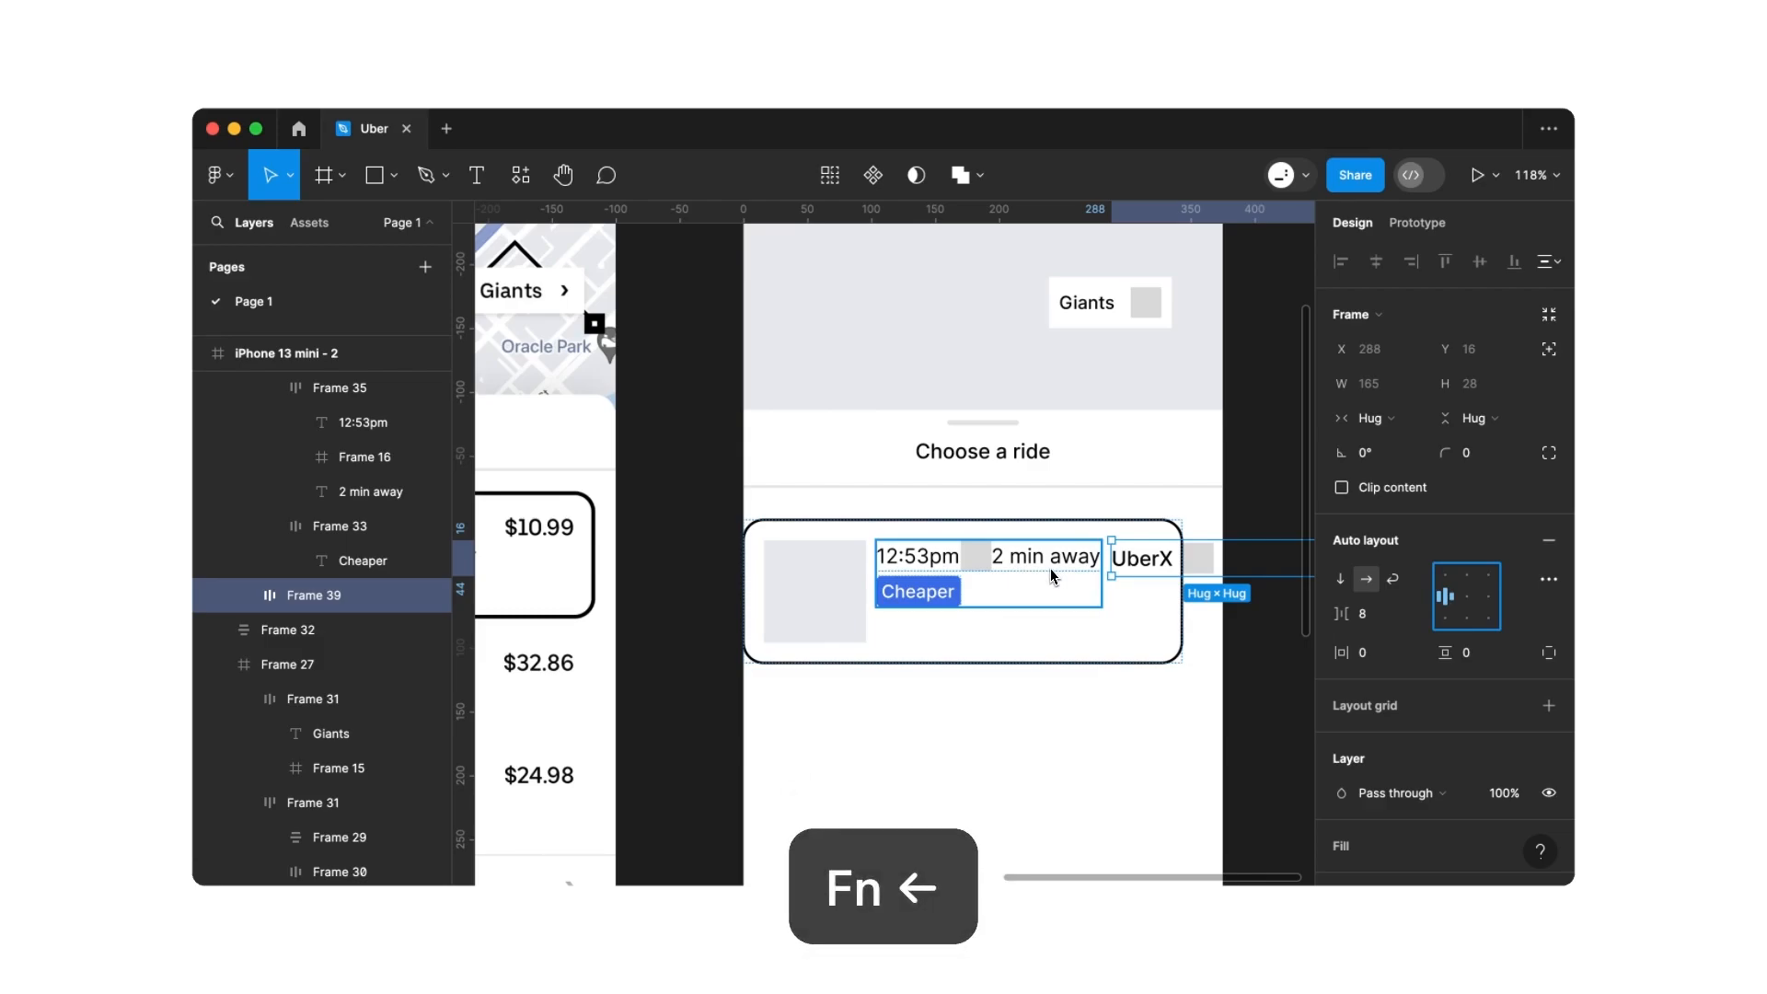
pyautogui.moveTo(1148, 562); pyautogui.dragTo(1072, 561)
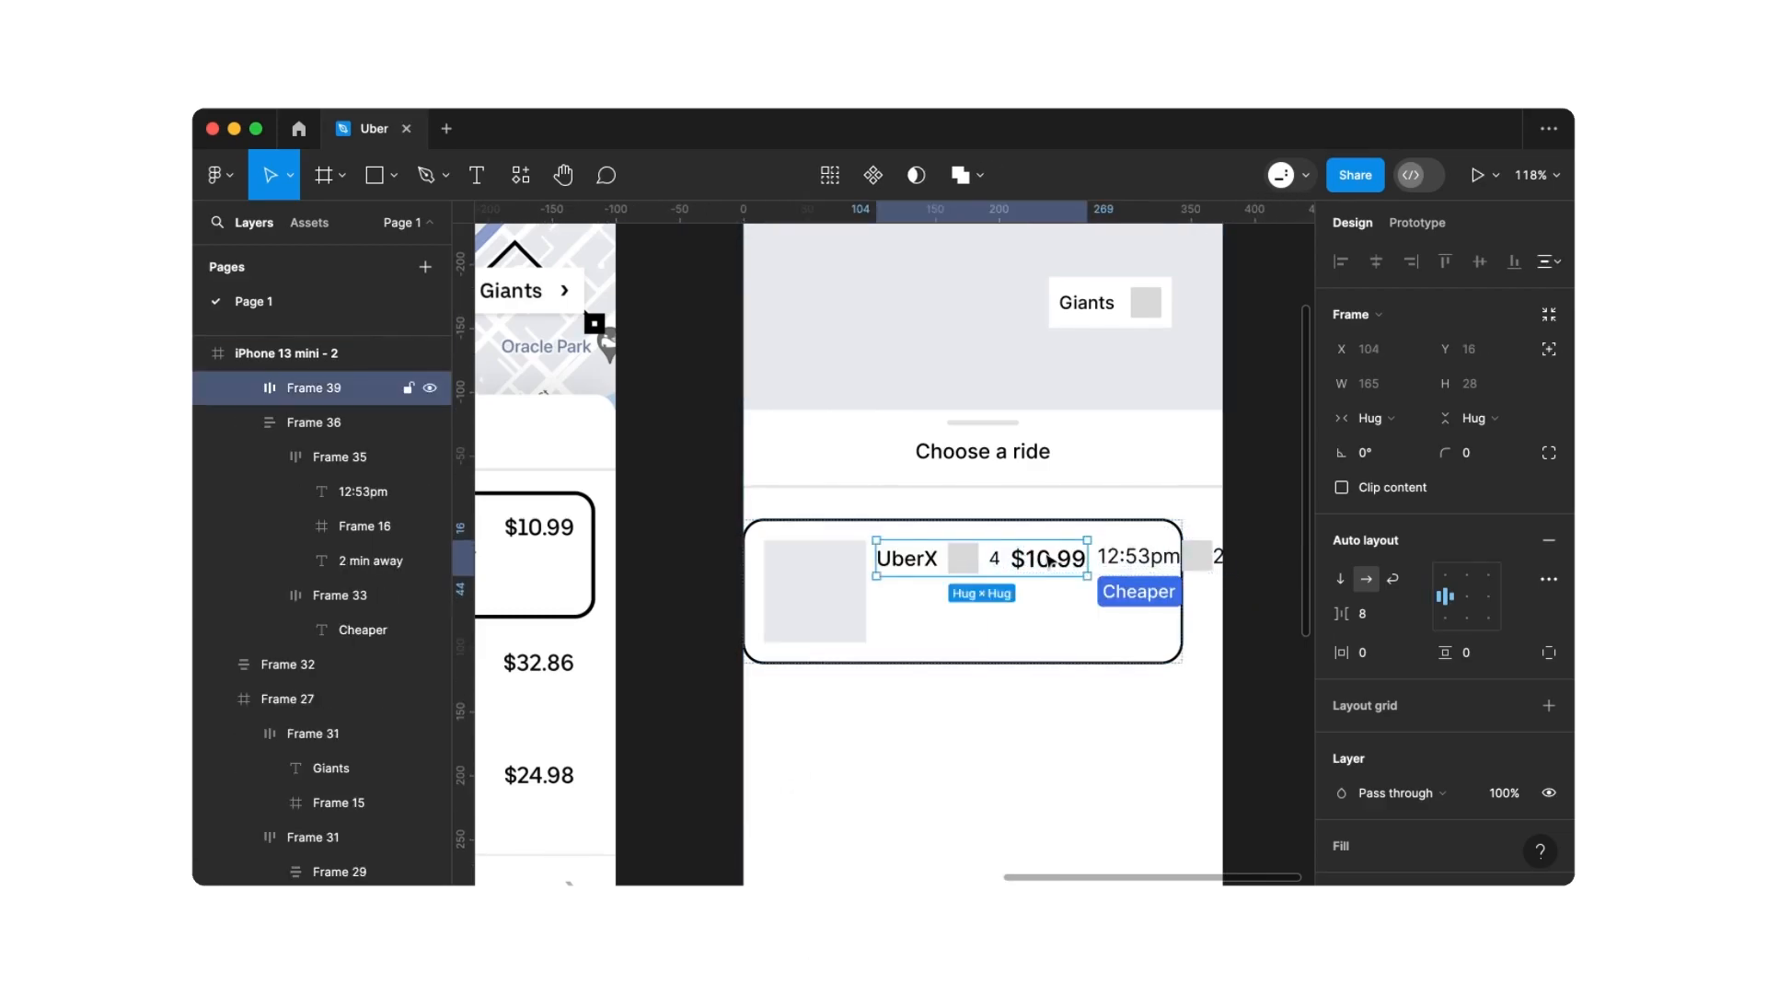
pyautogui.keyDown('shift'); pyautogui.click(1141, 566); pyautogui.keyUp('shift')
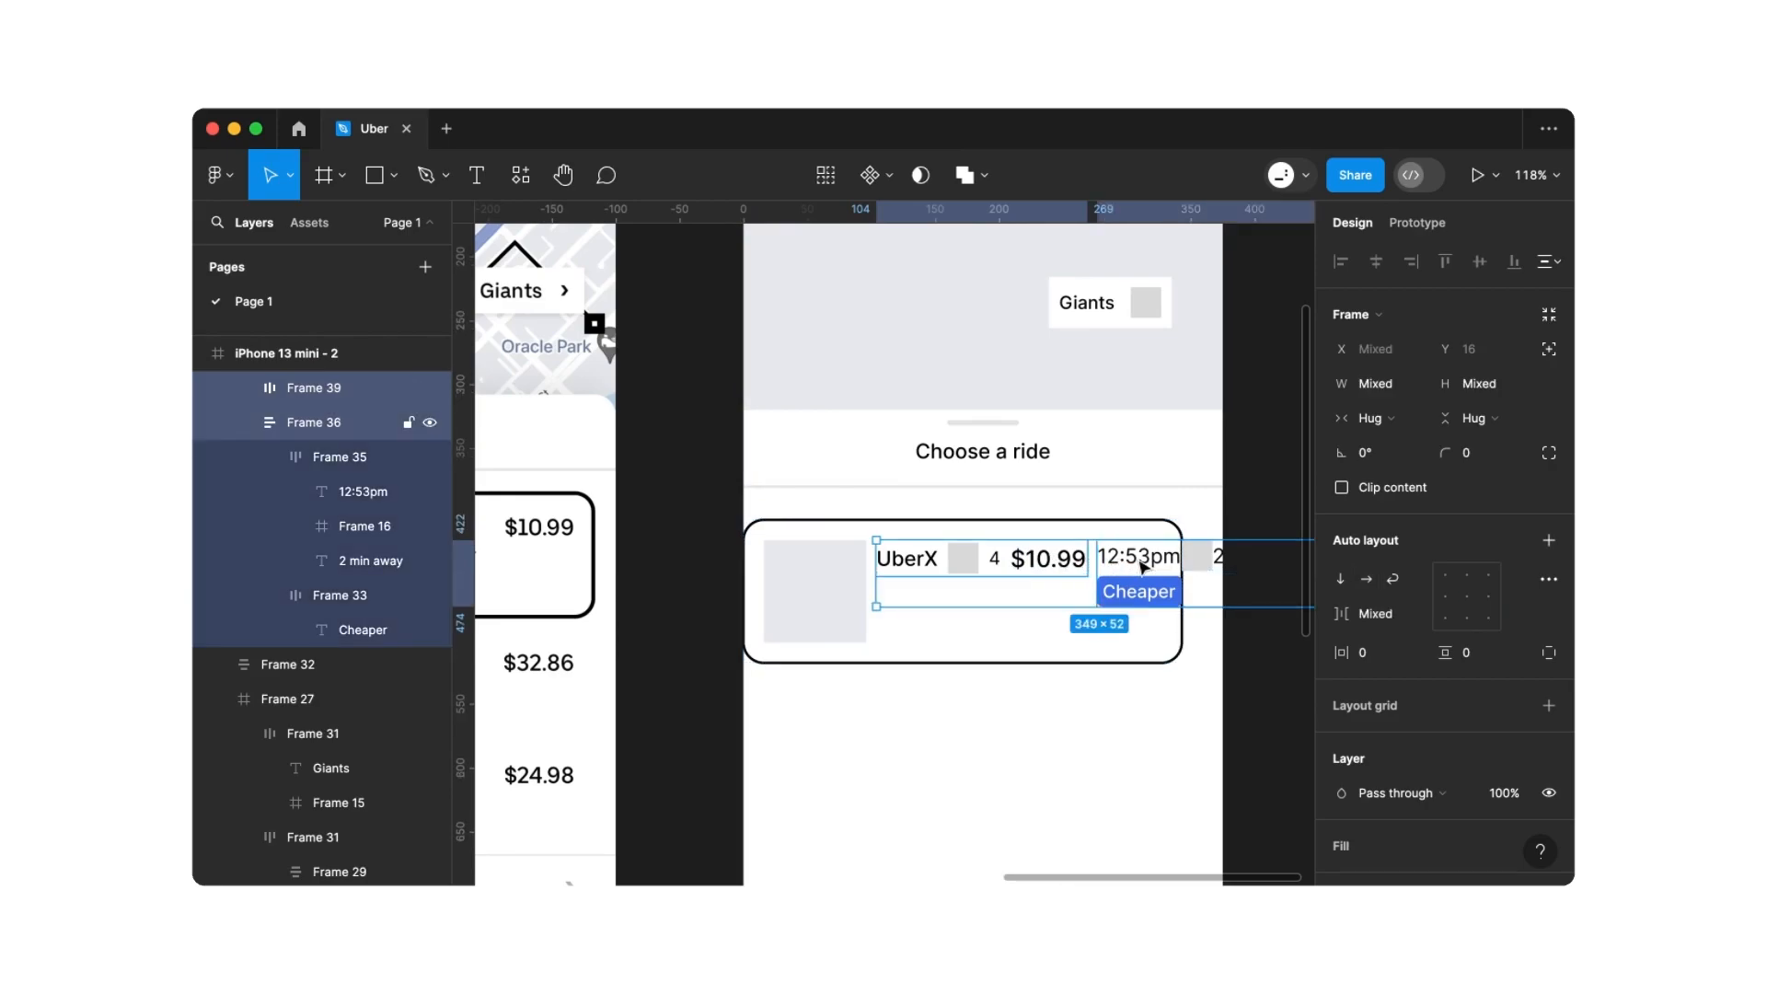
pyautogui.hotkey('shift', 'a')
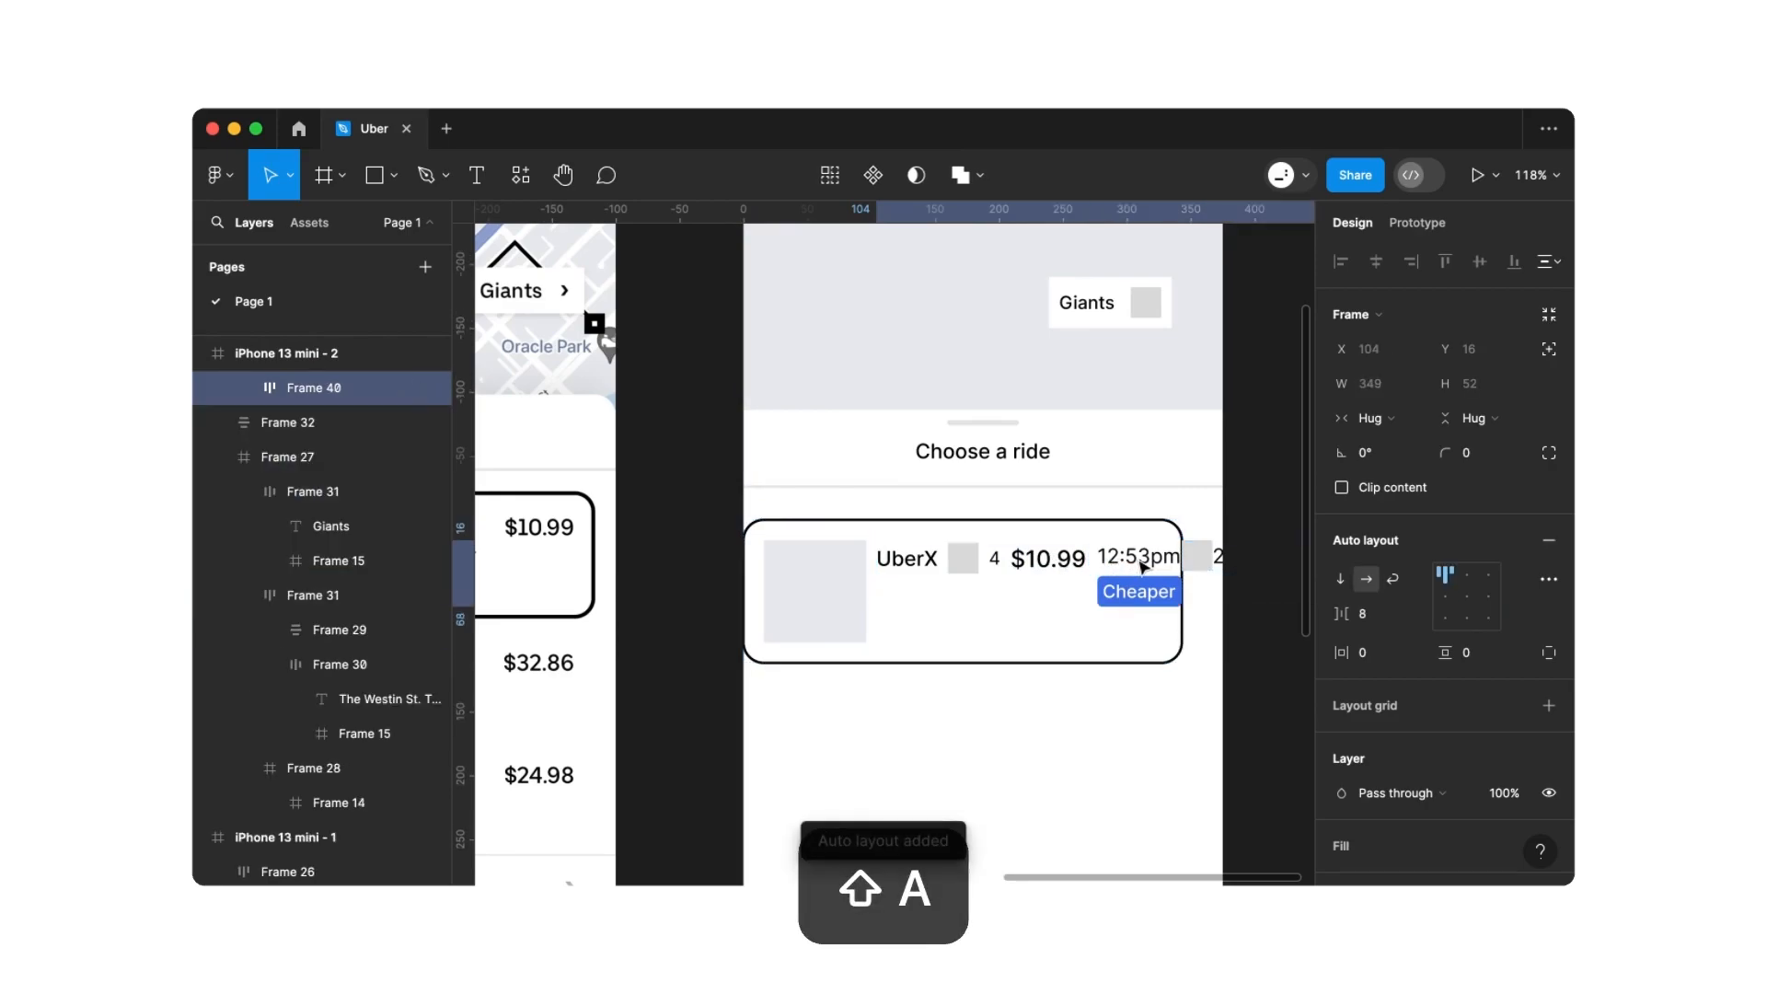
# Make the auto layout holding the UberX row and time stack vertical, with its width filling the card
pyautogui.click(1339, 579)
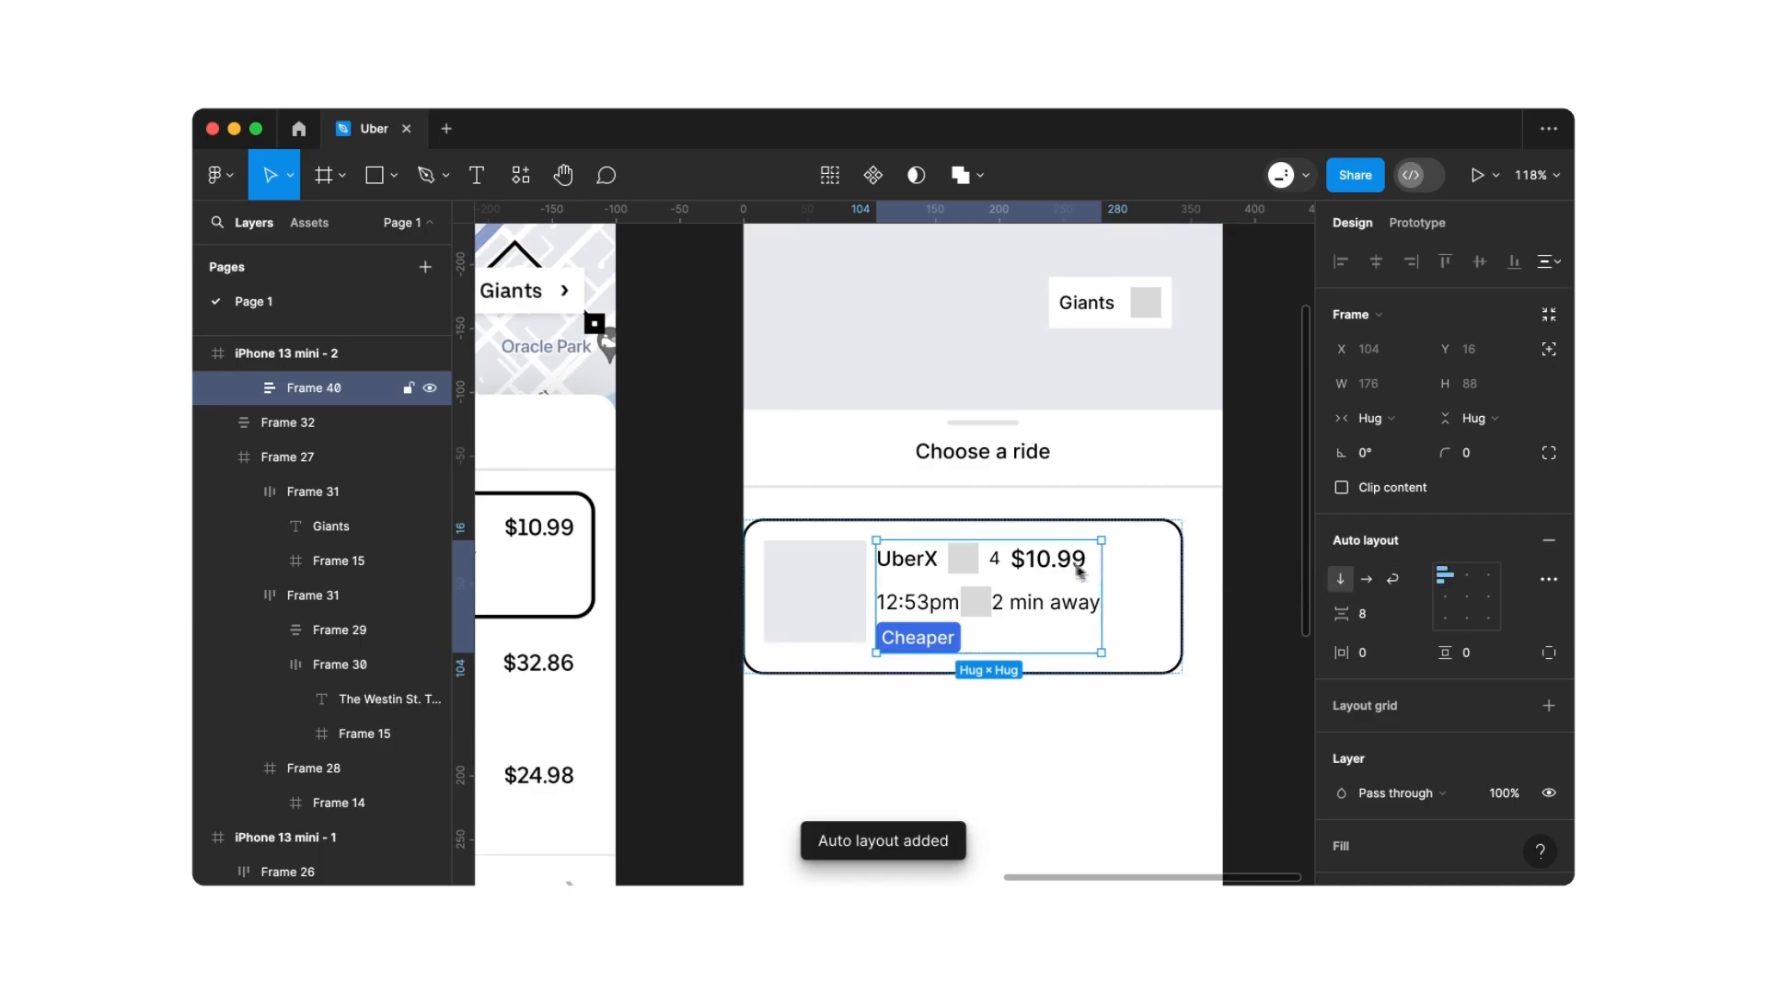
pyautogui.click(1350, 419)
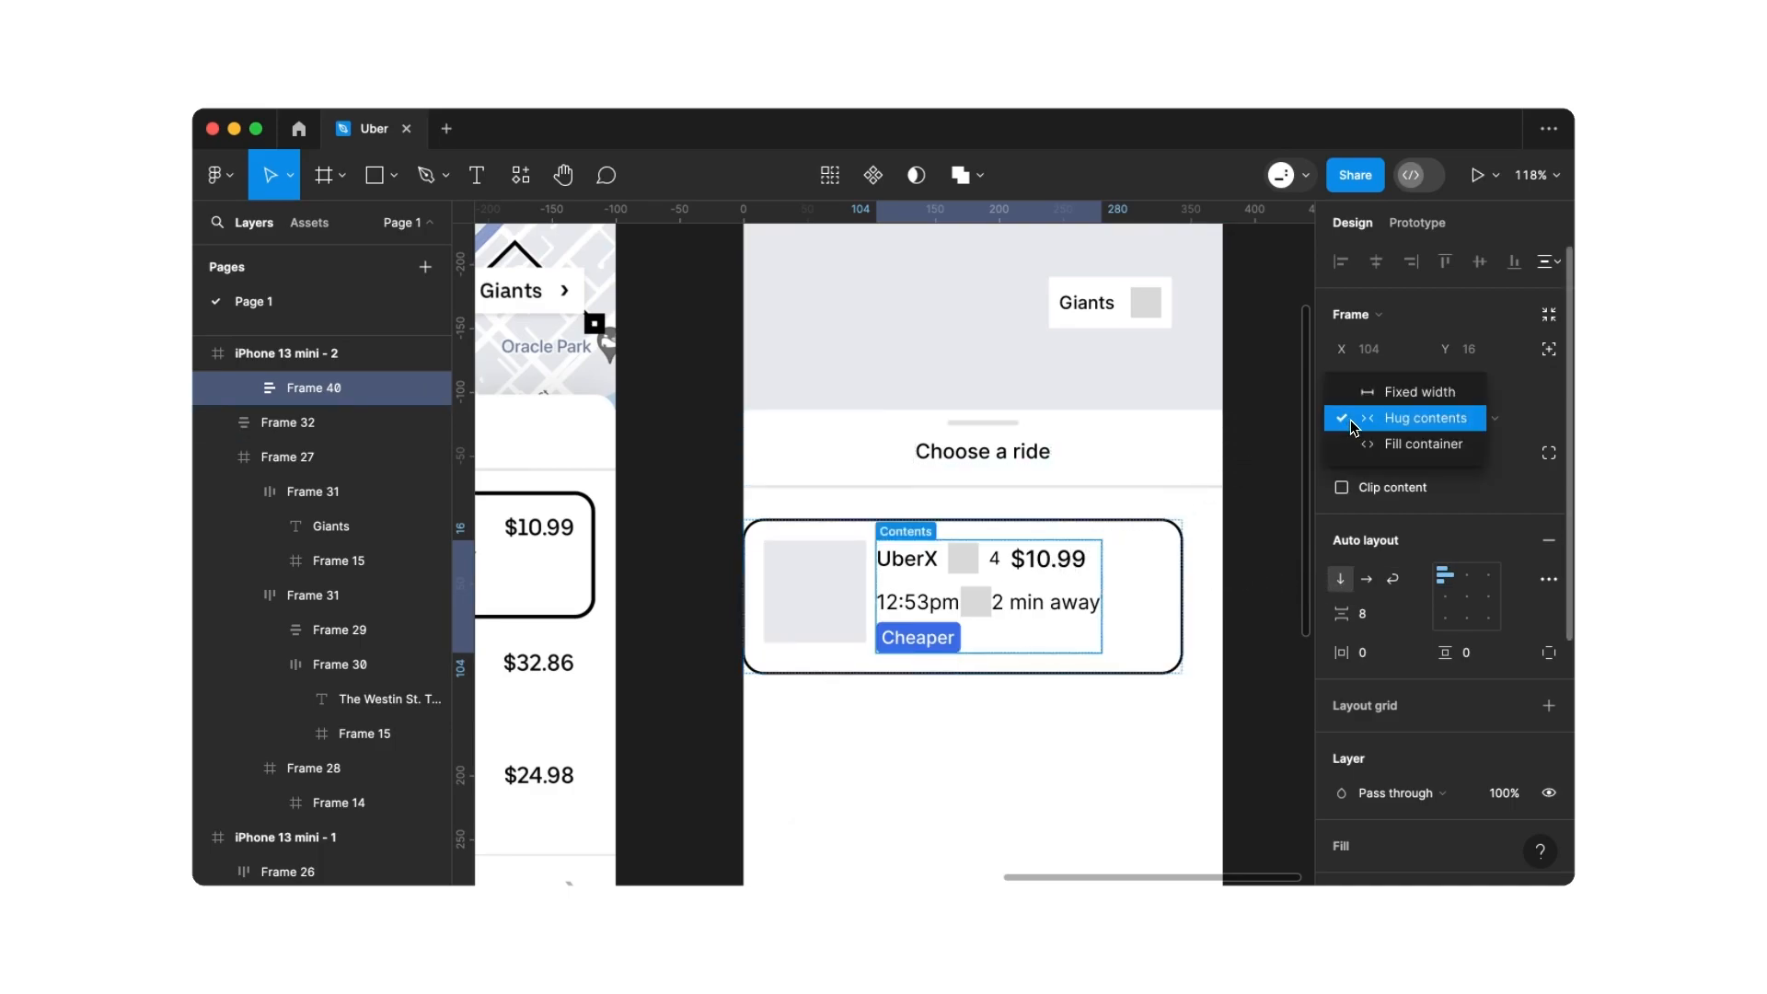
pyautogui.click(1367, 440)
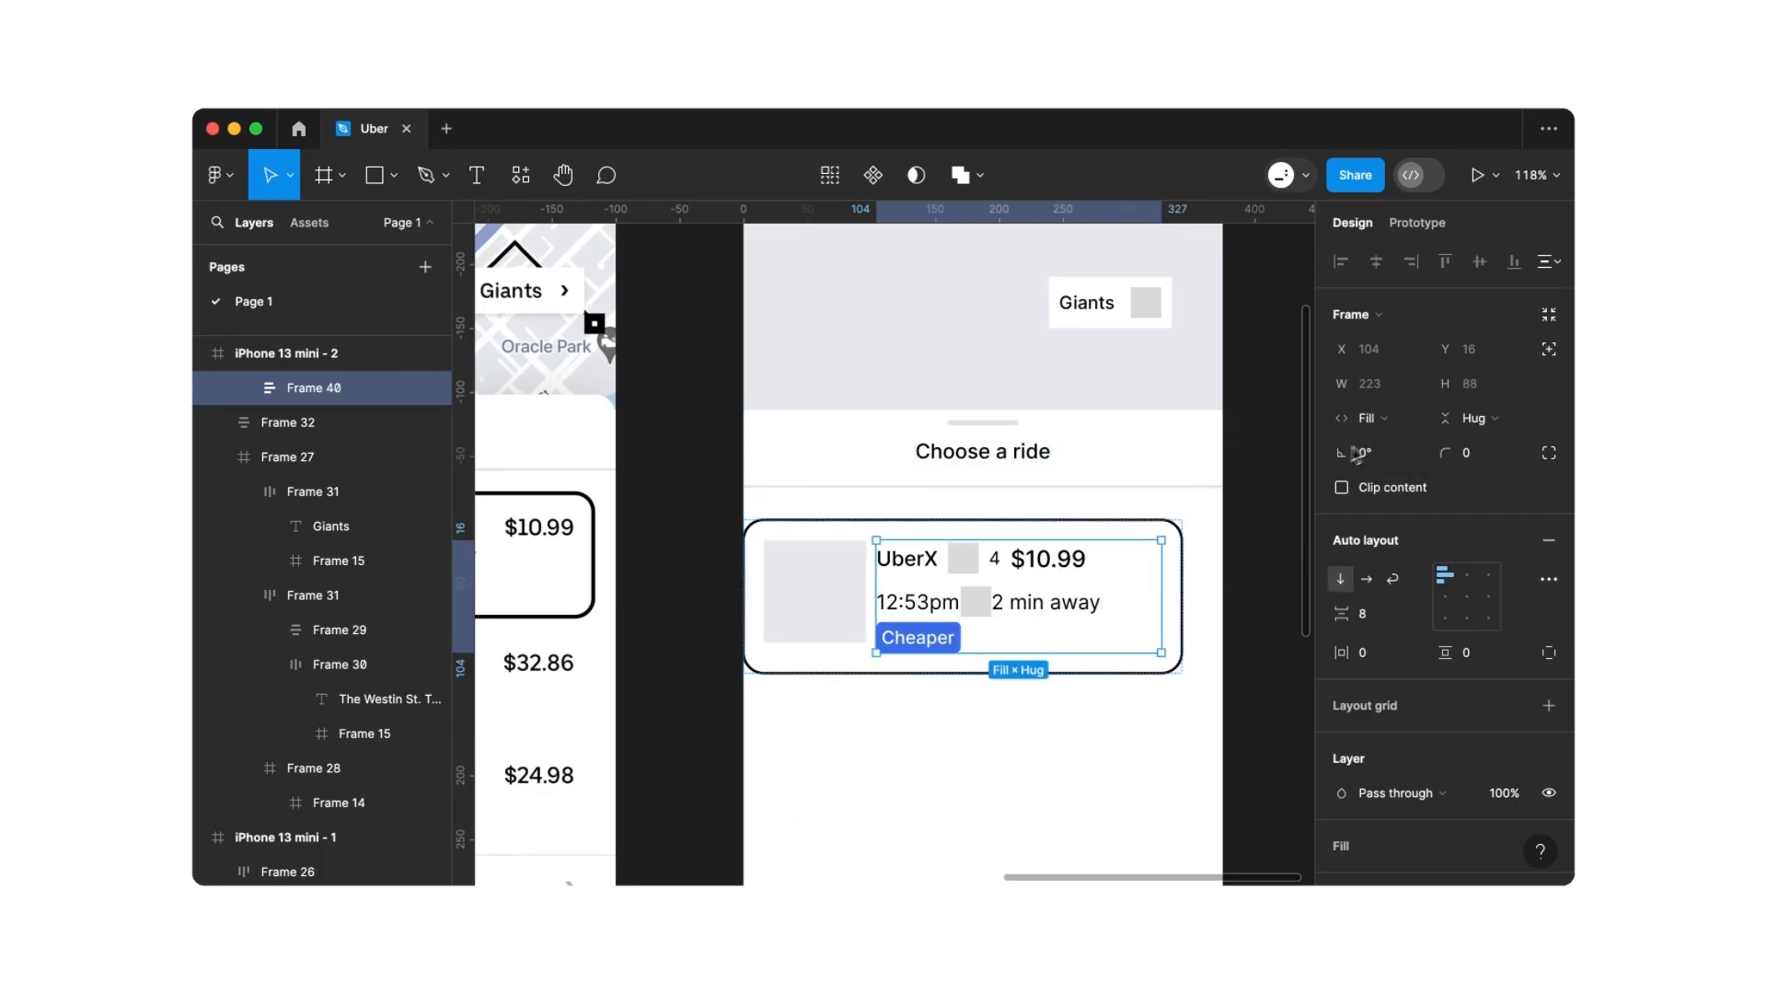
# Set the UberX and $10.99 row to fill its container's width, with automatic spacing between its items
pyautogui.click(1020, 560)
pyautogui.click(1019, 559)
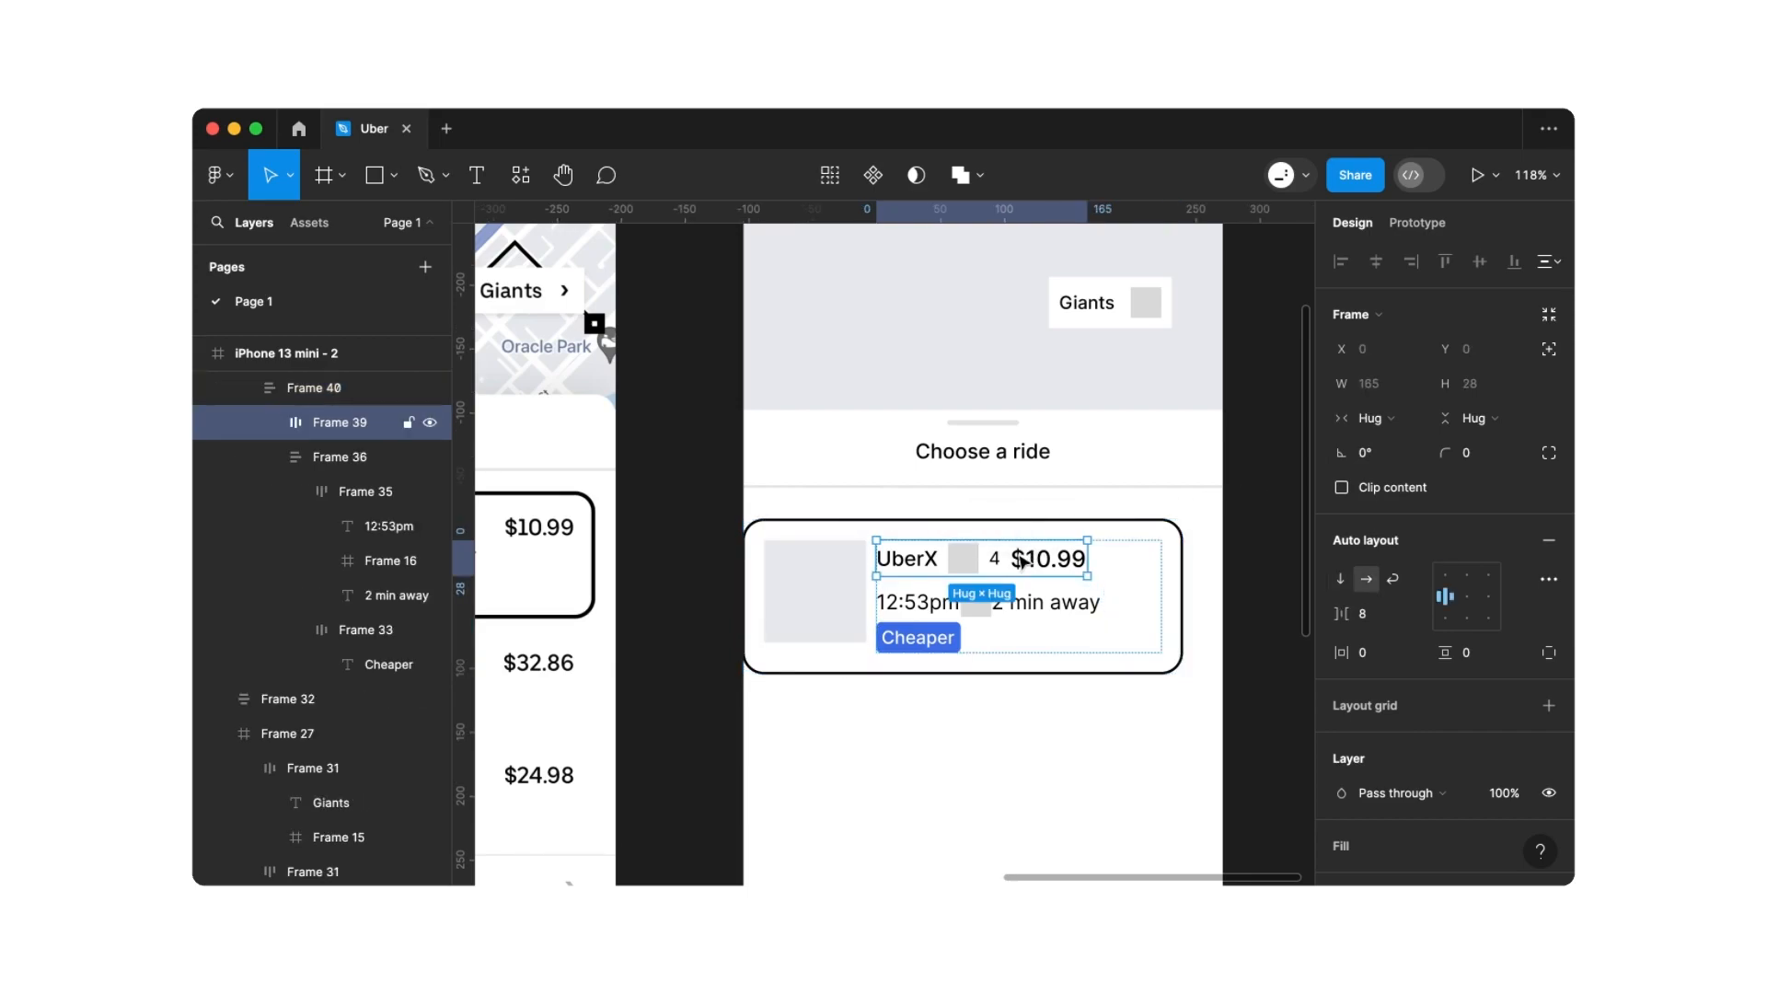
pyautogui.click(1399, 423)
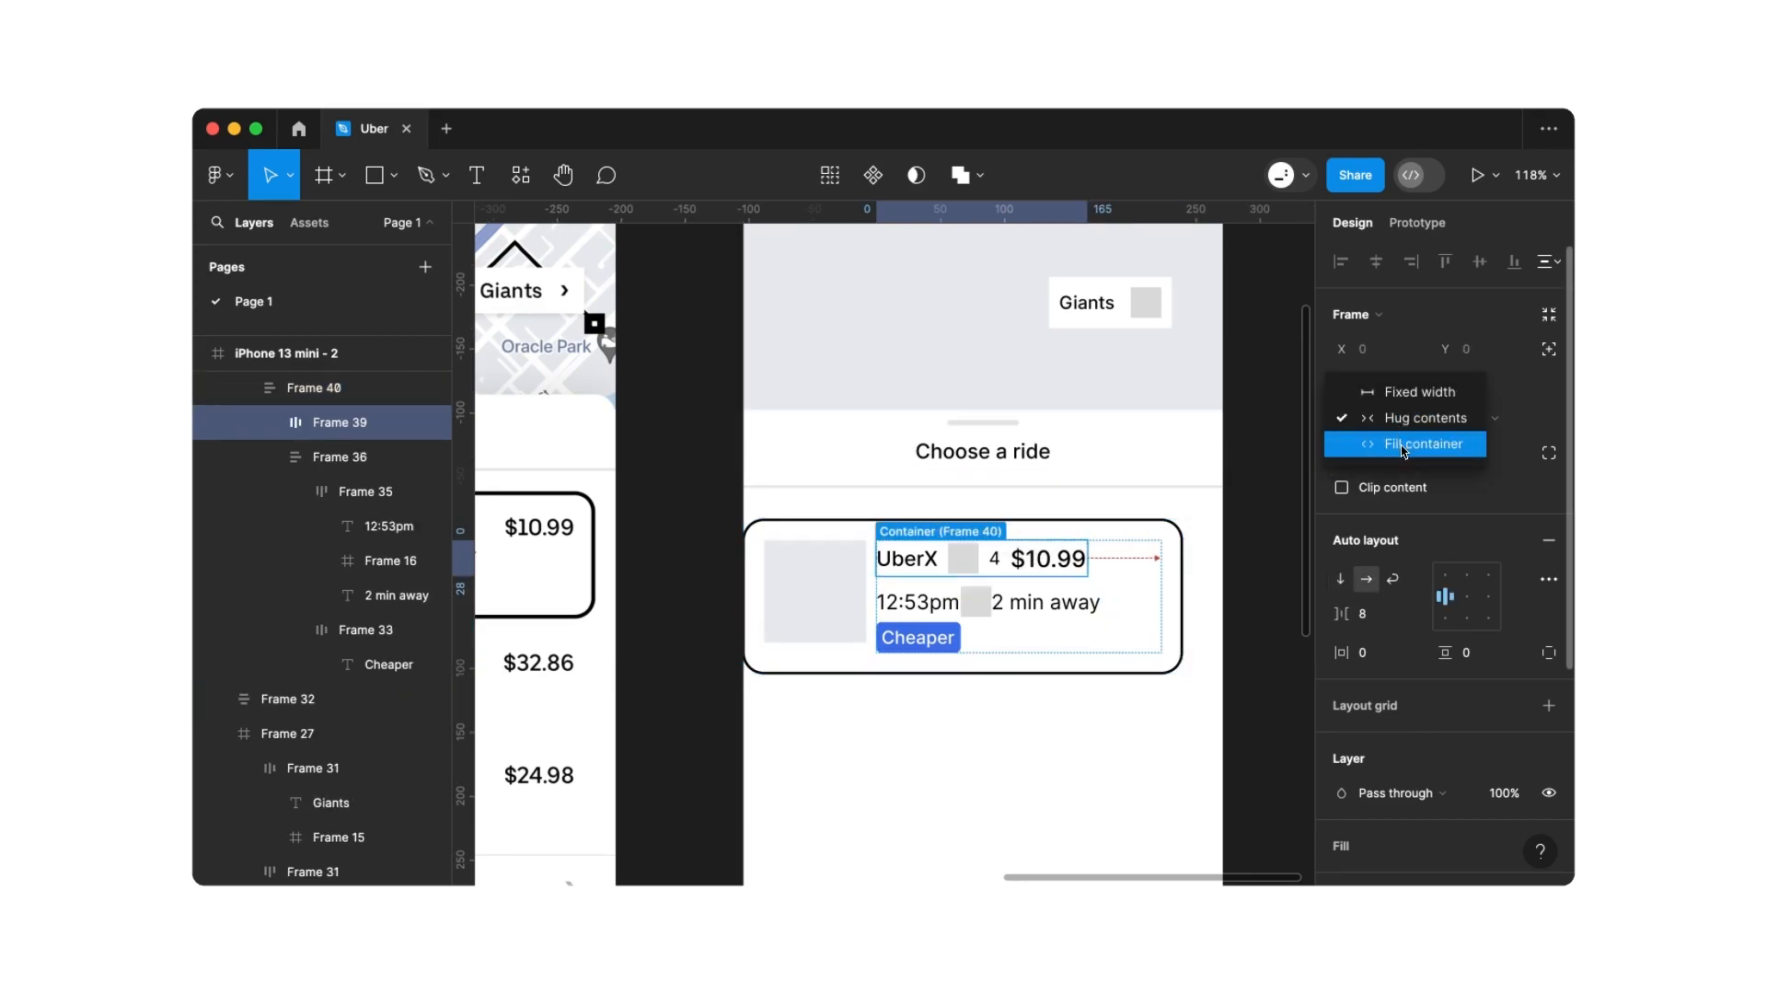
pyautogui.click(1400, 443)
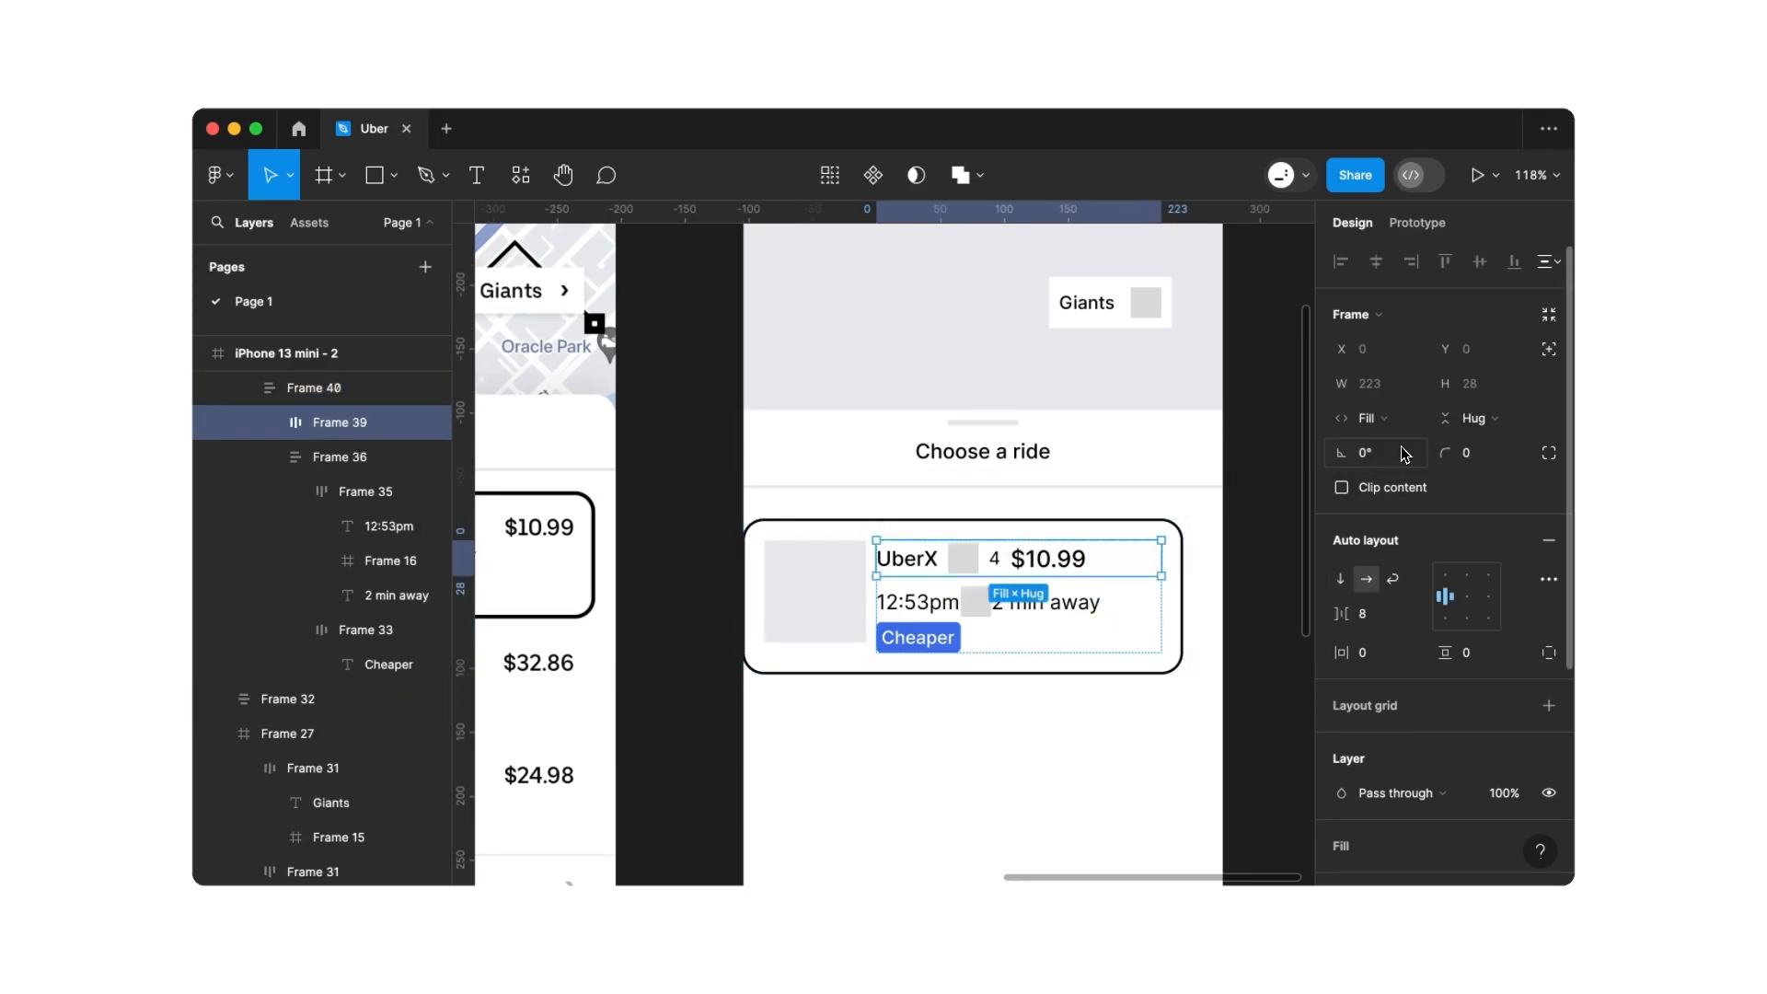
pyautogui.click(1417, 616)
pyautogui.click(1412, 638)
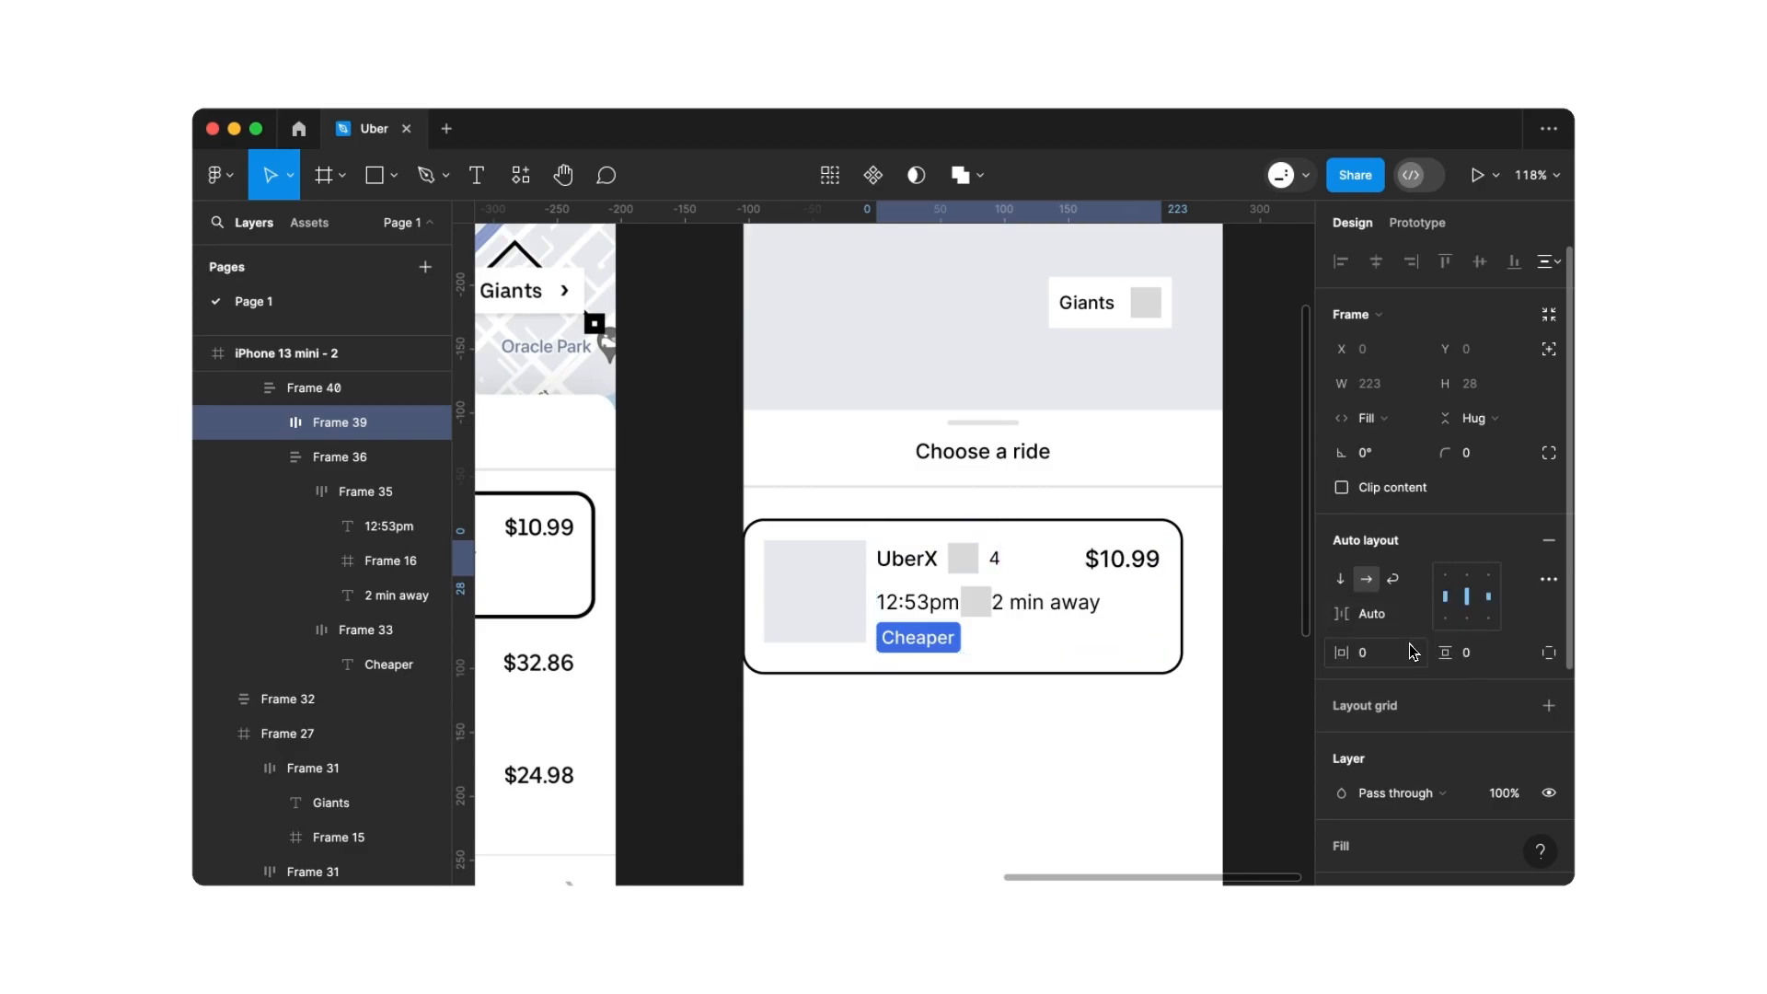
# Set the vertical gap between the UberX row and the time stack to 0
pyautogui.click(1145, 611)
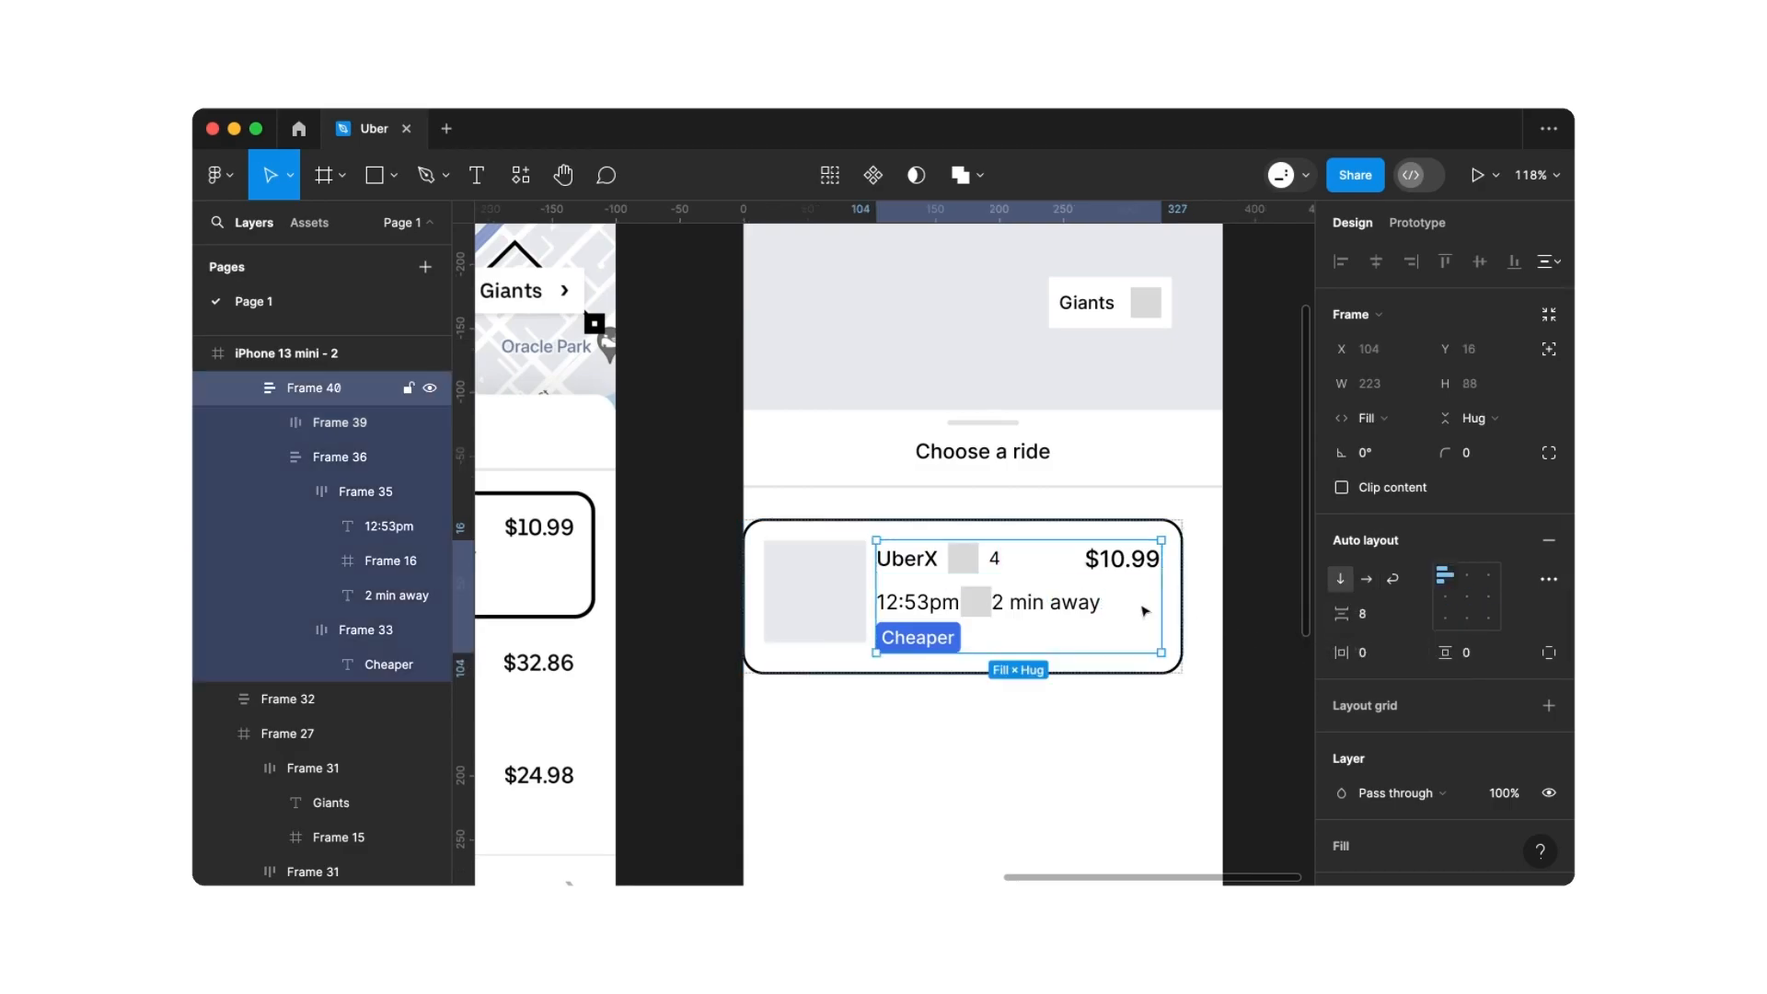
pyautogui.click(1371, 616)
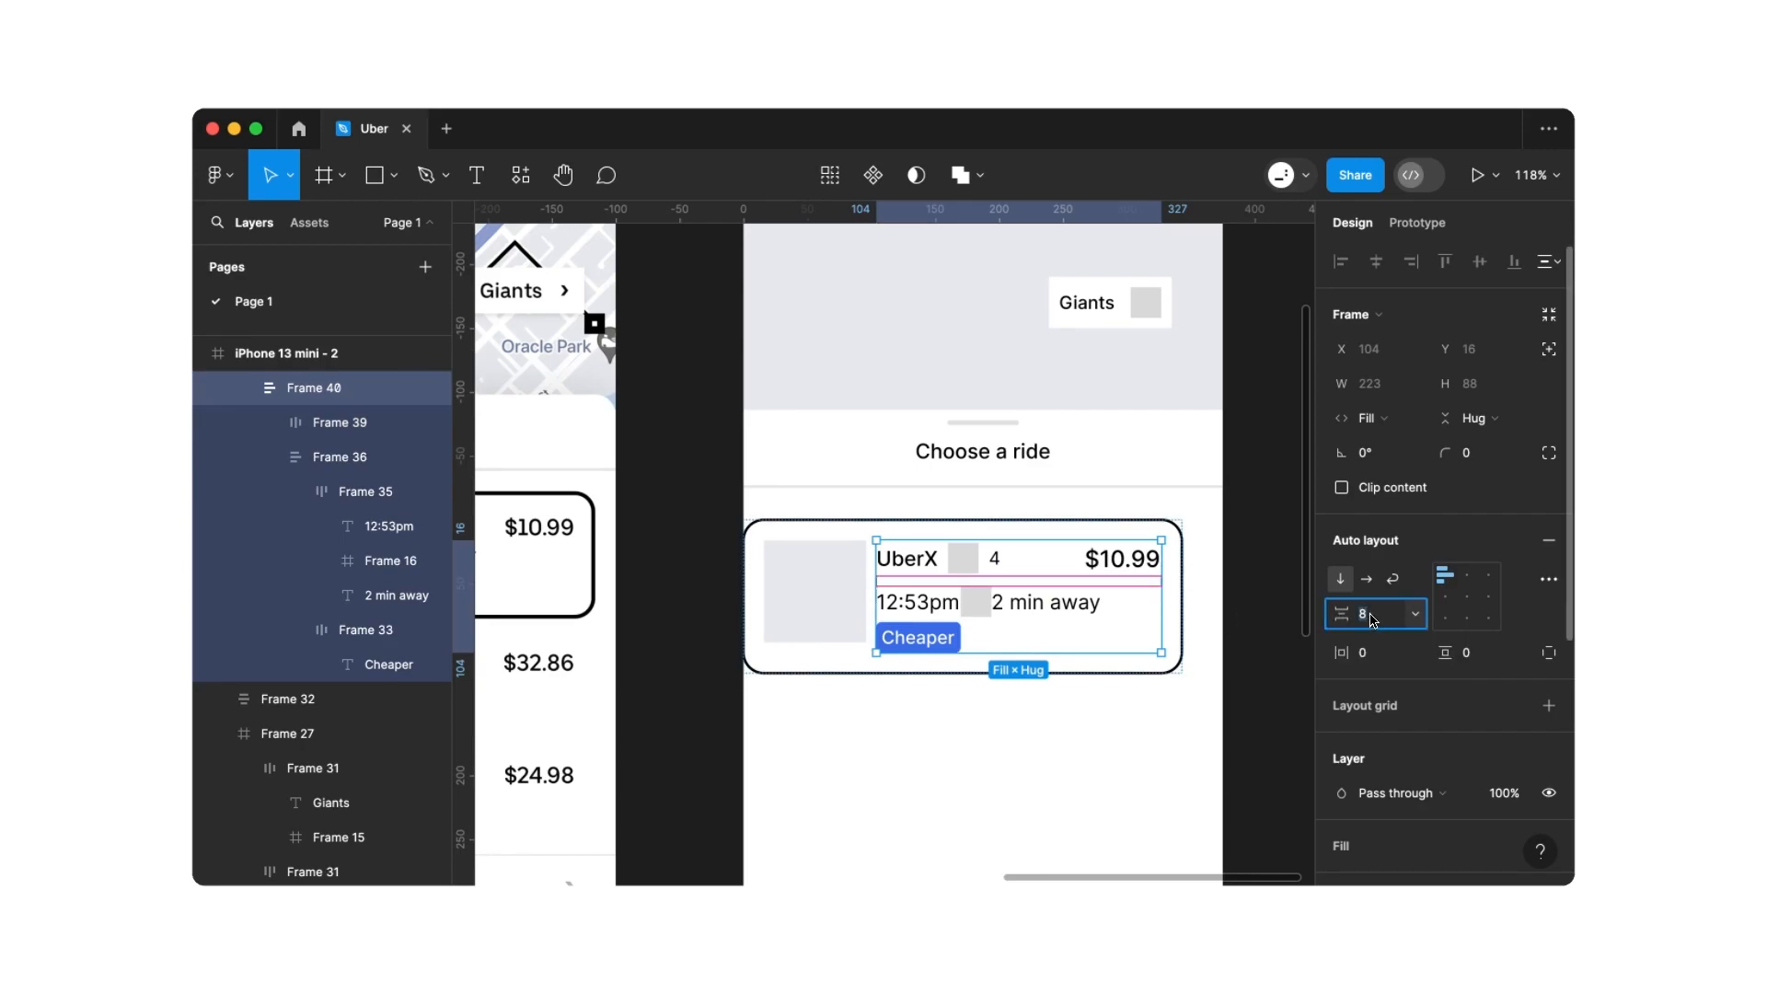
pyautogui.press('Return')
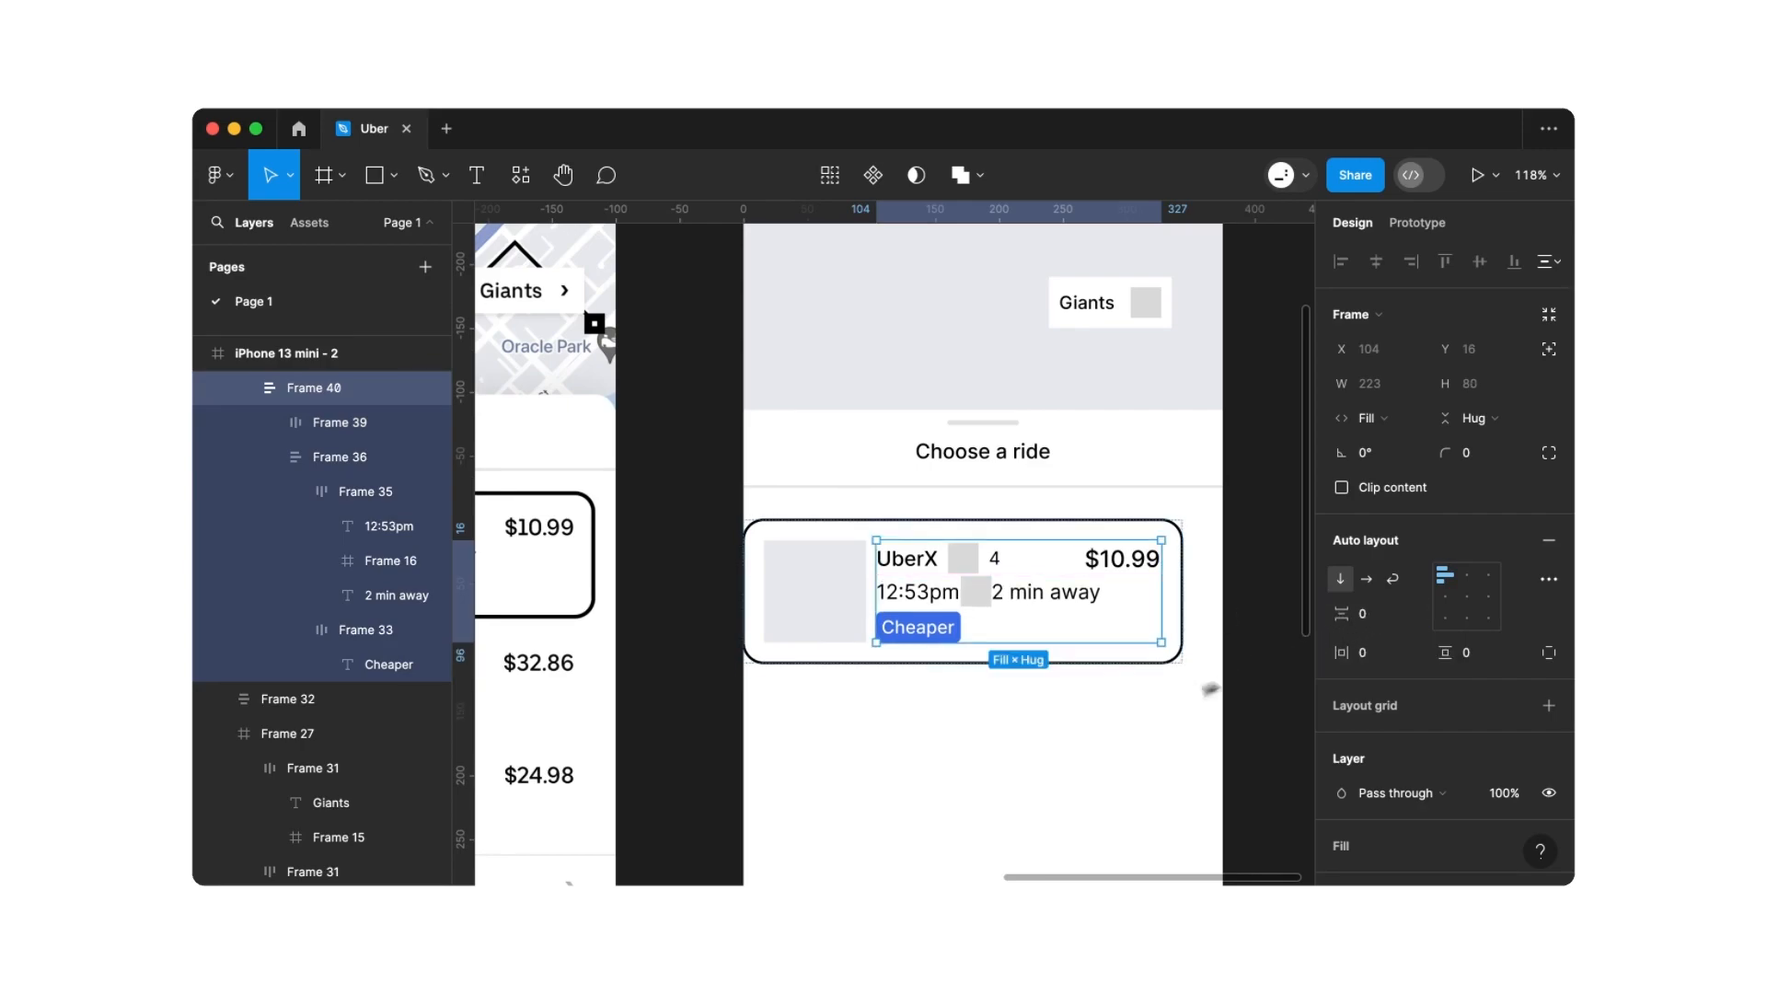
# Center the UberX card horizontally in the phone frame, at X 16
pyautogui.hscroll(-1, 1073, 740)
pyautogui.click(1074, 741)
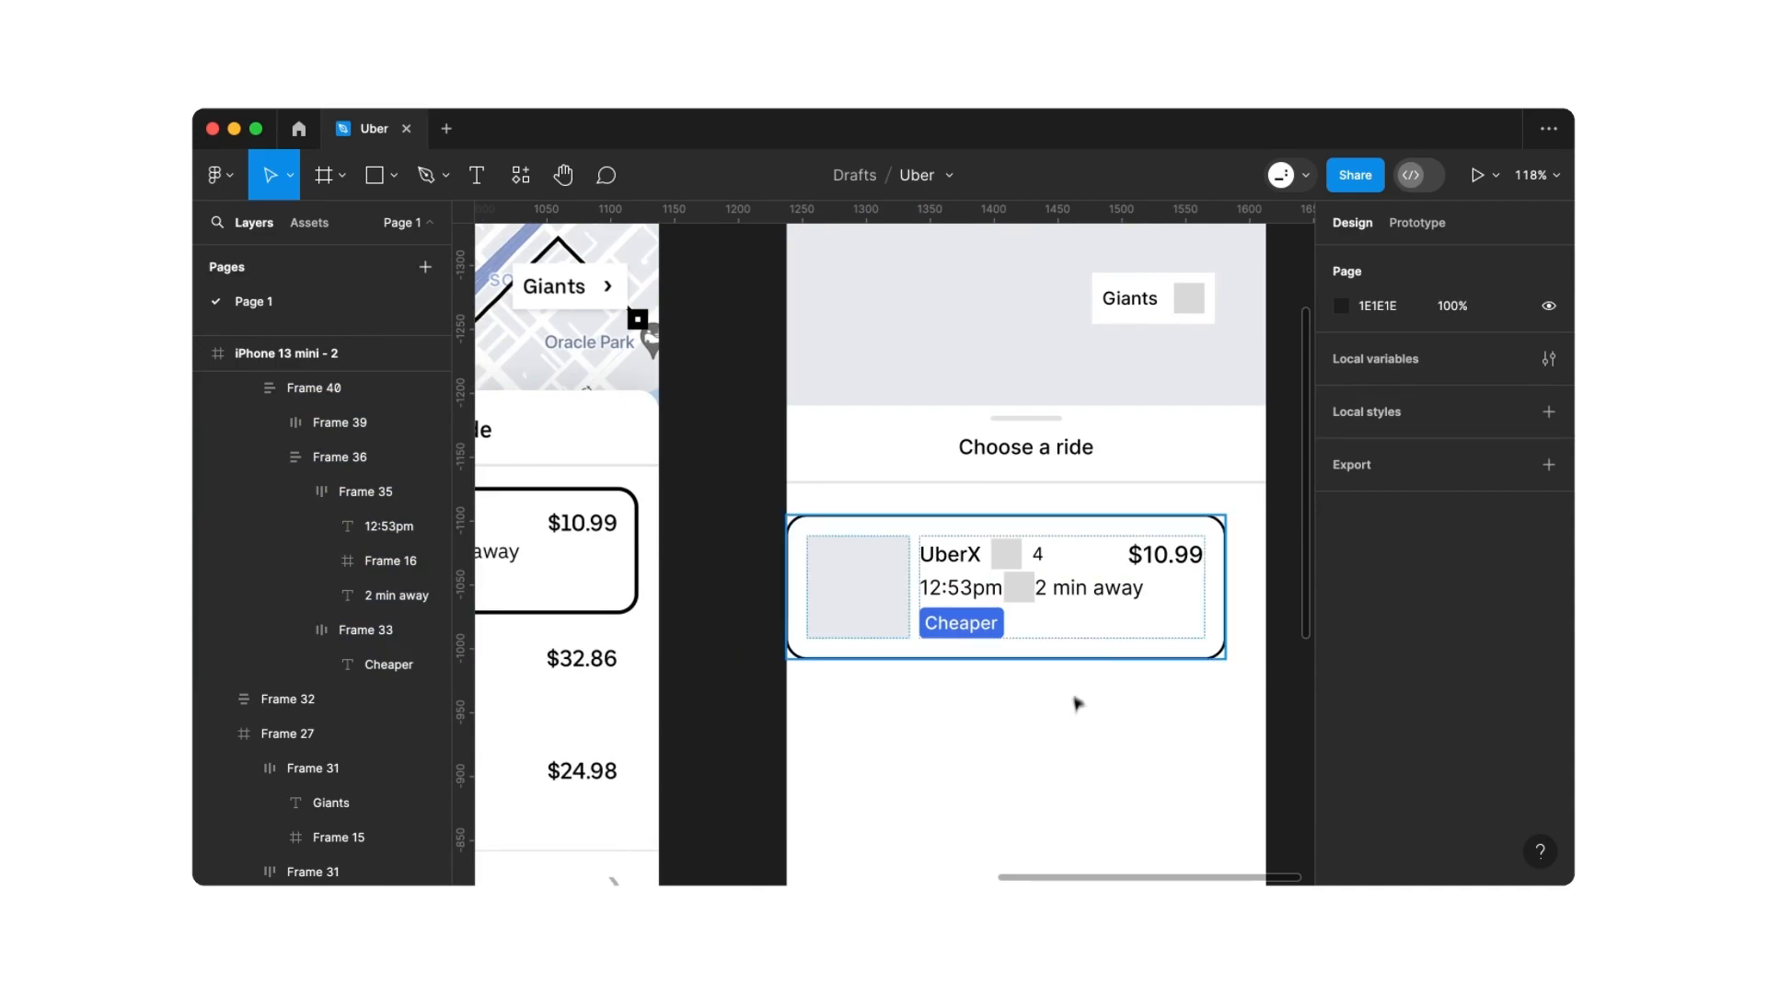
pyautogui.click(1086, 649)
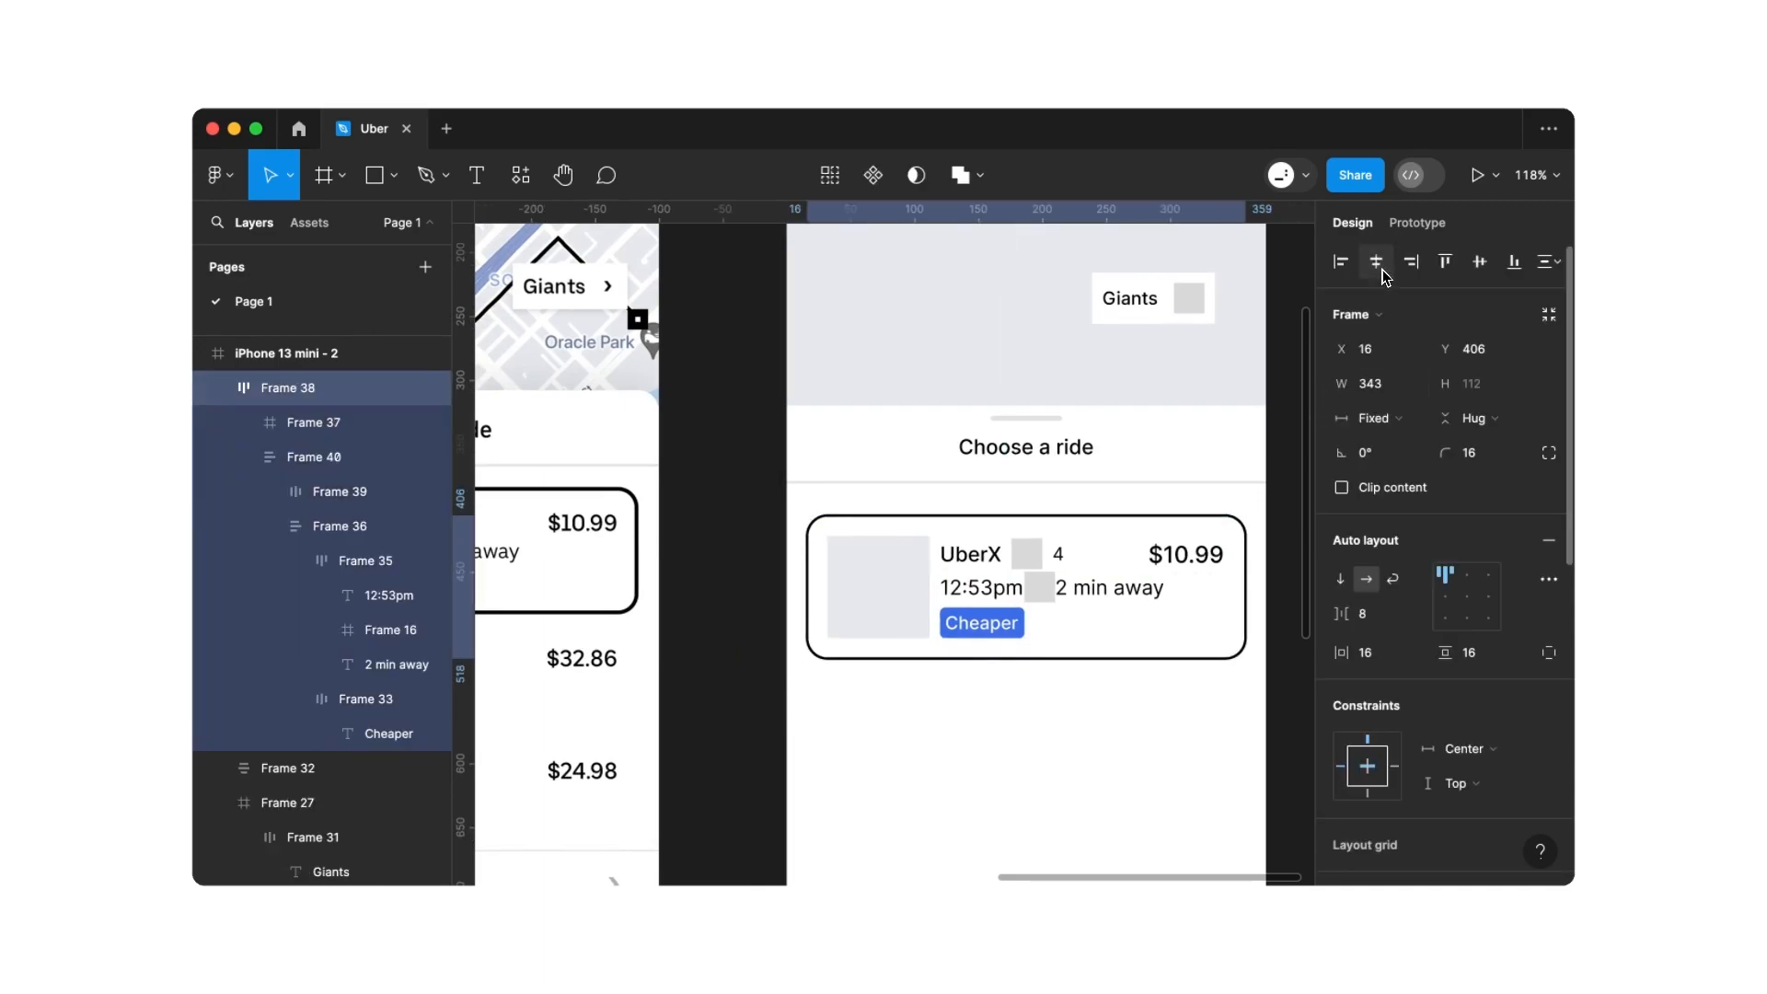
pyautogui.click(1009, 734)
# Duplicate the UberX card and place the copy below the original at Y 544
pyautogui.scroll(-3, 1010, 733)
pyautogui.scroll(-3, 1009, 733)
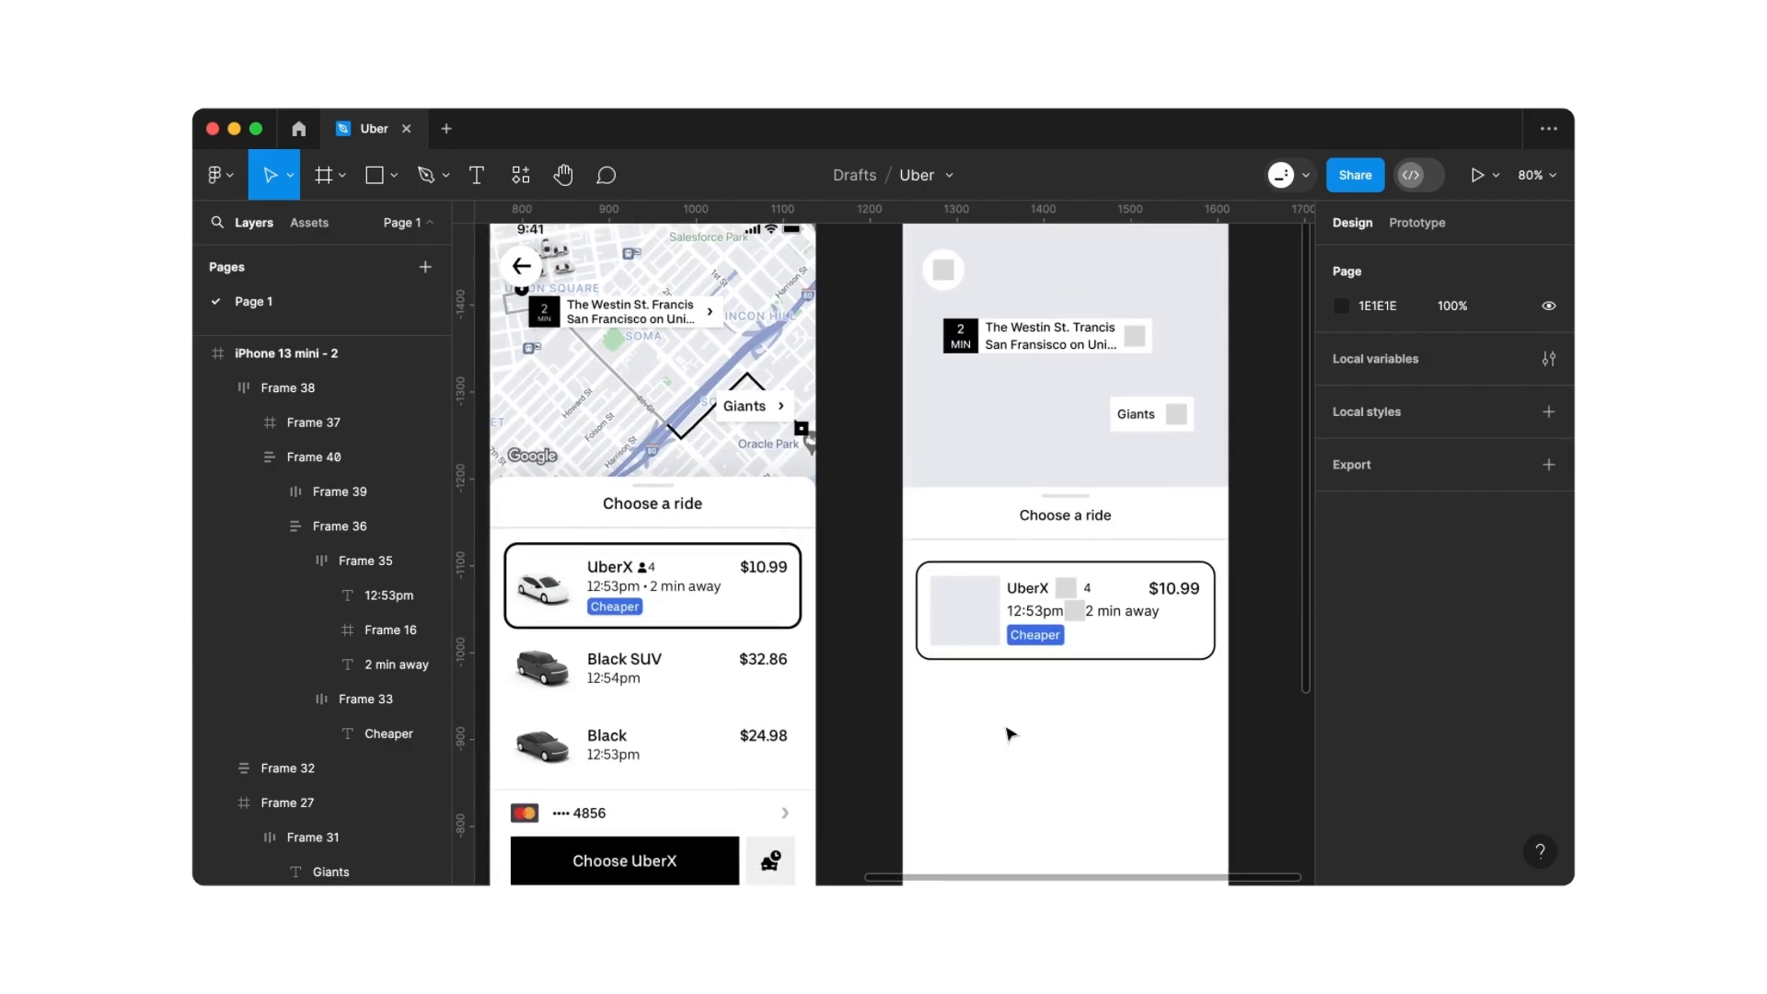
pyautogui.scroll(-2, 1009, 733)
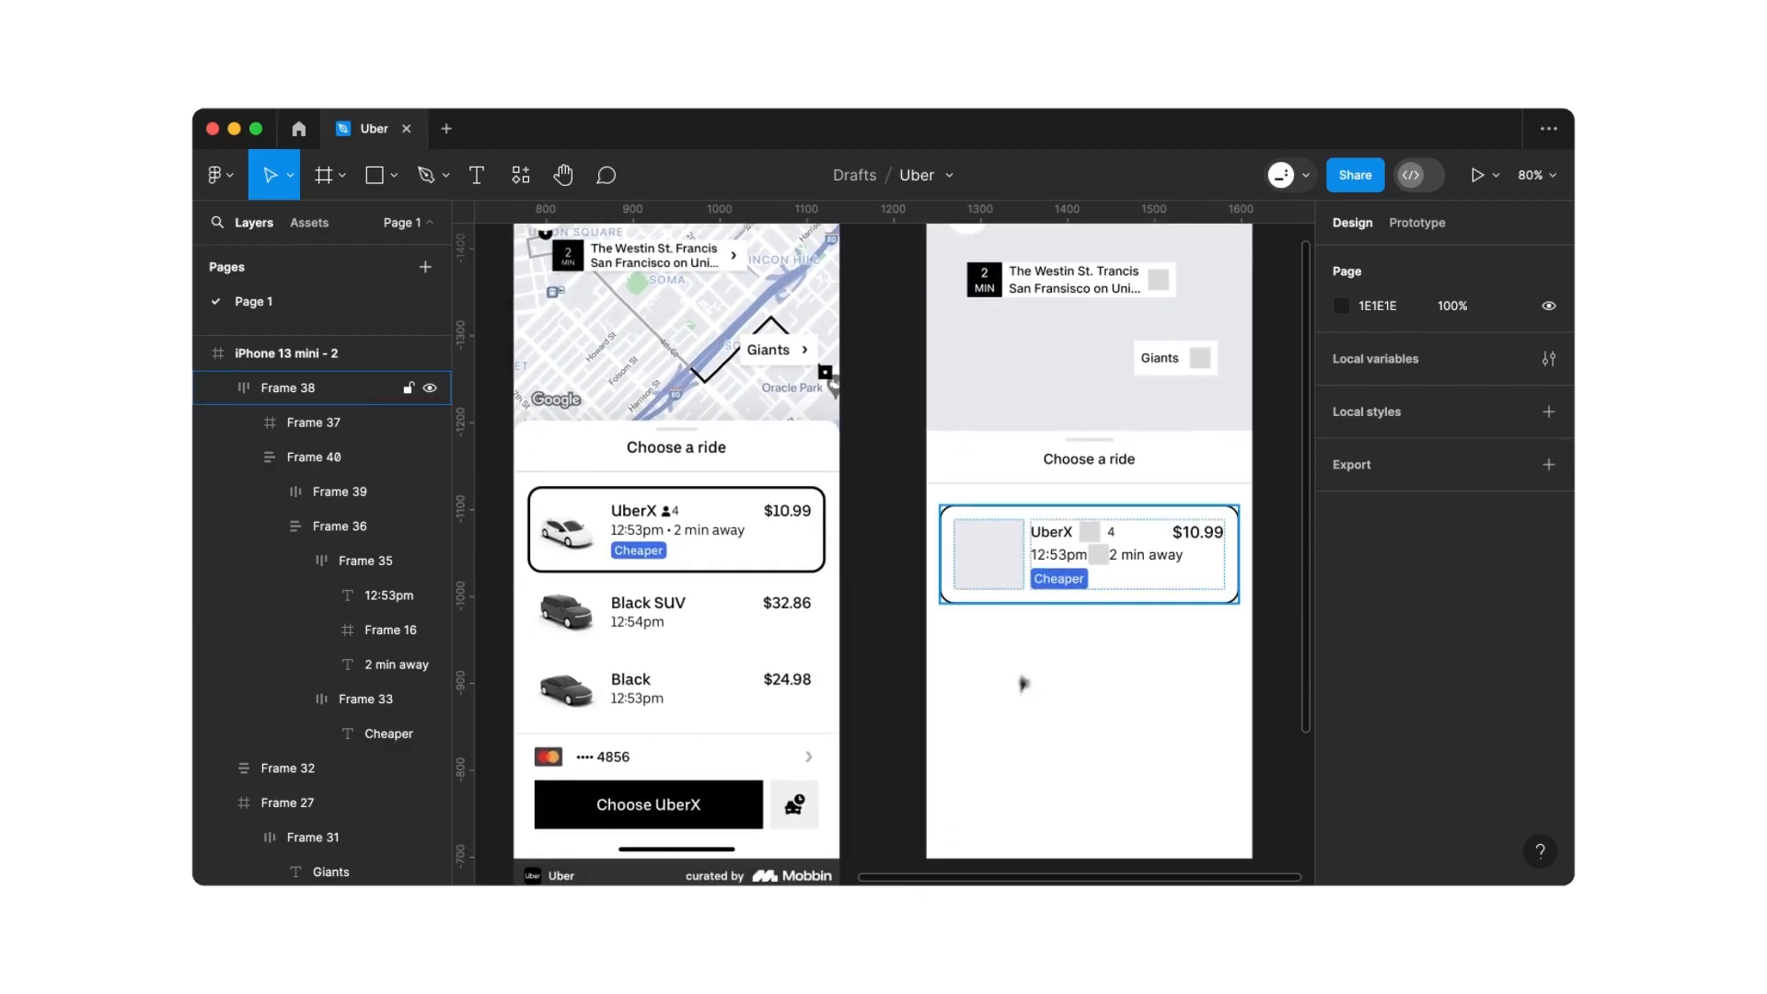
pyautogui.click(1084, 561)
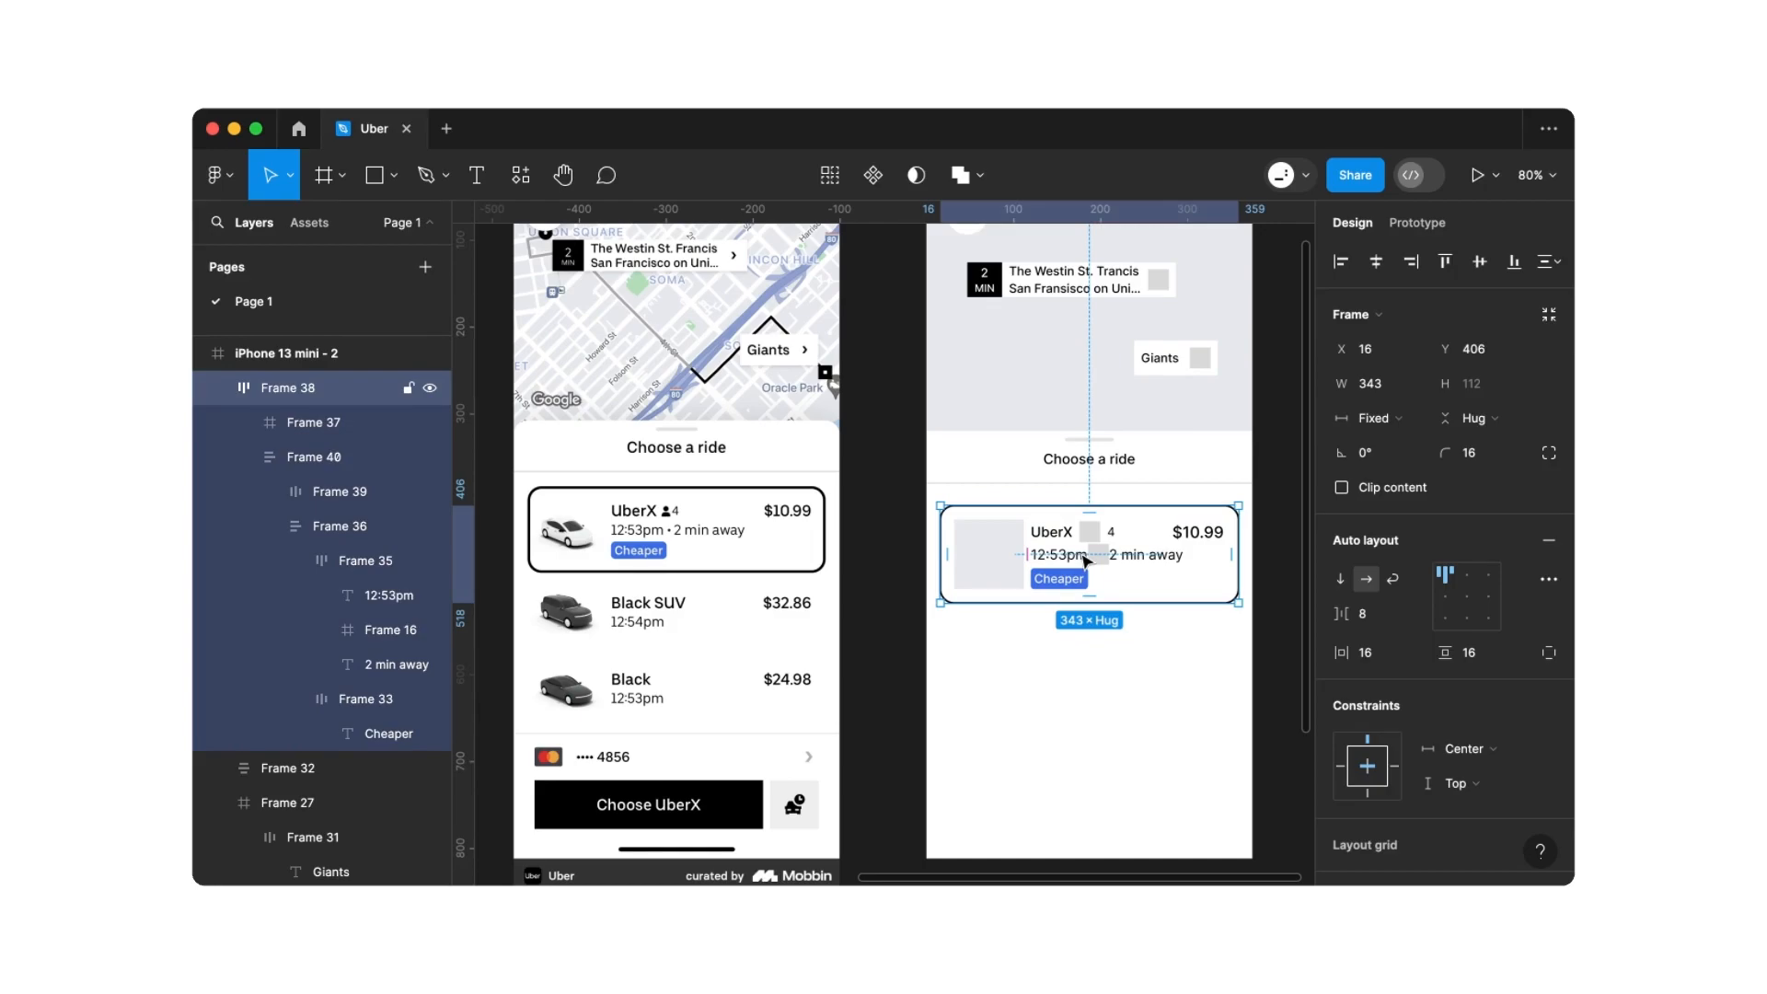
pyautogui.press('super+c')
pyautogui.press('super+v')
pyautogui.moveTo(1123, 550); pyautogui.dragTo(1130, 674)
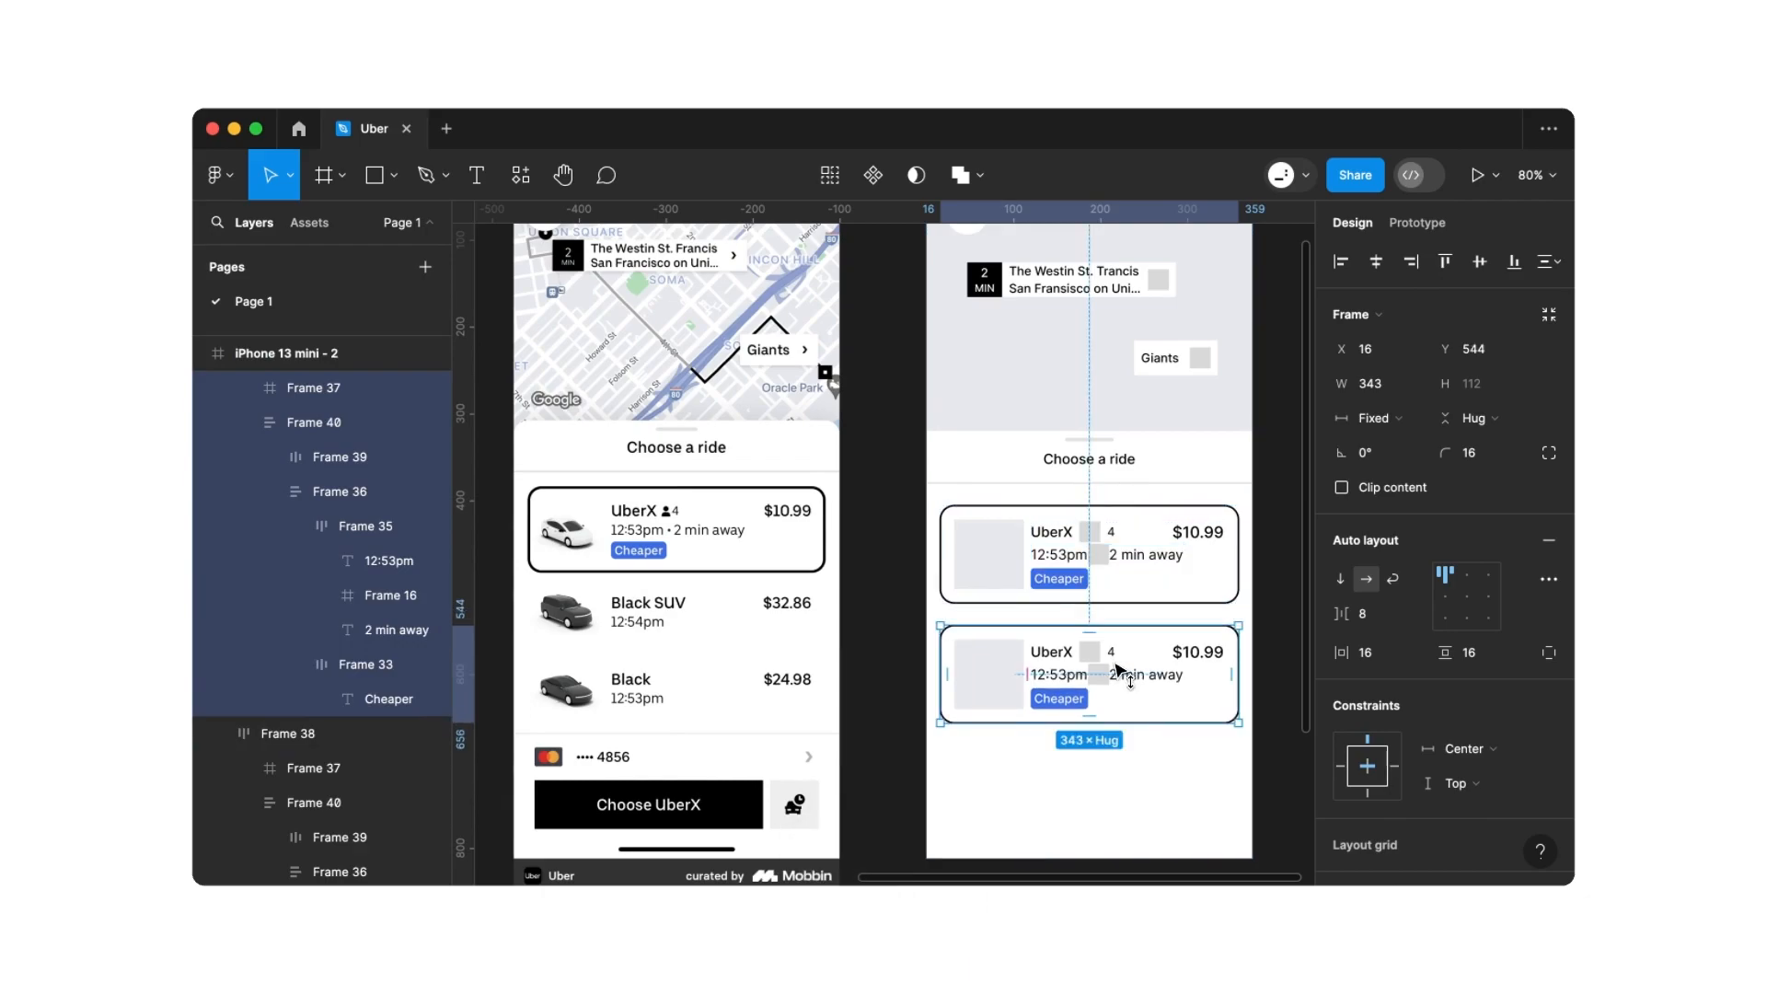
# Delete the "Cheaper" badge from the second ride card
pyautogui.doubleClick(1070, 705)
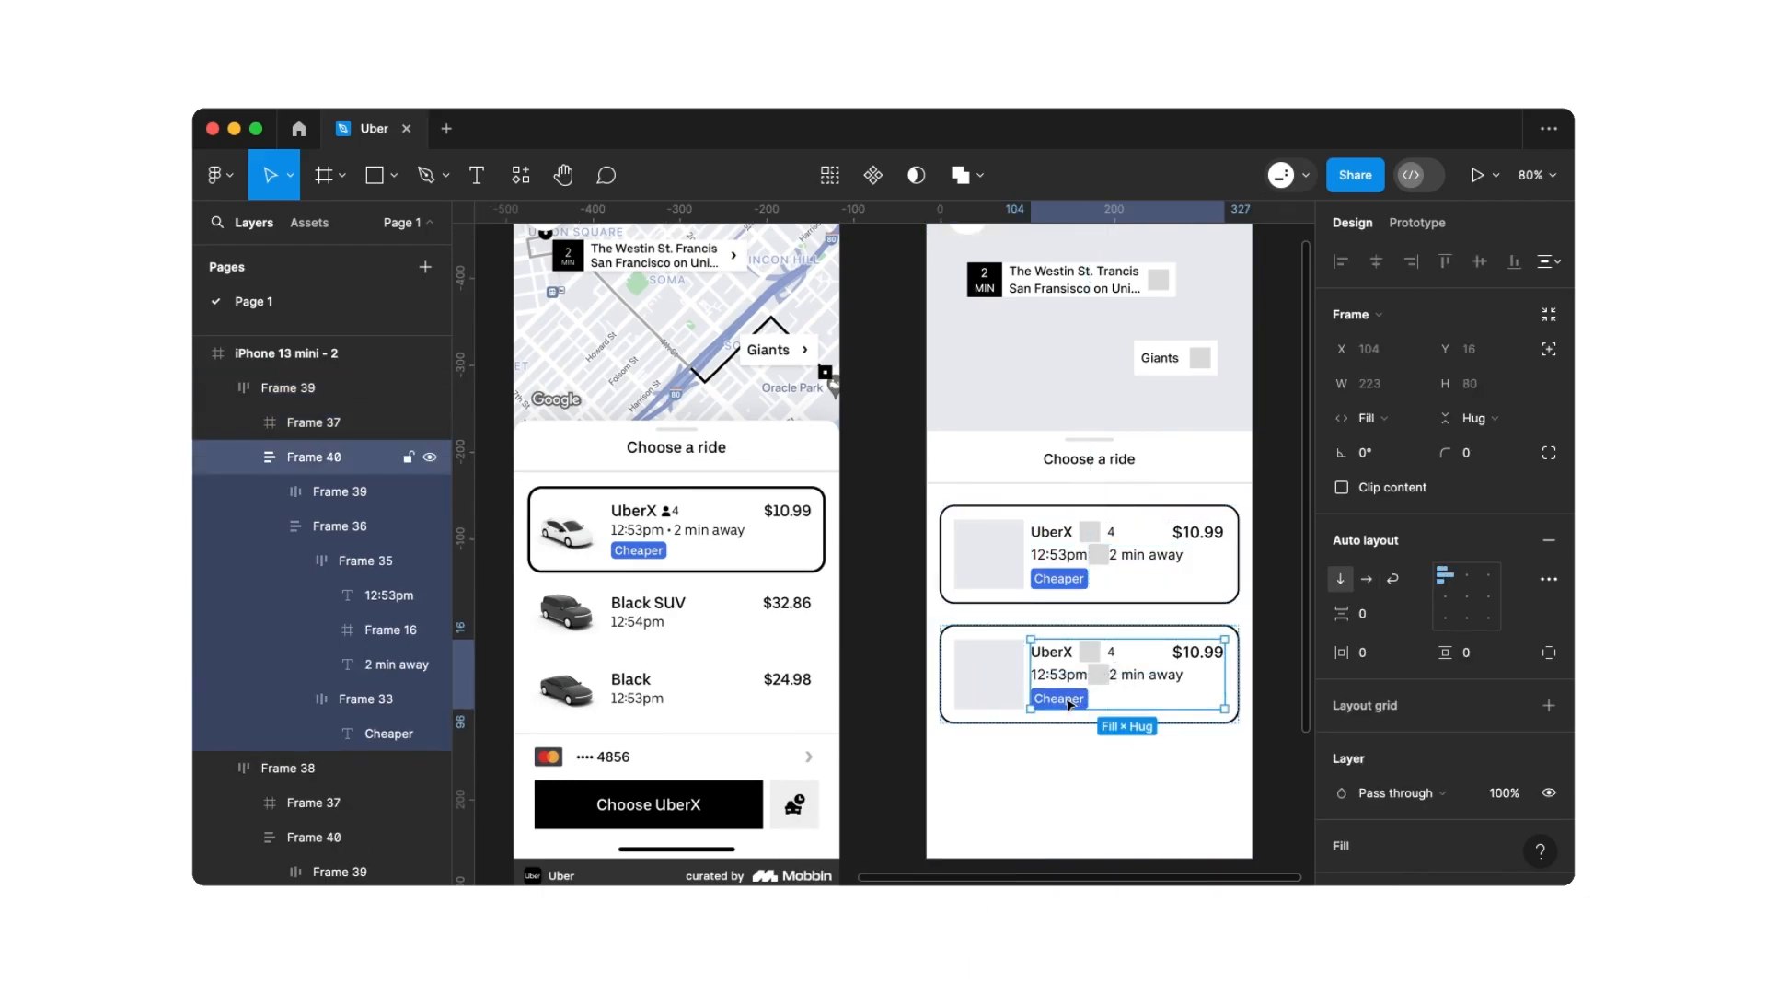
pyautogui.doubleClick(1070, 705)
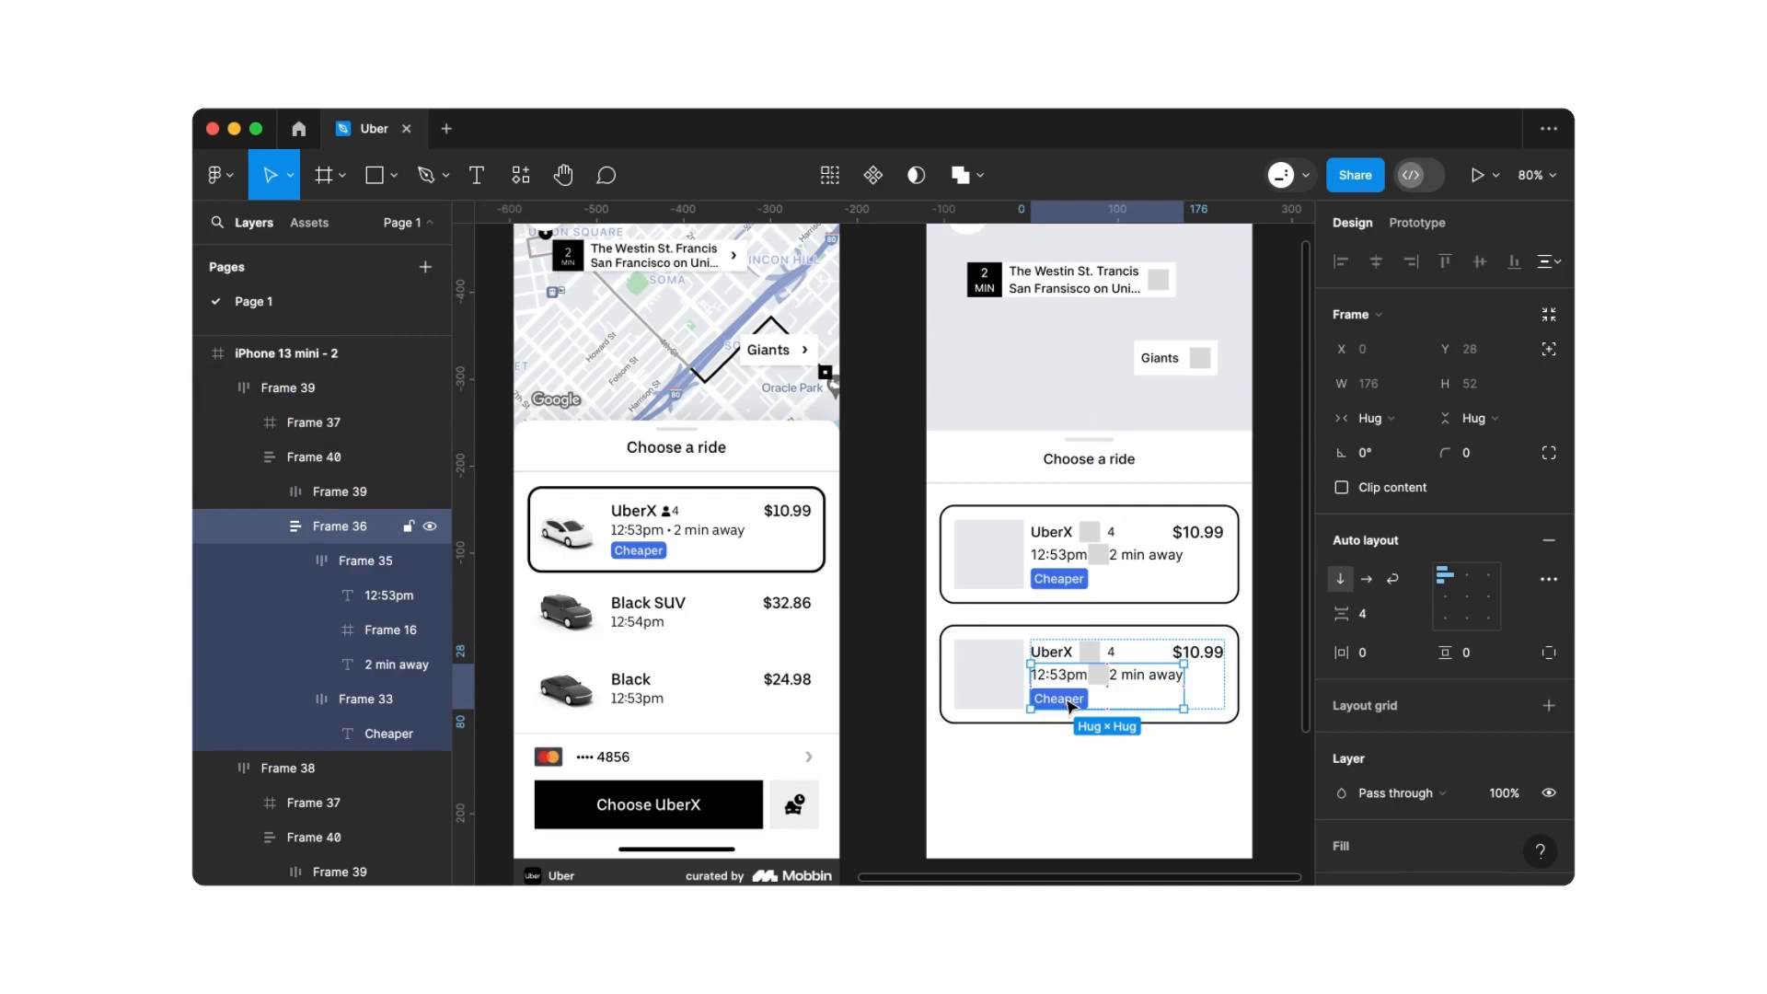
pyautogui.click(1067, 704)
pyautogui.press('BackSpace')
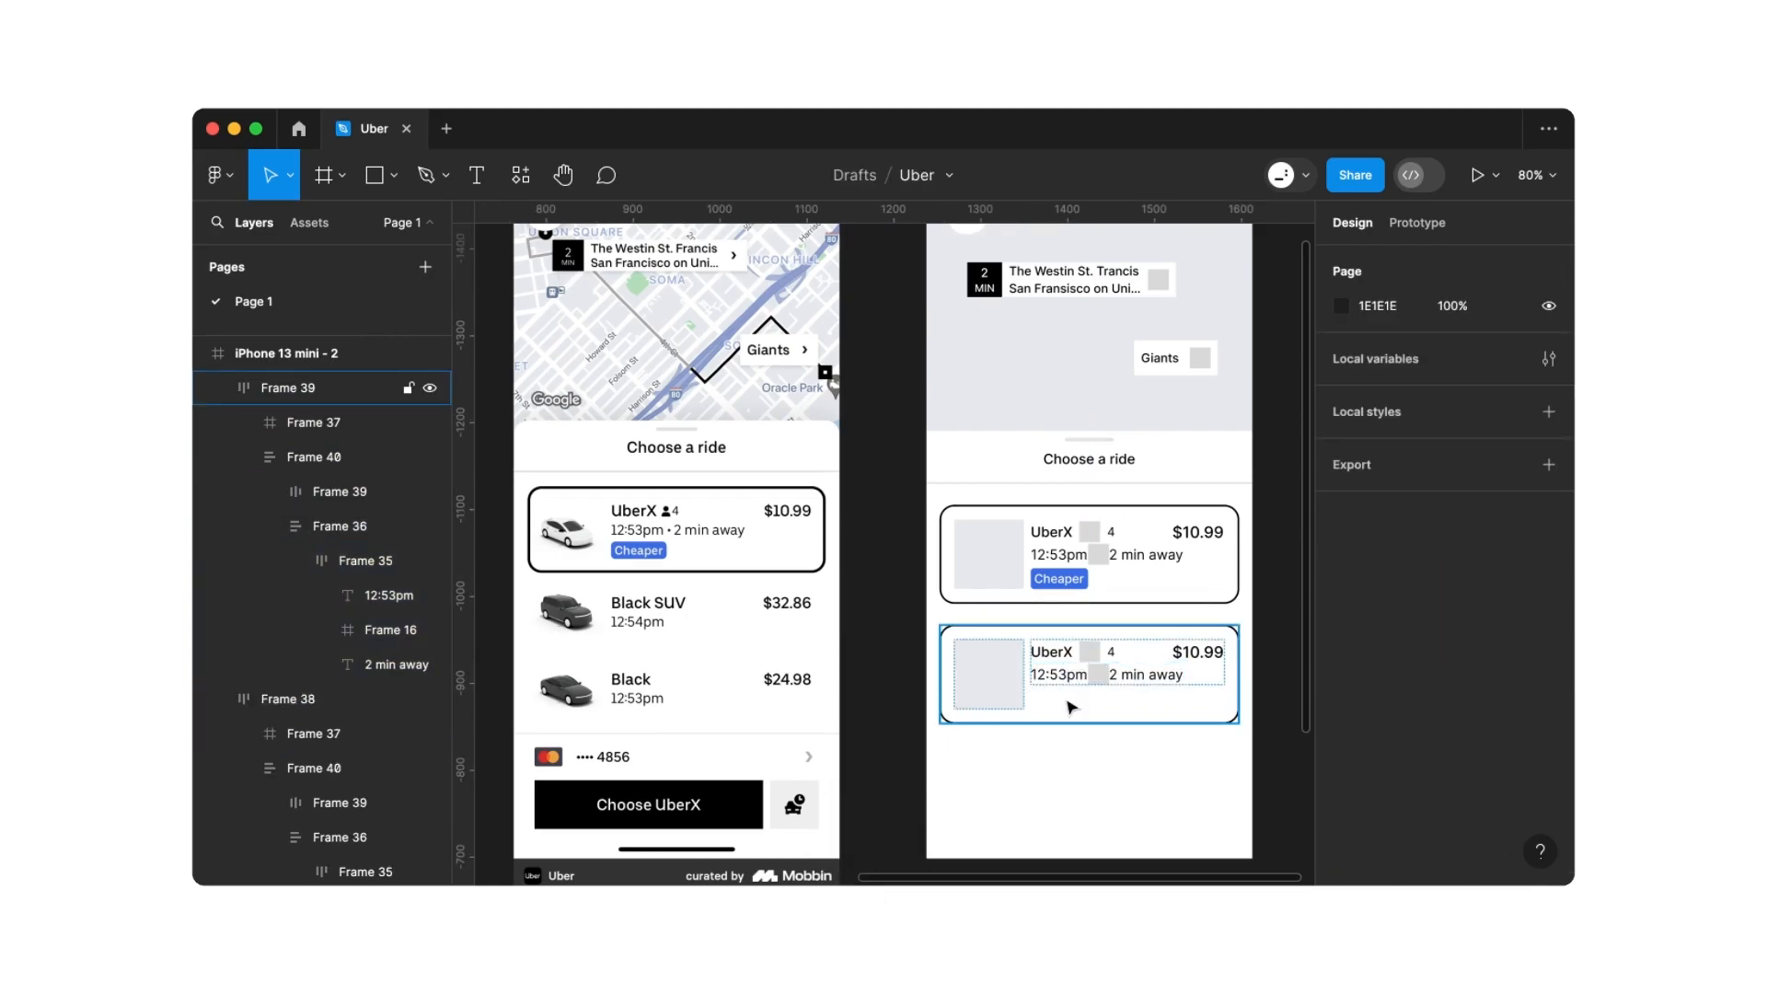
# Remove the second card's black stroke and set its auto layout alignment to left-center
pyautogui.click(1071, 705)
pyautogui.scroll(-4, 1463, 699)
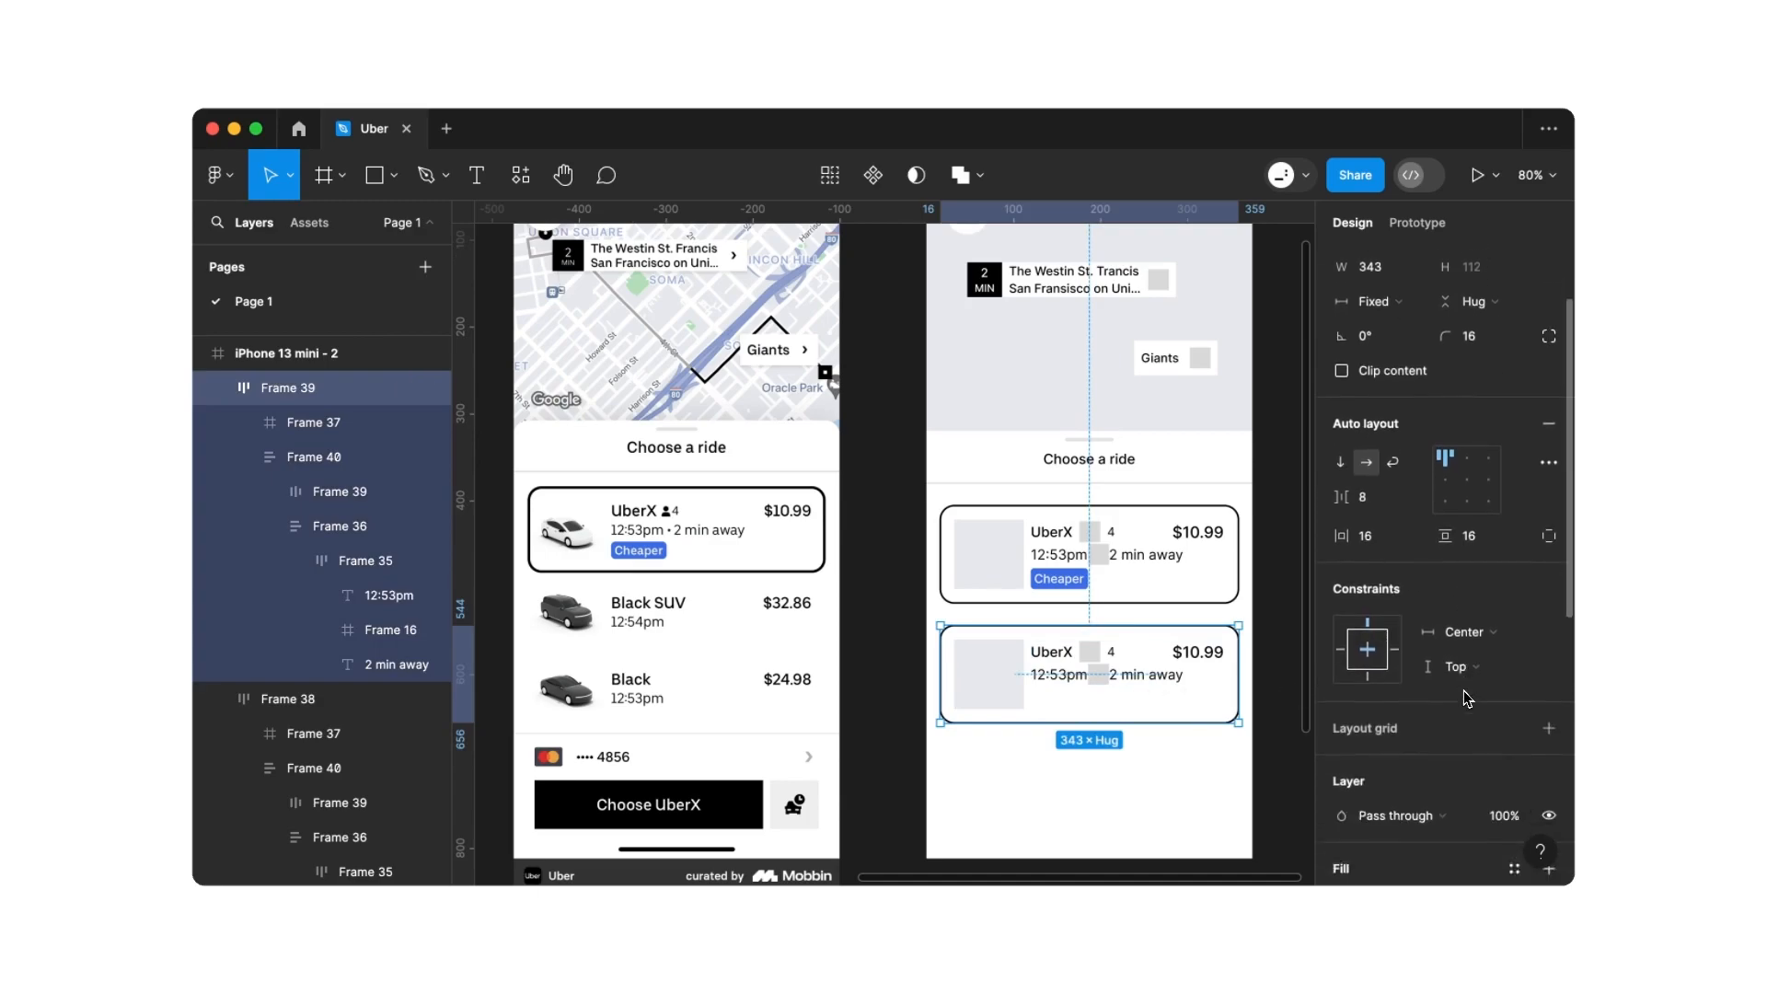
pyautogui.scroll(-3, 1466, 697)
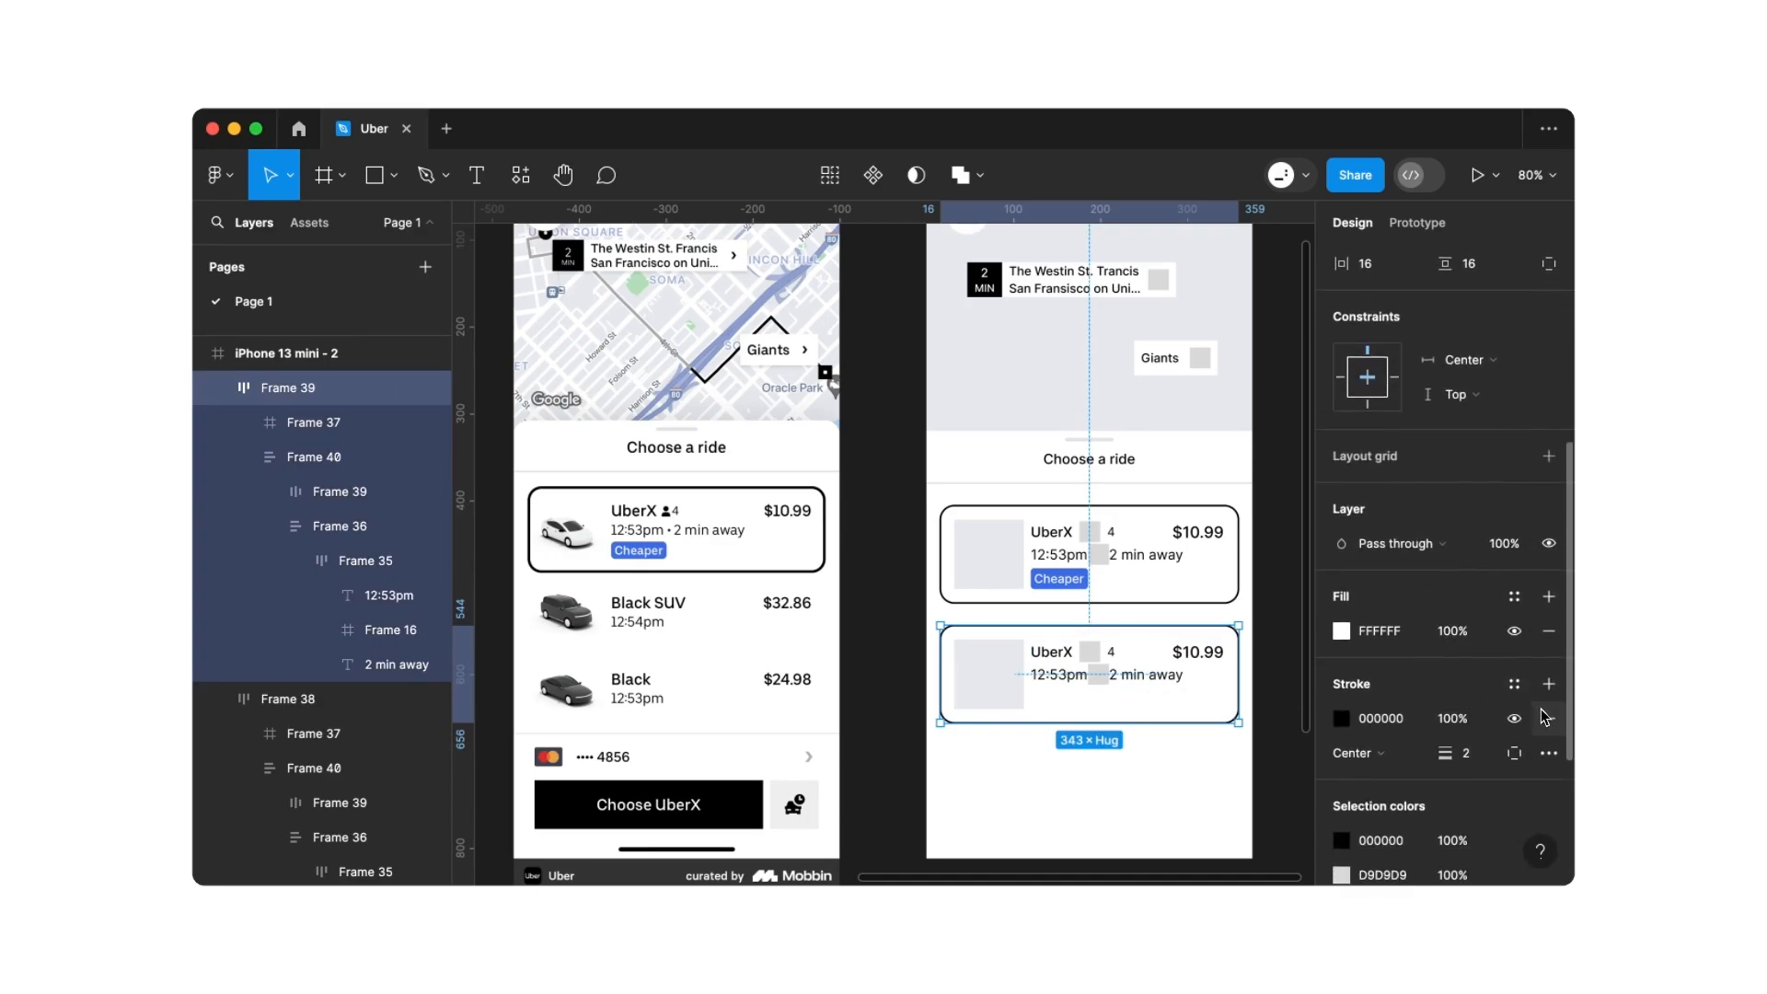
pyautogui.click(1548, 720)
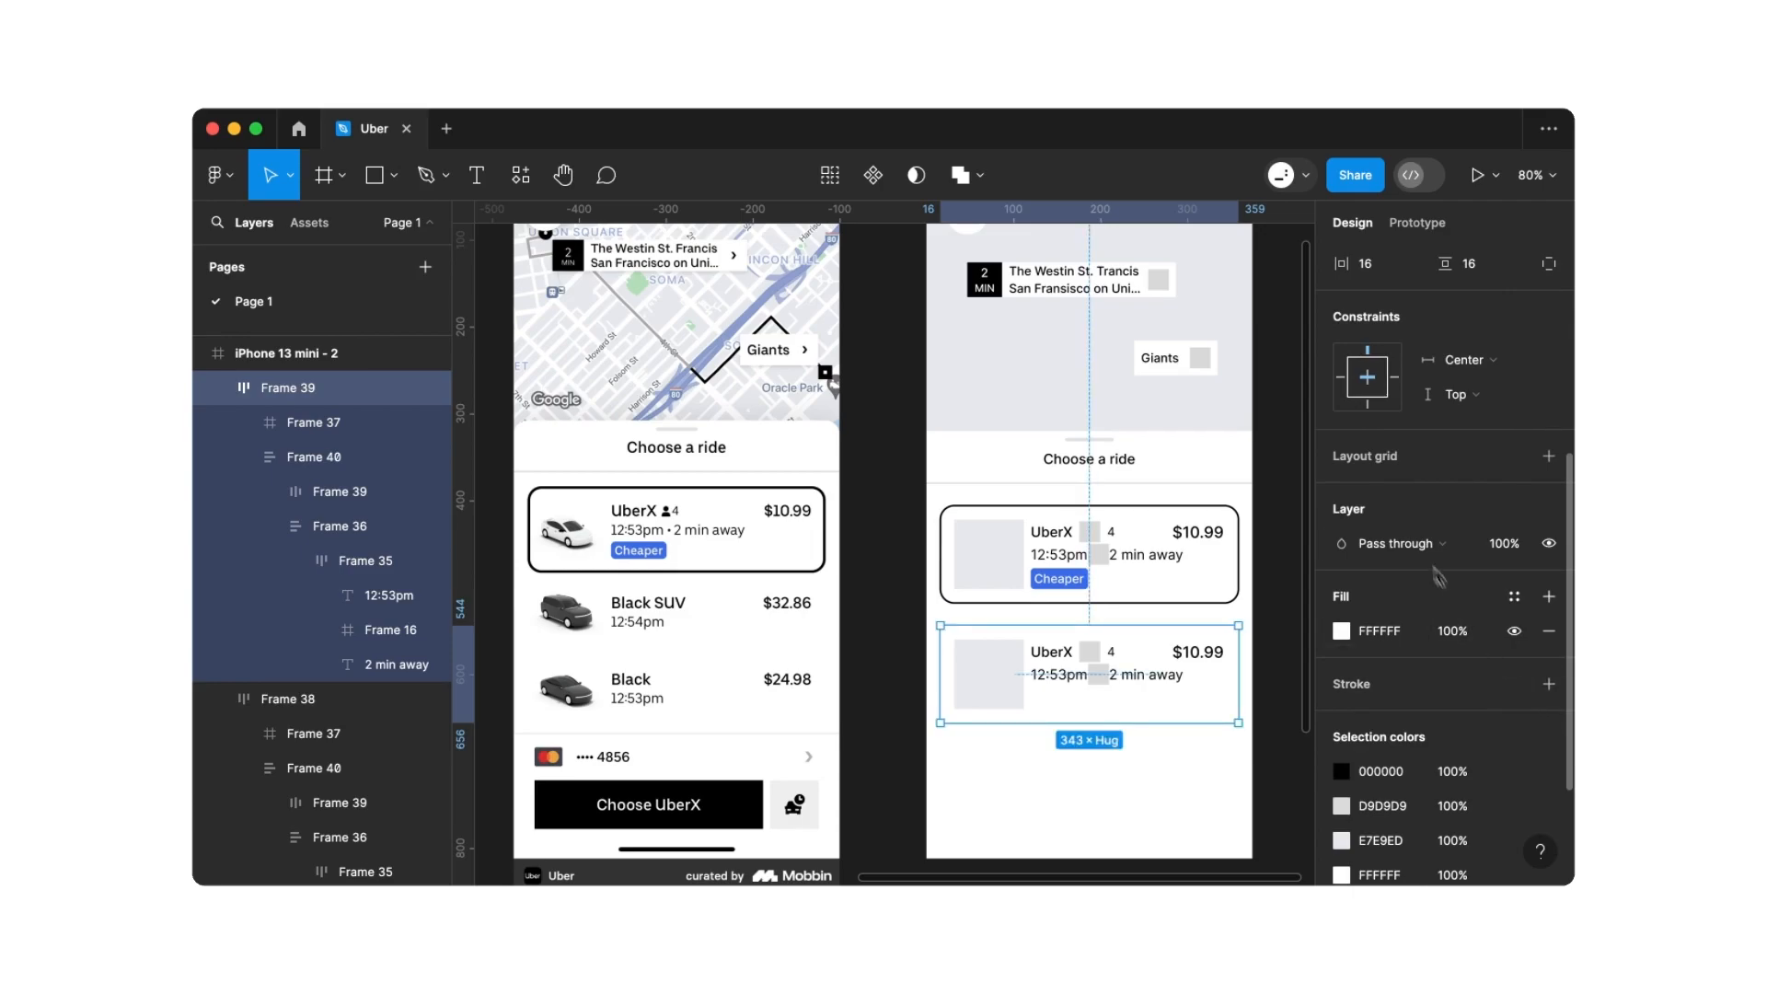
pyautogui.scroll(6, 1443, 585)
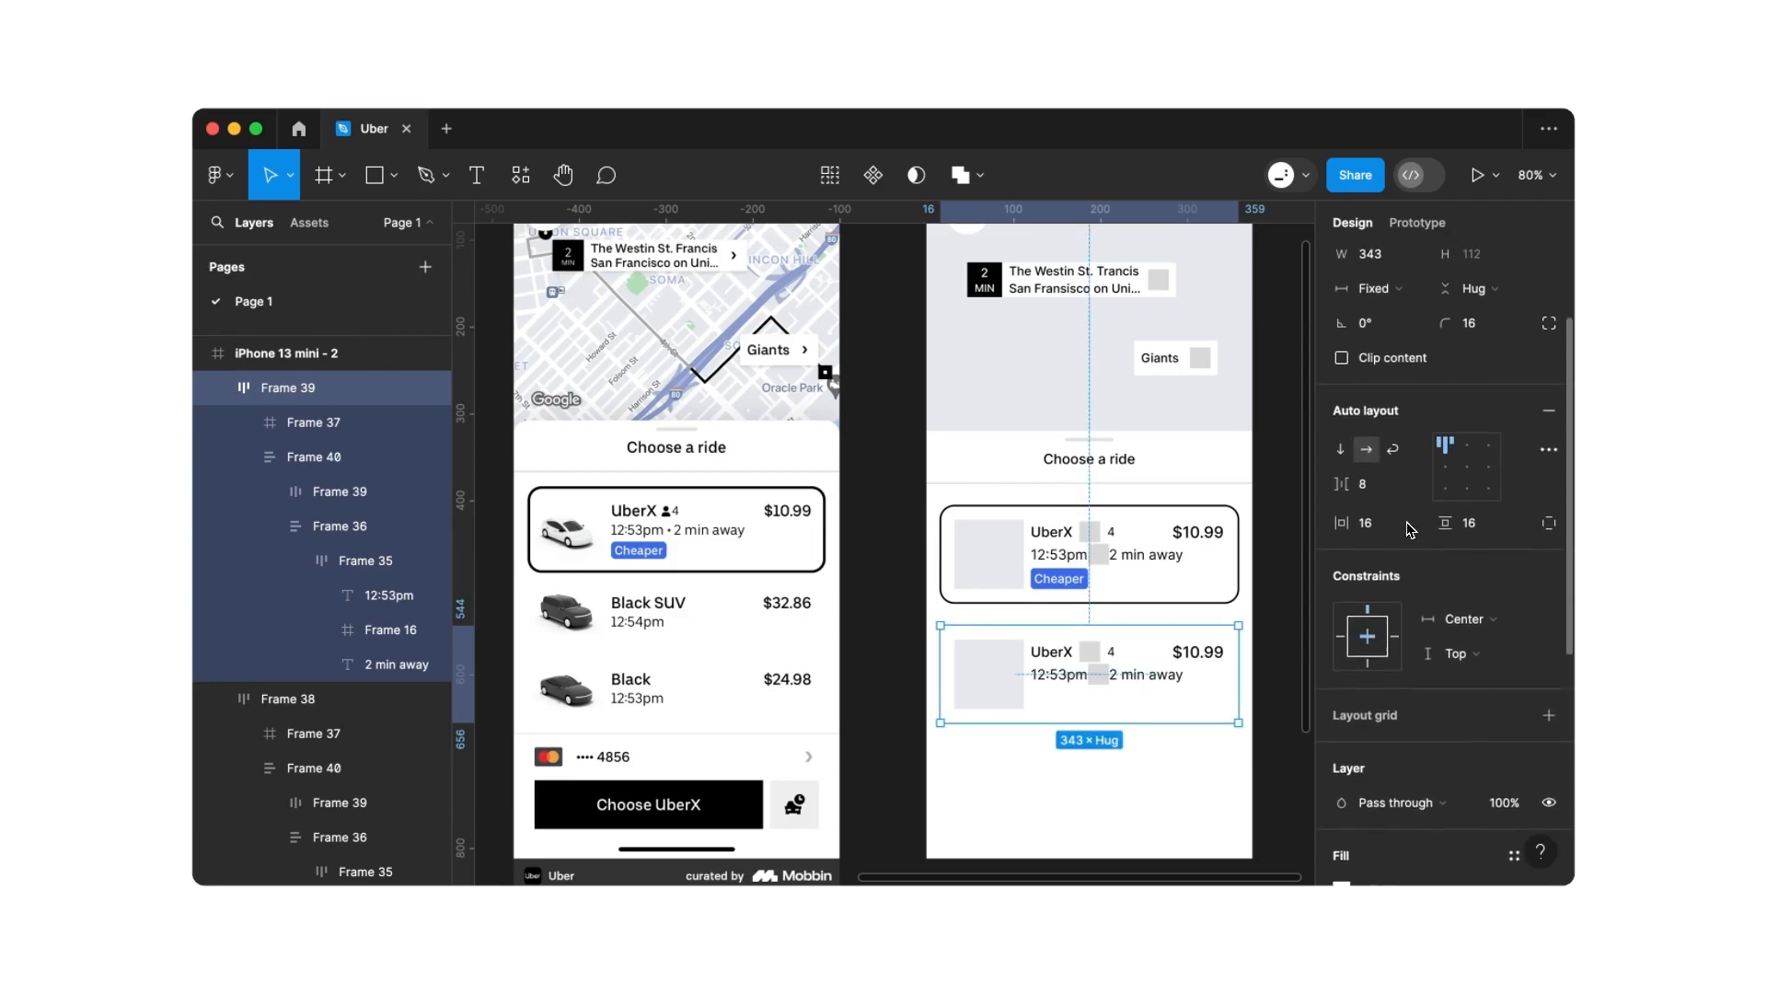
pyautogui.click(1443, 469)
pyautogui.click(1097, 762)
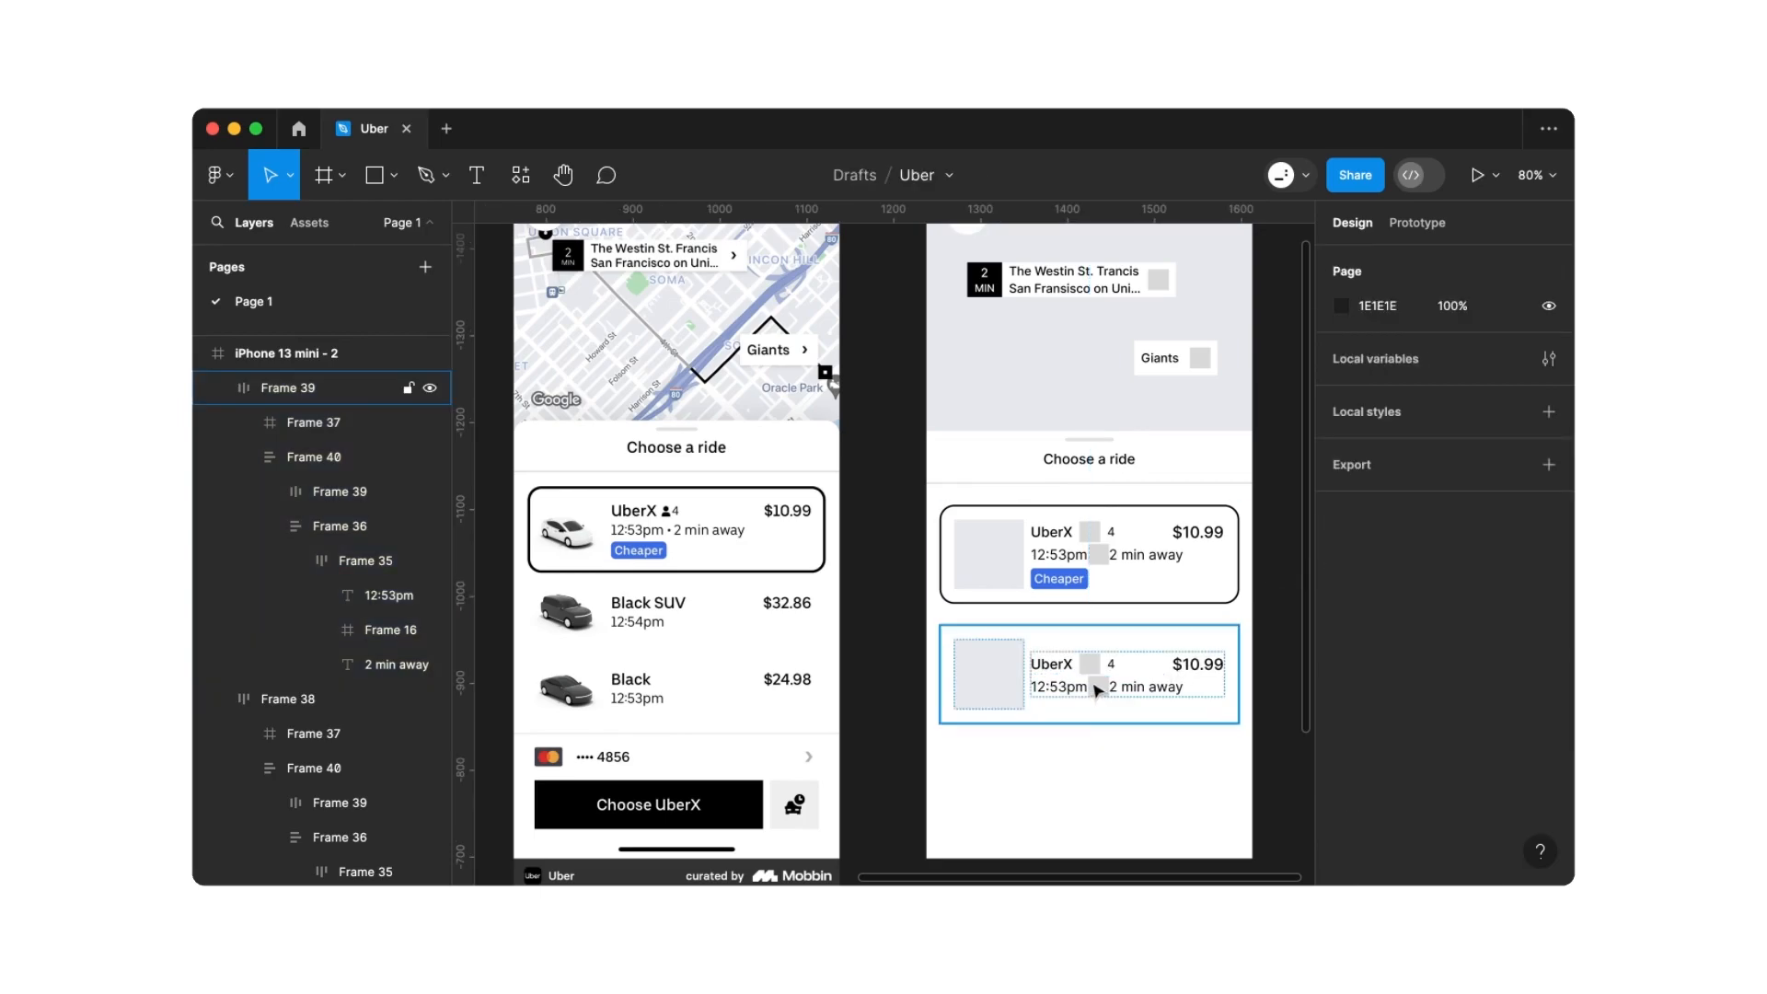
# Change the ride name in the second card to "Black SUV"
pyautogui.doubleClick(1052, 664)
pyautogui.write('Black')
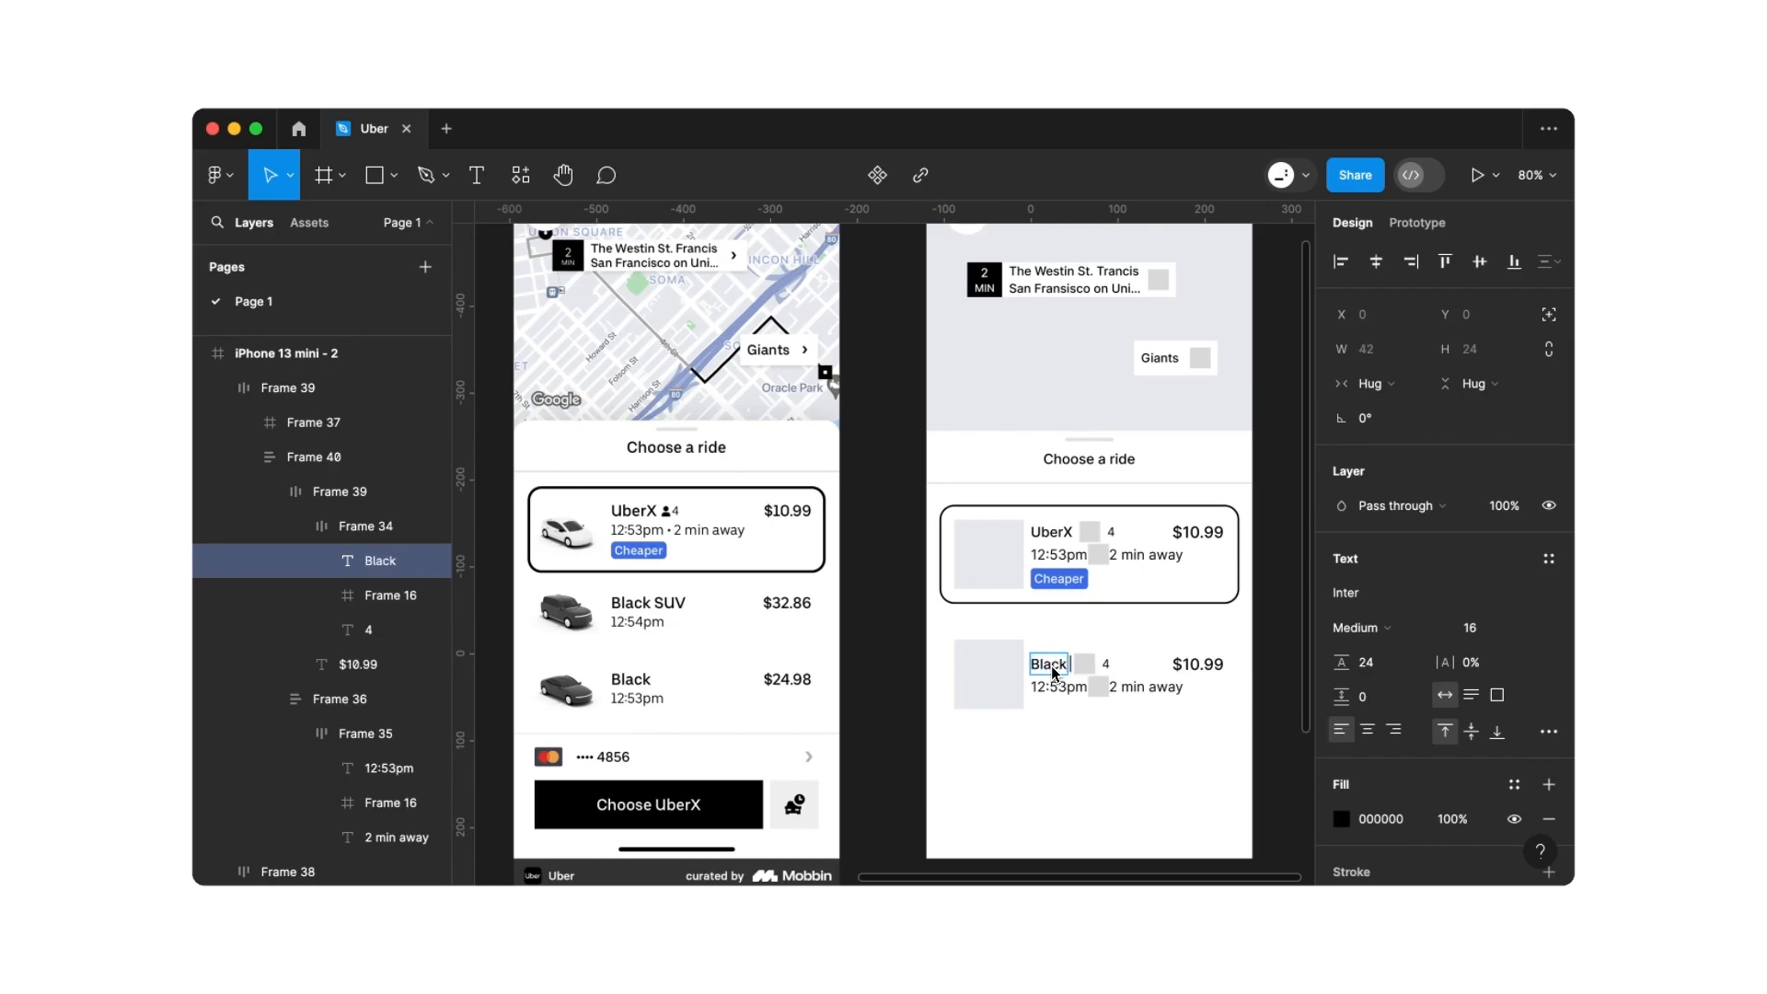
pyautogui.write(' SUV')
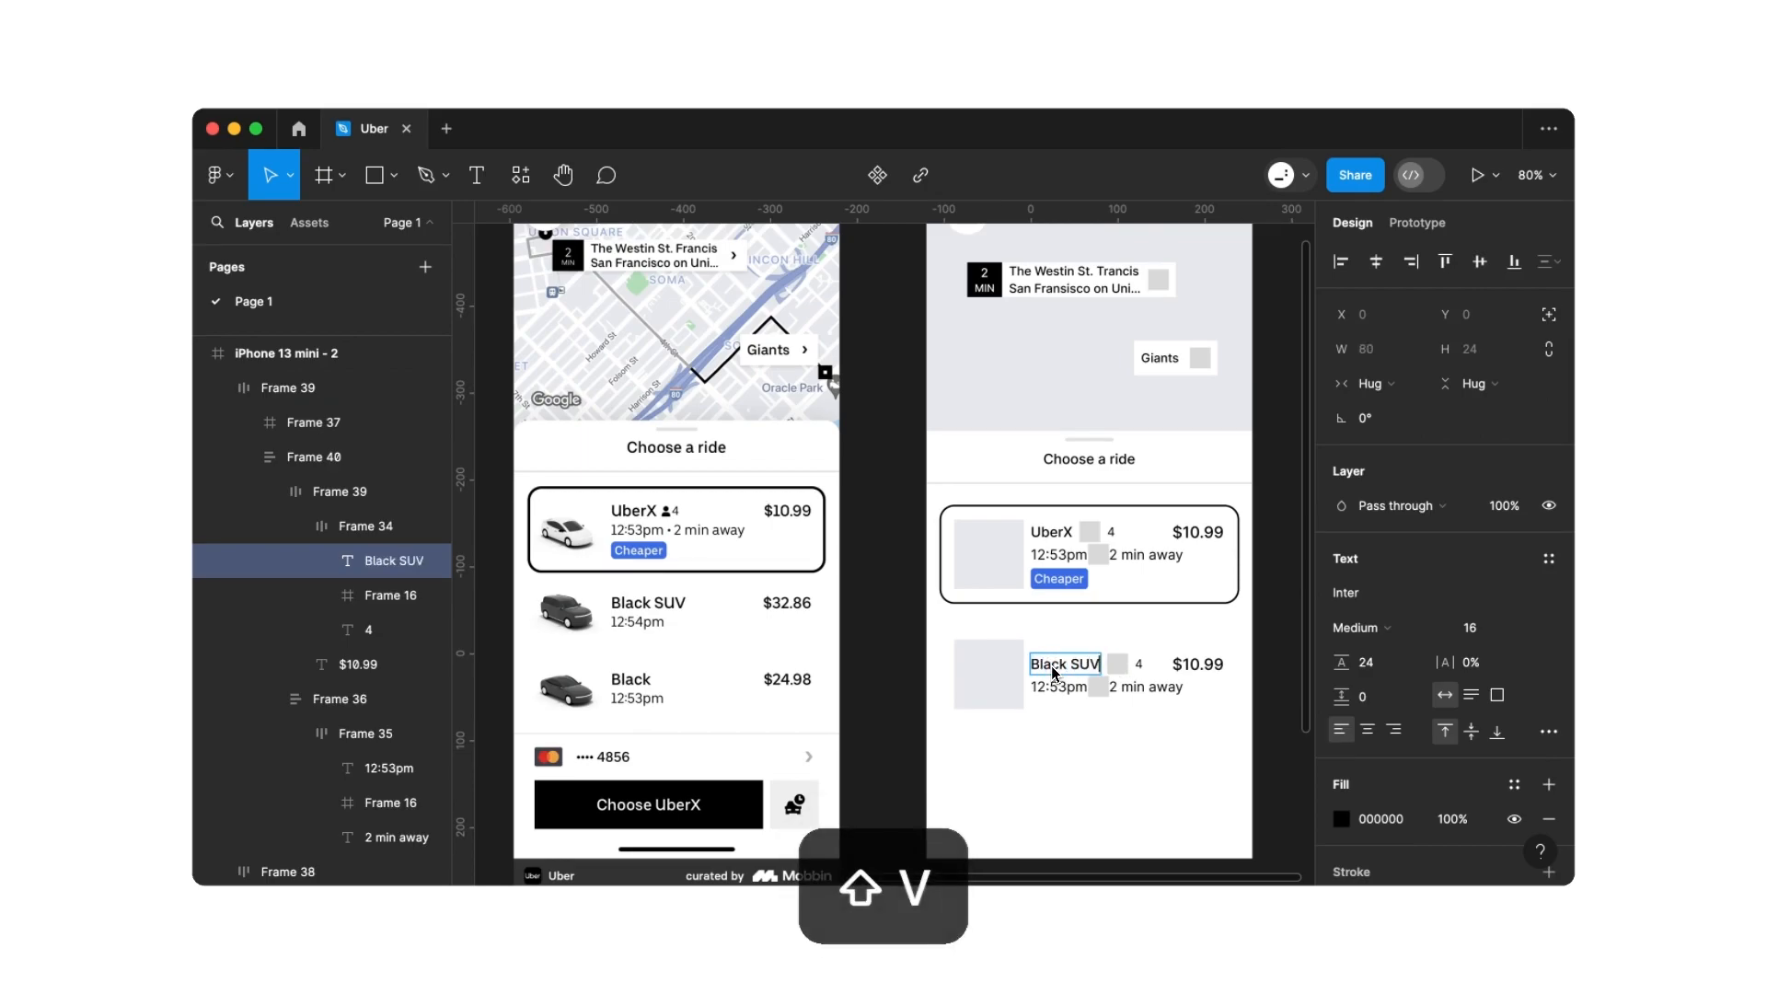
pyautogui.press('Escape')
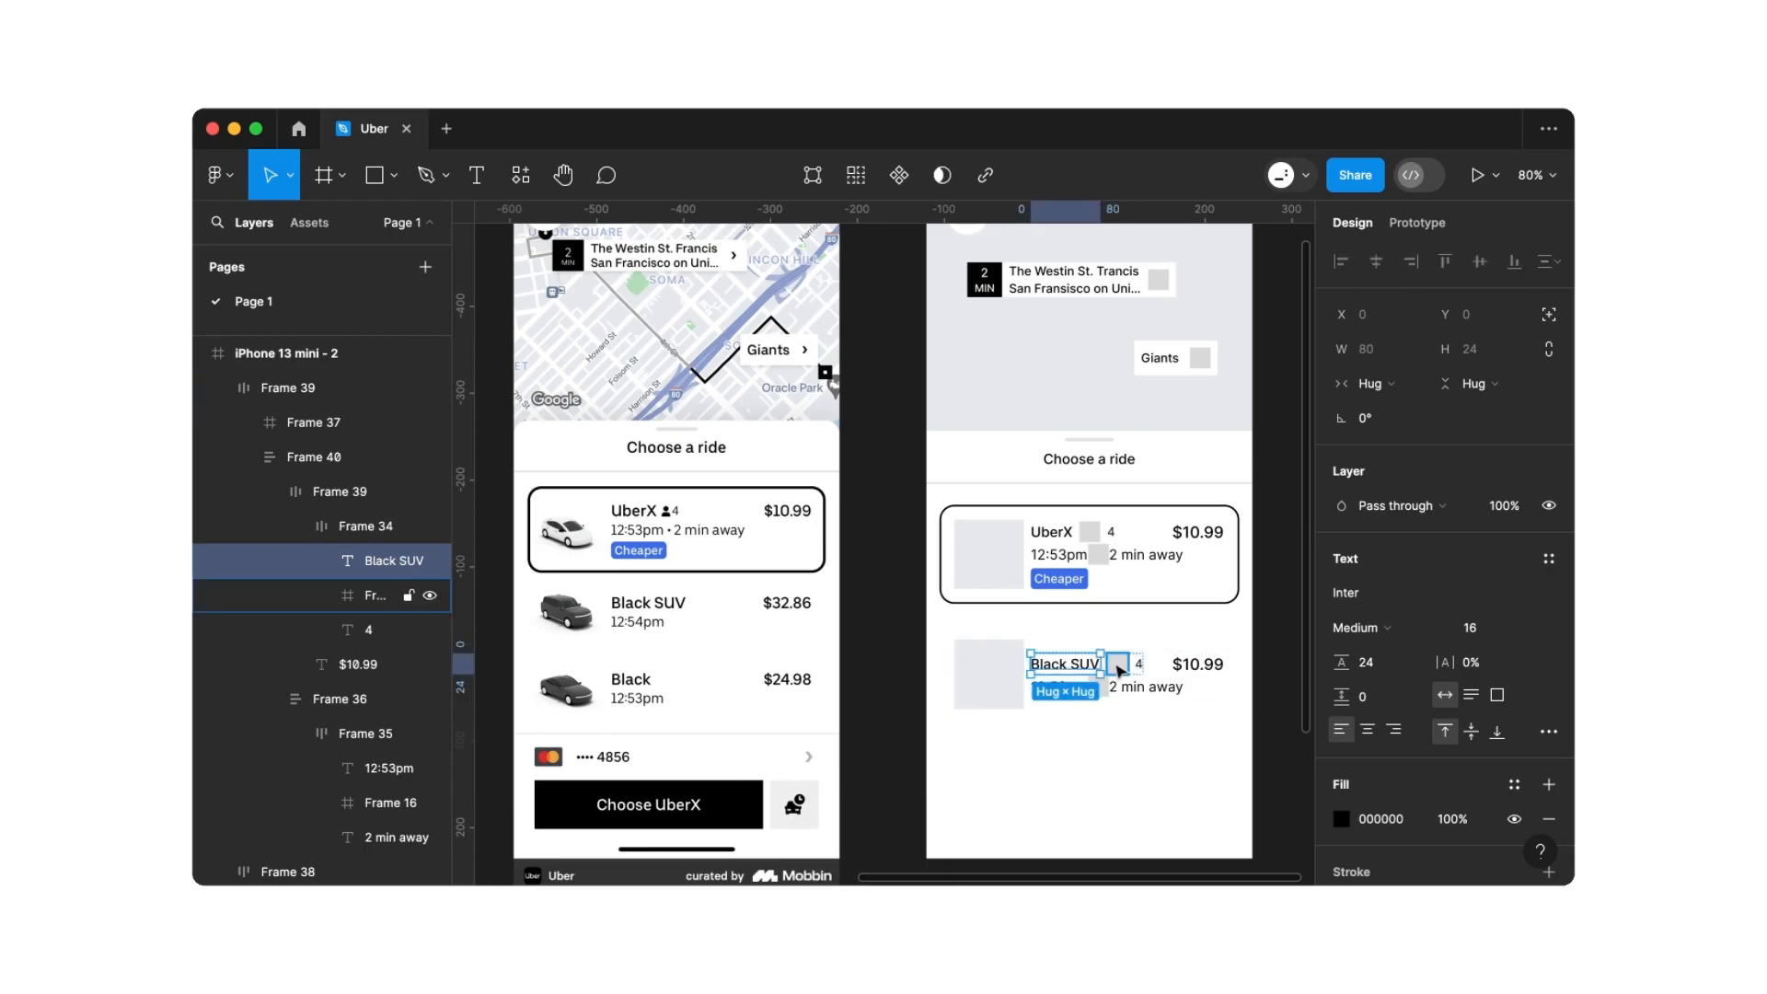
# Delete the gray icon placeholder and the "4" beside "Black SUV"
pyautogui.scroll(5, 1126, 675)
pyautogui.click(1118, 664)
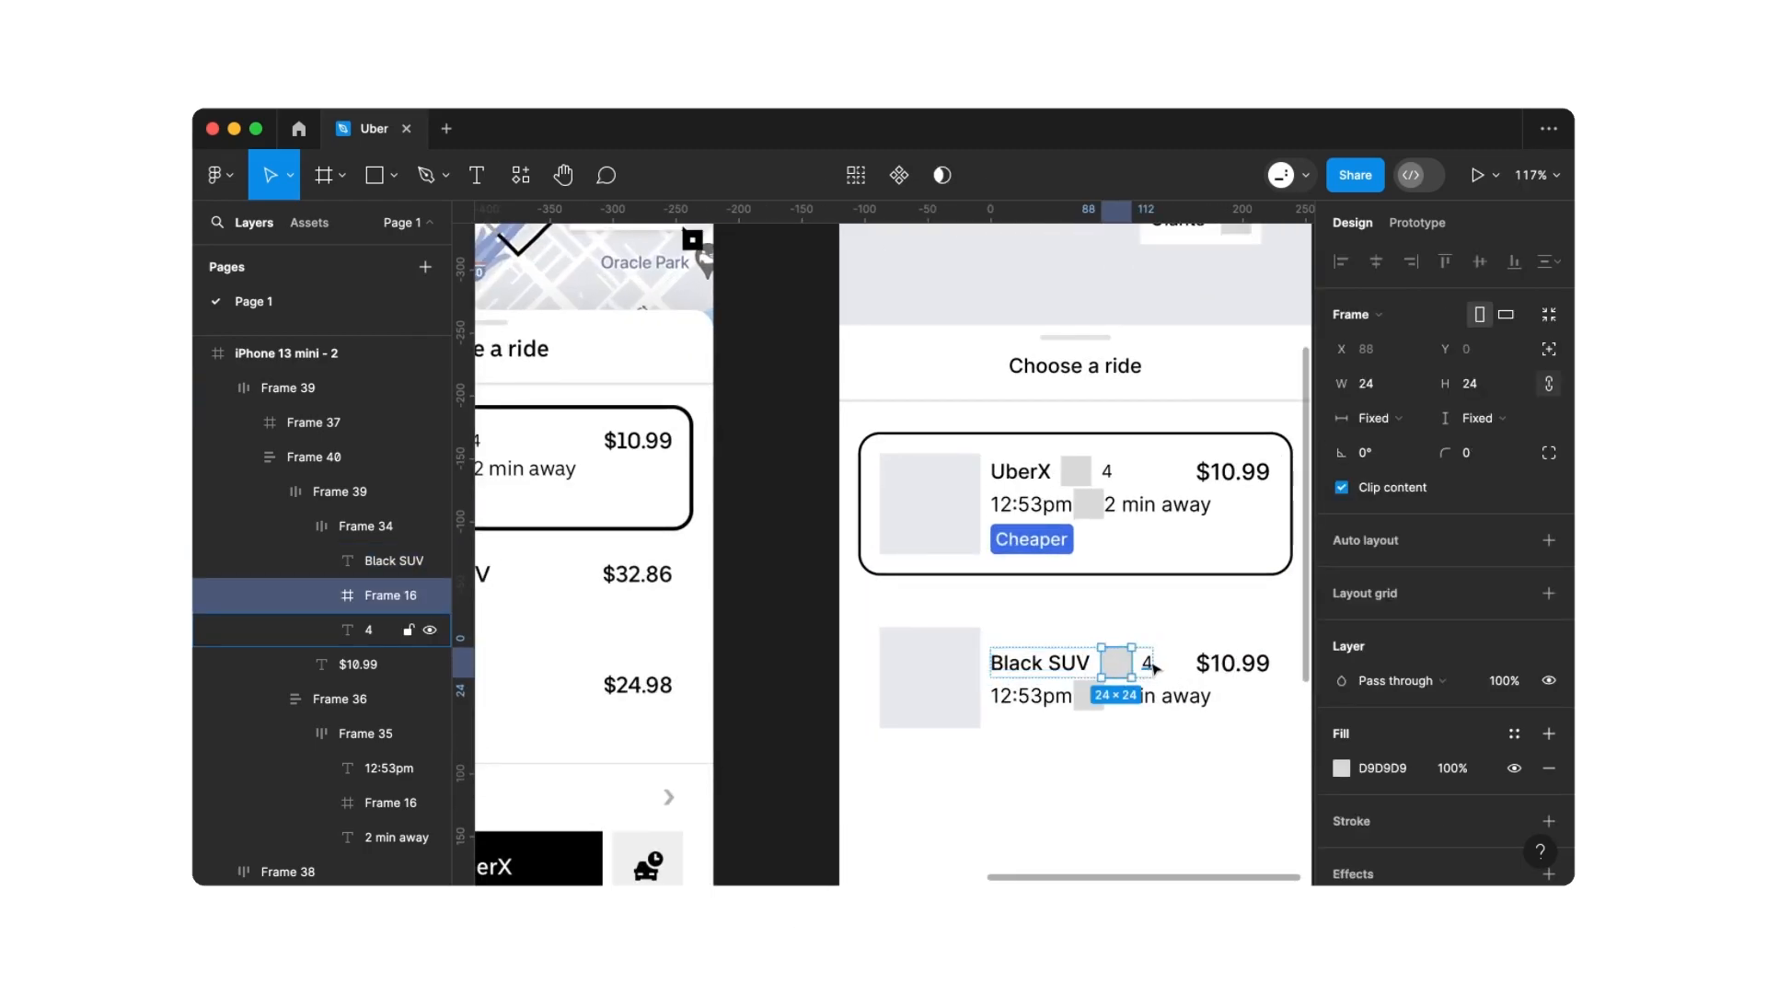
pyautogui.keyDown('shift'); pyautogui.click(1148, 665); pyautogui.keyUp('shift')
pyautogui.press('BackSpace')
# Delete the gray placeholder and "2 min away" from the Black SUV card's time row
pyautogui.scroll(-5, 1156, 671)
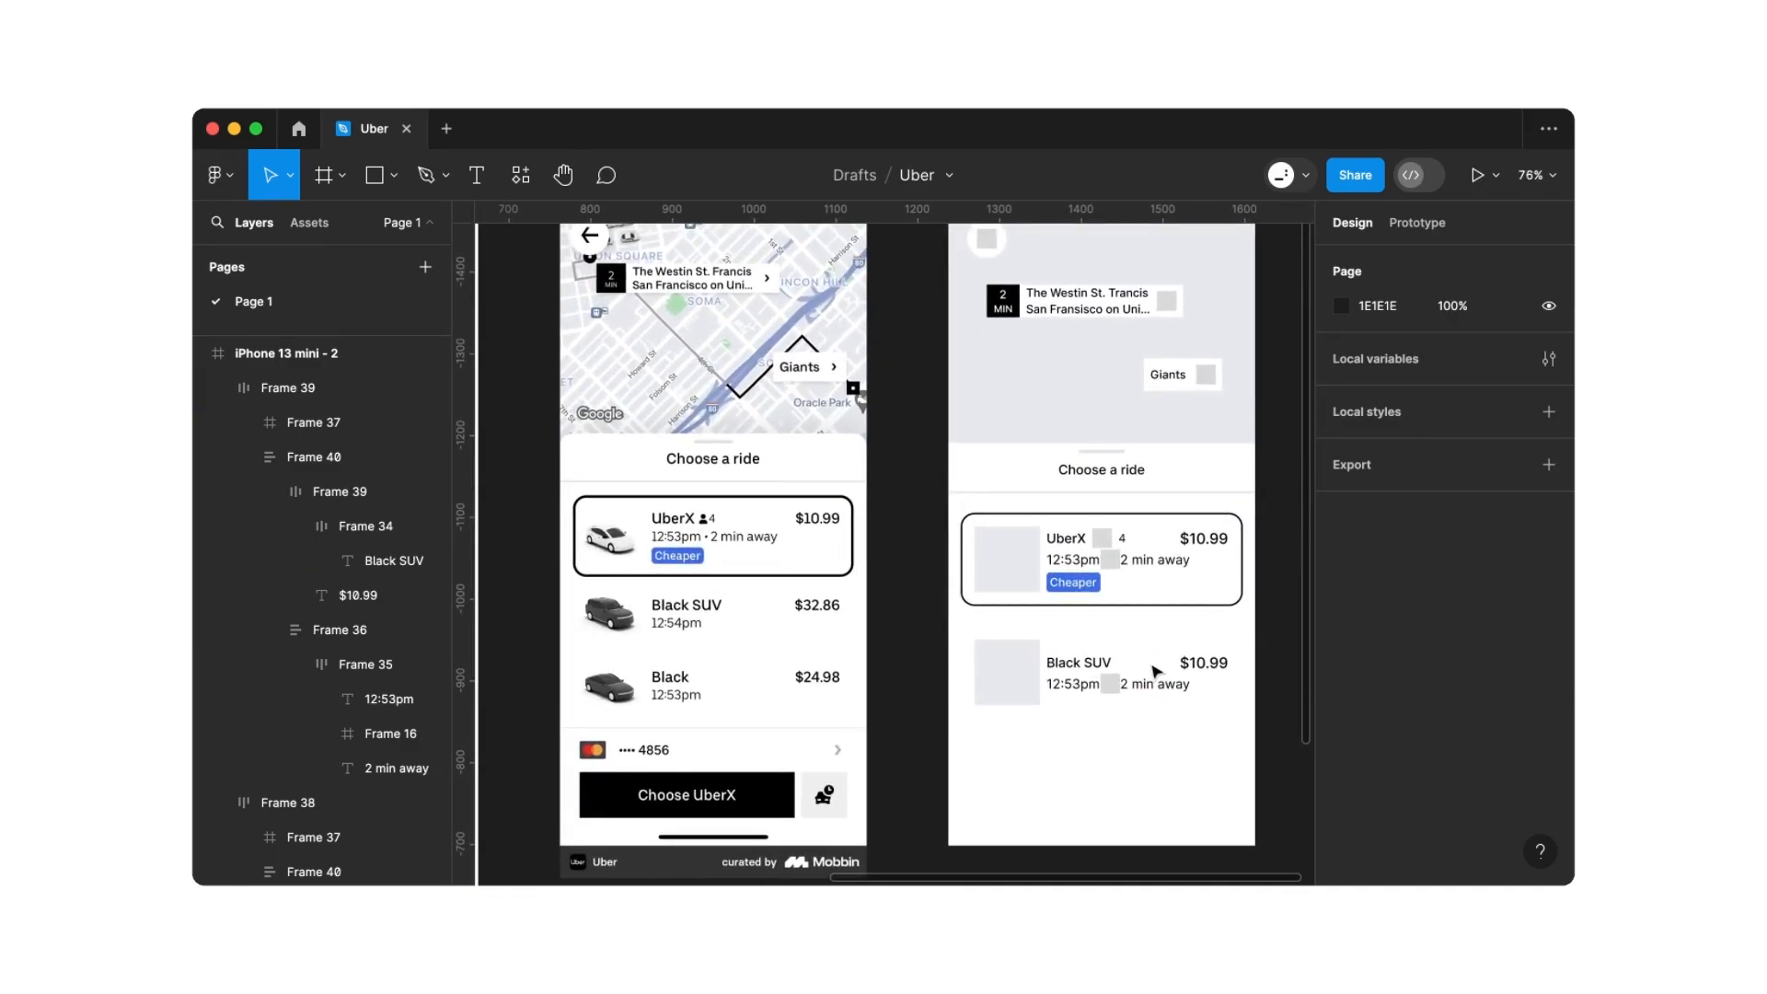
pyautogui.click(1113, 688)
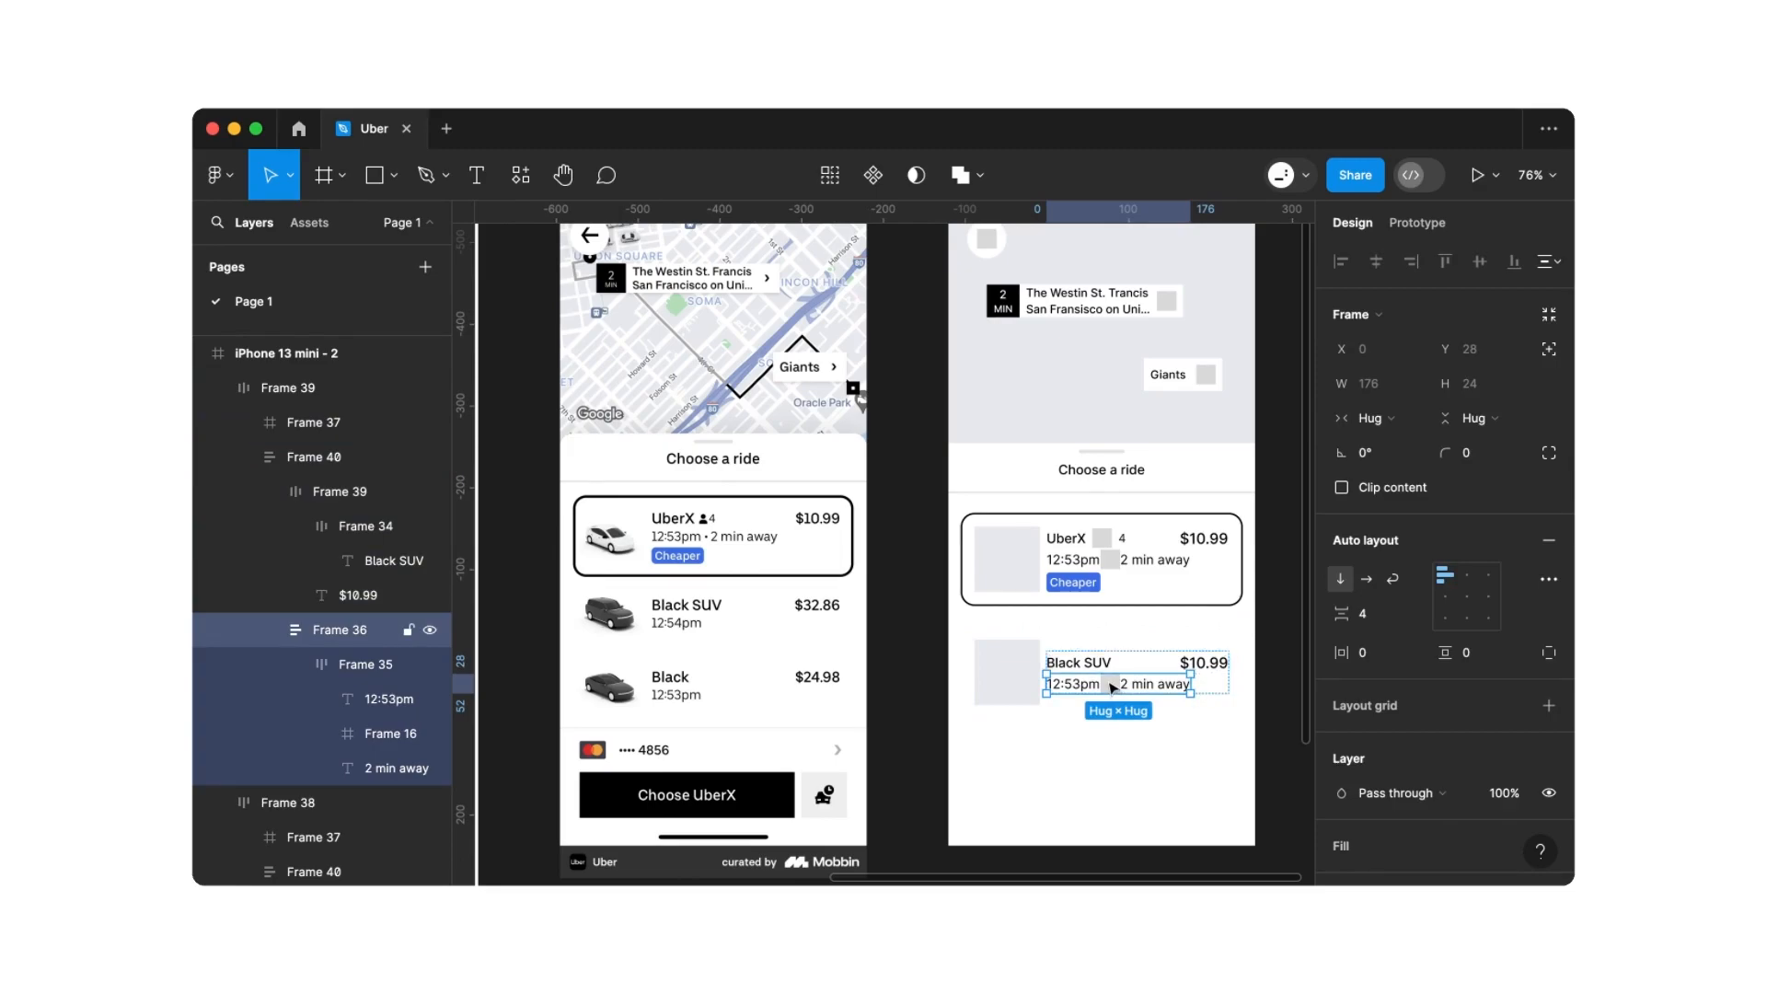
pyautogui.doubleClick(1114, 689)
pyautogui.click(1113, 689)
pyautogui.keyDown('shift'); pyautogui.click(1145, 686); pyautogui.keyUp('shift')
pyautogui.press('BackSpace')
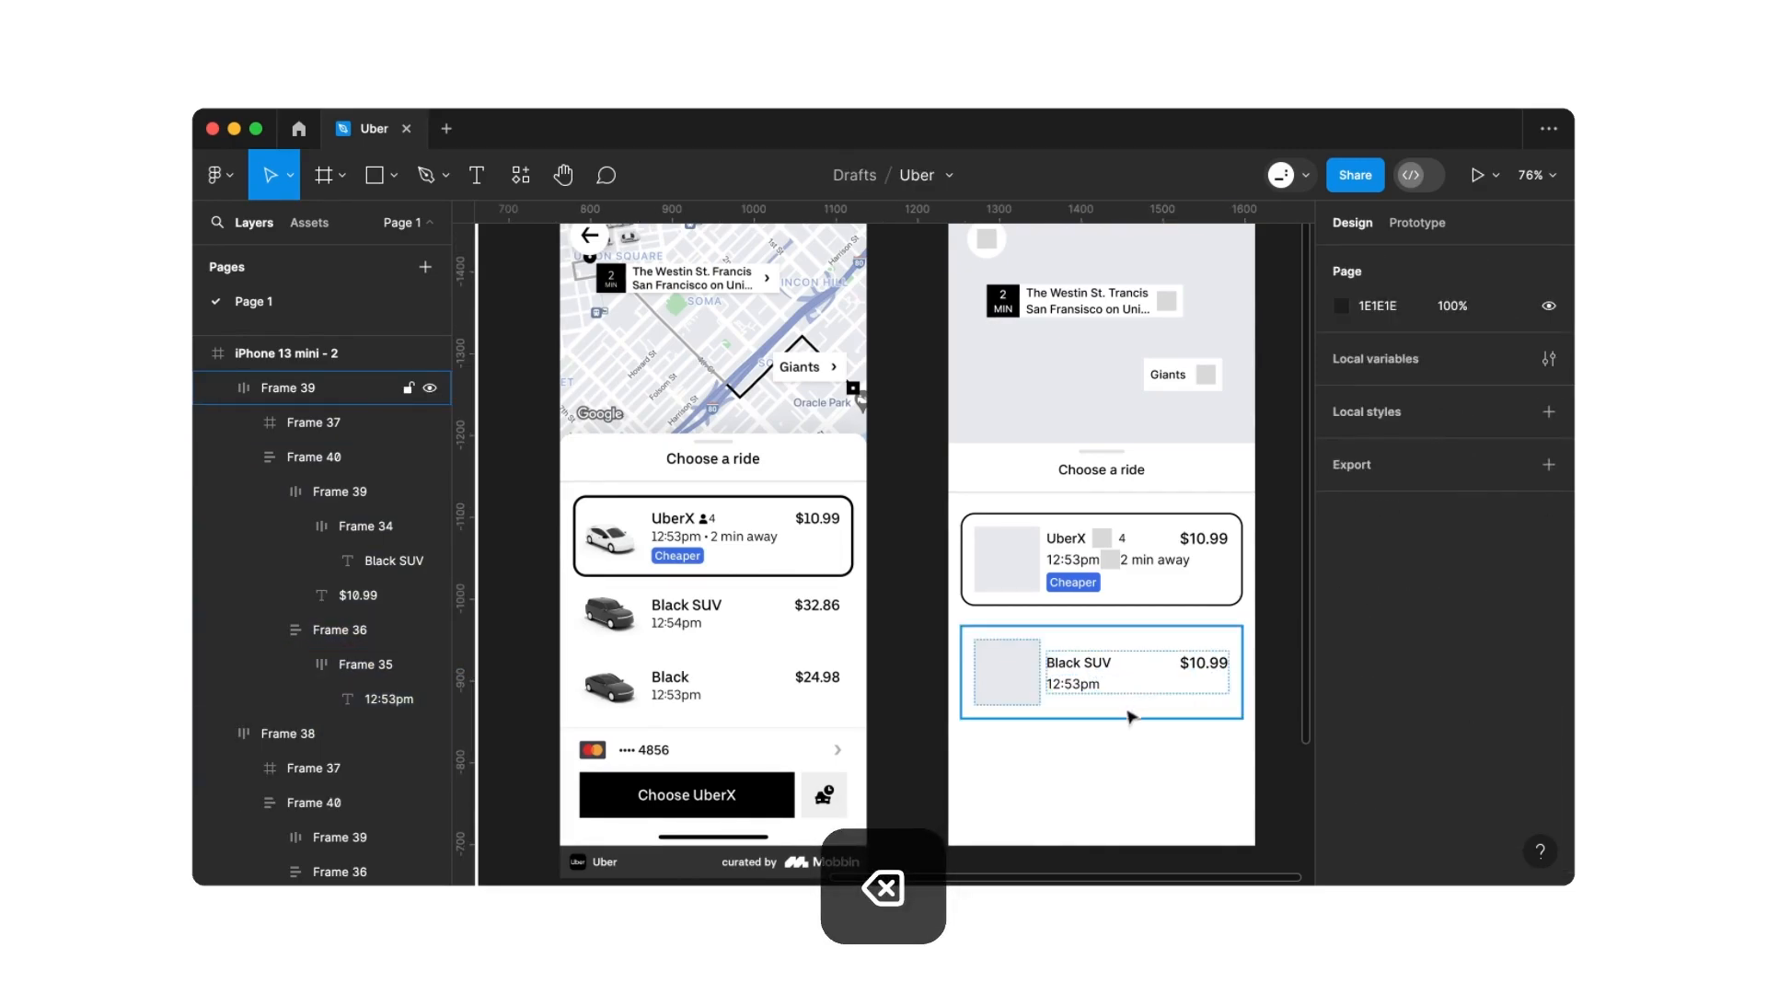
pyautogui.click(1107, 740)
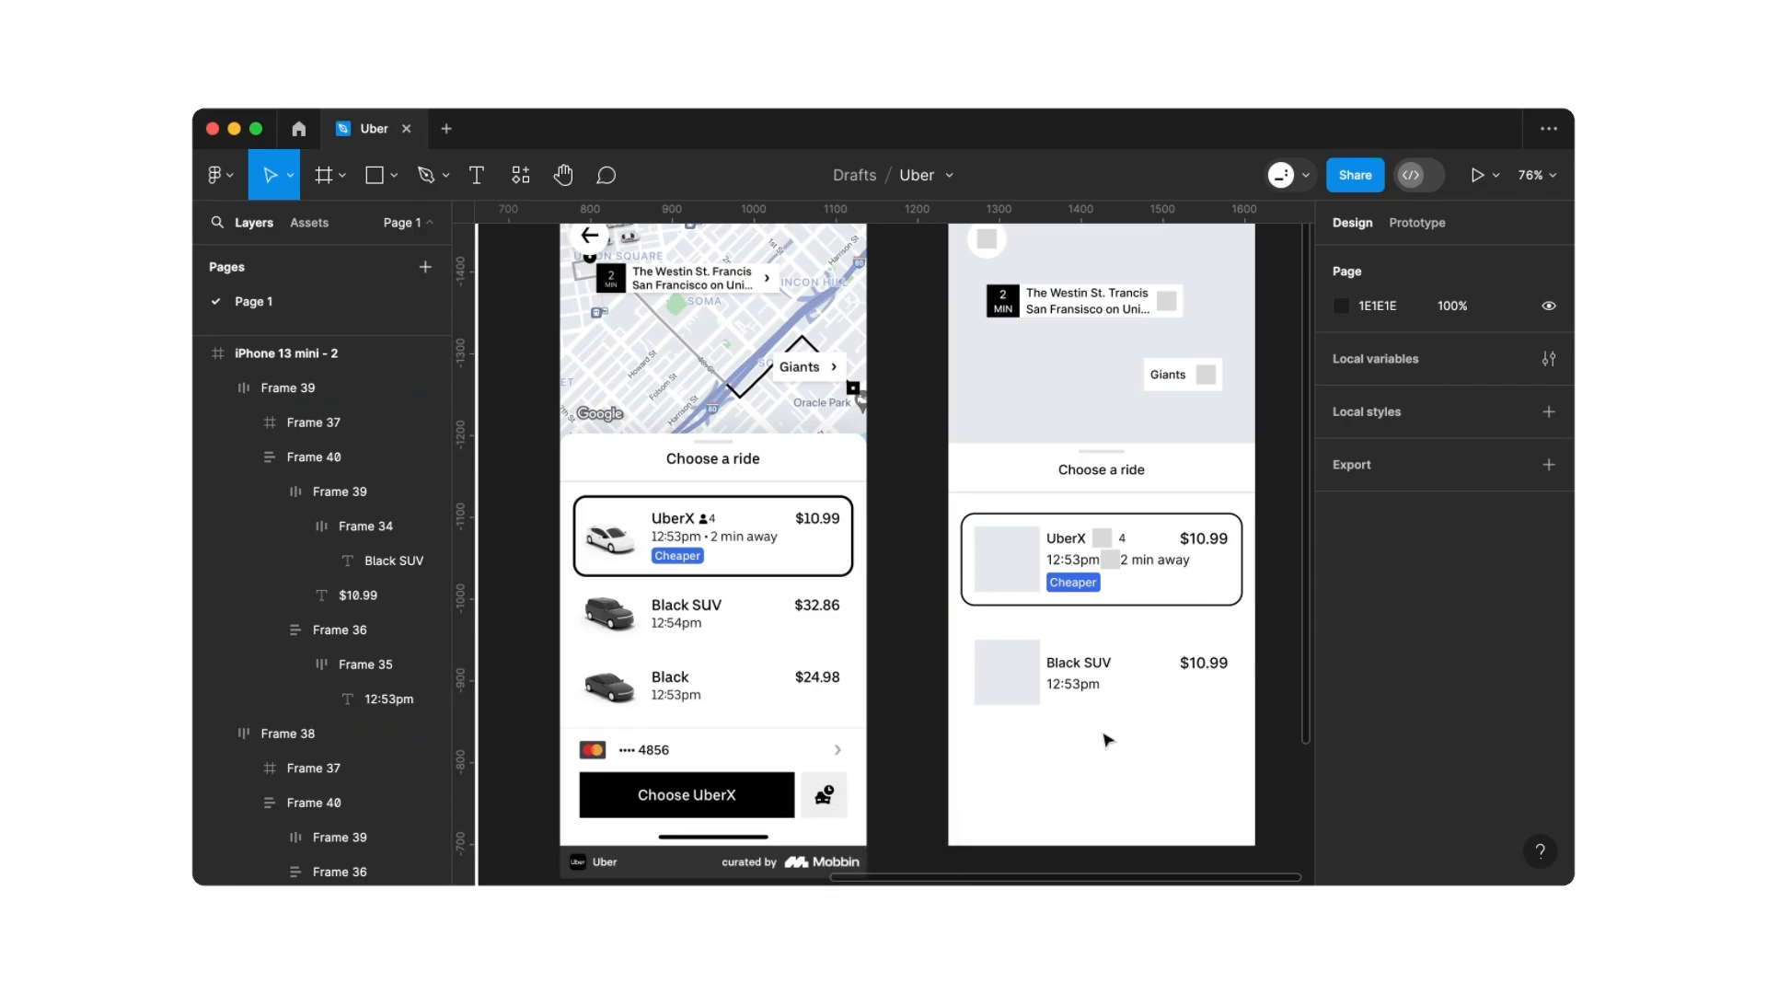
# Duplicate the Black SUV card and place the copy below it at Y 682
pyautogui.click(1079, 686)
pyautogui.press('super+c')
pyautogui.press('super+v')
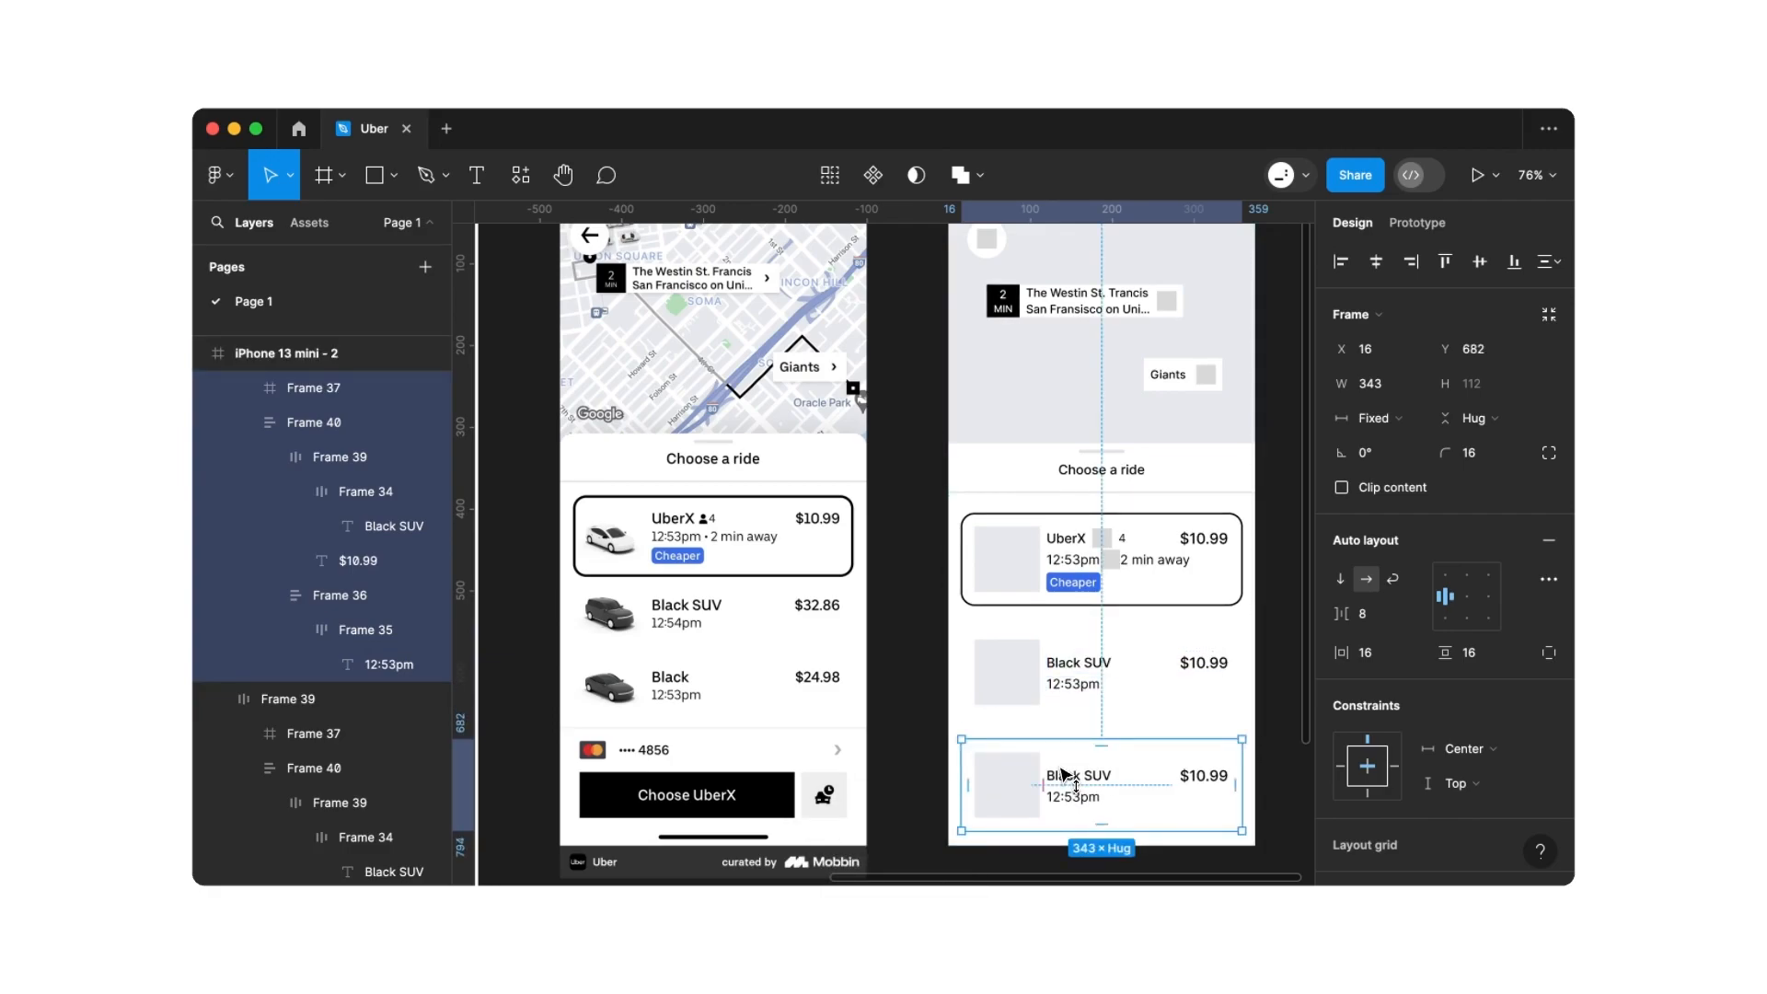
# Wrap the three ride cards in a vertical auto layout with a gap of 0
pyautogui.keyDown('shift'); pyautogui.click(1081, 685); pyautogui.keyUp('shift')
pyautogui.keyDown('shift'); pyautogui.click(1095, 581); pyautogui.keyUp('shift')
pyautogui.hotkey('shift', 'a')
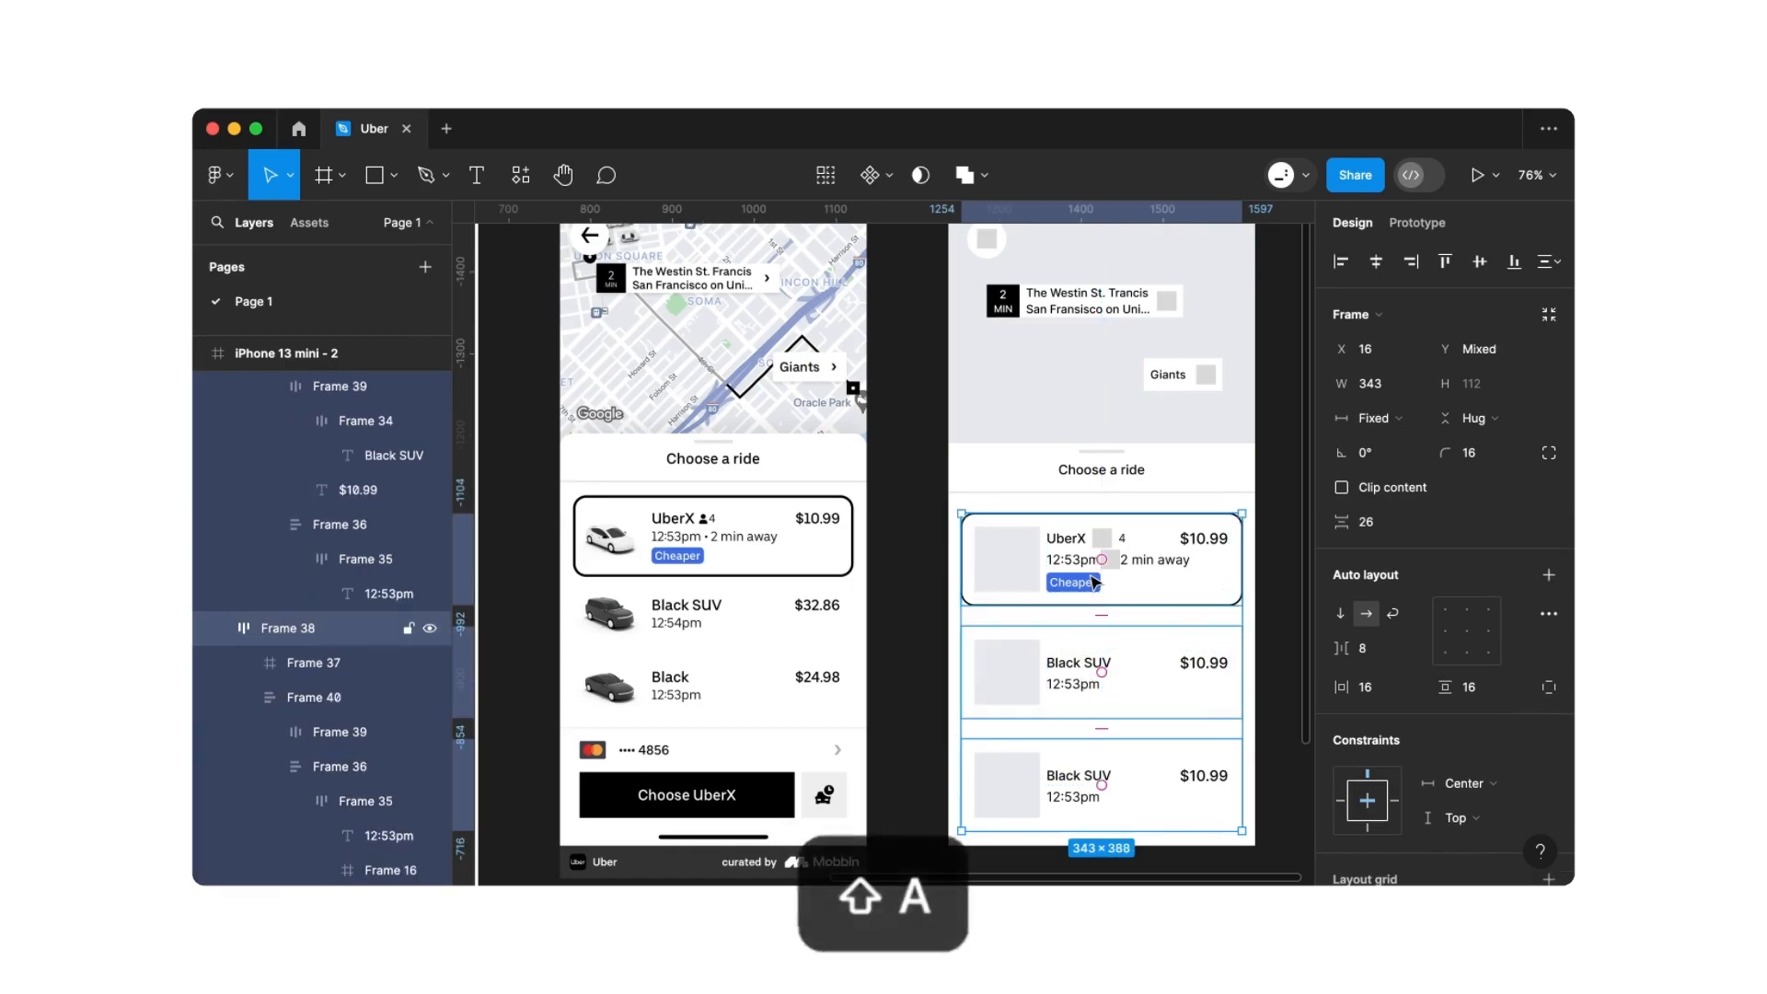
pyautogui.click(1383, 616)
pyautogui.press('Return')
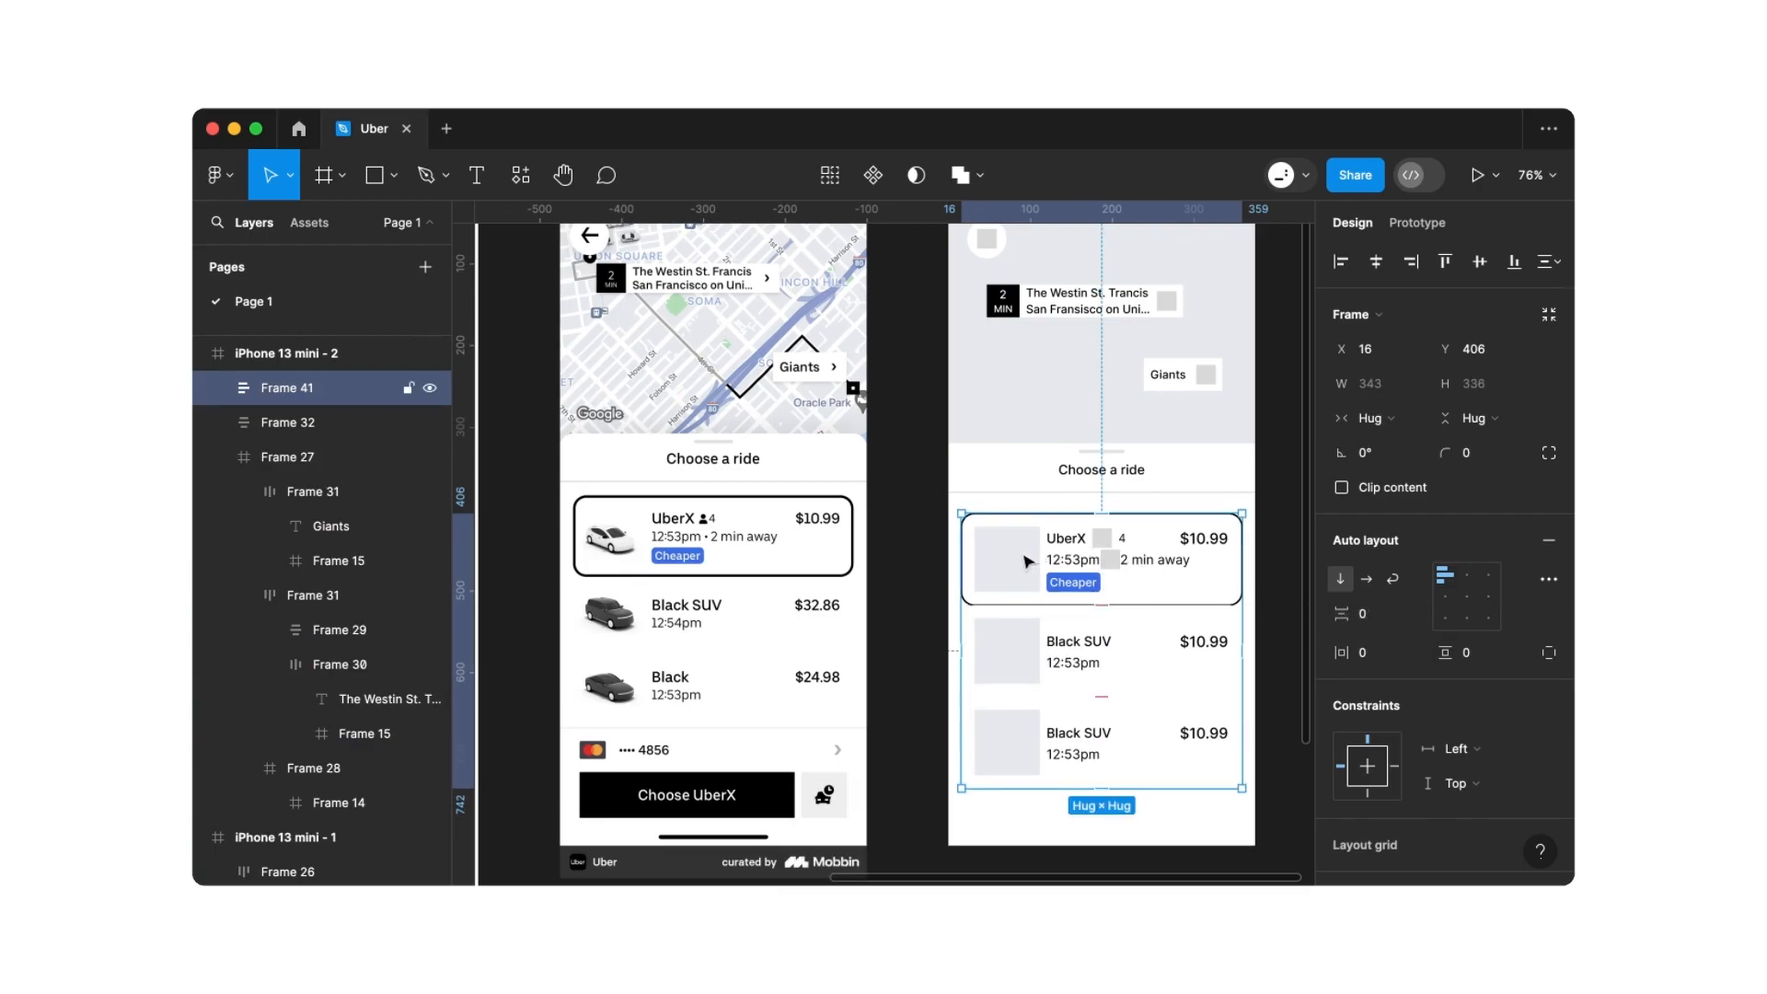
# Move the ride list up to Y 394 and remove the white fill from both Black SUV cards
pyautogui.moveTo(1020, 560); pyautogui.dragTo(1012, 551)
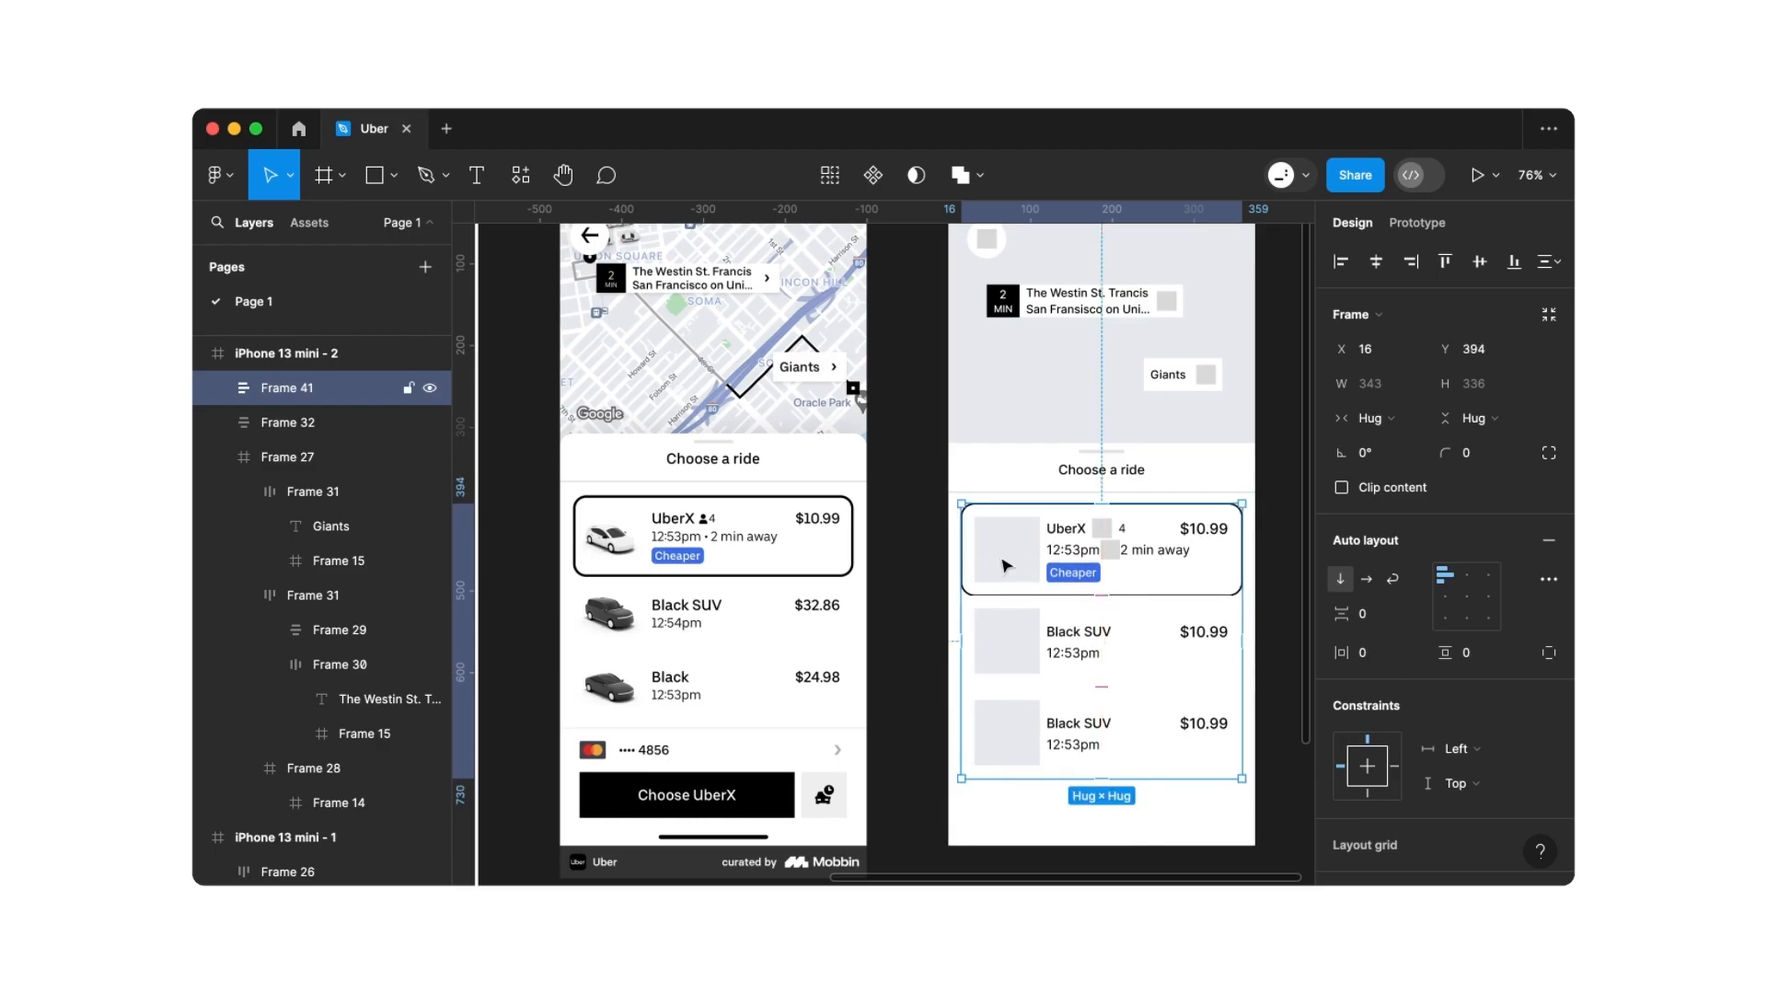
pyautogui.click(1006, 631)
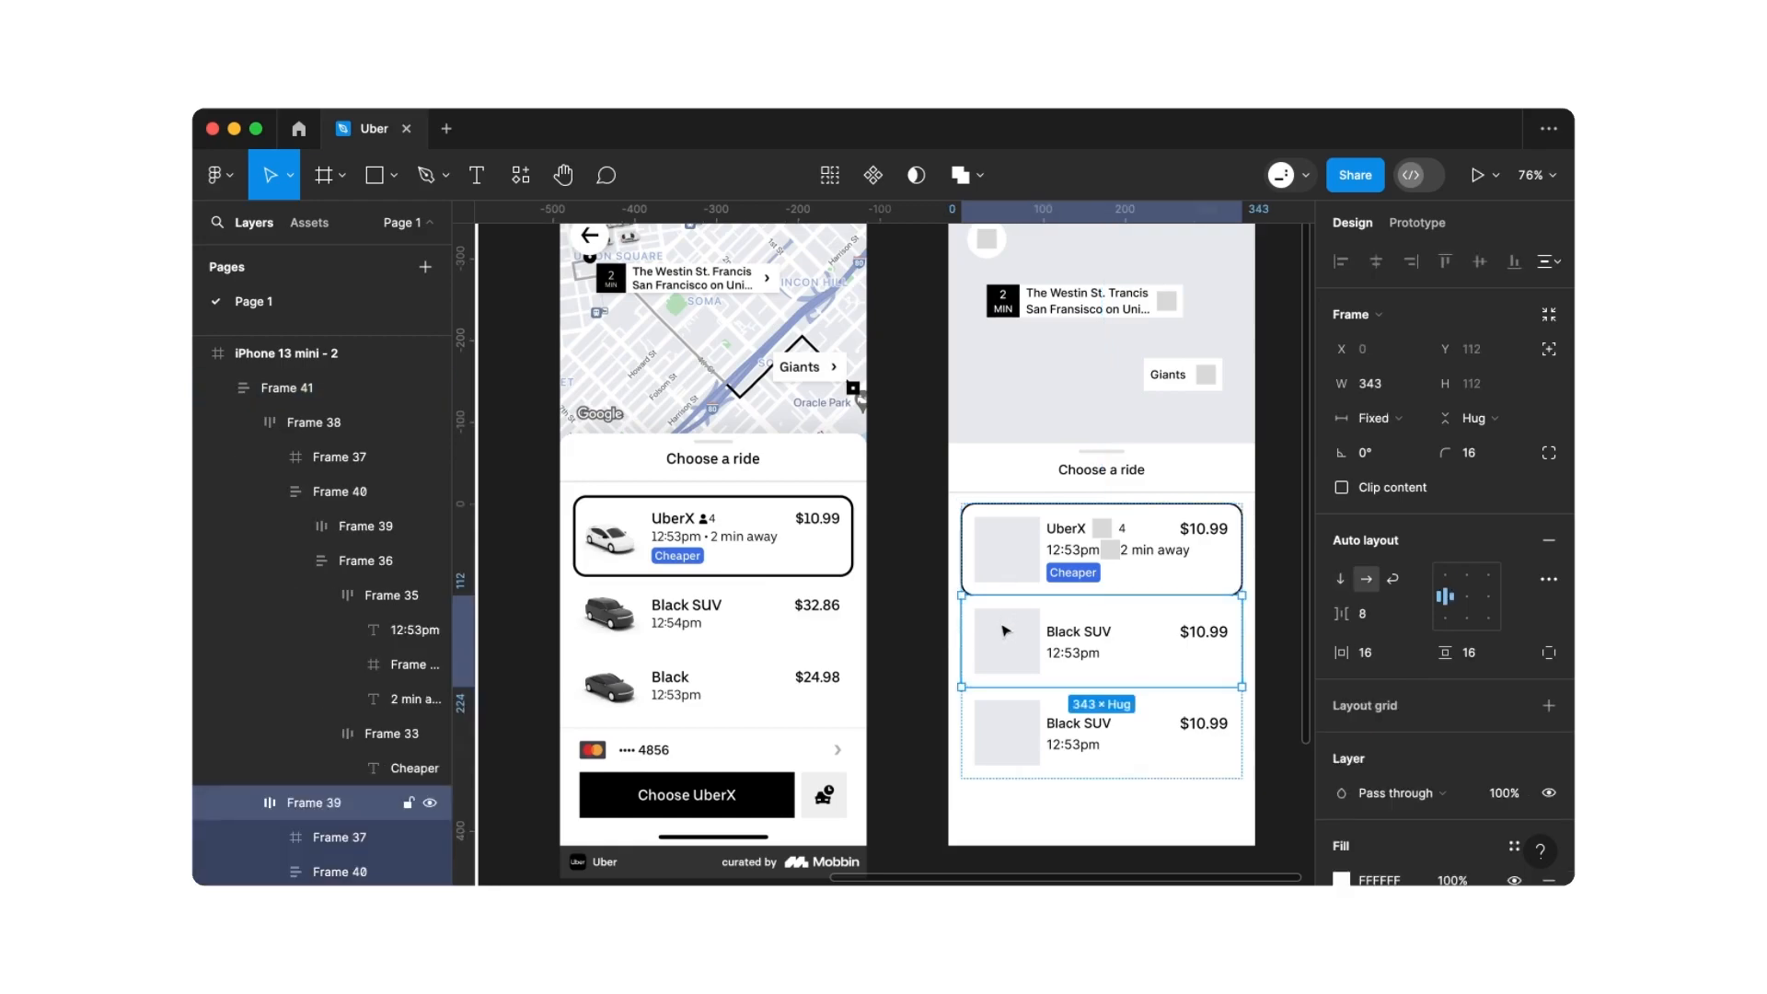
pyautogui.keyDown('shift'); pyautogui.click(1029, 722); pyautogui.keyUp('shift')
pyautogui.scroll(-3, 1472, 718)
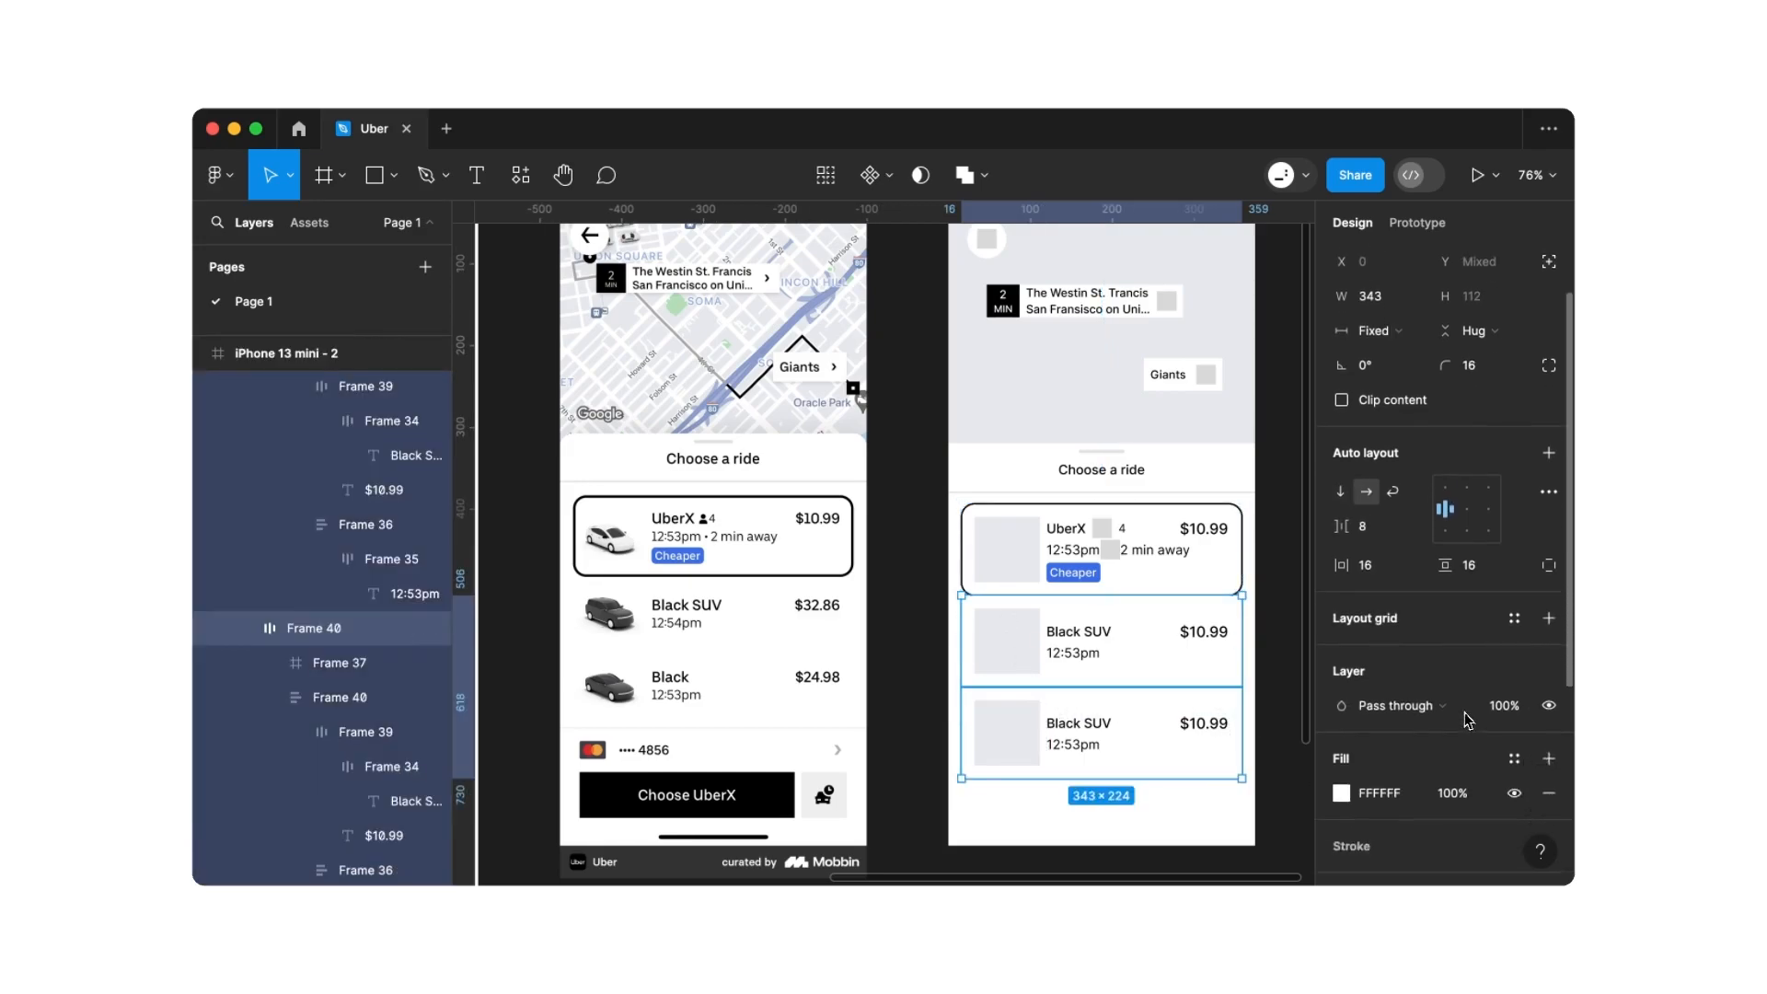
pyautogui.click(1546, 759)
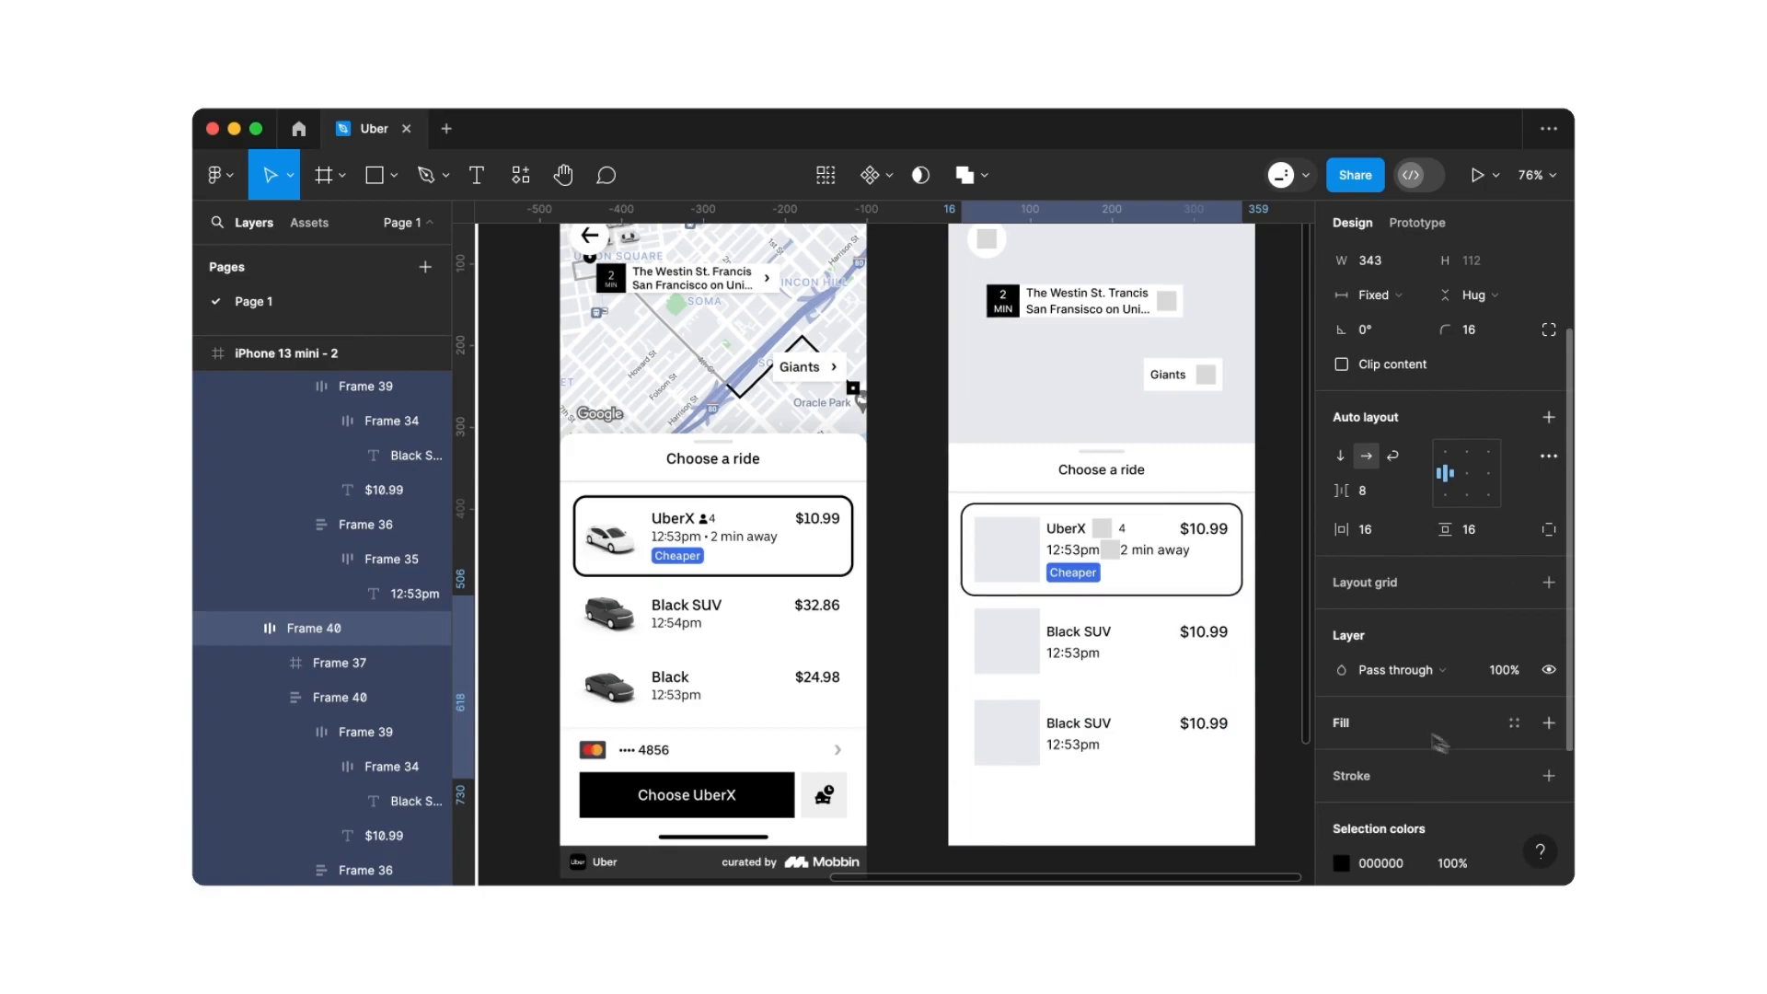
pyautogui.click(1279, 643)
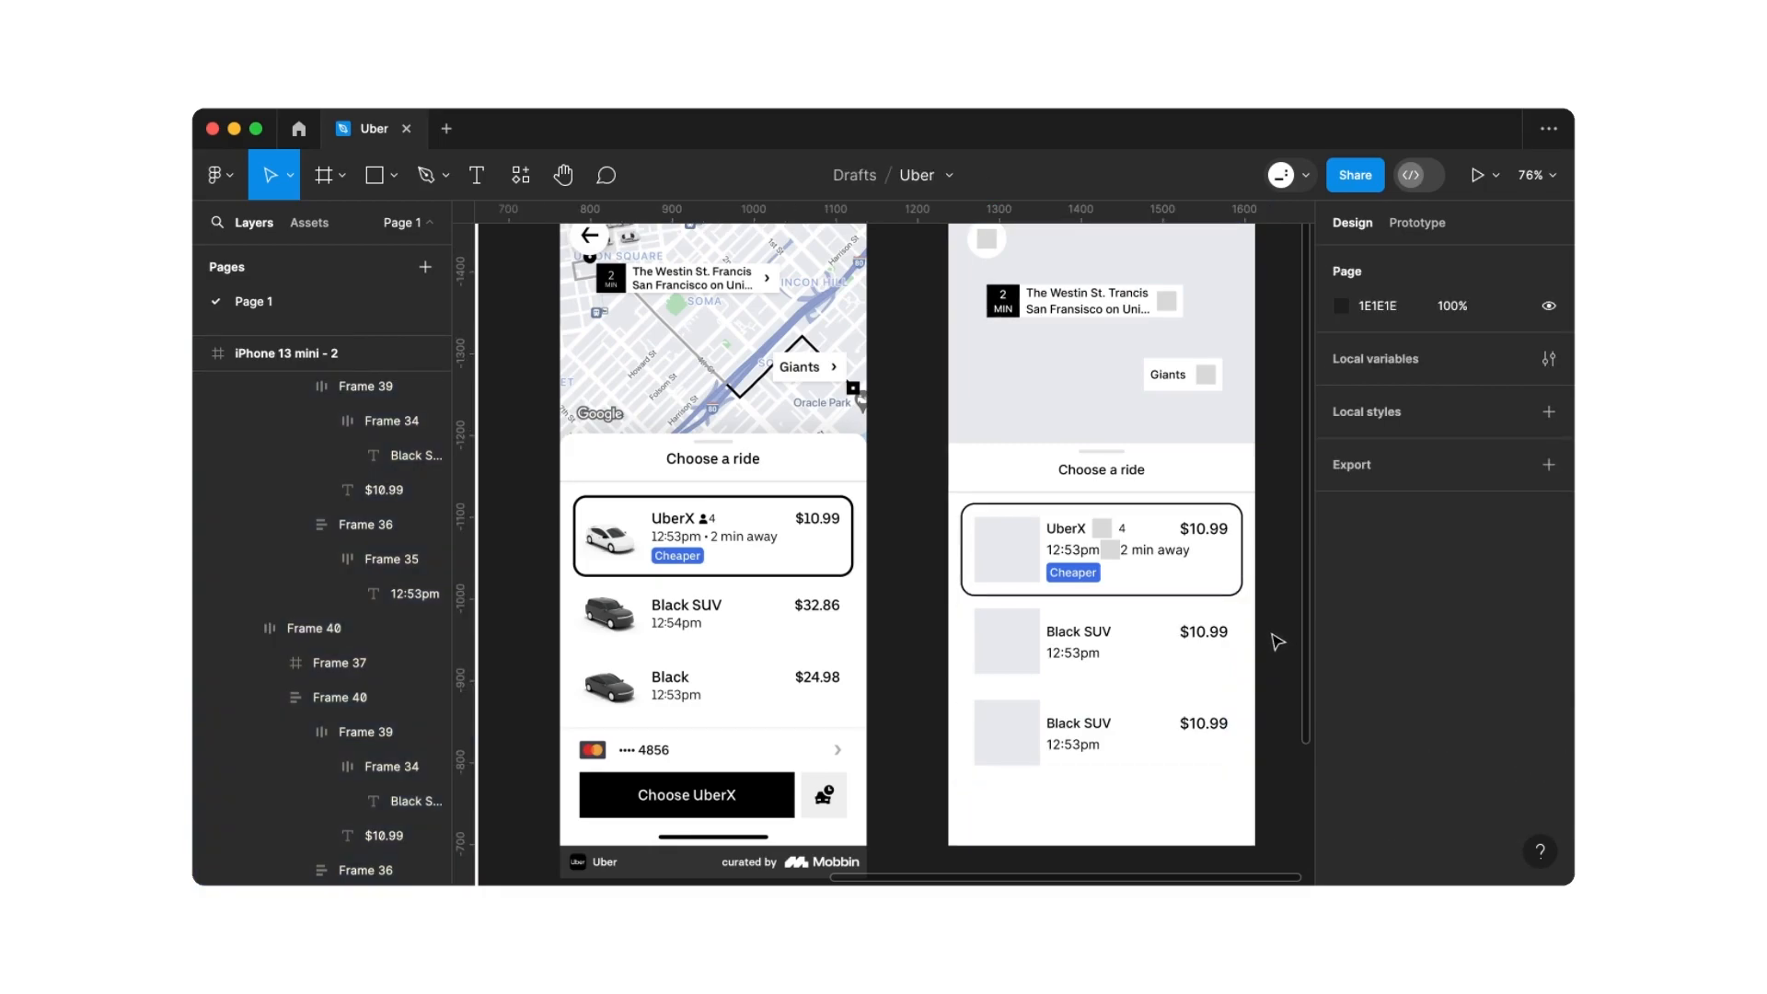
# Set the vertical padding of all three ride cards to 8 and the lowest card's horizontal padding to 8
pyautogui.click(1081, 545)
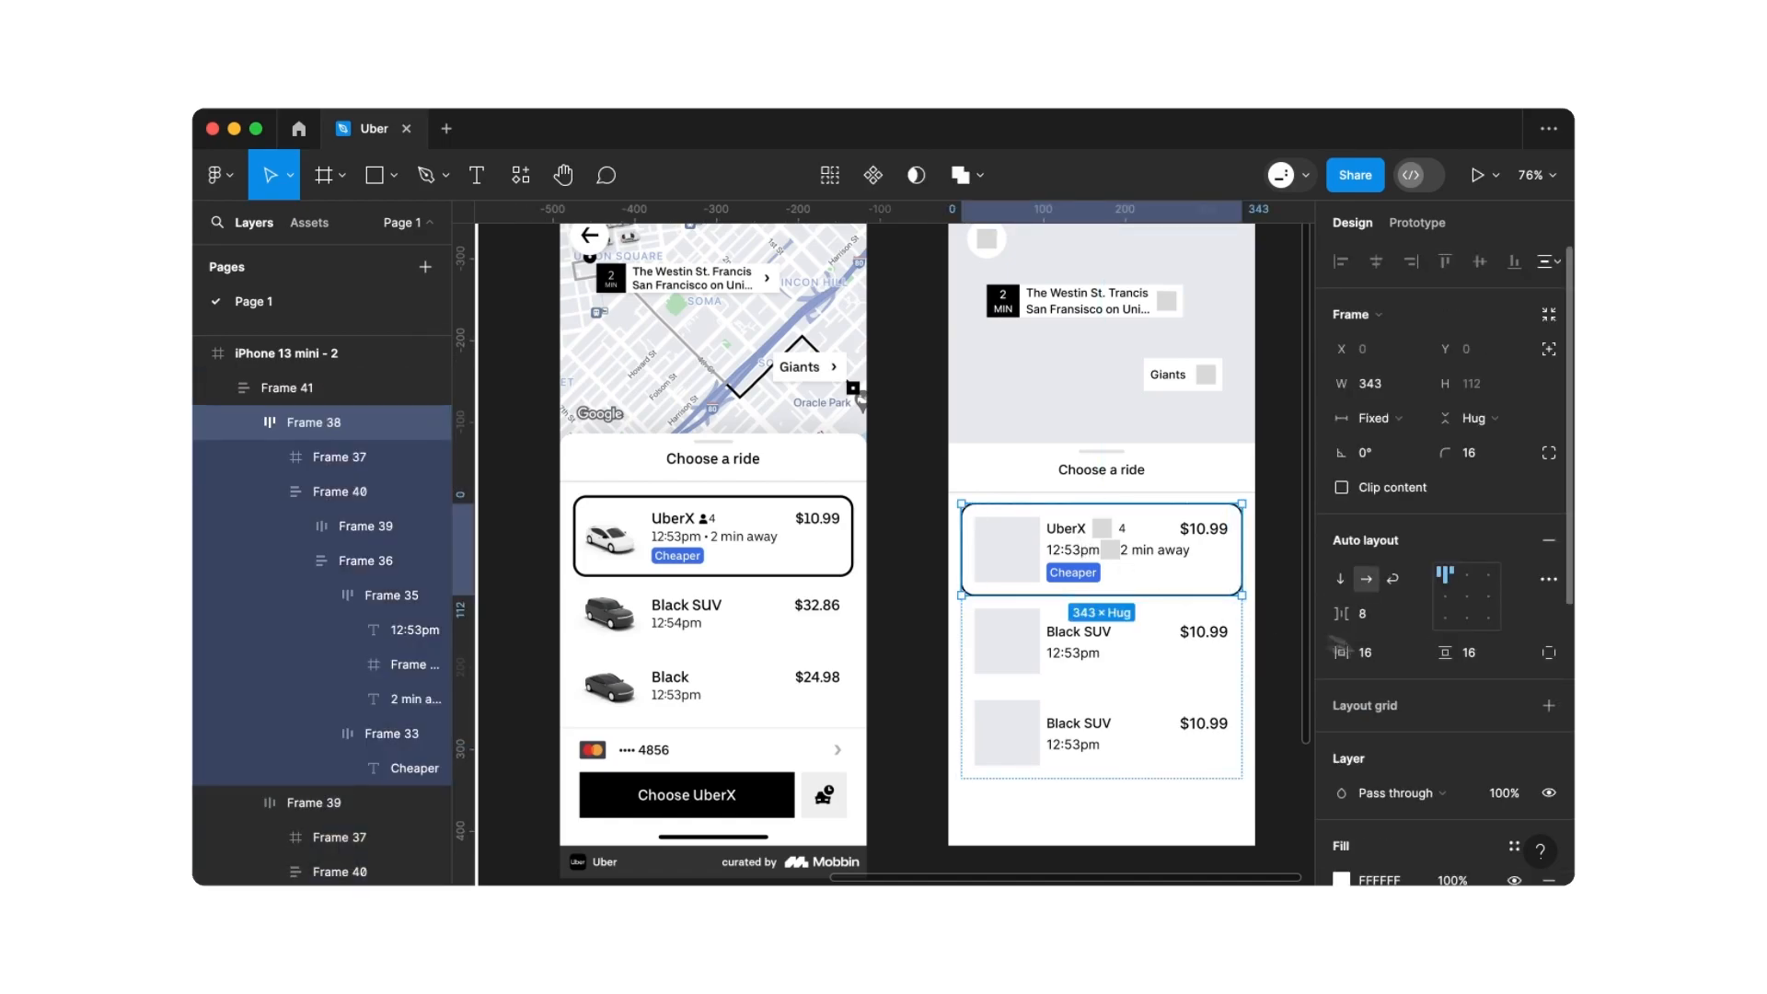
pyautogui.click(1483, 657)
pyautogui.write('8')
pyautogui.press('Return')
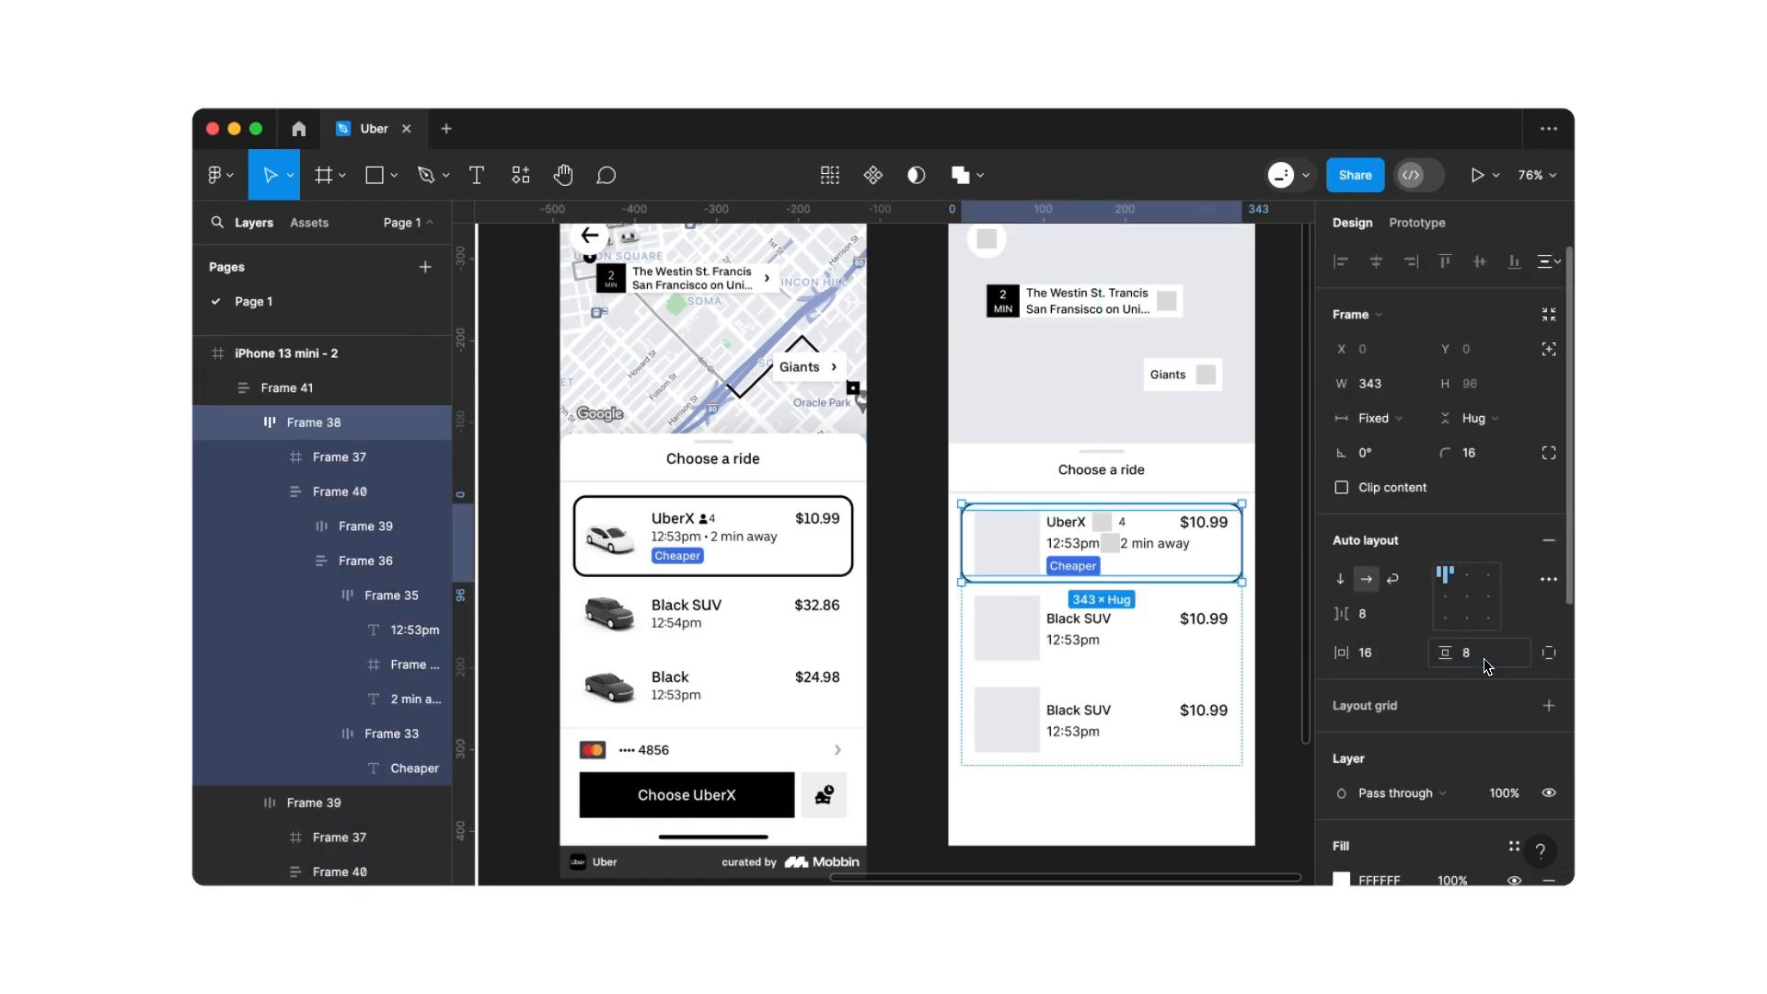
pyautogui.click(1075, 639)
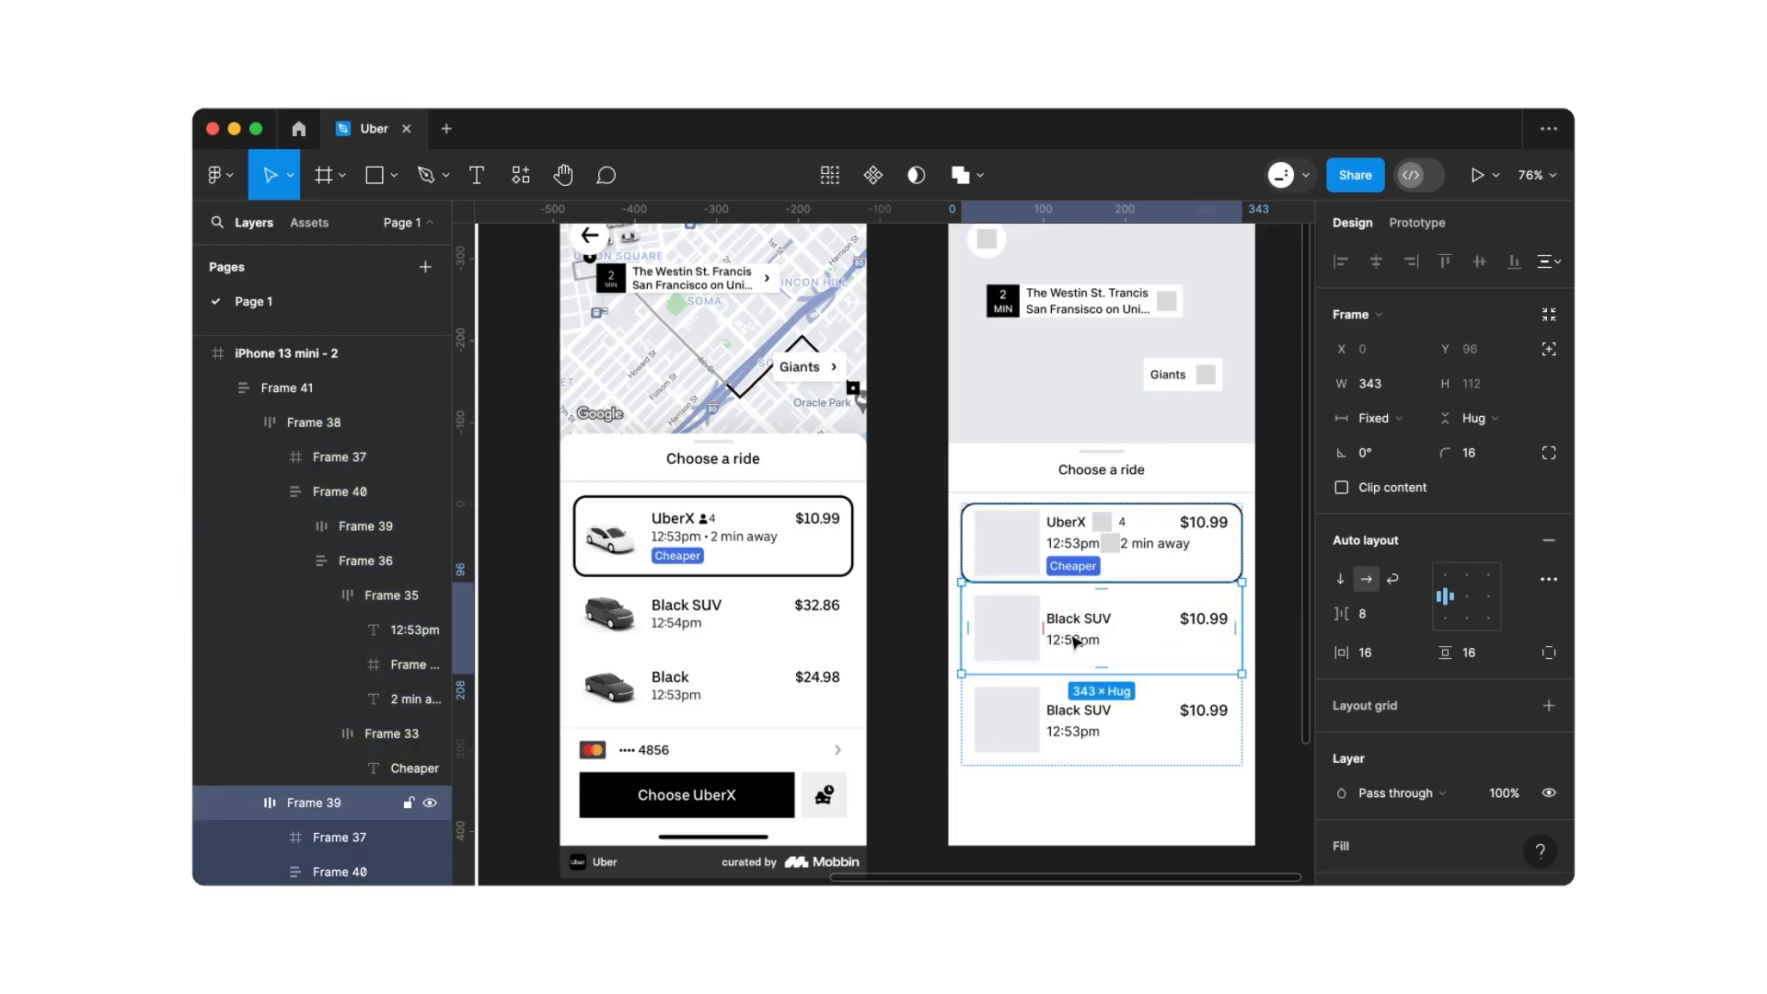
pyautogui.click(1482, 664)
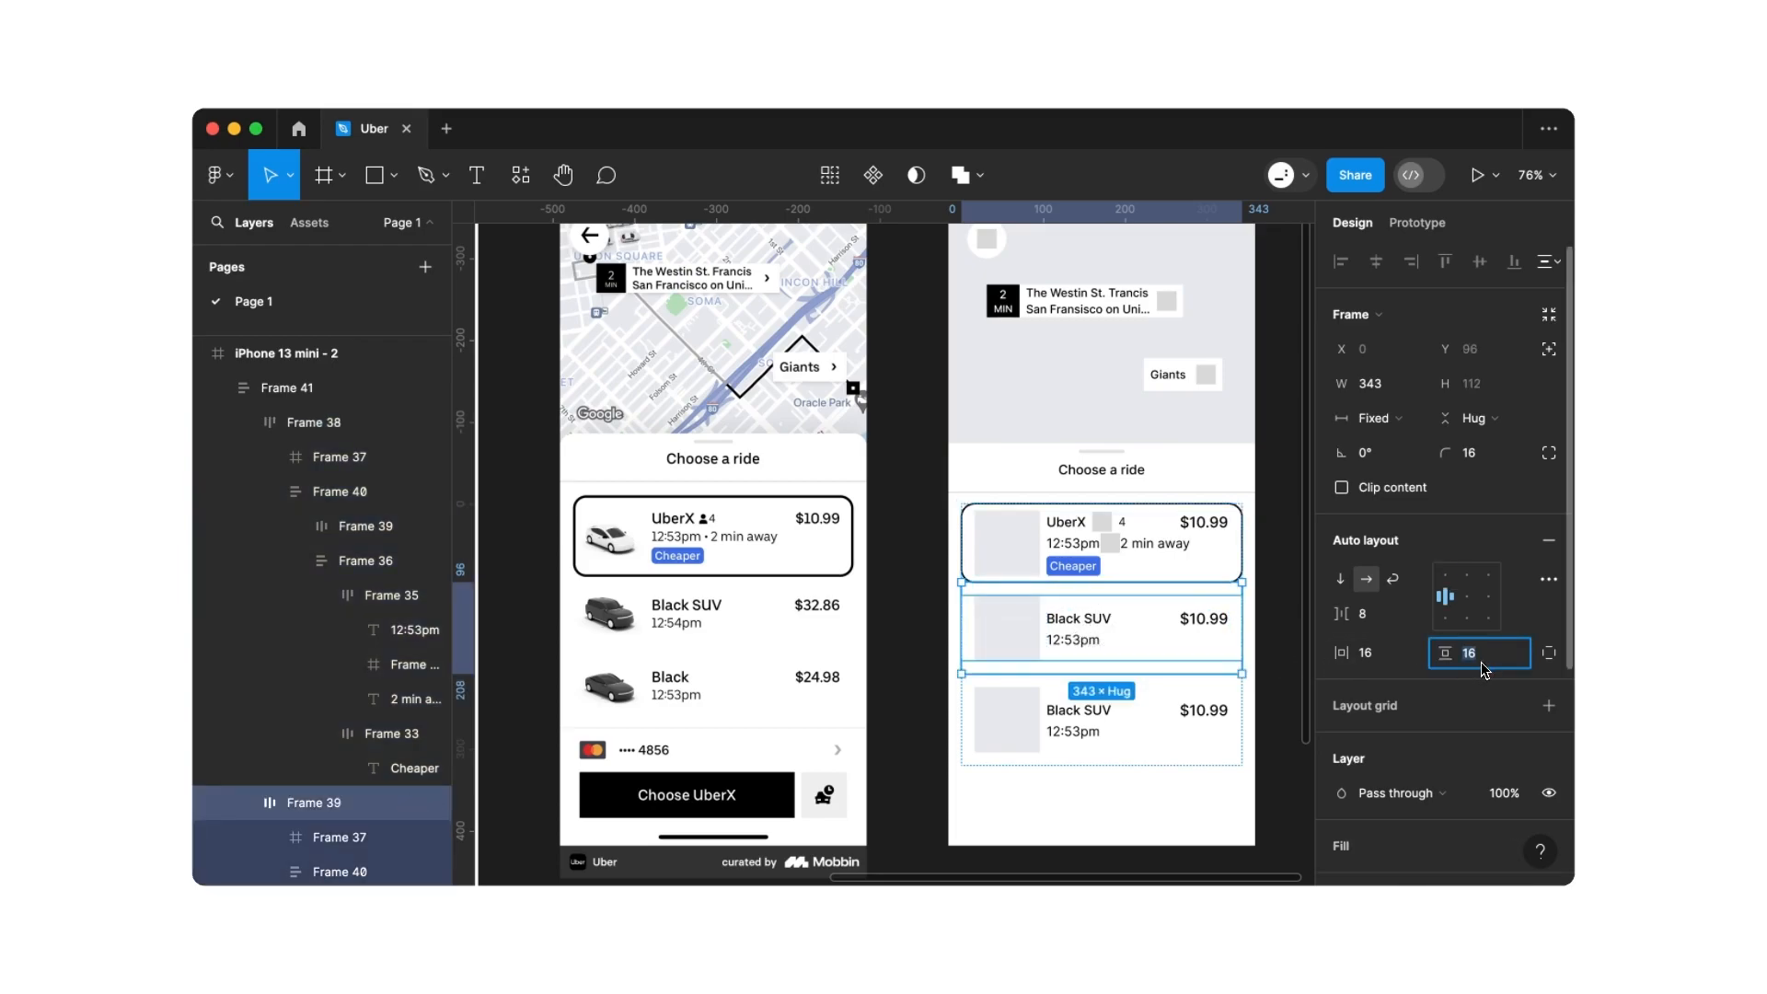
pyautogui.write('8')
pyautogui.press('Return')
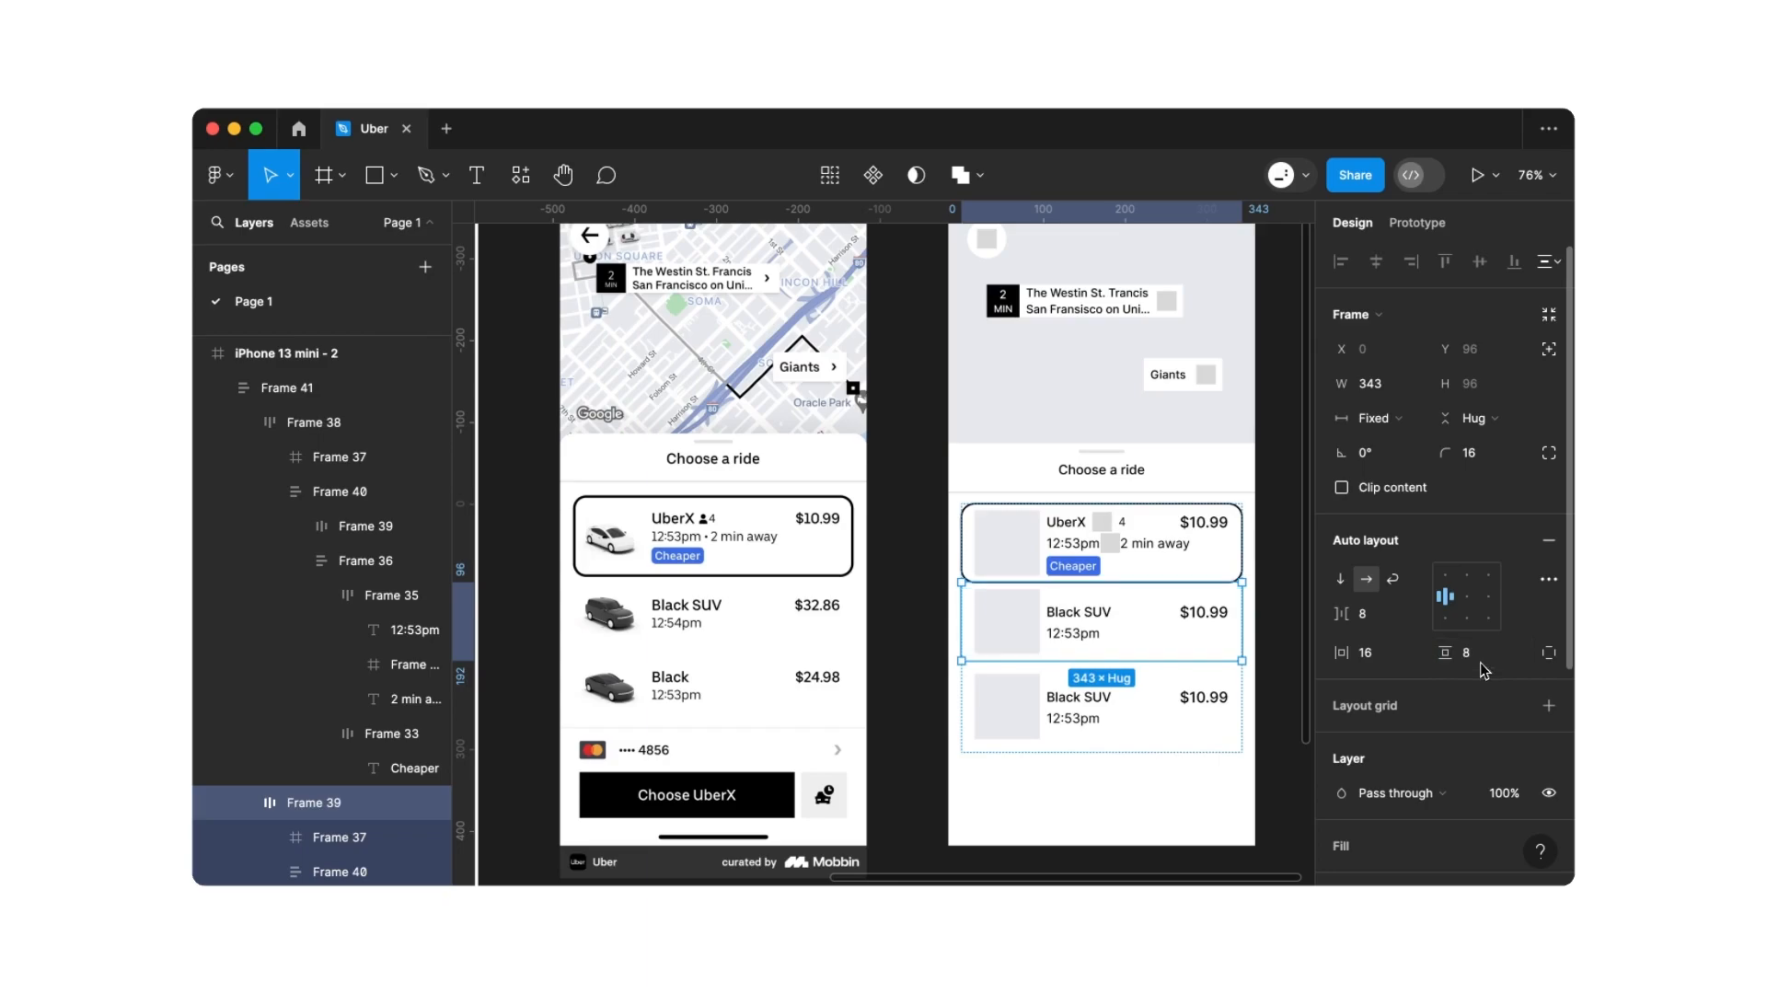
pyautogui.click(1133, 722)
pyautogui.click(1477, 655)
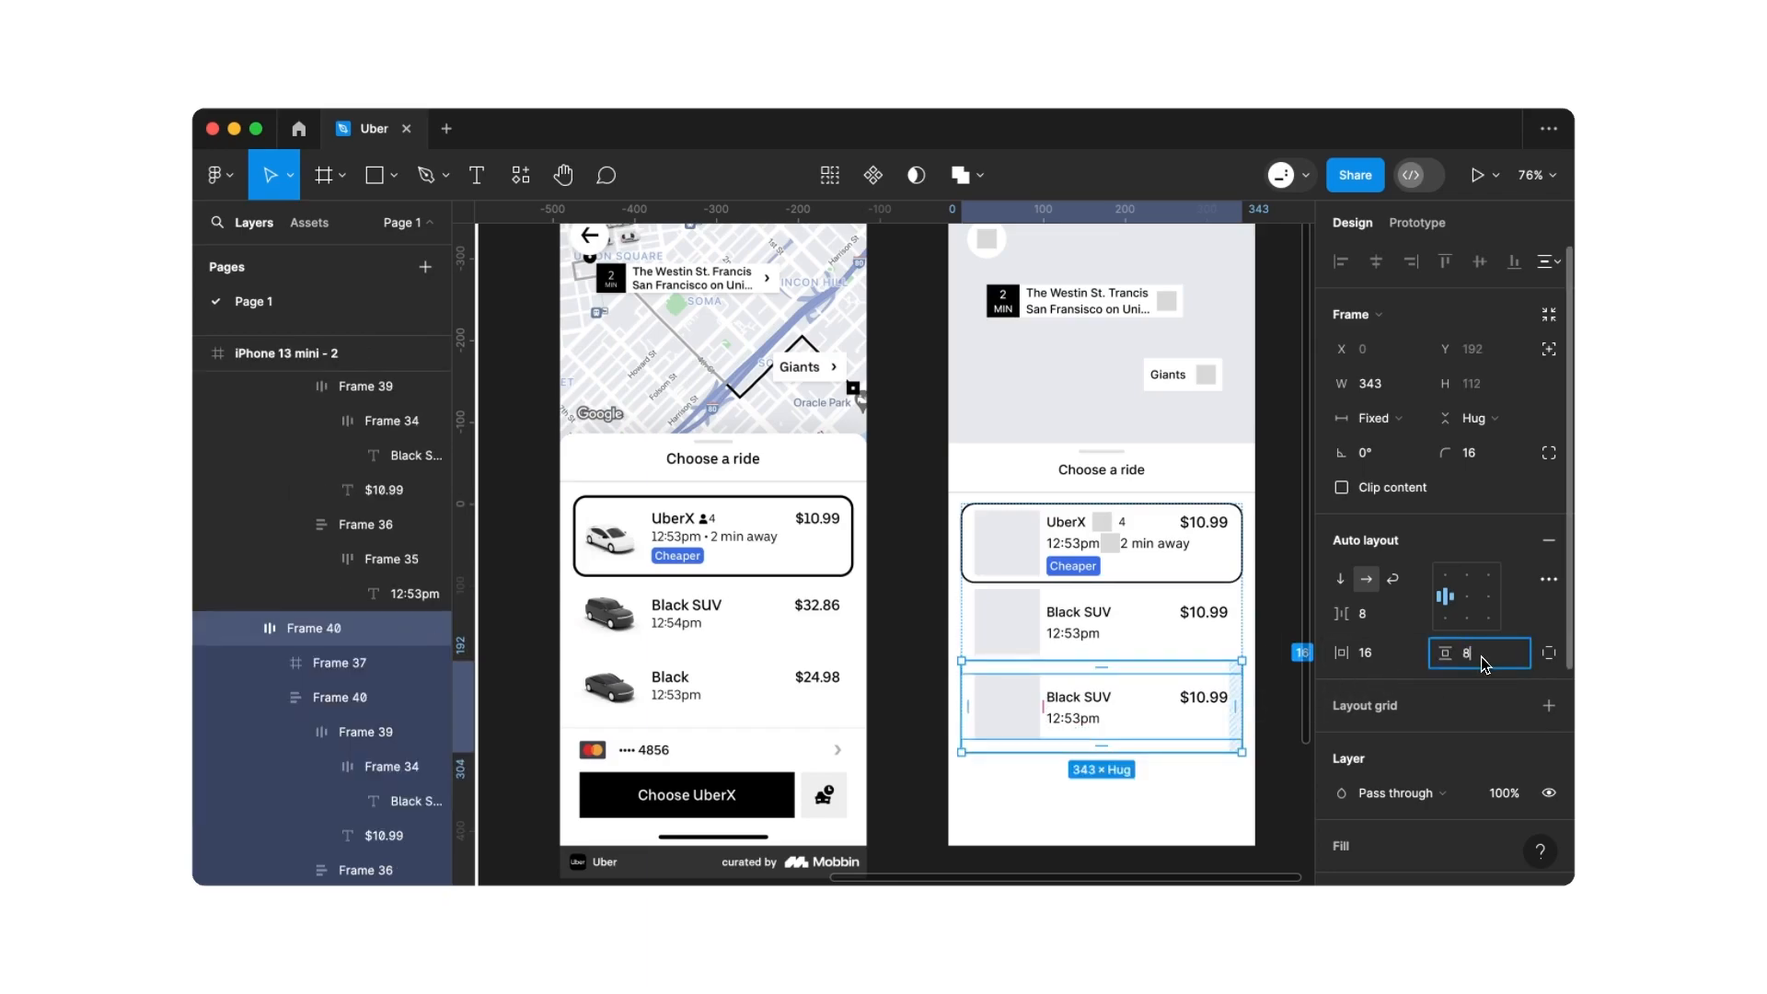
pyautogui.write('8')
pyautogui.press('Return')
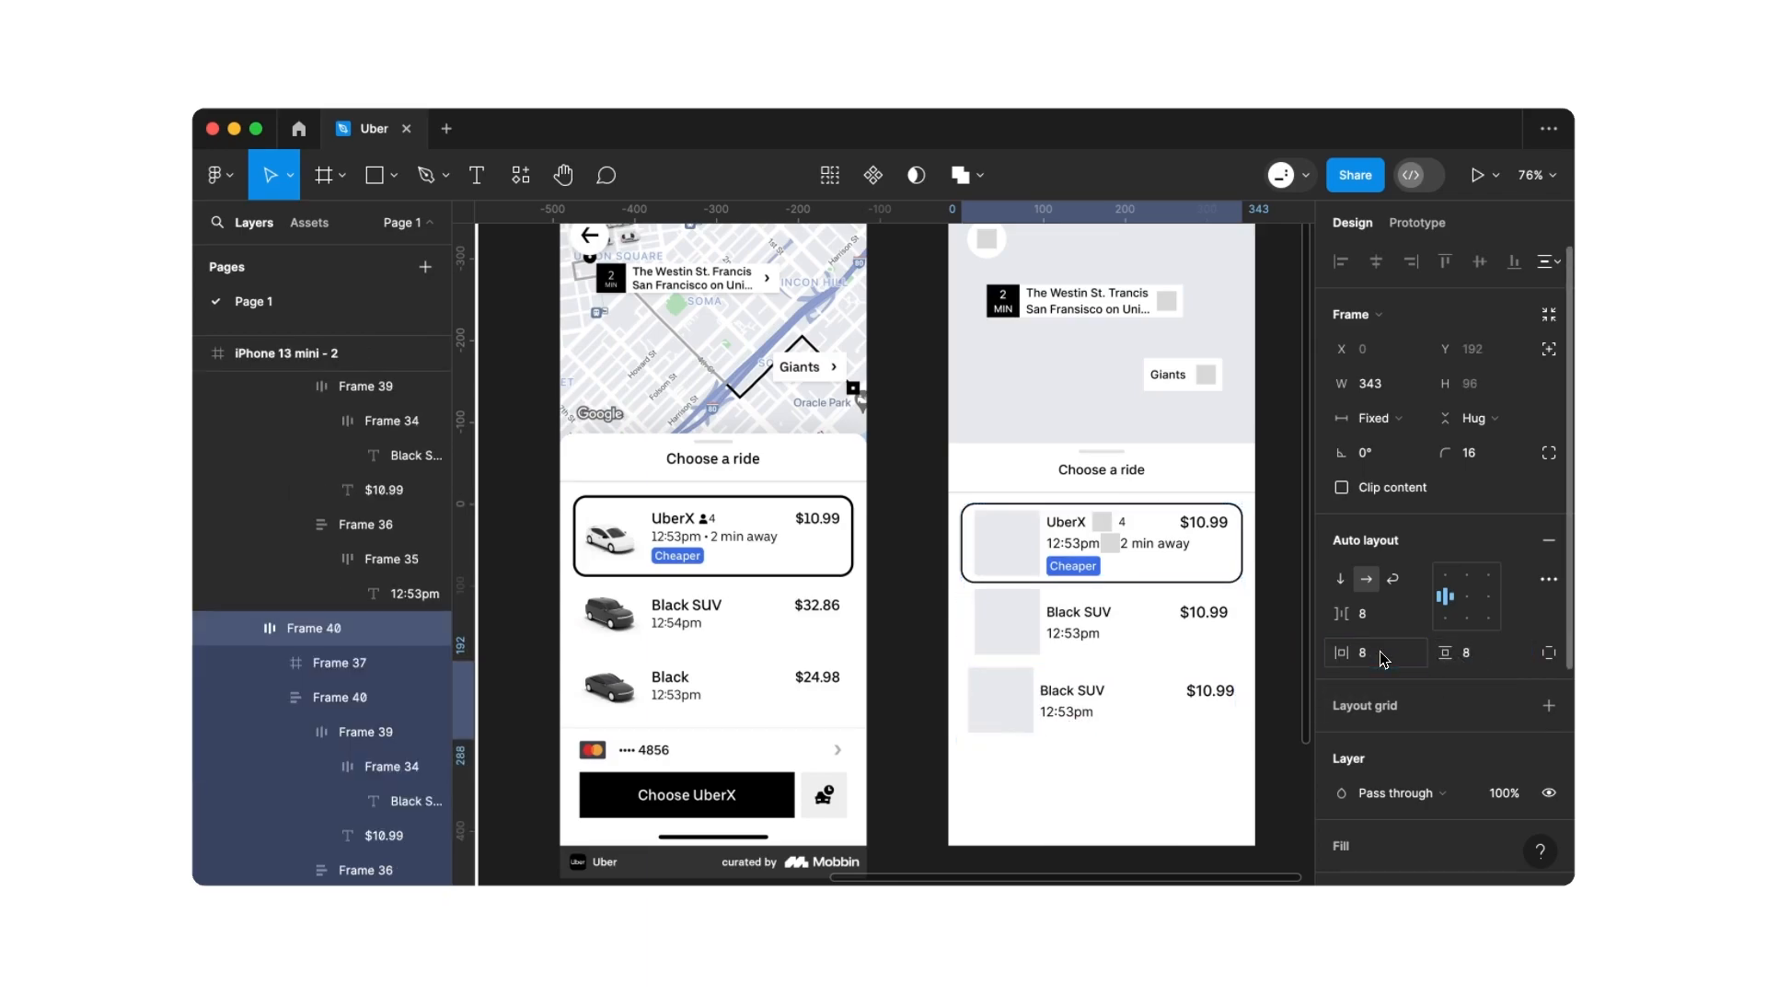
# Set the horizontal padding of the middle Black SUV card and the UberX card to 8
pyautogui.click(1166, 635)
pyautogui.click(1363, 652)
pyautogui.write('8')
pyautogui.press('Return')
pyautogui.click(1141, 573)
pyautogui.click(1371, 652)
pyautogui.write('8')
pyautogui.press('Return')
pyautogui.click(1052, 766)
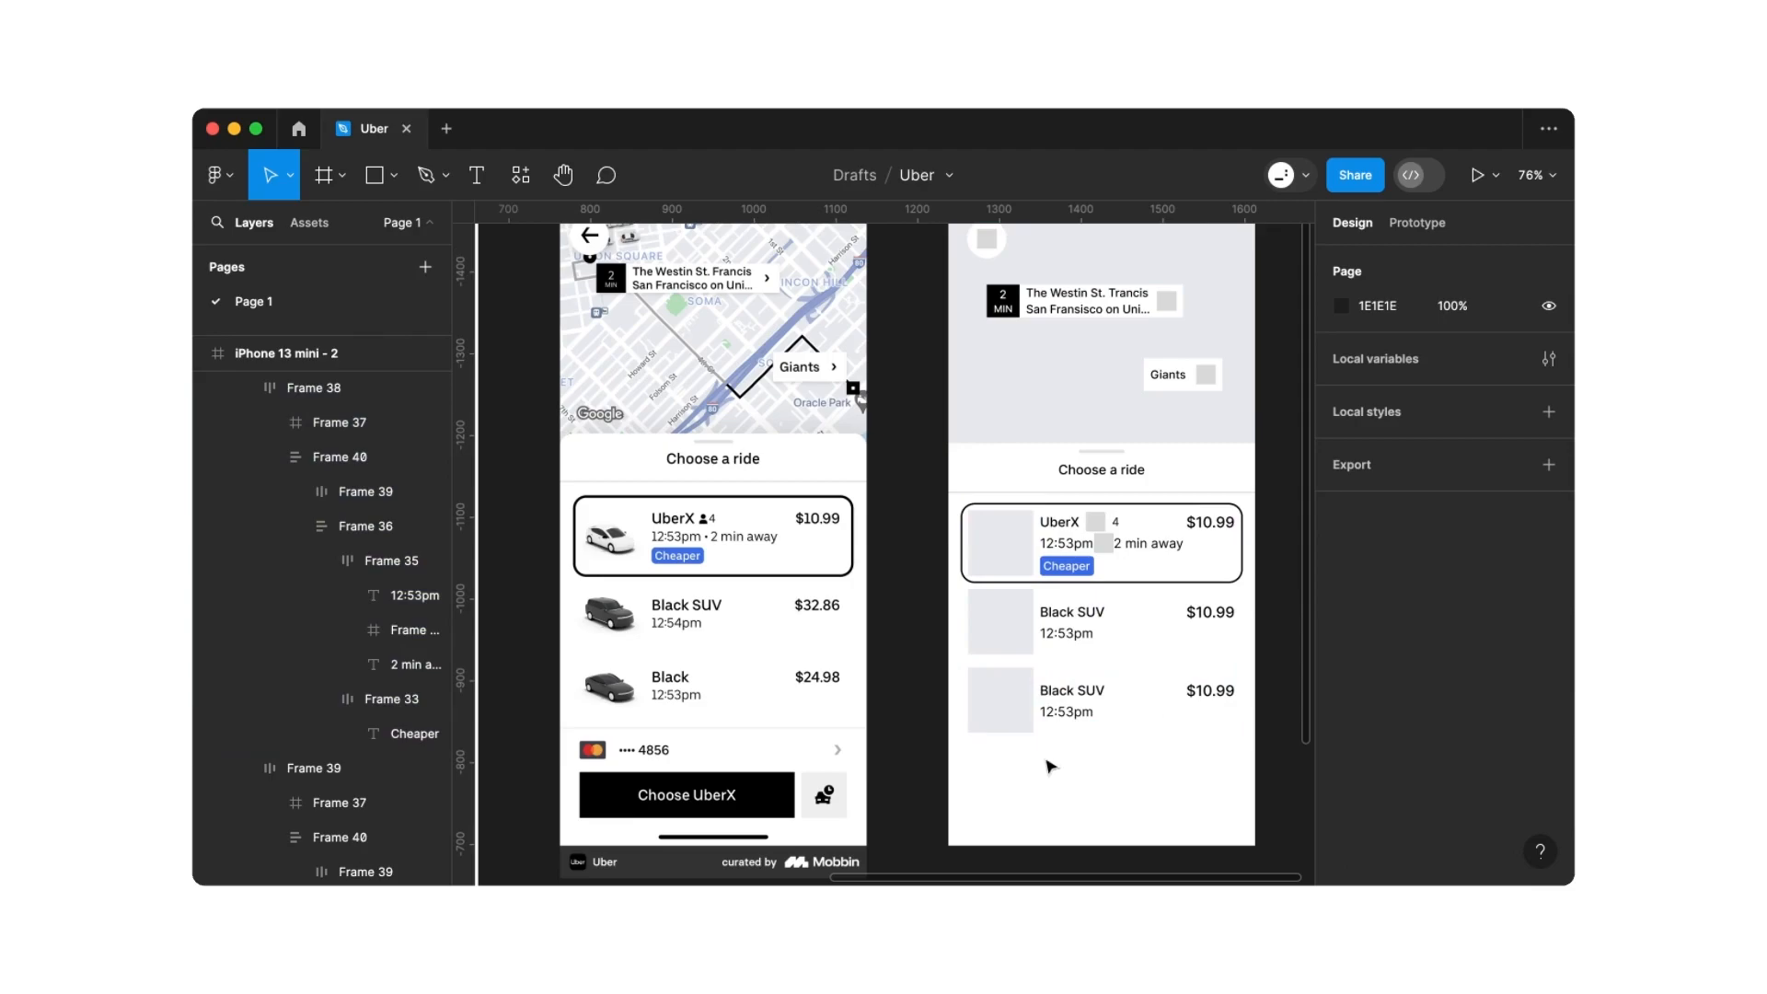
# Paste a 24 × 24 gray placeholder and place it below the ride cards at X 24, Y 705
pyautogui.scroll(-3, 1052, 766)
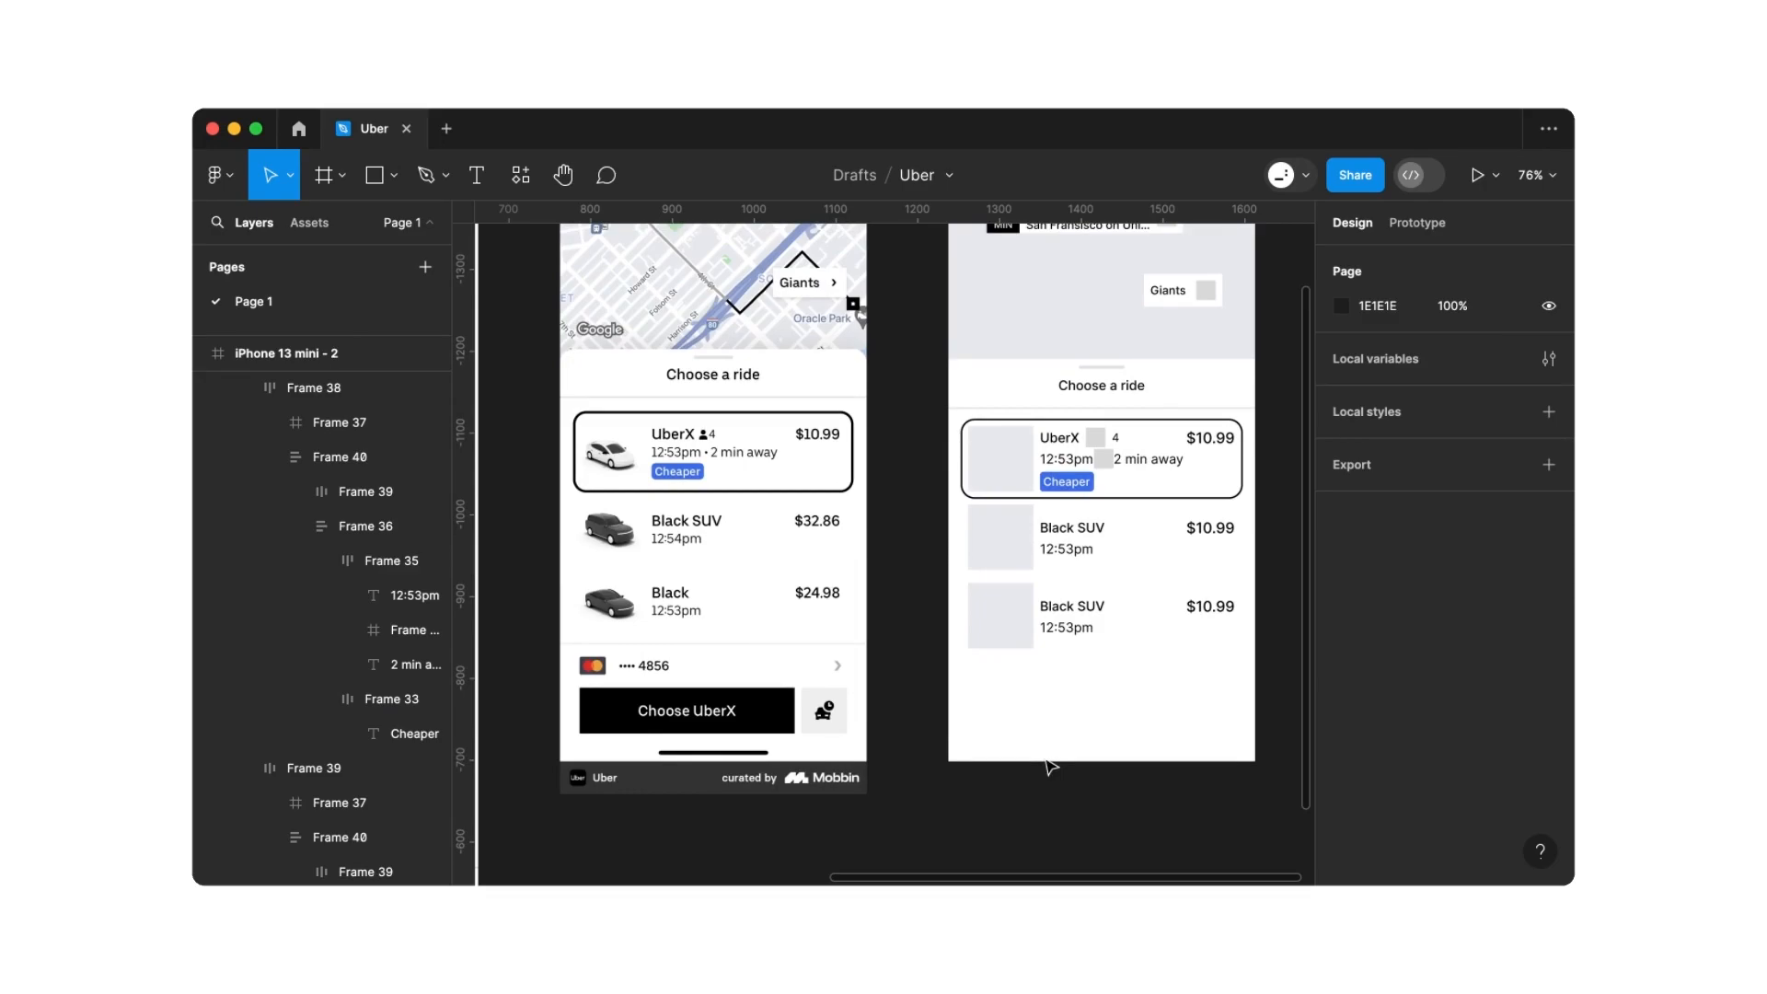
pyautogui.click(1110, 466)
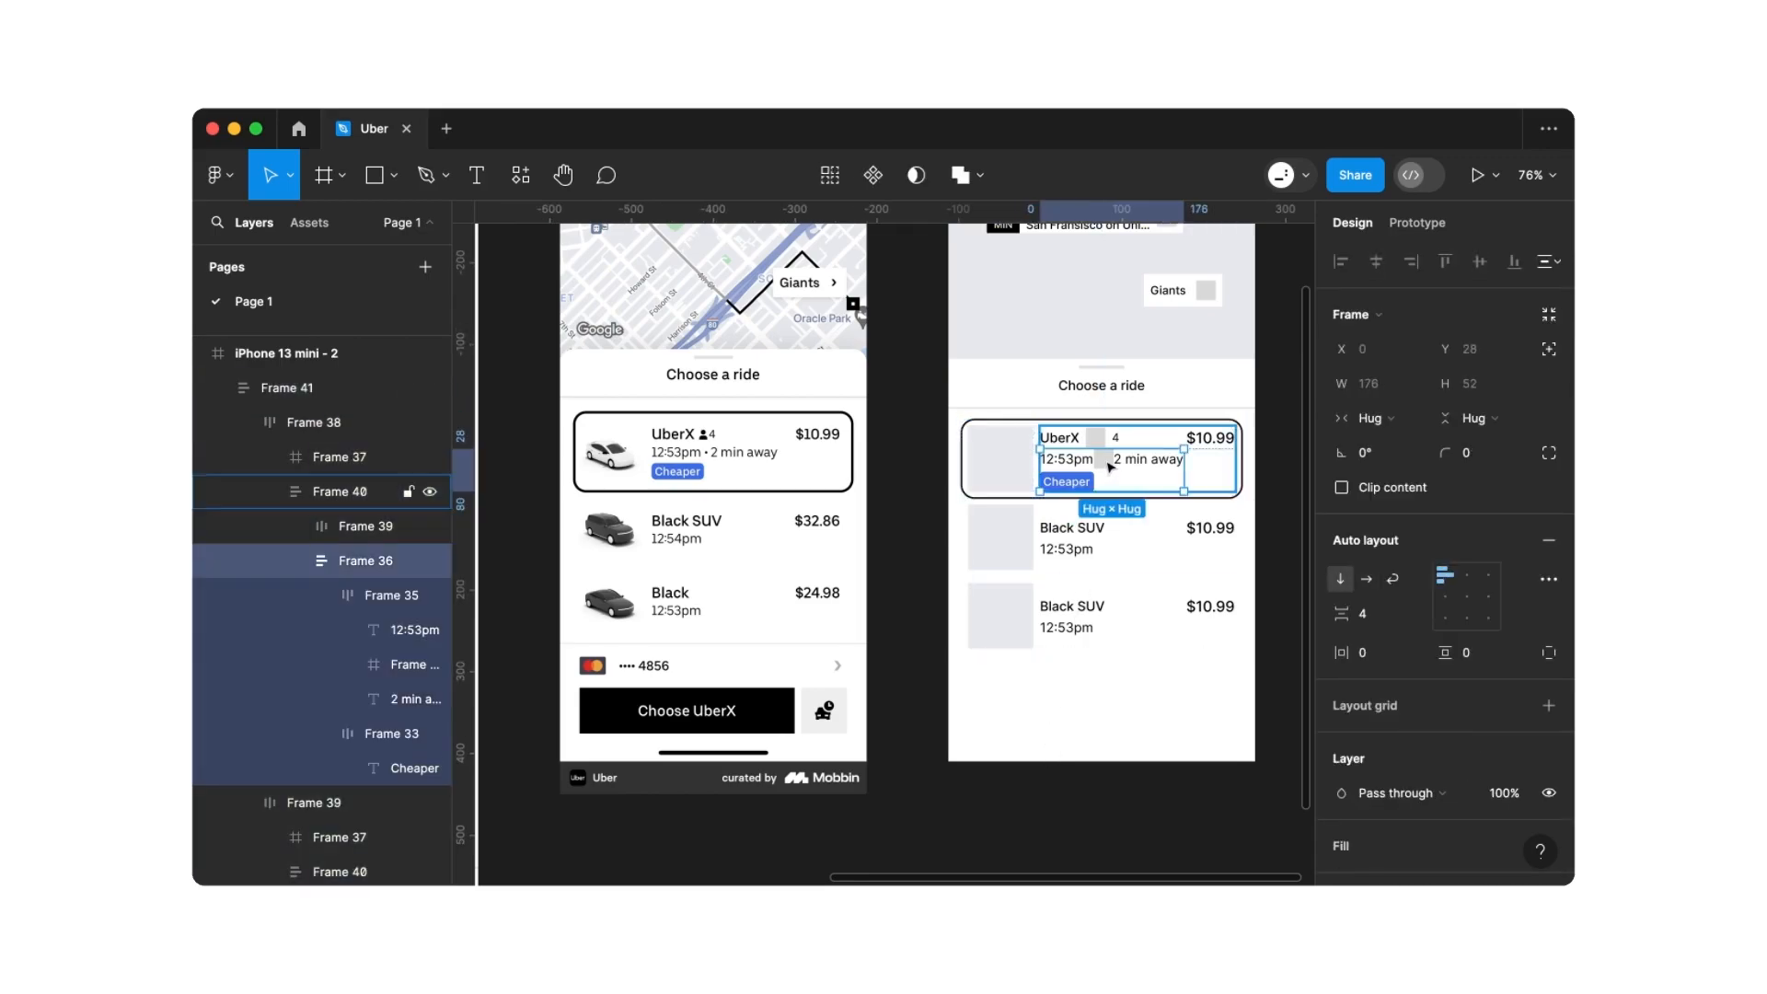
pyautogui.click(1111, 467)
pyautogui.press('super+v')
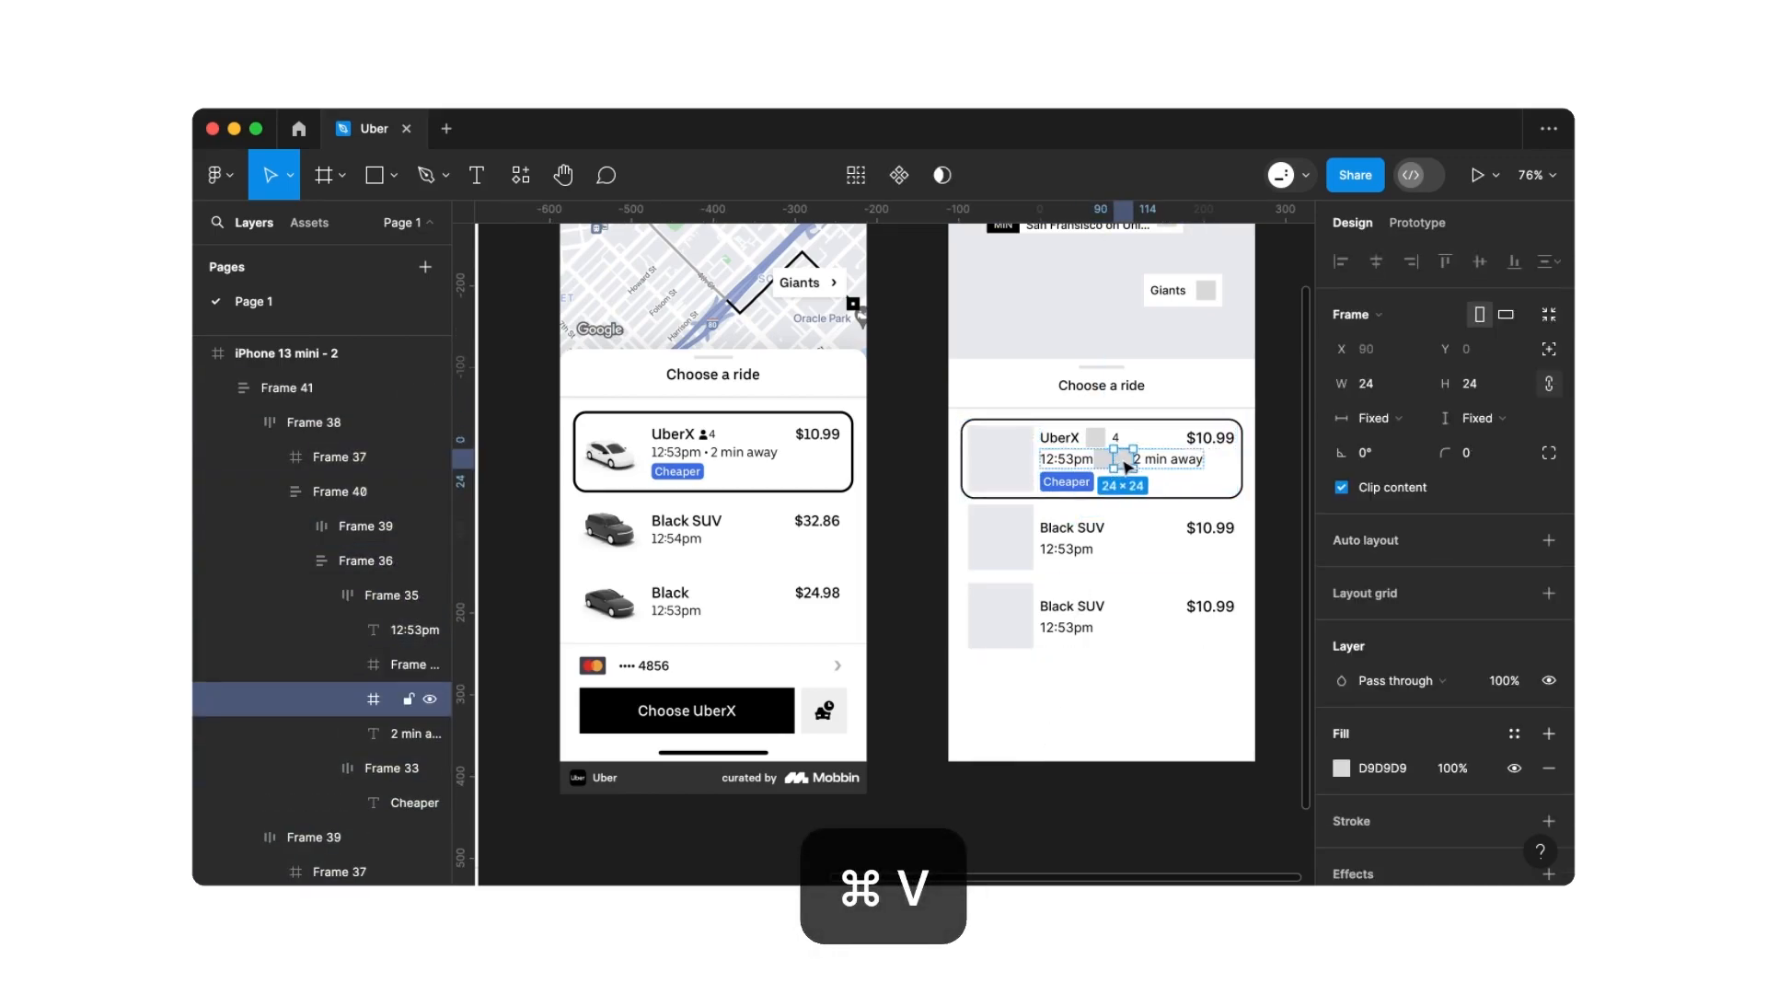
pyautogui.moveTo(1130, 460); pyautogui.dragTo(981, 683)
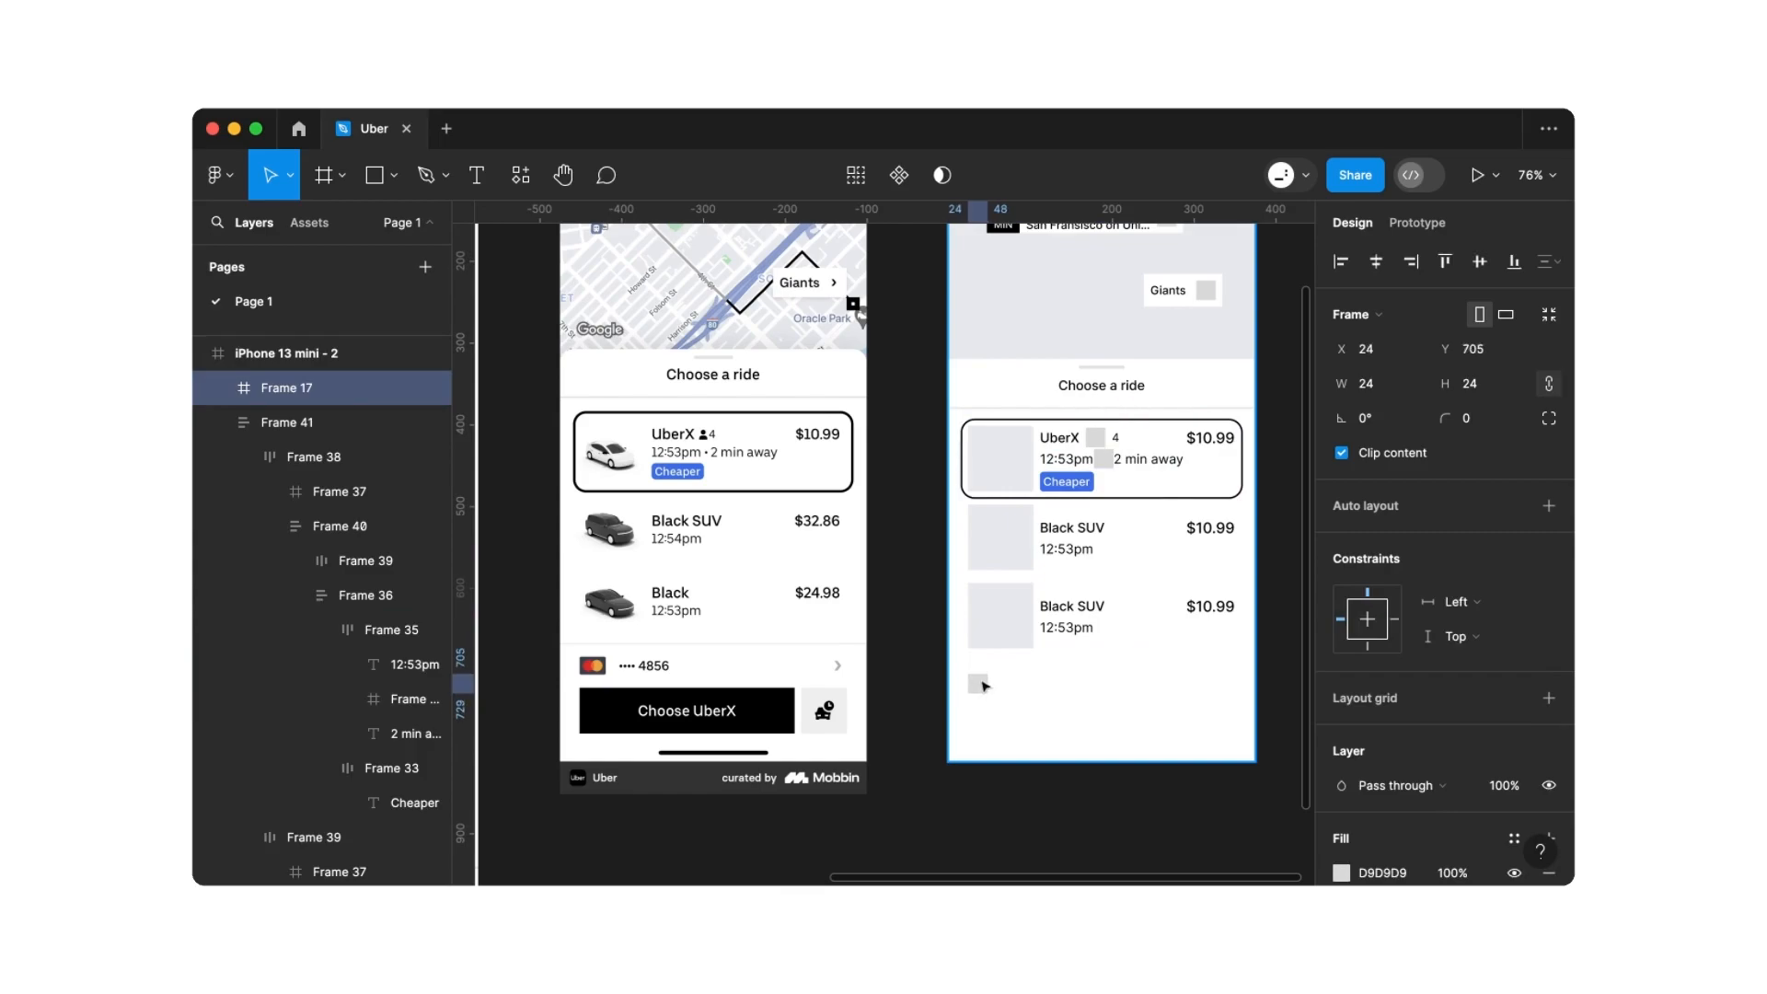
pyautogui.click(1016, 683)
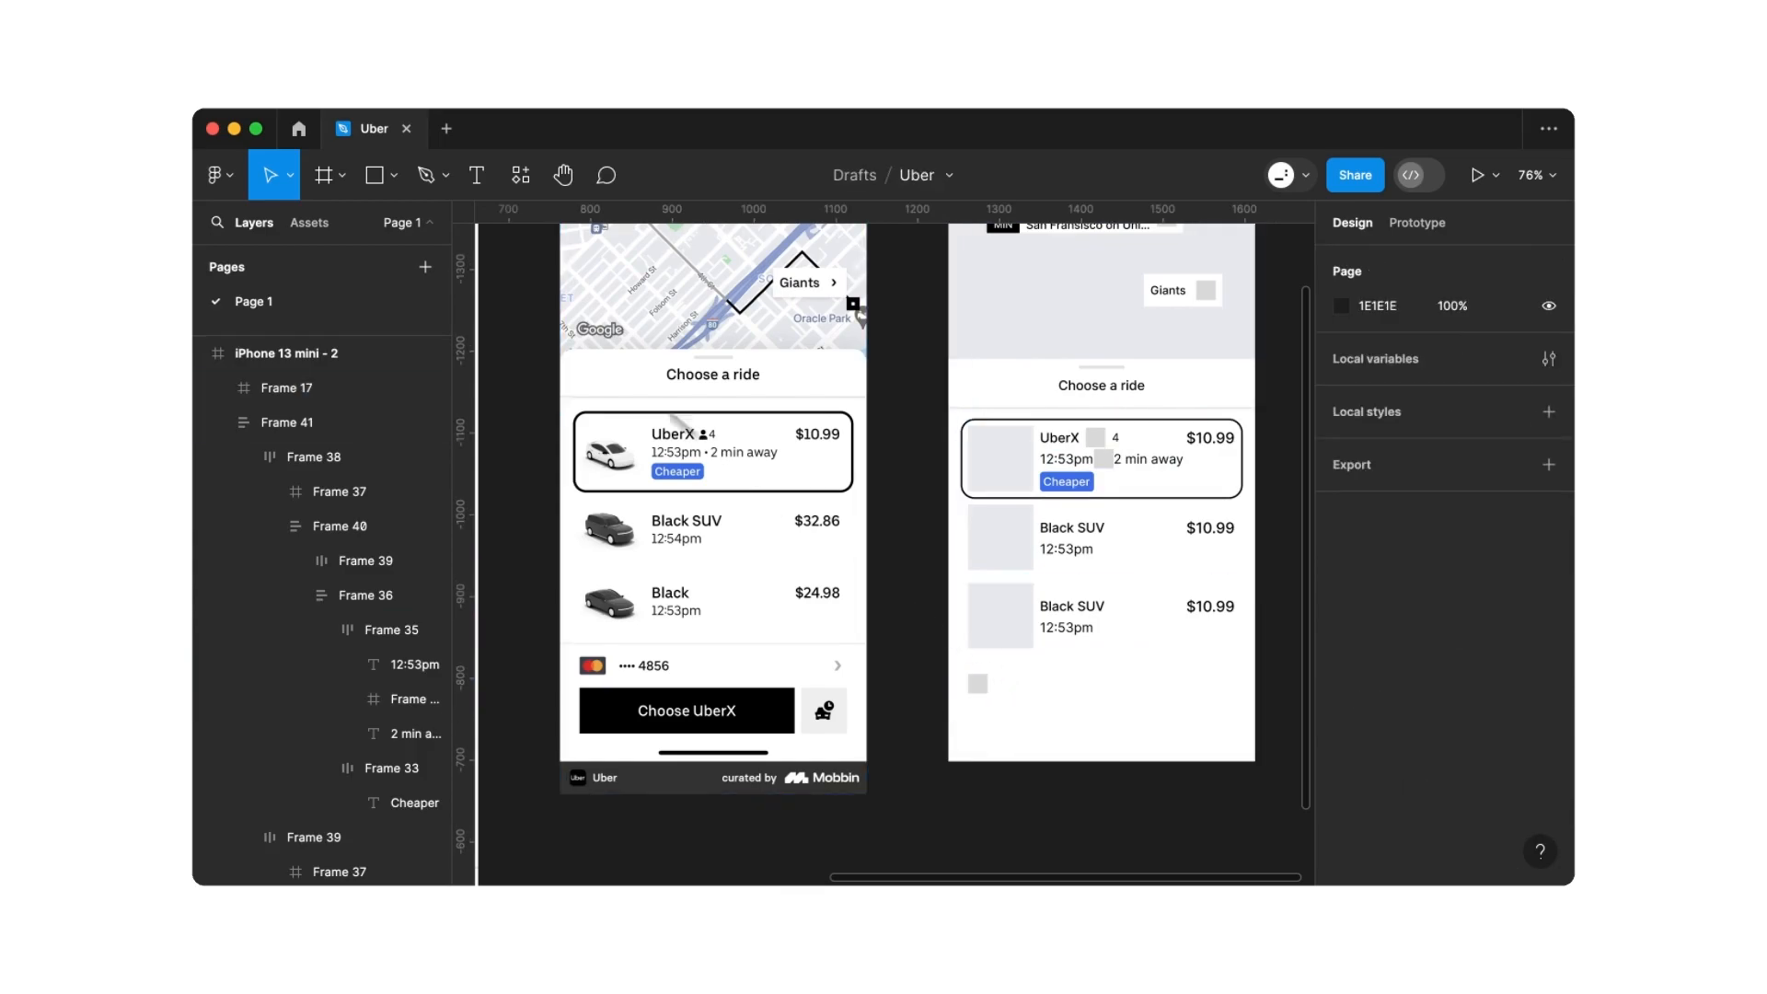
# Add a text layer with the masked card number below the ride cards, matching the payment row in the reference
pyautogui.click(477, 189)
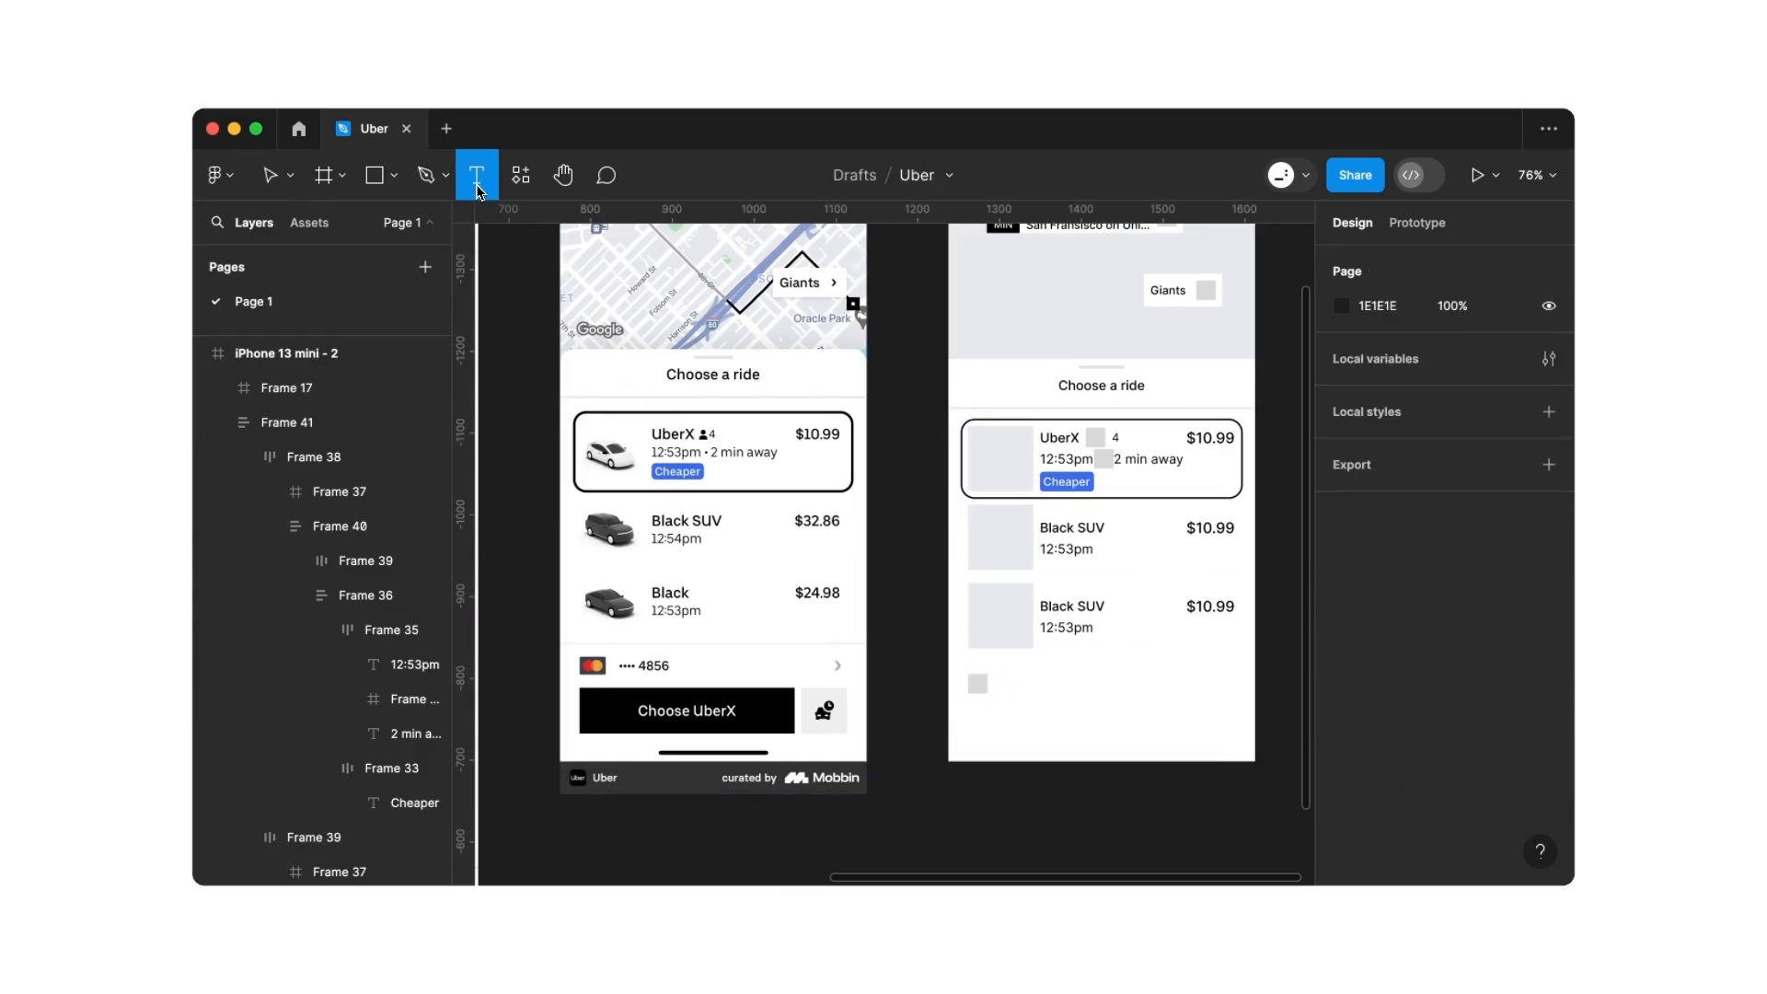
pyautogui.click(1027, 690)
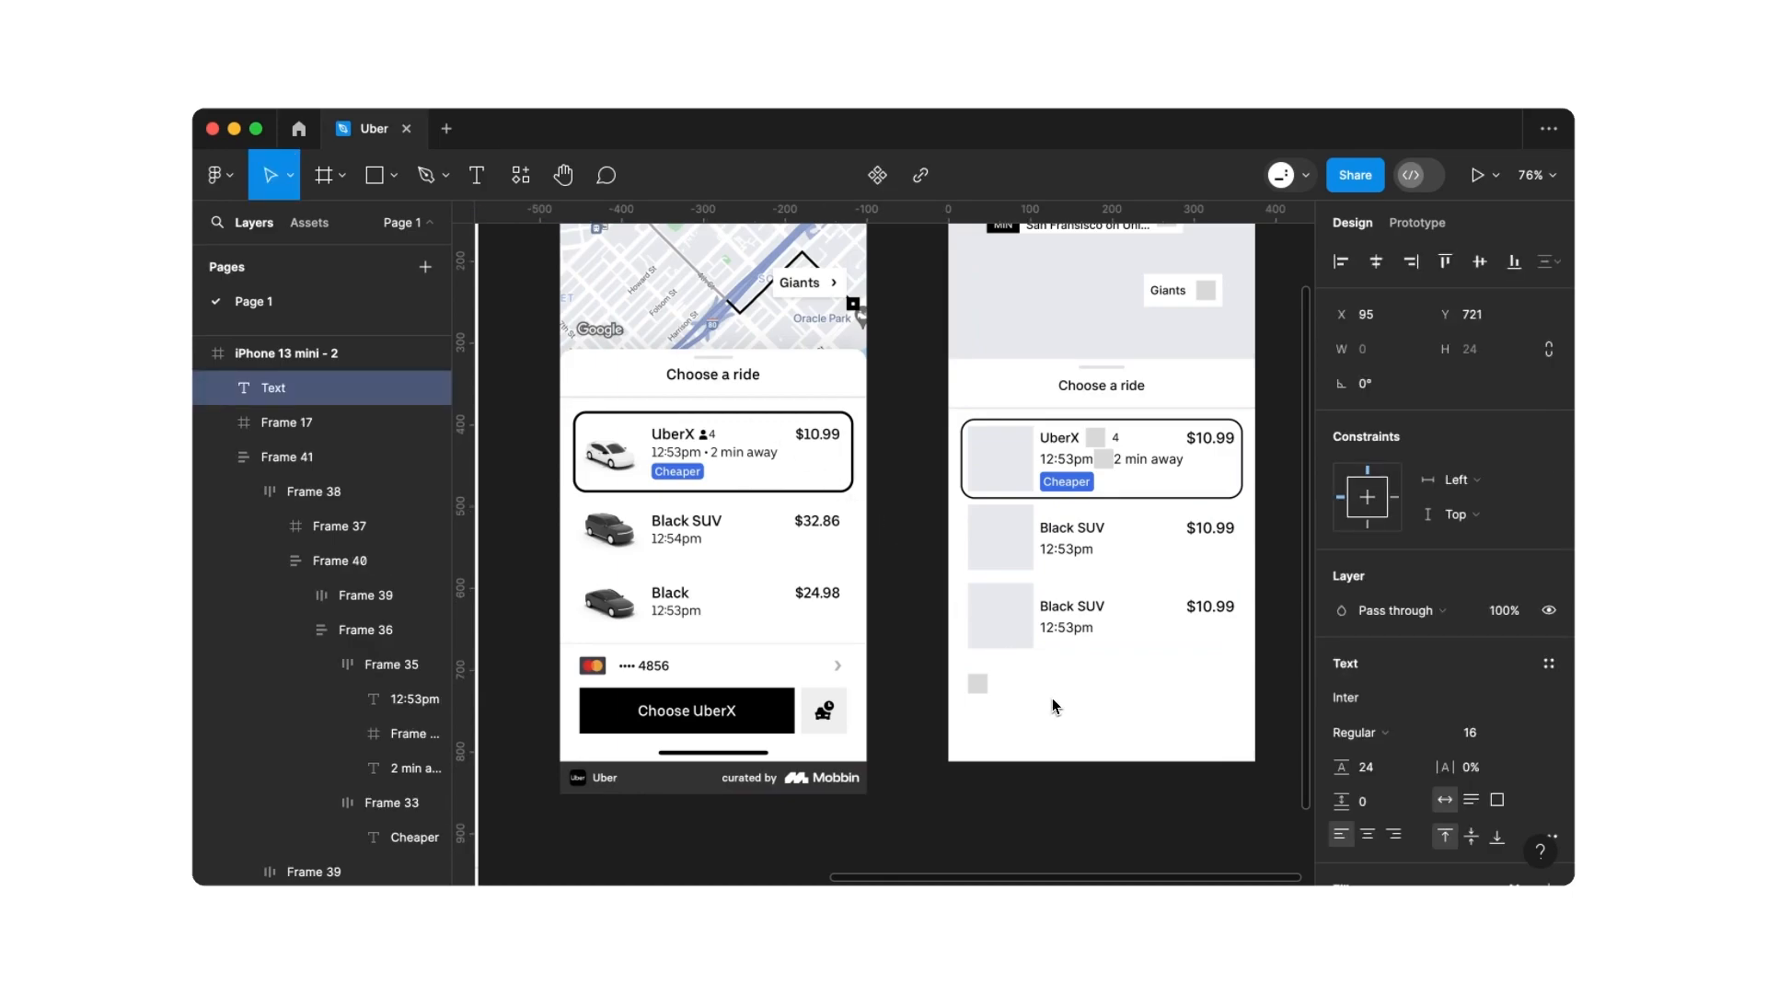
pyautogui.write('****')
pyautogui.press('Escape')
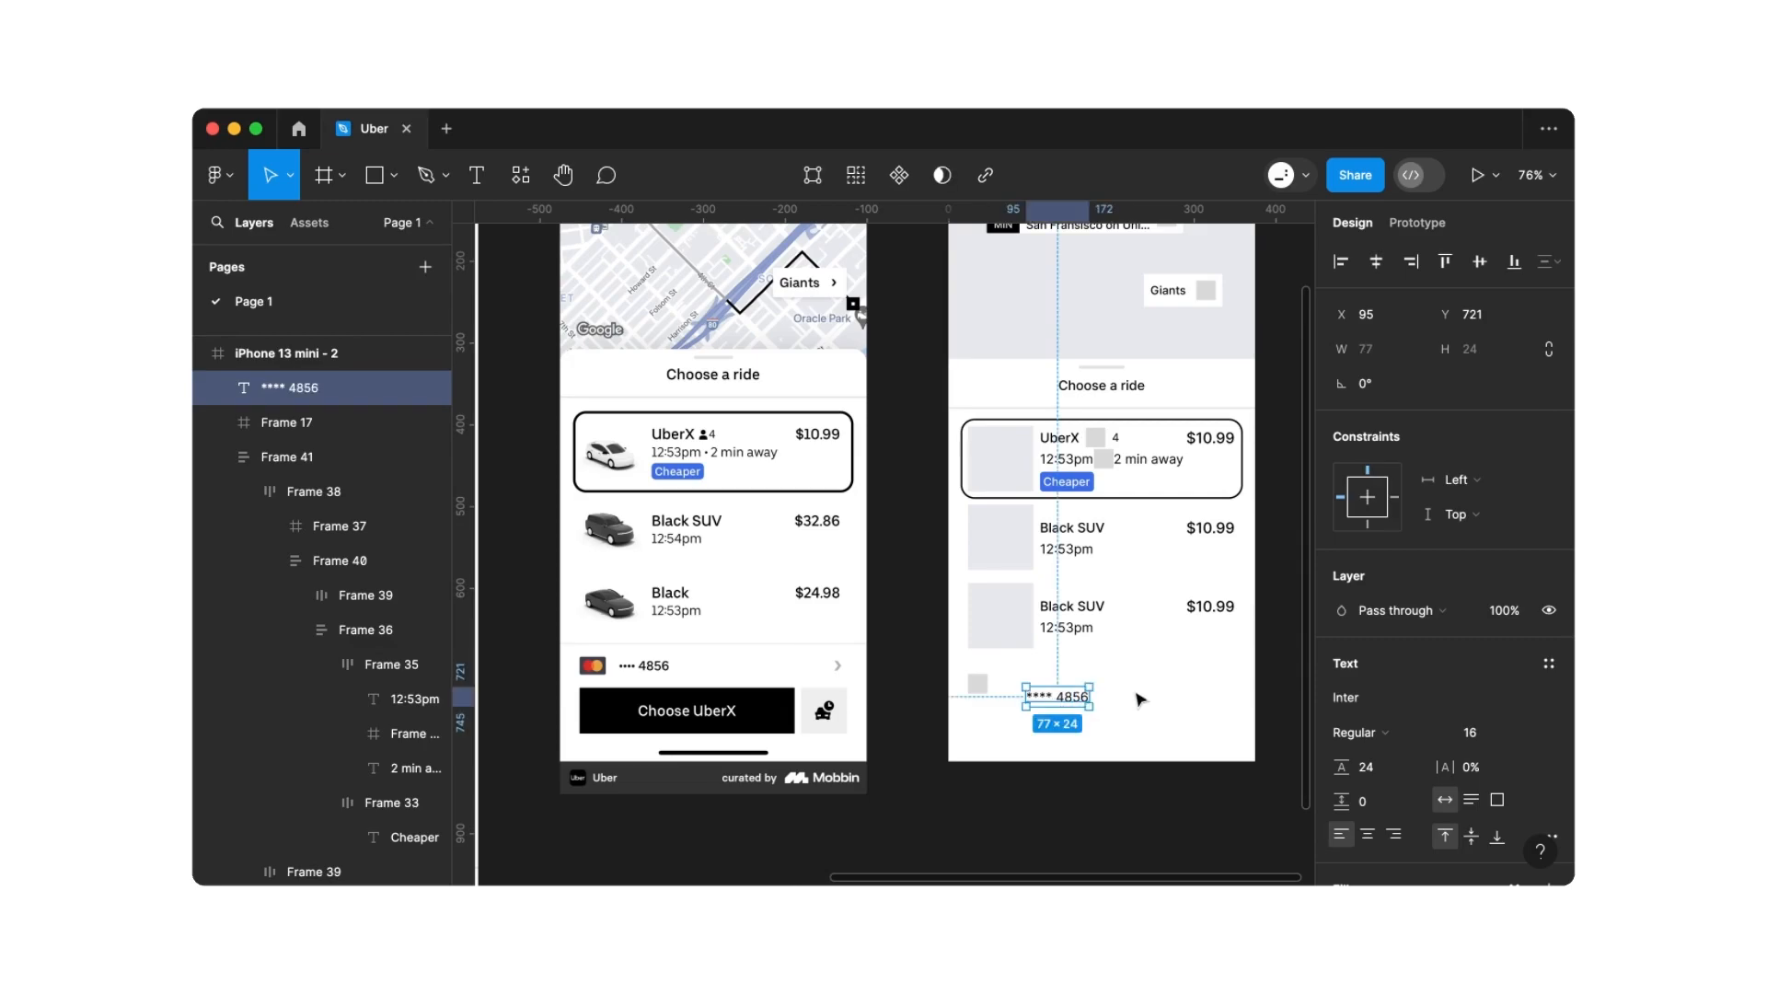
# Style the masked card number as Medium, size 14, line height 20, and place it beside the gray placeholder
pyautogui.click(1366, 733)
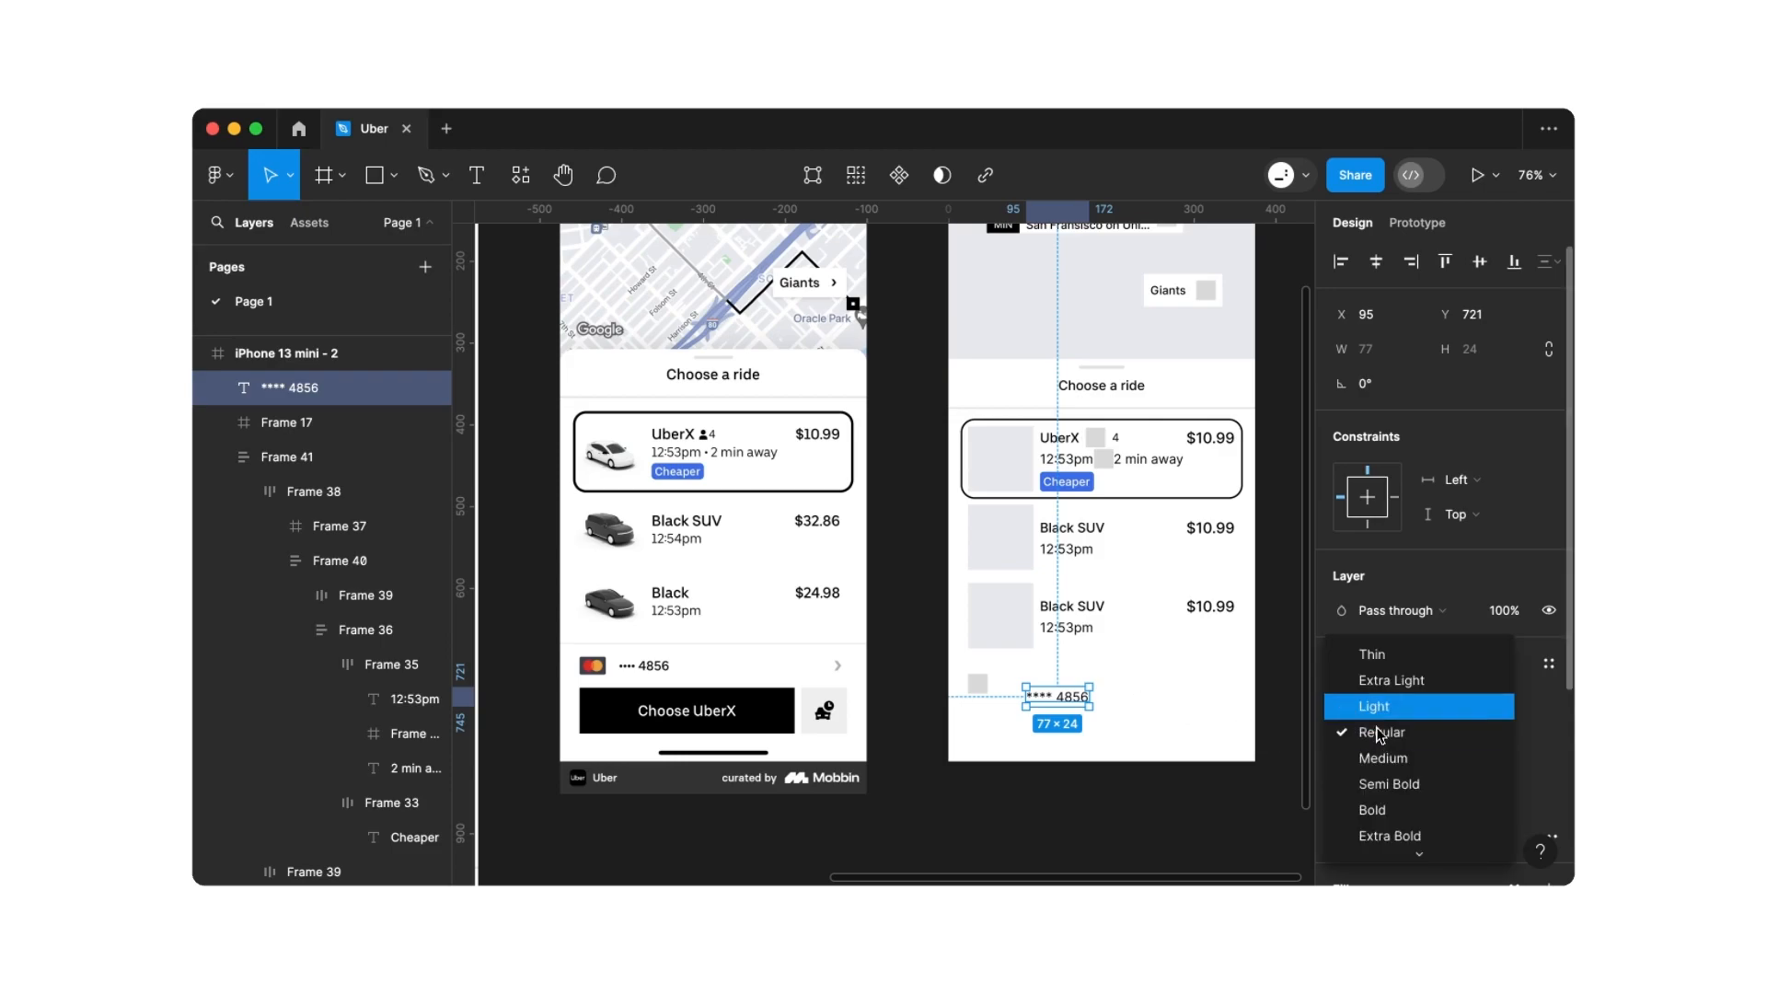
pyautogui.click(1378, 757)
pyautogui.click(1484, 733)
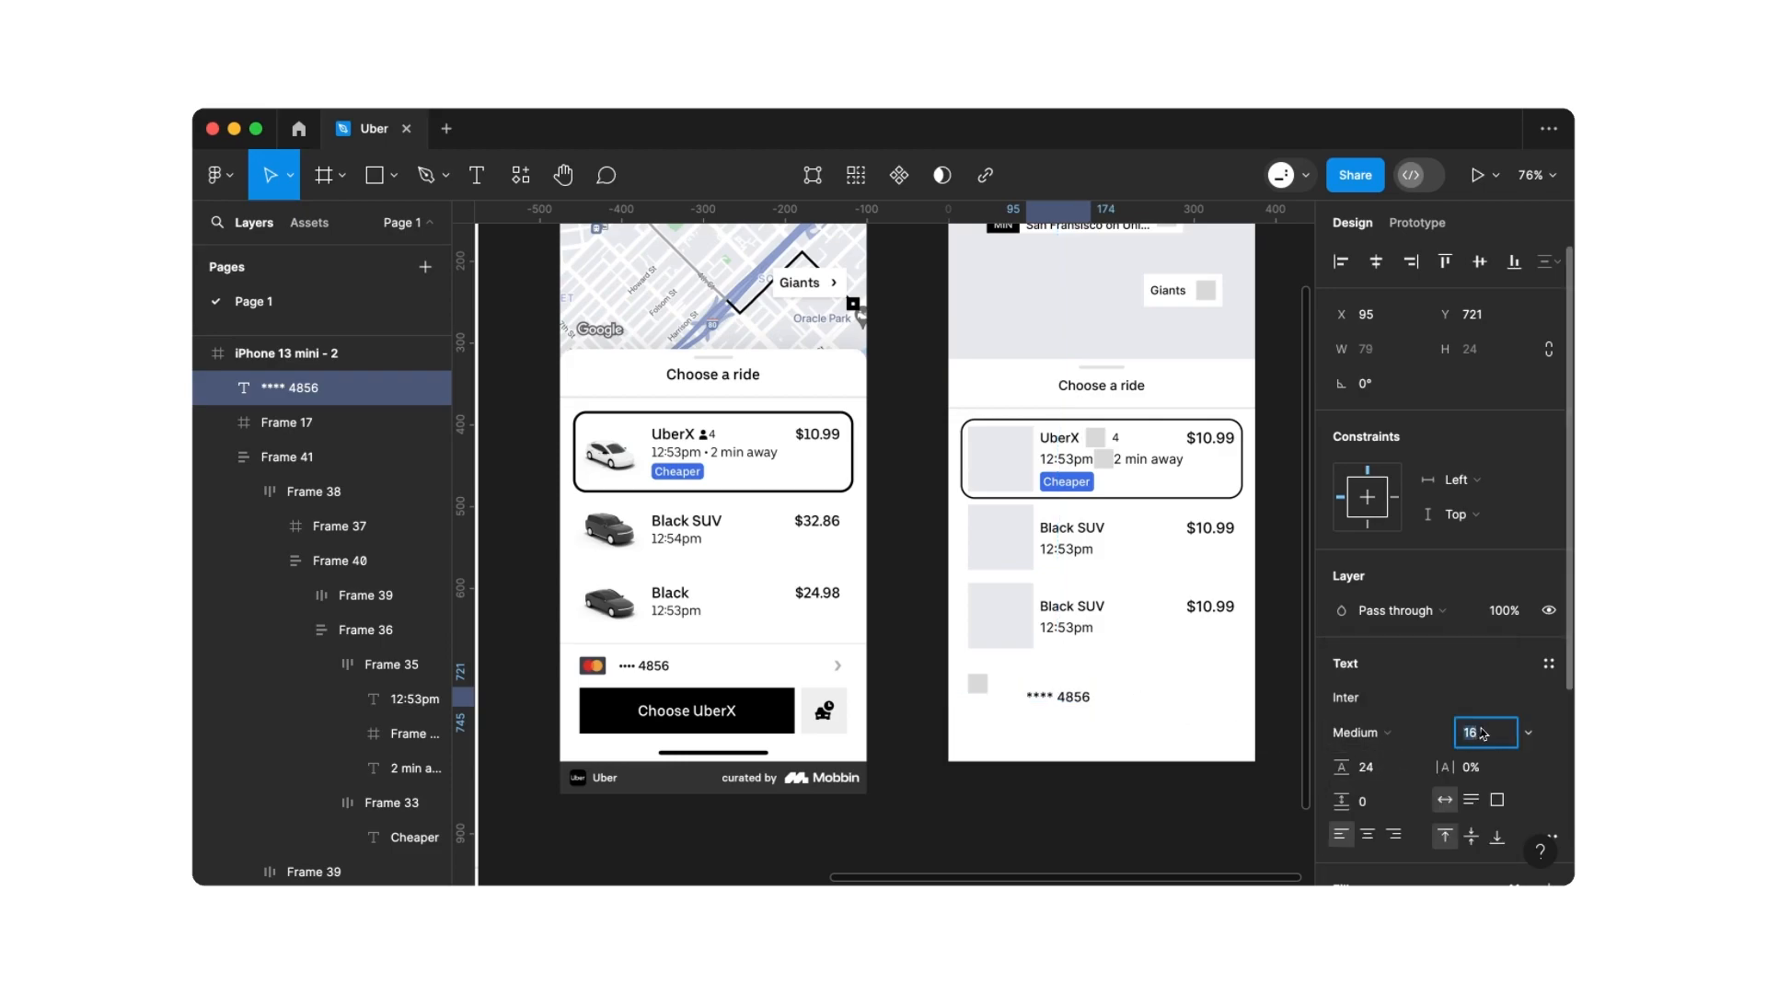
pyautogui.write('14')
pyautogui.click(1380, 767)
pyautogui.write('20')
pyautogui.press('Return')
pyautogui.moveTo(1063, 704); pyautogui.dragTo(1038, 694)
pyautogui.click(1041, 742)
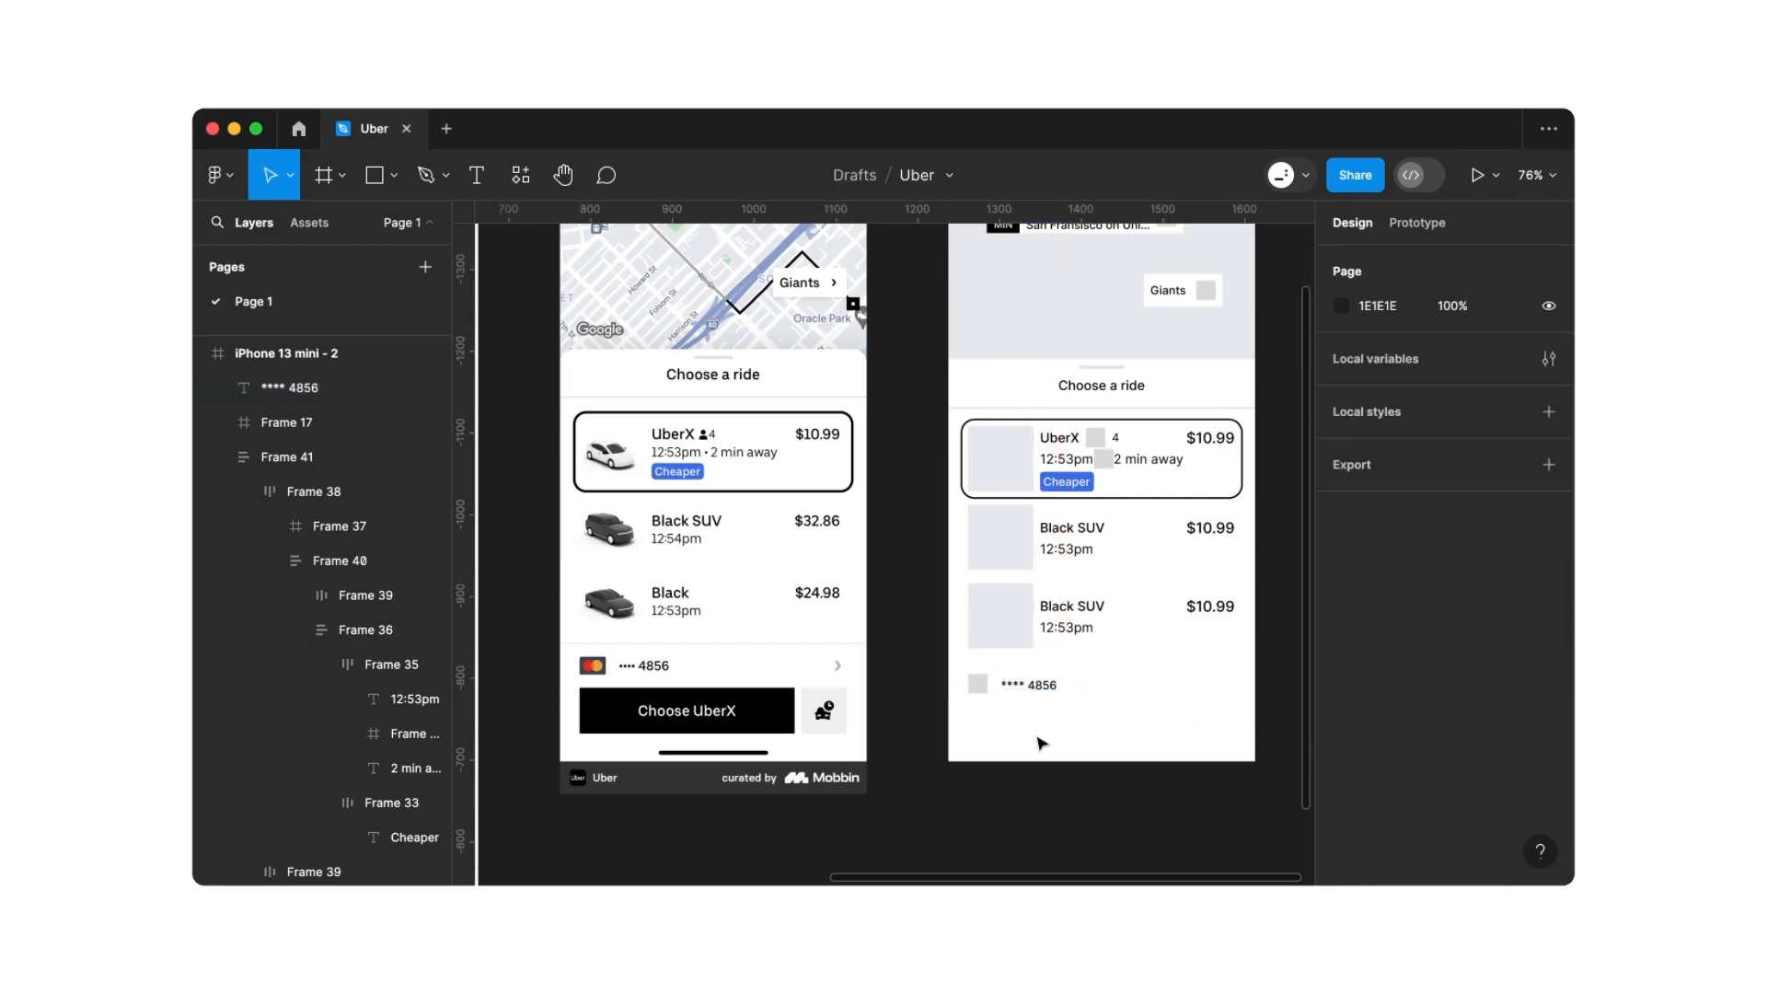
# Duplicate the payment row's gray placeholder and place the copy at the row's opposite end, at X 327, Y 705
pyautogui.click(978, 684)
pyautogui.press('super+c')
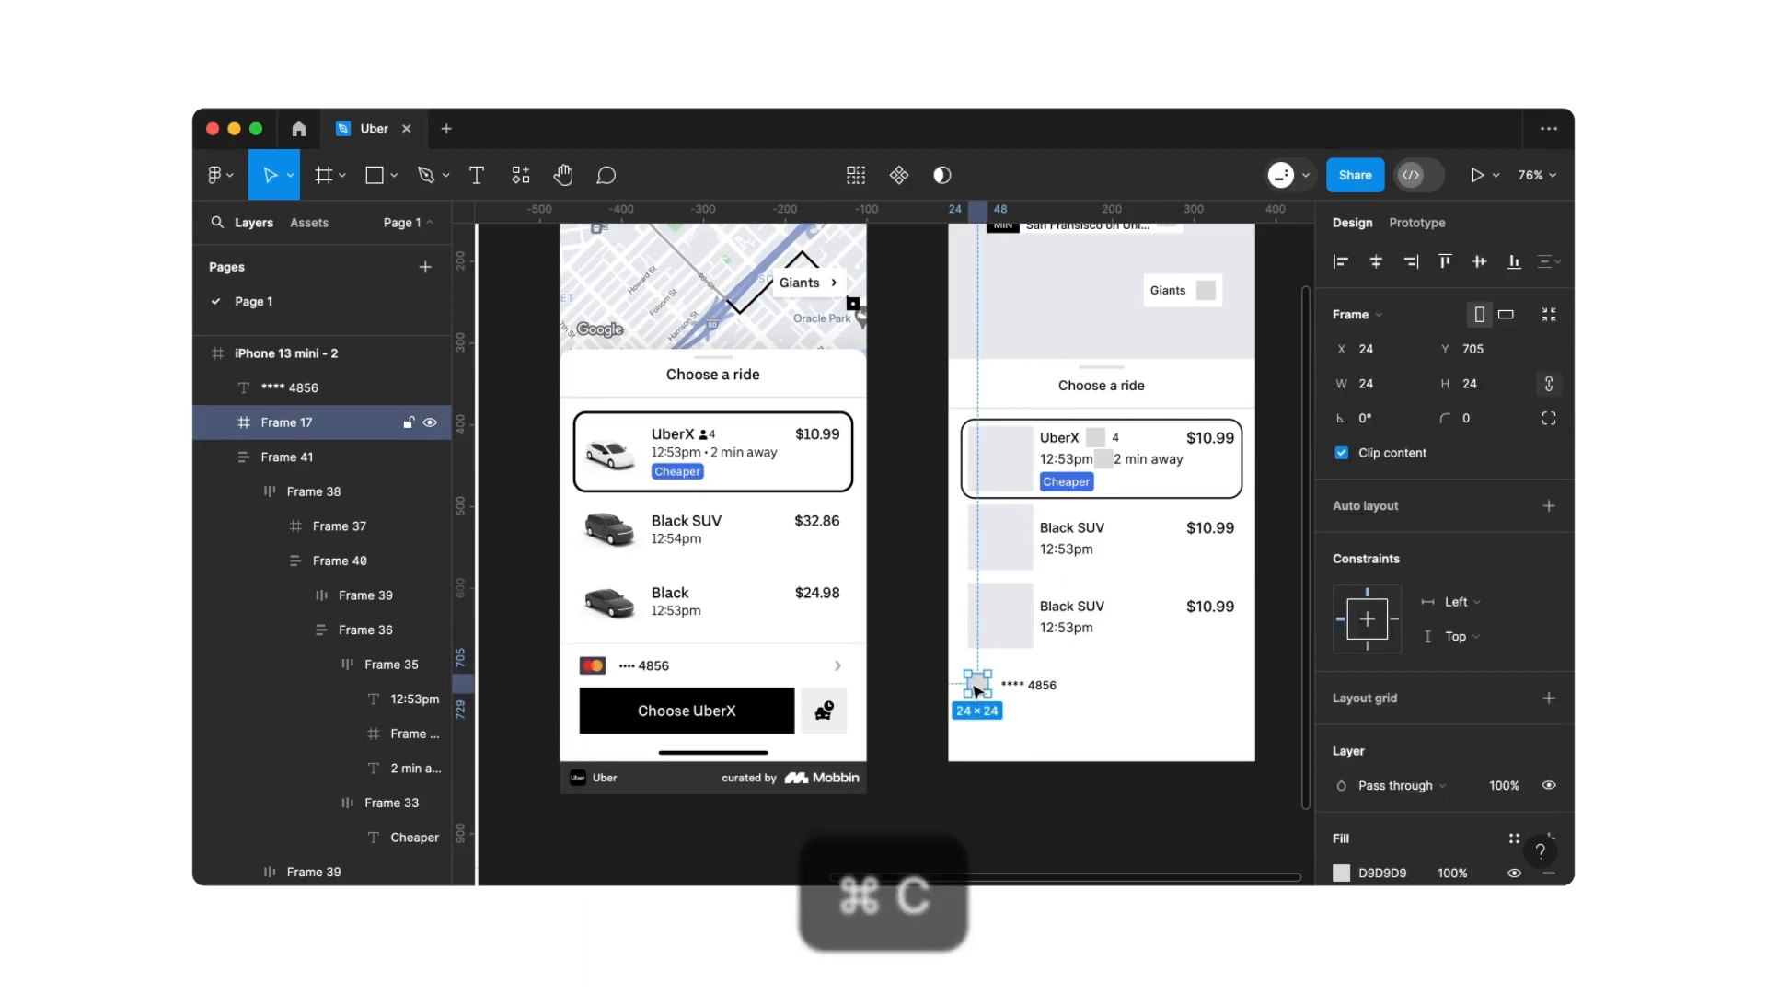
pyautogui.press('super+v')
pyautogui.moveTo(977, 690); pyautogui.dragTo(1225, 691)
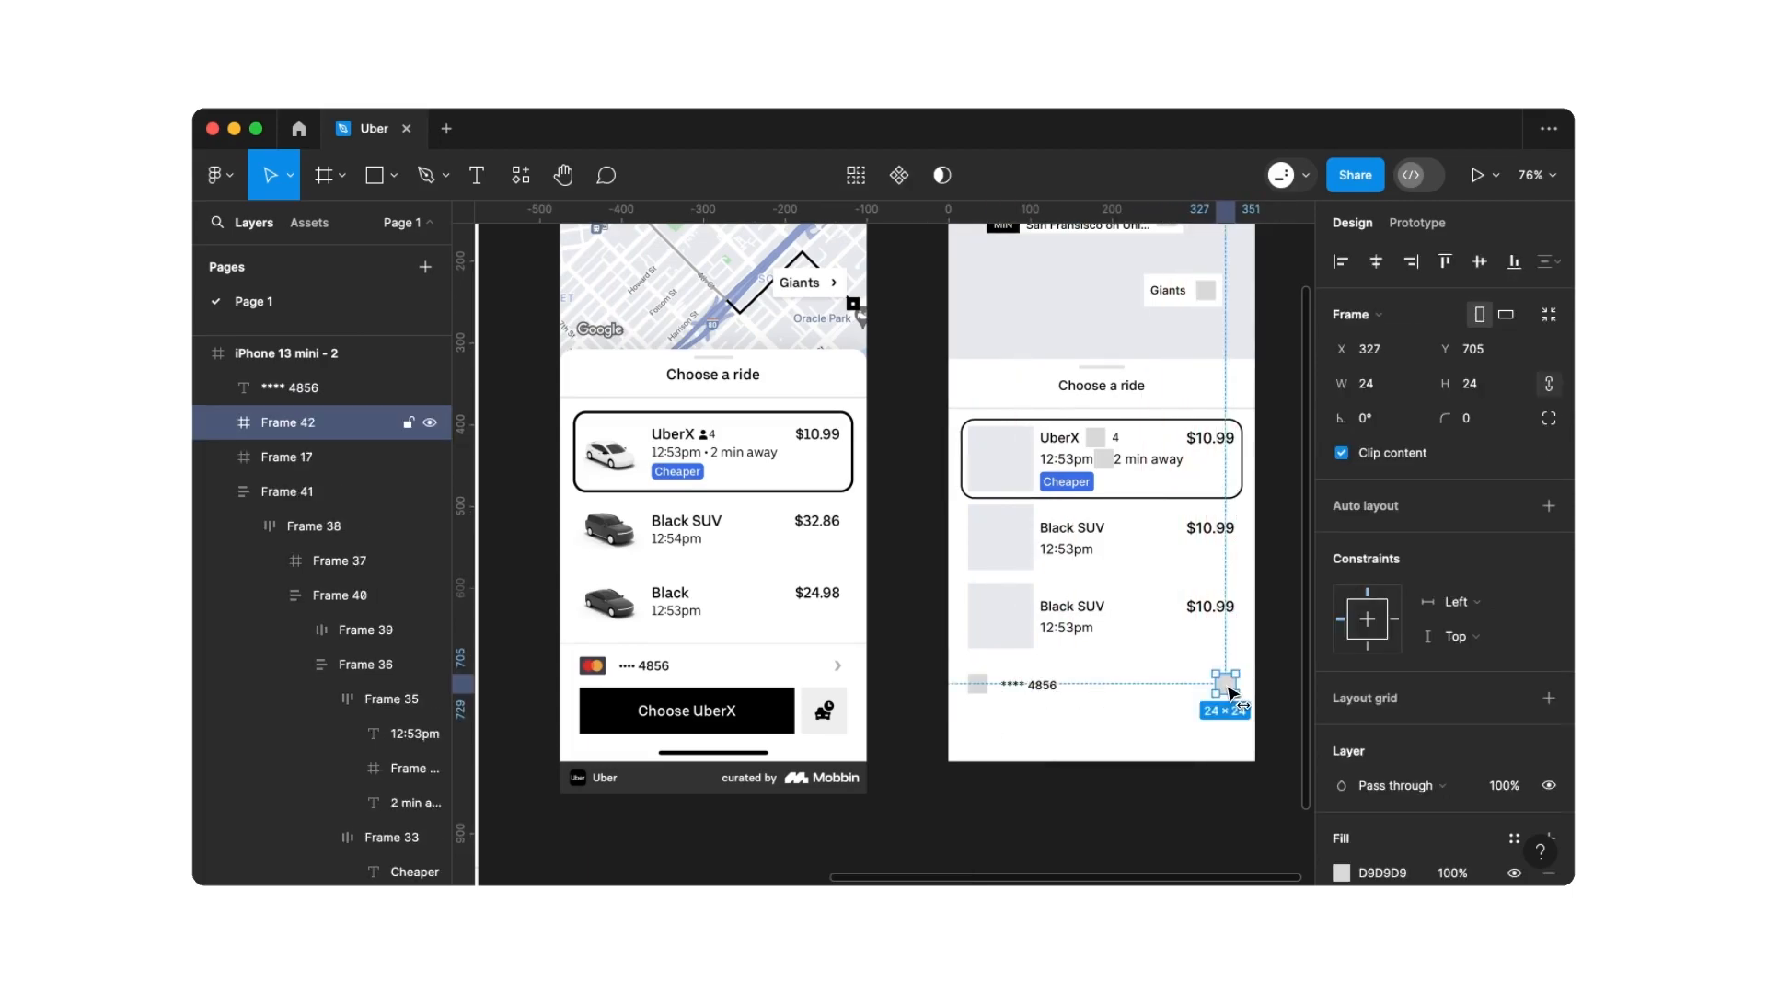
pyautogui.click(1142, 721)
# Wrap the payment placeholder and masked card number in a horizontal auto layout with a gap of 8
pyautogui.moveTo(1105, 709); pyautogui.dragTo(952, 676)
pyautogui.hotkey('shift', 'a')
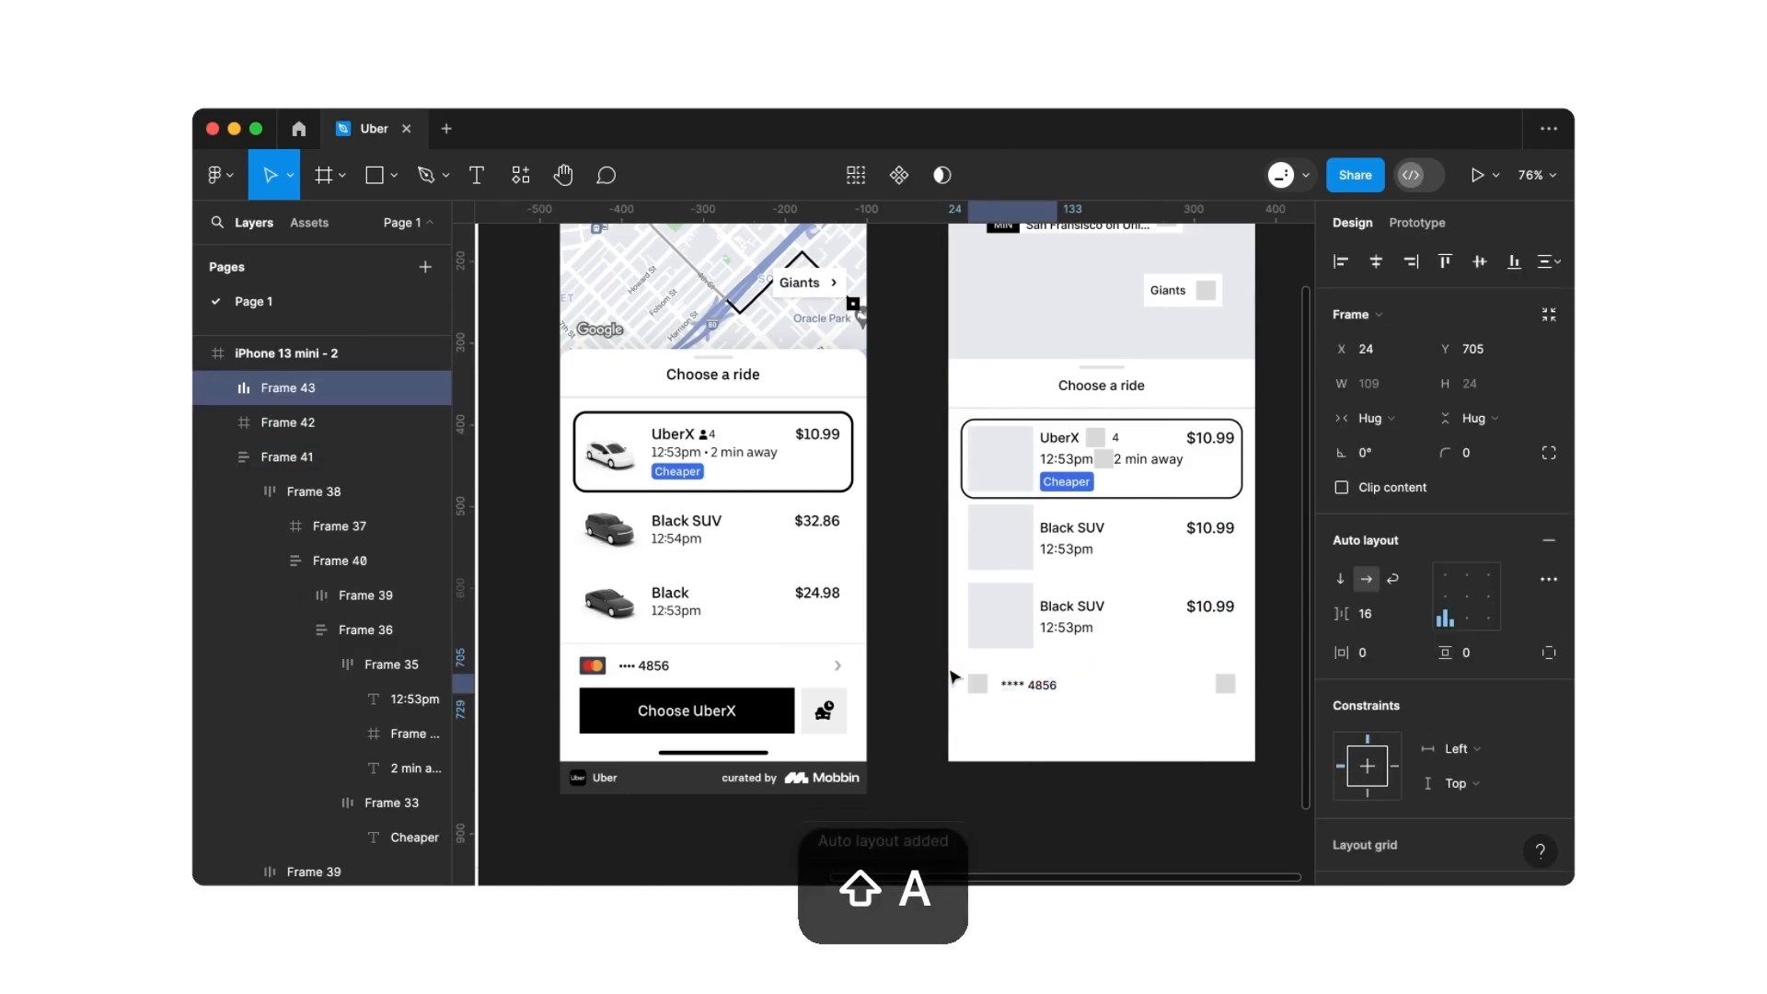
pyautogui.click(1371, 614)
pyautogui.write('8')
pyautogui.press('Return')
pyautogui.click(1180, 692)
# Wrap the card number group and the far placeholder in a horizontal auto layout and position it at Y 696
pyautogui.moveTo(1246, 718); pyautogui.dragTo(969, 672)
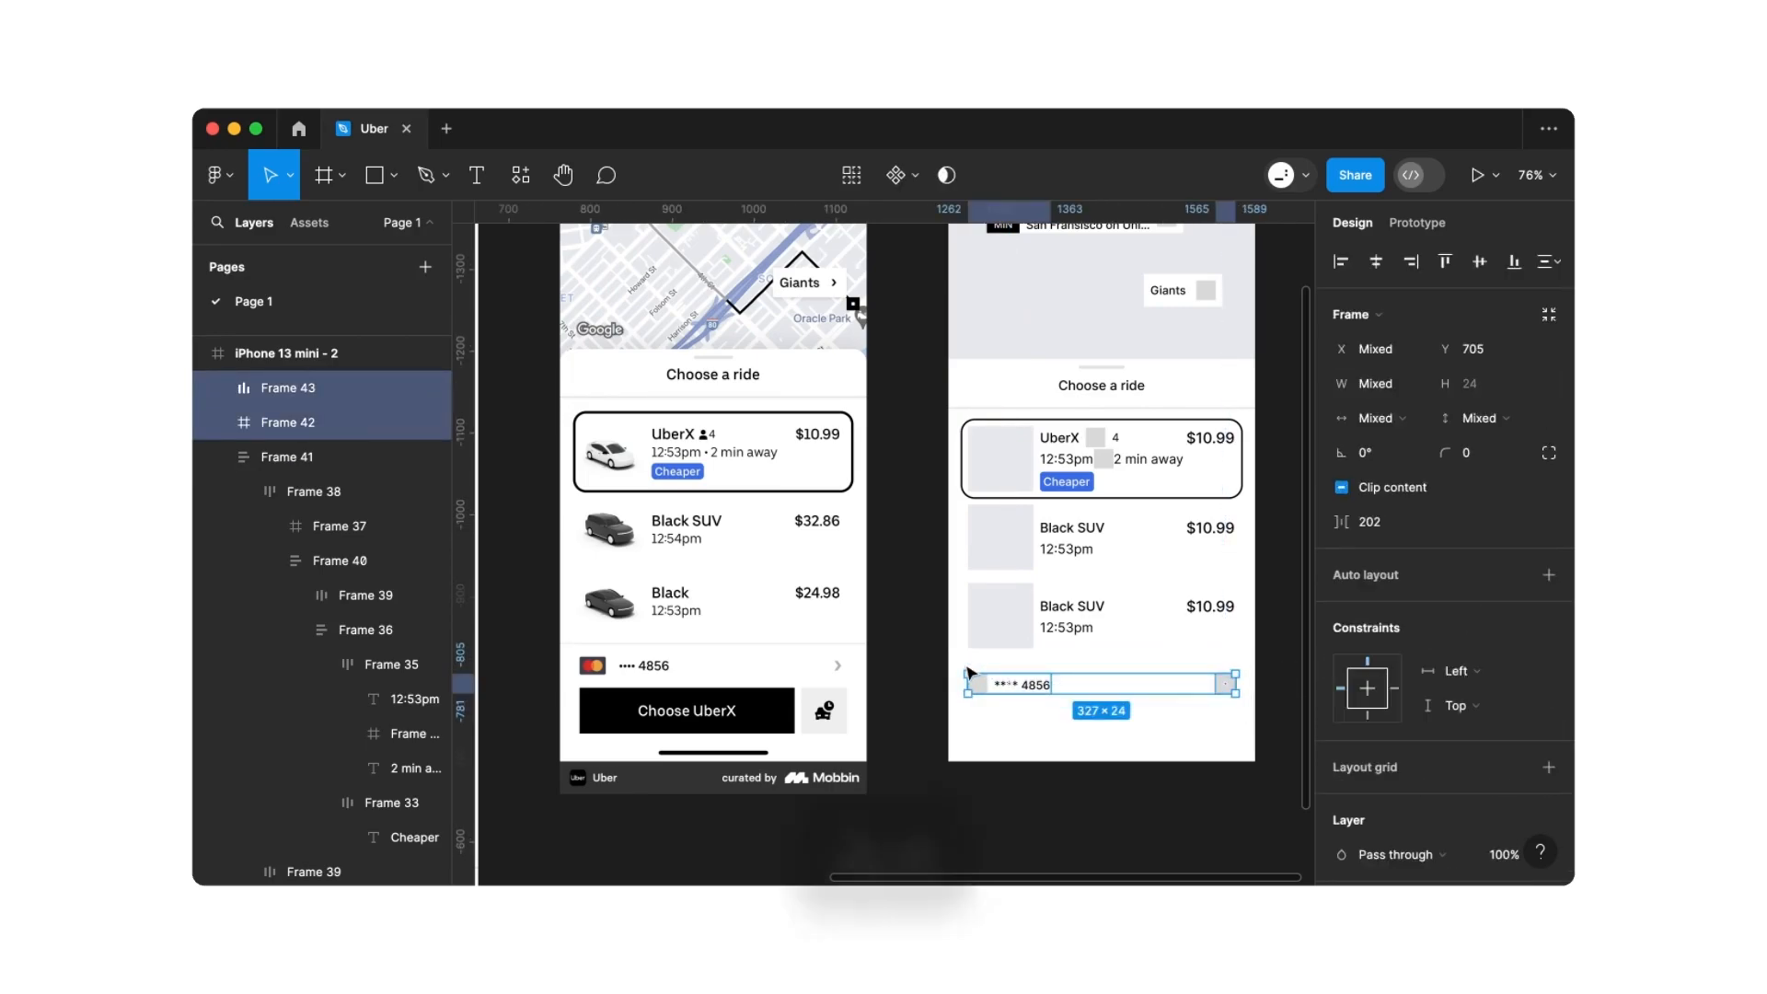
pyautogui.hotkey('shift', 'a')
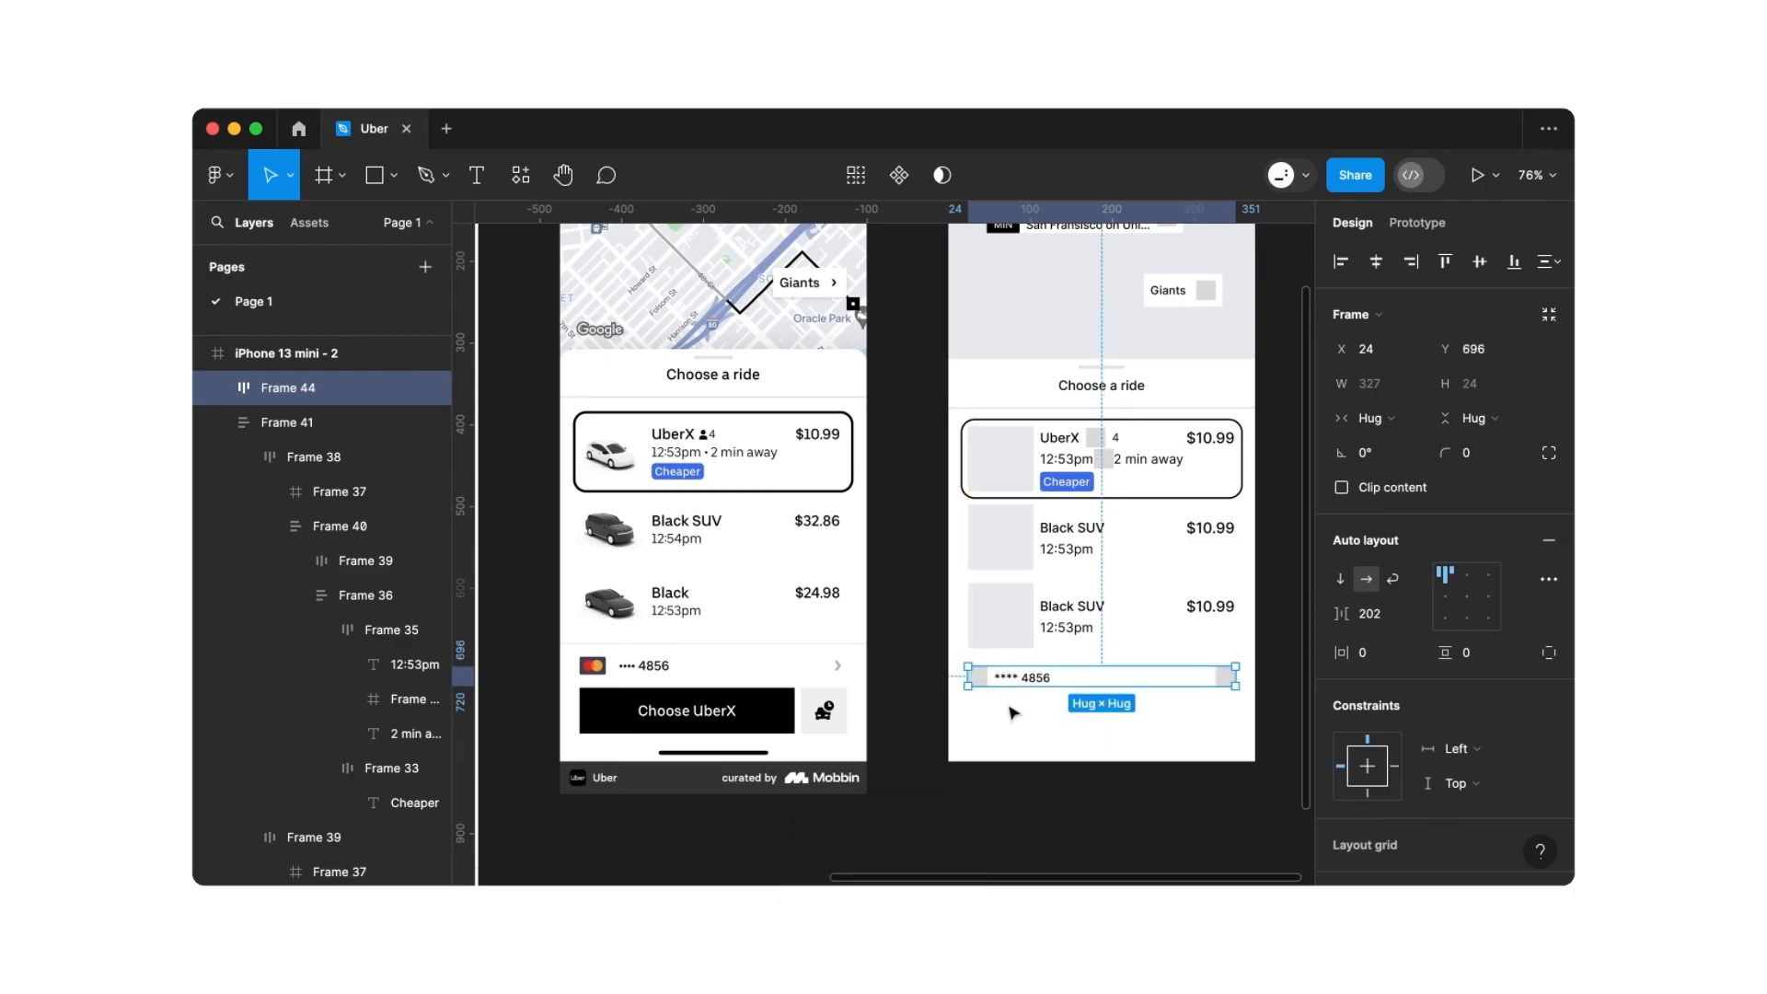
pyautogui.click(1012, 715)
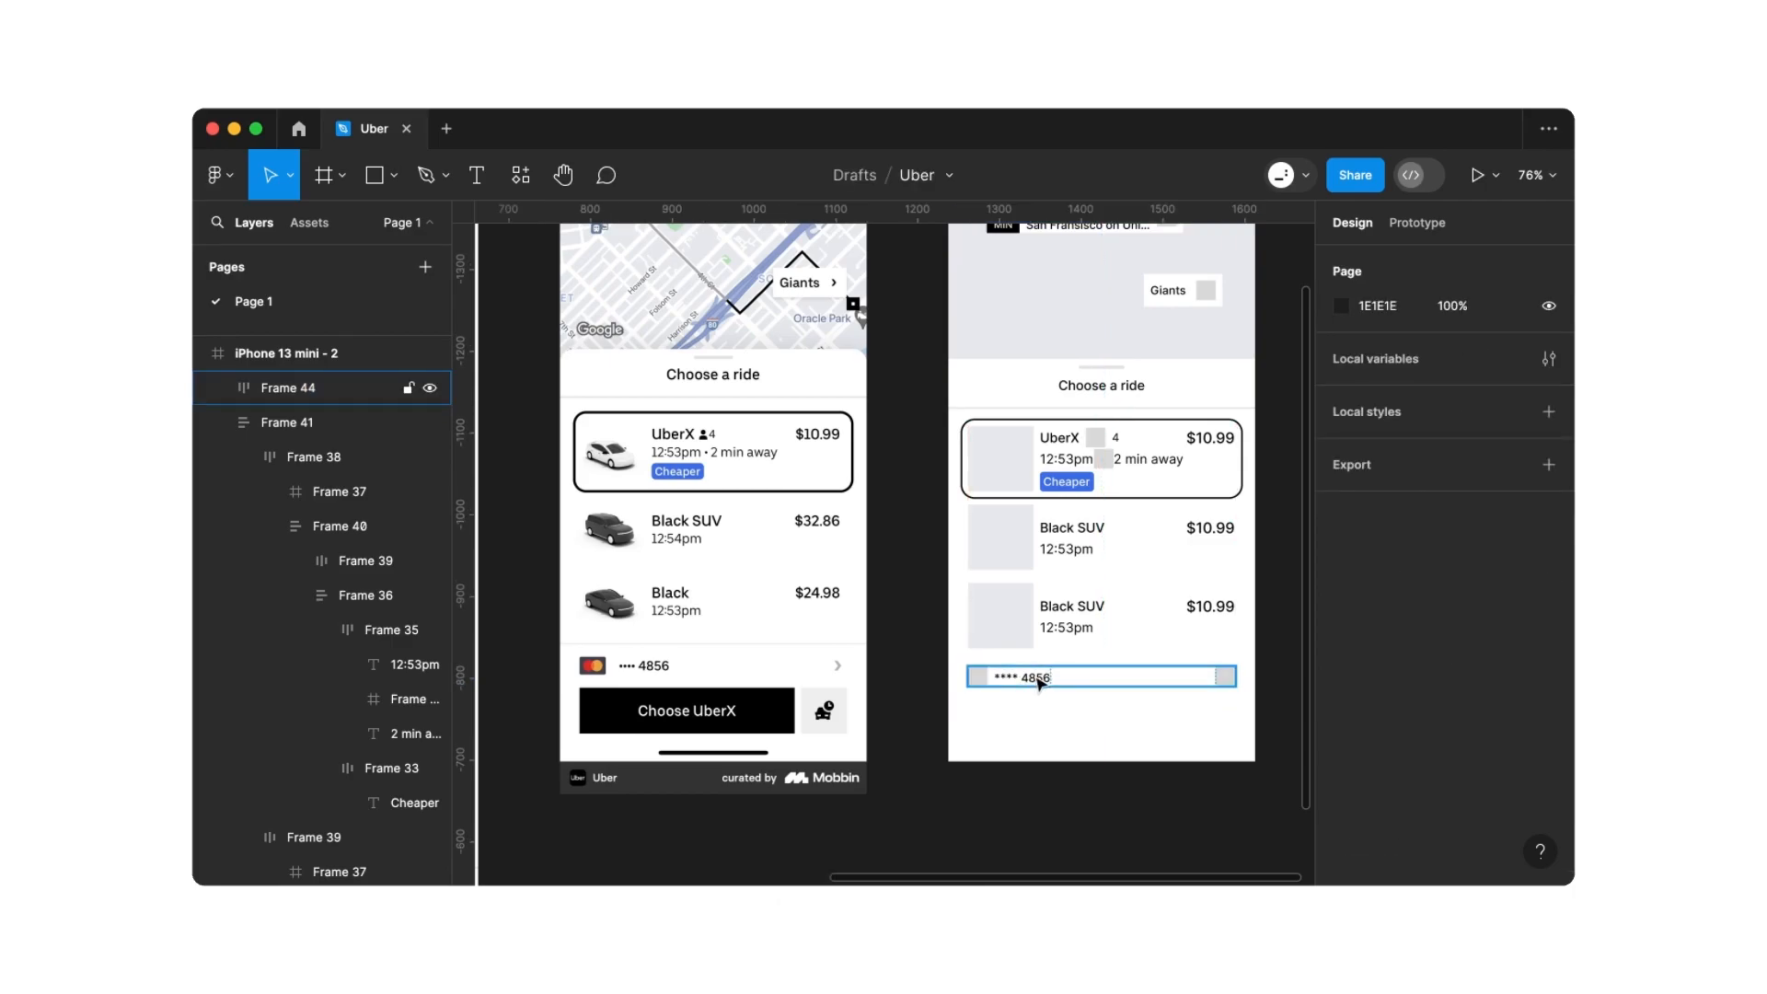
# Add a "Choose UberX" text layer below the payment row
pyautogui.click(478, 176)
pyautogui.click(1009, 719)
pyautogui.write('Choose')
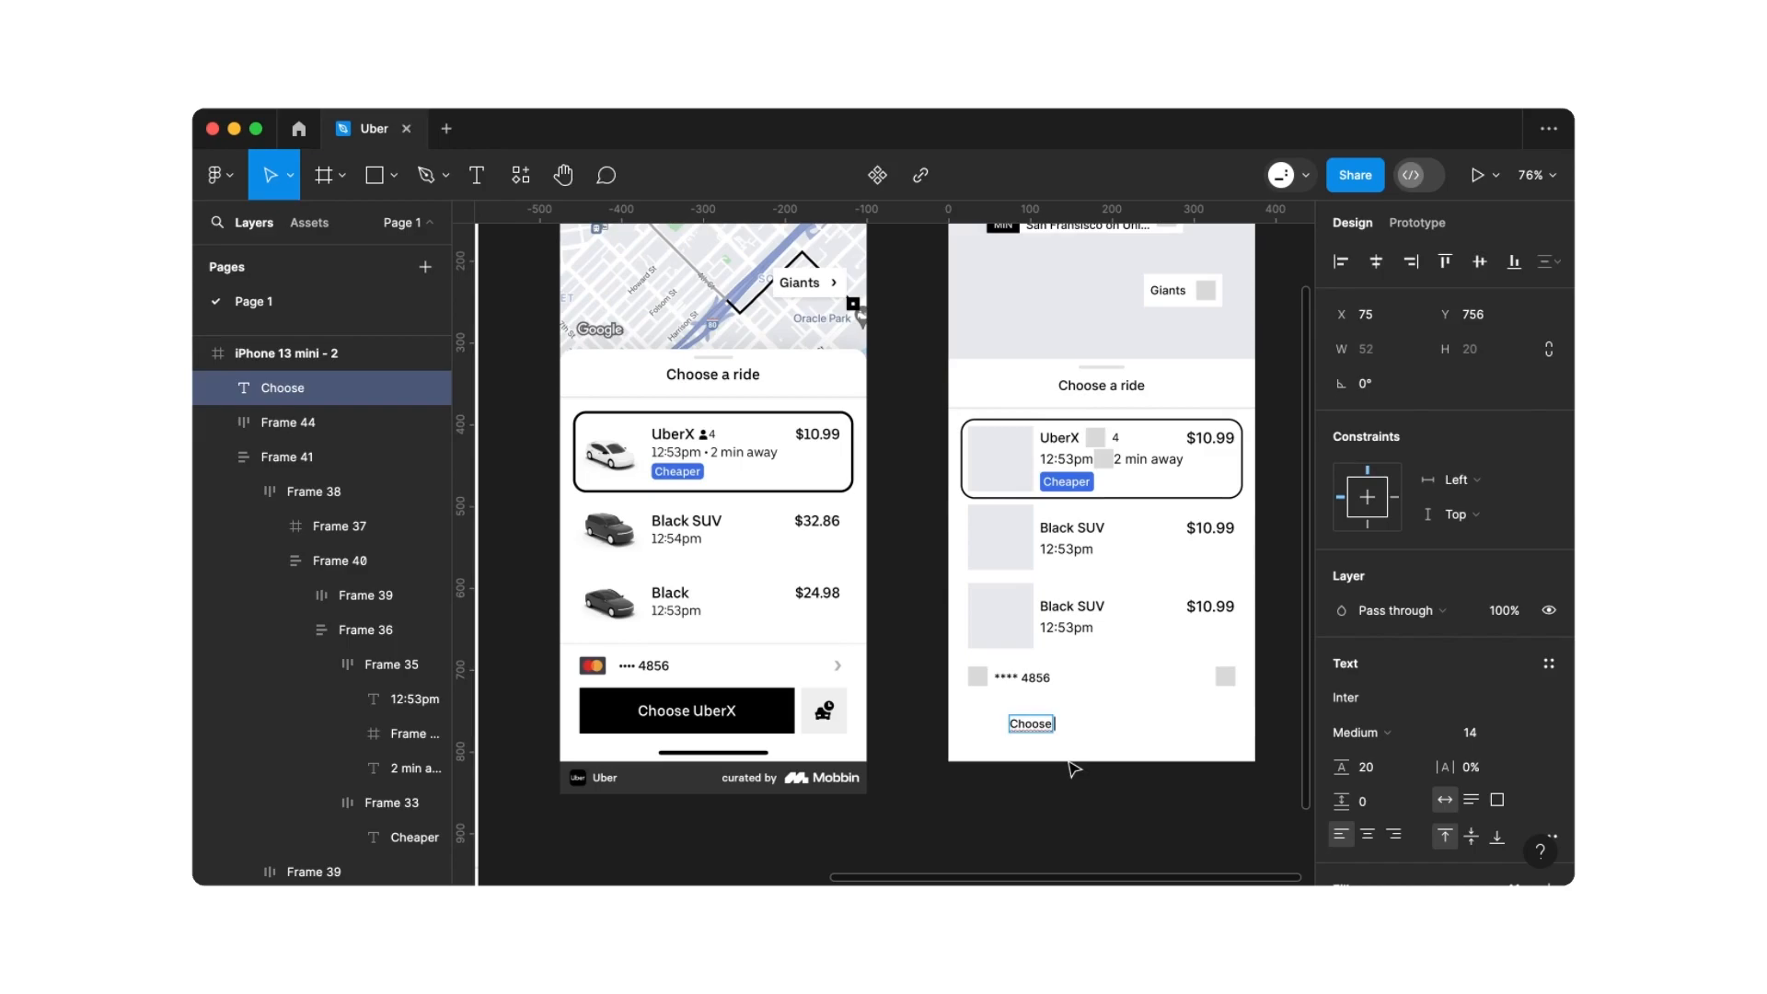
pyautogui.write(' UberX')
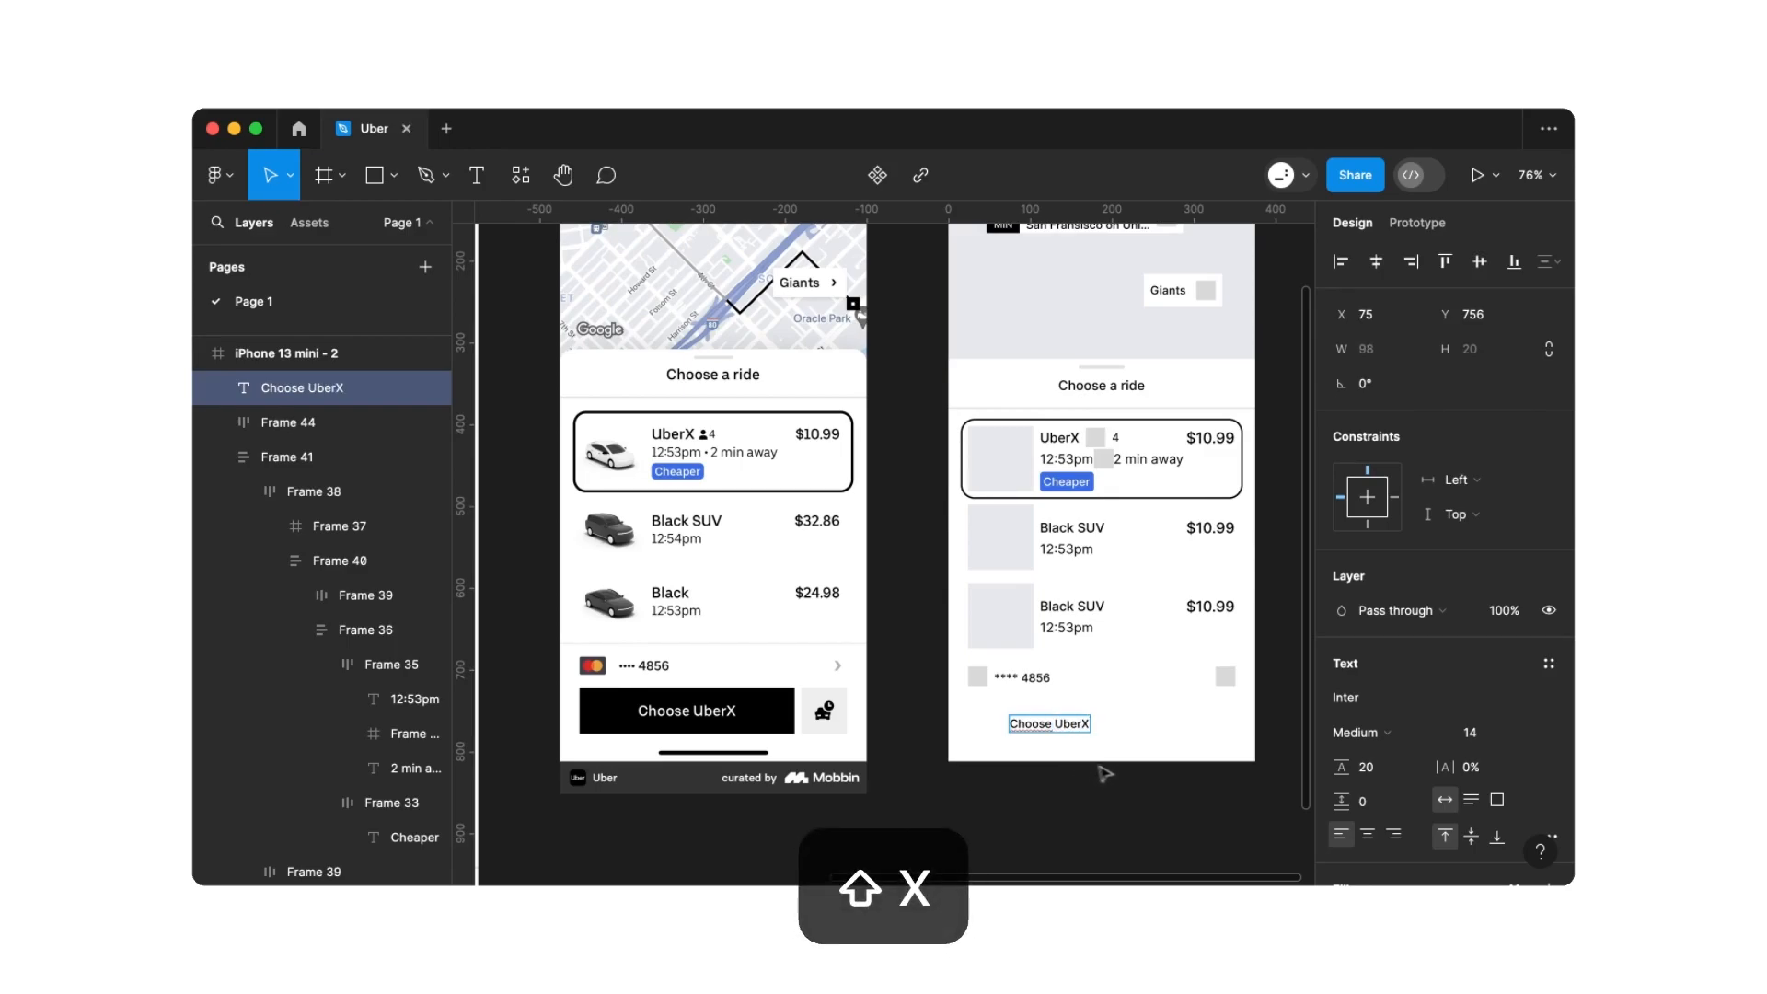
pyautogui.press('Escape')
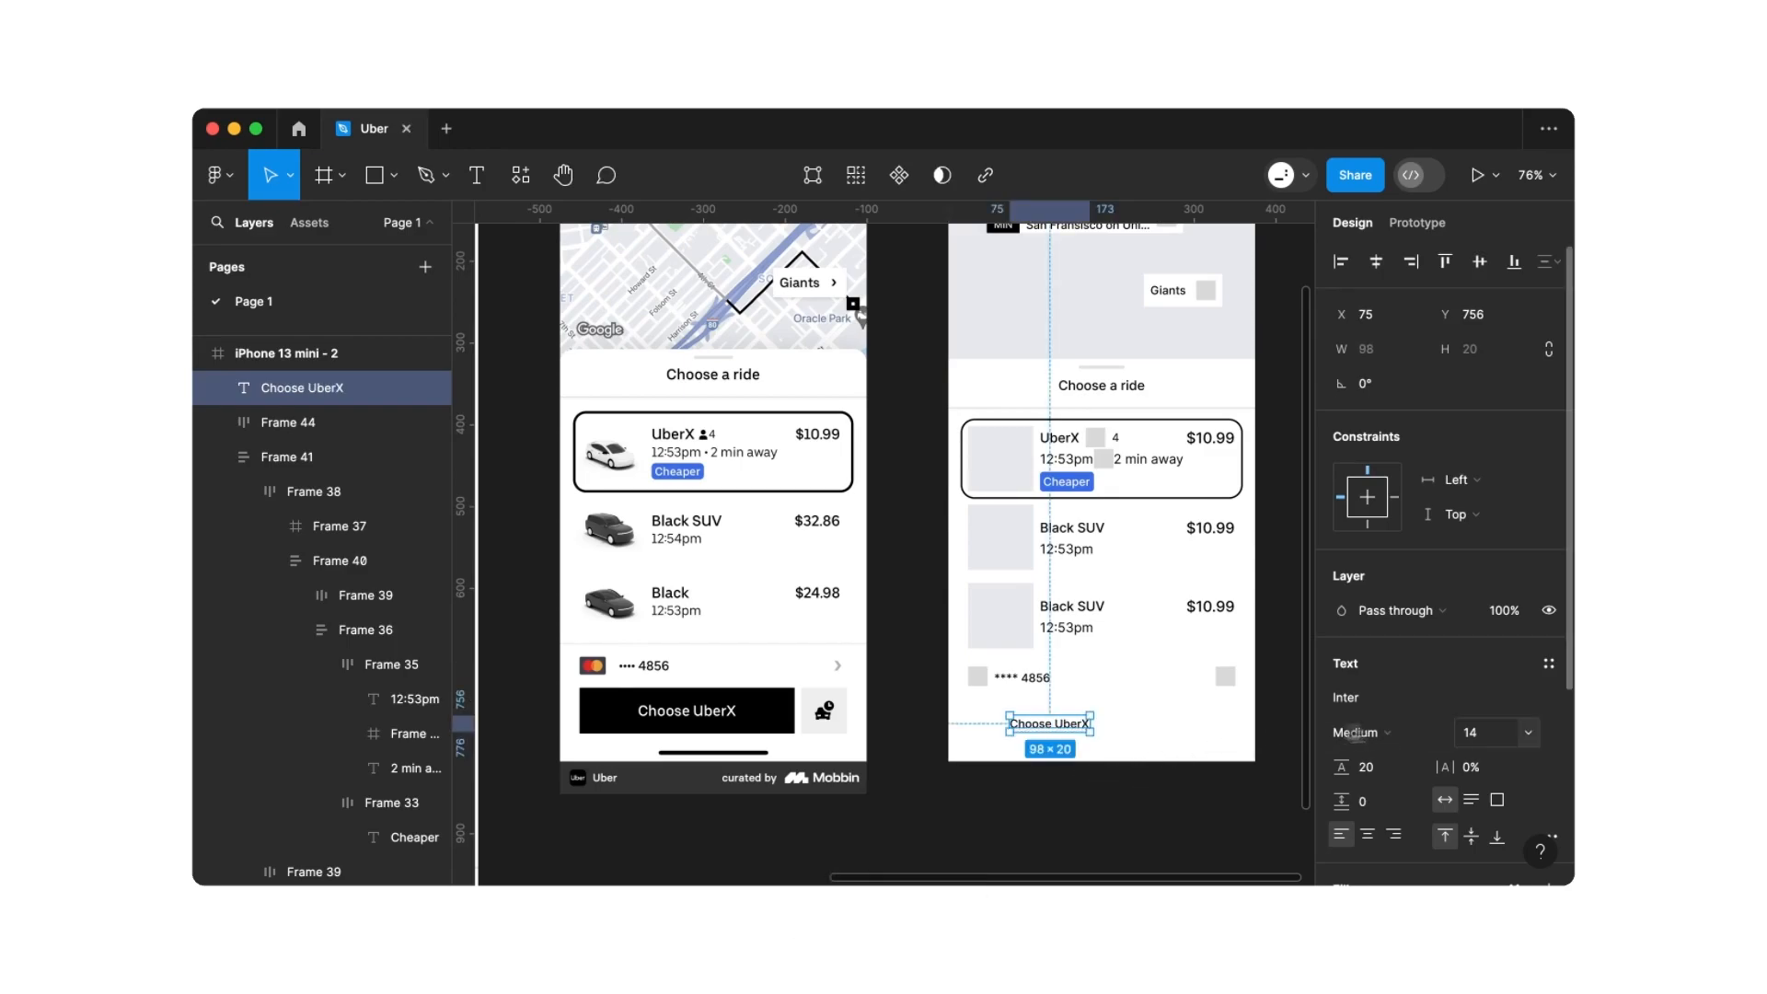
# Set the "Choose UberX" text to font size 16 with a line height of 24
pyautogui.click(1481, 735)
pyautogui.write('16')
pyautogui.press('Return')
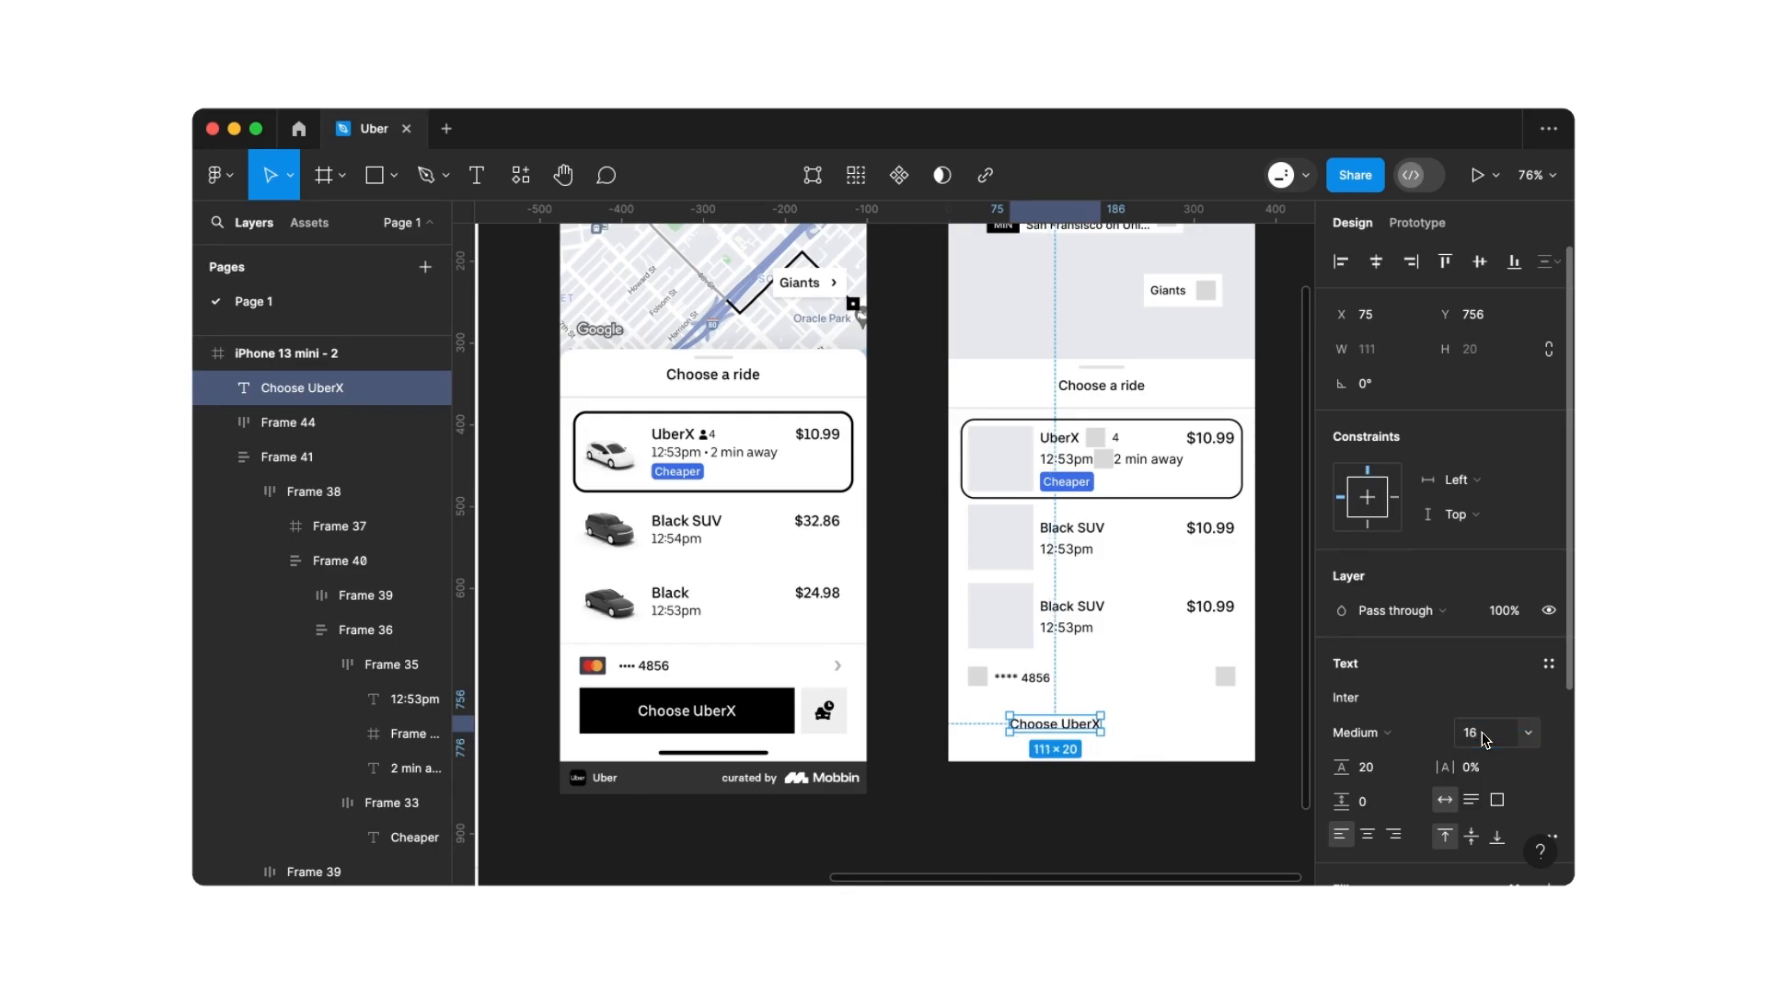
pyautogui.click(1380, 771)
pyautogui.write('24')
pyautogui.press('Return')
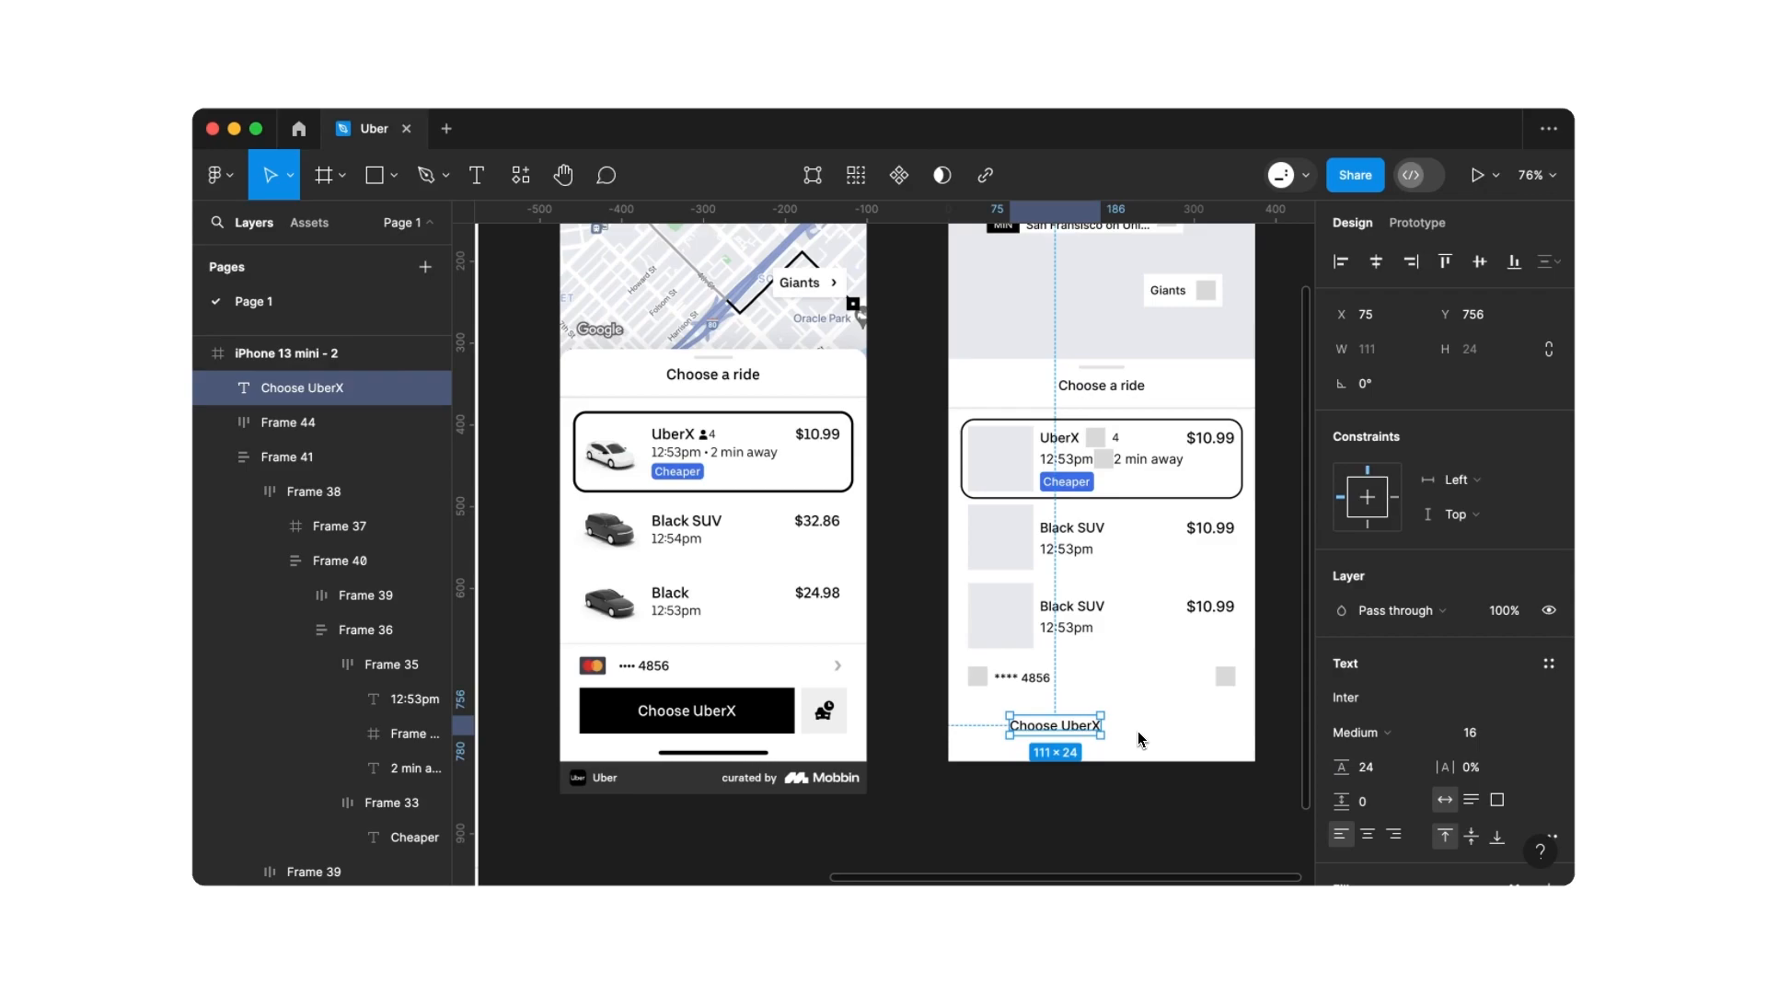
# Wrap the "Choose UberX" text in an auto layout with horizontal padding 24 and vertical padding 16
pyautogui.hotkey('shift', 'a')
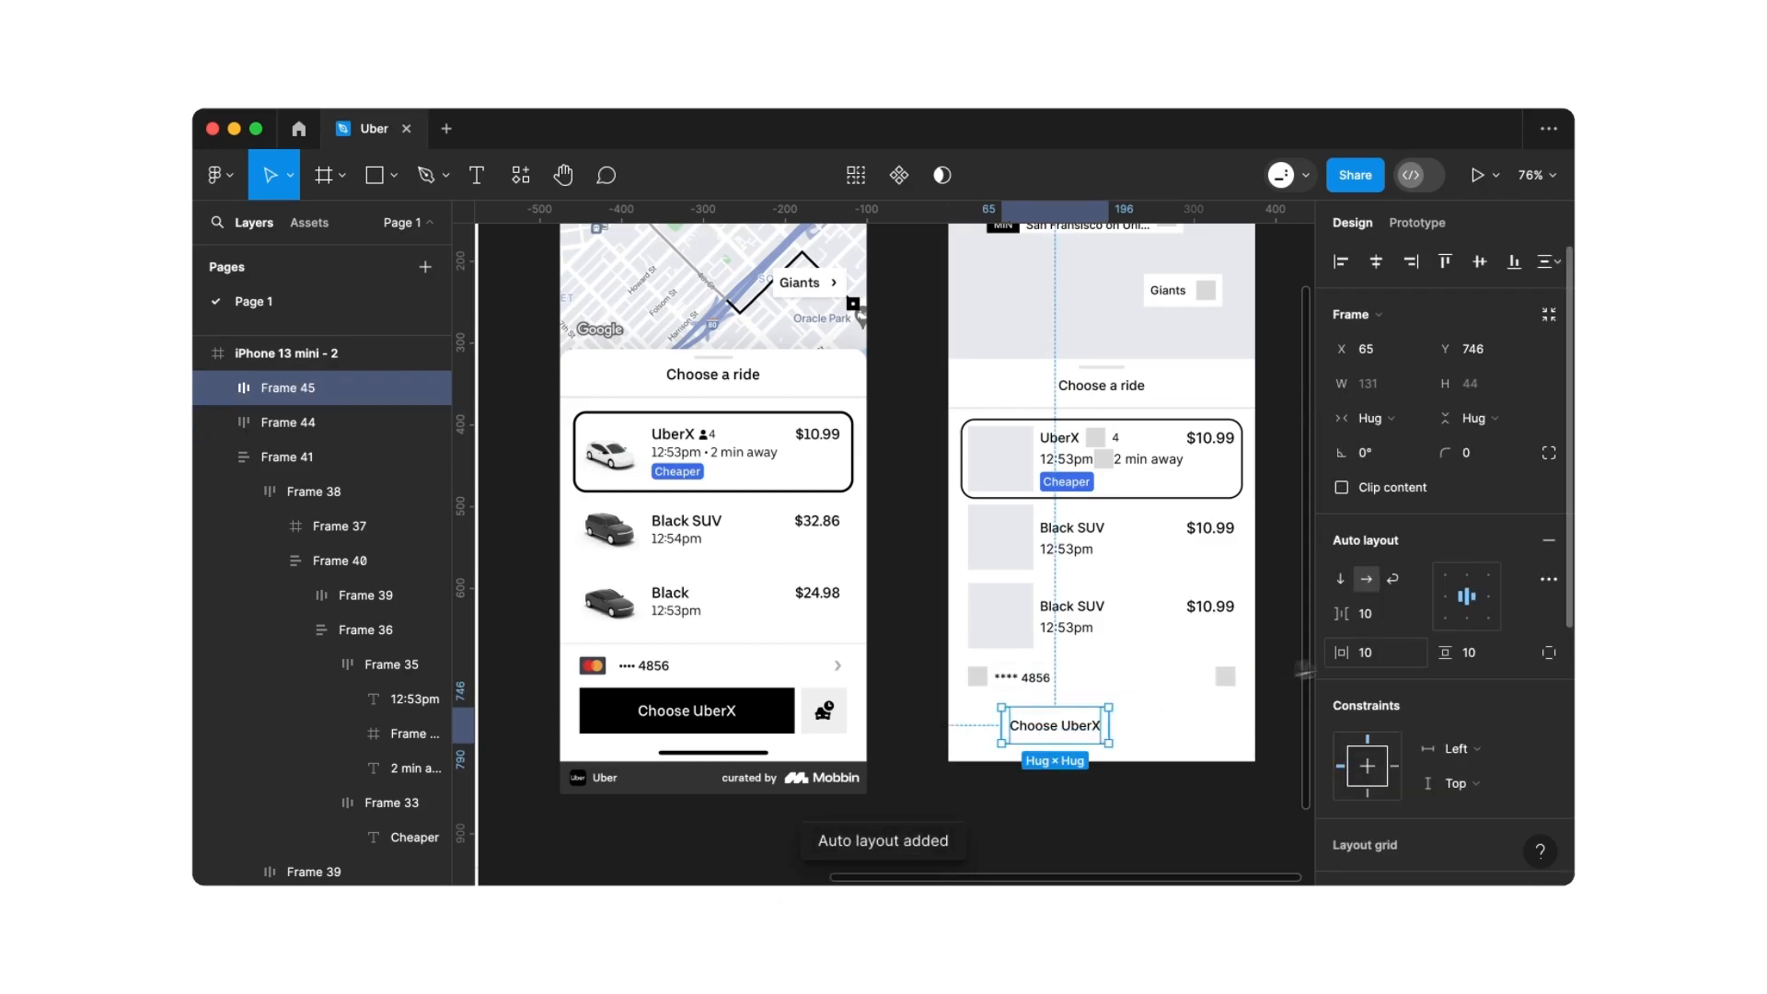
pyautogui.click(1485, 660)
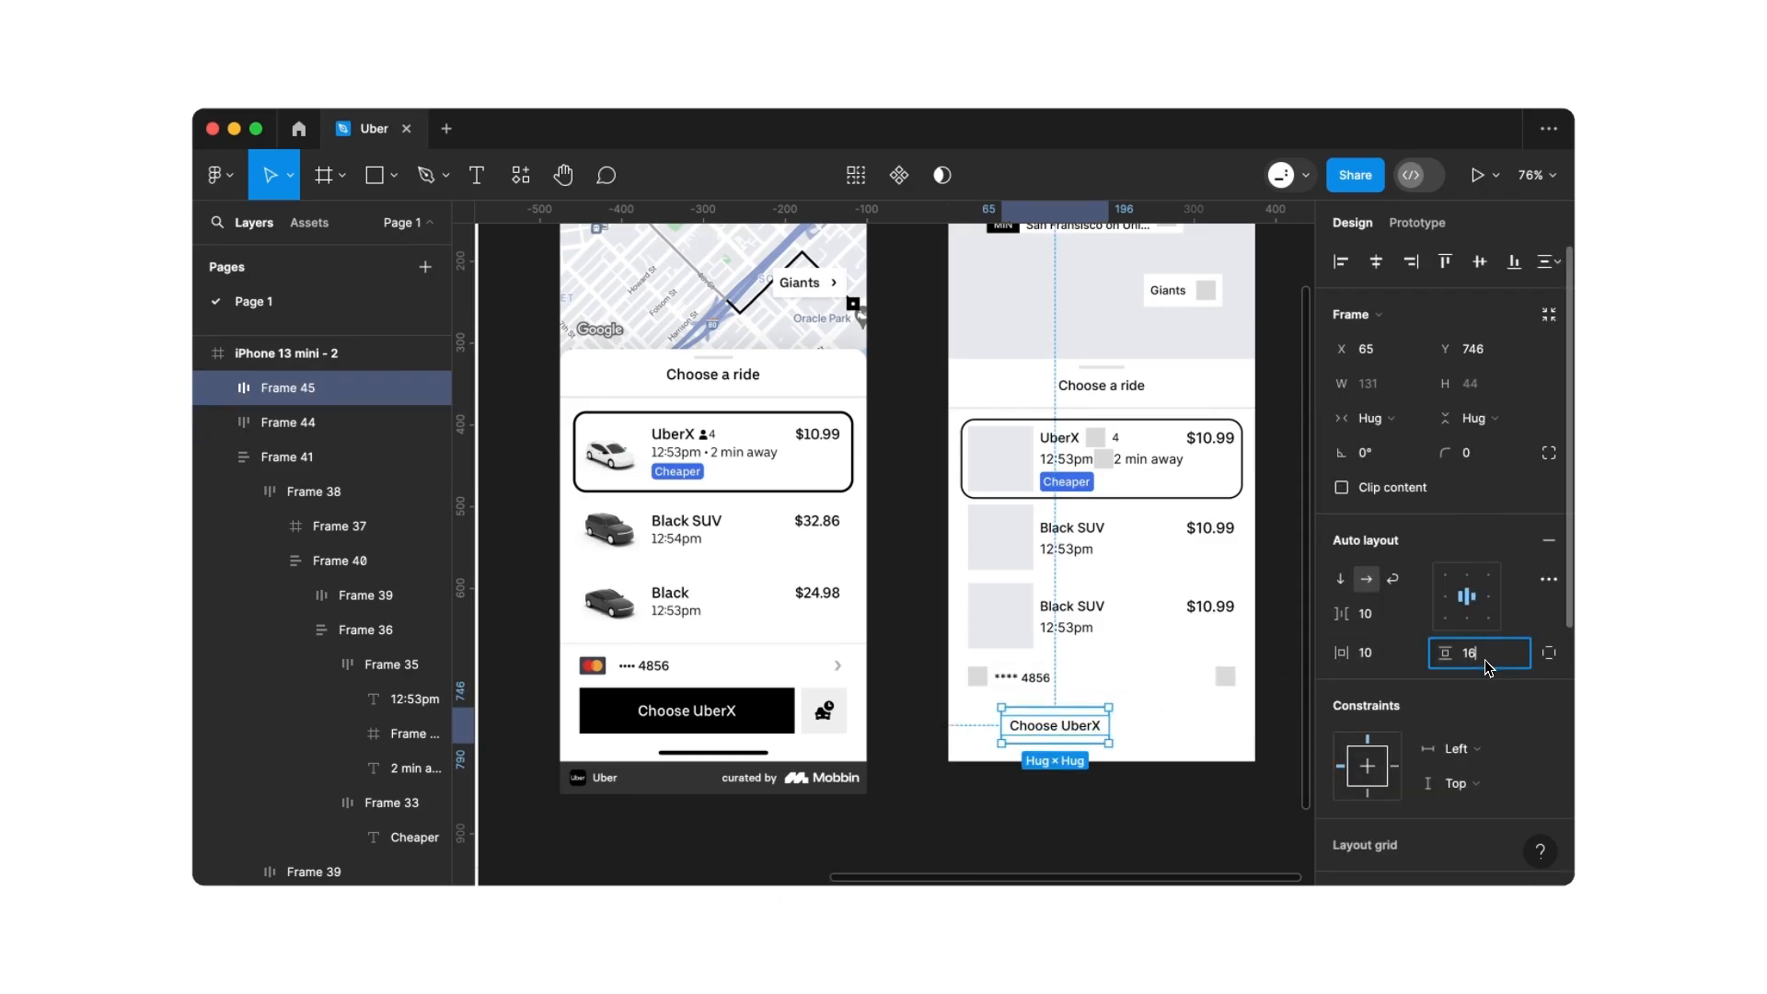
pyautogui.write('16')
pyautogui.press('Return')
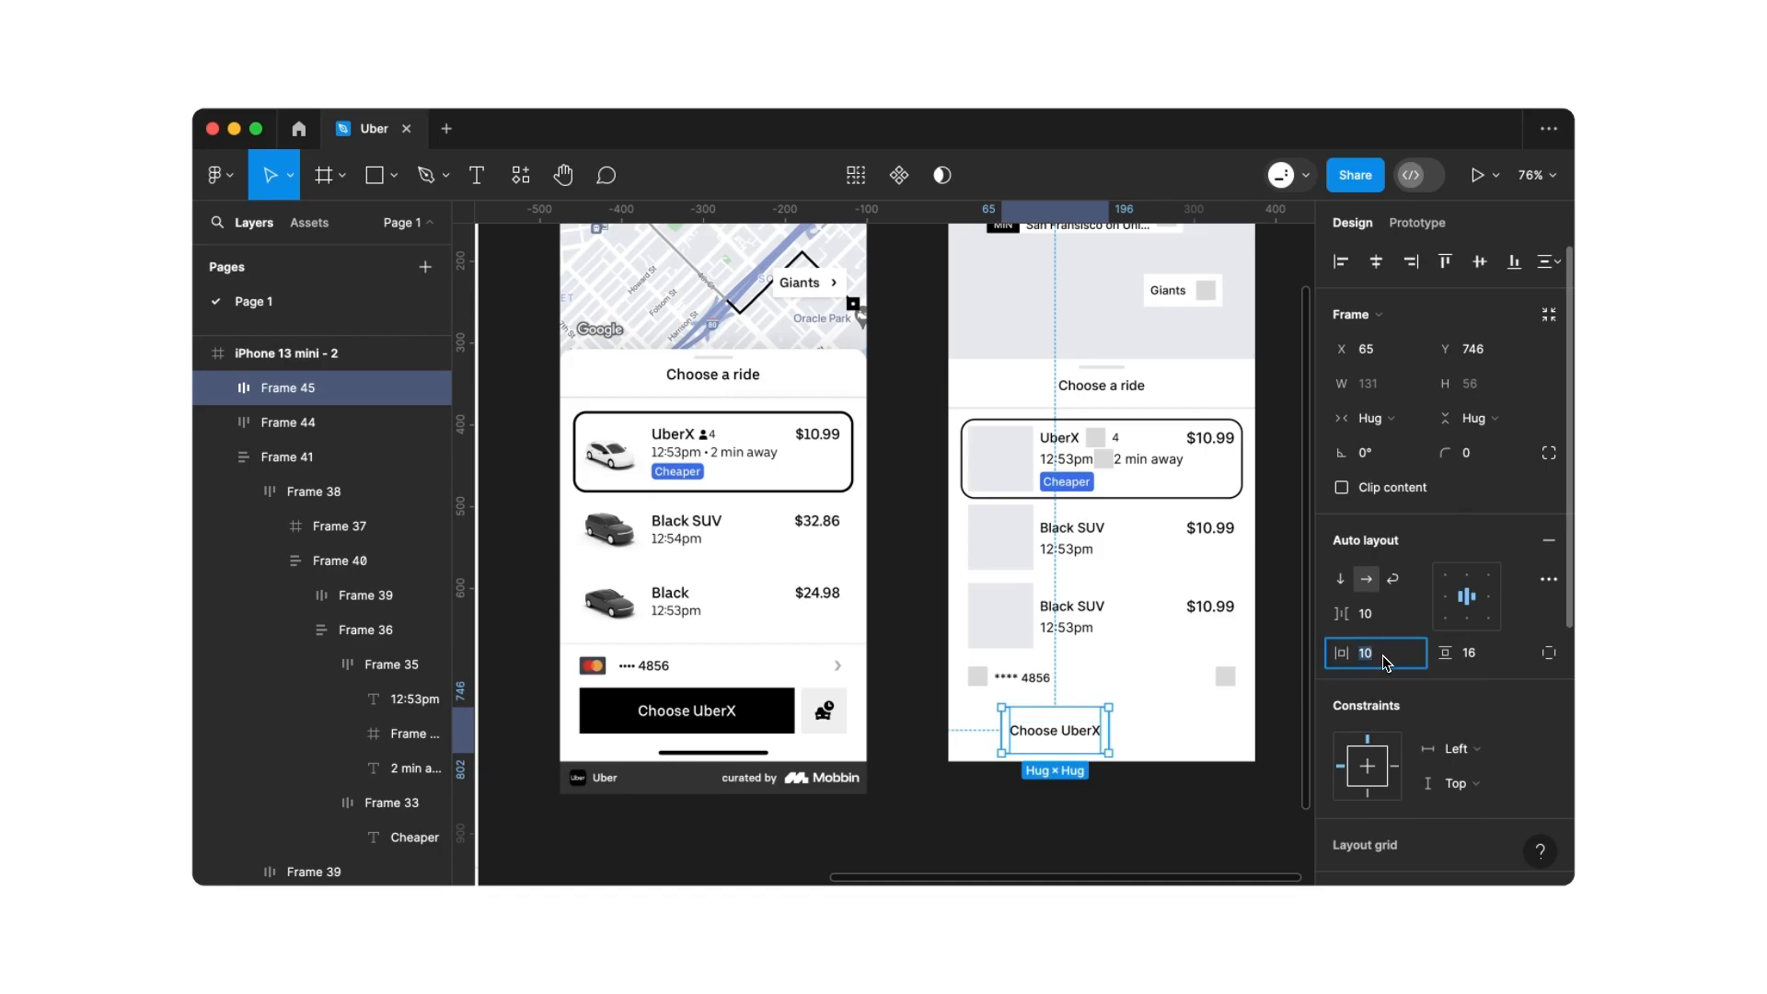
pyautogui.press('Return')
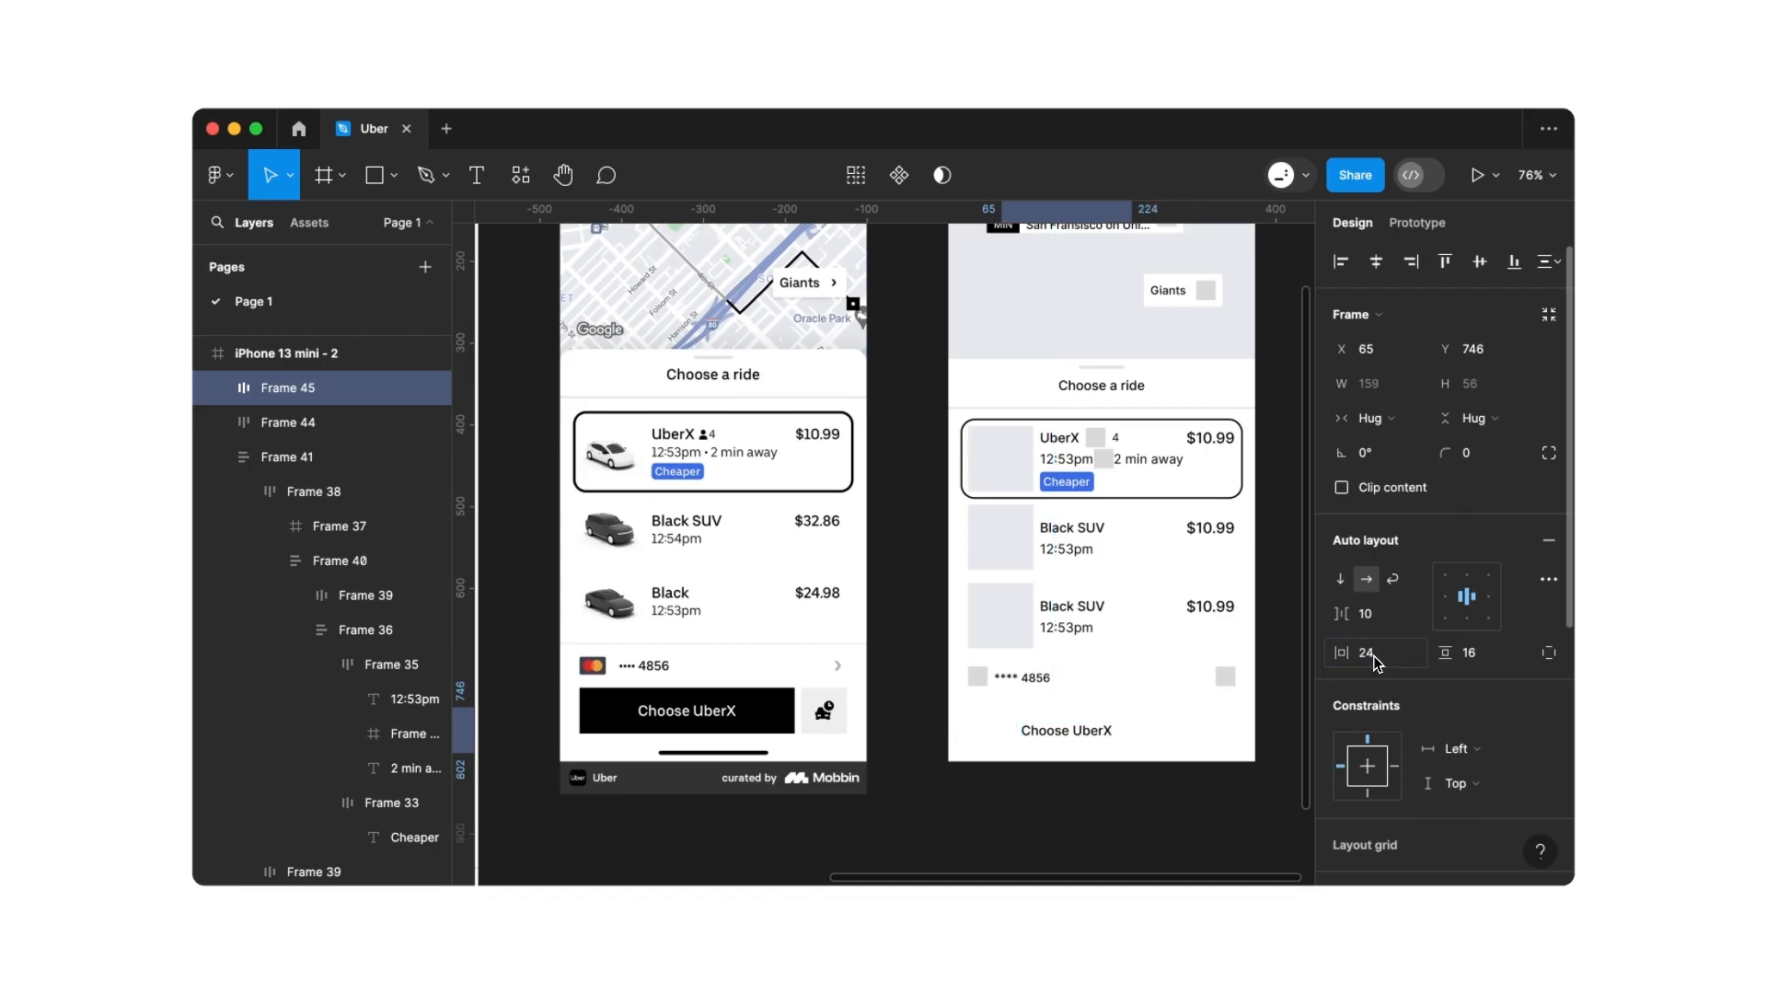
# Add a solid 000000 fill to the "Choose UberX" button frame
pyautogui.scroll(-5, 1373, 655)
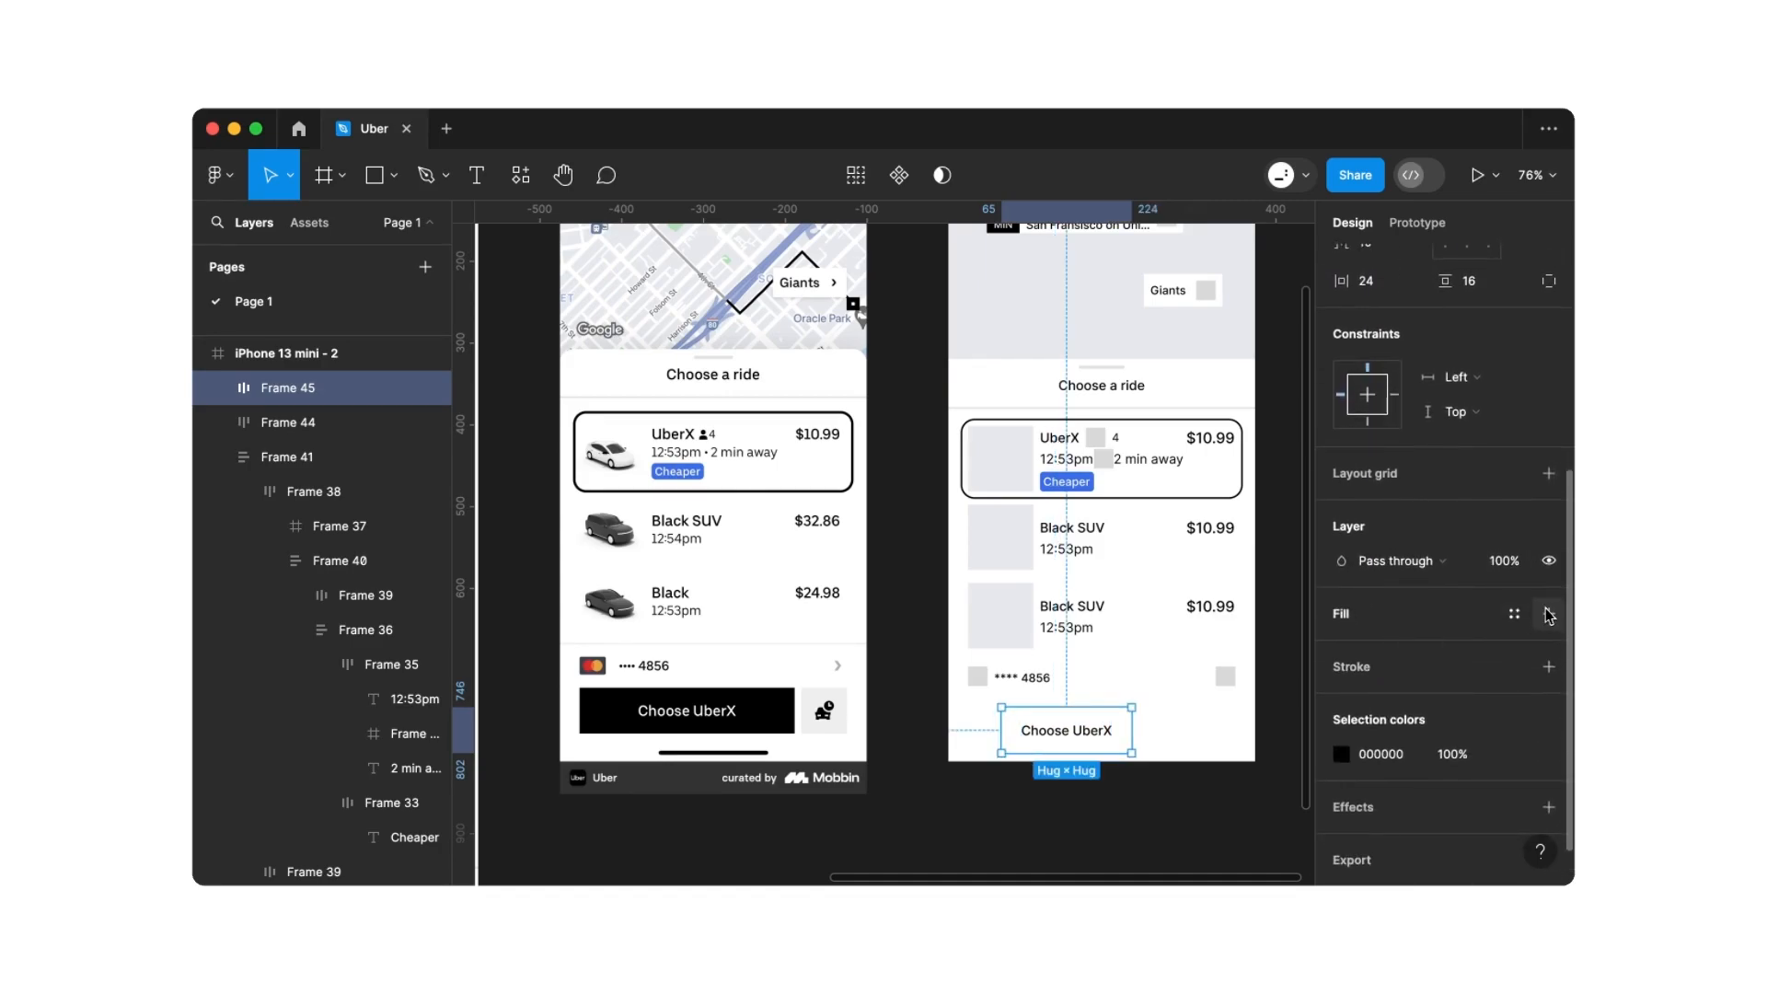
pyautogui.click(1549, 614)
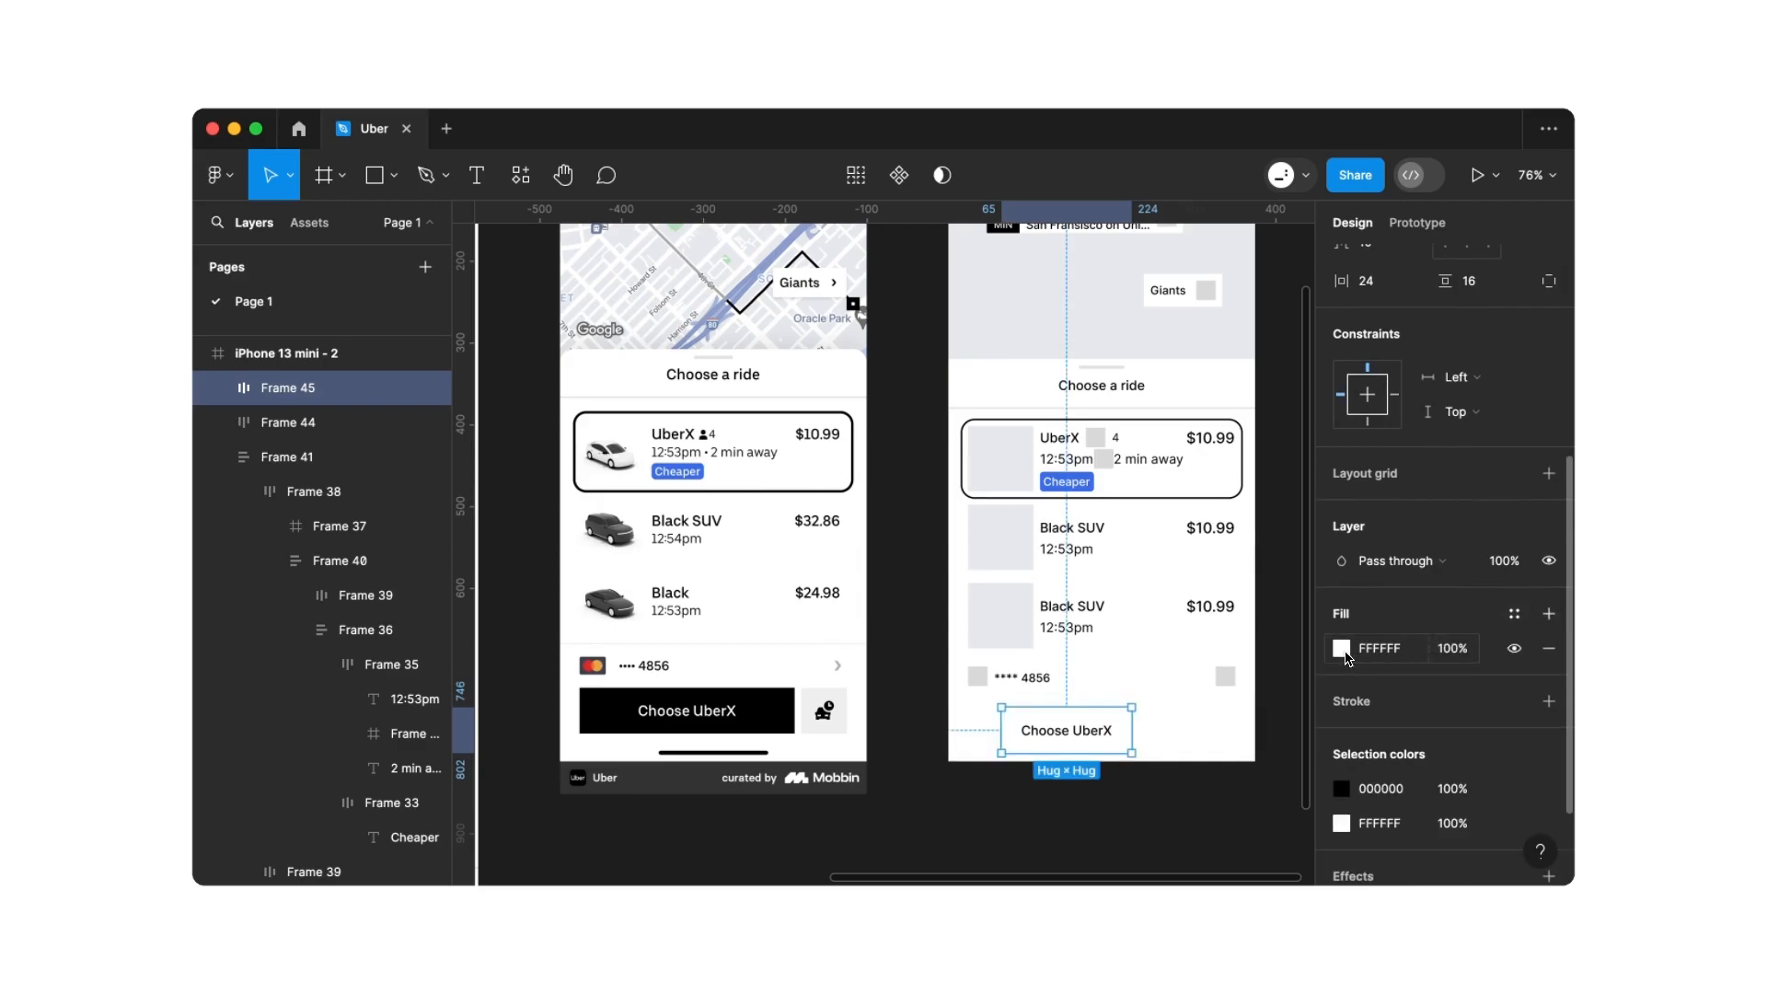
pyautogui.click(1344, 651)
pyautogui.moveTo(1080, 464); pyautogui.dragTo(957, 710)
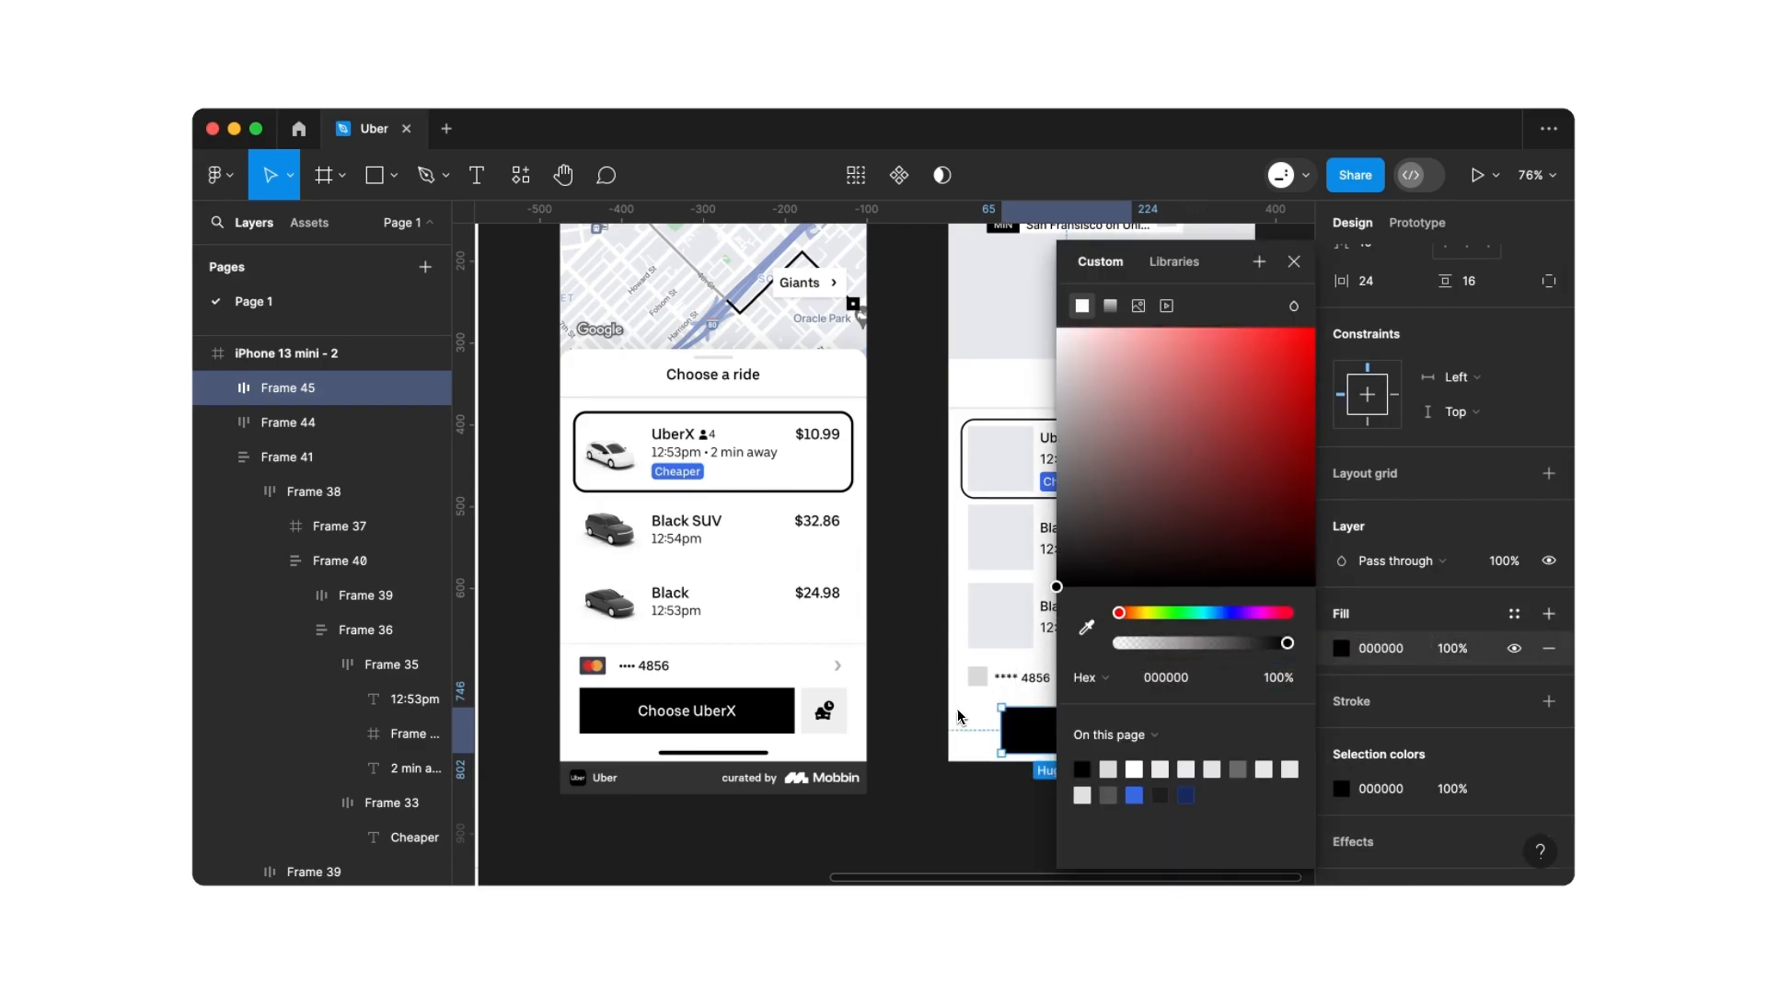
pyautogui.hscroll(2, 958, 716)
pyautogui.click(1294, 261)
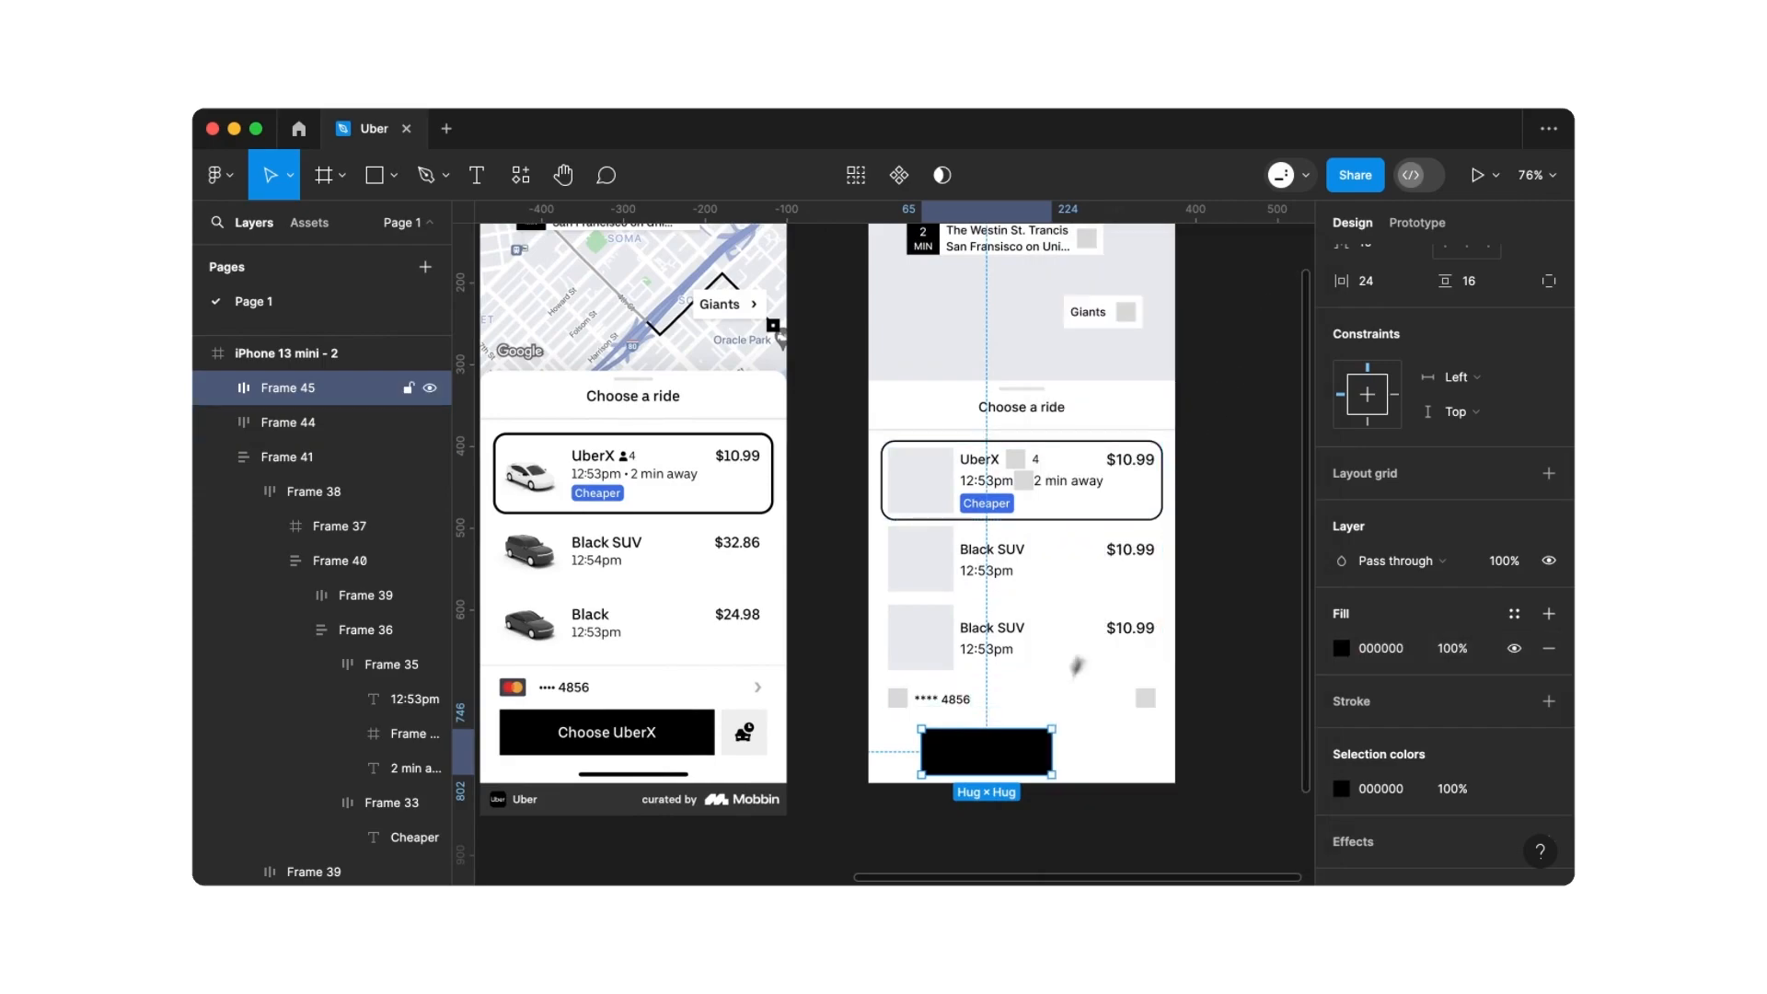
# Change the fill of the "Choose UberX" button's text to FFFFFF
pyautogui.doubleClick(987, 753)
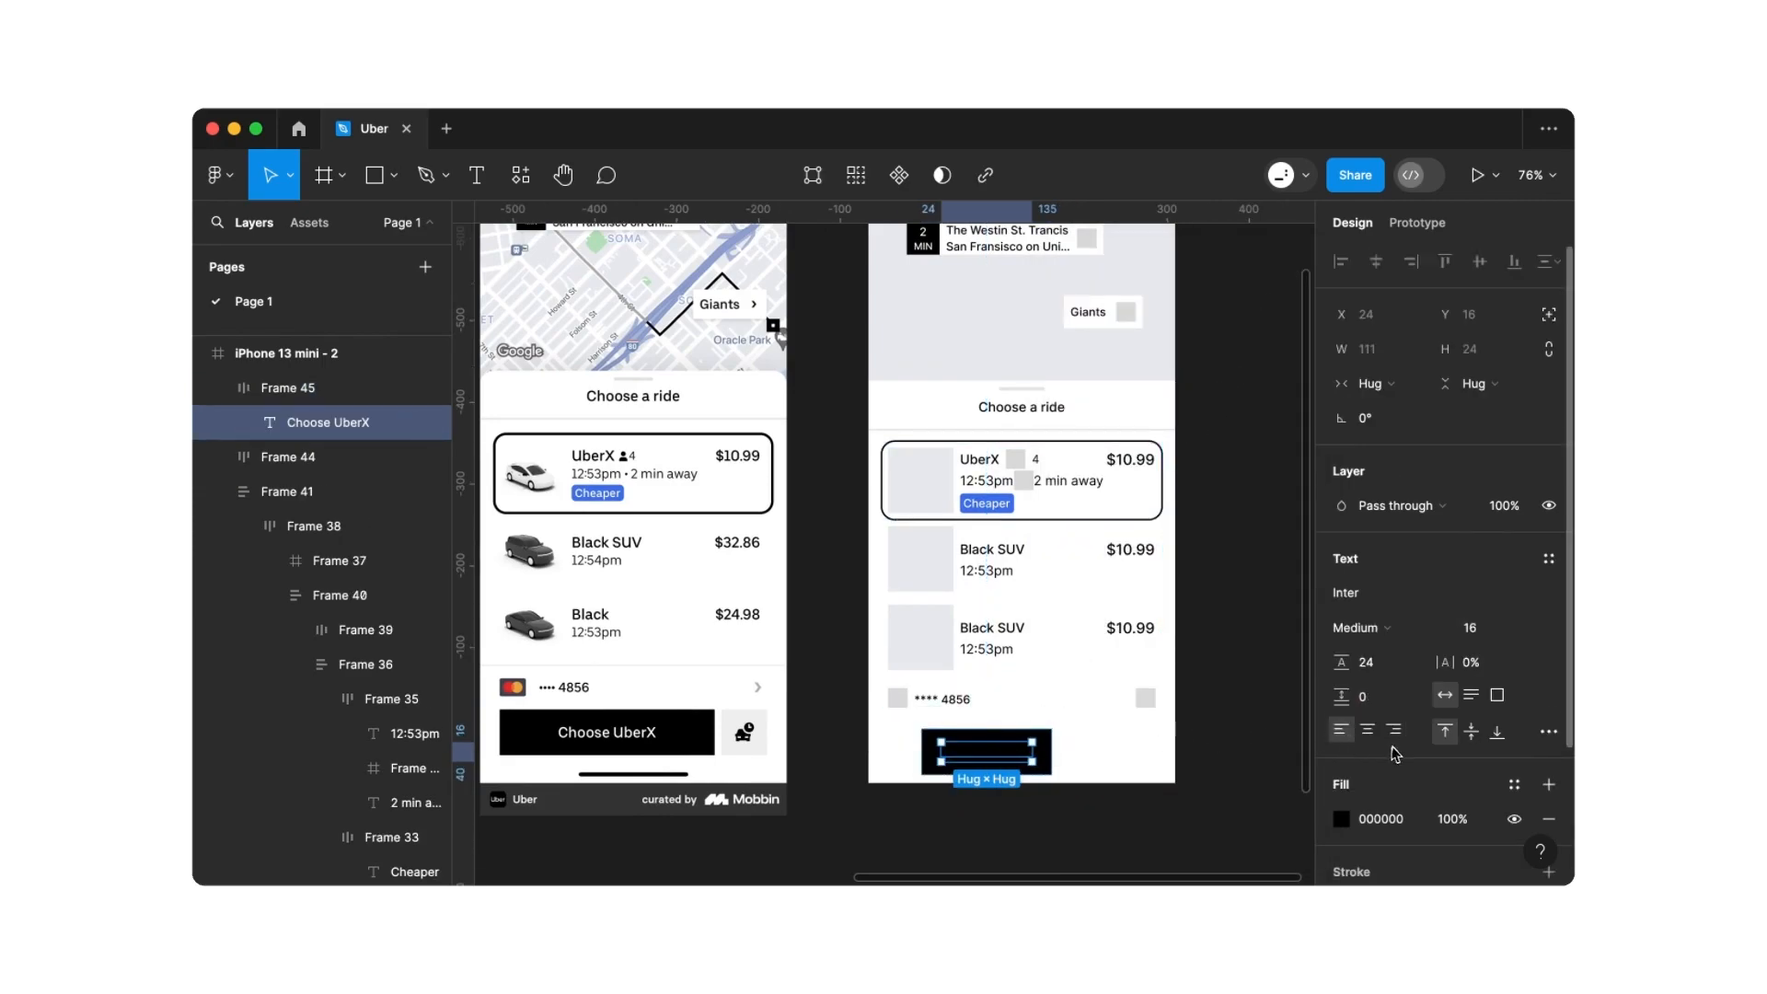
pyautogui.scroll(-2, 1394, 753)
pyautogui.click(1342, 727)
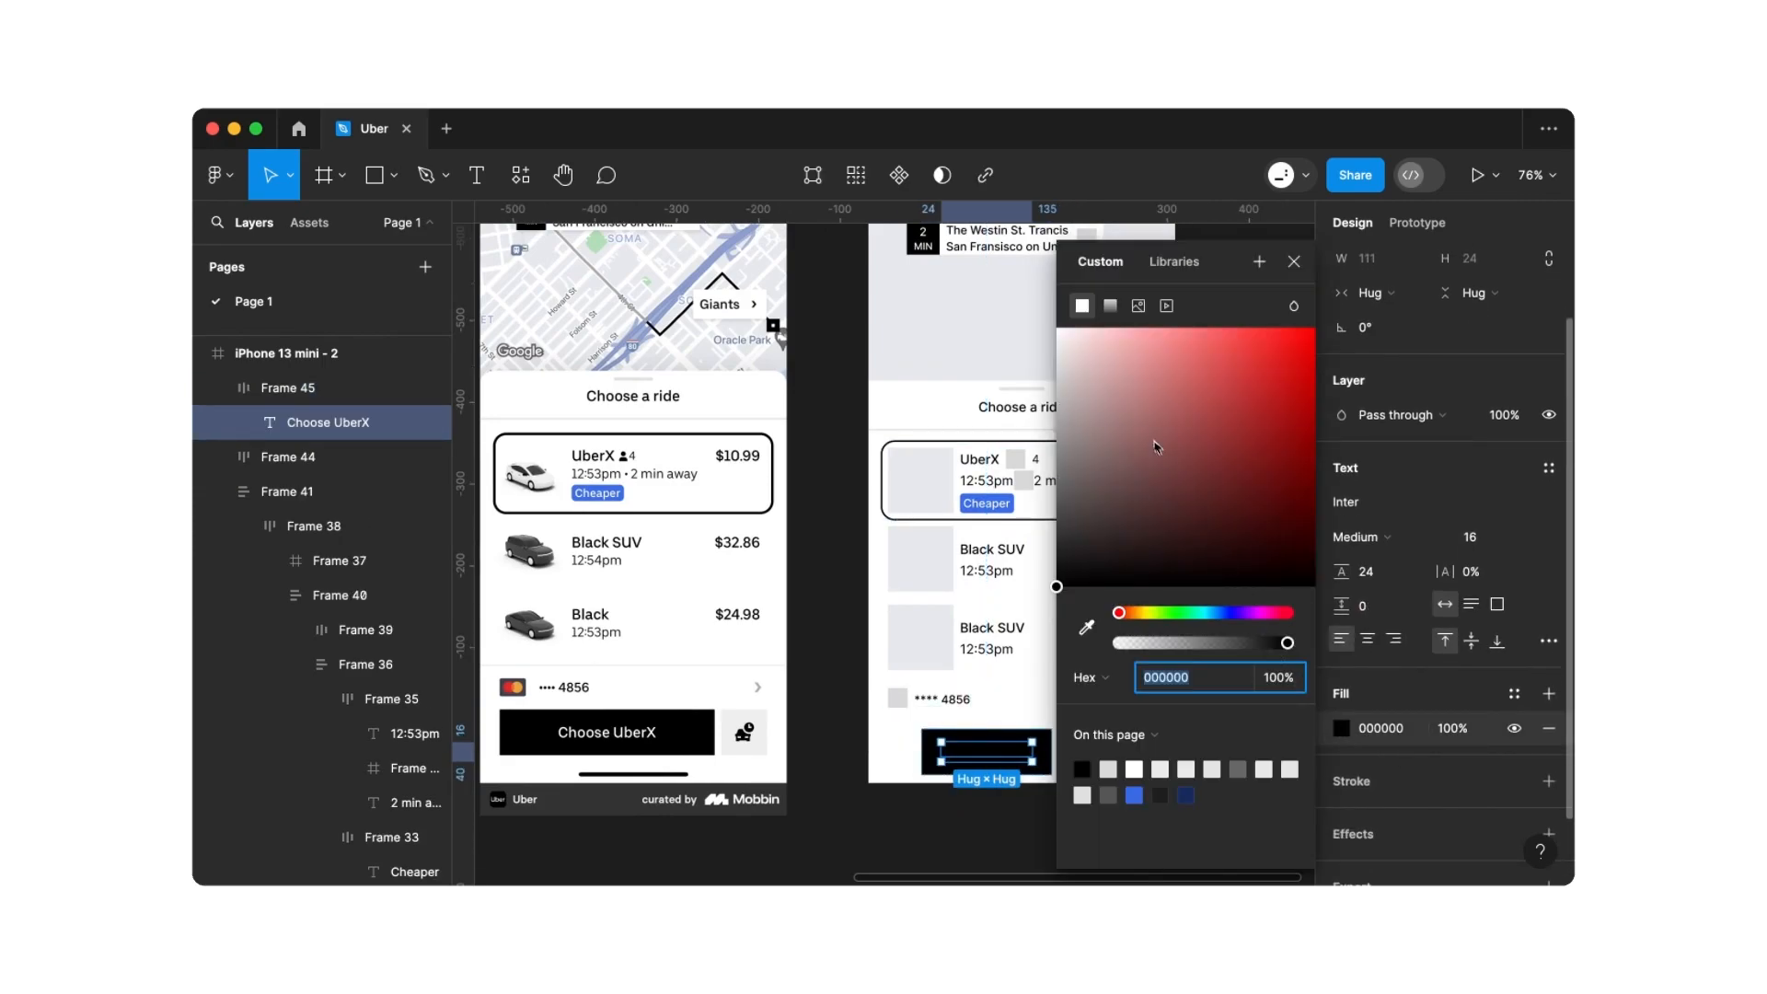
pyautogui.write('FFFFFF')
pyautogui.press('Return')
pyautogui.click(1294, 261)
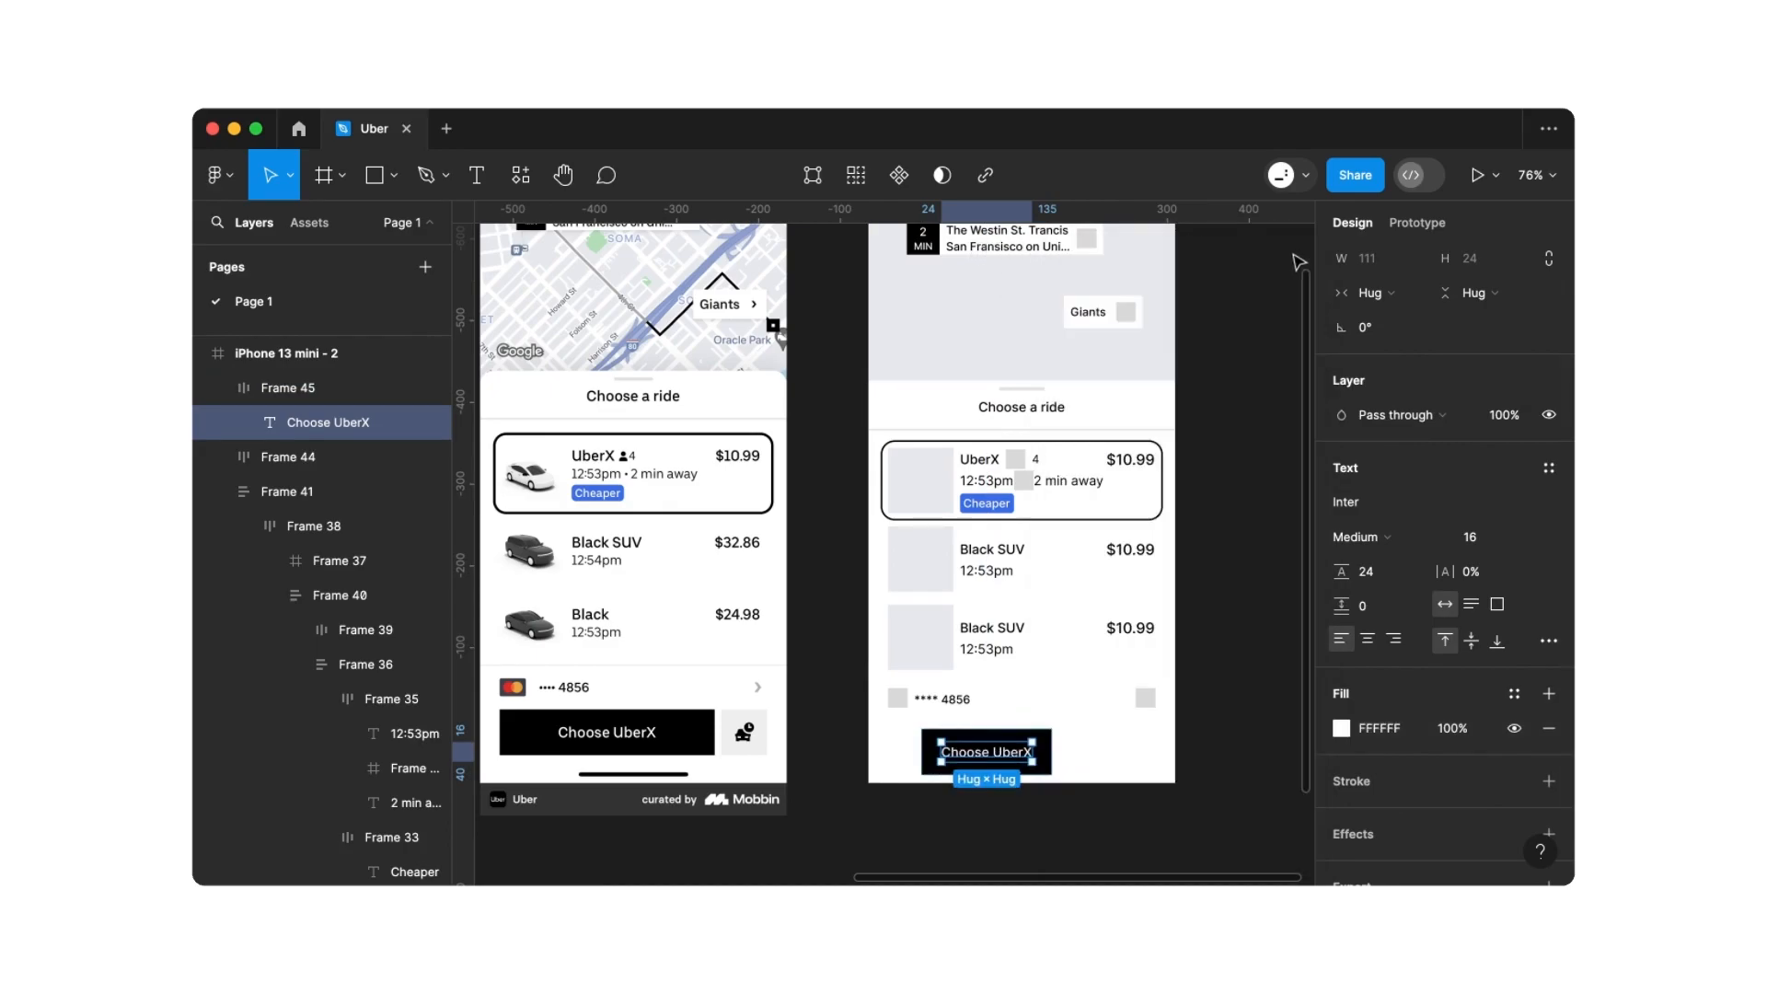
# Move the "Choose UberX" button under the payment row to X 23, Y 734
pyautogui.click(892, 758)
pyautogui.hscroll(-2, 893, 760)
pyautogui.moveTo(996, 758); pyautogui.dragTo(973, 745)
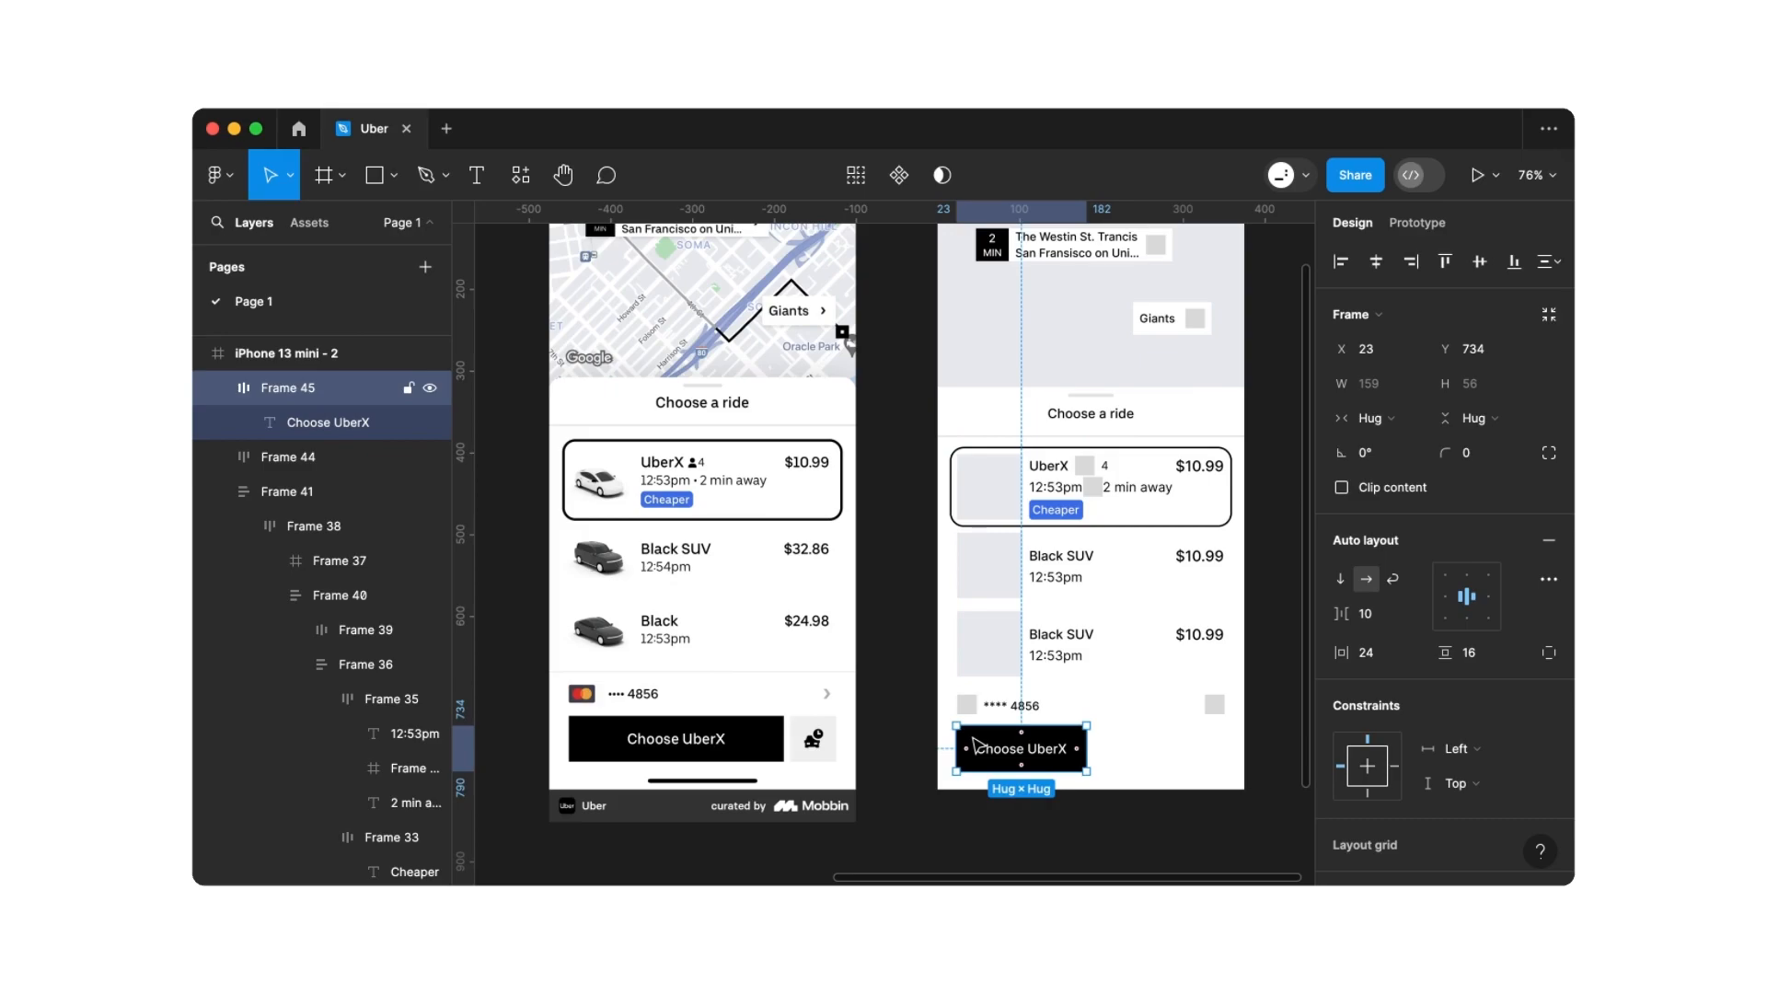
# Draw a 56 × 56 frame beside the button and fill it with EFEFEF sampled from the reference's schedule button
pyautogui.click(321, 180)
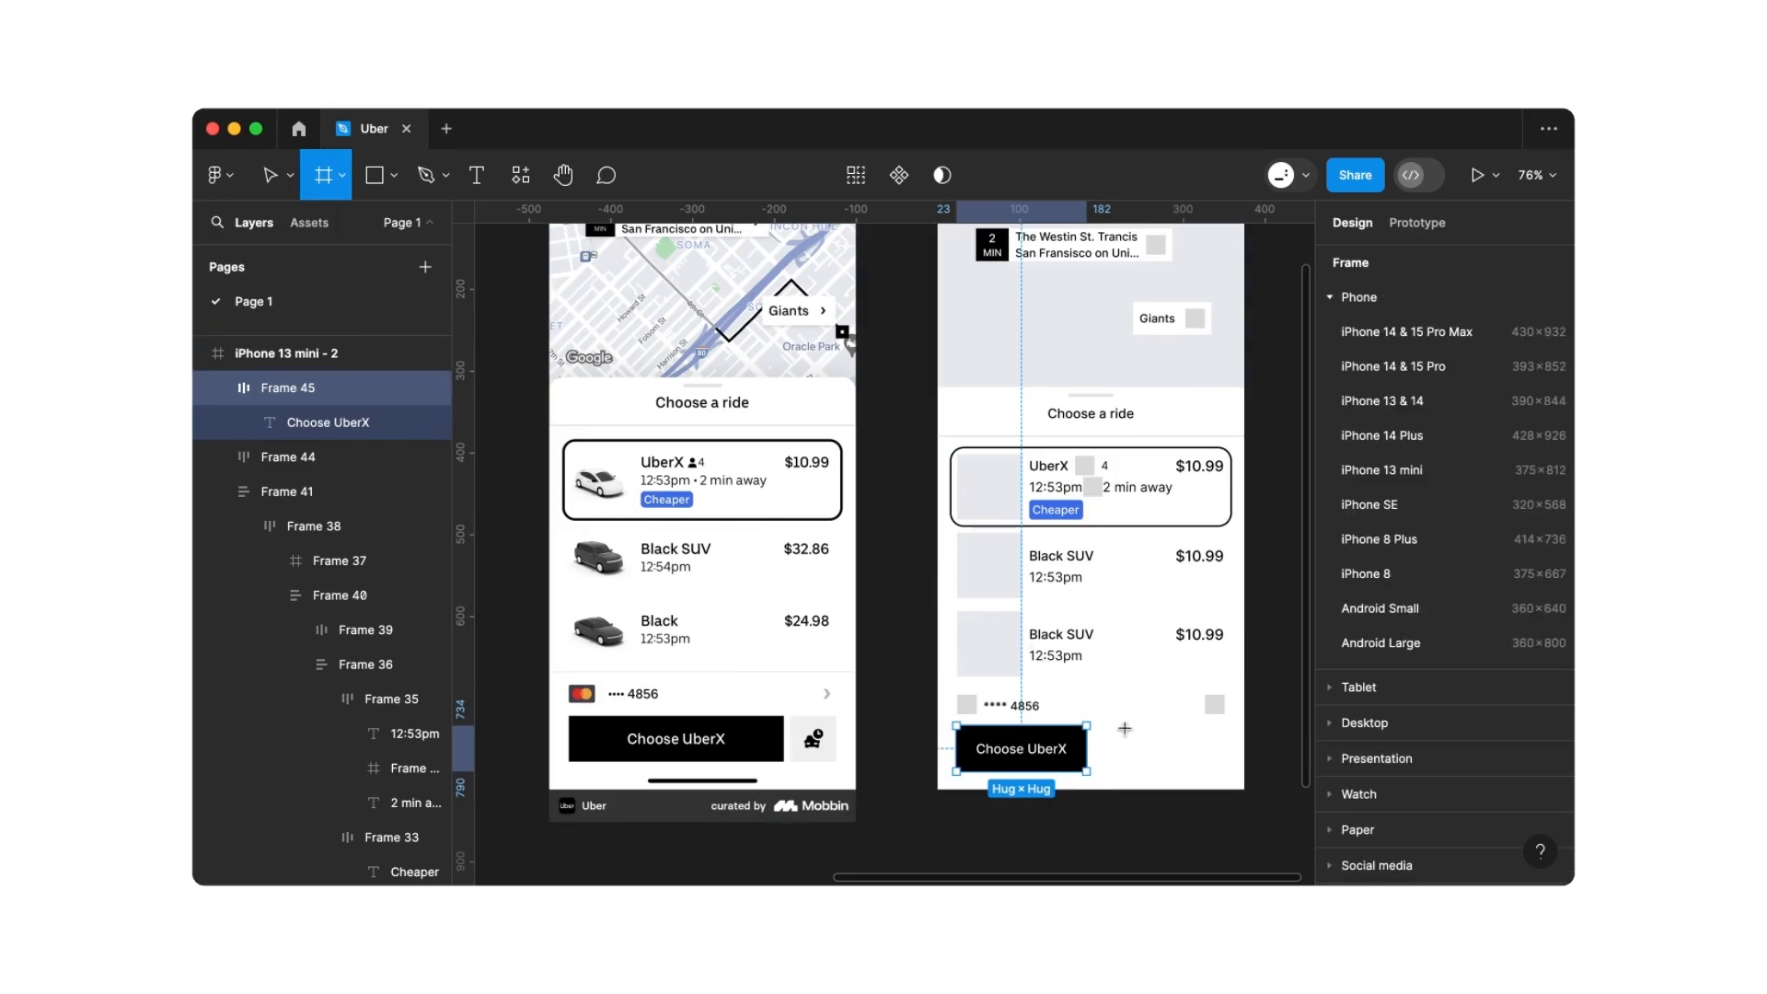
pyautogui.moveTo(1121, 727); pyautogui.dragTo(1168, 771)
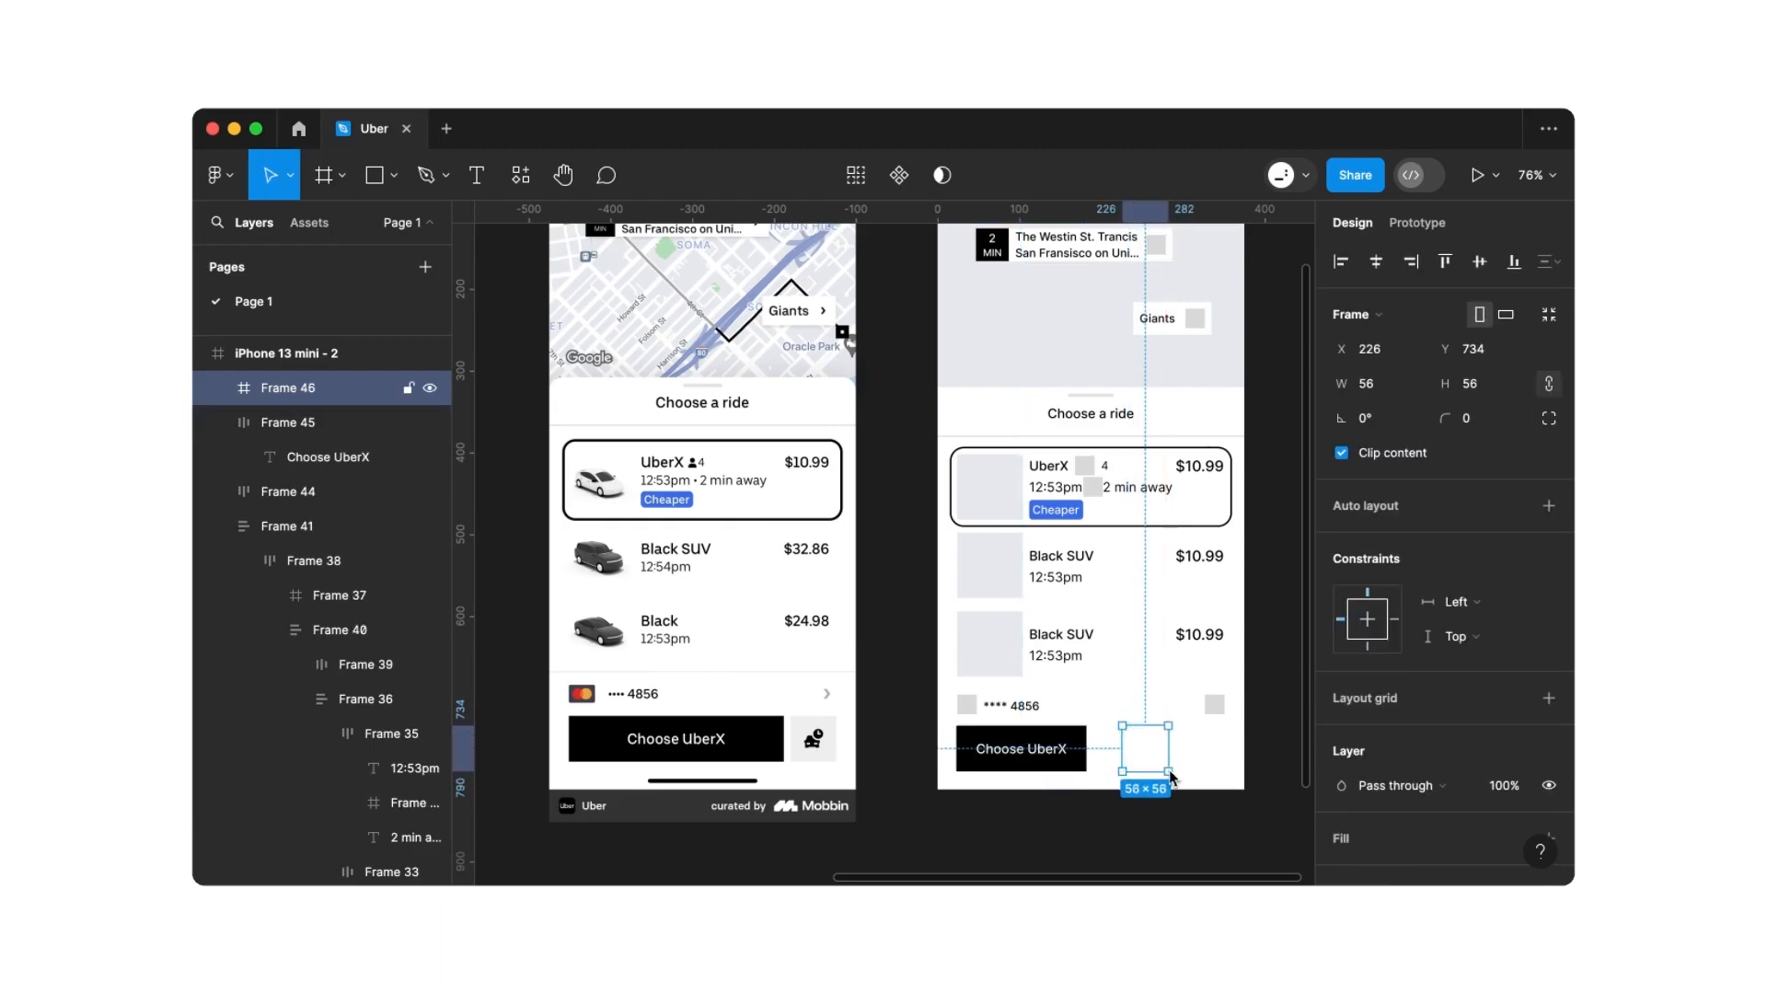
pyautogui.scroll(-2, 1463, 759)
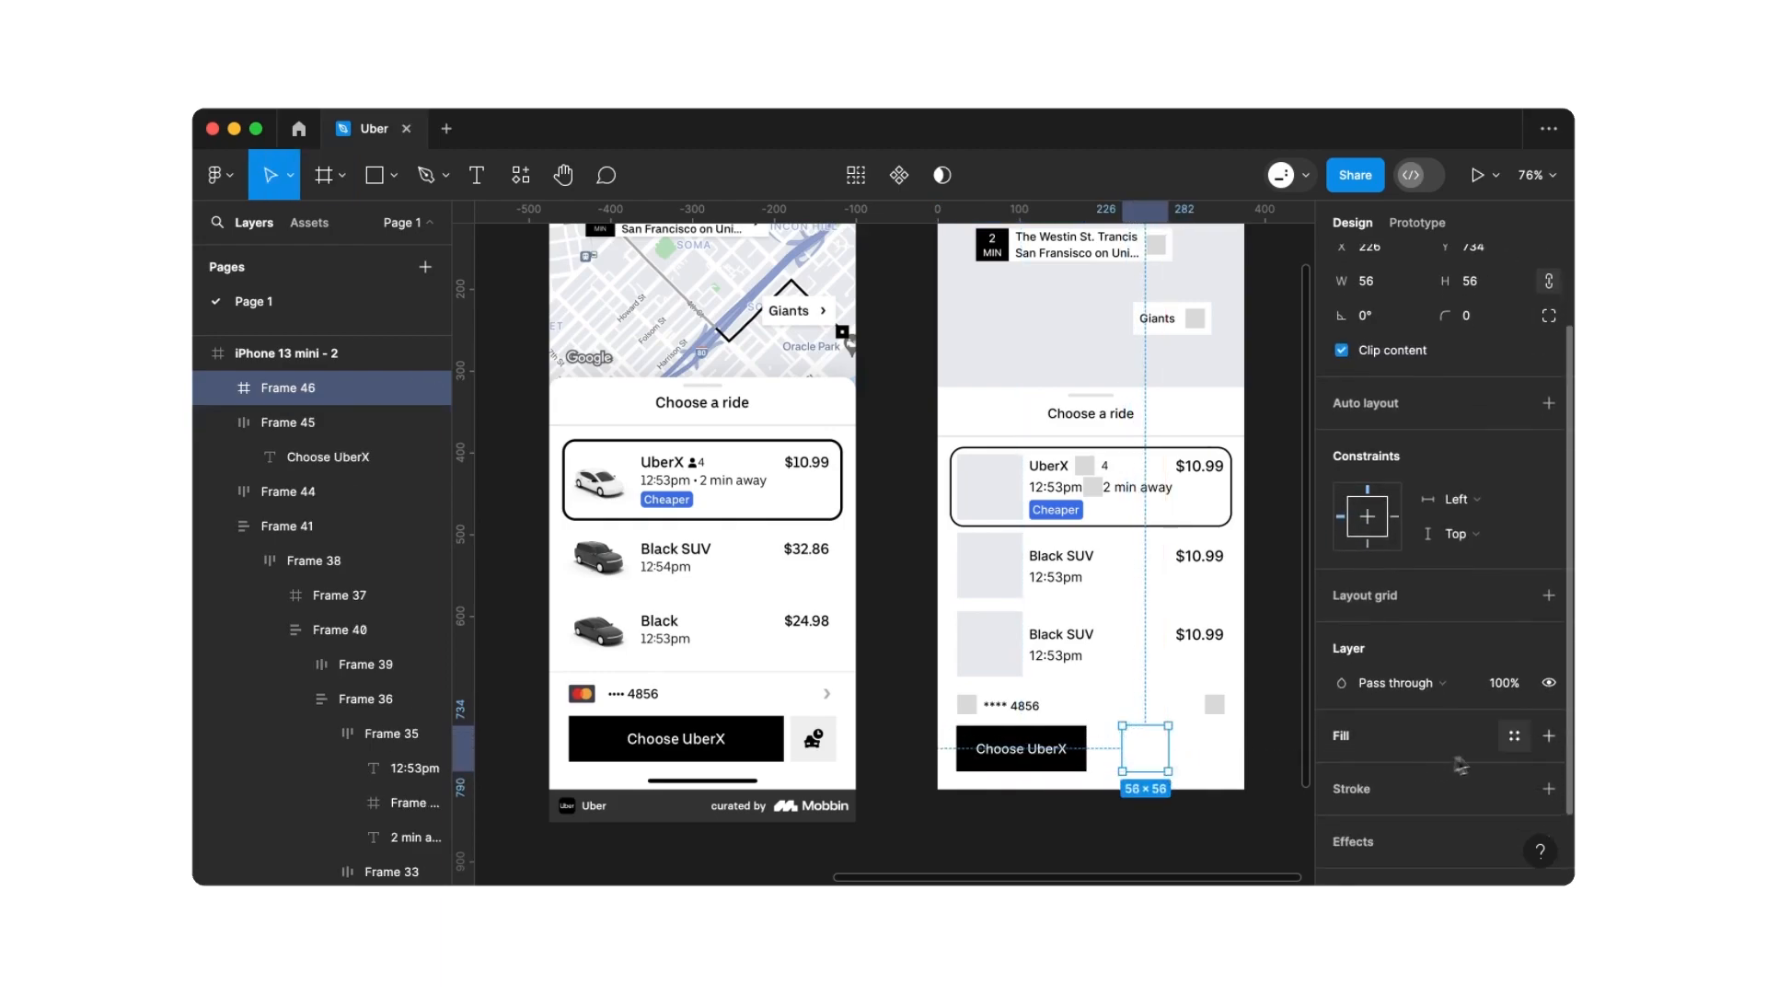
pyautogui.click(1549, 736)
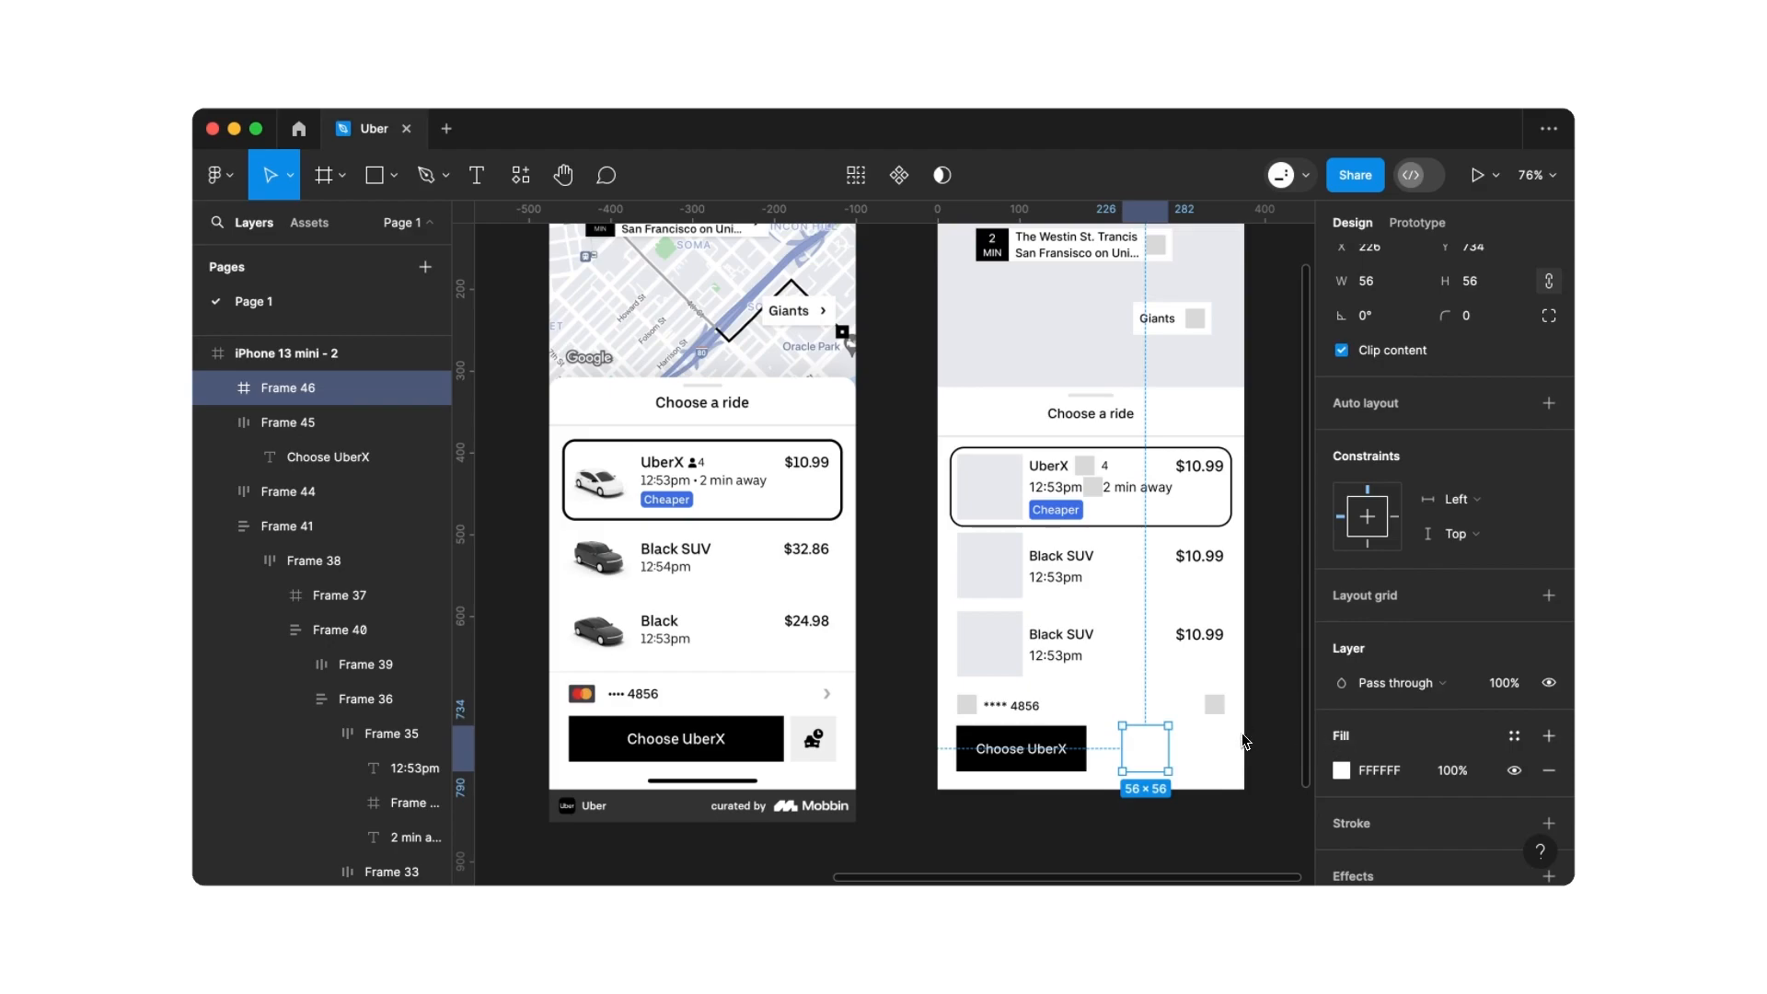
pyautogui.click(1342, 770)
pyautogui.click(1086, 627)
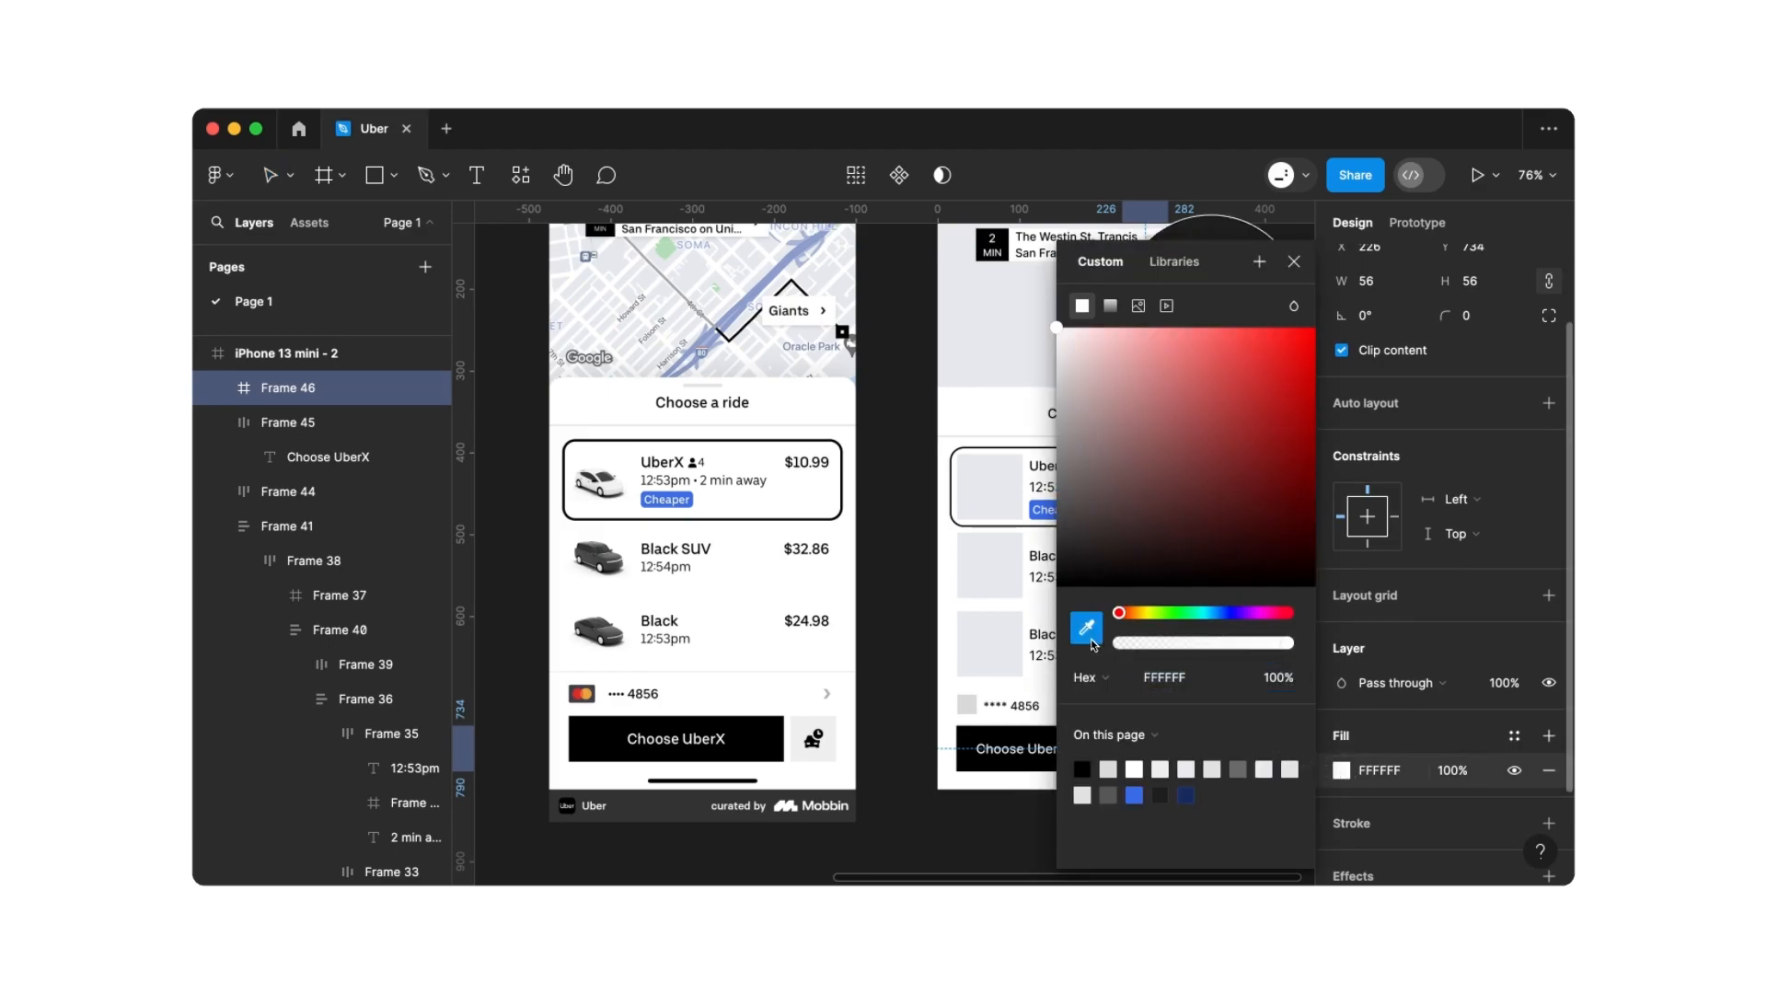
pyautogui.hscroll(3, 966, 671)
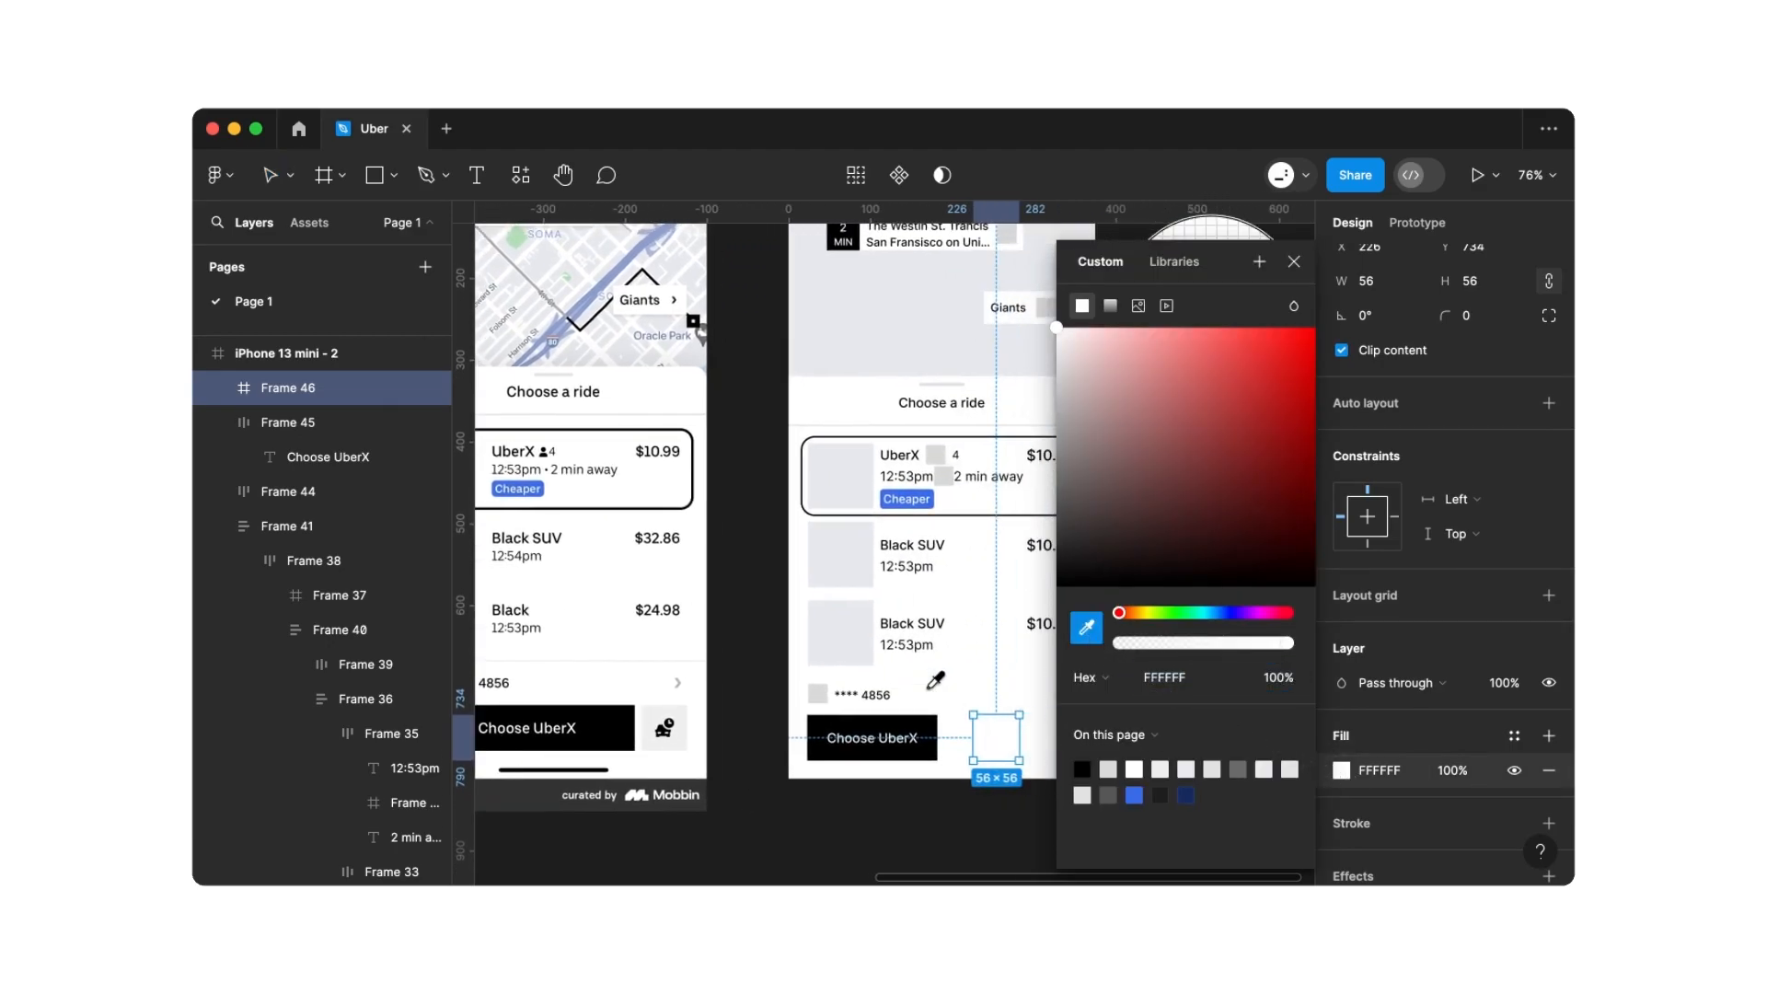
pyautogui.click(682, 714)
pyautogui.click(1294, 262)
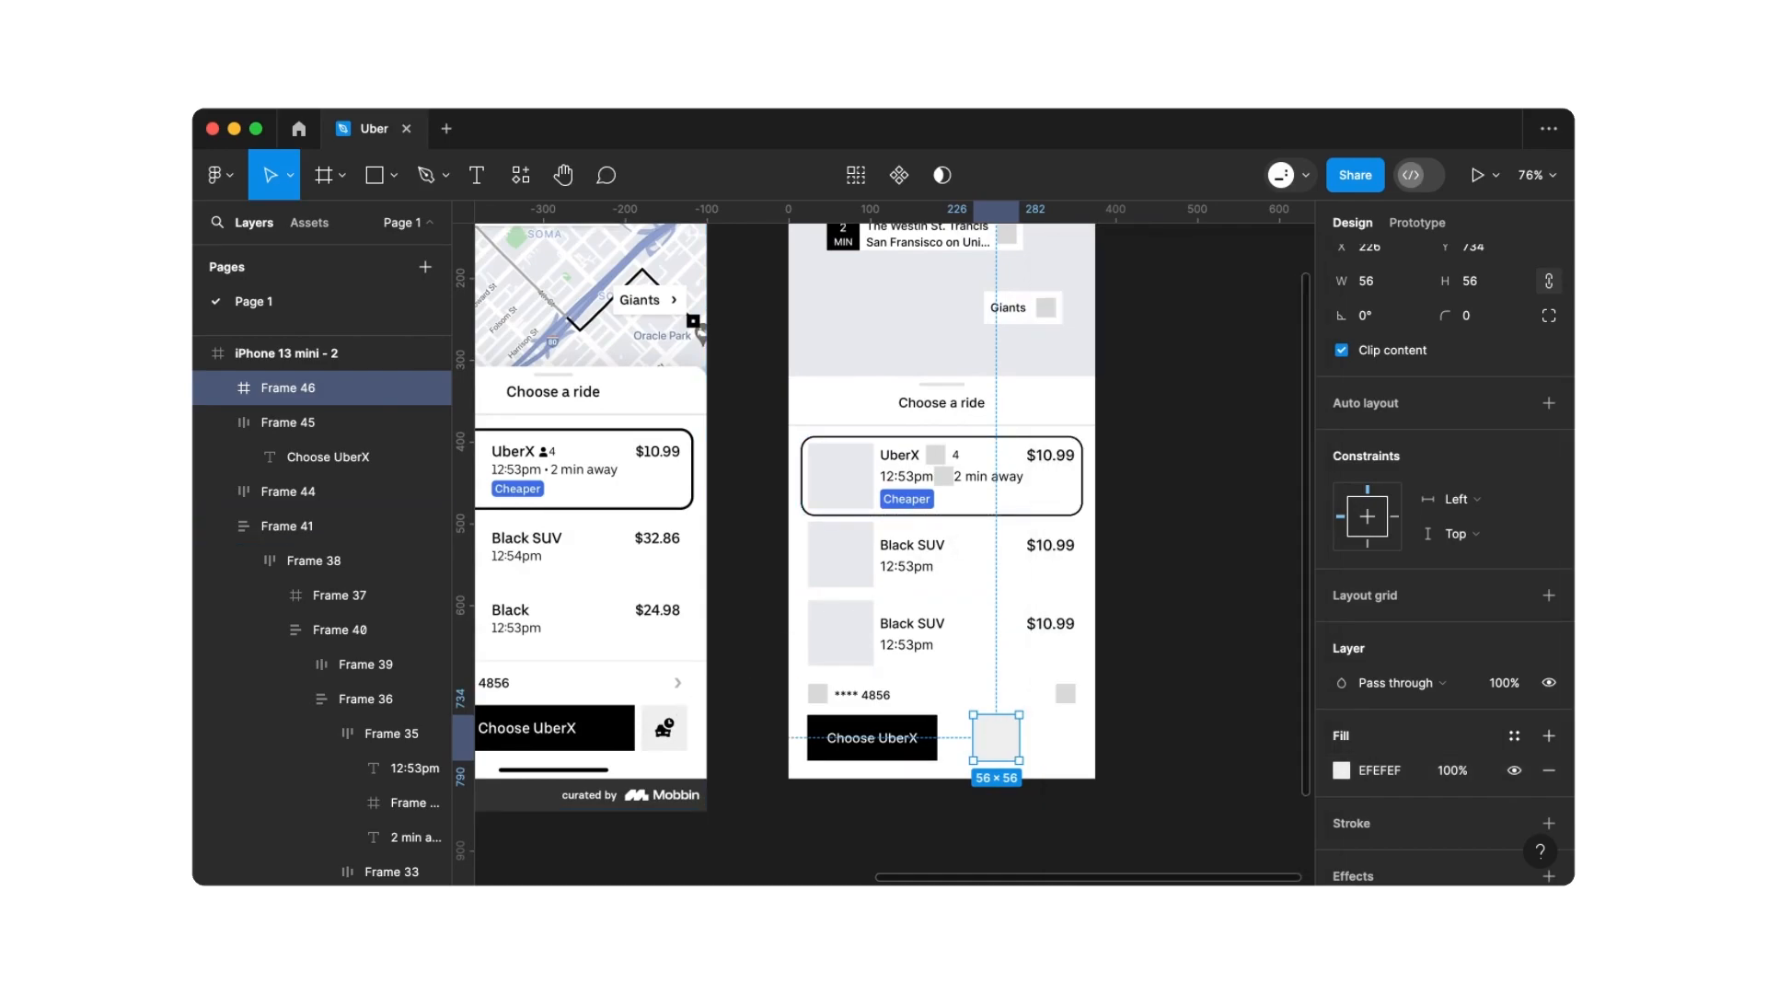
# Duplicate the payment row's far 24 × 24 placeholder and centre one copy inside the light grey square at X 16, Y 16
pyautogui.click(1068, 696)
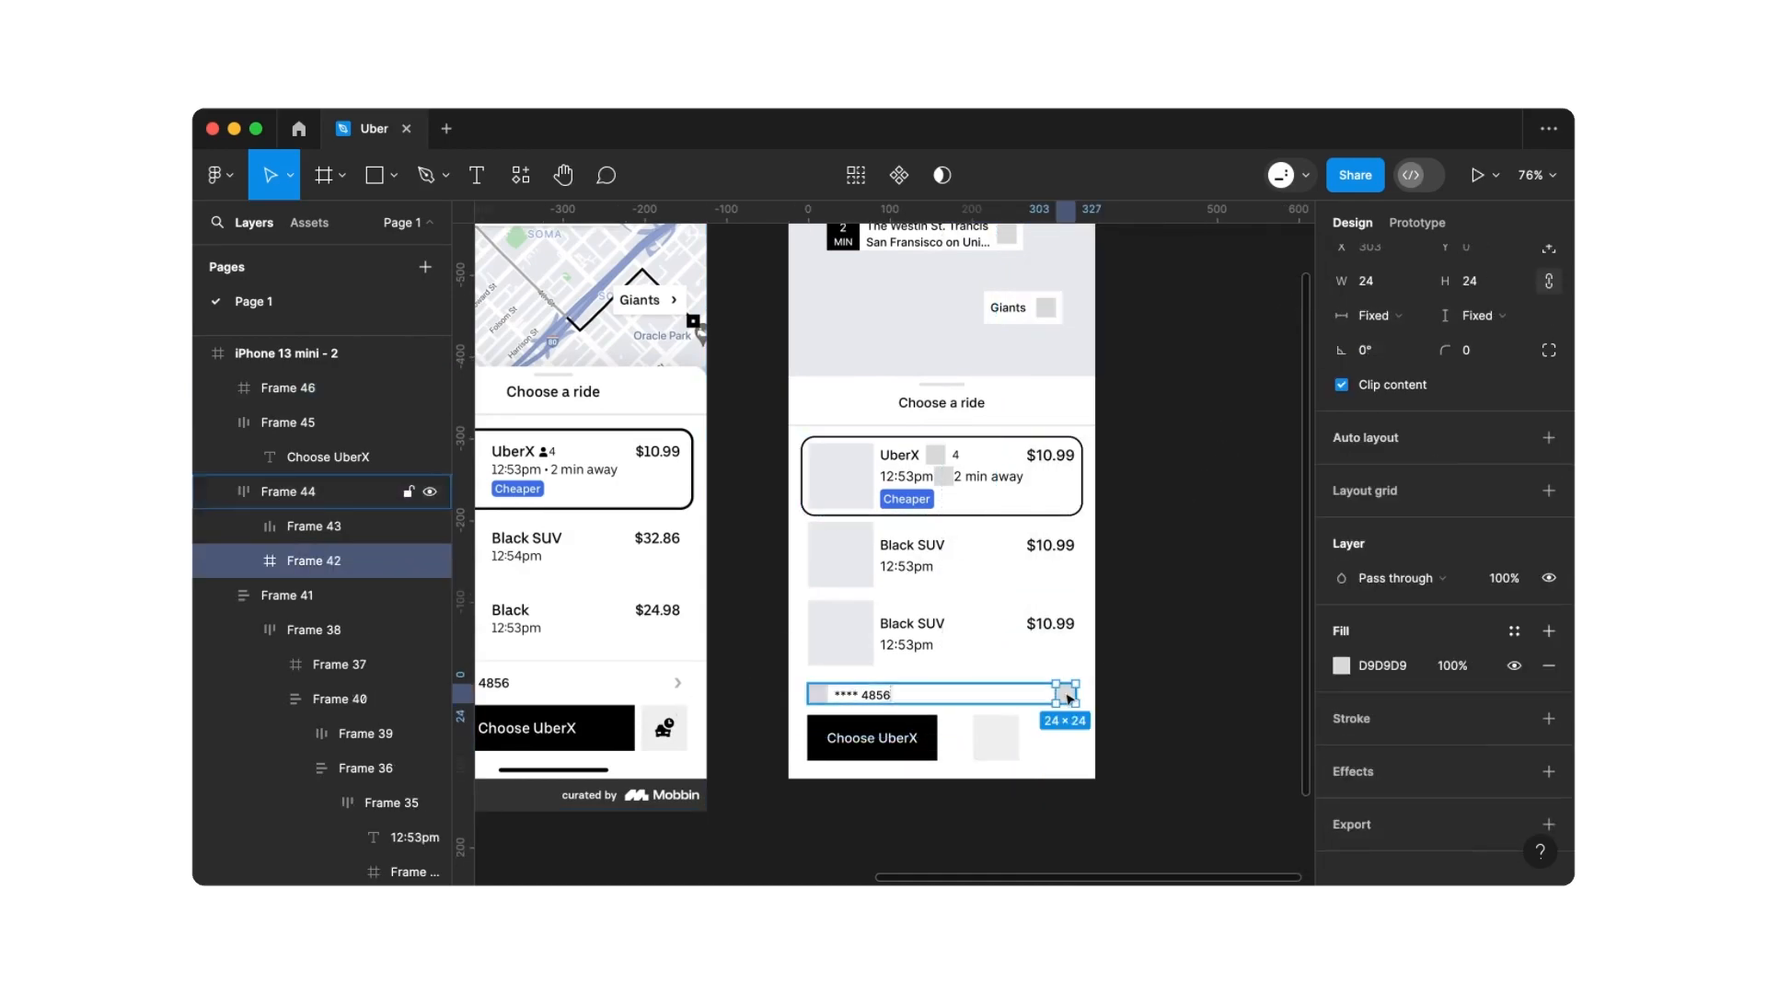
pyautogui.press('super+c')
pyautogui.press('super+v')
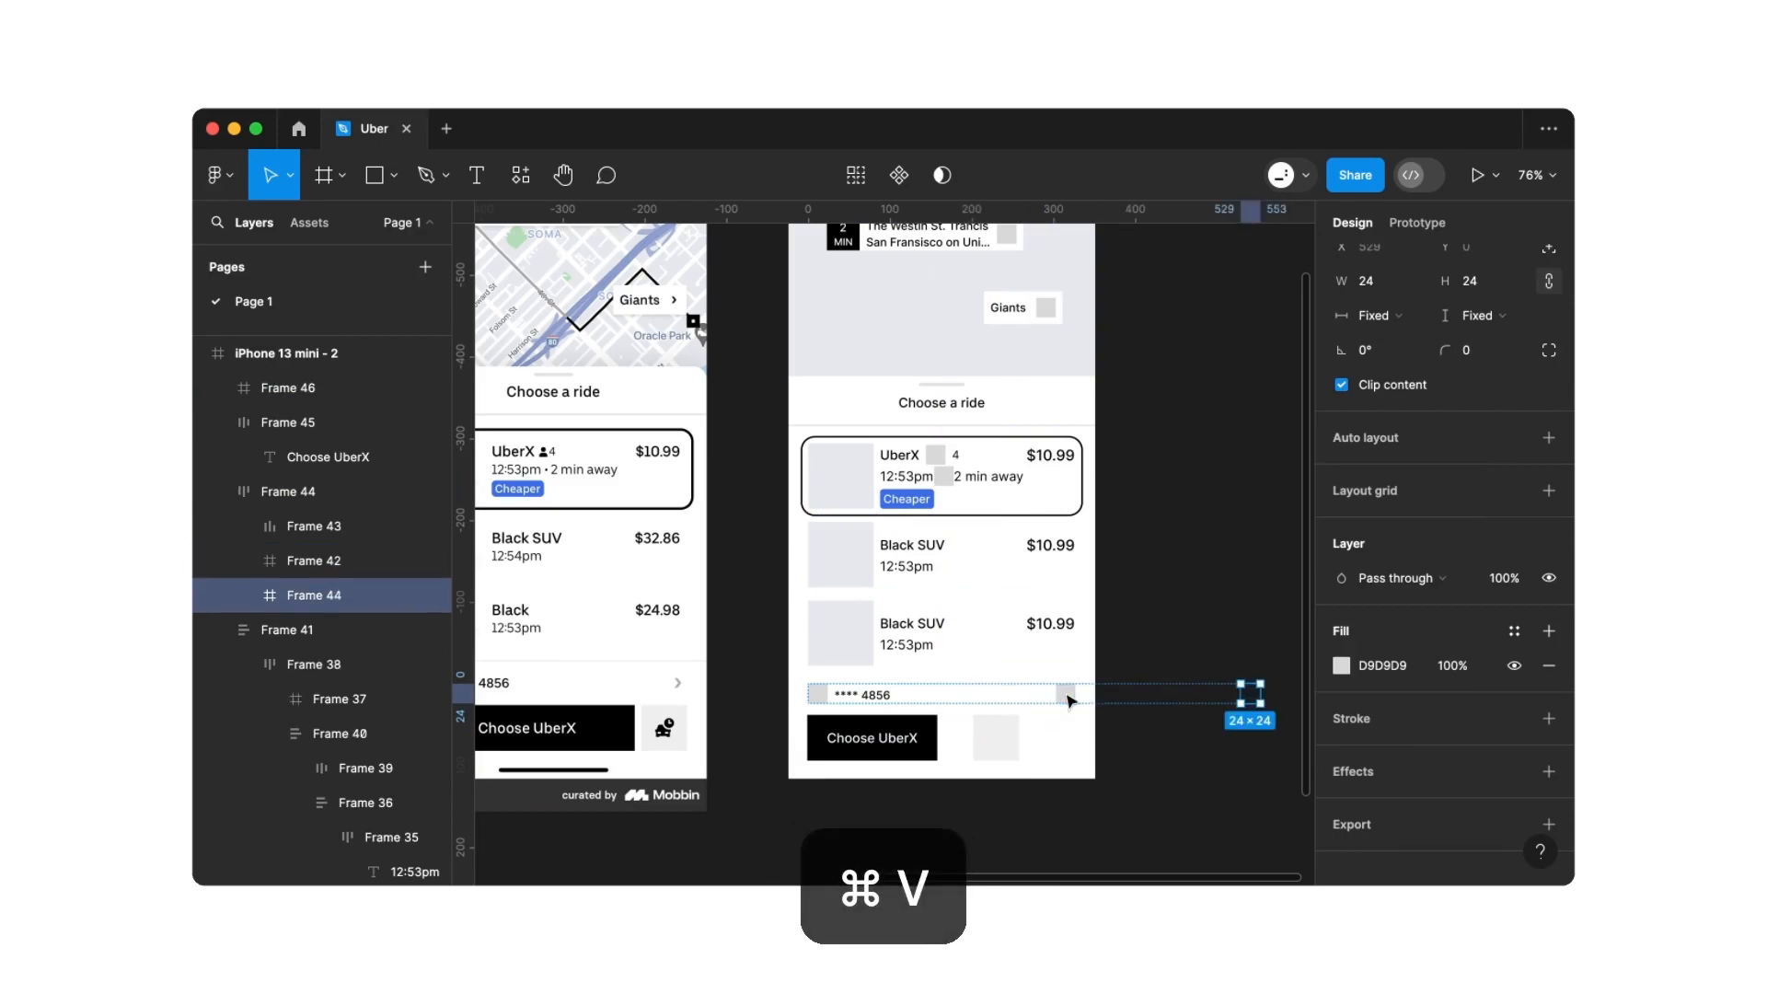
pyautogui.moveTo(1072, 701); pyautogui.dragTo(1001, 739)
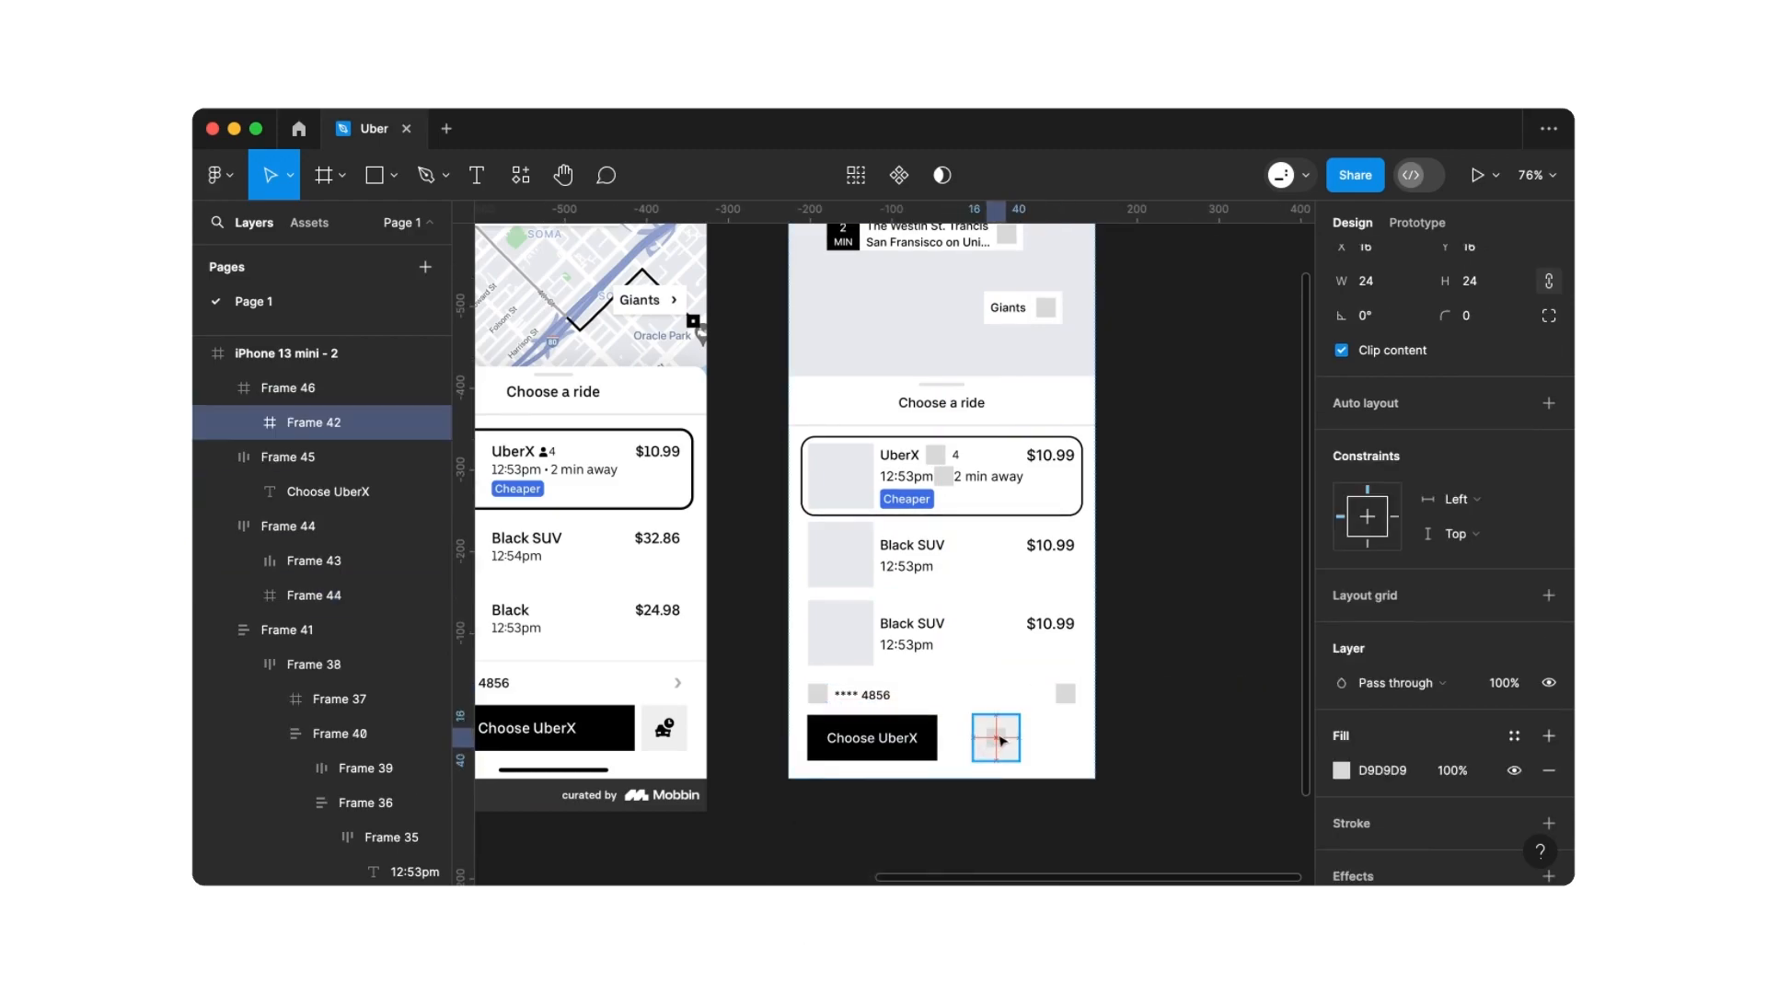
# Wrap the "Choose UberX" button and the grey square in a horizontal auto layout with a gap of 8
pyautogui.click(1064, 741)
pyautogui.hscroll(-3, 1066, 742)
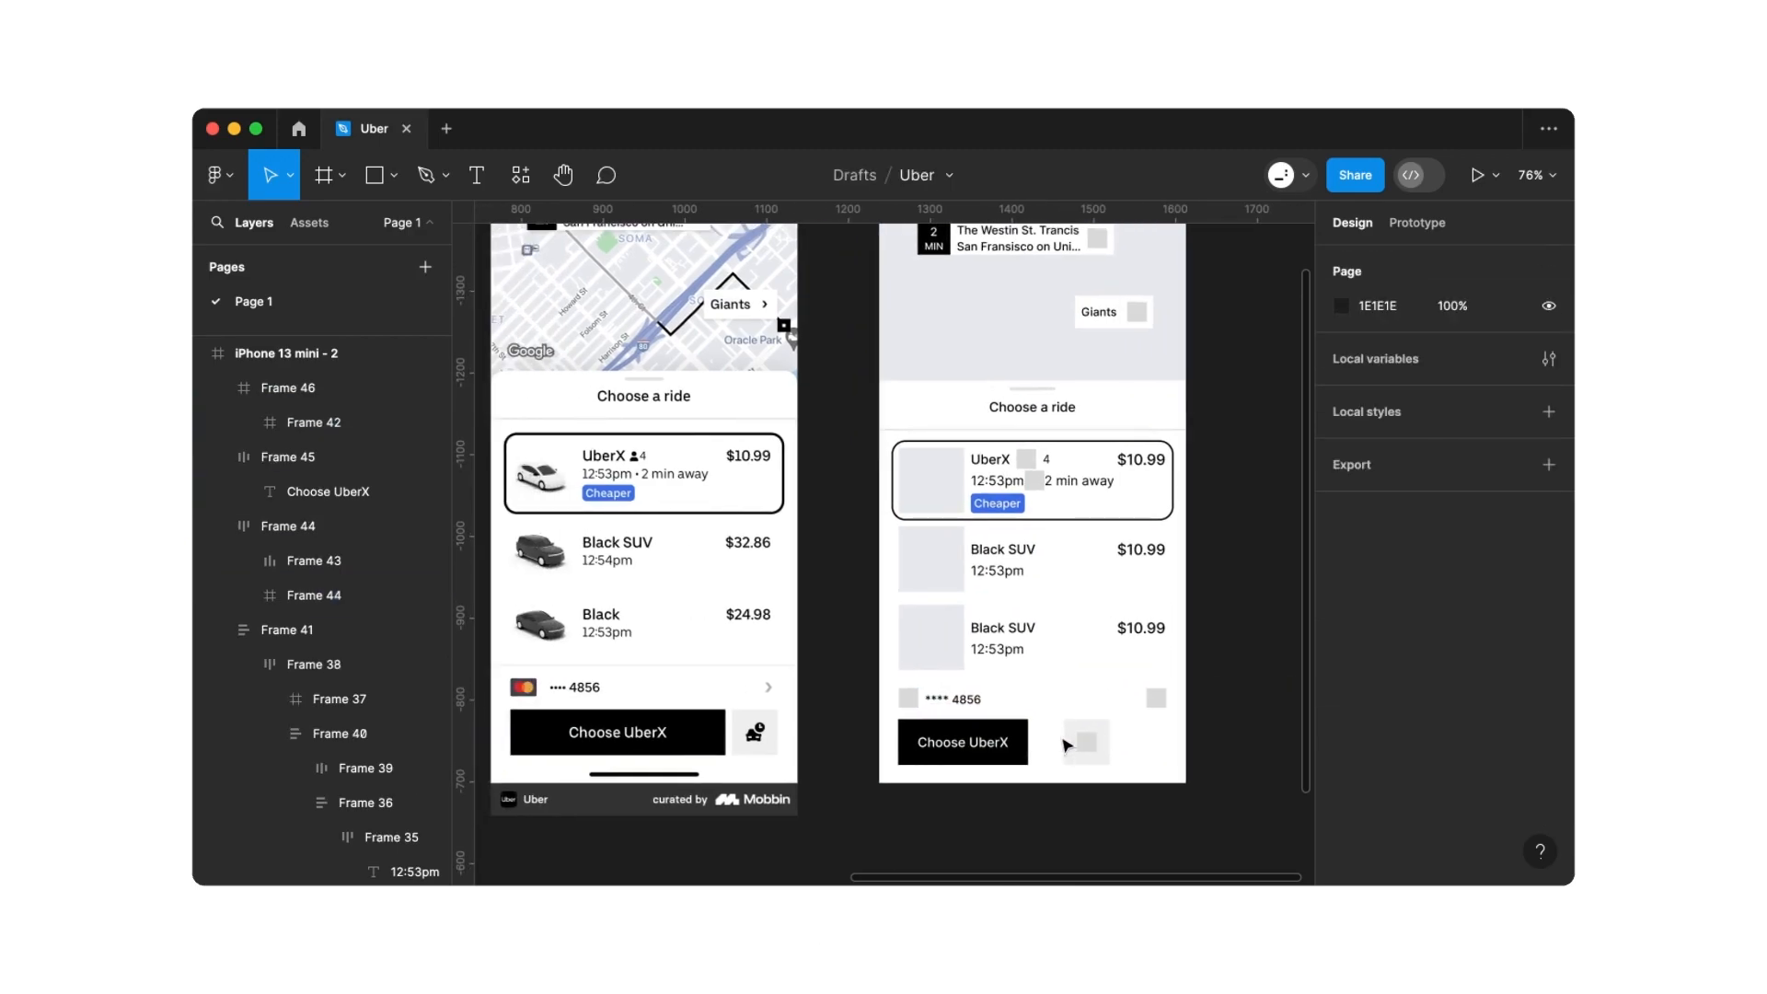
pyautogui.moveTo(1122, 785); pyautogui.dragTo(986, 747)
pyautogui.hotkey('shift', 'a')
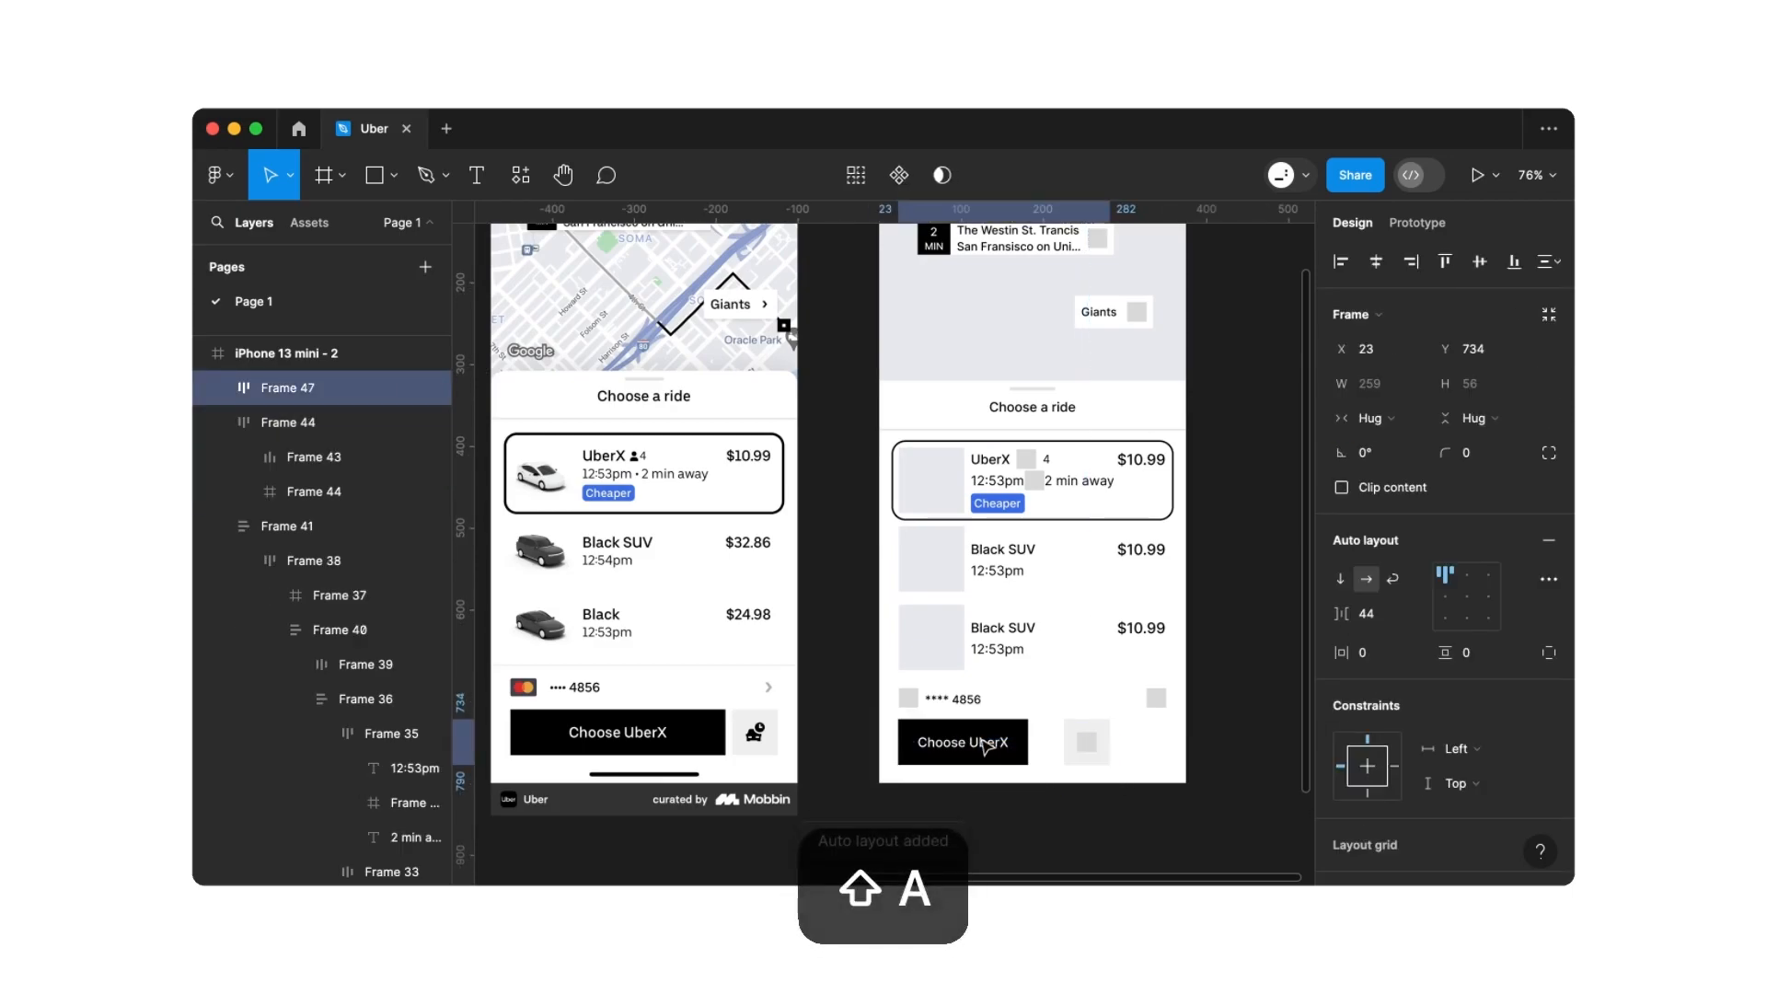
pyautogui.click(1373, 614)
pyautogui.write('8')
pyautogui.press('Return')
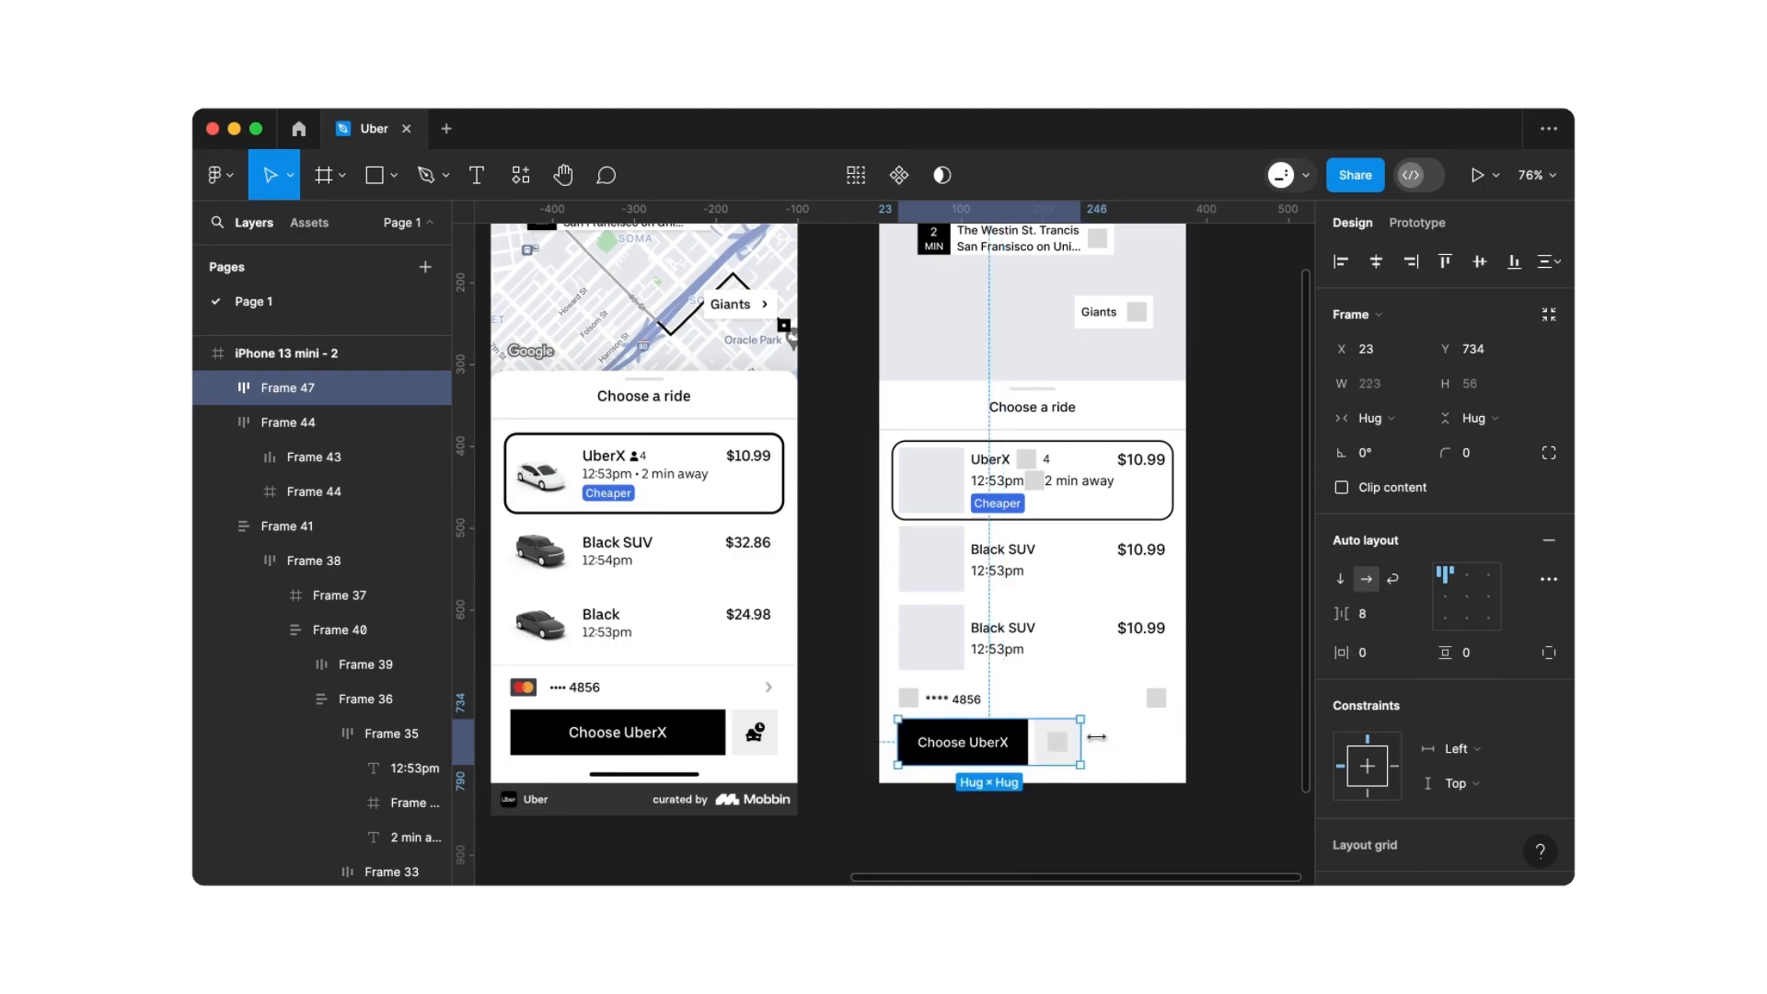
# Widen the button row to 328 and set the "Choose UberX" button's width to Fill container
pyautogui.moveTo(1080, 742); pyautogui.dragTo(1165, 735)
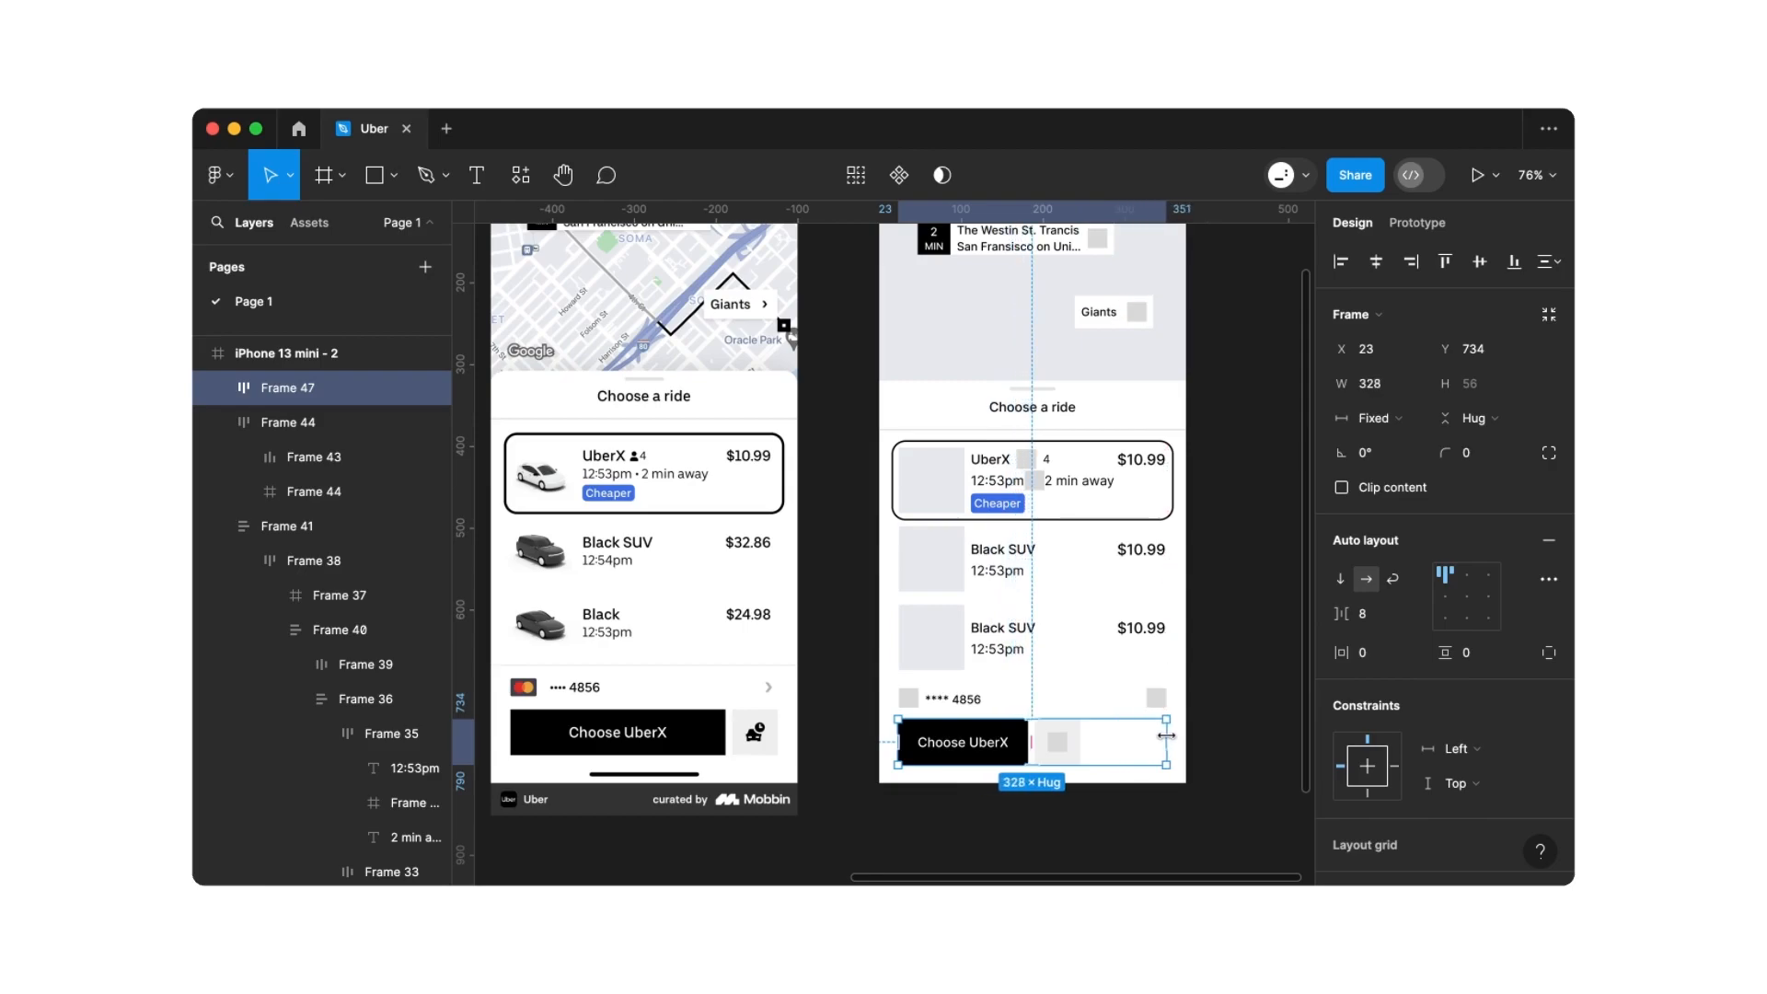
pyautogui.doubleClick(1001, 743)
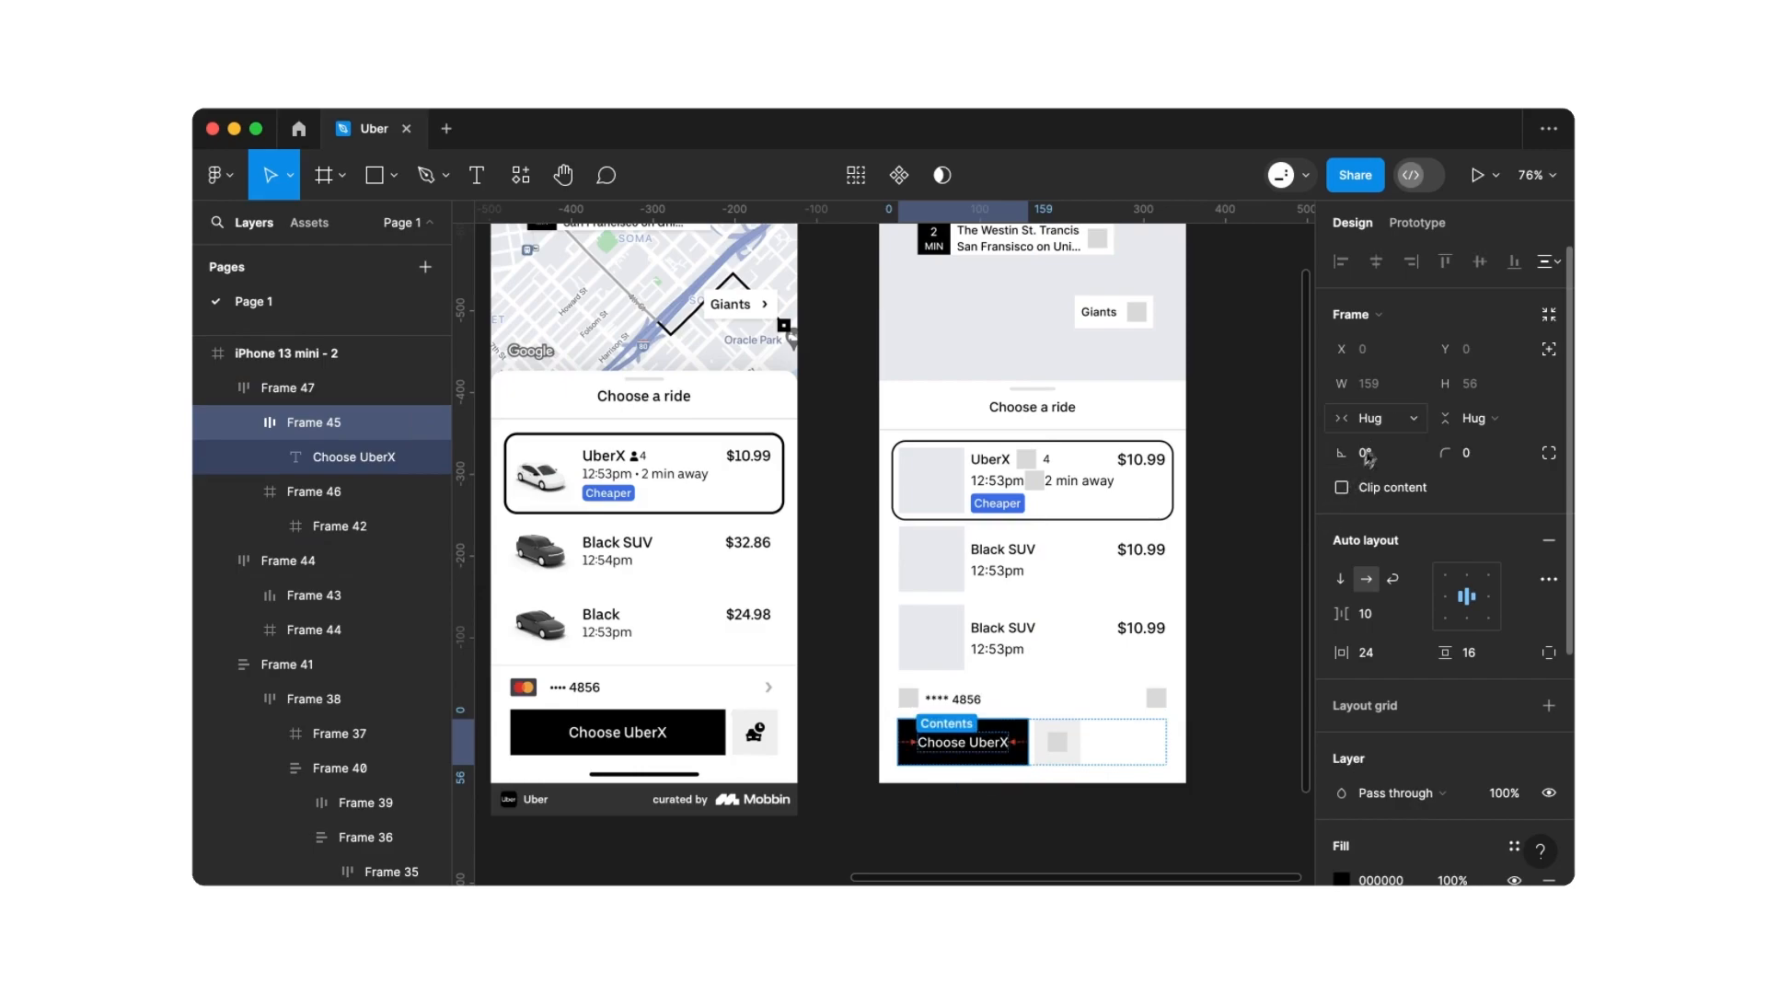
pyautogui.click(1371, 418)
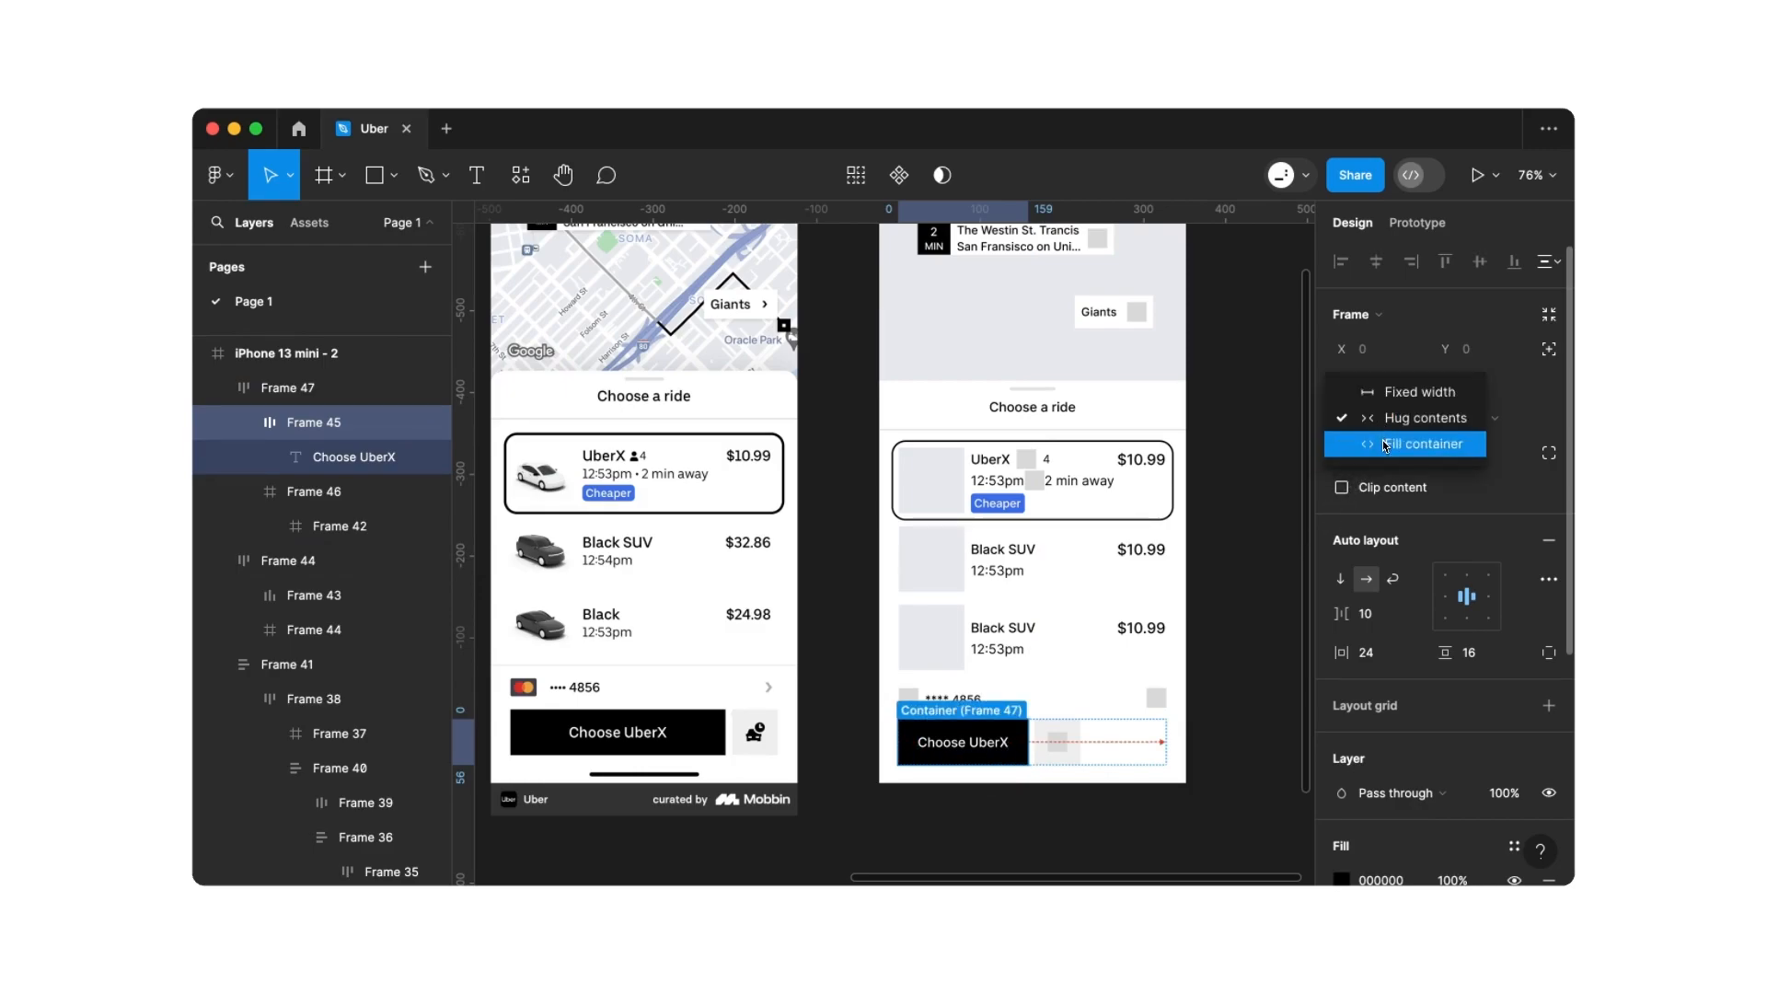
pyautogui.click(1385, 447)
pyautogui.click(1260, 644)
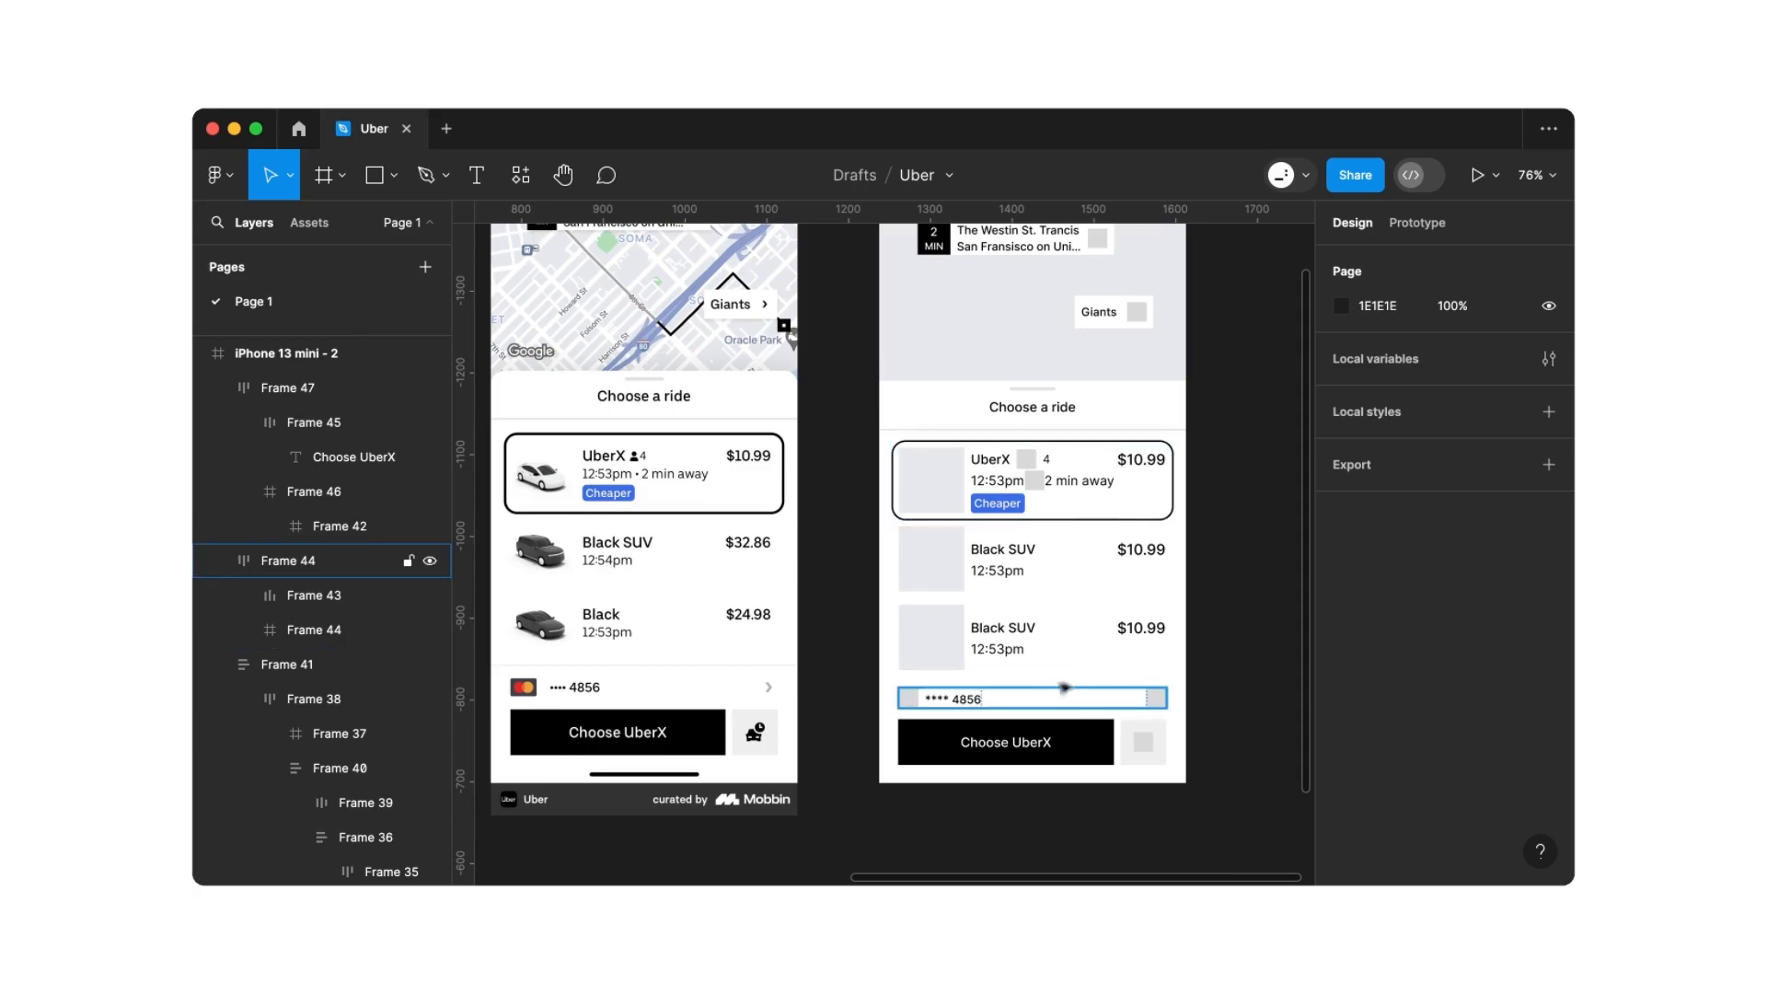
# Wrap the payment row and the button row in a vertical auto layout with a gap of 16
pyautogui.click(1019, 702)
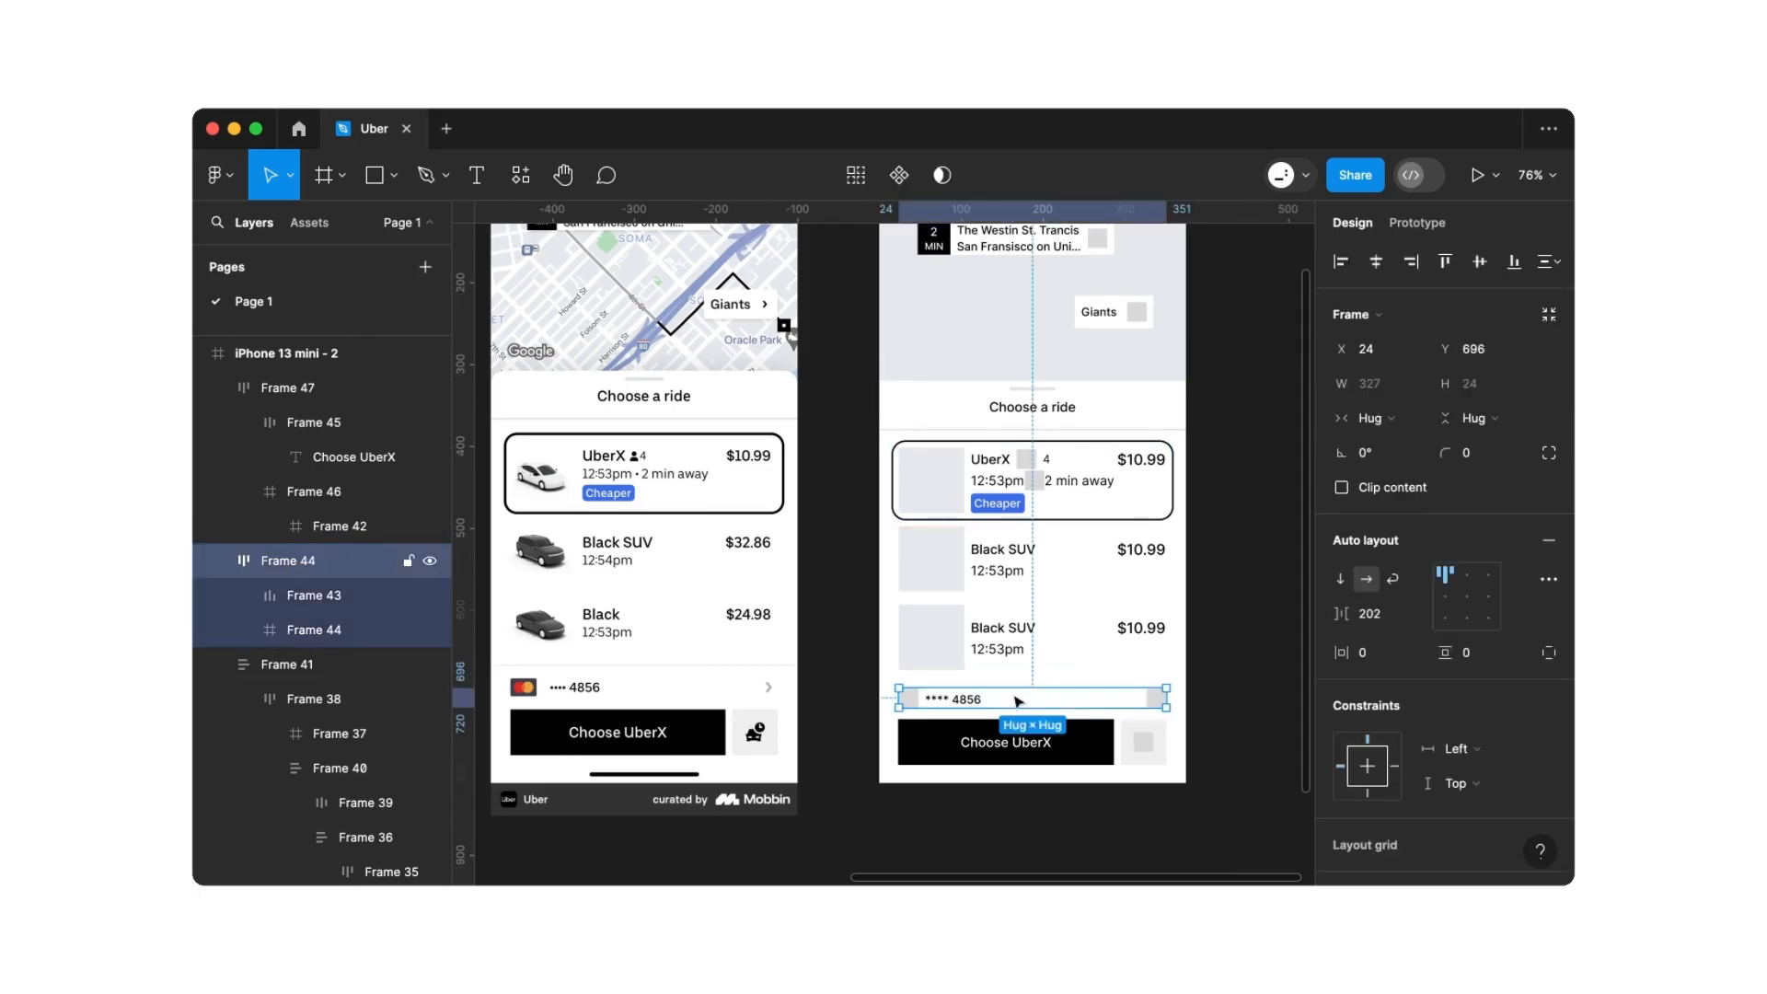
pyautogui.keyDown('shift'); pyautogui.click(976, 750); pyautogui.keyUp('shift')
pyautogui.hotkey('shift', 'a')
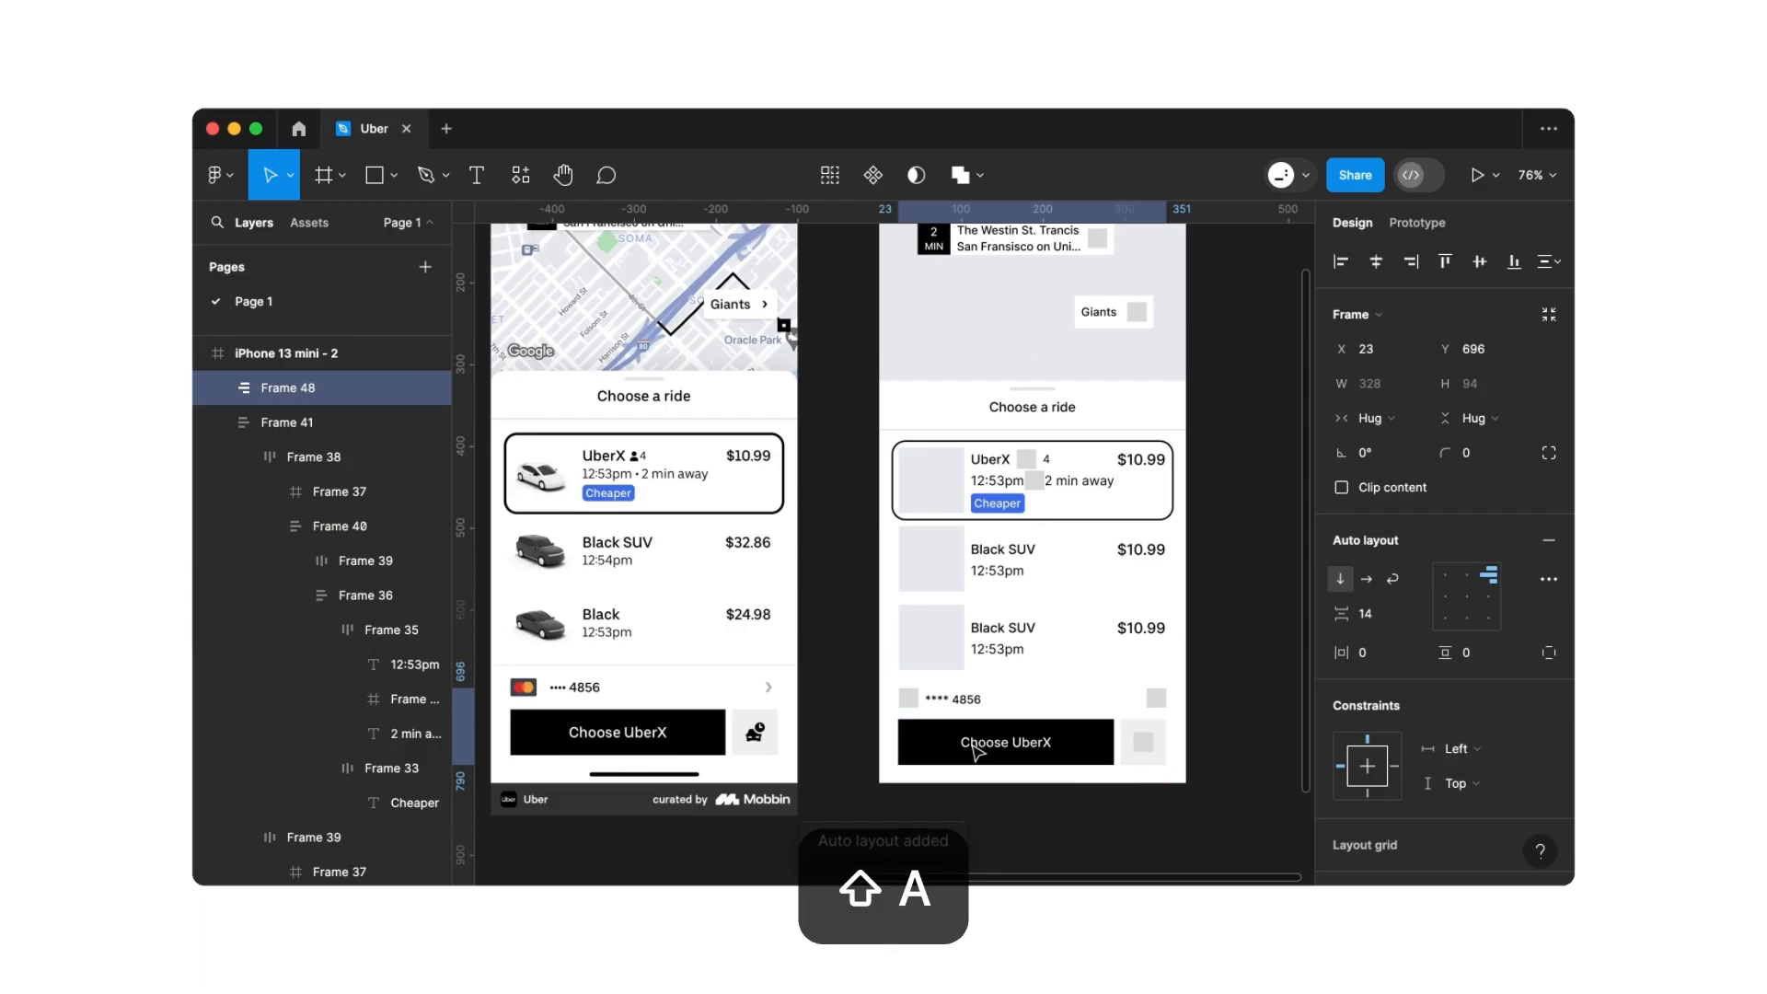
pyautogui.click(1375, 615)
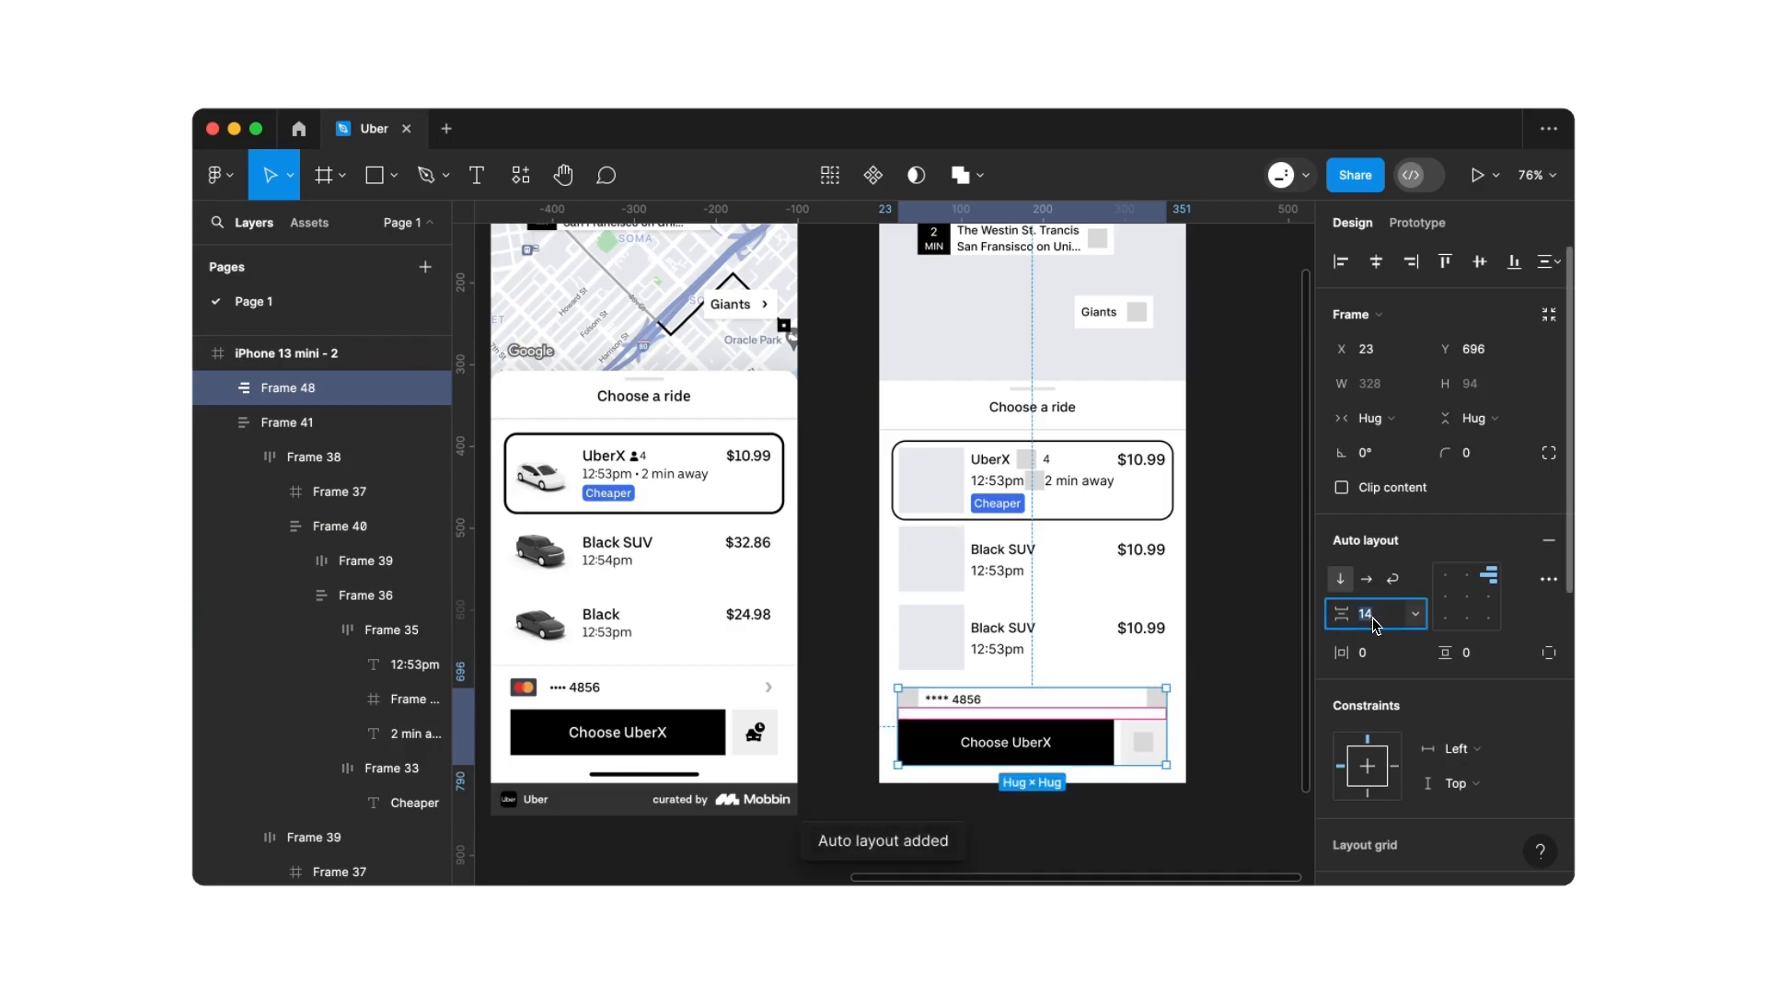
pyautogui.write('16')
pyautogui.press('Return')
# Set the bottom section's horizontal and vertical padding to 16 and align its contents to the top centre
pyautogui.click(1373, 653)
pyautogui.write('16')
pyautogui.press('Return')
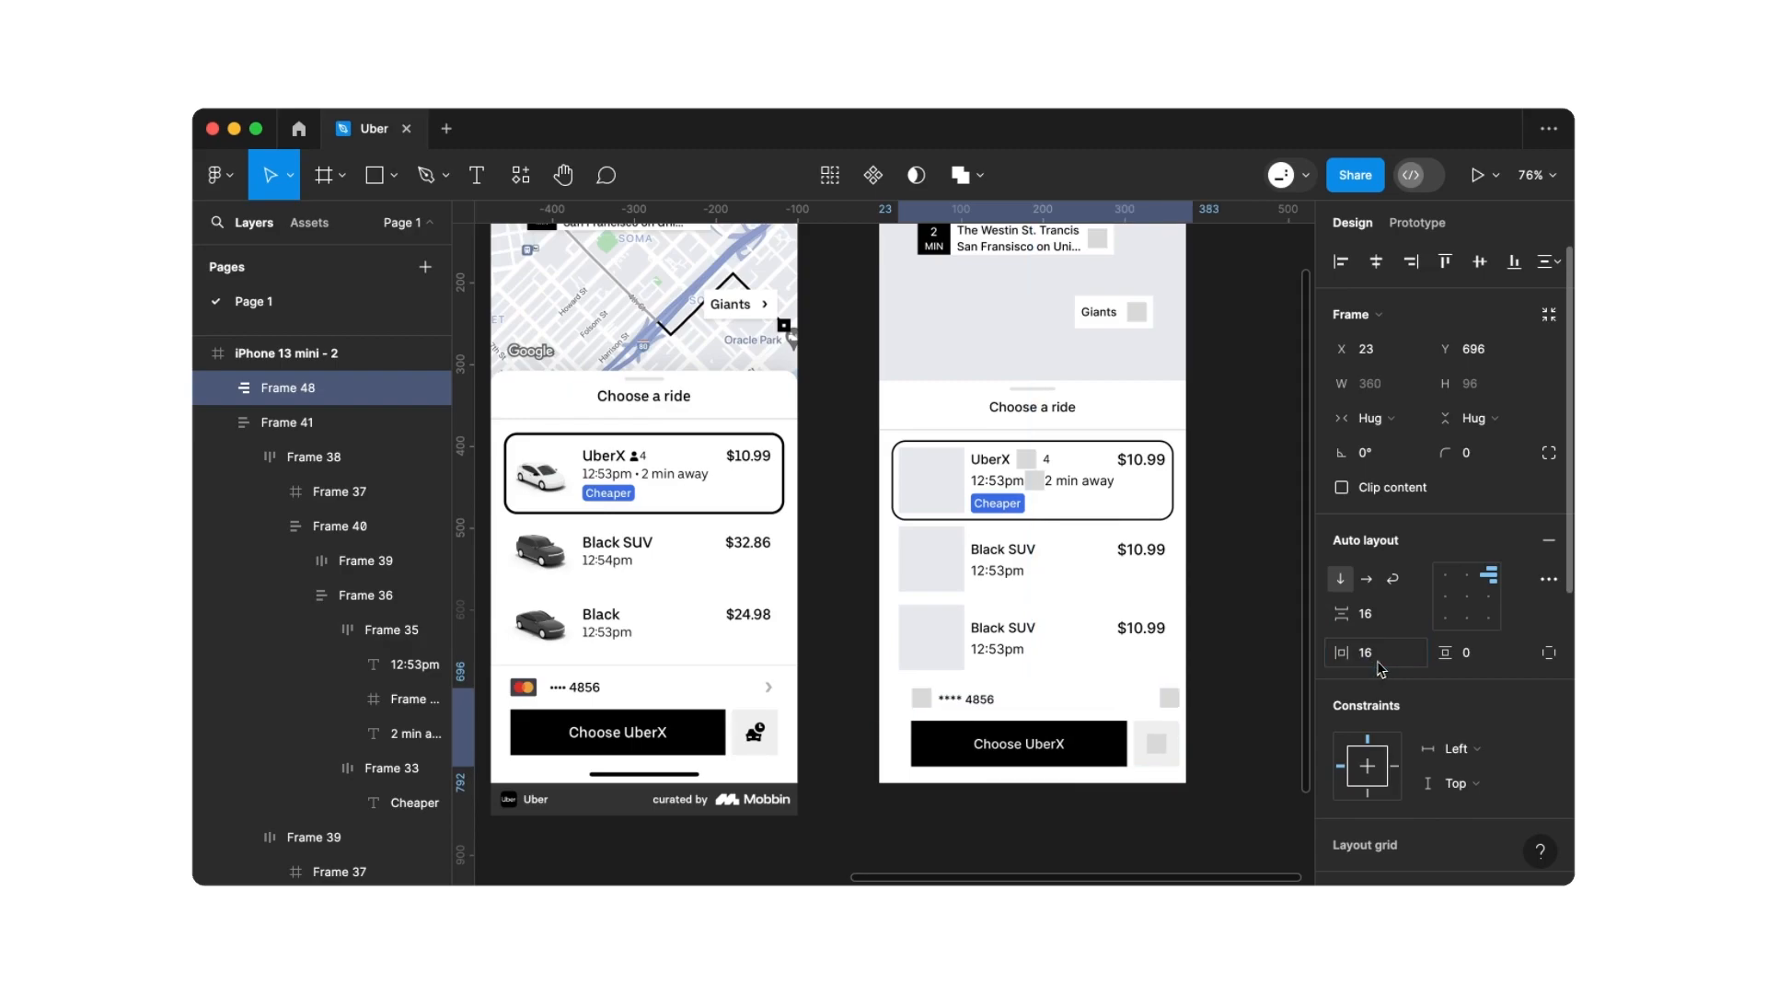
pyautogui.click(1472, 655)
pyautogui.write('16')
pyautogui.press('Return')
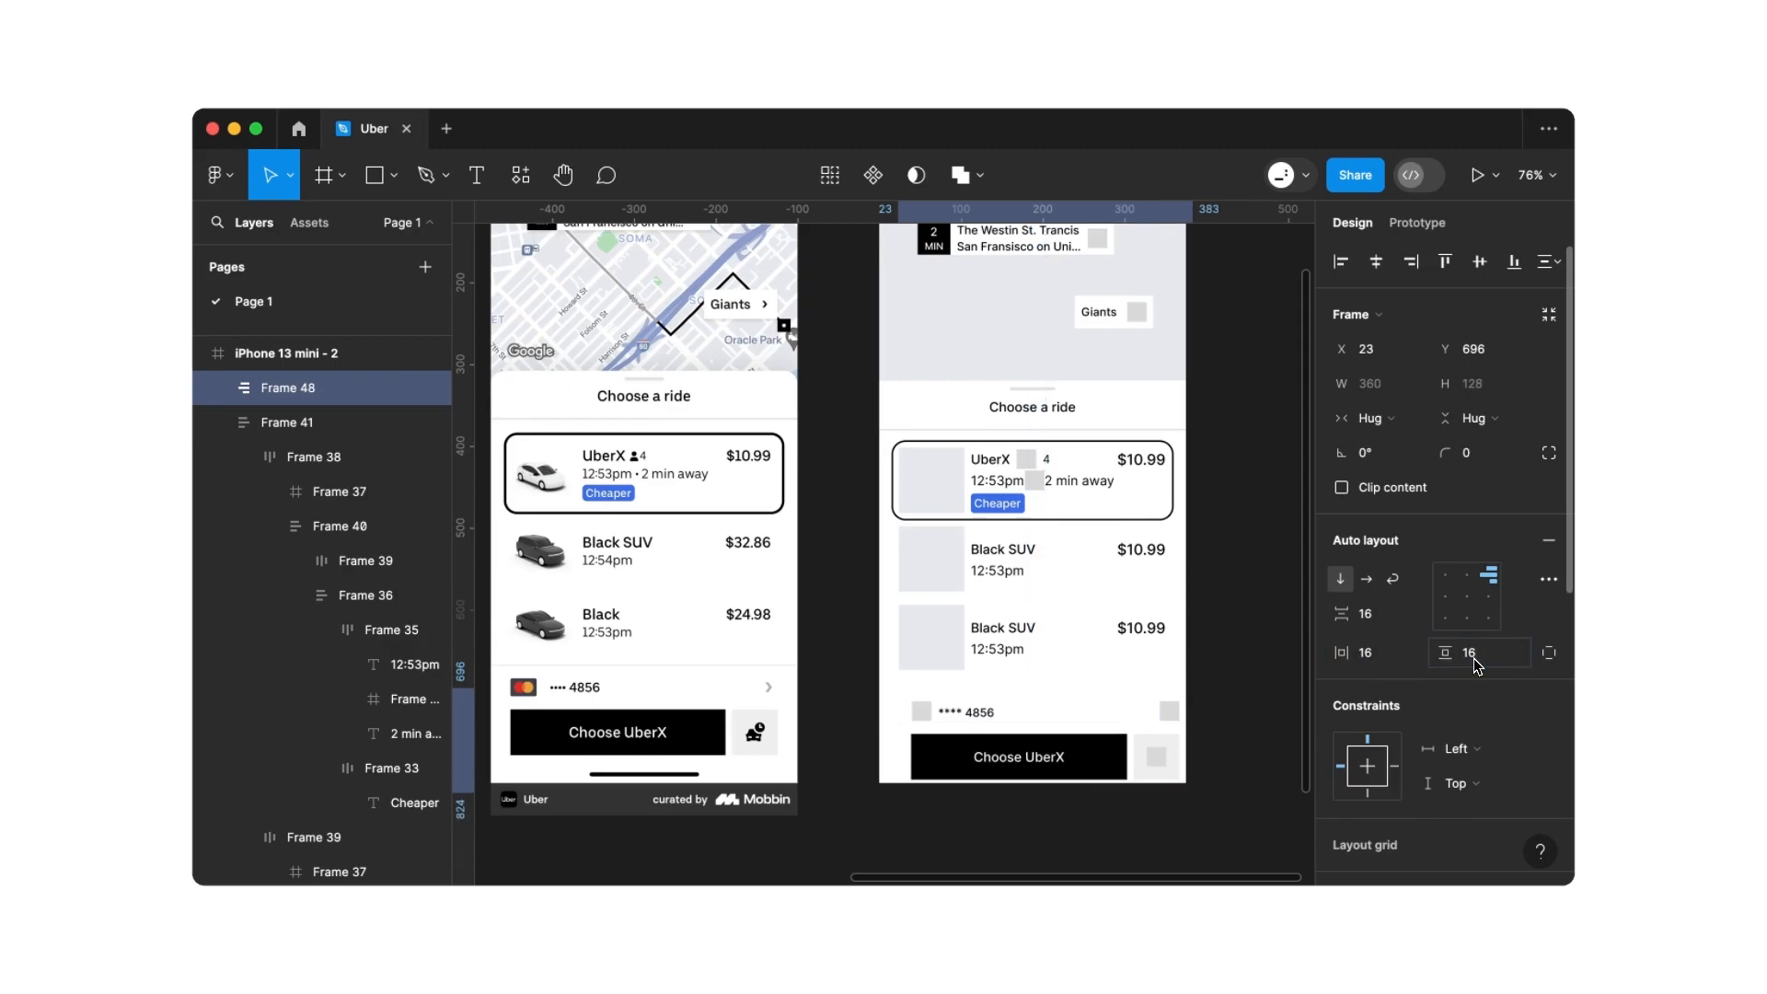
pyautogui.click(1468, 576)
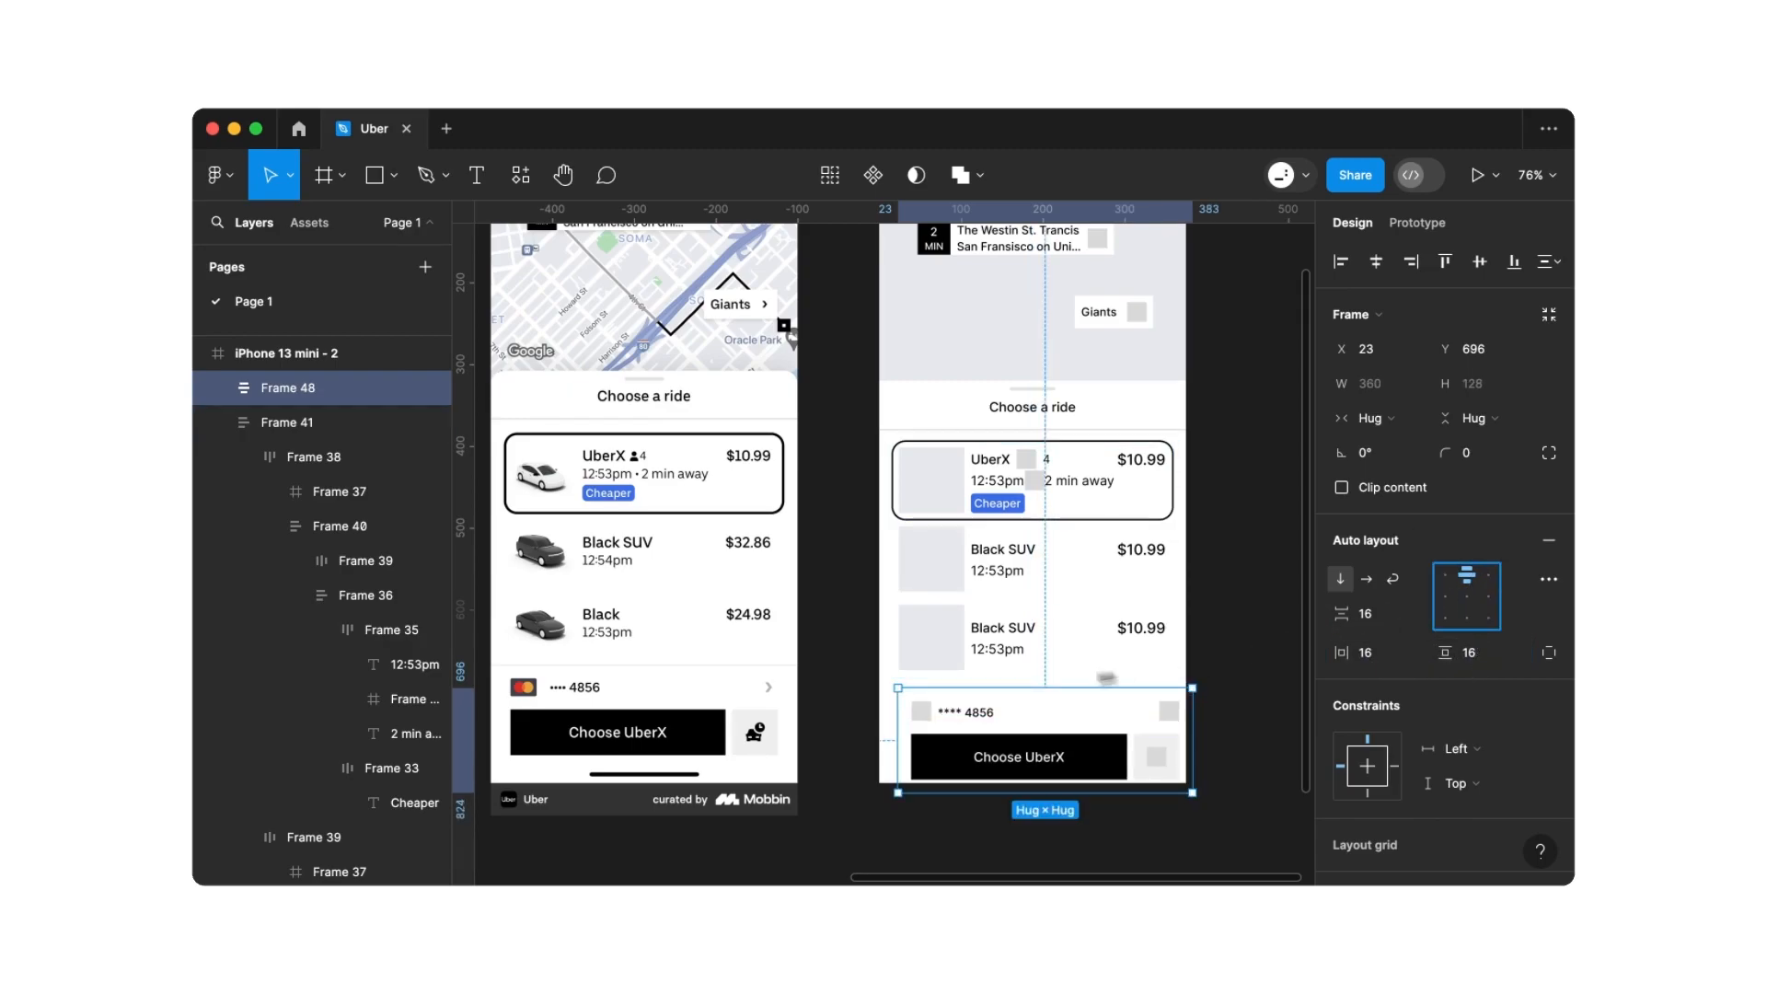
# Move the bottom section flush with the screen's bottom-left corner at X 0, Y 684 and set its width to 375
pyautogui.moveTo(958, 731); pyautogui.dragTo(939, 727)
pyautogui.moveTo(1173, 697); pyautogui.dragTo(1188, 696)
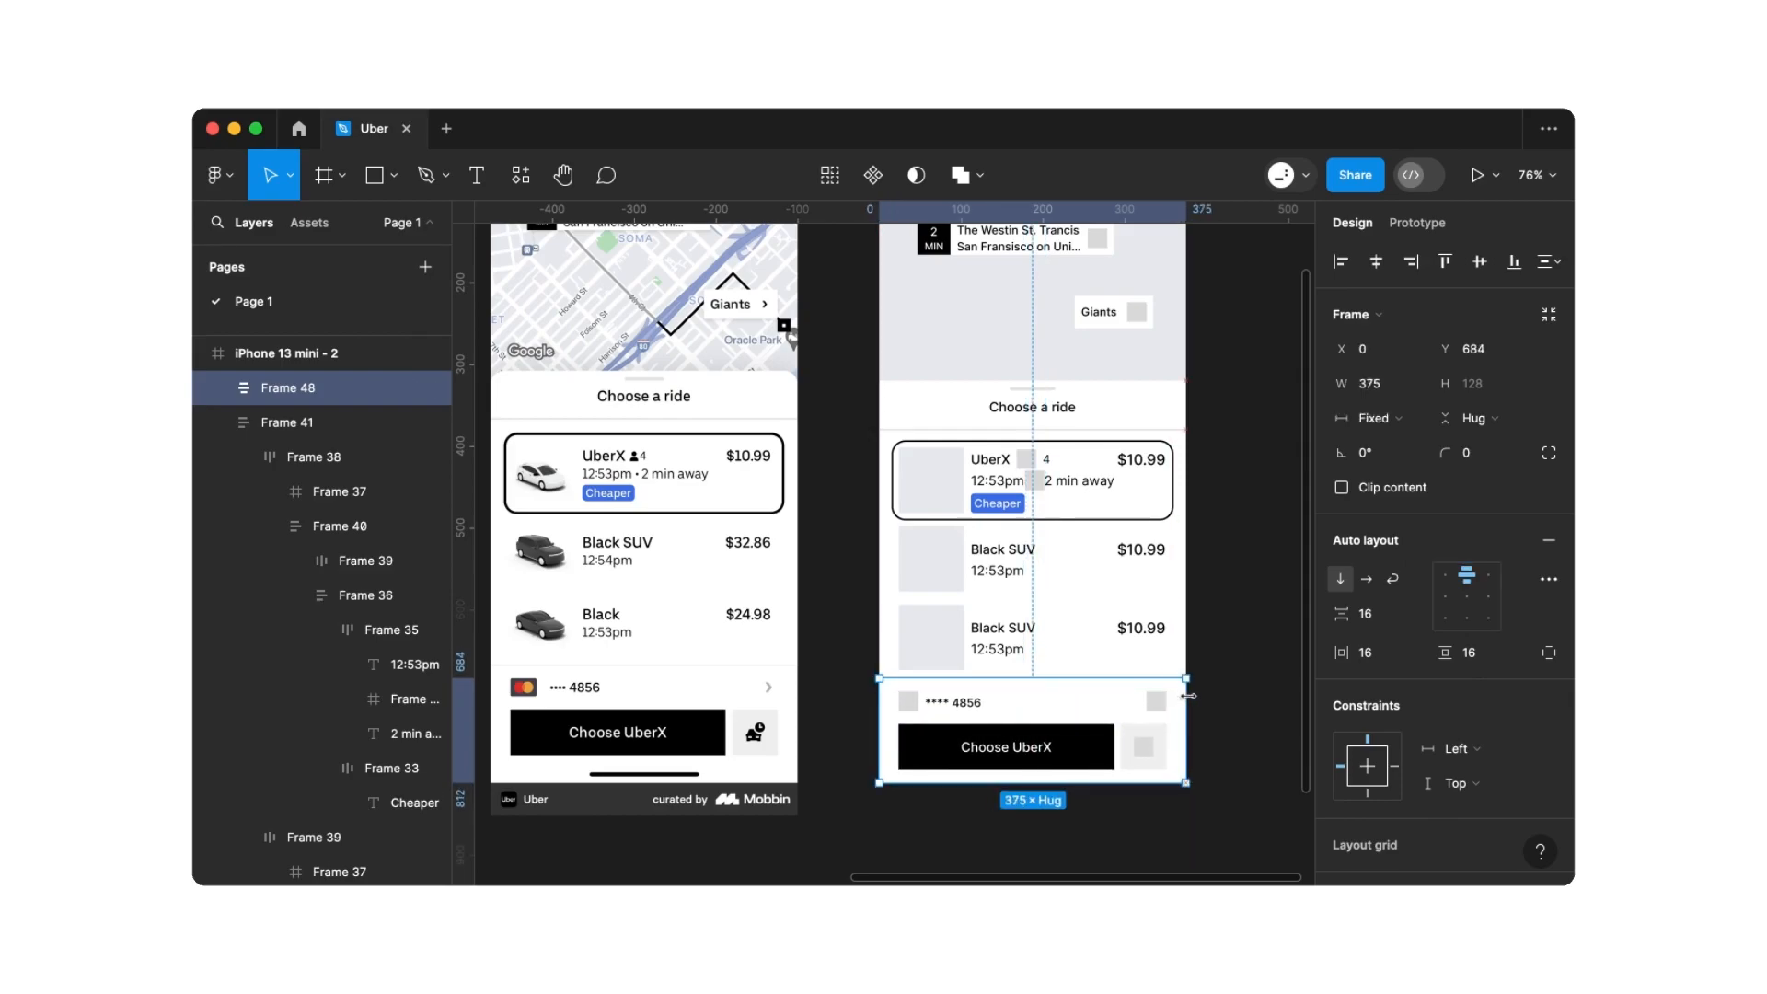
# Set the payment row's width to Fill container and its horizontal gap to Auto
pyautogui.click(1081, 705)
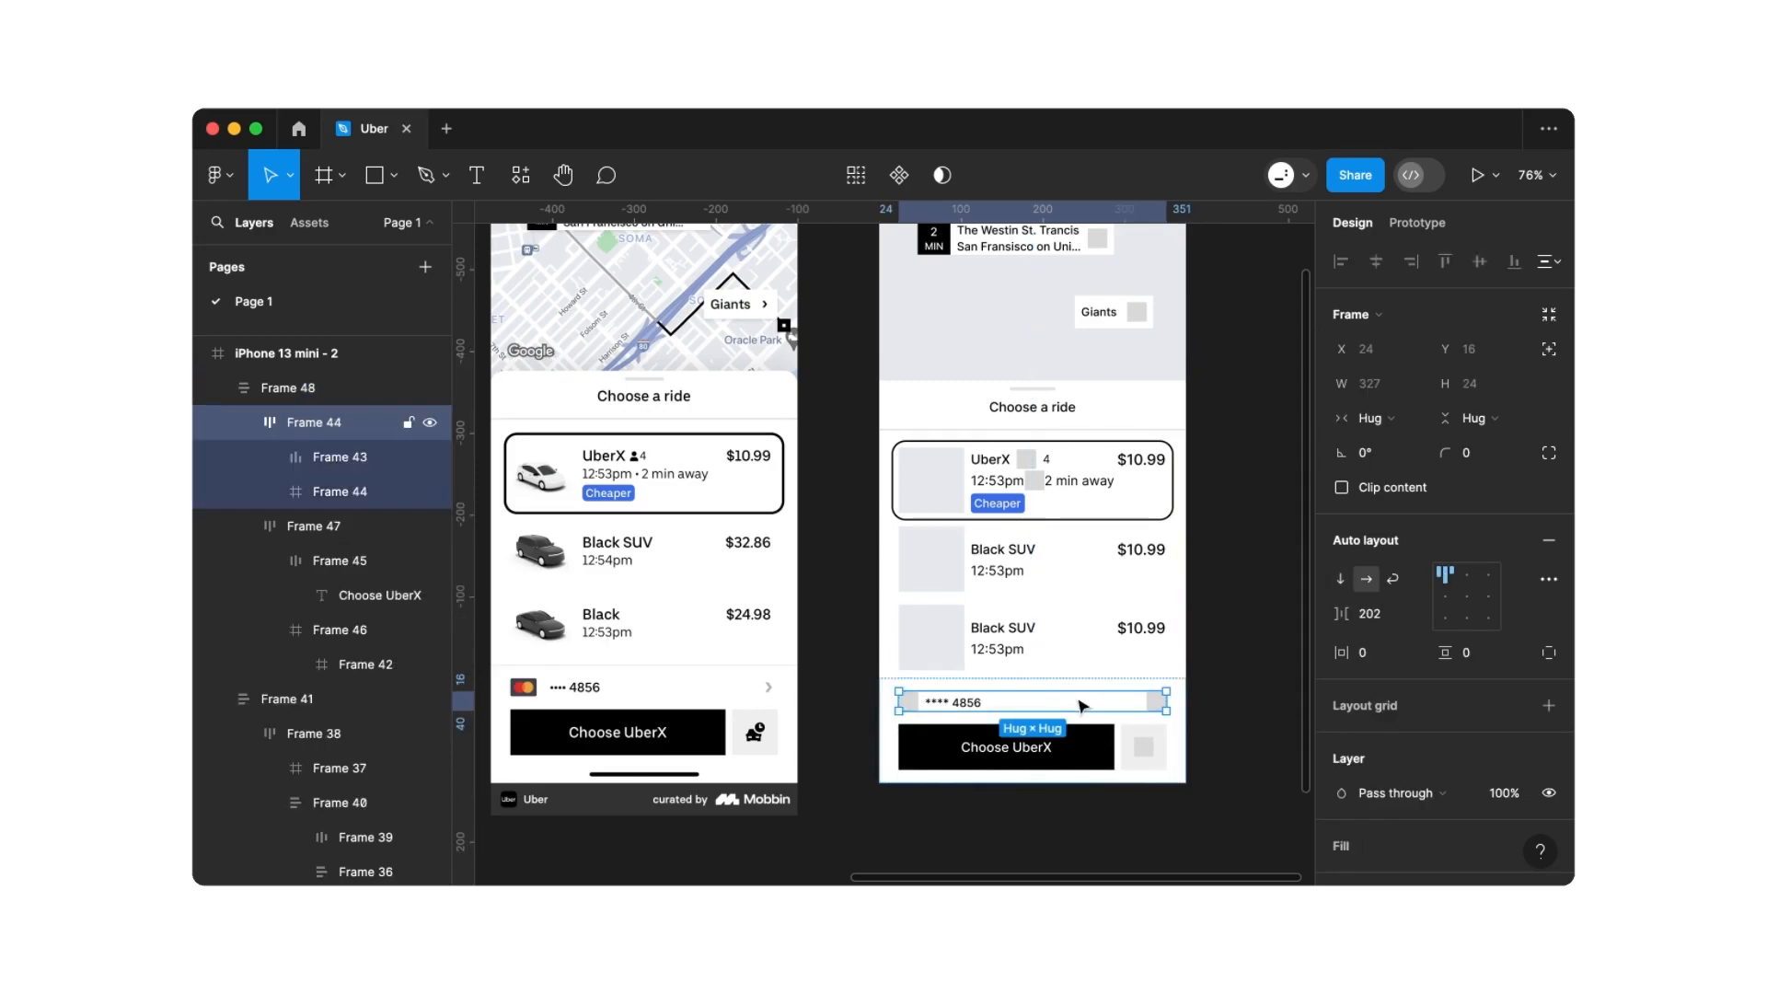
pyautogui.click(1371, 417)
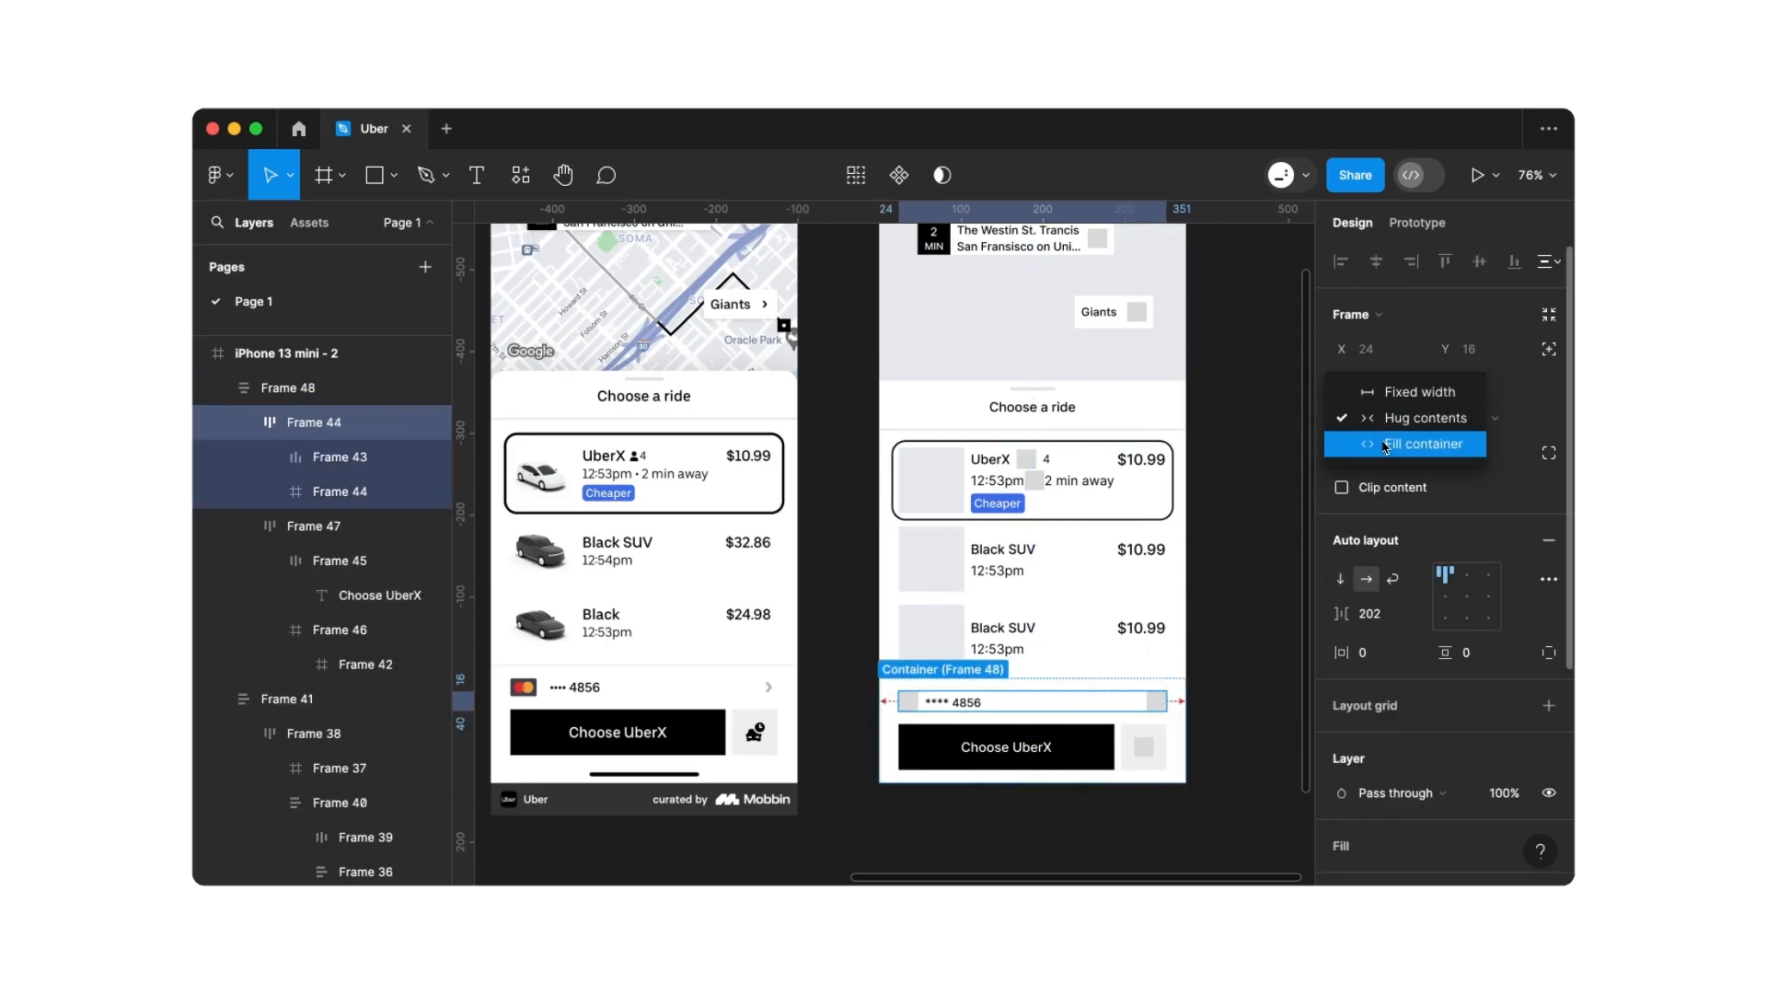
pyautogui.click(1385, 446)
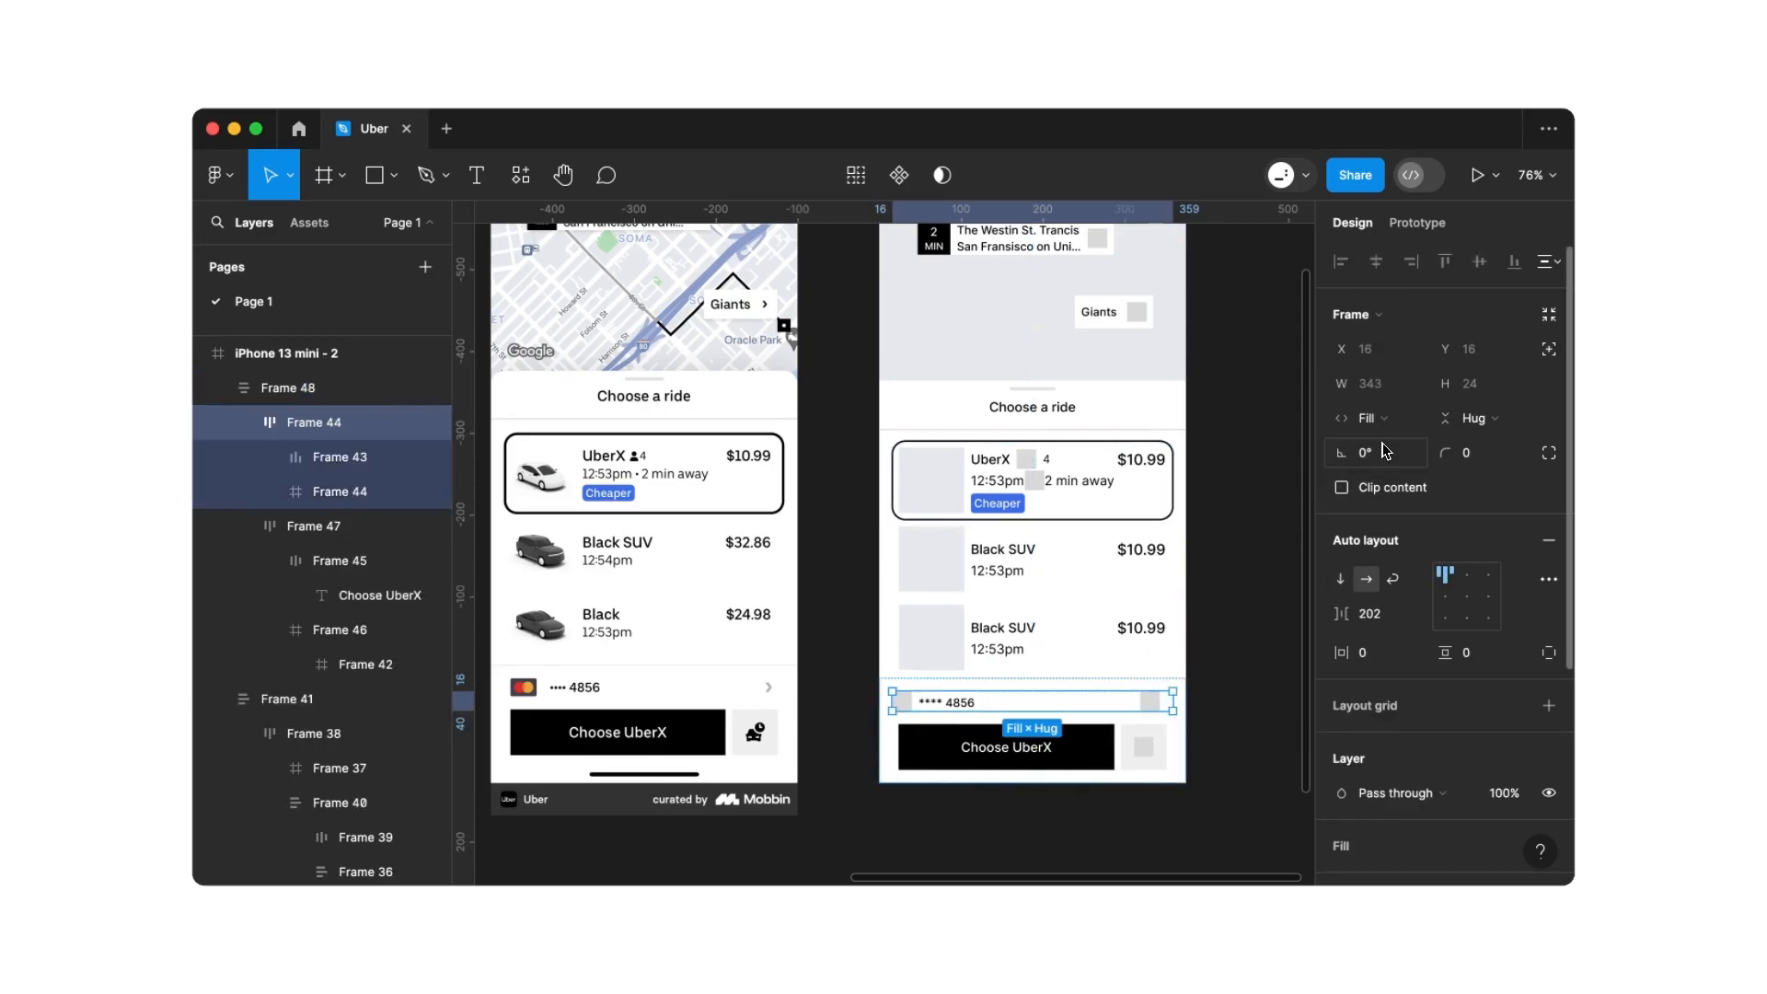
pyautogui.click(1414, 621)
pyautogui.click(1392, 685)
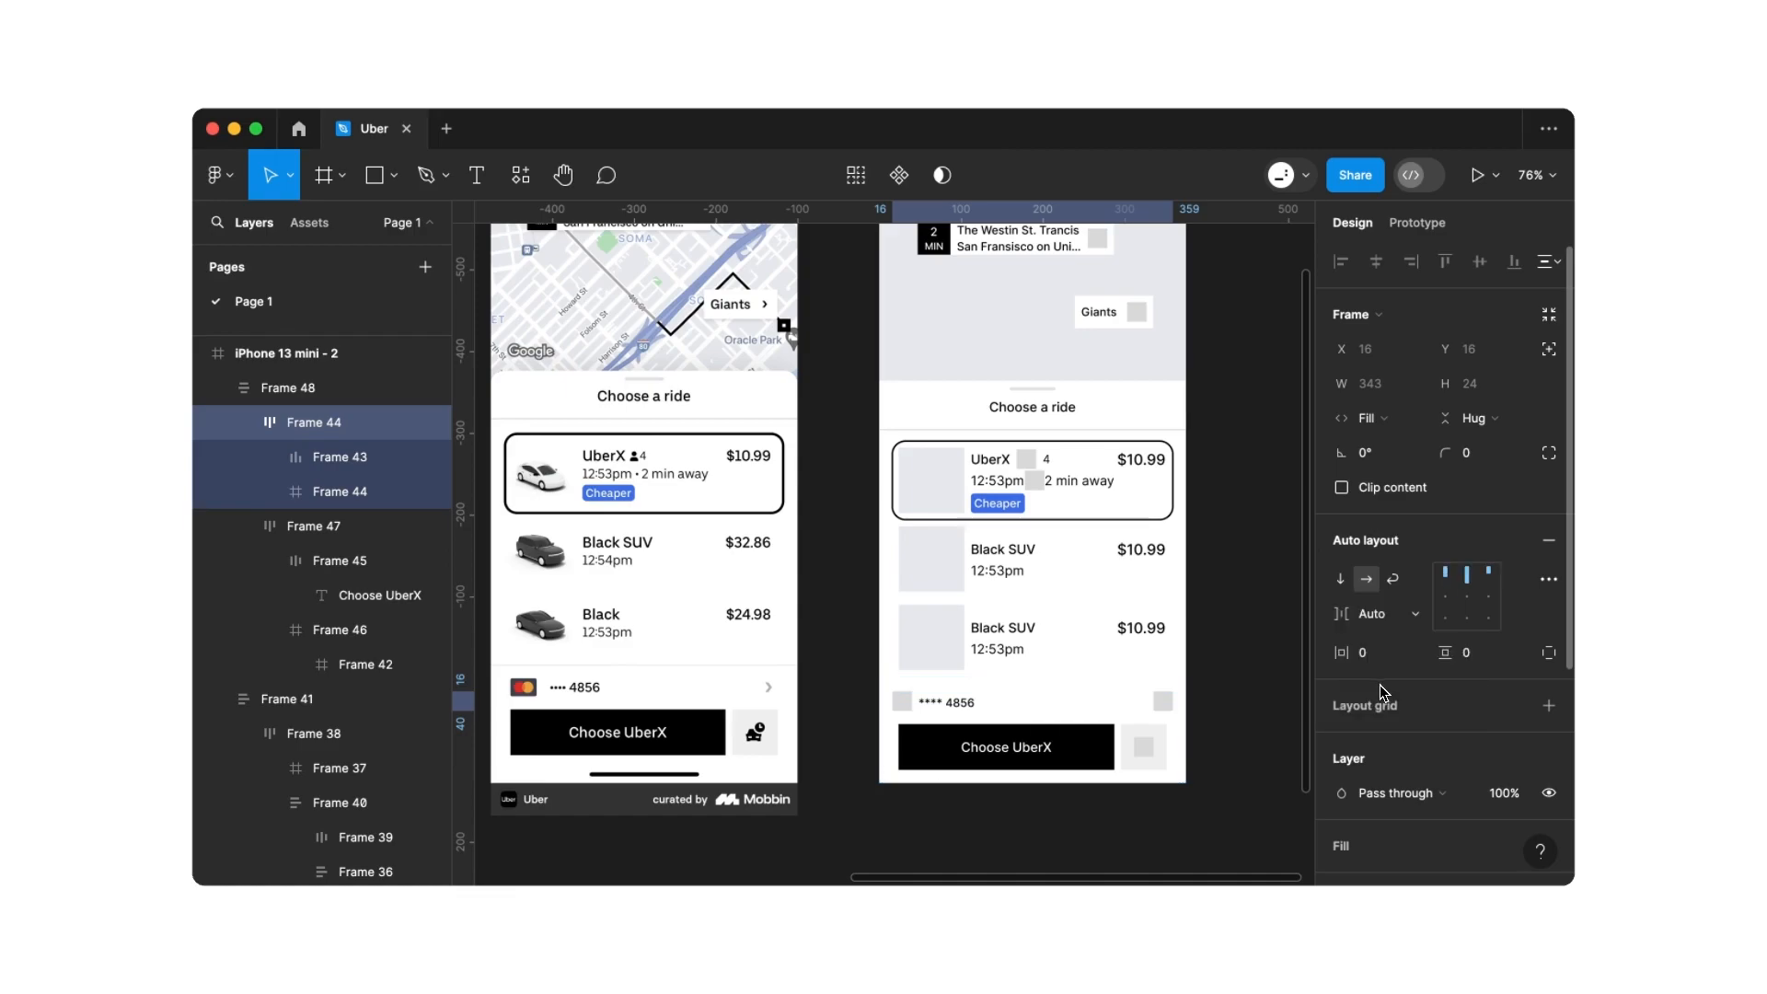
# Set the width of the "Choose UberX" button row to Fill container
pyautogui.click(1144, 756)
pyautogui.click(1393, 419)
pyautogui.click(1394, 471)
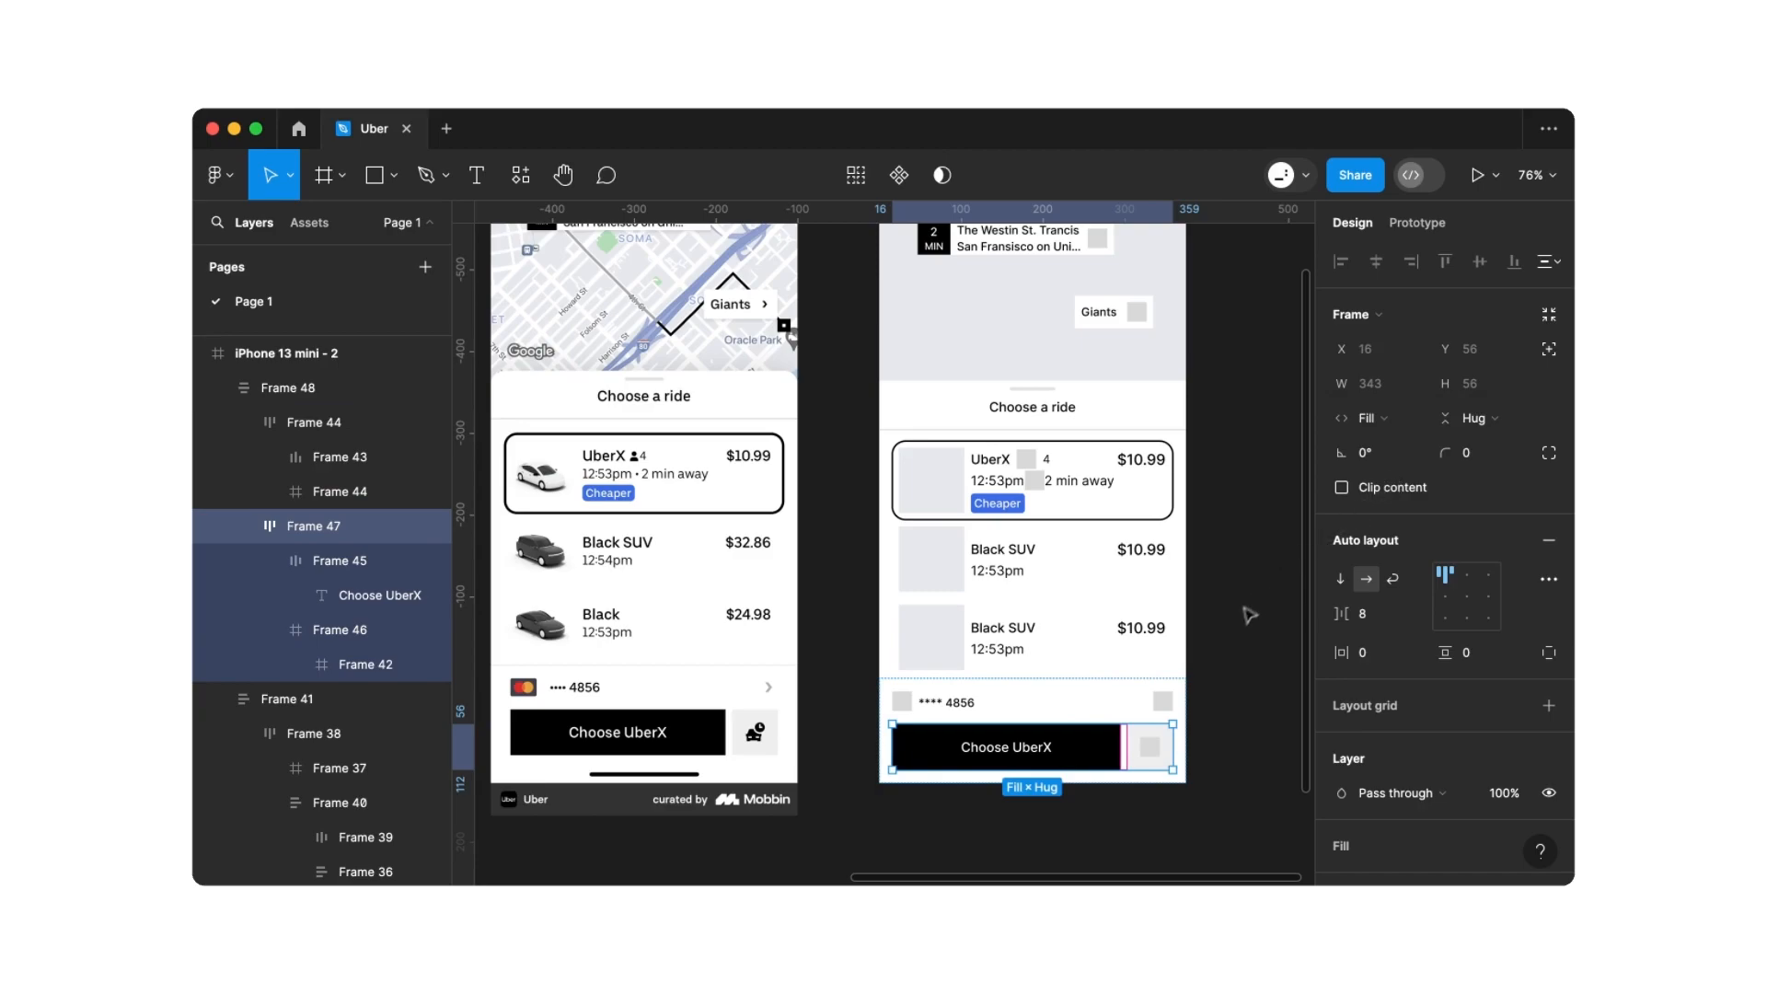
# Give the bottom section a white FFFFFF fill and a 1 px stroke on its top side only, positioned Outside
pyautogui.click(1123, 696)
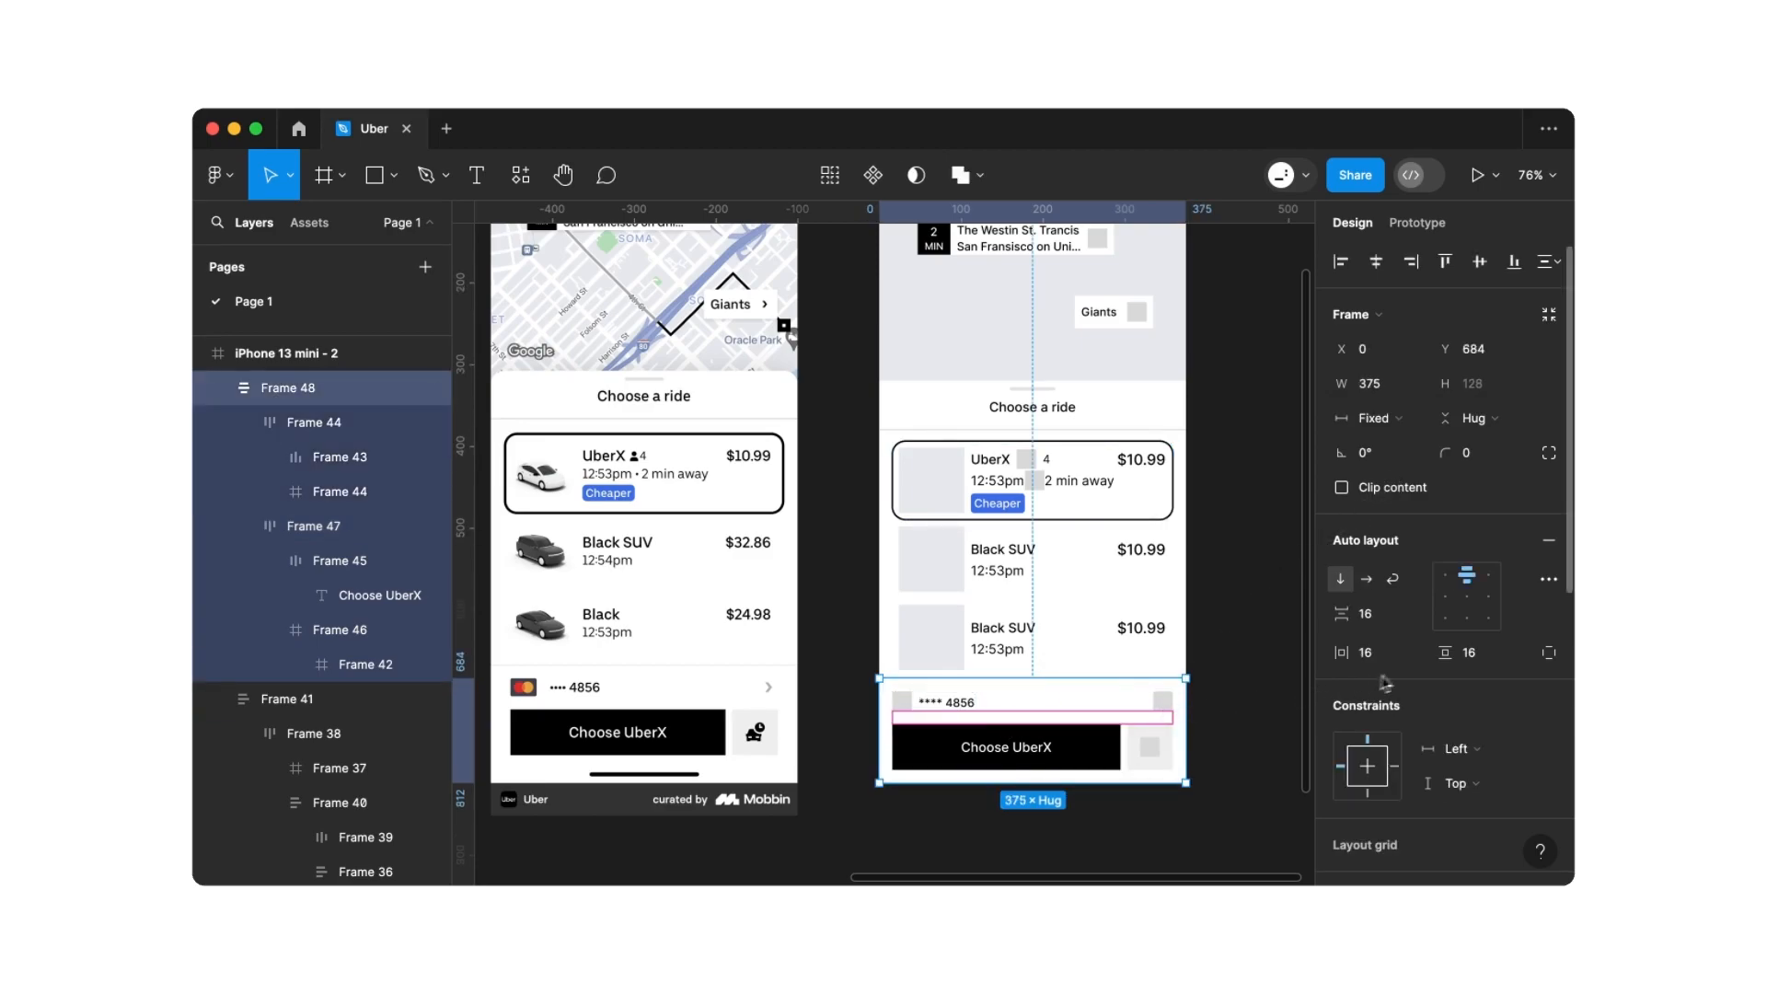
pyautogui.scroll(-5, 1411, 676)
pyautogui.click(1549, 604)
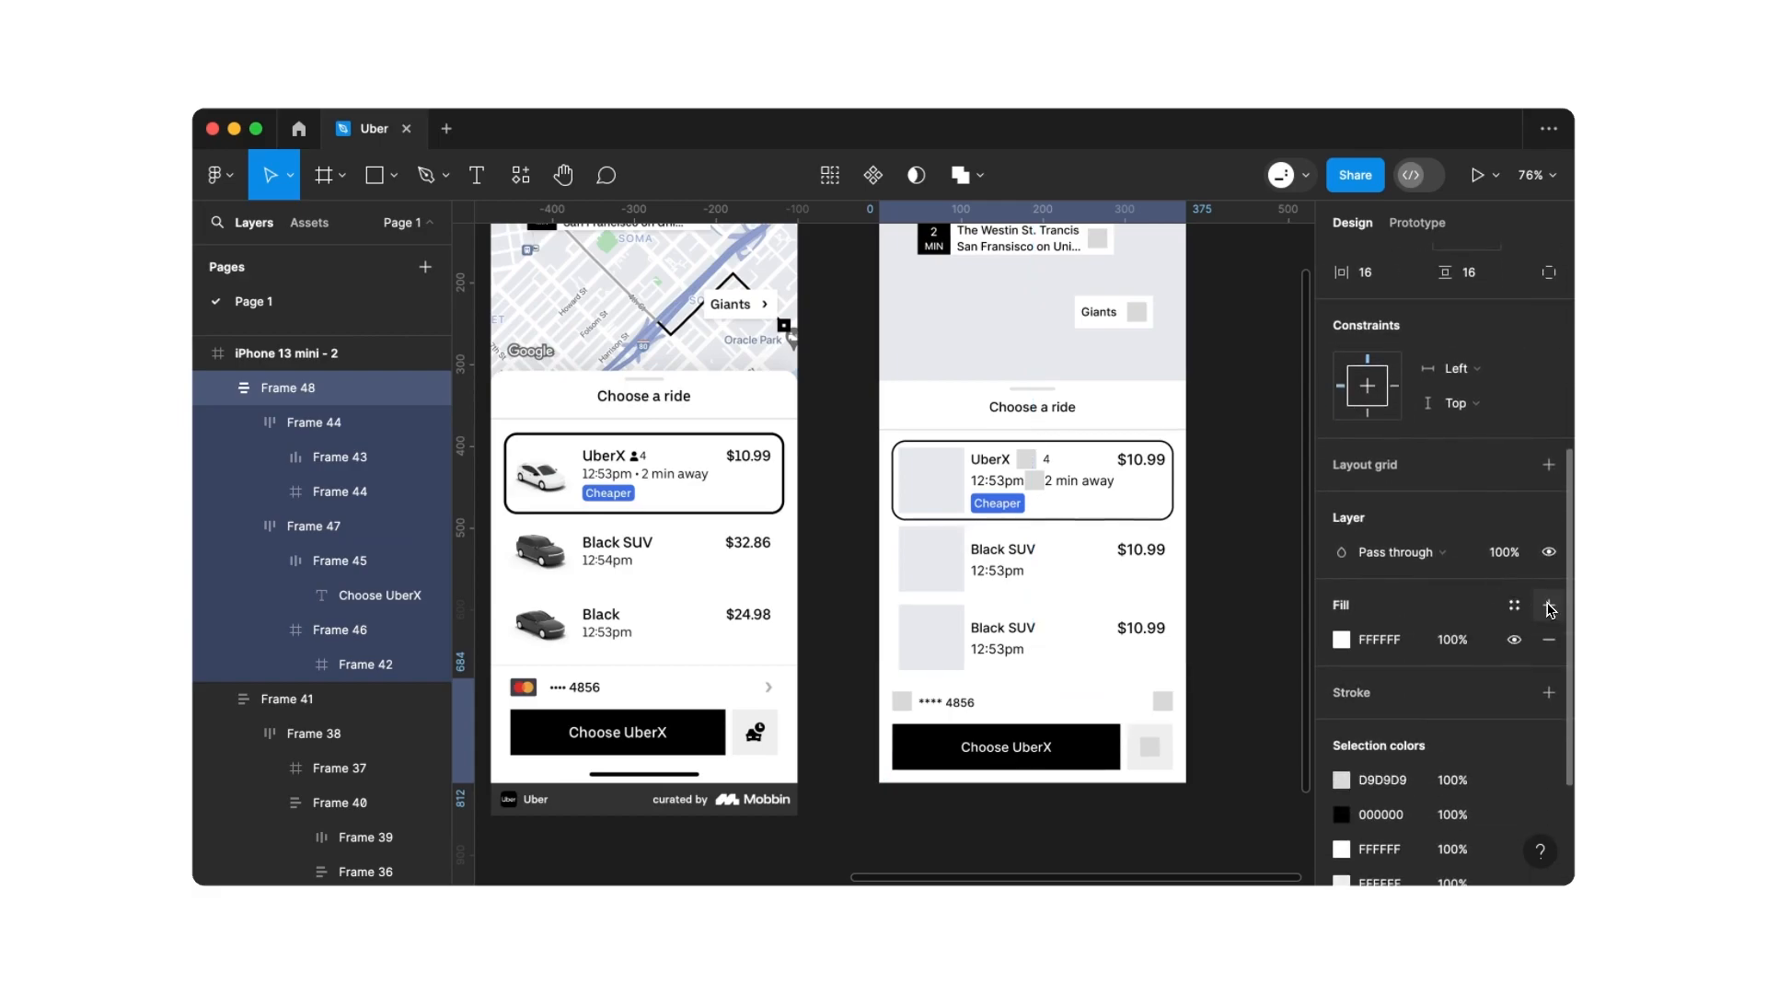
pyautogui.click(1549, 697)
pyautogui.click(1516, 760)
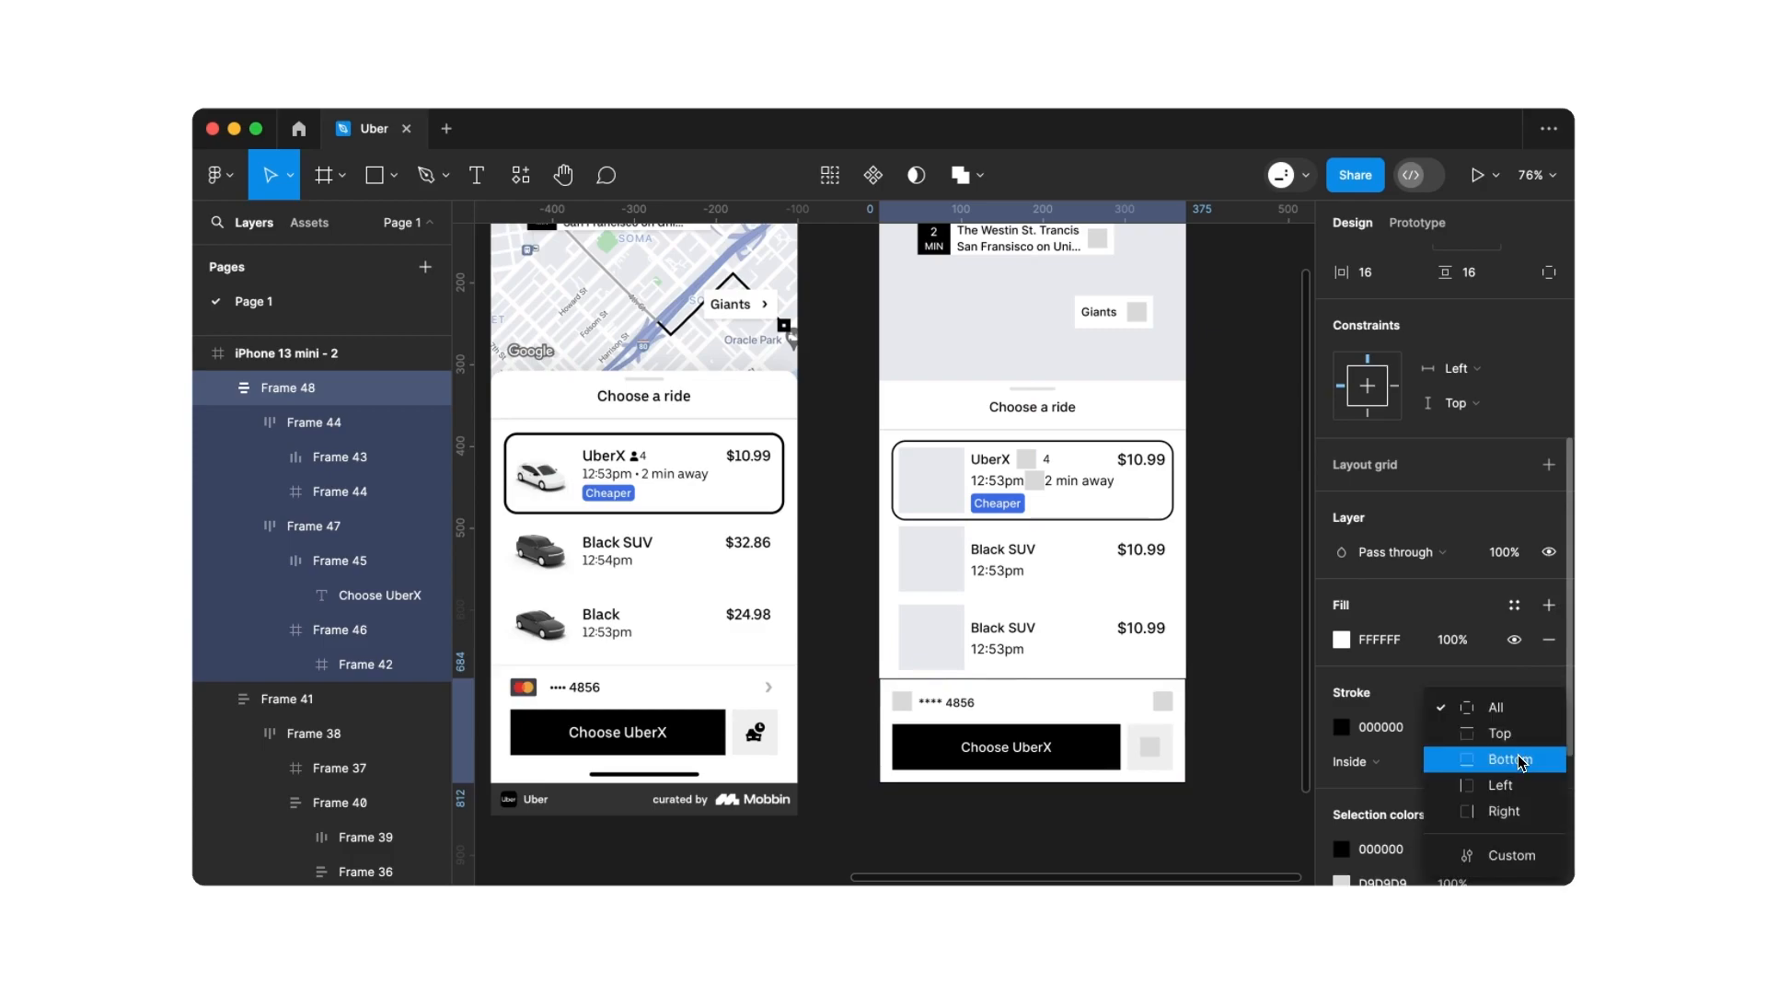
pyautogui.click(1515, 734)
pyautogui.click(1405, 765)
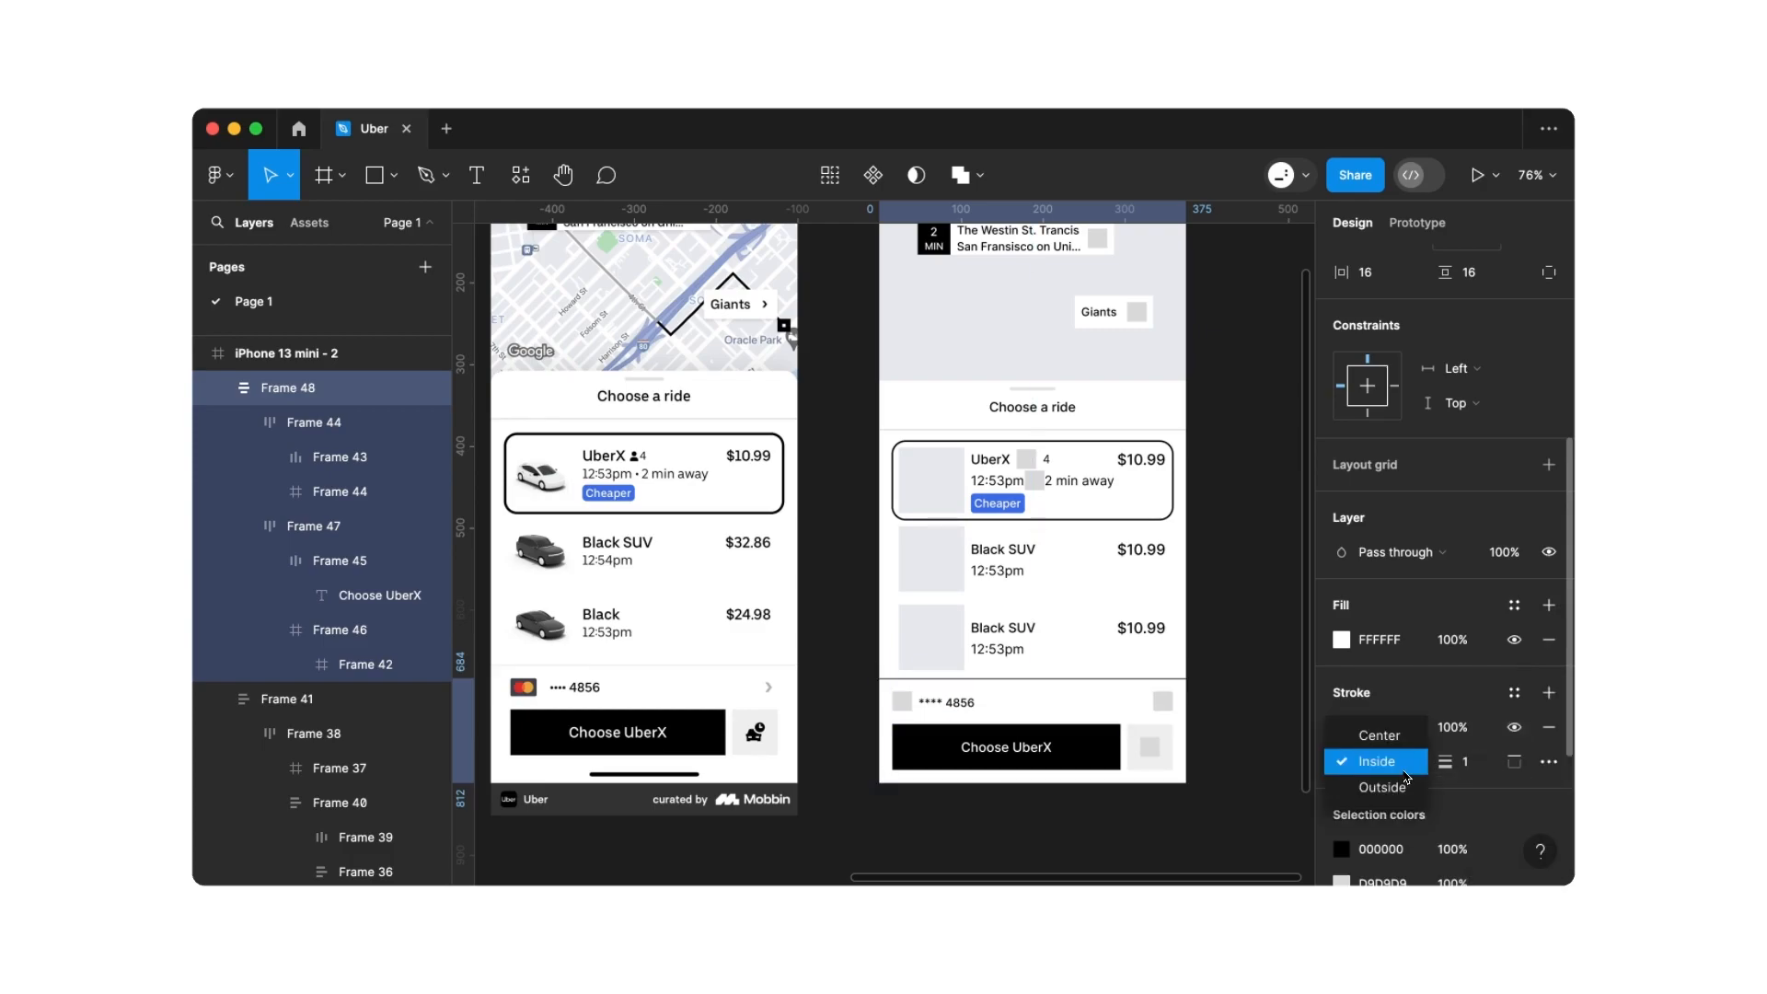
pyautogui.click(1403, 785)
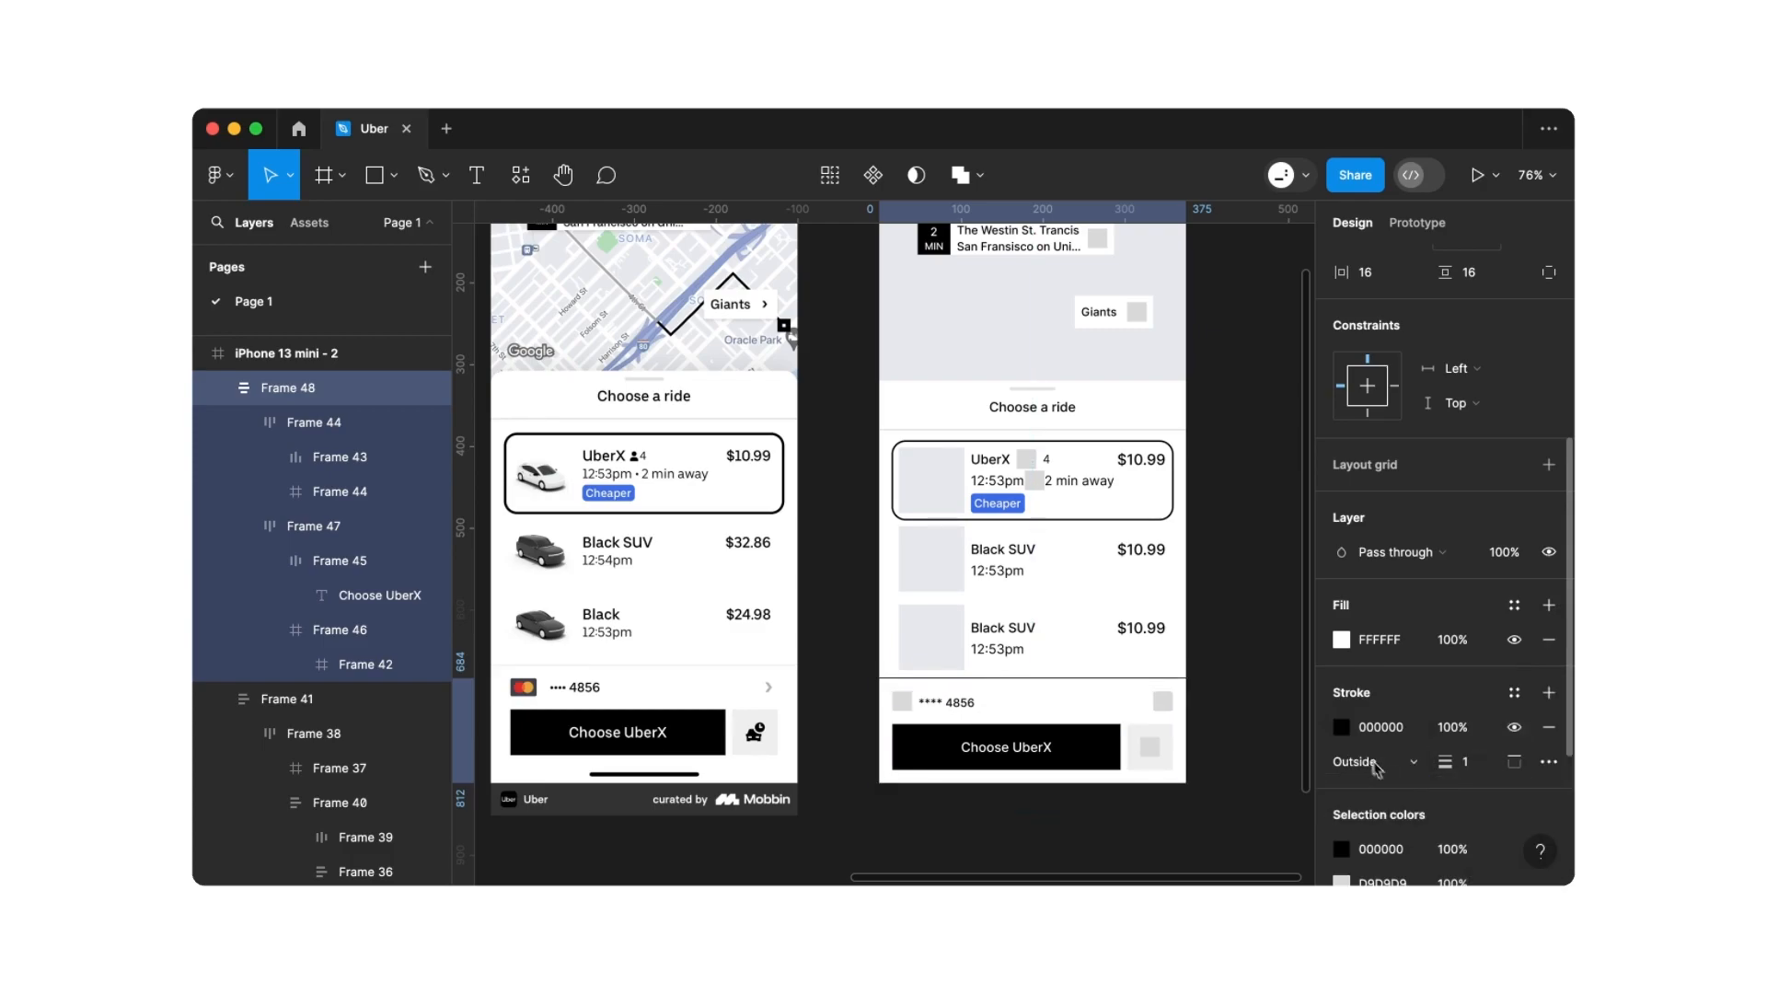
# Colour the bottom section's stroke E1E1E1 by sampling the divider above the payment row in the reference screenshot
pyautogui.click(1346, 730)
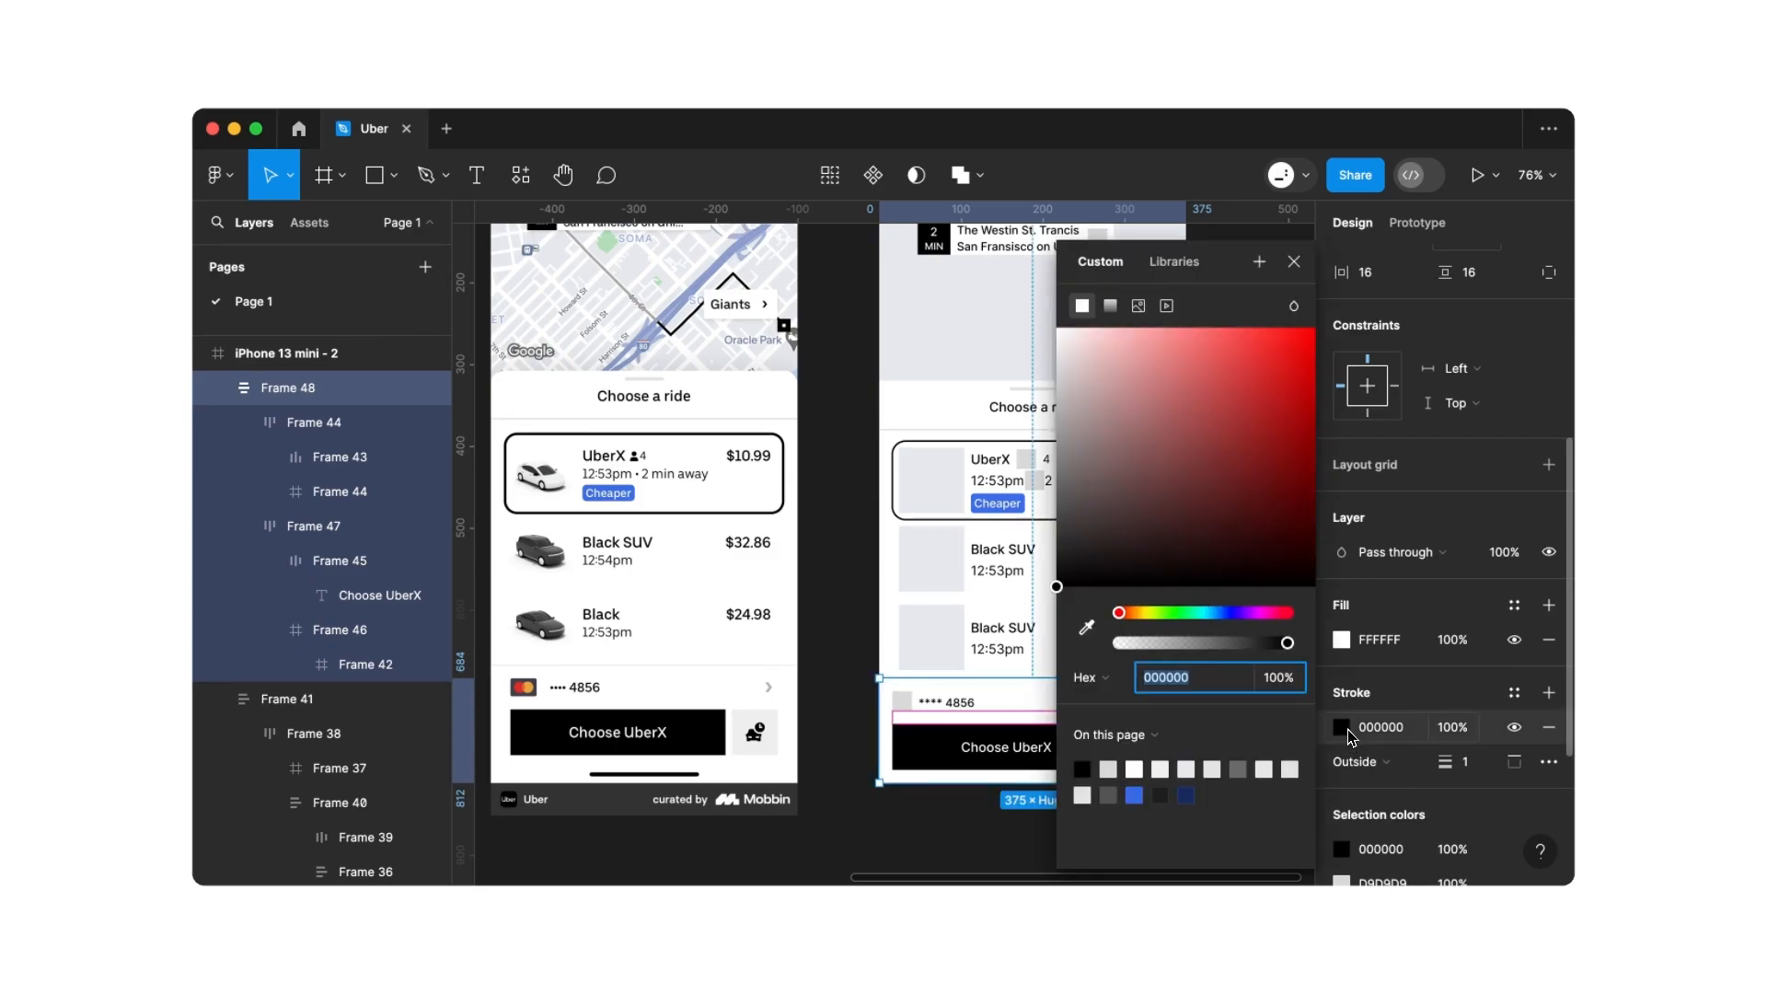
pyautogui.click(1087, 630)
pyautogui.scroll(10, 758, 660)
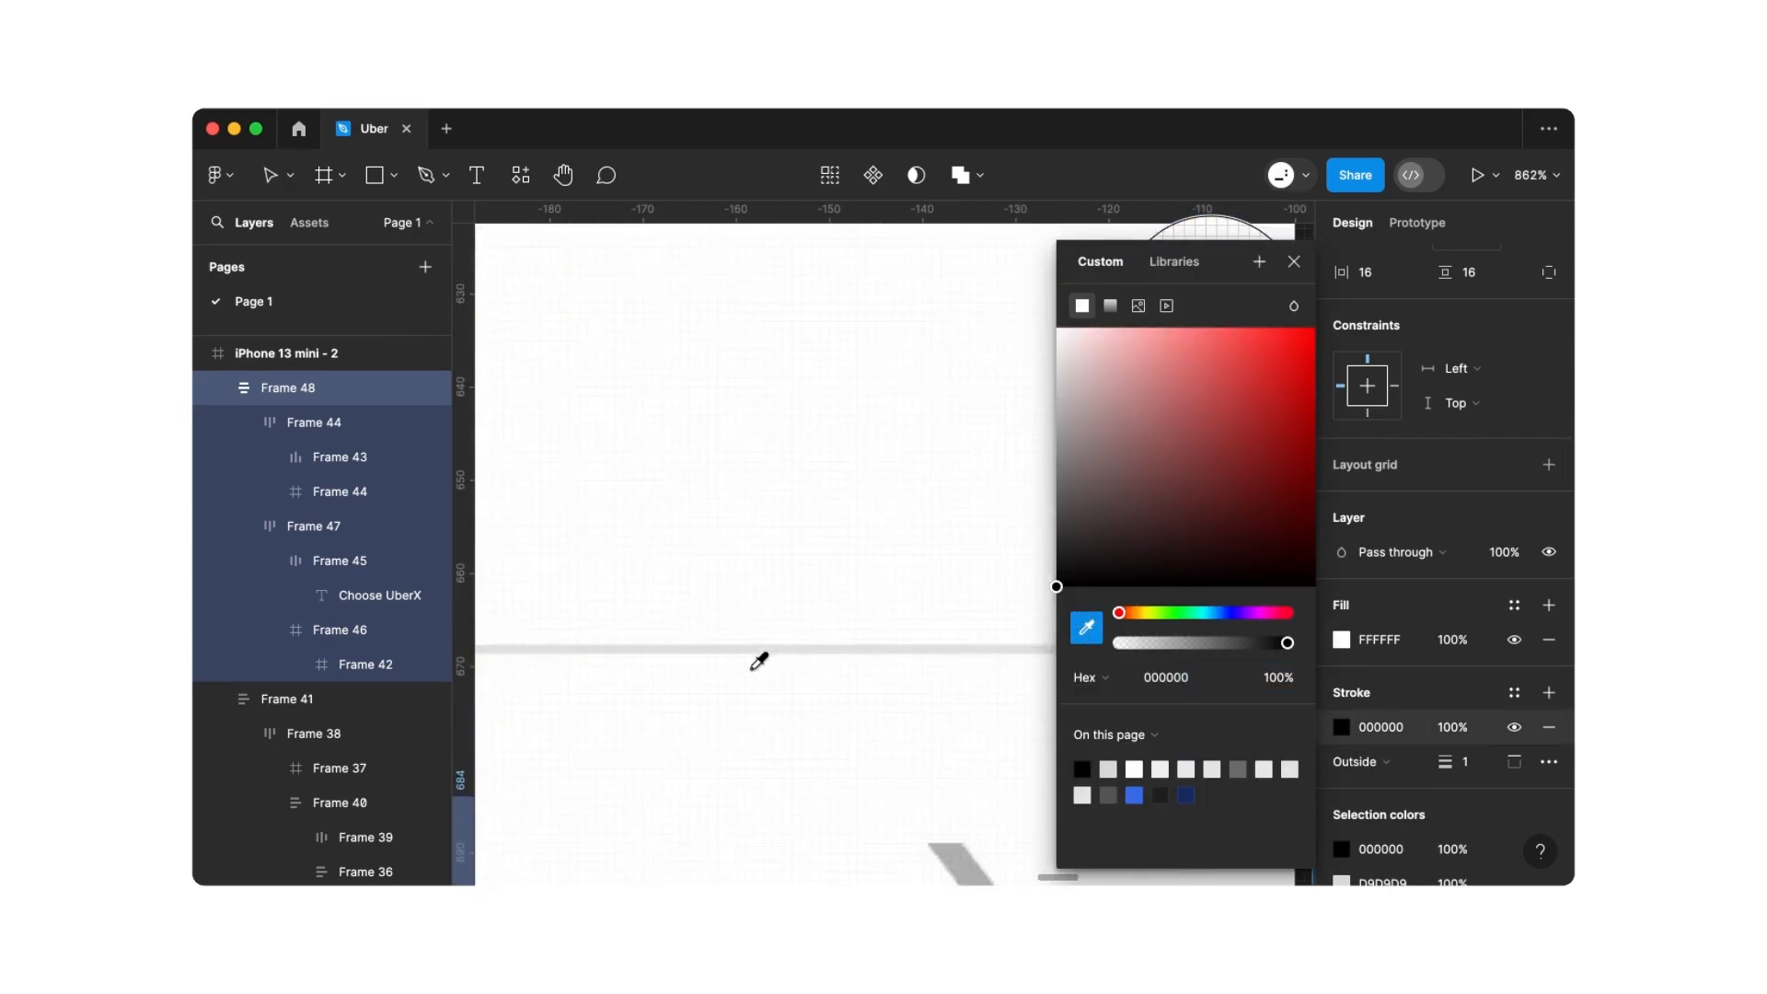
pyautogui.click(766, 648)
pyautogui.scroll(-10, 769, 666)
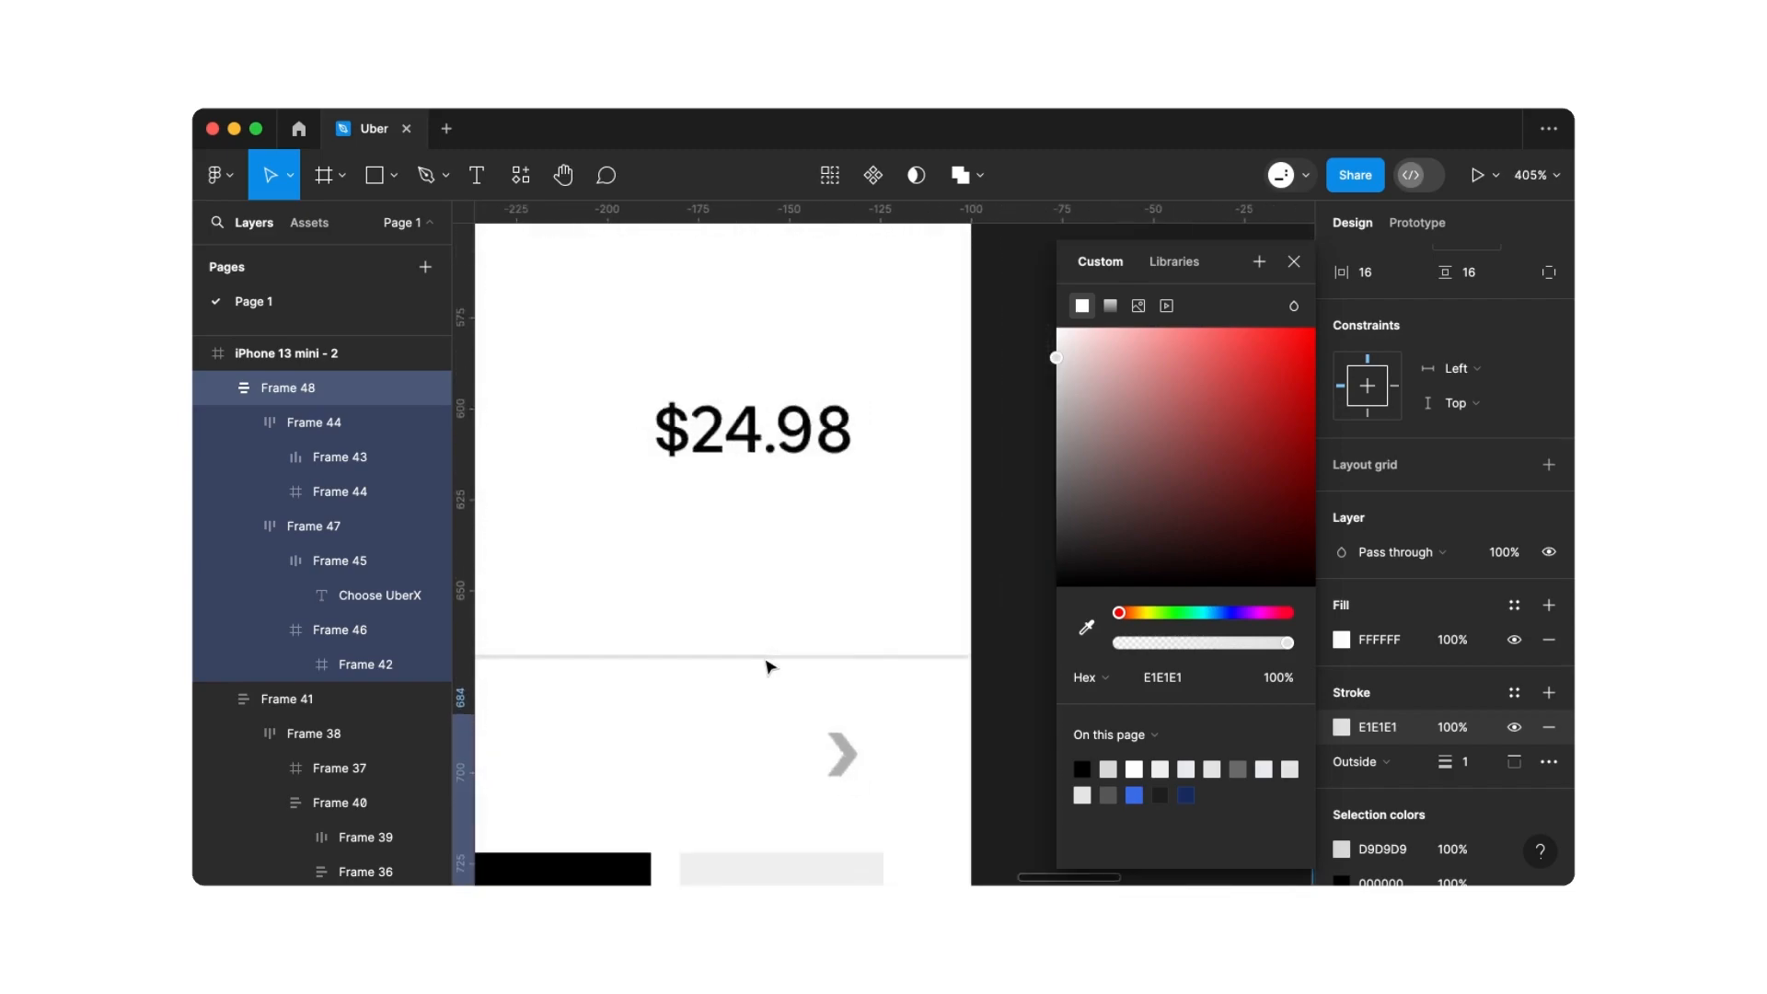
pyautogui.scroll(-5, 769, 667)
pyautogui.click(852, 662)
pyautogui.scroll(-1, 856, 661)
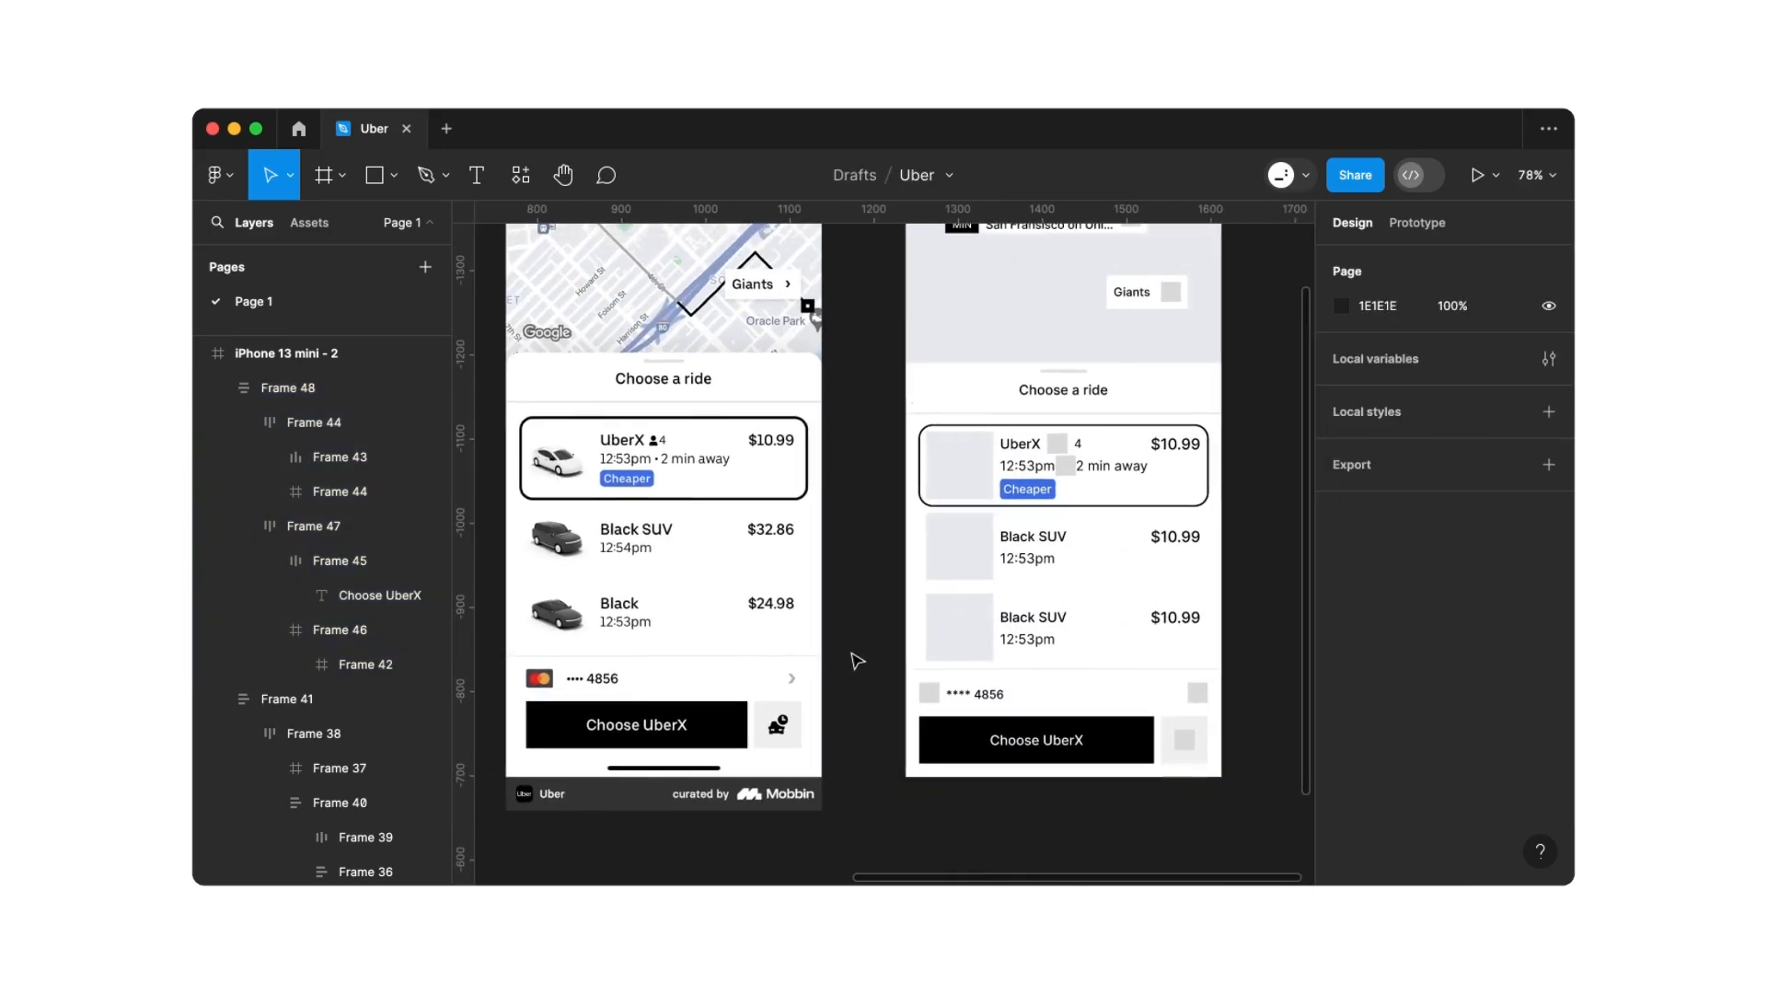
pyautogui.hscroll(-1, 857, 661)
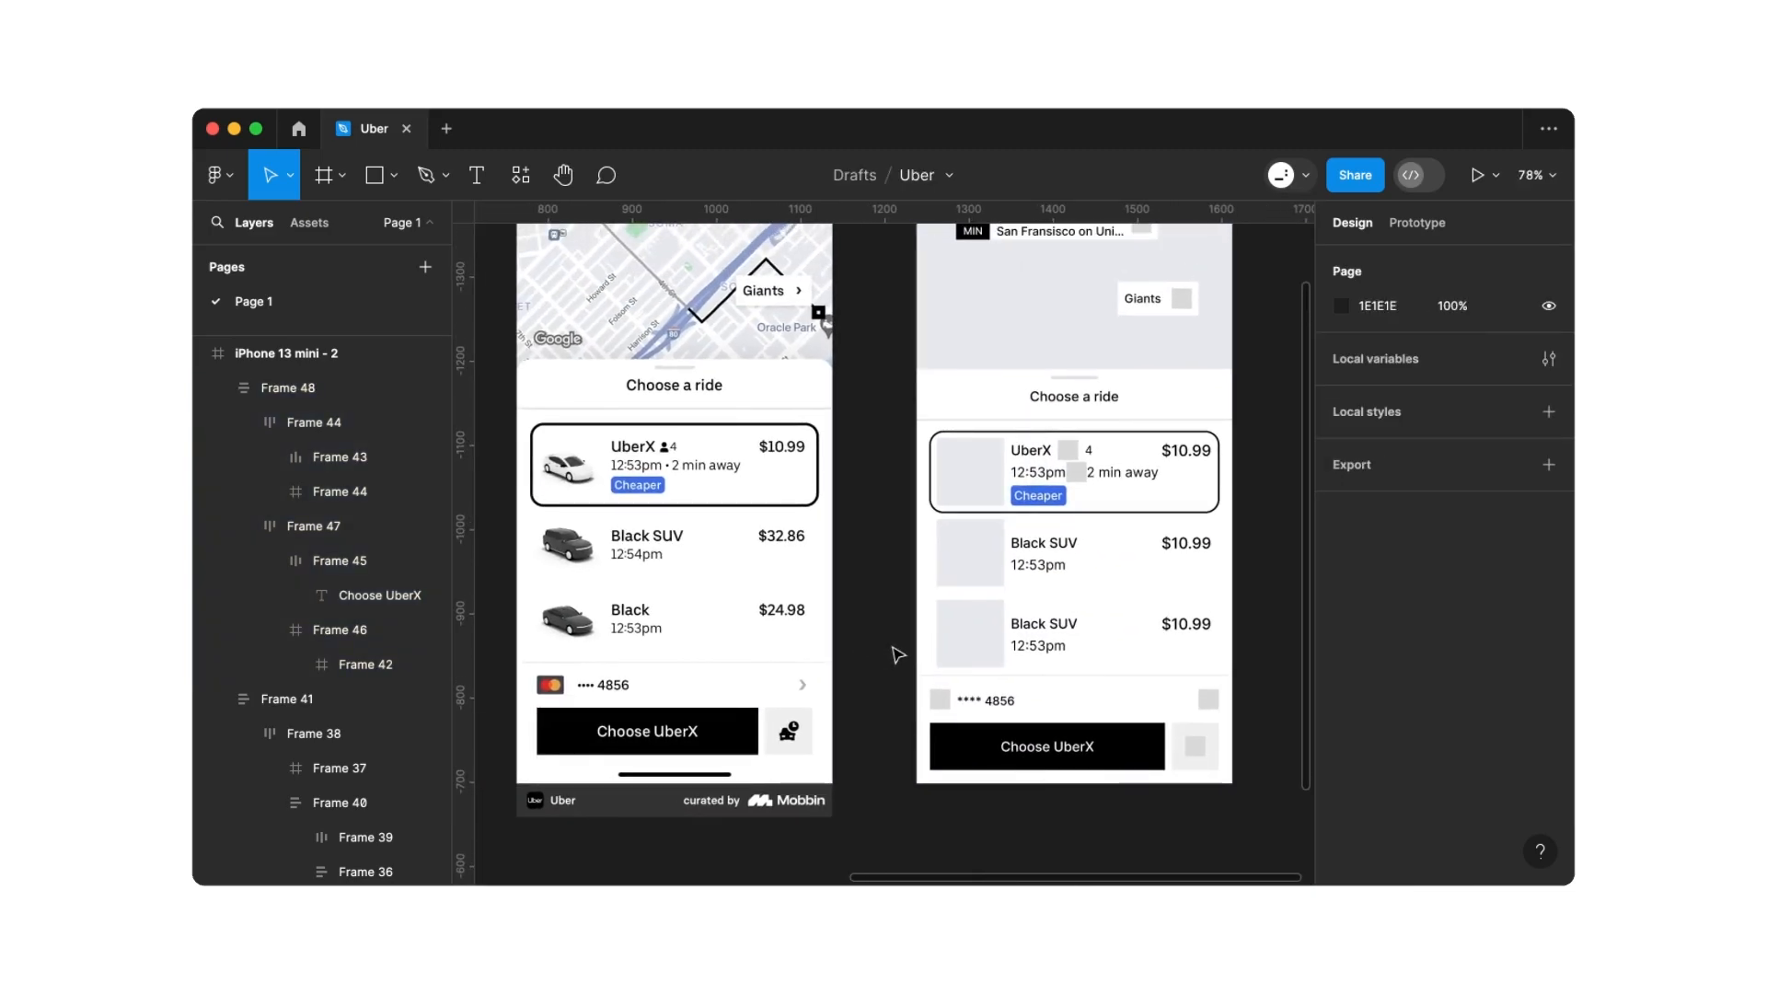
# Set the ride list's horizontal and vertical padding to 16 and place it at X 0, Y 380, directly below the header
pyautogui.click(1019, 399)
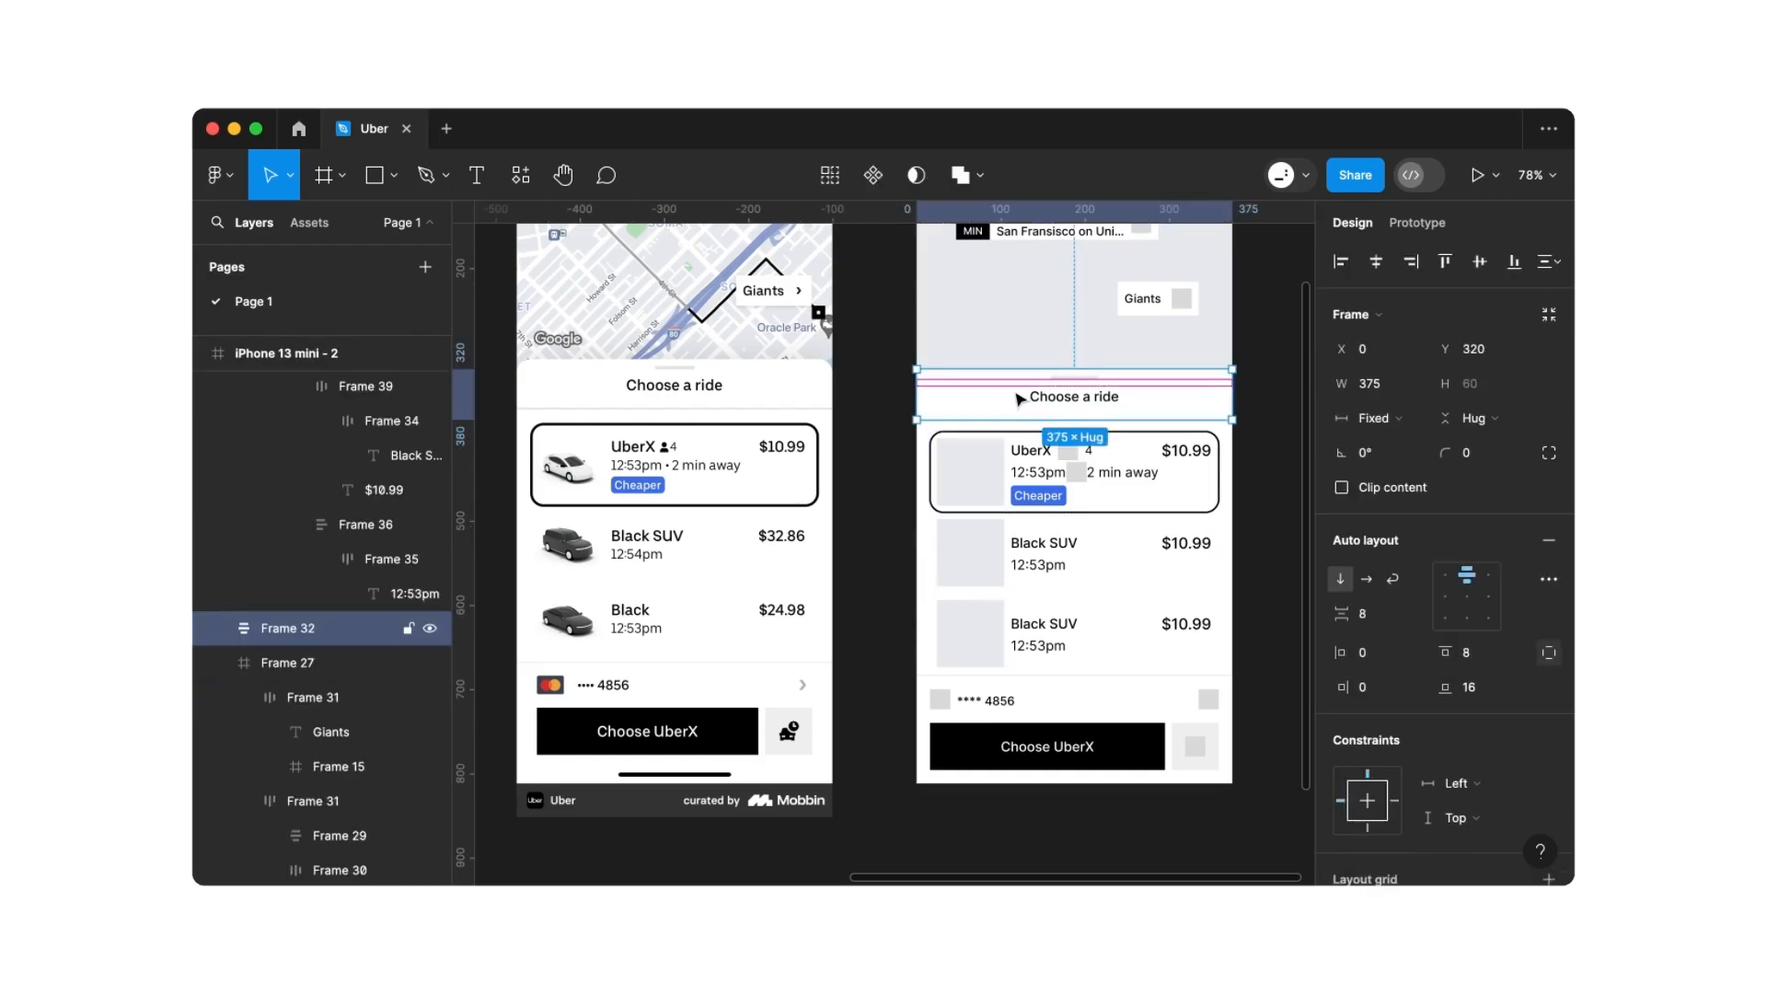
pyautogui.click(999, 485)
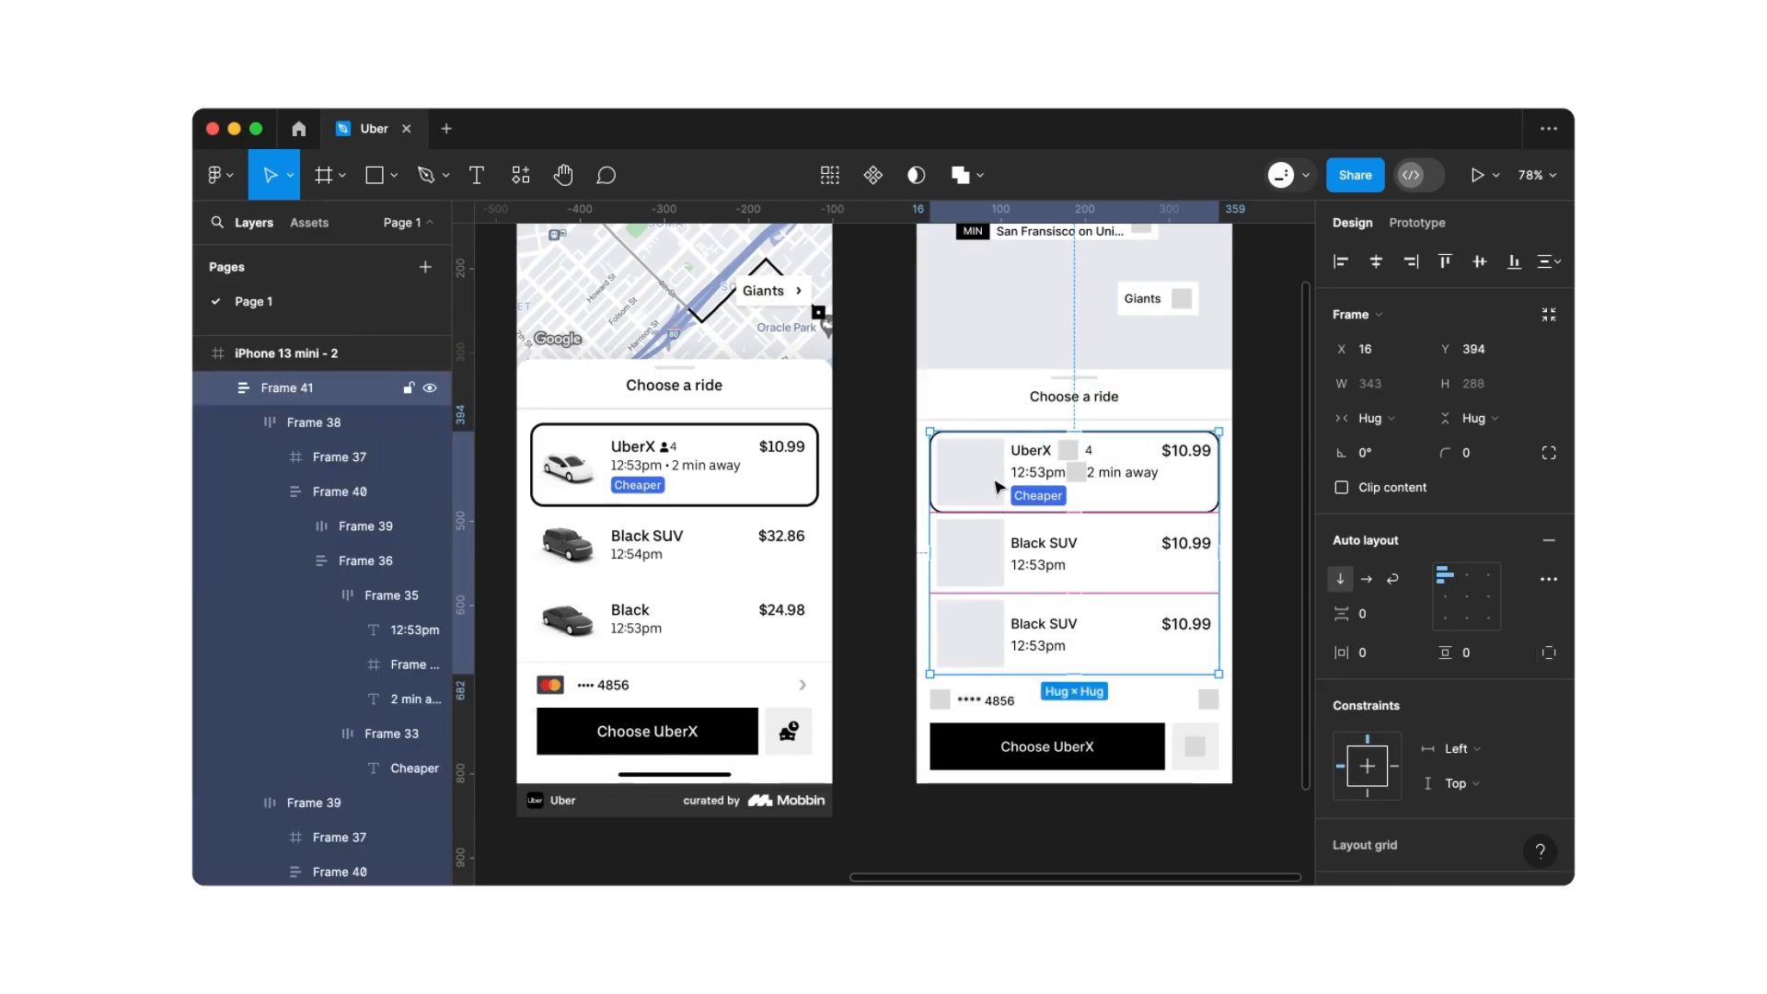
pyautogui.click(1369, 661)
pyautogui.write('16')
pyautogui.click(1475, 669)
pyautogui.write('1')
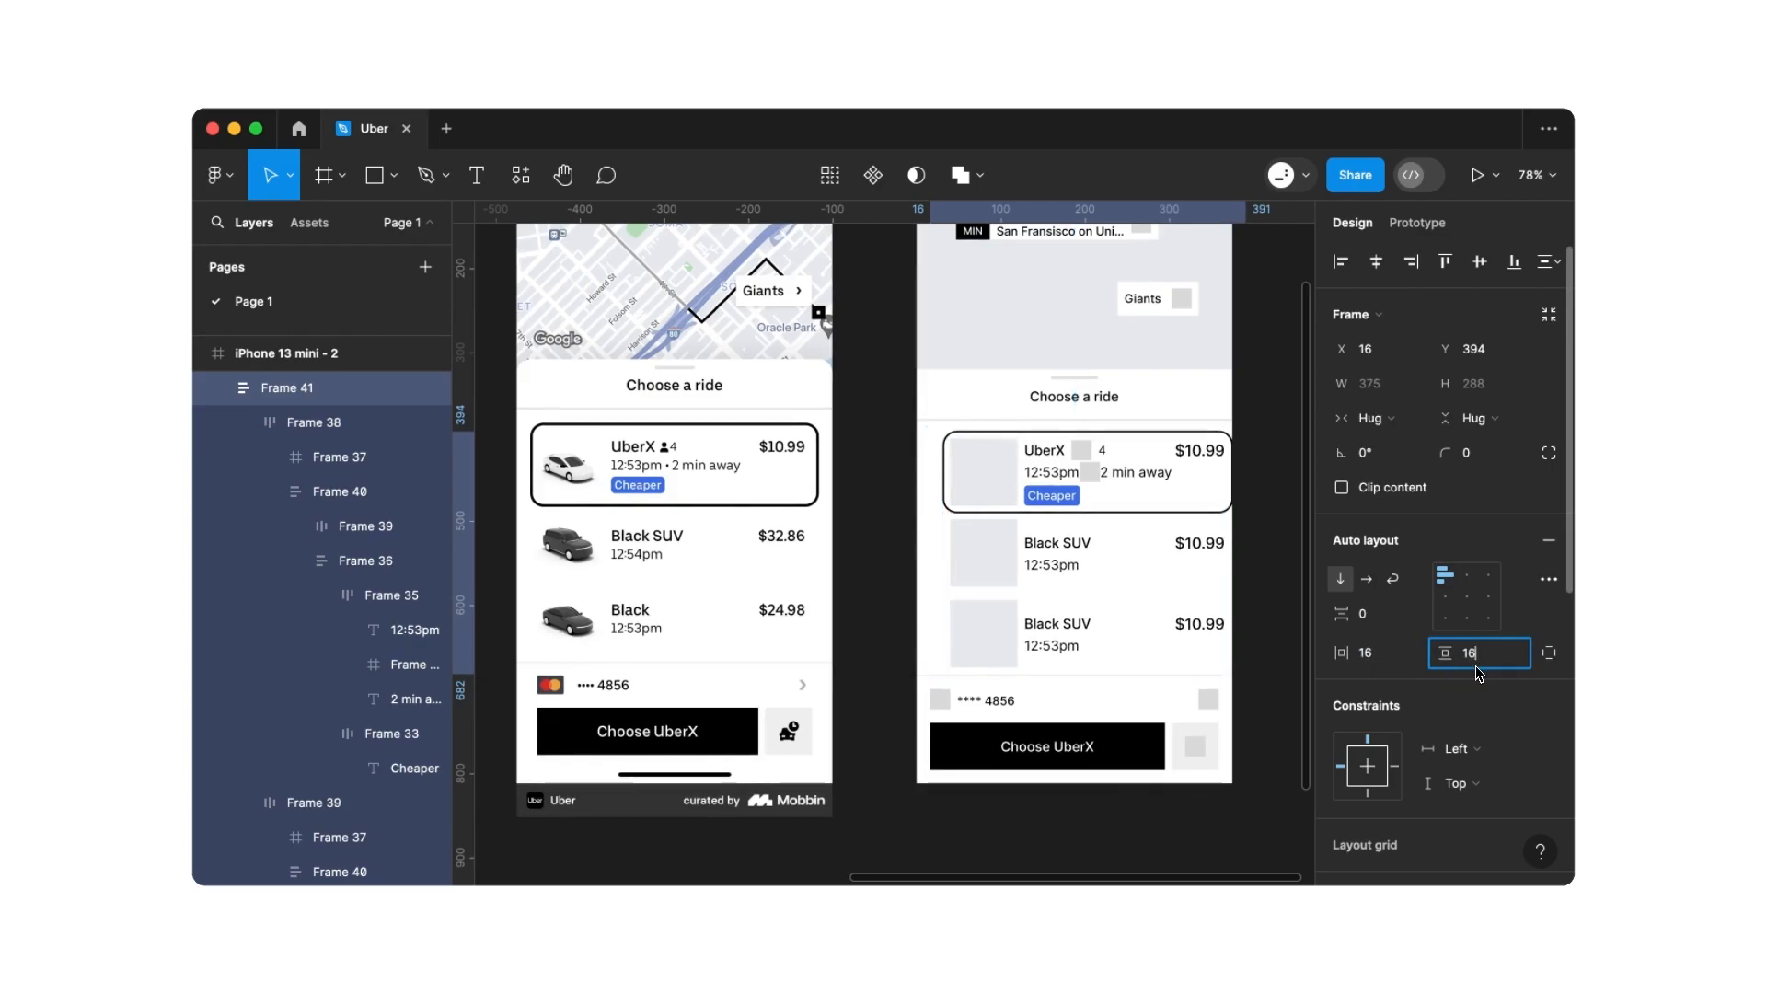
pyautogui.press('Return')
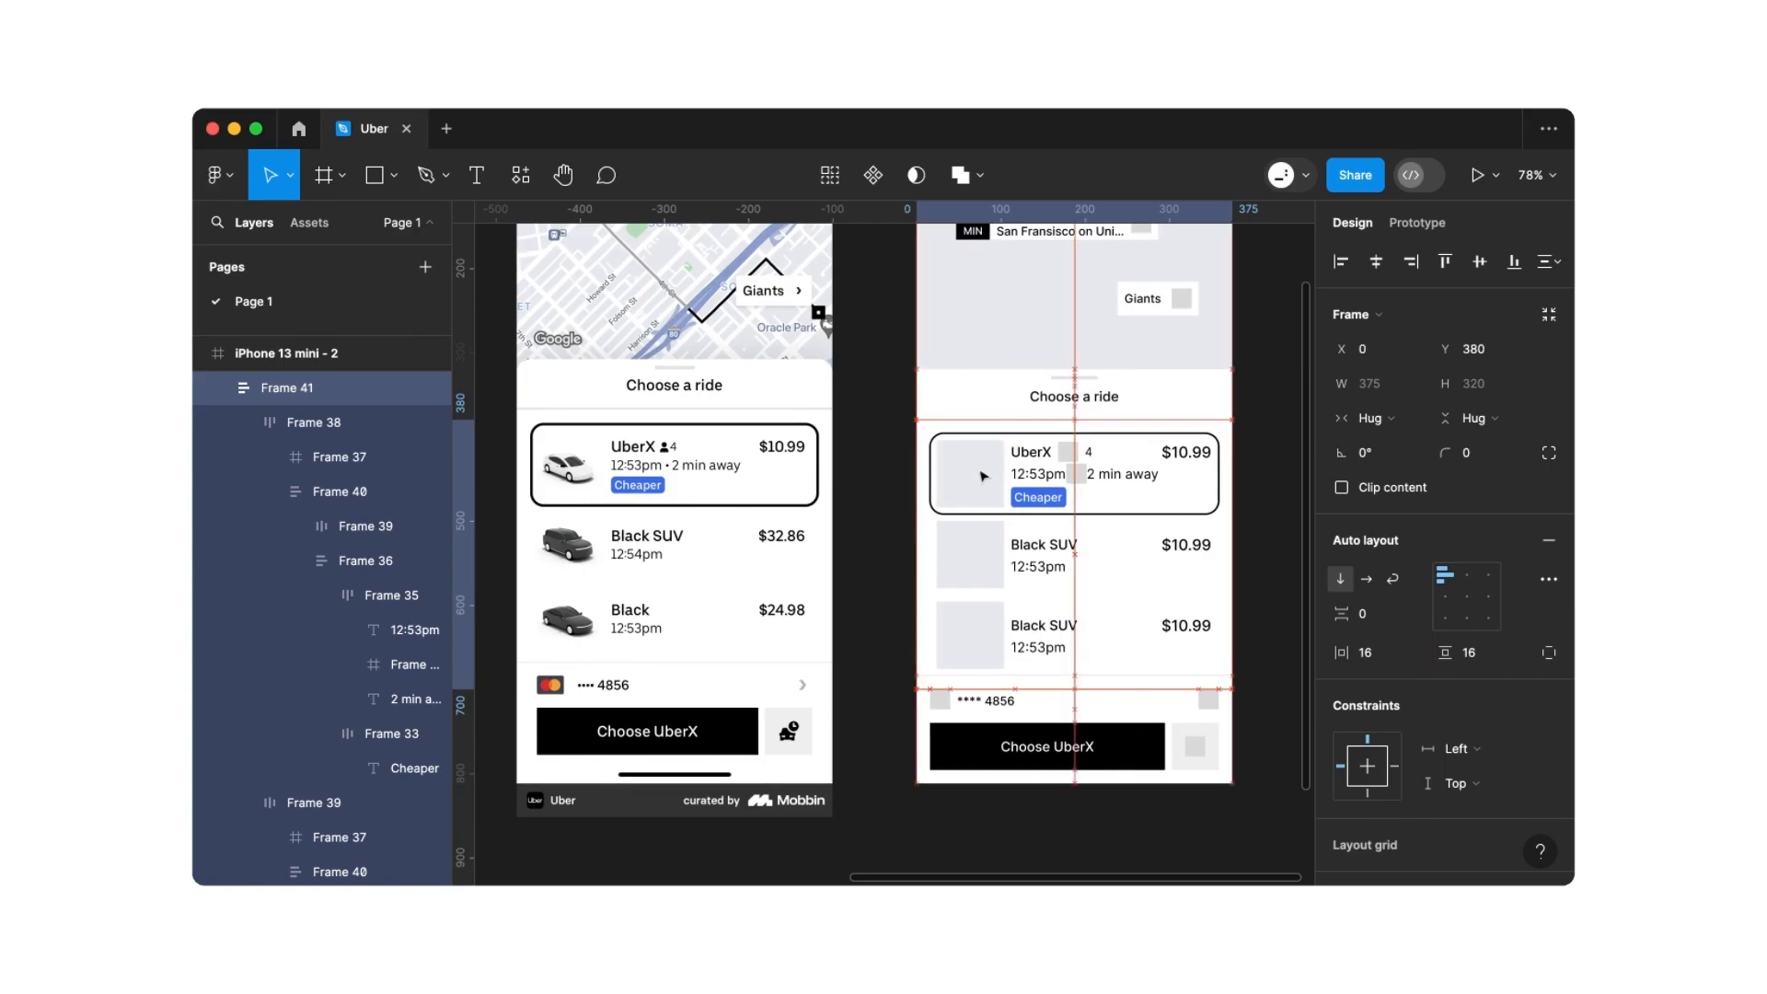
pyautogui.moveTo(980, 472); pyautogui.dragTo(980, 473)
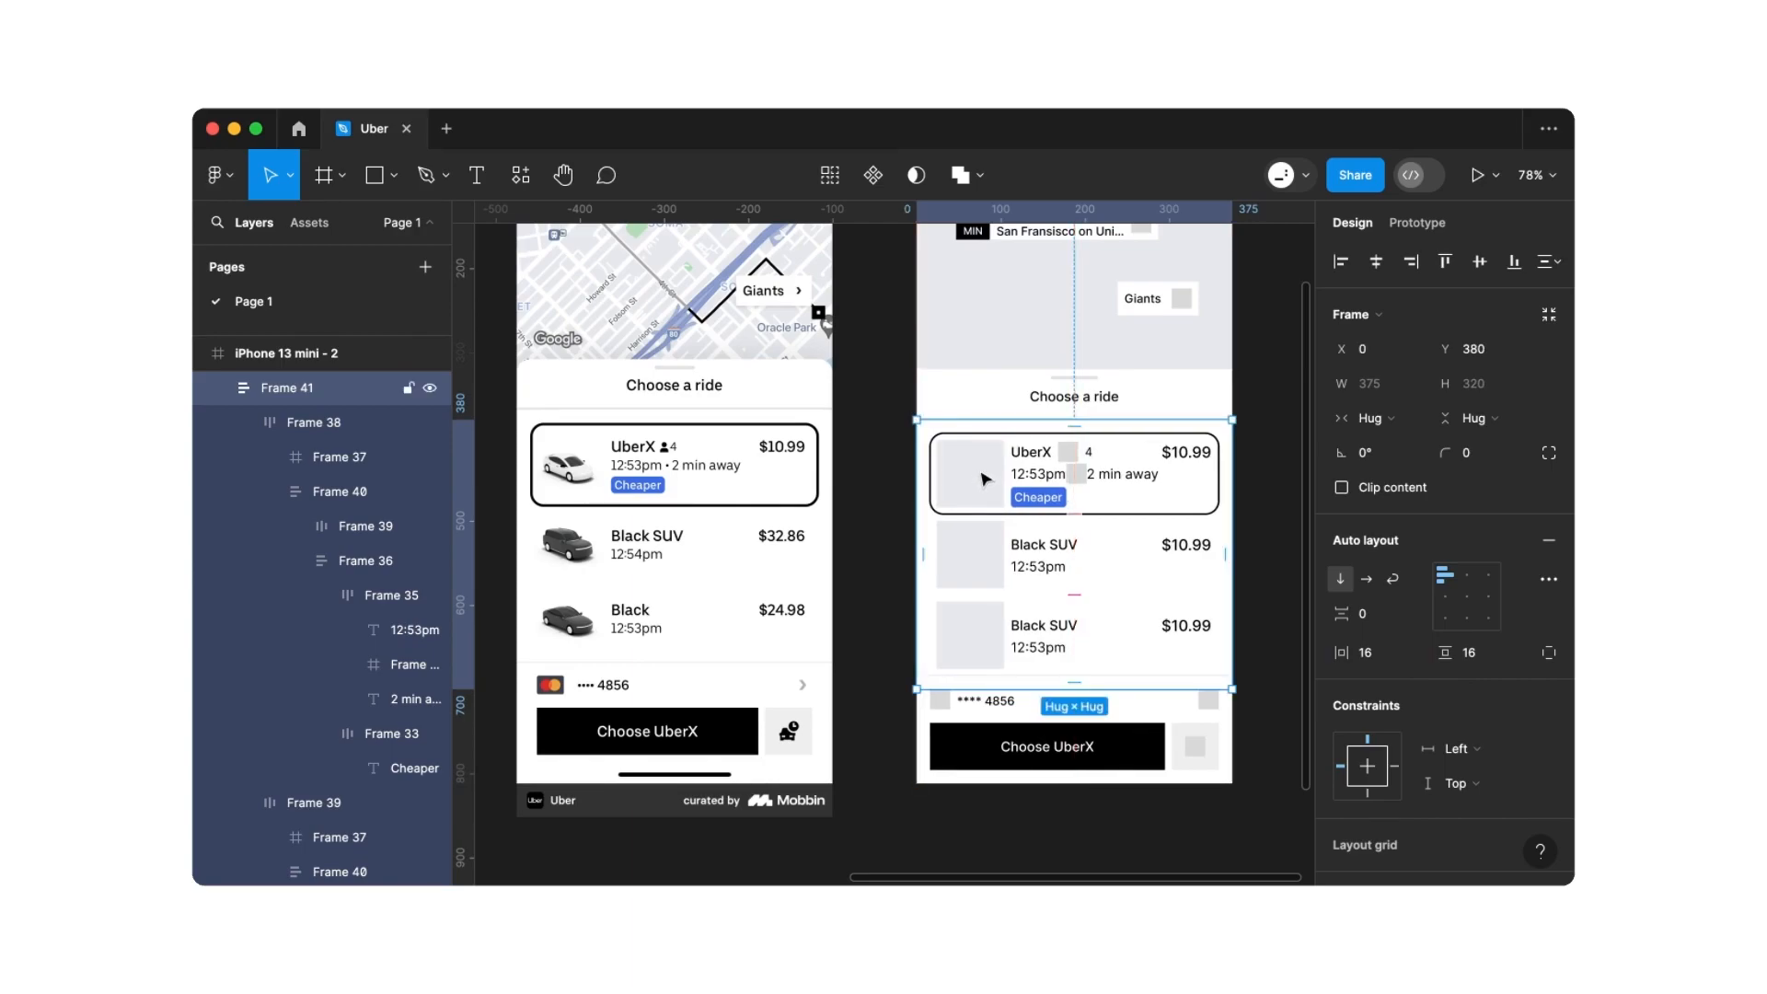
# Wrap the header, ride list and bottom section in one vertical auto layout and move it up to Y 304
pyautogui.click(976, 394)
pyautogui.keyDown('shift'); pyautogui.click(978, 502); pyautogui.keyUp('shift')
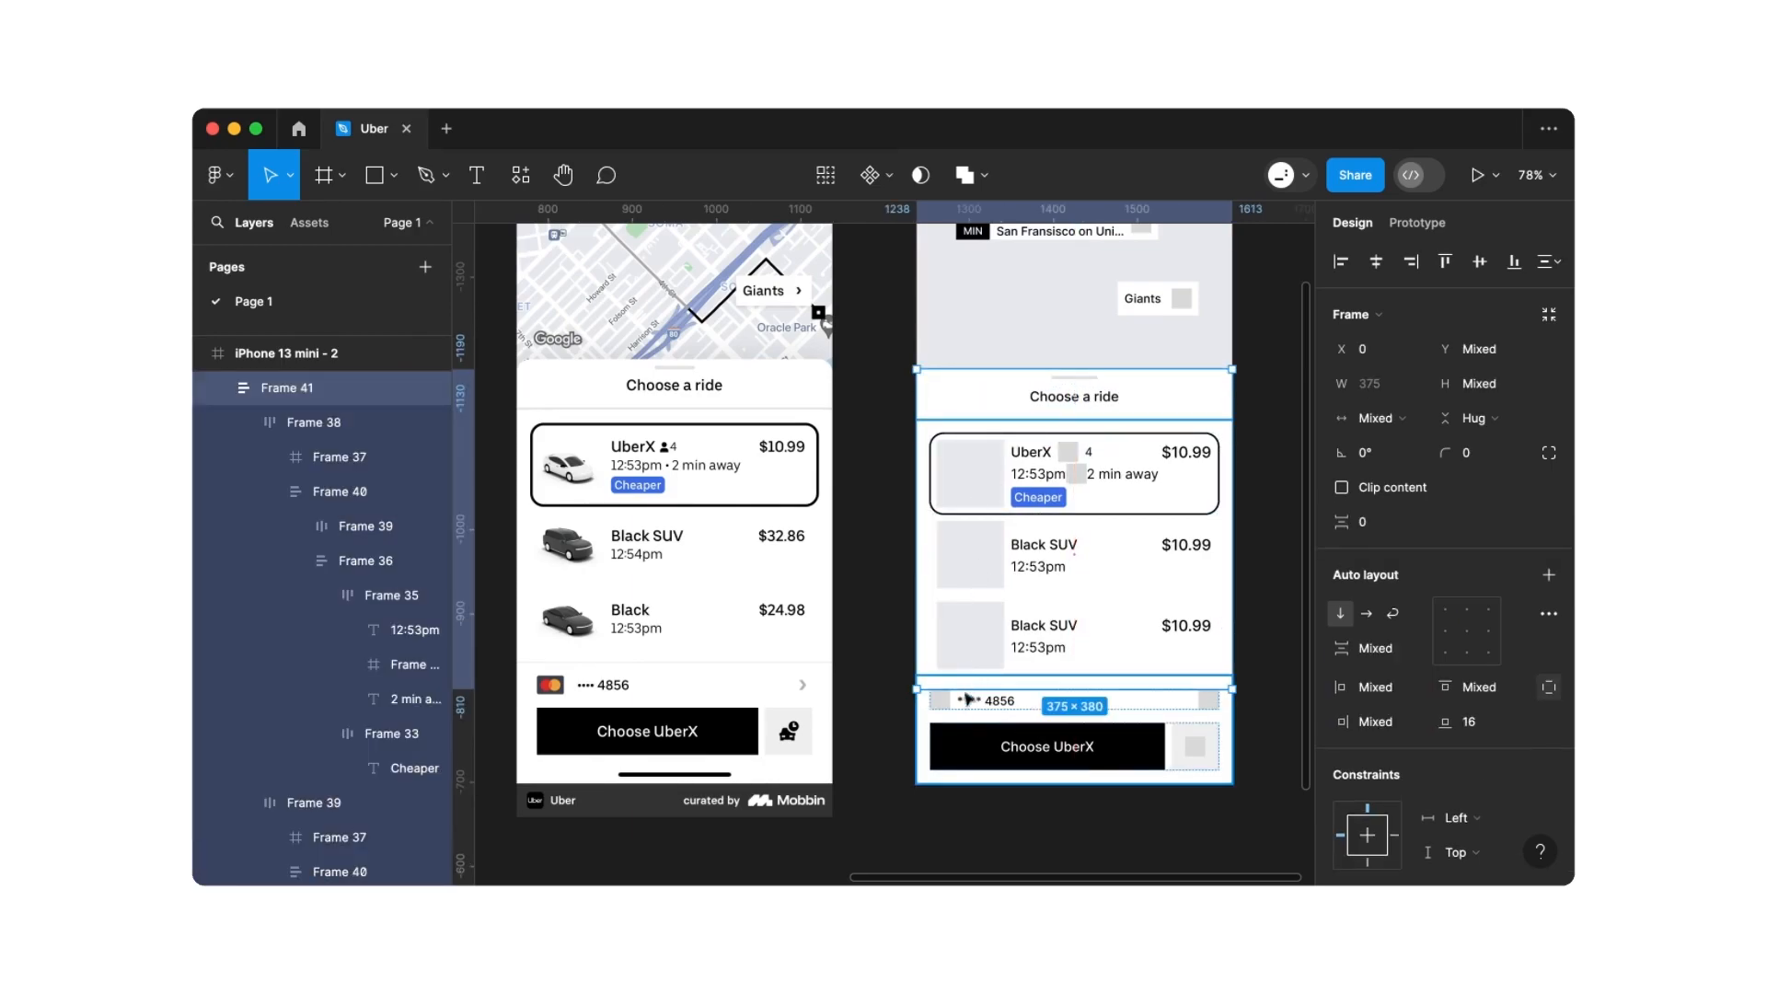
pyautogui.keyDown('shift'); pyautogui.click(963, 735); pyautogui.keyUp('shift')
pyautogui.hotkey('shift', 'a')
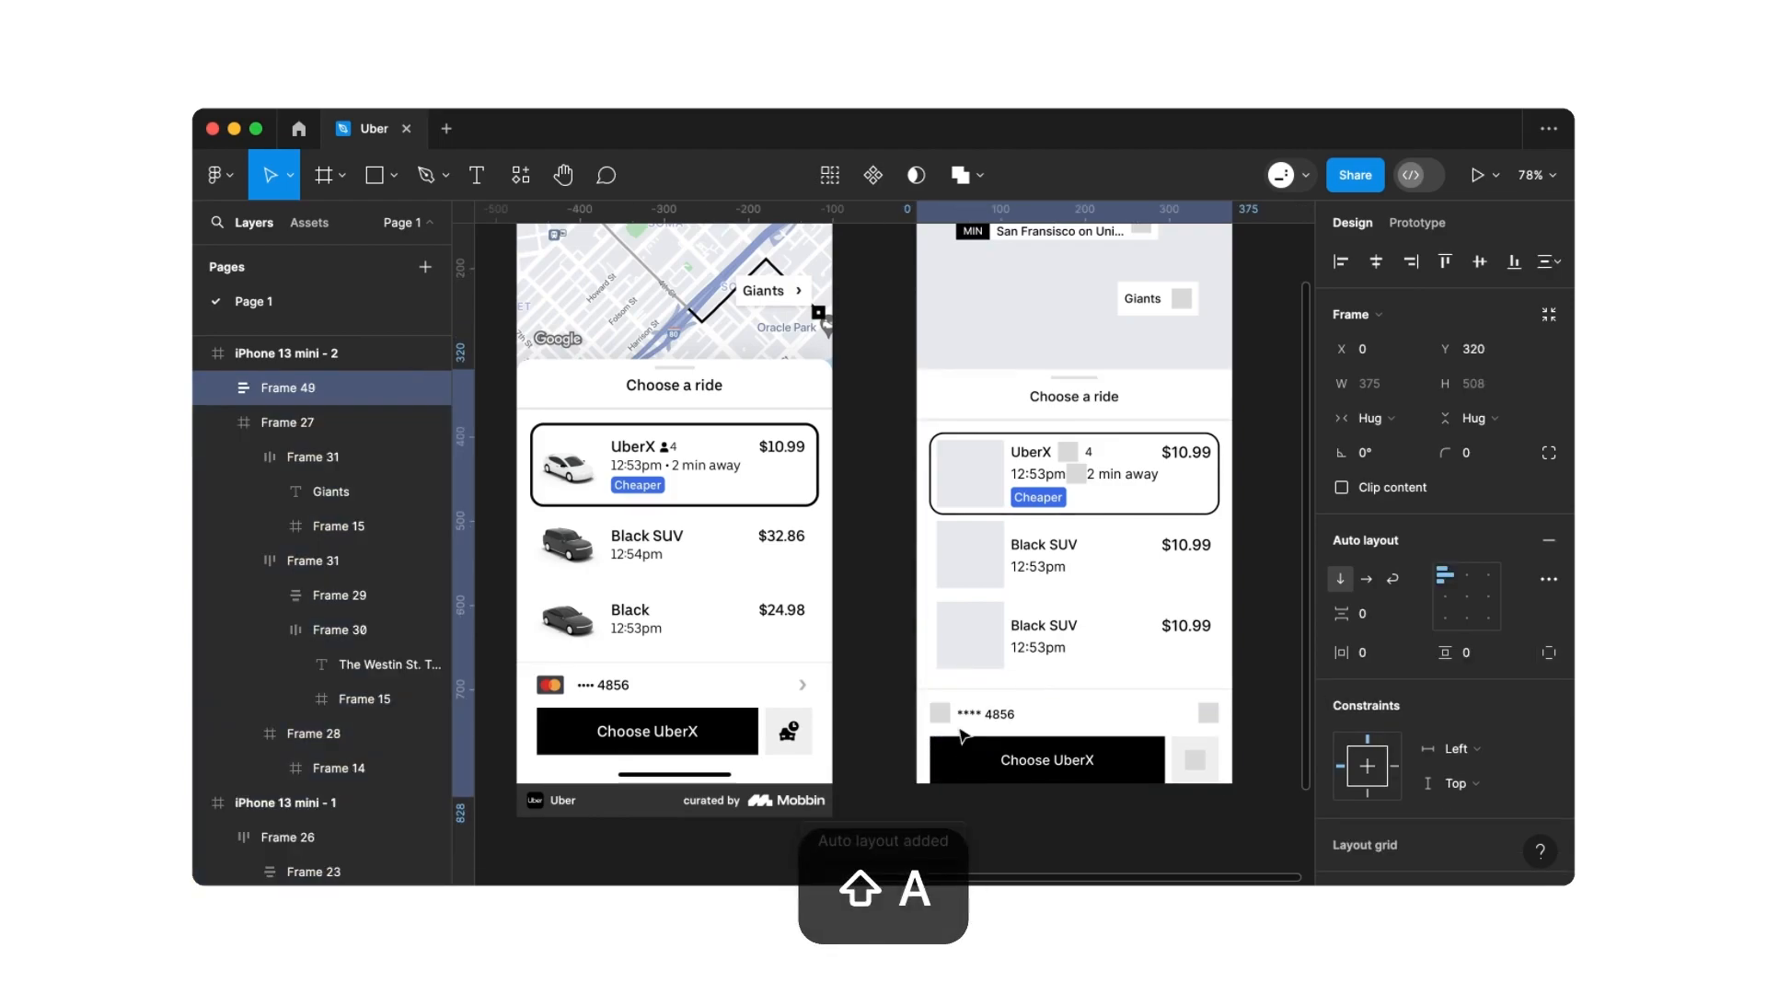
pyautogui.moveTo(981, 696); pyautogui.dragTo(983, 681)
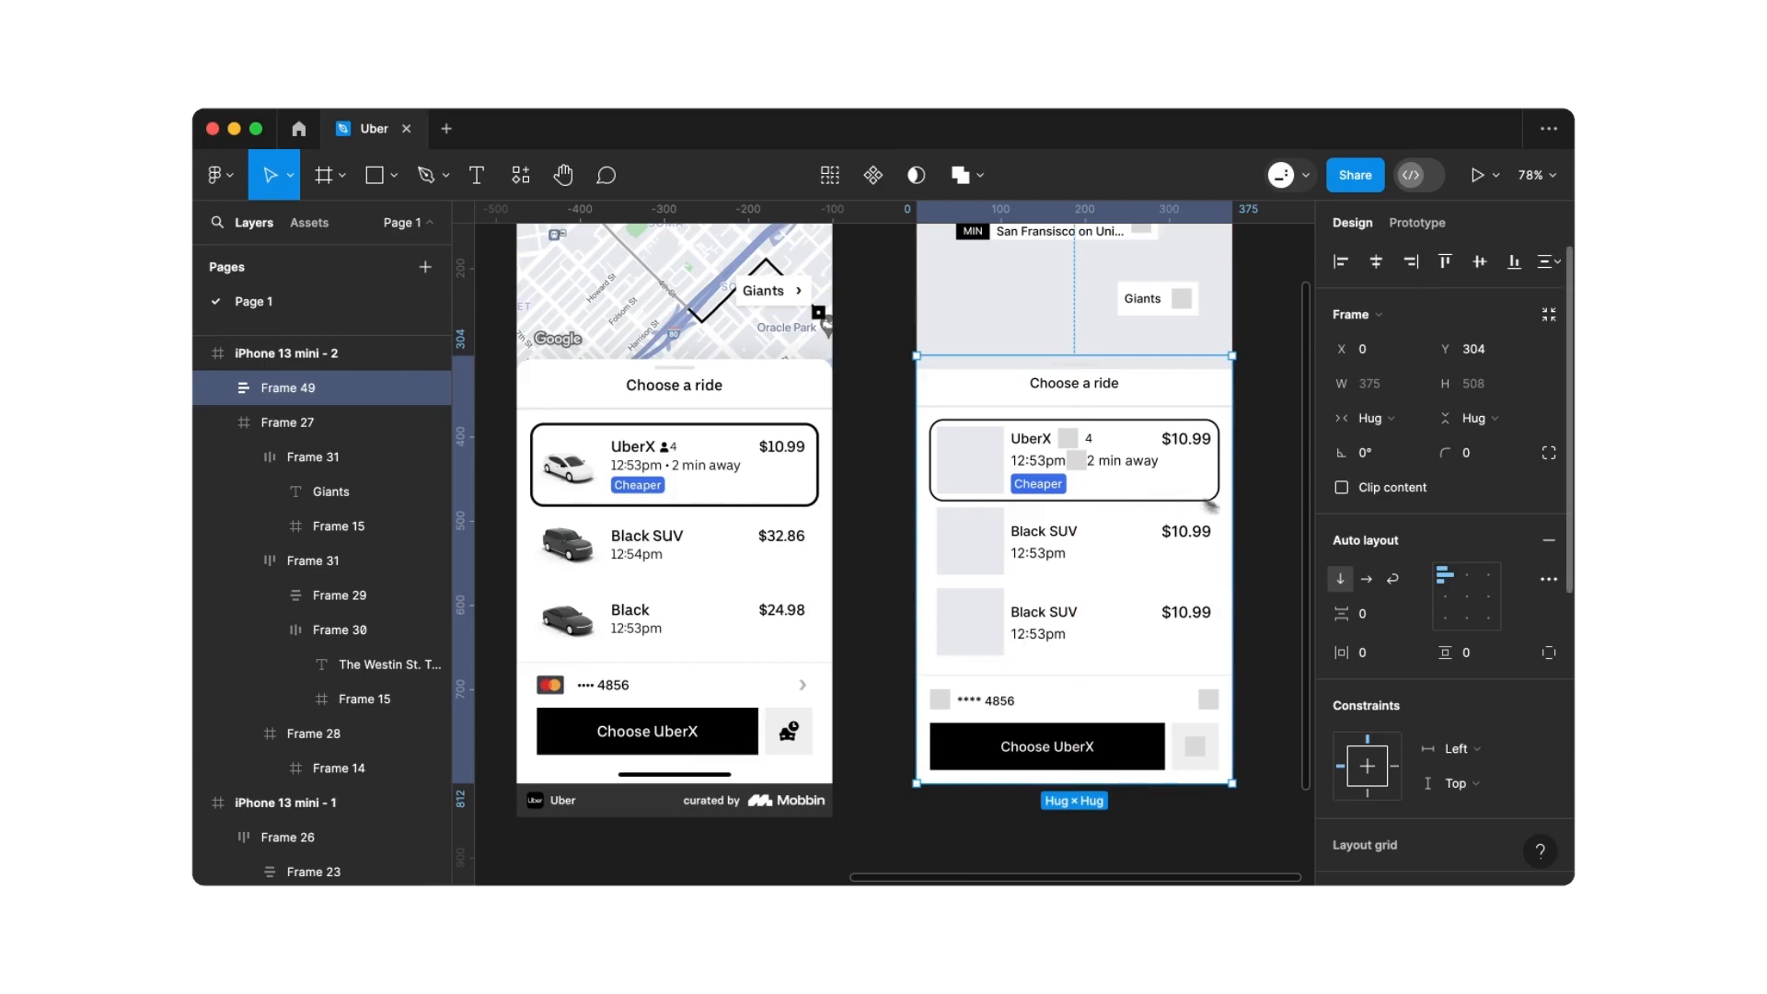
# Add a white FFFFFF fill to the combined "Choose a ride" sheet
pyautogui.scroll(-3, 1413, 660)
pyautogui.scroll(-5, 1414, 660)
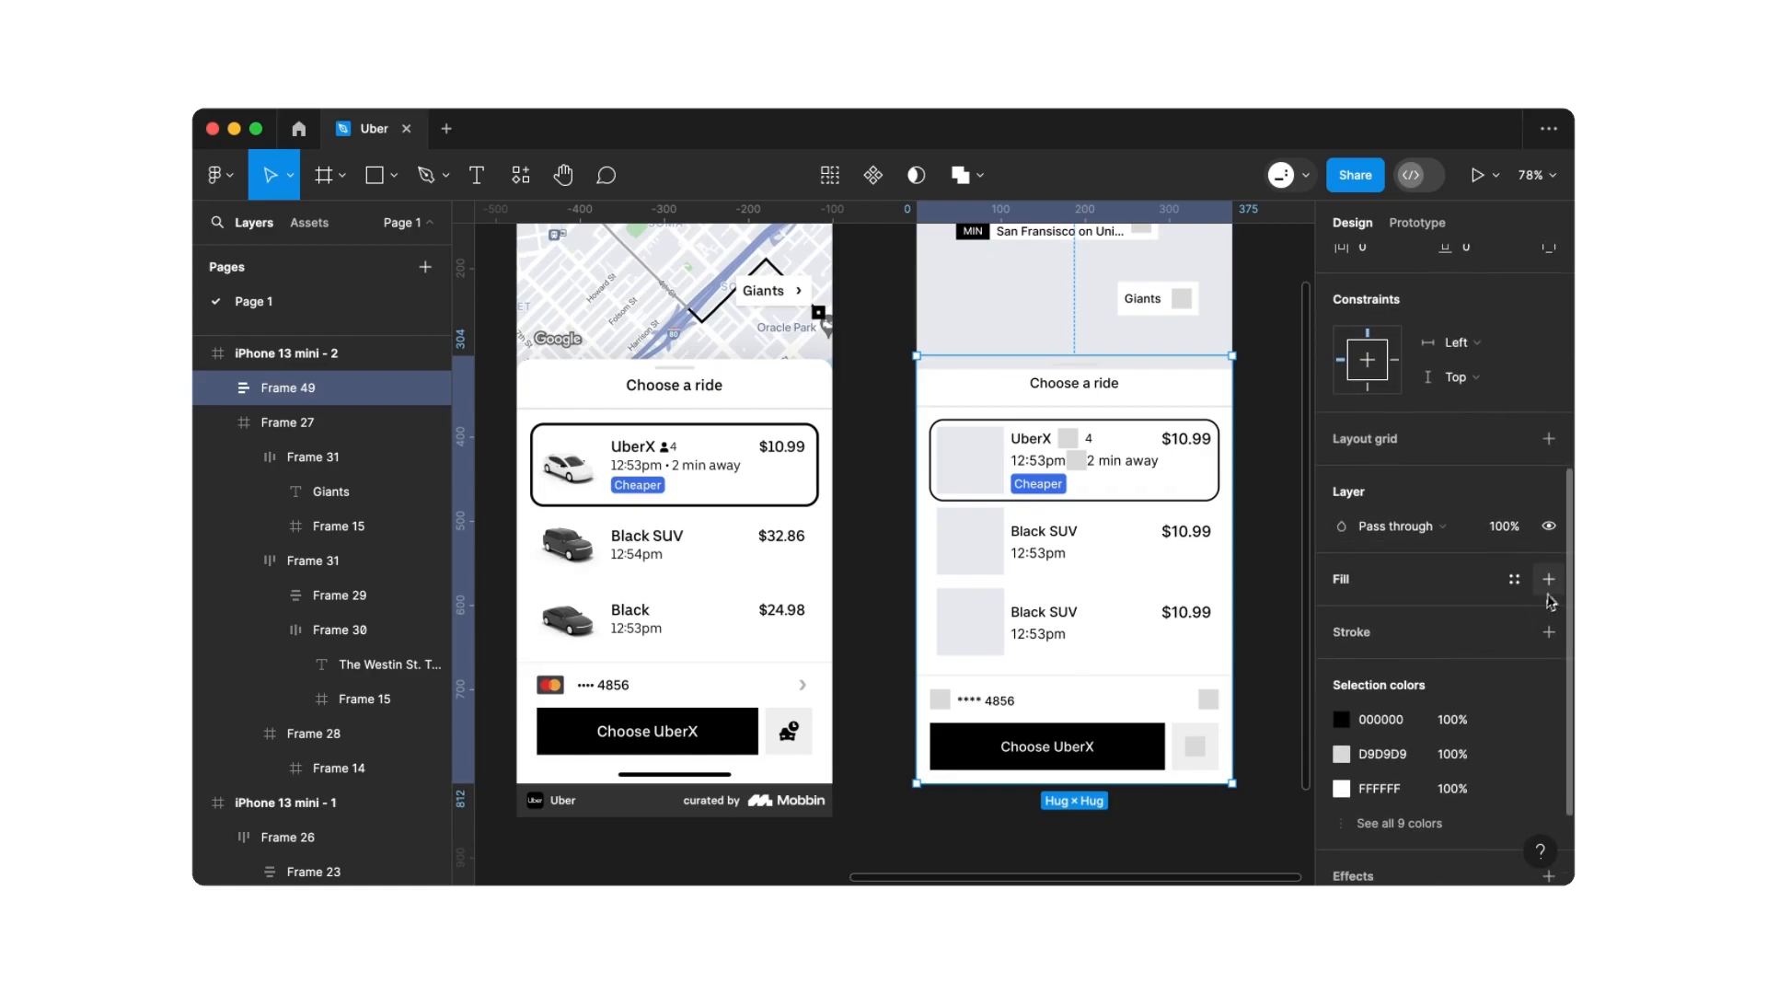
pyautogui.click(1549, 580)
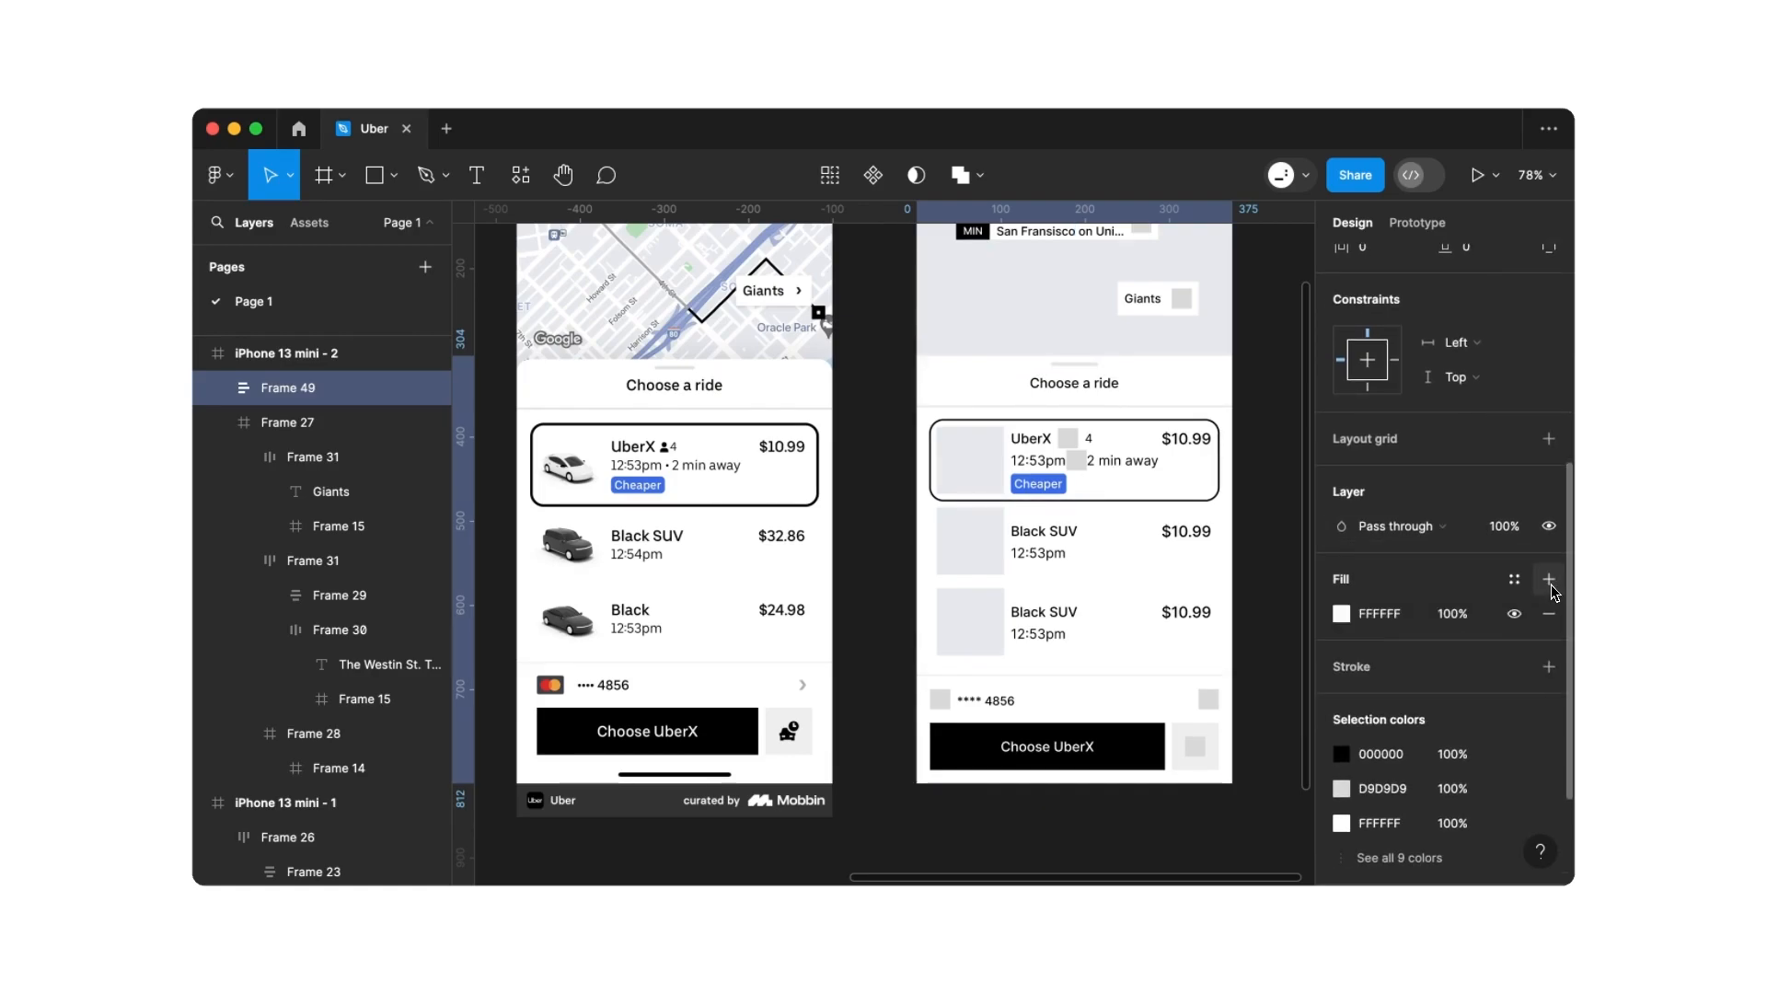
# Round only the top-left and top-right corners of the "Choose a ride" sheet with a radius of 24
pyautogui.scroll(7, 1458, 582)
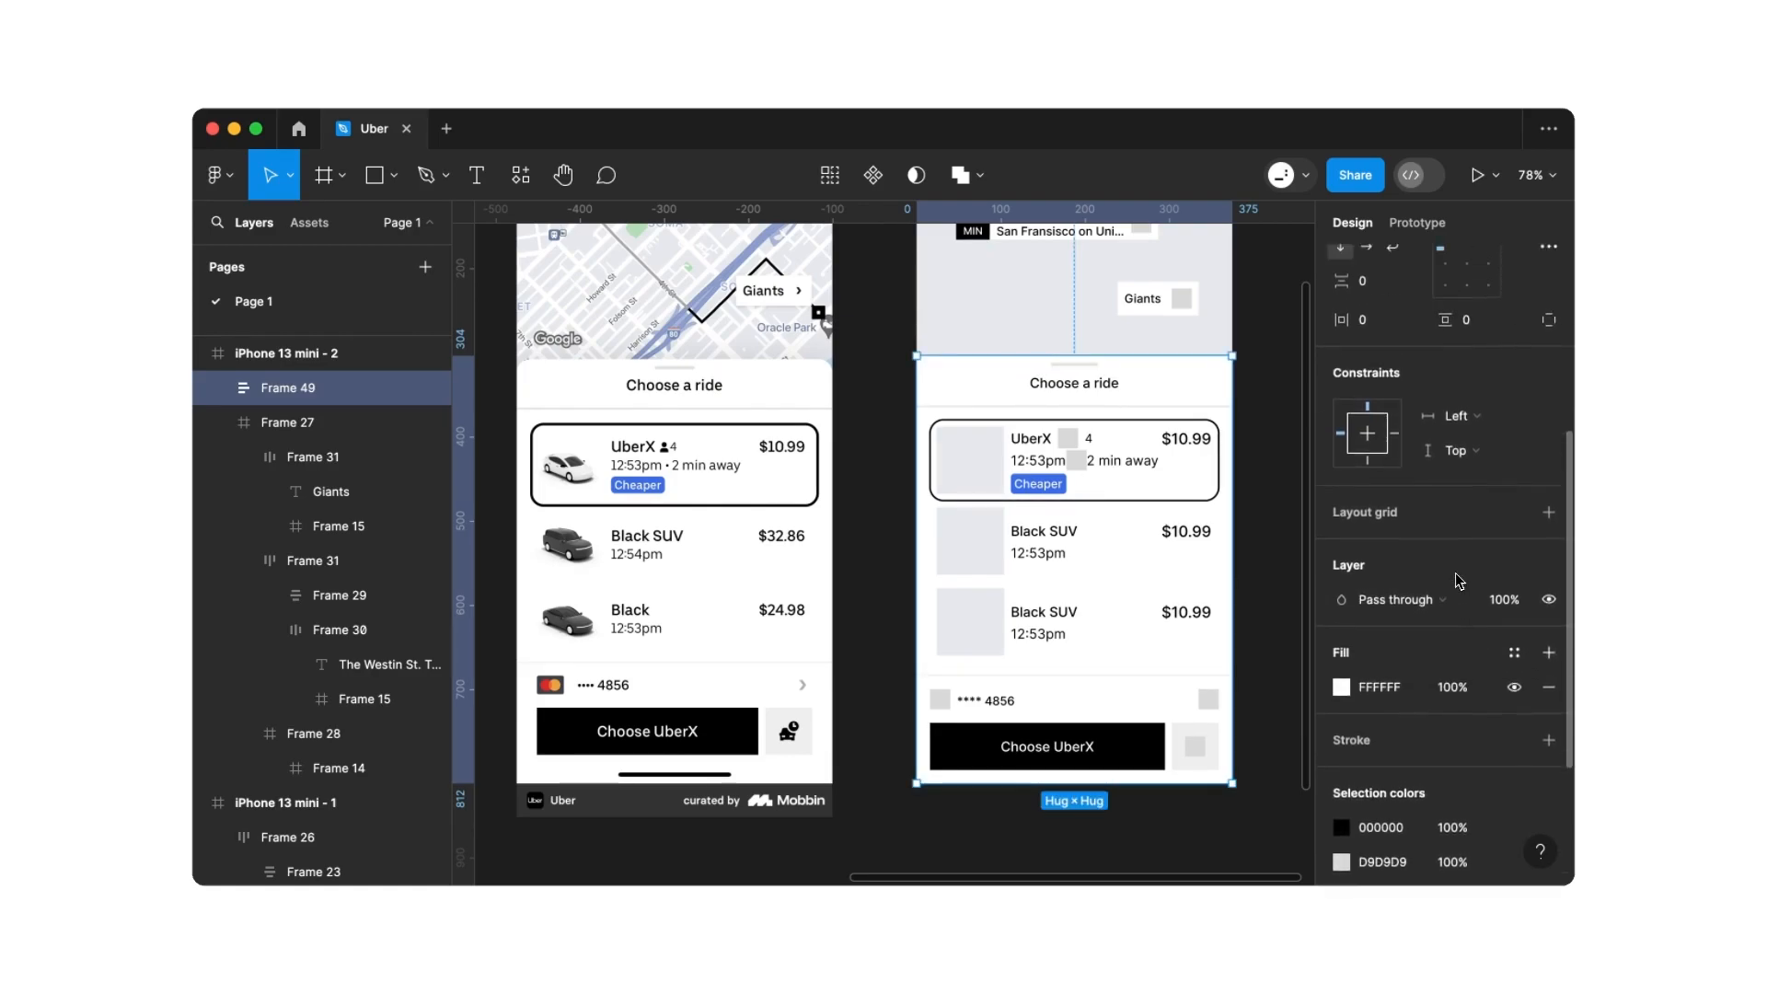
pyautogui.scroll(1, 1456, 581)
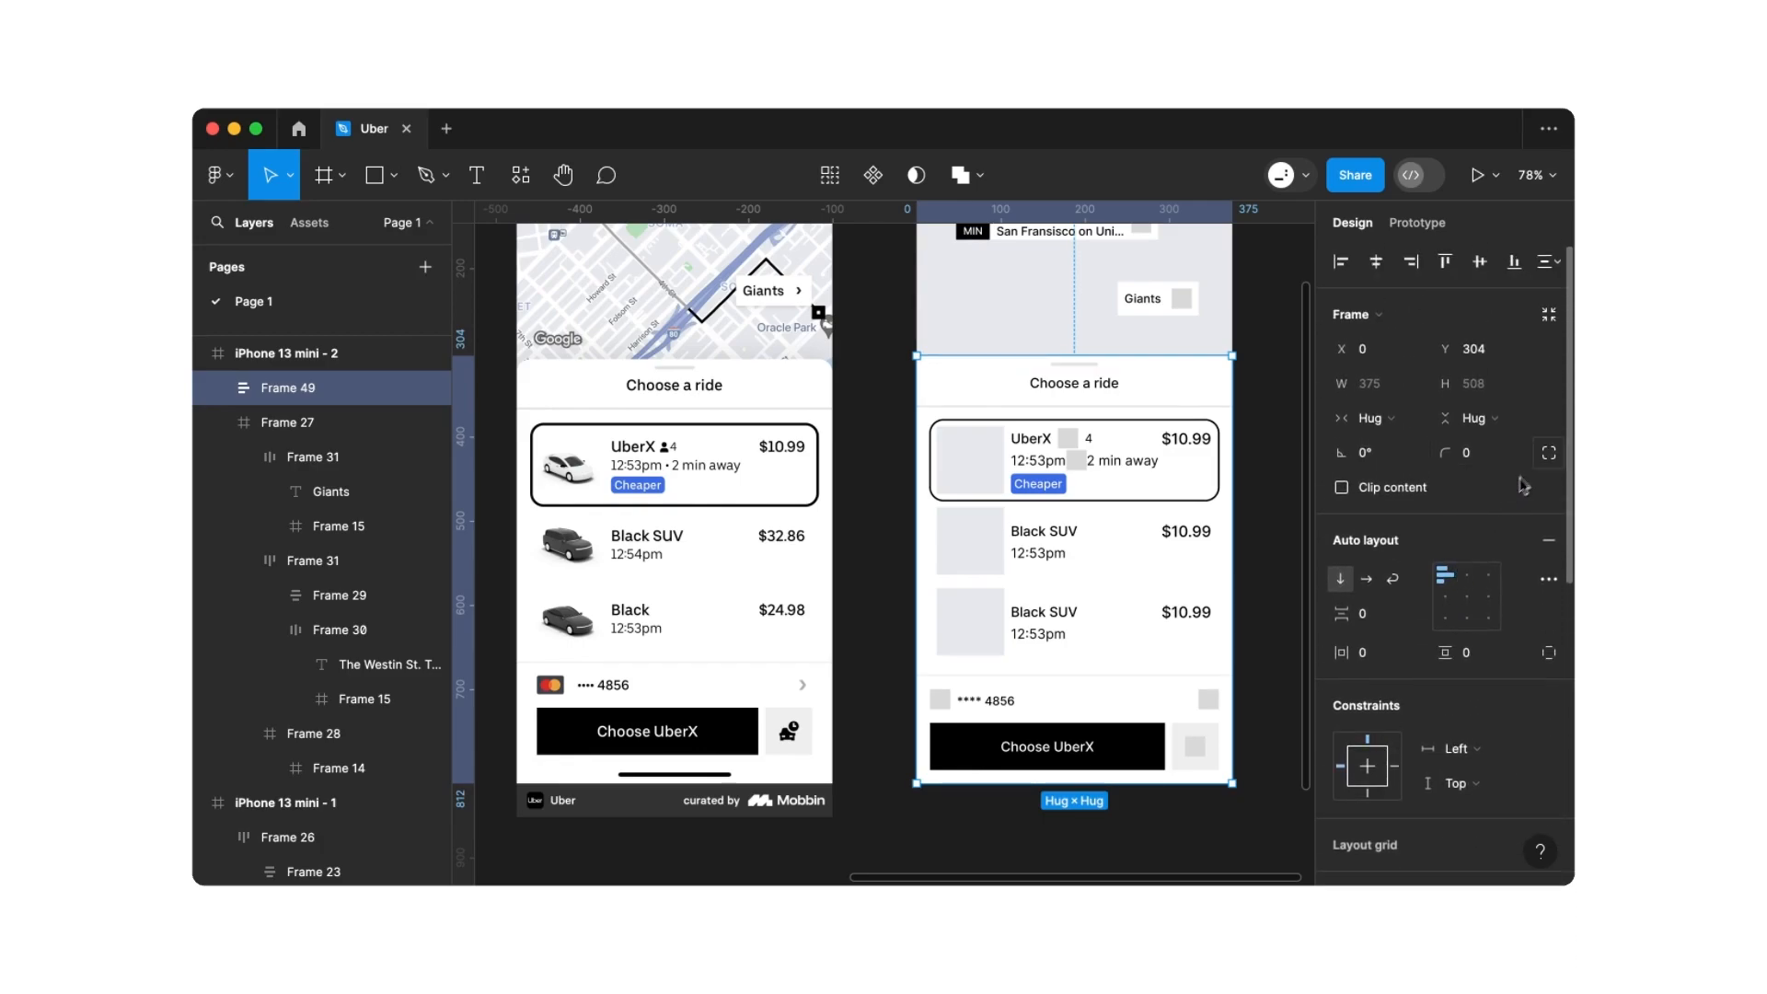
pyautogui.click(1550, 455)
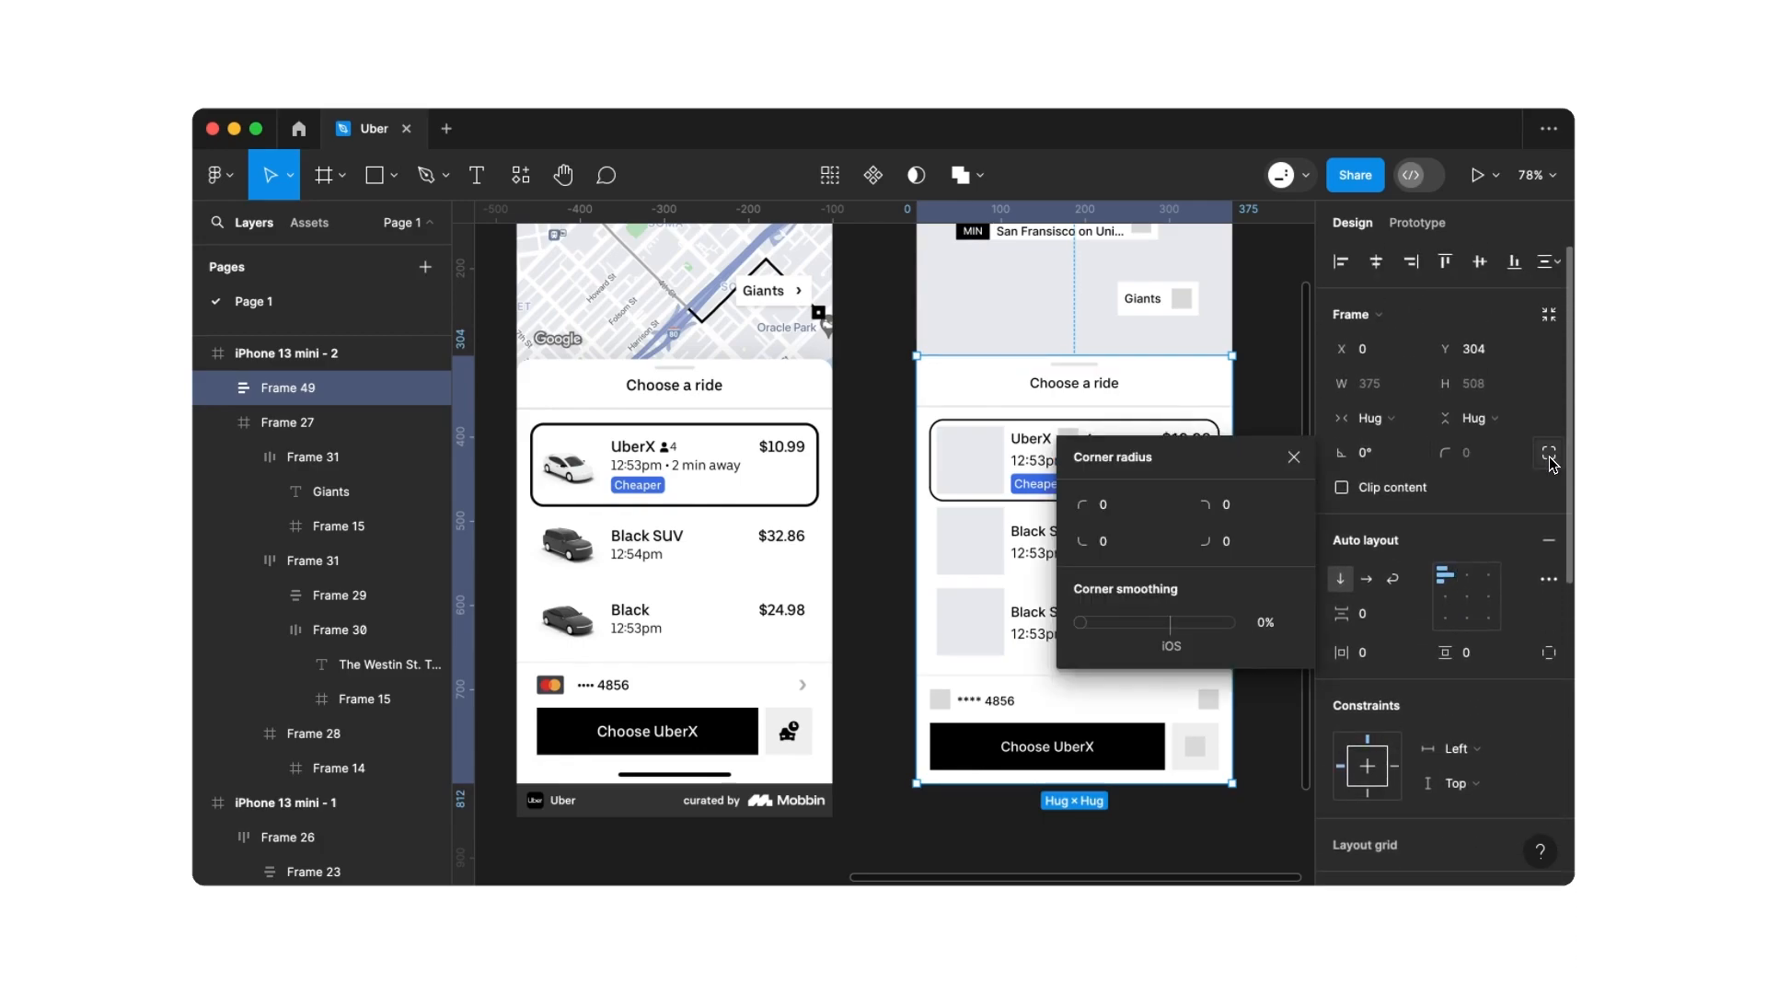
pyautogui.click(1242, 509)
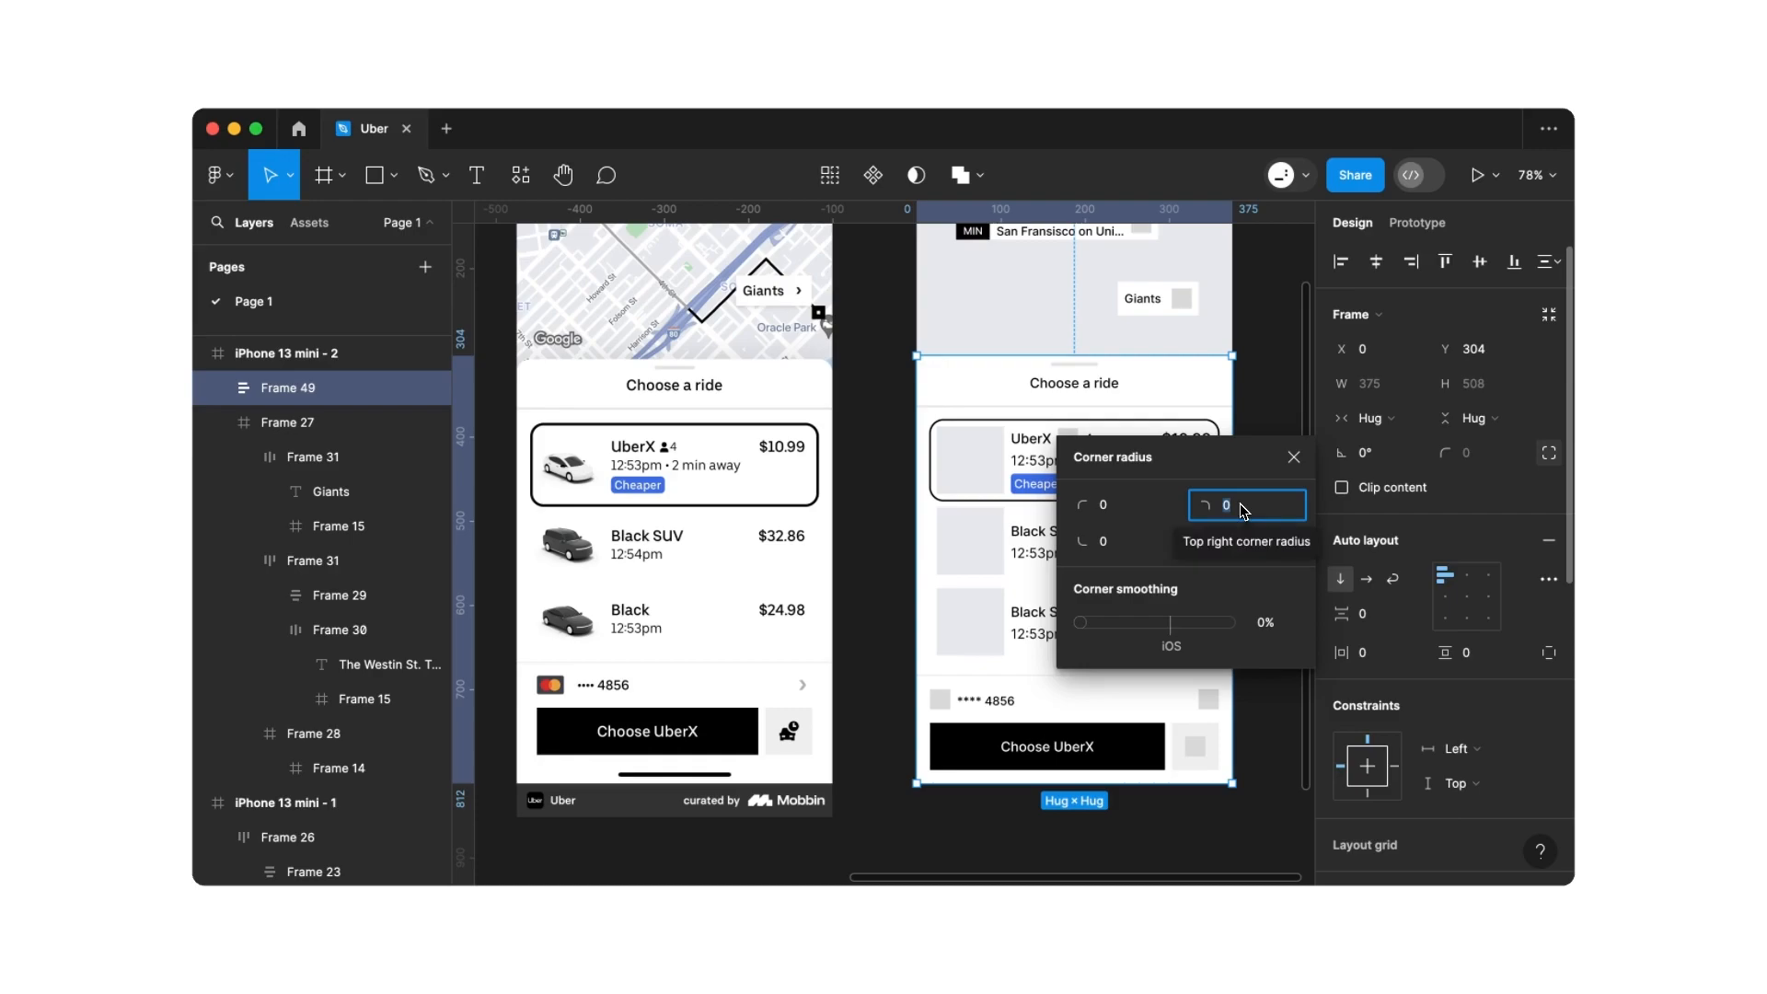
pyautogui.write('24')
pyautogui.press('Return')
pyautogui.click(1131, 505)
pyautogui.write('24')
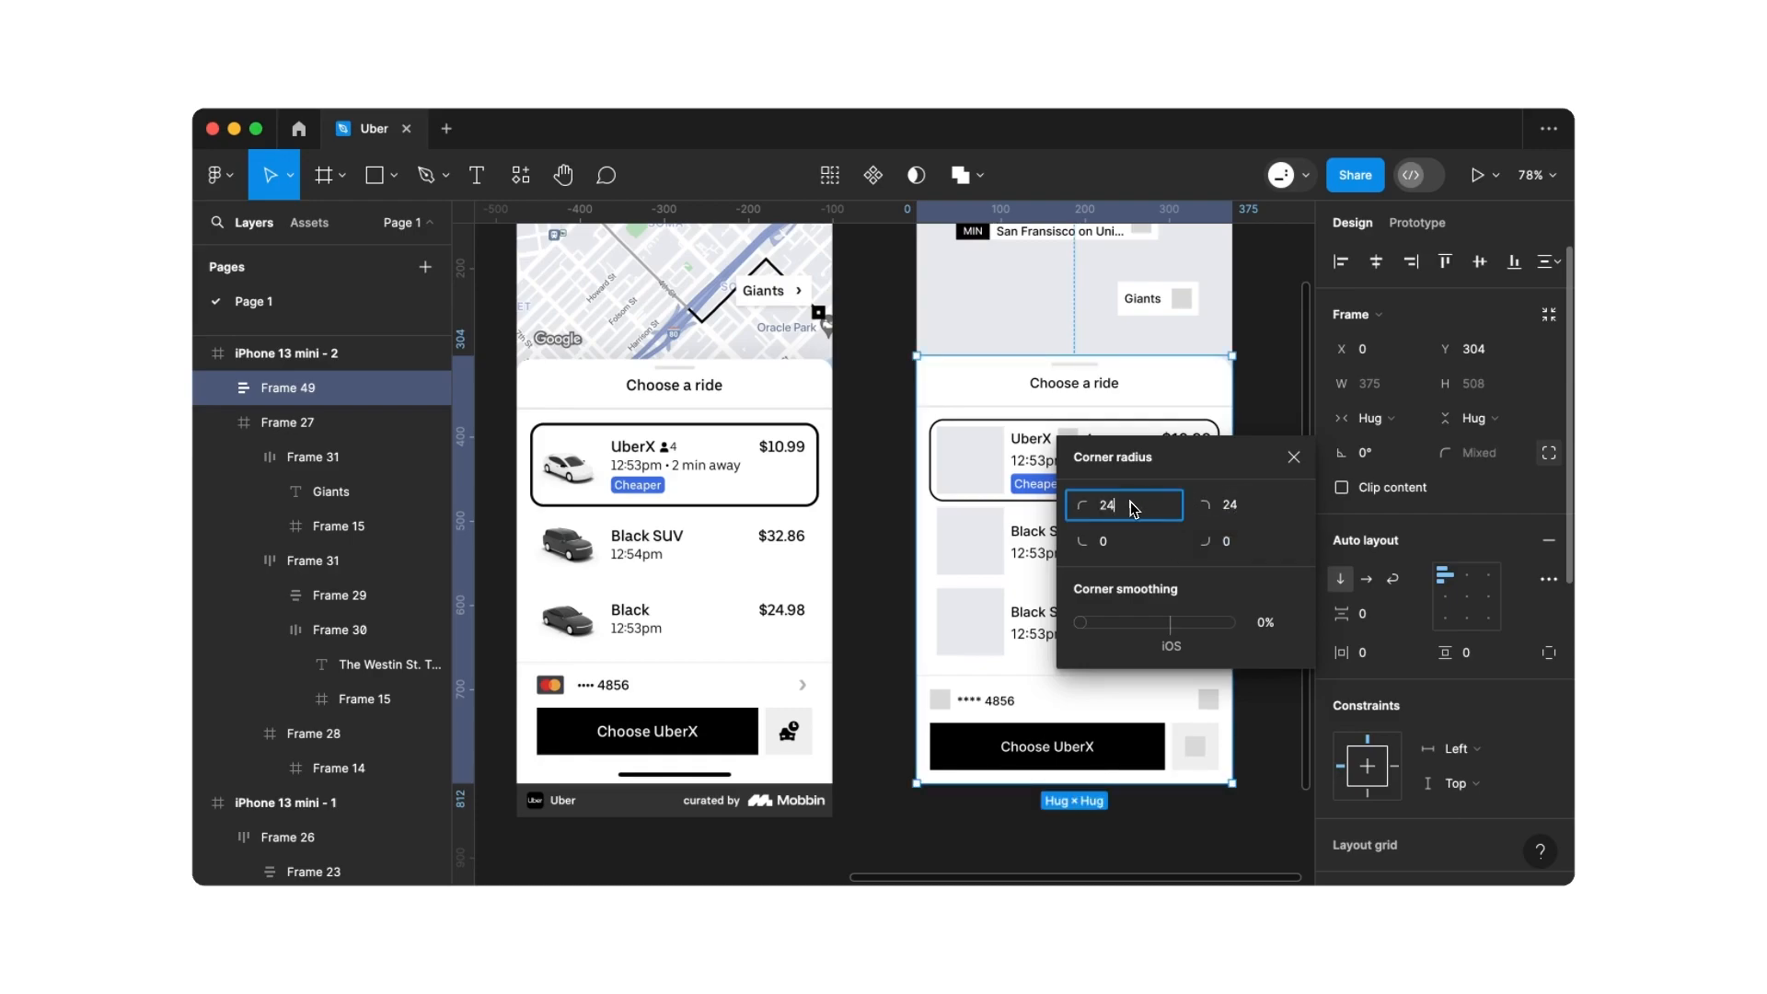
pyautogui.press('Return')
pyautogui.click(1294, 458)
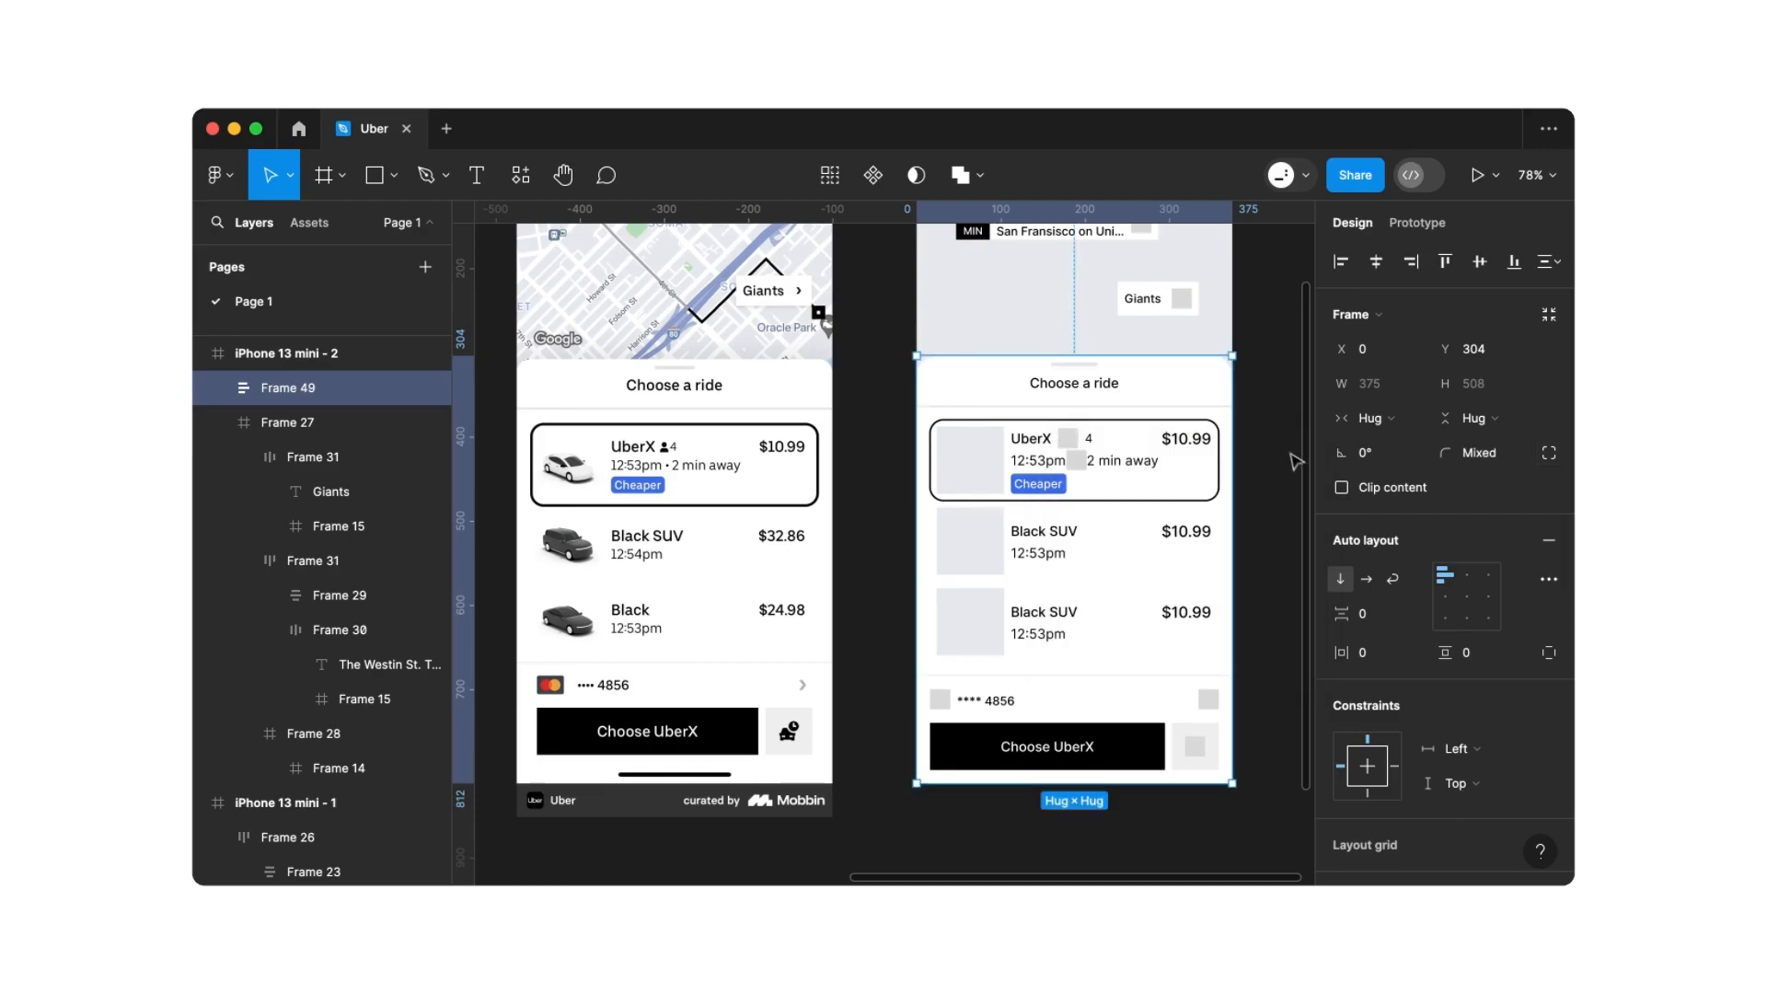
pyautogui.click(1262, 419)
# Extend the grey map placeholder's lower edge downward so it sits behind the sheet's rounded corners
pyautogui.scroll(3, 1262, 416)
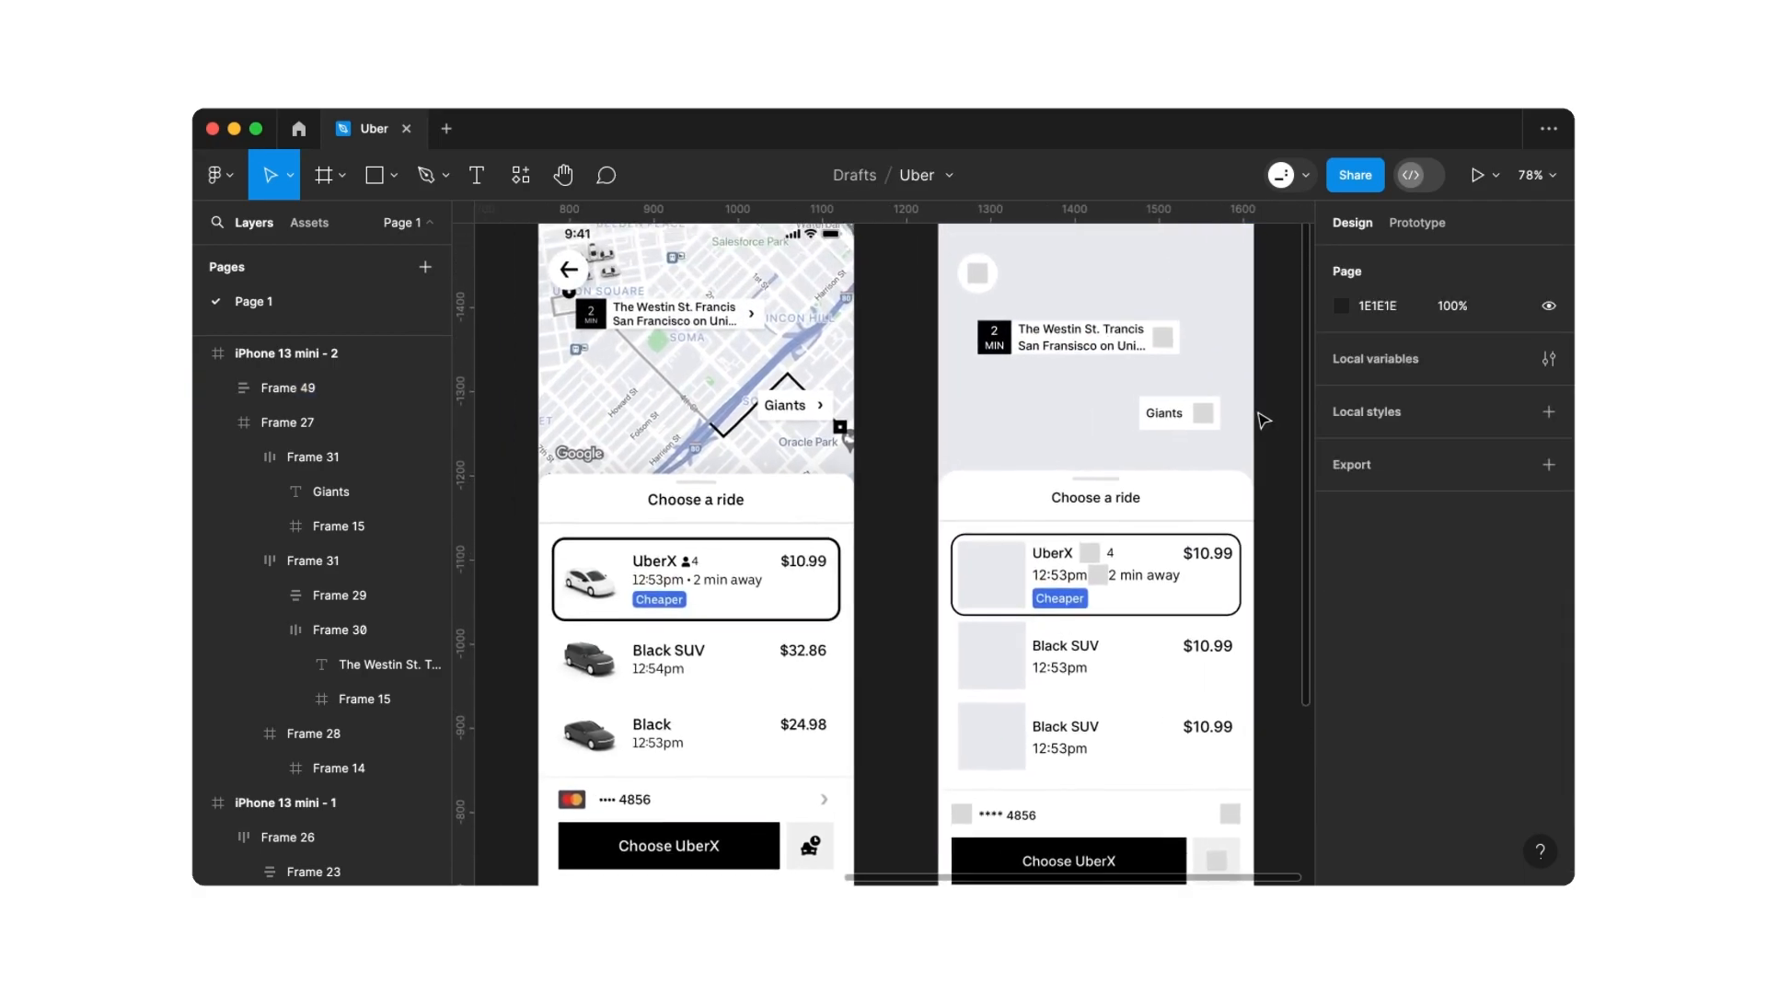
pyautogui.click(1198, 424)
pyautogui.moveTo(1153, 483); pyautogui.dragTo(1153, 520)
pyautogui.click(1287, 466)
# Line up the screens by moving the ride reference screenshot beside the home reference and iPhone 13 mini - 2 beside iPhone 13 mini - 1
pyautogui.scroll(-3, 1287, 467)
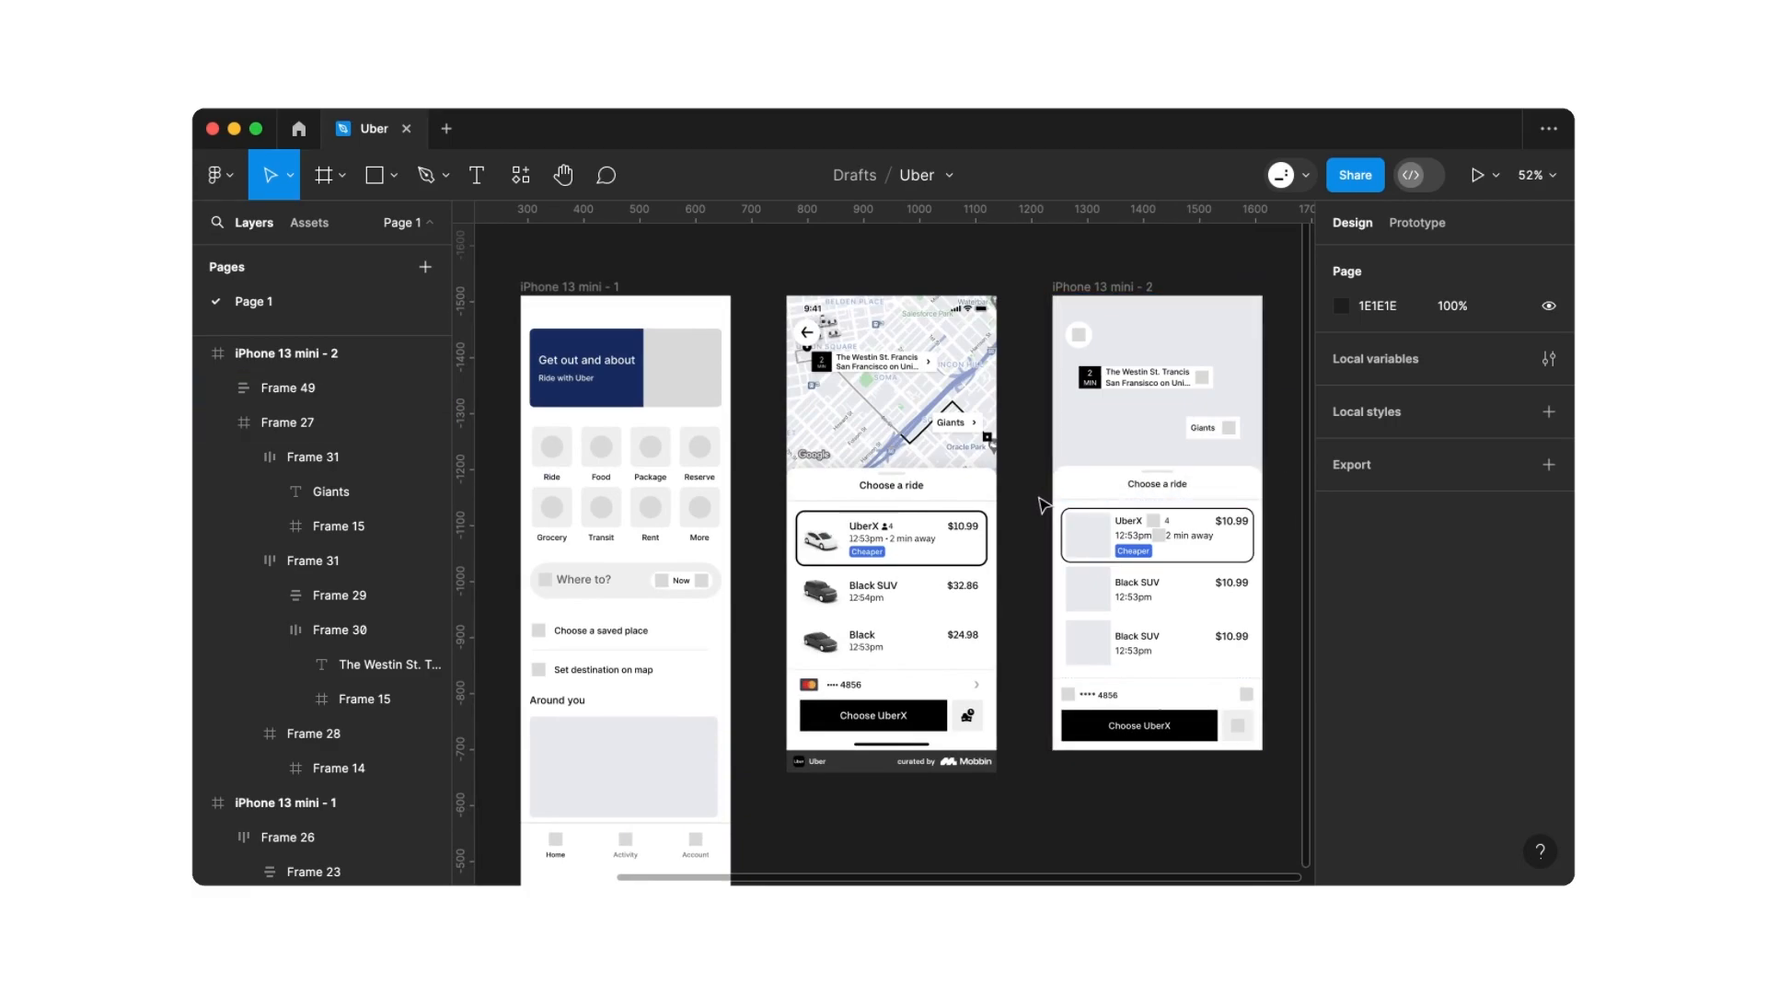
pyautogui.scroll(-4, 1040, 501)
pyautogui.hscroll(-2, 1040, 501)
pyautogui.moveTo(1055, 475); pyautogui.dragTo(569, 475)
pyautogui.moveTo(1155, 347); pyautogui.dragTo(1003, 348)
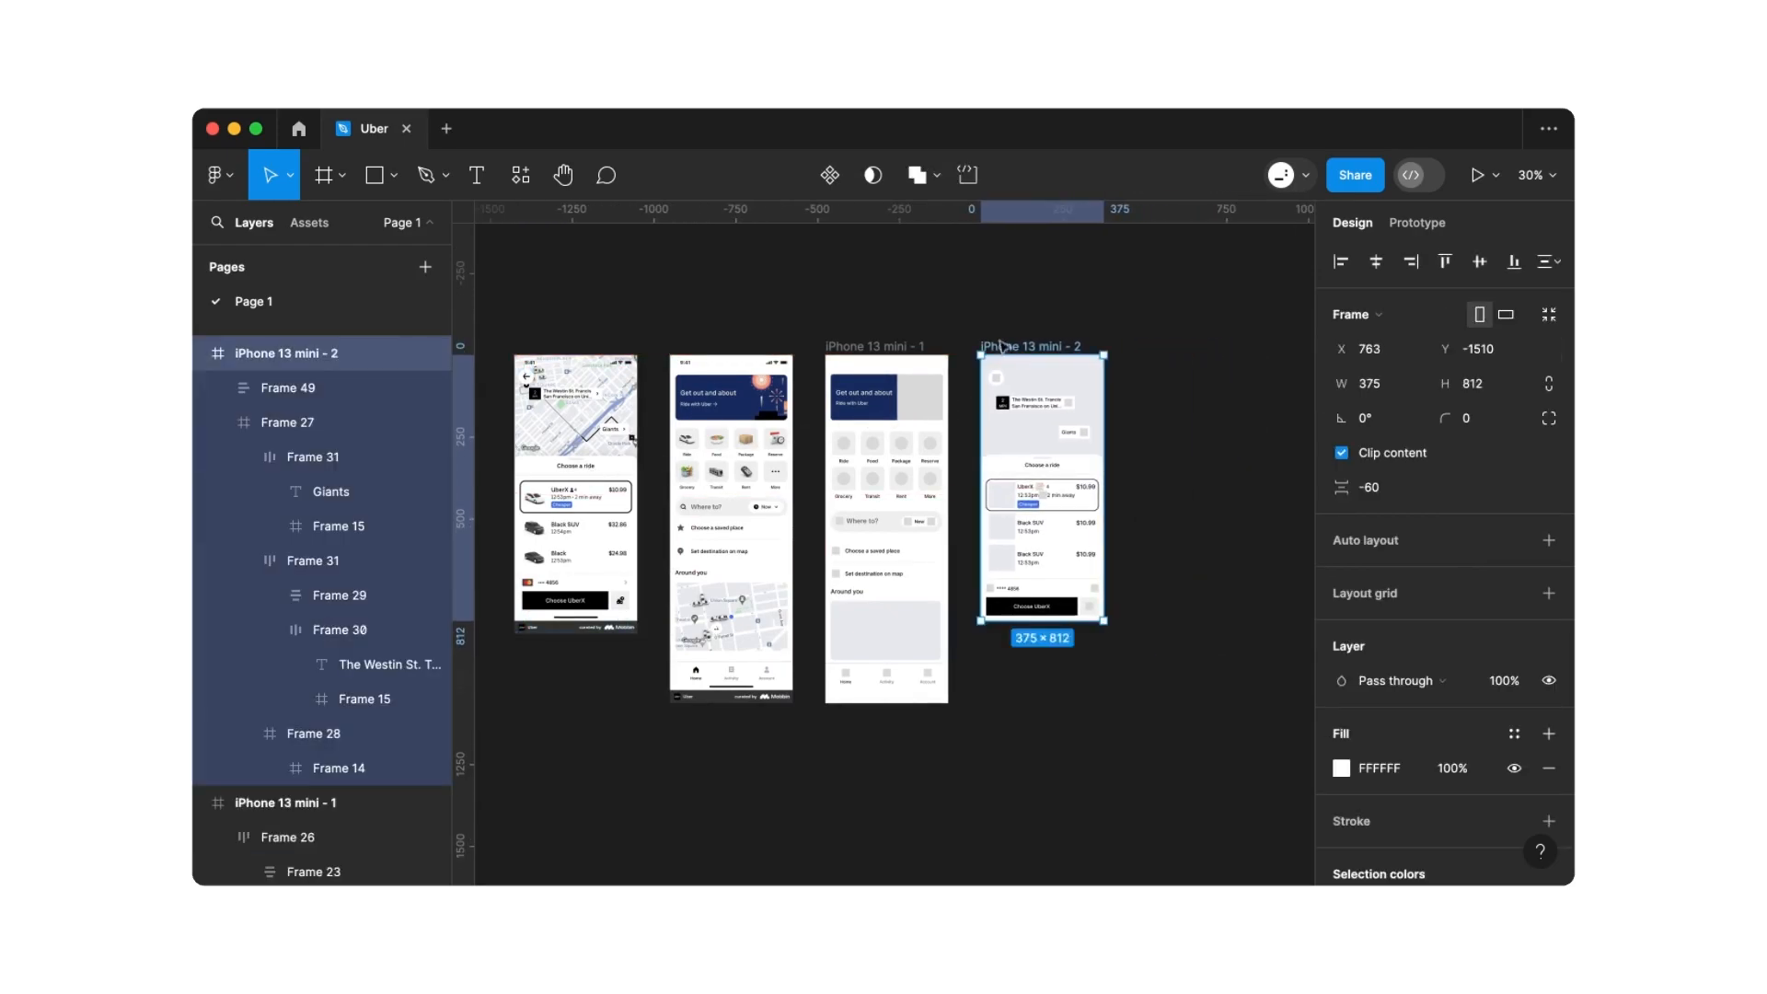
pyautogui.click(995, 333)
pyautogui.scroll(3, 995, 334)
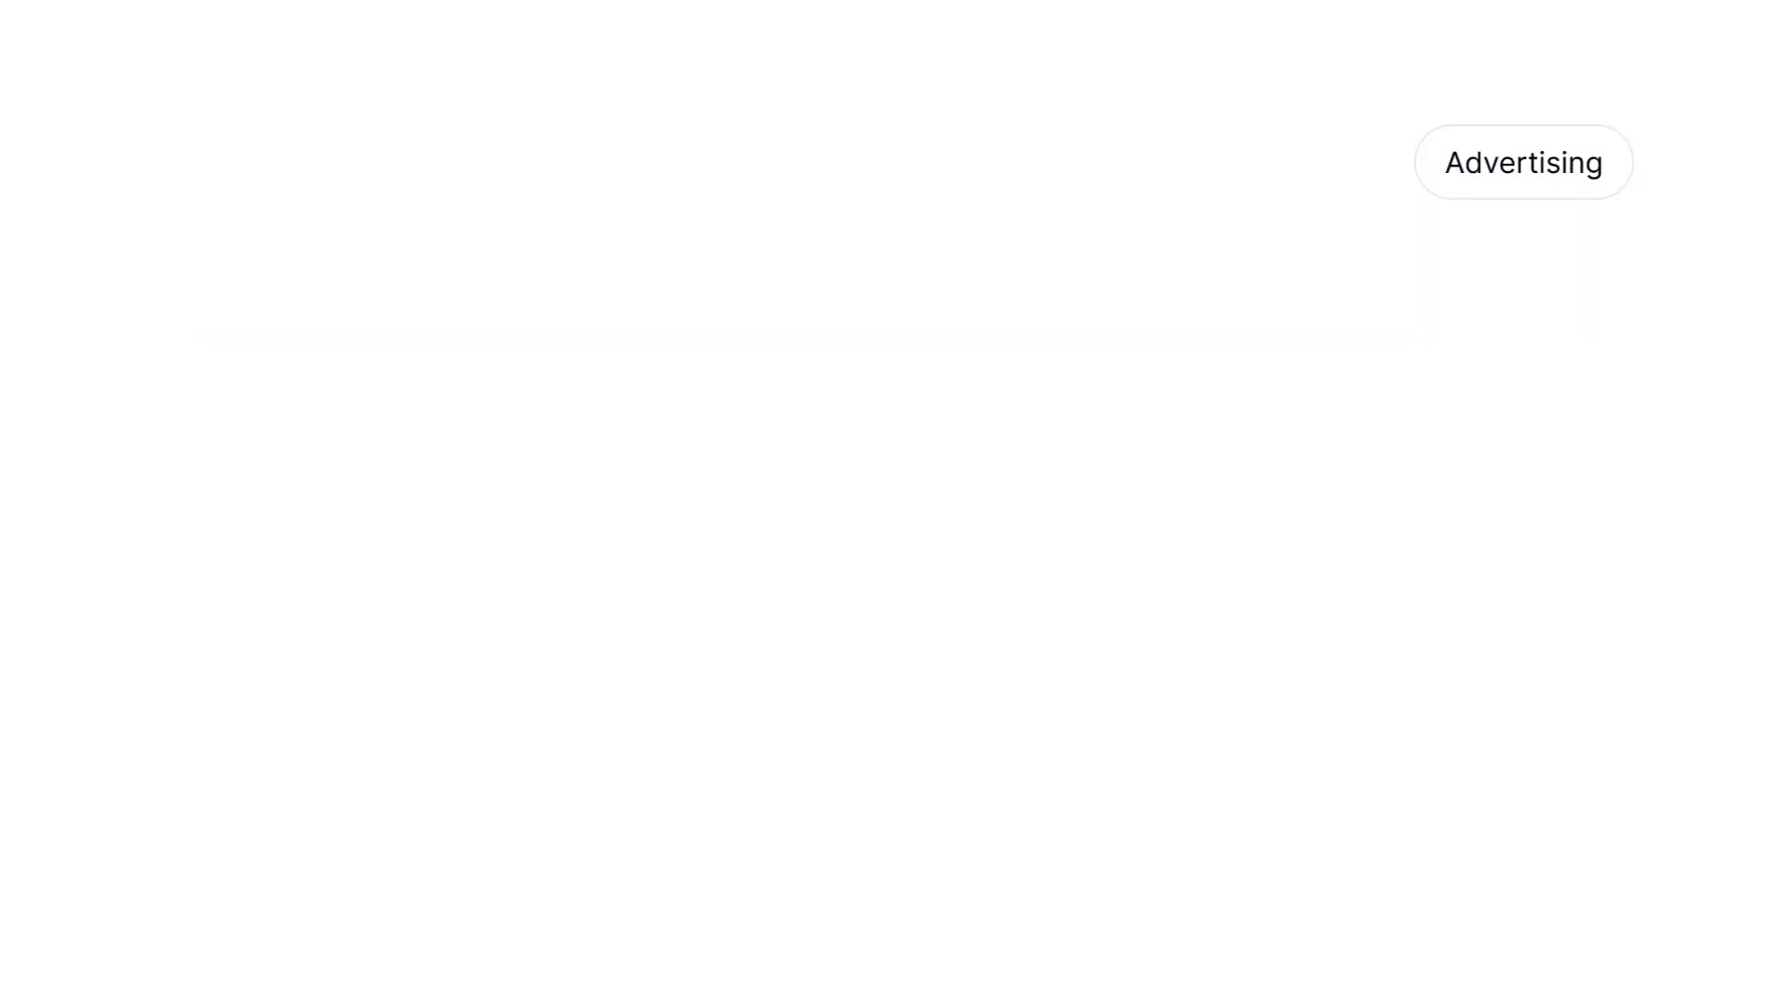